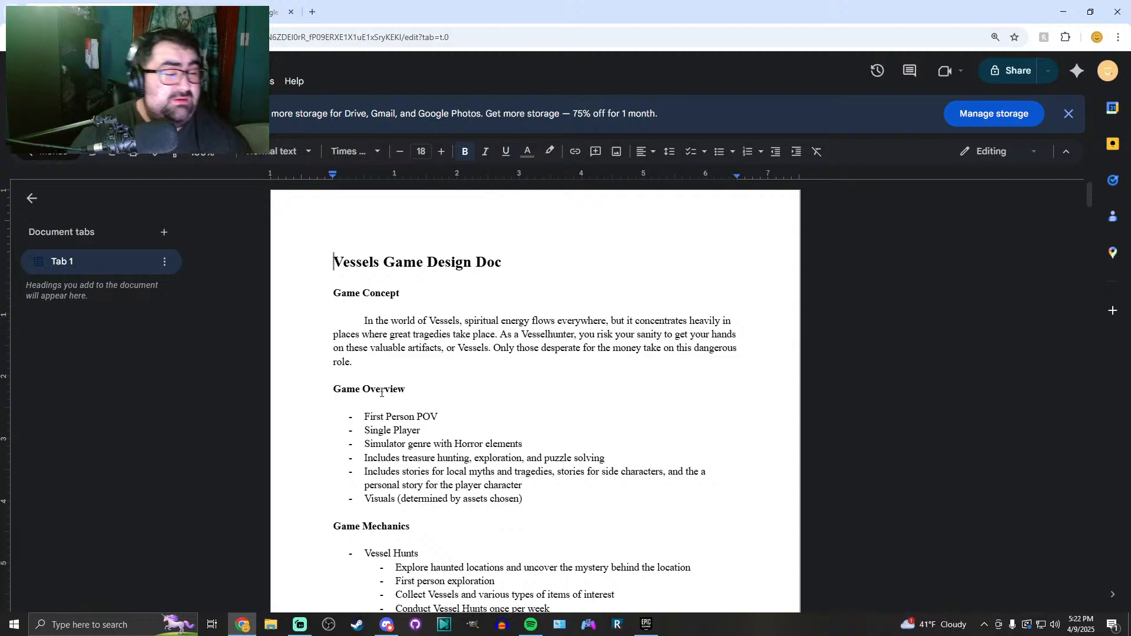
Read through the Game Concept, Game Overview and Game Mechanics sections of the Vessels design document
{"action": "scroll", "coordinate": [626, 420], "scroll_direction": "down", "scroll_amount": 1}
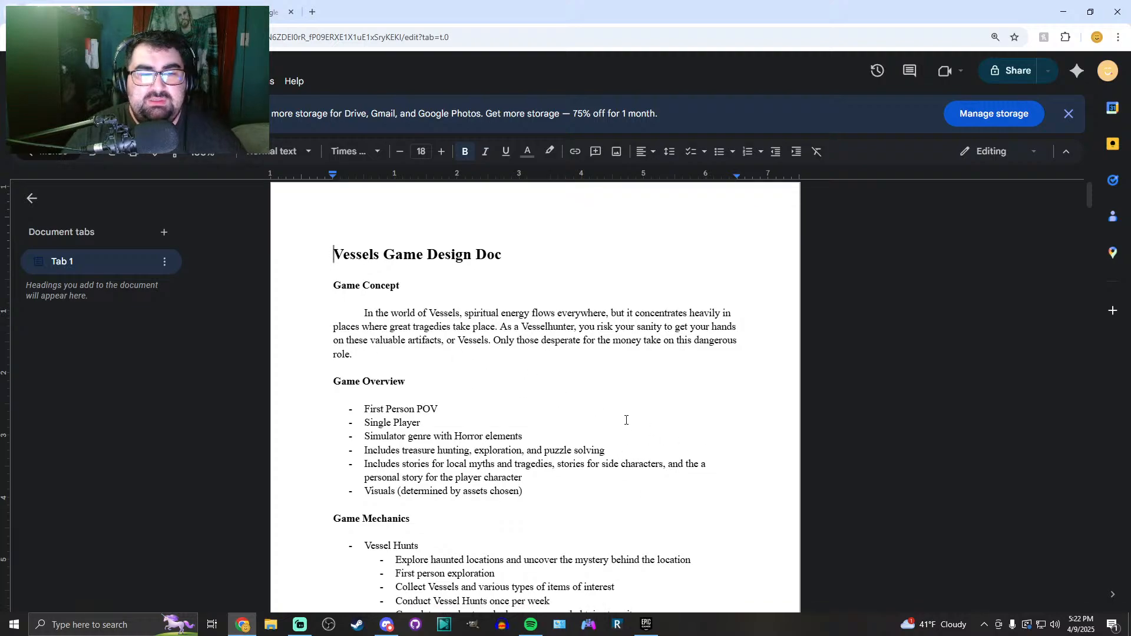
{"action": "scroll", "coordinate": [627, 420], "scroll_direction": "down", "scroll_amount": 1}
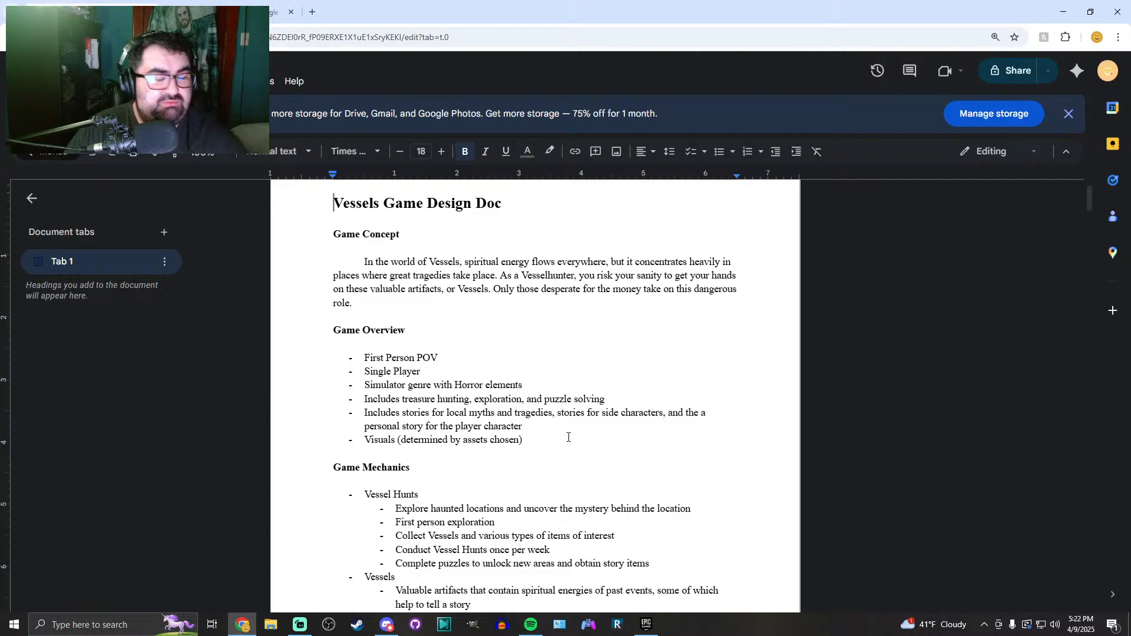
{"action": "scroll", "coordinate": [569, 438], "scroll_direction": "down", "scroll_amount": 6}
{"action": "scroll", "coordinate": [583, 436], "scroll_direction": "up", "scroll_amount": 2}
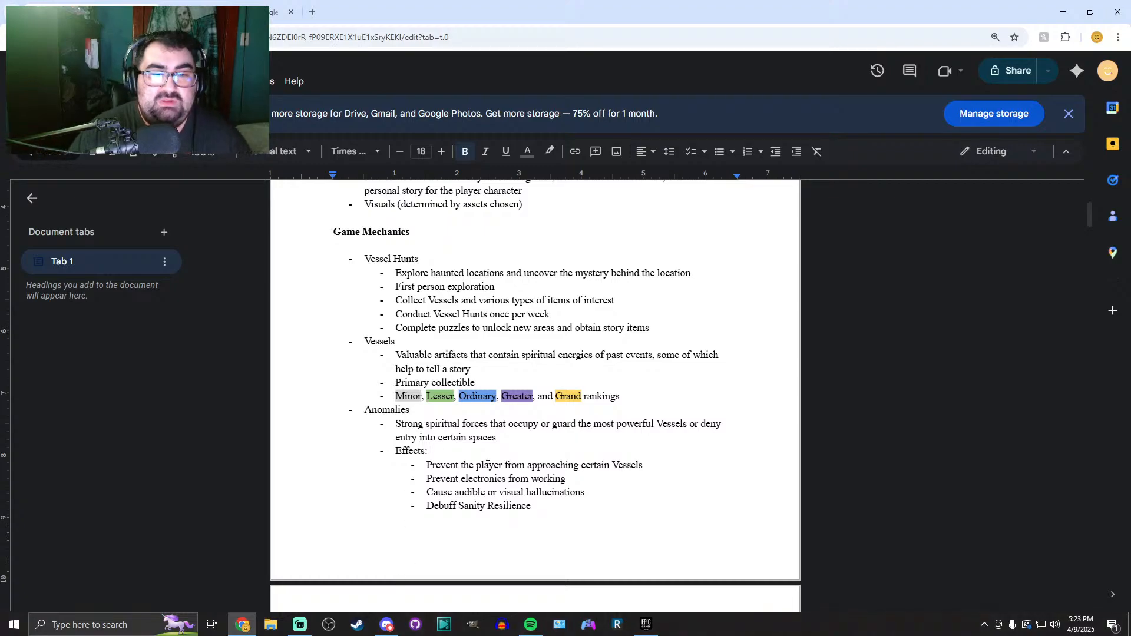
{"action": "scroll", "coordinate": [480, 463], "scroll_direction": "up", "scroll_amount": 5}
{"action": "scroll", "coordinate": [481, 463], "scroll_direction": "down", "scroll_amount": 1}
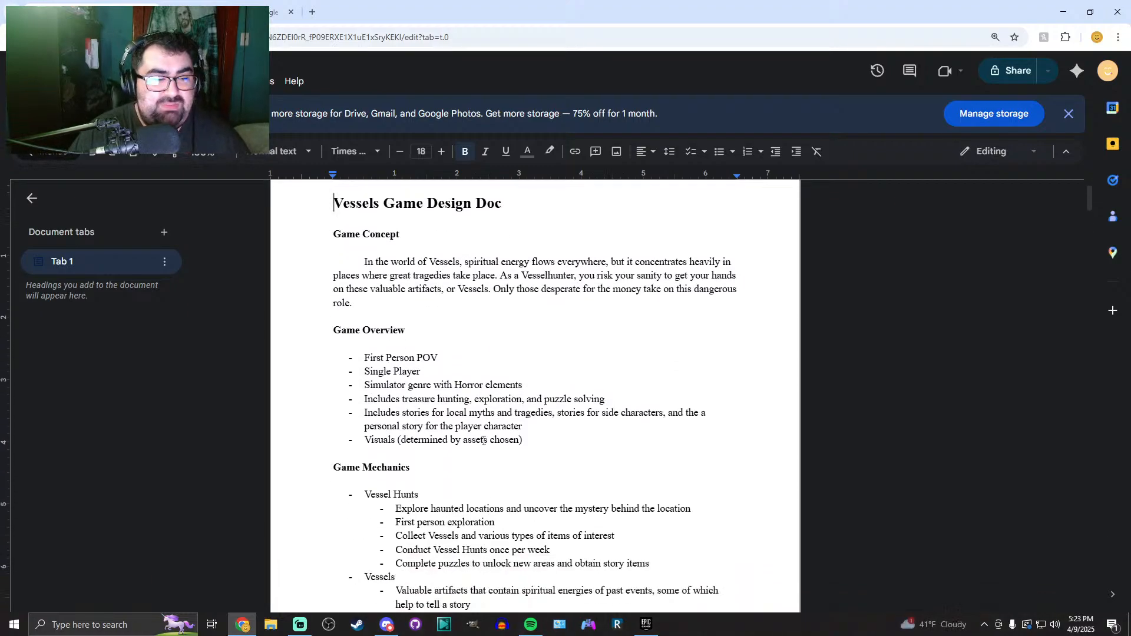
{"action": "scroll", "coordinate": [547, 444], "scroll_direction": "down", "scroll_amount": 1}
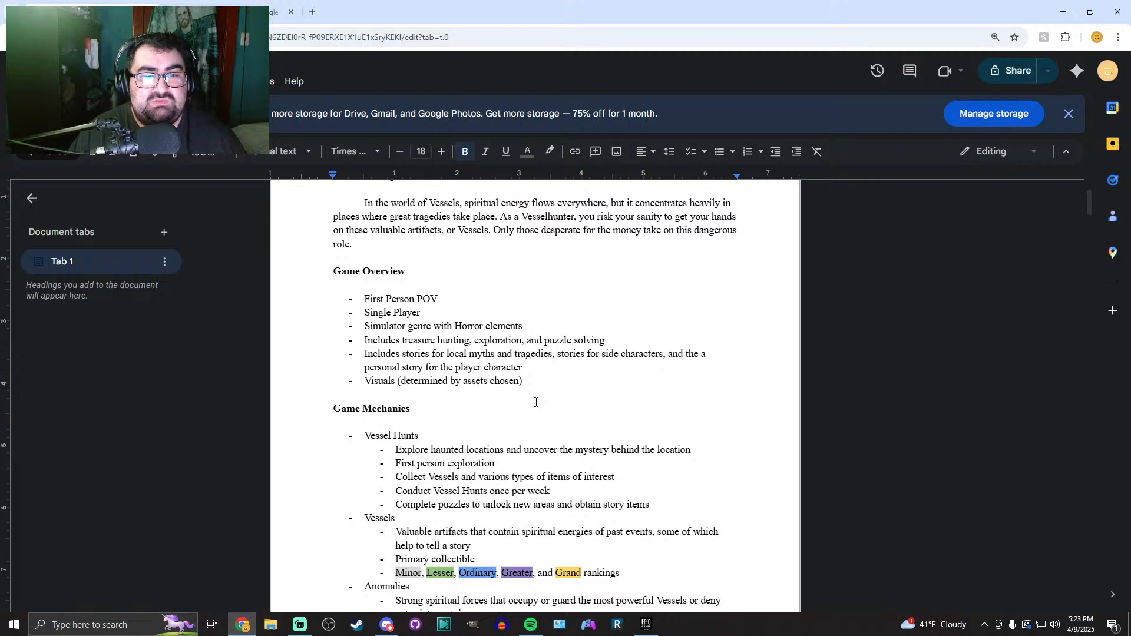
Find the Releases section further down the design document and select its Early Access Release (MVP) heading for review
{"action": "scroll", "coordinate": [536, 400], "scroll_direction": "down", "scroll_amount": 6}
{"action": "scroll", "coordinate": [538, 396], "scroll_direction": "down", "scroll_amount": 20}
{"action": "scroll", "coordinate": [532, 437], "scroll_direction": "down", "scroll_amount": 20}
{"action": "scroll", "coordinate": [534, 434], "scroll_direction": "down", "scroll_amount": 15}
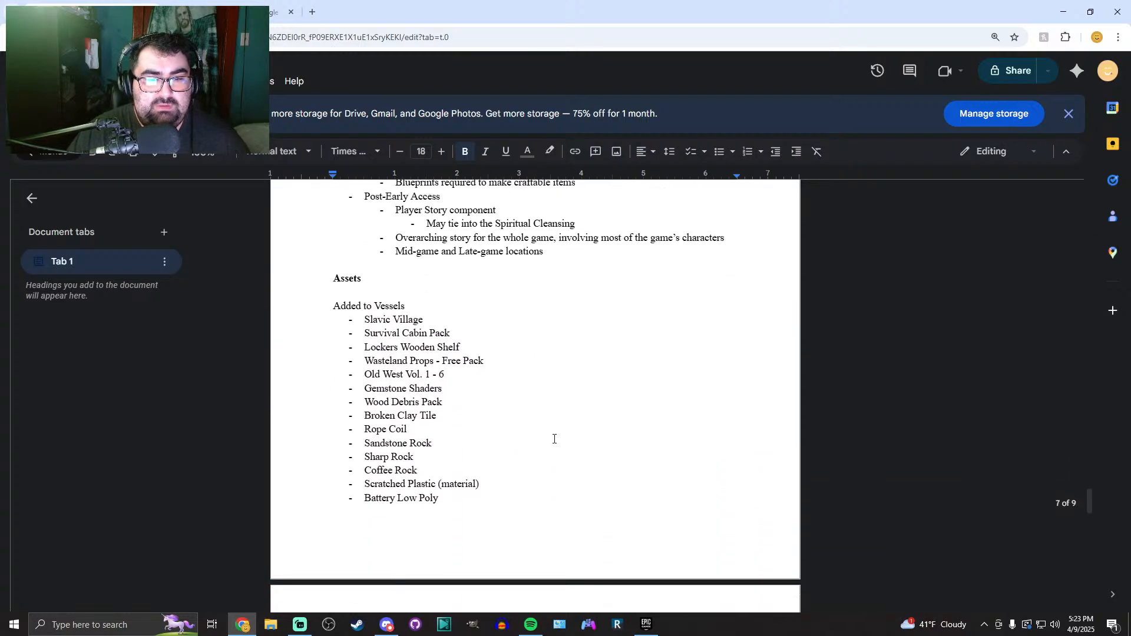
{"action": "scroll", "coordinate": [551, 437], "scroll_direction": "down", "scroll_amount": 20}
{"action": "scroll", "coordinate": [546, 426], "scroll_direction": "up", "scroll_amount": 20}
{"action": "scroll", "coordinate": [544, 423], "scroll_direction": "up", "scroll_amount": 7}
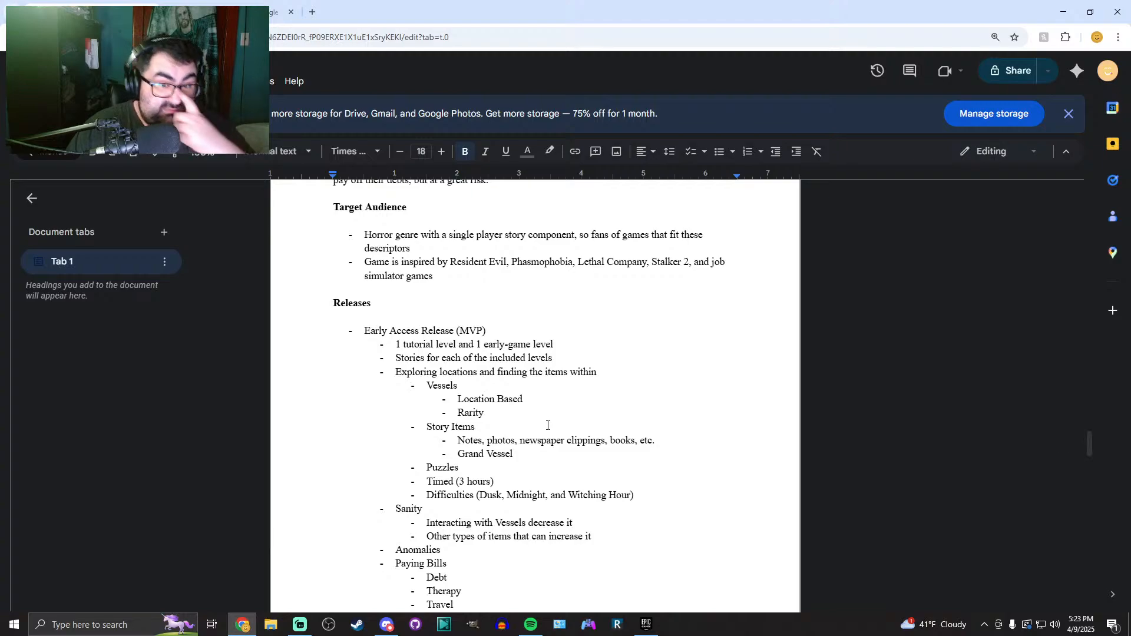
{"action": "scroll", "coordinate": [522, 418], "scroll_direction": "down", "scroll_amount": 1}
{"action": "left_click_drag", "start_coordinate": [488, 273], "coordinate": [364, 273]}
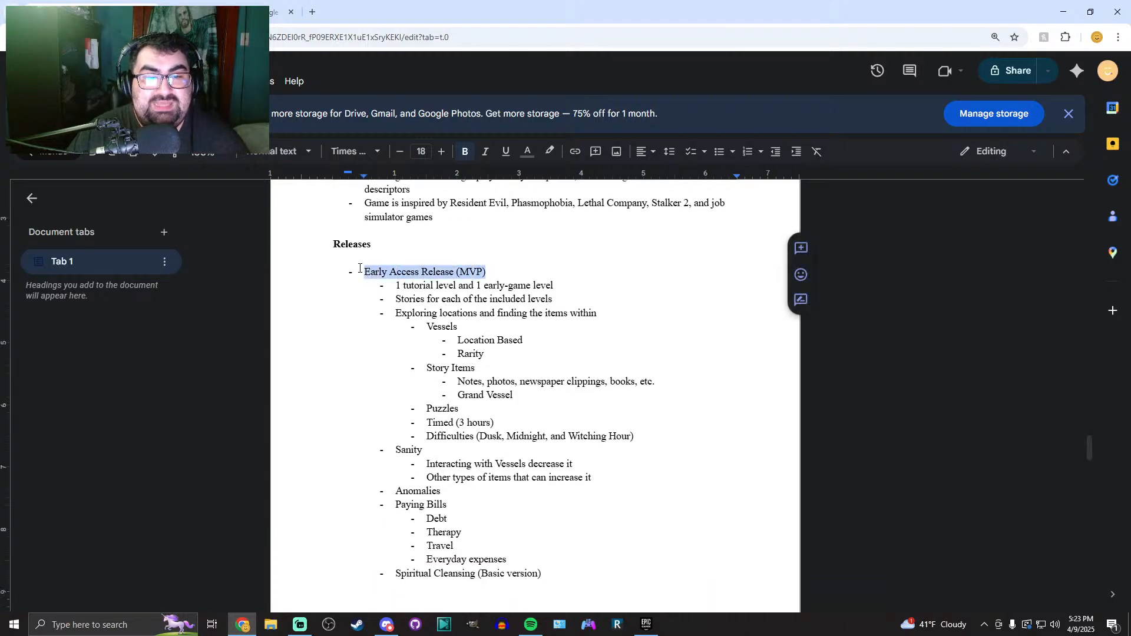
{"action": "left_click", "coordinate": [460, 266]}
{"action": "scroll", "coordinate": [462, 267], "scroll_direction": "down", "scroll_amount": 1}
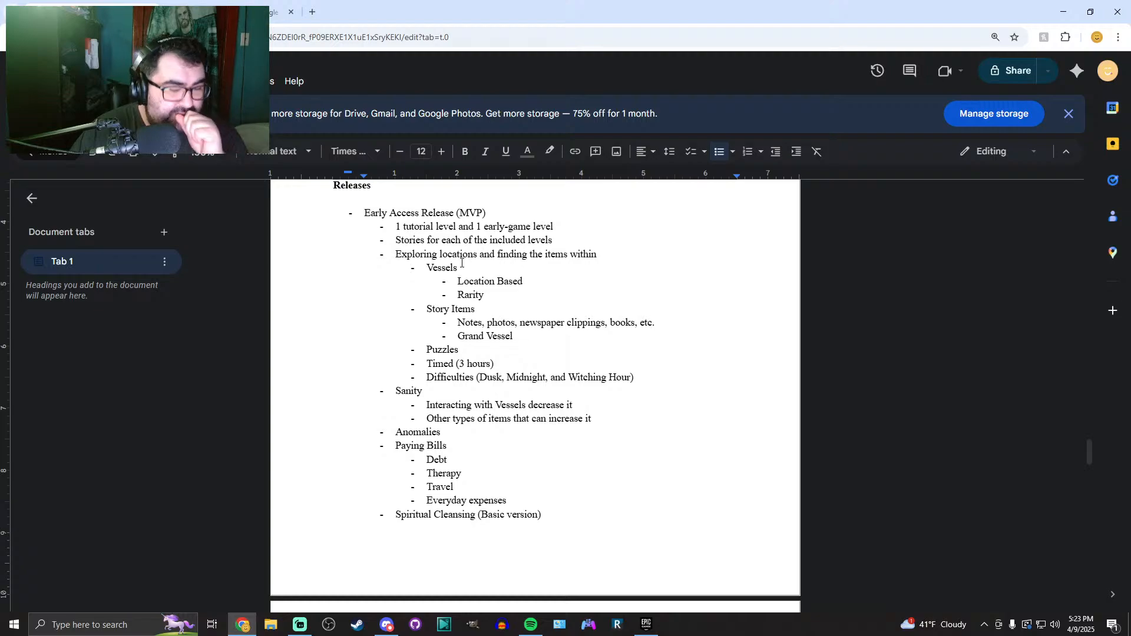
{"action": "key", "text": "ctrl+alt+x"}
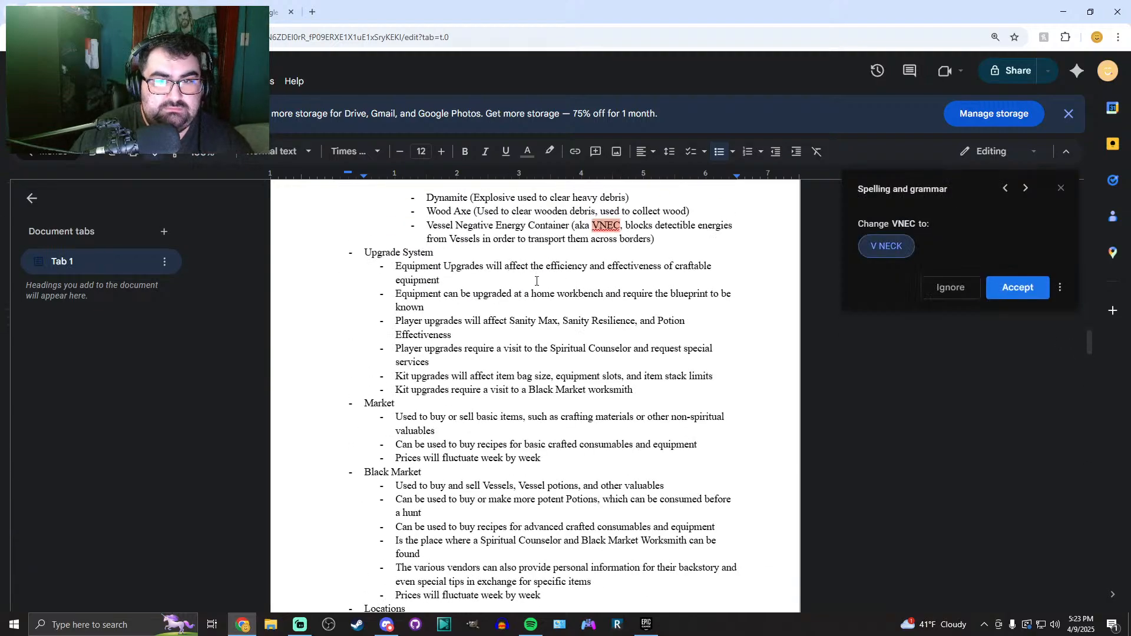
{"action": "left_click", "coordinate": [1060, 189]}
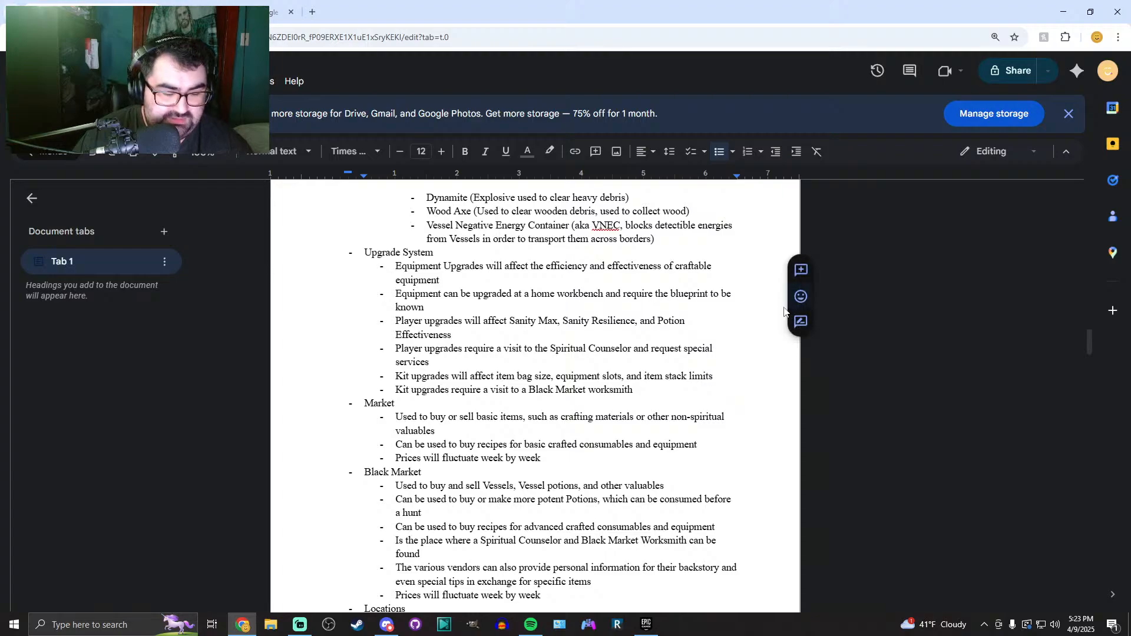
{"action": "scroll", "coordinate": [552, 319], "scroll_direction": "down", "scroll_amount": 15}
{"action": "scroll", "coordinate": [552, 318], "scroll_direction": "down", "scroll_amount": 7}
Examine the tutorial and early-game level counts in the first bullet under Early Access Release (MVP)
{"action": "left_click", "coordinate": [436, 235]}
{"action": "left_click", "coordinate": [395, 235]}
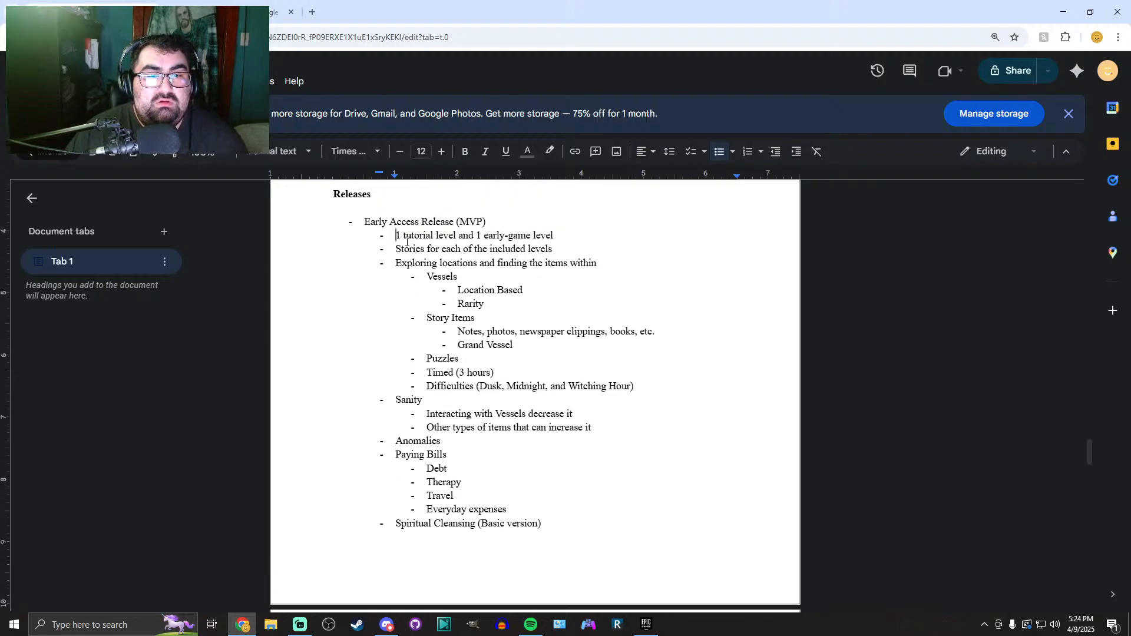
{"action": "key", "text": "shift+Right"}
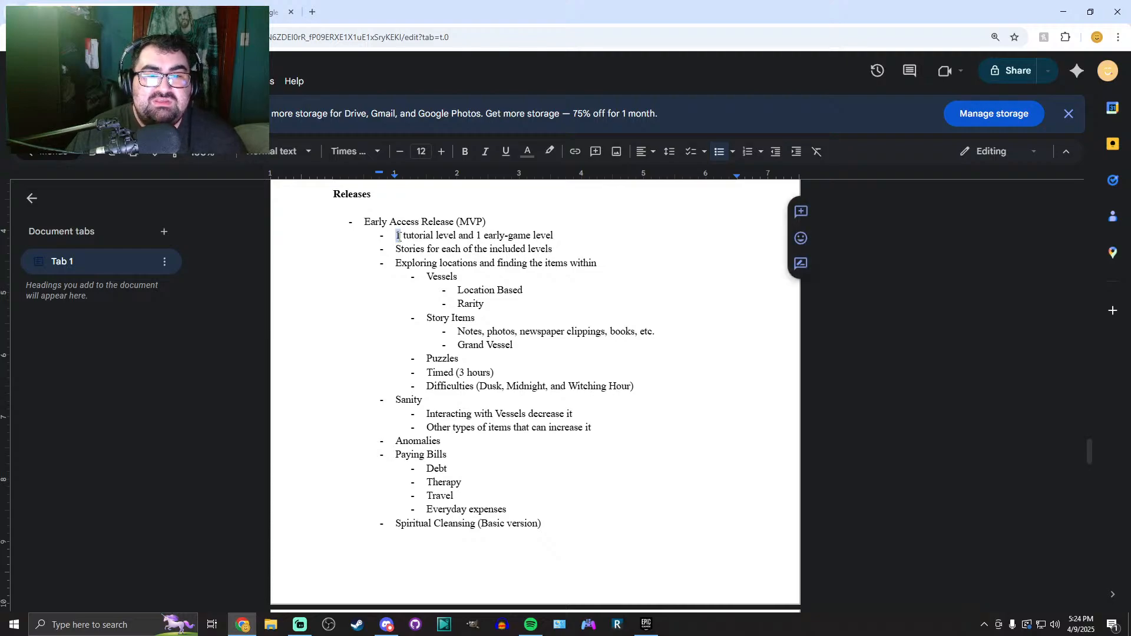
{"action": "double_click", "coordinate": [479, 235]}
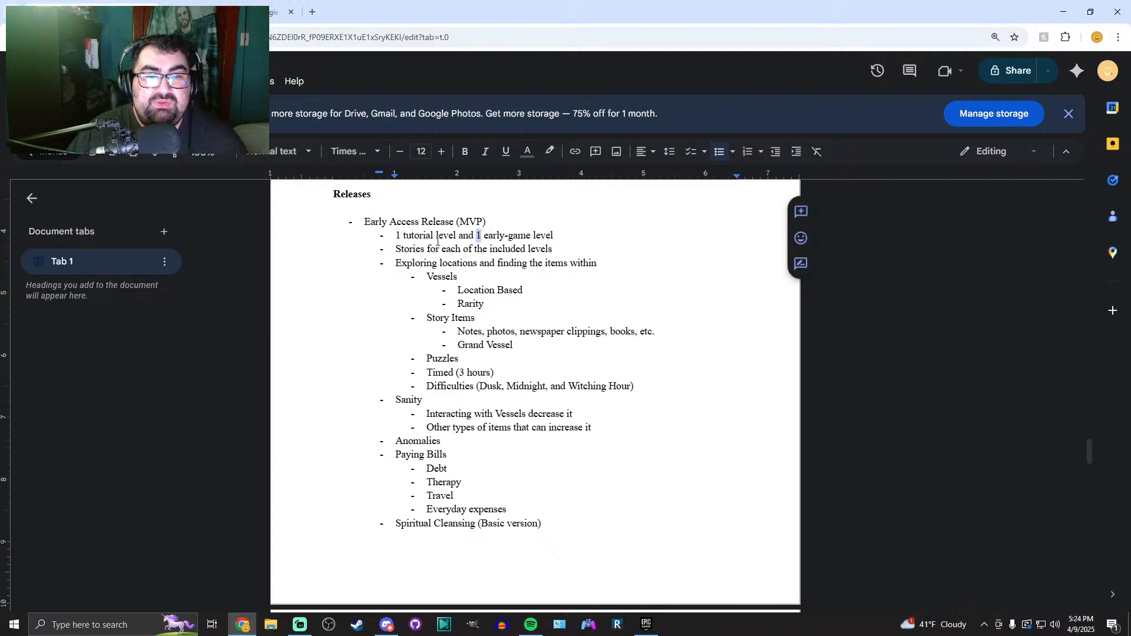
{"action": "left_click", "coordinate": [407, 236]}
{"action": "left_click", "coordinate": [397, 236]}
{"action": "left_click_drag", "start_coordinate": [478, 235], "coordinate": [554, 235]}
{"action": "left_click", "coordinate": [552, 235]}
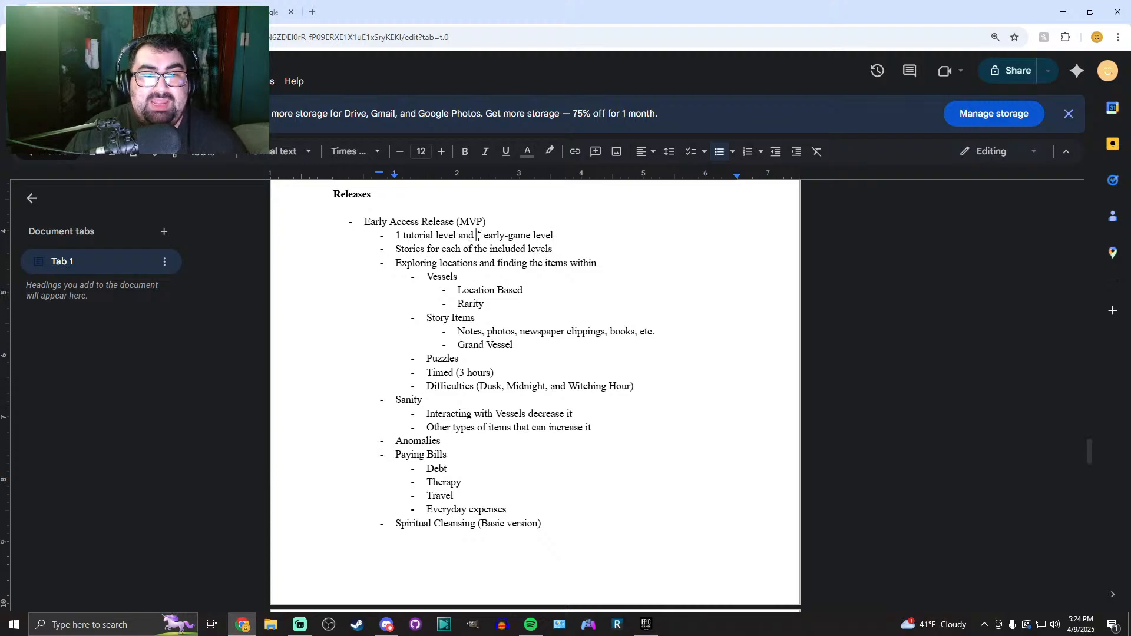
Select the whole bullet about the tutorial and early-game levels to review it, then clear the selection
{"action": "left_click_drag", "start_coordinate": [554, 235], "coordinate": [398, 237]}
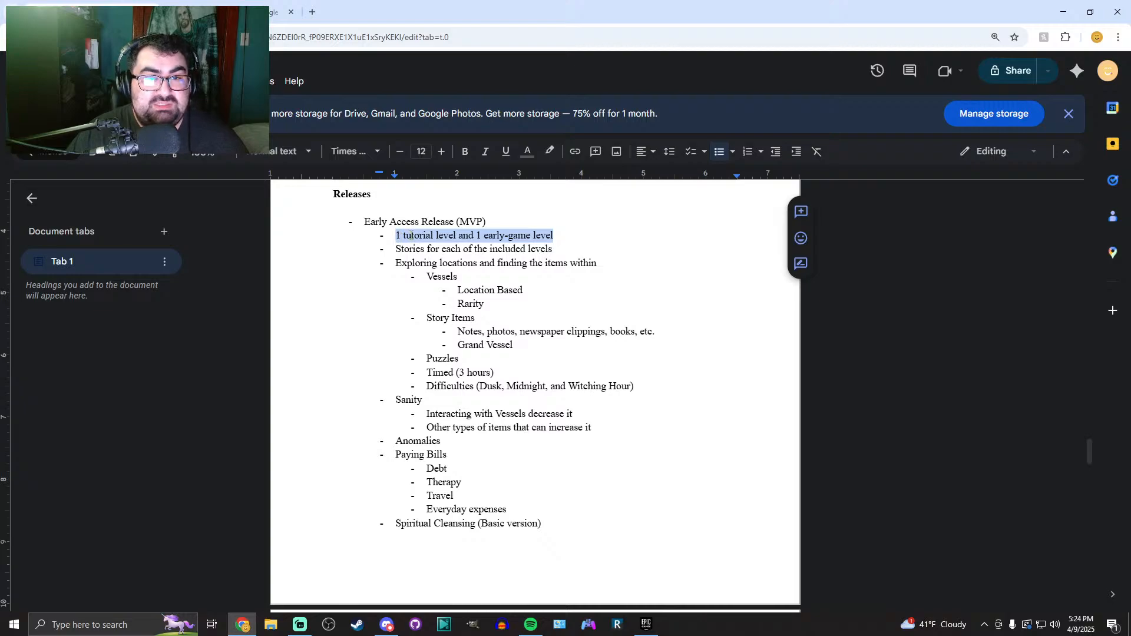
{"action": "left_click", "coordinate": [438, 238]}
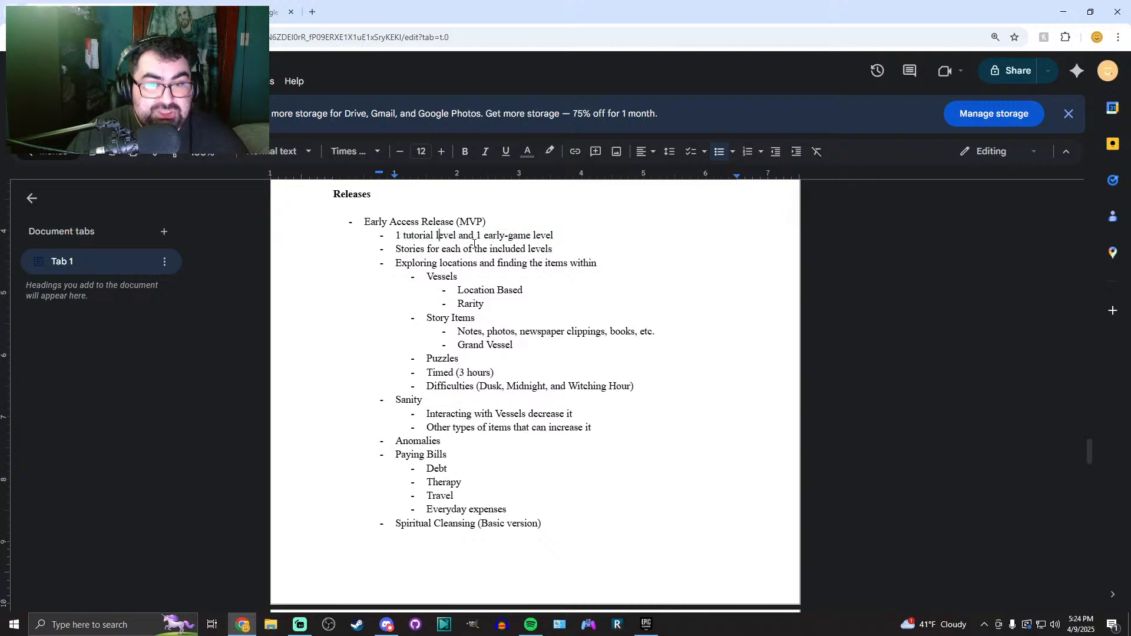
{"action": "left_click", "coordinate": [464, 248]}
{"action": "scroll", "coordinate": [469, 247], "scroll_direction": "down", "scroll_amount": 1}
{"action": "scroll", "coordinate": [469, 248], "scroll_direction": "up", "scroll_amount": 1}
{"action": "left_click_drag", "start_coordinate": [395, 235], "coordinate": [556, 235]}
{"action": "left_click", "coordinate": [531, 235]}
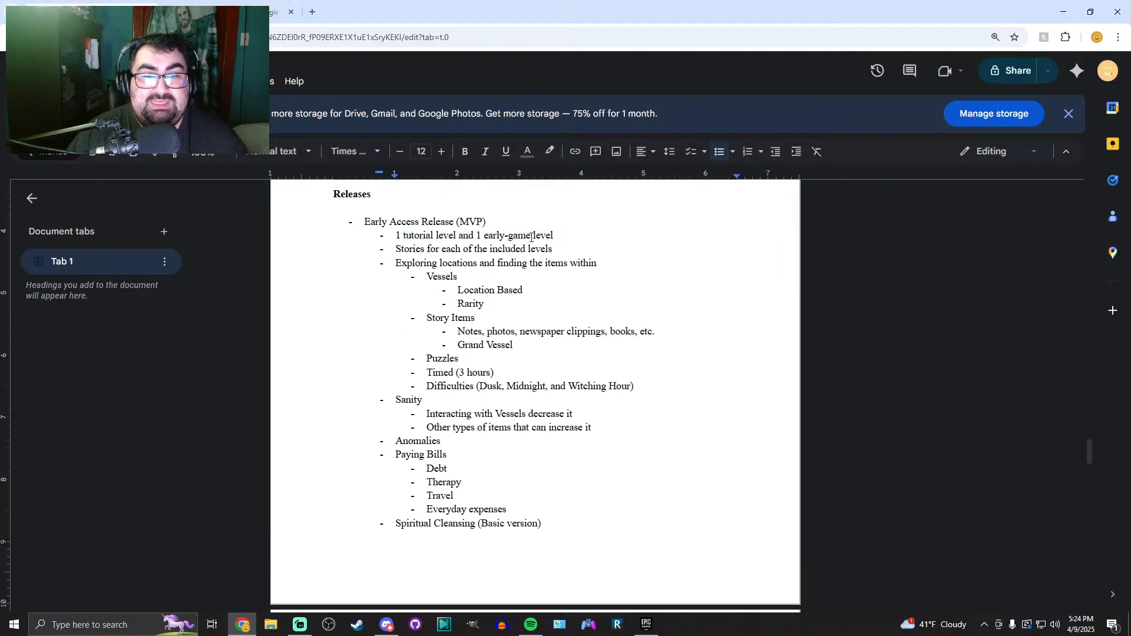
Select in turn the level stories bullet, the exploring locations bullet, and the Vessels and Story Items lists for review
{"action": "left_click_drag", "start_coordinate": [395, 249], "coordinate": [554, 246]}
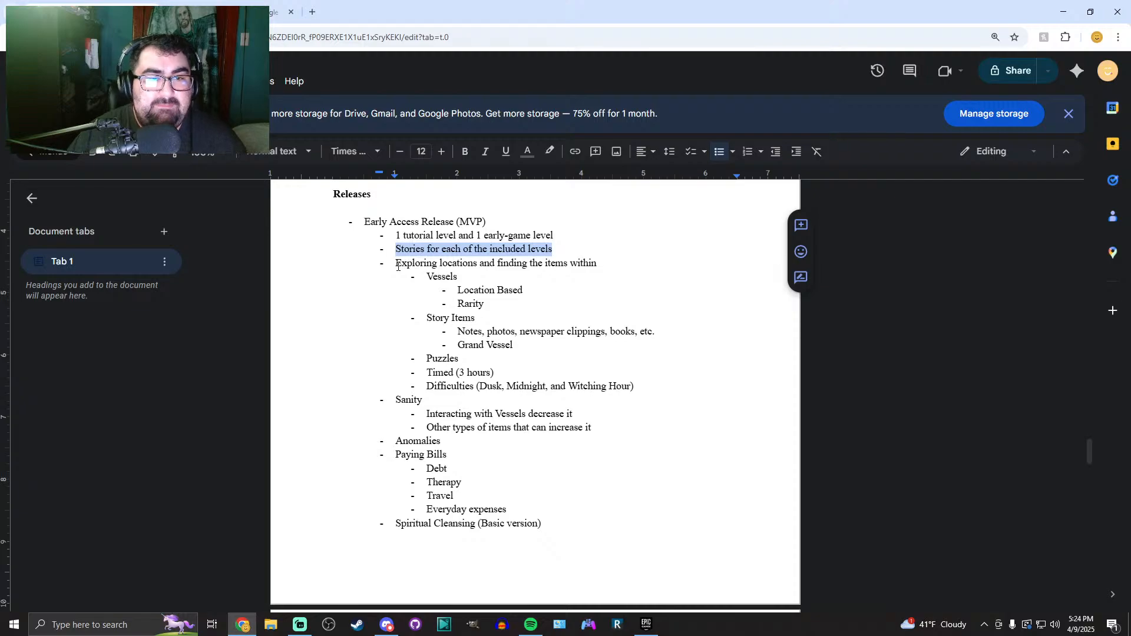
{"action": "left_click_drag", "start_coordinate": [396, 263], "coordinate": [598, 264]}
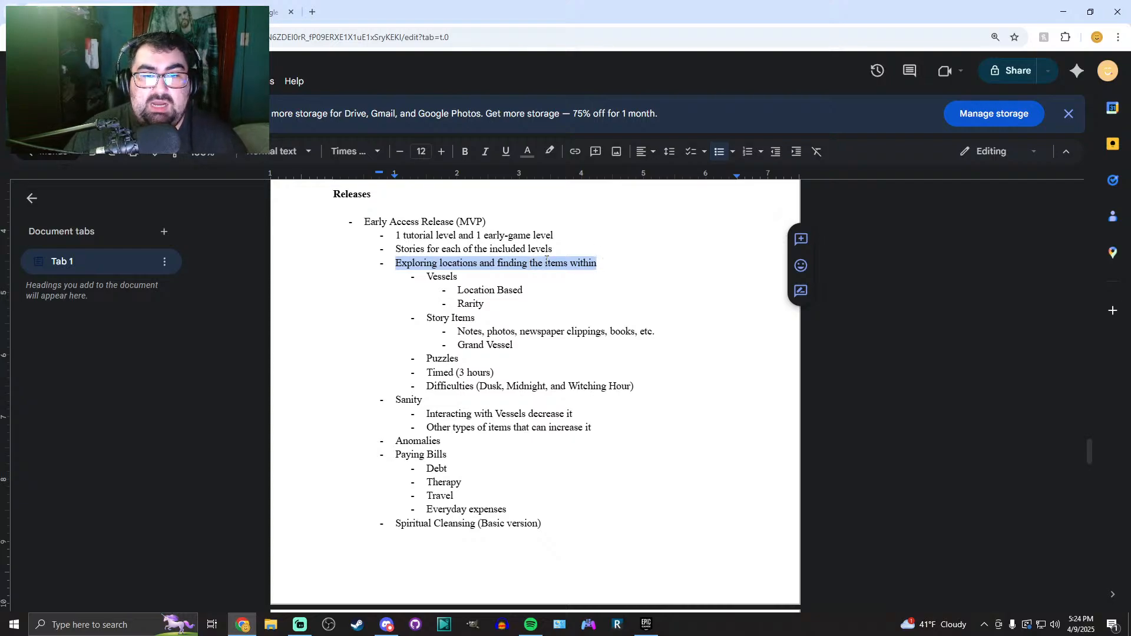
{"action": "scroll", "coordinate": [455, 311], "scroll_direction": "down", "scroll_amount": 1}
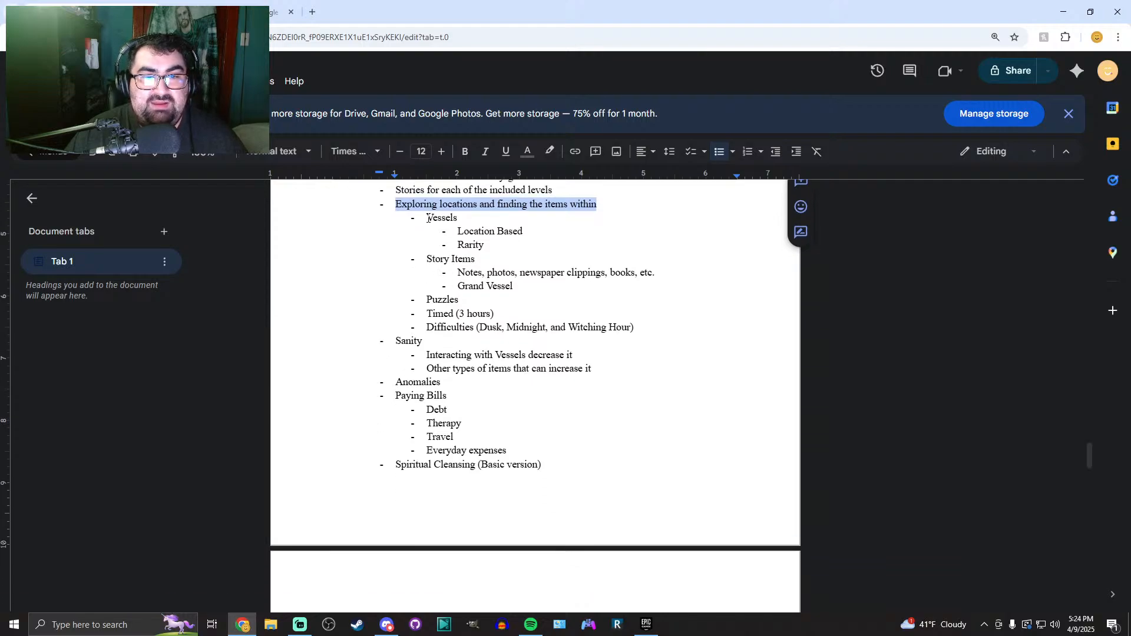
{"action": "left_click_drag", "start_coordinate": [427, 217], "coordinate": [549, 287]}
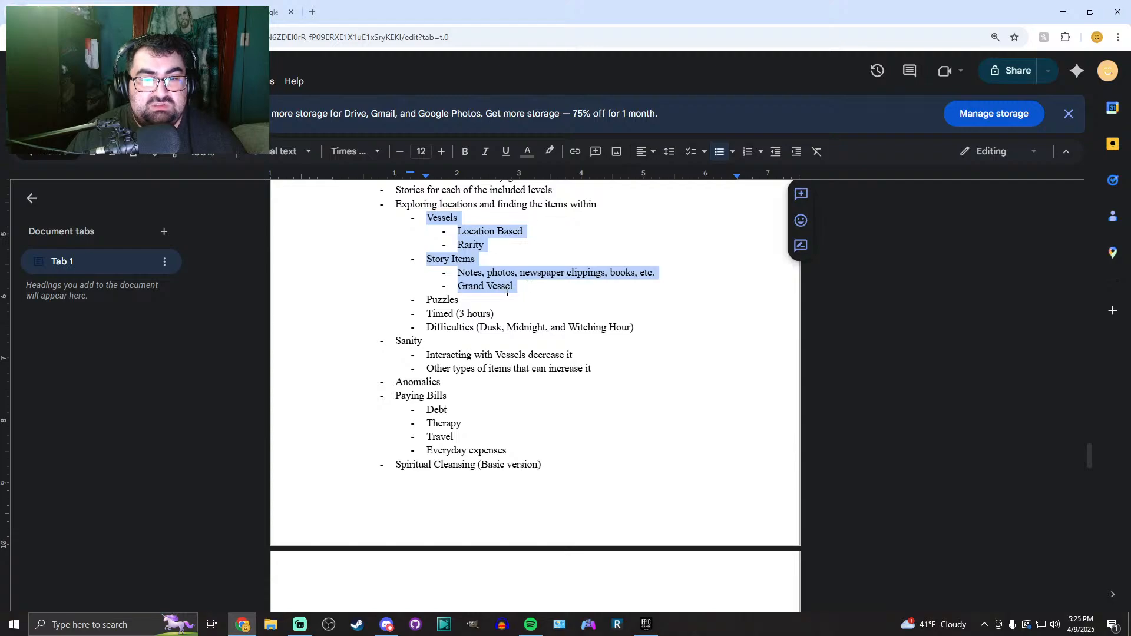
Select the Puzzles bullet under exploring locations for review, then clear the selection
{"action": "left_click", "coordinate": [470, 298]}
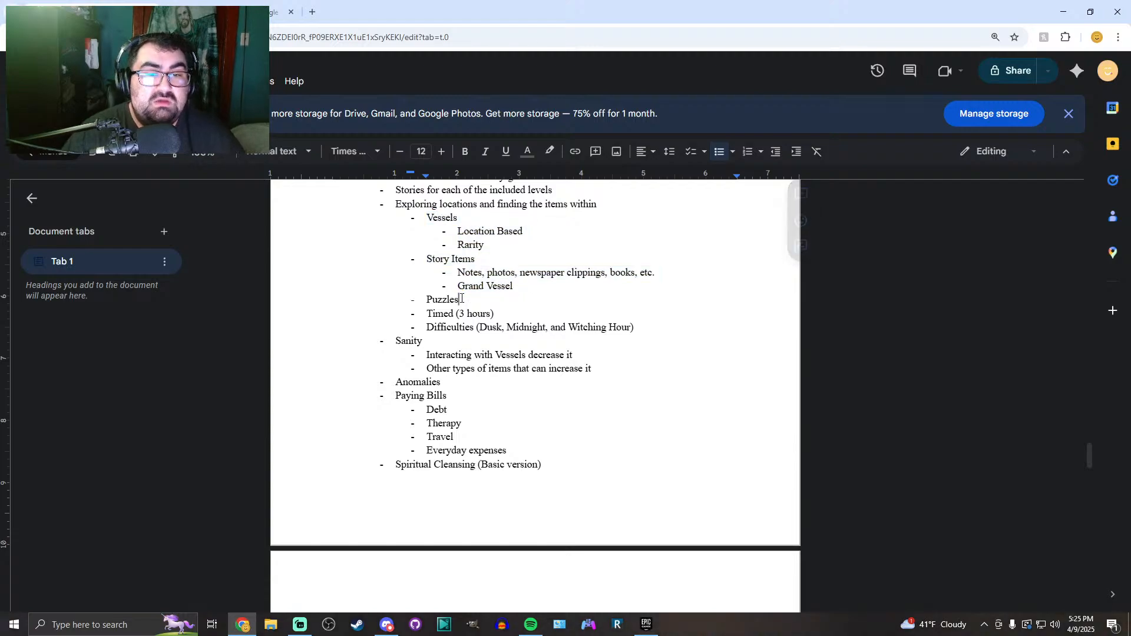
{"action": "scroll", "coordinate": [478, 312], "scroll_direction": "up", "scroll_amount": 1}
{"action": "scroll", "coordinate": [484, 323], "scroll_direction": "down", "scroll_amount": 1}
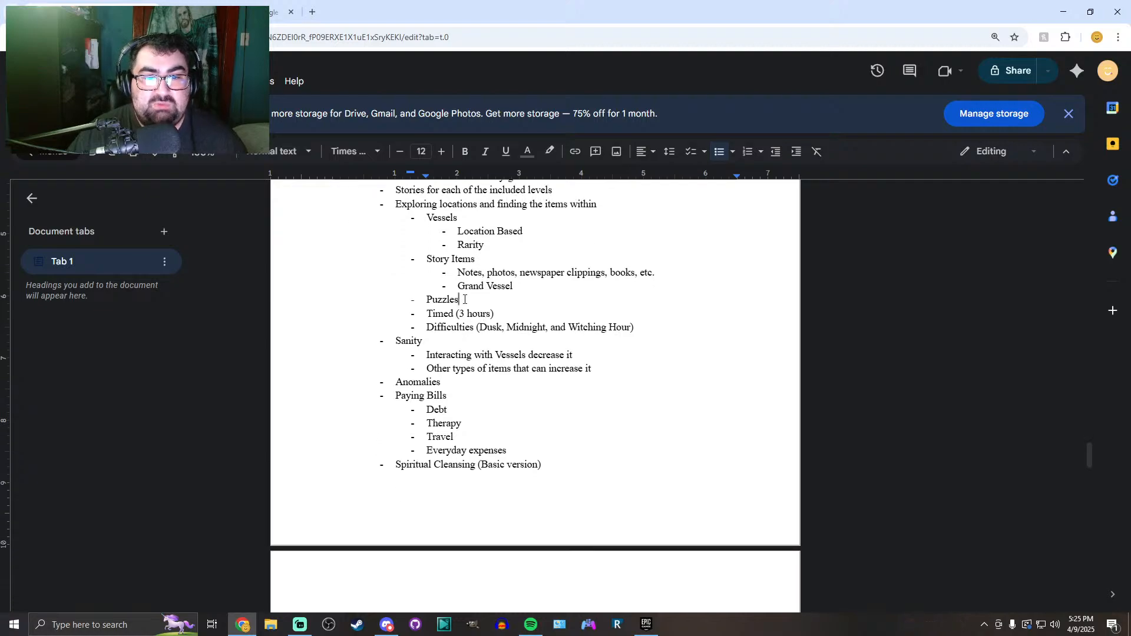
{"action": "double_click", "coordinate": [457, 300]}
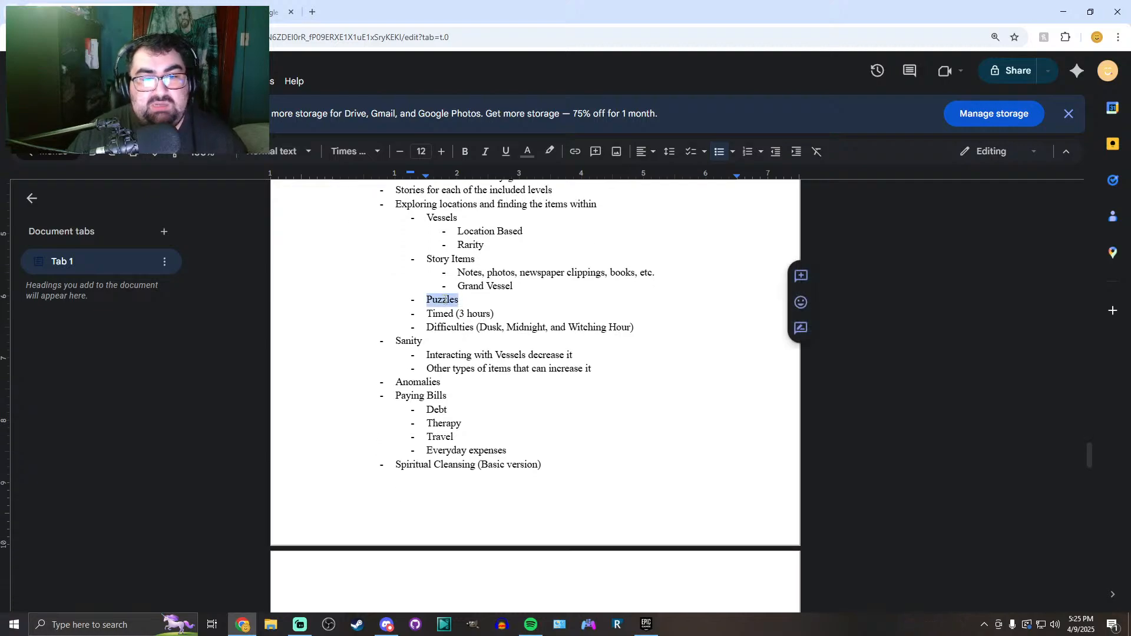
{"action": "left_click", "coordinate": [447, 299]}
{"action": "scroll", "coordinate": [433, 260], "scroll_direction": "down", "scroll_amount": 1}
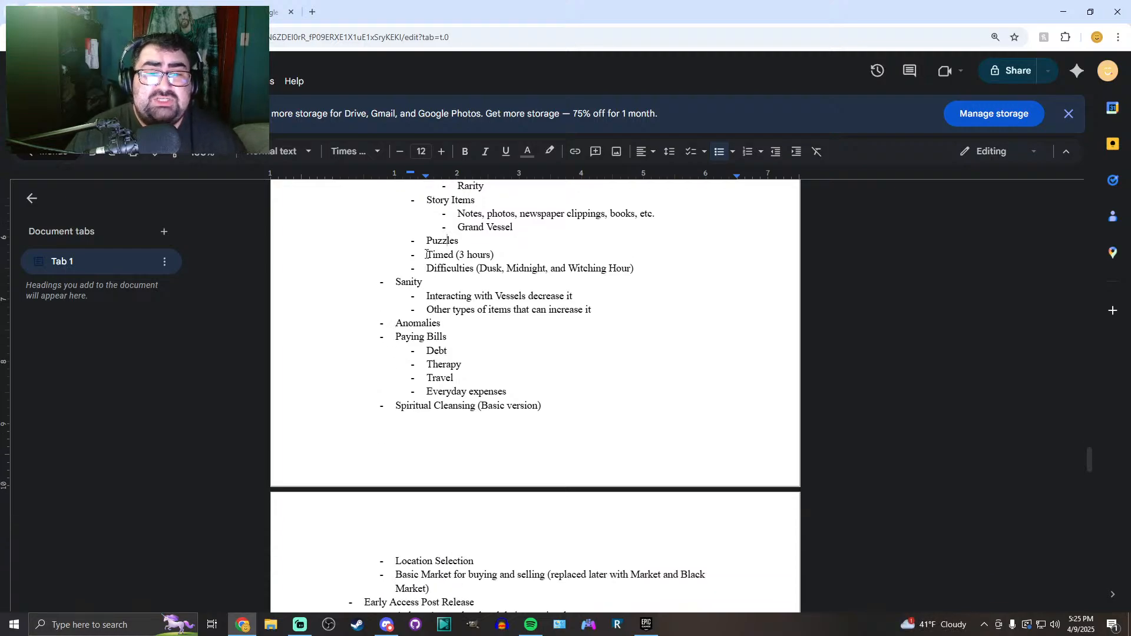
Select the Timed and Difficulties bullets together and review them against the rest of the MVP list
{"action": "left_click_drag", "start_coordinate": [427, 255], "coordinate": [635, 269]}
{"action": "scroll", "coordinate": [467, 336], "scroll_direction": "up", "scroll_amount": 1}
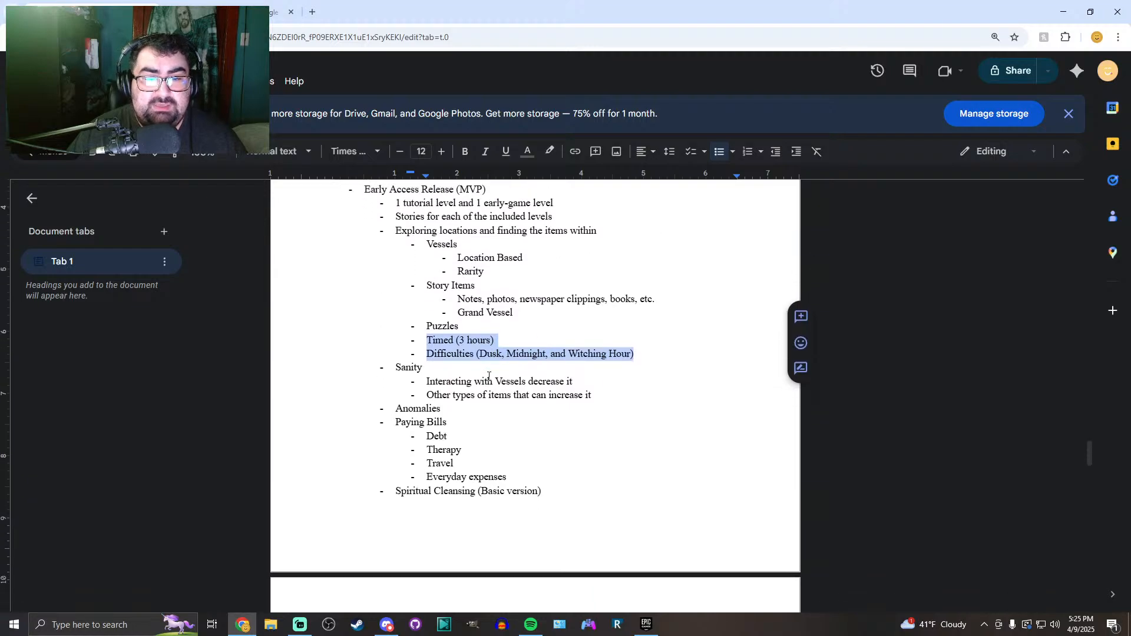
{"action": "scroll", "coordinate": [477, 223], "scroll_direction": "up", "scroll_amount": 1}
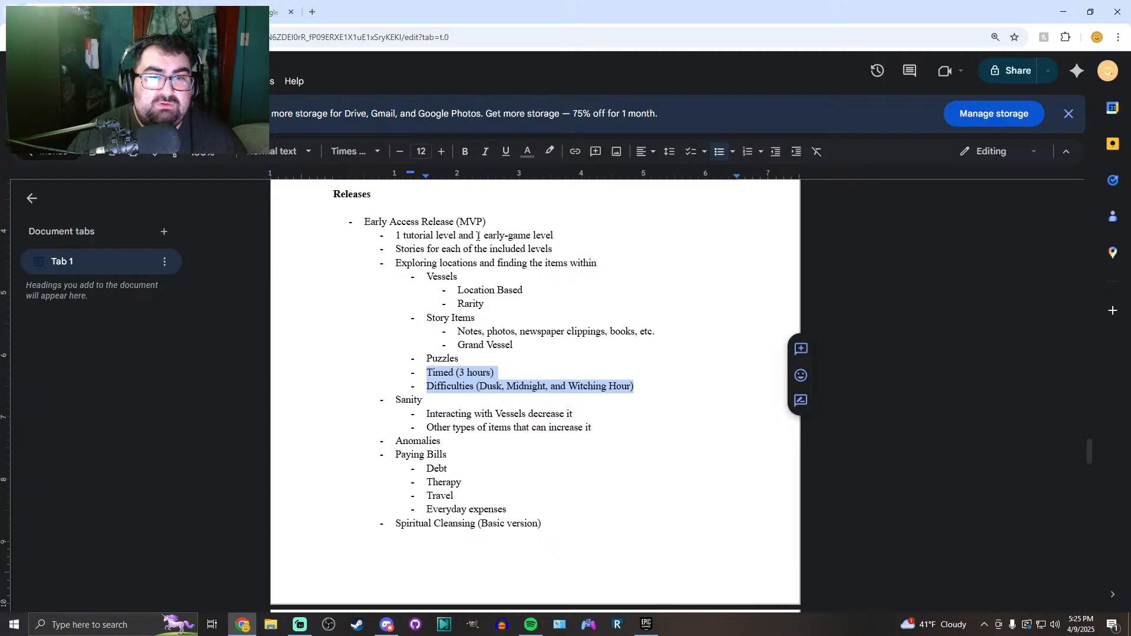
{"action": "scroll", "coordinate": [468, 336], "scroll_direction": "down", "scroll_amount": 1}
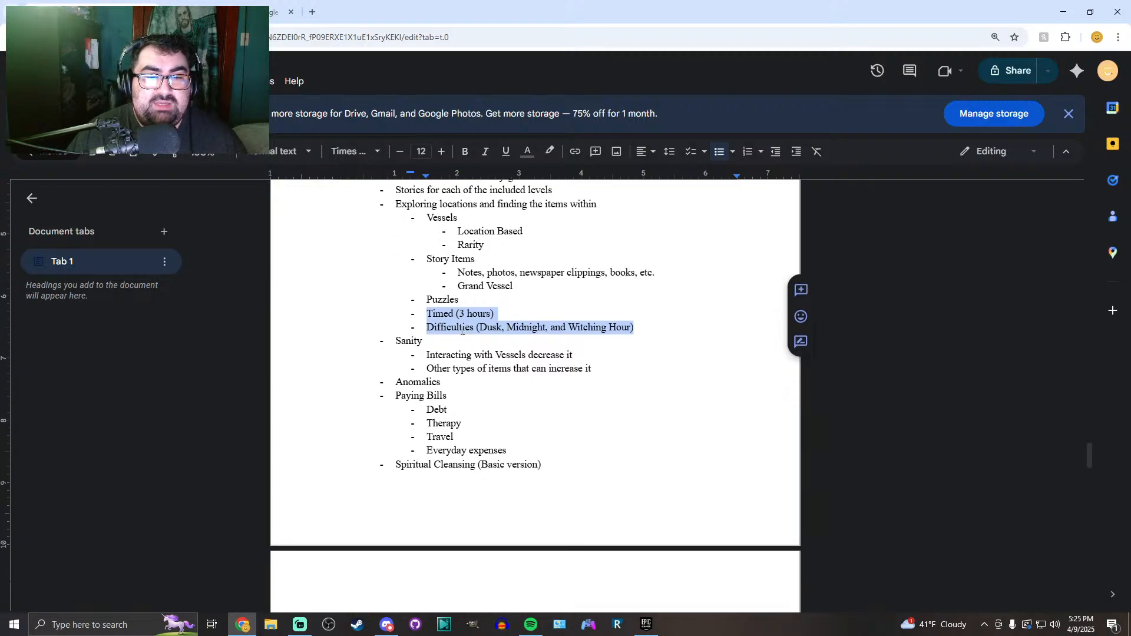
{"action": "left_click", "coordinate": [462, 329]}
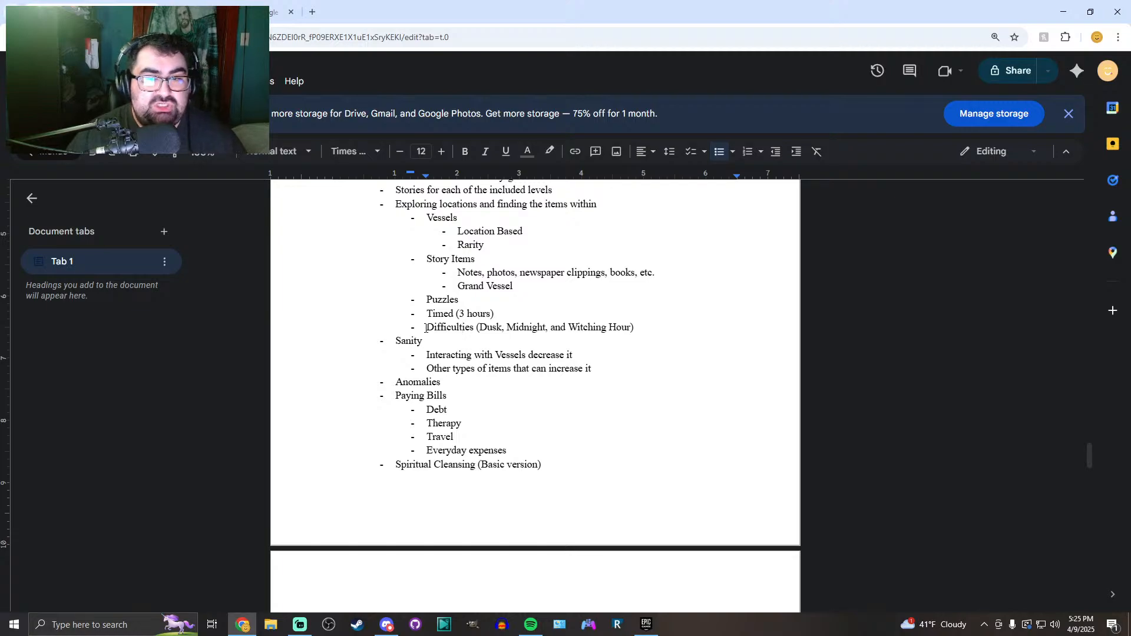
Examine the Difficulties bullet and its Dusk, Midnight and Witching Hour options, along with the 3-hour time limit
{"action": "left_click_drag", "start_coordinate": [426, 328], "coordinate": [635, 333]}
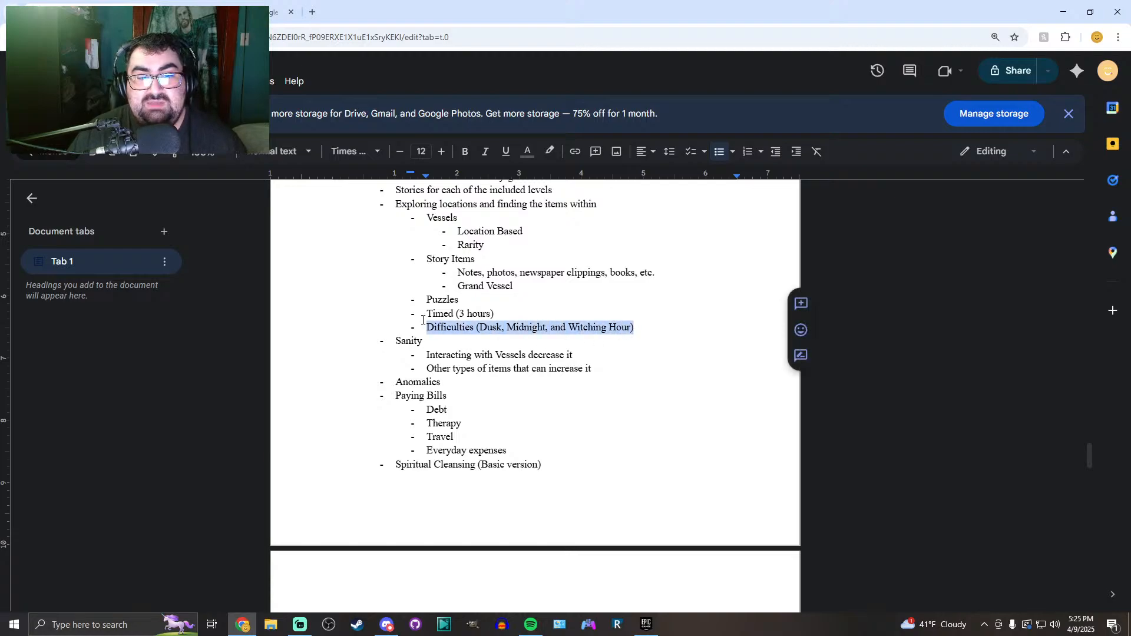
{"action": "left_click_drag", "start_coordinate": [480, 329], "coordinate": [502, 329]}
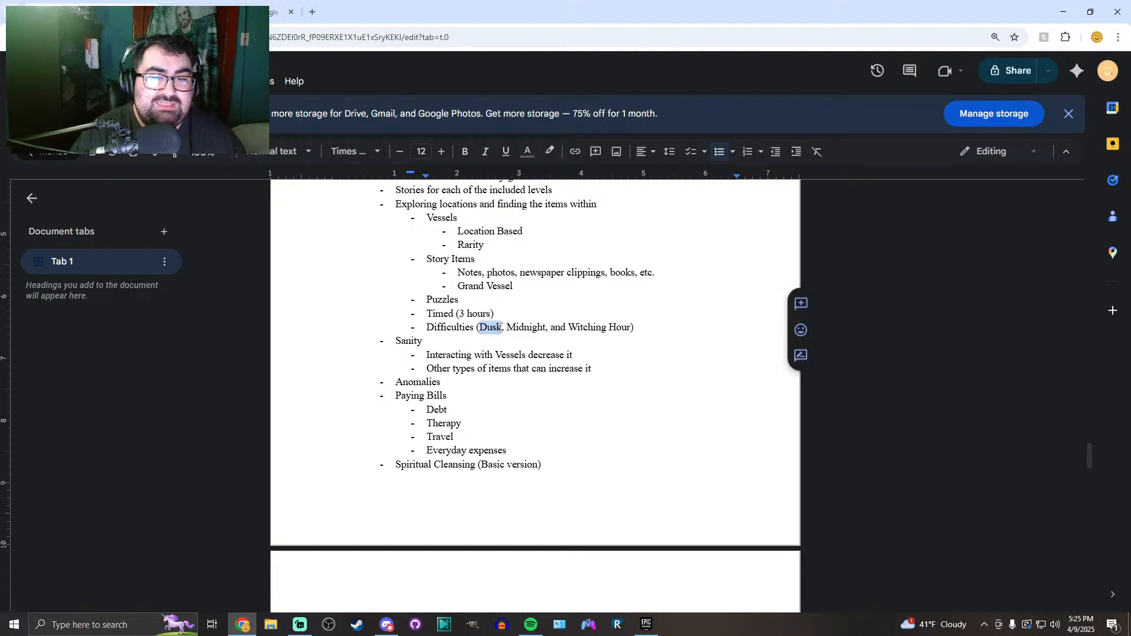
{"action": "left_click_drag", "start_coordinate": [507, 329], "coordinate": [632, 332]}
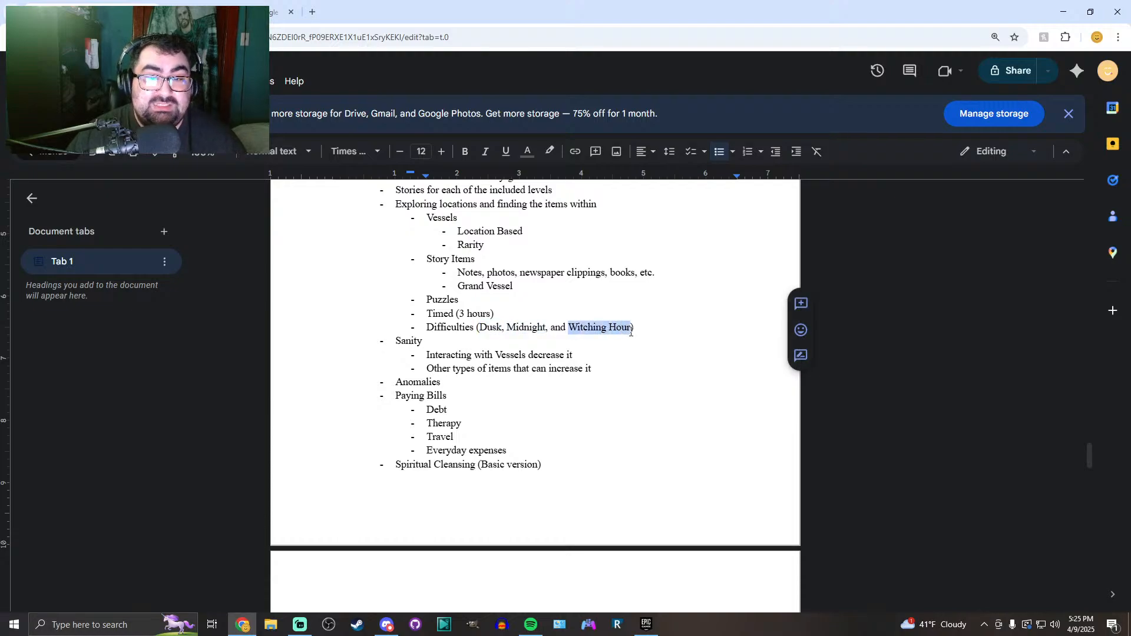
{"action": "left_click_drag", "start_coordinate": [493, 316], "coordinate": [460, 317]}
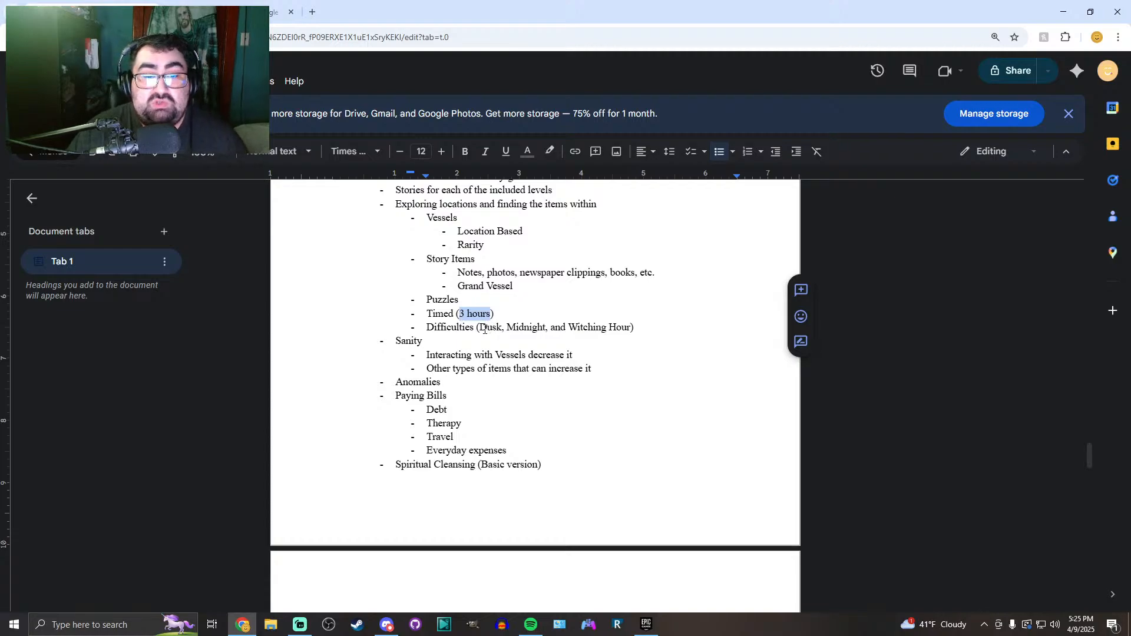
{"action": "left_click_drag", "start_coordinate": [479, 328], "coordinate": [632, 330]}
{"action": "left_click", "coordinate": [543, 329]}
{"action": "type", "text": ","}
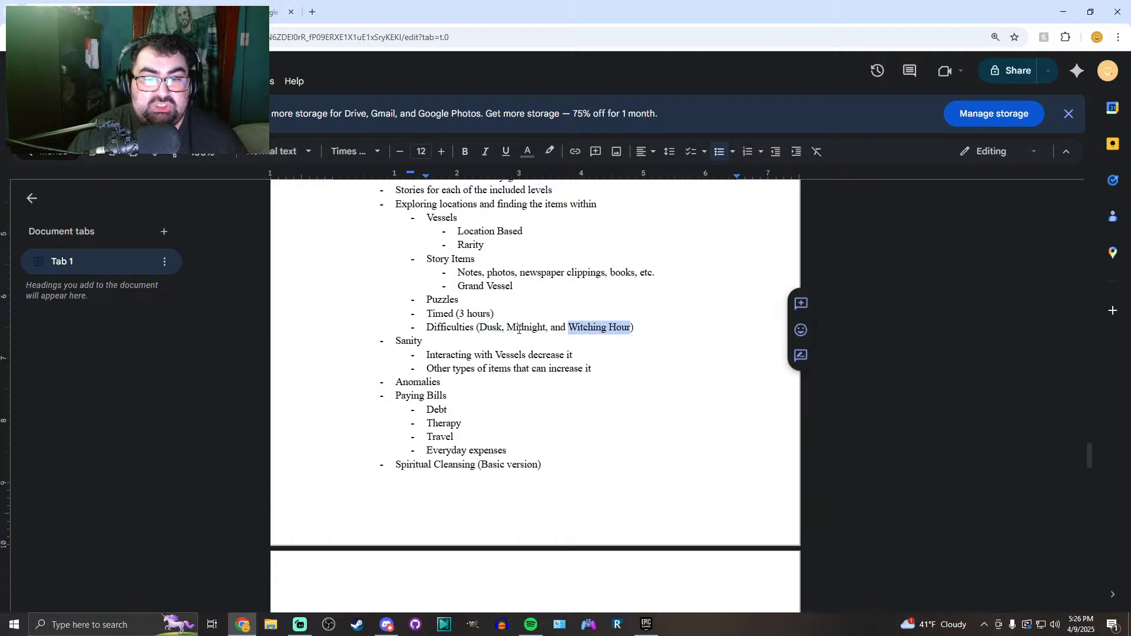
Select the Dusk, Midnight and Witching Hour options in the Difficulties bullet for review, then clear the selection
{"action": "left_click_drag", "start_coordinate": [480, 329], "coordinate": [633, 328]}
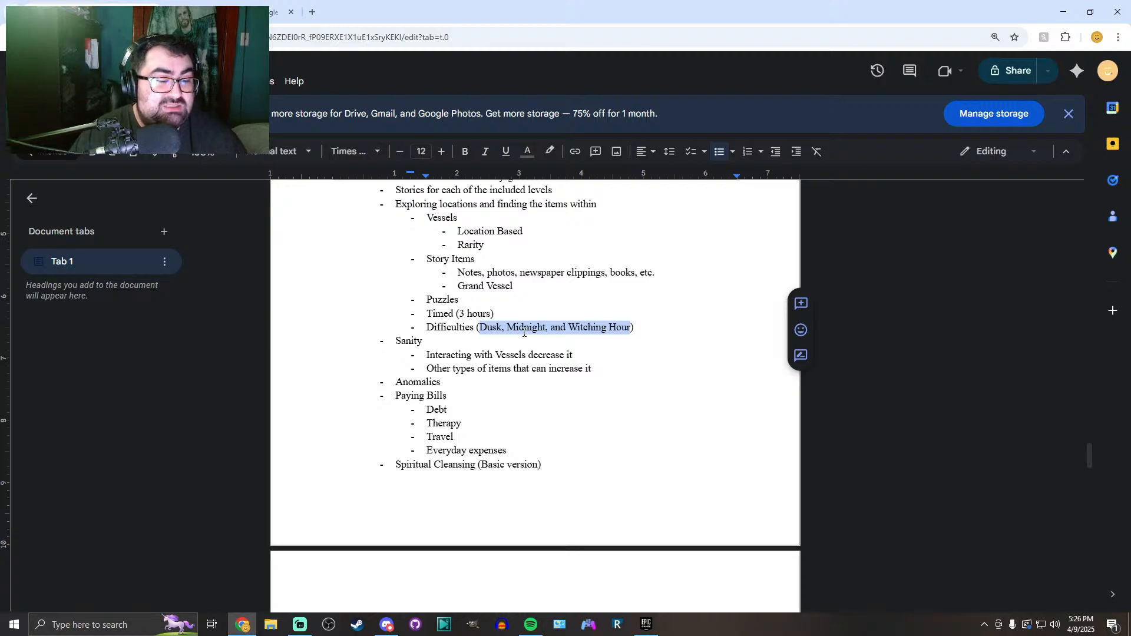
{"action": "left_click", "coordinate": [492, 331]}
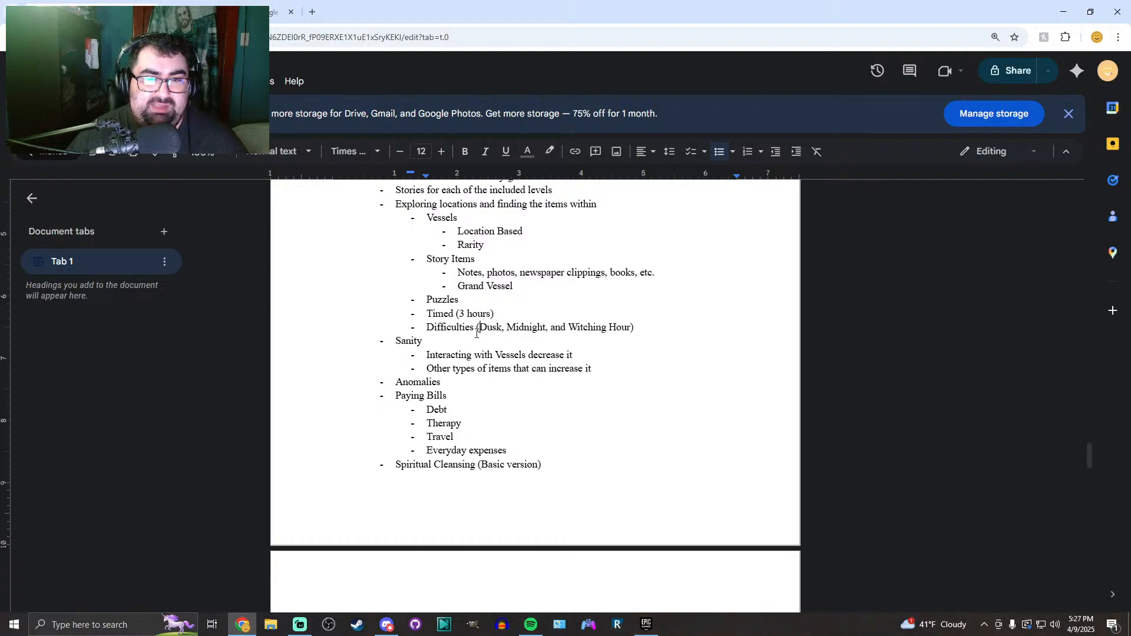
{"action": "left_click_drag", "start_coordinate": [479, 328], "coordinate": [487, 327]}
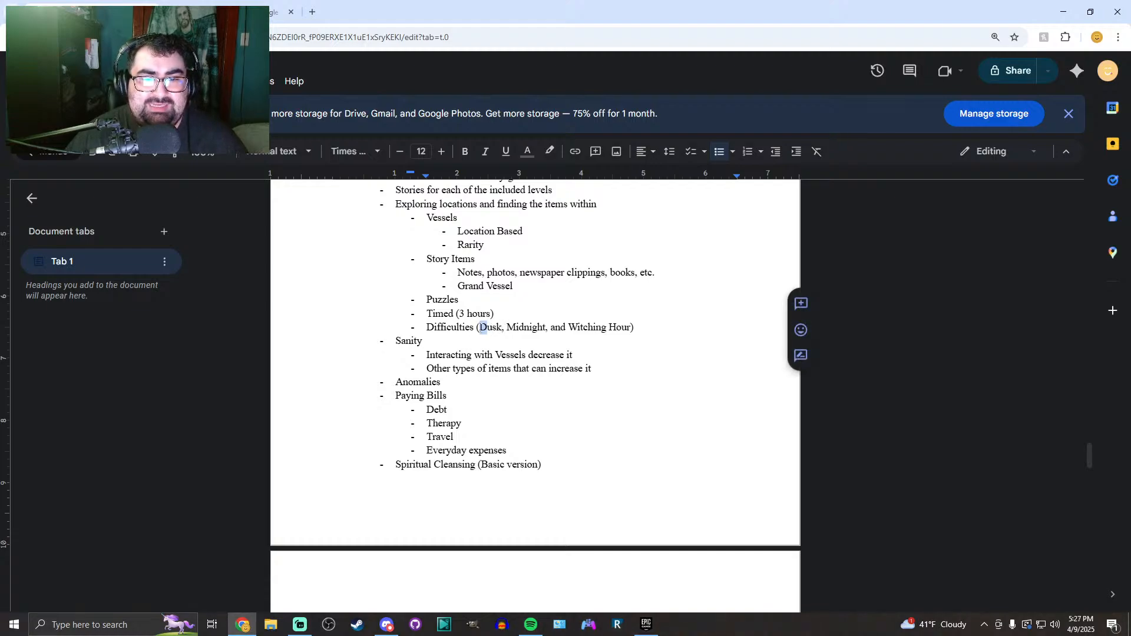
{"action": "left_click", "coordinate": [410, 383]}
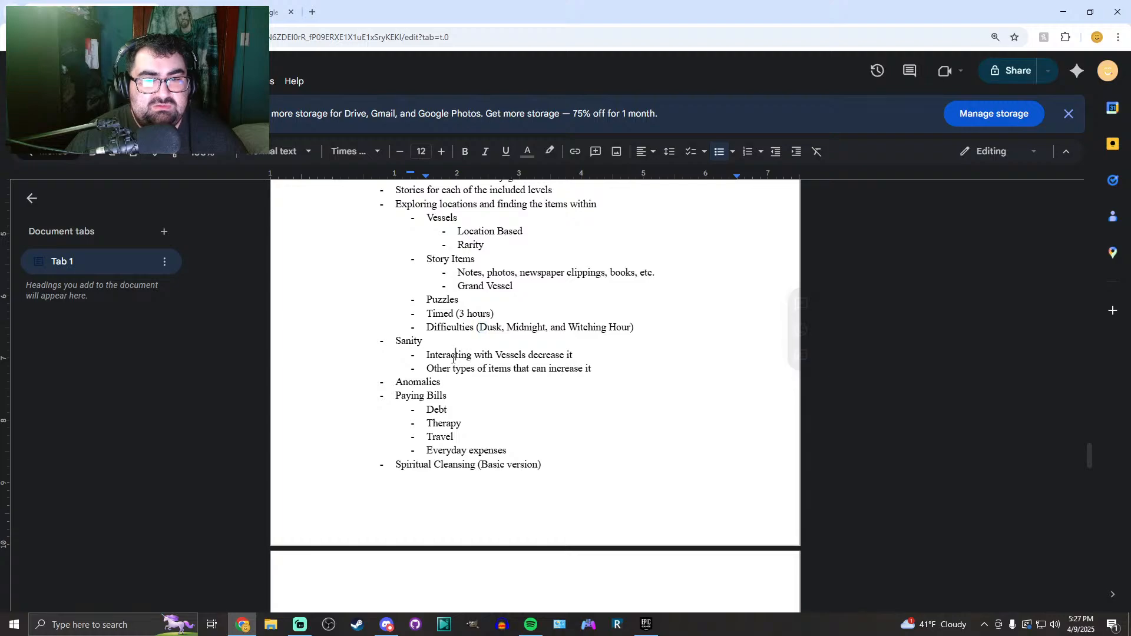
{"action": "left_click", "coordinate": [414, 383]}
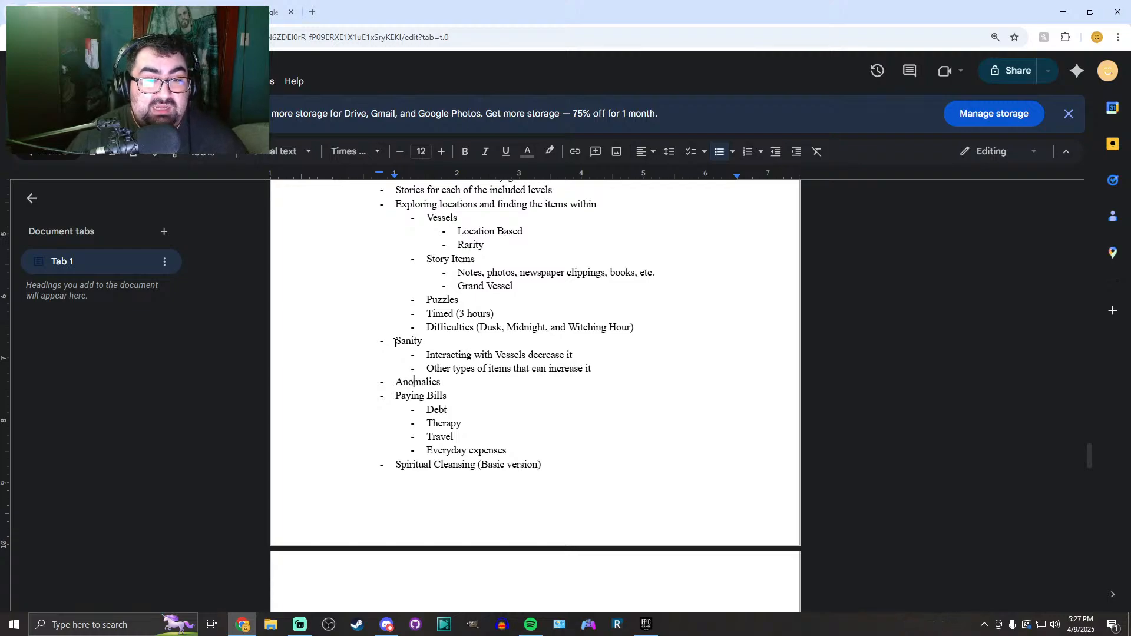
Select the Sanity bullet, its whole sublist, and the line about other items that can increase it for review
{"action": "left_click_drag", "start_coordinate": [396, 343], "coordinate": [425, 342]}
{"action": "left_click", "coordinate": [419, 342]}
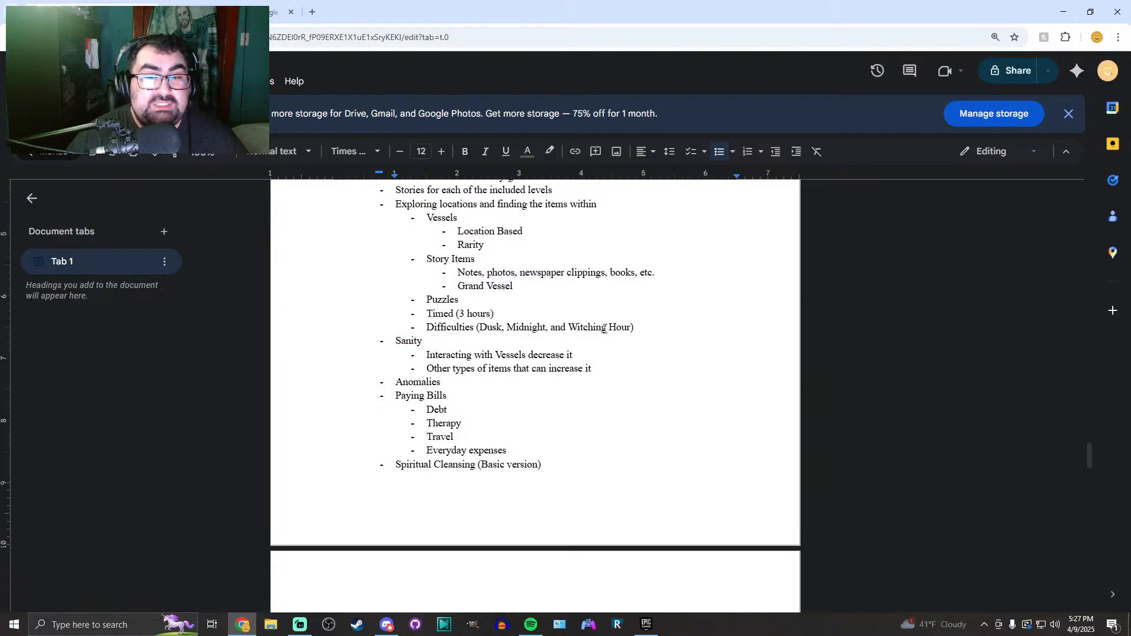
{"action": "scroll", "coordinate": [527, 439], "scroll_direction": "down", "scroll_amount": 1}
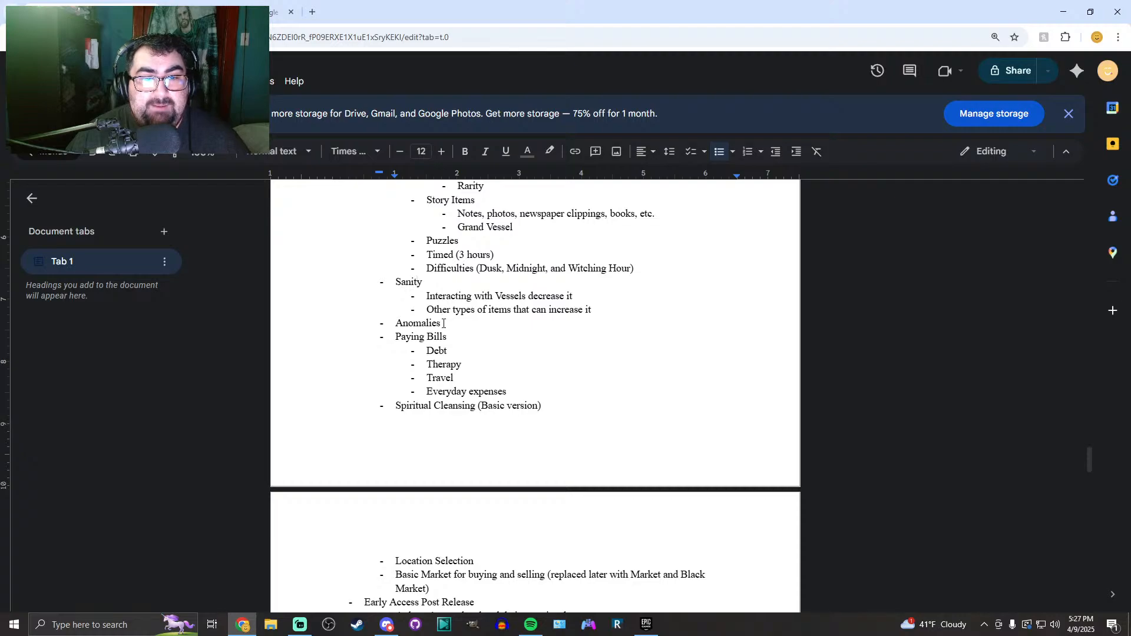
{"action": "left_click_drag", "start_coordinate": [394, 282], "coordinate": [592, 312]}
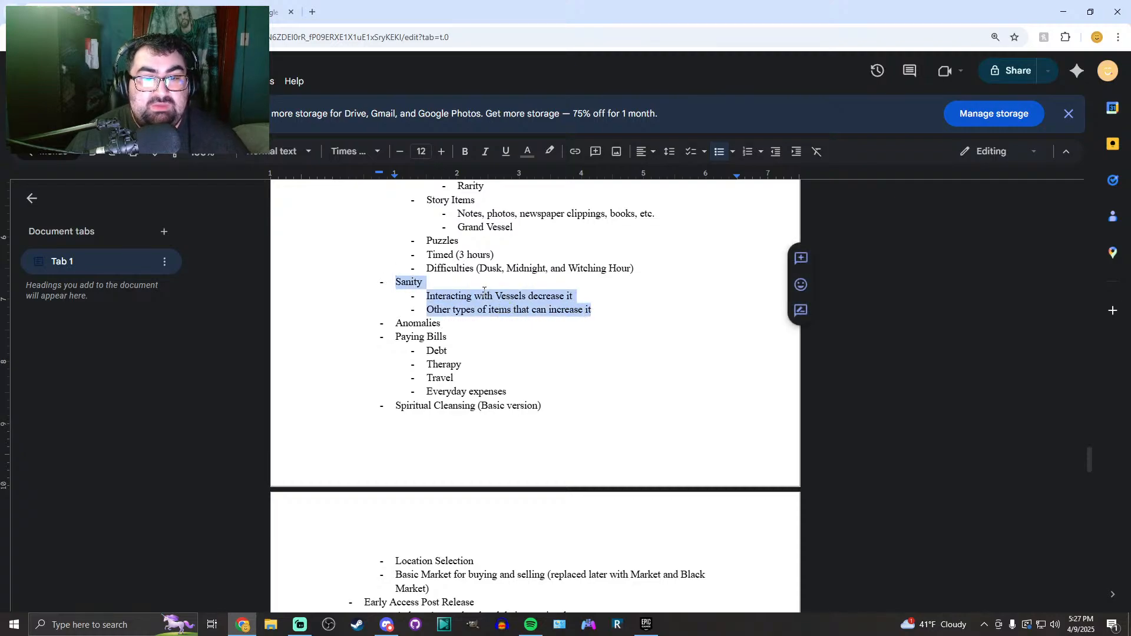
{"action": "left_click", "coordinate": [496, 297]}
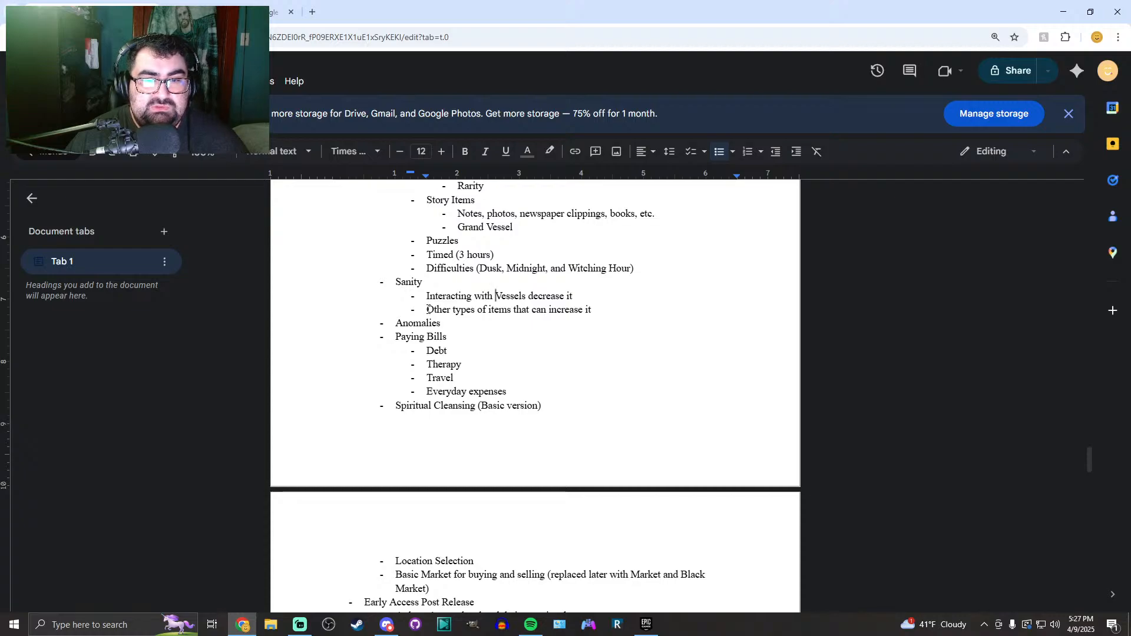
{"action": "left_click_drag", "start_coordinate": [428, 310], "coordinate": [599, 309]}
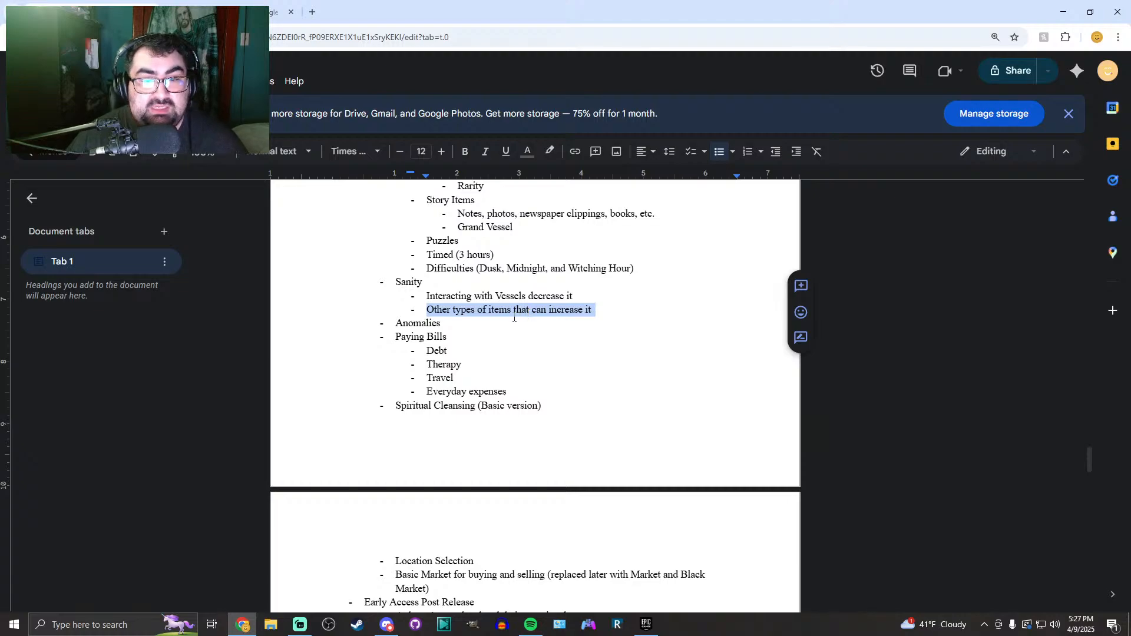
Select the Anomalies bullet in the MVP list for review
{"action": "scroll", "coordinate": [531, 374], "scroll_direction": "down", "scroll_amount": 5}
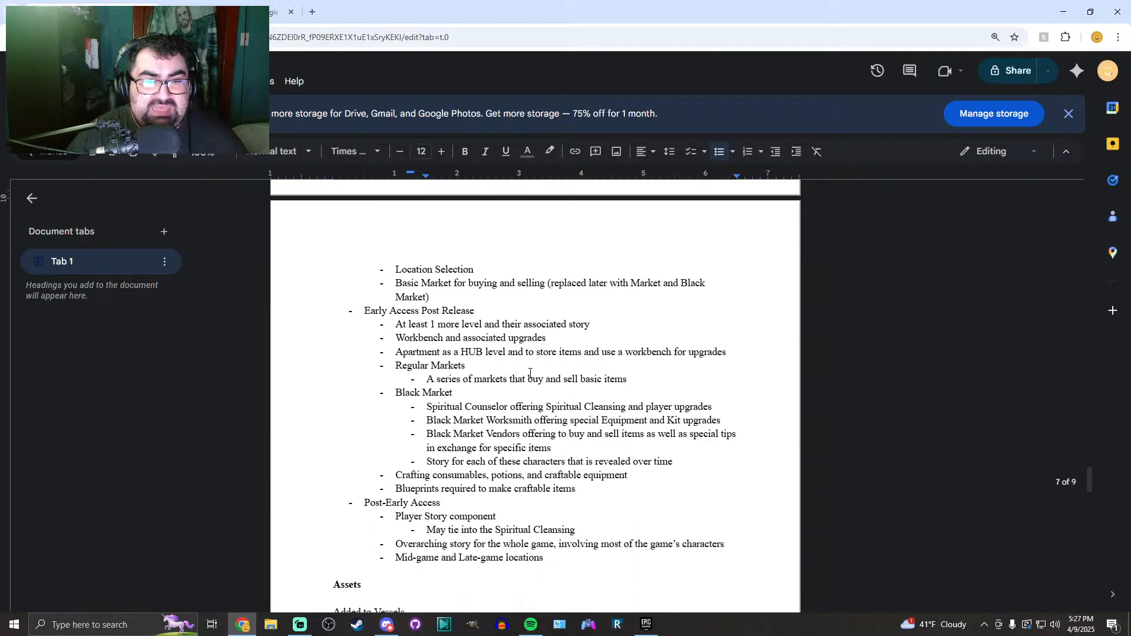
{"action": "scroll", "coordinate": [531, 371], "scroll_direction": "up", "scroll_amount": 3}
{"action": "scroll", "coordinate": [530, 370], "scroll_direction": "up", "scroll_amount": 1}
{"action": "scroll", "coordinate": [530, 369], "scroll_direction": "down", "scroll_amount": 1}
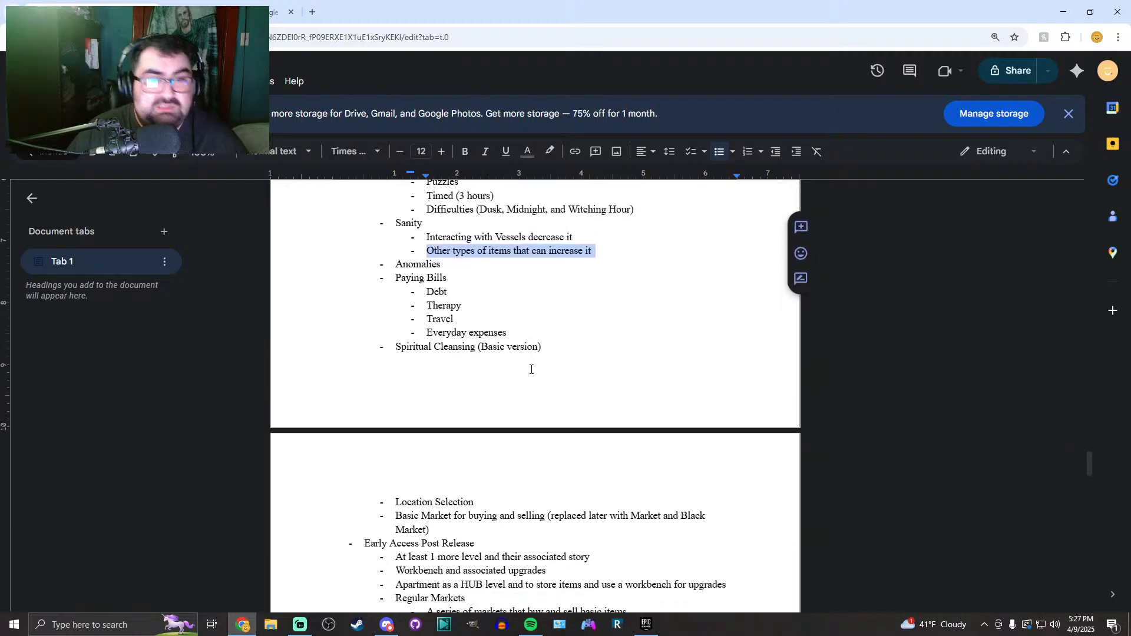
{"action": "left_click_drag", "start_coordinate": [395, 264], "coordinate": [447, 264]}
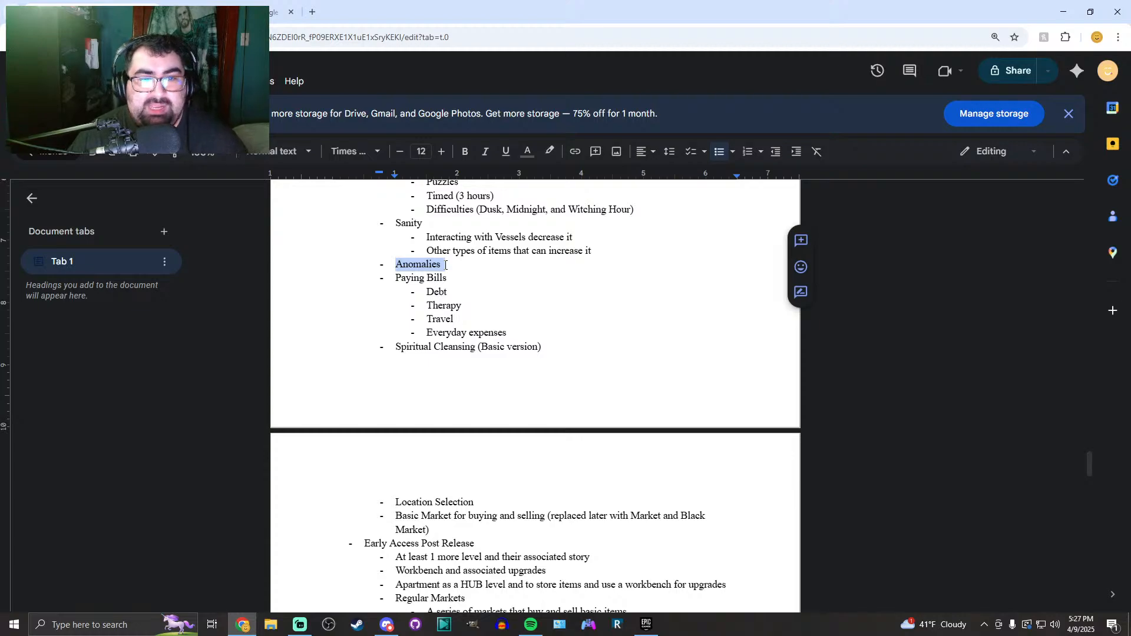
{"action": "scroll", "coordinate": [449, 272], "scroll_direction": "up", "scroll_amount": 1}
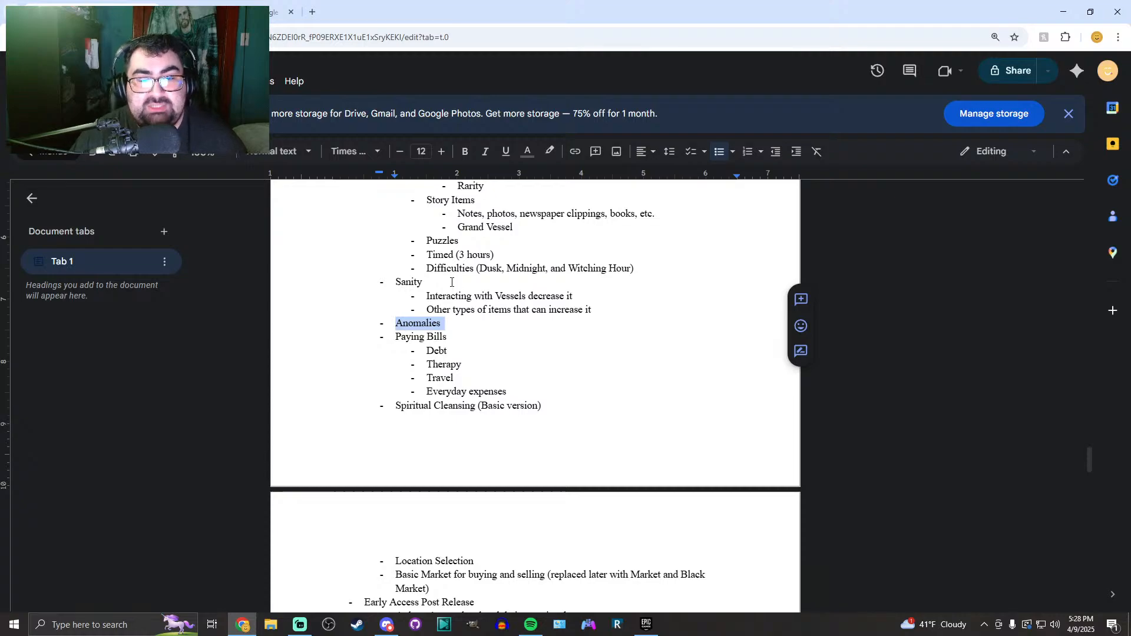
{"action": "scroll", "coordinate": [452, 283], "scroll_direction": "down", "scroll_amount": 1}
{"action": "left_click", "coordinate": [454, 281]}
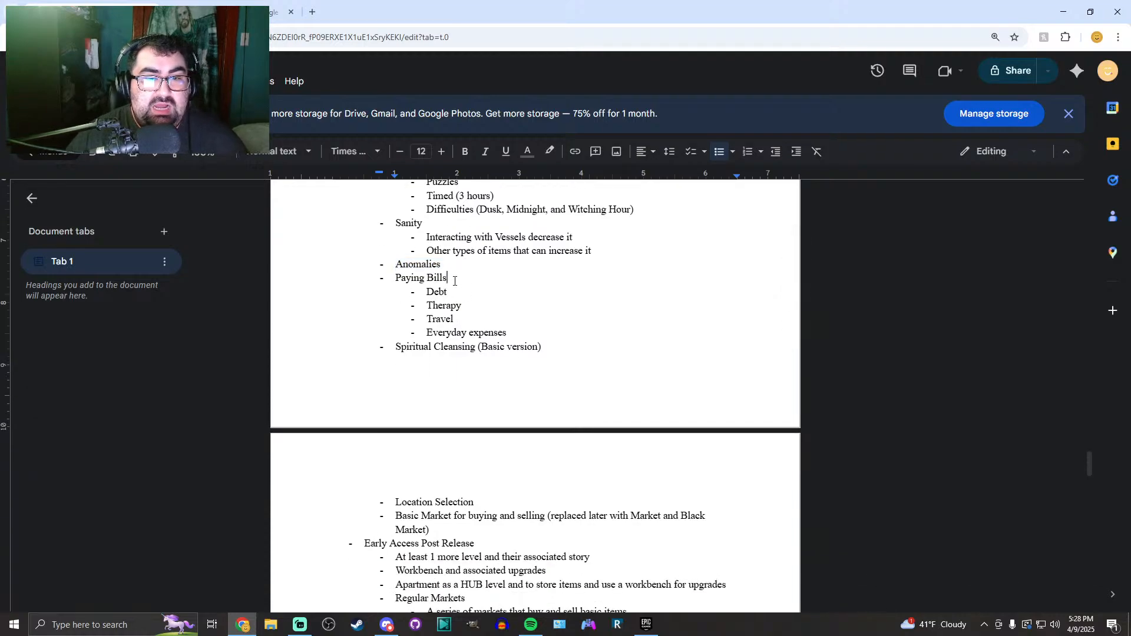
{"action": "double_click", "coordinate": [396, 264]}
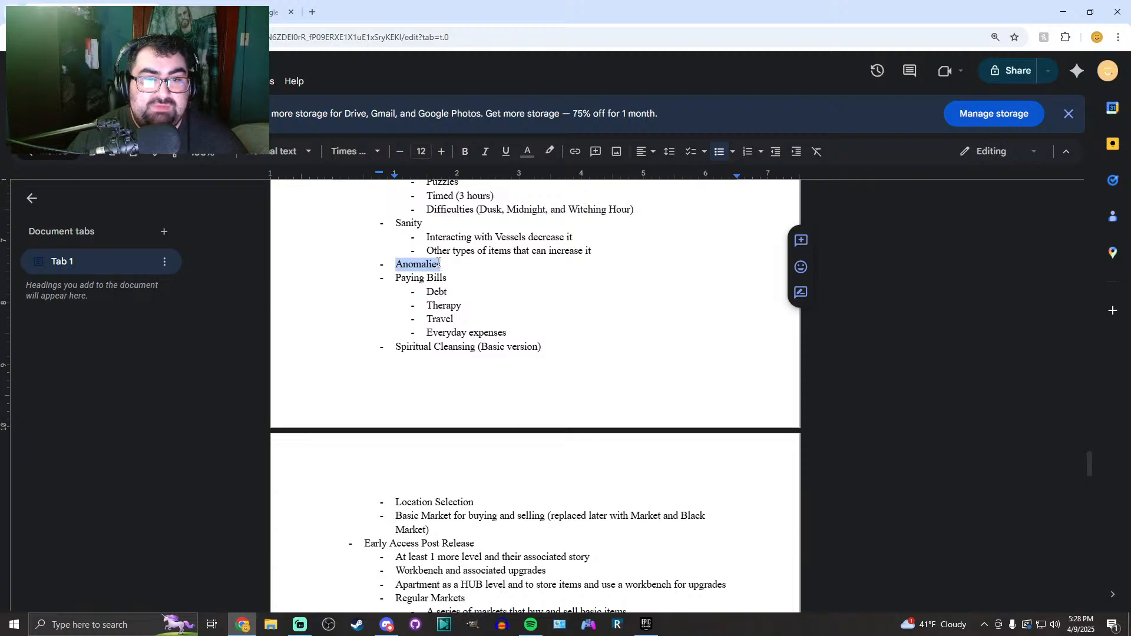
Select the Paying Bills list and its Debt, Therapy, Travel and Everyday expenses items in turn for review
{"action": "scroll", "coordinate": [498, 354], "scroll_direction": "down", "scroll_amount": 2}
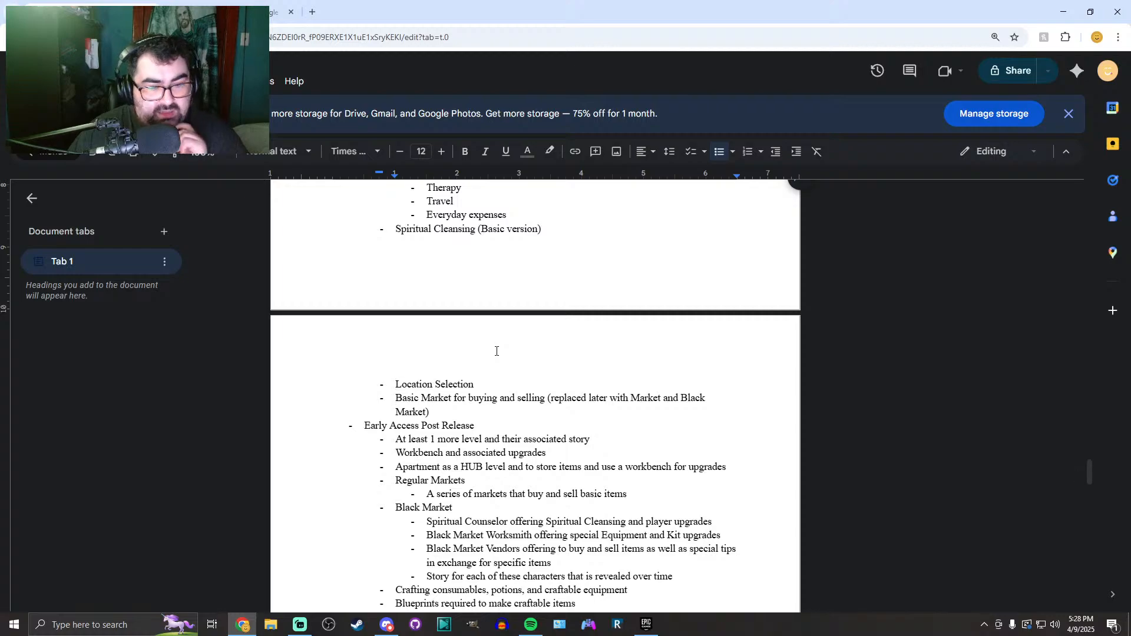
{"action": "scroll", "coordinate": [495, 350], "scroll_direction": "up", "scroll_amount": 1}
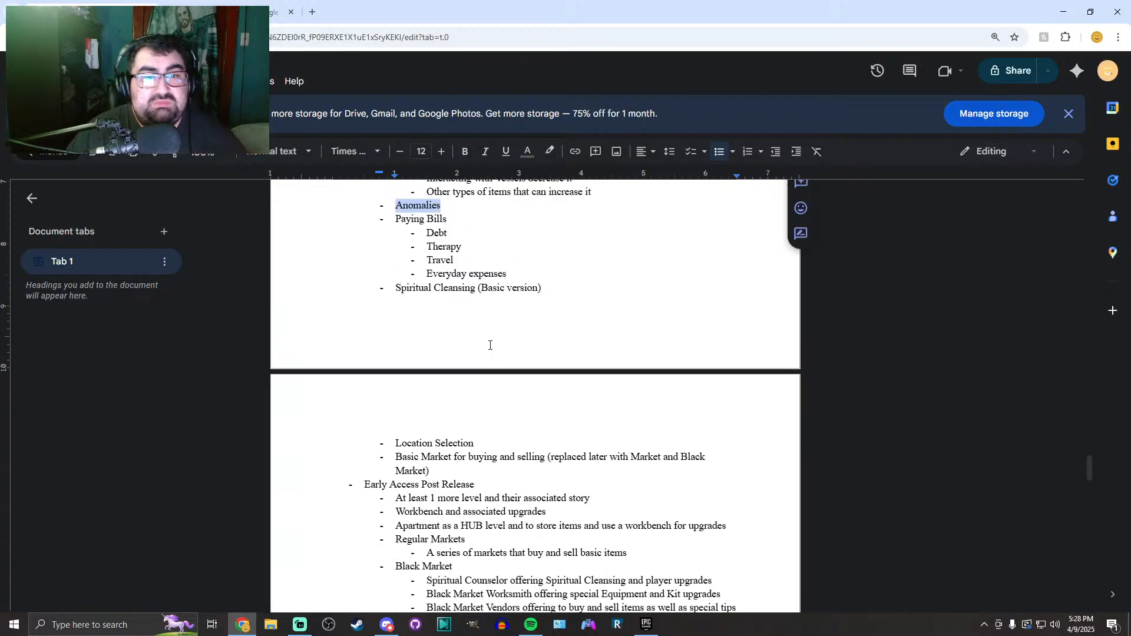
{"action": "scroll", "coordinate": [490, 346], "scroll_direction": "up", "scroll_amount": 1}
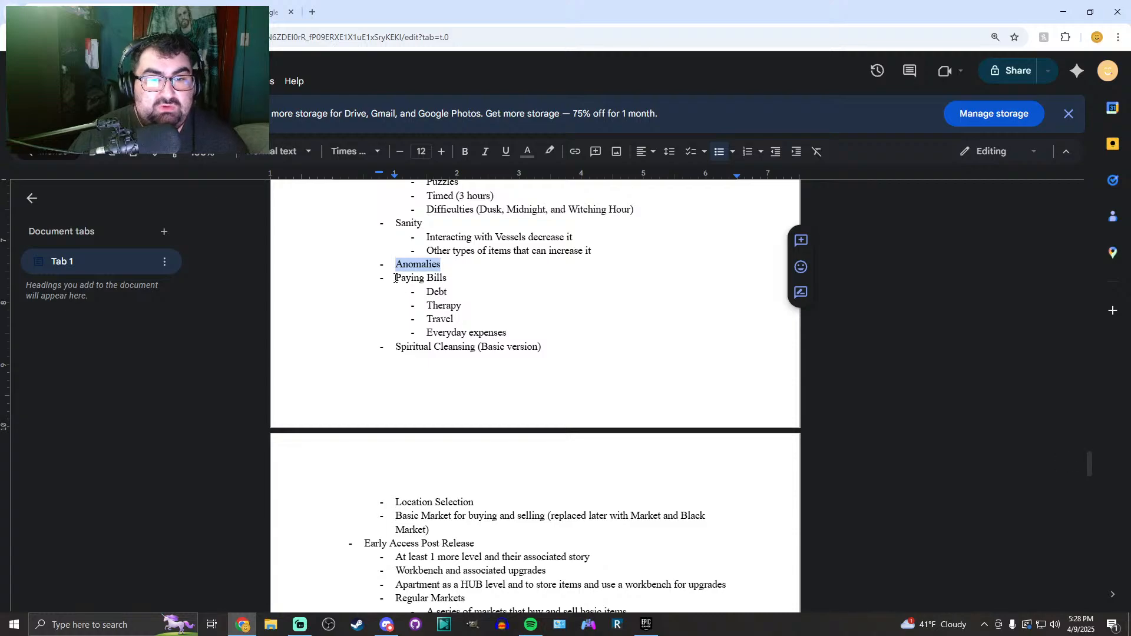
{"action": "left_click_drag", "start_coordinate": [394, 277], "coordinate": [511, 332]}
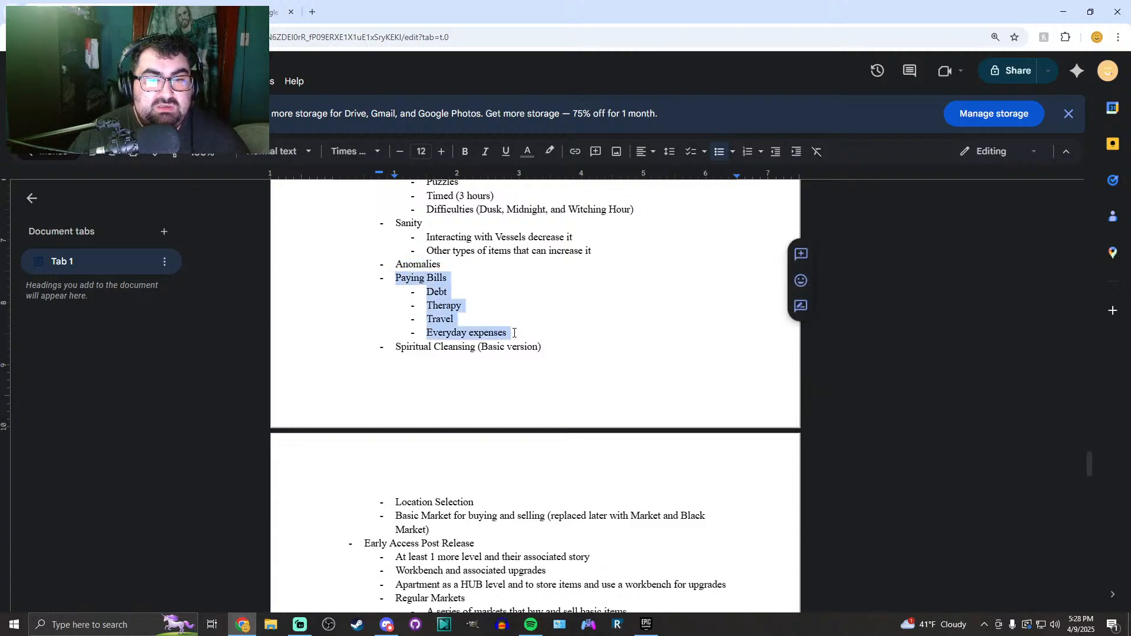
{"action": "left_click", "coordinate": [441, 291]}
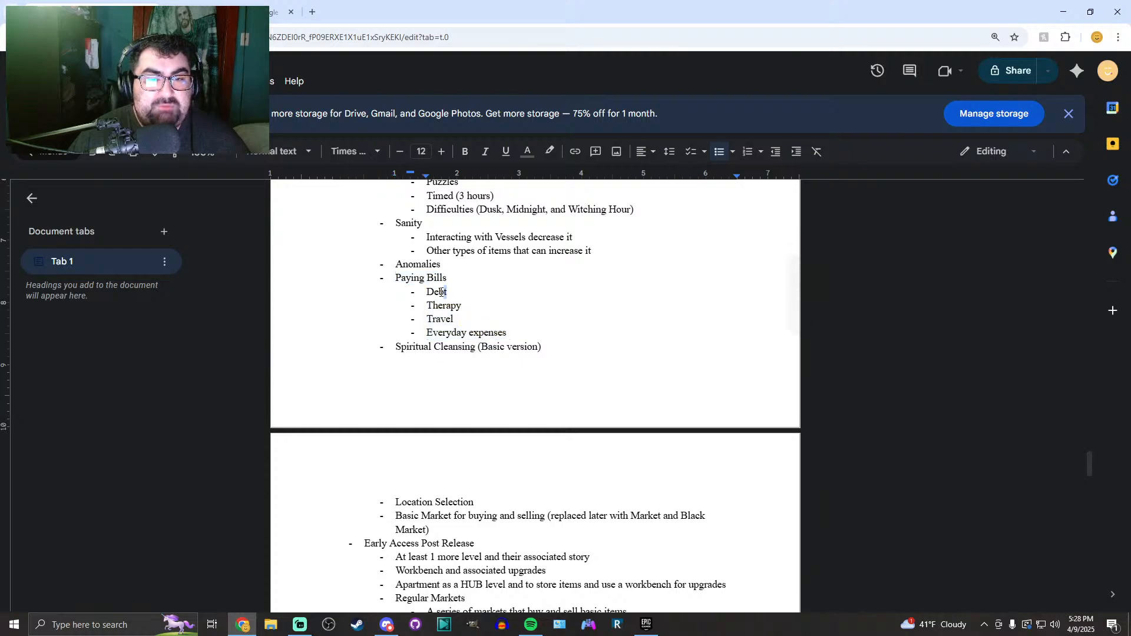
{"action": "left_click_drag", "start_coordinate": [447, 292], "coordinate": [426, 292]}
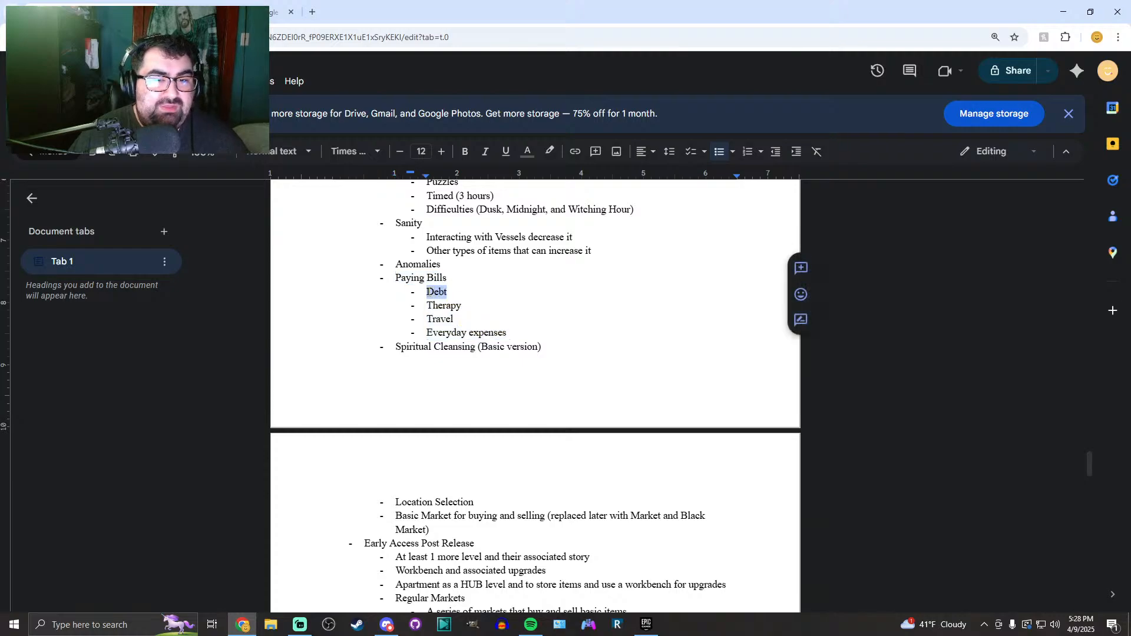
{"action": "left_click", "coordinate": [437, 292]}
{"action": "left_click_drag", "start_coordinate": [448, 292], "coordinate": [428, 293]}
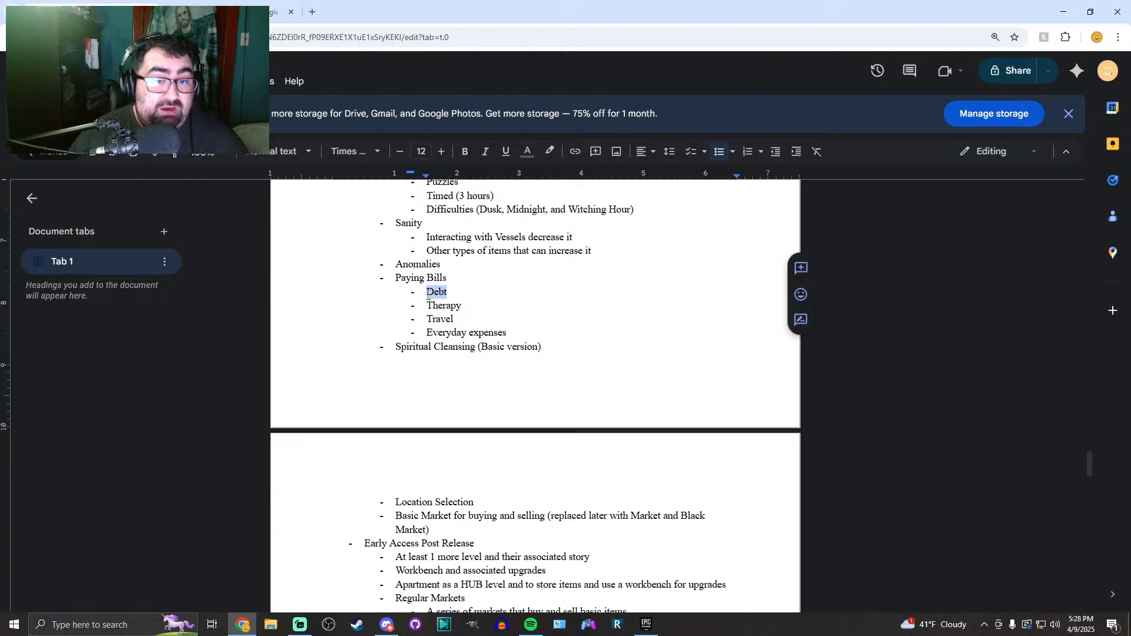
{"action": "left_click", "coordinate": [428, 292]}
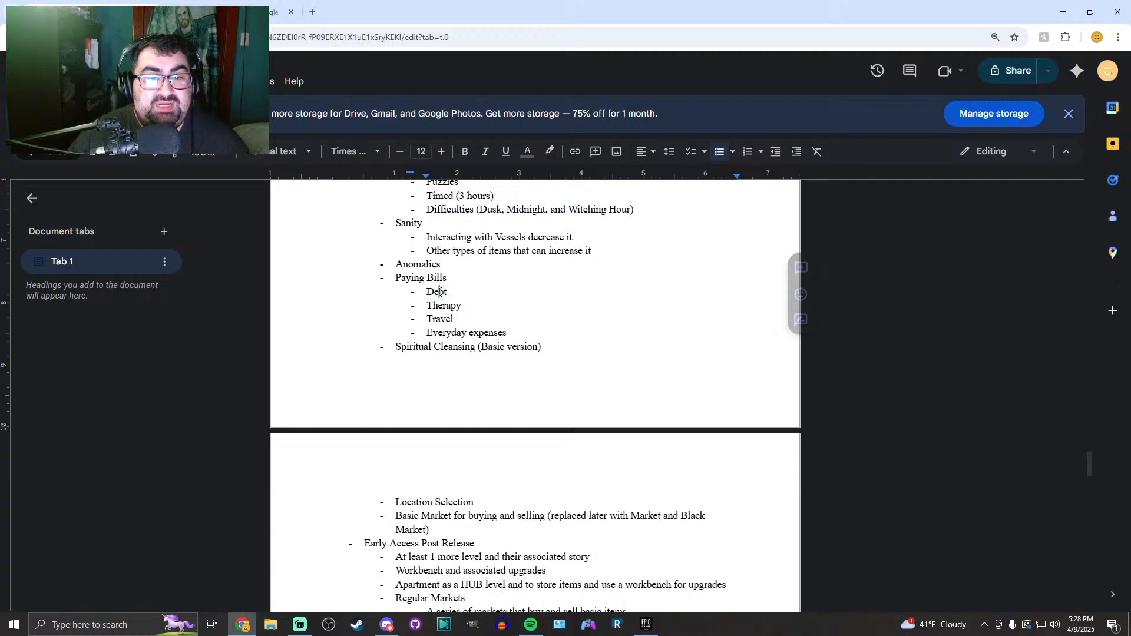
{"action": "left_click_drag", "start_coordinate": [427, 292], "coordinate": [462, 308]}
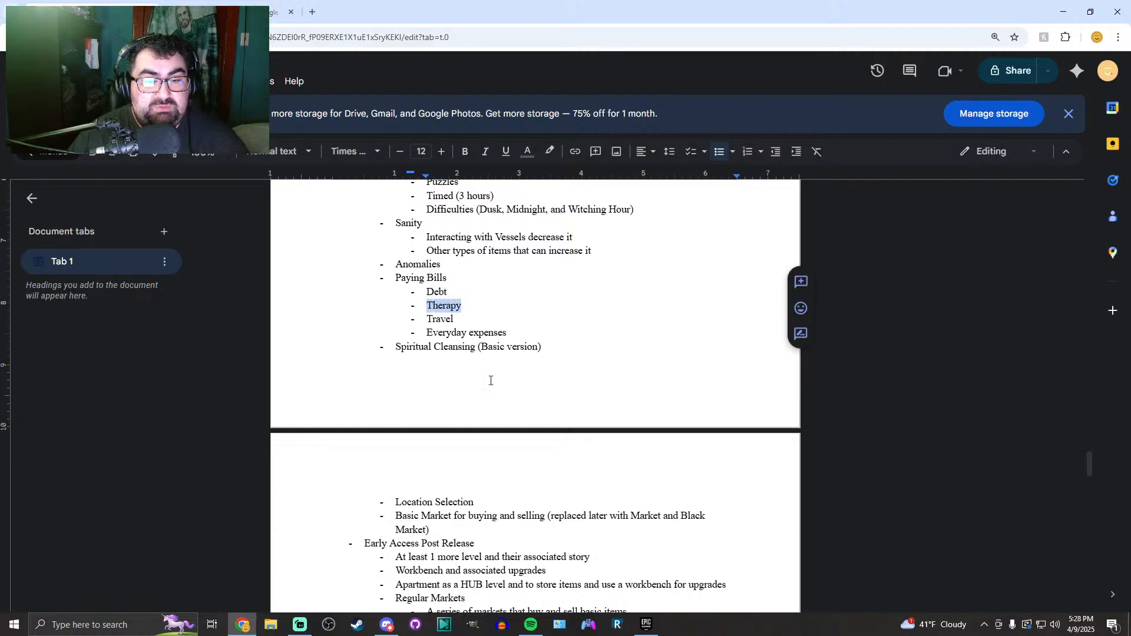
{"action": "double_click", "coordinate": [450, 320]}
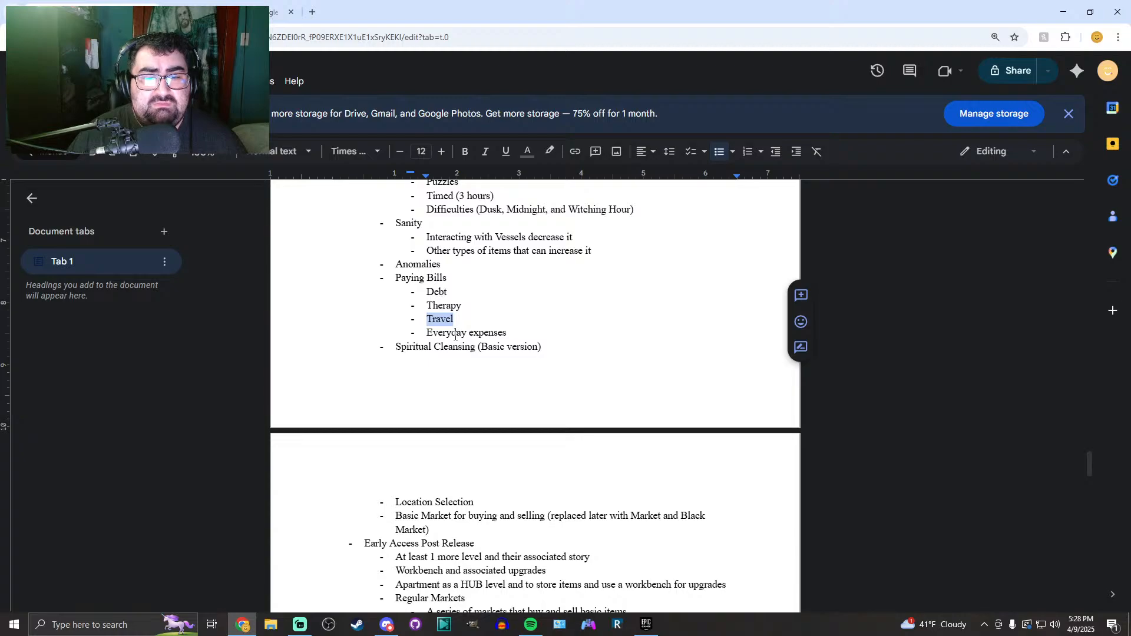
{"action": "left_click_drag", "start_coordinate": [426, 335], "coordinate": [520, 332]}
{"action": "left_click", "coordinate": [471, 334]}
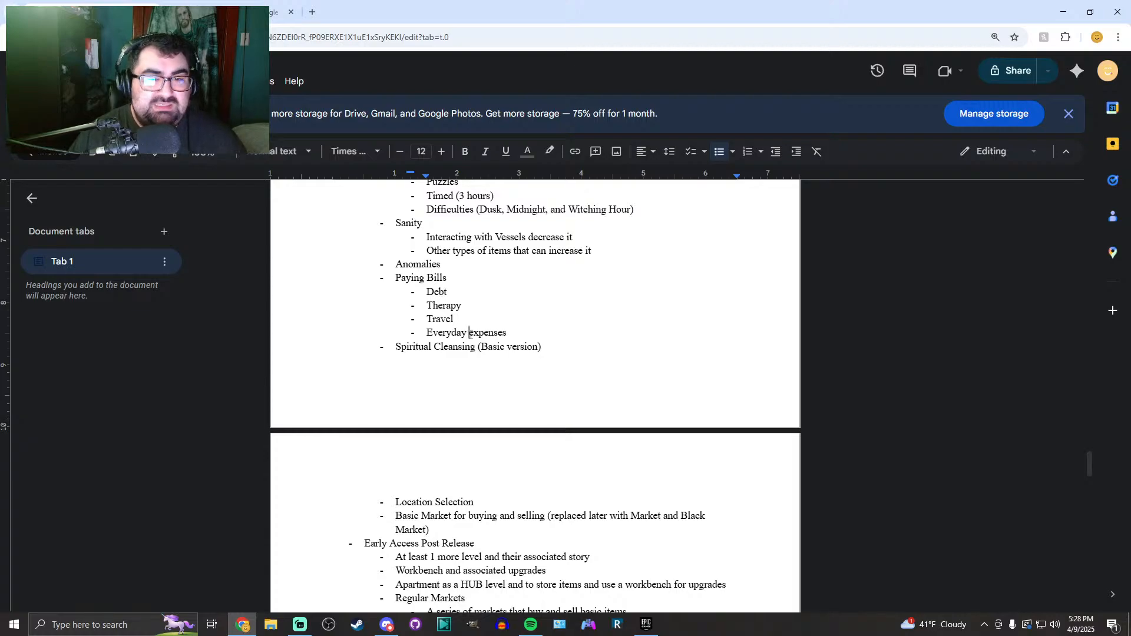
Replace the Therapy item under Paying Bills with the text "Spiritual Cleansing" copied from the Spiritual Cleansing (Basic version) bullet
{"action": "scroll", "coordinate": [473, 320], "scroll_direction": "down", "scroll_amount": 1}
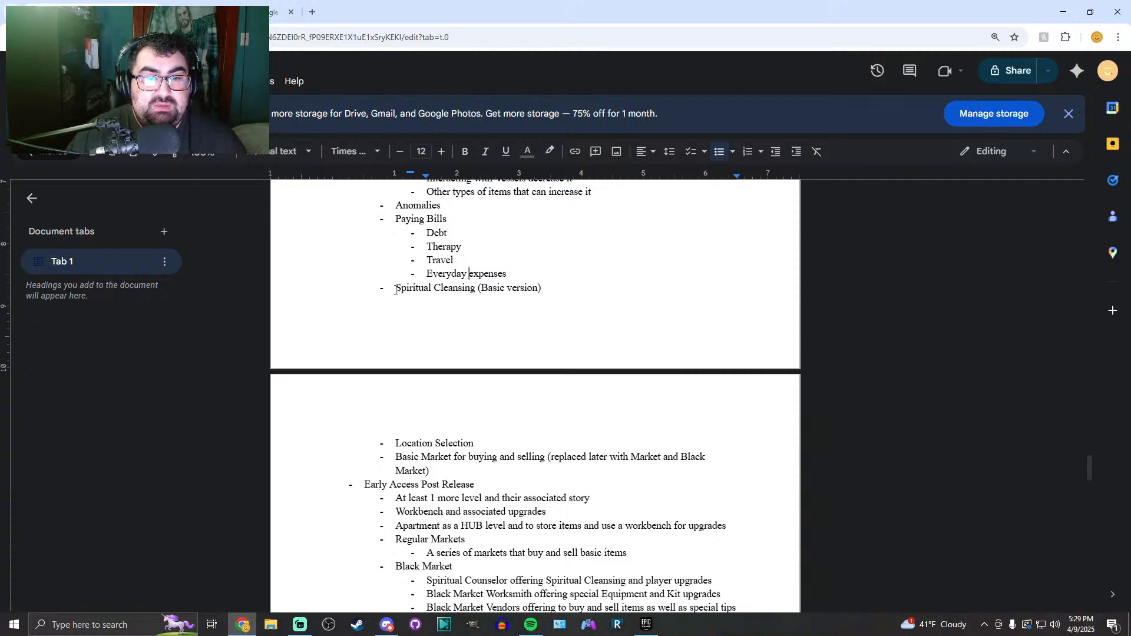
{"action": "left_click_drag", "start_coordinate": [394, 288], "coordinate": [555, 288]}
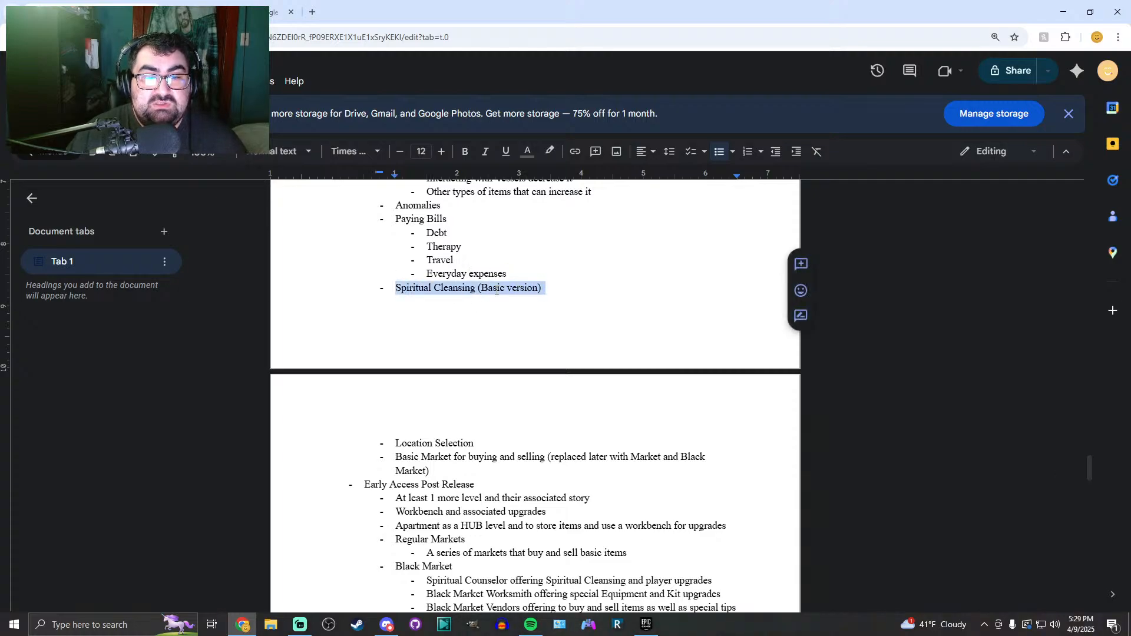
{"action": "scroll", "coordinate": [488, 313], "scroll_direction": "up", "scroll_amount": 1}
{"action": "left_click", "coordinate": [463, 306]}
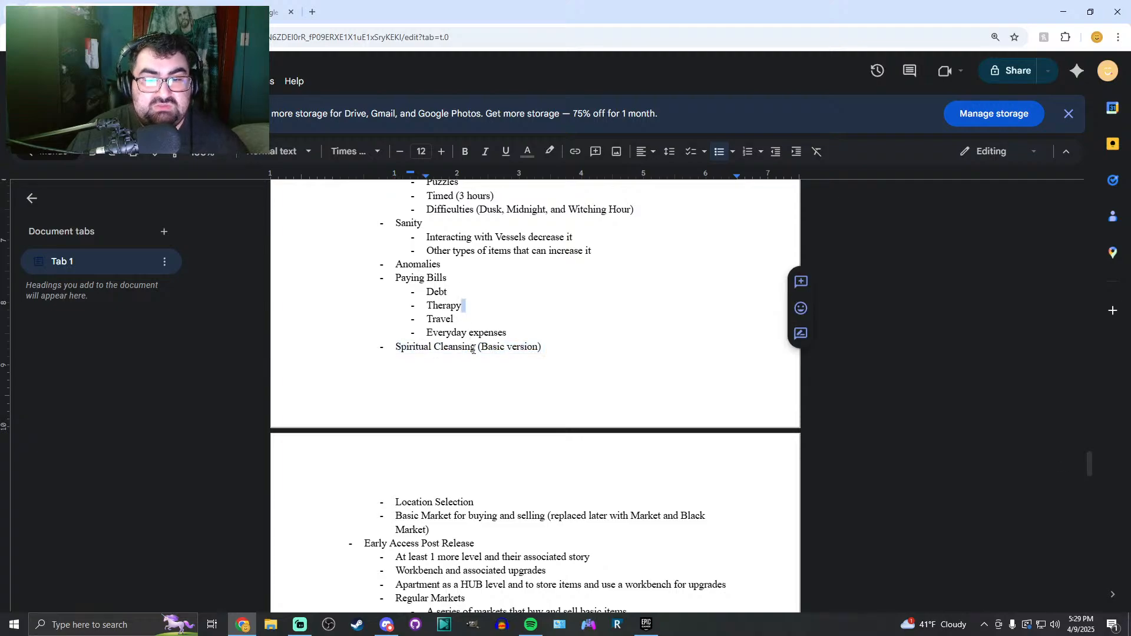
{"action": "left_click_drag", "start_coordinate": [476, 348], "coordinate": [408, 352]}
{"action": "key", "text": "ctrl+c"}
{"action": "left_click_drag", "start_coordinate": [464, 306], "coordinate": [427, 306]}
{"action": "key", "text": "ctrl+v"}
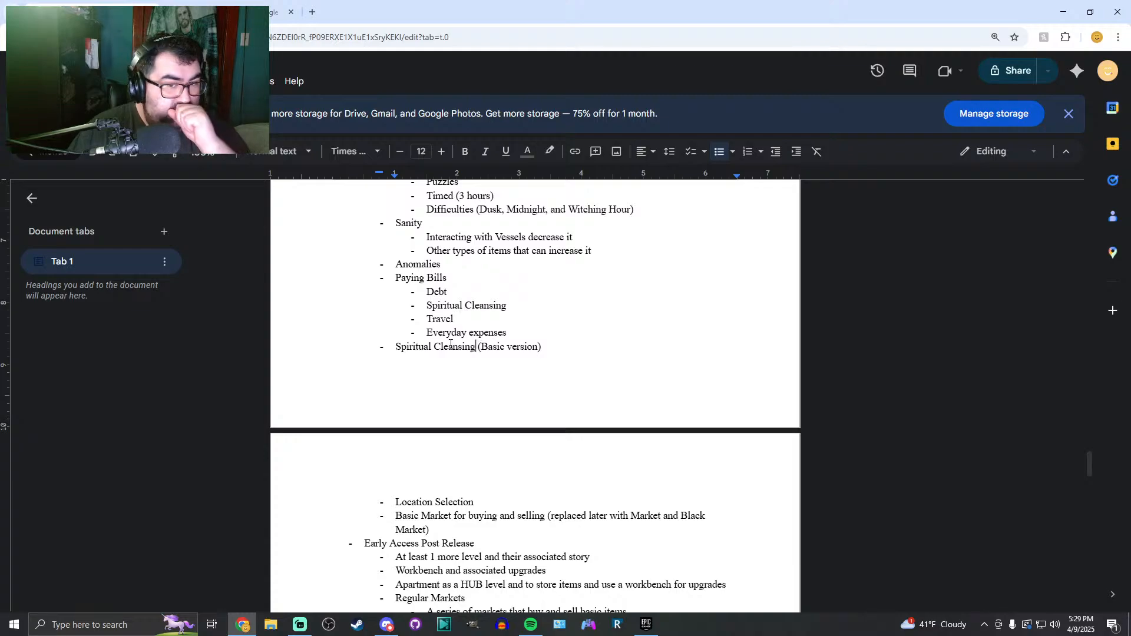
Select the Spiritual Cleansing (Basic version) bullet for review and continue to the Location Selection bullet on the following page
{"action": "double_click", "coordinate": [401, 347]}
{"action": "left_click_drag", "start_coordinate": [444, 347], "coordinate": [552, 350]}
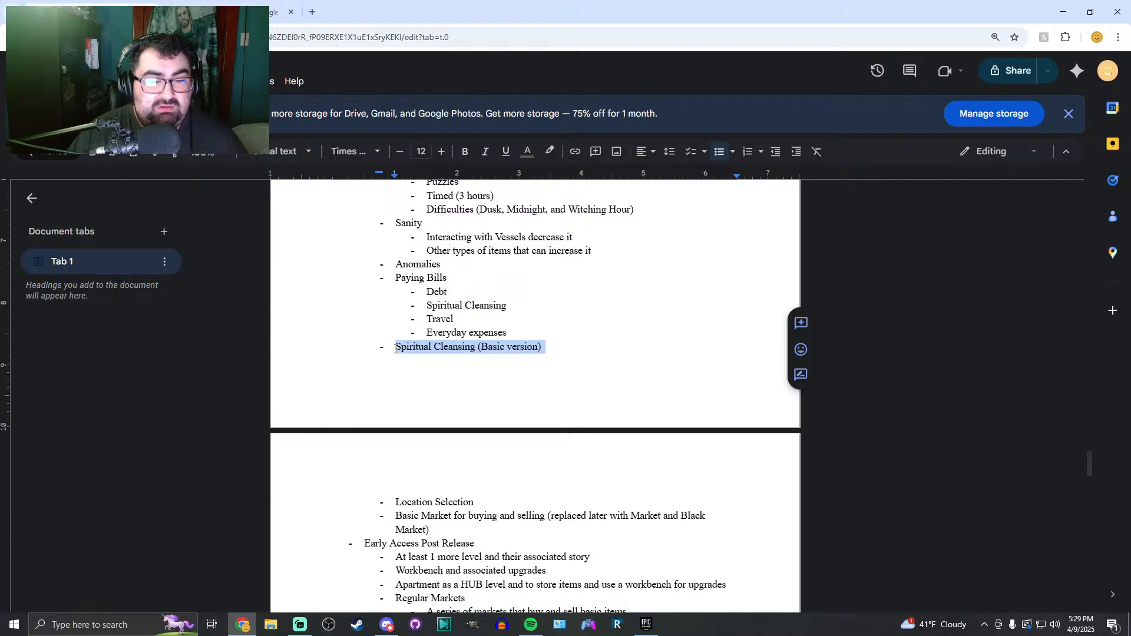
{"action": "scroll", "coordinate": [398, 323], "scroll_direction": "down", "scroll_amount": 2}
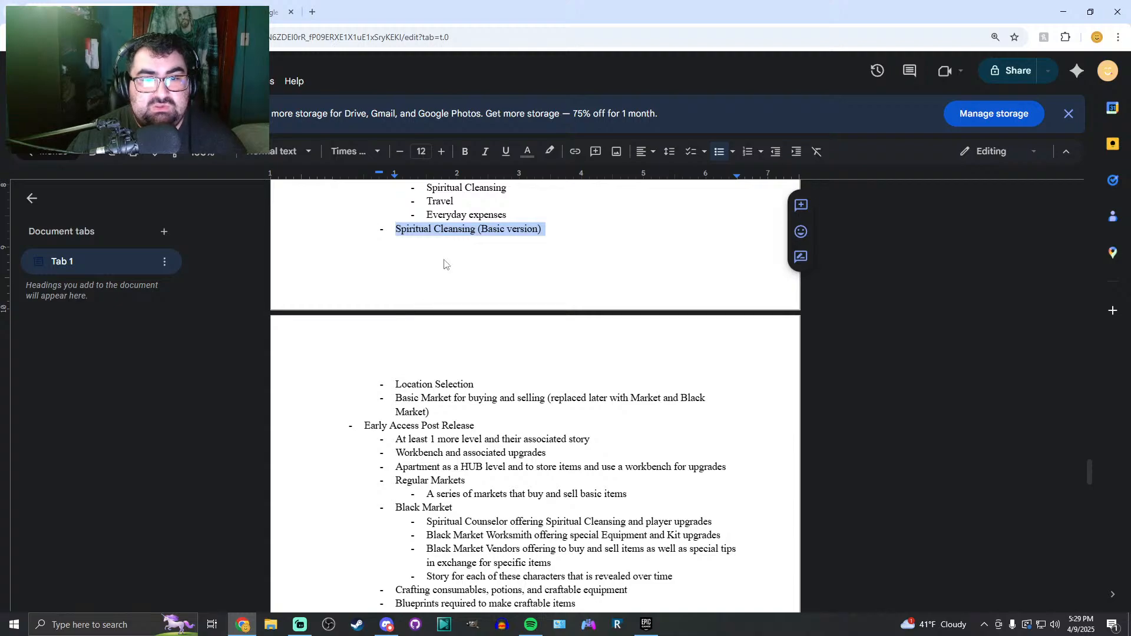
{"action": "key", "text": "Left"}
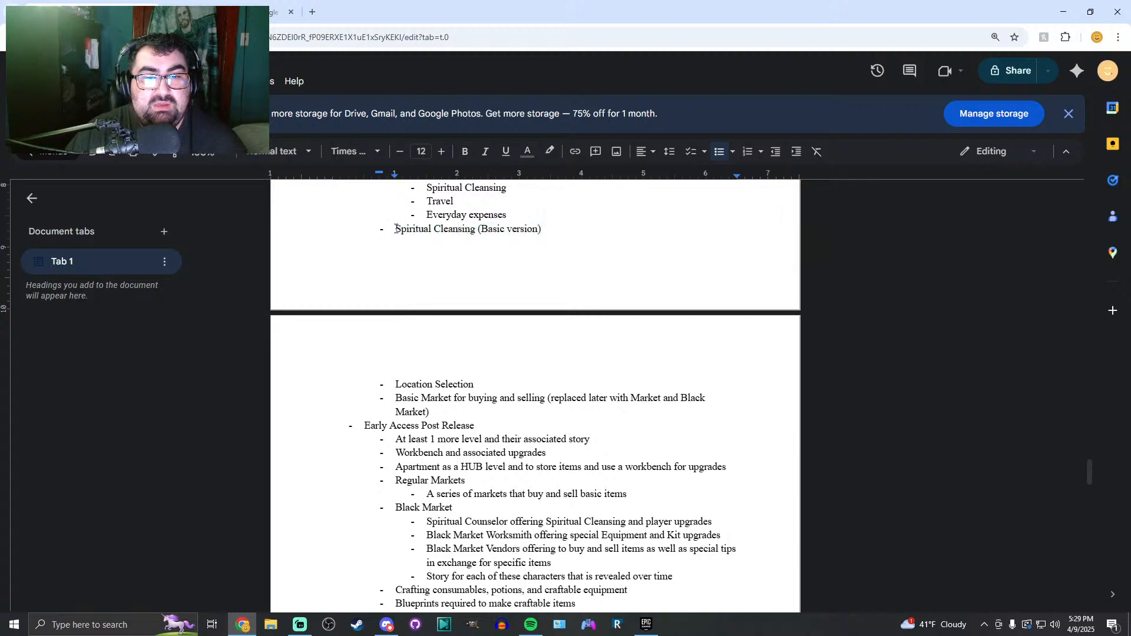
{"action": "left_click", "coordinate": [564, 233], "text": "shift"}
{"action": "scroll", "coordinate": [507, 286], "scroll_direction": "down", "scroll_amount": 1}
{"action": "scroll", "coordinate": [471, 324], "scroll_direction": "up", "scroll_amount": 1}
{"action": "scroll", "coordinate": [472, 326], "scroll_direction": "down", "scroll_amount": 1}
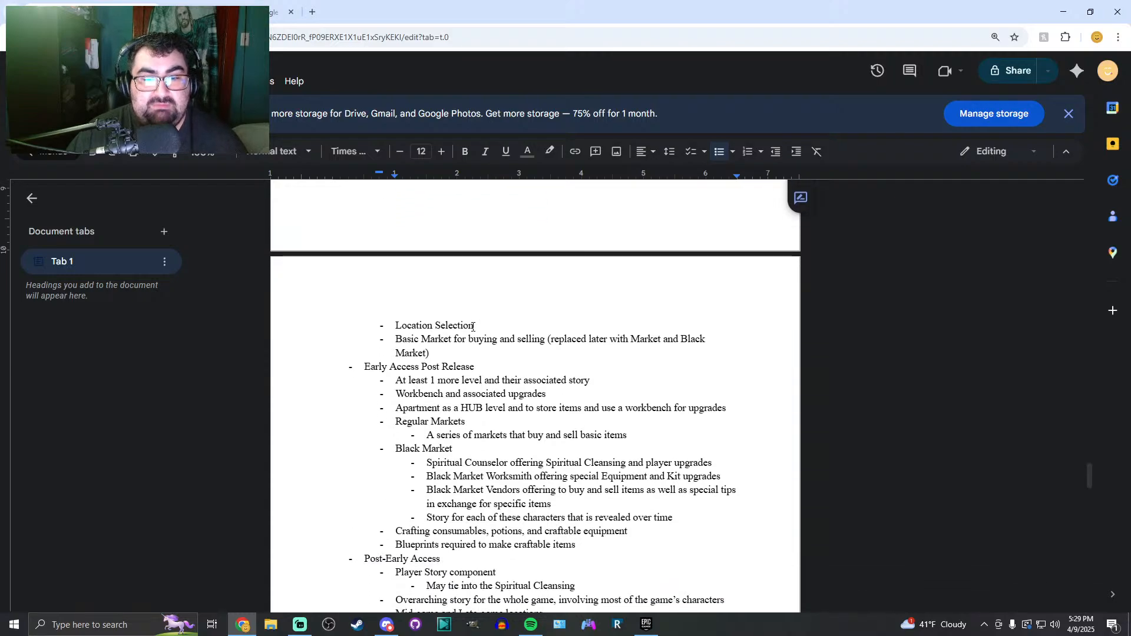
Select the Basic Market bullet and the Location Selection bullet in turn for review
{"action": "scroll", "coordinate": [466, 346], "scroll_direction": "up", "scroll_amount": 2}
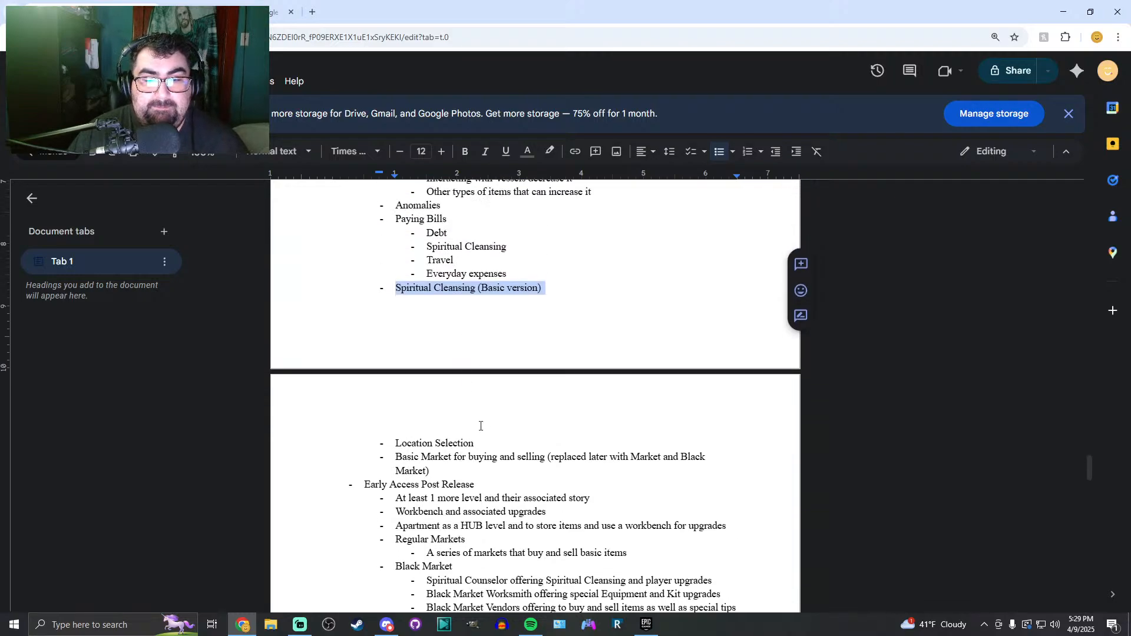
{"action": "scroll", "coordinate": [460, 386], "scroll_direction": "up", "scroll_amount": 1}
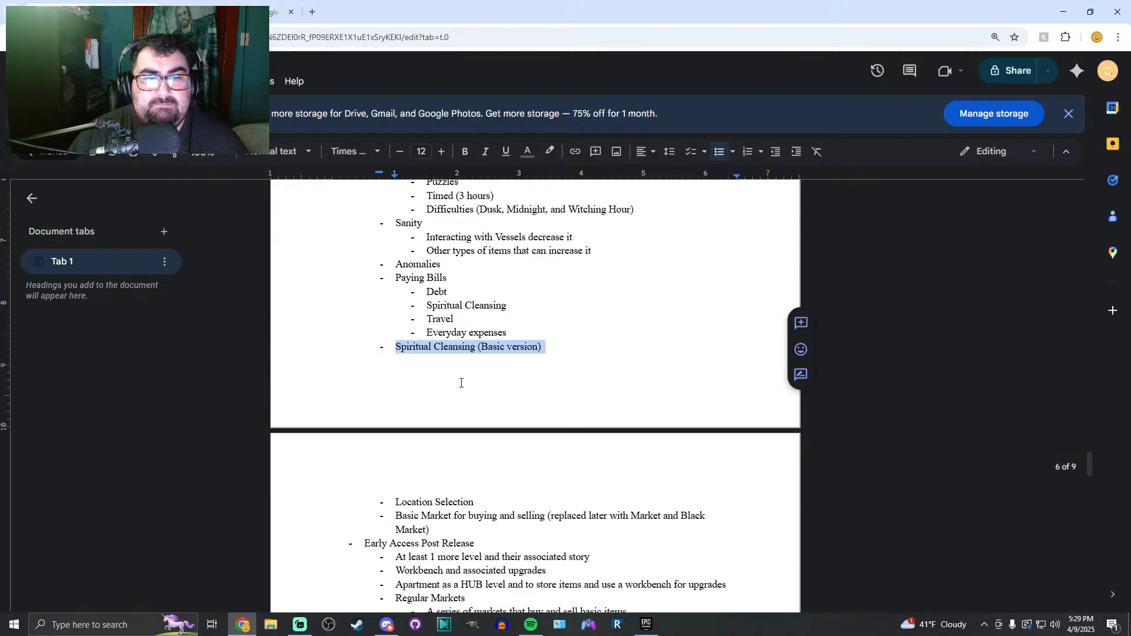
{"action": "scroll", "coordinate": [460, 389], "scroll_direction": "down", "scroll_amount": 3}
{"action": "left_click_drag", "start_coordinate": [433, 353], "coordinate": [397, 342]}
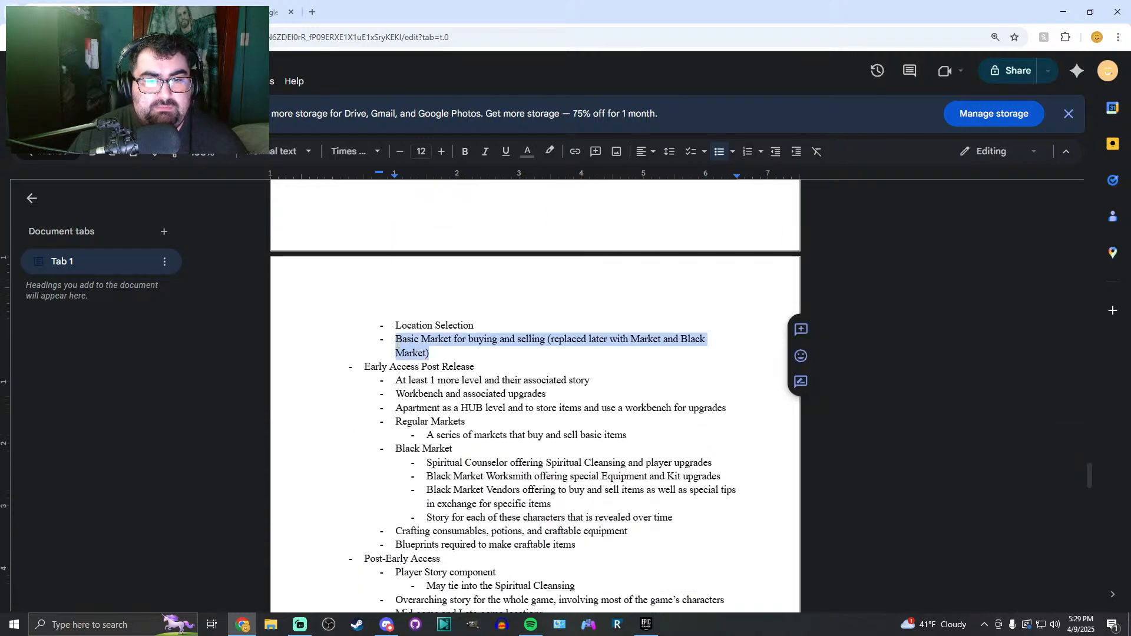
{"action": "left_click", "coordinate": [414, 340]}
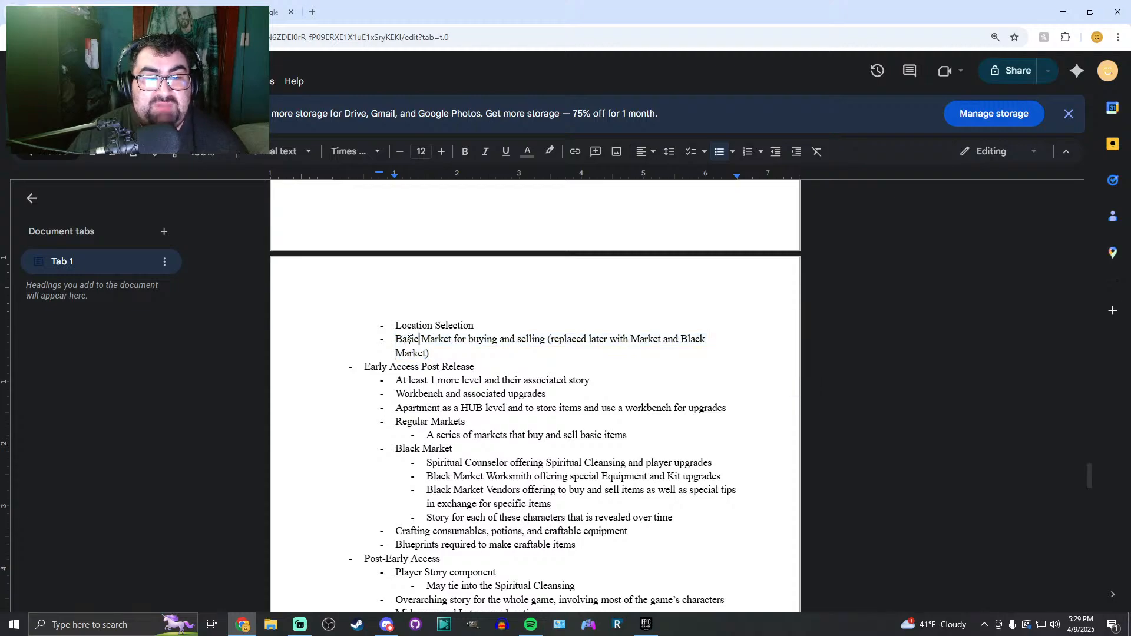
{"action": "scroll", "coordinate": [414, 340], "scroll_direction": "up", "scroll_amount": 1}
{"action": "left_click", "coordinate": [400, 384]}
{"action": "left_click_drag", "start_coordinate": [396, 384], "coordinate": [473, 382]}
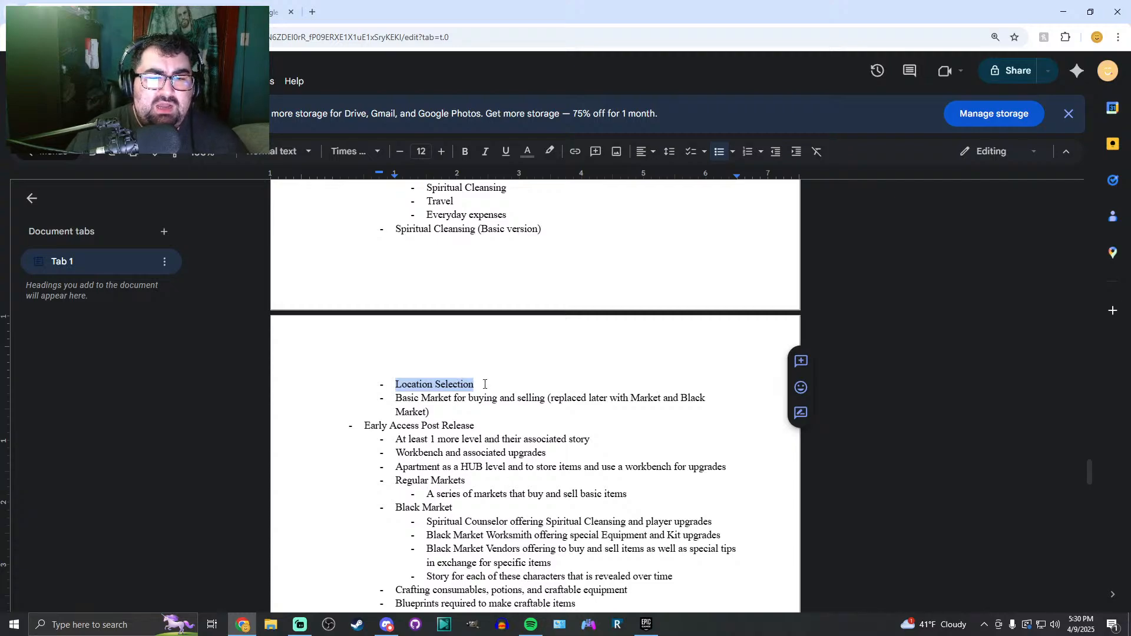
Reread the Early Access Release (MVP) list from its first items through to the Location Selection bullet
{"action": "scroll", "coordinate": [484, 384], "scroll_direction": "up", "scroll_amount": 7}
{"action": "scroll", "coordinate": [483, 386], "scroll_direction": "up", "scroll_amount": 1}
{"action": "scroll", "coordinate": [432, 378], "scroll_direction": "down", "scroll_amount": 7}
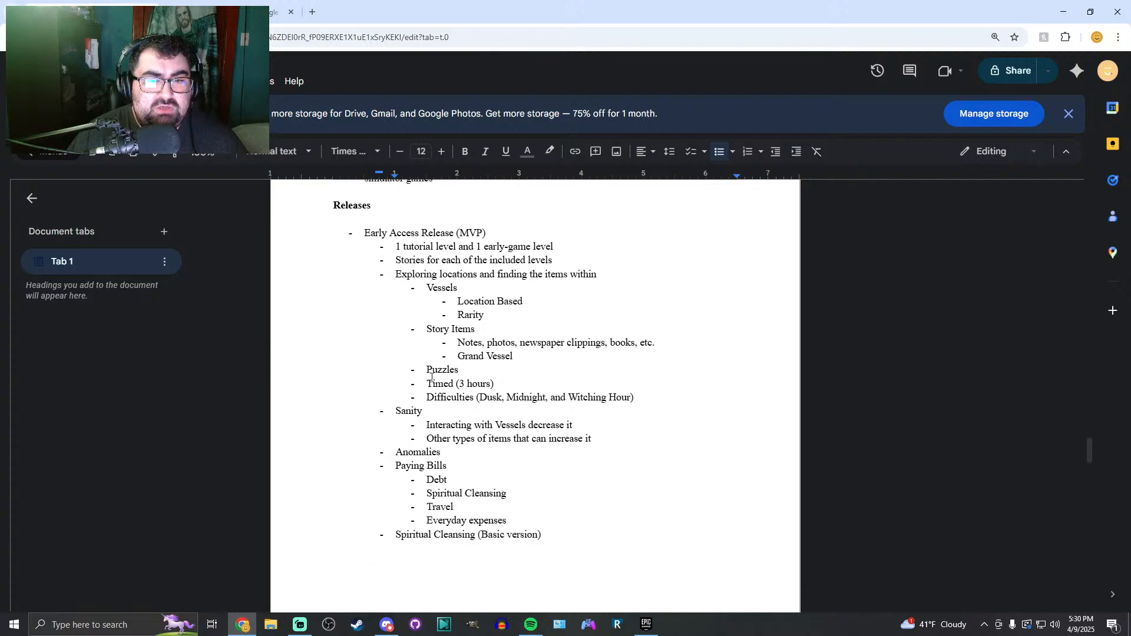
{"action": "scroll", "coordinate": [426, 409], "scroll_direction": "up", "scroll_amount": 2}
{"action": "scroll", "coordinate": [442, 396], "scroll_direction": "down", "scroll_amount": 2}
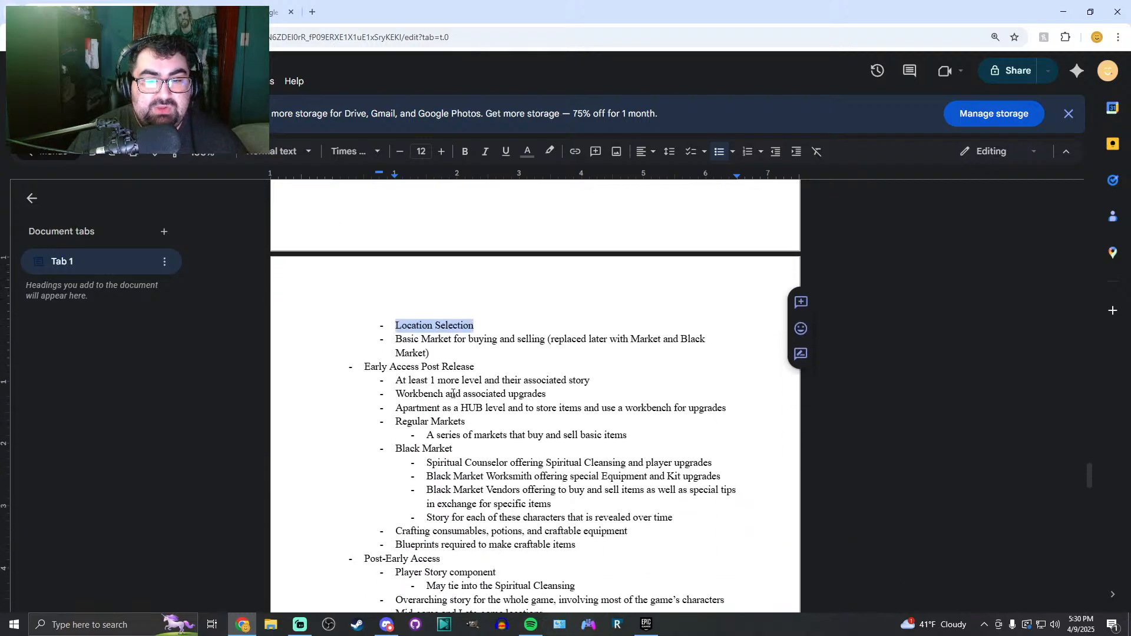
{"action": "left_click", "coordinate": [481, 326]}
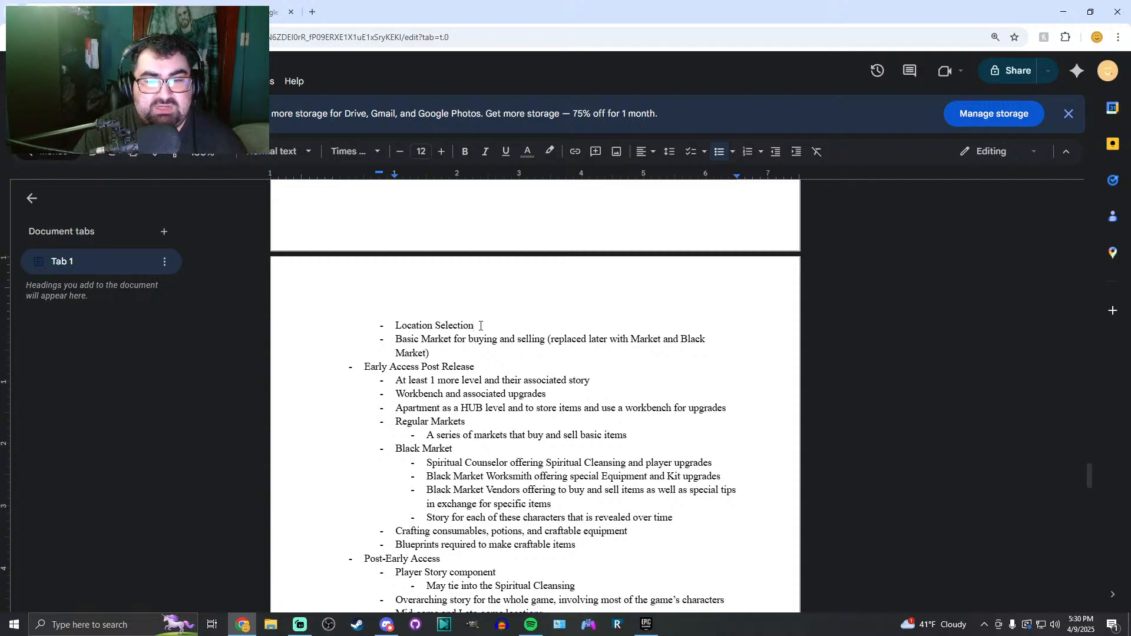
Compare the "Apartment as a HUB level" bullet under Early Access Post Release with the Location Selection bullet
{"action": "scroll", "coordinate": [481, 326], "scroll_direction": "down", "scroll_amount": 1}
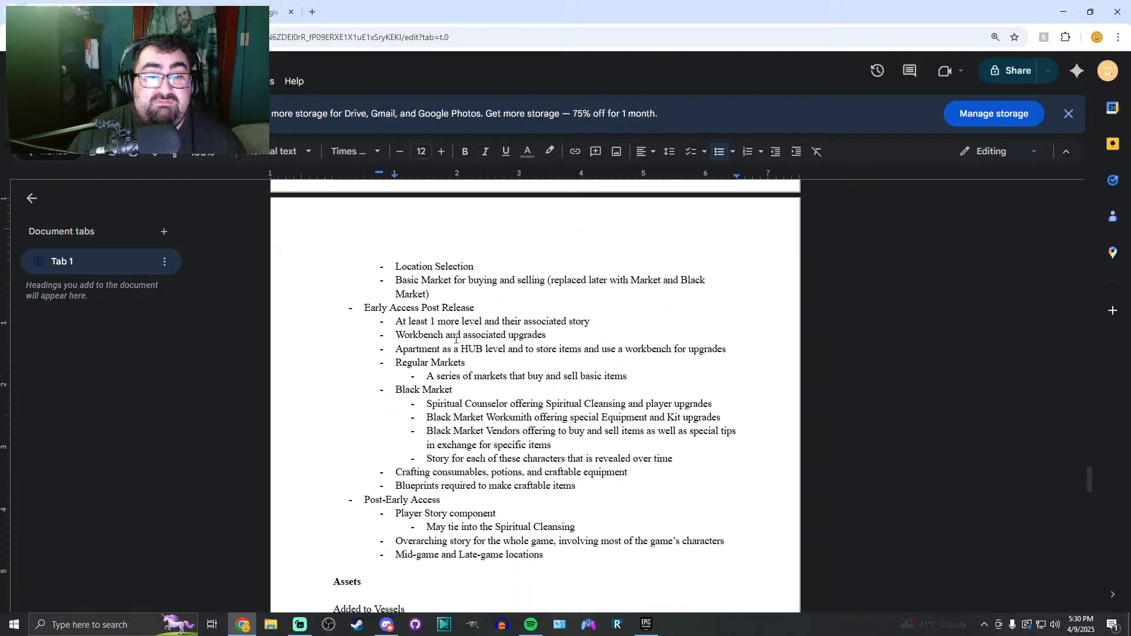
{"action": "left_click_drag", "start_coordinate": [396, 349], "coordinate": [587, 343]}
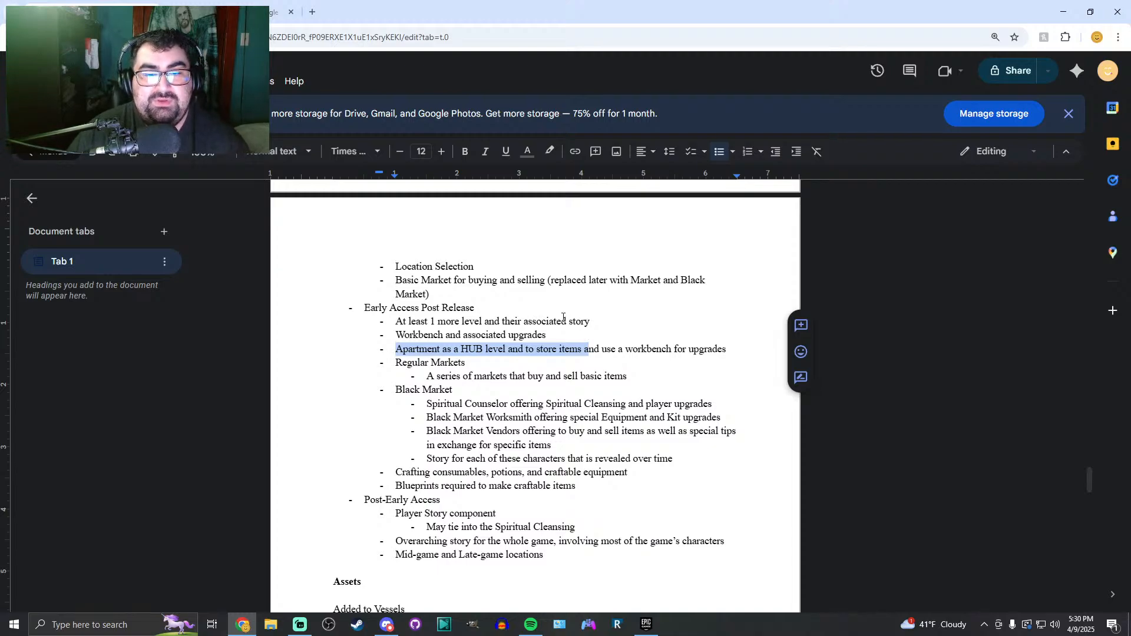
{"action": "scroll", "coordinate": [501, 298], "scroll_direction": "up", "scroll_amount": 1}
{"action": "left_click", "coordinate": [463, 280]}
{"action": "left_click_drag", "start_coordinate": [396, 335], "coordinate": [479, 328]}
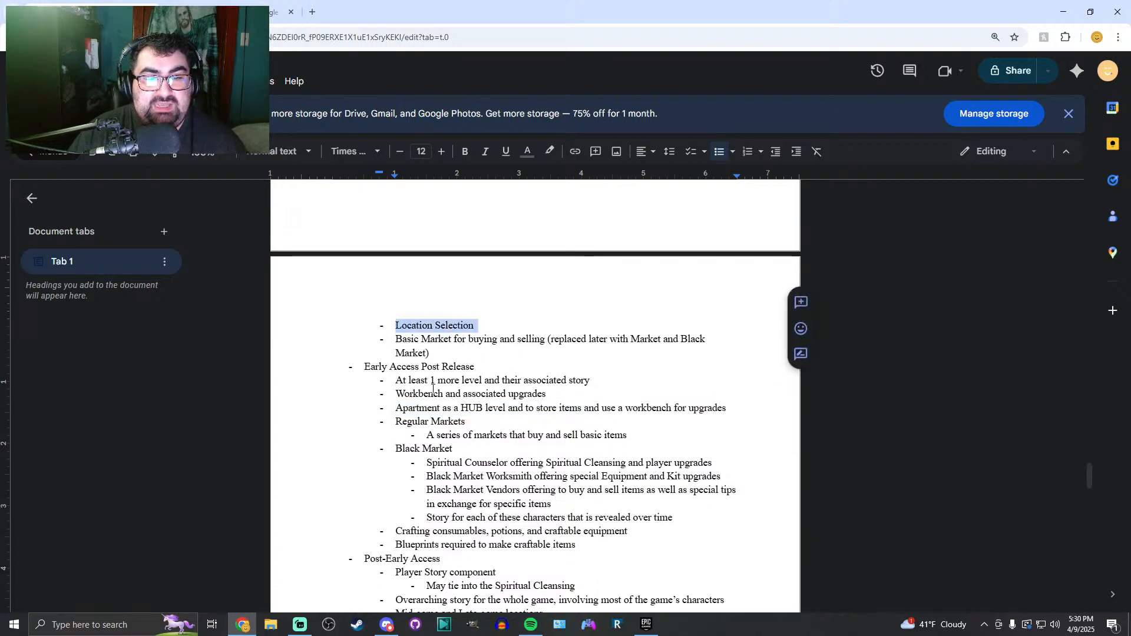
{"action": "left_click_drag", "start_coordinate": [396, 408], "coordinate": [506, 409]}
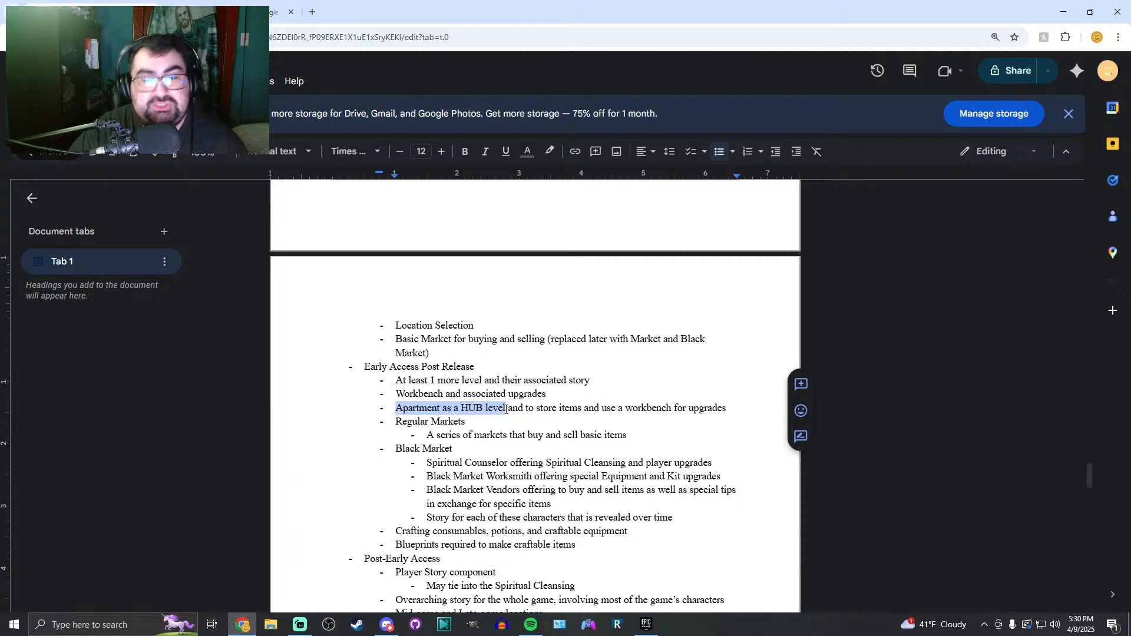
{"action": "left_click", "coordinate": [443, 352]}
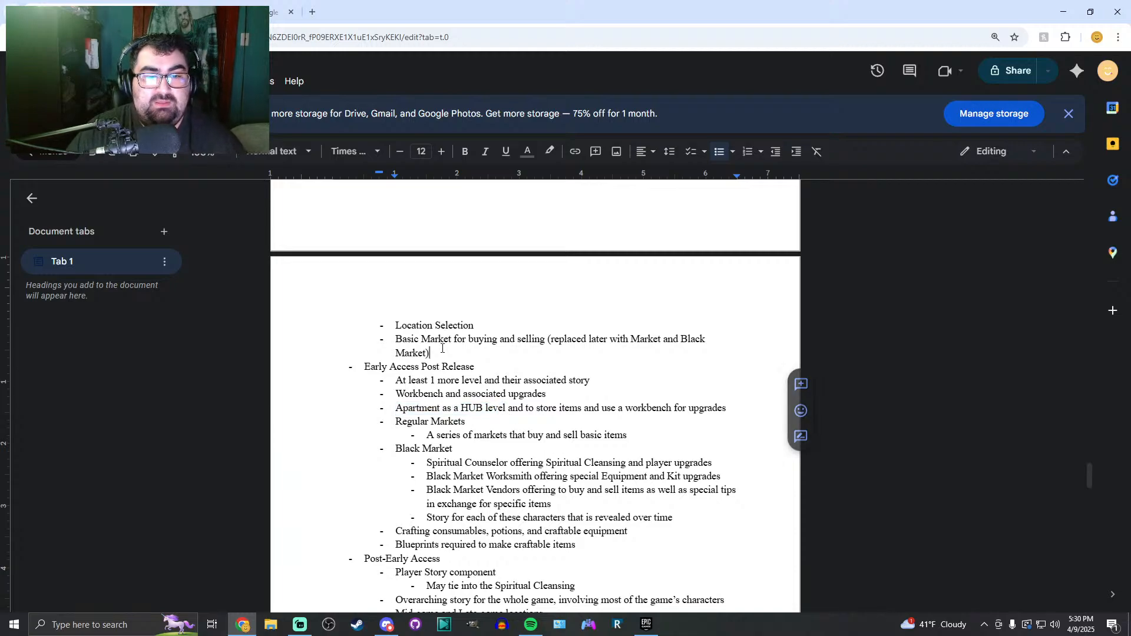
Review the Basic Market bullet and compare the MVP list with the Early Access Post Release and Post-Early Access lists
{"action": "left_click_drag", "start_coordinate": [396, 339], "coordinate": [437, 354]}
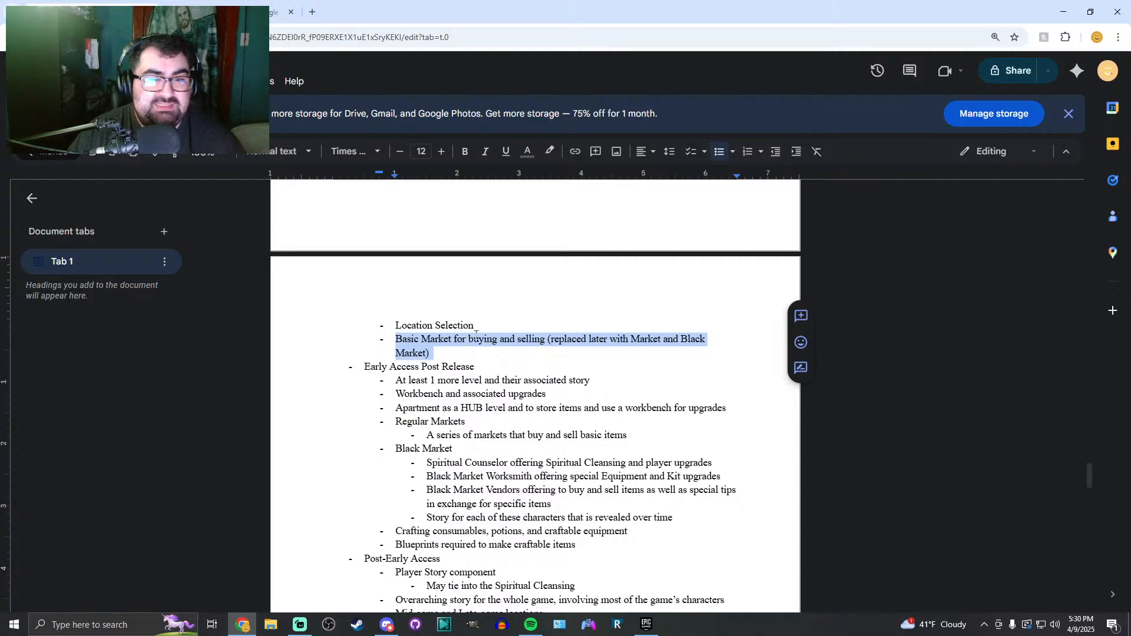
{"action": "key", "text": "Left"}
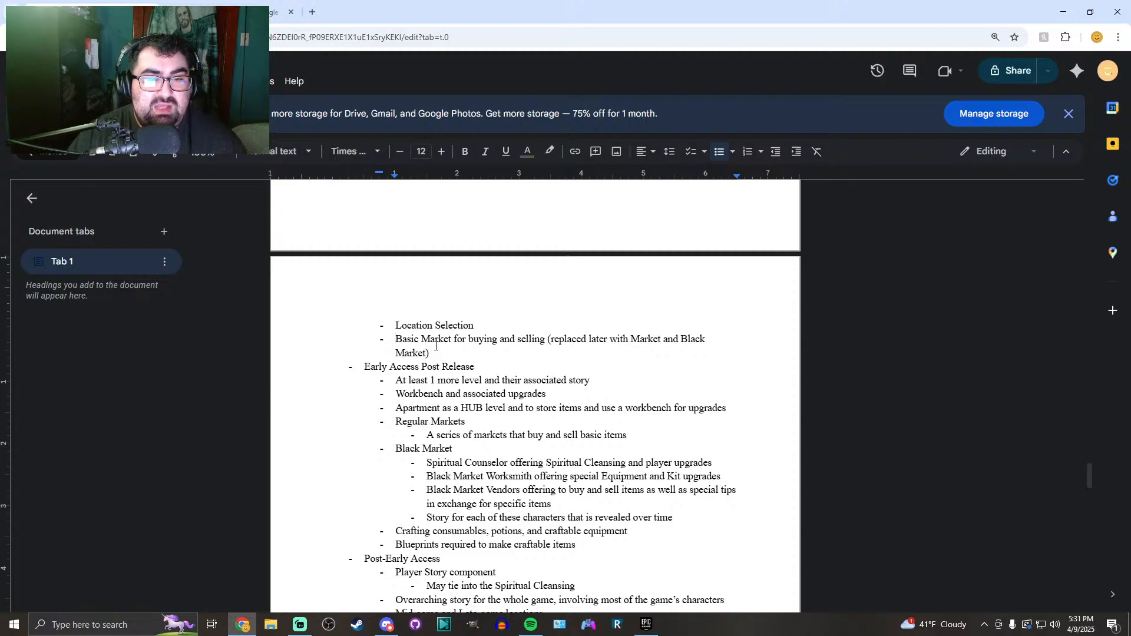
{"action": "scroll", "coordinate": [458, 366], "scroll_direction": "up", "scroll_amount": 3}
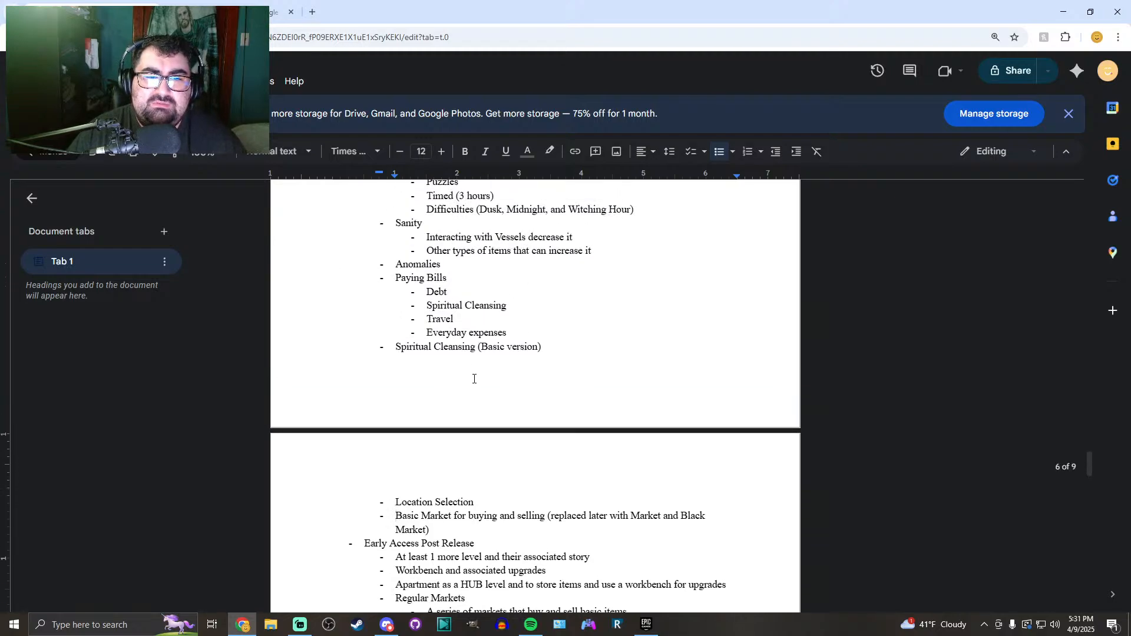
{"action": "scroll", "coordinate": [474, 379], "scroll_direction": "down", "scroll_amount": 4}
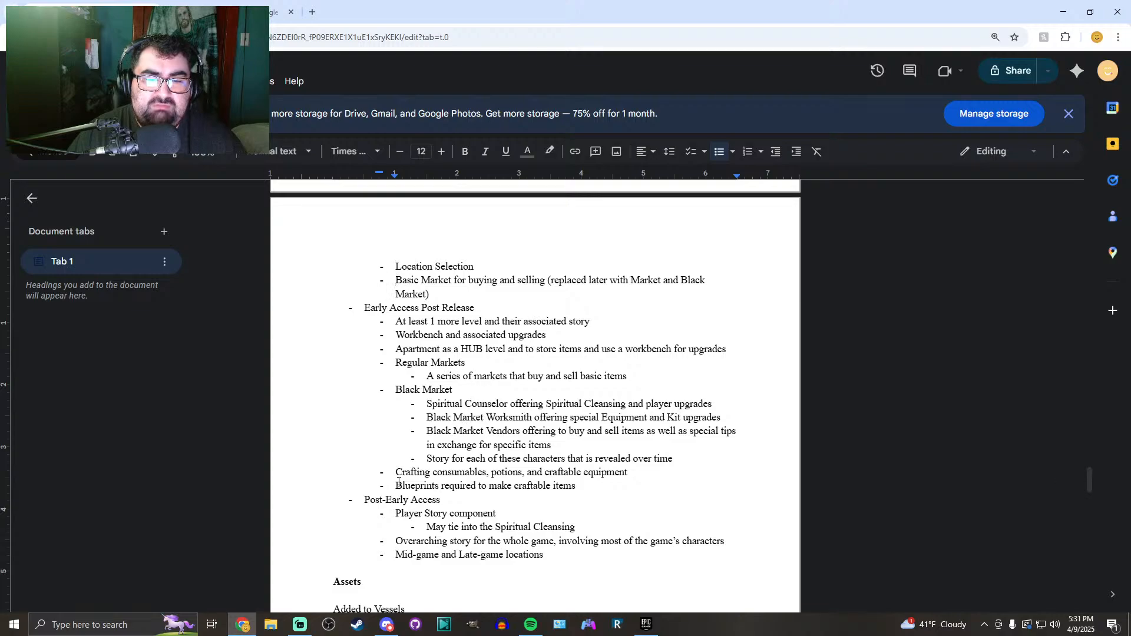
{"action": "scroll", "coordinate": [465, 421], "scroll_direction": "up", "scroll_amount": 5}
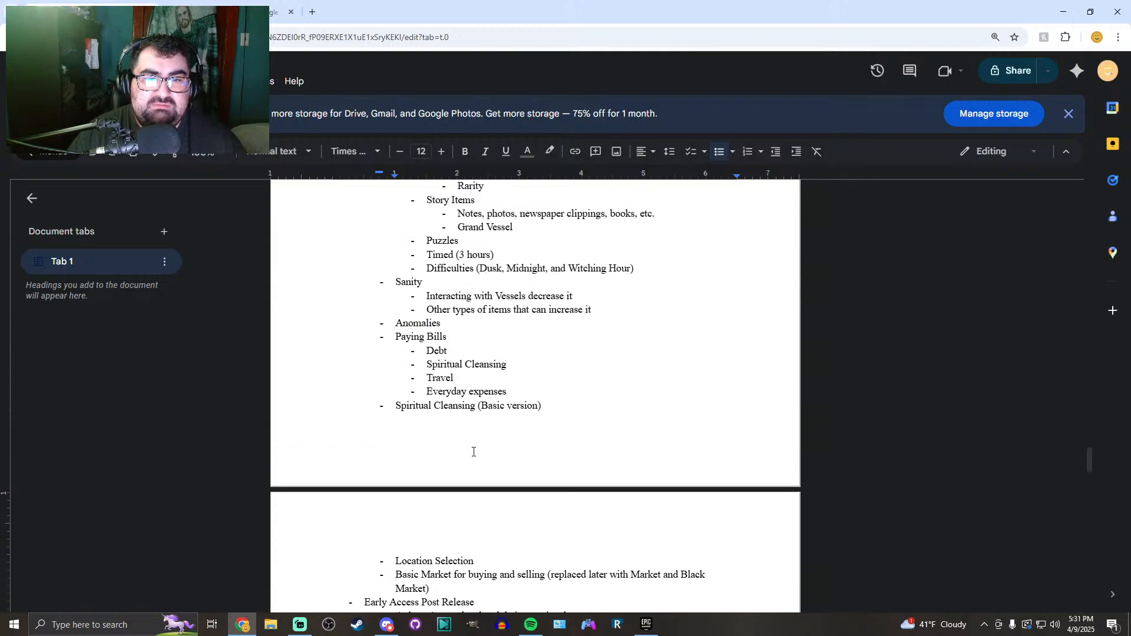
{"action": "scroll", "coordinate": [473, 452], "scroll_direction": "up", "scroll_amount": 3}
{"action": "scroll", "coordinate": [473, 452], "scroll_direction": "down", "scroll_amount": 1}
{"action": "scroll", "coordinate": [473, 452], "scroll_direction": "down", "scroll_amount": 1}
{"action": "scroll", "coordinate": [474, 452], "scroll_direction": "up", "scroll_amount": 1}
{"action": "scroll", "coordinate": [473, 452], "scroll_direction": "down", "scroll_amount": 6}
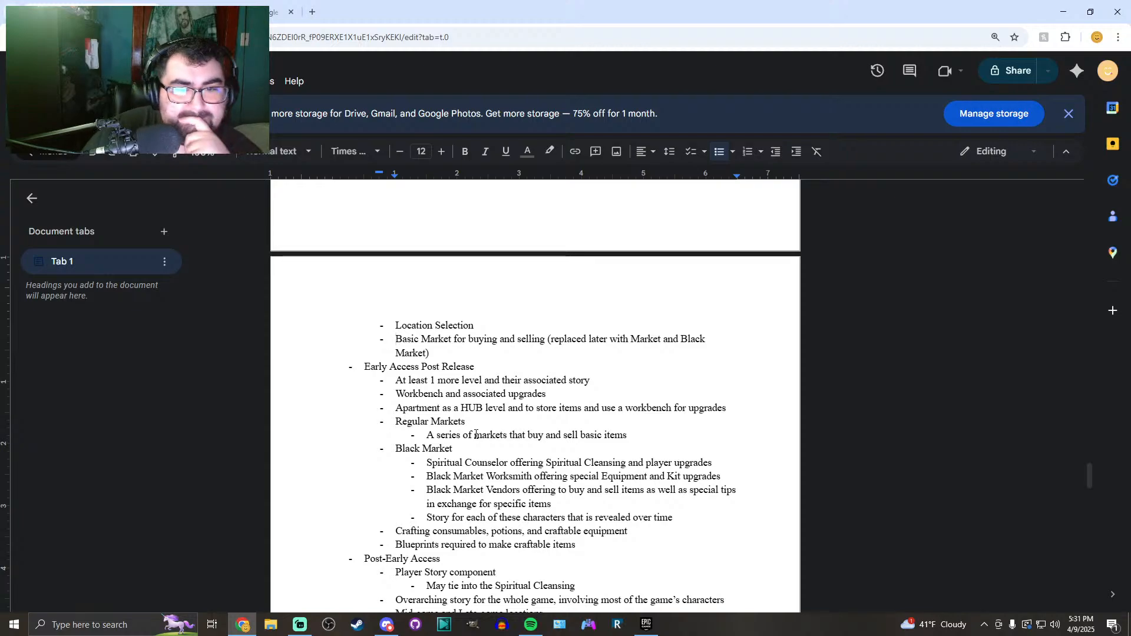
{"action": "scroll", "coordinate": [465, 428], "scroll_direction": "down", "scroll_amount": 2}
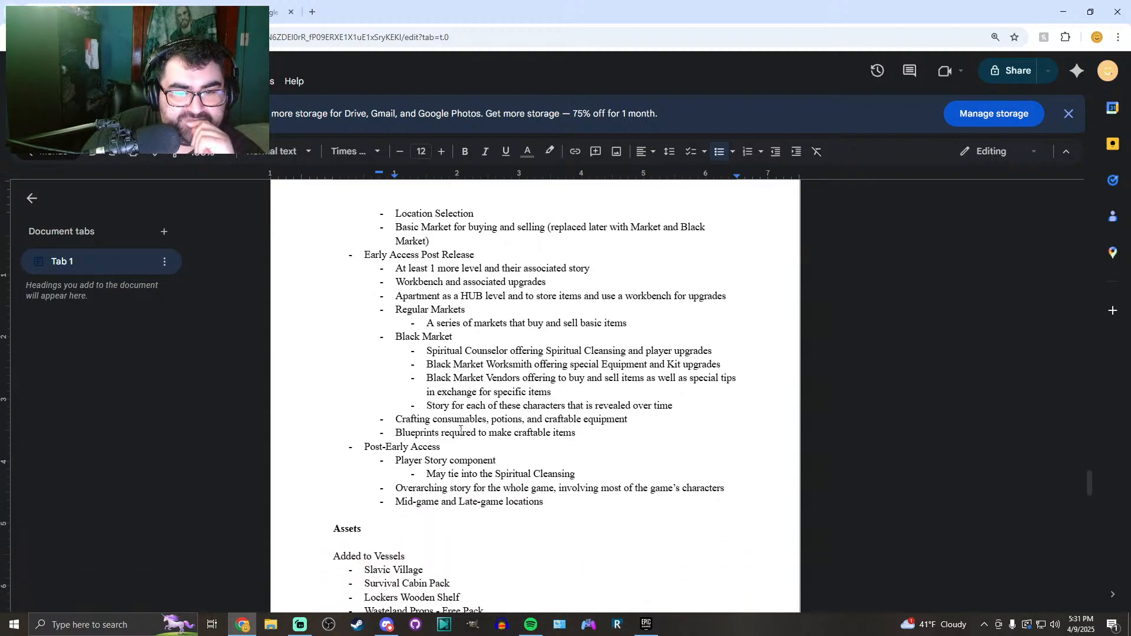
Copy "Crafting consumables" from the Early Access Post Release list into a new bullet at the end of the MVP list
{"action": "mouse_move", "coordinate": [396, 413]}
{"action": "left_mouse_down"}
{"action": "mouse_move", "coordinate": [489, 414]}
{"action": "mouse_move", "coordinate": [398, 417]}
{"action": "left_mouse_up"}
{"action": "key", "text": "ctrl+c"}
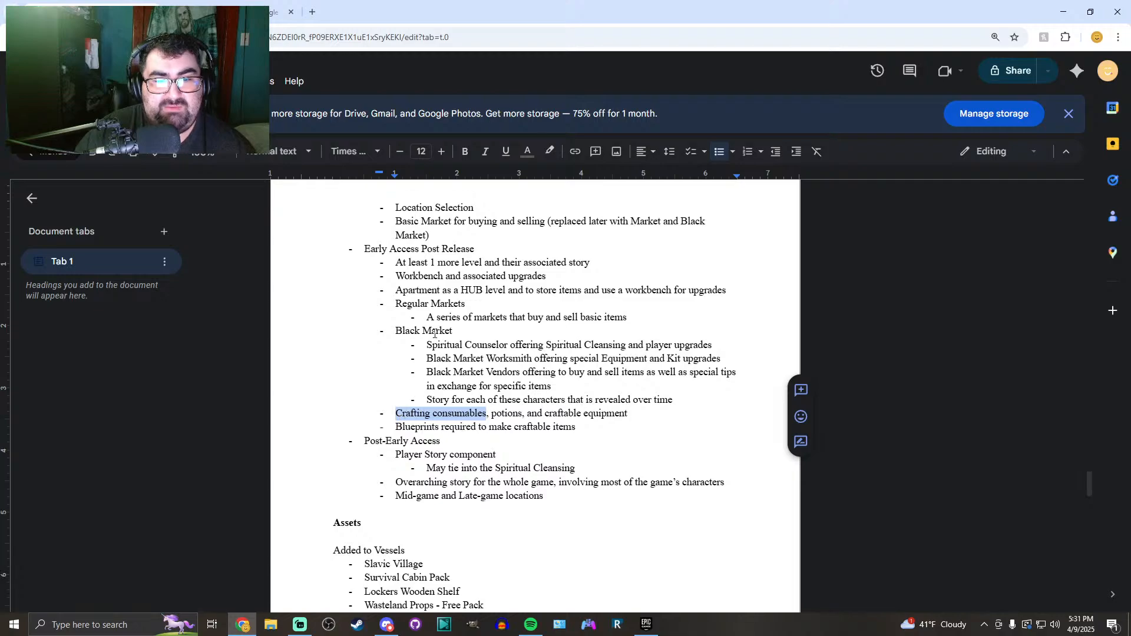
{"action": "scroll", "coordinate": [435, 334], "scroll_direction": "up", "scroll_amount": 1}
{"action": "left_click", "coordinate": [488, 328]}
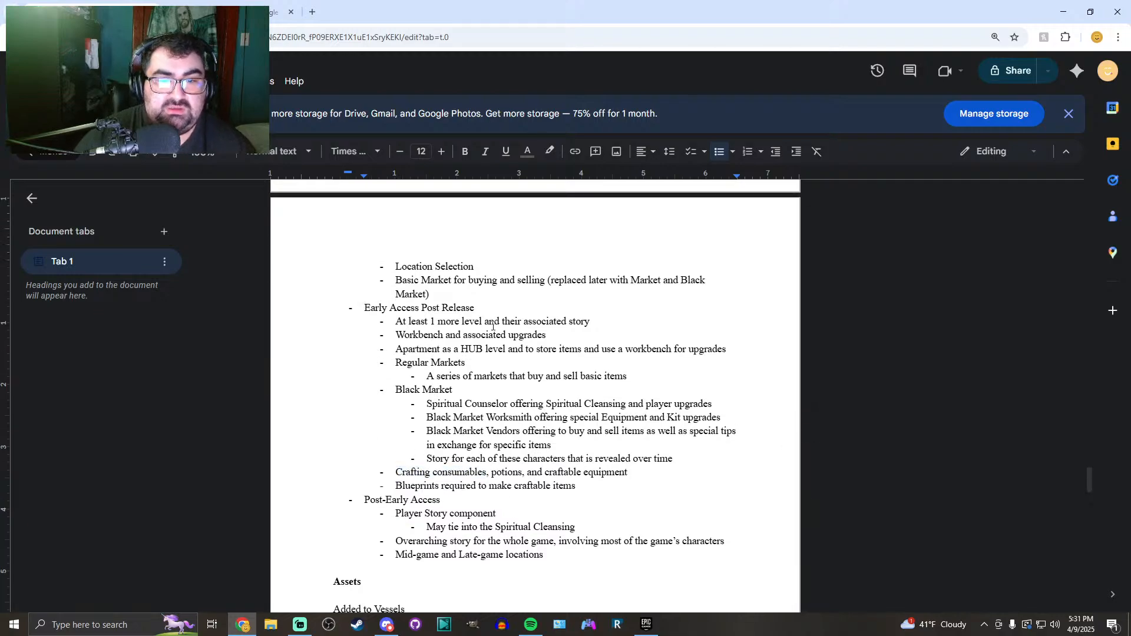
{"action": "key", "text": "Return"}
{"action": "key", "text": "ctrl+v"}
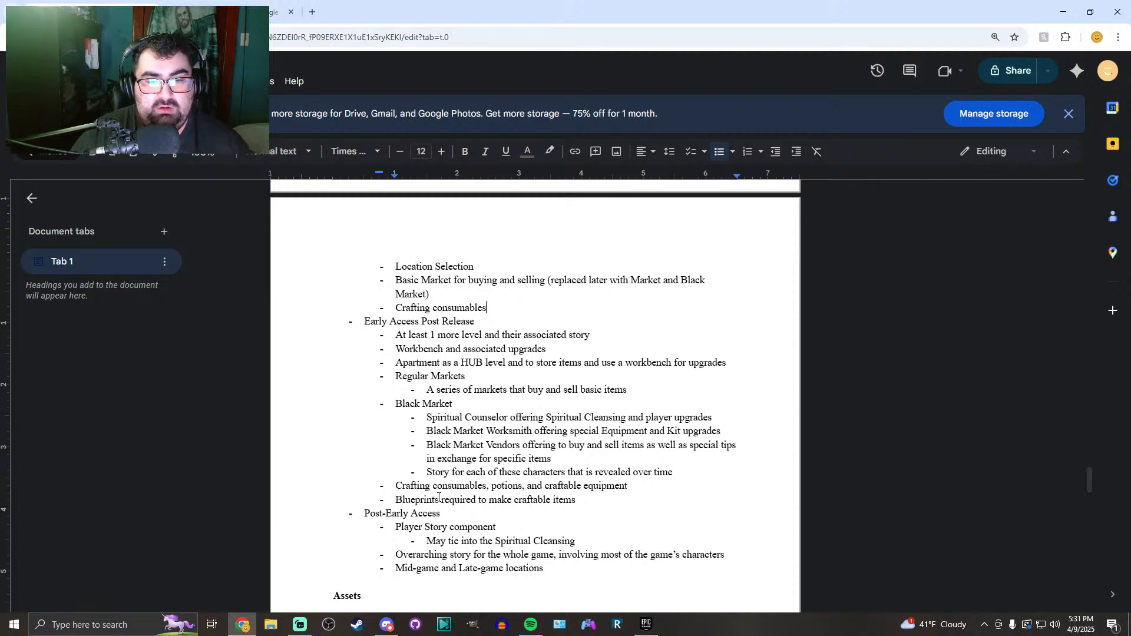
Shorten the crafting bullet under Early Access Post Release to "Crafting potions and craftable equipment"
{"action": "left_click_drag", "start_coordinate": [491, 486], "coordinate": [437, 492]}
{"action": "key", "text": "BackSpace"}
{"action": "left_click", "coordinate": [465, 490]}
{"action": "key", "text": "BackSpace"}
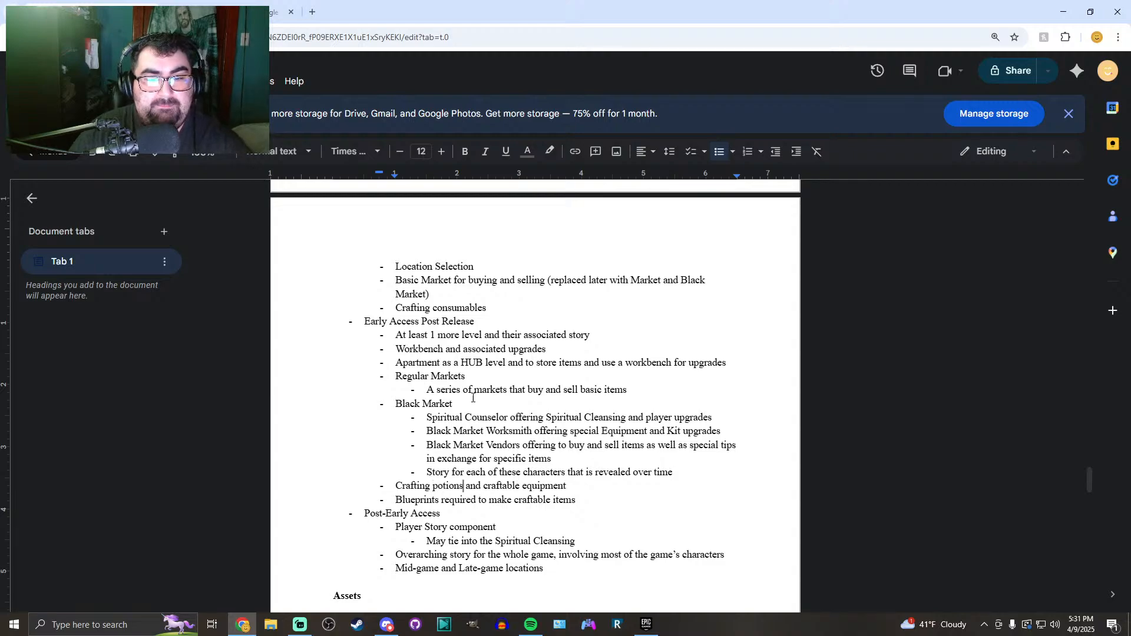
Review the Crafting consumables bullet and the "At least 1 more level" wording under Early Access Post Release
{"action": "scroll", "coordinate": [442, 368], "scroll_direction": "up", "scroll_amount": 1}
{"action": "triple_click", "coordinate": [446, 369]}
{"action": "scroll", "coordinate": [446, 373], "scroll_direction": "up", "scroll_amount": 1}
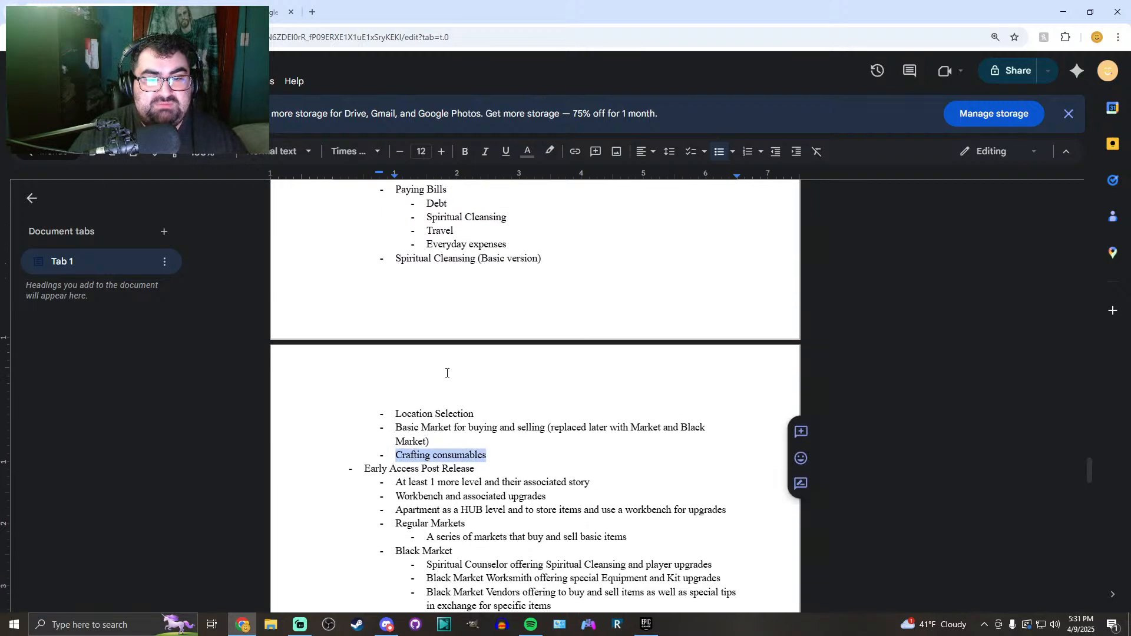
{"action": "scroll", "coordinate": [446, 373], "scroll_direction": "down", "scroll_amount": 2}
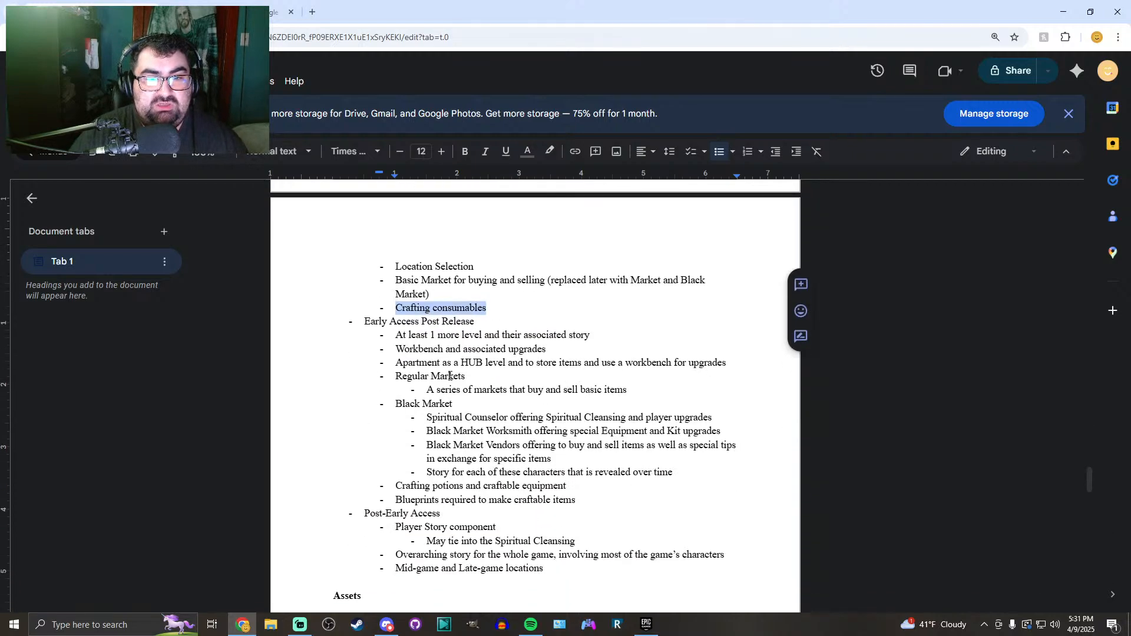
{"action": "left_click", "coordinate": [433, 333]}
{"action": "scroll", "coordinate": [421, 328], "scroll_direction": "down", "scroll_amount": 1}
{"action": "left_click", "coordinate": [396, 277]}
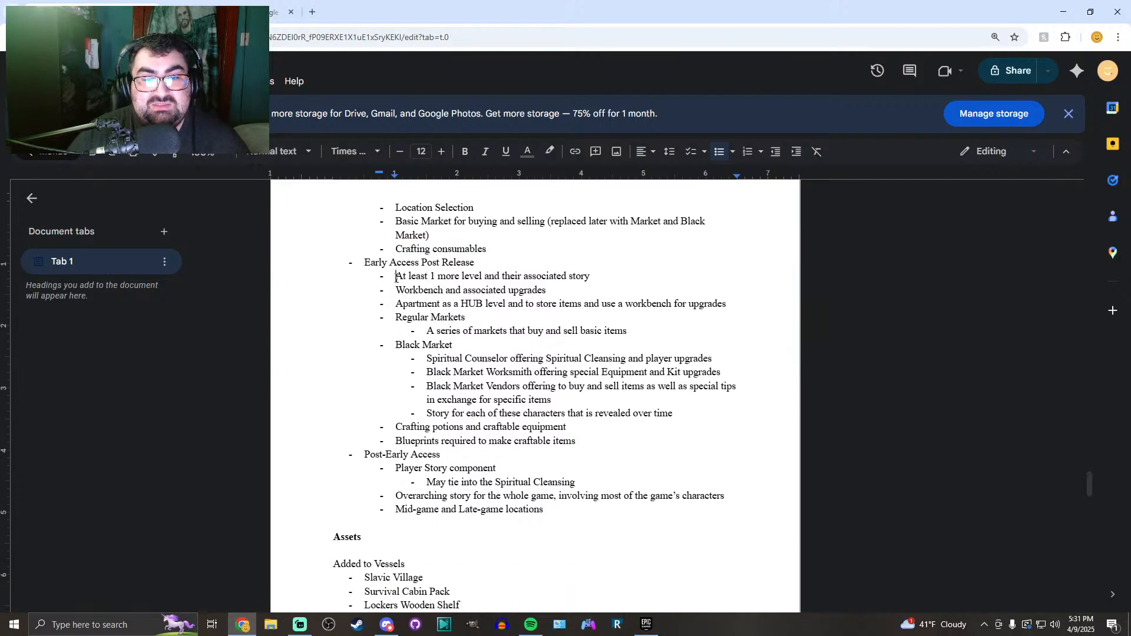
{"action": "left_click_drag", "start_coordinate": [396, 277], "coordinate": [436, 276]}
{"action": "left_click", "coordinate": [431, 277]}
{"action": "left_click", "coordinate": [437, 276]}
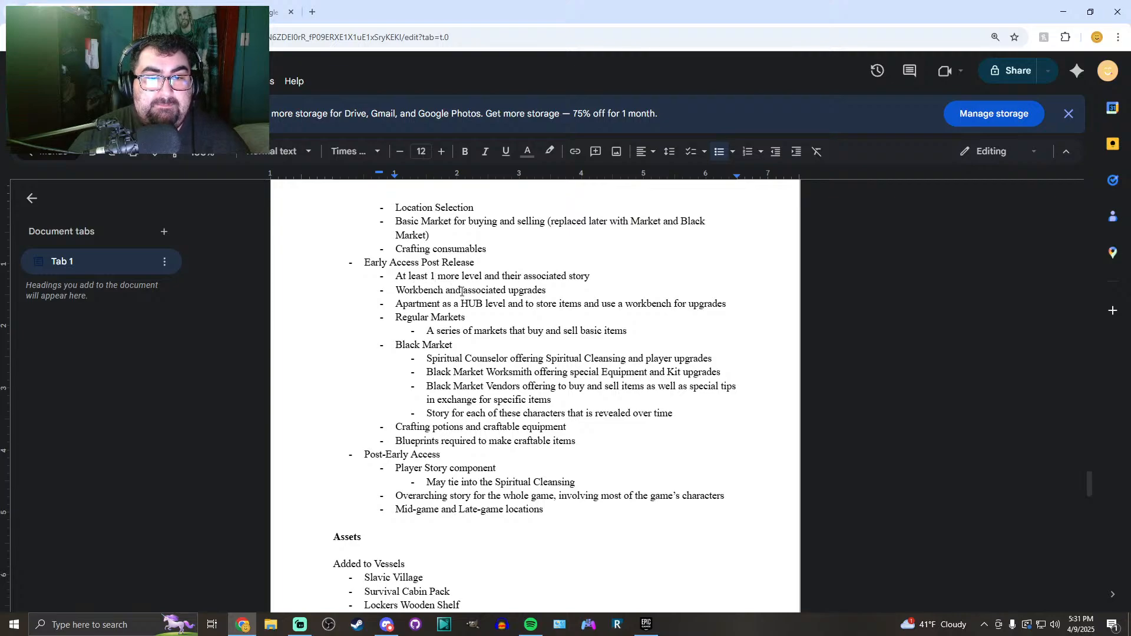
Extend the MVP list's Crafting consumables bullet with "and Workbench for crafting"
{"action": "scroll", "coordinate": [462, 291], "scroll_direction": "up", "scroll_amount": 1}
{"action": "left_click_drag", "start_coordinate": [443, 349], "coordinate": [400, 352]}
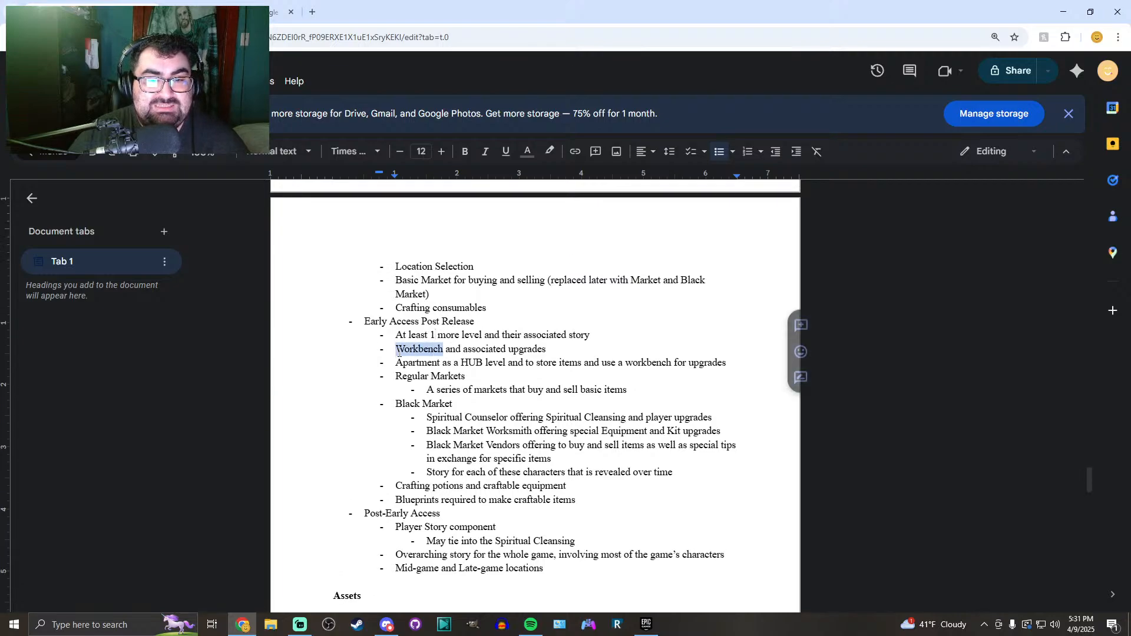
{"action": "left_click_drag", "start_coordinate": [486, 308], "coordinate": [494, 308]}
{"action": "type", "text": "and Workbench for crafting"}
Remove the word "and" from the Workbench bullet under Early Access Post Release so it reads "Workbench associated upgrades"
{"action": "left_click", "coordinate": [465, 348]}
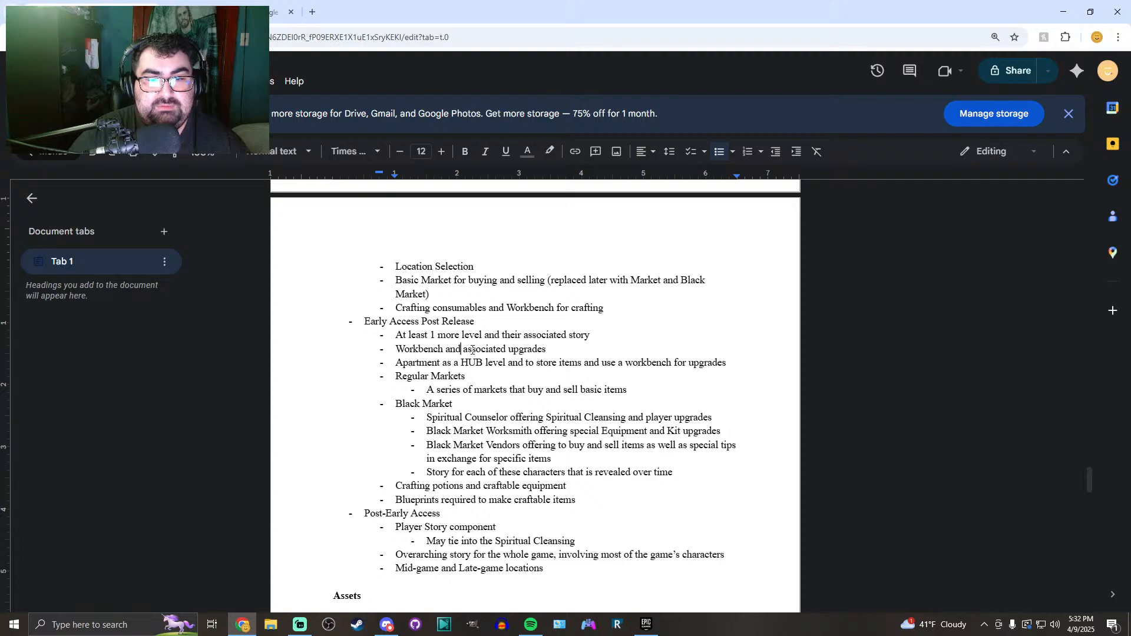
{"action": "mouse_move", "coordinate": [469, 348]}
{"action": "left_mouse_down"}
{"action": "mouse_move", "coordinate": [414, 349]}
{"action": "mouse_move", "coordinate": [446, 350]}
{"action": "left_mouse_up"}
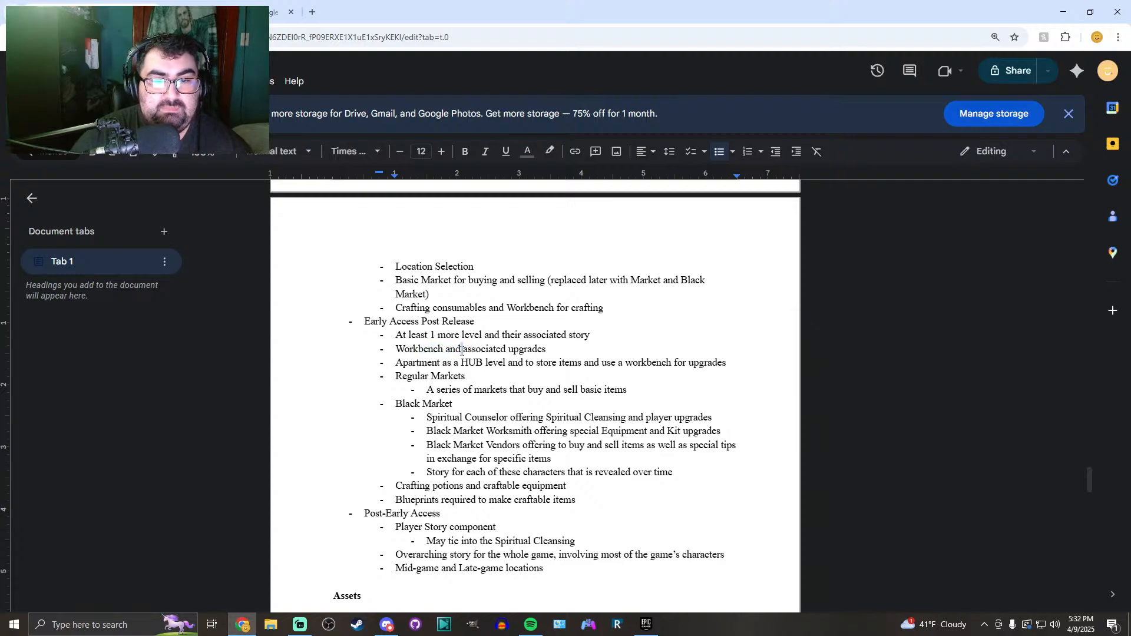
{"action": "key", "text": "BackSpace"}
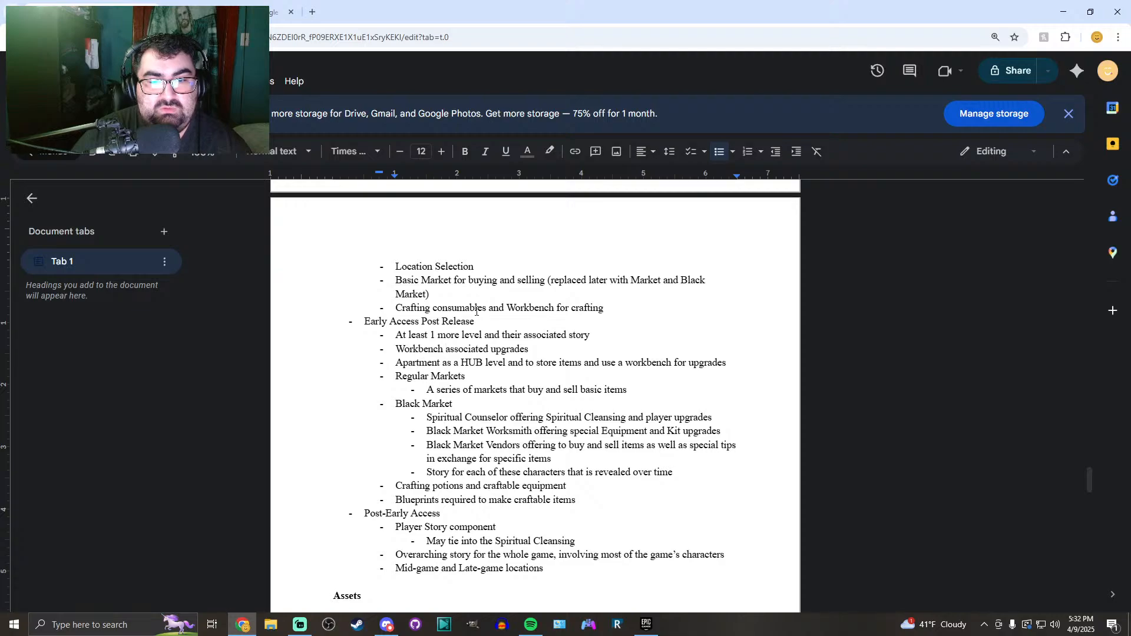
Review the MVP list's "Crafting consumables and Workbench for crafting" bullet and the "Workbench associated upgrades" bullet under Early Access Post Release
{"action": "left_click_drag", "start_coordinate": [396, 311], "coordinate": [619, 308]}
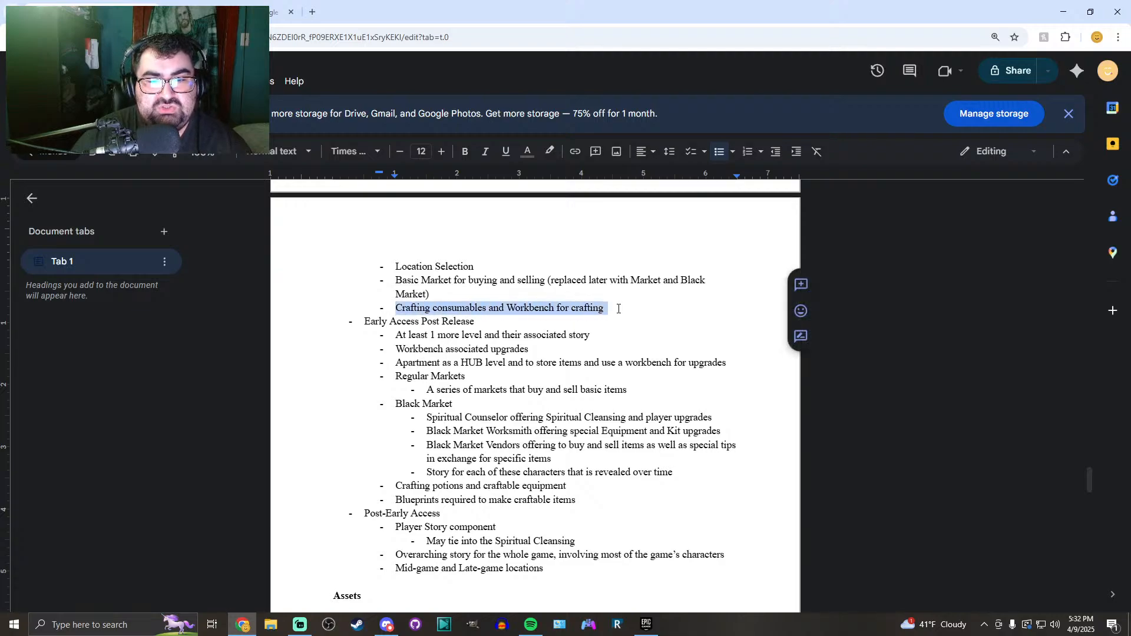
{"action": "left_click", "coordinate": [471, 308]}
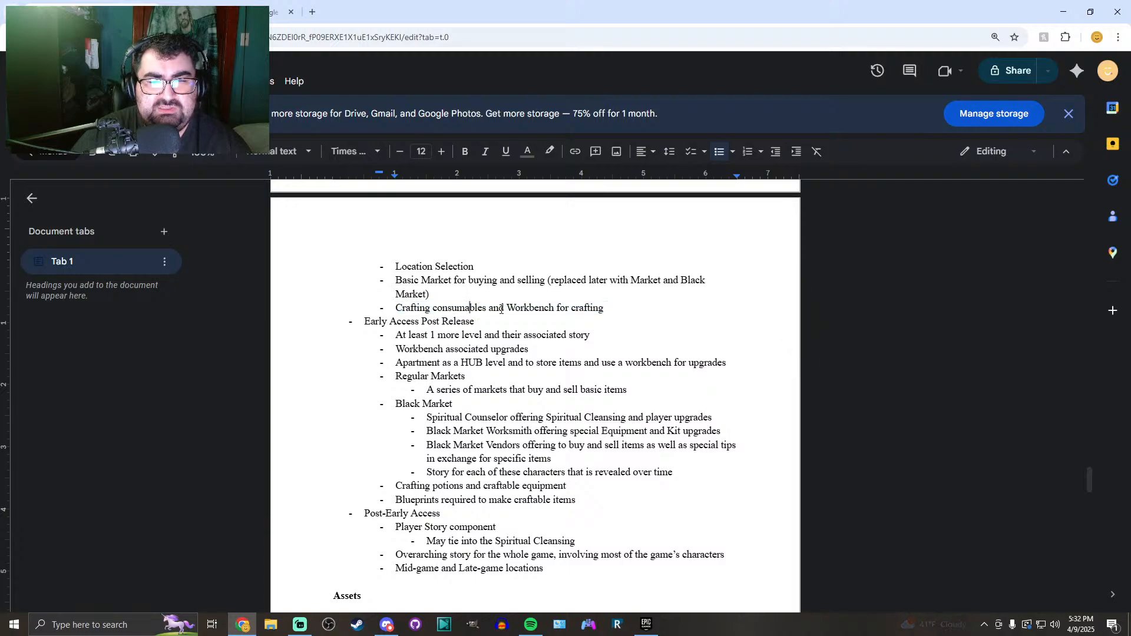
{"action": "left_click", "coordinate": [444, 349]}
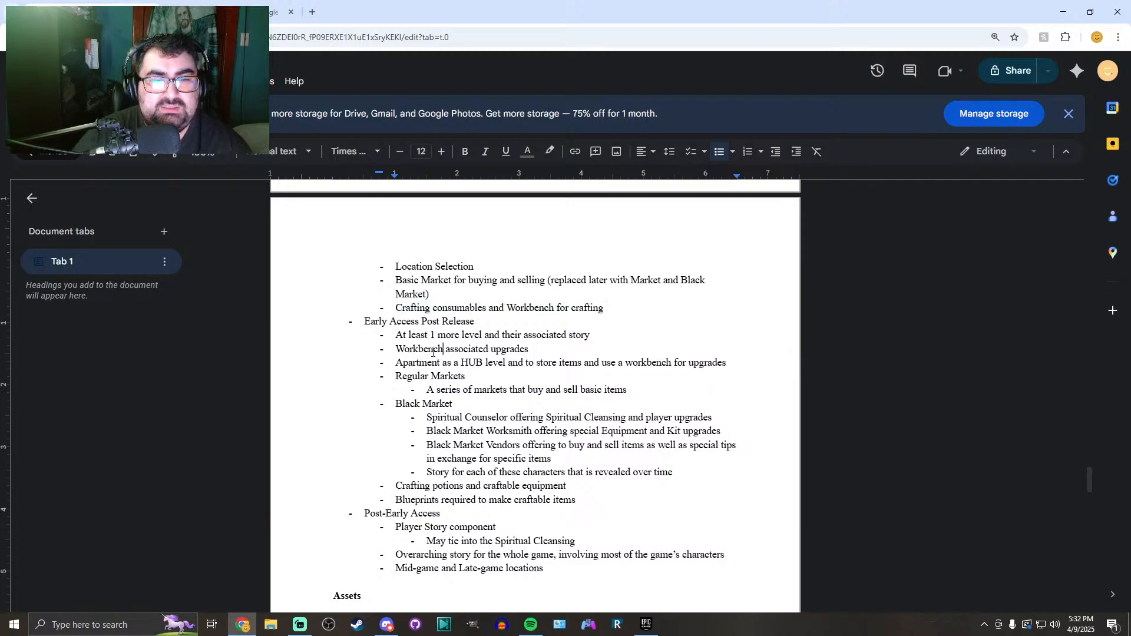
{"action": "left_click_drag", "start_coordinate": [447, 349], "coordinate": [489, 352]}
{"action": "left_click", "coordinate": [511, 351]}
{"action": "left_click", "coordinate": [532, 347]}
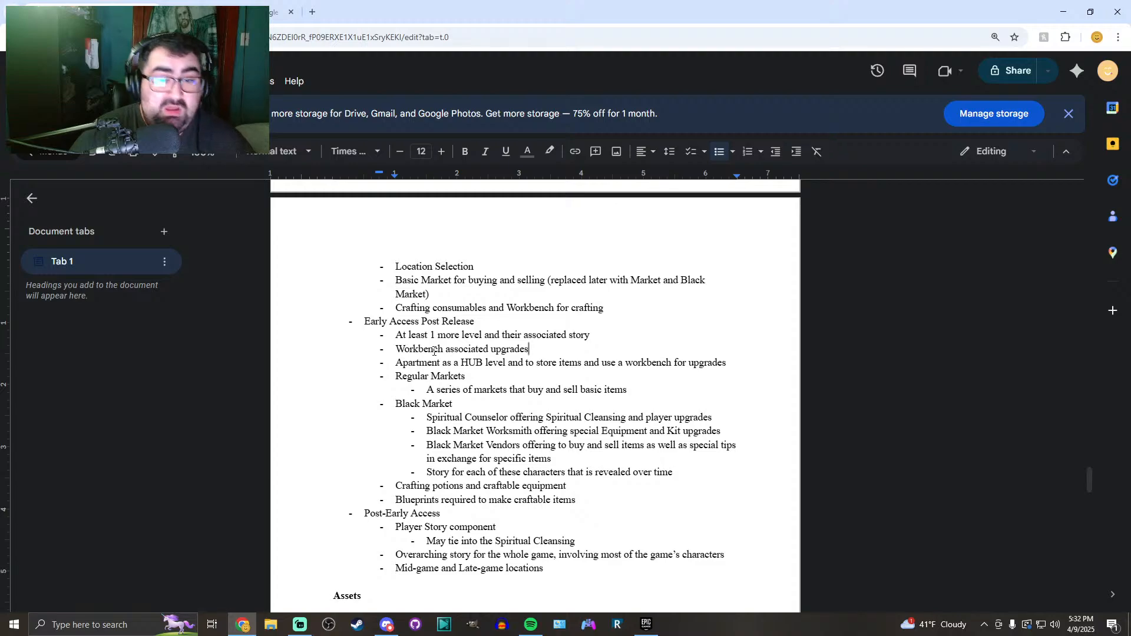
{"action": "left_click_drag", "start_coordinate": [395, 349], "coordinate": [533, 350]}
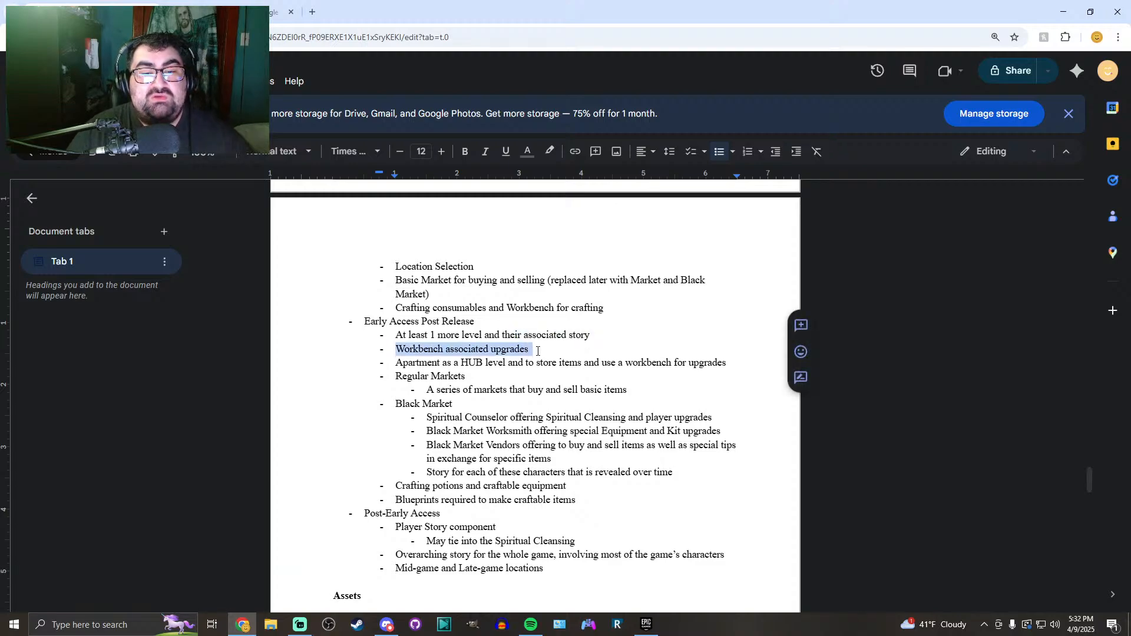
{"action": "left_click", "coordinate": [493, 350]}
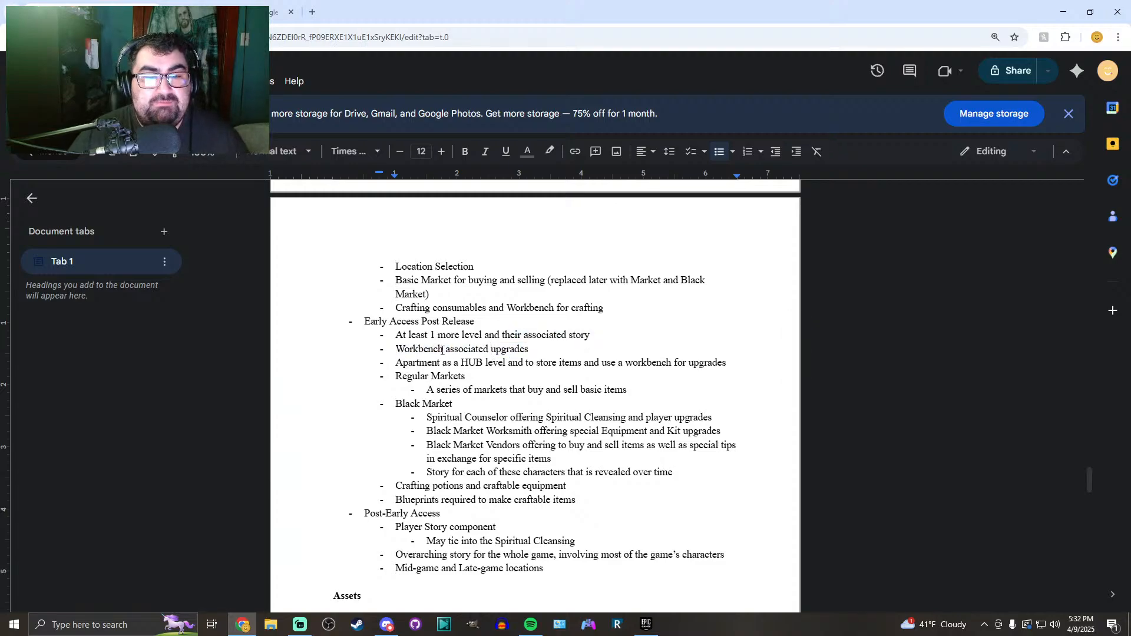
Cut the ending of the Apartment bullet under Early Access Post Release so it reads "Apartment as a HUB level"
{"action": "left_click_drag", "start_coordinate": [396, 363], "coordinate": [626, 363]}
{"action": "left_click", "coordinate": [694, 363]}
{"action": "left_click", "coordinate": [624, 363]}
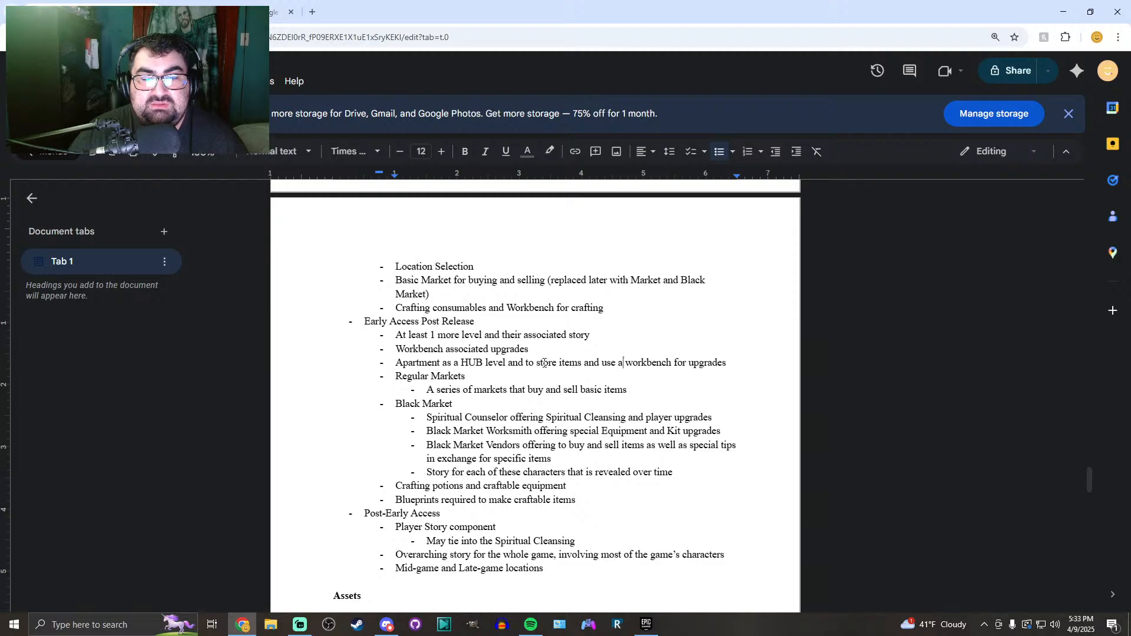
{"action": "left_click_drag", "start_coordinate": [730, 363], "coordinate": [510, 366]}
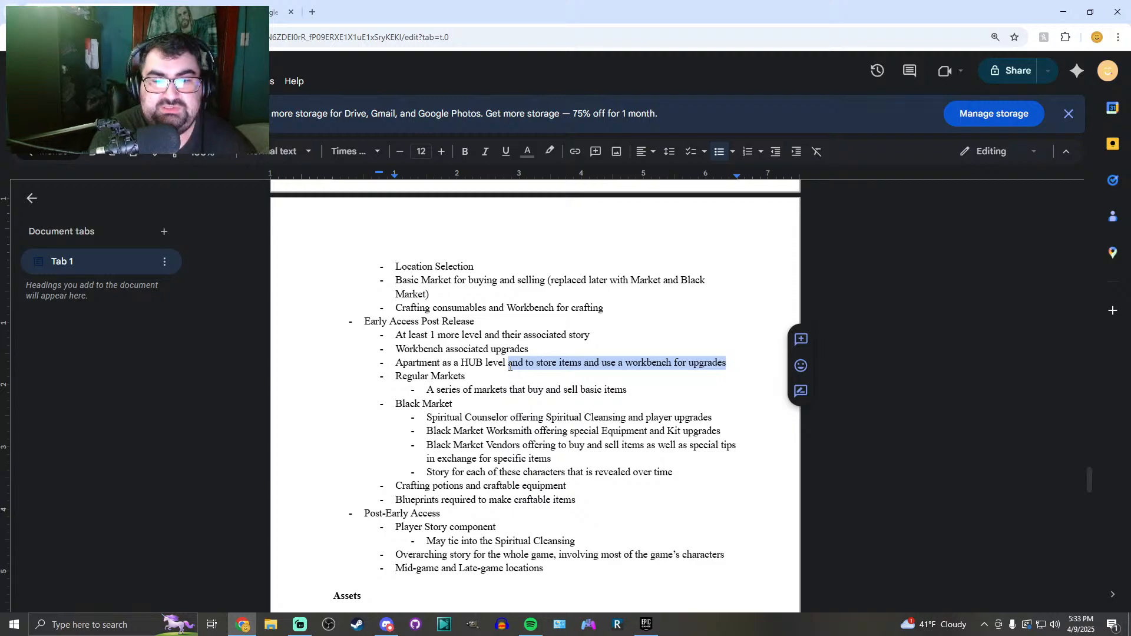
{"action": "type", "text": "so you can "}
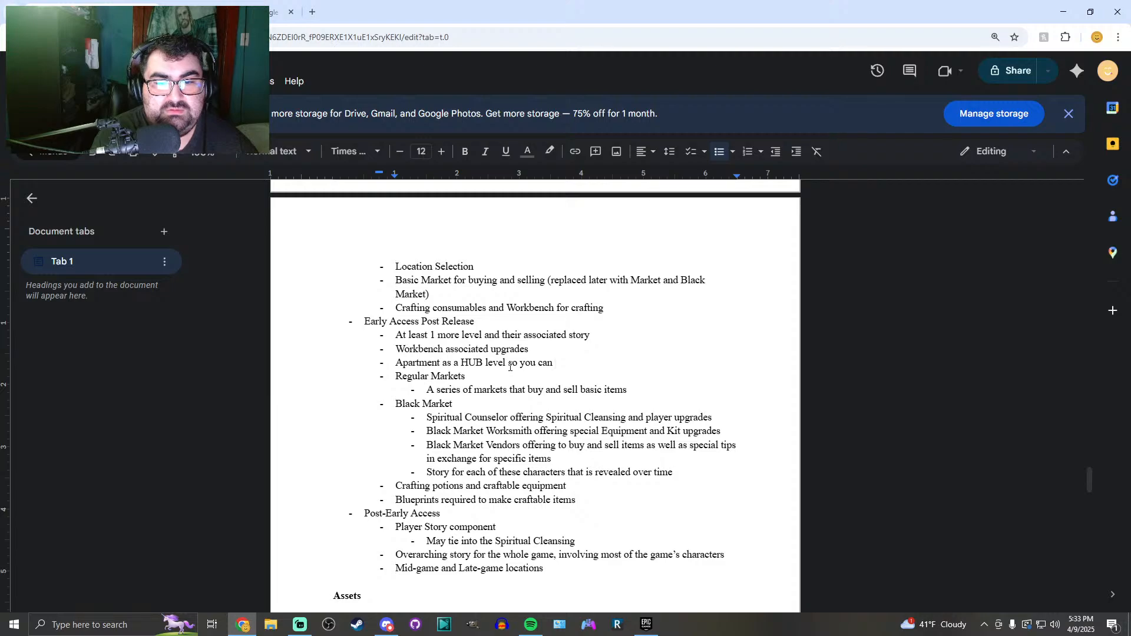
{"action": "type", "text": "rest"}
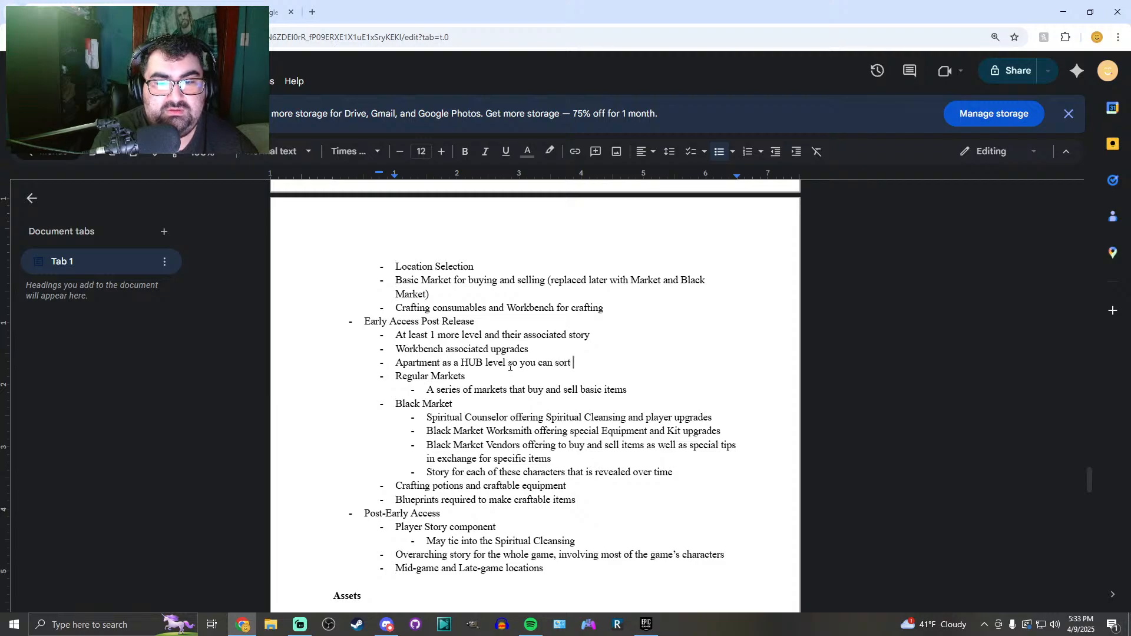
{"action": "key", "text": "BackSpace"}
{"action": "key", "text": "BackSpace"}
{"action": "key", "text": "BackSpace"}
{"action": "key", "text": "BackSpace"}
{"action": "key", "text": "BackSpace"}
{"action": "key", "text": "BackSpace"}
{"action": "key", "text": "BackSpace"}
{"action": "key", "text": "BackSpace"}
{"action": "key", "text": "BackSpace"}
{"action": "key", "text": "BackSpace"}
{"action": "key", "text": "BackSpace"}
{"action": "key", "text": "BackSpace"}
{"action": "key", "text": "BackSpace"}
{"action": "key", "text": "BackSpace"}
{"action": "key", "text": "BackSpace"}
{"action": "key", "text": "BackSpace"}
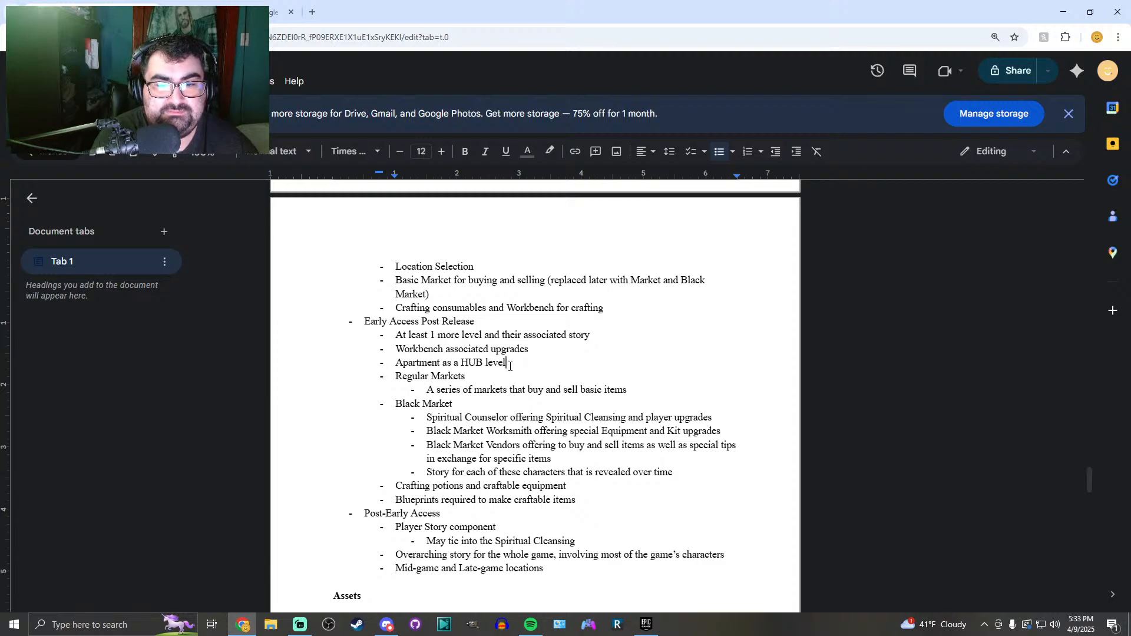
Extend the Apartment bullet with "for inventory sorting, crafting, upgrading, location selection, etc."
{"action": "type", "text": "fo"}
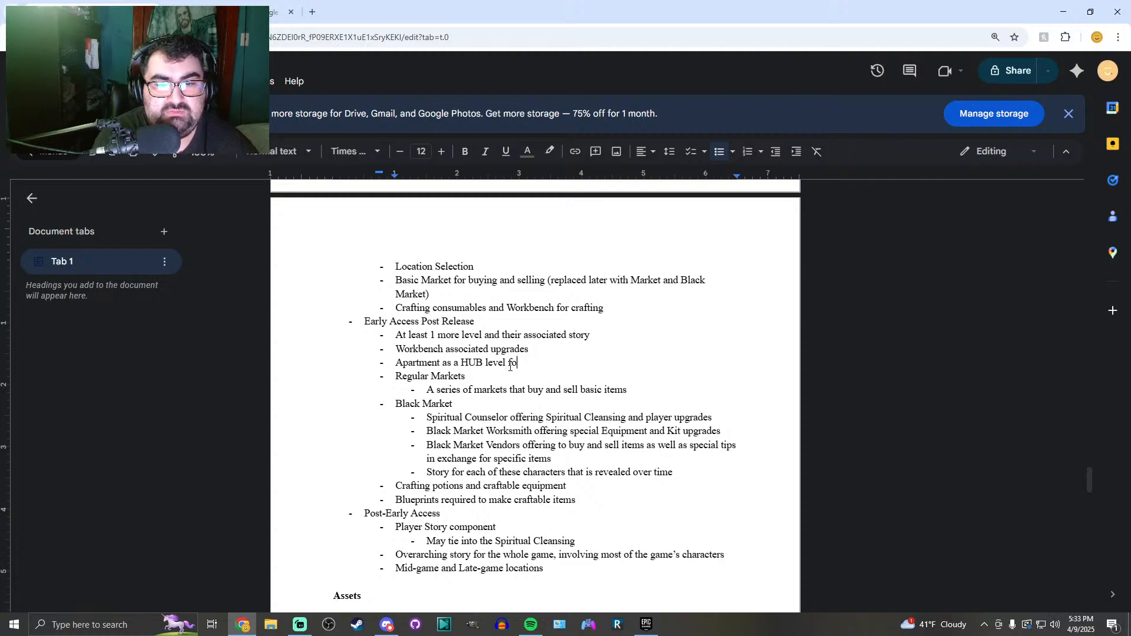
{"action": "type", "text": "r inventory sorting,"}
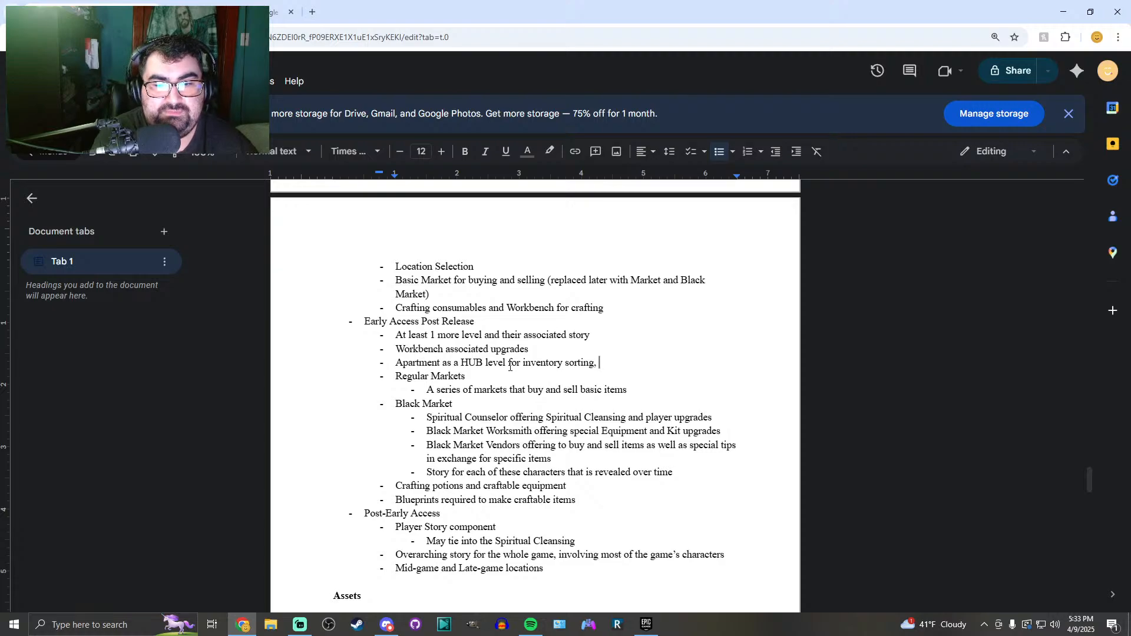
{"action": "type", "text": "workbe"}
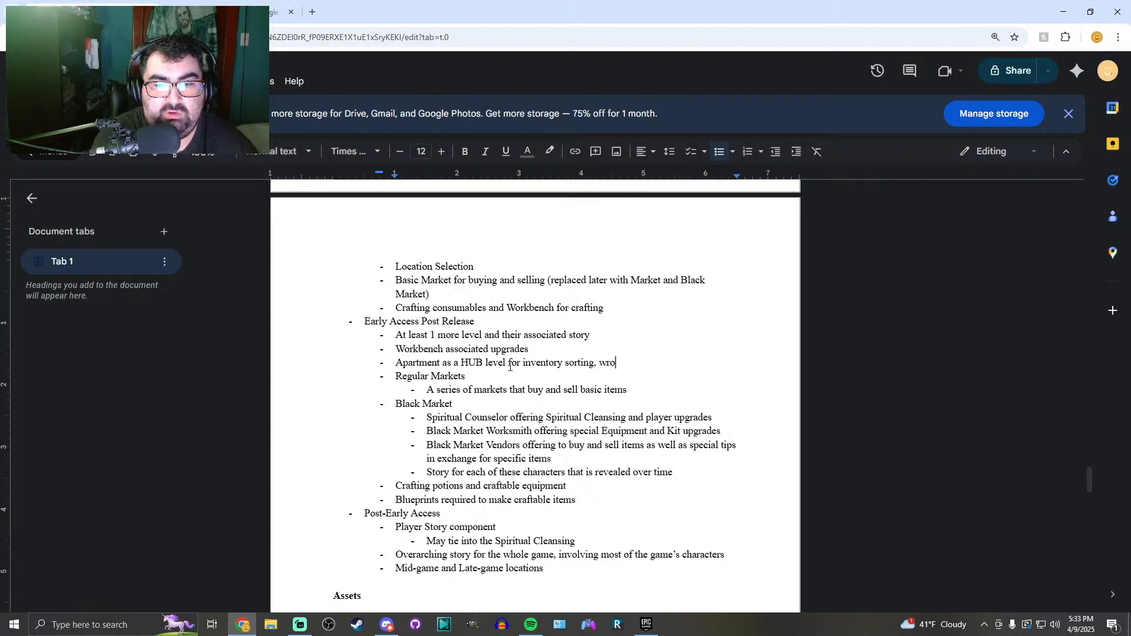
{"action": "type", "text": "nch"}
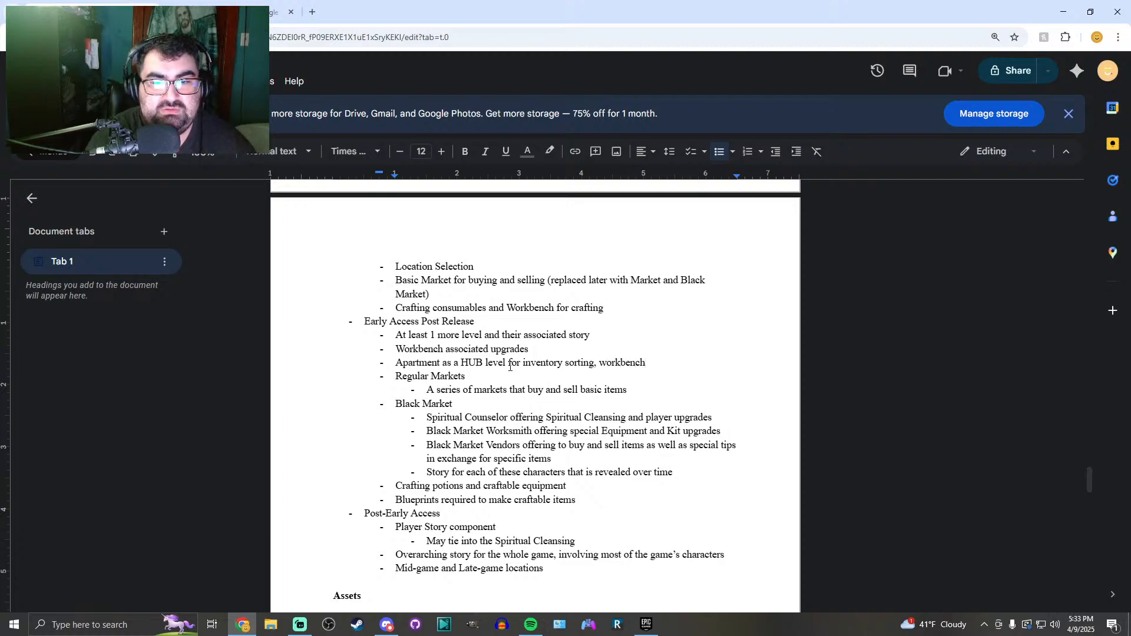
{"action": "key", "text": "BackSpace"}
{"action": "key", "text": "BackSpace"}
{"action": "key", "text": "BackSpace"}
{"action": "key", "text": "BackSpace"}
{"action": "key", "text": "BackSpace"}
{"action": "key", "text": "BackSpace"}
{"action": "key", "text": "BackSpace"}
{"action": "key", "text": "BackSpace"}
{"action": "key", "text": "BackSpace"}
{"action": "type", "text": "crafting"}
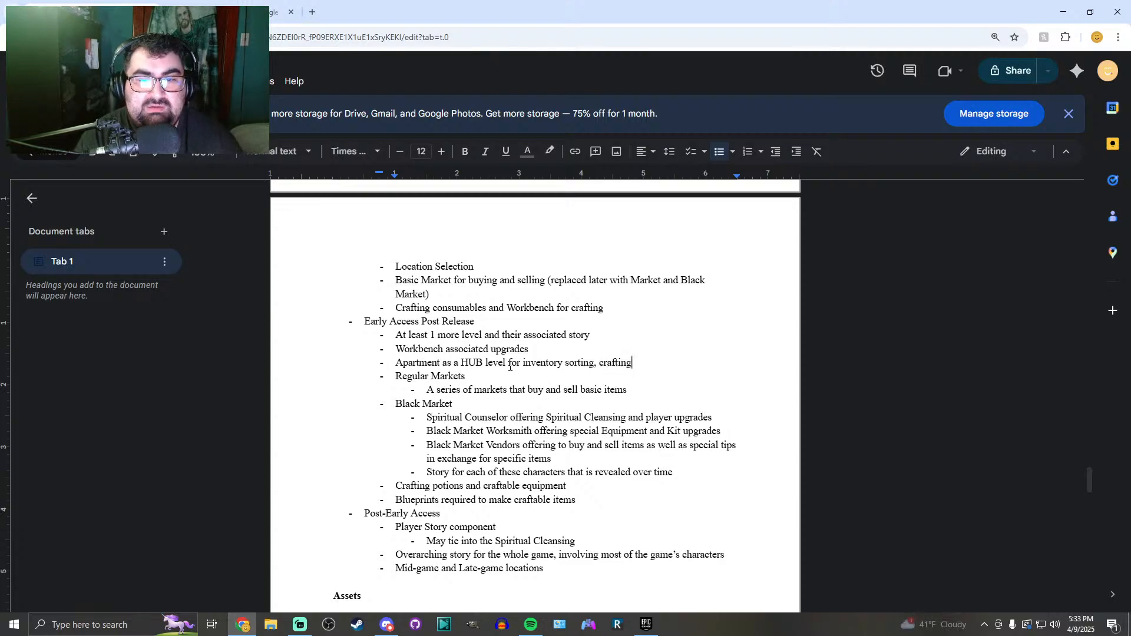
{"action": "type", "text": ","}
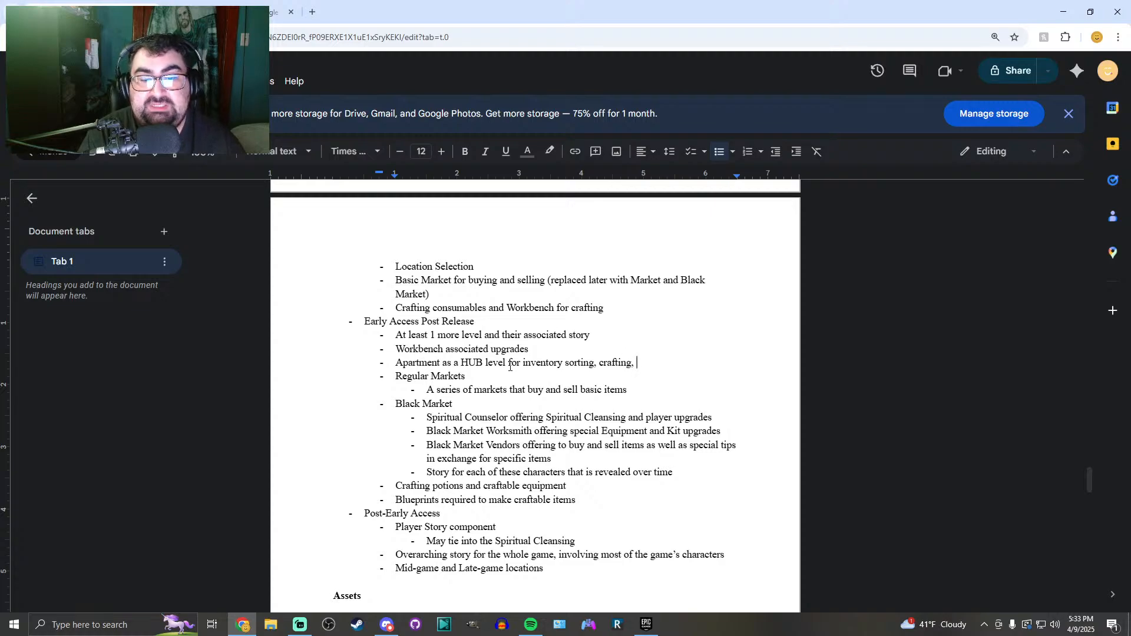
{"action": "type", "text": "upgradin"}
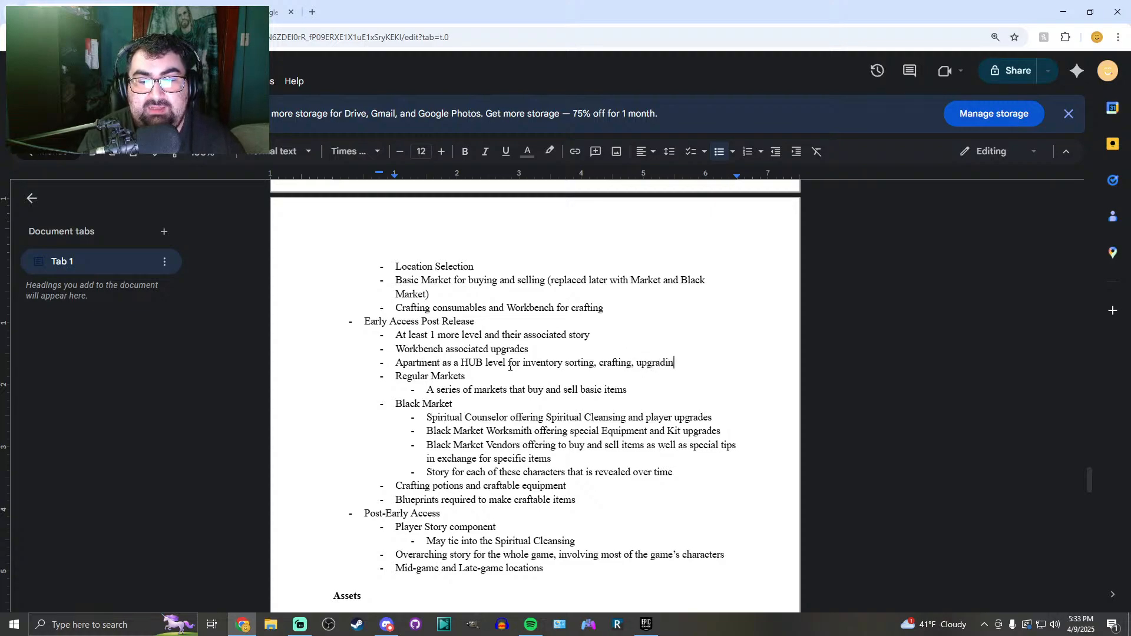
{"action": "type", "text": "g, location selection, etc."}
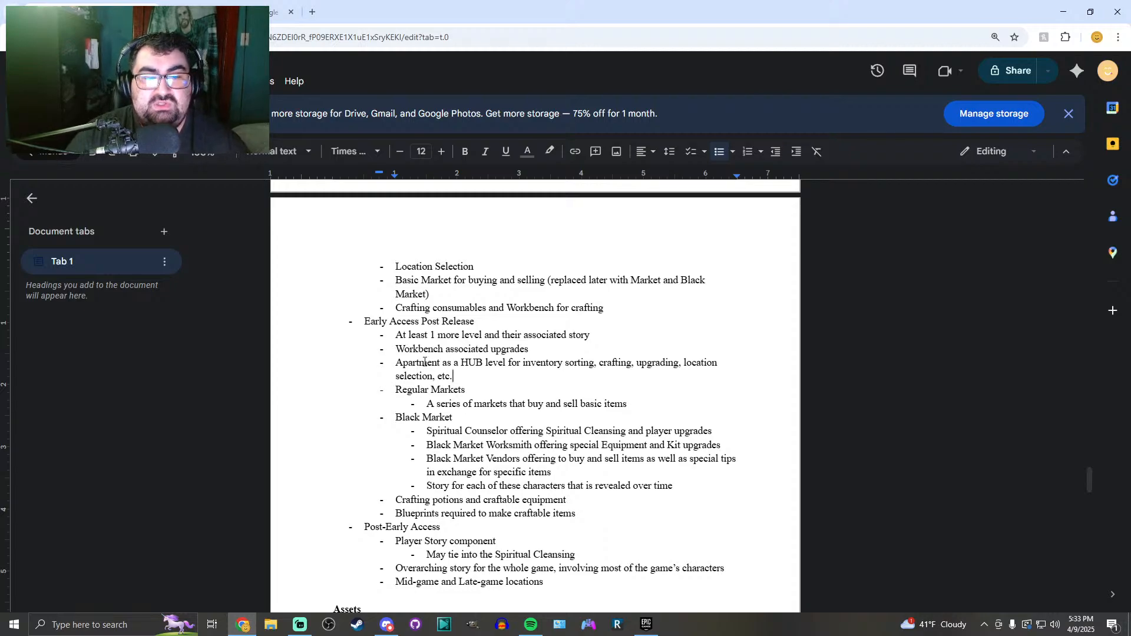
Review the Apartment bullet and compare the Regular Markets entry with the MVP list's Basic Market bullet
{"action": "triple_click", "coordinate": [401, 363]}
{"action": "scroll", "coordinate": [487, 327], "scroll_direction": "down", "scroll_amount": 2}
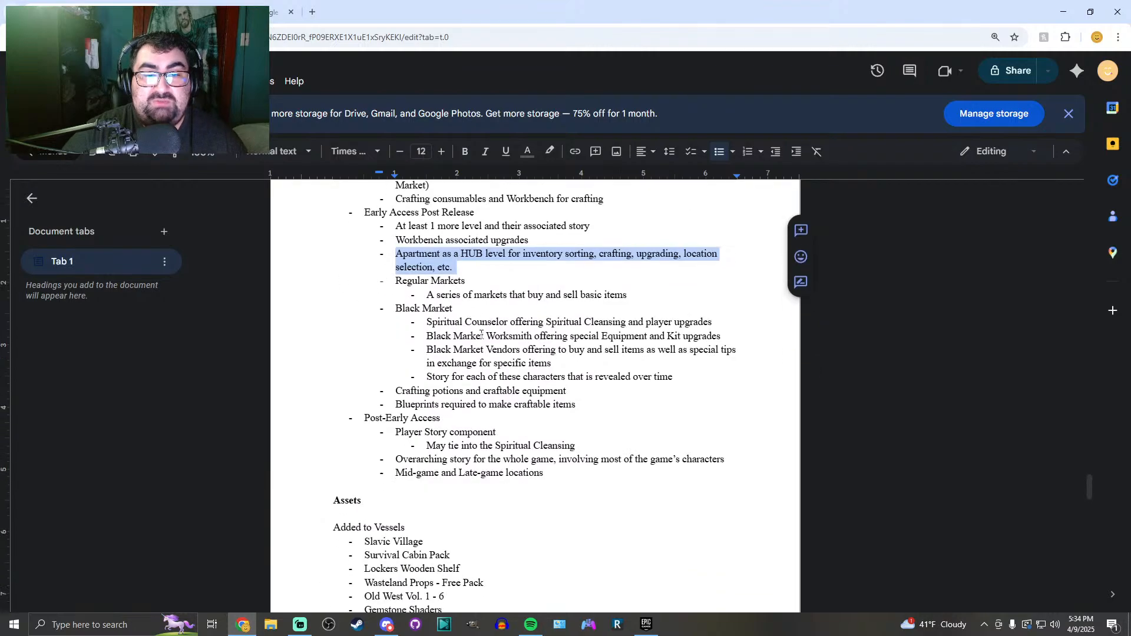
{"action": "left_click", "coordinate": [396, 273]}
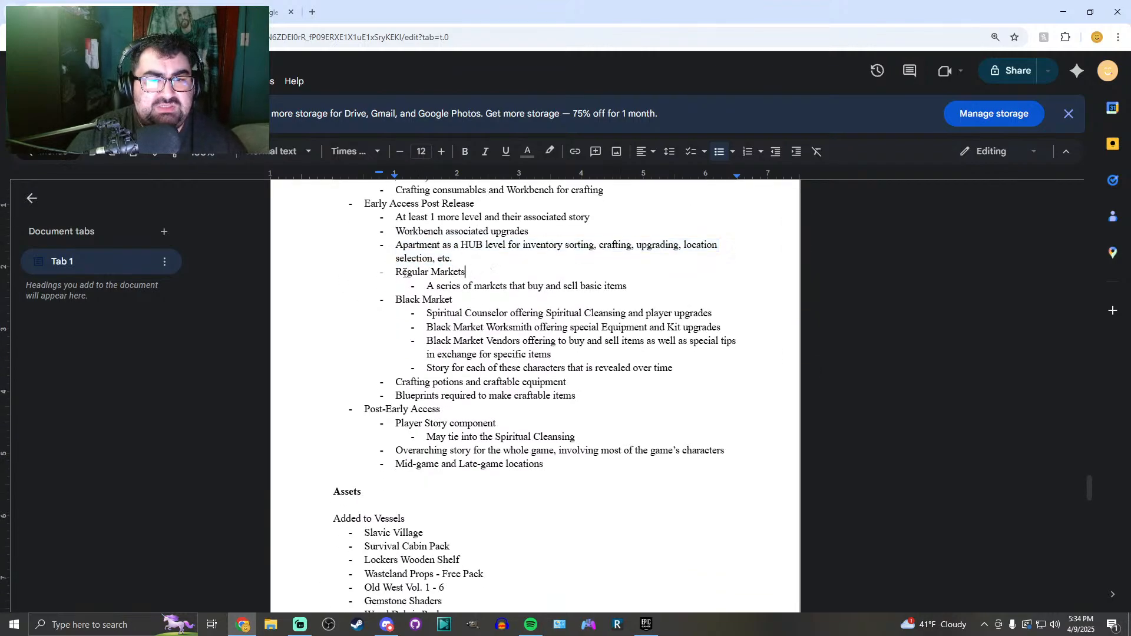
{"action": "left_click_drag", "start_coordinate": [396, 274], "coordinate": [632, 287]}
{"action": "scroll", "coordinate": [452, 326], "scroll_direction": "up", "scroll_amount": 3}
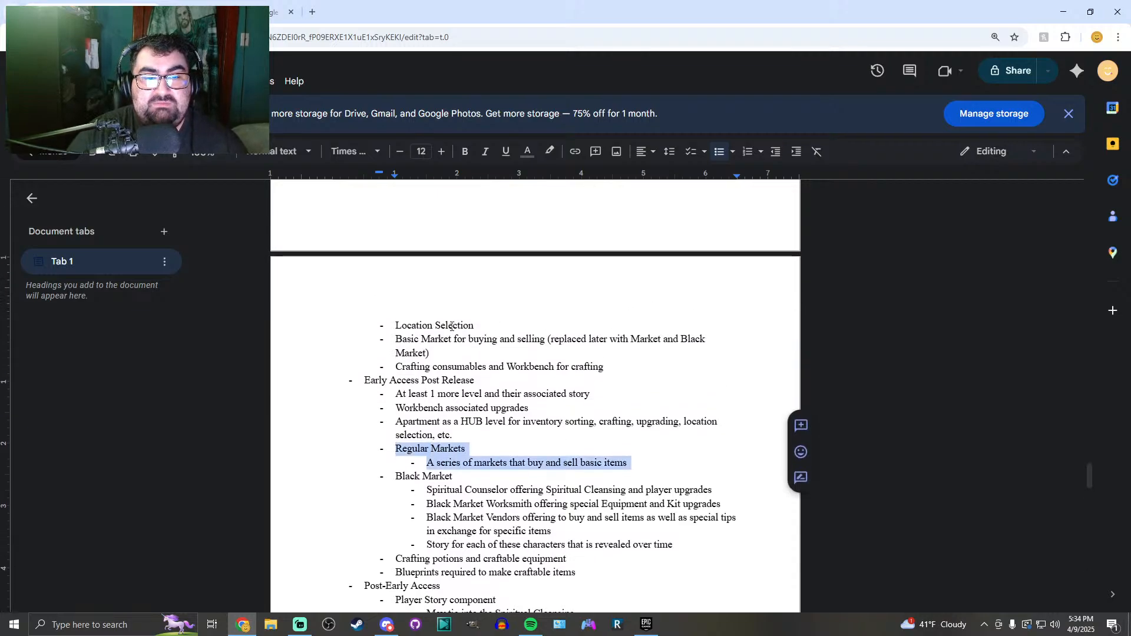
{"action": "left_click_drag", "start_coordinate": [396, 340], "coordinate": [631, 343]}
{"action": "scroll", "coordinate": [466, 341], "scroll_direction": "down", "scroll_amount": 2}
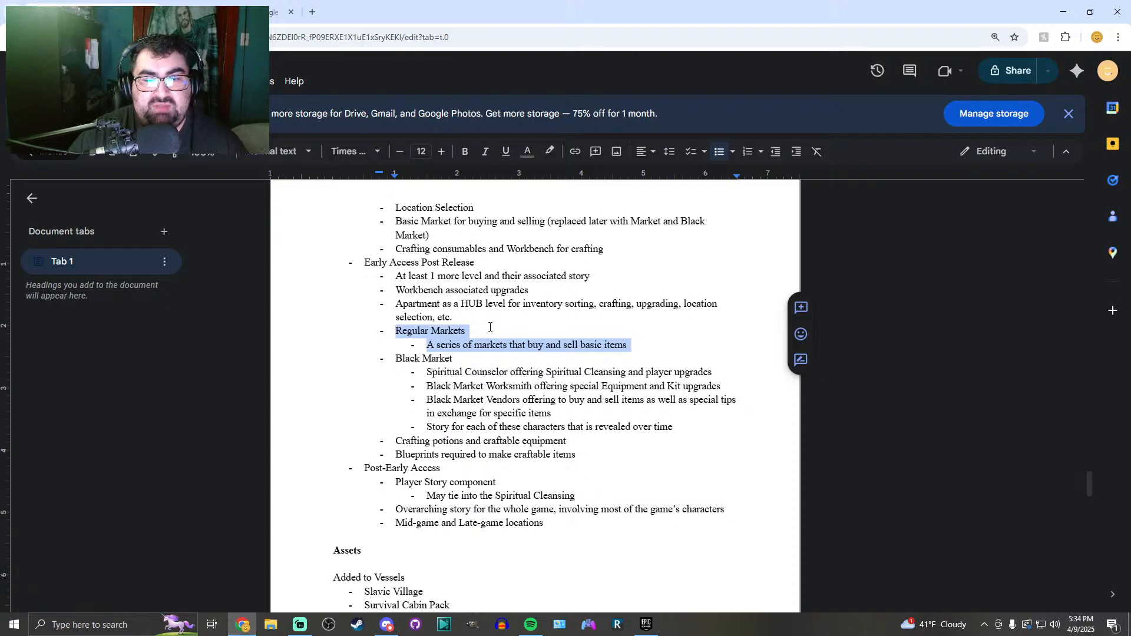
{"action": "scroll", "coordinate": [524, 294], "scroll_direction": "down", "scroll_amount": 1}
{"action": "left_click_drag", "start_coordinate": [633, 287], "coordinate": [528, 281]}
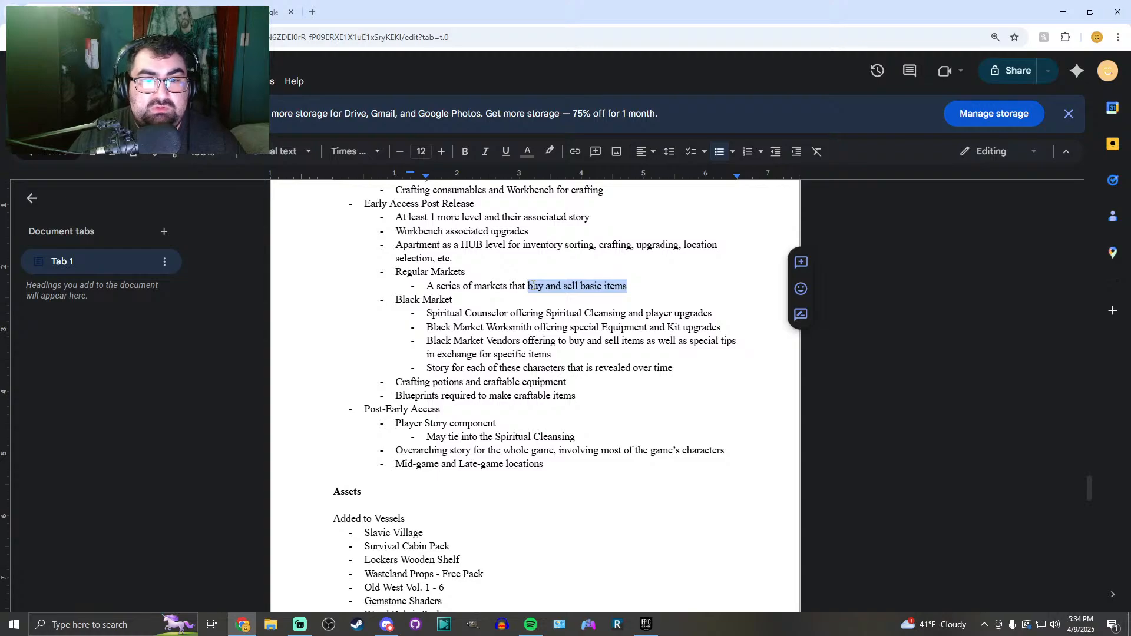
Examine the Black Market entries, especially the Spiritual Counselor's player upgrades, against the other features in the release lists
{"action": "scroll", "coordinate": [415, 321], "scroll_direction": "down", "scroll_amount": 1}
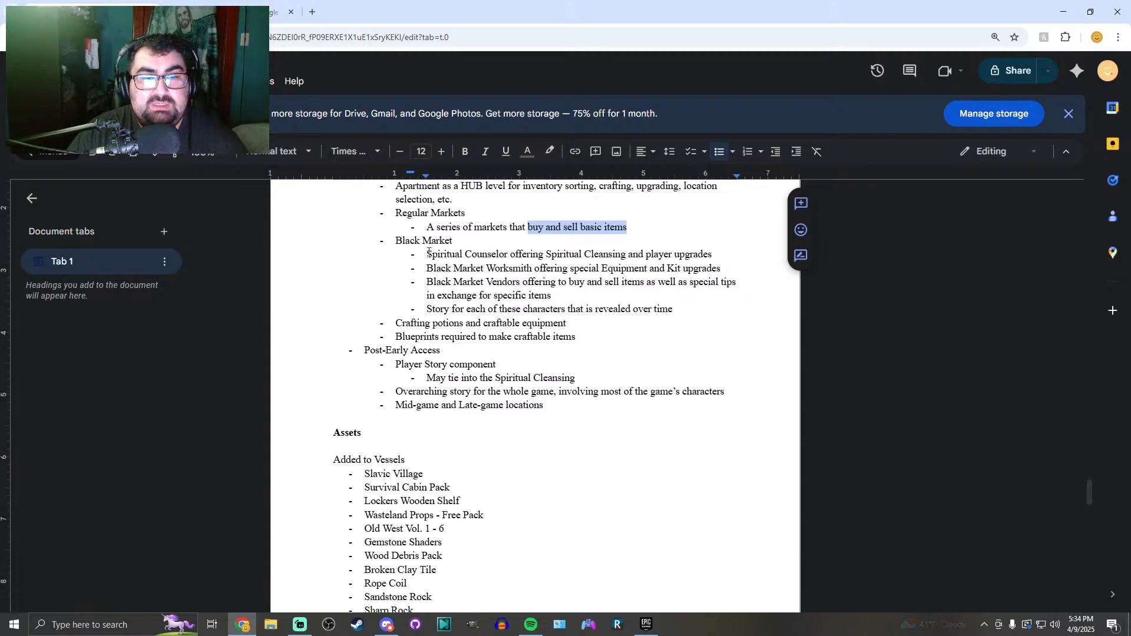
{"action": "left_click_drag", "start_coordinate": [393, 239], "coordinate": [682, 313]}
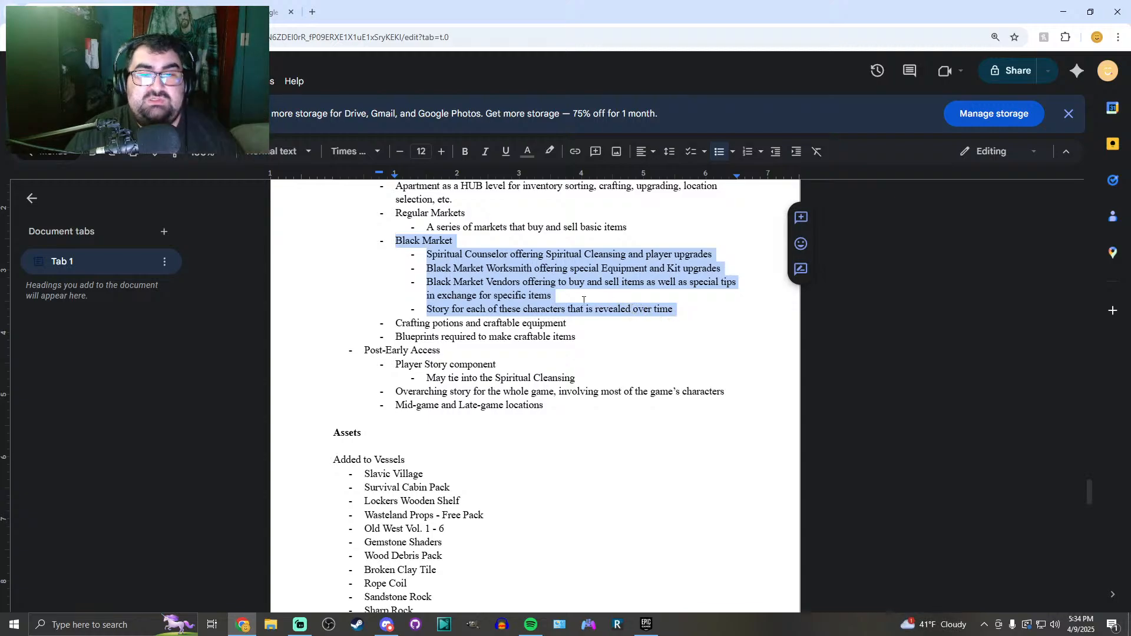
{"action": "left_click", "coordinate": [450, 254]}
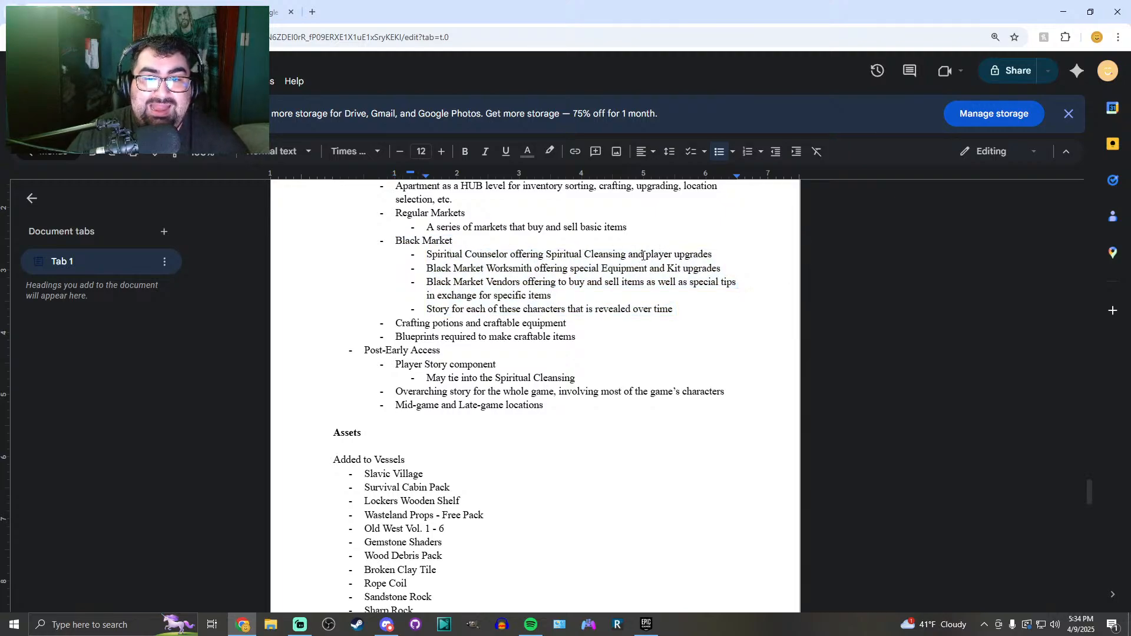
{"action": "left_click_drag", "start_coordinate": [648, 254], "coordinate": [716, 254]}
{"action": "scroll", "coordinate": [716, 255], "scroll_direction": "up", "scroll_amount": 1}
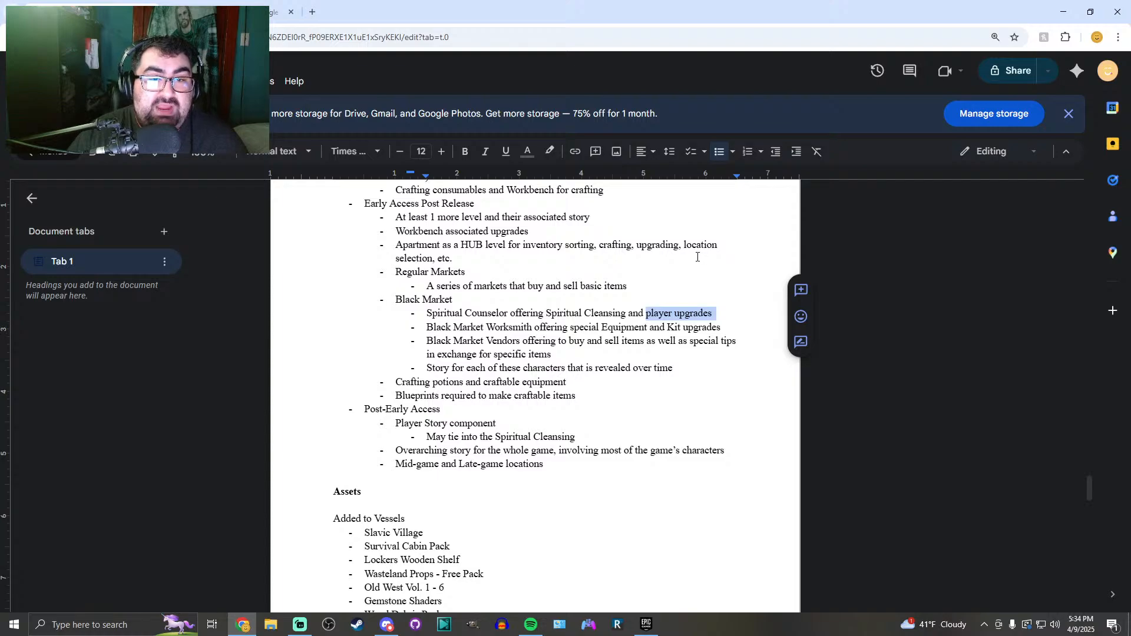
{"action": "scroll", "coordinate": [662, 293], "scroll_direction": "up", "scroll_amount": 2}
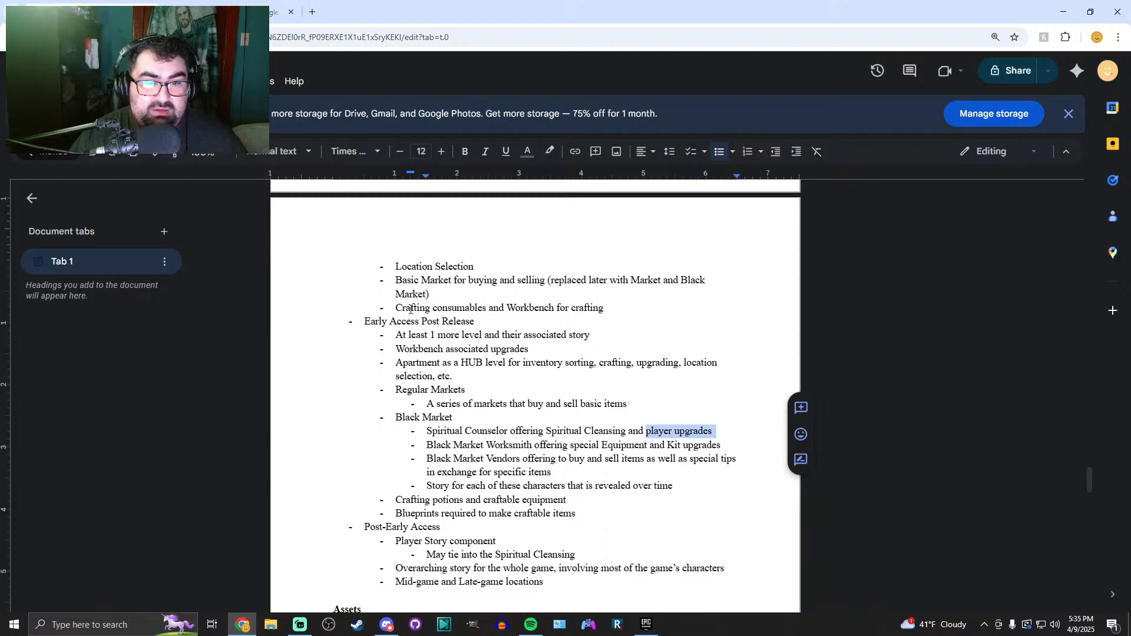
{"action": "scroll", "coordinate": [605, 371], "scroll_direction": "down", "scroll_amount": 2}
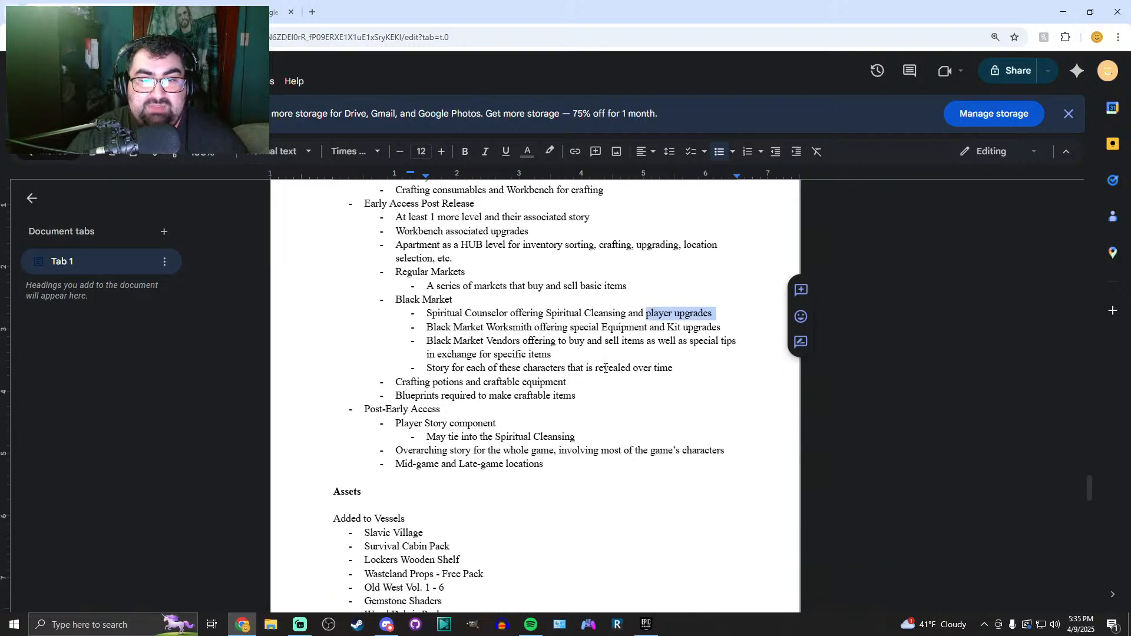
{"action": "scroll", "coordinate": [605, 370], "scroll_direction": "up", "scroll_amount": 1}
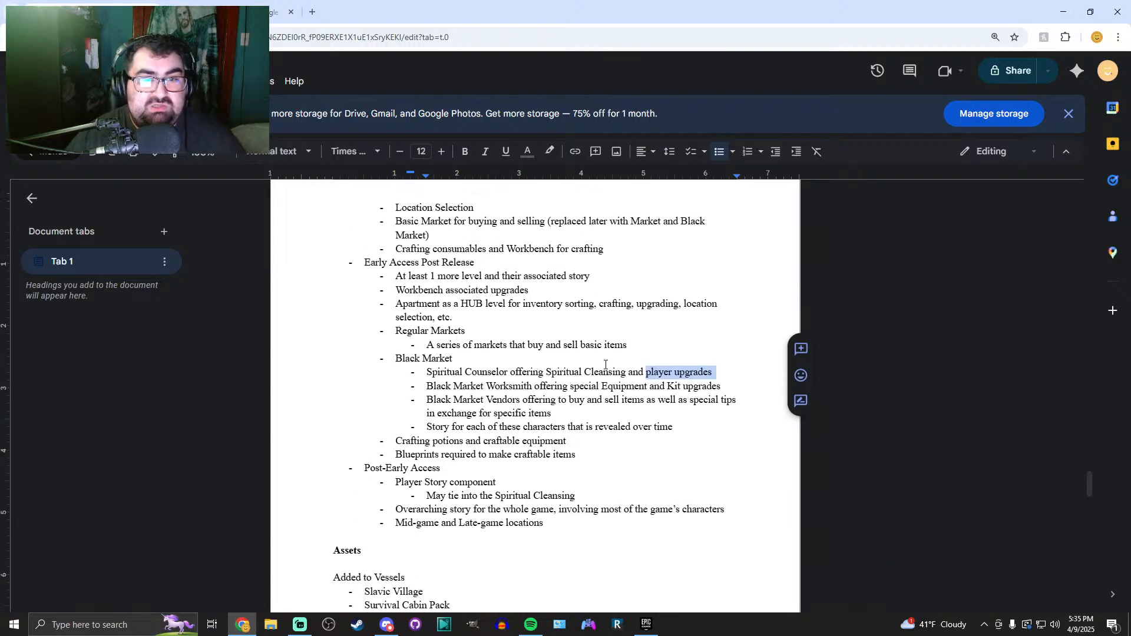
{"action": "scroll", "coordinate": [603, 370], "scroll_direction": "down", "scroll_amount": 1}
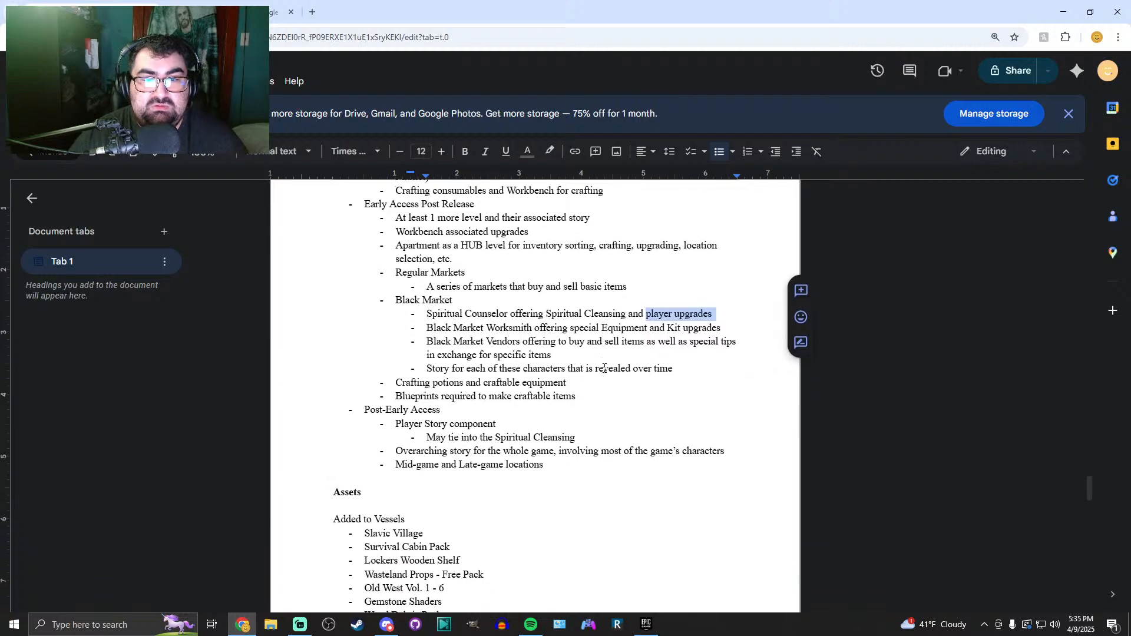
Examine the special Equipment and Kit upgrades offered in the Black Market Worksmith bullet
{"action": "left_click", "coordinate": [669, 313]}
{"action": "left_click_drag", "start_coordinate": [646, 313], "coordinate": [715, 328]}
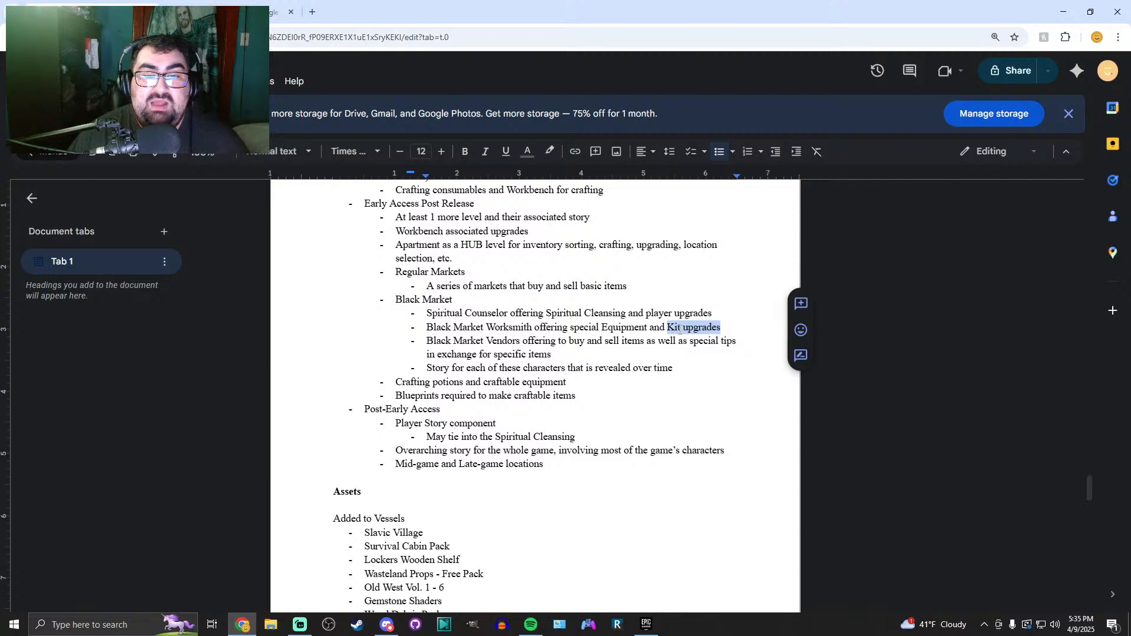
{"action": "left_click_drag", "start_coordinate": [648, 328], "coordinate": [602, 327]}
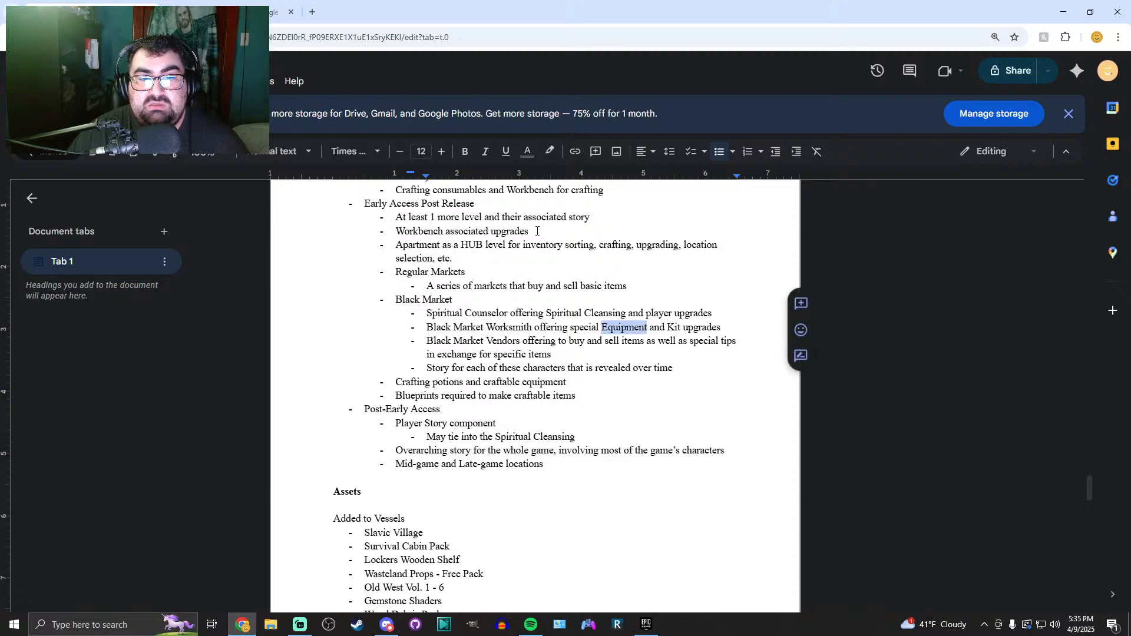
{"action": "left_click", "coordinate": [601, 323]}
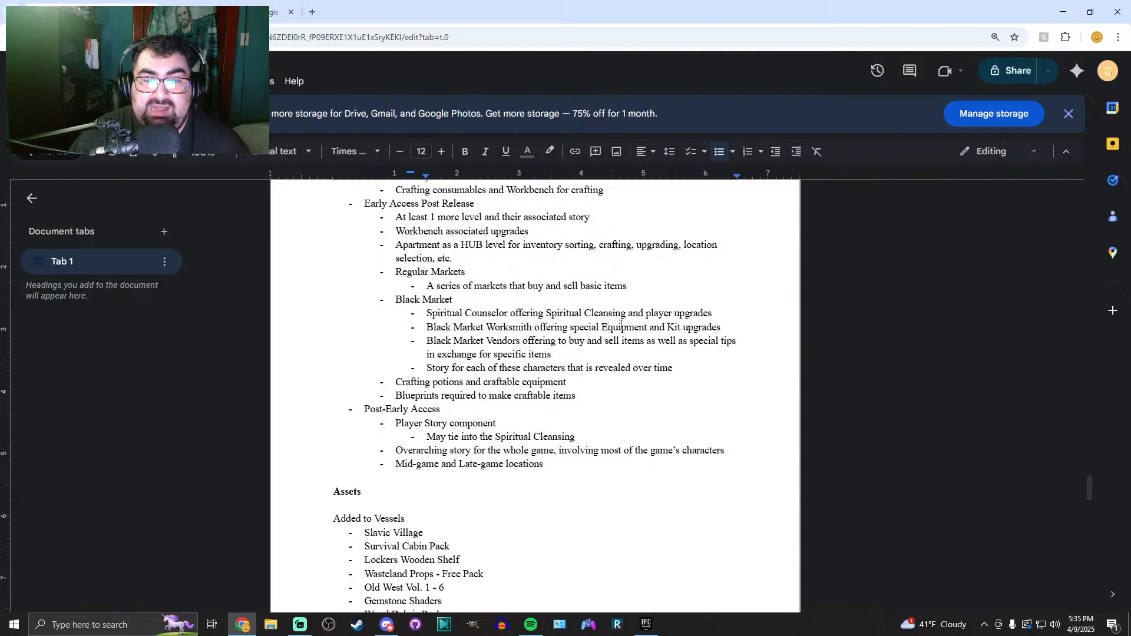
Reword the Early Access Post Release Workbench bullet as "Workbench for crafted consumable and regular equipment upgrades"
{"action": "left_click_drag", "start_coordinate": [603, 327], "coordinate": [649, 330]}
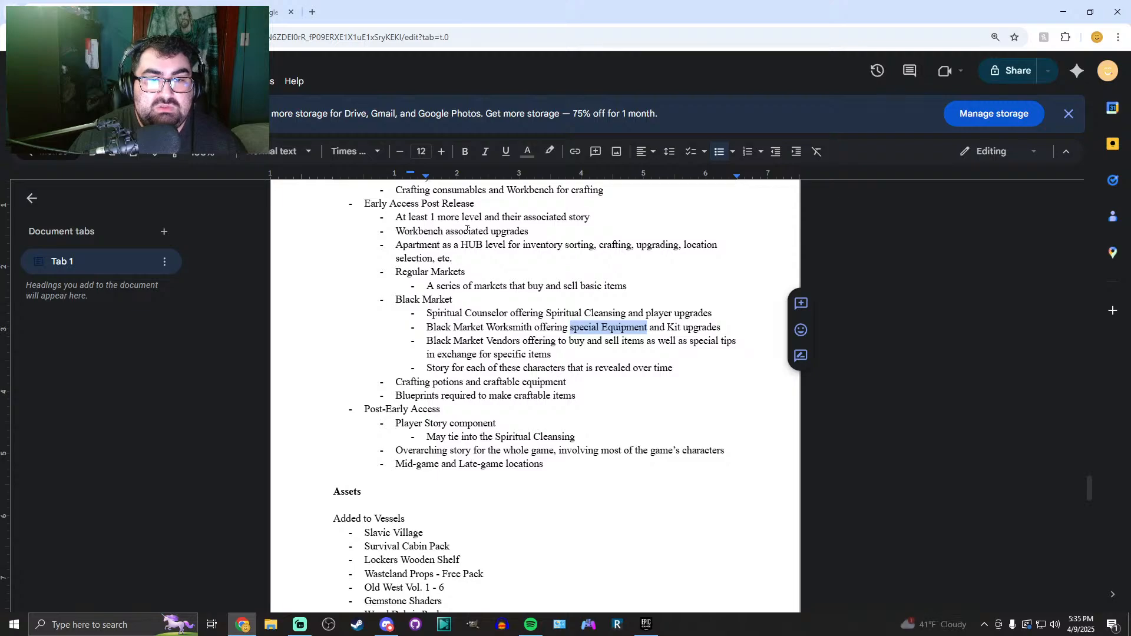
{"action": "left_click_drag", "start_coordinate": [538, 233], "coordinate": [446, 234]}
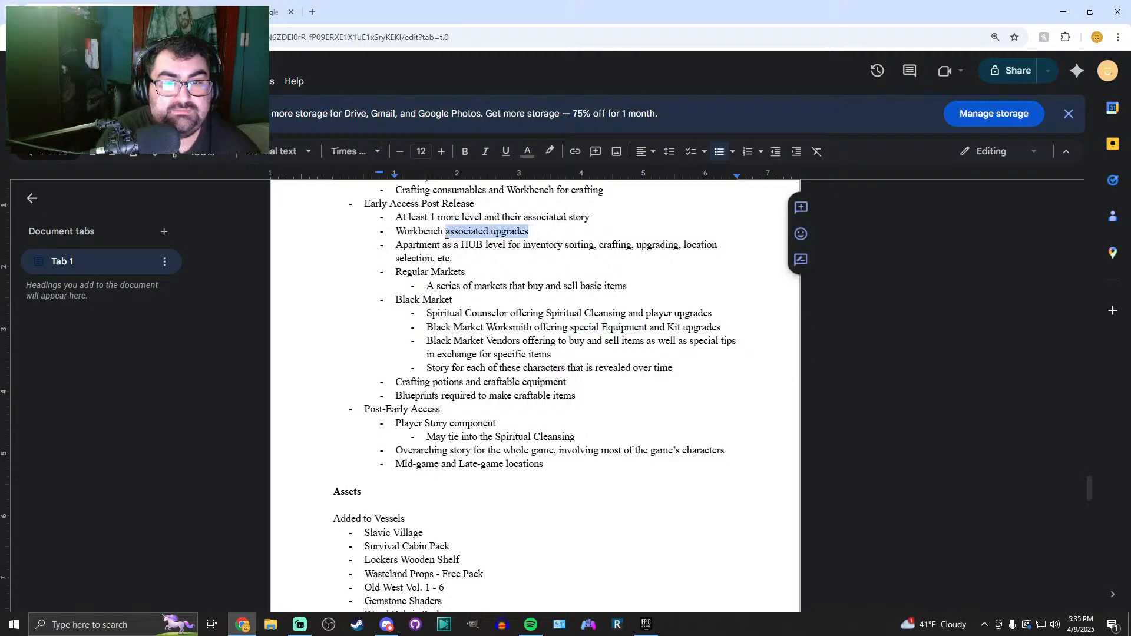
{"action": "type", "text": "for craft"}
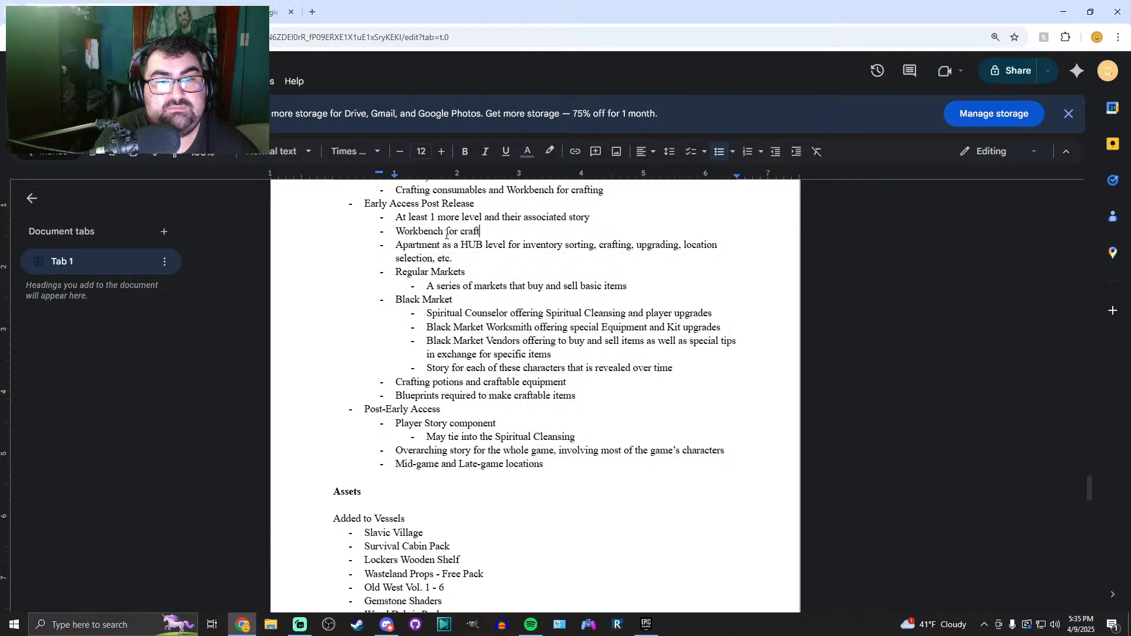
{"action": "type", "text": "ed consumabl"}
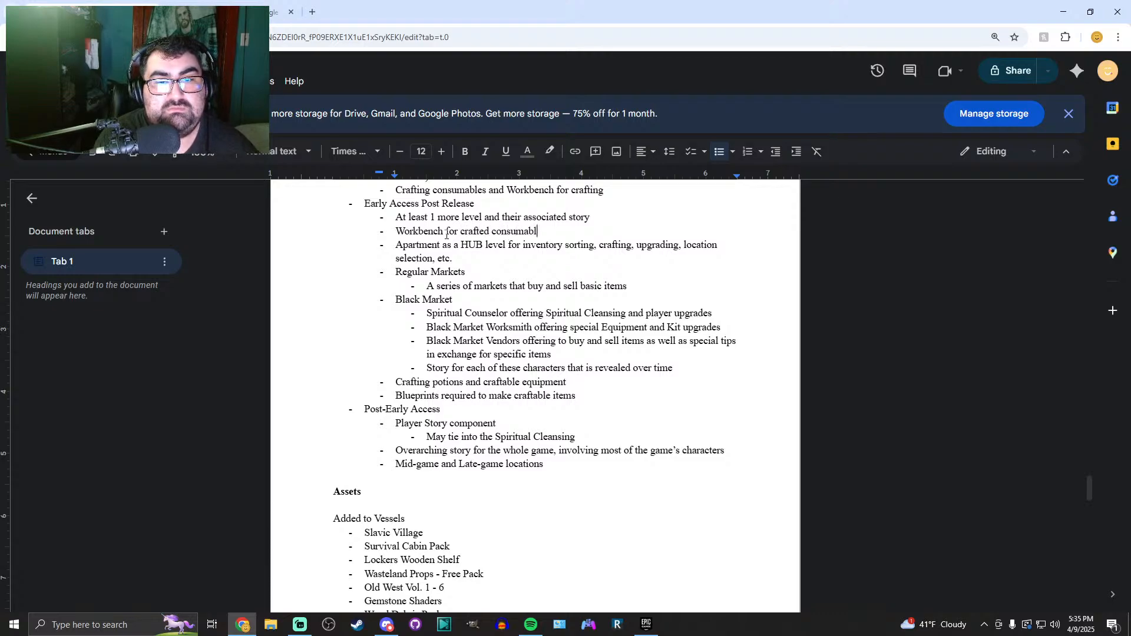
{"action": "type", "text": "e and "}
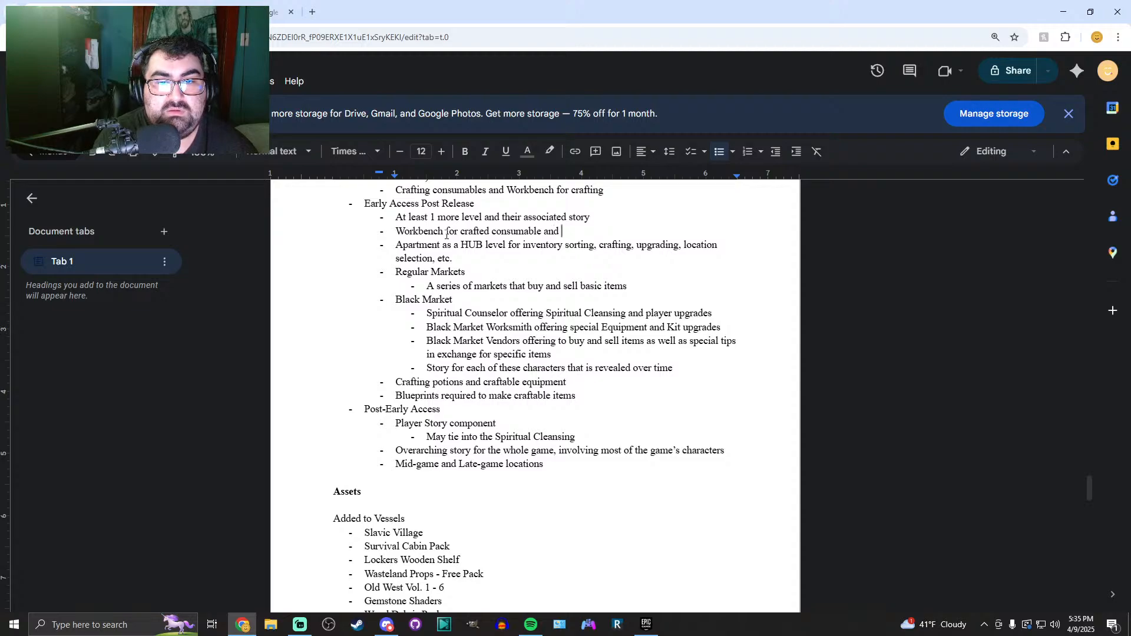
{"action": "type", "text": "regular "}
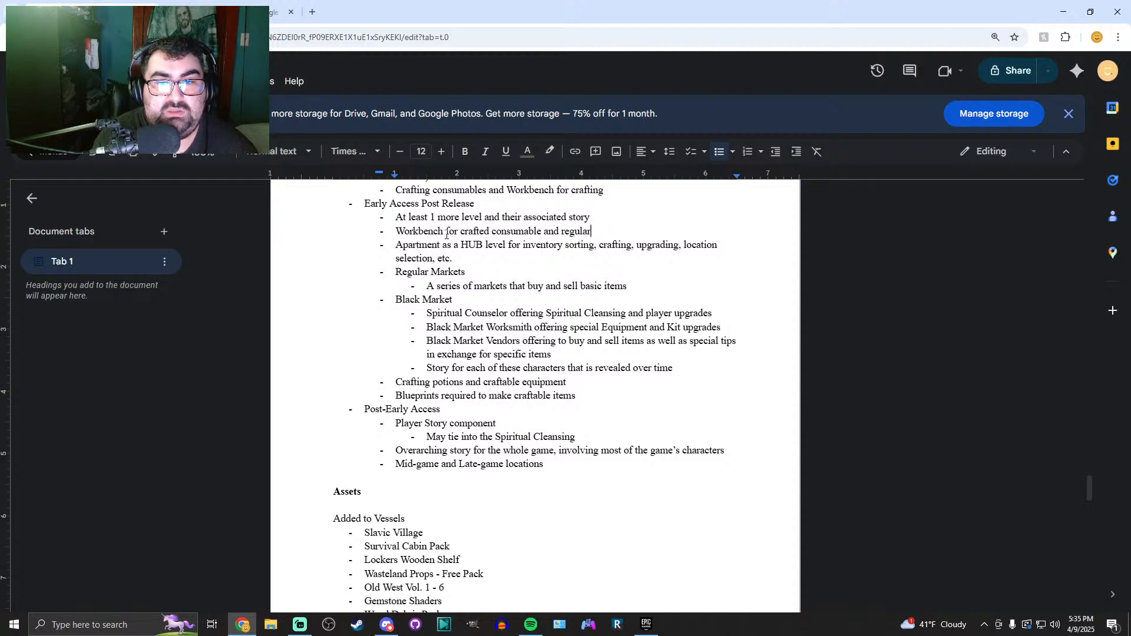
{"action": "type", "text": "equipment up"}
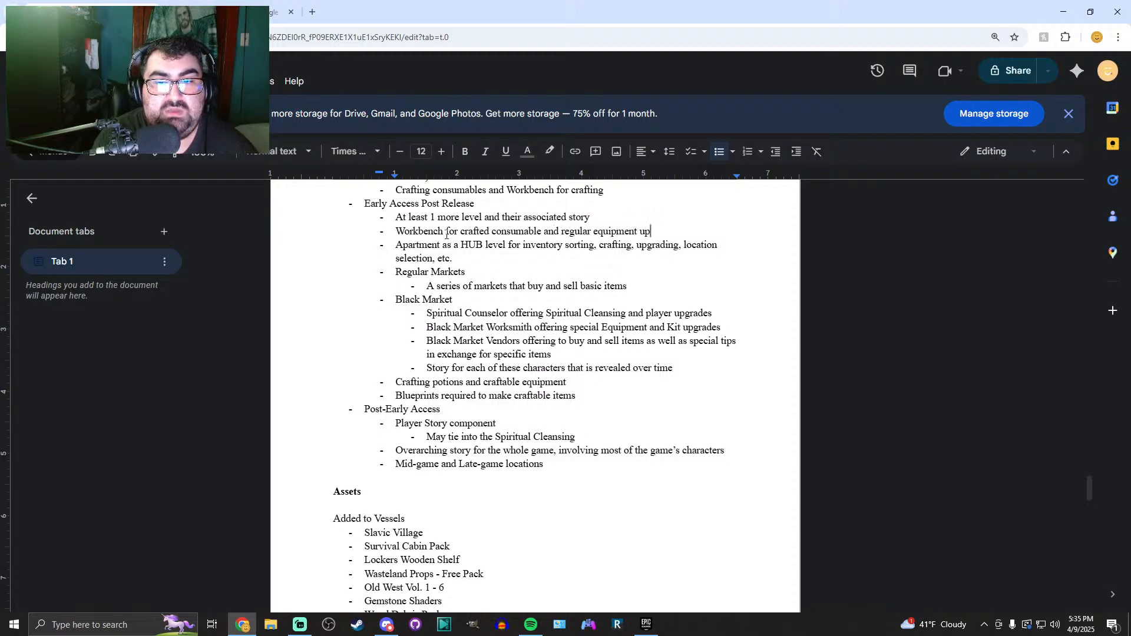
{"action": "type", "text": "grades"}
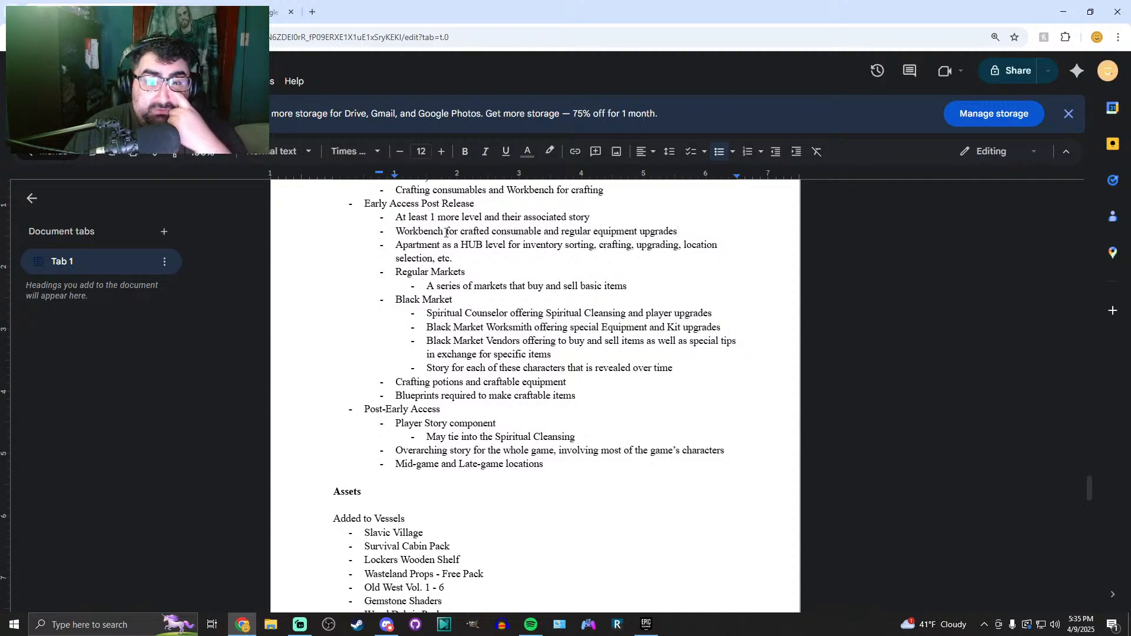
{"action": "left_click_drag", "start_coordinate": [460, 231], "coordinate": [679, 230]}
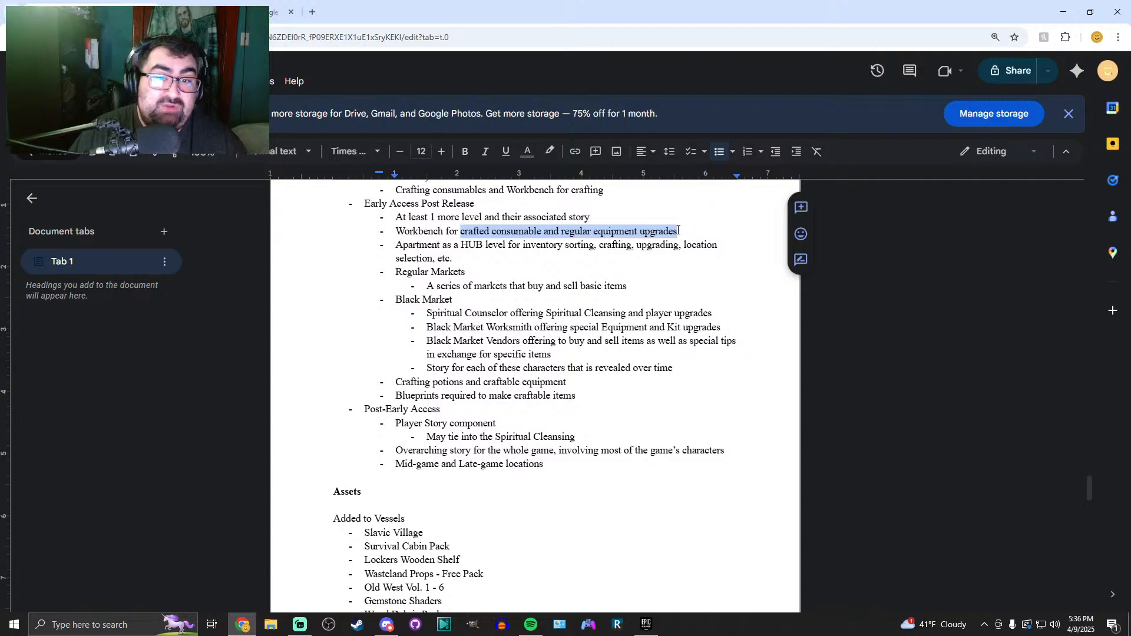
{"action": "left_click", "coordinate": [589, 313]}
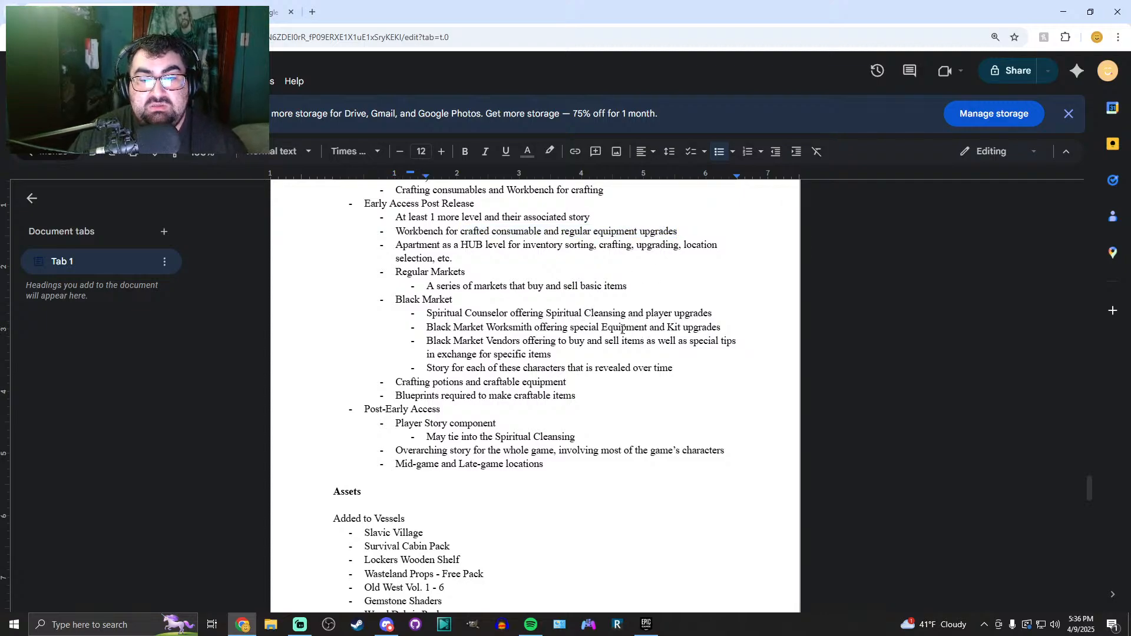
Add the bullet "Black Market Brewer offering potion brewing and potion upgrades" below the Black Market Worksmith bullet
{"action": "left_click", "coordinate": [569, 328]}
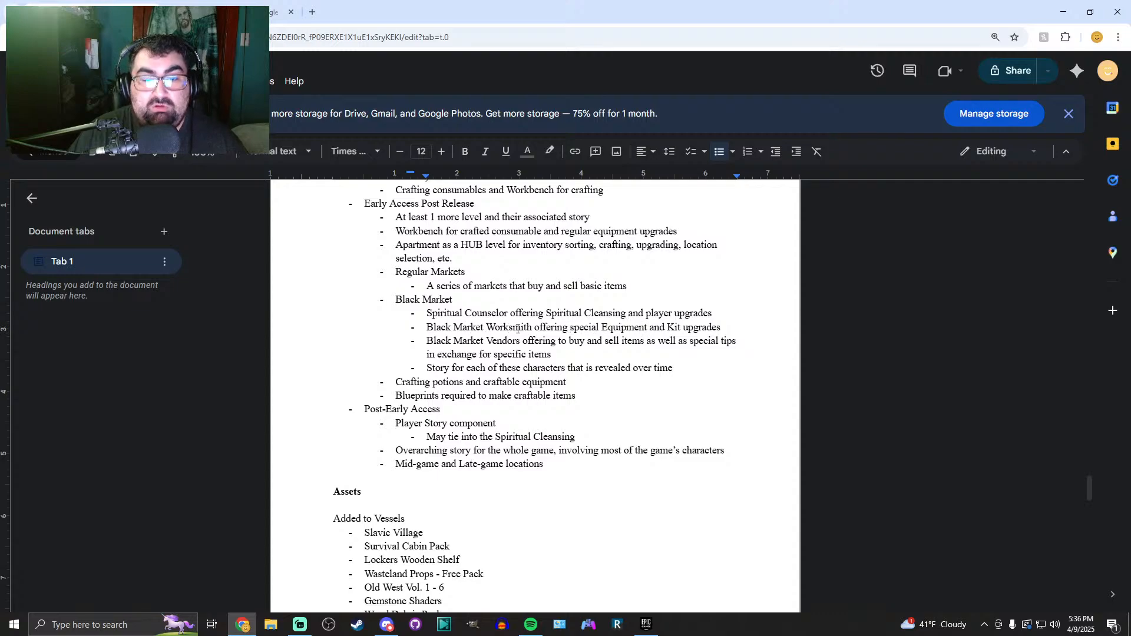
{"action": "left_click_drag", "start_coordinate": [570, 328], "coordinate": [732, 328]}
{"action": "left_click", "coordinate": [647, 341]}
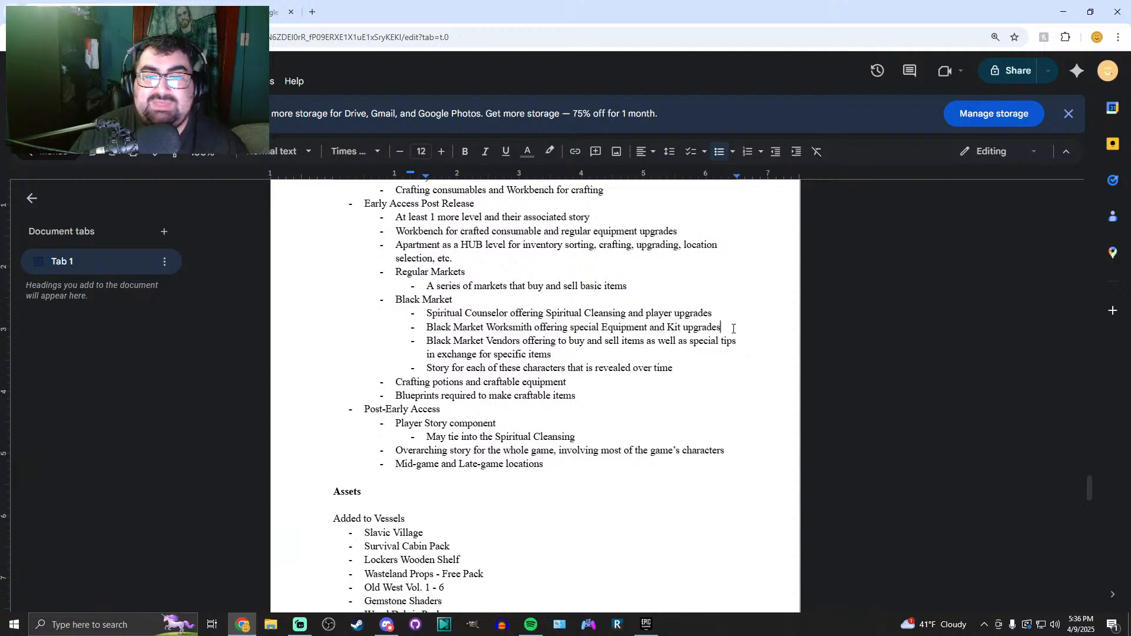
{"action": "key", "text": "Return"}
{"action": "type", "text": "B"}
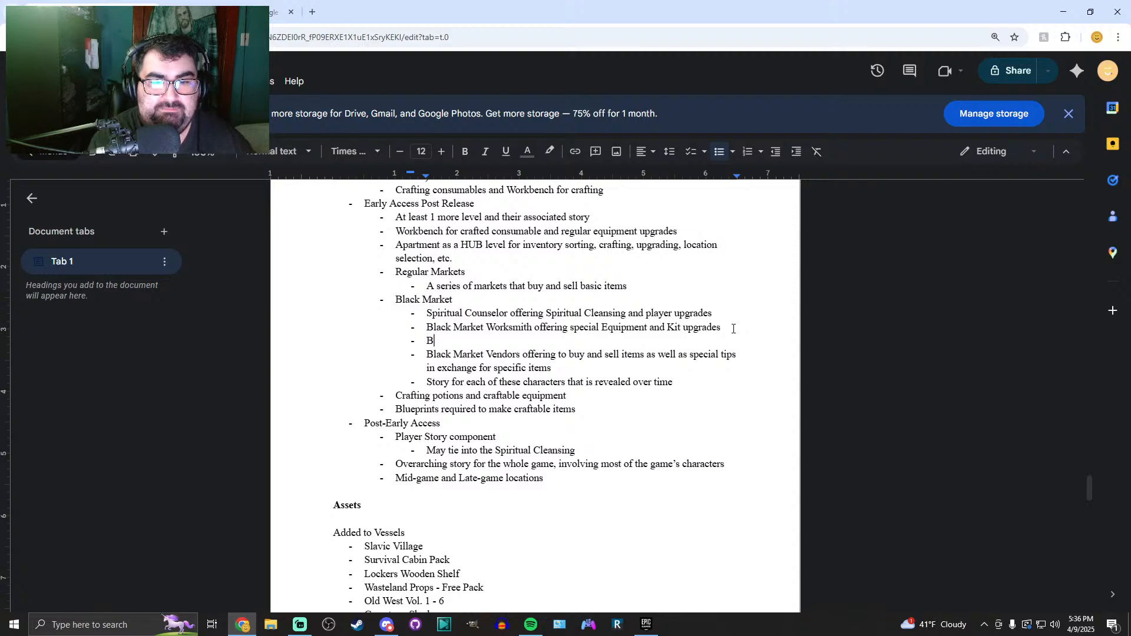
{"action": "type", "text": "lack Market"}
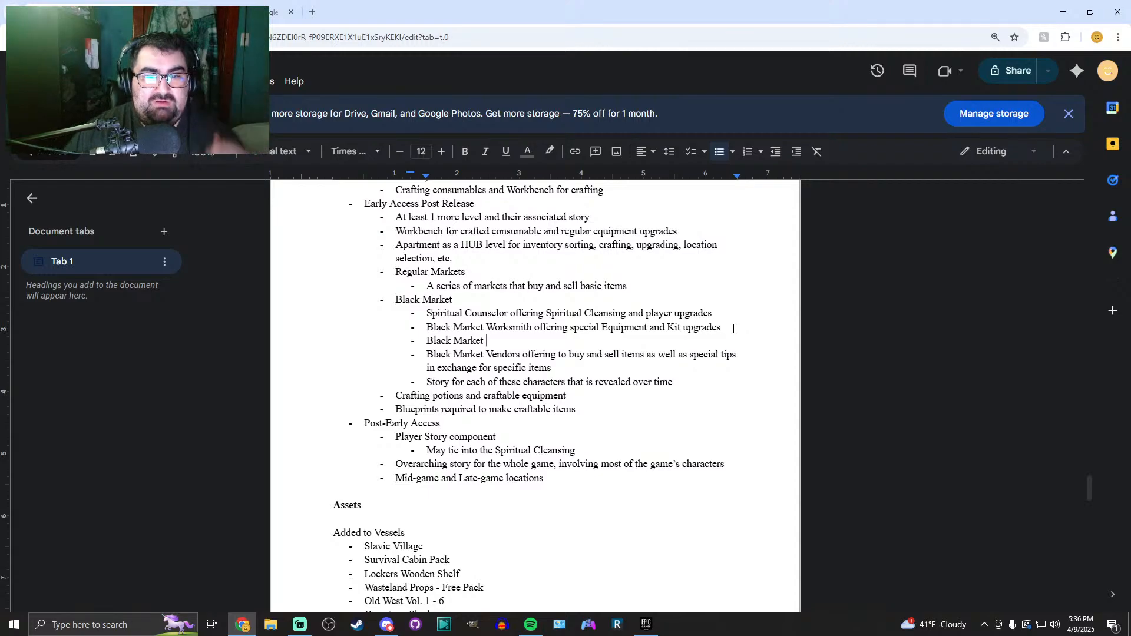
{"action": "type", "text": "Brewer offering"}
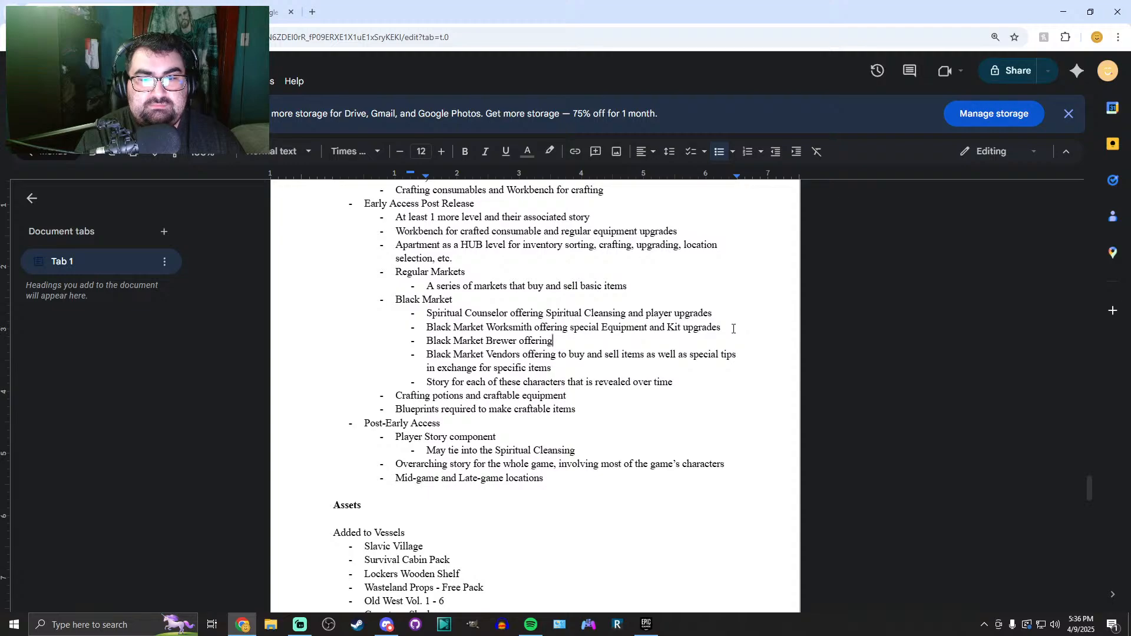
{"action": "type", "text": " potion brewing and potion upgrades"}
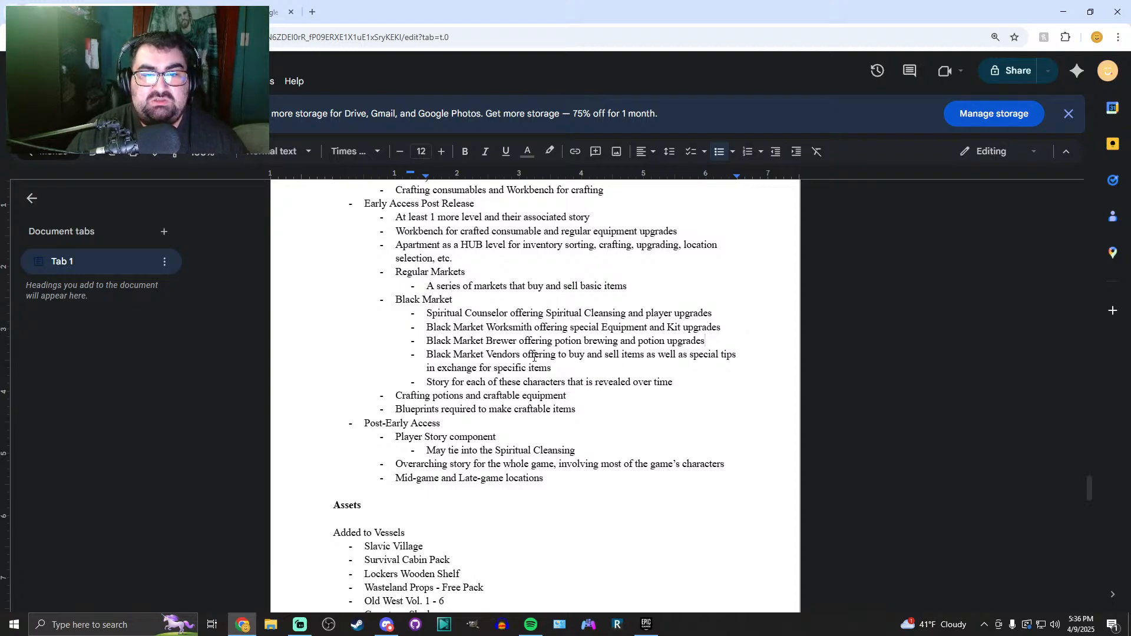
Review the Black Market Vendors bullet, focusing on the special tips exchanged for specific items
{"action": "left_click_drag", "start_coordinate": [427, 355], "coordinate": [572, 369]}
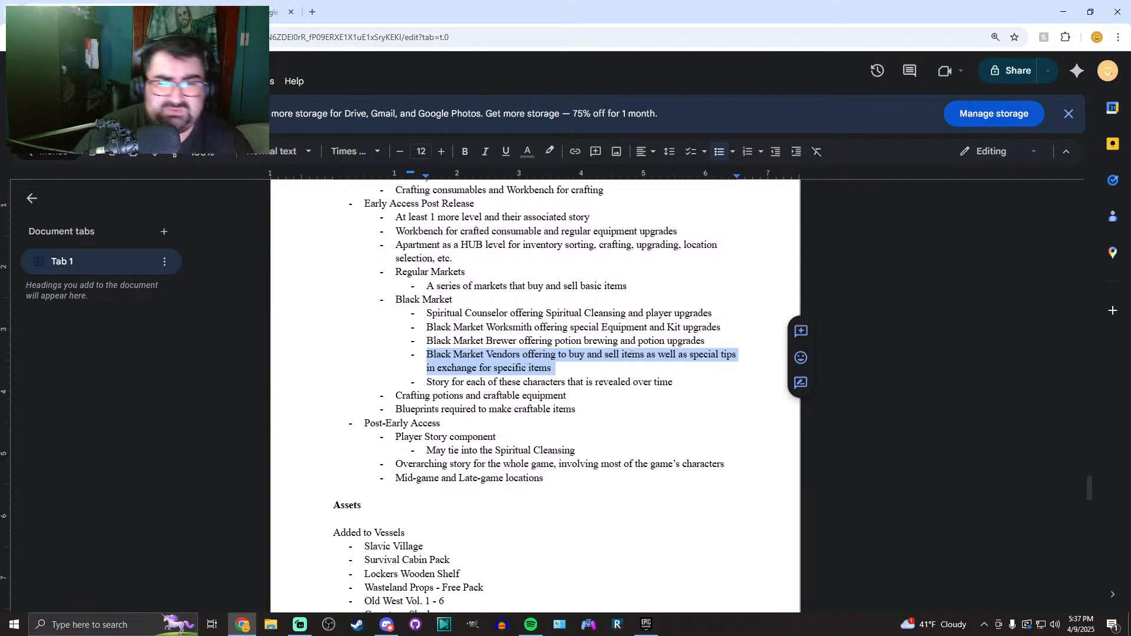
{"action": "left_click", "coordinate": [633, 354]}
{"action": "left_click_drag", "start_coordinate": [690, 355], "coordinate": [554, 371]}
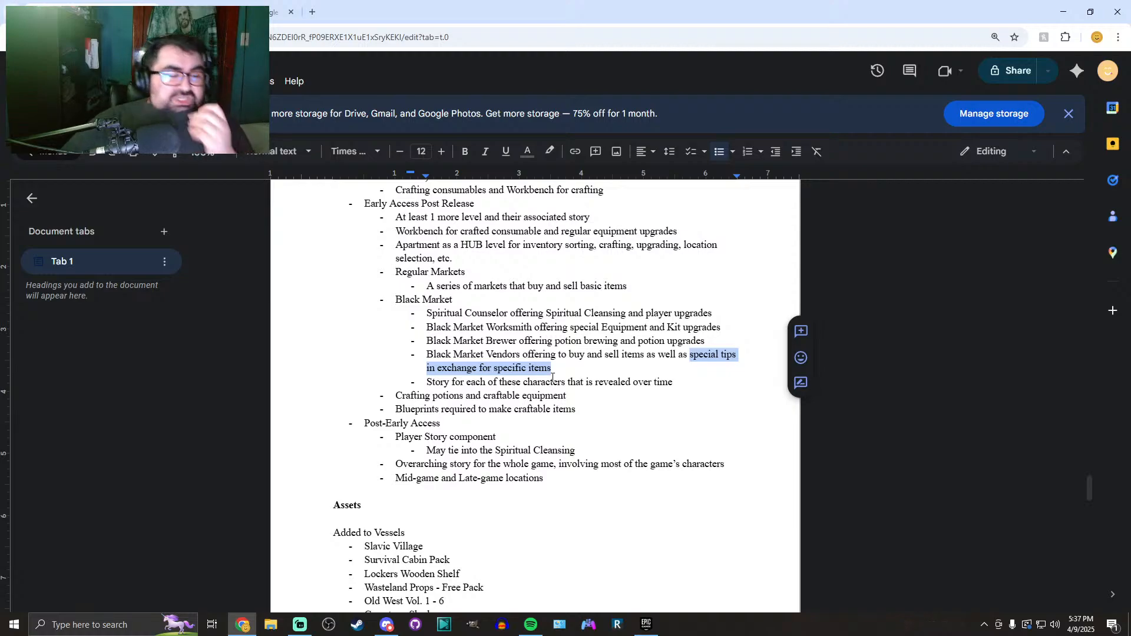
{"action": "double_click", "coordinate": [502, 341]}
{"action": "type", "text": "Alchemist"}
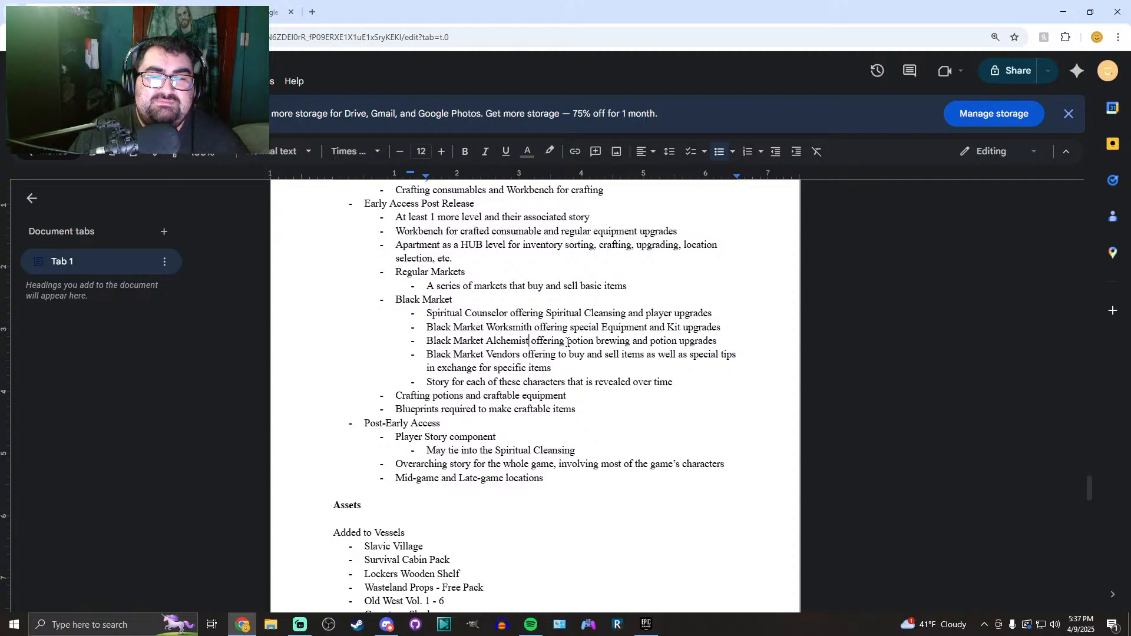
{"action": "key", "text": "ctrl+z"}
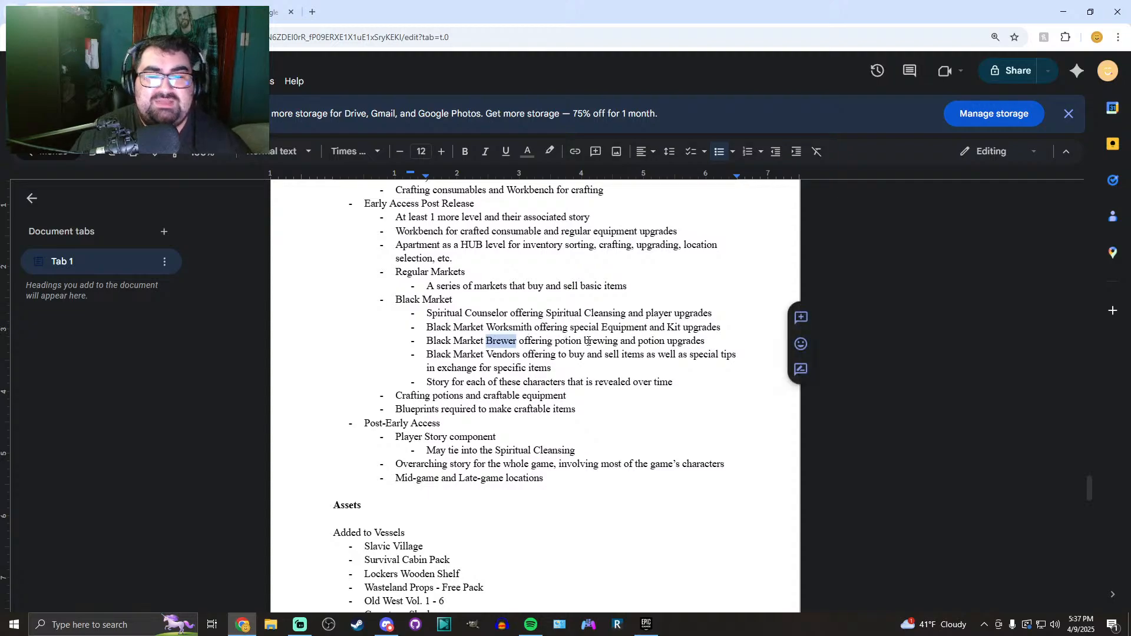
{"action": "left_click", "coordinate": [587, 341]}
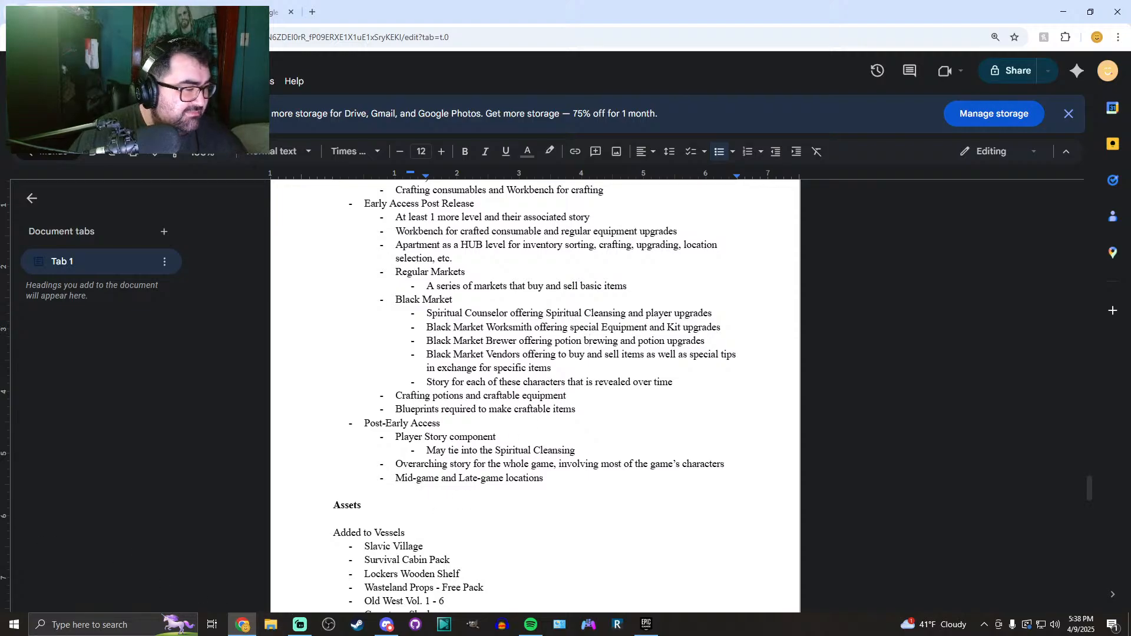
{"action": "key", "text": "super+d"}
{"action": "key", "text": "super+d"}
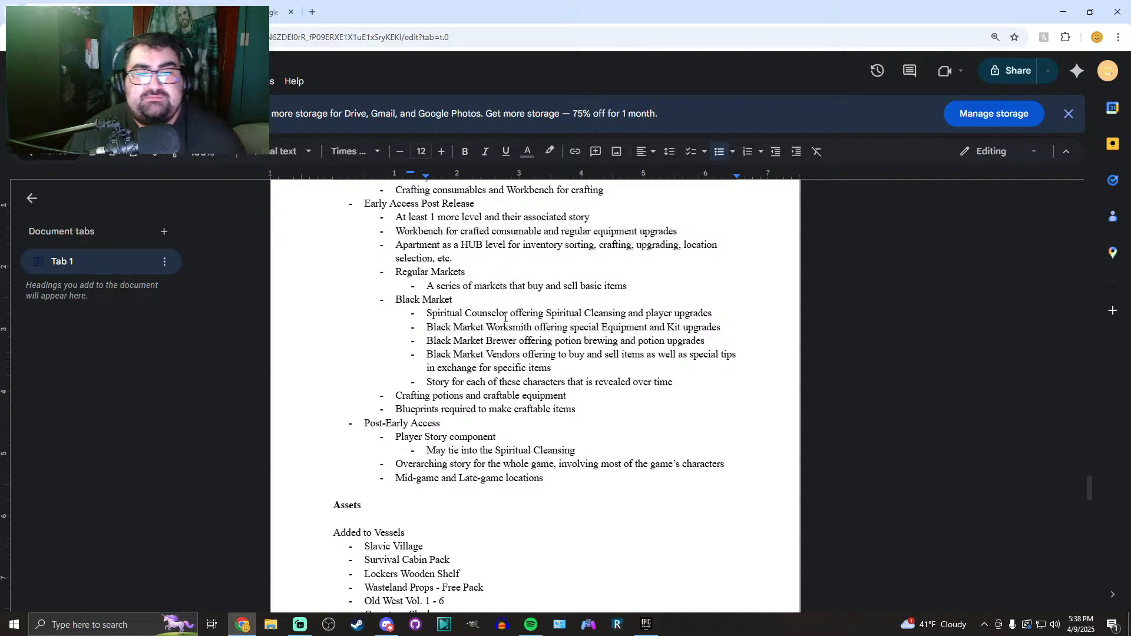
Insert "(Alchemist)" after "Brewer" in the Black Market Brewer bullet
{"action": "left_click_drag", "start_coordinate": [518, 342], "coordinate": [487, 342]}
{"action": "left_click", "coordinate": [561, 341]}
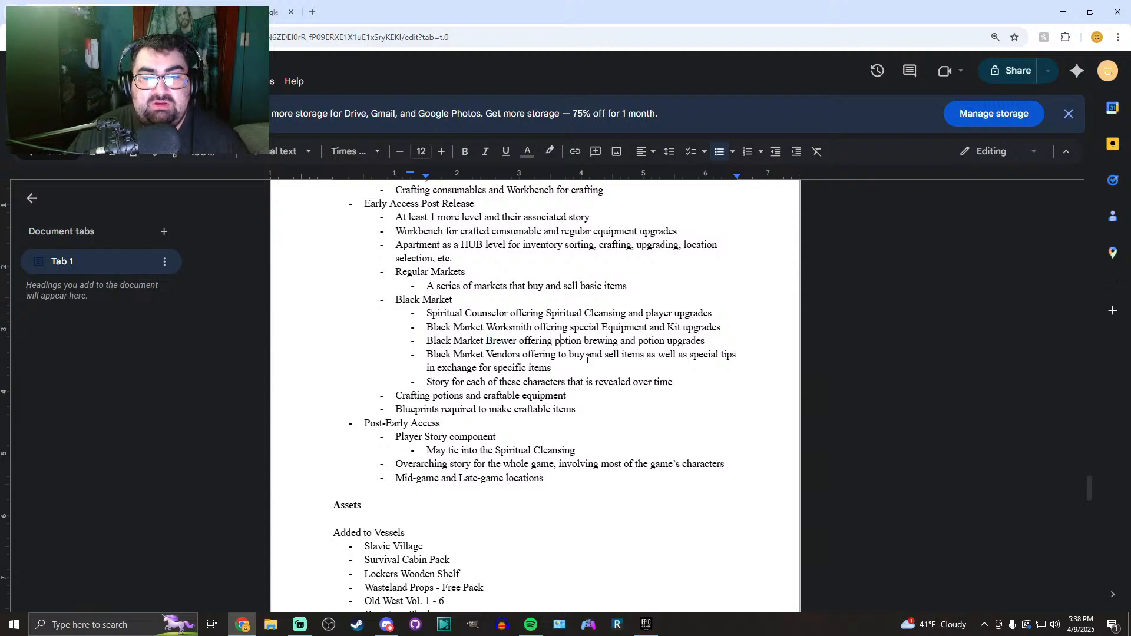
{"action": "left_click", "coordinate": [520, 346]}
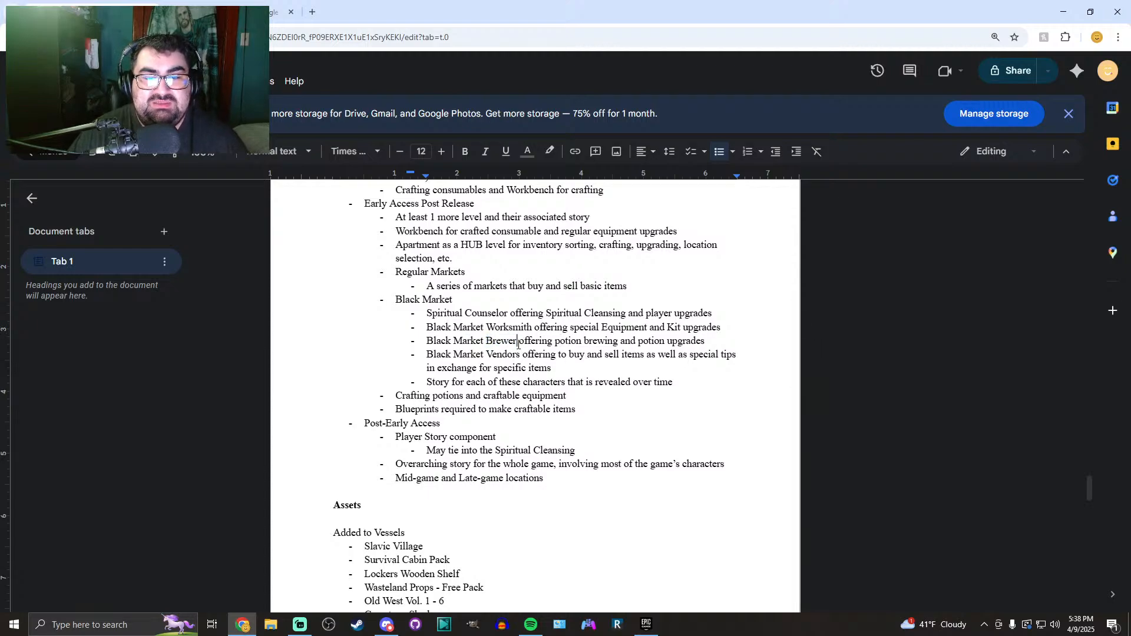
{"action": "type", "text": "("}
{"action": "type", "text": "Alchemist"}
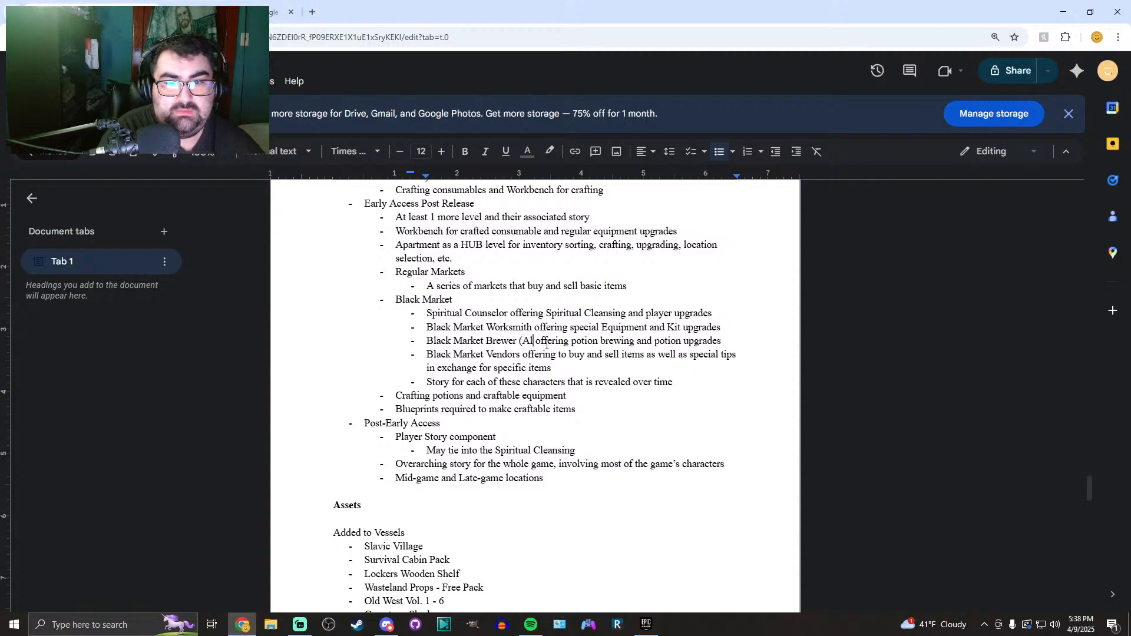
{"action": "type", "text": ")"}
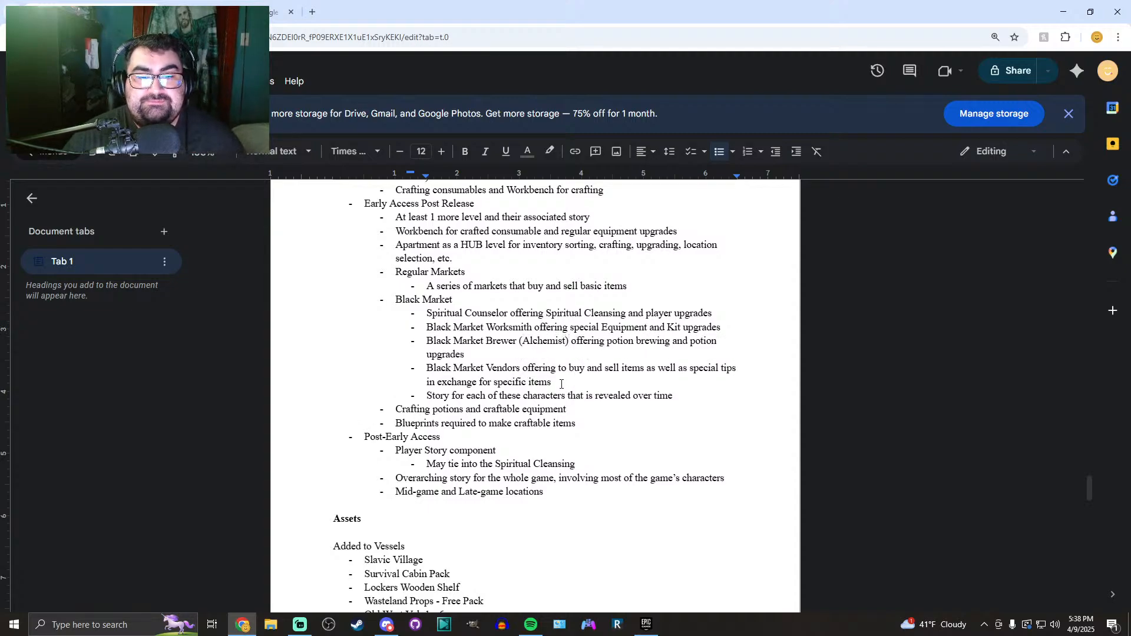
Recheck the Black Market Vendors' special tips wording and look over the crafting and blueprint bullets that follow
{"action": "left_click_drag", "start_coordinate": [561, 384], "coordinate": [688, 375]}
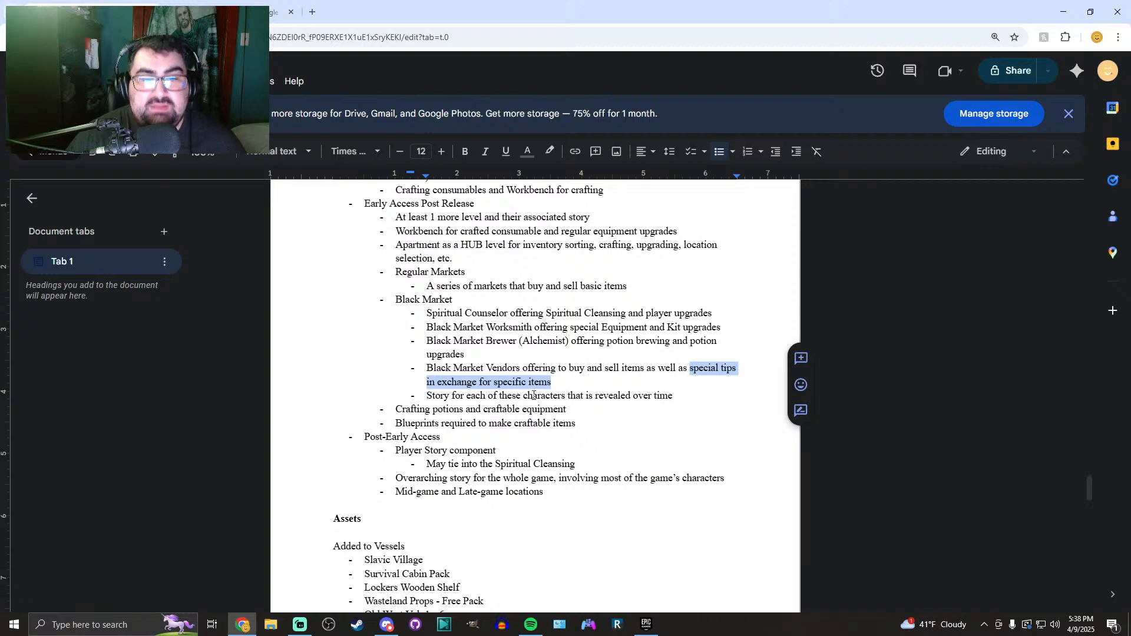
{"action": "left_click", "coordinate": [562, 382]}
{"action": "scroll", "coordinate": [563, 382], "scroll_direction": "down", "scroll_amount": 2}
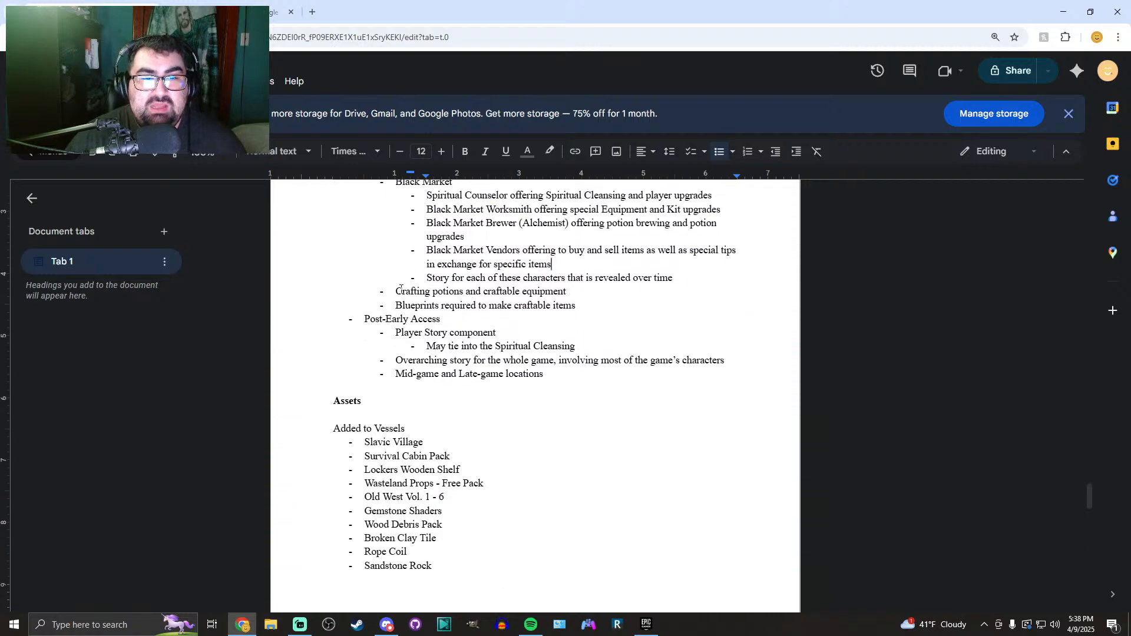
{"action": "scroll", "coordinate": [428, 287], "scroll_direction": "up", "scroll_amount": 1}
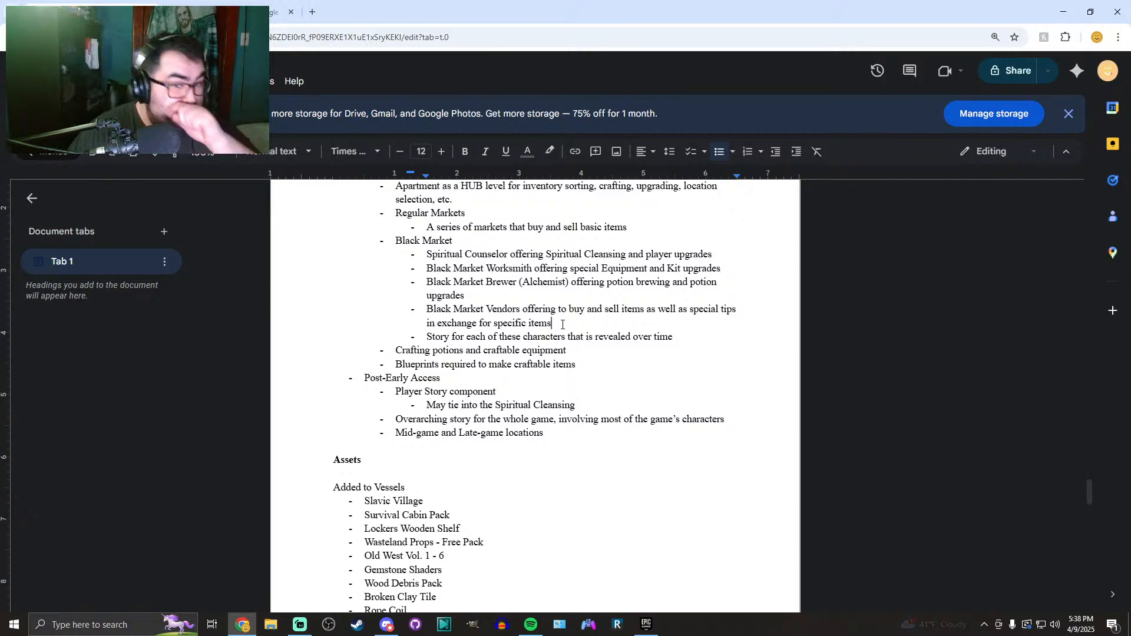
Indent the "Crafting potions and craftable equipment" bullet one level so it belongs to the Black Market list
{"action": "left_click_drag", "start_coordinate": [568, 351], "coordinate": [396, 351]}
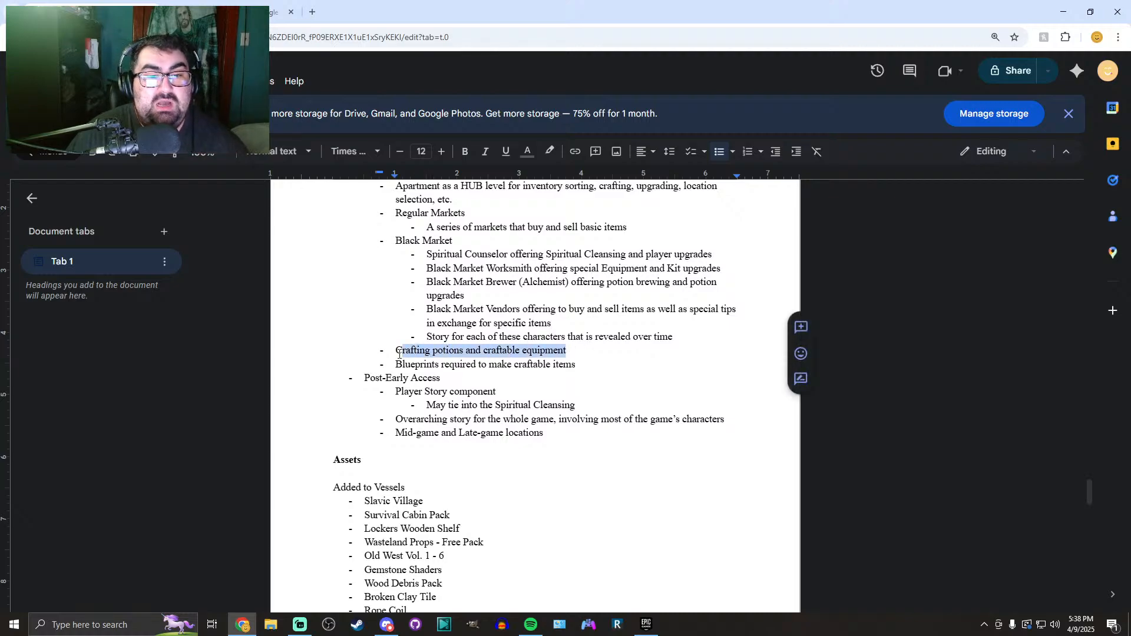
{"action": "left_click", "coordinate": [395, 352]}
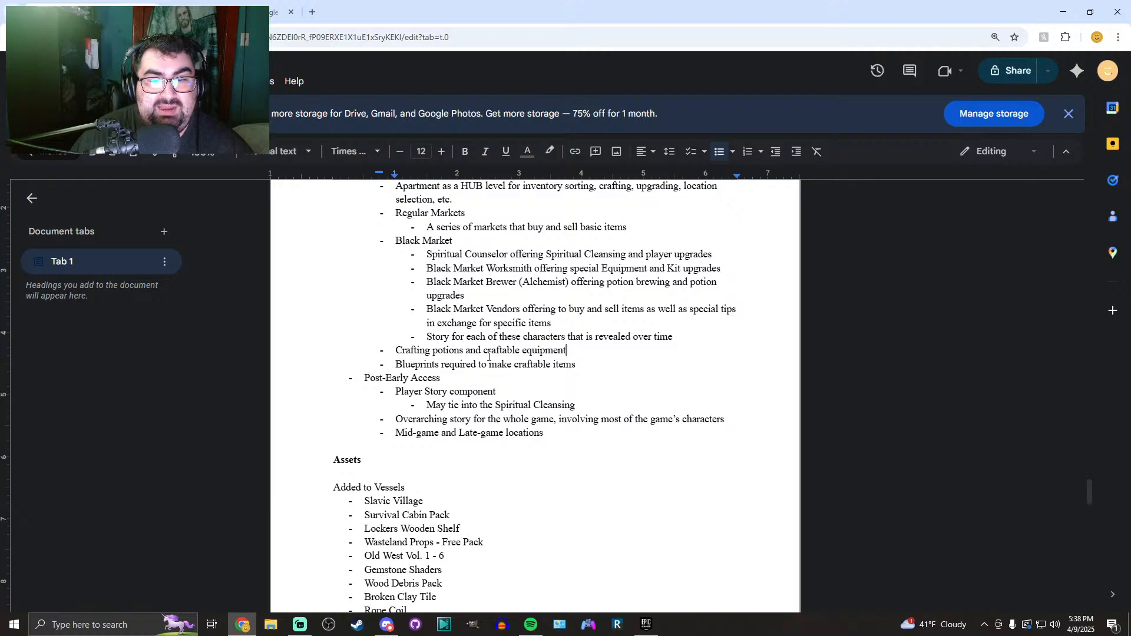
{"action": "scroll", "coordinate": [520, 352], "scroll_direction": "up", "scroll_amount": 2}
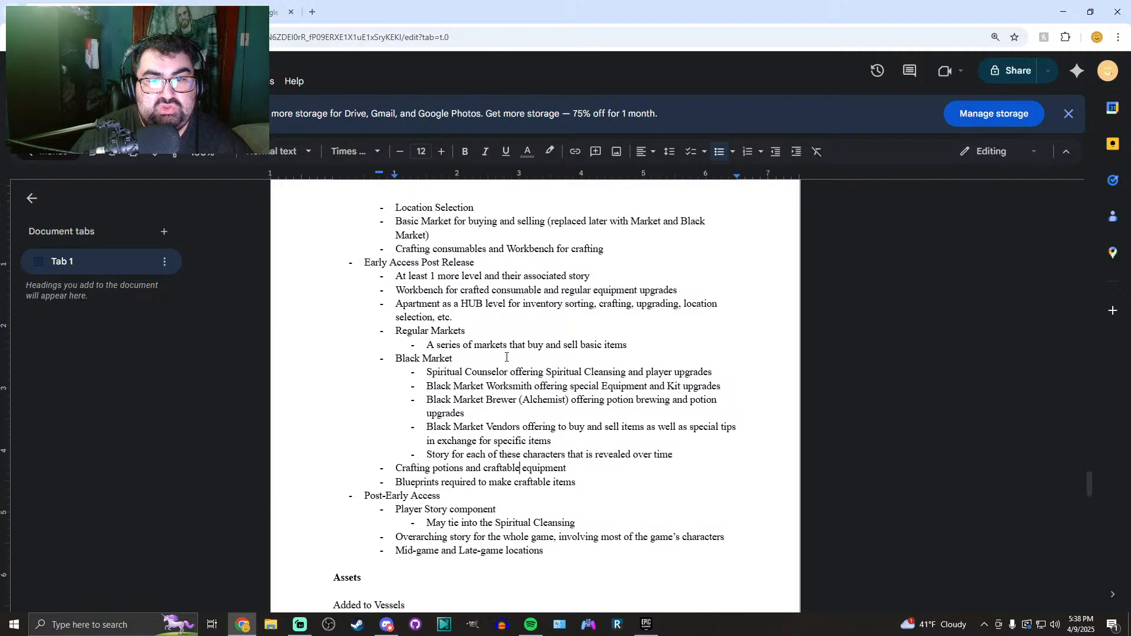
{"action": "scroll", "coordinate": [529, 282], "scroll_direction": "up", "scroll_amount": 1}
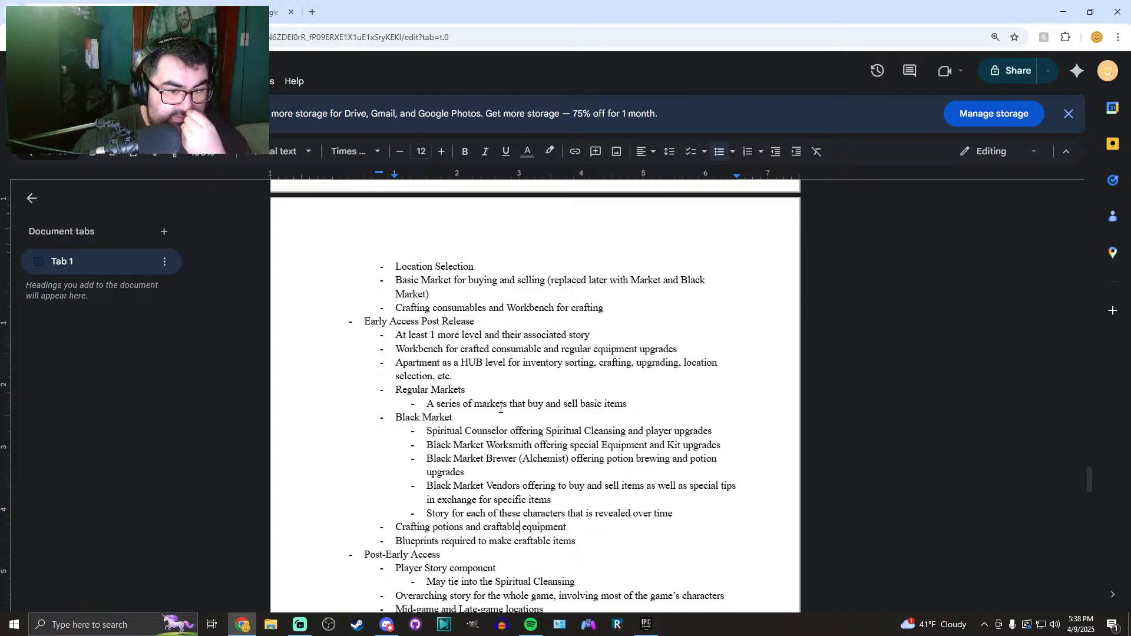
{"action": "key", "text": "Home"}
{"action": "key", "text": "Tab"}
{"action": "scroll", "coordinate": [481, 489], "scroll_direction": "down", "scroll_amount": 2}
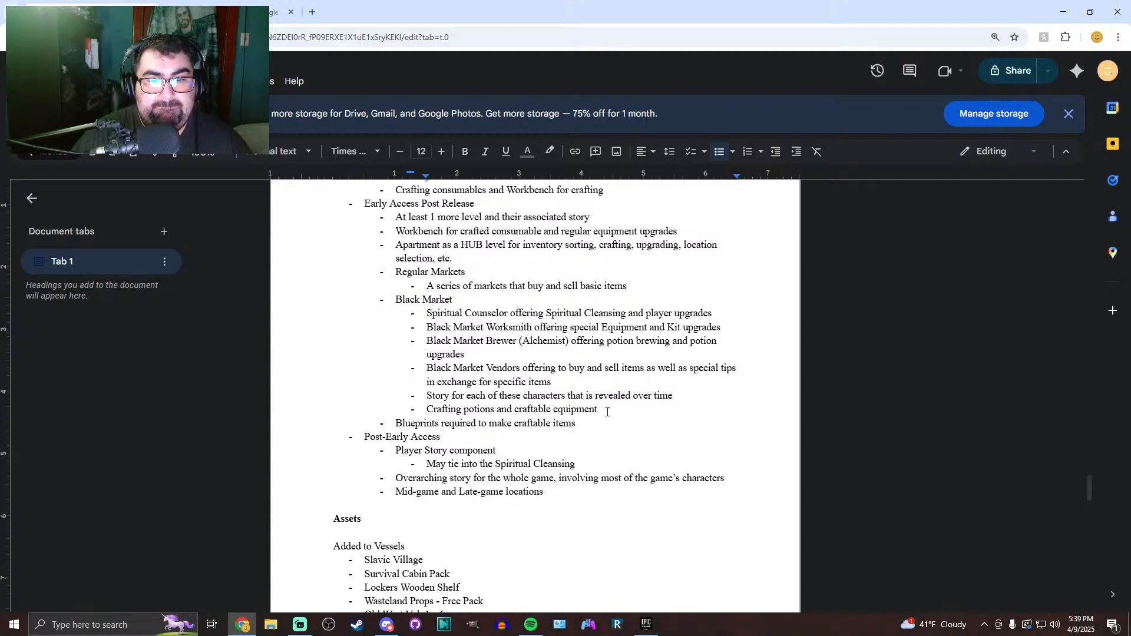
{"action": "left_click_drag", "start_coordinate": [608, 412], "coordinate": [427, 410]}
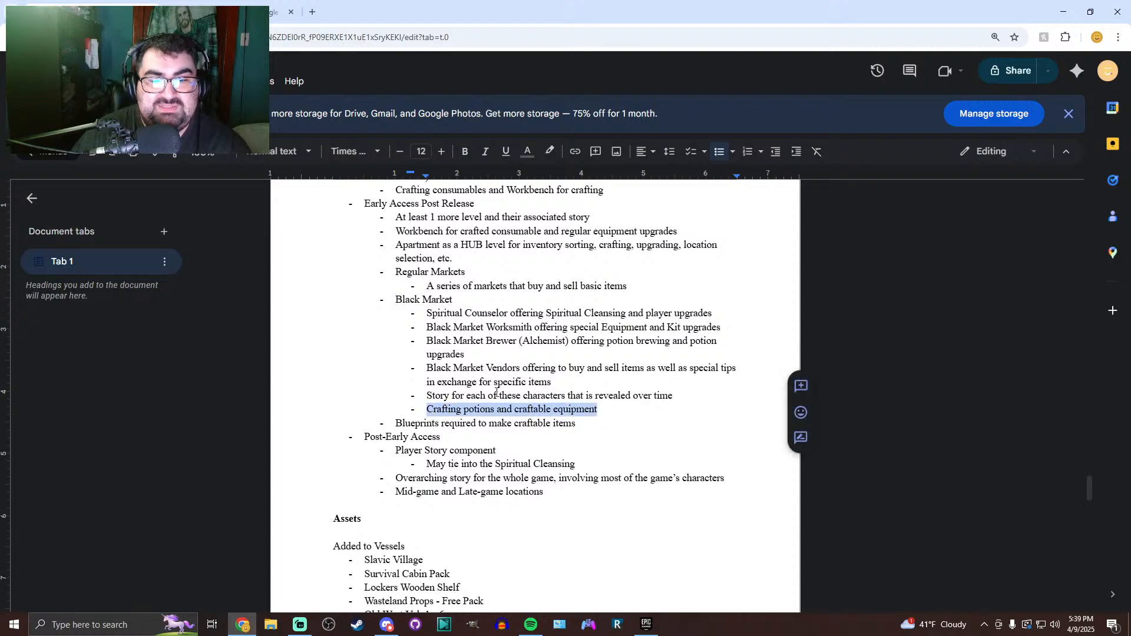
Insert "special equipment and" after "offering" in the Black Market Worksmith bullet
{"action": "left_click", "coordinate": [570, 405]}
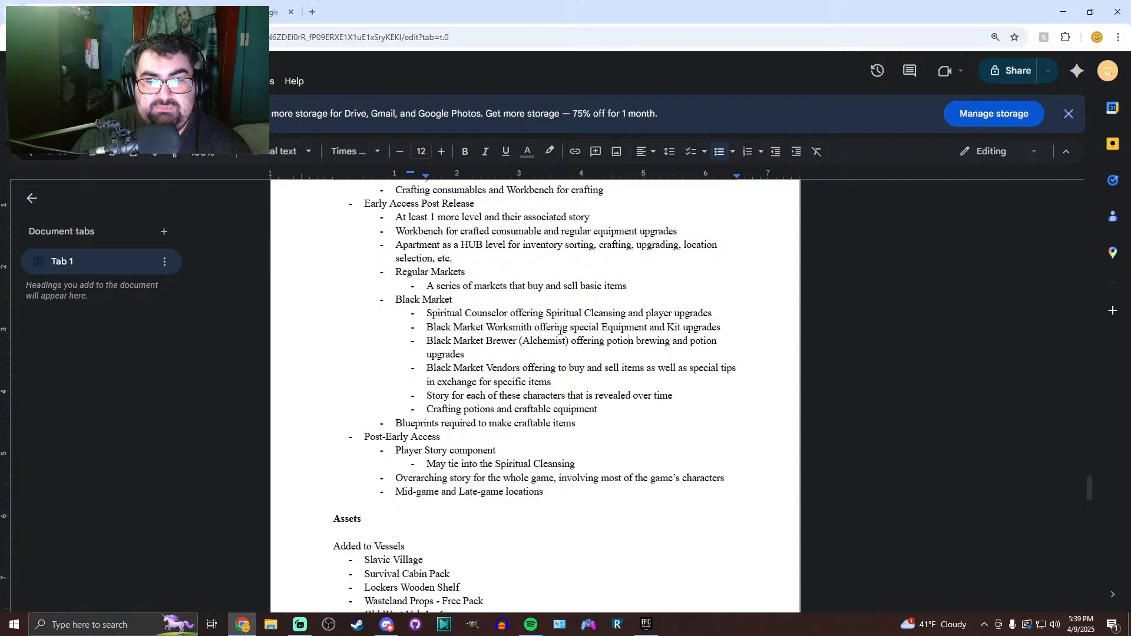
{"action": "left_click", "coordinate": [569, 327]}
{"action": "type", "text": "sp"}
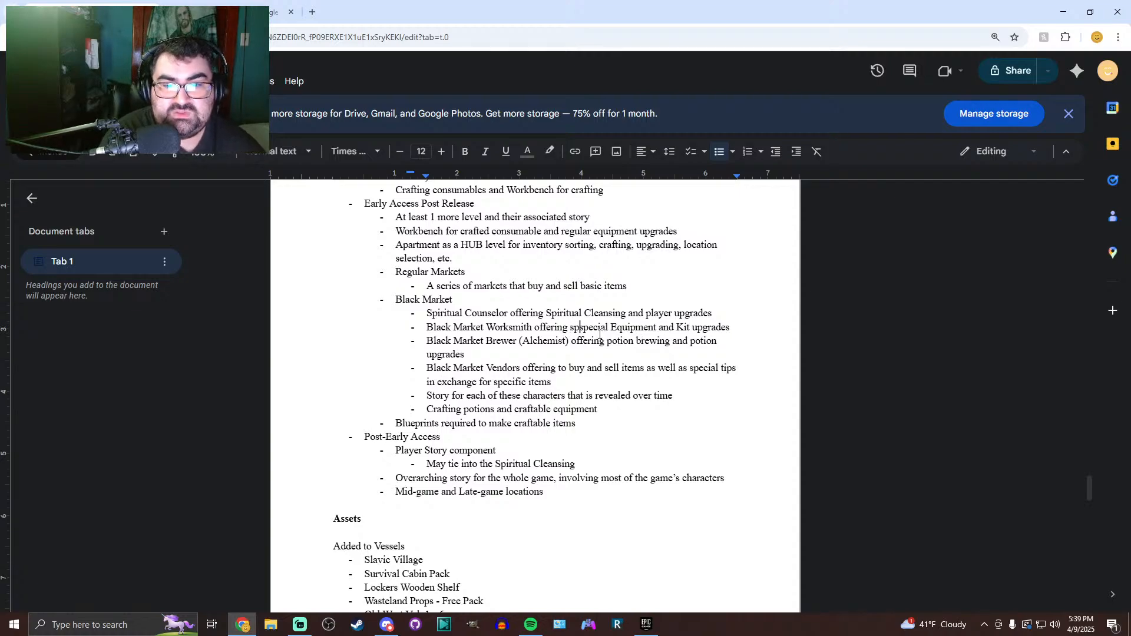
{"action": "type", "text": "ecial "}
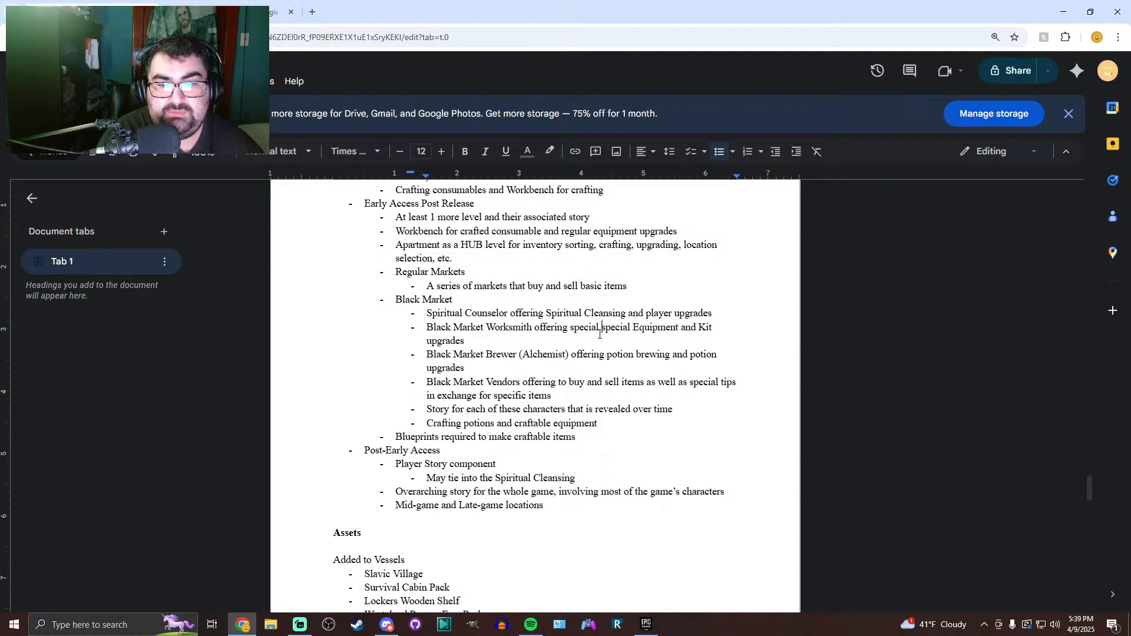
{"action": "type", "text": "e"}
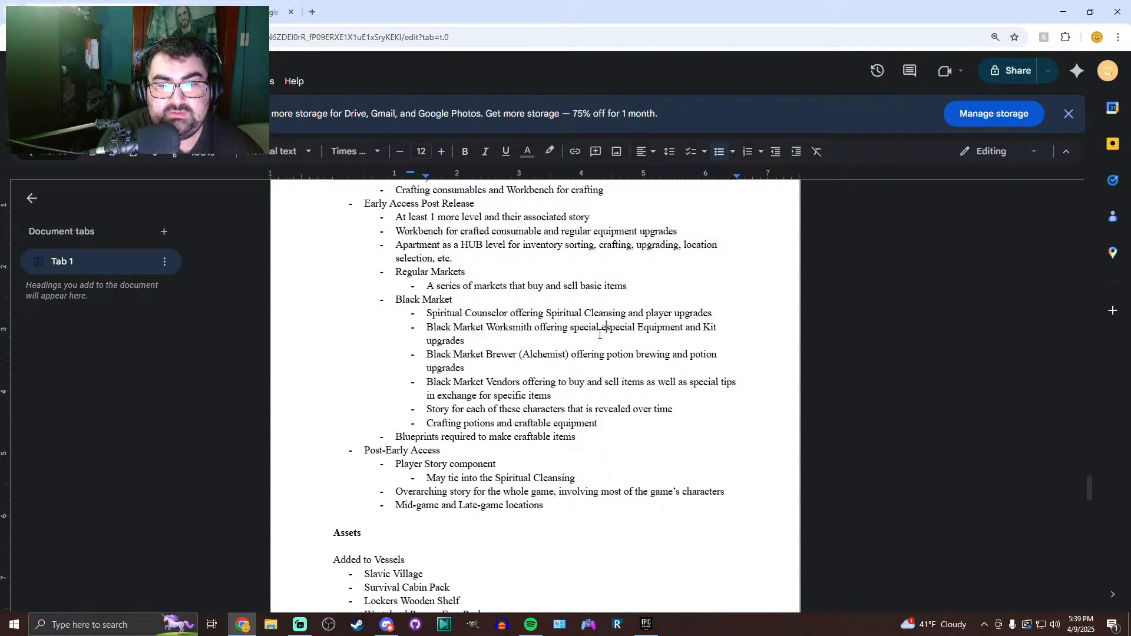
{"action": "type", "text": "quipmen"}
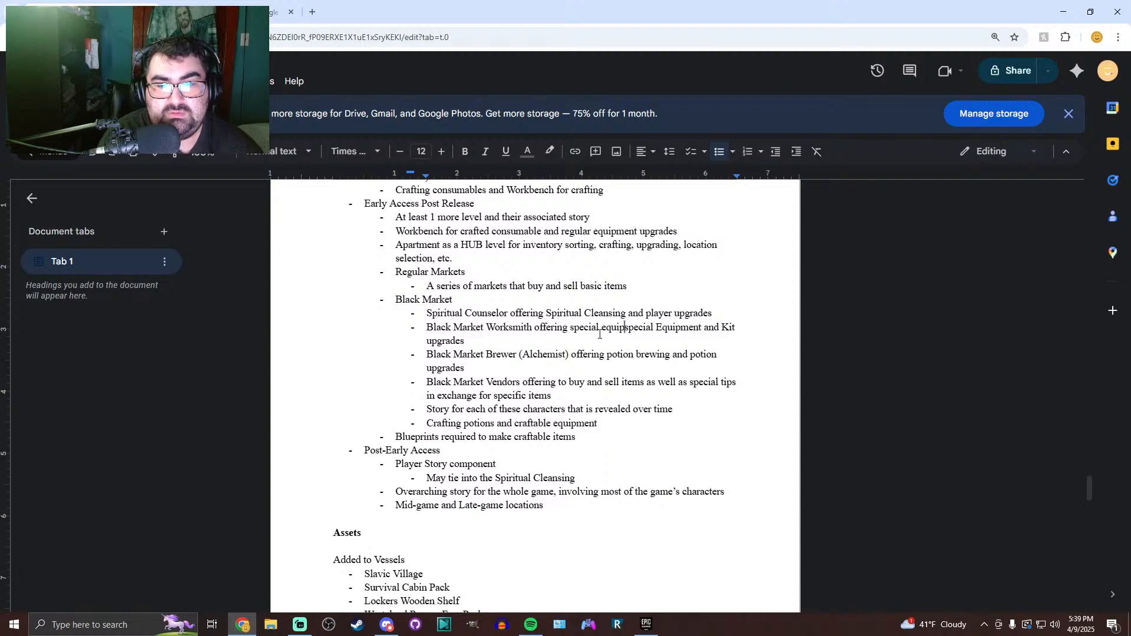
{"action": "type", "text": "t and"}
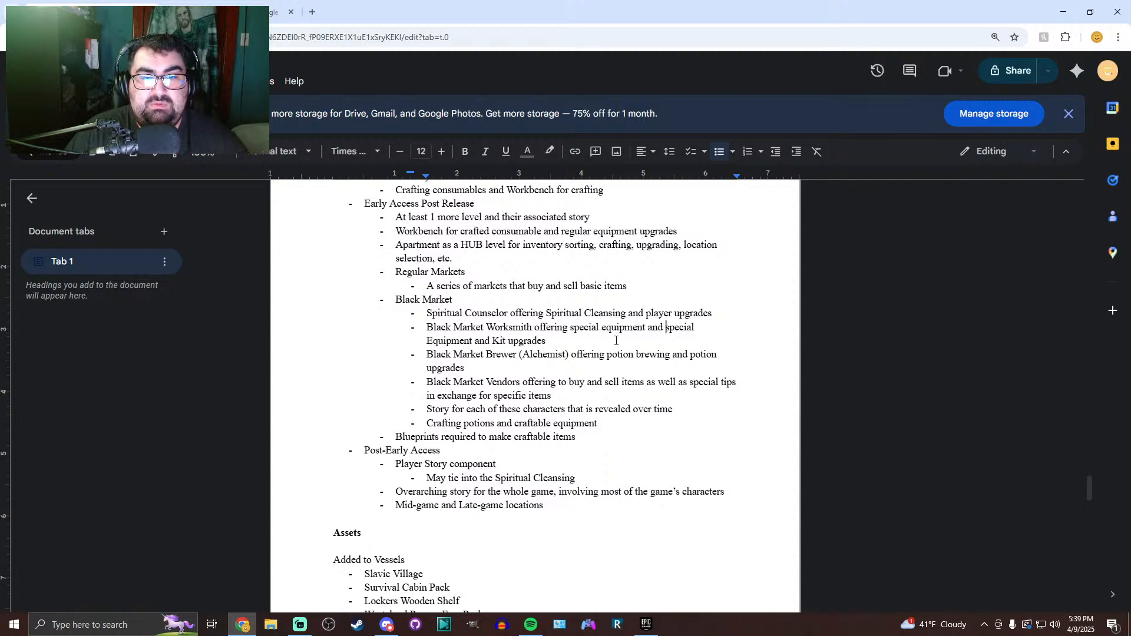
Add "for sale" after "special equipment" in the Black Market Worksmith bullet
{"action": "left_click", "coordinate": [649, 328]}
{"action": "type", "text": "for "}
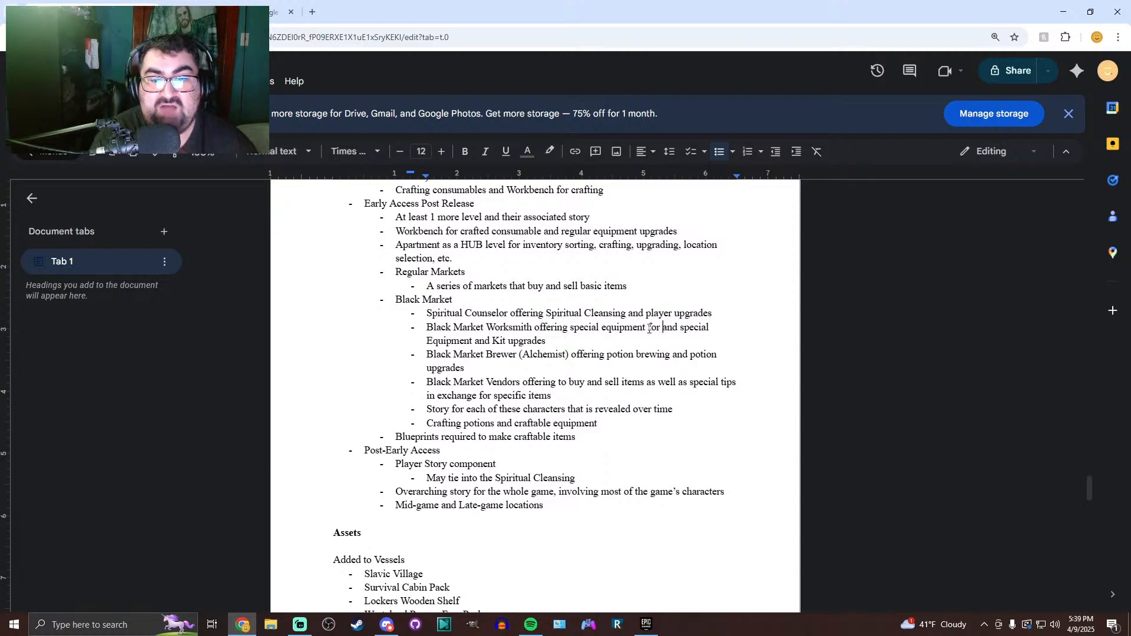
{"action": "type", "text": "sale"}
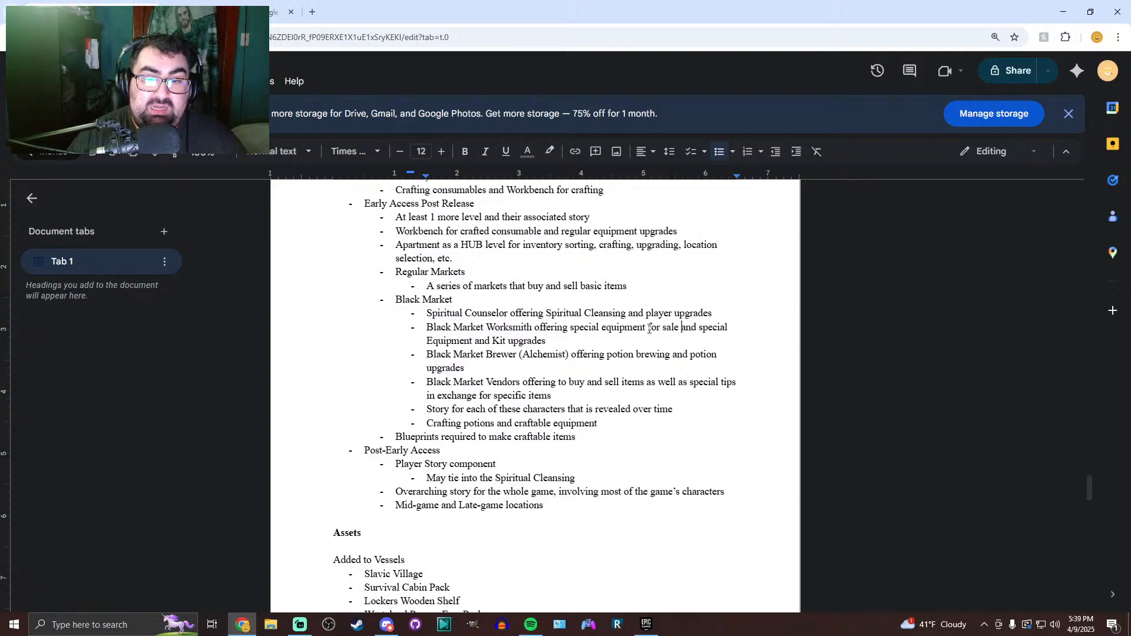
Delete the "Crafting potions and craftable equipment" bullet from the Black Market list
{"action": "left_click_drag", "start_coordinate": [623, 423], "coordinate": [421, 423]}
{"action": "key", "text": "BackSpace"}
{"action": "key", "text": "BackSpace"}
{"action": "key", "text": "BackSpace"}
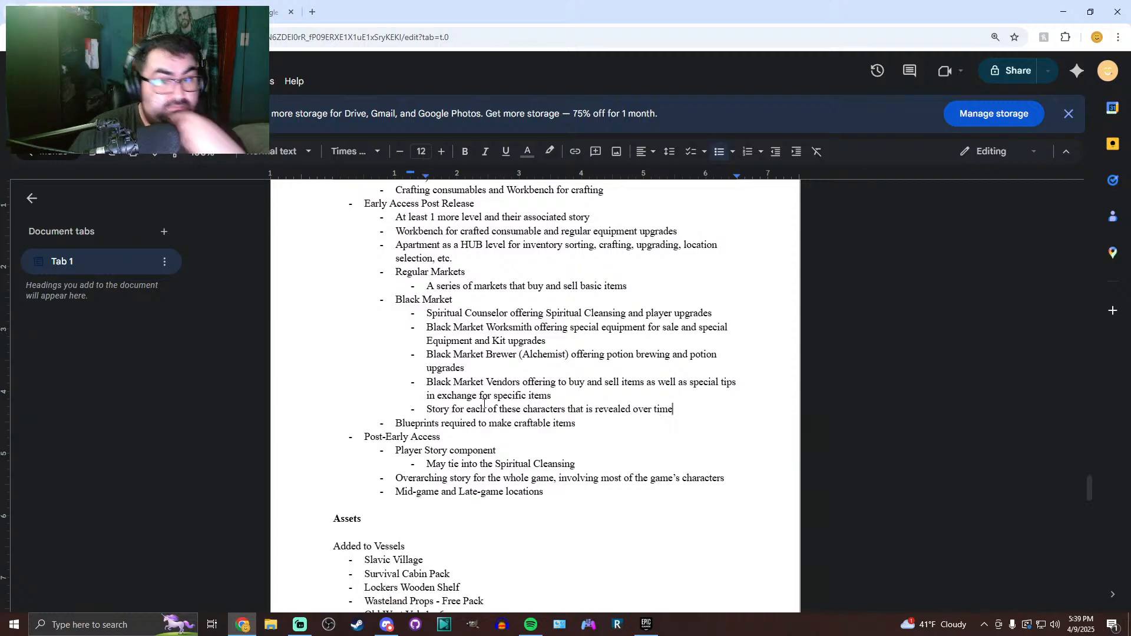
Replace "for sale" with "crafting" in the Black Market Worksmith bullet
{"action": "left_click", "coordinate": [633, 327]}
{"action": "left_click", "coordinate": [662, 327]}
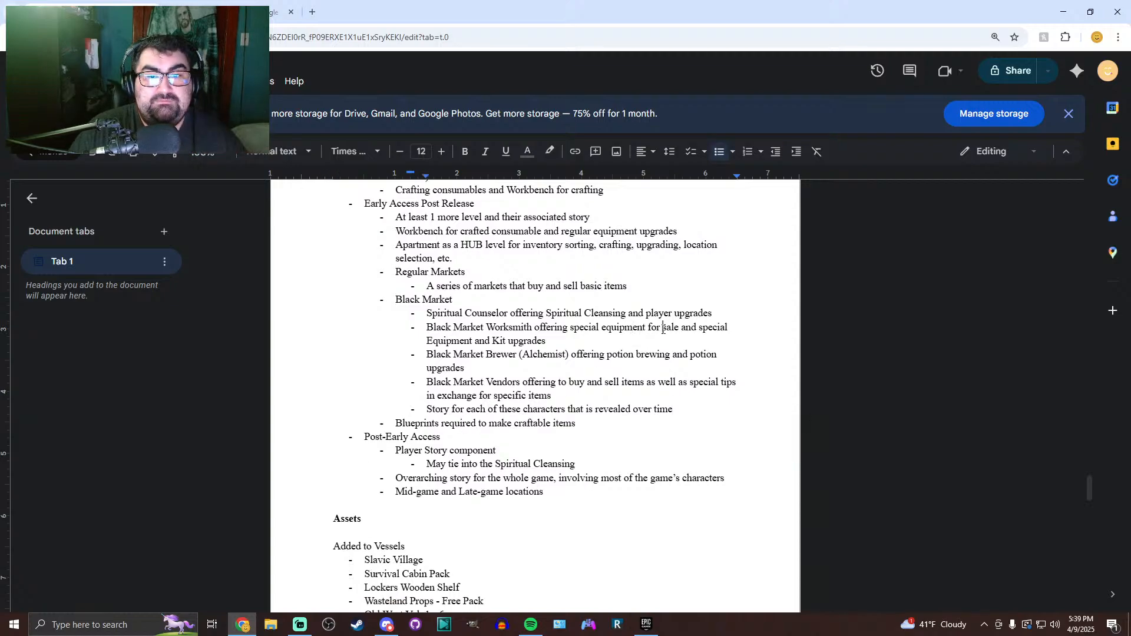
{"action": "left_click", "coordinate": [568, 328]}
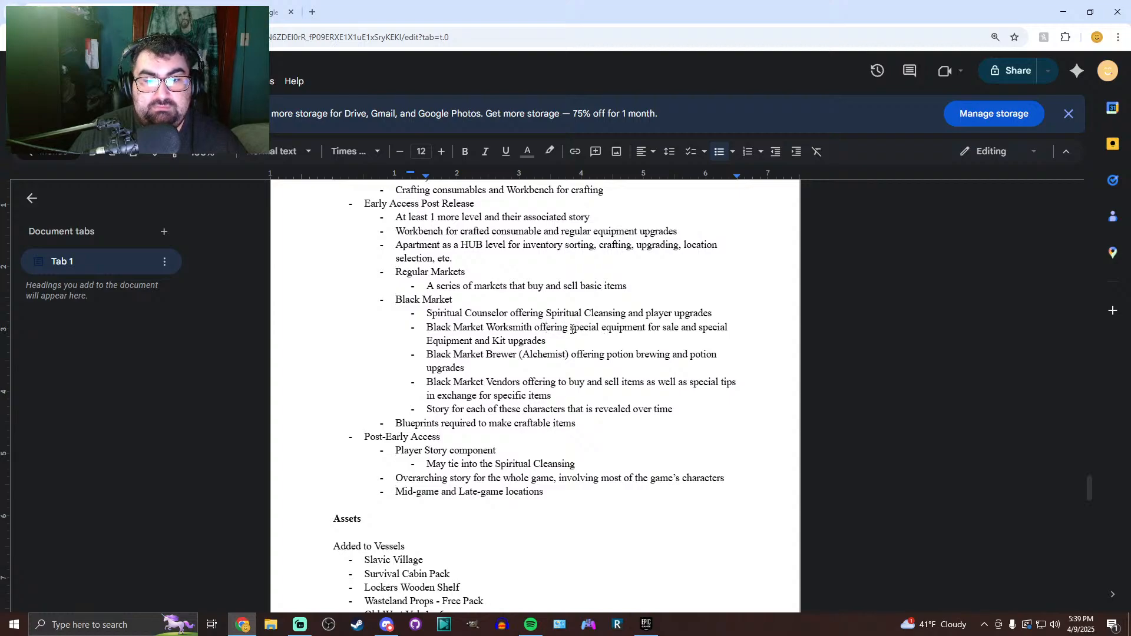
{"action": "left_click_drag", "start_coordinate": [571, 328], "coordinate": [649, 331]}
{"action": "left_click", "coordinate": [677, 329]}
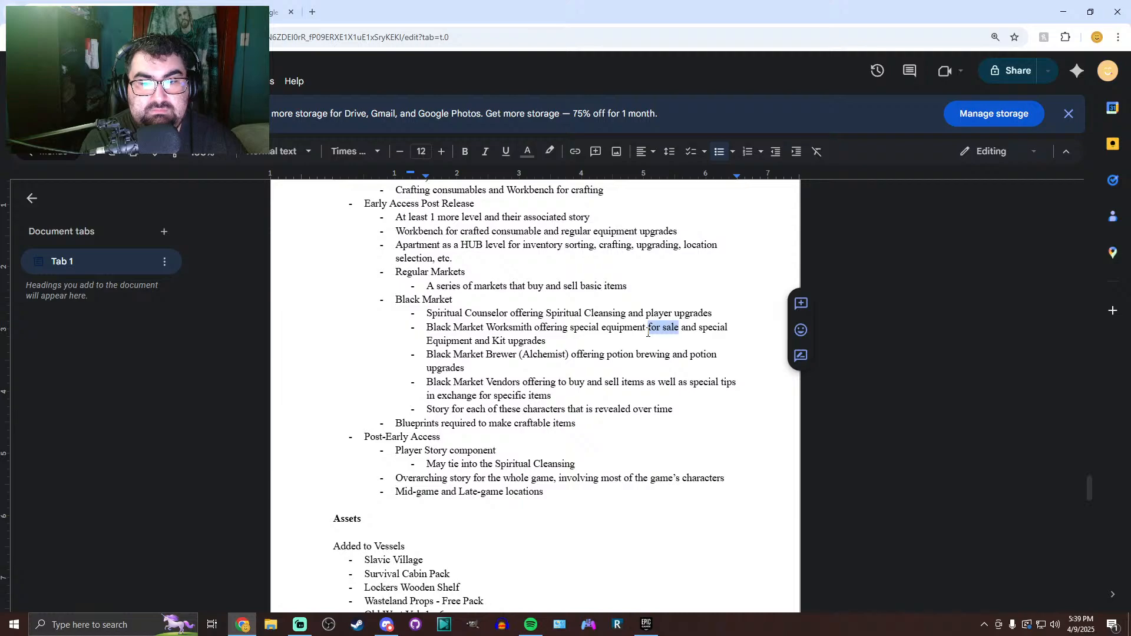
{"action": "type", "text": "crafting"}
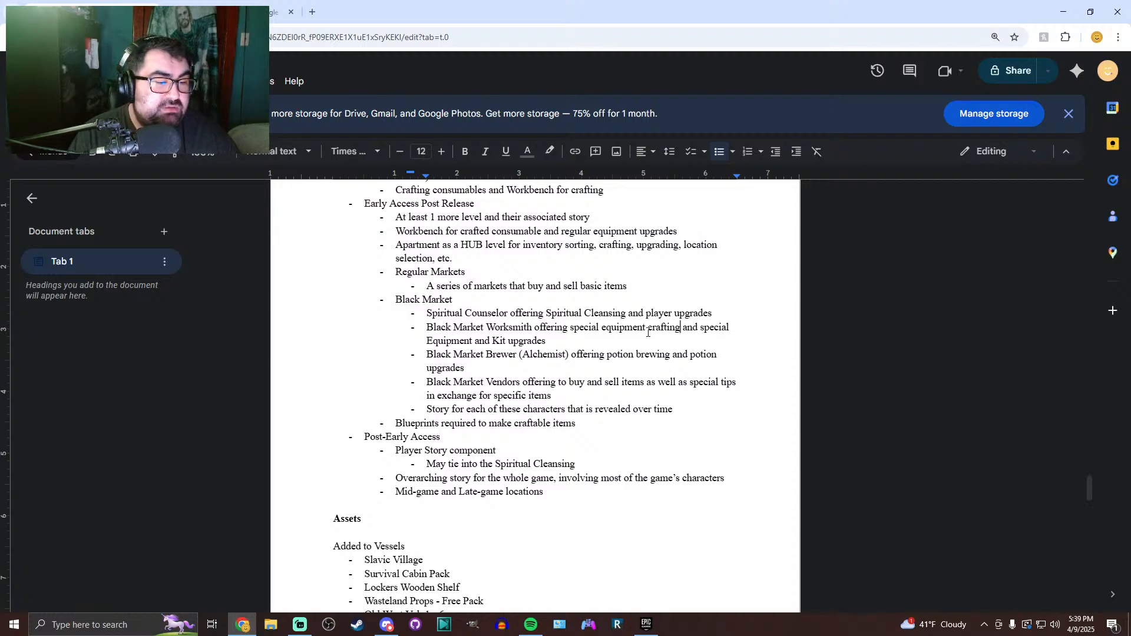
Review the bullets above Early Access Post Release, covering Location Selection, Basic Market, and crafting consumables with the Workbench
{"action": "scroll", "coordinate": [647, 333], "scroll_direction": "down", "scroll_amount": 2}
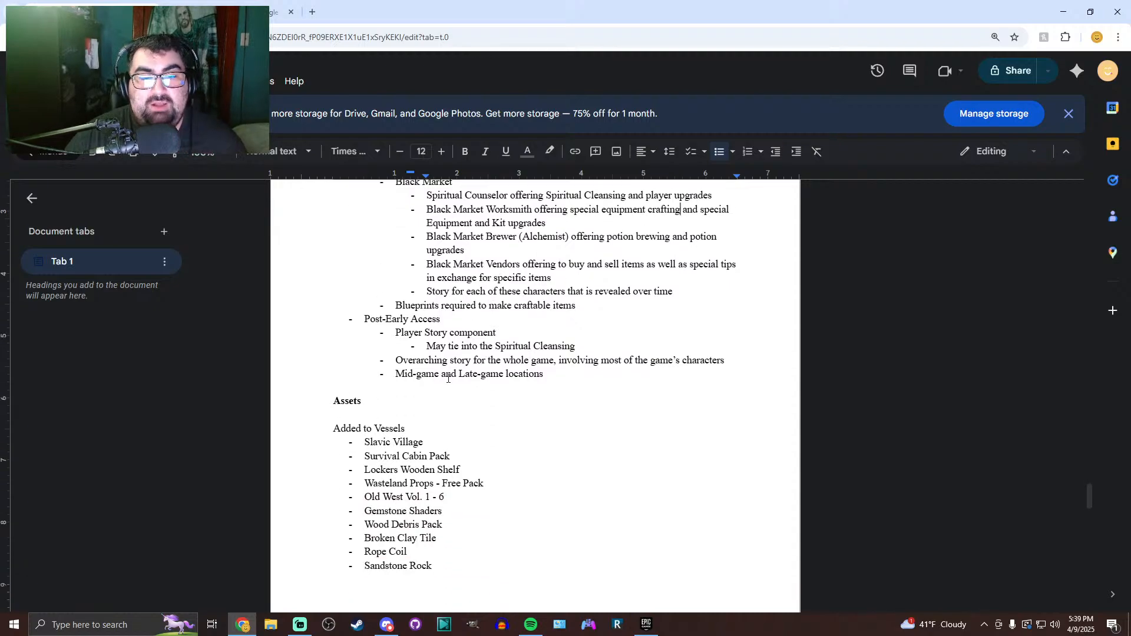
{"action": "scroll", "coordinate": [582, 307], "scroll_direction": "up", "scroll_amount": 4}
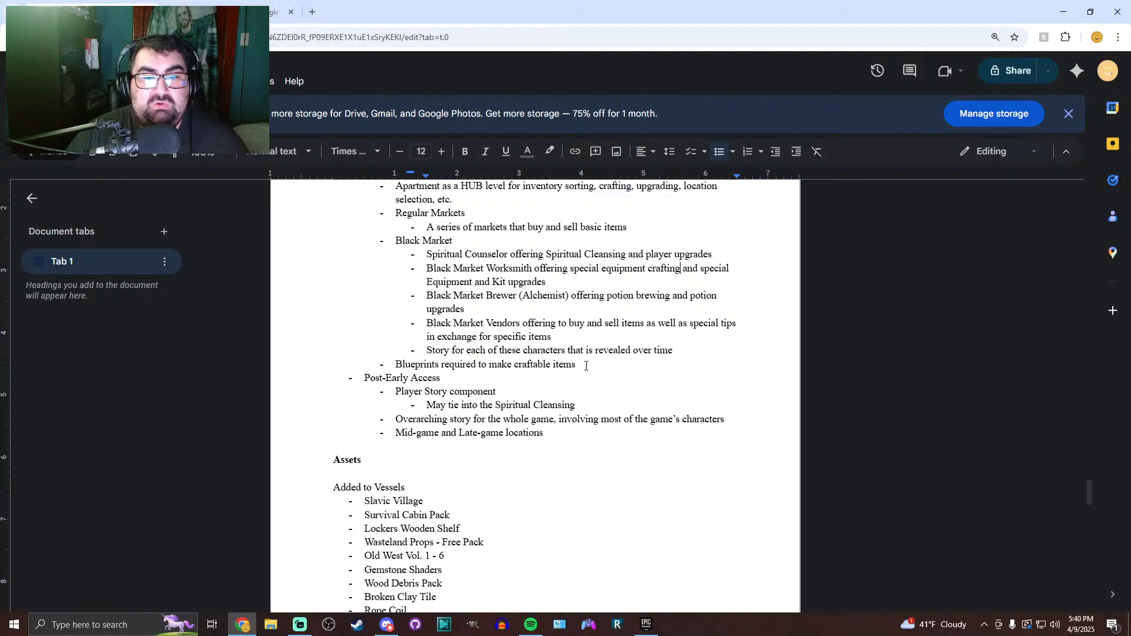
{"action": "scroll", "coordinate": [583, 365], "scroll_direction": "up", "scroll_amount": 2}
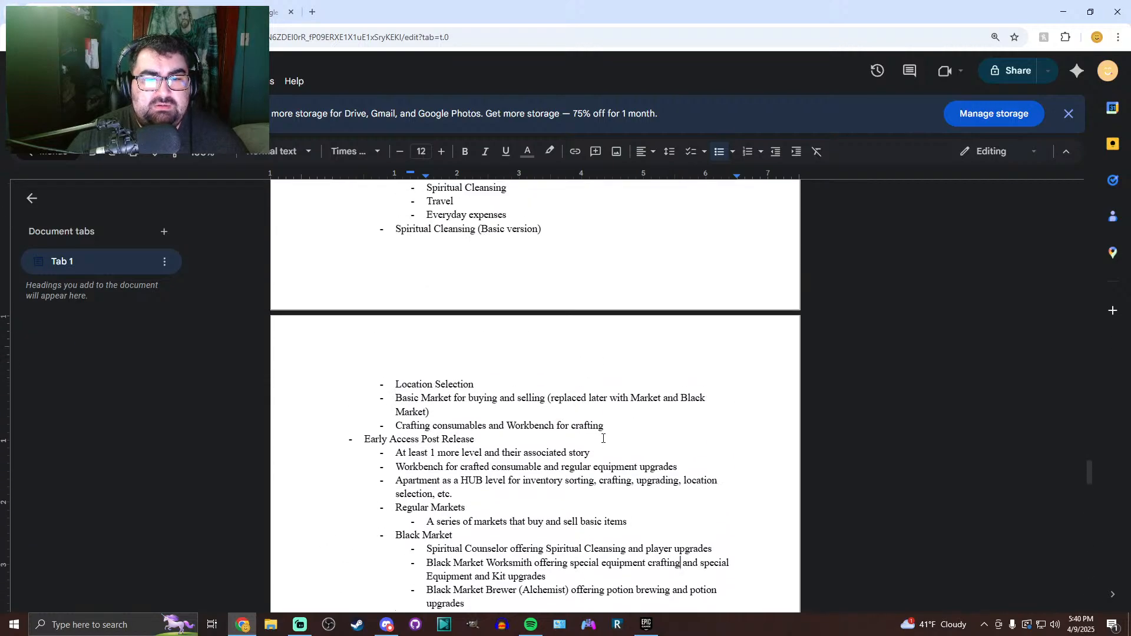
{"action": "left_click_drag", "start_coordinate": [604, 426], "coordinate": [396, 384]}
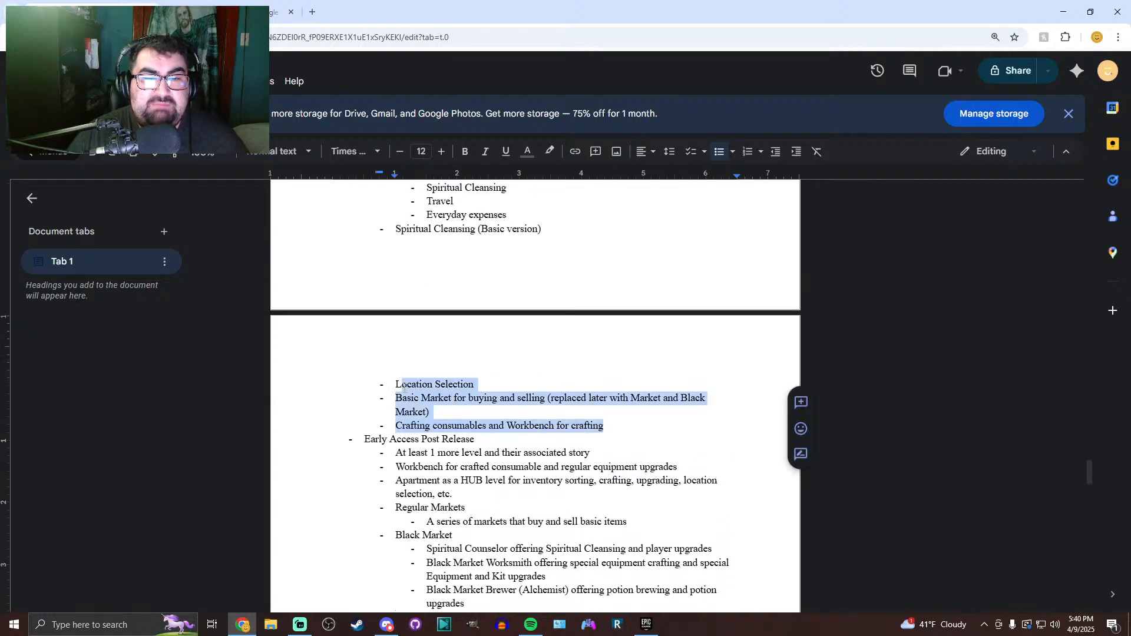
{"action": "scroll", "coordinate": [491, 365], "scroll_direction": "up", "scroll_amount": 3}
{"action": "scroll", "coordinate": [491, 366], "scroll_direction": "up", "scroll_amount": 3}
{"action": "scroll", "coordinate": [490, 364], "scroll_direction": "down", "scroll_amount": 9}
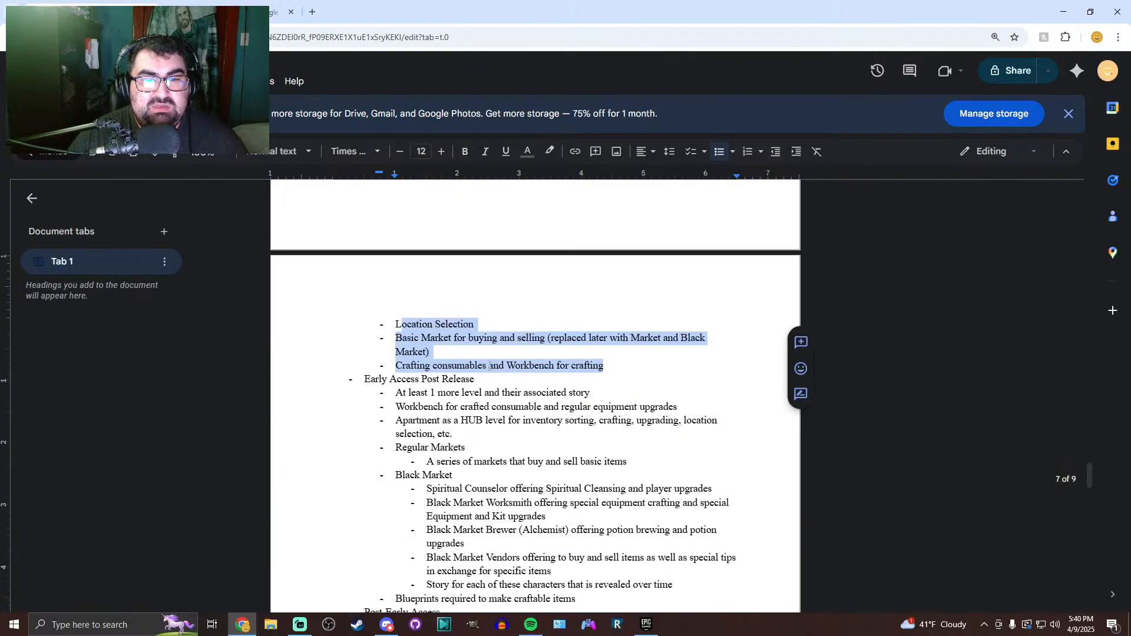
{"action": "left_click", "coordinate": [489, 362]}
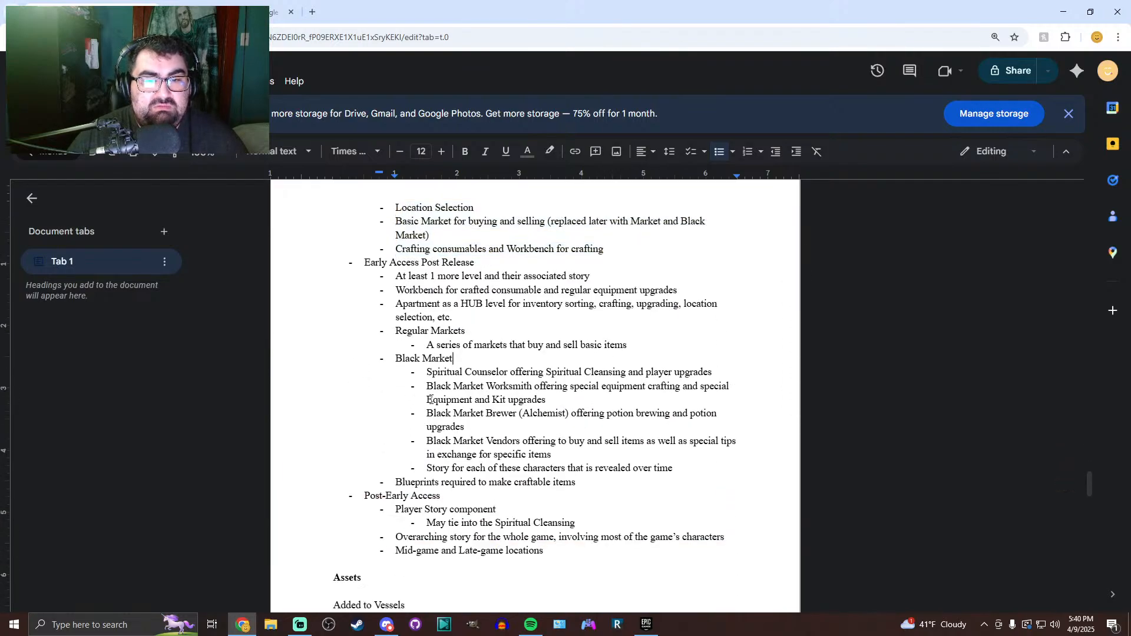
Review the blueprint requirement bullet and the Post-Early Access items on the Spiritual Cleansing tie-in and Mid-game and Late-game locations
{"action": "scroll", "coordinate": [493, 398], "scroll_direction": "down", "scroll_amount": 1}
{"action": "left_click_drag", "start_coordinate": [582, 425], "coordinate": [395, 425]}
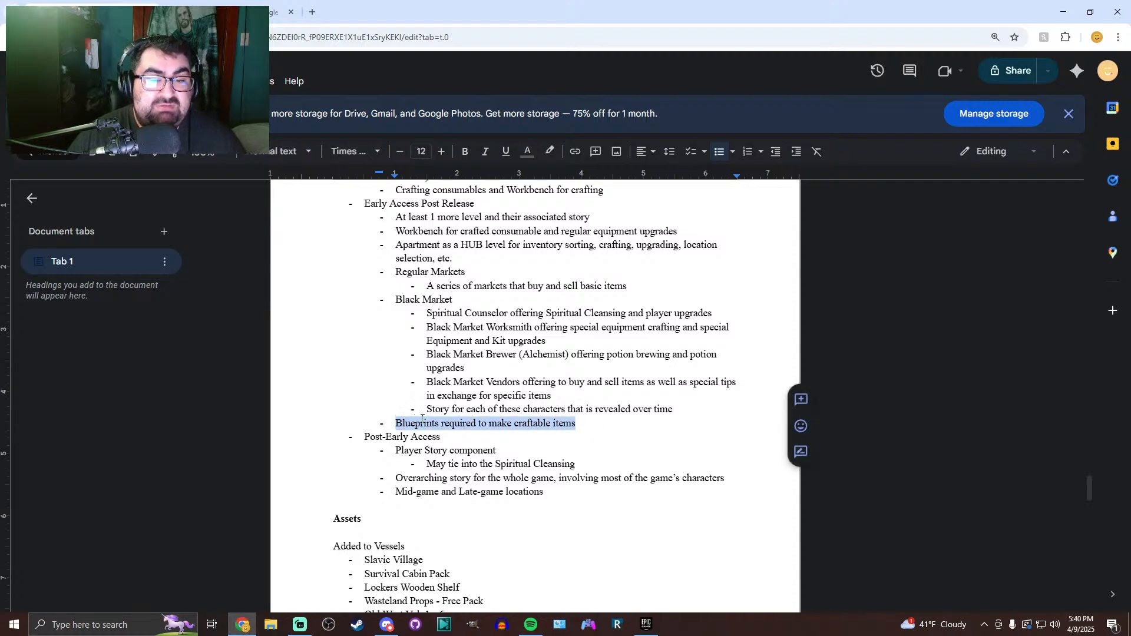
{"action": "scroll", "coordinate": [479, 405], "scroll_direction": "down", "scroll_amount": 1}
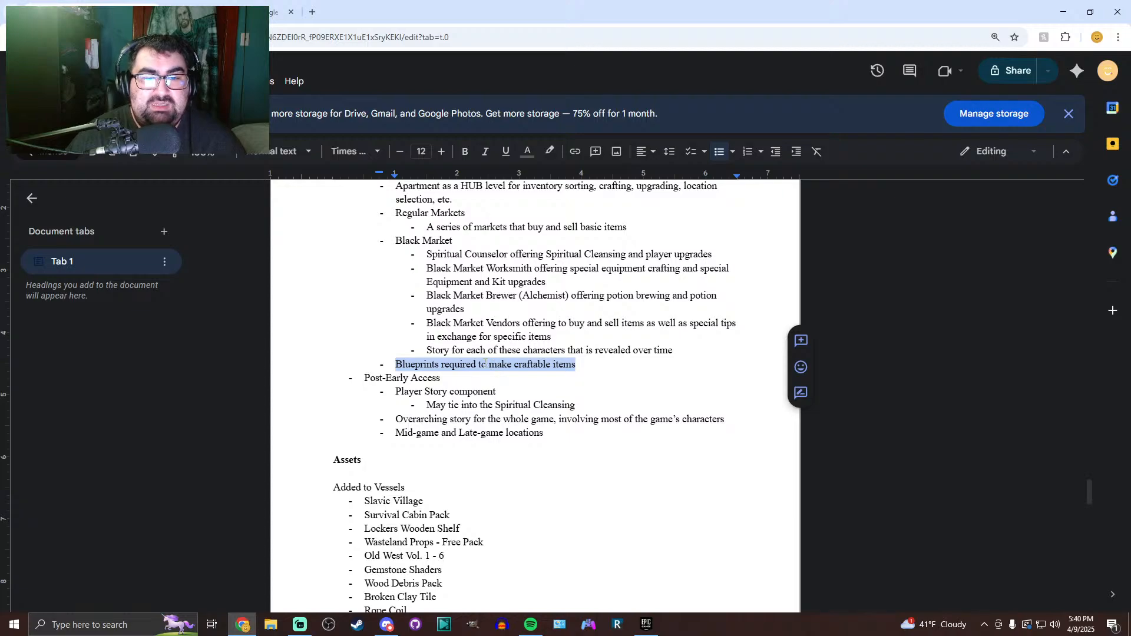
{"action": "left_click", "coordinate": [422, 365]}
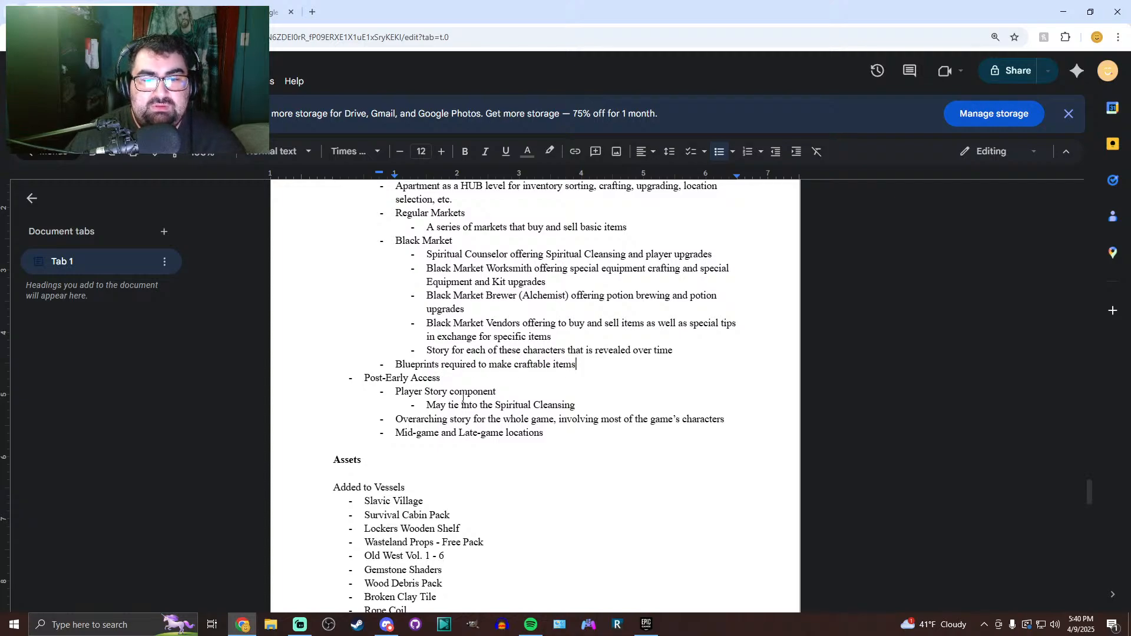
{"action": "scroll", "coordinate": [358, 322], "scroll_direction": "down", "scroll_amount": 1}
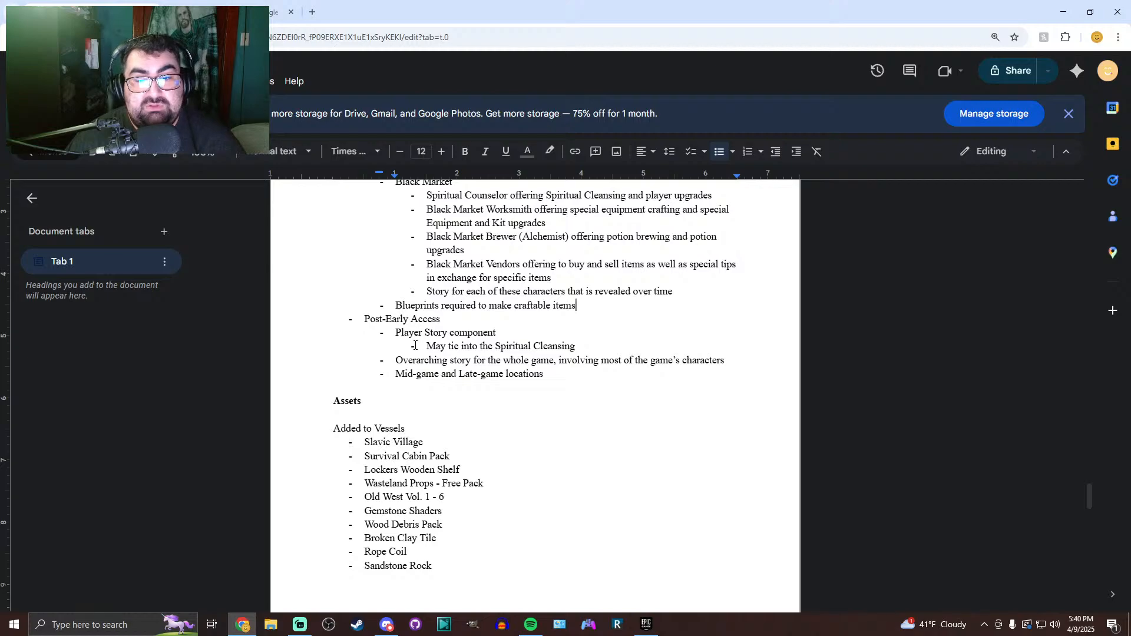
{"action": "left_click_drag", "start_coordinate": [425, 346], "coordinate": [582, 349]}
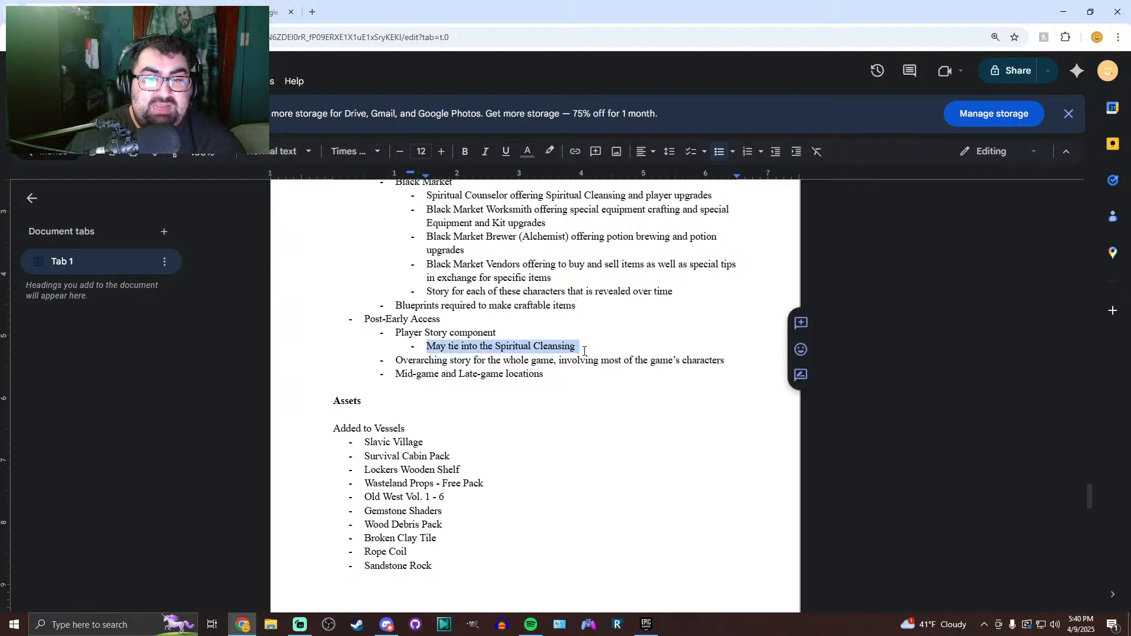
{"action": "left_click", "coordinate": [534, 346]}
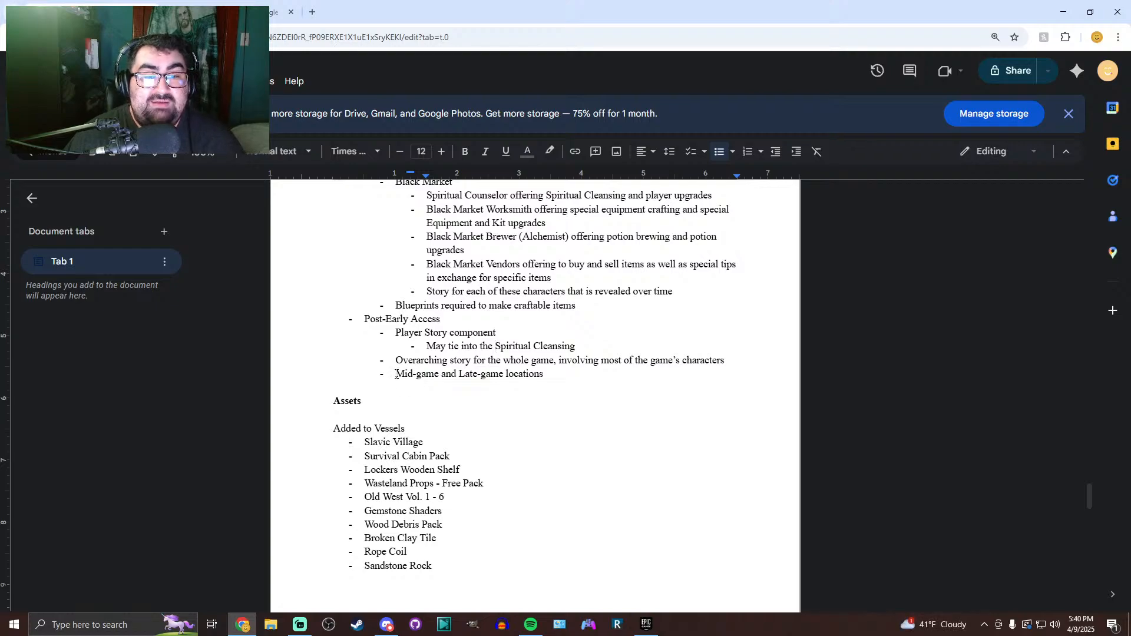
{"action": "left_click_drag", "start_coordinate": [395, 374], "coordinate": [552, 376]}
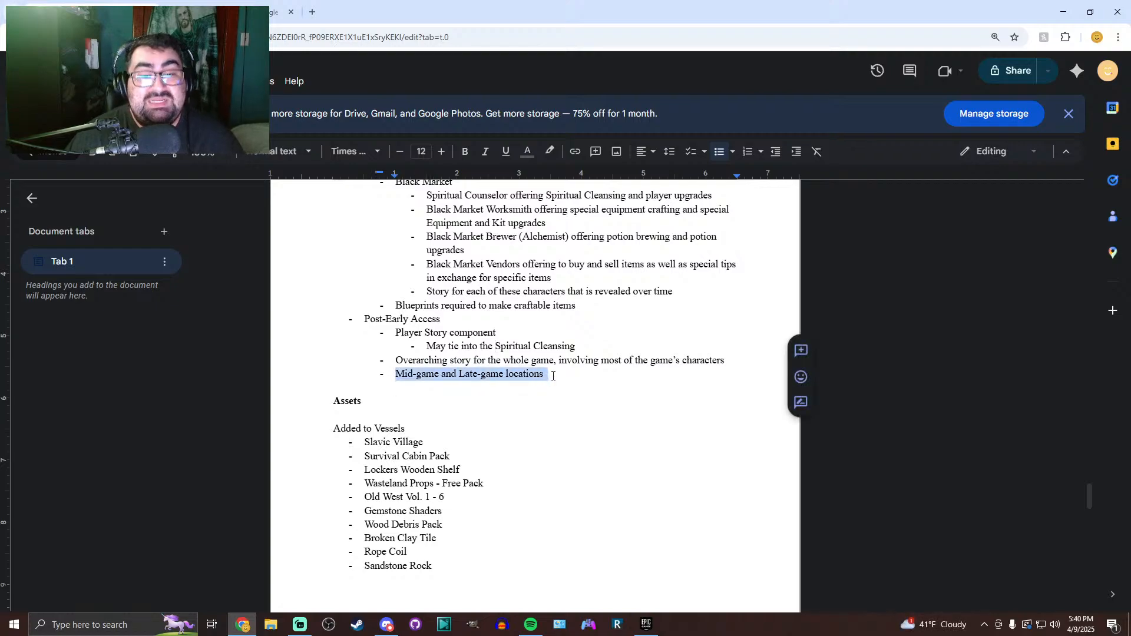
{"action": "left_click", "coordinate": [553, 376]}
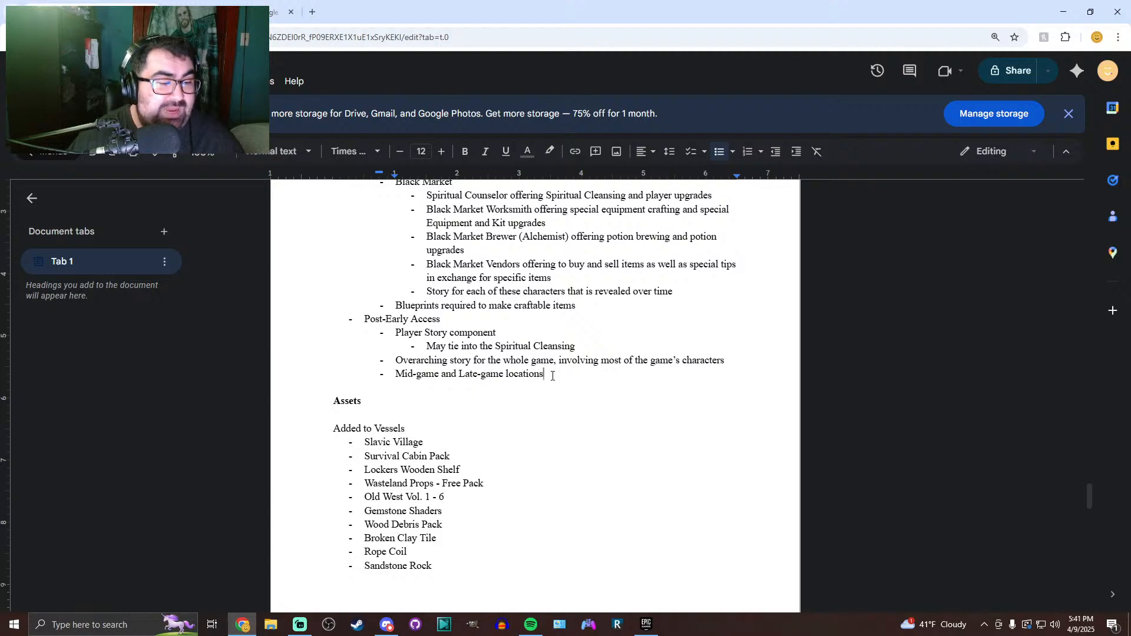
{"action": "left_click_drag", "start_coordinate": [395, 374], "coordinate": [551, 375]}
{"action": "left_click", "coordinate": [548, 376]}
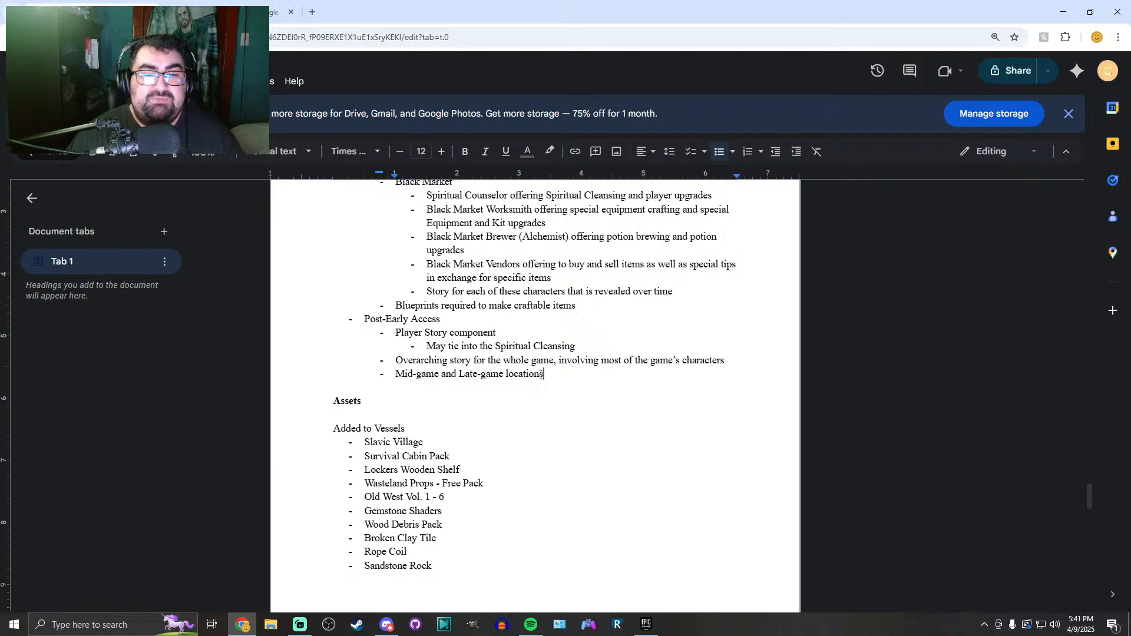
Look over the Assets section, covering Slavic Village and the other added packs and the Assets to Potentially Add list
{"action": "scroll", "coordinate": [542, 371], "scroll_direction": "down", "scroll_amount": 1}
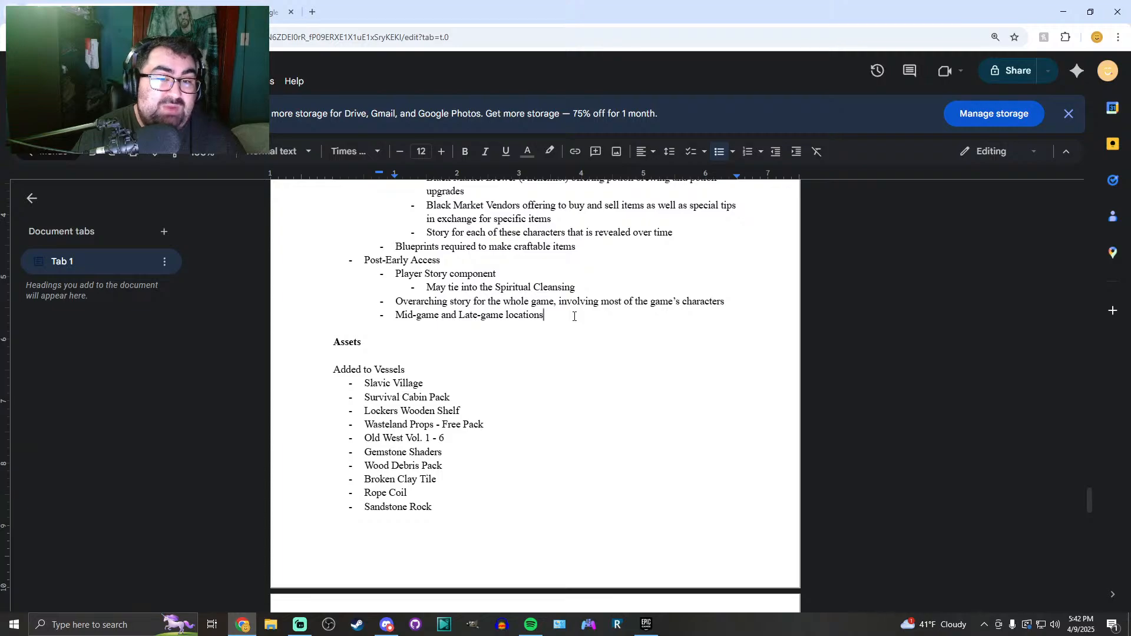
{"action": "scroll", "coordinate": [576, 323], "scroll_direction": "down", "scroll_amount": 2}
{"action": "scroll", "coordinate": [460, 332], "scroll_direction": "up", "scroll_amount": 1}
{"action": "scroll", "coordinate": [460, 332], "scroll_direction": "down", "scroll_amount": 1}
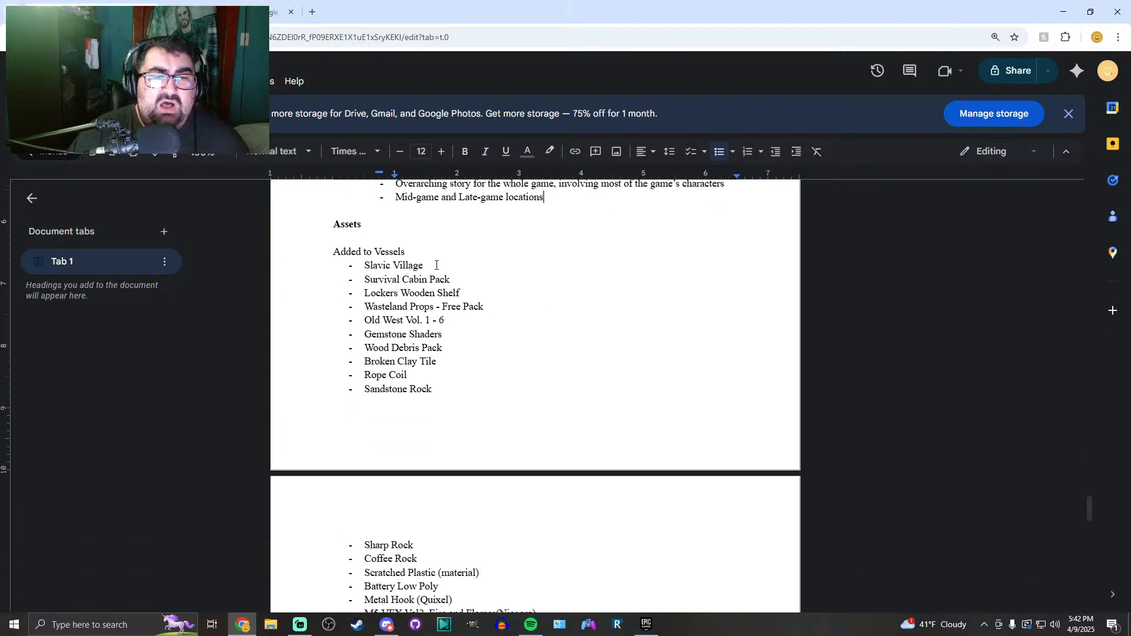
{"action": "left_click_drag", "start_coordinate": [426, 266], "coordinate": [356, 266]}
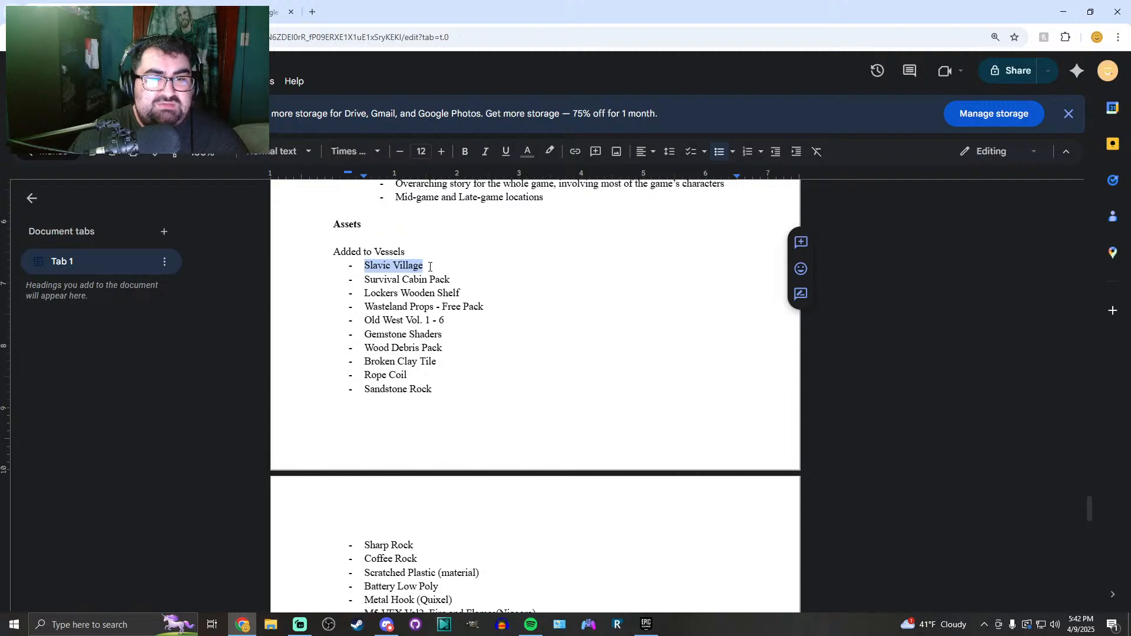
{"action": "left_click", "coordinate": [395, 265]}
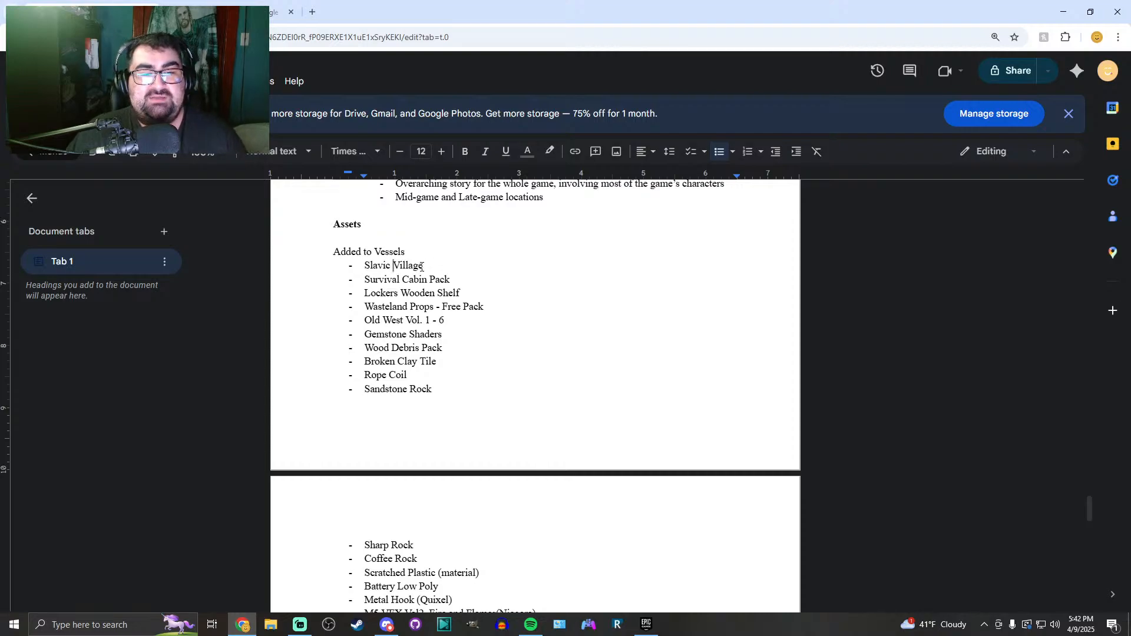
{"action": "scroll", "coordinate": [463, 305], "scroll_direction": "down", "scroll_amount": 3}
{"action": "scroll", "coordinate": [457, 318], "scroll_direction": "up", "scroll_amount": 1}
{"action": "scroll", "coordinate": [451, 378], "scroll_direction": "down", "scroll_amount": 2}
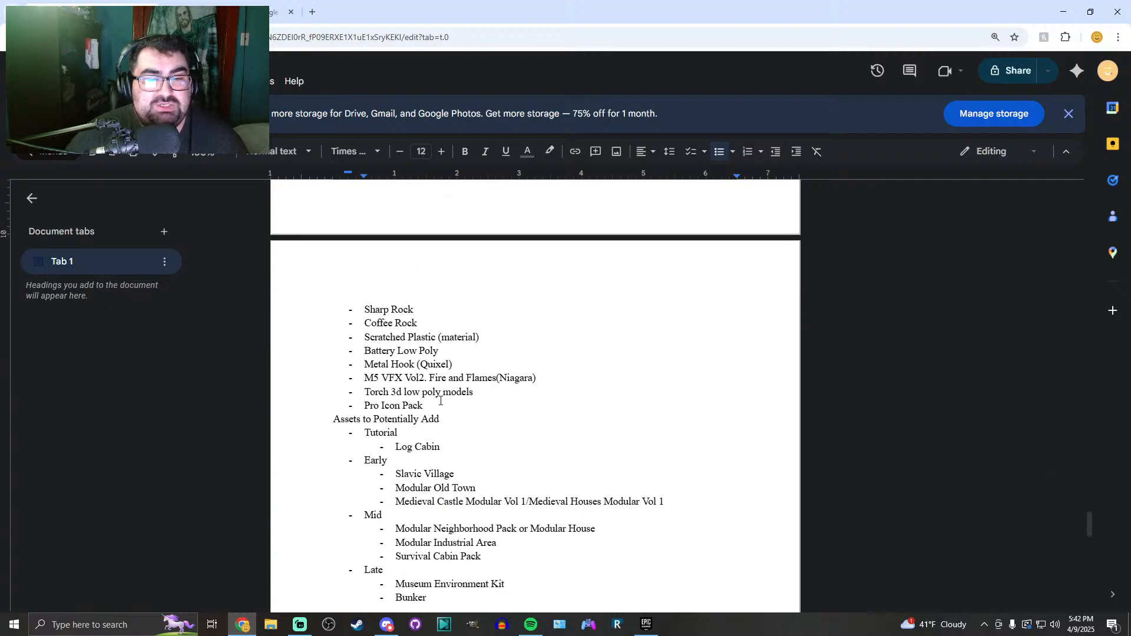
{"action": "scroll", "coordinate": [449, 405], "scroll_direction": "down", "scroll_amount": 1}
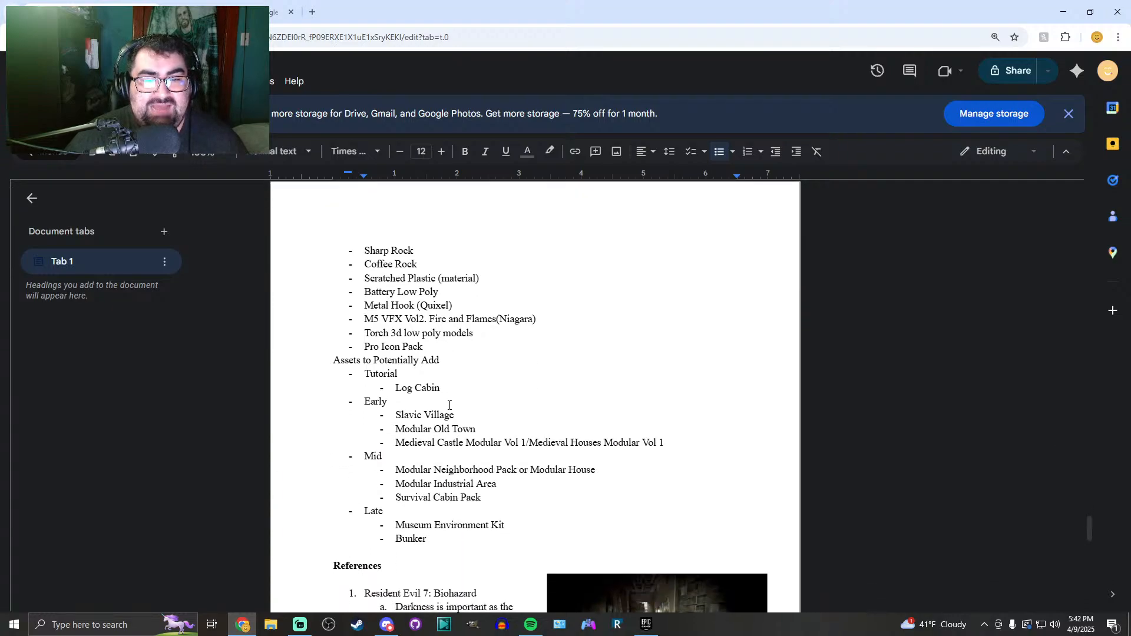
{"action": "scroll", "coordinate": [449, 392], "scroll_direction": "up", "scroll_amount": 1}
{"action": "scroll", "coordinate": [452, 405], "scroll_direction": "down", "scroll_amount": 6}
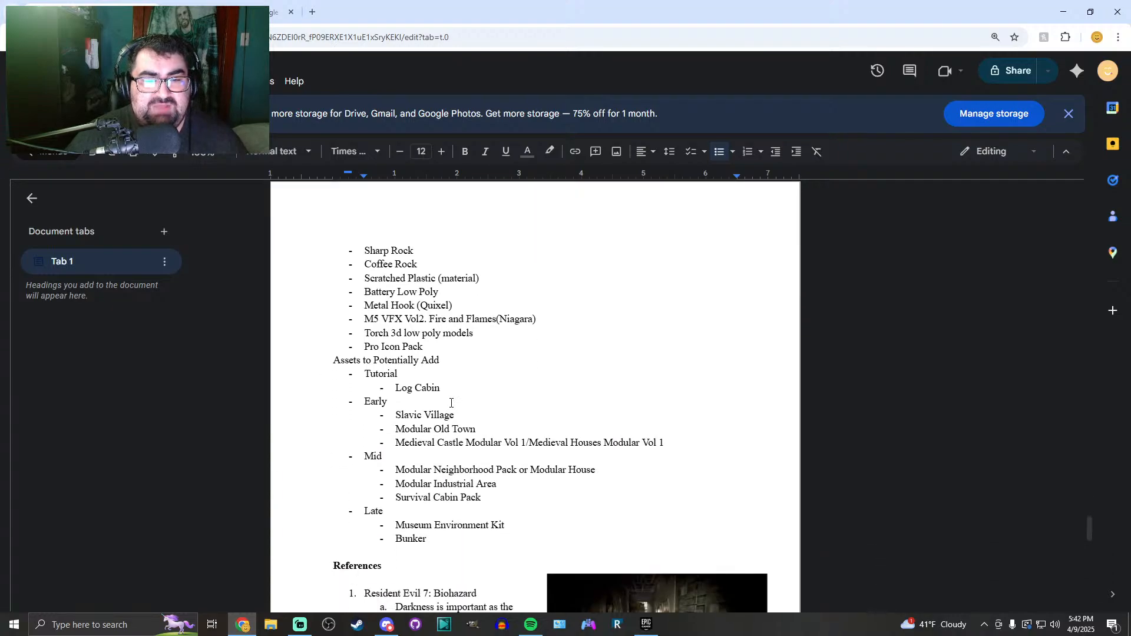
Add a "Black Market Brewer (Alchemist)" entry between Black Market Worksmith and Black Market Vendors in the Characters section
{"action": "scroll", "coordinate": [451, 403], "scroll_direction": "down", "scroll_amount": 7}
{"action": "scroll", "coordinate": [449, 404], "scroll_direction": "up", "scroll_amount": 20}
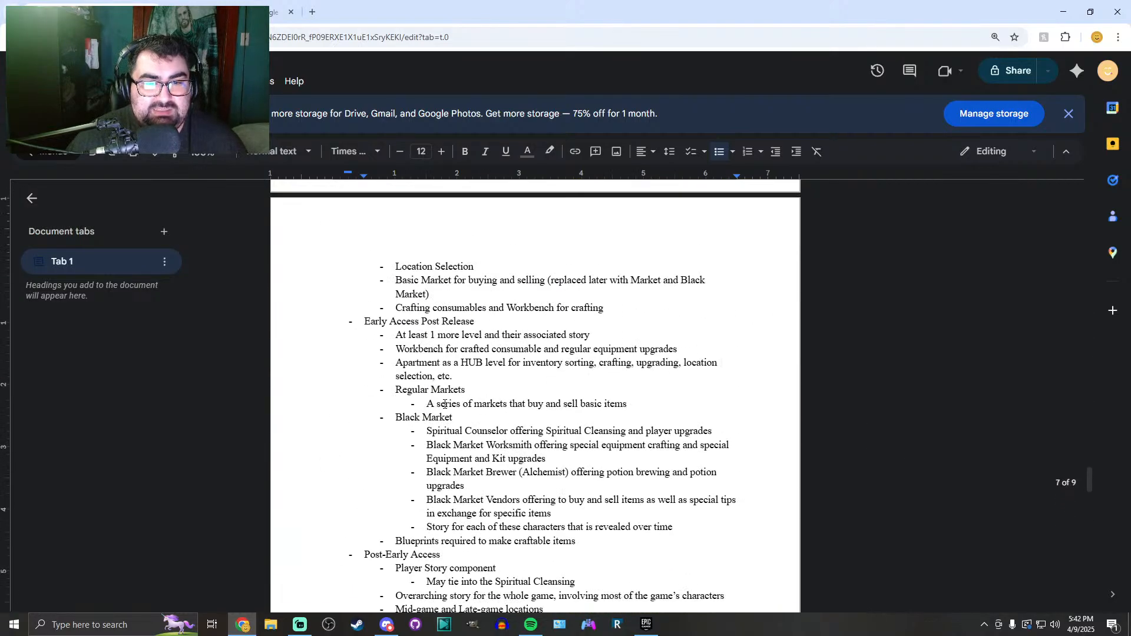
{"action": "scroll", "coordinate": [445, 405], "scroll_direction": "up", "scroll_amount": 12}
{"action": "scroll", "coordinate": [445, 404], "scroll_direction": "up", "scroll_amount": 10}
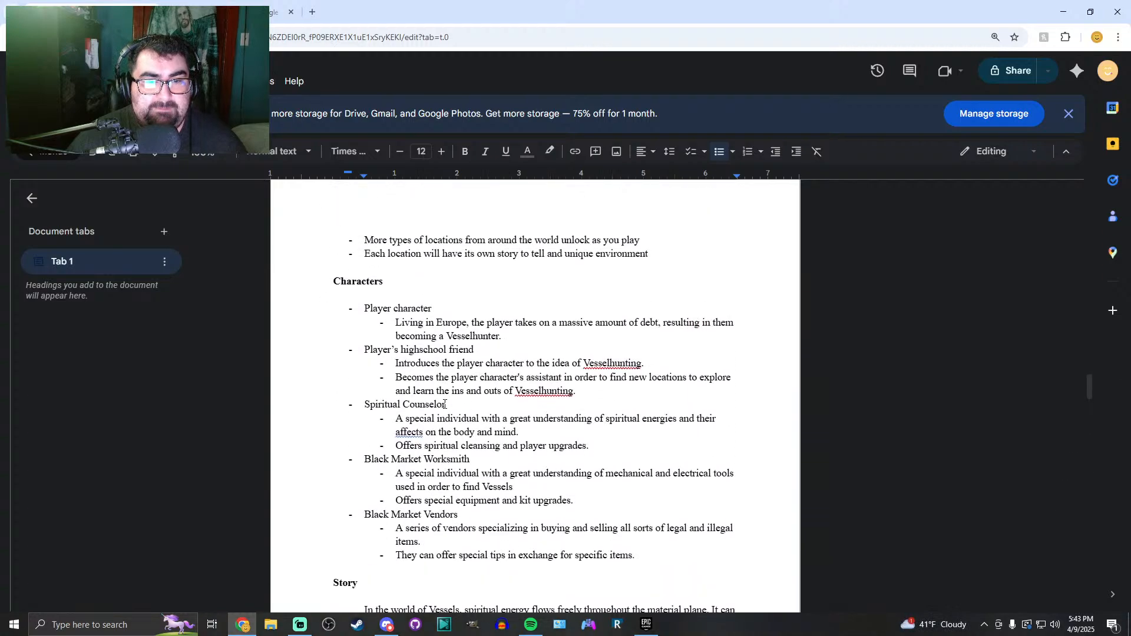
{"action": "scroll", "coordinate": [445, 404], "scroll_direction": "down", "scroll_amount": 1}
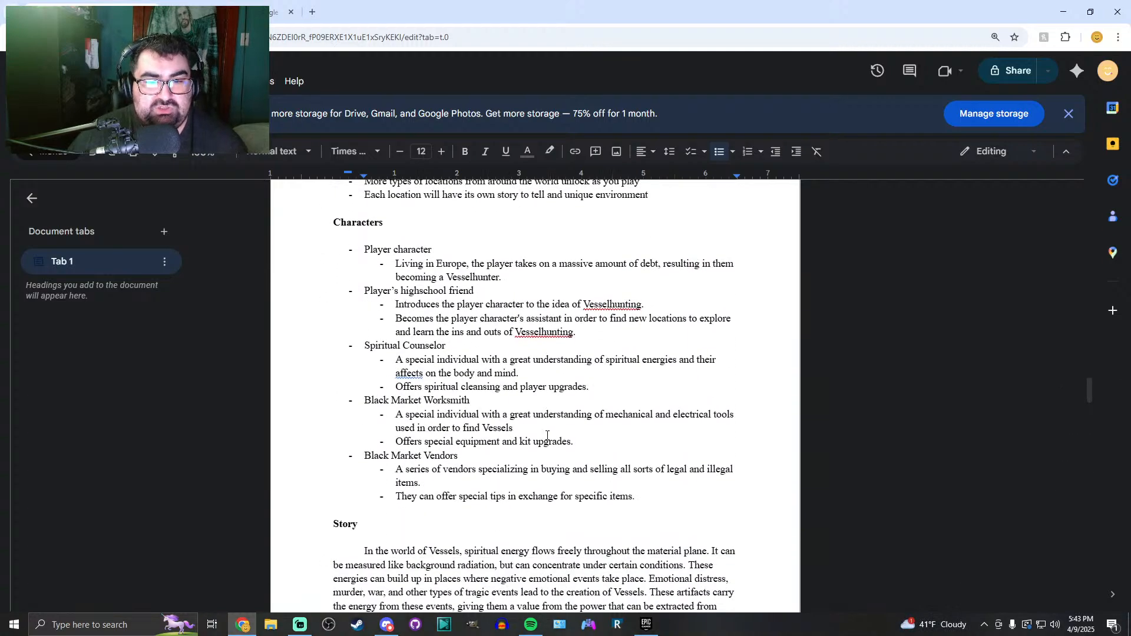
{"action": "left_click", "coordinate": [586, 441]}
{"action": "key", "text": "Return"}
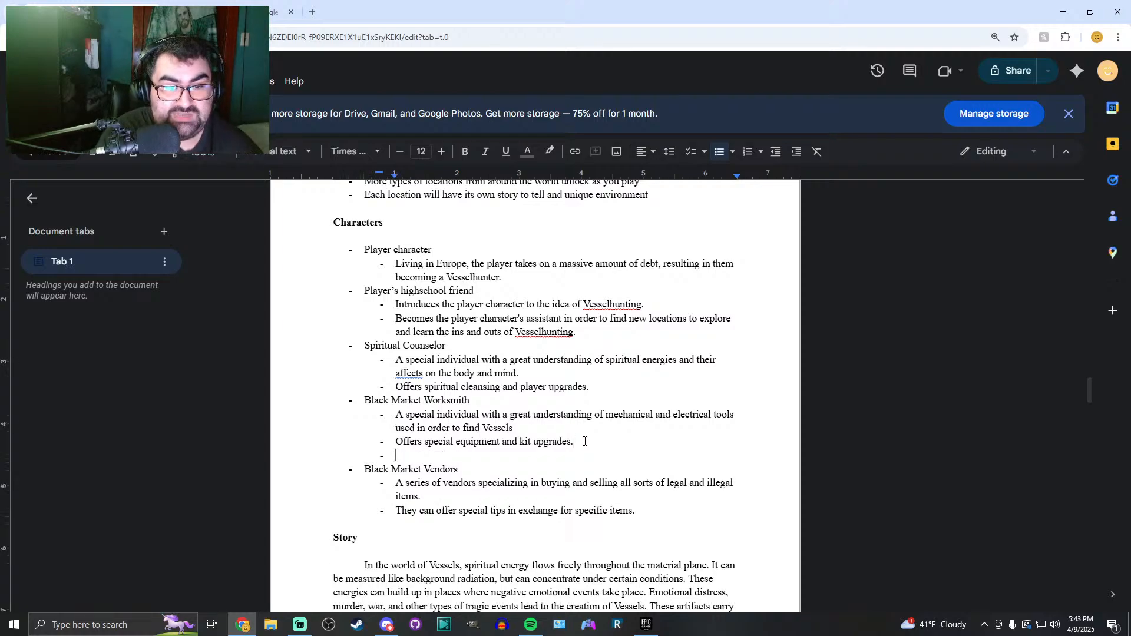
{"action": "key", "text": "shift+Tab"}
{"action": "type", "text": "Black "}
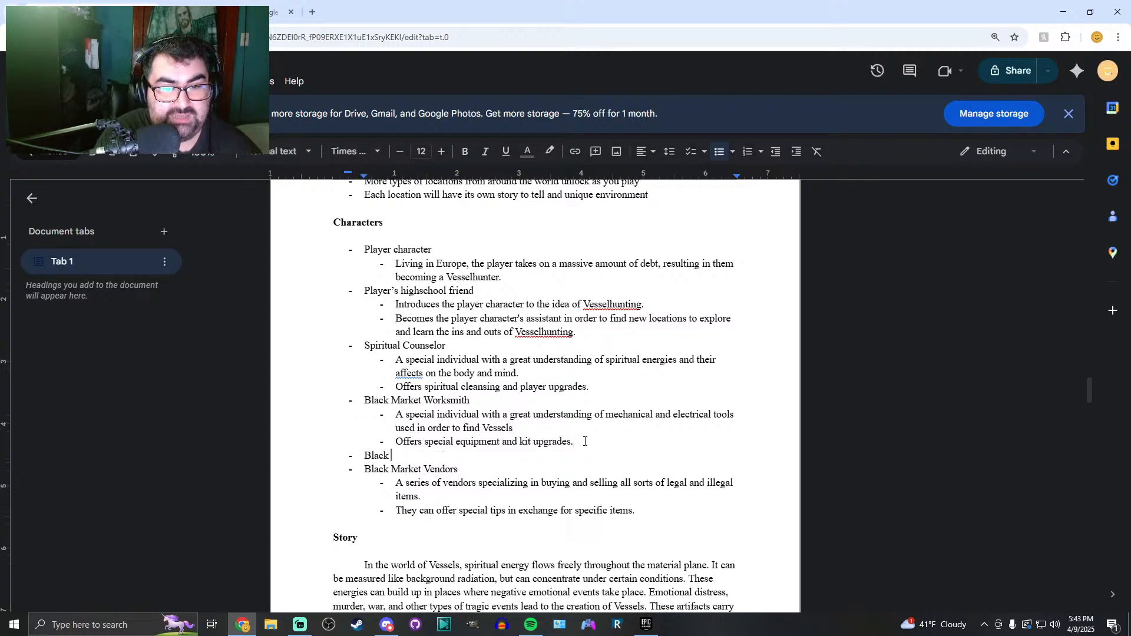
{"action": "type", "text": "Market Bre"}
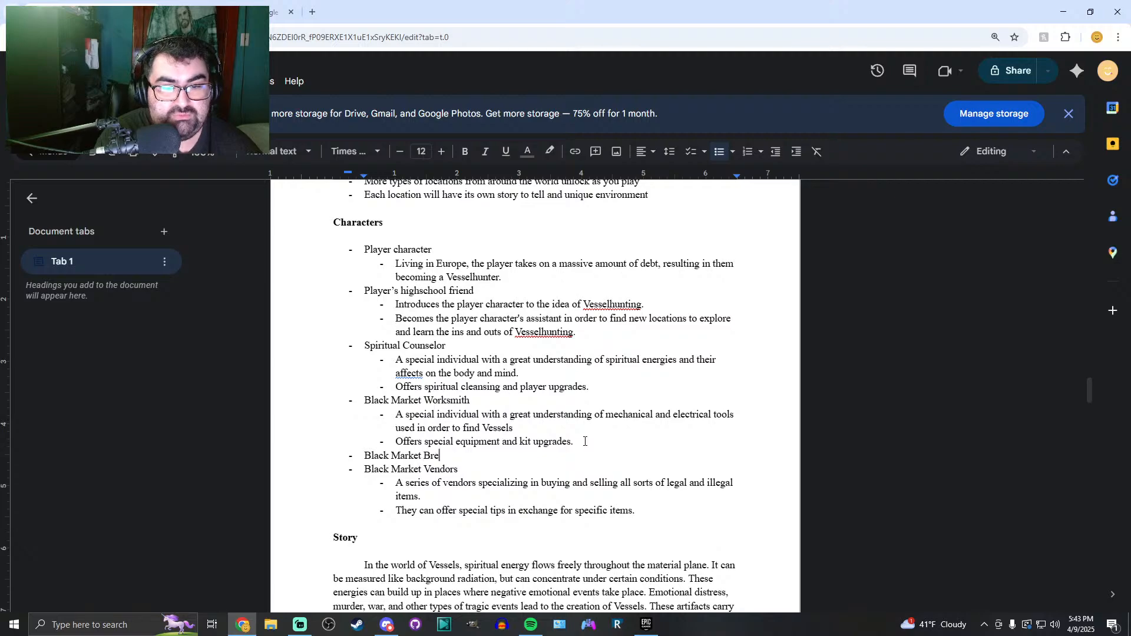
{"action": "type", "text": "wer (Alchemist)"}
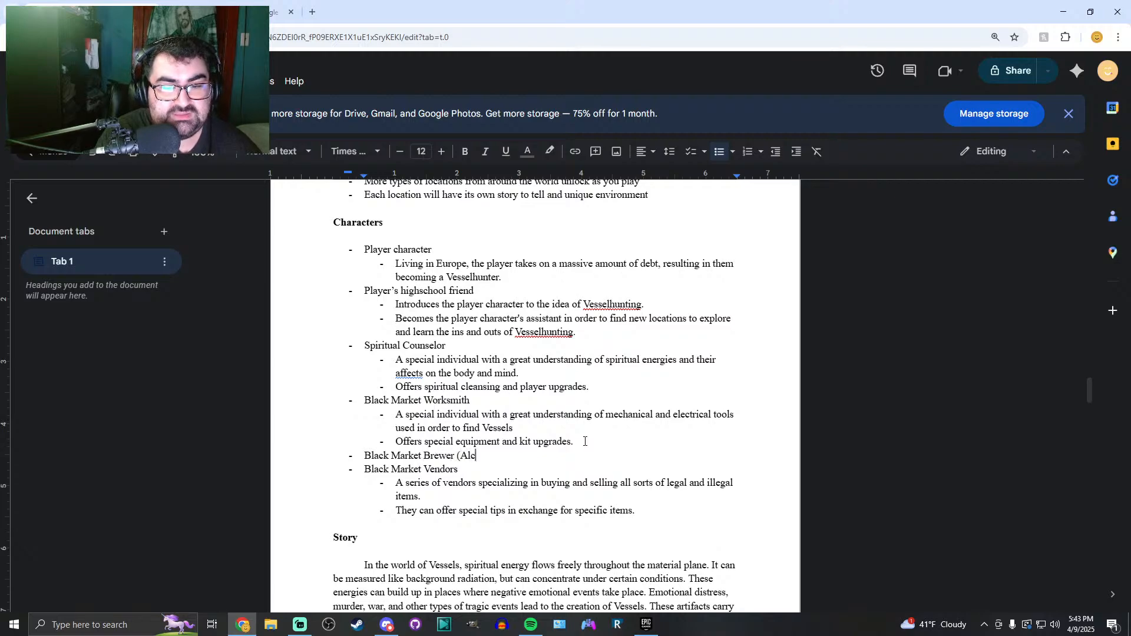
Start a sub-bullet under the Brewer with "A special individual with a great understanding of", reusing the Worksmith's wording
{"action": "key", "text": "Return"}
{"action": "key", "text": "Tab"}
{"action": "type", "text": "A special"}
{"action": "key", "text": "BackSpace"}
{"action": "key", "text": "BackSpace"}
{"action": "key", "text": "BackSpace"}
{"action": "key", "text": "BackSpace"}
{"action": "type", "text": "cial"}
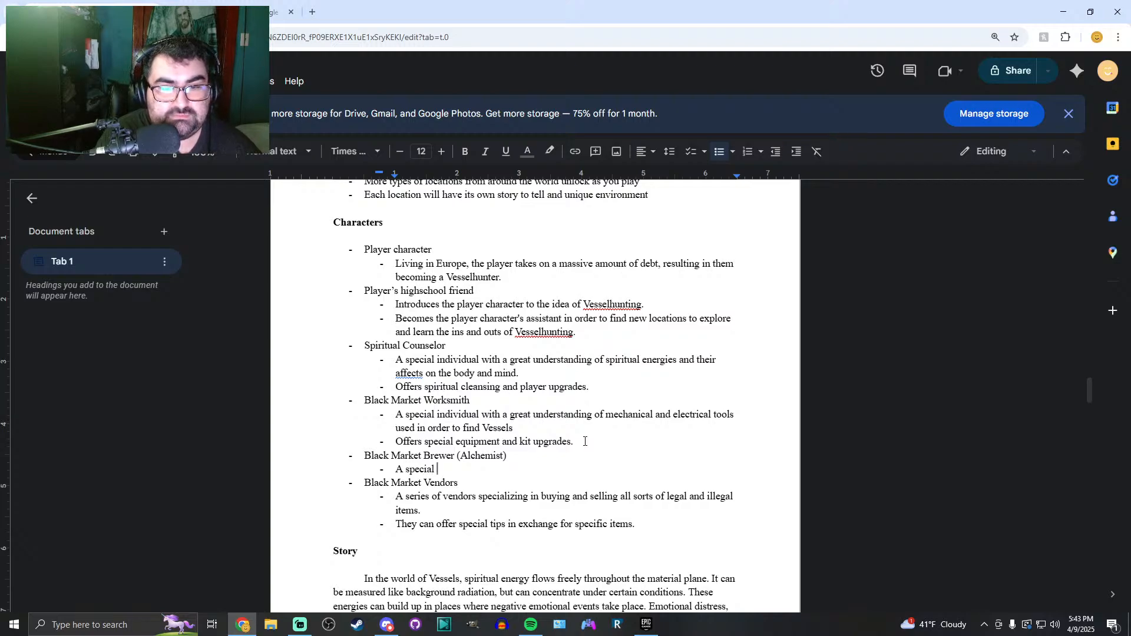
{"action": "left_click_drag", "start_coordinate": [448, 414], "coordinate": [605, 417]}
{"action": "key", "text": "ctrl+c"}
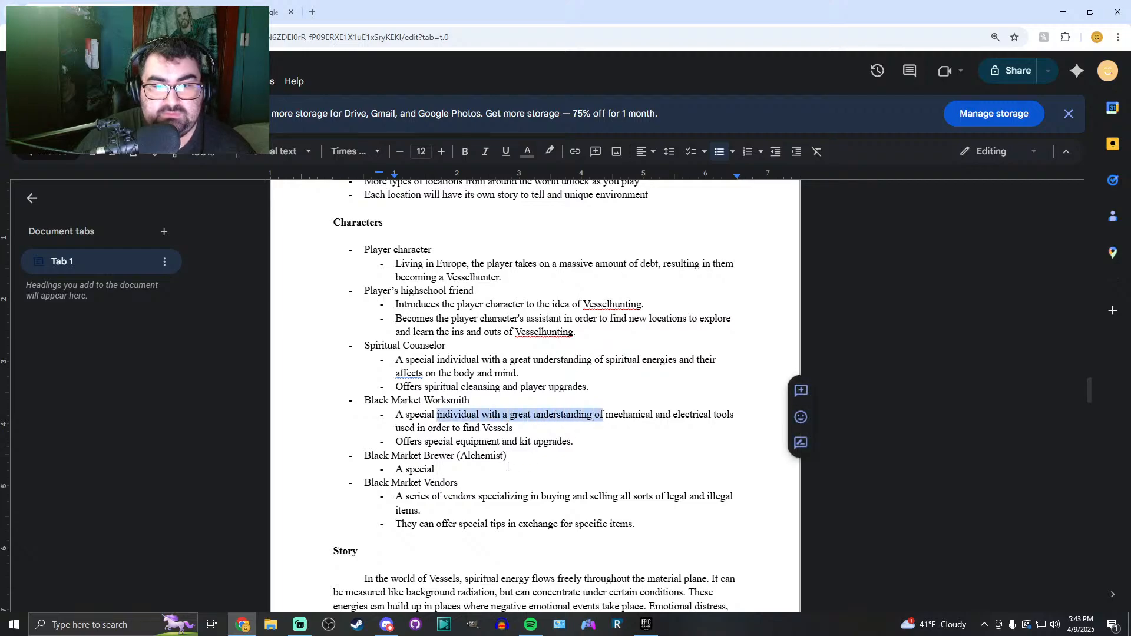
{"action": "left_click", "coordinate": [469, 472]}
{"action": "key", "text": "ctrl+v"}
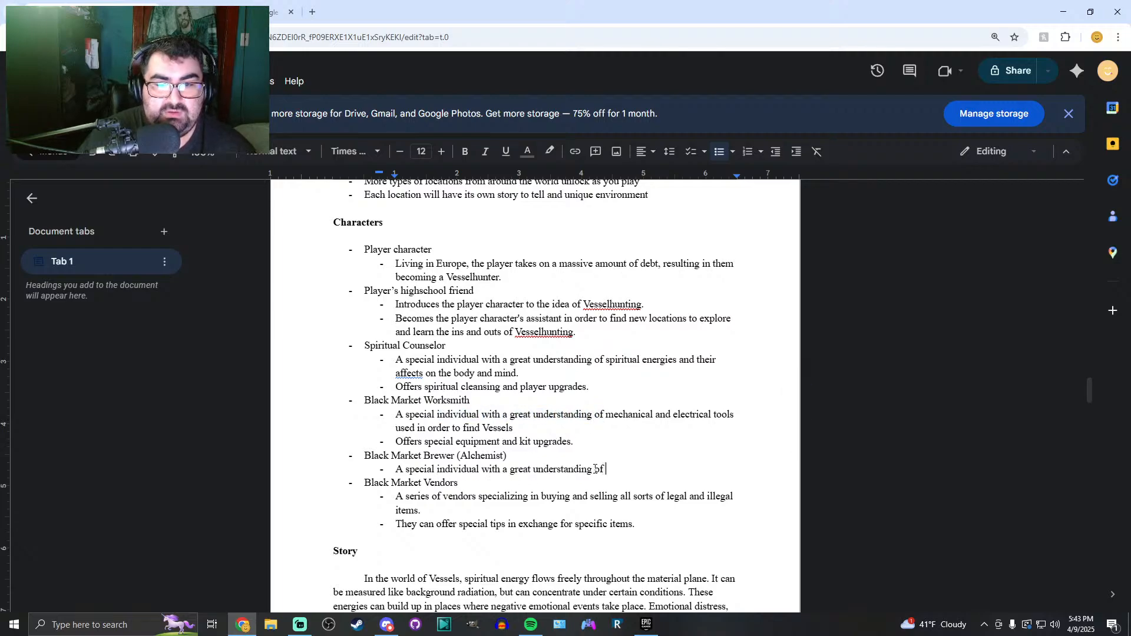
Complete the Brewer's description with "potion brewing and the effects they have on people."
{"action": "type", "text": "potion br"}
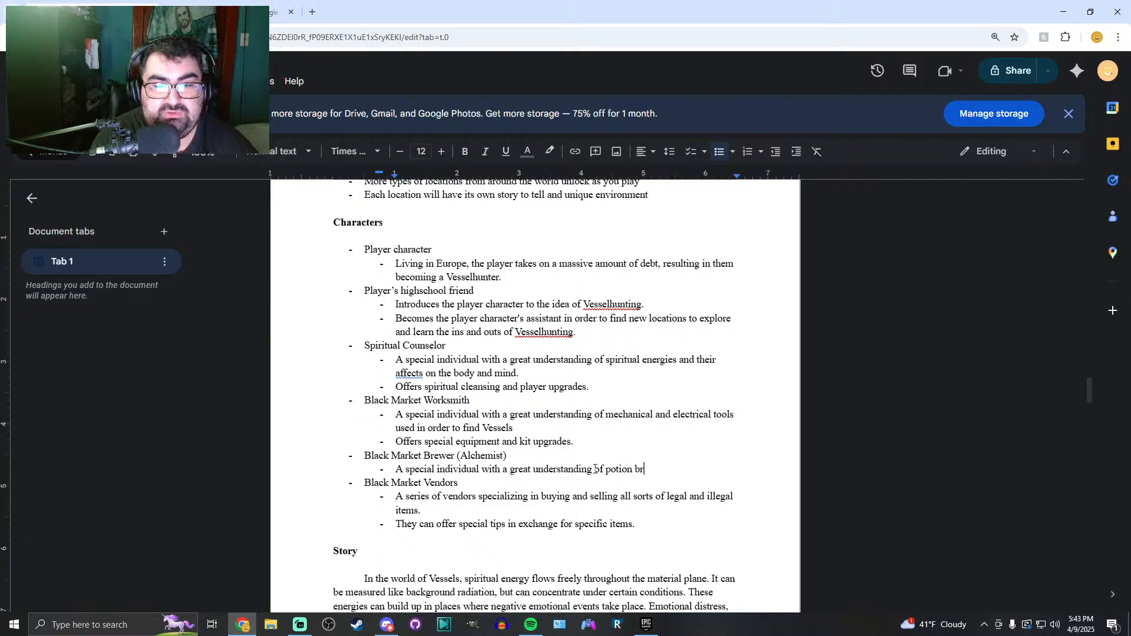
{"action": "type", "text": "ewing and"}
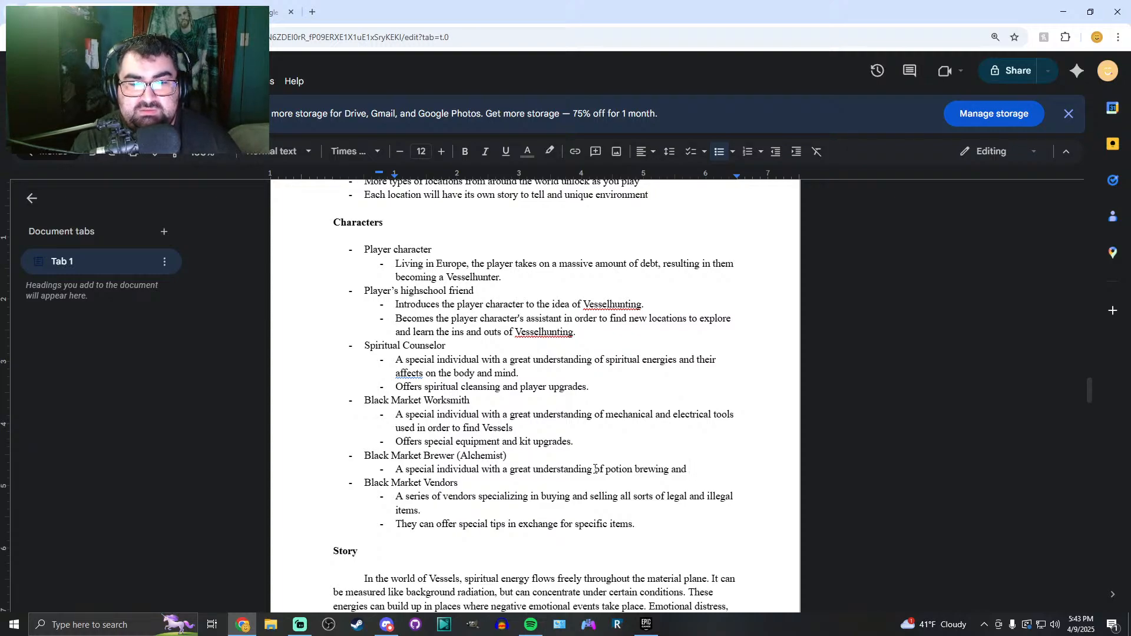
{"action": "type", "text": "the "}
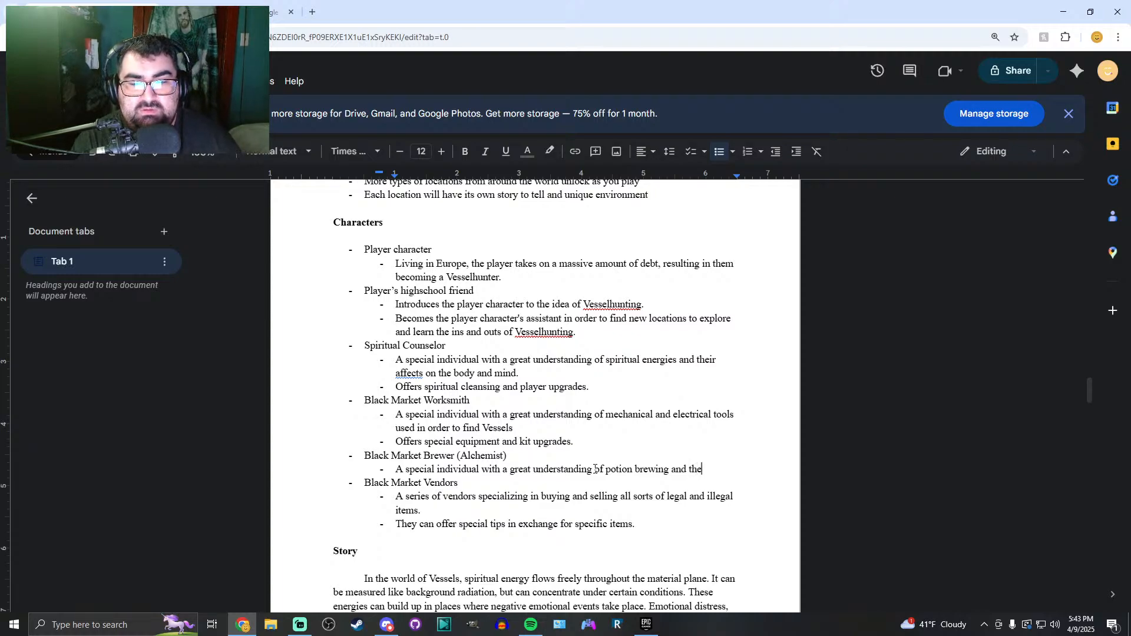
{"action": "type", "text": "effects the"}
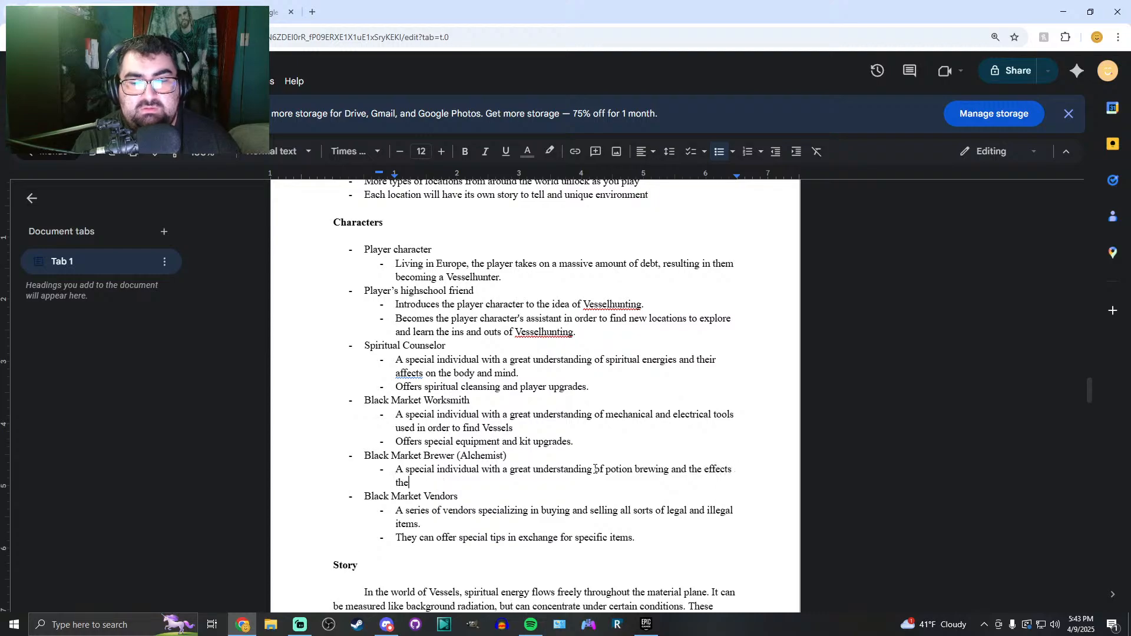
{"action": "type", "text": "y have on "}
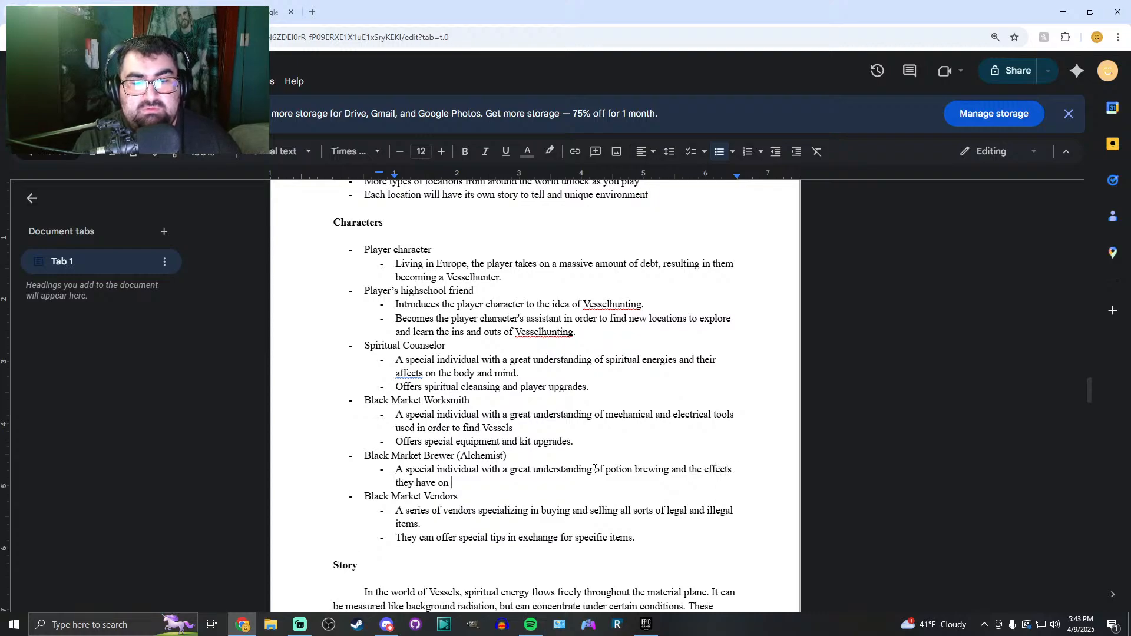
{"action": "type", "text": "people."}
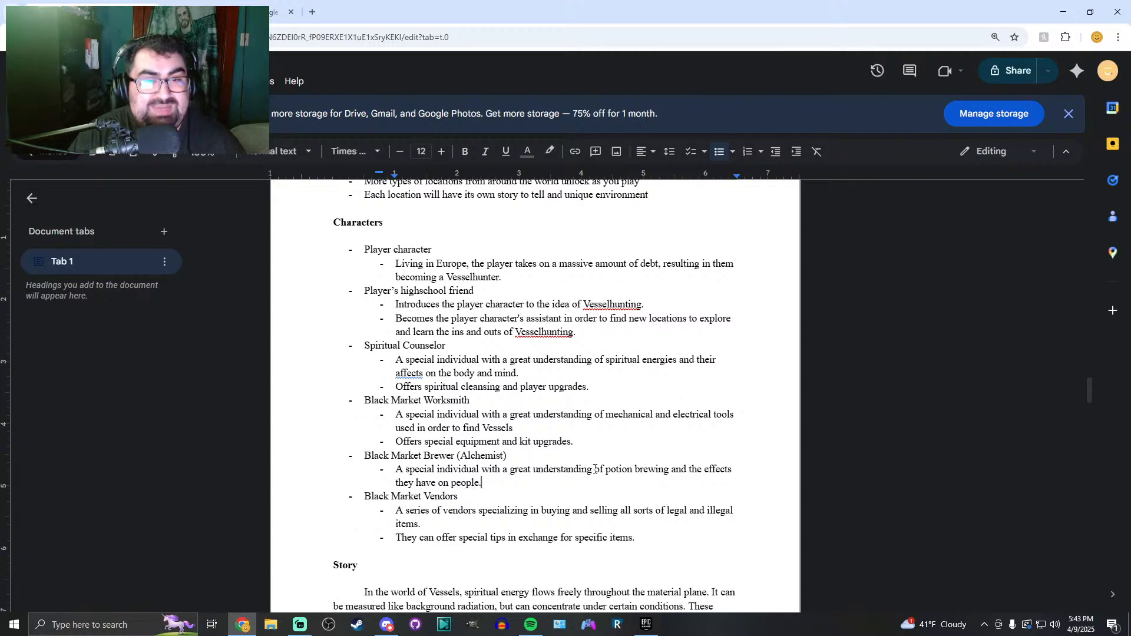
Review the Characters entries for the player character, the highschool friend and the Spiritual Counselor
{"action": "scroll", "coordinate": [486, 243], "scroll_direction": "down", "scroll_amount": 1}
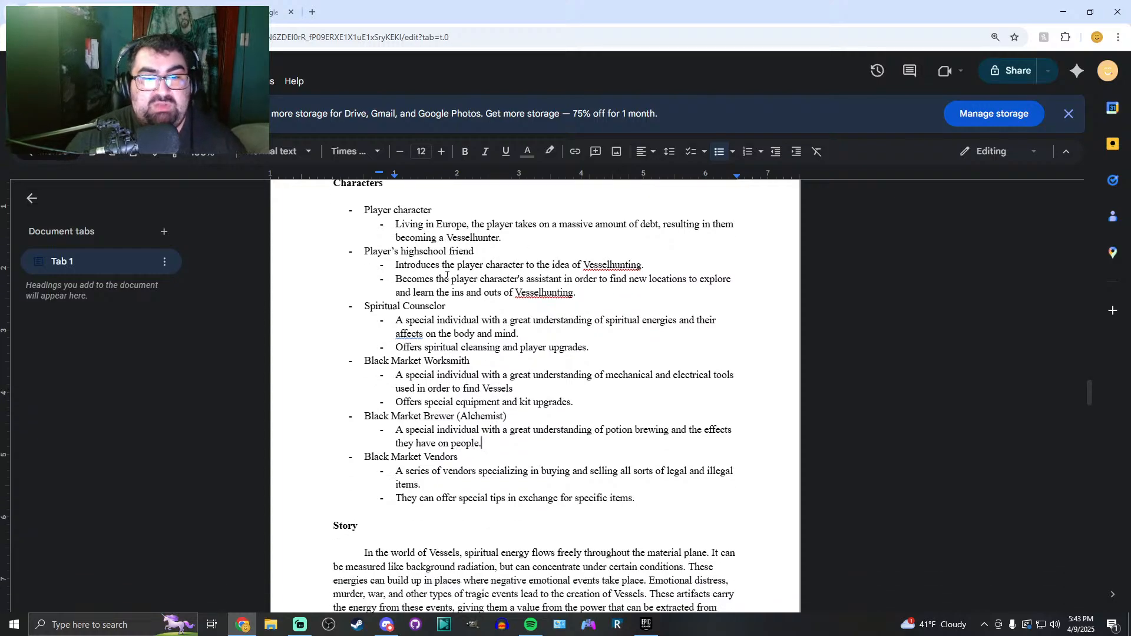
{"action": "triple_click", "coordinate": [451, 234]}
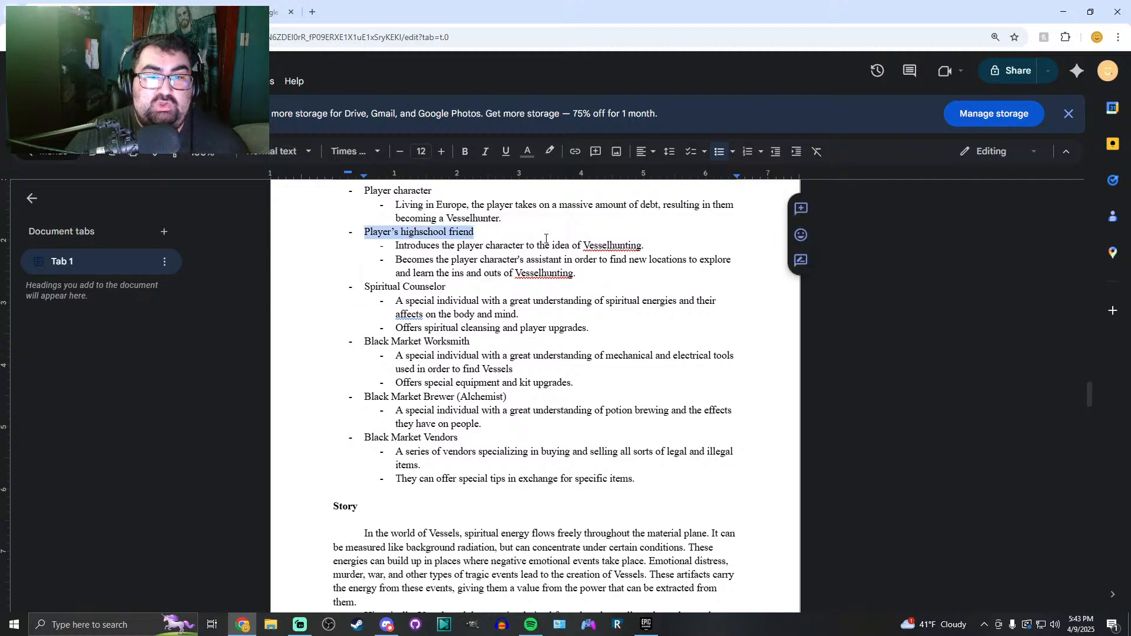
{"action": "scroll", "coordinate": [591, 304], "scroll_direction": "up", "scroll_amount": 1}
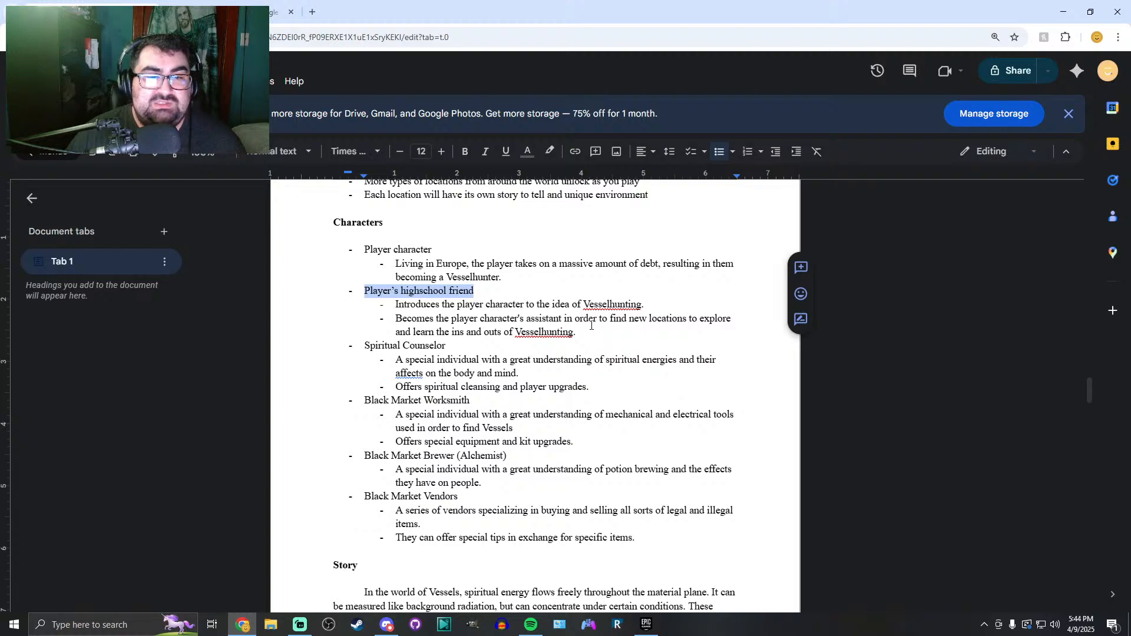
{"action": "left_click", "coordinate": [396, 305]}
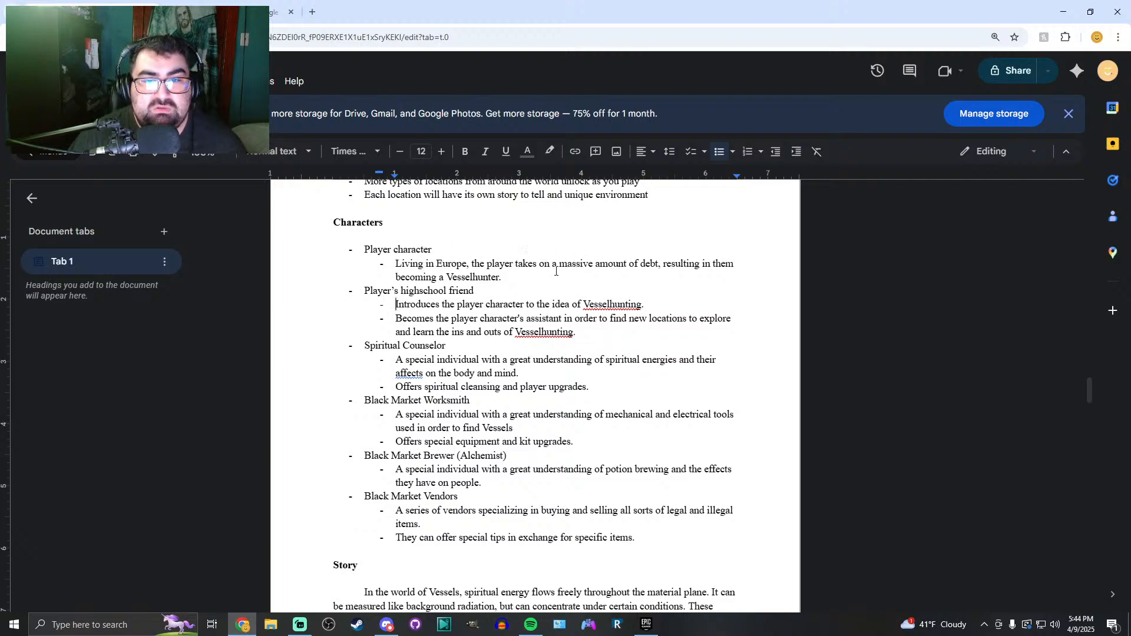
{"action": "left_click_drag", "start_coordinate": [394, 264], "coordinate": [508, 277]}
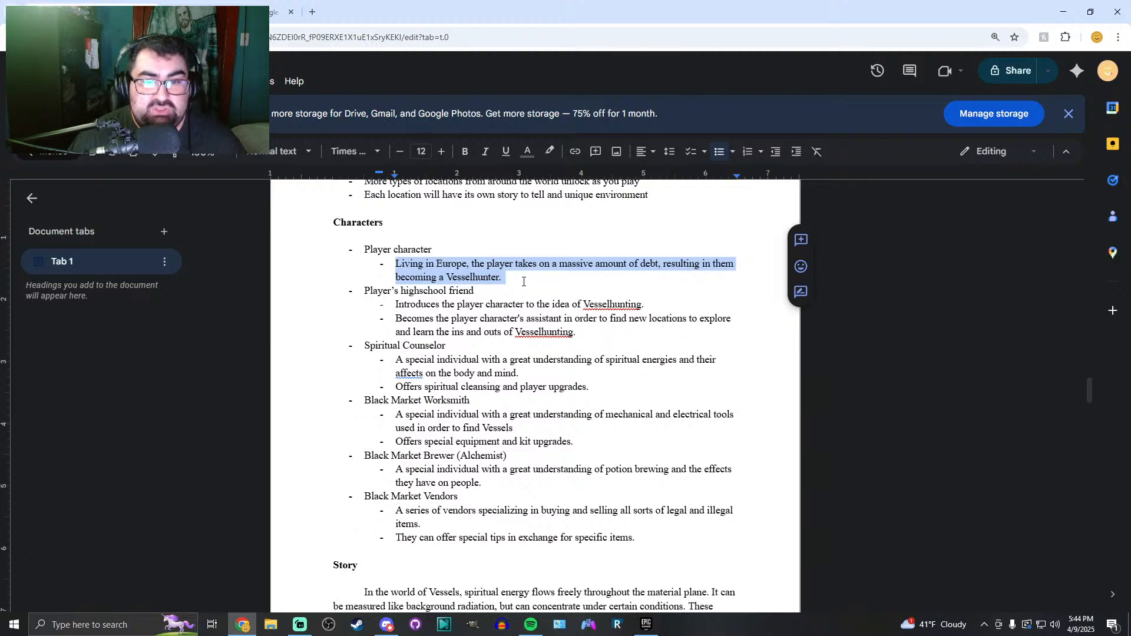
{"action": "left_click_drag", "start_coordinate": [364, 290], "coordinate": [593, 329]}
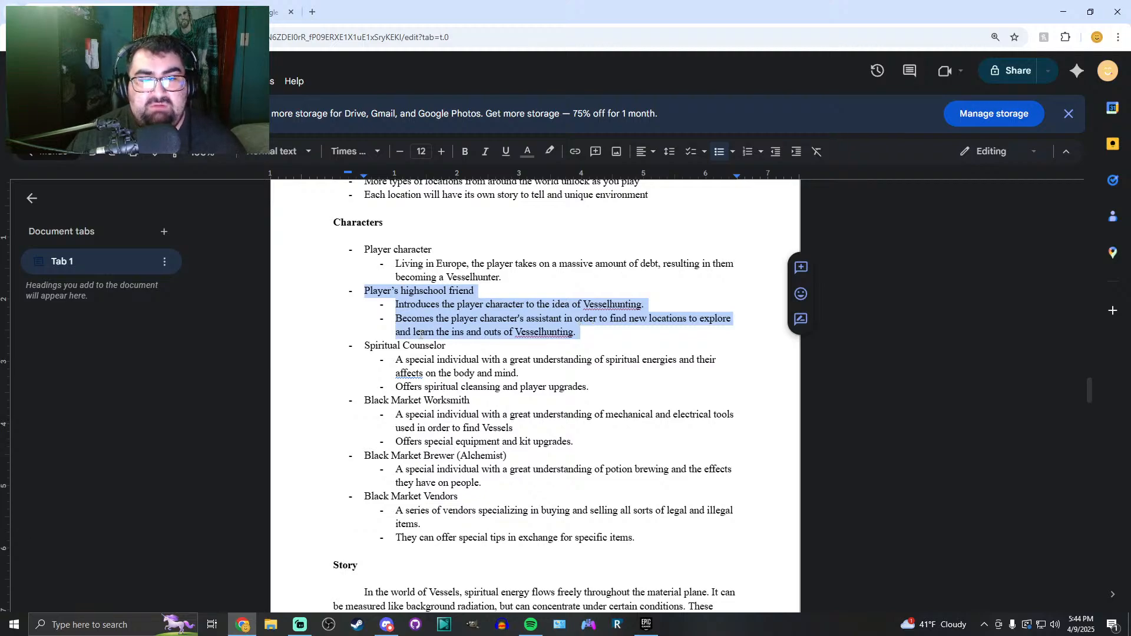
{"action": "left_click", "coordinate": [404, 346]}
{"action": "left_click_drag", "start_coordinate": [366, 347], "coordinate": [607, 394]}
{"action": "scroll", "coordinate": [385, 415], "scroll_direction": "down", "scroll_amount": 1}
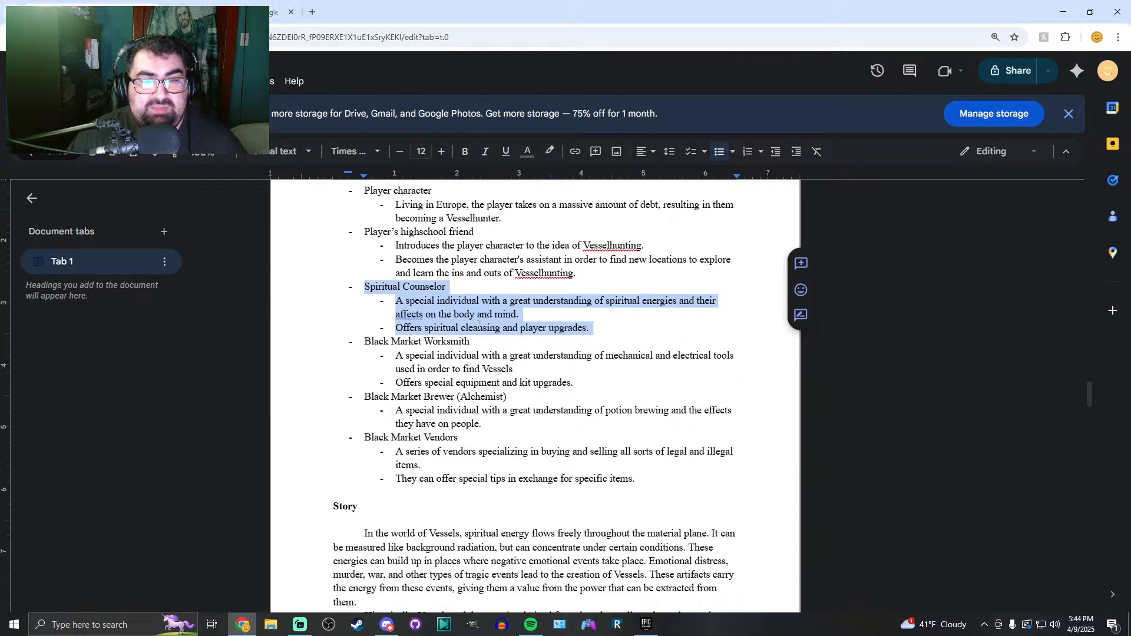
{"action": "left_click", "coordinate": [582, 304]}
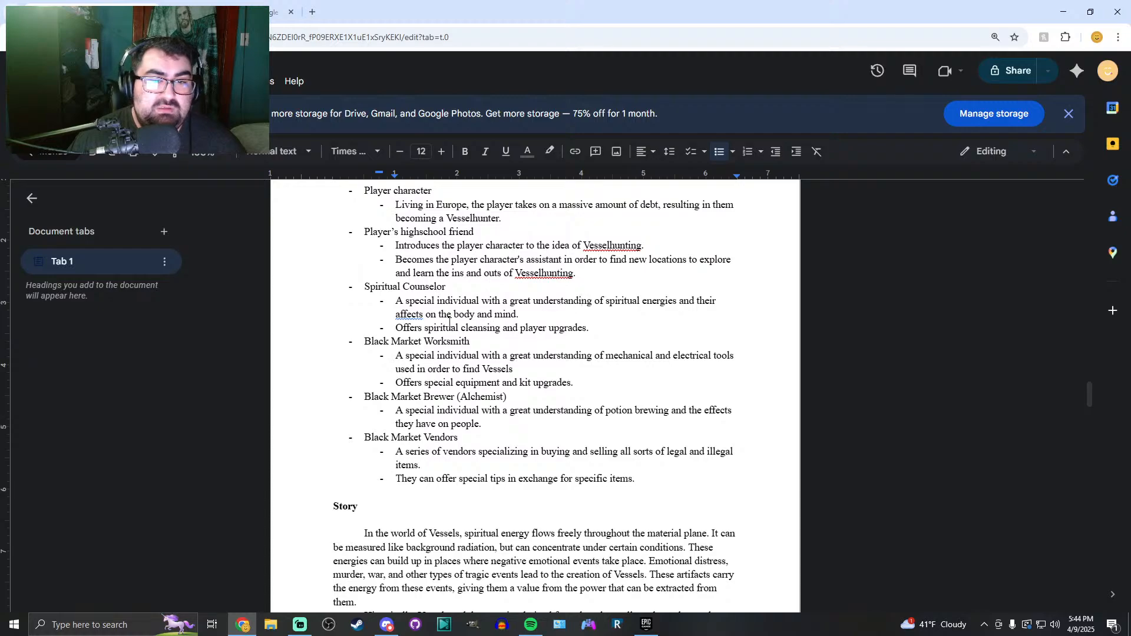
{"action": "left_click", "coordinate": [550, 328]}
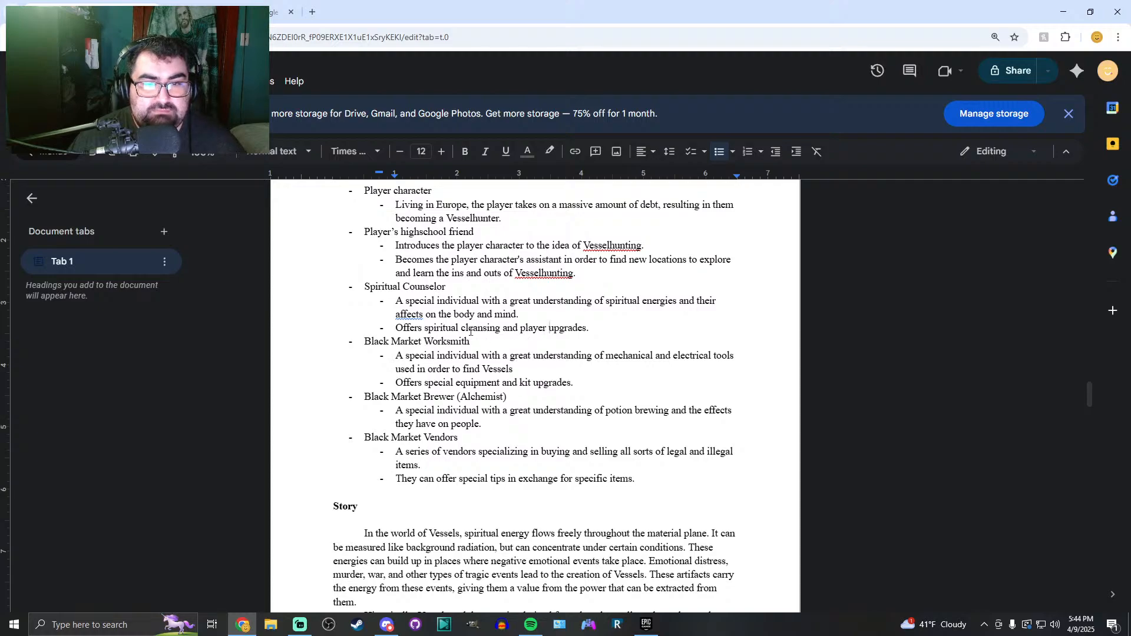
{"action": "scroll", "coordinate": [456, 336], "scroll_direction": "down", "scroll_amount": 3}
{"action": "scroll", "coordinate": [466, 340], "scroll_direction": "up", "scroll_amount": 3}
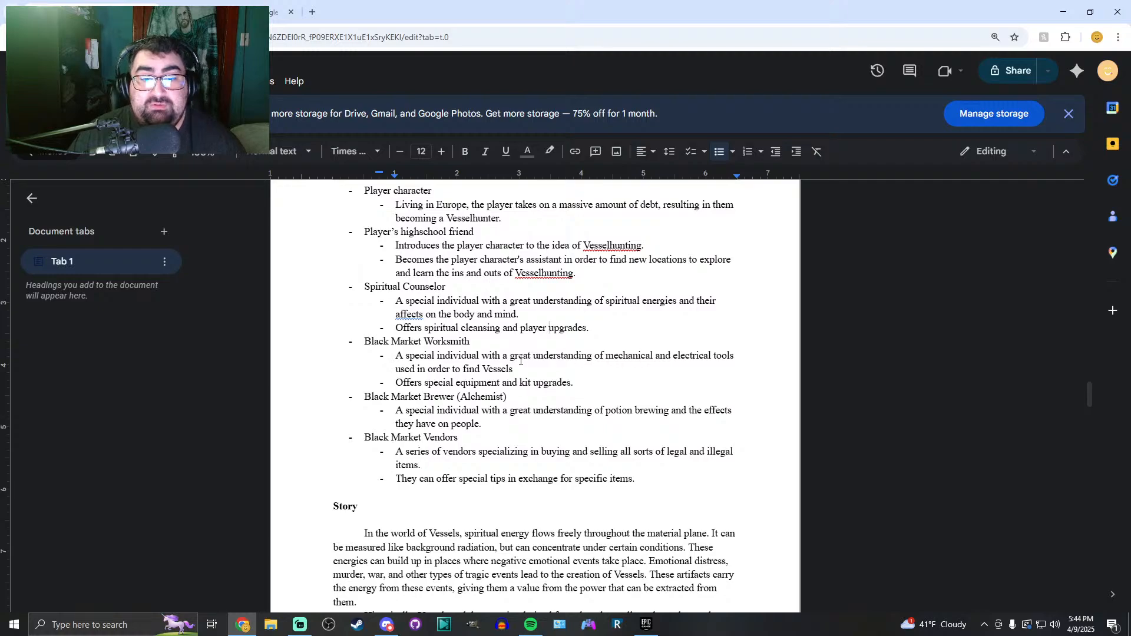
Expand the Worksmith's offer bullet to read "Offers special equipment crafting and special equipment and kit upgrades."
{"action": "left_click", "coordinate": [501, 386]}
{"action": "type", "text": "ut"}
{"action": "key", "text": "BackSpace"}
{"action": "key", "text": "BackSpace"}
{"action": "type", "text": "crafting"}
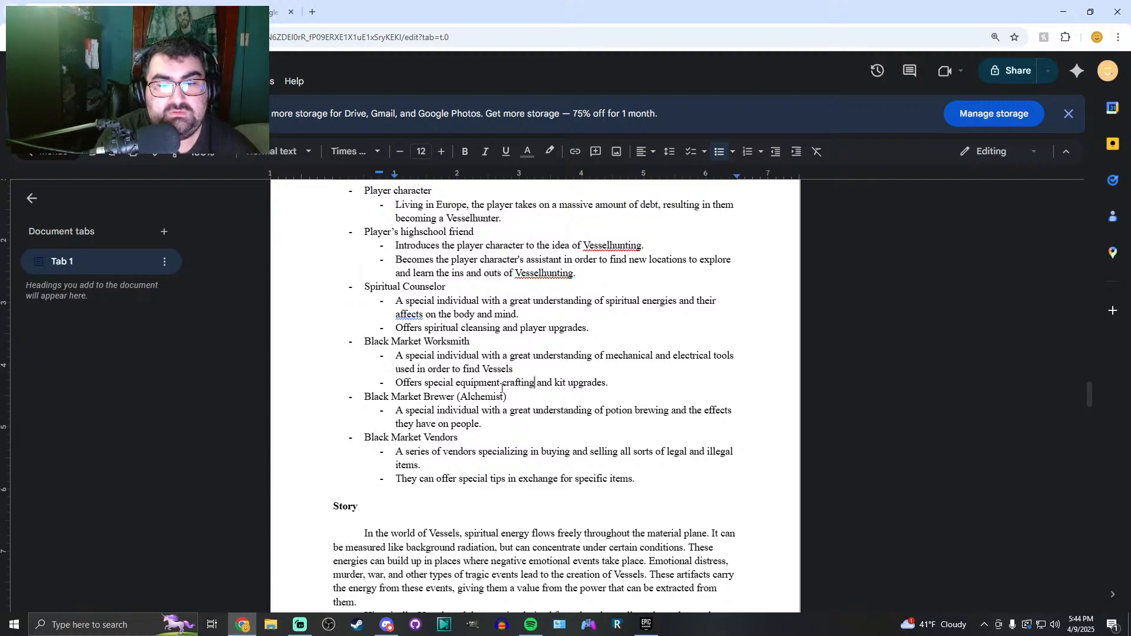
{"action": "type", "text": " and special equipment and"}
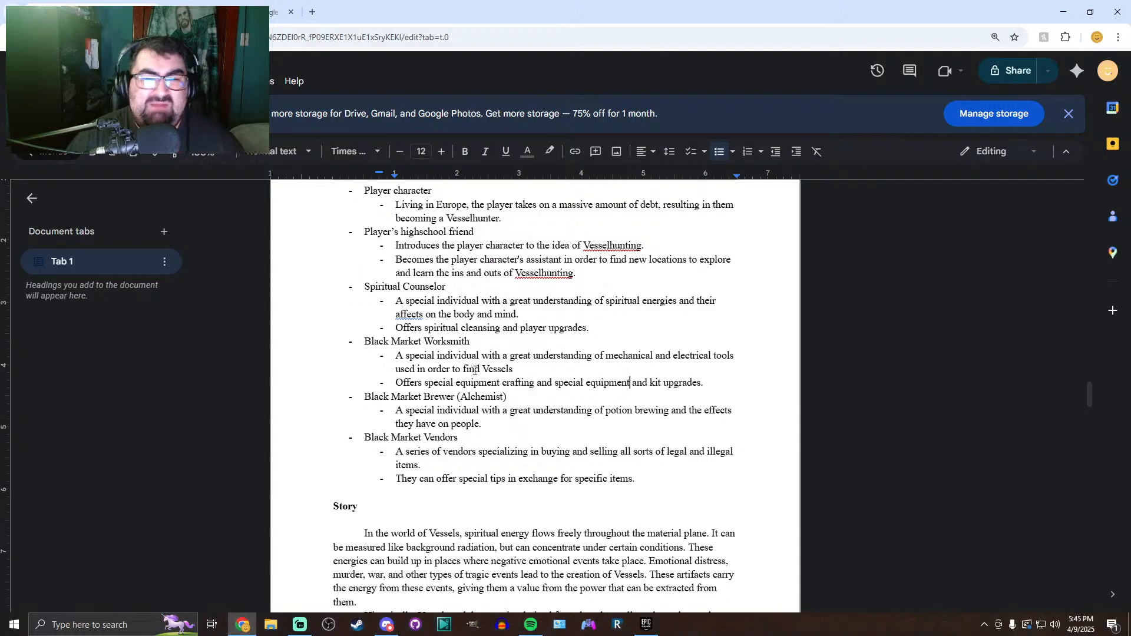
{"action": "scroll", "coordinate": [505, 378], "scroll_direction": "down", "scroll_amount": 1}
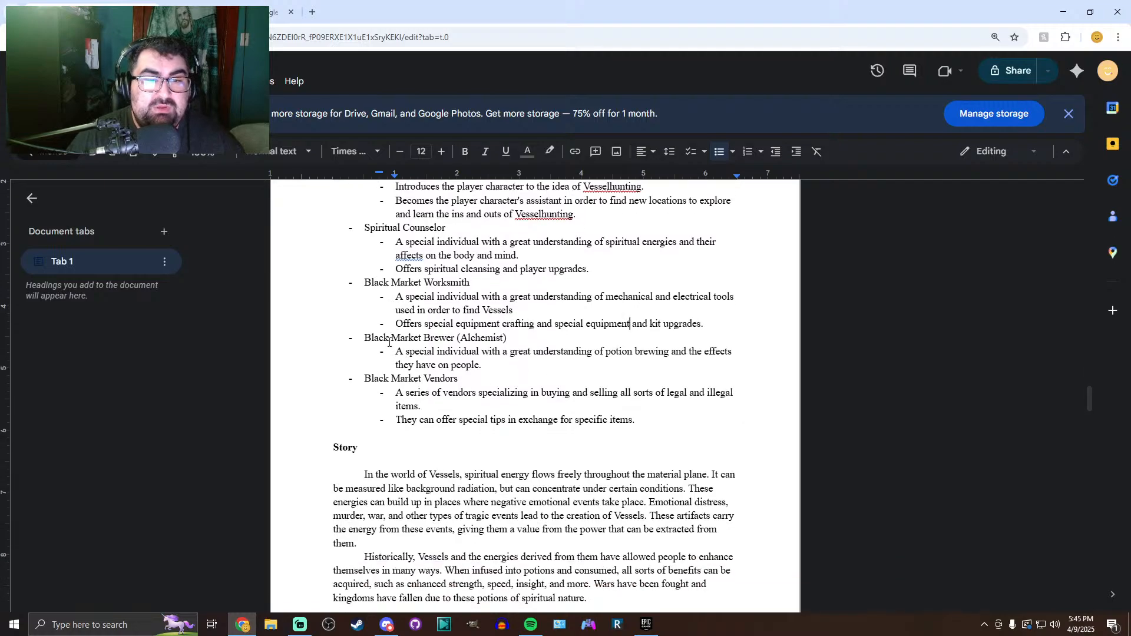
{"action": "left_click", "coordinate": [514, 374]}
{"action": "key", "text": "Return"}
{"action": "type", "text": "O"}
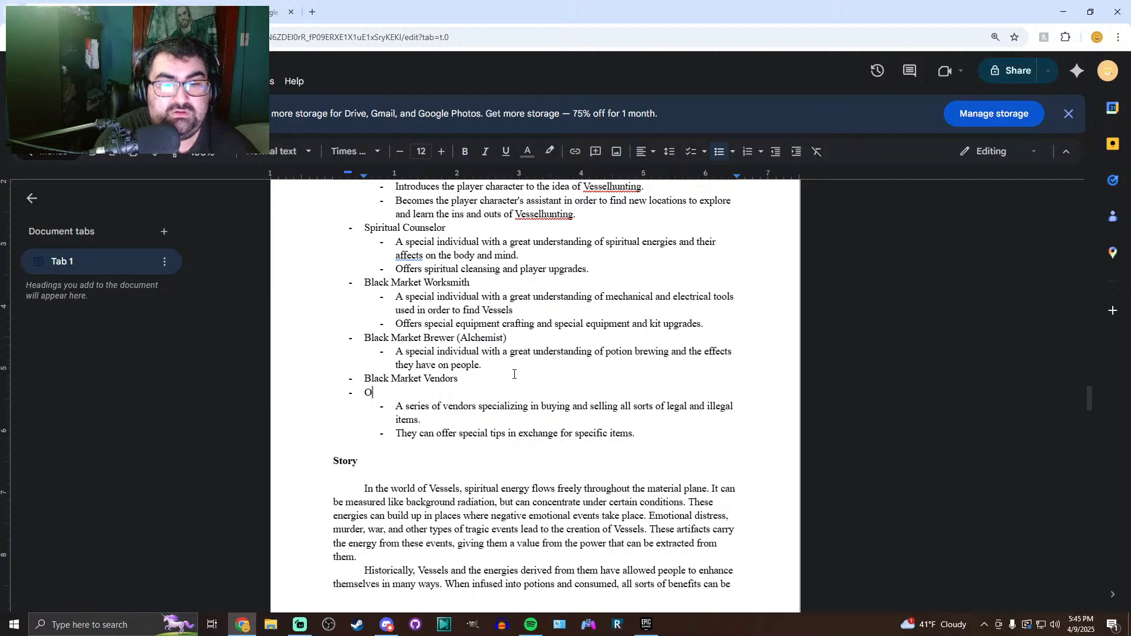
{"action": "key", "text": "BackSpace"}
{"action": "key", "text": "BackSpace"}
{"action": "key", "text": "BackSpace"}
{"action": "key", "text": "BackSpace"}
Add a second sub-bullet under Black Market Brewer (Alchemist) reading "Offers potion brewing and potion upgrades"
{"action": "key", "text": "Up"}
{"action": "key", "text": "Right"}
{"action": "key", "text": "Right"}
{"action": "key", "text": "Right"}
{"action": "key", "text": "Right"}
{"action": "key", "text": "Right"}
{"action": "key", "text": "Return"}
{"action": "key", "text": "Tab"}
{"action": "key", "text": "BackSpace"}
{"action": "key", "text": "BackSpace"}
{"action": "key", "text": "ctrl+shift+8"}
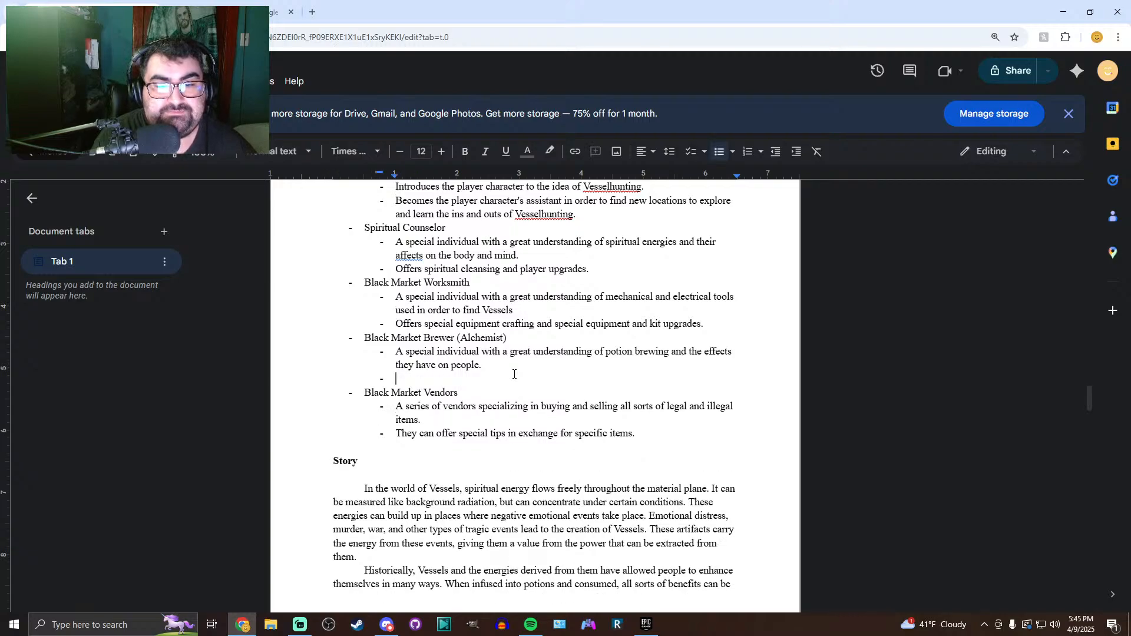
{"action": "type", "text": "Offers "}
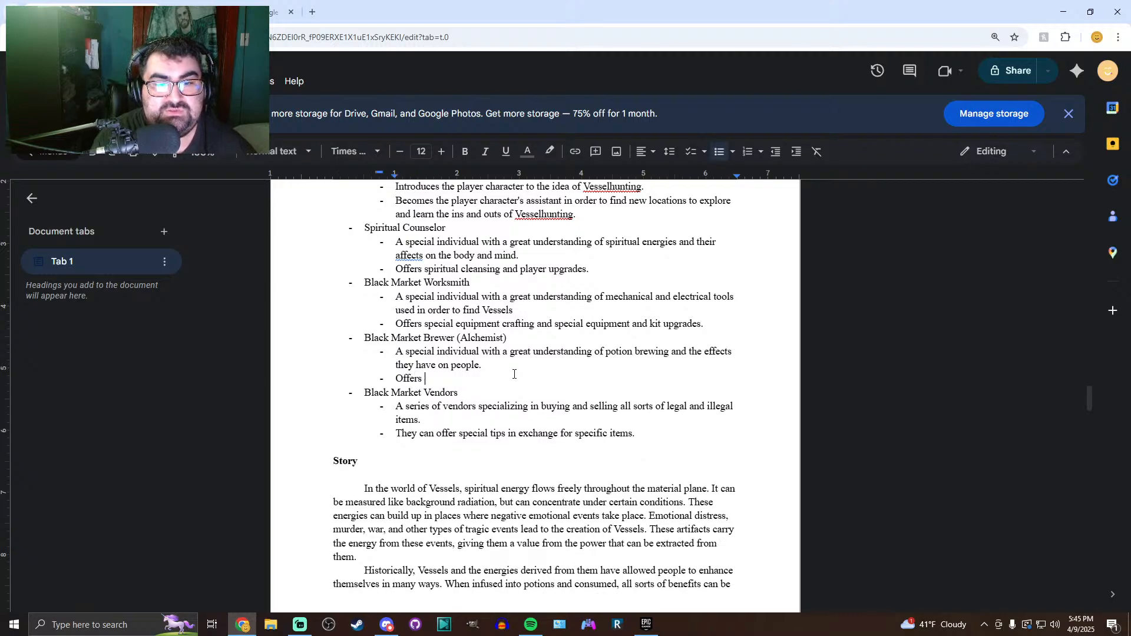
{"action": "type", "text": "potion brew"}
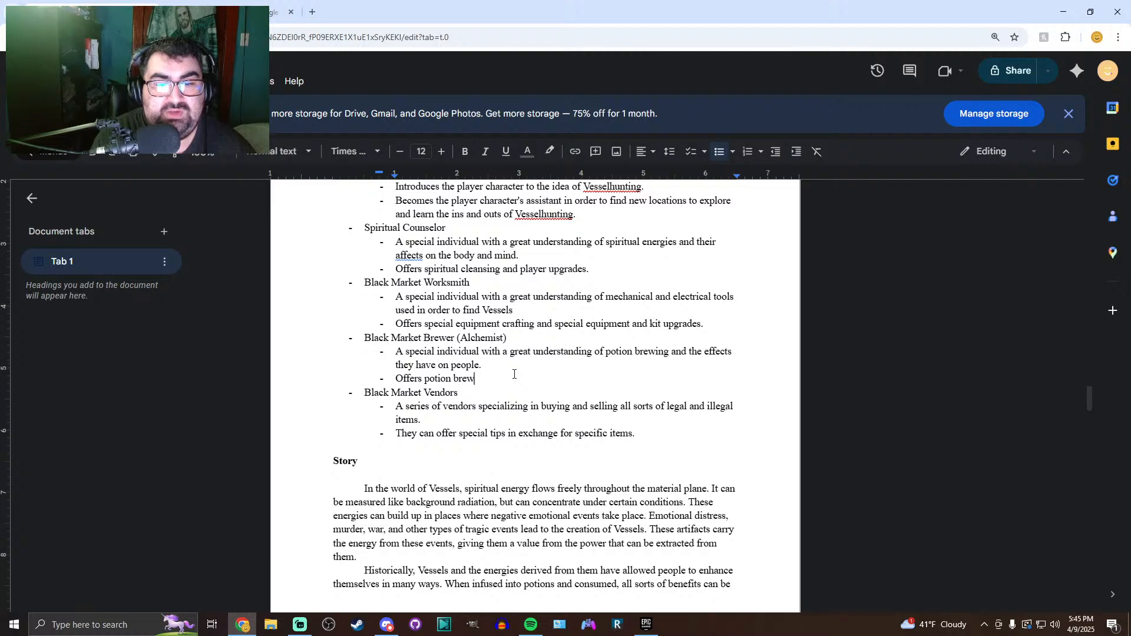
{"action": "type", "text": "ing and pot"}
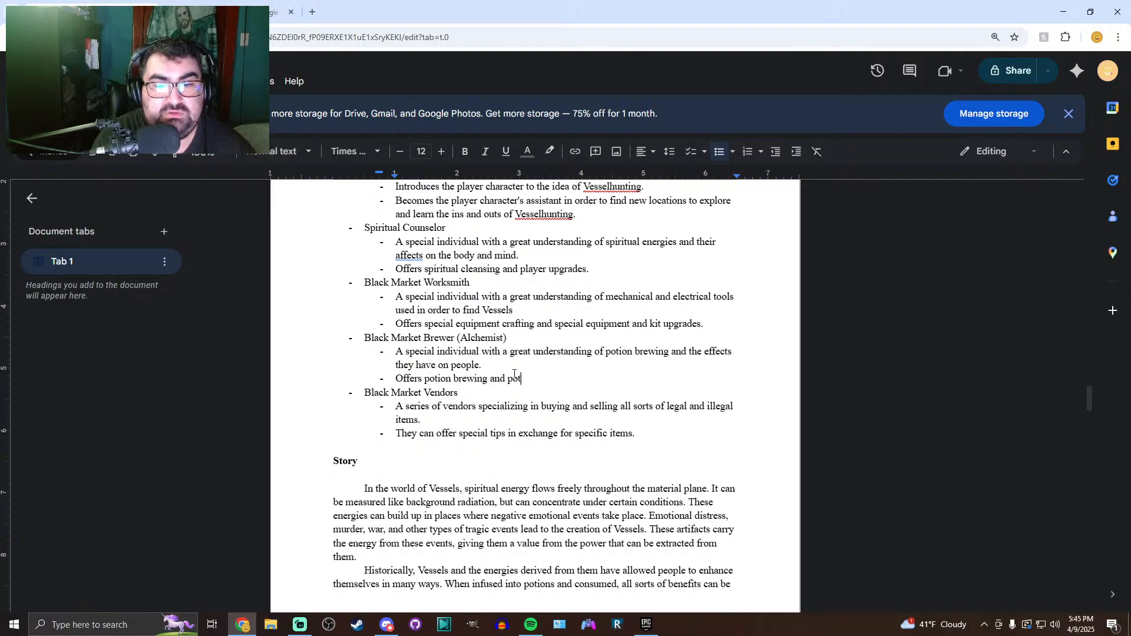
{"action": "type", "text": "ion upgrades"}
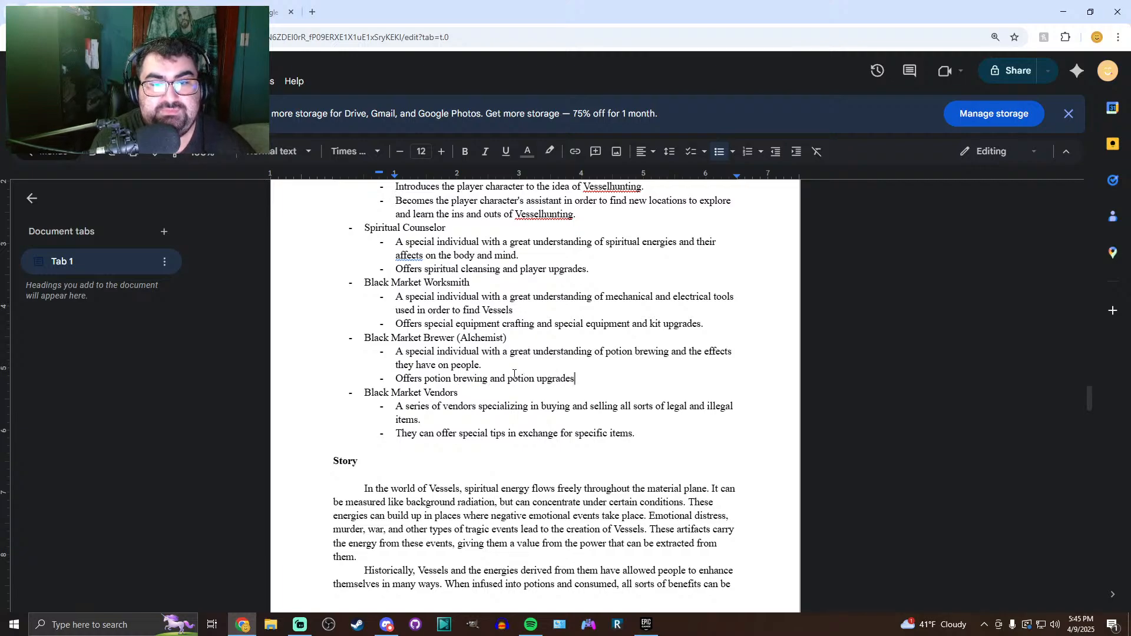
End the Brewer's "Offers potion brewing and potion upgrades" bullet with a period and check the Black Market Vendors entry
{"action": "type", "text": "."}
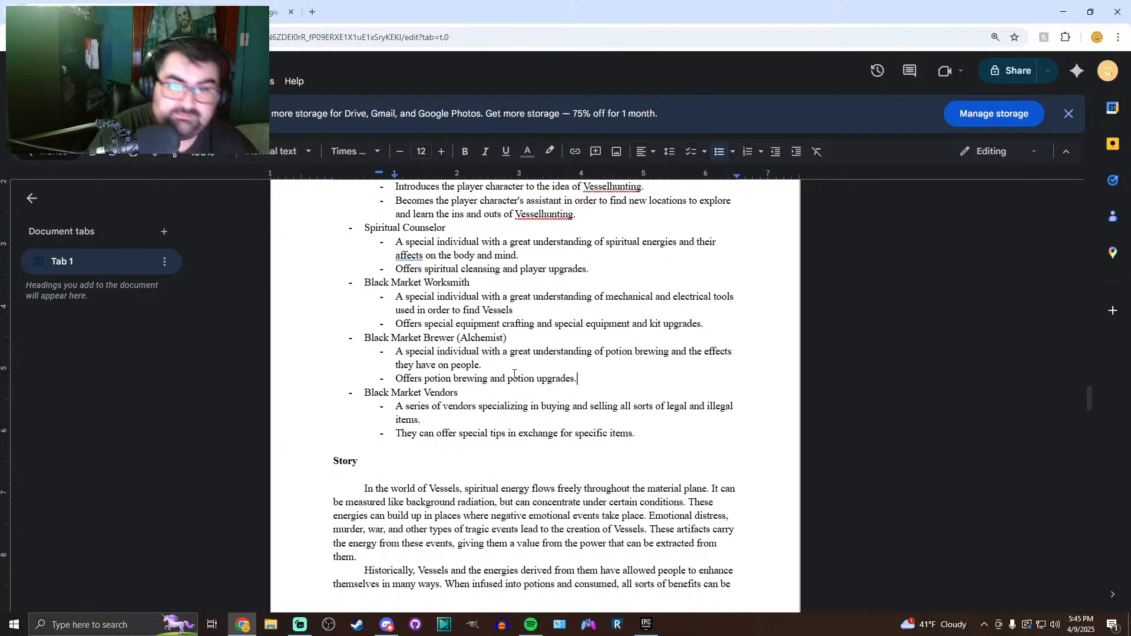
{"action": "scroll", "coordinate": [447, 360], "scroll_direction": "down", "scroll_amount": 1}
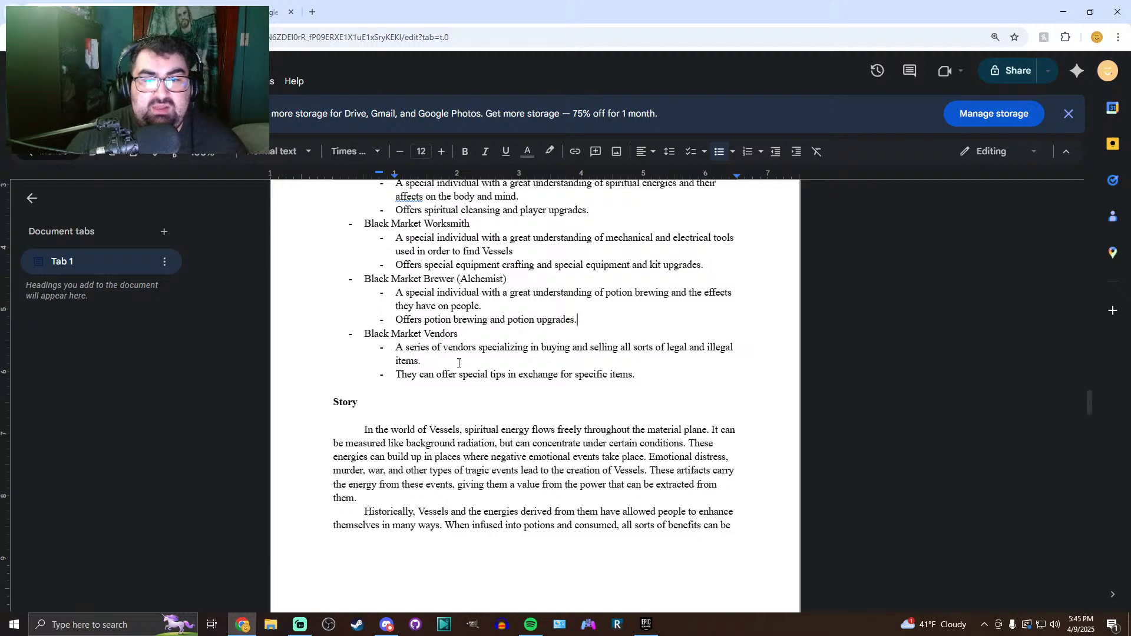
{"action": "left_click_drag", "start_coordinate": [614, 370], "coordinate": [378, 375]}
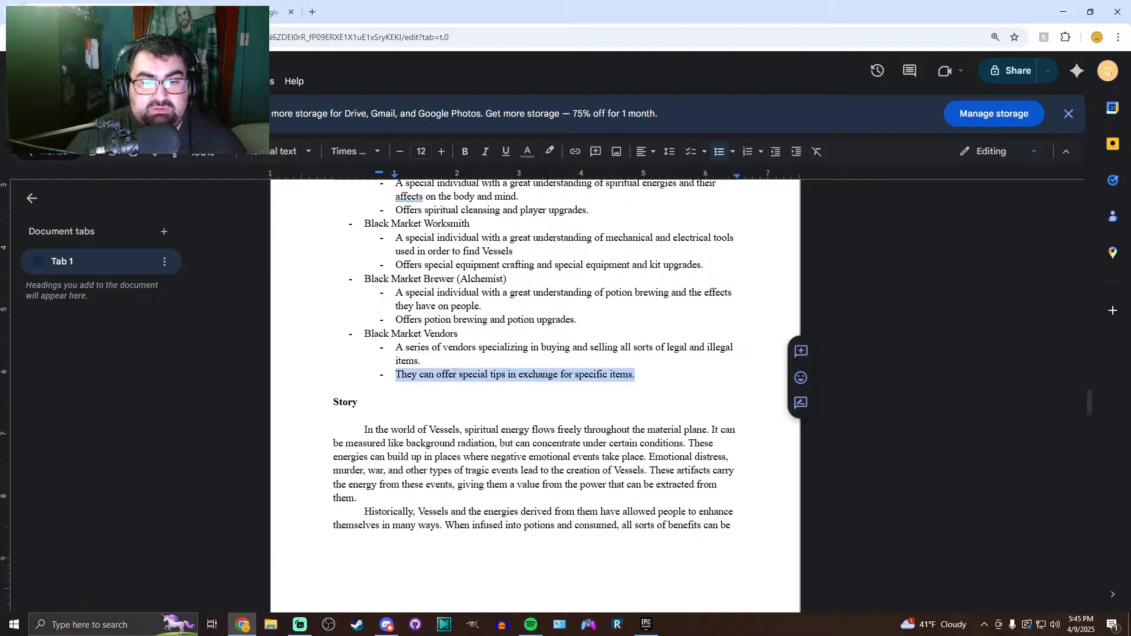
{"action": "left_click", "coordinate": [543, 374]}
Review the Locations bullets under Game Mechanics, focusing on the Dusk, Midnight and Witching Hour time frames and their unique challenges
{"action": "scroll", "coordinate": [456, 387], "scroll_direction": "down", "scroll_amount": 2}
{"action": "scroll", "coordinate": [456, 386], "scroll_direction": "up", "scroll_amount": 10}
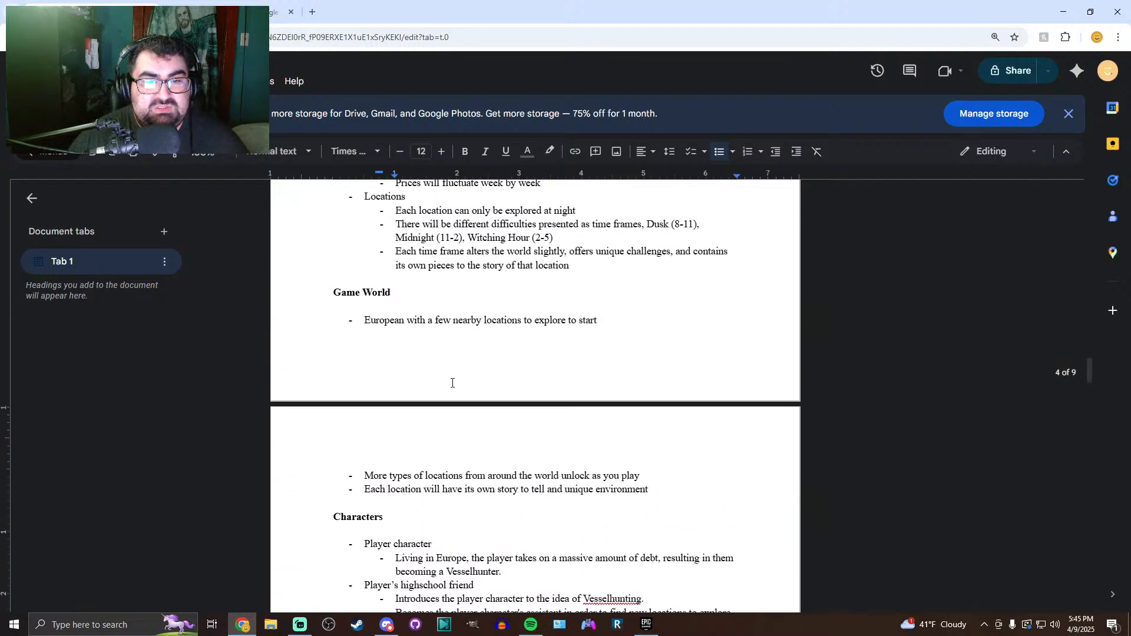
{"action": "scroll", "coordinate": [453, 383], "scroll_direction": "up", "scroll_amount": 1}
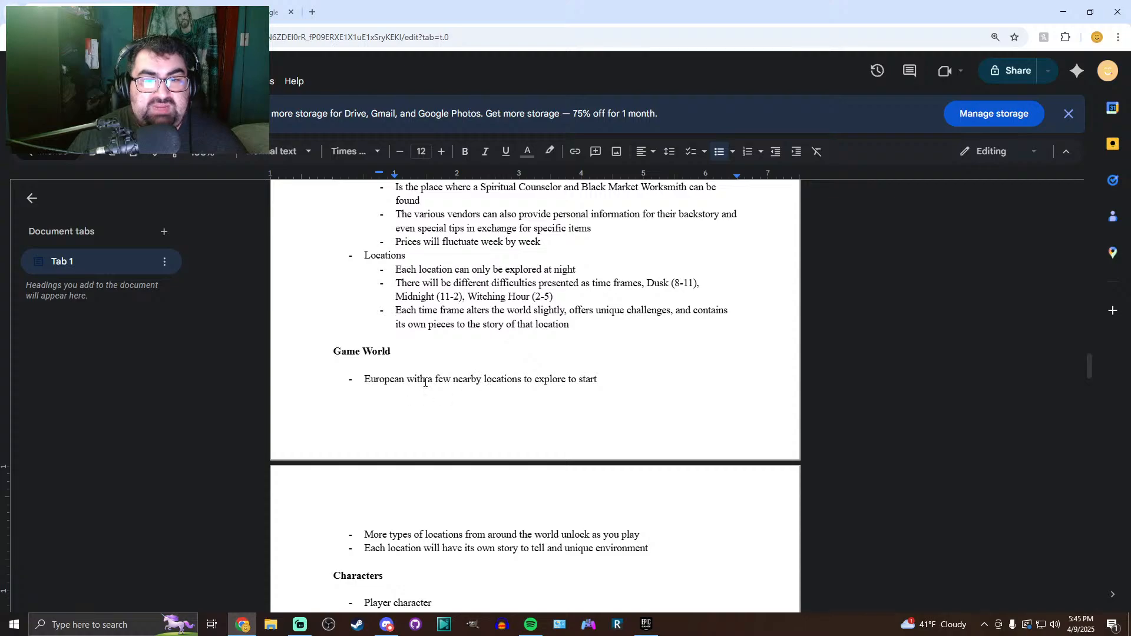
{"action": "scroll", "coordinate": [410, 382], "scroll_direction": "up", "scroll_amount": 3}
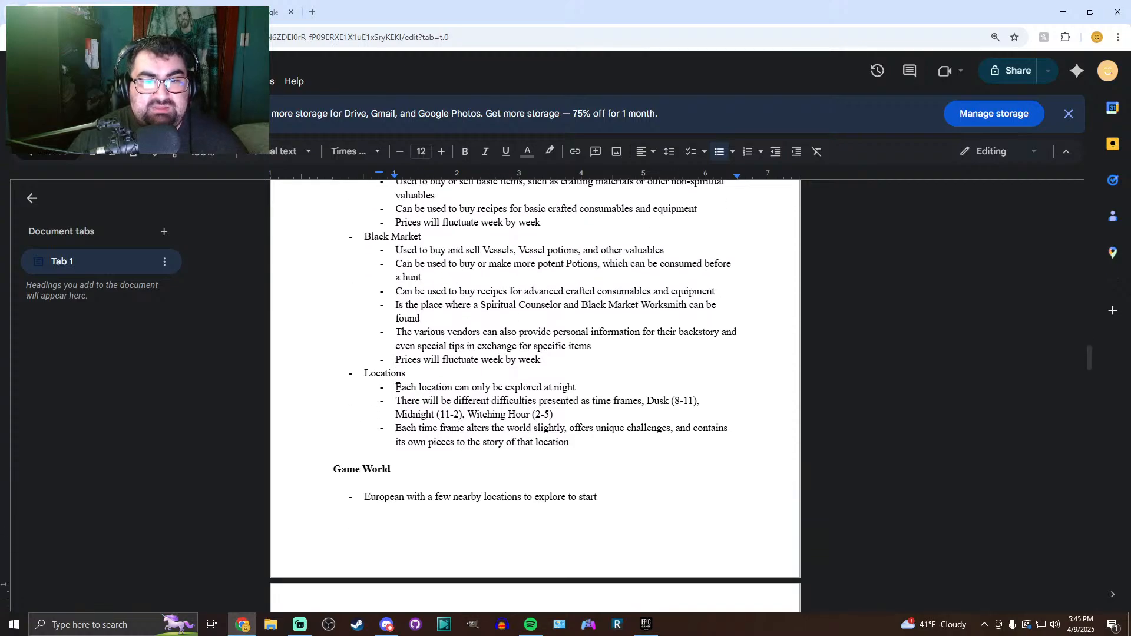
{"action": "scroll", "coordinate": [395, 392], "scroll_direction": "down", "scroll_amount": 1}
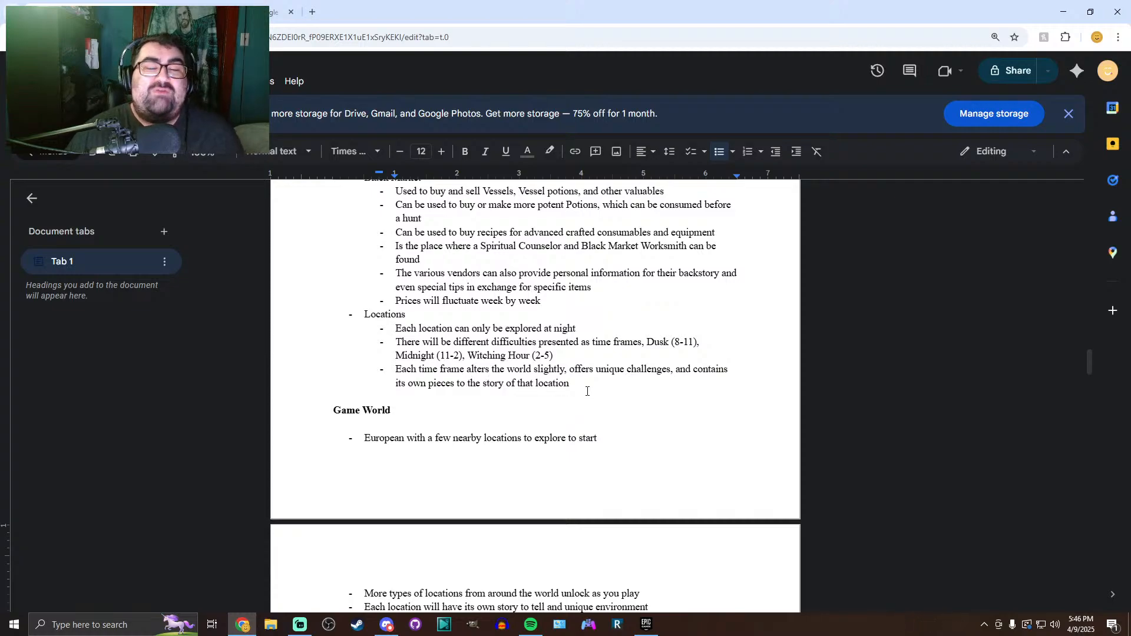
{"action": "left_click_drag", "start_coordinate": [586, 386], "coordinate": [570, 371]}
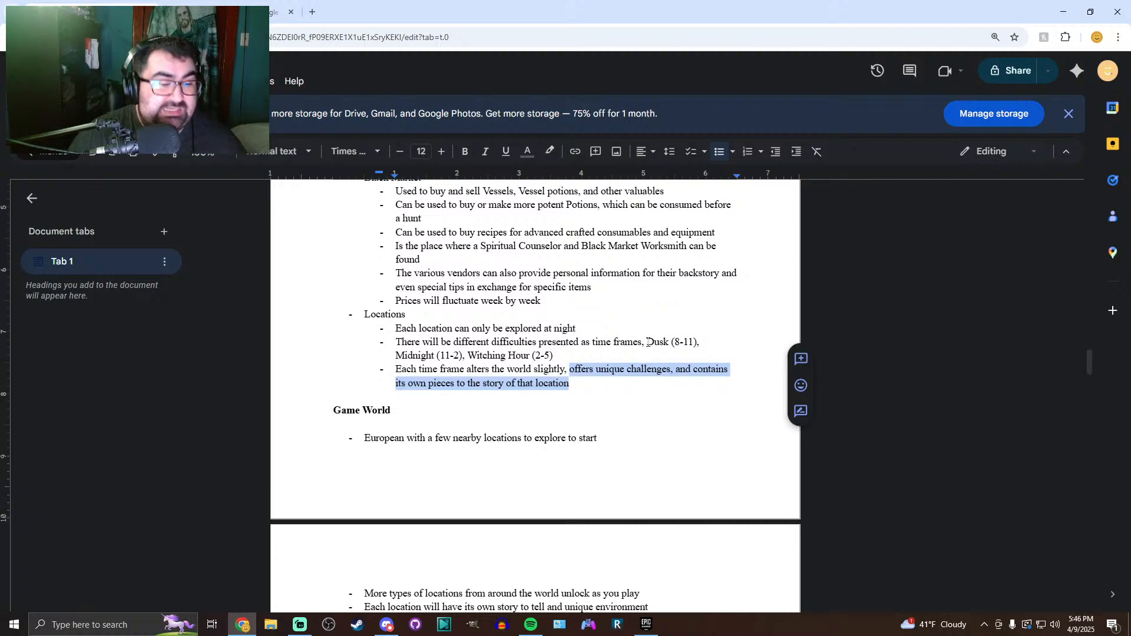
{"action": "left_click", "coordinate": [591, 358]}
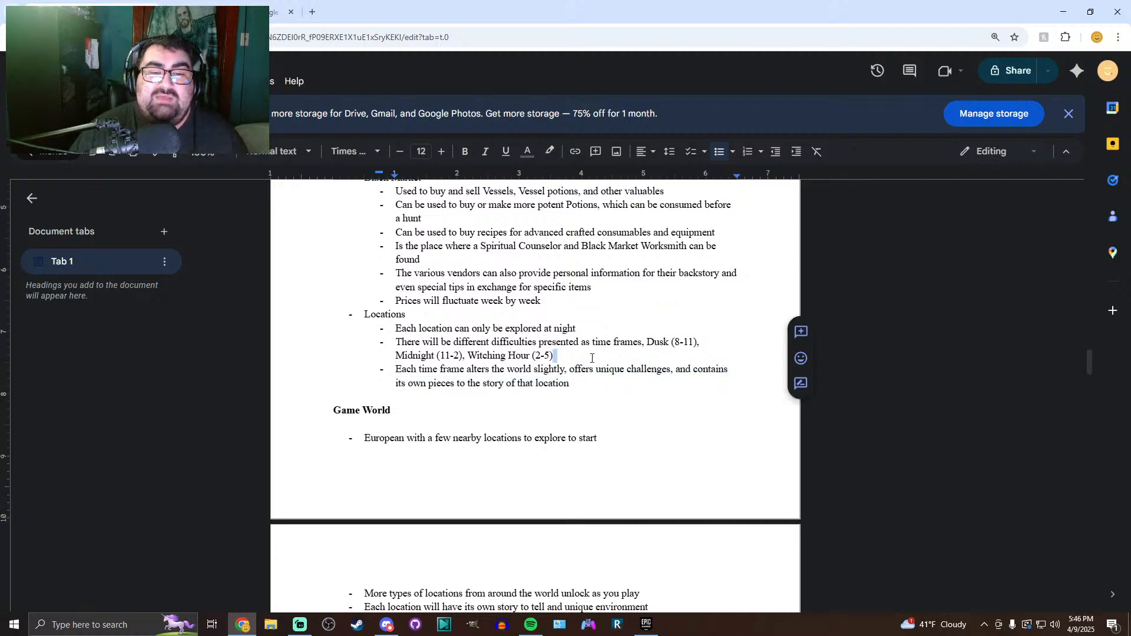
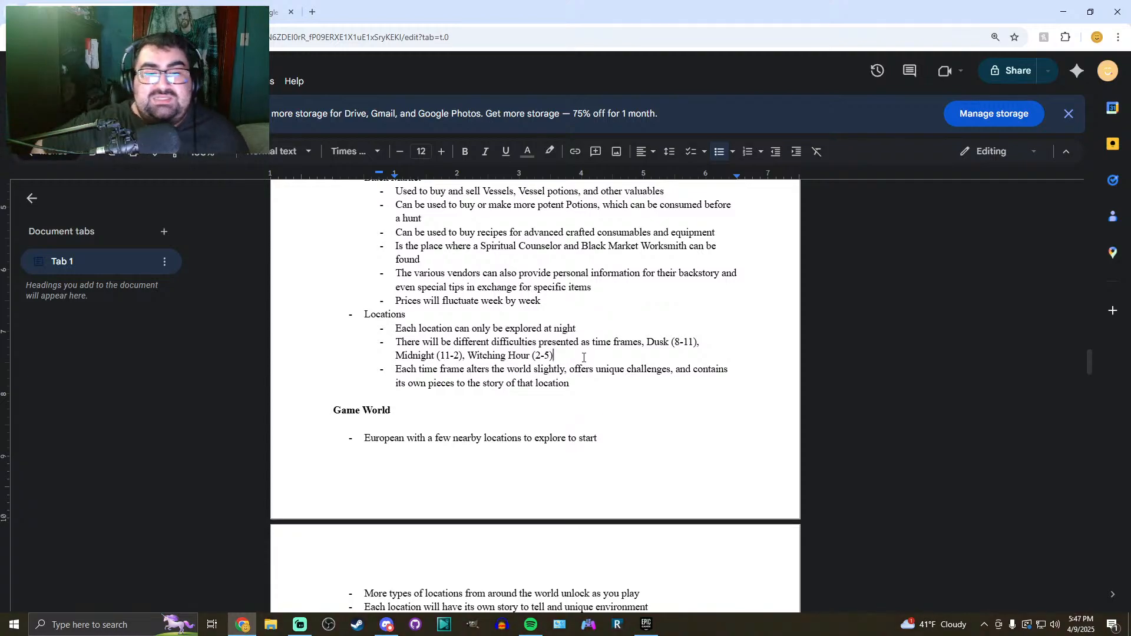
{"action": "scroll", "coordinate": [583, 358], "scroll_direction": "up", "scroll_amount": 1}
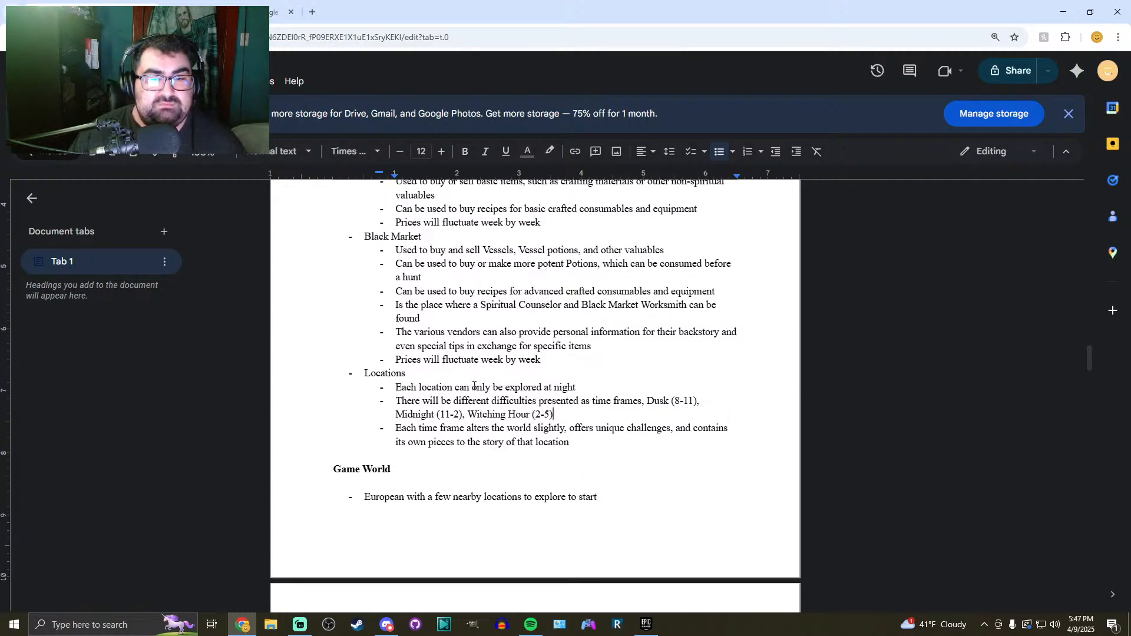
{"action": "scroll", "coordinate": [518, 401], "scroll_direction": "up", "scroll_amount": 1}
{"action": "scroll", "coordinate": [580, 418], "scroll_direction": "down", "scroll_amount": 1}
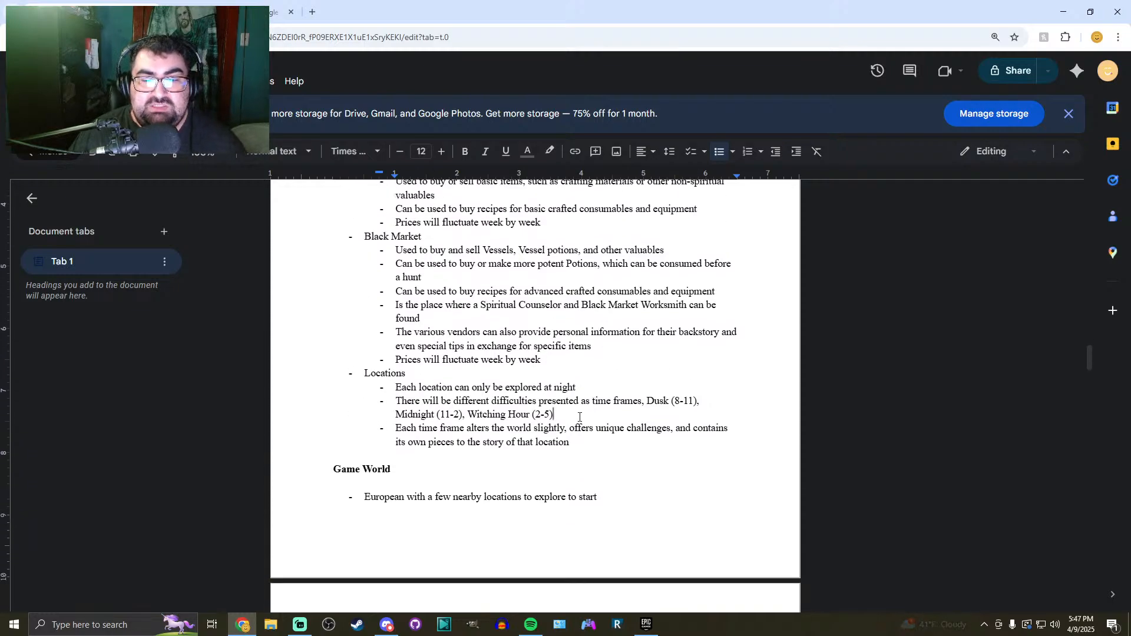
{"action": "left_click_drag", "start_coordinate": [554, 415], "coordinate": [468, 416]}
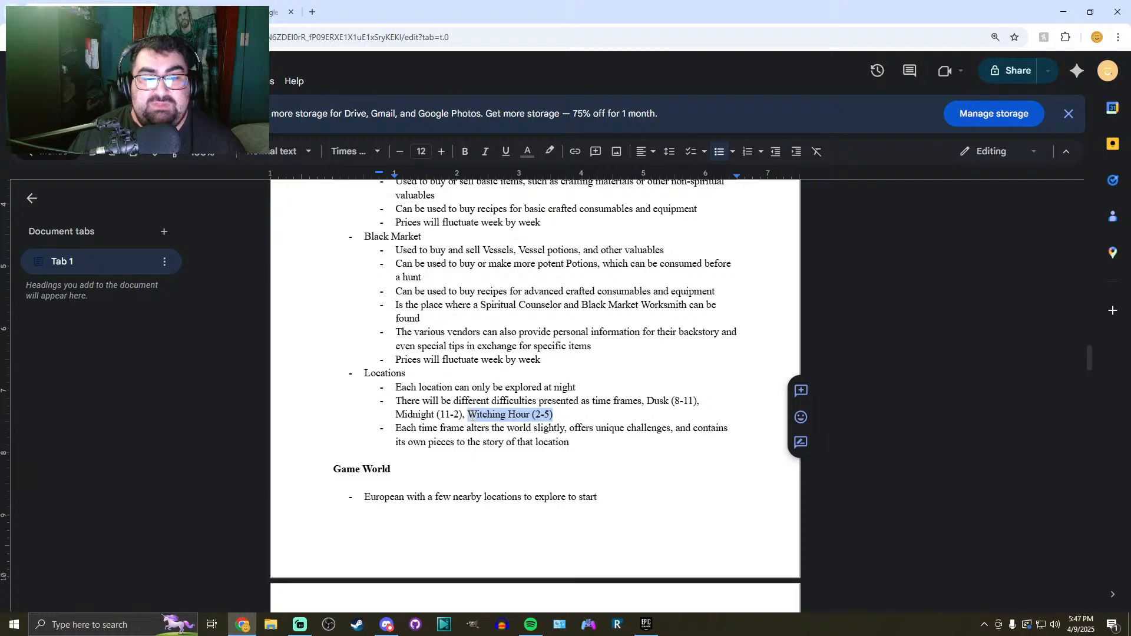
{"action": "left_click", "coordinate": [508, 415]}
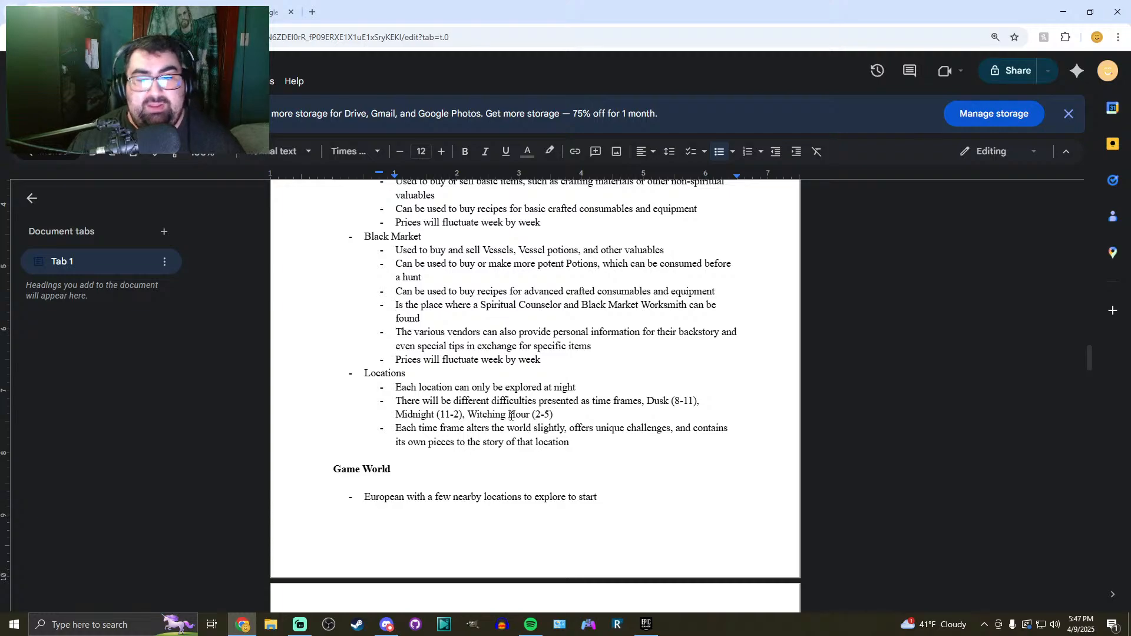
Review the Ingredients list in Game Mechanics, focusing on the red-highlighted entry for glowing higher-rarity wood
{"action": "scroll", "coordinate": [576, 400], "scroll_direction": "up", "scroll_amount": 1}
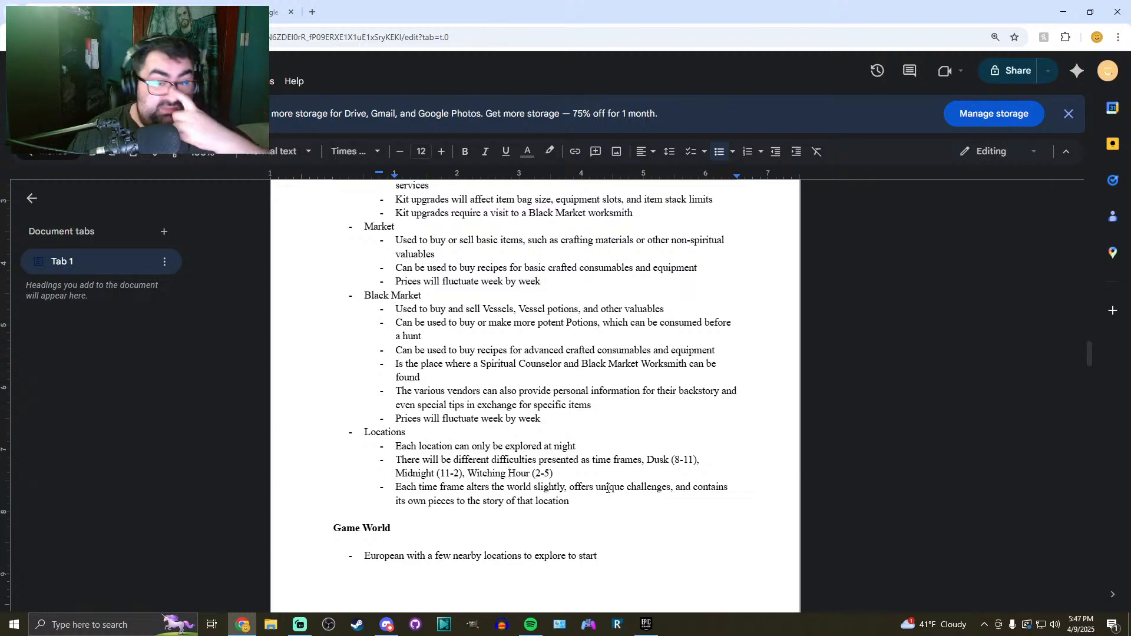
{"action": "scroll", "coordinate": [608, 488], "scroll_direction": "up", "scroll_amount": 2}
{"action": "scroll", "coordinate": [601, 483], "scroll_direction": "up", "scroll_amount": 1}
{"action": "scroll", "coordinate": [583, 478], "scroll_direction": "up", "scroll_amount": 4}
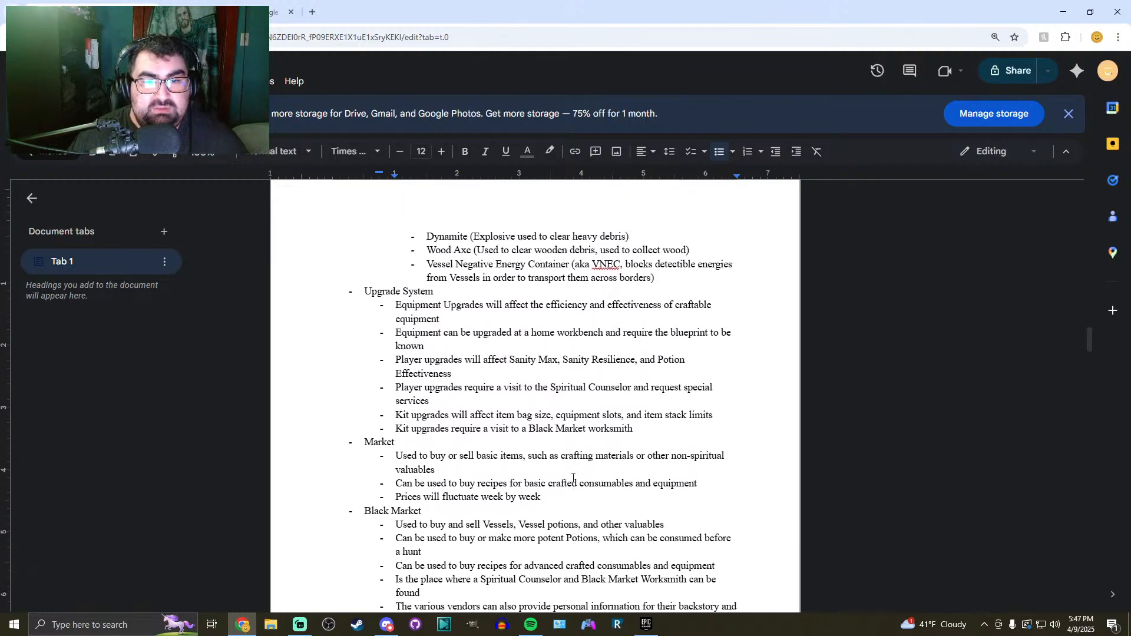
{"action": "scroll", "coordinate": [573, 478], "scroll_direction": "up", "scroll_amount": 12}
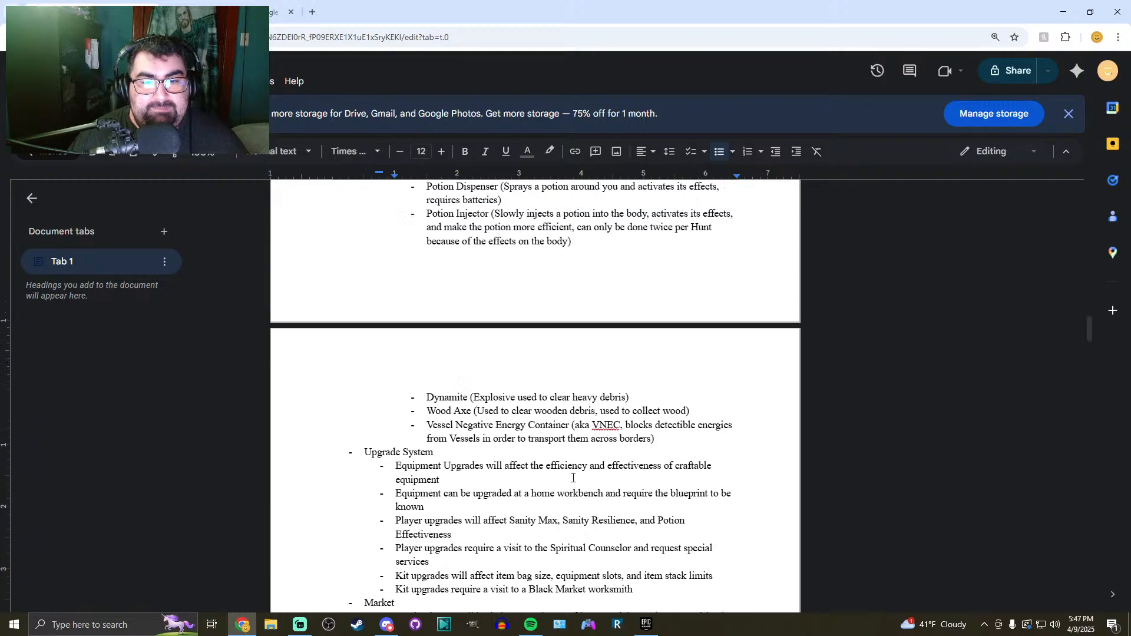
{"action": "scroll", "coordinate": [573, 478], "scroll_direction": "up", "scroll_amount": 6}
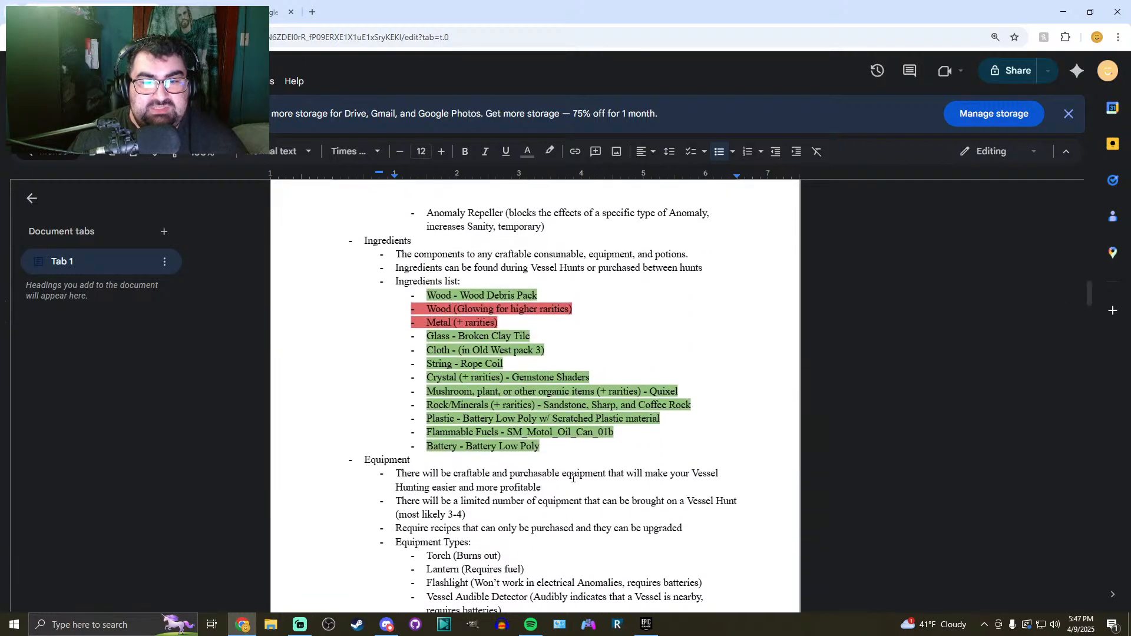
{"action": "left_click_drag", "start_coordinate": [571, 428], "coordinate": [426, 429]}
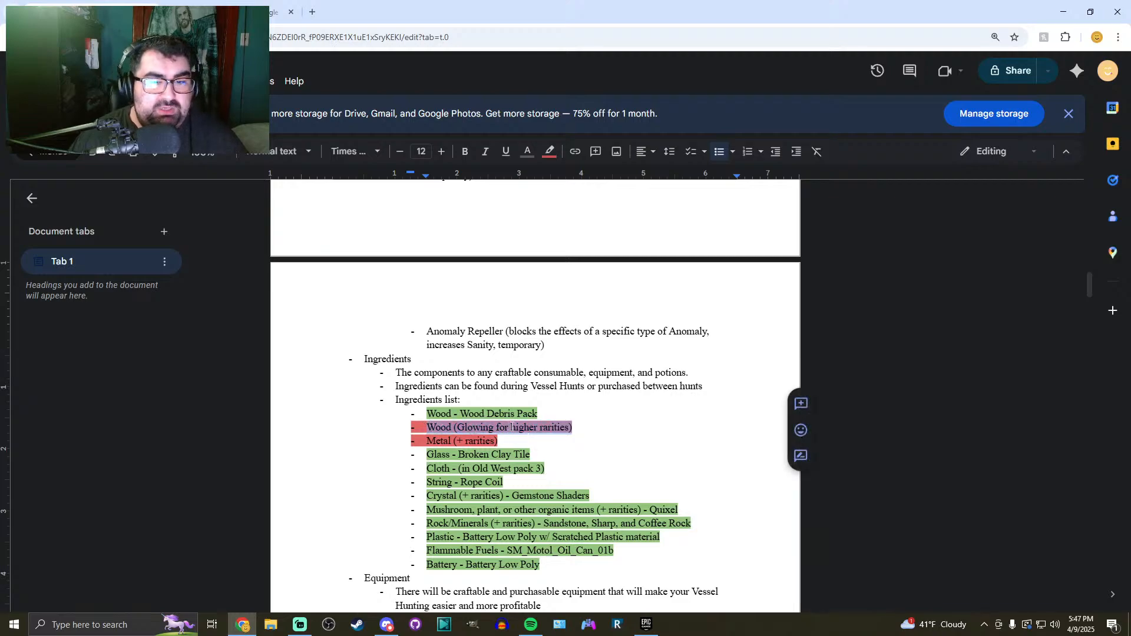
{"action": "scroll", "coordinate": [492, 384], "scroll_direction": "down", "scroll_amount": 1}
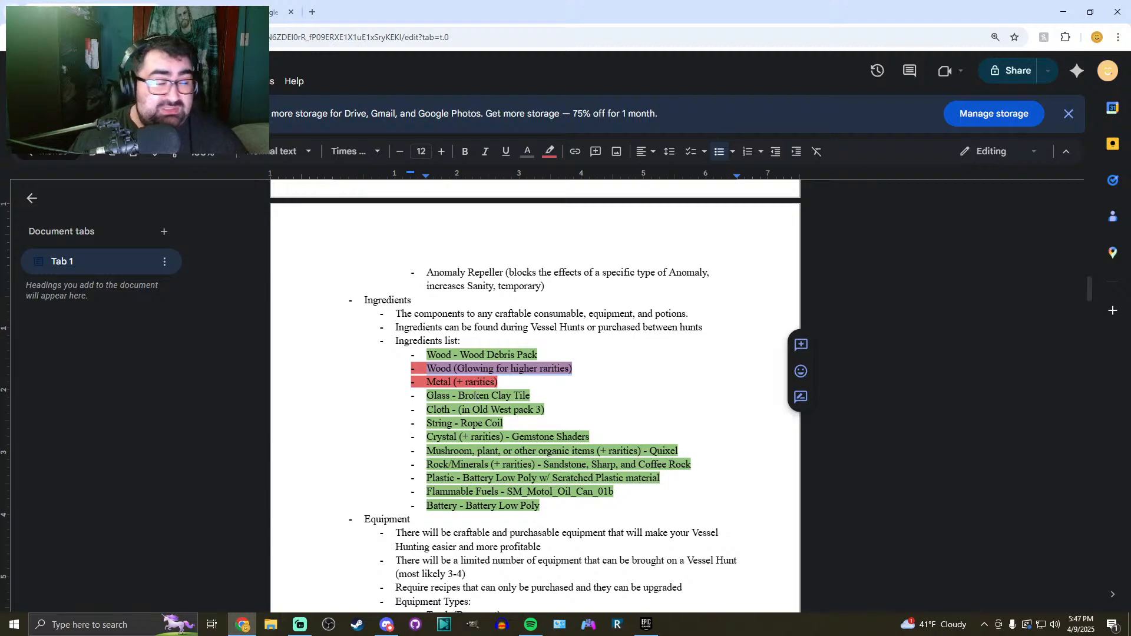
{"action": "left_click", "coordinate": [479, 366]}
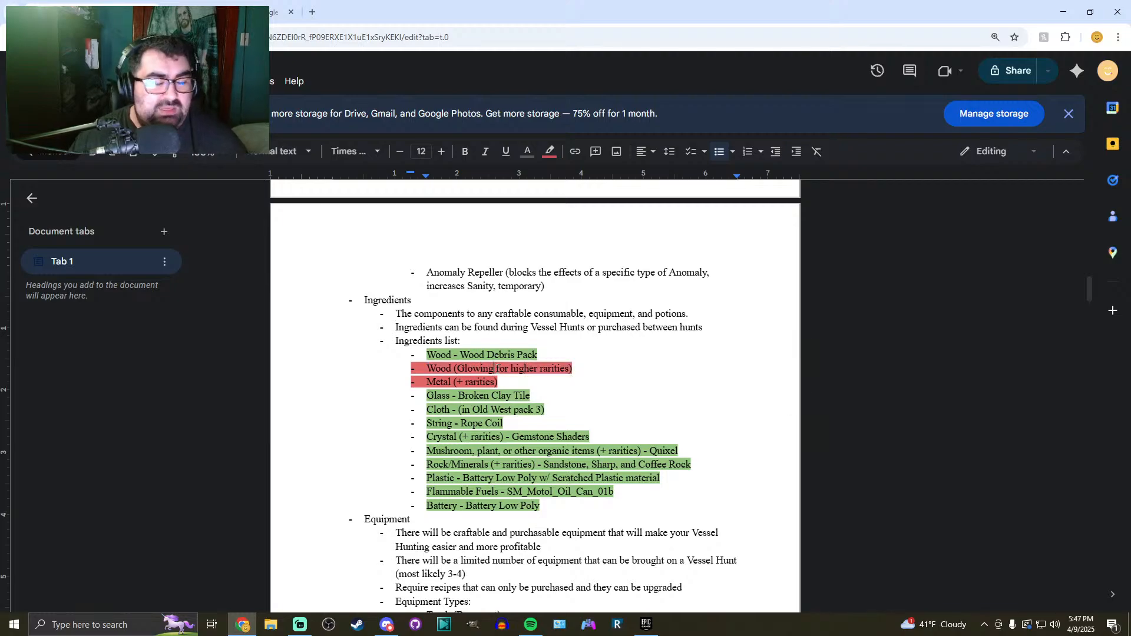
{"action": "left_click_drag", "start_coordinate": [586, 371], "coordinate": [427, 370]}
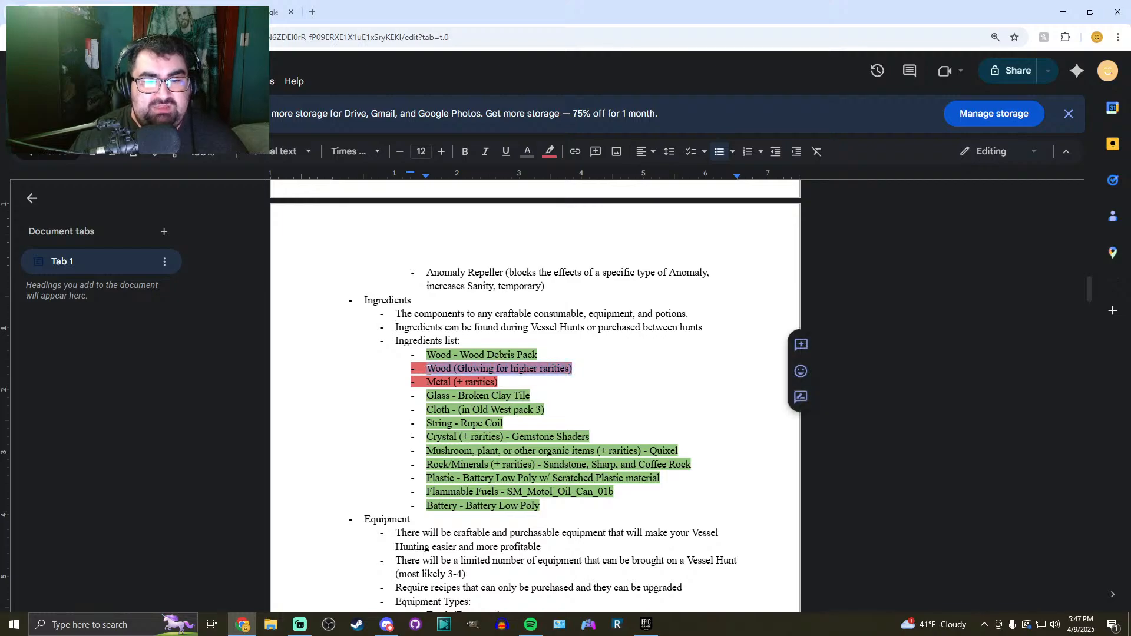
{"action": "scroll", "coordinate": [485, 406], "scroll_direction": "up", "scroll_amount": 1}
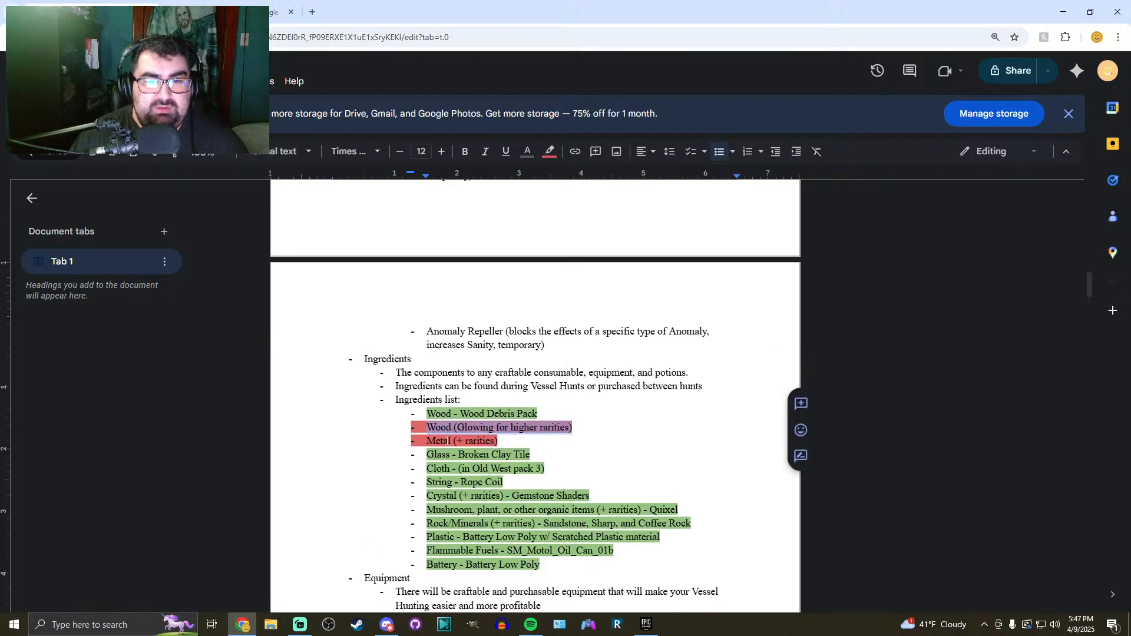
Look back through the Consumables, Crafting, Expenses and Sanity sections up to the Game Concept and Game Overview
{"action": "scroll", "coordinate": [447, 441], "scroll_direction": "up", "scroll_amount": 1}
{"action": "scroll", "coordinate": [446, 440], "scroll_direction": "up", "scroll_amount": 5}
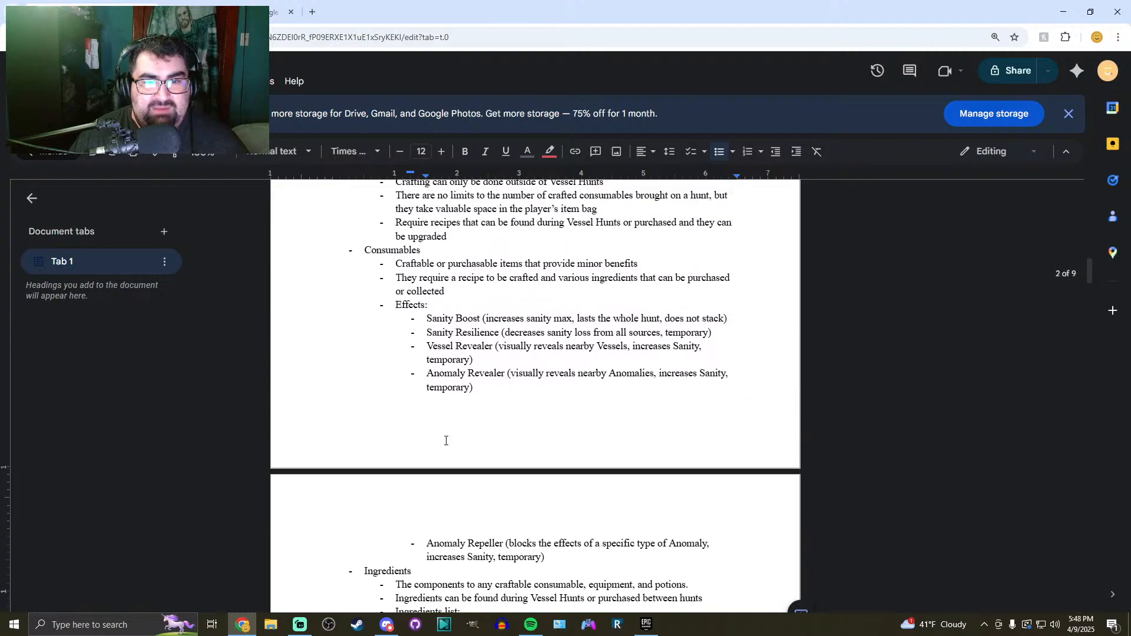
{"action": "scroll", "coordinate": [476, 457], "scroll_direction": "down", "scroll_amount": 1}
{"action": "scroll", "coordinate": [476, 457], "scroll_direction": "up", "scroll_amount": 6}
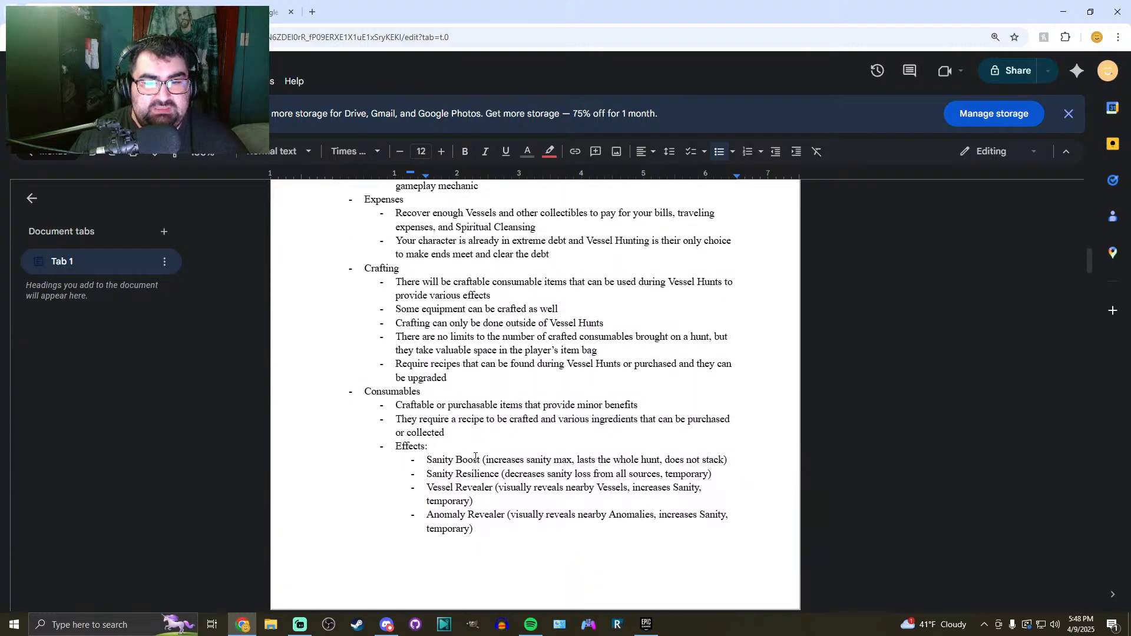
{"action": "scroll", "coordinate": [476, 457], "scroll_direction": "up", "scroll_amount": 9}
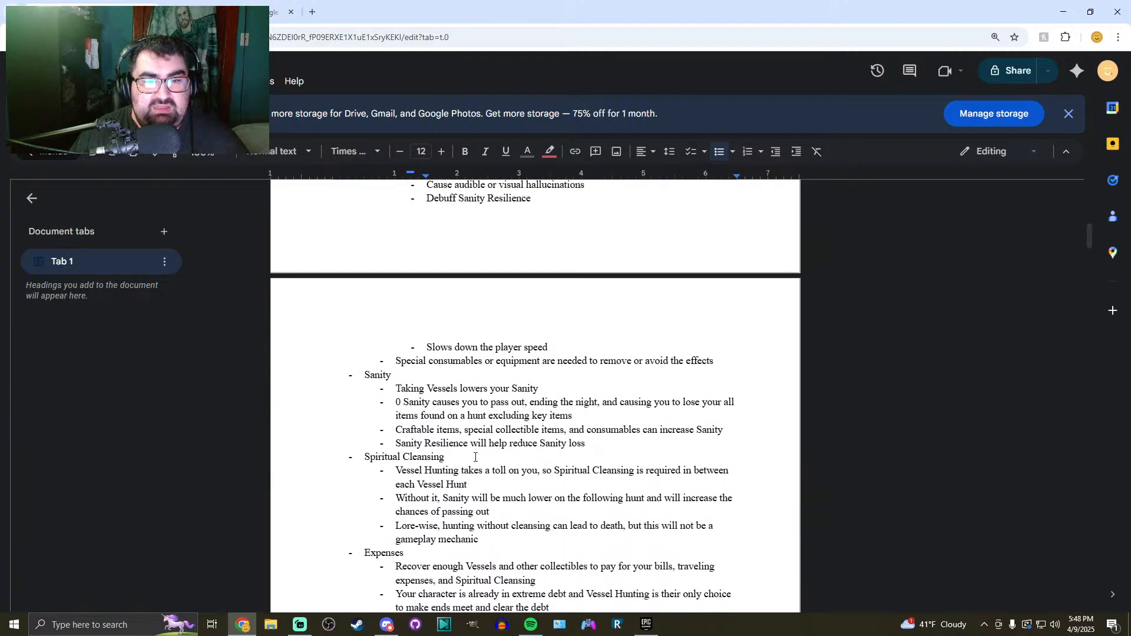
{"action": "scroll", "coordinate": [476, 457], "scroll_direction": "up", "scroll_amount": 3}
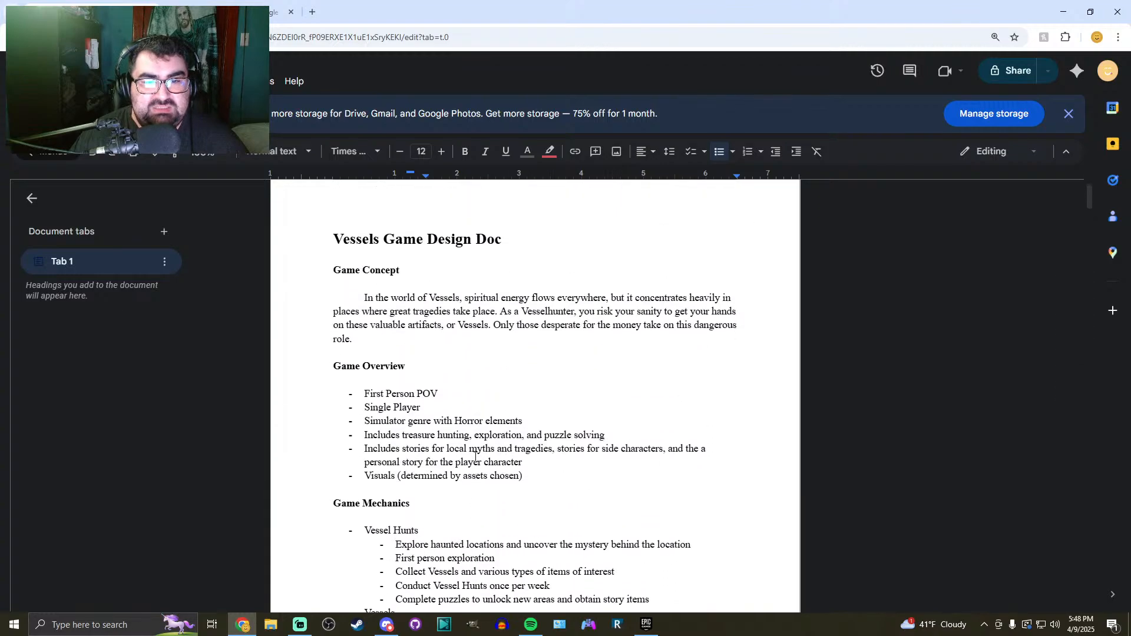
{"action": "scroll", "coordinate": [476, 456], "scroll_direction": "down", "scroll_amount": 3}
{"action": "scroll", "coordinate": [476, 456], "scroll_direction": "up", "scroll_amount": 3}
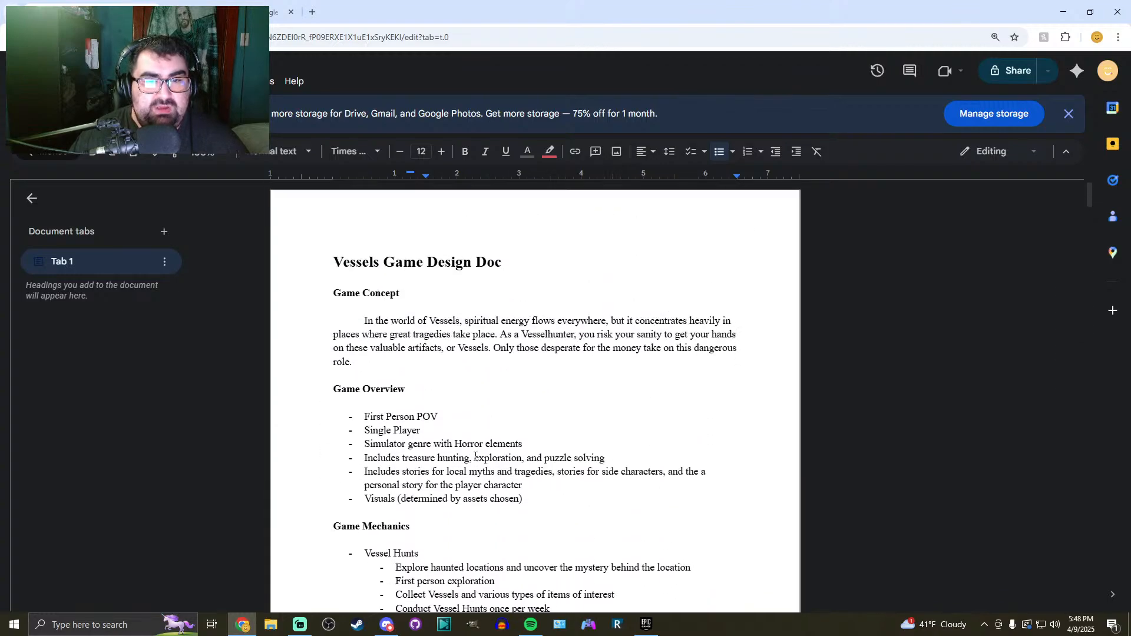
Launch the Vessels project in Unreal Engine and switch GitHub Desktop to the Vessels repository
{"action": "left_click", "coordinate": [644, 630]}
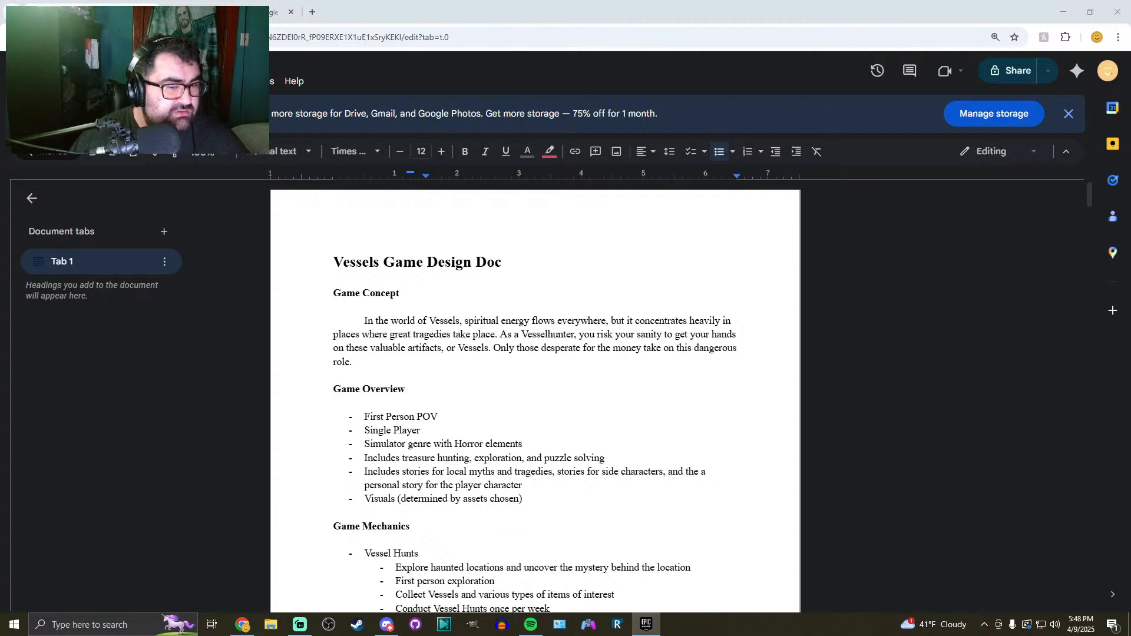
{"action": "left_click", "coordinate": [417, 562]}
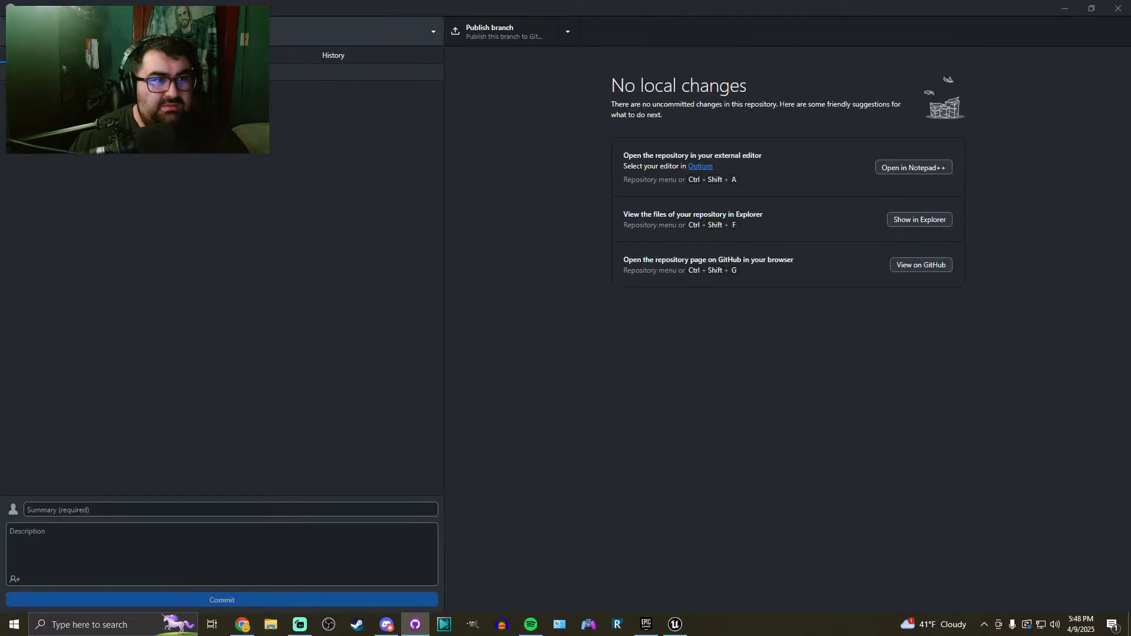
{"action": "left_click", "coordinate": [177, 31]}
Minimize the browser with the design document and bring the GitHub Desktop window up maximized
{"action": "left_click_drag", "start_coordinate": [560, 8], "coordinate": [0, 50]}
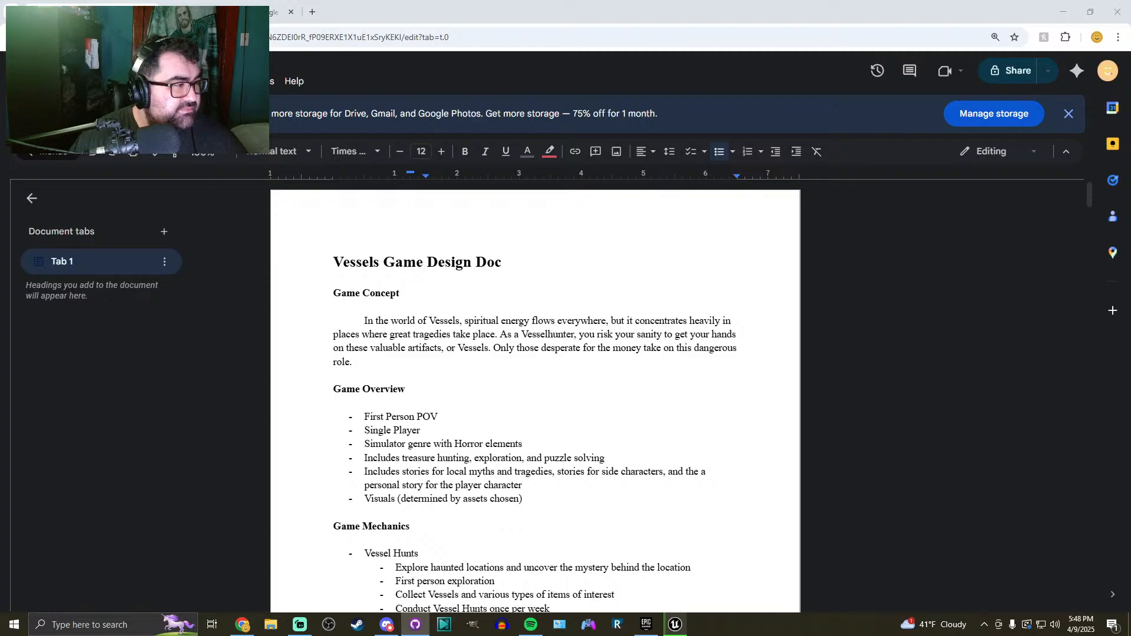
{"action": "left_click_drag", "start_coordinate": [0, 263], "coordinate": [818, 1]}
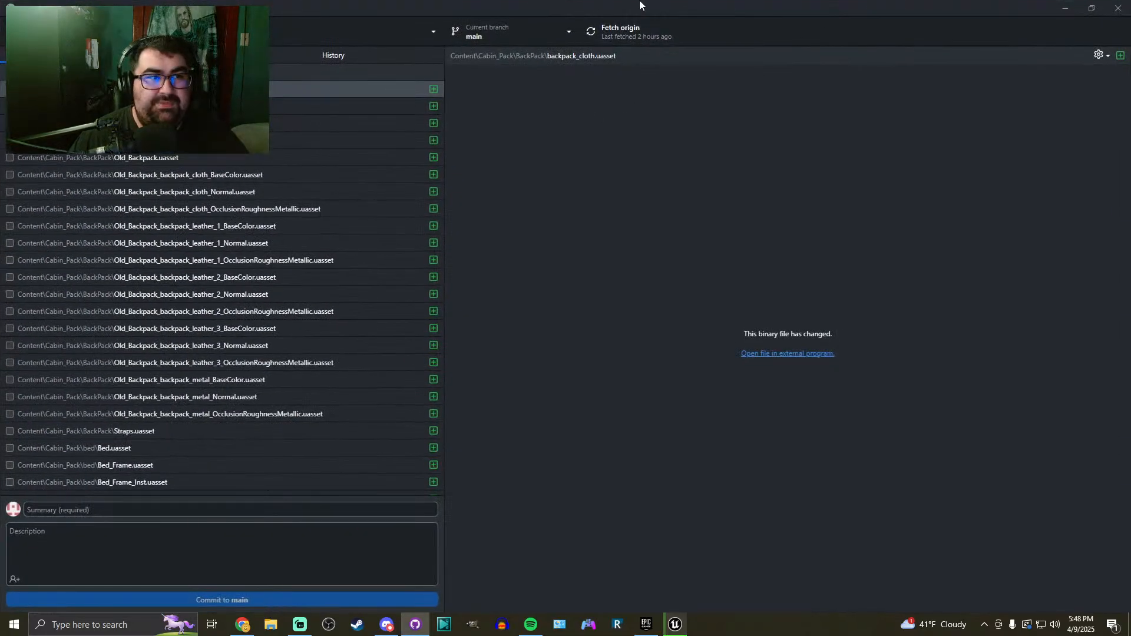
{"action": "double_click", "coordinate": [723, 6]}
{"action": "left_click", "coordinate": [1063, 12]}
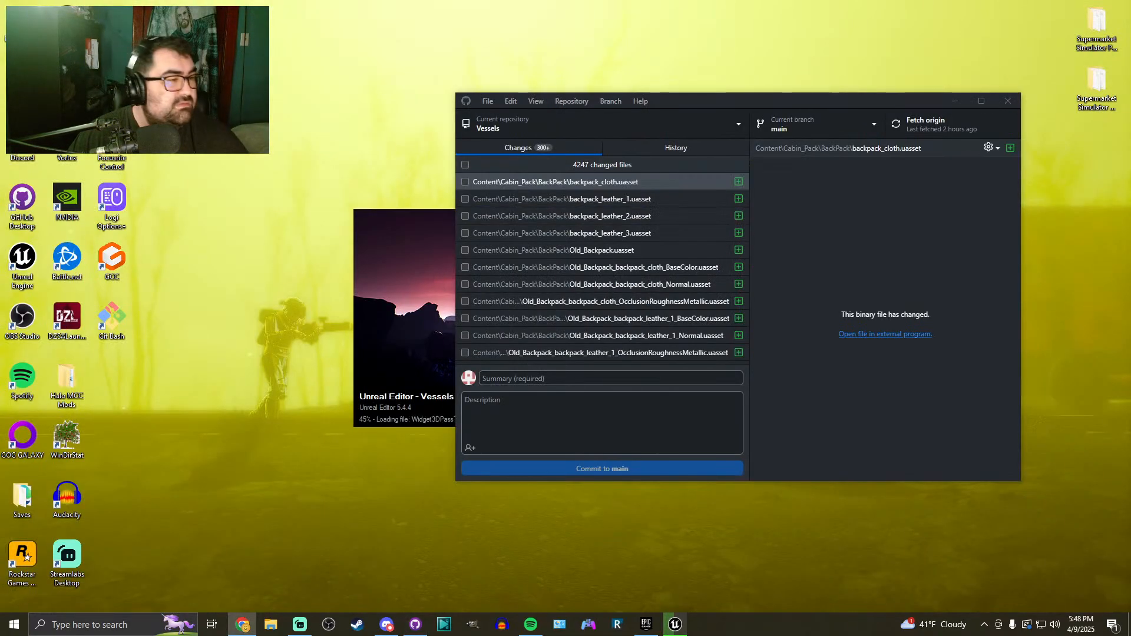
{"action": "left_click_drag", "start_coordinate": [723, 102], "coordinate": [661, 102]}
{"action": "double_click", "coordinate": [661, 103]}
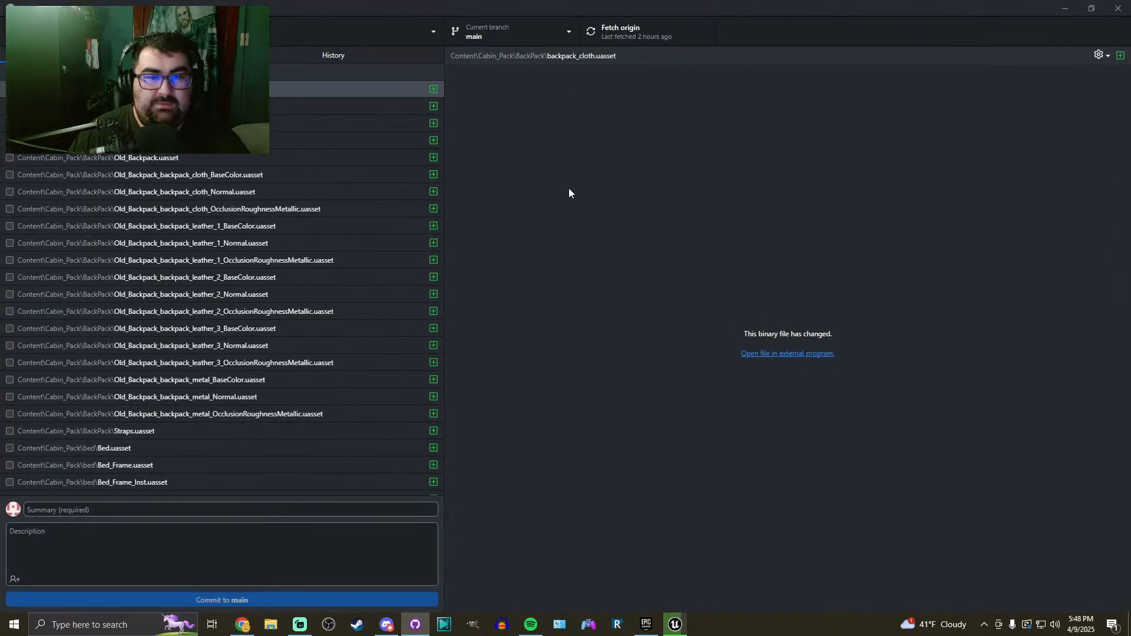
{"action": "left_click_drag", "start_coordinate": [531, 6], "coordinate": [554, 2]}
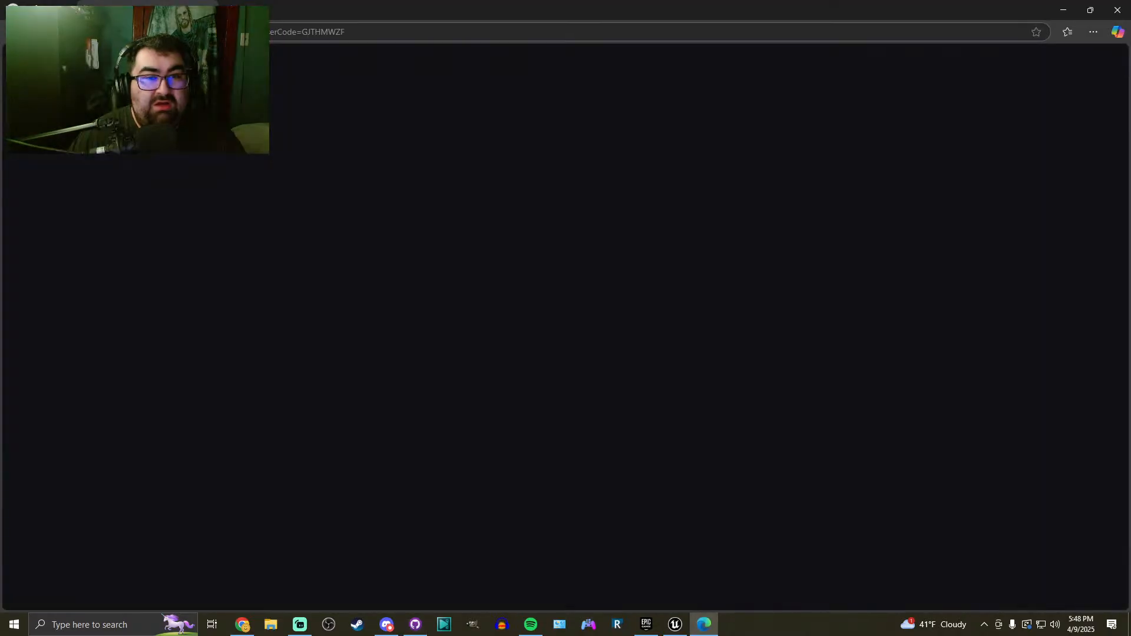
Switch to the Unreal Editor and open the Village level from the Maps folder of the Village content
{"action": "left_click_drag", "start_coordinate": [723, 5], "coordinate": [0, 104]}
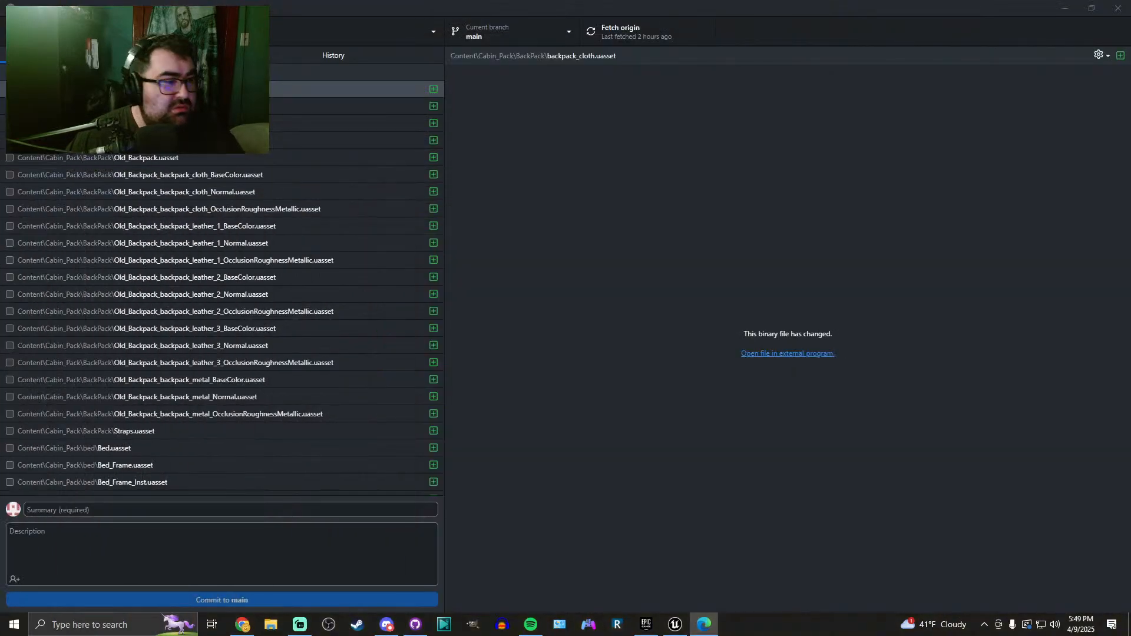
{"action": "left_click", "coordinate": [675, 624]}
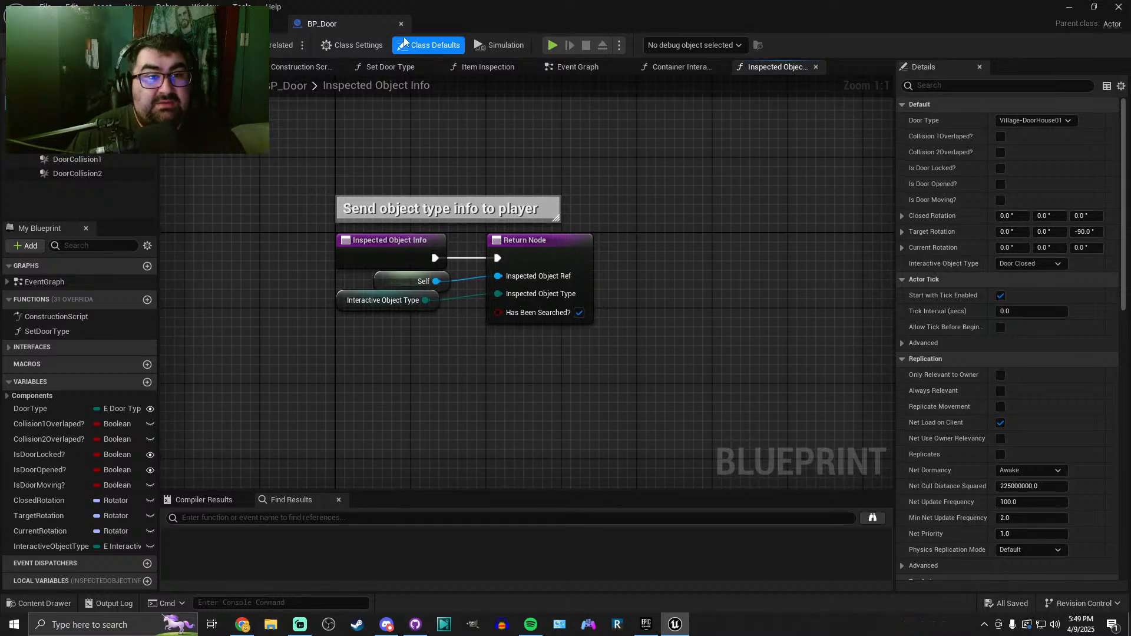
{"action": "left_click", "coordinate": [130, 23]}
{"action": "right_click_drag", "start_coordinate": [636, 464], "coordinate": [578, 476]}
{"action": "left_click_drag", "start_coordinate": [663, 512], "coordinate": [695, 354]}
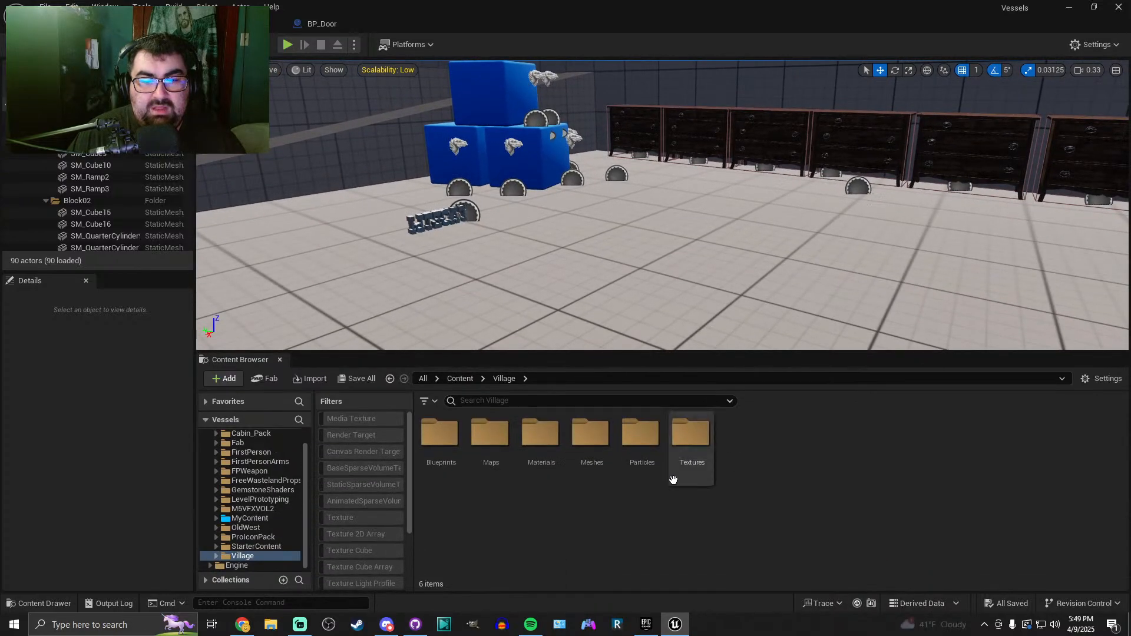
{"action": "double_click", "coordinate": [489, 437]}
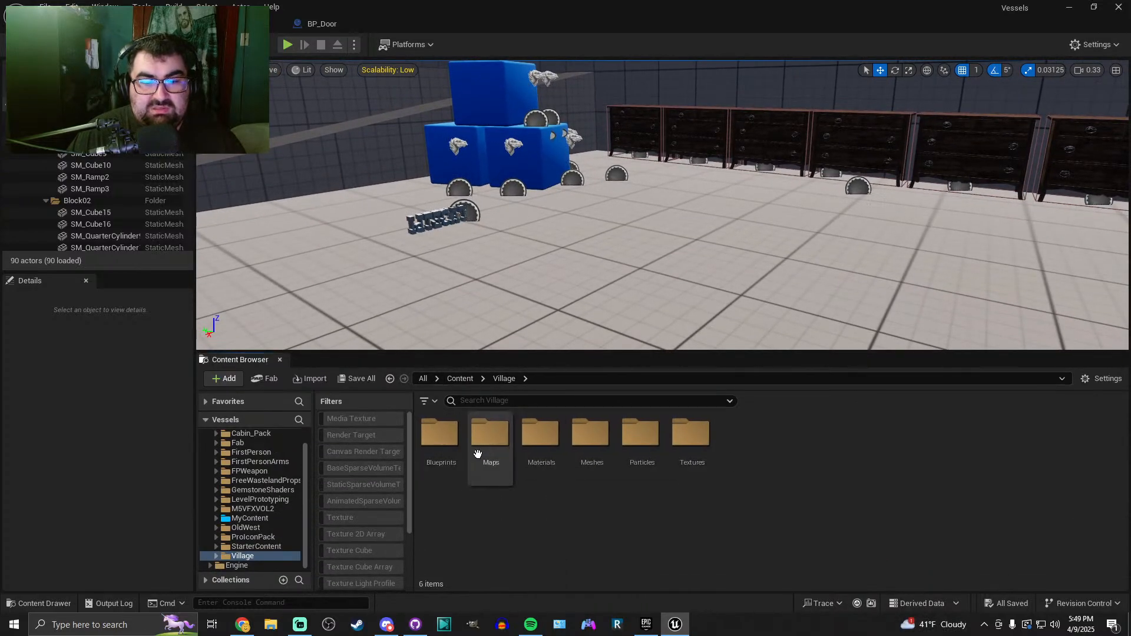
{"action": "left_click", "coordinate": [538, 441]}
{"action": "double_click", "coordinate": [538, 442]}
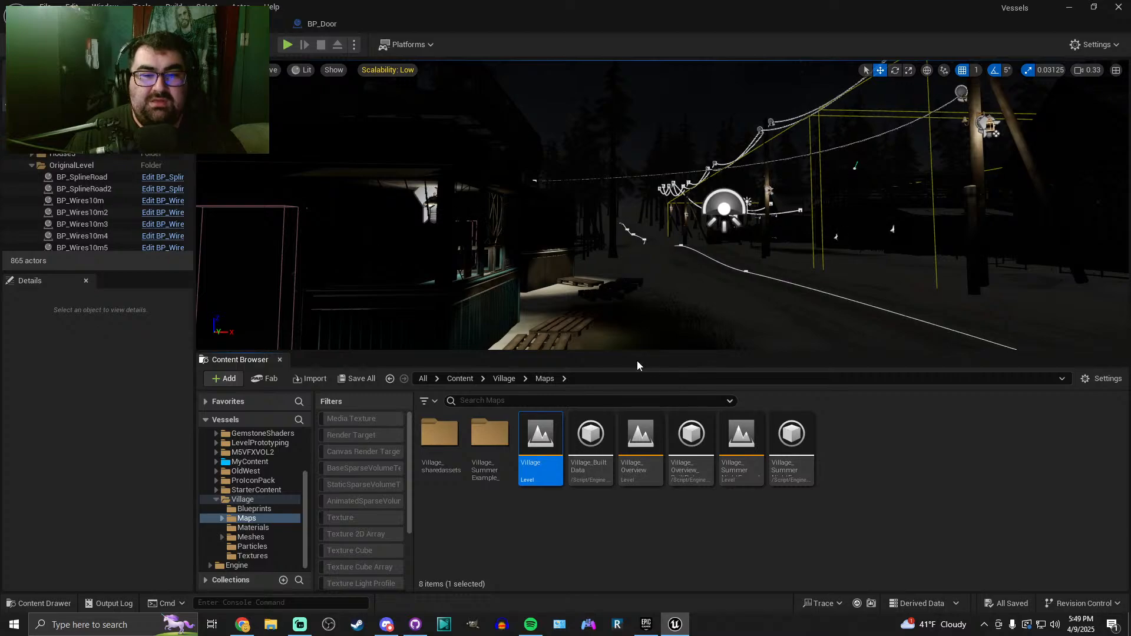
Enlarge the viewport, play-test the Village level near the kiosk, and stop the session
{"action": "left_click_drag", "start_coordinate": [640, 353], "coordinate": [635, 490]}
{"action": "key", "text": "s"}
{"action": "right_click_drag", "start_coordinate": [634, 383], "coordinate": [568, 419]}
{"action": "key", "text": "w"}
{"action": "left_click", "coordinate": [287, 45]}
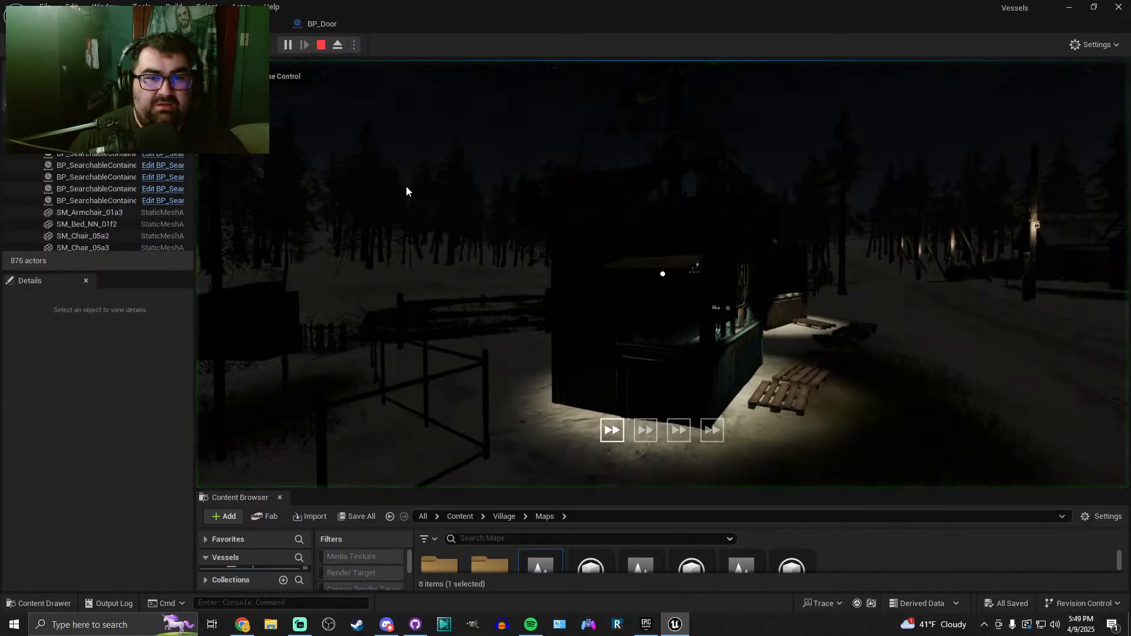
{"action": "key", "text": "Escape"}
Examine the kiosk, the snowy road and the lantern on the utility pole in the dark Village level
{"action": "right_click", "coordinate": [511, 201]}
{"action": "left_click", "coordinate": [751, 263]}
{"action": "right_click_drag", "start_coordinate": [815, 311], "coordinate": [1117, 286]}
{"action": "key", "text": "s"}
{"action": "key", "text": "s"}
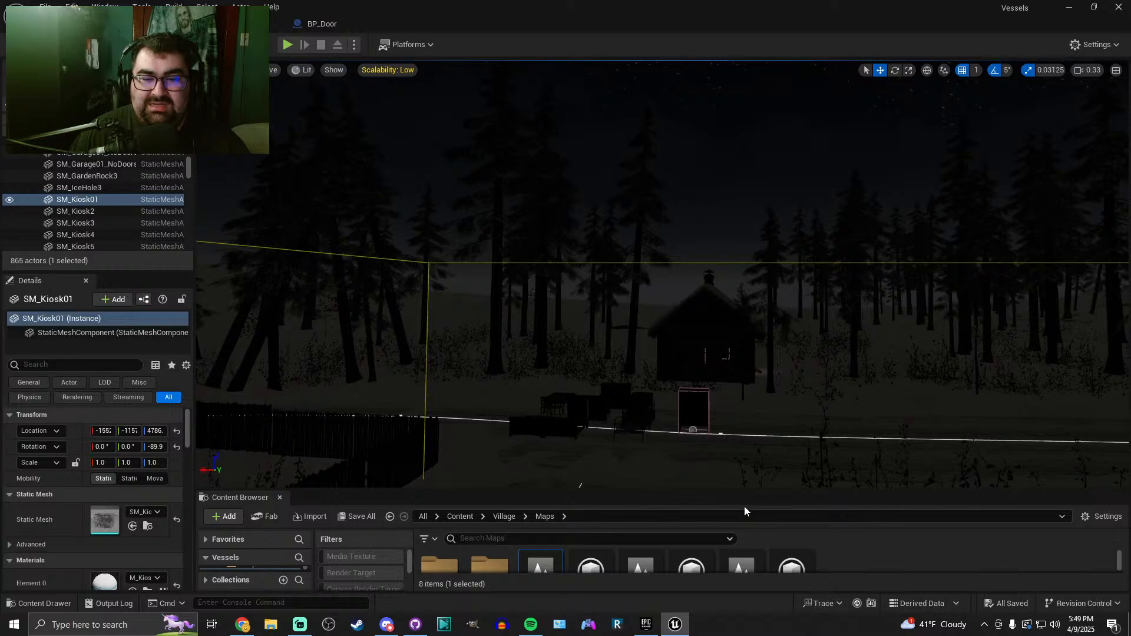
{"action": "left_click_drag", "start_coordinate": [751, 489], "coordinate": [759, 437]}
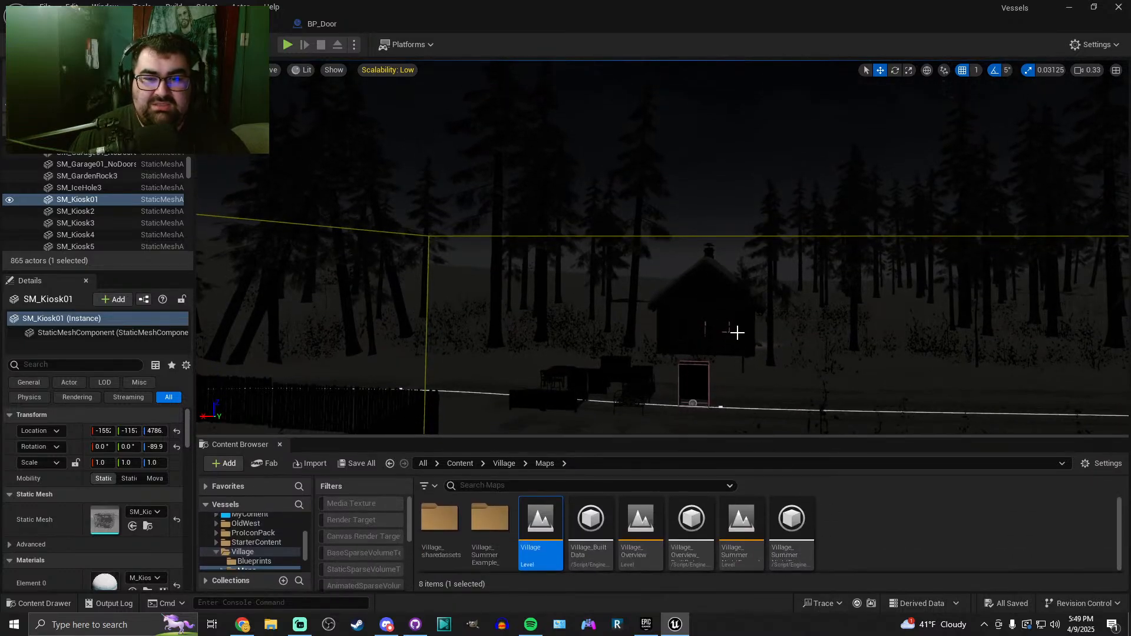
{"action": "key", "text": "f"}
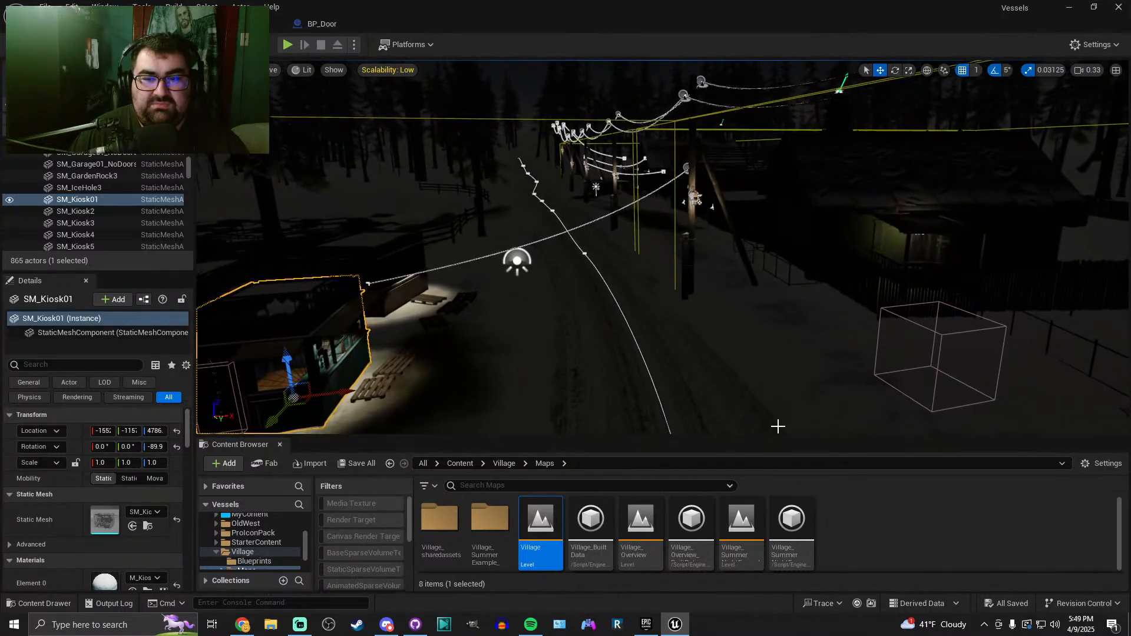
{"action": "left_click_drag", "start_coordinate": [777, 437], "coordinate": [781, 485]}
{"action": "mouse_move", "coordinate": [766, 401]}
{"action": "right_mouse_down"}
{"action": "mouse_move", "coordinate": [768, 372]}
{"action": "mouse_move", "coordinate": [807, 312]}
{"action": "mouse_move", "coordinate": [834, 360]}
{"action": "mouse_move", "coordinate": [770, 399]}
{"action": "right_mouse_up"}
{"action": "key", "text": "w"}
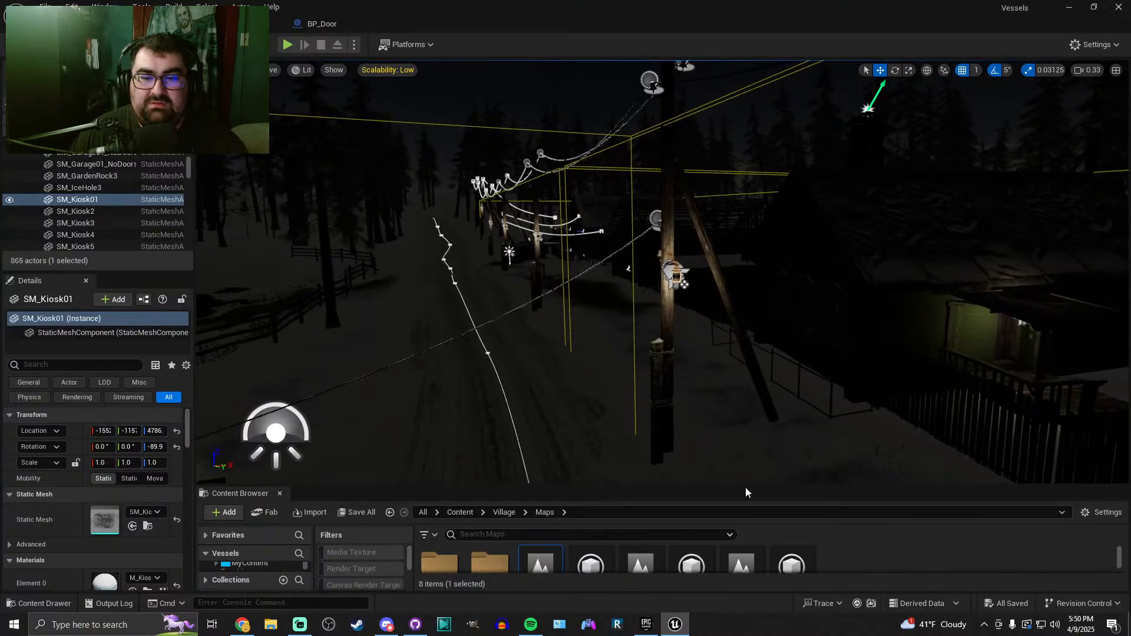
{"action": "left_click_drag", "start_coordinate": [748, 487], "coordinate": [739, 530]}
{"action": "right_click_drag", "start_coordinate": [734, 460], "coordinate": [721, 427]}
{"action": "key", "text": "w"}
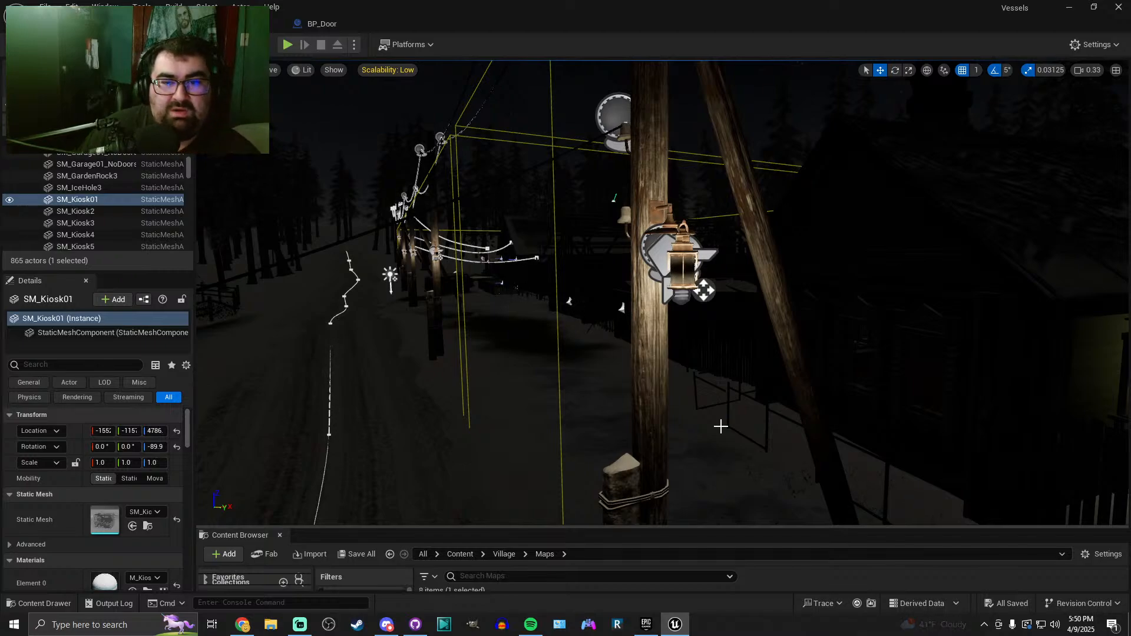
Review the viewport's scalability groups and close them without changing any quality setting
{"action": "right_click_drag", "start_coordinate": [721, 426], "coordinate": [696, 397]}
{"action": "key", "text": "s"}
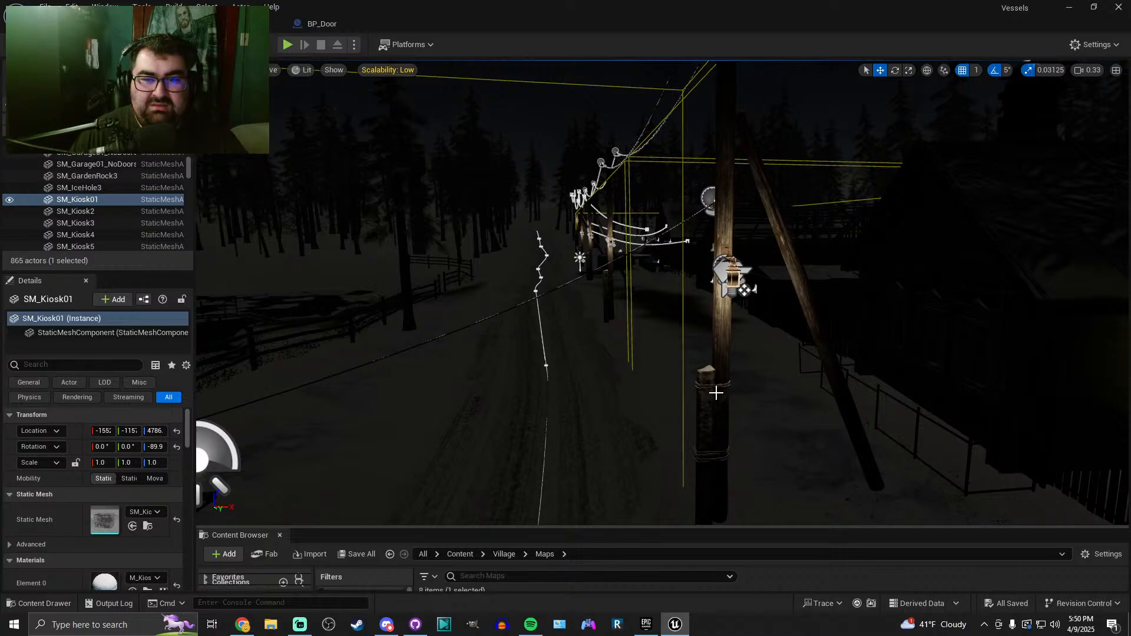
{"action": "mouse_move", "coordinate": [733, 383]}
{"action": "right_mouse_down"}
{"action": "mouse_move", "coordinate": [717, 371]}
{"action": "mouse_move", "coordinate": [743, 369]}
{"action": "mouse_move", "coordinate": [731, 371]}
{"action": "right_mouse_up"}
{"action": "key", "text": "w"}
{"action": "key", "text": "a"}
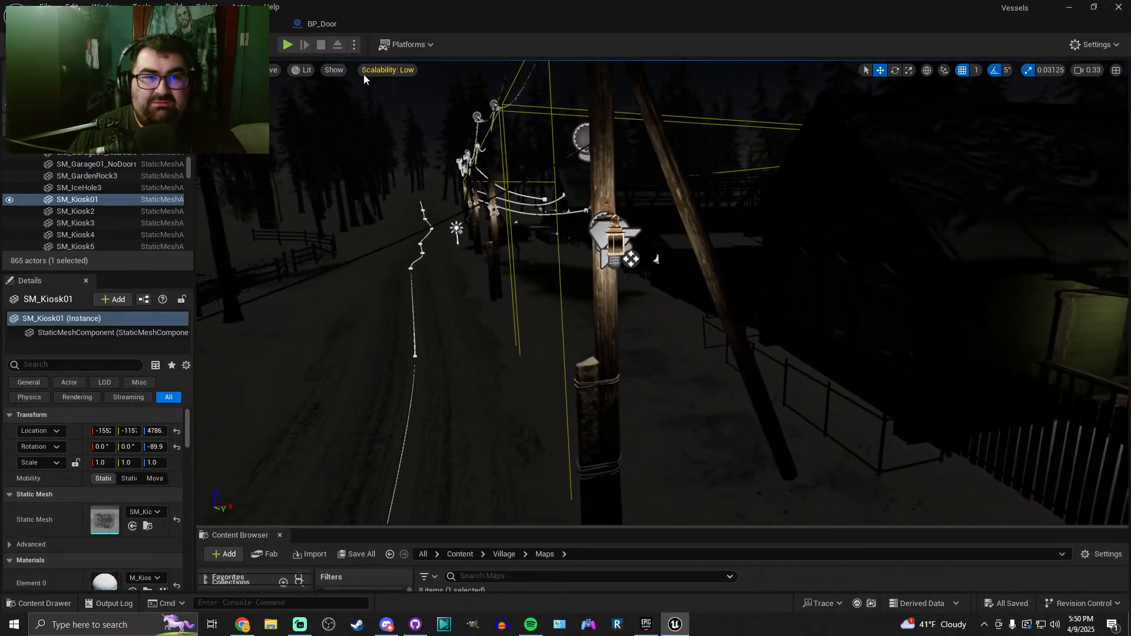
{"action": "left_click", "coordinate": [387, 72]}
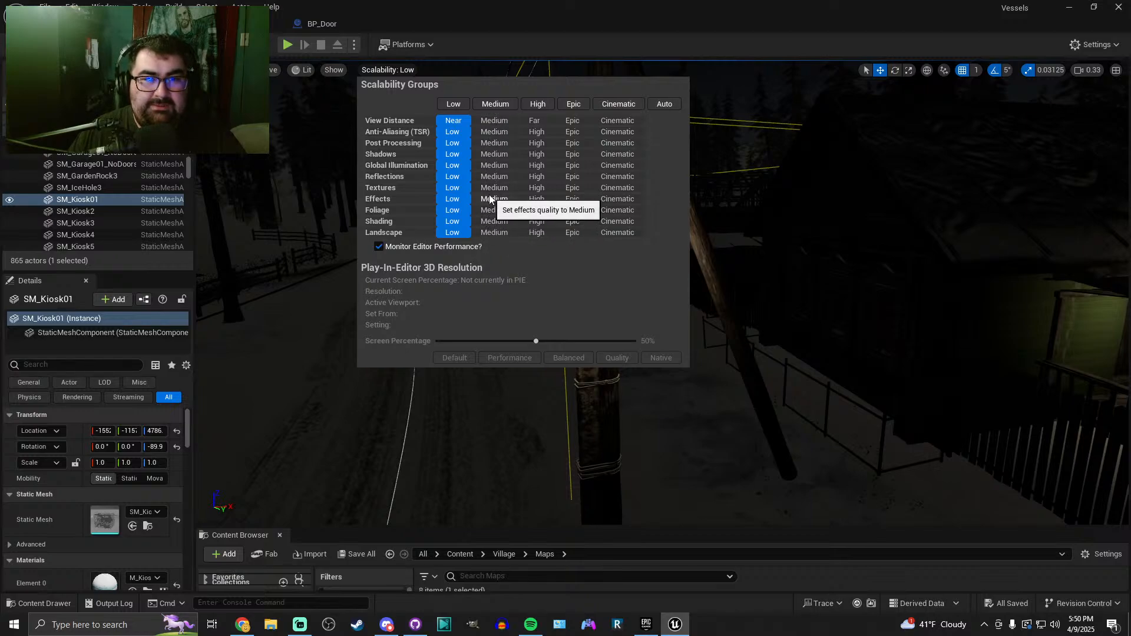
{"action": "left_click", "coordinate": [473, 18]}
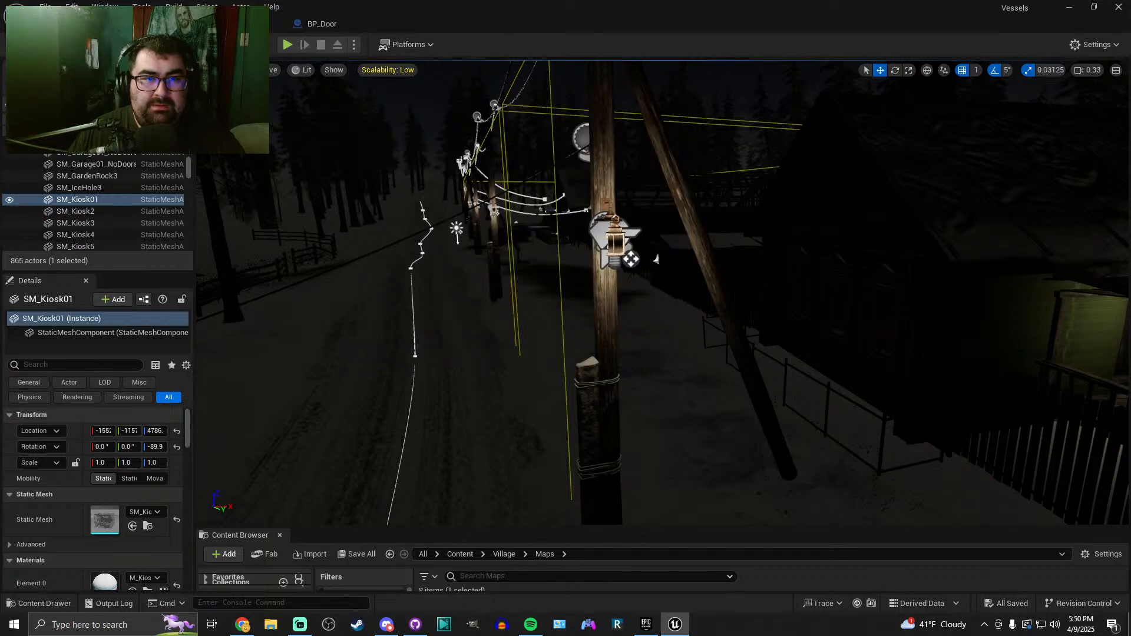
Delete the four Lightmass Importance Volumes surrounding the village
{"action": "right_click_drag", "start_coordinate": [613, 254], "coordinate": [436, 259]}
{"action": "right_click_drag", "start_coordinate": [697, 195], "coordinate": [530, 208]}
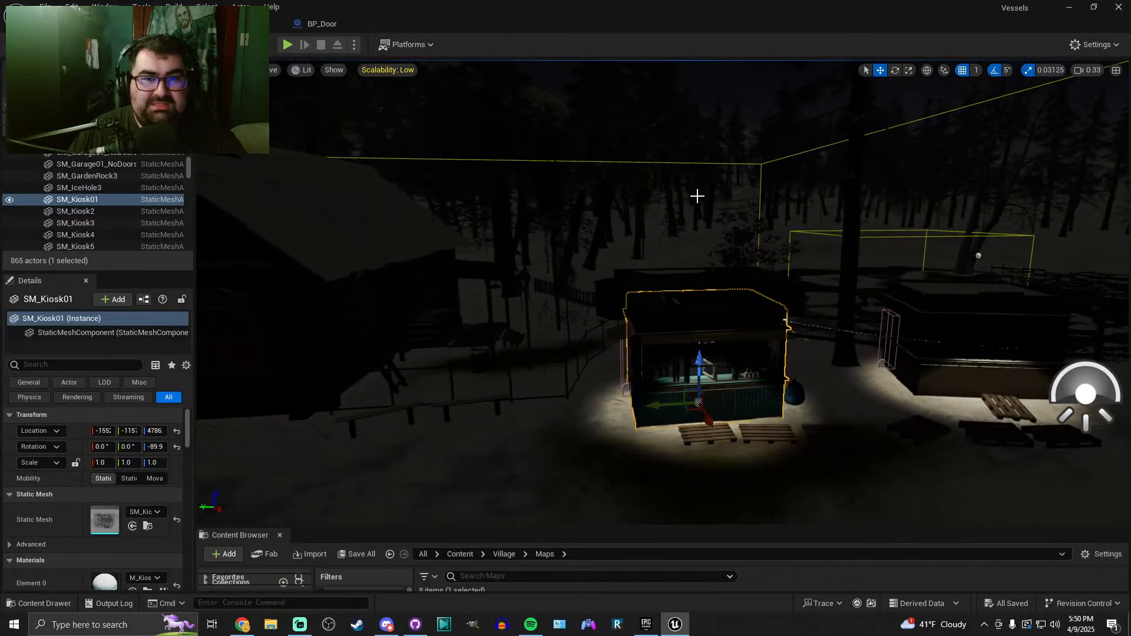
{"action": "left_click", "coordinate": [765, 161]}
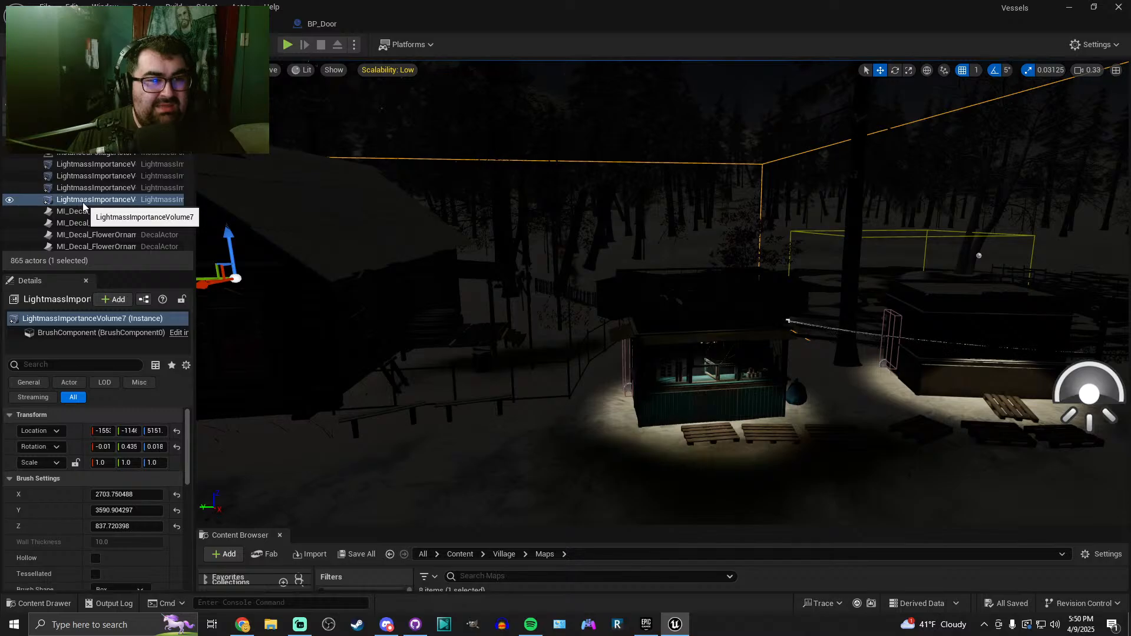
{"action": "right_click_drag", "start_coordinate": [472, 254], "coordinate": [371, 329]}
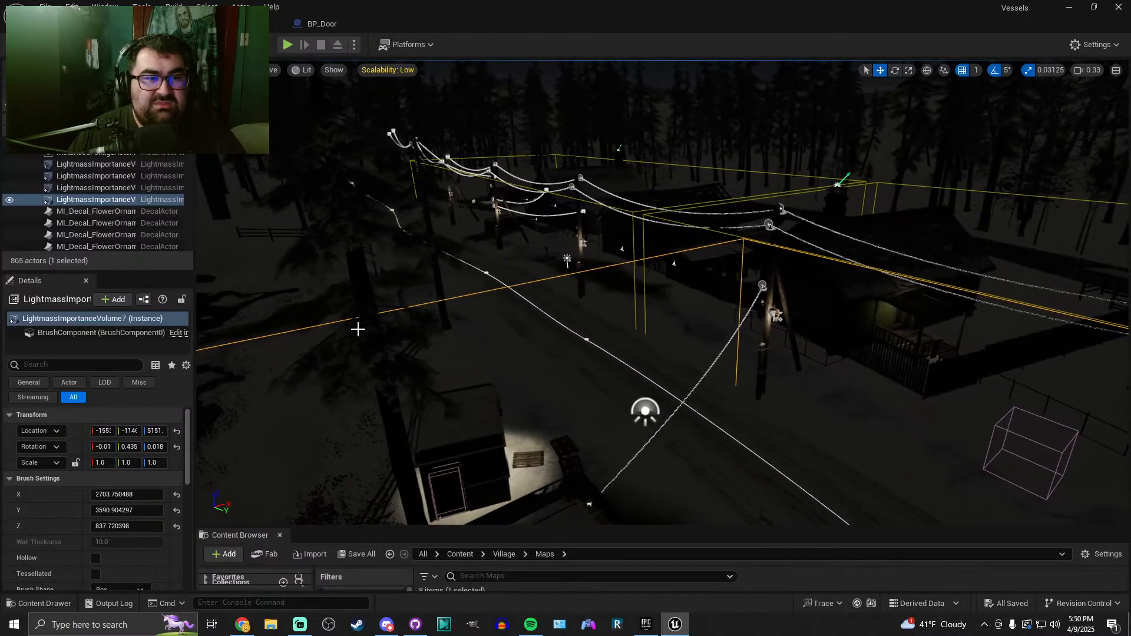
{"action": "left_click", "coordinate": [79, 168], "text": "shift"}
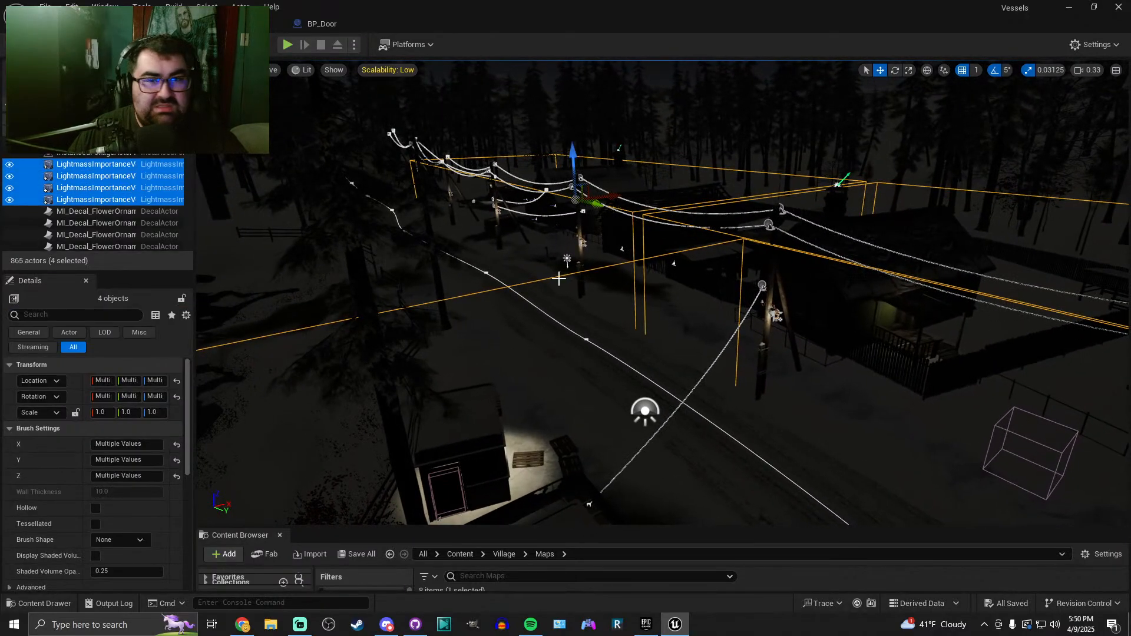
{"action": "key", "text": "f"}
{"action": "right_click_drag", "start_coordinate": [677, 306], "coordinate": [607, 338]}
{"action": "key", "text": "Delete"}
Check the available lighting build quality levels without starting a build
{"action": "left_click", "coordinate": [174, 7]}
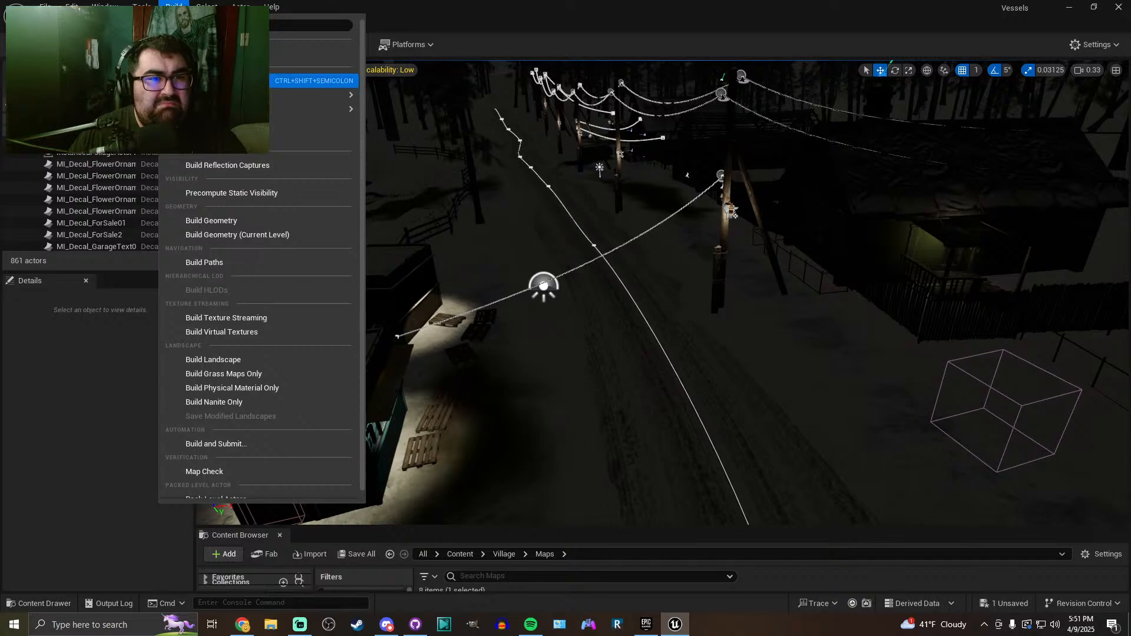
{"action": "mouse_move", "coordinate": [236, 95]}
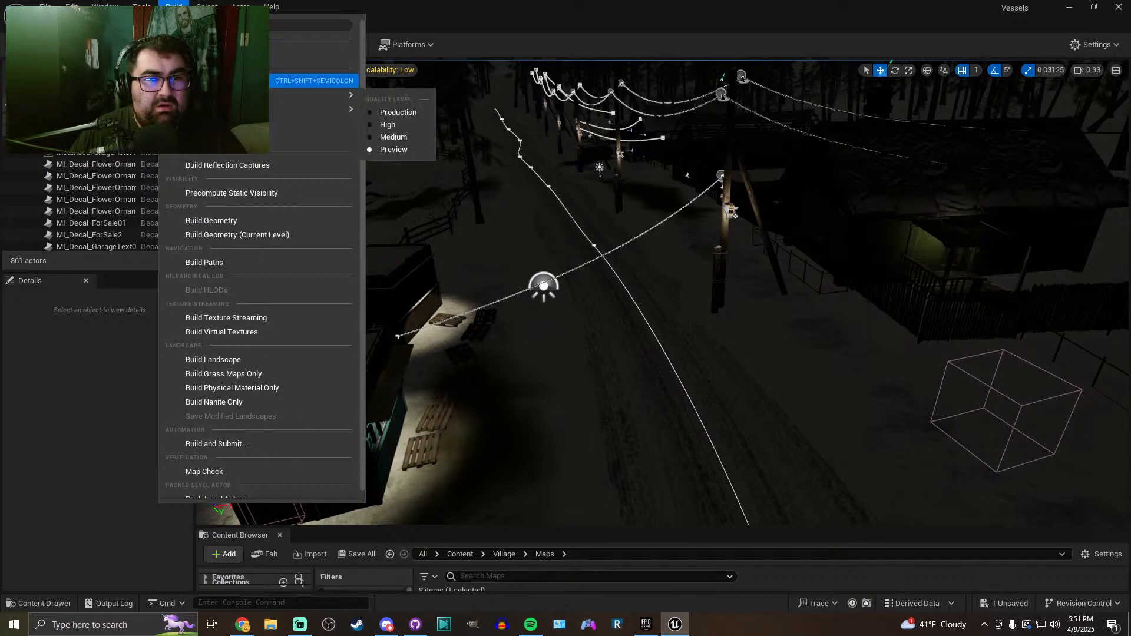
{"action": "left_click", "coordinate": [486, 10]}
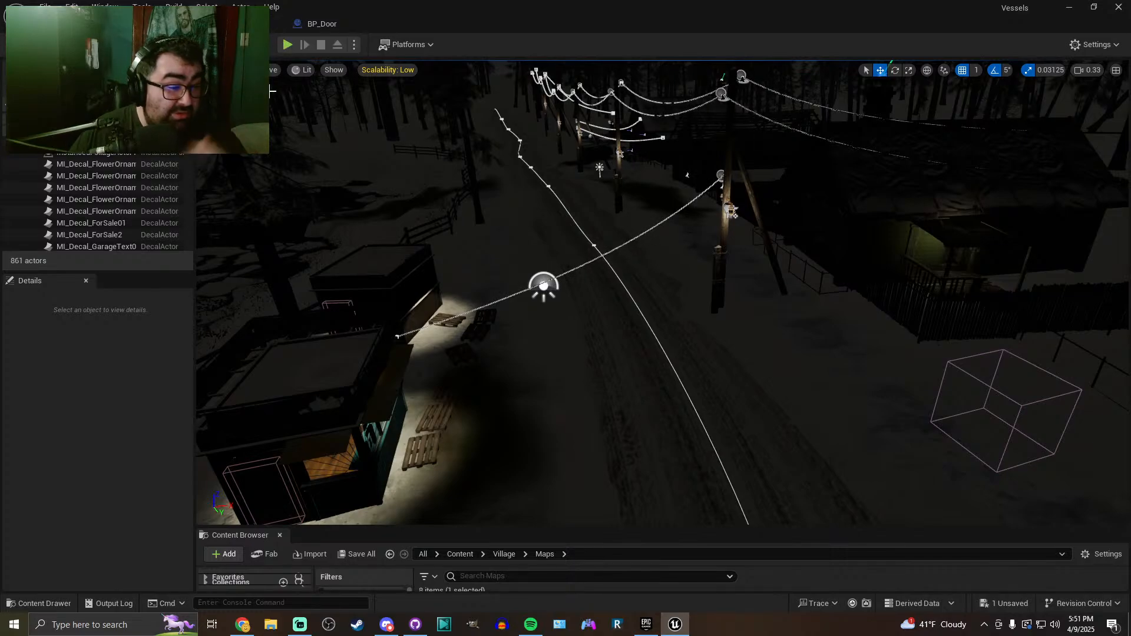
Collapse the OriginalLevel folder in the Outliner and enlarge the actor list beneath the VFX folder
{"action": "right_click_drag", "start_coordinate": [545, 208], "coordinate": [540, 177]}
{"action": "key", "text": "w"}
{"action": "right_click_drag", "start_coordinate": [245, 199], "coordinate": [216, 200]}
{"action": "key", "text": "a"}
{"action": "key", "text": "s"}
{"action": "scroll", "coordinate": [97, 194], "scroll_direction": "up", "scroll_amount": 3}
{"action": "scroll", "coordinate": [98, 201], "scroll_direction": "up", "scroll_amount": 5}
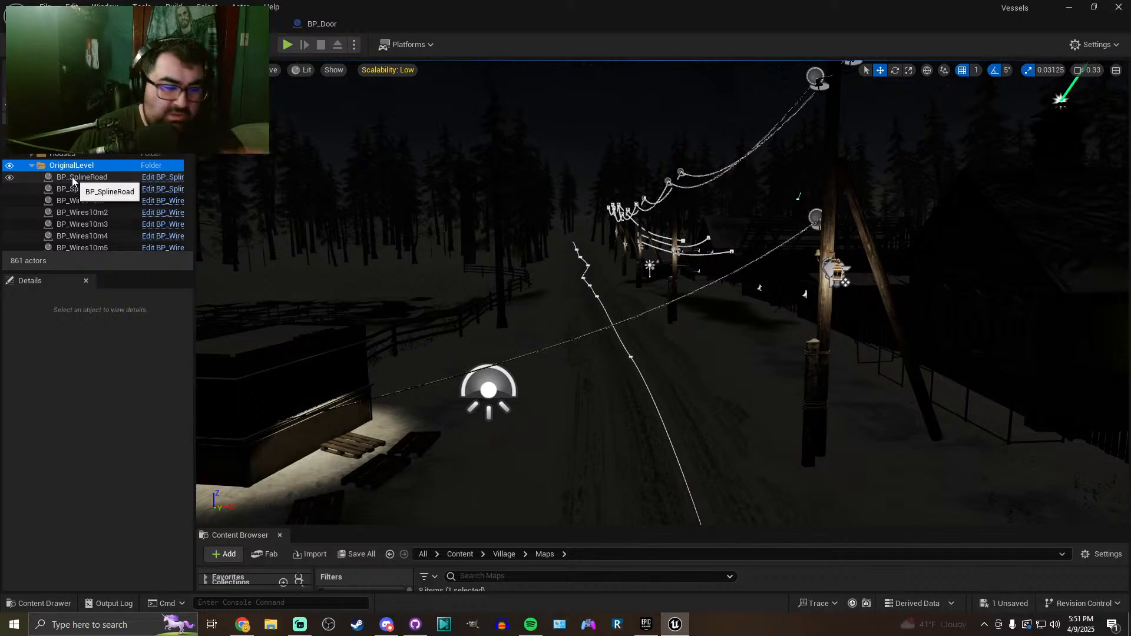
{"action": "left_click", "coordinate": [31, 166]}
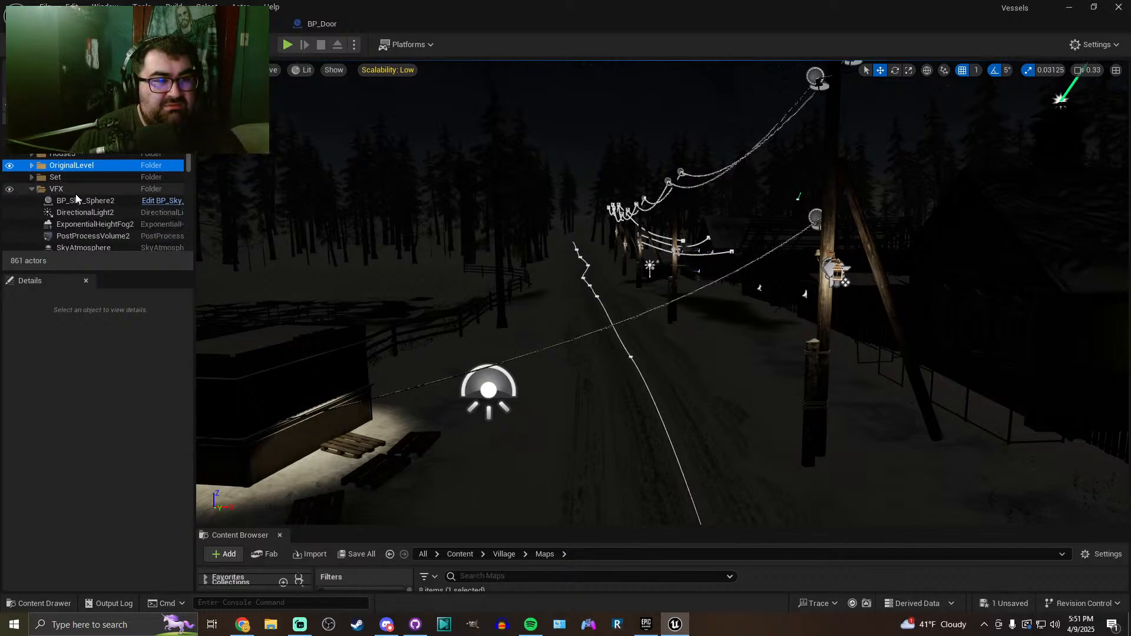
{"action": "scroll", "coordinate": [70, 201], "scroll_direction": "down", "scroll_amount": 2}
{"action": "scroll", "coordinate": [35, 155], "scroll_direction": "down", "scroll_amount": 3}
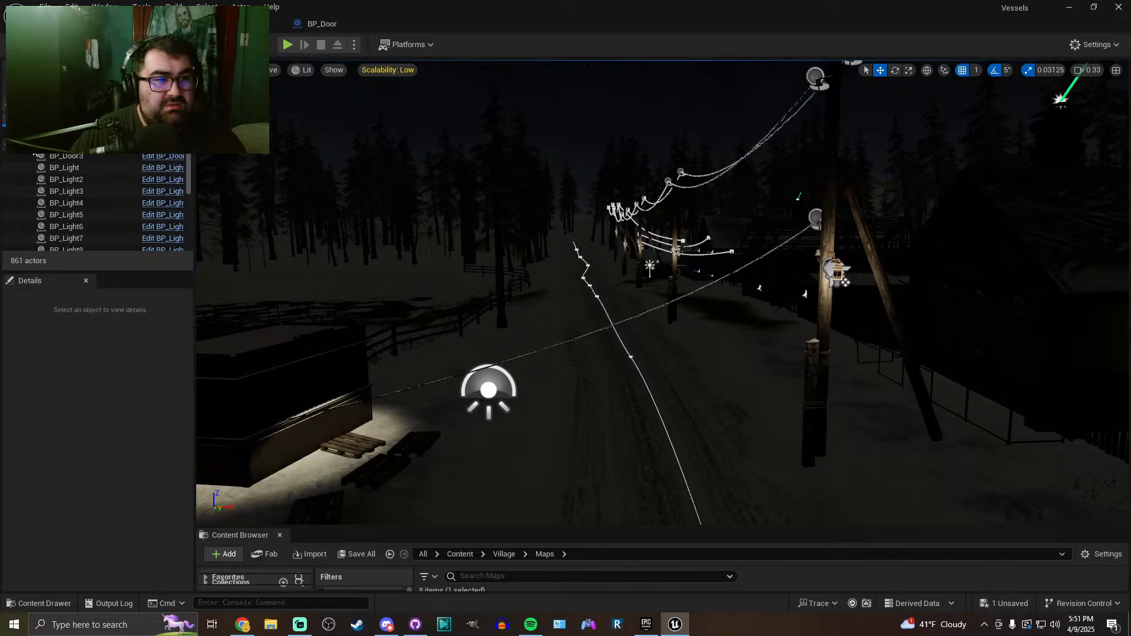
{"action": "scroll", "coordinate": [51, 162], "scroll_direction": "up", "scroll_amount": 3}
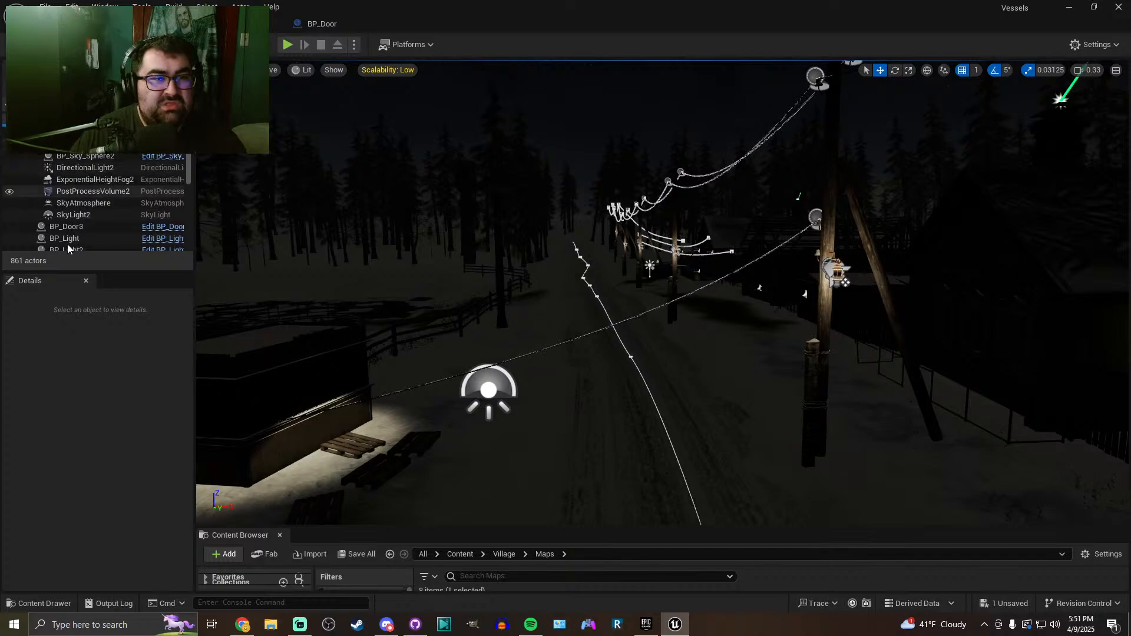
{"action": "left_click_drag", "start_coordinate": [75, 272], "coordinate": [70, 393]}
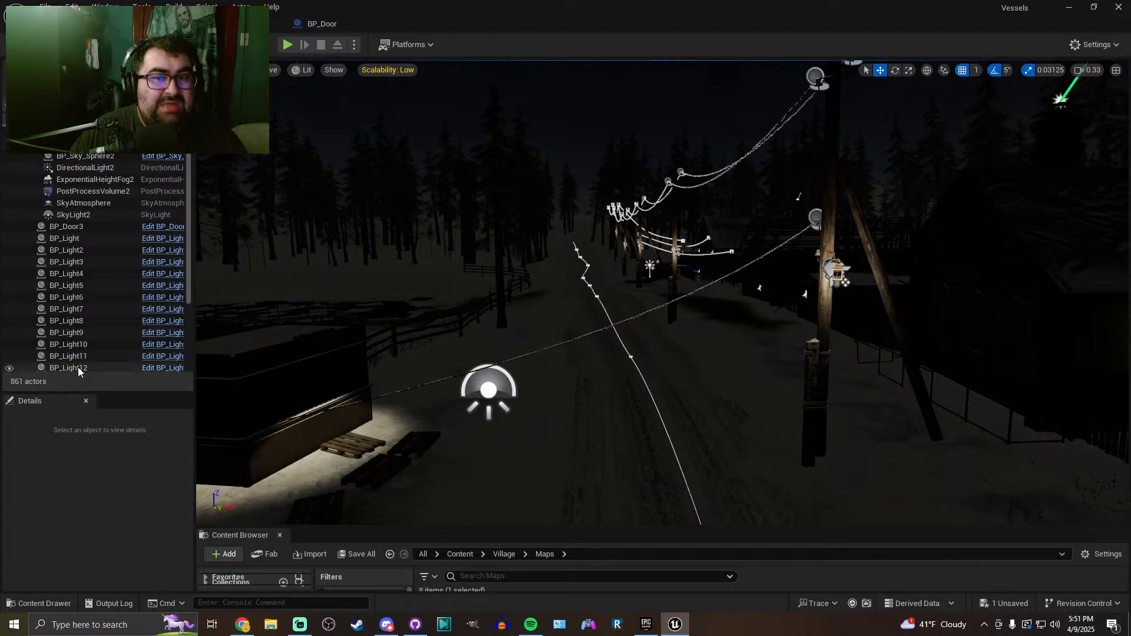
Inspect the lighting around the kiosks, the road and the night sky, checking the VFX actors in the Outliner
{"action": "right_click_drag", "start_coordinate": [496, 375], "coordinate": [561, 342]}
{"action": "right_click_drag", "start_coordinate": [588, 387], "coordinate": [588, 385]}
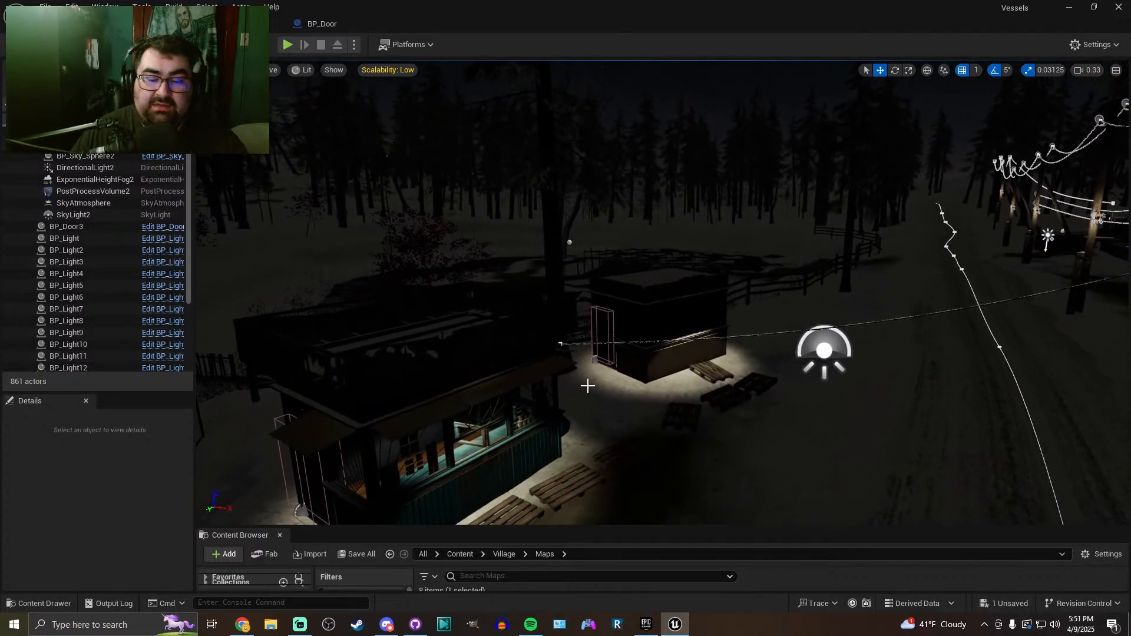
{"action": "right_click_drag", "start_coordinate": [881, 364], "coordinate": [993, 366]}
{"action": "key", "text": "s"}
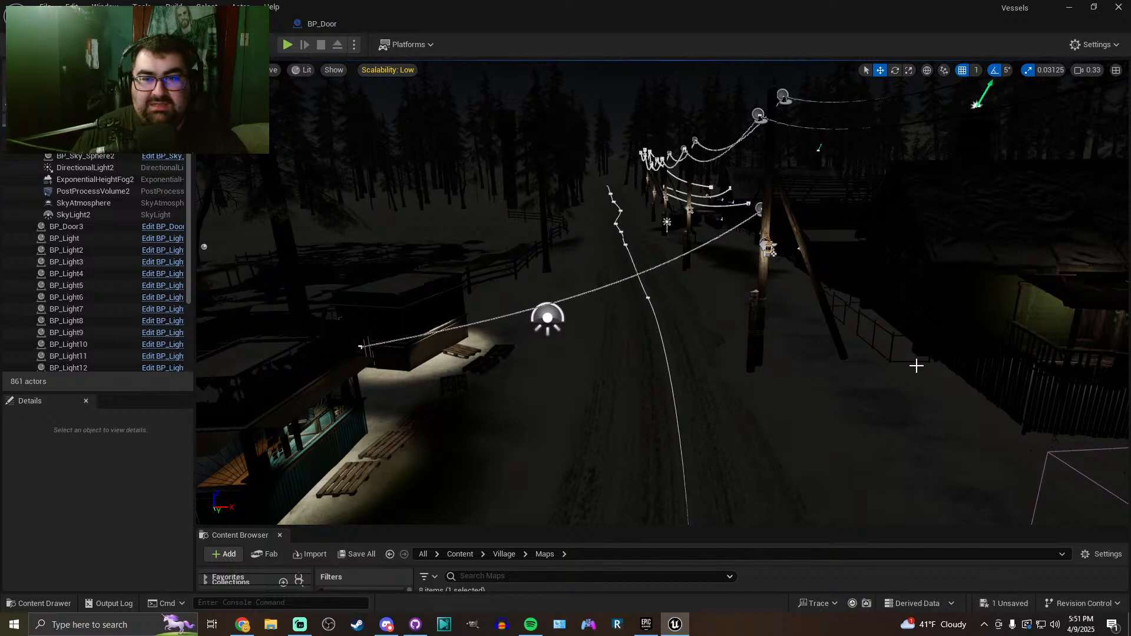
{"action": "left_click_drag", "start_coordinate": [193, 216], "coordinate": [187, 222]}
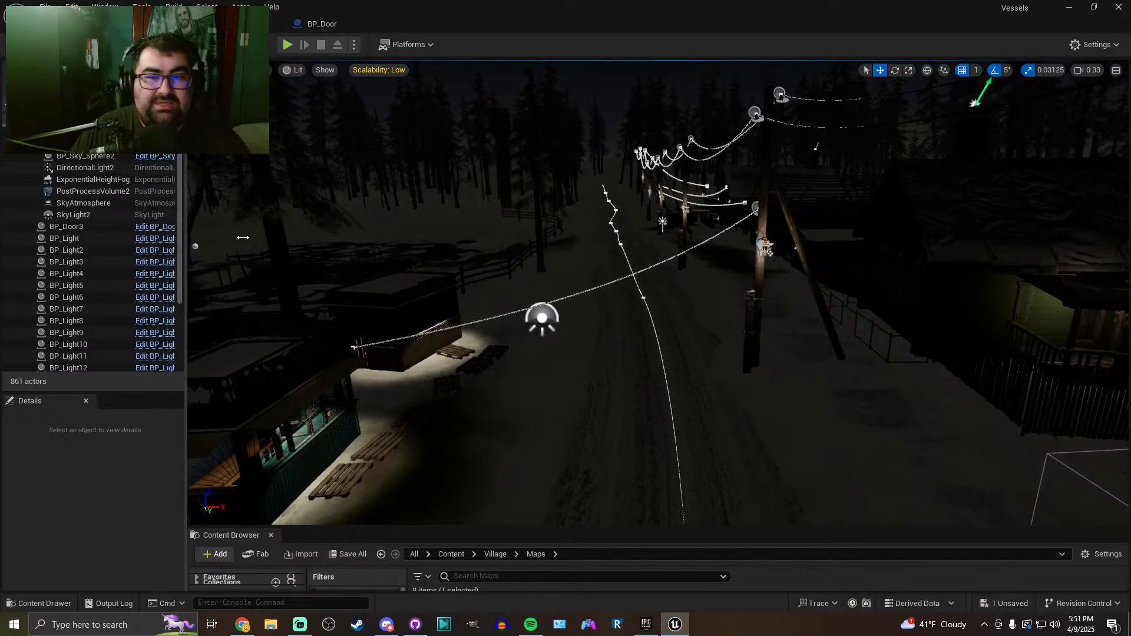
{"action": "left_click_drag", "start_coordinate": [652, 529], "coordinate": [650, 536]}
{"action": "right_click_drag", "start_coordinate": [530, 427], "coordinate": [512, 436]}
{"action": "scroll", "coordinate": [87, 238], "scroll_direction": "up", "scroll_amount": 3}
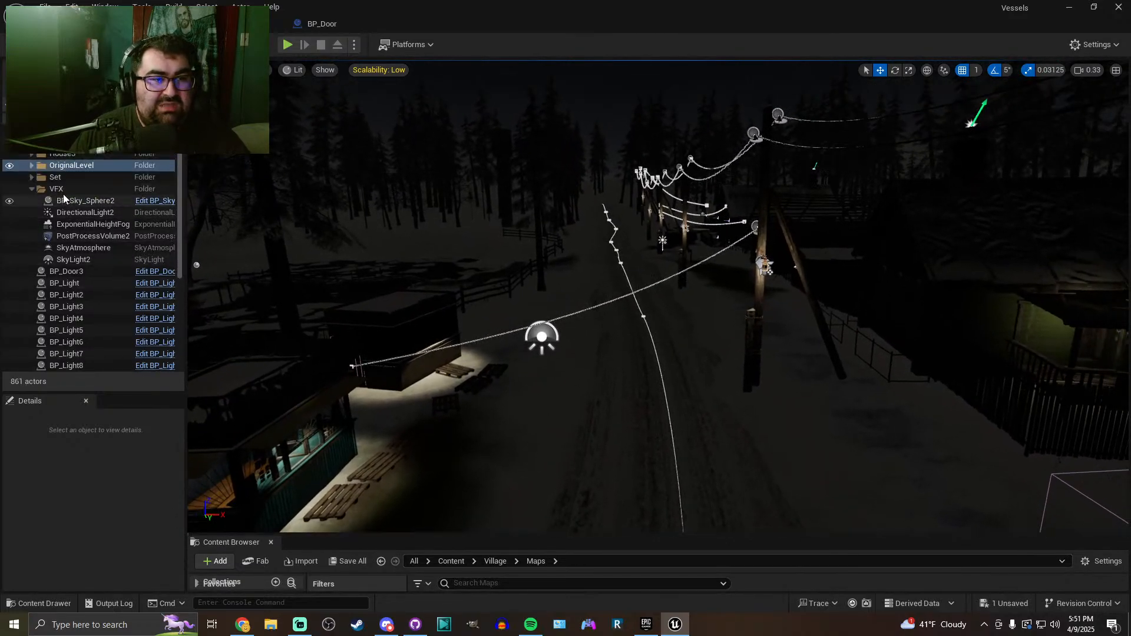
{"action": "right_click_drag", "start_coordinate": [459, 263], "coordinate": [461, 226]}
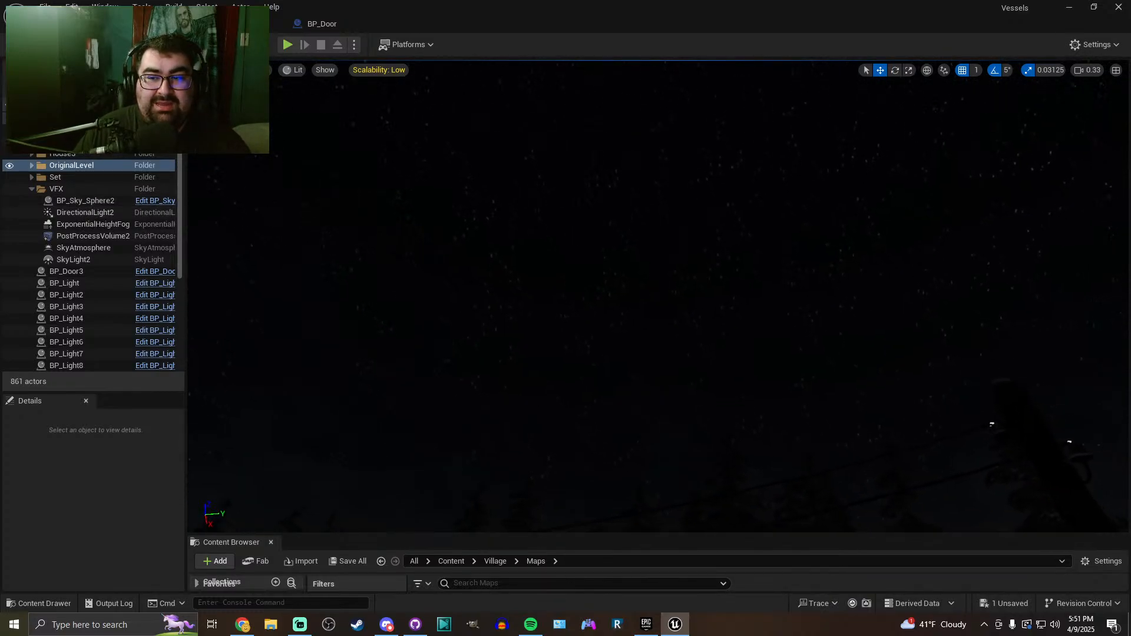
{"action": "right_click_drag", "start_coordinate": [460, 236], "coordinate": [481, 309]}
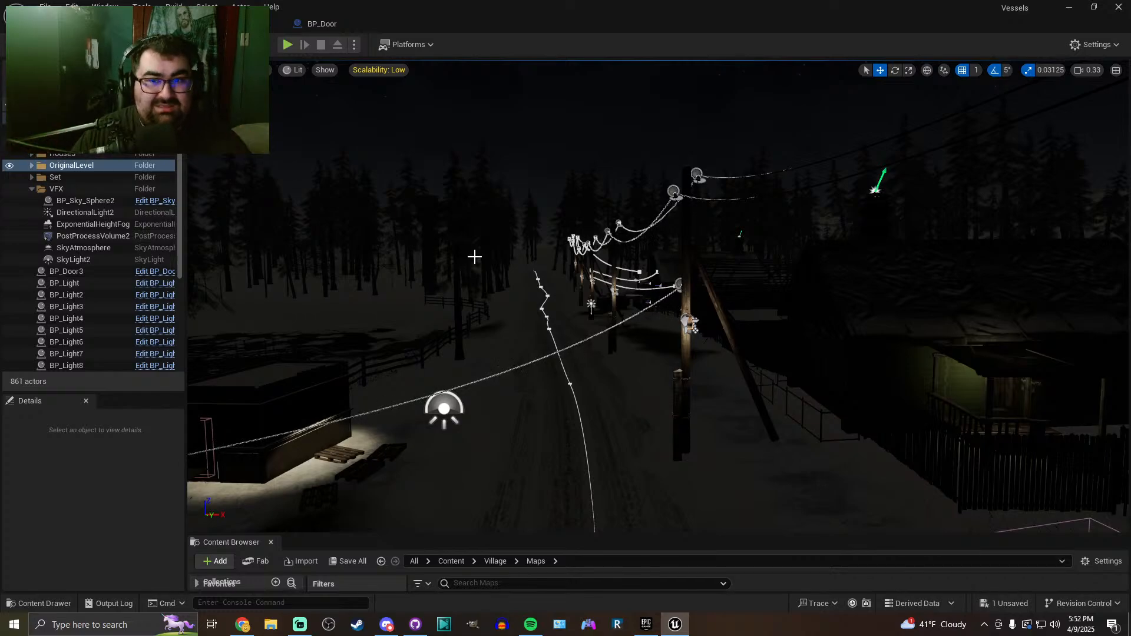
Select the six lanterns on the power poles along the road, BP_Light2 through BP_Light7, together
{"action": "right_click_drag", "start_coordinate": [581, 296], "coordinate": [639, 357]}
{"action": "key", "text": "w"}
{"action": "key", "text": "s"}
{"action": "key", "text": "a"}
{"action": "key", "text": "s"}
{"action": "key", "text": "a"}
{"action": "key", "text": "d"}
{"action": "key", "text": "w"}
{"action": "key", "text": "s"}
{"action": "key", "text": "d"}
{"action": "key", "text": "w"}
{"action": "left_click", "coordinate": [646, 236]}
{"action": "right_click_drag", "start_coordinate": [645, 237], "coordinate": [896, 233]}
{"action": "key", "text": "a"}
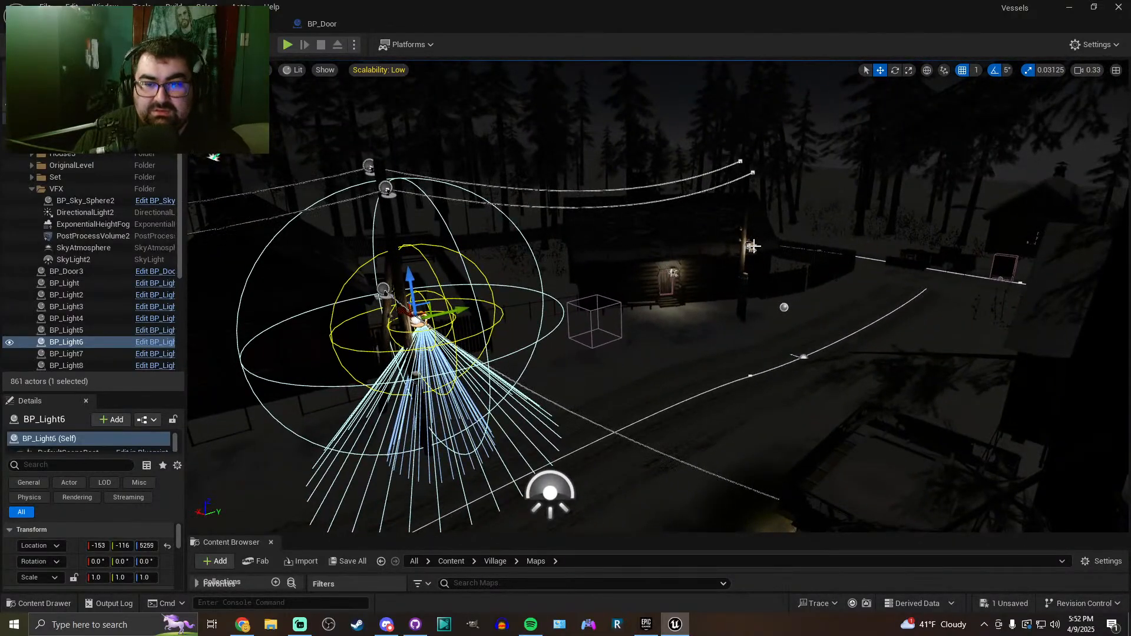
{"action": "left_click", "coordinate": [754, 245], "text": "ctrl"}
{"action": "right_click_drag", "start_coordinate": [754, 245], "coordinate": [635, 308]}
{"action": "left_click", "coordinate": [703, 284], "text": "ctrl"}
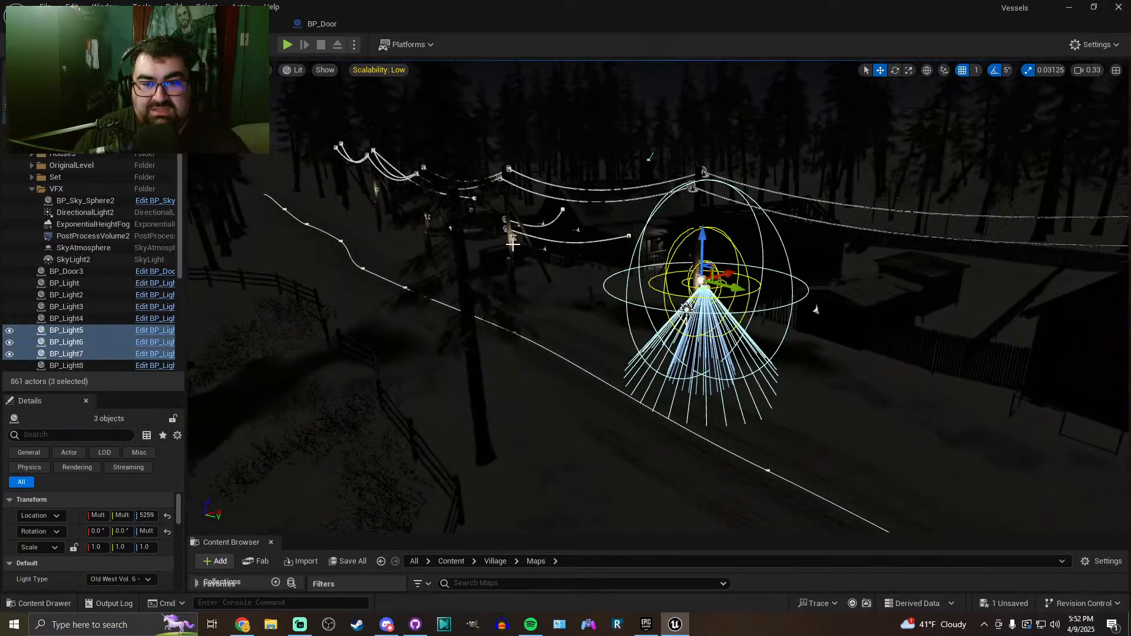
{"action": "left_click", "coordinate": [511, 240], "text": "ctrl"}
{"action": "right_click_drag", "start_coordinate": [514, 251], "coordinate": [475, 233]}
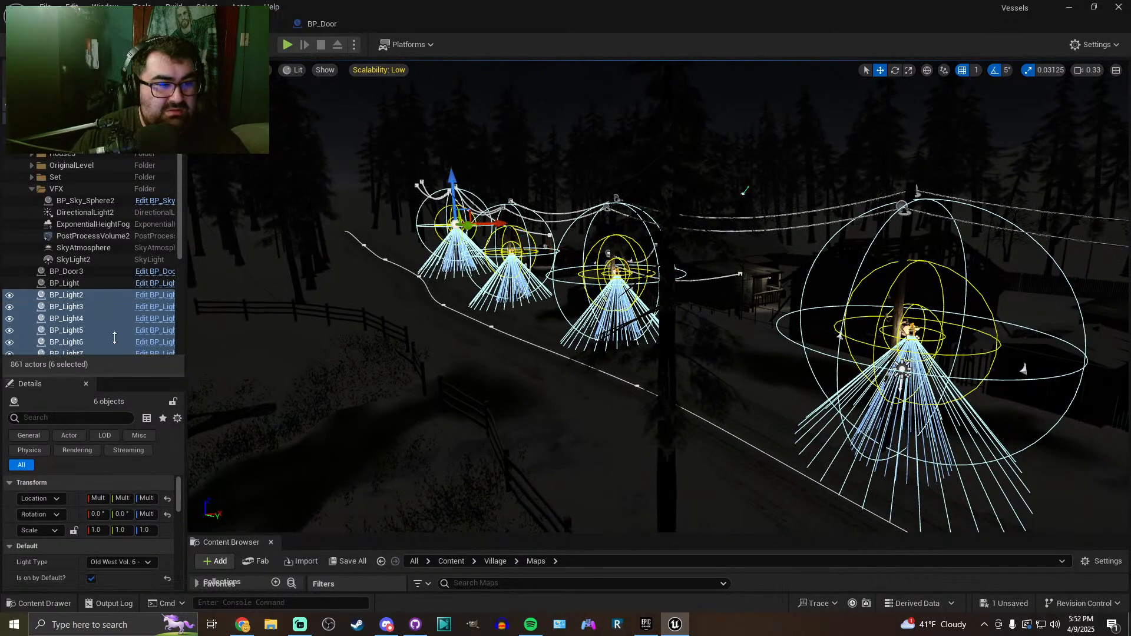
Enlarge the Details area and set the six lanterns' light type to Slavic Village - SM_PowerPole_Lamp02
{"action": "left_click_drag", "start_coordinate": [117, 391], "coordinate": [112, 265]}
{"action": "scroll", "coordinate": [66, 497], "scroll_direction": "down", "scroll_amount": 1}
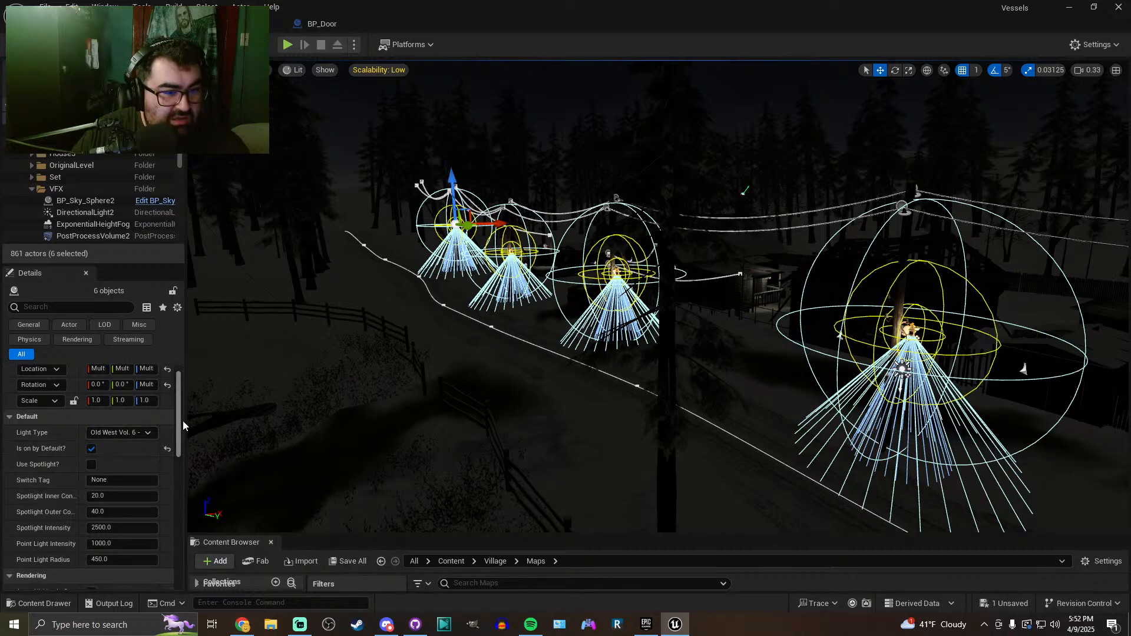
{"action": "left_click_drag", "start_coordinate": [186, 420], "coordinate": [256, 416]}
{"action": "left_click_drag", "start_coordinate": [110, 432], "coordinate": [103, 430]}
{"action": "right_click_drag", "start_coordinate": [624, 424], "coordinate": [736, 431]}
{"action": "key", "text": "w"}
{"action": "key", "text": "s"}
{"action": "key", "text": "s"}
{"action": "key", "text": "w"}
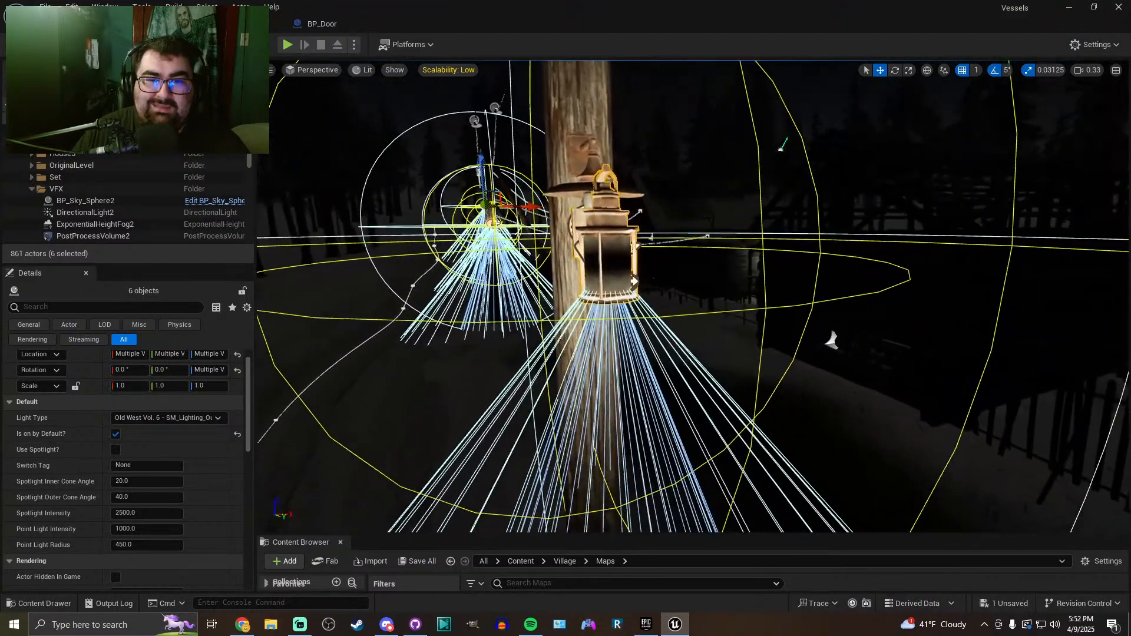
{"action": "left_click", "coordinate": [169, 418]}
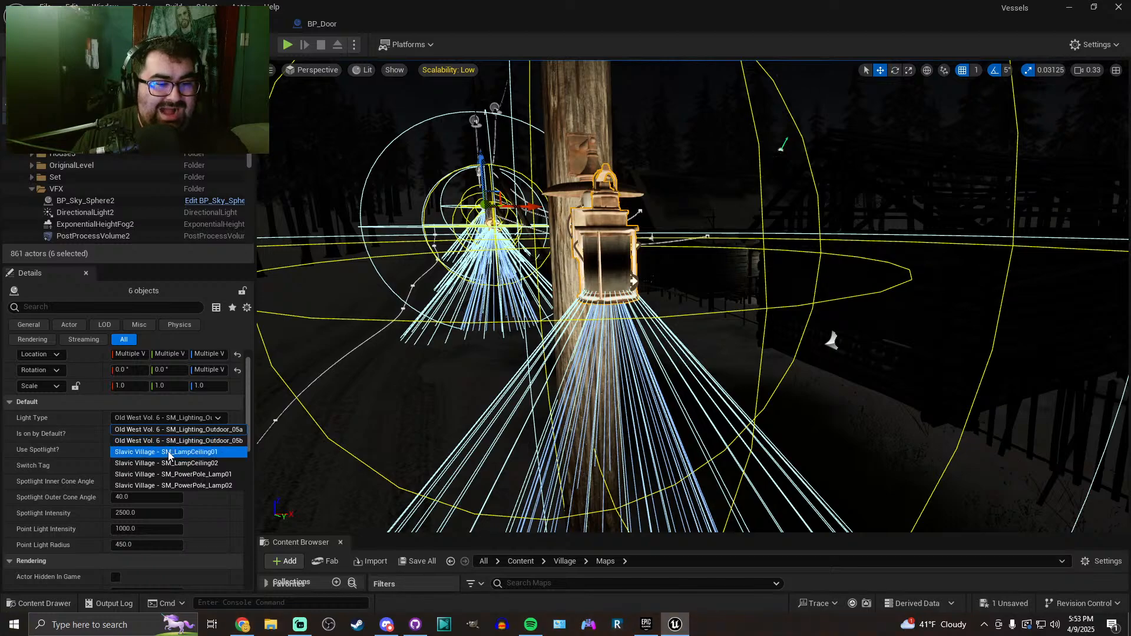
{"action": "left_click", "coordinate": [176, 485]}
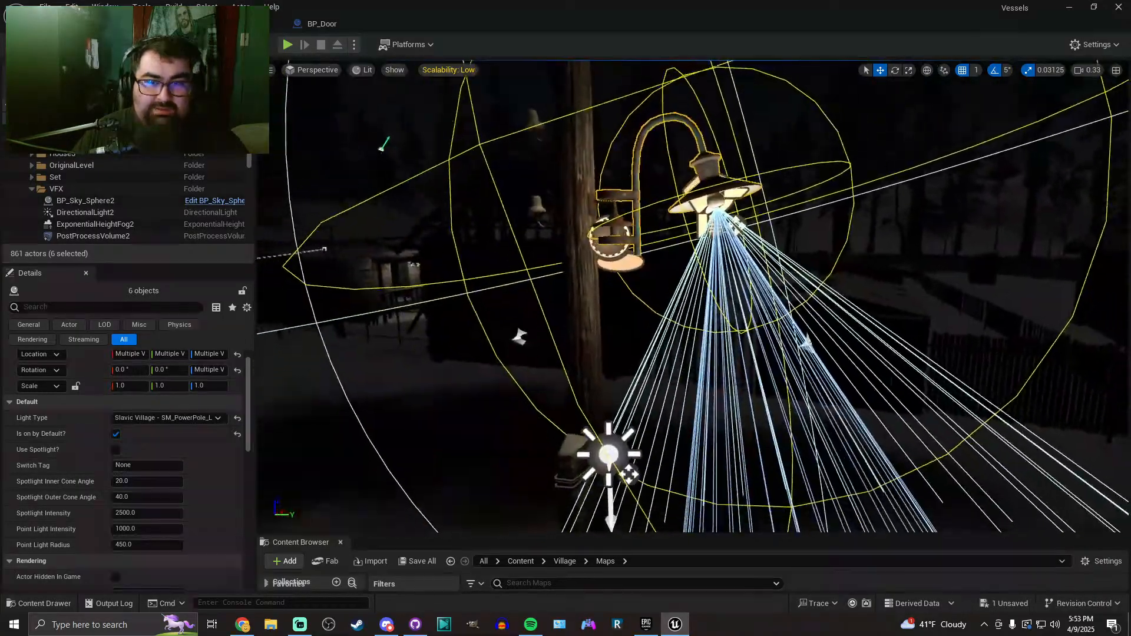
Turn on Use Spotlight for the six selected pole lamps
{"action": "key", "text": "d"}
{"action": "right_click_drag", "start_coordinate": [693, 296], "coordinate": [663, 270]}
{"action": "key", "text": "w"}
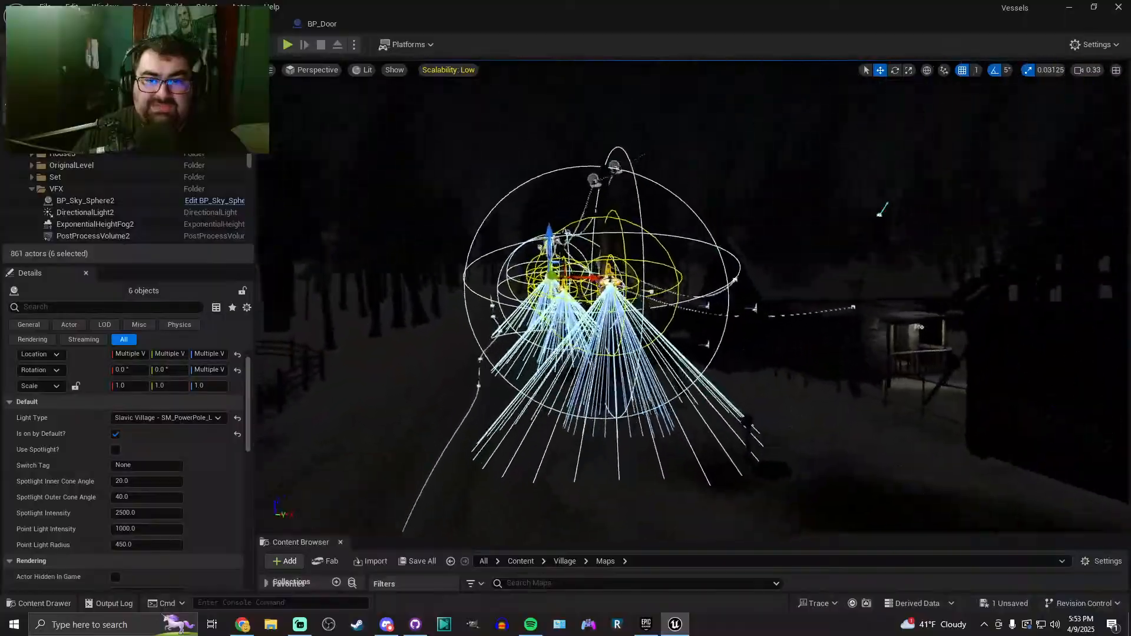
{"action": "key", "text": "w"}
{"action": "right_click_drag", "start_coordinate": [663, 270], "coordinate": [557, 262]}
{"action": "key", "text": "s"}
{"action": "key", "text": "w"}
{"action": "key", "text": "w"}
{"action": "key", "text": "w"}
{"action": "key", "text": "s"}
{"action": "key", "text": "s"}
{"action": "key", "text": "w"}
{"action": "key", "text": "w"}
{"action": "right_click_drag", "start_coordinate": [517, 356], "coordinate": [494, 365]}
{"action": "left_click", "coordinate": [114, 452]}
{"action": "right_click_drag", "start_coordinate": [430, 432], "coordinate": [417, 433]}
{"action": "key", "text": "w"}
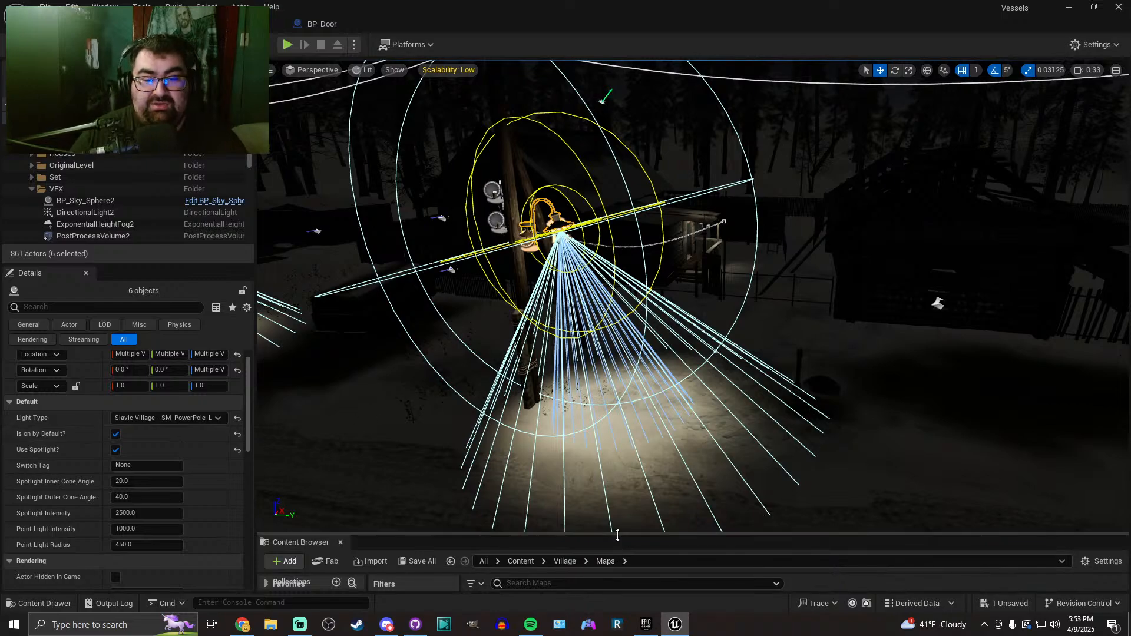
Open the BP_Light blueprint from one of the pole lamps and look over its event graph
{"action": "left_click_drag", "start_coordinate": [616, 536], "coordinate": [616, 429]}
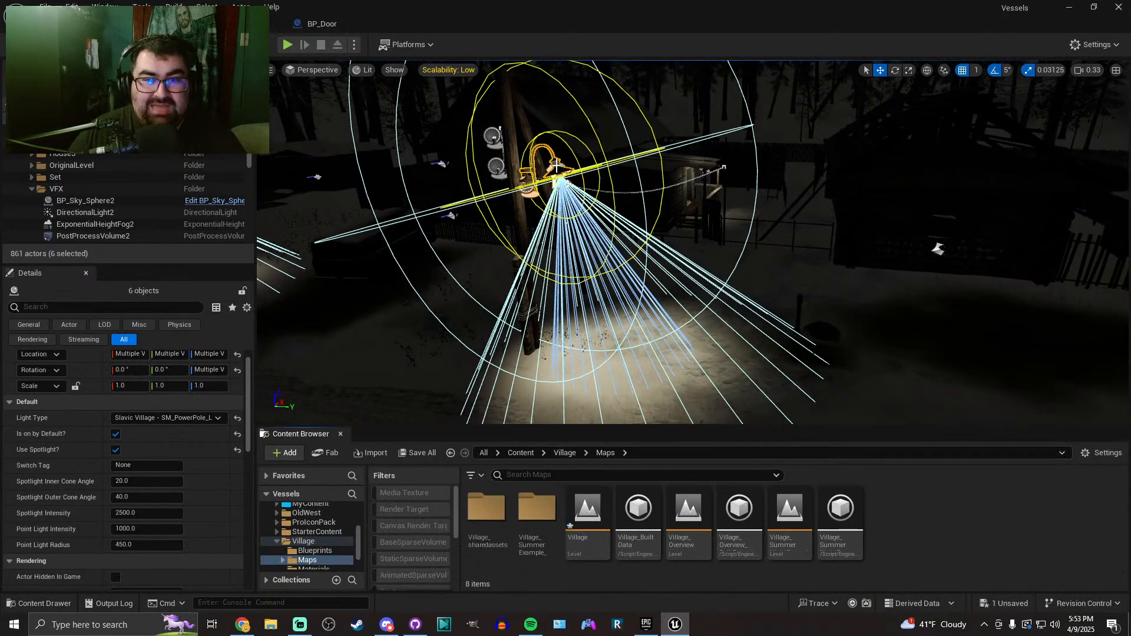
{"action": "left_click", "coordinate": [556, 168]}
{"action": "left_click", "coordinate": [208, 208]}
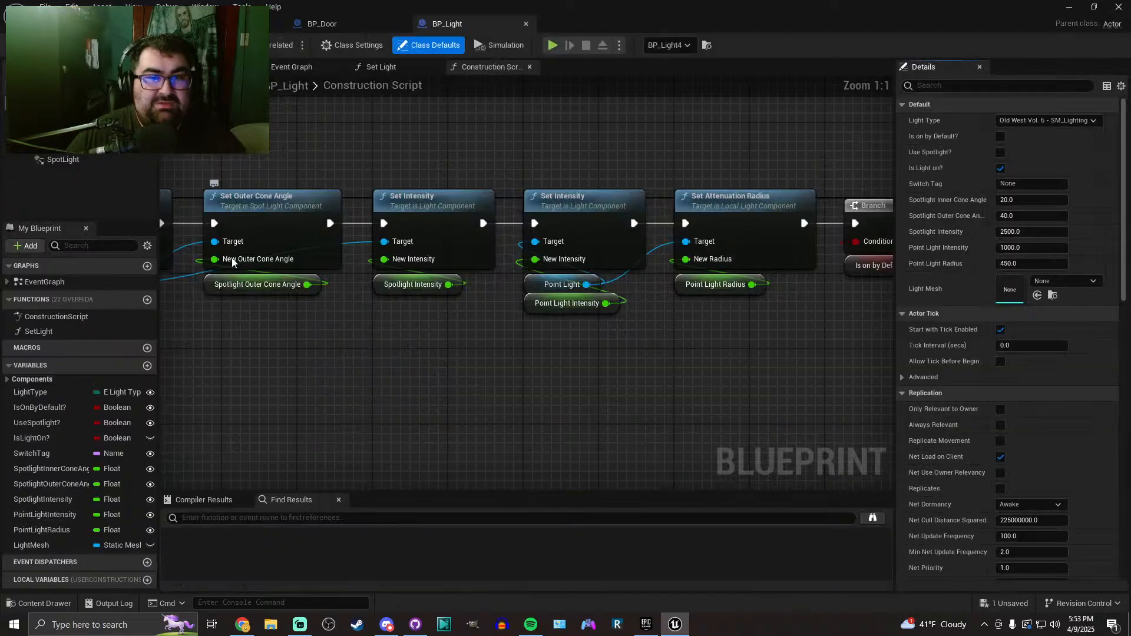
{"action": "left_click", "coordinate": [292, 67]}
{"action": "scroll", "coordinate": [484, 367], "scroll_direction": "down", "scroll_amount": 3}
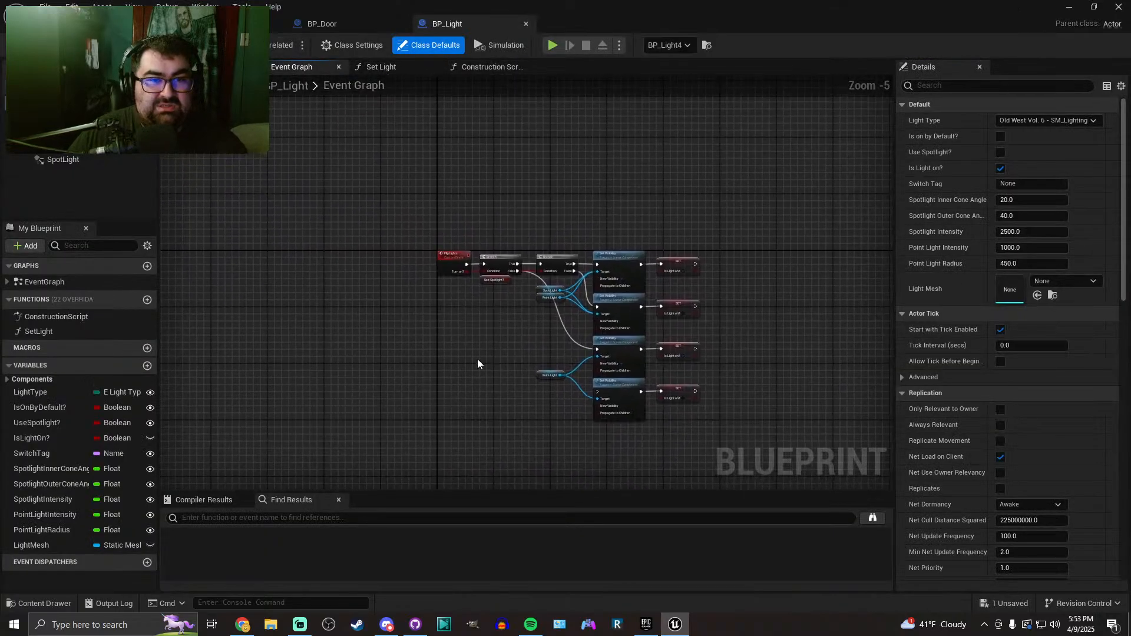
{"action": "left_click_drag", "start_coordinate": [162, 157], "coordinate": [147, 157]}
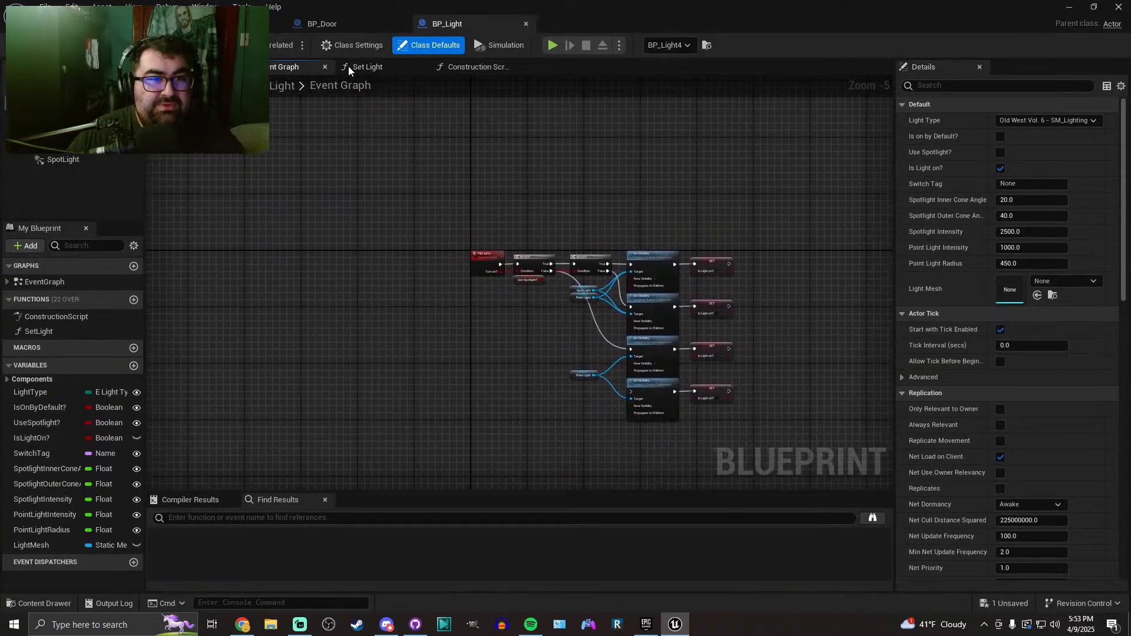
{"action": "left_click", "coordinate": [189, 67]}
{"action": "left_click", "coordinate": [368, 67]}
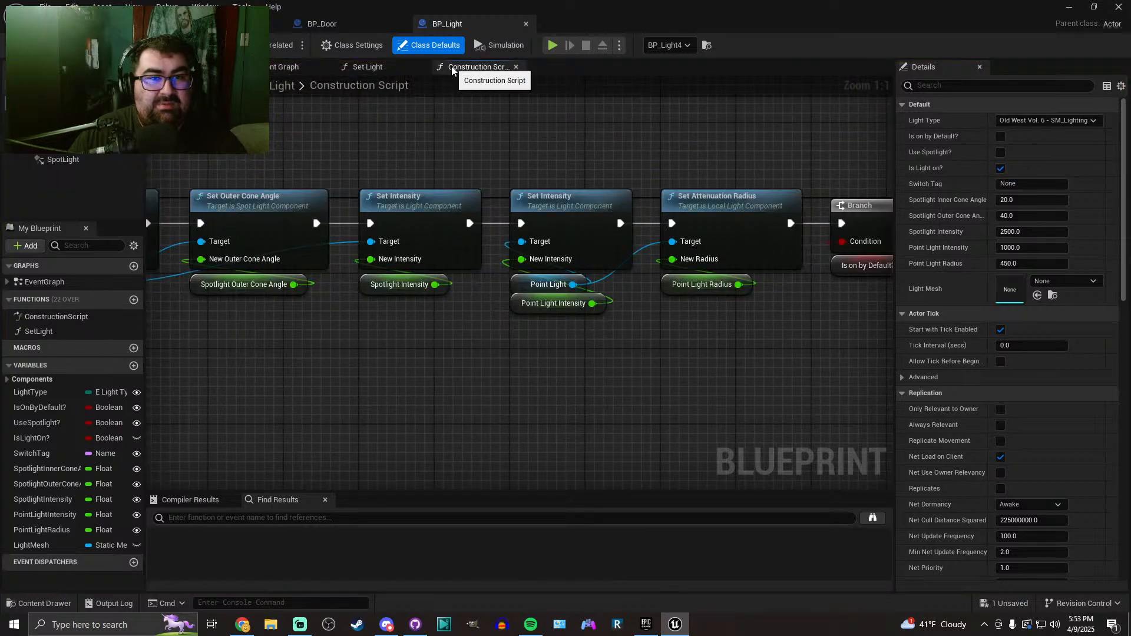
Examine BP_Light's construction script nodes for cone angles, intensities and attenuation radius, and compare them with the event graph
{"action": "scroll", "coordinate": [272, 149], "scroll_direction": "down", "scroll_amount": 5}
{"action": "right_click_drag", "start_coordinate": [292, 157], "coordinate": [520, 229]}
{"action": "scroll", "coordinate": [380, 251], "scroll_direction": "up", "scroll_amount": 2}
{"action": "scroll", "coordinate": [380, 251], "scroll_direction": "up", "scroll_amount": 1}
{"action": "right_click_drag", "start_coordinate": [397, 335], "coordinate": [229, 292]}
{"action": "left_click_drag", "start_coordinate": [182, 338], "coordinate": [736, 227]}
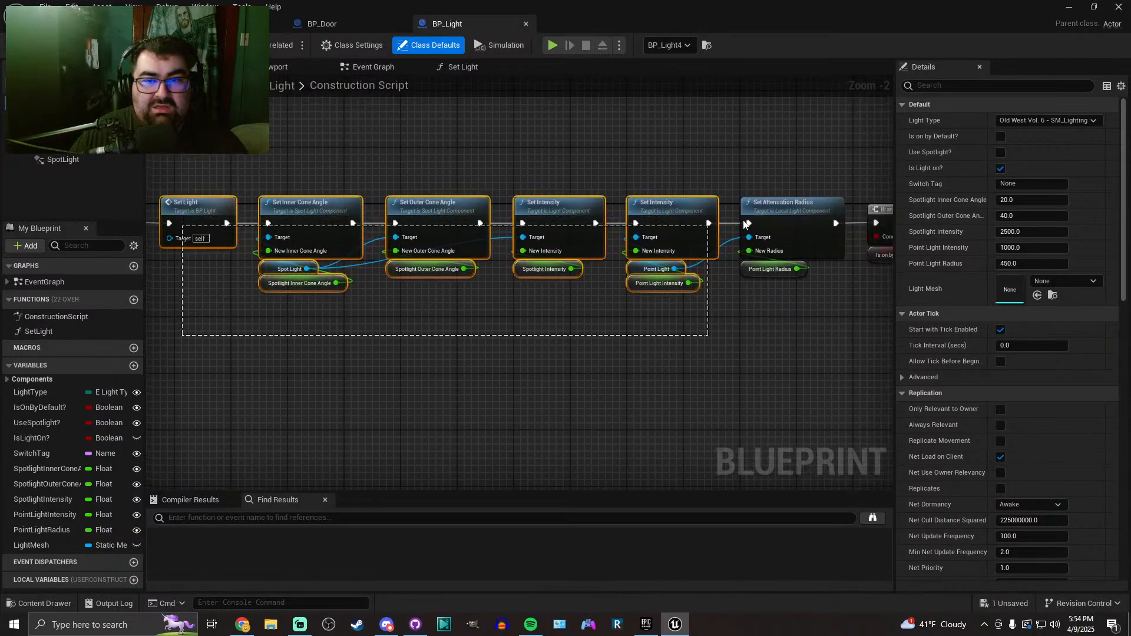
{"action": "mouse_move", "coordinate": [867, 169]}
{"action": "left_mouse_down"}
{"action": "mouse_move", "coordinate": [894, 169]}
{"action": "mouse_move", "coordinate": [881, 169]}
{"action": "left_mouse_up"}
{"action": "right_click_drag", "start_coordinate": [793, 159], "coordinate": [584, 176]}
{"action": "scroll", "coordinate": [584, 176], "scroll_direction": "down", "scroll_amount": 1}
{"action": "left_click", "coordinate": [341, 68]}
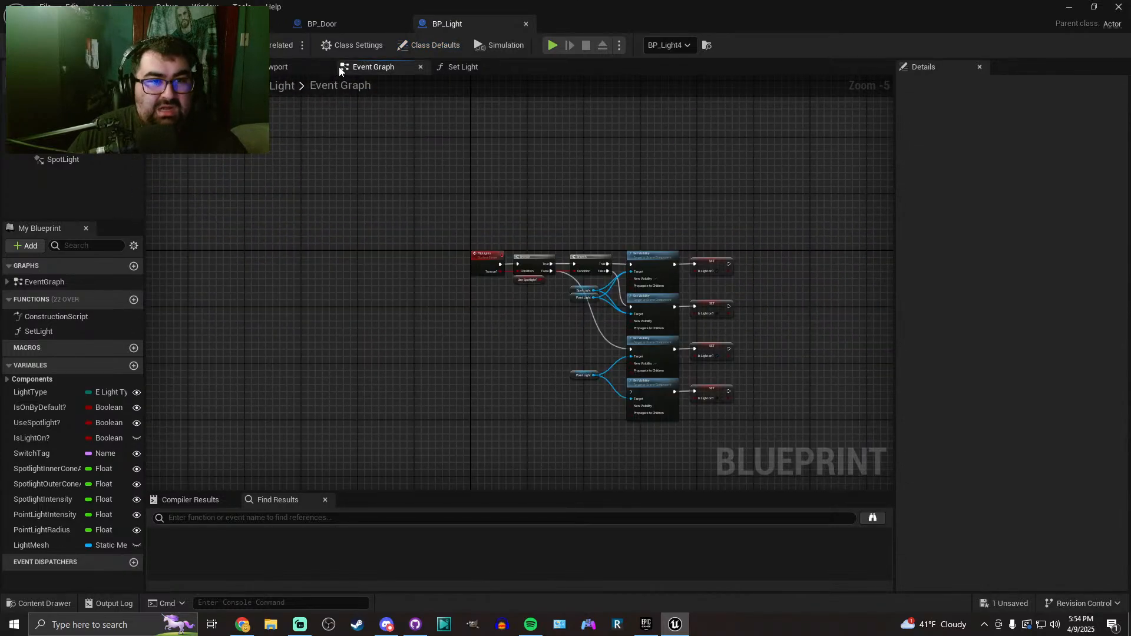
{"action": "right_click_drag", "start_coordinate": [555, 244], "coordinate": [424, 299]}
{"action": "scroll", "coordinate": [422, 294], "scroll_direction": "down", "scroll_amount": 2}
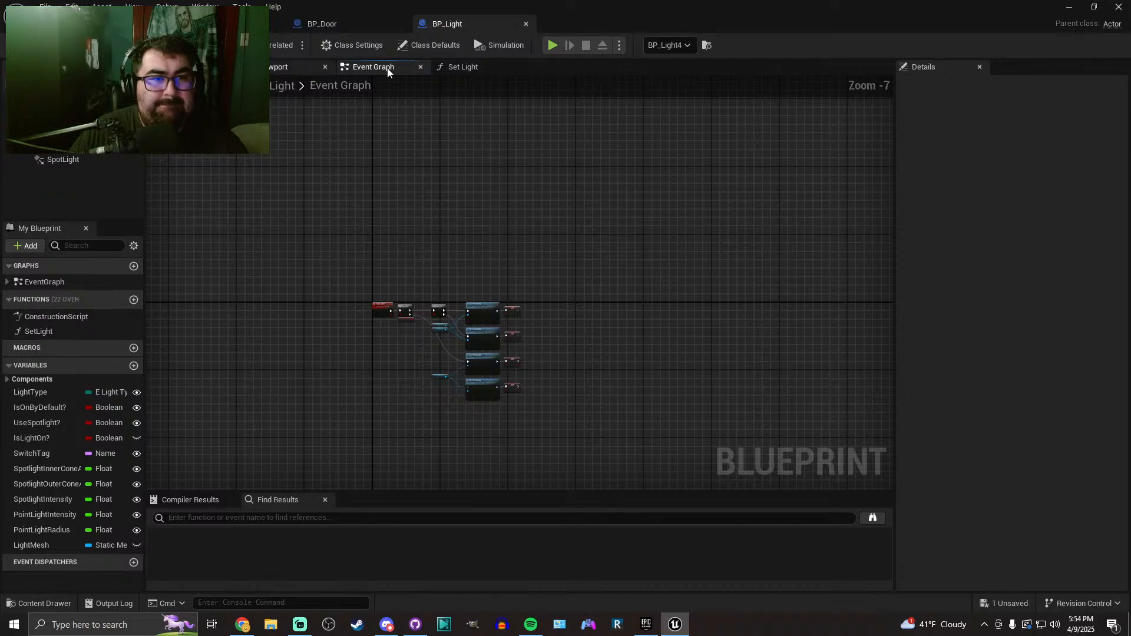
Open the Set Light function from the construction script and examine its light type switch, mesh assignments and relative location nodes
{"action": "left_click", "coordinate": [203, 67]}
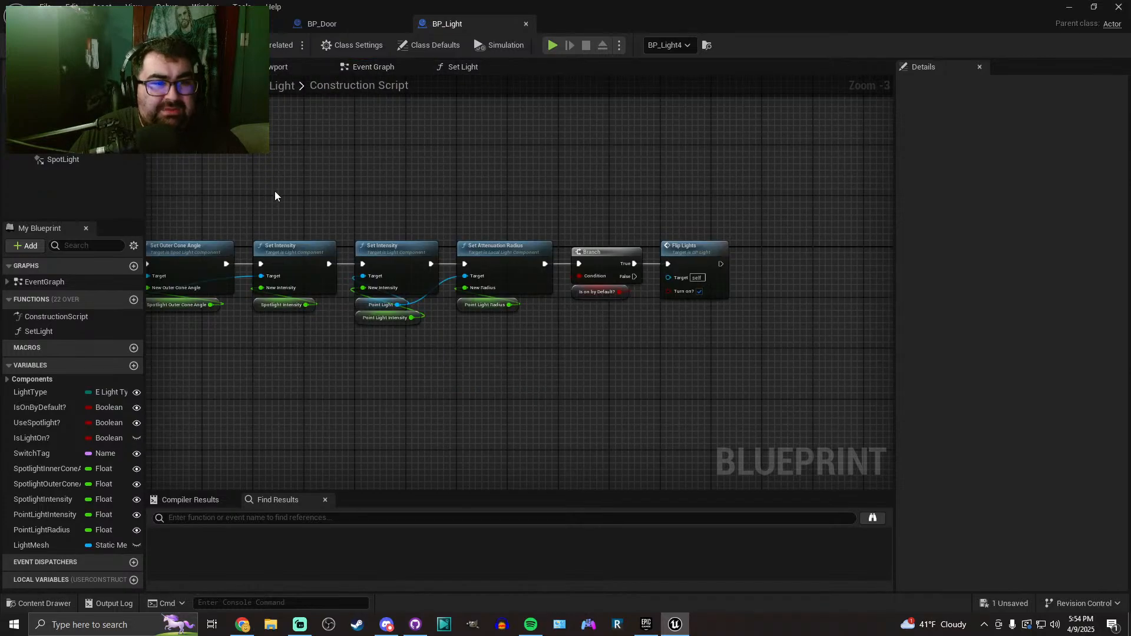
{"action": "right_click_drag", "start_coordinate": [179, 276], "coordinate": [483, 273]}
{"action": "double_click", "coordinate": [244, 254]}
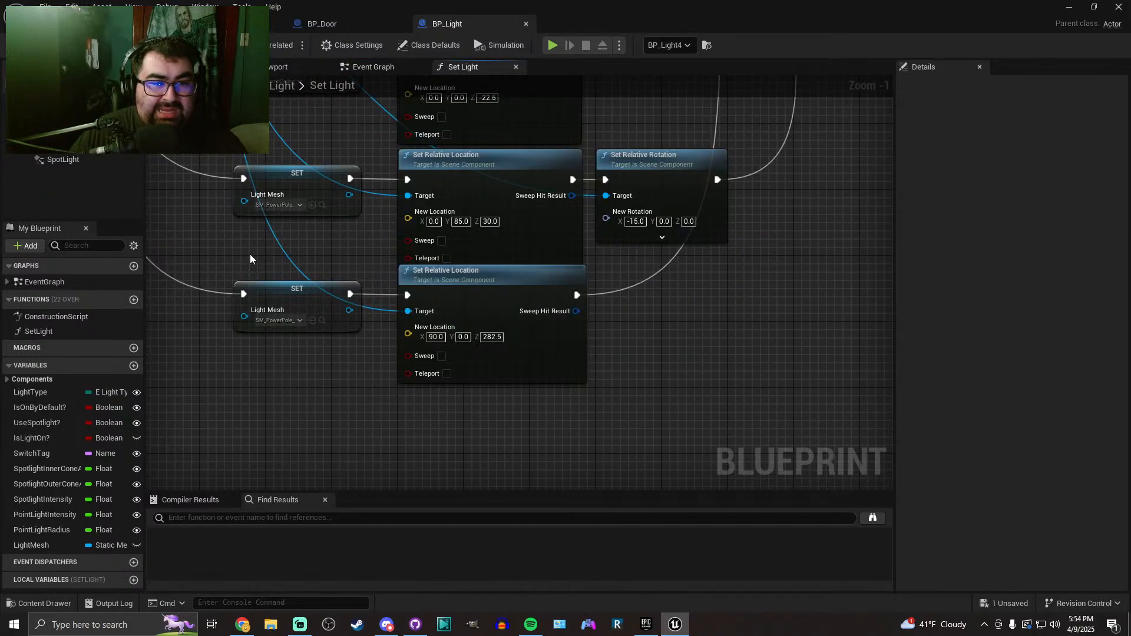
{"action": "scroll", "coordinate": [435, 353], "scroll_direction": "down", "scroll_amount": 6}
{"action": "right_click_drag", "start_coordinate": [283, 141], "coordinate": [480, 361]}
{"action": "scroll", "coordinate": [457, 340], "scroll_direction": "up", "scroll_amount": 2}
{"action": "scroll", "coordinate": [419, 257], "scroll_direction": "up", "scroll_amount": 1}
{"action": "scroll", "coordinate": [384, 291], "scroll_direction": "up", "scroll_amount": 4}
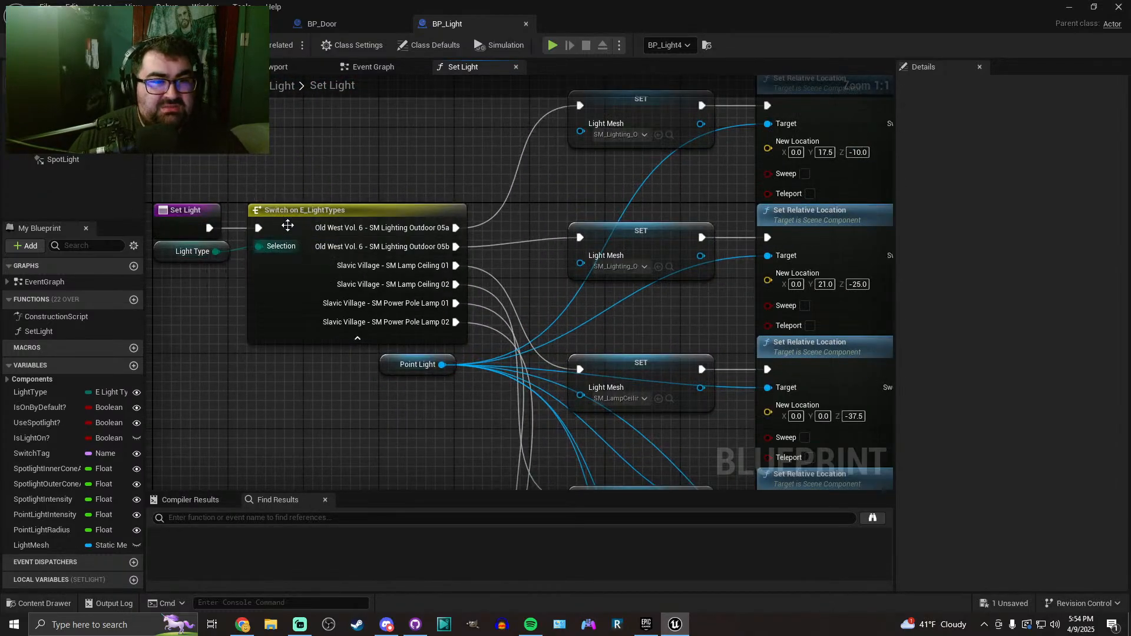
{"action": "right_click_drag", "start_coordinate": [481, 221], "coordinate": [348, 222]}
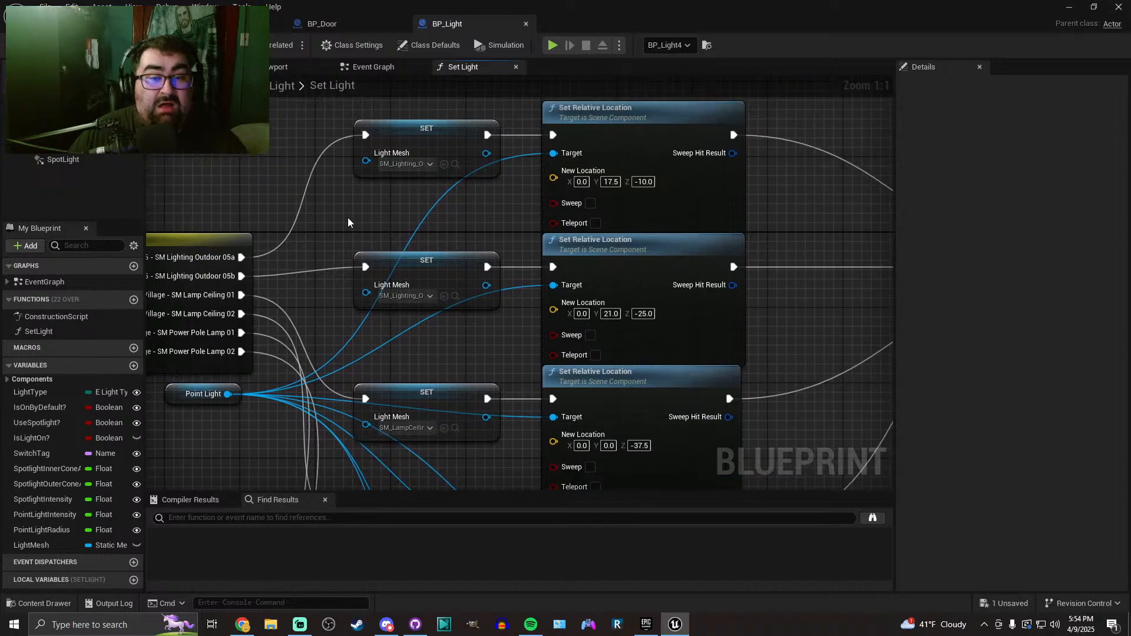
{"action": "left_click_drag", "start_coordinate": [348, 218], "coordinate": [476, 155]}
{"action": "left_click", "coordinate": [514, 211]}
{"action": "right_click_drag", "start_coordinate": [514, 211], "coordinate": [352, 202]}
{"action": "right_click_drag", "start_coordinate": [638, 191], "coordinate": [607, 205]}
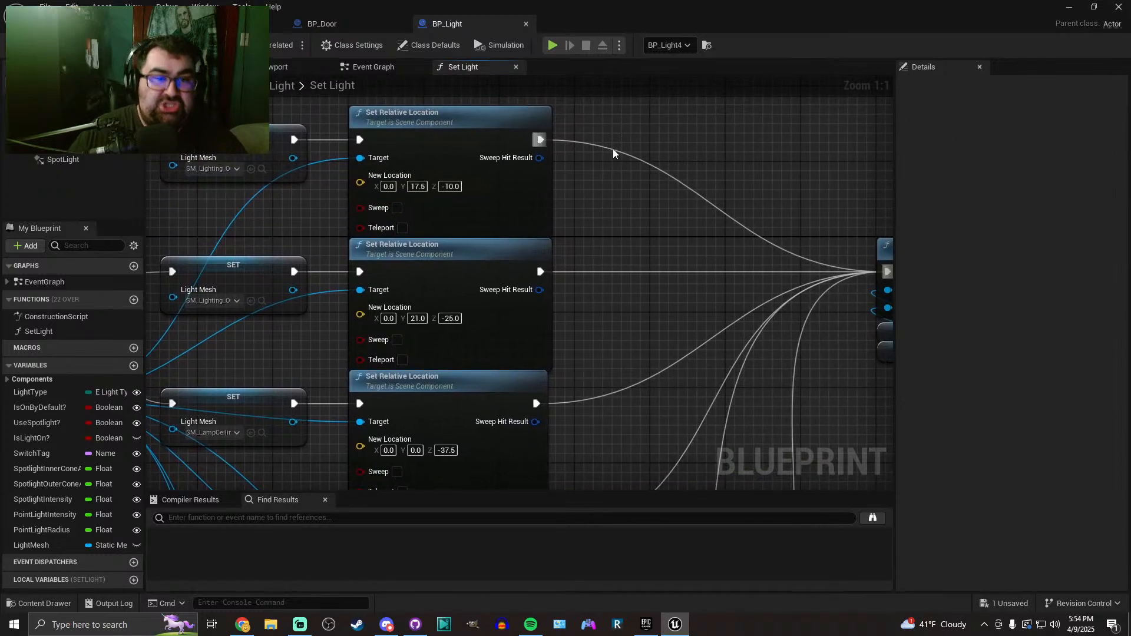
{"action": "left_click_drag", "start_coordinate": [537, 255], "coordinate": [531, 263]}
{"action": "left_click", "coordinate": [611, 231]}
{"action": "right_click_drag", "start_coordinate": [610, 231], "coordinate": [354, 205]}
{"action": "scroll", "coordinate": [389, 218], "scroll_direction": "down", "scroll_amount": 2}
{"action": "right_click_drag", "start_coordinate": [432, 238], "coordinate": [534, 123]}
Review the construction script once more from the Set Light call through the Flip Lights branch, and the event graph
{"action": "left_click", "coordinate": [377, 68]}
{"action": "left_click", "coordinate": [192, 68]}
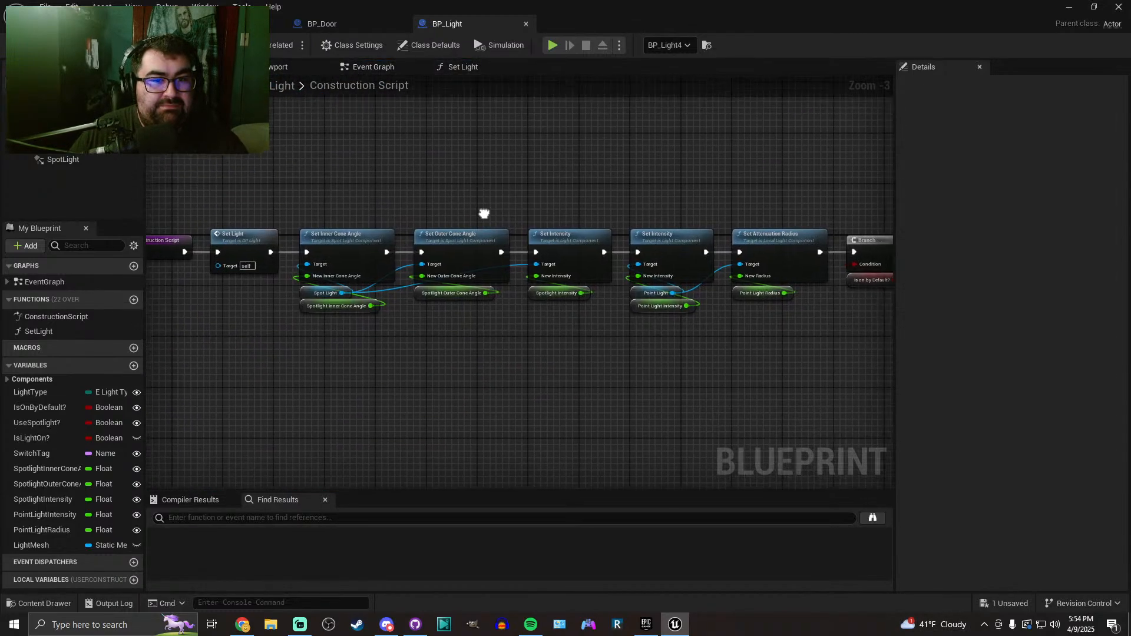
{"action": "scroll", "coordinate": [341, 330], "scroll_direction": "up", "scroll_amount": 3}
{"action": "right_click_drag", "start_coordinate": [351, 344], "coordinate": [296, 330]}
{"action": "right_click_drag", "start_coordinate": [495, 336], "coordinate": [382, 324]}
{"action": "right_click_drag", "start_coordinate": [551, 326], "coordinate": [289, 323]}
{"action": "right_click_drag", "start_coordinate": [591, 324], "coordinate": [481, 323]}
{"action": "right_click_drag", "start_coordinate": [454, 325], "coordinate": [379, 326]}
{"action": "scroll", "coordinate": [379, 326], "scroll_direction": "down", "scroll_amount": 3}
{"action": "left_click", "coordinate": [377, 69]}
{"action": "scroll", "coordinate": [492, 192], "scroll_direction": "up", "scroll_amount": 2}
Return to the Village level, save it and make the viewport slightly taller
{"action": "left_click", "coordinate": [89, 25]}
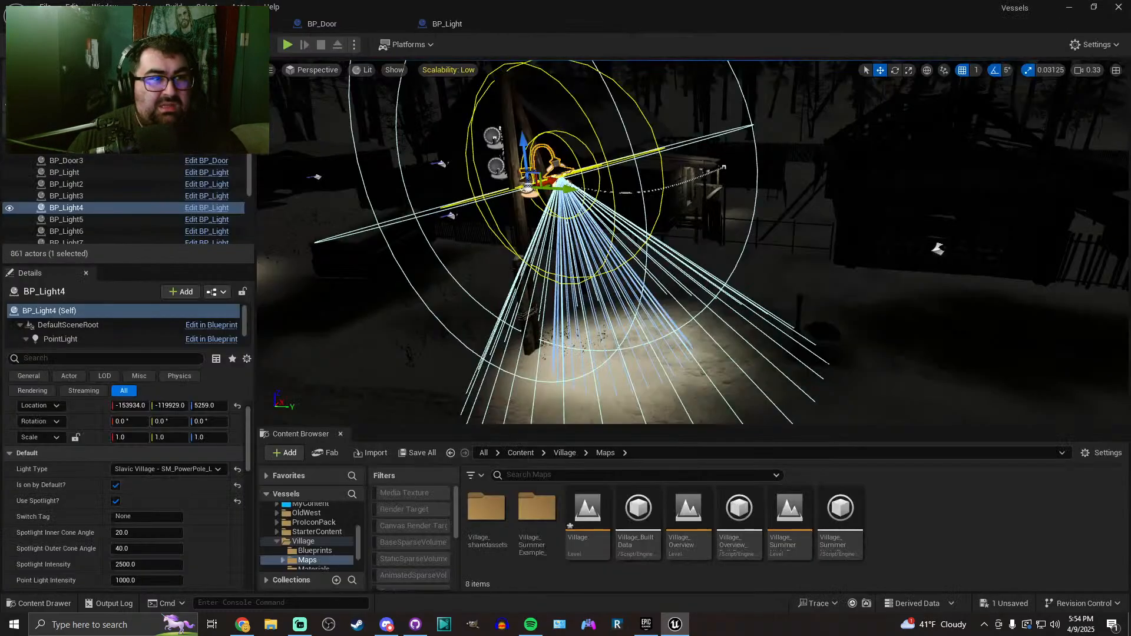
{"action": "key", "text": "ctrl+s"}
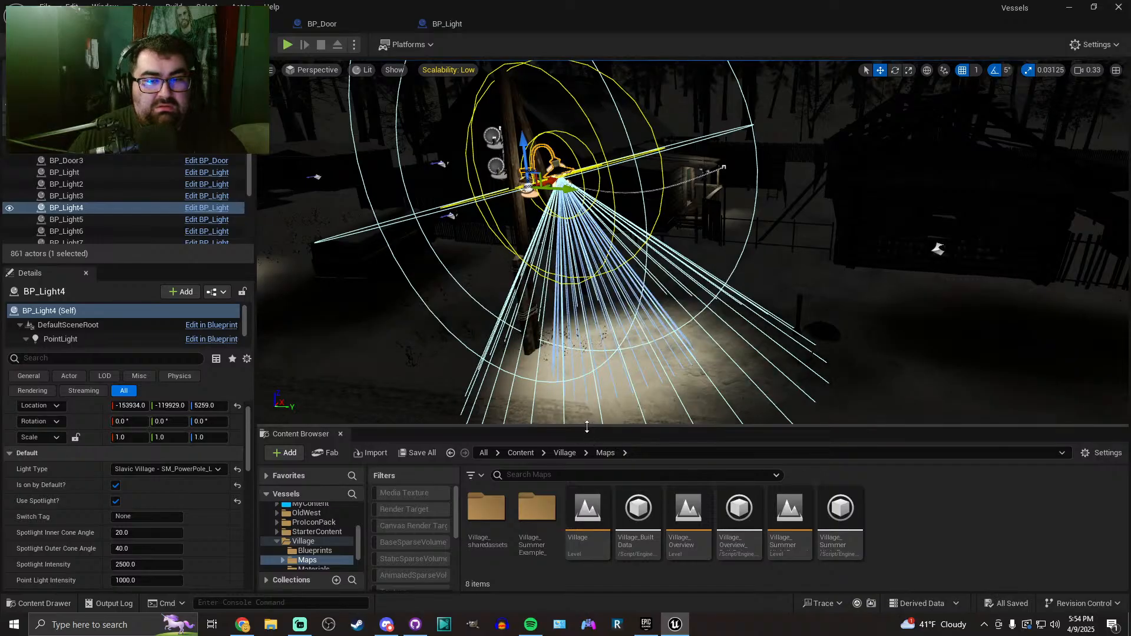
{"action": "left_click_drag", "start_coordinate": [588, 429], "coordinate": [590, 452]}
Turn Use Spotlight off for the BP_Light4 pole lamp to compare its lighting, and turn it back on
{"action": "key", "text": "w"}
{"action": "right_click_drag", "start_coordinate": [662, 320], "coordinate": [647, 364]}
{"action": "key", "text": "f"}
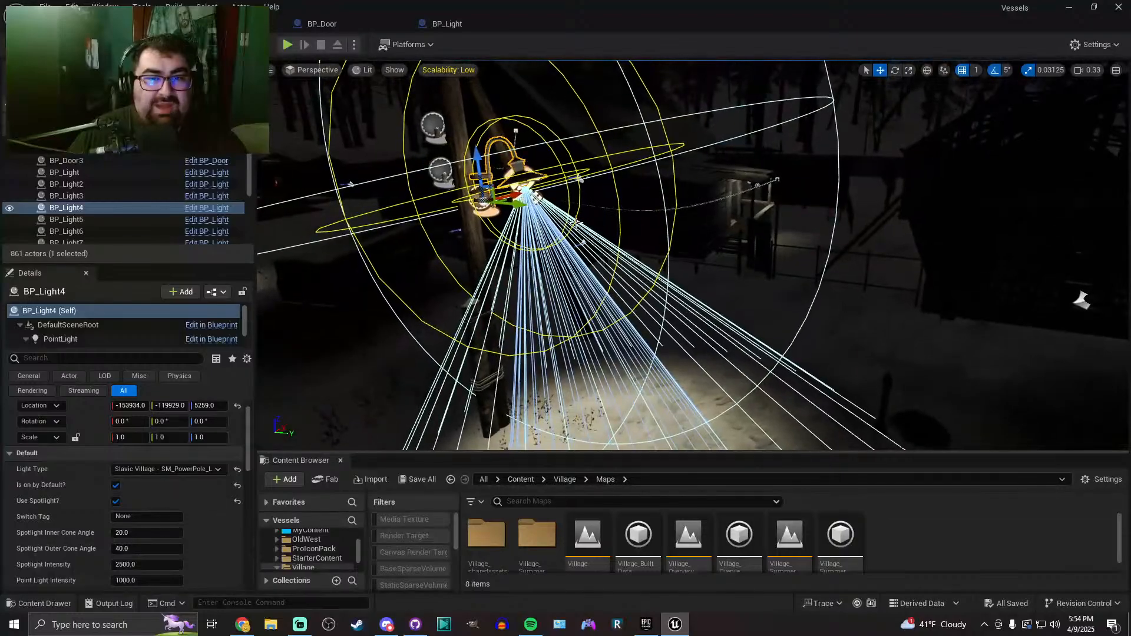
{"action": "left_click", "coordinate": [535, 184]}
{"action": "right_click_drag", "start_coordinate": [535, 183], "coordinate": [537, 159]}
{"action": "left_click", "coordinate": [544, 235]}
{"action": "right_click_drag", "start_coordinate": [543, 235], "coordinate": [531, 259]}
{"action": "key", "text": "w"}
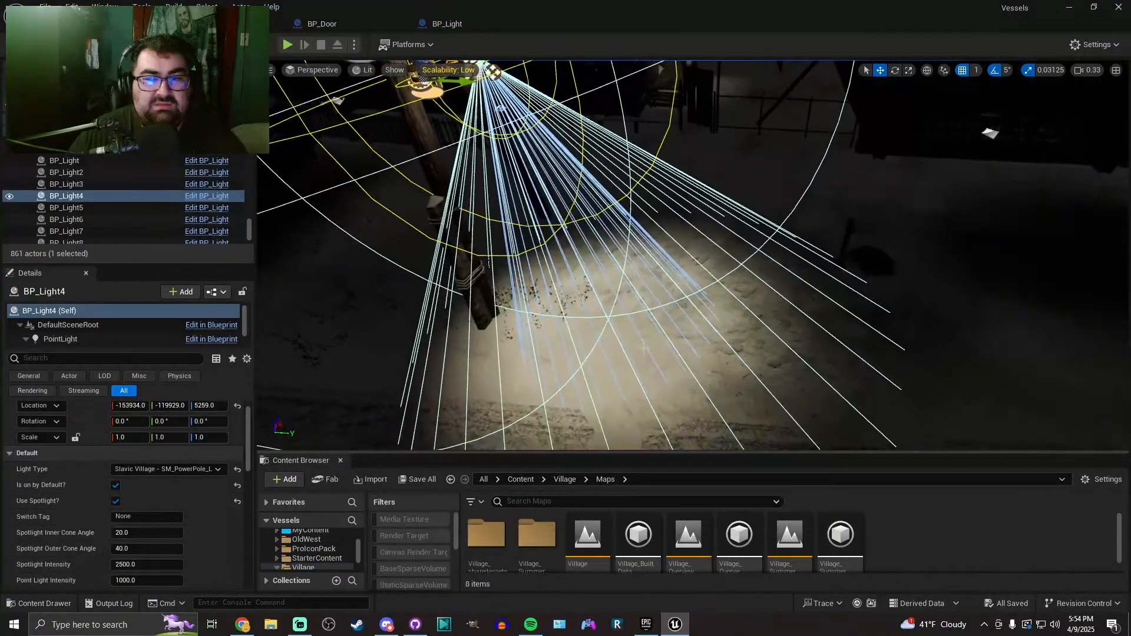
{"action": "left_click", "coordinate": [115, 501]}
{"action": "right_click_drag", "start_coordinate": [394, 416], "coordinate": [427, 366]}
{"action": "key", "text": "w"}
{"action": "key", "text": "s"}
{"action": "key", "text": "w"}
{"action": "key", "text": "s"}
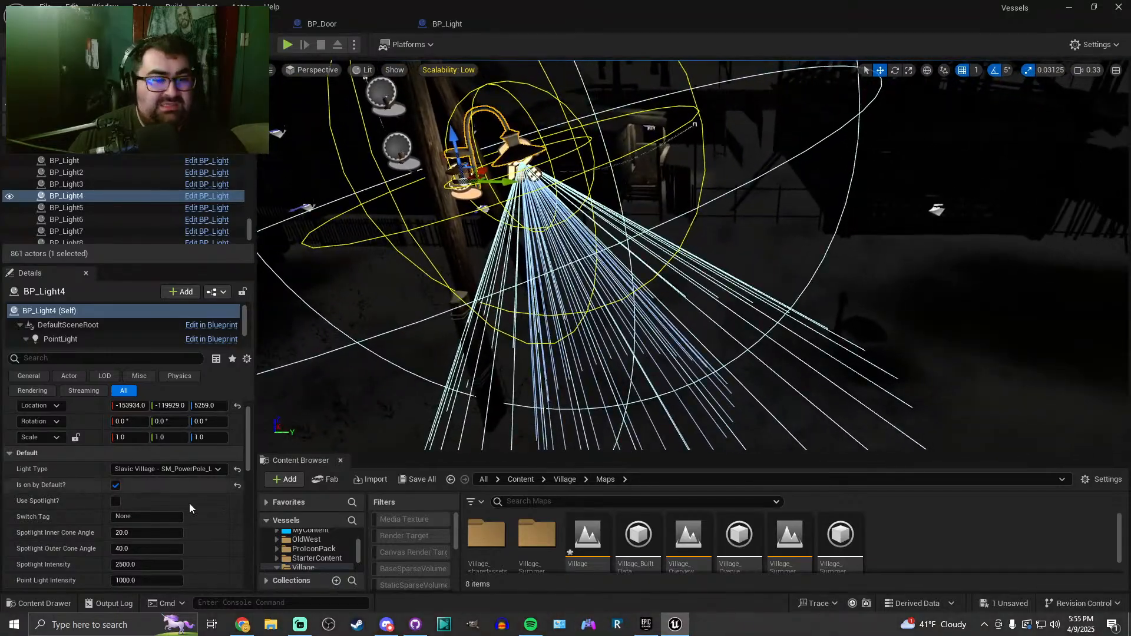
{"action": "left_click", "coordinate": [115, 501]}
Inspect how the pole lamps light the snow, the road and the surrounding yards
{"action": "right_click_drag", "start_coordinate": [648, 389], "coordinate": [613, 383]}
{"action": "key", "text": "s"}
{"action": "key", "text": "w"}
{"action": "right_click_drag", "start_coordinate": [1015, 371], "coordinate": [1076, 319]}
{"action": "left_click", "coordinate": [1002, 372]}
{"action": "key", "text": "s"}
{"action": "key", "text": "w"}
{"action": "key", "text": "a"}
{"action": "key", "text": "d"}
{"action": "key", "text": "w"}
{"action": "key", "text": "d"}
{"action": "key", "text": "w"}
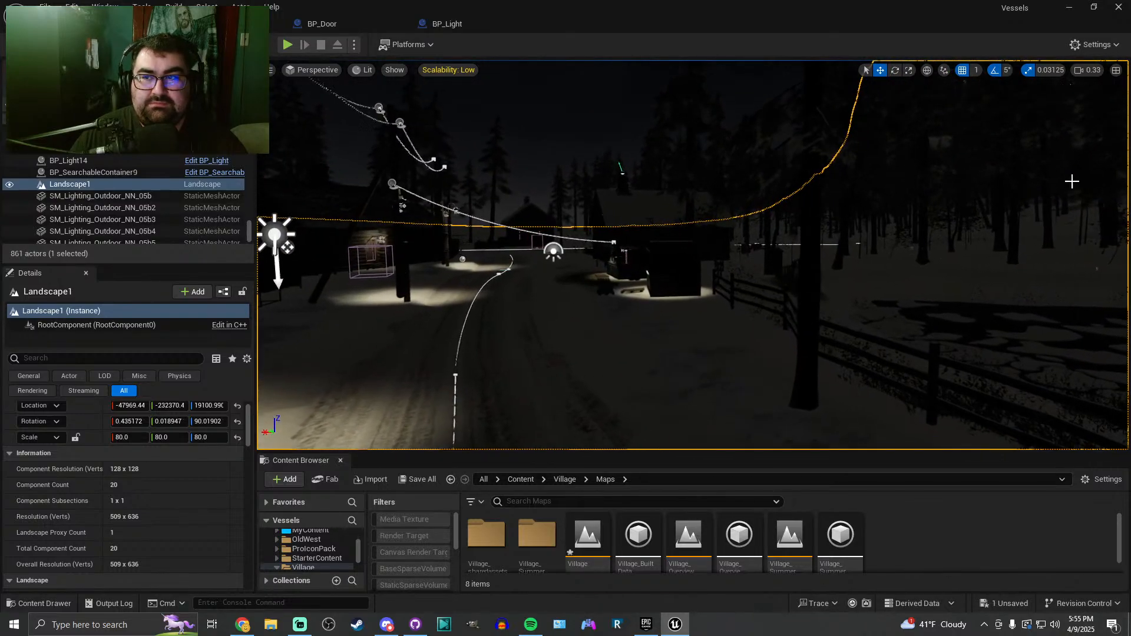
Set the viewport camera speed to 1, enlarge the viewport and inspect the pole lamps up close
{"action": "left_click", "coordinate": [1089, 70]}
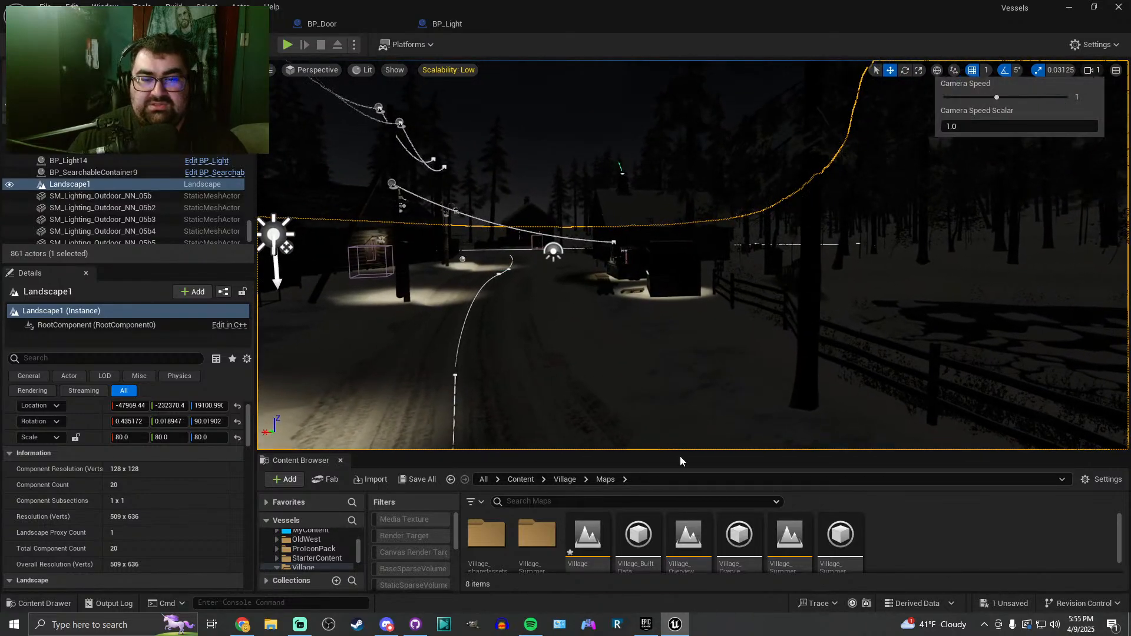
{"action": "left_click_drag", "start_coordinate": [681, 452], "coordinate": [681, 472]}
{"action": "key", "text": "w"}
{"action": "right_click_drag", "start_coordinate": [693, 265], "coordinate": [654, 377]}
{"action": "key", "text": "s"}
{"action": "key", "text": "w"}
{"action": "key", "text": "s"}
{"action": "key", "text": "w"}
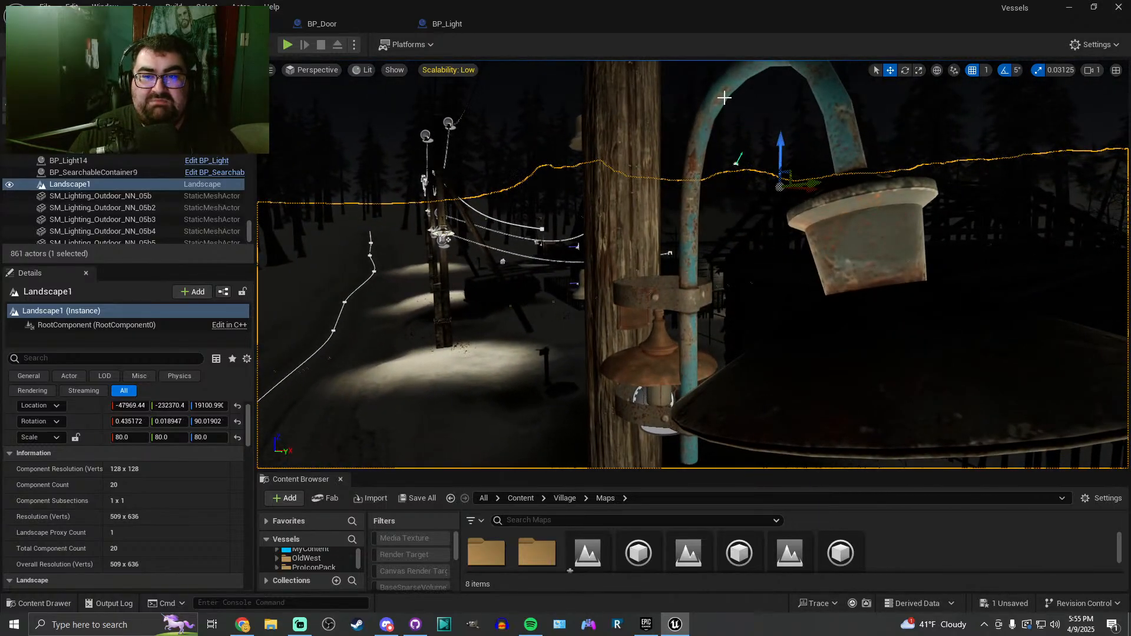
{"action": "right_click_drag", "start_coordinate": [653, 237], "coordinate": [907, 210]}
{"action": "right_click_drag", "start_coordinate": [460, 185], "coordinate": [566, 177]}
{"action": "key", "text": "s"}
{"action": "key", "text": "s"}
{"action": "key", "text": "w"}
{"action": "left_click_drag", "start_coordinate": [576, 473], "coordinate": [566, 508]}
{"action": "right_click_drag", "start_coordinate": [560, 353], "coordinate": [506, 352]}
Collapse the OriginalLevel folder in the Outliner and enlarge the actor list
{"action": "scroll", "coordinate": [101, 230], "scroll_direction": "up", "scroll_amount": 4}
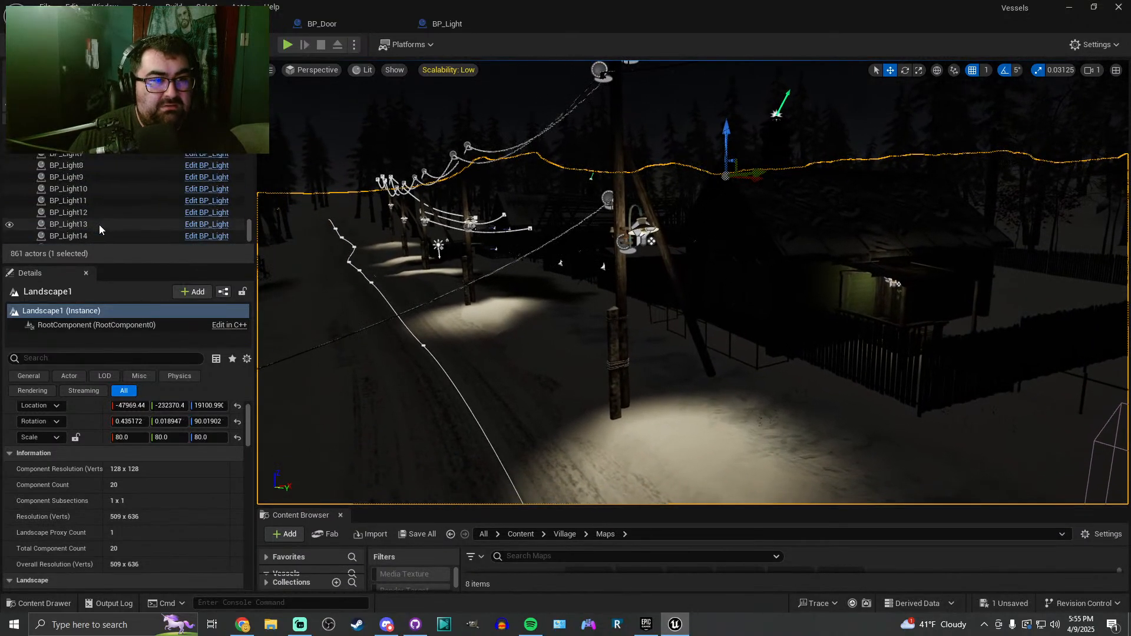
{"action": "scroll", "coordinate": [99, 222], "scroll_direction": "down", "scroll_amount": 5}
{"action": "scroll", "coordinate": [94, 194], "scroll_direction": "up", "scroll_amount": 3}
{"action": "right_click_drag", "start_coordinate": [511, 252], "coordinate": [444, 260]}
{"action": "scroll", "coordinate": [154, 188], "scroll_direction": "up", "scroll_amount": 6}
{"action": "left_click_drag", "start_coordinate": [249, 227], "coordinate": [248, 137]}
{"action": "left_click", "coordinate": [70, 165]}
{"action": "left_click", "coordinate": [32, 165]}
{"action": "left_click_drag", "start_coordinate": [91, 264], "coordinate": [94, 387]}
{"action": "right_click_drag", "start_coordinate": [518, 293], "coordinate": [421, 293]}
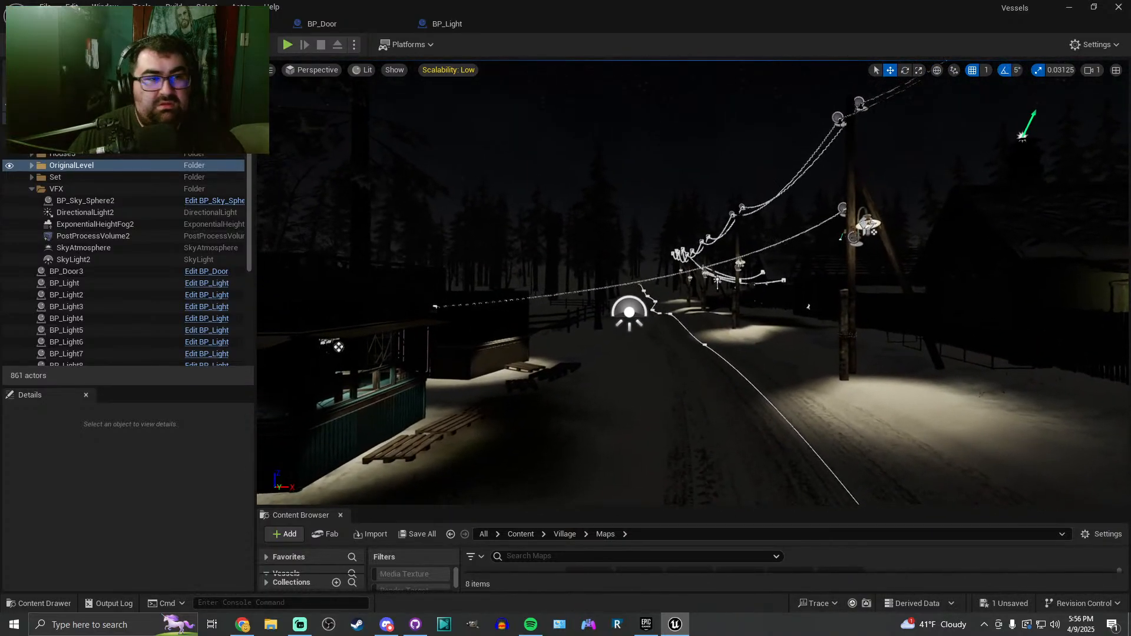
Select the SkyAtmosphere actor in the VFX folder and examine the night lighting along the road
{"action": "left_click", "coordinate": [88, 249]}
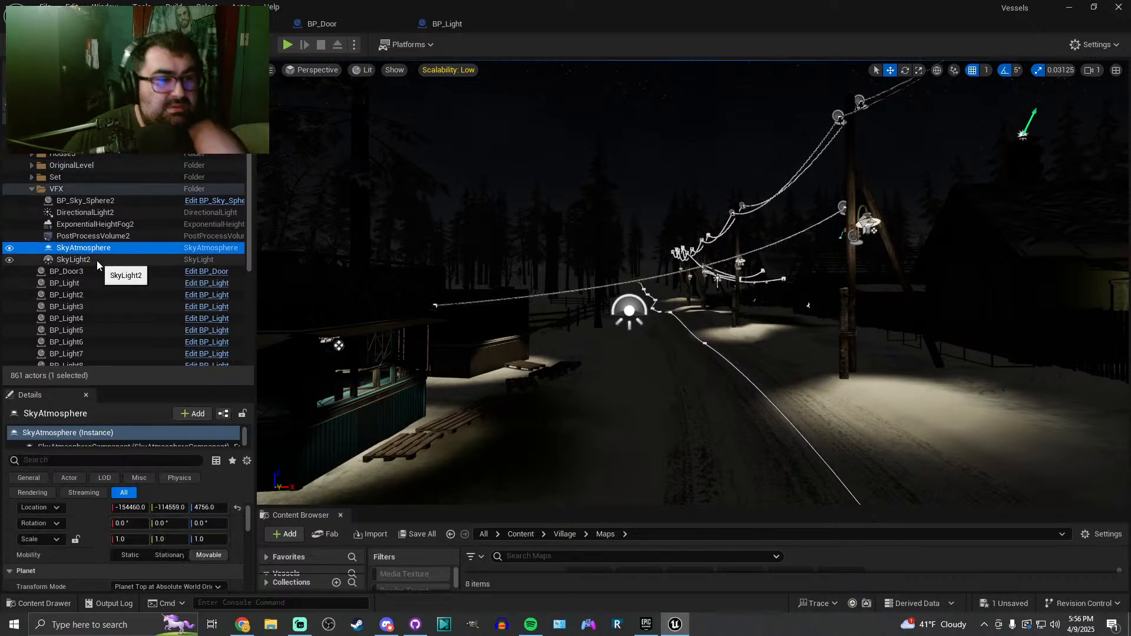
{"action": "key", "text": "w"}
{"action": "right_click_drag", "start_coordinate": [583, 299], "coordinate": [656, 324]}
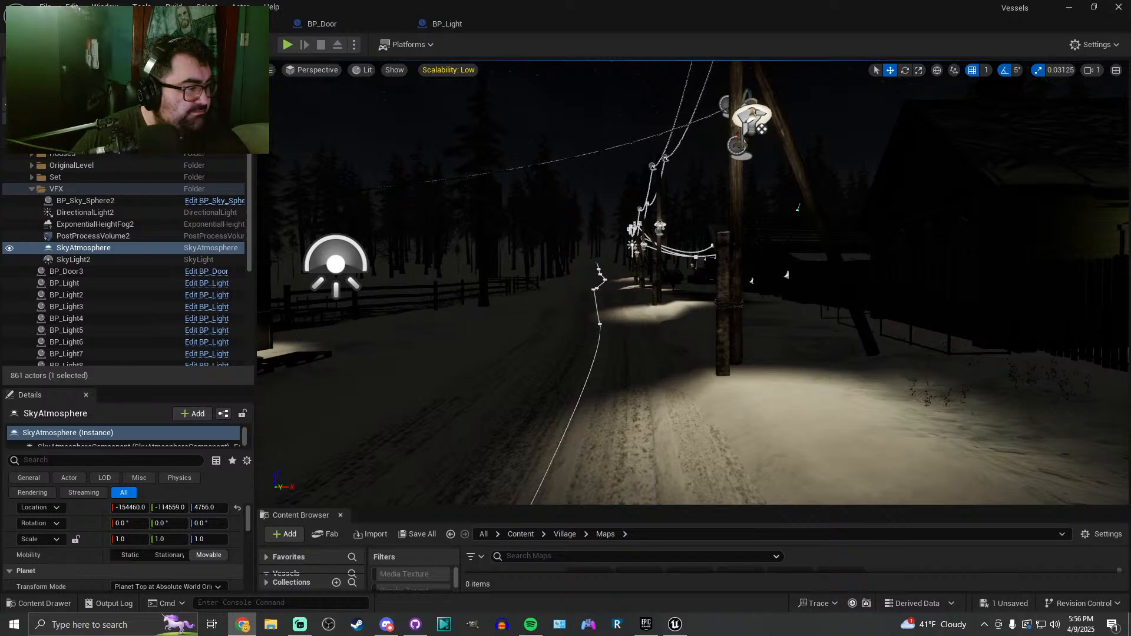
Switch to the web browser, open the foggy Silent Hill 2 Remake street screenshot full size in its own window and study its fog
{"action": "left_click_drag", "start_coordinate": [378, 0], "coordinate": [379, 1]}
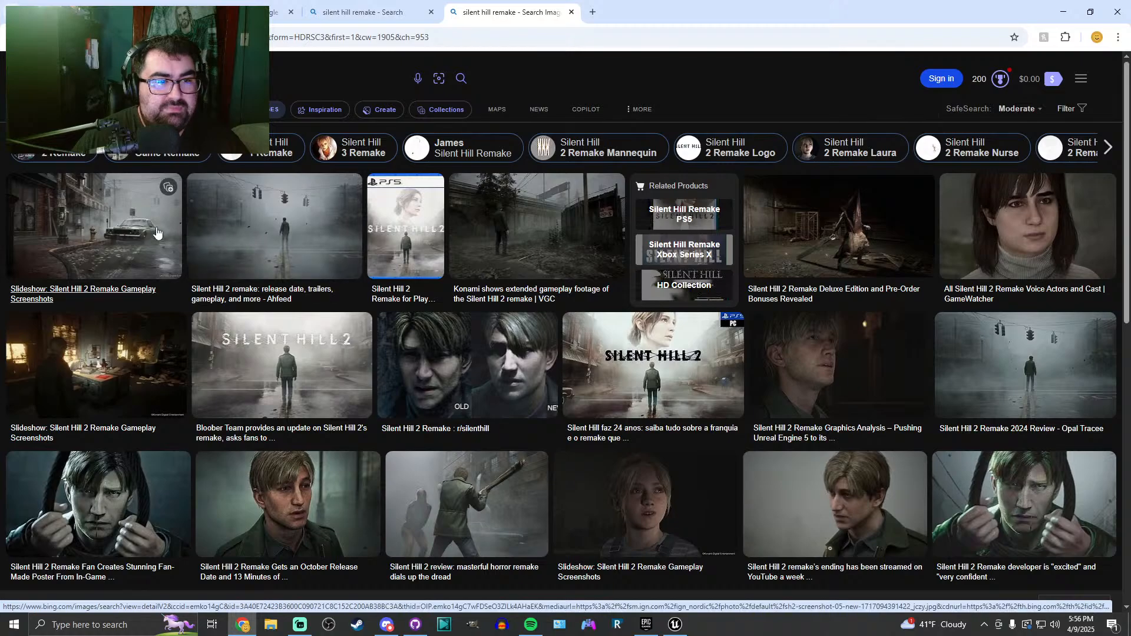
{"action": "left_click", "coordinate": [140, 237]}
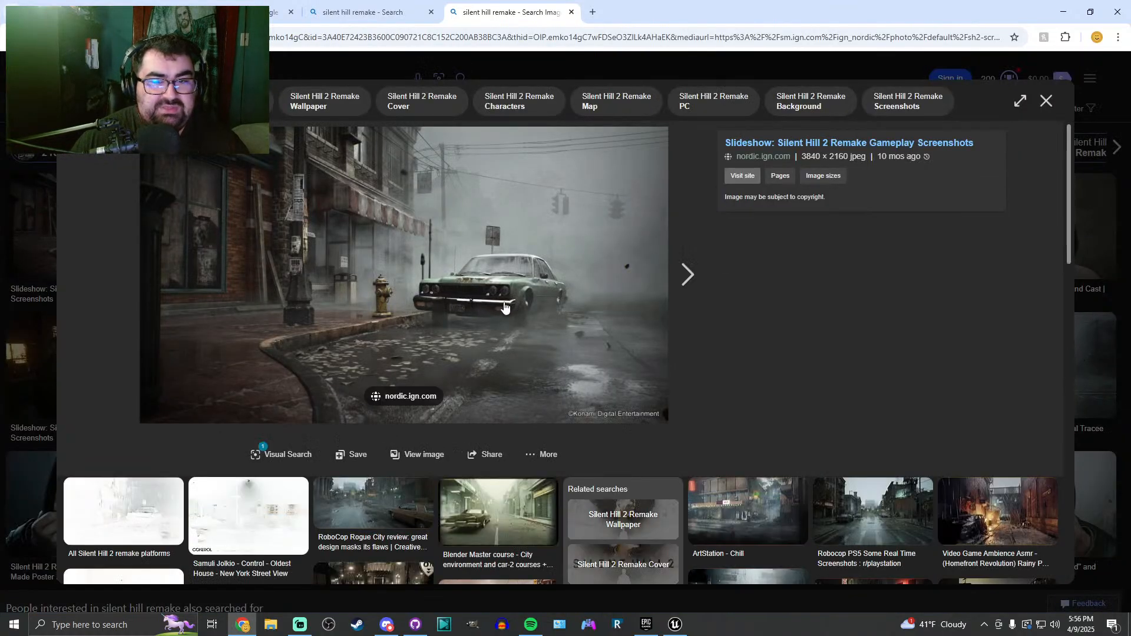
{"action": "right_click", "coordinate": [487, 300]}
{"action": "left_click", "coordinate": [526, 316]}
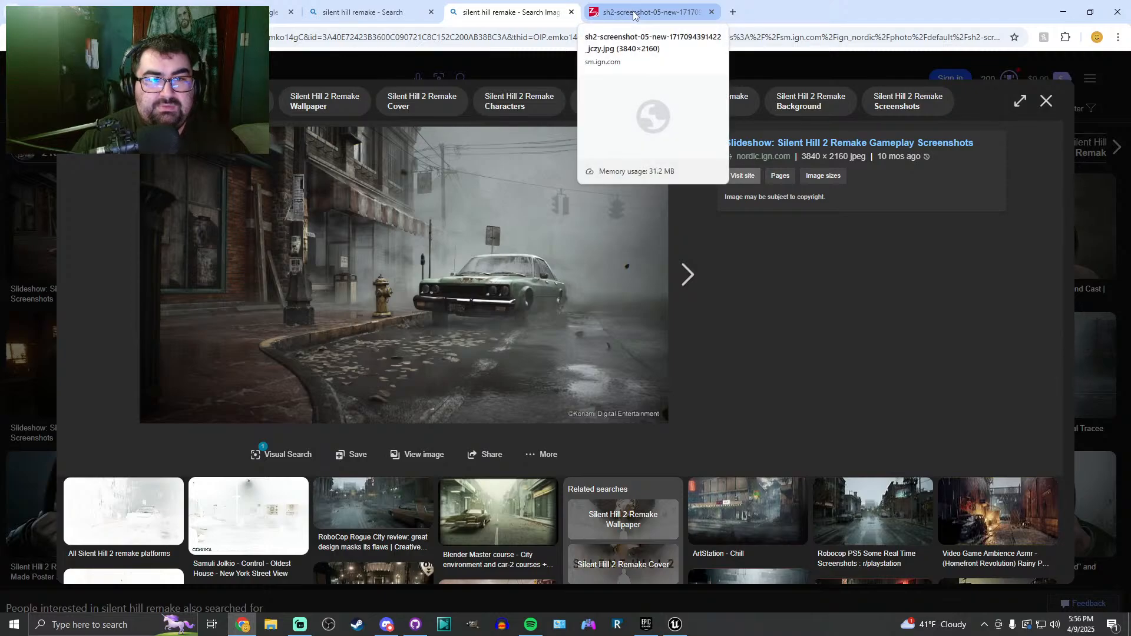
{"action": "left_click_drag", "start_coordinate": [642, 15], "coordinate": [0, 35]}
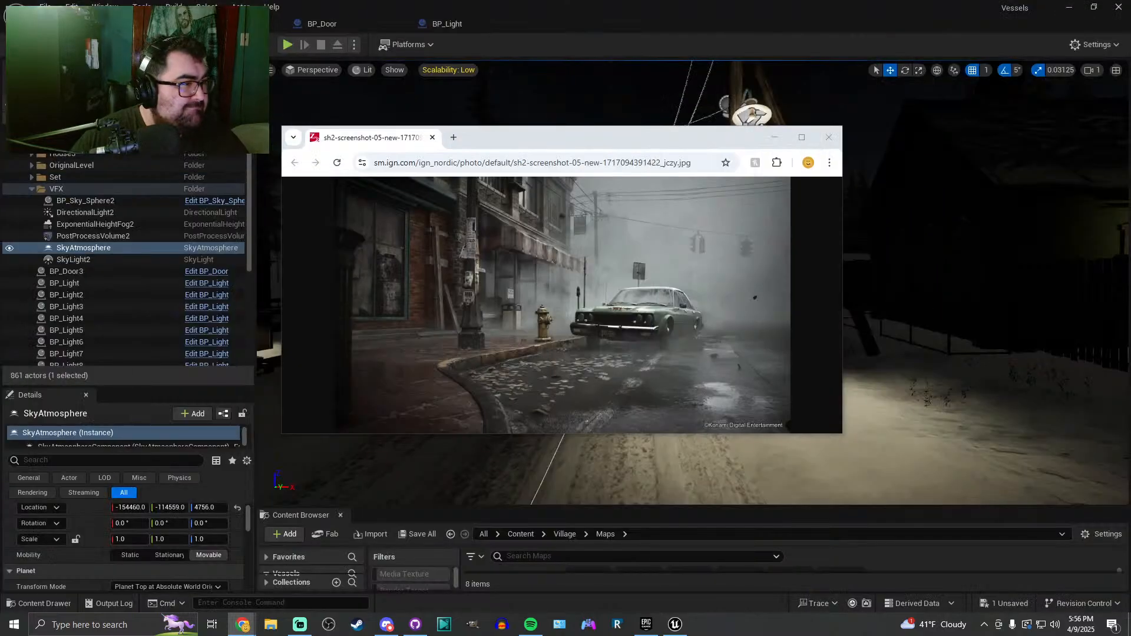
{"action": "double_click", "coordinate": [503, 147]}
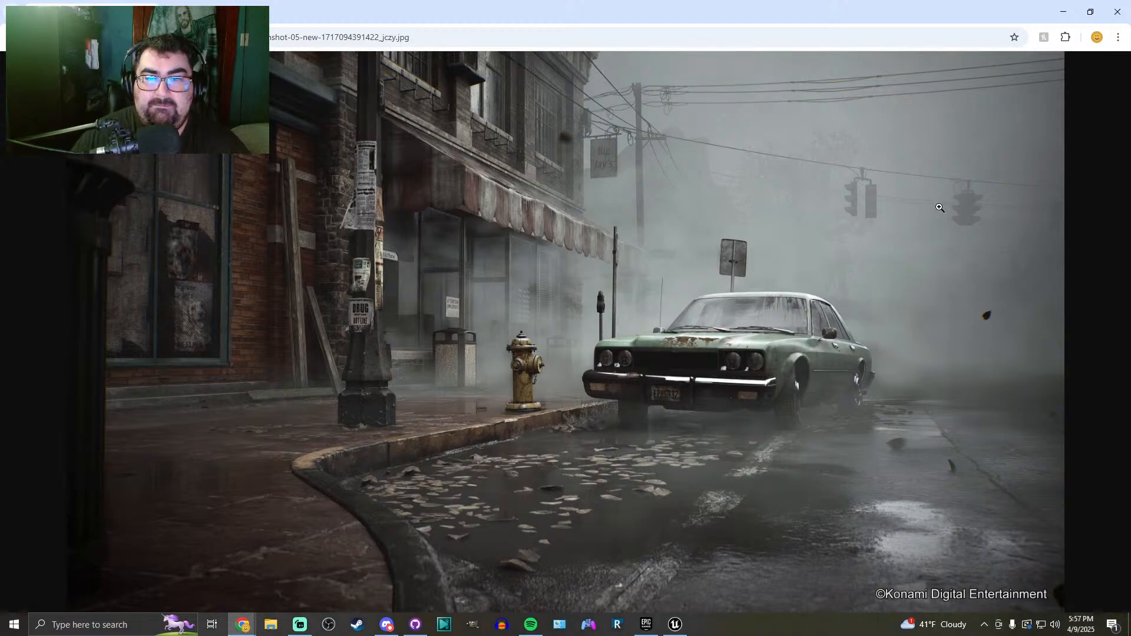
{"action": "key", "text": "alt+Tab"}
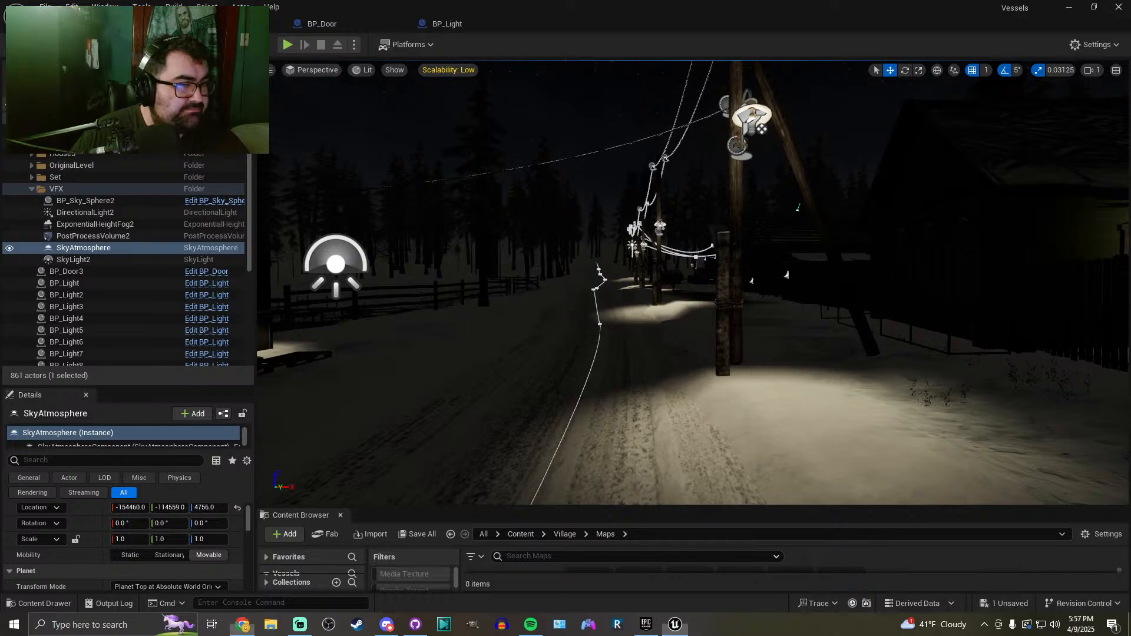
Select the ExponentialHeightFog2 actor in the VFX folder and enlarge the area that shows its fog component properties
{"action": "mouse_move", "coordinate": [773, 406]}
{"action": "right_mouse_down"}
{"action": "mouse_move", "coordinate": [777, 371]}
{"action": "mouse_move", "coordinate": [718, 339]}
{"action": "mouse_move", "coordinate": [596, 337]}
{"action": "mouse_move", "coordinate": [790, 373]}
{"action": "mouse_move", "coordinate": [775, 417]}
{"action": "right_mouse_up"}
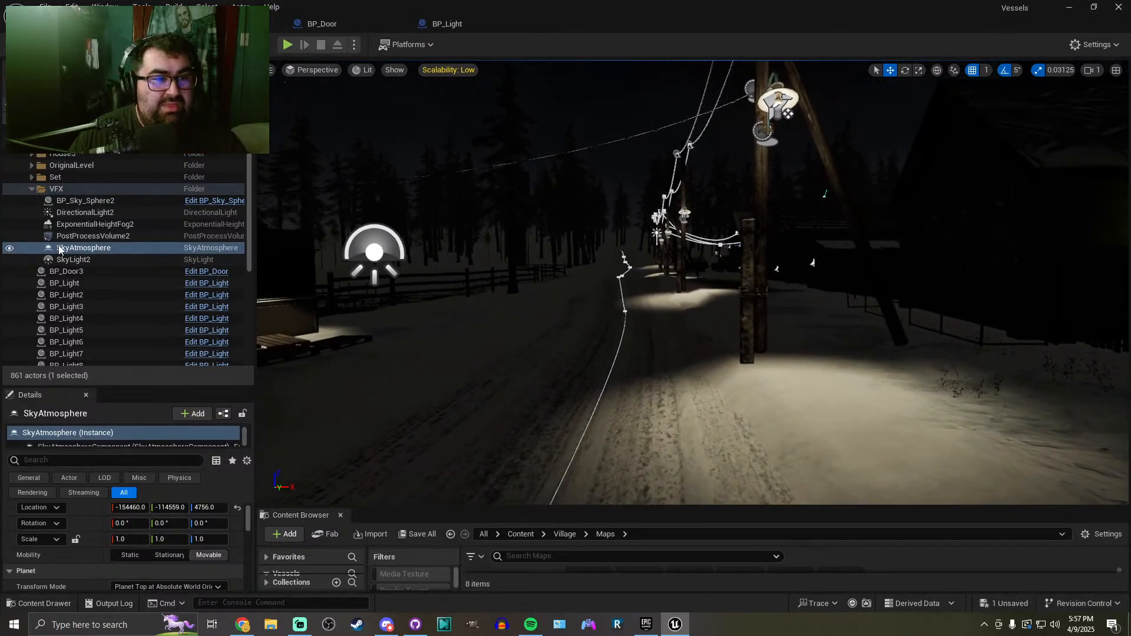
{"action": "left_click", "coordinate": [94, 224]}
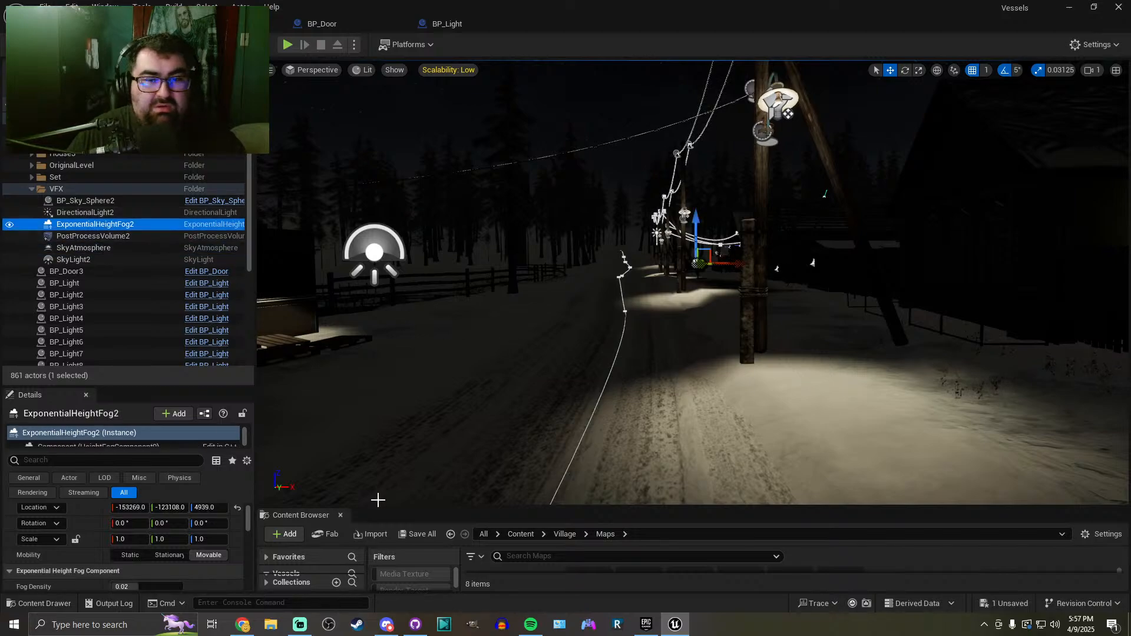
{"action": "left_click_drag", "start_coordinate": [151, 386], "coordinate": [150, 304]}
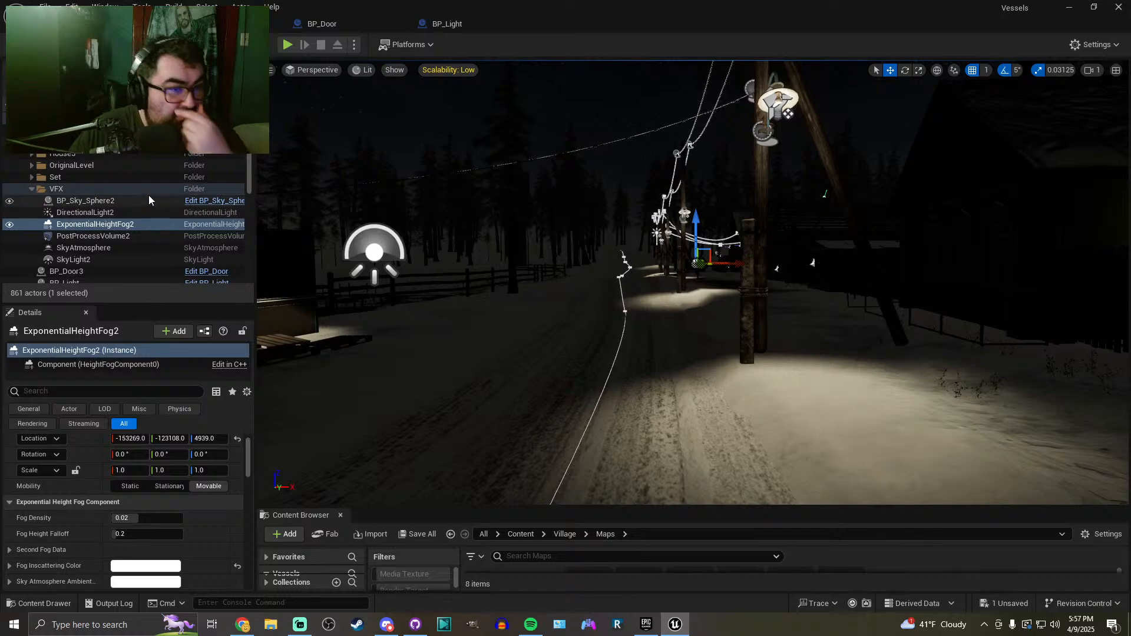
{"action": "scroll", "coordinate": [147, 198], "scroll_direction": "down", "scroll_amount": 3}
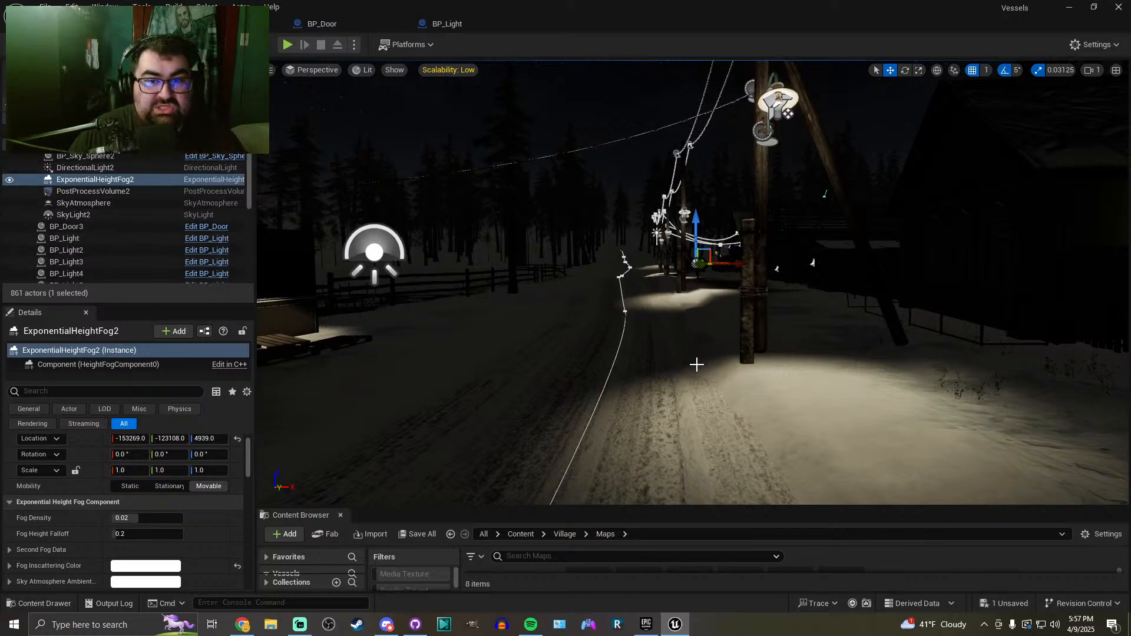
{"action": "scroll", "coordinate": [91, 521], "scroll_direction": "down", "scroll_amount": 2}
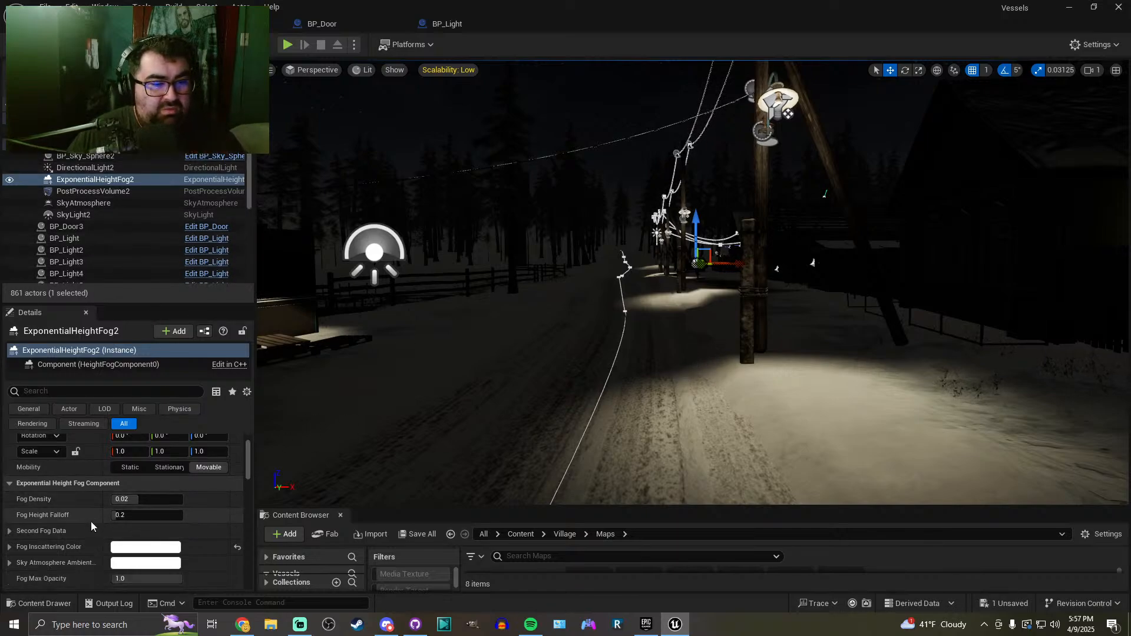
Try raising the fog density to 0.03476 while checking the effect on the road, trees and night sky
{"action": "mouse_move", "coordinate": [528, 390]}
{"action": "right_mouse_down"}
{"action": "mouse_move", "coordinate": [496, 391]}
{"action": "mouse_move", "coordinate": [507, 388]}
{"action": "right_mouse_up"}
{"action": "left_click_drag", "start_coordinate": [136, 480], "coordinate": [138, 480]}
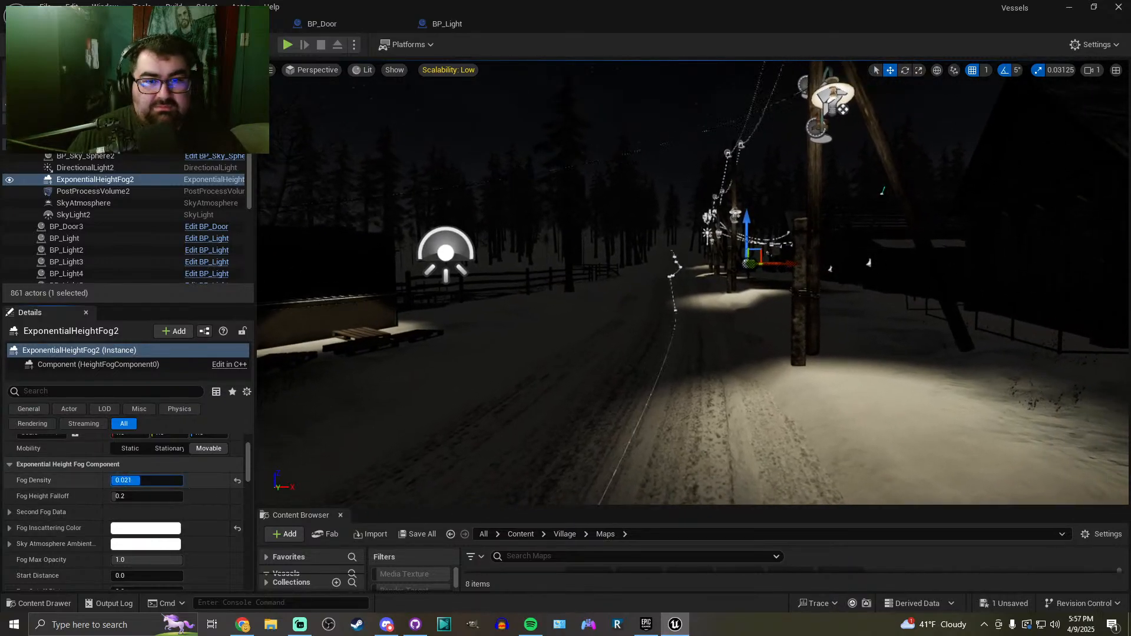
{"action": "left_click_drag", "start_coordinate": [152, 480], "coordinate": [170, 481]}
{"action": "right_click_drag", "start_coordinate": [424, 401], "coordinate": [442, 330]}
{"action": "left_click_drag", "start_coordinate": [165, 476], "coordinate": [152, 480]}
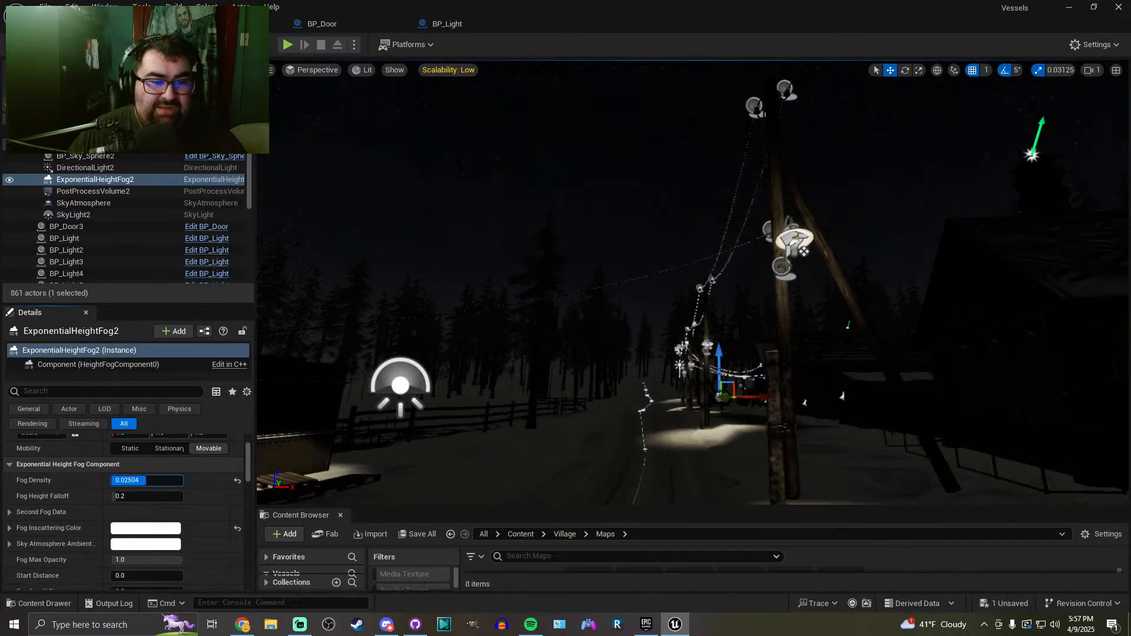
{"action": "left_click_drag", "start_coordinate": [167, 481], "coordinate": [129, 497]}
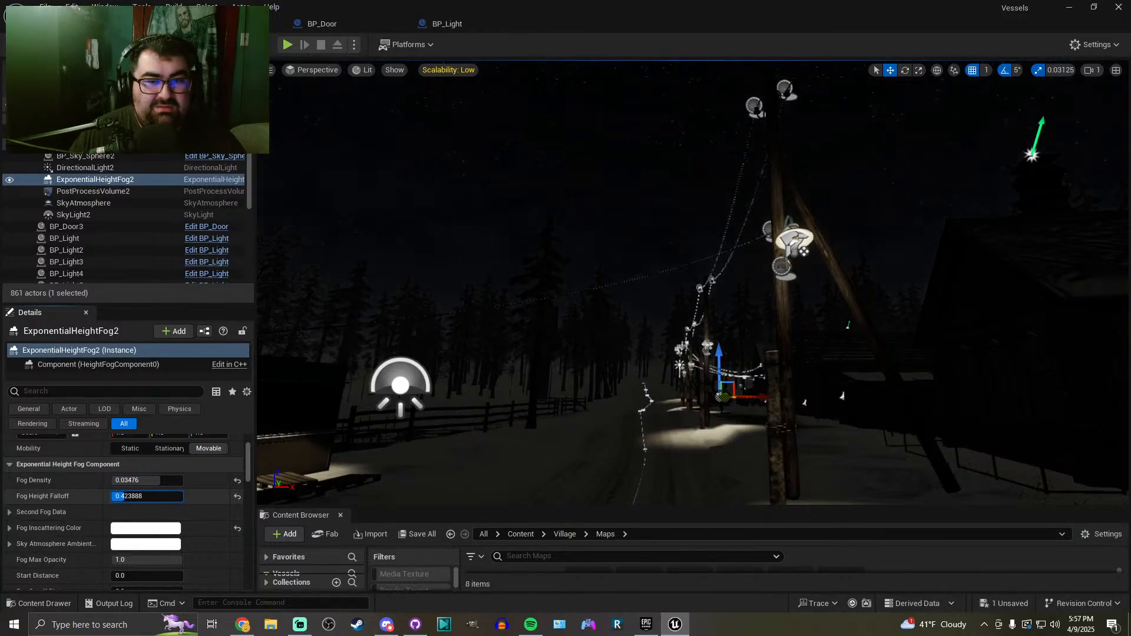
Try a fog height falloff of 0.001 and check the effect on the sky above the pole lamps
{"action": "type", "text": "0.001"}
{"action": "key", "text": "Return"}
{"action": "mouse_move", "coordinate": [377, 401]}
{"action": "right_mouse_down"}
{"action": "mouse_move", "coordinate": [380, 292]}
{"action": "mouse_move", "coordinate": [376, 380]}
{"action": "right_mouse_up"}
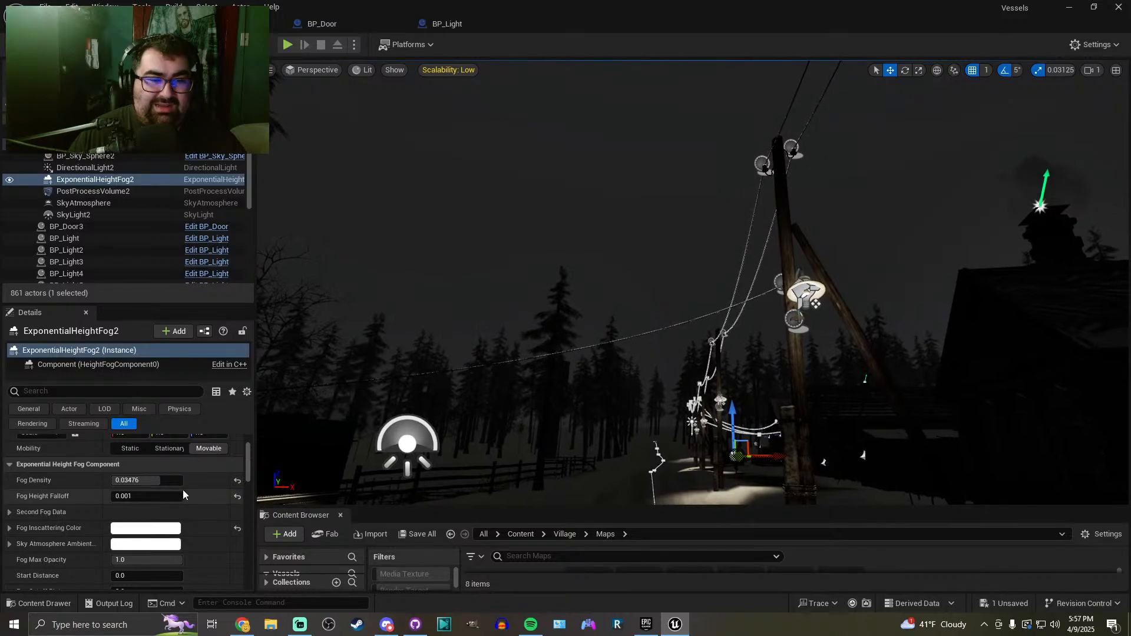
Experiment with the fog height falloff while viewing the sky and set it to 0.05
{"action": "left_click_drag", "start_coordinate": [112, 494], "coordinate": [166, 495]}
{"action": "right_click_drag", "start_coordinate": [377, 401], "coordinate": [379, 330]}
{"action": "right_click_drag", "start_coordinate": [450, 460], "coordinate": [450, 475]}
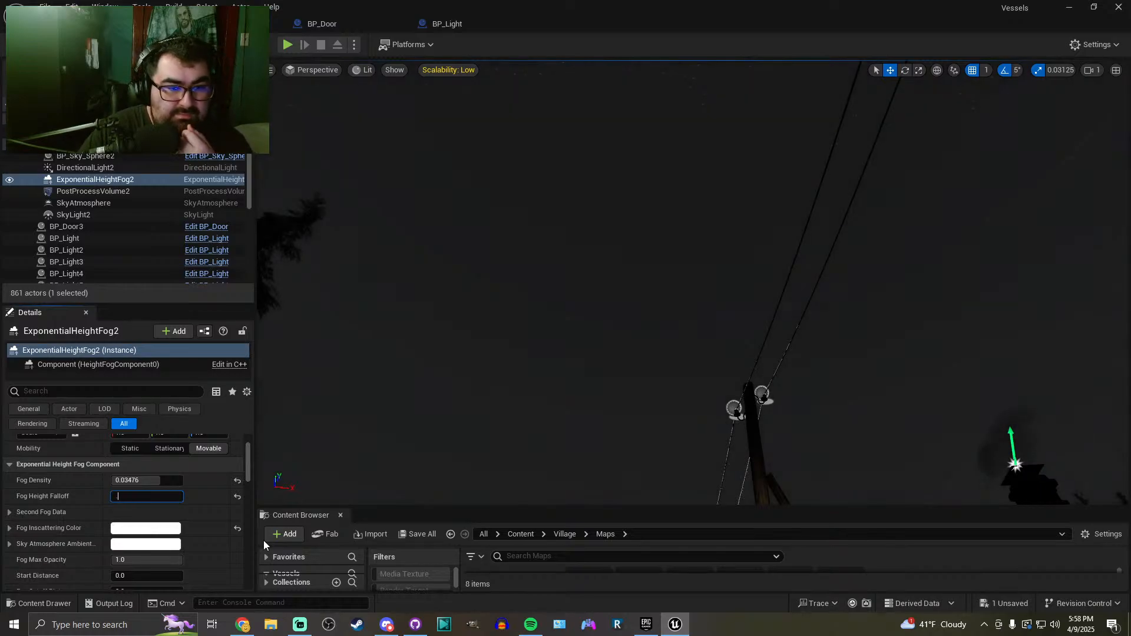
{"action": "type", "text": "1"}
{"action": "key", "text": "Return"}
{"action": "type", "text": "."}
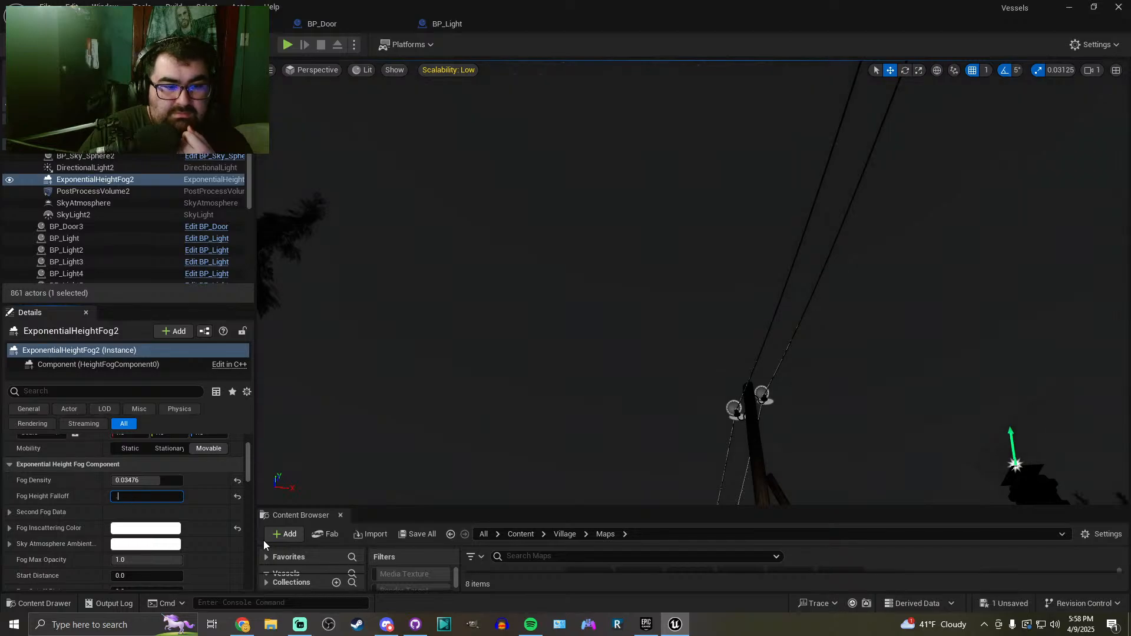
{"action": "type", "text": "05"}
{"action": "key", "text": "Return"}
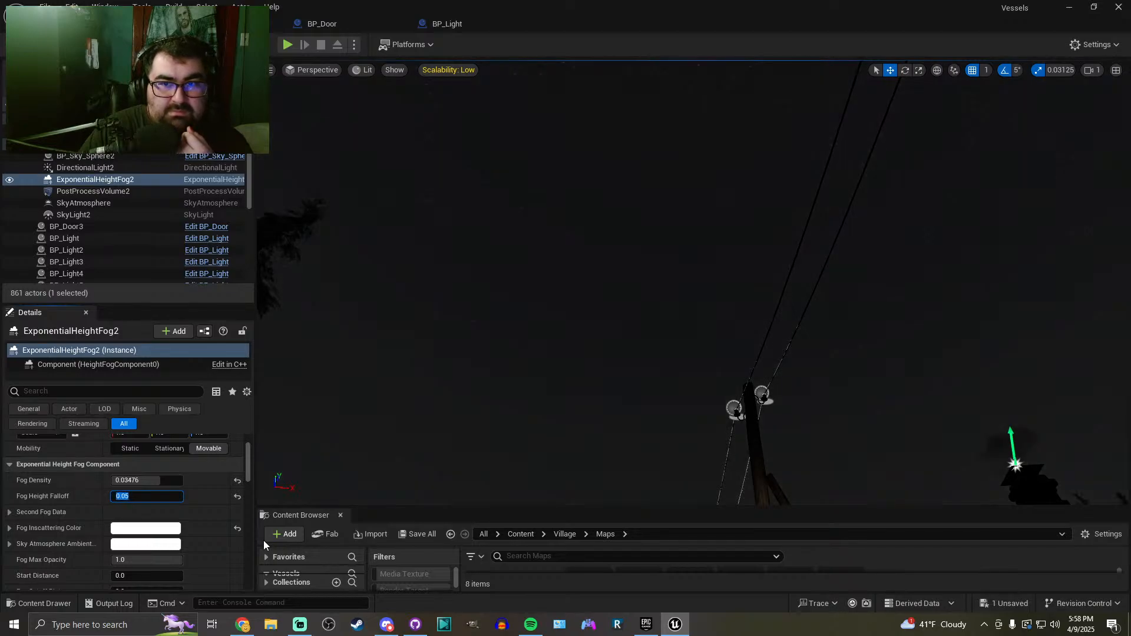
Lower the fog density to 0.0202 while checking the road and the stars, and start entering an exact density value
{"action": "right_click_drag", "start_coordinate": [553, 348], "coordinate": [553, 348]}
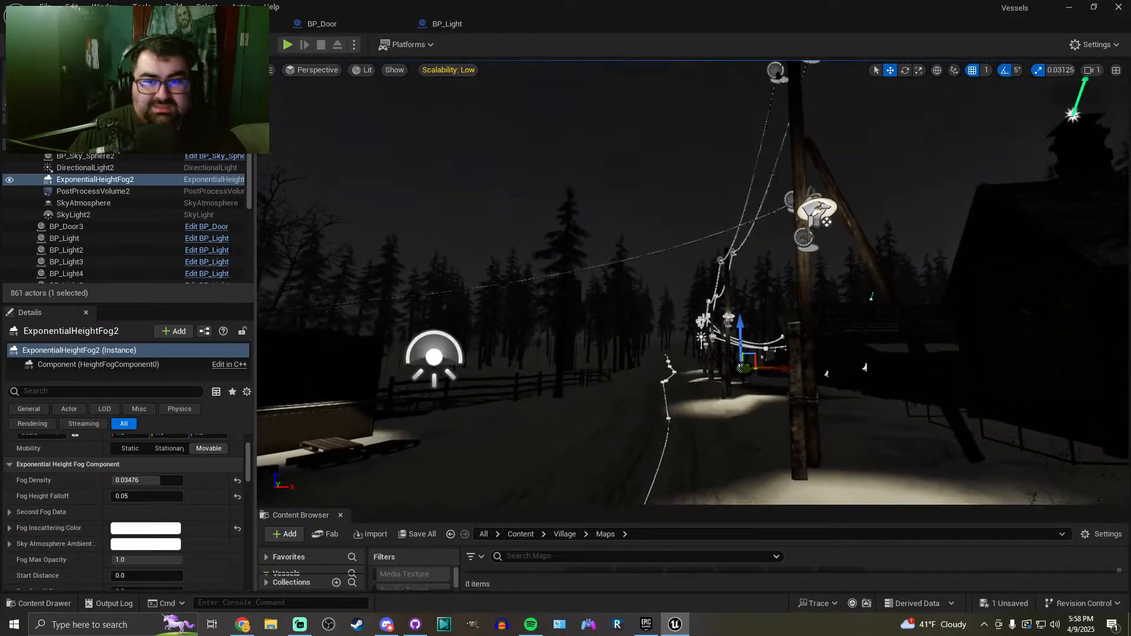
{"action": "left_click_drag", "start_coordinate": [151, 481], "coordinate": [139, 481]}
{"action": "right_click_drag", "start_coordinate": [433, 427], "coordinate": [433, 427]}
{"action": "left_click_drag", "start_coordinate": [136, 480], "coordinate": [135, 481]}
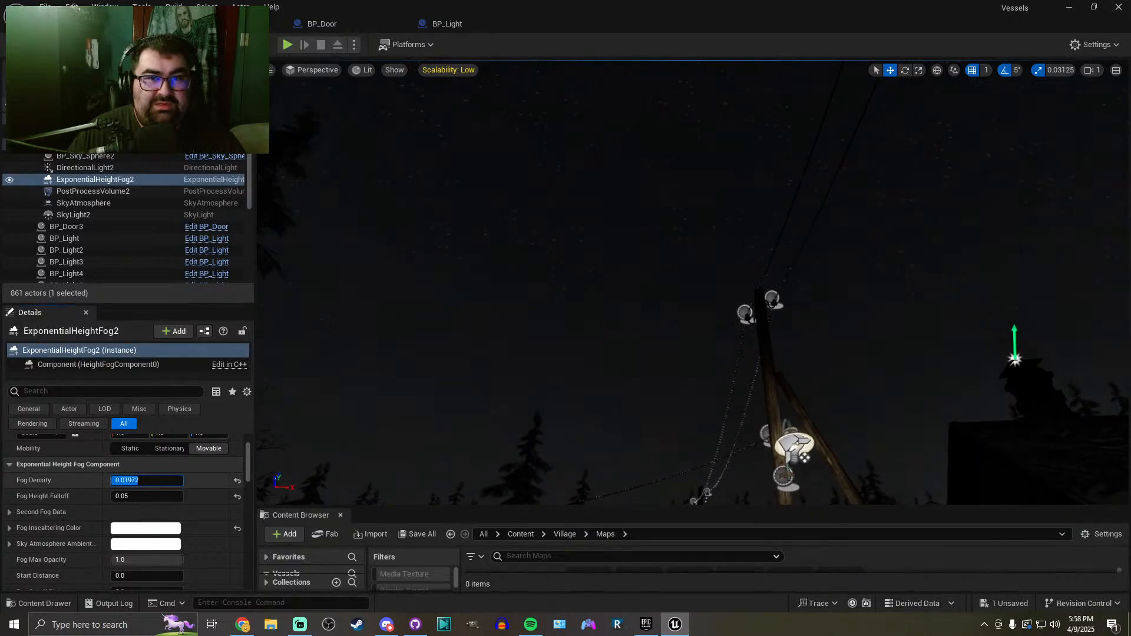
{"action": "left_click", "coordinate": [162, 482]}
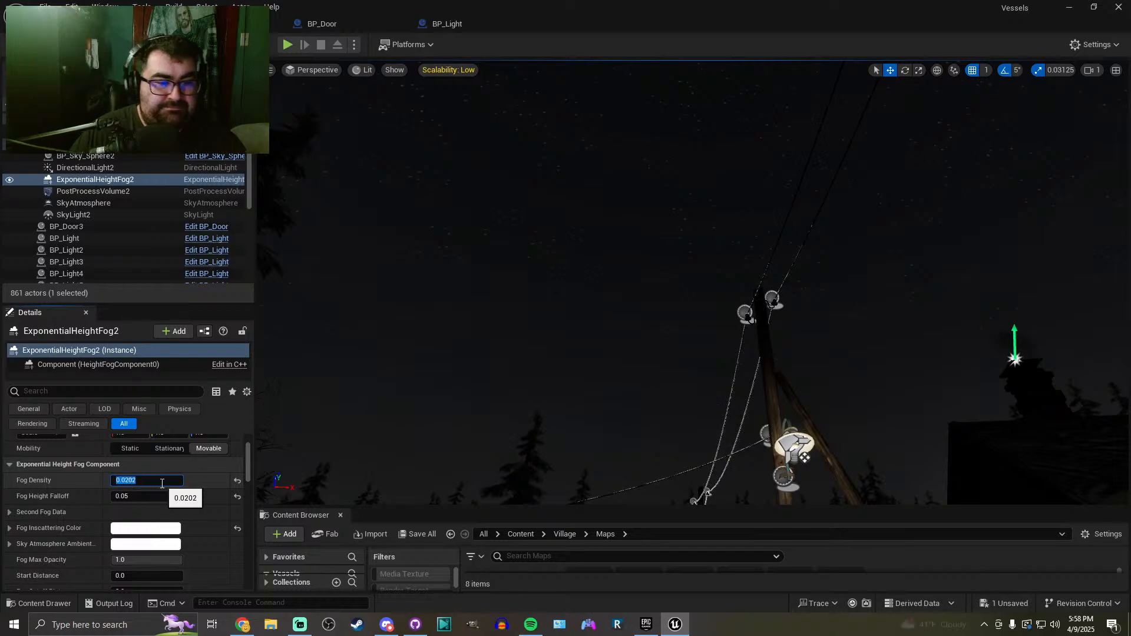
{"action": "type", "text": "."}
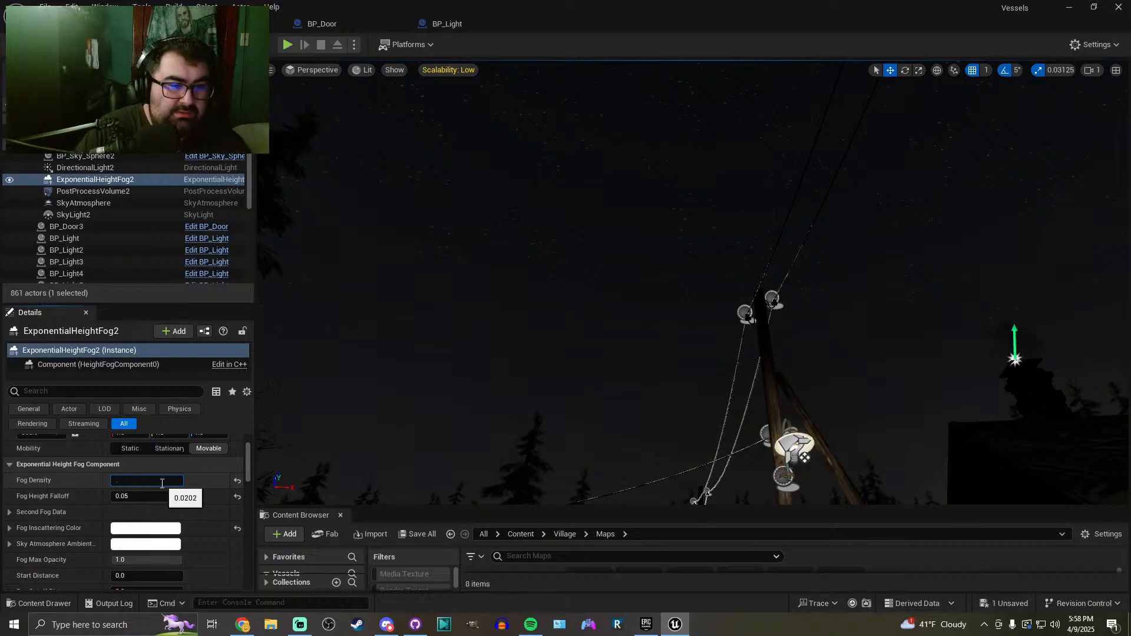
Set the fog density of ExponentialHeightFog2 to 0.025 and check the village road under it
{"action": "type", "text": "025"}
{"action": "key", "text": "Return"}
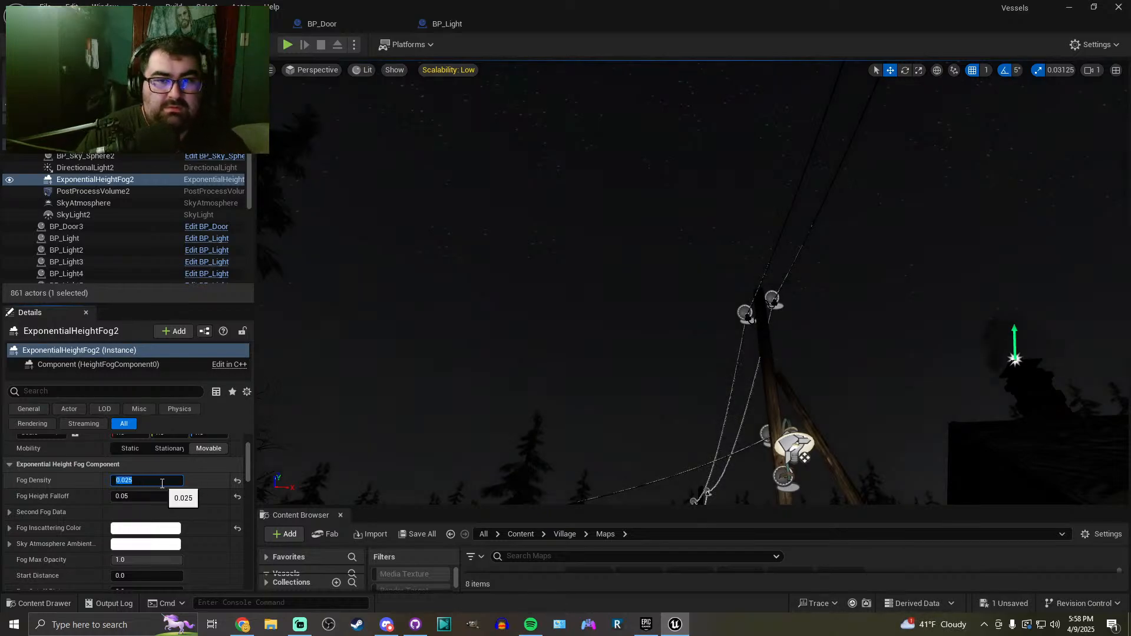
{"action": "key", "text": "f"}
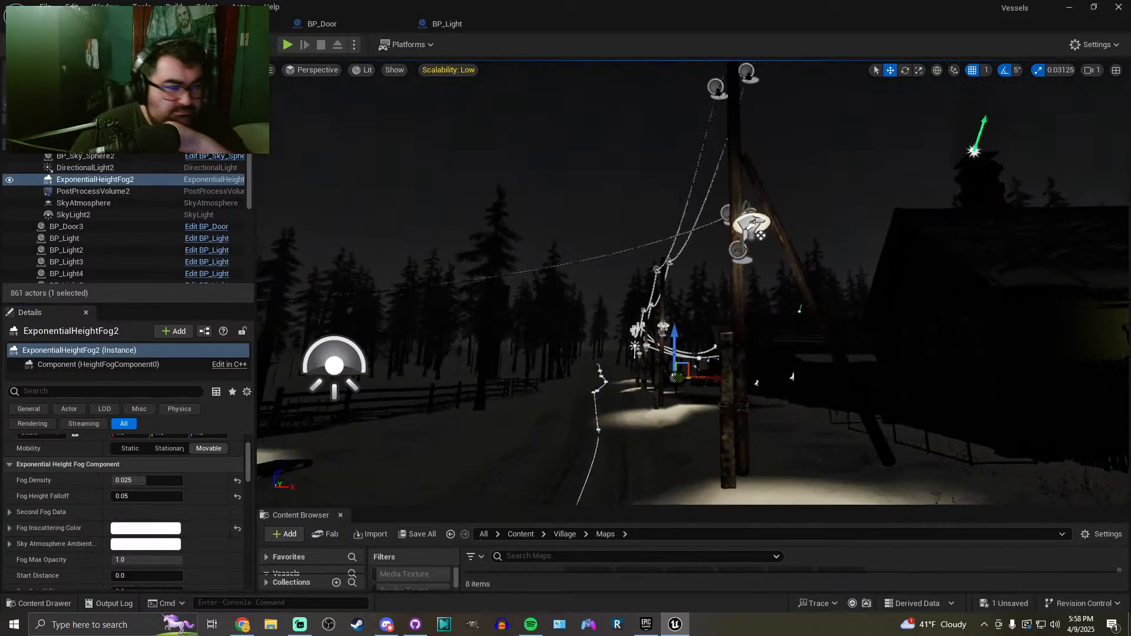
{"action": "right_click_drag", "start_coordinate": [693, 283], "coordinate": [982, 318]}
{"action": "right_click_drag", "start_coordinate": [758, 381], "coordinate": [758, 381]}
Select PostProcessVolume2, look through its transform and lens settings, and examine the lighting along the village road
{"action": "left_click", "coordinate": [859, 341]}
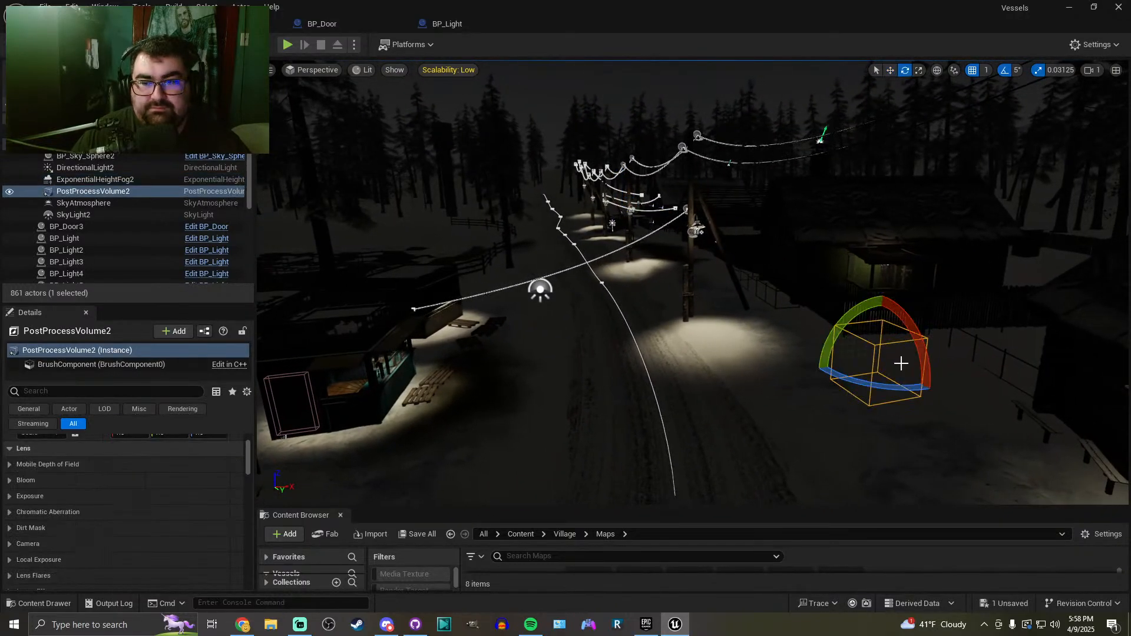
{"action": "scroll", "coordinate": [86, 512], "scroll_direction": "up", "scroll_amount": 2}
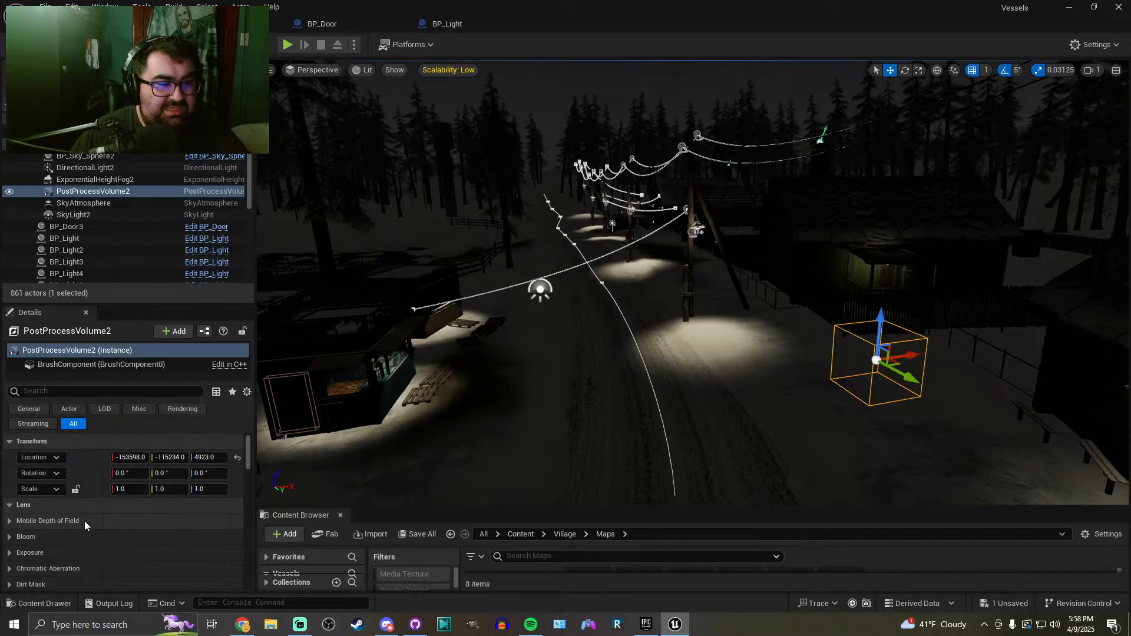
{"action": "scroll", "coordinate": [48, 520], "scroll_direction": "down", "scroll_amount": 2}
{"action": "scroll", "coordinate": [49, 520], "scroll_direction": "up", "scroll_amount": 2}
{"action": "right_click_drag", "start_coordinate": [626, 328], "coordinate": [570, 327]}
{"action": "key", "text": "w"}
{"action": "key", "text": "s"}
{"action": "key", "text": "w"}
{"action": "key", "text": "s"}
{"action": "key", "text": "w"}
{"action": "key", "text": "s"}
{"action": "key", "text": "w"}
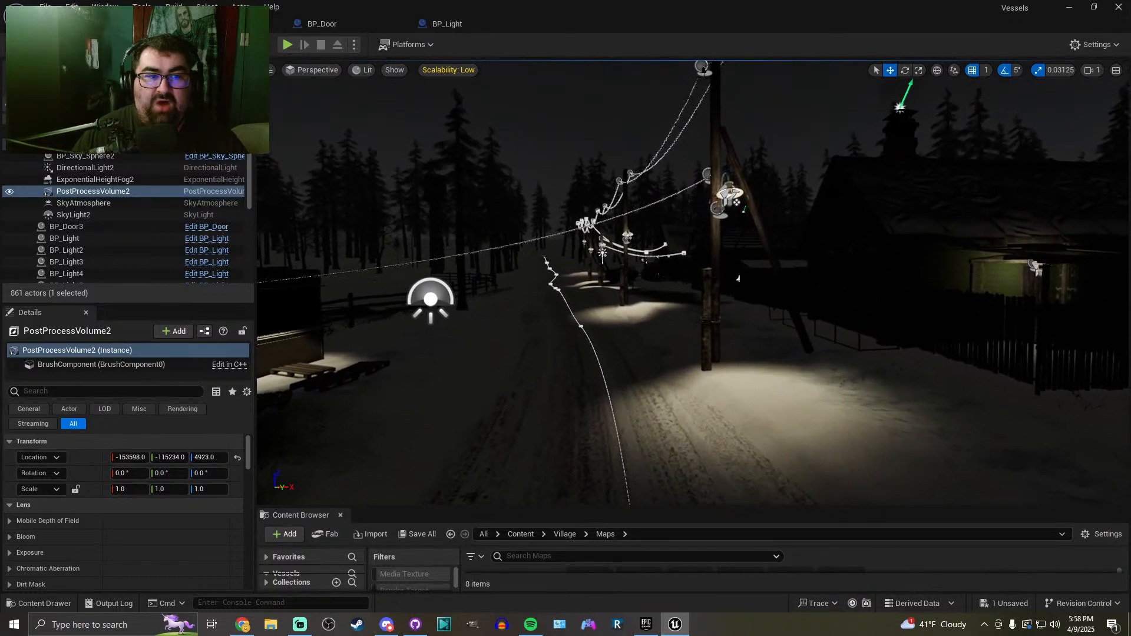
Try an intensity of 1 lux on DirectionalLight2, and set it back to 2 lux
{"action": "left_click", "coordinate": [84, 168]}
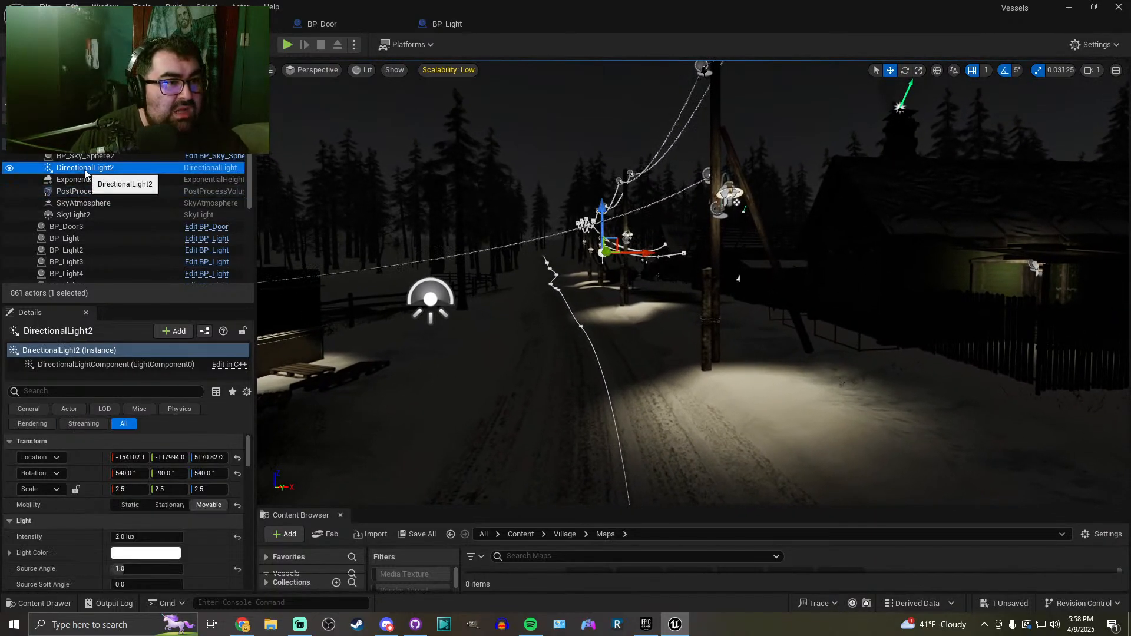
{"action": "scroll", "coordinate": [77, 561], "scroll_direction": "down", "scroll_amount": 2}
{"action": "left_click", "coordinate": [125, 480]}
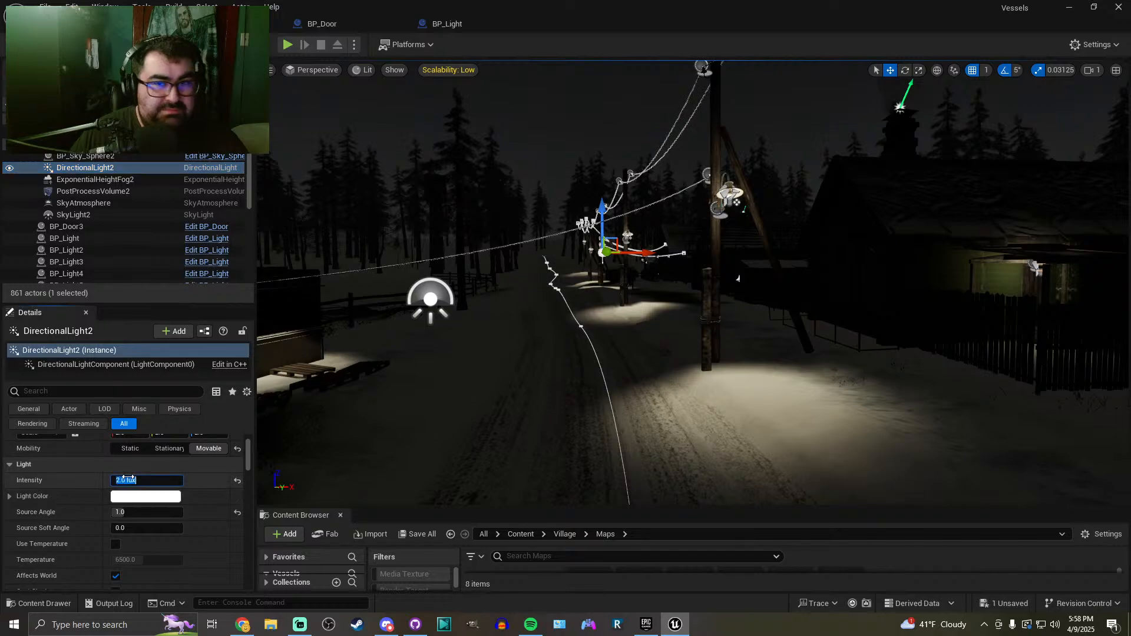
{"action": "type", "text": "1"}
{"action": "key", "text": "Return"}
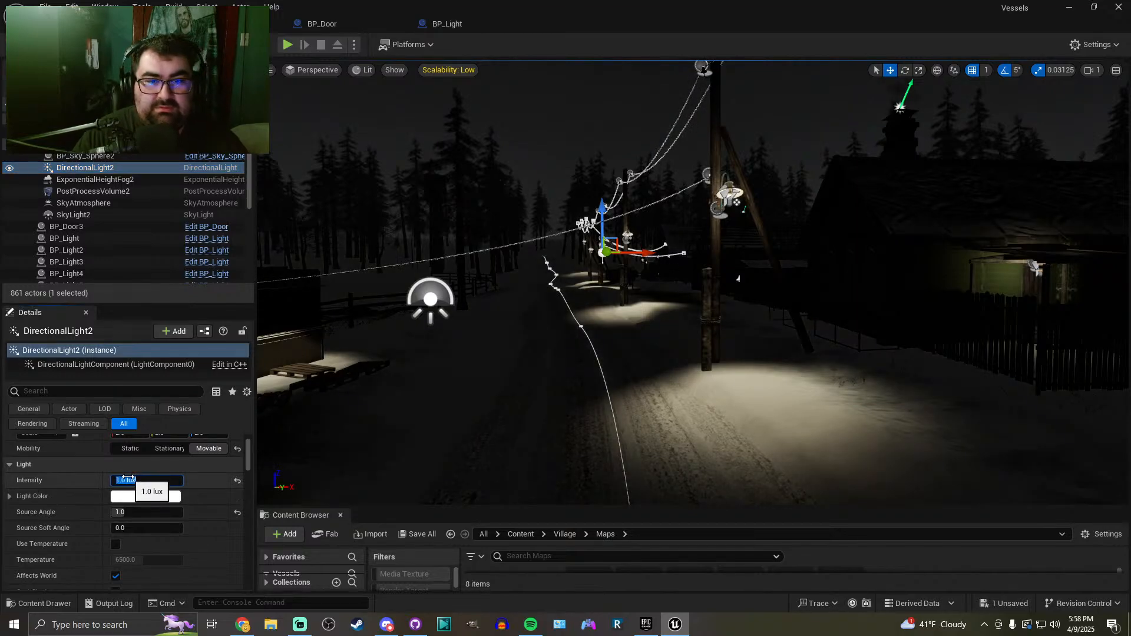
{"action": "type", "text": "2"}
{"action": "key", "text": "Return"}
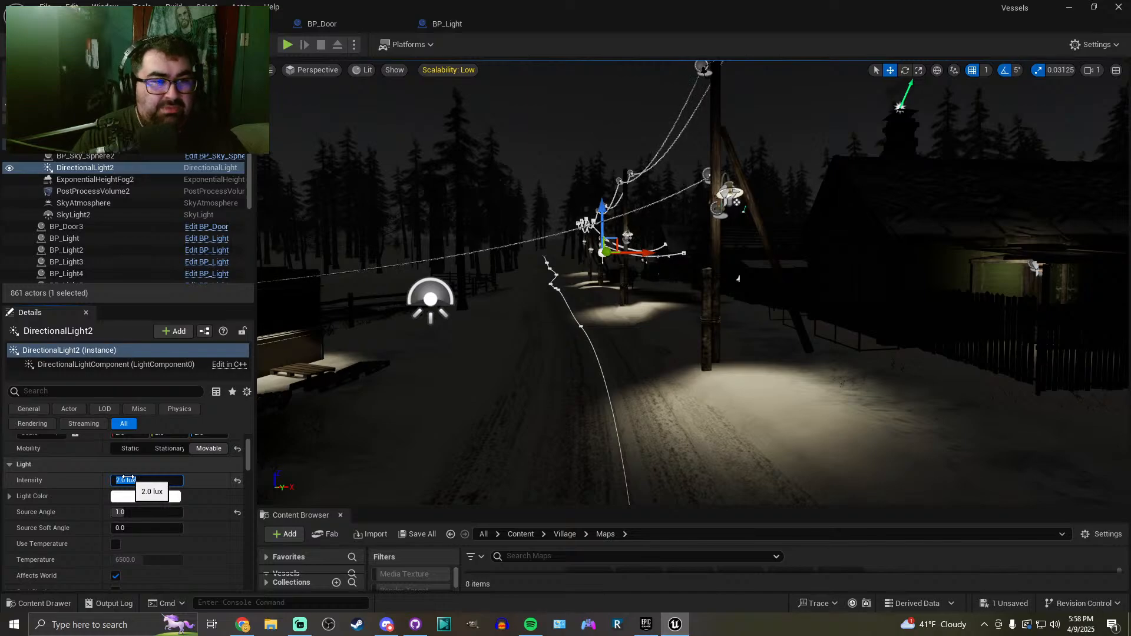
Hide BP_Sky_Sphere2 to compare the night sky and the road without it, and show it again
{"action": "right_click_drag", "start_coordinate": [448, 353], "coordinate": [449, 272]}
{"action": "right_click_drag", "start_coordinate": [580, 287], "coordinate": [579, 171]}
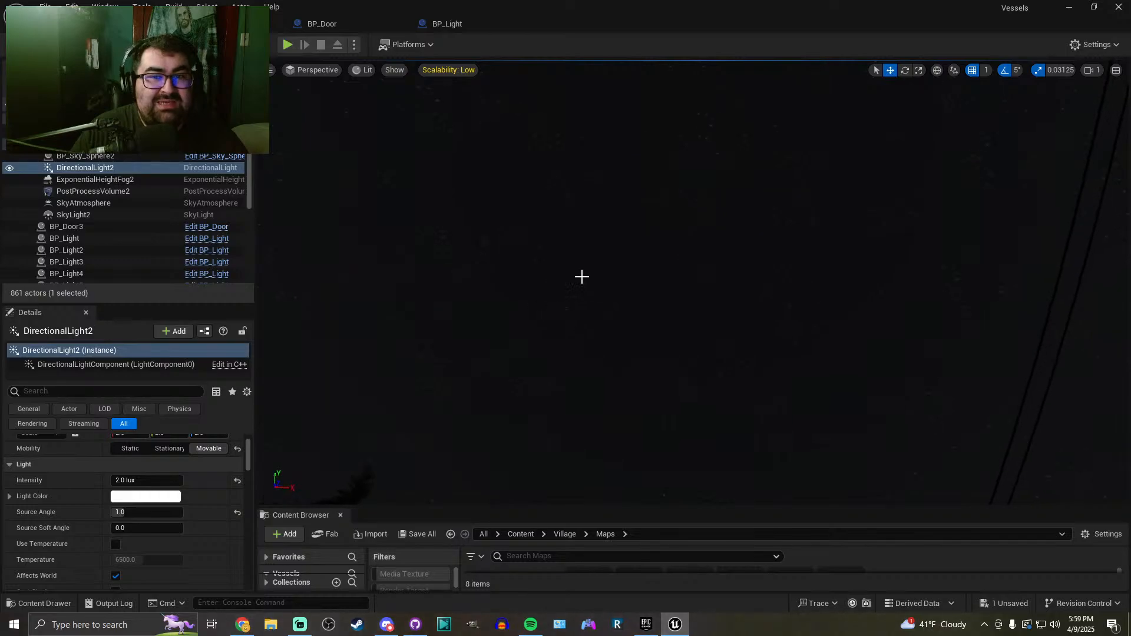
{"action": "left_click", "coordinate": [53, 204]}
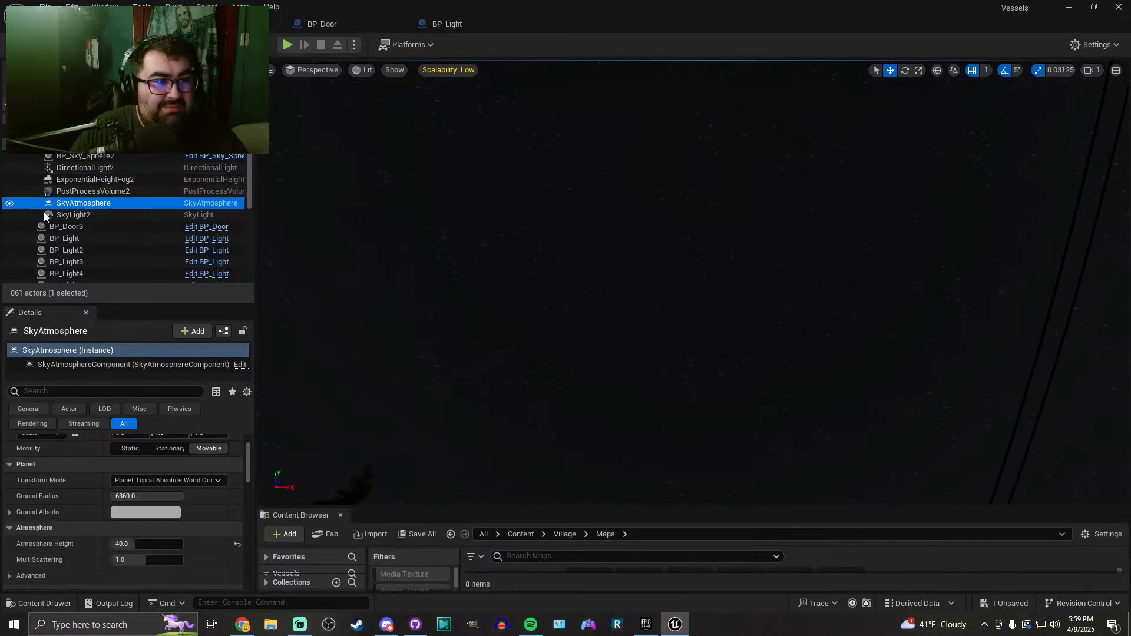
{"action": "left_click", "coordinate": [66, 156]}
{"action": "left_click", "coordinate": [9, 157]}
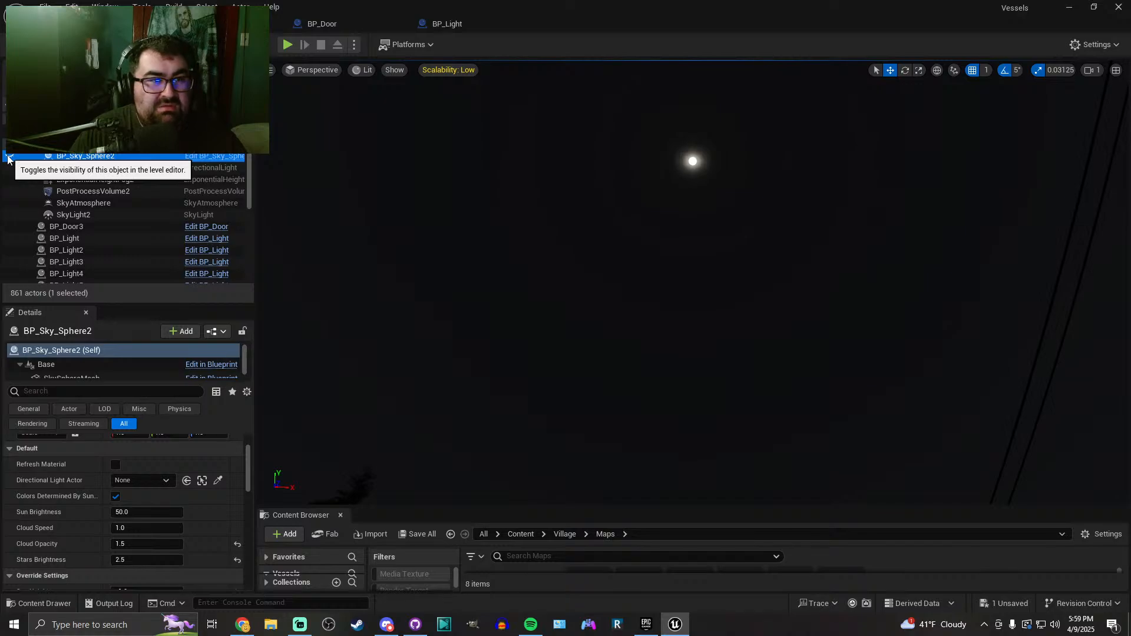
{"action": "right_click_drag", "start_coordinate": [785, 283], "coordinate": [785, 371]}
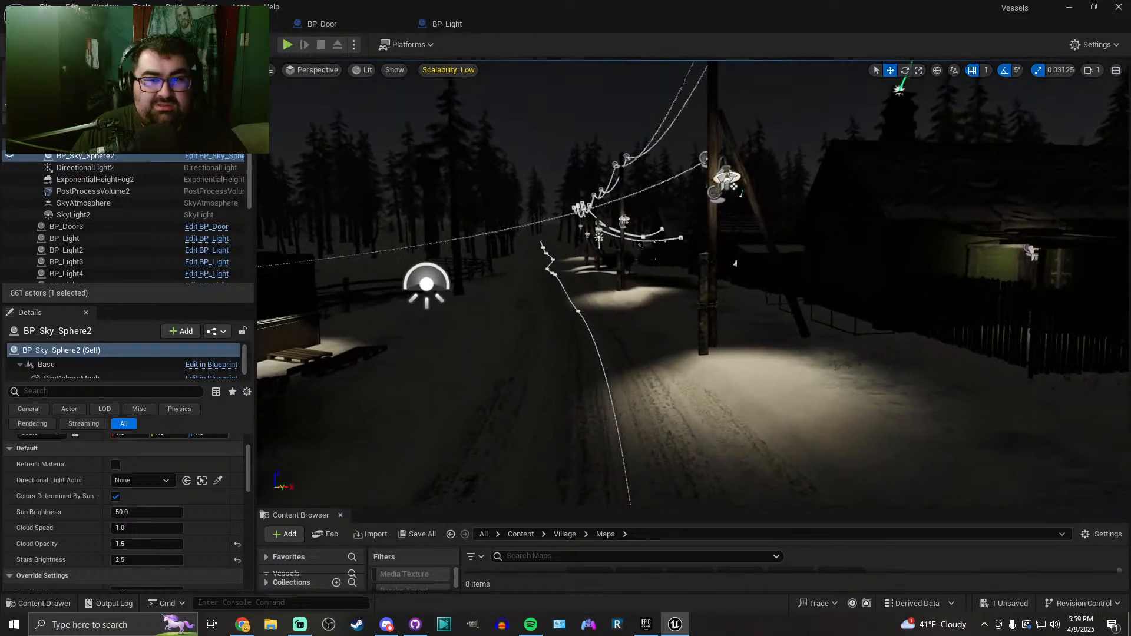
{"action": "left_click", "coordinate": [10, 156]}
{"action": "right_click_drag", "start_coordinate": [530, 266], "coordinate": [530, 330]}
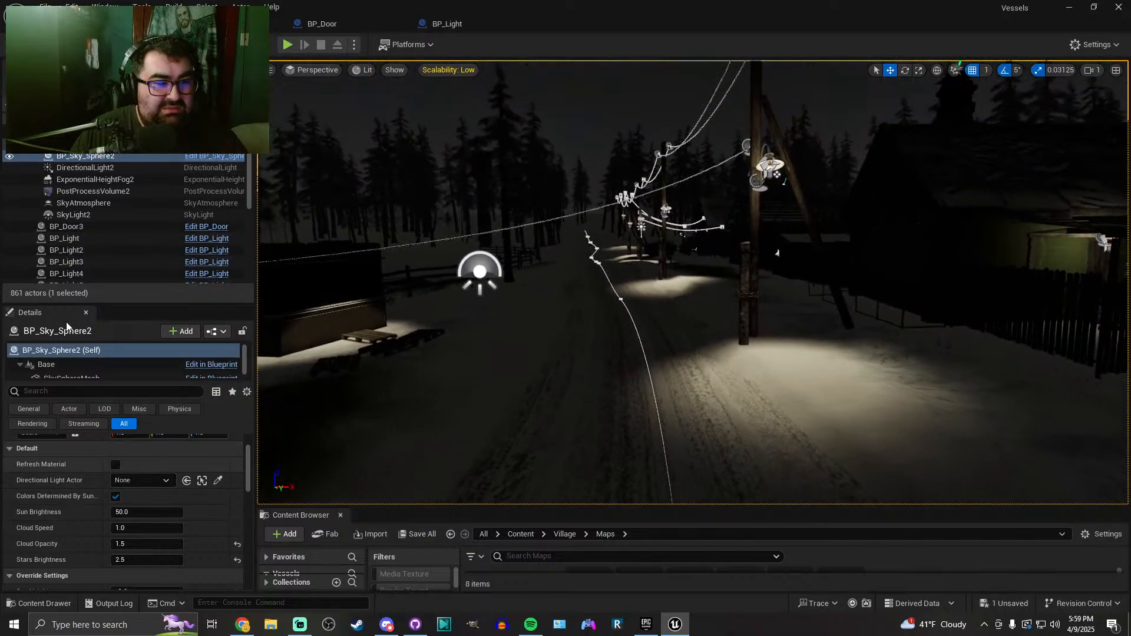
Set the intensity of DirectionalLight2 to 1 lux
{"action": "left_click", "coordinate": [85, 168]}
{"action": "left_click", "coordinate": [136, 481]}
{"action": "type", "text": "1"}
{"action": "key", "text": "Return"}
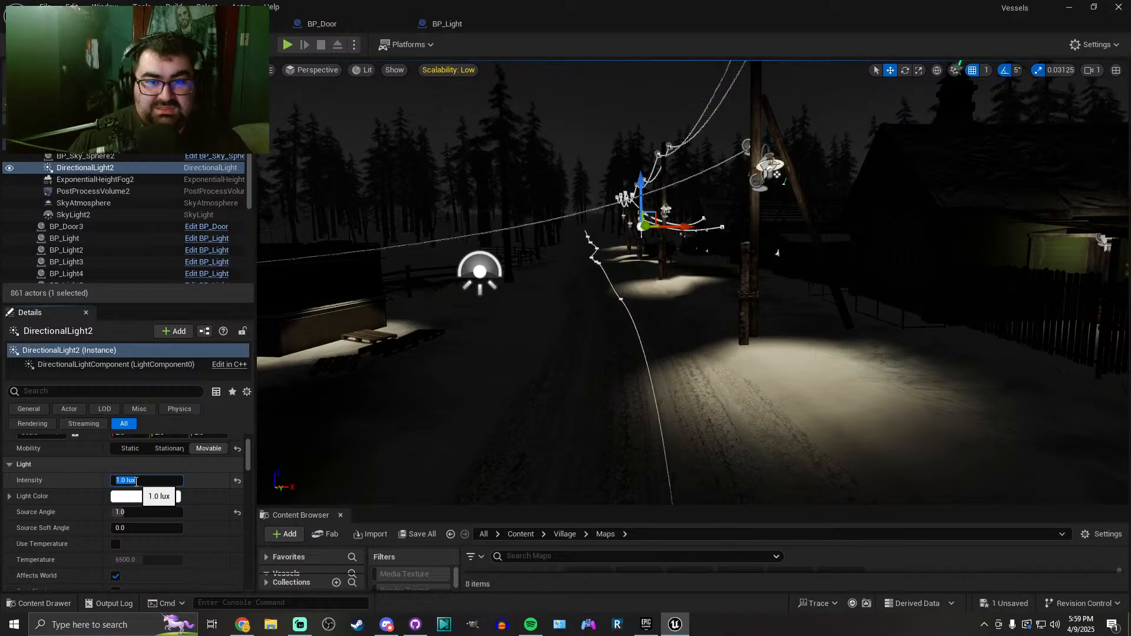
Try SkyAtmosphere ground radius values of 1 and 7000, and reset the radius to its default
{"action": "left_click", "coordinate": [89, 180]}
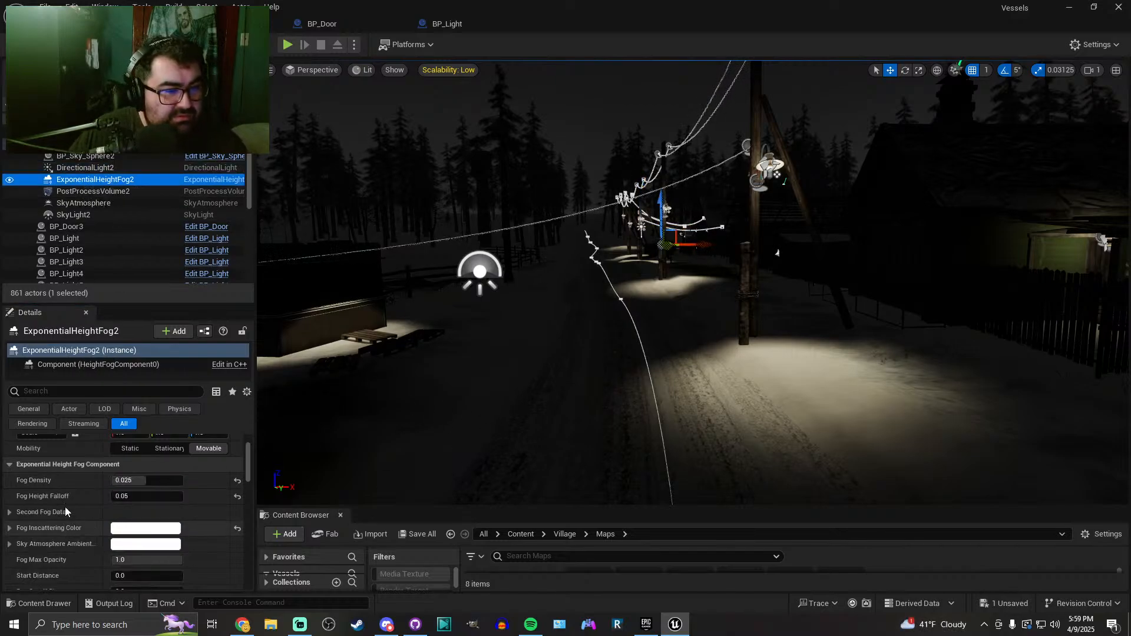
{"action": "left_click", "coordinate": [88, 204]}
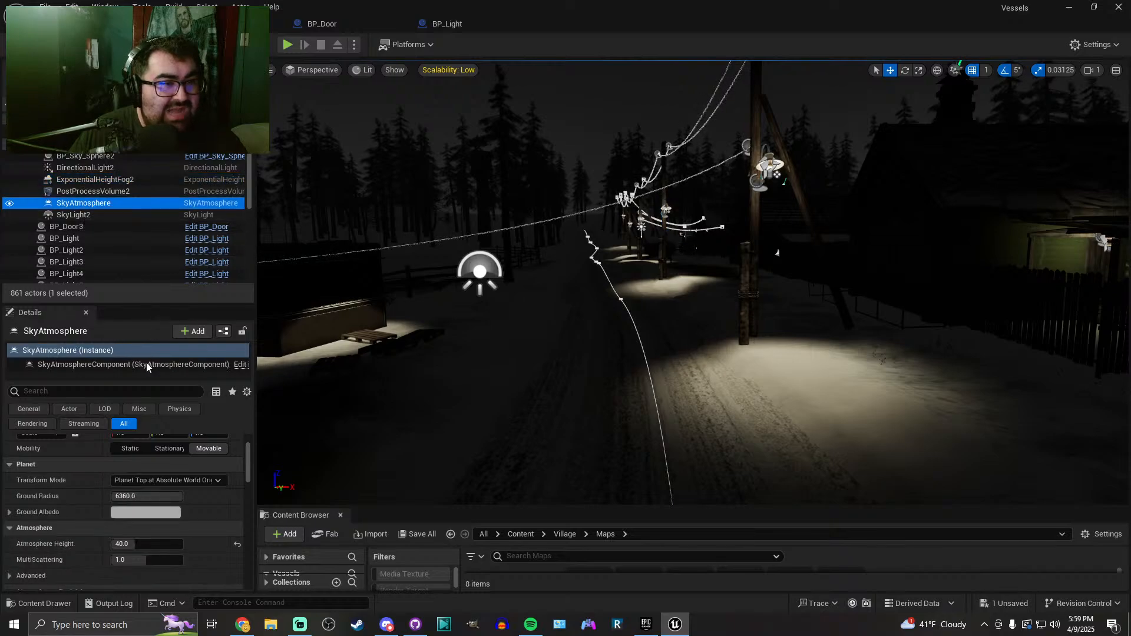
{"action": "scroll", "coordinate": [80, 506], "scroll_direction": "up", "scroll_amount": 2}
{"action": "scroll", "coordinate": [80, 507], "scroll_direction": "down", "scroll_amount": 1}
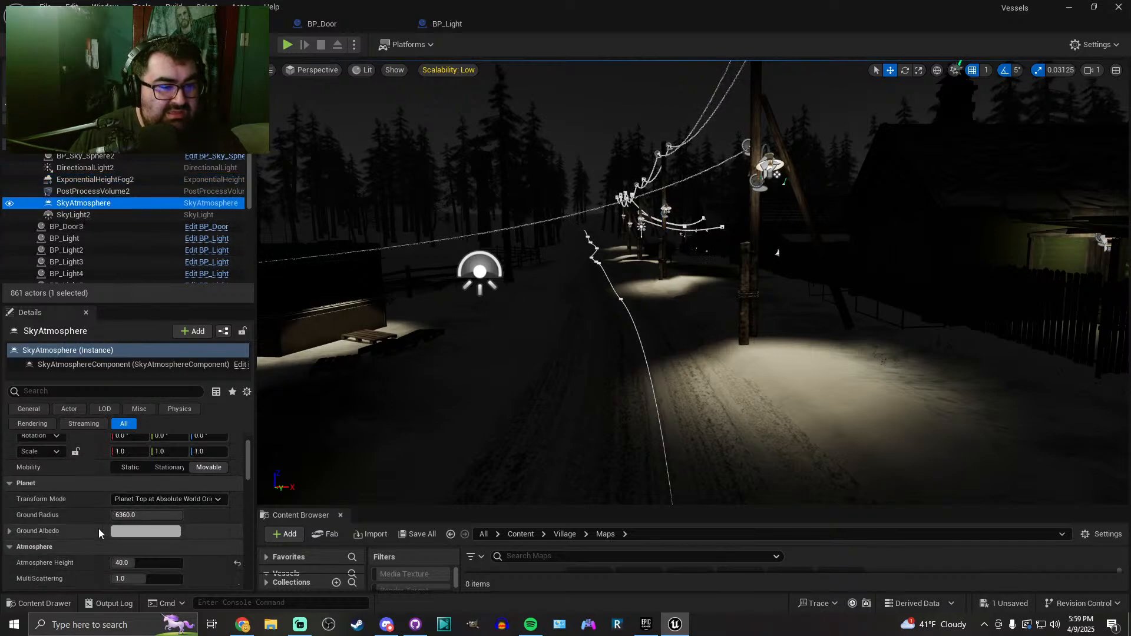
{"action": "left_click", "coordinate": [158, 517]}
{"action": "type", "text": "1"}
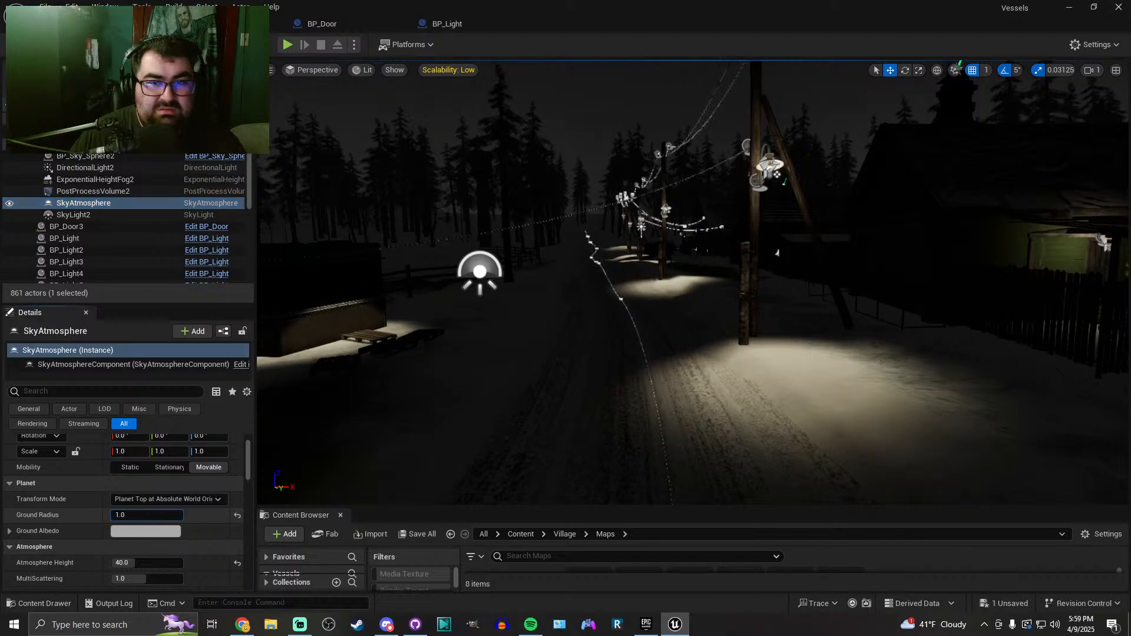
{"action": "key", "text": "Return"}
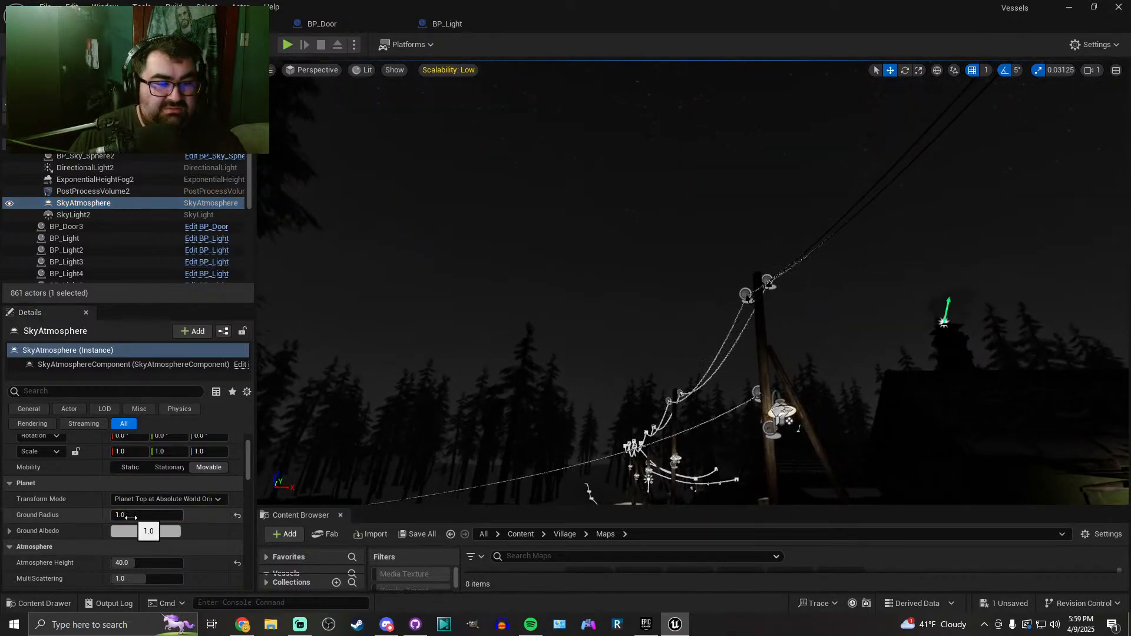
{"action": "left_click", "coordinate": [137, 518]}
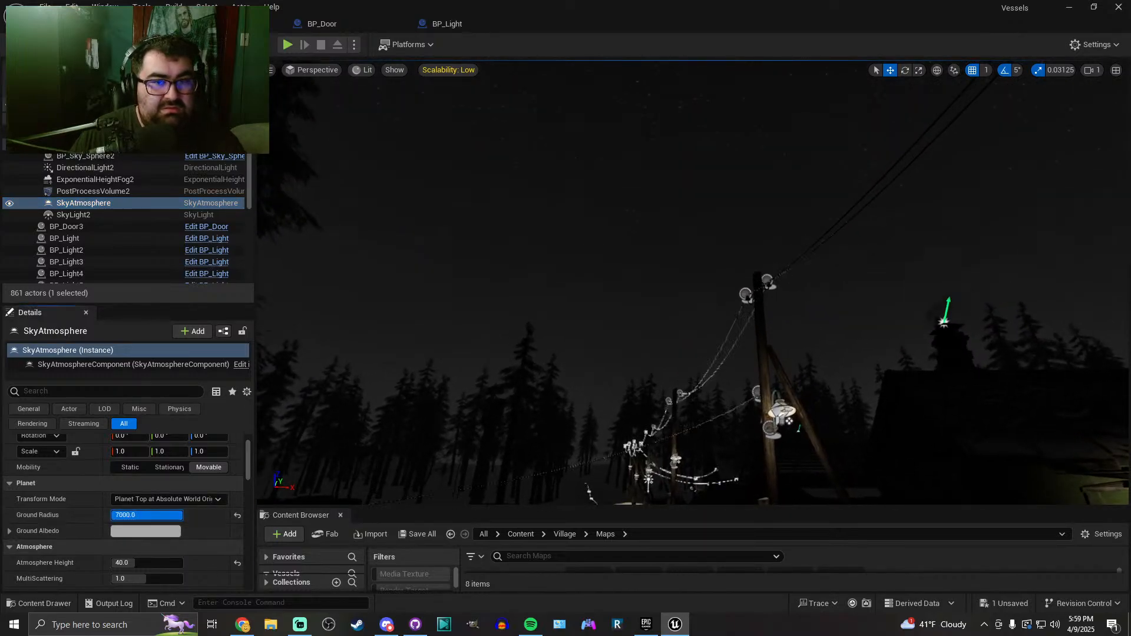
{"action": "left_click_drag", "start_coordinate": [133, 516], "coordinate": [183, 516]}
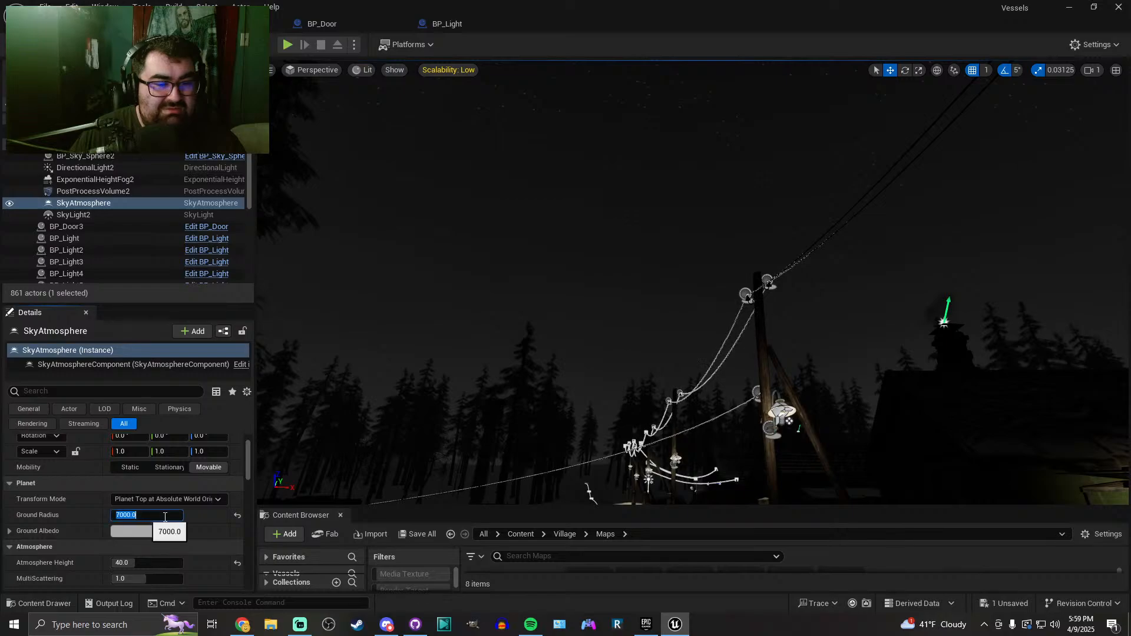
{"action": "left_click", "coordinate": [238, 516]}
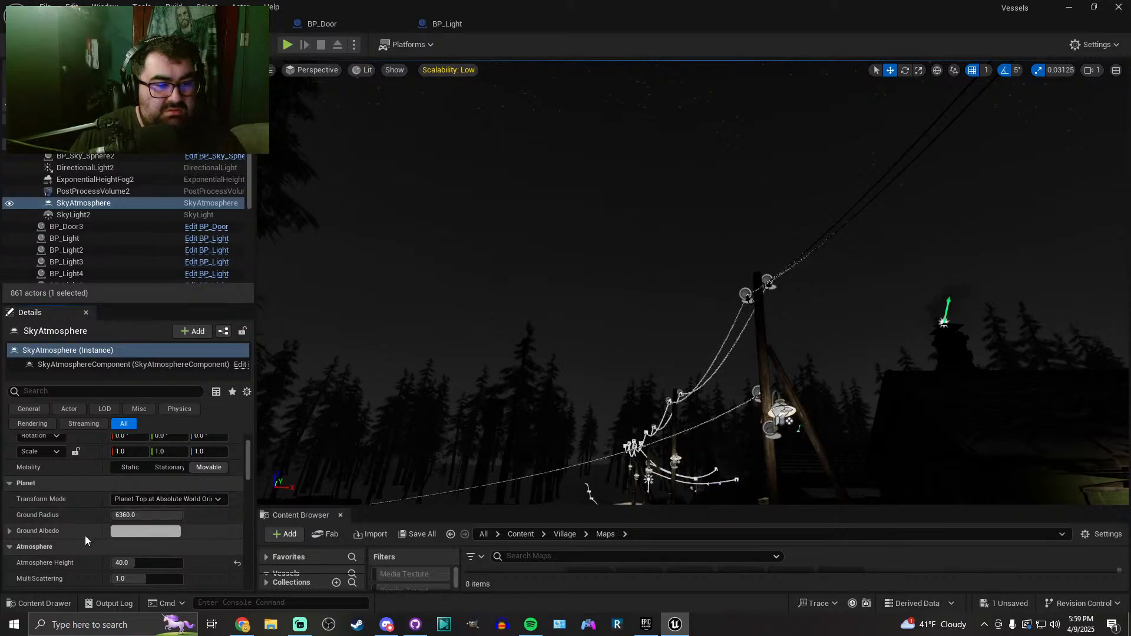
Try lower and higher atmosphere heights on SkyAtmosphere, and set the height to 60
{"action": "scroll", "coordinate": [85, 536], "scroll_direction": "down", "scroll_amount": 2}
{"action": "right_click_drag", "start_coordinate": [400, 460], "coordinate": [395, 496]}
{"action": "left_click_drag", "start_coordinate": [141, 526], "coordinate": [112, 525]}
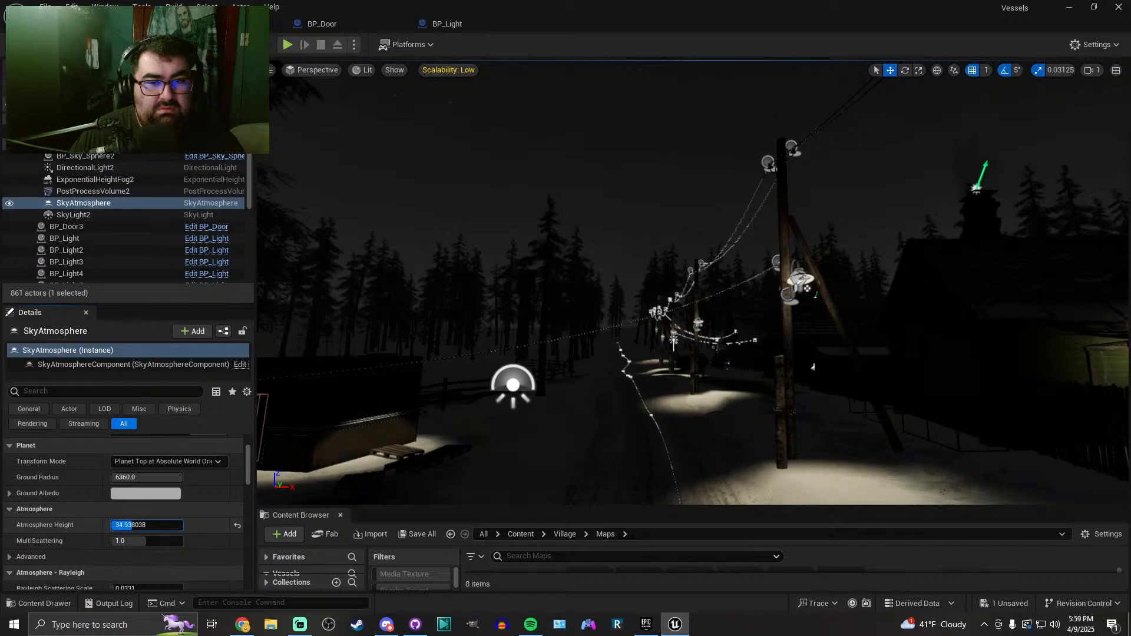
{"action": "left_click_drag", "start_coordinate": [166, 525], "coordinate": [144, 527]}
{"action": "left_click", "coordinate": [144, 527]}
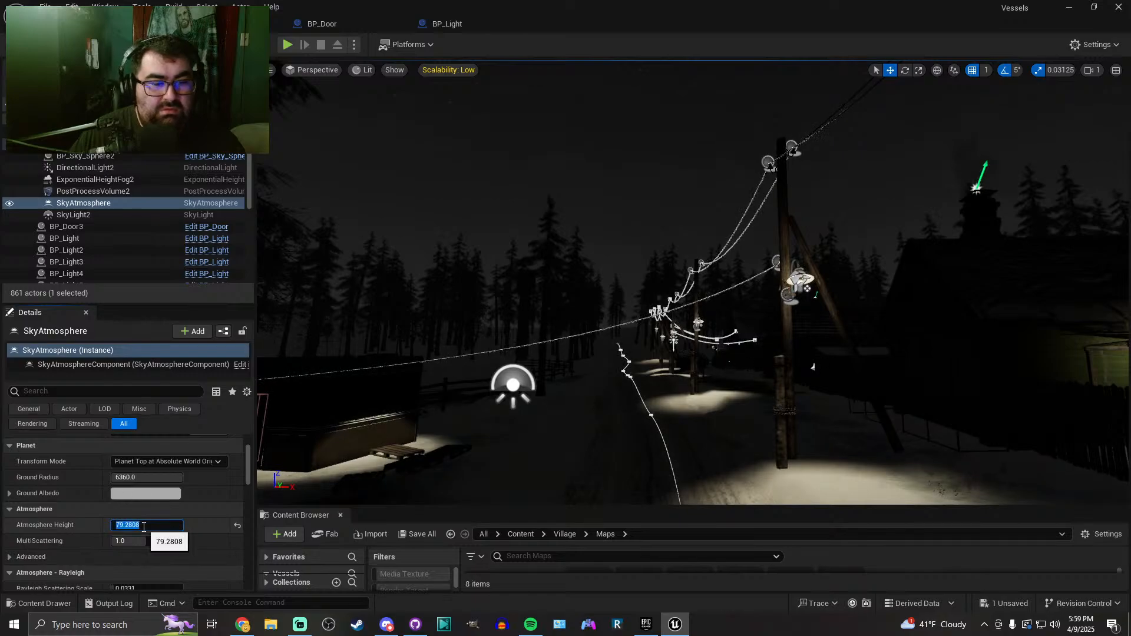
{"action": "type", "text": "60"}
{"action": "key", "text": "Return"}
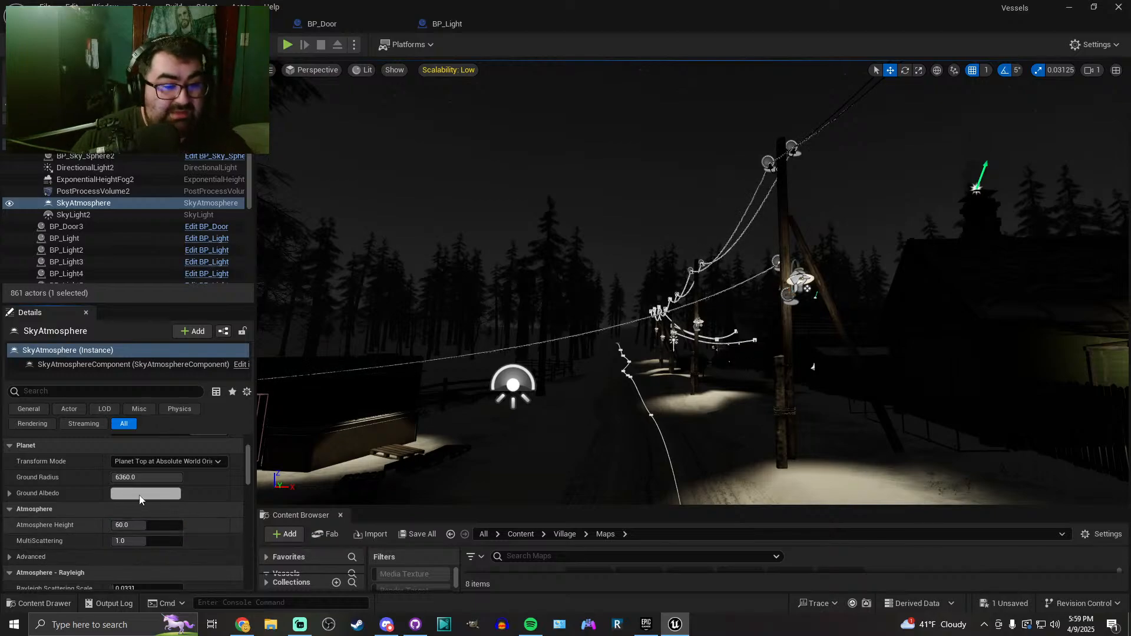
Compare the village road in the Unlit view mode, and return the viewport to Lit
{"action": "scroll", "coordinate": [80, 522], "scroll_direction": "down", "scroll_amount": 2}
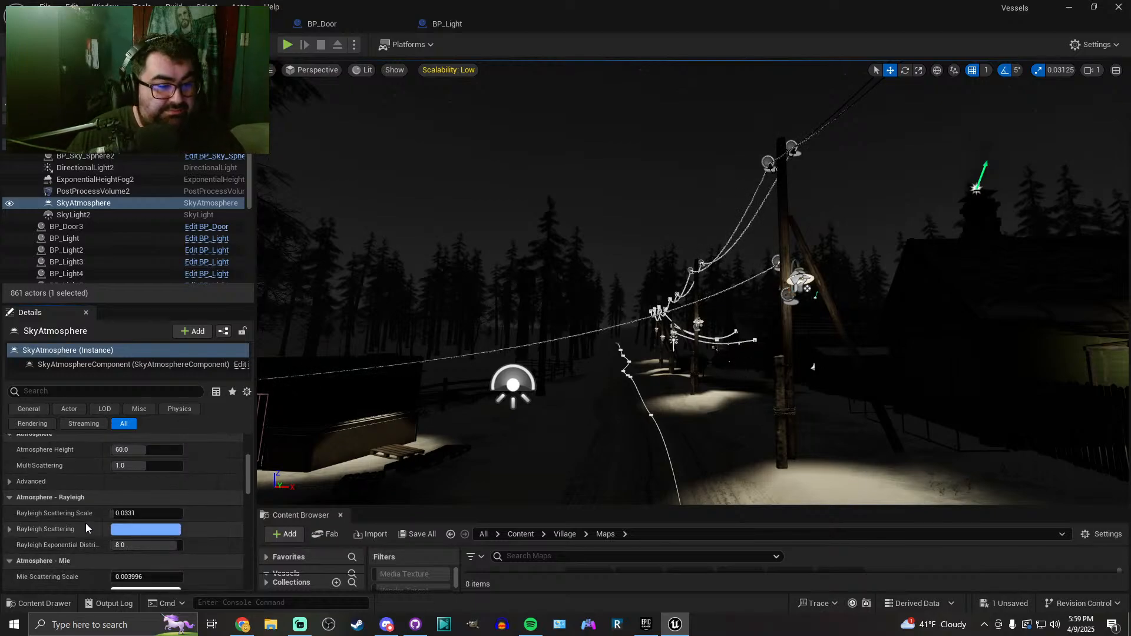
{"action": "right_click_drag", "start_coordinate": [501, 330], "coordinate": [520, 361]}
{"action": "key", "text": "w"}
{"action": "key", "text": "d"}
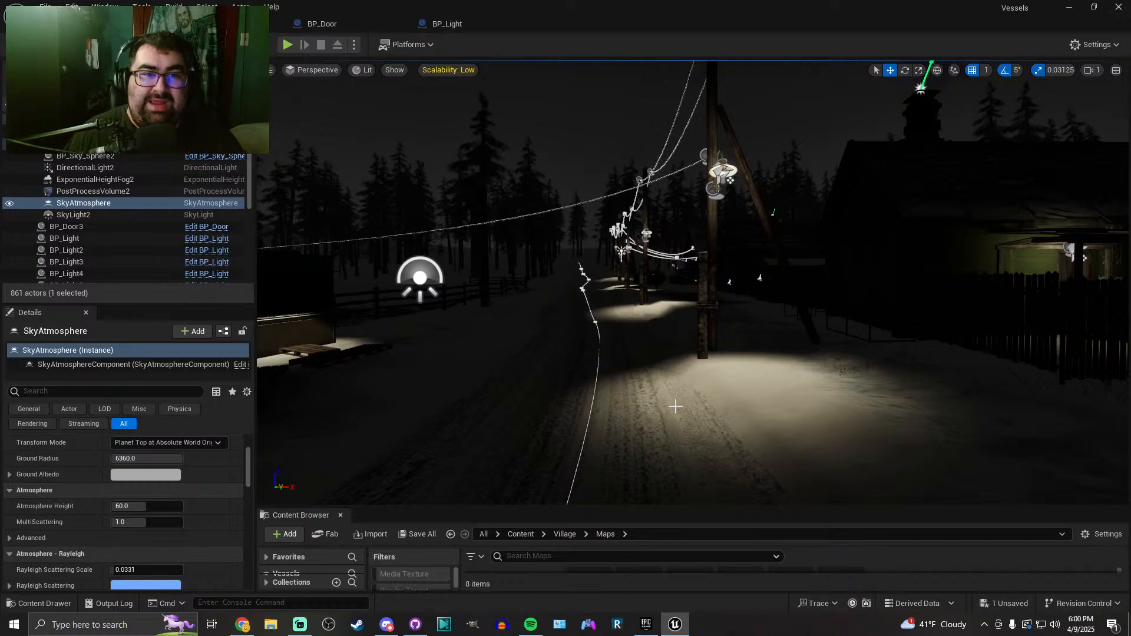
{"action": "left_click", "coordinate": [366, 69]}
{"action": "left_click", "coordinate": [373, 131]}
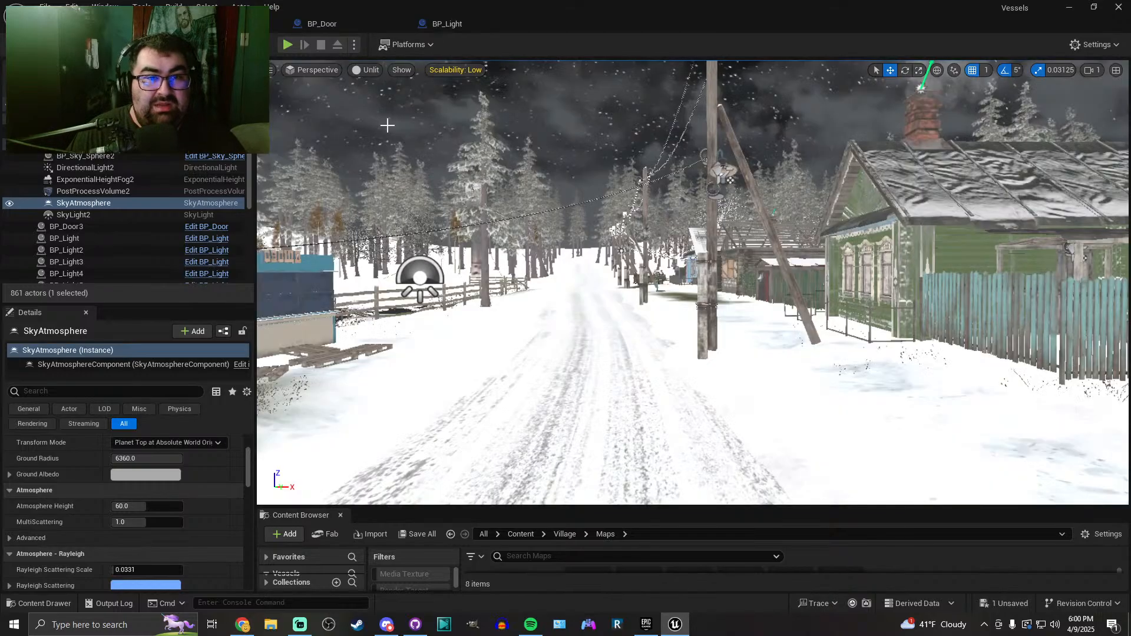
{"action": "scroll", "coordinate": [374, 95], "scroll_direction": "up", "scroll_amount": 2}
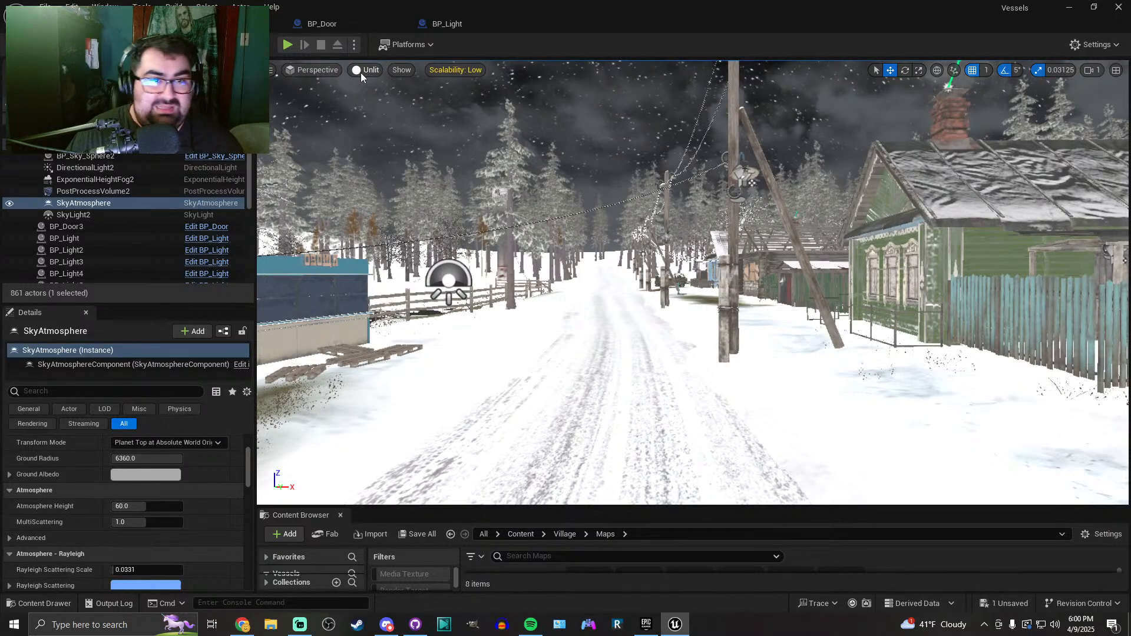
{"action": "left_click", "coordinate": [363, 71]}
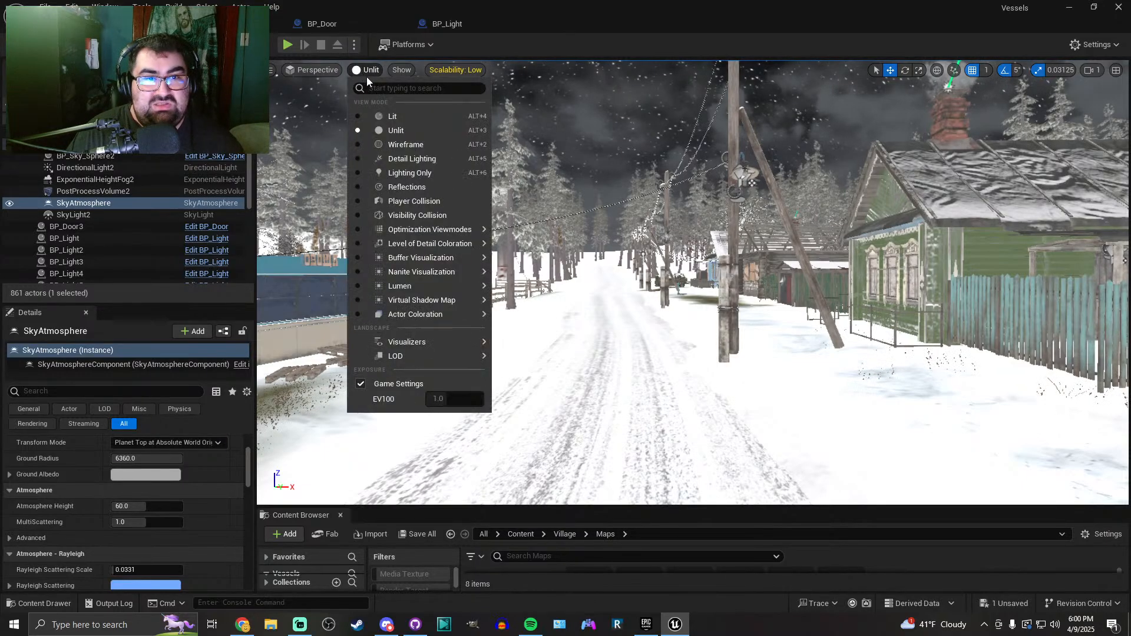
{"action": "left_click", "coordinate": [391, 119]}
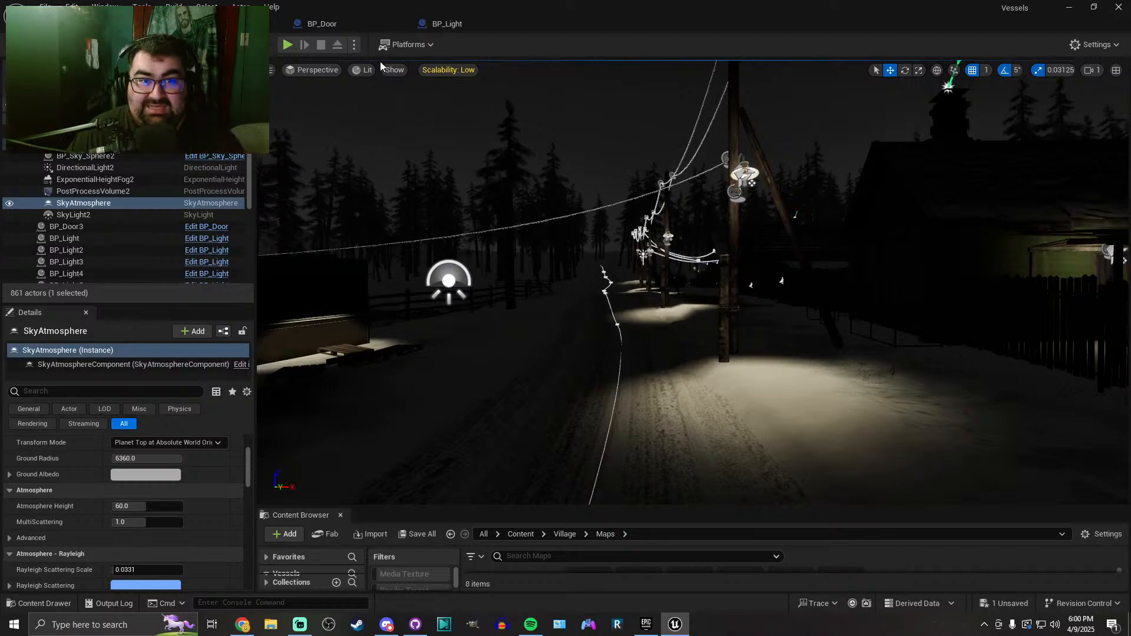
Set all scalability groups to Medium quality and check the village road in the viewport
{"action": "left_click", "coordinate": [466, 71]}
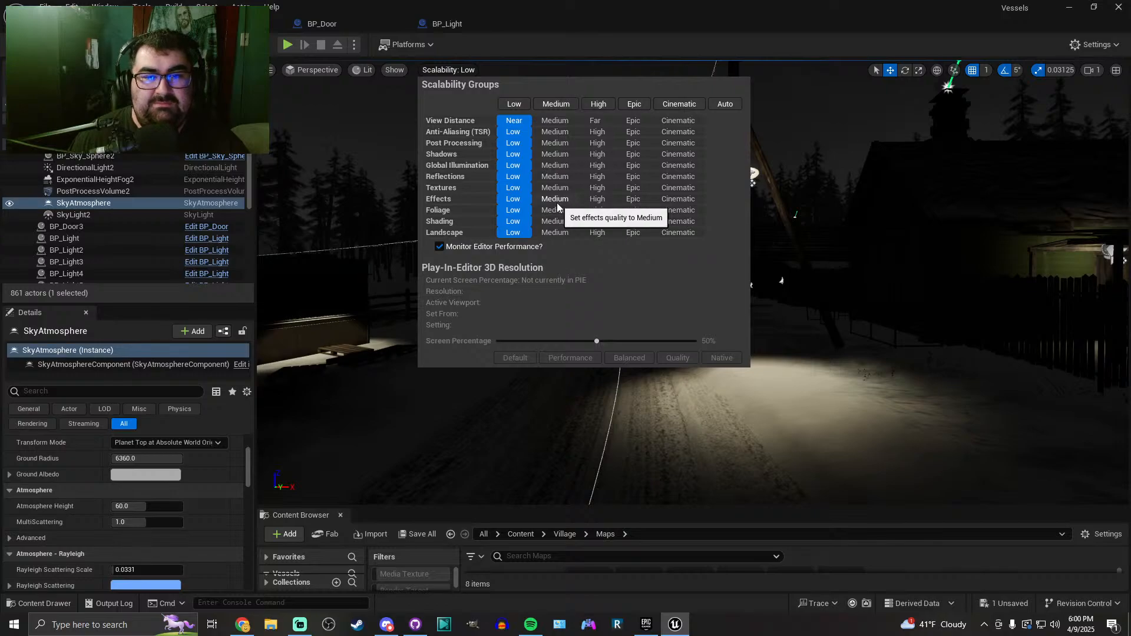
{"action": "left_click", "coordinate": [559, 106]}
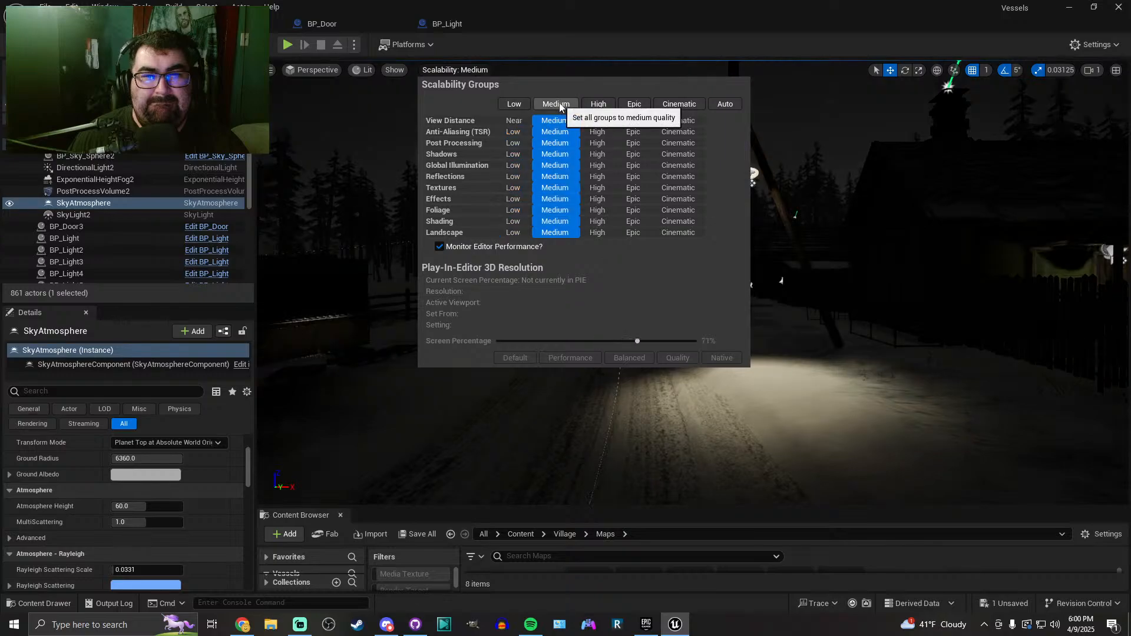
{"action": "left_click", "coordinate": [901, 279]}
{"action": "mouse_move", "coordinate": [901, 279]}
{"action": "right_mouse_down"}
{"action": "mouse_move", "coordinate": [915, 290]}
{"action": "mouse_move", "coordinate": [904, 271]}
{"action": "right_mouse_up"}
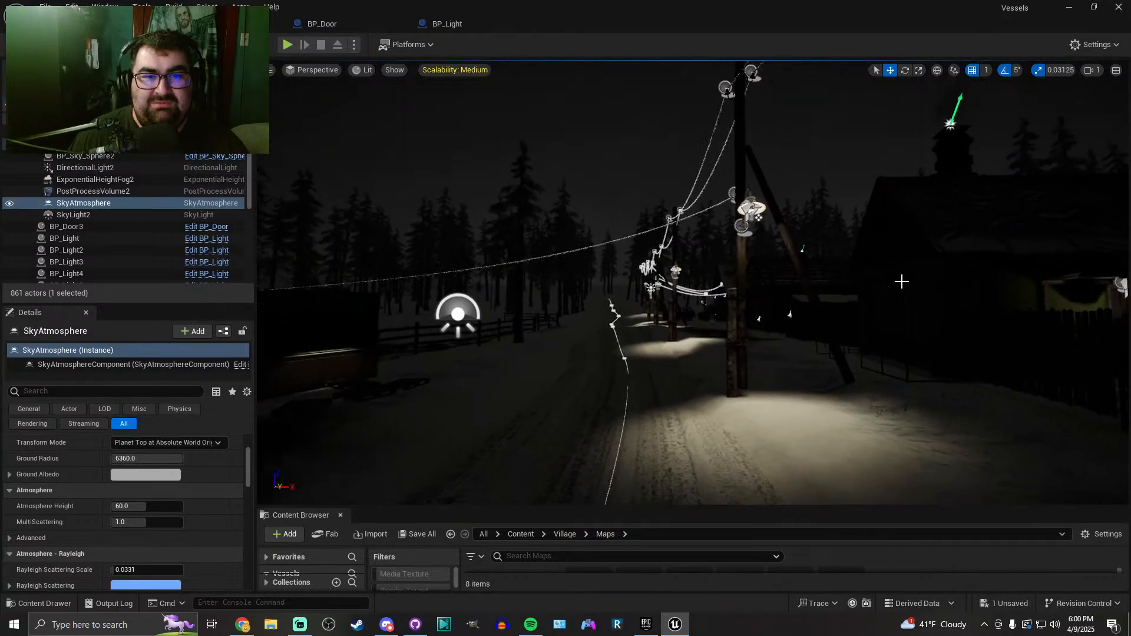
Set all scalability groups to High quality and check the village road in the viewport
{"action": "left_click", "coordinate": [458, 70]}
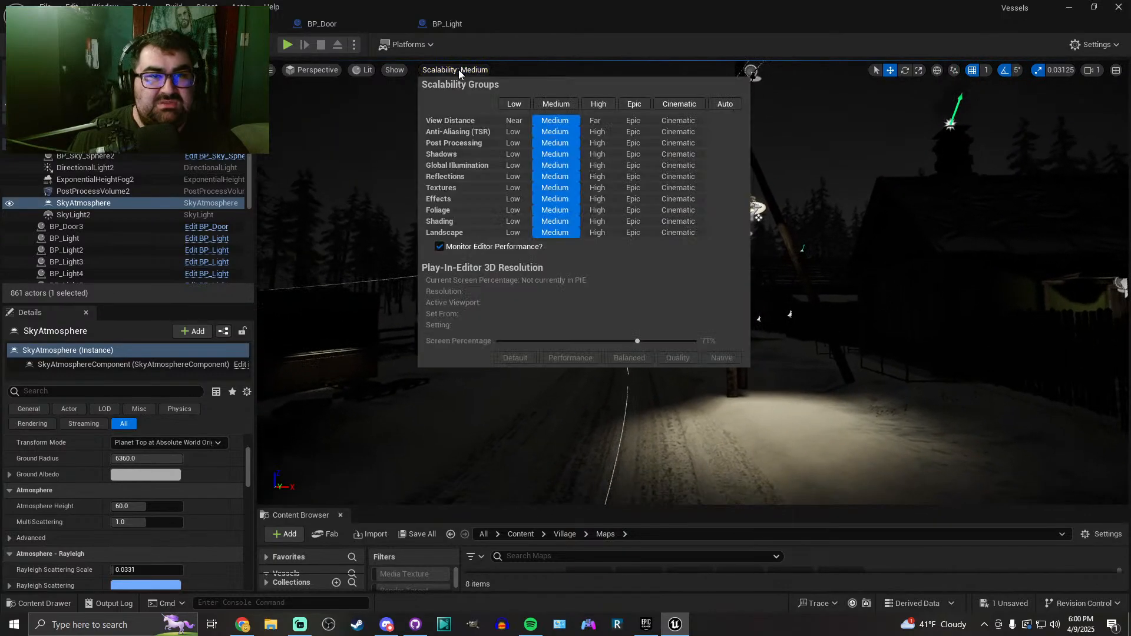
{"action": "left_click", "coordinate": [441, 247]}
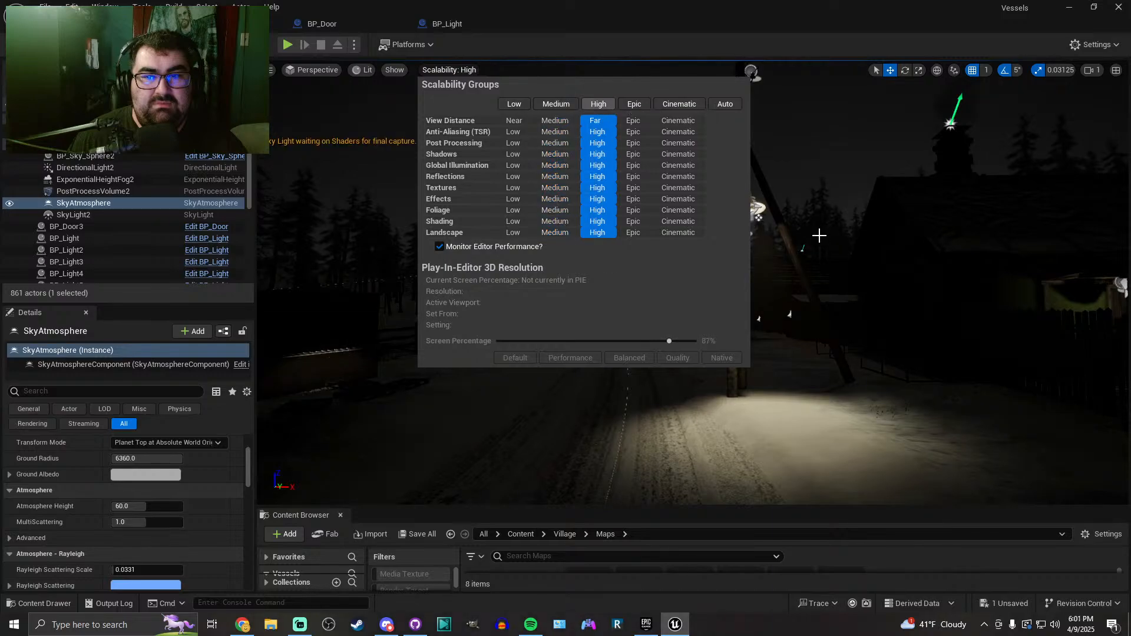
{"action": "left_click", "coordinate": [815, 238]}
{"action": "mouse_move", "coordinate": [815, 282]}
{"action": "right_mouse_down"}
{"action": "mouse_move", "coordinate": [788, 284]}
{"action": "mouse_move", "coordinate": [827, 290]}
{"action": "right_mouse_up"}
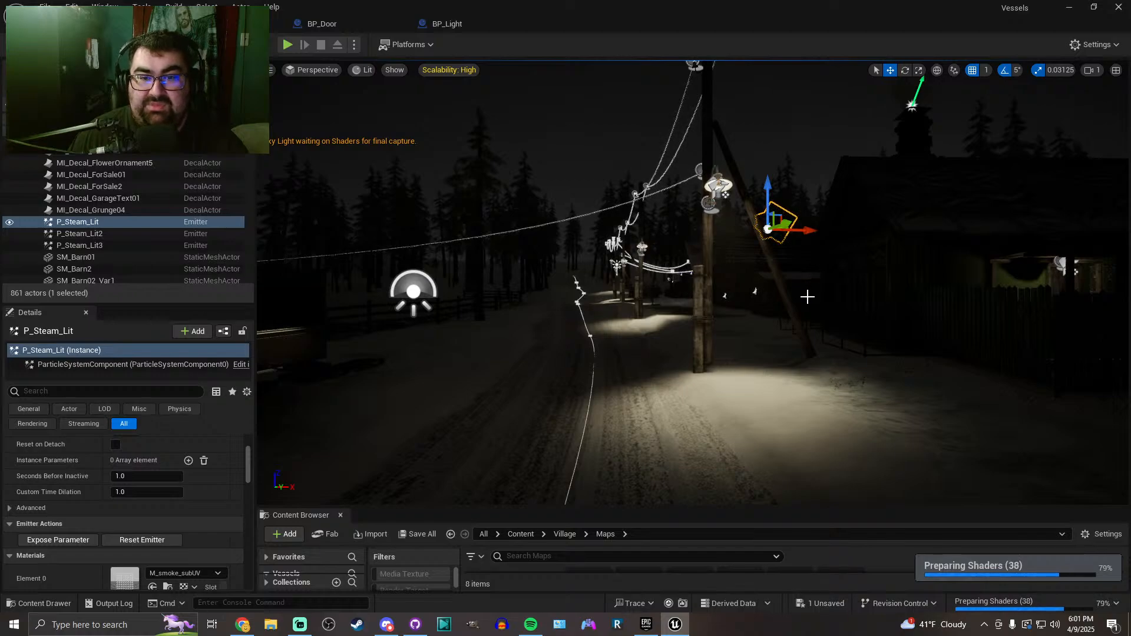
{"action": "key", "text": "w"}
{"action": "right_click_drag", "start_coordinate": [810, 303], "coordinate": [855, 293]}
{"action": "key", "text": "a"}
{"action": "key", "text": "w"}
{"action": "key", "text": "d"}
{"action": "key", "text": "s"}
{"action": "key", "text": "a"}
{"action": "key", "text": "w"}
Set all scalability groups to Epic quality and inspect the lamp-lit village road
{"action": "left_click", "coordinate": [457, 71]}
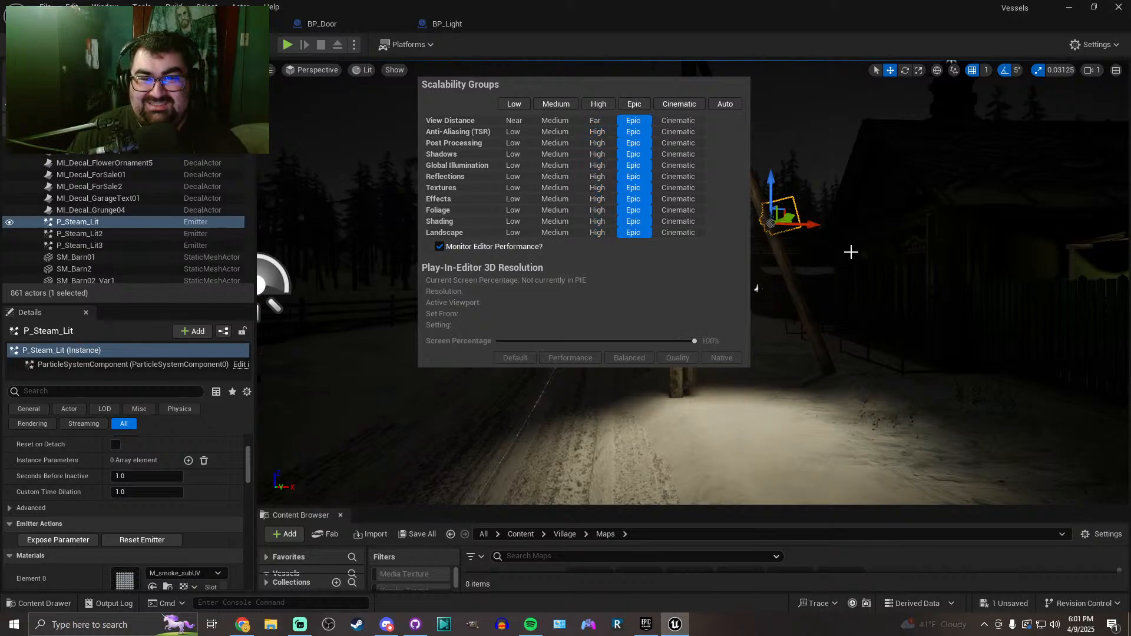
{"action": "left_click", "coordinate": [243, 624]}
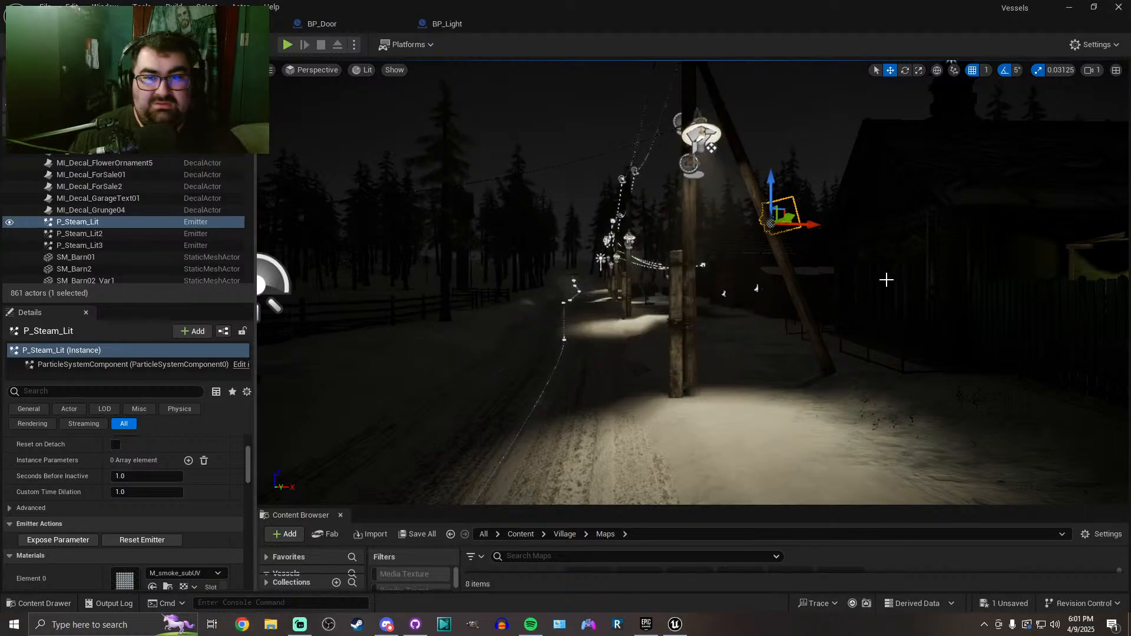
{"action": "right_click_drag", "start_coordinate": [815, 213], "coordinate": [539, 52]}
{"action": "key", "text": "w"}
{"action": "key", "text": "s"}
{"action": "key", "text": "w"}
Find the engine scalability settings and check the quality level of each group
{"action": "left_click", "coordinate": [395, 70]}
{"action": "left_click", "coordinate": [369, 74]}
{"action": "left_click", "coordinate": [363, 73]}
{"action": "left_click", "coordinate": [414, 72]}
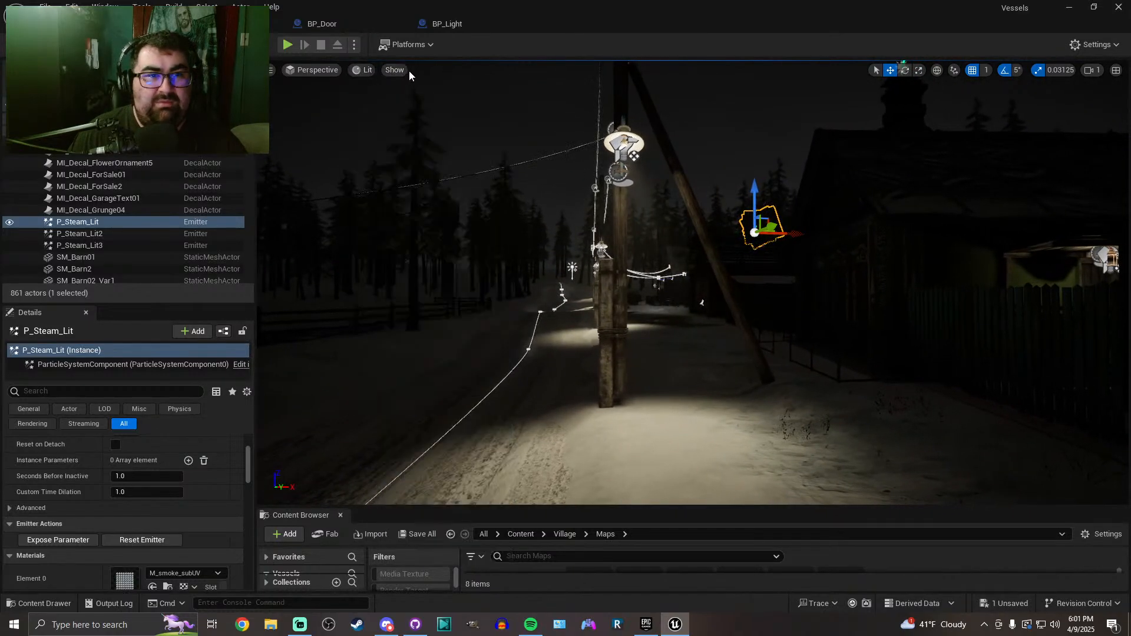
{"action": "right_click", "coordinate": [423, 69]}
{"action": "key", "text": "Escape"}
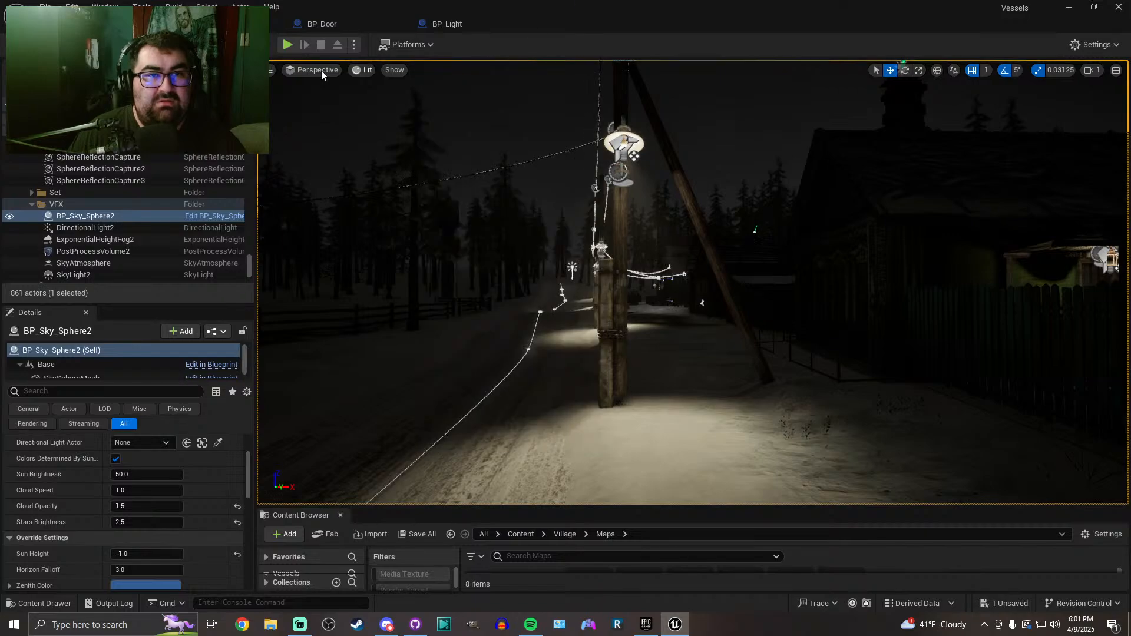
{"action": "left_click", "coordinate": [1118, 46]}
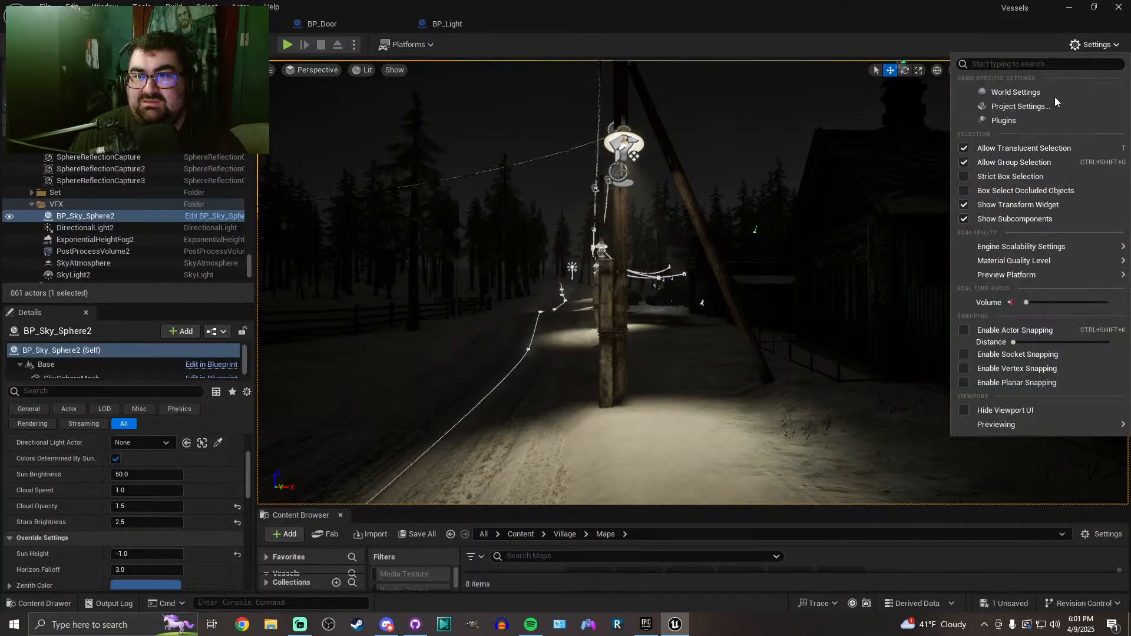
{"action": "mouse_move", "coordinate": [1054, 247]}
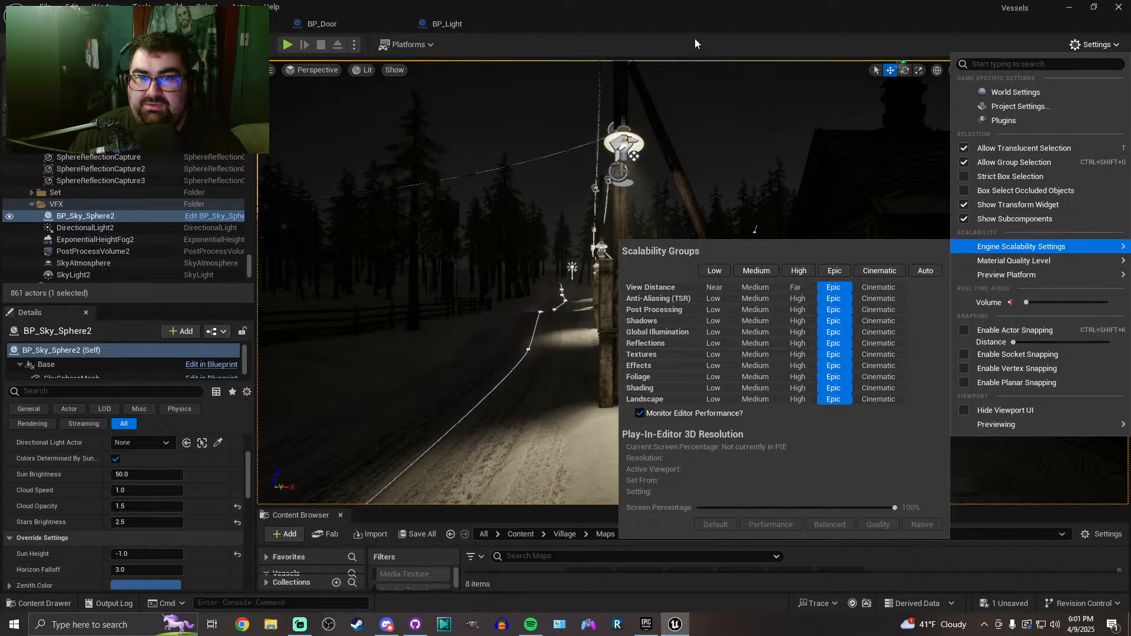
{"action": "left_click", "coordinate": [667, 42]}
Try a fog cutoff distance of 100000 on ExponentialHeightFog2, and set the distance back to 0
{"action": "right_click_drag", "start_coordinate": [663, 194], "coordinate": [601, 224]}
{"action": "key", "text": "s"}
{"action": "key", "text": "w"}
{"action": "mouse_move", "coordinate": [688, 175]}
{"action": "right_mouse_down"}
{"action": "mouse_move", "coordinate": [663, 177]}
{"action": "mouse_move", "coordinate": [688, 175]}
{"action": "right_mouse_up"}
{"action": "scroll", "coordinate": [82, 236], "scroll_direction": "down", "scroll_amount": 1}
{"action": "left_click", "coordinate": [82, 220]}
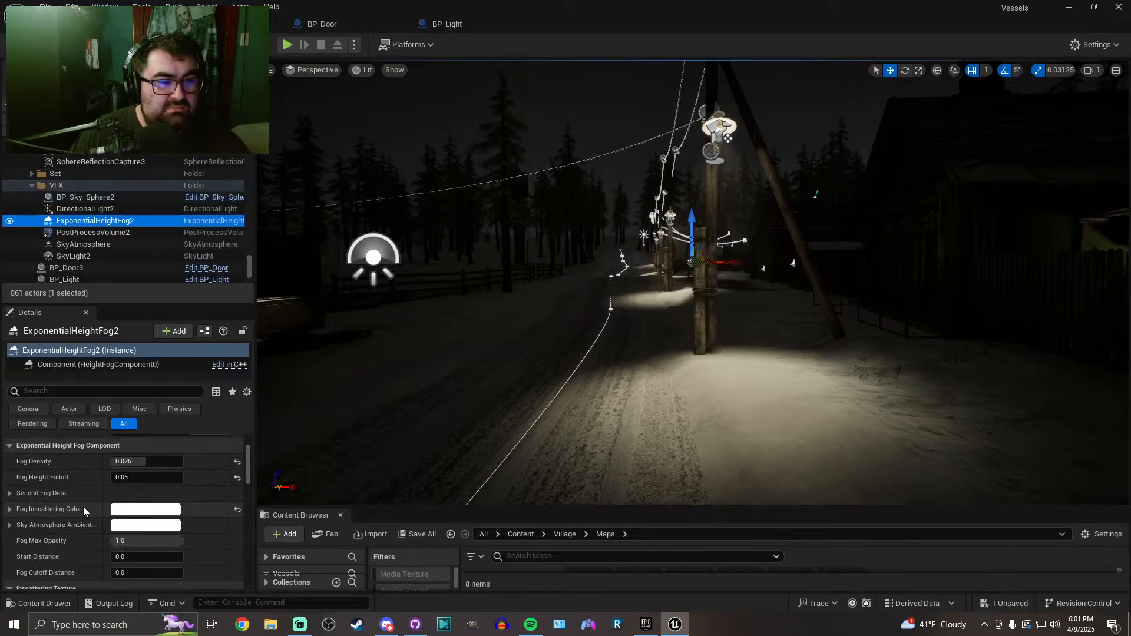
{"action": "scroll", "coordinate": [84, 504], "scroll_direction": "down", "scroll_amount": 1}
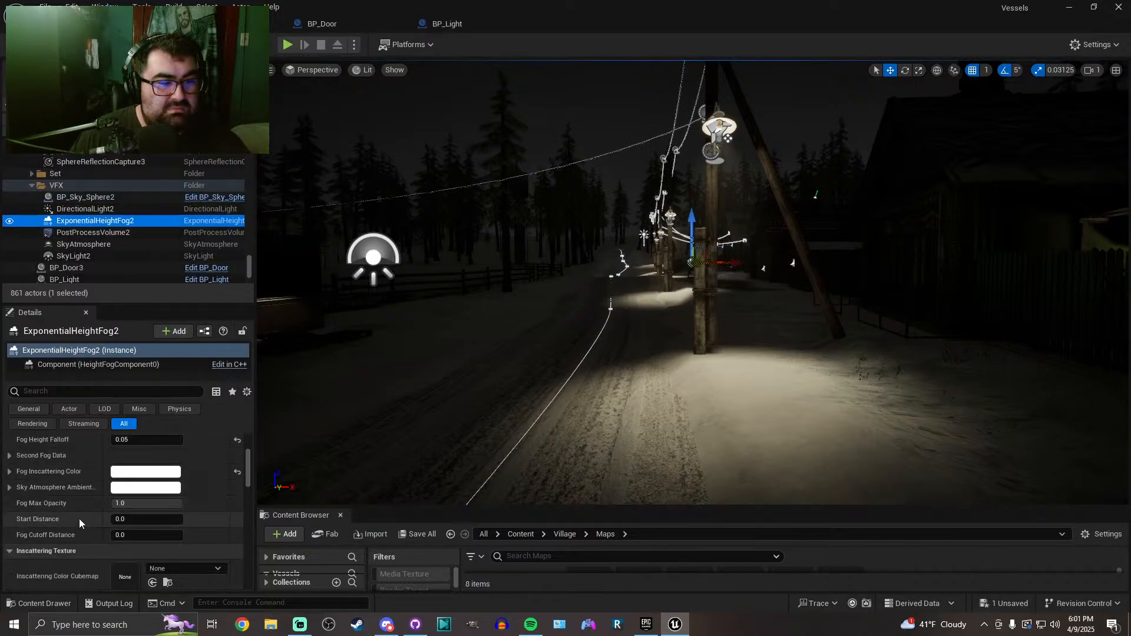
{"action": "left_click_drag", "start_coordinate": [137, 535], "coordinate": [177, 535]}
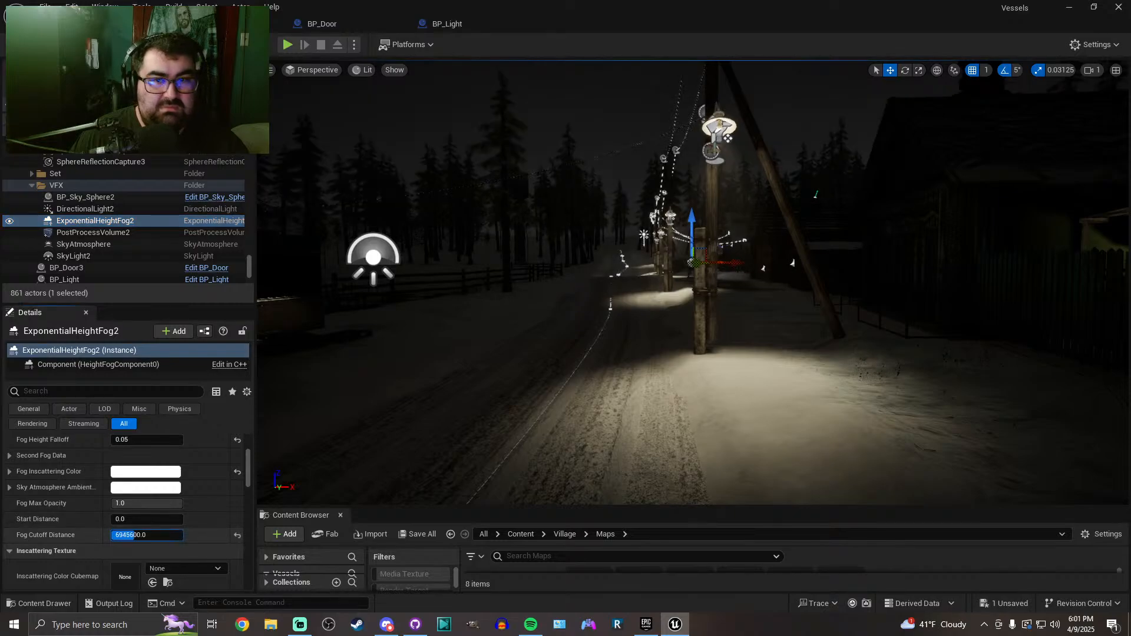
{"action": "type", "text": "100000.0"}
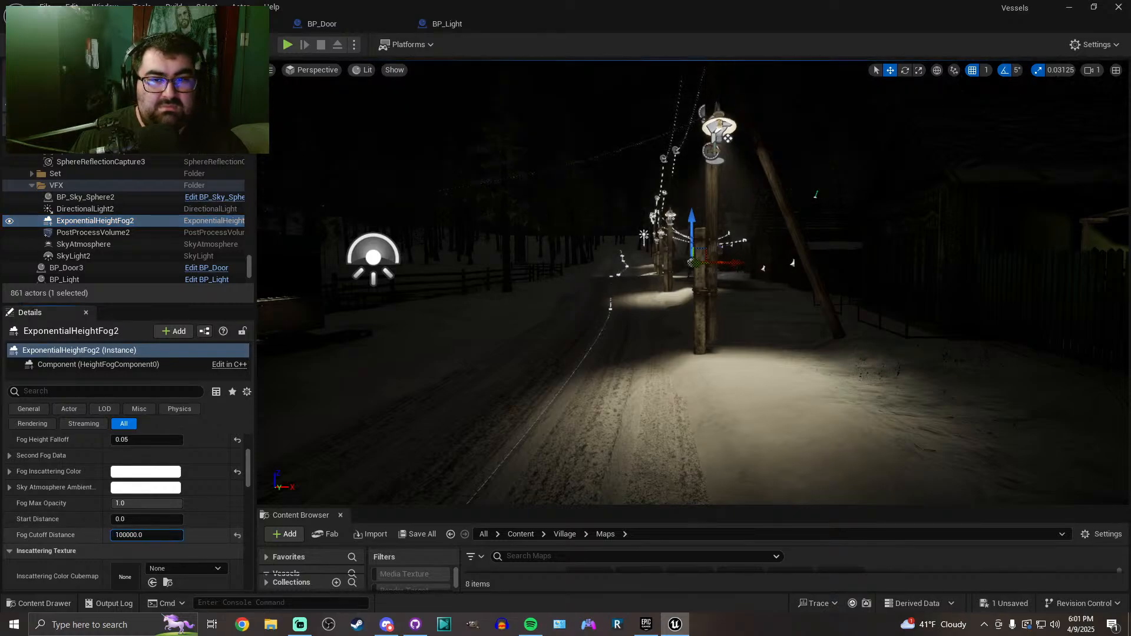
{"action": "left_click_drag", "start_coordinate": [137, 535], "coordinate": [167, 535]}
{"action": "type", "text": "0"}
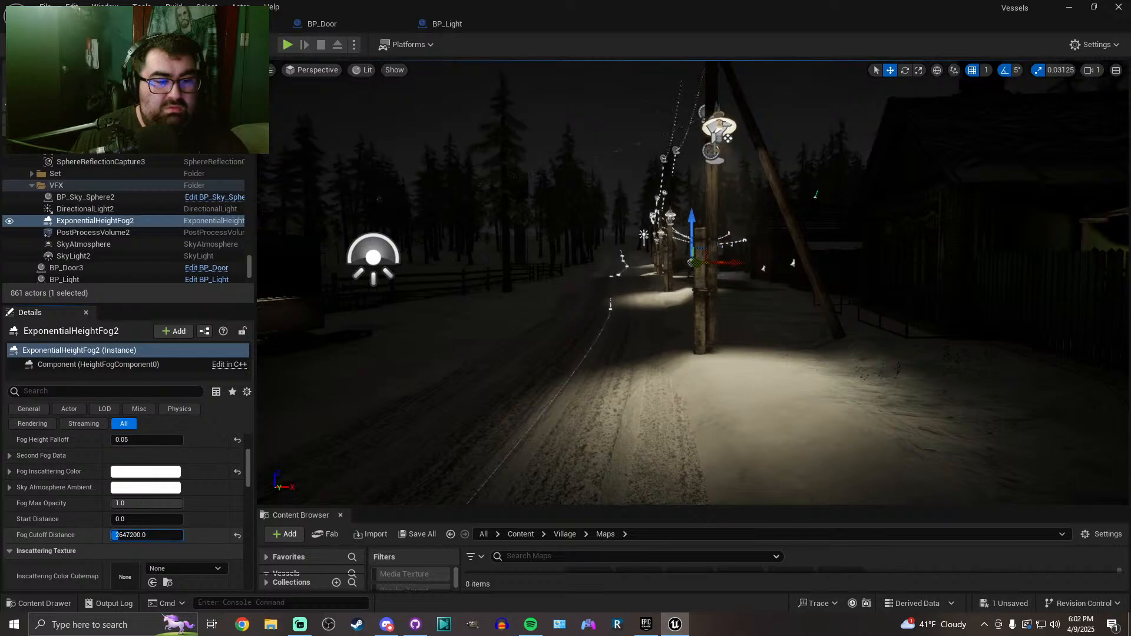
{"action": "key", "text": "Return"}
{"action": "left_click_drag", "start_coordinate": [129, 523], "coordinate": [137, 523]}
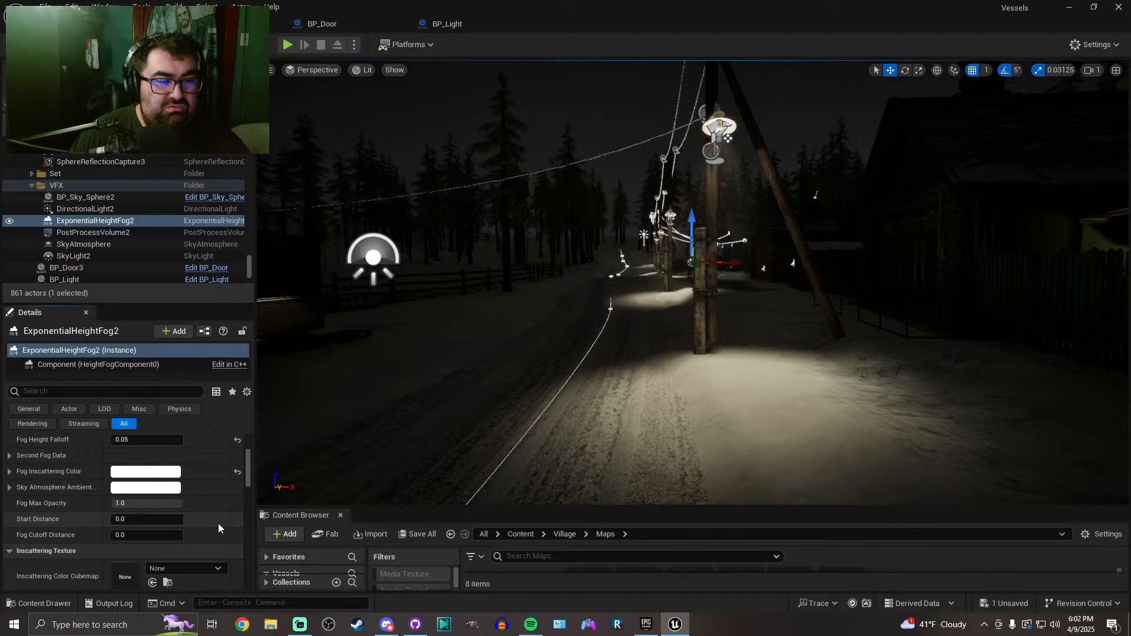
Try a lower fog max opacity of about 0.34 on ExponentialHeightFog2, and return it to 1.0
{"action": "scroll", "coordinate": [69, 518], "scroll_direction": "up", "scroll_amount": 4}
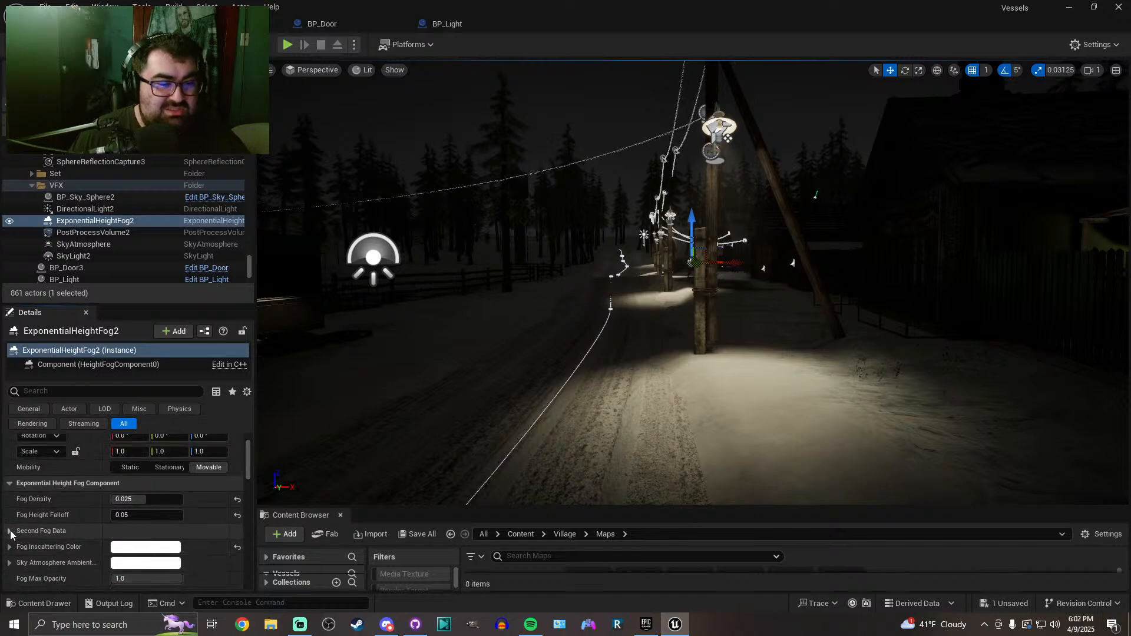
{"action": "scroll", "coordinate": [78, 531], "scroll_direction": "down", "scroll_amount": 4}
{"action": "right_click_drag", "start_coordinate": [600, 439], "coordinate": [561, 421]}
{"action": "key", "text": "w"}
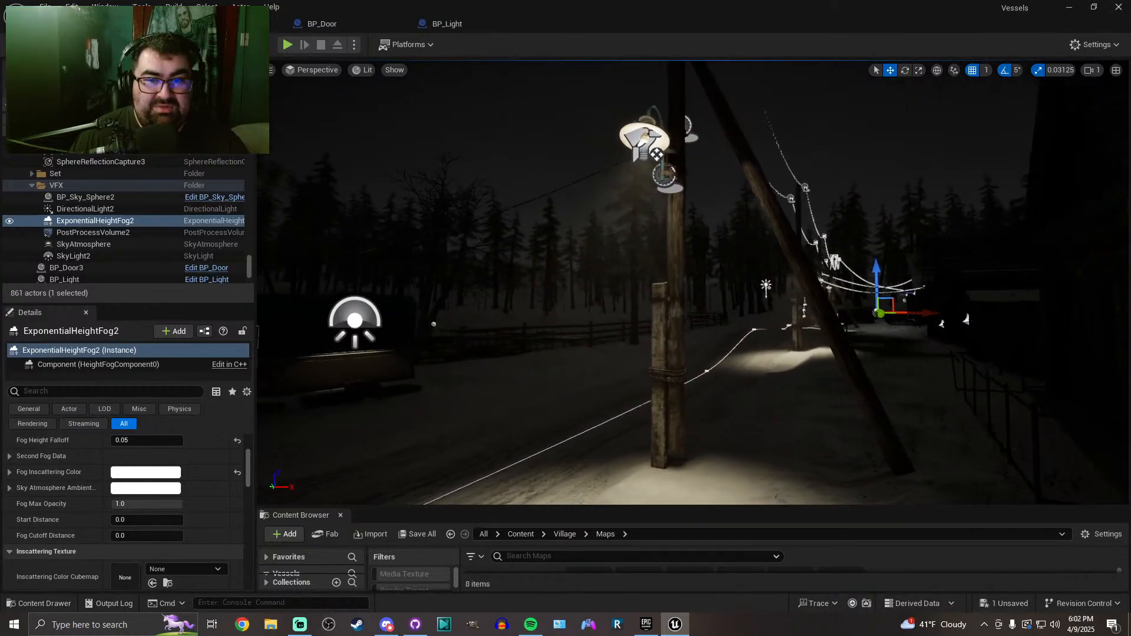
{"action": "key", "text": "a"}
{"action": "left_click_drag", "start_coordinate": [136, 505], "coordinate": [144, 504]}
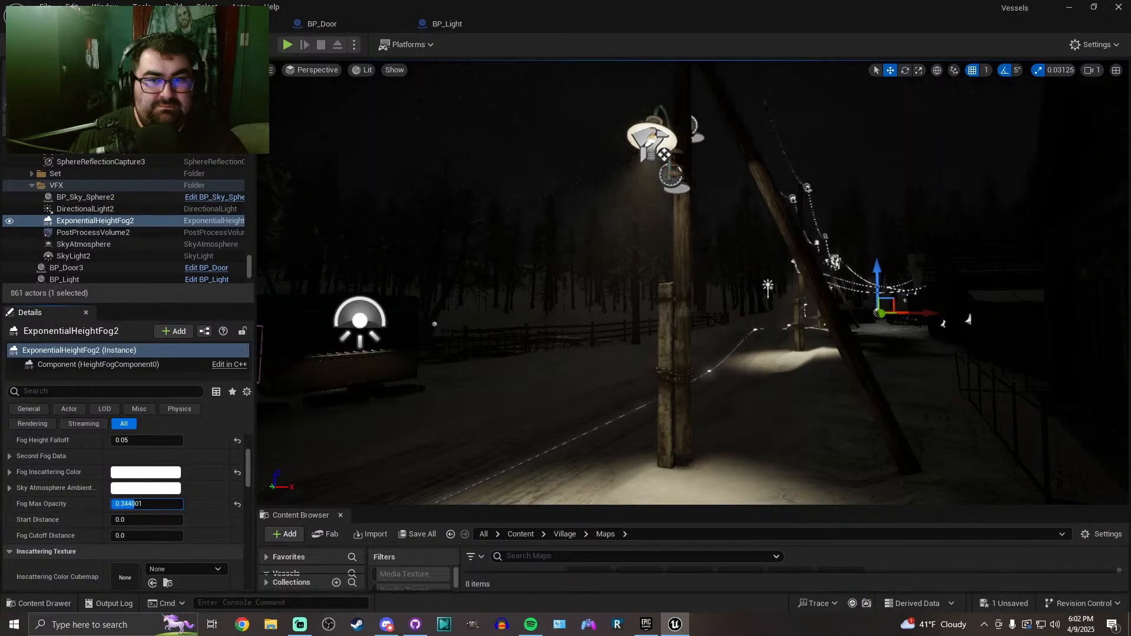
{"action": "left_click_drag", "start_coordinate": [181, 504], "coordinate": [182, 504]}
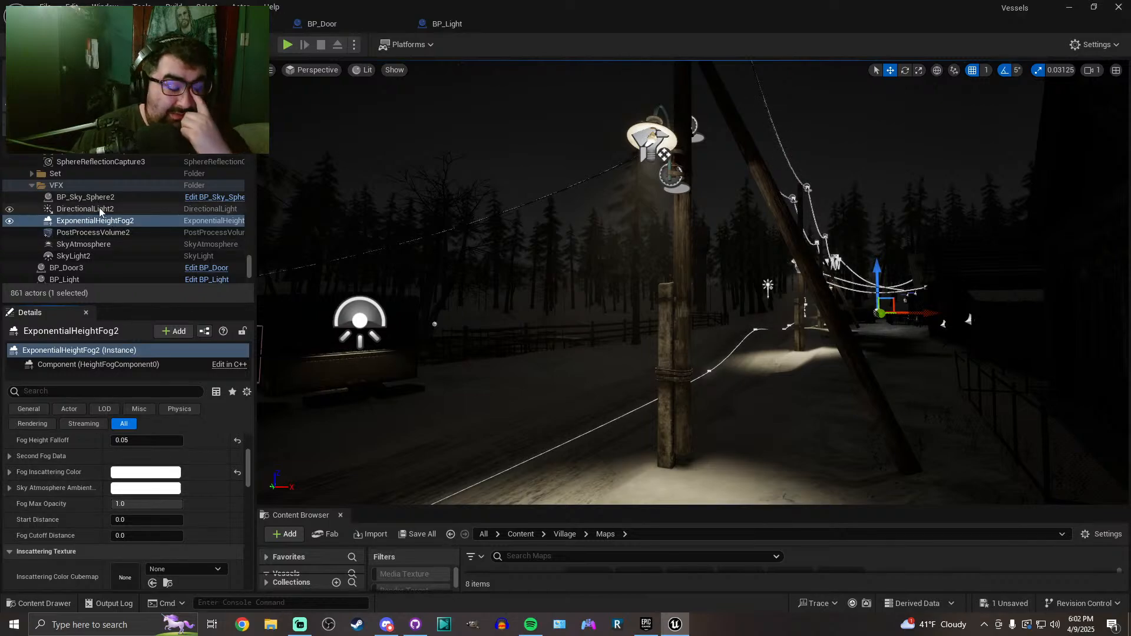
Try a different ground radius on SkyAtmosphere and reset it to its default
{"action": "left_click", "coordinate": [87, 243]}
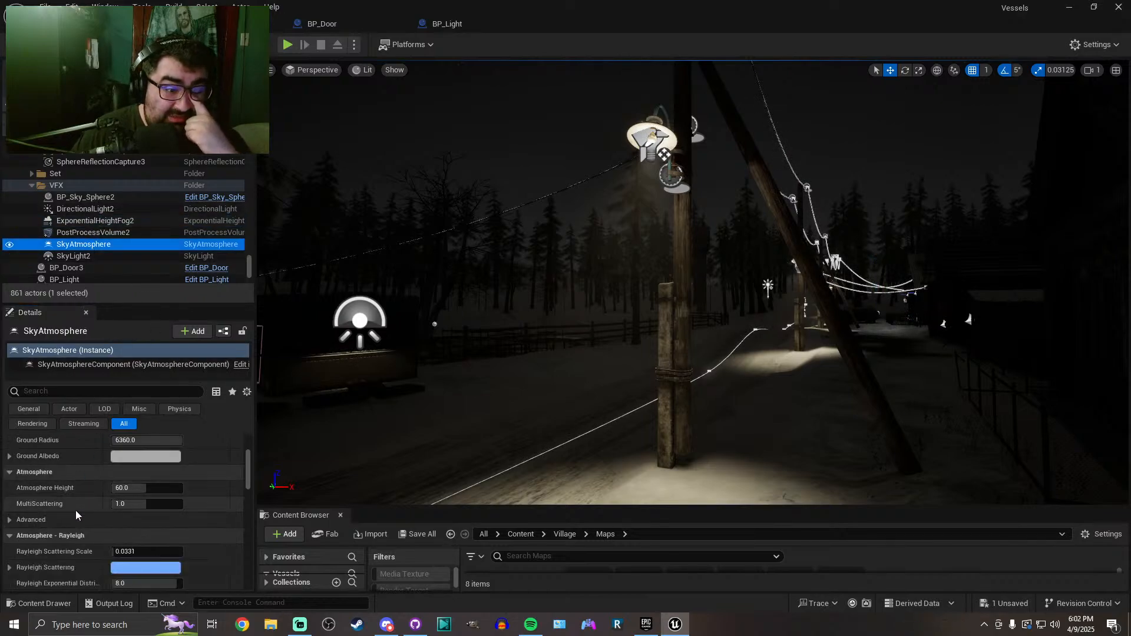
{"action": "scroll", "coordinate": [78, 511], "scroll_direction": "up", "scroll_amount": 1}
{"action": "mouse_move", "coordinate": [167, 476]}
{"action": "left_mouse_down"}
{"action": "mouse_move", "coordinate": [106, 477]}
{"action": "mouse_move", "coordinate": [182, 478]}
{"action": "left_mouse_up"}
{"action": "left_click", "coordinate": [238, 480]}
Hide and show SkyAtmosphere, and do the same with ExponentialHeightFog2, to compare their effect on the scene
{"action": "left_click", "coordinate": [9, 248]}
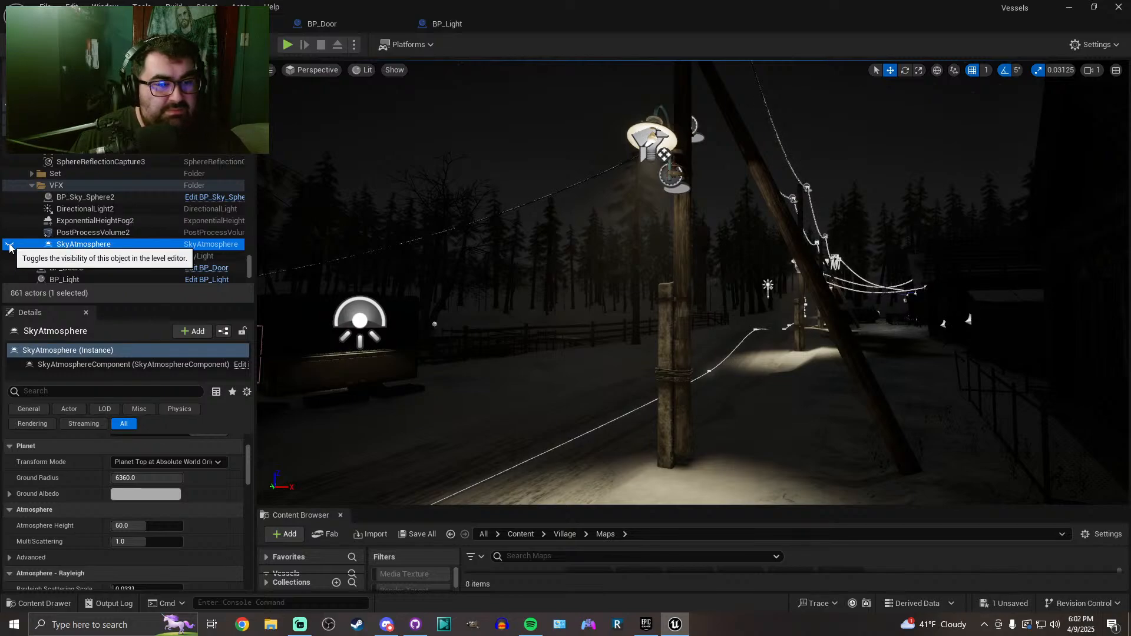
{"action": "left_click", "coordinate": [9, 246]}
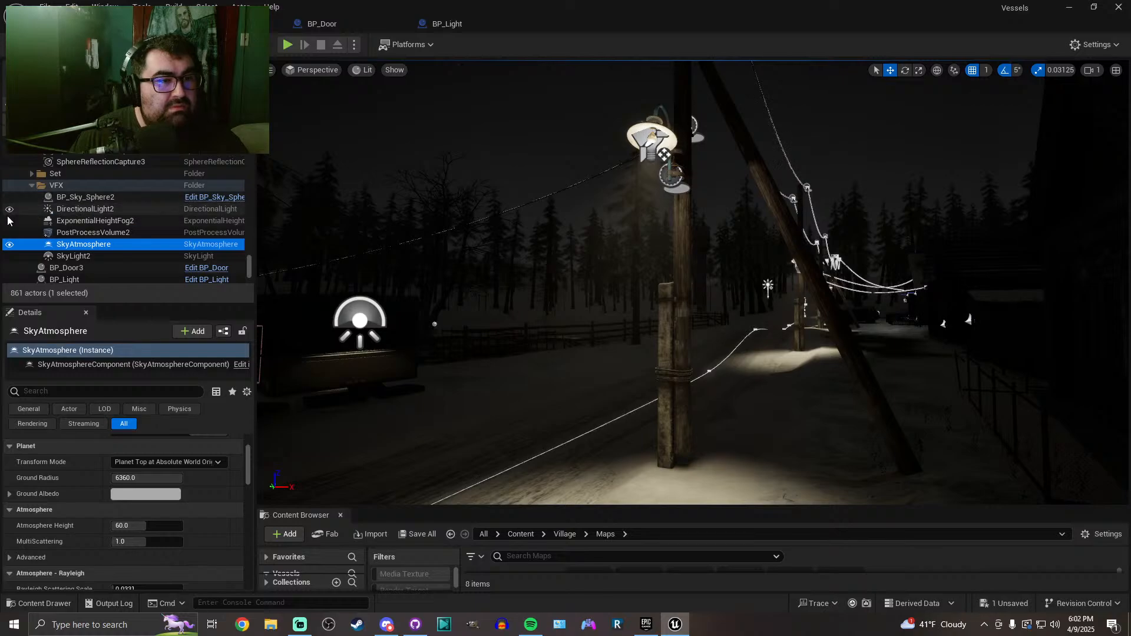
{"action": "left_click", "coordinate": [9, 222]}
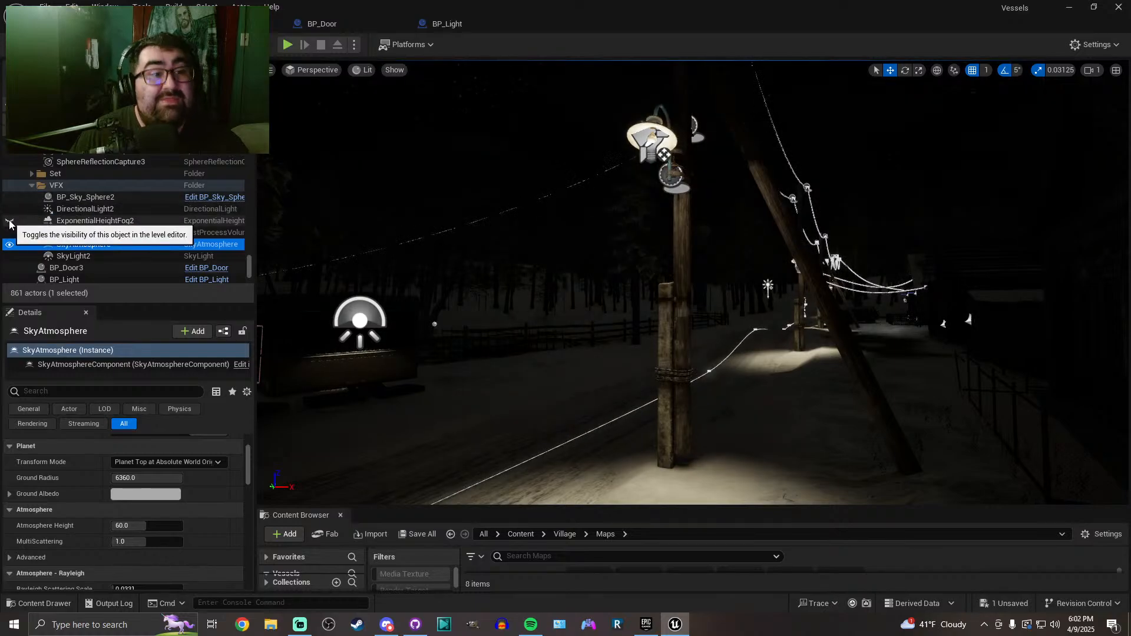
{"action": "left_click", "coordinate": [10, 221]}
Select ExponentialHeightFog2 and enlarge the Details area to show more of its fog properties
{"action": "left_click", "coordinate": [94, 222]}
{"action": "scroll", "coordinate": [100, 489], "scroll_direction": "down", "scroll_amount": 3}
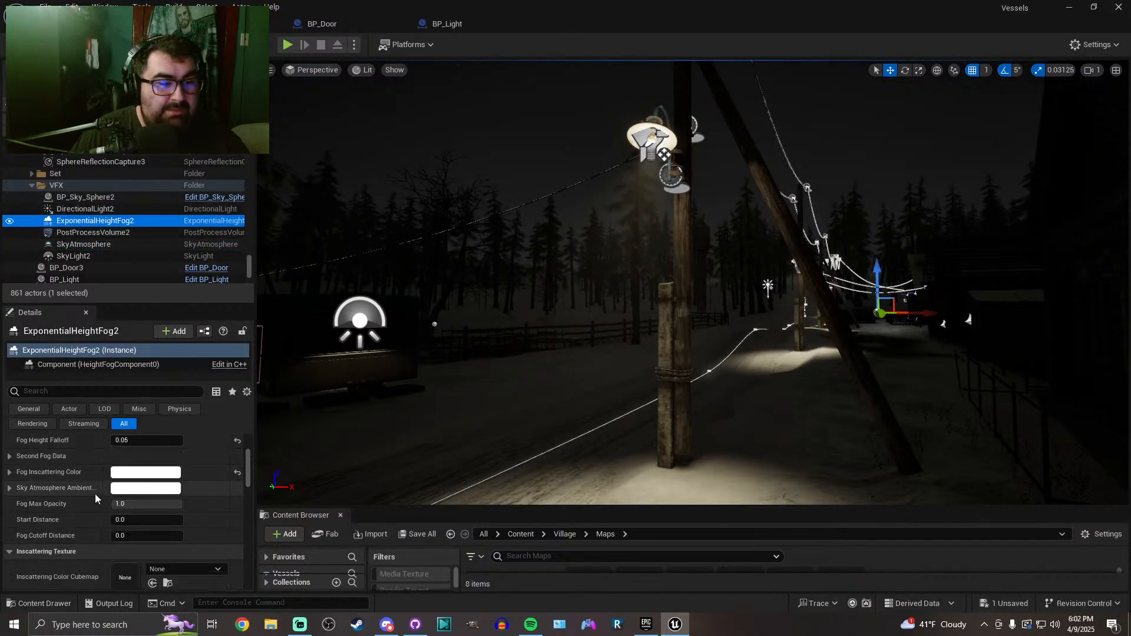
{"action": "scroll", "coordinate": [95, 494], "scroll_direction": "down", "scroll_amount": 1}
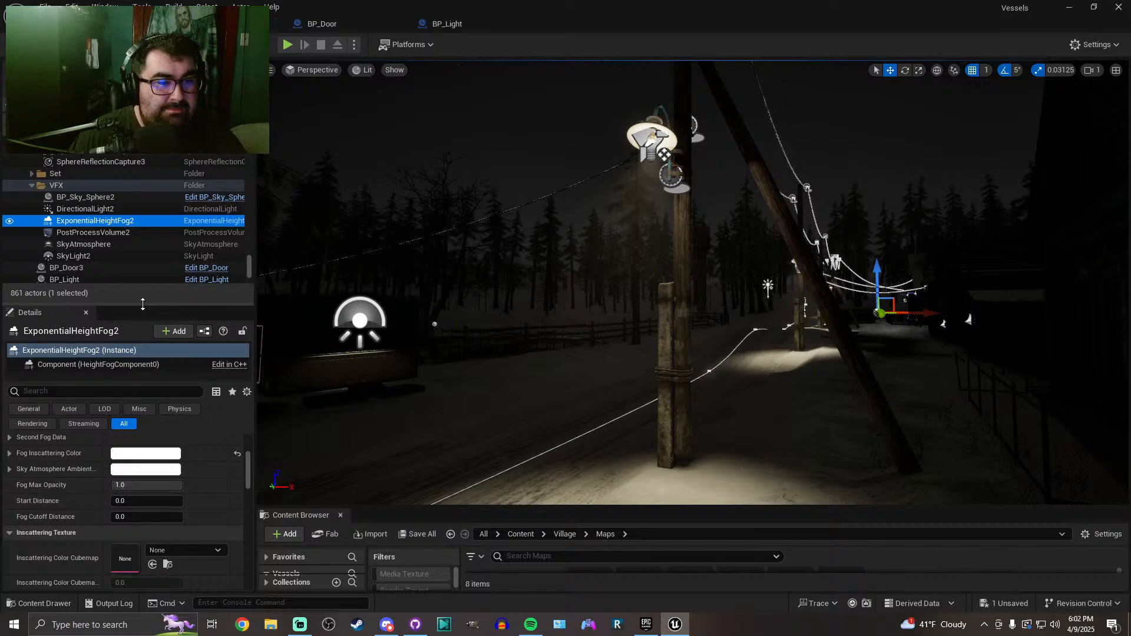
{"action": "left_click_drag", "start_coordinate": [143, 304], "coordinate": [143, 242]}
{"action": "right_click_drag", "start_coordinate": [617, 366], "coordinate": [728, 401]}
{"action": "key", "text": "a"}
{"action": "scroll", "coordinate": [96, 192], "scroll_direction": "down", "scroll_amount": 1}
Review the DirectionalLight2 light properties and the ExponentialHeightFog2 fog and inscattering properties
{"action": "left_click", "coordinate": [96, 192]}
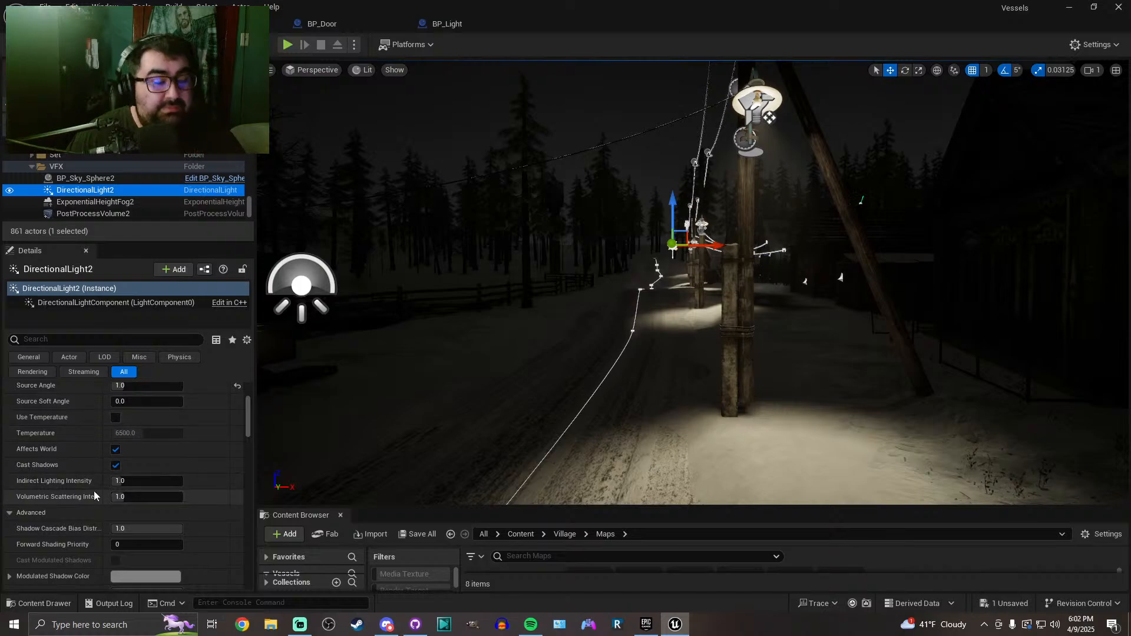
{"action": "left_click", "coordinate": [103, 202]}
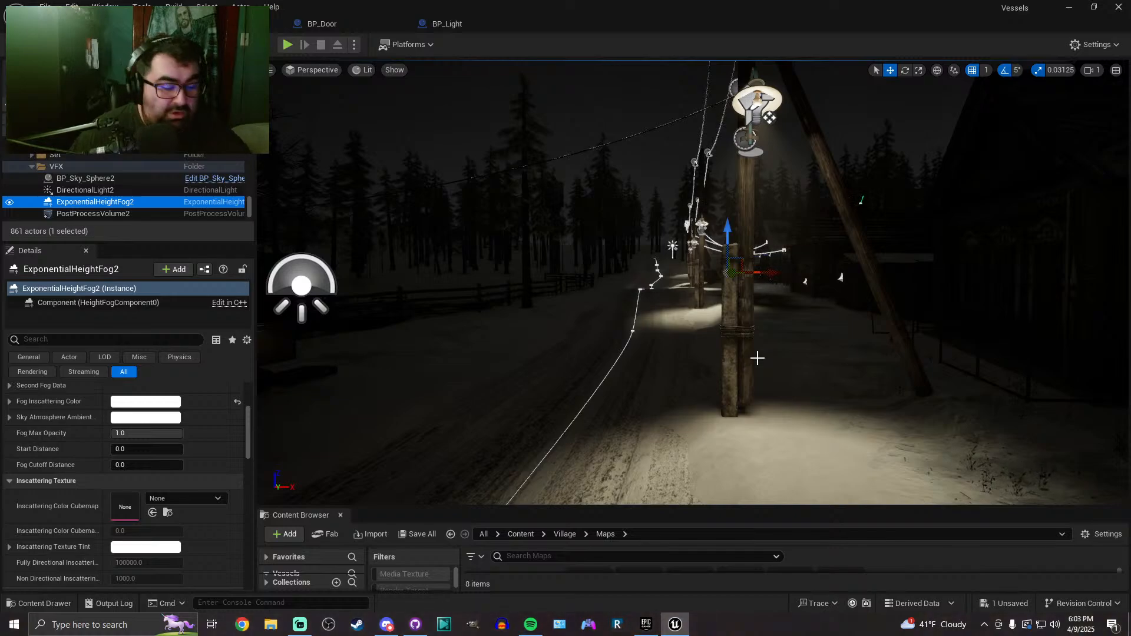
{"action": "key", "text": "d"}
{"action": "right_click_drag", "start_coordinate": [758, 358], "coordinate": [713, 350]}
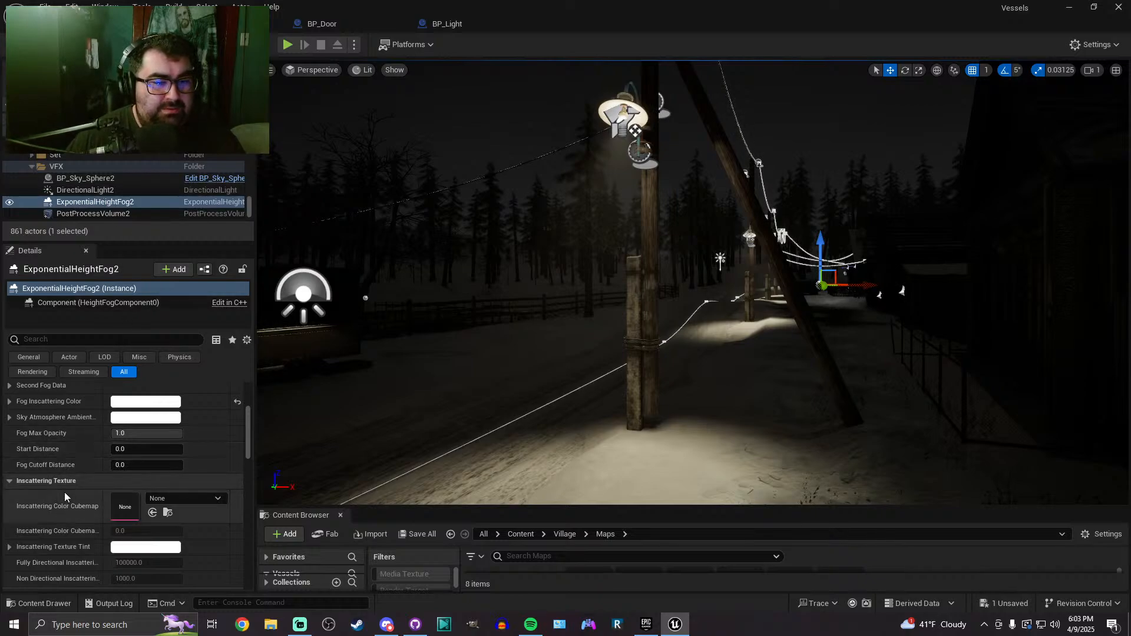
{"action": "scroll", "coordinate": [65, 450], "scroll_direction": "down", "scroll_amount": 3}
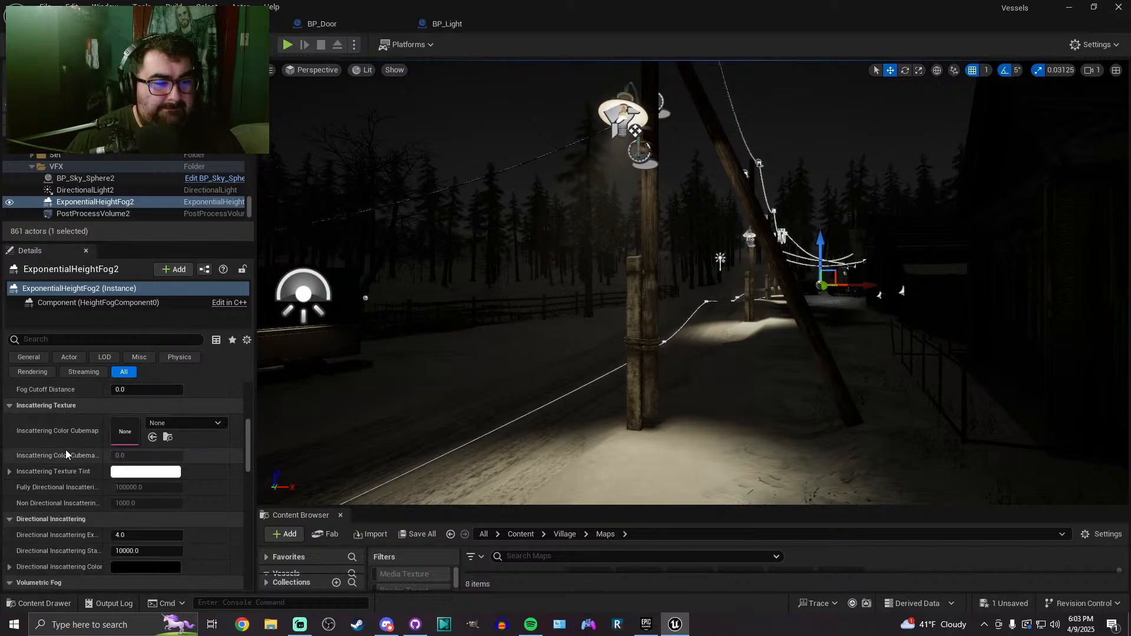
{"action": "scroll", "coordinate": [66, 465], "scroll_direction": "up", "scroll_amount": 6}
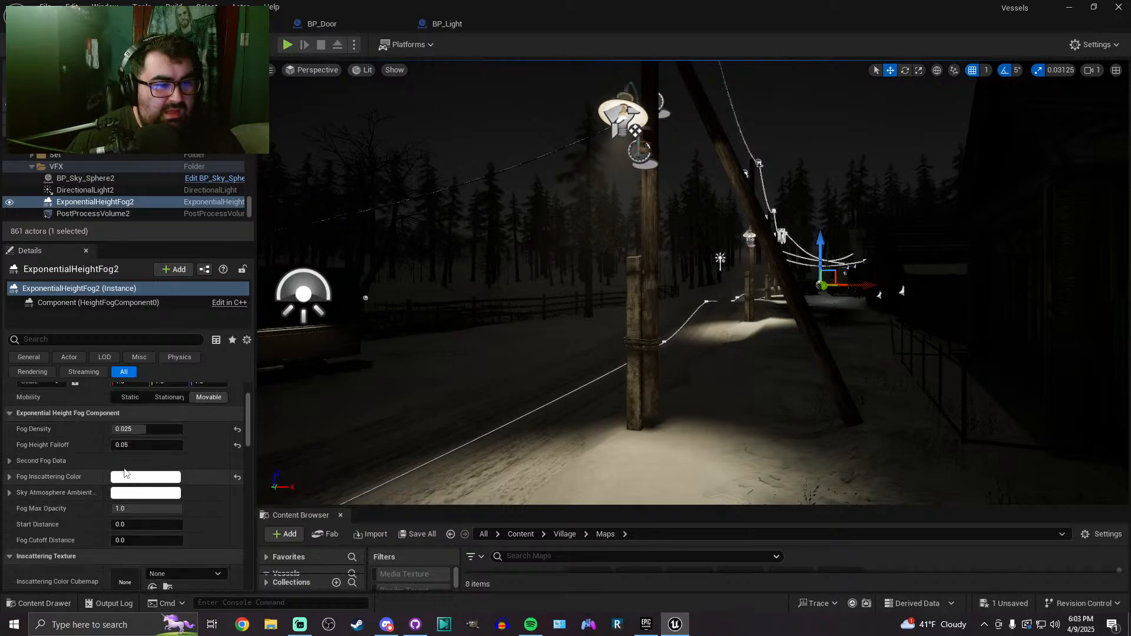
Try other directional inscattering exponent and start distance values on the fog, and reset both to their defaults
{"action": "scroll", "coordinate": [59, 518], "scroll_direction": "down", "scroll_amount": 4}
{"action": "scroll", "coordinate": [63, 526], "scroll_direction": "down", "scroll_amount": 4}
{"action": "left_click_drag", "start_coordinate": [123, 516], "coordinate": [162, 533]}
{"action": "left_click", "coordinate": [237, 517]}
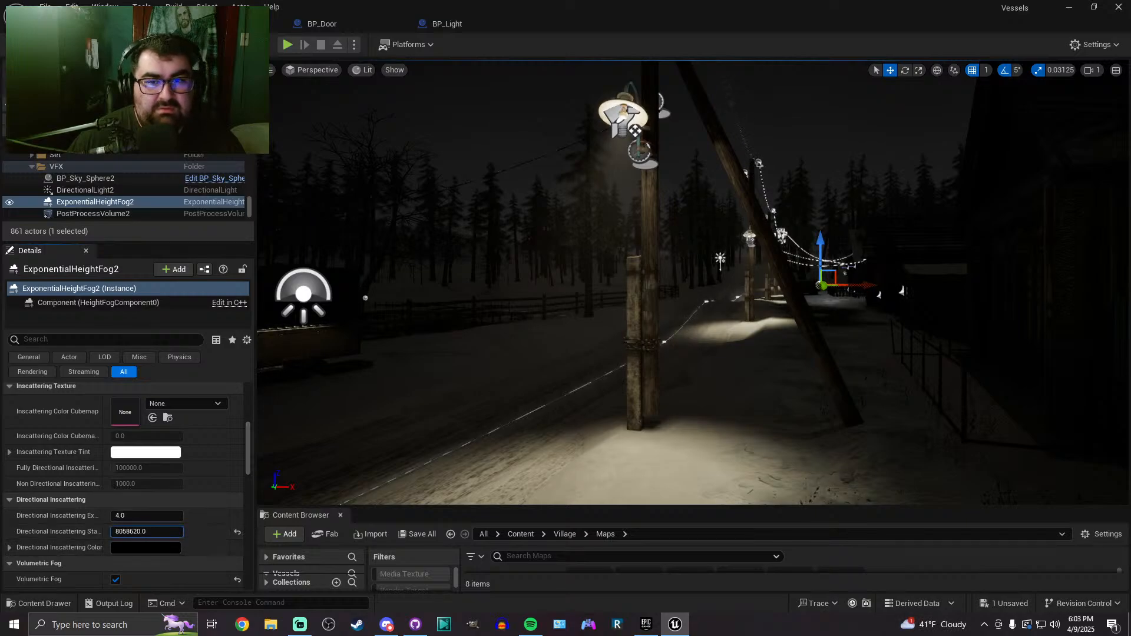
{"action": "left_click", "coordinate": [238, 533]}
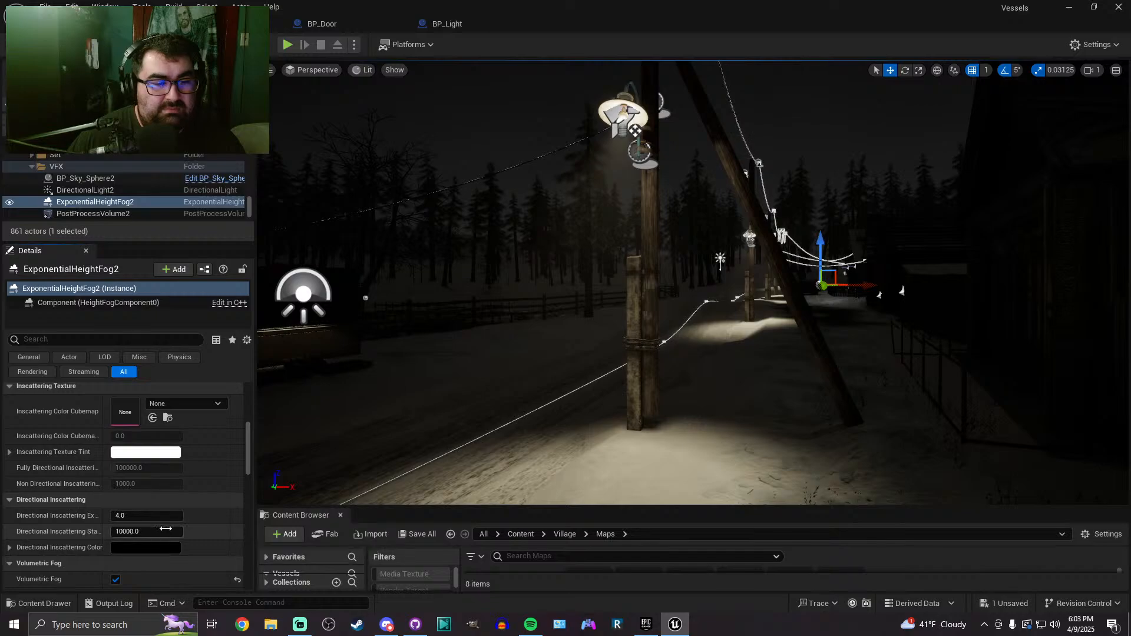
Set the volumetric fog's scattering distribution on ExponentialHeightFog2 to 0.45 after trying lower and higher values
{"action": "scroll", "coordinate": [59, 528], "scroll_direction": "down", "scroll_amount": 3}
{"action": "scroll", "coordinate": [65, 525], "scroll_direction": "down", "scroll_amount": 2}
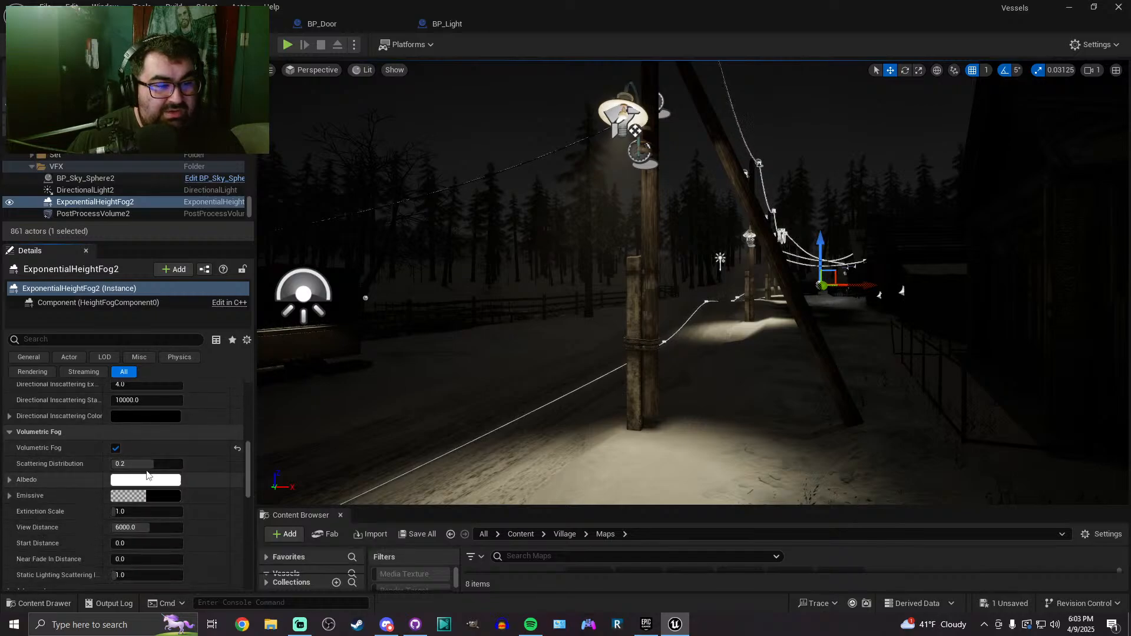
{"action": "left_click_drag", "start_coordinate": [146, 466], "coordinate": [122, 464]}
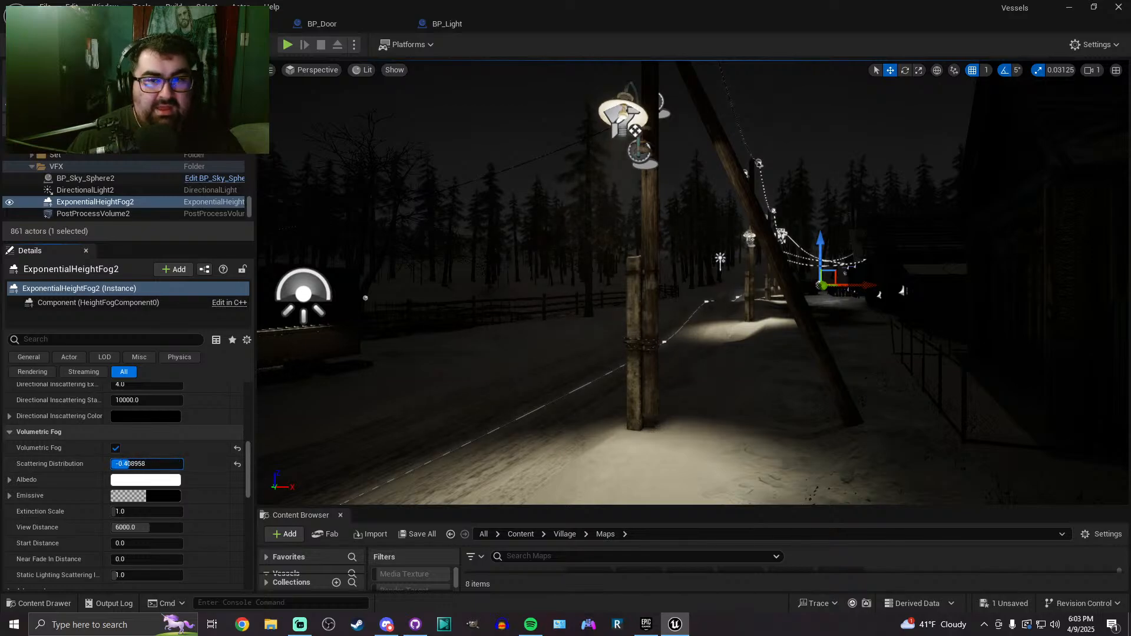
{"action": "left_click_drag", "start_coordinate": [163, 464], "coordinate": [178, 464]}
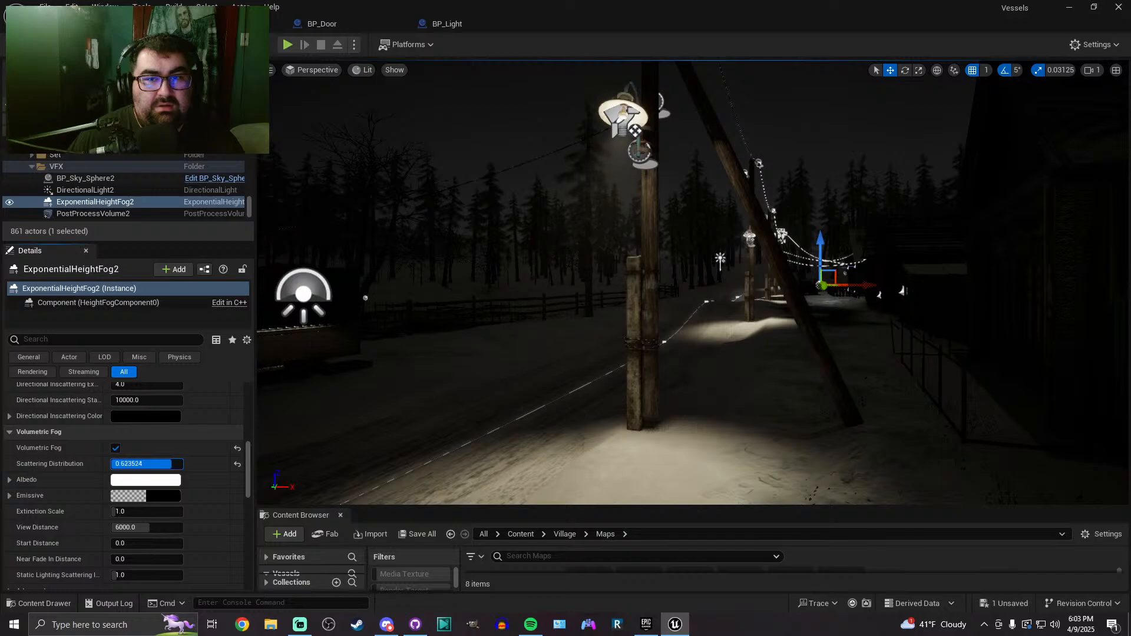
{"action": "left_click", "coordinate": [143, 464]}
{"action": "key", "text": "BackSpace"}
{"action": "type", "text": ".45"}
{"action": "key", "text": "Return"}
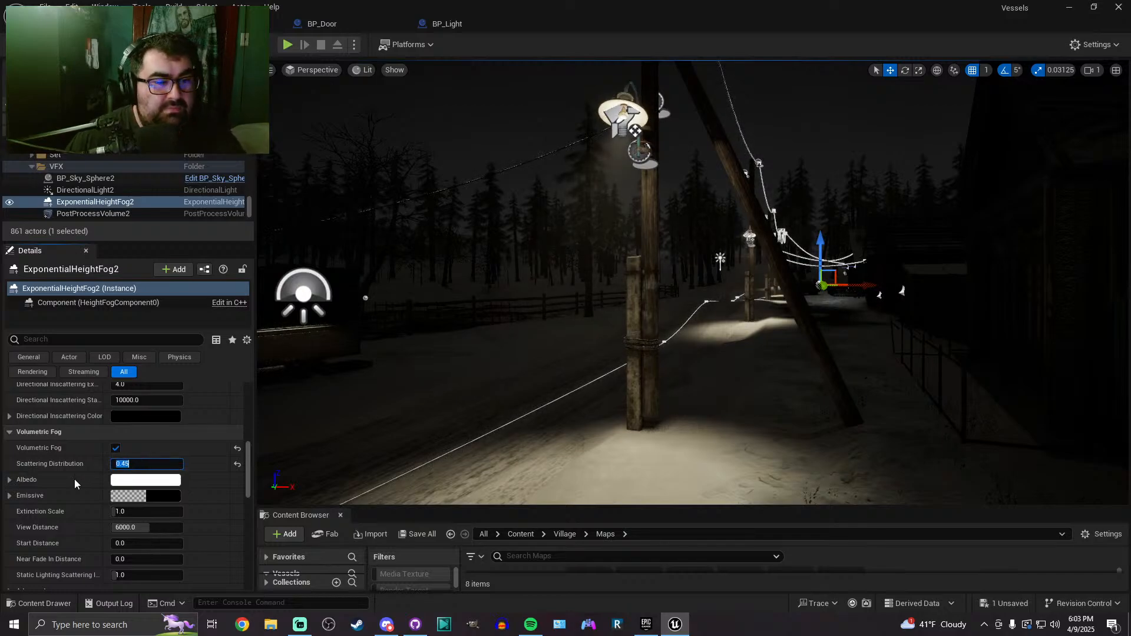
Turn the volumetric fog off and on twice to compare its effect on the street lamp's light
{"action": "left_click", "coordinate": [116, 452]}
{"action": "left_click", "coordinate": [116, 452]}
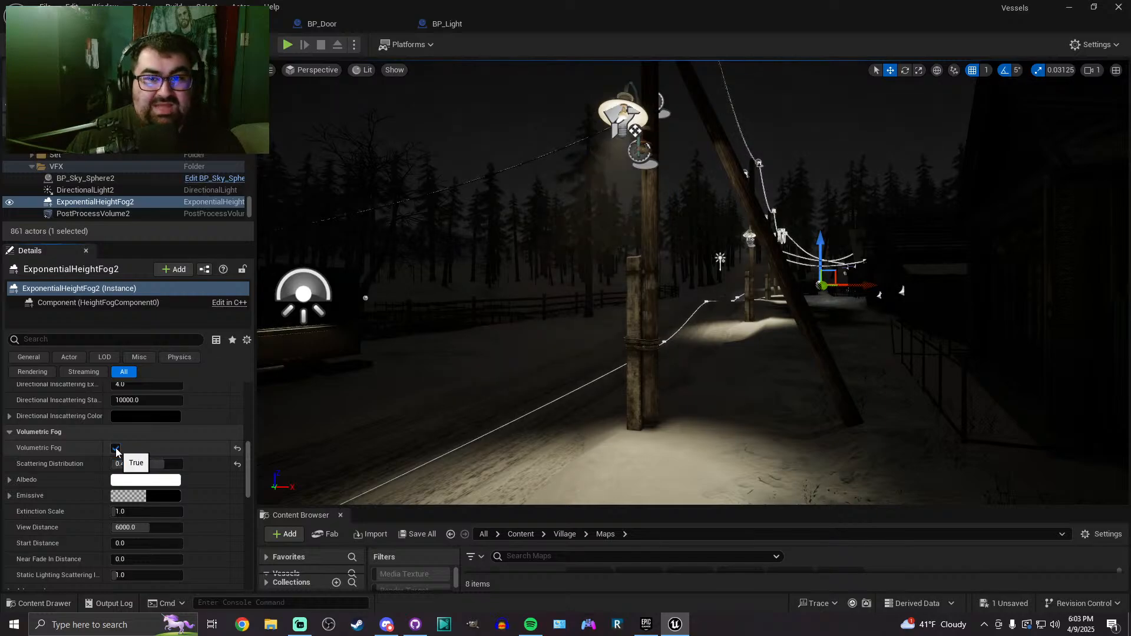
{"action": "left_click", "coordinate": [116, 452]}
{"action": "left_click", "coordinate": [116, 452]}
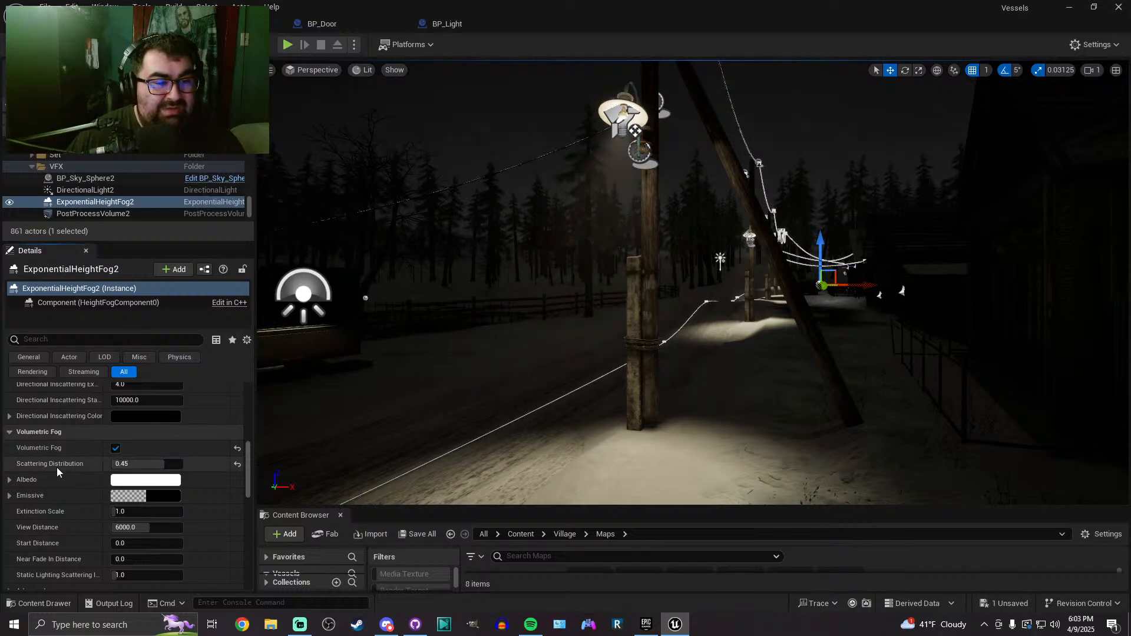
Set the volumetric fog's extinction scale to 5.0
{"action": "scroll", "coordinate": [58, 466], "scroll_direction": "down", "scroll_amount": 2}
{"action": "mouse_move", "coordinate": [141, 474]}
{"action": "left_mouse_down"}
{"action": "mouse_move", "coordinate": [235, 474]}
{"action": "mouse_move", "coordinate": [160, 474]}
{"action": "left_mouse_up"}
{"action": "left_click", "coordinate": [132, 474]}
{"action": "type", "text": "5"}
{"action": "key", "text": "Return"}
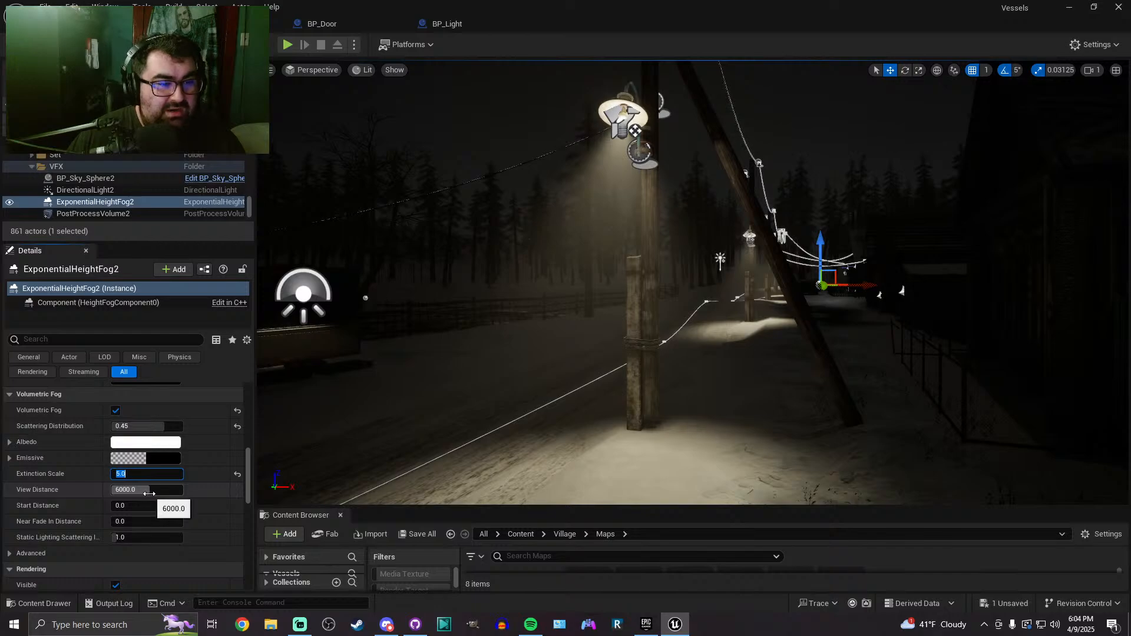
Try other view distance and static lighting scattering intensity values on the volumetric fog, and reset both to their defaults
{"action": "left_click_drag", "start_coordinate": [148, 491], "coordinate": [119, 491]}
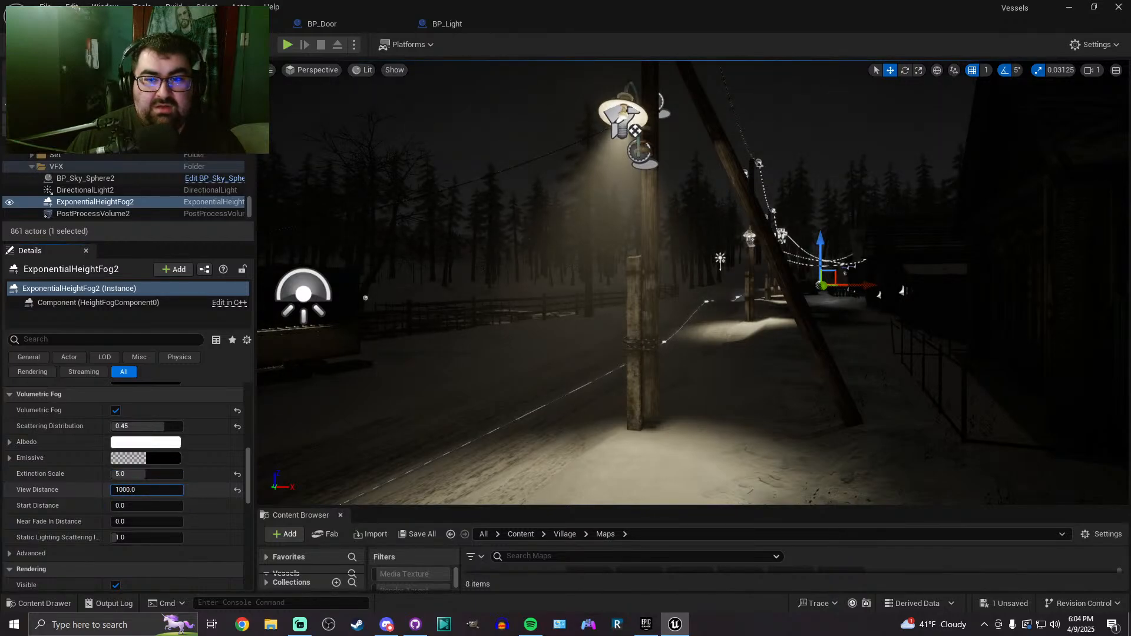
{"action": "type", "text": "0"}
{"action": "key", "text": "Return"}
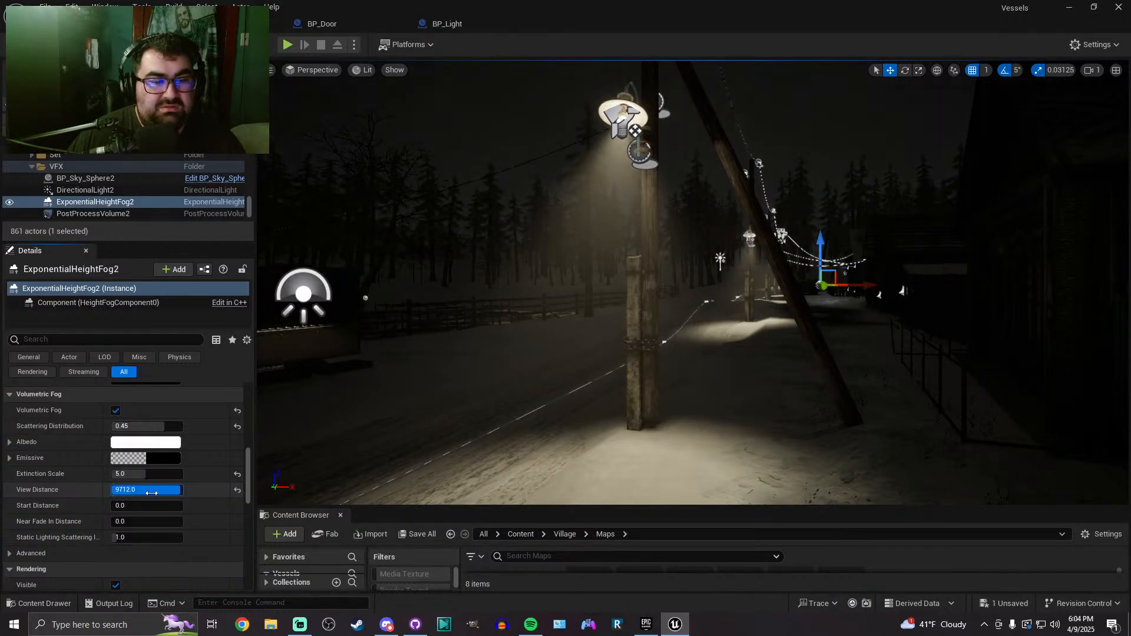
{"action": "left_click", "coordinate": [238, 490]}
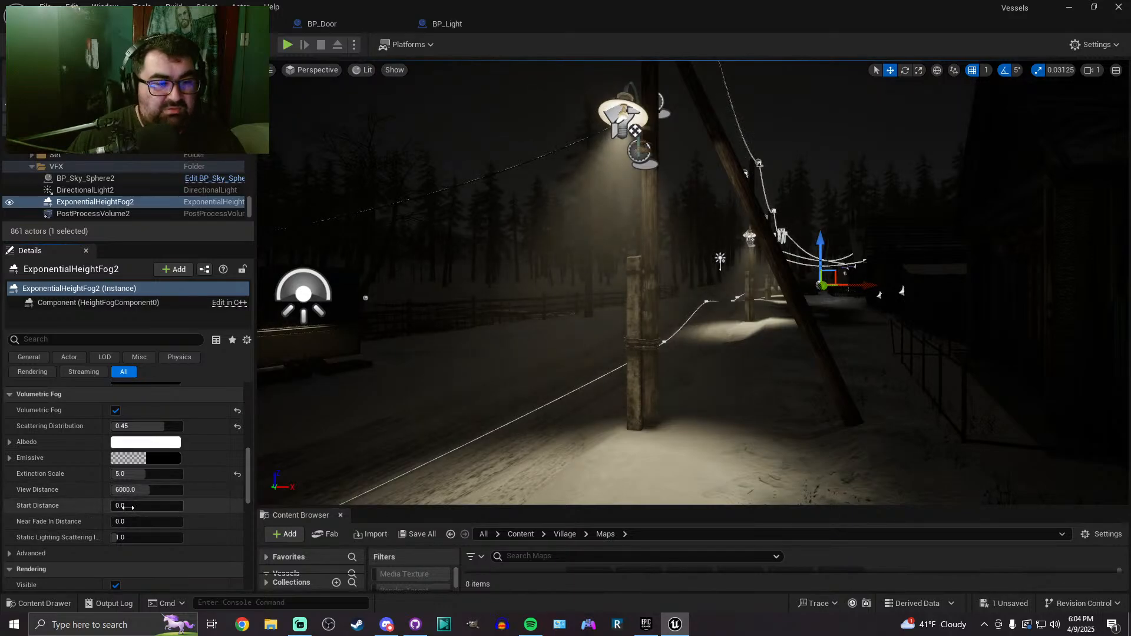
{"action": "left_click_drag", "start_coordinate": [128, 508], "coordinate": [144, 537]}
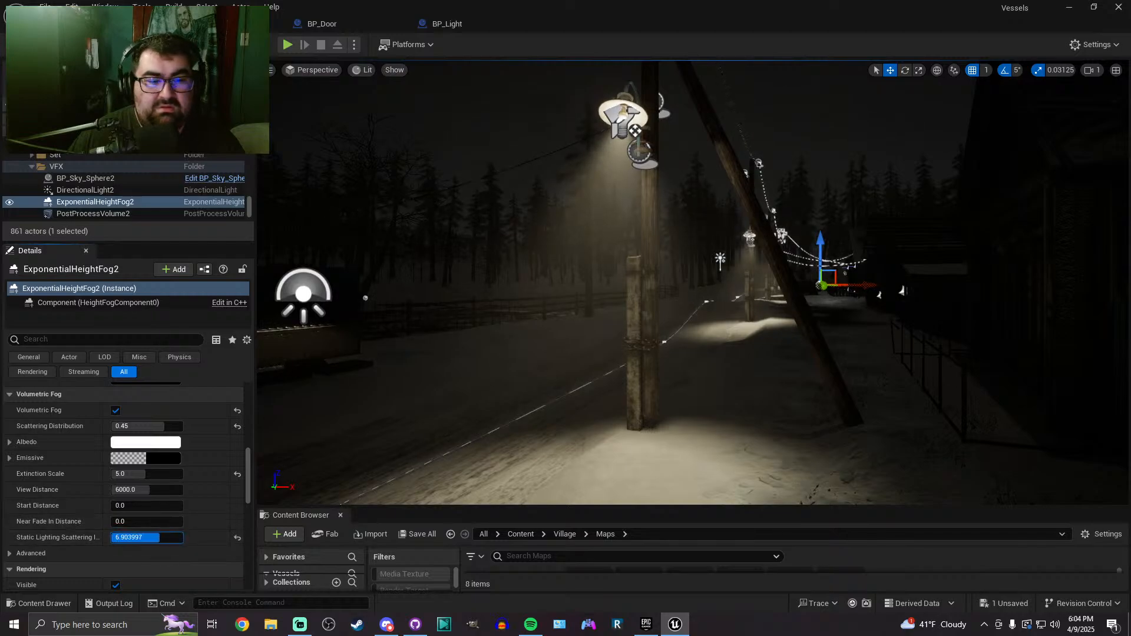
{"action": "left_click_drag", "start_coordinate": [139, 534], "coordinate": [117, 537]}
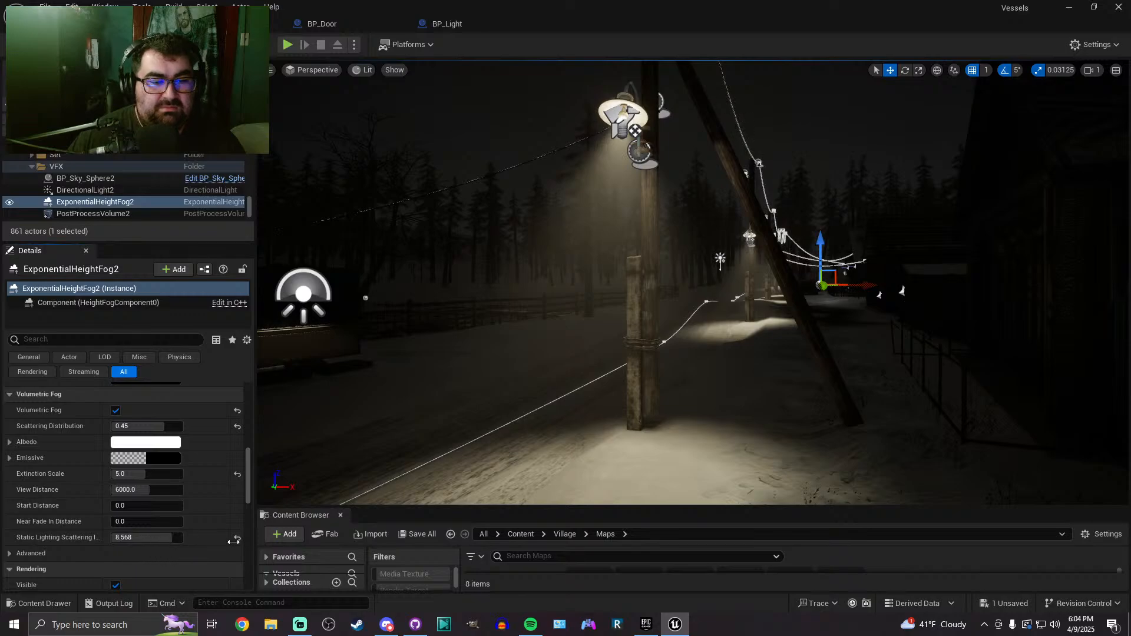
{"action": "left_click", "coordinate": [237, 538]}
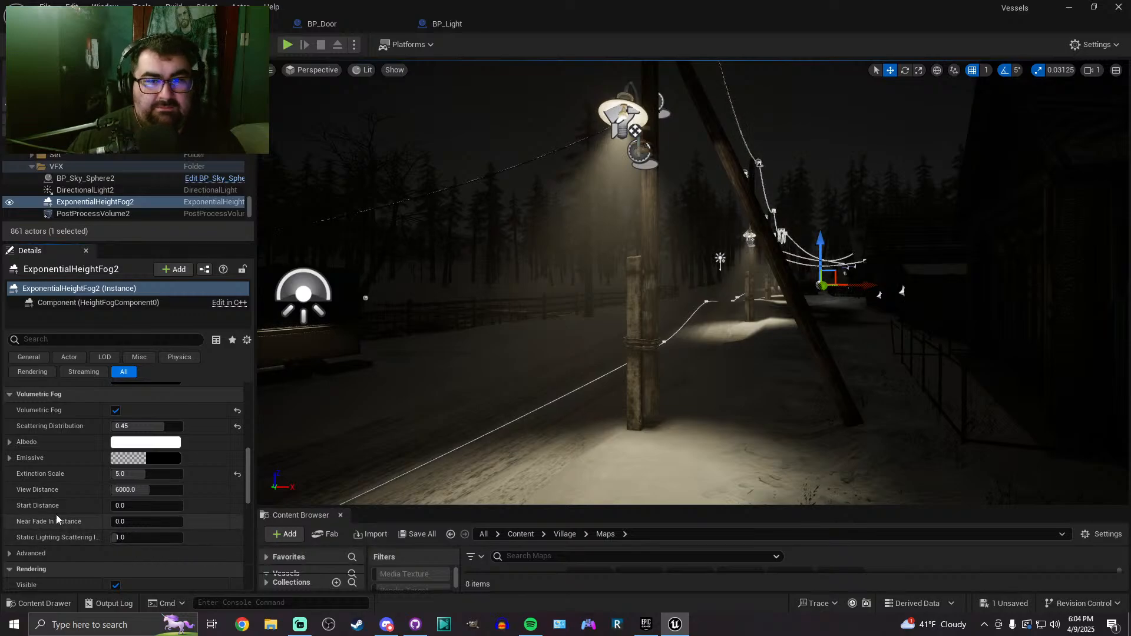
Inspect the foggy lamp light along the village street, and play-test the level to check it in game
{"action": "mouse_move", "coordinate": [556, 376]}
{"action": "right_mouse_down"}
{"action": "mouse_move", "coordinate": [544, 374]}
{"action": "mouse_move", "coordinate": [582, 383]}
{"action": "mouse_move", "coordinate": [561, 376]}
{"action": "right_mouse_up"}
{"action": "key", "text": "s"}
{"action": "key", "text": "w"}
{"action": "key", "text": "s"}
{"action": "key", "text": "d"}
{"action": "key", "text": "w"}
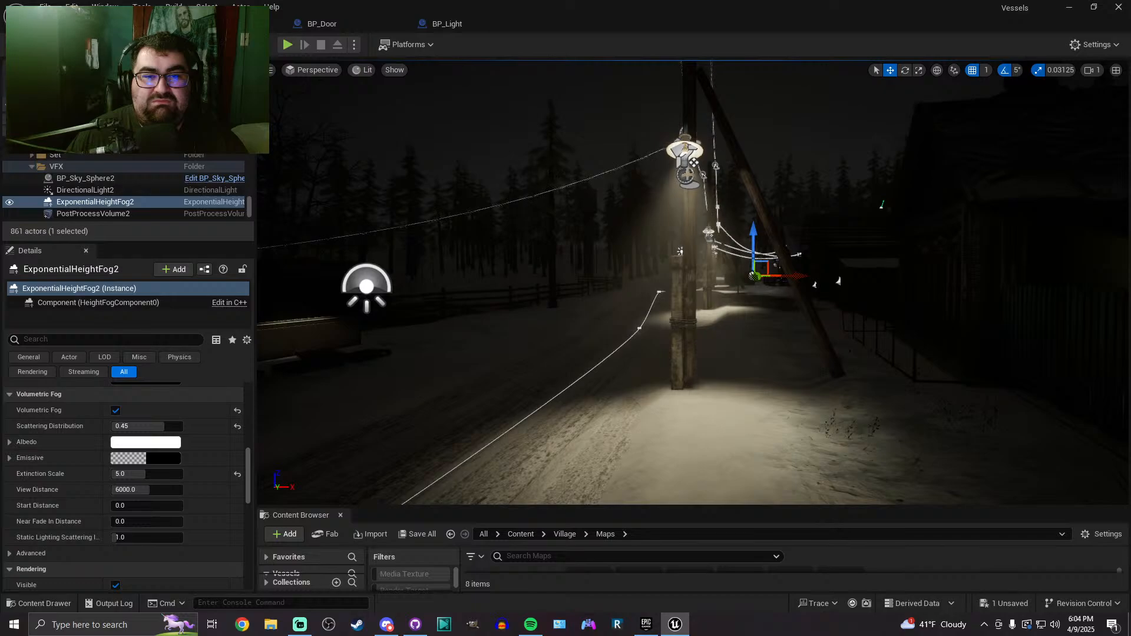
{"action": "right_click_drag", "start_coordinate": [693, 283], "coordinate": [510, 371]}
{"action": "key", "text": "a"}
{"action": "mouse_move", "coordinate": [613, 365]}
{"action": "right_mouse_down"}
{"action": "mouse_move", "coordinate": [610, 336]}
{"action": "mouse_move", "coordinate": [601, 360]}
{"action": "mouse_move", "coordinate": [613, 365]}
{"action": "right_mouse_up"}
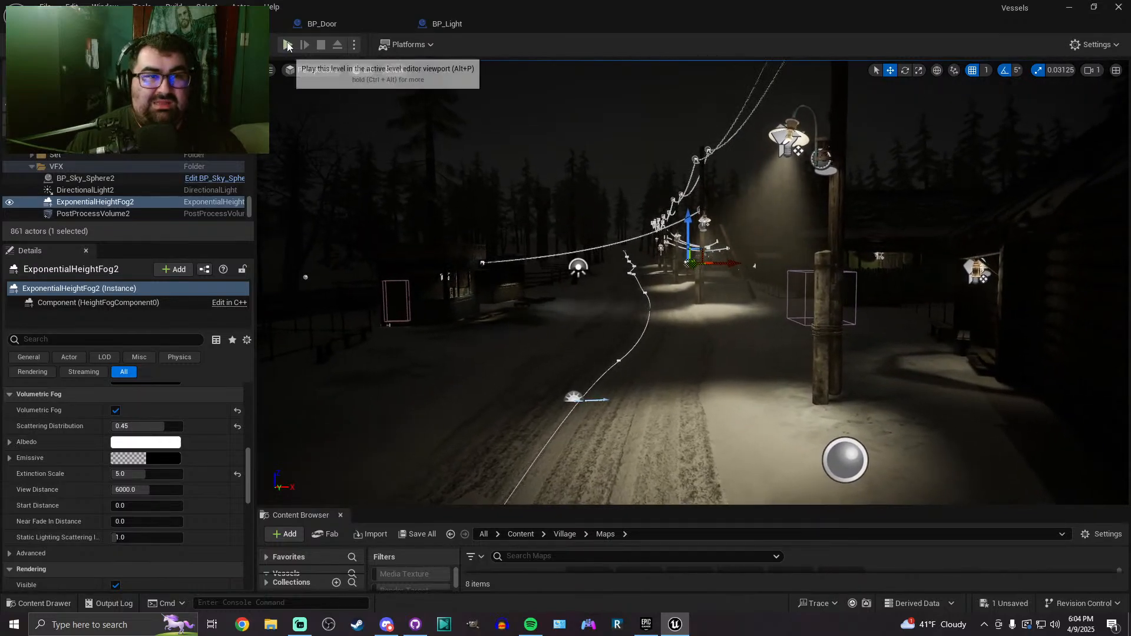
{"action": "key", "text": "alt+p"}
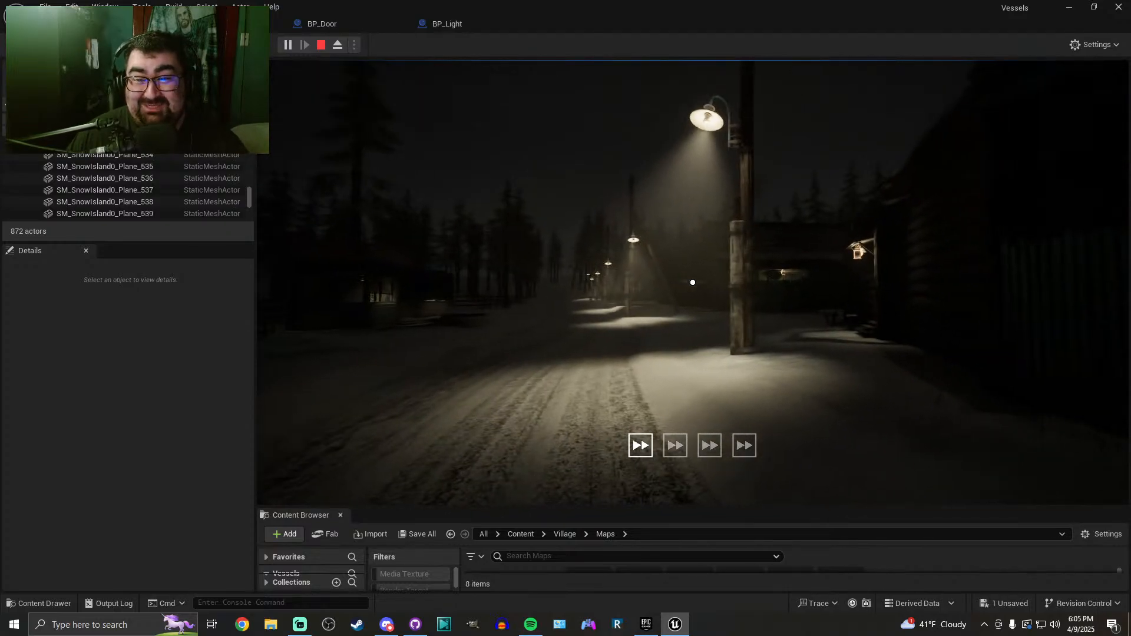
{"action": "key", "text": "Escape"}
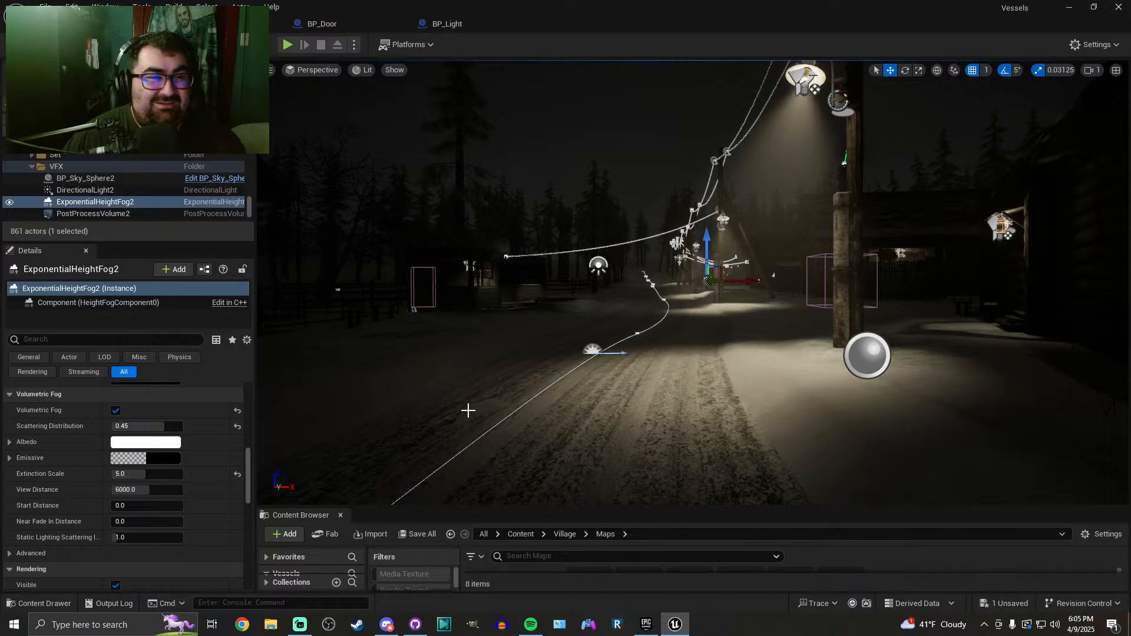
Enlarge the viewport slightly and review the remaining volumetric fog, rendering and physics properties of ExponentialHeightFog2
{"action": "mouse_move", "coordinate": [539, 508]}
{"action": "left_mouse_down"}
{"action": "mouse_move", "coordinate": [539, 442]}
{"action": "mouse_move", "coordinate": [533, 516]}
{"action": "left_mouse_up"}
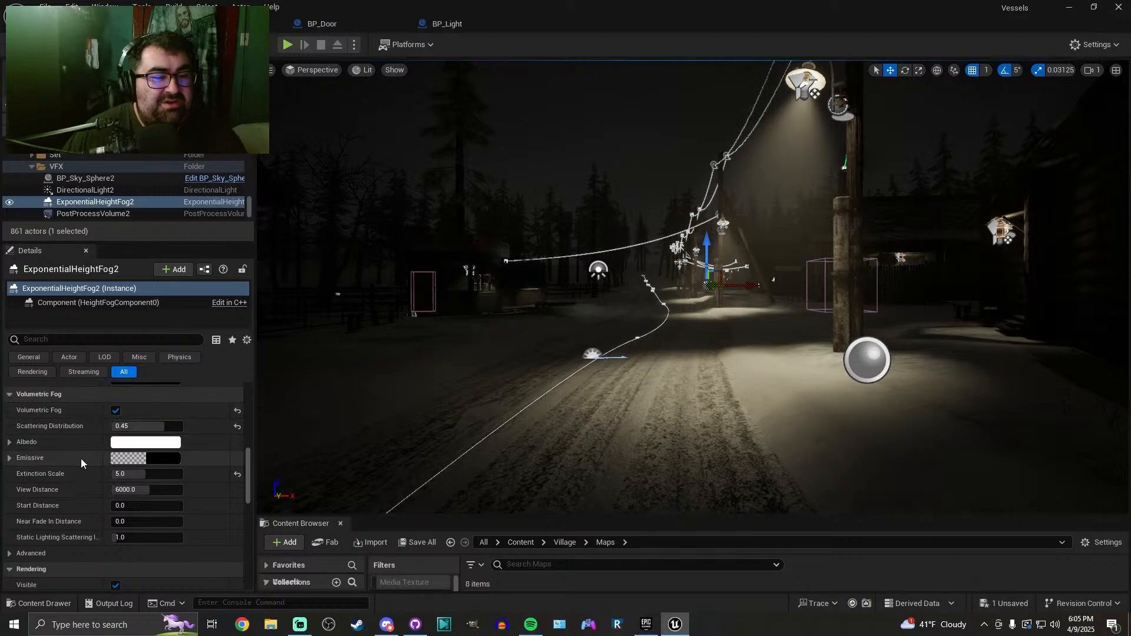
{"action": "scroll", "coordinate": [82, 463], "scroll_direction": "down", "scroll_amount": 2}
{"action": "scroll", "coordinate": [80, 466], "scroll_direction": "down", "scroll_amount": 4}
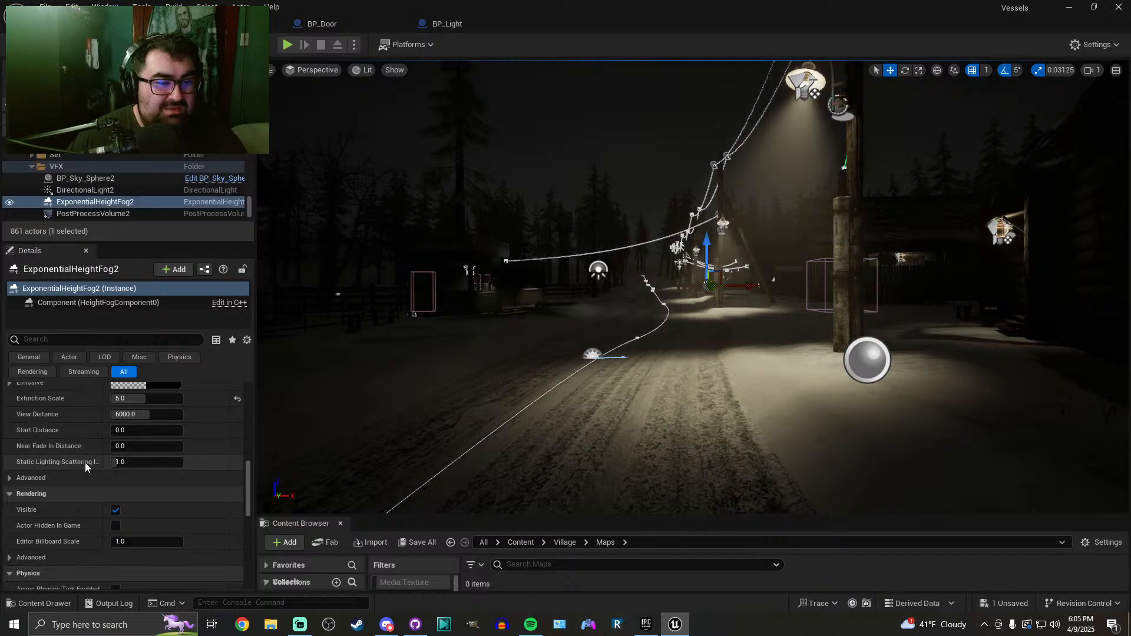
{"action": "scroll", "coordinate": [78, 479], "scroll_direction": "down", "scroll_amount": 3}
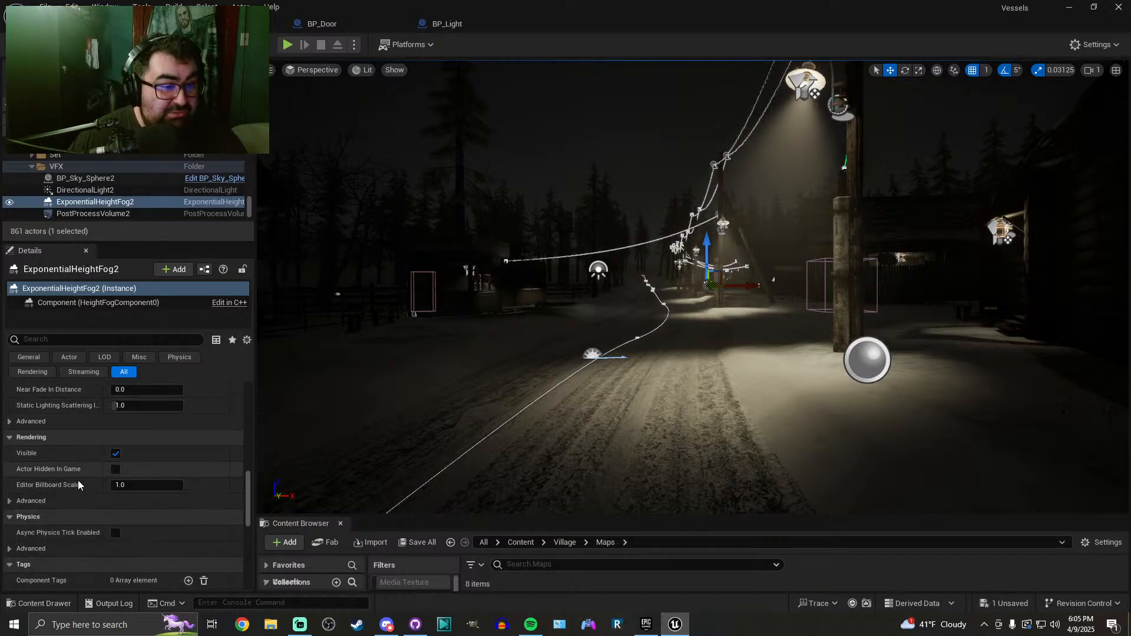
{"action": "scroll", "coordinate": [78, 482], "scroll_direction": "up", "scroll_amount": 1}
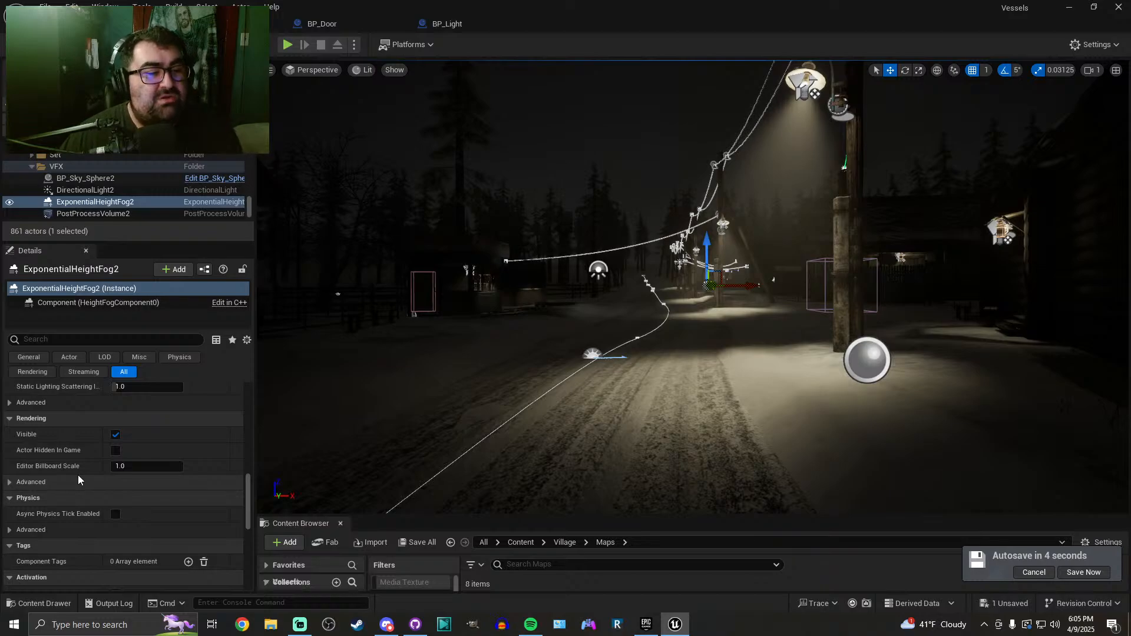
{"action": "scroll", "coordinate": [62, 475], "scroll_direction": "up", "scroll_amount": 1}
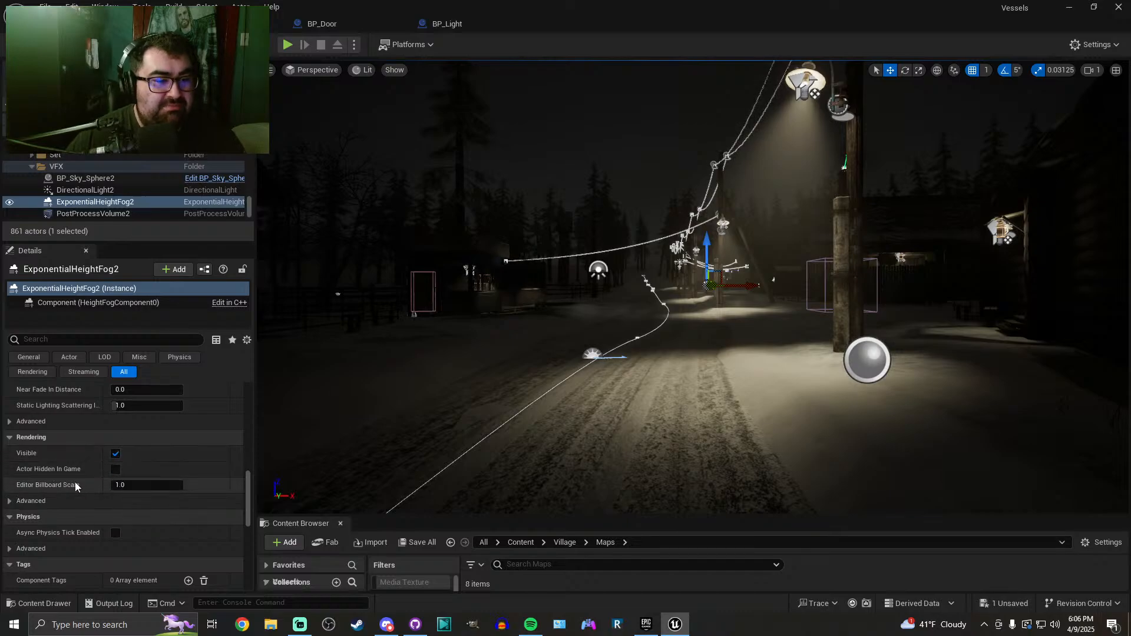
{"action": "scroll", "coordinate": [74, 472], "scroll_direction": "down", "scroll_amount": 4}
{"action": "scroll", "coordinate": [73, 459], "scroll_direction": "down", "scroll_amount": 4}
{"action": "scroll", "coordinate": [74, 461], "scroll_direction": "up", "scroll_amount": 6}
{"action": "scroll", "coordinate": [73, 468], "scroll_direction": "up", "scroll_amount": 6}
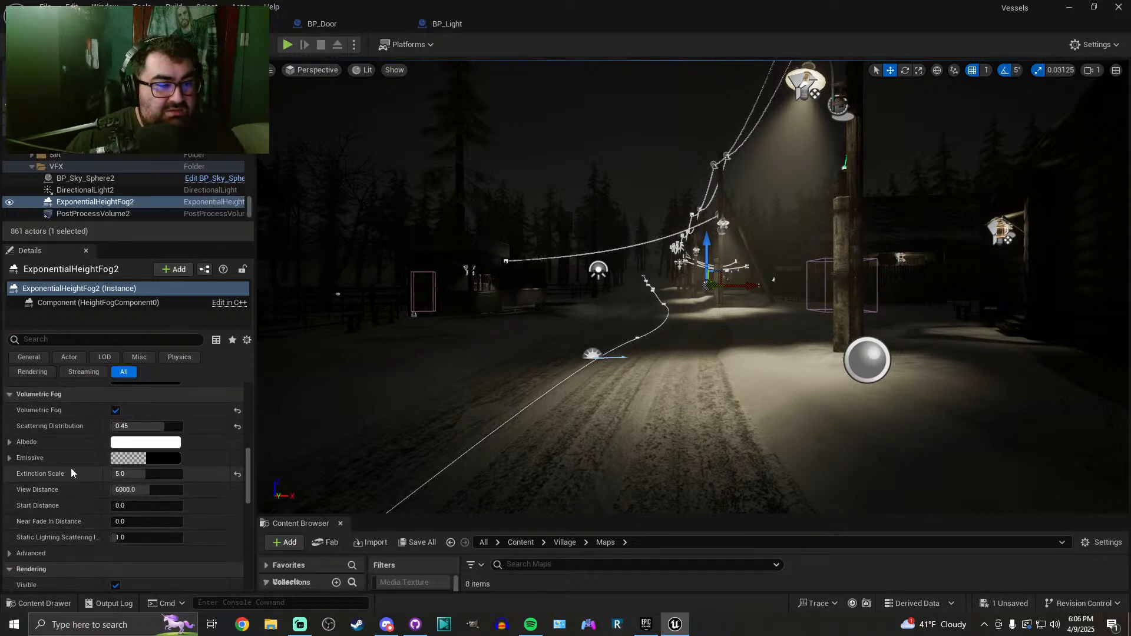
Try a directional inscattering exponent of 64 on the fog, and reset it to its default
{"action": "scroll", "coordinate": [98, 469], "scroll_direction": "up", "scroll_amount": 3}
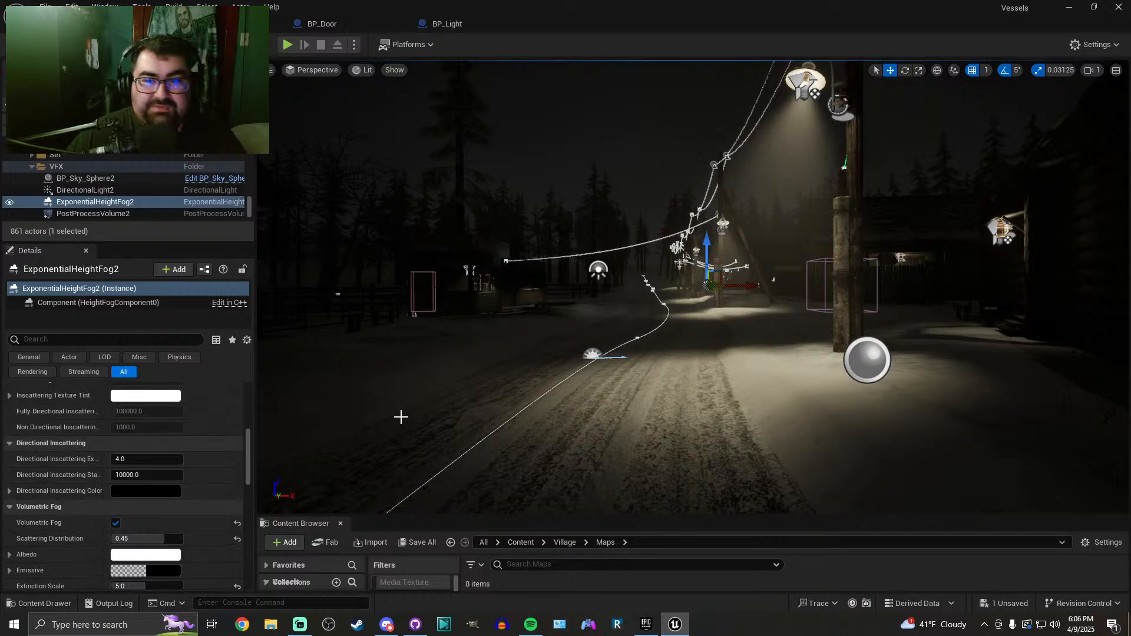
{"action": "left_click", "coordinate": [116, 460]}
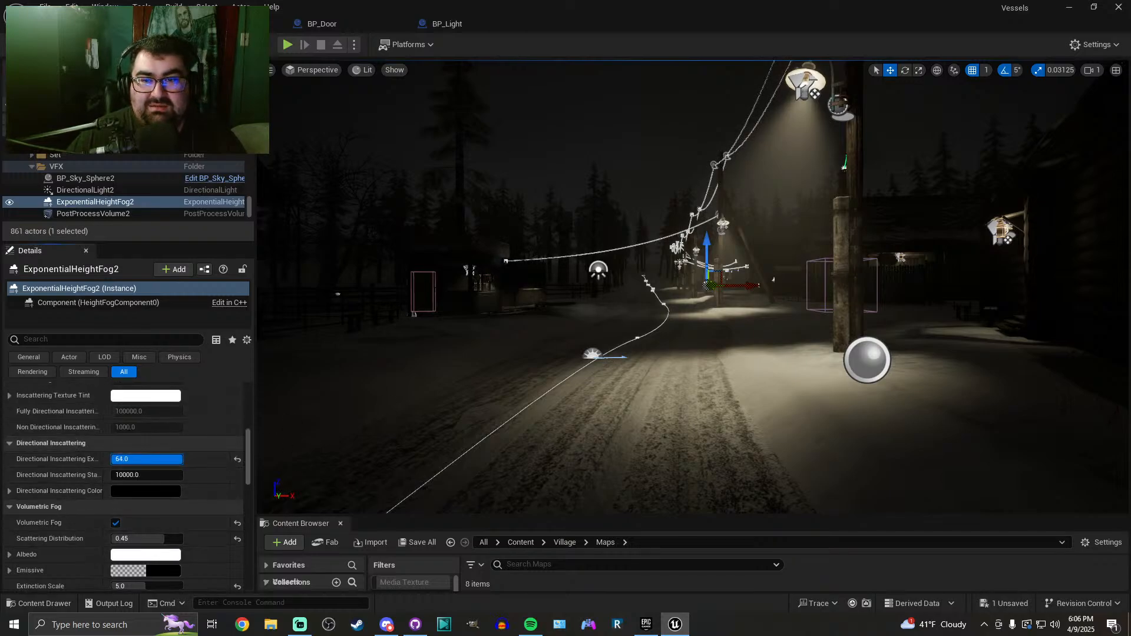
{"action": "key", "text": "Return"}
{"action": "left_click", "coordinate": [238, 460]}
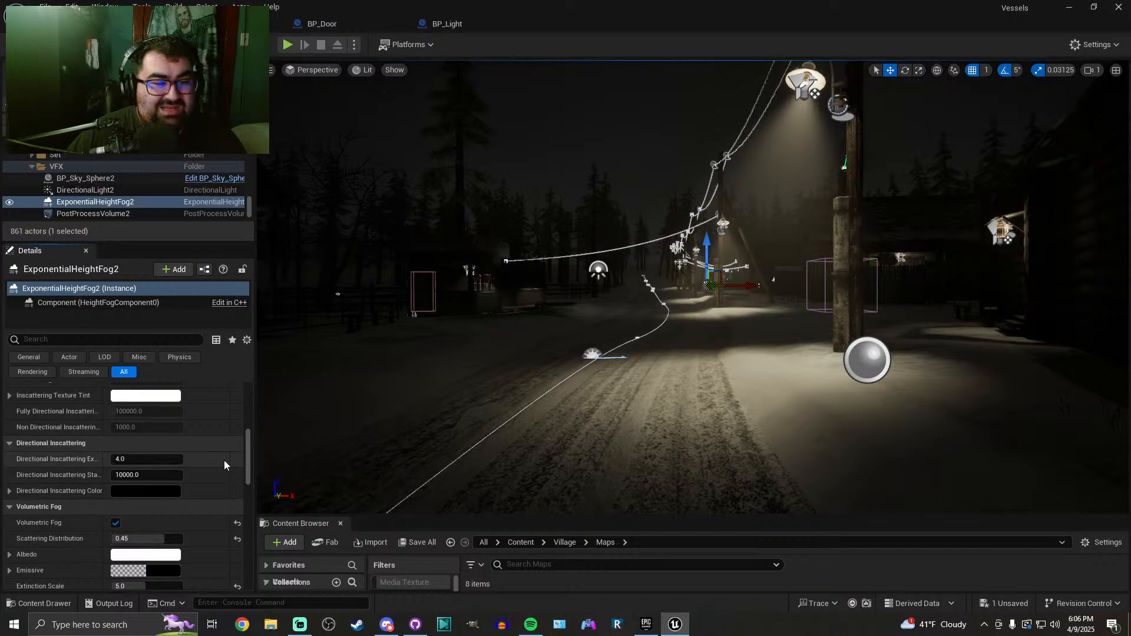
Fly around the village street to examine how the fog and lamp light look from different viewpoints
{"action": "right_click_drag", "start_coordinate": [829, 313], "coordinate": [881, 347]}
{"action": "key", "text": "w"}
{"action": "key", "text": "s"}
{"action": "key", "text": "s"}
{"action": "key", "text": "w"}
{"action": "key", "text": "a"}
{"action": "key", "text": "d"}
{"action": "key", "text": "w"}
{"action": "key", "text": "s"}
{"action": "key", "text": "s"}
{"action": "key", "text": "w"}
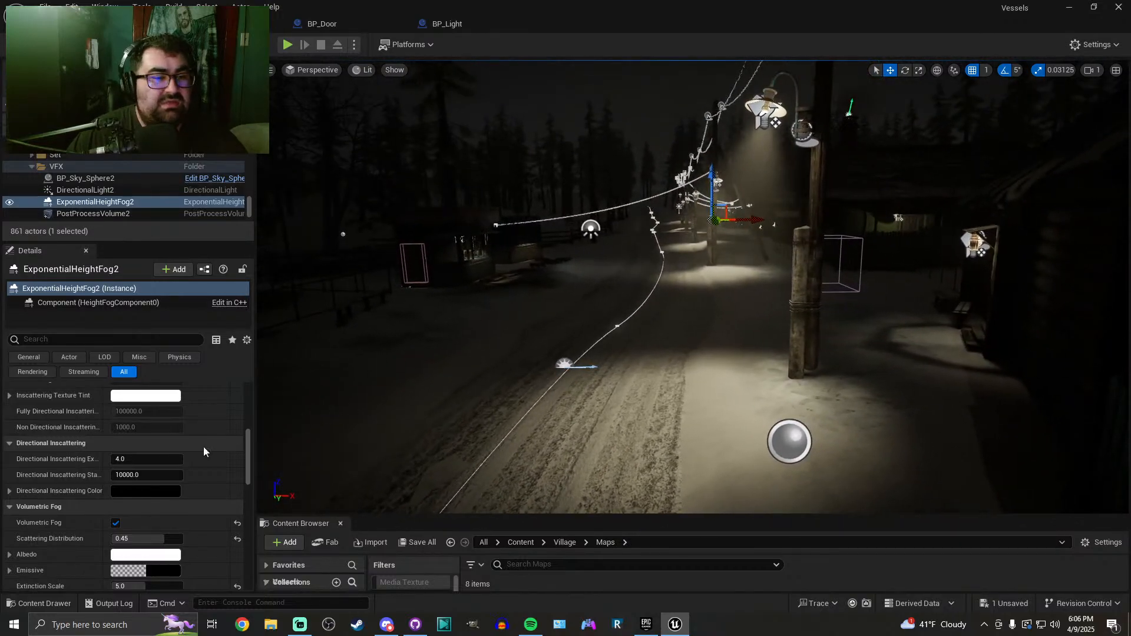
Raise the fog density of ExponentialHeightFog2 to 0.05 and check the sky above the street
{"action": "scroll", "coordinate": [125, 491], "scroll_direction": "up", "scroll_amount": 3}
{"action": "scroll", "coordinate": [125, 491], "scroll_direction": "up", "scroll_amount": 3}
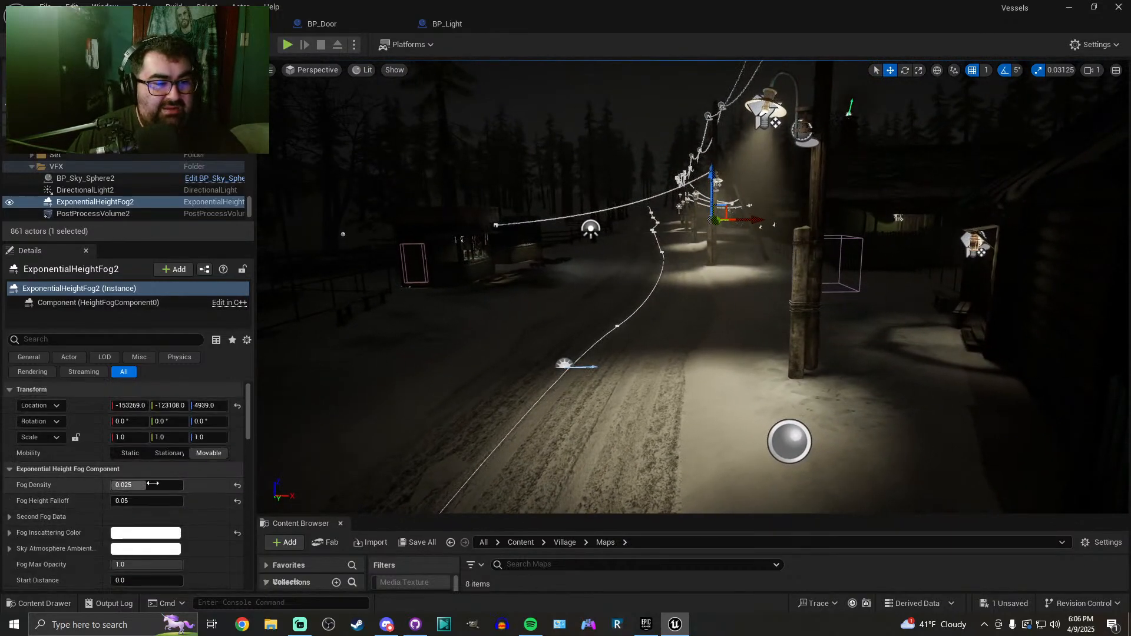
{"action": "left_click_drag", "start_coordinate": [147, 488], "coordinate": [183, 488]}
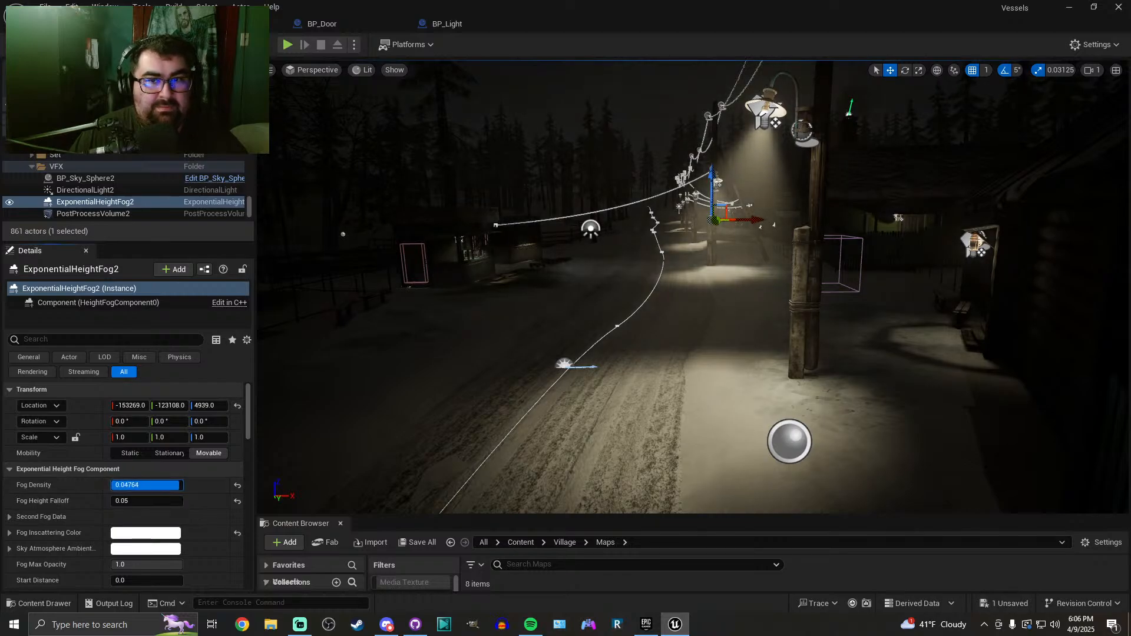
{"action": "mouse_move", "coordinate": [596, 368]}
{"action": "right_mouse_down"}
{"action": "mouse_move", "coordinate": [606, 244]}
{"action": "mouse_move", "coordinate": [584, 384]}
{"action": "right_mouse_up"}
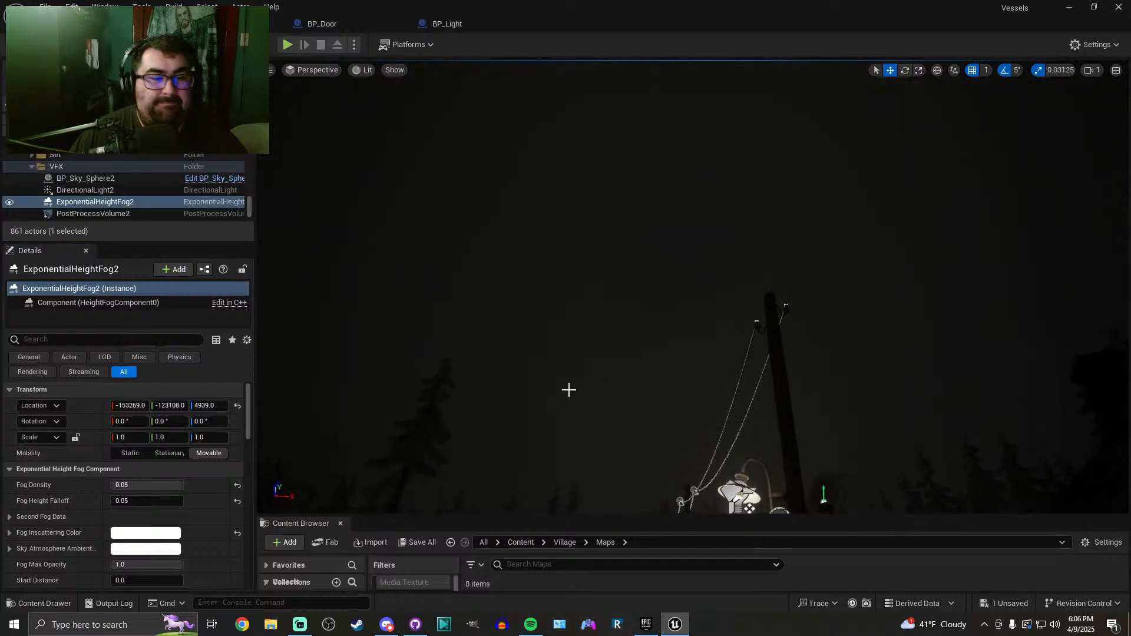
Set the intensity of DirectionalLight2 to 0.5 lux and check the street and night sky
{"action": "left_click", "coordinate": [85, 189]}
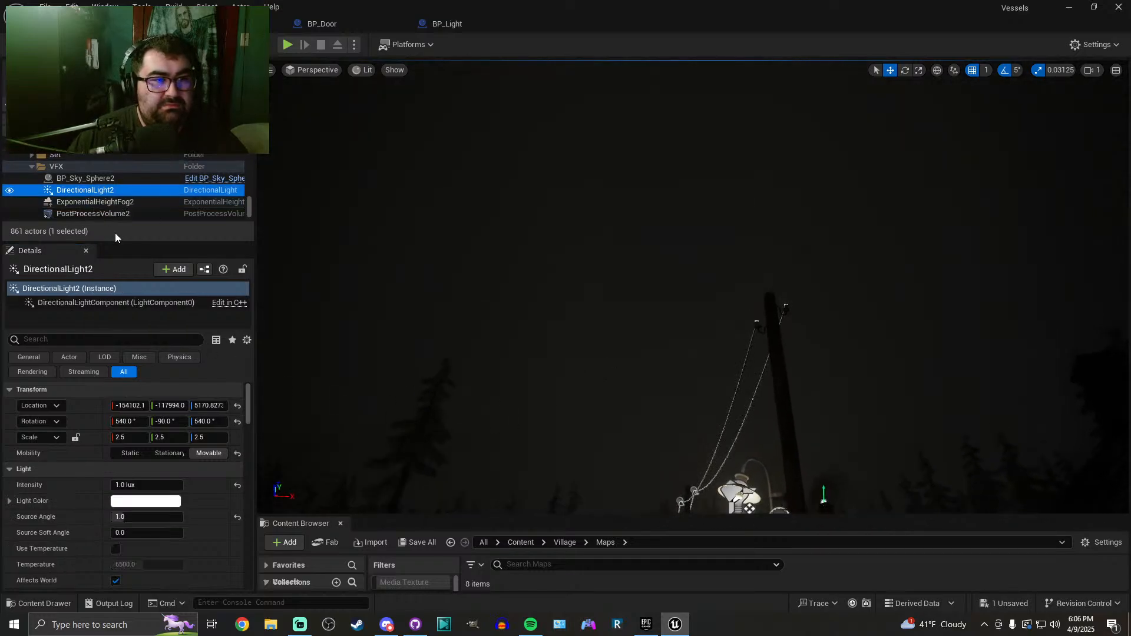
{"action": "left_click", "coordinate": [161, 488]}
{"action": "key", "text": "Return"}
{"action": "scroll", "coordinate": [147, 518], "scroll_direction": "up", "scroll_amount": 4}
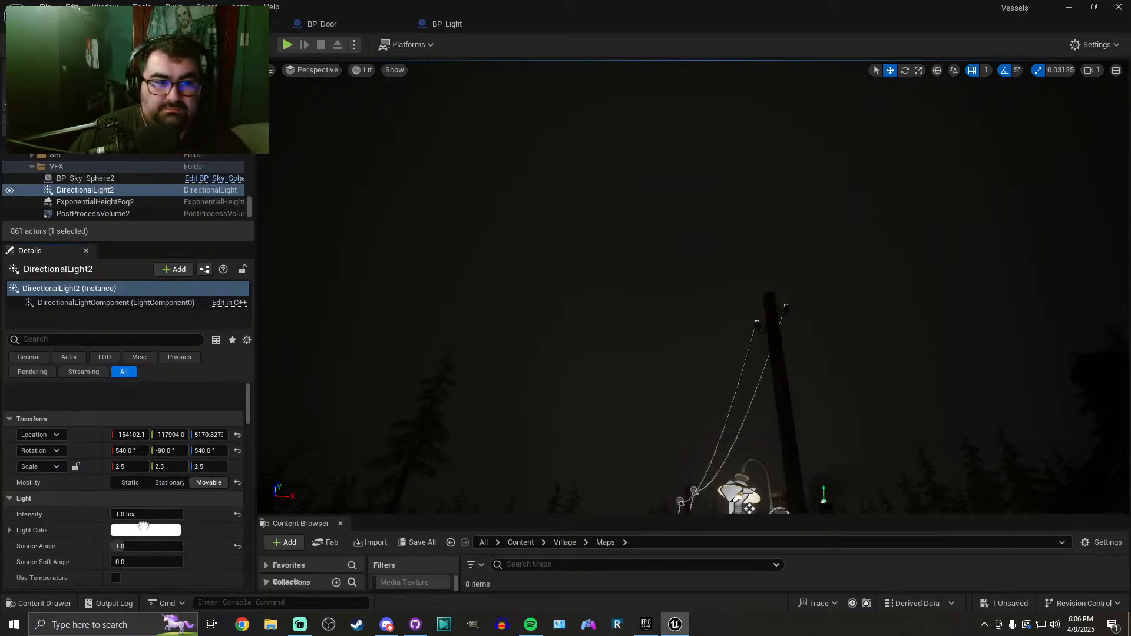
{"action": "mouse_move", "coordinate": [556, 391]}
{"action": "right_mouse_down"}
{"action": "mouse_move", "coordinate": [539, 457]}
{"action": "mouse_move", "coordinate": [572, 389]}
{"action": "right_mouse_up"}
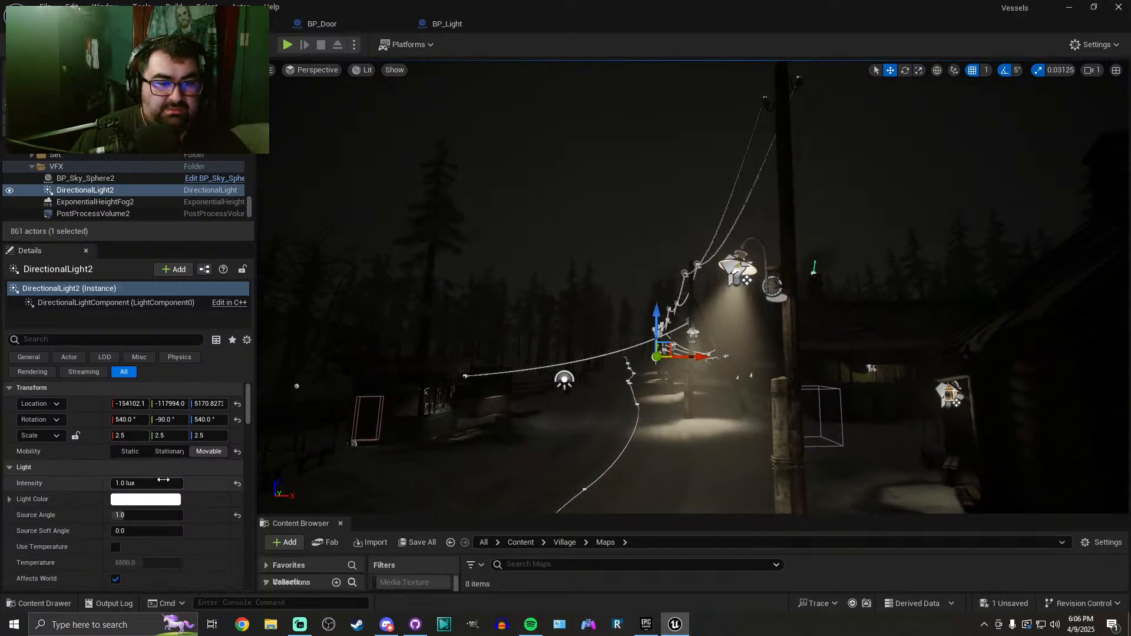
{"action": "left_click", "coordinate": [163, 482]}
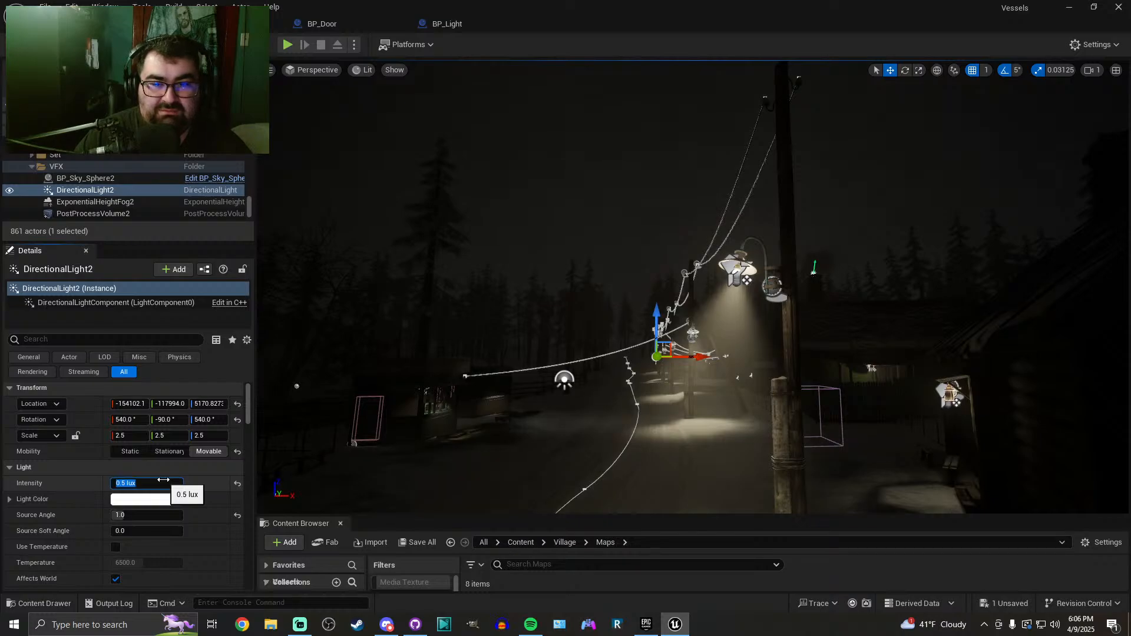
{"action": "right_click_drag", "start_coordinate": [548, 354], "coordinate": [546, 256]}
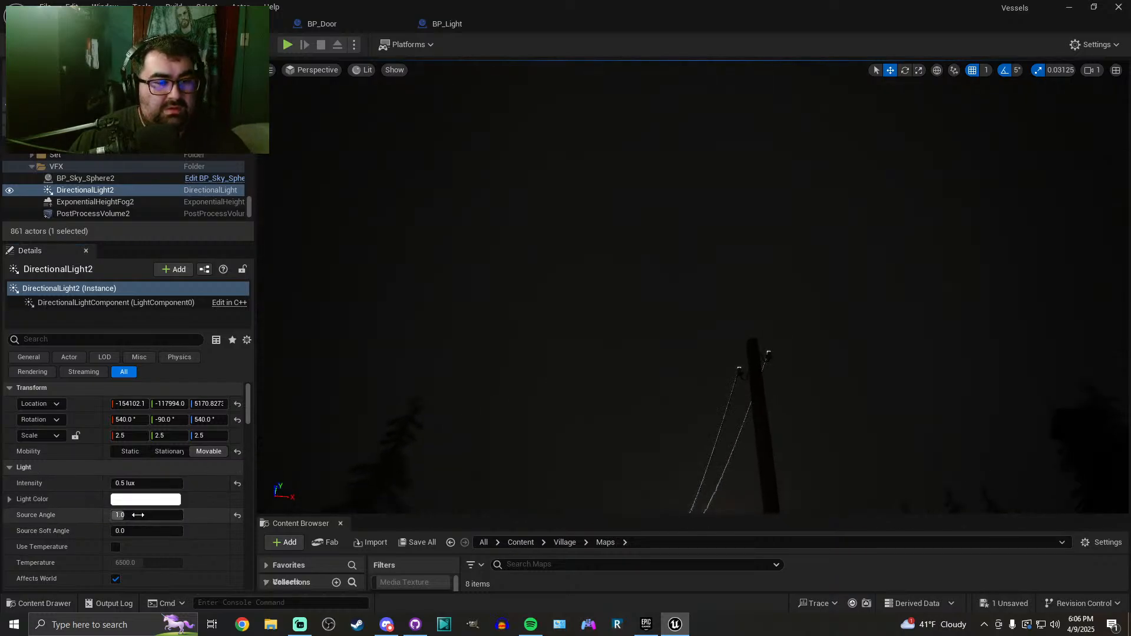
Try different source angles on DirectionalLight2 and undo the changes
{"action": "left_click_drag", "start_coordinate": [137, 516], "coordinate": [162, 515]}
{"action": "key", "text": "ctrl+z"}
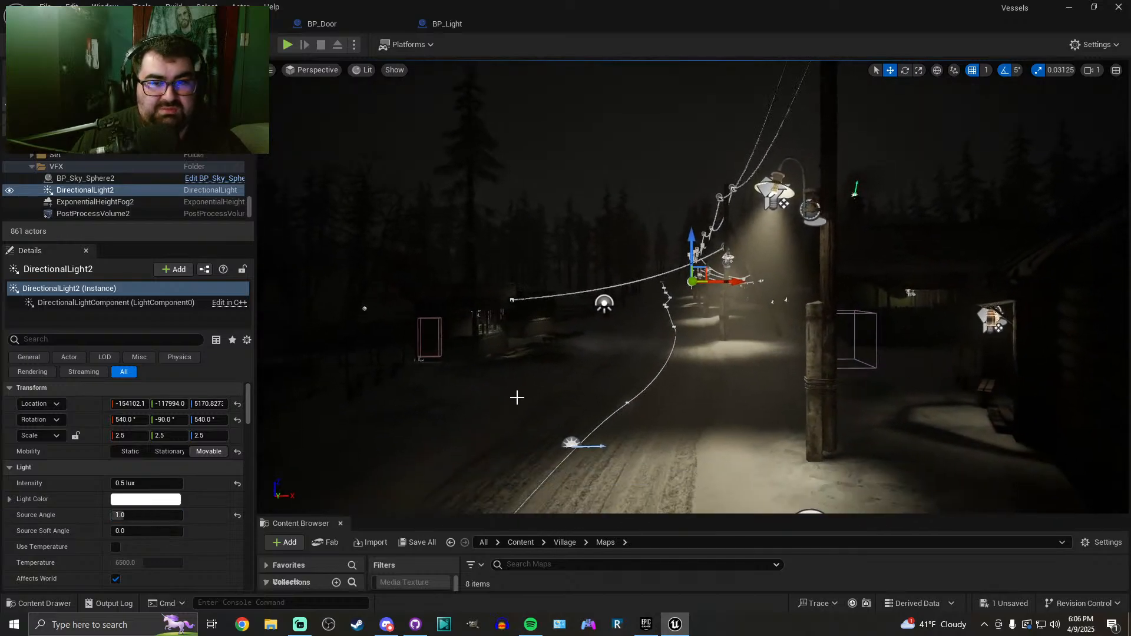
{"action": "mouse_move", "coordinate": [141, 516]}
{"action": "left_mouse_down"}
{"action": "mouse_move", "coordinate": [182, 516]}
{"action": "mouse_move", "coordinate": [128, 515]}
{"action": "left_mouse_up"}
{"action": "left_click", "coordinate": [171, 516]}
{"action": "key", "text": "ctrl+z"}
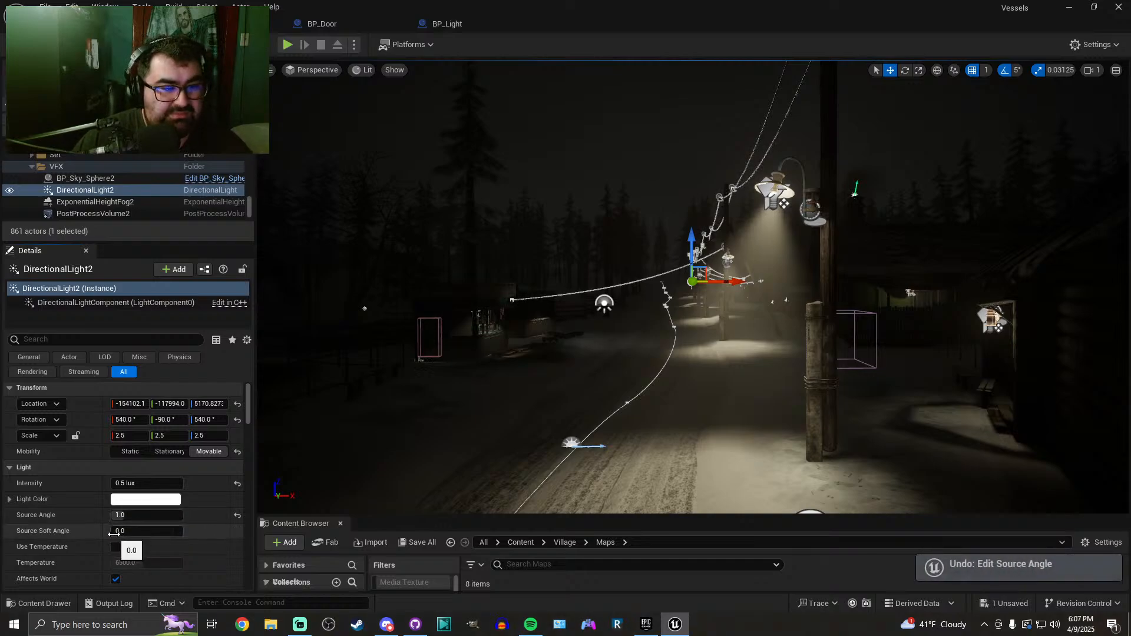
Open the light color of DirectionalLight2 for editing and darken it through grey to black while viewing the street
{"action": "scroll", "coordinate": [102, 505], "scroll_direction": "down", "scroll_amount": 1}
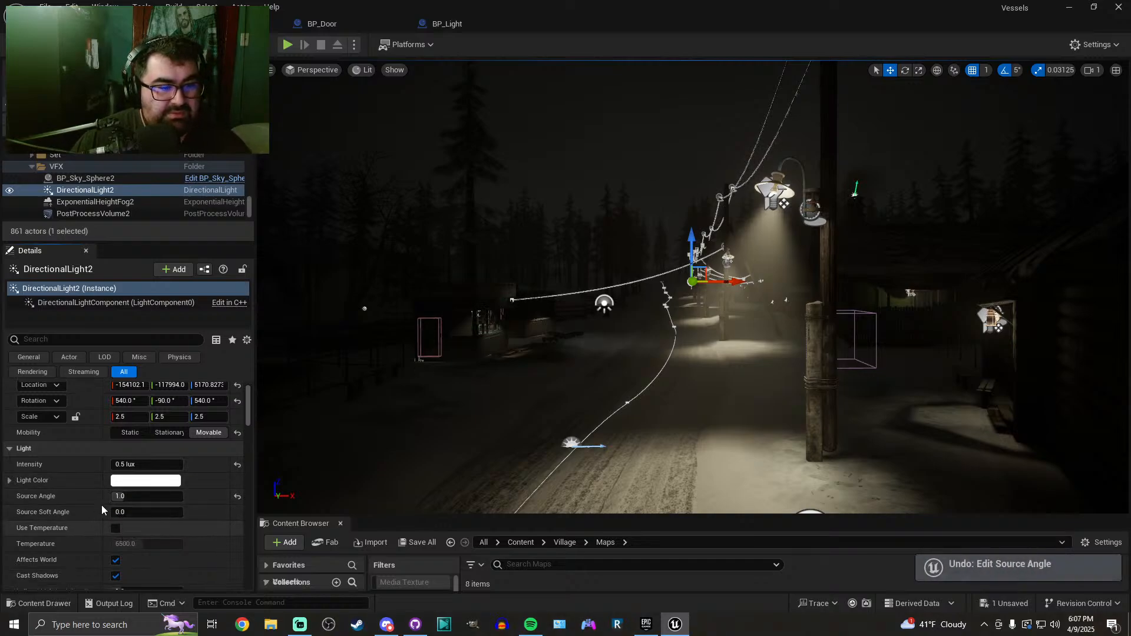
{"action": "left_click", "coordinate": [10, 481]}
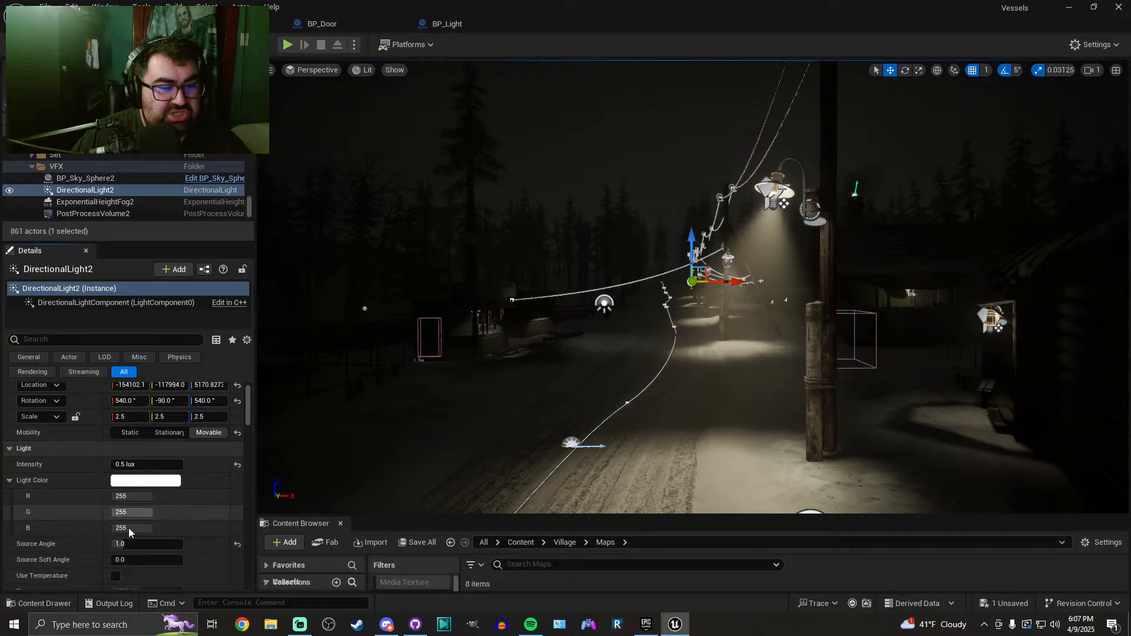
{"action": "left_click", "coordinate": [139, 484]}
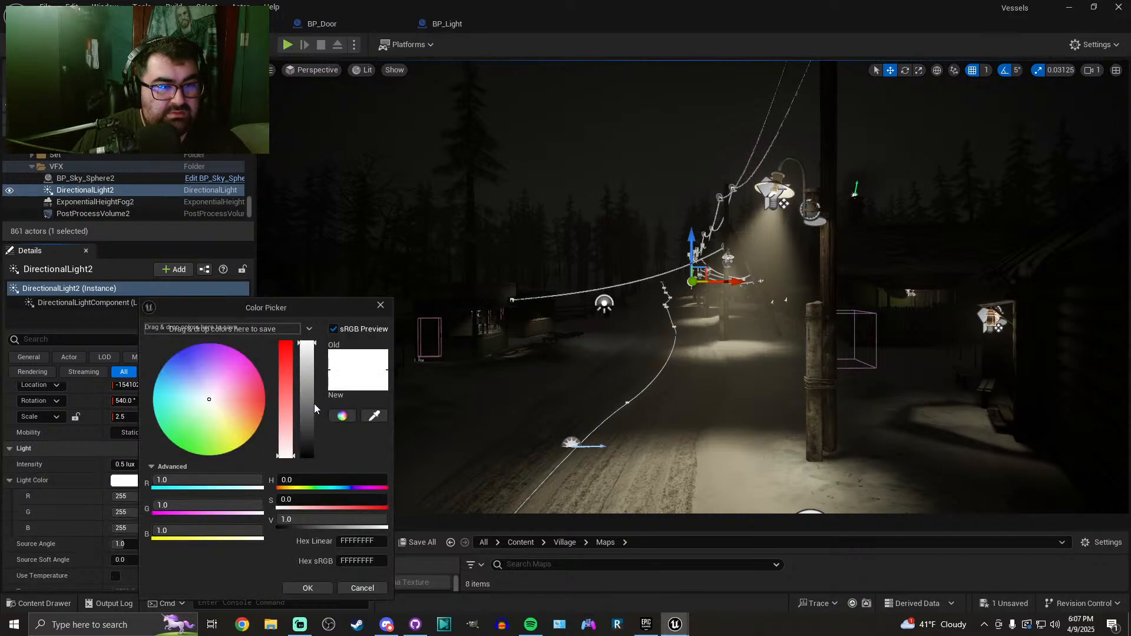
{"action": "left_click_drag", "start_coordinate": [309, 361], "coordinate": [313, 428]}
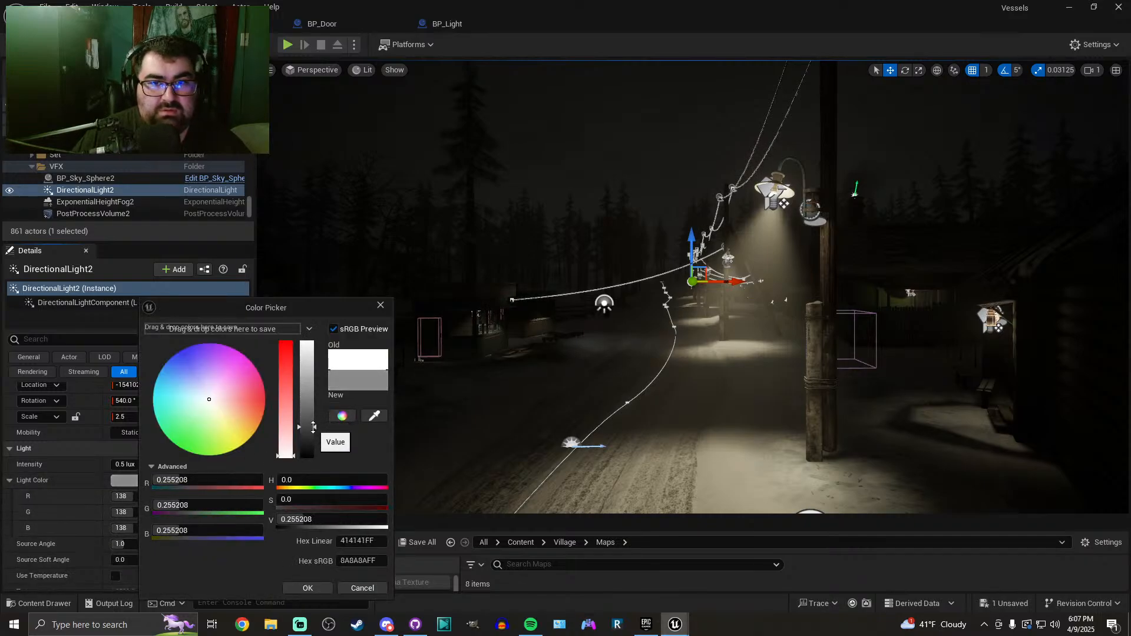
{"action": "right_click_drag", "start_coordinate": [593, 375], "coordinate": [591, 298]}
{"action": "mouse_move", "coordinate": [309, 416]}
{"action": "left_mouse_down"}
{"action": "mouse_move", "coordinate": [312, 462]}
{"action": "mouse_move", "coordinate": [320, 334]}
{"action": "mouse_move", "coordinate": [321, 419]}
{"action": "left_mouse_up"}
{"action": "right_click_drag", "start_coordinate": [605, 357], "coordinate": [605, 448]}
{"action": "left_click_drag", "start_coordinate": [321, 394], "coordinate": [306, 464]}
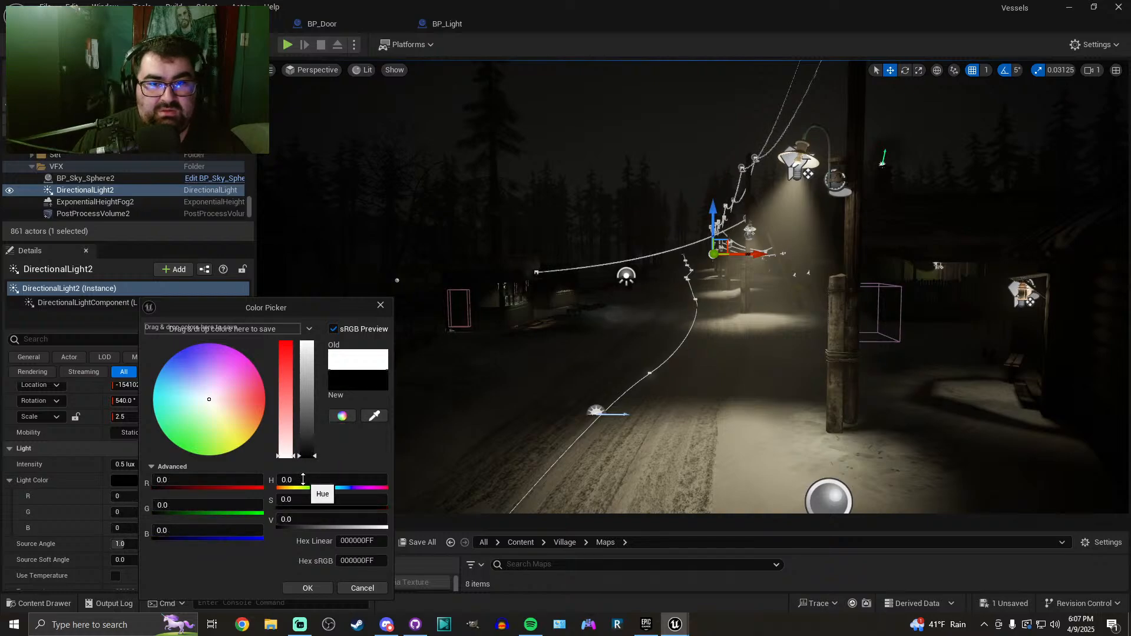
Inspect the street under the black directional light, and brighten the light color to a grey with a value of about 0.2
{"action": "key", "text": "w"}
{"action": "mouse_move", "coordinate": [537, 418]}
{"action": "right_mouse_down"}
{"action": "mouse_move", "coordinate": [537, 408]}
{"action": "mouse_move", "coordinate": [488, 463]}
{"action": "mouse_move", "coordinate": [542, 420]}
{"action": "right_mouse_up"}
{"action": "key", "text": "s"}
{"action": "key", "text": "w"}
{"action": "mouse_move", "coordinate": [311, 457]}
{"action": "left_mouse_down"}
{"action": "mouse_move", "coordinate": [313, 306]}
{"action": "mouse_move", "coordinate": [323, 466]}
{"action": "left_mouse_up"}
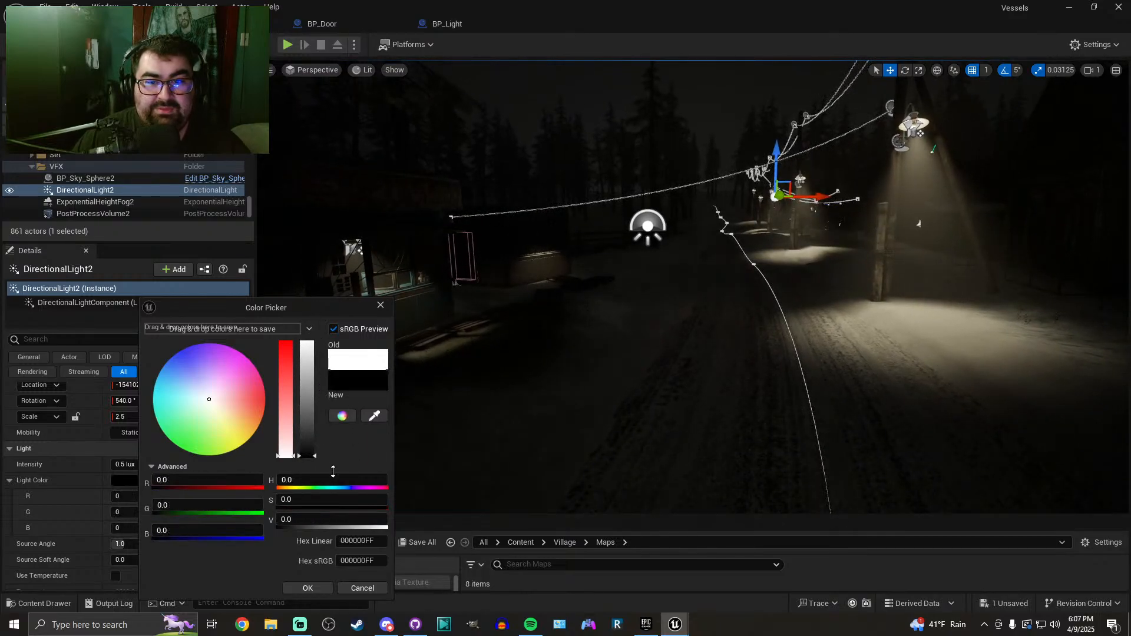
{"action": "left_click_drag", "start_coordinate": [341, 514], "coordinate": [319, 424]}
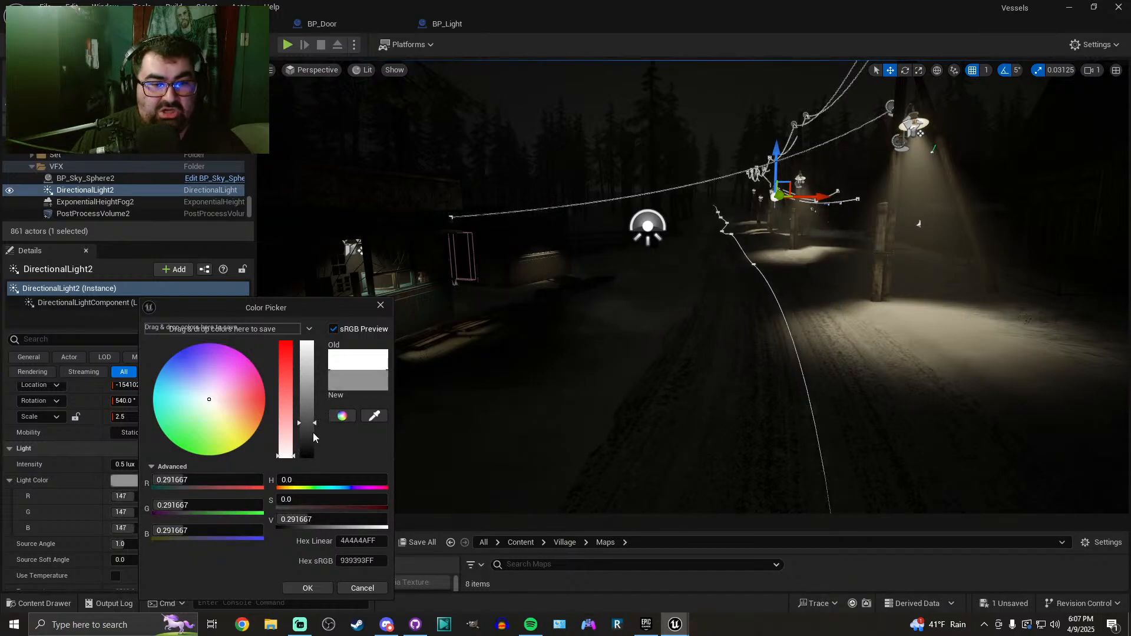
{"action": "left_click_drag", "start_coordinate": [306, 424], "coordinate": [309, 433]}
Set the red, green and blue of DirectionalLight2's light color to 0.25 each and accept the color
{"action": "left_click", "coordinate": [217, 481]}
{"action": "type", "text": "0.25"}
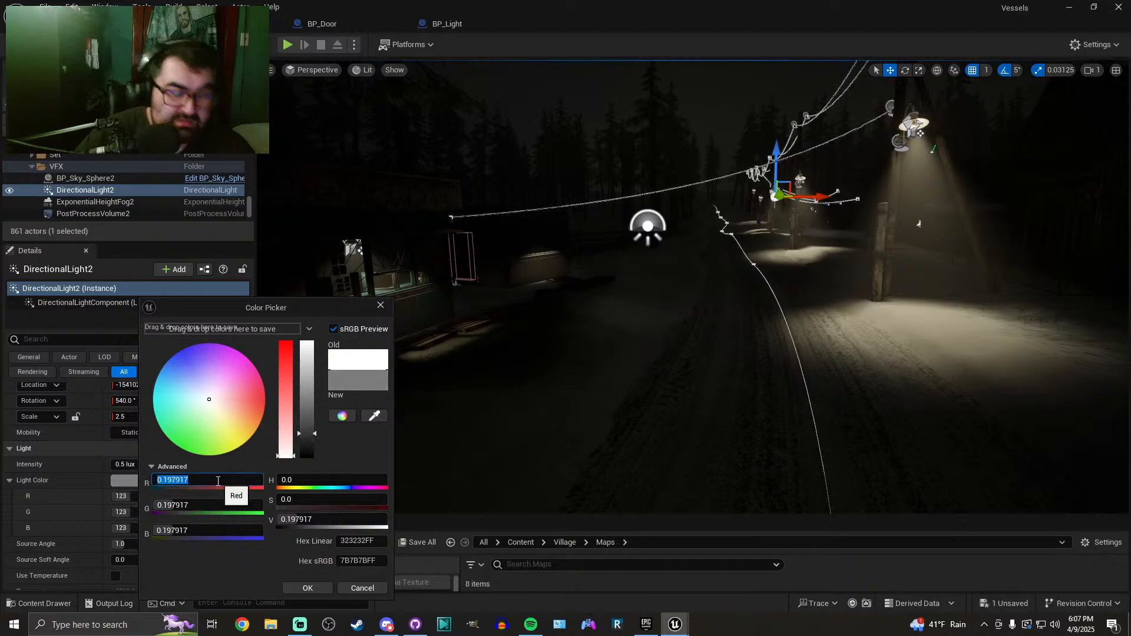
{"action": "key", "text": "Tab"}
{"action": "type", "text": ".25"}
{"action": "key", "text": "Tab"}
{"action": "type", "text": "0.25"}
{"action": "key", "text": "Return"}
{"action": "left_click", "coordinate": [304, 592]}
Set the intensity of DirectionalLight2 to 0.4 lux and save the Village map
{"action": "right_click_drag", "start_coordinate": [640, 387], "coordinate": [707, 430]}
{"action": "key", "text": "s"}
{"action": "key", "text": "w"}
{"action": "right_click_drag", "start_coordinate": [325, 473], "coordinate": [326, 293]}
{"action": "key", "text": "s"}
{"action": "left_click", "coordinate": [140, 465]}
{"action": "right_click_drag", "start_coordinate": [525, 377], "coordinate": [501, 427]}
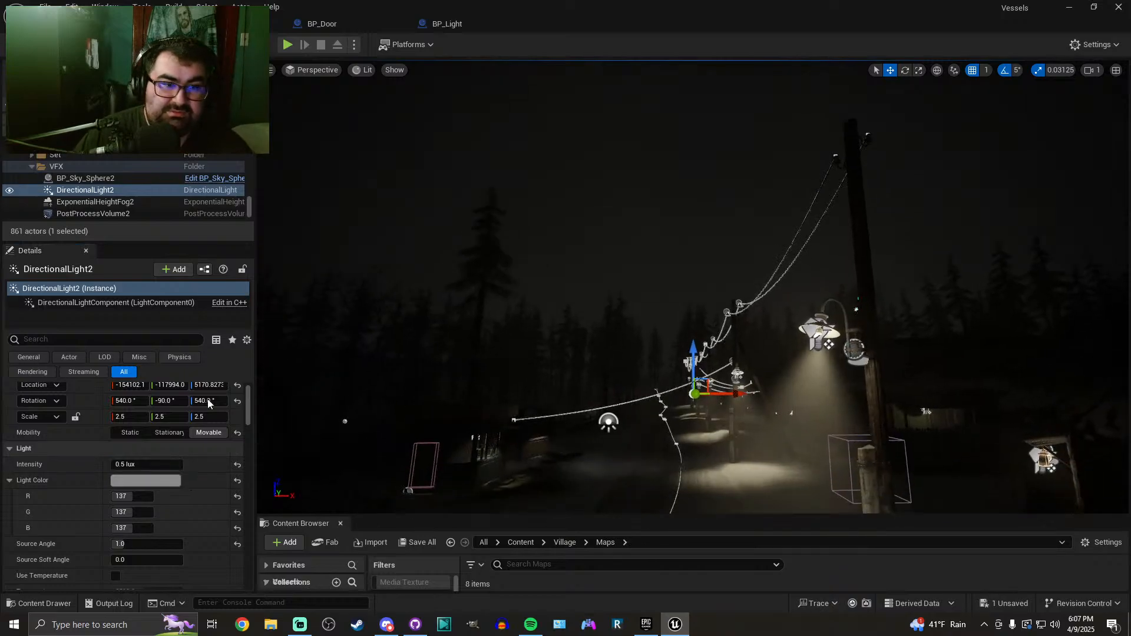
{"action": "left_click", "coordinate": [152, 466]}
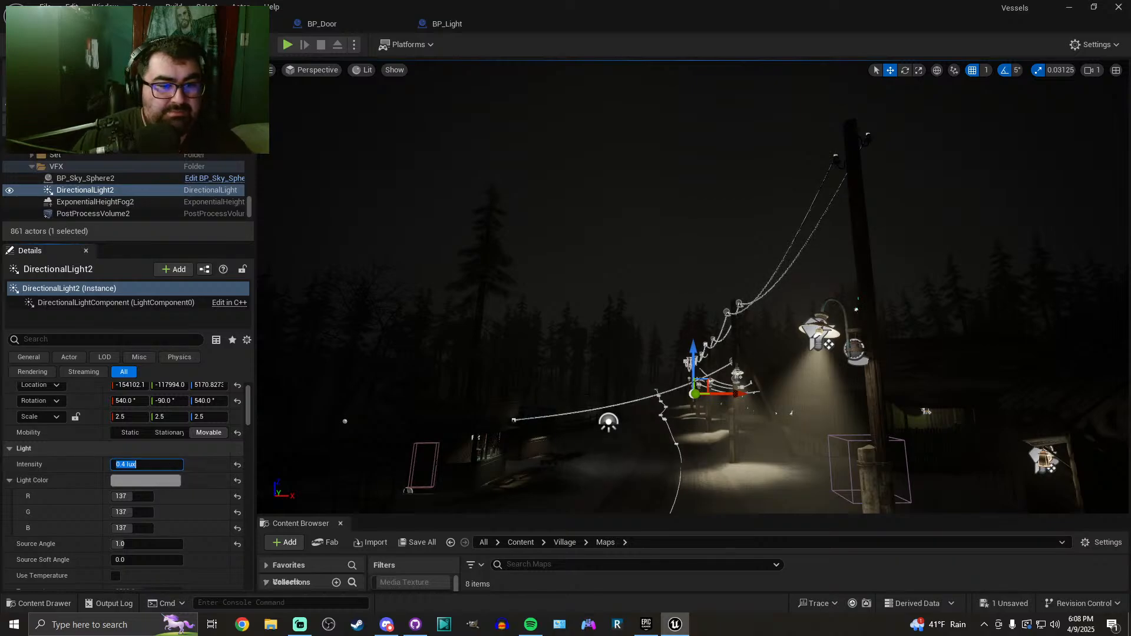
{"action": "right_click_drag", "start_coordinate": [576, 395], "coordinate": [576, 453]}
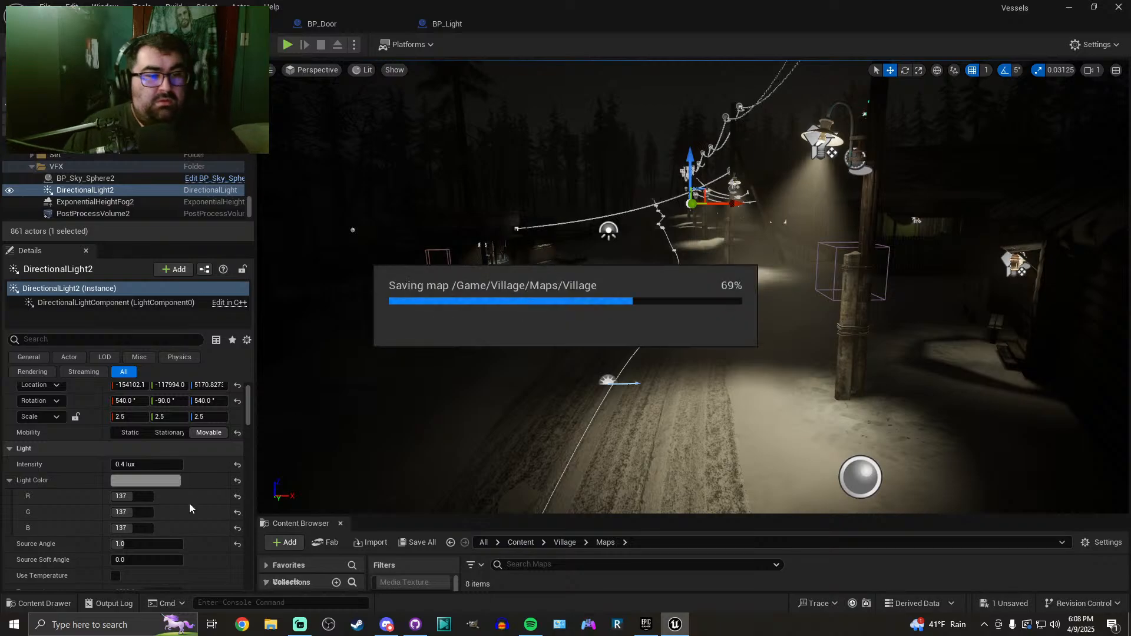
Try source soft angles up to 5.0 on DirectionalLight2, and reset the value to its default
{"action": "scroll", "coordinate": [90, 496], "scroll_direction": "down", "scroll_amount": 2}
{"action": "scroll", "coordinate": [90, 500], "scroll_direction": "down", "scroll_amount": 1}
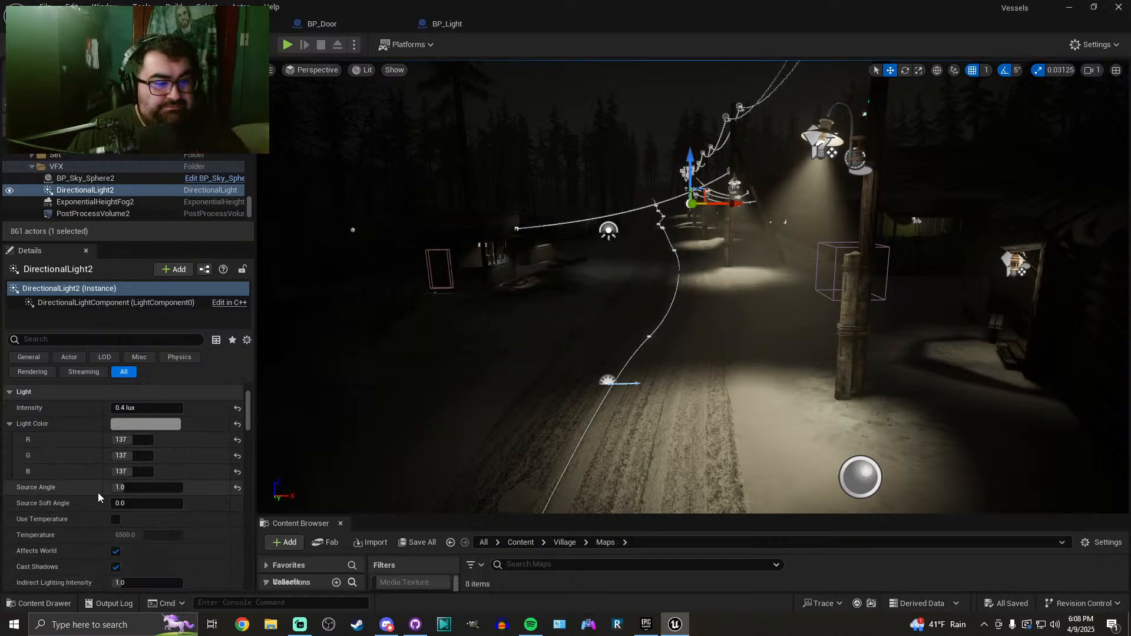
{"action": "mouse_move", "coordinate": [147, 503]}
{"action": "left_mouse_down"}
{"action": "mouse_move", "coordinate": [171, 503]}
{"action": "mouse_move", "coordinate": [152, 506]}
{"action": "left_mouse_up"}
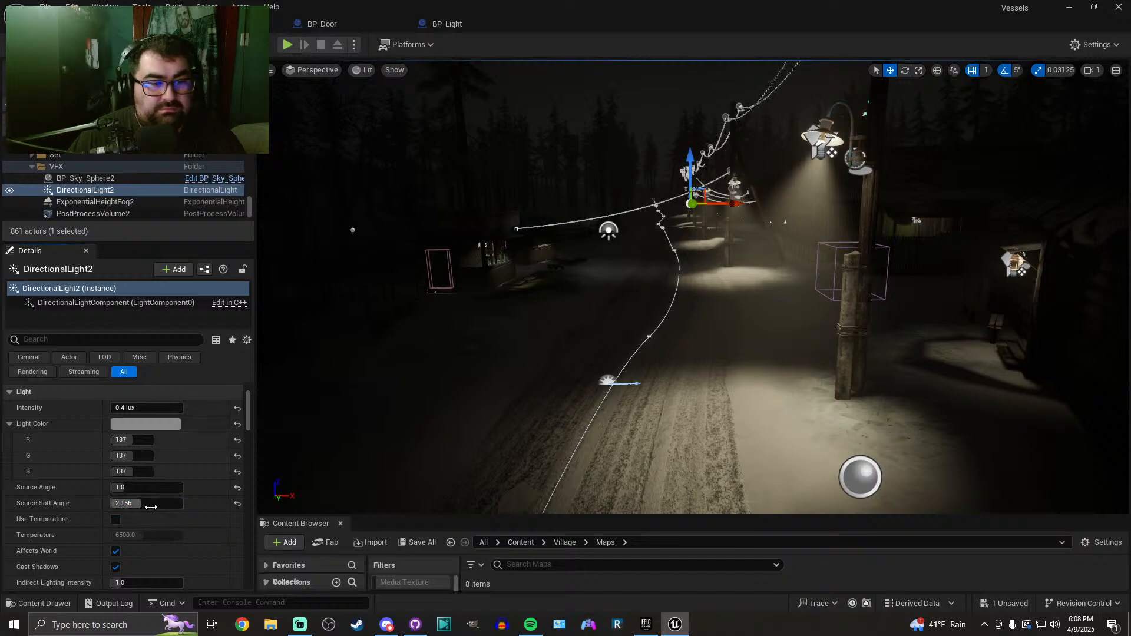
{"action": "left_click_drag", "start_coordinate": [151, 503], "coordinate": [175, 514]}
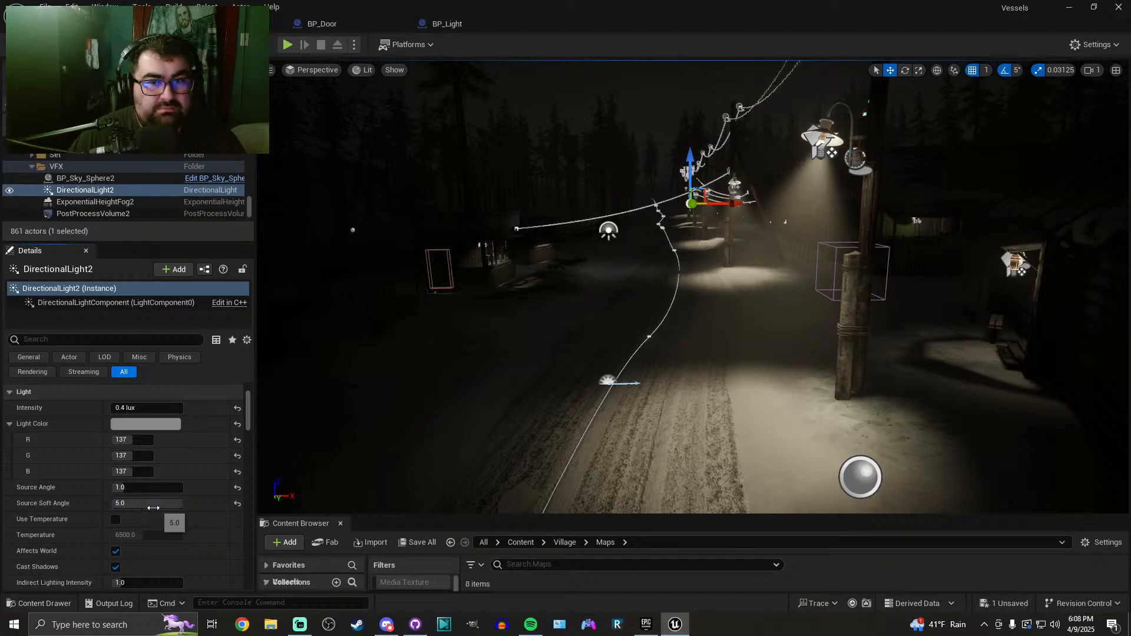
{"action": "left_click", "coordinate": [238, 504]}
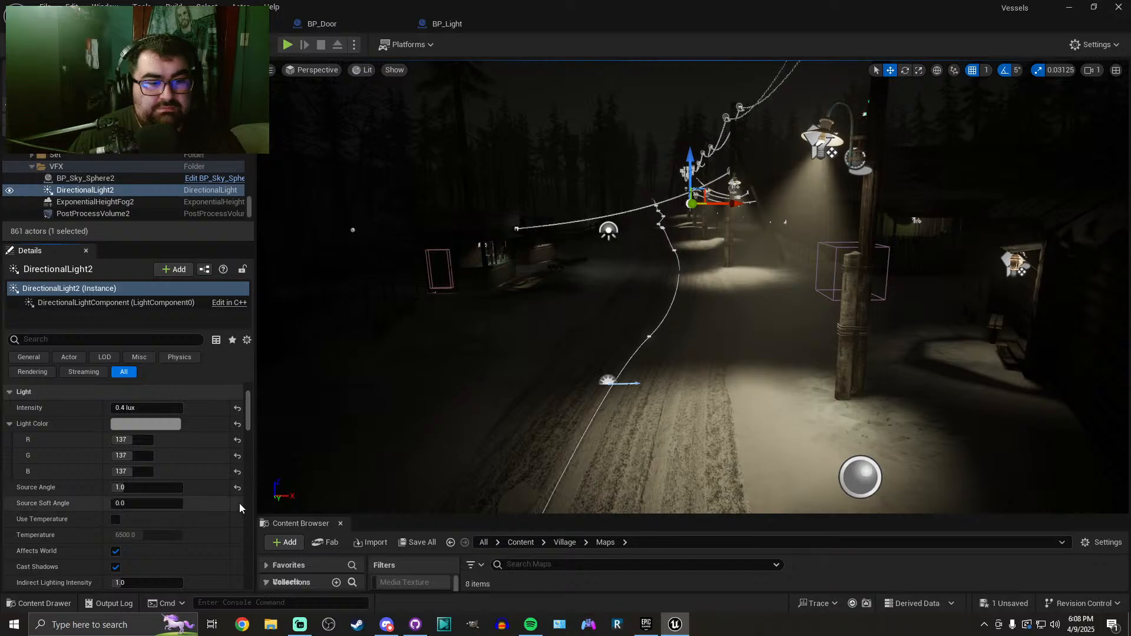
{"action": "left_click", "coordinate": [147, 503]}
Toggle Affects World on DirectionalLight2 to compare its influence, leaving it enabled, and look along the street
{"action": "scroll", "coordinate": [67, 502], "scroll_direction": "down", "scroll_amount": 2}
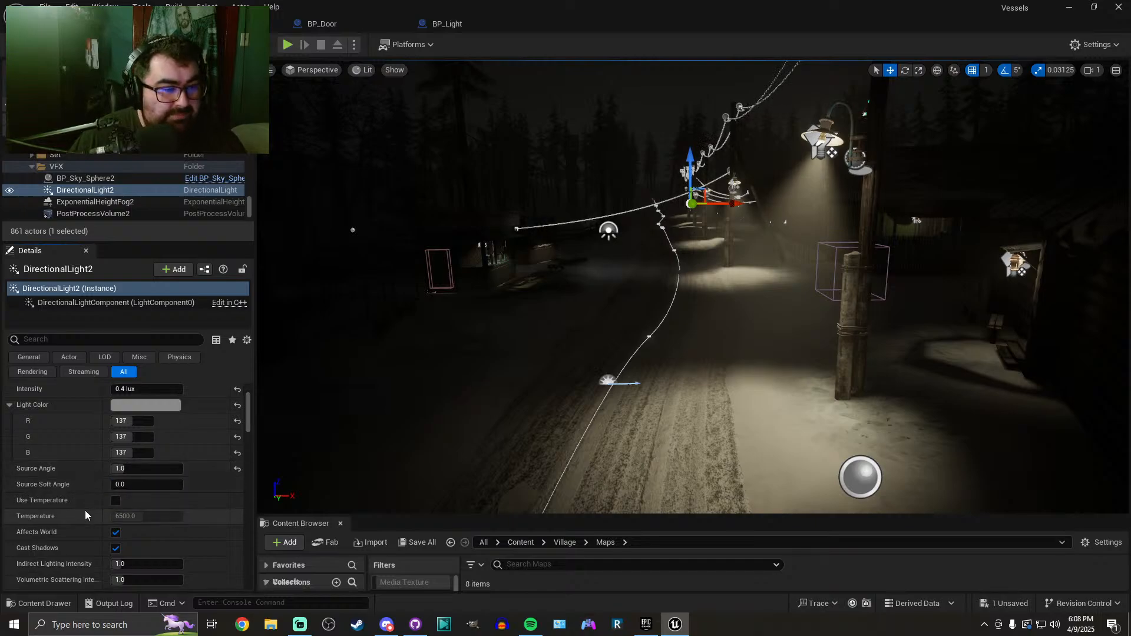
{"action": "scroll", "coordinate": [76, 512], "scroll_direction": "down", "scroll_amount": 2}
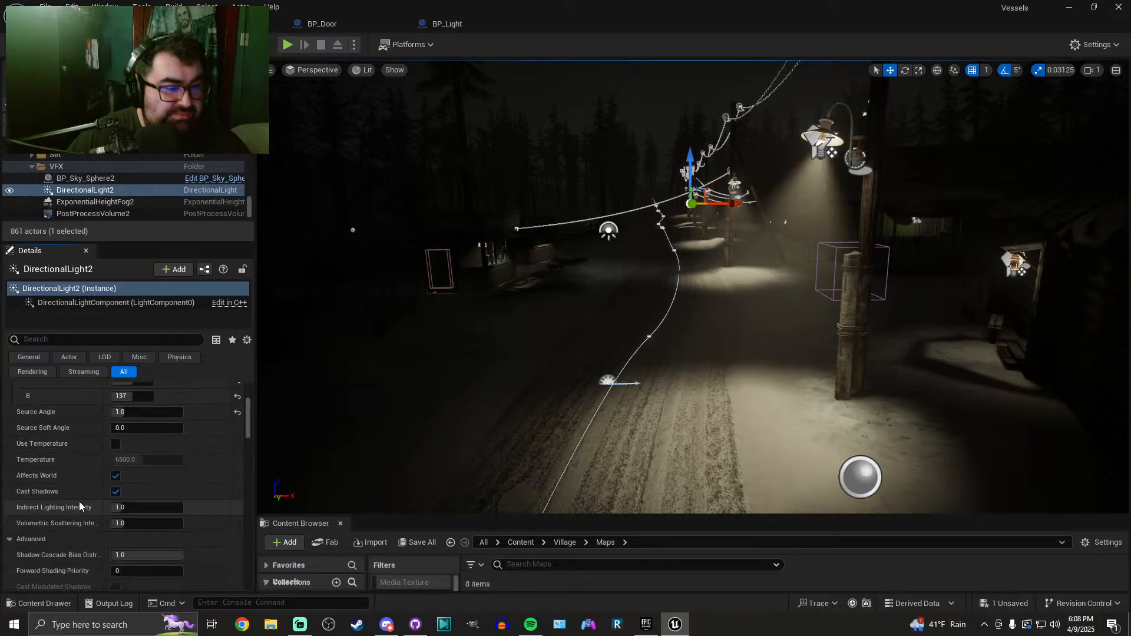
{"action": "left_click", "coordinate": [116, 477]}
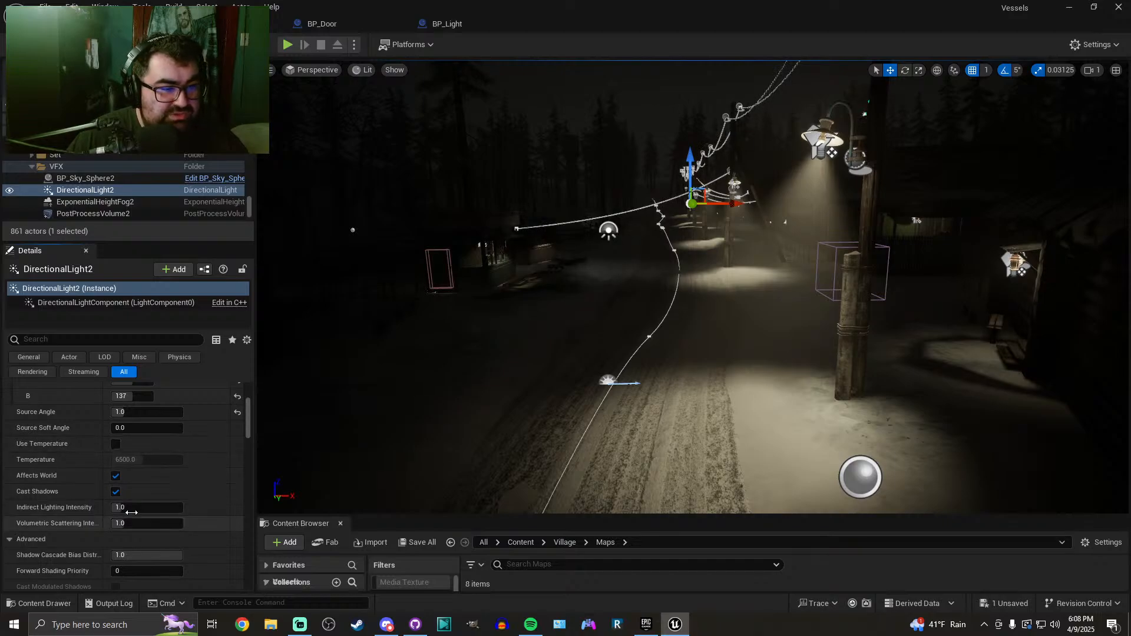
{"action": "key", "text": "w"}
{"action": "mouse_move", "coordinate": [424, 377]}
{"action": "right_mouse_down"}
{"action": "mouse_move", "coordinate": [451, 393]}
{"action": "mouse_move", "coordinate": [457, 381]}
{"action": "mouse_move", "coordinate": [445, 383]}
{"action": "right_mouse_up"}
{"action": "key", "text": "s"}
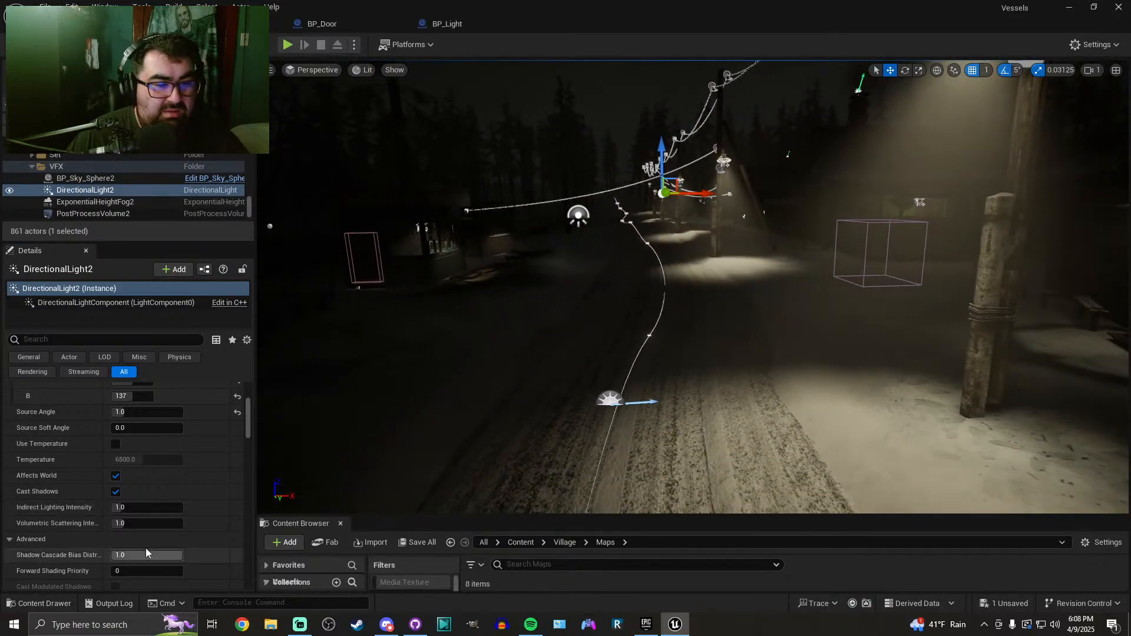
Try volumetric scattering intensities up to about 3.83 on DirectionalLight2, and reset the value to its default
{"action": "left_click_drag", "start_coordinate": [137, 523], "coordinate": [151, 524]}
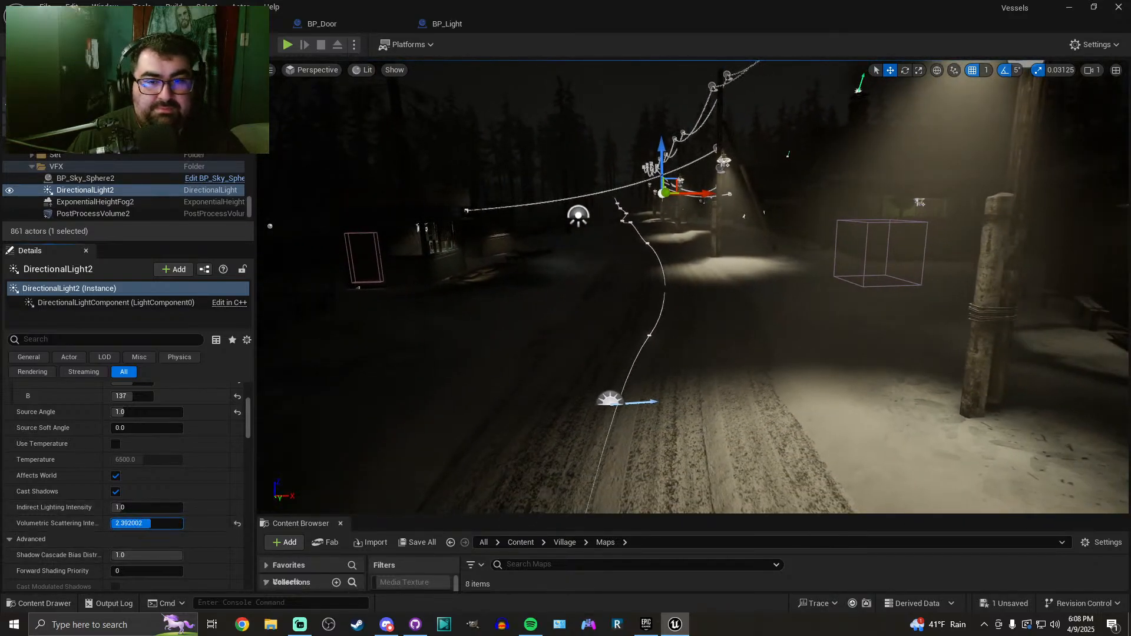
{"action": "right_click_drag", "start_coordinate": [702, 381], "coordinate": [626, 391]}
{"action": "key", "text": "s"}
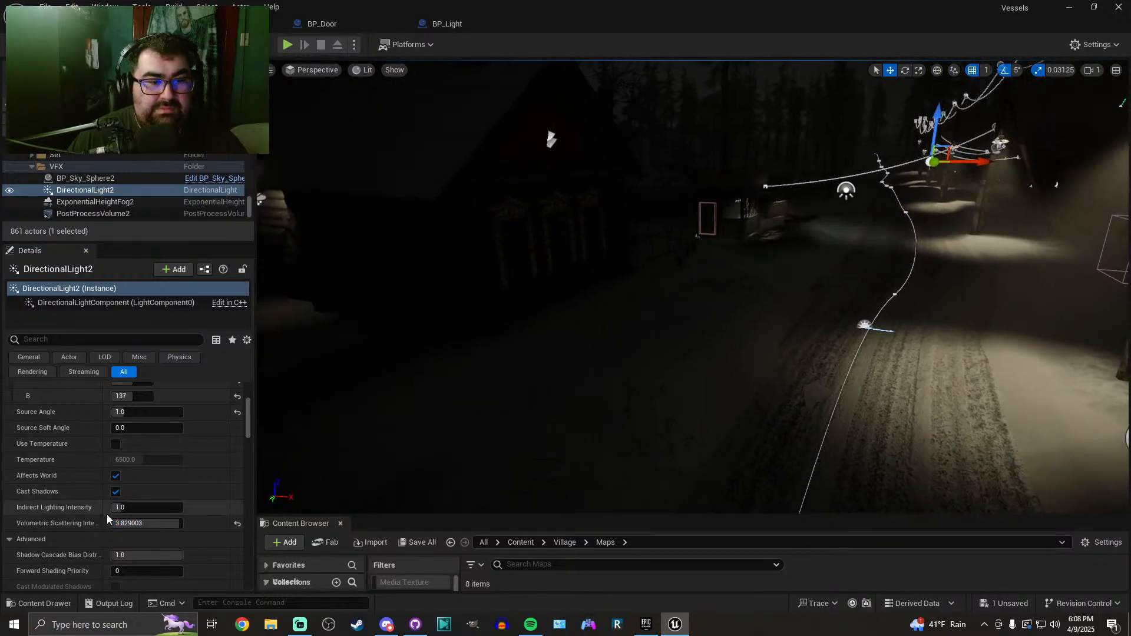
{"action": "mouse_move", "coordinate": [171, 524]}
{"action": "left_mouse_down"}
{"action": "mouse_move", "coordinate": [136, 523]}
{"action": "mouse_move", "coordinate": [180, 523]}
{"action": "mouse_move", "coordinate": [165, 524]}
{"action": "left_mouse_up"}
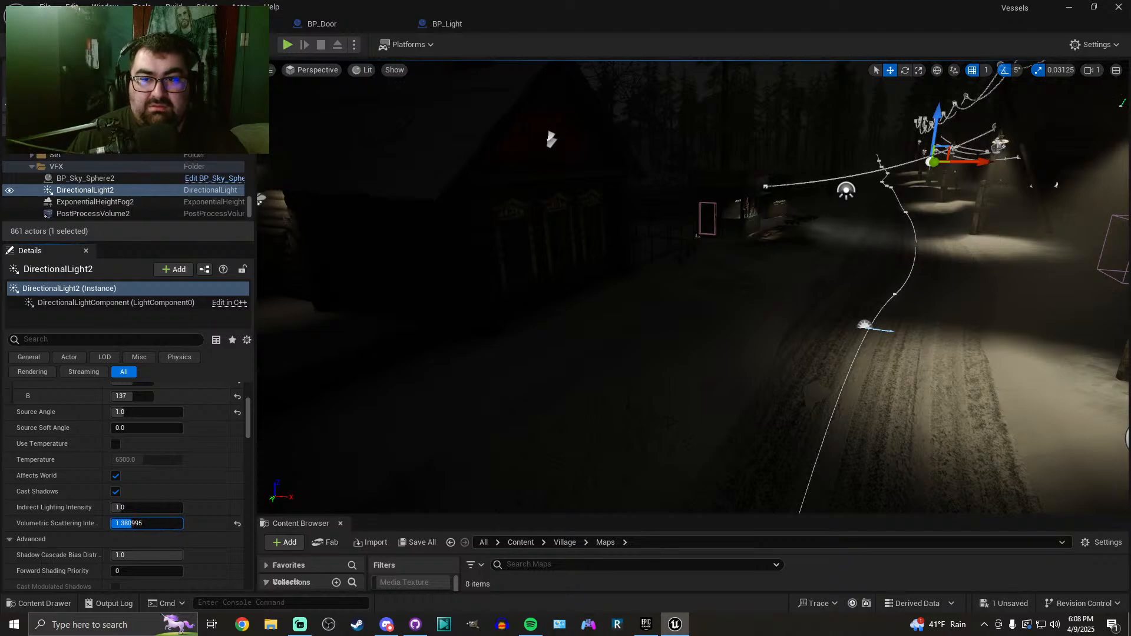
{"action": "left_click", "coordinate": [237, 524]}
Look over the advanced light settings of DirectionalLight2 and examine the dark street from other viewpoints
{"action": "scroll", "coordinate": [49, 548], "scroll_direction": "down", "scroll_amount": 3}
{"action": "scroll", "coordinate": [49, 548], "scroll_direction": "down", "scroll_amount": 1}
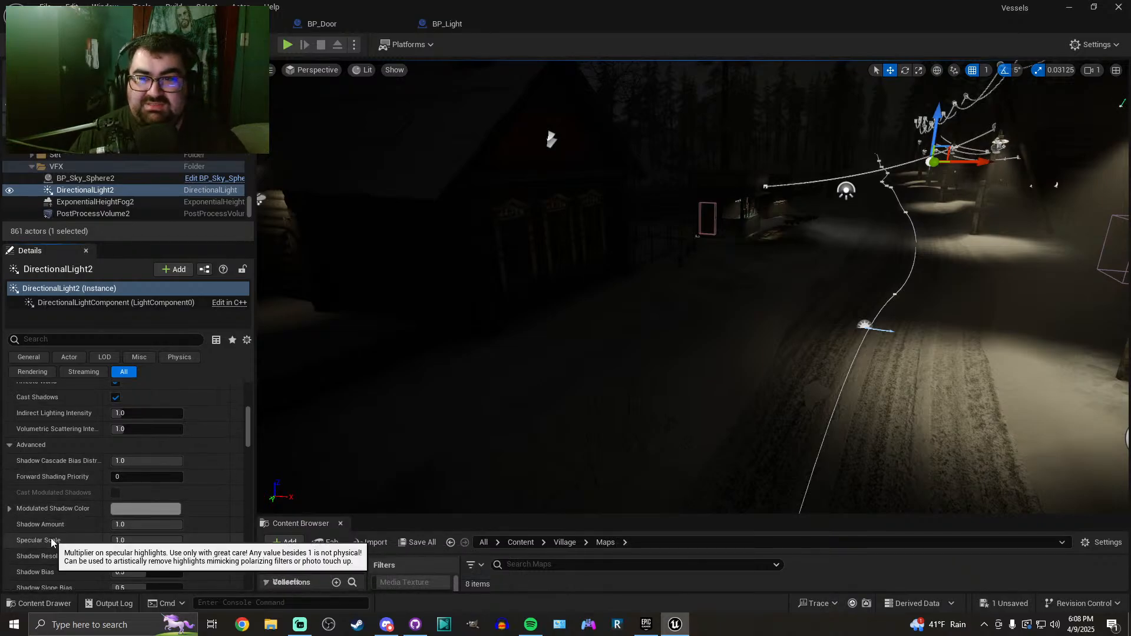
{"action": "mouse_move", "coordinate": [624, 399]}
{"action": "right_mouse_down"}
{"action": "mouse_move", "coordinate": [696, 377]}
{"action": "mouse_move", "coordinate": [687, 397]}
{"action": "mouse_move", "coordinate": [621, 394]}
{"action": "right_mouse_up"}
{"action": "key", "text": "w"}
{"action": "key", "text": "a"}
{"action": "key", "text": "d"}
{"action": "key", "text": "w"}
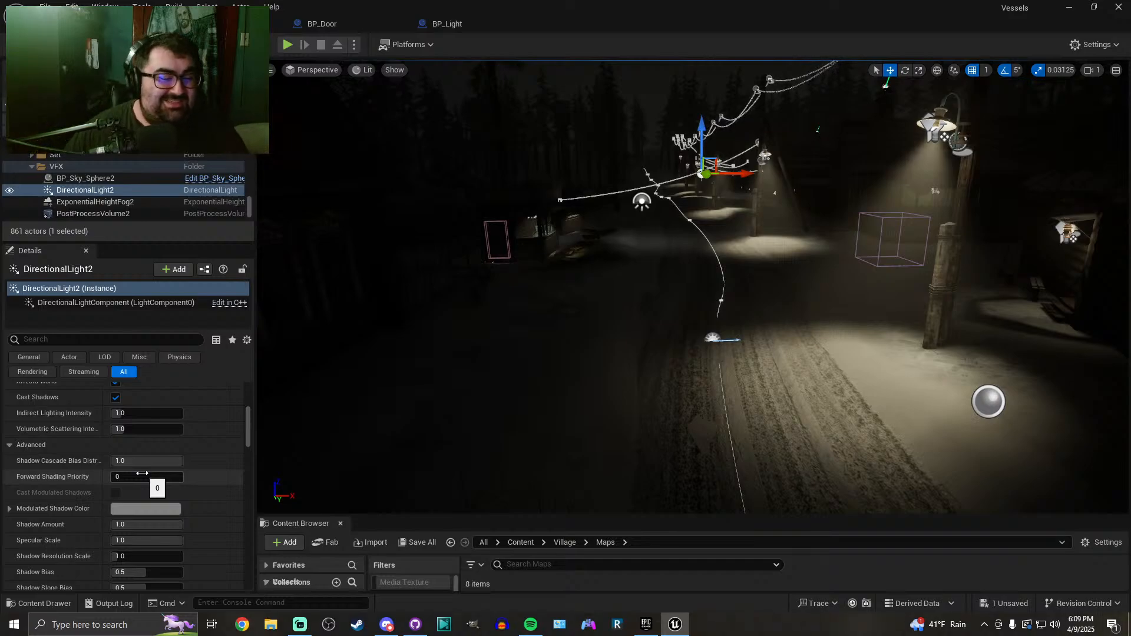
Try a shadow amount of 0 on DirectionalLight2, and return it to 1.0
{"action": "scroll", "coordinate": [147, 466], "scroll_direction": "down", "scroll_amount": 3}
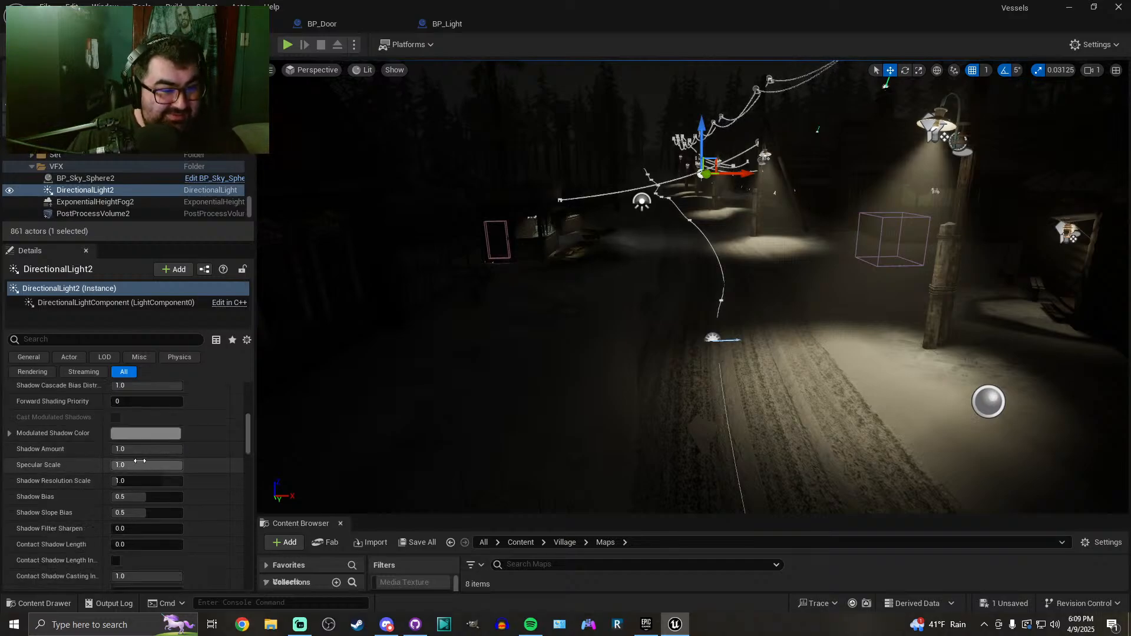
{"action": "left_click_drag", "start_coordinate": [156, 451], "coordinate": [137, 451]}
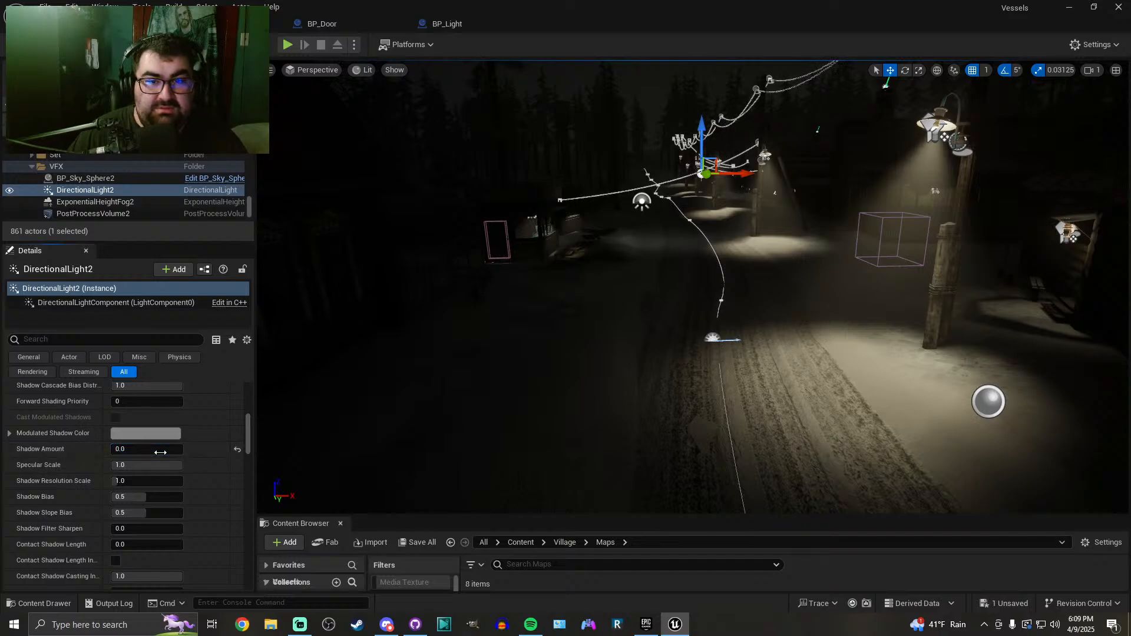
{"action": "left_click_drag", "start_coordinate": [124, 453], "coordinate": [128, 453]}
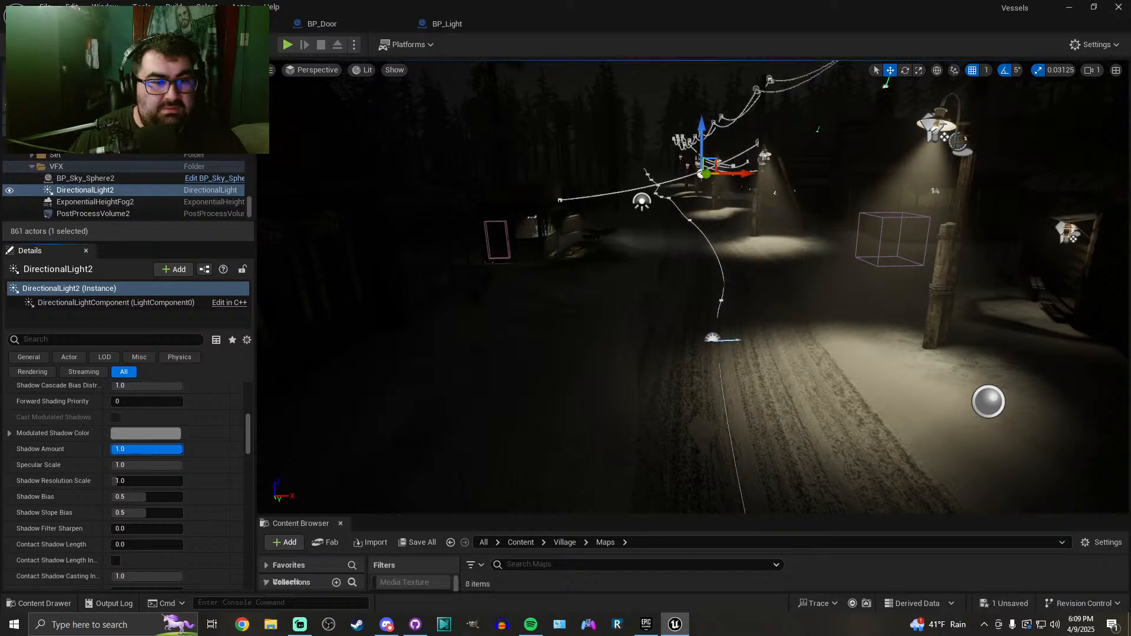
{"action": "left_click_drag", "start_coordinate": [147, 451], "coordinate": [107, 456]}
{"action": "scroll", "coordinate": [82, 477], "scroll_direction": "down", "scroll_amount": 2}
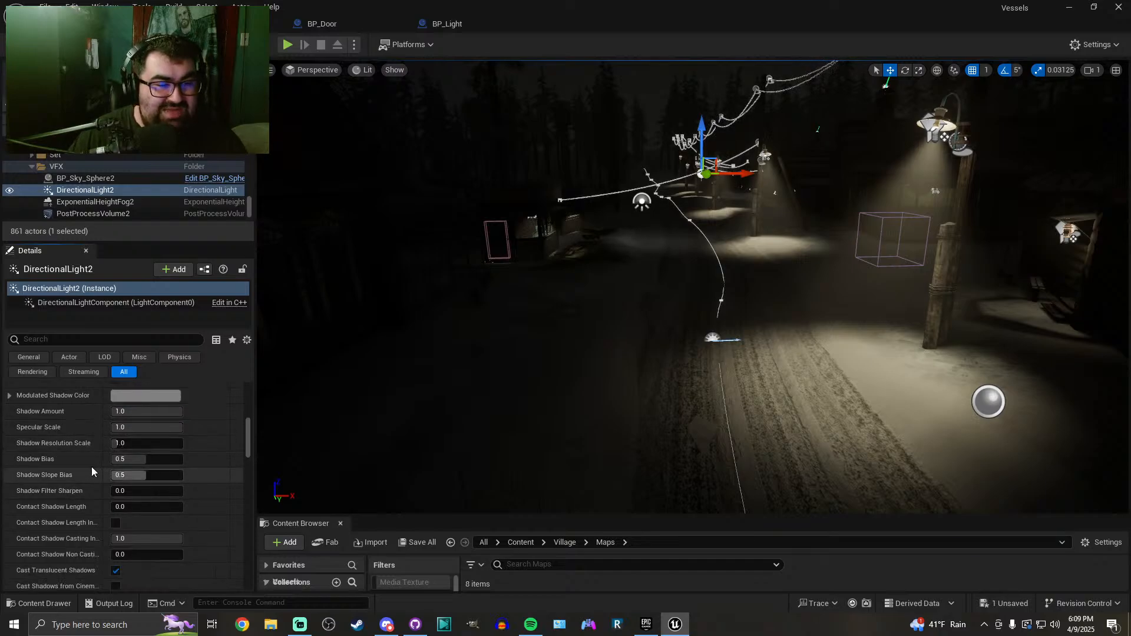
Select ExponentialHeightFog2, try a higher fog height falloff of about 0.22, and lower it to 0.001
{"action": "scroll", "coordinate": [72, 510], "scroll_direction": "up", "scroll_amount": 5}
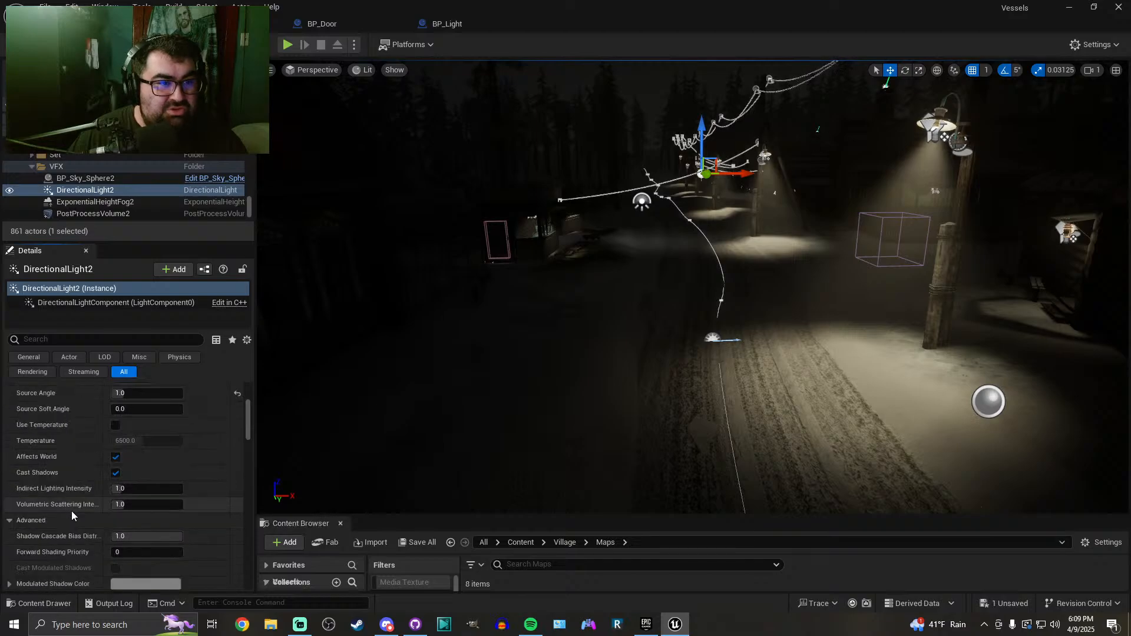
{"action": "scroll", "coordinate": [72, 511], "scroll_direction": "up", "scroll_amount": 5}
{"action": "right_click_drag", "start_coordinate": [531, 307], "coordinate": [555, 247]}
{"action": "key", "text": "w"}
{"action": "key", "text": "w"}
{"action": "key", "text": "d"}
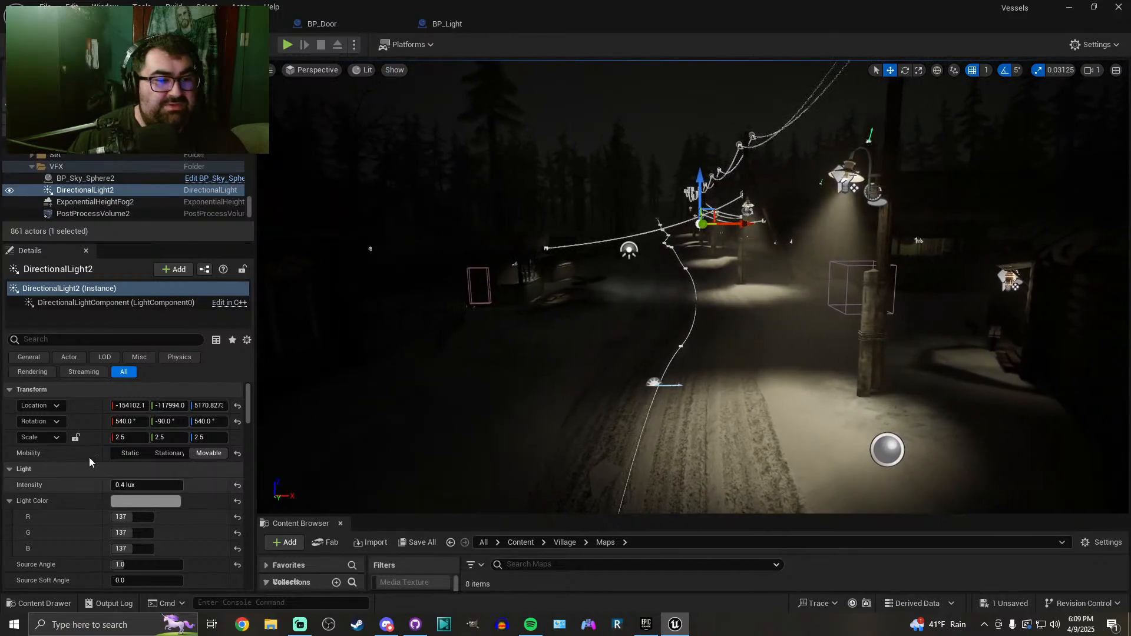
{"action": "left_click", "coordinate": [118, 202]}
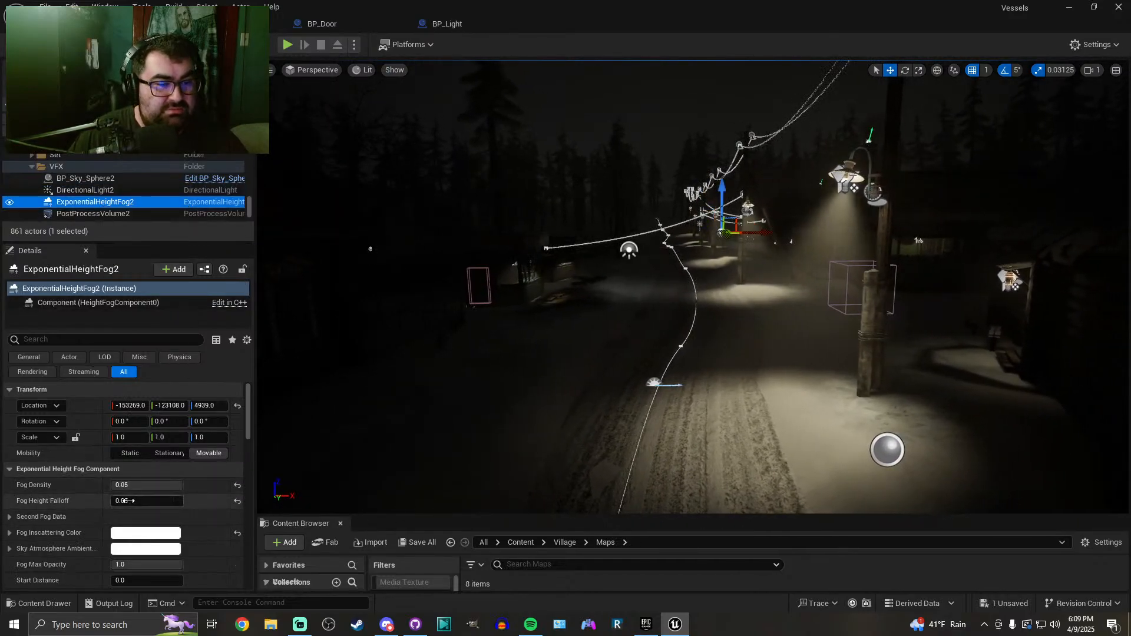
{"action": "left_click", "coordinate": [124, 501]}
{"action": "mouse_move", "coordinate": [127, 501]}
{"action": "left_mouse_down"}
{"action": "mouse_move", "coordinate": [111, 501]}
{"action": "mouse_move", "coordinate": [162, 500]}
{"action": "mouse_move", "coordinate": [118, 501]}
{"action": "left_mouse_up"}
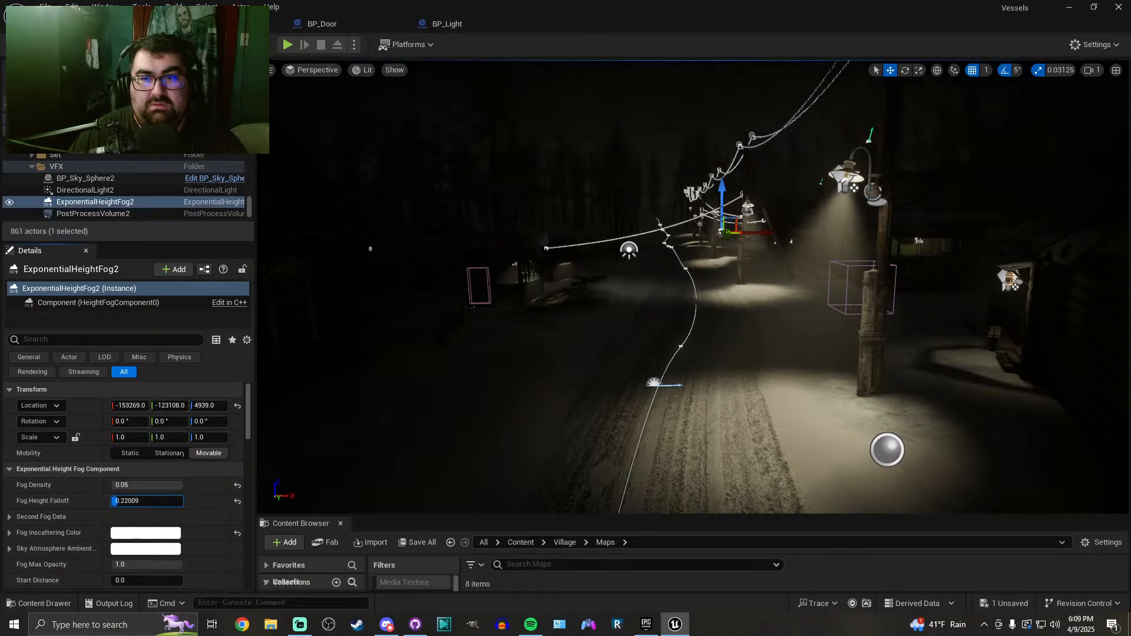
{"action": "left_click_drag", "start_coordinate": [118, 501], "coordinate": [112, 501]}
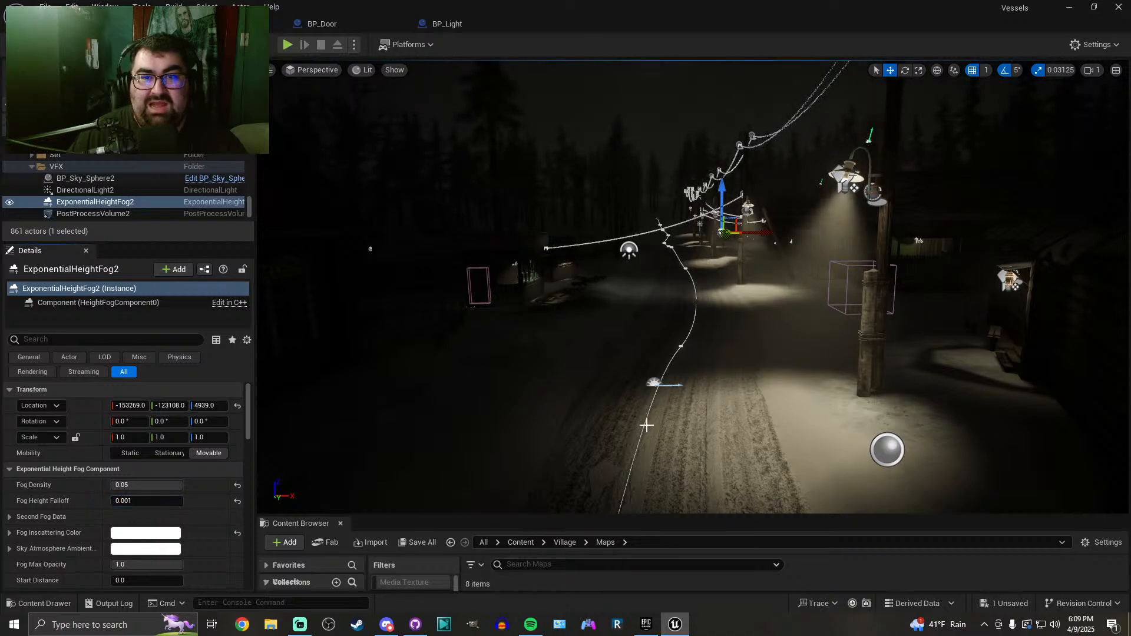
Try higher fog height falloff values on ExponentialHeightFog2, from about 0.47 up to about 1.17, while viewing the night sky
{"action": "right_click_drag", "start_coordinate": [630, 432], "coordinate": [674, 406]}
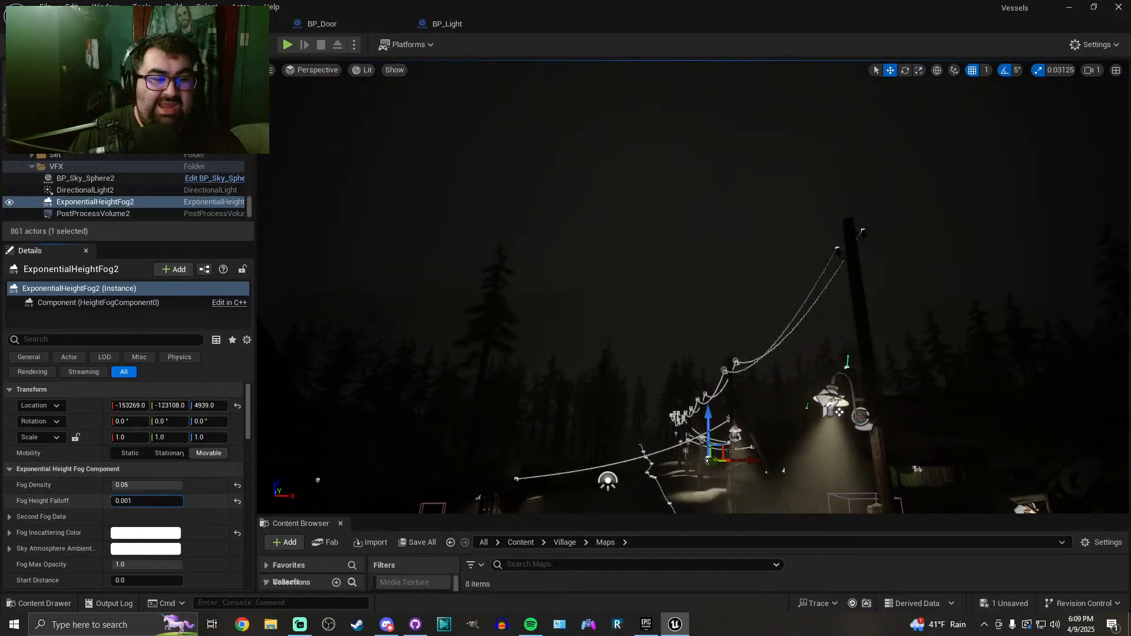
{"action": "left_click_drag", "start_coordinate": [118, 501], "coordinate": [136, 500]}
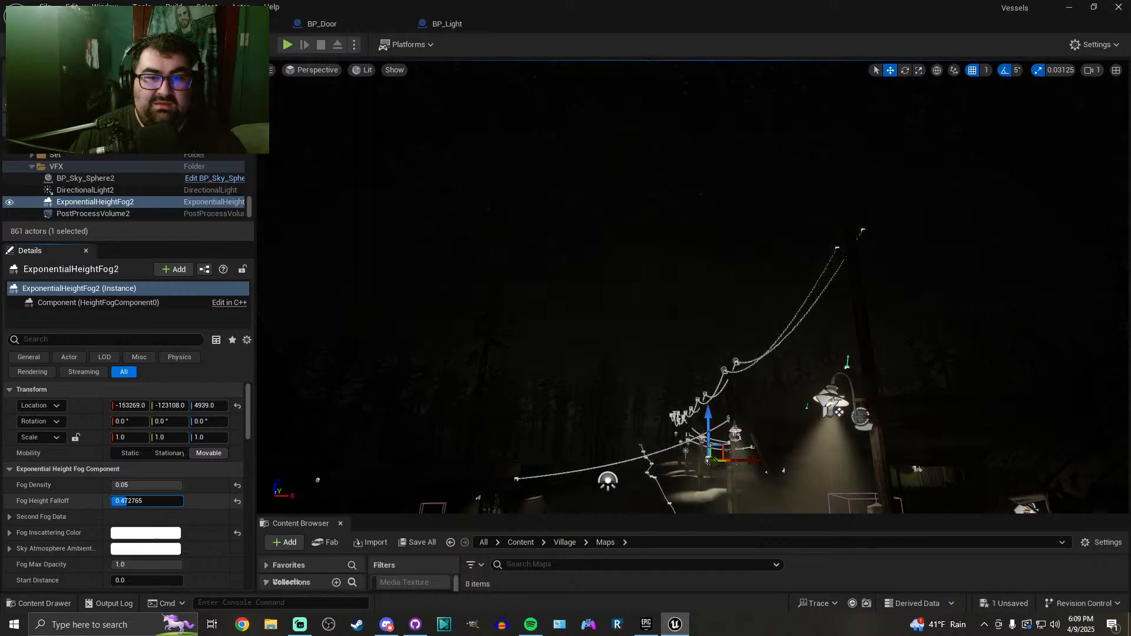
{"action": "left_click_drag", "start_coordinate": [121, 501], "coordinate": [117, 501]}
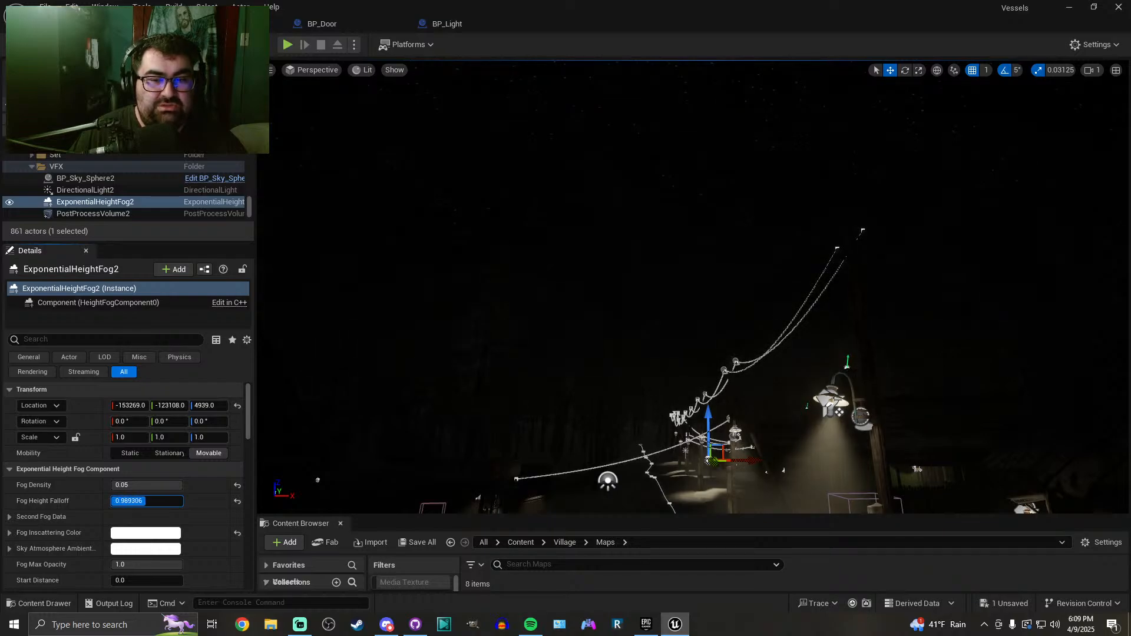
{"action": "key", "text": "Return"}
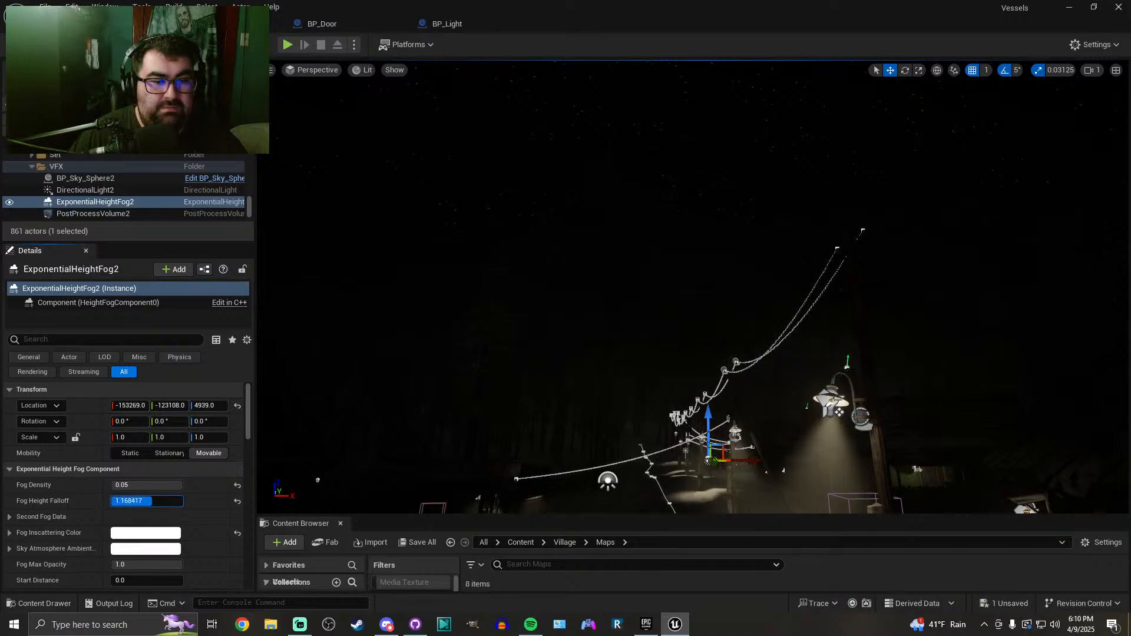
Lower the fog height falloff through 0.9, 0.8 and 0.7 to 0.5, and save the level
{"action": "left_click", "coordinate": [135, 502]}
{"action": "type", "text": "9"}
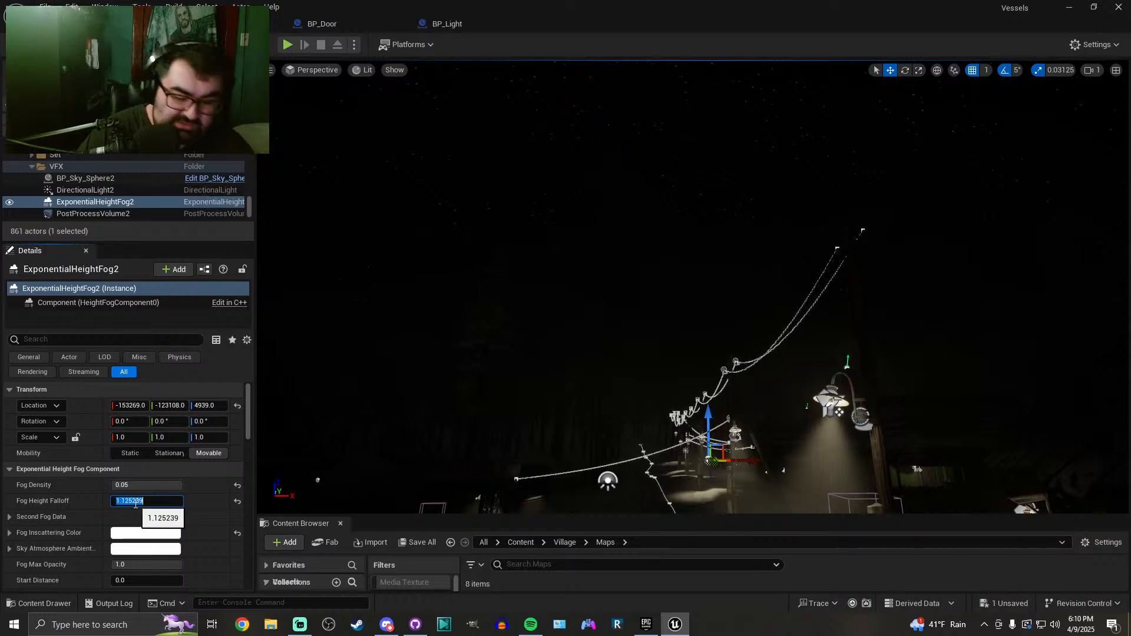
{"action": "key", "text": "Return"}
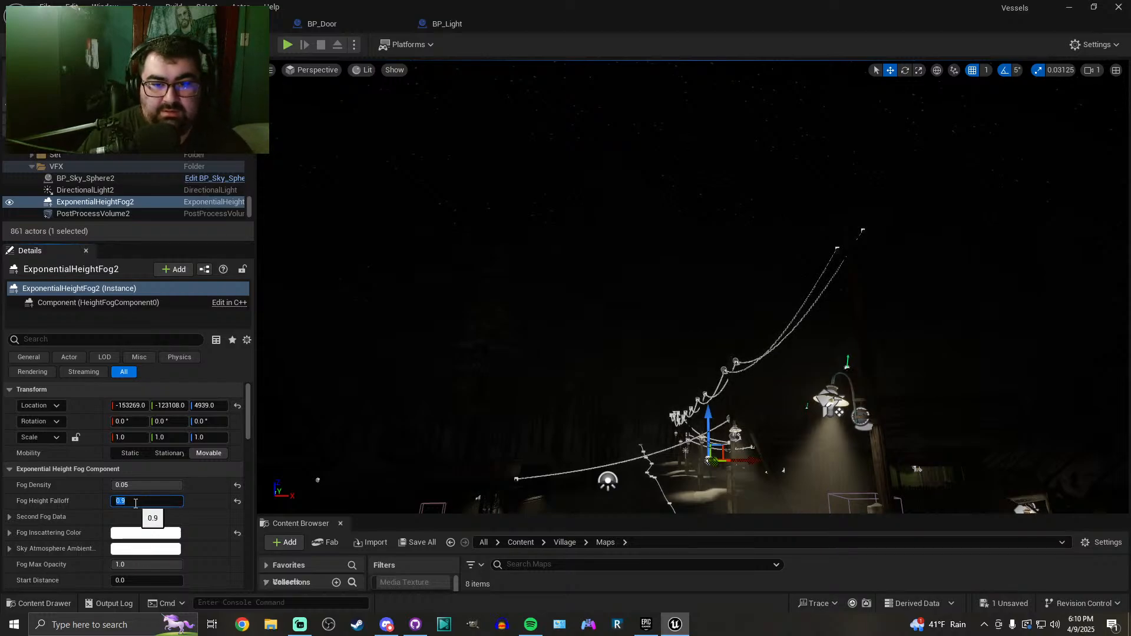
{"action": "type", "text": "0.8"}
{"action": "key", "text": "Return"}
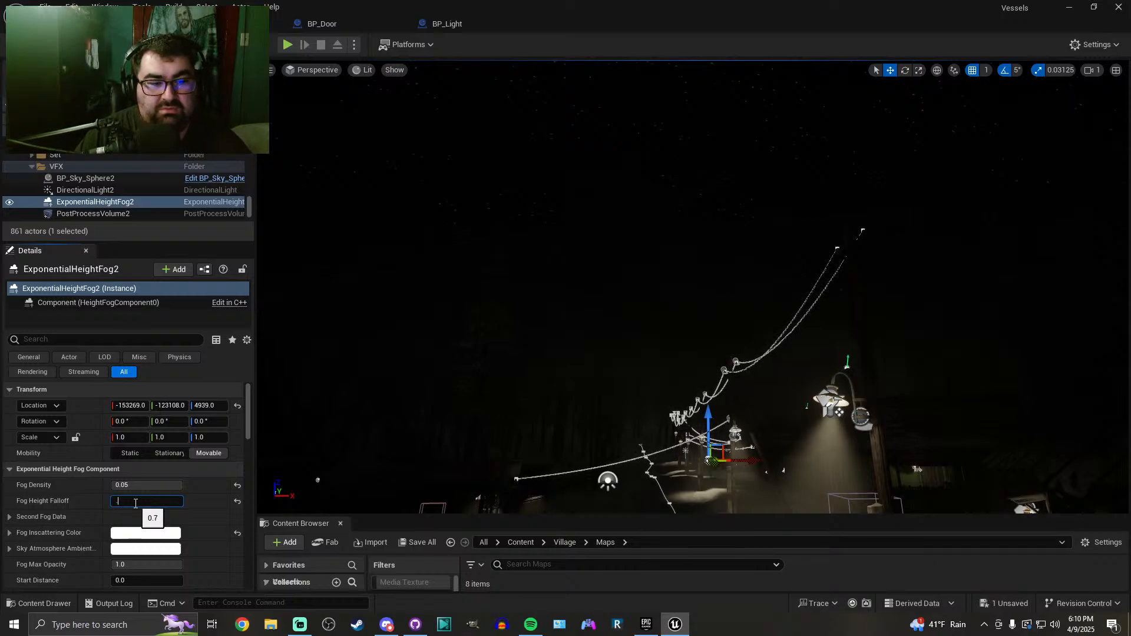
{"action": "key", "text": "d"}
{"action": "right_click_drag", "start_coordinate": [448, 342], "coordinate": [471, 436]}
{"action": "key", "text": "a"}
{"action": "key", "text": "s"}
{"action": "key", "text": "d"}
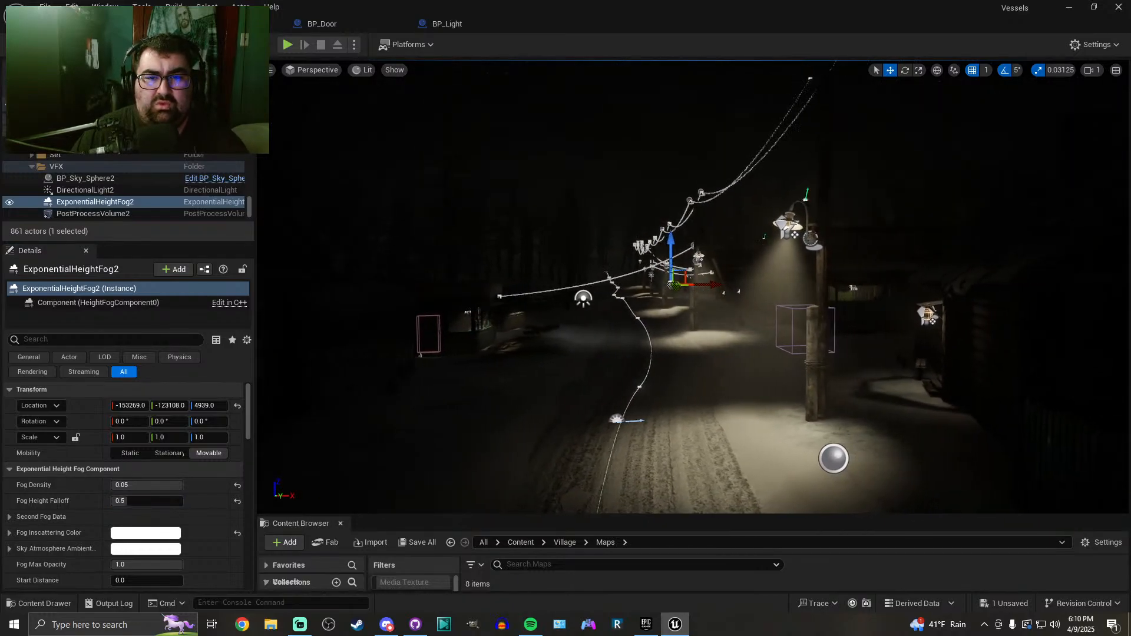
{"action": "key", "text": "ctrl+s"}
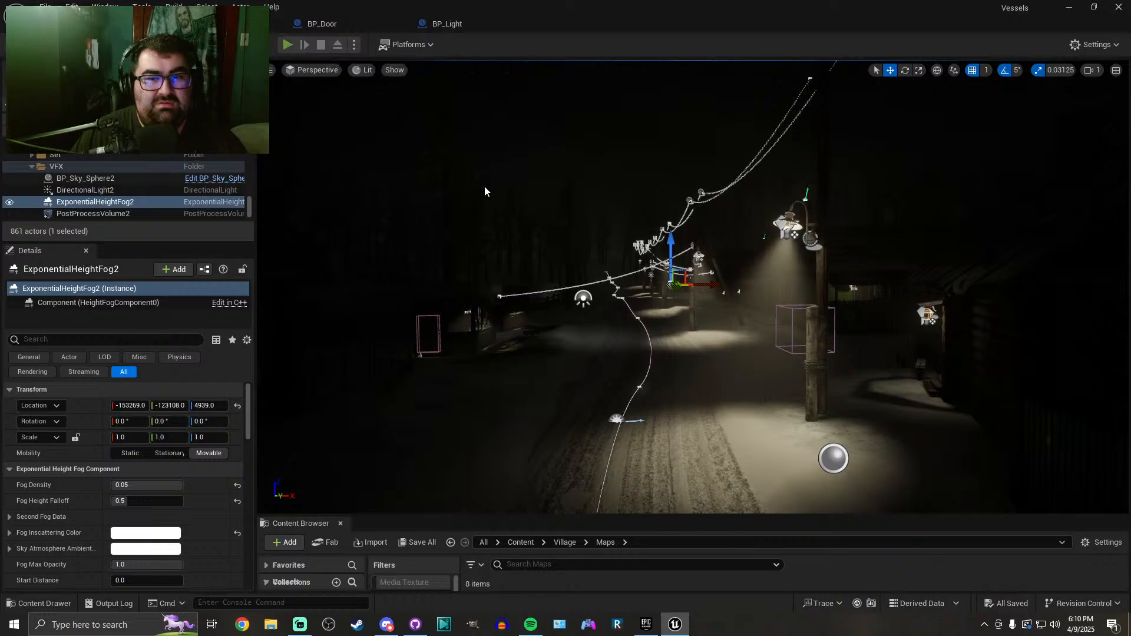
Play-test the level, walking along the lamp-lit street to judge the fog and darkness, and end the test
{"action": "key", "text": "alt+p"}
{"action": "key", "text": "w"}
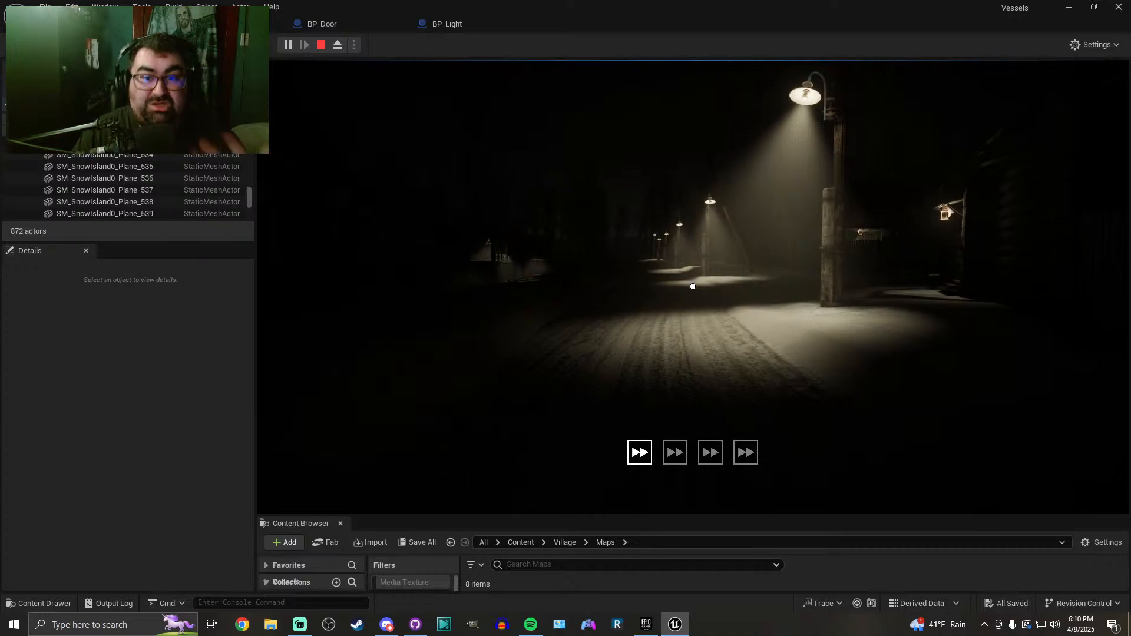
{"action": "key", "text": "w"}
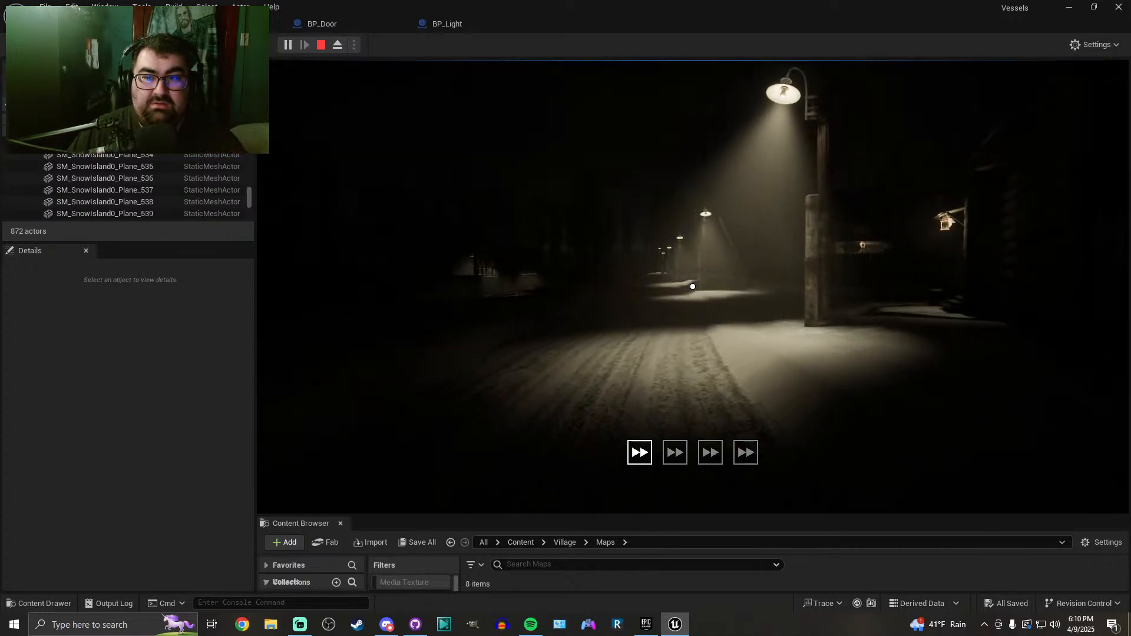
{"action": "key", "text": "a"}
{"action": "key", "text": "d"}
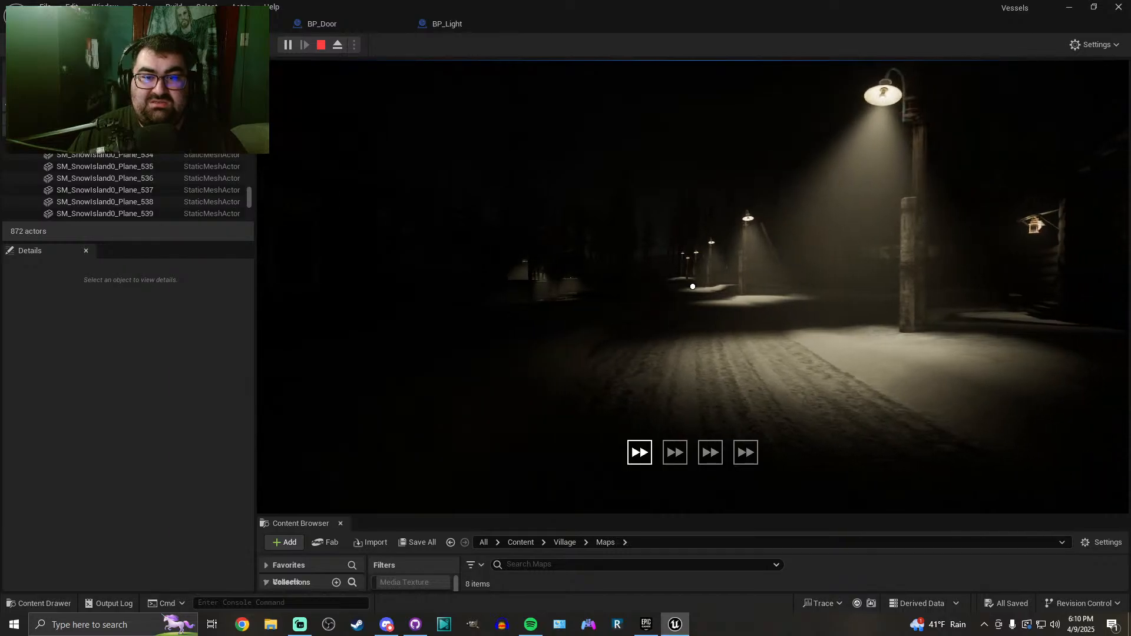
{"action": "key", "text": "w"}
{"action": "key", "text": "w"}
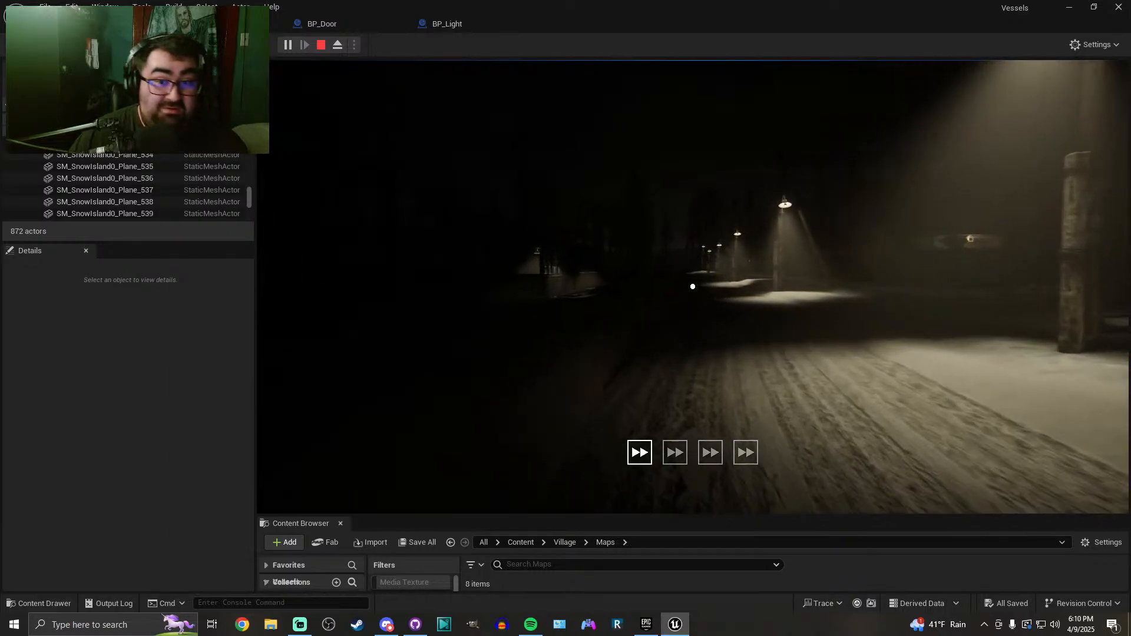
{"action": "key", "text": "w"}
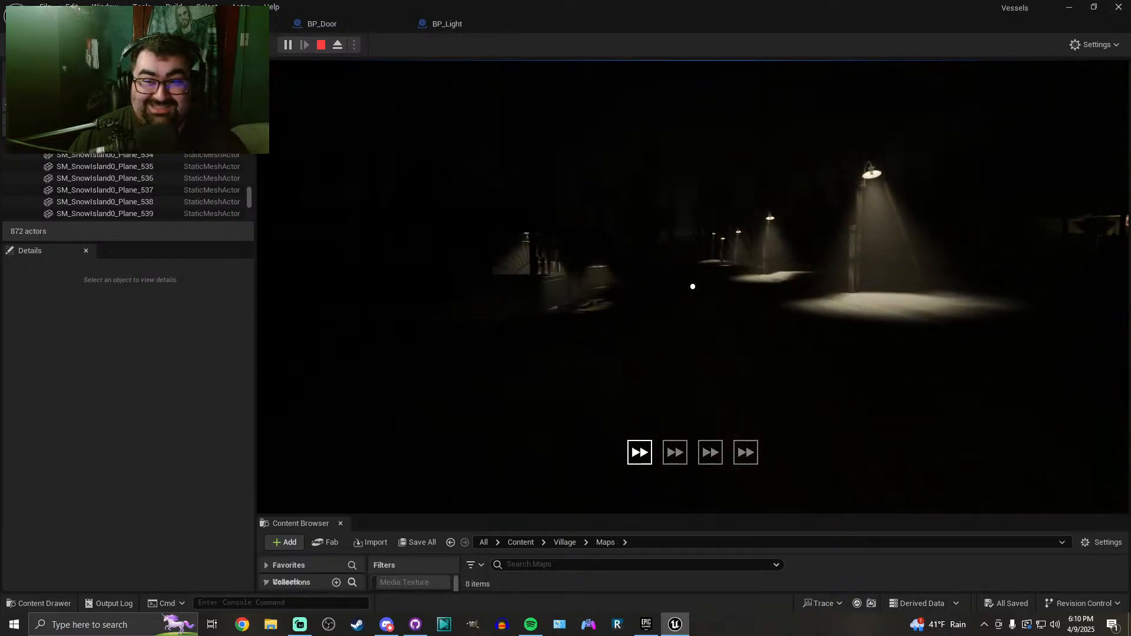
{"action": "key", "text": "w"}
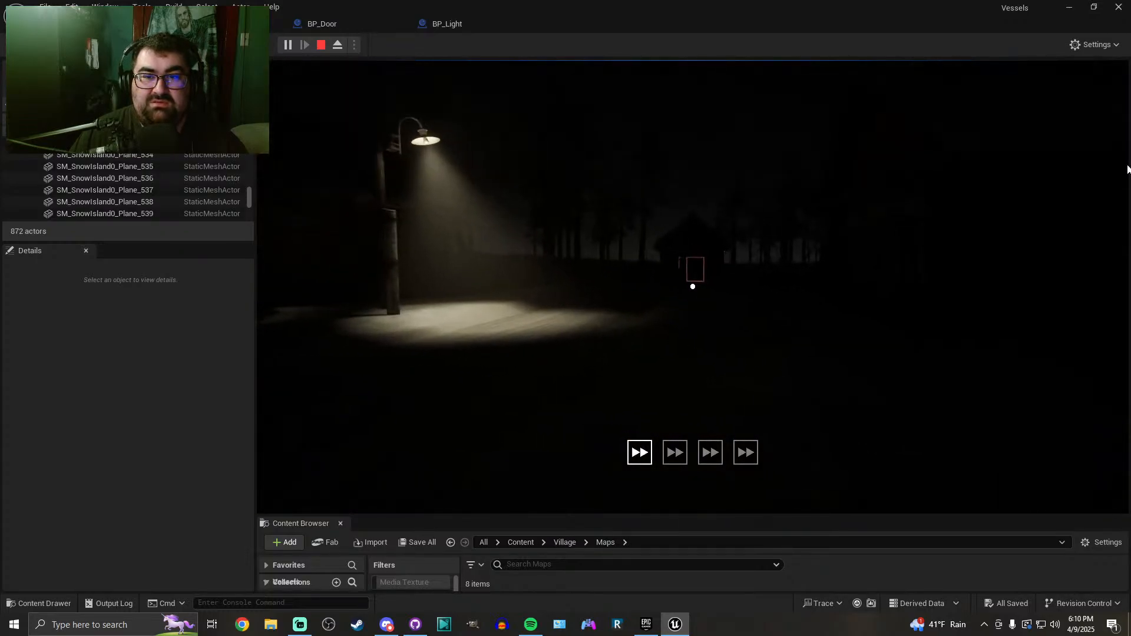
{"action": "key", "text": "Escape"}
Try second fog densities up to about 0.042 on ExponentialHeightFog2 against street and sky, and return the value to 0.0
{"action": "key", "text": "w"}
{"action": "right_click_drag", "start_coordinate": [797, 276], "coordinate": [442, 262]}
{"action": "key", "text": "w"}
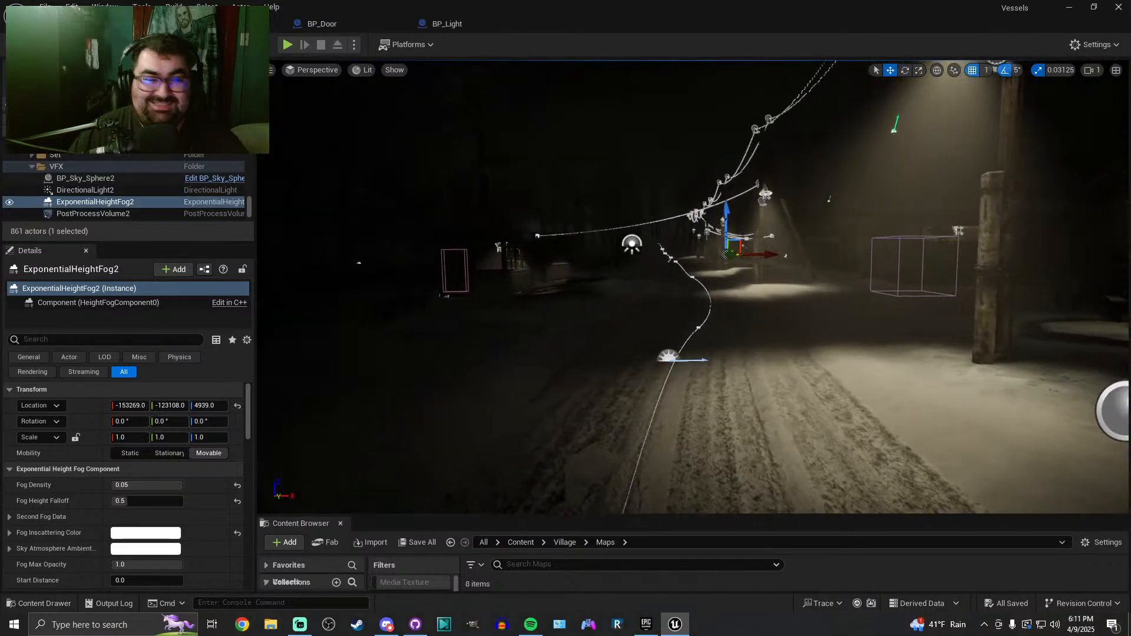
{"action": "scroll", "coordinate": [80, 534], "scroll_direction": "down", "scroll_amount": 2}
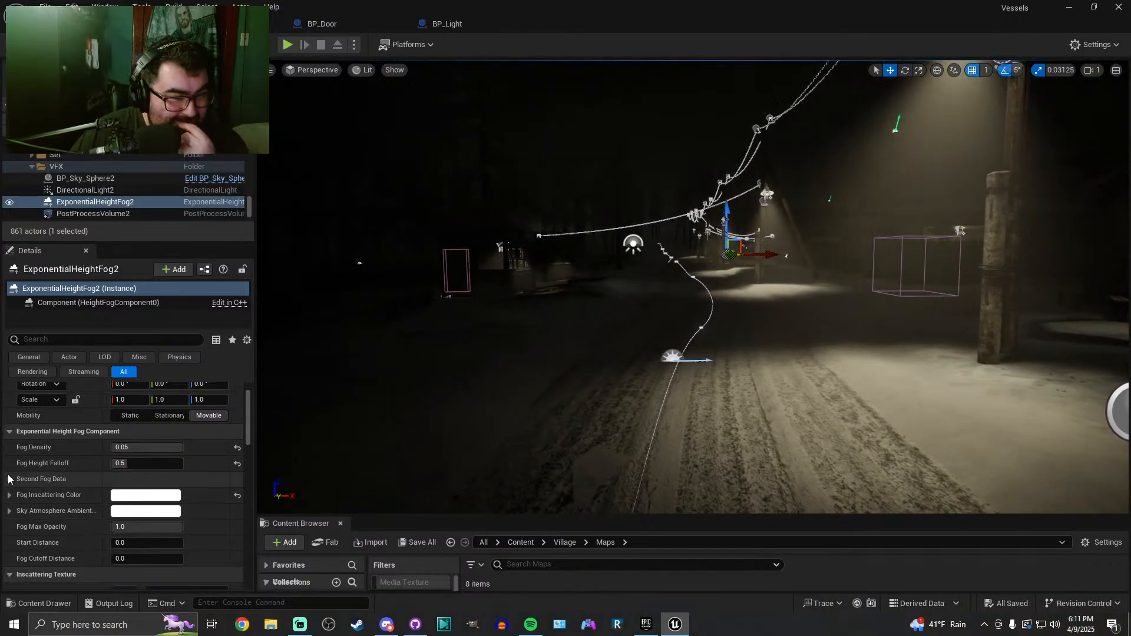
{"action": "left_click", "coordinate": [10, 479]}
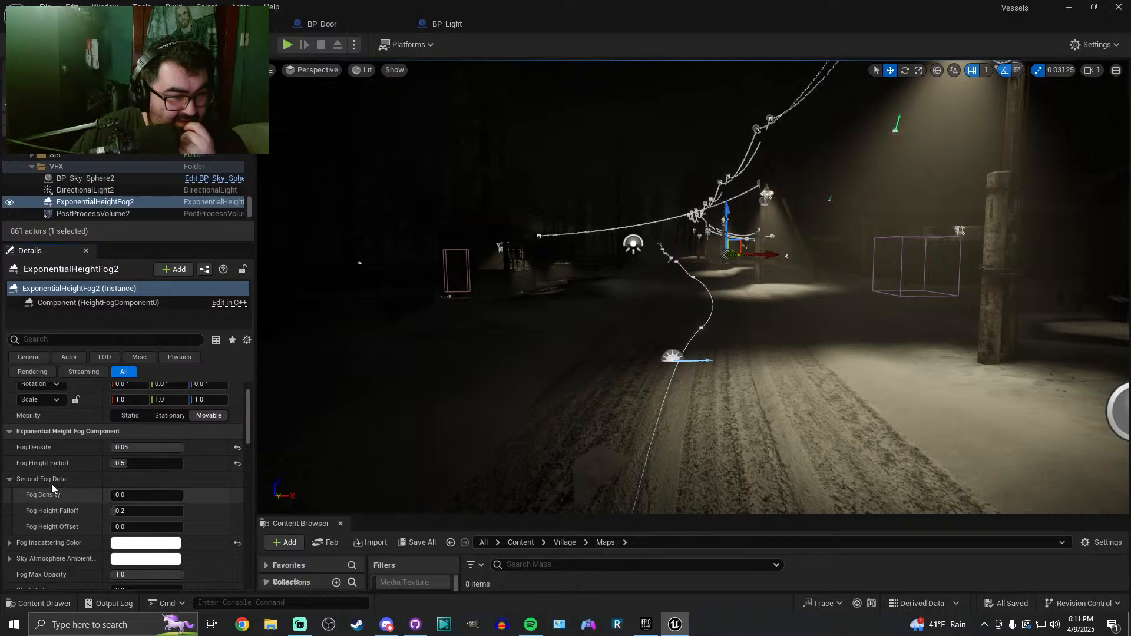
{"action": "left_click_drag", "start_coordinate": [121, 495], "coordinate": [141, 495]}
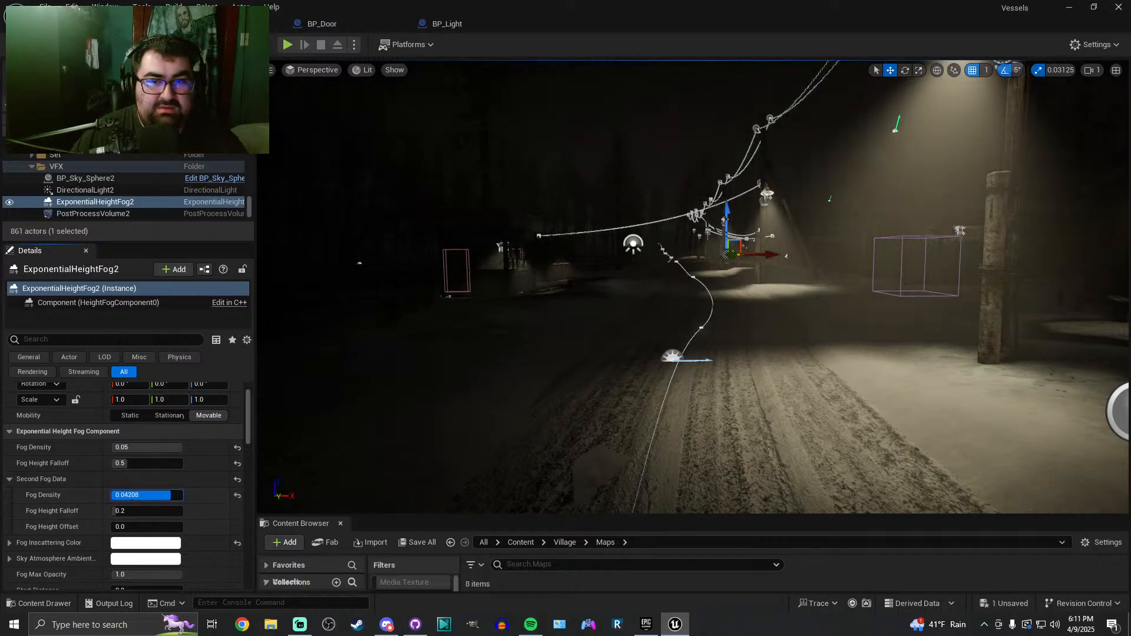
{"action": "left_click_drag", "start_coordinate": [172, 495], "coordinate": [111, 495]}
{"action": "right_click_drag", "start_coordinate": [835, 358], "coordinate": [840, 286]}
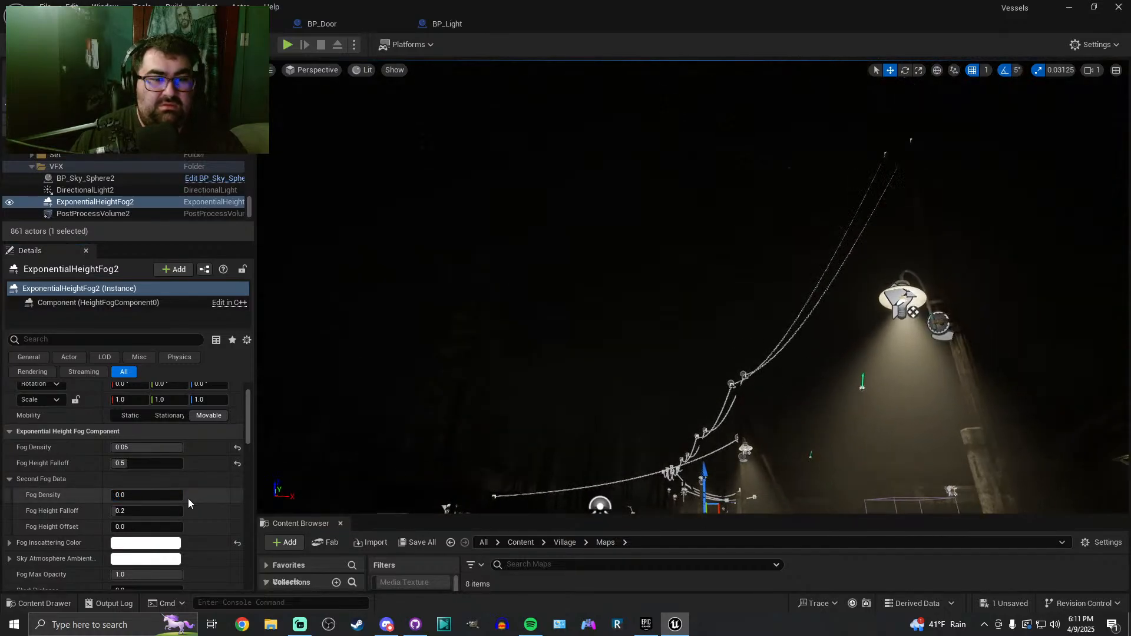
{"action": "left_click_drag", "start_coordinate": [121, 496], "coordinate": [171, 495]}
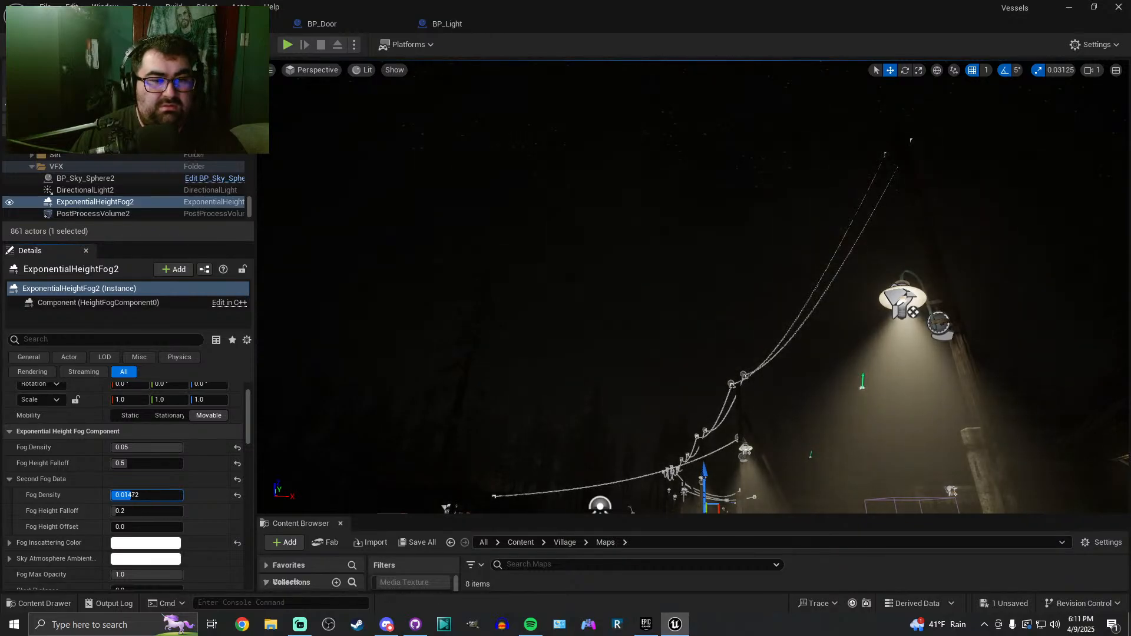
{"action": "left_click_drag", "start_coordinate": [116, 495], "coordinate": [112, 495]}
{"action": "right_click_drag", "start_coordinate": [736, 405], "coordinate": [742, 479]}
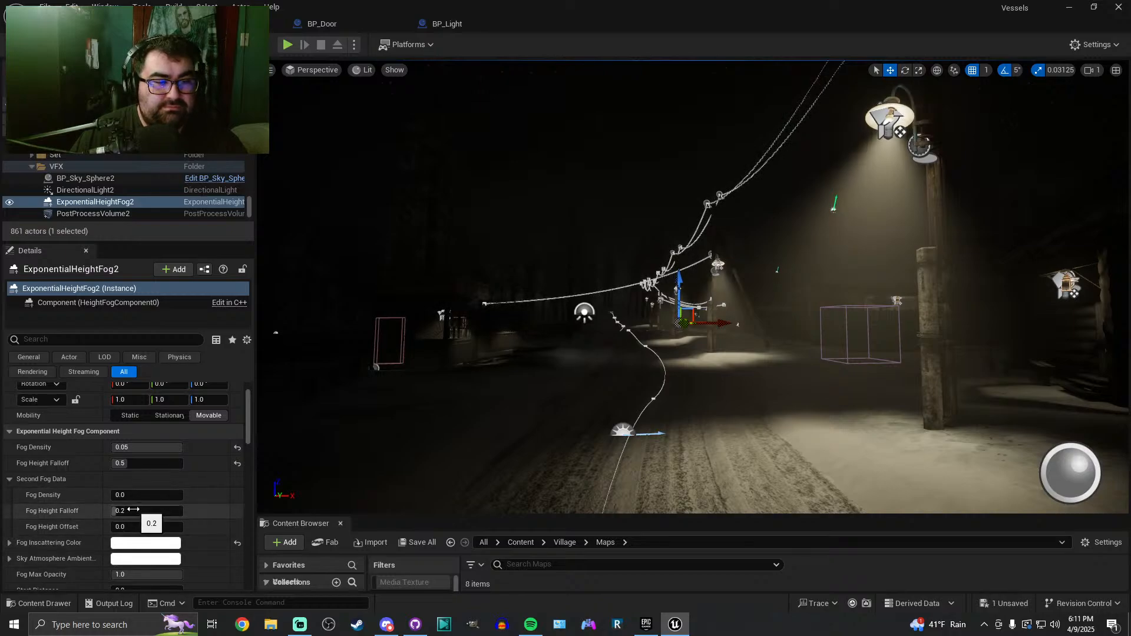
Try a second fog density of 0.05 with height falloffs of about 0.10 and 0.25, and reset the second fog values
{"action": "left_click_drag", "start_coordinate": [135, 495], "coordinate": [183, 495]}
{"action": "left_click_drag", "start_coordinate": [147, 511], "coordinate": [115, 511]}
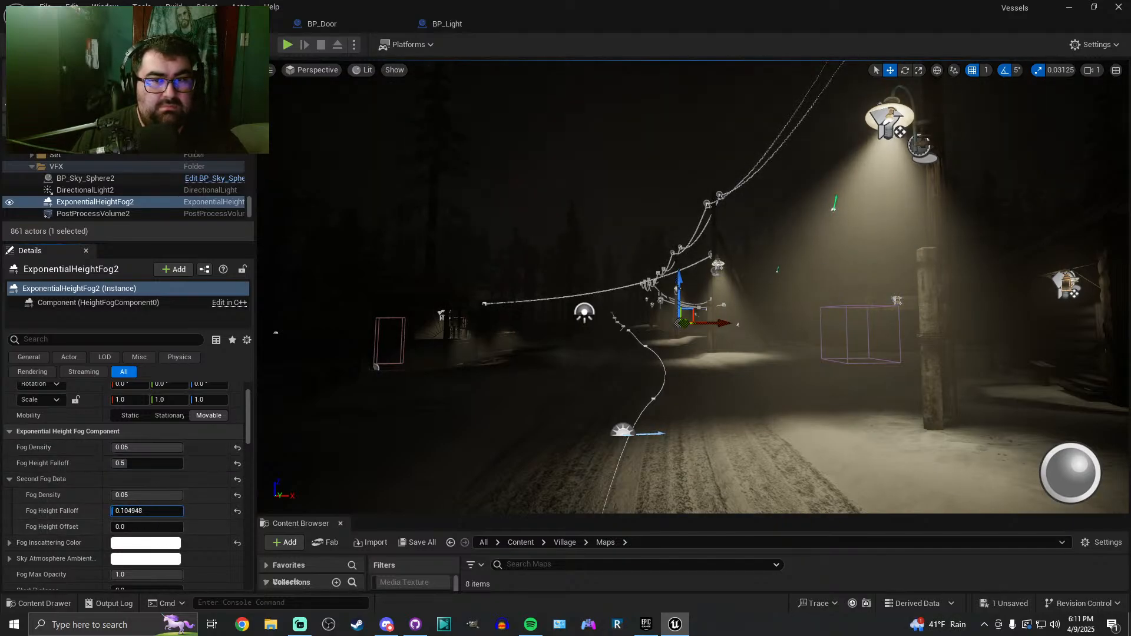
{"action": "right_click_drag", "start_coordinate": [607, 328], "coordinate": [684, 131]}
{"action": "key", "text": "f"}
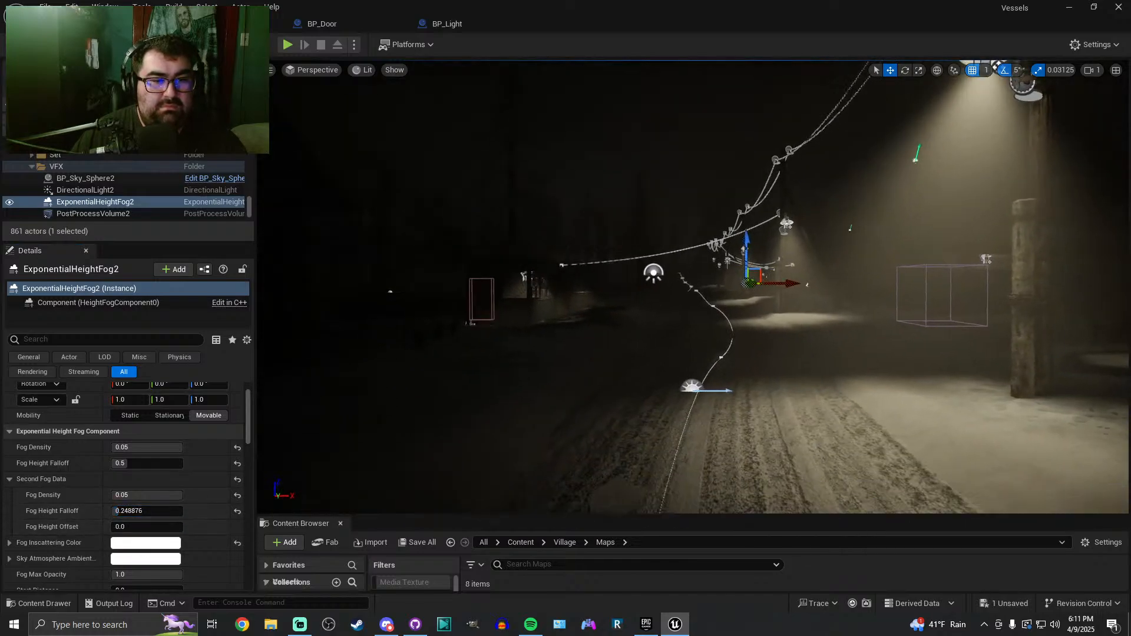
{"action": "left_click_drag", "start_coordinate": [136, 527], "coordinate": [131, 495]}
{"action": "left_click", "coordinate": [238, 495]}
{"action": "left_click", "coordinate": [237, 511]}
{"action": "left_click", "coordinate": [237, 527]}
Try extreme positive and negative height offsets for the second fog, and reset the offset to its default
{"action": "left_click_drag", "start_coordinate": [121, 526], "coordinate": [131, 527]}
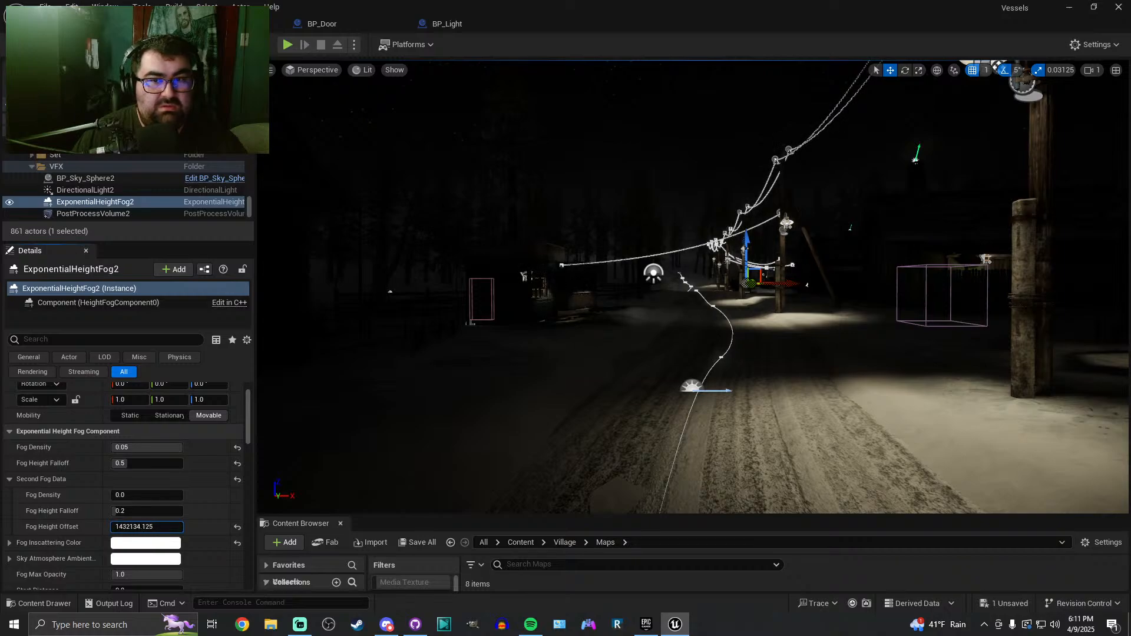
{"action": "left_click_drag", "start_coordinate": [130, 526], "coordinate": [128, 526]}
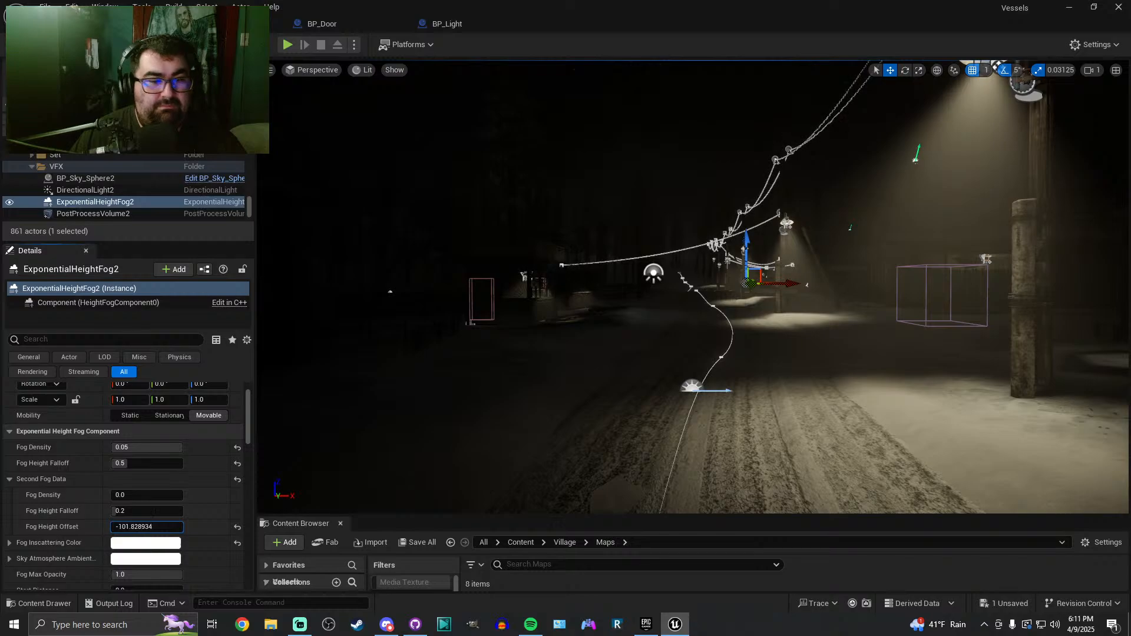
{"action": "left_click_drag", "start_coordinate": [127, 526], "coordinate": [121, 526]}
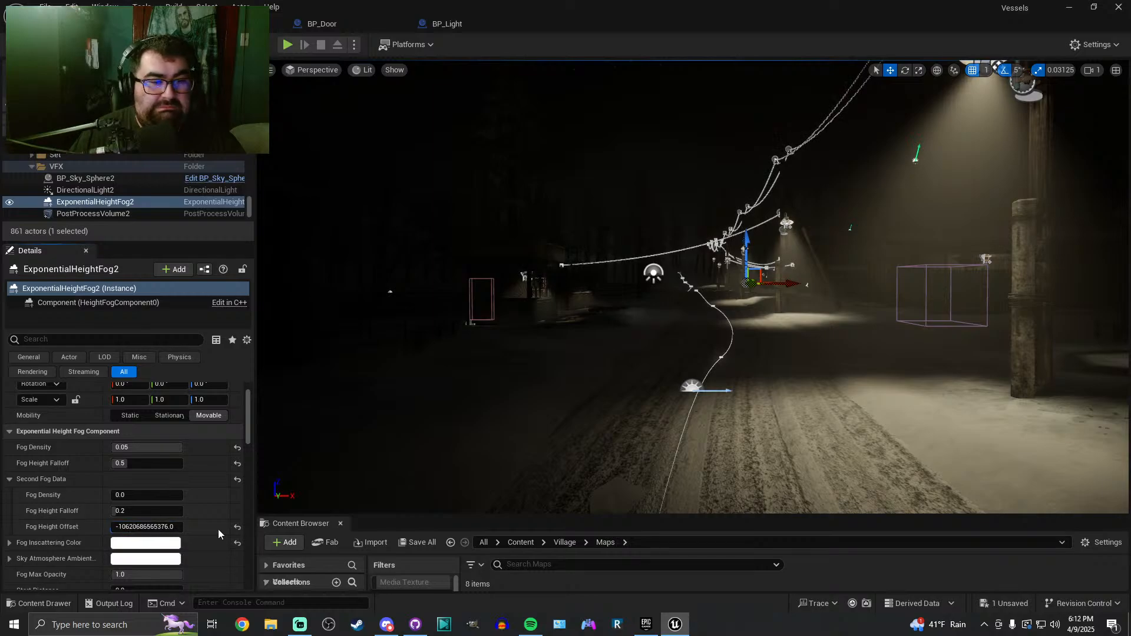
{"action": "left_click", "coordinate": [239, 529]}
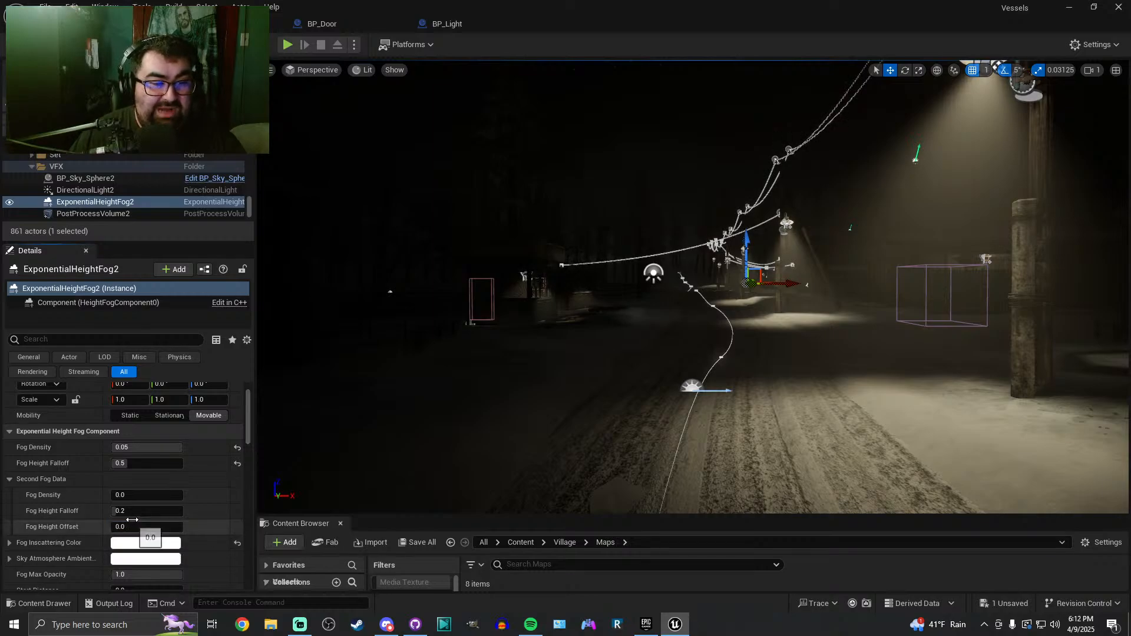
Set the second fog density of ExponentialHeightFog2 to 0.01
{"action": "key", "text": "s"}
{"action": "right_click_drag", "start_coordinate": [370, 483], "coordinate": [370, 482]}
{"action": "key", "text": "w"}
{"action": "mouse_move", "coordinate": [145, 501]}
{"action": "left_mouse_down"}
{"action": "mouse_move", "coordinate": [163, 501]}
{"action": "mouse_move", "coordinate": [138, 498]}
{"action": "left_mouse_up"}
{"action": "left_click", "coordinate": [138, 497]}
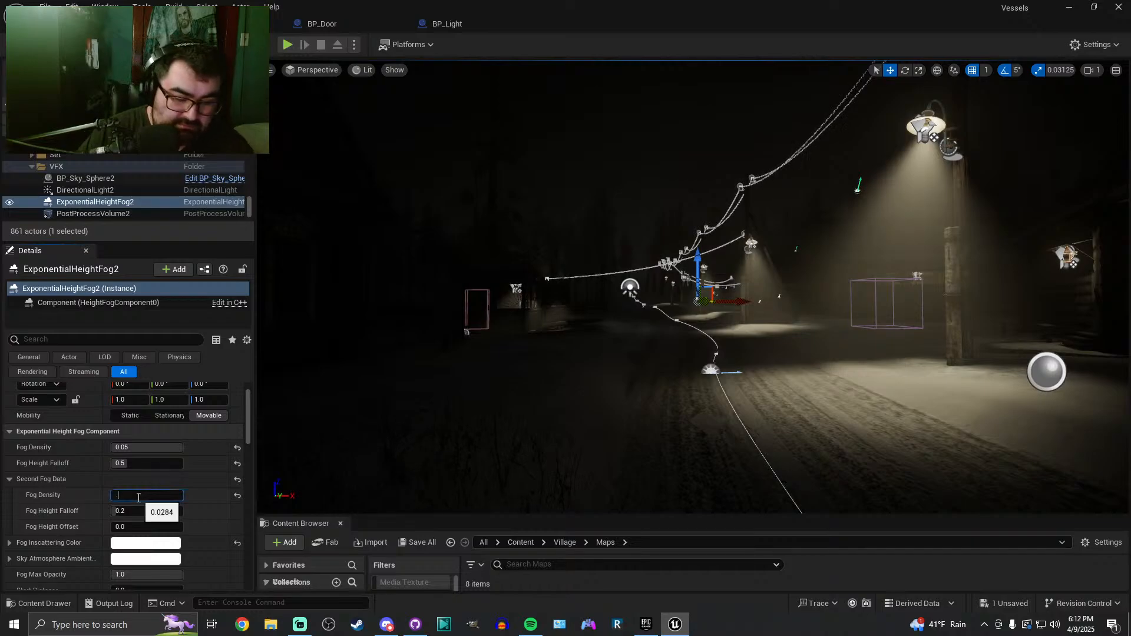
{"action": "type", "text": ".01"}
Raise the second fog's height offset, trying about 12458 and 15000, and set it to 20000
{"action": "left_click_drag", "start_coordinate": [138, 526], "coordinate": [177, 530]}
{"action": "left_click", "coordinate": [177, 530]}
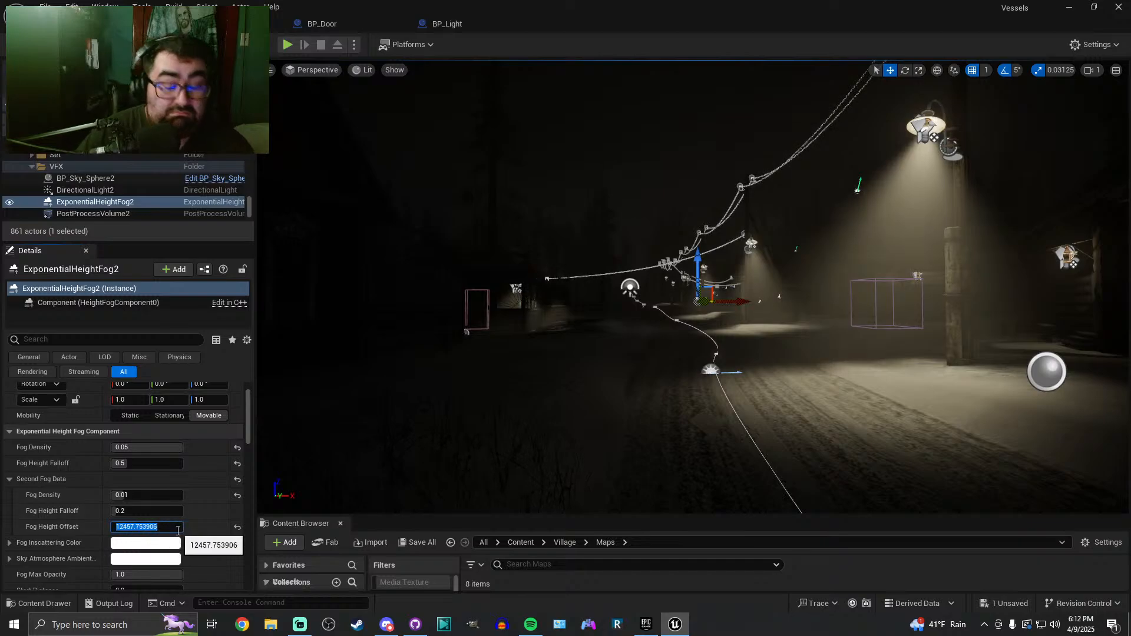
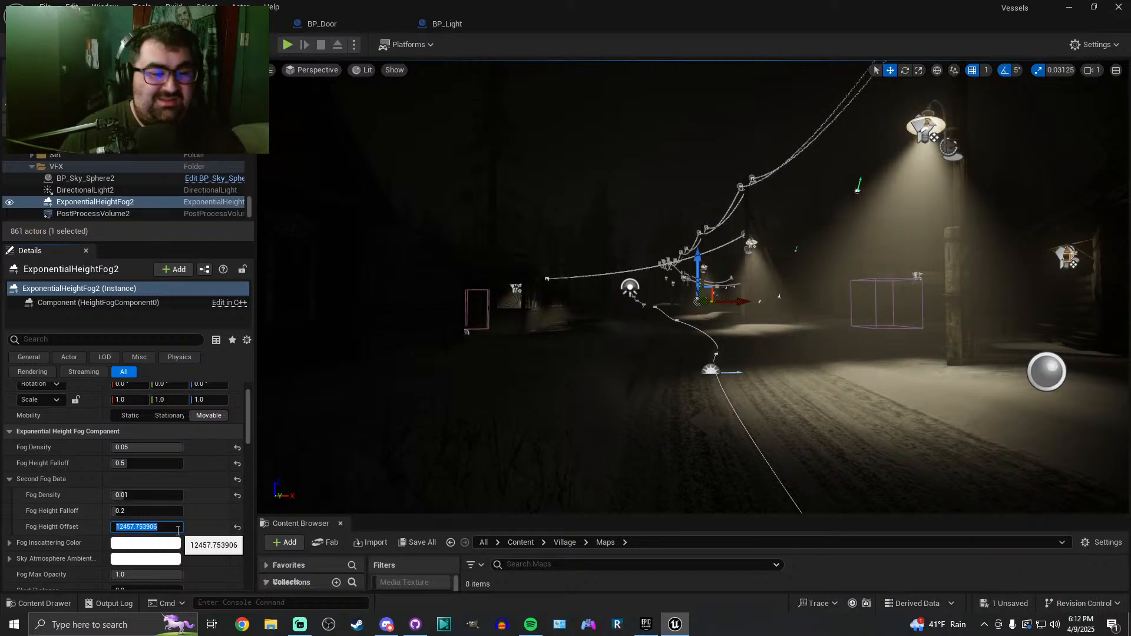
{"action": "type", "text": "15000"}
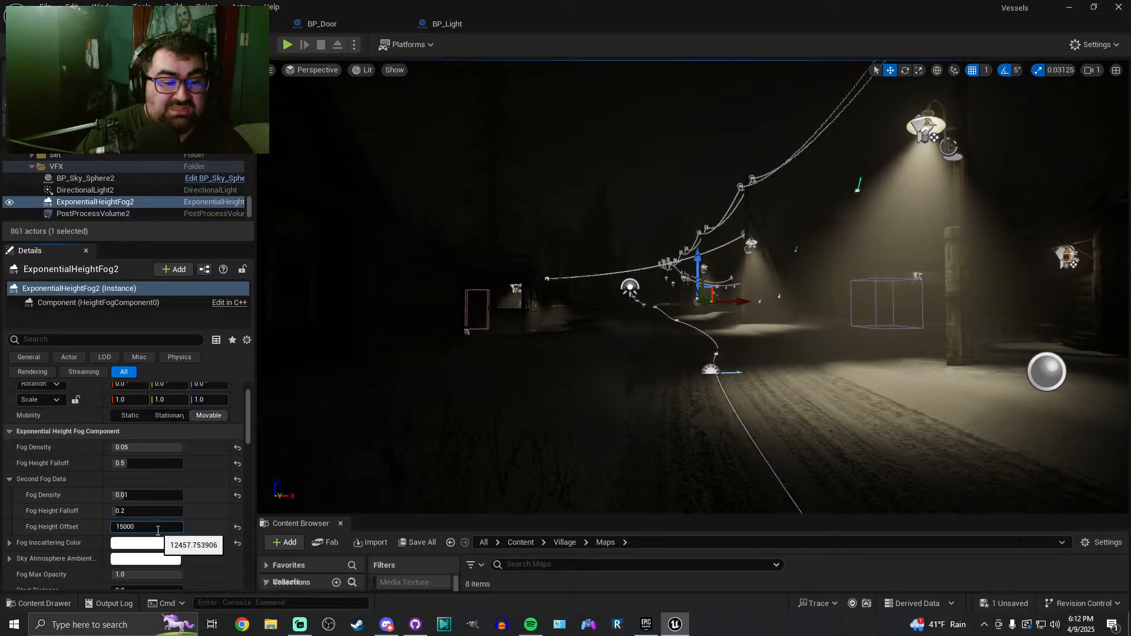
{"action": "key", "text": "Return"}
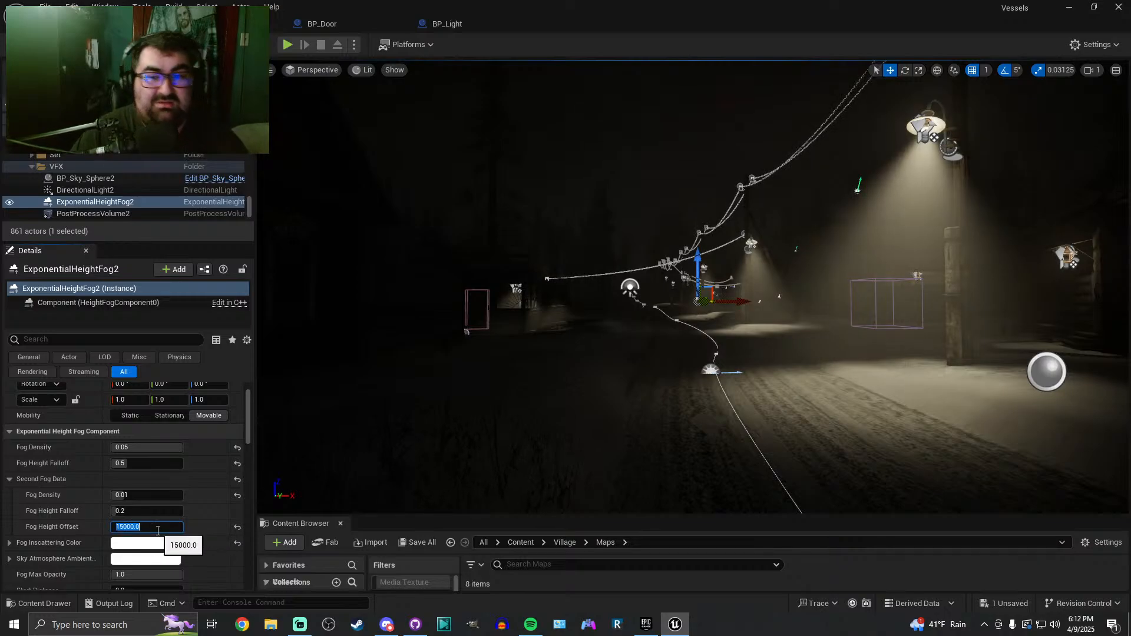
{"action": "type", "text": "20"}
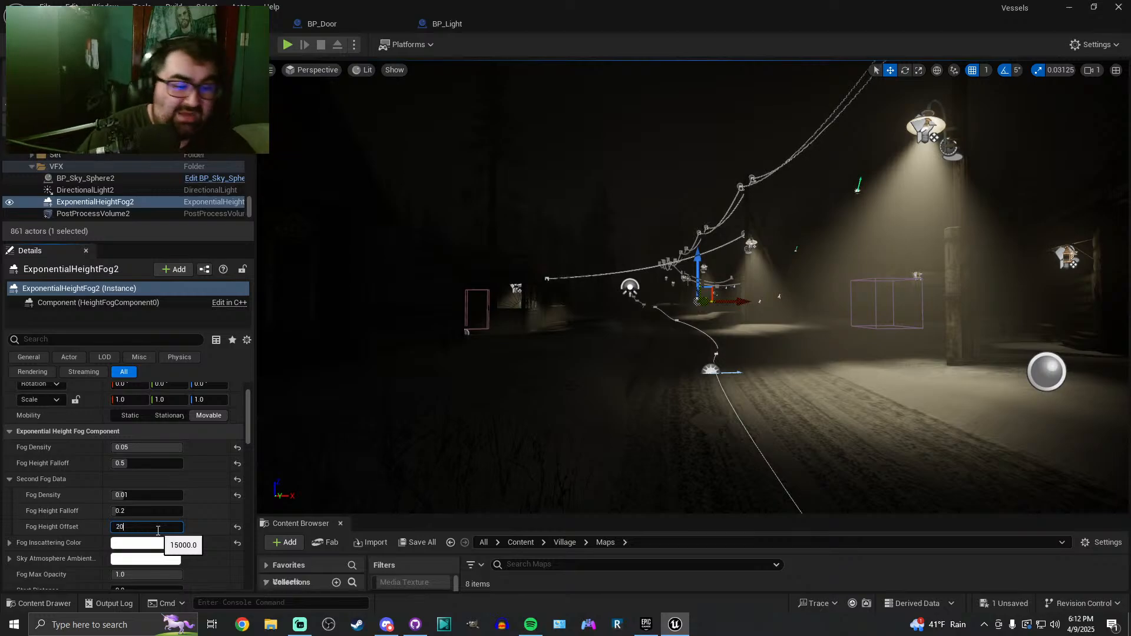
{"action": "key", "text": "Return"}
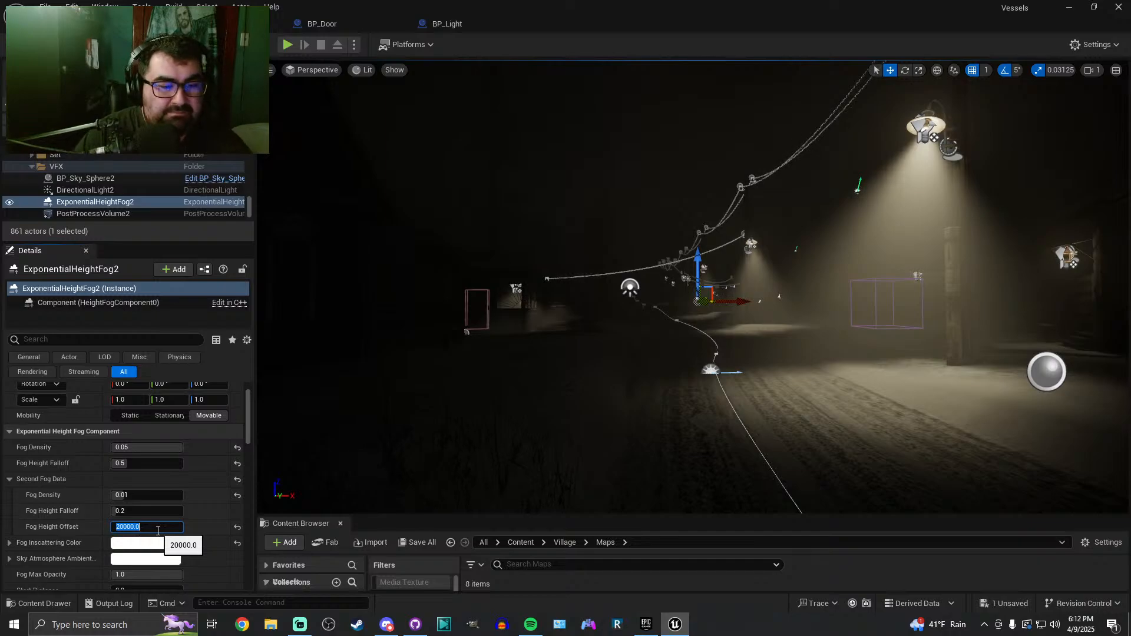
Lower the second fog's height offset on ExponentialHeightFog2, trying 12500, and set it to 10000
{"action": "type", "text": "12500"}
{"action": "key", "text": "Return"}
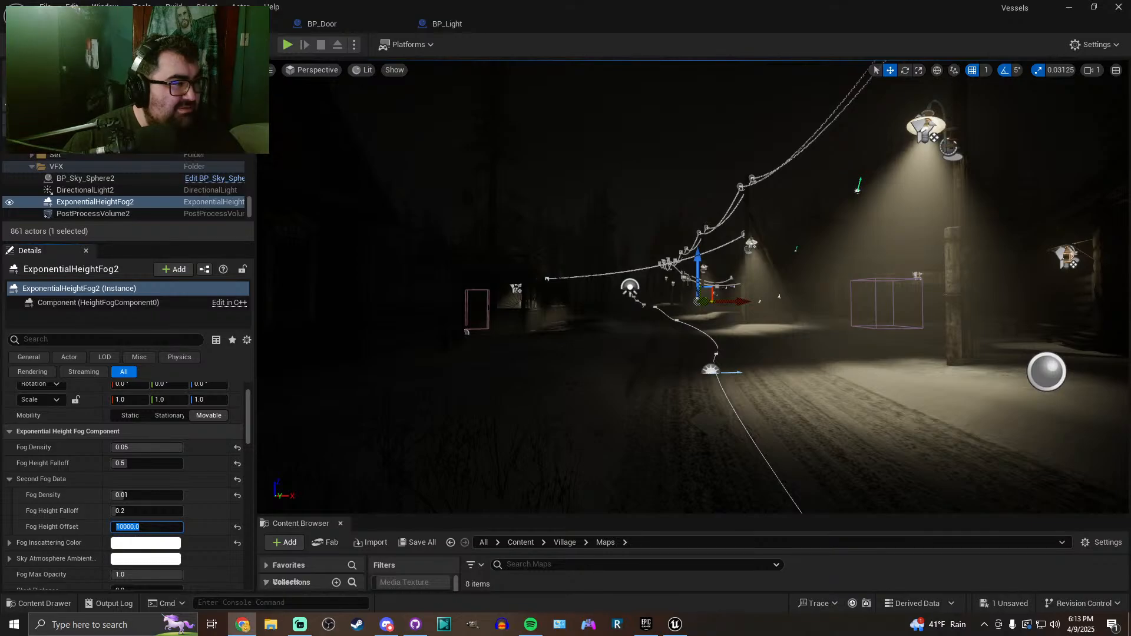
Compare the level's fog with the foggy street reference image in the browser, enlarging it for a closer look, and return to the level editor
{"action": "left_click_drag", "start_coordinate": [0, 95], "coordinate": [235, 145]}
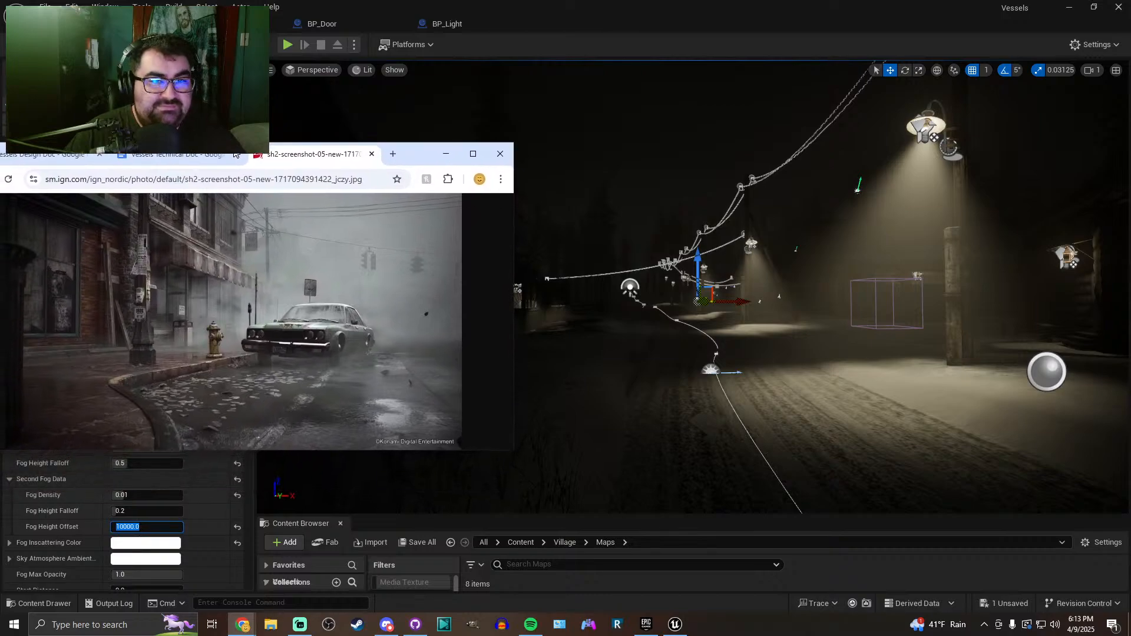
{"action": "left_click_drag", "start_coordinate": [482, 446], "coordinate": [462, 608]}
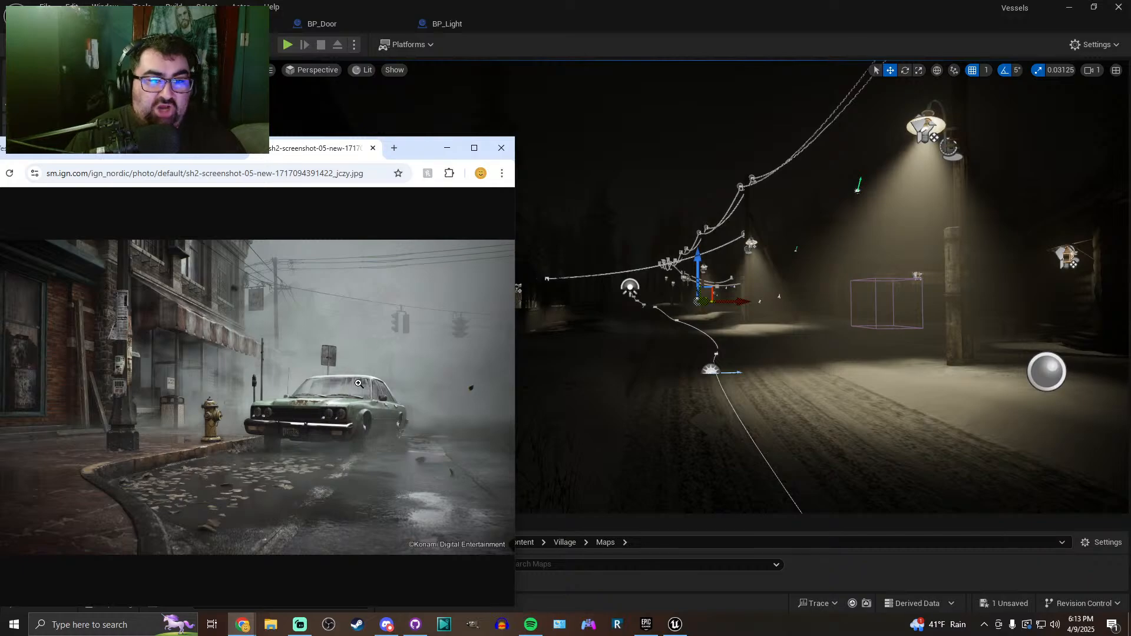
{"action": "left_click", "coordinate": [446, 148]}
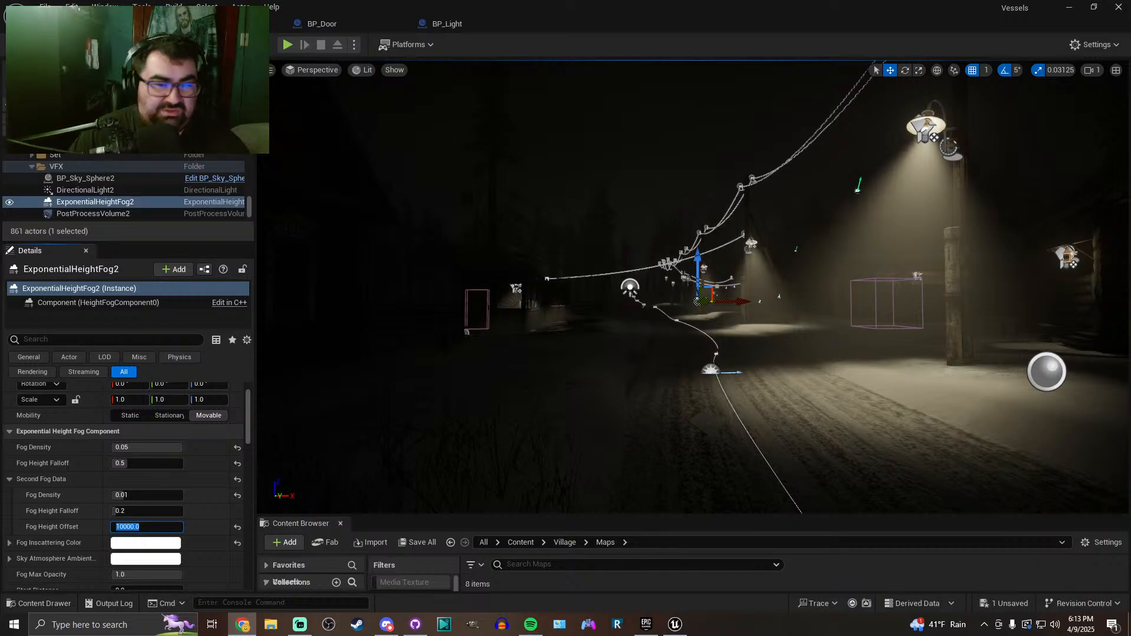
{"action": "key", "text": "alt+Tab"}
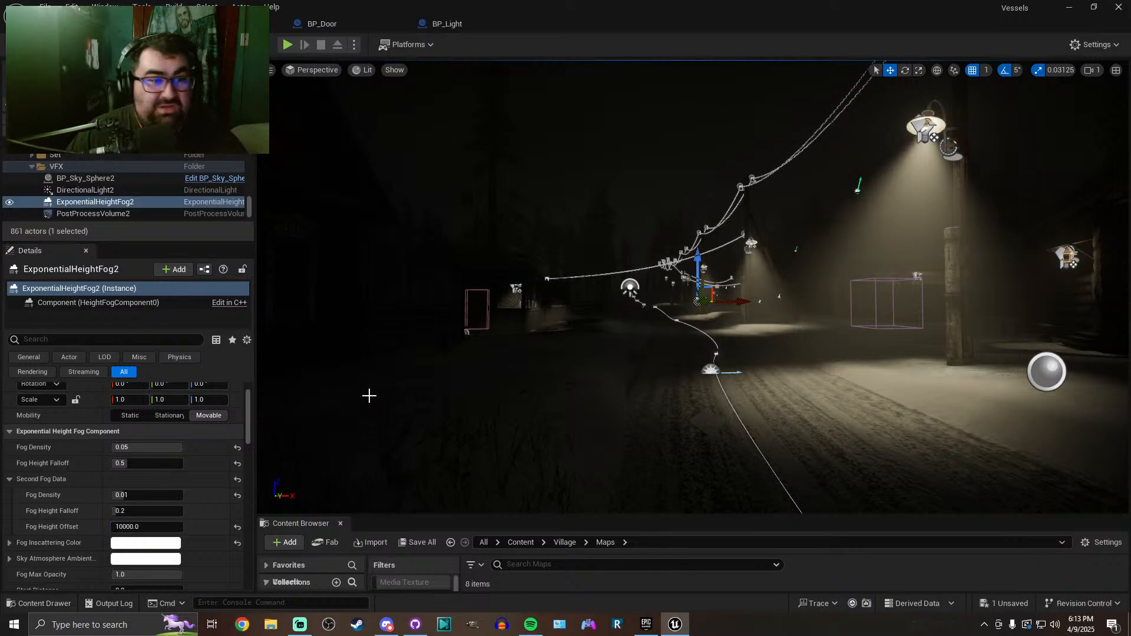
{"action": "scroll", "coordinate": [76, 531], "scroll_direction": "down", "scroll_amount": 2}
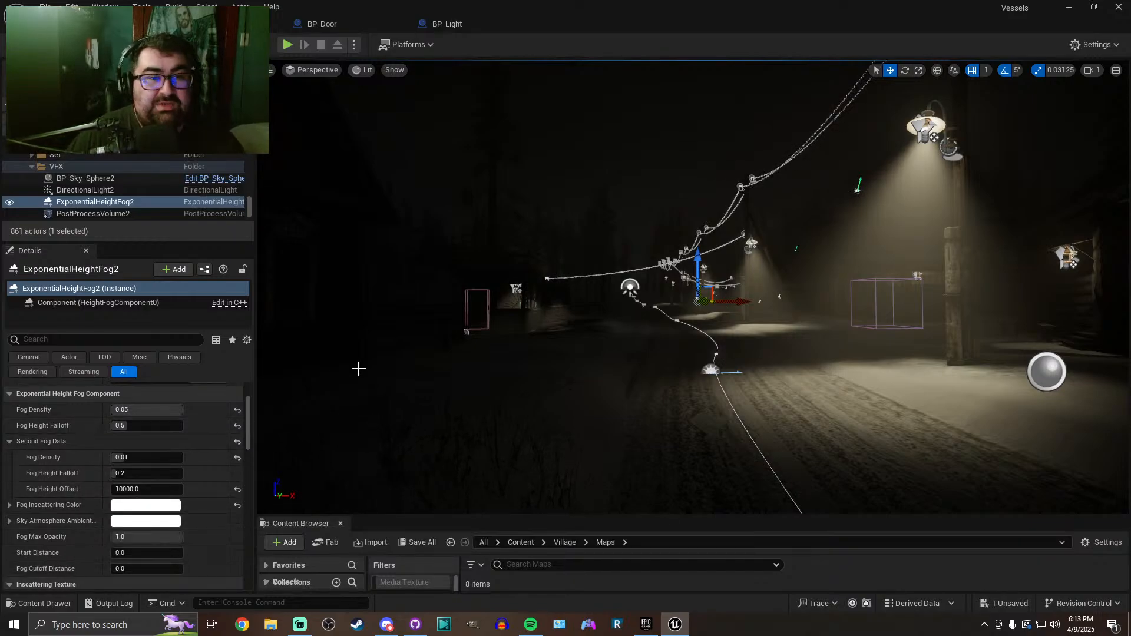
Try the Low and Medium presets for all engine scalability groups on the village street view
{"action": "right_click_drag", "start_coordinate": [696, 205], "coordinate": [722, 206]}
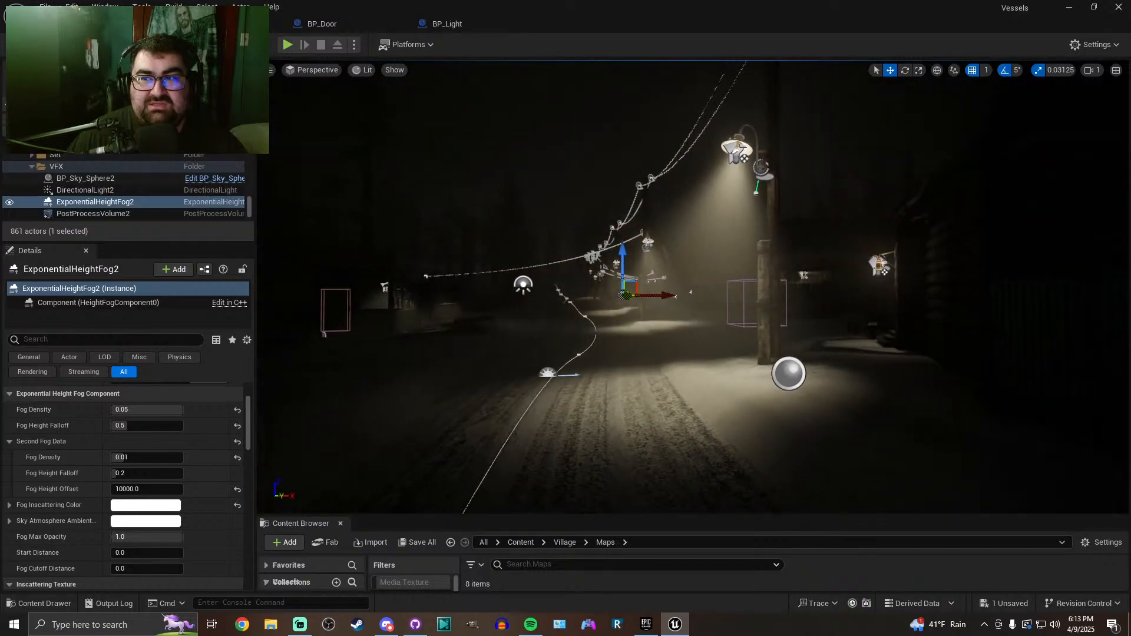
{"action": "left_click", "coordinate": [1117, 48]}
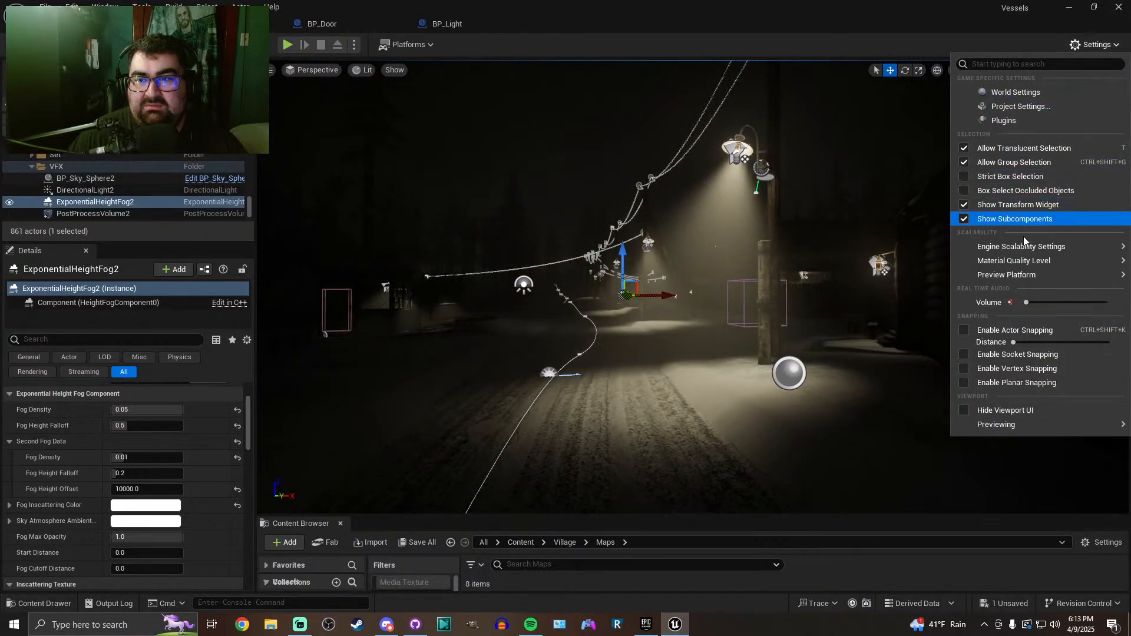
{"action": "mouse_move", "coordinate": [1026, 253]}
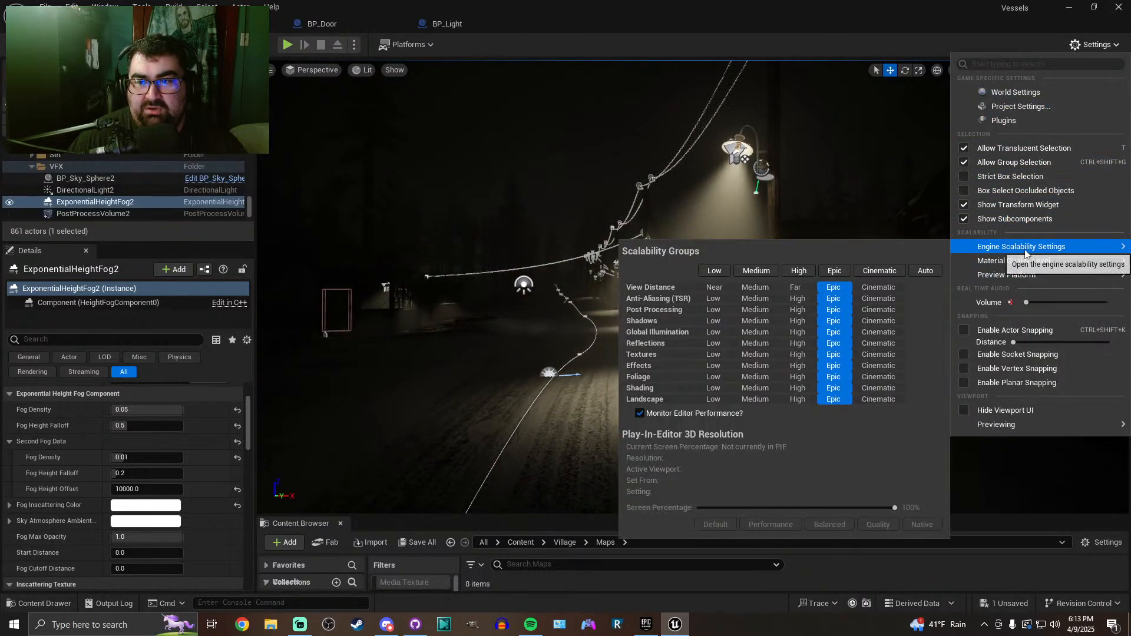
{"action": "left_click", "coordinate": [722, 270]}
{"action": "left_click", "coordinate": [627, 21]}
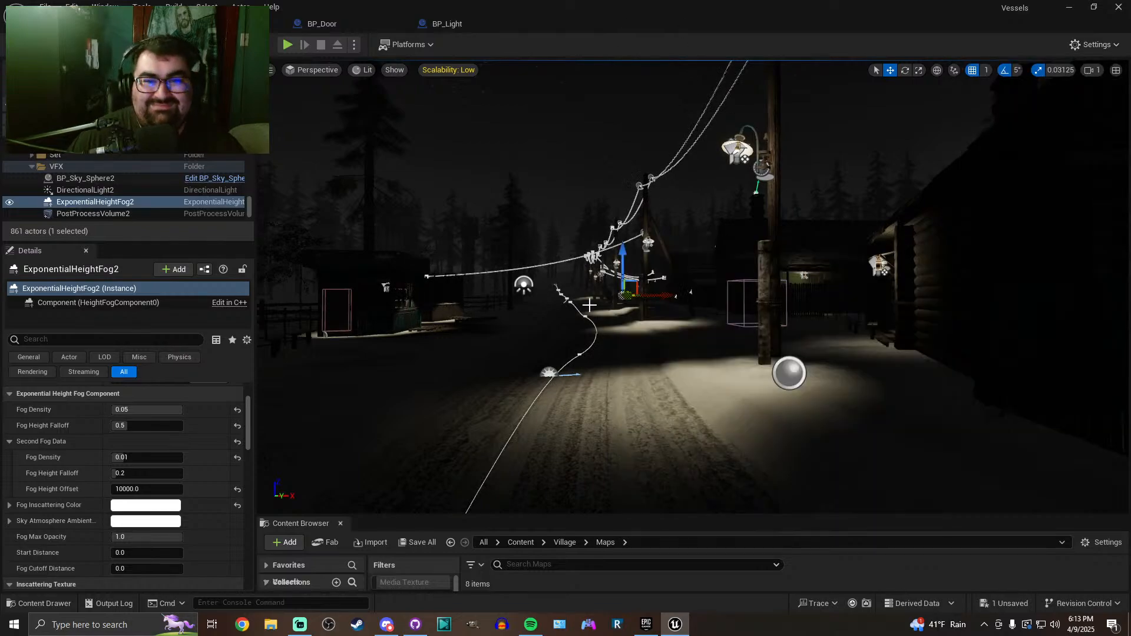
{"action": "right_click_drag", "start_coordinate": [589, 313], "coordinate": [570, 322]}
{"action": "scroll", "coordinate": [570, 322], "scroll_direction": "up", "scroll_amount": 3}
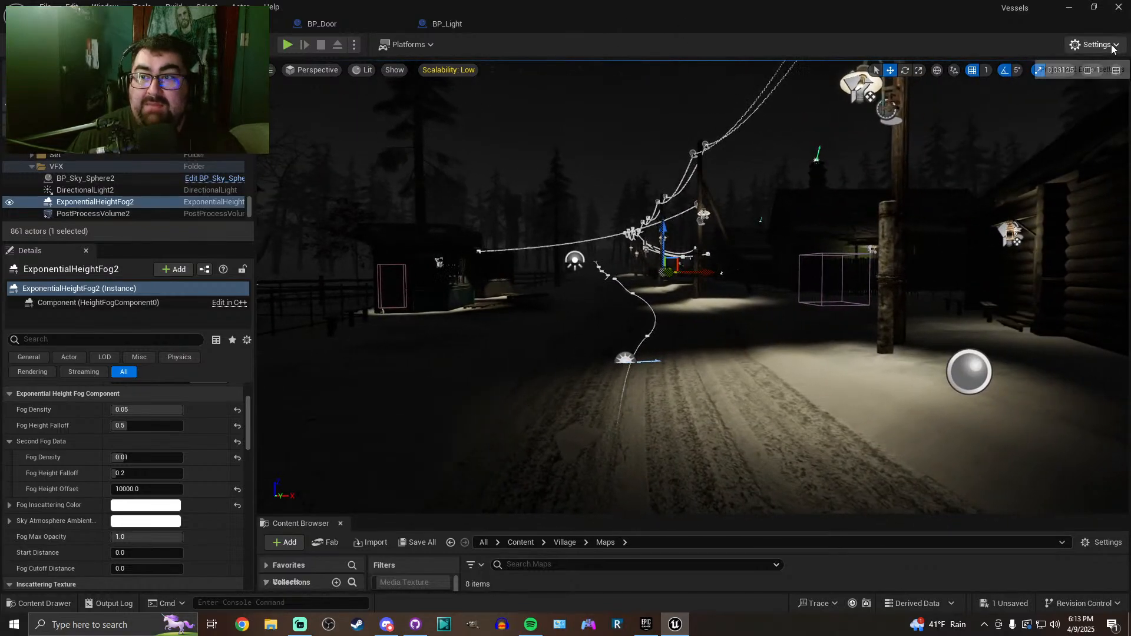
{"action": "left_click", "coordinate": [1096, 44]}
{"action": "mouse_move", "coordinate": [1017, 247]}
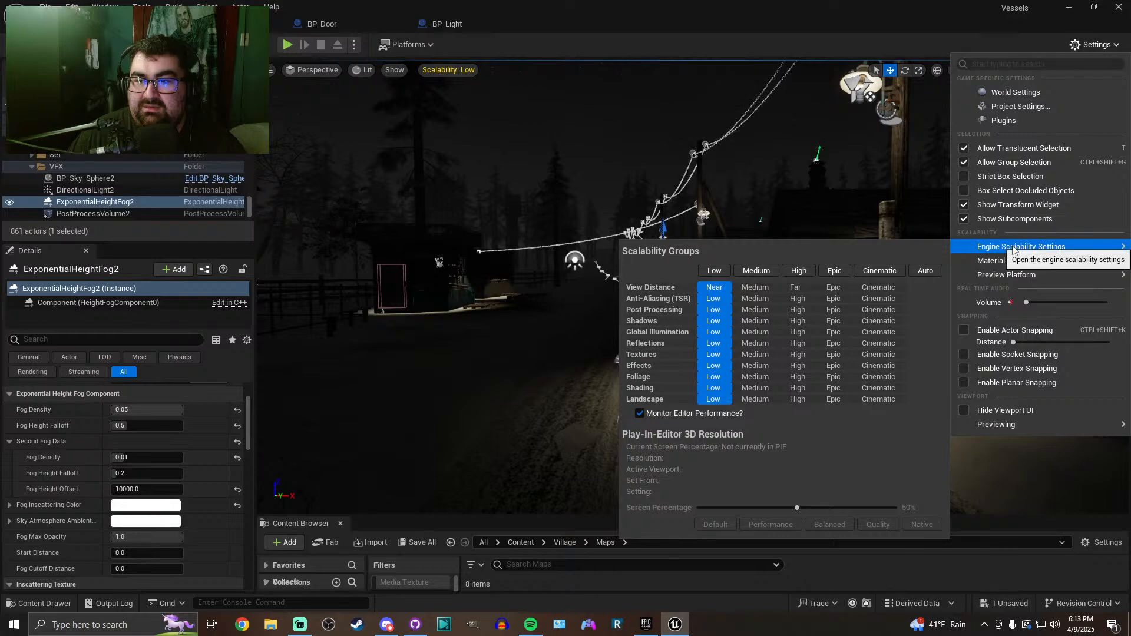
{"action": "left_click", "coordinate": [757, 271]}
{"action": "right_click_drag", "start_coordinate": [745, 200], "coordinate": [753, 229]}
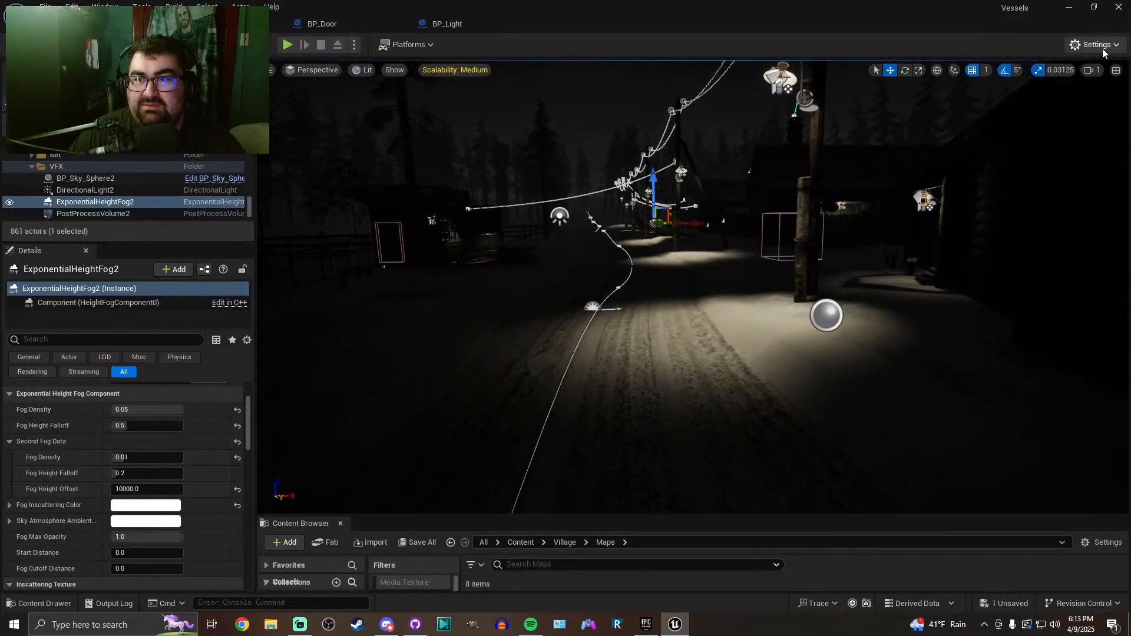
Try the High and Epic presets for all engine scalability groups on the lamp-lit road
{"action": "left_click", "coordinate": [451, 70]}
{"action": "left_click", "coordinate": [600, 106]}
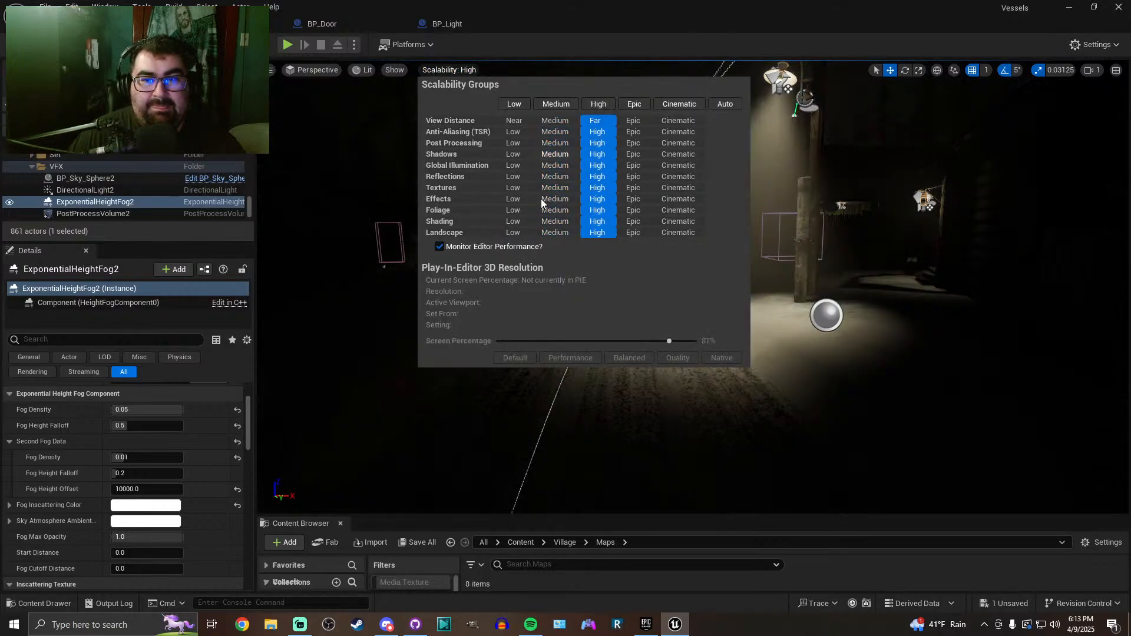
{"action": "left_click", "coordinate": [498, 402]}
{"action": "right_click_drag", "start_coordinate": [498, 402], "coordinate": [457, 389]}
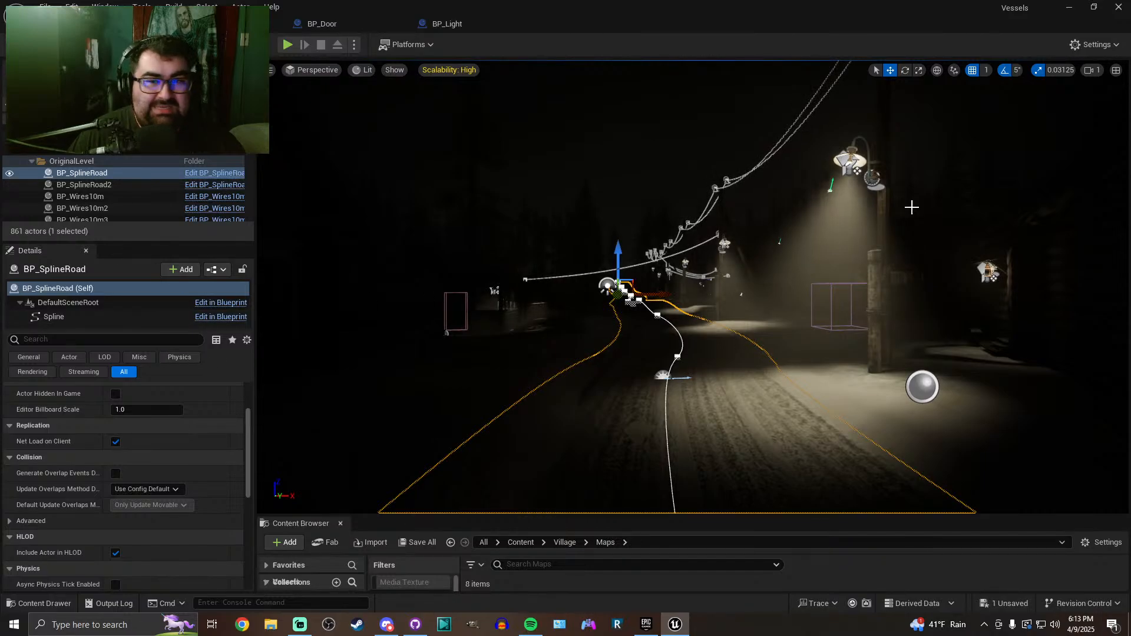
{"action": "left_click", "coordinate": [1096, 45]}
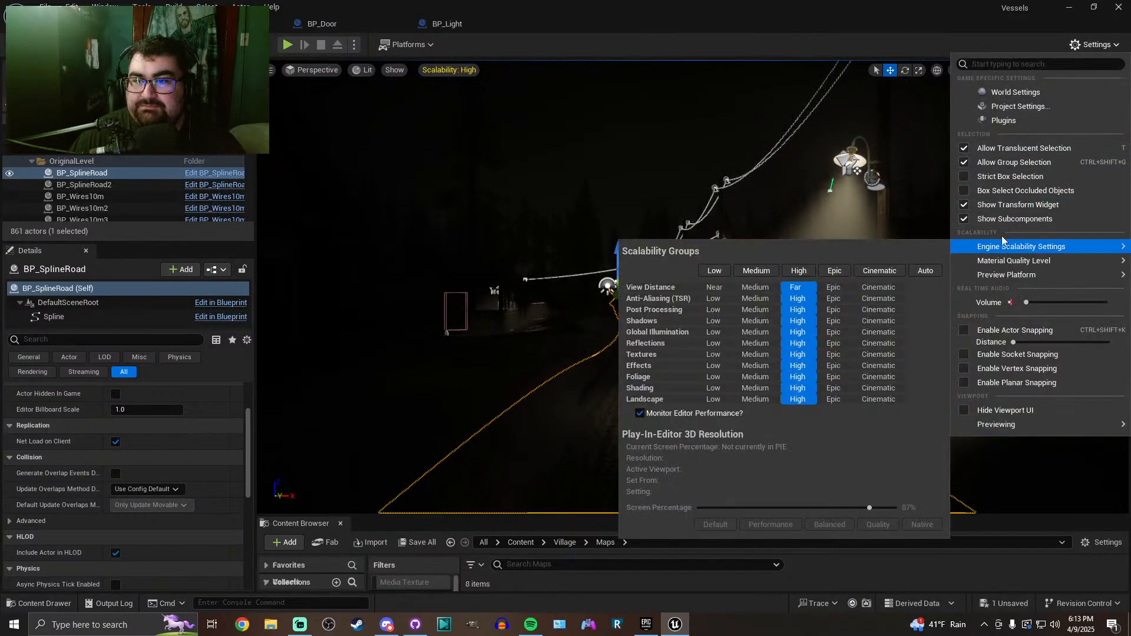
{"action": "left_click", "coordinate": [441, 71]}
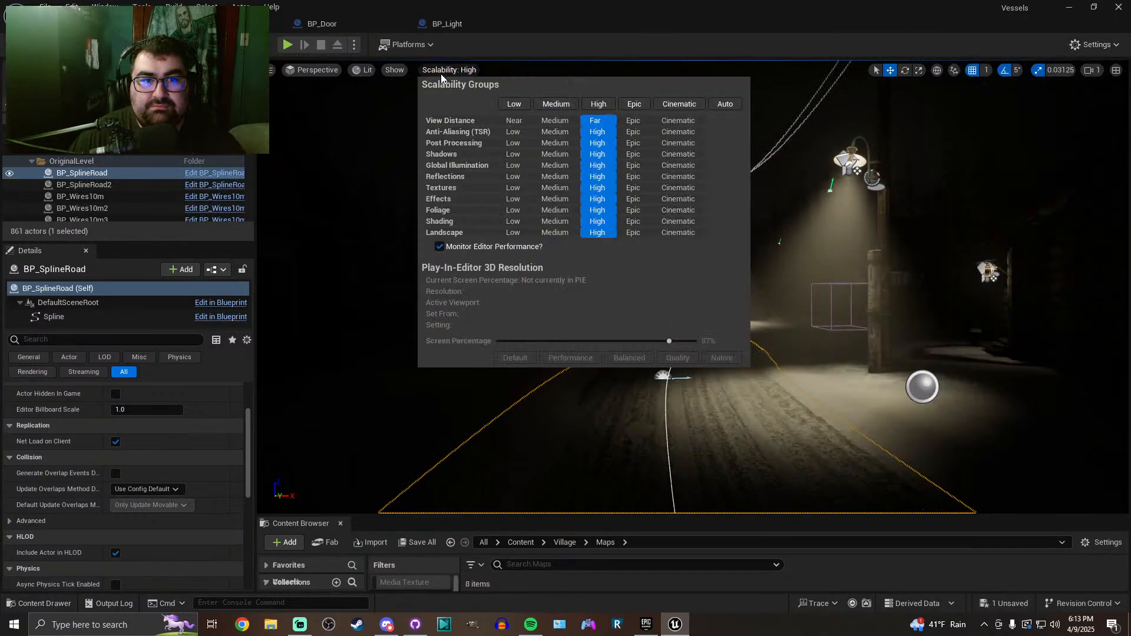
{"action": "left_click", "coordinate": [633, 105]}
{"action": "left_click", "coordinate": [610, 18]}
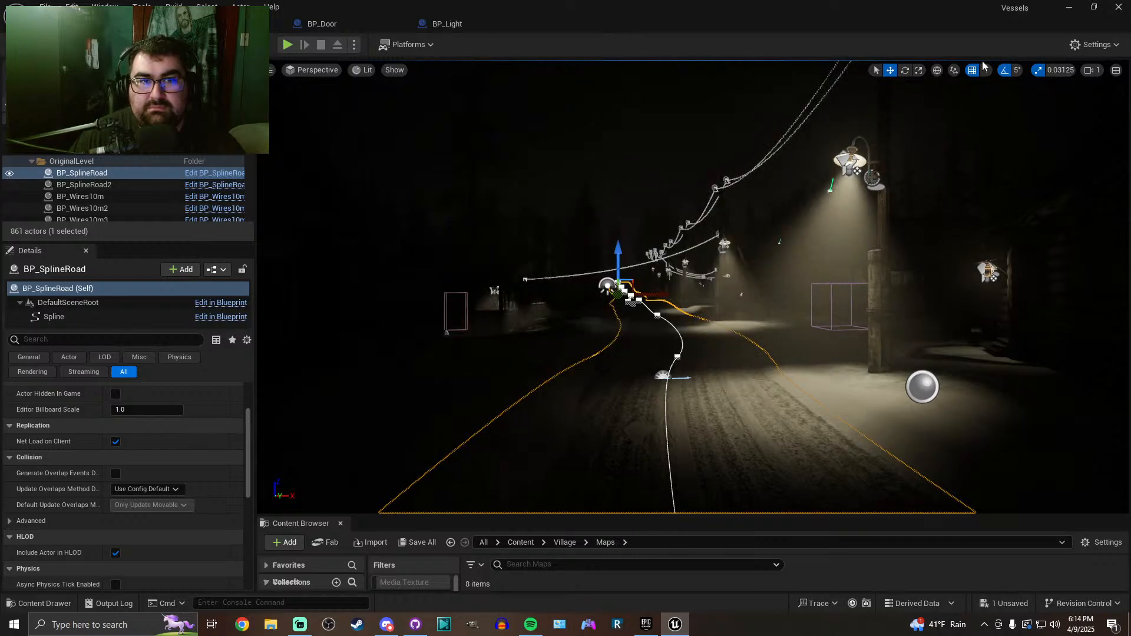
Set all engine scalability groups to High
{"action": "left_click", "coordinate": [1093, 45]}
{"action": "mouse_move", "coordinate": [978, 248]}
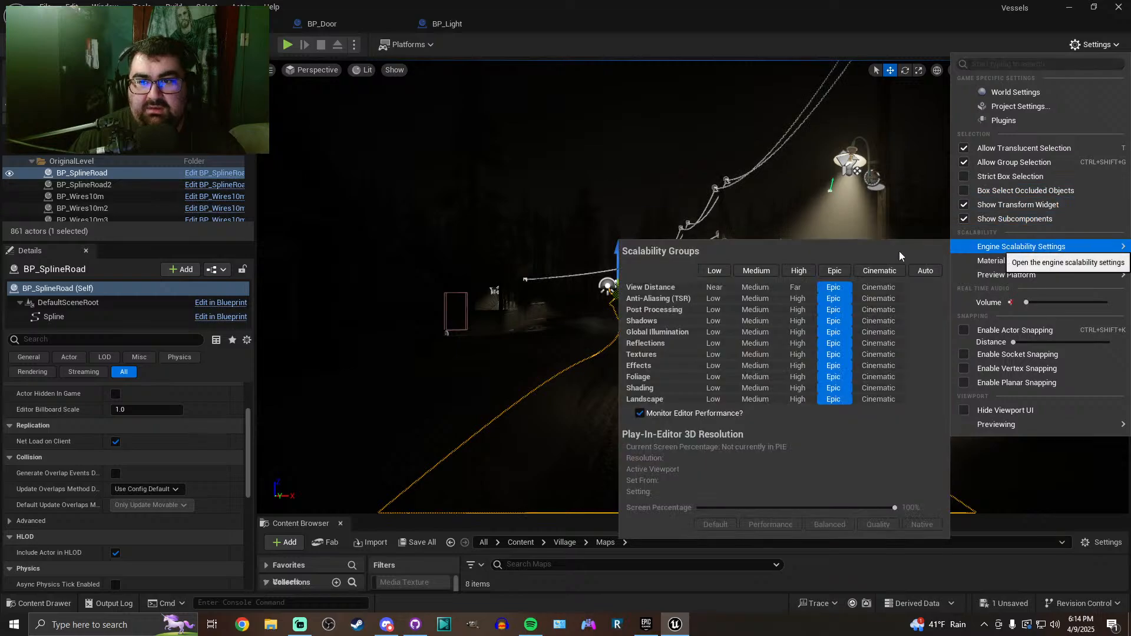
{"action": "left_click", "coordinate": [803, 270]}
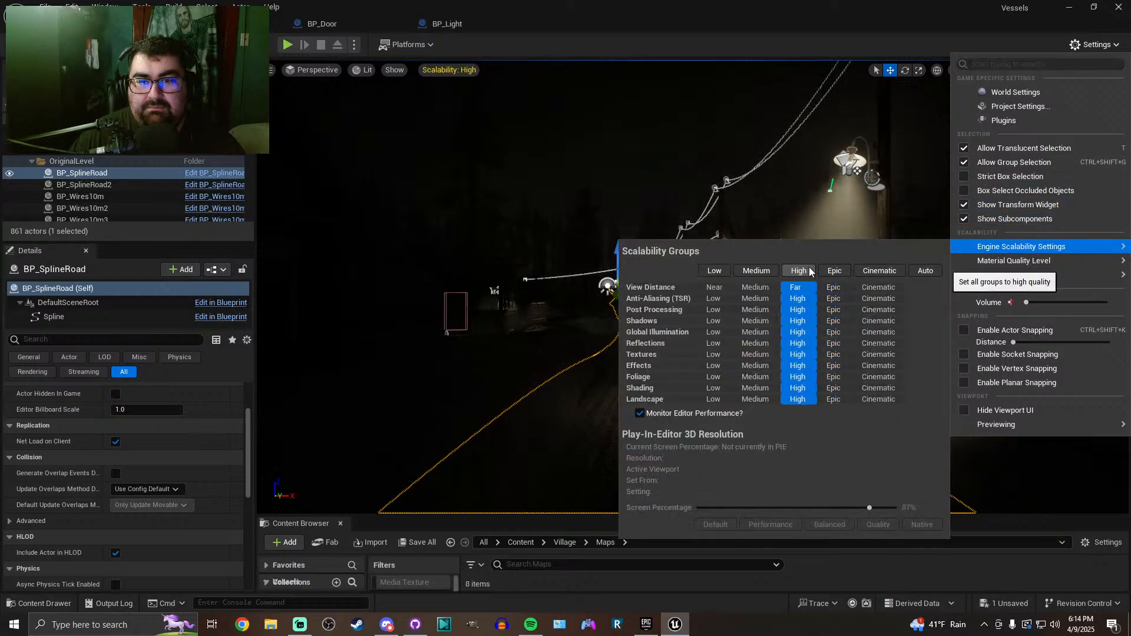
{"action": "left_click", "coordinate": [551, 16]}
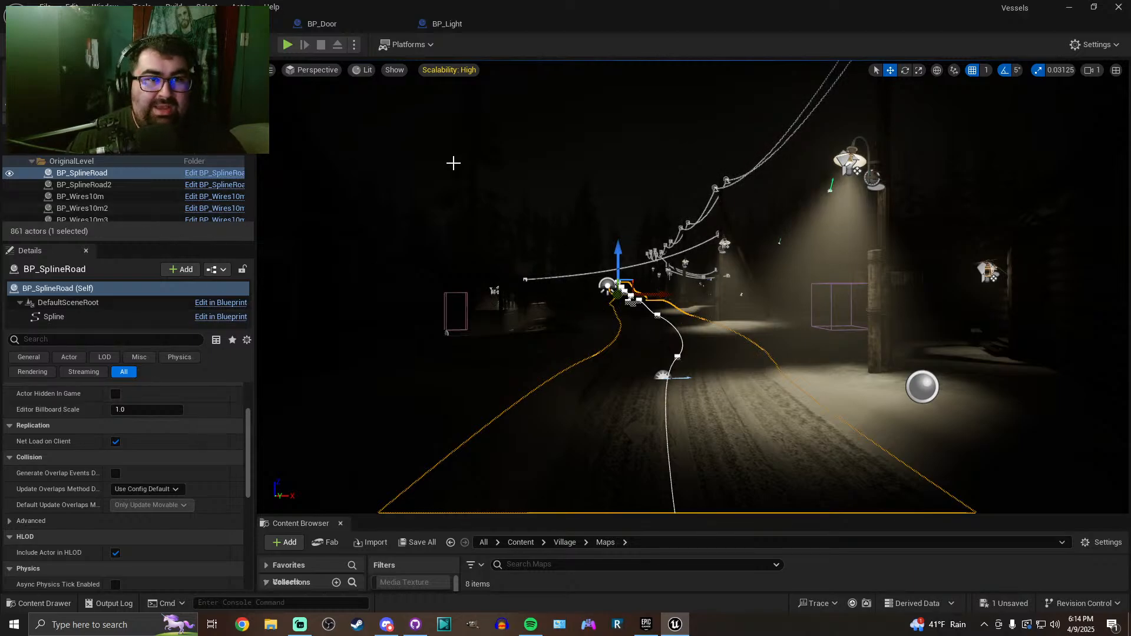
Check the village street in the Unlit view mode, and return the viewport to Lit
{"action": "left_click", "coordinate": [366, 70]}
{"action": "left_click", "coordinate": [396, 129]}
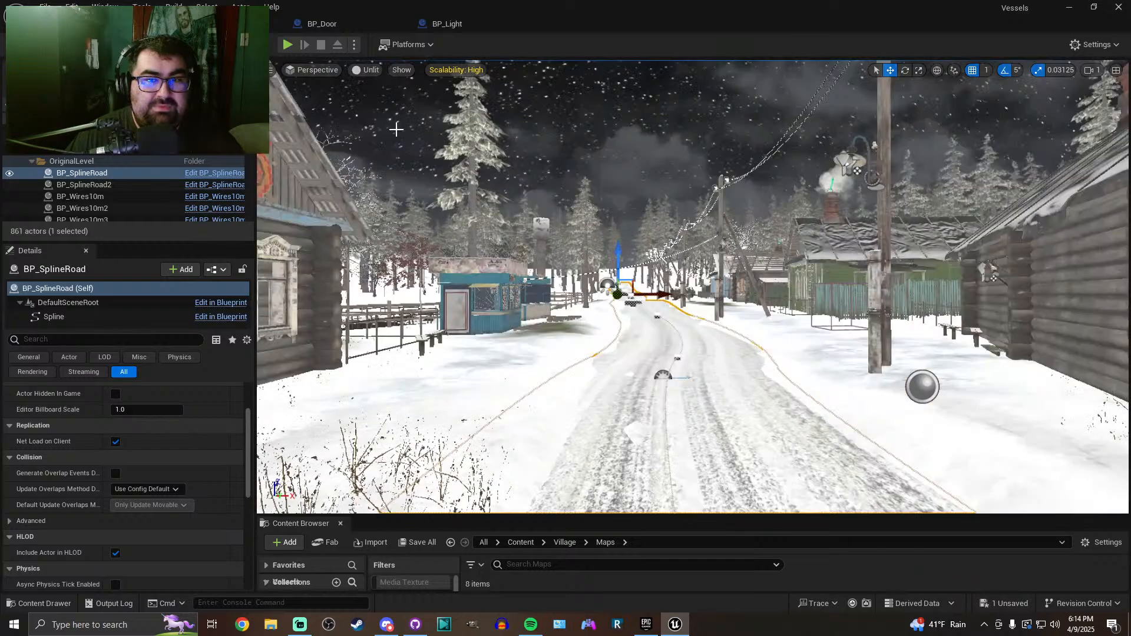
{"action": "left_click", "coordinate": [362, 73]}
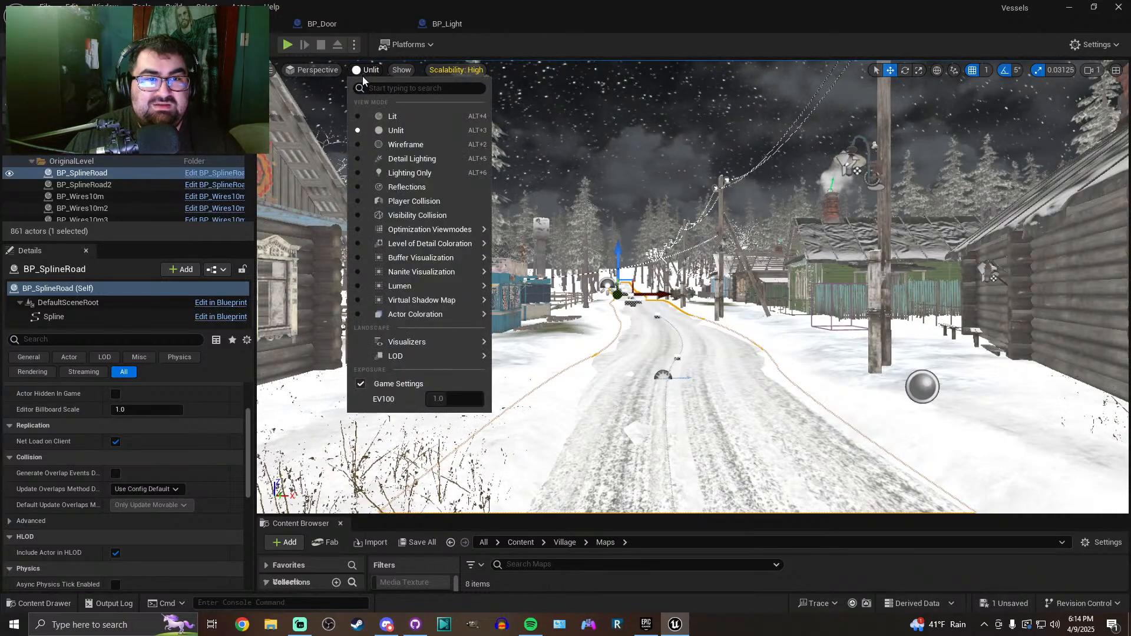
{"action": "left_click", "coordinate": [391, 117]}
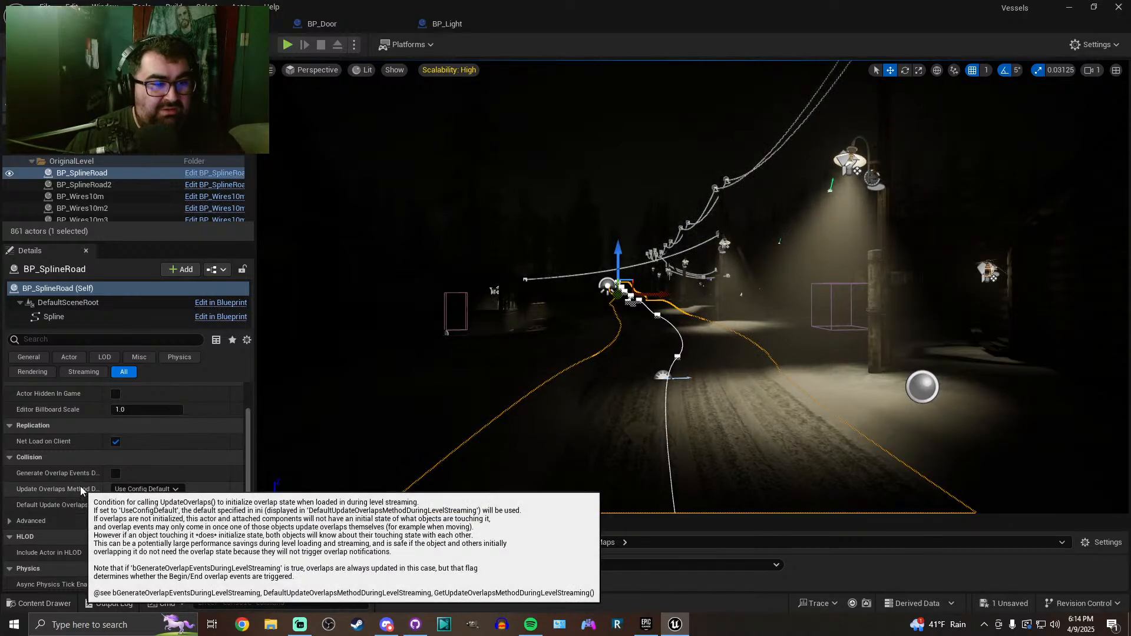
Collapse the OriginalLevel folder and set the second fog's height falloff on ExponentialHeightFog2 to 0.25
{"action": "scroll", "coordinate": [81, 482], "scroll_direction": "up", "scroll_amount": 3}
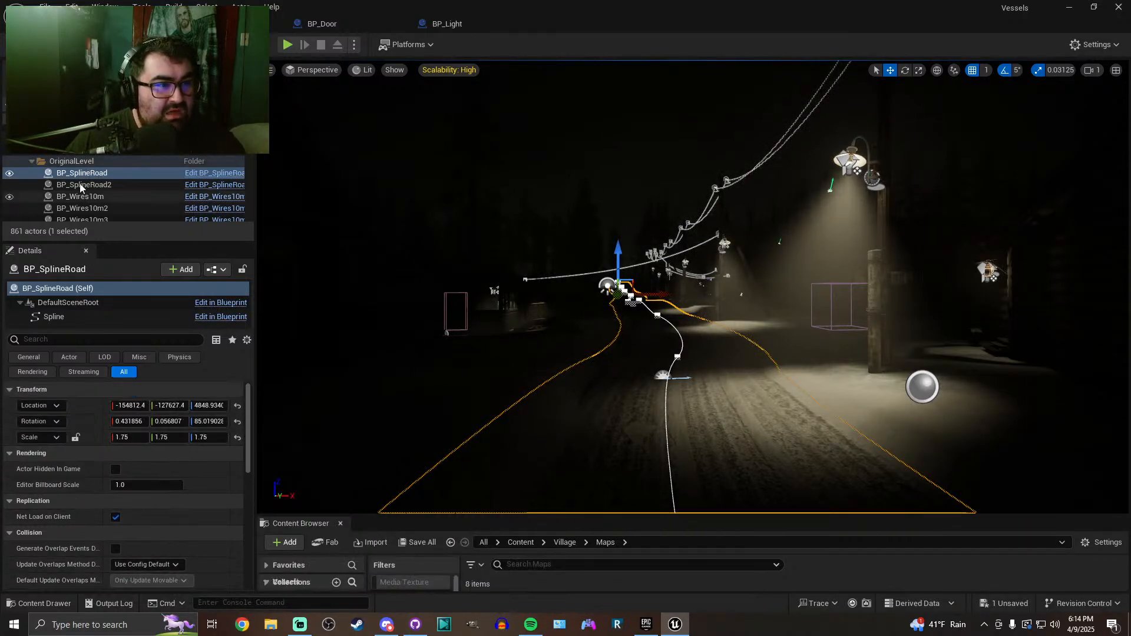
{"action": "left_click", "coordinate": [83, 162]}
{"action": "scroll", "coordinate": [94, 197], "scroll_direction": "down", "scroll_amount": 5}
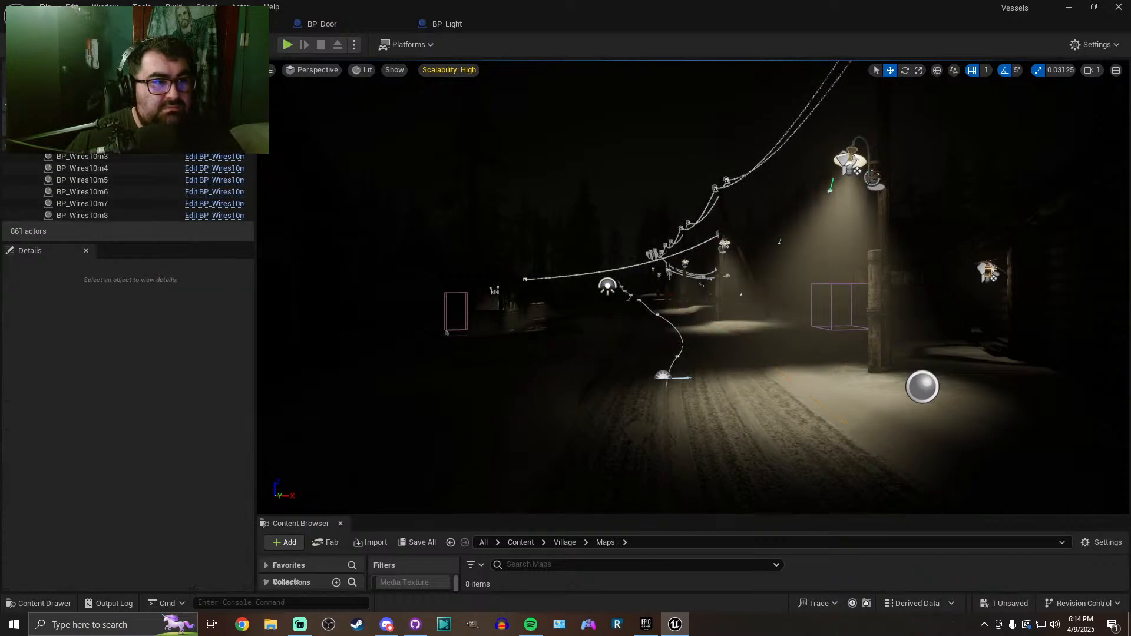
{"action": "scroll", "coordinate": [47, 166], "scroll_direction": "up", "scroll_amount": 5}
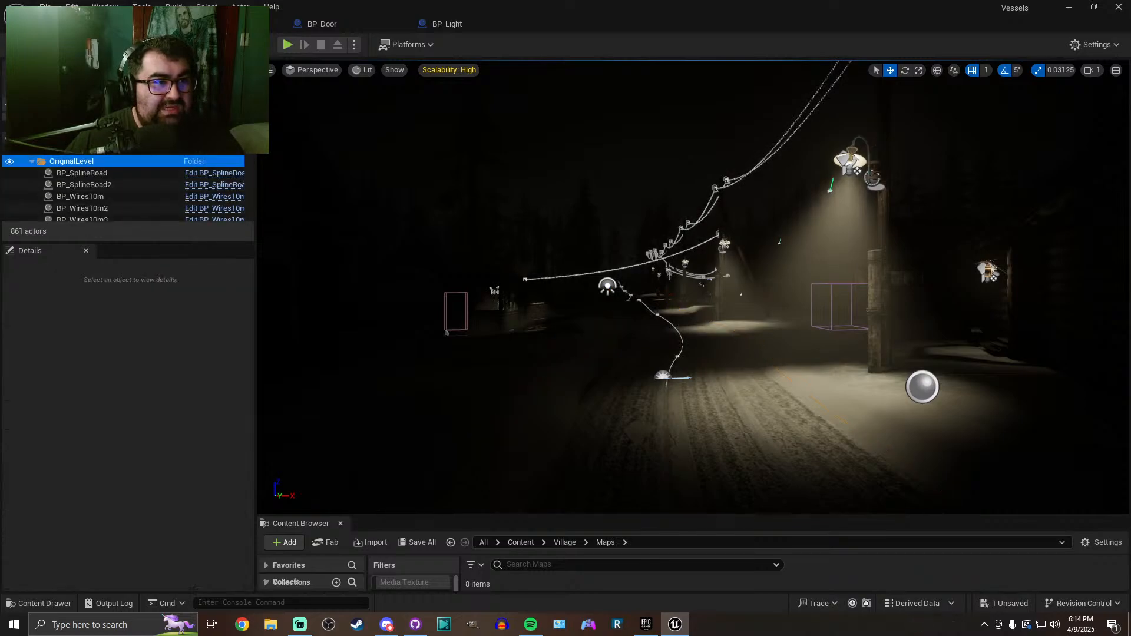
{"action": "left_click", "coordinate": [31, 162]}
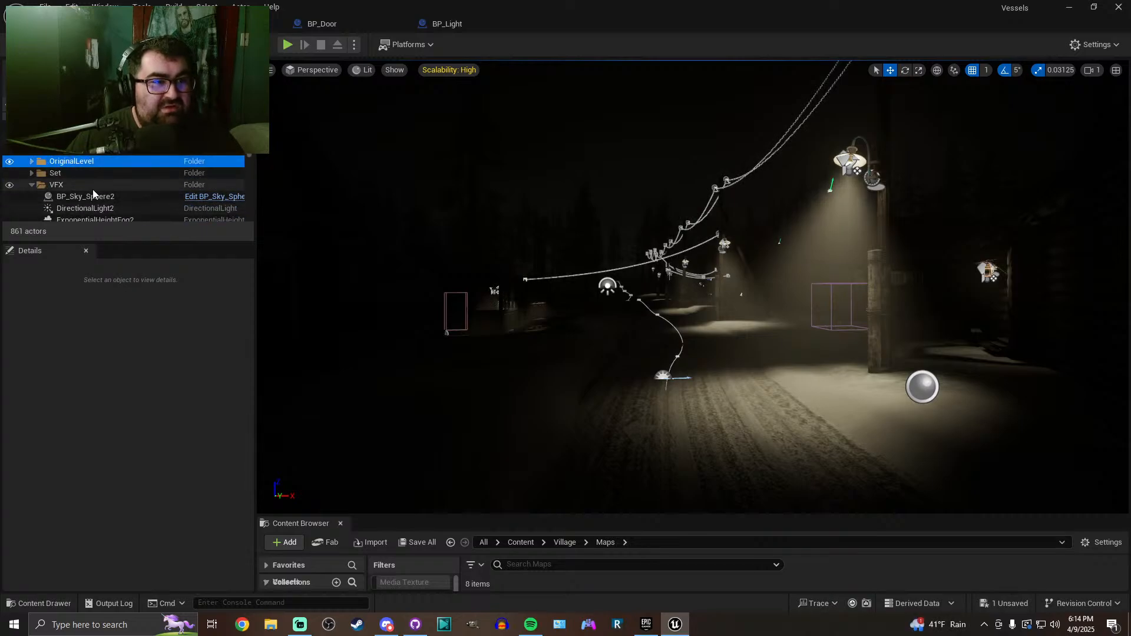
{"action": "scroll", "coordinate": [106, 193], "scroll_direction": "down", "scroll_amount": 2}
{"action": "left_click", "coordinate": [69, 173]}
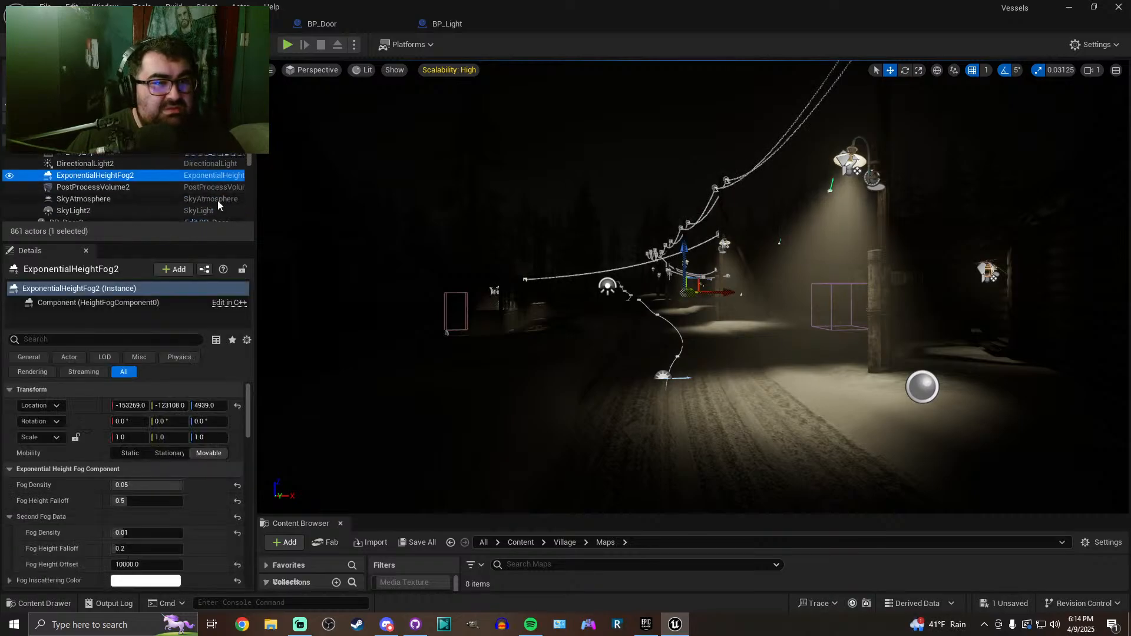
{"action": "scroll", "coordinate": [94, 526], "scroll_direction": "down", "scroll_amount": 1}
{"action": "left_click_drag", "start_coordinate": [134, 530], "coordinate": [142, 530]}
{"action": "left_click", "coordinate": [135, 535]}
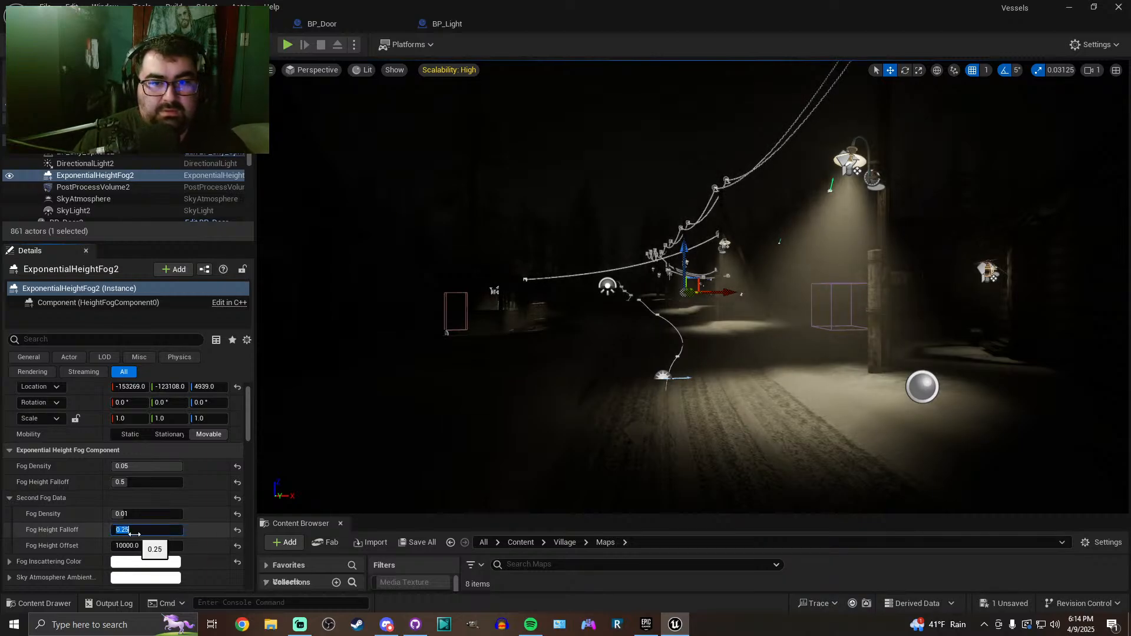
Try lowering the second fog density to about 0.005, and undo the density change
{"action": "left_click_drag", "start_coordinate": [135, 514], "coordinate": [144, 514]}
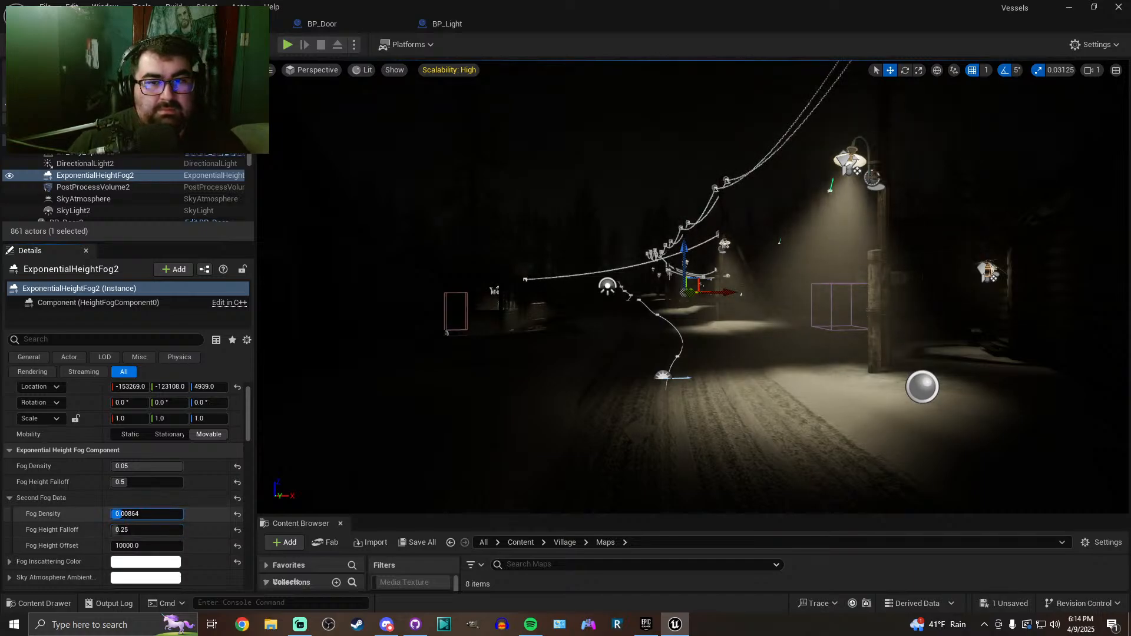
{"action": "left_click", "coordinate": [146, 514]}
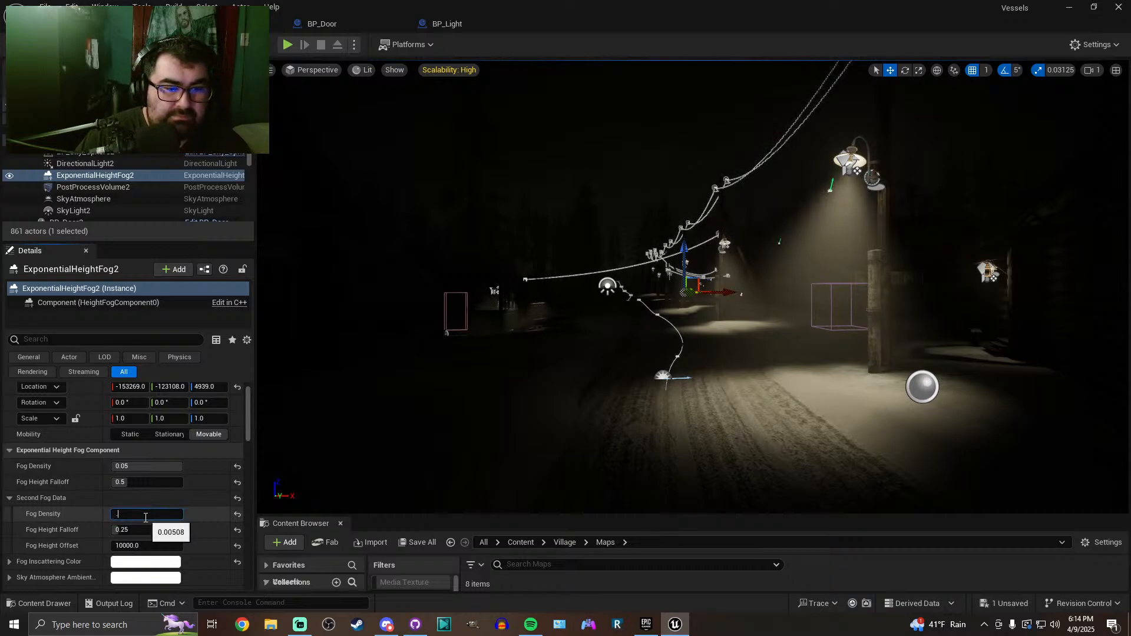
{"action": "left_click", "coordinate": [202, 515]}
{"action": "key", "text": "ctrl+z"}
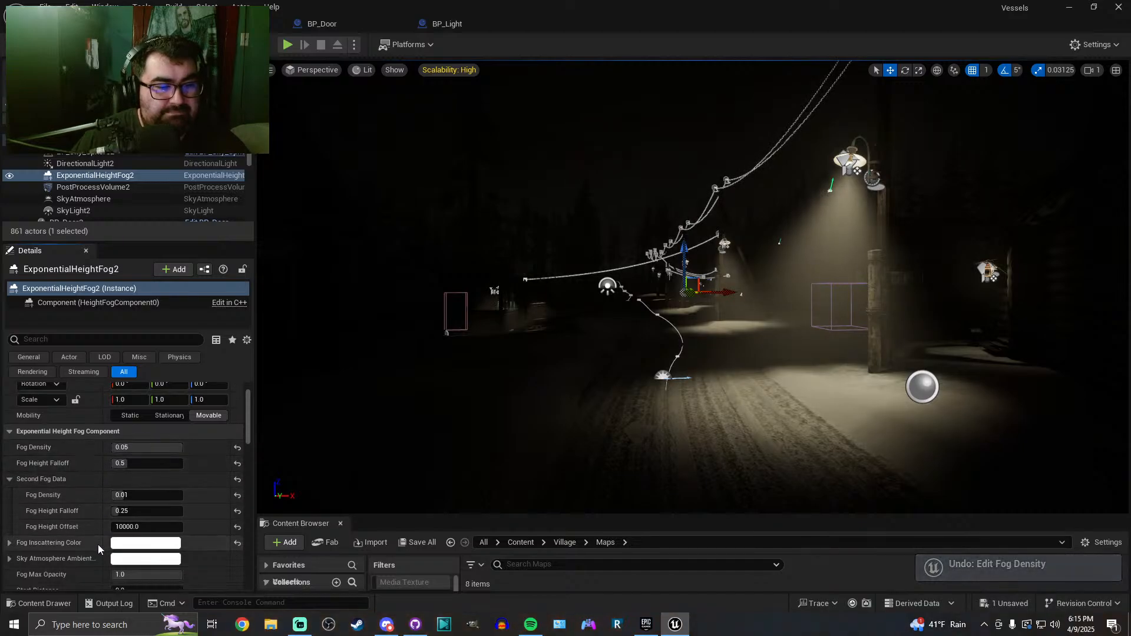
Set the intensity of DirectionalLight2 to 1.5 lux
{"action": "left_click", "coordinate": [85, 164]}
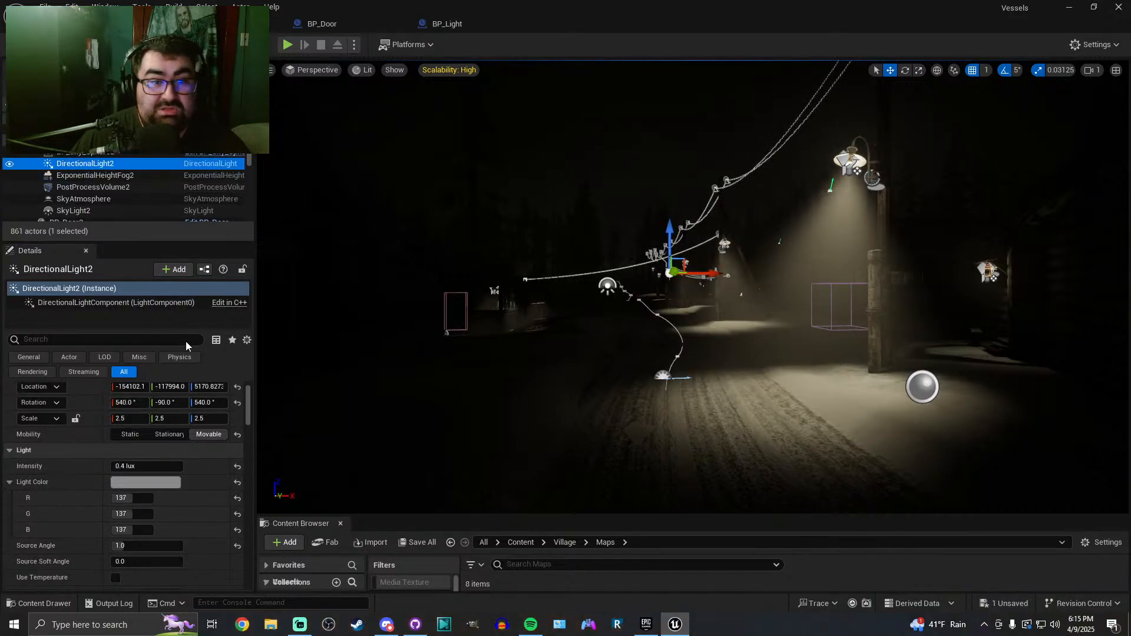
{"action": "left_click", "coordinate": [132, 466]}
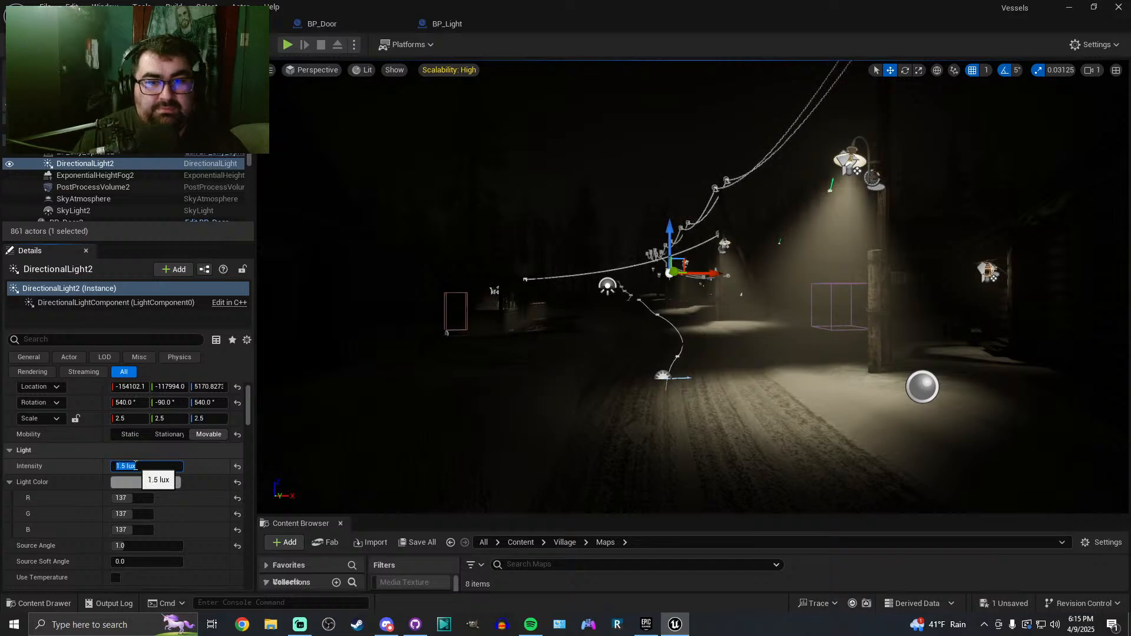
Set the light color of DirectionalLight2 to white (255, 255, 255) and its intensity to 0.5 lux, saving the level
{"action": "key", "text": "Return"}
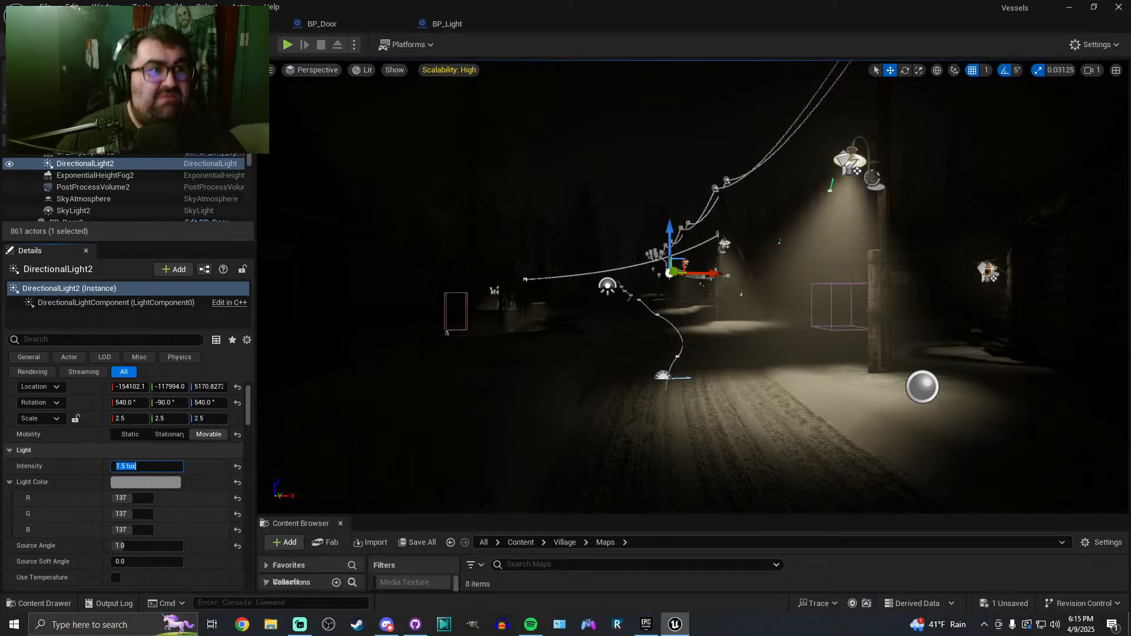
{"action": "key", "text": "ctrl+s"}
{"action": "left_click_drag", "start_coordinate": [136, 499], "coordinate": [127, 531]}
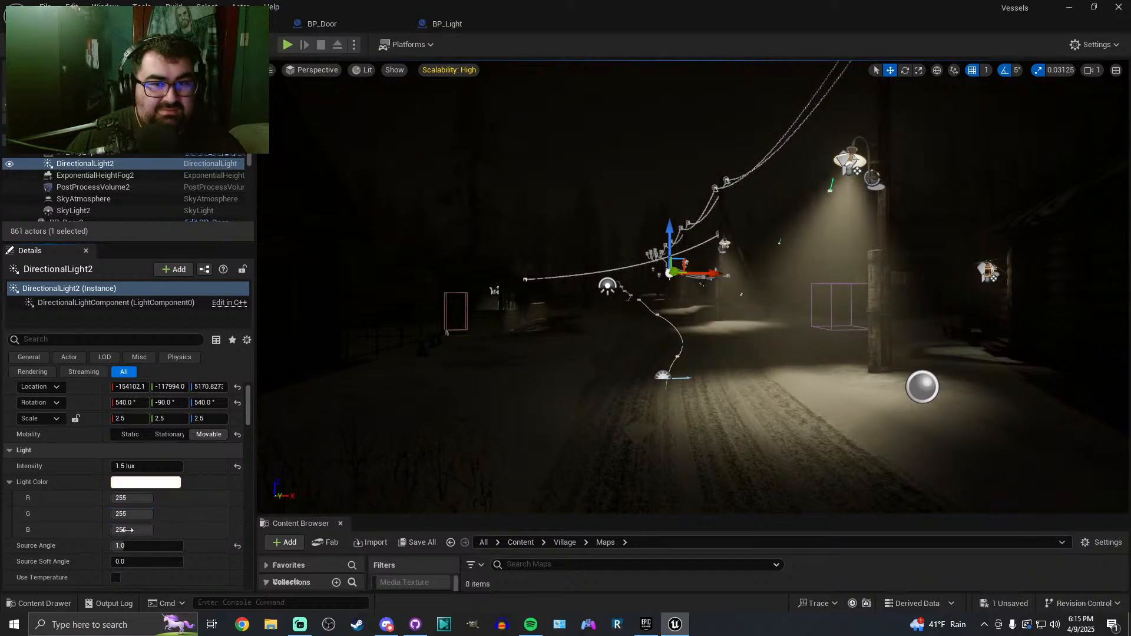
{"action": "left_click", "coordinate": [152, 468]}
{"action": "type", "text": "1"}
{"action": "key", "text": "Return"}
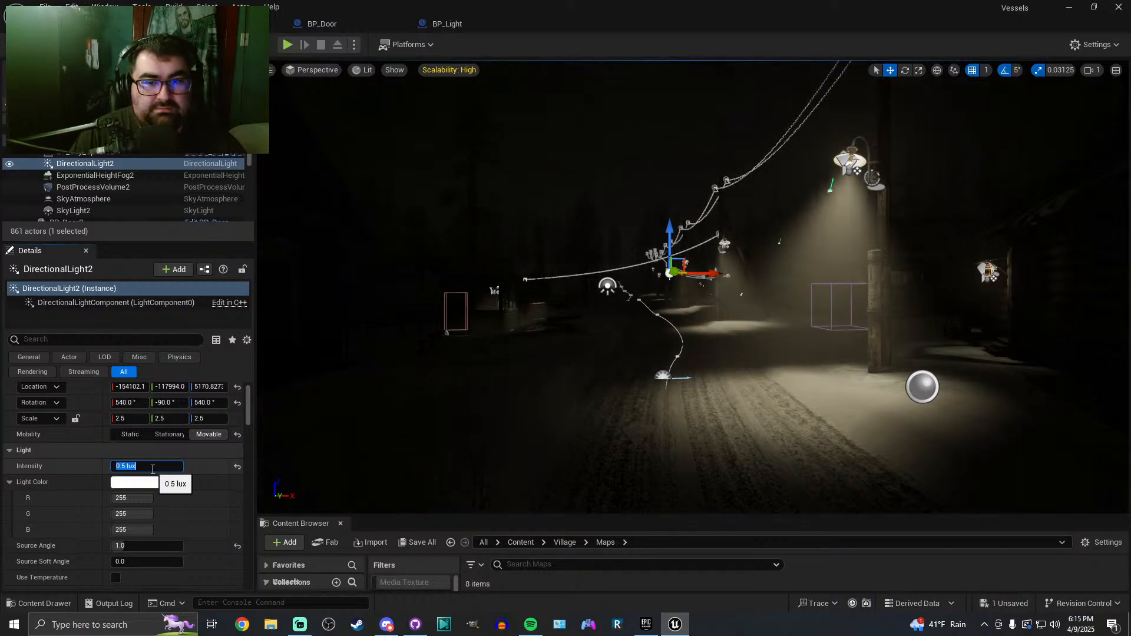
{"action": "key", "text": "ctrl+s"}
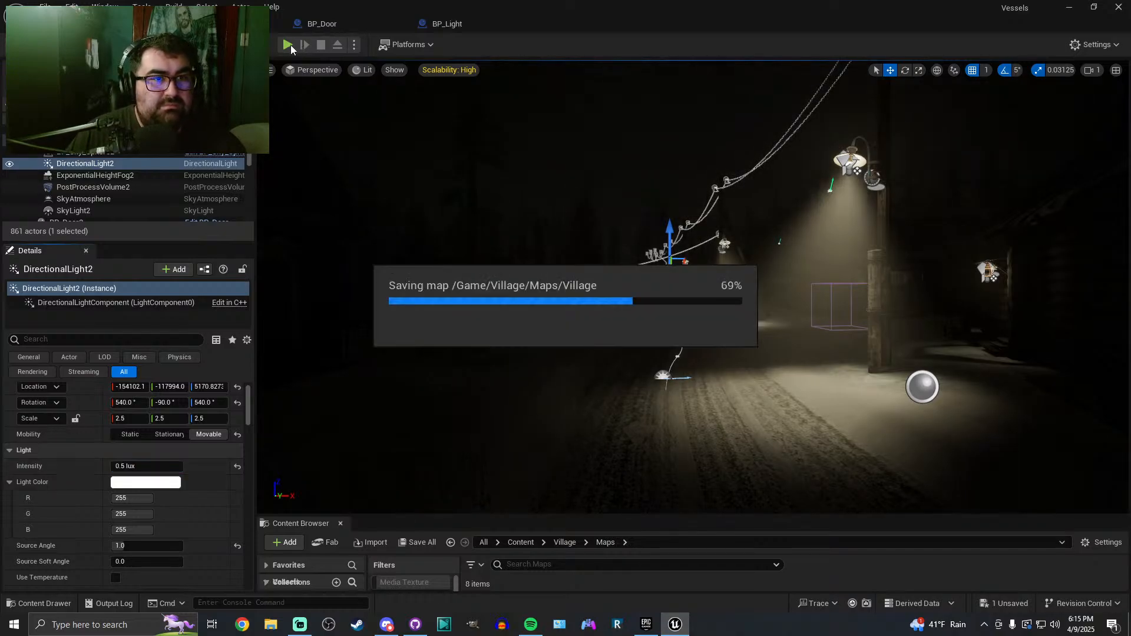
Play-test the village street briefly to judge the dimmed directional light in game
{"action": "key", "text": "alt+p"}
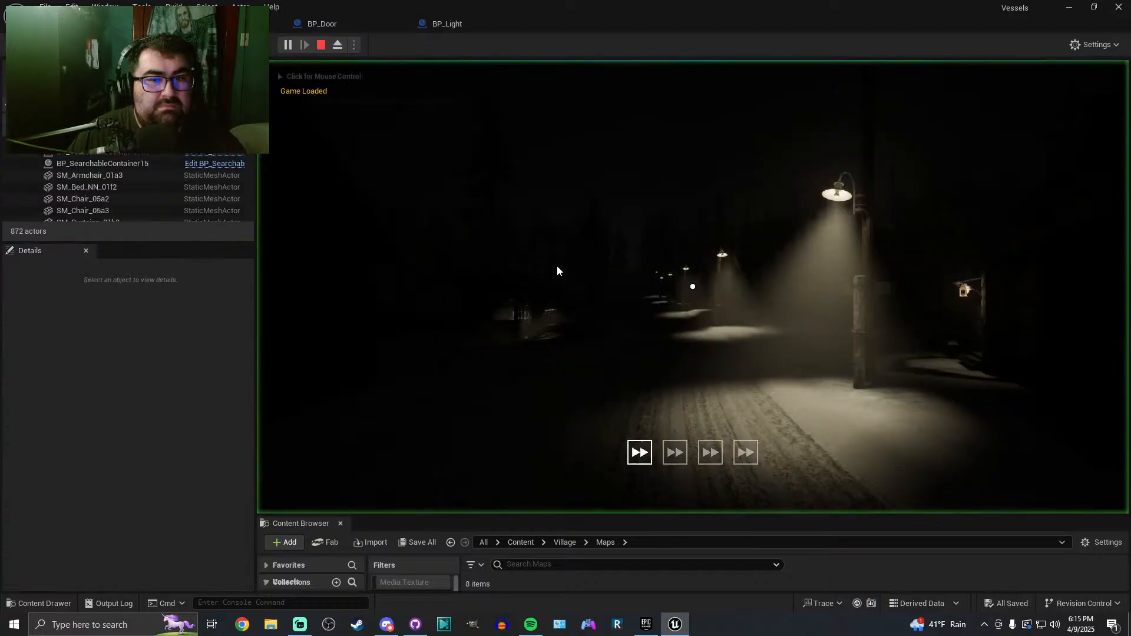
{"action": "key", "text": "w"}
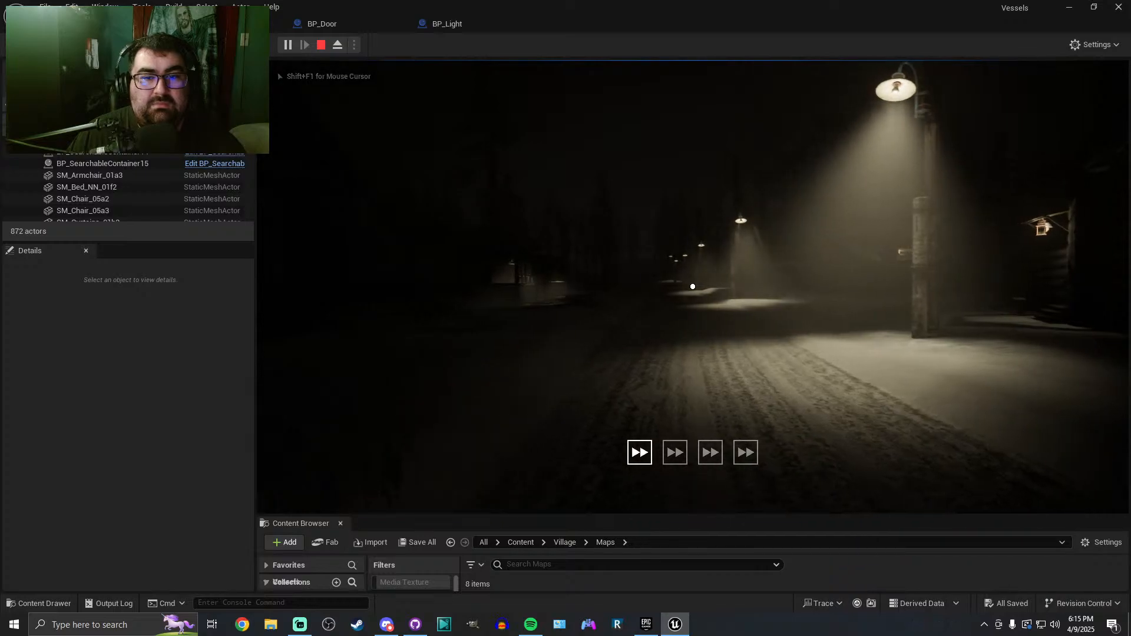
{"action": "key", "text": "Escape"}
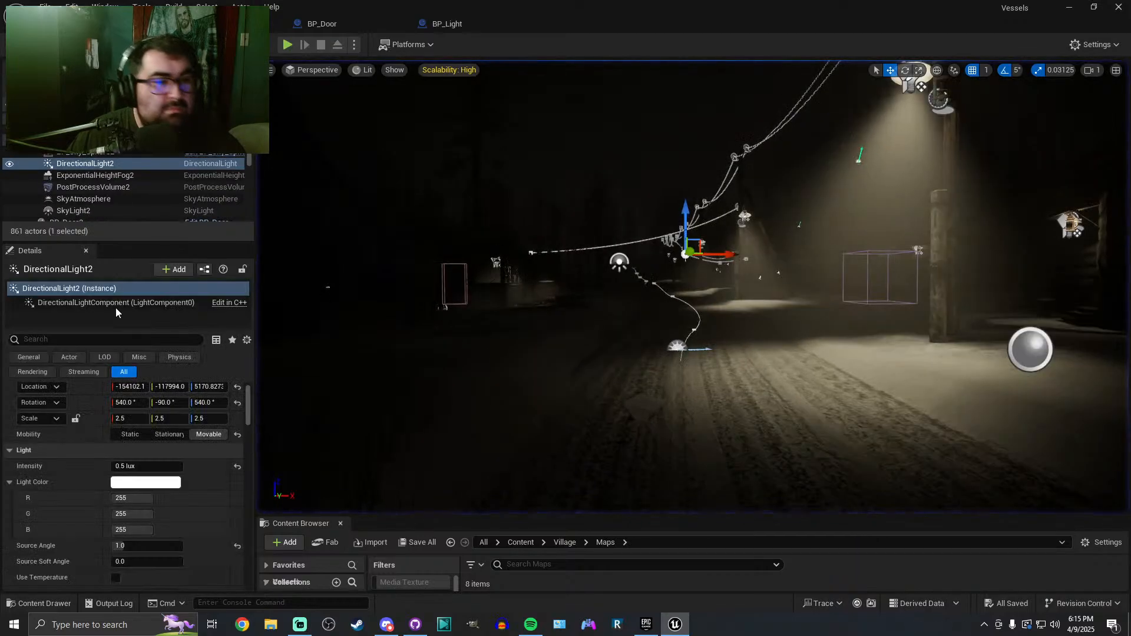
Set the second fog's height offset on ExponentialHeightFog2 to 15000 and save the level
{"action": "left_click", "coordinate": [82, 176]}
{"action": "left_click_drag", "start_coordinate": [128, 515], "coordinate": [154, 515]}
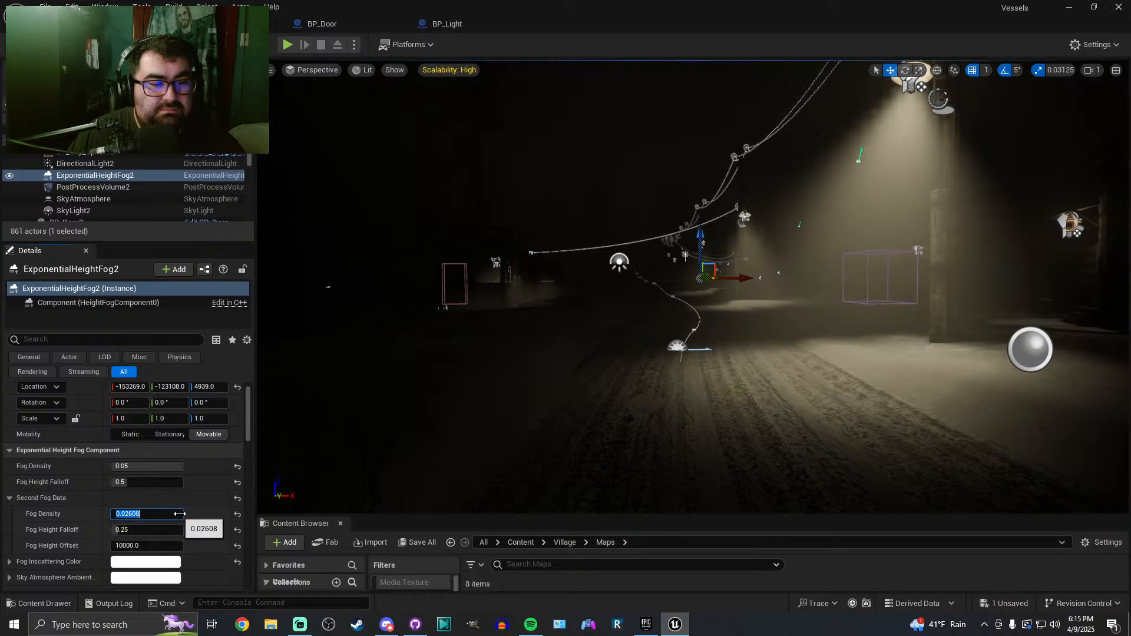
{"action": "key", "text": "ctrl+z"}
{"action": "mouse_move", "coordinate": [149, 543]}
{"action": "left_mouse_down"}
{"action": "mouse_move", "coordinate": [171, 543]}
{"action": "mouse_move", "coordinate": [152, 543]}
{"action": "left_mouse_up"}
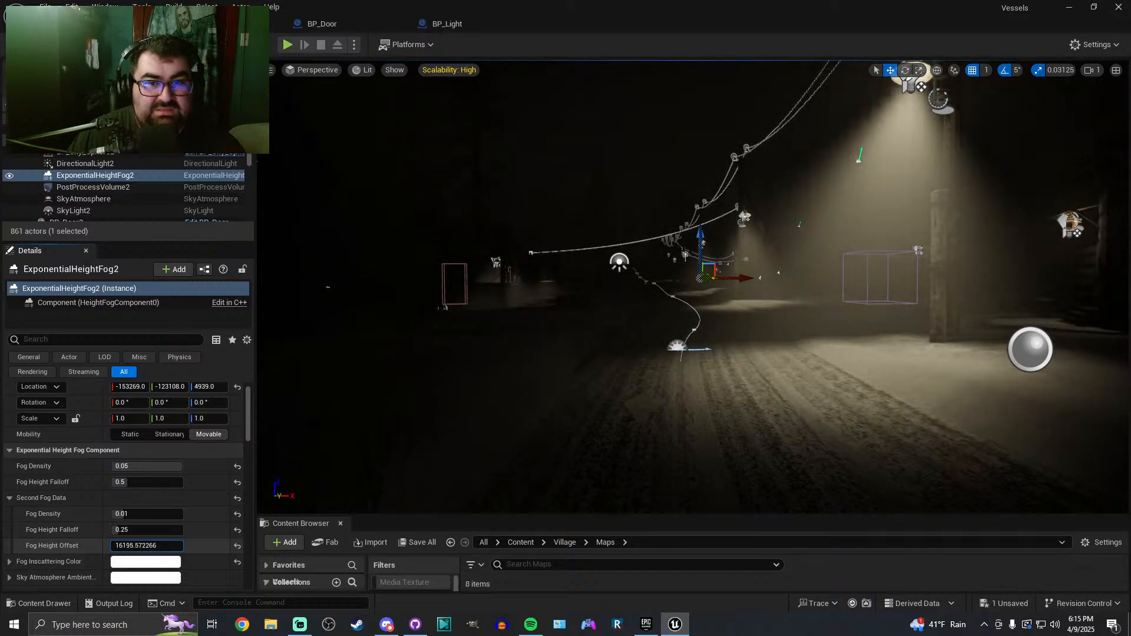
{"action": "left_click", "coordinate": [155, 543]}
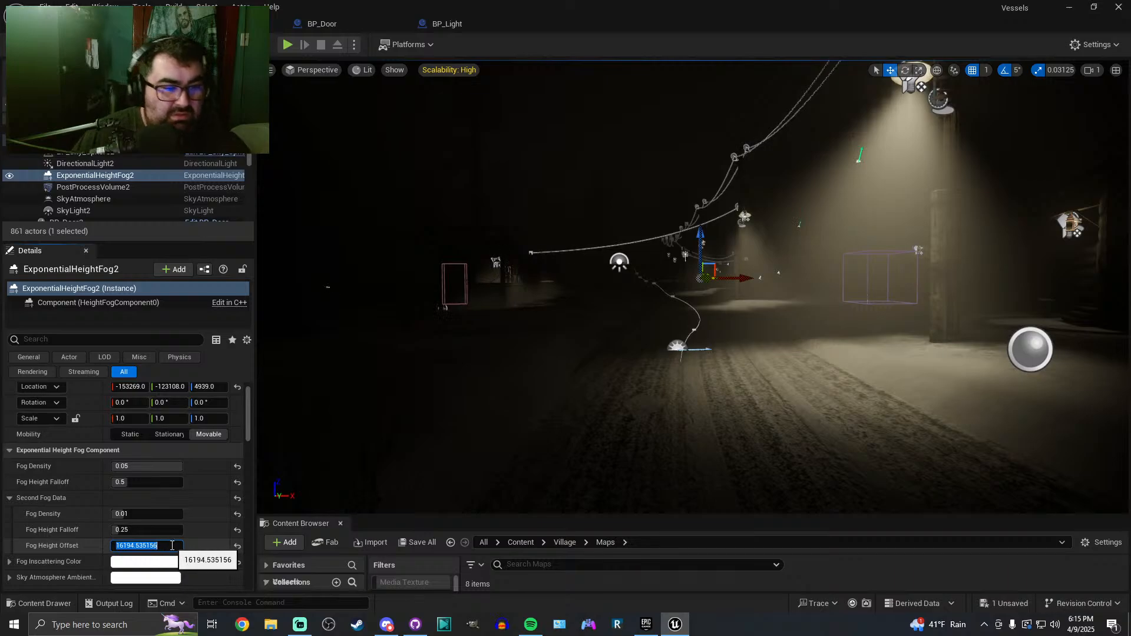
{"action": "type", "text": "15000"}
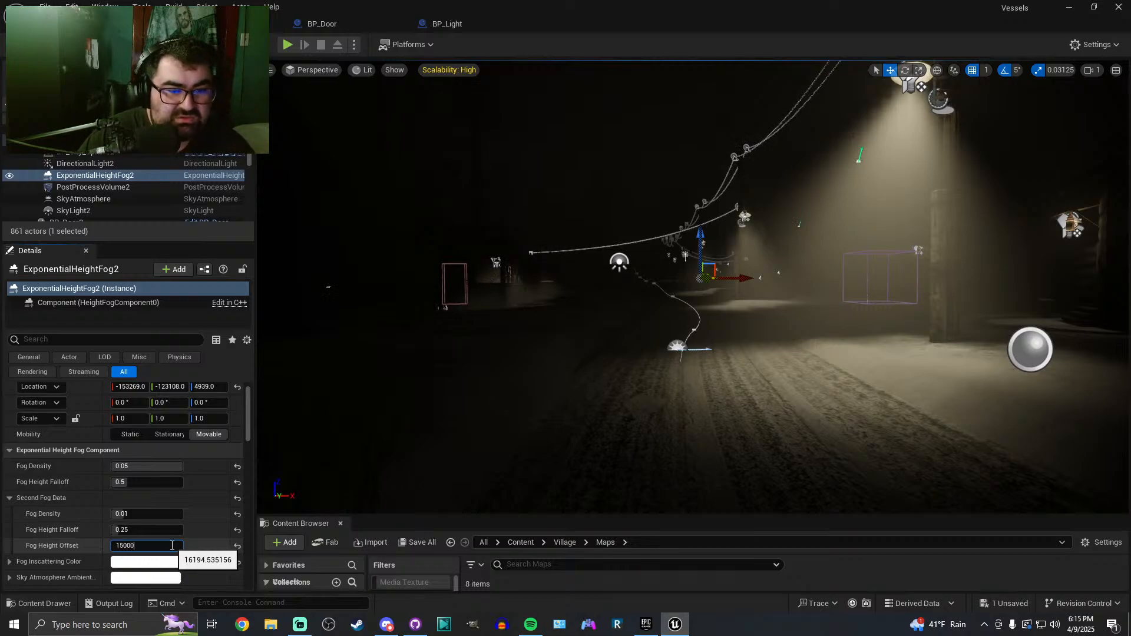
{"action": "key", "text": "Return"}
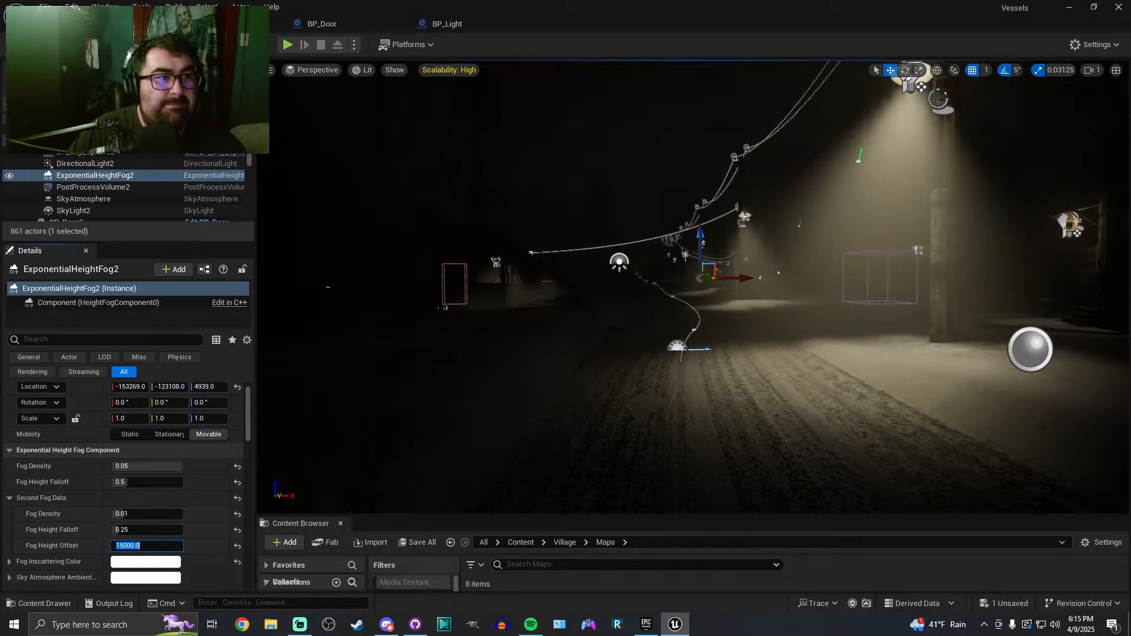
{"action": "key", "text": "ctrl+s"}
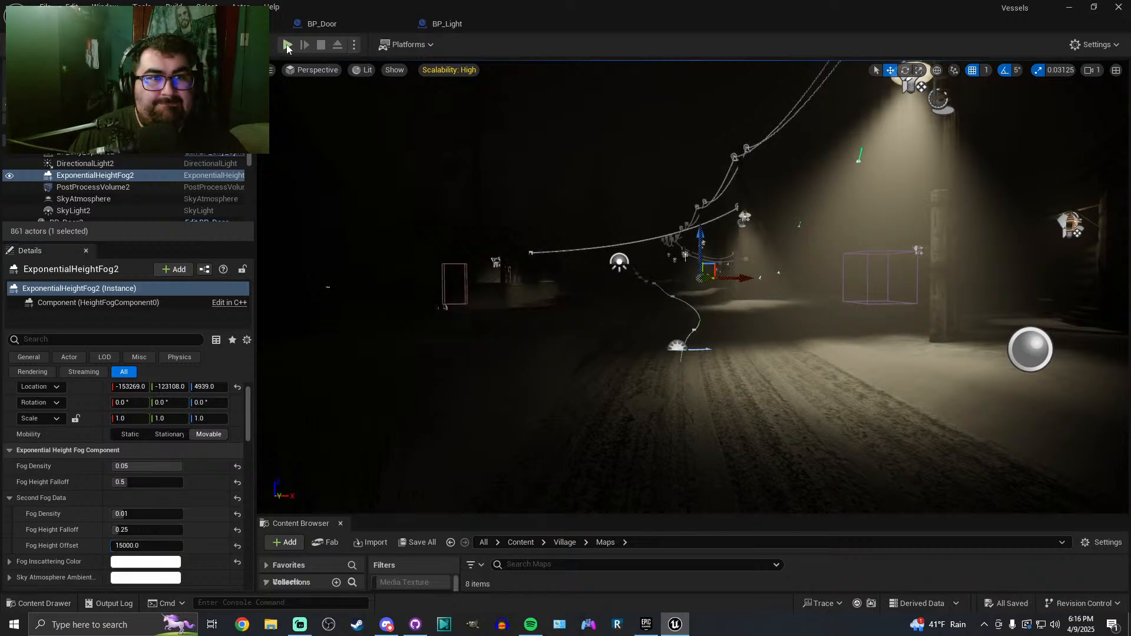
Walk the street in a play-test to judge the fog and street lamps, and look over the street again in the editor
{"action": "key", "text": "alt+p"}
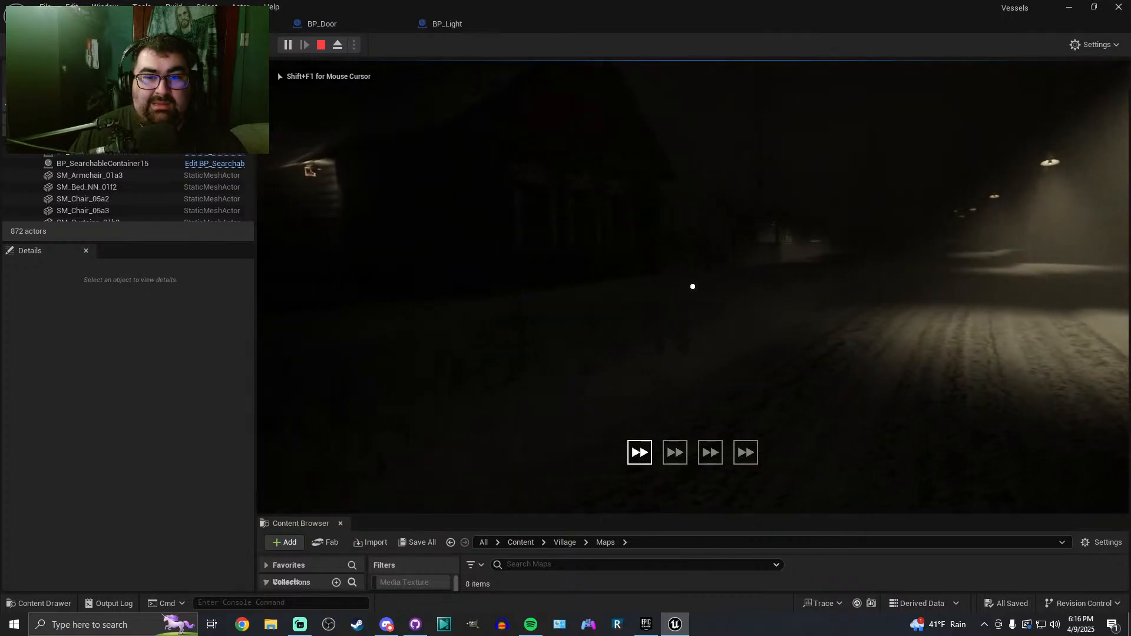
{"action": "key", "text": "w"}
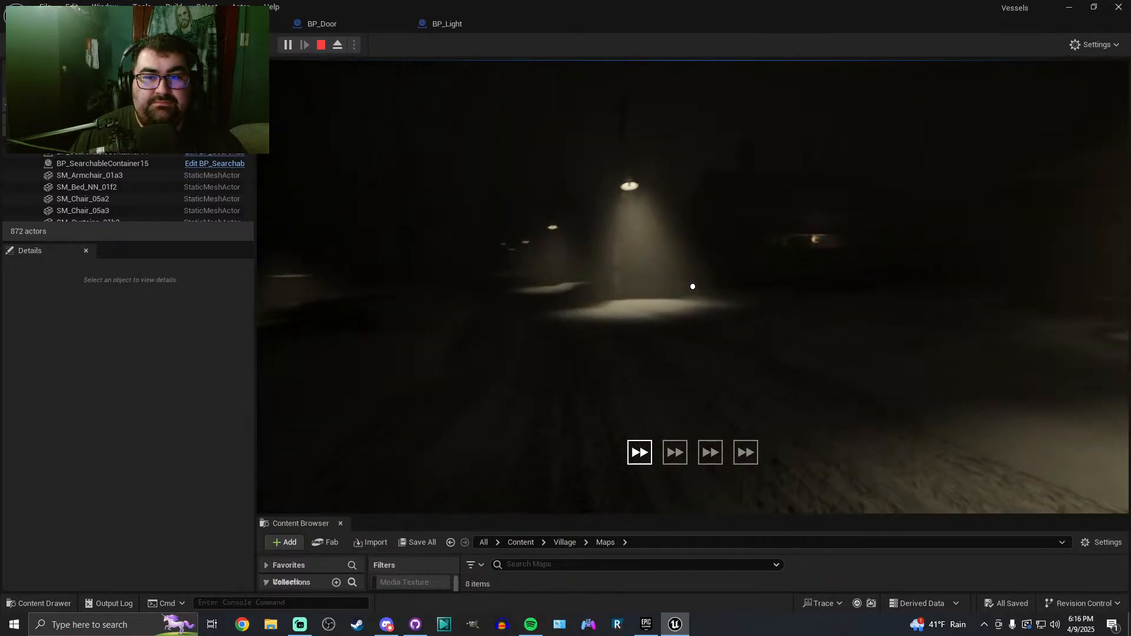
{"action": "key", "text": "w"}
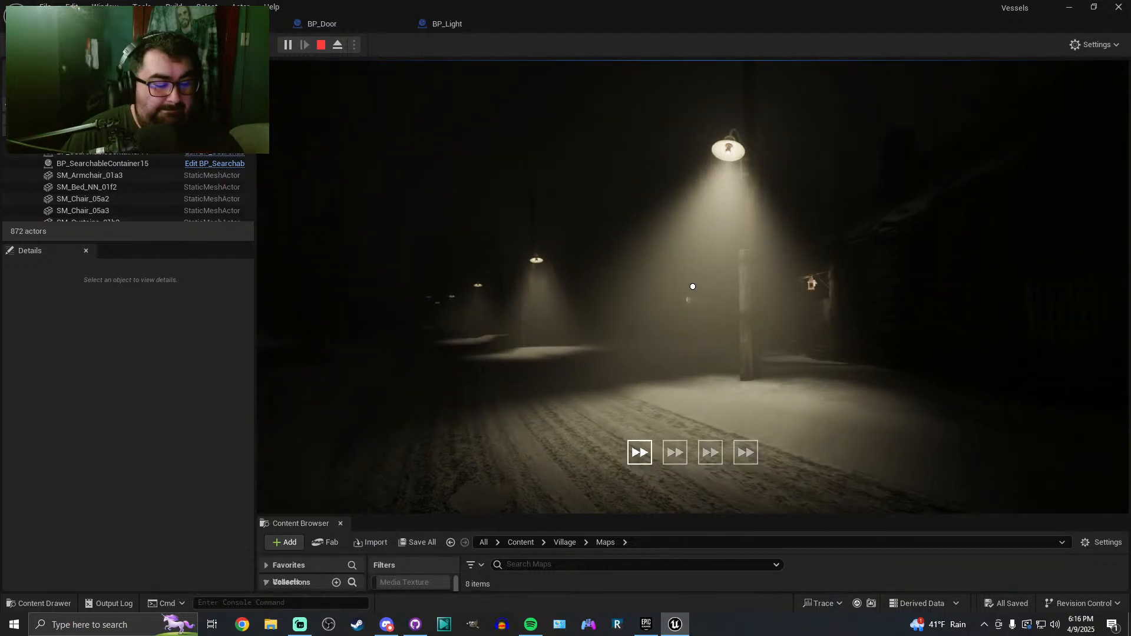
{"action": "key", "text": "Escape"}
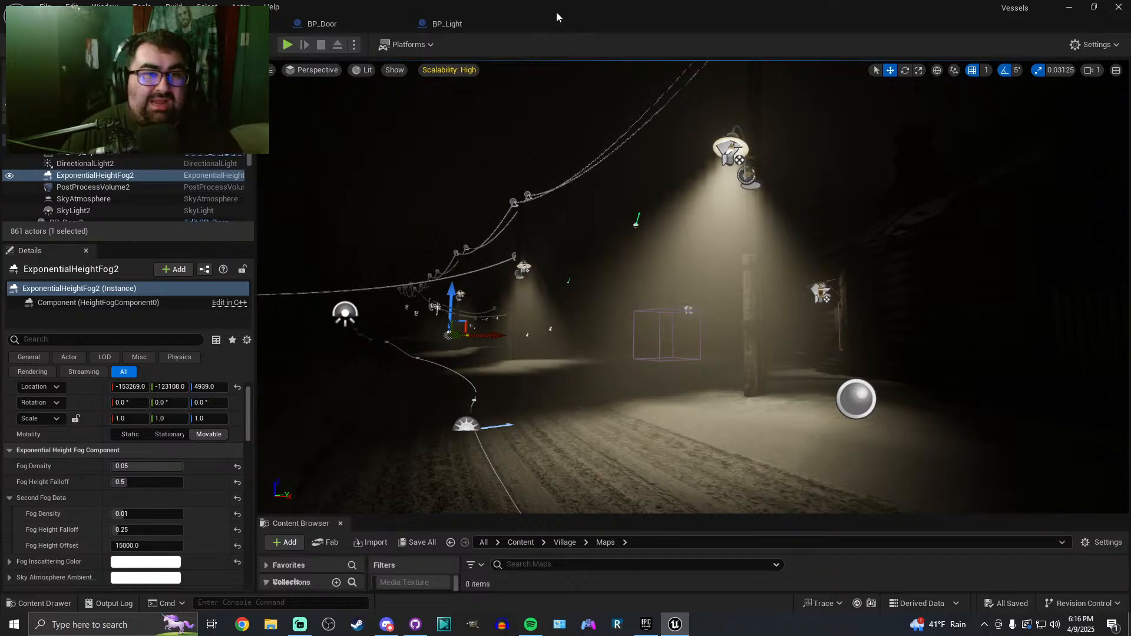
{"action": "right_click_drag", "start_coordinate": [568, 165], "coordinate": [501, 206]}
{"action": "key", "text": "s"}
{"action": "key", "text": "w"}
{"action": "right_click_drag", "start_coordinate": [616, 372], "coordinate": [603, 397]}
{"action": "key", "text": "w"}
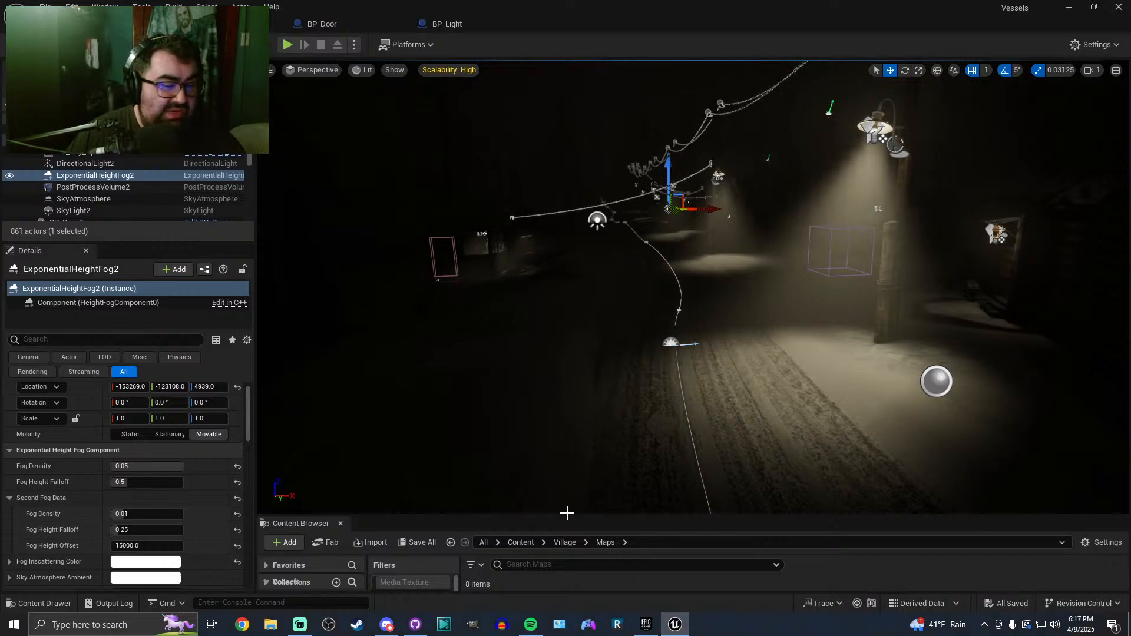
Open the BP_Equipment Blueprint from MyContent/Equipment in an enlarged Content Browser, and dock its window beside BP_Light
{"action": "left_click_drag", "start_coordinate": [567, 513], "coordinate": [567, 400]}
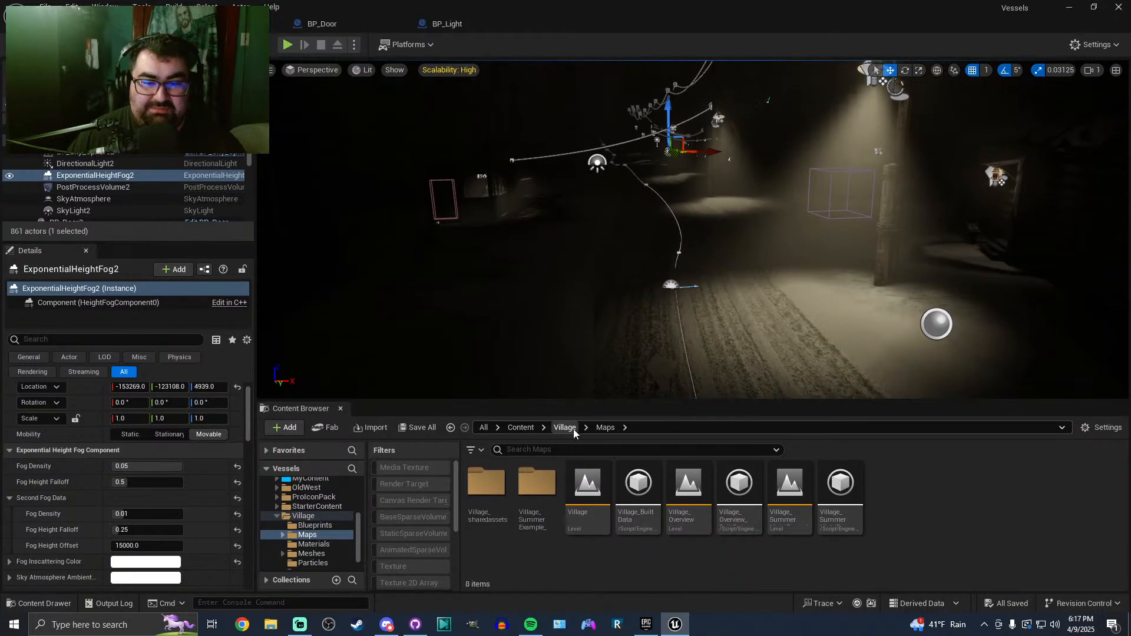
{"action": "left_click", "coordinate": [569, 429]}
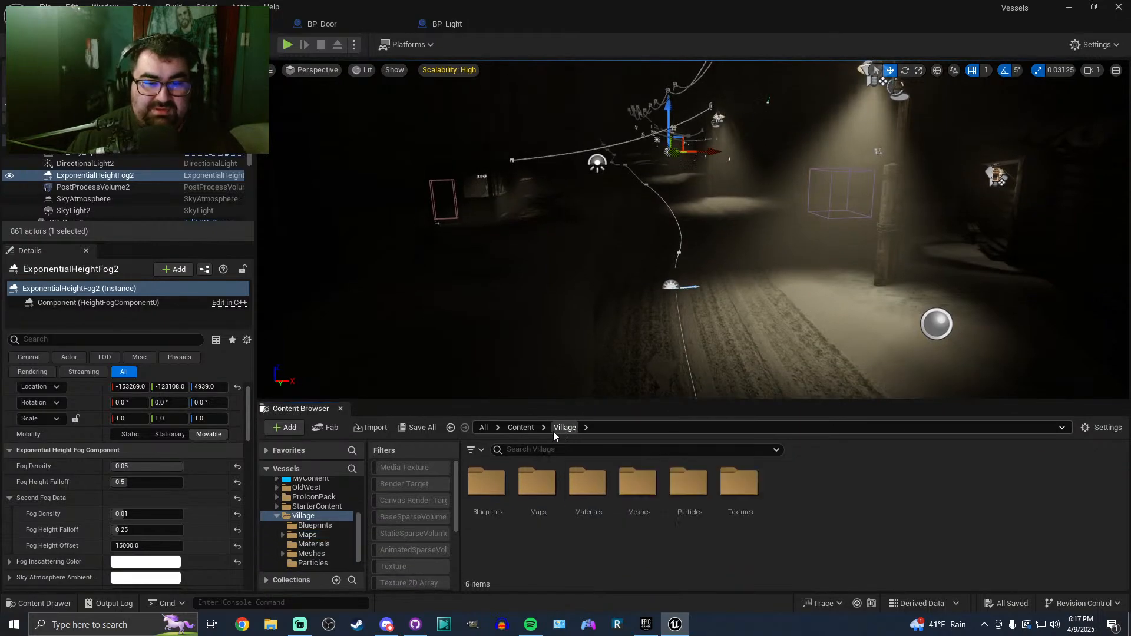
{"action": "left_click", "coordinate": [521, 428]}
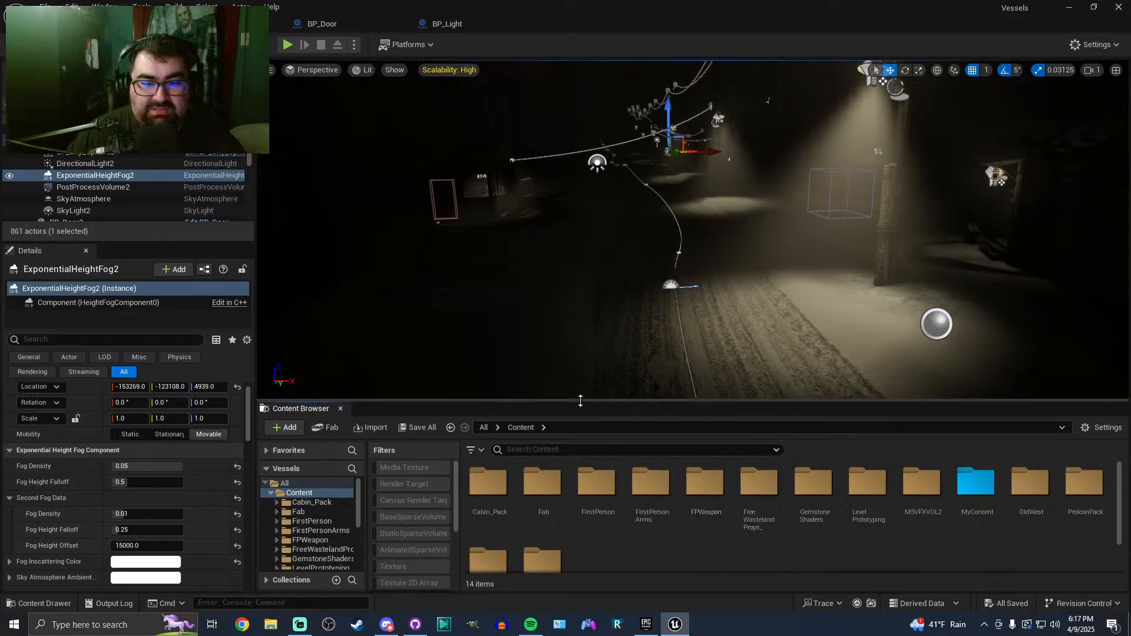
{"action": "double_click", "coordinate": [981, 489]}
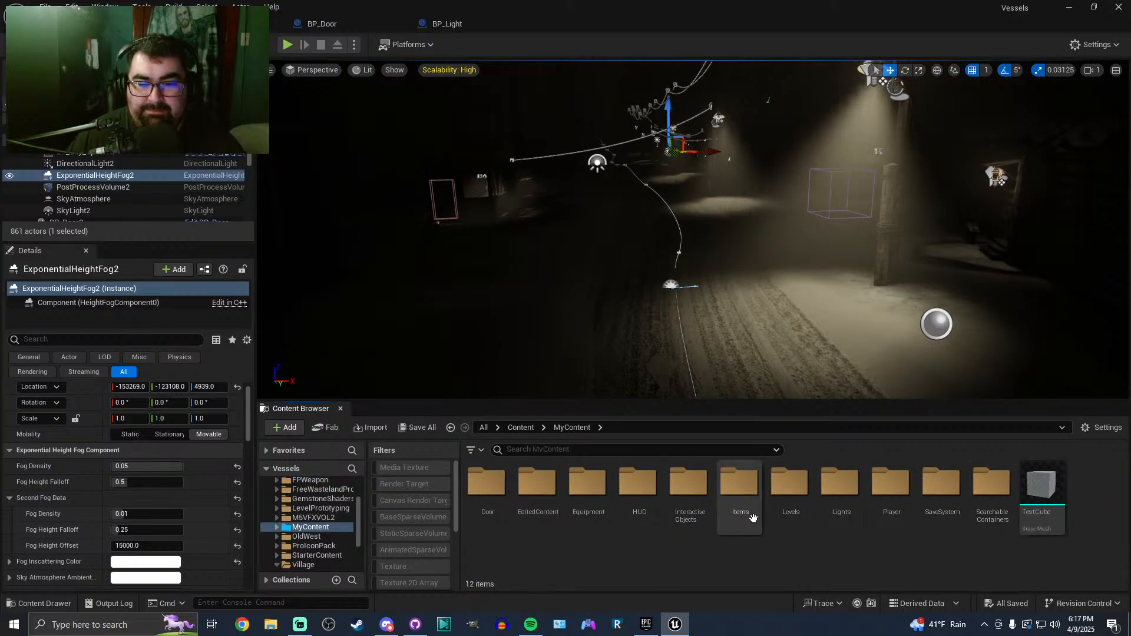
{"action": "double_click", "coordinate": [597, 497]}
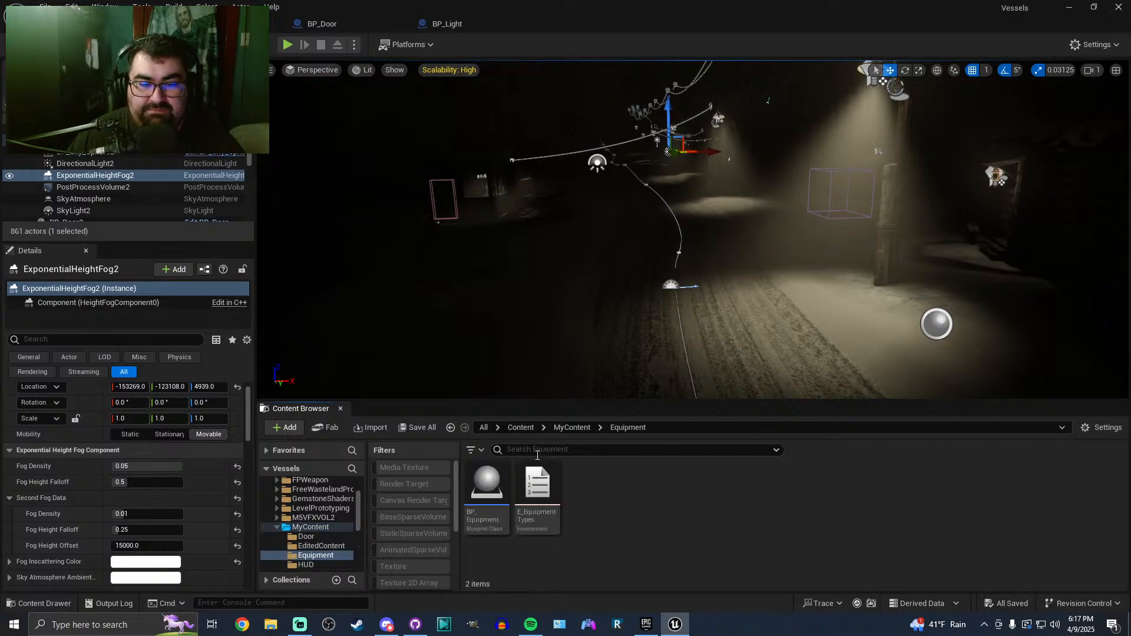
{"action": "double_click", "coordinate": [487, 487]}
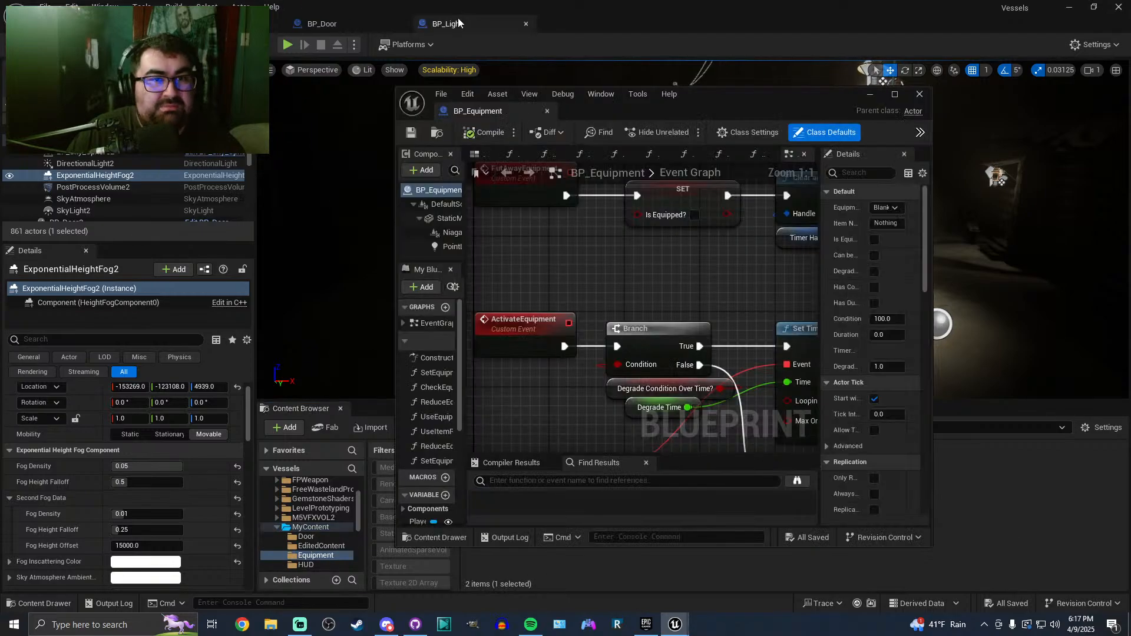
{"action": "left_click", "coordinate": [458, 21]}
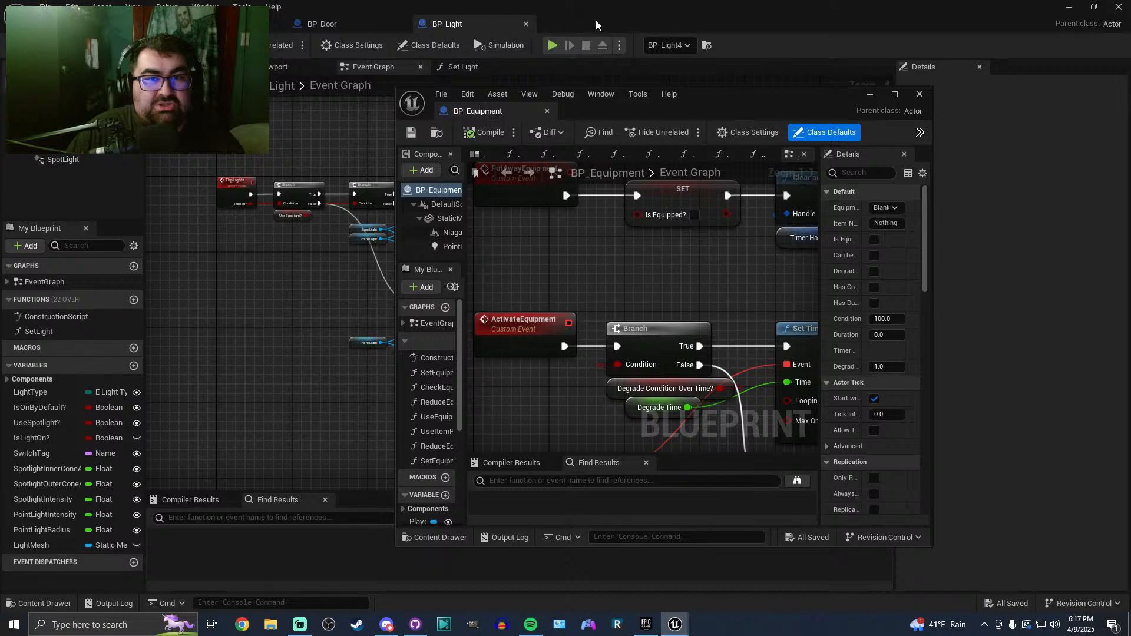
{"action": "left_click_drag", "start_coordinate": [501, 111], "coordinate": [603, 24]}
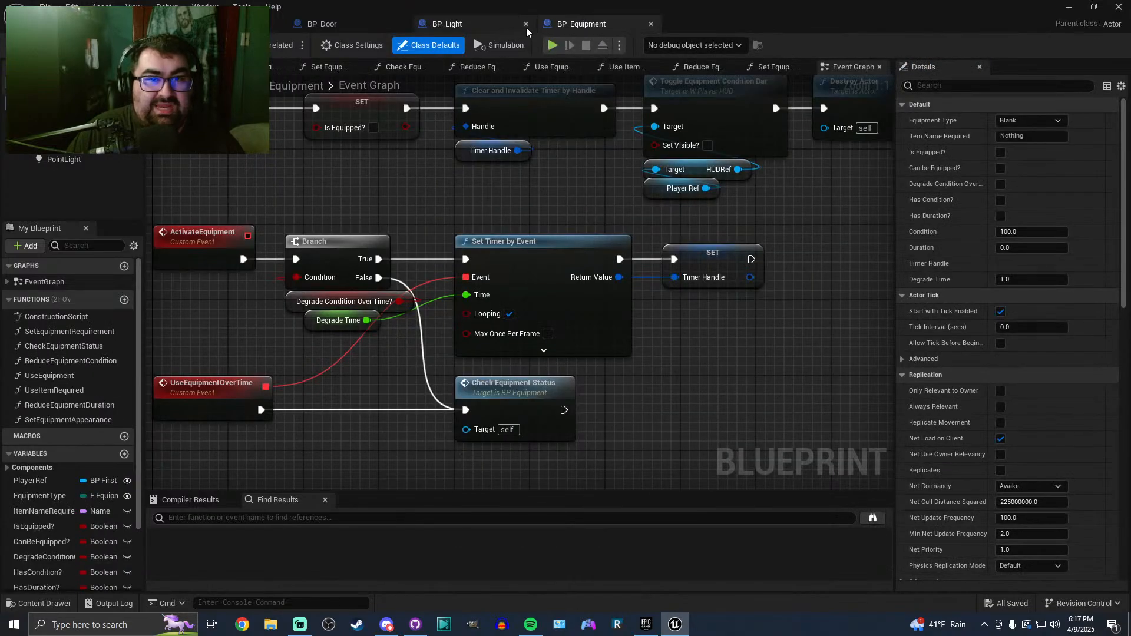
Close the BP_Light and BP_Door Blueprints, and return to the level with a shortened Content Browser showing MyContent
{"action": "left_click", "coordinate": [522, 25]}
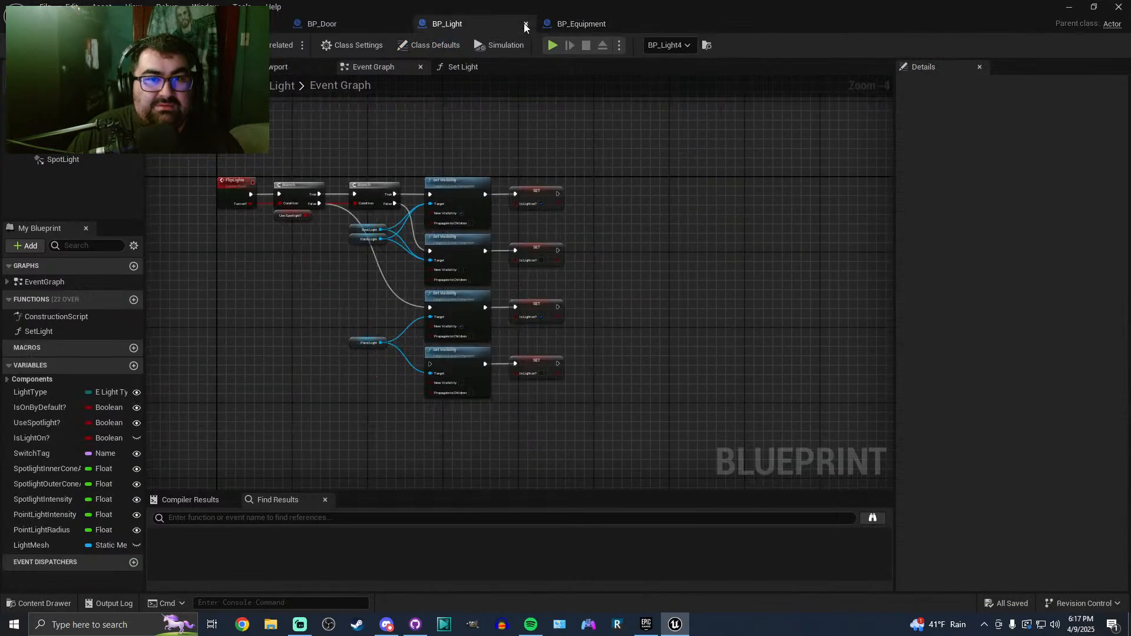
{"action": "left_click", "coordinate": [402, 24]}
{"action": "left_click", "coordinate": [401, 24]}
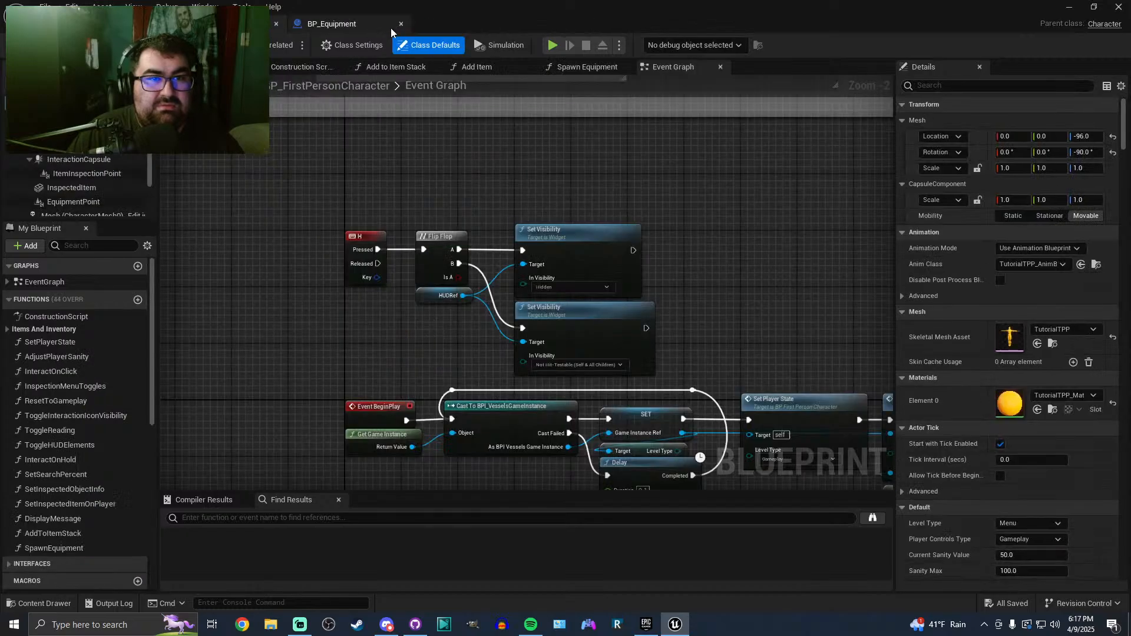
{"action": "left_click", "coordinate": [339, 26]}
{"action": "left_click", "coordinate": [112, 25]}
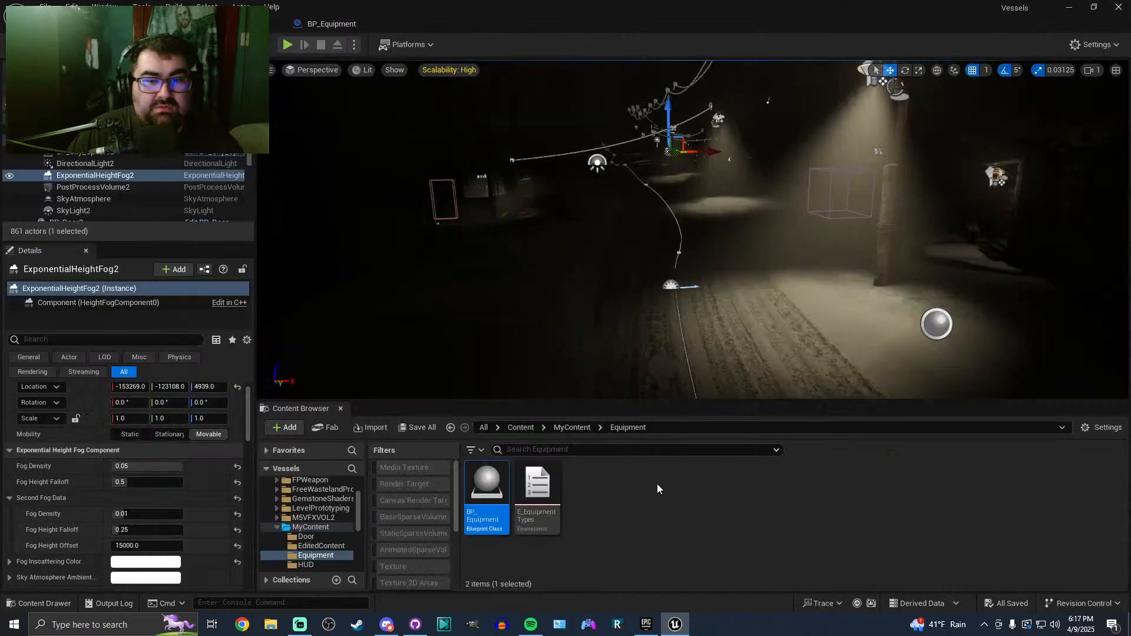
{"action": "left_click", "coordinate": [573, 427]}
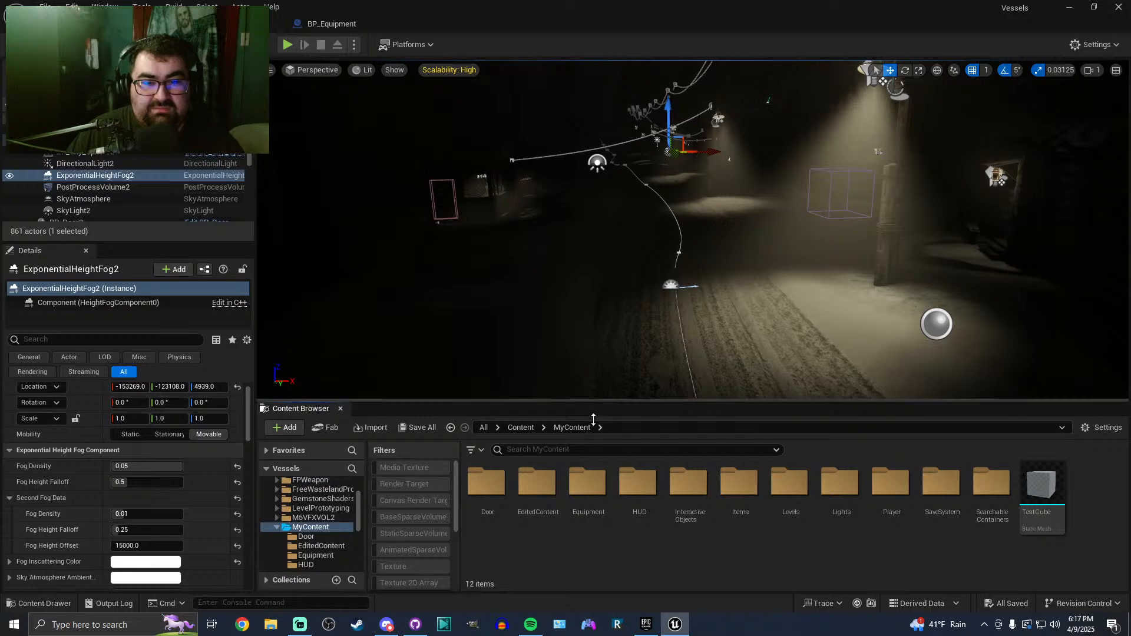
{"action": "left_click_drag", "start_coordinate": [593, 413], "coordinate": [593, 510]}
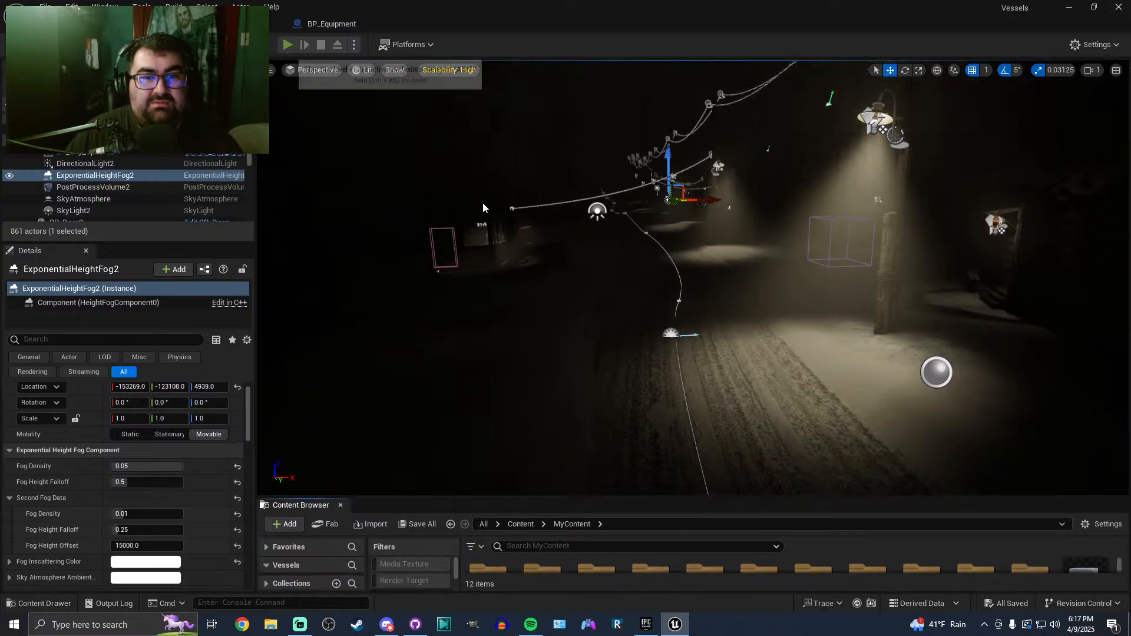
Play-test the dark village street with the handheld torch equipped, and end the play session
{"action": "key", "text": "alt+p"}
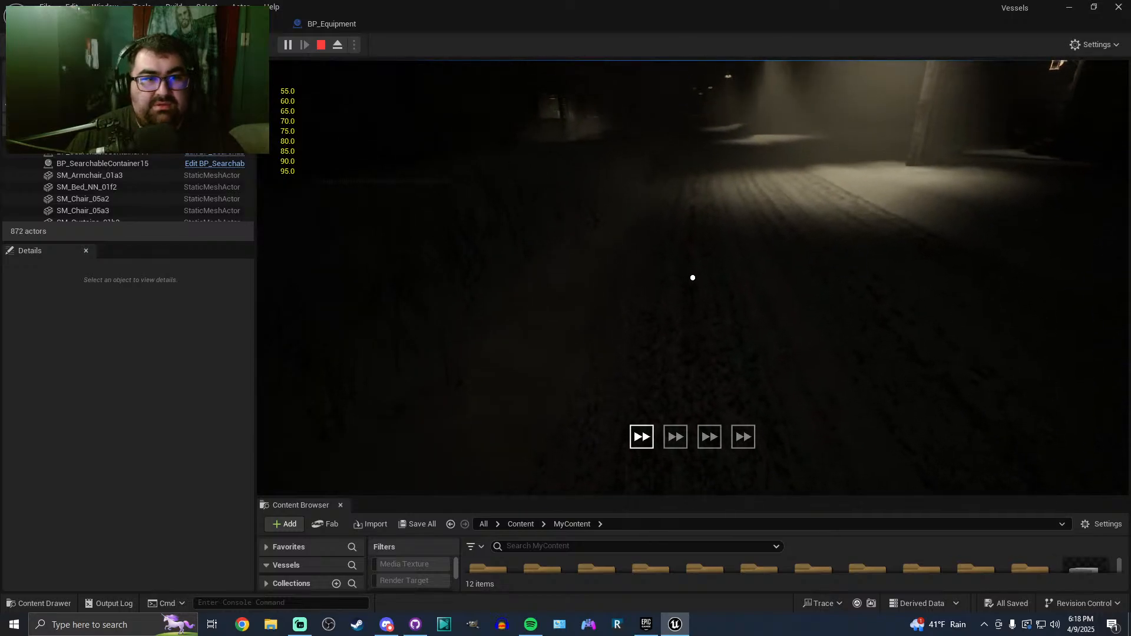
{"action": "key", "text": "f"}
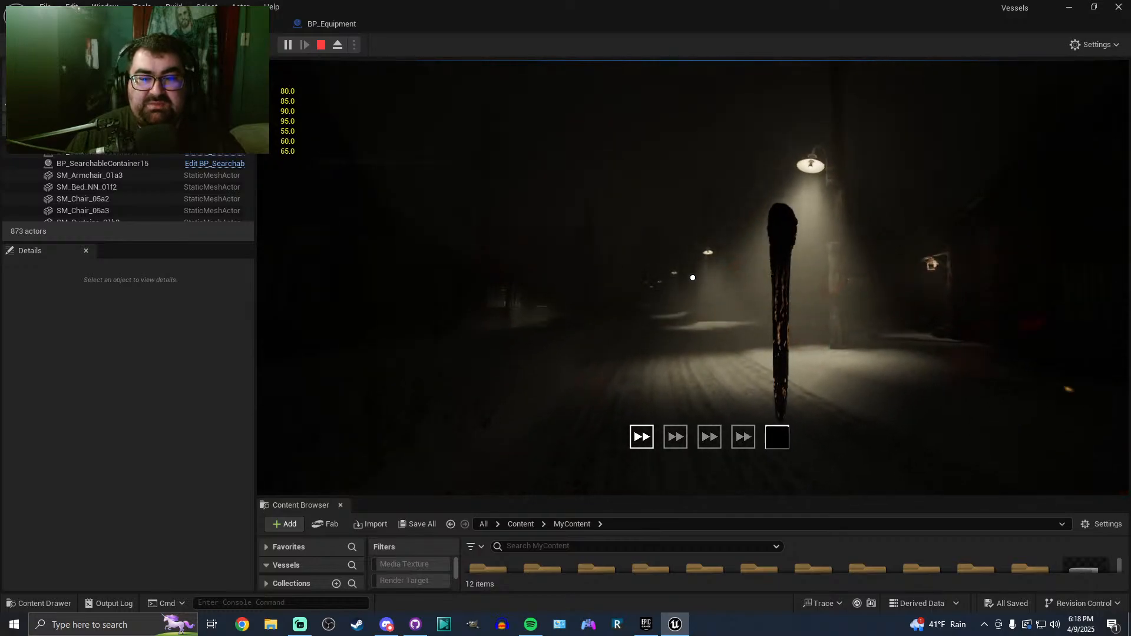
{"action": "key", "text": "w"}
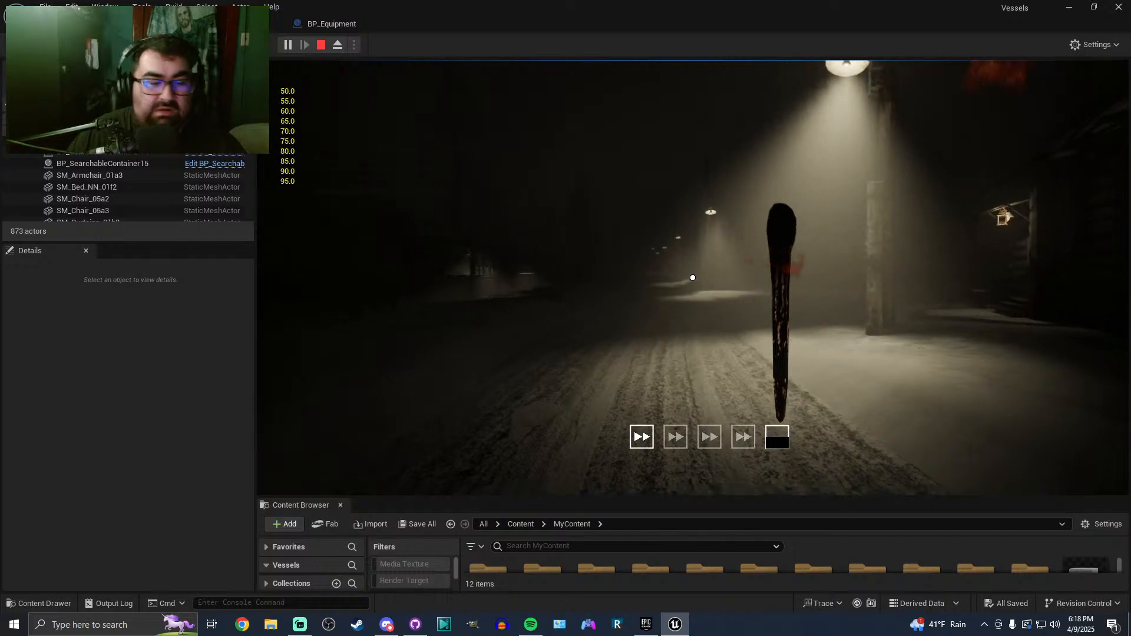
{"action": "key", "text": "Escape"}
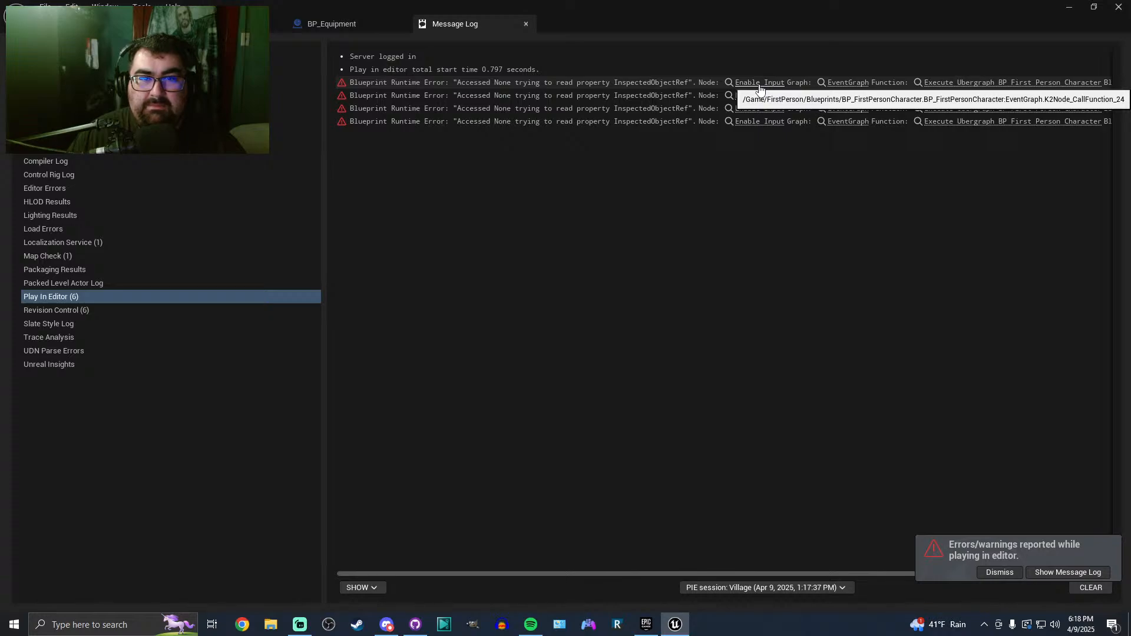
Inspect the Enable Input node behind the InspectedObjectRef runtime error, and read the full error line in the Message Log
{"action": "left_click", "coordinate": [760, 86]}
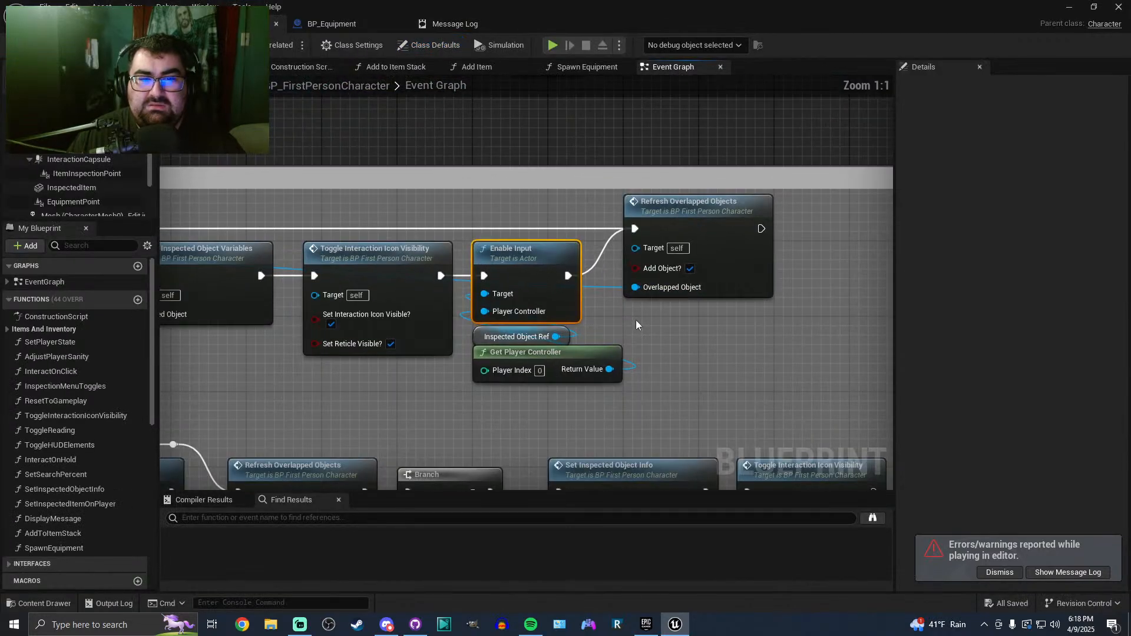
{"action": "scroll", "coordinate": [556, 381], "scroll_direction": "down", "scroll_amount": 3}
{"action": "right_click_drag", "start_coordinate": [557, 381], "coordinate": [742, 366]}
{"action": "scroll", "coordinate": [741, 365], "scroll_direction": "down", "scroll_amount": 2}
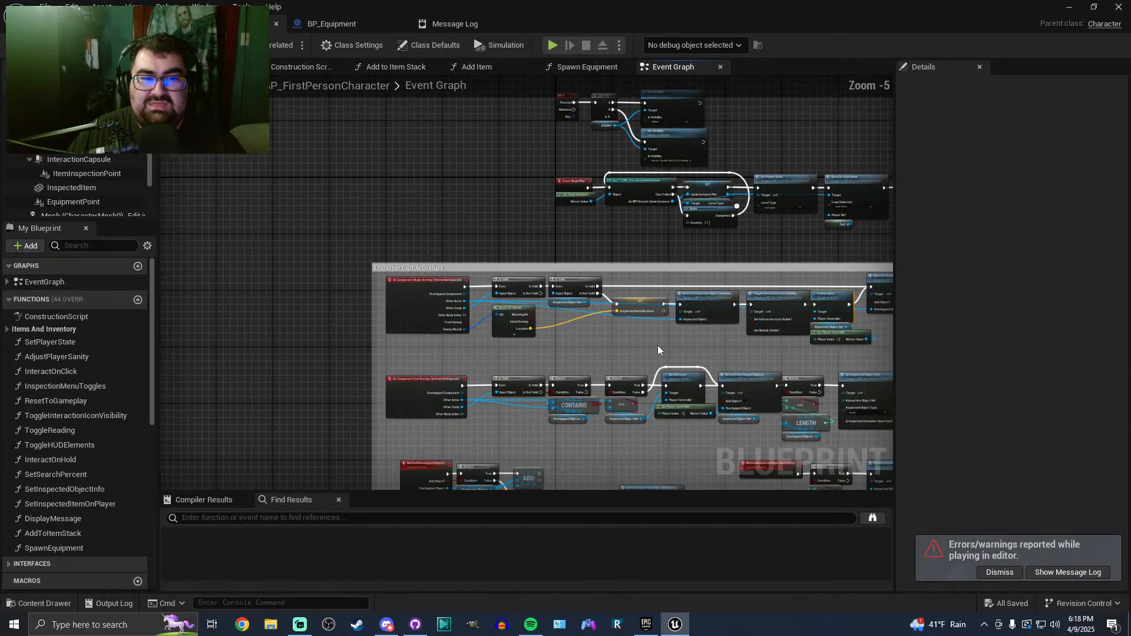
{"action": "left_click", "coordinate": [451, 24]}
{"action": "right_click_drag", "start_coordinate": [533, 141], "coordinate": [547, 184]}
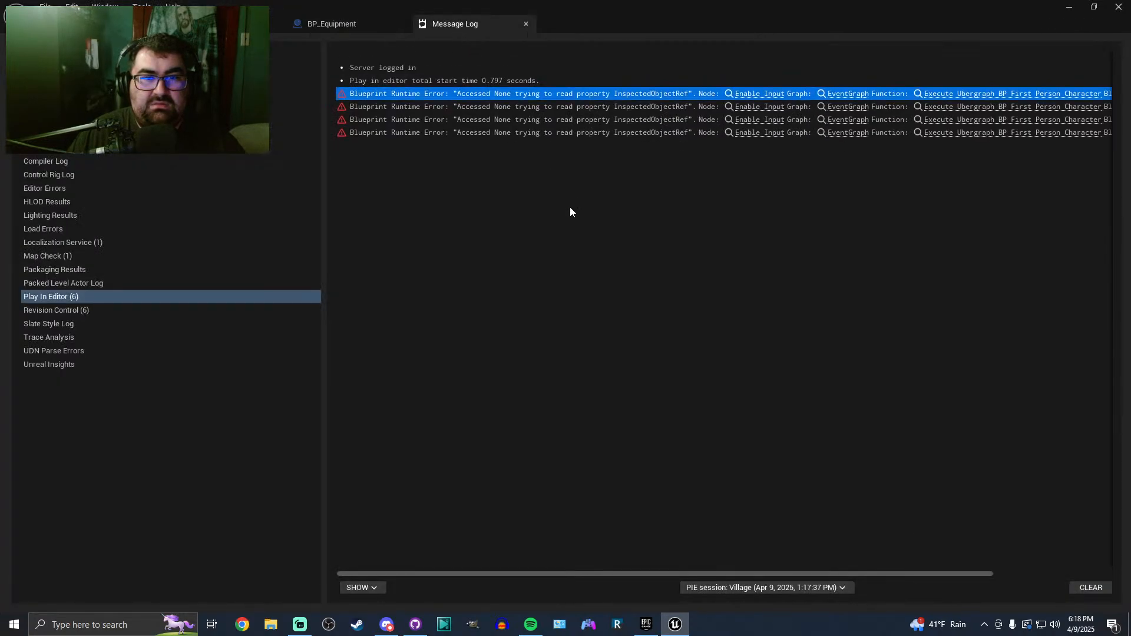
{"action": "left_click_drag", "start_coordinate": [699, 572], "coordinate": [848, 568]}
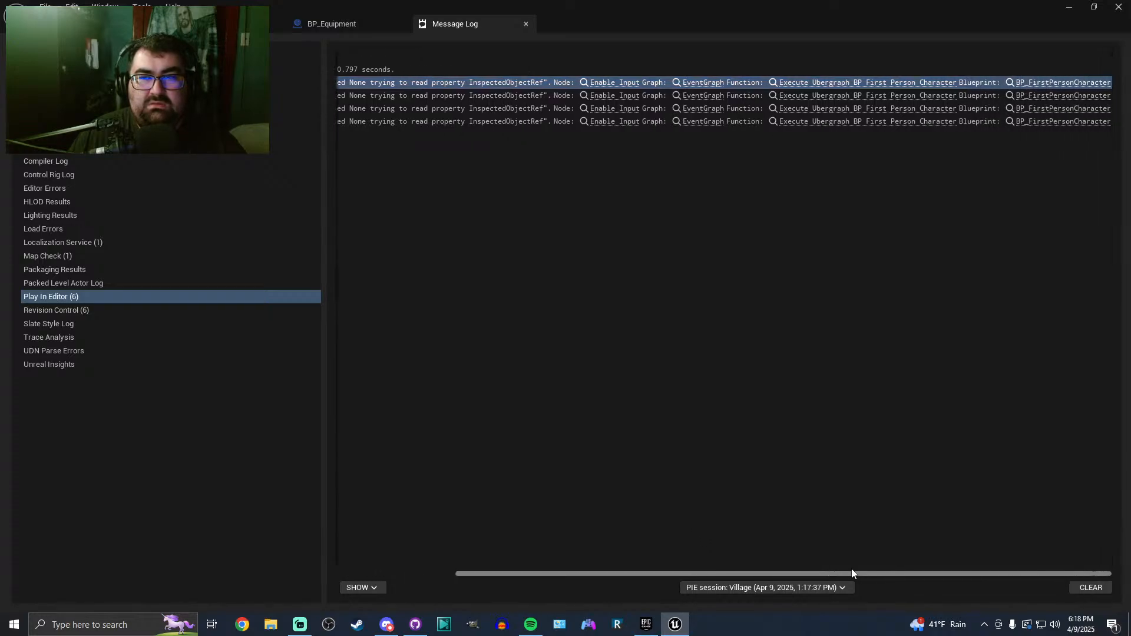
Recheck the runtime errors in the Message Log and examine the overlap event nodes in BP_FirstPersonCharacter's Event Graph, ending back in the level
{"action": "left_click", "coordinate": [100, 23]}
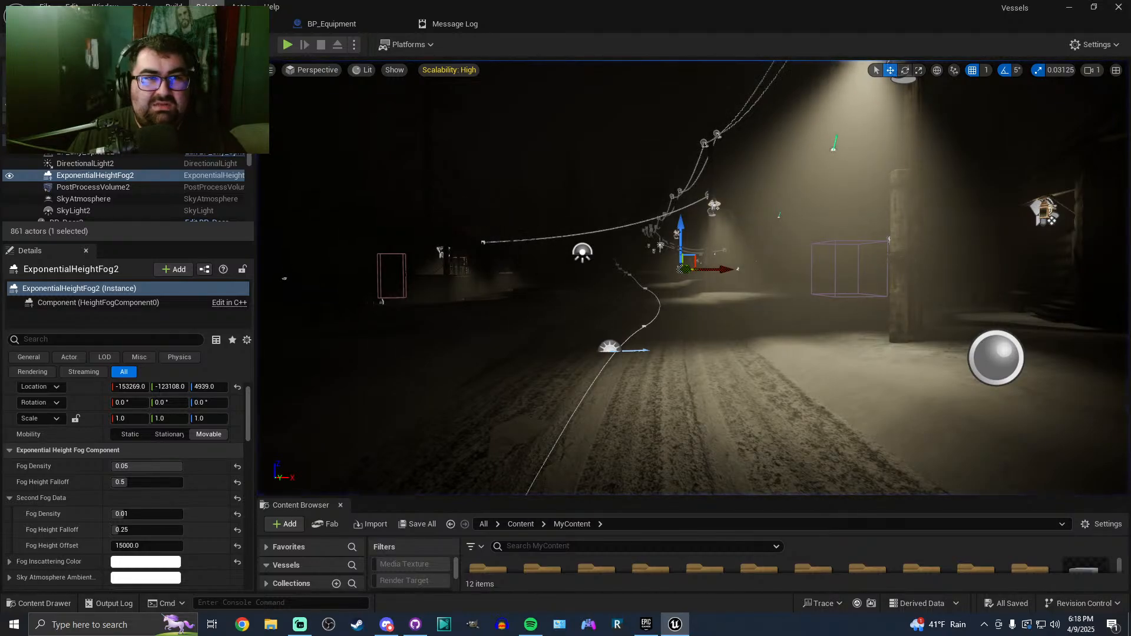
{"action": "left_click", "coordinate": [332, 24]}
{"action": "left_click", "coordinate": [454, 23]}
{"action": "left_click_drag", "start_coordinate": [609, 573], "coordinate": [490, 573]}
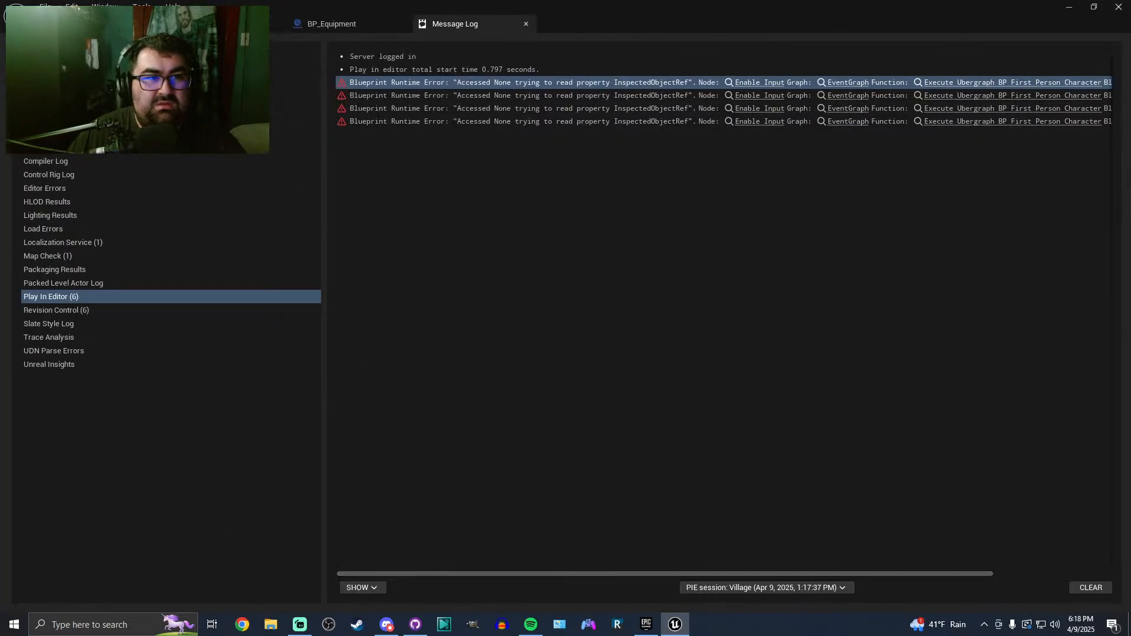
{"action": "left_click", "coordinate": [236, 23]}
{"action": "scroll", "coordinate": [514, 154], "scroll_direction": "up", "scroll_amount": 5}
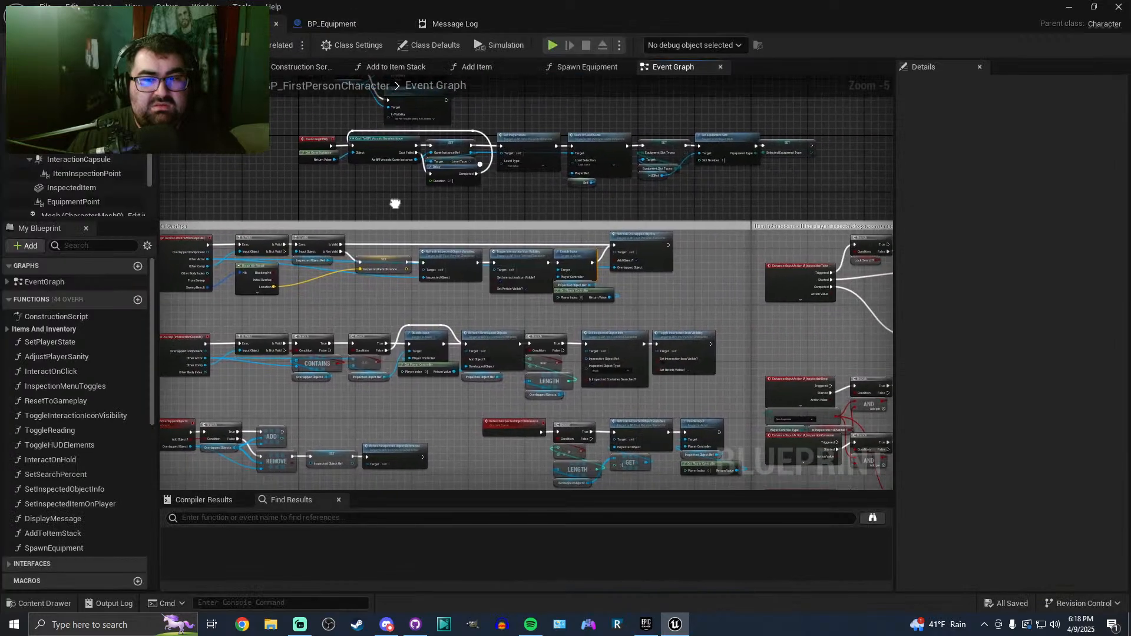
{"action": "right_click_drag", "start_coordinate": [558, 210], "coordinate": [433, 185]}
{"action": "left_click", "coordinate": [101, 24]}
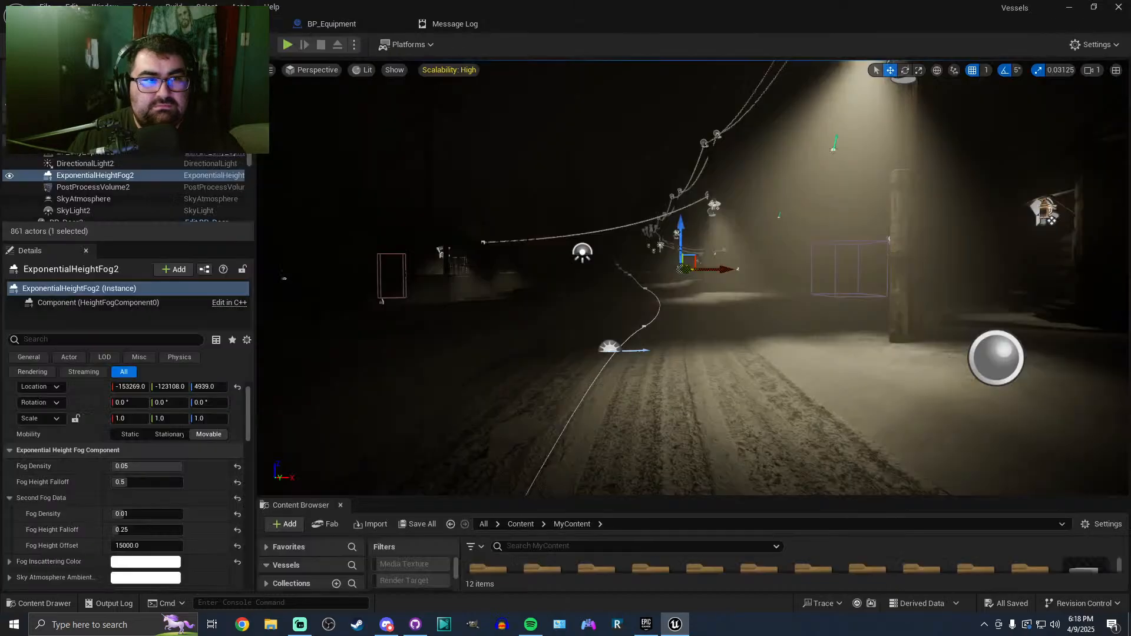
Run three short play-tests of the village street, toggling the handheld torch in each and ending every session
{"action": "key", "text": "alt+p"}
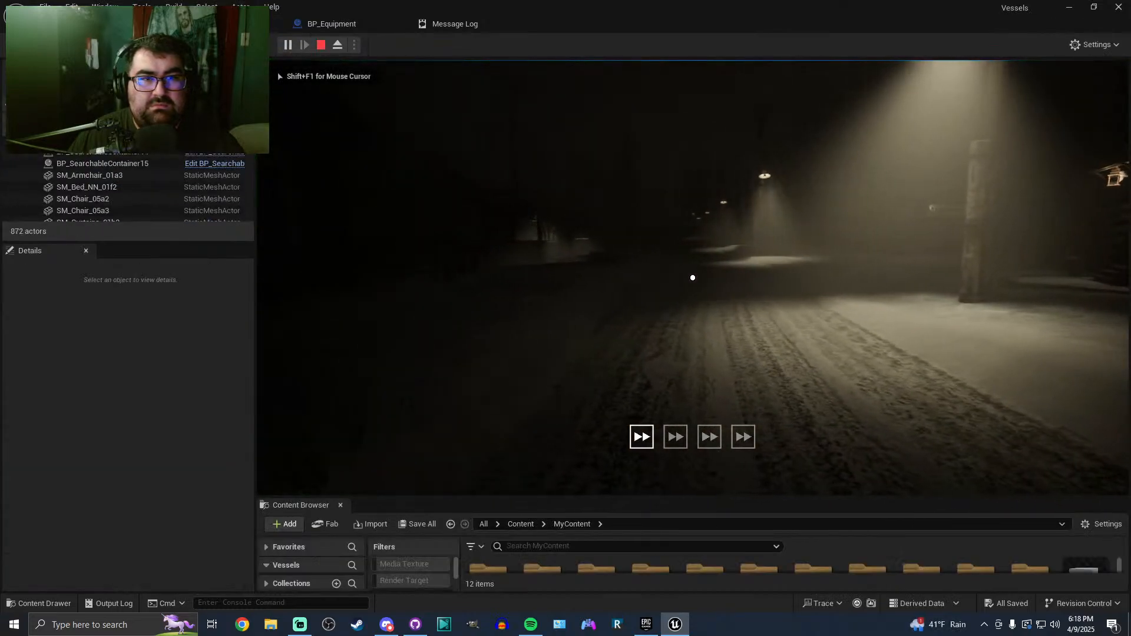
{"action": "key", "text": "1"}
{"action": "key", "text": "Escape"}
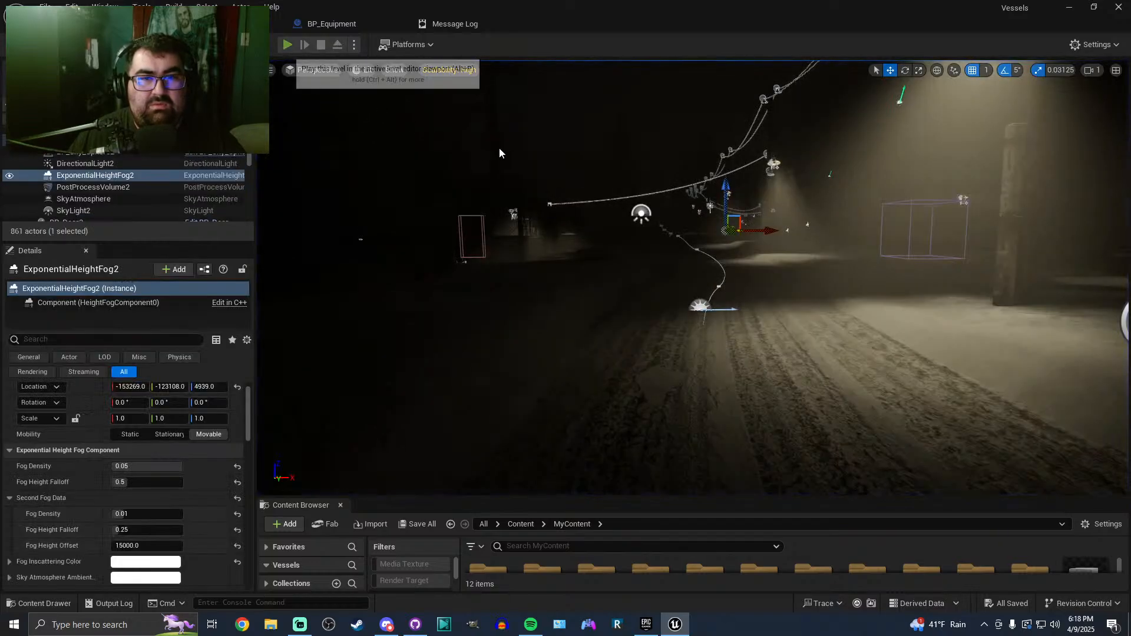
{"action": "key", "text": "alt+p"}
{"action": "key", "text": "1"}
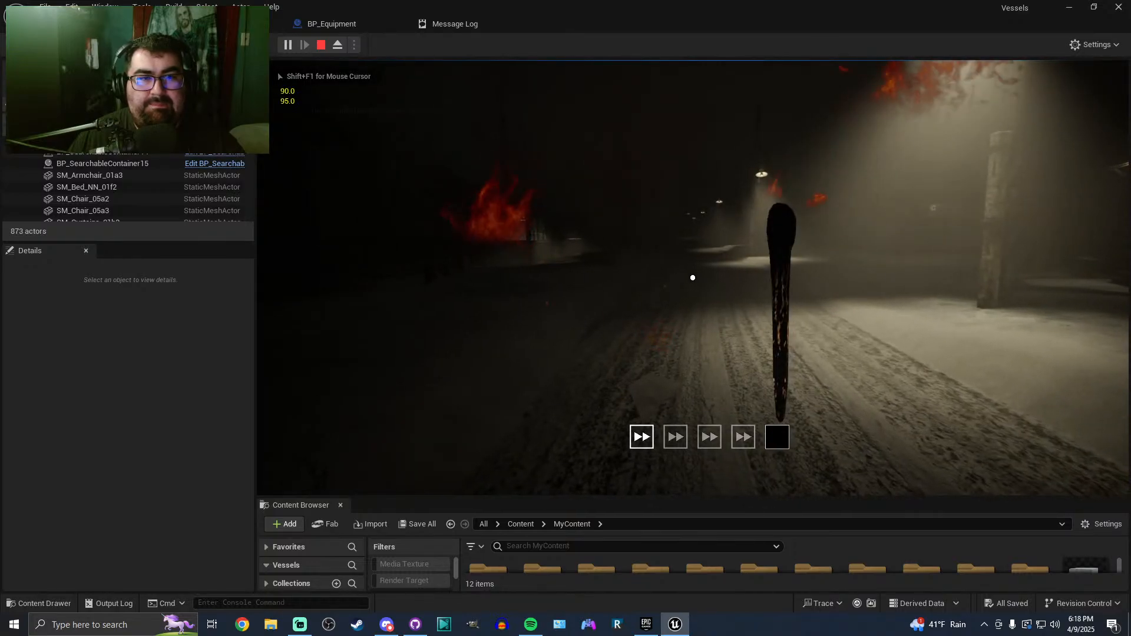
{"action": "key", "text": "Escape"}
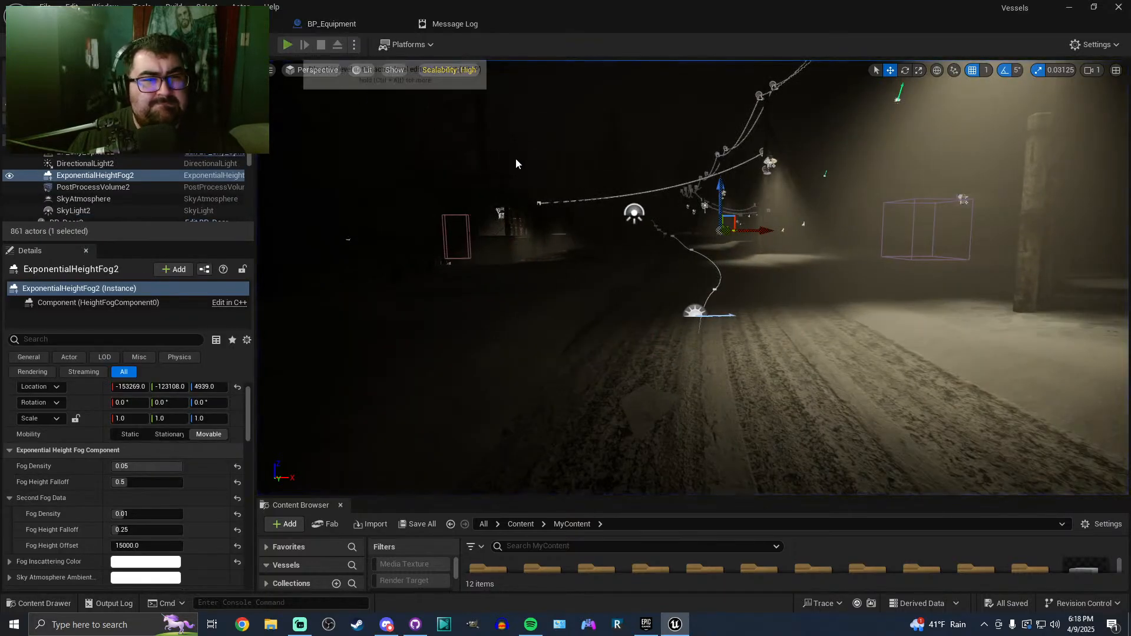
{"action": "key", "text": "alt+p"}
{"action": "key", "text": "1"}
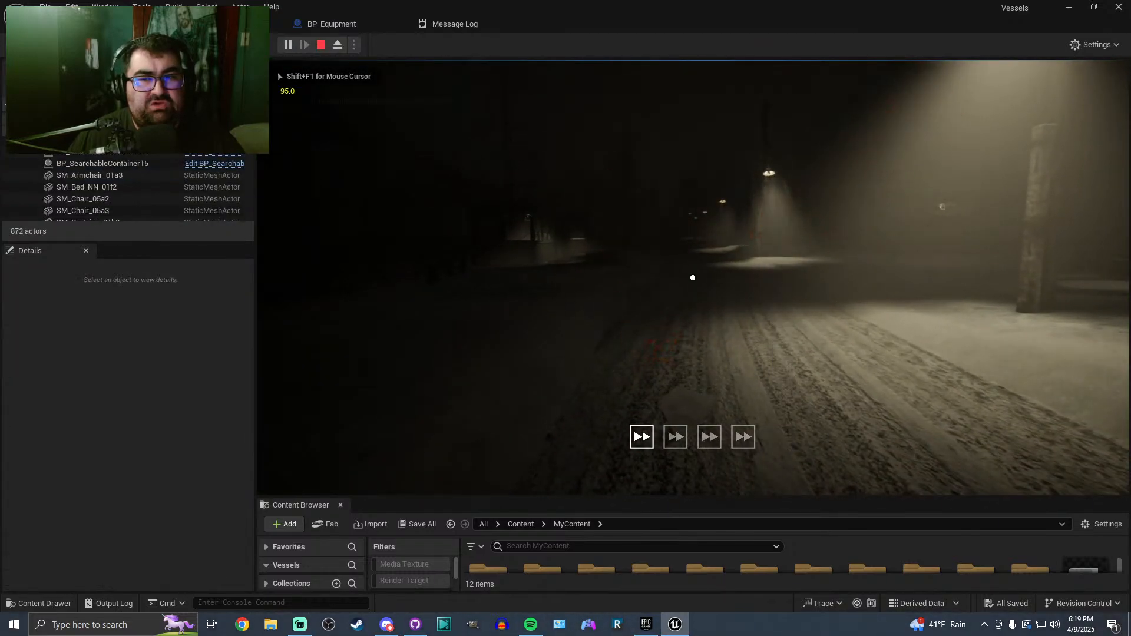
{"action": "key", "text": "Escape"}
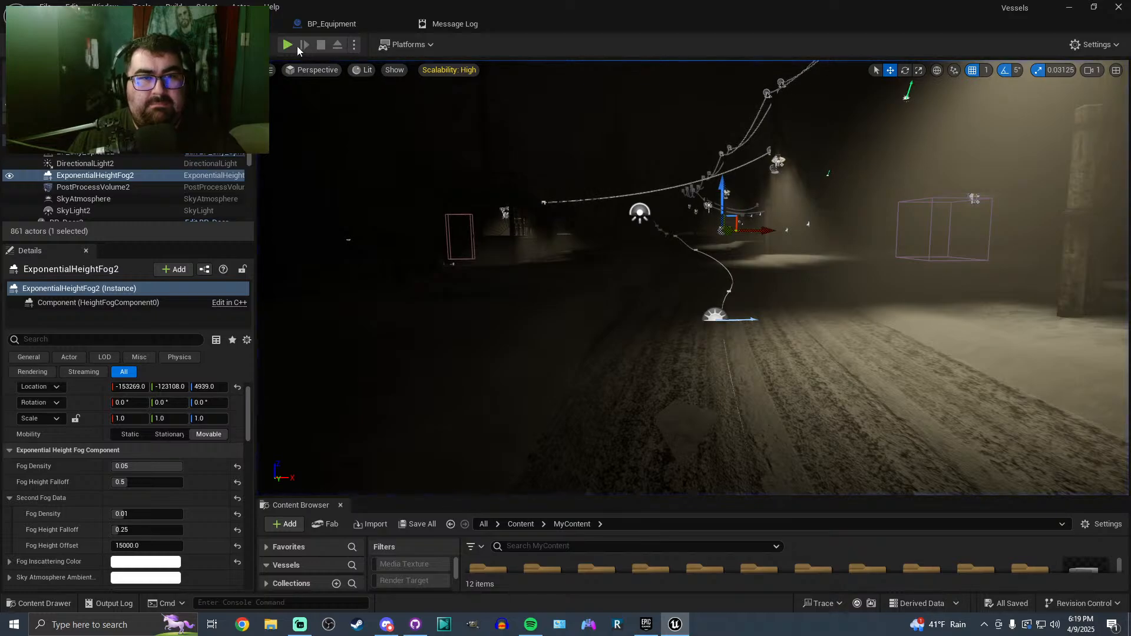
Toggle the handheld torch several times in a fresh play-test, and check the Message Log for runtime errors
{"action": "key", "text": "alt+p"}
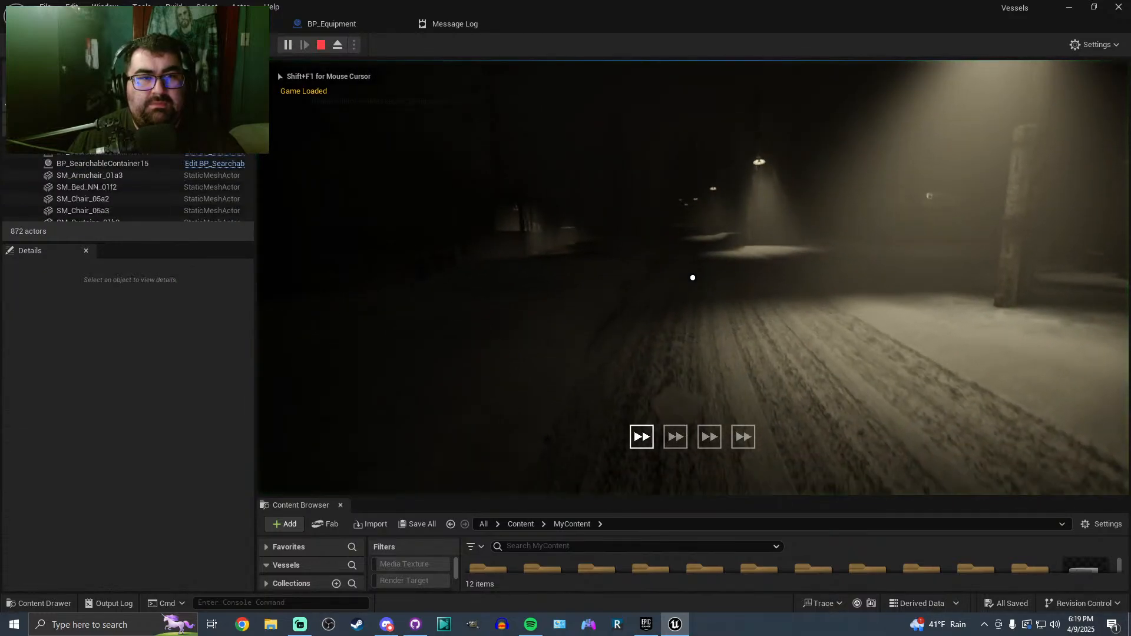
{"action": "key", "text": "1"}
{"action": "key", "text": "1"}
{"action": "key", "text": "1"}
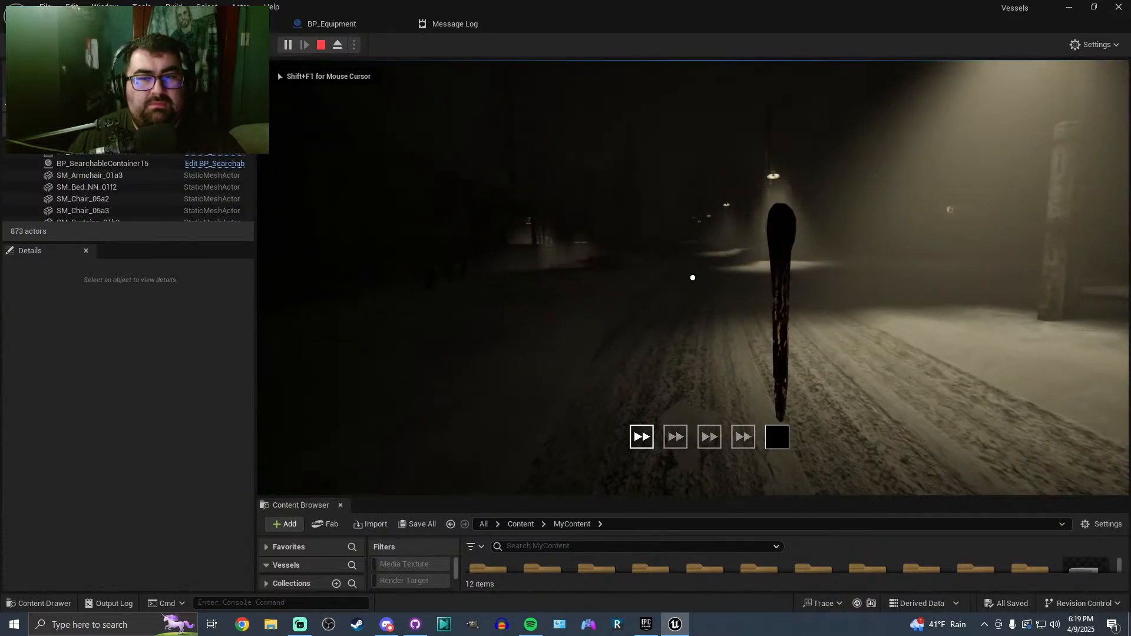
{"action": "key", "text": "Escape"}
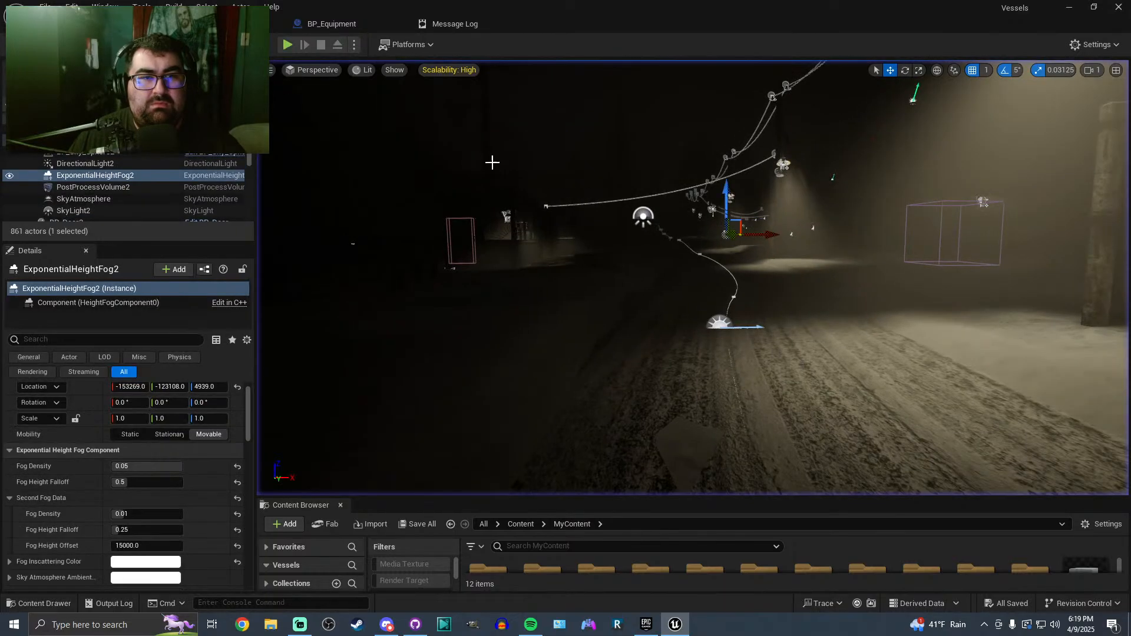
{"action": "left_click", "coordinate": [452, 28]}
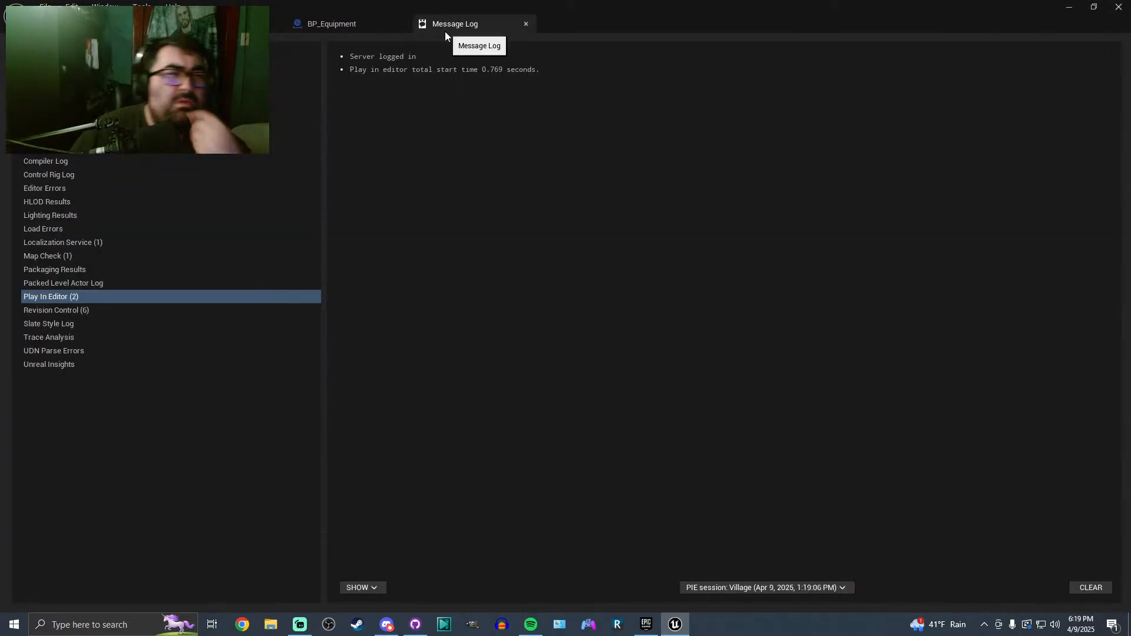
{"action": "left_click", "coordinate": [100, 25]}
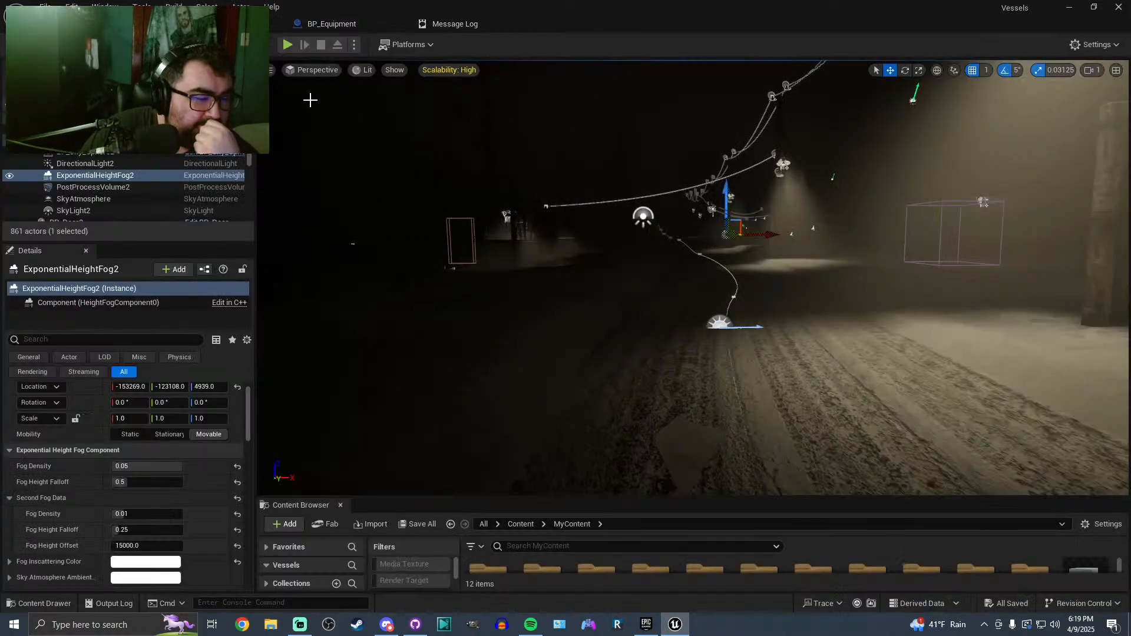
Play-test the level again, equipping and putting away the torch repeatedly to try to reproduce the error
{"action": "left_click", "coordinate": [287, 45]}
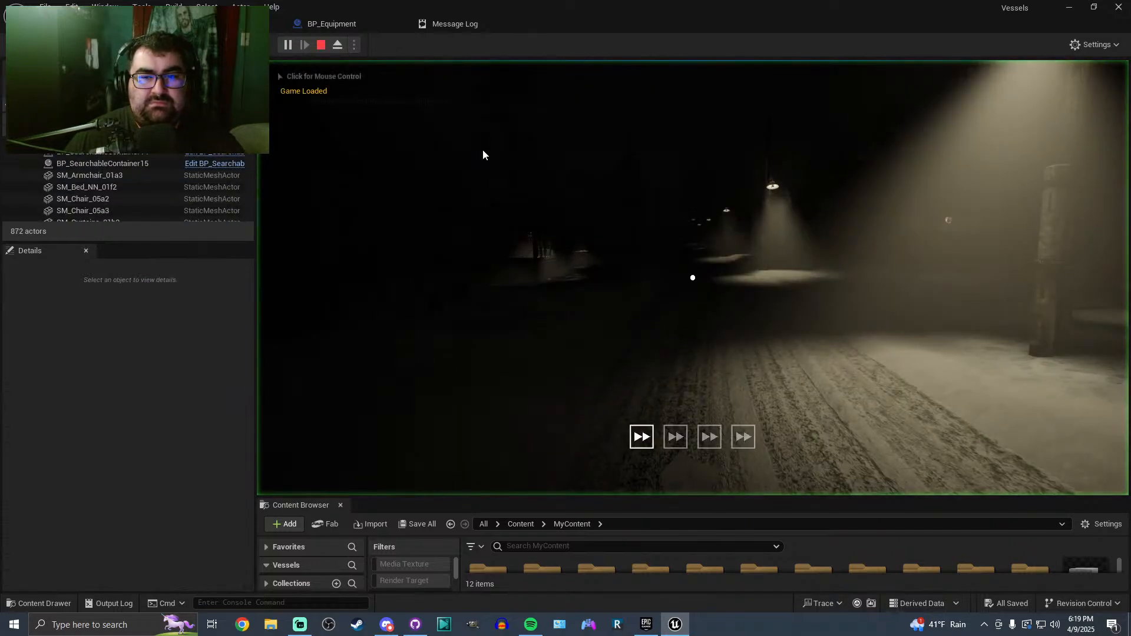
{"action": "left_click", "coordinate": [483, 151]}
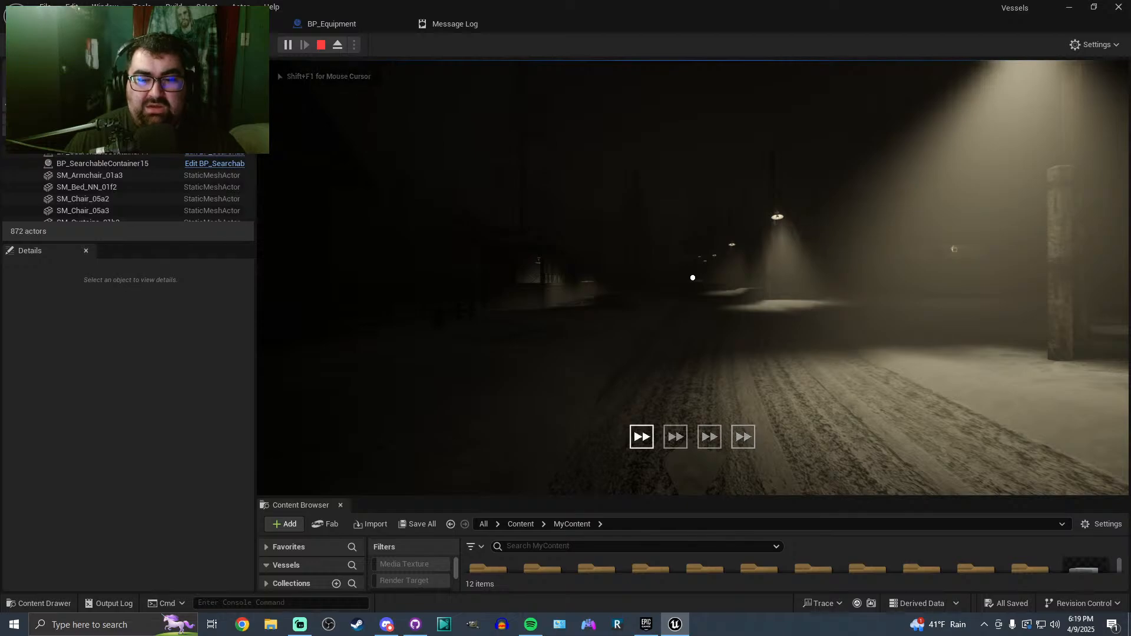
{"action": "key", "text": "1"}
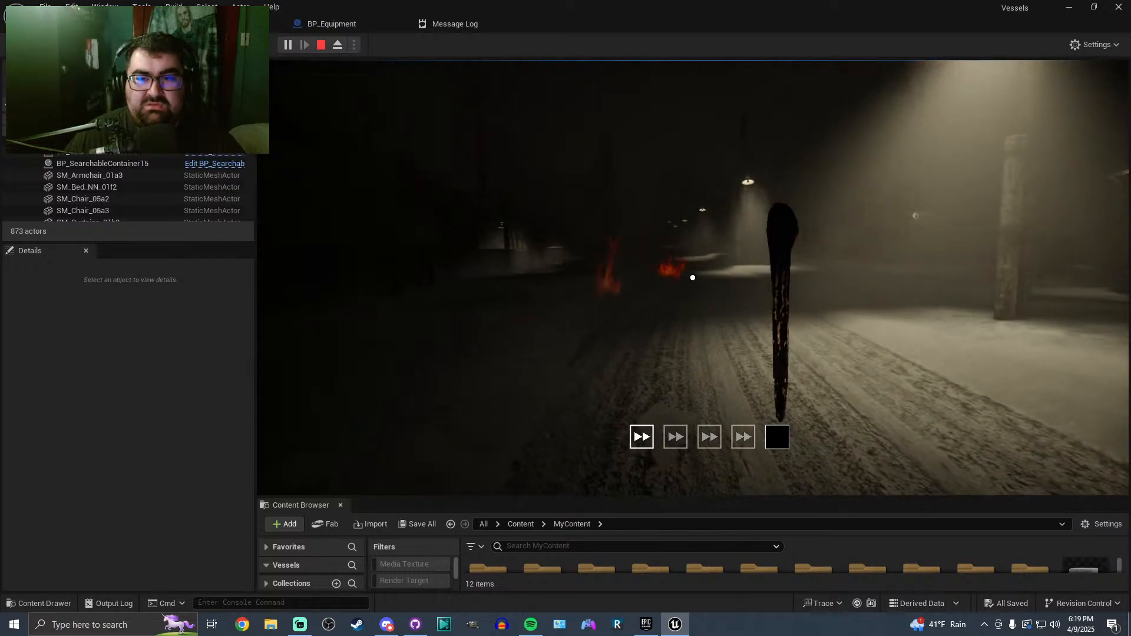
{"action": "key", "text": "1"}
{"action": "key", "text": "1"}
{"action": "key", "text": "1"}
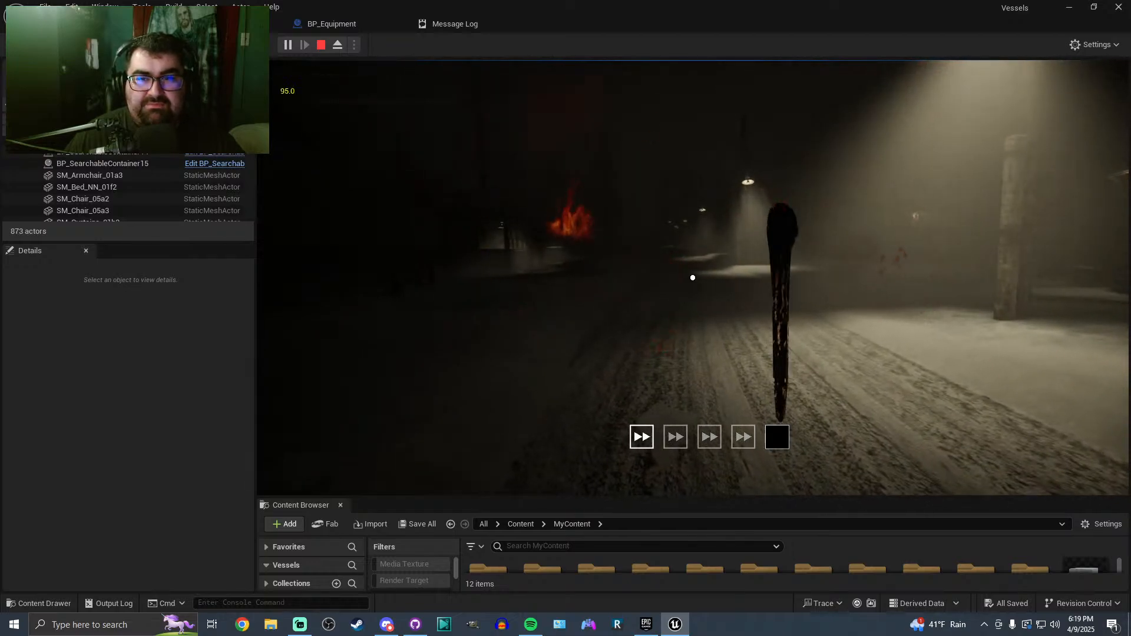
{"action": "key", "text": "Escape"}
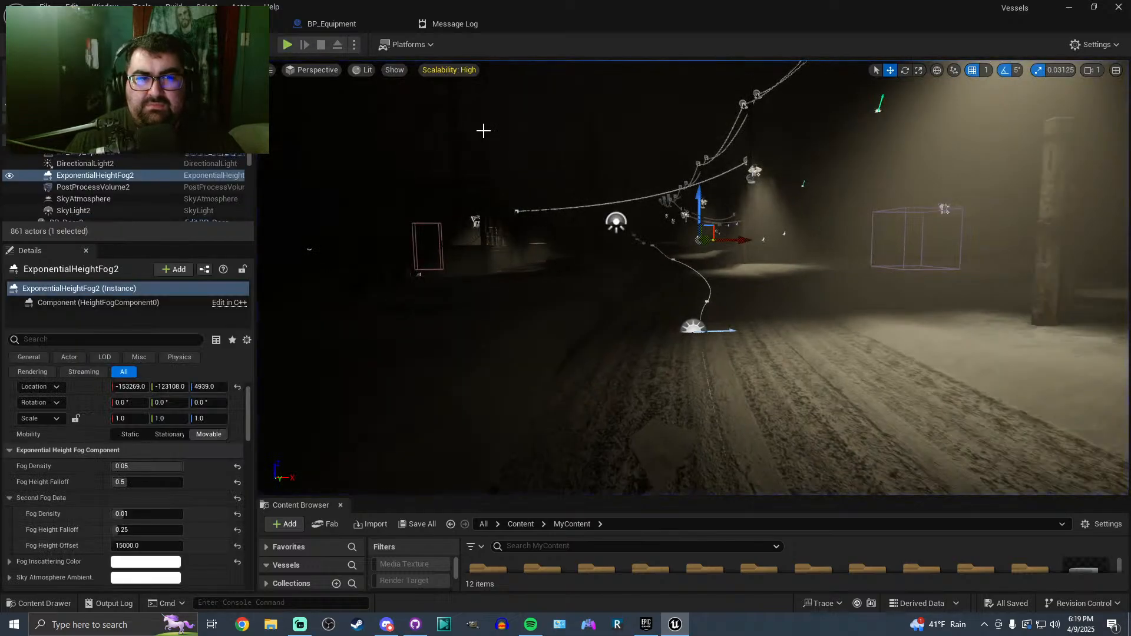
Check the Message Log for the last play session, close the log, and return to the level
{"action": "left_click", "coordinate": [480, 26]}
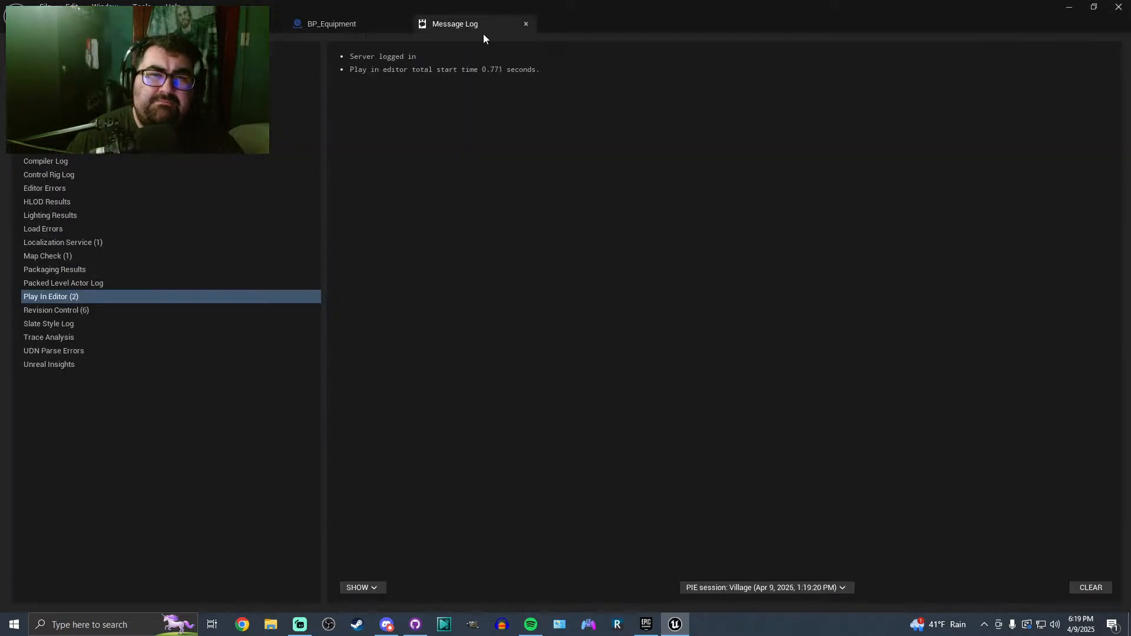
{"action": "left_click", "coordinate": [527, 25]}
{"action": "left_click", "coordinate": [112, 24]}
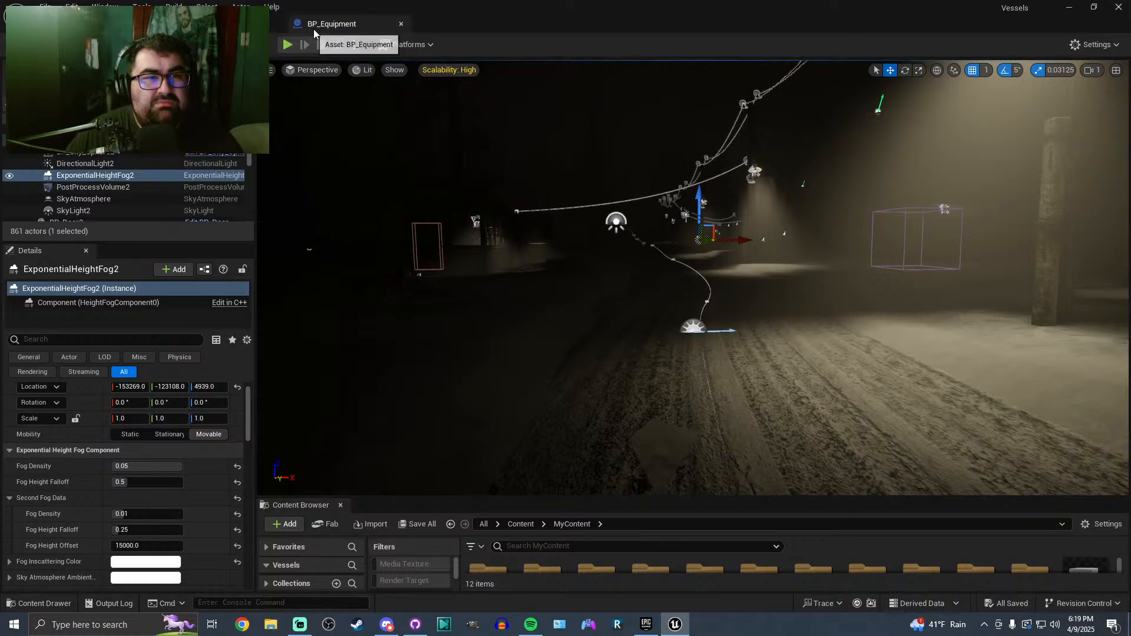
Move the EquipmentPoint component in BP_FirstPersonCharacter's viewport to Y 50 and Z -50, and save the Blueprint
{"action": "left_click", "coordinate": [267, 25]}
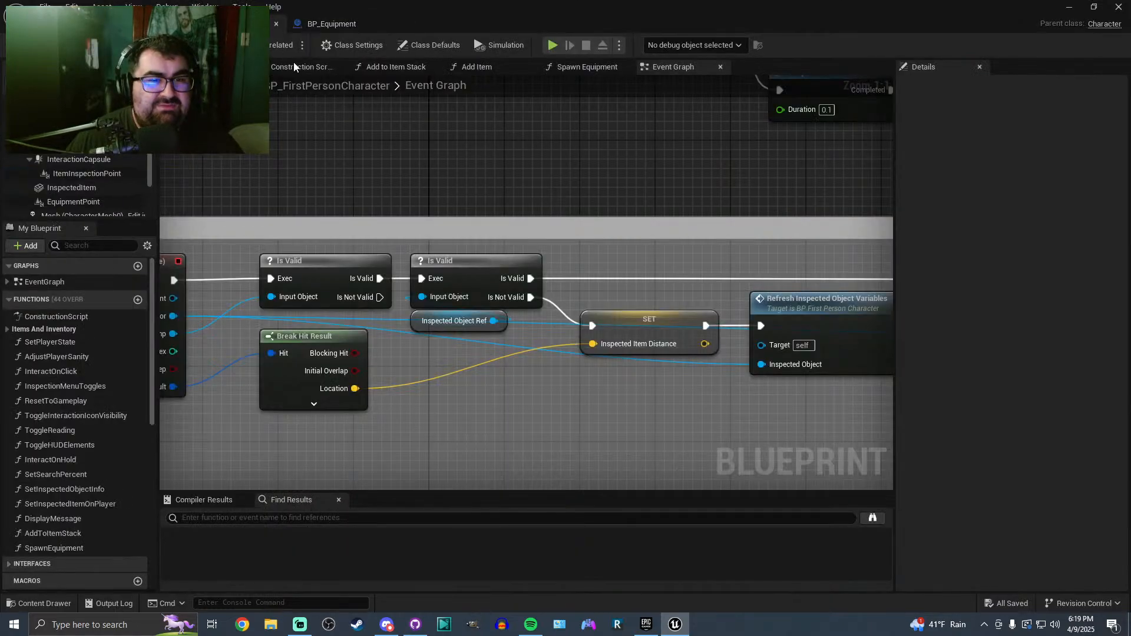
{"action": "left_click", "coordinate": [202, 67]}
{"action": "mouse_move", "coordinate": [507, 295]}
{"action": "right_mouse_down"}
{"action": "mouse_move", "coordinate": [530, 271]}
{"action": "mouse_move", "coordinate": [507, 283]}
{"action": "mouse_move", "coordinate": [460, 259]}
{"action": "mouse_move", "coordinate": [531, 283]}
{"action": "mouse_move", "coordinate": [472, 288]}
{"action": "mouse_move", "coordinate": [504, 307]}
{"action": "right_mouse_up"}
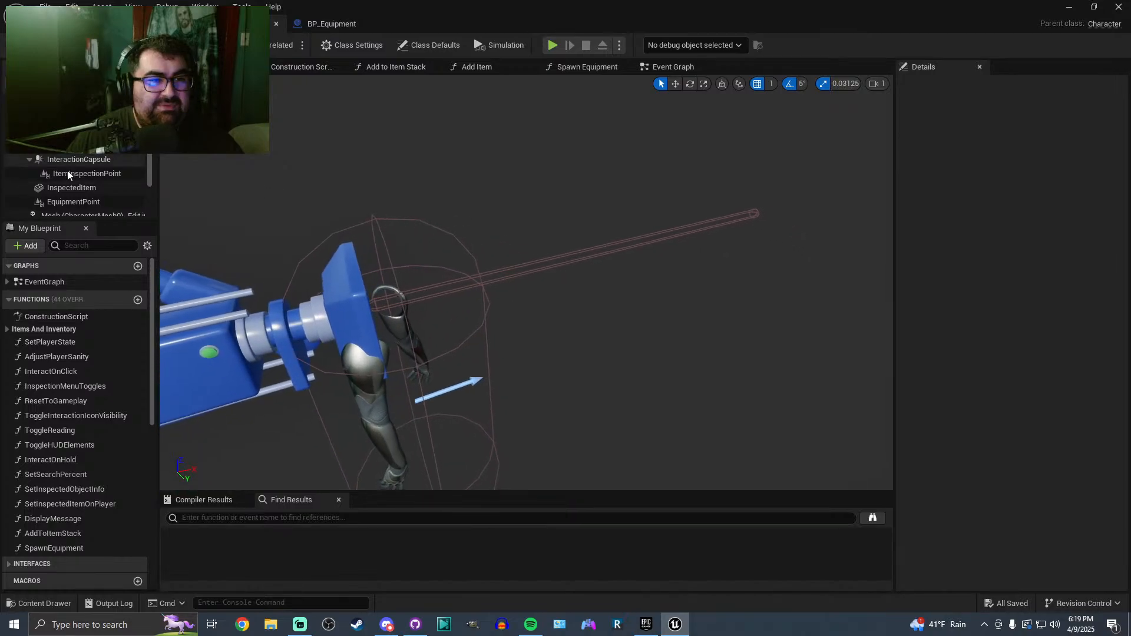
{"action": "left_click", "coordinate": [65, 173]}
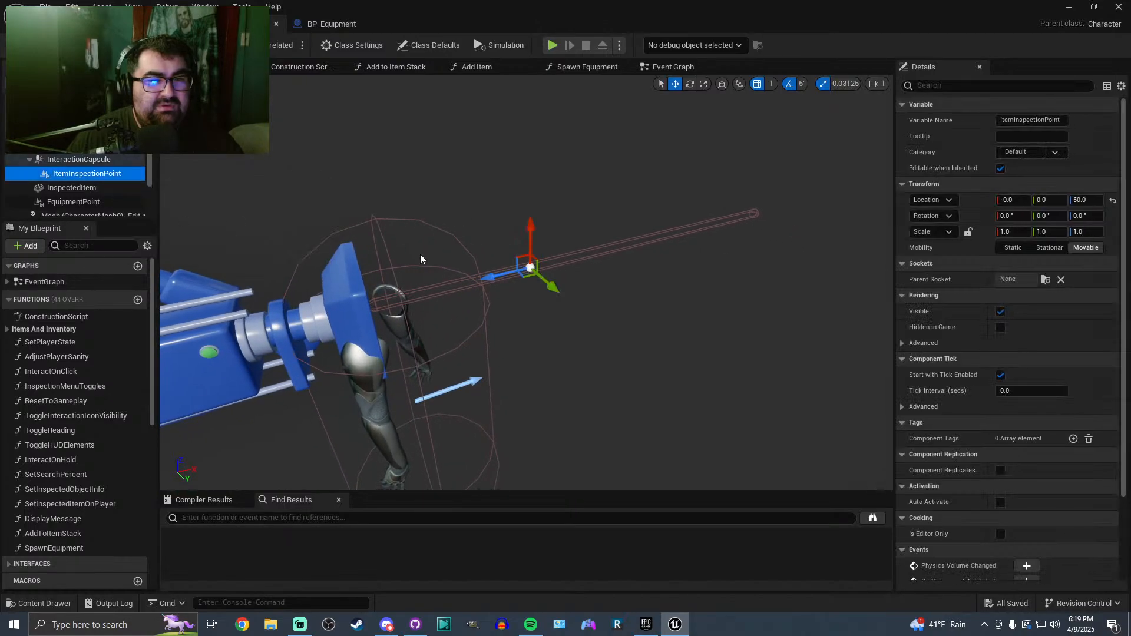
{"action": "left_click", "coordinate": [76, 202]}
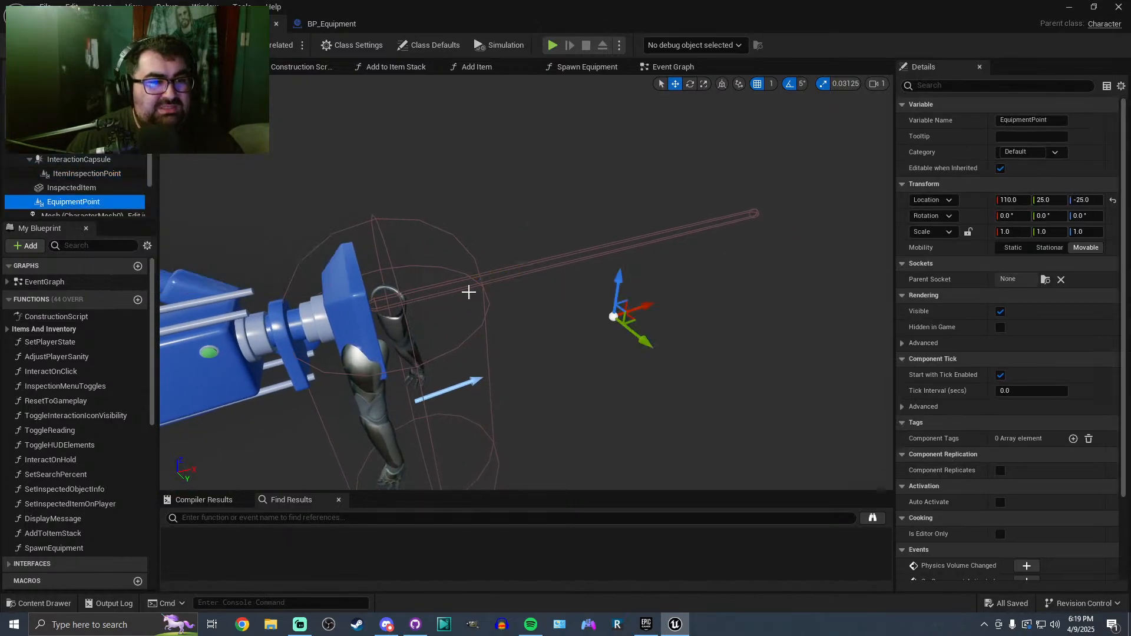
{"action": "right_click_drag", "start_coordinate": [636, 307], "coordinate": [657, 279]}
{"action": "left_click_drag", "start_coordinate": [601, 255], "coordinate": [616, 256]}
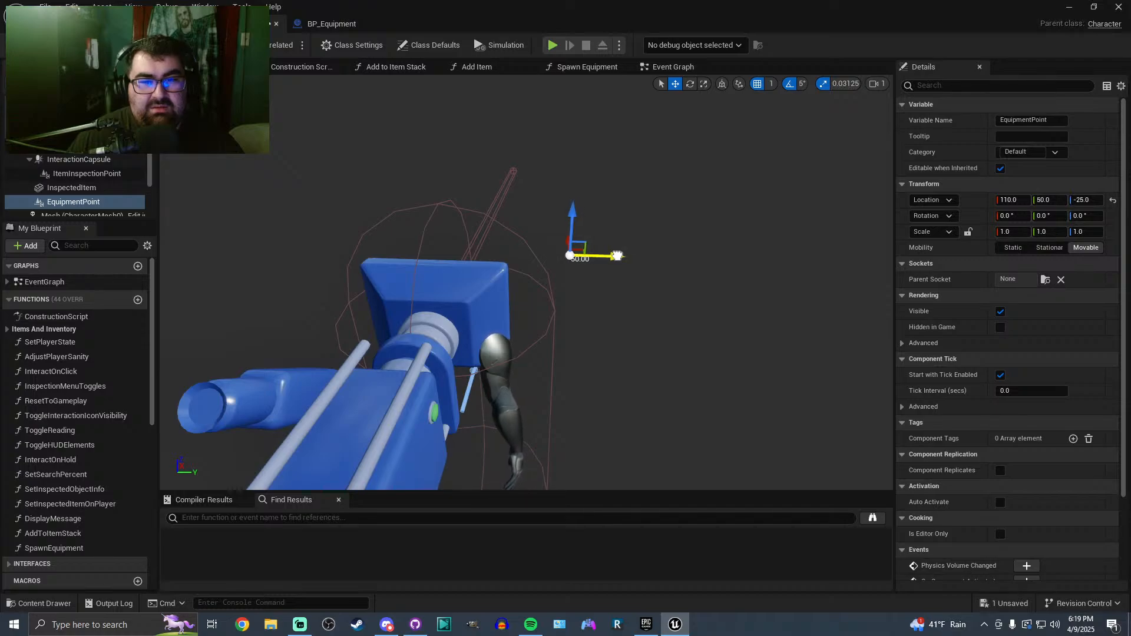
{"action": "left_click_drag", "start_coordinate": [579, 218], "coordinate": [578, 248]}
{"action": "key", "text": "ctrl+s"}
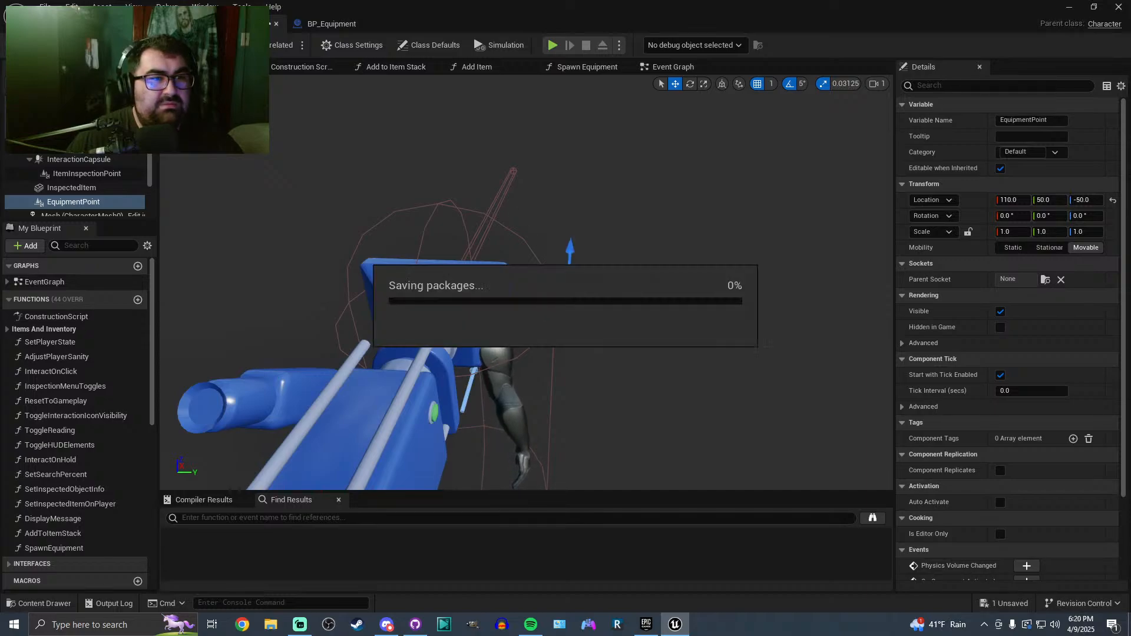
Play-test the village level to check the torch's new position in view, and end the session
{"action": "left_click", "coordinate": [71, 23]}
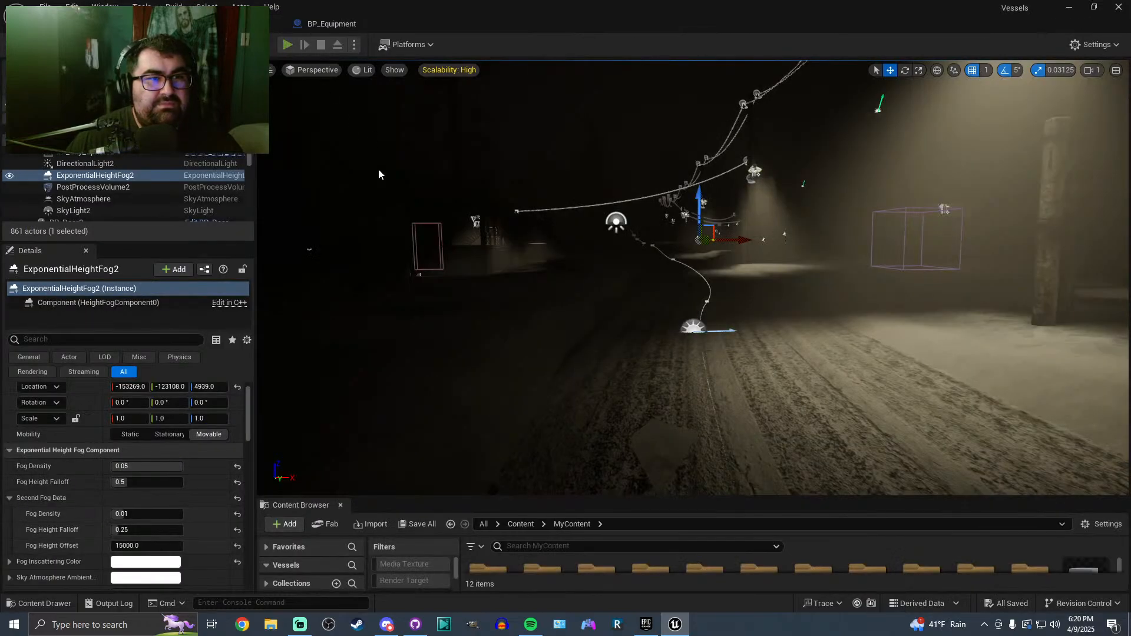
{"action": "key", "text": "alt+p"}
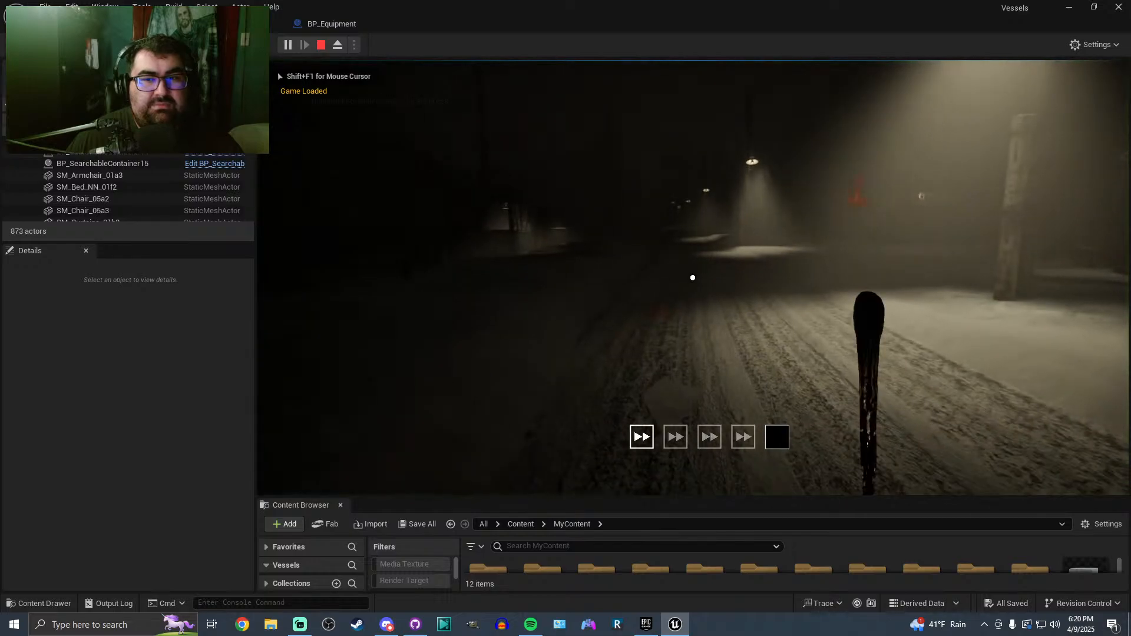
{"action": "key", "text": "Escape"}
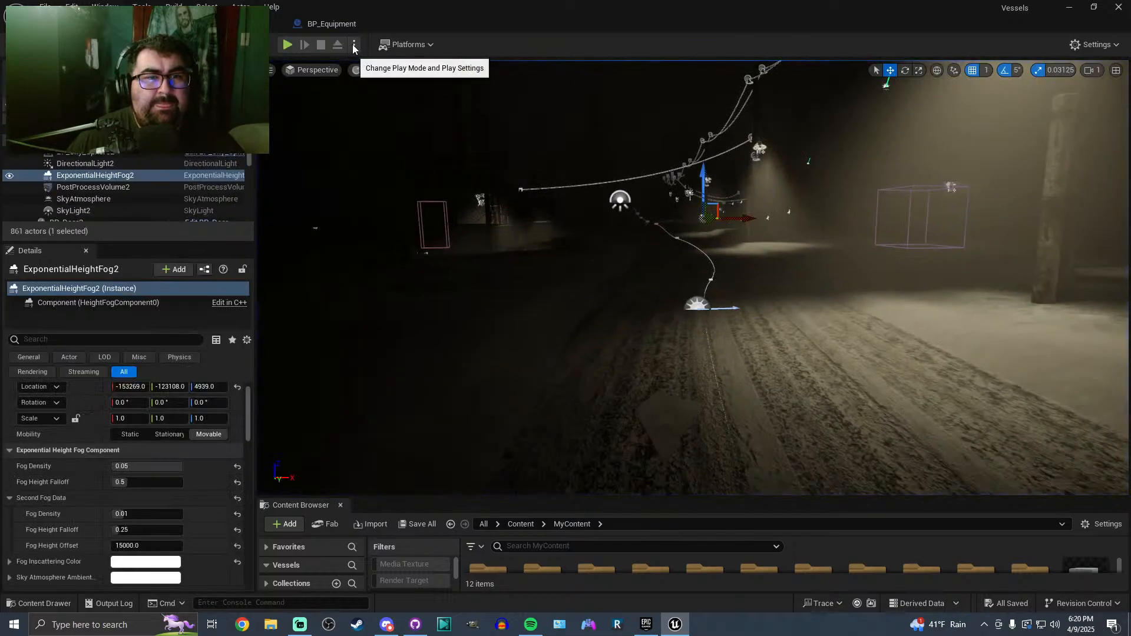
Move the EquipmentPoint component in BP_FirstPersonCharacter's viewport to Y 75, and save the Blueprint
{"action": "left_click", "coordinate": [318, 22]}
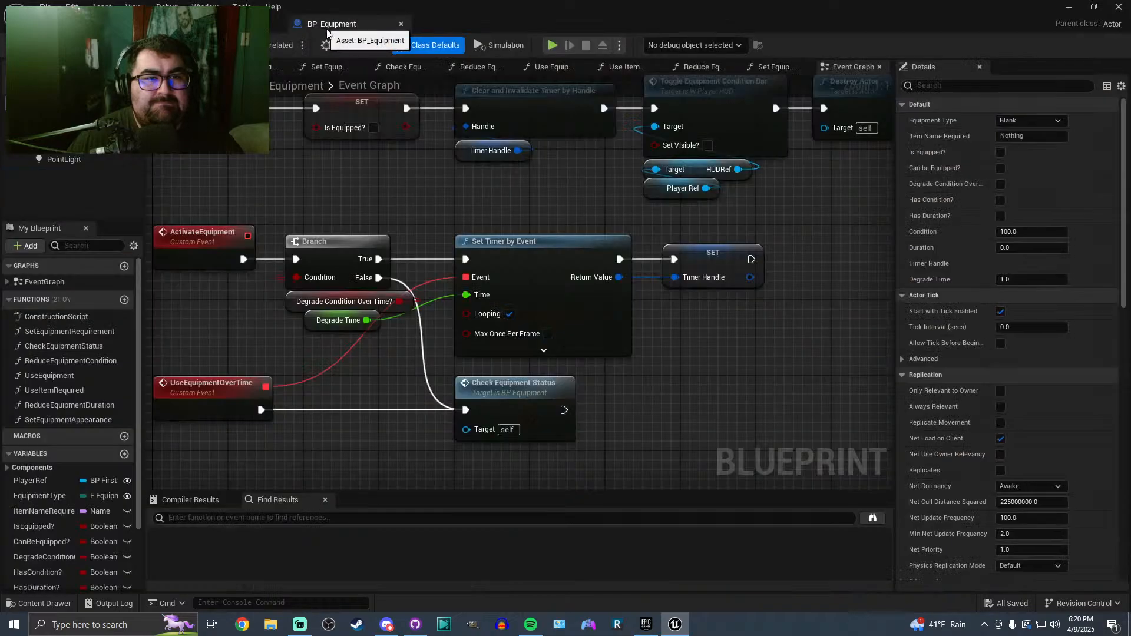
{"action": "left_click", "coordinate": [219, 22]}
{"action": "left_click_drag", "start_coordinate": [612, 291], "coordinate": [652, 288]}
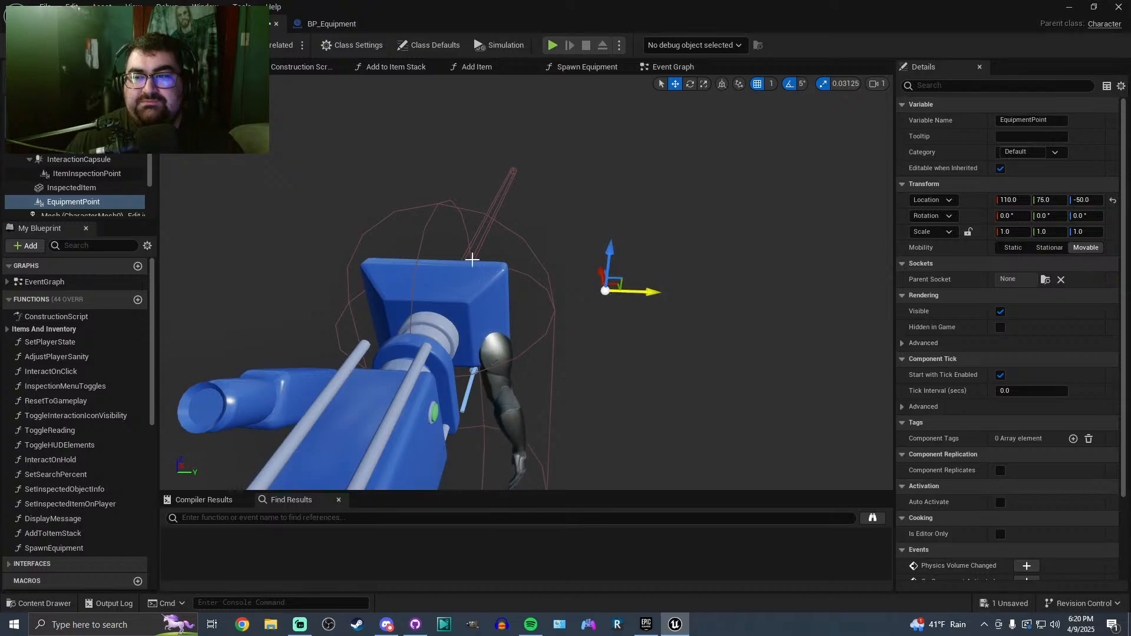
{"action": "key", "text": "ctrl+s"}
Play-test the village level with the torch equipped to check its sideways shift in view, and end the session
{"action": "left_click", "coordinate": [74, 24]}
{"action": "left_click", "coordinate": [287, 45]}
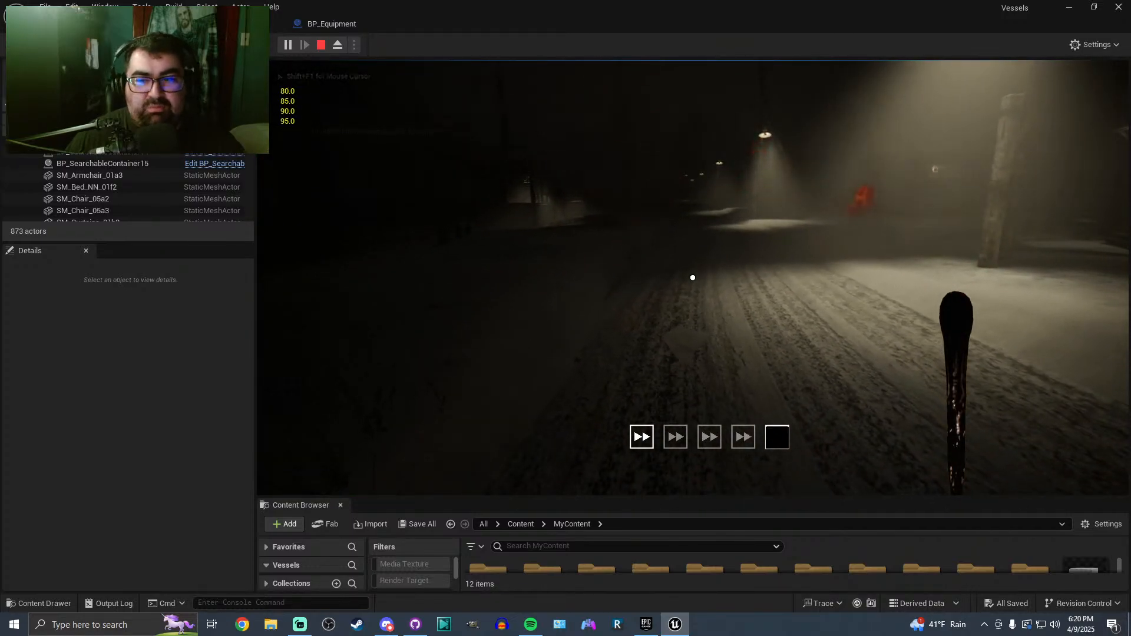
{"action": "key", "text": "Escape"}
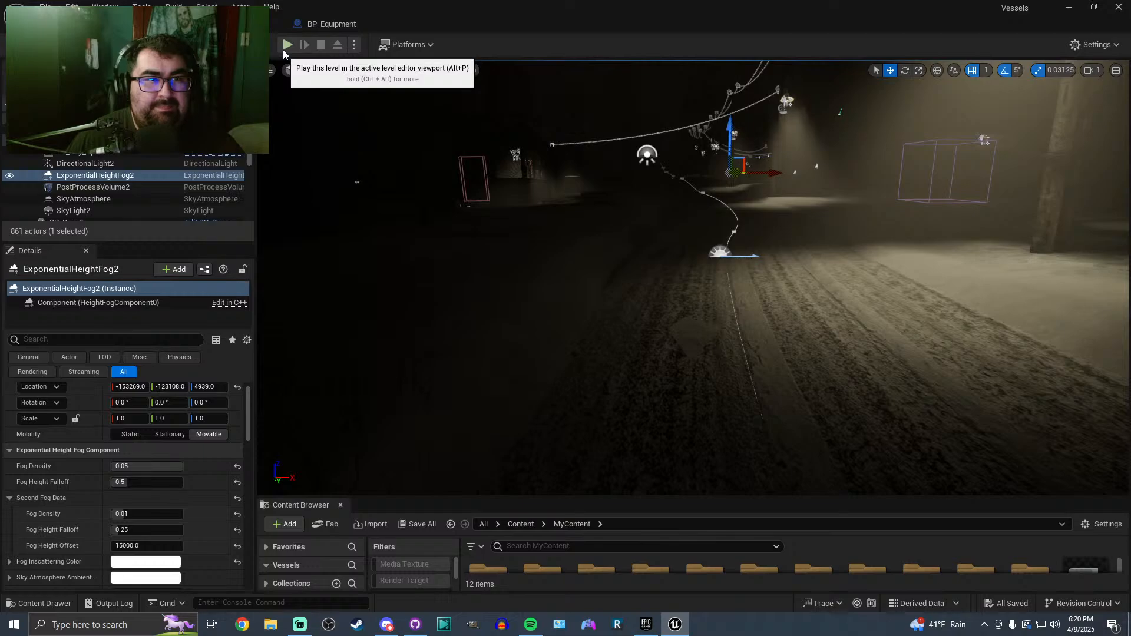
Select the PointLight component in BP_Equipment to view its light settings
{"action": "left_click", "coordinate": [333, 24]}
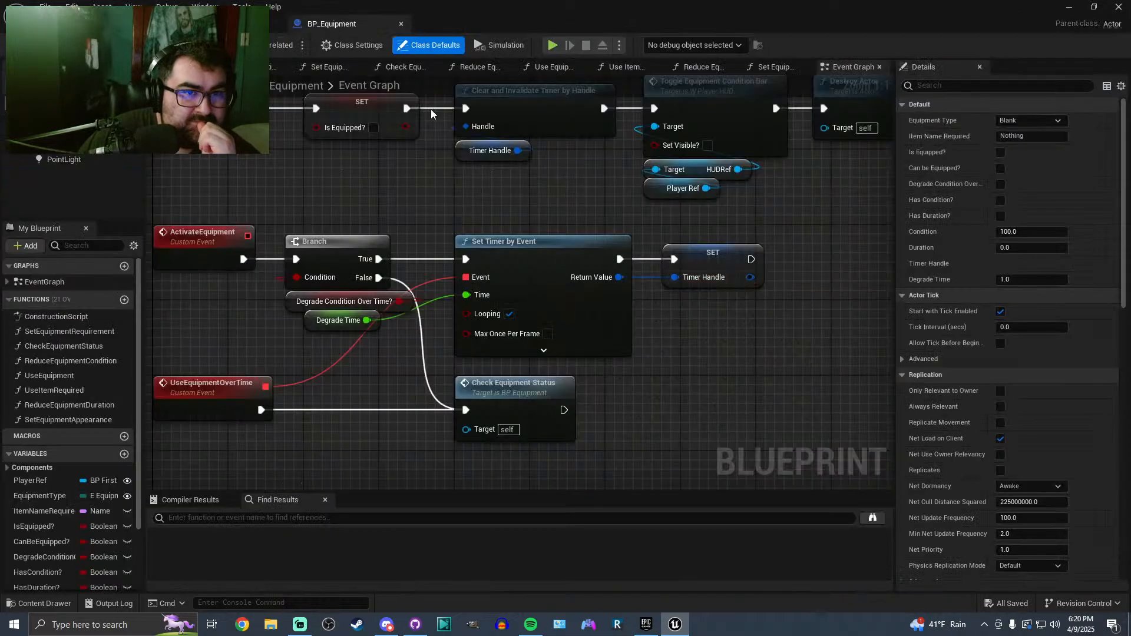
{"action": "scroll", "coordinate": [423, 231], "scroll_direction": "down", "scroll_amount": 4}
{"action": "right_click_drag", "start_coordinate": [348, 185], "coordinate": [378, 222]}
{"action": "left_click", "coordinate": [59, 160]}
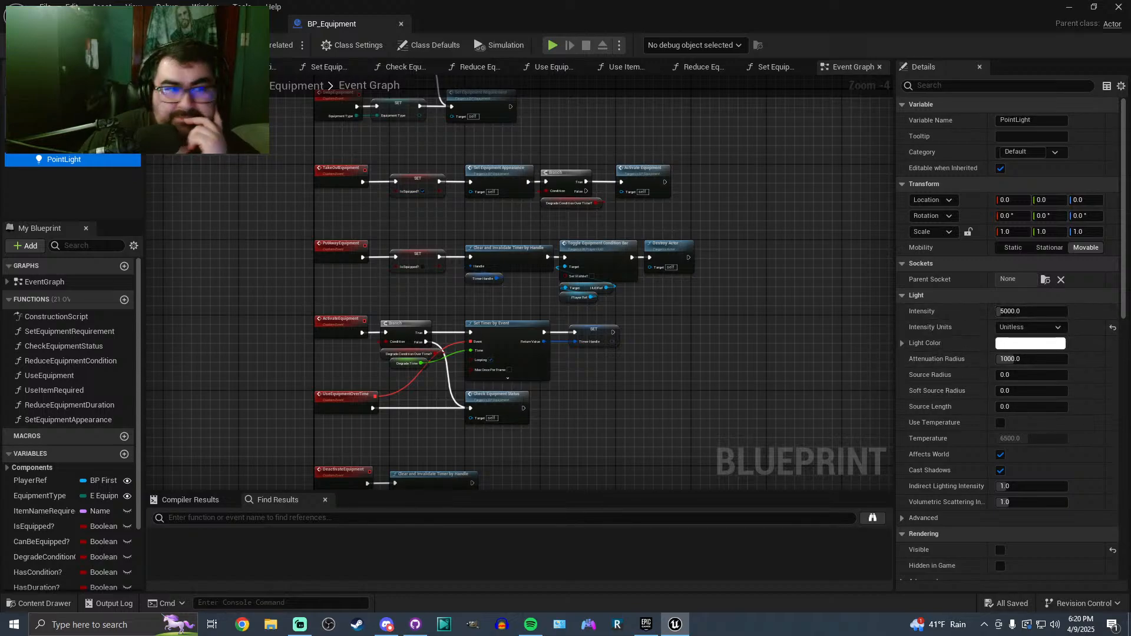
Select the power-pole lamp BP_Light7 in the level and open its BP_Light Blueprint for reference
{"action": "left_click", "coordinate": [103, 24]}
{"action": "key", "text": "w"}
{"action": "mouse_move", "coordinate": [702, 220]}
{"action": "right_mouse_down"}
{"action": "mouse_move", "coordinate": [695, 183]}
{"action": "mouse_move", "coordinate": [716, 180]}
{"action": "mouse_move", "coordinate": [702, 221]}
{"action": "right_mouse_up"}
{"action": "key", "text": "a"}
{"action": "left_click", "coordinate": [682, 210]}
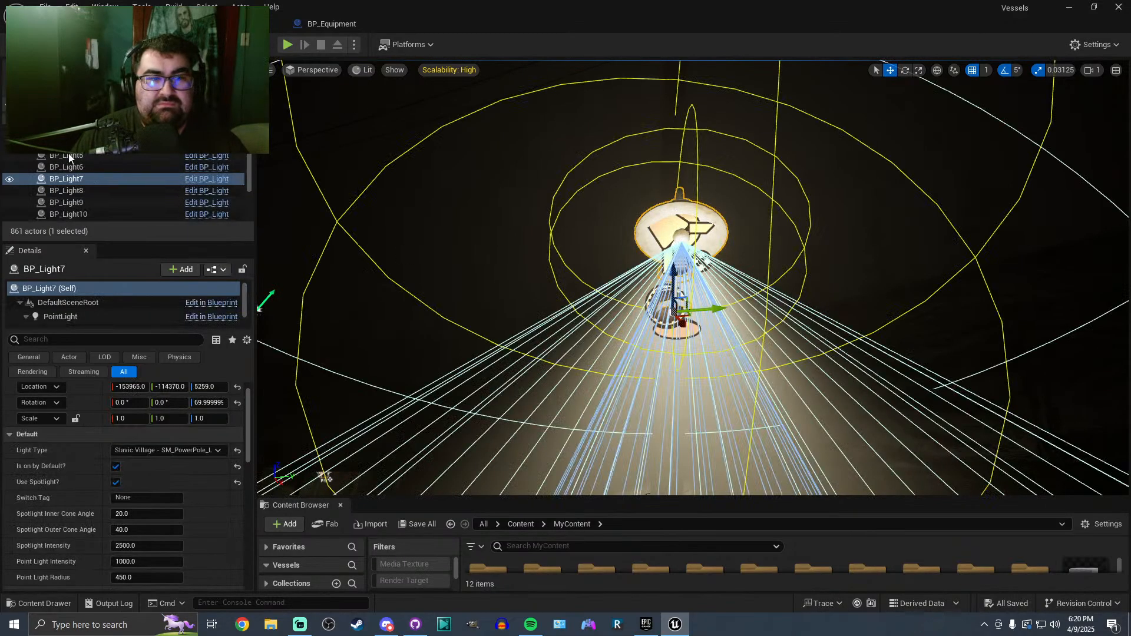
{"action": "left_click", "coordinate": [218, 176]}
{"action": "right_click_drag", "start_coordinate": [399, 107], "coordinate": [469, 166]}
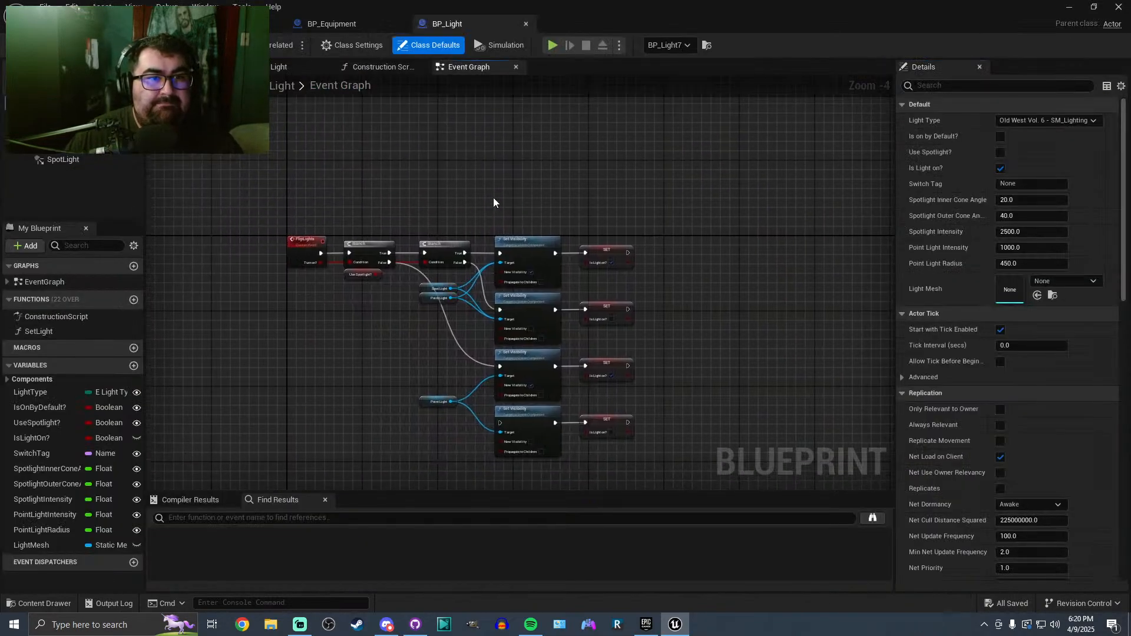
Examine BP_Light's Set Light function and PointLightIntensity variable, and compare them with the PointLight settings in BP_Equipment
{"action": "left_click", "coordinate": [275, 68]}
{"action": "right_click_drag", "start_coordinate": [332, 199], "coordinate": [415, 199]}
{"action": "scroll", "coordinate": [415, 199], "scroll_direction": "down", "scroll_amount": 3}
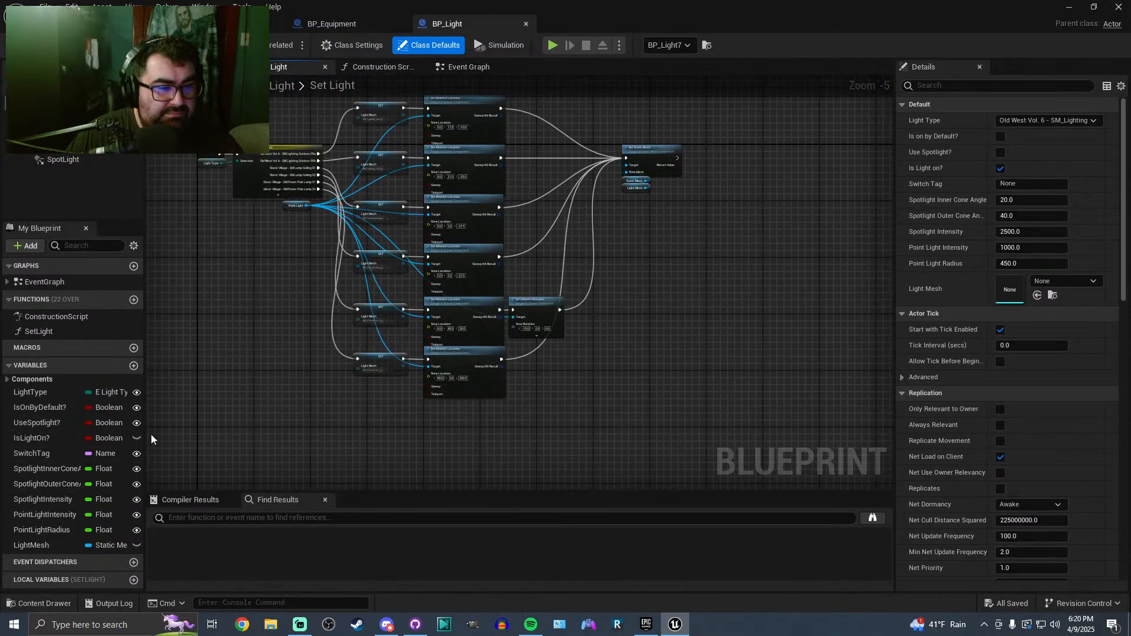
{"action": "left_click_drag", "start_coordinate": [145, 436], "coordinate": [171, 437]}
{"action": "left_click", "coordinate": [45, 515]}
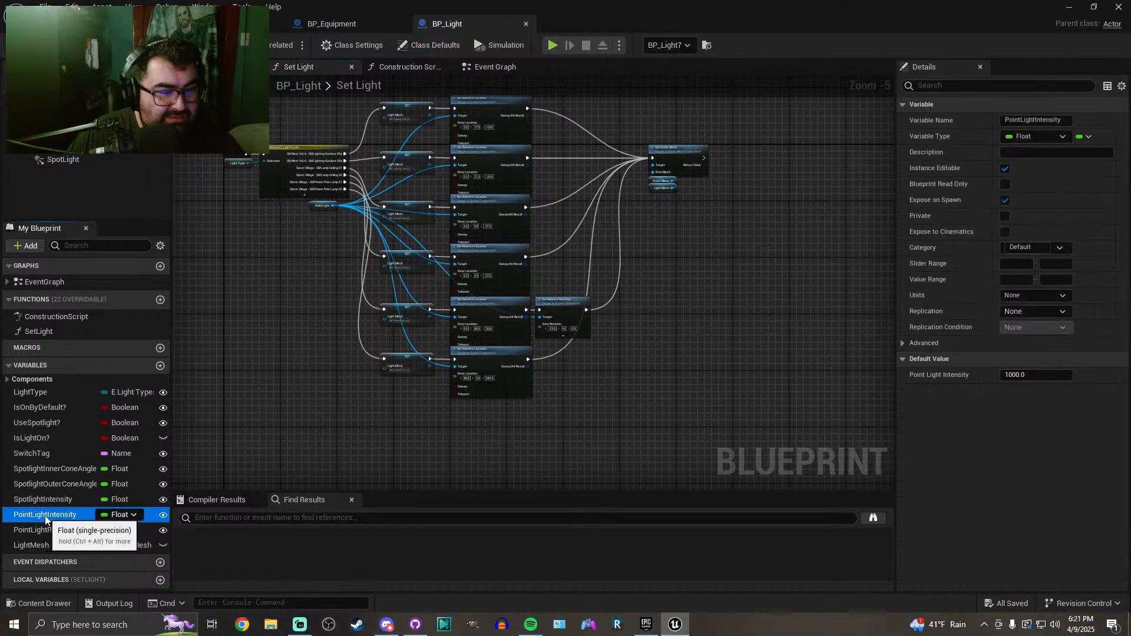
{"action": "left_click", "coordinate": [338, 27]}
{"action": "left_click", "coordinate": [232, 26]}
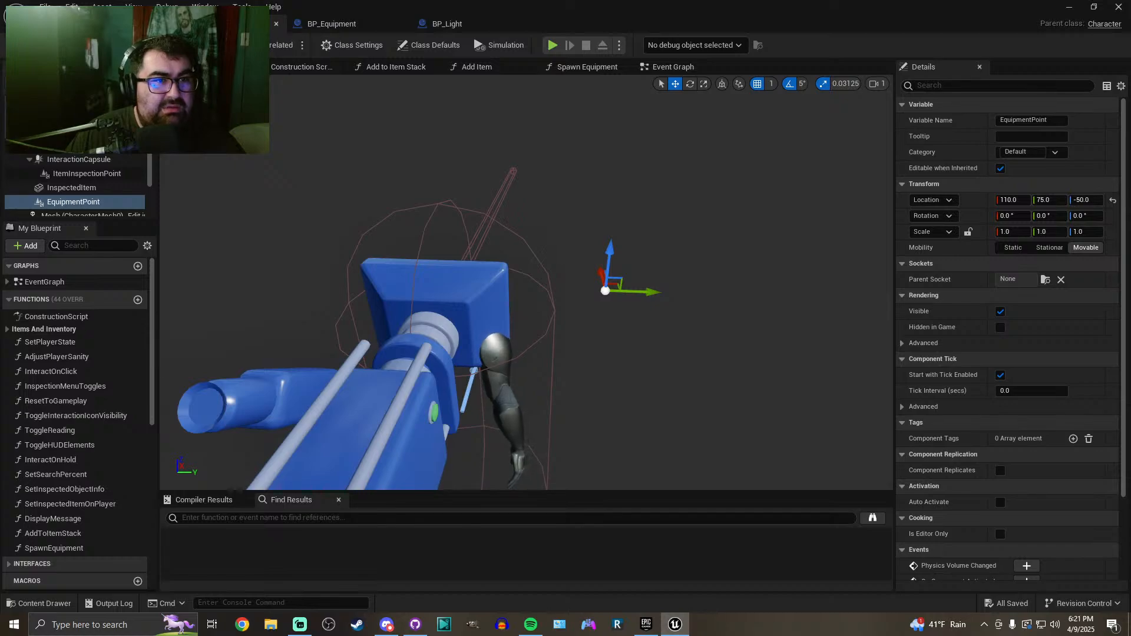
{"action": "left_click", "coordinate": [321, 24]}
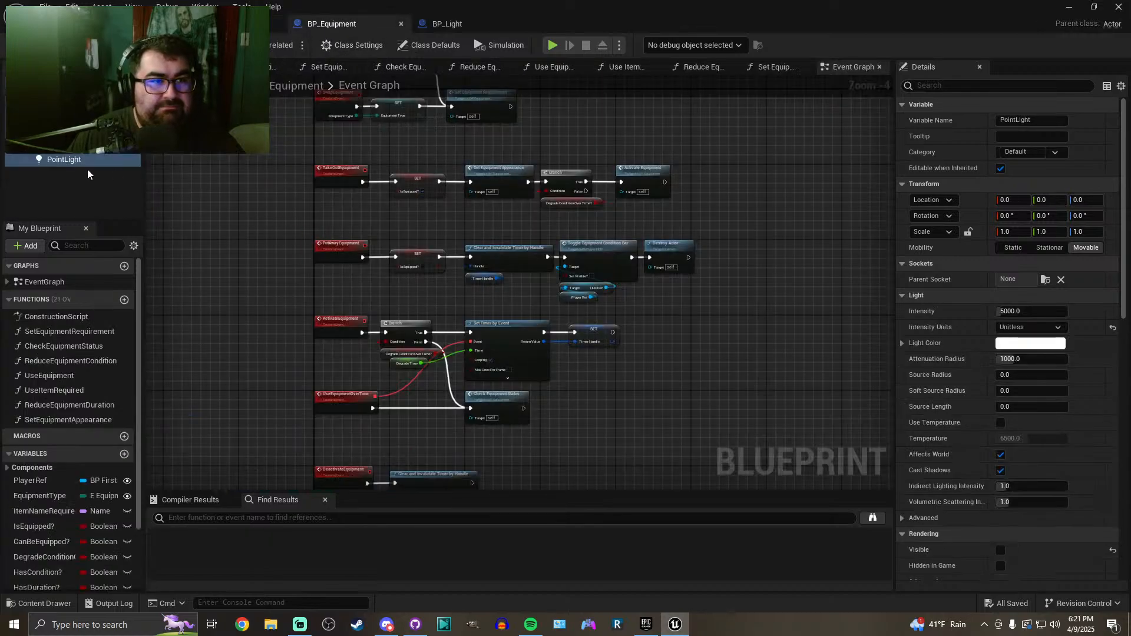
{"action": "left_click", "coordinate": [850, 362]}
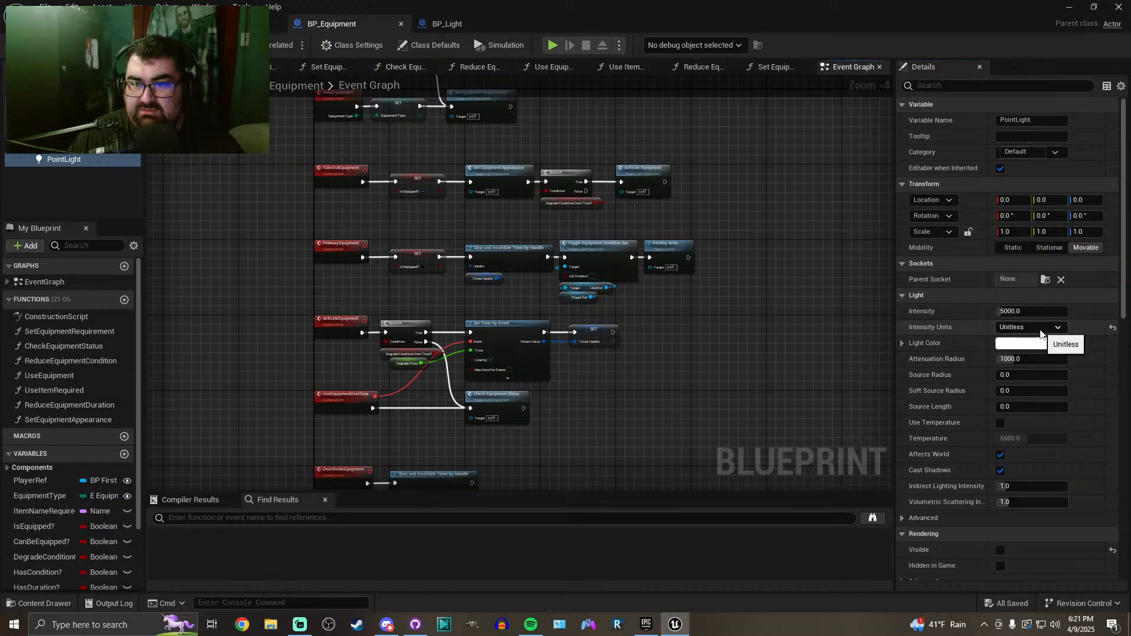
Examine BP_Light's Event Graph and select its PointLight component to read the intensity units and radius settings
{"action": "left_click", "coordinate": [436, 25]}
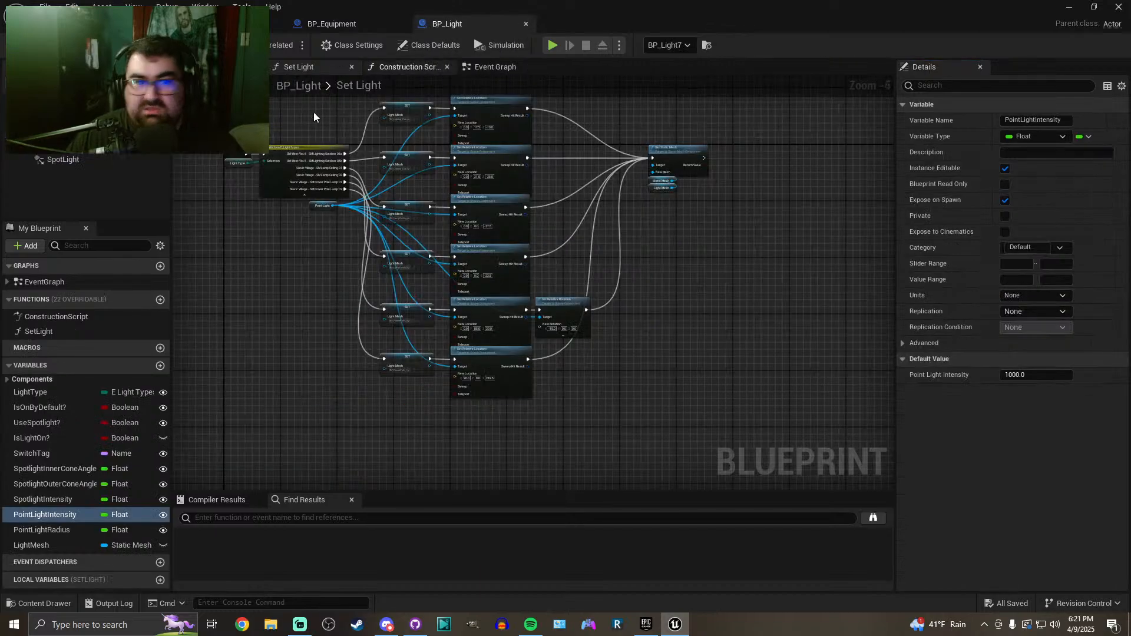
{"action": "right_click_drag", "start_coordinate": [312, 136], "coordinate": [313, 201]}
{"action": "left_click", "coordinate": [487, 68]}
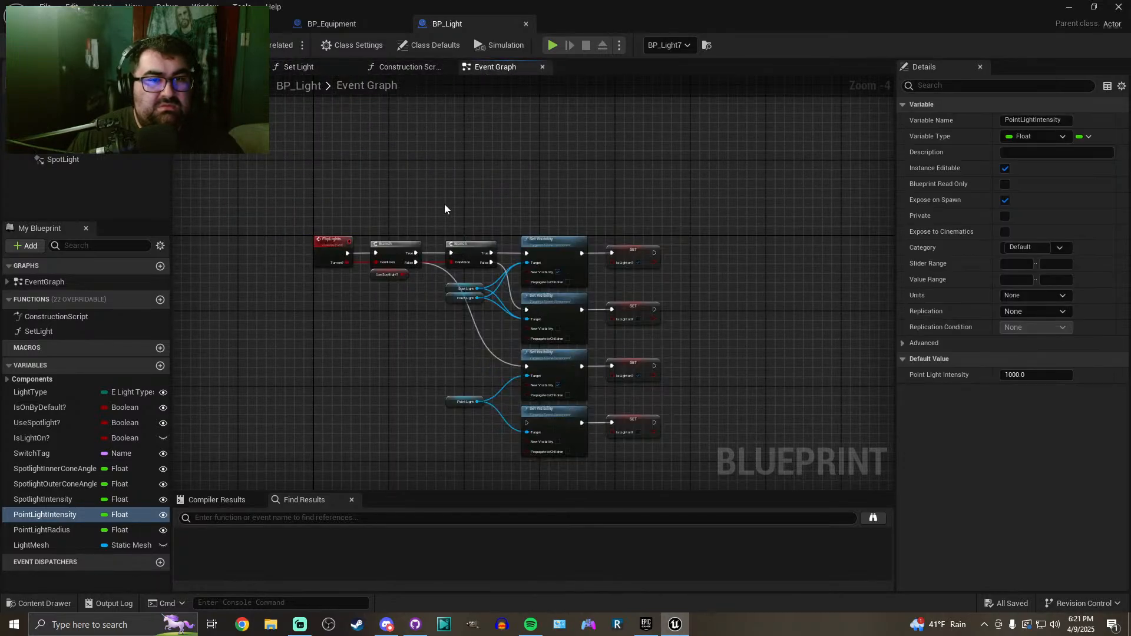
{"action": "scroll", "coordinate": [442, 198], "scroll_direction": "up", "scroll_amount": 5}
{"action": "scroll", "coordinate": [400, 297], "scroll_direction": "down", "scroll_amount": 3}
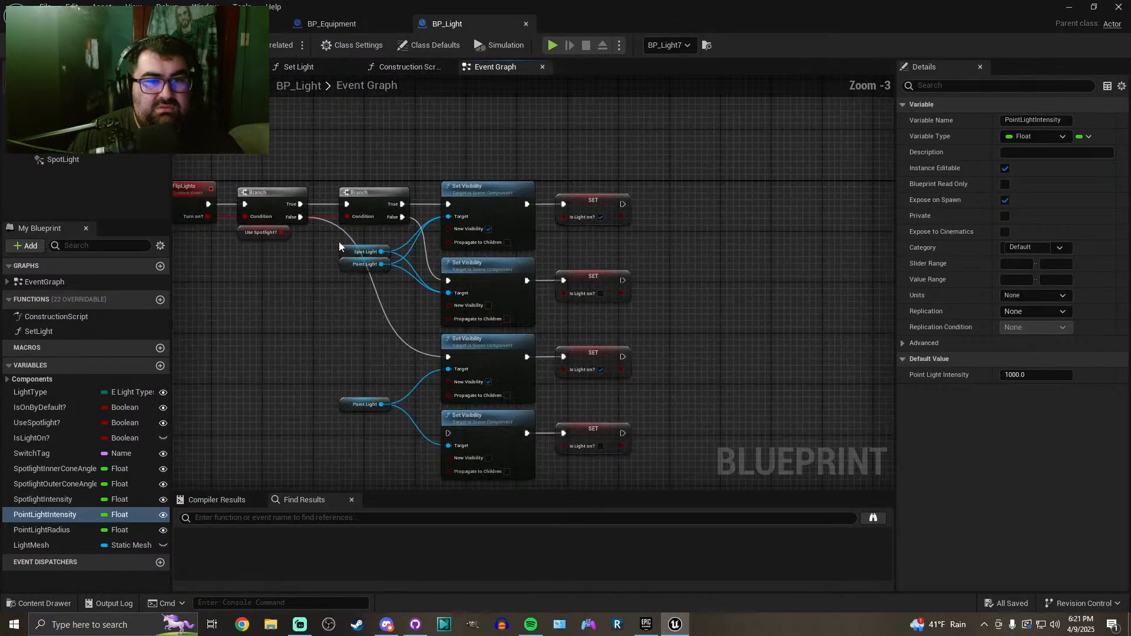
{"action": "left_click", "coordinate": [63, 159]}
{"action": "left_click", "coordinate": [61, 145]}
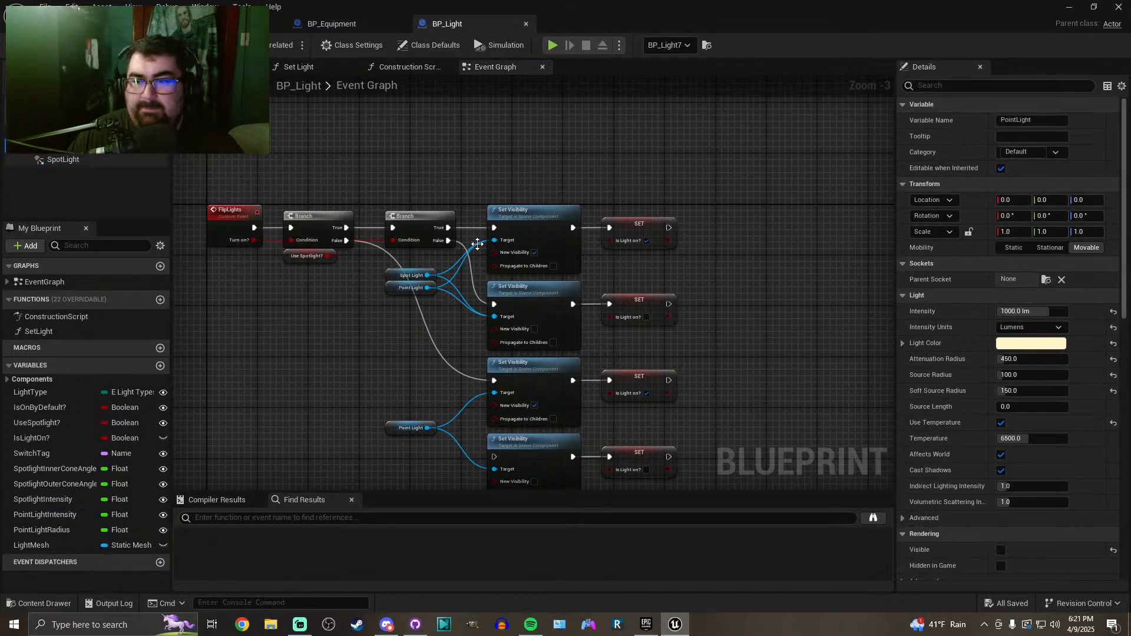
Set the intensity units of BP_Equipment's PointLight to Lumens and its intensity to 1500 lm, and save the Blueprint
{"action": "left_click", "coordinate": [352, 25]}
{"action": "left_click", "coordinate": [1030, 321]}
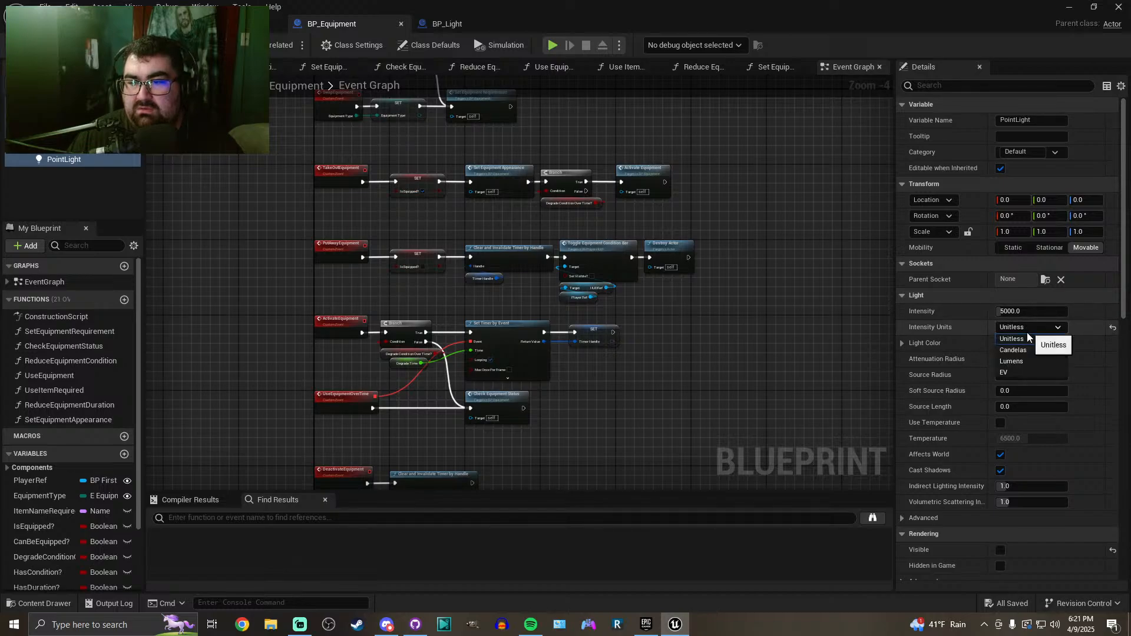
{"action": "left_click", "coordinate": [1018, 362]}
{"action": "left_click", "coordinate": [1019, 311]}
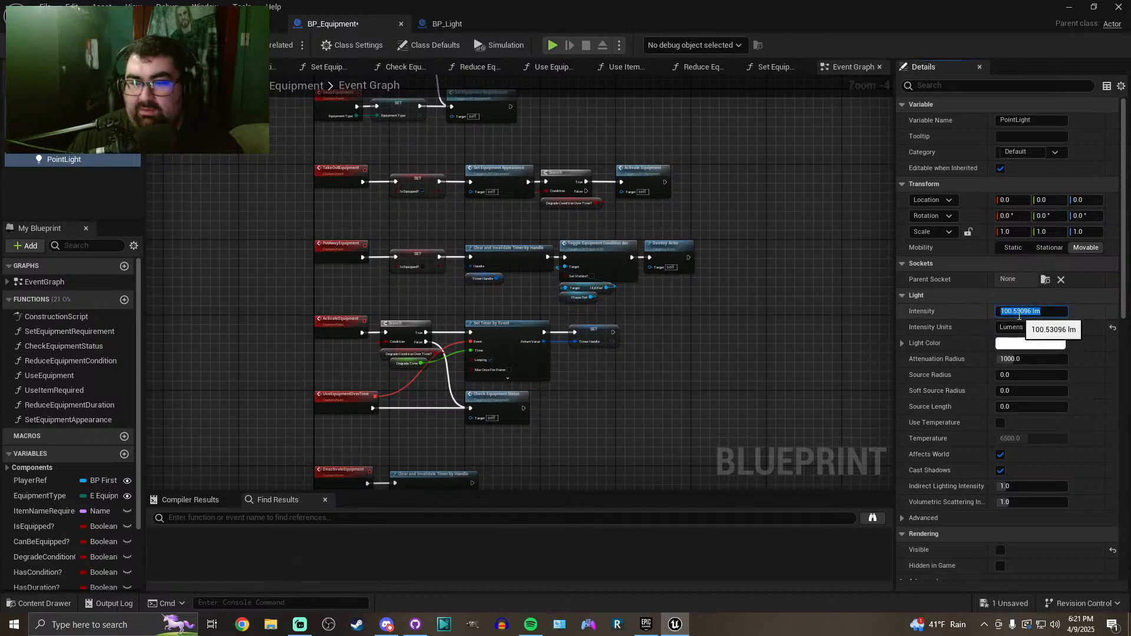
{"action": "type", "text": "1"}
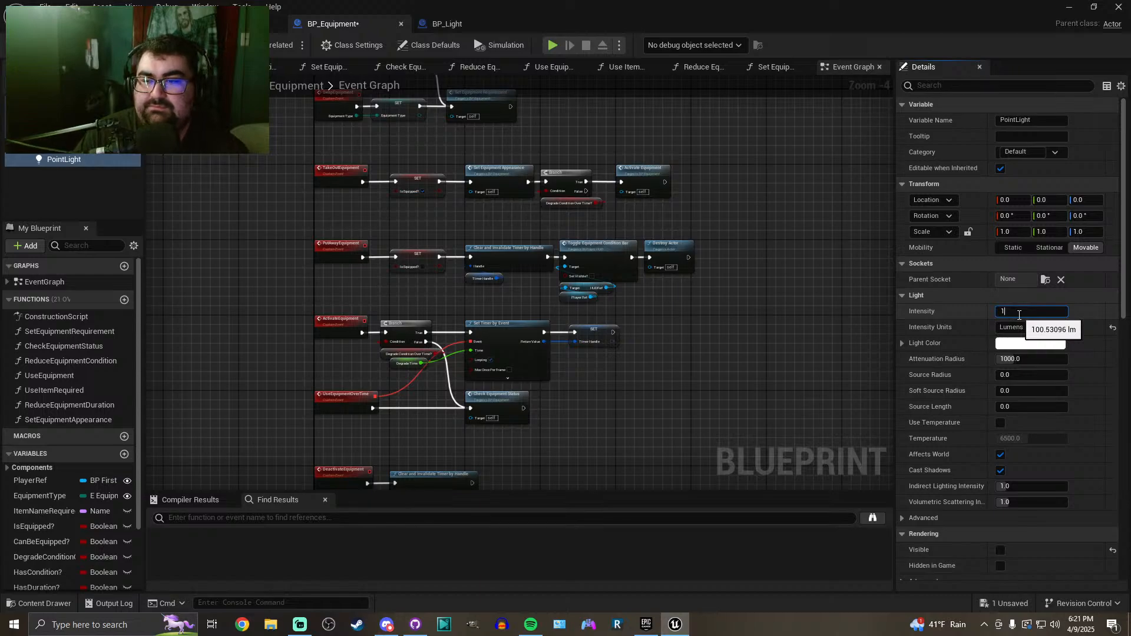
{"action": "type", "text": "000.0 lm"}
{"action": "key", "text": "Return"}
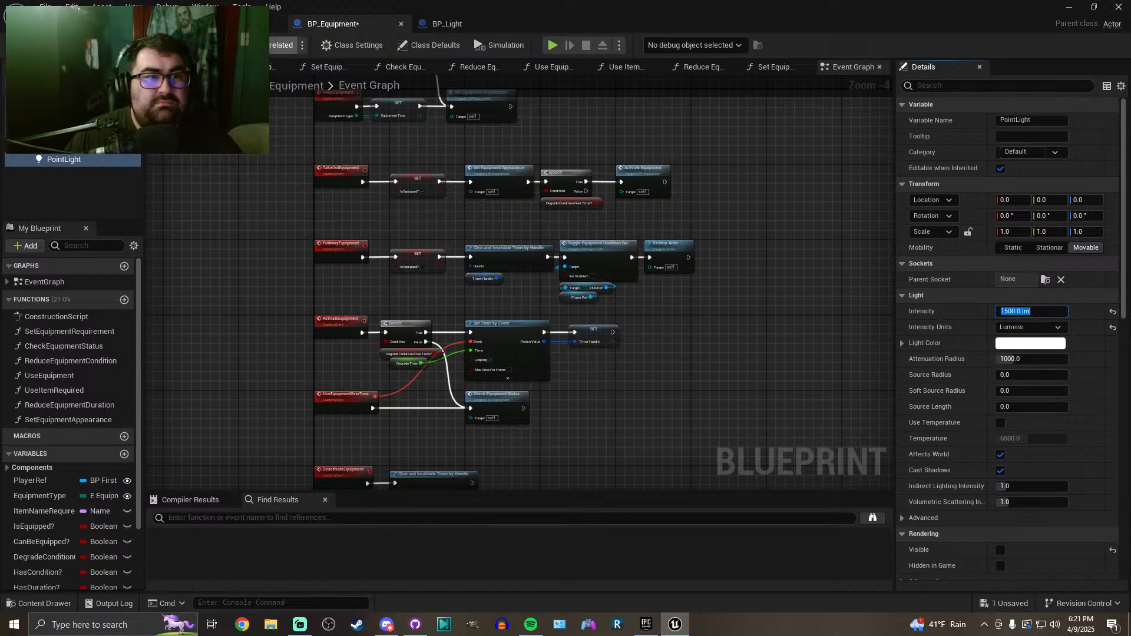
Match BP_Equipment's PointLight to BP_Light with attenuation radius 450, source radius 100 and soft source radius 150, and save
{"action": "left_click", "coordinate": [447, 23]}
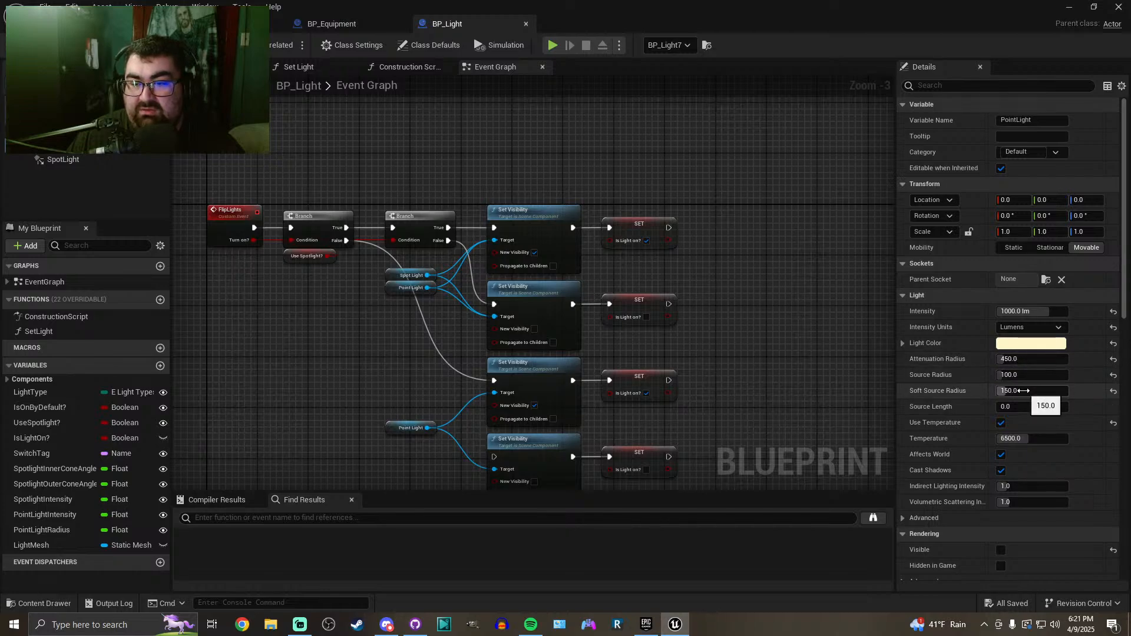
{"action": "left_click", "coordinate": [327, 24]}
{"action": "left_click", "coordinate": [1022, 379]}
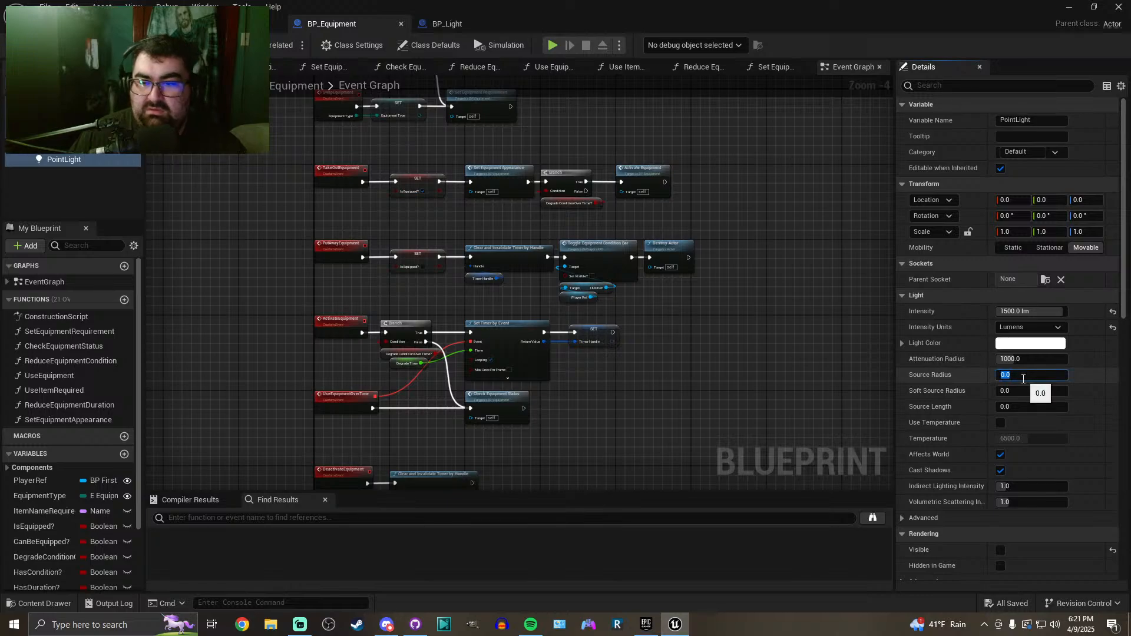
{"action": "type", "text": "450"}
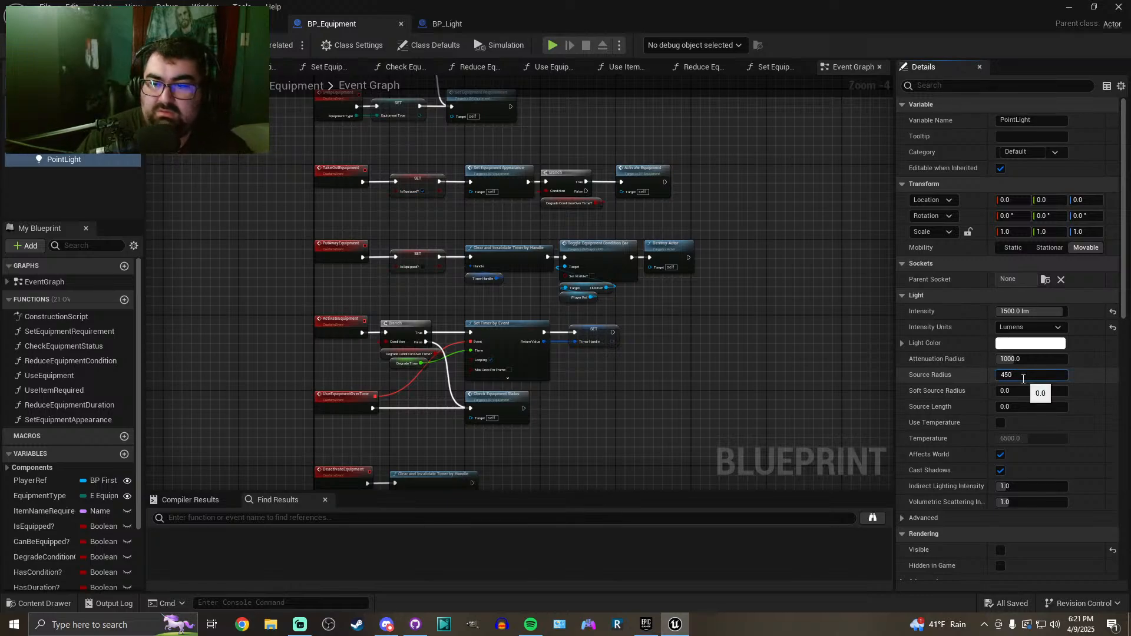
{"action": "key", "text": "Return"}
{"action": "left_click", "coordinate": [1026, 360]}
{"action": "type", "text": "450"}
{"action": "key", "text": "Tab"}
{"action": "type", "text": "100"}
{"action": "key", "text": "Tab"}
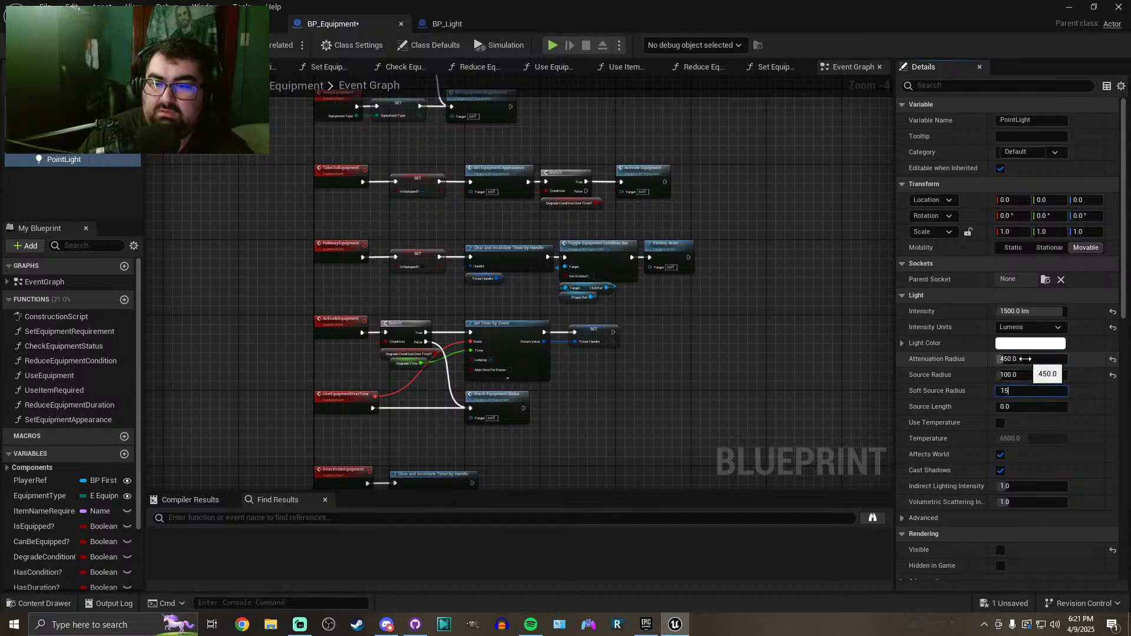
{"action": "left_click", "coordinate": [433, 24]}
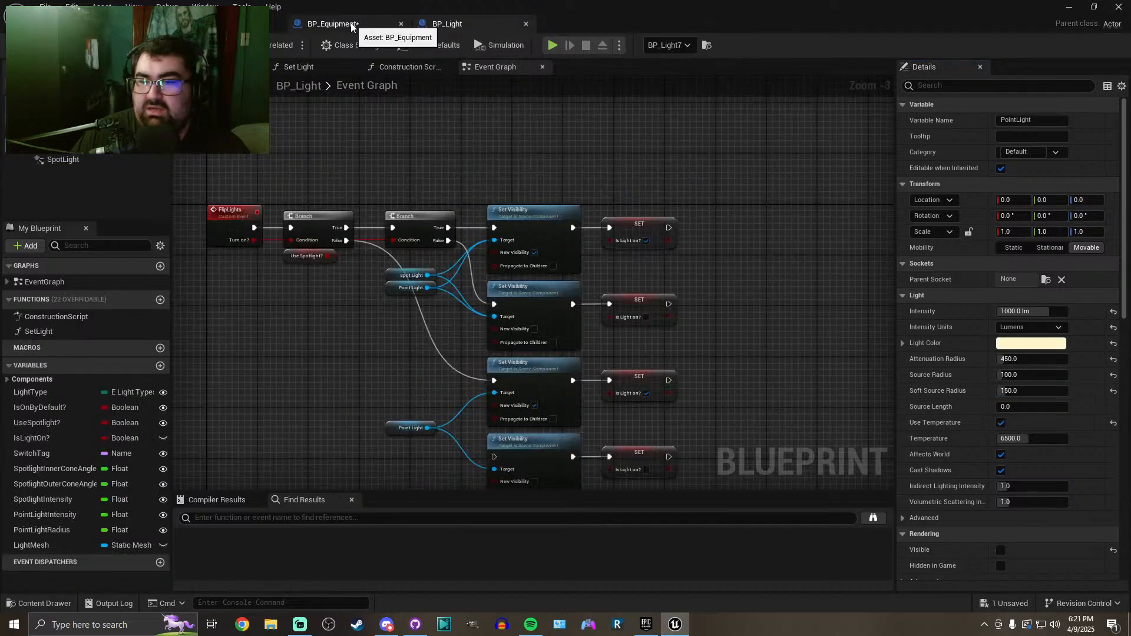
{"action": "left_click", "coordinate": [352, 25]}
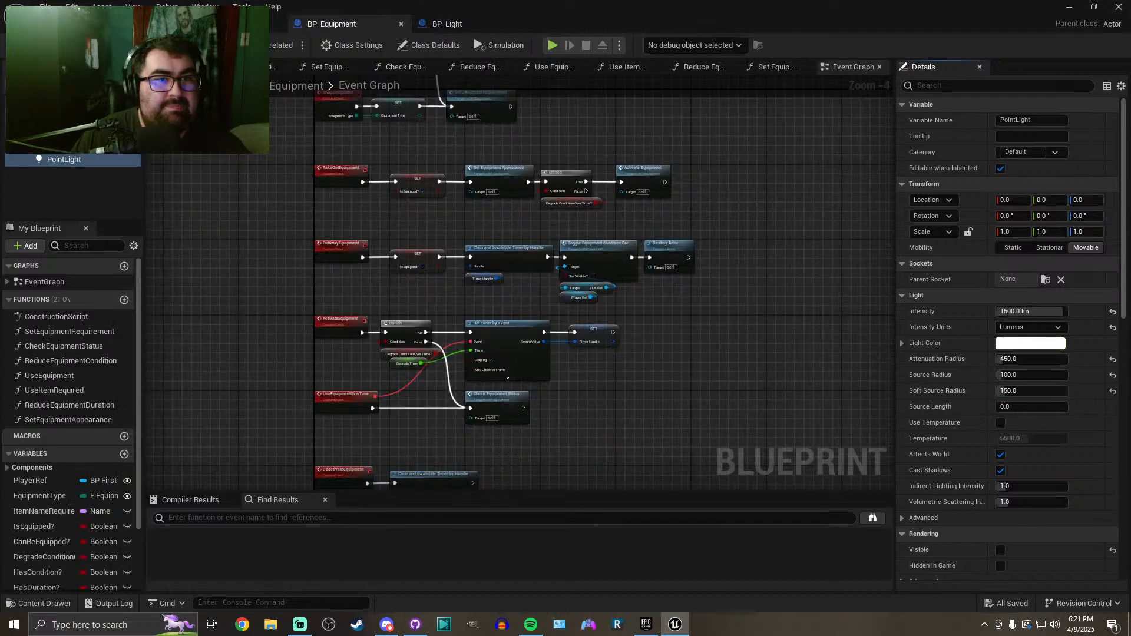
Play-test the level with the torch equipped to check its new light, end the session and show the Message Log
{"action": "left_click", "coordinate": [100, 24]}
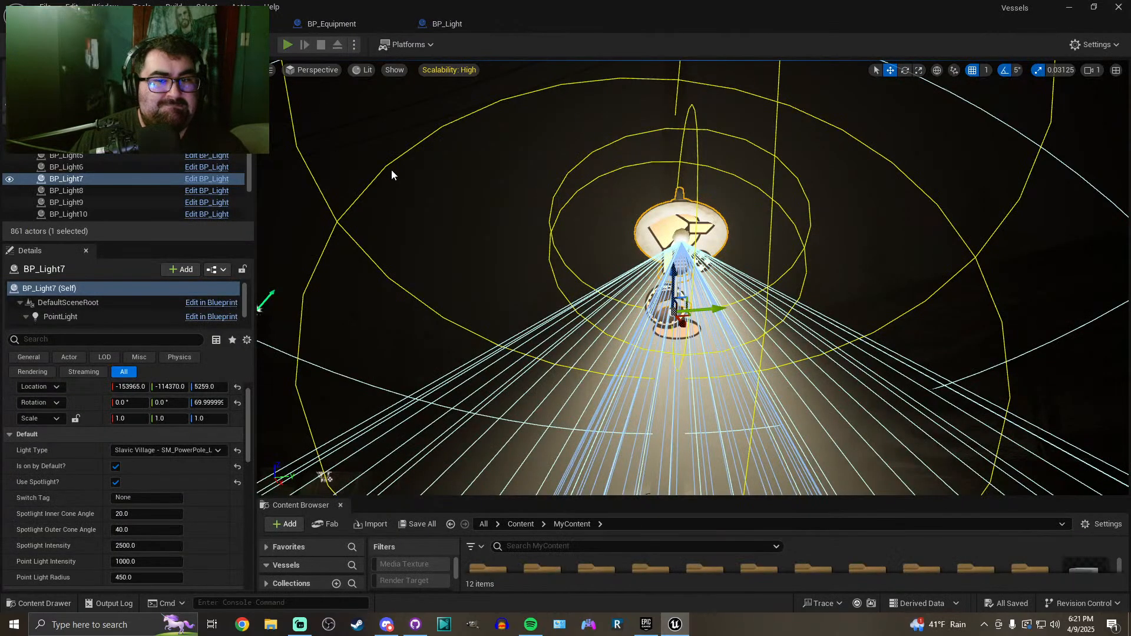
{"action": "key", "text": "alt+p"}
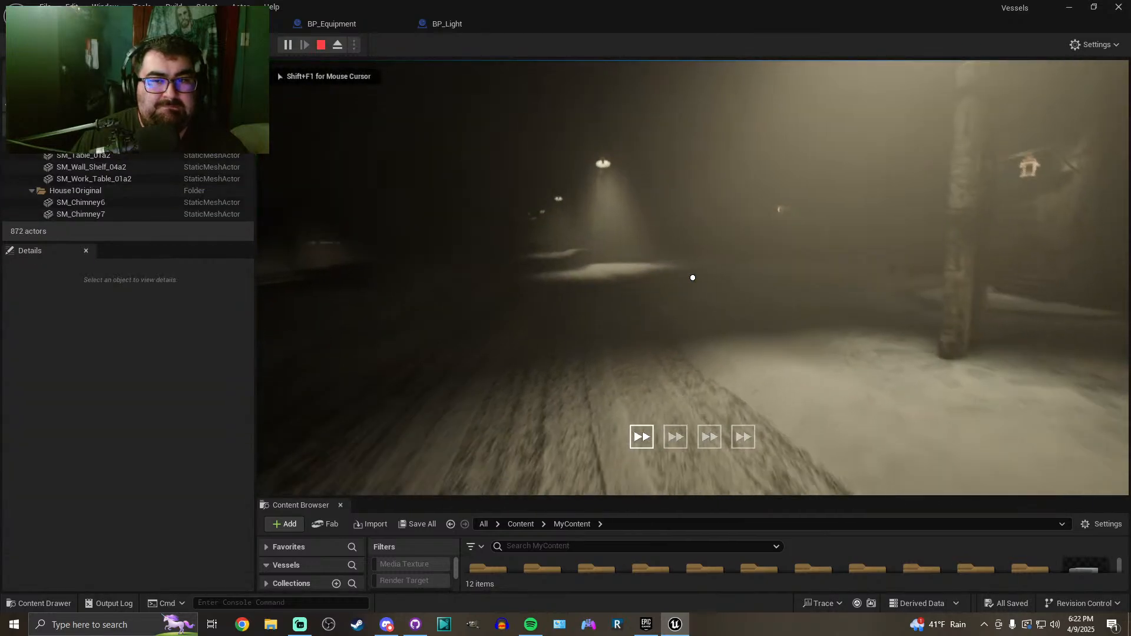
{"action": "key", "text": "1"}
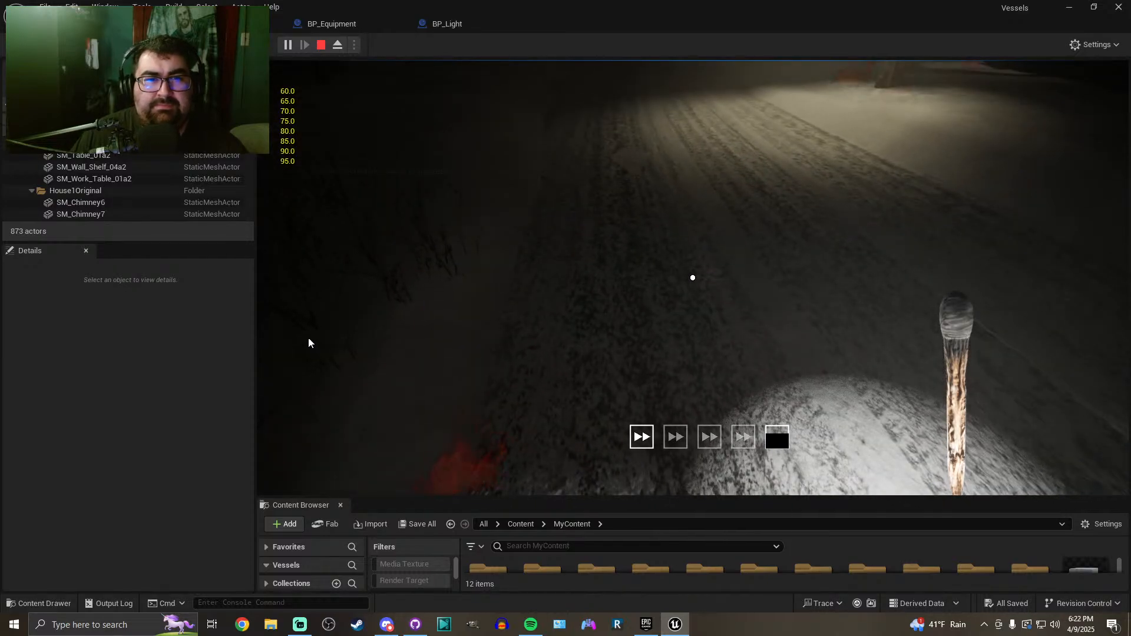
{"action": "key", "text": "Escape"}
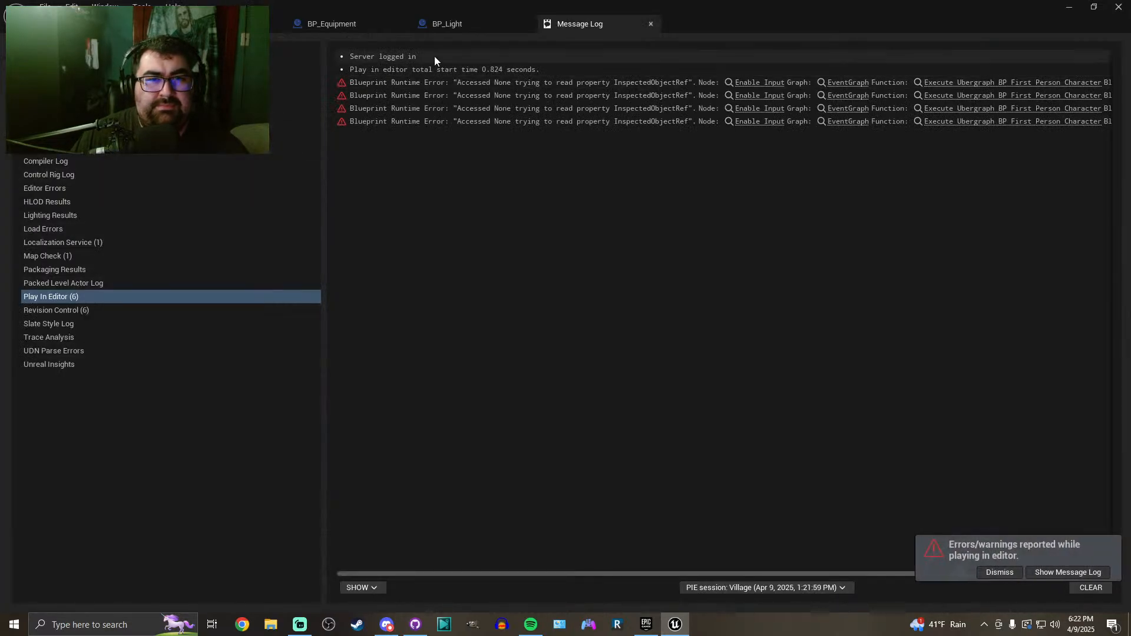
Open the Enable Input node named in the InspectedObjectRef runtime error and examine its connections in the Event Graph
{"action": "left_click", "coordinate": [758, 84]}
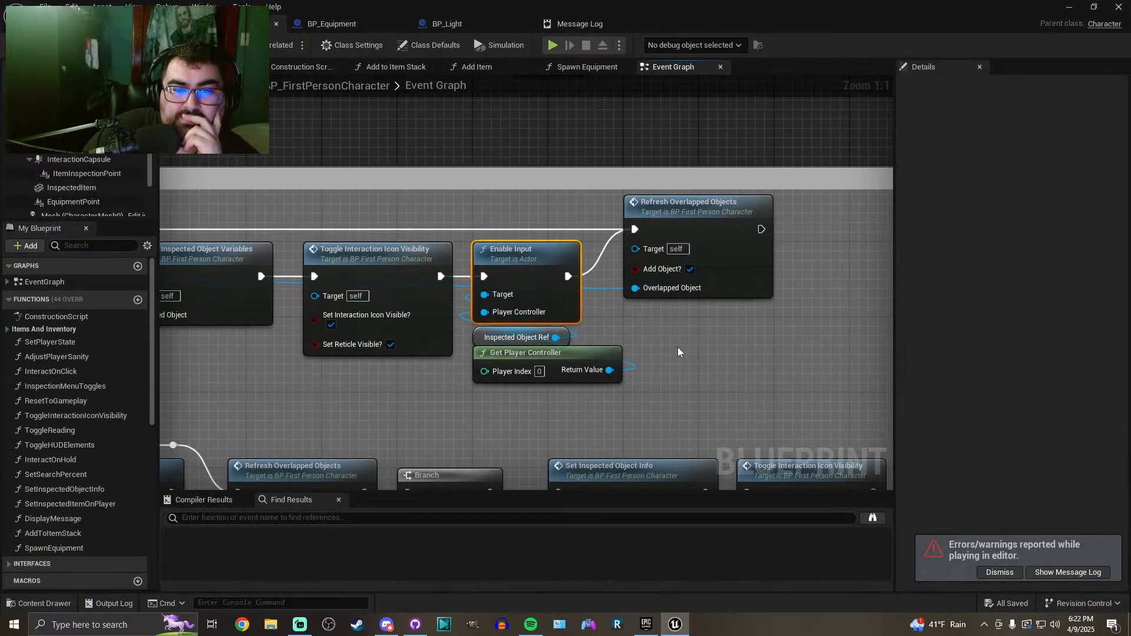
{"action": "scroll", "coordinate": [554, 327], "scroll_direction": "up", "scroll_amount": 2}
{"action": "mouse_move", "coordinate": [523, 351]}
{"action": "right_mouse_down"}
{"action": "mouse_move", "coordinate": [614, 362]}
{"action": "mouse_move", "coordinate": [452, 353]}
{"action": "mouse_move", "coordinate": [530, 351]}
{"action": "right_mouse_up"}
Play-test the level again with the torch equipped, end the session and check the Message Log for runtime errors
{"action": "left_click", "coordinate": [94, 23]}
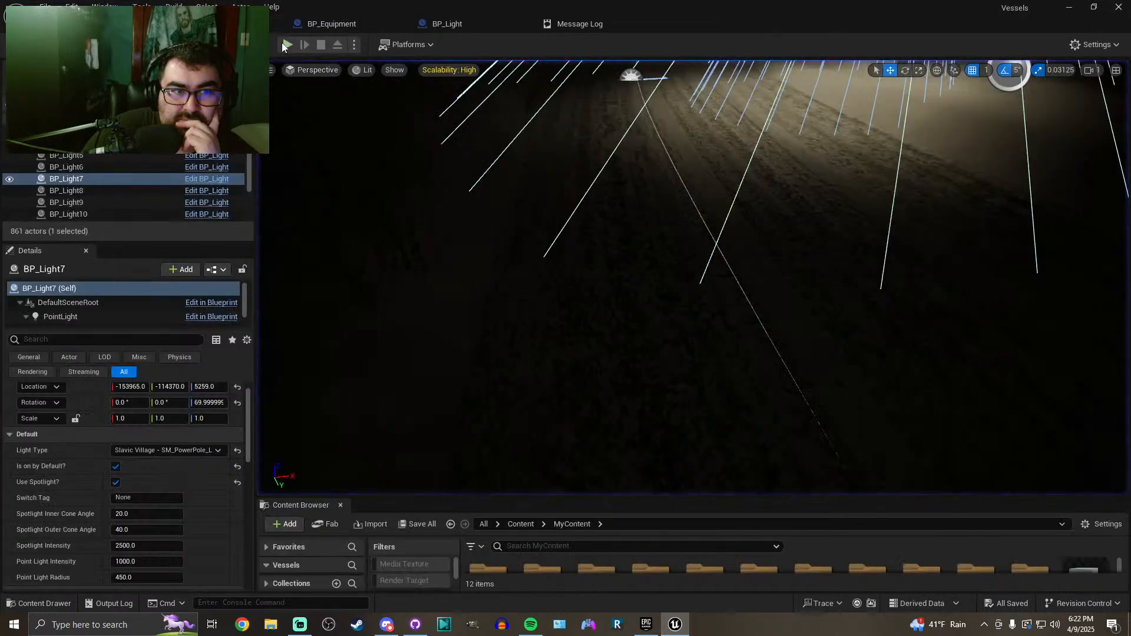
{"action": "left_click", "coordinate": [287, 44]}
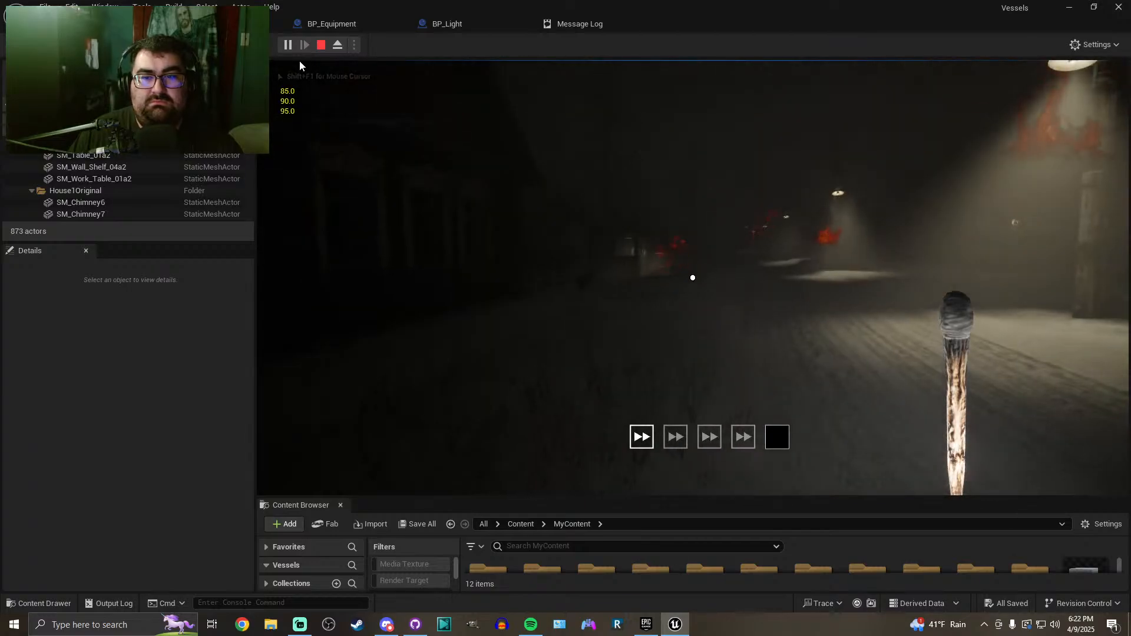
{"action": "key", "text": "Escape"}
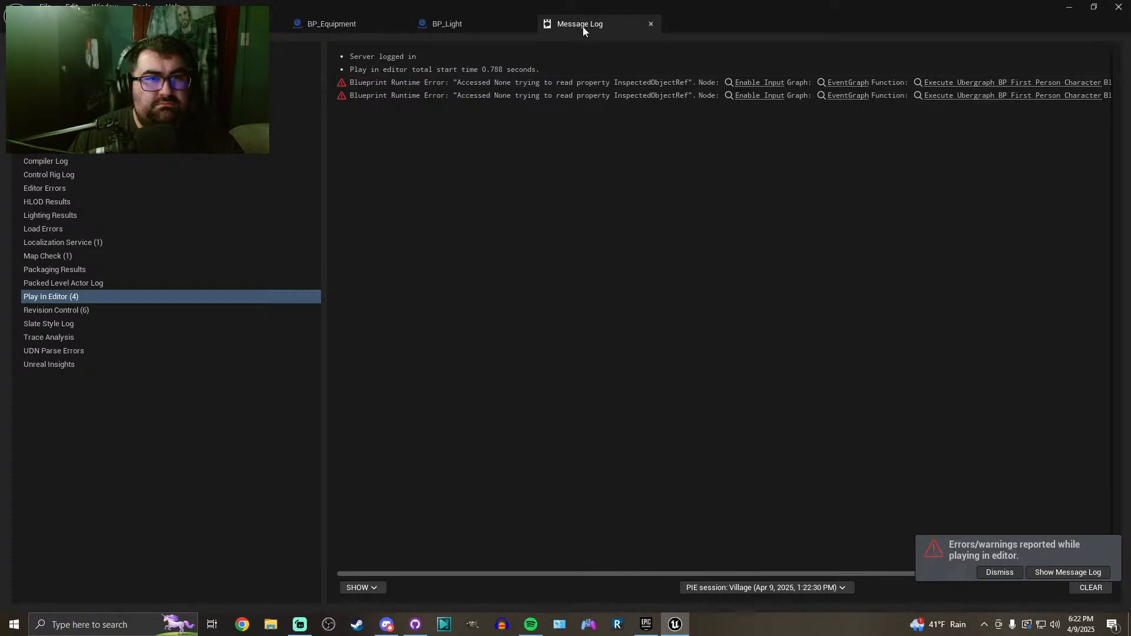
Play-test the Village level again with the torch equipped, then end the session and bring up its runtime errors
{"action": "left_click_drag", "start_coordinate": [196, 27], "coordinate": [0, 255]}
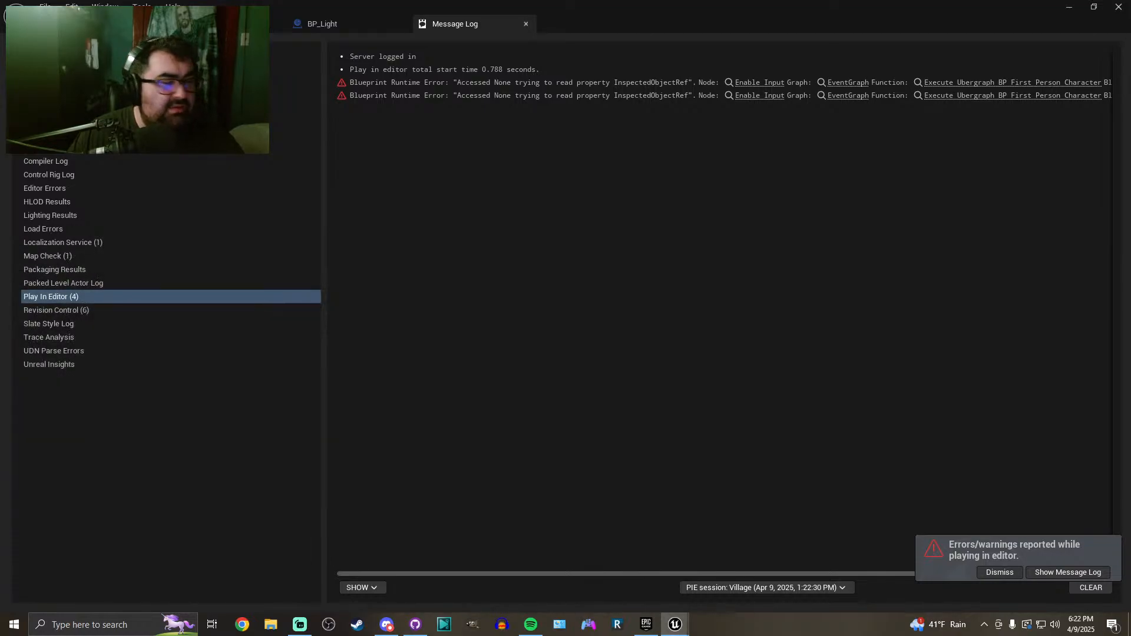
{"action": "left_click", "coordinate": [88, 25]}
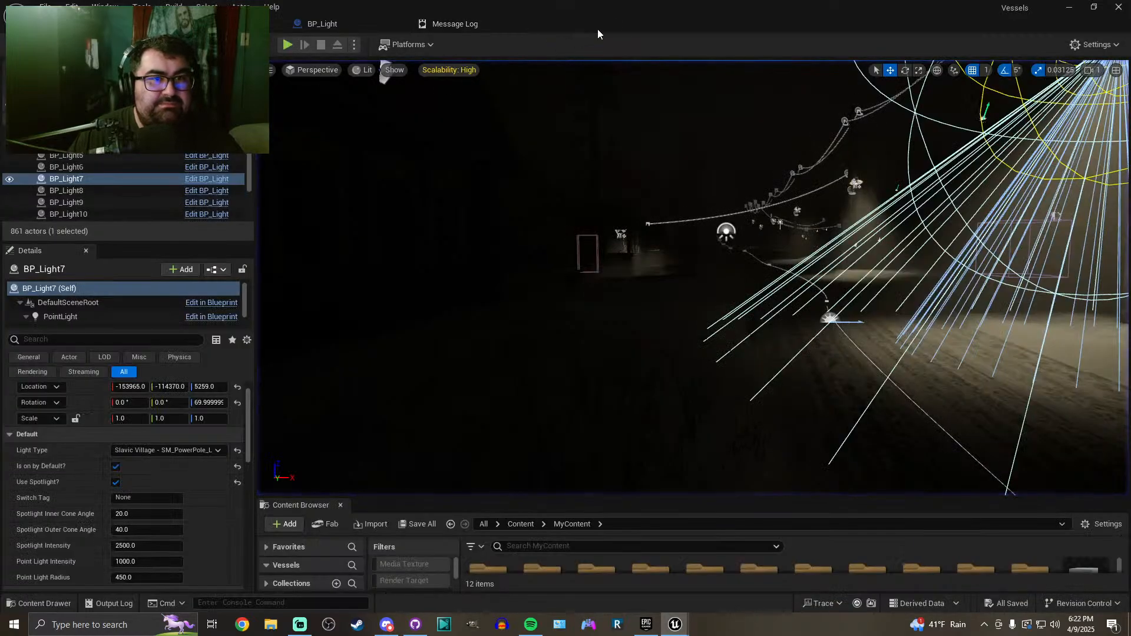
{"action": "left_click", "coordinate": [288, 46]}
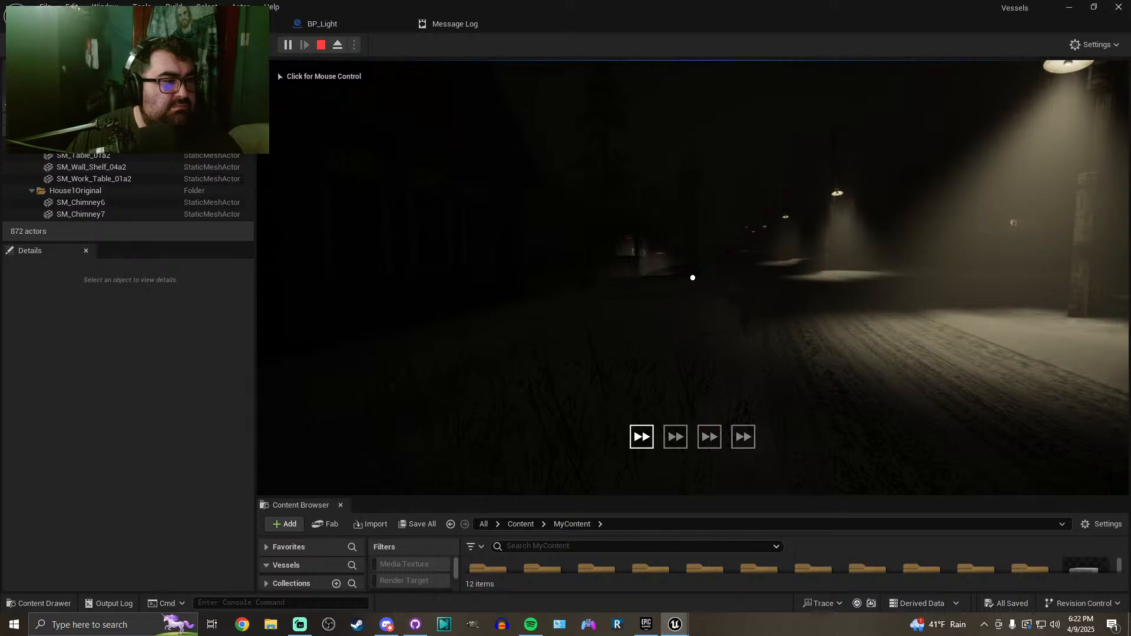
{"action": "left_click", "coordinate": [426, 176]}
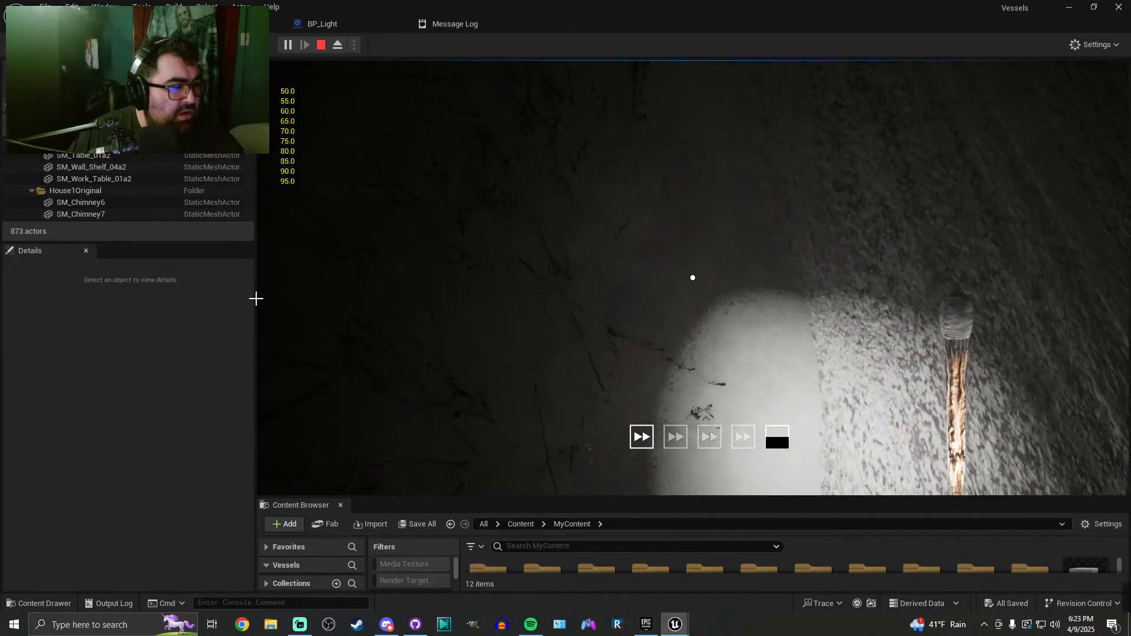
{"action": "key", "text": "Escape"}
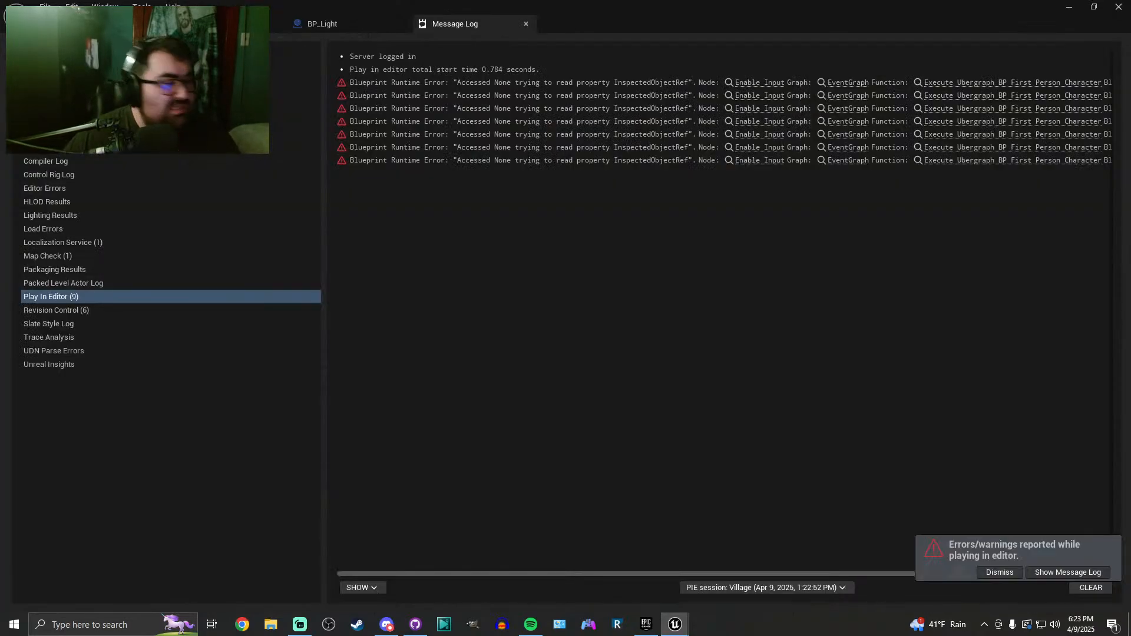
Open the Enable Input node reported in the latest play session's errors and examine the Interaction Capsule Overlaps logic
{"action": "left_click_drag", "start_coordinate": [493, 146], "coordinate": [511, 142]}
{"action": "left_click_drag", "start_coordinate": [343, 151], "coordinate": [582, 25]}
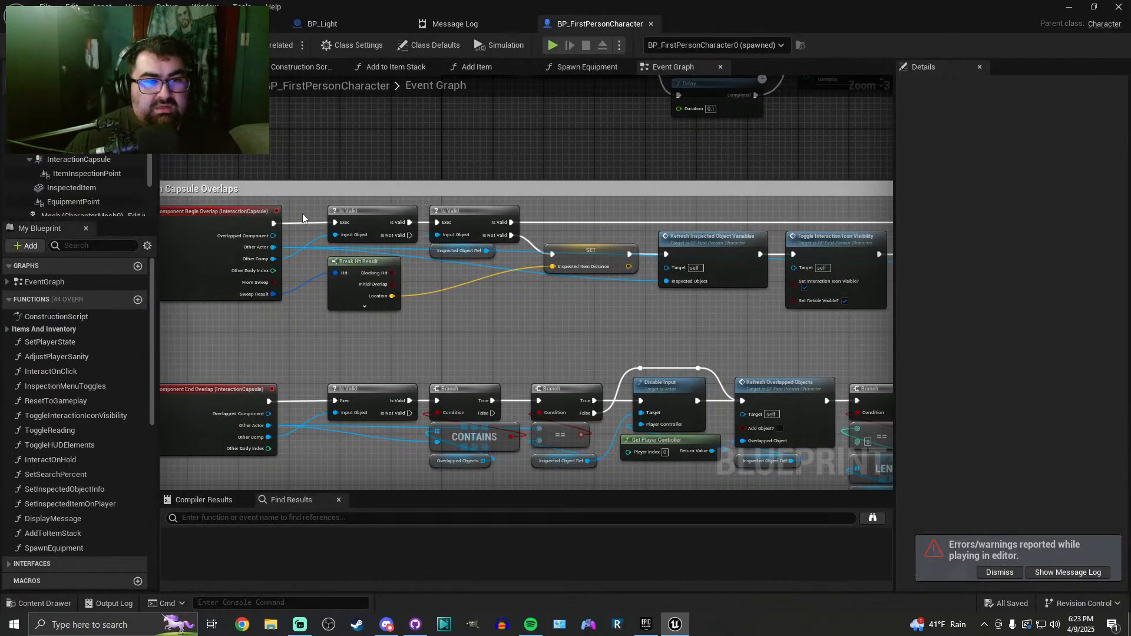
{"action": "scroll", "coordinate": [303, 219], "scroll_direction": "up", "scroll_amount": 2}
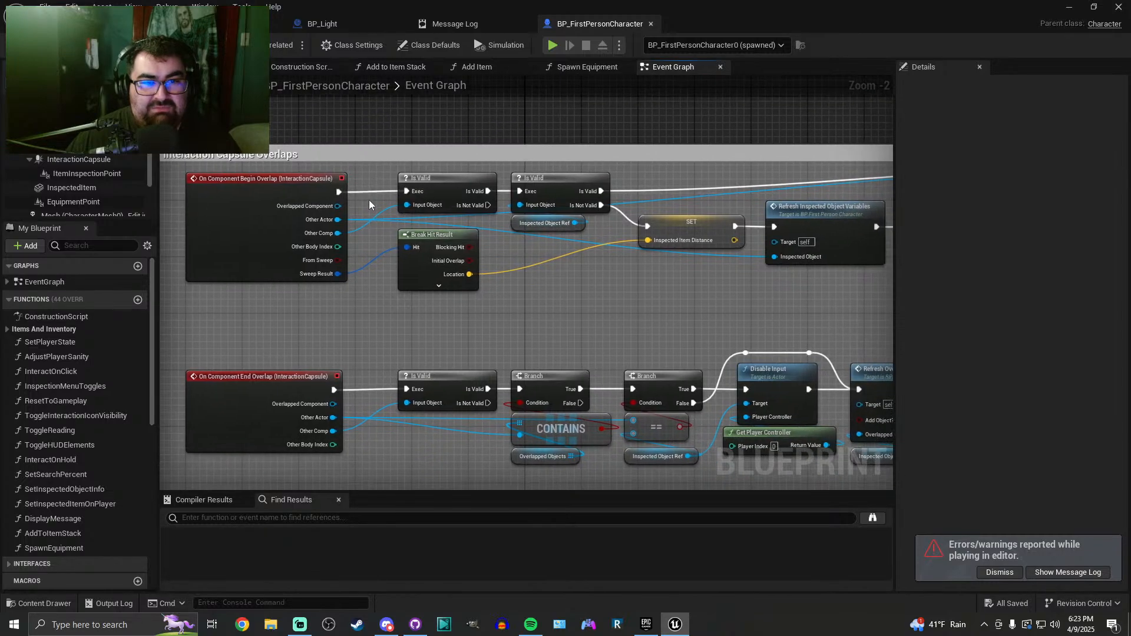
Examine the village road in the level and select its BP_SplineRoad actor
{"action": "left_click", "coordinate": [88, 24]}
{"action": "right_click_drag", "start_coordinate": [702, 384], "coordinate": [713, 407]}
{"action": "right_click_drag", "start_coordinate": [647, 439], "coordinate": [606, 355]}
{"action": "key", "text": "s"}
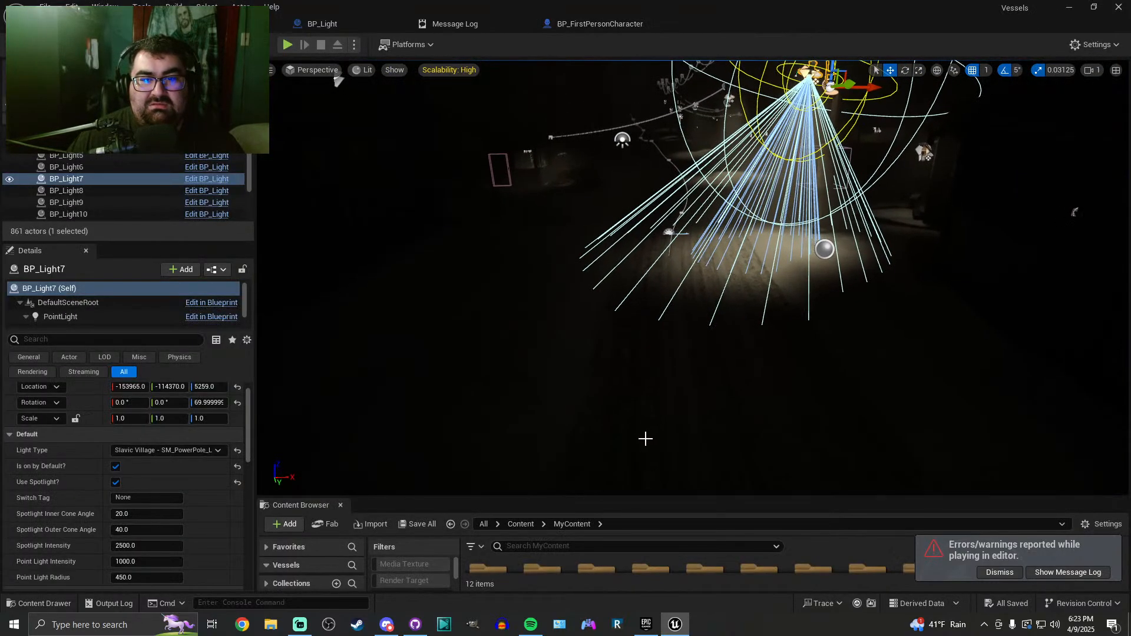
{"action": "left_click", "coordinate": [616, 392]}
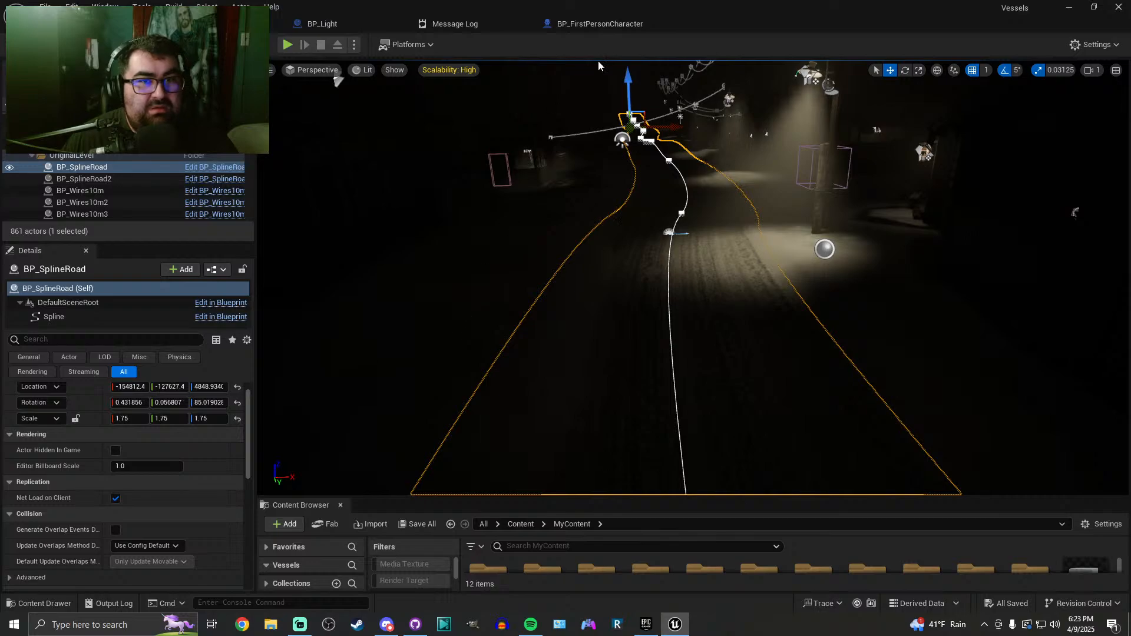
Set the InteractionCapsule's WorldStatic collision response to Ignore in BP_FirstPersonCharacter and save the blueprint
{"action": "left_click", "coordinate": [611, 29]}
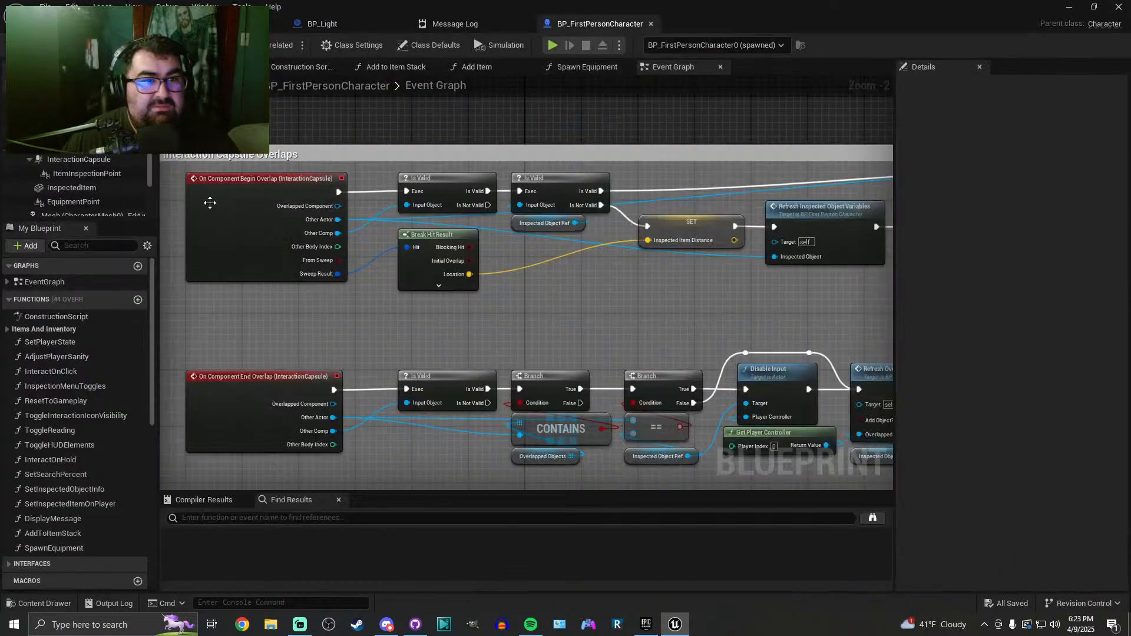
{"action": "left_click", "coordinate": [65, 160]}
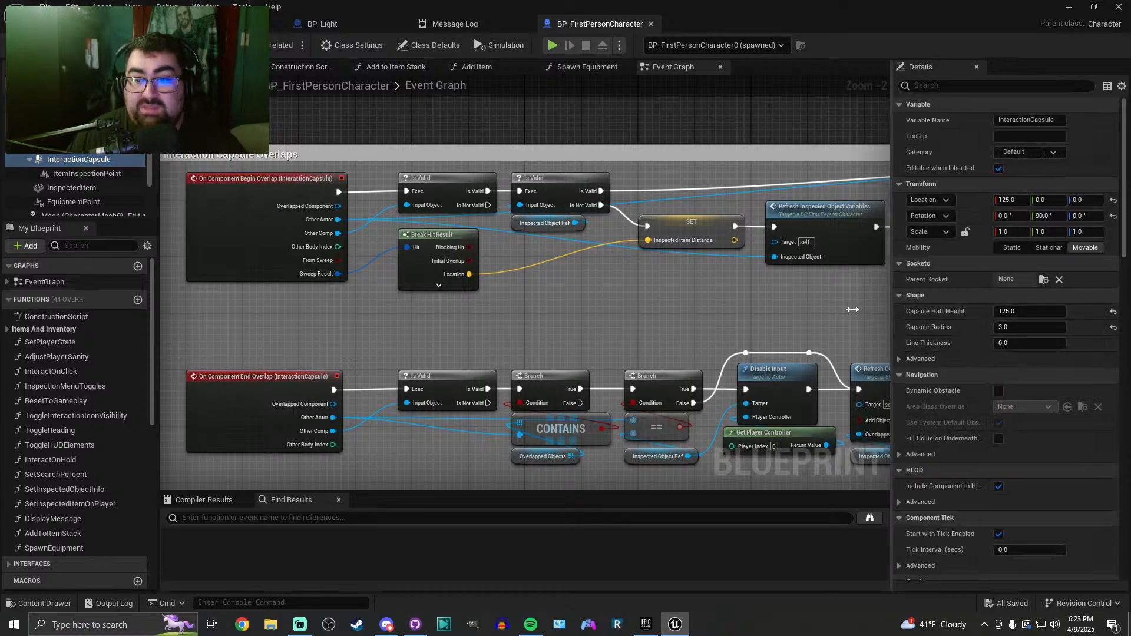
{"action": "left_click_drag", "start_coordinate": [896, 325], "coordinate": [797, 353]}
{"action": "scroll", "coordinate": [899, 436], "scroll_direction": "down", "scroll_amount": 10}
{"action": "scroll", "coordinate": [898, 437], "scroll_direction": "down", "scroll_amount": 10}
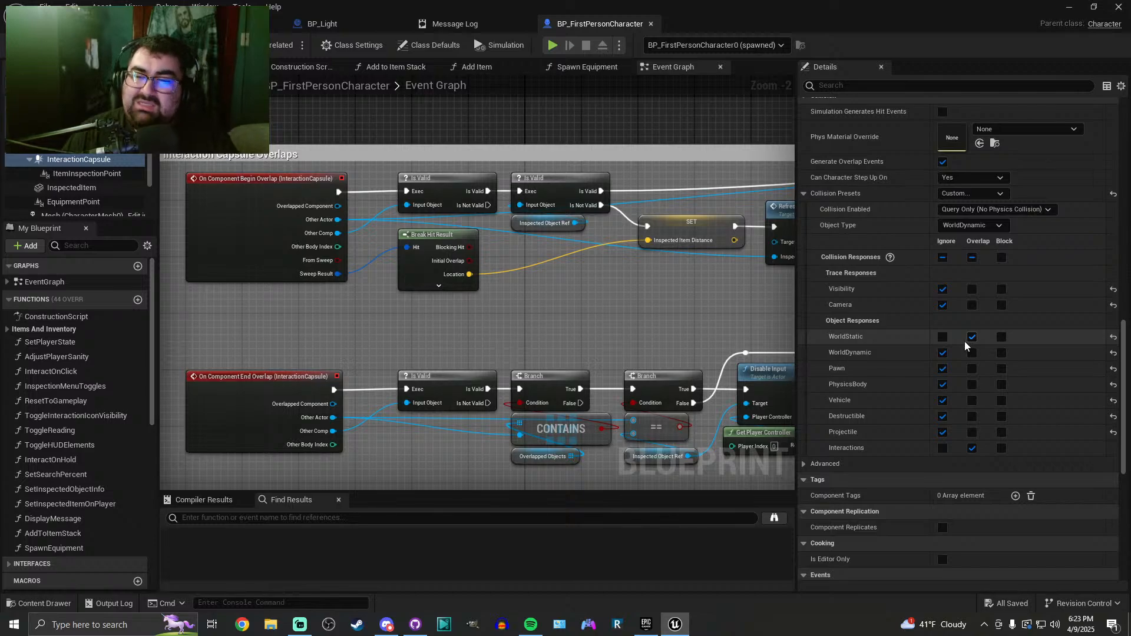
{"action": "left_click", "coordinate": [941, 338]}
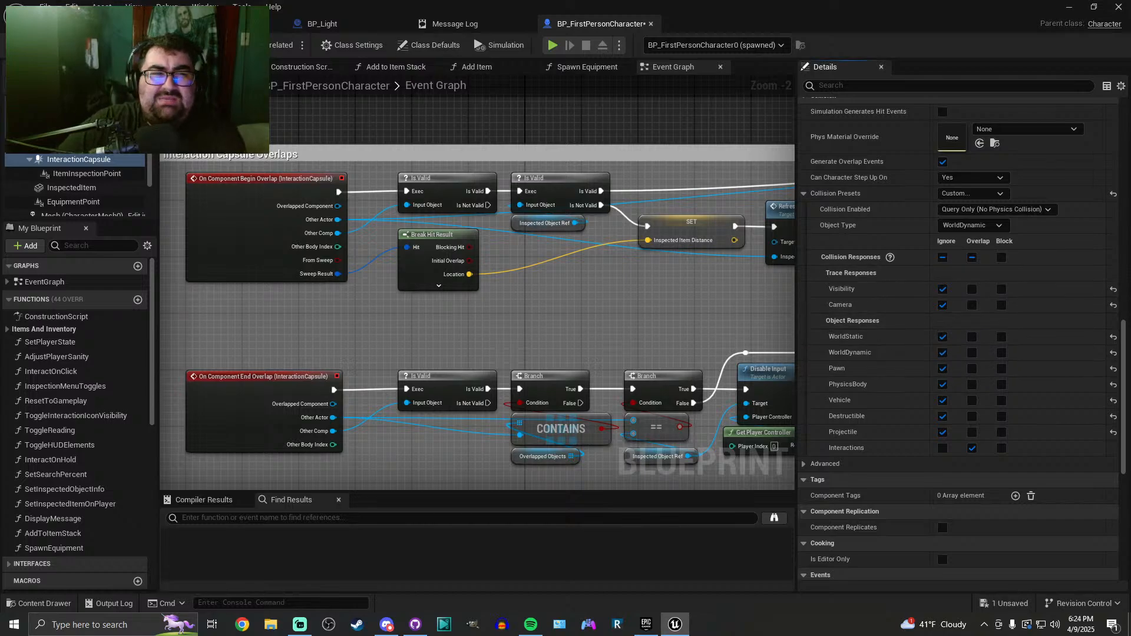
{"action": "key", "text": "ctrl+s"}
Examine the Enable Input chain, then review the project's commit history in GitHub Desktop and return to the editor
{"action": "right_click_drag", "start_coordinate": [693, 317], "coordinate": [412, 287]}
{"action": "right_click_drag", "start_coordinate": [504, 261], "coordinate": [344, 312]}
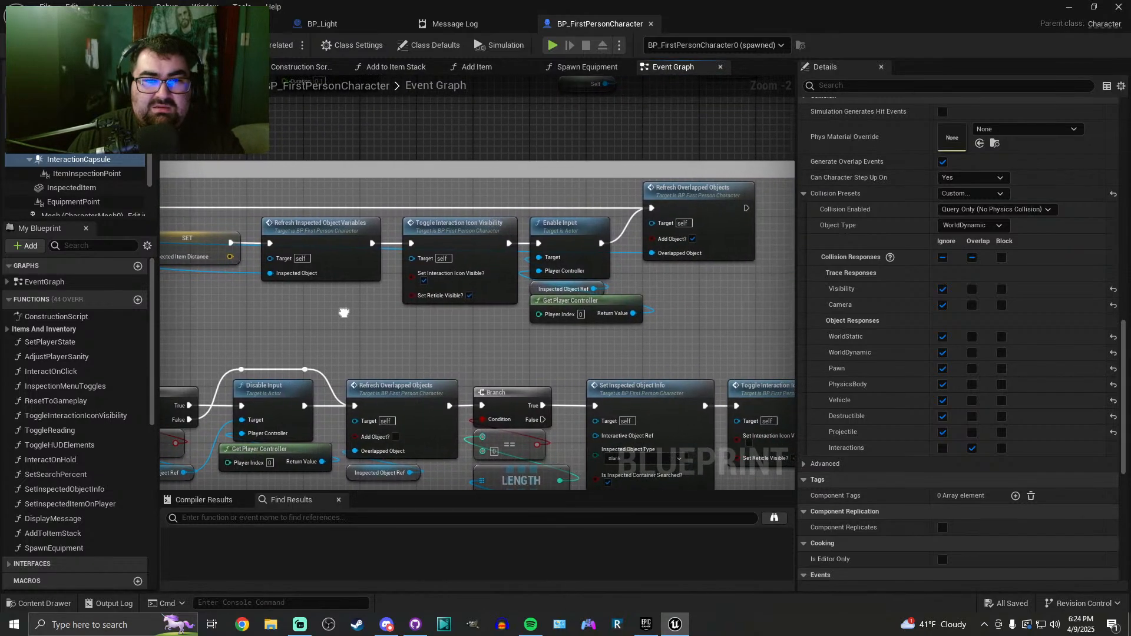
{"action": "left_click", "coordinate": [416, 625]}
{"action": "left_click", "coordinate": [323, 58]}
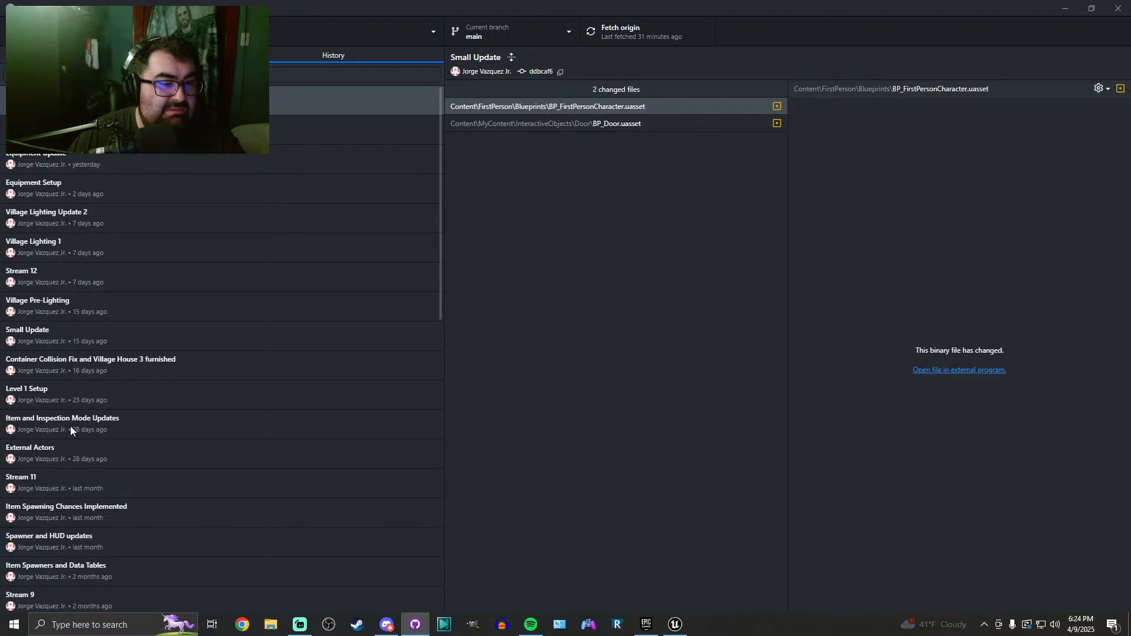
{"action": "mouse_move", "coordinate": [88, 368]}
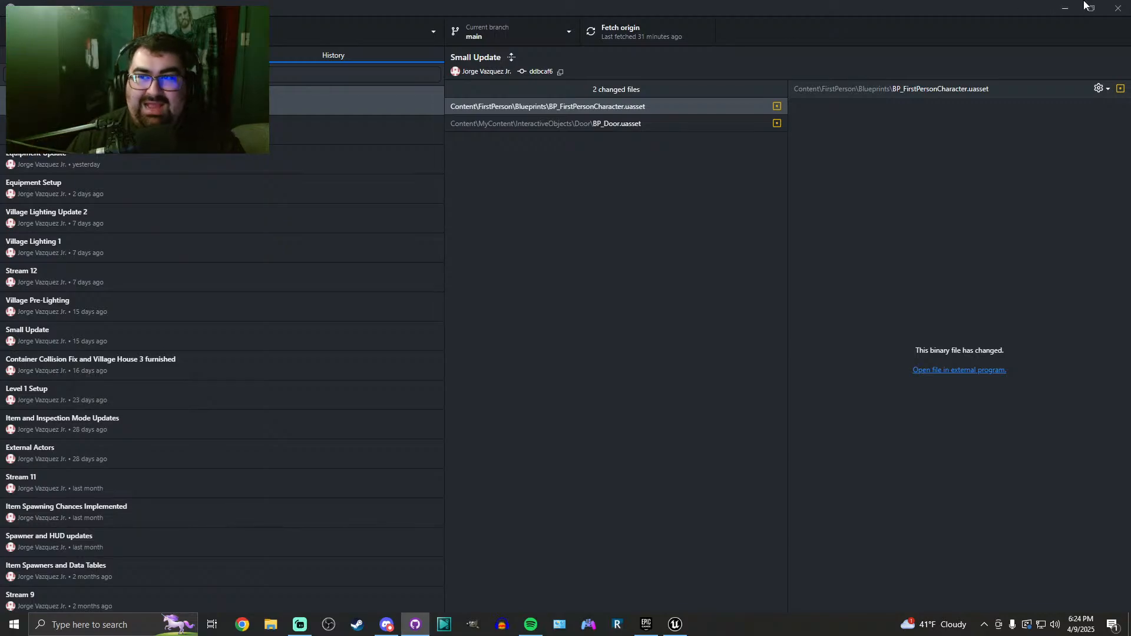
{"action": "left_click", "coordinate": [1062, 8]}
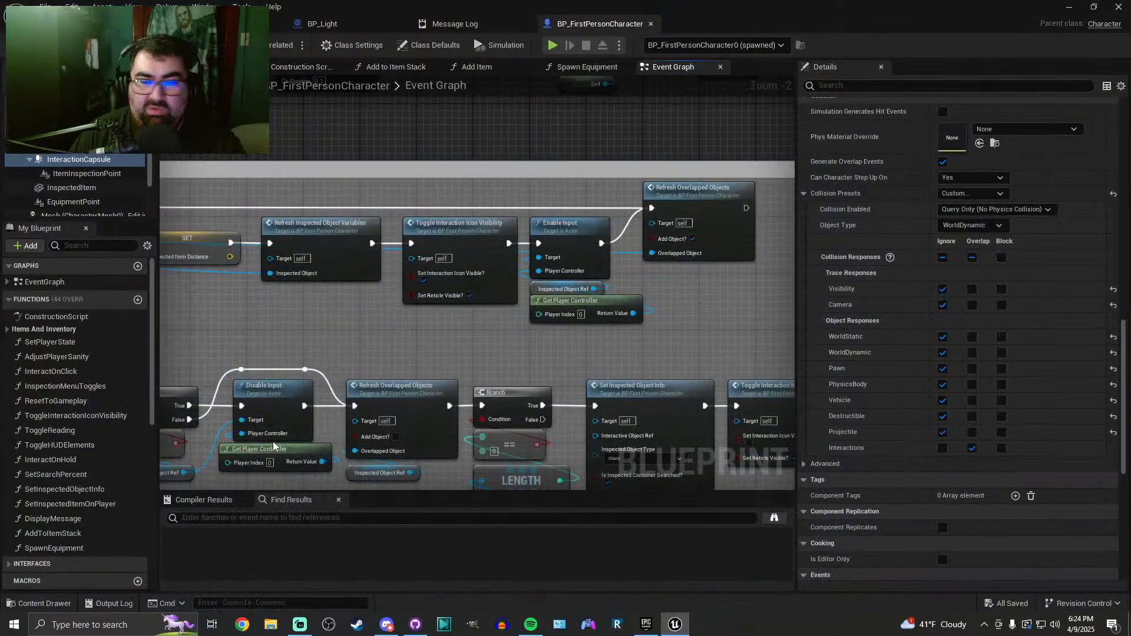
Place a BP_Equipment actor from the MyContent Equipment folder on the village road
{"action": "left_click", "coordinate": [118, 23]}
{"action": "left_click_drag", "start_coordinate": [541, 497], "coordinate": [544, 372]}
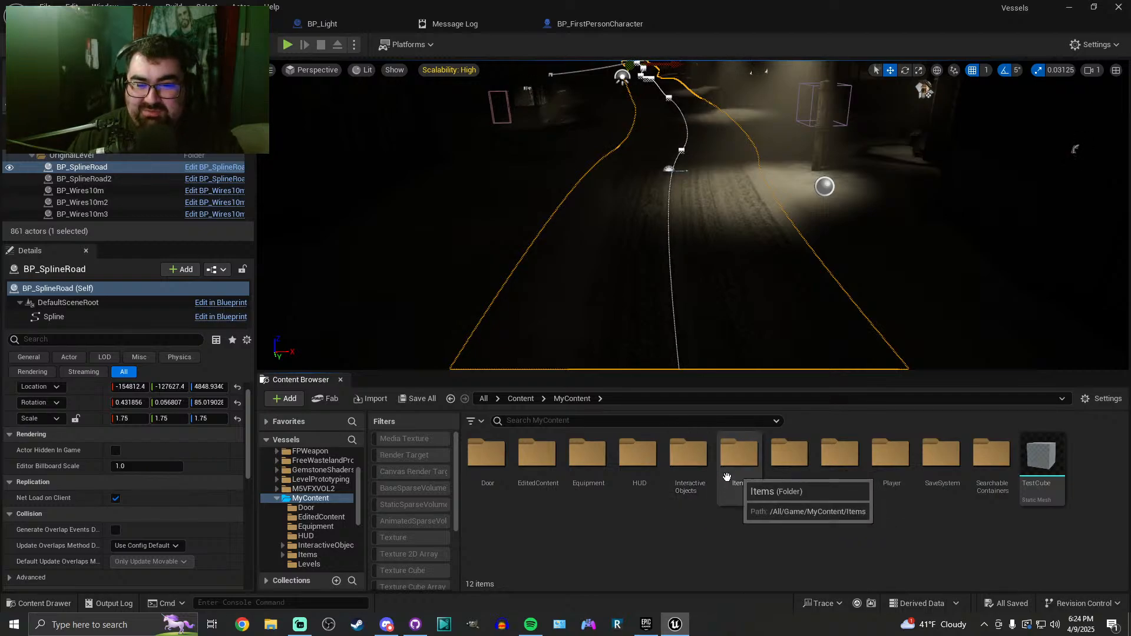
{"action": "double_click", "coordinate": [588, 454]}
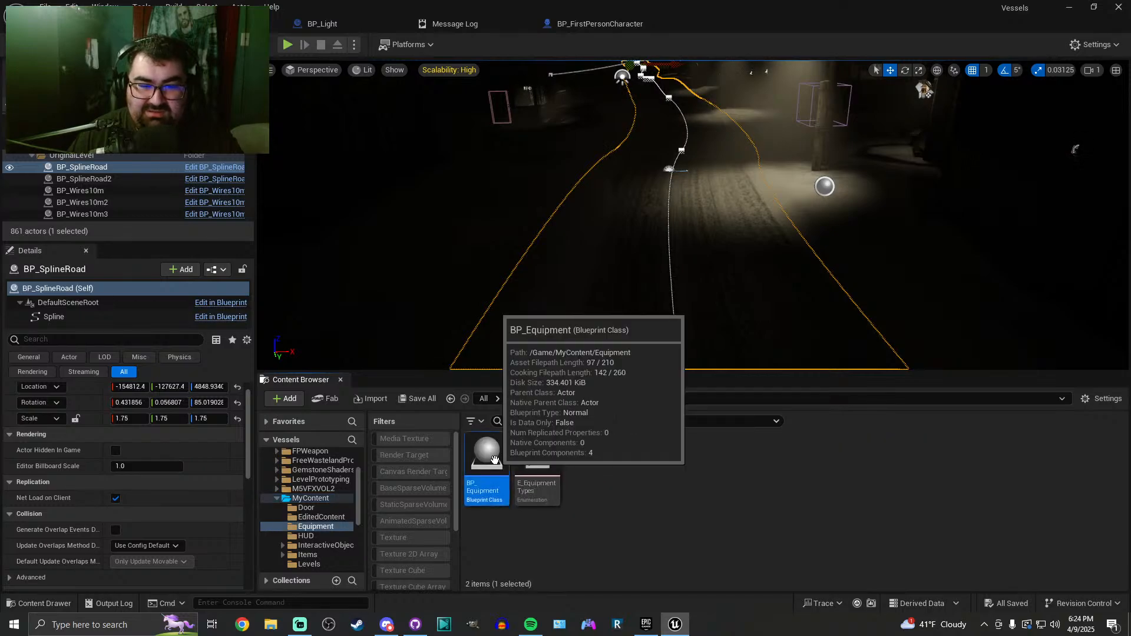
{"action": "left_click_drag", "start_coordinate": [494, 459], "coordinate": [469, 302]}
{"action": "left_click_drag", "start_coordinate": [583, 303], "coordinate": [601, 300]}
{"action": "scroll", "coordinate": [605, 319], "scroll_direction": "up", "scroll_amount": 2}
{"action": "right_click_drag", "start_coordinate": [606, 318], "coordinate": [608, 367]}
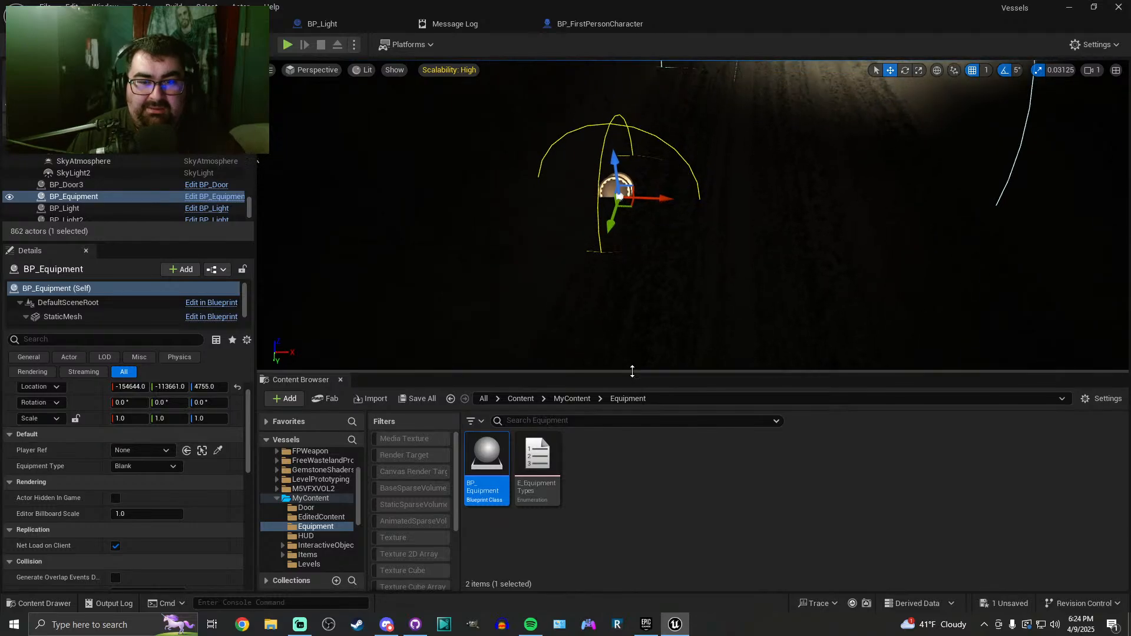
{"action": "left_click_drag", "start_coordinate": [631, 371], "coordinate": [624, 421]}
Set the placed BP_Equipment's Equipment Type to Torch, raise it to a Z location of 4834, and save the level
{"action": "left_click", "coordinate": [145, 466]}
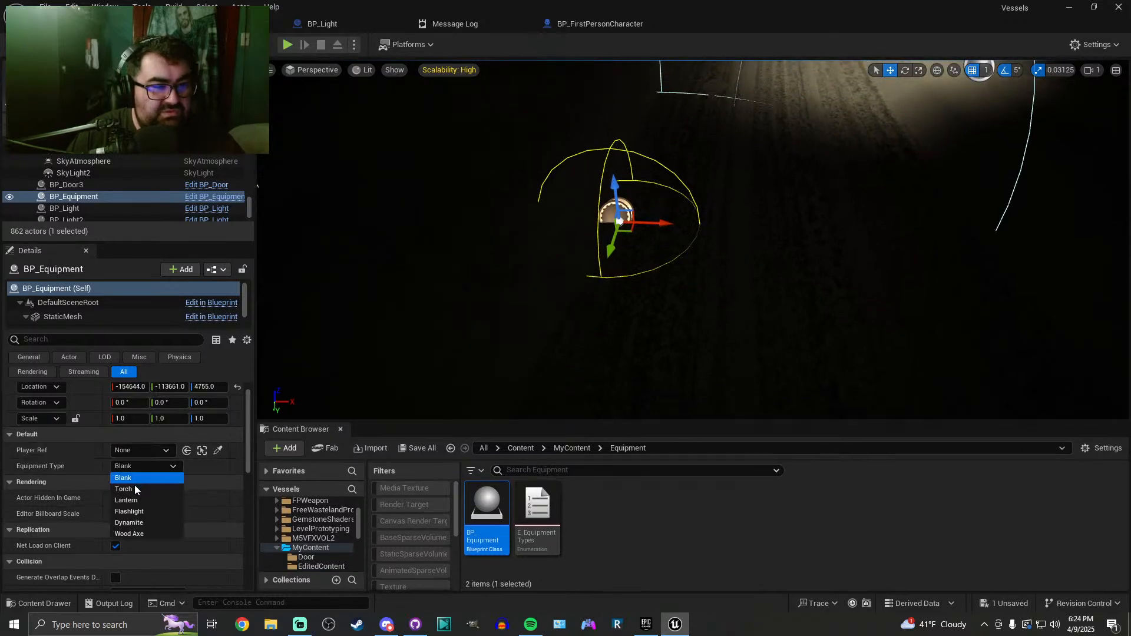
{"action": "left_click", "coordinate": [142, 486]}
{"action": "right_click_drag", "start_coordinate": [614, 324], "coordinate": [618, 321]}
{"action": "mouse_move", "coordinate": [628, 221]}
{"action": "right_mouse_down"}
{"action": "mouse_move", "coordinate": [619, 200]}
{"action": "mouse_move", "coordinate": [613, 227]}
{"action": "right_mouse_up"}
{"action": "left_click_drag", "start_coordinate": [612, 226], "coordinate": [601, 137]}
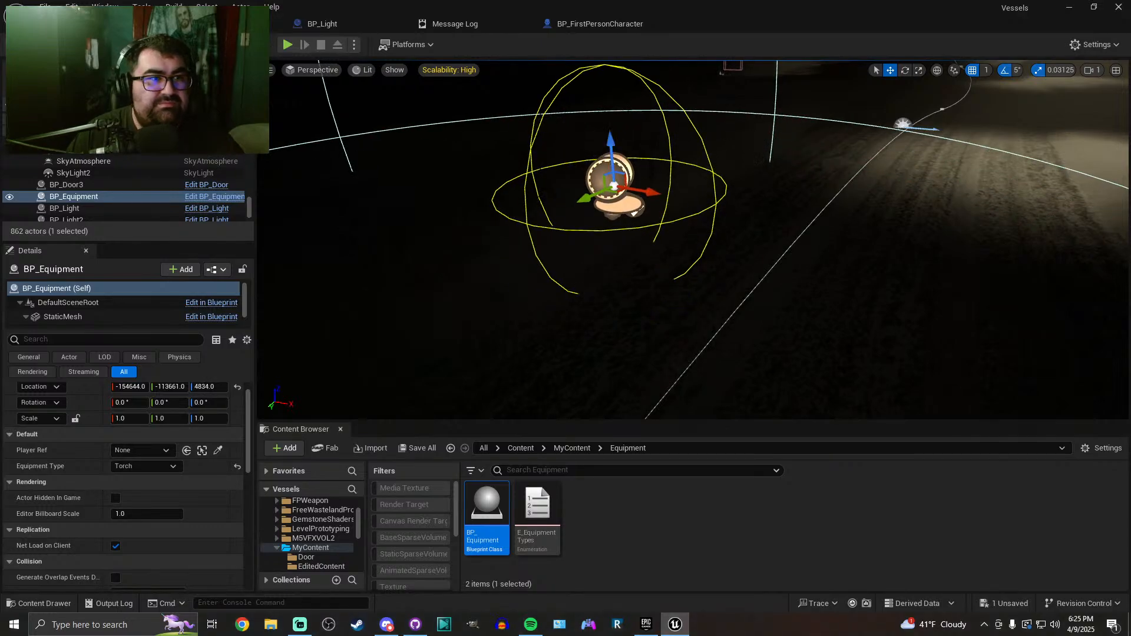
{"action": "key", "text": "ctrl+s"}
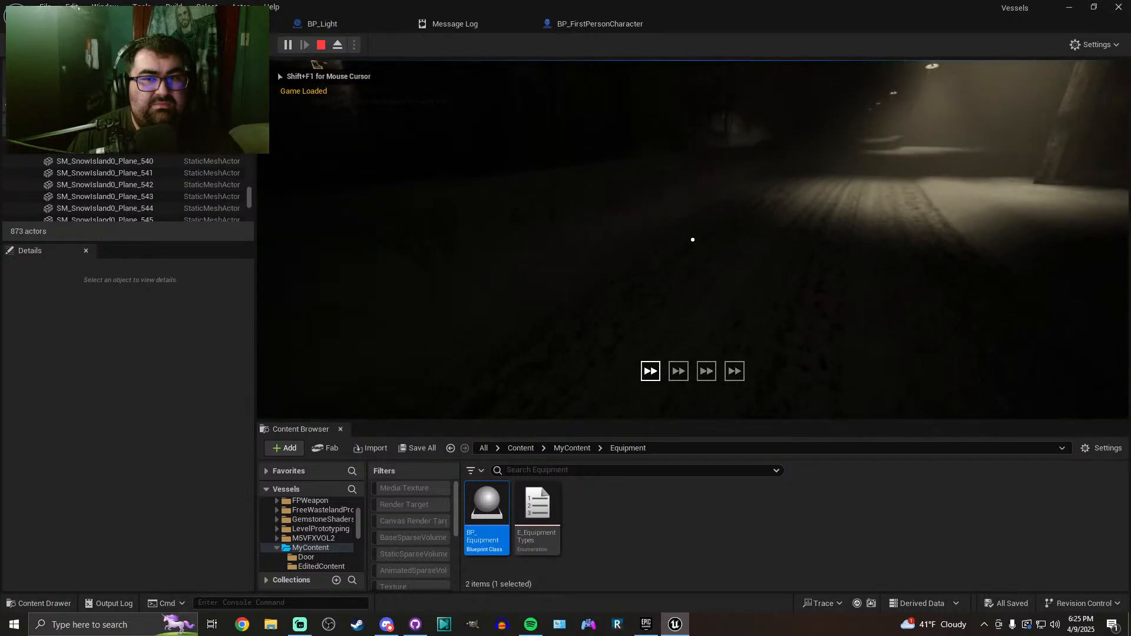
Play-test the level to check the placed BP_Equipment torch, end the session, and inspect the actor in the viewport
{"action": "key", "text": "s"}
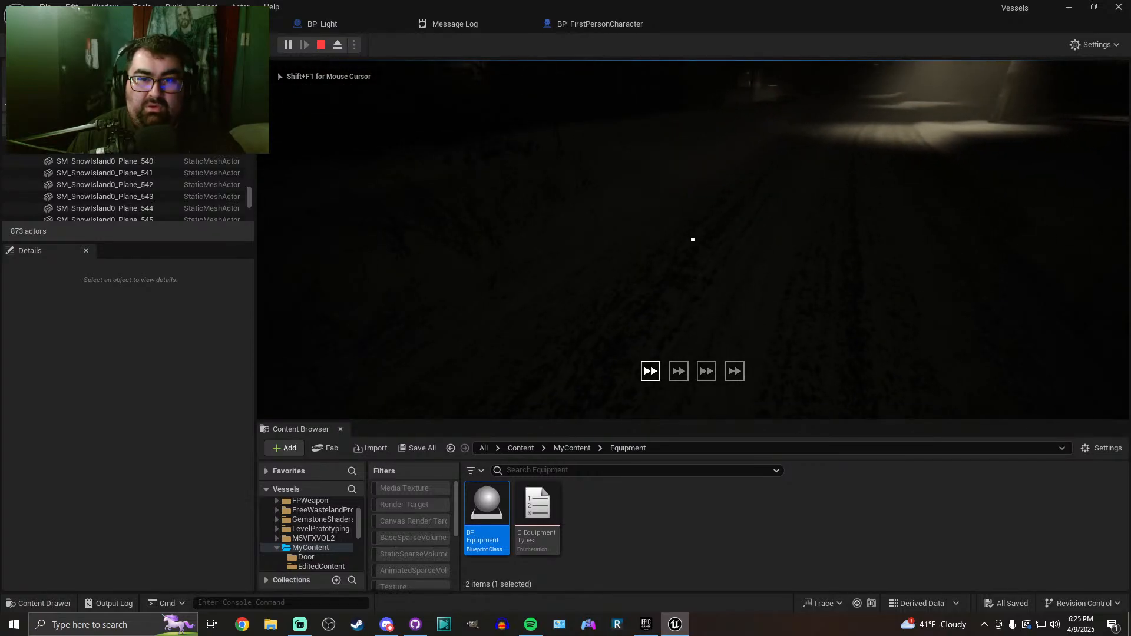
{"action": "key", "text": "Escape"}
{"action": "right_click_drag", "start_coordinate": [505, 204], "coordinate": [554, 124]}
{"action": "key", "text": "w"}
{"action": "mouse_move", "coordinate": [507, 157]}
{"action": "right_mouse_down"}
{"action": "mouse_move", "coordinate": [531, 182]}
{"action": "mouse_move", "coordinate": [508, 157]}
{"action": "right_mouse_up"}
{"action": "key", "text": "s"}
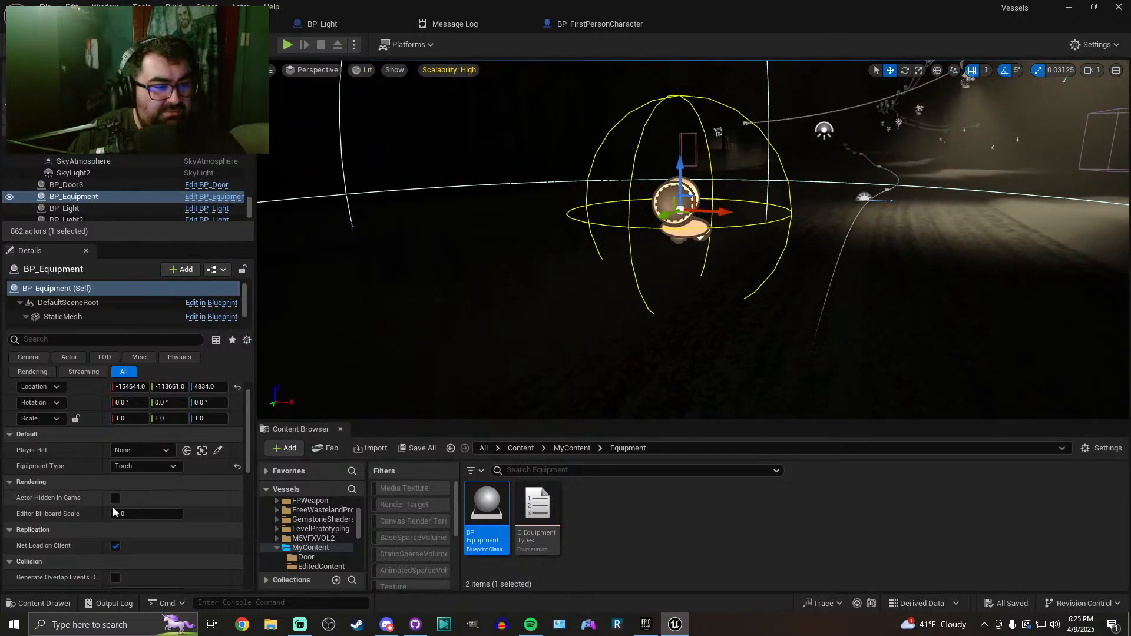
Delete the placed BP_Equipment actor from the road and save the level
{"action": "left_click", "coordinate": [218, 452]}
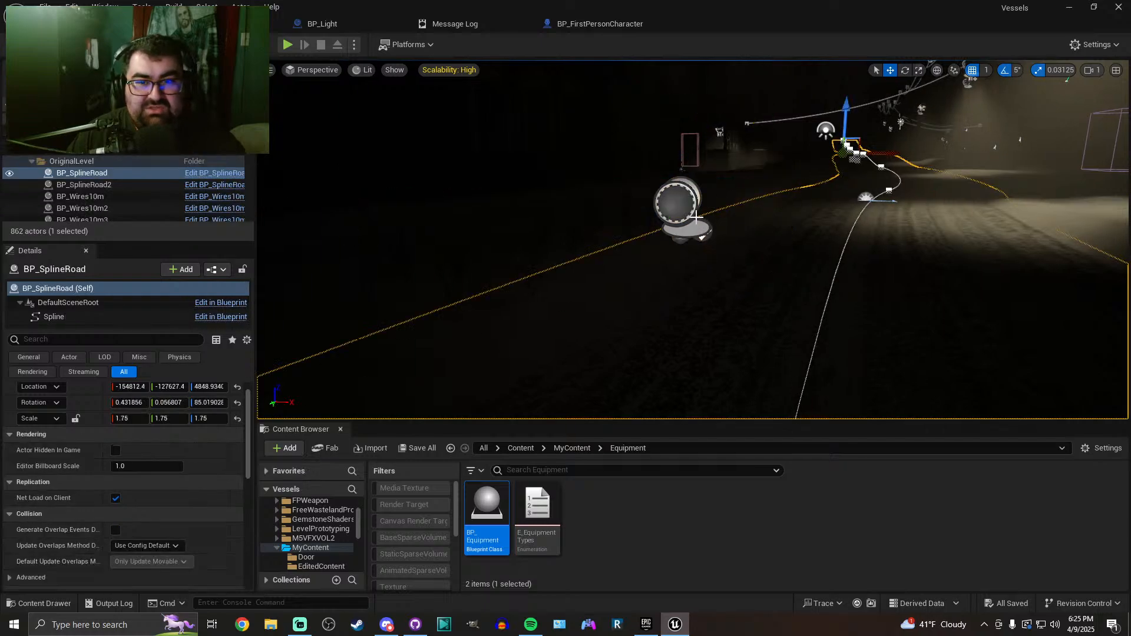
{"action": "key", "text": "Delete"}
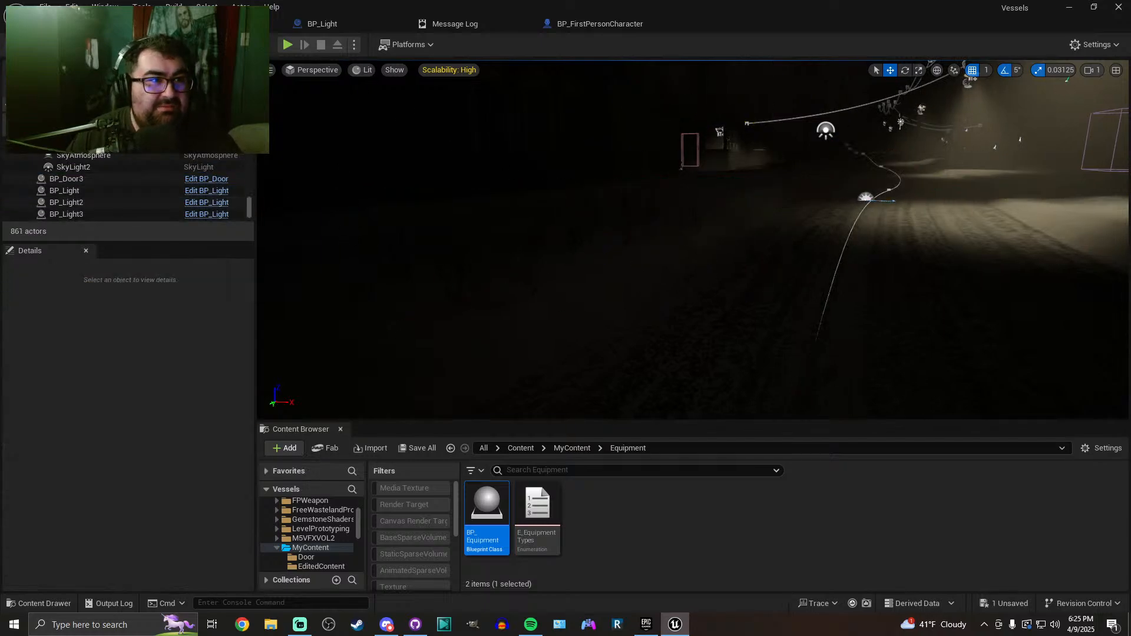
{"action": "key", "text": "ctrl+s"}
Set the default value of BP_Equipment's EquipmentType variable to Torch and check the component preview
{"action": "left_click", "coordinate": [262, 24]}
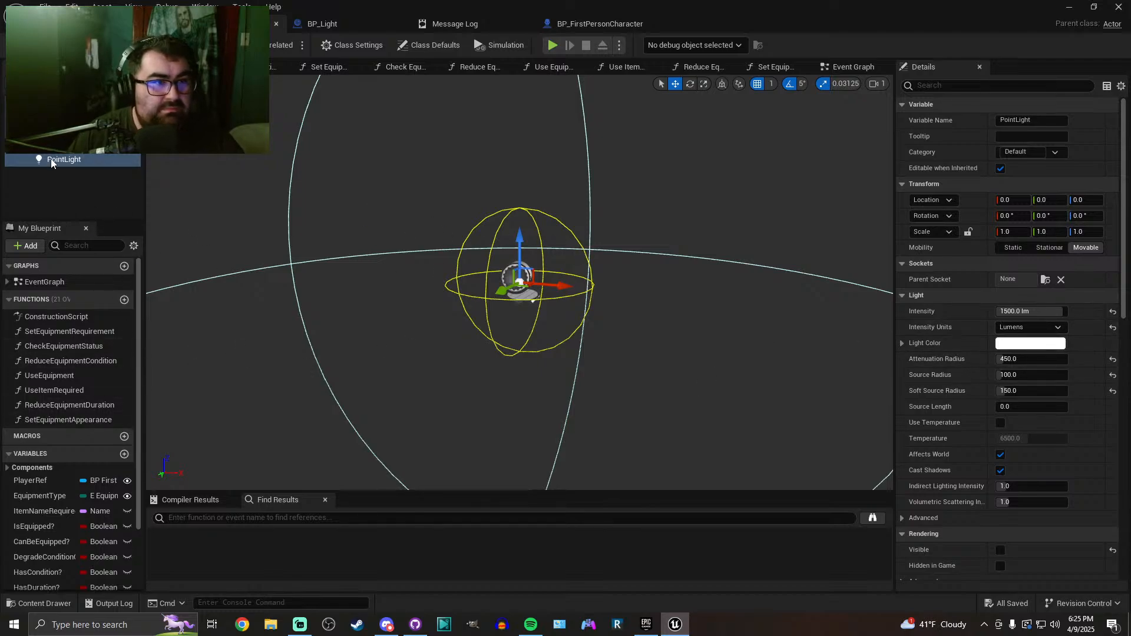
{"action": "scroll", "coordinate": [87, 526], "scroll_direction": "down", "scroll_amount": 3}
{"action": "left_click", "coordinate": [44, 413]}
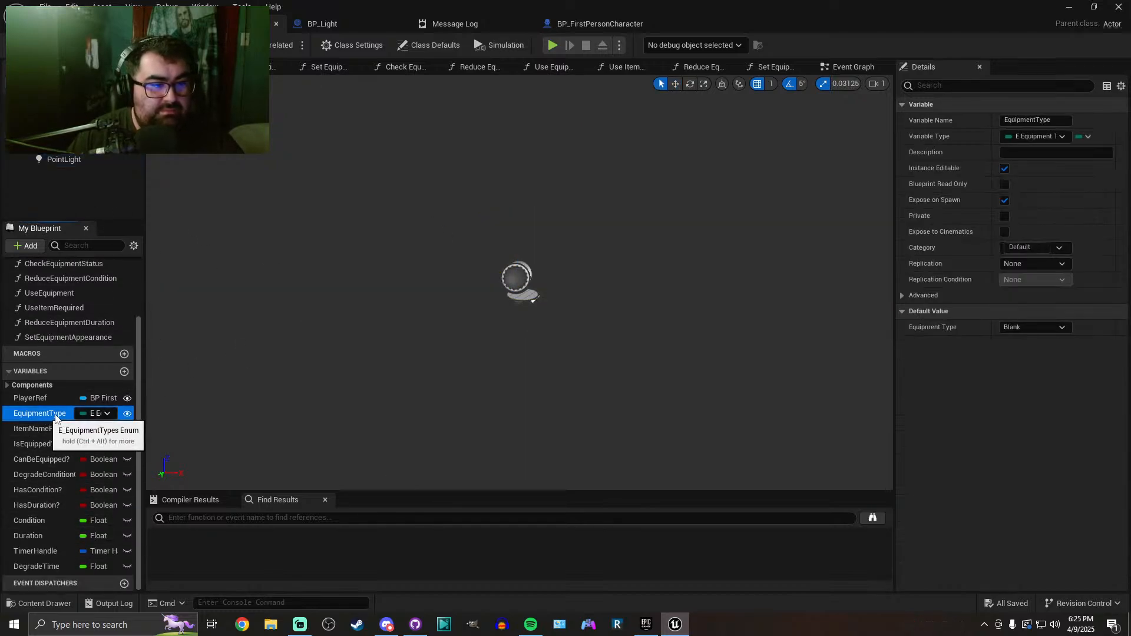
{"action": "left_click", "coordinate": [1013, 328]}
{"action": "left_click", "coordinate": [1016, 353]}
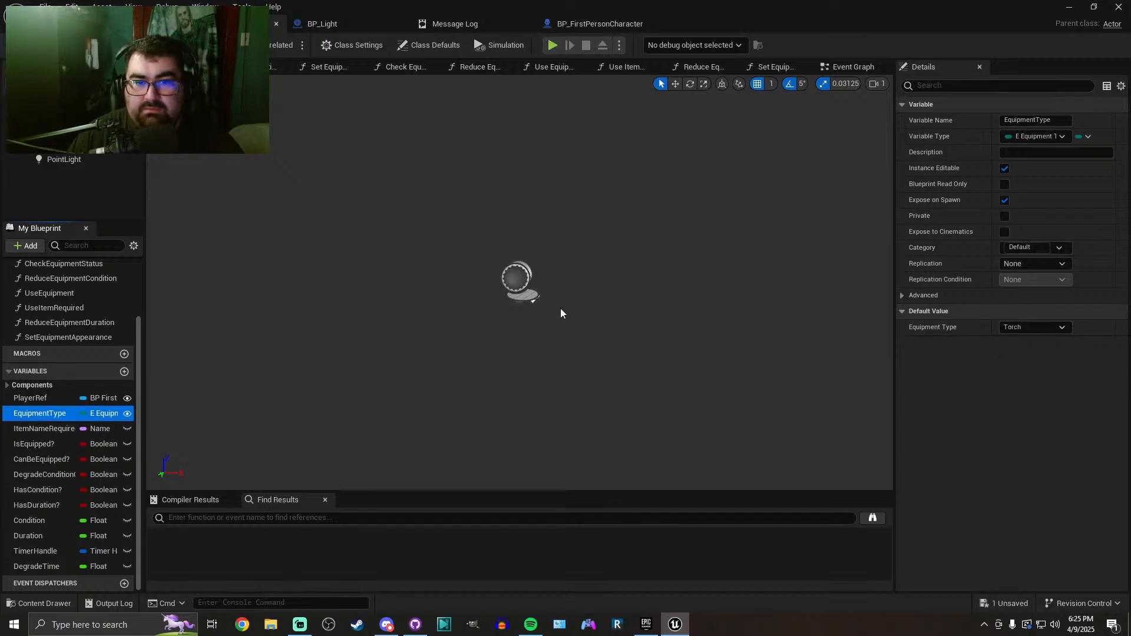
{"action": "right_click_drag", "start_coordinate": [548, 312], "coordinate": [547, 292]}
Copy the Set Equipment Requirement node from the Event Graph into the Construction Script, save, and check the component preview
{"action": "left_click", "coordinate": [274, 66]}
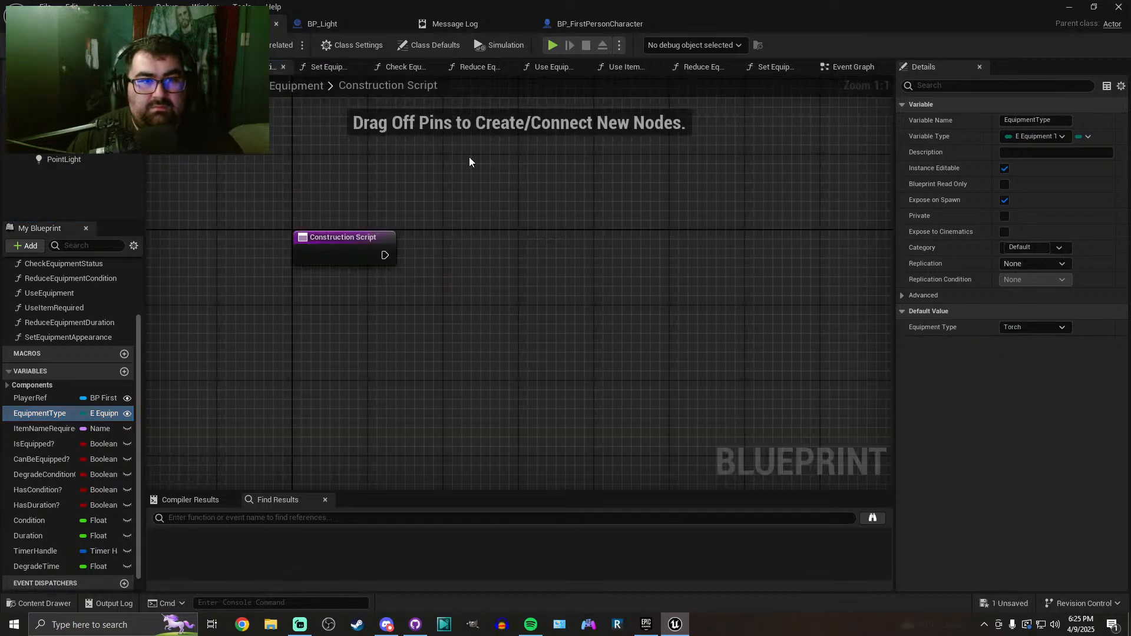
{"action": "left_click", "coordinate": [848, 66]}
{"action": "scroll", "coordinate": [404, 228], "scroll_direction": "up", "scroll_amount": 3}
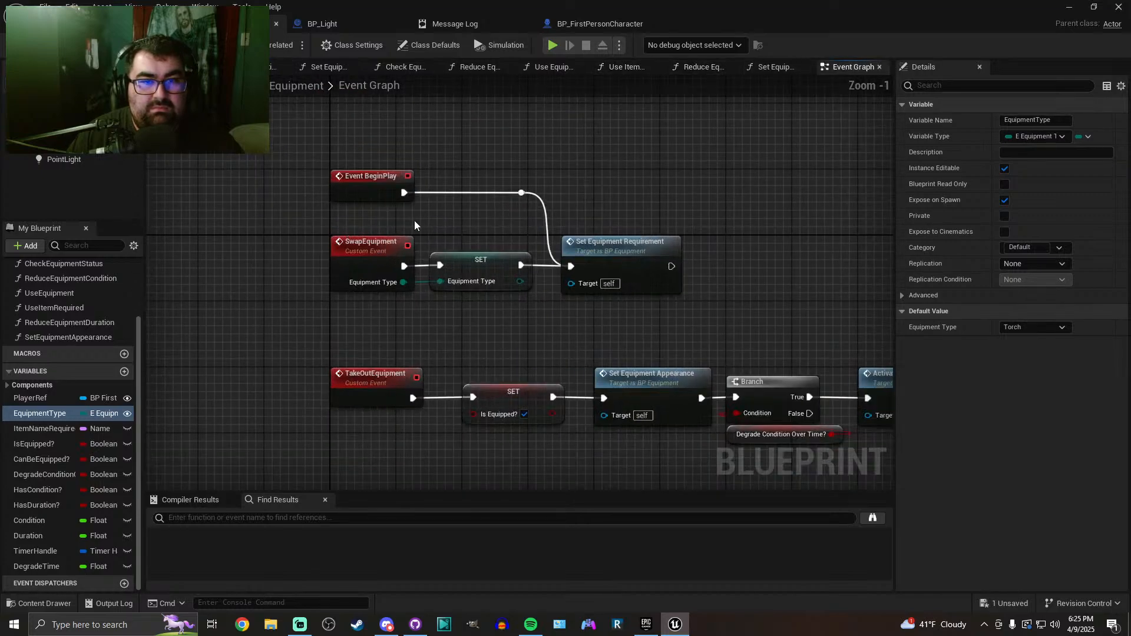
{"action": "left_click", "coordinate": [648, 276]}
{"action": "key", "text": "ctrl+c"}
{"action": "left_click", "coordinate": [277, 66]}
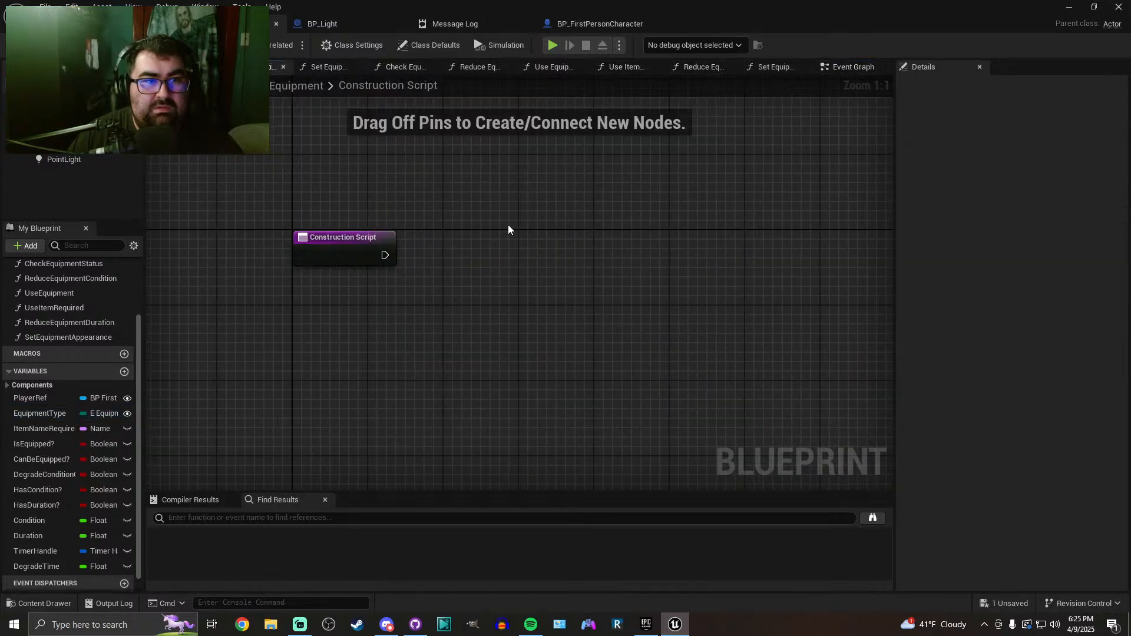
{"action": "key", "text": "ctrl+v"}
{"action": "key", "text": "ctrl+s"}
{"action": "left_click", "coordinate": [180, 66]}
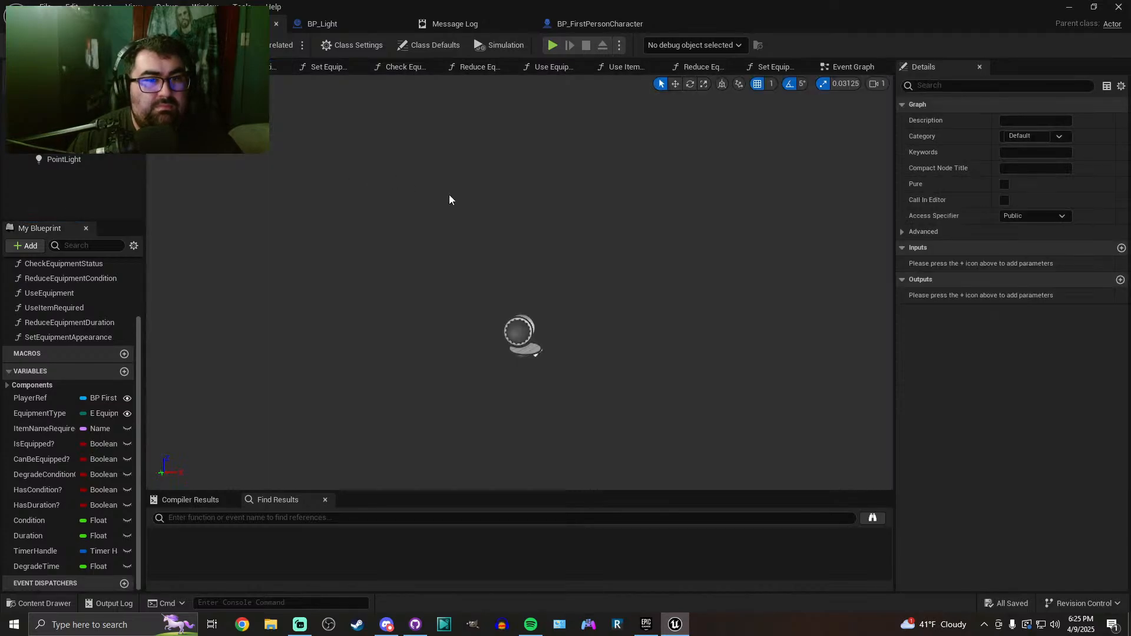
{"action": "right_click_drag", "start_coordinate": [477, 234], "coordinate": [471, 212]}
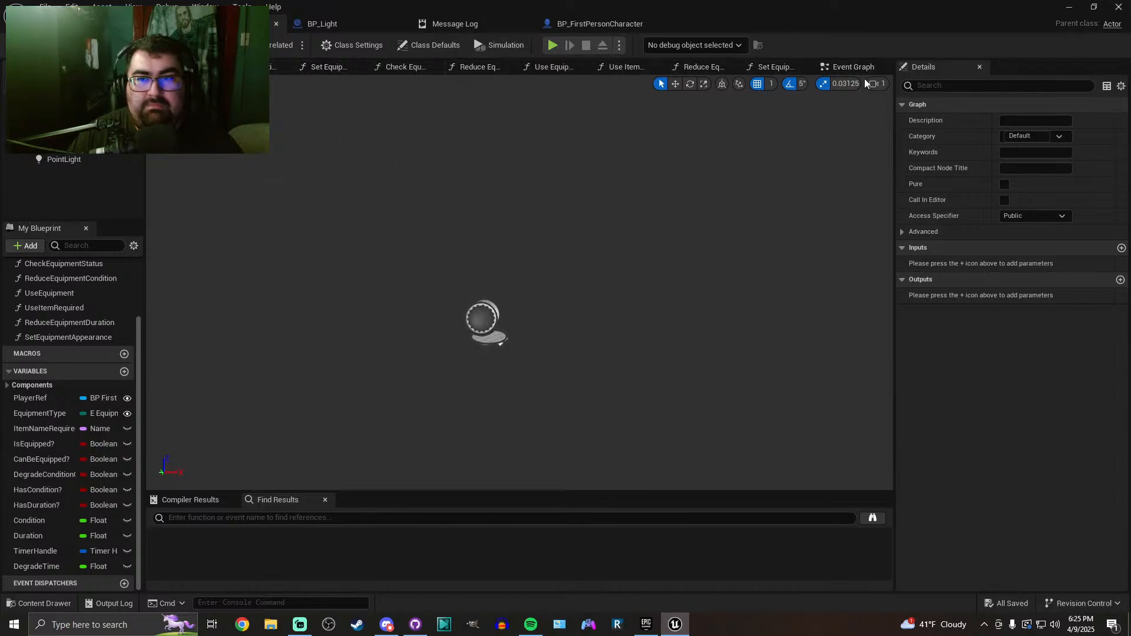
Move the Event Graph beside the Construction Script among the open graphs and review the Set Equipment Requirement function
{"action": "left_click_drag", "start_coordinate": [846, 71], "coordinate": [302, 72]}
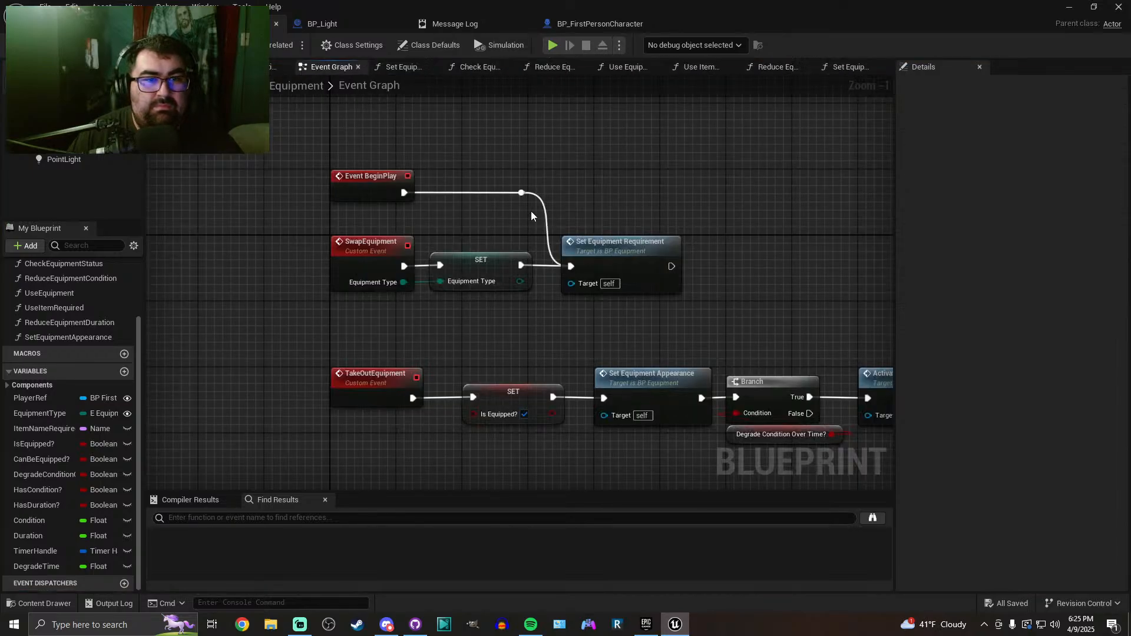
{"action": "double_click", "coordinate": [592, 242]}
{"action": "right_click_drag", "start_coordinate": [383, 148], "coordinate": [488, 172]}
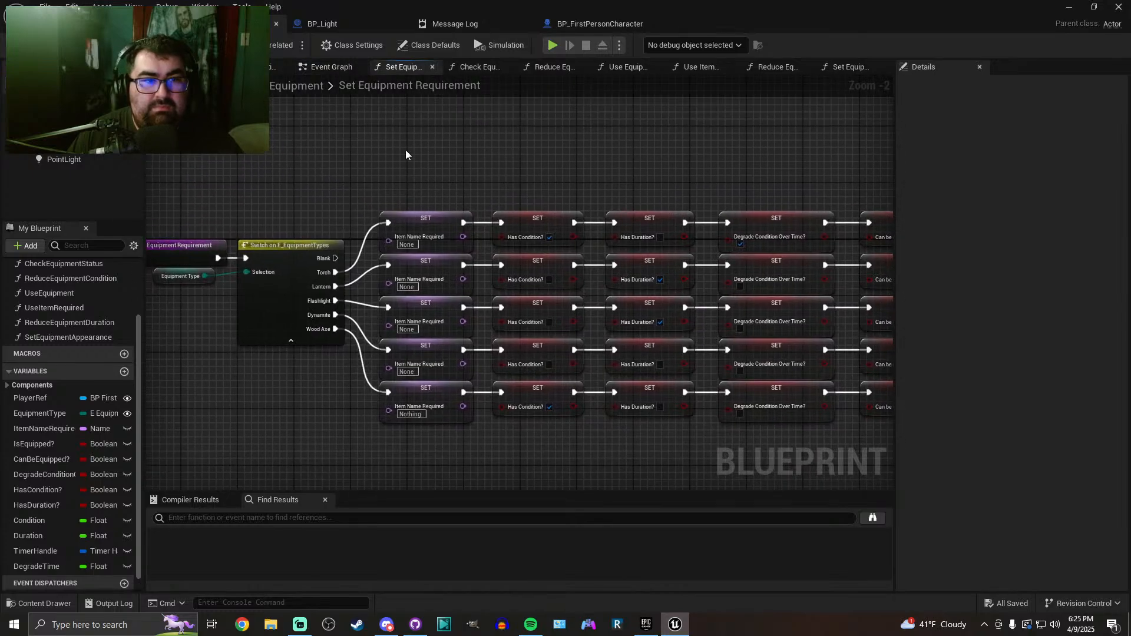
{"action": "left_click", "coordinate": [262, 67]}
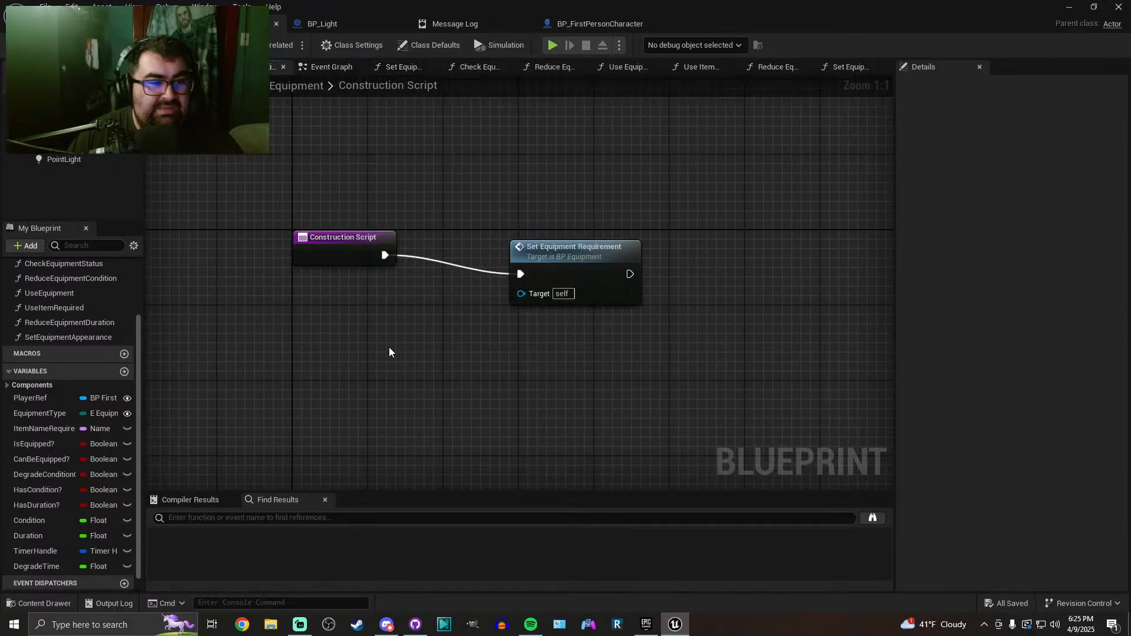
Switch EquipmentType's default value to Lantern and back to Torch, save, and check the component preview
{"action": "left_click", "coordinate": [39, 413]}
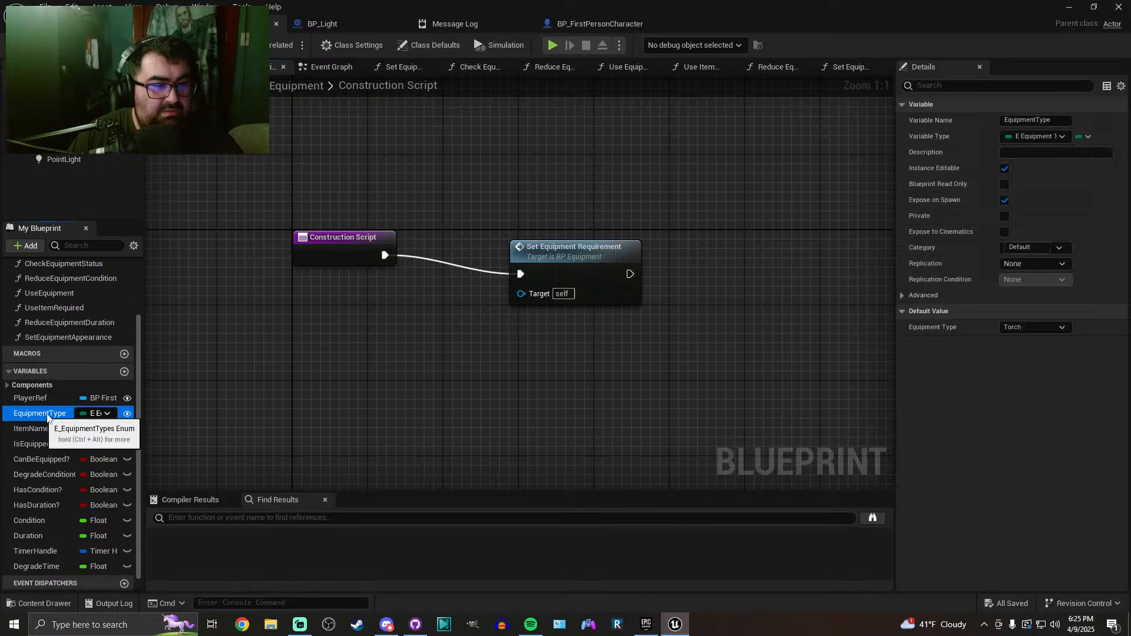
{"action": "left_click", "coordinate": [1028, 327]}
{"action": "left_click", "coordinate": [1014, 353]}
{"action": "left_click", "coordinate": [1025, 328]}
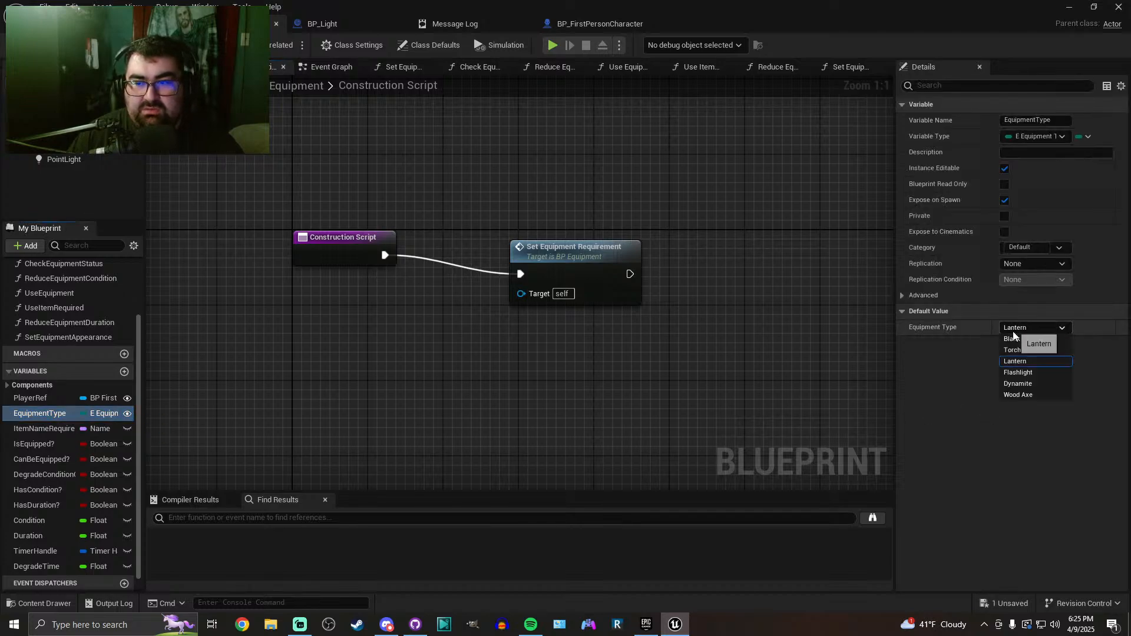
{"action": "left_click", "coordinate": [1014, 351]}
{"action": "key", "text": "ctrl+s"}
{"action": "left_click", "coordinate": [188, 66]}
{"action": "right_click_drag", "start_coordinate": [437, 248], "coordinate": [436, 265]}
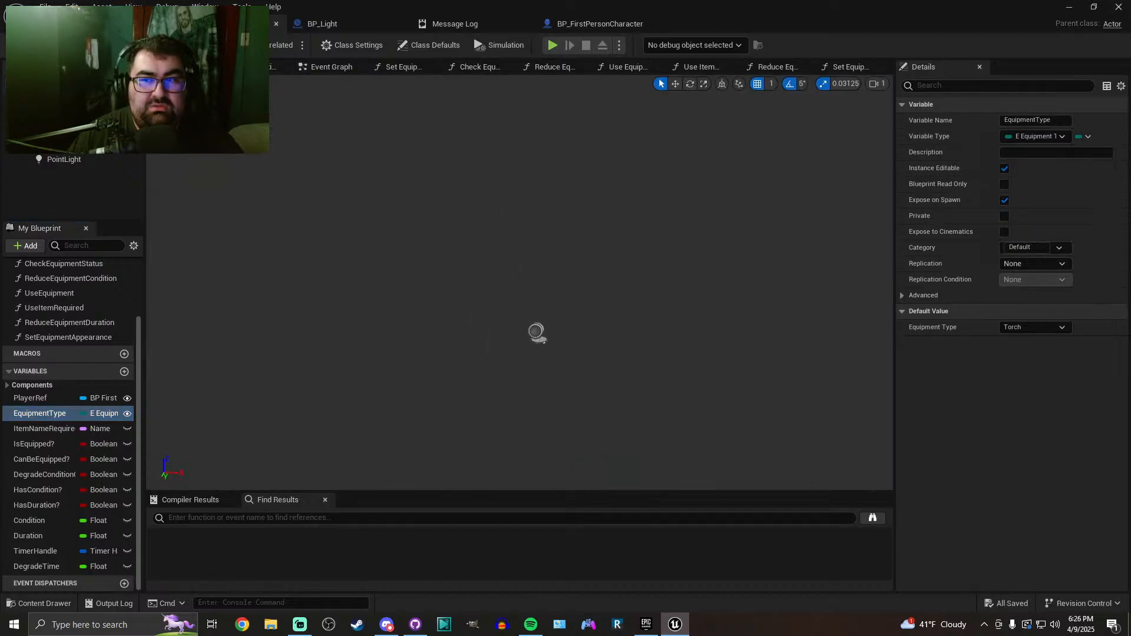
{"action": "right_click_drag", "start_coordinate": [432, 245], "coordinate": [432, 231]}
Copy the Set Equipment Appearance node from the Event Graph into the Construction Script, connect it after Set Equipment Requirement, and save
{"action": "left_click", "coordinate": [318, 69]}
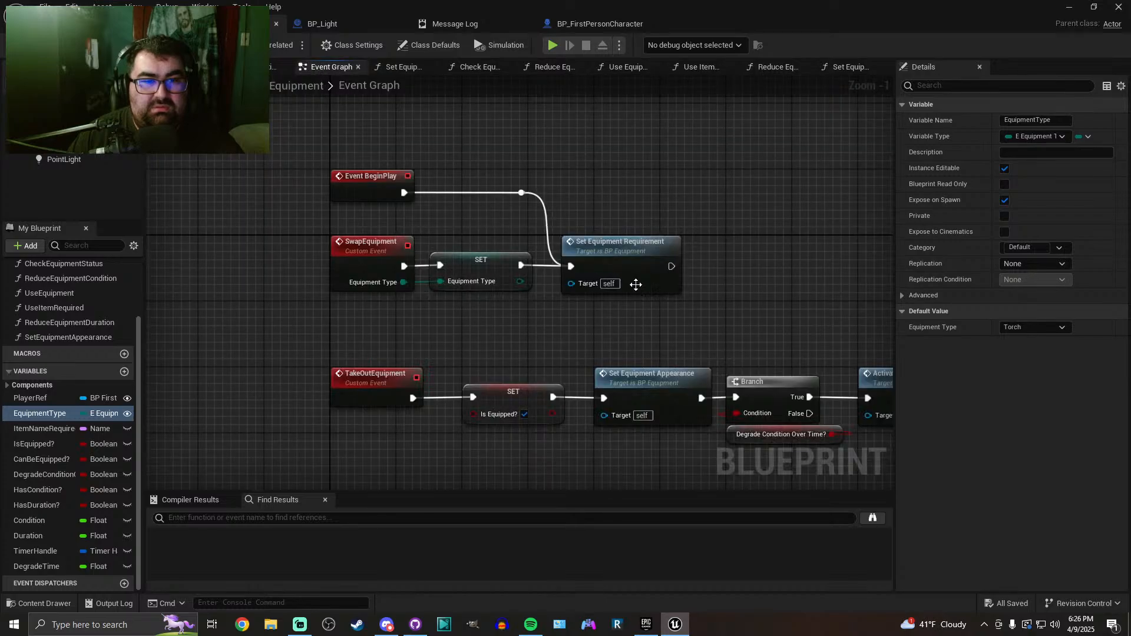
{"action": "double_click", "coordinate": [624, 247]}
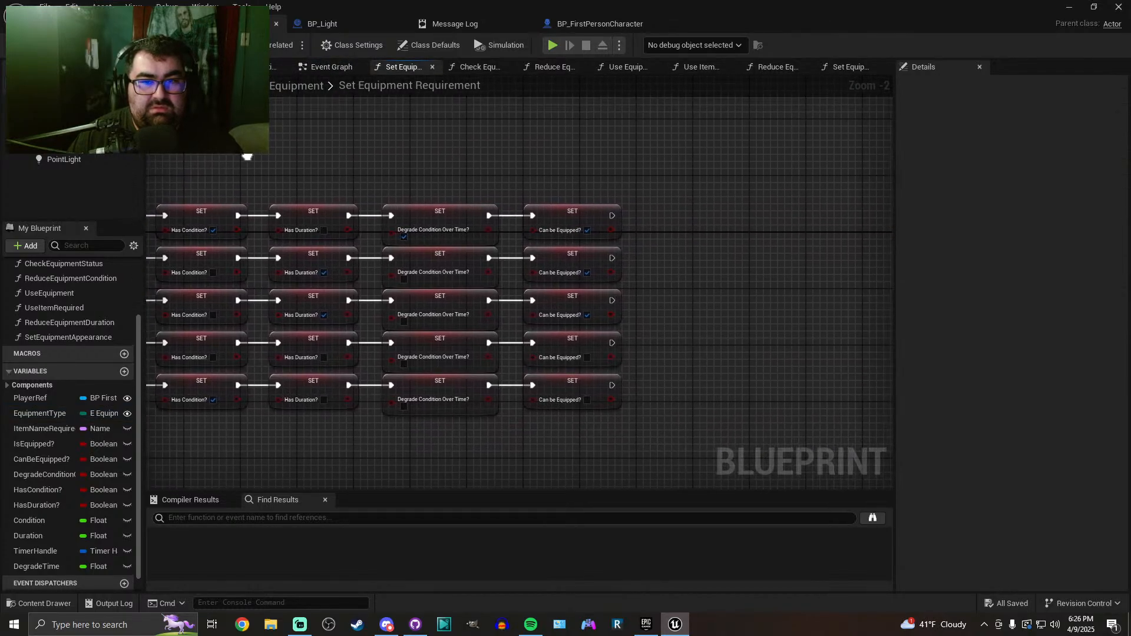
{"action": "left_click", "coordinate": [325, 67]}
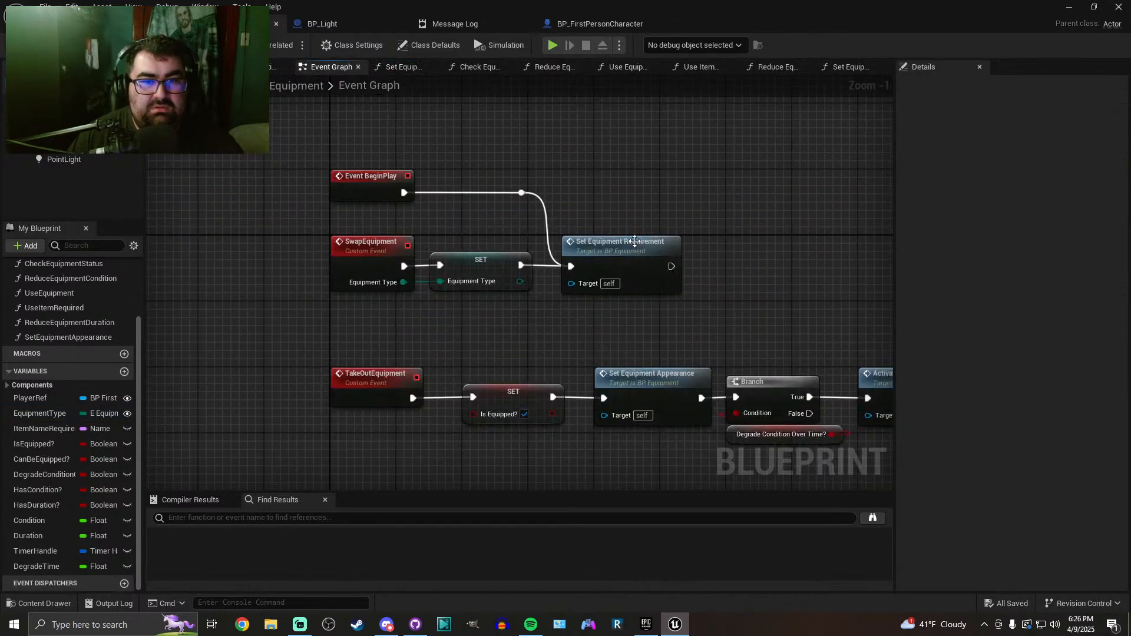
{"action": "right_click_drag", "start_coordinate": [717, 263], "coordinate": [564, 253]}
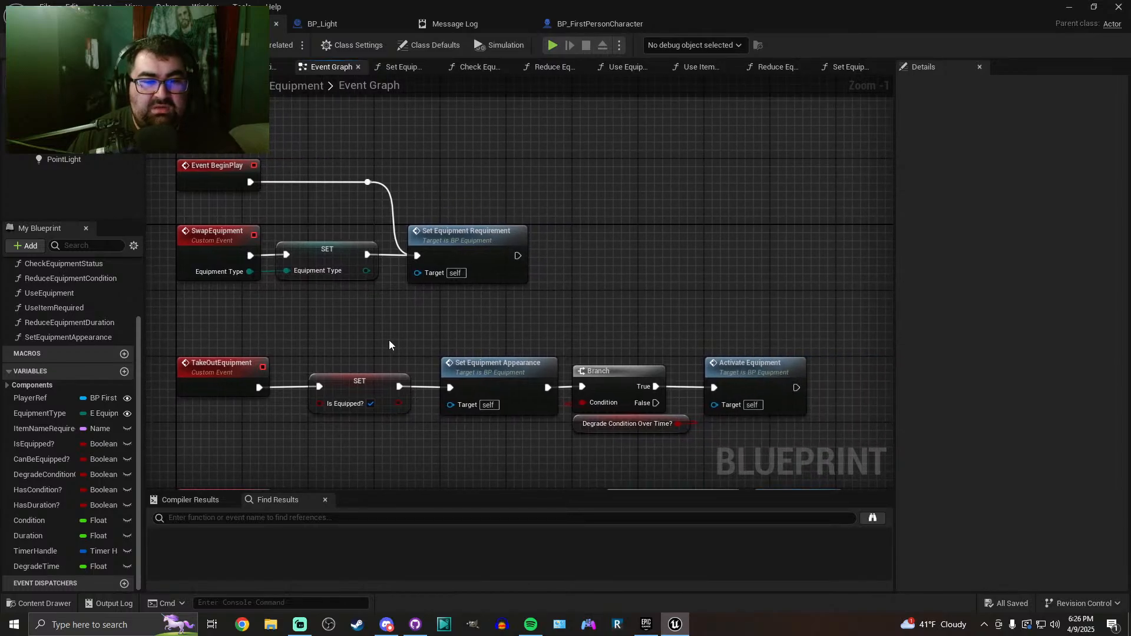
{"action": "right_click_drag", "start_coordinate": [459, 342], "coordinate": [437, 287]}
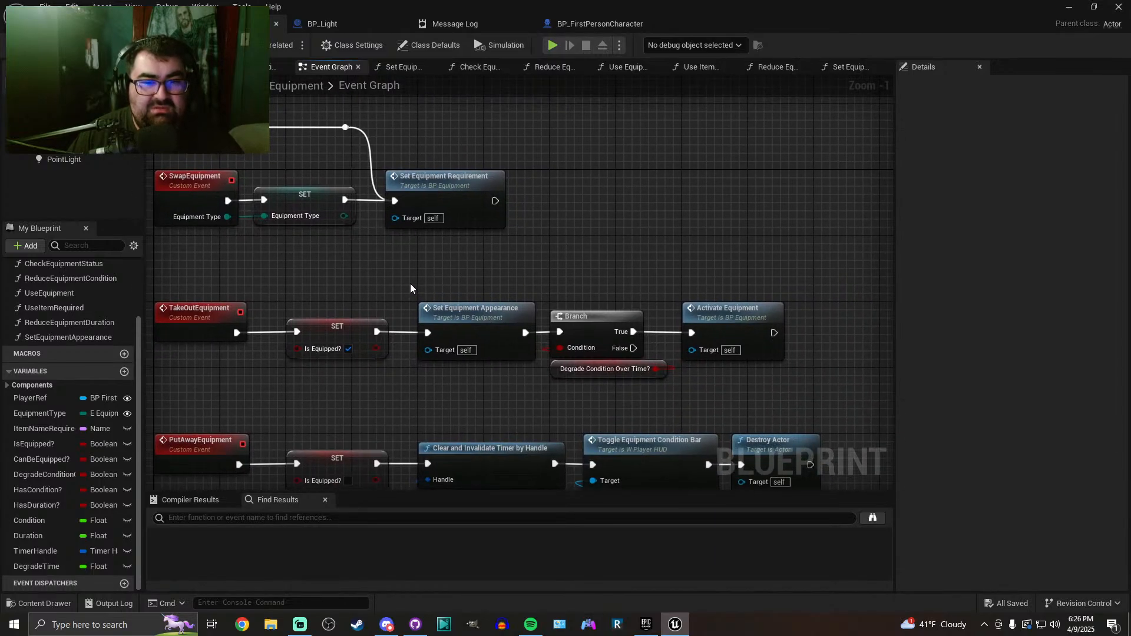
{"action": "left_click_drag", "start_coordinate": [478, 359], "coordinate": [481, 362]}
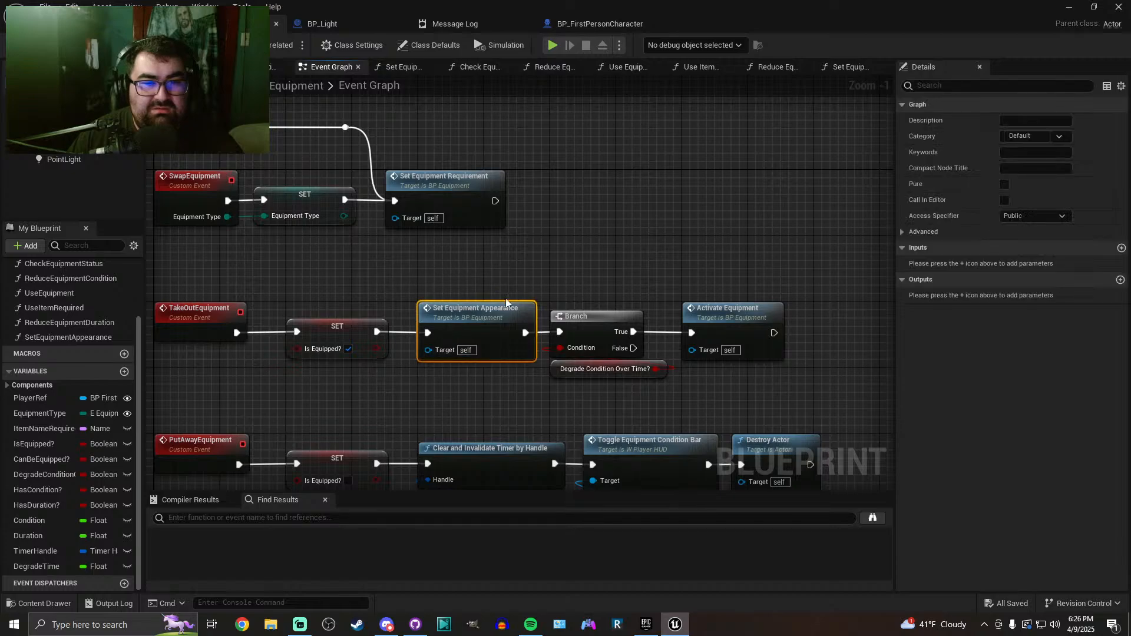
{"action": "double_click", "coordinate": [510, 337]}
{"action": "scroll", "coordinate": [646, 329], "scroll_direction": "down", "scroll_amount": 2}
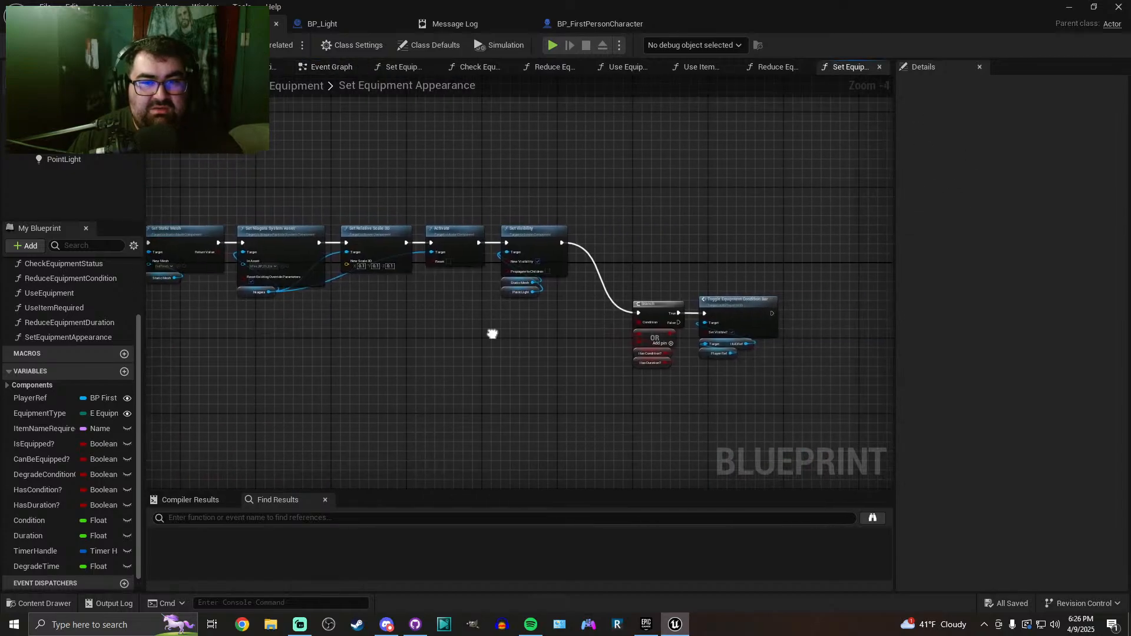
{"action": "left_click", "coordinate": [272, 66]}
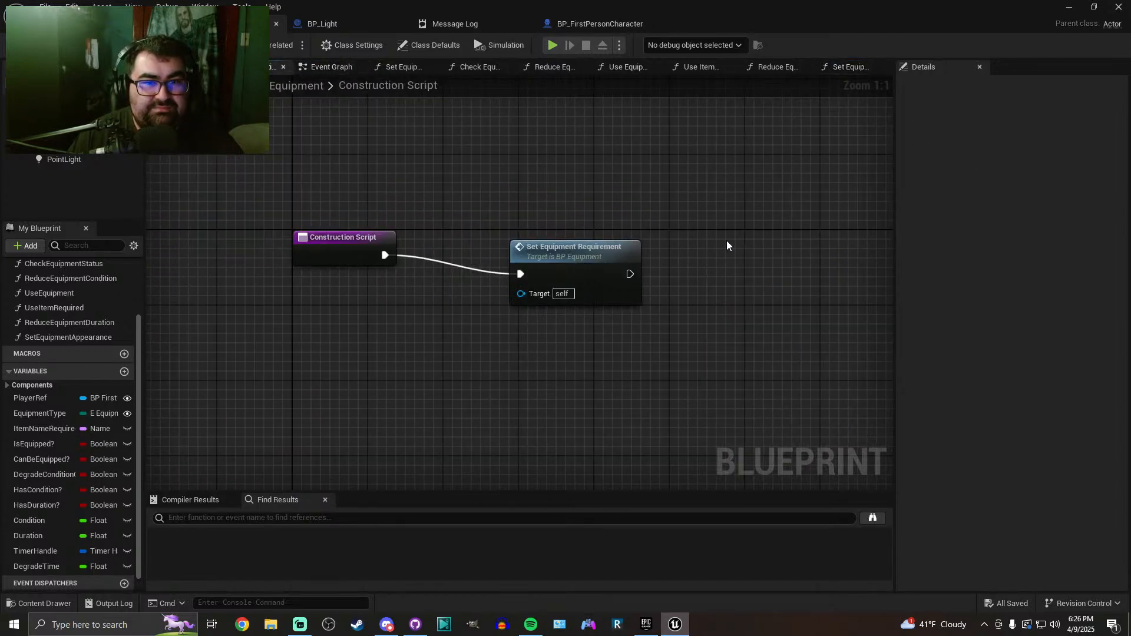
{"action": "key", "text": "ctrl+v"}
{"action": "left_click_drag", "start_coordinate": [747, 274], "coordinate": [639, 279]}
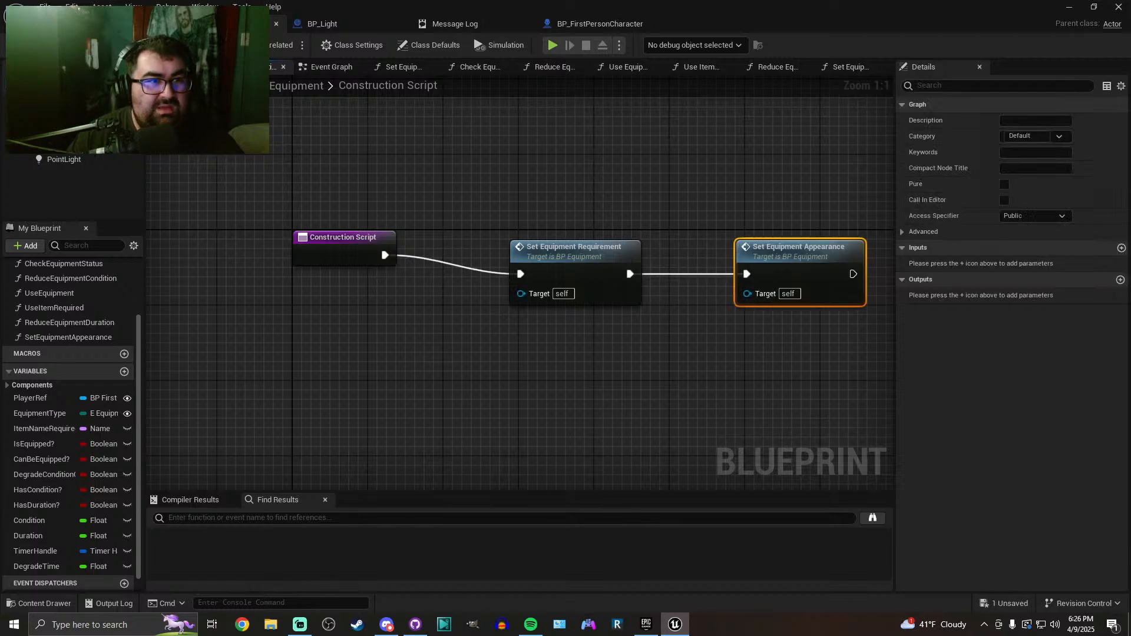
{"action": "key", "text": "ctrl+s"}
Inspect the torch in the component preview and select its Niagara fire component
{"action": "right_click_drag", "start_coordinate": [564, 278], "coordinate": [427, 202]}
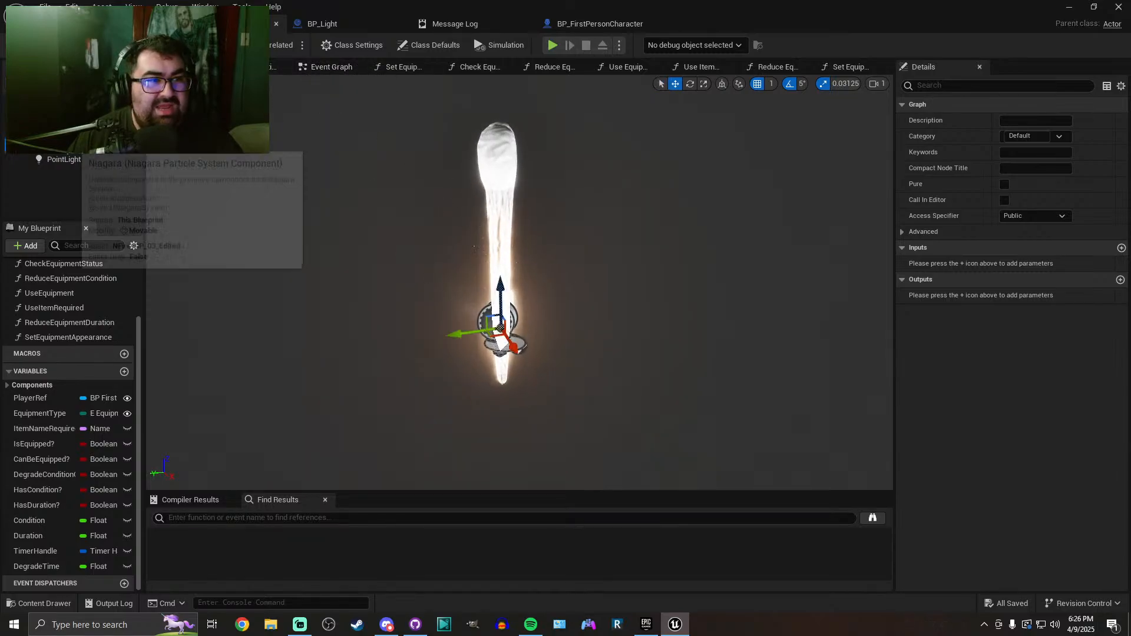
{"action": "left_click", "coordinate": [514, 277]}
{"action": "mouse_move", "coordinate": [621, 307]}
{"action": "right_mouse_down"}
{"action": "mouse_move", "coordinate": [652, 306]}
{"action": "mouse_move", "coordinate": [636, 308]}
{"action": "right_mouse_up"}
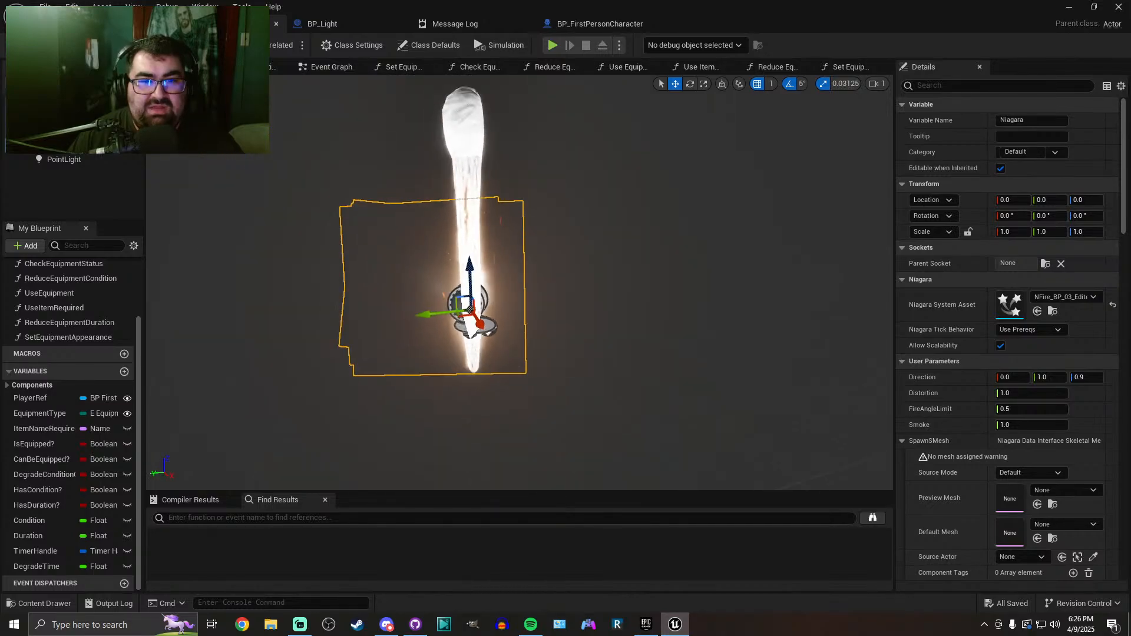
Close the Check Equipment Status graph and the other function graphs that follow Set Equipment Requirement
{"action": "left_click", "coordinate": [391, 70]}
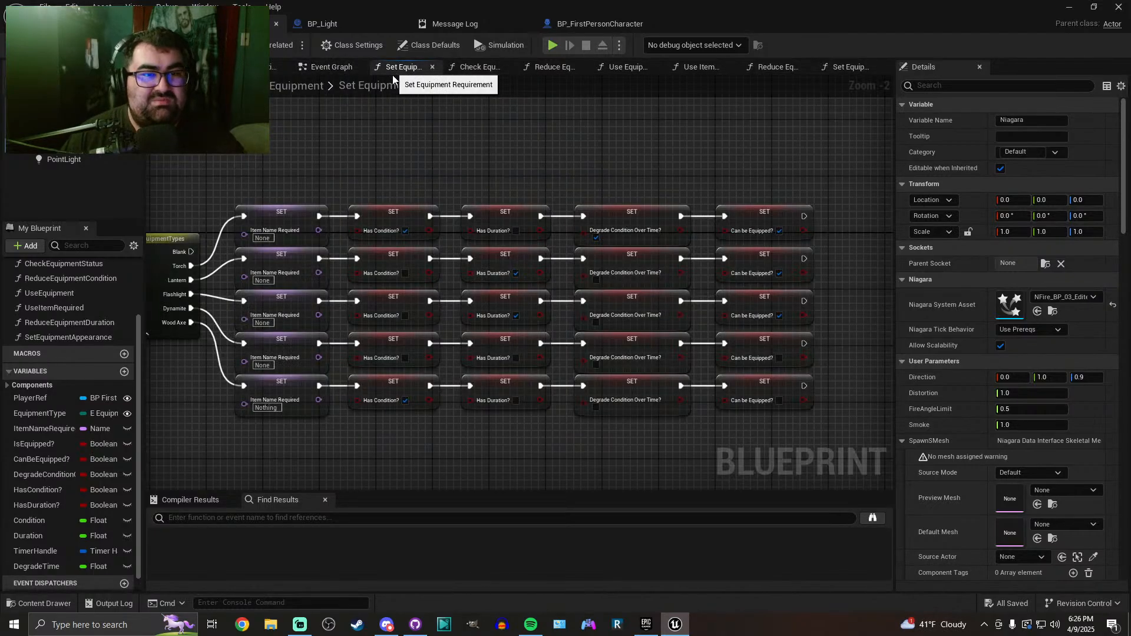
{"action": "left_click", "coordinate": [466, 68]}
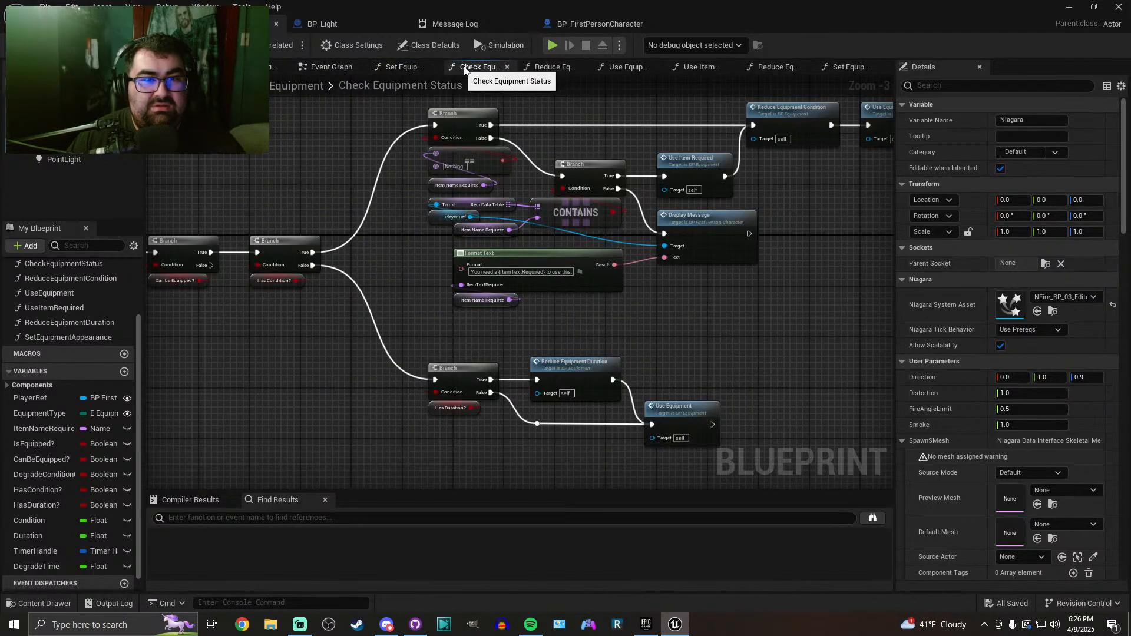
{"action": "left_click", "coordinate": [508, 67]}
{"action": "left_click", "coordinate": [601, 67]}
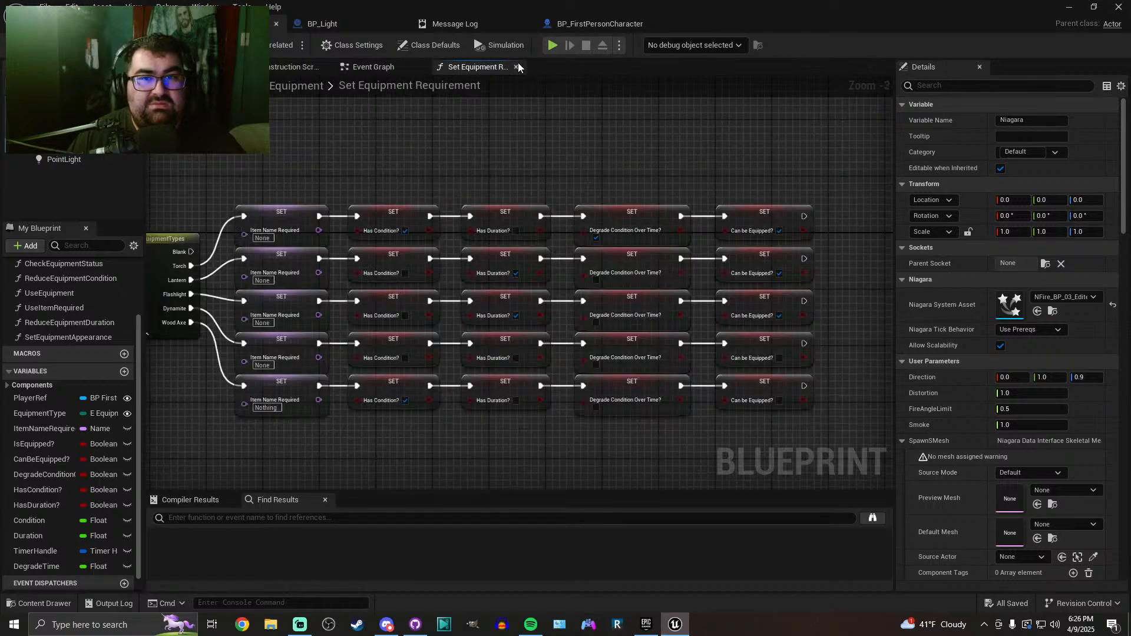
Open the Set Equipment Appearance function from the TakeOutEquipment event chain in the Event Graph
{"action": "left_click", "coordinate": [377, 67]}
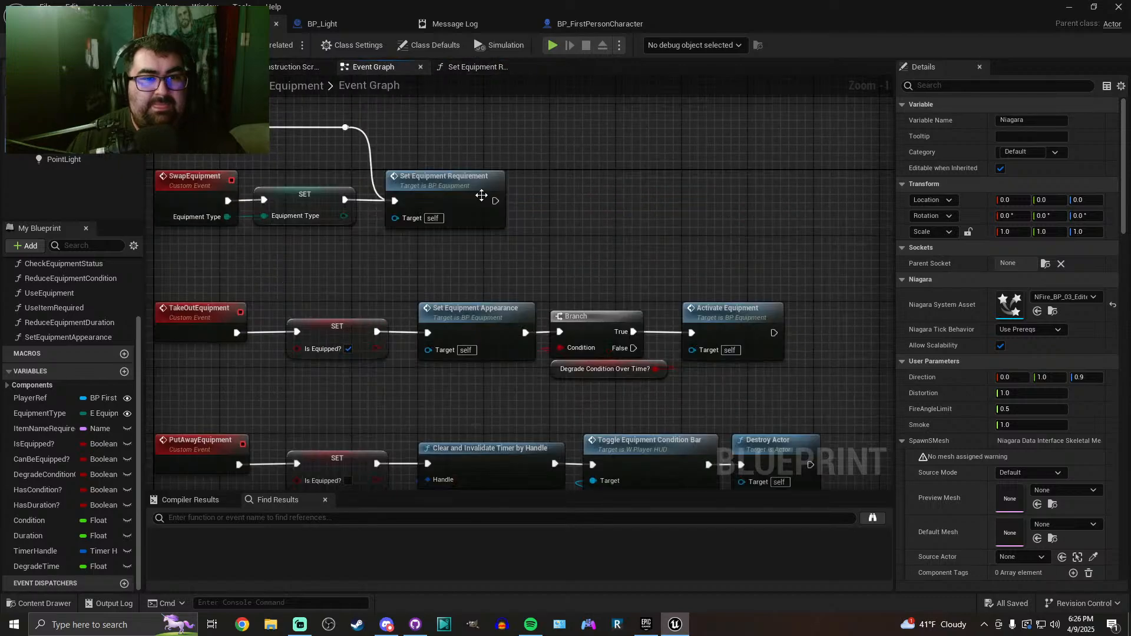
{"action": "right_click_drag", "start_coordinate": [346, 250], "coordinate": [445, 246]}
{"action": "right_click_drag", "start_coordinate": [574, 284], "coordinate": [507, 265]}
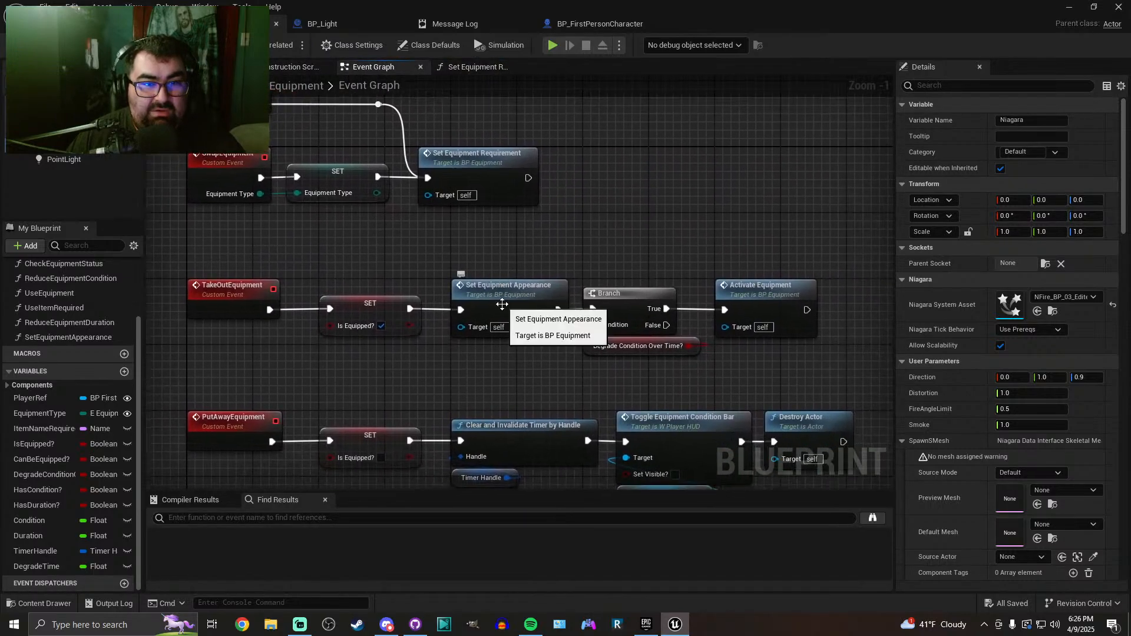
{"action": "double_click", "coordinate": [503, 302]}
Shift the Activate, Set Visibility and Branch nodes away from Set Relative Scale 3D to make room for another node
{"action": "scroll", "coordinate": [469, 288], "scroll_direction": "up", "scroll_amount": 3}
{"action": "right_click_drag", "start_coordinate": [402, 277], "coordinate": [225, 287]}
{"action": "right_click_drag", "start_coordinate": [646, 306], "coordinate": [349, 278]}
{"action": "scroll", "coordinate": [349, 278], "scroll_direction": "down", "scroll_amount": 3}
{"action": "left_click_drag", "start_coordinate": [350, 160], "coordinate": [725, 407]}
{"action": "scroll", "coordinate": [321, 247], "scroll_direction": "up", "scroll_amount": 3}
{"action": "left_click_drag", "start_coordinate": [384, 173], "coordinate": [496, 180]}
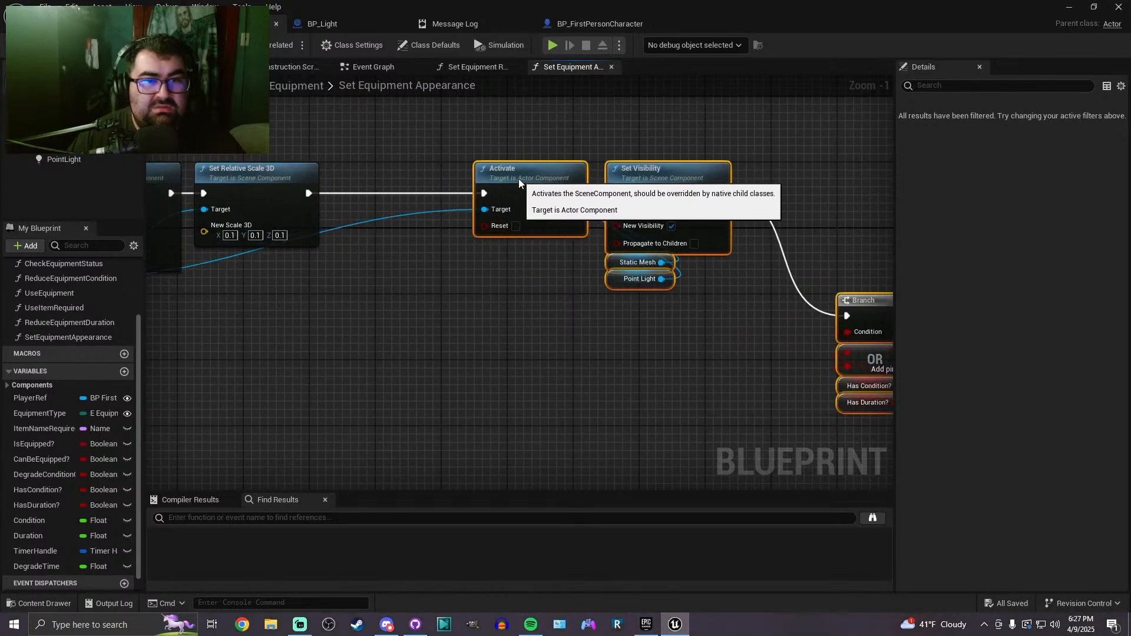
{"action": "left_click_drag", "start_coordinate": [379, 272], "coordinate": [596, 291]}
Add a Set Relative Location node from the Niagara reference and place it just after Set Relative Scale 3D
{"action": "right_click_drag", "start_coordinate": [354, 291], "coordinate": [654, 307]}
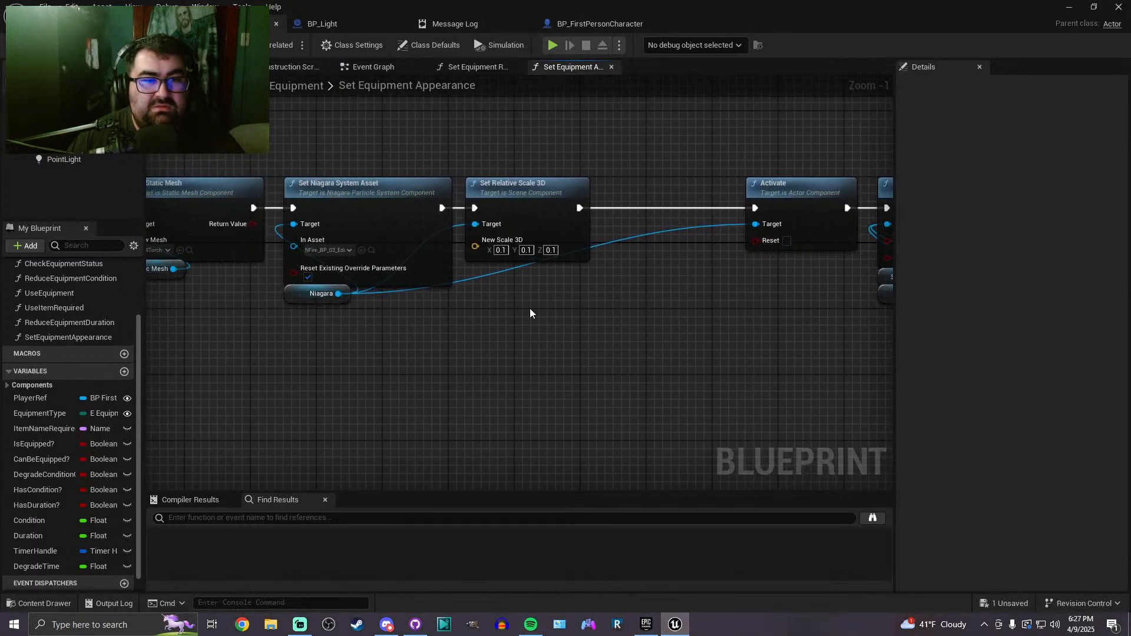
{"action": "right_click_drag", "start_coordinate": [507, 304], "coordinate": [569, 316]}
{"action": "left_click_drag", "start_coordinate": [408, 308], "coordinate": [522, 323]}
{"action": "type", "text": "set"}
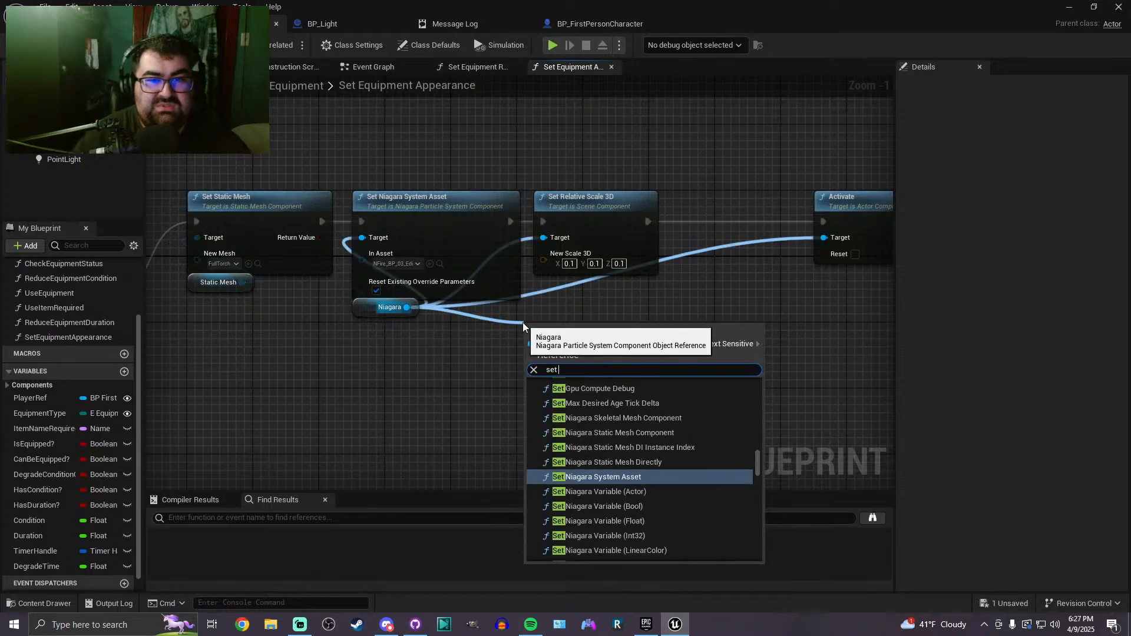
{"action": "type", "text": " relative locat"}
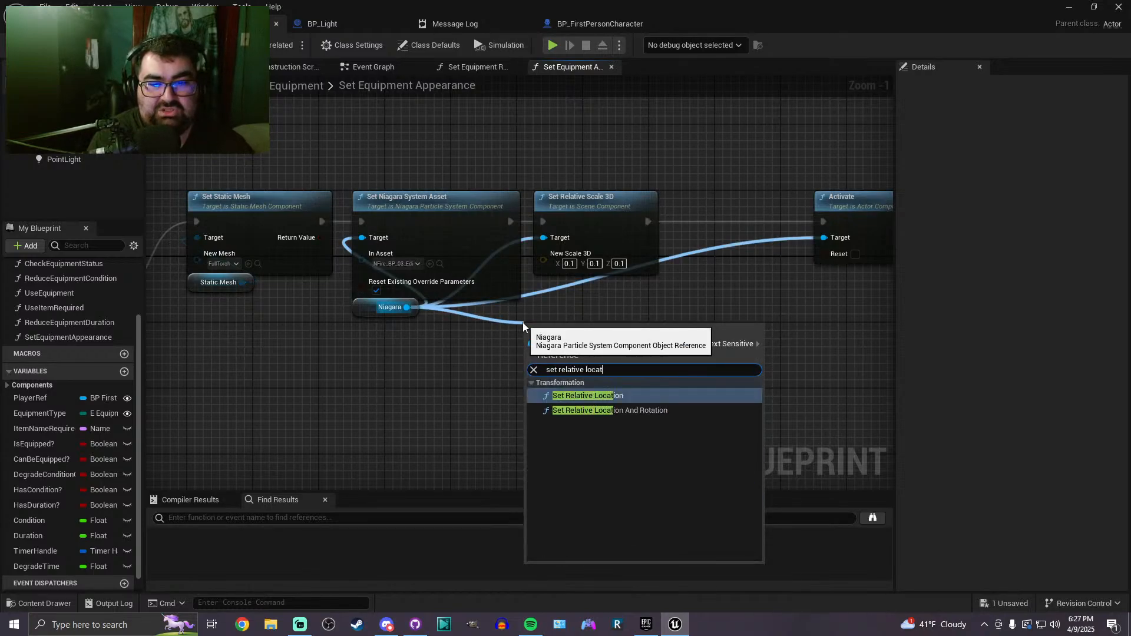
{"action": "key", "text": "Return"}
{"action": "left_click_drag", "start_coordinate": [615, 364], "coordinate": [777, 222]}
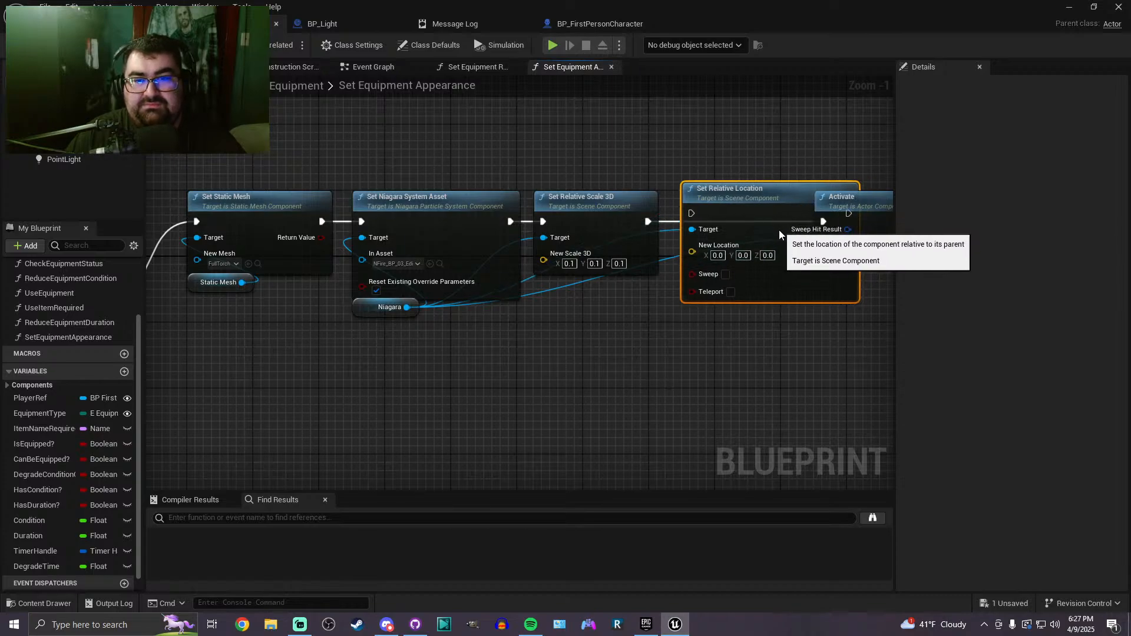
Move the Activate node and everything following it clear of the new Set Relative Location node
{"action": "scroll", "coordinate": [779, 231], "scroll_direction": "down", "scroll_amount": 3}
{"action": "left_click_drag", "start_coordinate": [506, 107], "coordinate": [815, 315]}
{"action": "scroll", "coordinate": [489, 150], "scroll_direction": "up", "scroll_amount": 4}
{"action": "left_click_drag", "start_coordinate": [479, 150], "coordinate": [542, 150]}
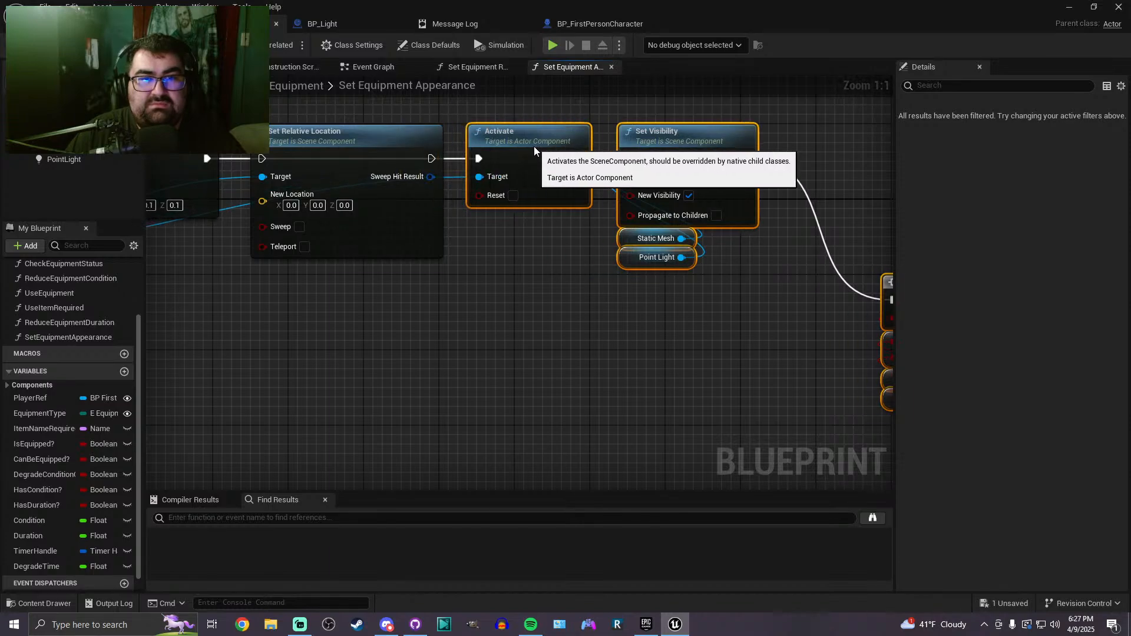
{"action": "left_click", "coordinate": [411, 102]}
{"action": "right_click_drag", "start_coordinate": [251, 154], "coordinate": [421, 189]}
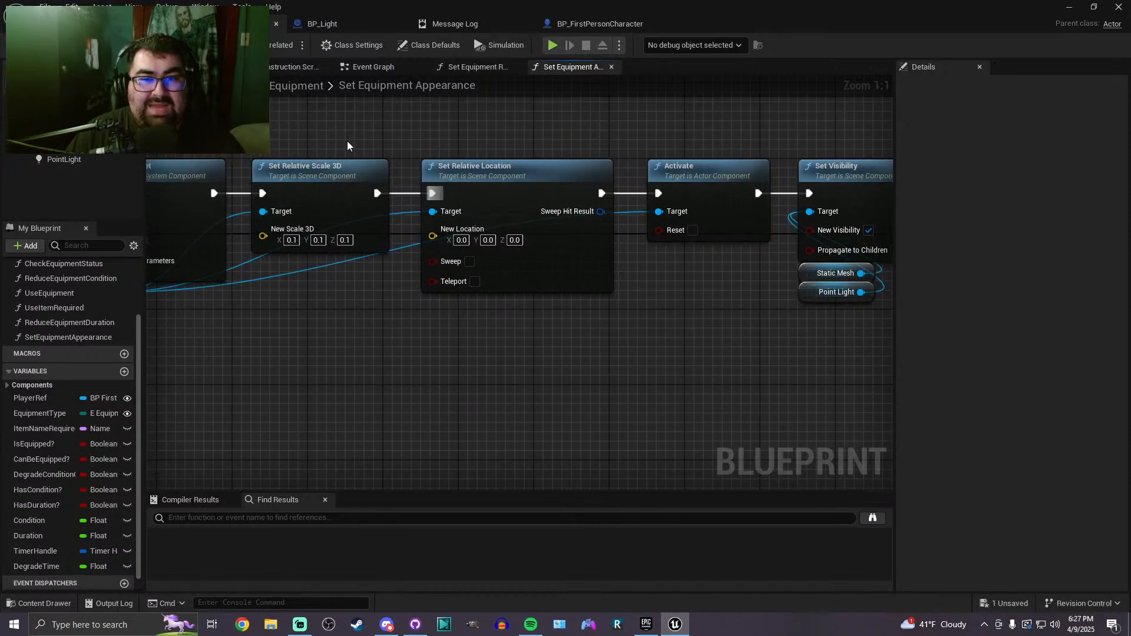
Wire Set Relative Location into the execution flow between Set Relative Scale 3D and Activate, and save the blueprint
{"action": "left_click", "coordinate": [375, 67]}
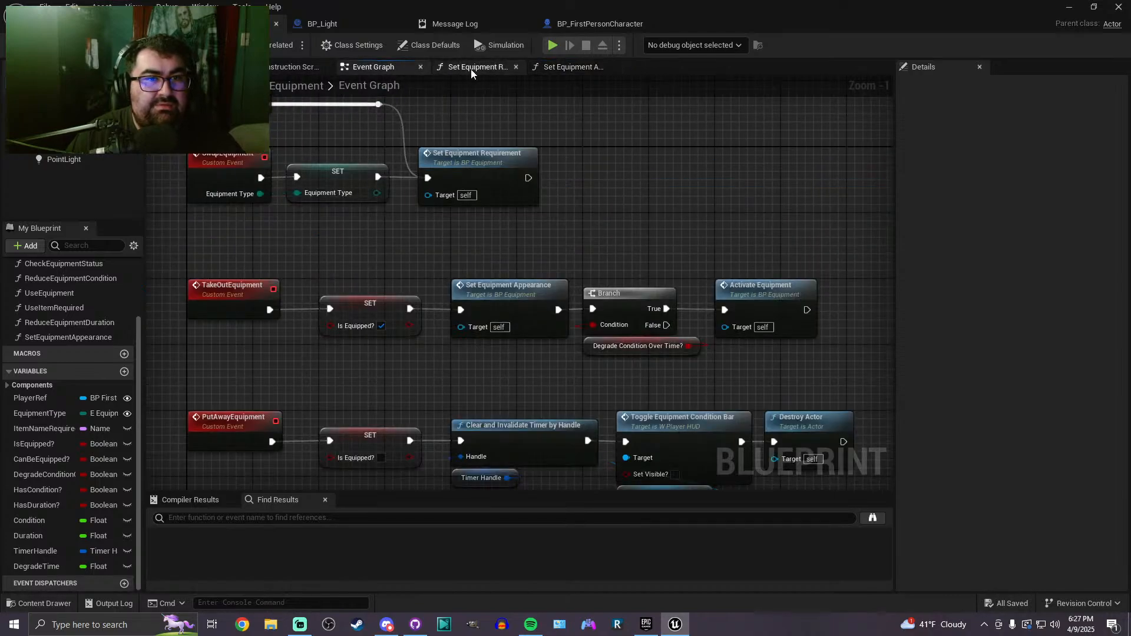
{"action": "left_click", "coordinate": [551, 67]}
{"action": "left_click_drag", "start_coordinate": [377, 193], "coordinate": [659, 194]}
{"action": "key", "text": "ctrl+s"}
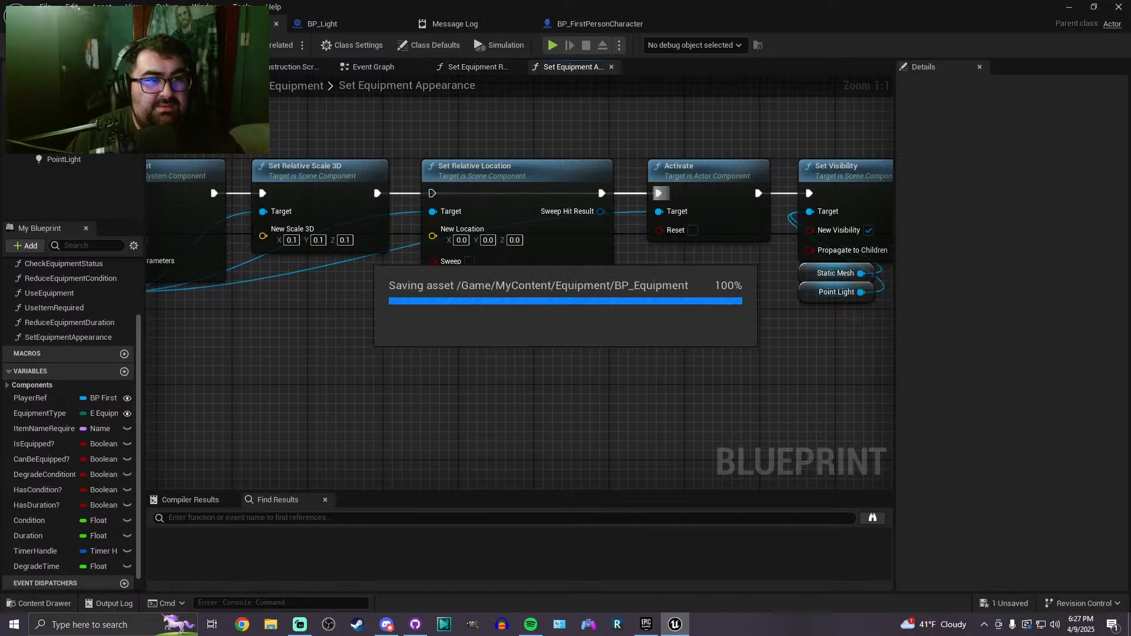
Try raising the Niagara component to about Z 39 at the torch head in the viewport, and undo the move
{"action": "left_click", "coordinate": [182, 67]}
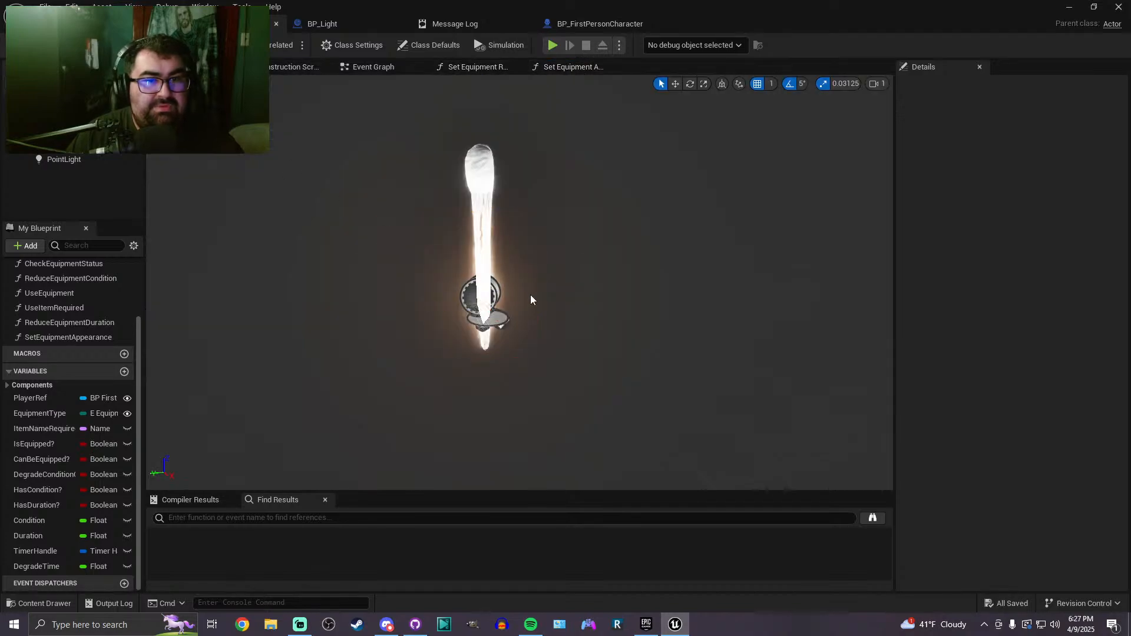
{"action": "left_click", "coordinate": [72, 146]}
{"action": "left_click_drag", "start_coordinate": [481, 252], "coordinate": [479, 111]}
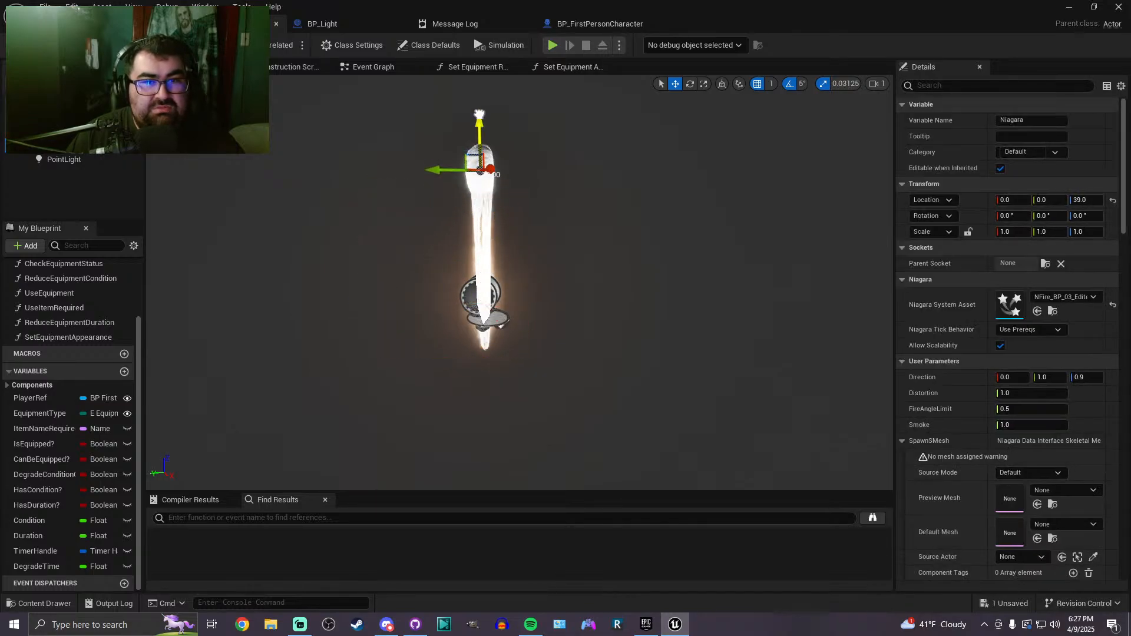
{"action": "right_click_drag", "start_coordinate": [548, 164], "coordinate": [580, 196]}
{"action": "key", "text": "w"}
{"action": "key", "text": "s"}
{"action": "key", "text": "w"}
{"action": "key", "text": "s"}
{"action": "key", "text": "s"}
{"action": "key", "text": "w"}
{"action": "key", "text": "s"}
{"action": "key", "text": "ctrl+z"}
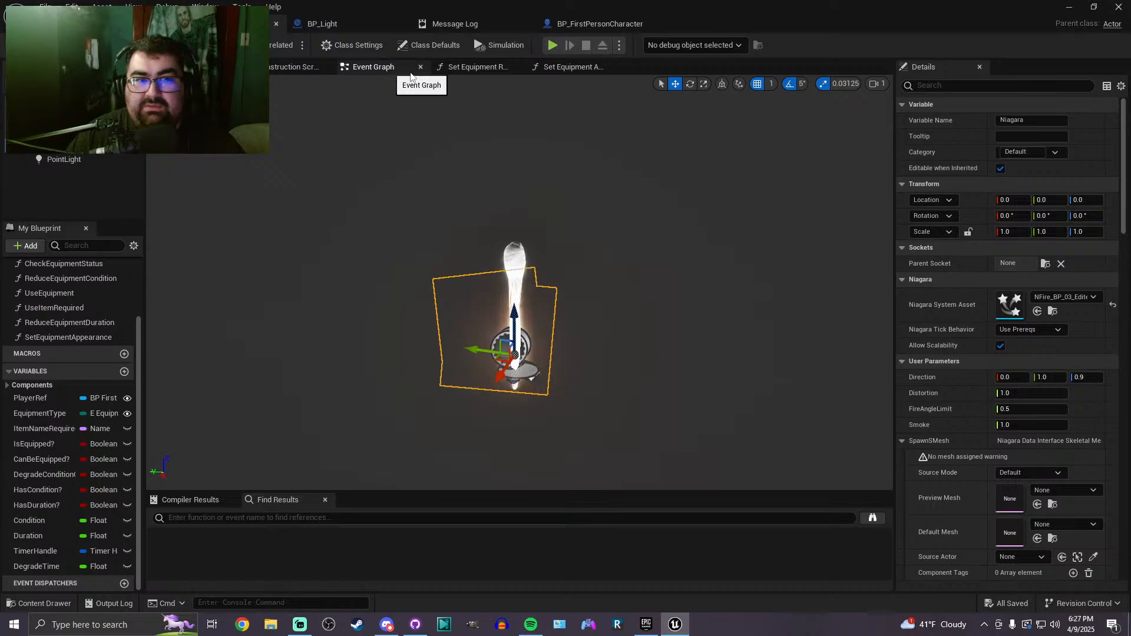
Set the Z value of the Set Relative Location node to 40 and check the effect's position in the viewport
{"action": "left_click", "coordinate": [577, 71]}
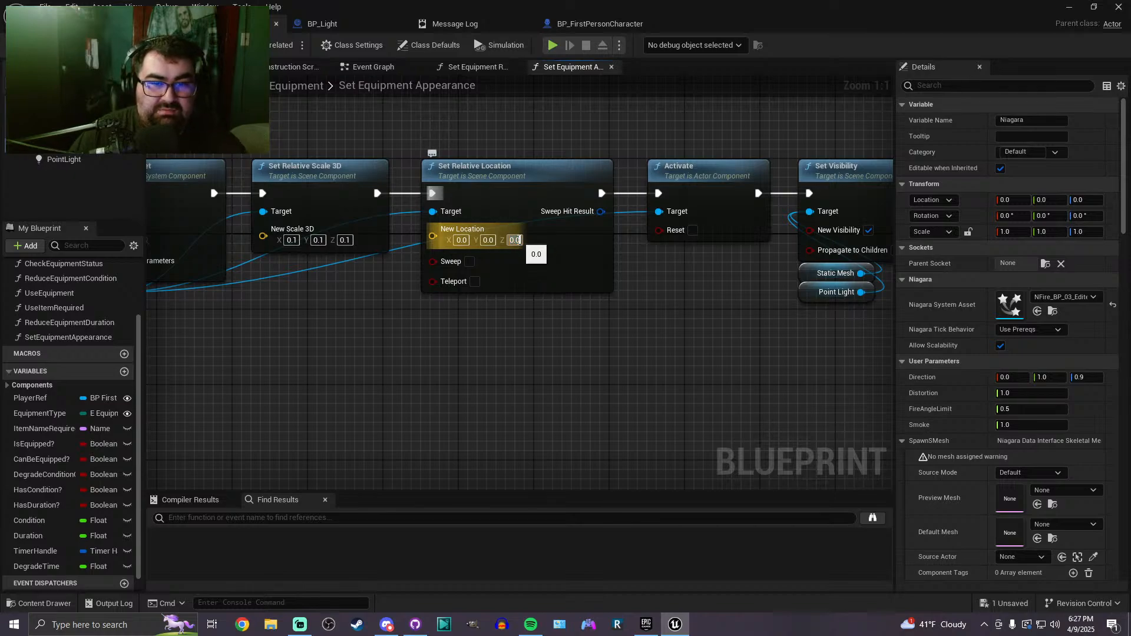
{"action": "type", "text": "40"}
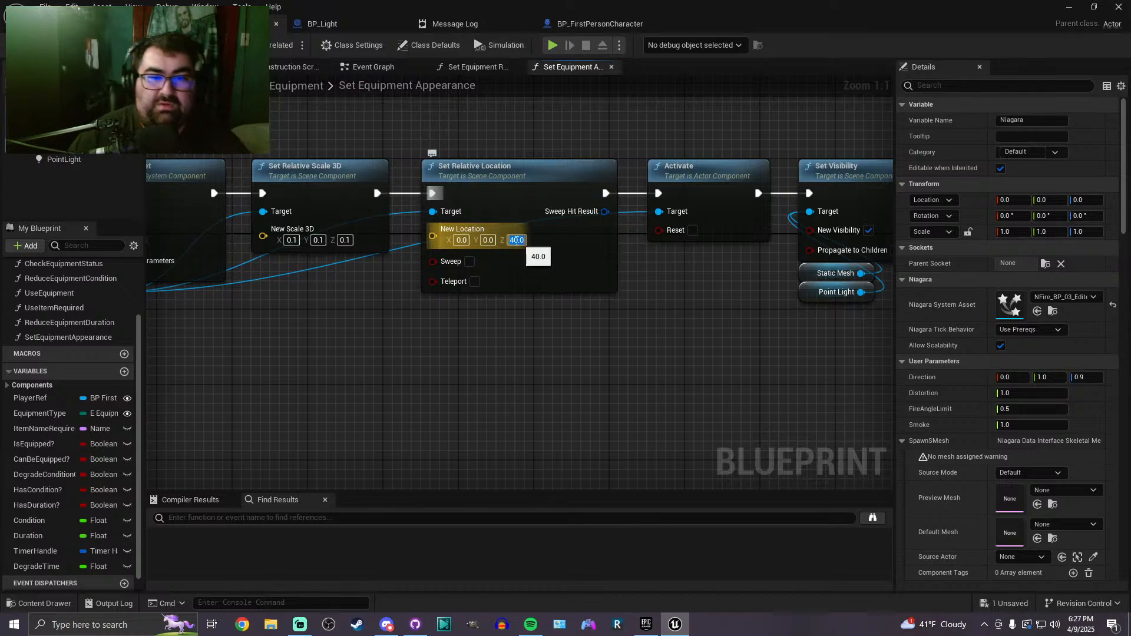
{"action": "key", "text": "Return"}
{"action": "left_click", "coordinate": [183, 68]}
{"action": "mouse_move", "coordinate": [519, 283]}
{"action": "right_mouse_down"}
{"action": "mouse_move", "coordinate": [377, 277]}
{"action": "mouse_move", "coordinate": [507, 283]}
{"action": "mouse_move", "coordinate": [483, 271]}
{"action": "mouse_move", "coordinate": [513, 283]}
{"action": "right_mouse_up"}
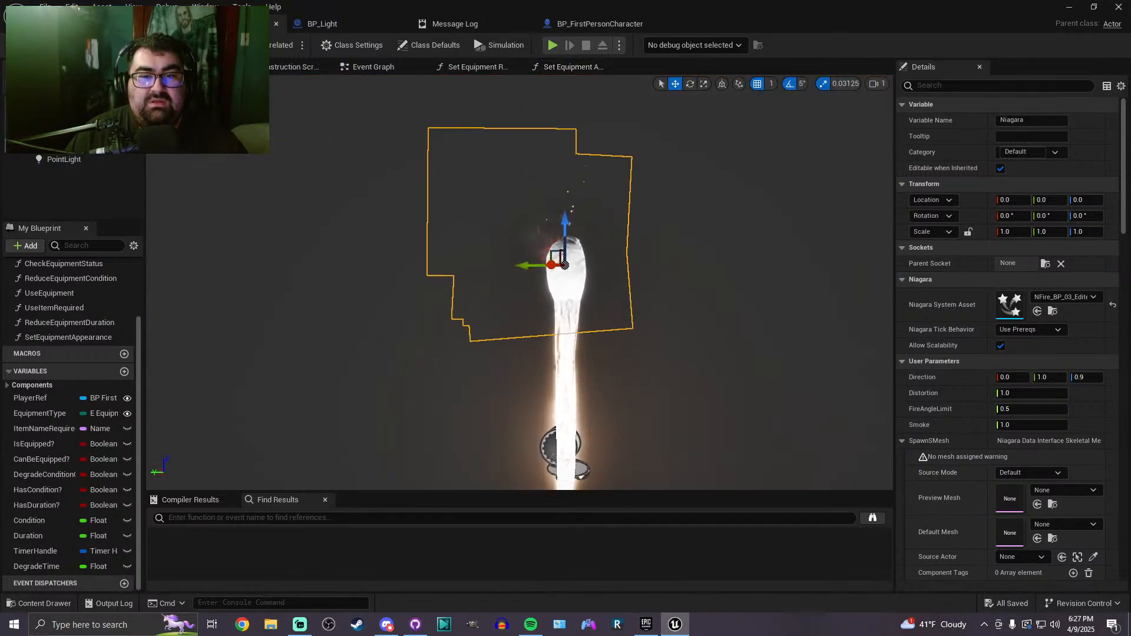
Set the Set Relative Scale 3D node's new scale to 0.3 on X, Y and Z, save, and check the flame
{"action": "left_click", "coordinate": [570, 67]}
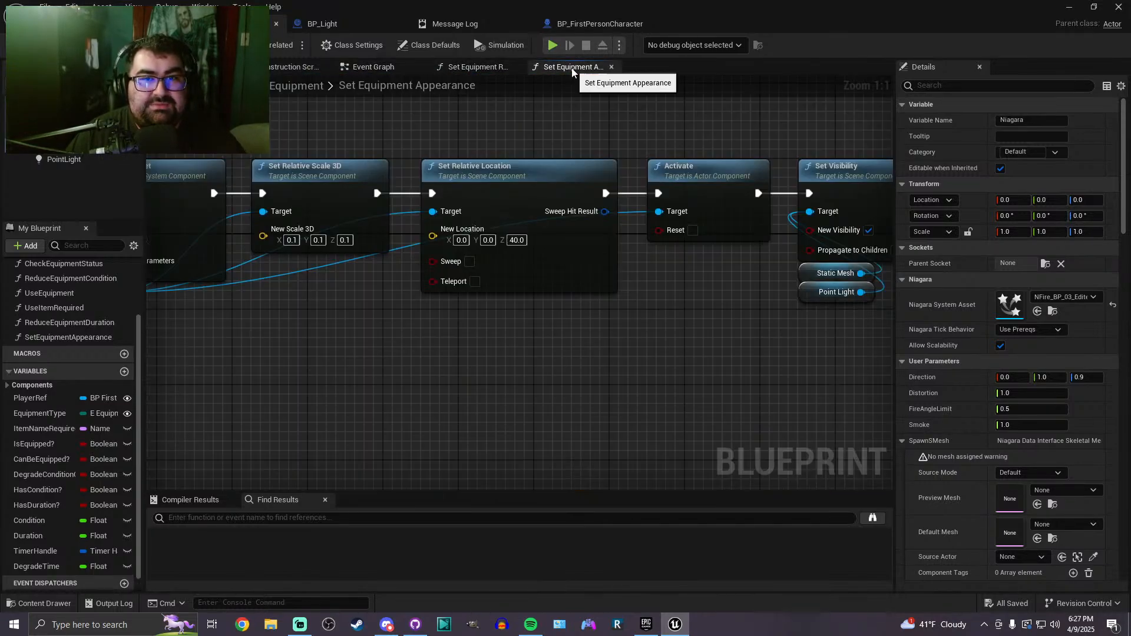
{"action": "right_click_drag", "start_coordinate": [379, 226], "coordinate": [447, 235]}
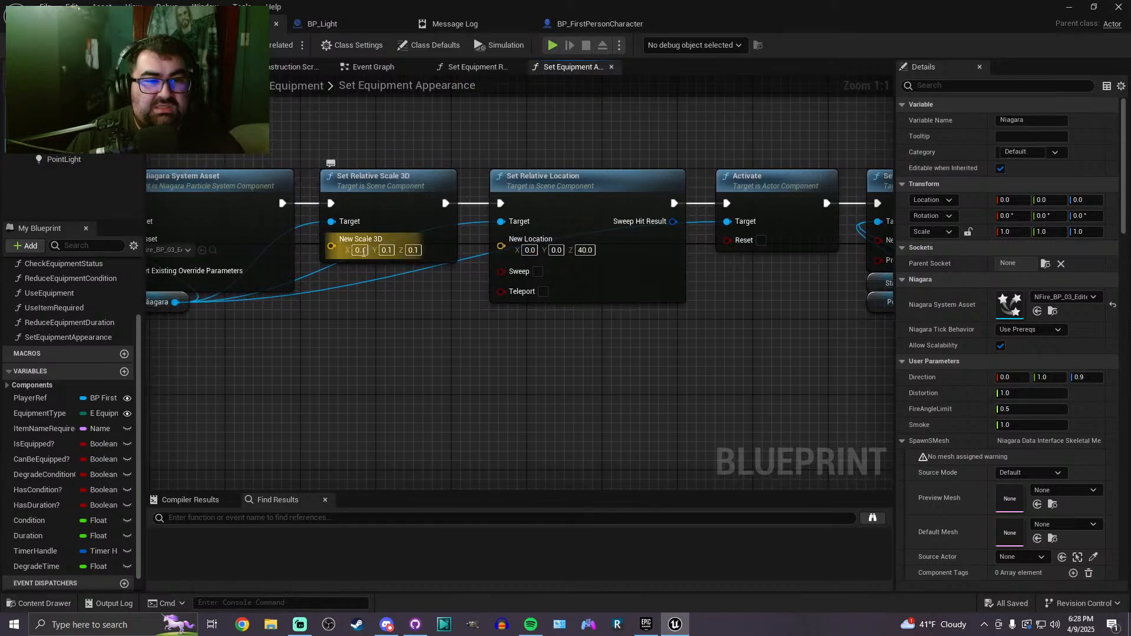
{"action": "type", "text": "0.3"}
{"action": "key", "text": "Tab"}
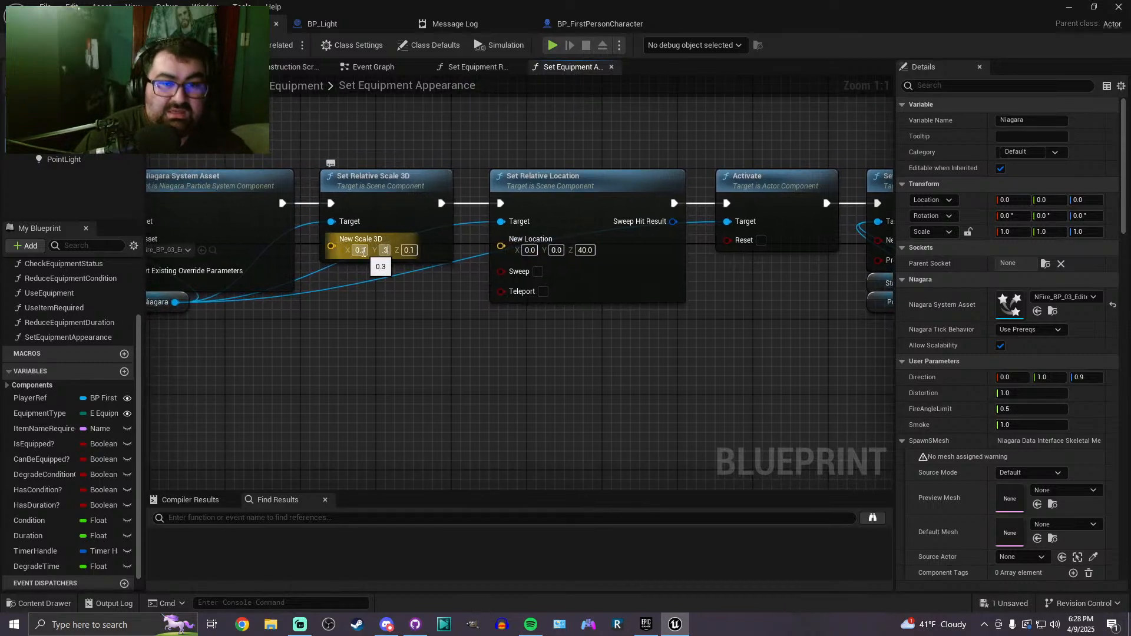
{"action": "key", "text": "ctrl+s"}
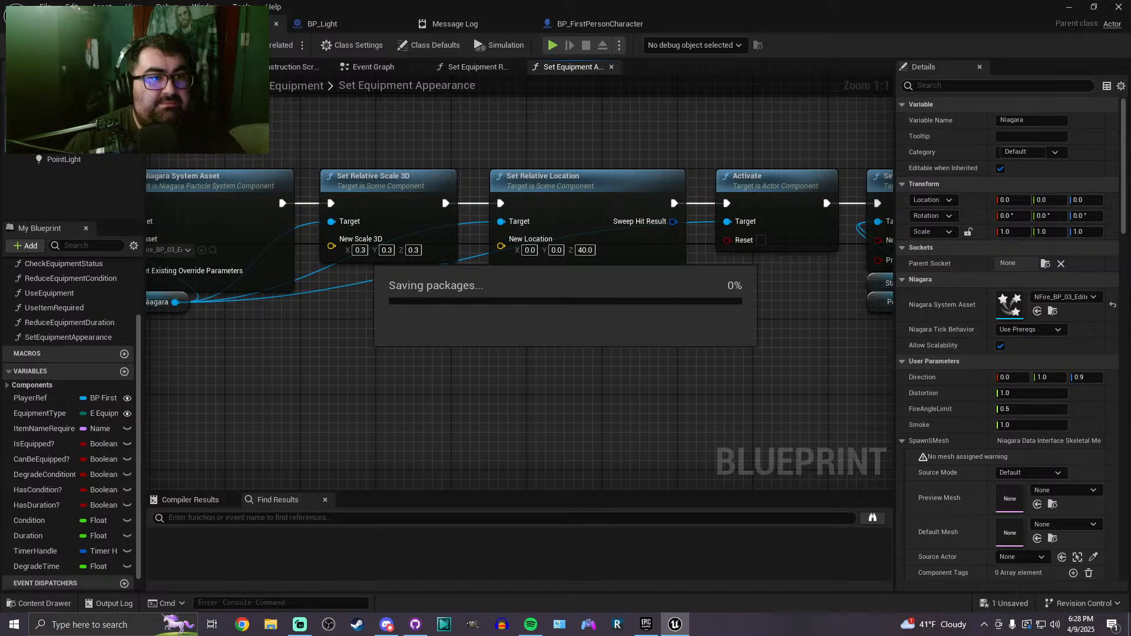
{"action": "right_click_drag", "start_coordinate": [547, 301], "coordinate": [538, 316]}
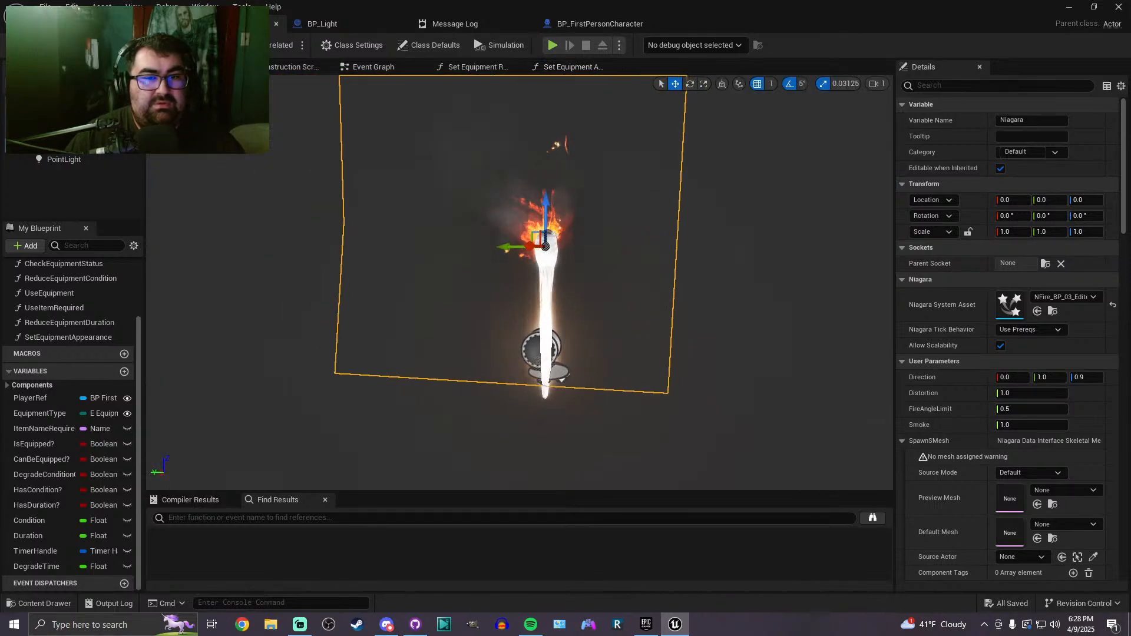
Add a PointLight reference to Set Equipment Appearance, connect it to Set Relative Location's target, and place it beneath that node
{"action": "left_click", "coordinate": [73, 160]}
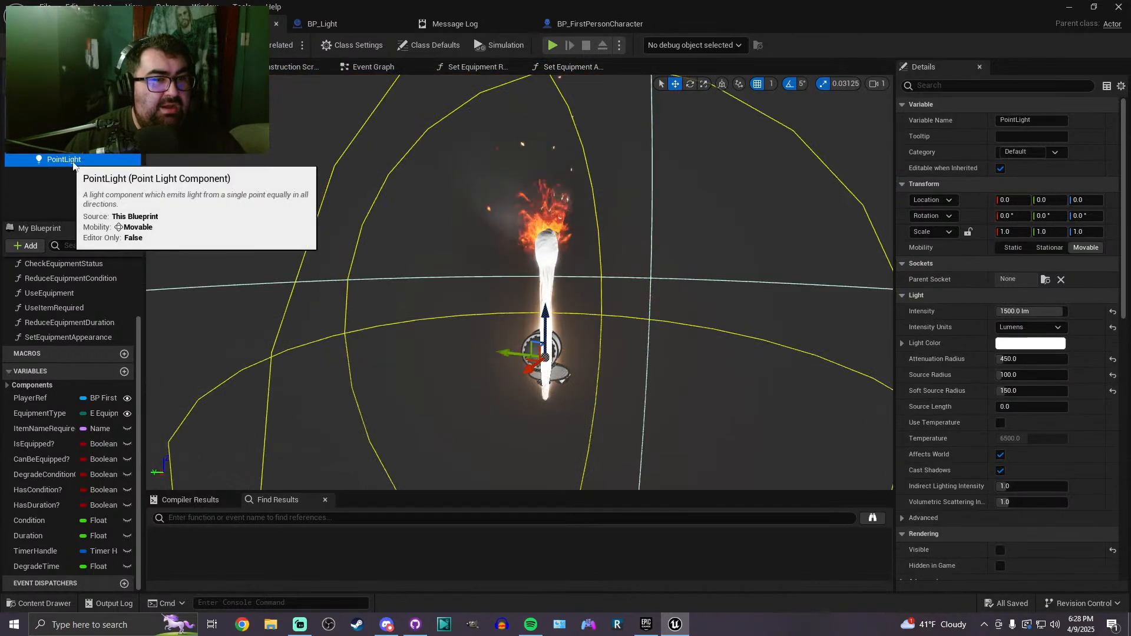
{"action": "key", "text": "f"}
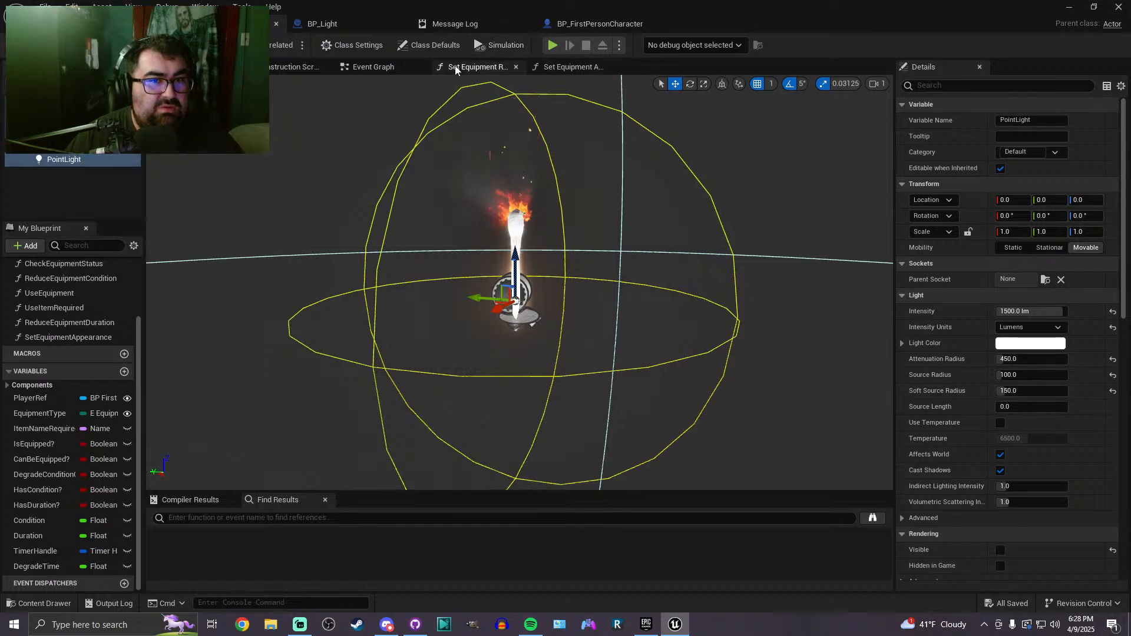
{"action": "left_click", "coordinate": [359, 69]}
{"action": "left_click", "coordinate": [476, 68]}
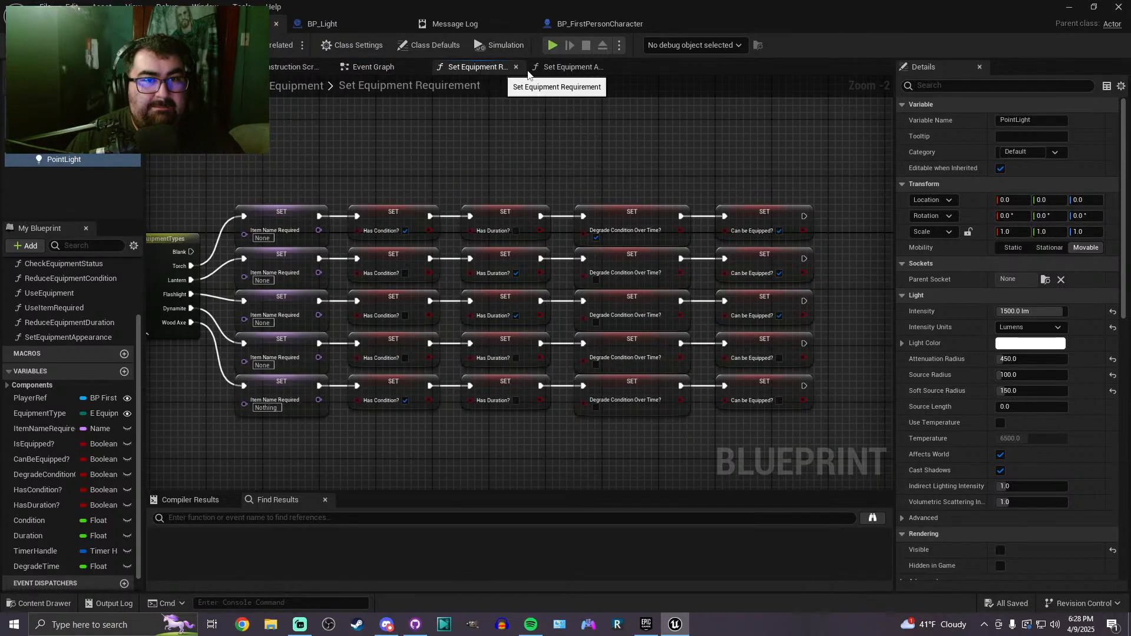
{"action": "left_click", "coordinate": [568, 66]}
{"action": "right_click_drag", "start_coordinate": [454, 328], "coordinate": [498, 323]}
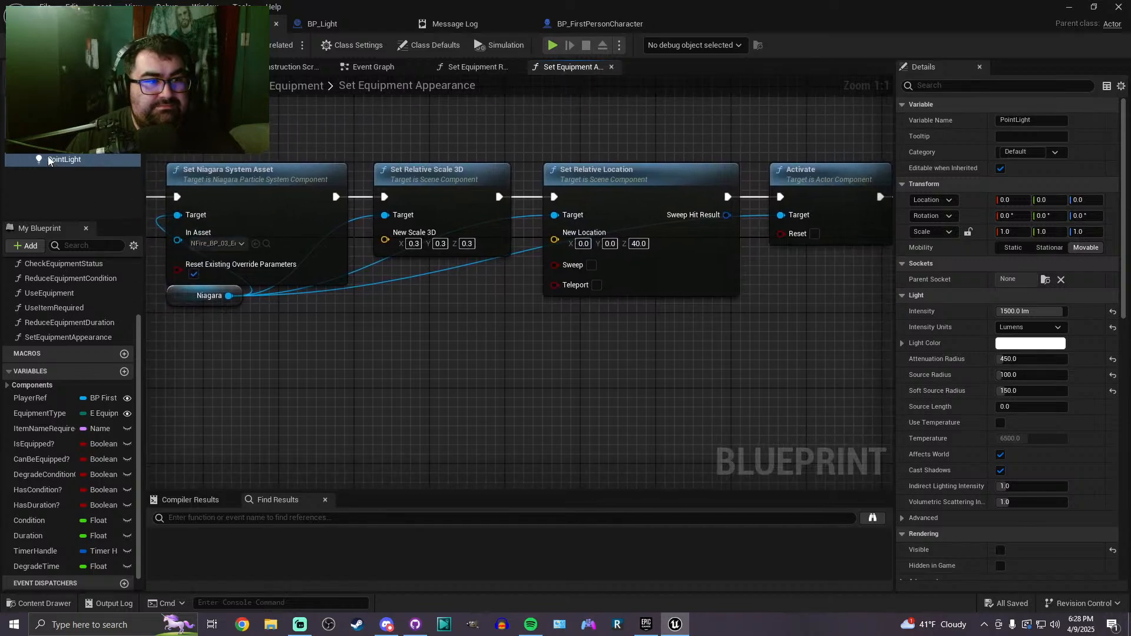
{"action": "left_click_drag", "start_coordinate": [599, 283], "coordinate": [558, 214]}
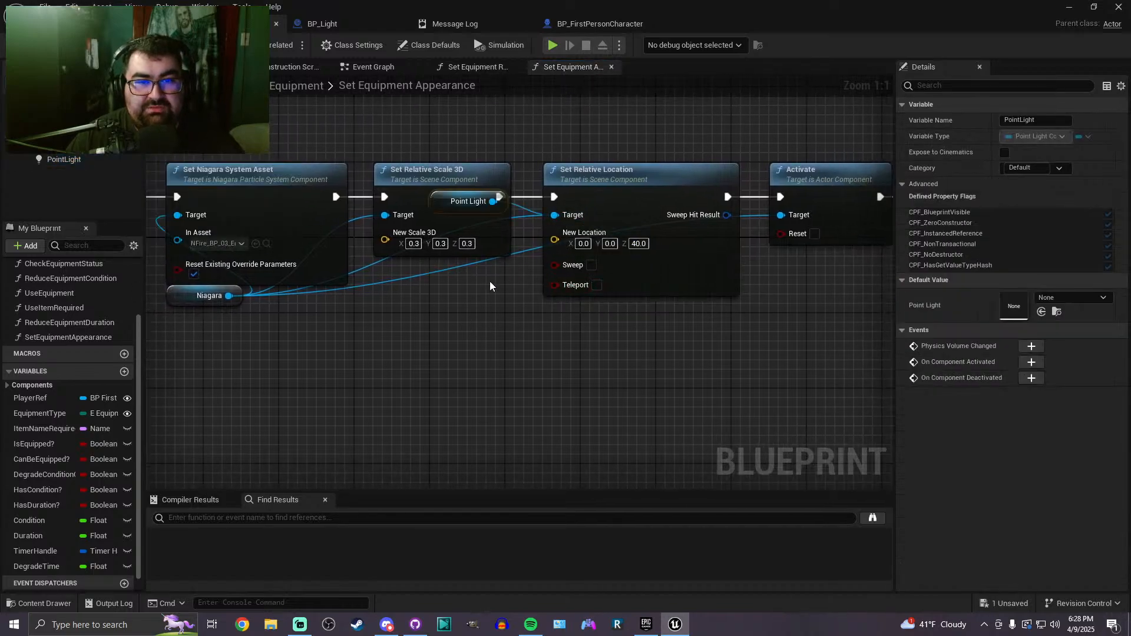
{"action": "left_click_drag", "start_coordinate": [454, 205], "coordinate": [567, 321]}
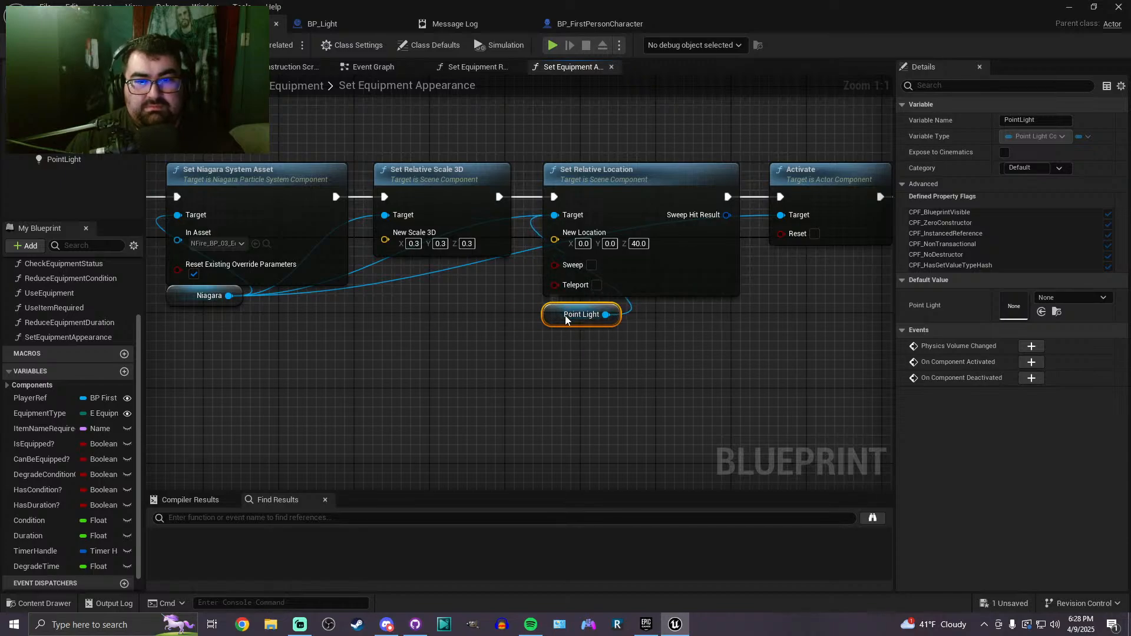
Examine the torch's flame and lighting up close in the viewport
{"action": "right_click_drag", "start_coordinate": [732, 335], "coordinate": [545, 318]}
{"action": "left_click", "coordinate": [184, 67]}
{"action": "key", "text": "w"}
{"action": "key", "text": "s"}
{"action": "key", "text": "w"}
{"action": "mouse_move", "coordinate": [601, 273]}
{"action": "right_mouse_down"}
{"action": "mouse_move", "coordinate": [576, 272]}
{"action": "mouse_move", "coordinate": [589, 265]}
{"action": "right_mouse_up"}
{"action": "key", "text": "s"}
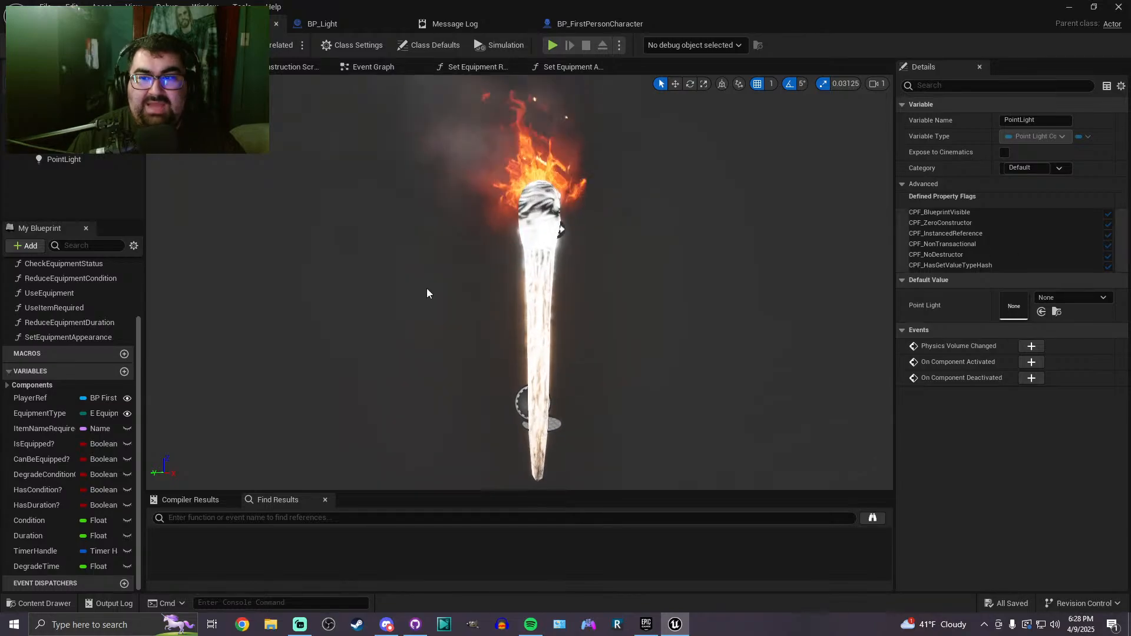
Try lowering the PointLight's intensity to about 82 lm and inspect the torch from several distances
{"action": "left_click", "coordinate": [86, 157]}
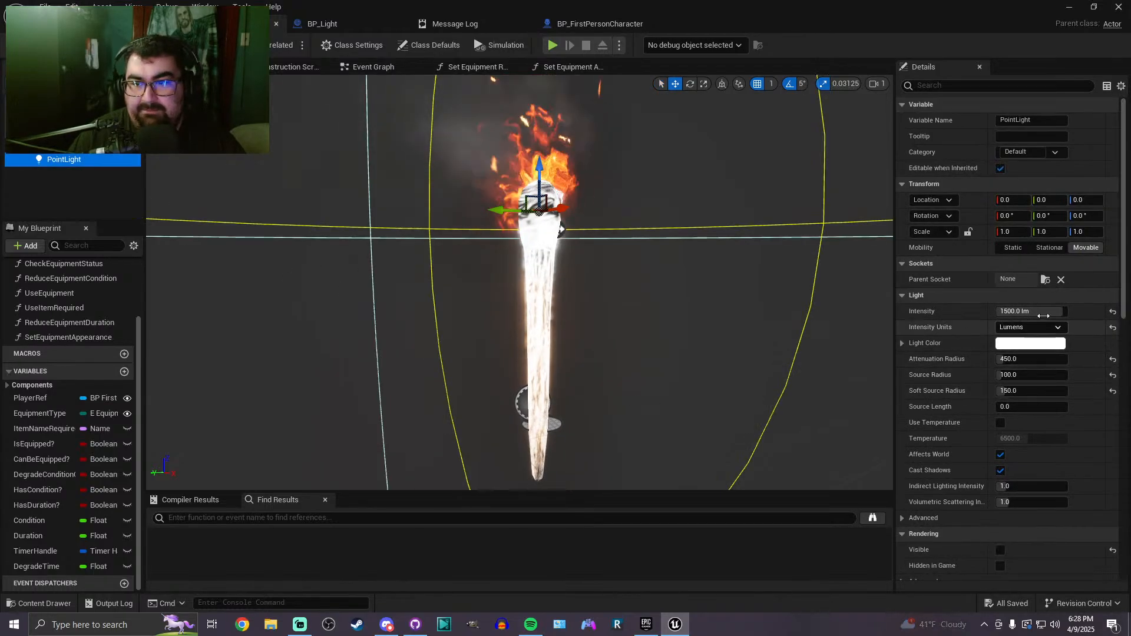
{"action": "left_click_drag", "start_coordinate": [1039, 312], "coordinate": [1003, 312]}
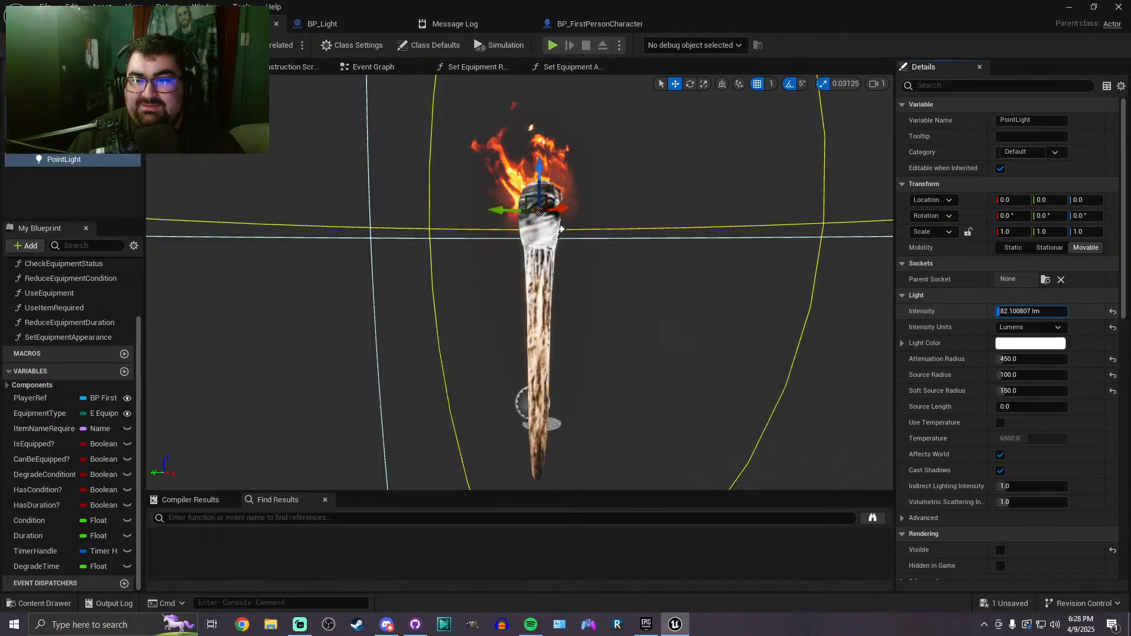
{"action": "right_click_drag", "start_coordinate": [660, 318], "coordinate": [572, 319]}
{"action": "key", "text": "s"}
{"action": "key", "text": "w"}
{"action": "right_click_drag", "start_coordinate": [580, 248], "coordinate": [548, 289]}
{"action": "key", "text": "s"}
{"action": "key", "text": "w"}
{"action": "key", "text": "s"}
{"action": "right_click_drag", "start_coordinate": [545, 241], "coordinate": [543, 236]}
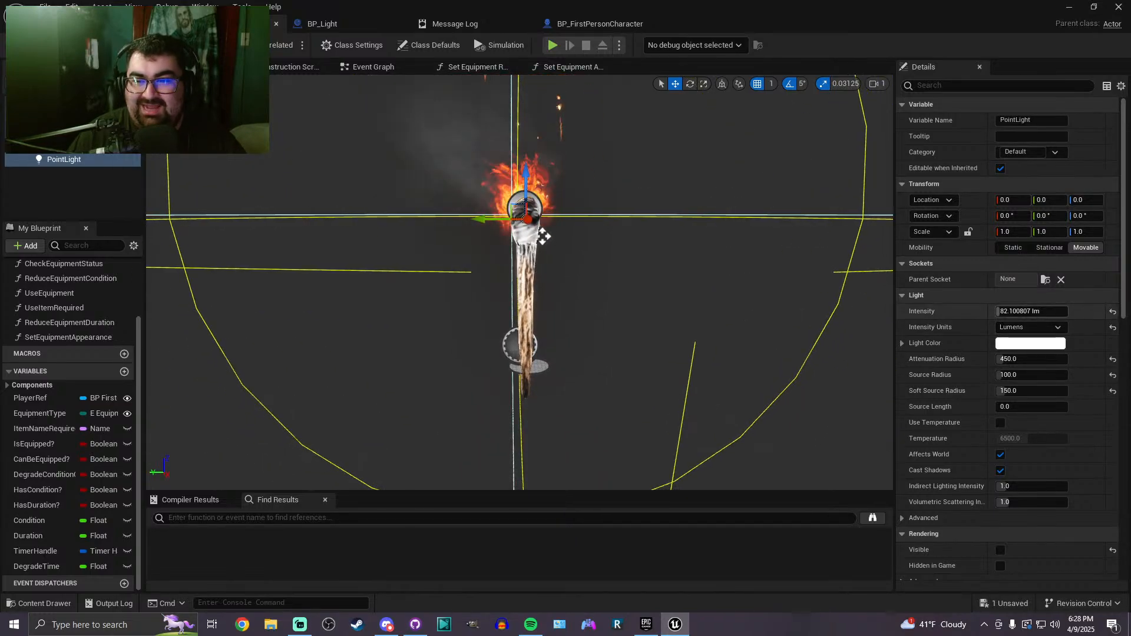
Set the PointLight's intensity to 500 lm
{"action": "left_click_drag", "start_coordinate": [1003, 311], "coordinate": [1016, 310]}
{"action": "type", "text": "500"}
{"action": "key", "text": "Return"}
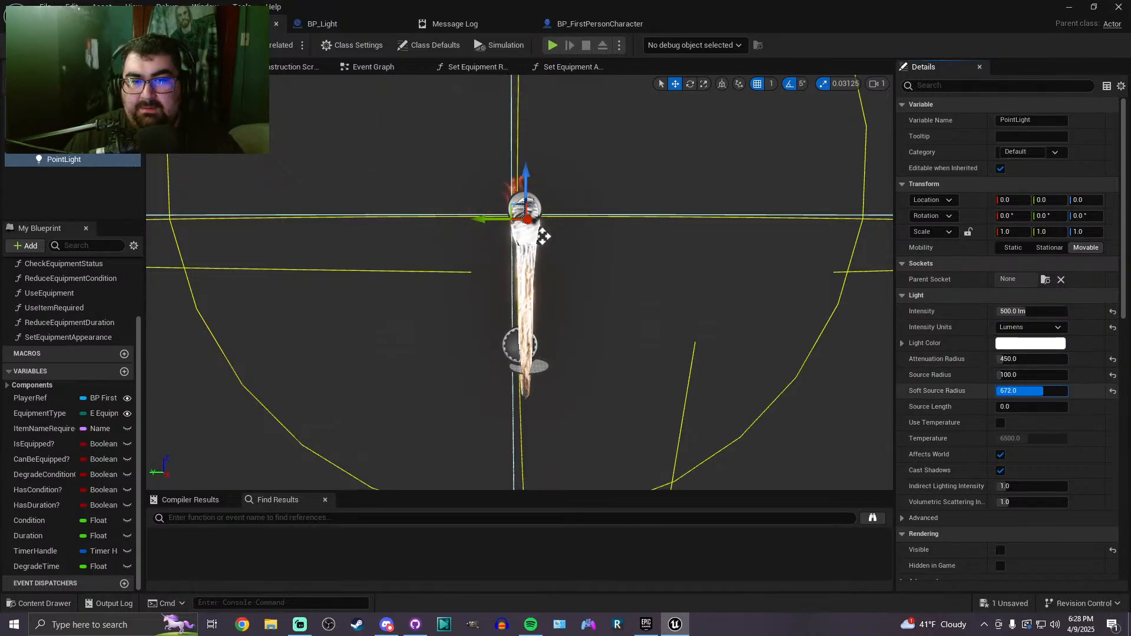
Adjust the PointLight's soft source radius to 0 while comparing its effect on the torch
{"action": "mouse_move", "coordinate": [862, 394]}
{"action": "right_mouse_down"}
{"action": "mouse_move", "coordinate": [863, 413]}
{"action": "mouse_move", "coordinate": [862, 395]}
{"action": "right_mouse_up"}
{"action": "key", "text": "s"}
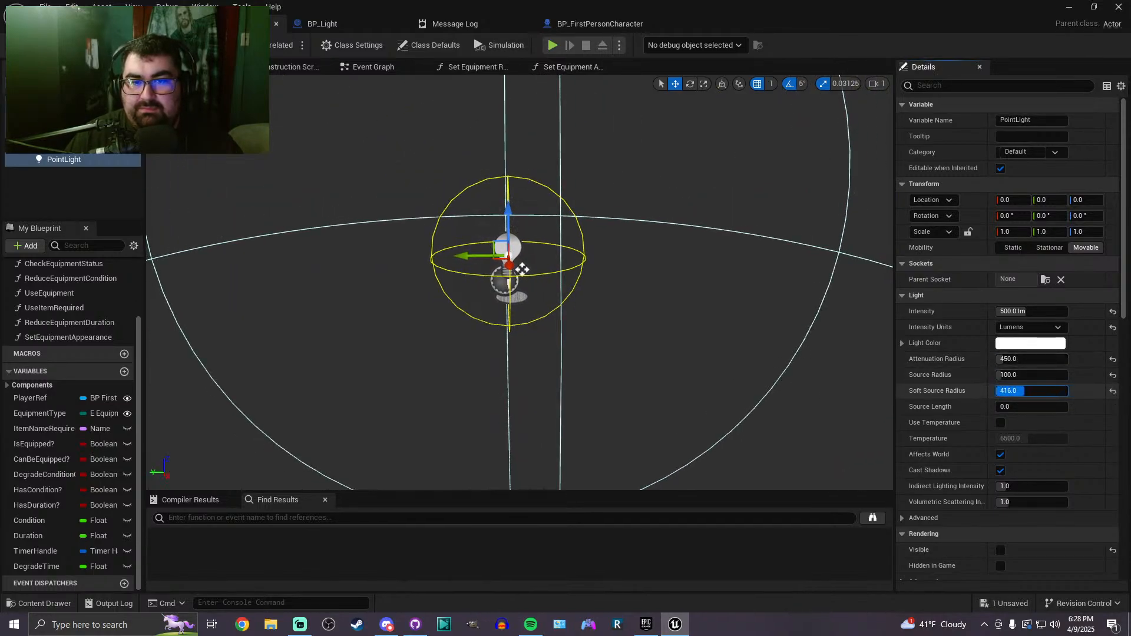
{"action": "left_click_drag", "start_coordinate": [1052, 390], "coordinate": [1050, 390]}
{"action": "key", "text": "w"}
{"action": "right_click_drag", "start_coordinate": [649, 310], "coordinate": [649, 310]}
{"action": "left_click_drag", "start_coordinate": [1022, 391], "coordinate": [1002, 391]}
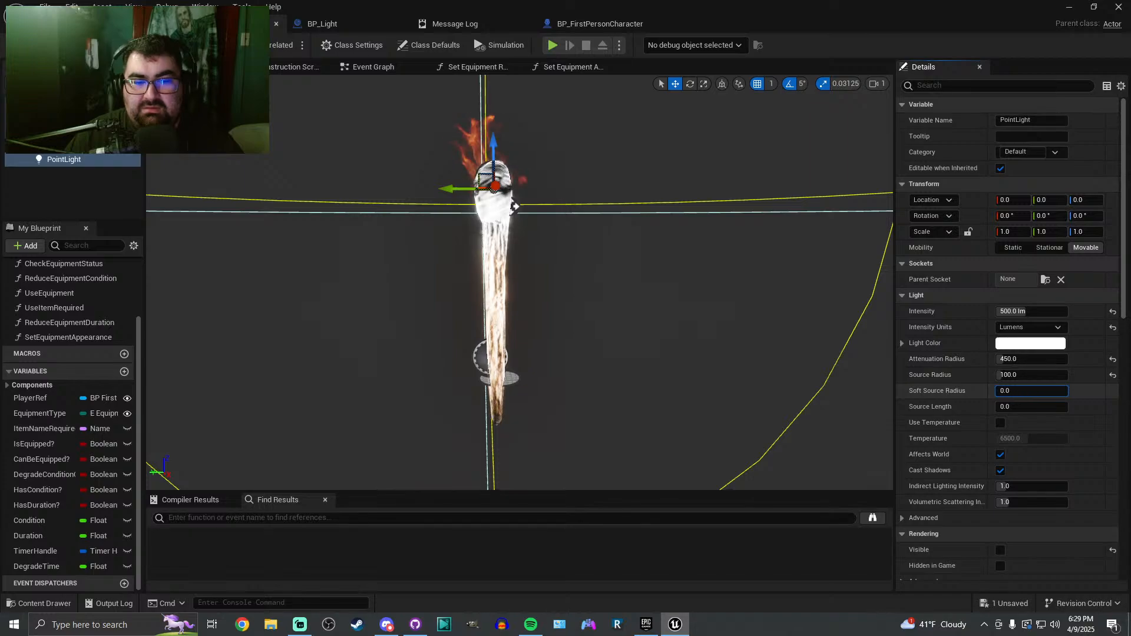
Set the PointLight's source radius to 10
{"action": "left_click_drag", "start_coordinate": [1031, 375], "coordinate": [995, 375]}
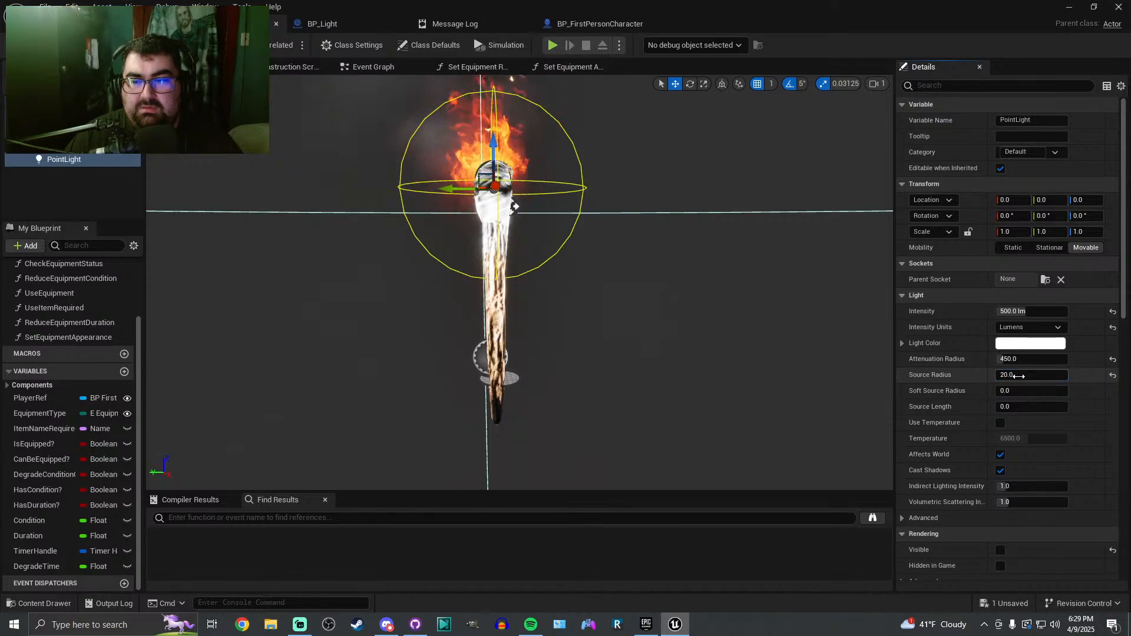
{"action": "type", "text": "10"}
{"action": "key", "text": "Return"}
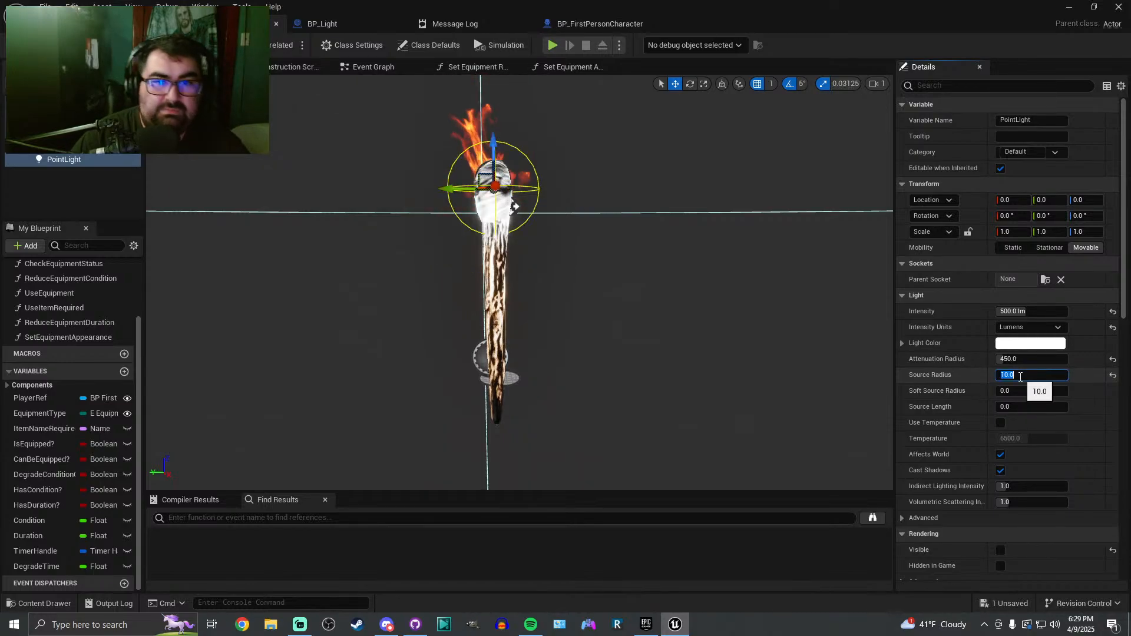
Set the PointLight's attenuation radius to 500 and inspect the lit torch from several angles
{"action": "mouse_move", "coordinate": [1031, 359]}
{"action": "left_mouse_down"}
{"action": "mouse_move", "coordinate": [1005, 359]}
{"action": "mouse_move", "coordinate": [1025, 358]}
{"action": "left_mouse_up"}
{"action": "key", "text": "s"}
{"action": "right_click_drag", "start_coordinate": [707, 283], "coordinate": [707, 342]}
{"action": "left_click", "coordinate": [1007, 358]}
{"action": "type", "text": "500"}
{"action": "key", "text": "Return"}
{"action": "right_click_drag", "start_coordinate": [769, 305], "coordinate": [770, 278]}
{"action": "key", "text": "w"}
{"action": "key", "text": "s"}
Switch the PointLight's Cast Shadows and Affects World options off and back on to compare their effect
{"action": "left_click", "coordinate": [1001, 472]}
{"action": "left_click", "coordinate": [1001, 472]}
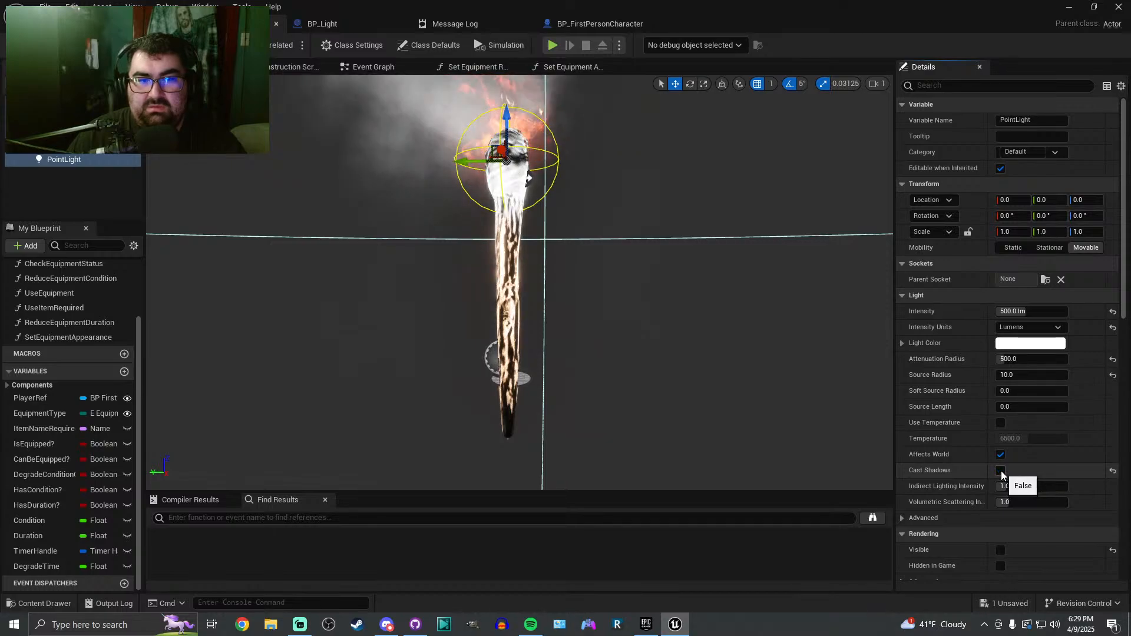
{"action": "left_click", "coordinate": [1001, 456]}
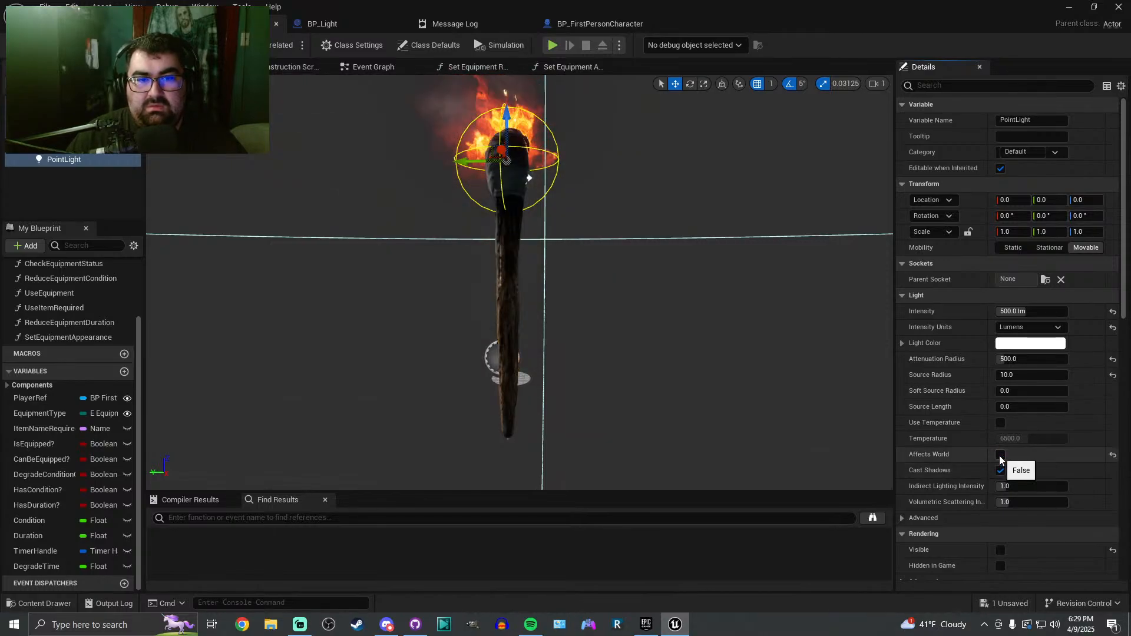
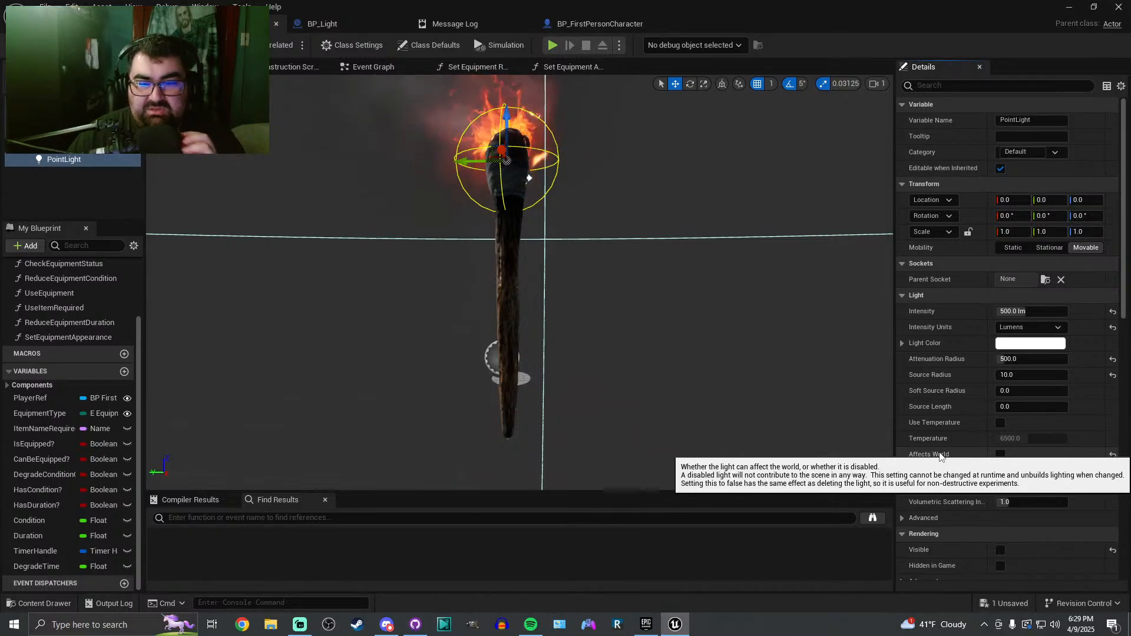
{"action": "left_click", "coordinate": [1000, 456]}
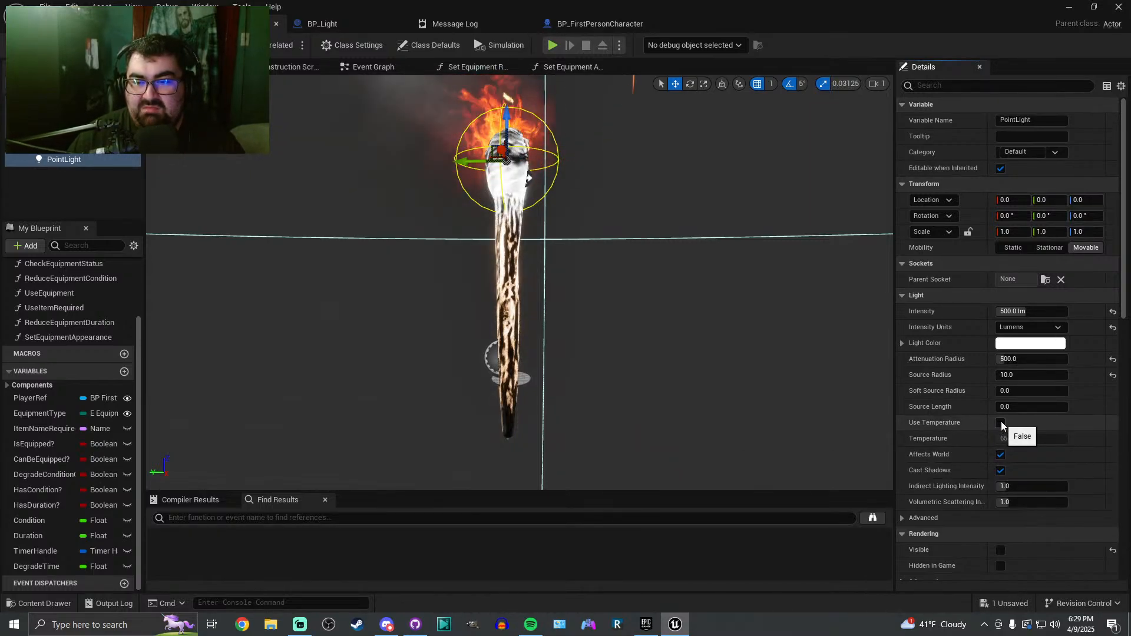
Change the PointLight's color to orange with R 1.0, G 0.5 and B 0.0, and compile and save the blueprint
{"action": "left_click", "coordinate": [901, 344]}
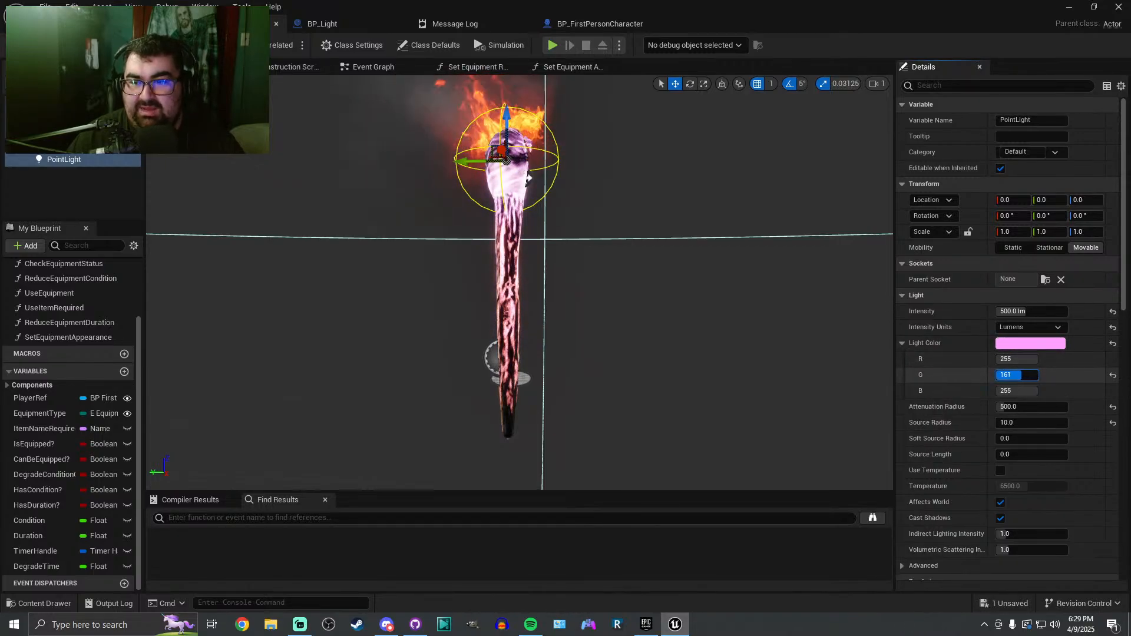
{"action": "left_click", "coordinate": [1018, 346]}
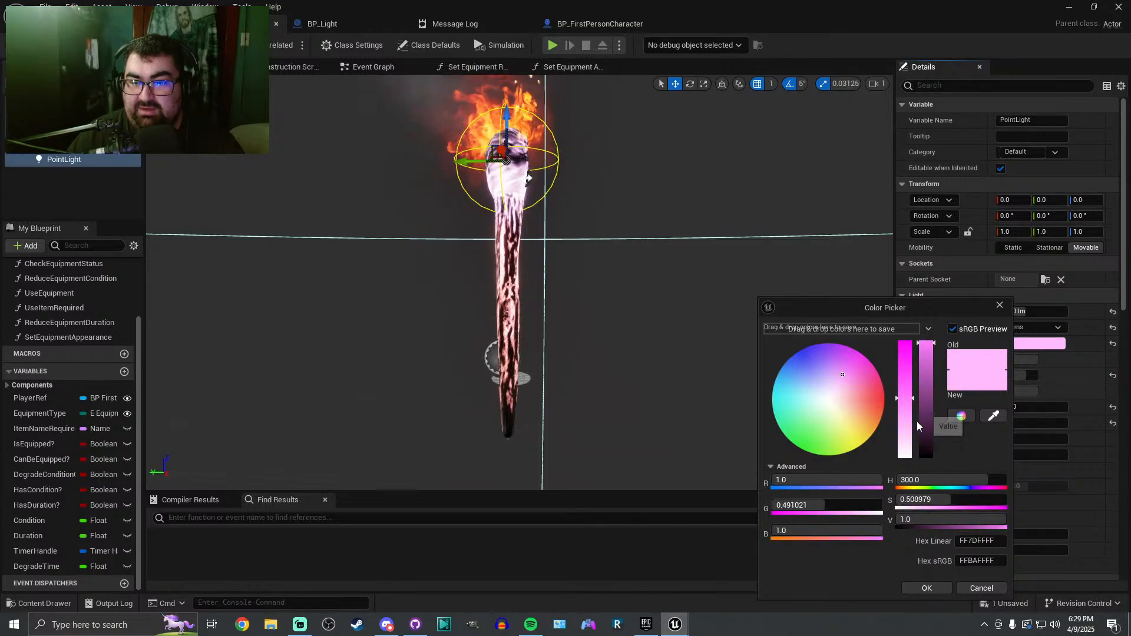
{"action": "left_click_drag", "start_coordinate": [822, 505], "coordinate": [779, 530]}
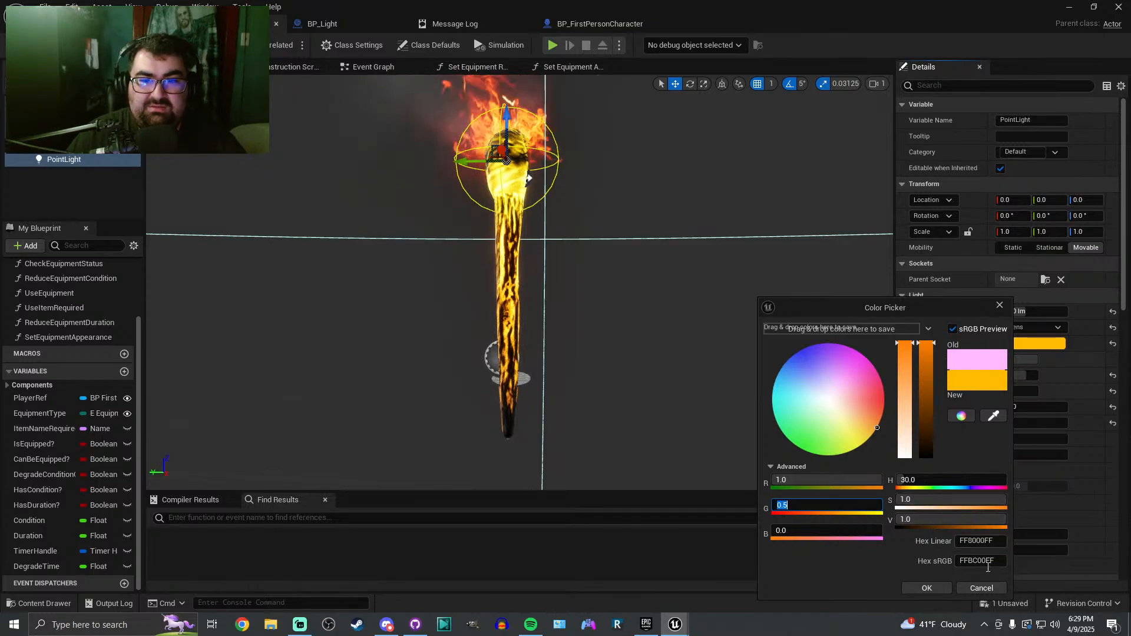
{"action": "left_click", "coordinate": [940, 592]}
{"action": "scroll", "coordinate": [529, 206], "scroll_direction": "down", "scroll_amount": 6}
{"action": "scroll", "coordinate": [530, 230], "scroll_direction": "up", "scroll_amount": 9}
{"action": "scroll", "coordinate": [530, 216], "scroll_direction": "down", "scroll_amount": 5}
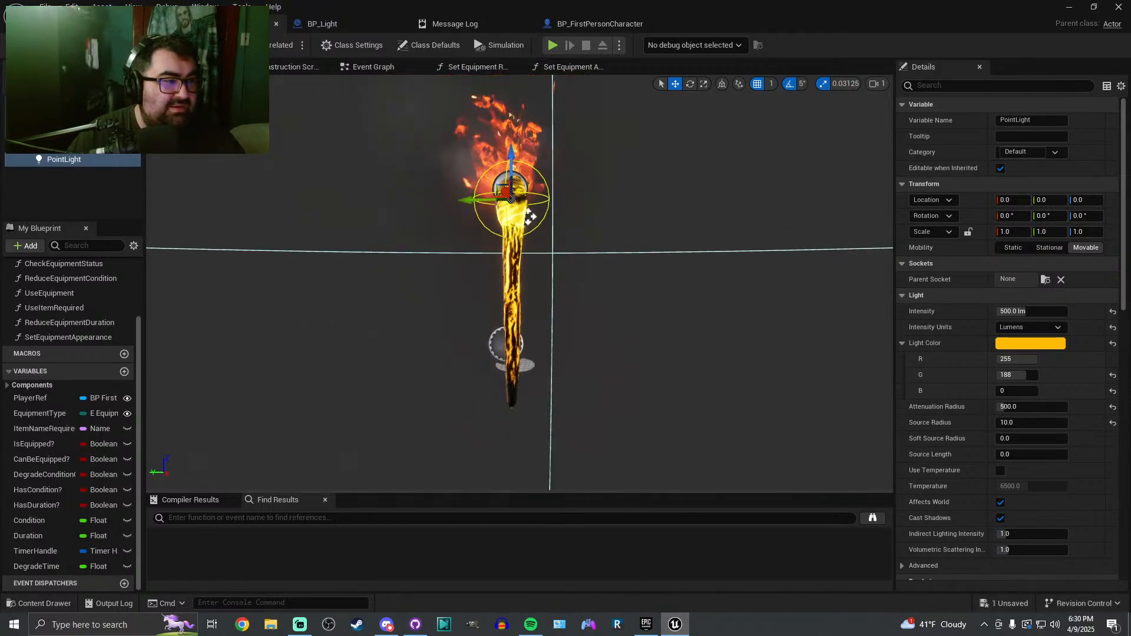
{"action": "scroll", "coordinate": [531, 224], "scroll_direction": "down", "scroll_amount": 2}
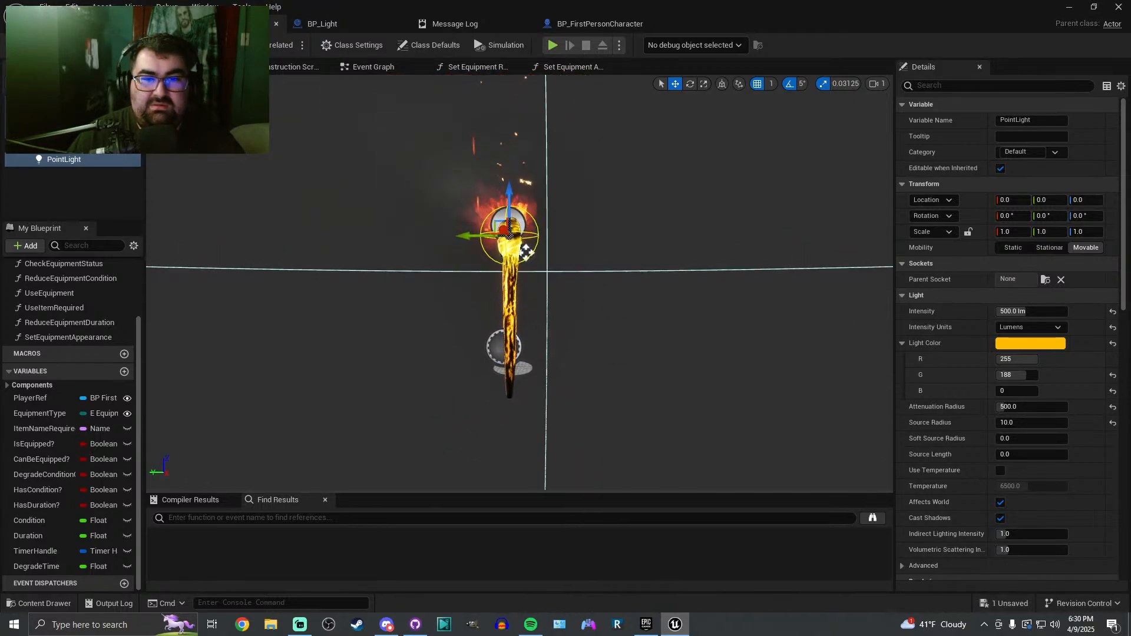
{"action": "scroll", "coordinate": [530, 230], "scroll_direction": "up", "scroll_amount": 4}
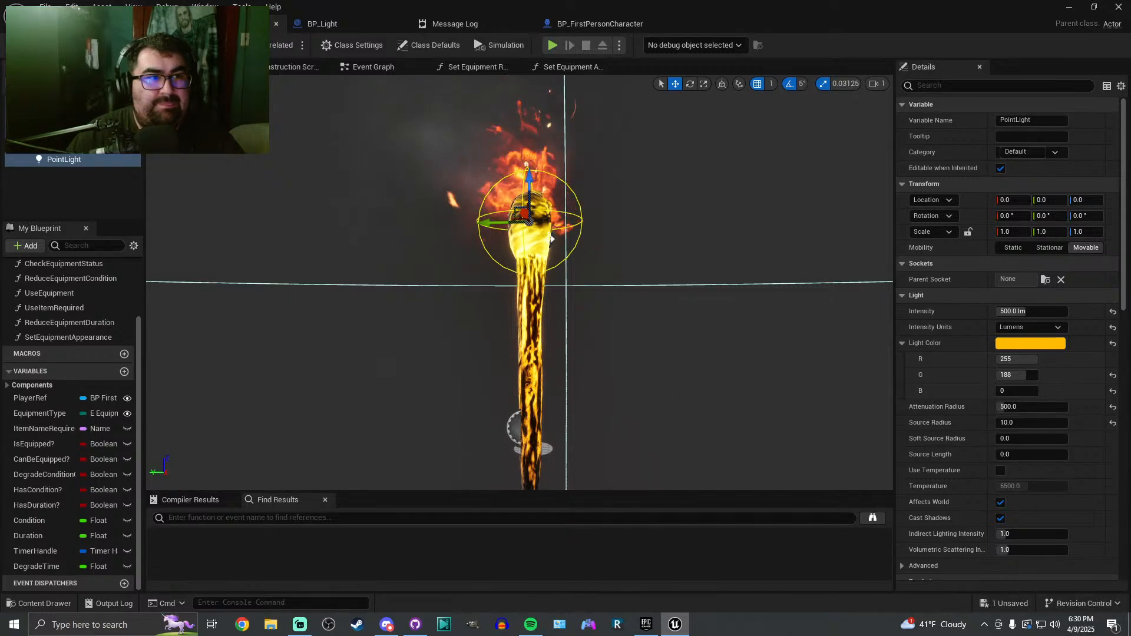
{"action": "left_click", "coordinate": [65, 44]}
{"action": "left_click", "coordinate": [13, 45]}
Play the level, equip the torch and walk up to nearby surfaces to check its light in game
{"action": "left_click", "coordinate": [82, 24]}
{"action": "left_click_drag", "start_coordinate": [493, 425], "coordinate": [501, 507]}
{"action": "left_click", "coordinate": [287, 46]}
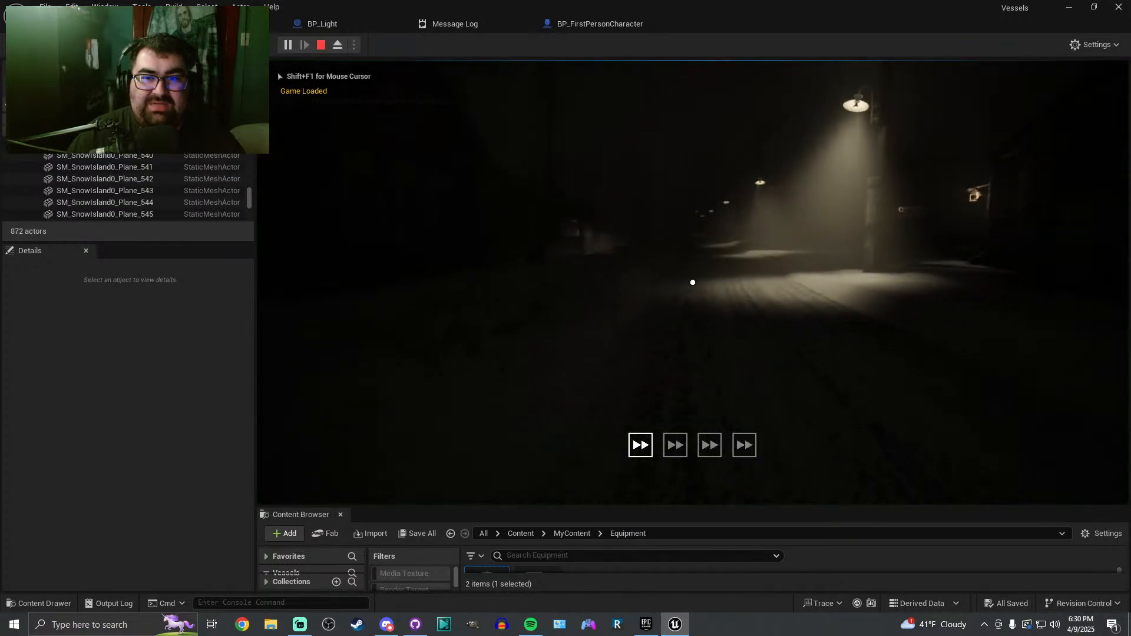
{"action": "key", "text": "f"}
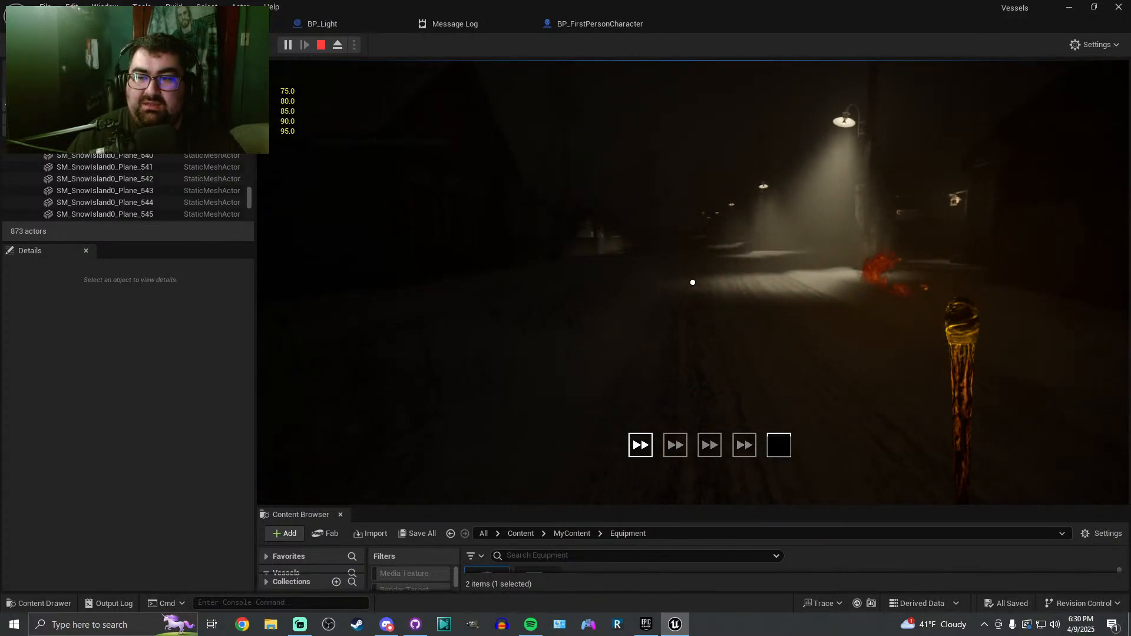
{"action": "key", "text": "w"}
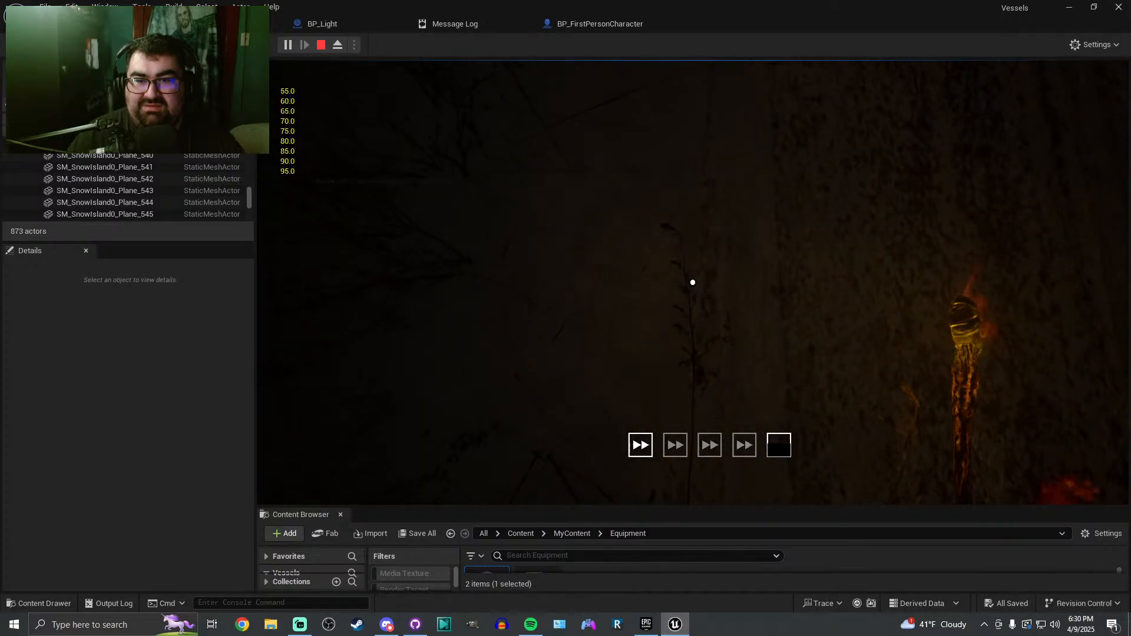
{"action": "key", "text": "Escape"}
Review the point light settings in BP_Light for comparison and close that blueprint
{"action": "left_click", "coordinate": [341, 26]}
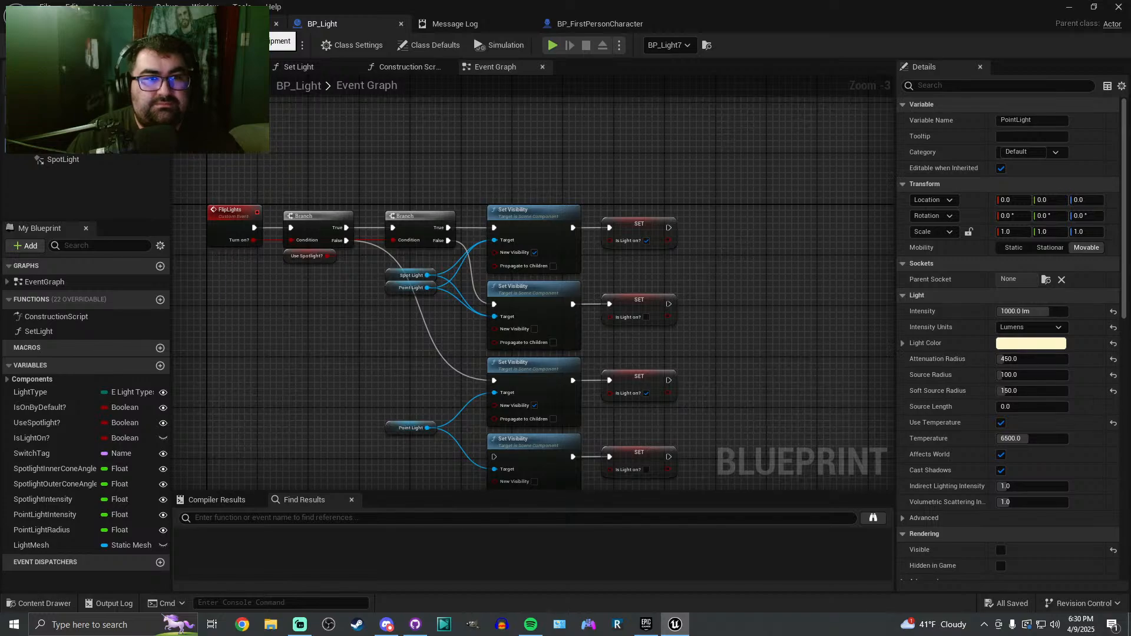
{"action": "left_click", "coordinate": [402, 23]}
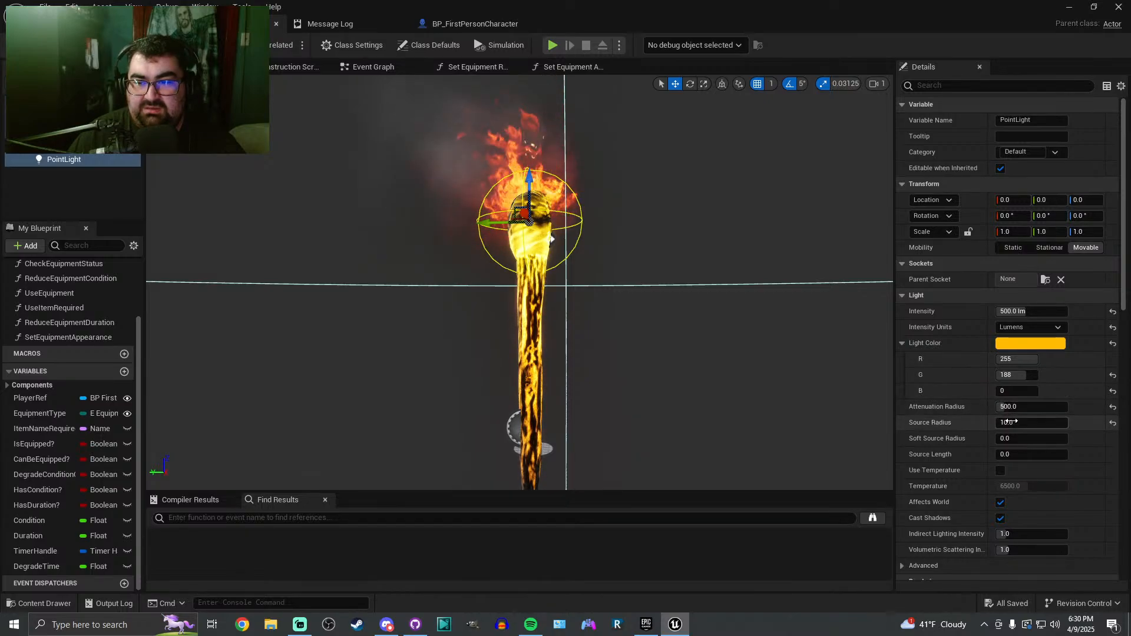
Try other attenuation radii on the torch's PointLight, including 50, and return it to 500
{"action": "left_click_drag", "start_coordinate": [1011, 407], "coordinate": [1016, 407]}
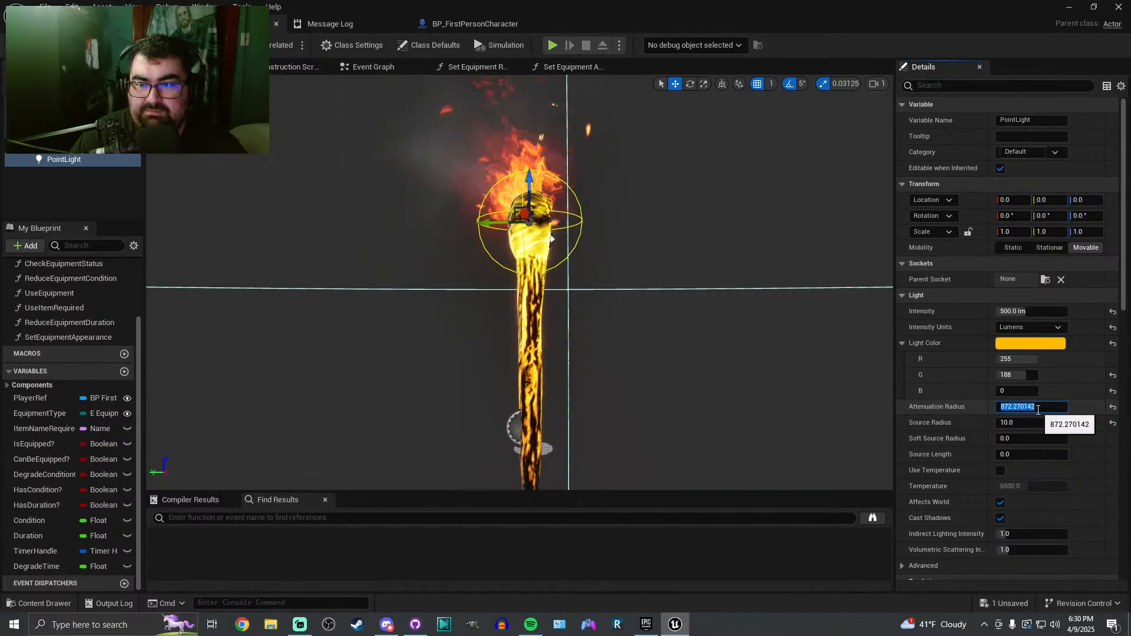
{"action": "type", "text": "50"}
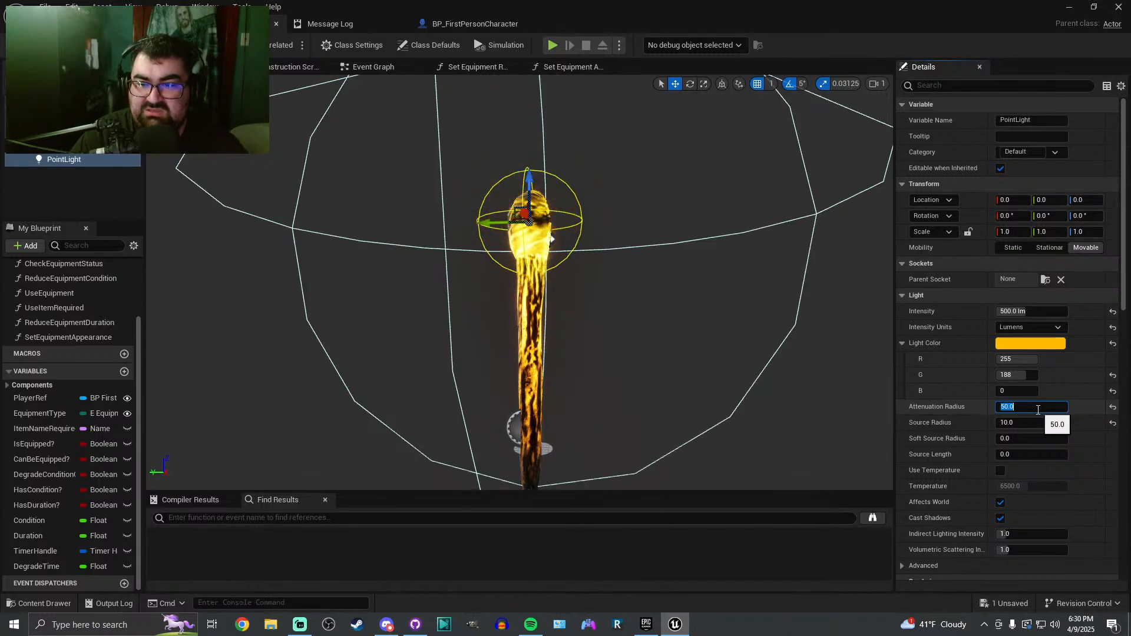
{"action": "type", "text": "0"}
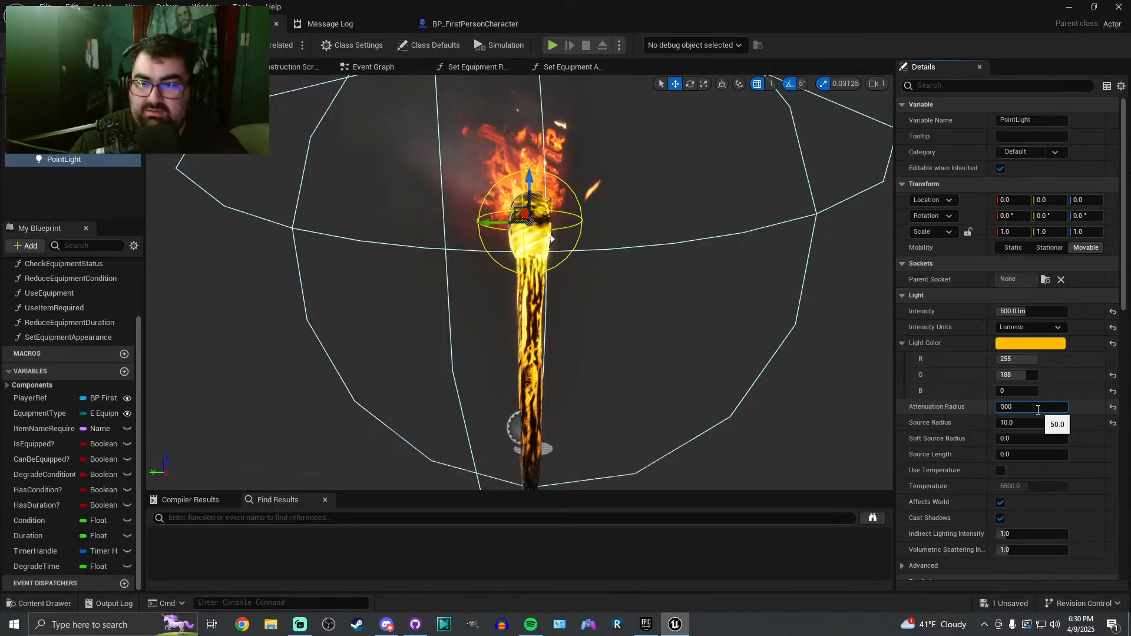
{"action": "key", "text": "Return"}
Set the PointLight's intensity to 1000 lm and save the blueprint
{"action": "left_click", "coordinate": [1021, 313]}
{"action": "type", "text": "1000"}
{"action": "key", "text": "Return"}
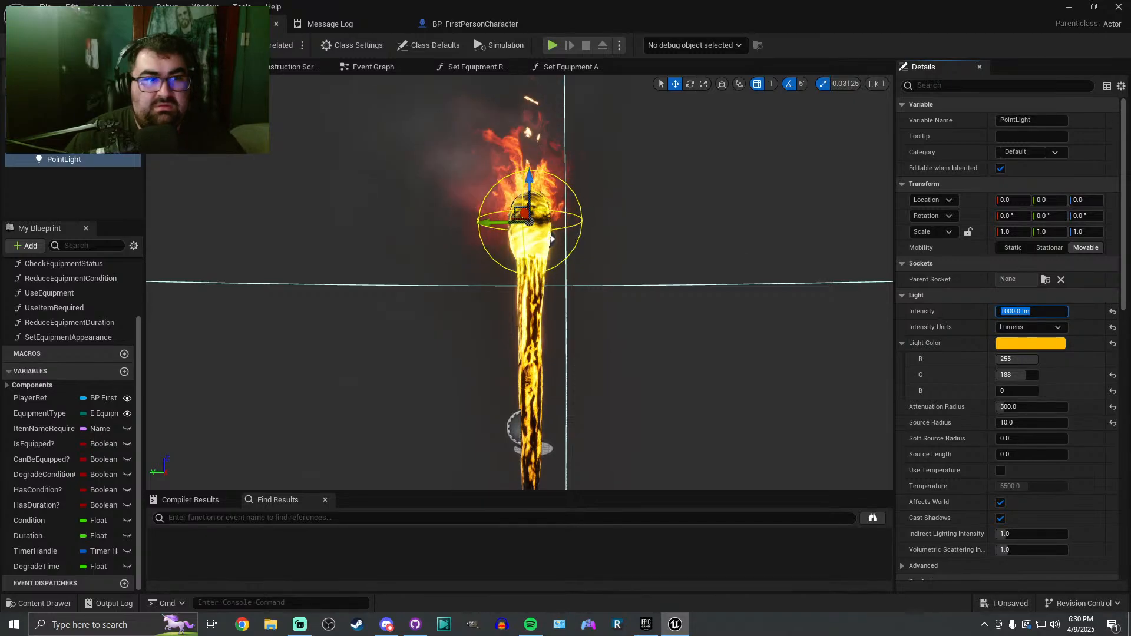
{"action": "key", "text": "ctrl+s"}
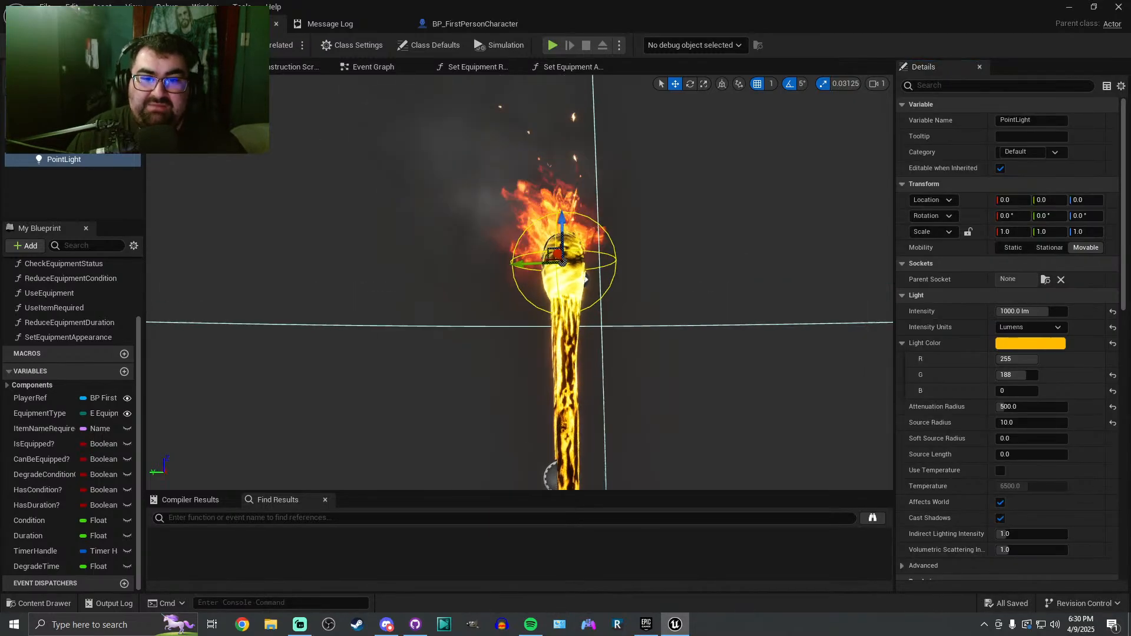
{"action": "scroll", "coordinate": [548, 377], "scroll_direction": "down", "scroll_amount": 3}
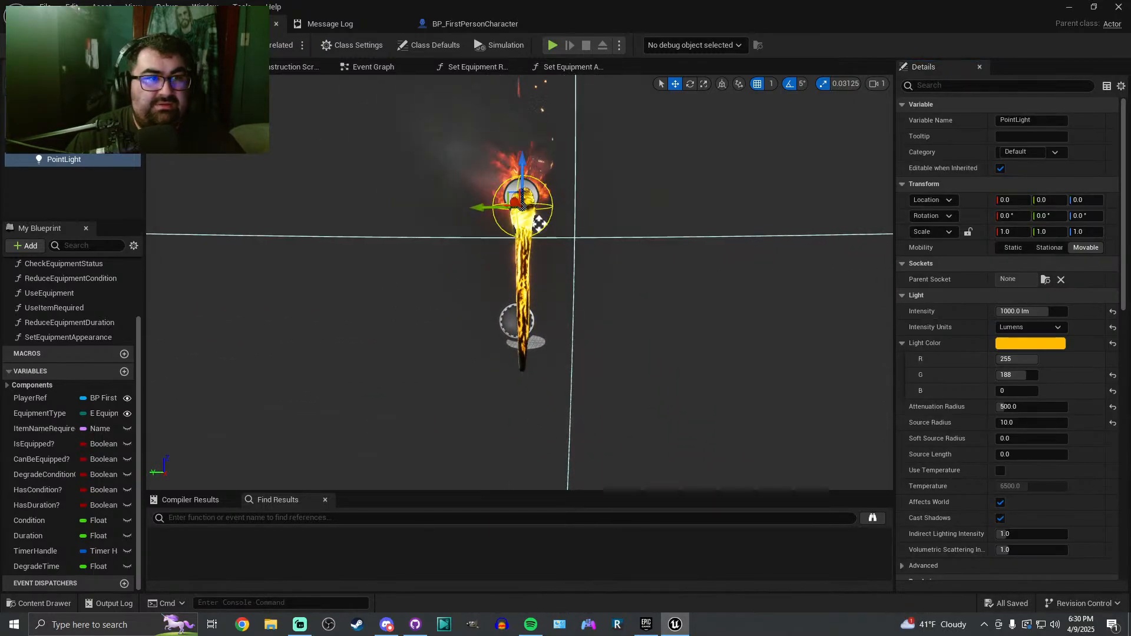
Playtest the level again, equipping and unequipping the torch around the buildings to judge the brighter light
{"action": "left_click", "coordinate": [82, 24]}
{"action": "key", "text": "ctrl+s"}
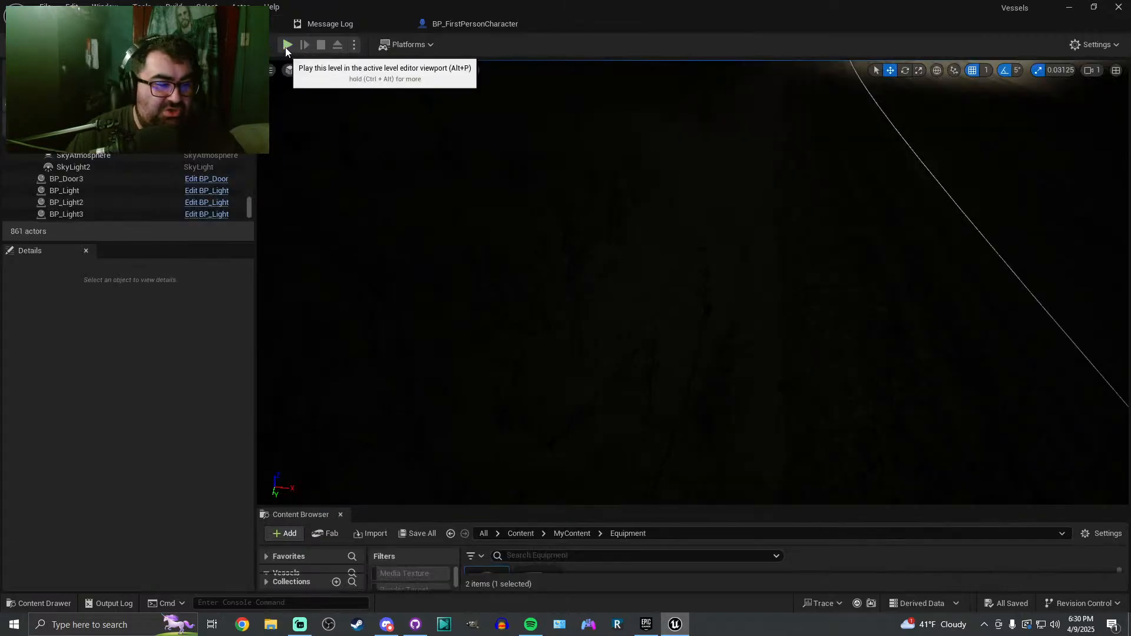
{"action": "left_click", "coordinate": [286, 45]}
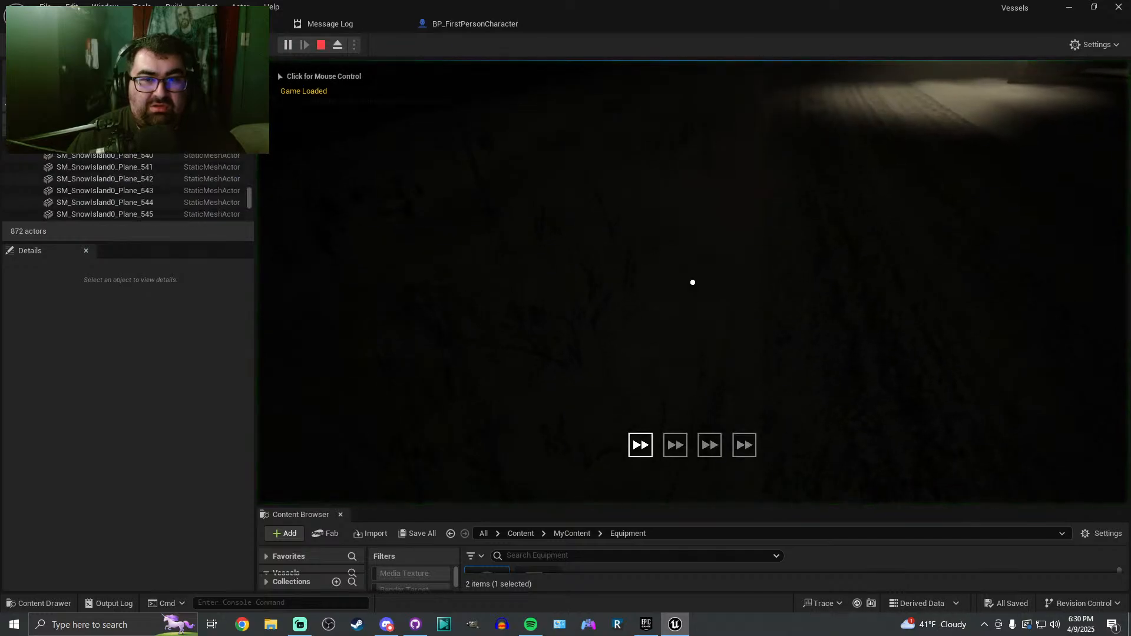
{"action": "left_click", "coordinate": [693, 282]}
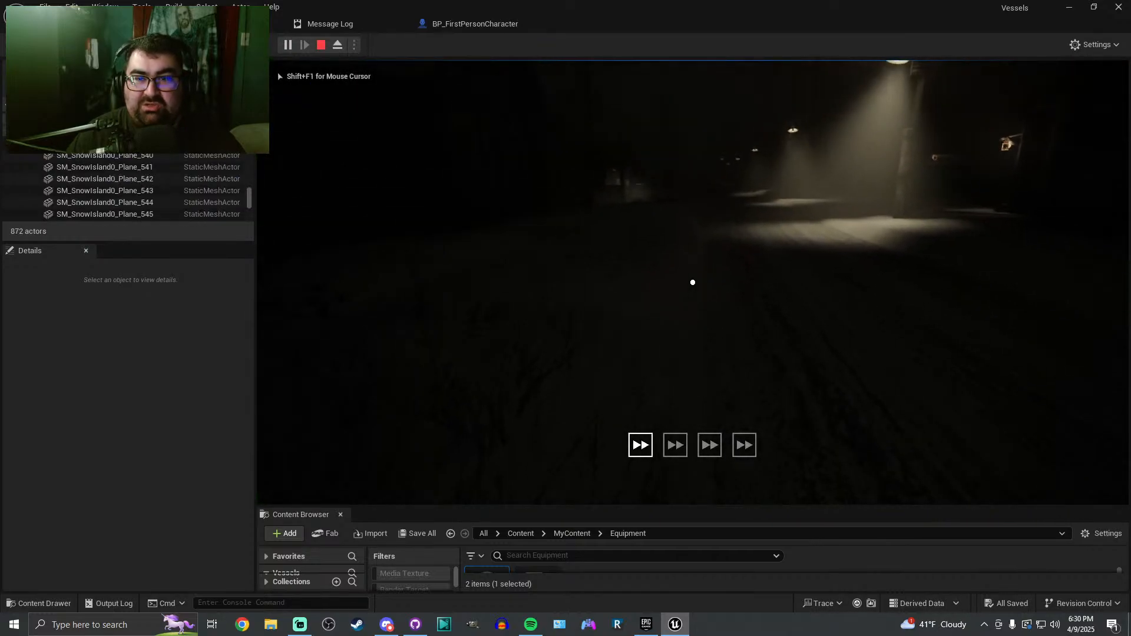
{"action": "key", "text": "1"}
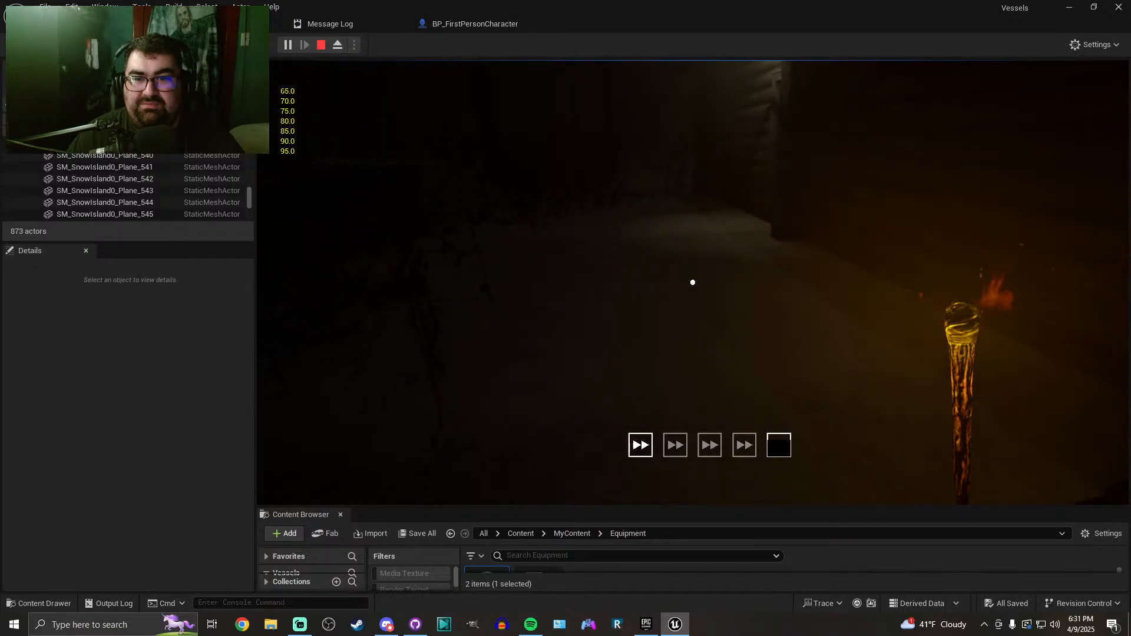
{"action": "key", "text": "f"}
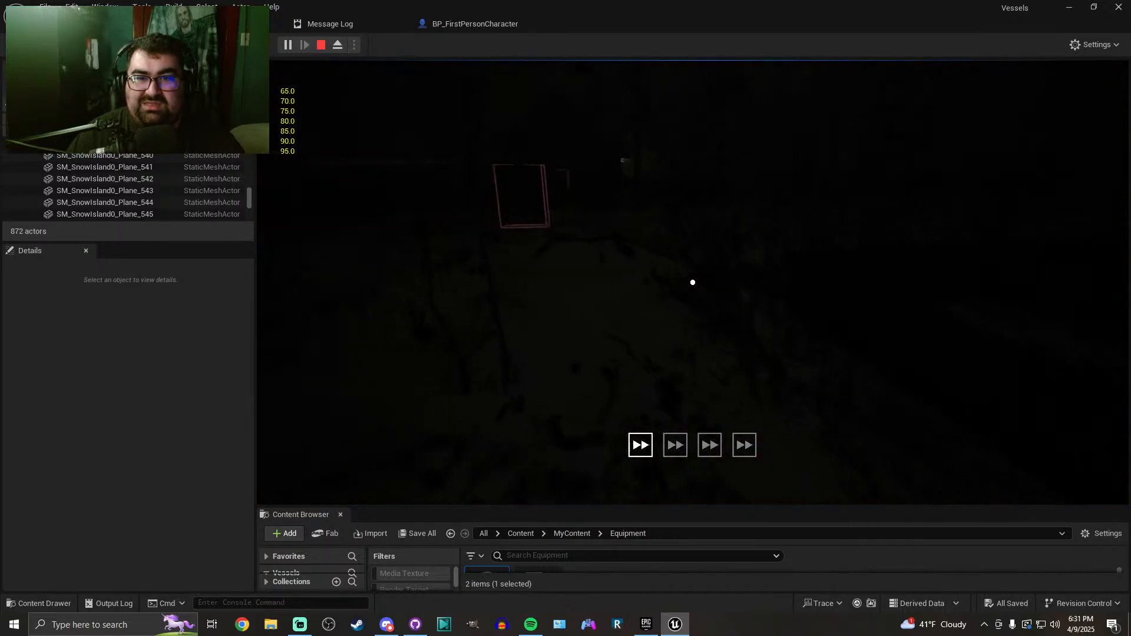
{"action": "key", "text": "f"}
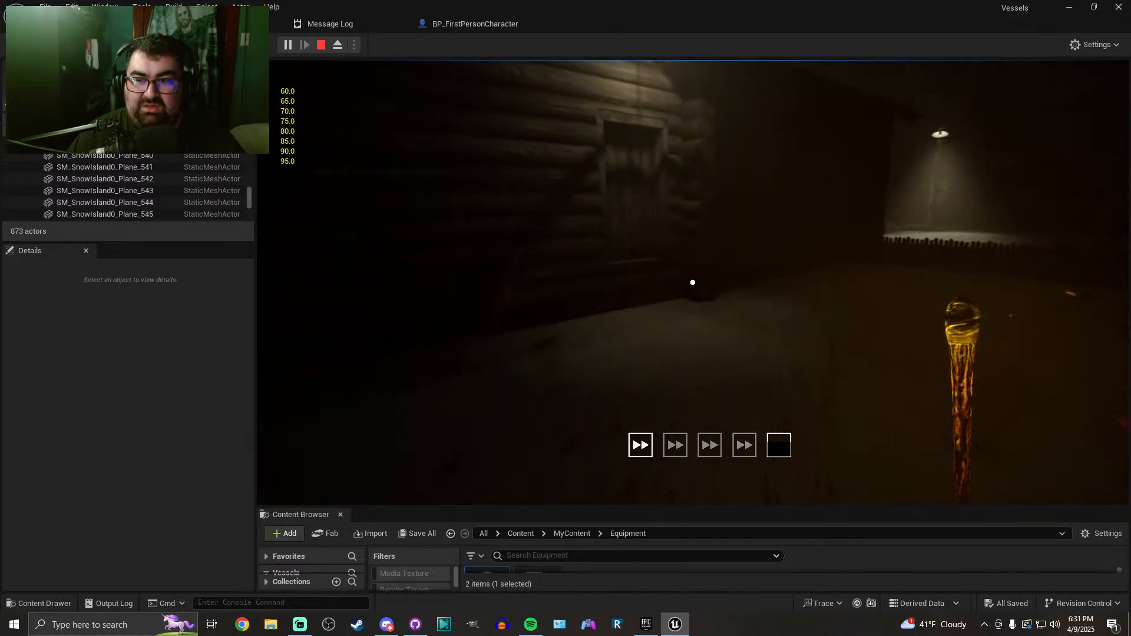
{"action": "key", "text": "1"}
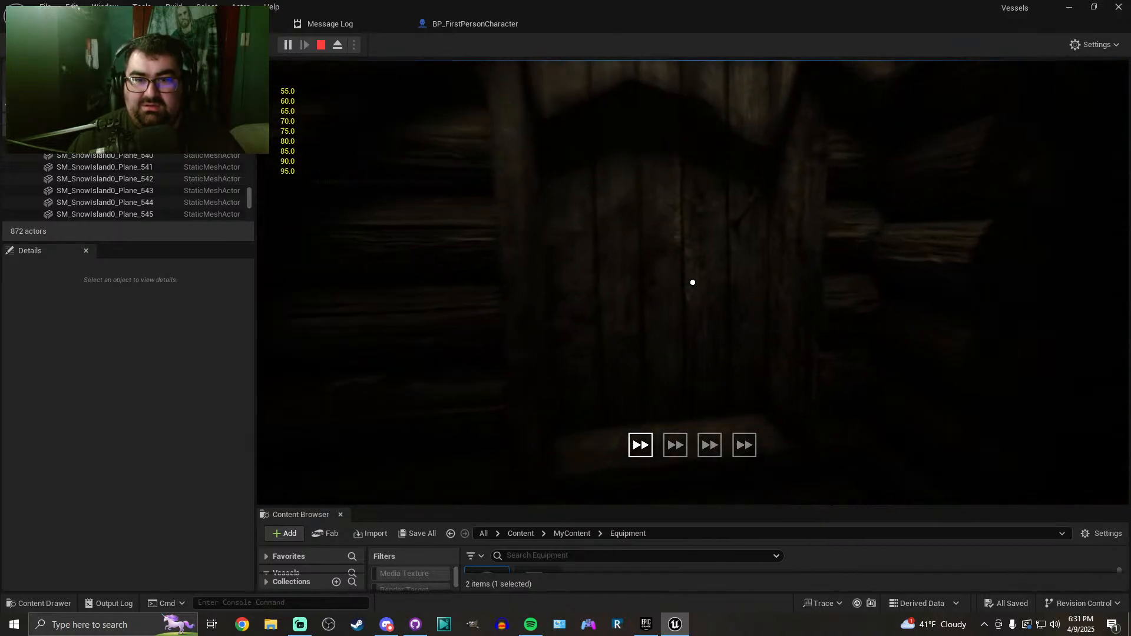
{"action": "key", "text": "1"}
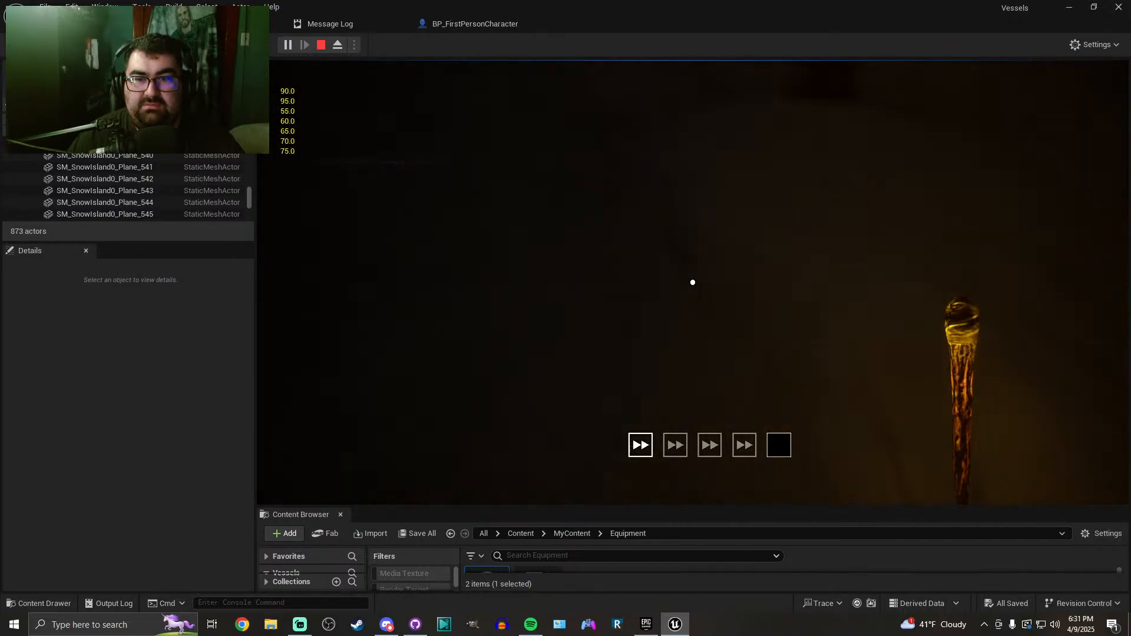
Return to BP_Equipment and reorder its editor tab to sit after BP_FirstPersonCharacter
{"action": "left_click", "coordinate": [475, 24]}
{"action": "left_click", "coordinate": [250, 24]}
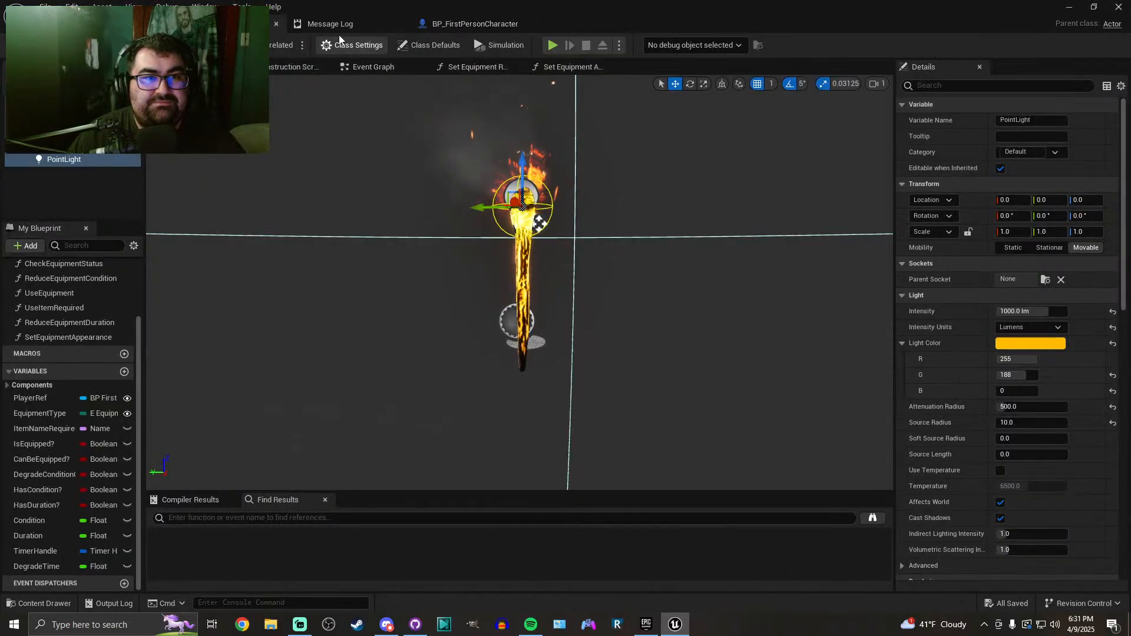
{"action": "left_click_drag", "start_coordinate": [258, 25], "coordinate": [509, 29]}
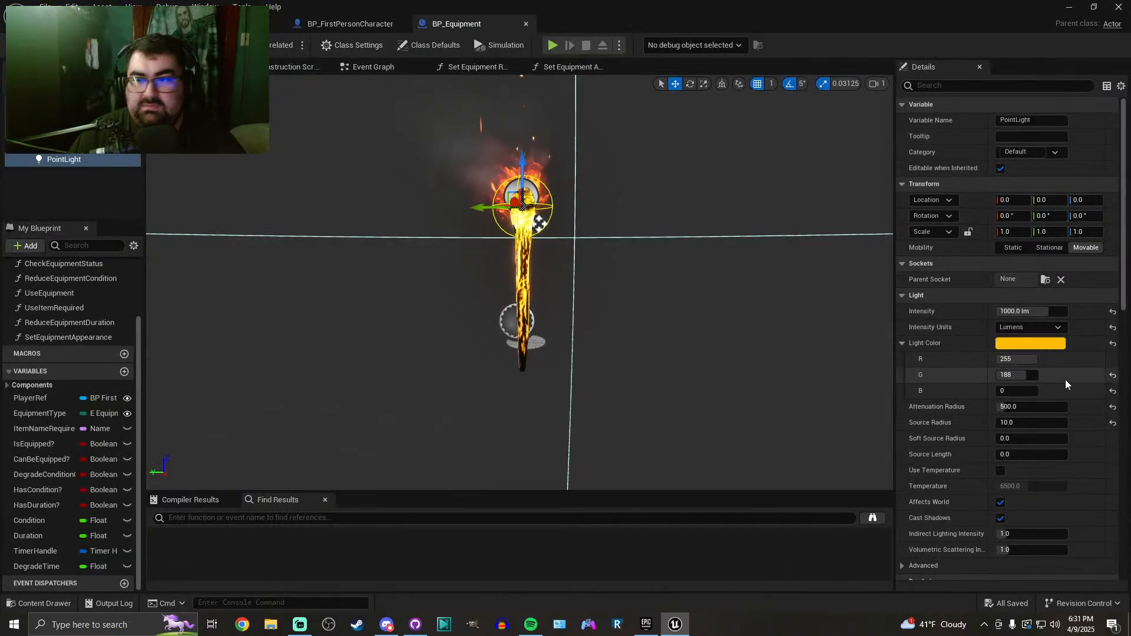
Set the PointLight's source radius to 100, return its soft source radius to 0 and save the blueprint
{"action": "mouse_move", "coordinate": [1026, 423]}
{"action": "left_mouse_down"}
{"action": "mouse_move", "coordinate": [1057, 422]}
{"action": "mouse_move", "coordinate": [1034, 440]}
{"action": "left_mouse_up"}
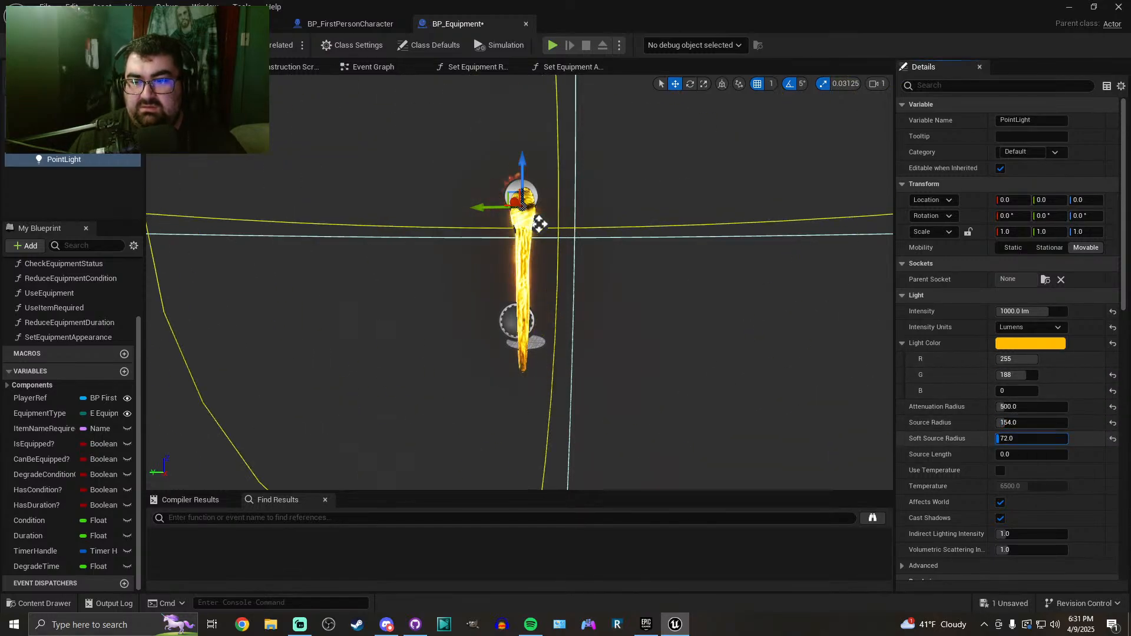
{"action": "key", "text": "shift+Tab"}
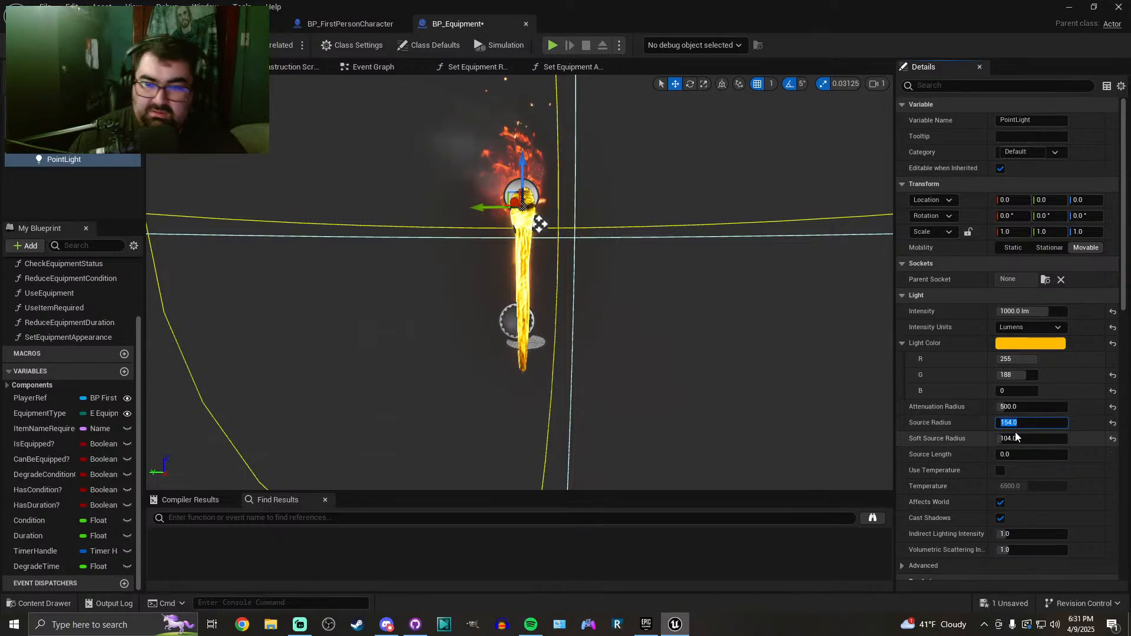
{"action": "type", "text": "100"}
{"action": "key", "text": "Return"}
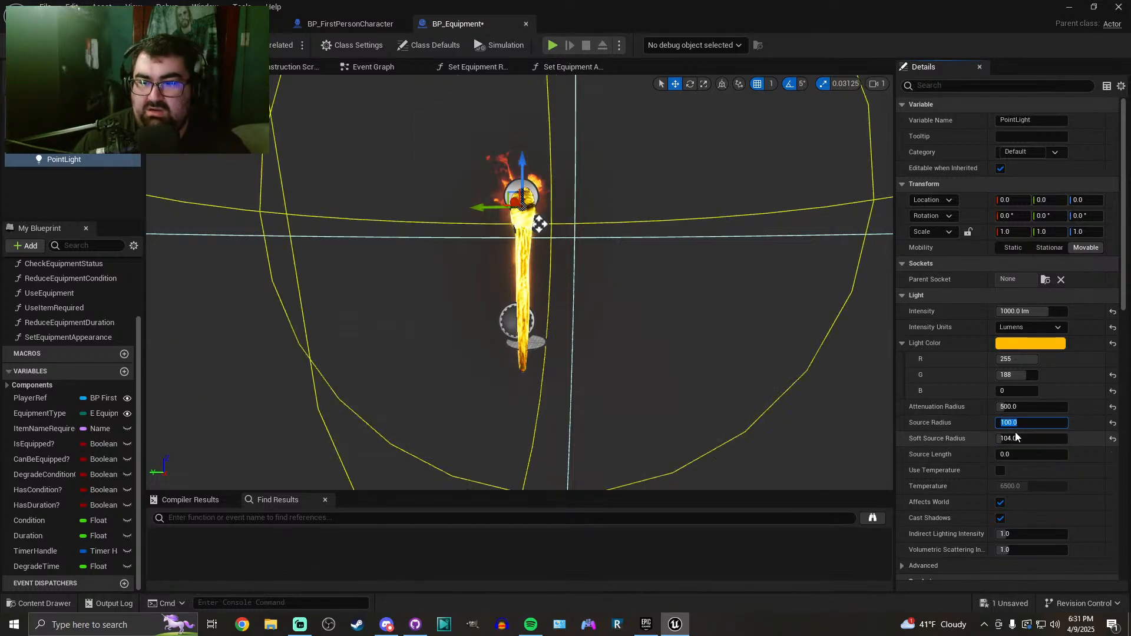
{"action": "key", "text": "Return"}
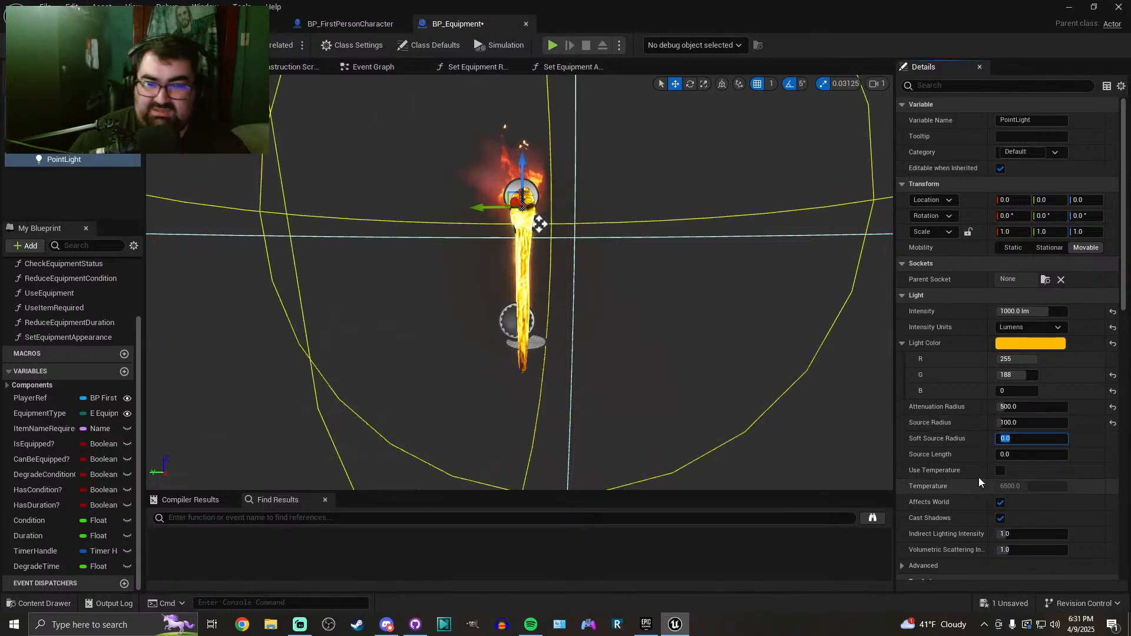
{"action": "key", "text": "ctrl+s"}
Playtest the level with the torch equipped to judge the larger light source, and return to BP_Equipment
{"action": "left_click", "coordinate": [97, 23]}
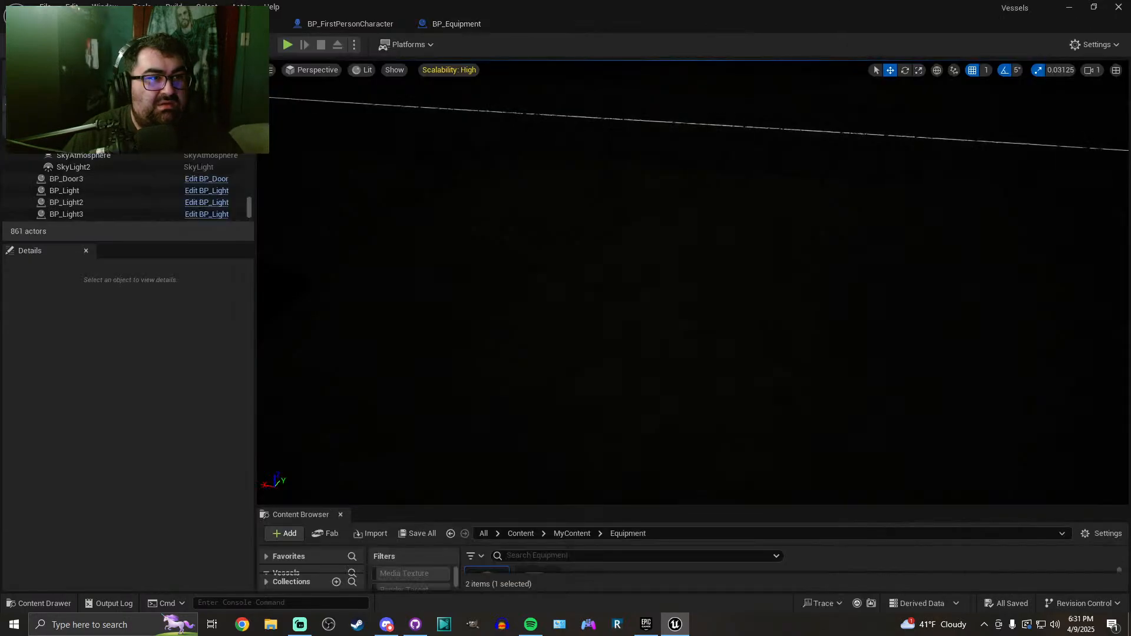
{"action": "key", "text": "alt+p"}
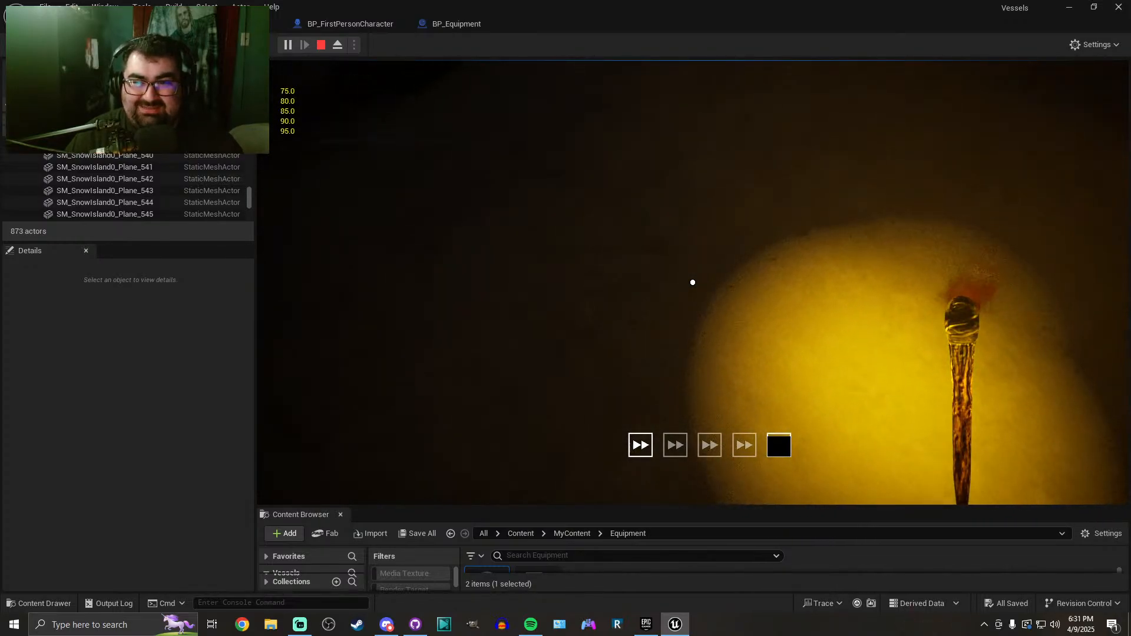
{"action": "key", "text": "Escape"}
{"action": "left_click", "coordinate": [456, 24]}
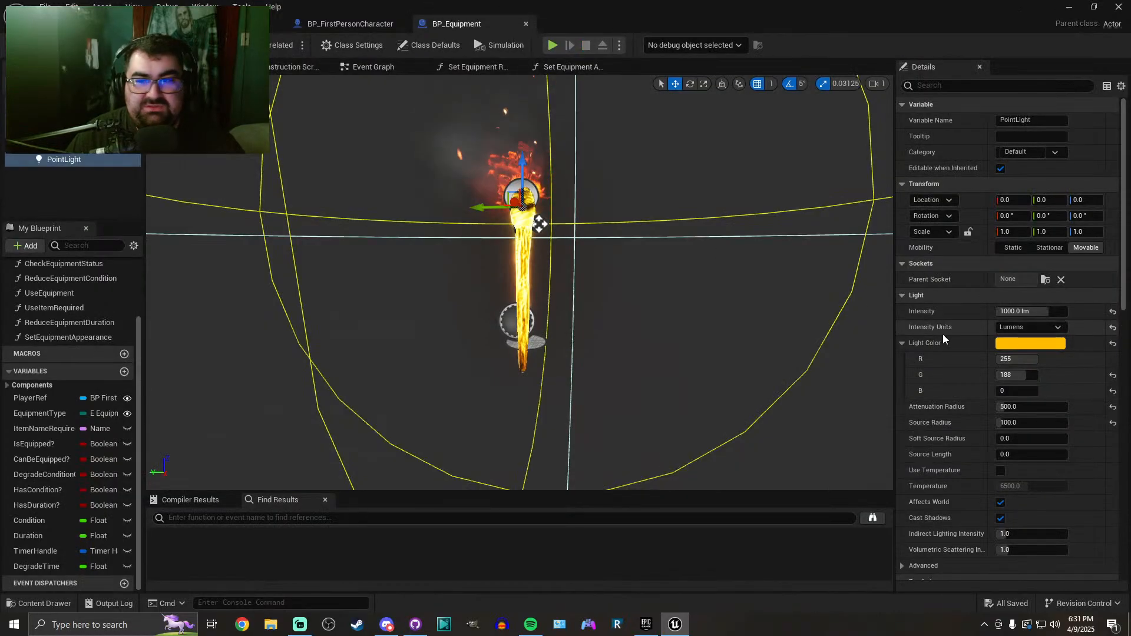
Set the PointLight's soft source radius to 250 and save the blueprint
{"action": "mouse_move", "coordinate": [1028, 439]}
{"action": "left_mouse_down"}
{"action": "mouse_move", "coordinate": [1055, 439]}
{"action": "mouse_move", "coordinate": [1019, 441]}
{"action": "left_mouse_up"}
{"action": "left_click", "coordinate": [1020, 440]}
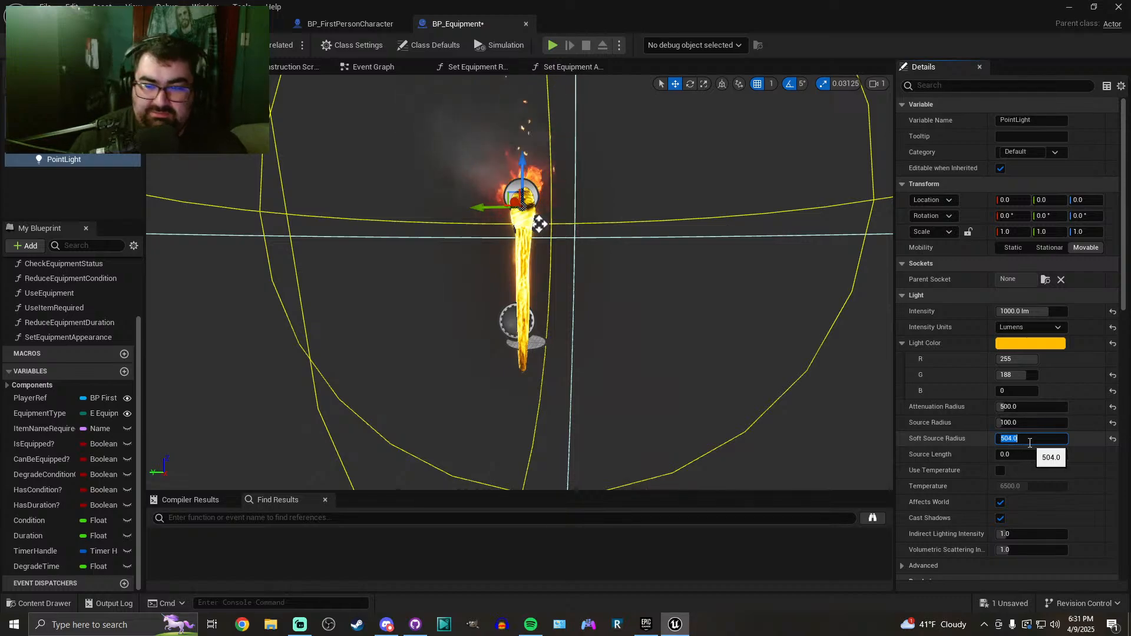
{"action": "type", "text": "250"}
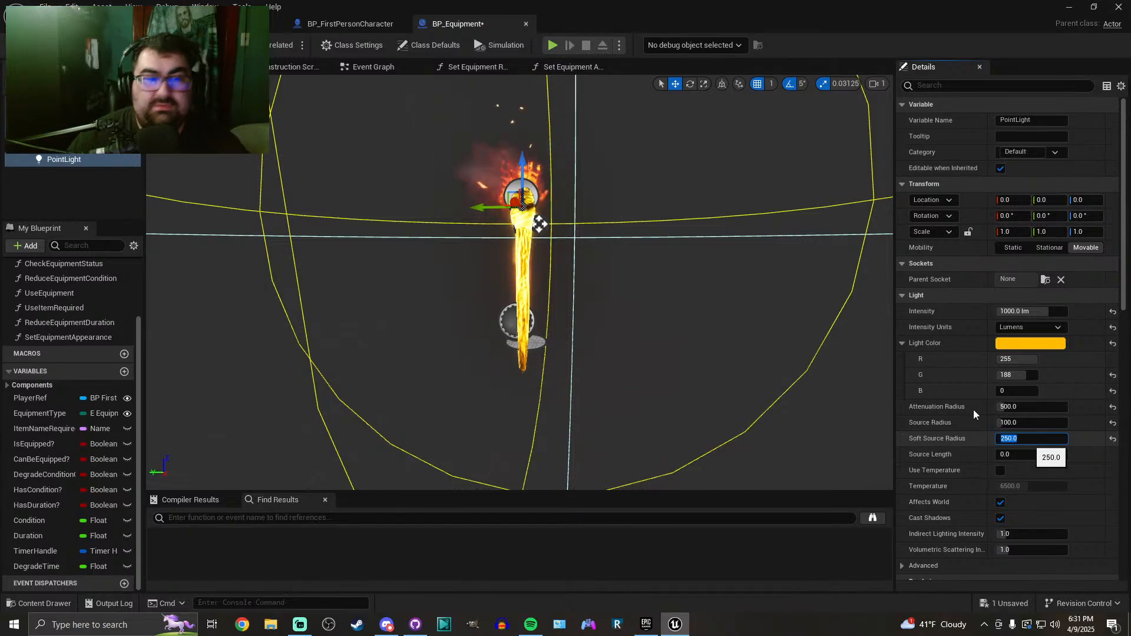
{"action": "key", "text": "Return"}
{"action": "key", "text": "ctrl+s"}
Playtest the level with the torch equipped to check the softer light, and return to the BP_Equipment blueprint
{"action": "left_click", "coordinate": [115, 24]}
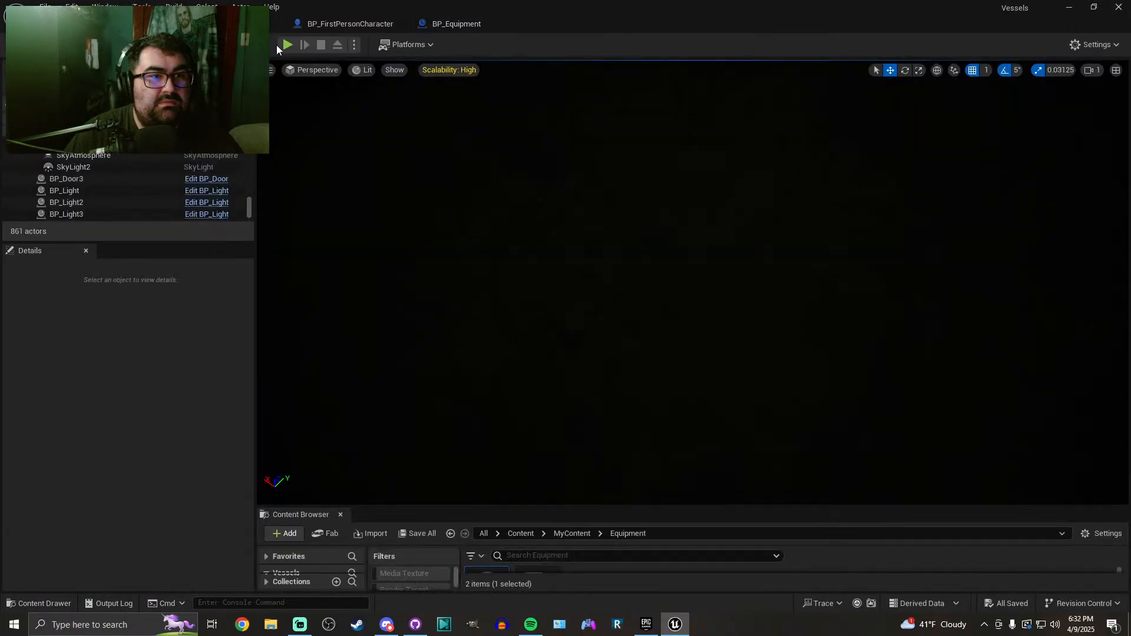
{"action": "left_click", "coordinate": [287, 45]}
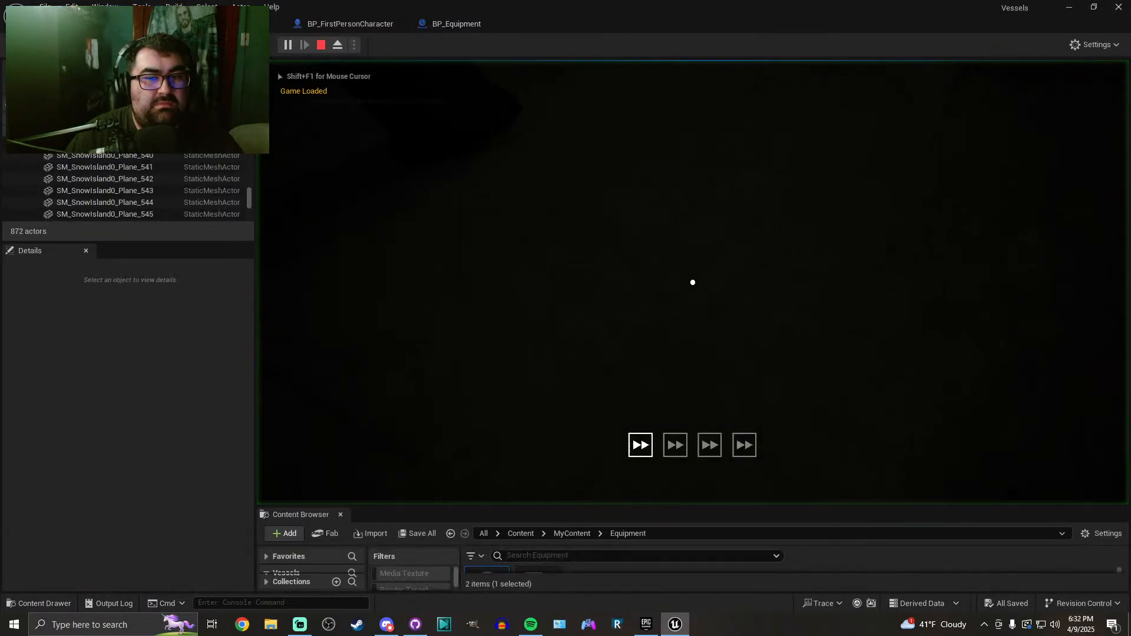
{"action": "key", "text": "f"}
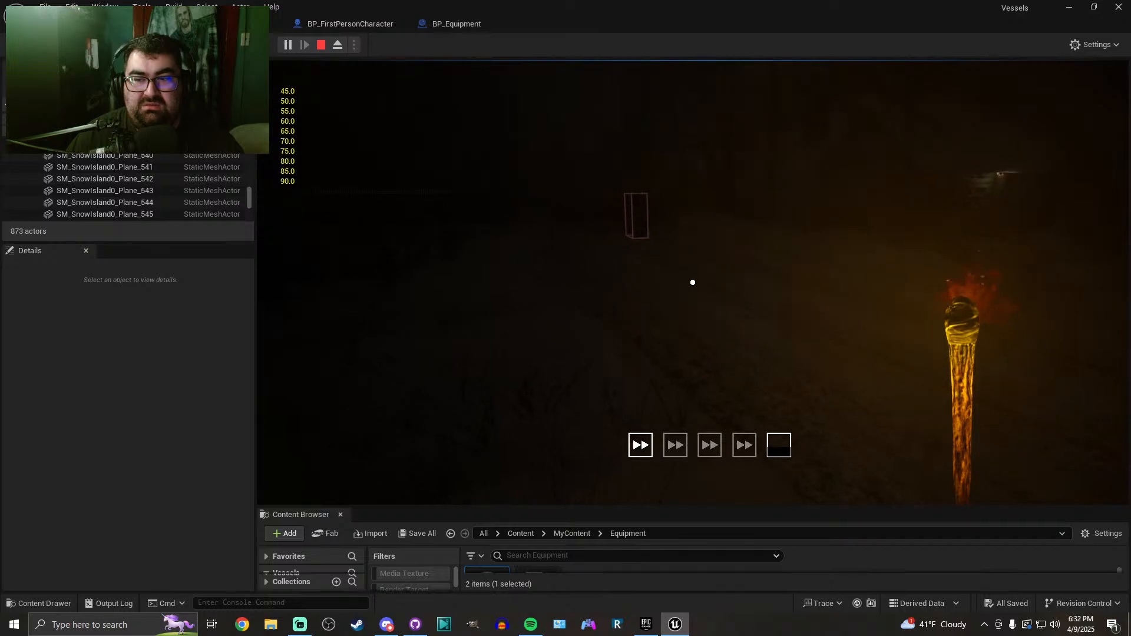
{"action": "key", "text": "Escape"}
{"action": "left_click", "coordinate": [471, 28]}
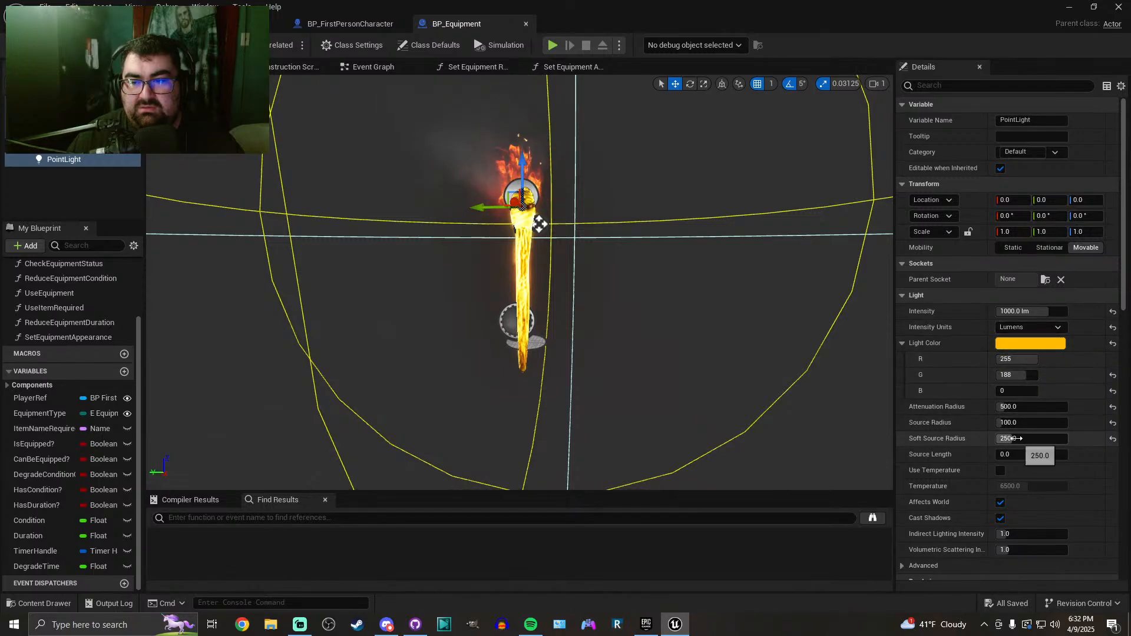
Try a soft source radius of about 714 on the PointLight, save, and playtest the torch in the level
{"action": "left_click_drag", "start_coordinate": [1016, 439], "coordinate": [1061, 439]}
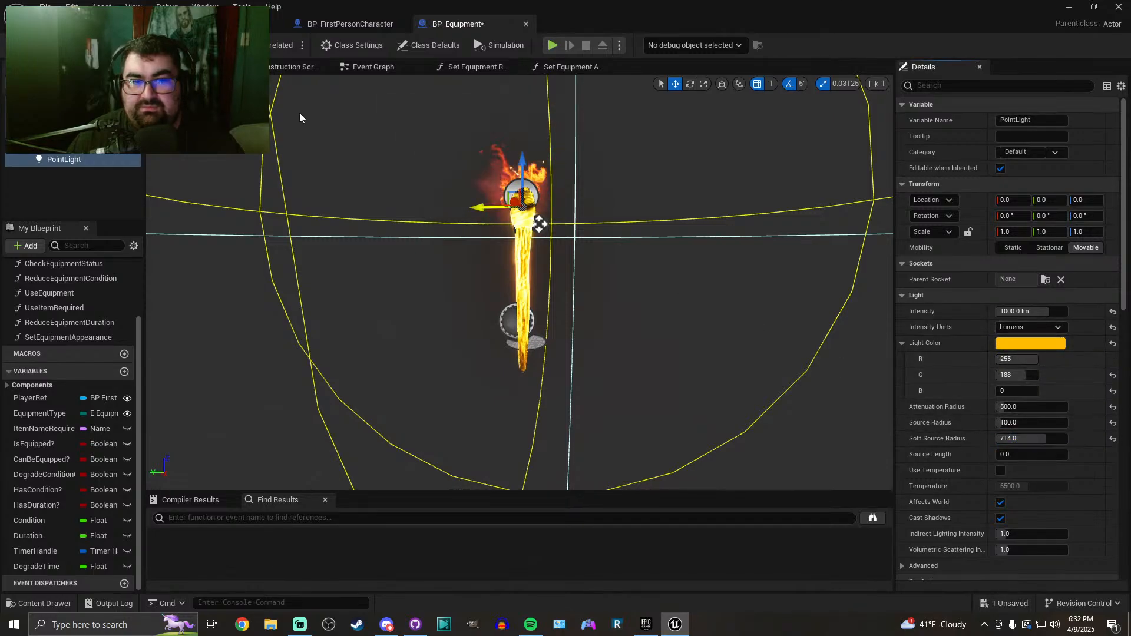
{"action": "key", "text": "ctrl+s"}
{"action": "left_click", "coordinate": [89, 23]}
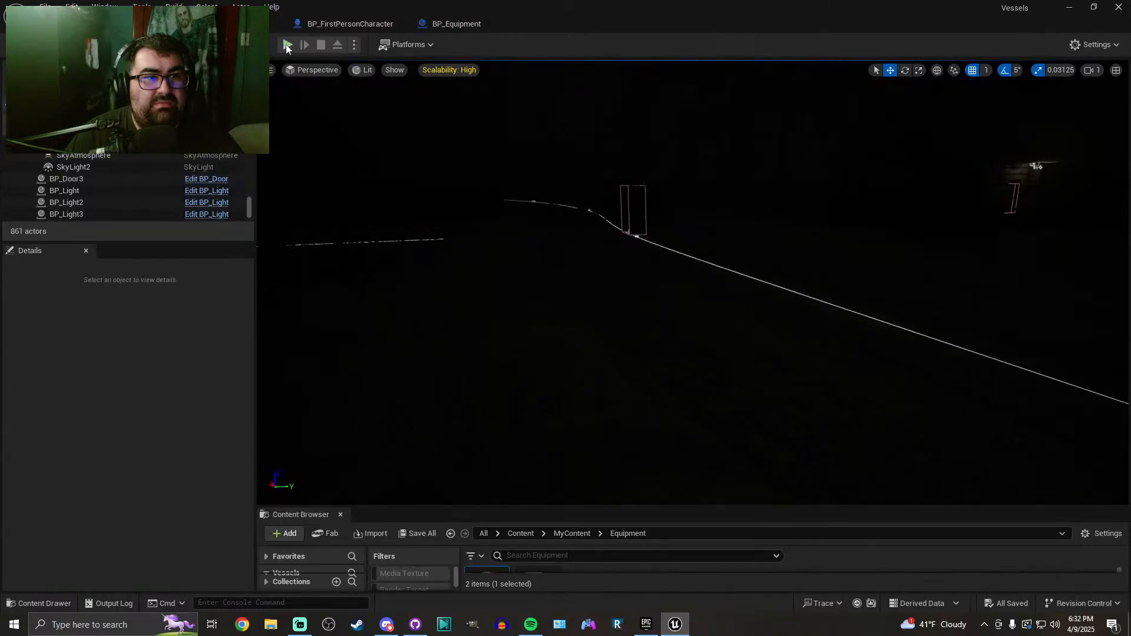
{"action": "key", "text": "alt+p"}
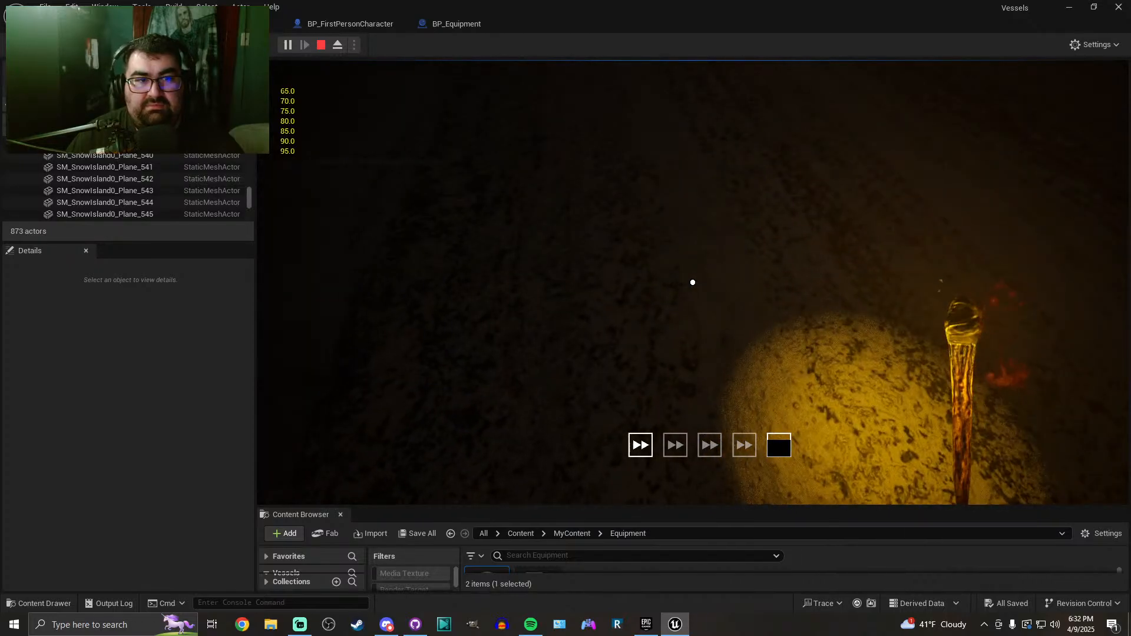
{"action": "key", "text": "Escape"}
Restore the PointLight's soft source radius to 250 and try other source lengths, returning the length to 0
{"action": "left_click", "coordinate": [454, 21]}
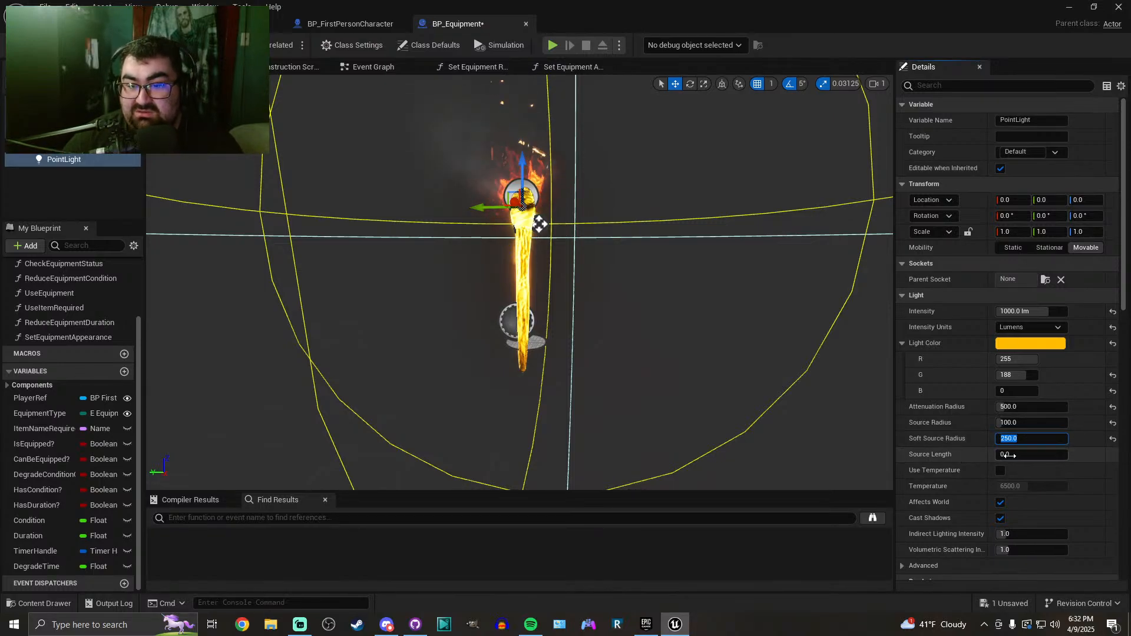
{"action": "left_click", "coordinate": [1019, 456]}
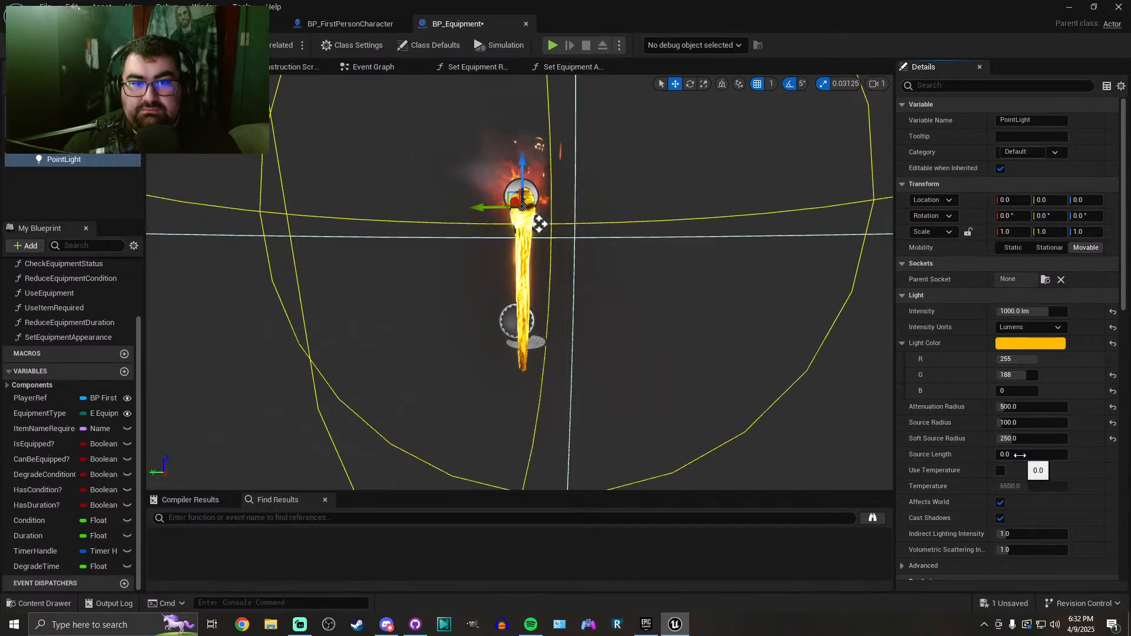
{"action": "left_click_drag", "start_coordinate": [1023, 456], "coordinate": [997, 455]}
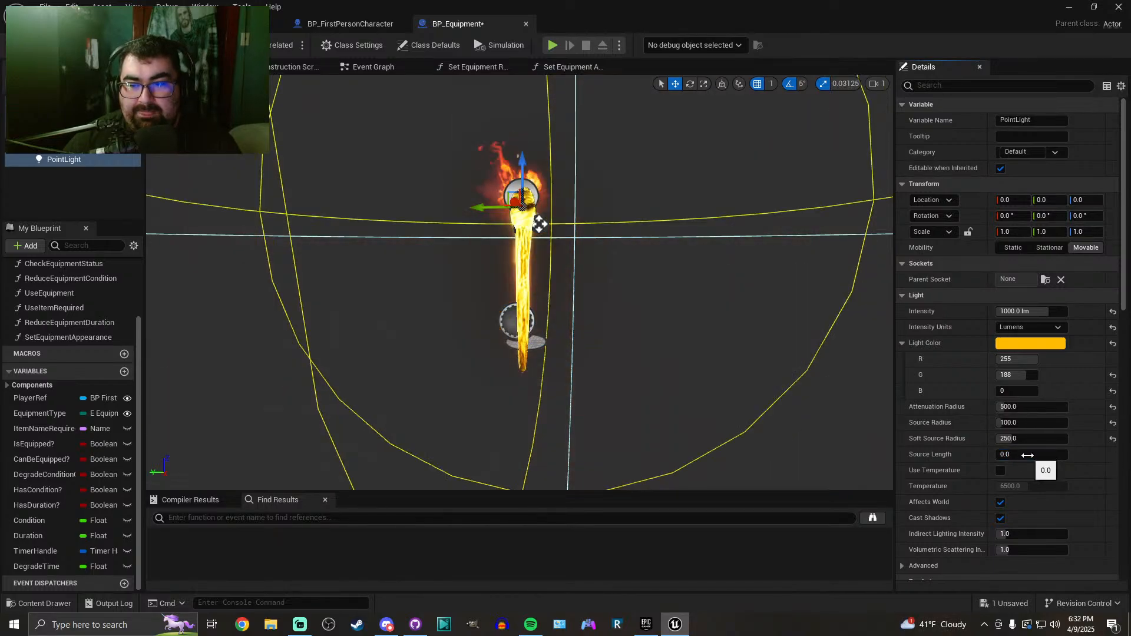
{"action": "scroll", "coordinate": [475, 283], "scroll_direction": "down", "scroll_amount": 6}
{"action": "scroll", "coordinate": [495, 288], "scroll_direction": "up", "scroll_amount": 6}
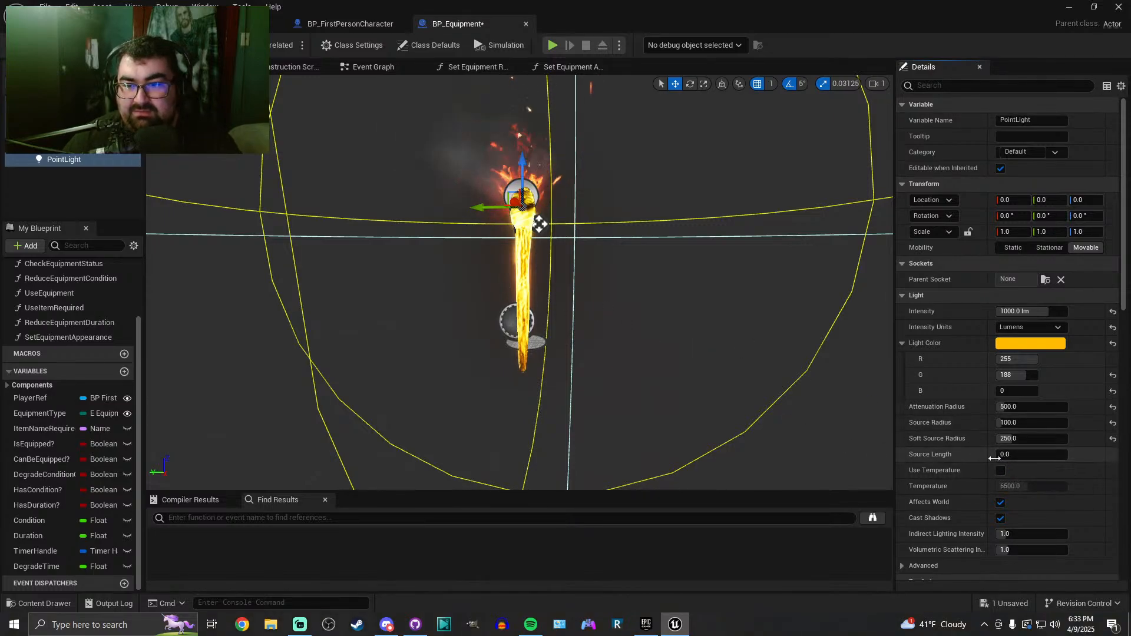
Shift the PointLight's light color toward orange by setting its green value to 0.25
{"action": "left_click", "coordinate": [1028, 345]}
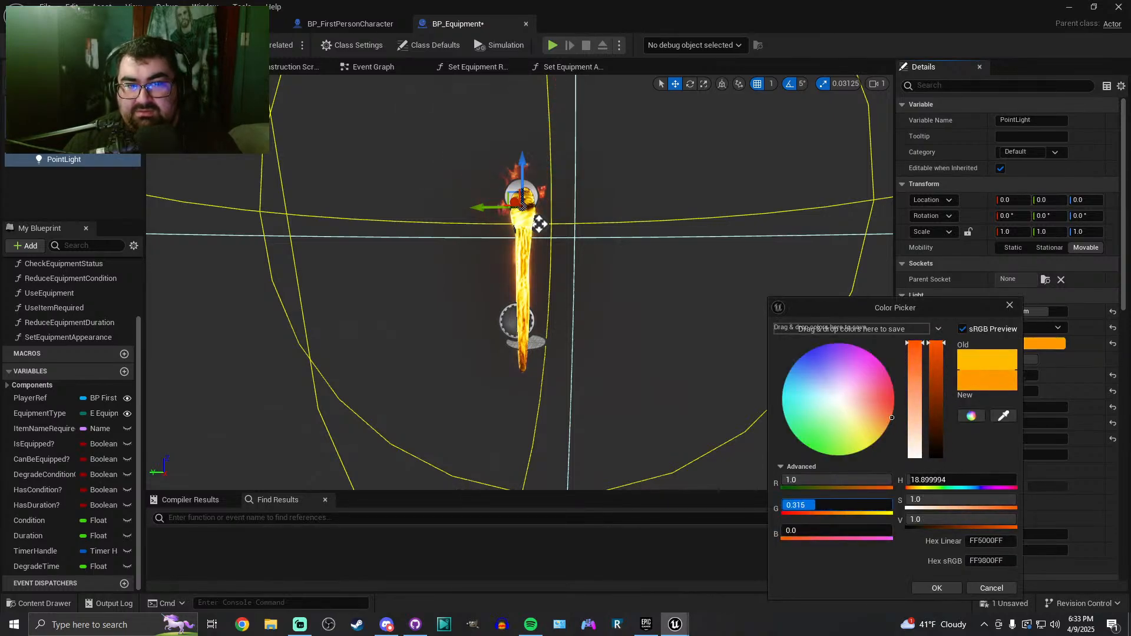
{"action": "left_click", "coordinate": [838, 505]}
{"action": "type", "text": ".25"}
{"action": "key", "text": "Return"}
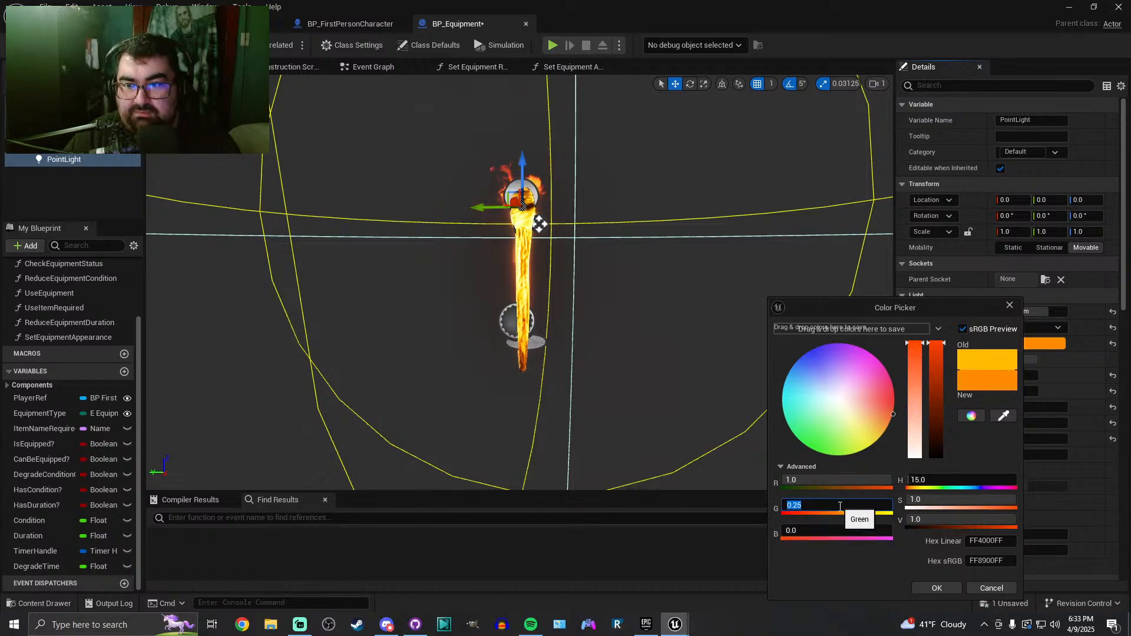
{"action": "left_click", "coordinate": [944, 589]}
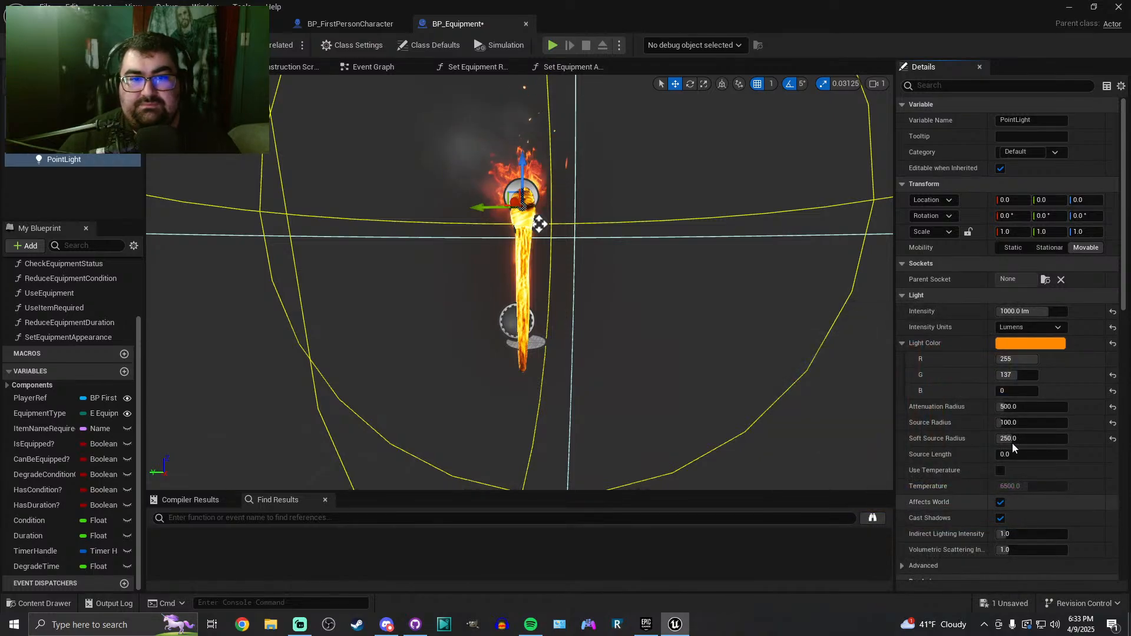
Redden the PointLight's light color, trying a green value of 0.05 and settling on 0.1, and save the blueprint
{"action": "left_click", "coordinate": [1037, 347]}
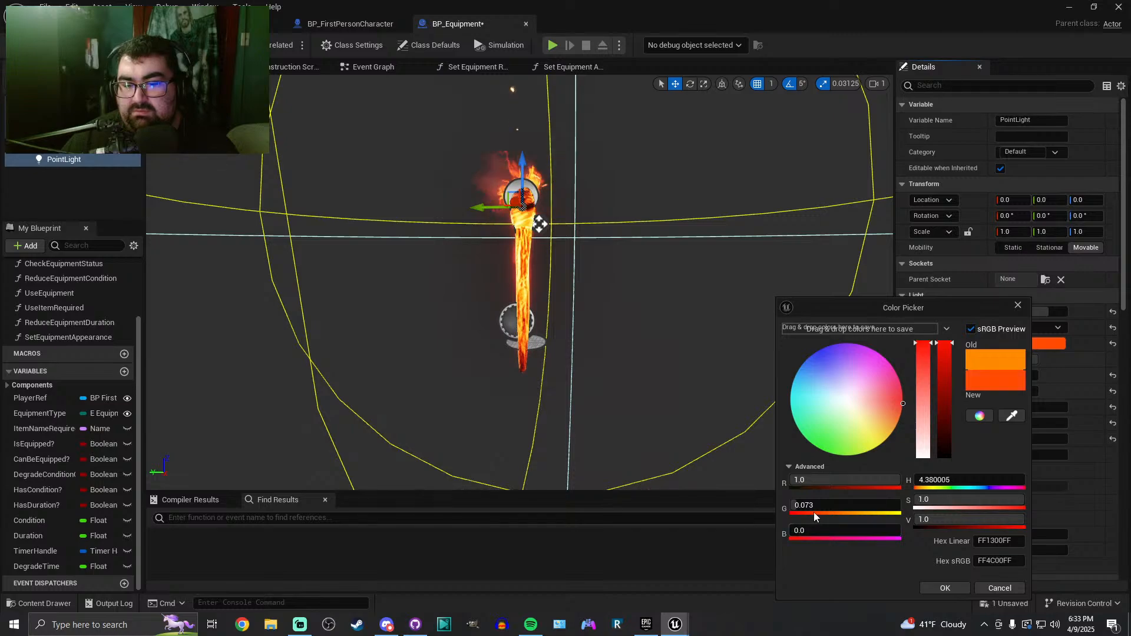
{"action": "type", "text": "0.05"}
{"action": "key", "text": "Return"}
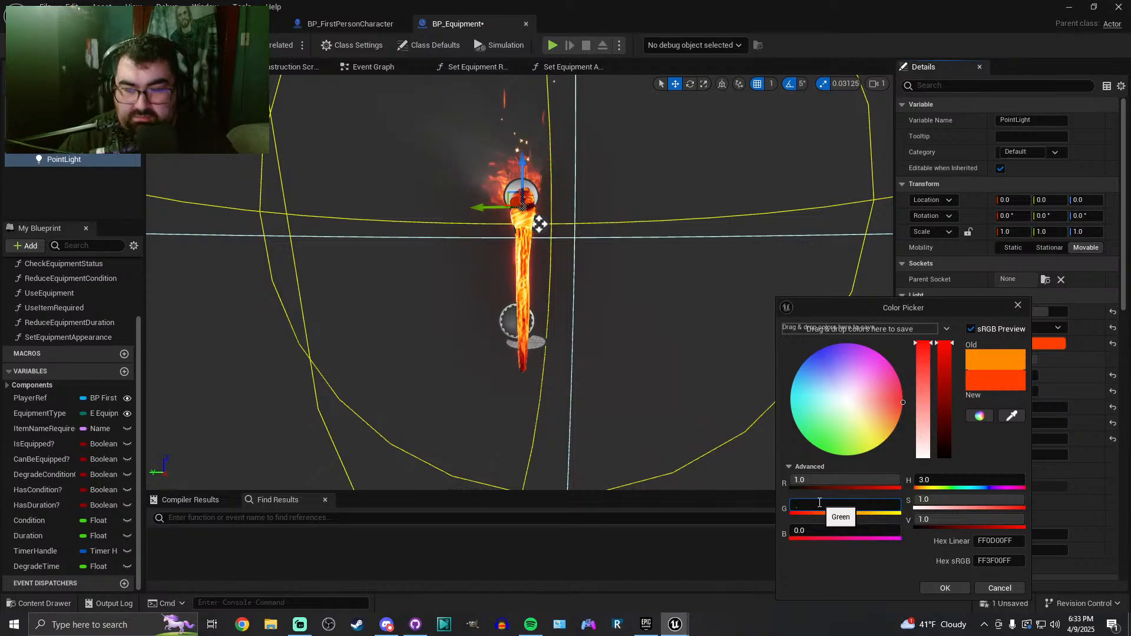
{"action": "type", "text": ".1"}
{"action": "key", "text": "Return"}
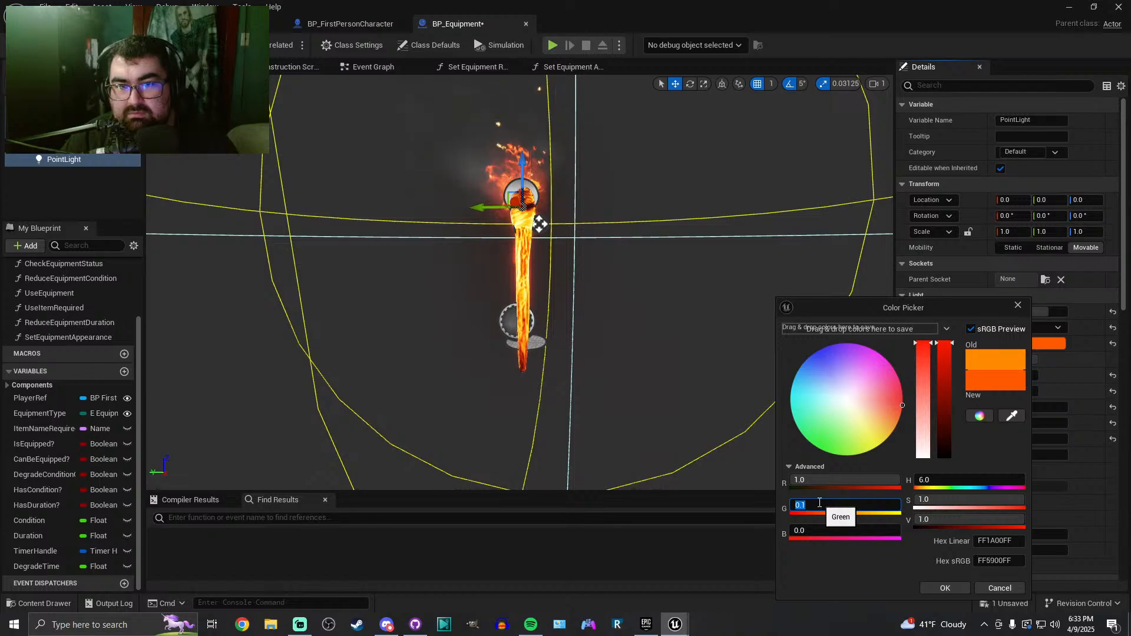
{"action": "left_click", "coordinate": [957, 590]}
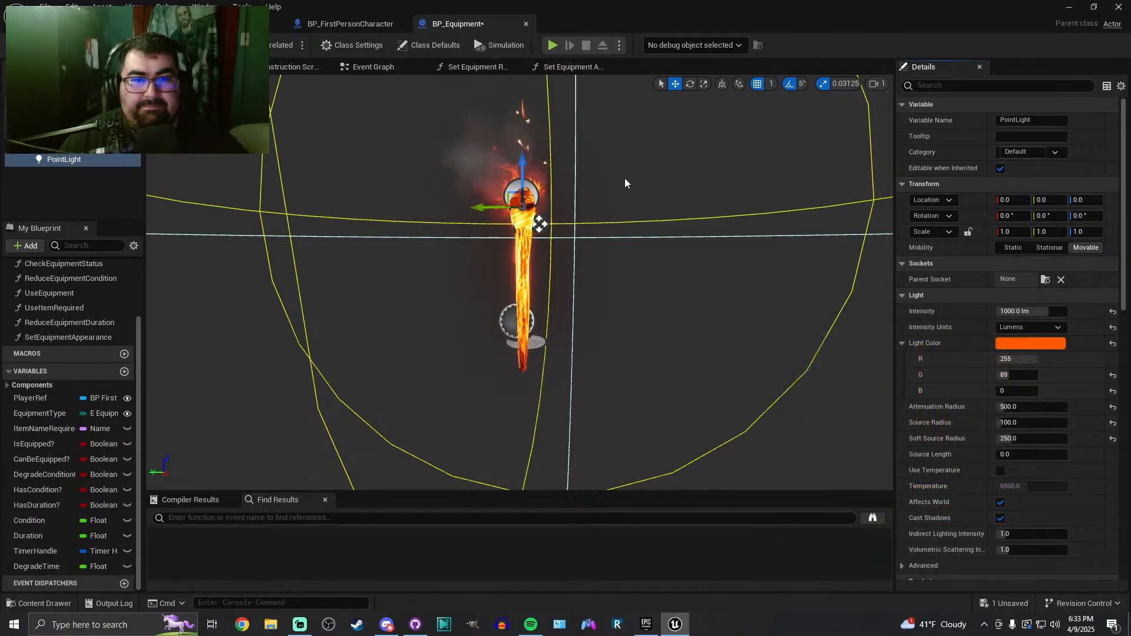
{"action": "key", "text": "ctrl+s"}
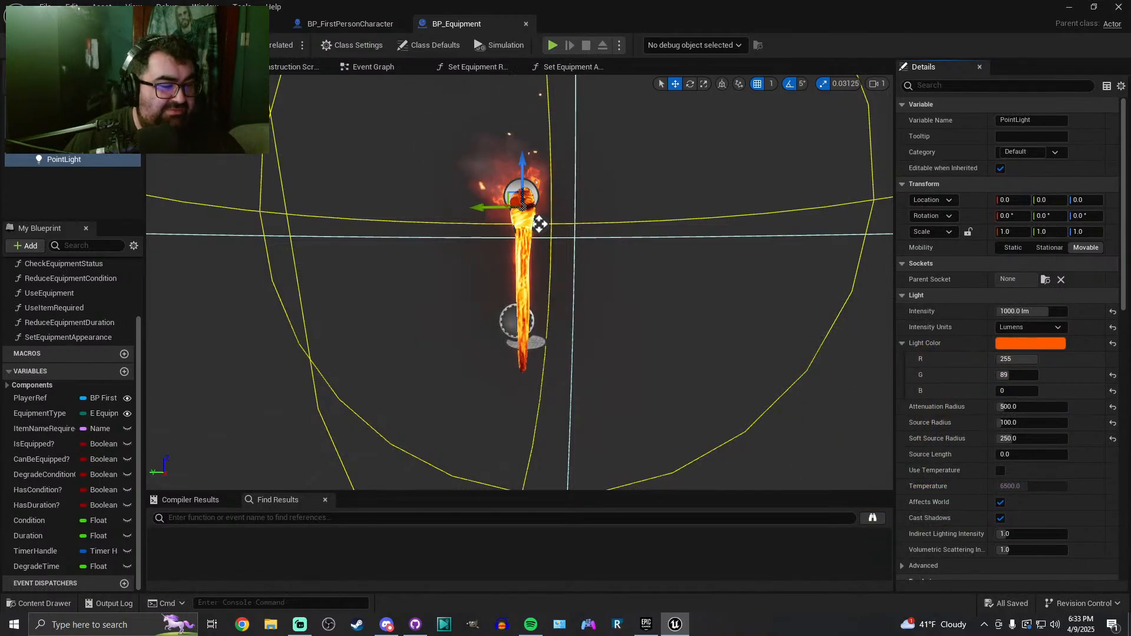
Playtest the level with the torch equipped, walk up to the nearest street lamp and put the torch away
{"action": "left_click", "coordinate": [89, 24]}
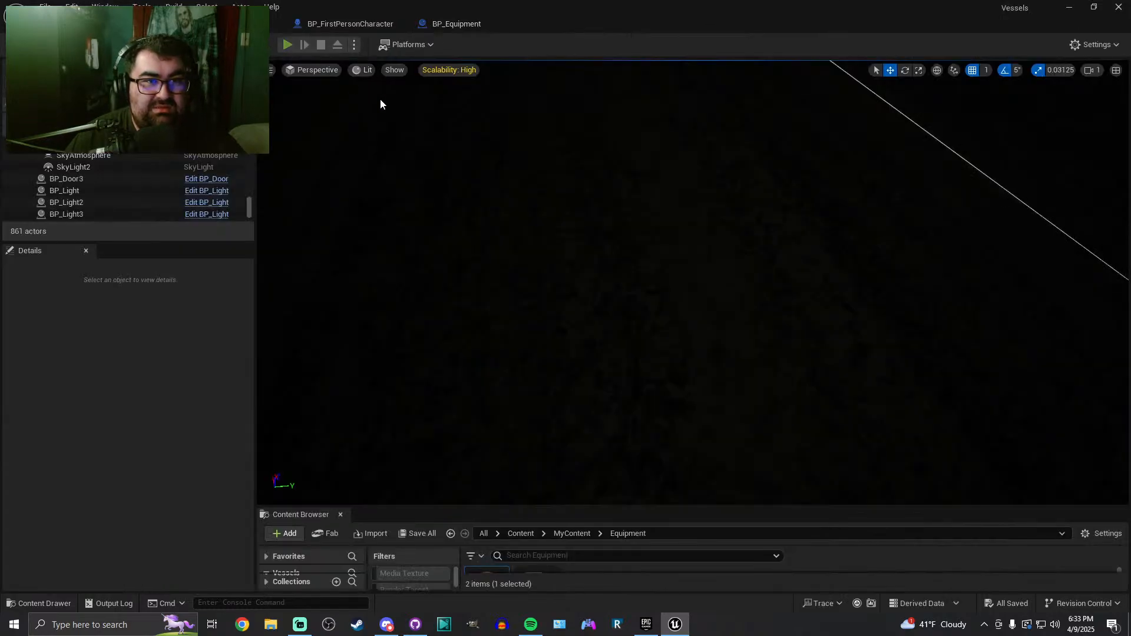
{"action": "key", "text": "alt+p"}
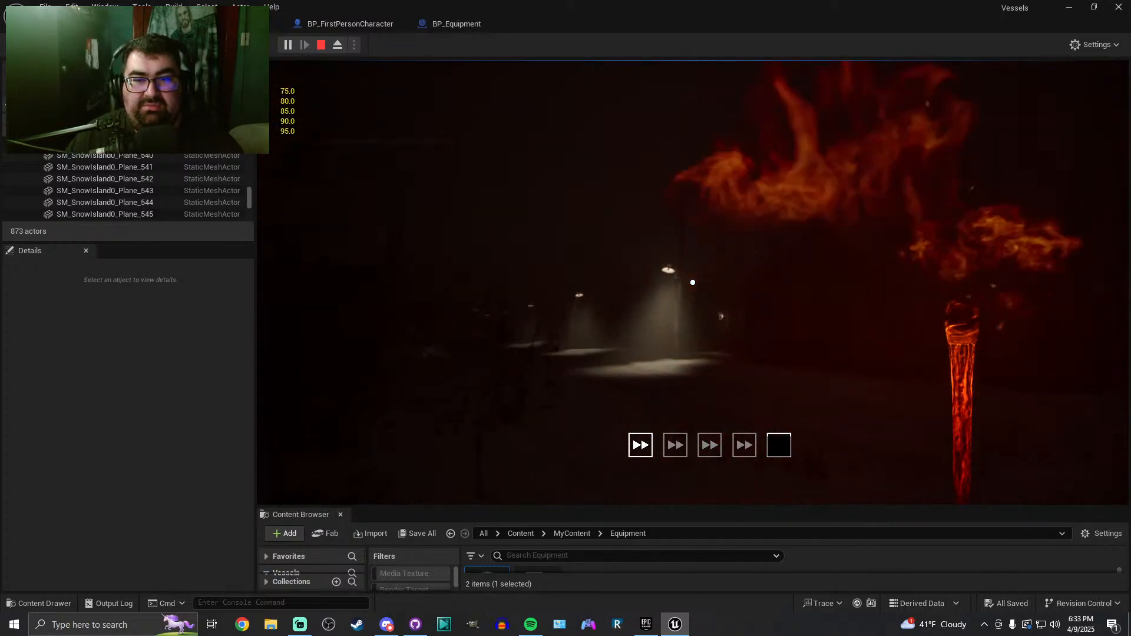
{"action": "key", "text": "w"}
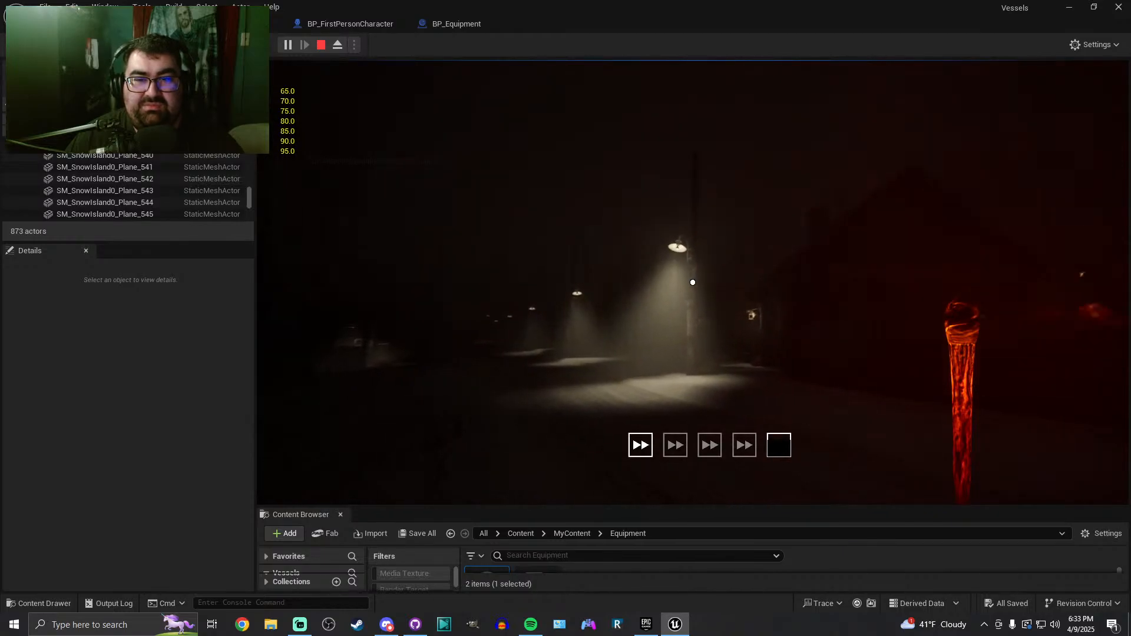
{"action": "key", "text": "w"}
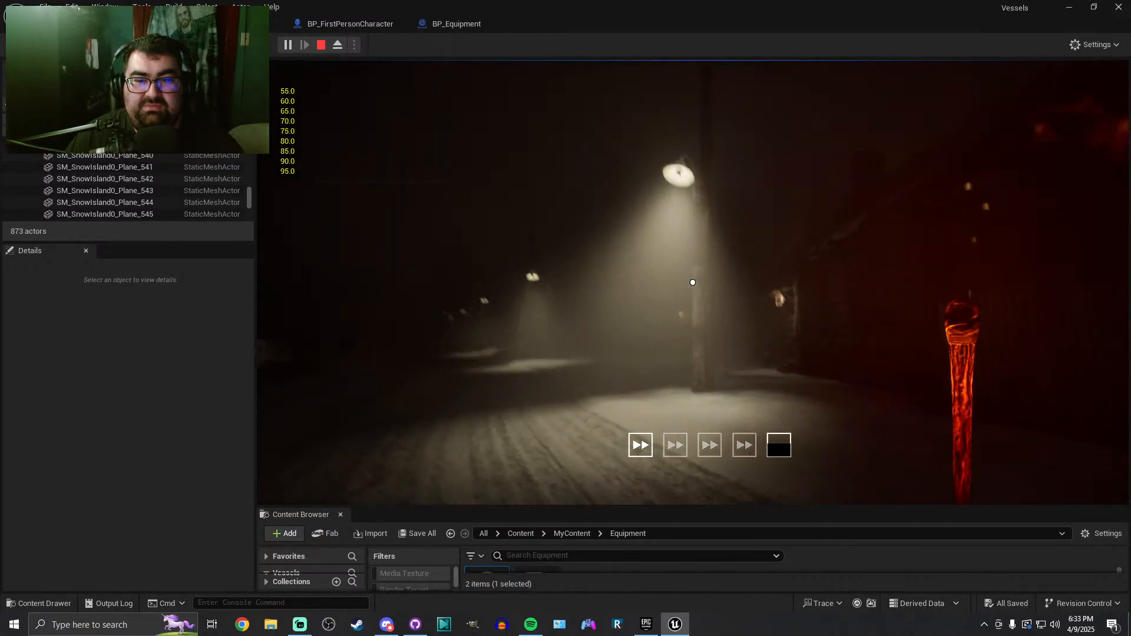
{"action": "key", "text": "w"}
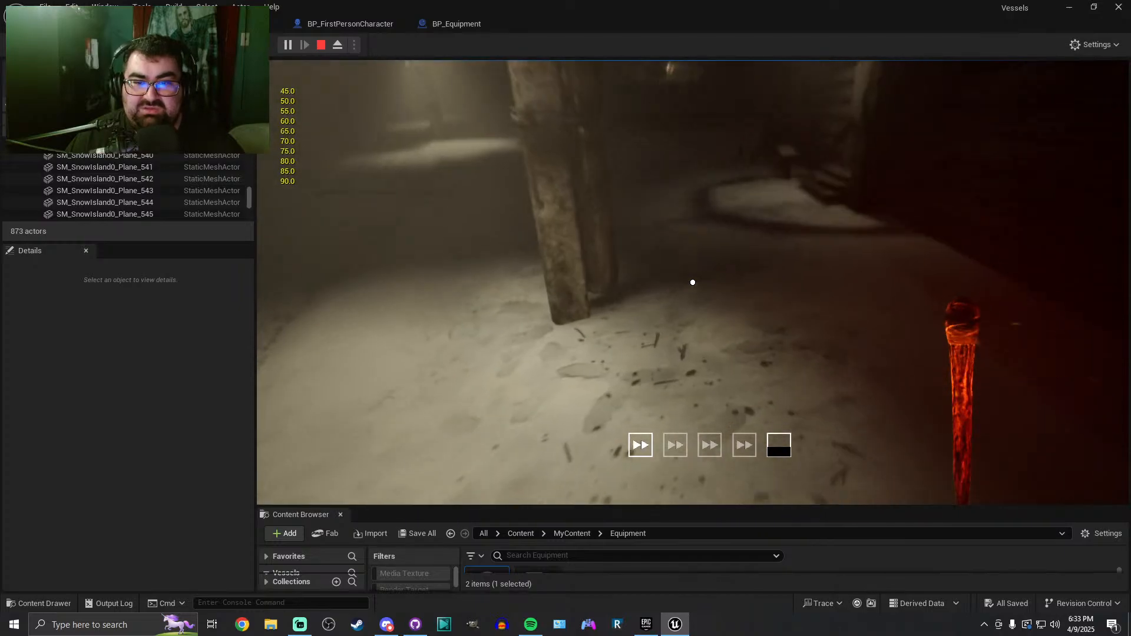
{"action": "key", "text": "1"}
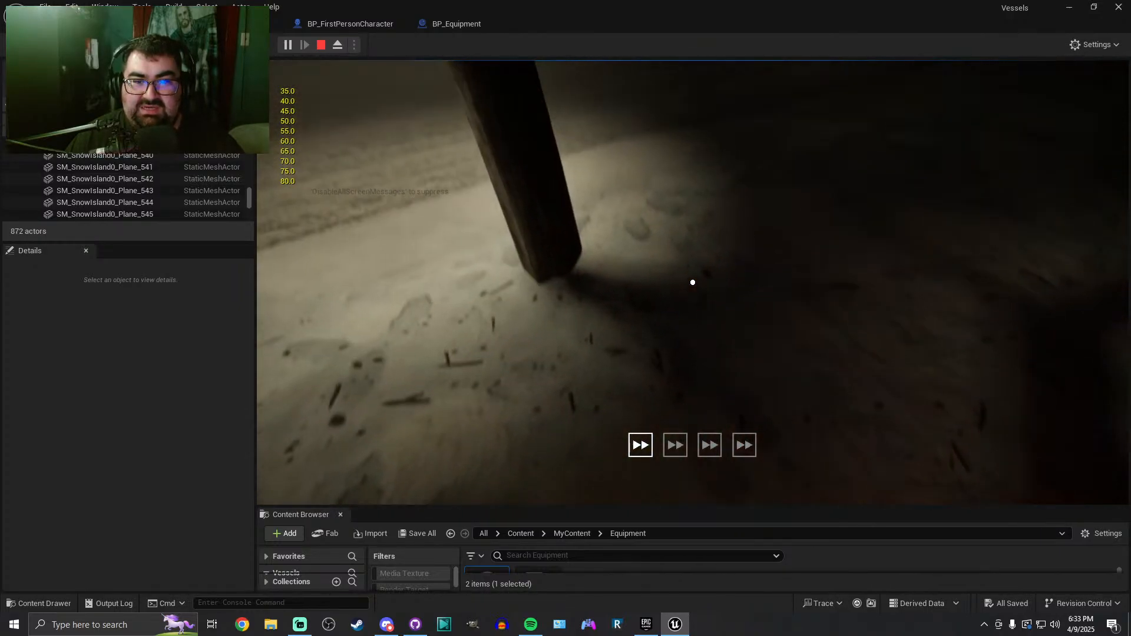
Walk through the dark street past the lit building without the torch, re-equip the torch and end the playtest
{"action": "key", "text": "w"}
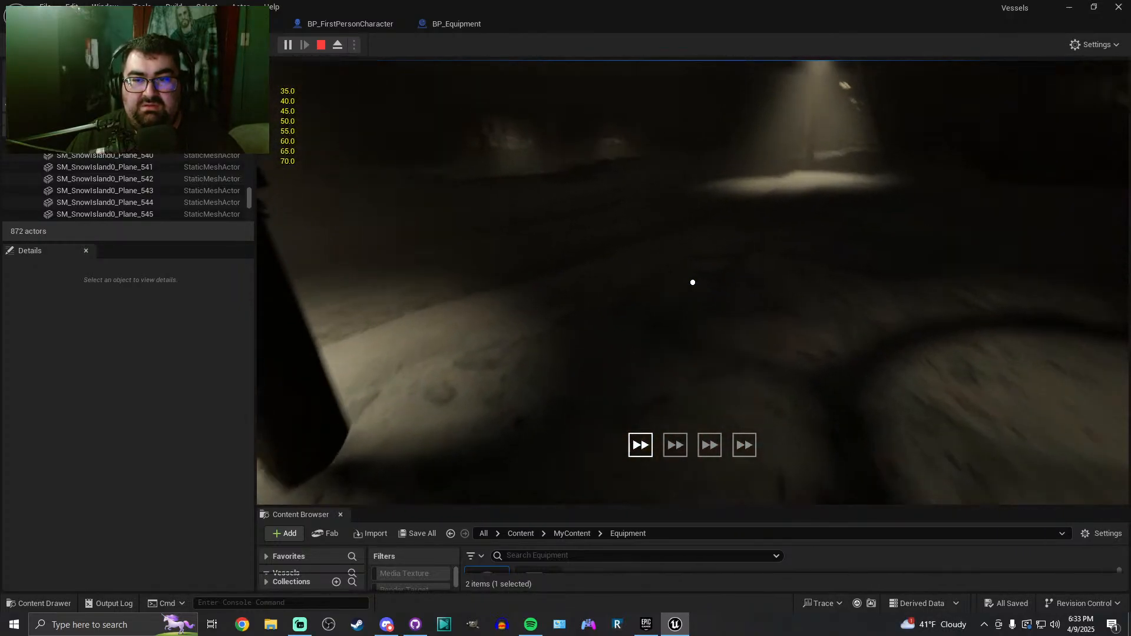
{"action": "key", "text": "w"}
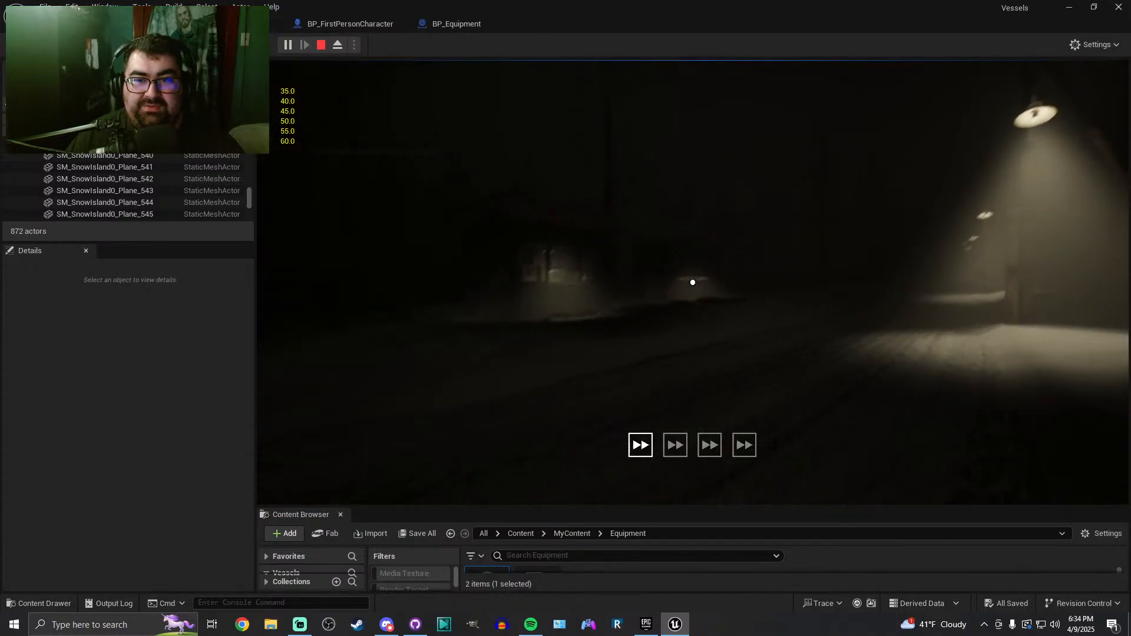
{"action": "key", "text": "w"}
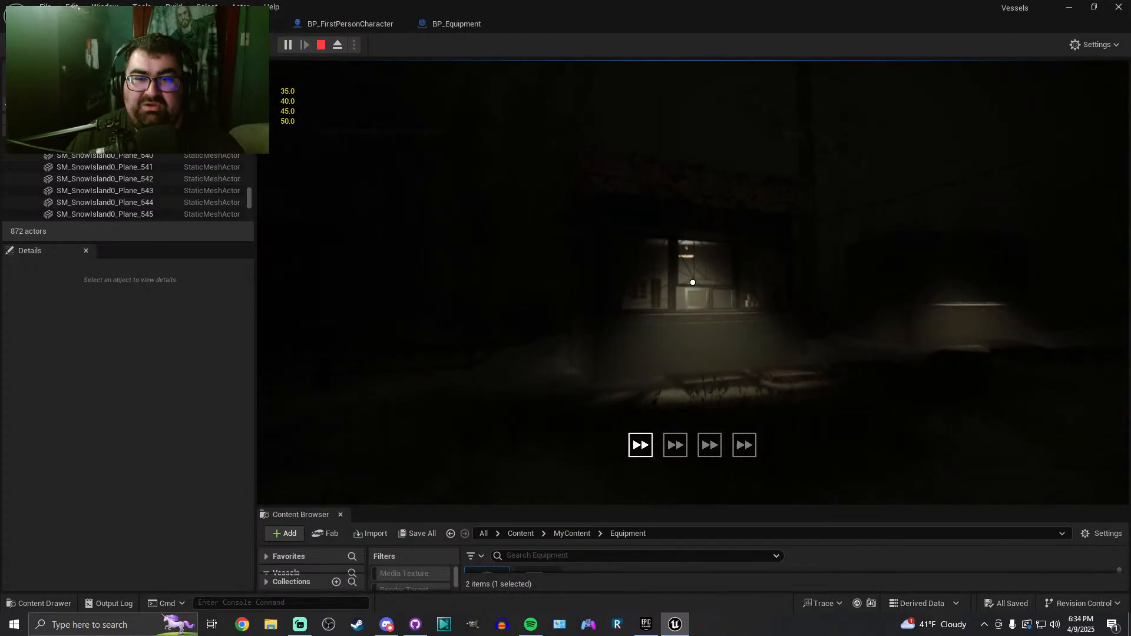
{"action": "key", "text": "w"}
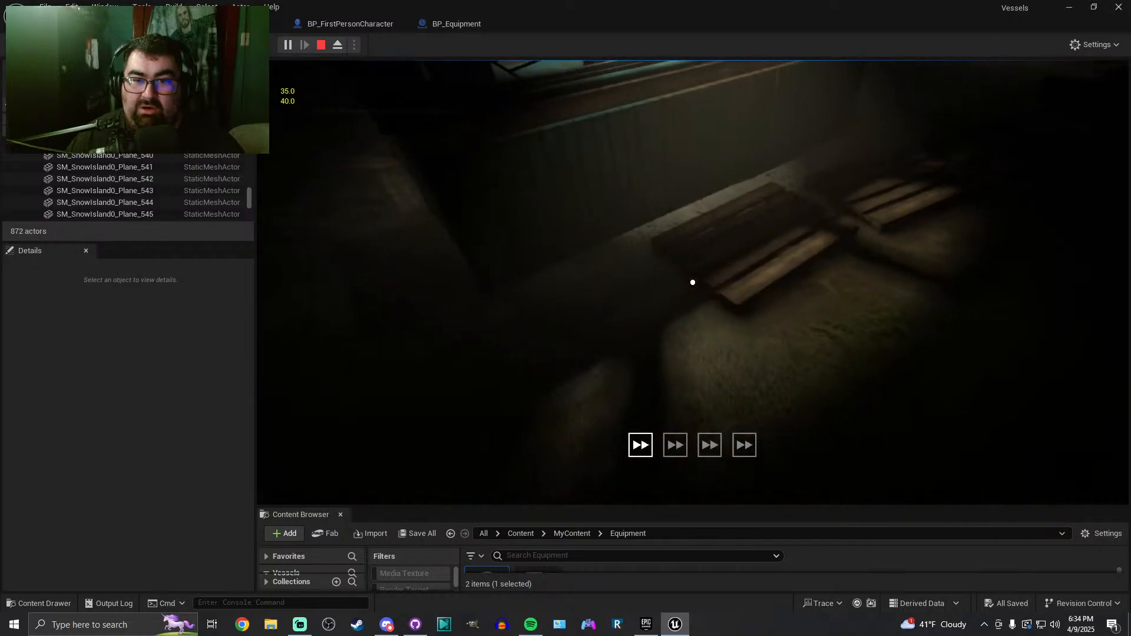
{"action": "key", "text": "w"}
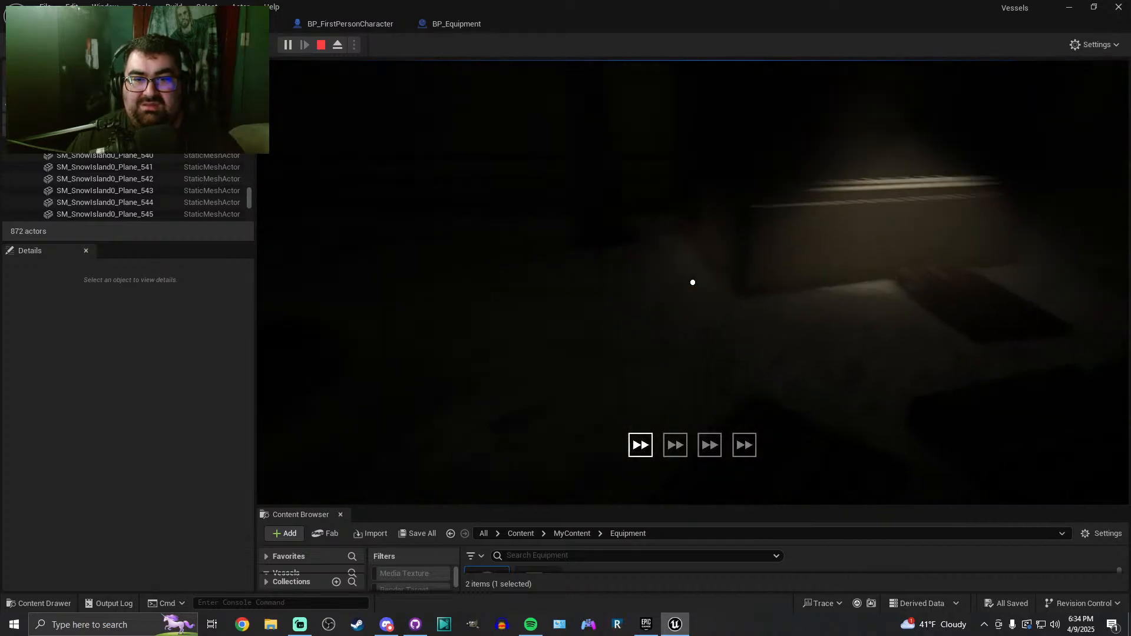
{"action": "key", "text": "1"}
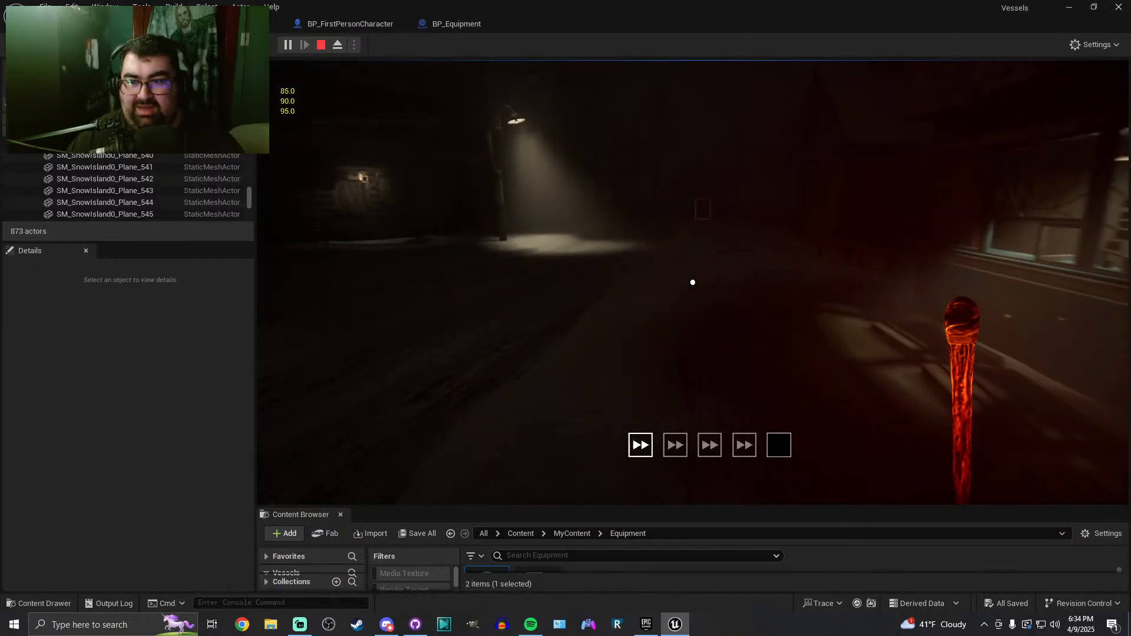
{"action": "key", "text": "Escape"}
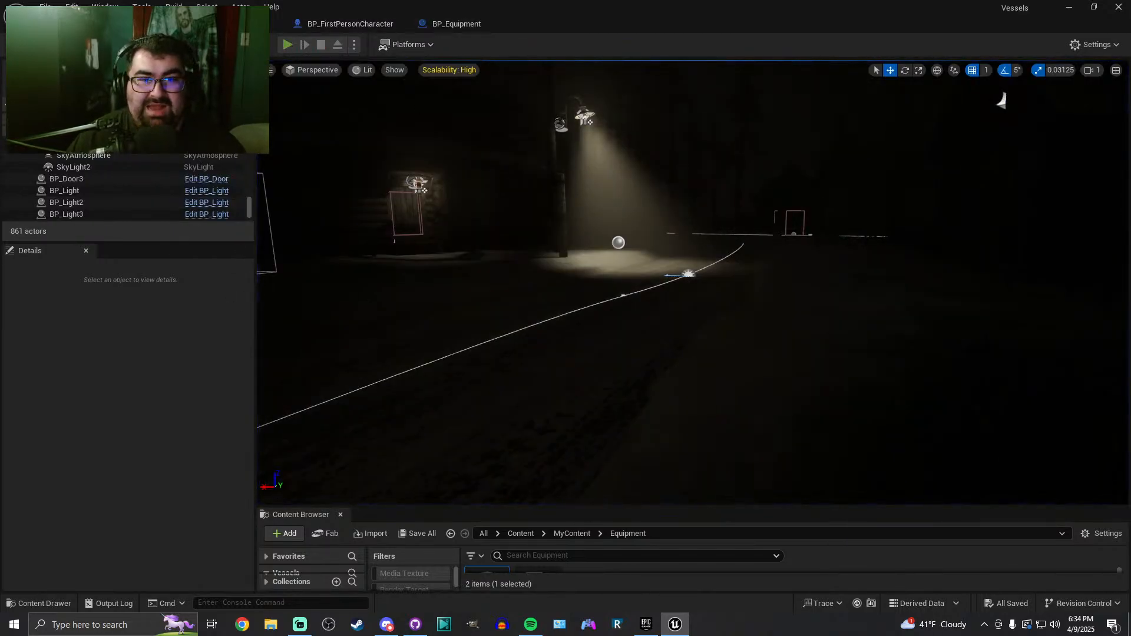
Run another playtest along the street with the torch equipped to check its light, and end the session
{"action": "key", "text": "alt+p"}
{"action": "key", "text": "w"}
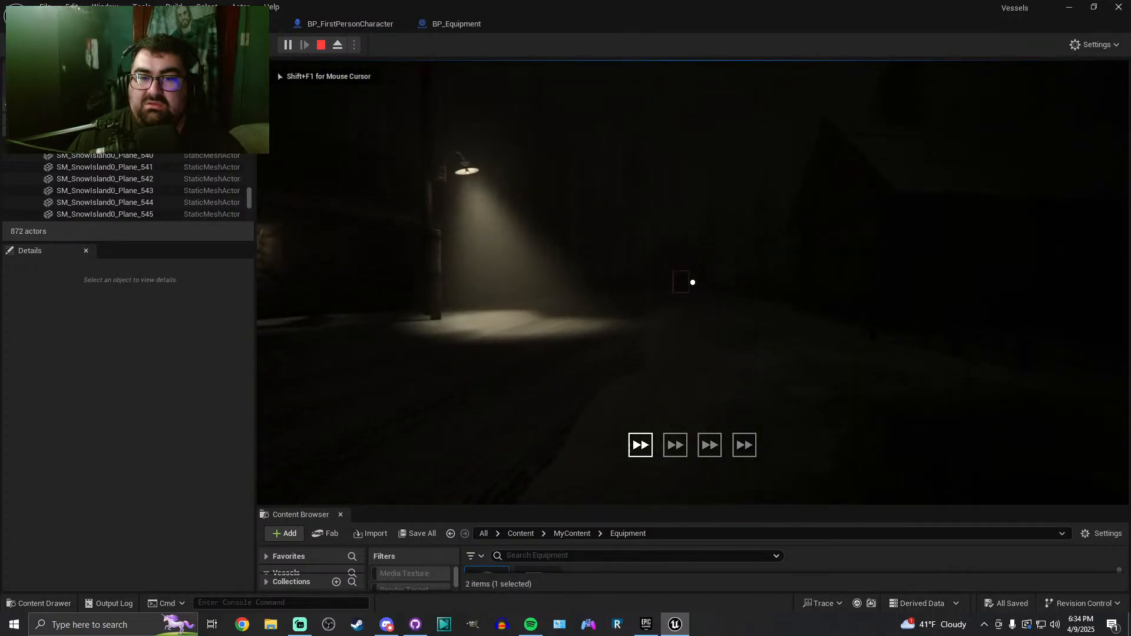
{"action": "key", "text": "1"}
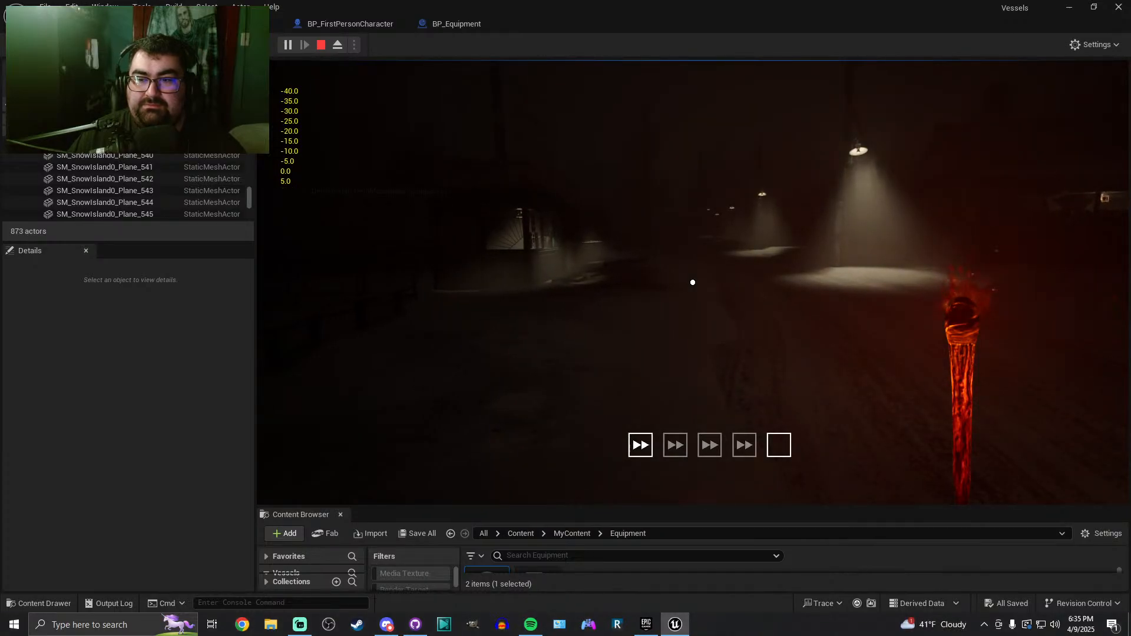
{"action": "key", "text": "Escape"}
Enlarge the Content Browser in the level editor and review the equipment events in BP_Equipment's Event Graph
{"action": "left_click_drag", "start_coordinate": [662, 507], "coordinate": [682, 414]}
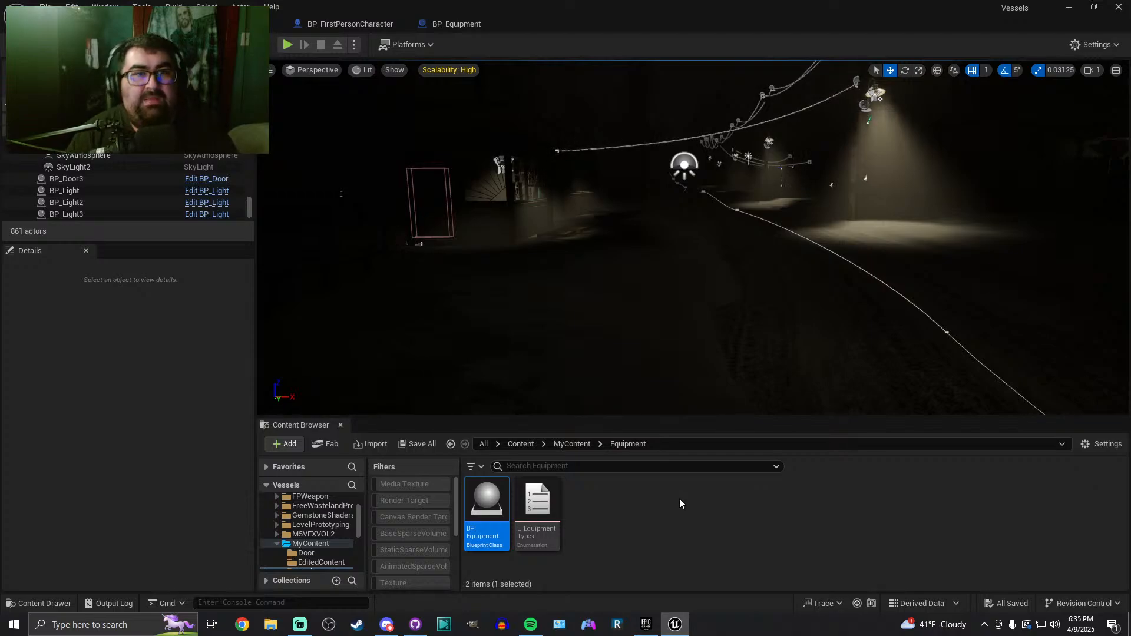
{"action": "left_click", "coordinate": [434, 28]}
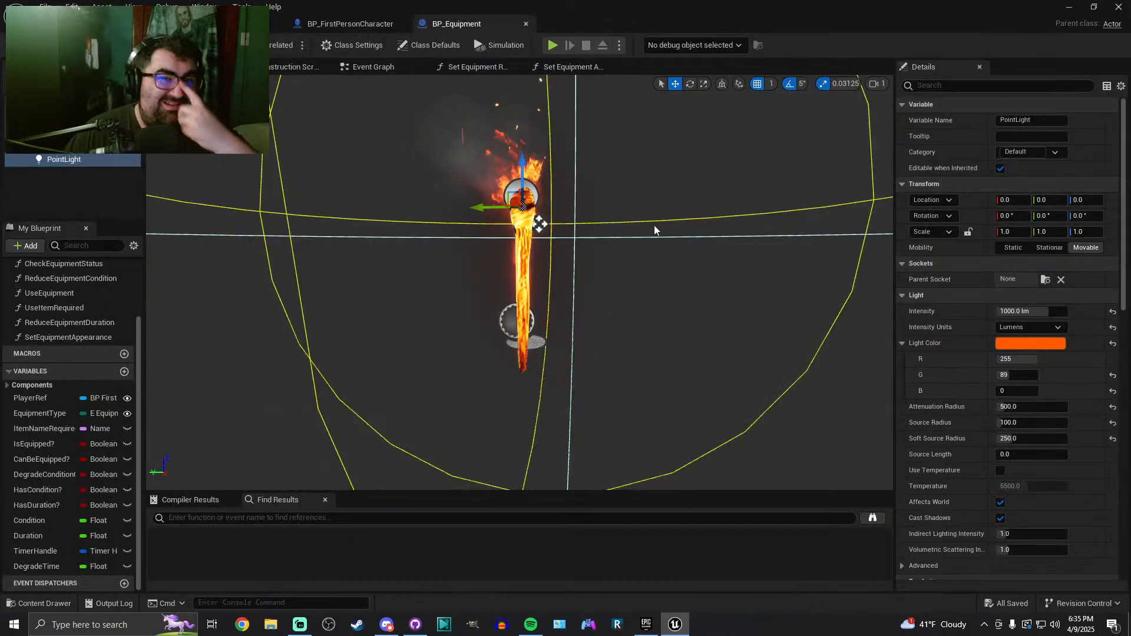
{"action": "left_click", "coordinate": [356, 69]}
{"action": "scroll", "coordinate": [580, 183], "scroll_direction": "down", "scroll_amount": 3}
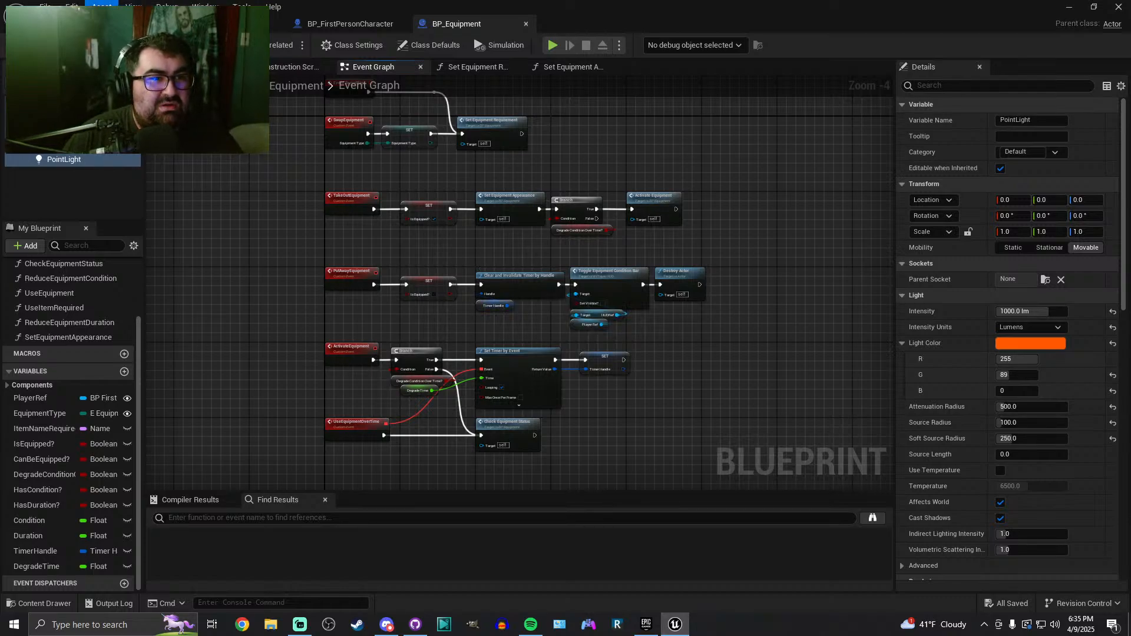
Open the Fab marketplace inside the editor and look through its featured assets
{"action": "left_click", "coordinate": [205, 6]}
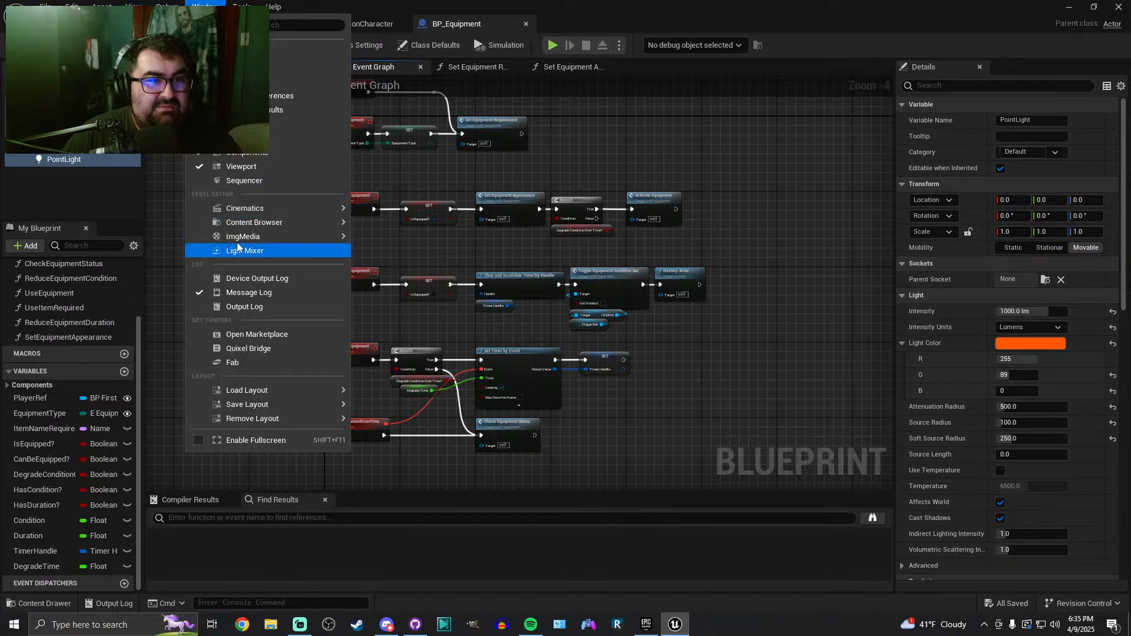
{"action": "left_click", "coordinate": [238, 360]}
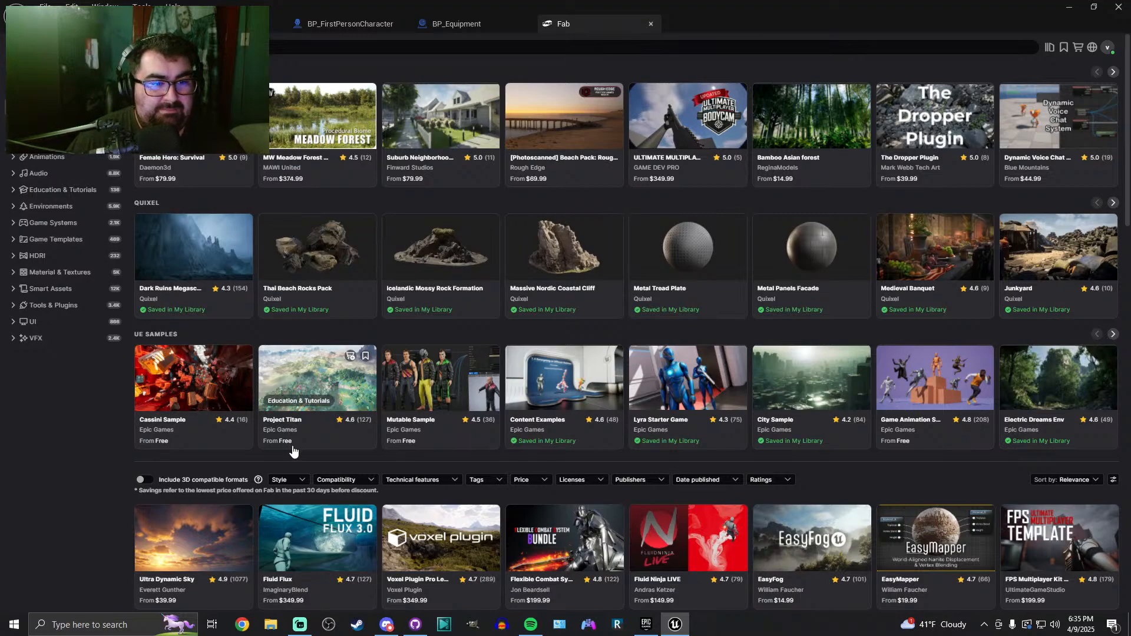
{"action": "scroll", "coordinate": [287, 463], "scroll_direction": "down", "scroll_amount": 4}
{"action": "scroll", "coordinate": [286, 458], "scroll_direction": "up", "scroll_amount": 4}
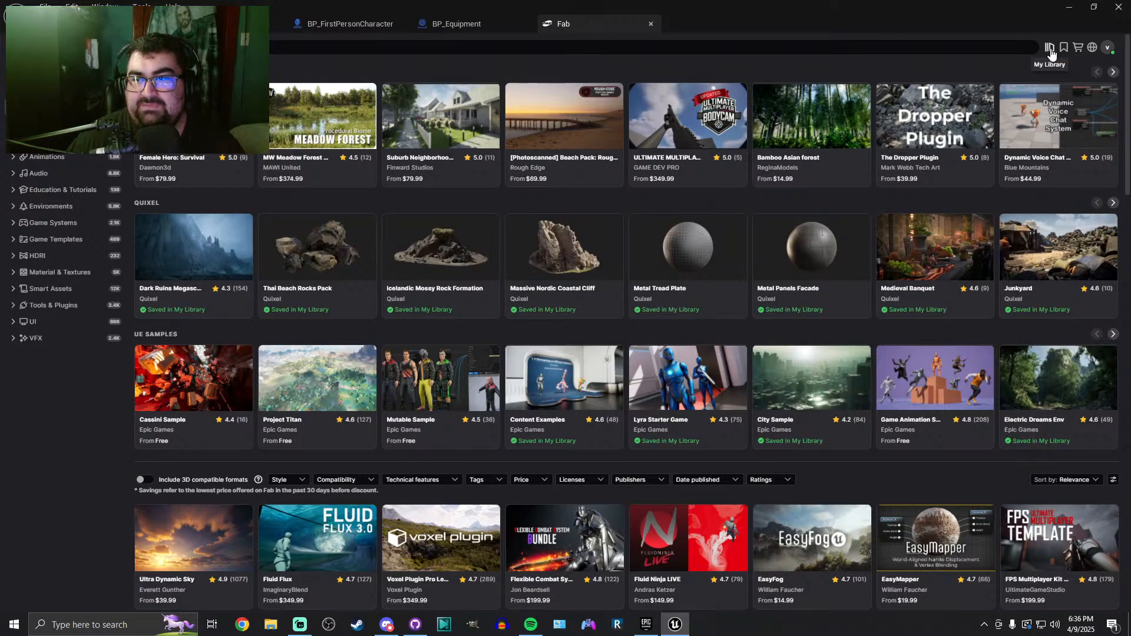
Switch to the Fab website in Chrome and open its Limited-Time Free collection
{"action": "left_click", "coordinate": [247, 47]}
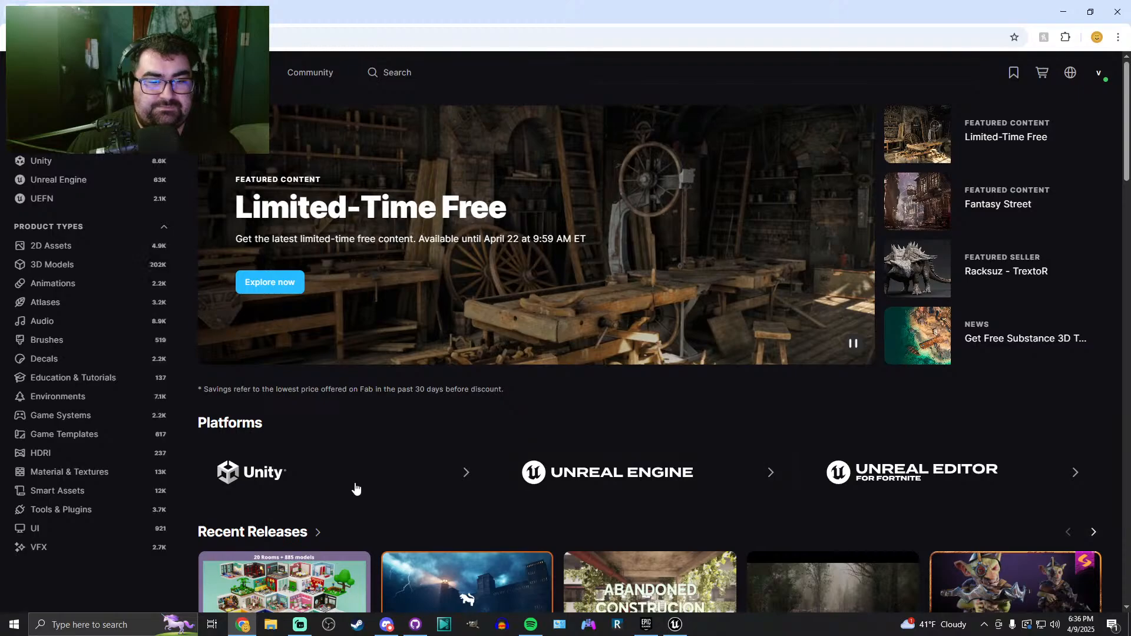
{"action": "scroll", "coordinate": [353, 487], "scroll_direction": "down", "scroll_amount": 4}
{"action": "scroll", "coordinate": [502, 297], "scroll_direction": "up", "scroll_amount": 4}
{"action": "left_click", "coordinate": [377, 215]}
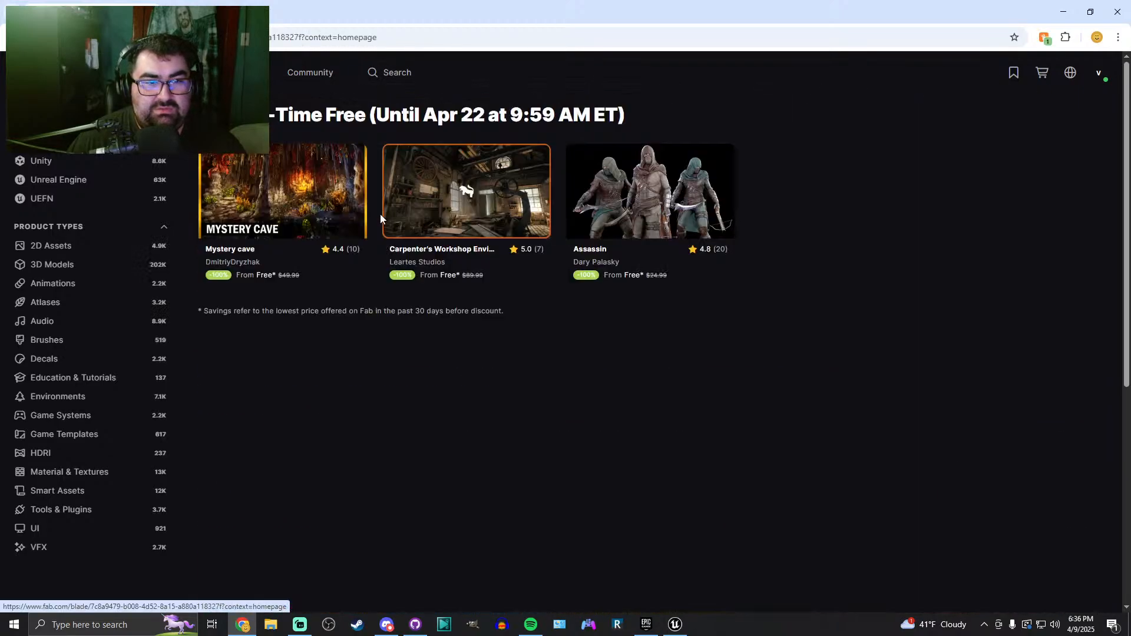
Open the Carpenter's Workshop Environment listing and examine its preview images
{"action": "left_click", "coordinate": [466, 201]}
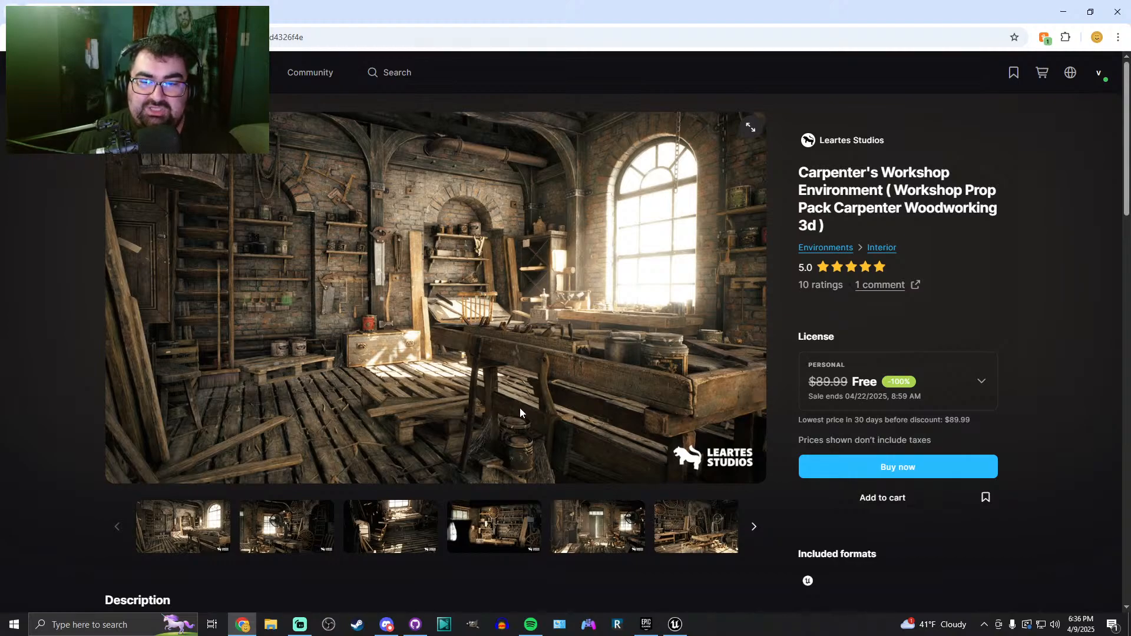
{"action": "right_click", "coordinate": [599, 401]}
{"action": "left_click", "coordinate": [277, 534]}
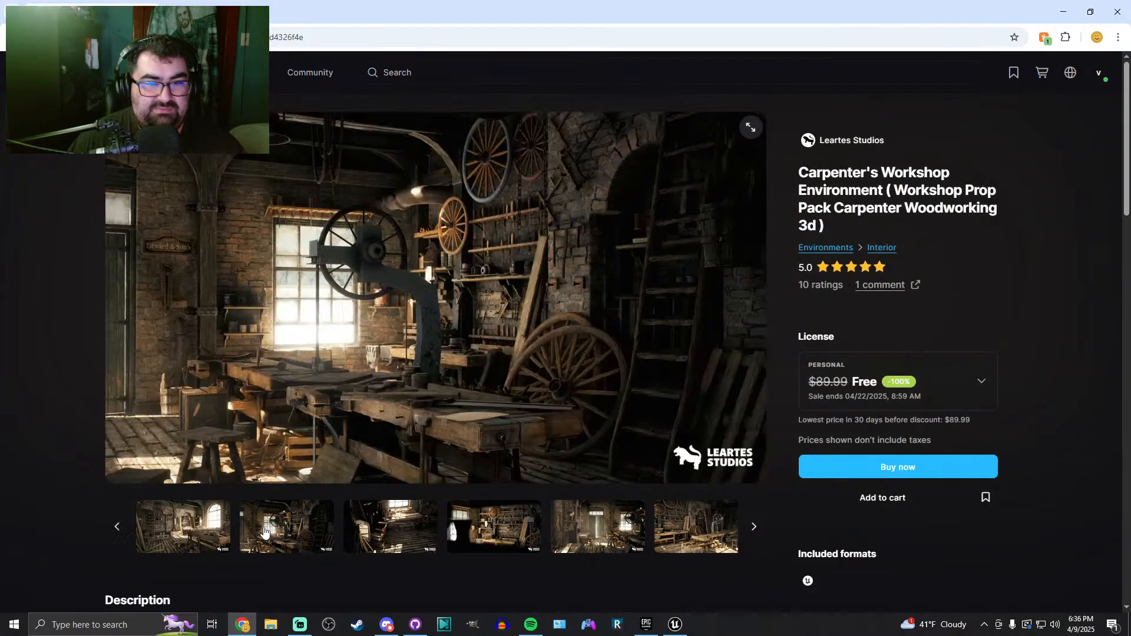
{"action": "left_click", "coordinate": [387, 523]}
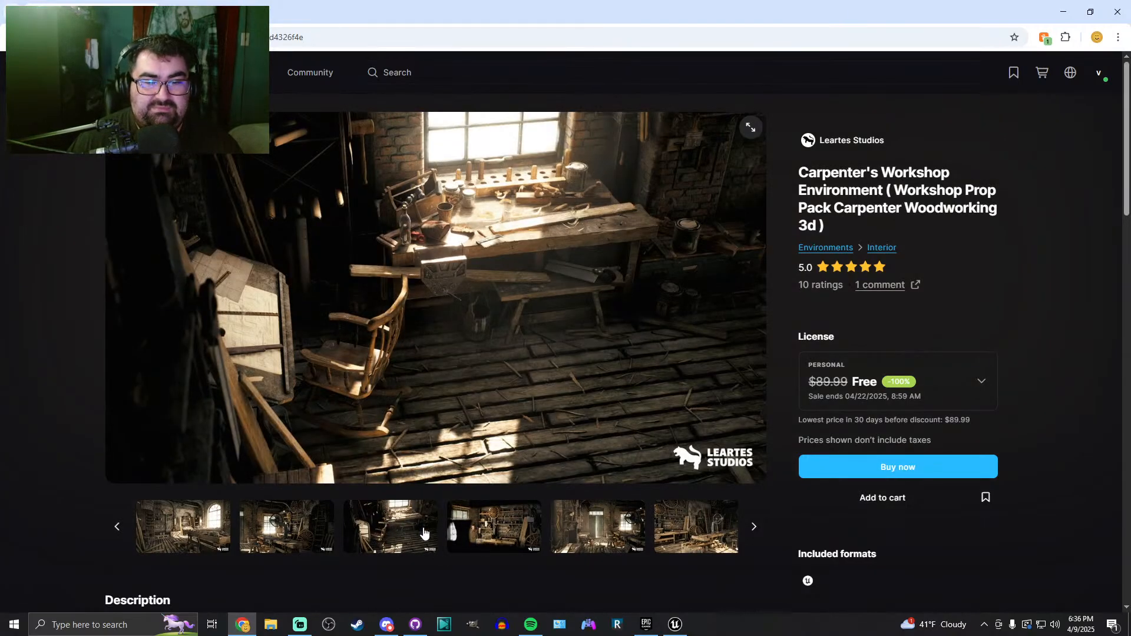
{"action": "left_click", "coordinate": [486, 522]}
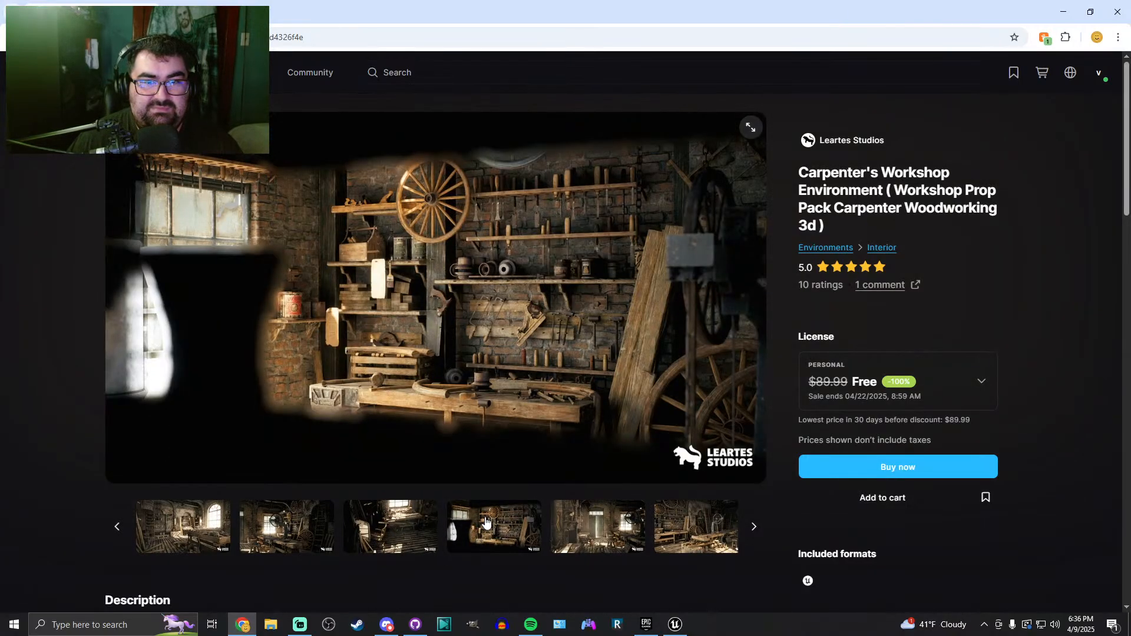
{"action": "left_click", "coordinate": [593, 531]}
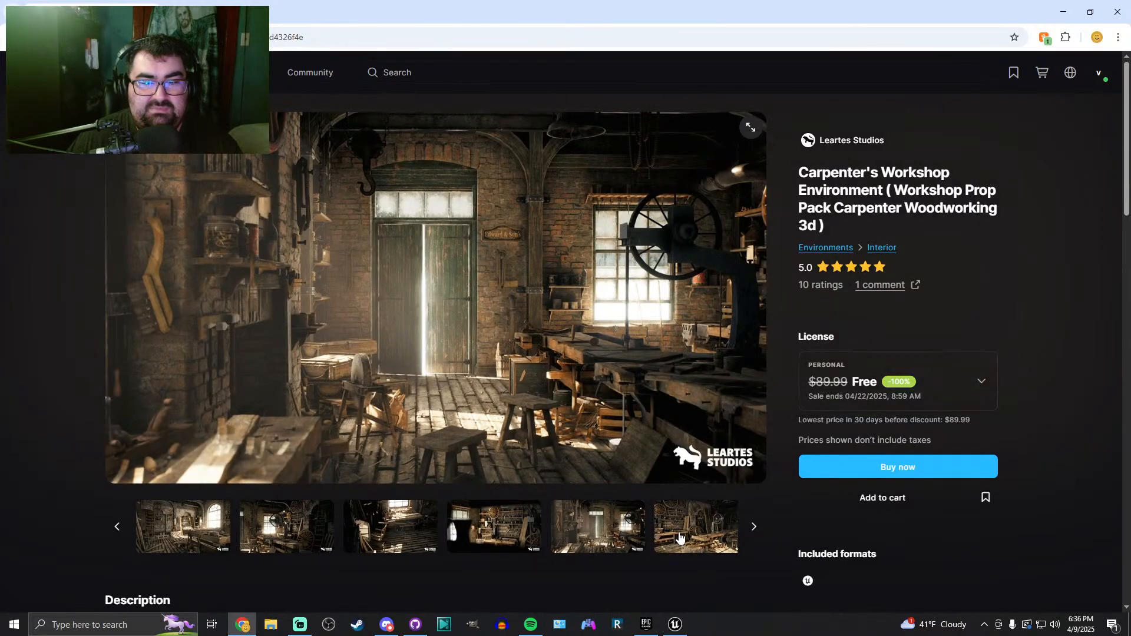
{"action": "left_click", "coordinate": [679, 538]}
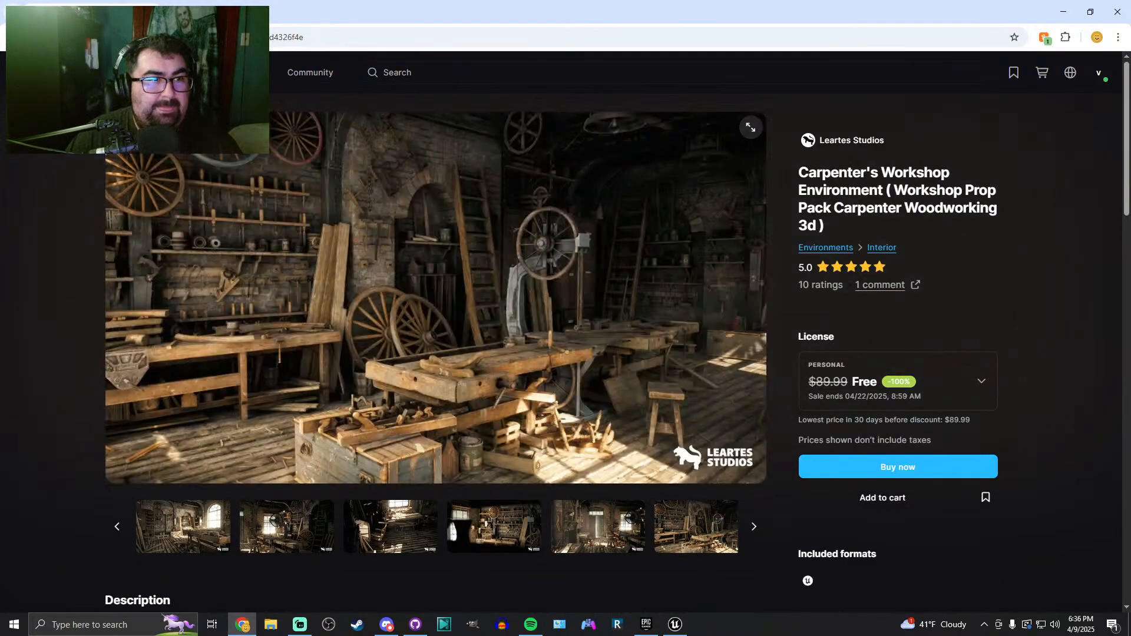
Return to the free collection, open the Assassin listing and examine its preview images
{"action": "key", "text": "alt+Left"}
{"action": "left_click", "coordinate": [584, 263]}
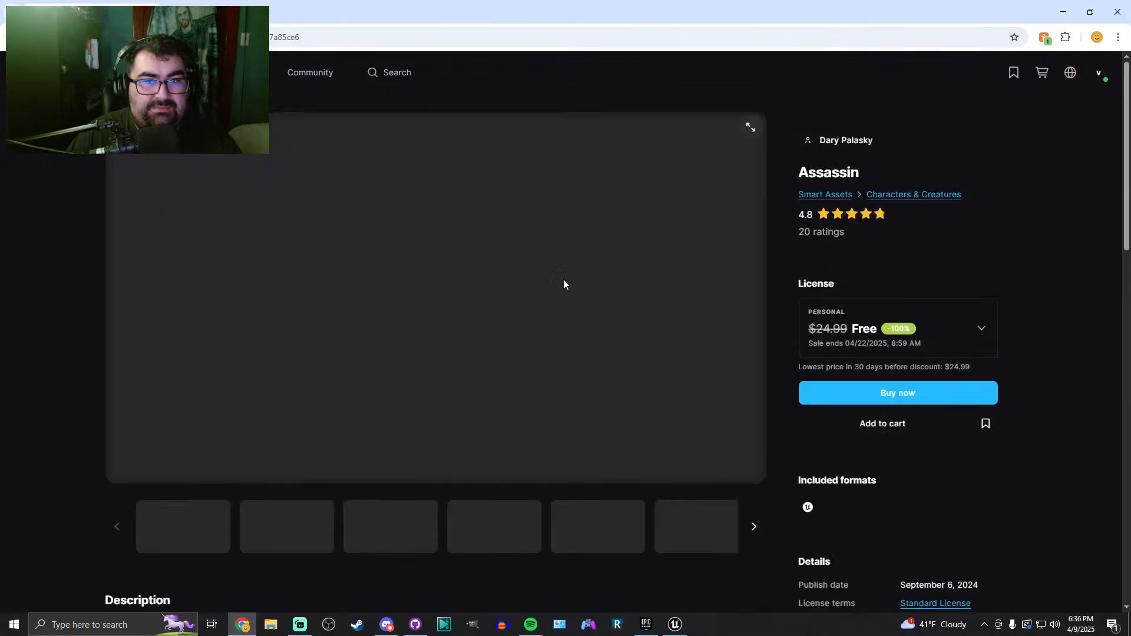
{"action": "left_click", "coordinate": [284, 534]}
{"action": "left_click", "coordinate": [430, 535]}
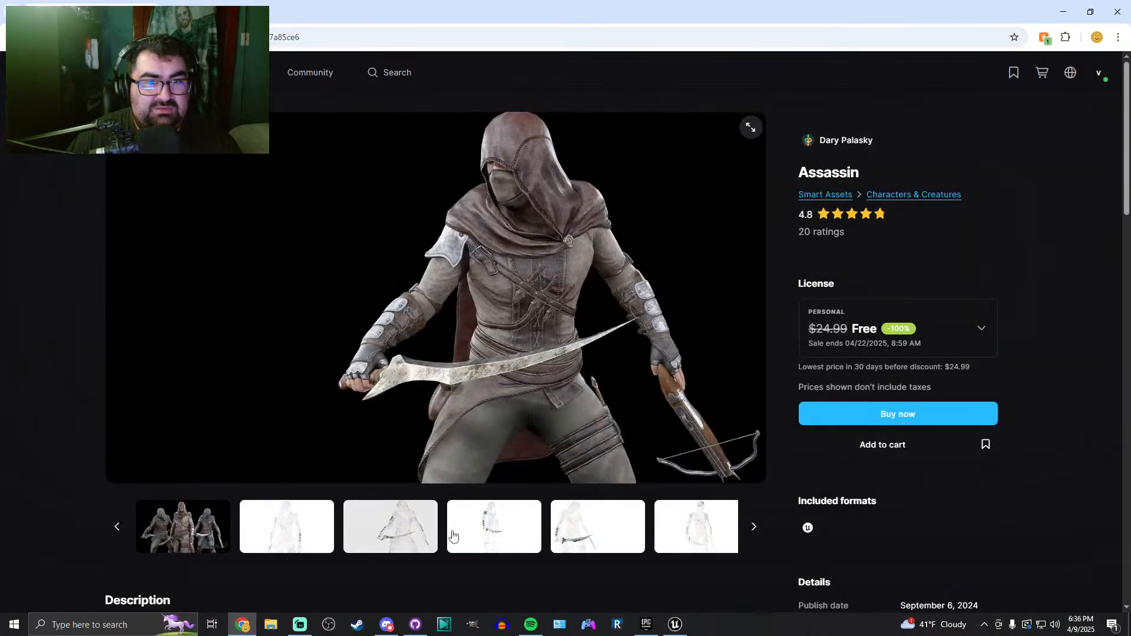
{"action": "left_click", "coordinate": [510, 533]}
{"action": "left_click", "coordinate": [600, 533]}
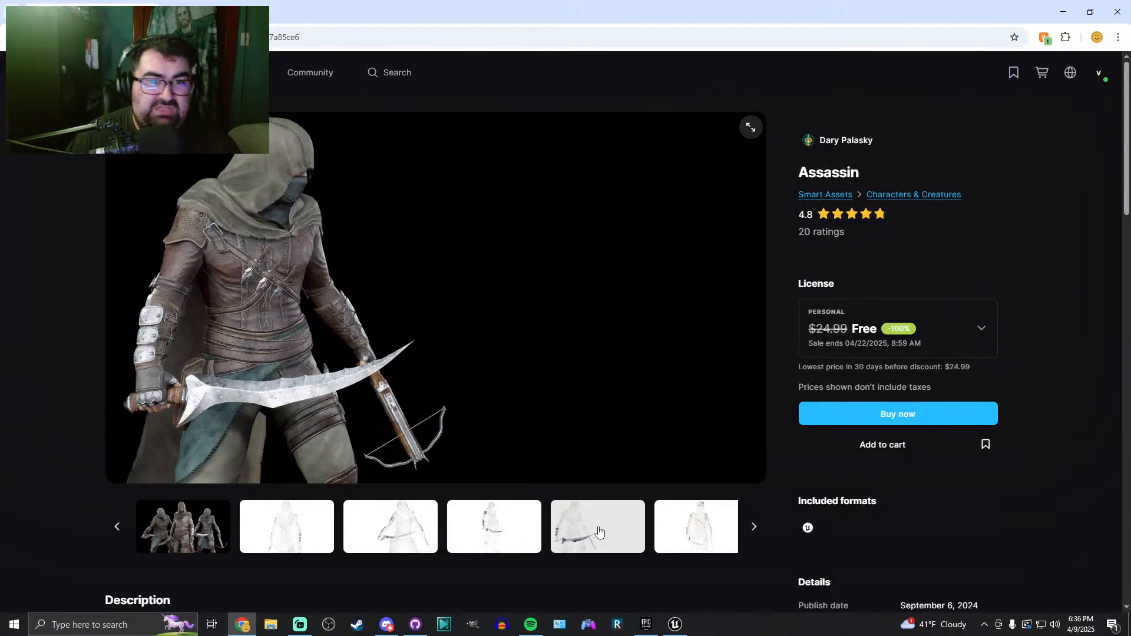
{"action": "left_click", "coordinate": [656, 529]}
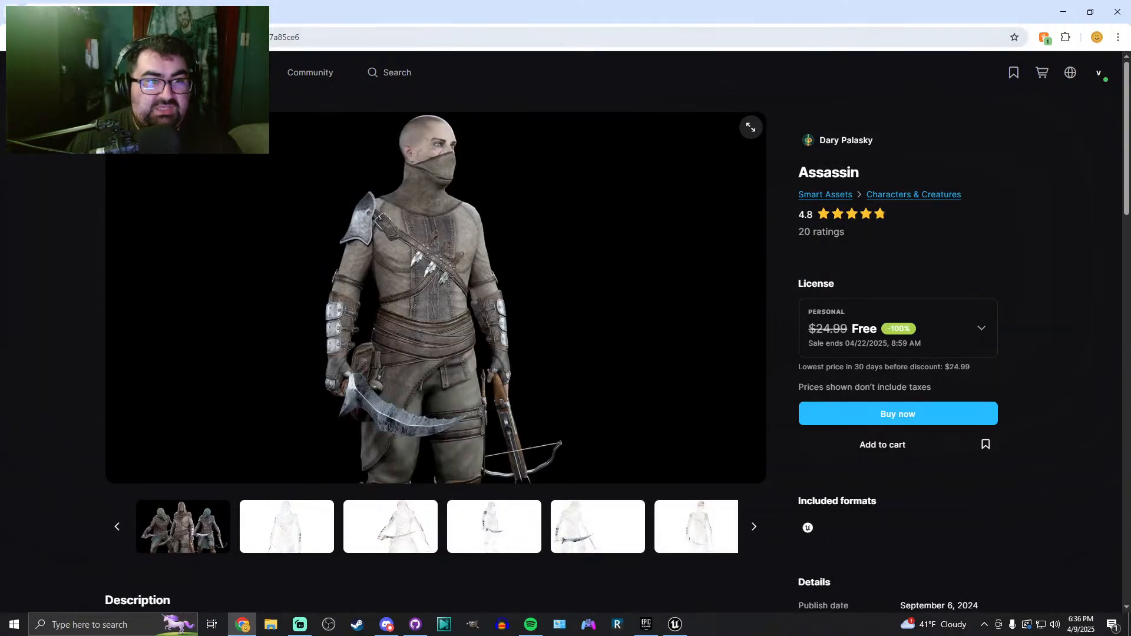
Return to the free collection, open the Mystery cave listing and view its second preview image
{"action": "key", "text": "alt+Left"}
{"action": "left_click", "coordinate": [274, 194]}
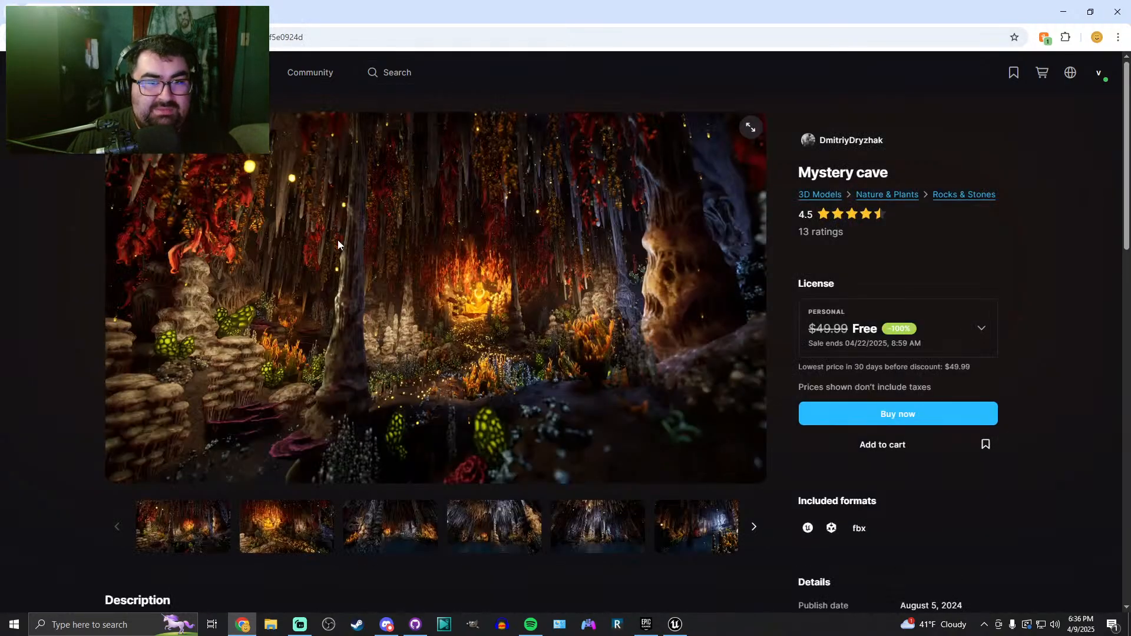
{"action": "left_click", "coordinate": [278, 530]}
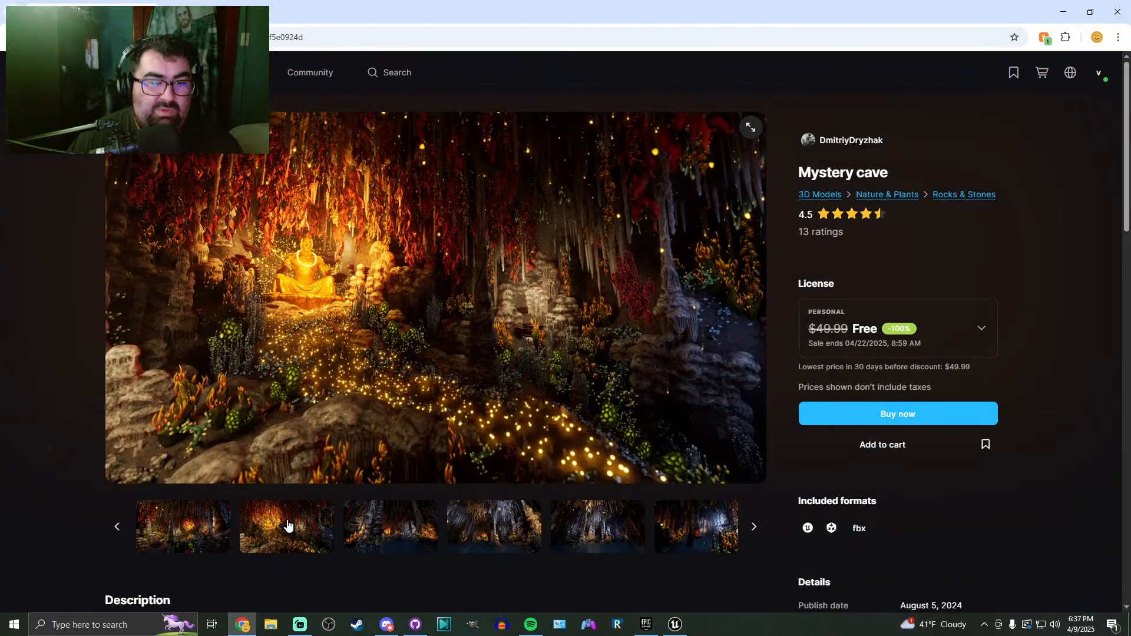
Examine the remaining cave scene preview images in the Mystery cave listing, through to the golden statue scene
{"action": "left_click", "coordinate": [395, 538]}
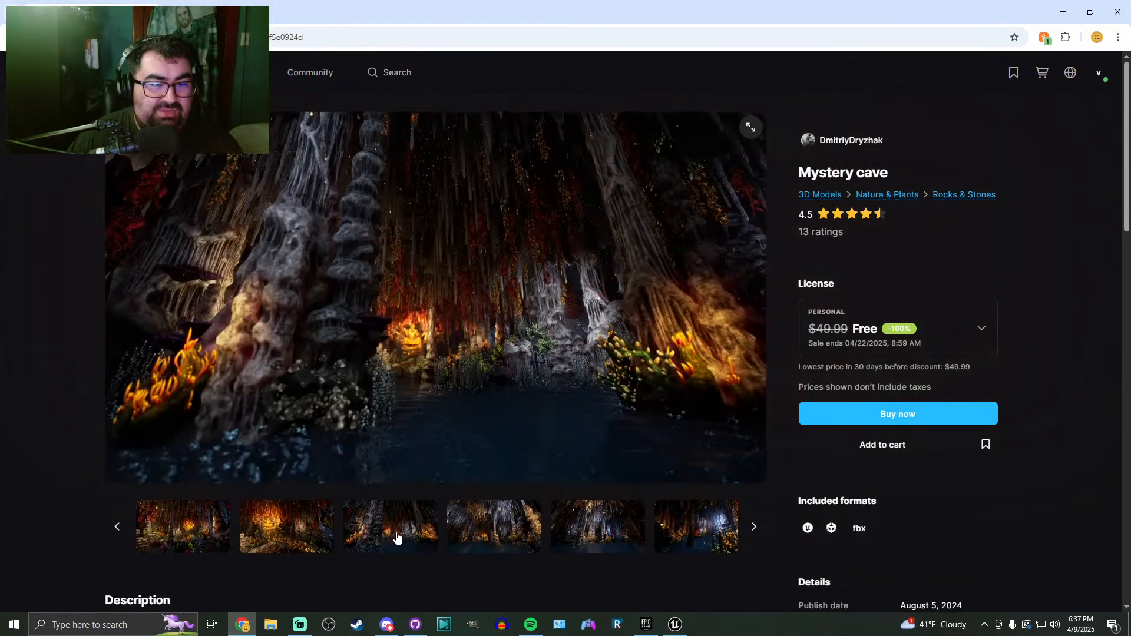
{"action": "left_click", "coordinate": [489, 532]}
{"action": "left_click", "coordinate": [586, 528]}
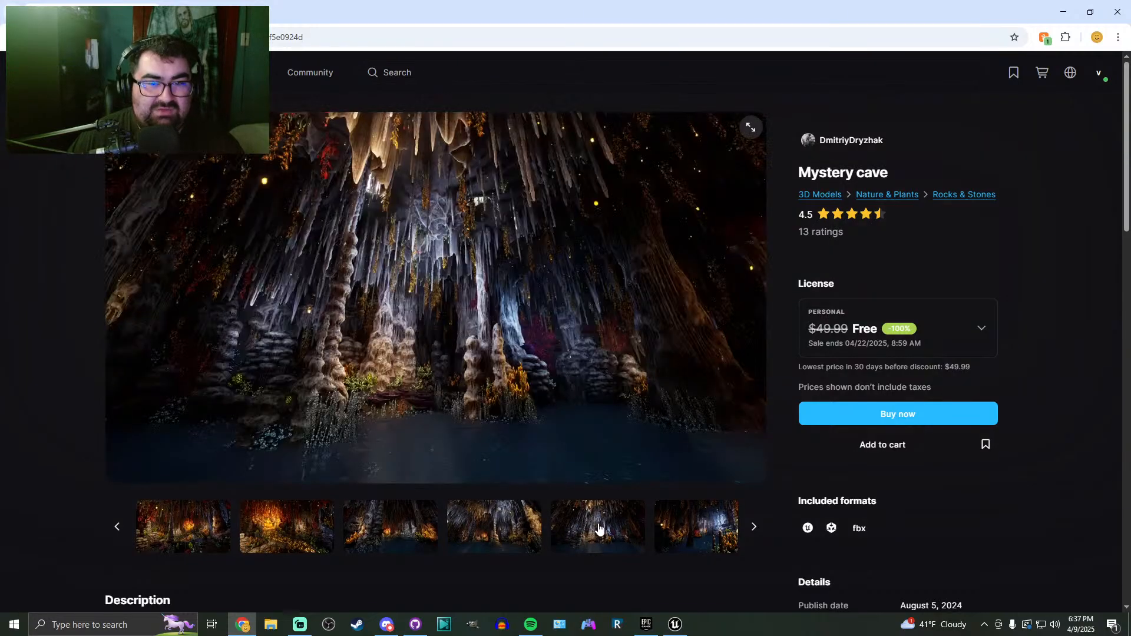
{"action": "left_click", "coordinate": [675, 532]}
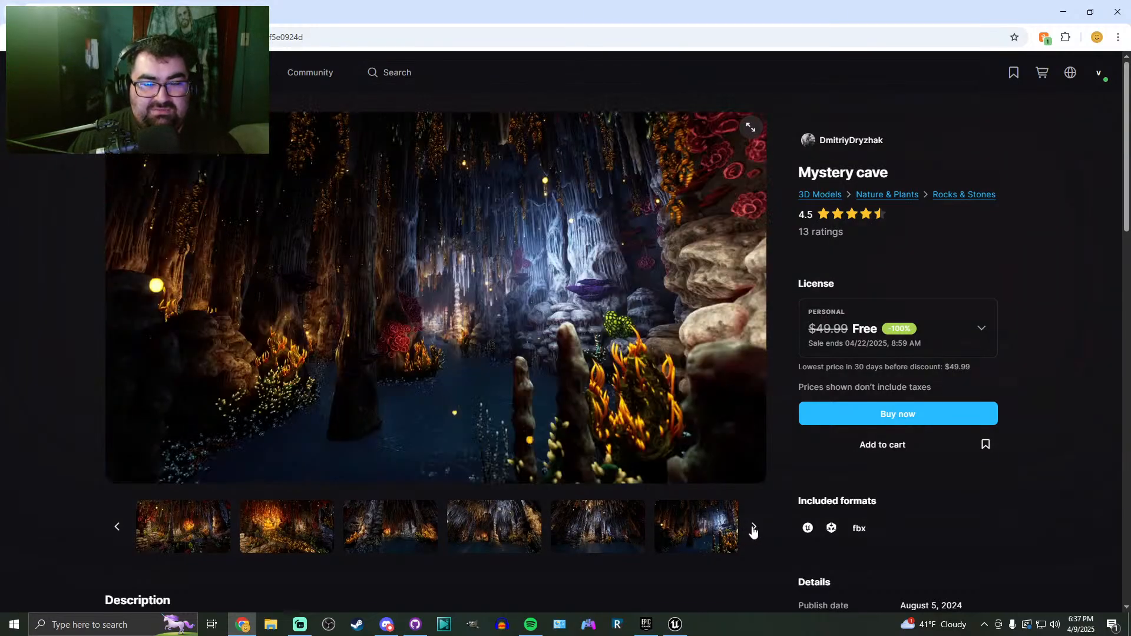
{"action": "left_click", "coordinate": [752, 530]}
{"action": "left_click", "coordinate": [329, 533]}
{"action": "left_click", "coordinate": [464, 523]}
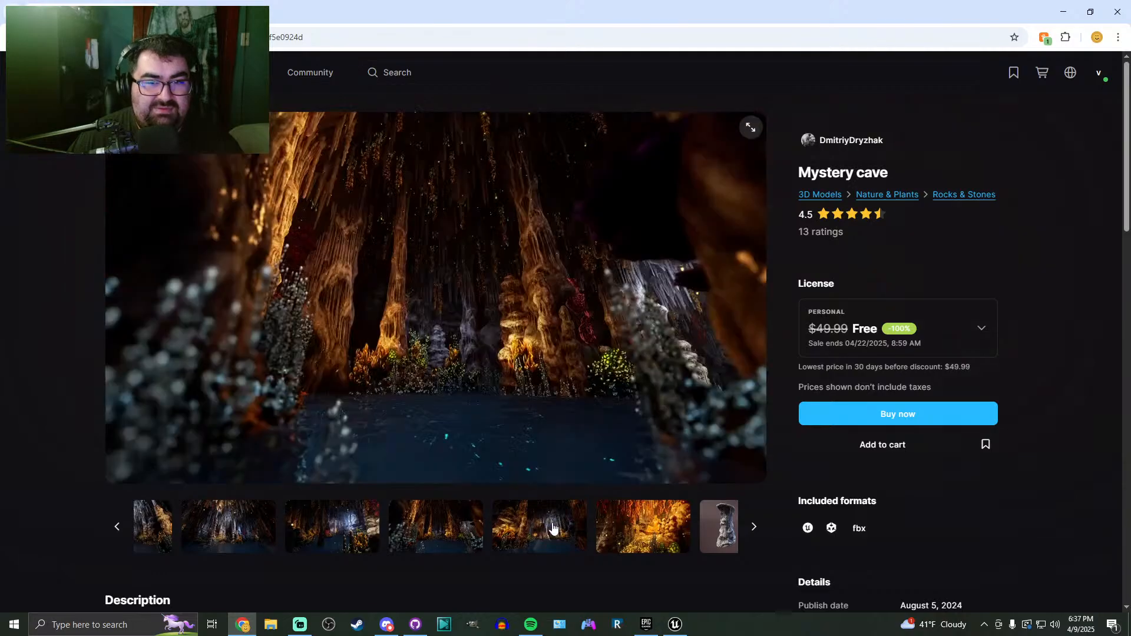
{"action": "left_click", "coordinate": [552, 528]}
{"action": "left_click", "coordinate": [646, 527]}
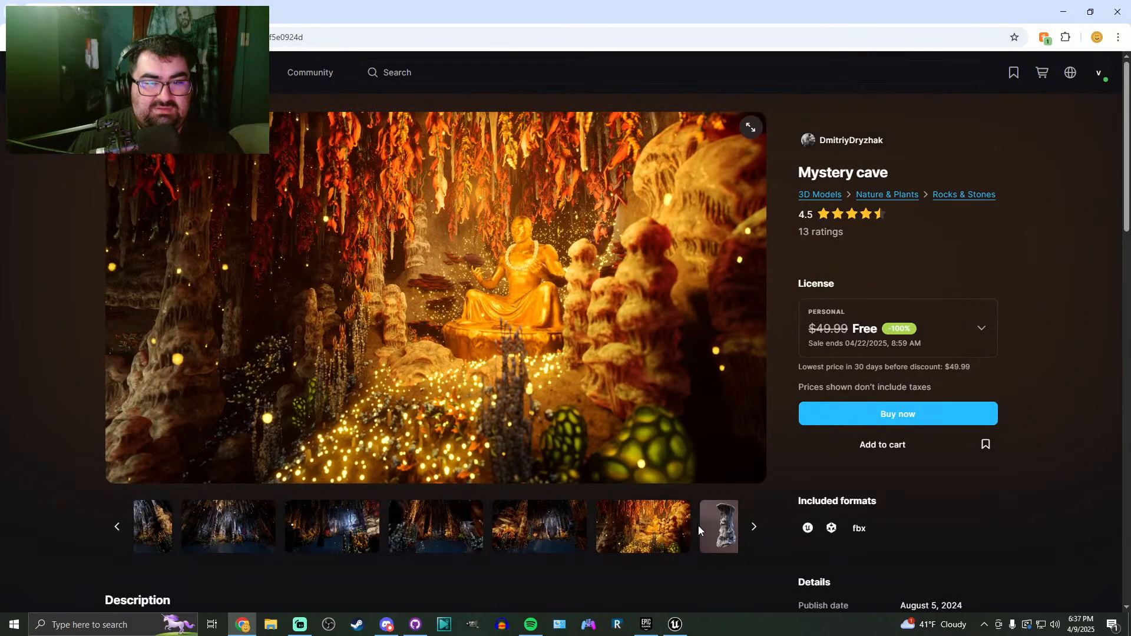
Examine the Mystery cave preview images that show its individual rock, plant and statue models
{"action": "left_click", "coordinate": [753, 528]}
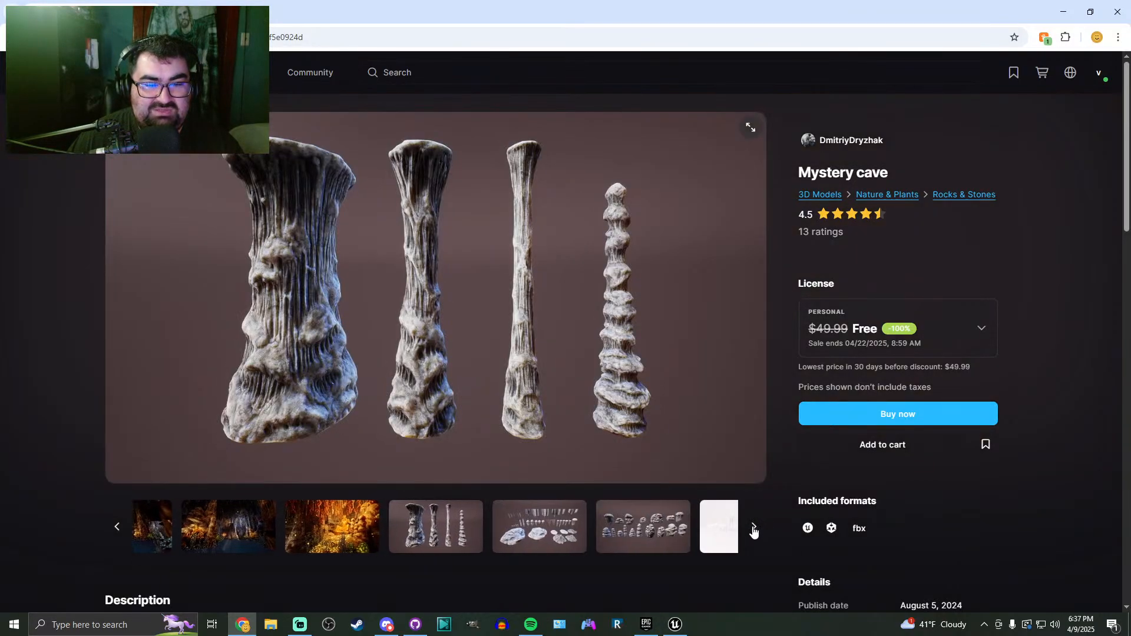
{"action": "left_click", "coordinate": [753, 530]}
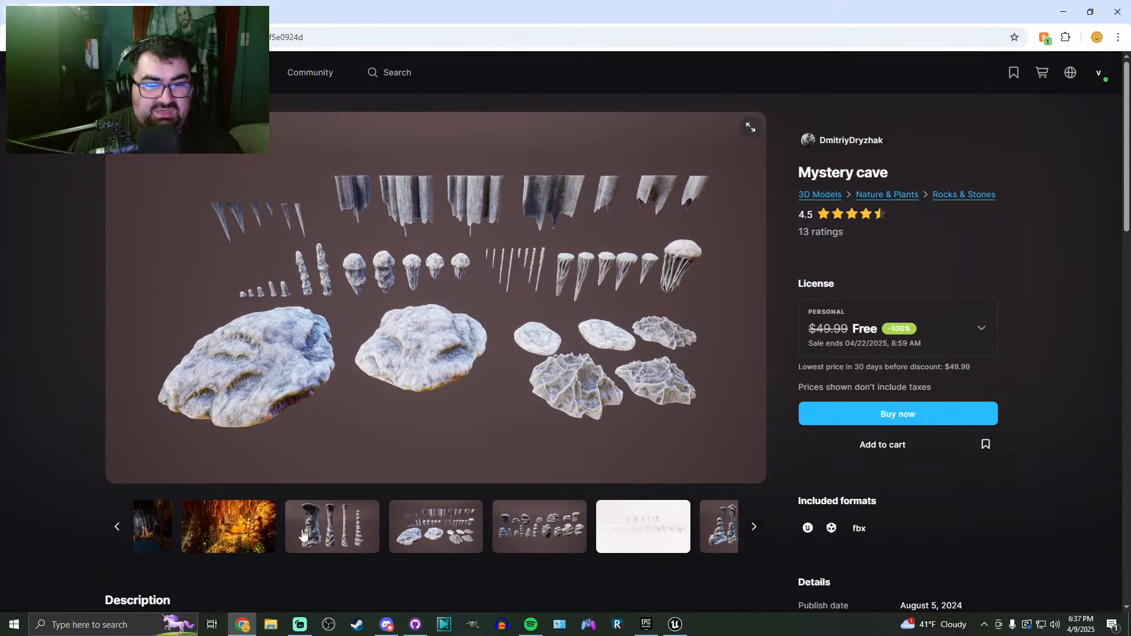
{"action": "left_click", "coordinate": [555, 528]}
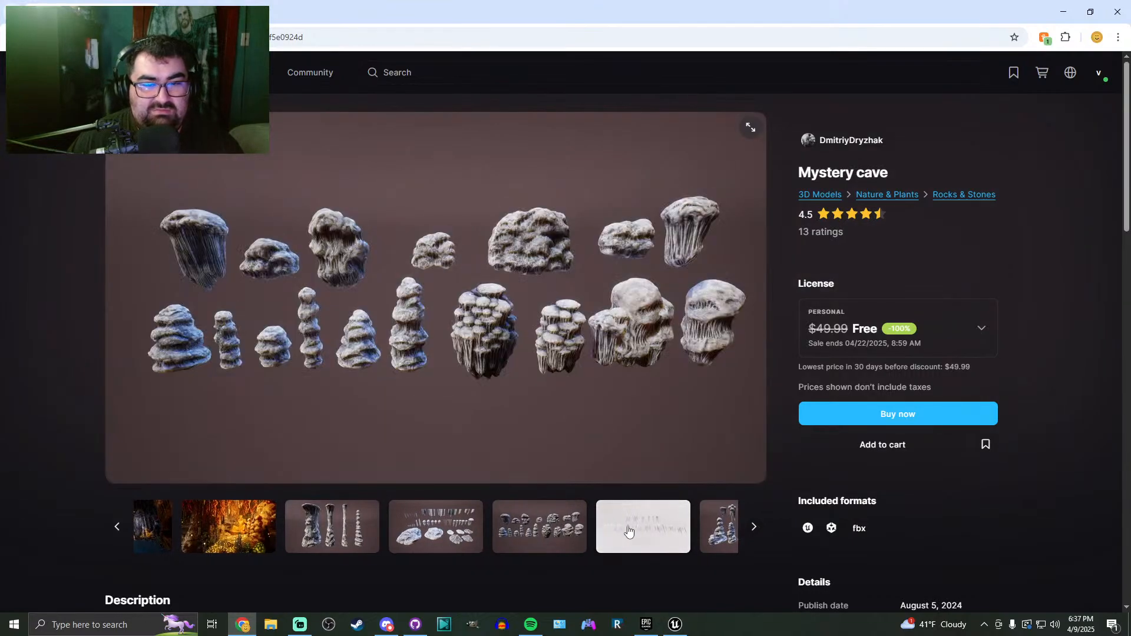
{"action": "left_click", "coordinate": [624, 533]}
{"action": "left_click", "coordinate": [718, 536]}
{"action": "left_click", "coordinate": [755, 528]}
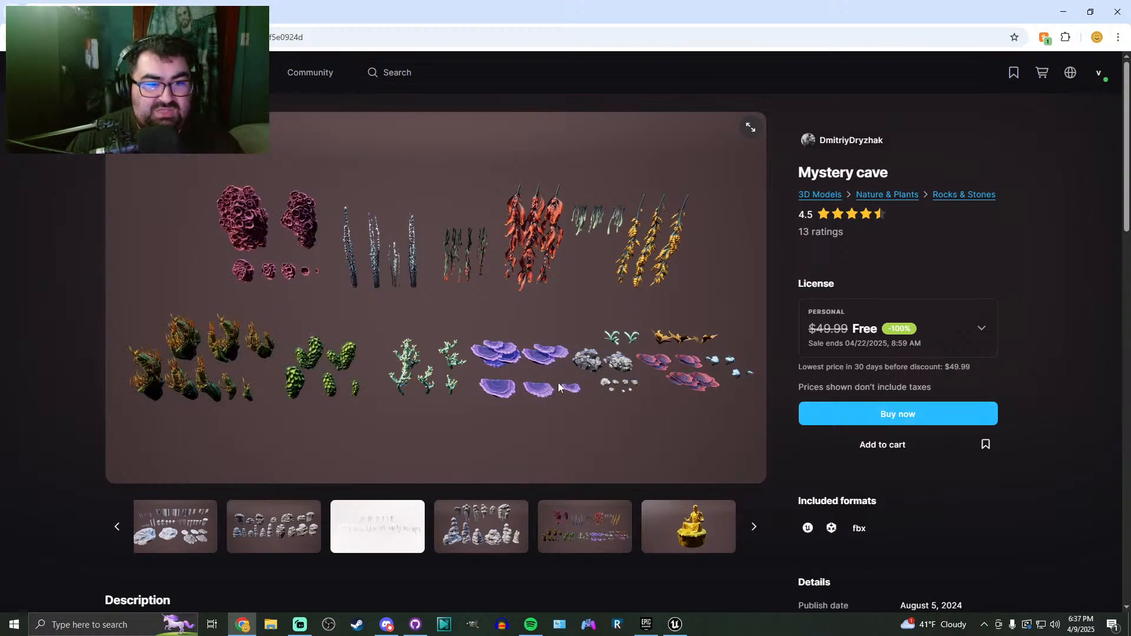
{"action": "left_click", "coordinate": [755, 527]}
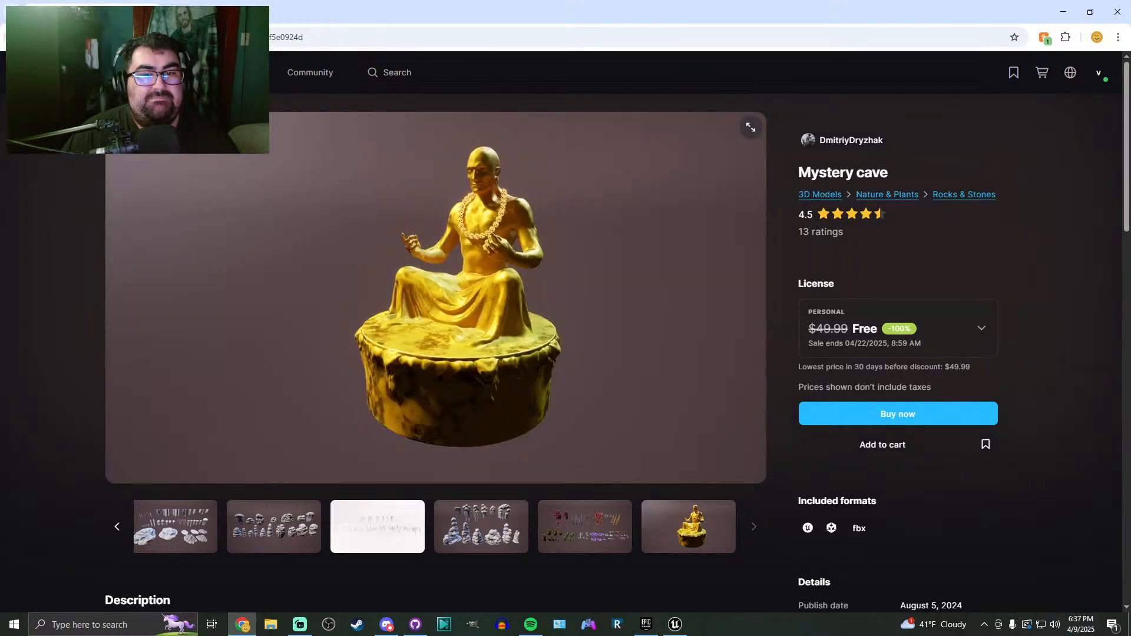
Close the Fab website and filter the Fab marketplace inside Unreal Editor to free products in the Animations category
{"action": "left_click", "coordinate": [14, 37]}
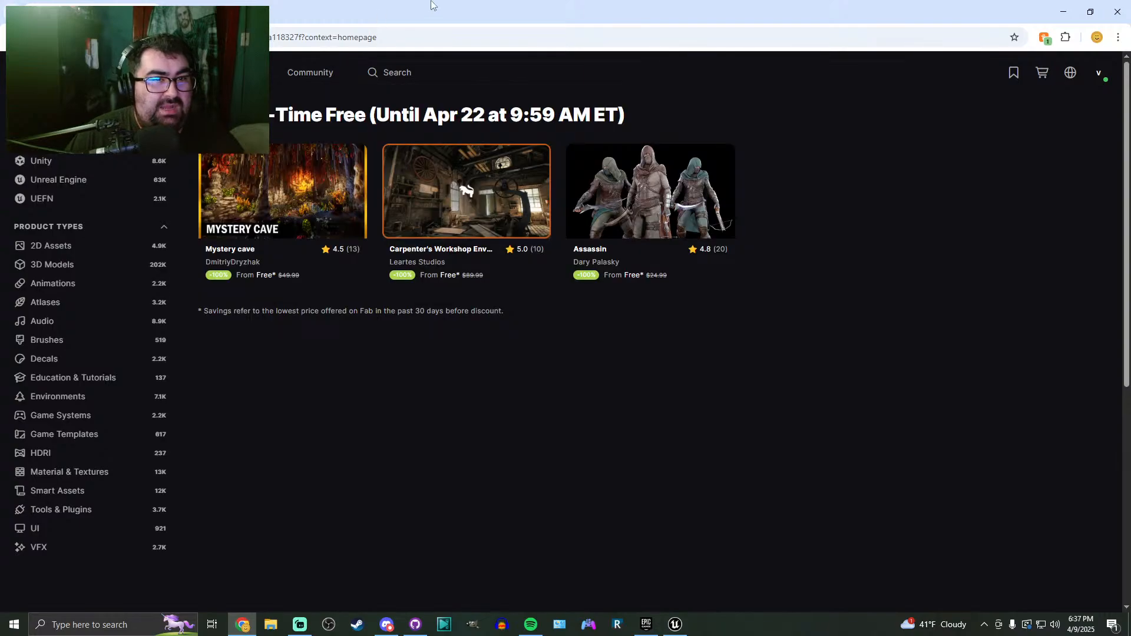
{"action": "left_click", "coordinate": [1118, 11]}
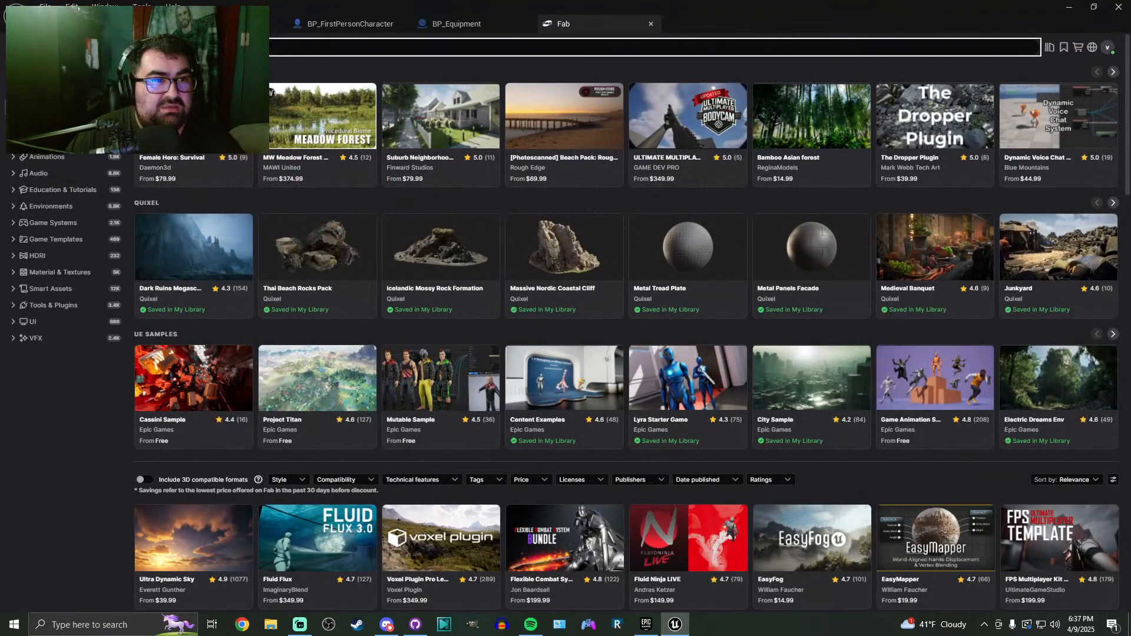
{"action": "left_click", "coordinate": [47, 159]}
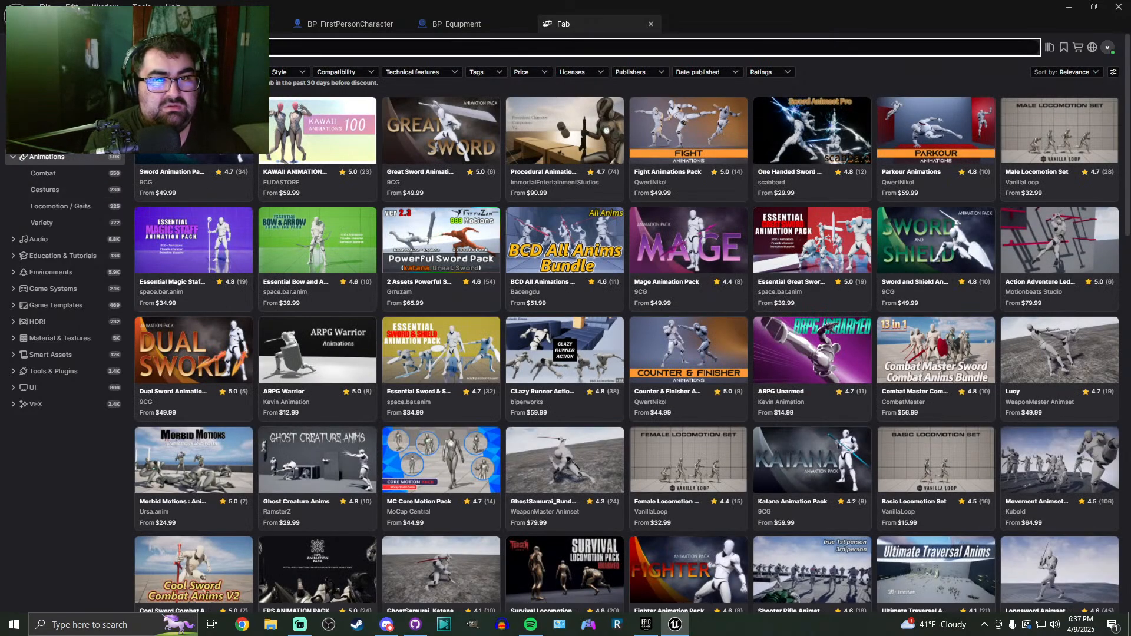
{"action": "left_click", "coordinate": [527, 73]}
{"action": "left_click", "coordinate": [465, 124]}
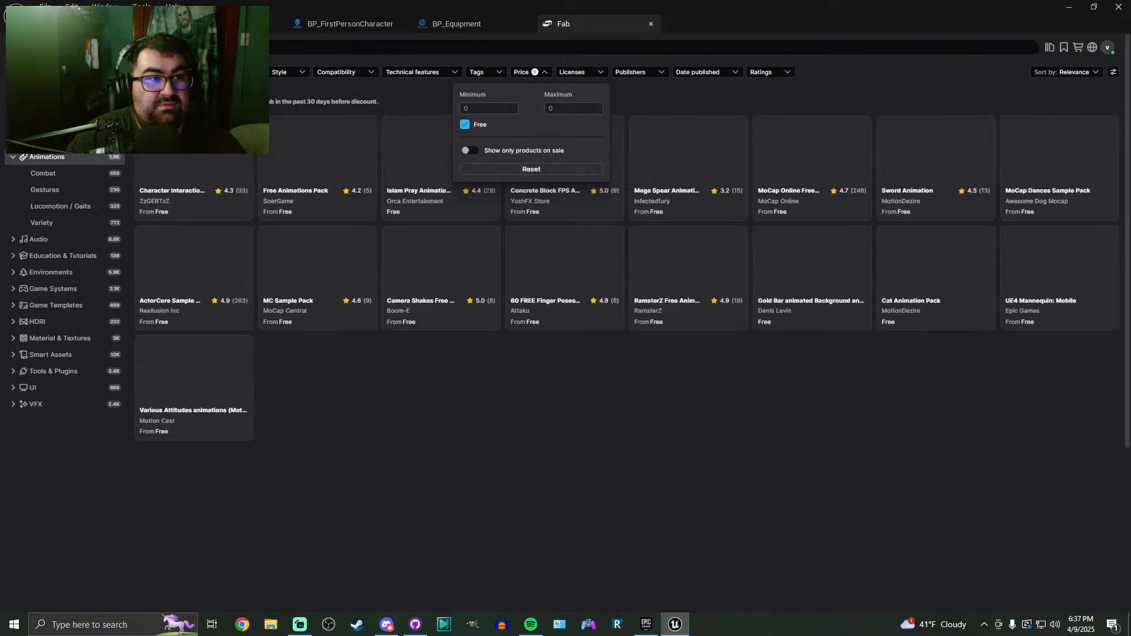
{"action": "left_click", "coordinate": [442, 432]}
{"action": "left_click", "coordinate": [439, 431]}
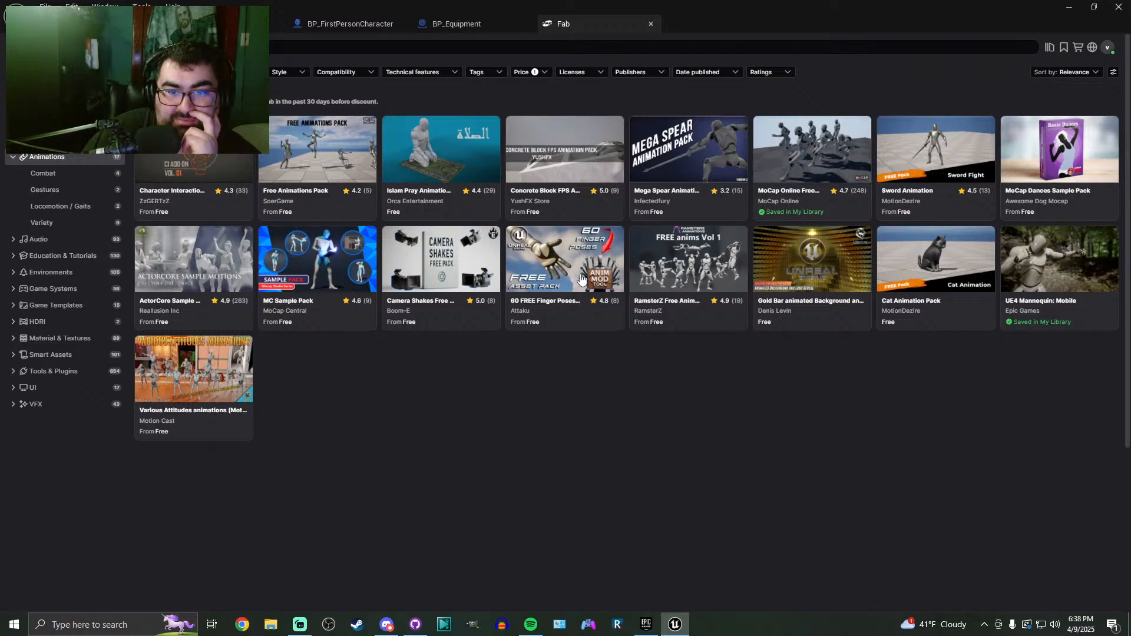
Open the 60 FREE Finger Poses Animations Pack, examine its preview images and description, and return to the free animations list
{"action": "left_click", "coordinate": [557, 259]}
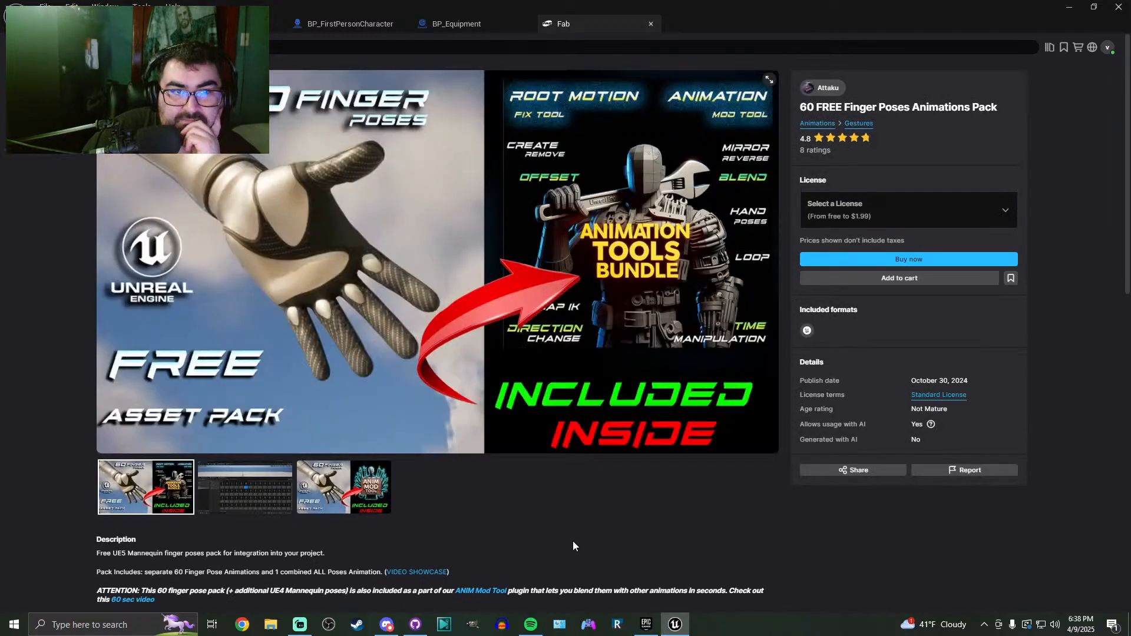
{"action": "scroll", "coordinate": [543, 532], "scroll_direction": "down", "scroll_amount": 1}
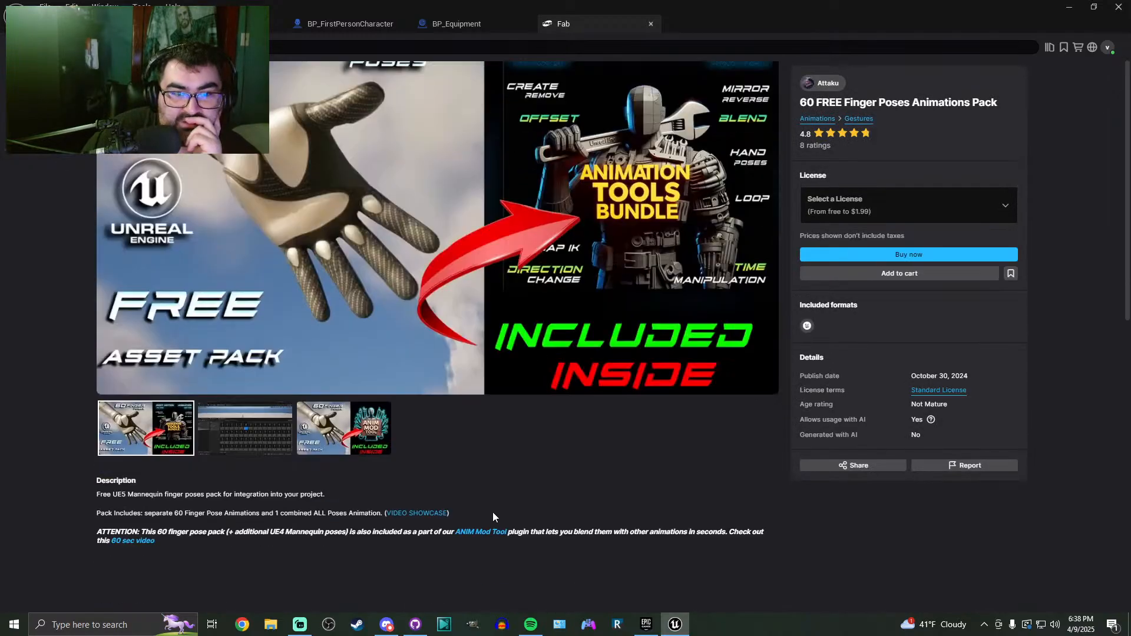
{"action": "left_click", "coordinate": [244, 439]}
{"action": "left_click", "coordinate": [317, 439]}
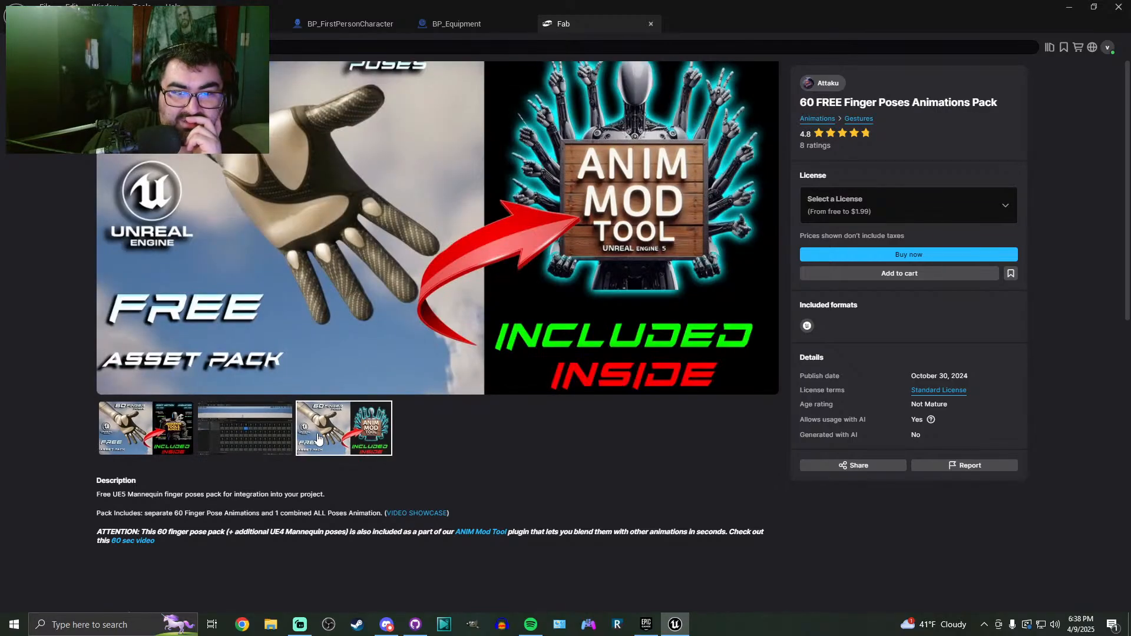
{"action": "scroll", "coordinate": [450, 441], "scroll_direction": "down", "scroll_amount": 3}
{"action": "scroll", "coordinate": [450, 441], "scroll_direction": "up", "scroll_amount": 4}
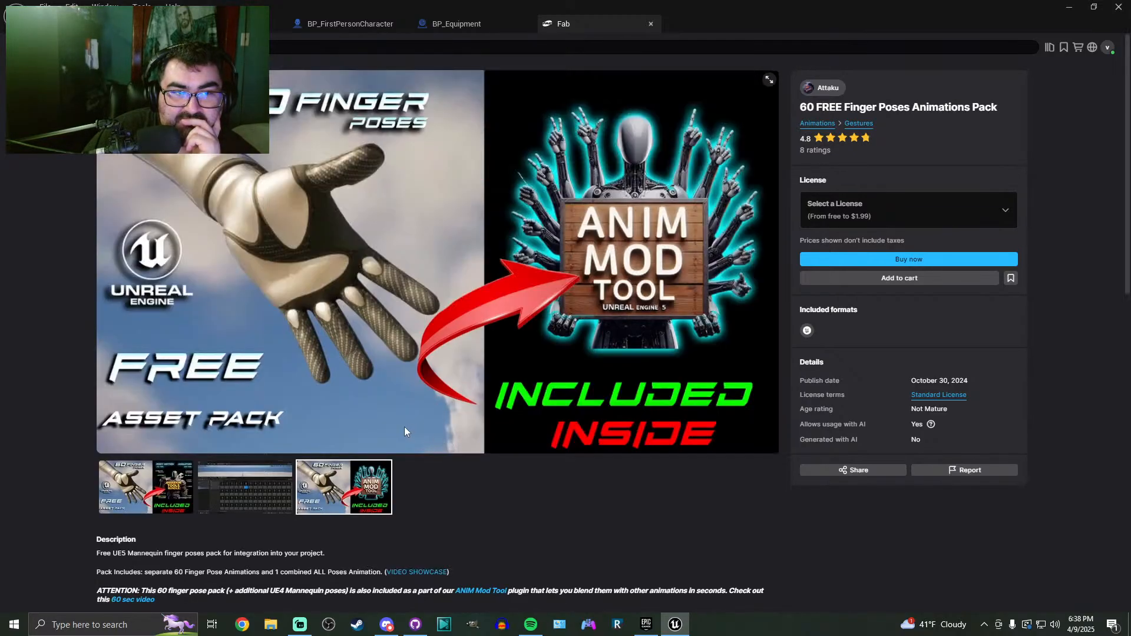
{"action": "left_click", "coordinate": [164, 498]}
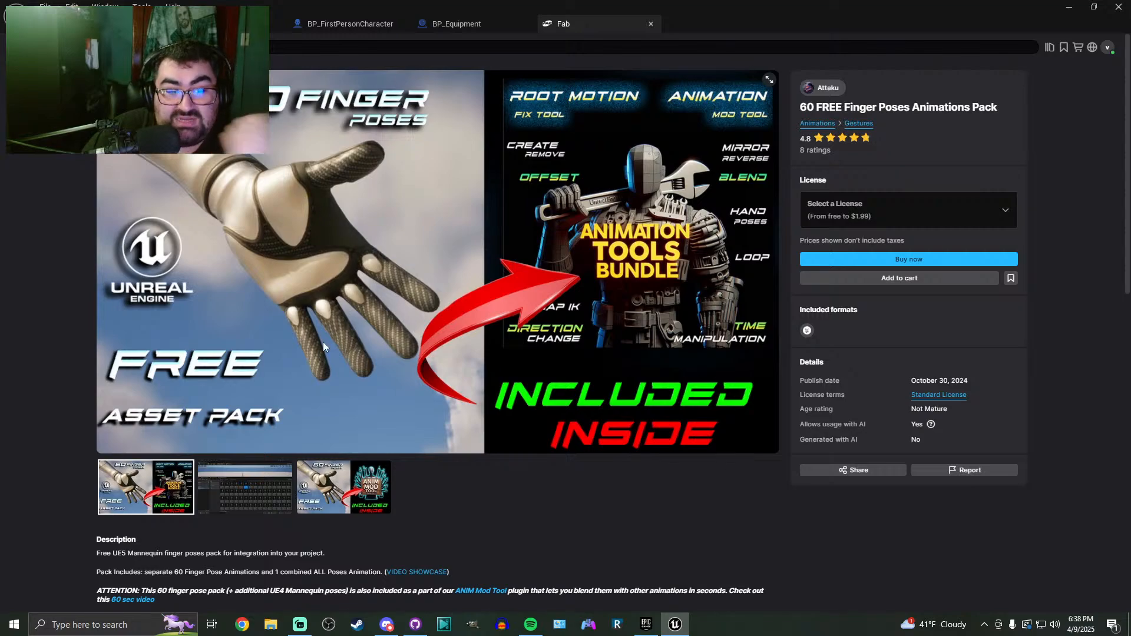
{"action": "left_click", "coordinate": [244, 503]}
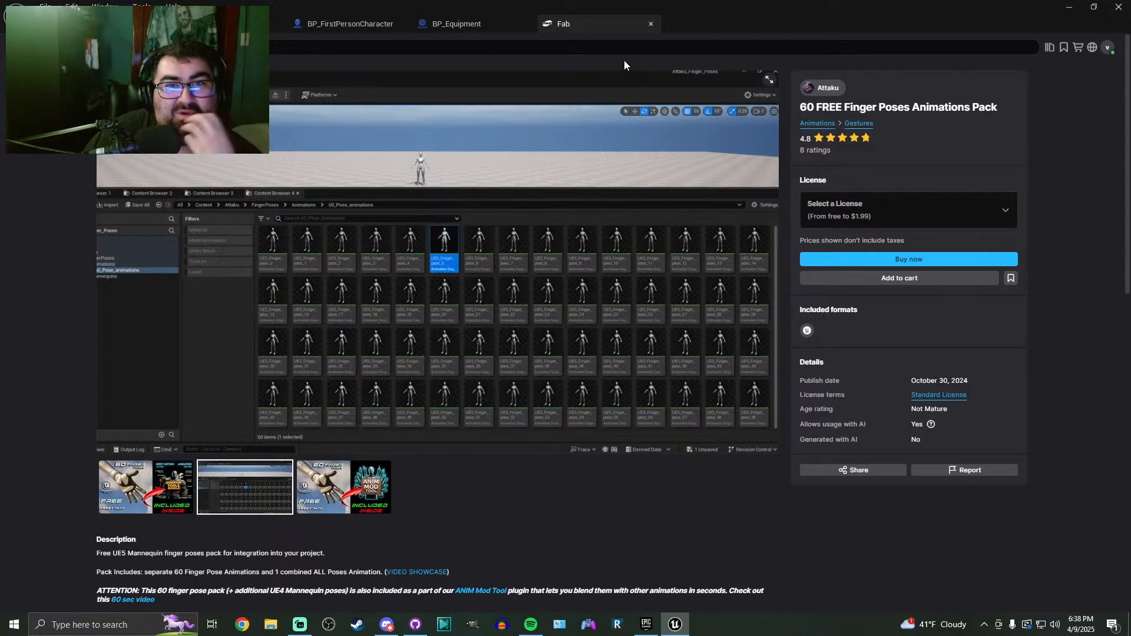
{"action": "key", "text": "Escape"}
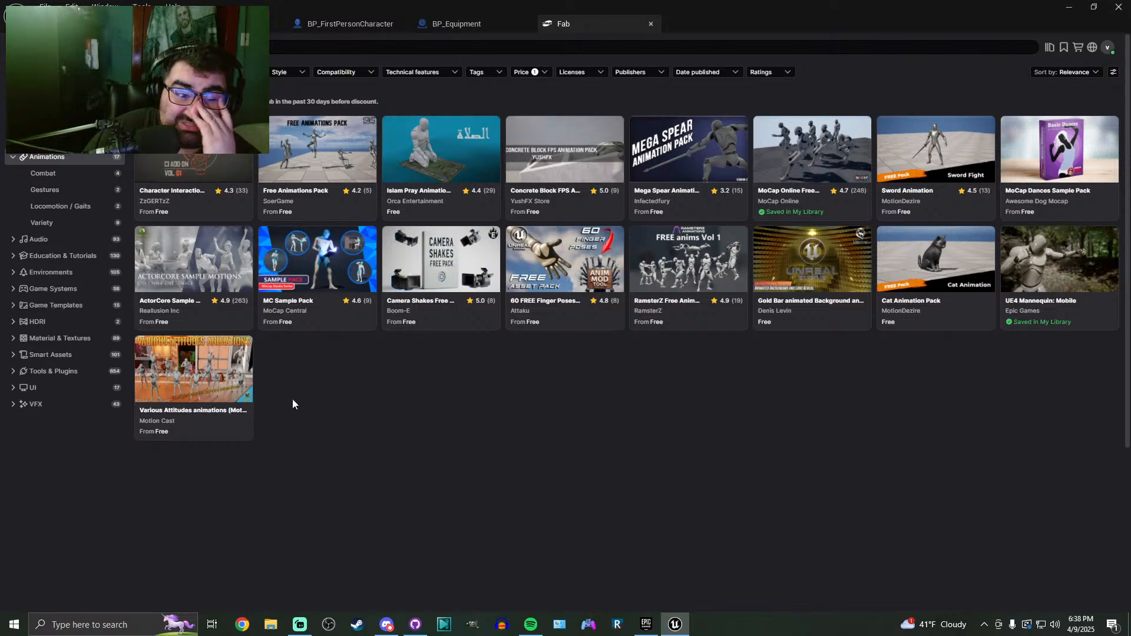
Open the Various Attitudes animations (Motion Cast - FREE01) listing, examine its preview images, and return to the free animations list
{"action": "left_click", "coordinate": [215, 384]}
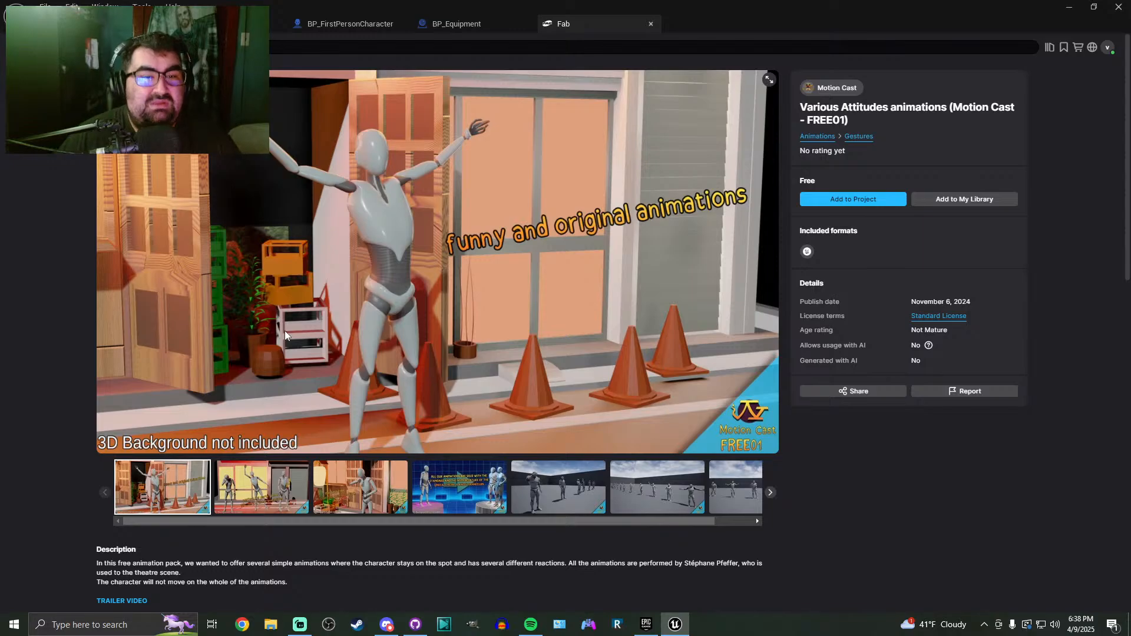
{"action": "left_click", "coordinate": [262, 487]}
{"action": "left_click", "coordinate": [360, 487]}
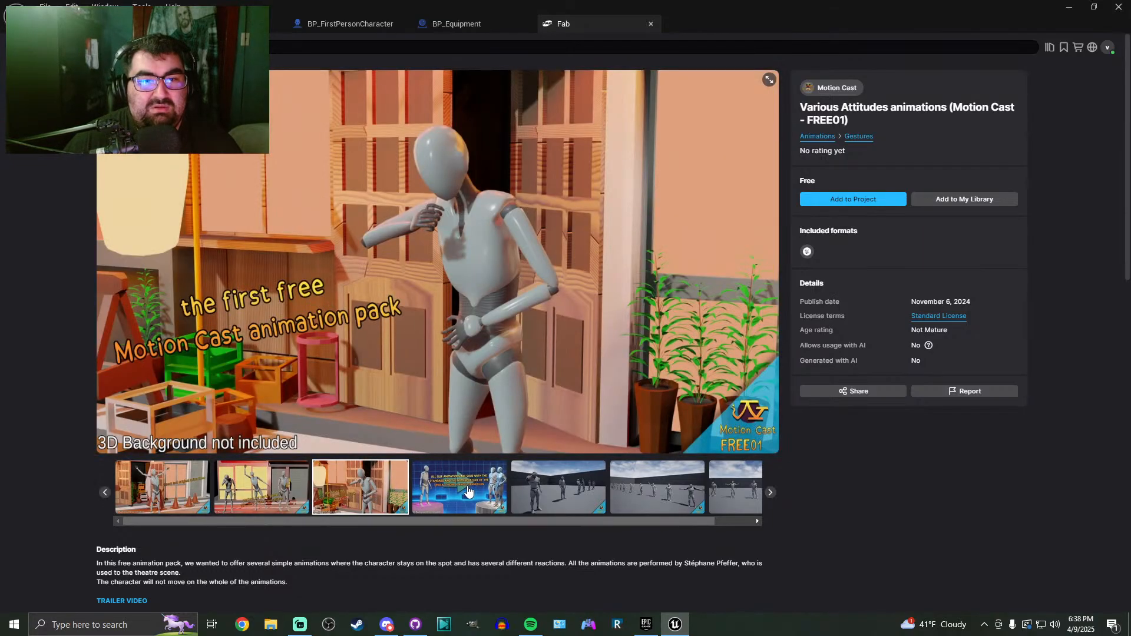
{"action": "left_click", "coordinate": [469, 491]}
{"action": "left_click", "coordinate": [560, 489]}
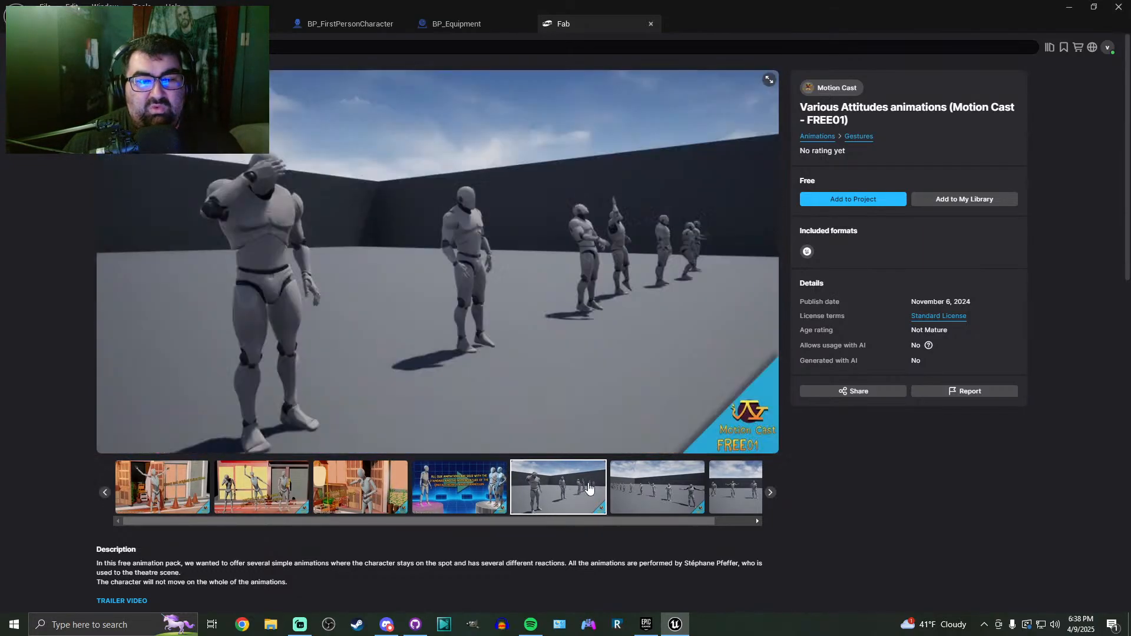
{"action": "left_click", "coordinate": [655, 491]}
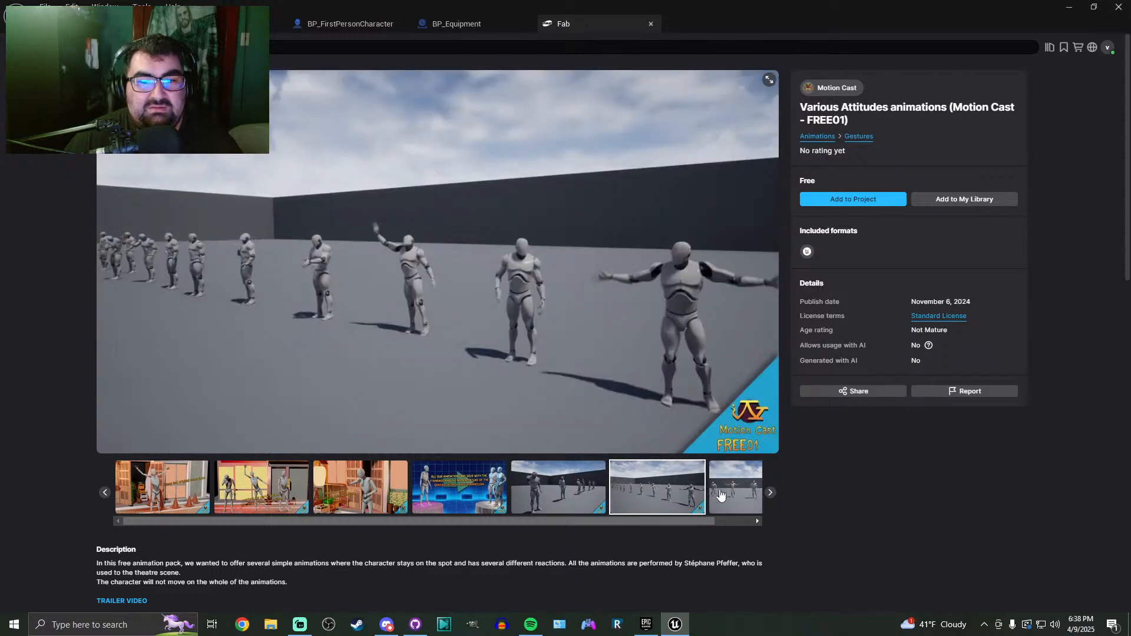
{"action": "left_click", "coordinate": [720, 494]}
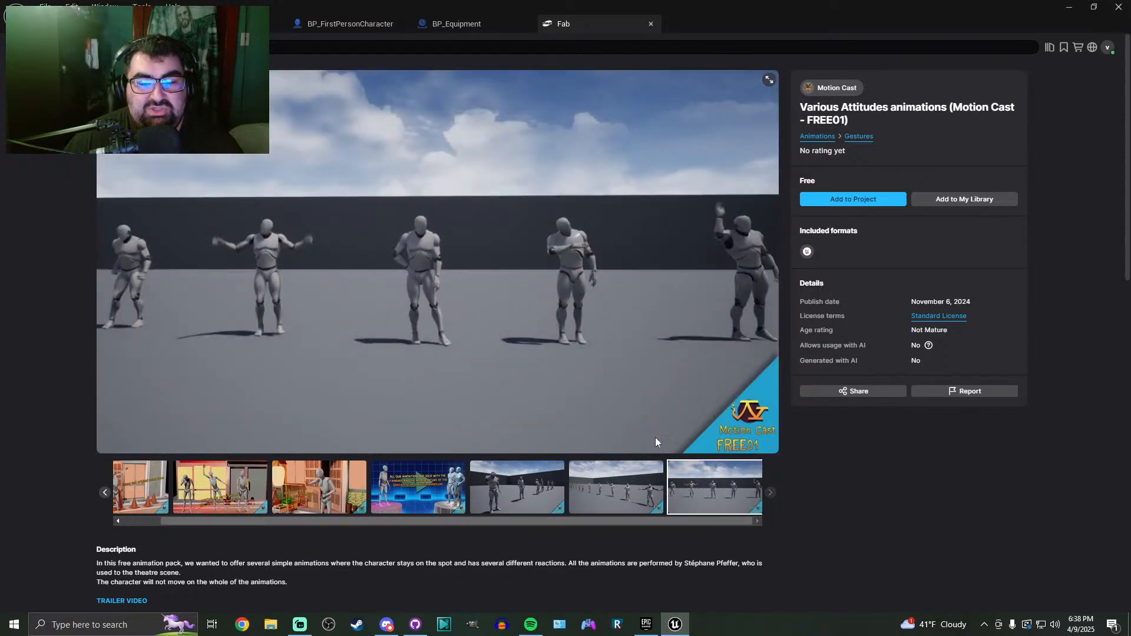
{"action": "key", "text": "alt+Left"}
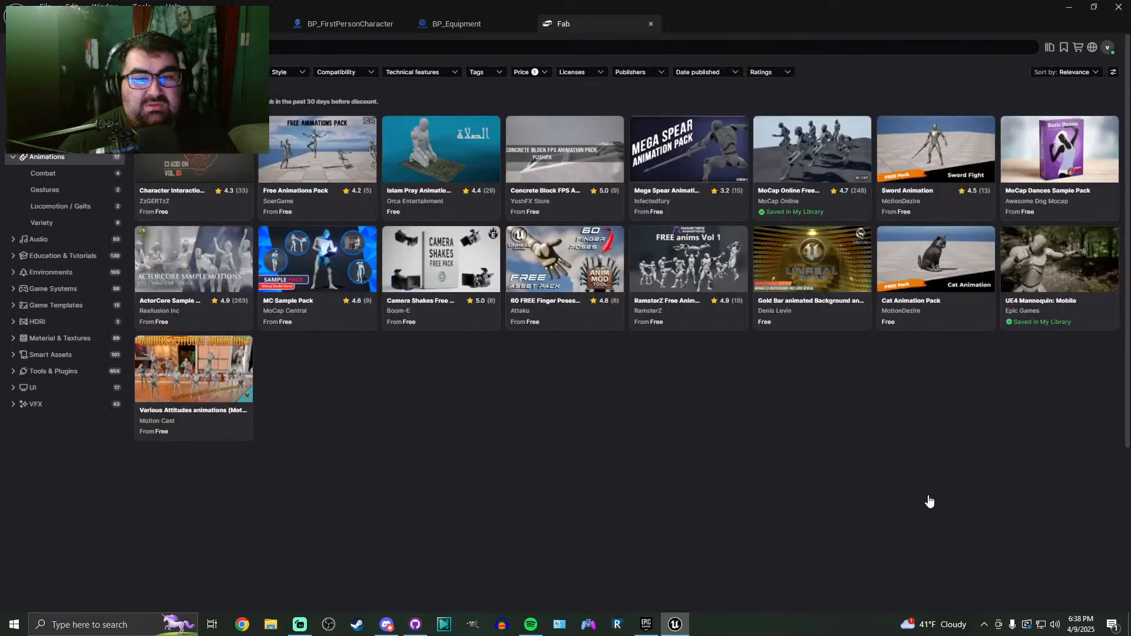
Open the RamsterZ Free Anims Volume 1 listing and examine its preview images, description and technical details
{"action": "left_click", "coordinate": [682, 254]}
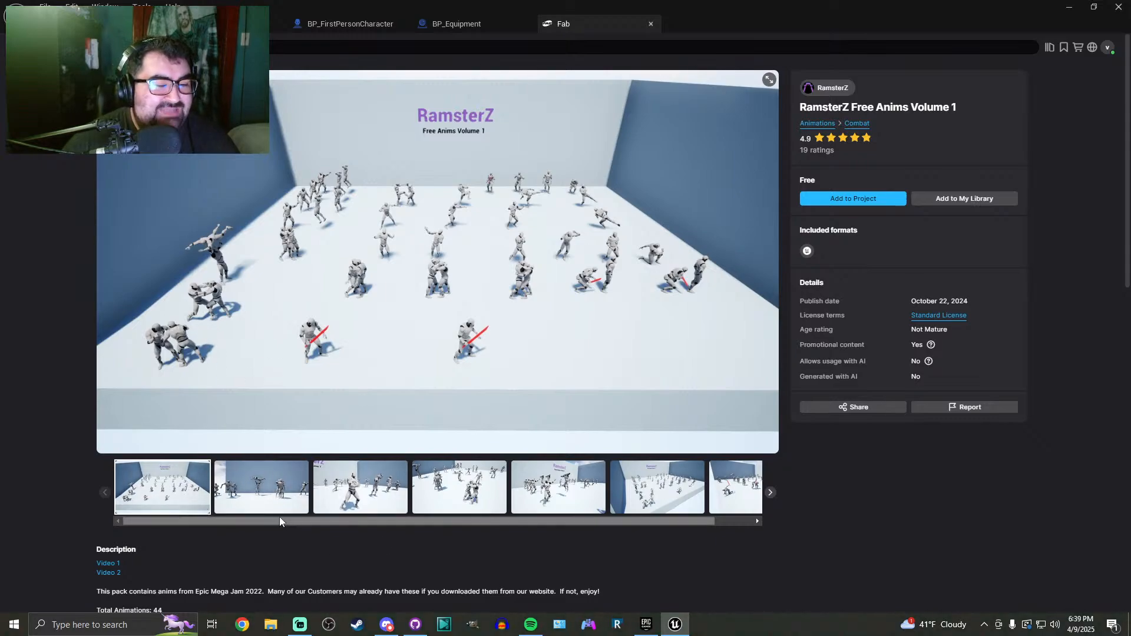
{"action": "left_click", "coordinate": [256, 486]}
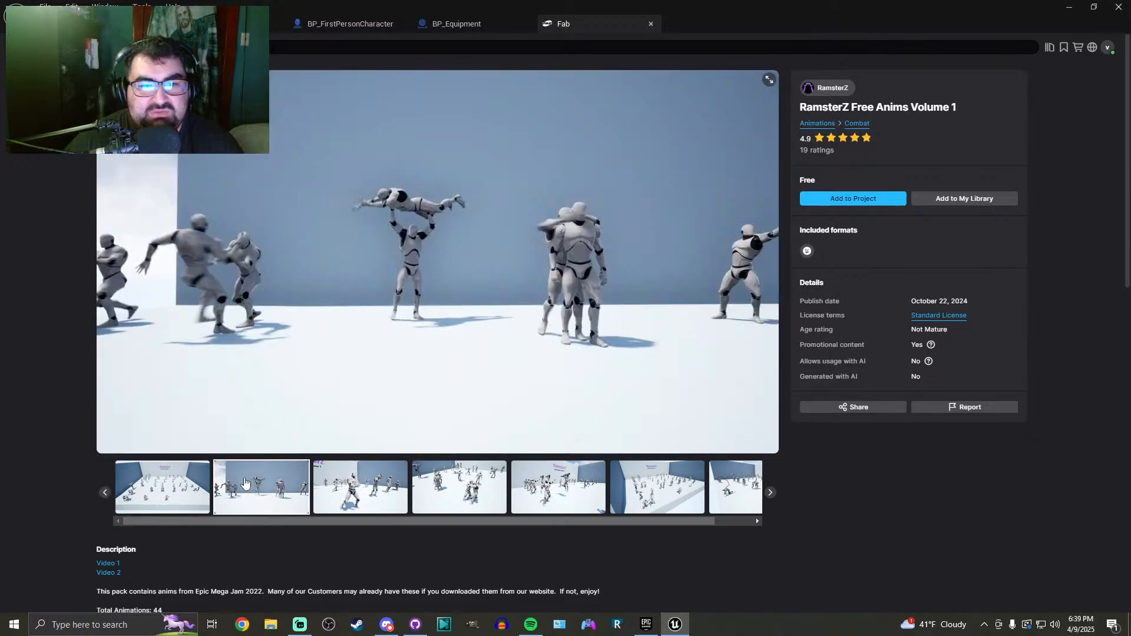
{"action": "left_click", "coordinate": [352, 501]}
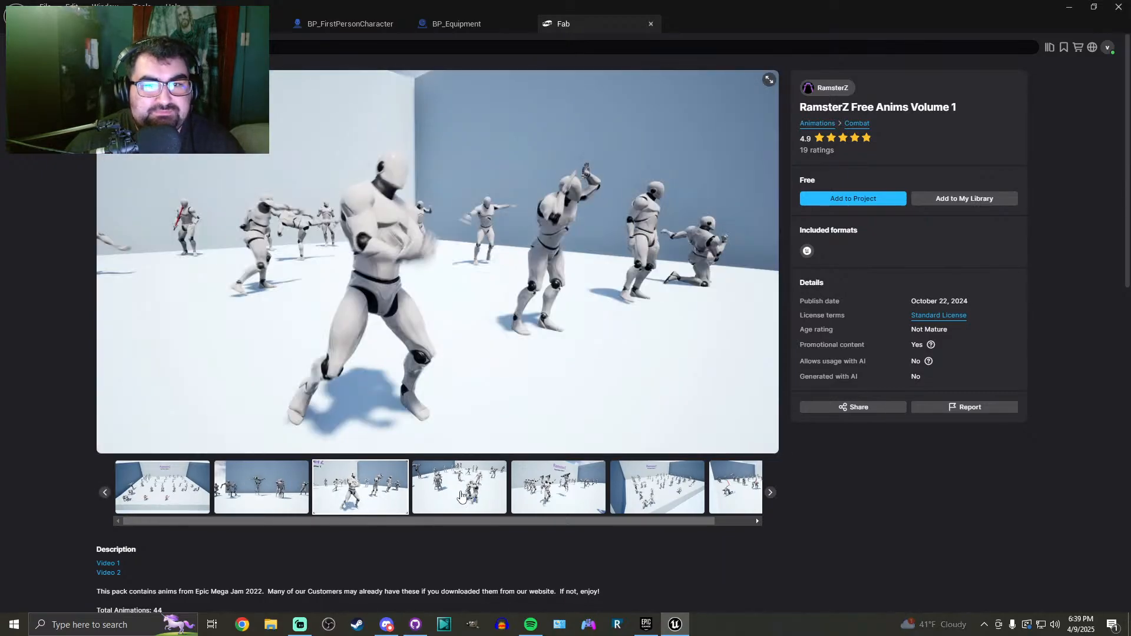
{"action": "left_click", "coordinate": [471, 497]}
{"action": "left_click", "coordinate": [560, 495]}
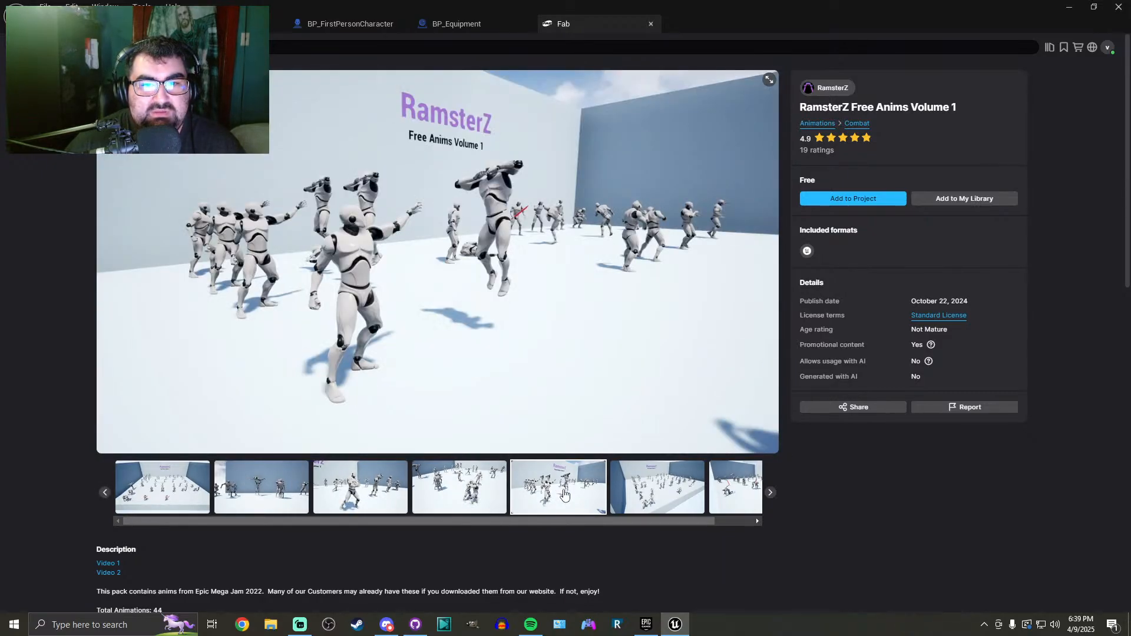
{"action": "left_click", "coordinate": [655, 490]}
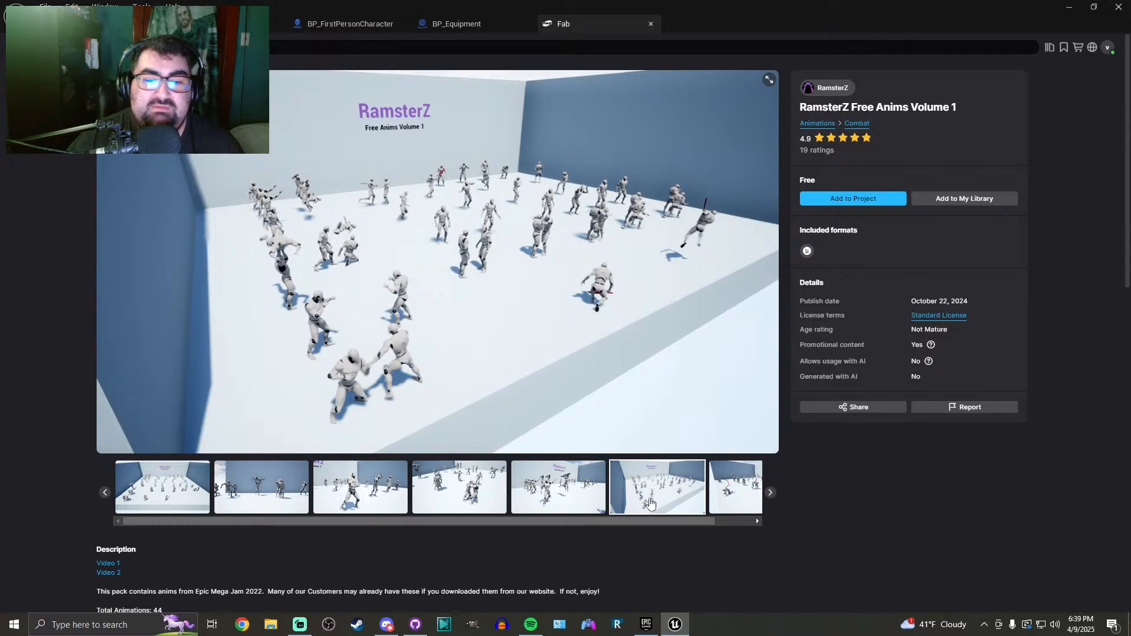
{"action": "left_click_drag", "start_coordinate": [691, 523], "coordinate": [732, 521]}
{"action": "left_click", "coordinate": [713, 495]}
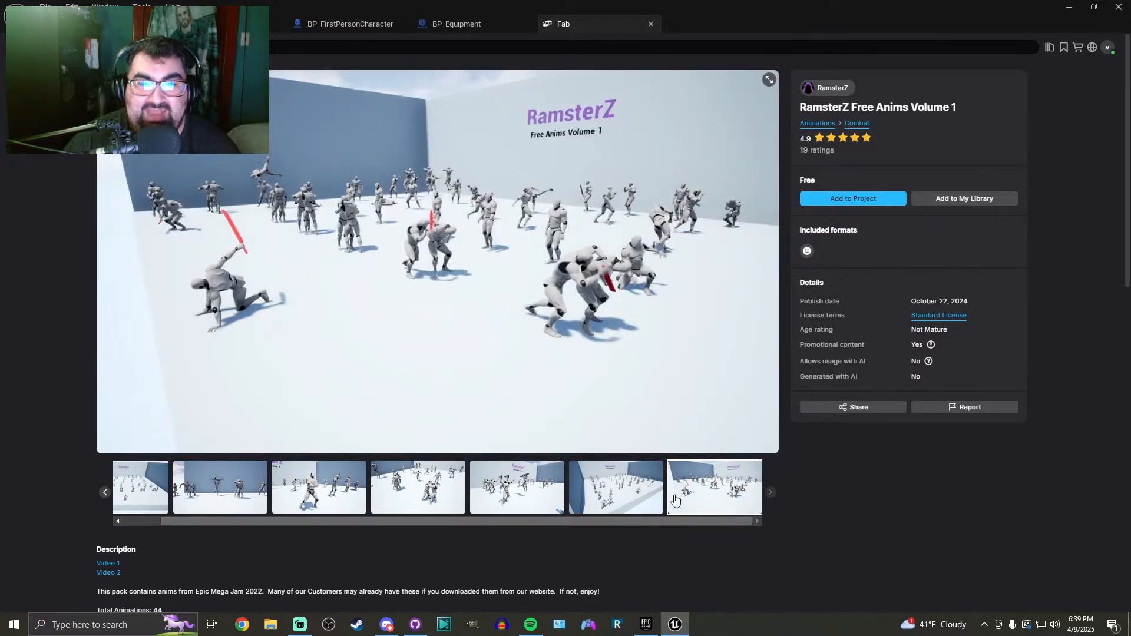
{"action": "scroll", "coordinate": [234, 539], "scroll_direction": "down", "scroll_amount": 5}
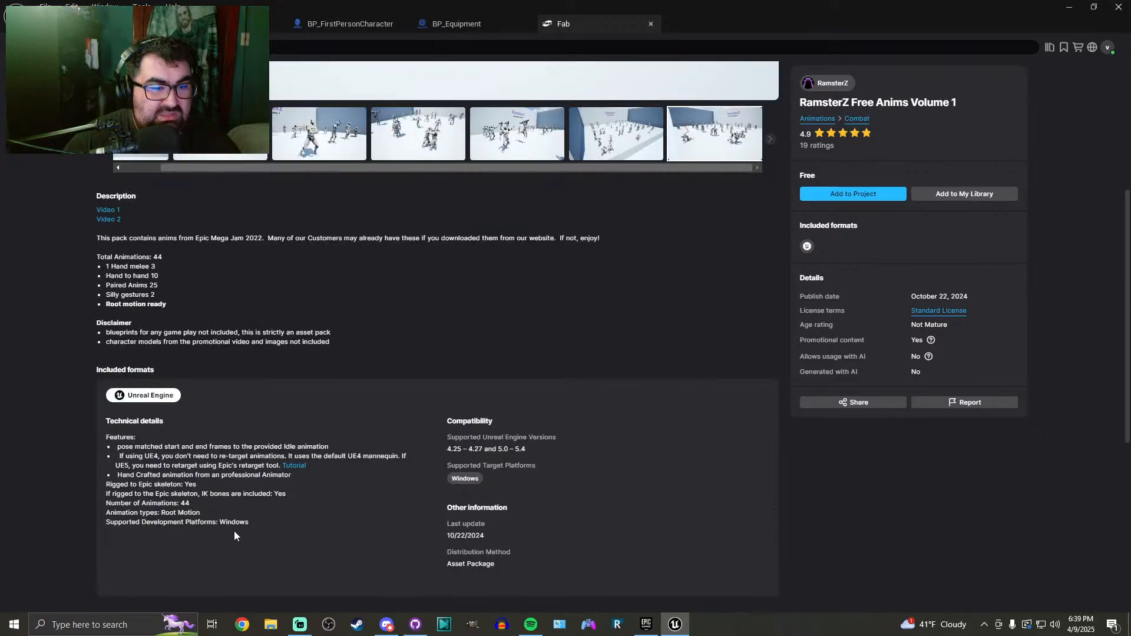
Close the Fab marketplace and return to the TakeOutEquipment and PutAwayEquipment events in BP_Equipment's event graph
{"action": "scroll", "coordinate": [235, 501], "scroll_direction": "up", "scroll_amount": 1}
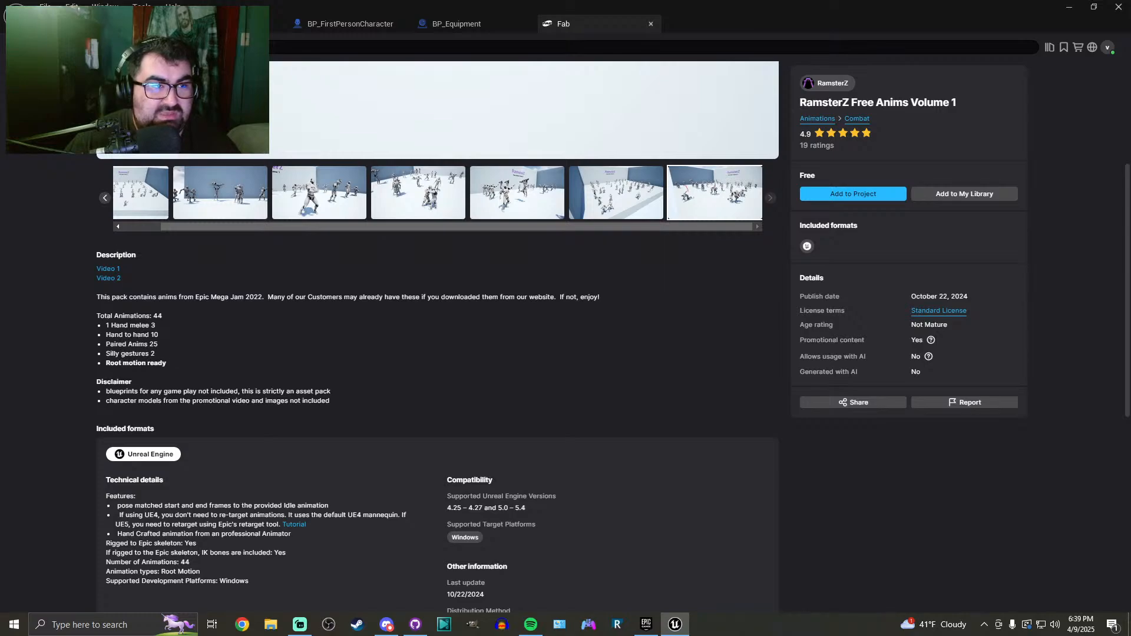
{"action": "left_click", "coordinate": [15, 47]}
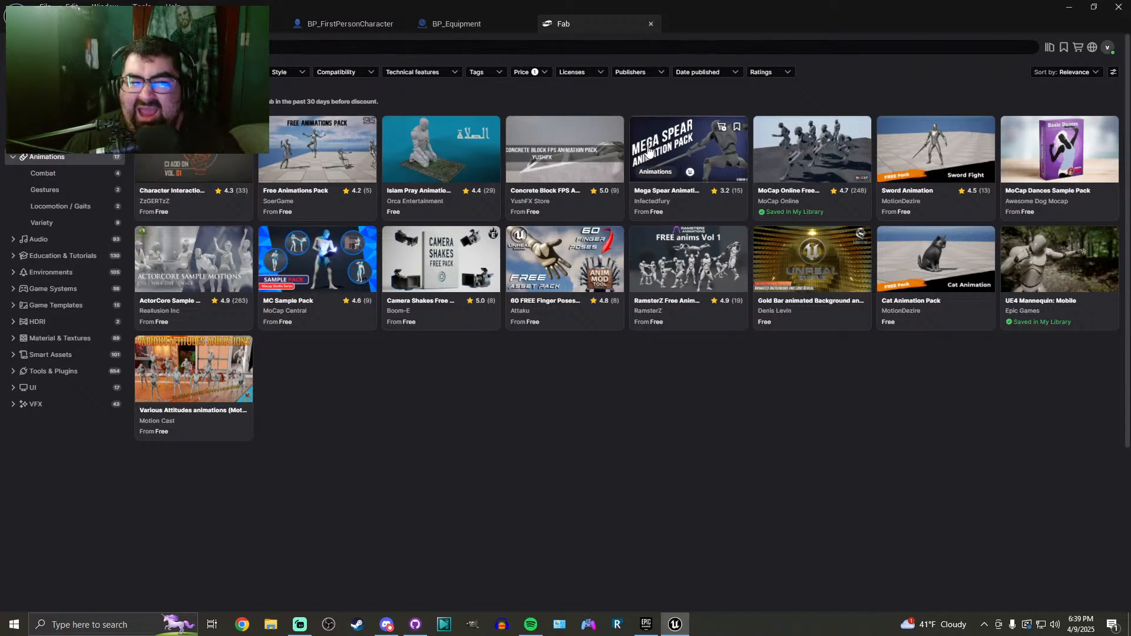
{"action": "left_click", "coordinate": [651, 26]}
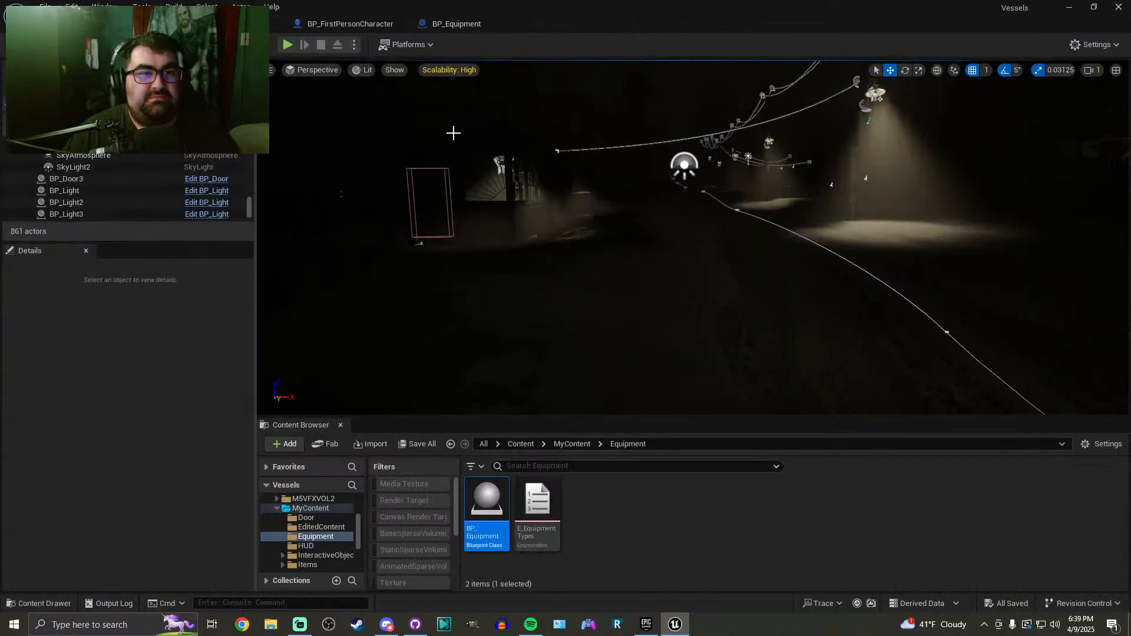
{"action": "left_click", "coordinate": [475, 26]}
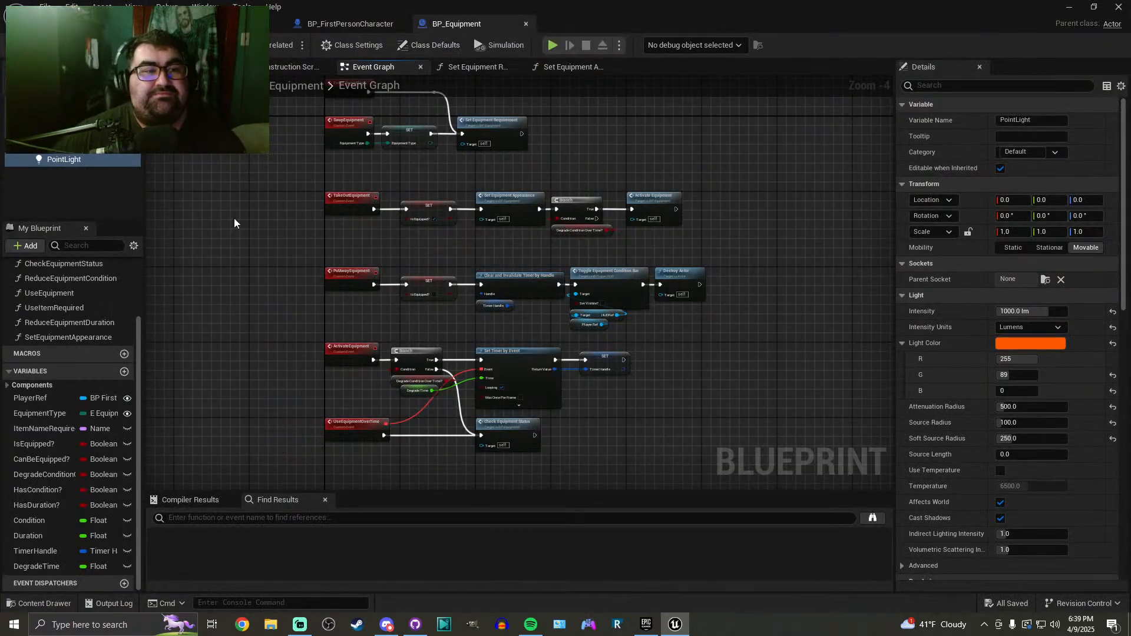
{"action": "right_click_drag", "start_coordinate": [231, 224], "coordinate": [245, 340]}
{"action": "right_click_drag", "start_coordinate": [523, 200], "coordinate": [541, 169]}
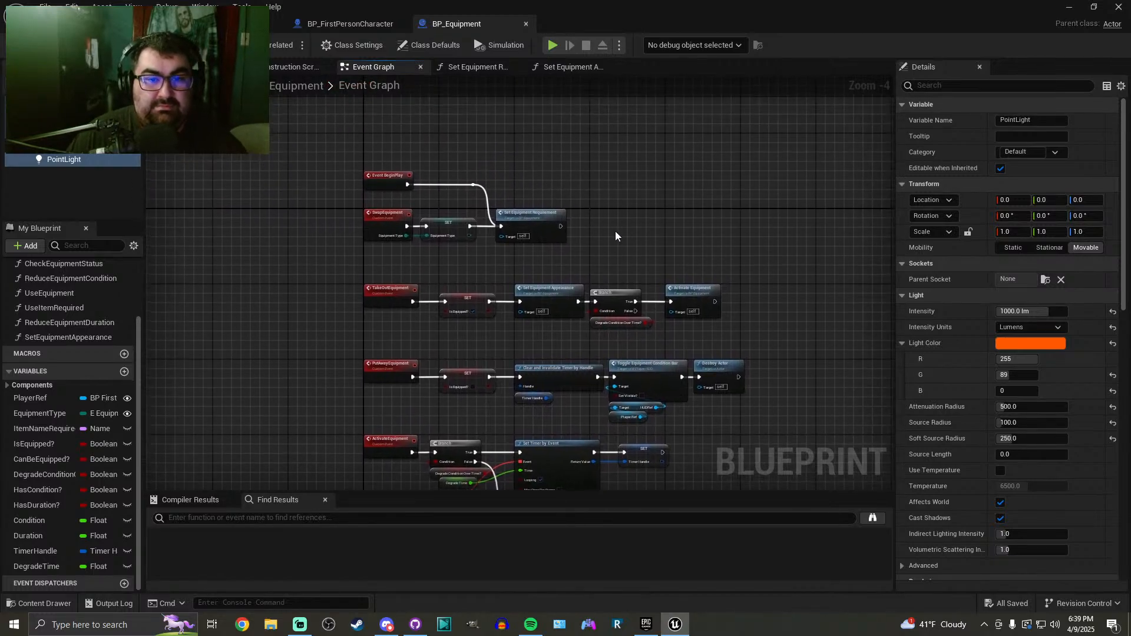
{"action": "right_click_drag", "start_coordinate": [535, 307], "coordinate": [472, 194]}
{"action": "scroll", "coordinate": [457, 257], "scroll_direction": "up", "scroll_amount": 2}
{"action": "right_click_drag", "start_coordinate": [470, 330], "coordinate": [465, 360]}
{"action": "right_click_drag", "start_coordinate": [419, 238], "coordinate": [384, 259]}
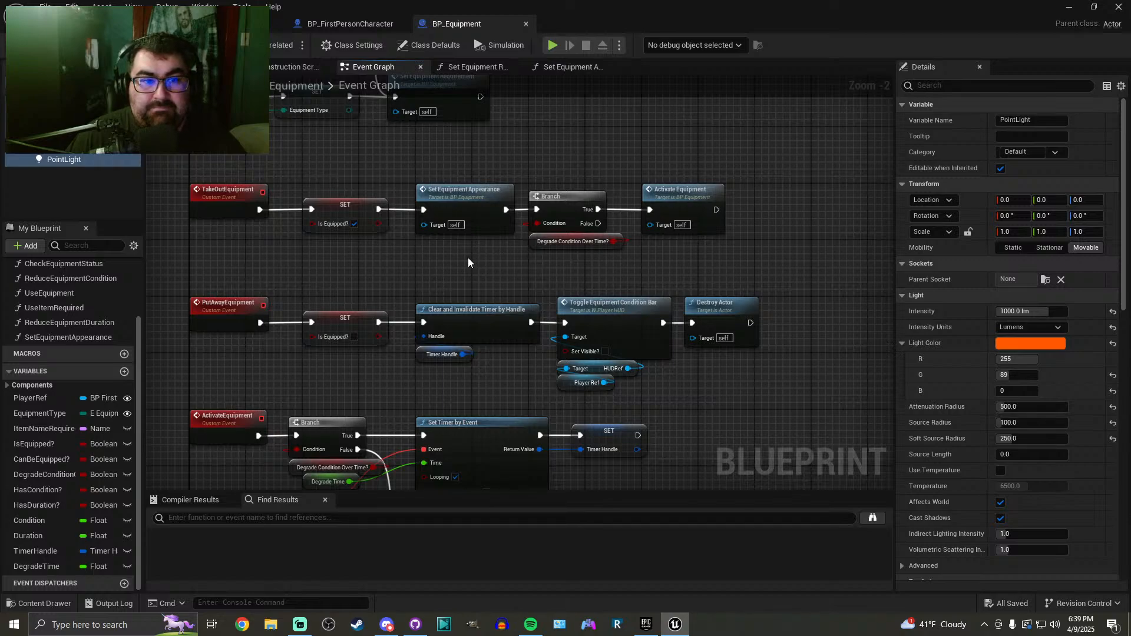
{"action": "left_click", "coordinate": [99, 247]}
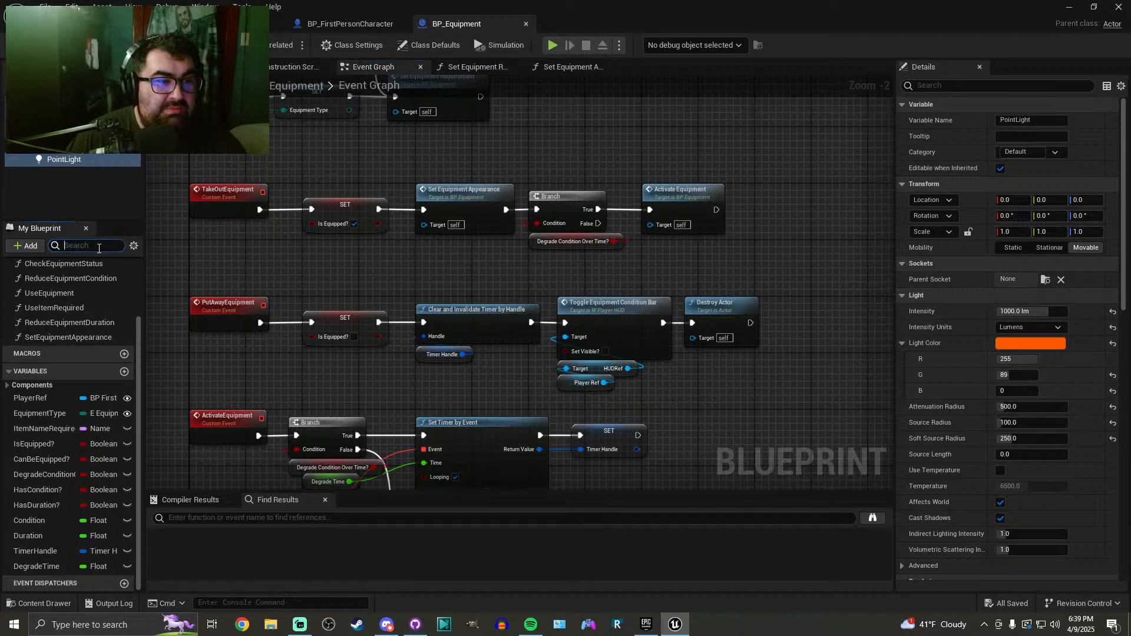
{"action": "left_click", "coordinate": [124, 372]}
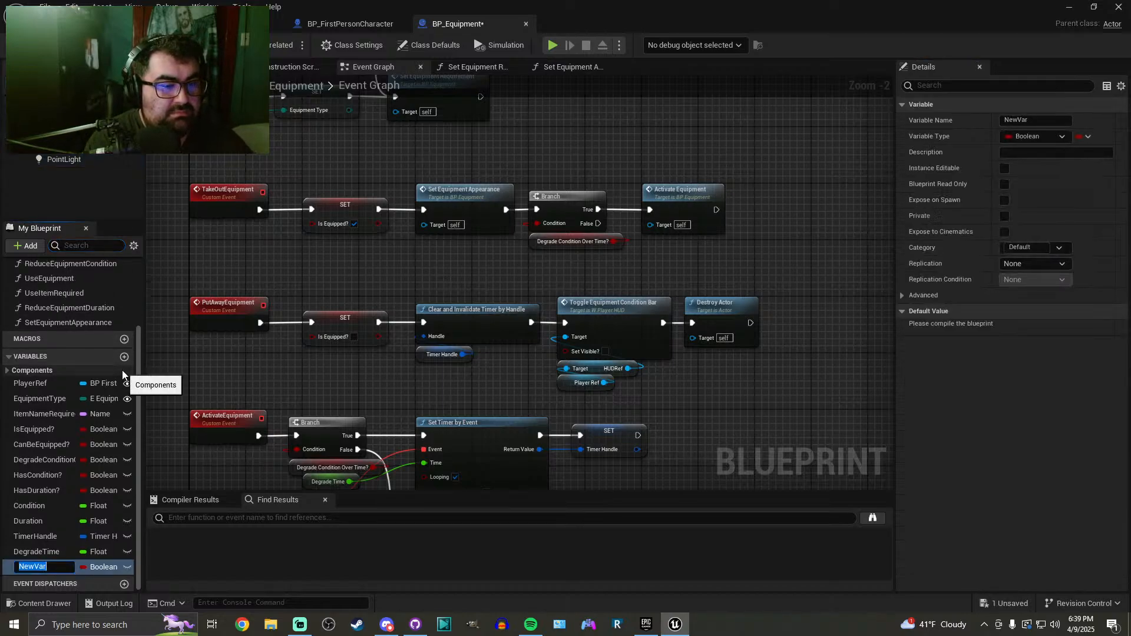
{"action": "left_click", "coordinate": [209, 346]}
{"action": "left_click", "coordinate": [48, 554]}
{"action": "left_click", "coordinate": [41, 566]}
{"action": "key", "text": "Delete"}
Shift the nodes following TakeOutEquipment away from the event to open a gap in the execution chain
{"action": "left_click_drag", "start_coordinate": [336, 264], "coordinate": [723, 186]}
{"action": "left_click_drag", "start_coordinate": [335, 213], "coordinate": [528, 213]}
{"action": "left_click", "coordinate": [349, 240]}
{"action": "right_click_drag", "start_coordinate": [349, 240], "coordinate": [401, 271]}
{"action": "right_click", "coordinate": [290, 285]}
{"action": "type", "text": "self"}
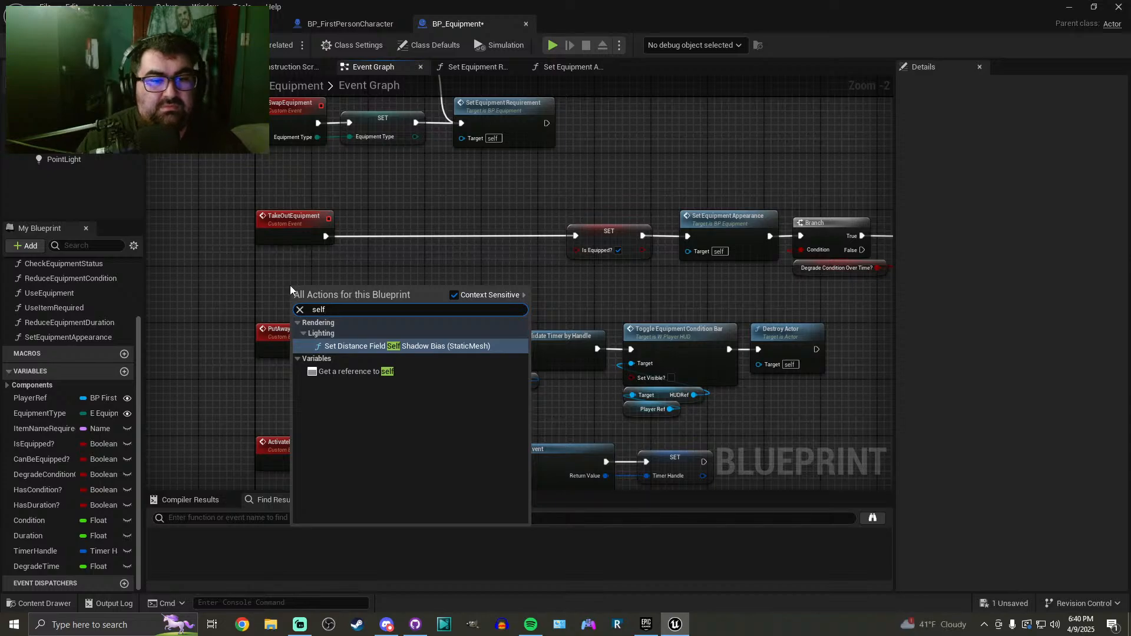
{"action": "key", "text": "Down"}
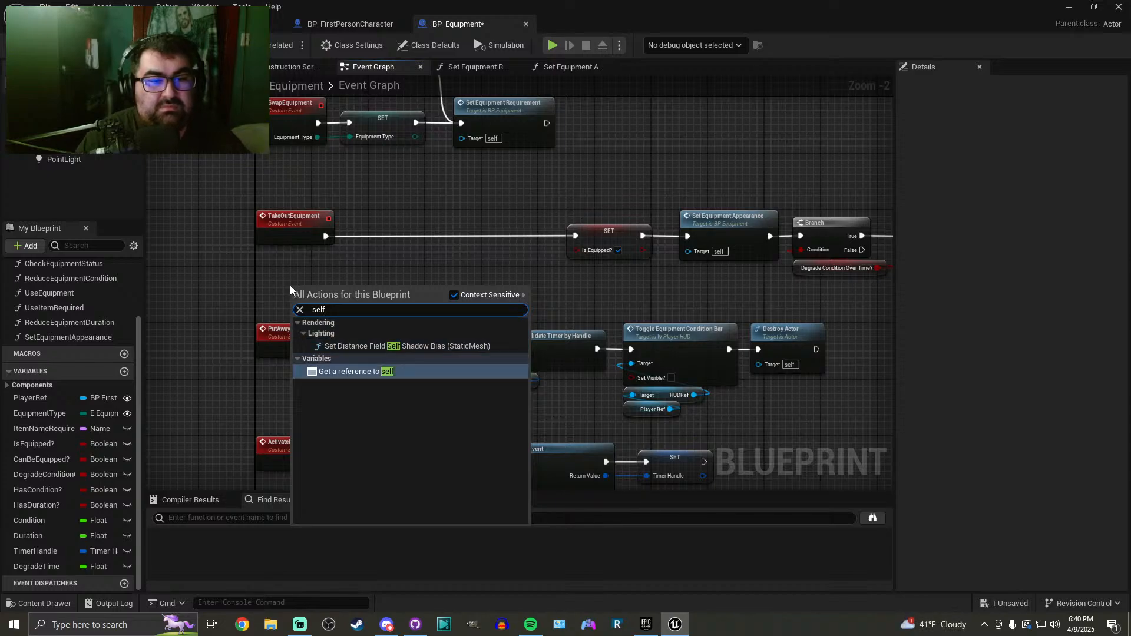
Add a Static Mesh reference with a Set Relative Location node in the gap after the TakeOutEquipment event
{"action": "left_click_drag", "start_coordinate": [64, 132], "coordinate": [349, 271]}
{"action": "scroll", "coordinate": [289, 277], "scroll_direction": "up", "scroll_amount": 2}
{"action": "type", "text": "set "}
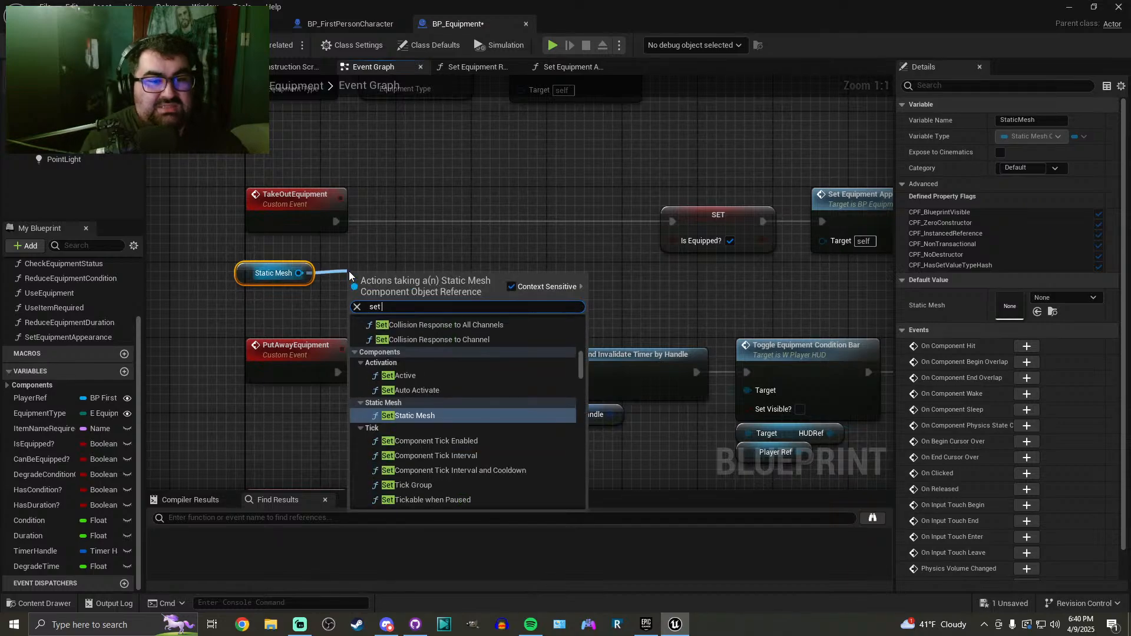
{"action": "type", "text": "relative locatio"}
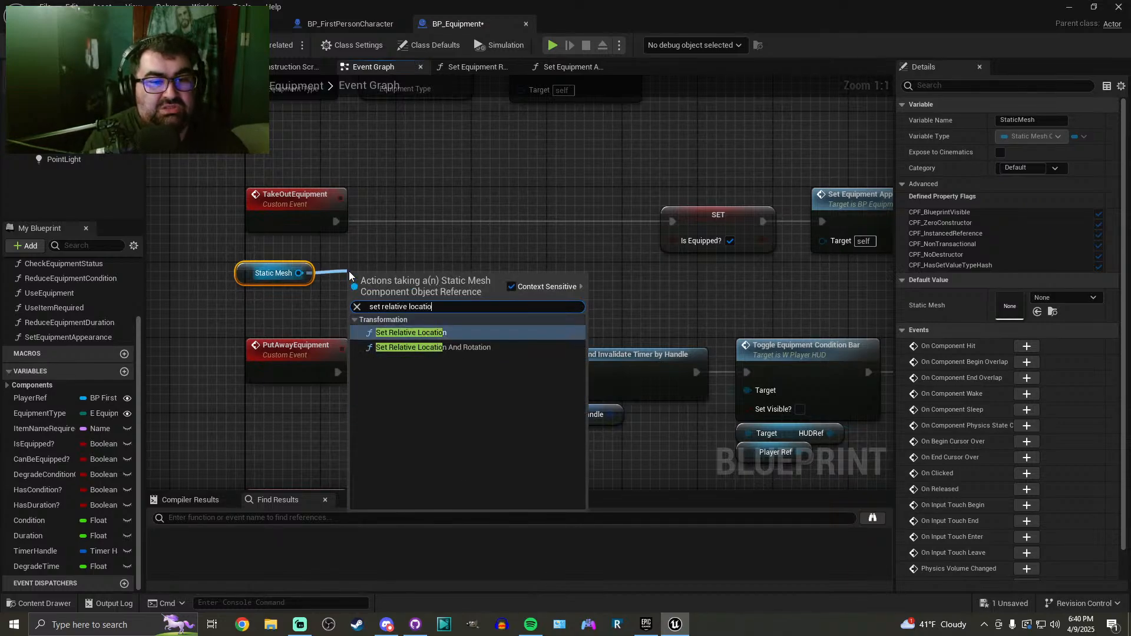
{"action": "key", "text": "Return"}
{"action": "left_click_drag", "start_coordinate": [398, 284], "coordinate": [436, 209]}
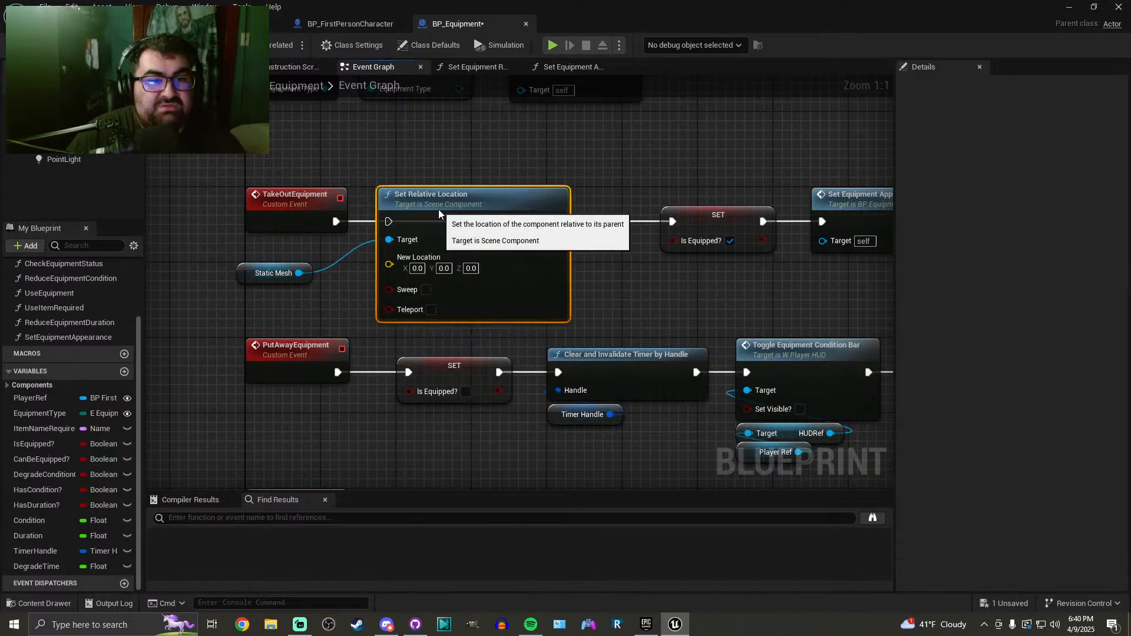
Tuck the Static Mesh reference under TakeOutEquipment and wire Set Relative Location into the node that sets Is Equipped
{"action": "left_click_drag", "start_coordinate": [248, 282], "coordinate": [294, 254]}
{"action": "left_click", "coordinate": [336, 276]}
{"action": "left_click_drag", "start_coordinate": [390, 221], "coordinate": [675, 224], "text": "ctrl"}
{"action": "right_click_drag", "start_coordinate": [680, 275], "coordinate": [507, 281]}
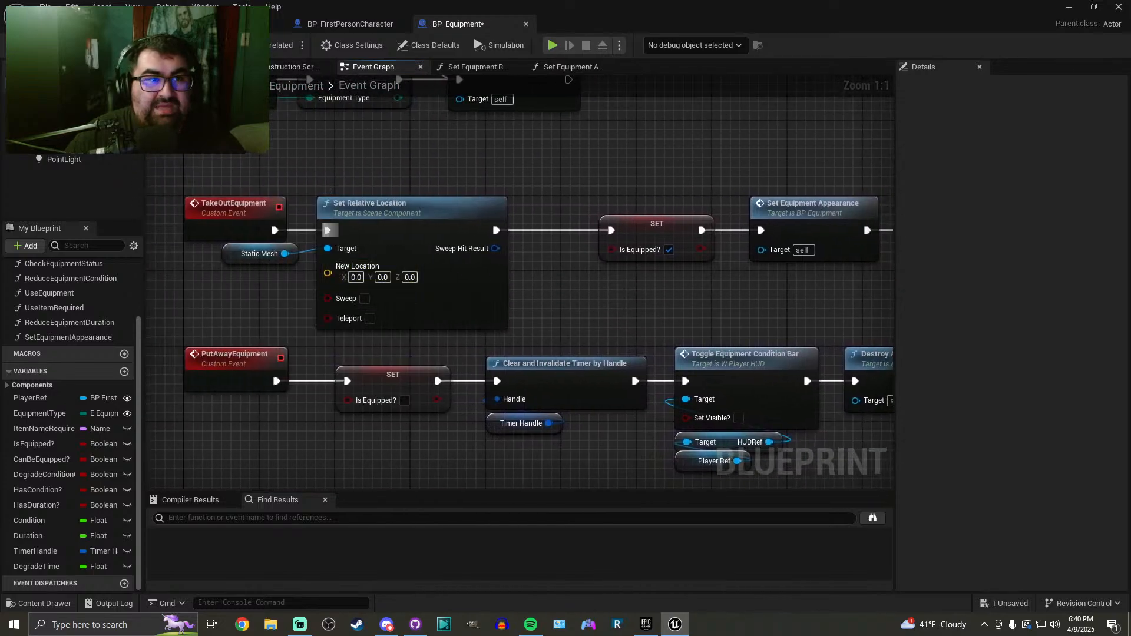
Try moving the static mesh in the component viewport to judge an offset direction, and undo the move
{"action": "left_click", "coordinate": [204, 67]}
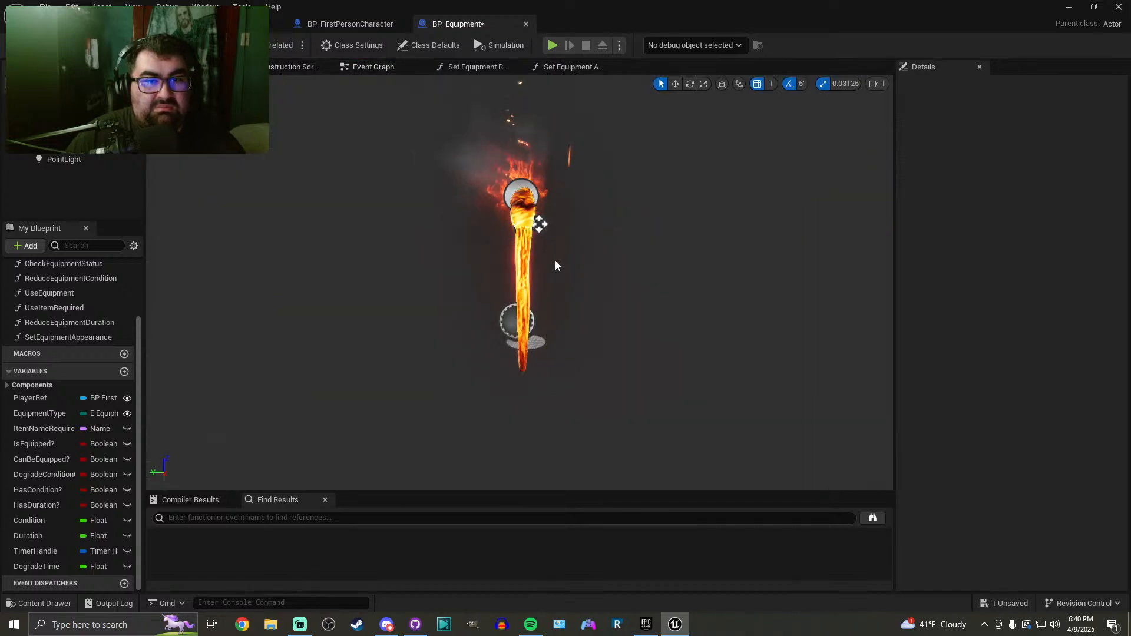
{"action": "left_click", "coordinate": [524, 268]}
{"action": "right_click_drag", "start_coordinate": [601, 286], "coordinate": [613, 307]}
{"action": "middle_click_drag", "start_coordinate": [513, 174], "coordinate": [293, 183]}
{"action": "right_click_drag", "start_coordinate": [292, 183], "coordinate": [318, 186]}
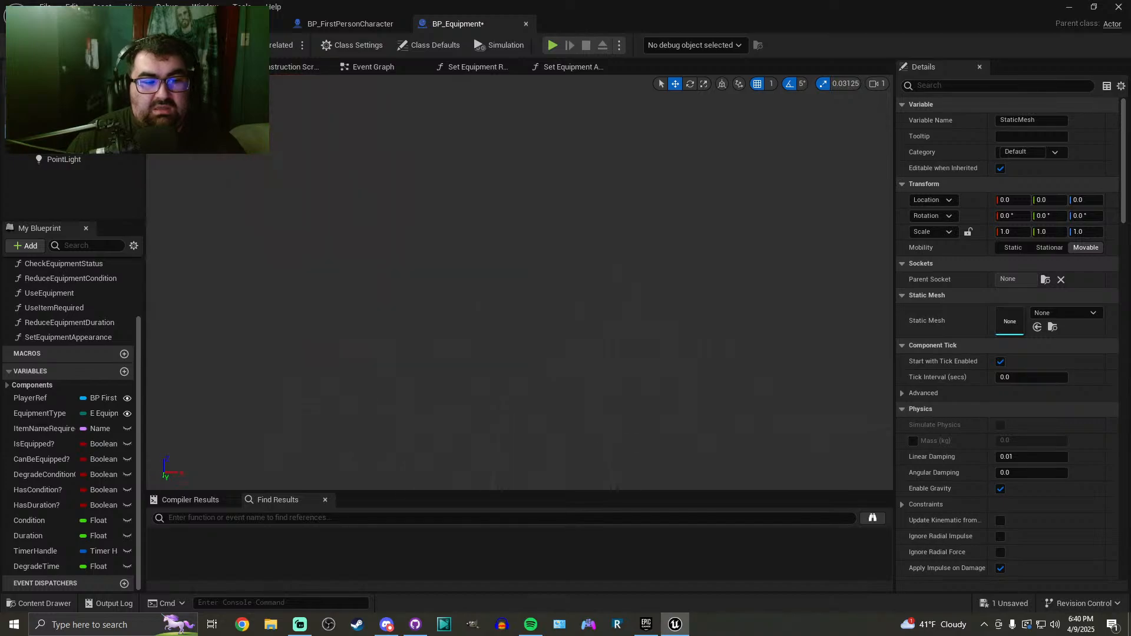
{"action": "key", "text": "ctrl+z"}
{"action": "left_click", "coordinate": [374, 66]}
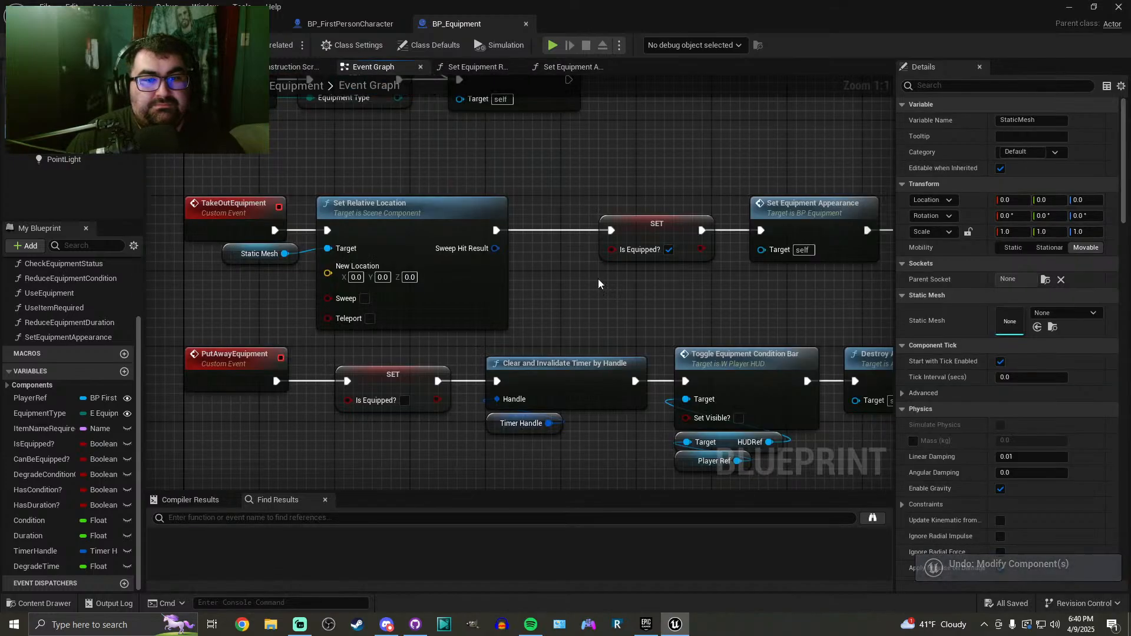
Set the New Location Y value of TakeOutEquipment's Set Relative Location node to -250
{"action": "left_click", "coordinate": [382, 278]}
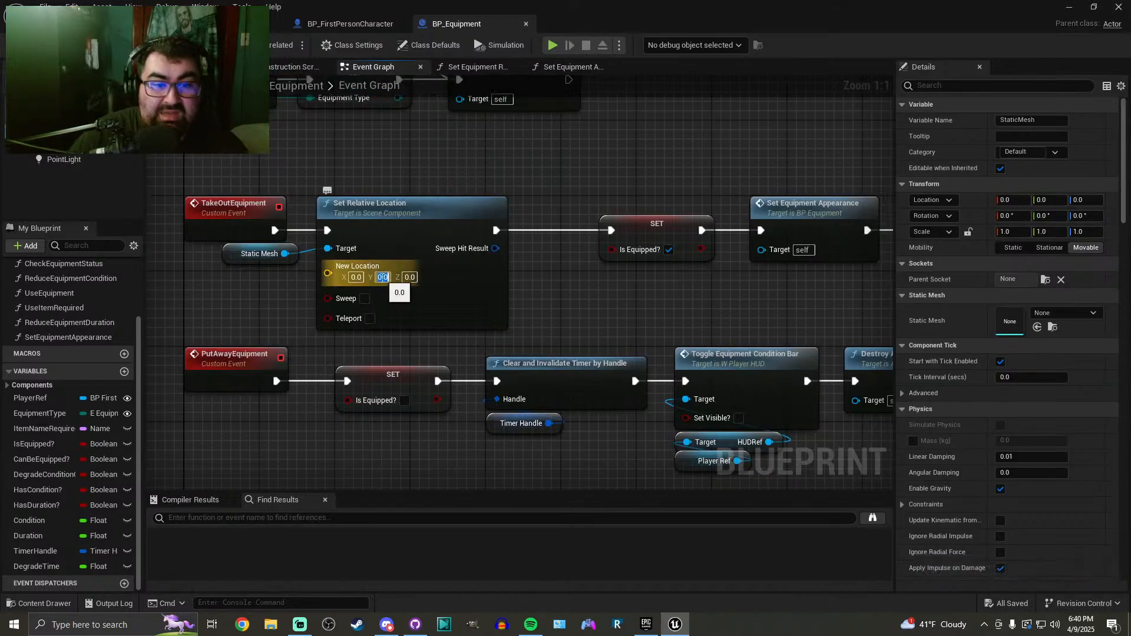
{"action": "type", "text": "-50"}
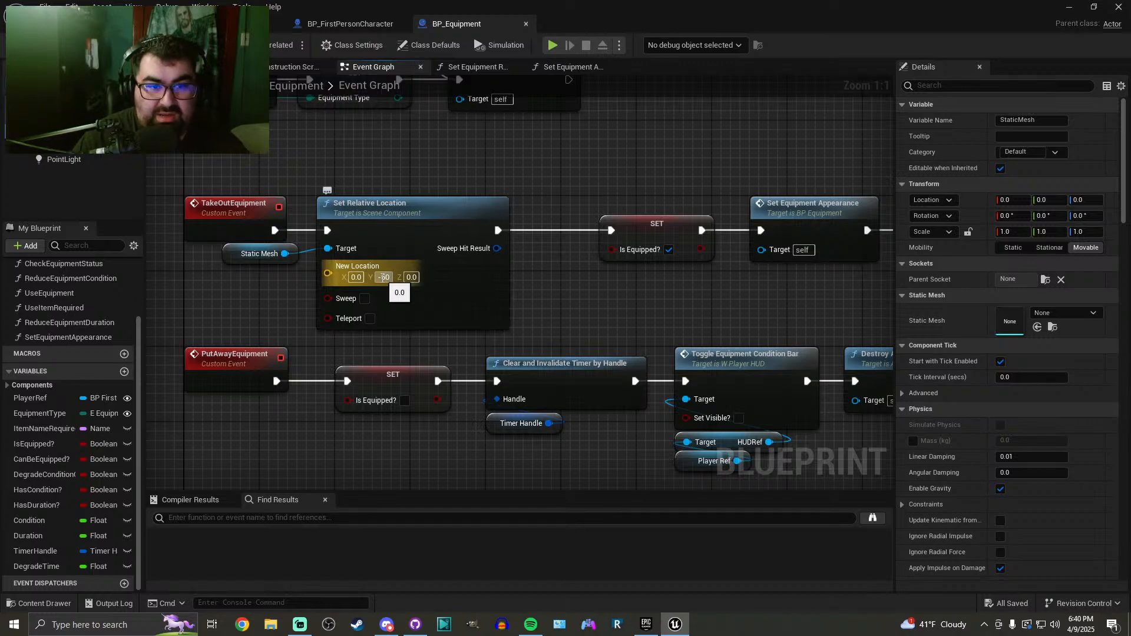
{"action": "key", "text": "BackSpace"}
{"action": "key", "text": "BackSpace"}
{"action": "type", "text": "250"}
{"action": "key", "text": "Return"}
Move the Is Equipped setter and the nodes following it closer to the Set Relative Location node
{"action": "right_click_drag", "start_coordinate": [595, 307], "coordinate": [482, 288]}
{"action": "scroll", "coordinate": [483, 289], "scroll_direction": "down", "scroll_amount": 3}
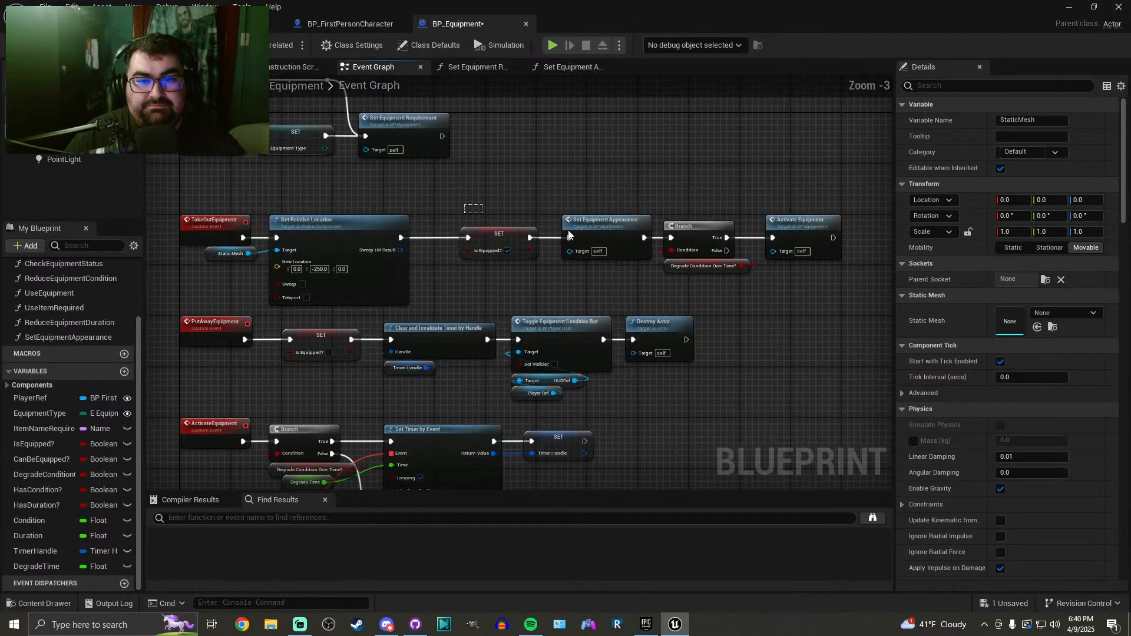
{"action": "left_click_drag", "start_coordinate": [538, 225], "coordinate": [779, 277]}
{"action": "scroll", "coordinate": [520, 254], "scroll_direction": "up", "scroll_amount": 3}
{"action": "left_click", "coordinate": [451, 188]}
{"action": "right_click_drag", "start_coordinate": [451, 189], "coordinate": [407, 214]}
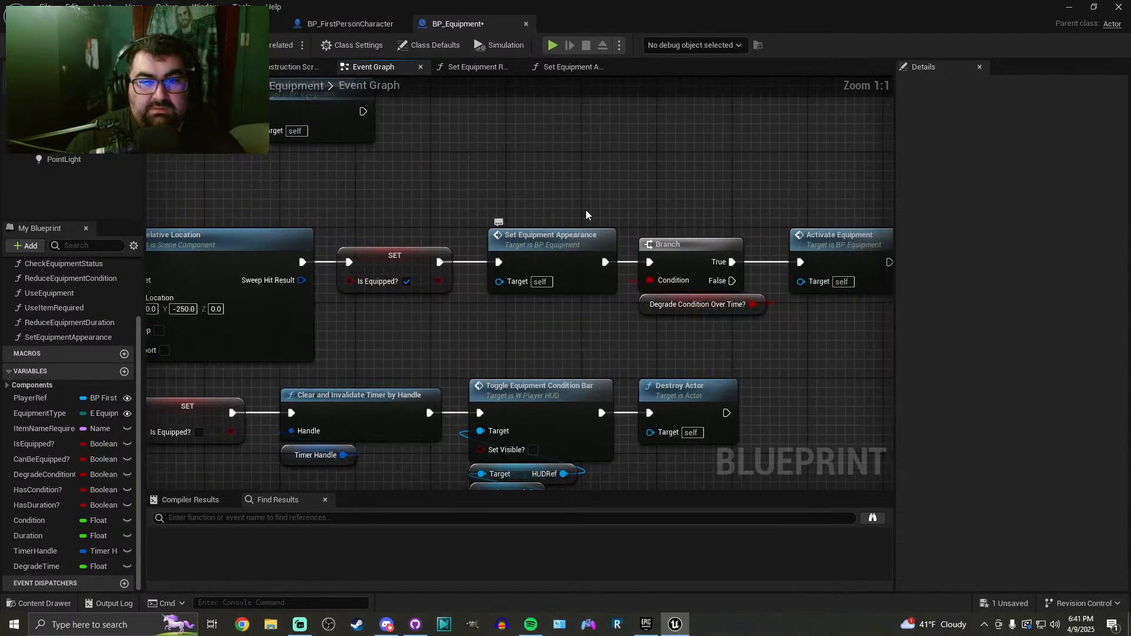
Examine the ActivateEquipment event and the node chain of the Set Equipment Appearance function
{"action": "right_click_drag", "start_coordinate": [615, 184], "coordinate": [428, 188]}
{"action": "scroll", "coordinate": [403, 227], "scroll_direction": "down", "scroll_amount": 3}
{"action": "scroll", "coordinate": [488, 228], "scroll_direction": "up", "scroll_amount": 3}
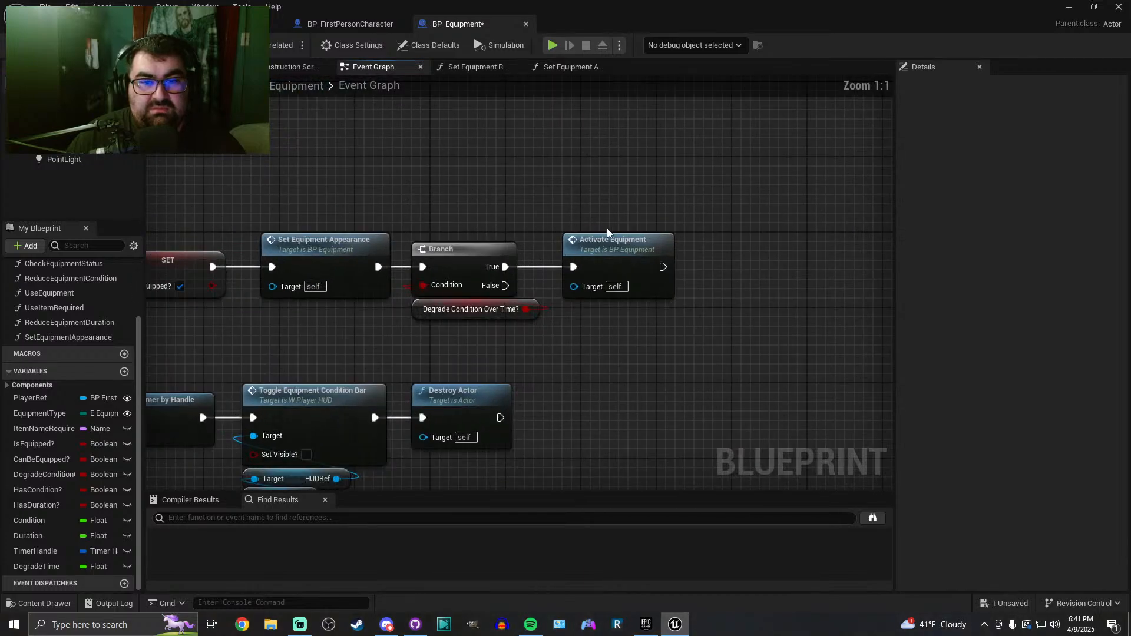
{"action": "double_click", "coordinate": [625, 239]}
{"action": "right_click_drag", "start_coordinate": [743, 236], "coordinate": [330, 454]}
{"action": "scroll", "coordinate": [369, 193], "scroll_direction": "down", "scroll_amount": 2}
{"action": "double_click", "coordinate": [534, 243]}
{"action": "right_click_drag", "start_coordinate": [608, 307], "coordinate": [377, 293]}
{"action": "scroll", "coordinate": [805, 307], "scroll_direction": "down", "scroll_amount": 3}
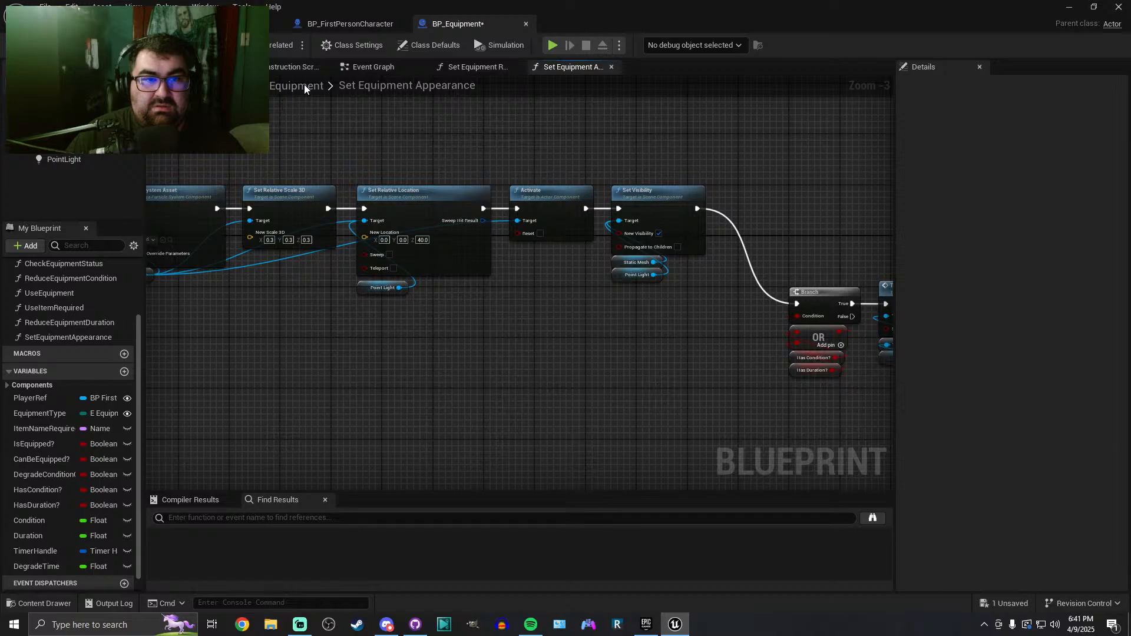
Add a custom event named TakeOutTimeline to the event graph, in line with the Activate Equipment node
{"action": "left_click", "coordinate": [374, 66]}
{"action": "right_click_drag", "start_coordinate": [690, 286], "coordinate": [490, 258]}
{"action": "scroll", "coordinate": [489, 258], "scroll_direction": "down", "scroll_amount": 1}
{"action": "right_click", "coordinate": [651, 209]}
{"action": "type", "text": "t"}
{"action": "key", "text": "BackSpace"}
{"action": "type", "text": "custom e"}
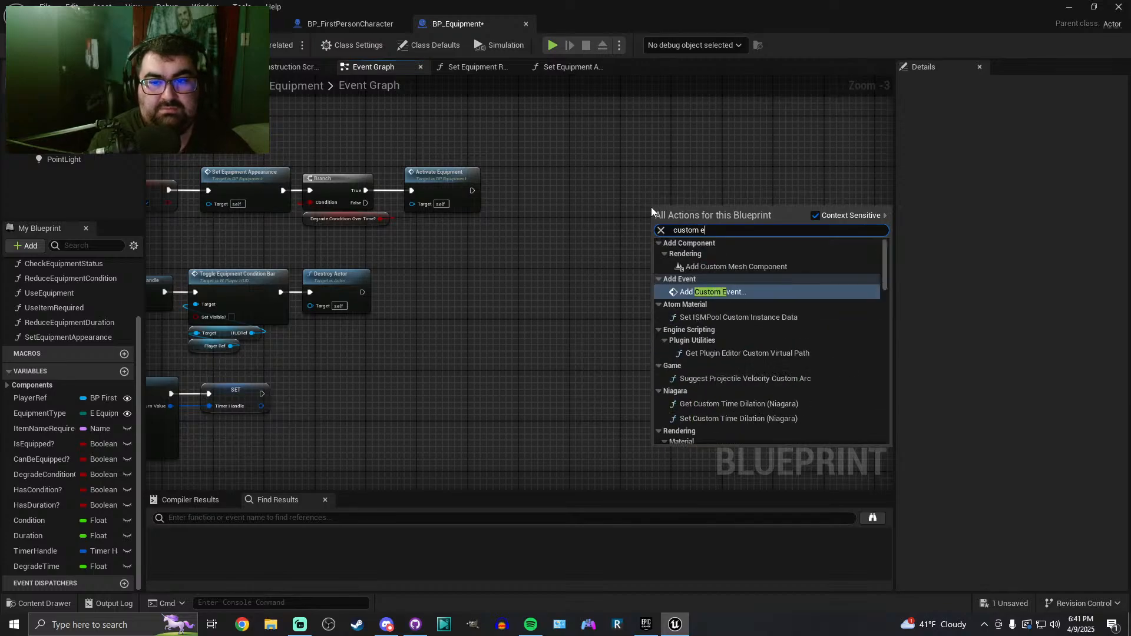
{"action": "key", "text": "Return"}
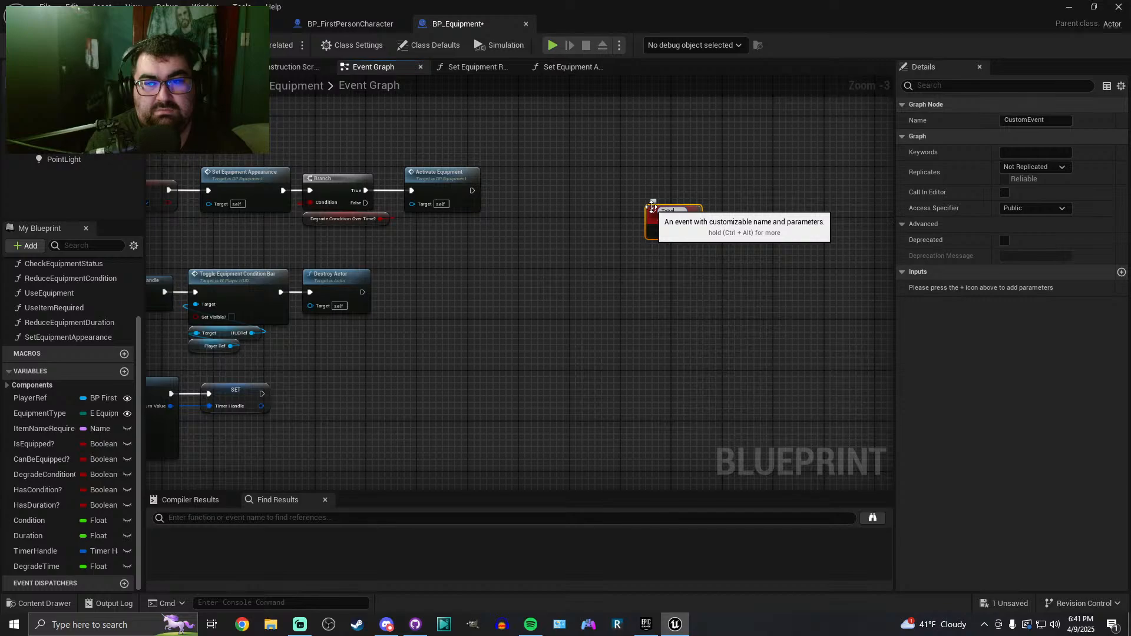
{"action": "type", "text": "TakeOutTimeline"}
{"action": "key", "text": "Return"}
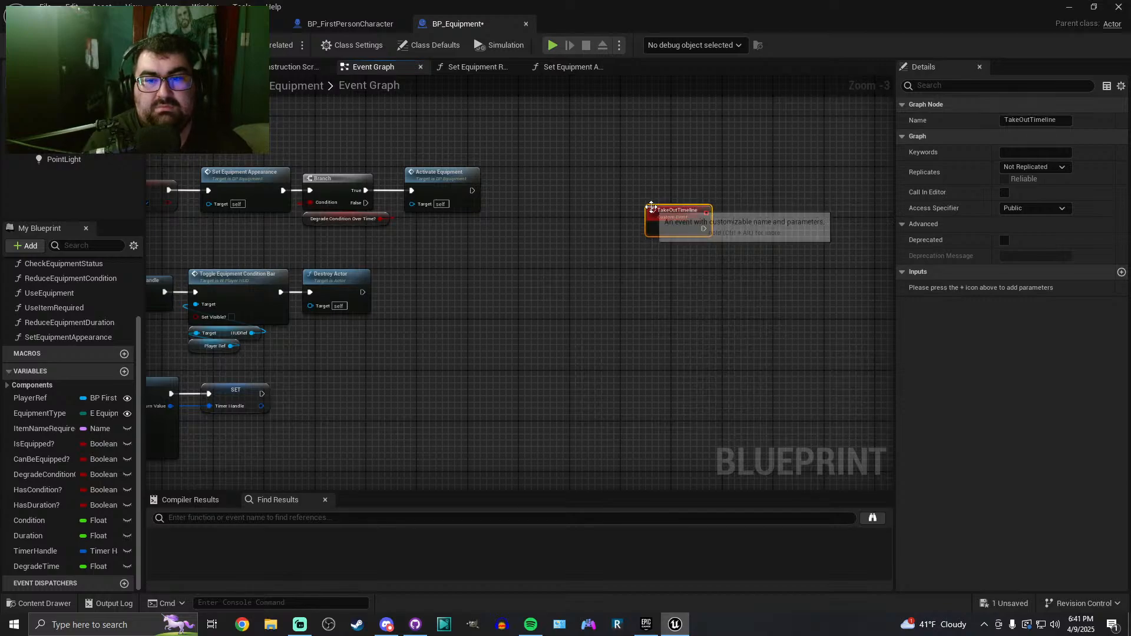
{"action": "left_click_drag", "start_coordinate": [663, 213], "coordinate": [600, 173]}
Add a Static Mesh reference under TakeOutTimeline with a Set Relative Location node, leaving a wide gap between them
{"action": "scroll", "coordinate": [599, 173], "scroll_direction": "up", "scroll_amount": 2}
{"action": "scroll", "coordinate": [600, 174], "scroll_direction": "up", "scroll_amount": 1}
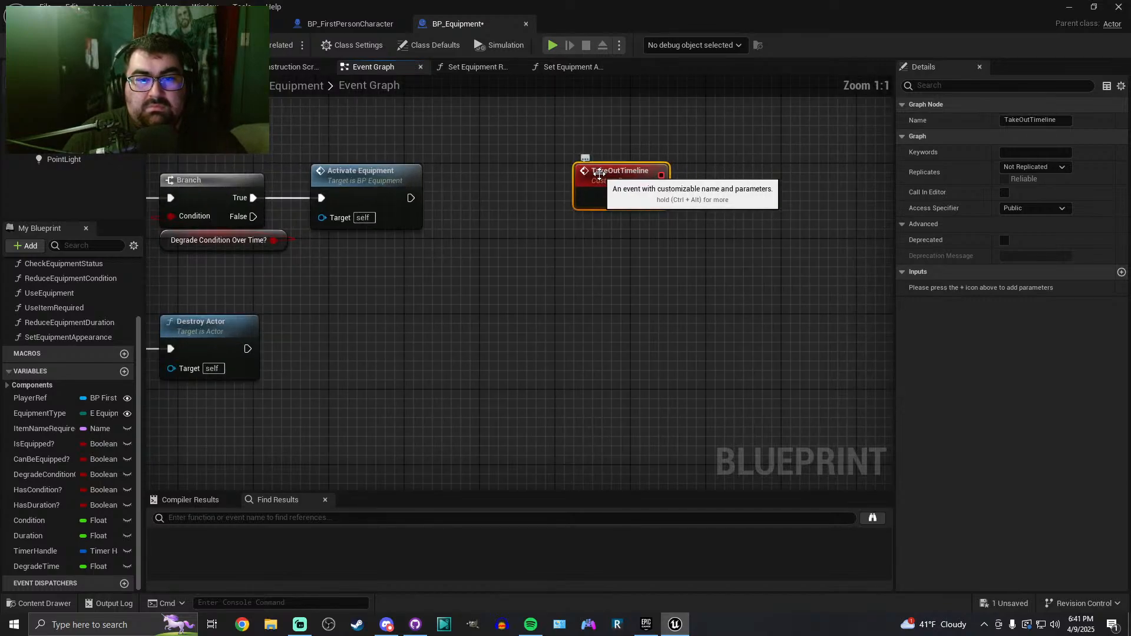
{"action": "right_click_drag", "start_coordinate": [643, 261], "coordinate": [512, 277]}
{"action": "left_click_drag", "start_coordinate": [54, 131], "coordinate": [601, 240]}
{"action": "type", "text": "set relative "}
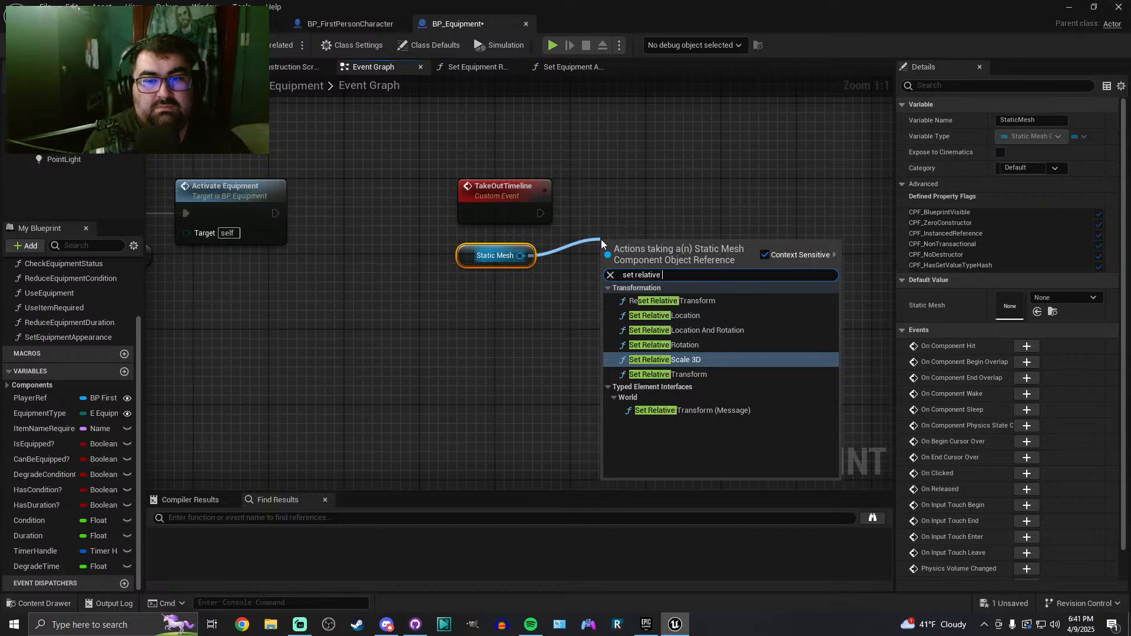
{"action": "type", "text": "location"}
{"action": "key", "text": "Return"}
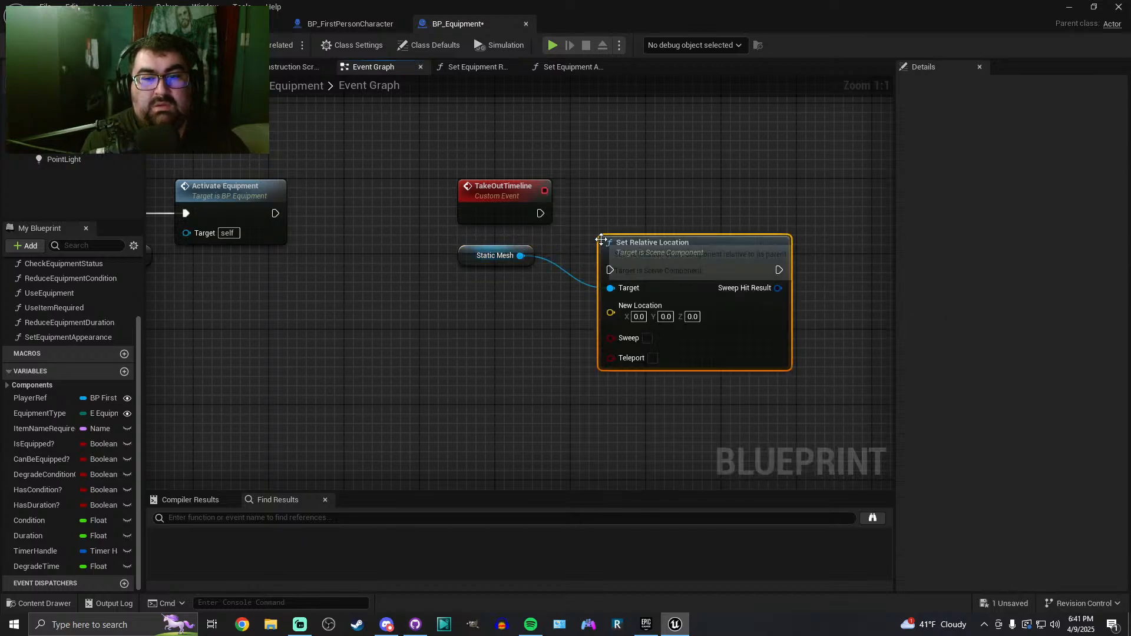
{"action": "left_click_drag", "start_coordinate": [652, 247], "coordinate": [927, 189]}
{"action": "right_click_drag", "start_coordinate": [579, 230], "coordinate": [459, 239]}
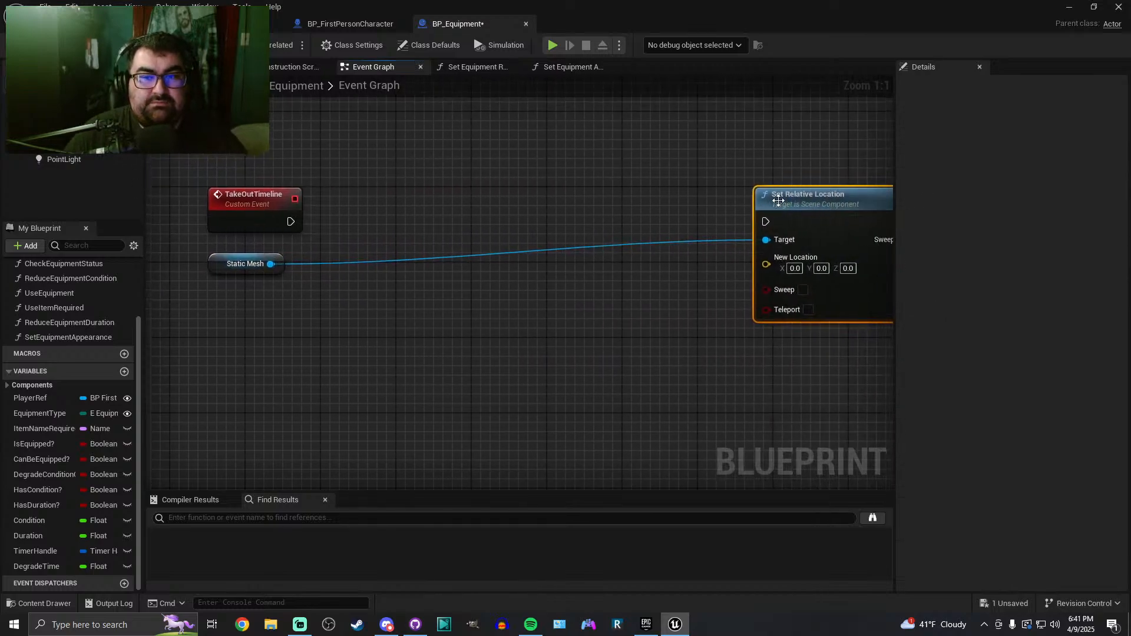
Promote the New Location input of TakeOutTimeline's Set Relative Location node to a vector variable, keeping the name New Location
{"action": "right_click", "coordinate": [744, 263]}
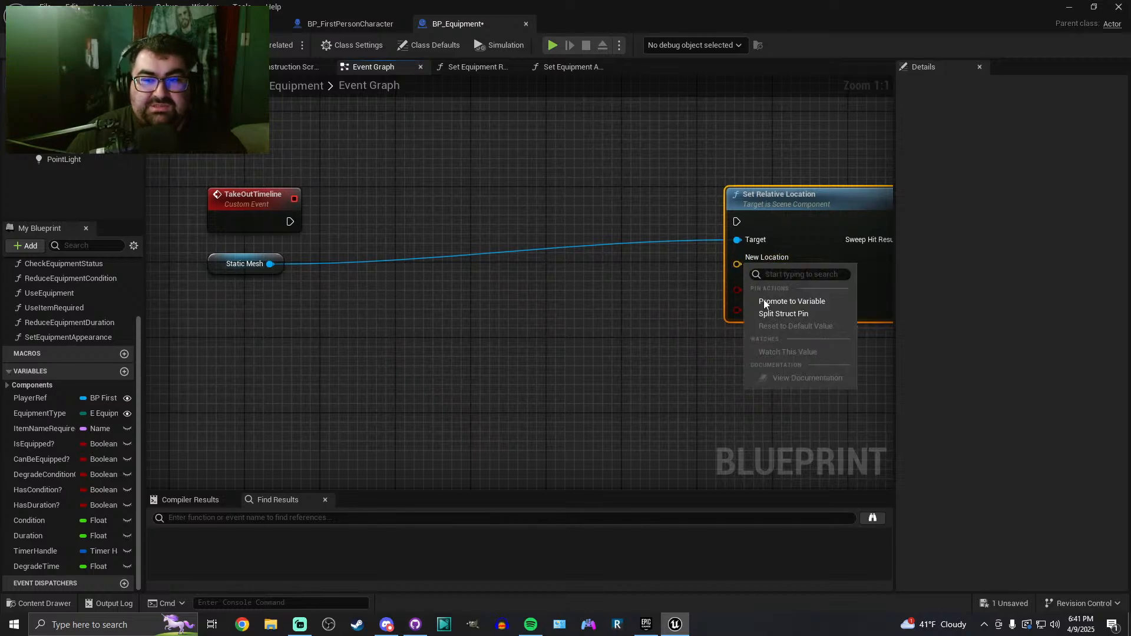
{"action": "left_click", "coordinate": [769, 300]}
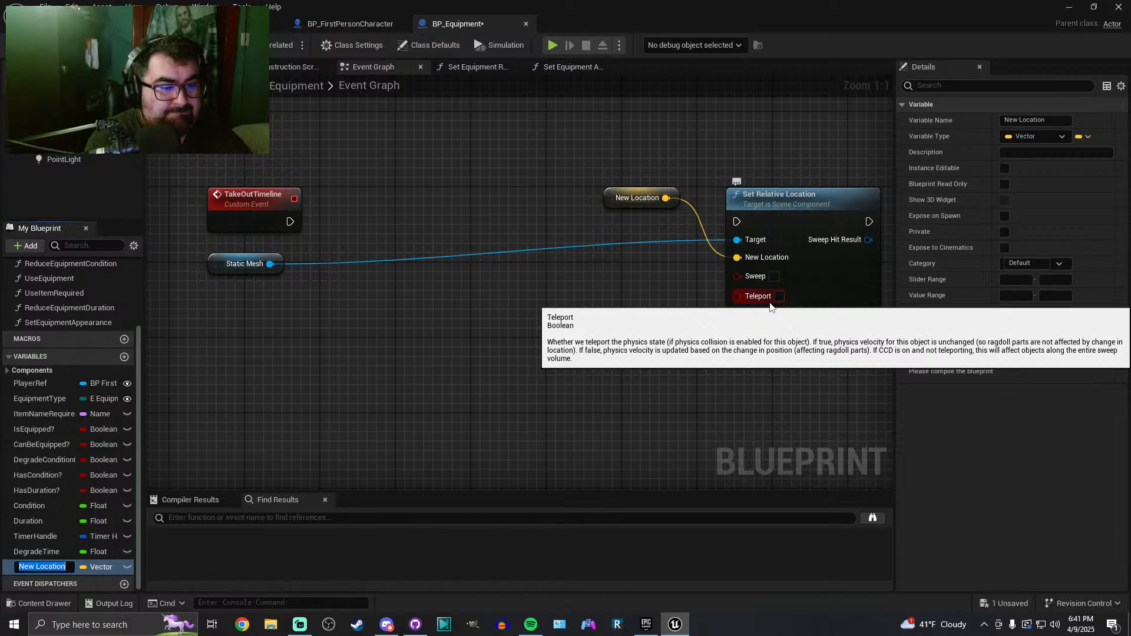
{"action": "left_click", "coordinate": [700, 285]}
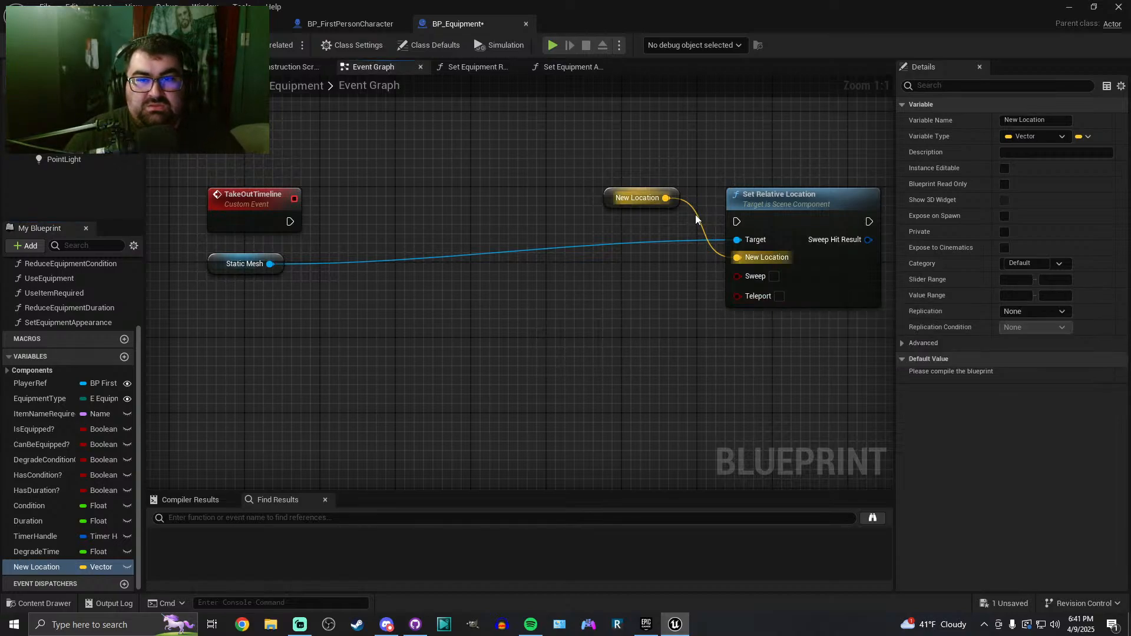
Disconnect the New Location getter from Set Relative Location, place it below the Static Mesh wire, and save the blueprint
{"action": "left_click", "coordinate": [696, 215], "text": "alt"}
{"action": "left_click_drag", "start_coordinate": [627, 203], "coordinate": [539, 315]}
{"action": "right_click_drag", "start_coordinate": [497, 287], "coordinate": [542, 272]}
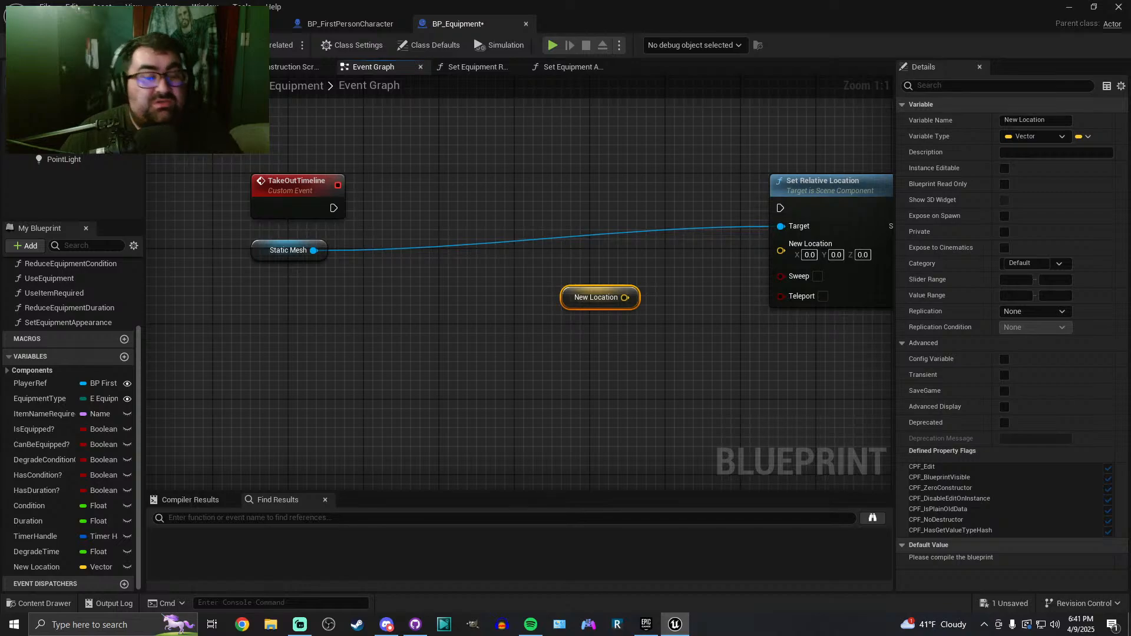
{"action": "key", "text": "ctrl+s"}
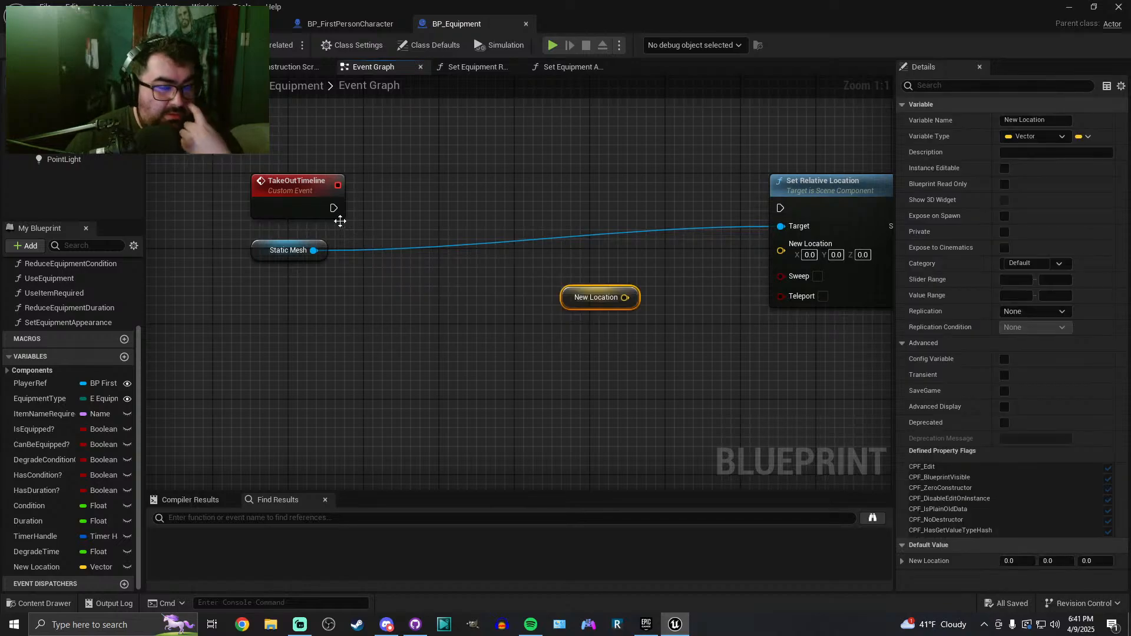
Rename the New Location variable to StartingLocation and place its getter below the Static Mesh reference
{"action": "left_click", "coordinate": [1025, 120]}
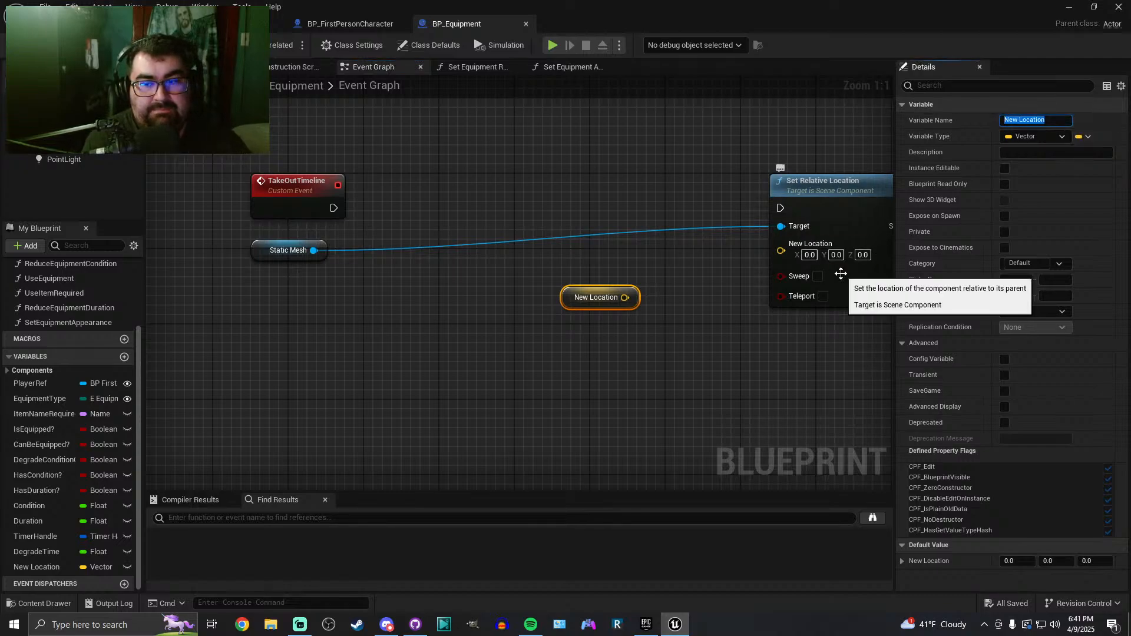
{"action": "type", "text": "StartingLoca"}
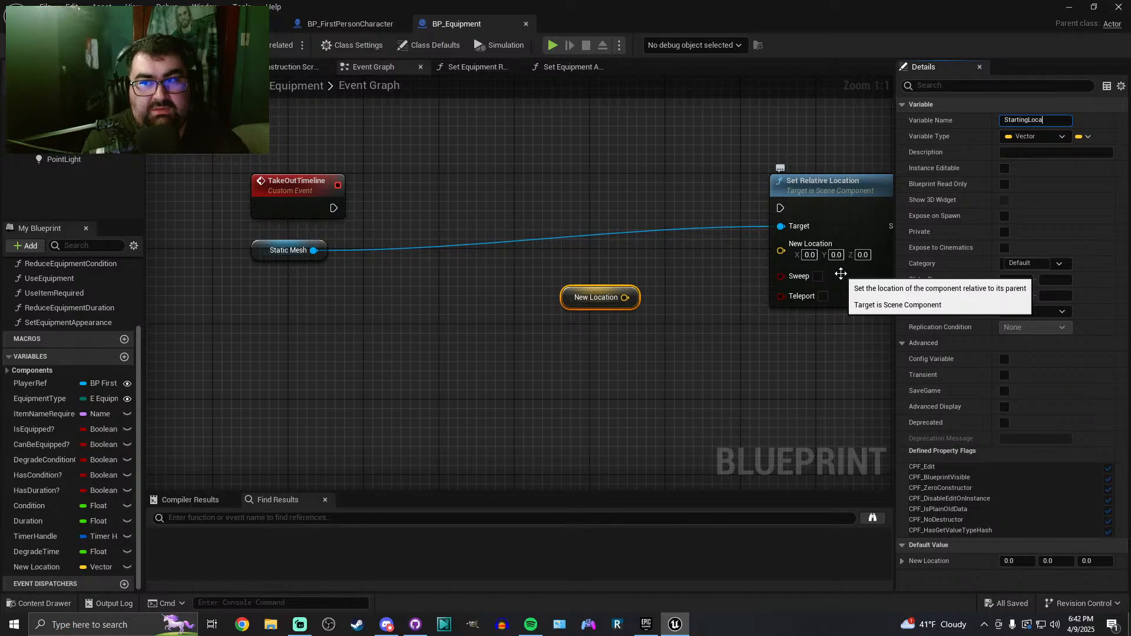
{"action": "type", "text": "tion"}
{"action": "key", "text": "Return"}
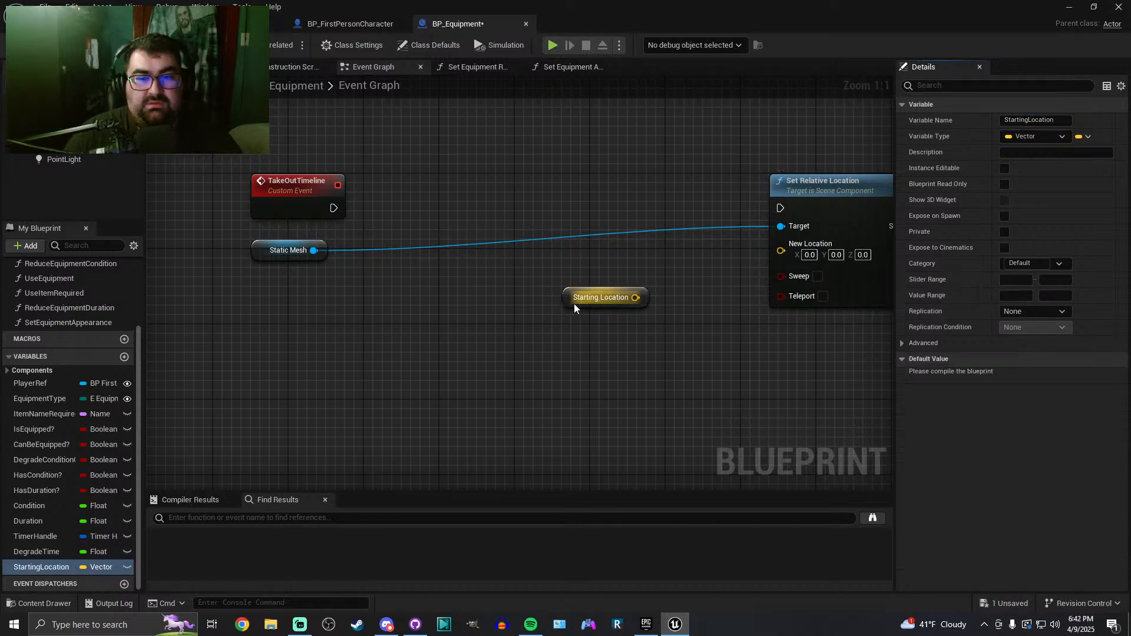
{"action": "left_click_drag", "start_coordinate": [574, 303], "coordinate": [343, 349]}
Add a Timeline node driven by the TakeOutTimeline event and open it for editing
{"action": "right_click_drag", "start_coordinate": [420, 281], "coordinate": [510, 295]}
{"action": "left_click_drag", "start_coordinate": [424, 222], "coordinate": [497, 218]}
{"action": "type", "text": "timelin"}
{"action": "key", "text": "Return"}
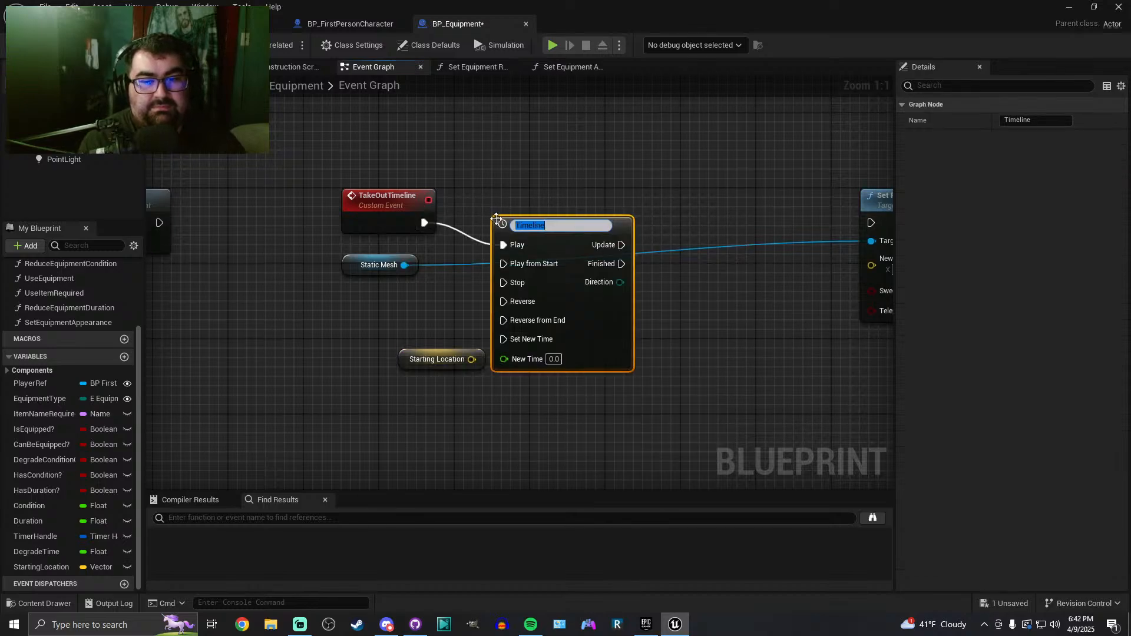
{"action": "left_click", "coordinate": [641, 214]}
{"action": "double_click", "coordinate": [625, 223]}
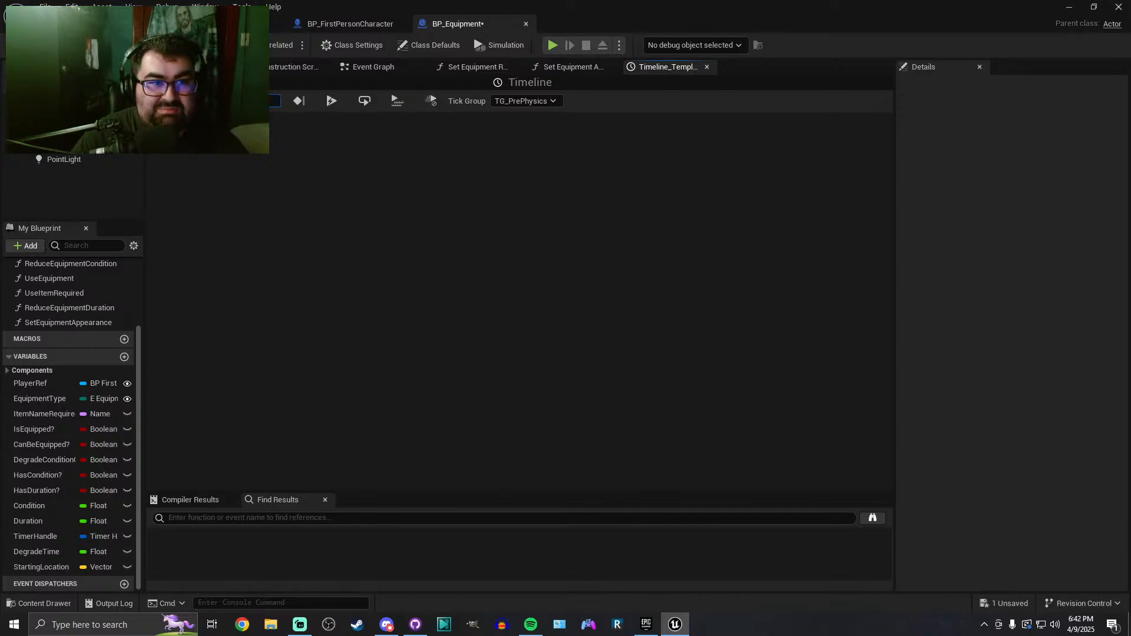
Add a float track to the timeline with a key near 0 s at value 0 and another near 0.75 s at about 1
{"action": "left_click", "coordinate": [169, 101]}
{"action": "left_click", "coordinate": [185, 122]}
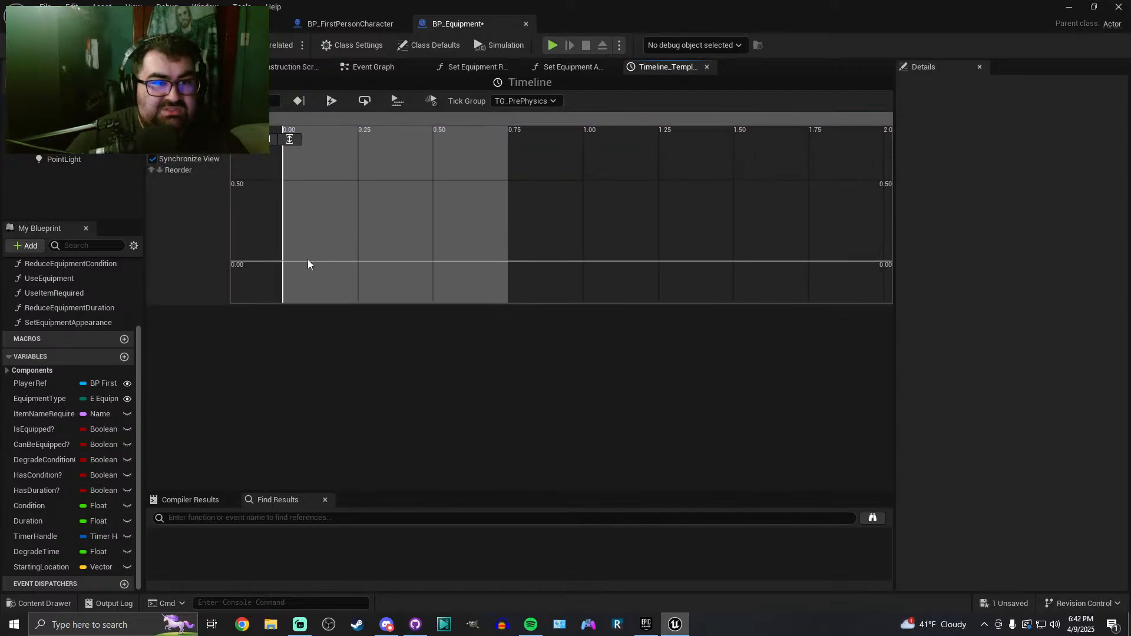
{"action": "right_click", "coordinate": [284, 263]}
{"action": "left_click", "coordinate": [337, 286]}
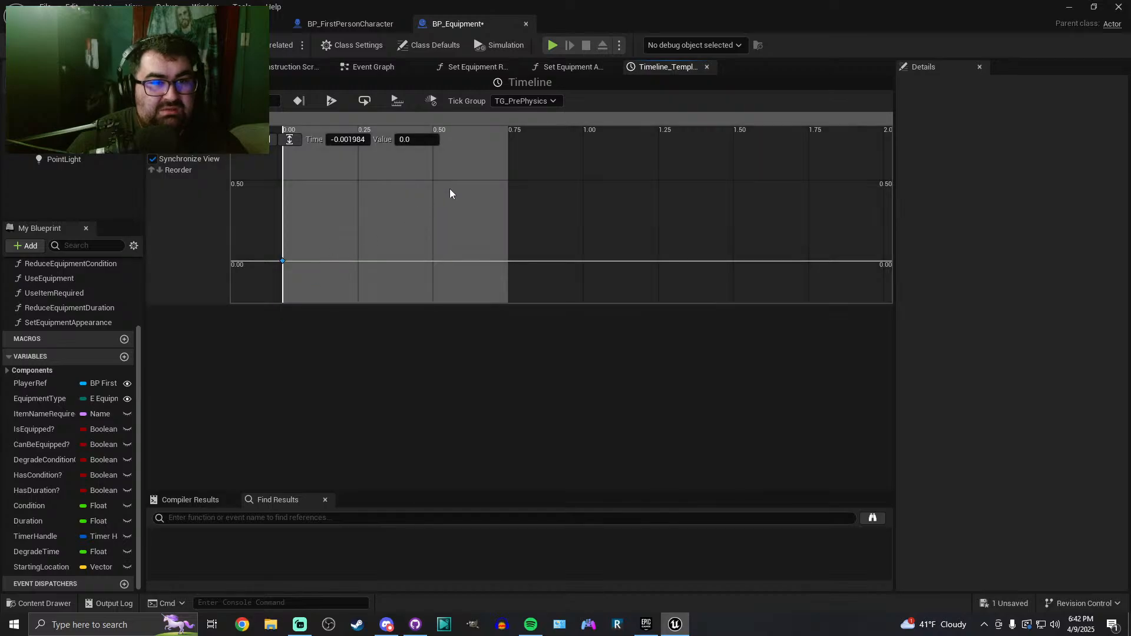
{"action": "right_click", "coordinate": [508, 181]}
{"action": "right_click_drag", "start_coordinate": [504, 161], "coordinate": [494, 236]}
{"action": "right_click", "coordinate": [497, 181]}
{"action": "left_click", "coordinate": [521, 196]}
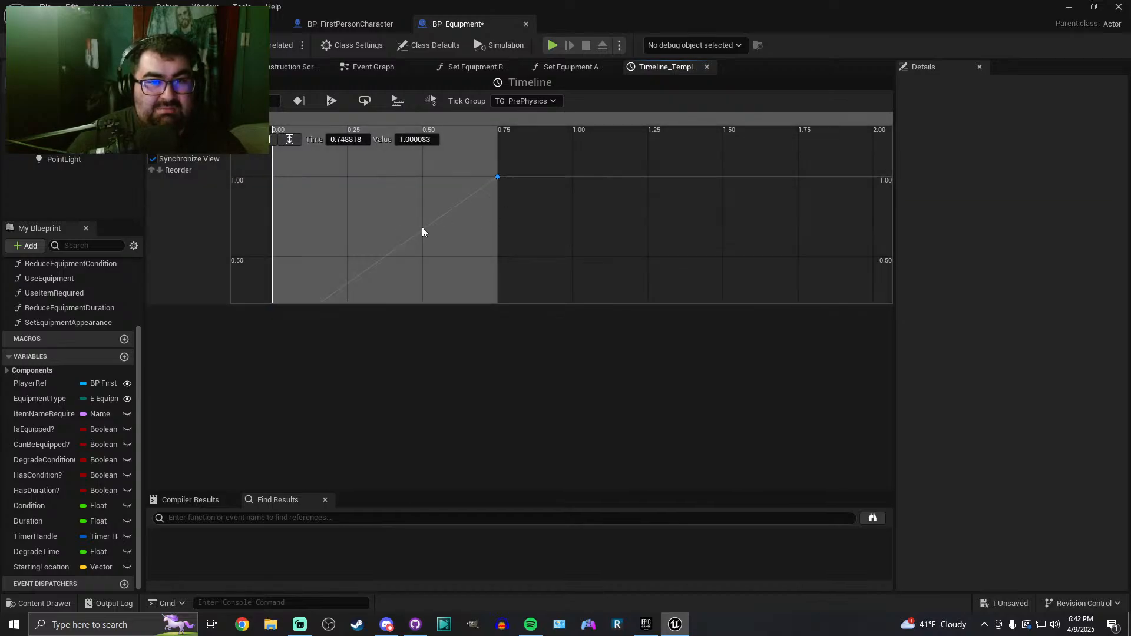
Set the float track's first key to time 0
{"action": "right_click_drag", "start_coordinate": [423, 227], "coordinate": [390, 244]}
{"action": "left_click", "coordinate": [333, 261]}
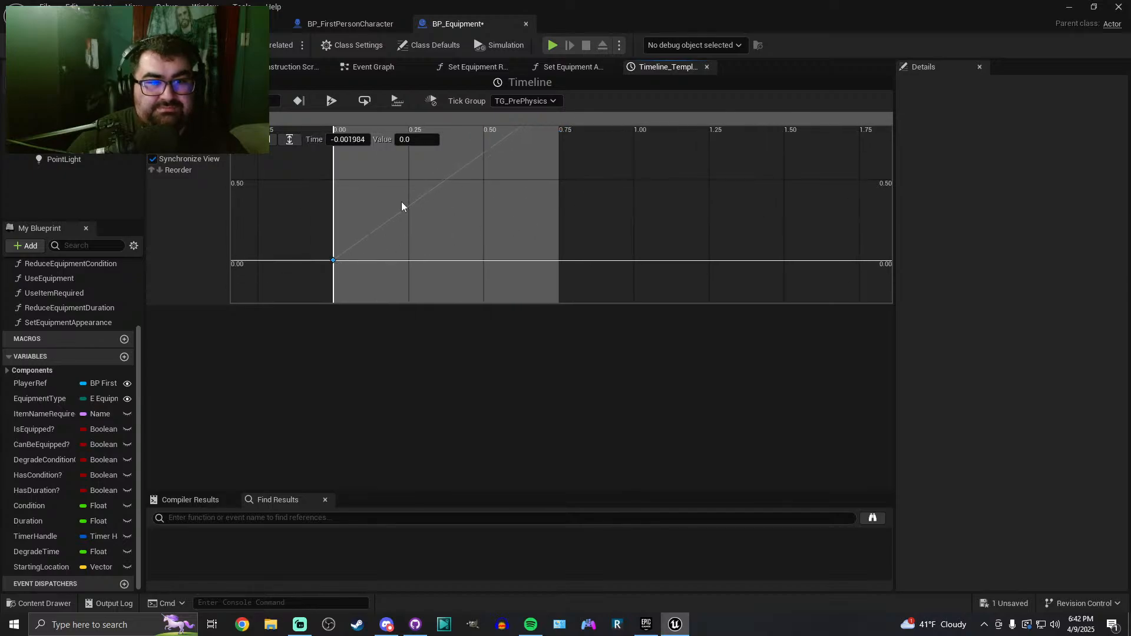
{"action": "left_click", "coordinate": [352, 140]}
{"action": "type", "text": "0"}
{"action": "key", "text": "Tab"}
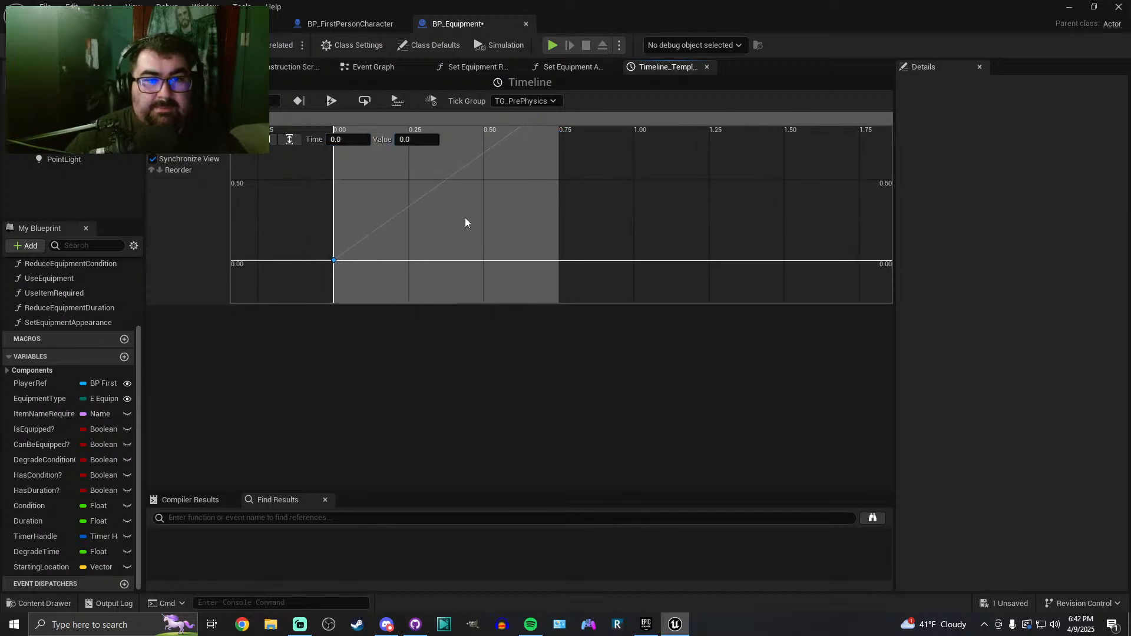
Set the float track's last key to time 0.75 and value 1
{"action": "right_click_drag", "start_coordinate": [468, 203], "coordinate": [437, 307]}
{"action": "left_click", "coordinate": [528, 204]}
{"action": "left_click", "coordinate": [352, 141]}
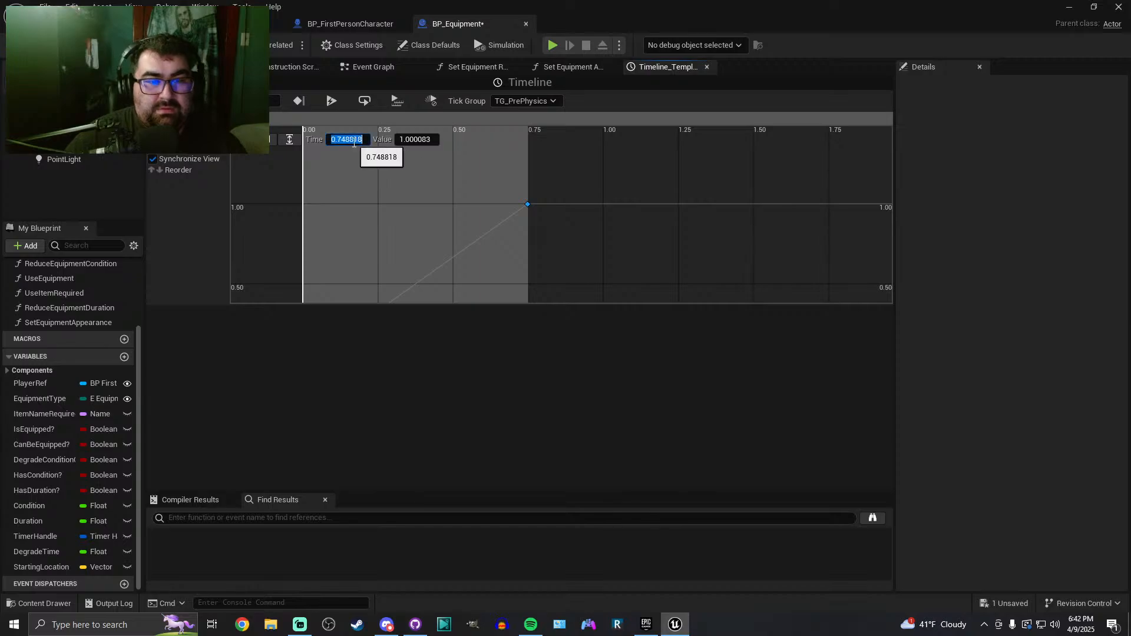
{"action": "type", "text": "0.75"}
{"action": "key", "text": "Tab"}
{"action": "type", "text": "1"}
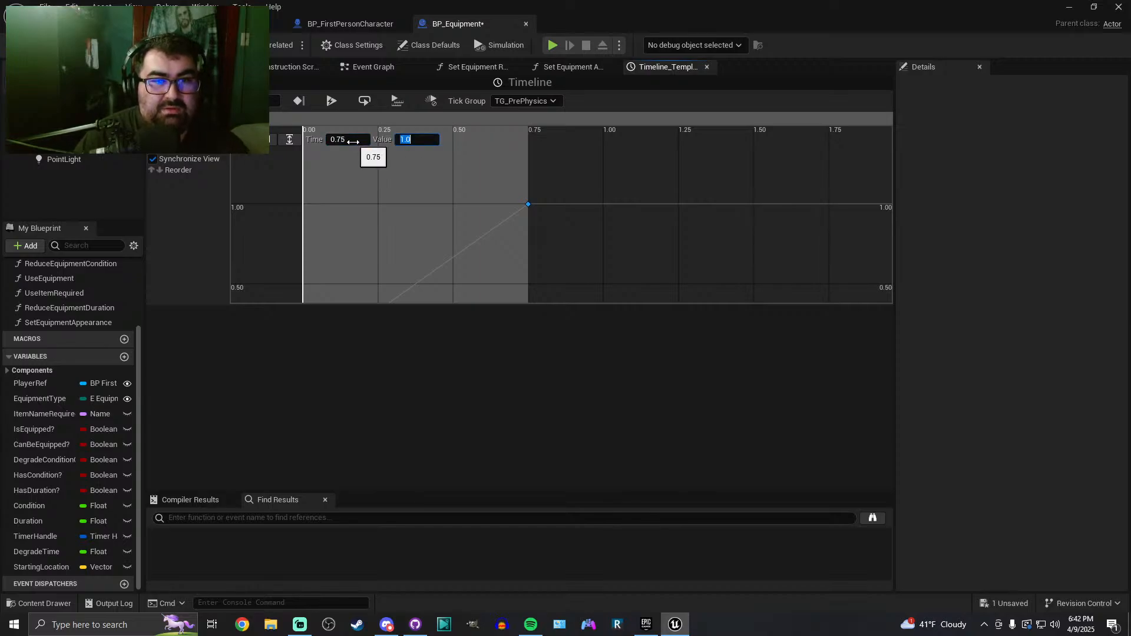
Change both keys of the float track to Auto interpolation and save the blueprint
{"action": "right_click_drag", "start_coordinate": [501, 266], "coordinate": [427, 228]}
{"action": "scroll", "coordinate": [427, 228], "scroll_direction": "down", "scroll_amount": 2}
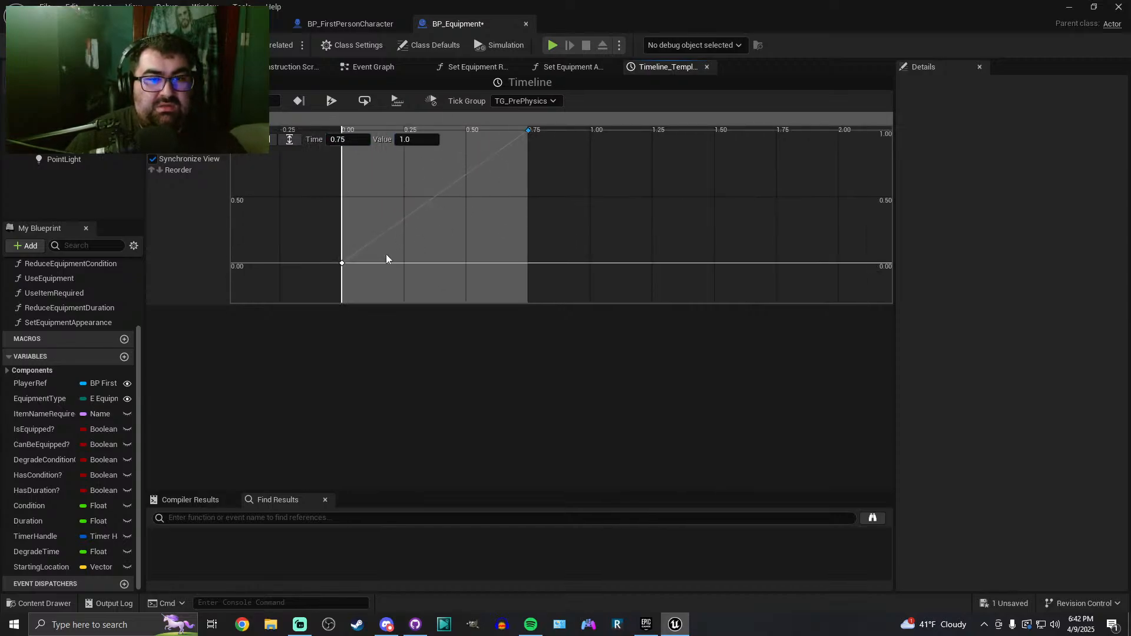
{"action": "left_click", "coordinate": [343, 263], "text": "ctrl"}
{"action": "right_click", "coordinate": [345, 265]}
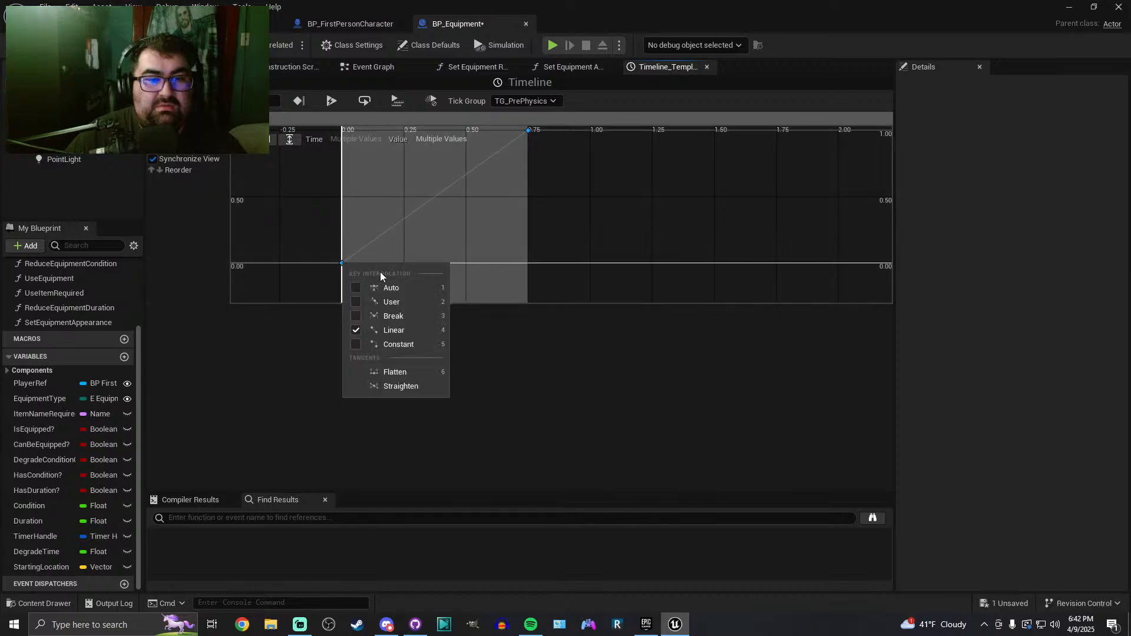
{"action": "left_click", "coordinate": [387, 291]}
{"action": "mouse_move", "coordinate": [503, 200]}
{"action": "right_mouse_down"}
{"action": "mouse_move", "coordinate": [487, 234]}
{"action": "mouse_move", "coordinate": [507, 206]}
{"action": "right_mouse_up"}
{"action": "left_click", "coordinate": [489, 229]}
{"action": "key", "text": "ctrl+s"}
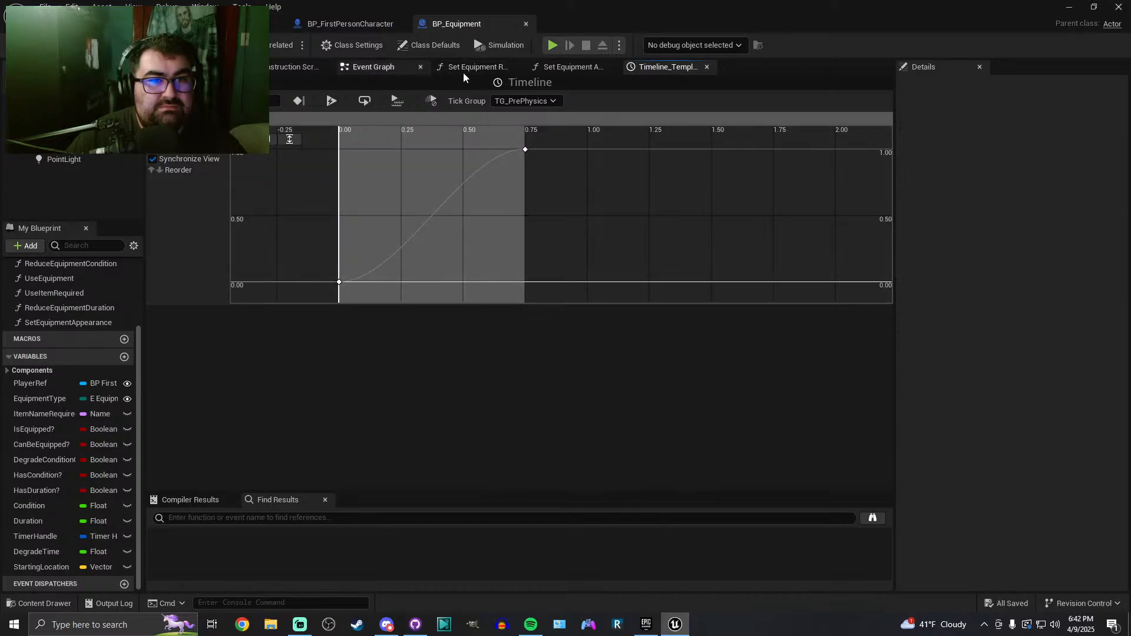
In the event graph, reroute TakeOutTimeline from Play to the Timeline's Play from Start input and nudge the Timeline node closer
{"action": "left_click", "coordinate": [372, 66]}
{"action": "right_click_drag", "start_coordinate": [751, 287], "coordinate": [717, 283]}
{"action": "left_click_drag", "start_coordinate": [531, 237], "coordinate": [479, 238]}
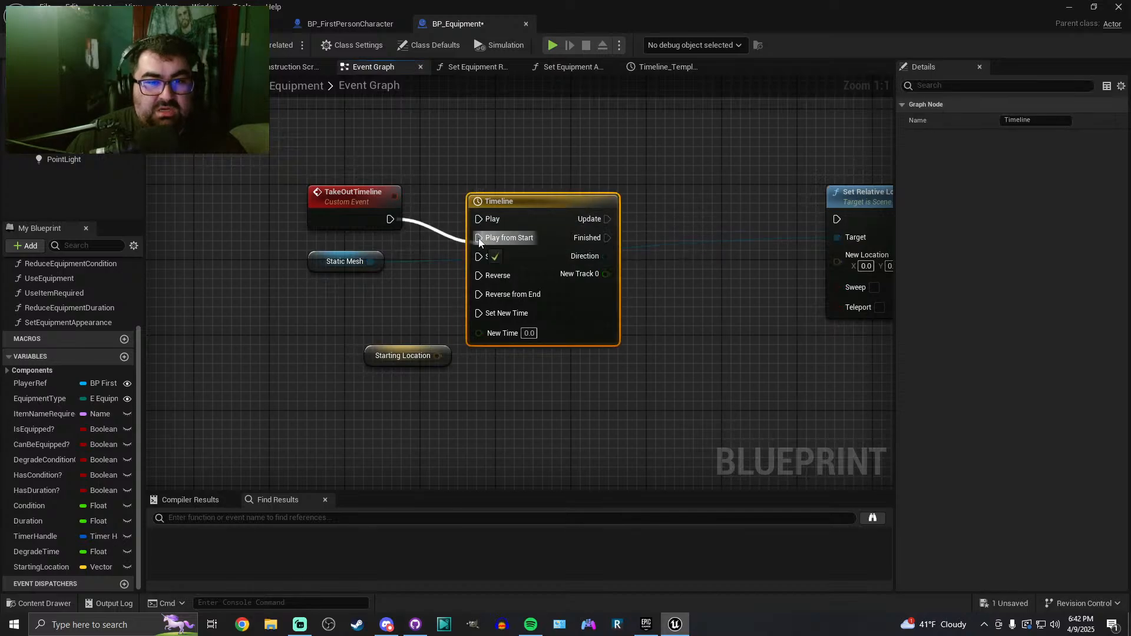
{"action": "left_click_drag", "start_coordinate": [511, 201], "coordinate": [502, 192]}
Move the Static Mesh reference under Set Relative Location and the Starting Location getter well below the Timeline node
{"action": "left_click_drag", "start_coordinate": [326, 263], "coordinate": [793, 356]}
{"action": "left_click_drag", "start_coordinate": [363, 337], "coordinate": [515, 403]}
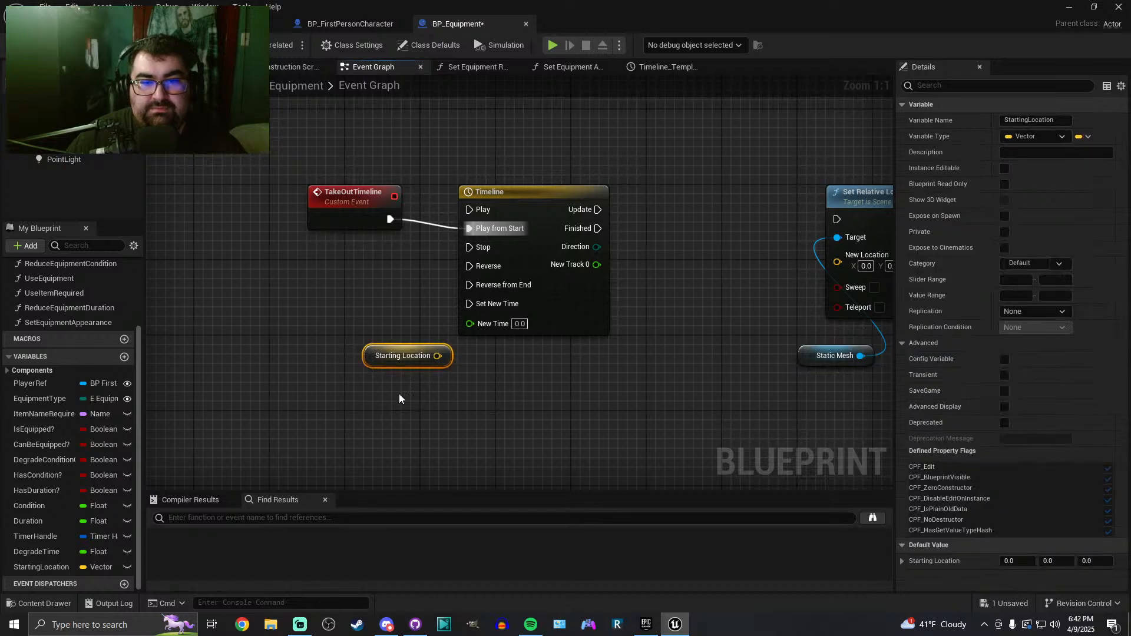
{"action": "left_click_drag", "start_coordinate": [368, 360], "coordinate": [333, 427]}
{"action": "left_click", "coordinate": [324, 425]}
Connect the Timeline's Update output to Set Relative Location and align the Timeline node so the execution wire runs straight
{"action": "right_click_drag", "start_coordinate": [599, 210], "coordinate": [454, 209]}
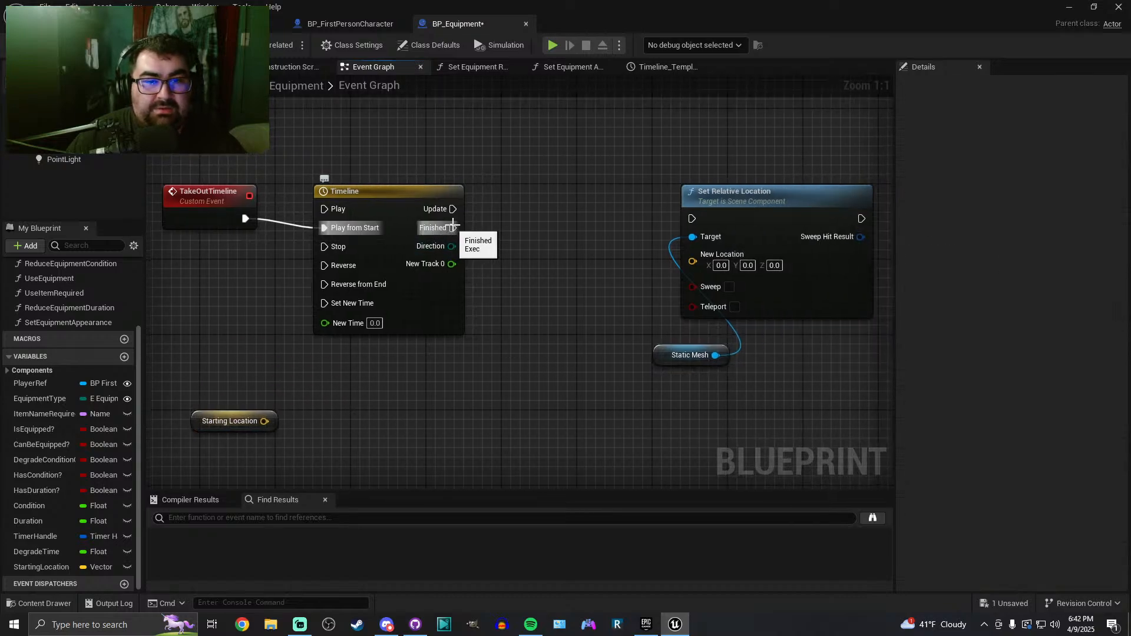
{"action": "left_click_drag", "start_coordinate": [453, 209], "coordinate": [694, 219]}
{"action": "left_click_drag", "start_coordinate": [665, 354], "coordinate": [721, 352]}
{"action": "right_click_drag", "start_coordinate": [397, 254], "coordinate": [374, 230]}
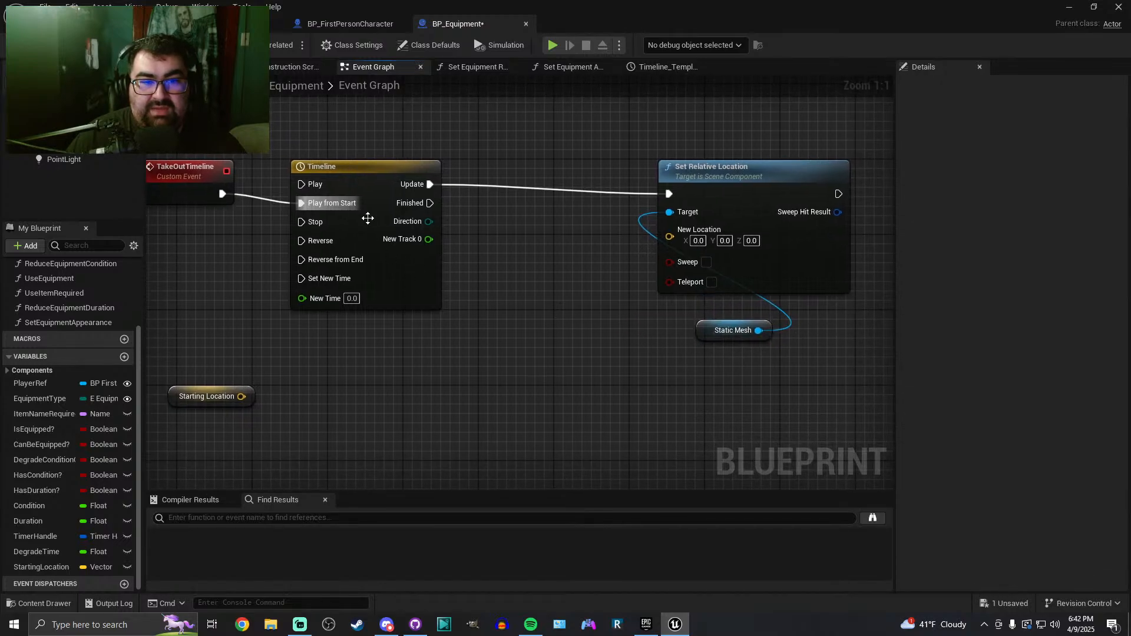
{"action": "left_click", "coordinate": [330, 176]}
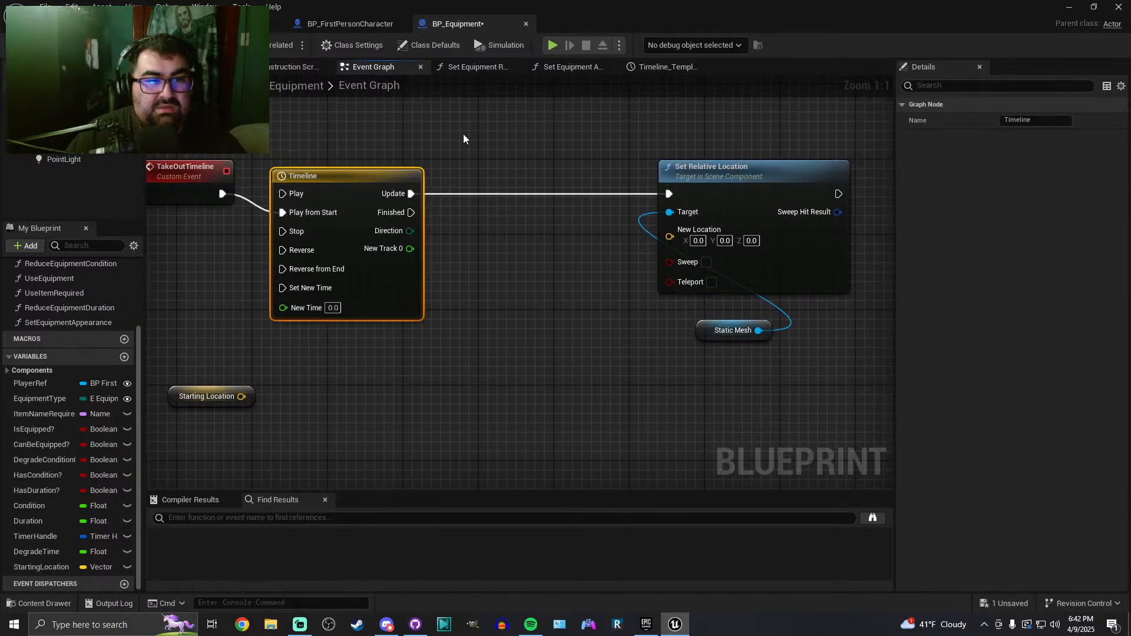
{"action": "left_click", "coordinate": [460, 136]}
{"action": "right_click_drag", "start_coordinate": [471, 139], "coordinate": [502, 157]}
{"action": "left_click_drag", "start_coordinate": [453, 268], "coordinate": [526, 309]}
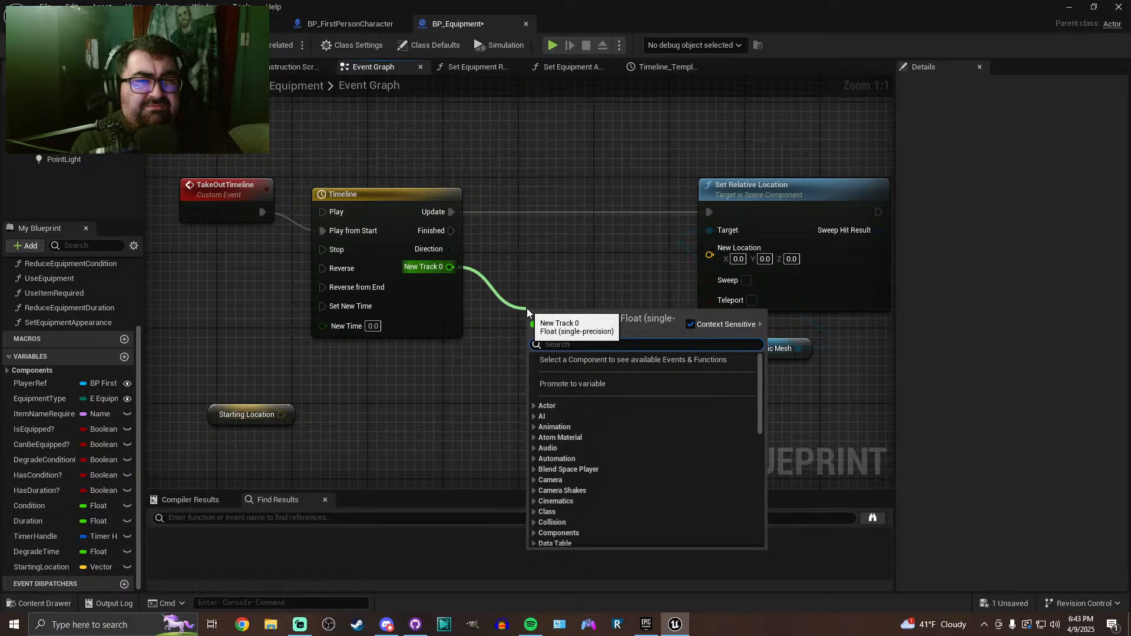
{"action": "type", "text": "fi"}
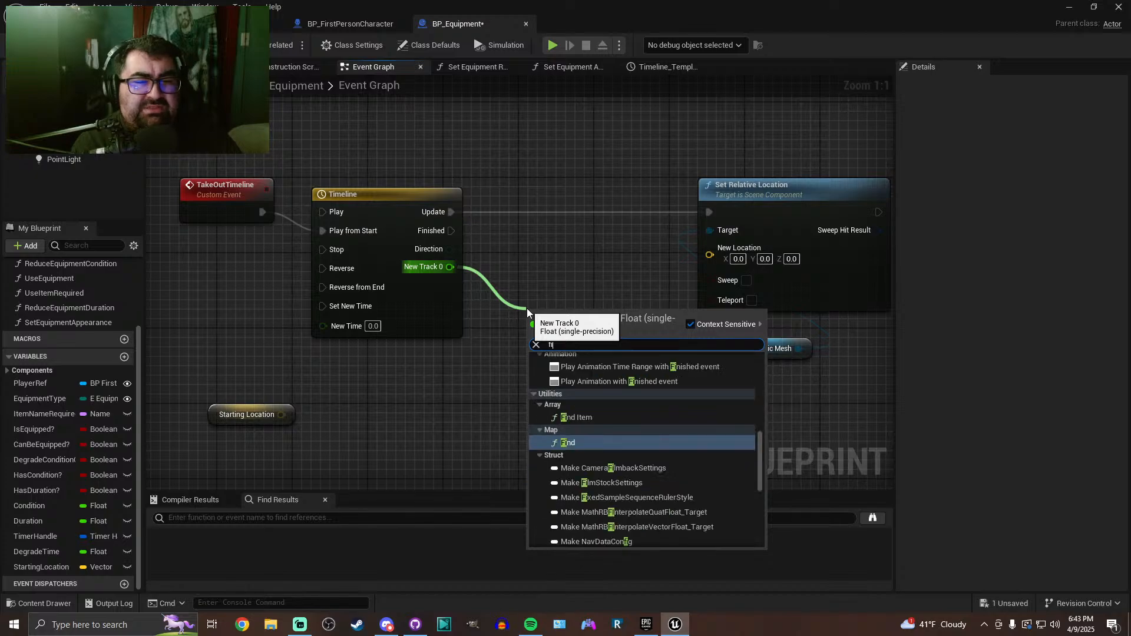
{"action": "type", "text": "nterp"}
{"action": "key", "text": "Return"}
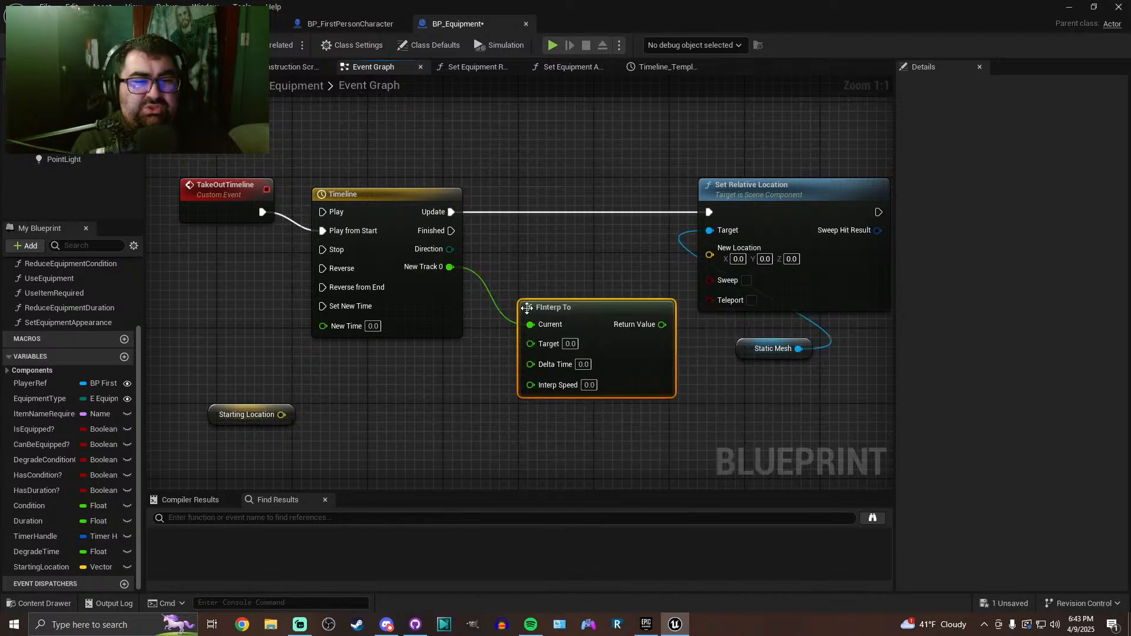
{"action": "key", "text": "ctrl+z"}
Add a VInterp To node from the New Track 0 output, feeding its Delta Time, and place it beside the Timeline
{"action": "left_click_drag", "start_coordinate": [451, 267], "coordinate": [501, 305]}
{"action": "type", "text": "vinterp"}
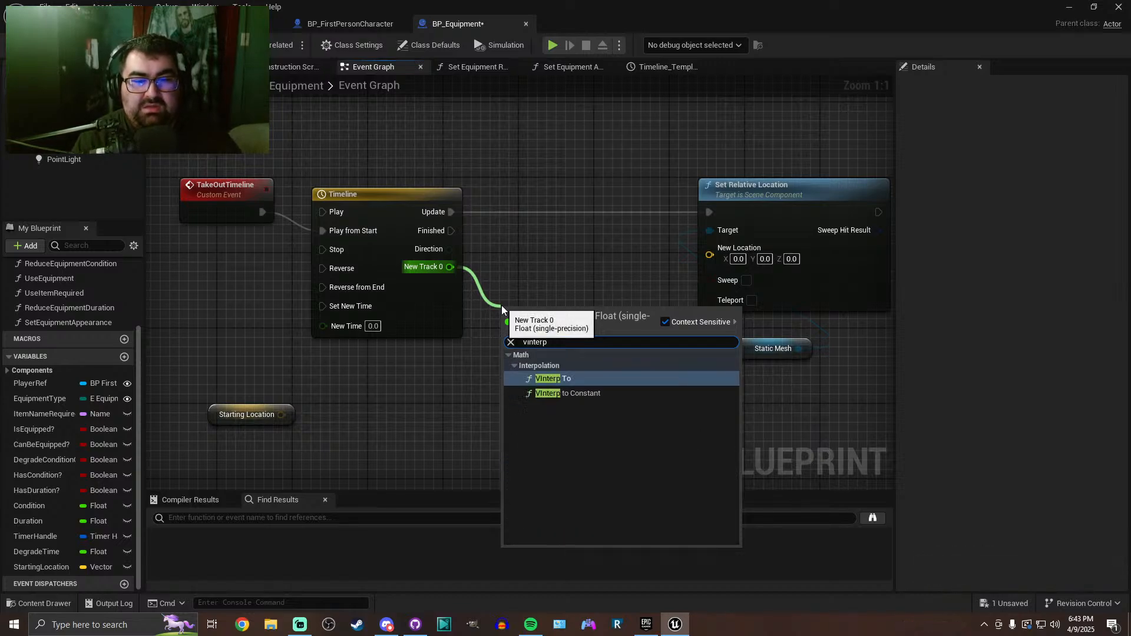
{"action": "left_click", "coordinate": [564, 379]}
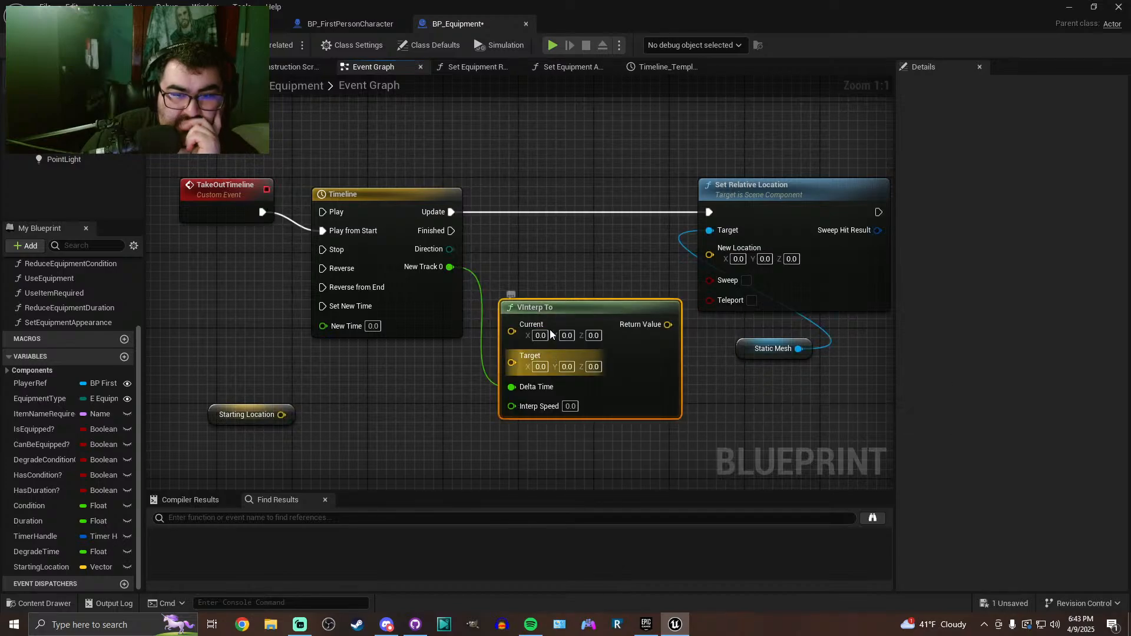
{"action": "right_click_drag", "start_coordinate": [548, 309], "coordinate": [478, 308]}
{"action": "left_click_drag", "start_coordinate": [479, 306], "coordinate": [463, 298]}
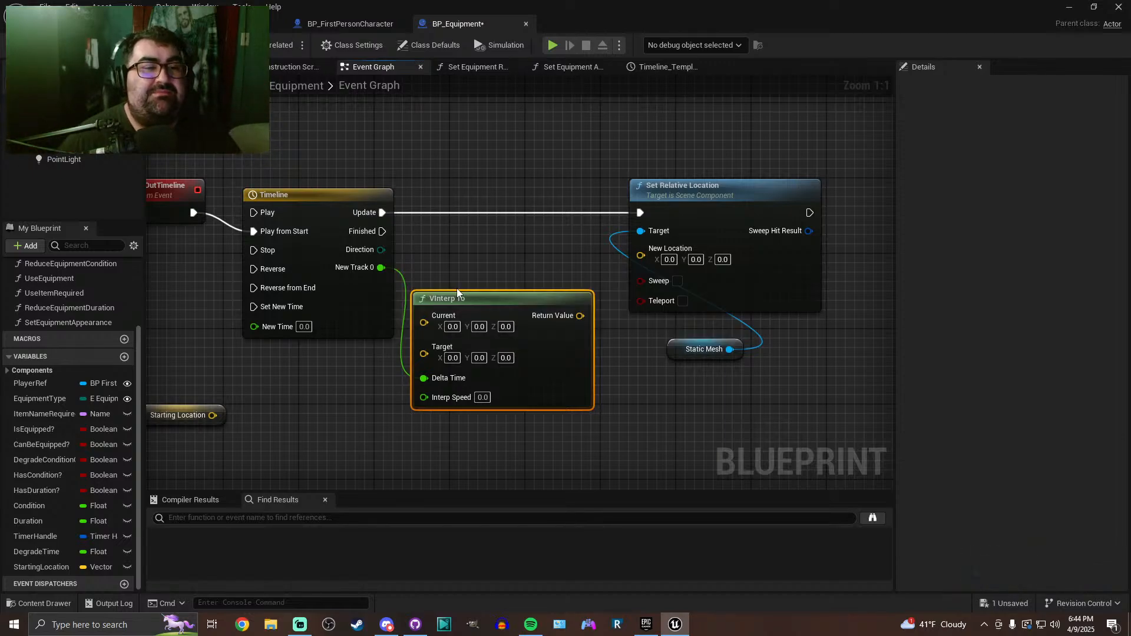
Connect VInterp To's Return Value to Set Relative Location's New Location, shifting the Timeline closer to its event and VInterp To lower
{"action": "right_click_drag", "start_coordinate": [300, 175], "coordinate": [331, 177]}
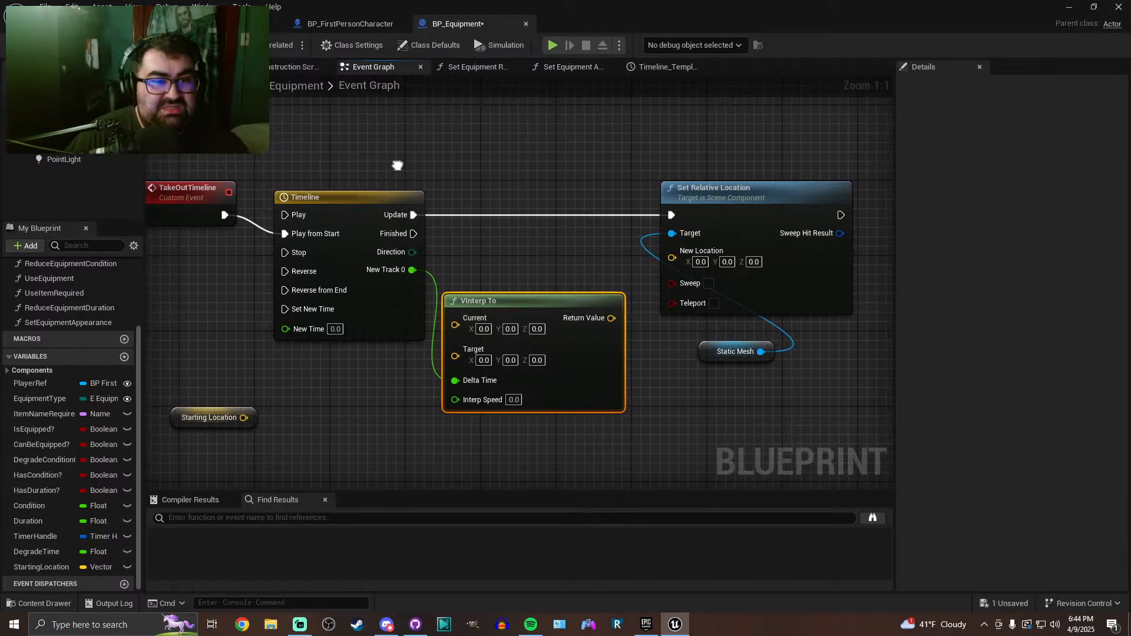
{"action": "right_click_drag", "start_coordinate": [397, 165], "coordinate": [523, 169]}
{"action": "left_click_drag", "start_coordinate": [447, 203], "coordinate": [431, 197]}
{"action": "left_click", "coordinate": [643, 186]}
{"action": "right_click_drag", "start_coordinate": [647, 186], "coordinate": [489, 187]}
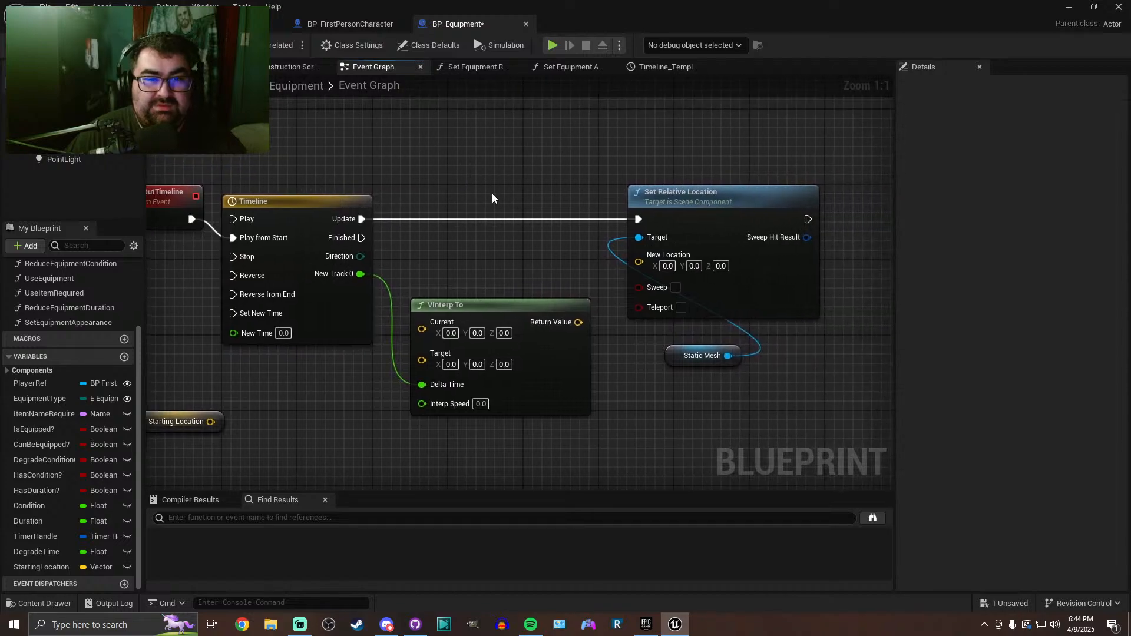
{"action": "left_click_drag", "start_coordinate": [578, 322], "coordinate": [639, 255]}
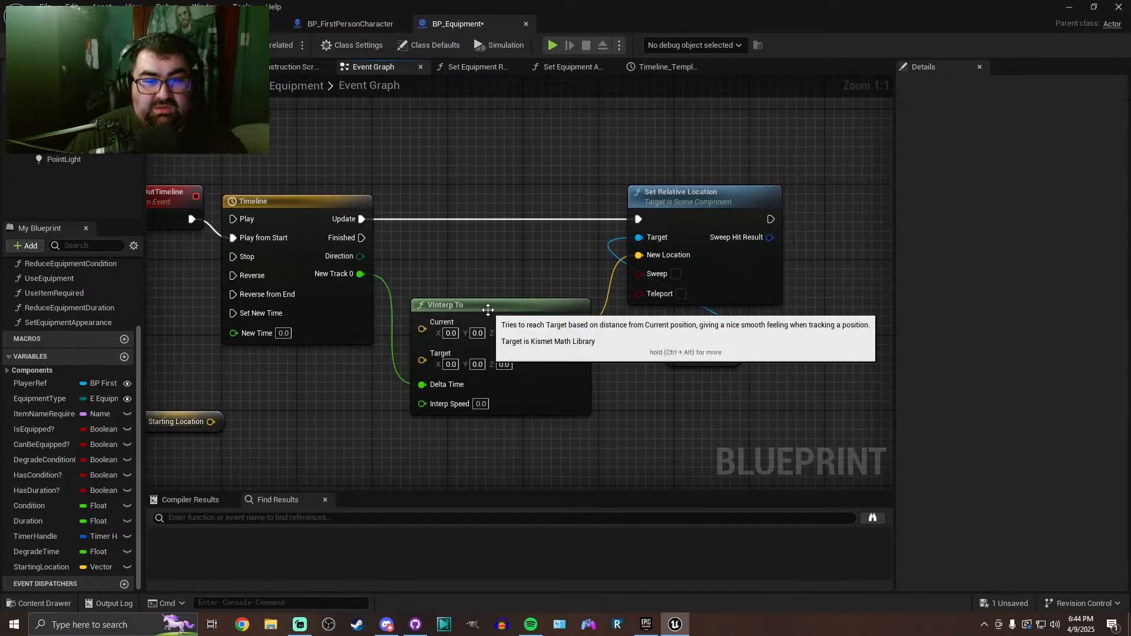
{"action": "left_click_drag", "start_coordinate": [490, 305], "coordinate": [509, 362]}
Connect Starting Location to VInterp To's Current input and tidy the Starting Location, VInterp To, Static Mesh and Set Relative Location nodes
{"action": "right_click_drag", "start_coordinate": [509, 361], "coordinate": [560, 309]}
{"action": "left_click_drag", "start_coordinate": [263, 369], "coordinate": [492, 333]}
{"action": "left_click_drag", "start_coordinate": [208, 362], "coordinate": [369, 323]}
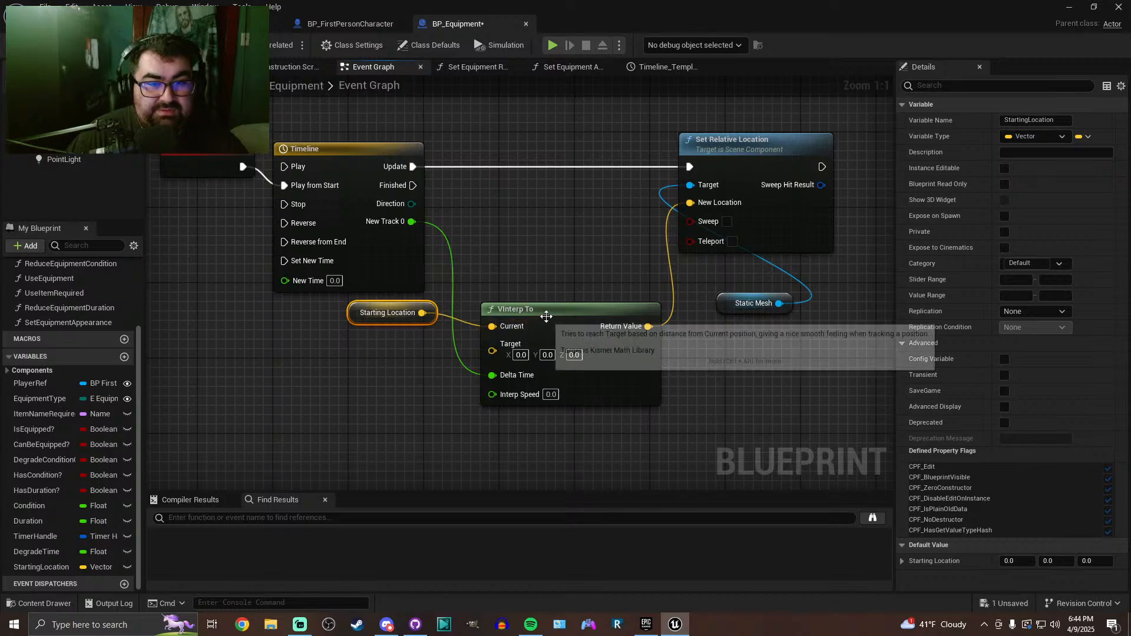
{"action": "left_click_drag", "start_coordinate": [549, 323], "coordinate": [528, 304]}
{"action": "left_click_drag", "start_coordinate": [735, 291], "coordinate": [731, 233]}
{"action": "left_click_drag", "start_coordinate": [737, 164], "coordinate": [720, 163]}
{"action": "left_click", "coordinate": [572, 176]}
Move the Branch, its Degrade Condition Over Time? getter and Activate Equipment away from Set Equipment Appearance to free space for a node
{"action": "right_click_drag", "start_coordinate": [571, 176], "coordinate": [589, 218]}
{"action": "scroll", "coordinate": [593, 229], "scroll_direction": "down", "scroll_amount": 2}
{"action": "right_click_drag", "start_coordinate": [316, 269], "coordinate": [550, 275]}
{"action": "right_click_drag", "start_coordinate": [372, 275], "coordinate": [595, 293]}
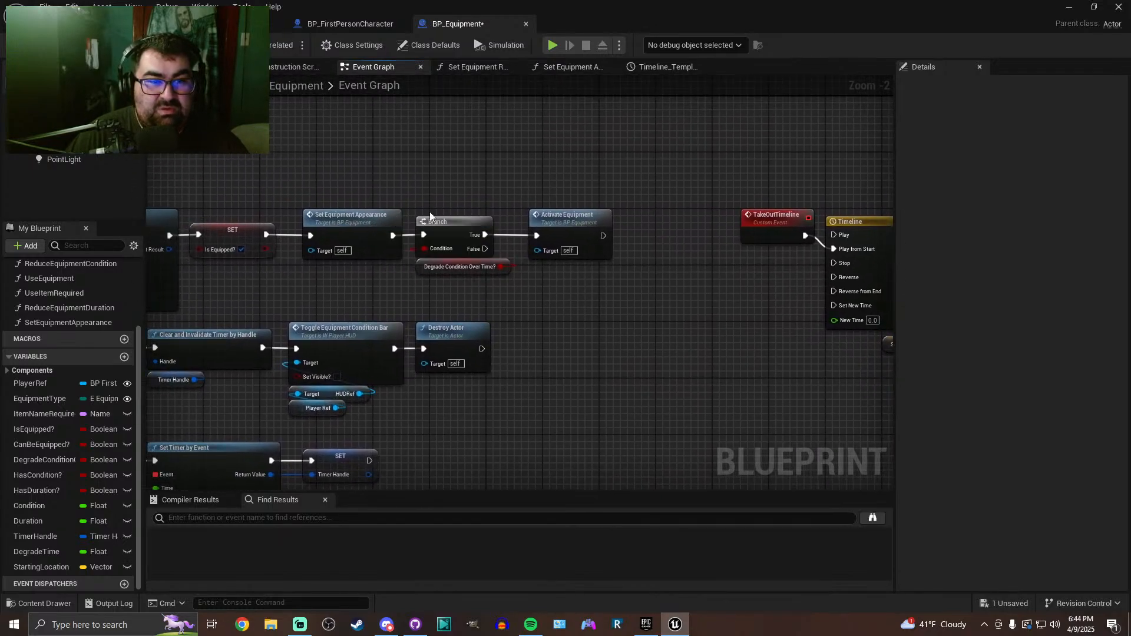
{"action": "left_click_drag", "start_coordinate": [434, 189], "coordinate": [589, 277]}
{"action": "left_click_drag", "start_coordinate": [466, 222], "coordinate": [627, 152]}
Insert a Take Out Timeline call between Set Equipment Appearance and the Branch, aligned with the execution row
{"action": "left_click", "coordinate": [404, 250]}
{"action": "left_click_drag", "start_coordinate": [393, 235], "coordinate": [429, 246]}
{"action": "type", "text": "take out t"}
{"action": "key", "text": "Return"}
{"action": "left_click_drag", "start_coordinate": [429, 246], "coordinate": [421, 211]}
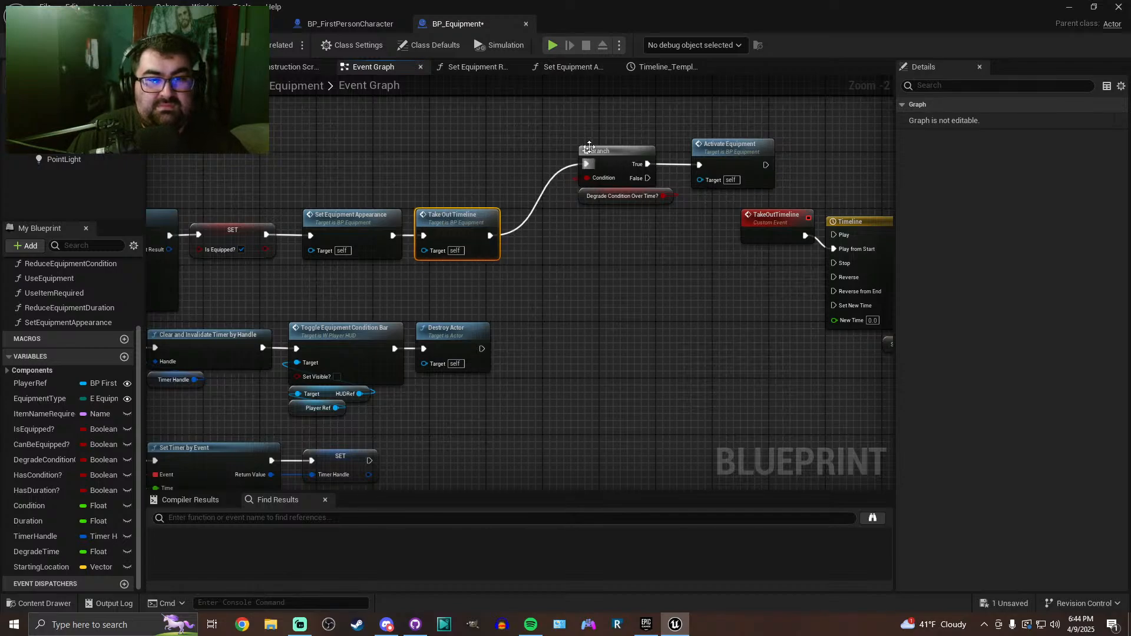
Move the Branch, its condition getter and Activate Equipment back into line after the Take Out Timeline call
{"action": "left_click_drag", "start_coordinate": [579, 123], "coordinate": [723, 217]}
{"action": "left_click_drag", "start_coordinate": [666, 131], "coordinate": [567, 197]}
{"action": "left_click_drag", "start_coordinate": [584, 129], "coordinate": [711, 198]}
{"action": "left_click_drag", "start_coordinate": [626, 173], "coordinate": [553, 224]}
{"action": "left_click", "coordinate": [577, 178]}
{"action": "scroll", "coordinate": [478, 207], "scroll_direction": "up", "scroll_amount": 2}
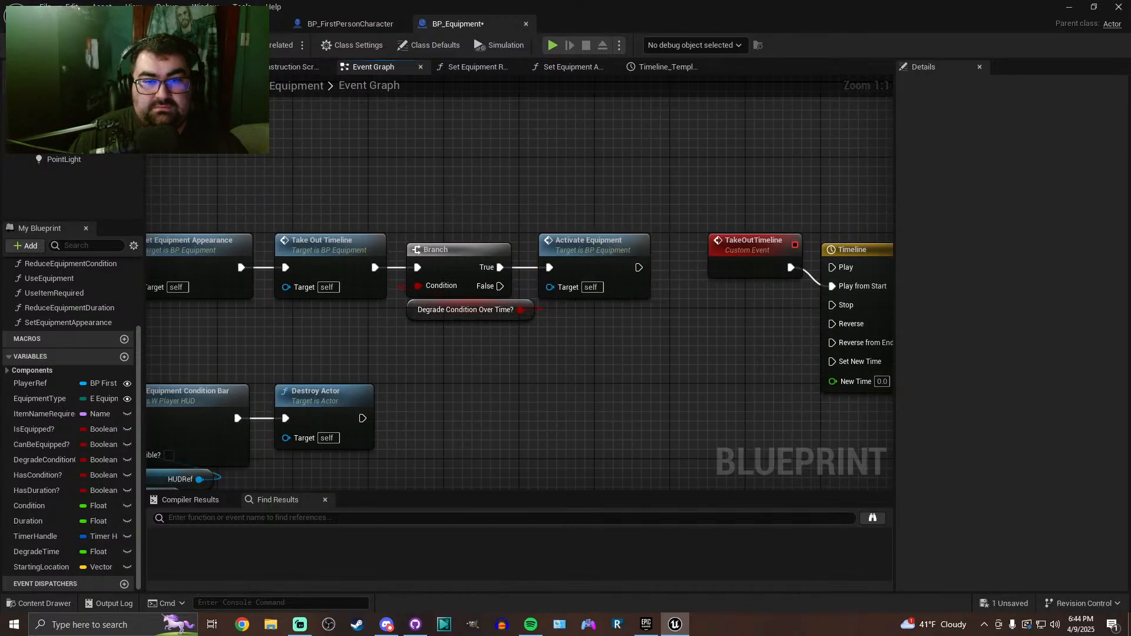
Move the whole TakeOutTimeline node group further away from Activate Equipment and save the blueprint
{"action": "scroll", "coordinate": [469, 182], "scroll_direction": "down", "scroll_amount": 5}
{"action": "left_click_drag", "start_coordinate": [469, 187], "coordinate": [767, 320]}
{"action": "scroll", "coordinate": [492, 212], "scroll_direction": "up", "scroll_amount": 3}
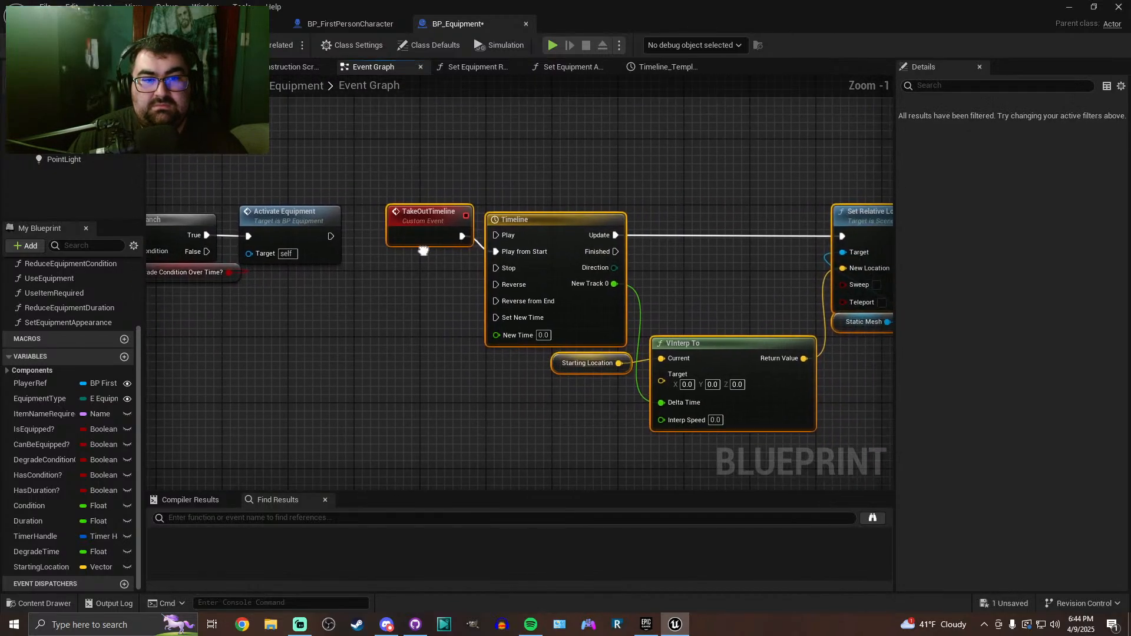
{"action": "left_click_drag", "start_coordinate": [412, 234], "coordinate": [445, 234]}
{"action": "left_click_drag", "start_coordinate": [441, 231], "coordinate": [506, 234]}
{"action": "right_click_drag", "start_coordinate": [431, 273], "coordinate": [539, 269]}
{"action": "key", "text": "ctrl+s"}
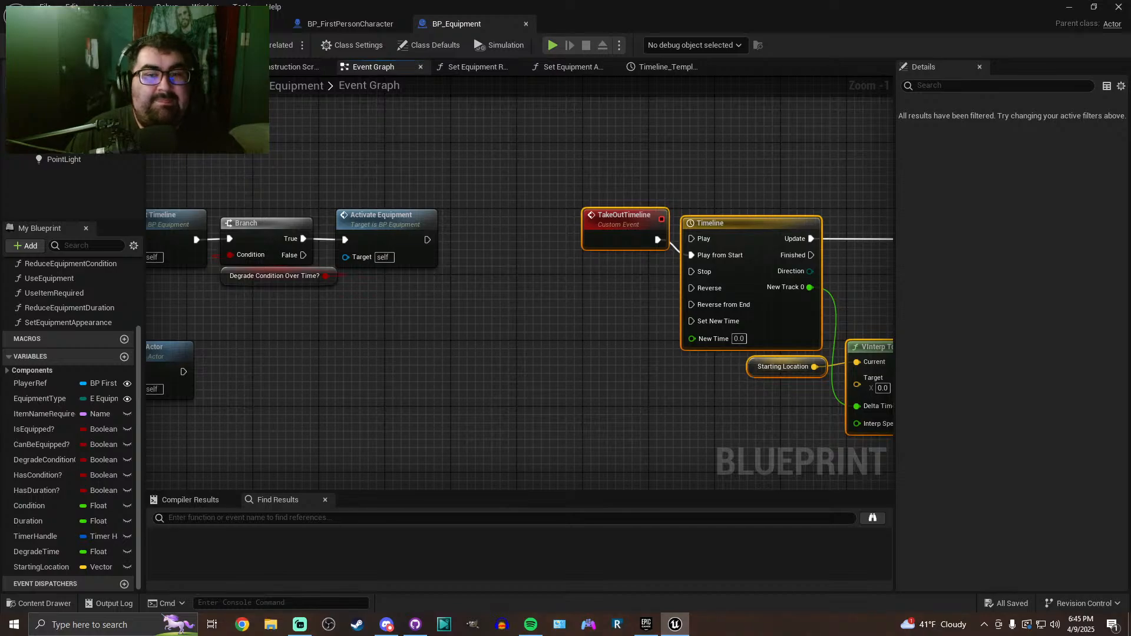
Enlarge the level viewport and play the level, equipping the torch to test the take-out motion
{"action": "scroll", "coordinate": [525, 179], "scroll_direction": "down", "scroll_amount": 3}
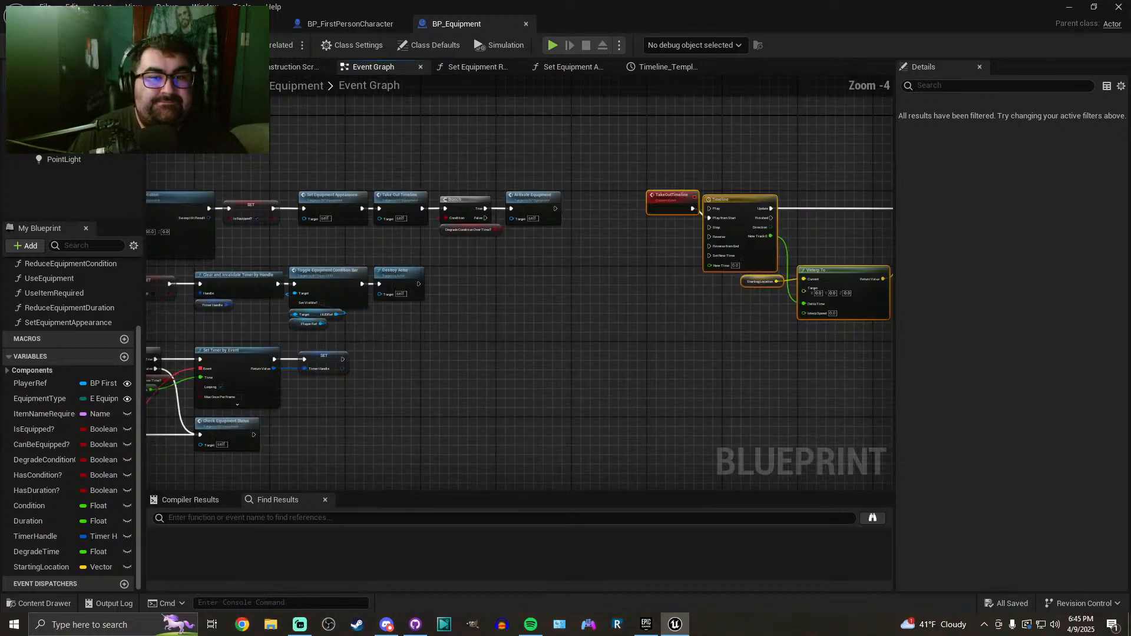
{"action": "left_click", "coordinate": [94, 24]}
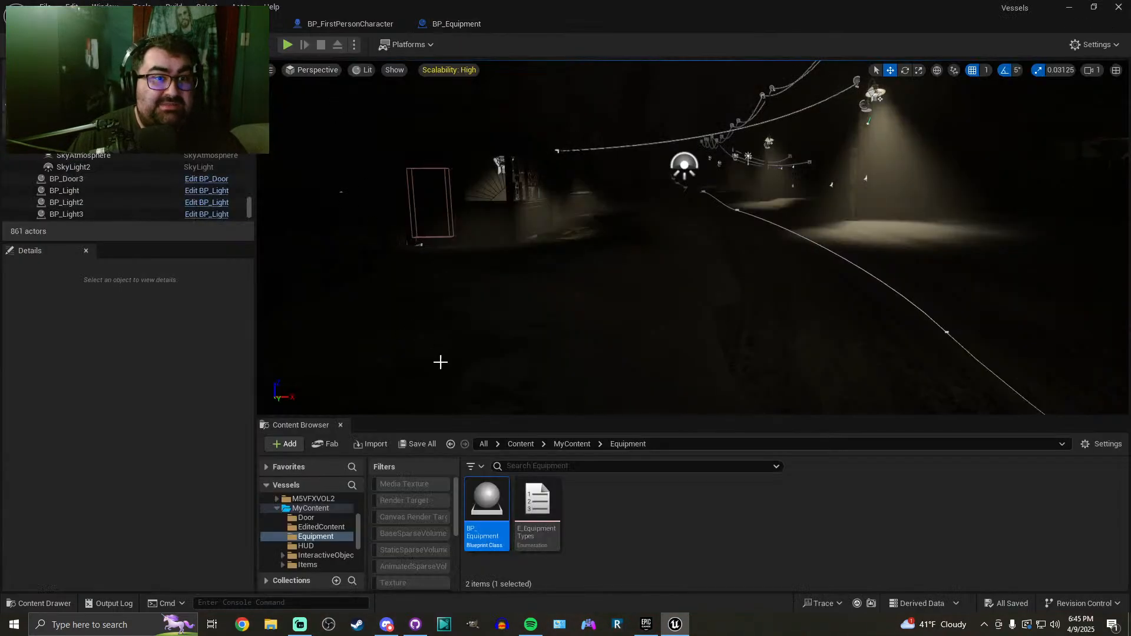
{"action": "left_click_drag", "start_coordinate": [453, 418], "coordinate": [415, 551]}
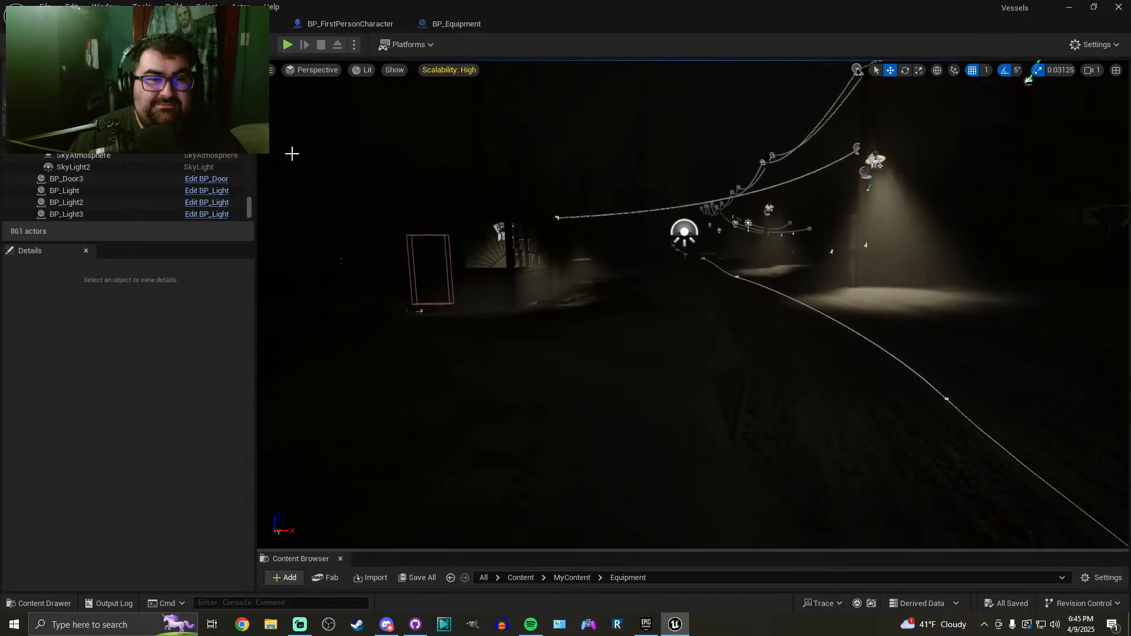
{"action": "key", "text": "alt+p"}
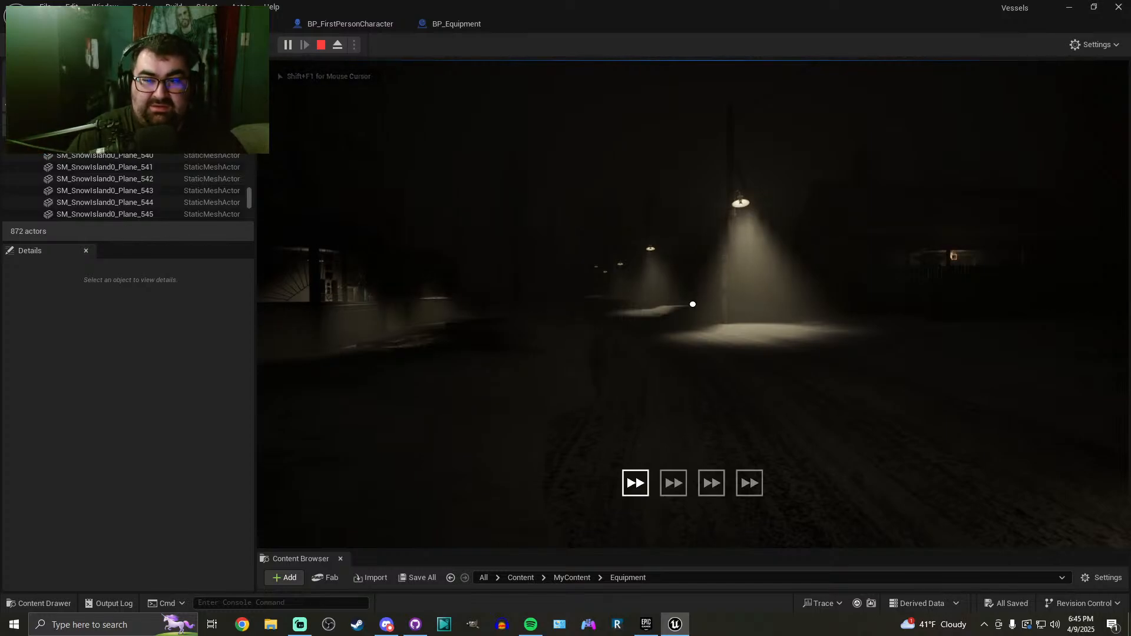
{"action": "key", "text": "1"}
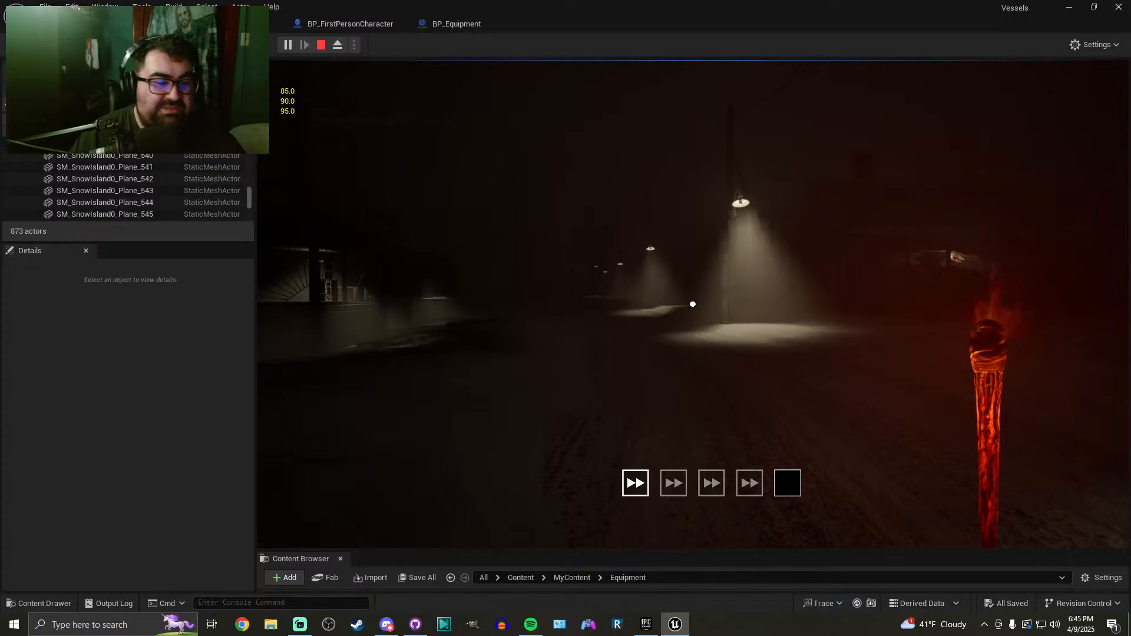
{"action": "key", "text": "Escape"}
Delete the nodes beside the entry node in BP_Equipment's Construction Script and return to the Event Graph
{"action": "left_click", "coordinate": [457, 24]}
{"action": "scroll", "coordinate": [582, 189], "scroll_direction": "up", "scroll_amount": 3}
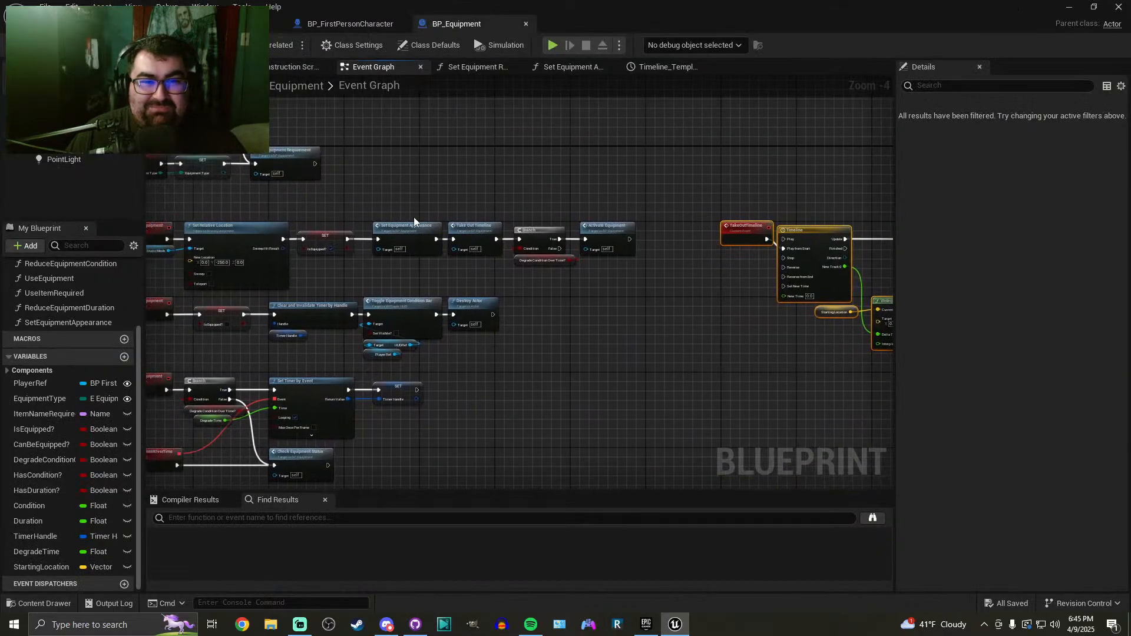
{"action": "right_click_drag", "start_coordinate": [459, 213], "coordinate": [594, 247]}
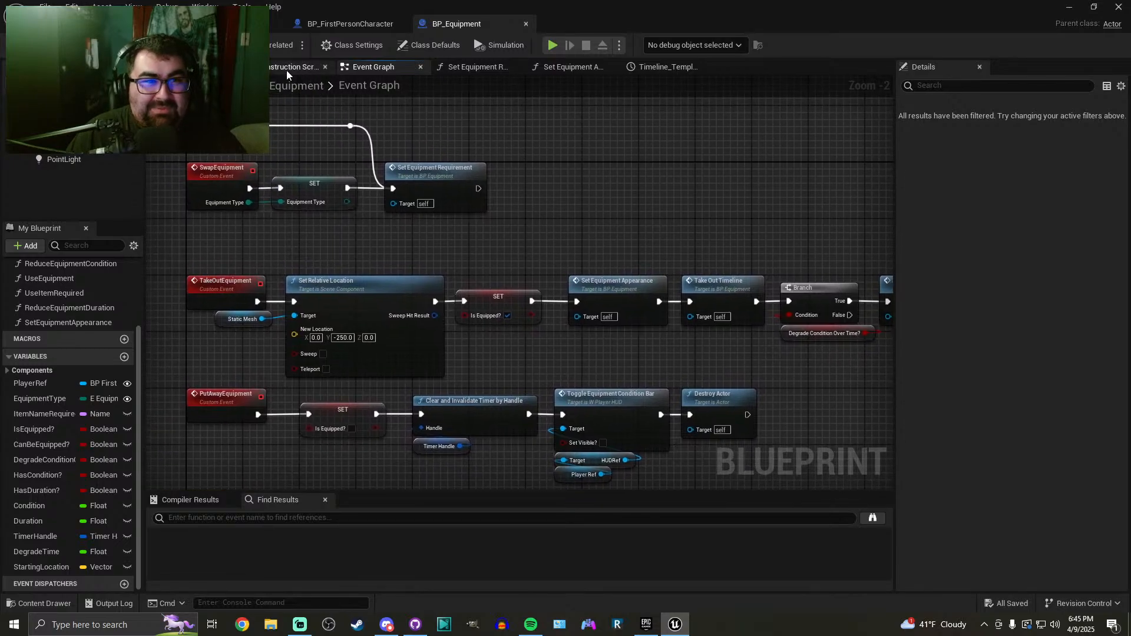
{"action": "left_click", "coordinate": [285, 67]}
{"action": "left_click_drag", "start_coordinate": [501, 180], "coordinate": [761, 309]}
{"action": "key", "text": "Delete"}
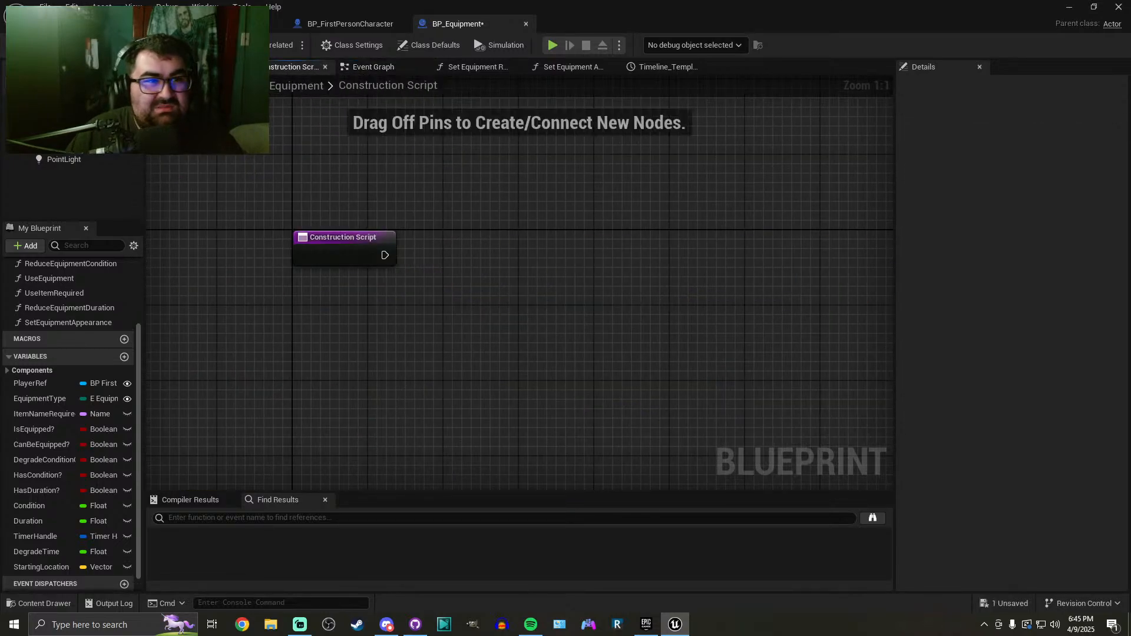
{"action": "left_click", "coordinate": [372, 68]}
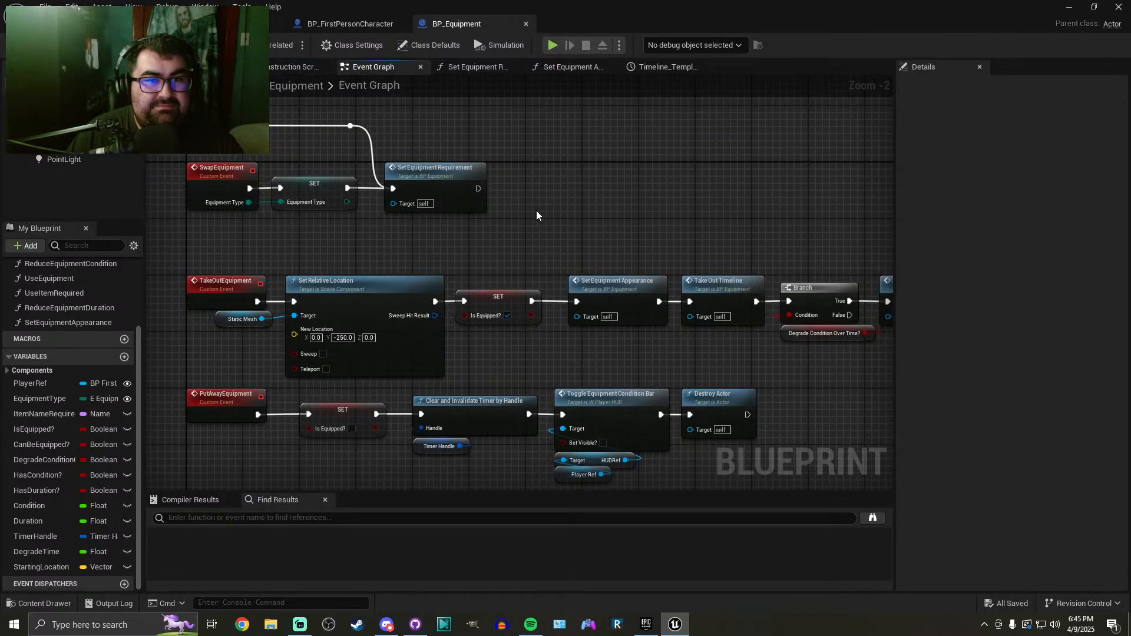
Close the BP_Equipment blueprint and reopen it docked beside BP_FirstPersonCharacter
{"action": "right_click_drag", "start_coordinate": [531, 210], "coordinate": [440, 185]}
{"action": "right_click_drag", "start_coordinate": [535, 210], "coordinate": [414, 172]}
{"action": "middle_click", "coordinate": [470, 26]}
{"action": "left_click_drag", "start_coordinate": [0, 277], "coordinate": [449, 30]}
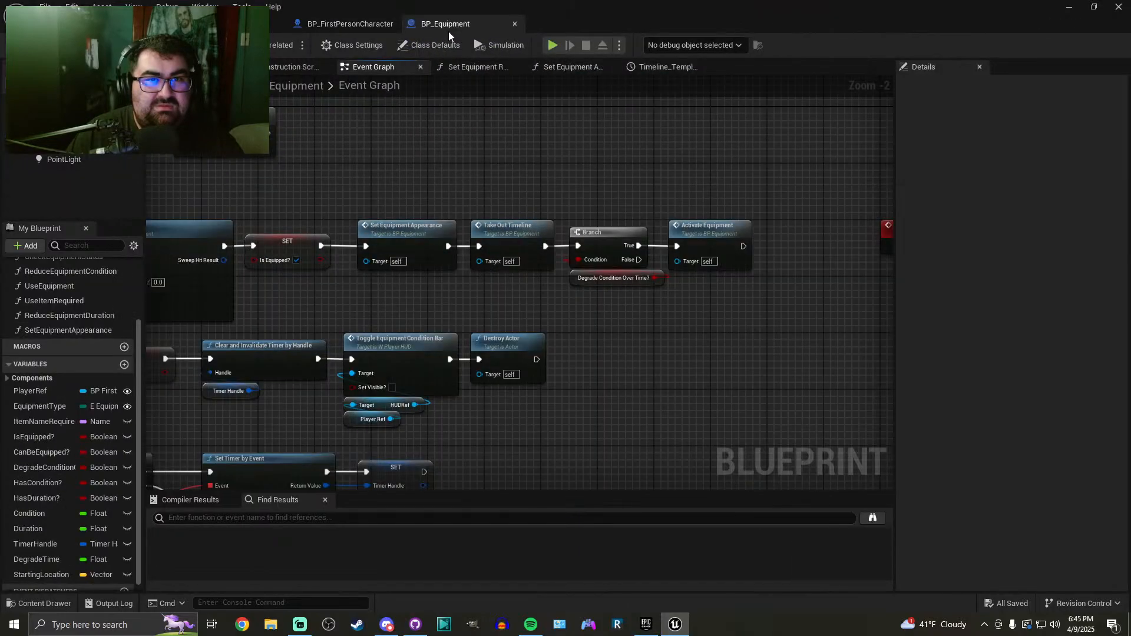
Set the Interp Speed of the VInterp To node in the TakeOutTimeline group to 1
{"action": "right_click_drag", "start_coordinate": [666, 383], "coordinate": [189, 381]}
{"action": "scroll", "coordinate": [607, 390], "scroll_direction": "up", "scroll_amount": 2}
{"action": "right_click_drag", "start_coordinate": [609, 389], "coordinate": [391, 307]}
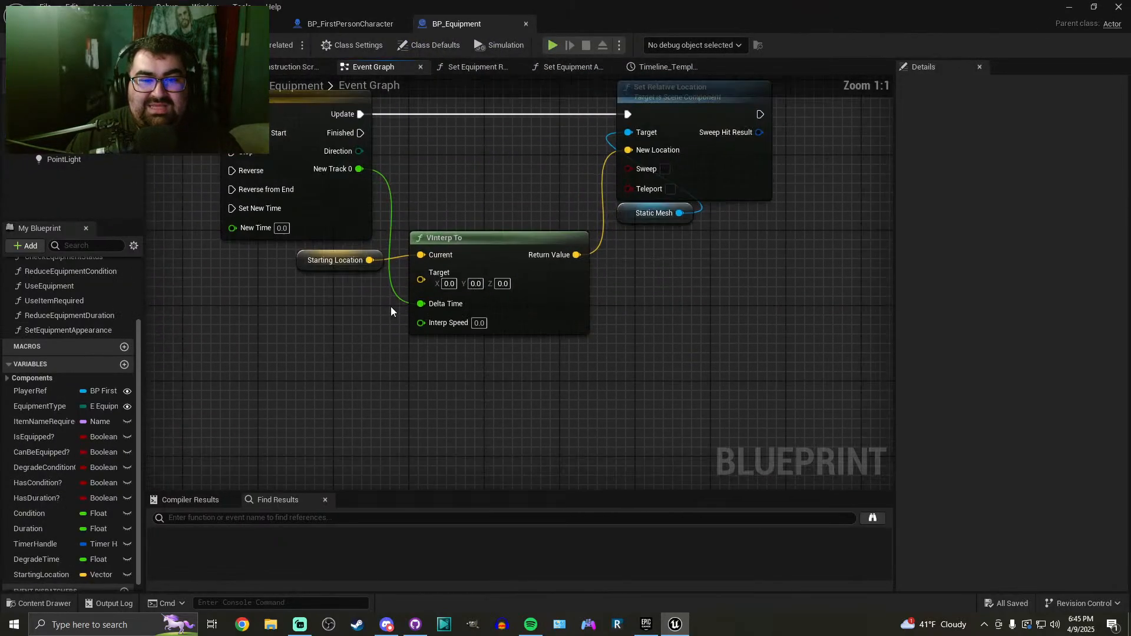
{"action": "left_click", "coordinate": [479, 322]}
{"action": "type", "text": "1"}
{"action": "key", "text": "Return"}
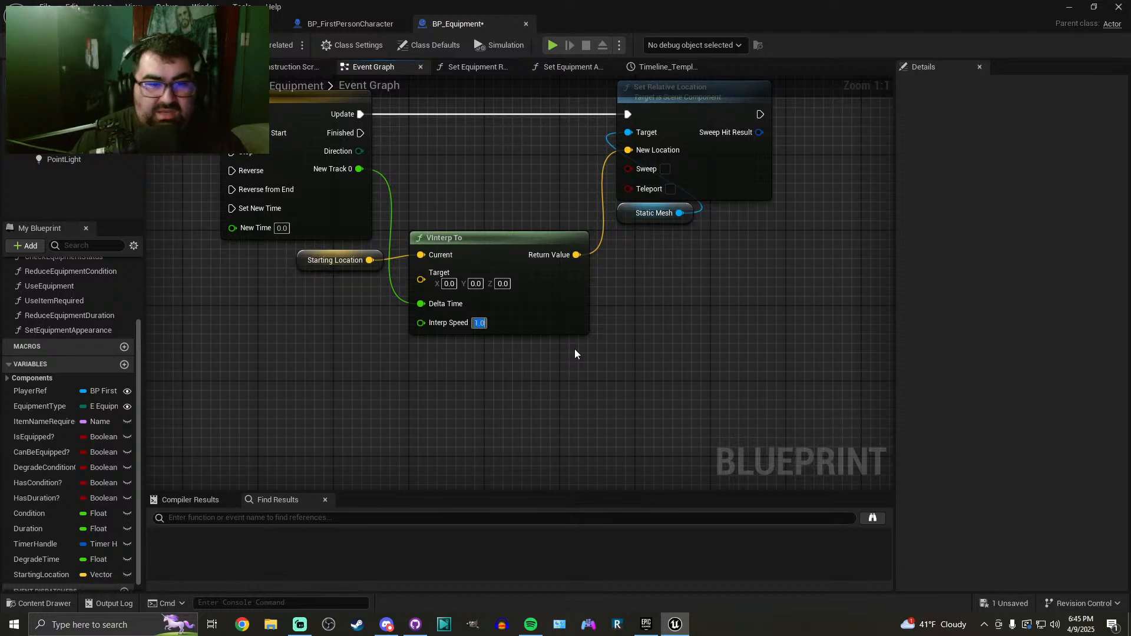
Move the timeline's New Track 0 connection on VInterp To from Delta Time to Interp Speed and set Delta Time to 1
{"action": "left_click", "coordinate": [388, 344]}
{"action": "left_click_drag", "start_coordinate": [421, 312], "coordinate": [420, 324], "text": "ctrl"}
{"action": "right_click_drag", "start_coordinate": [443, 340], "coordinate": [472, 355]}
{"action": "left_click", "coordinate": [500, 321]}
{"action": "key", "text": "BackSpace"}
{"action": "type", "text": "1"}
{"action": "key", "text": "Return"}
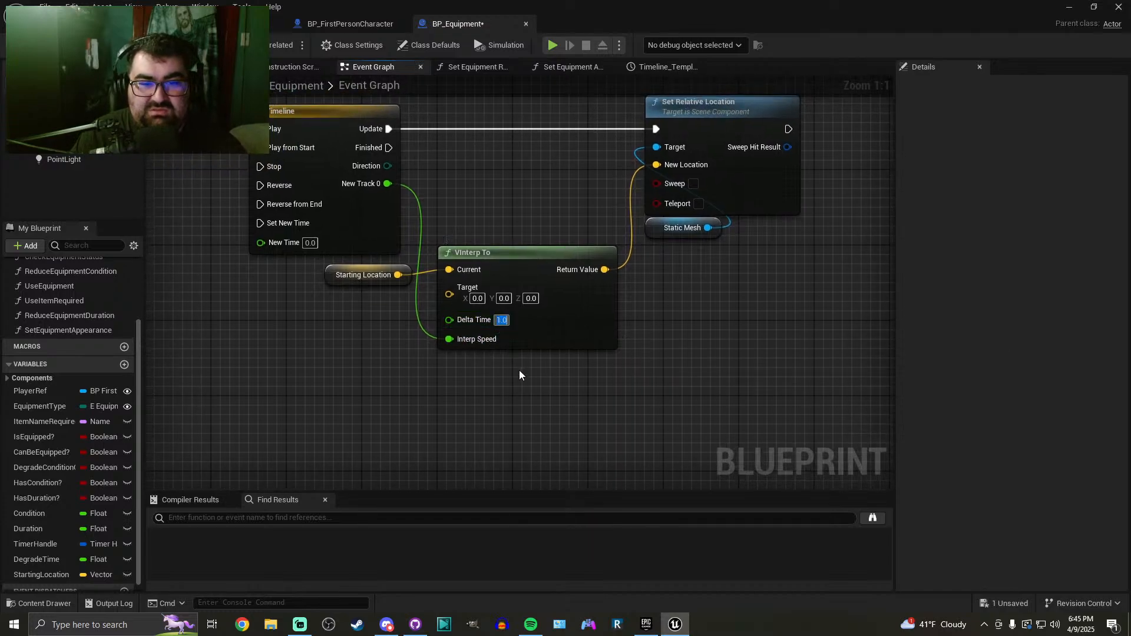
Try -250 as the default Z value of the StartingLocation variable
{"action": "left_click", "coordinate": [330, 283]}
{"action": "right_click_drag", "start_coordinate": [361, 346], "coordinate": [424, 336]}
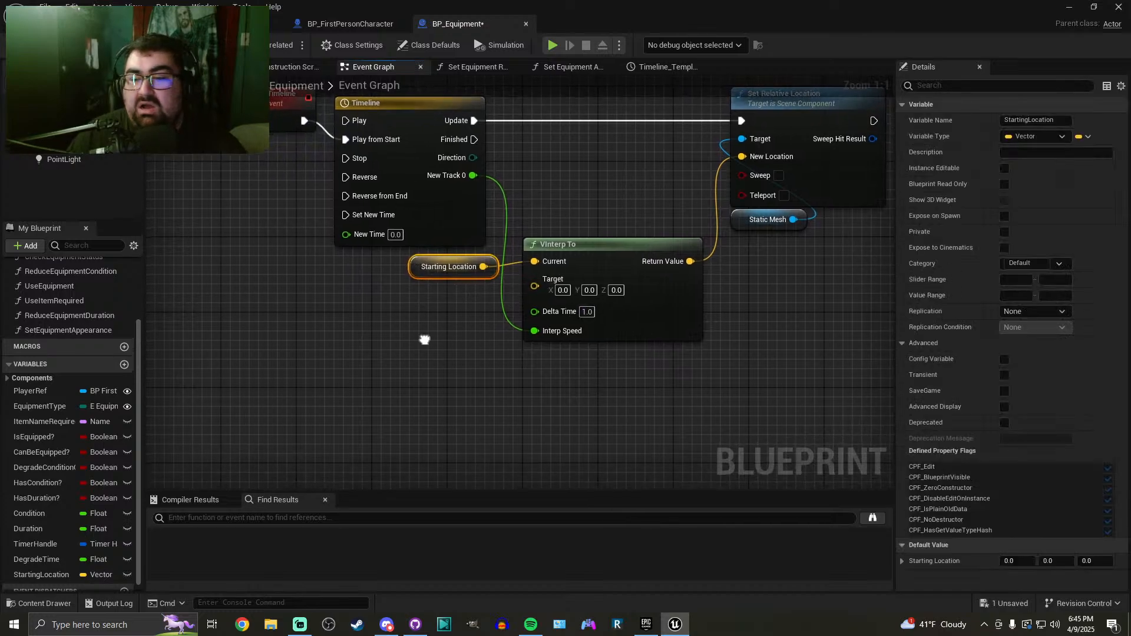
{"action": "left_click", "coordinate": [1094, 562]}
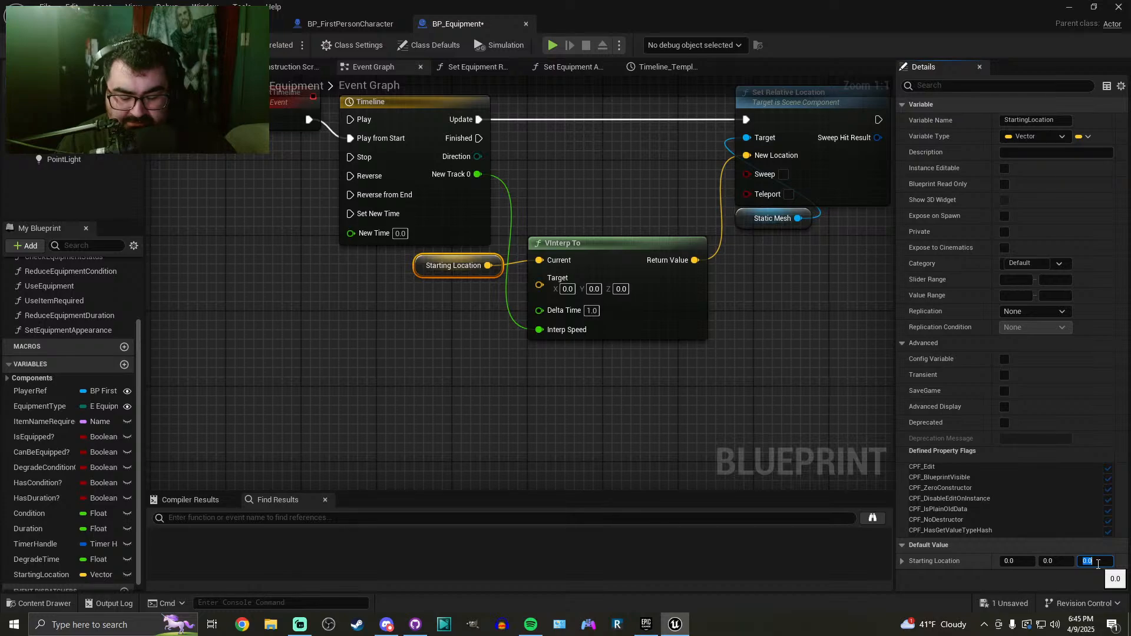
{"action": "type", "text": "-250"}
{"action": "key", "text": "Return"}
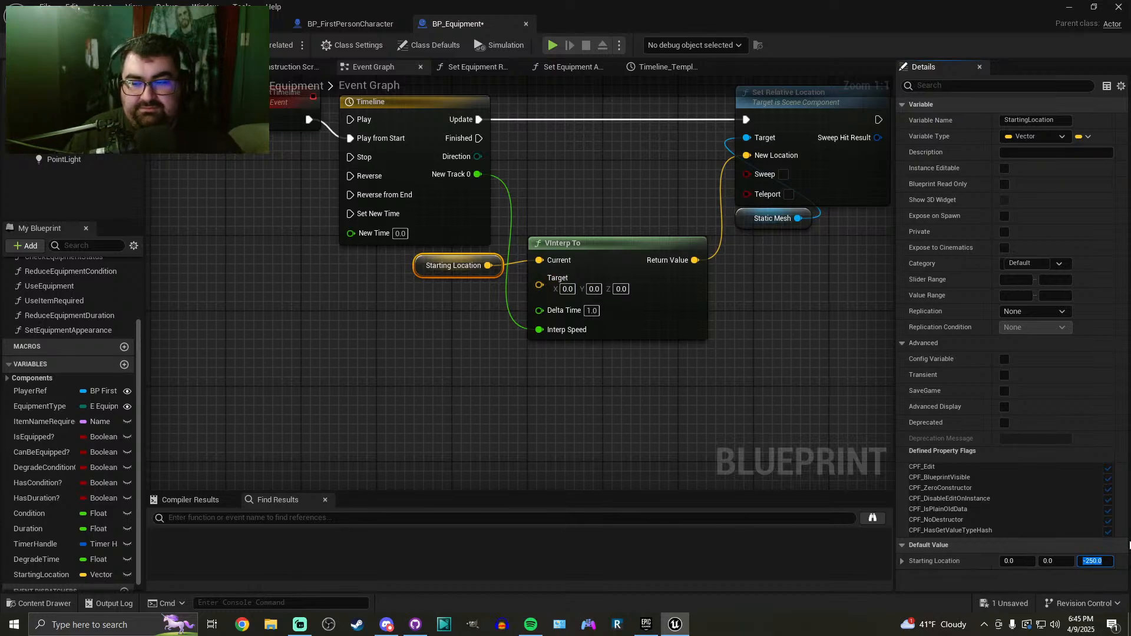
Set StartingLocation's default value to Y -250 with Z back at 0, and save the blueprint
{"action": "left_click", "coordinate": [1052, 562]}
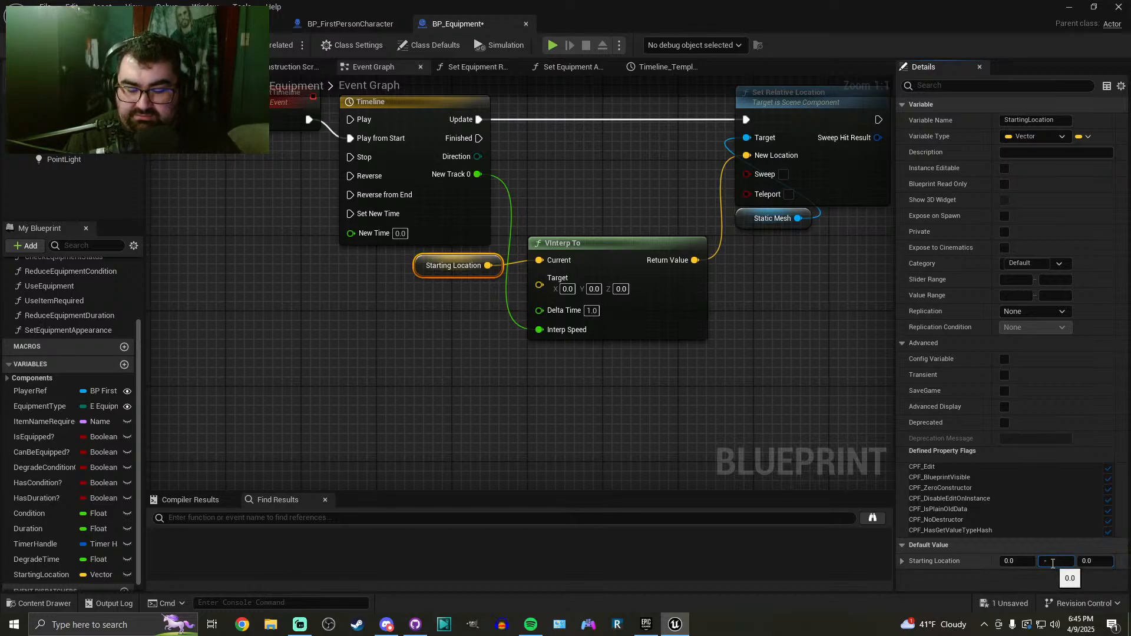
{"action": "key", "text": "Return"}
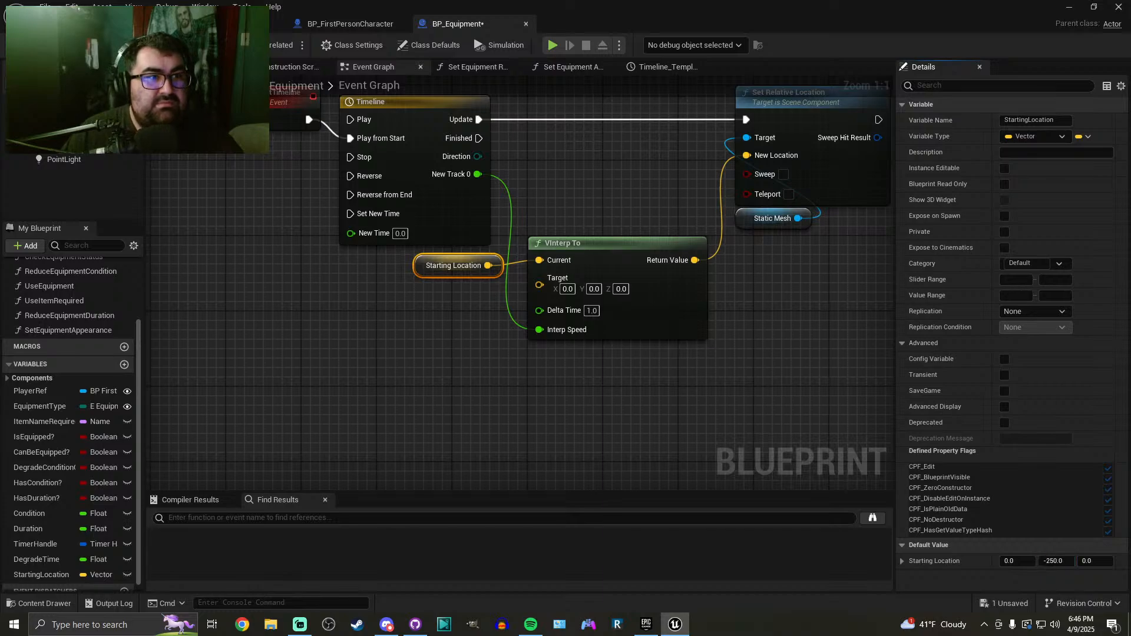
{"action": "key", "text": "ctrl+s"}
Play the level and equip the torch to check the motion with the Y -250 starting location
{"action": "scroll", "coordinate": [493, 320], "scroll_direction": "down", "scroll_amount": 2}
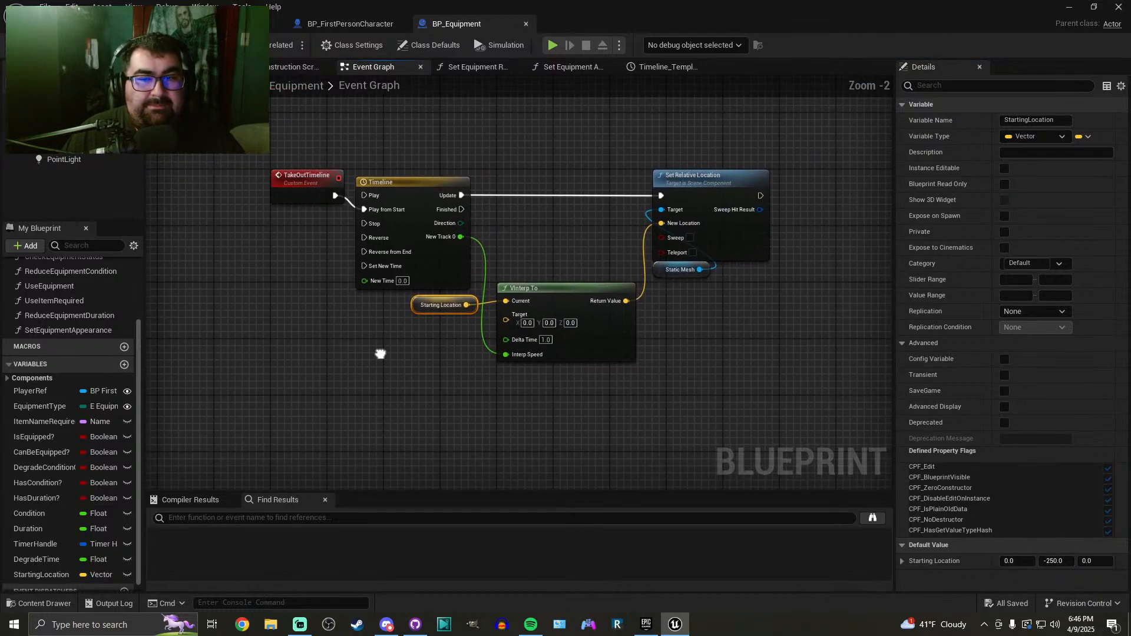
{"action": "left_click", "coordinate": [115, 25]}
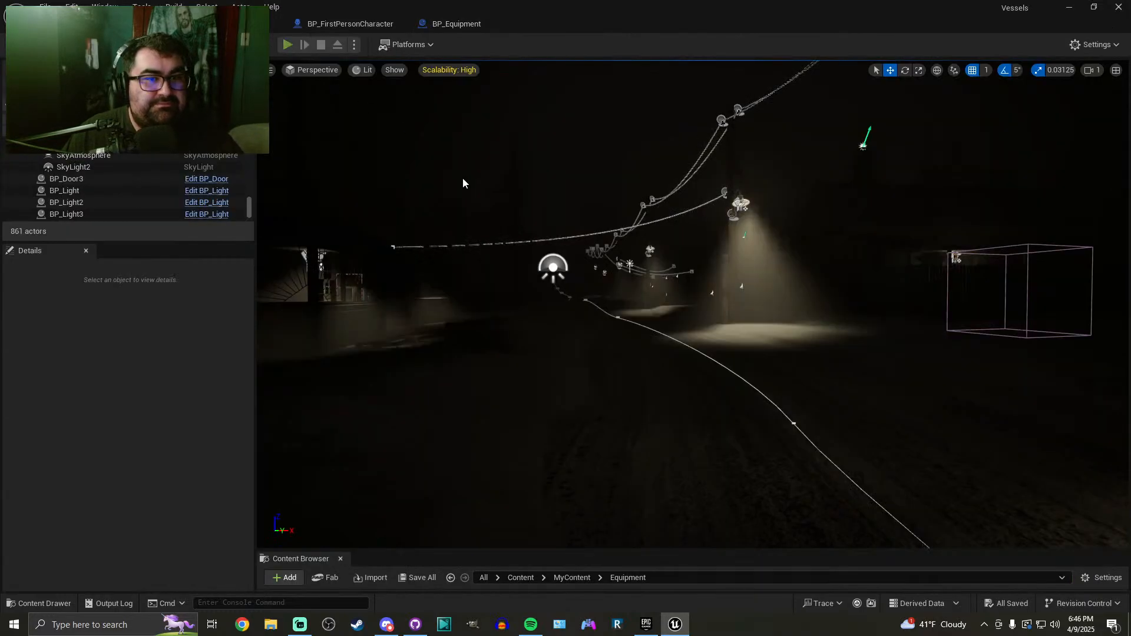
{"action": "key", "text": "alt+p"}
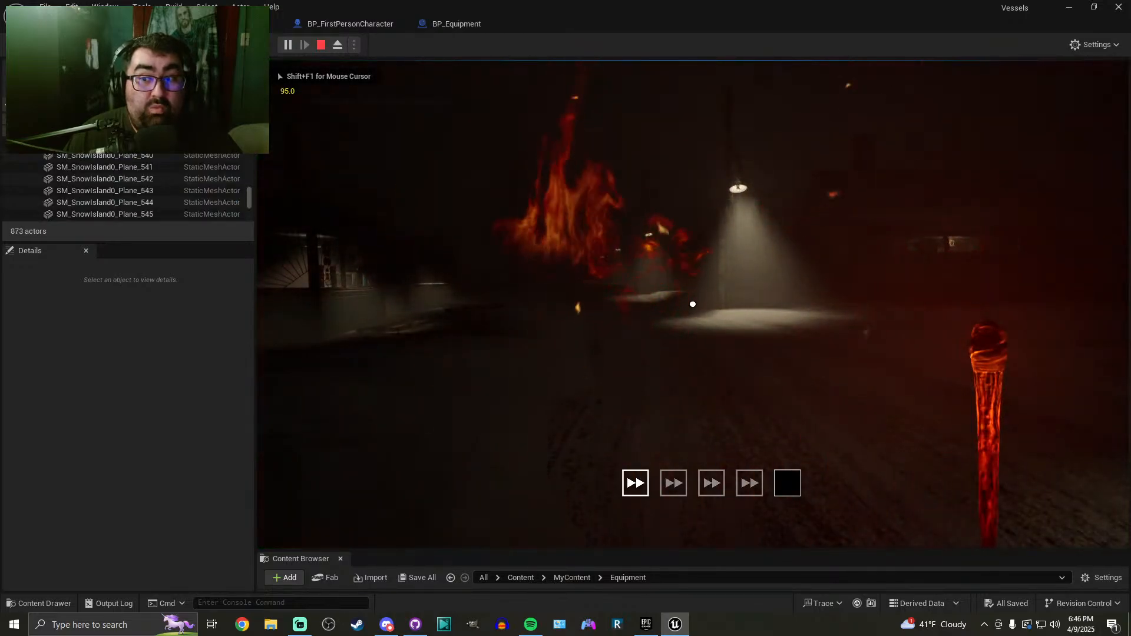
{"action": "key", "text": "Escape"}
{"action": "left_click", "coordinate": [457, 24]}
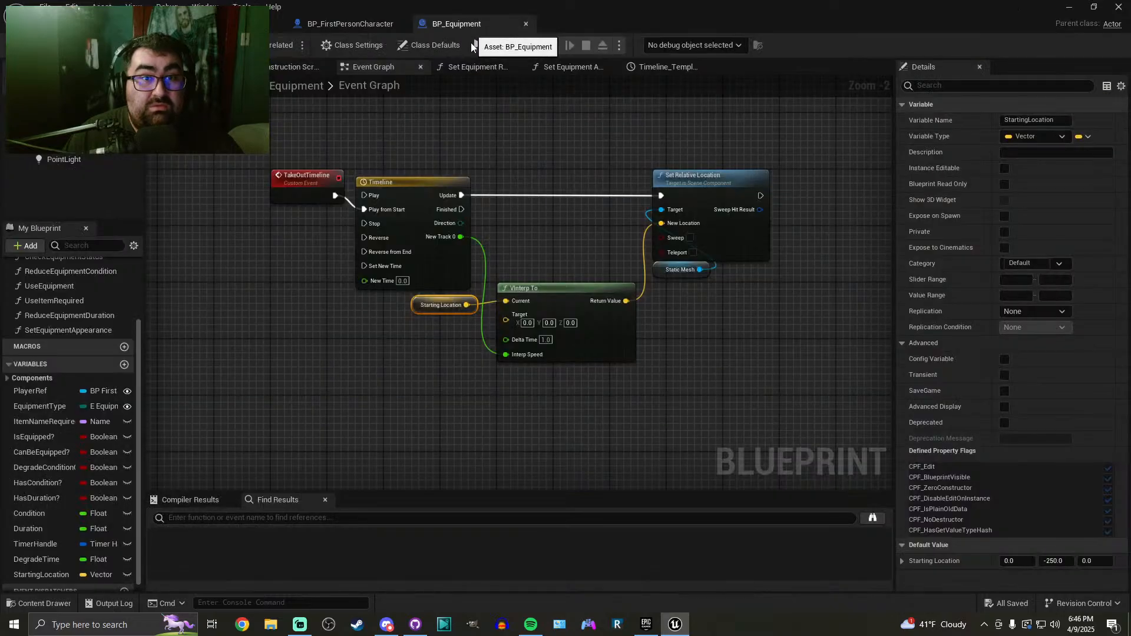
Set StartingLocation's default Y value to 150 and save the blueprint
{"action": "left_click", "coordinate": [1055, 561]}
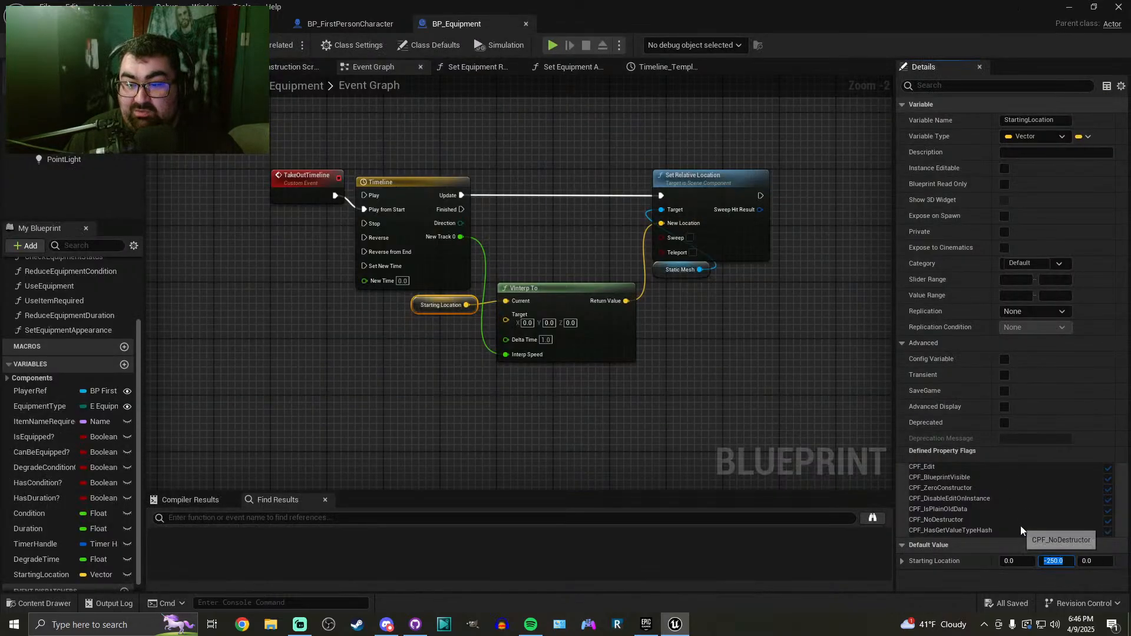
{"action": "type", "text": "150"}
{"action": "key", "text": "Return"}
{"action": "key", "text": "ctrl+s"}
Play the level and equip the torch to check the motion with the Y 150 starting location
{"action": "left_click", "coordinate": [88, 24]}
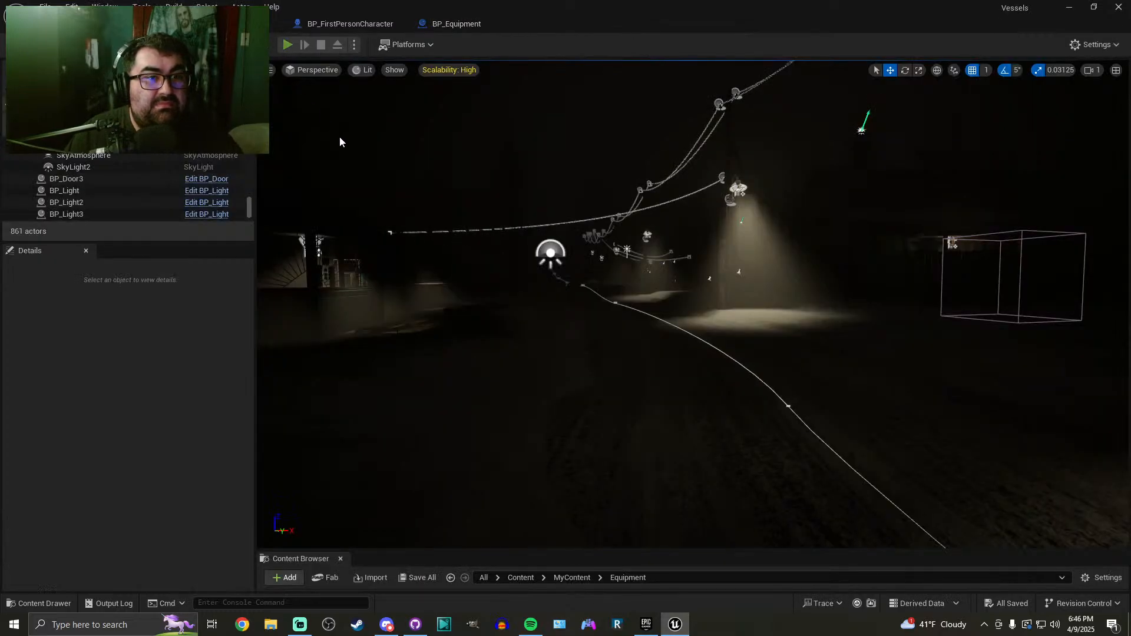
{"action": "key", "text": "alt+p"}
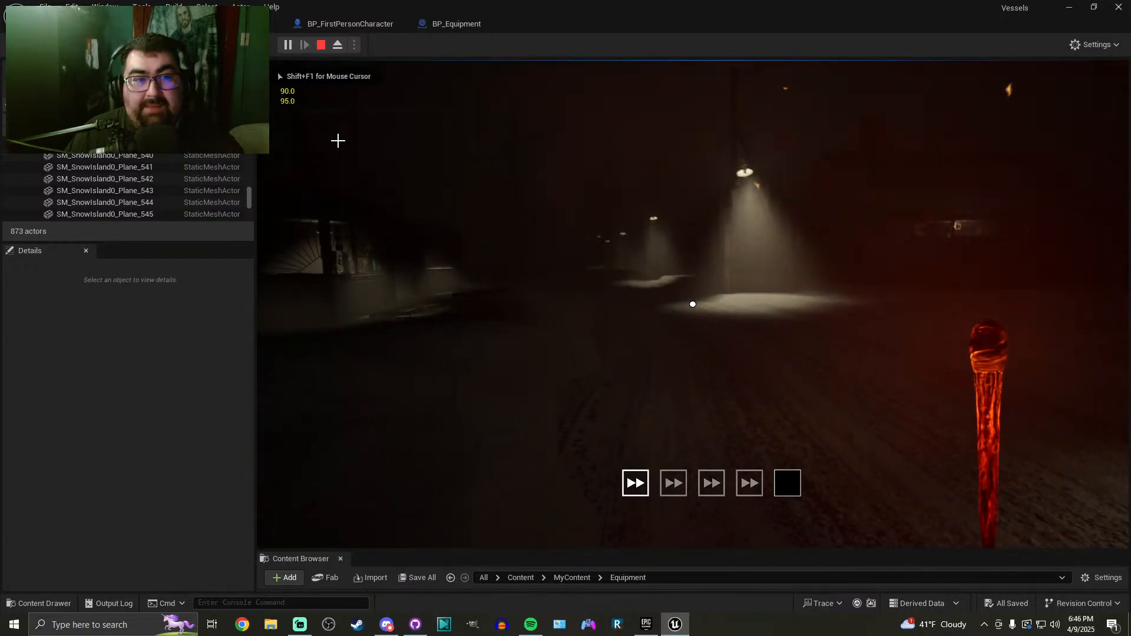
{"action": "key", "text": "Escape"}
{"action": "left_click", "coordinate": [455, 23]}
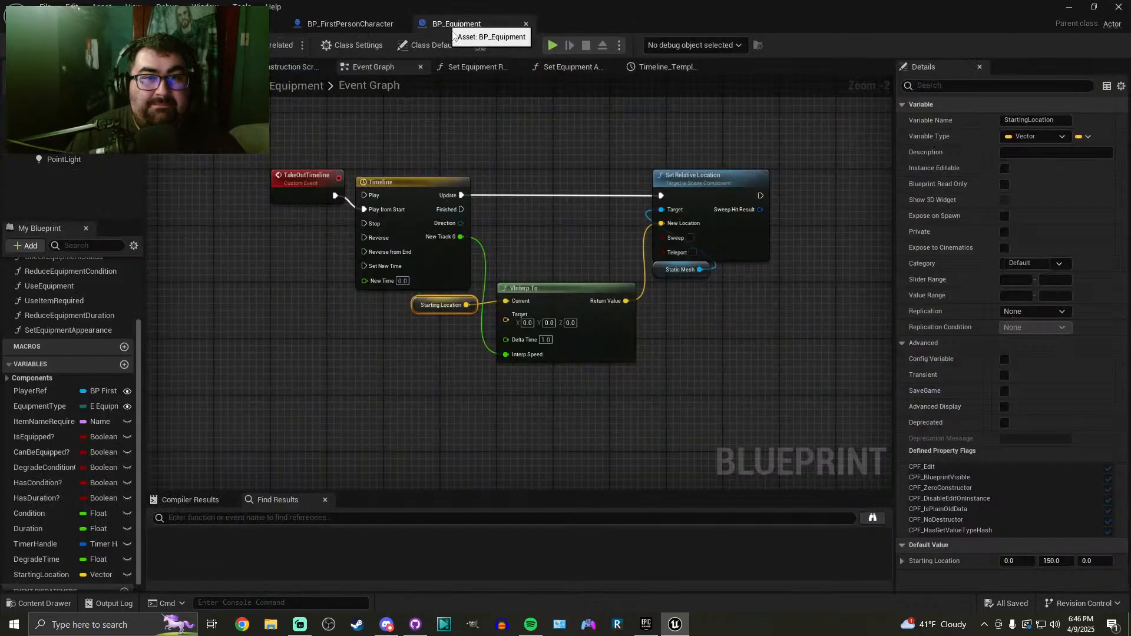
Shorten the take-out timeline to 0.5 seconds, move the curve's last key to the new end, and save the blueprint
{"action": "left_click", "coordinate": [340, 24]}
{"action": "left_click", "coordinate": [483, 24]}
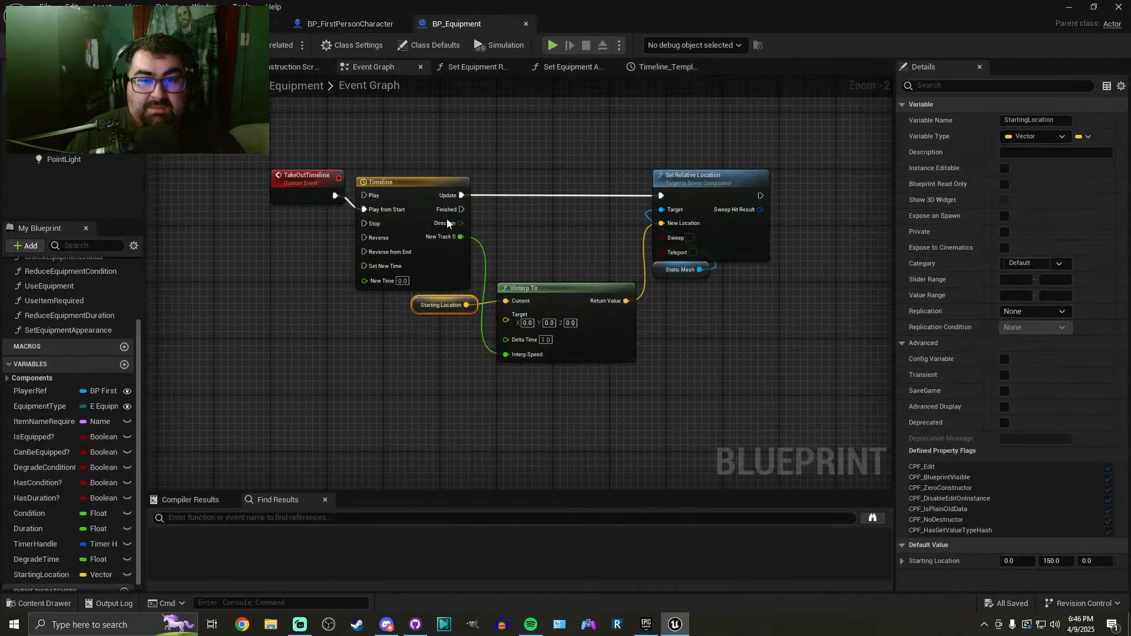
{"action": "double_click", "coordinate": [402, 184]}
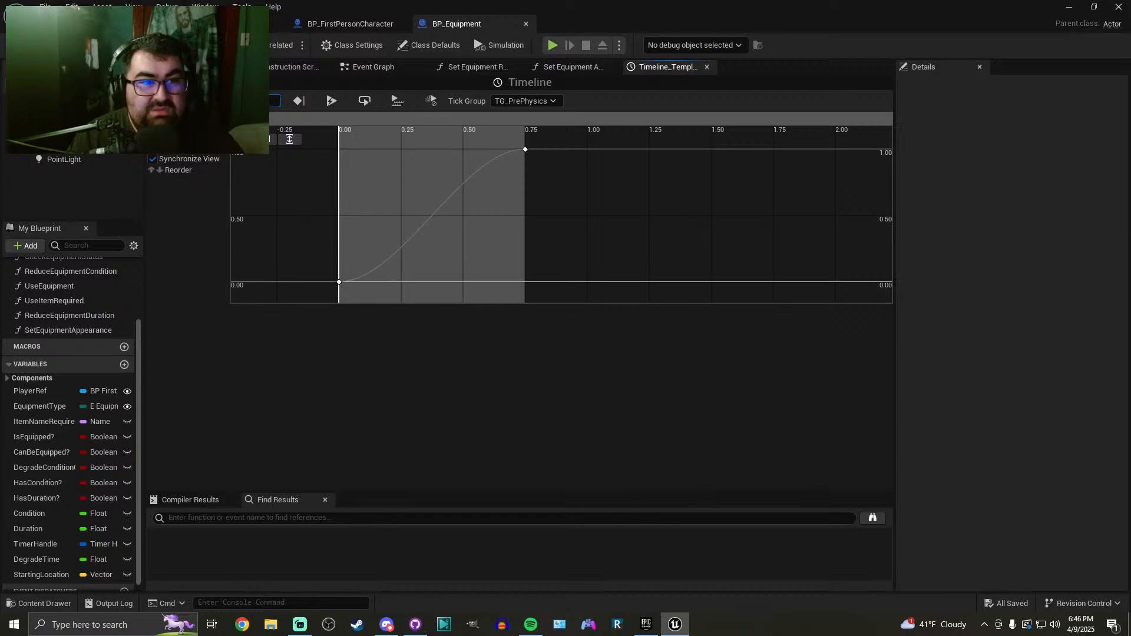
{"action": "key", "text": "Return"}
{"action": "left_click", "coordinate": [526, 149]}
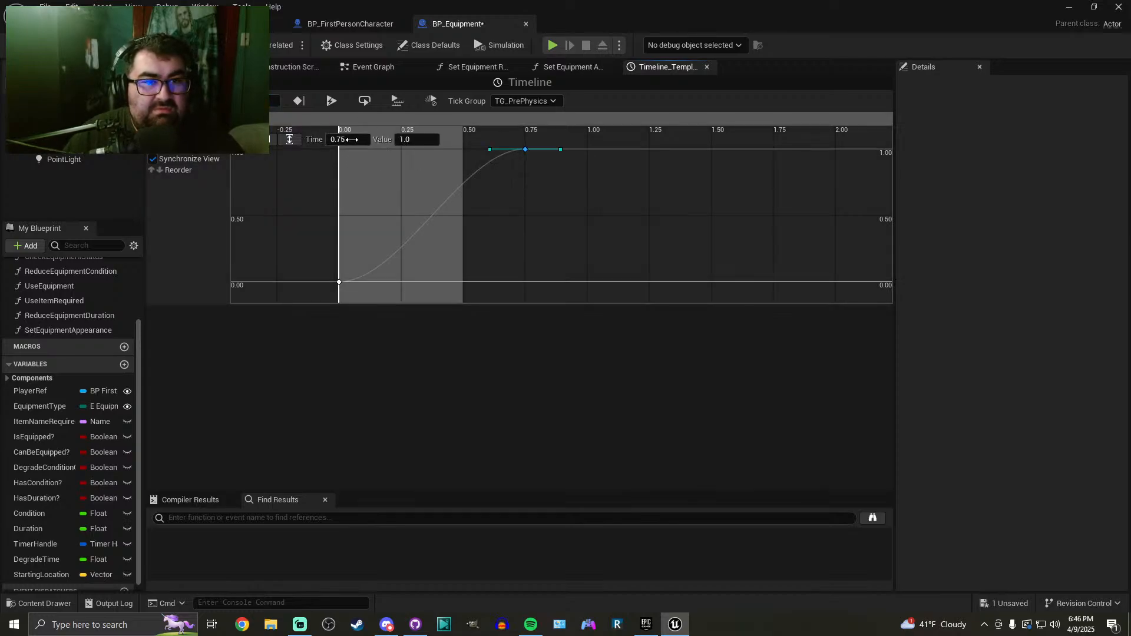
{"action": "left_click", "coordinate": [355, 140]}
{"action": "key", "text": "Return"}
{"action": "key", "text": "ctrl+s"}
Set the StartingLocation variable's default Y value to 100 in the Event Graph and save the blueprint
{"action": "left_click", "coordinate": [372, 68]}
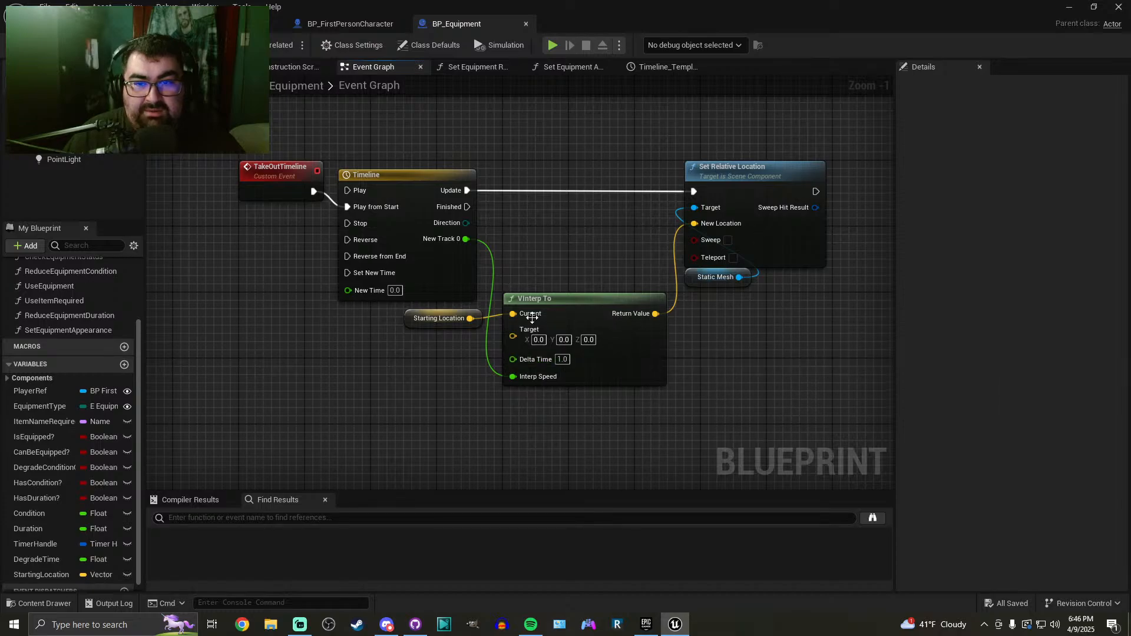
{"action": "left_click", "coordinate": [407, 318]}
{"action": "left_click", "coordinate": [1056, 561]}
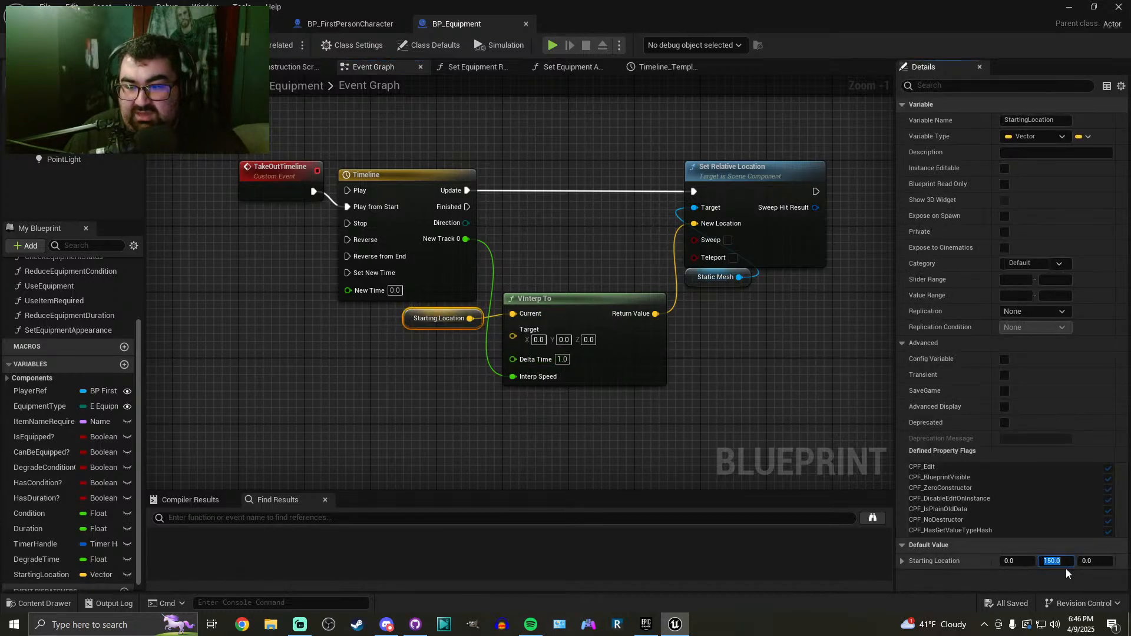
{"action": "type", "text": "100"}
{"action": "key", "text": "Return"}
{"action": "key", "text": "ctrl+s"}
Play the level and repeatedly equip and put away the torch to examine the shortened take-out motion
{"action": "left_click", "coordinate": [101, 24]}
{"action": "left_click", "coordinate": [288, 46]}
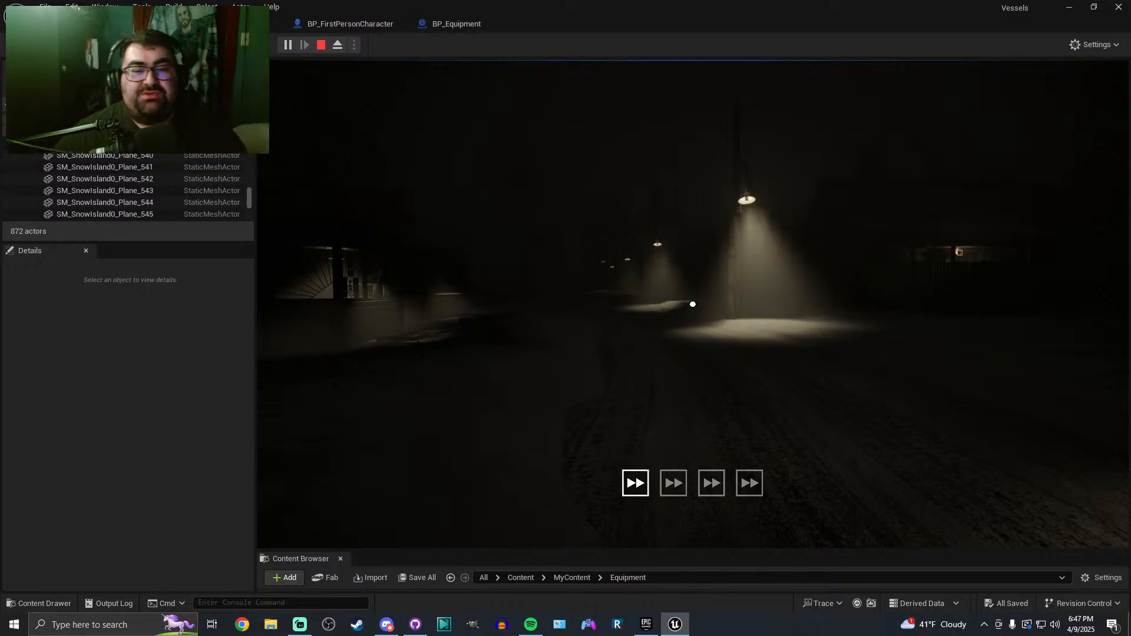
{"action": "key", "text": "f"}
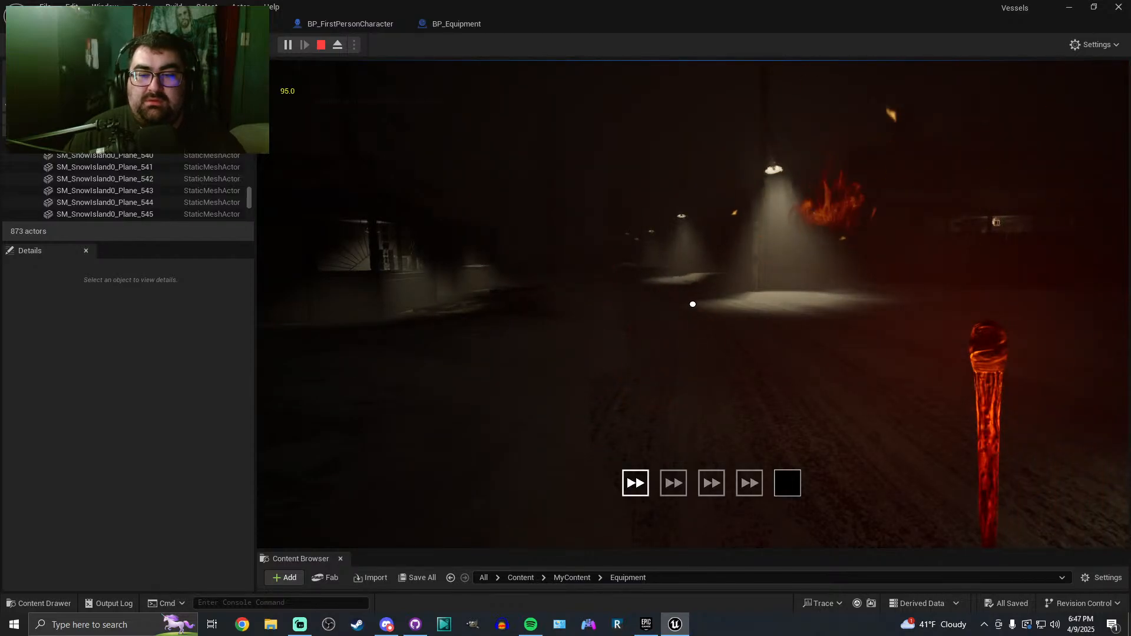
{"action": "key", "text": "f"}
{"action": "key", "text": "f"}
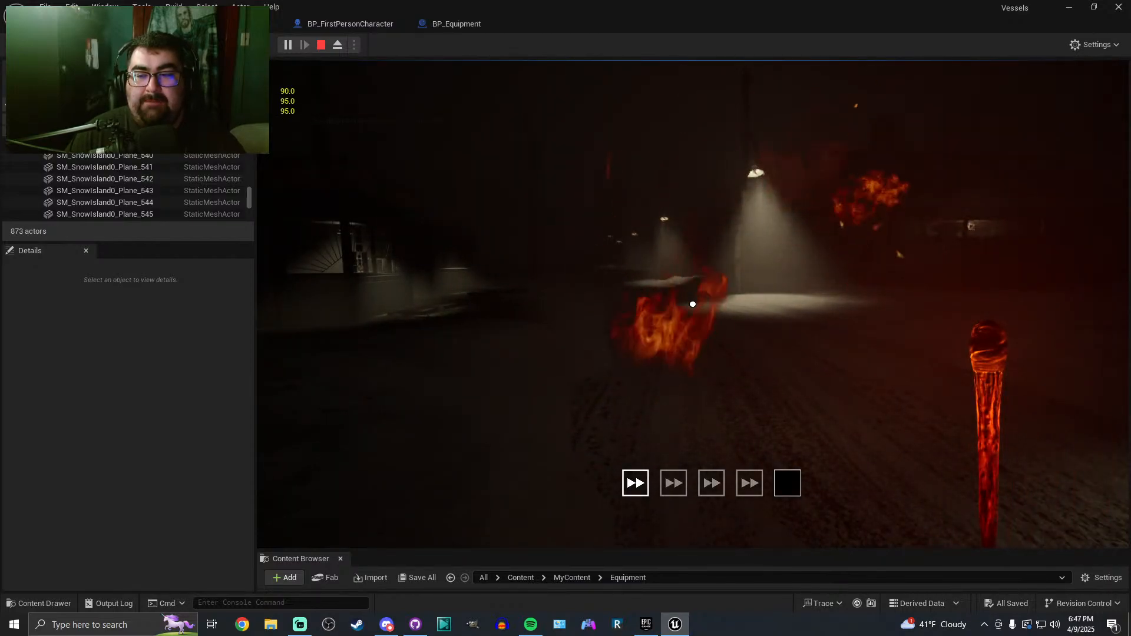
{"action": "key", "text": "f"}
{"action": "key", "text": "f"}
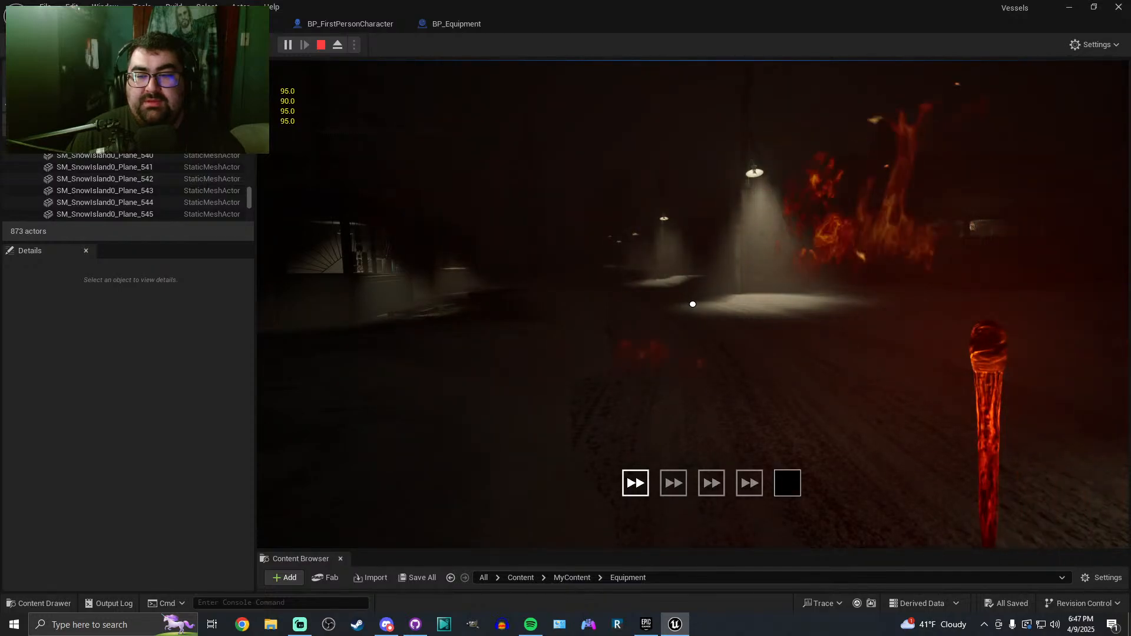
End play mode and move the last key of the take-out timeline's curve in BP_Equipment to 0.25 seconds
{"action": "key", "text": "Escape"}
{"action": "left_click", "coordinate": [461, 30]}
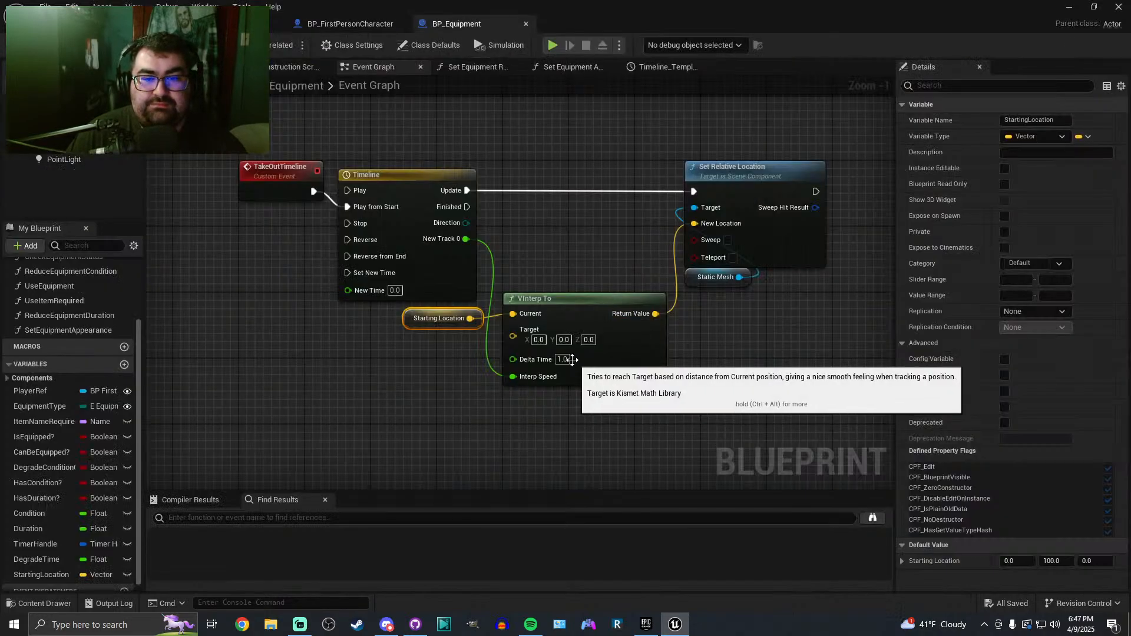
{"action": "left_click", "coordinate": [539, 275]}
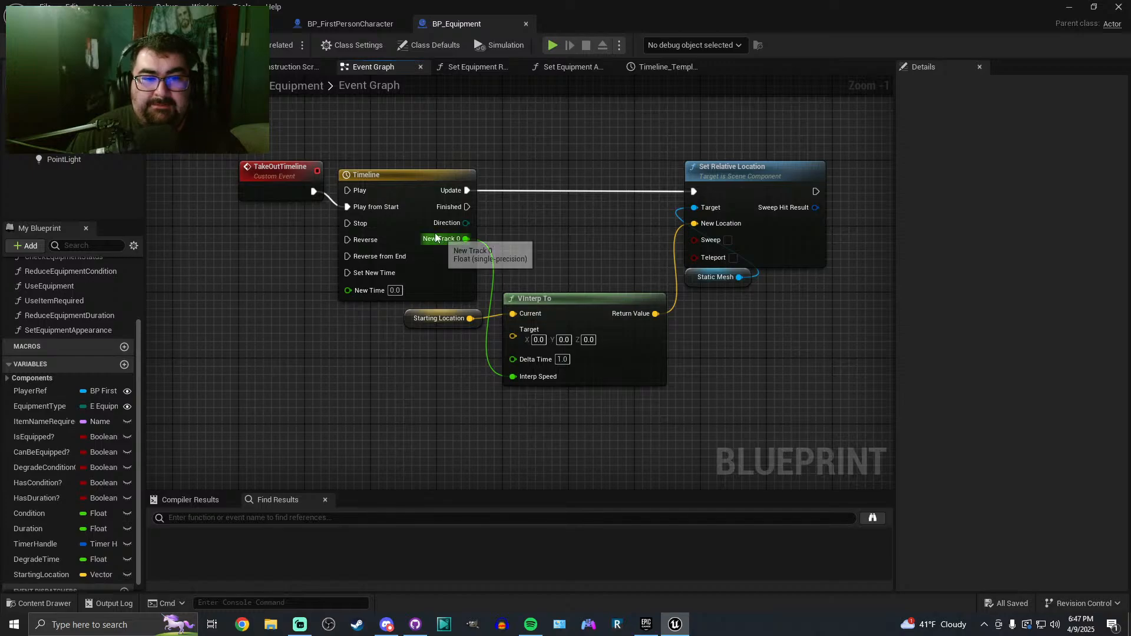
{"action": "double_click", "coordinate": [423, 200]}
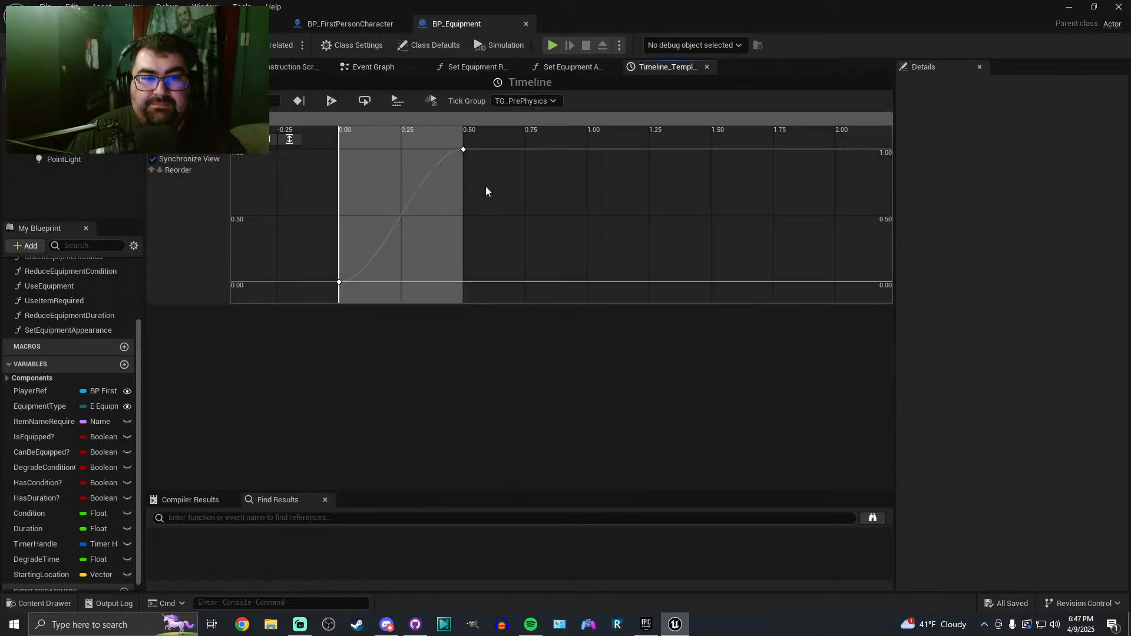
{"action": "left_click", "coordinate": [463, 150]}
{"action": "left_click", "coordinate": [342, 142]}
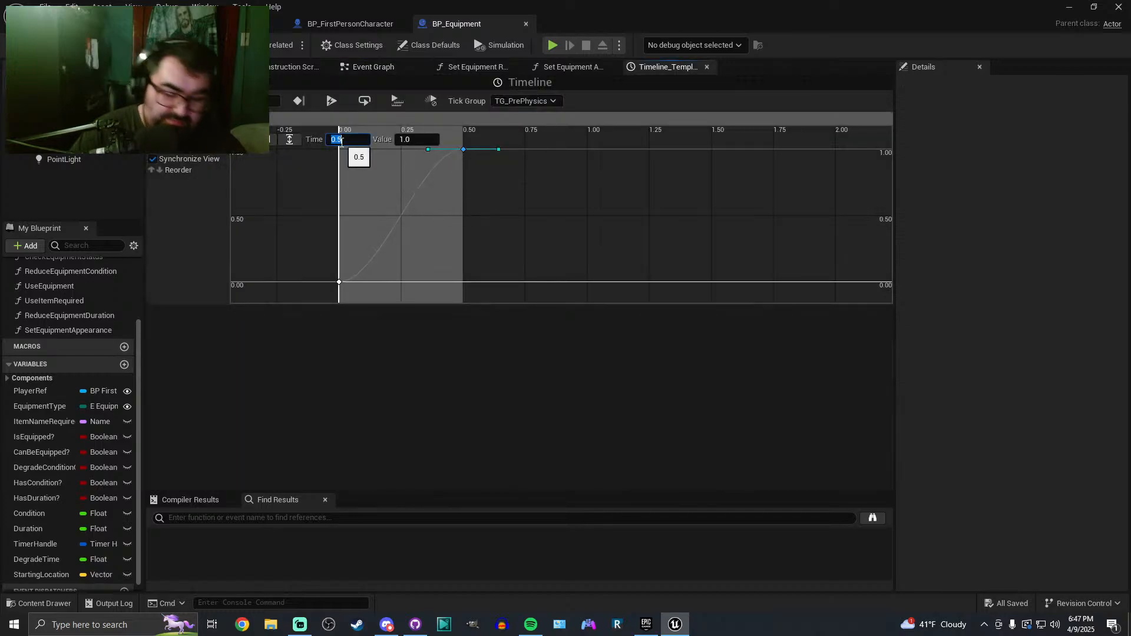
{"action": "type", "text": "0.25"}
{"action": "key", "text": "Return"}
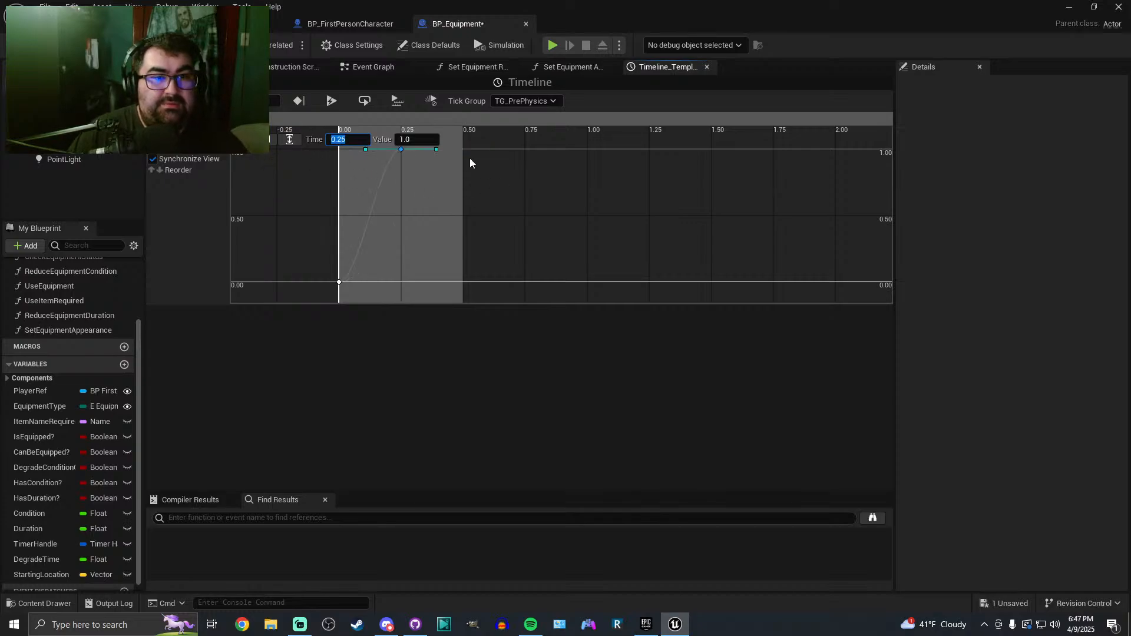
Set the take-out timeline's length to 0.25 seconds and save the blueprint
{"action": "left_click", "coordinate": [265, 102]}
{"action": "type", "text": "0.25"}
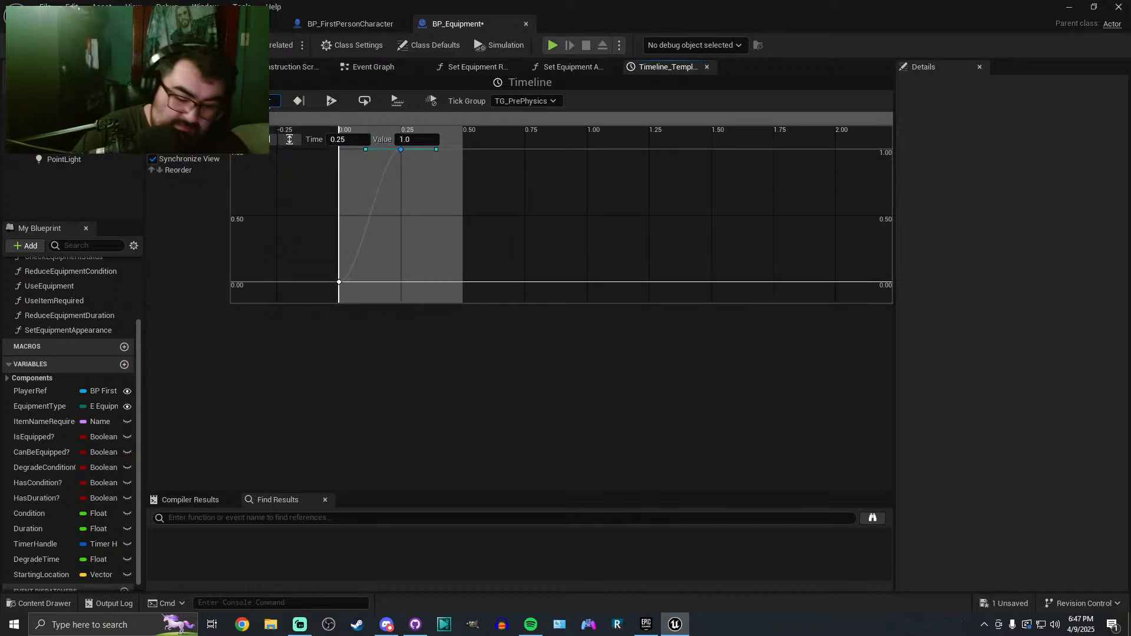
{"action": "key", "text": "Return"}
{"action": "key", "text": "ctrl+s"}
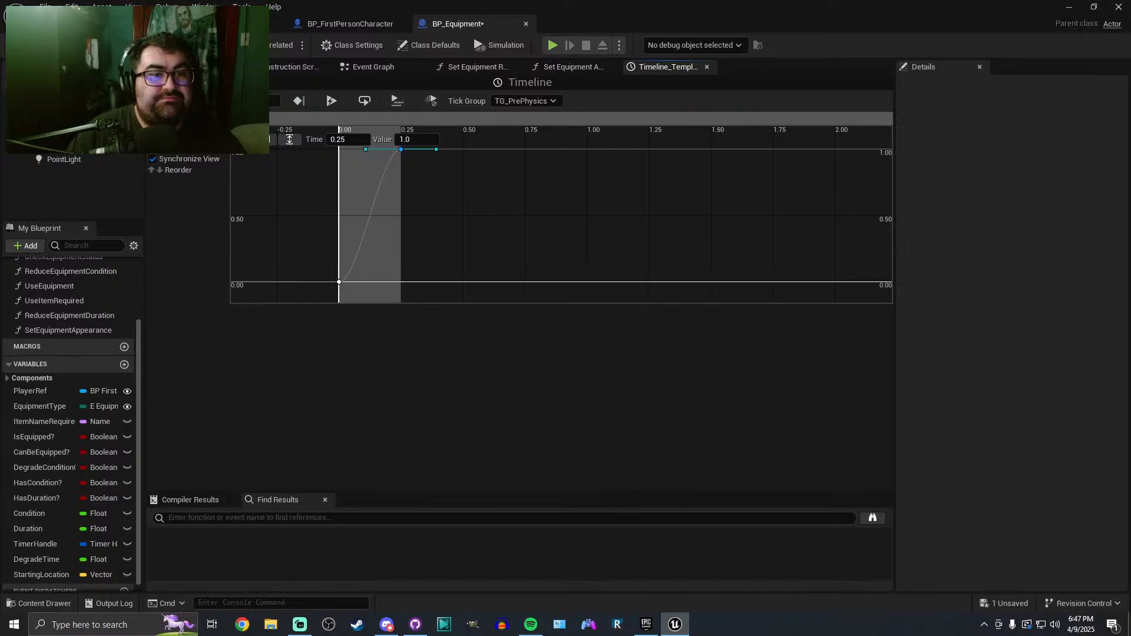
Play the level to check the take-out motion with the 0.25-second timeline
{"action": "left_click", "coordinate": [97, 23]}
{"action": "left_click", "coordinate": [288, 45]}
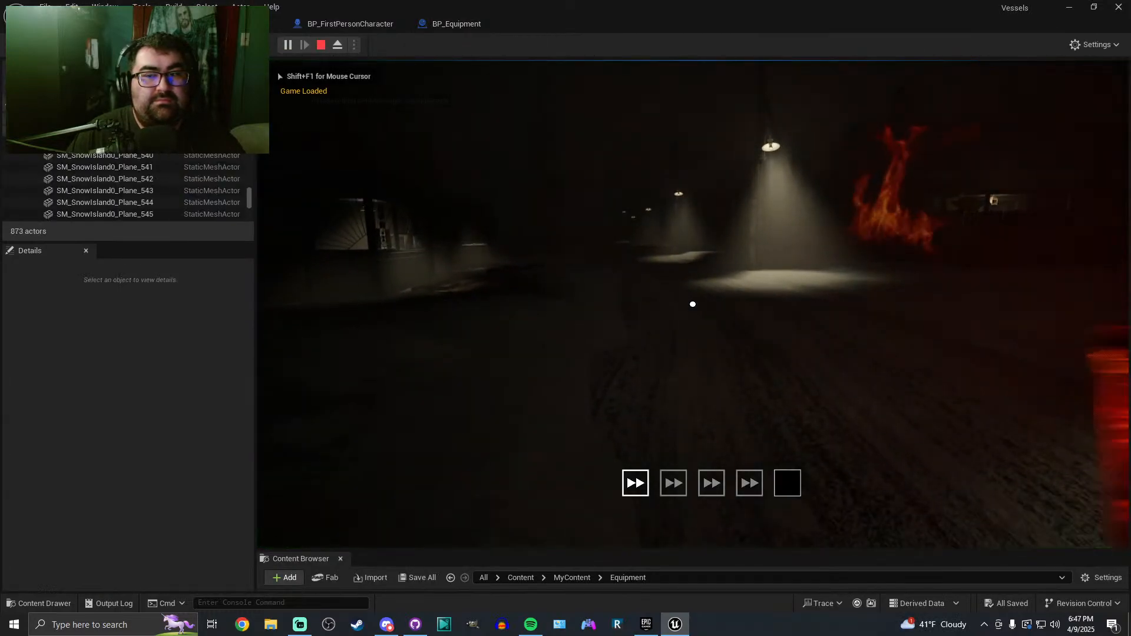
{"action": "key", "text": "Escape"}
Set the StartingLocation variable's default Y value to 75 in BP_Equipment's Event Graph and save the blueprint
{"action": "left_click", "coordinate": [456, 23]}
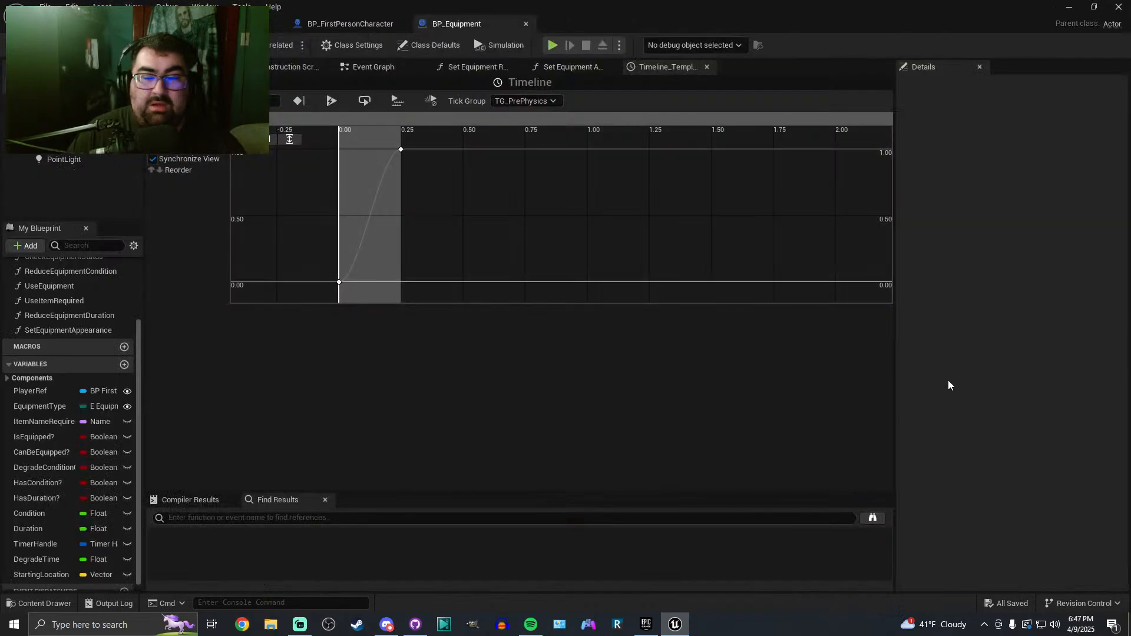
{"action": "left_click", "coordinate": [589, 66]}
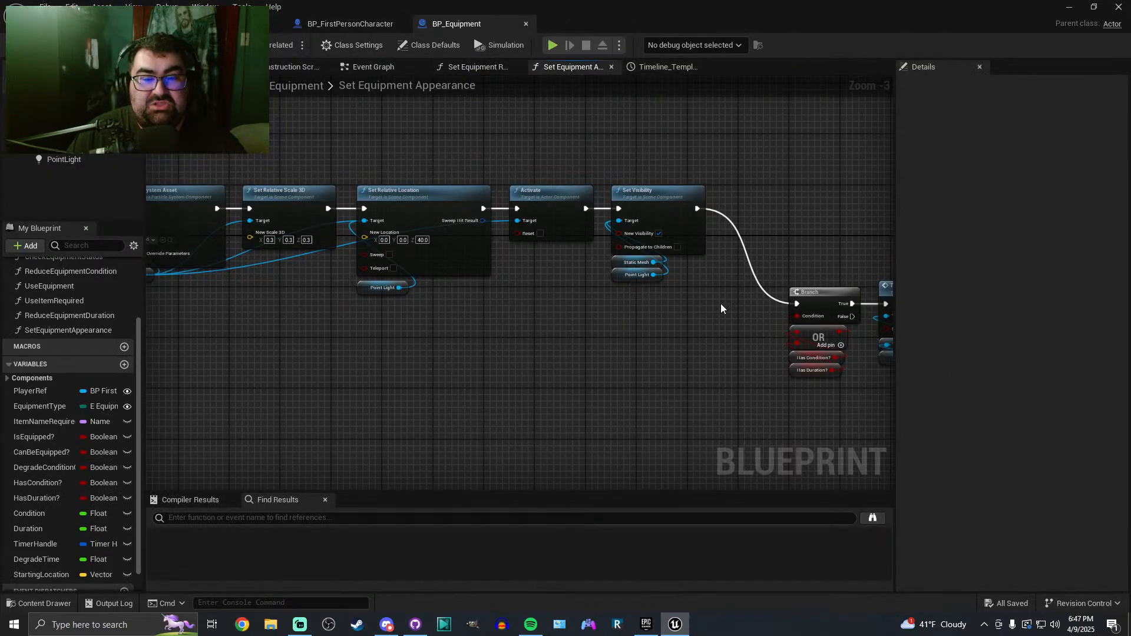
{"action": "left_click", "coordinate": [483, 67]}
{"action": "left_click", "coordinate": [386, 68]}
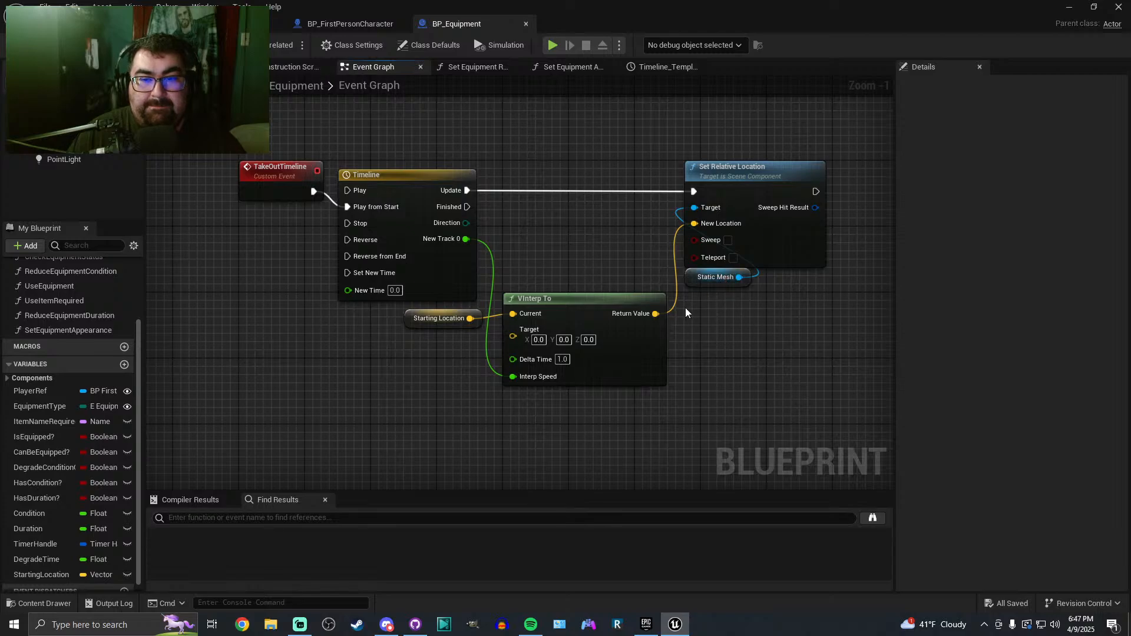
{"action": "left_click", "coordinate": [457, 318]}
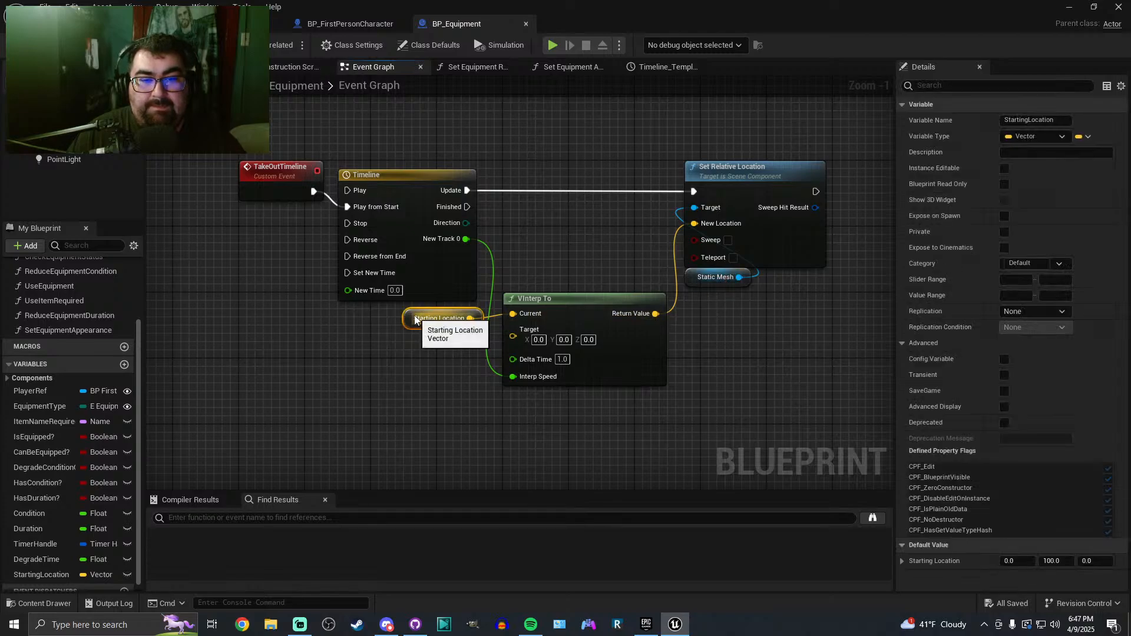
{"action": "left_click", "coordinate": [1061, 562]}
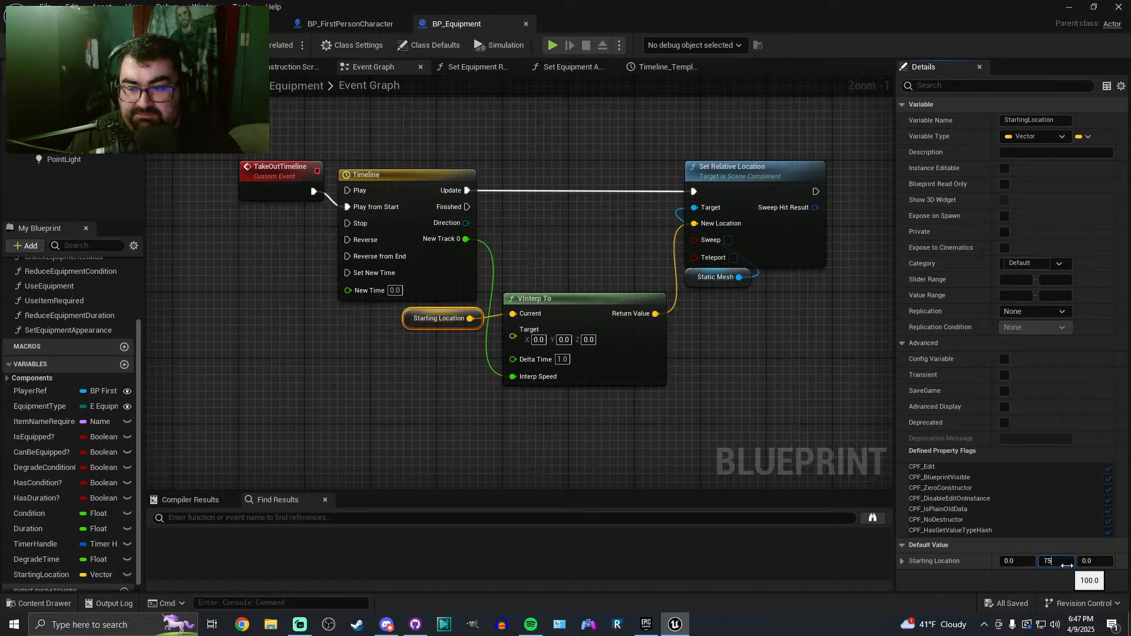
{"action": "type", "text": "75"}
{"action": "key", "text": "ctrl+s"}
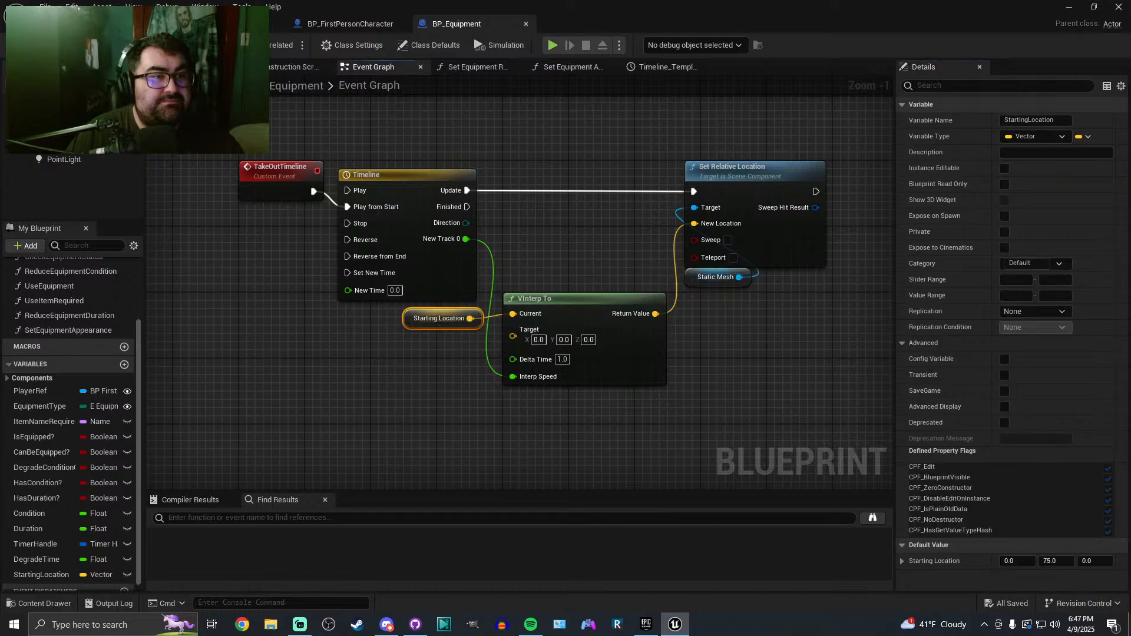
Play the level and equip the torch to check the motion with the Y 75 starting location
{"action": "left_click", "coordinate": [88, 23]}
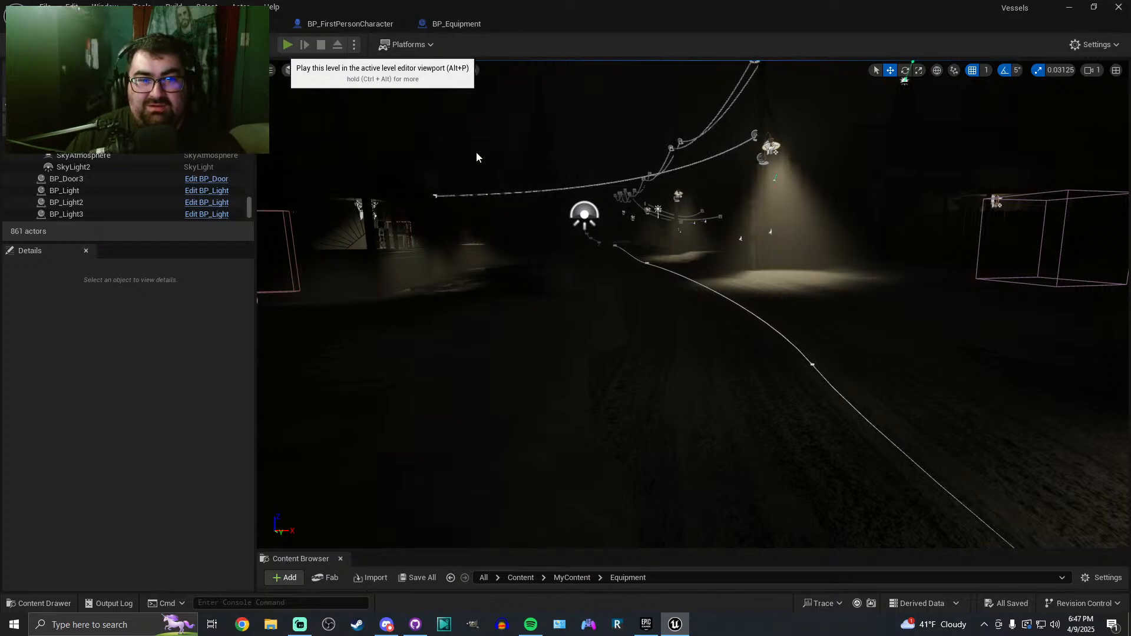
{"action": "key", "text": "alt+p"}
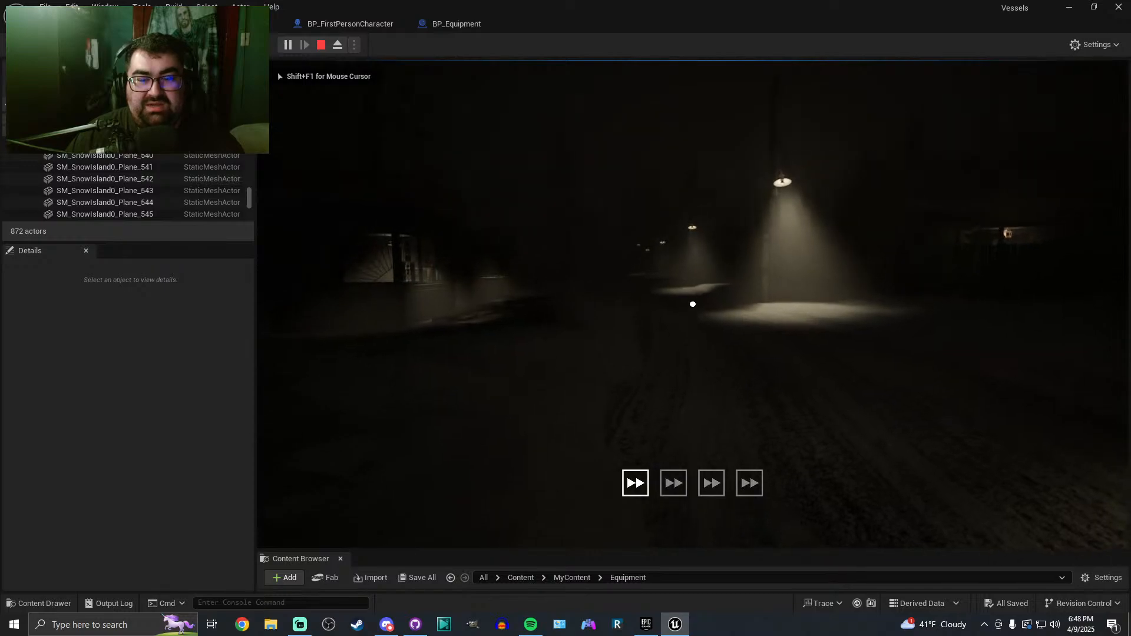
{"action": "key", "text": "e"}
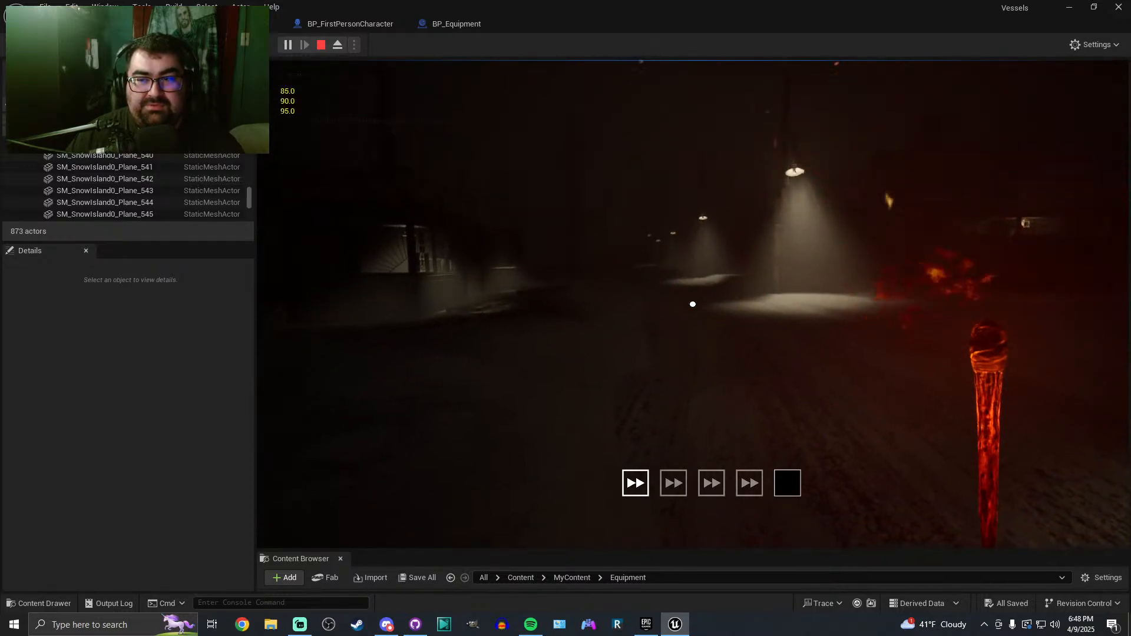
{"action": "key", "text": "Escape"}
Duplicate the whole TakeOutTimeline node group in BP_Equipment's Event Graph and place the copy below the original
{"action": "left_click", "coordinate": [455, 25]}
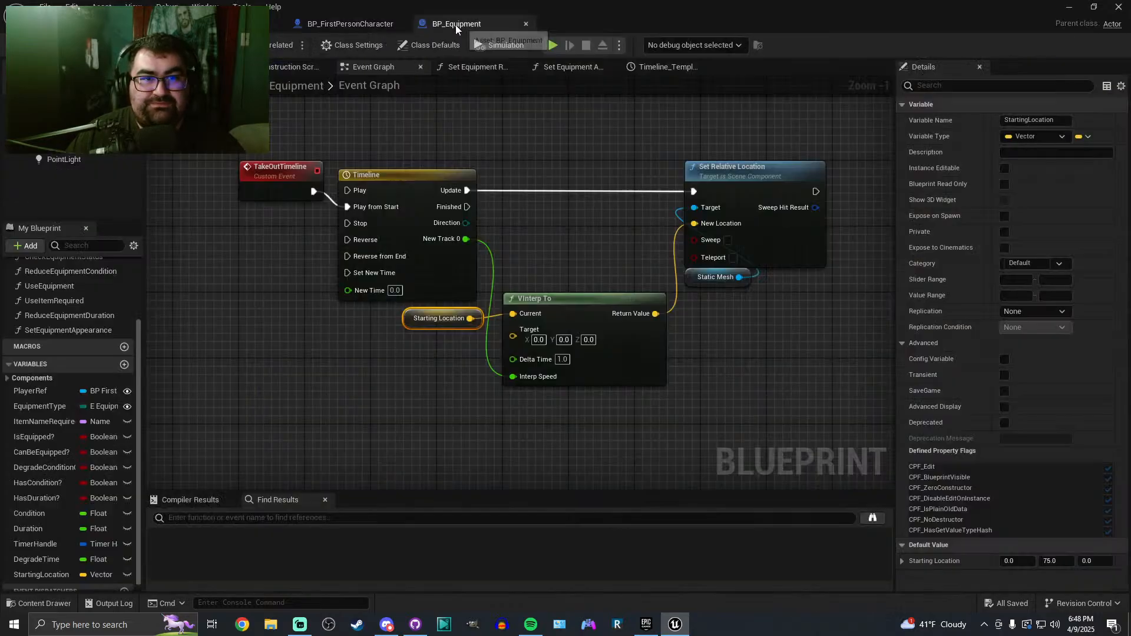
{"action": "right_click_drag", "start_coordinate": [483, 220], "coordinate": [508, 189]}
{"action": "scroll", "coordinate": [392, 200], "scroll_direction": "down", "scroll_amount": 1}
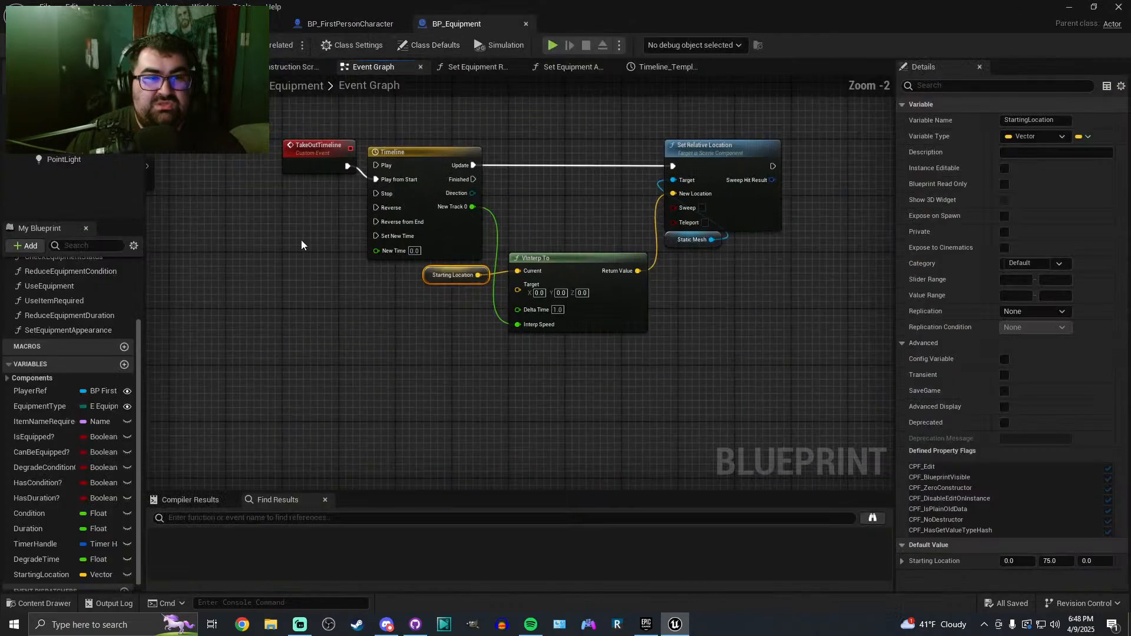
{"action": "right_click", "coordinate": [301, 332]}
{"action": "left_click_drag", "start_coordinate": [255, 331], "coordinate": [816, 96]}
{"action": "key", "text": "ctrl+c"}
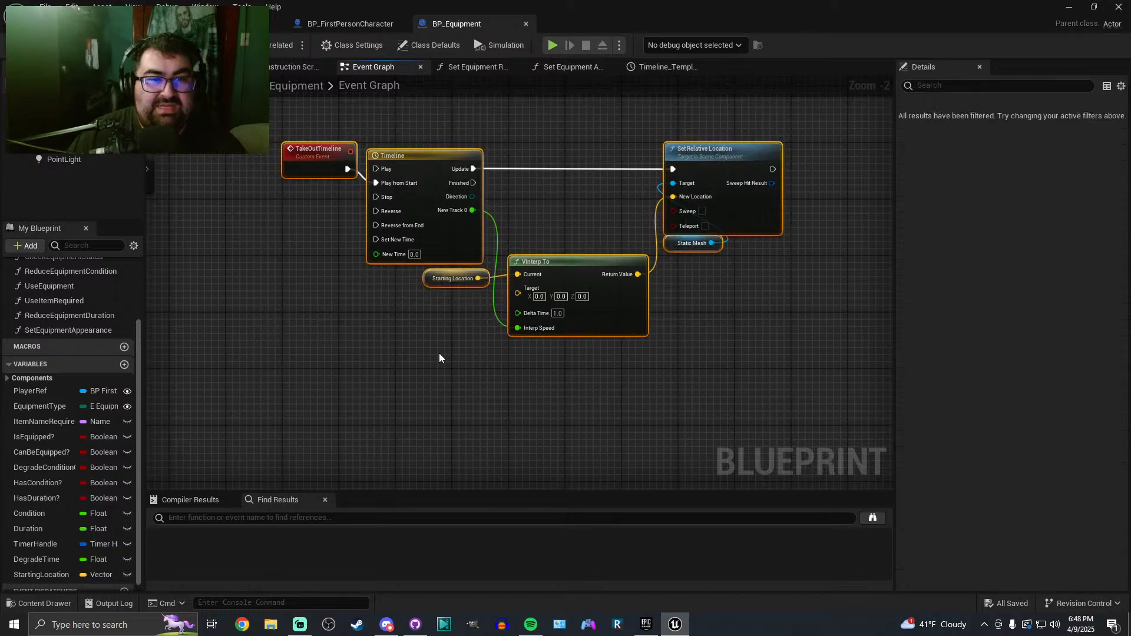
{"action": "right_click_drag", "start_coordinate": [433, 446], "coordinate": [459, 358]}
{"action": "key", "text": "ctrl+v"}
{"action": "left_click_drag", "start_coordinate": [277, 345], "coordinate": [335, 289]}
Rename the duplicated custom event as PutAwayTimeline
{"action": "left_click", "coordinate": [335, 288]}
{"action": "key", "text": "F2"}
{"action": "type", "text": "Pu"}
{"action": "type", "text": "AwayTimeline"}
{"action": "key", "text": "Return"}
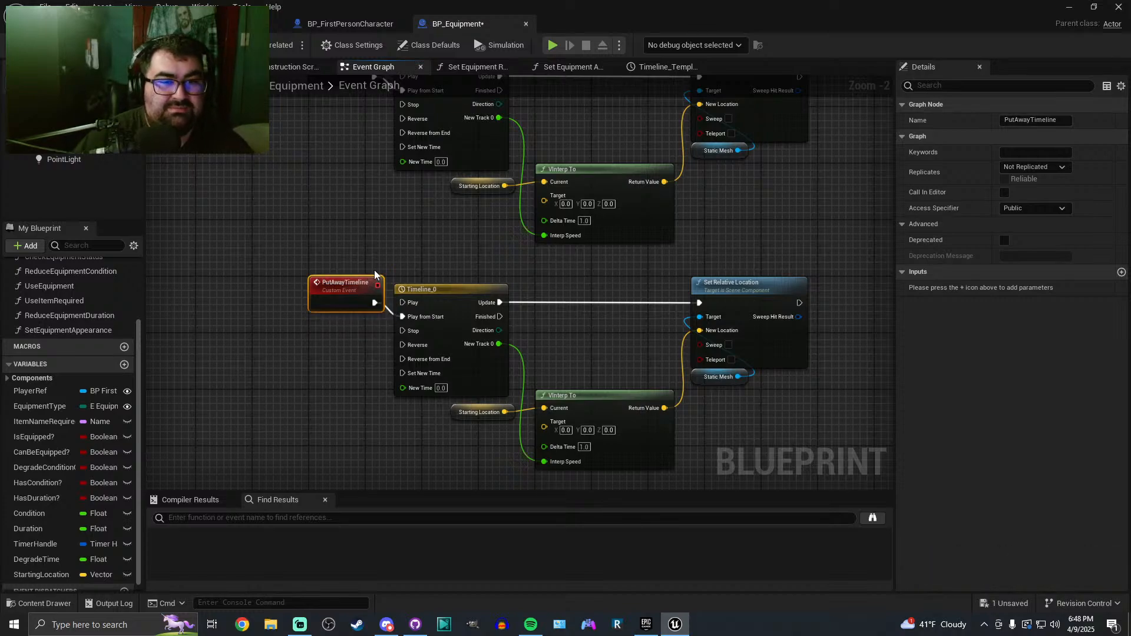
Rewire Starting Location from Current to Target on the put-away VInterp To node and realign the variable node beside it
{"action": "scroll", "coordinate": [401, 263], "scroll_direction": "up", "scroll_amount": 2}
{"action": "left_click", "coordinate": [405, 266]}
{"action": "scroll", "coordinate": [405, 265], "scroll_direction": "down", "scroll_amount": 5}
{"action": "left_click_drag", "start_coordinate": [419, 175], "coordinate": [561, 366]}
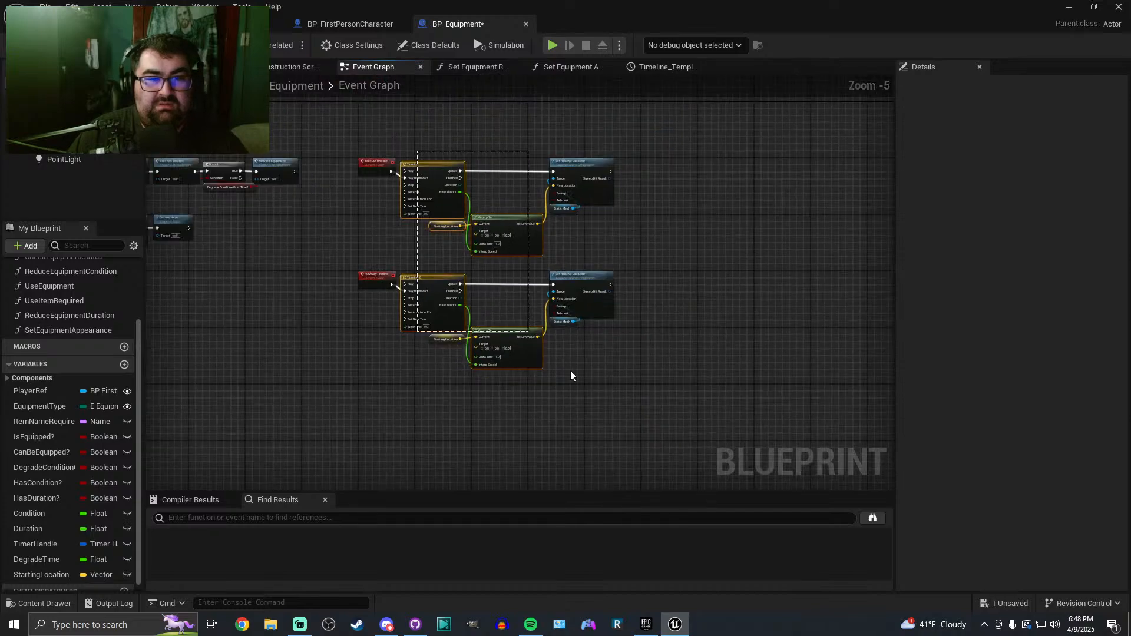
{"action": "scroll", "coordinate": [427, 143], "scroll_direction": "up", "scroll_amount": 5}
{"action": "right_click_drag", "start_coordinate": [562, 485], "coordinate": [452, 166]}
{"action": "left_click_drag", "start_coordinate": [403, 336], "coordinate": [461, 356]}
{"action": "left_click", "coordinate": [433, 336], "text": "alt"}
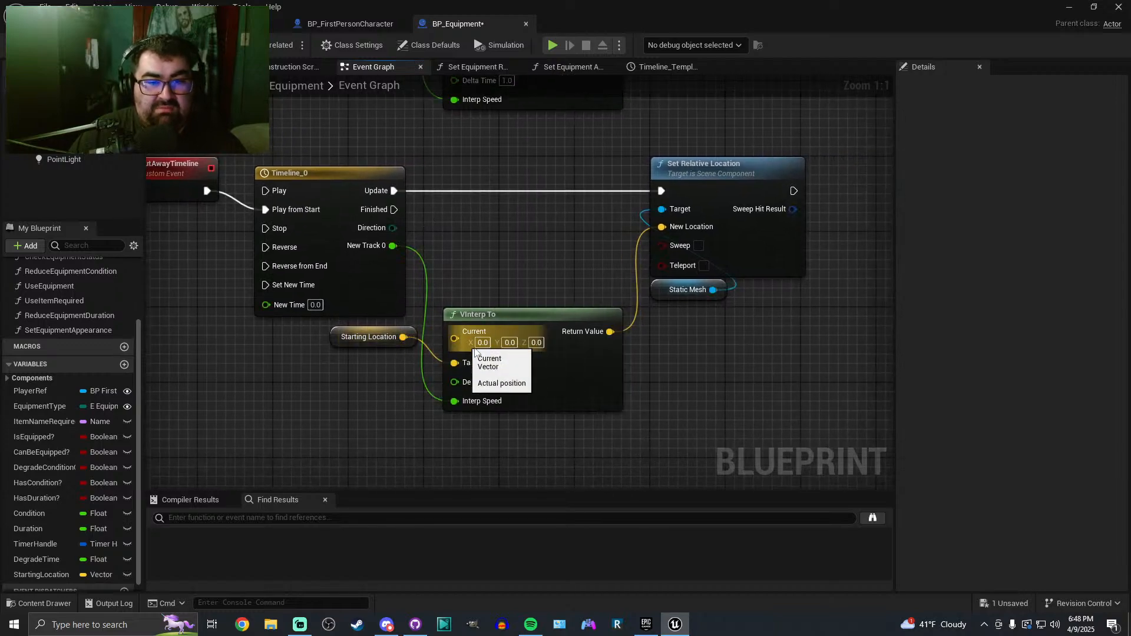
{"action": "left_click_drag", "start_coordinate": [344, 338], "coordinate": [344, 355]}
{"action": "left_click", "coordinate": [457, 277]}
Move the Destroy Actor node away from the end of the put-away chain to free space after Toggle Equipment Condition Bar
{"action": "right_click_drag", "start_coordinate": [462, 273], "coordinate": [487, 310]}
{"action": "right_click_drag", "start_coordinate": [557, 274], "coordinate": [505, 362]}
{"action": "scroll", "coordinate": [481, 305], "scroll_direction": "down", "scroll_amount": 1}
{"action": "right_click_drag", "start_coordinate": [536, 293], "coordinate": [609, 351]}
{"action": "right_click_drag", "start_coordinate": [316, 253], "coordinate": [495, 247]}
{"action": "scroll", "coordinate": [495, 248], "scroll_direction": "down", "scroll_amount": 3}
{"action": "right_click_drag", "start_coordinate": [194, 253], "coordinate": [448, 288]}
{"action": "mouse_move", "coordinate": [279, 294]}
{"action": "right_mouse_down"}
{"action": "mouse_move", "coordinate": [433, 283]}
{"action": "mouse_move", "coordinate": [422, 304]}
{"action": "mouse_move", "coordinate": [511, 306]}
{"action": "mouse_move", "coordinate": [297, 302]}
{"action": "right_mouse_up"}
{"action": "scroll", "coordinate": [450, 294], "scroll_direction": "up", "scroll_amount": 3}
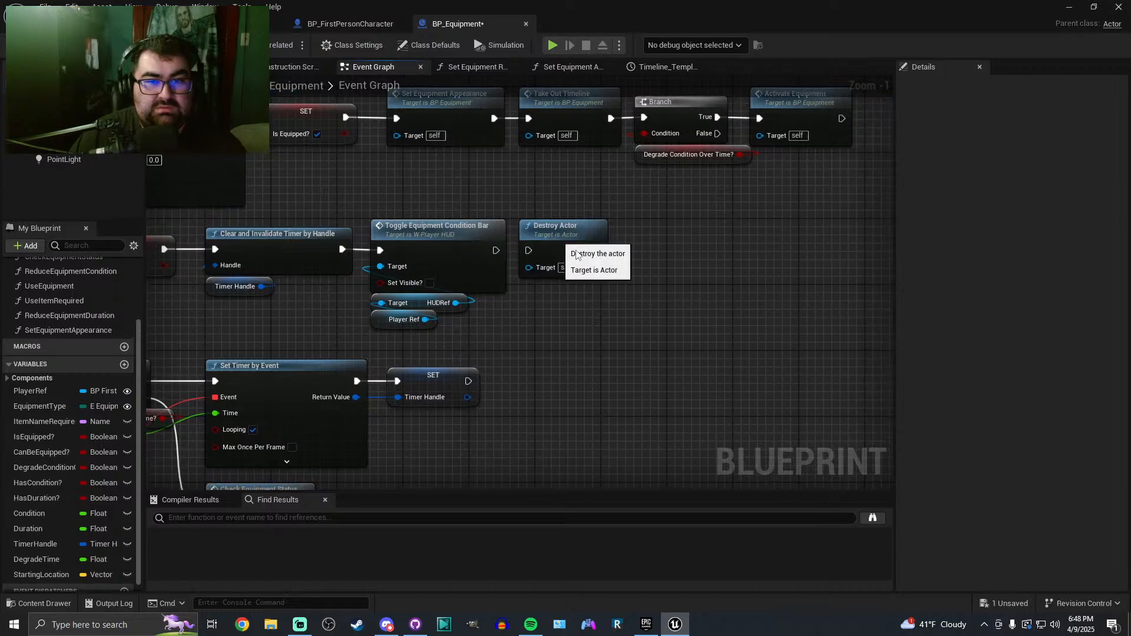
{"action": "left_click_drag", "start_coordinate": [567, 248], "coordinate": [696, 329]}
Add a Put Away Timeline call and connect it after the Toggle Equipment Condition Bar node
{"action": "right_click", "coordinate": [624, 291]}
{"action": "type", "text": "put"}
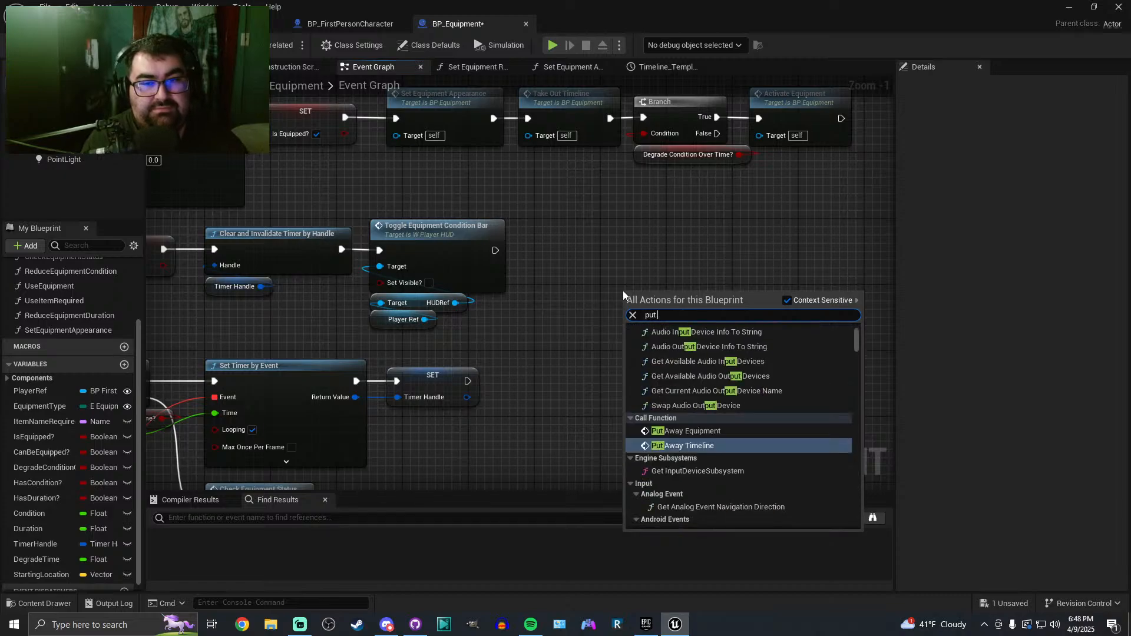
{"action": "type", "text": " away"}
{"action": "key", "text": "Return"}
{"action": "left_click_drag", "start_coordinate": [623, 291], "coordinate": [491, 252]}
{"action": "left_click", "coordinate": [582, 325]}
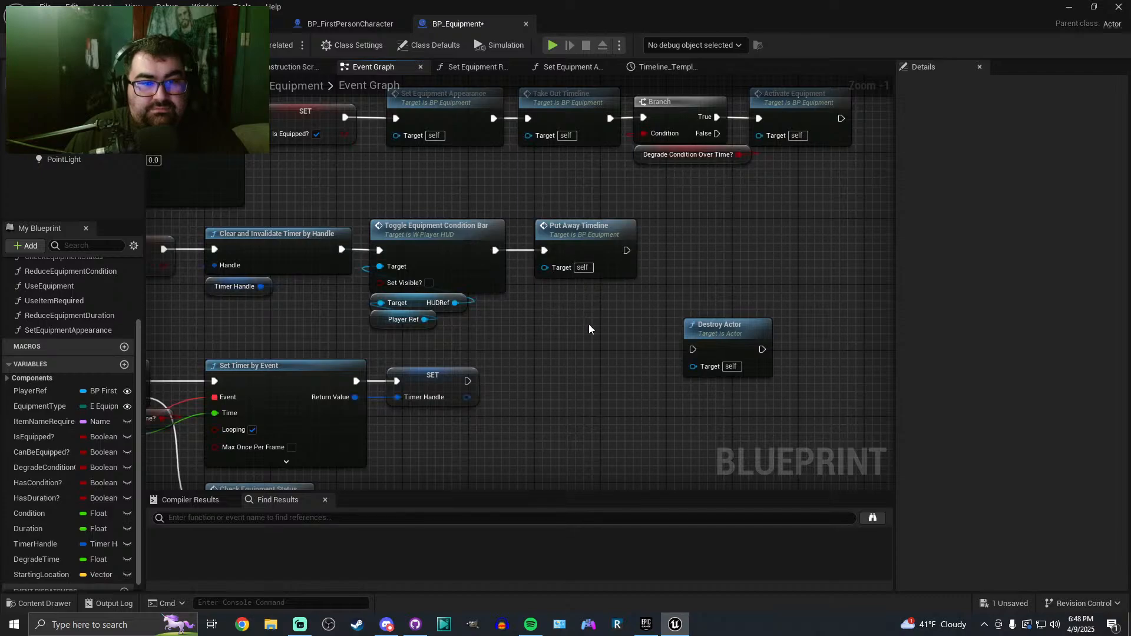
Move Destroy Actor into the PutAwayTimeline group, connect it to the timeline's Finished output, and save the blueprint
{"action": "scroll", "coordinate": [582, 323], "scroll_direction": "down", "scroll_amount": 4}
{"action": "right_click_drag", "start_coordinate": [582, 324], "coordinate": [348, 287]}
{"action": "left_click_drag", "start_coordinate": [422, 289], "coordinate": [692, 337]}
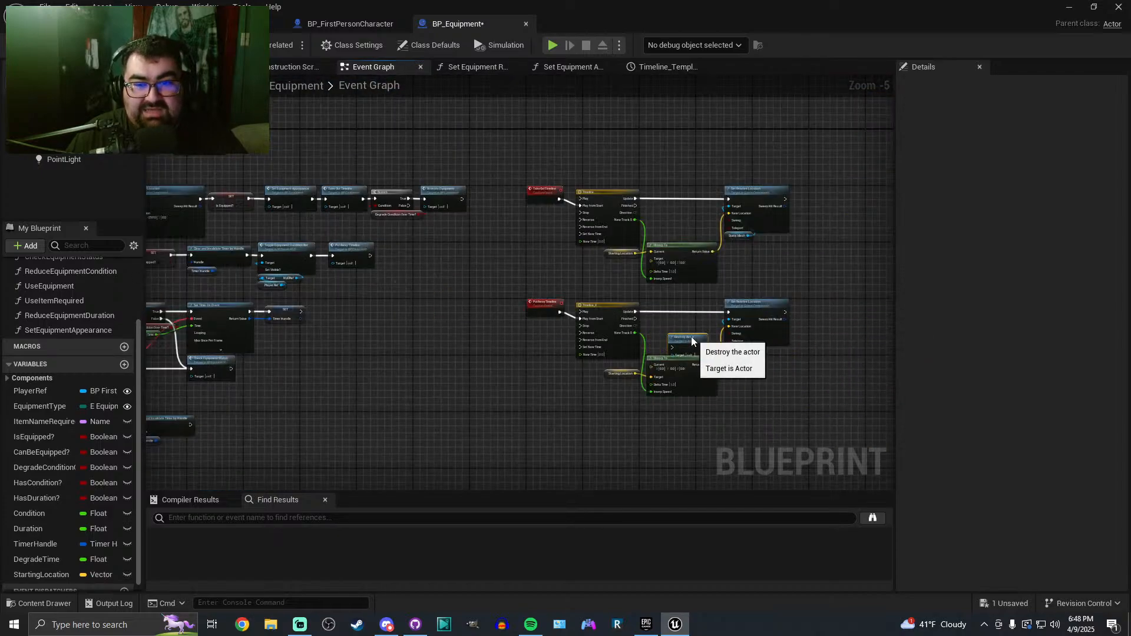
{"action": "scroll", "coordinate": [692, 338], "scroll_direction": "up", "scroll_amount": 4}
{"action": "left_click_drag", "start_coordinate": [822, 420], "coordinate": [548, 295]}
{"action": "right_click_drag", "start_coordinate": [634, 322], "coordinate": [482, 252]}
{"action": "left_click_drag", "start_coordinate": [663, 356], "coordinate": [638, 326]}
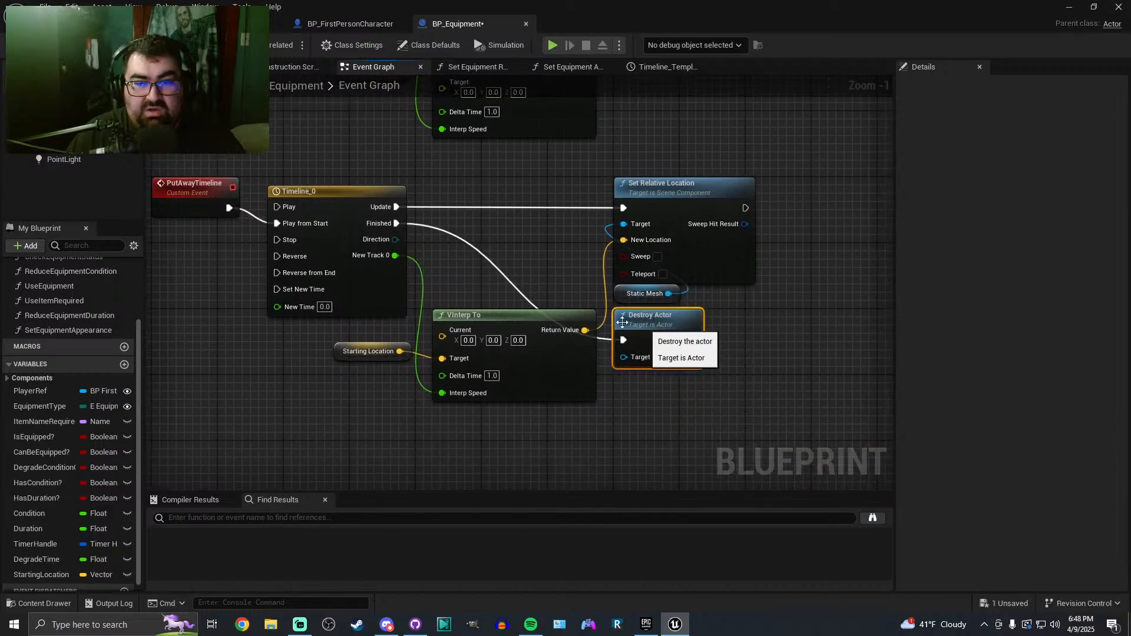
{"action": "scroll", "coordinate": [475, 241], "scroll_direction": "down", "scroll_amount": 3}
{"action": "right_click_drag", "start_coordinate": [475, 241], "coordinate": [579, 287]}
{"action": "key", "text": "ctrl+s"}
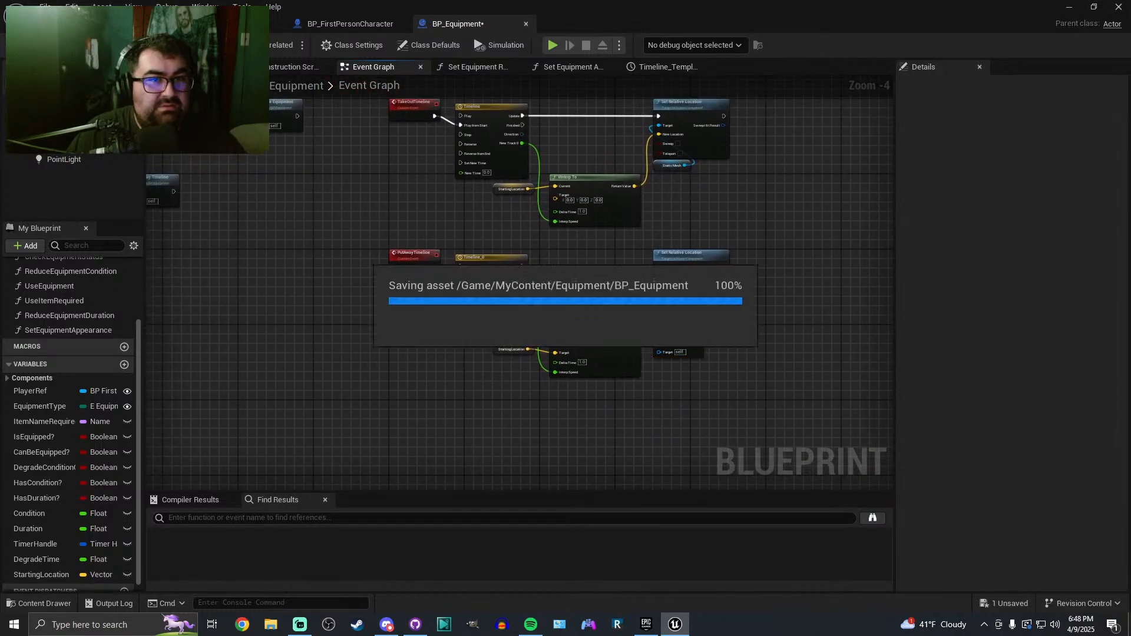
Play the level and repeatedly equip and put away the torch to examine both timeline motions
{"action": "key", "text": "alt+p"}
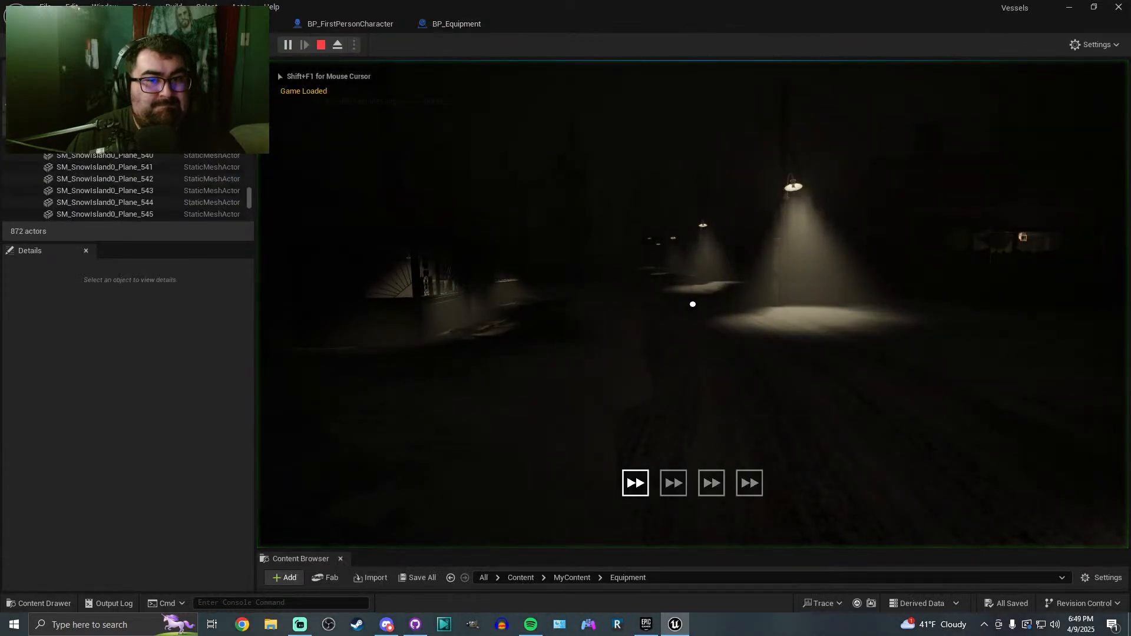
{"action": "key", "text": "1"}
{"action": "key", "text": "1"}
{"action": "key", "text": "1"}
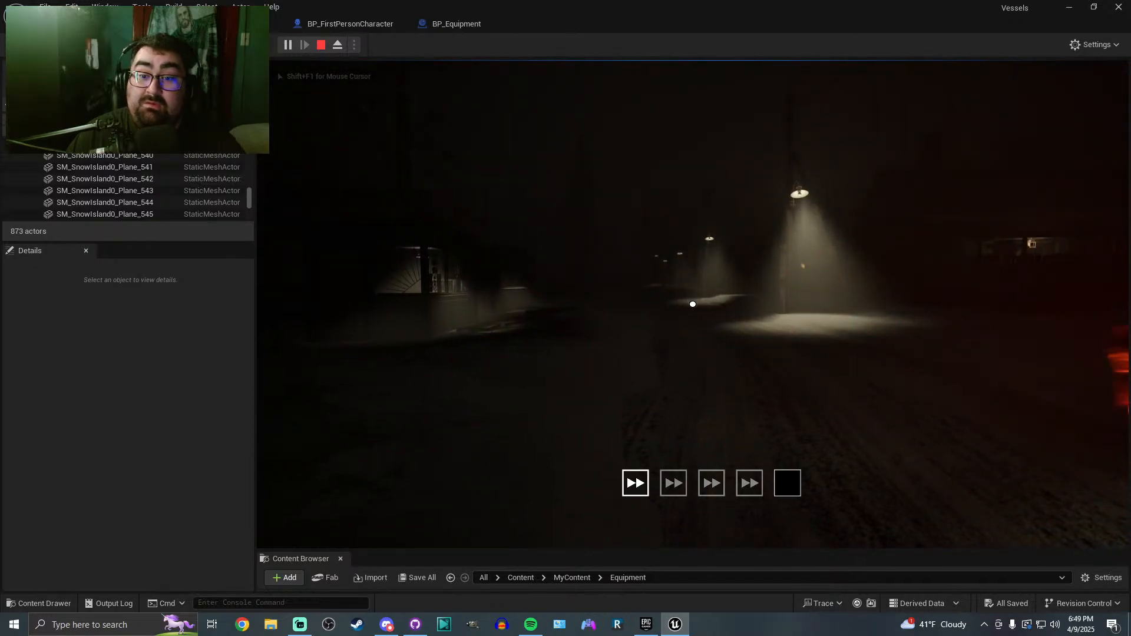
{"action": "key", "text": "1"}
{"action": "key", "text": "1"}
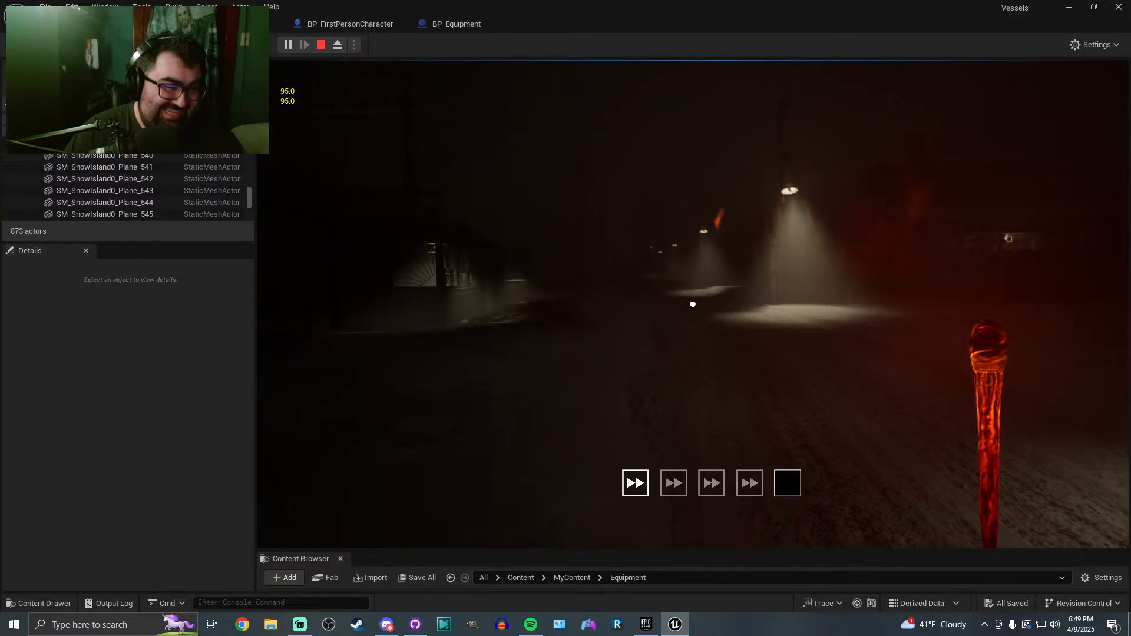
{"action": "key", "text": "1"}
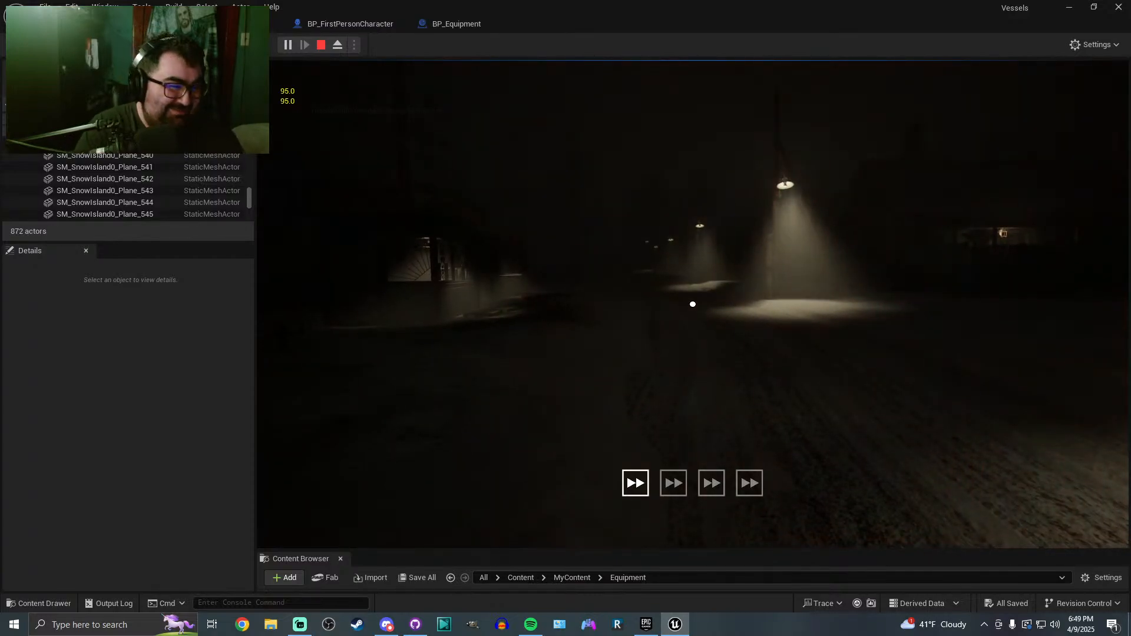
{"action": "key", "text": "F8"}
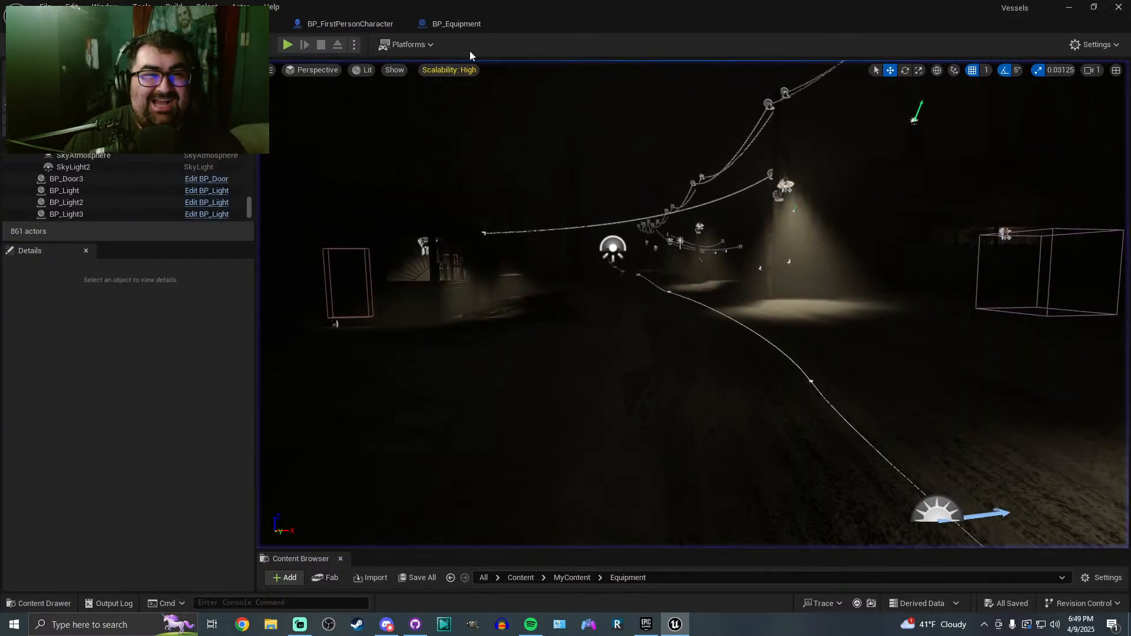
In BP_FirstPersonCharacter, change the default value of the SelectedEquipmentType variable and save the blueprint
{"action": "left_click", "coordinate": [350, 23]}
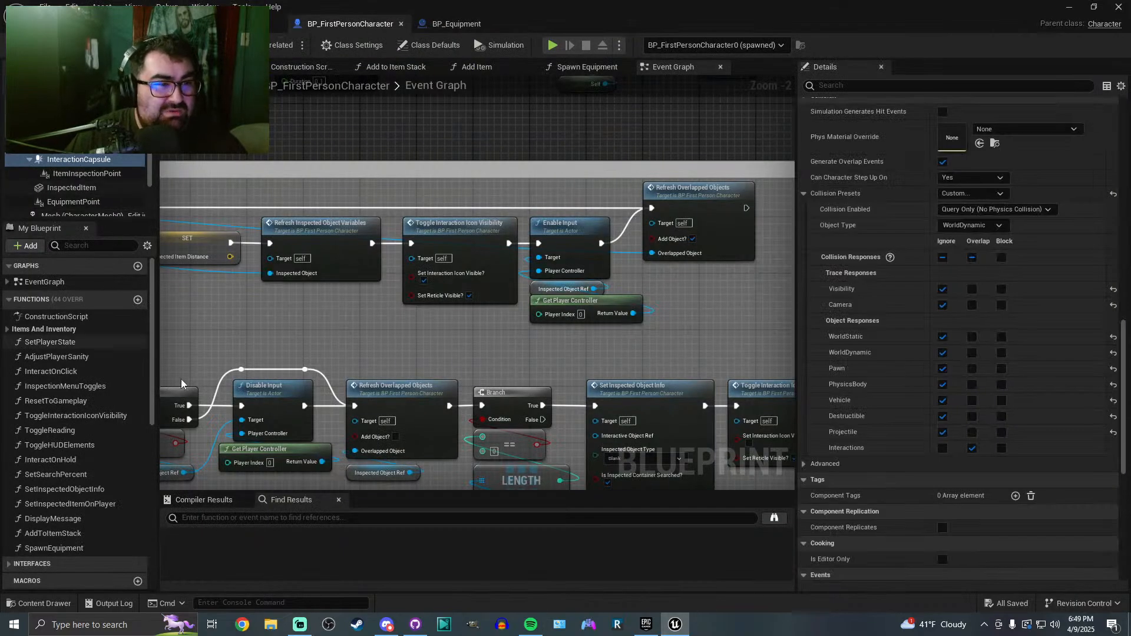
{"action": "scroll", "coordinate": [54, 520], "scroll_direction": "down", "scroll_amount": 10}
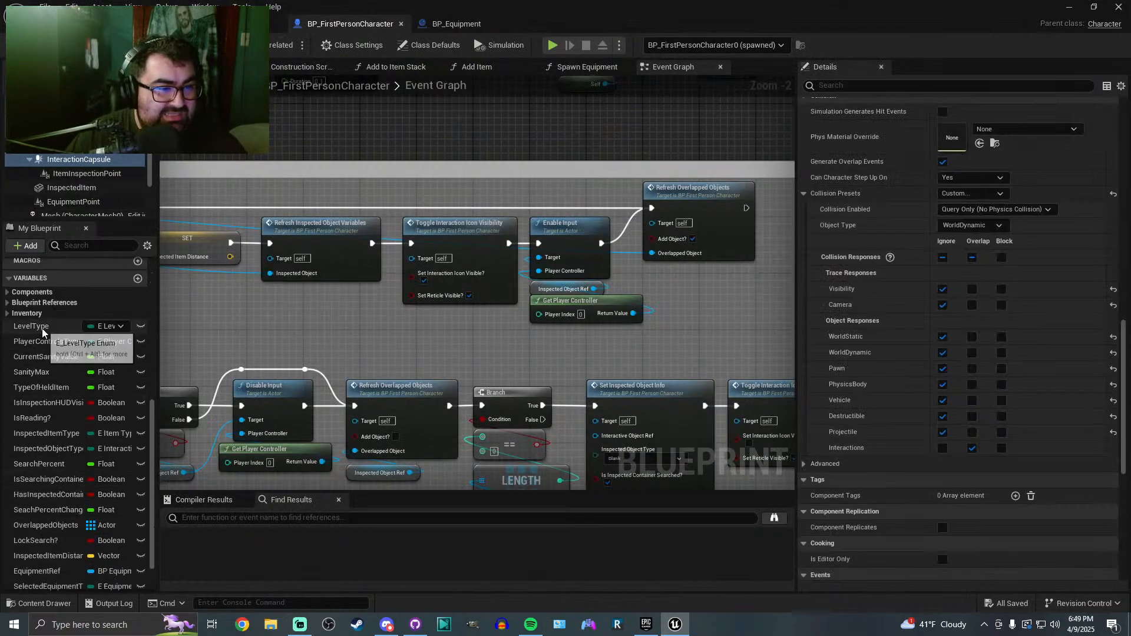
{"action": "scroll", "coordinate": [41, 523], "scroll_direction": "down", "scroll_amount": 2}
{"action": "left_click", "coordinate": [41, 566]}
{"action": "left_click", "coordinate": [966, 361]}
{"action": "left_click", "coordinate": [961, 406]}
{"action": "key", "text": "ctrl+s"}
{"action": "left_click_drag", "start_coordinate": [797, 149], "coordinate": [924, 159]}
Examine BP_Equipment's take-out and put-away event chains, their timelines, and the available default options of the EquipmentType variable
{"action": "left_click", "coordinate": [457, 23]}
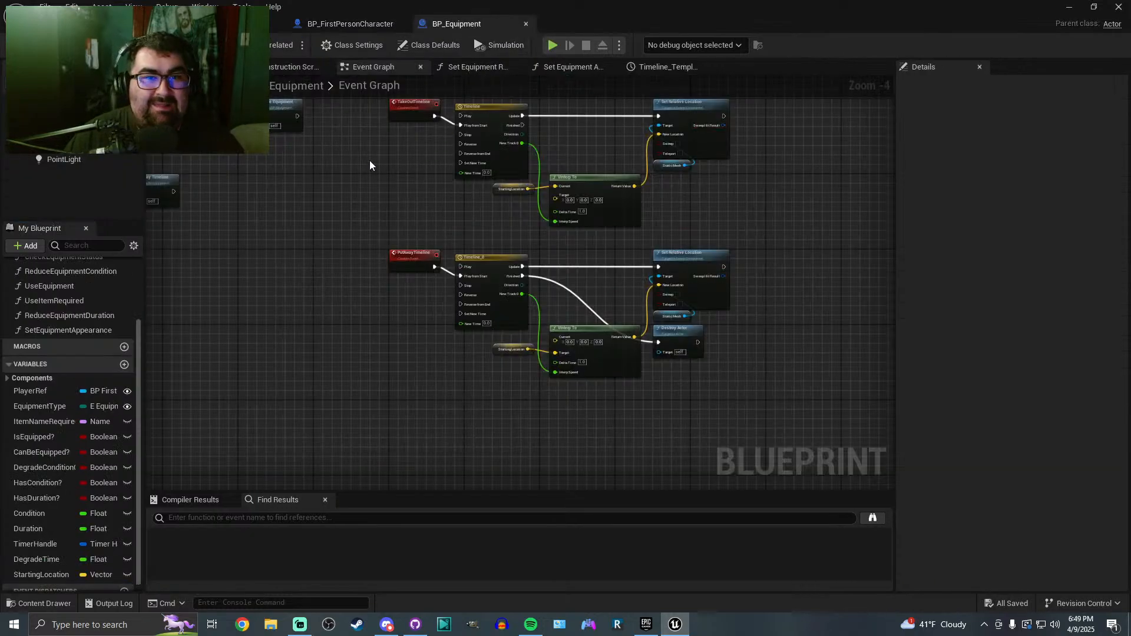
{"action": "scroll", "coordinate": [542, 259], "scroll_direction": "down", "scroll_amount": 3}
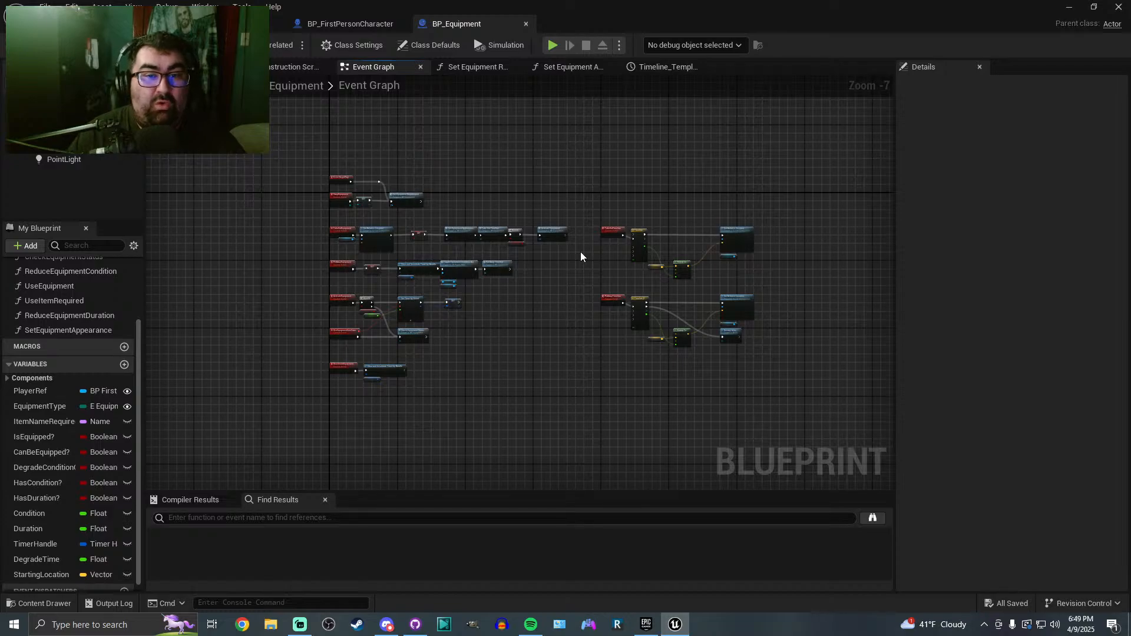
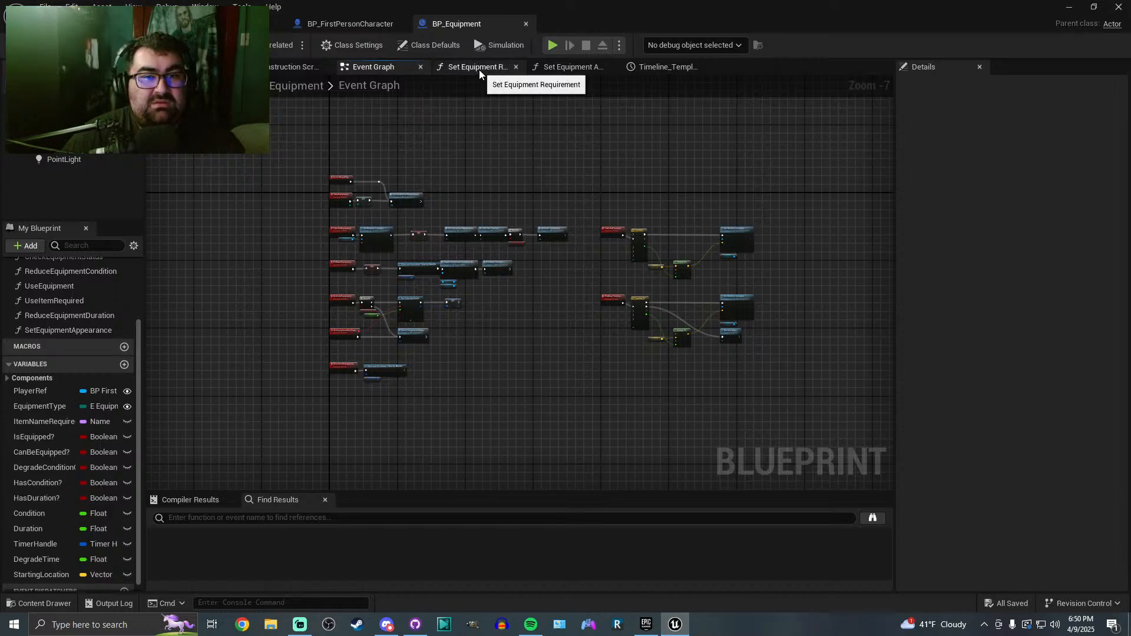
{"action": "scroll", "coordinate": [456, 180], "scroll_direction": "up", "scroll_amount": 3}
{"action": "scroll", "coordinate": [447, 192], "scroll_direction": "down", "scroll_amount": 1}
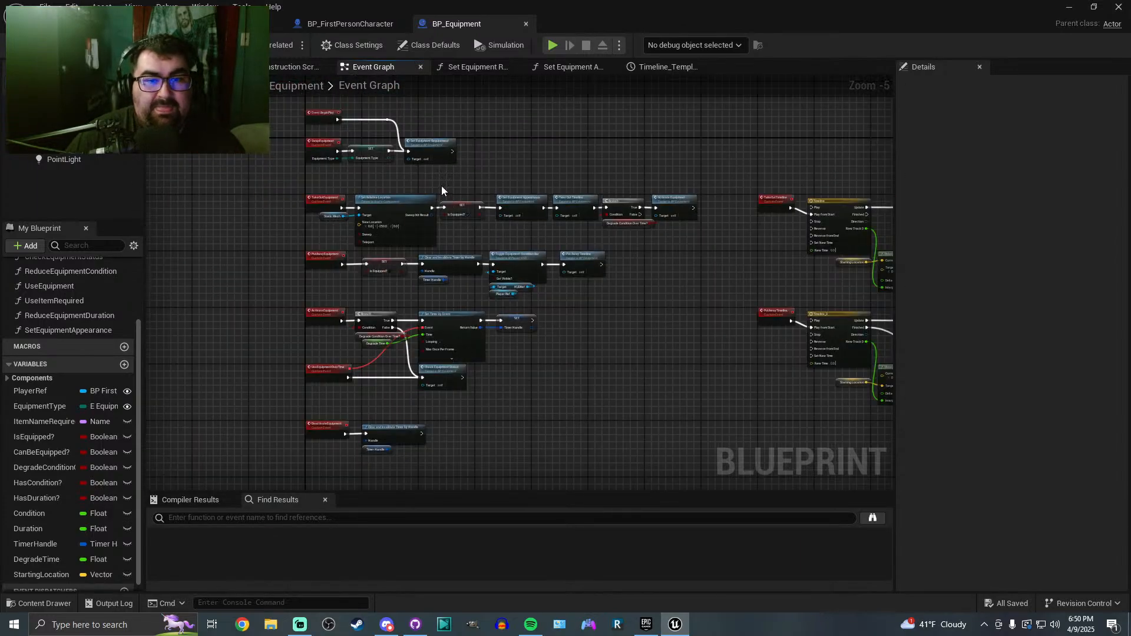
{"action": "right_click_drag", "start_coordinate": [453, 180], "coordinate": [346, 170]}
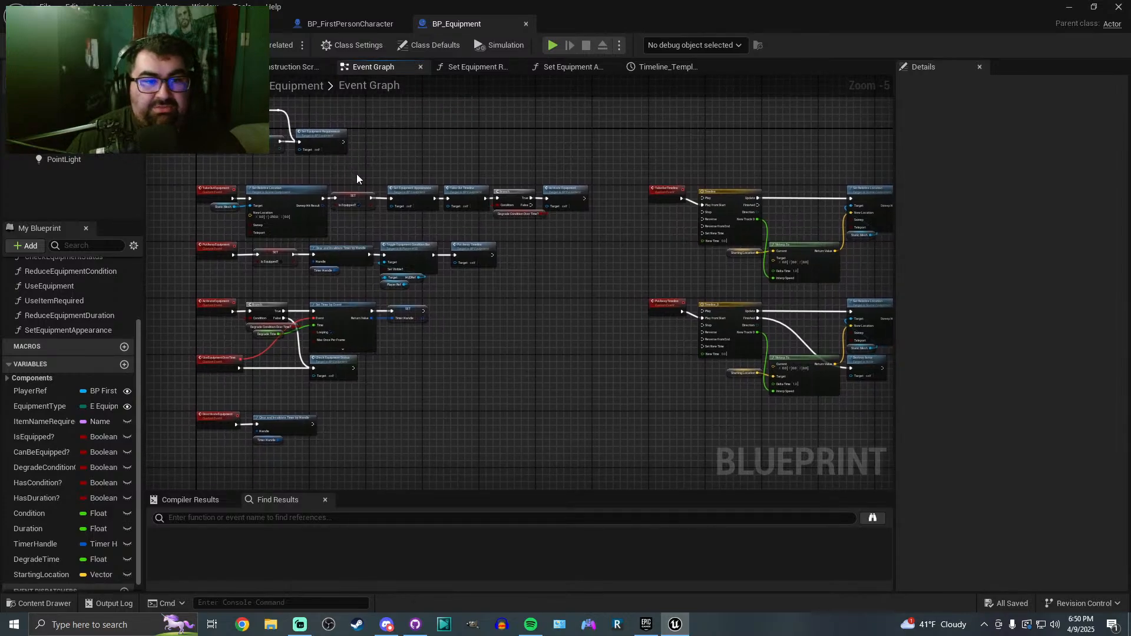
{"action": "left_click", "coordinate": [47, 405]}
{"action": "left_click", "coordinate": [1029, 331]}
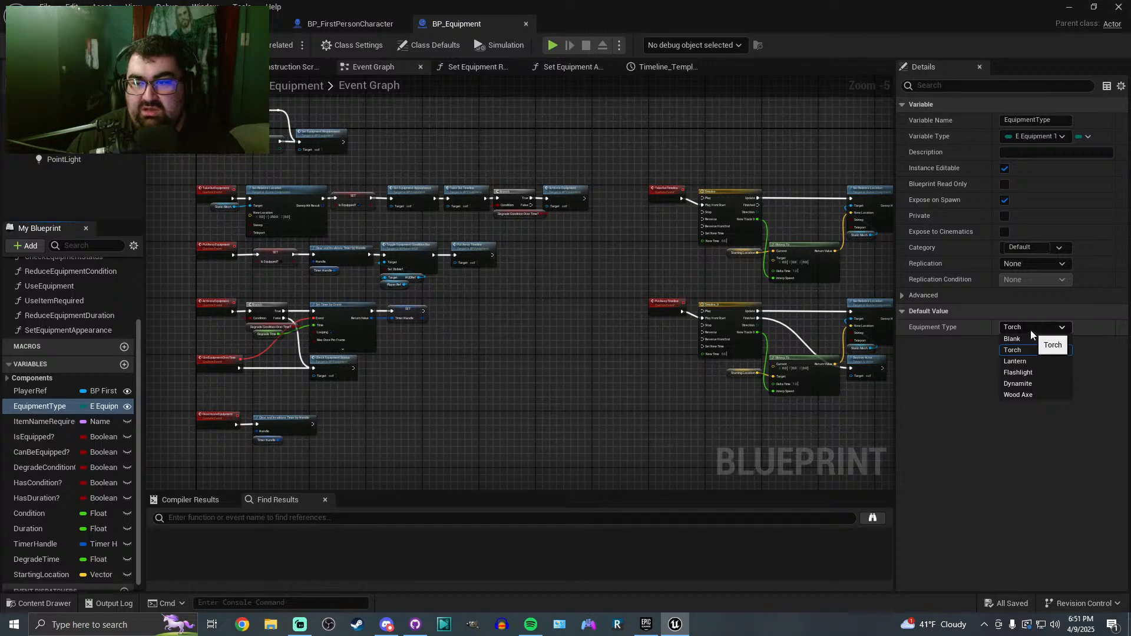
{"action": "left_click", "coordinate": [1030, 330]}
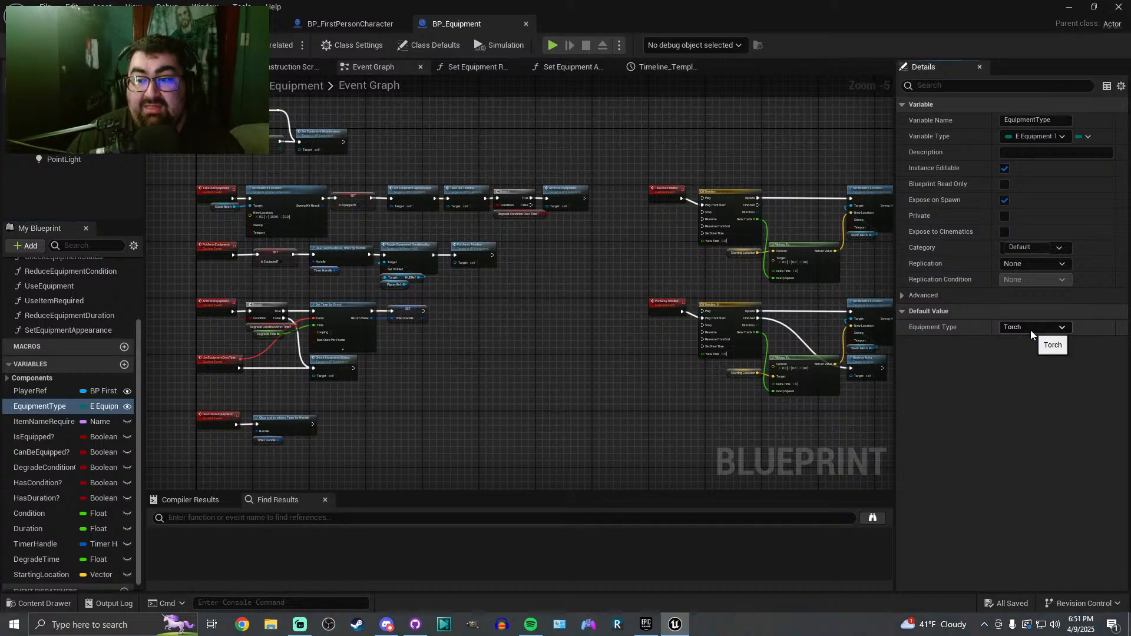
{"action": "left_click", "coordinate": [1030, 329]}
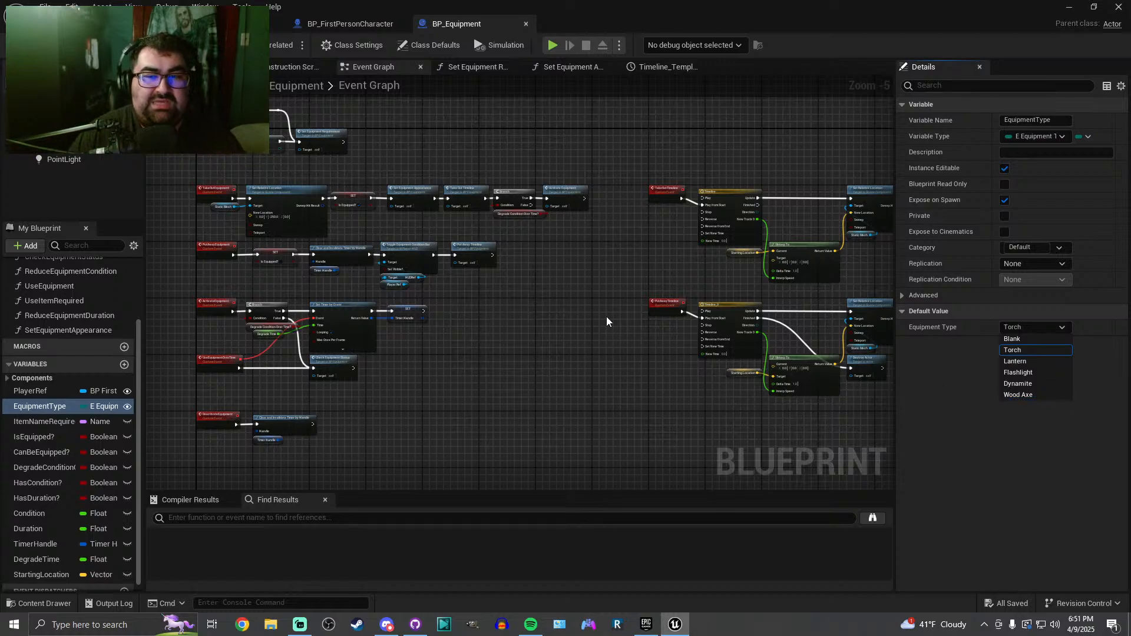
{"action": "scroll", "coordinate": [606, 316], "scroll_direction": "up", "scroll_amount": 5}
{"action": "scroll", "coordinate": [544, 306], "scroll_direction": "down", "scroll_amount": 4}
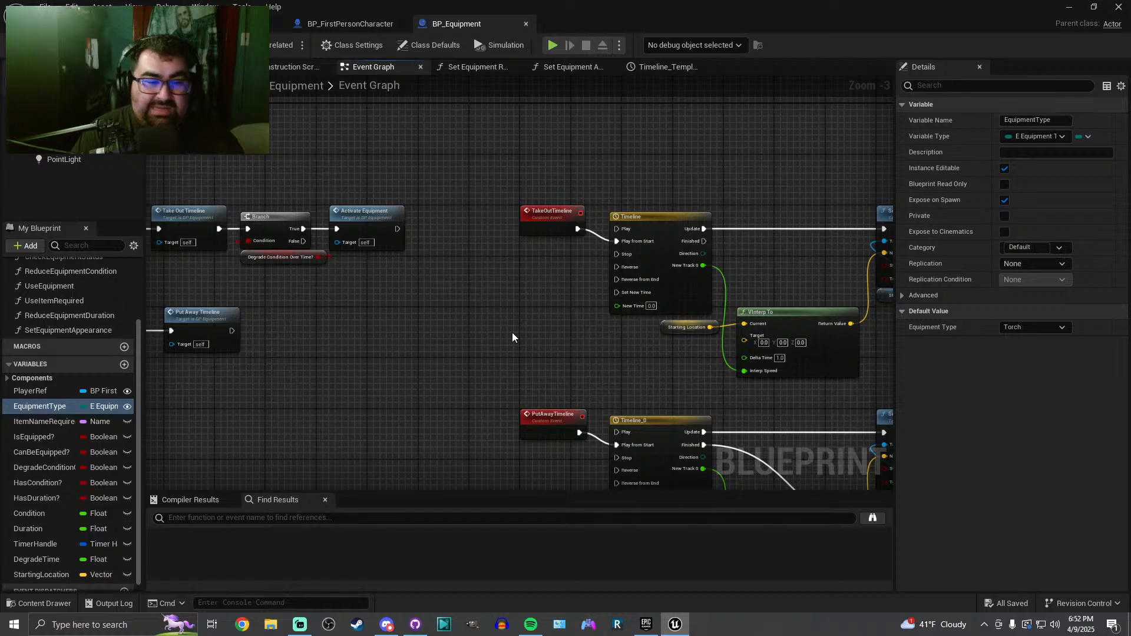
{"action": "left_click", "coordinate": [1026, 328]}
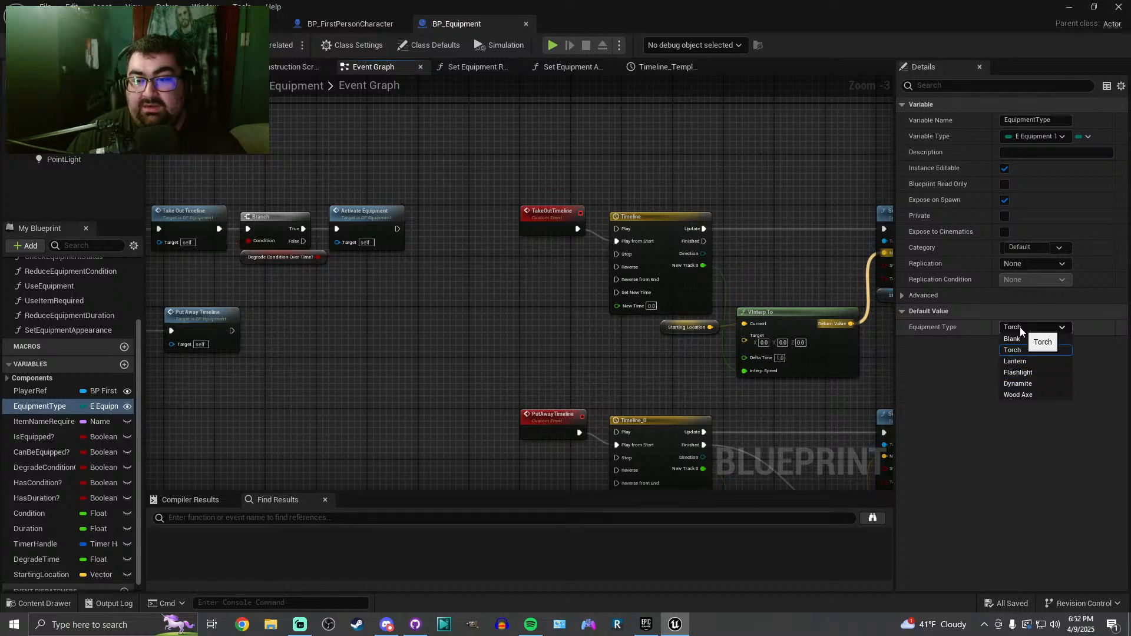
{"action": "left_click", "coordinate": [522, 335]}
{"action": "right_click_drag", "start_coordinate": [505, 306], "coordinate": [571, 285]}
{"action": "left_click", "coordinate": [1030, 328]}
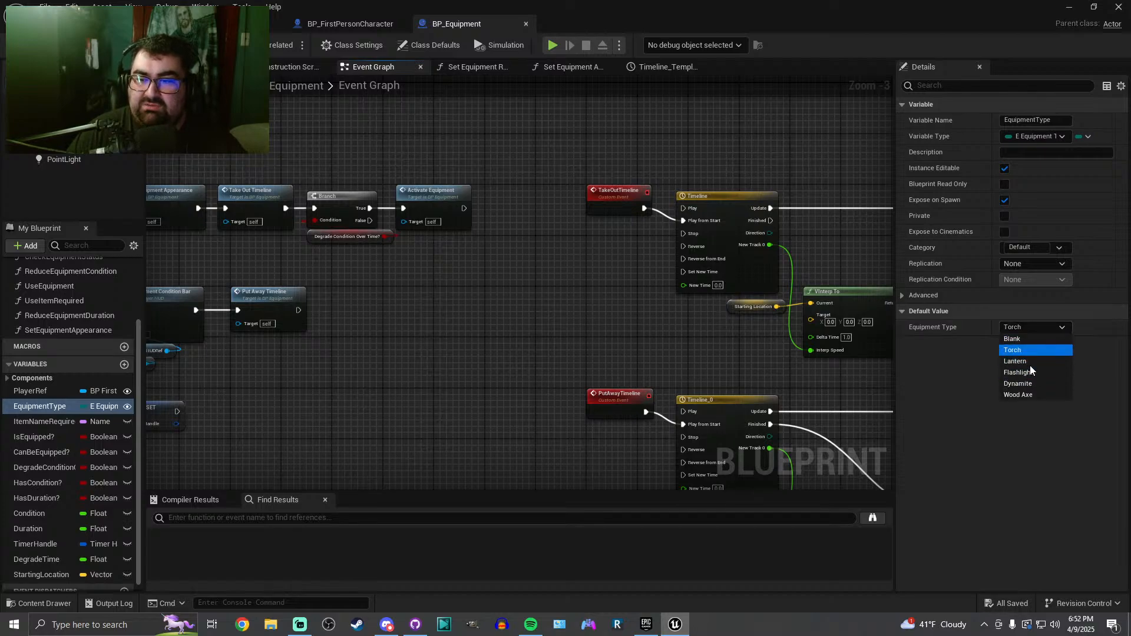
{"action": "right_click_drag", "start_coordinate": [550, 335], "coordinate": [482, 334]}
{"action": "left_click", "coordinate": [1017, 329]}
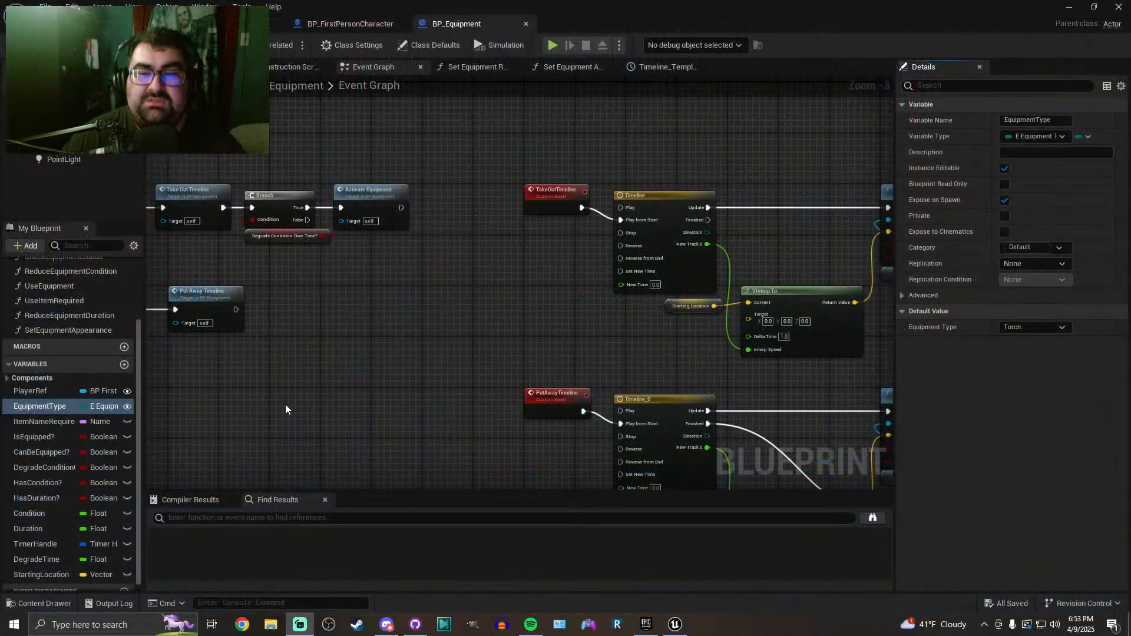
{"action": "right_click_drag", "start_coordinate": [312, 345], "coordinate": [676, 293]}
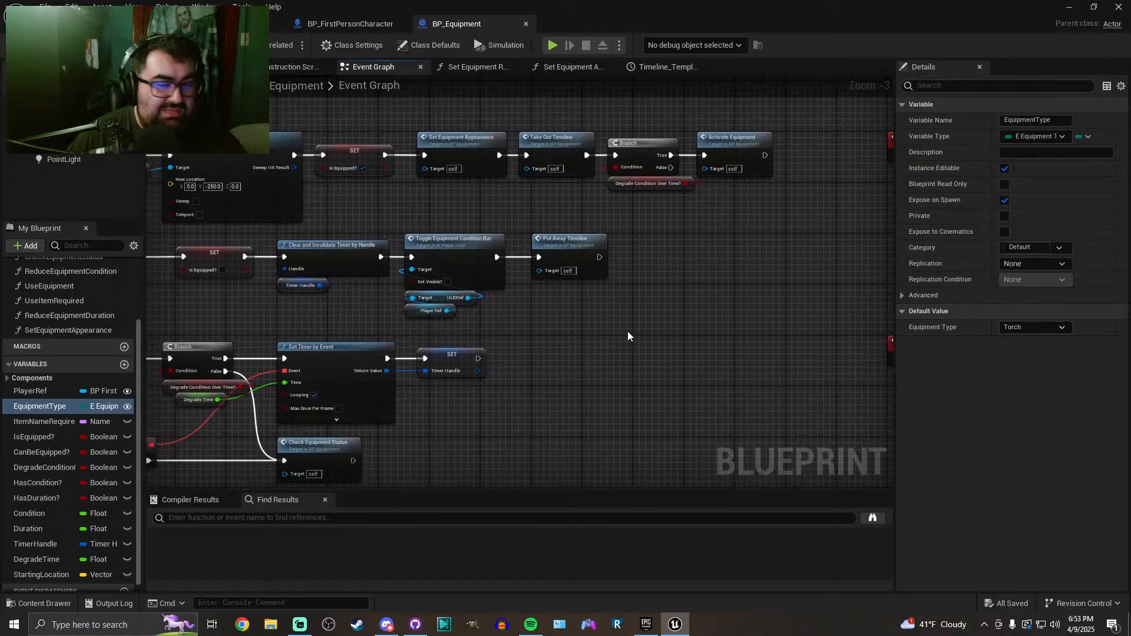
{"action": "right_click_drag", "start_coordinate": [628, 337], "coordinate": [661, 320]}
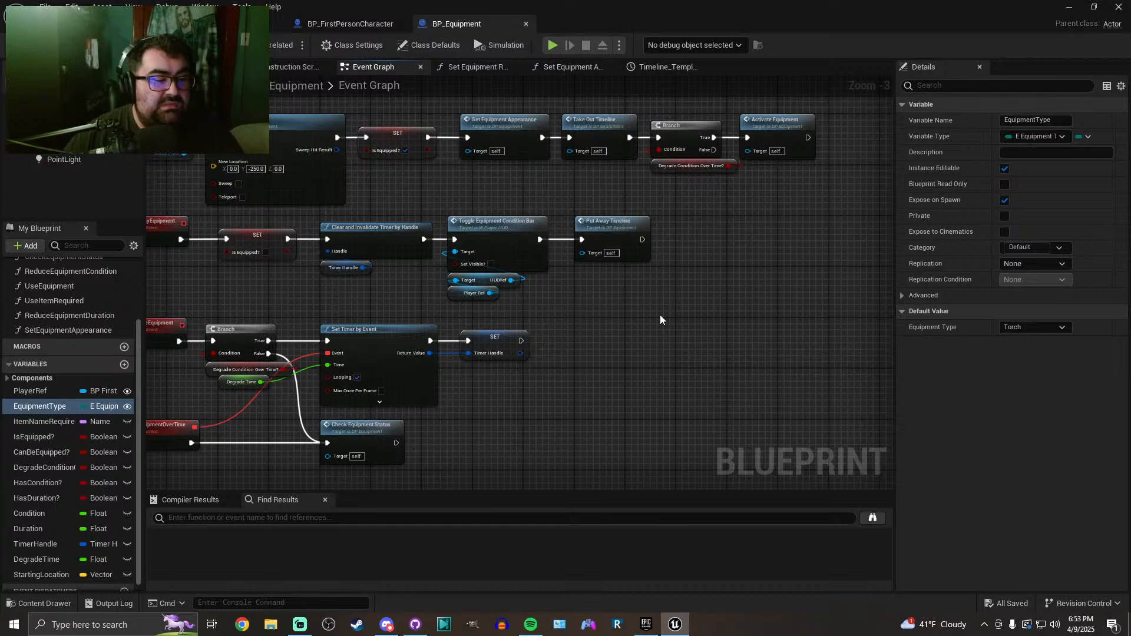
{"action": "right_click_drag", "start_coordinate": [660, 314], "coordinate": [549, 363]}
{"action": "right_click_drag", "start_coordinate": [412, 156], "coordinate": [542, 160]}
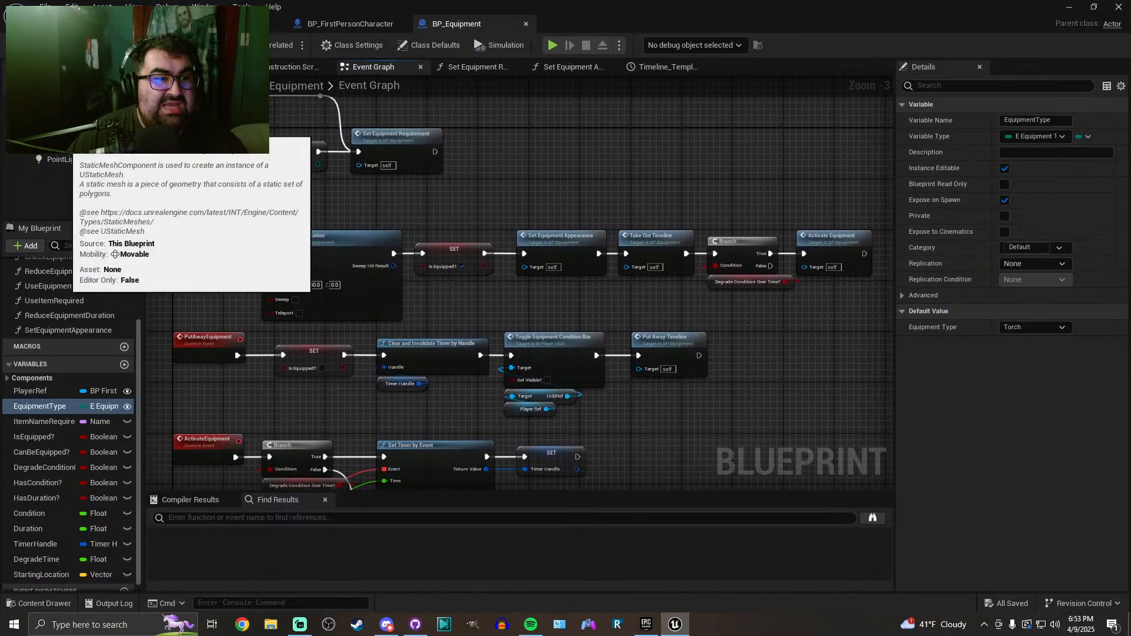
Add a Spot Light component to BP_Equipment, parent it to the Static Mesh component, and save the blueprint
{"action": "left_click", "coordinate": [25, 84]}
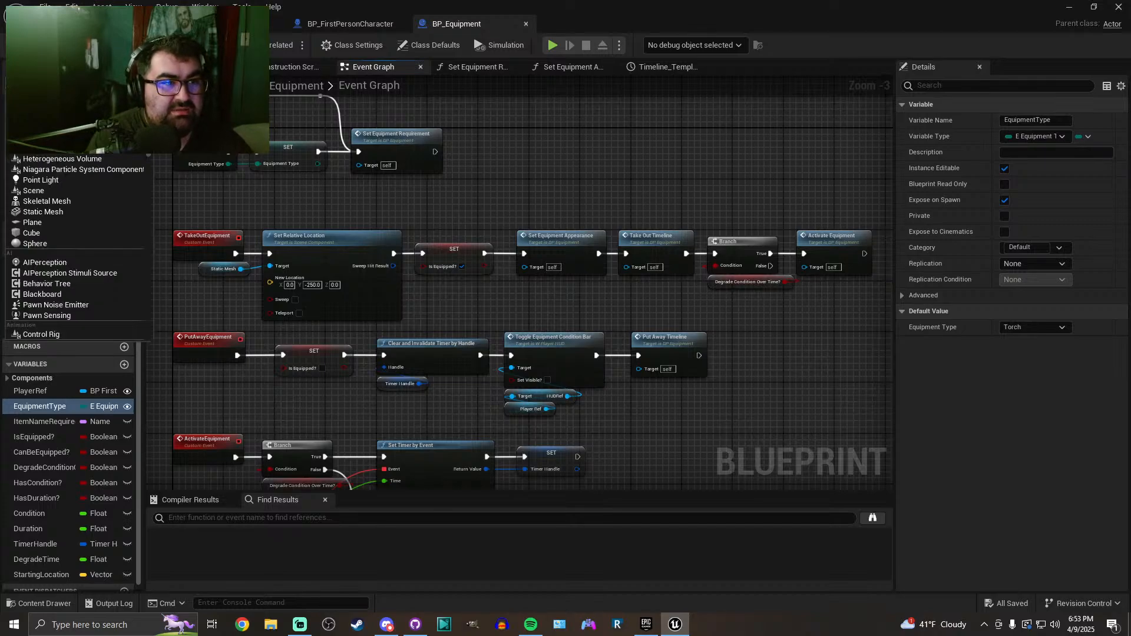
{"action": "type", "text": "spot"}
{"action": "left_click", "coordinate": [43, 123]}
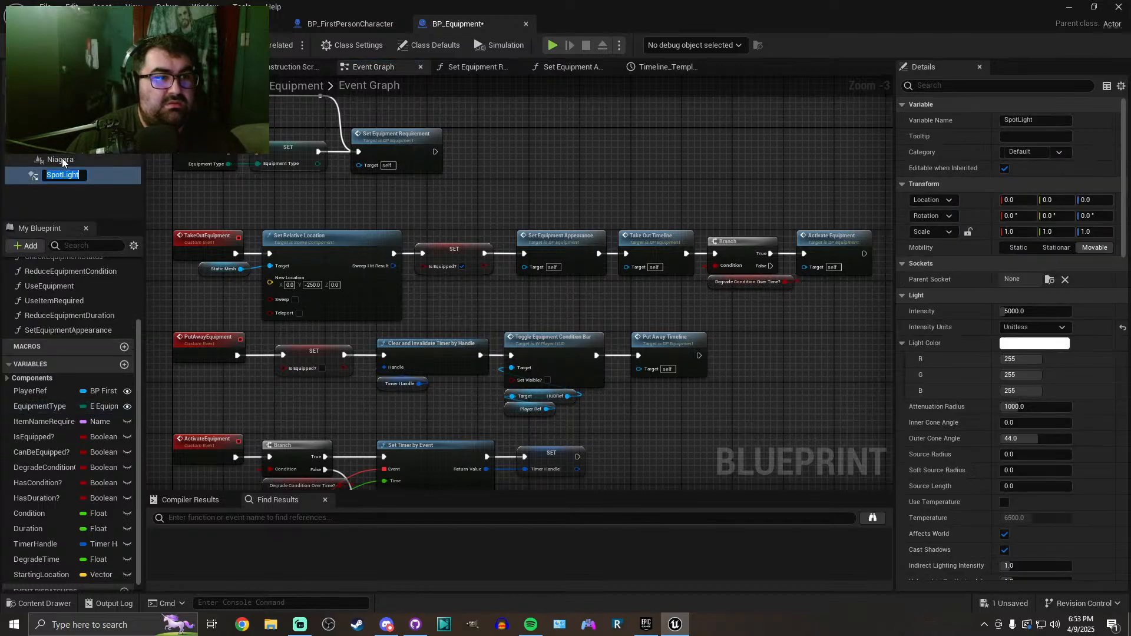
{"action": "left_click", "coordinate": [65, 207]}
{"action": "left_click", "coordinate": [62, 175]}
{"action": "left_click_drag", "start_coordinate": [61, 175], "coordinate": [66, 131]}
{"action": "left_click", "coordinate": [184, 67]}
{"action": "key", "text": "ctrl+s"}
Rotate the SpotLight component about 180 degrees around the Z axis in the blueprint viewport
{"action": "left_click", "coordinate": [184, 67]}
{"action": "mouse_move", "coordinate": [500, 210]}
{"action": "right_mouse_down"}
{"action": "mouse_move", "coordinate": [454, 219]}
{"action": "mouse_move", "coordinate": [530, 233]}
{"action": "mouse_move", "coordinate": [492, 218]}
{"action": "right_mouse_up"}
{"action": "key", "text": "e"}
{"action": "mouse_move", "coordinate": [524, 352]}
{"action": "left_mouse_down"}
{"action": "mouse_move", "coordinate": [424, 352]}
{"action": "mouse_move", "coordinate": [527, 352]}
{"action": "left_mouse_up"}
{"action": "key", "text": "w"}
{"action": "mouse_move", "coordinate": [527, 352]}
{"action": "right_mouse_down"}
{"action": "mouse_move", "coordinate": [471, 348]}
{"action": "mouse_move", "coordinate": [527, 342]}
{"action": "right_mouse_up"}
Open BP_Light from the BP_Light6 lamp in the level and inspect its SpotLight settings as a reference, then close it
{"action": "left_click", "coordinate": [95, 23]}
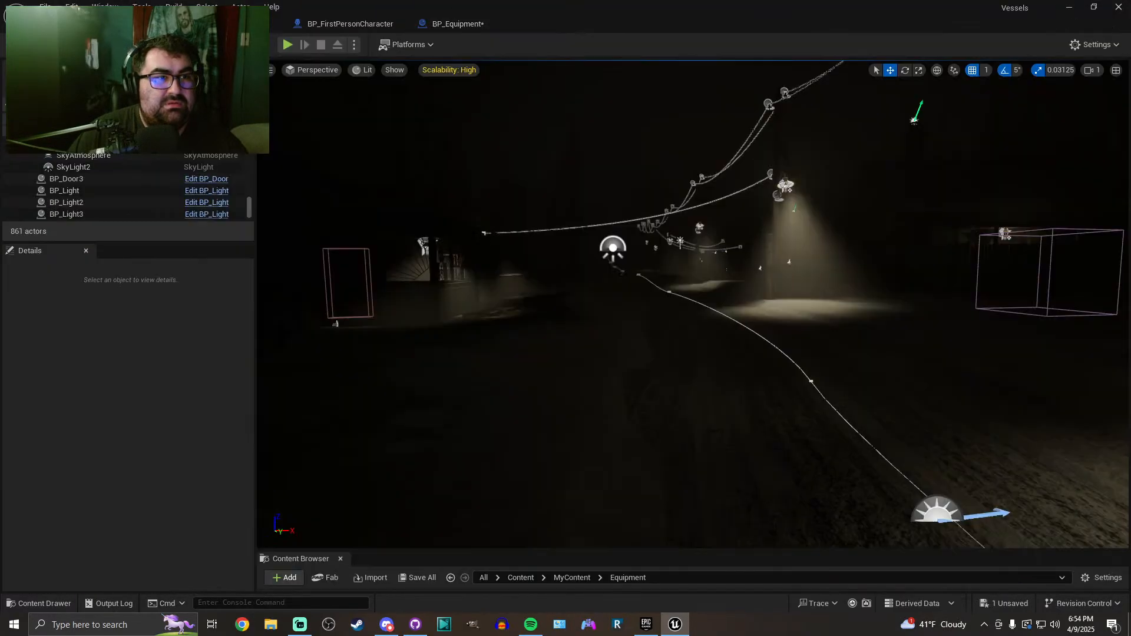
{"action": "left_click", "coordinate": [783, 187]}
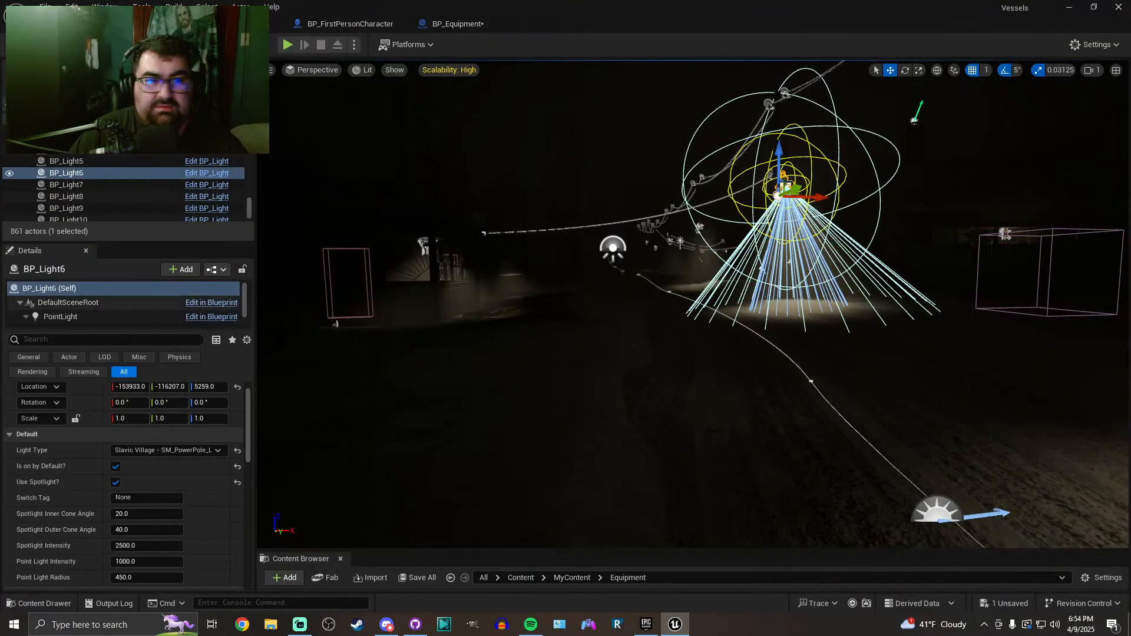
{"action": "left_click", "coordinate": [195, 173]}
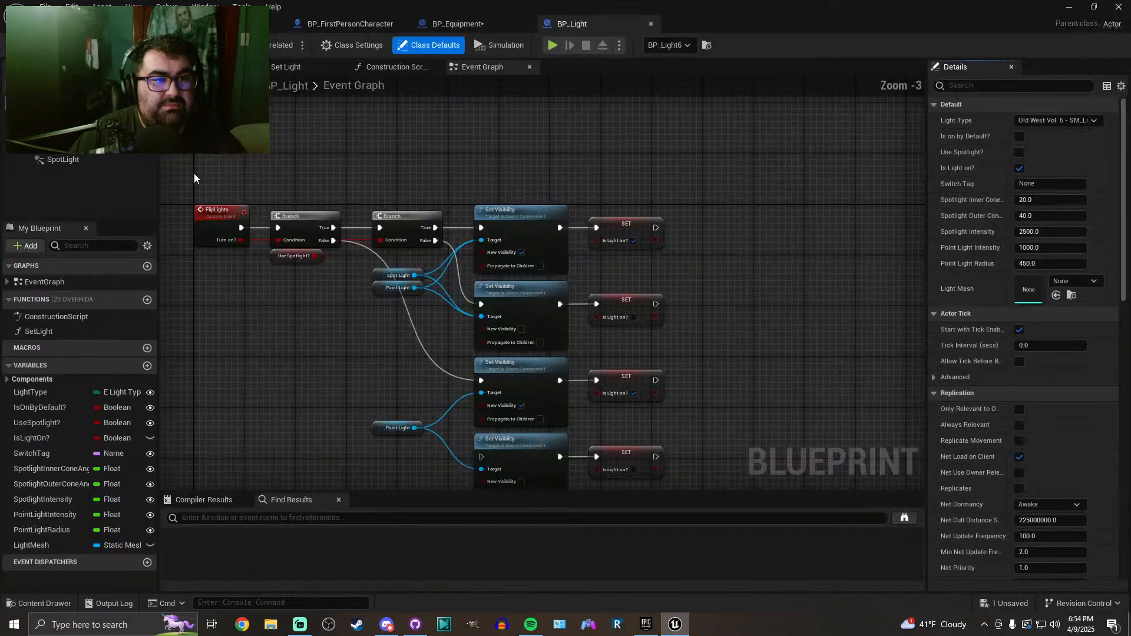
{"action": "right_click_drag", "start_coordinate": [425, 158], "coordinate": [370, 100]}
{"action": "left_click", "coordinate": [63, 159]}
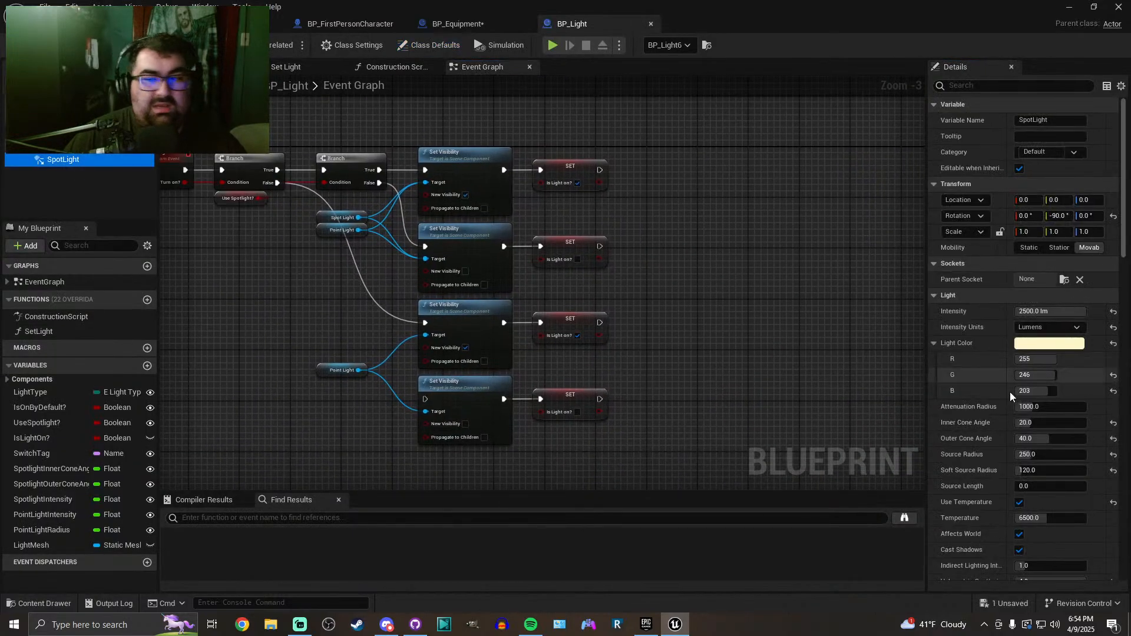
{"action": "scroll", "coordinate": [1045, 446], "scroll_direction": "down", "scroll_amount": 3}
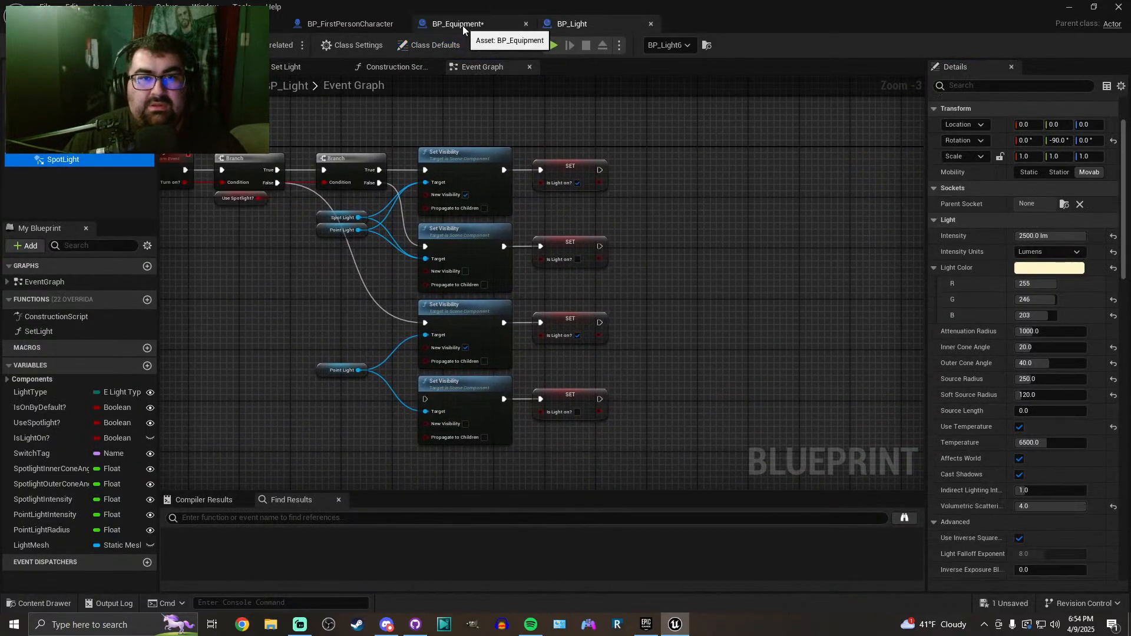
{"action": "left_click", "coordinate": [652, 23]}
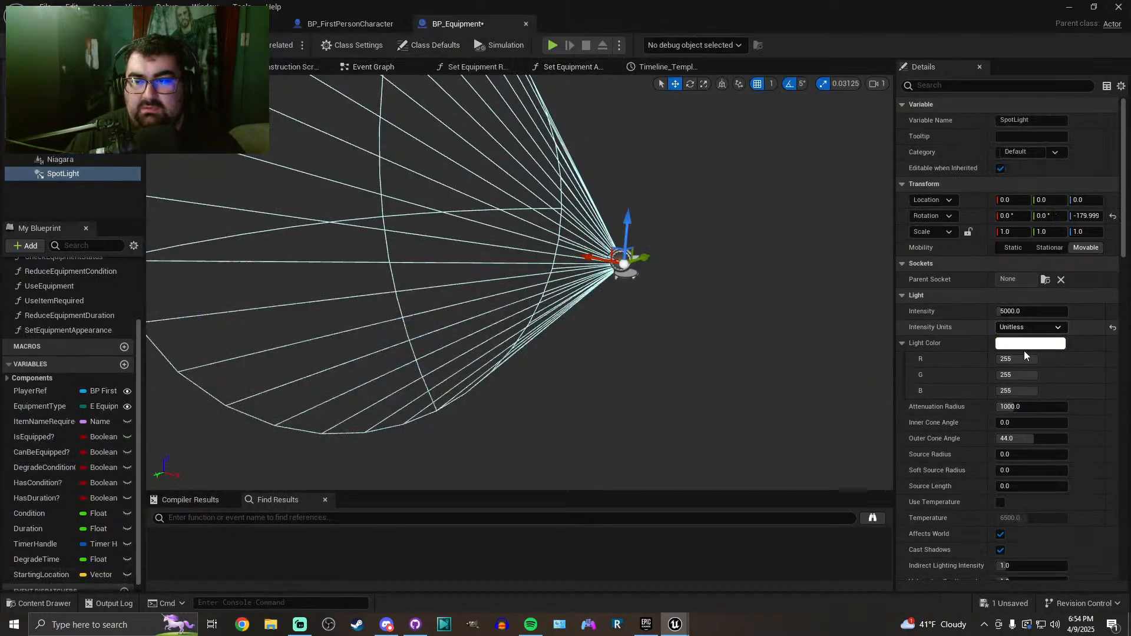
Set the BP_Equipment spot light's intensity units to Lumens and its intensity to 2500
{"action": "left_click", "coordinate": [1028, 327]}
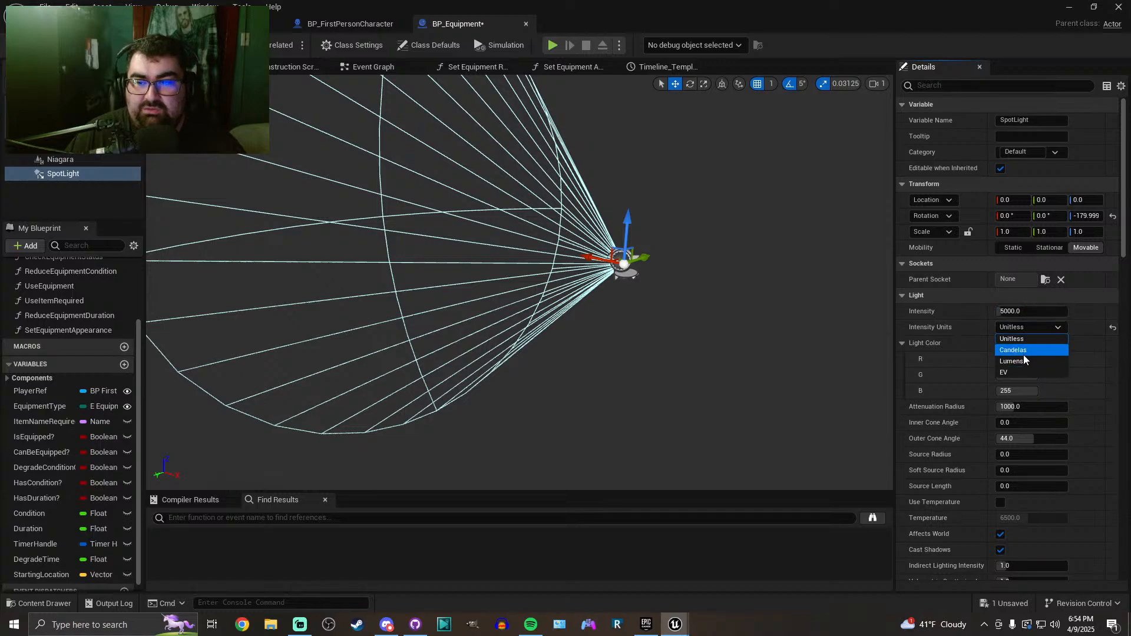
{"action": "left_click", "coordinate": [1021, 361]}
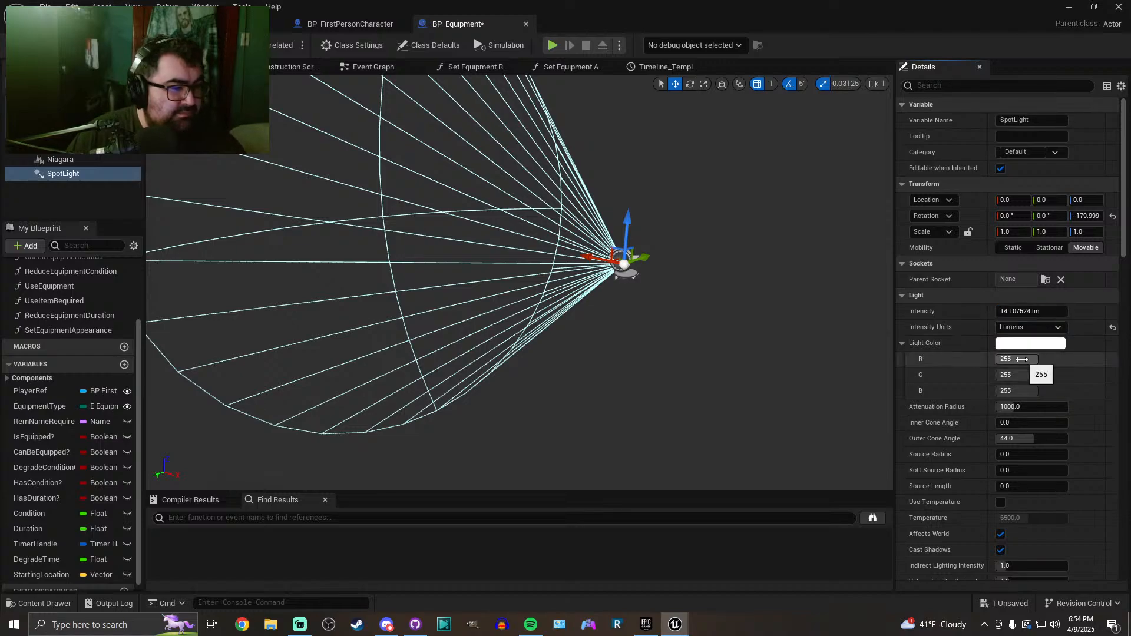
{"action": "left_click", "coordinate": [1037, 311]}
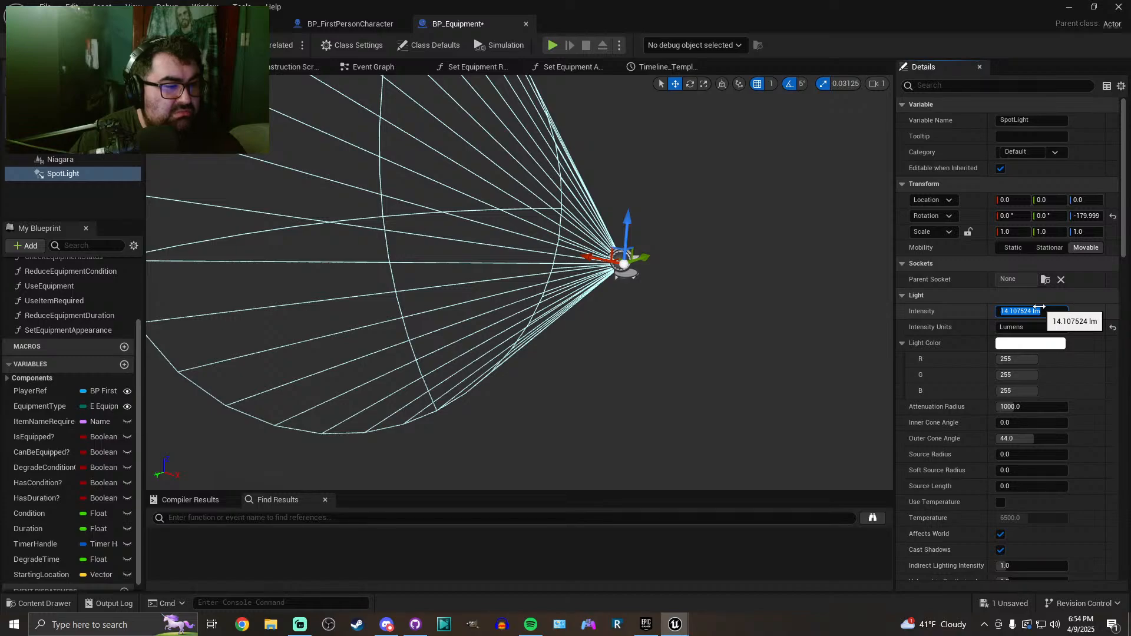
{"action": "type", "text": "2500.0"}
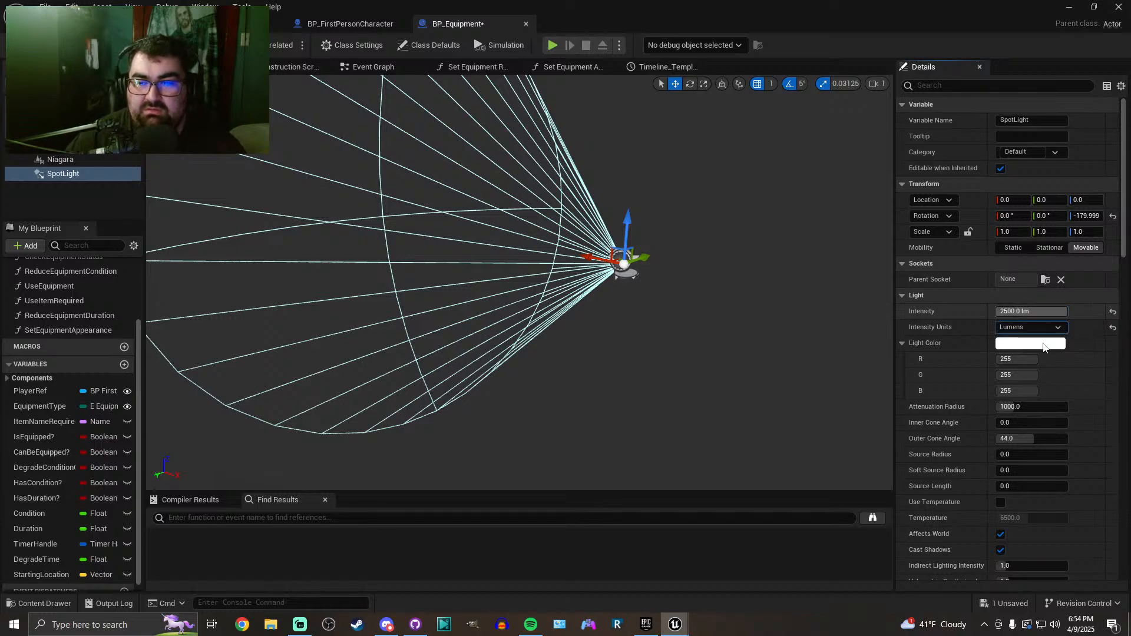
{"action": "key", "text": "Tab"}
Collapse the light colour channels and set the spot light's inner cone angle to 20
{"action": "left_click", "coordinate": [902, 343]}
{"action": "left_click", "coordinate": [903, 343]}
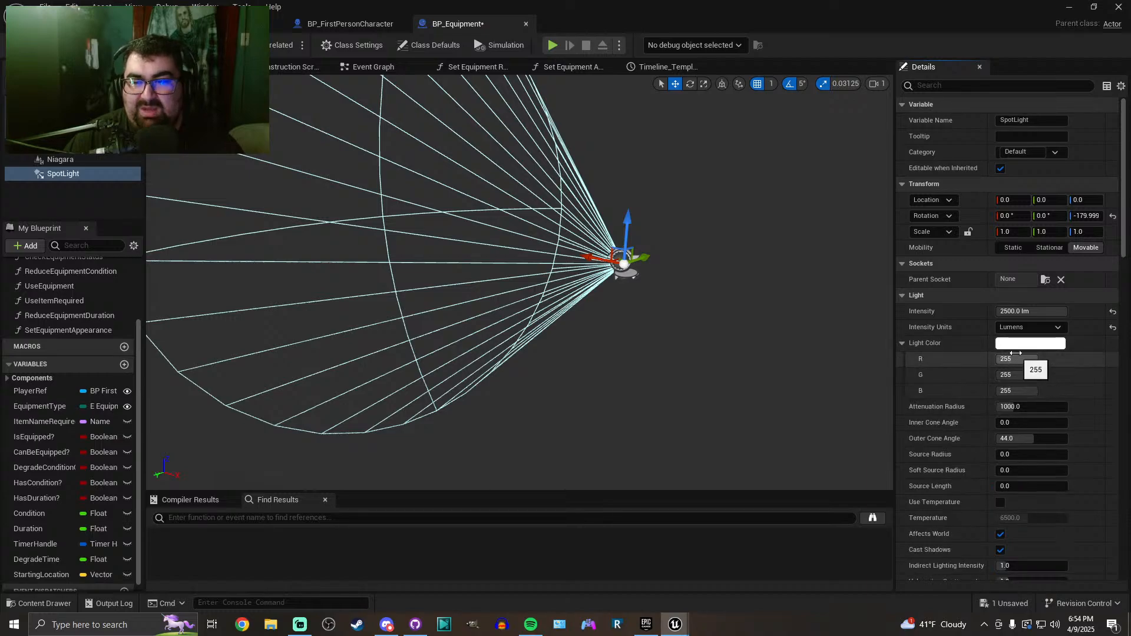
{"action": "left_click", "coordinate": [902, 344]}
{"action": "left_click", "coordinate": [1018, 359]}
{"action": "left_click", "coordinate": [1031, 375]}
{"action": "type", "text": "2"}
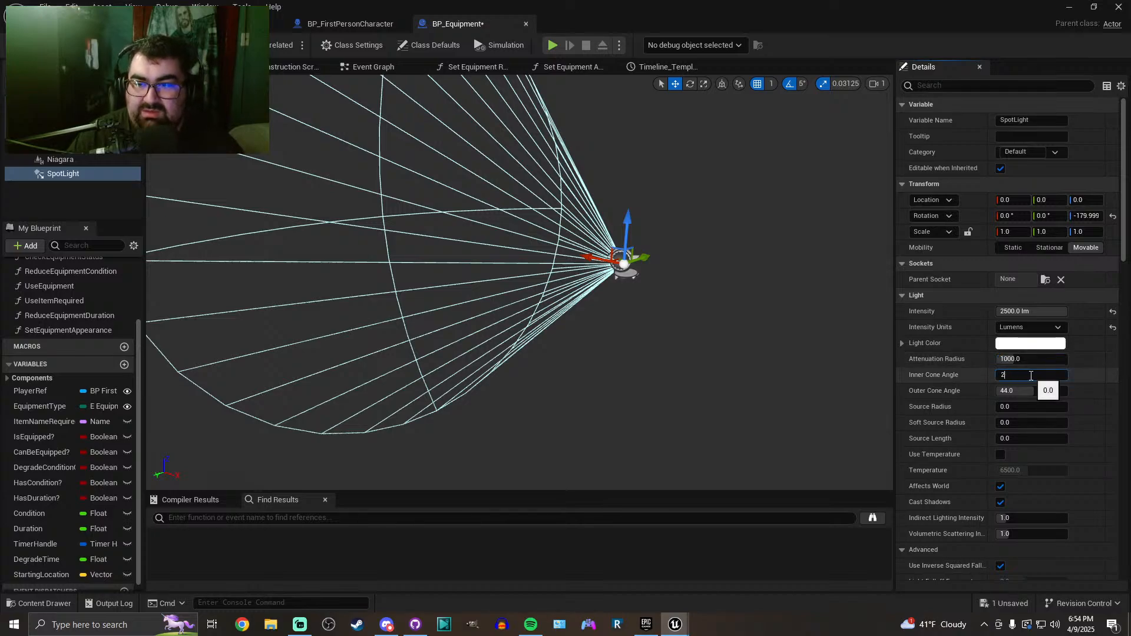
{"action": "type", "text": "0"}
{"action": "key", "text": "Return"}
Set the spot light's inner cone angle to 25 and its outer cone angle to 45
{"action": "left_click", "coordinate": [1031, 376]}
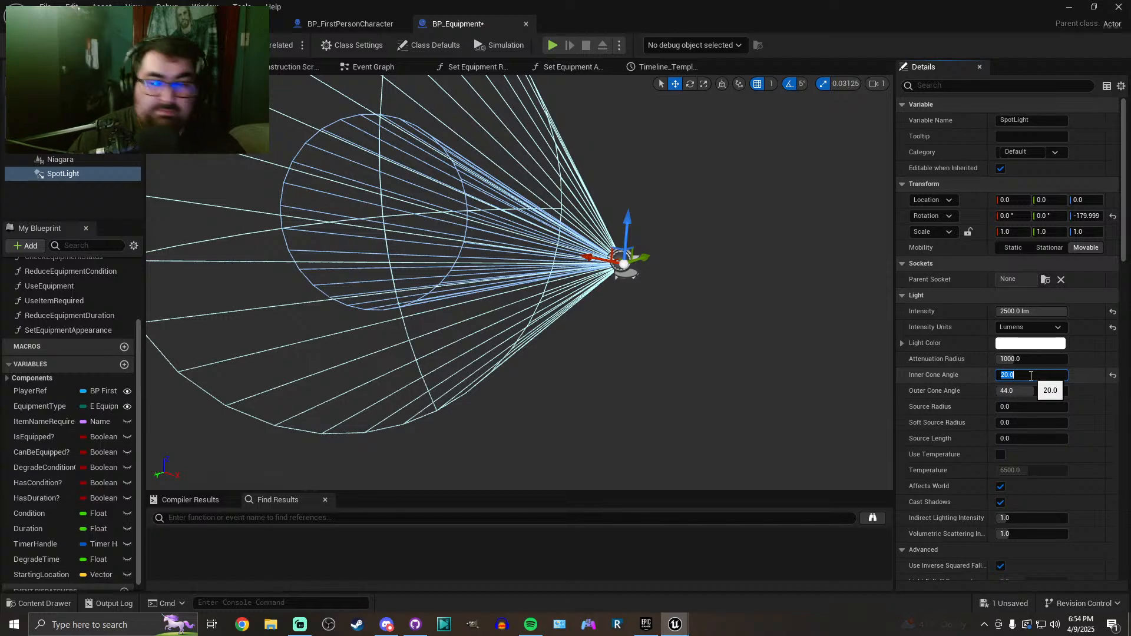
{"action": "type", "text": "25"}
{"action": "key", "text": "Tab"}
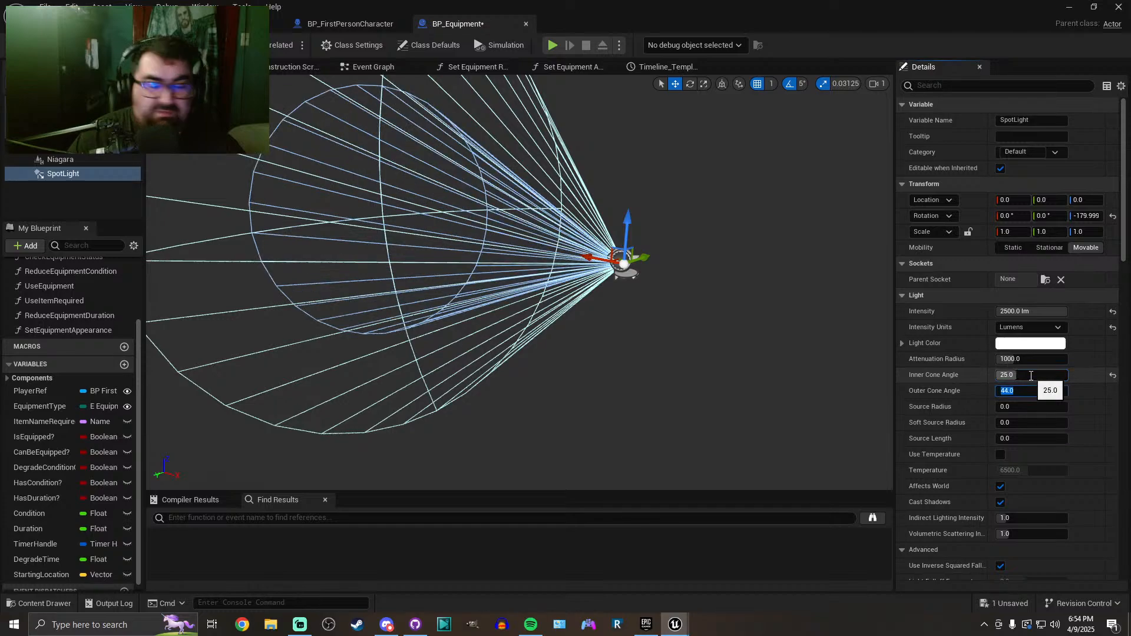
{"action": "type", "text": "45"}
{"action": "key", "text": "Return"}
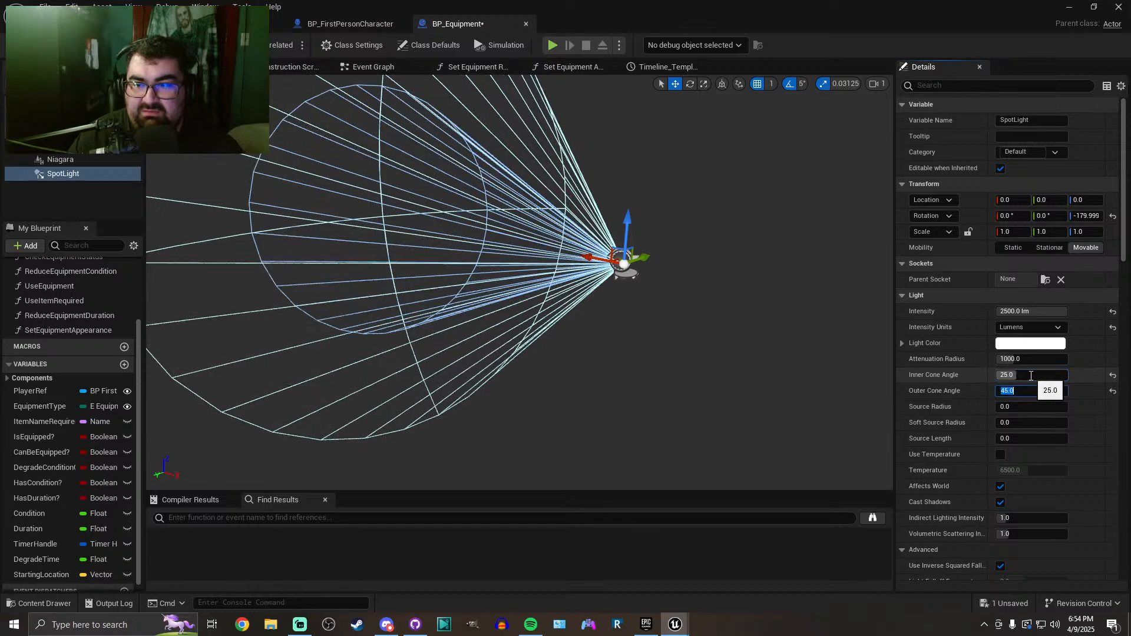
Try a source radius of 250 on the spot light, and set it to 100 instead
{"action": "left_click", "coordinate": [1017, 406]}
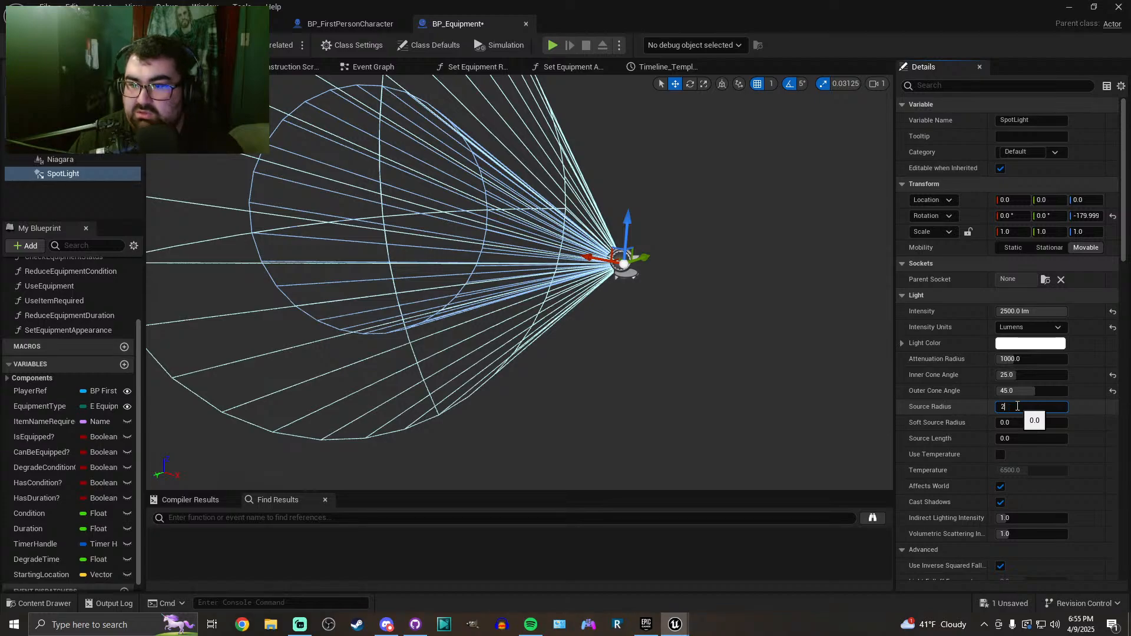
{"action": "key", "text": "Return"}
{"action": "left_click", "coordinate": [1019, 424]}
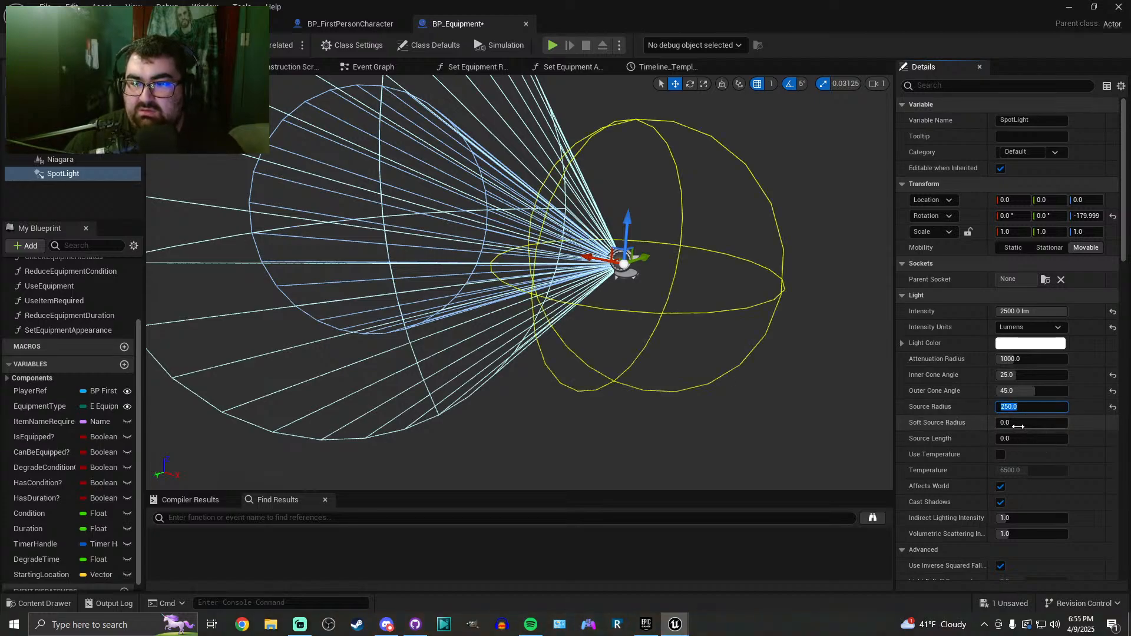
{"action": "left_click", "coordinate": [1035, 408]}
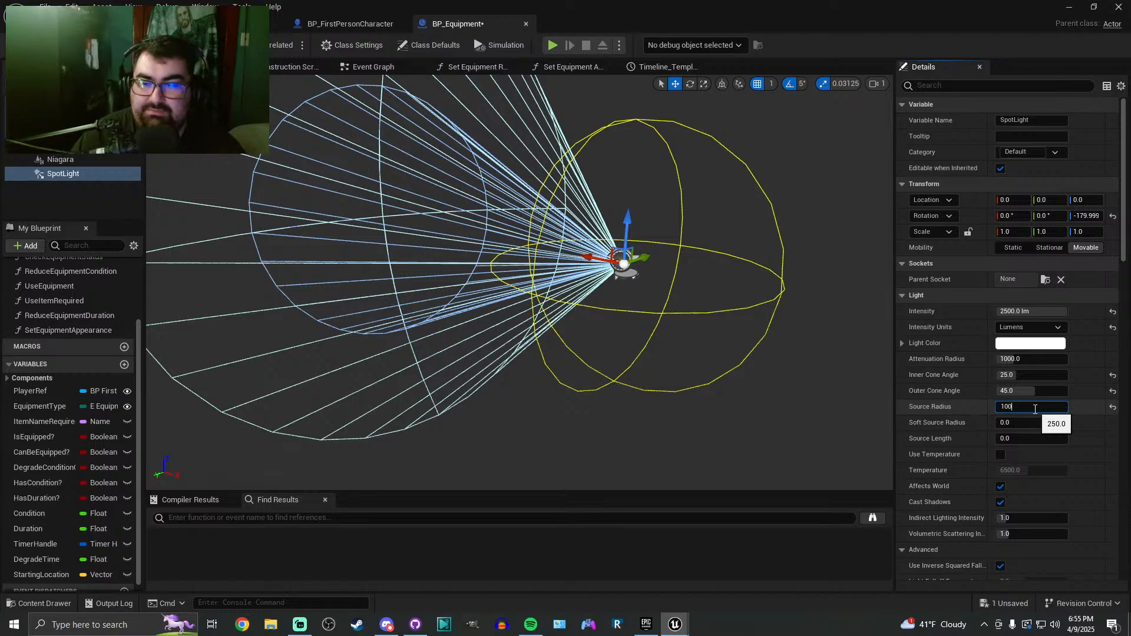
{"action": "key", "text": "Return"}
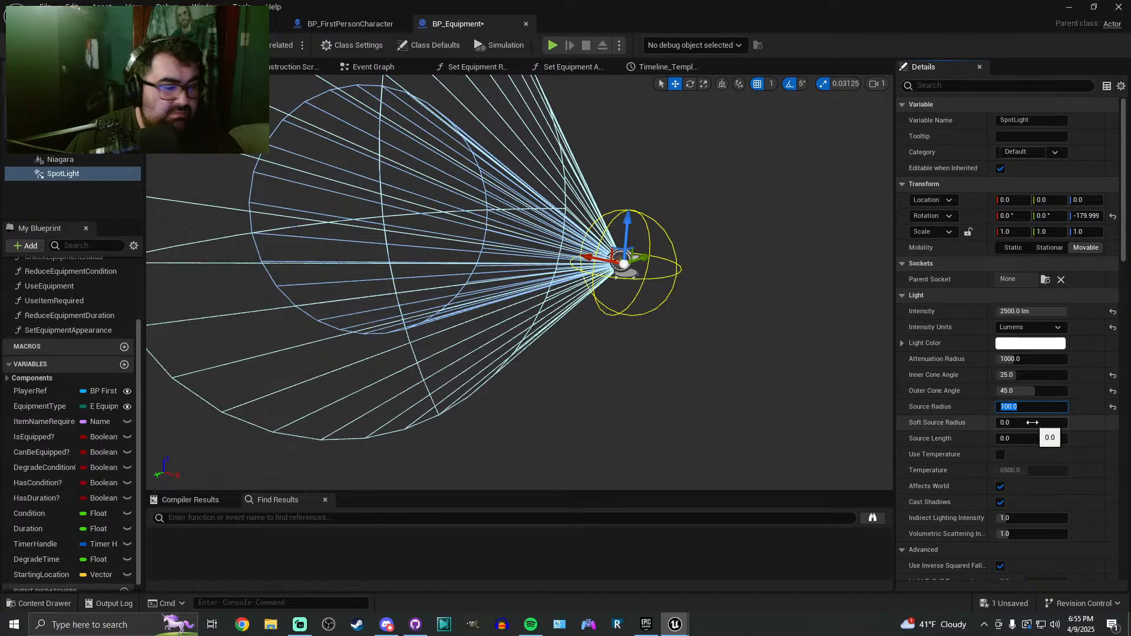
Set the spot light's soft source radius to 60 and save the blueprint
{"action": "left_click", "coordinate": [1032, 424]}
{"action": "type", "text": "120"}
{"action": "key", "text": "Return"}
{"action": "type", "text": "60"}
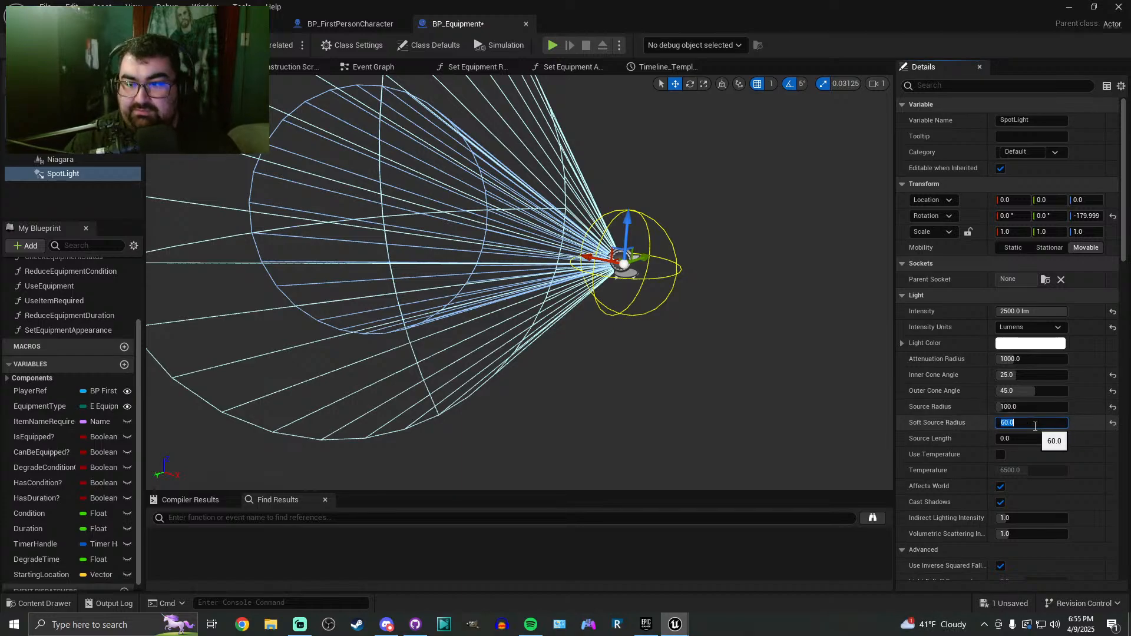
{"action": "key", "text": "Return"}
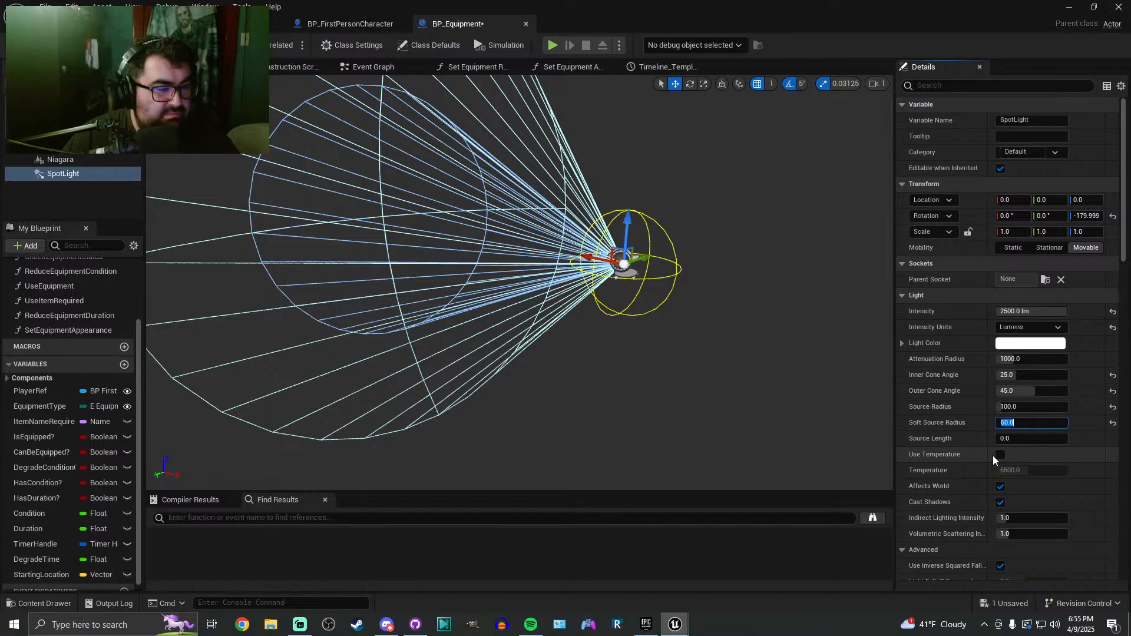
{"action": "left_click", "coordinate": [77, 45]}
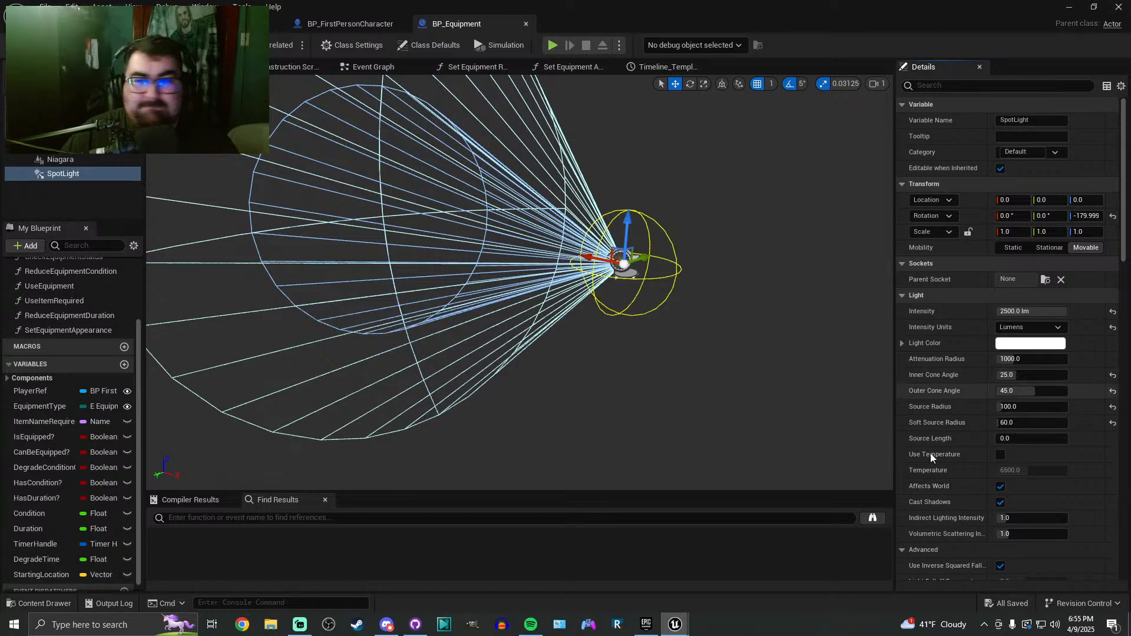
Turn off the spot light's Visible rendering option and save BP_Equipment
{"action": "scroll", "coordinate": [949, 460], "scroll_direction": "down", "scroll_amount": 8}
{"action": "scroll", "coordinate": [960, 461], "scroll_direction": "down", "scroll_amount": 8}
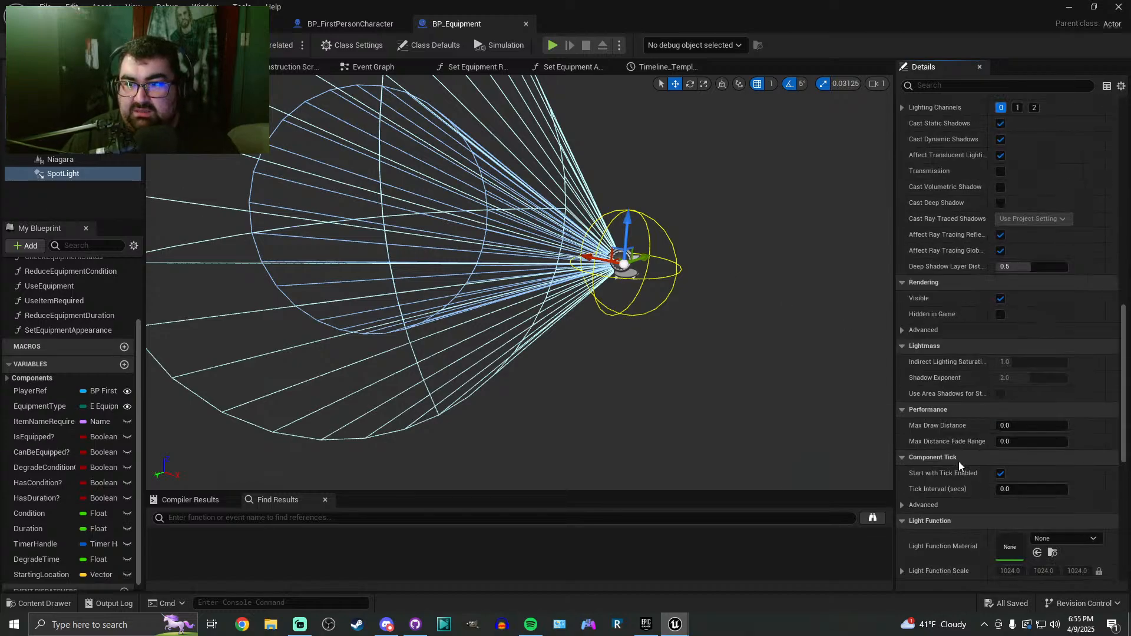
{"action": "left_click", "coordinate": [1000, 280]}
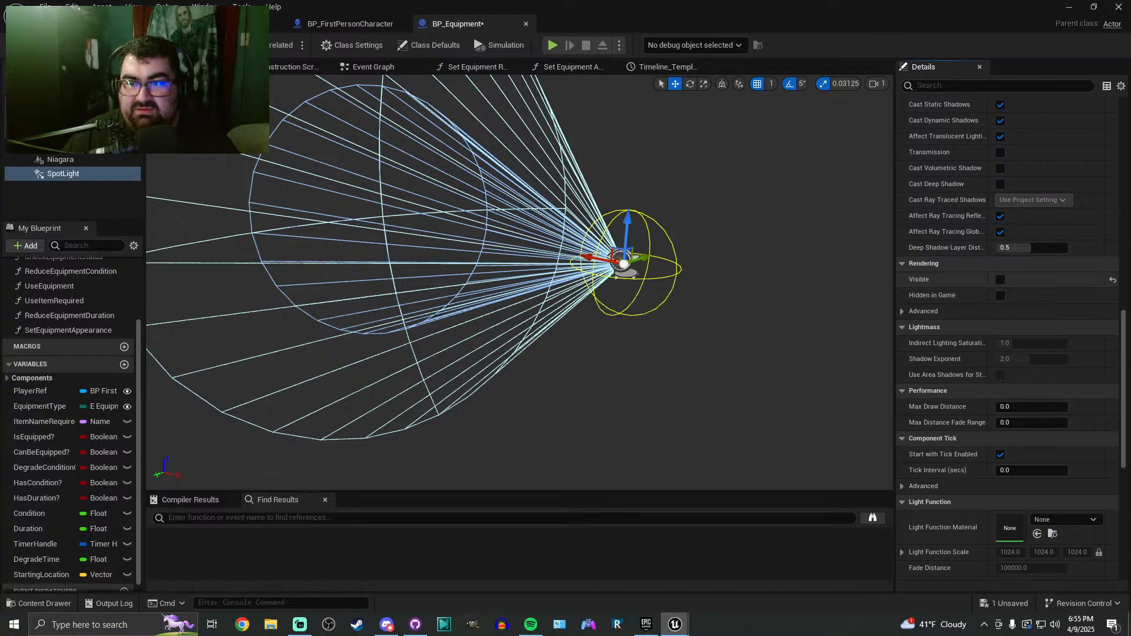
{"action": "key", "text": "ctrl+s"}
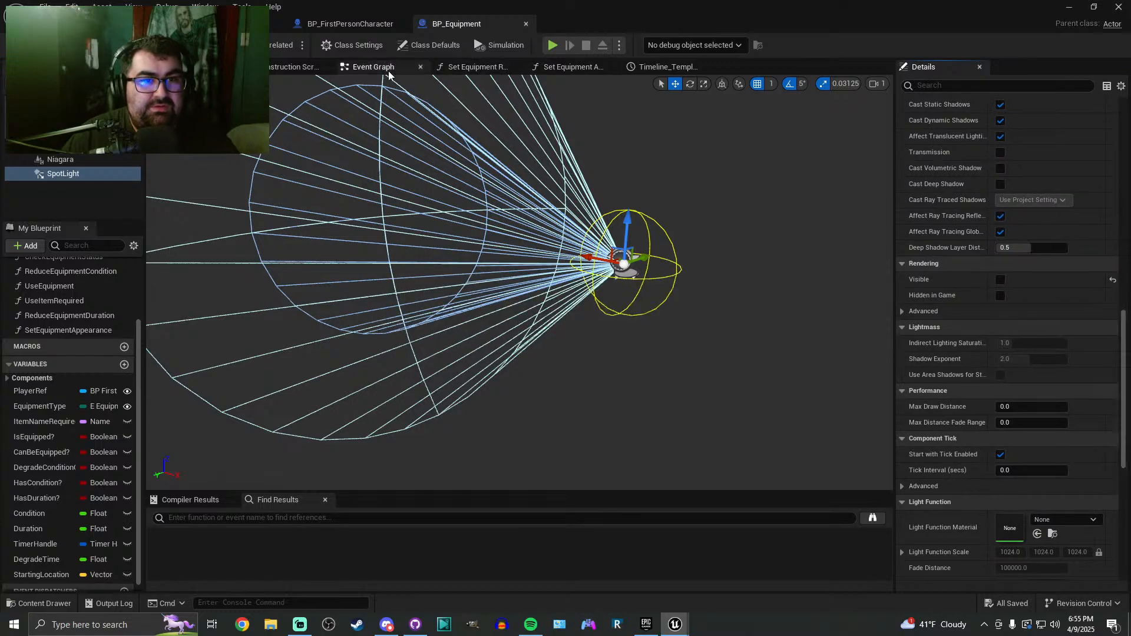
Open the Set Equipment Requirement function and set the Torch branch's Item Name Required to Match
{"action": "left_click", "coordinate": [473, 67]}
{"action": "right_click_drag", "start_coordinate": [431, 145], "coordinate": [560, 126]}
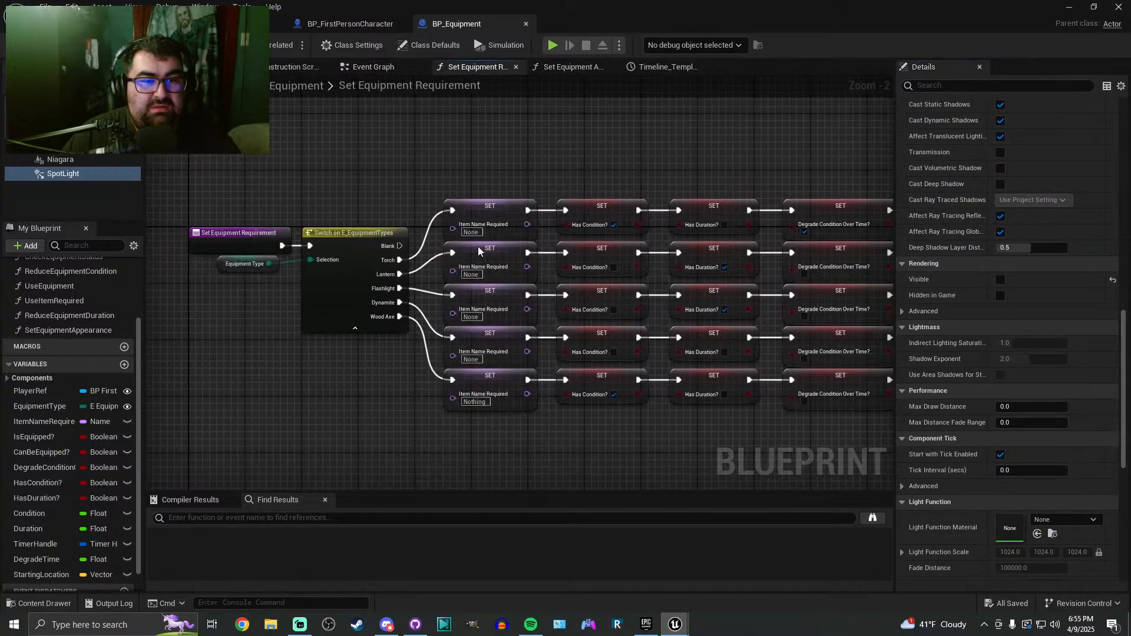
{"action": "scroll", "coordinate": [471, 259], "scroll_direction": "up", "scroll_amount": 2}
{"action": "right_click_drag", "start_coordinate": [434, 285], "coordinate": [345, 258]}
{"action": "left_click", "coordinate": [394, 190]}
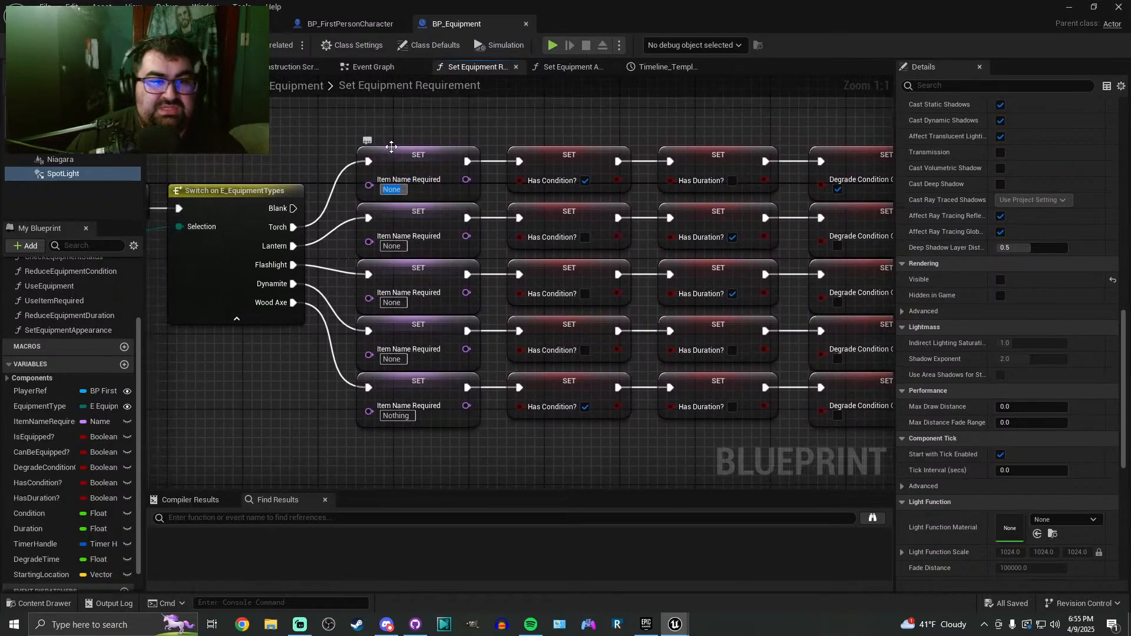
{"action": "type", "text": "Match"}
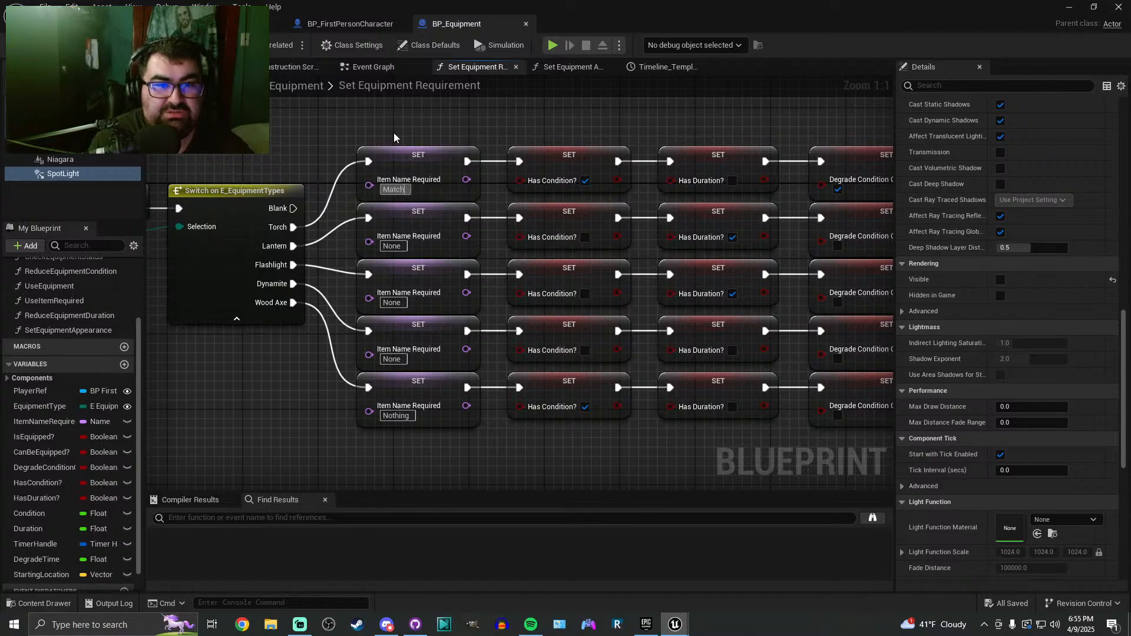
{"action": "key", "text": "Return"}
Set the Flashlight branch's Item Name Required to Battery
{"action": "right_click_drag", "start_coordinate": [406, 126], "coordinate": [378, 109]}
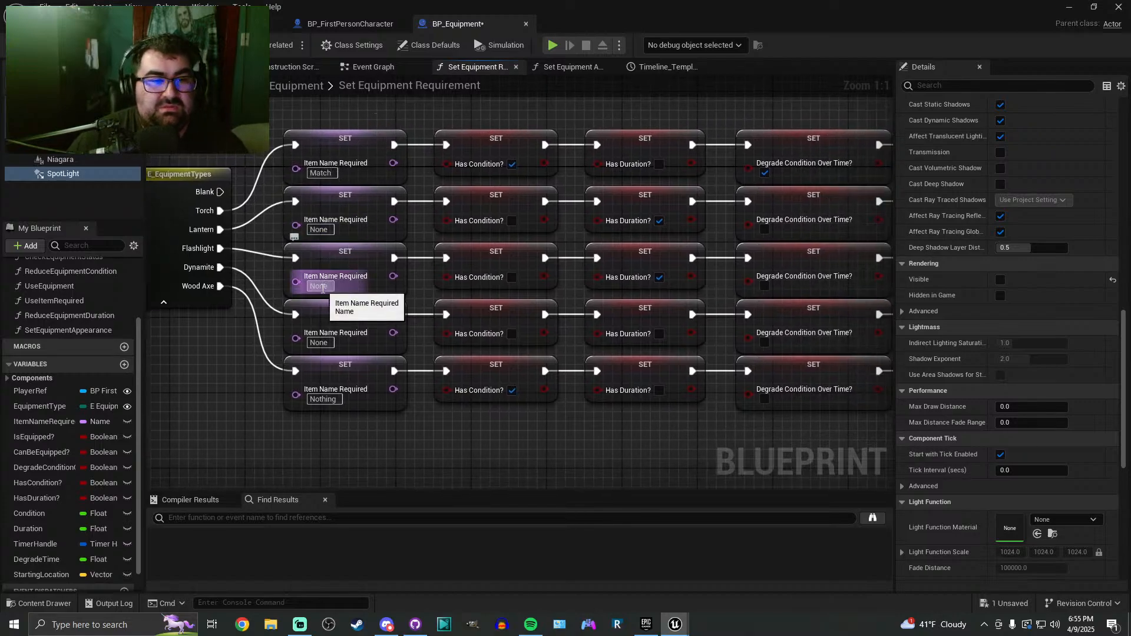
{"action": "type", "text": "Battery"}
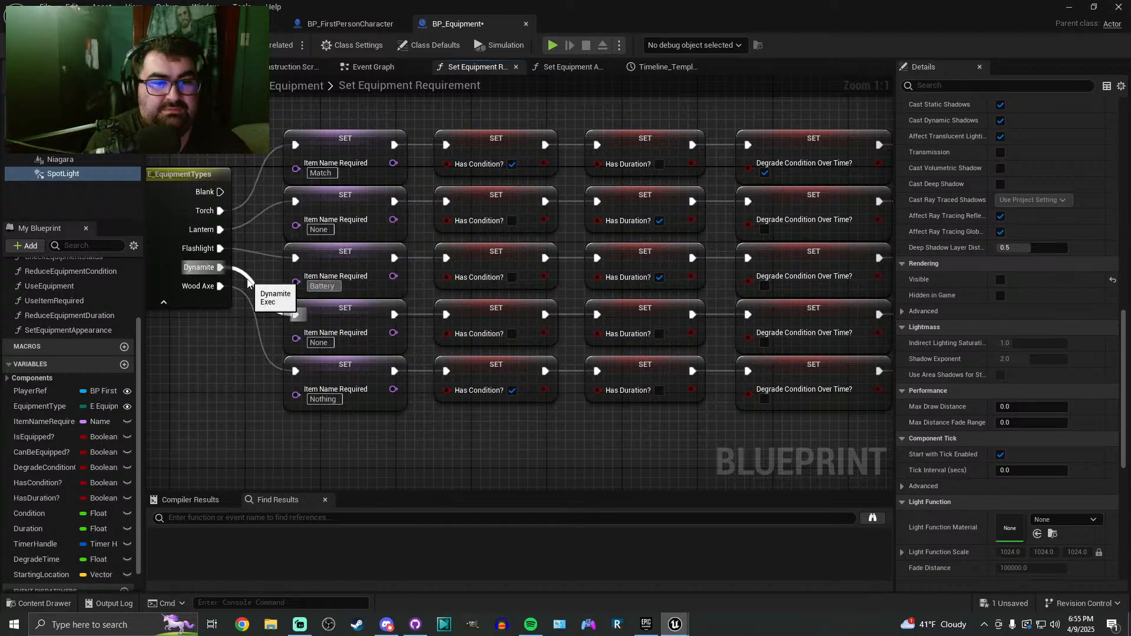
{"action": "key", "text": "Return"}
Set Item Name Required to Fuel on the Lantern branch and to Match on the Dynamite branch
{"action": "left_click", "coordinate": [316, 229]}
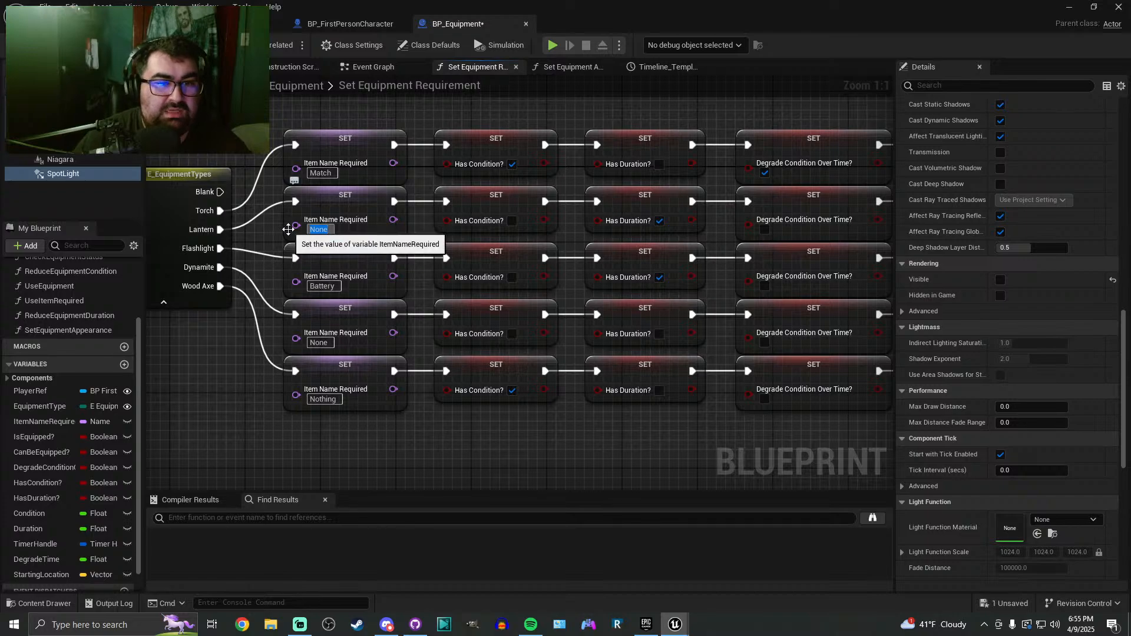
{"action": "type", "text": "B"}
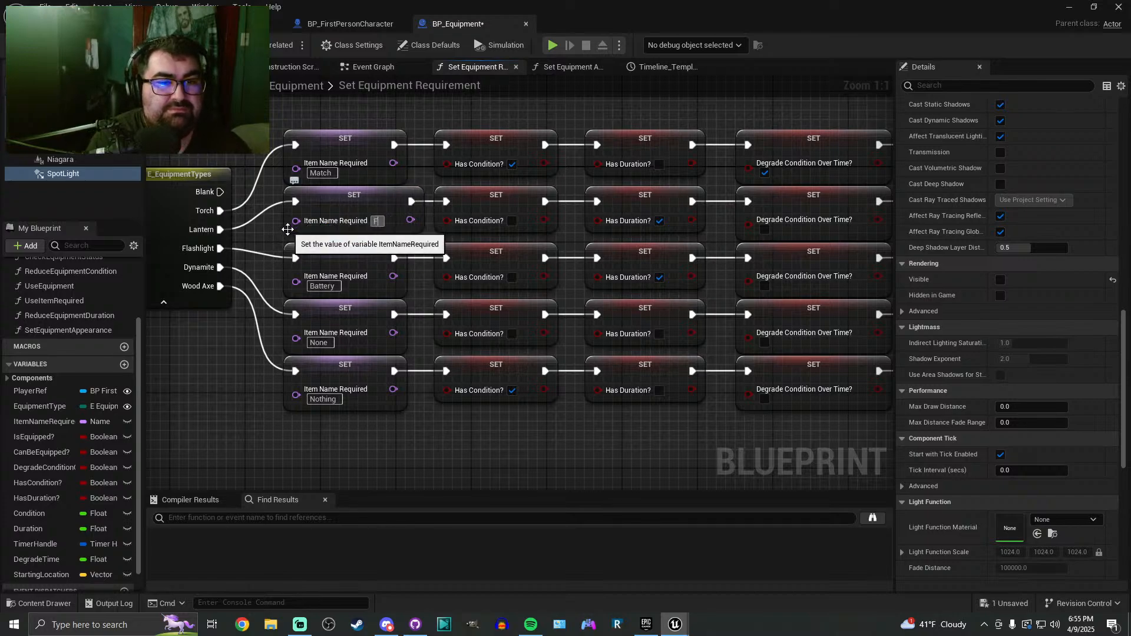
{"action": "type", "text": "uel"}
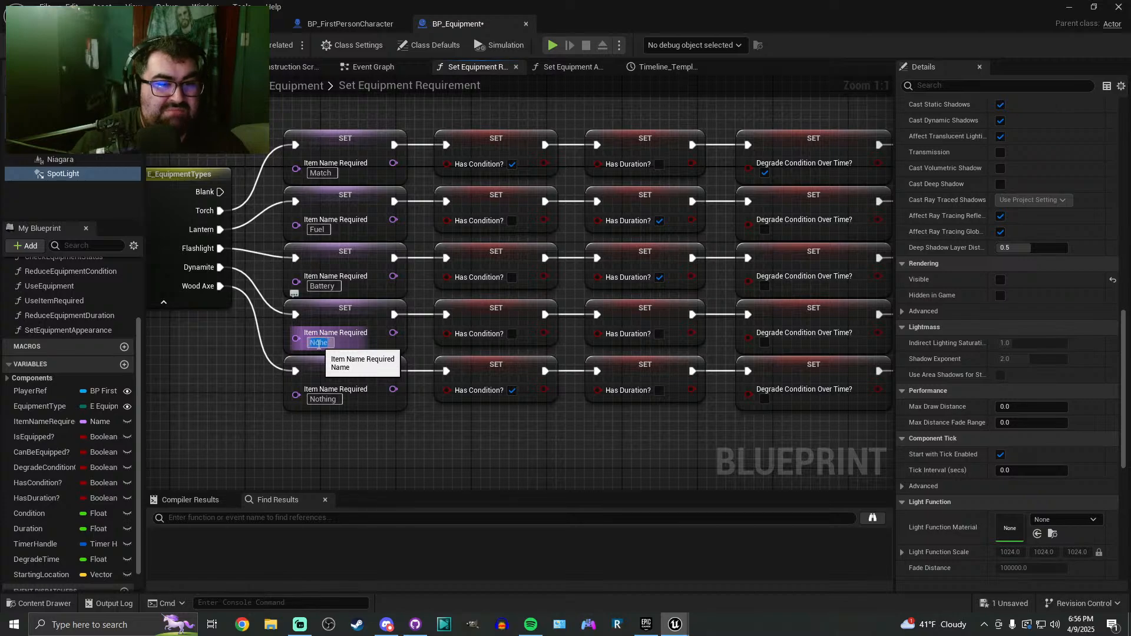
{"action": "type", "text": "Match"}
{"action": "key", "text": "Return"}
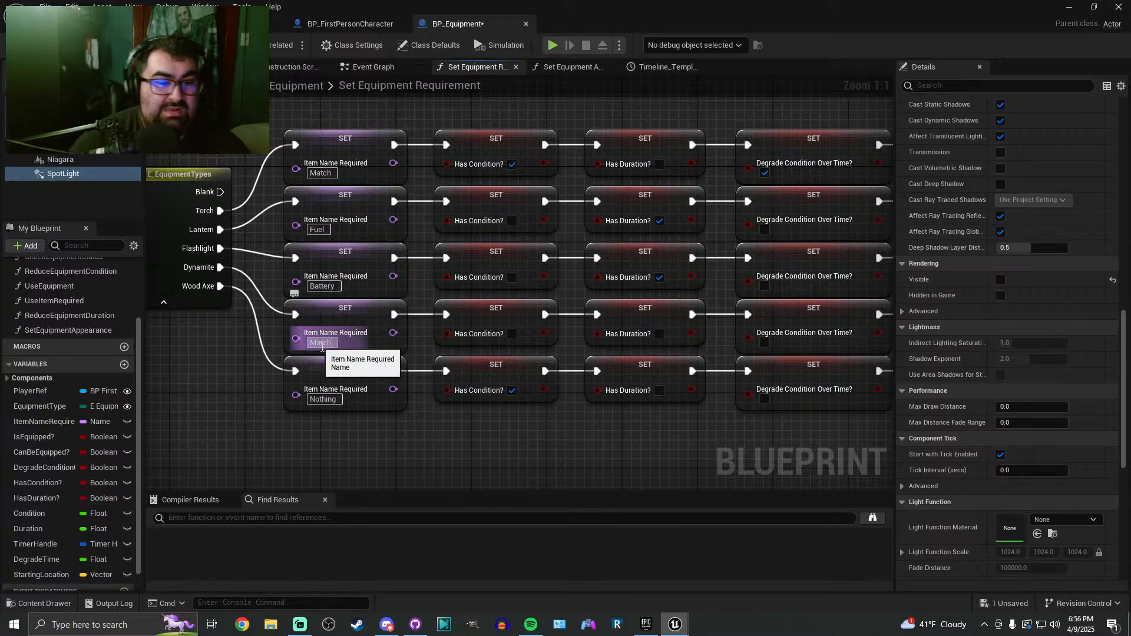
Review the Has Condition?, Has Duration? and Degrade Condition Over Time? settings on each equipment branch of Set Equipment Requirement
{"action": "right_click_drag", "start_coordinate": [389, 413], "coordinate": [434, 433]}
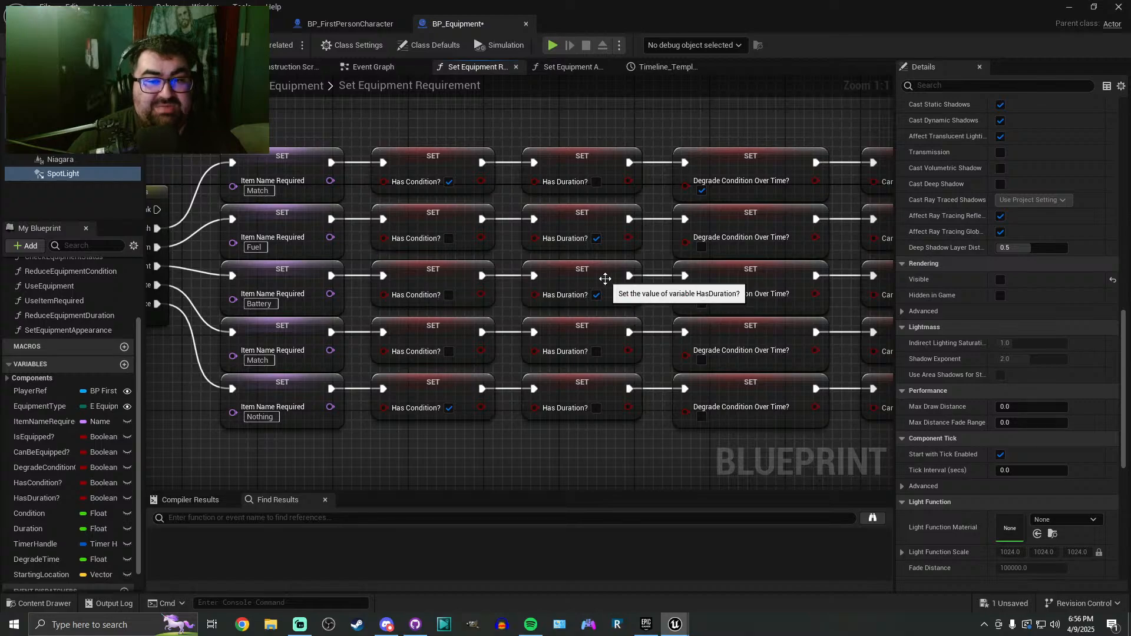
{"action": "right_click_drag", "start_coordinate": [581, 278], "coordinate": [603, 283]}
{"action": "scroll", "coordinate": [603, 283], "scroll_direction": "down", "scroll_amount": 2}
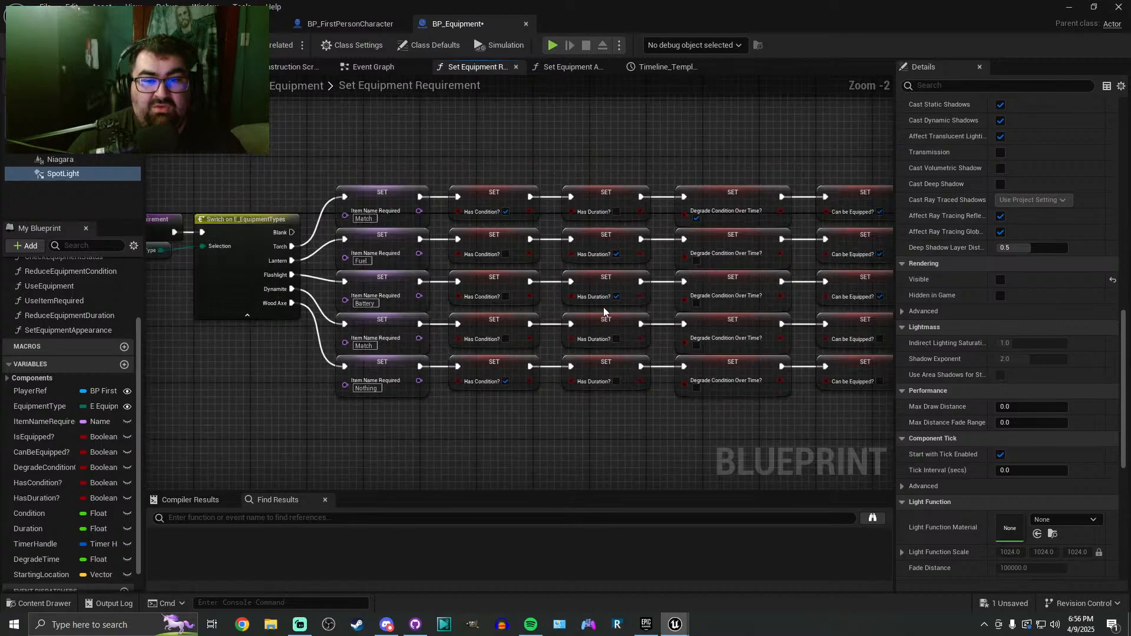
{"action": "scroll", "coordinate": [572, 256], "scroll_direction": "up", "scroll_amount": 1}
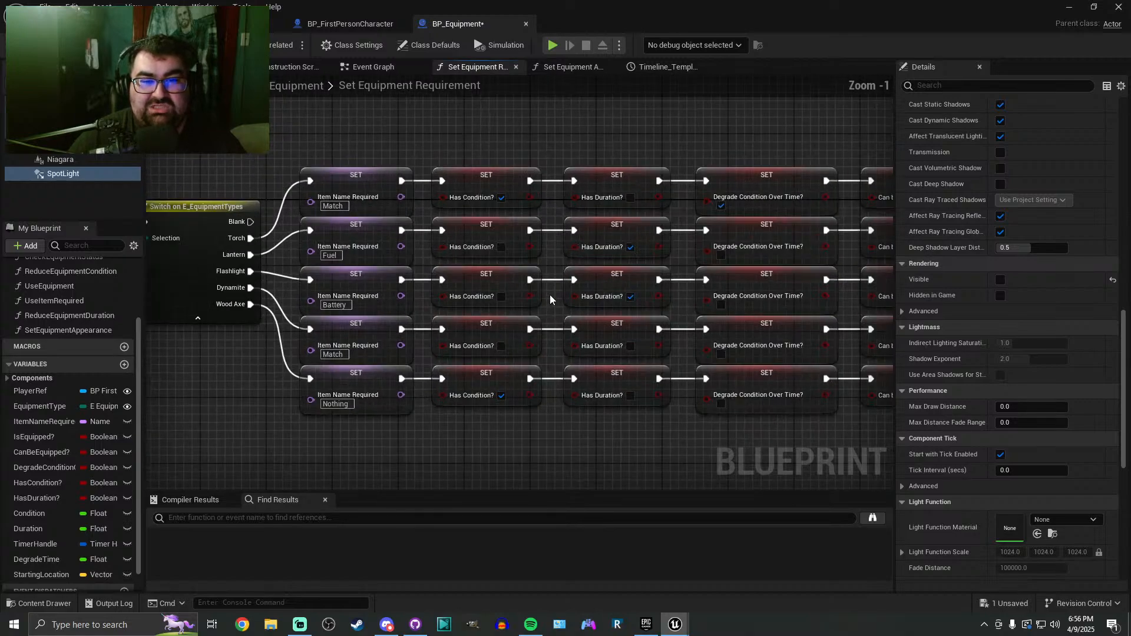
{"action": "left_click", "coordinate": [477, 182]}
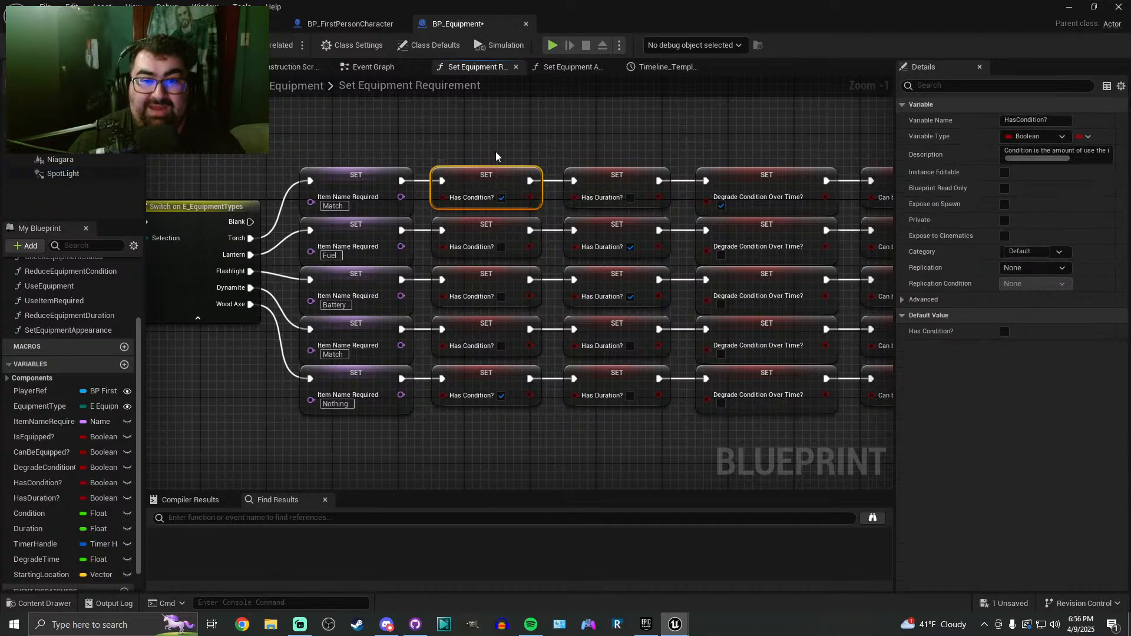
{"action": "left_click", "coordinate": [617, 172]}
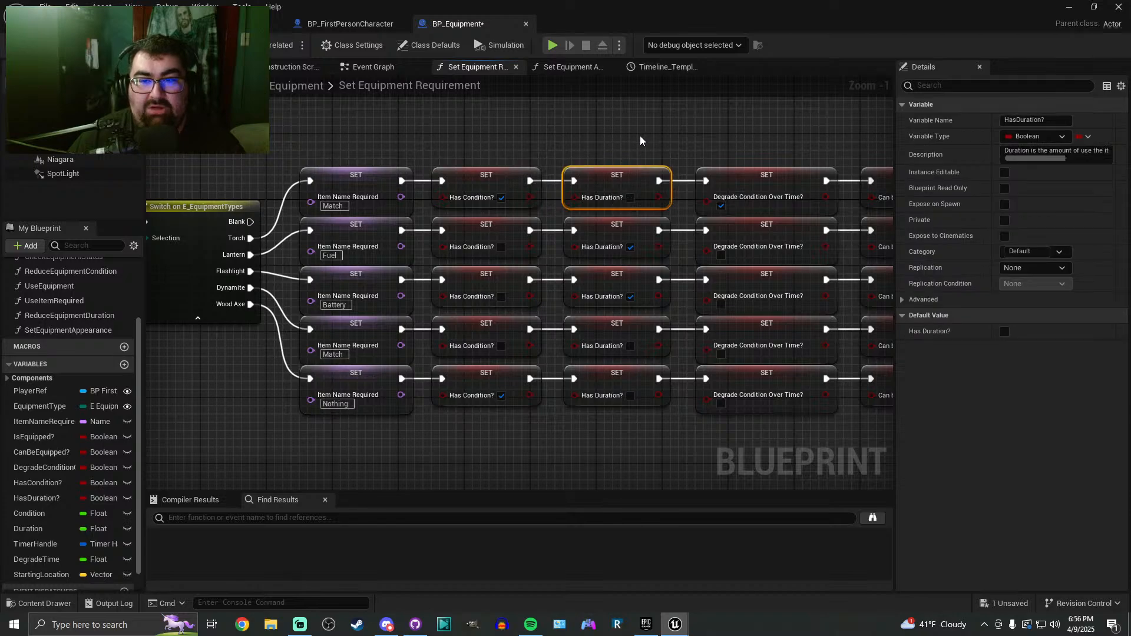
{"action": "right_click_drag", "start_coordinate": [645, 139], "coordinate": [614, 142]}
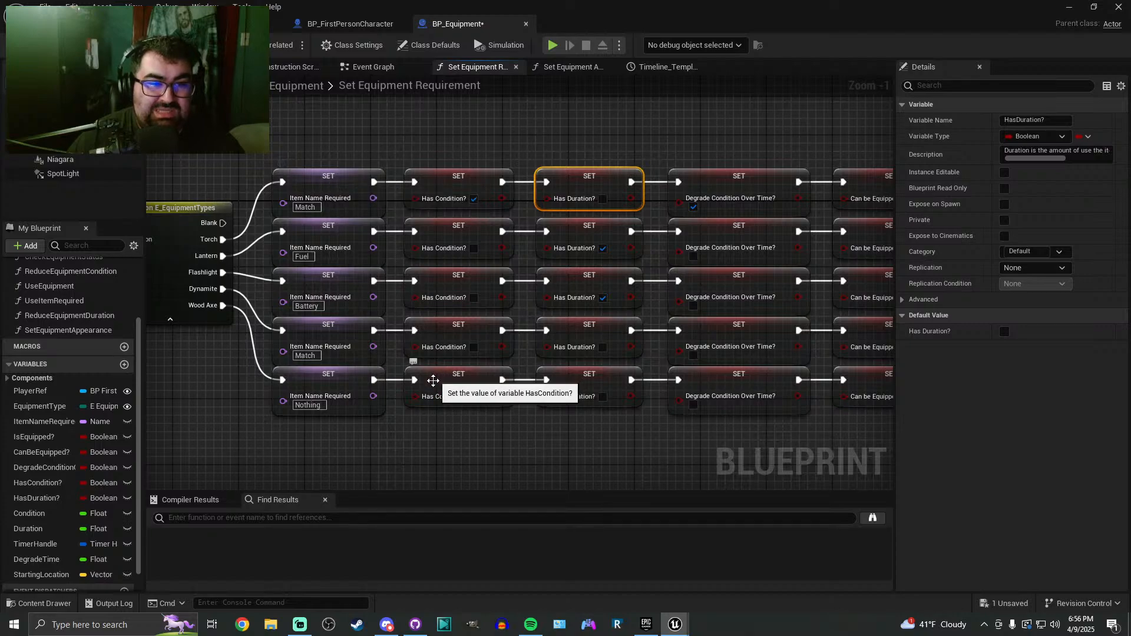
{"action": "left_click", "coordinate": [474, 396]}
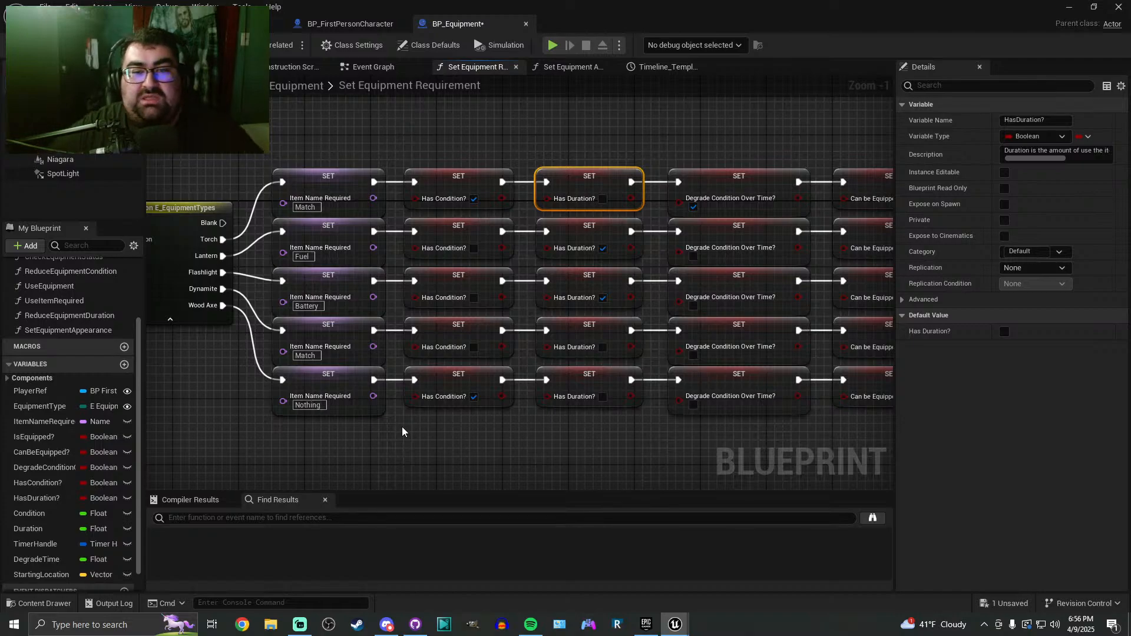
{"action": "left_click", "coordinate": [534, 427]}
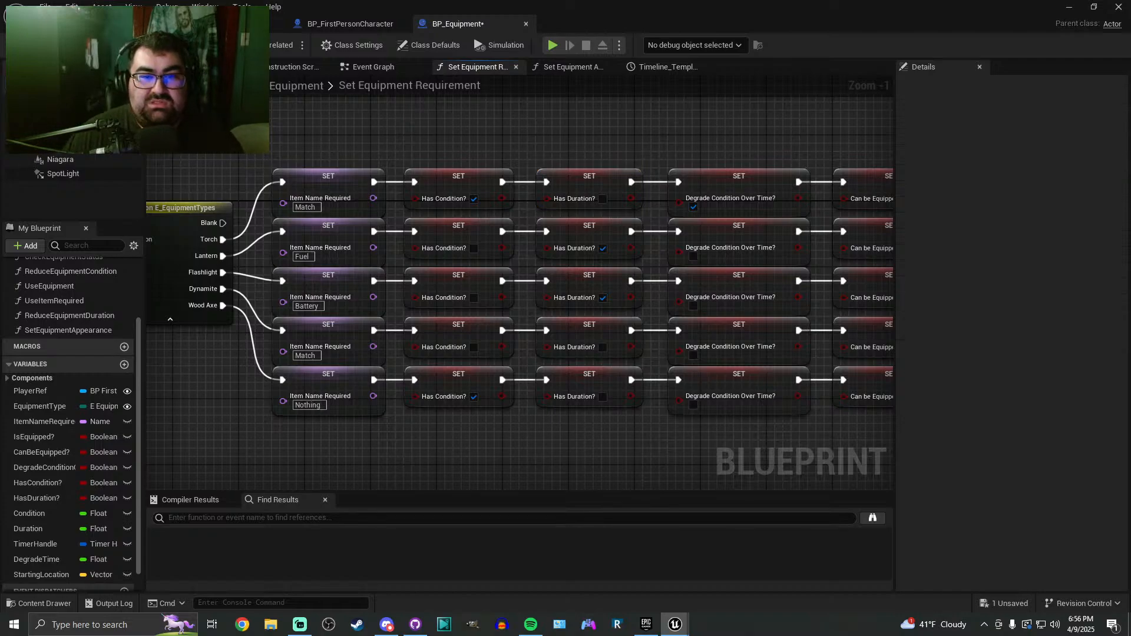
{"action": "right_click_drag", "start_coordinate": [534, 427], "coordinate": [509, 435]}
{"action": "mouse_move", "coordinate": [582, 292]}
{"action": "right_mouse_down"}
{"action": "mouse_move", "coordinate": [464, 280]}
{"action": "mouse_move", "coordinate": [598, 280]}
{"action": "right_mouse_up"}
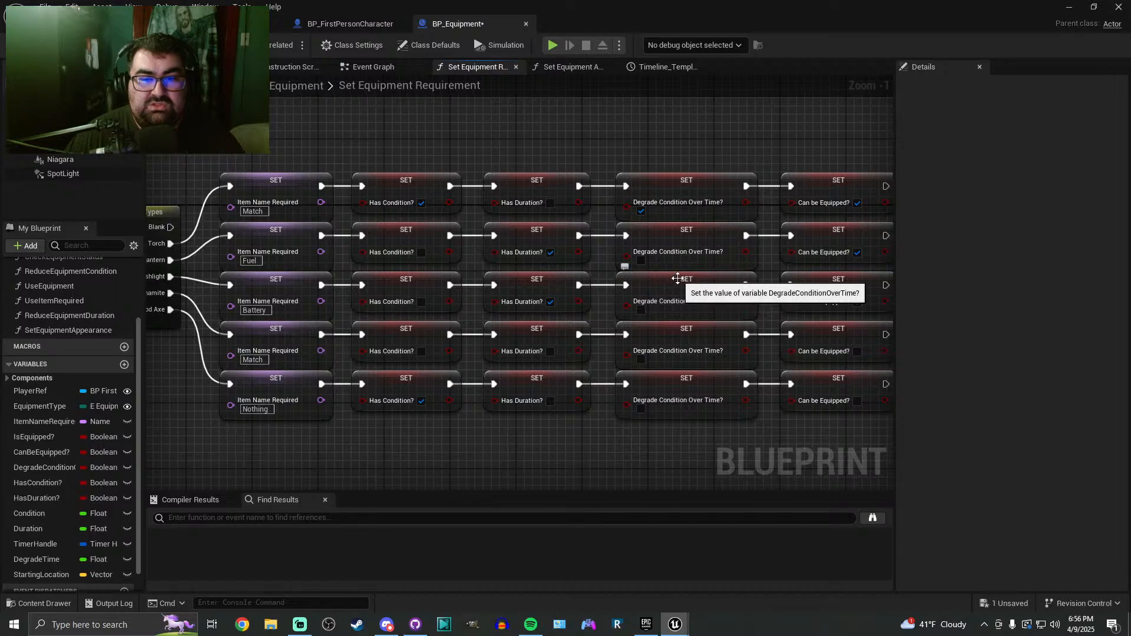
Check the Event Graph and the Set Equipment Appearance graph, then close the timeline template graph and return to Set Equipment Requirement
{"action": "left_click", "coordinate": [372, 68]}
{"action": "right_click_drag", "start_coordinate": [458, 397], "coordinate": [510, 317]}
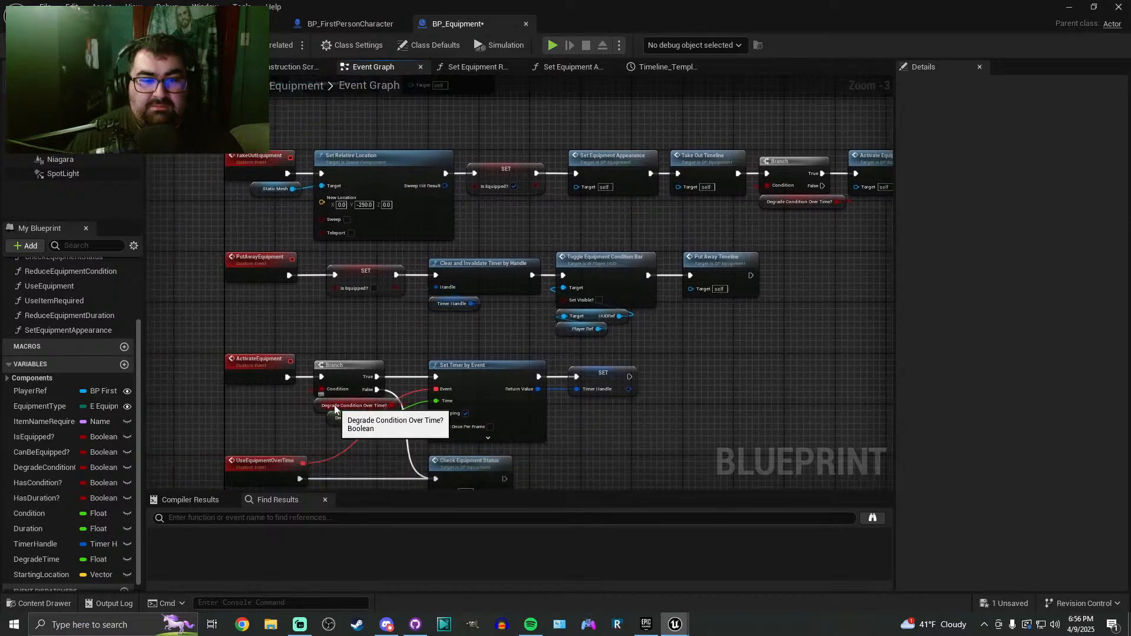
{"action": "left_click", "coordinate": [570, 68]}
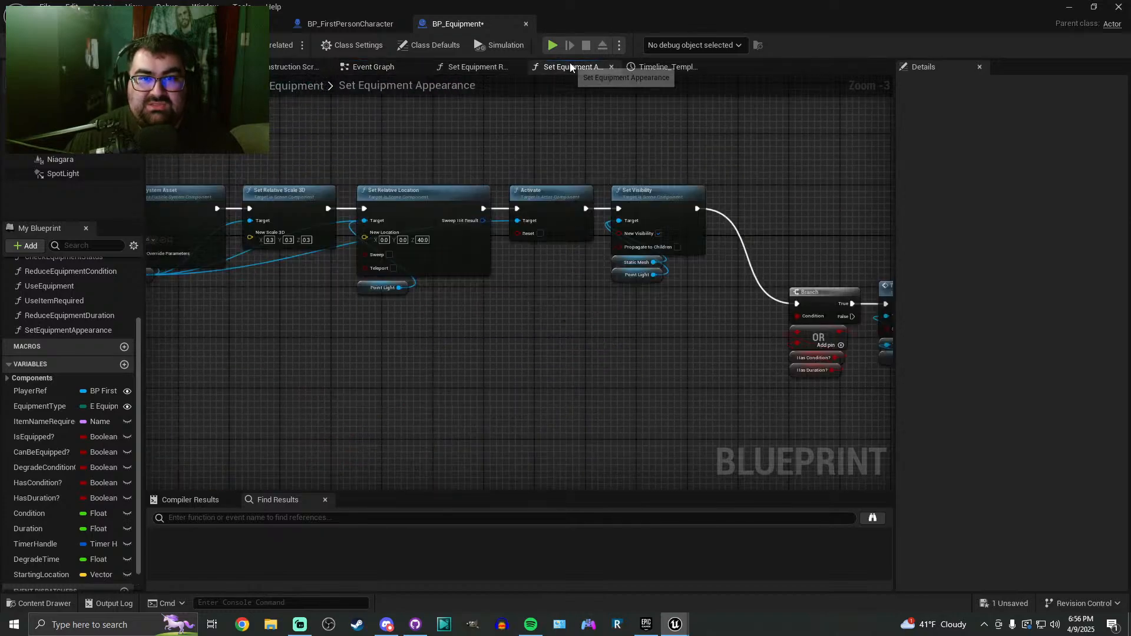
{"action": "left_click", "coordinate": [649, 69]}
{"action": "left_click", "coordinate": [487, 69]}
{"action": "left_click", "coordinate": [706, 67]}
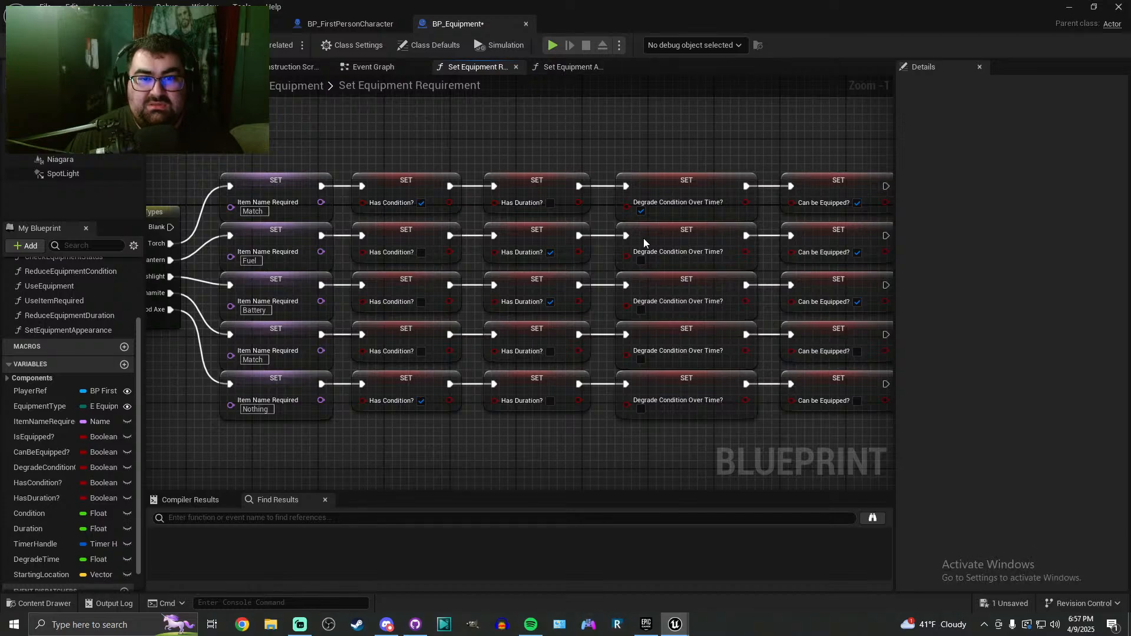
Enable Degrade Condition Over Time? for the Flashlight and Lantern rows in Set Equipment Requirement
{"action": "left_click", "coordinate": [641, 311]}
{"action": "right_click_drag", "start_coordinate": [629, 274], "coordinate": [652, 269]}
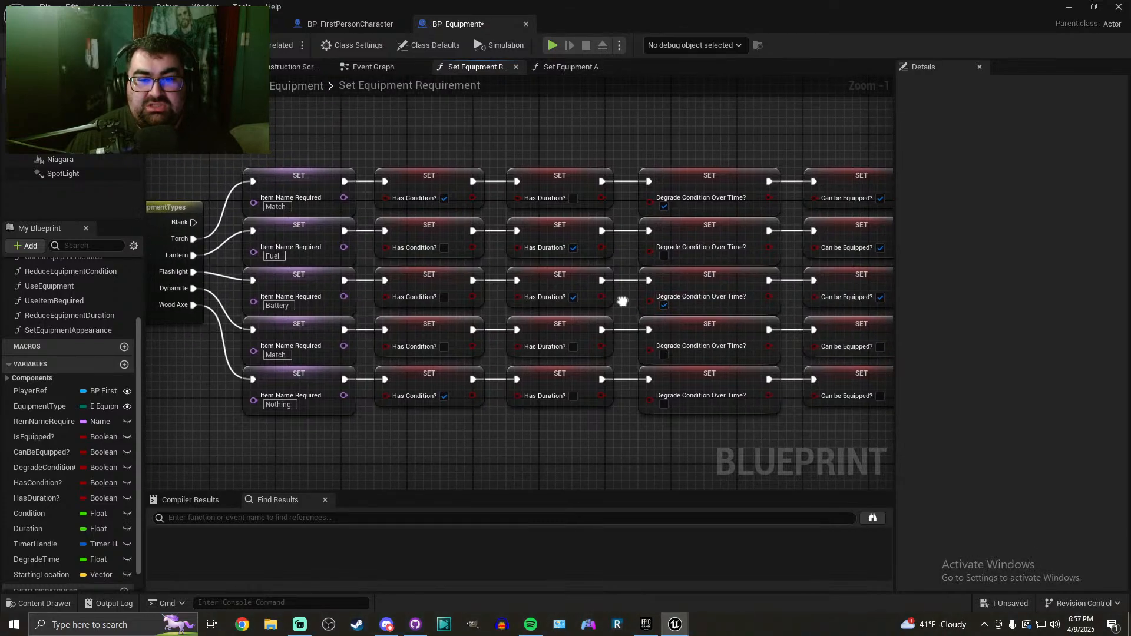
{"action": "left_click", "coordinate": [665, 256]}
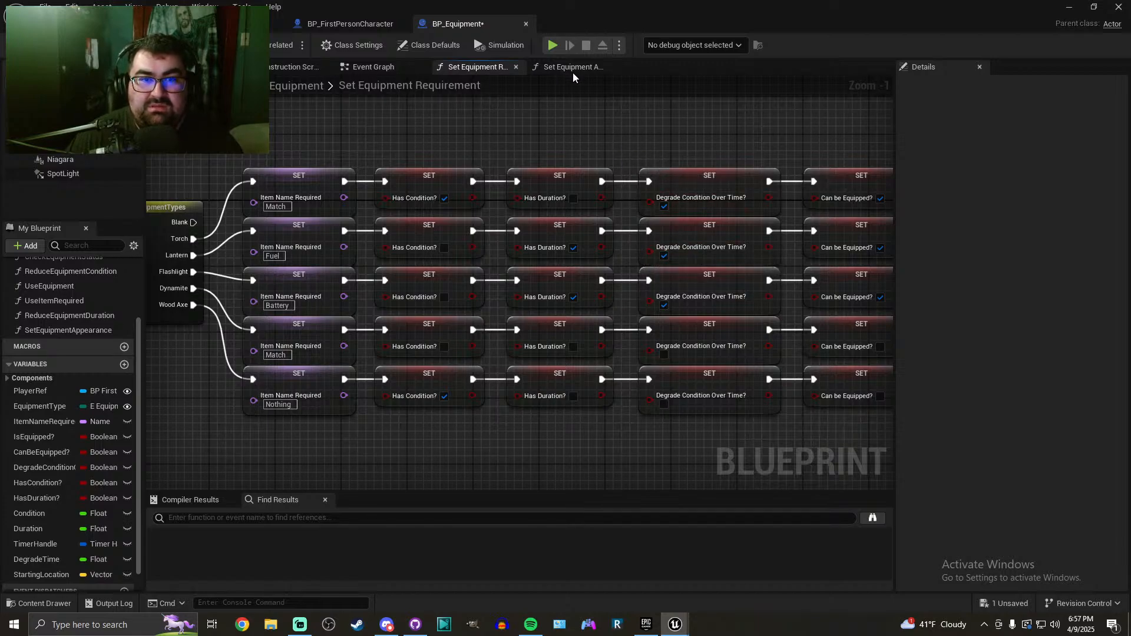
Open the Check Equipment Status function from the Event Graph, and from it open the Reduce Equipment Condition function
{"action": "left_click", "coordinate": [371, 67]}
{"action": "right_click_drag", "start_coordinate": [420, 332], "coordinate": [439, 208]}
{"action": "scroll", "coordinate": [483, 318], "scroll_direction": "up", "scroll_amount": 3}
{"action": "double_click", "coordinate": [483, 319]}
{"action": "scroll", "coordinate": [483, 318], "scroll_direction": "down", "scroll_amount": 4}
{"action": "scroll", "coordinate": [451, 296], "scroll_direction": "up", "scroll_amount": 2}
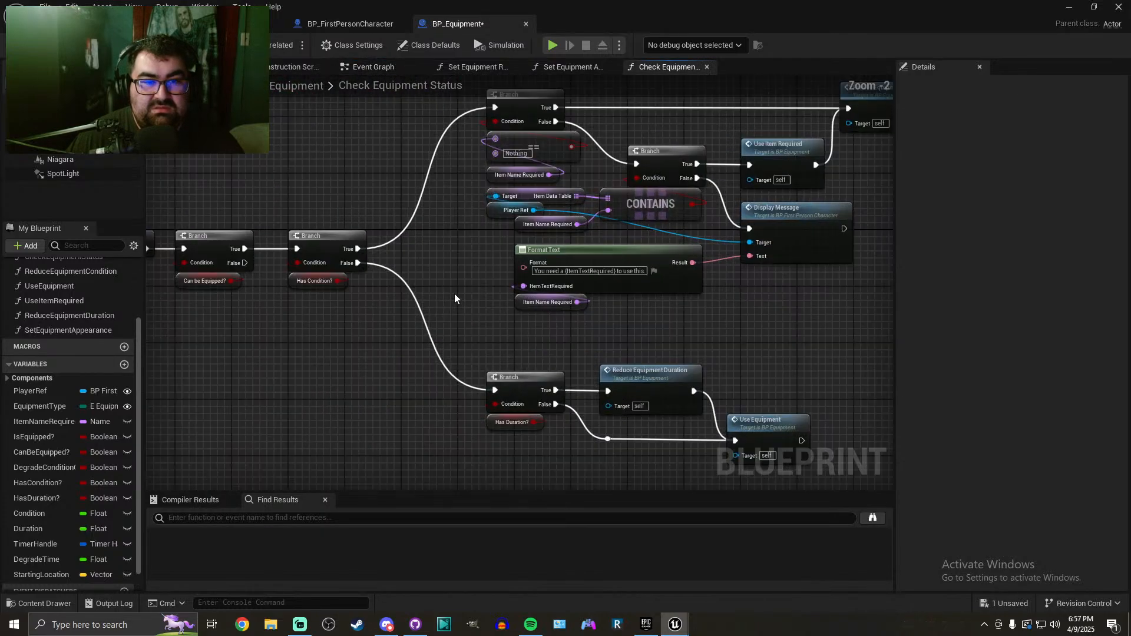
{"action": "right_click_drag", "start_coordinate": [391, 315], "coordinate": [308, 306]}
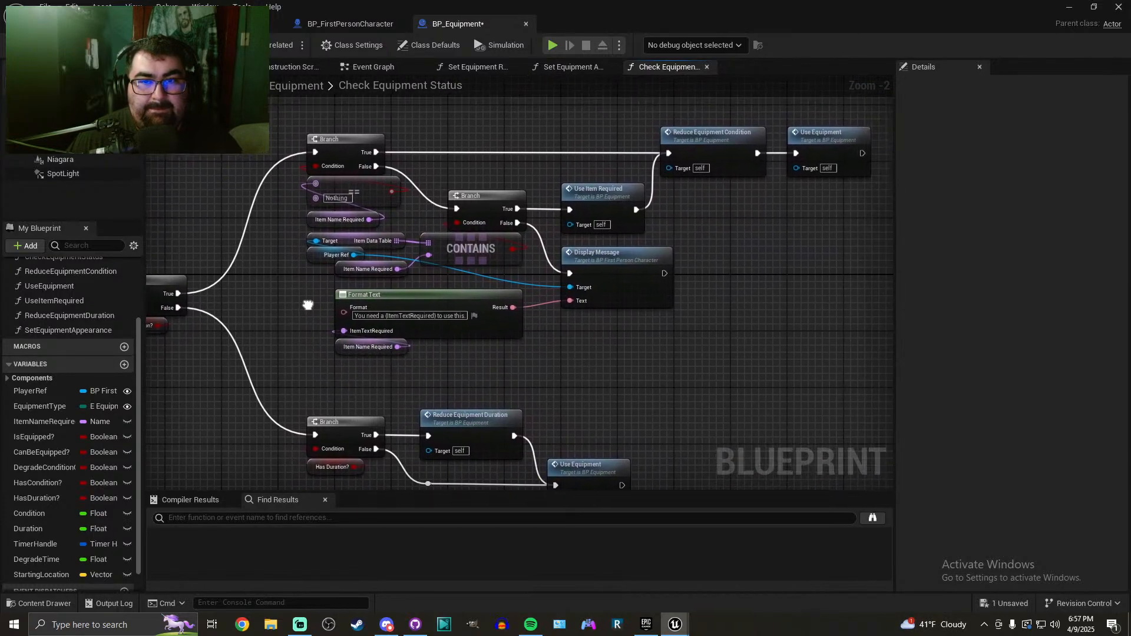
{"action": "double_click", "coordinate": [680, 151]}
{"action": "right_click_drag", "start_coordinate": [501, 324], "coordinate": [460, 331]}
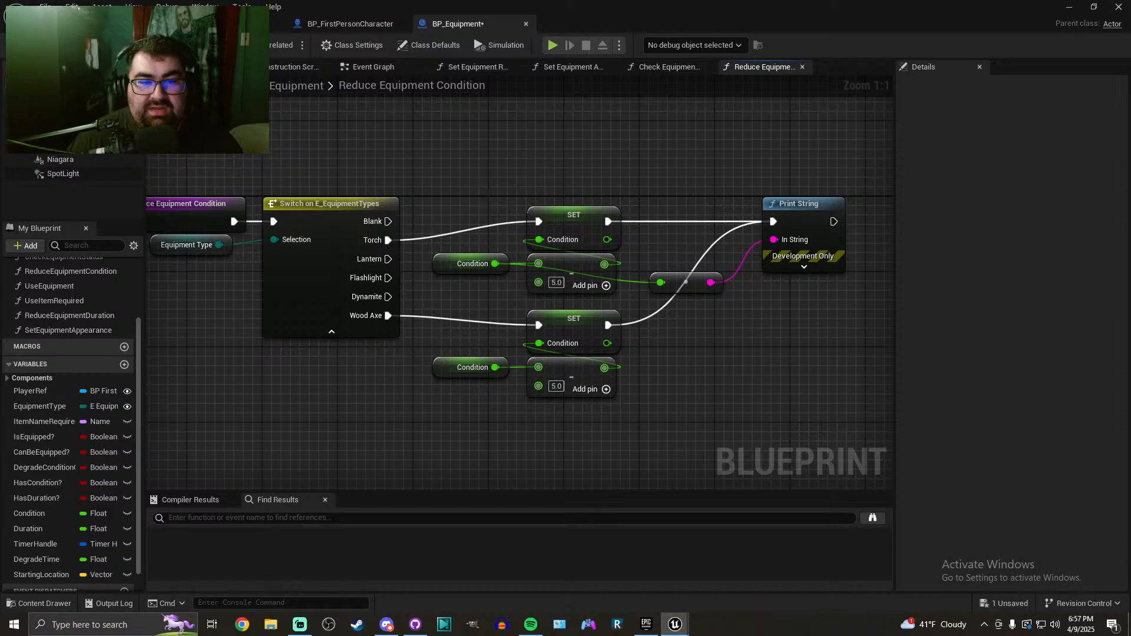
Spread the Torch and Wood Axe condition node groups apart vertically to make room between them
{"action": "right_click_drag", "start_coordinate": [480, 434], "coordinate": [397, 418]}
{"action": "left_click_drag", "start_coordinate": [397, 416], "coordinate": [497, 312]}
{"action": "left_click_drag", "start_coordinate": [497, 311], "coordinate": [493, 422]}
{"action": "mouse_move", "coordinate": [409, 313]}
{"action": "left_mouse_down"}
{"action": "mouse_move", "coordinate": [683, 184]}
{"action": "mouse_move", "coordinate": [639, 186]}
{"action": "left_mouse_up"}
{"action": "right_click_drag", "start_coordinate": [393, 145], "coordinate": [389, 199]}
{"action": "left_click_drag", "start_coordinate": [390, 200], "coordinate": [578, 324]}
{"action": "left_click_drag", "start_coordinate": [492, 255], "coordinate": [495, 132]}
{"action": "left_click", "coordinate": [478, 259]}
{"action": "right_click_drag", "start_coordinate": [478, 260], "coordinate": [455, 272]}
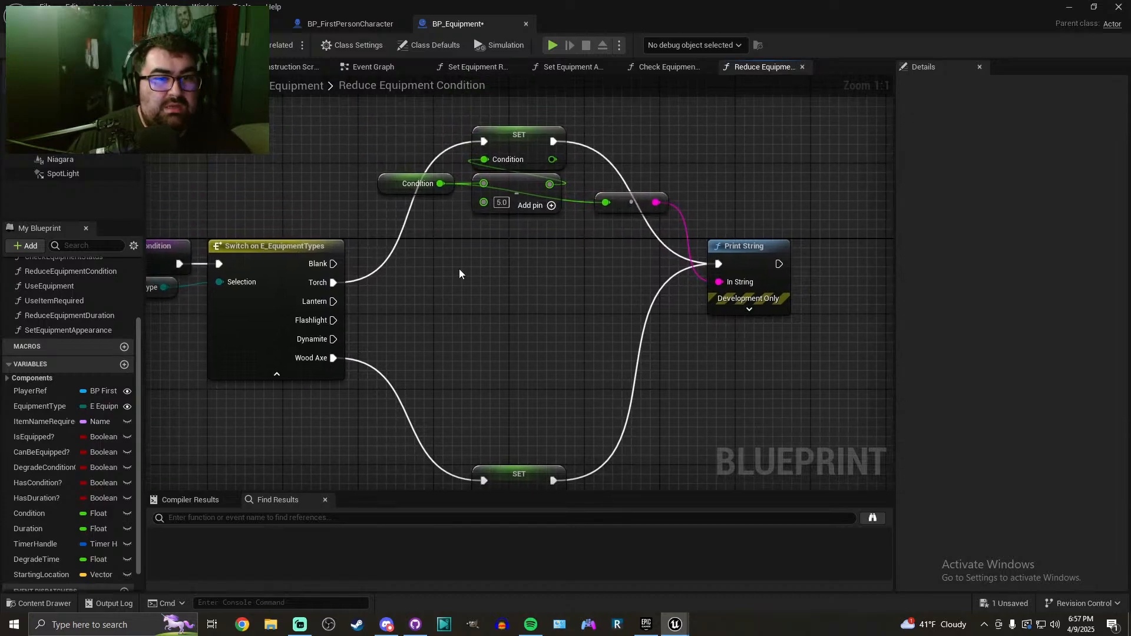
{"action": "left_click_drag", "start_coordinate": [473, 201], "coordinate": [538, 161]}
{"action": "key", "text": "ctrl+c"}
{"action": "key", "text": "ctrl+v"}
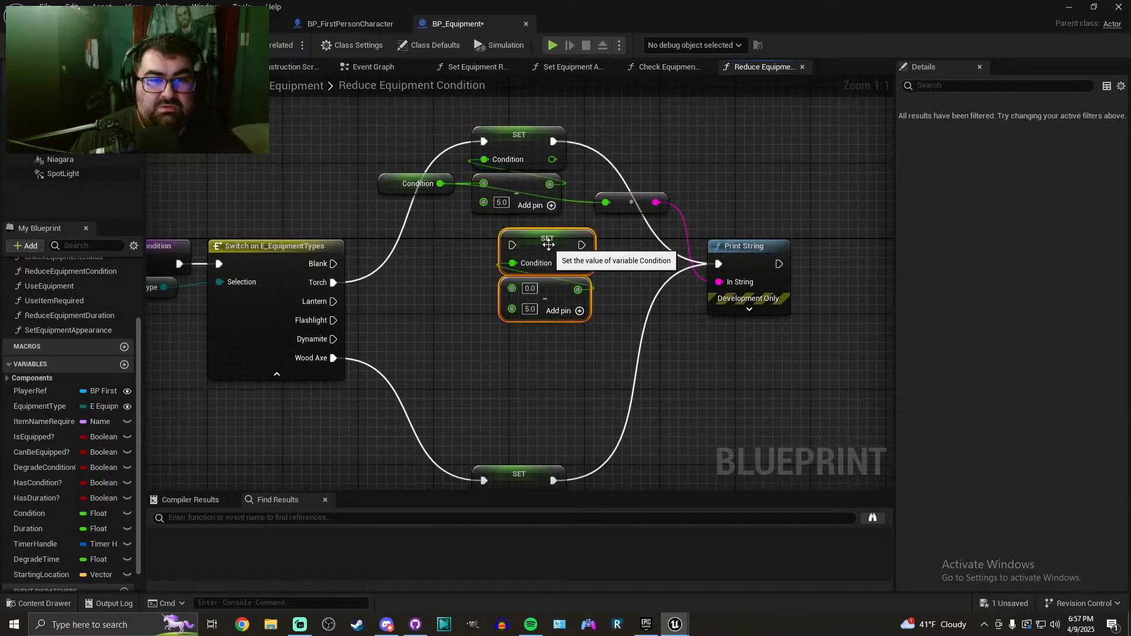
{"action": "key", "text": "ctrl+z"}
{"action": "key", "text": "ctrl+z"}
Paste two copies of the Torch group's Condition getter, subtraction and Set Condition nodes, stacked directly below the original
{"action": "left_click_drag", "start_coordinate": [447, 220], "coordinate": [510, 139]}
{"action": "key", "text": "ctrl+c"}
{"action": "key", "text": "ctrl+v"}
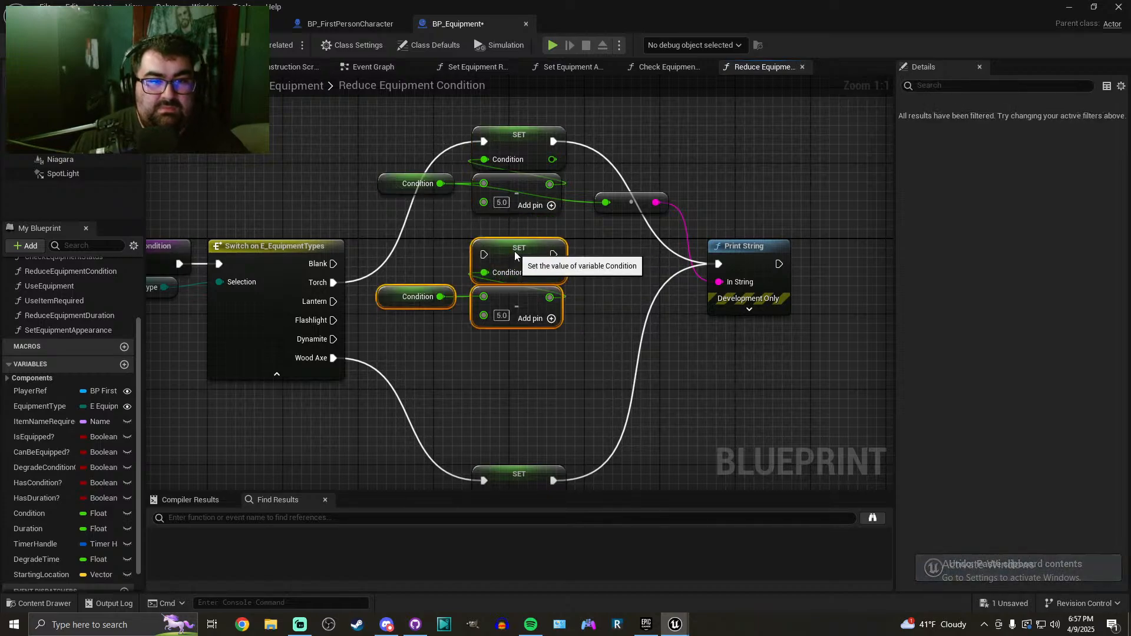
{"action": "left_click_drag", "start_coordinate": [517, 261], "coordinate": [515, 236]}
{"action": "key", "text": "ctrl+v"}
{"action": "left_click_drag", "start_coordinate": [526, 324], "coordinate": [507, 324]}
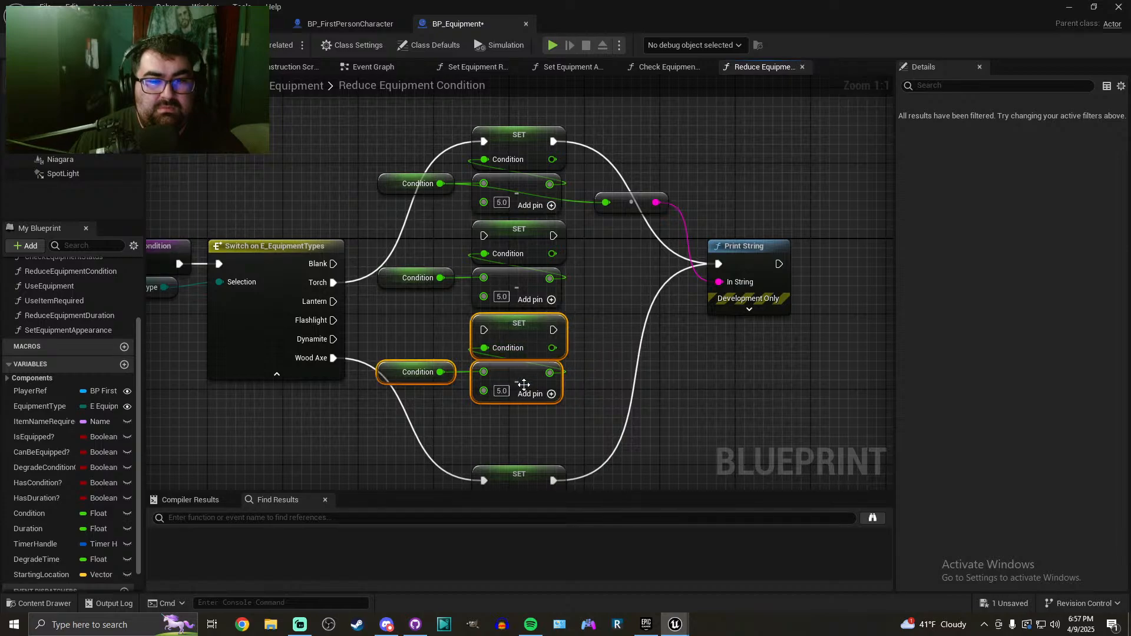
Move the Wood Axe condition nodes up so they sit directly beneath the two pasted groups
{"action": "right_click_drag", "start_coordinate": [434, 448], "coordinate": [420, 338]}
{"action": "left_click_drag", "start_coordinate": [420, 339], "coordinate": [522, 415]}
{"action": "left_click_drag", "start_coordinate": [505, 358], "coordinate": [504, 313]}
{"action": "left_click", "coordinate": [396, 216]}
{"action": "right_click_drag", "start_coordinate": [395, 213], "coordinate": [432, 307]}
Change the getters in both pasted groups to Duration and connect the Lantern and Flashlight outputs to their Set nodes
{"action": "left_click_drag", "start_coordinate": [32, 528], "coordinate": [411, 267]}
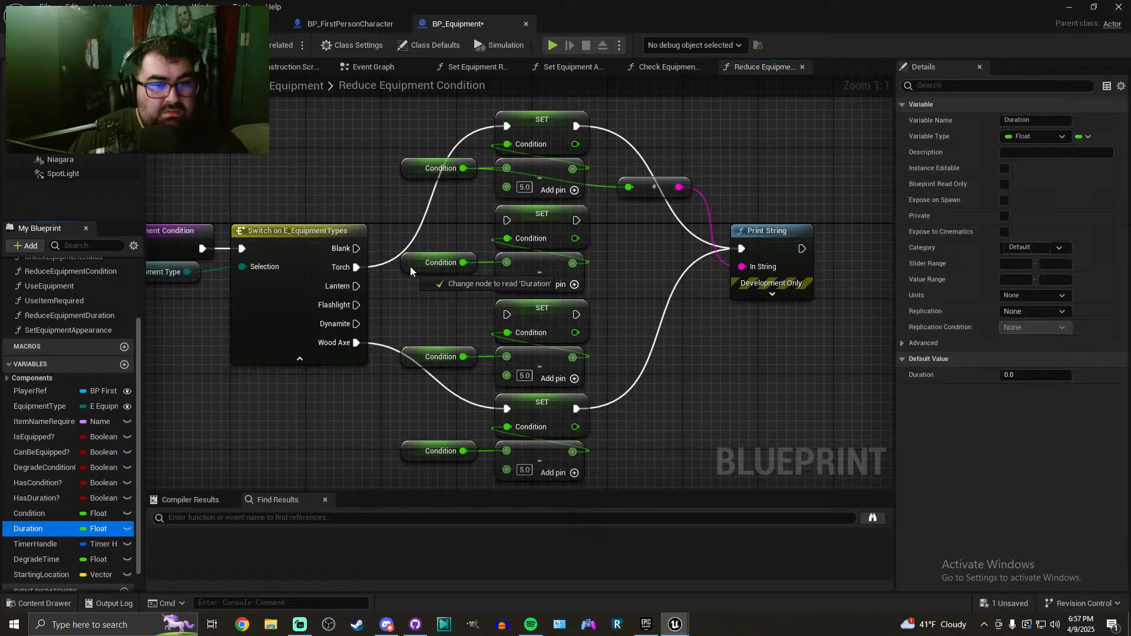
{"action": "left_click_drag", "start_coordinate": [30, 529], "coordinate": [409, 358]}
{"action": "left_click_drag", "start_coordinate": [357, 286], "coordinate": [507, 314]}
{"action": "right_click_drag", "start_coordinate": [459, 299], "coordinate": [406, 305]}
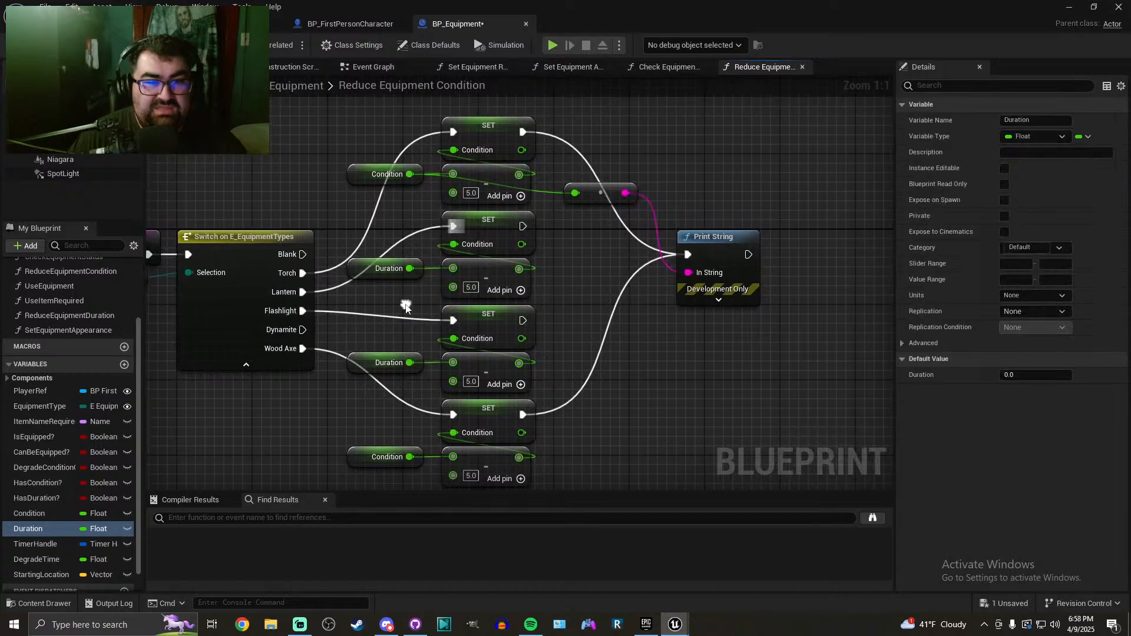
Connect the execution outputs of the Lantern and Flashlight Set nodes to Print String and save the blueprint
{"action": "left_click_drag", "start_coordinate": [523, 226], "coordinate": [523, 321]}
{"action": "right_click_drag", "start_coordinate": [446, 199], "coordinate": [396, 201]}
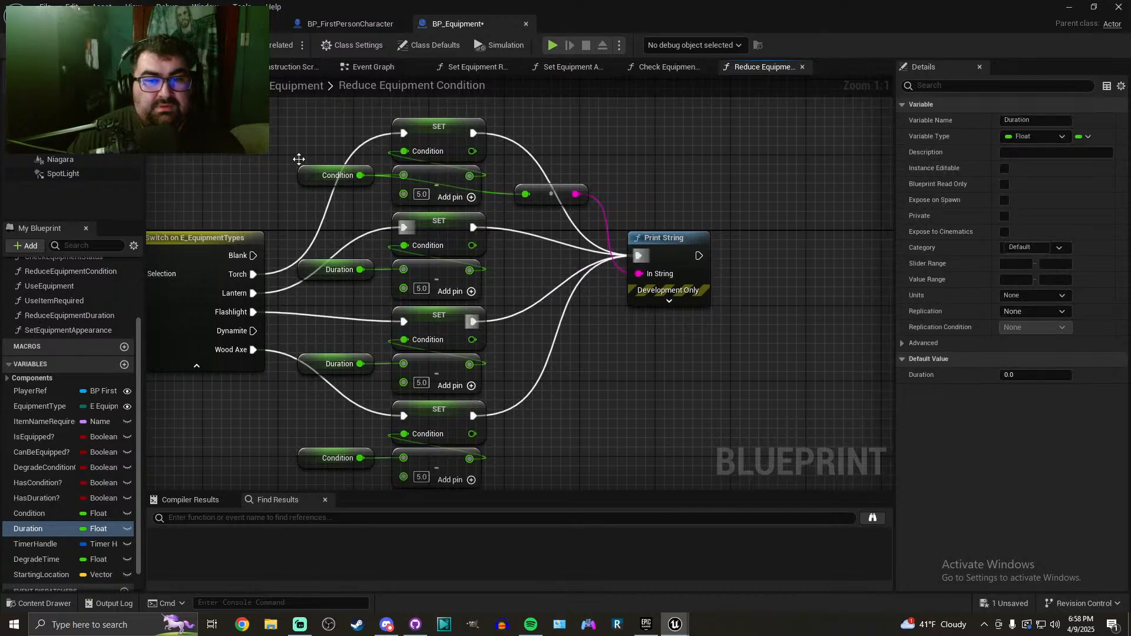
{"action": "key", "text": "ctrl+s"}
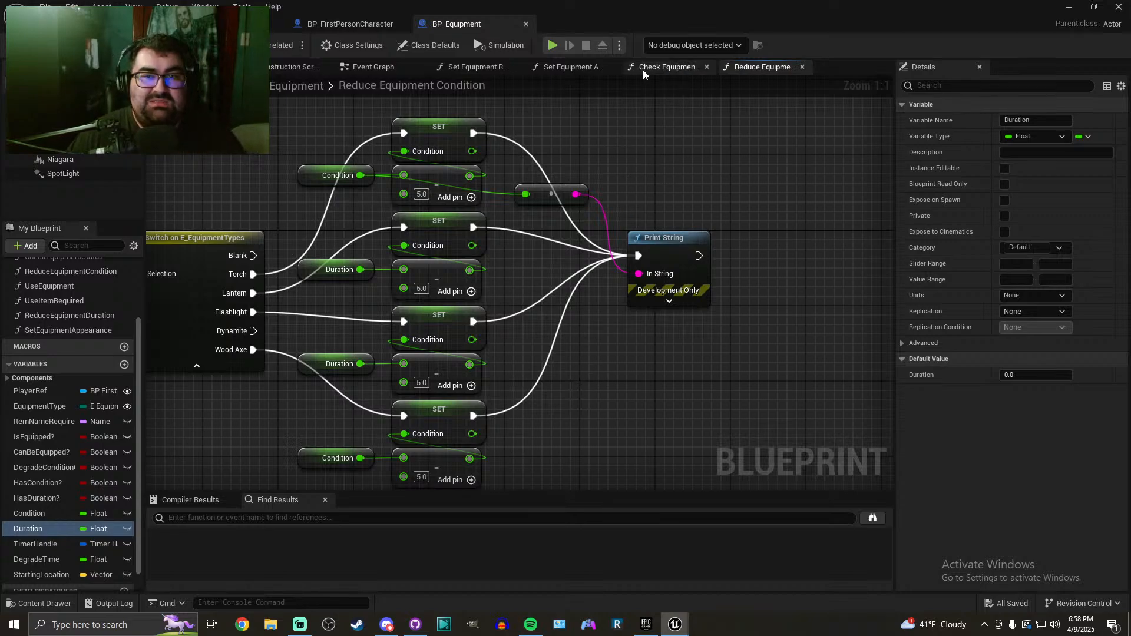
Examine the custom event chains in the Event Graph, from SwapEquipment down to the equipment activation and deactivation events
{"action": "left_click", "coordinate": [370, 69]}
{"action": "right_click_drag", "start_coordinate": [664, 327], "coordinate": [708, 358]}
{"action": "scroll", "coordinate": [699, 353], "scroll_direction": "down", "scroll_amount": 3}
{"action": "right_click_drag", "start_coordinate": [587, 226], "coordinate": [394, 396]}
{"action": "right_click_drag", "start_coordinate": [465, 272], "coordinate": [553, 346]}
{"action": "scroll", "coordinate": [469, 258], "scroll_direction": "up", "scroll_amount": 3}
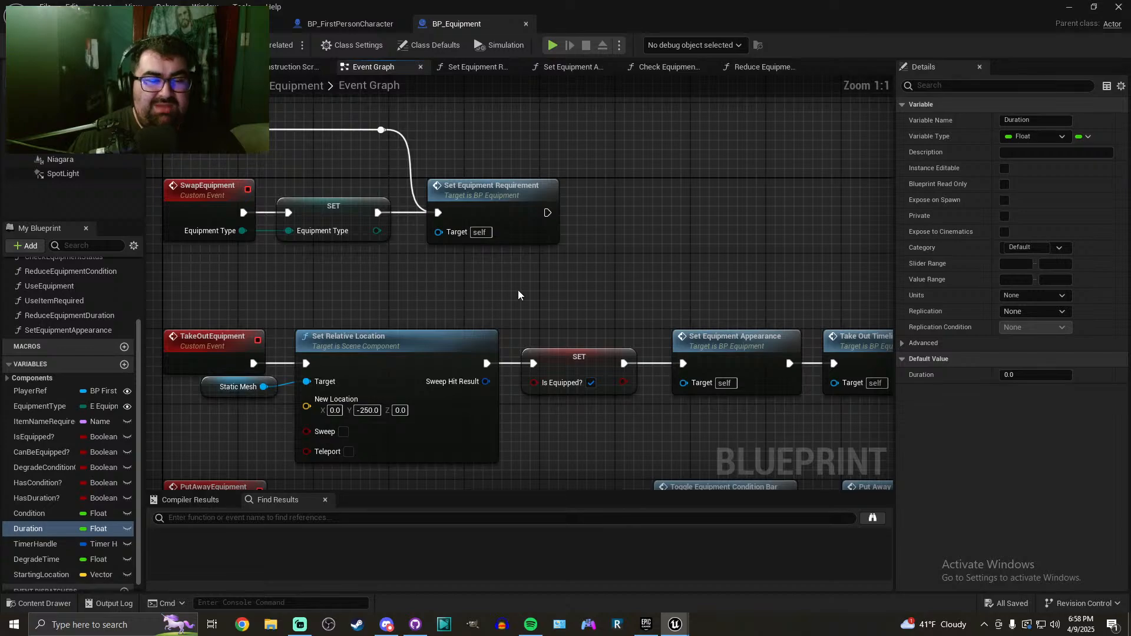
{"action": "scroll", "coordinate": [437, 268], "scroll_direction": "down", "scroll_amount": 5}
{"action": "scroll", "coordinate": [447, 294], "scroll_direction": "up", "scroll_amount": 1}
{"action": "right_click_drag", "start_coordinate": [441, 284], "coordinate": [545, 162]}
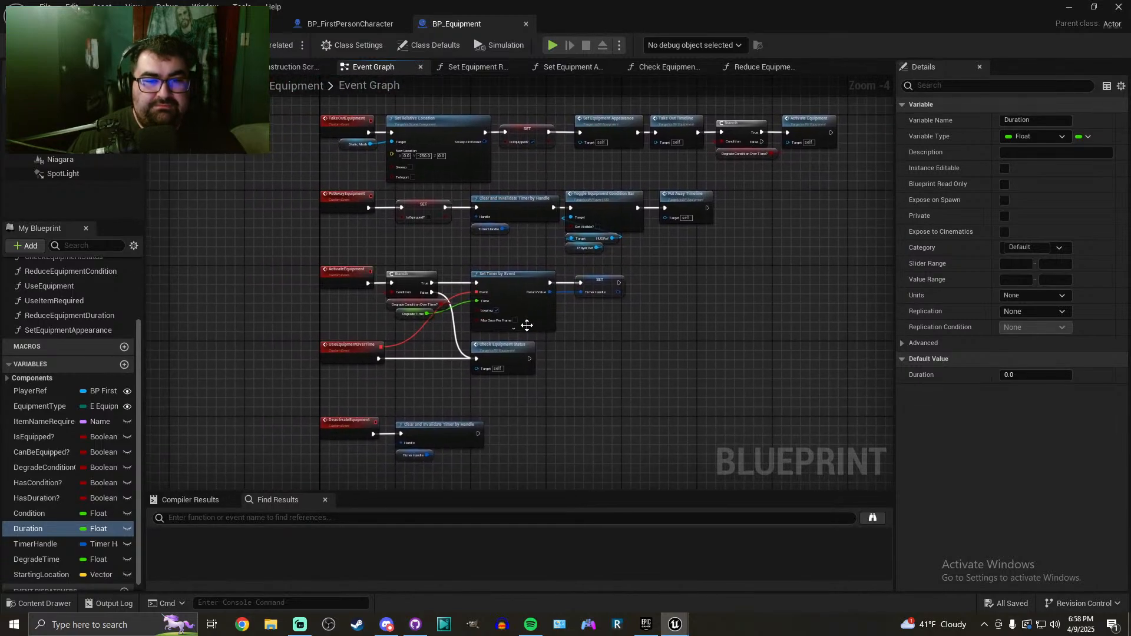
Rename the DegradeConditionOverTime? variable read by the ActivateEquipment branch to DegradeOverTime?
{"action": "scroll", "coordinate": [430, 334], "scroll_direction": "up", "scroll_amount": 4}
{"action": "left_click", "coordinate": [354, 277]}
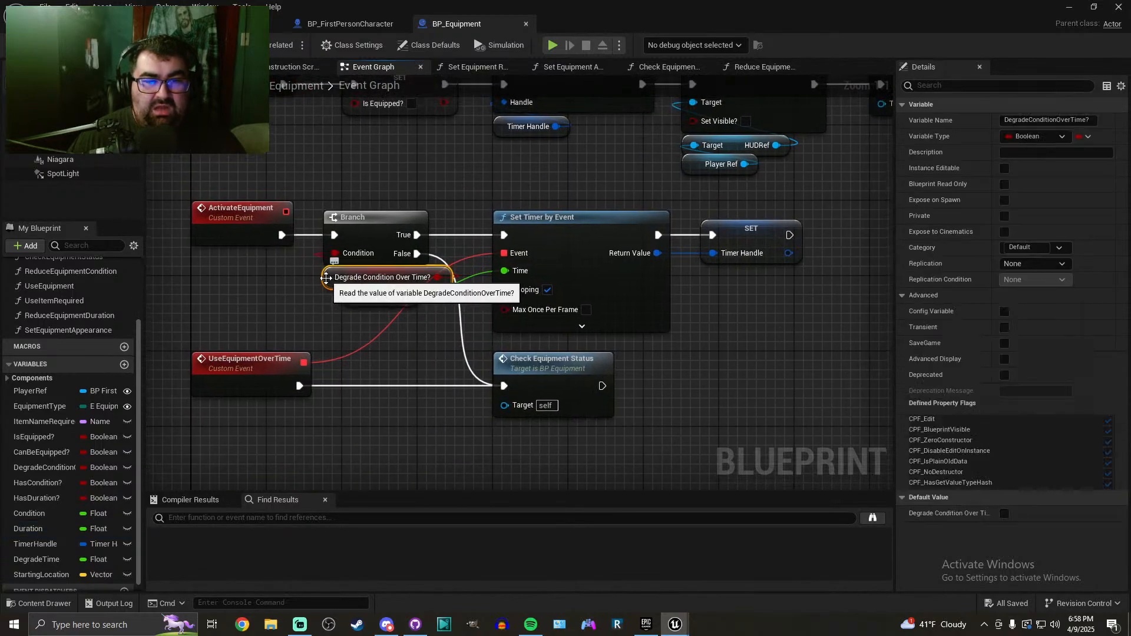
{"action": "double_click", "coordinate": [1032, 121]}
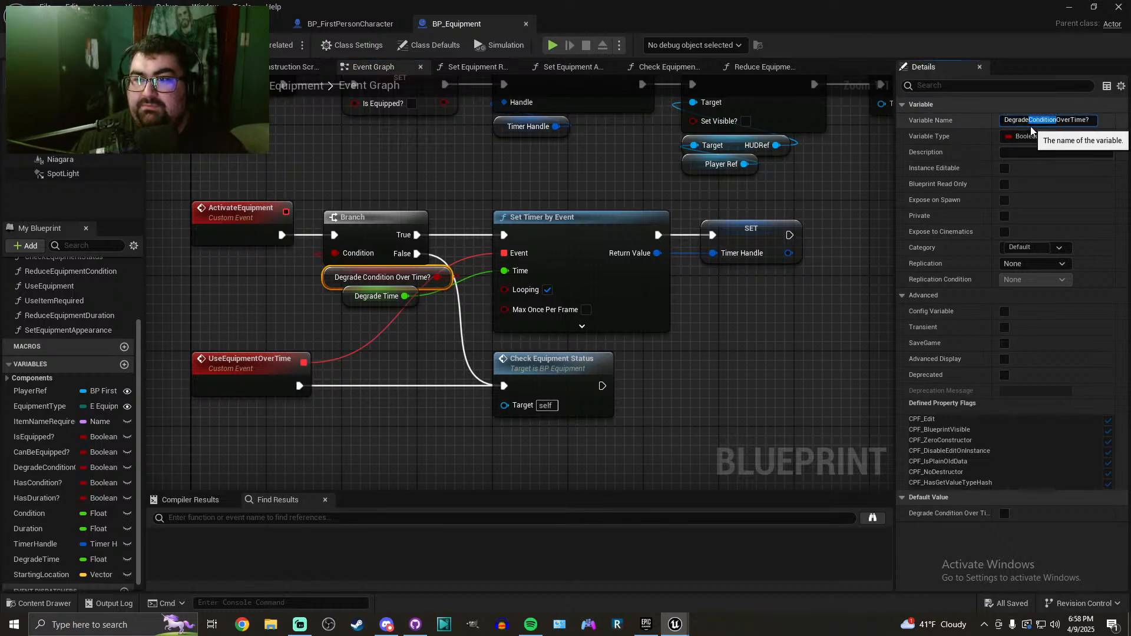
{"action": "key", "text": "BackSpace"}
{"action": "key", "text": "Return"}
{"action": "right_click_drag", "start_coordinate": [627, 370], "coordinate": [559, 373]}
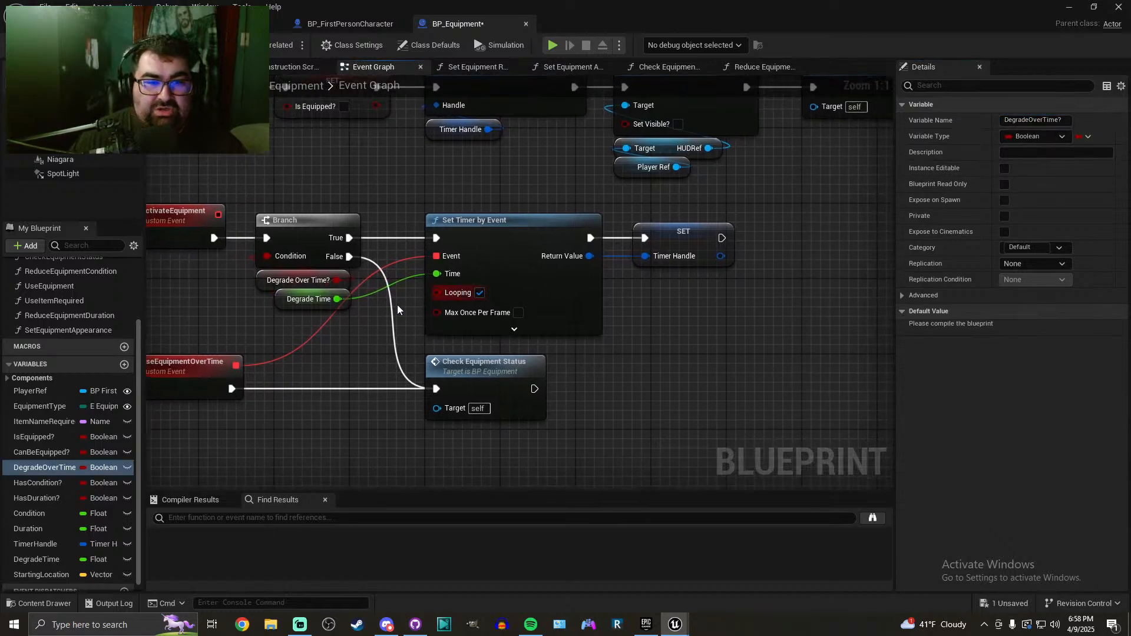
Set the default value of the DegradeTime variable to 3.0 and save the blueprint
{"action": "left_click", "coordinate": [308, 298]}
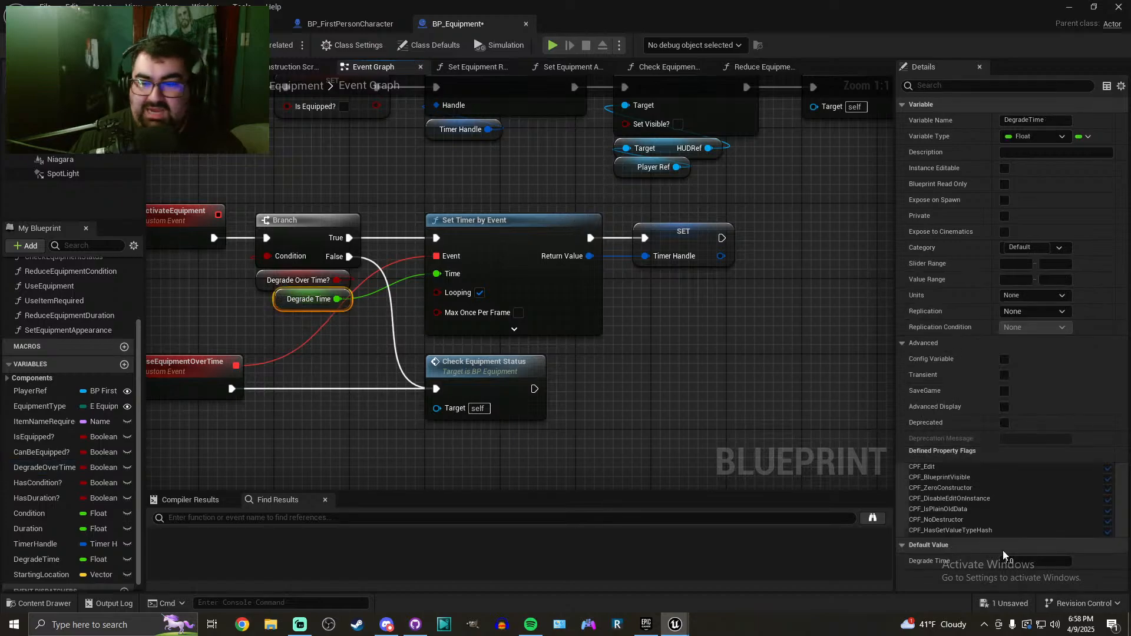
{"action": "left_click", "coordinate": [1040, 563]}
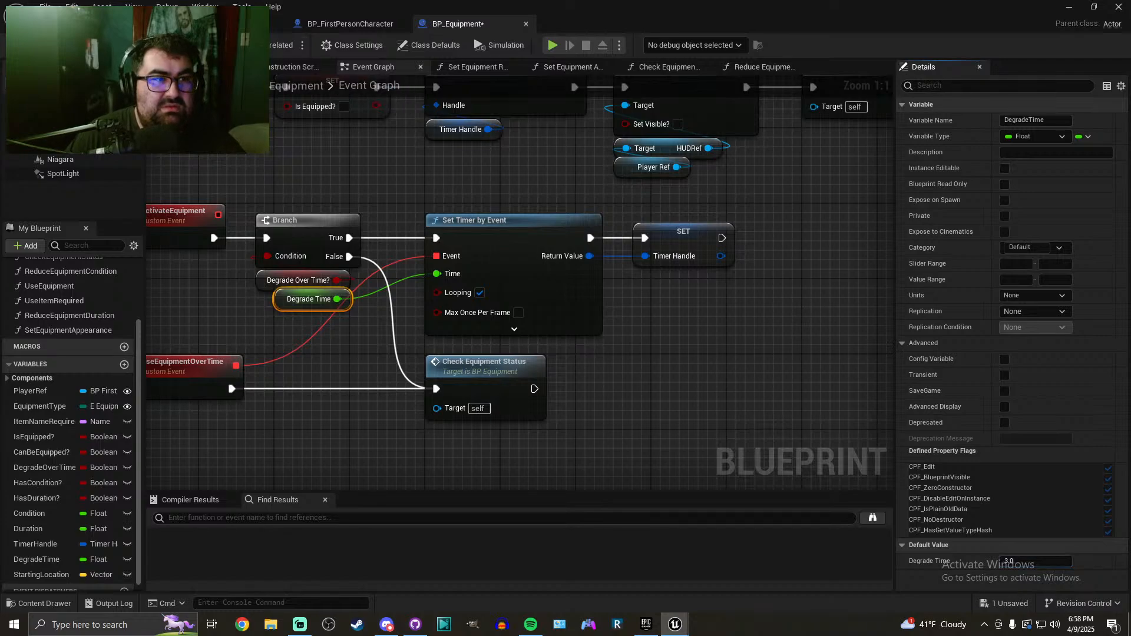
{"action": "right_click_drag", "start_coordinate": [346, 177], "coordinate": [320, 218]}
{"action": "scroll", "coordinate": [321, 217], "scroll_direction": "down", "scroll_amount": 4}
{"action": "right_click_drag", "start_coordinate": [587, 107], "coordinate": [535, 201]}
{"action": "right_click_drag", "start_coordinate": [497, 237], "coordinate": [417, 296]}
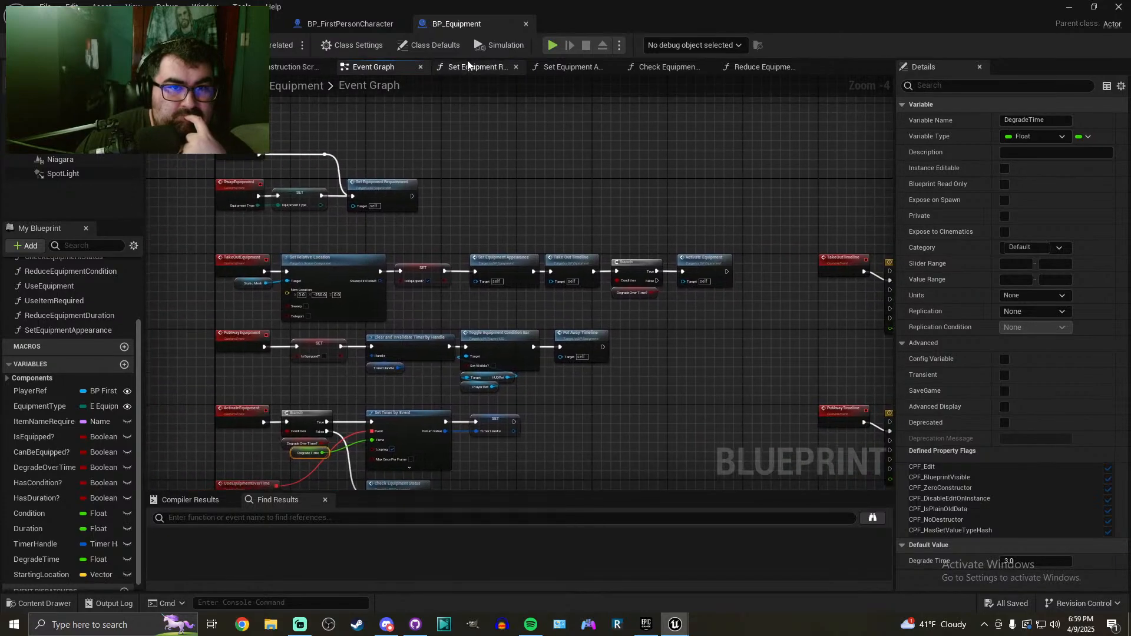
Check the condition, duration, degrade and equippable flags of each equipment type in Set Equipment Requirement
{"action": "left_click", "coordinate": [473, 67]}
{"action": "right_click_drag", "start_coordinate": [594, 125], "coordinate": [523, 122]}
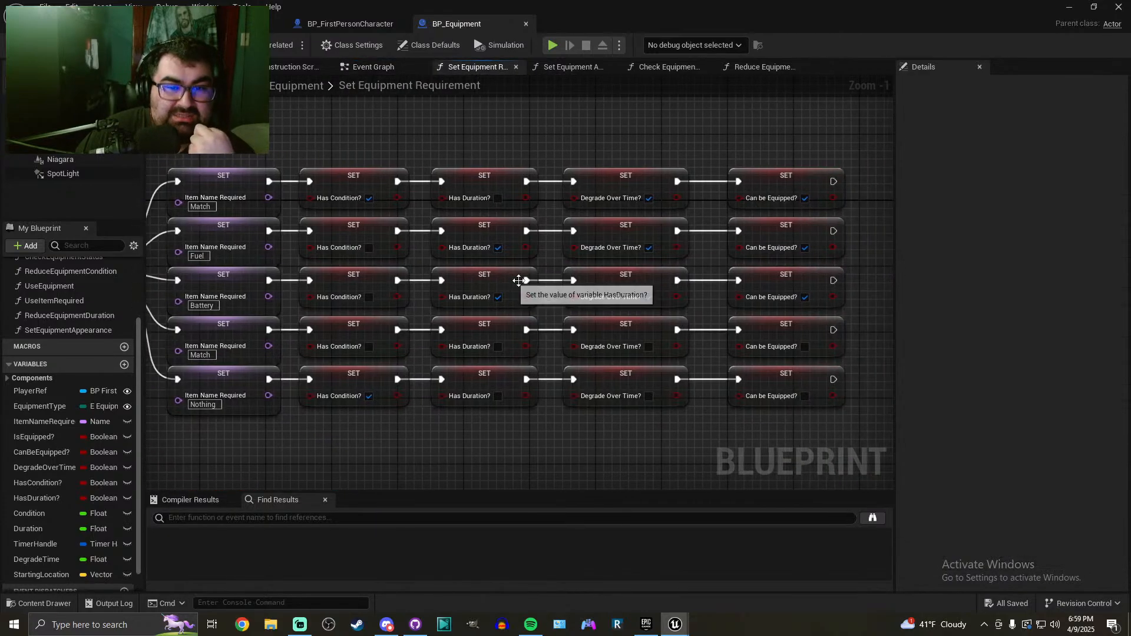
{"action": "right_click_drag", "start_coordinate": [633, 298], "coordinate": [540, 285]}
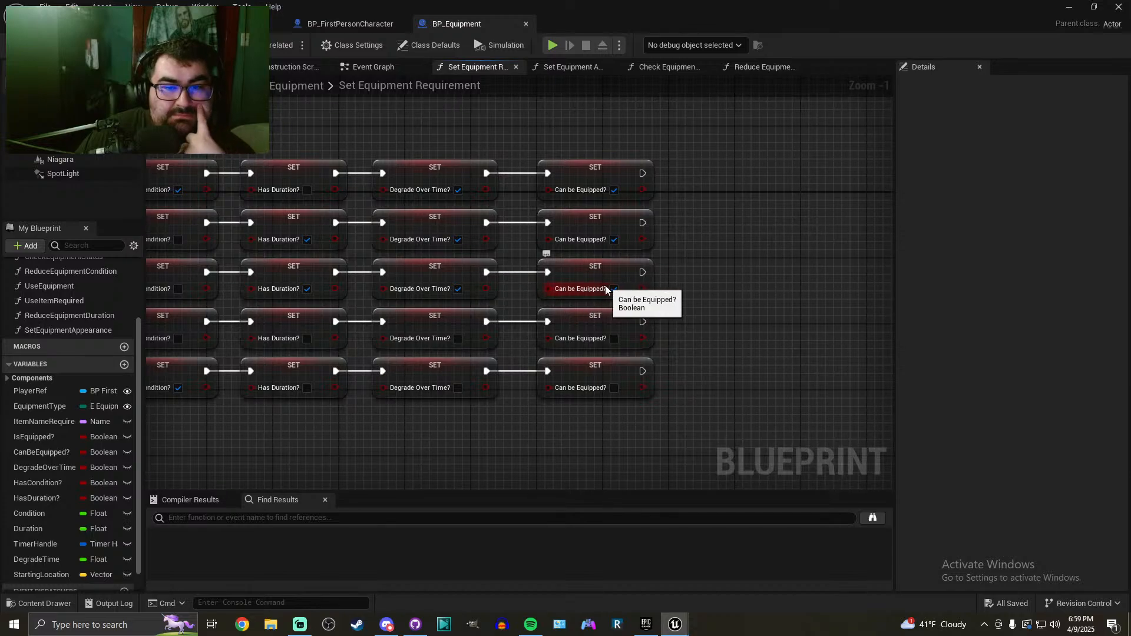
{"action": "right_click_drag", "start_coordinate": [701, 250], "coordinate": [655, 261]}
Duplicate the Torch node chain in Set Equipment Appearance below the original and connect the Flashlight output to the copy
{"action": "left_click", "coordinate": [567, 68]}
{"action": "scroll", "coordinate": [328, 327], "scroll_direction": "down", "scroll_amount": 4}
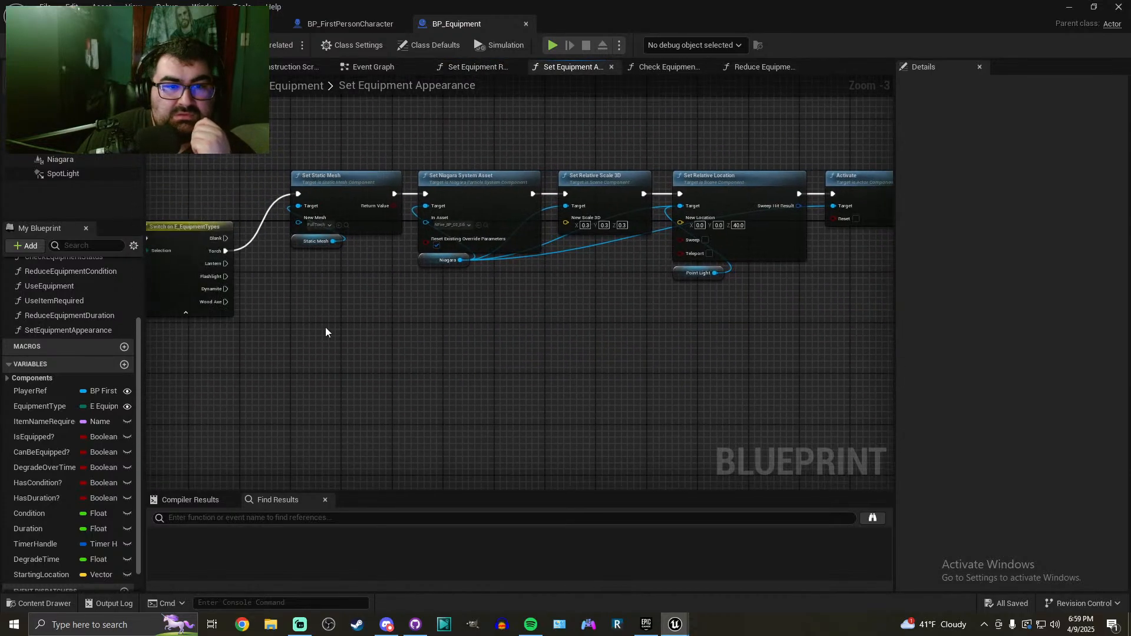
{"action": "left_click_drag", "start_coordinate": [311, 271], "coordinate": [546, 341]}
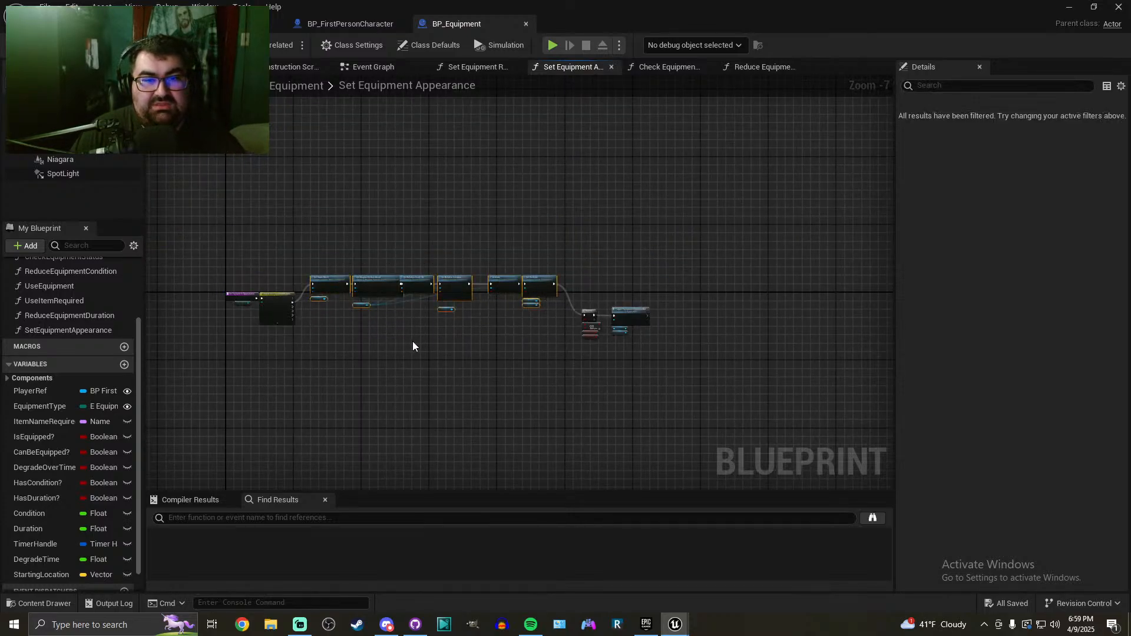
{"action": "key", "text": "ctrl+v"}
{"action": "scroll", "coordinate": [332, 368], "scroll_direction": "up", "scroll_amount": 4}
{"action": "right_click_drag", "start_coordinate": [177, 368], "coordinate": [339, 375]}
{"action": "left_click_drag", "start_coordinate": [303, 380], "coordinate": [337, 175]}
{"action": "scroll", "coordinate": [466, 339], "scroll_direction": "up", "scroll_amount": 2}
{"action": "left_click", "coordinate": [452, 218]}
{"action": "right_click_drag", "start_coordinate": [470, 225], "coordinate": [411, 208]}
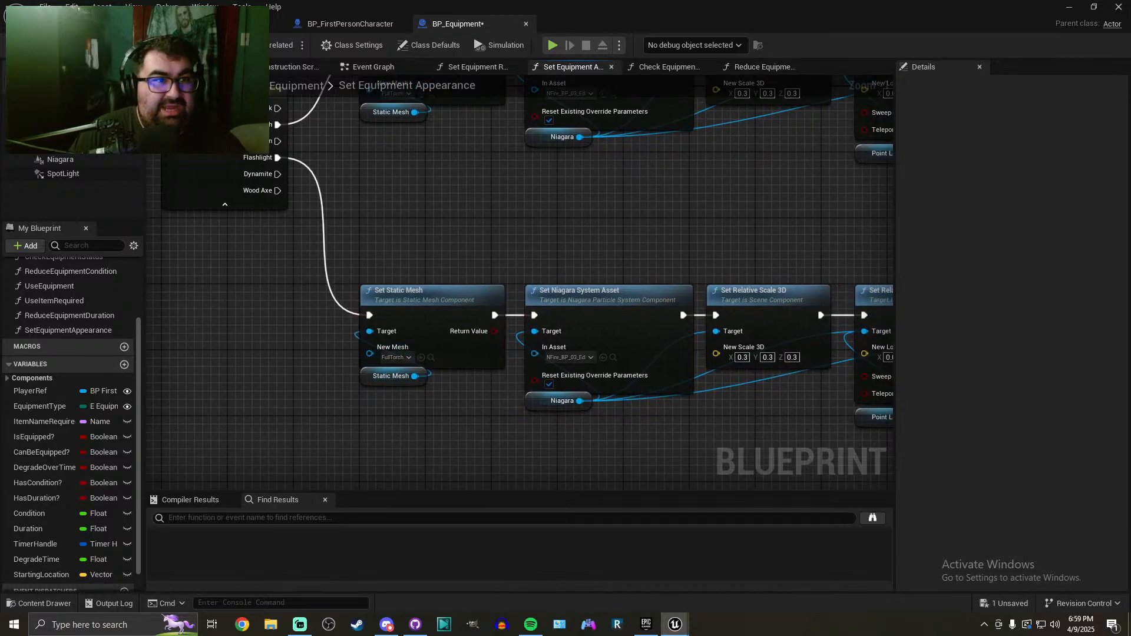
Switch to the level editor, enlarge the Content Browser and search the whole Content folder for "flashlight"
{"action": "left_click", "coordinate": [88, 24]}
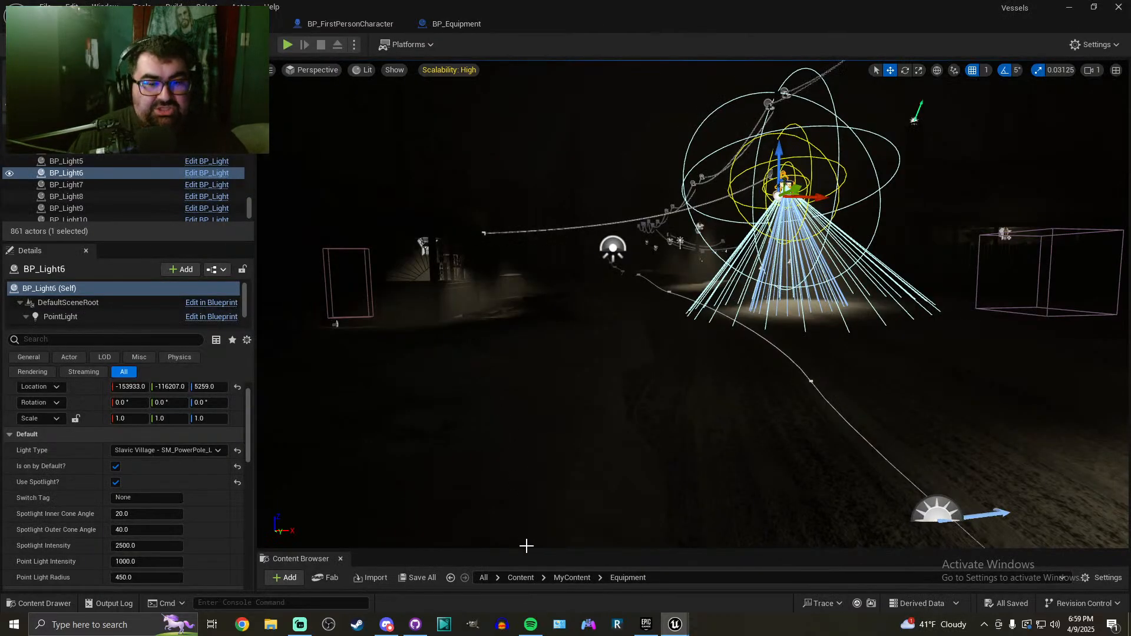
{"action": "left_click_drag", "start_coordinate": [527, 548], "coordinate": [525, 375]}
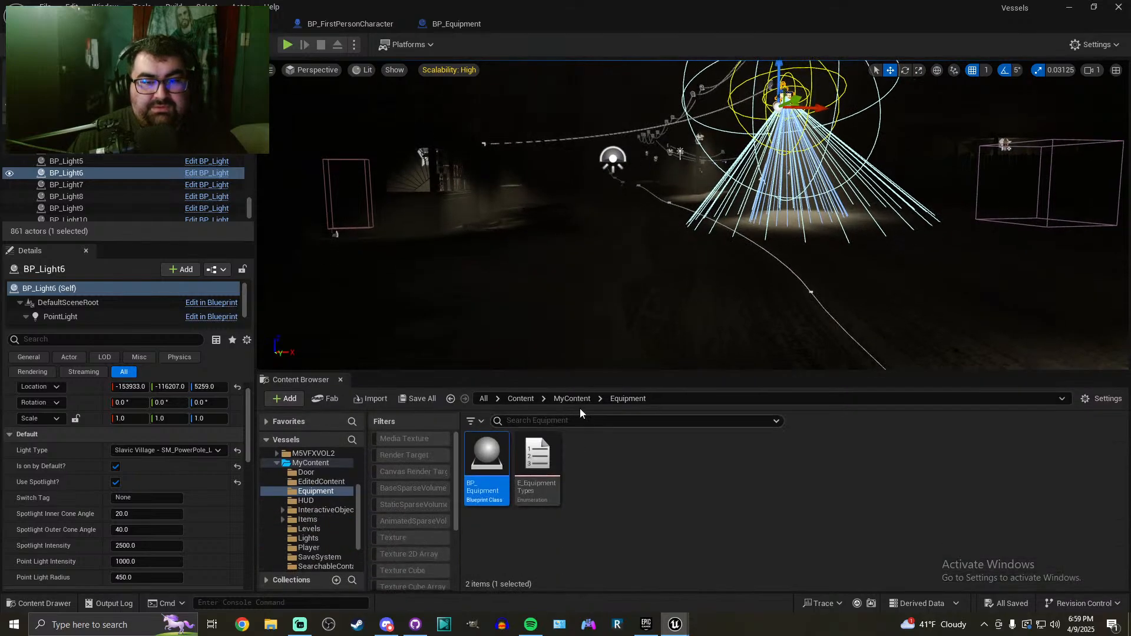
{"action": "left_click", "coordinate": [522, 399]}
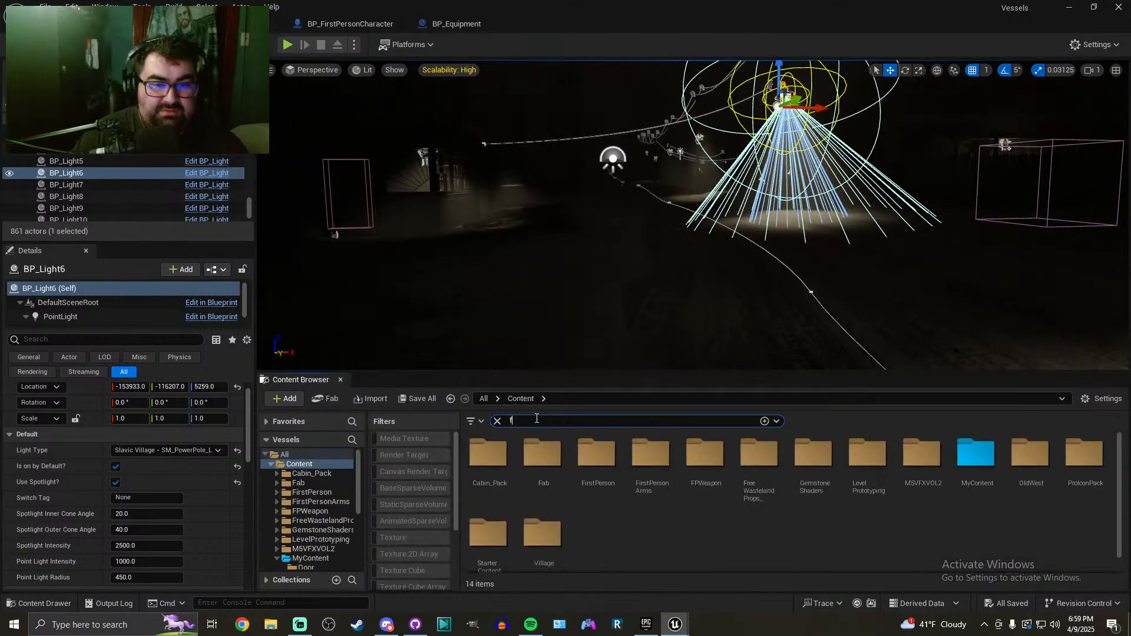
{"action": "left_click", "coordinate": [536, 419]}
{"action": "type", "text": "flashlight"}
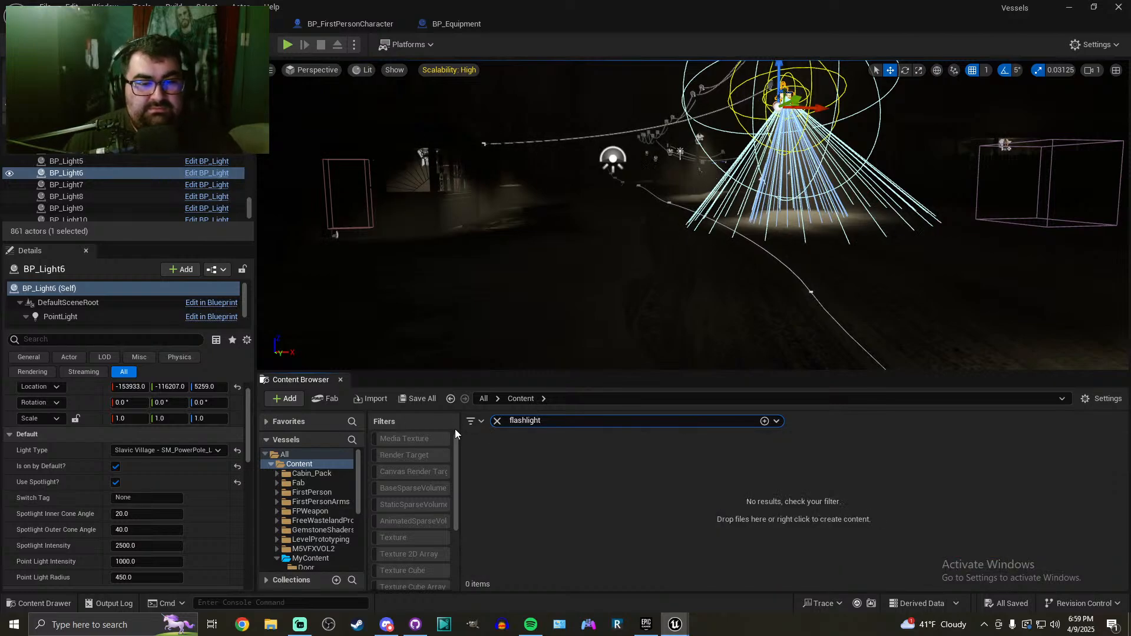
Filter the Content folder's assets by the Material Layer Instance type
{"action": "left_click", "coordinate": [470, 421]}
{"action": "mouse_move", "coordinate": [503, 541]}
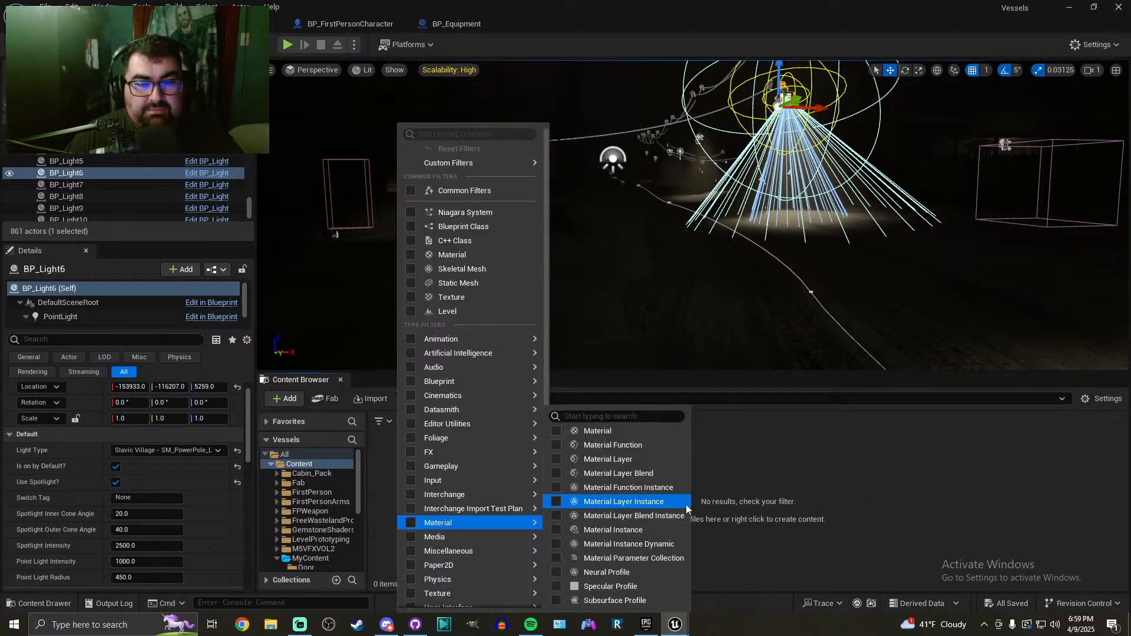
{"action": "left_click", "coordinate": [616, 512]}
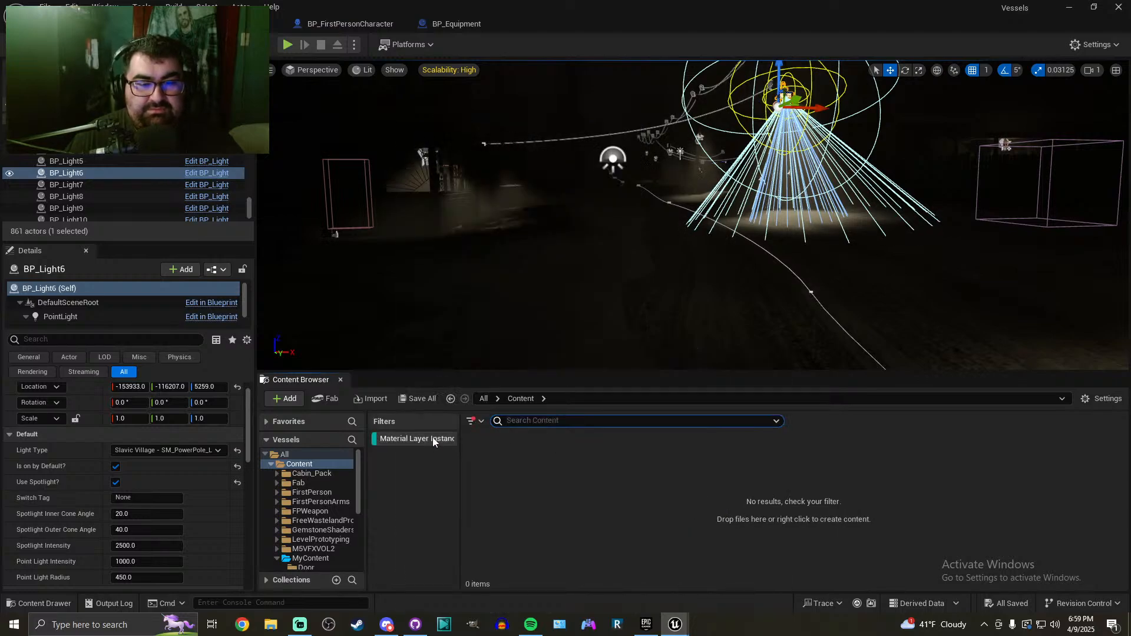
Remove the Material Layer Instance filter from the Content folder
{"action": "left_click", "coordinate": [468, 422]}
{"action": "left_click", "coordinate": [497, 518]}
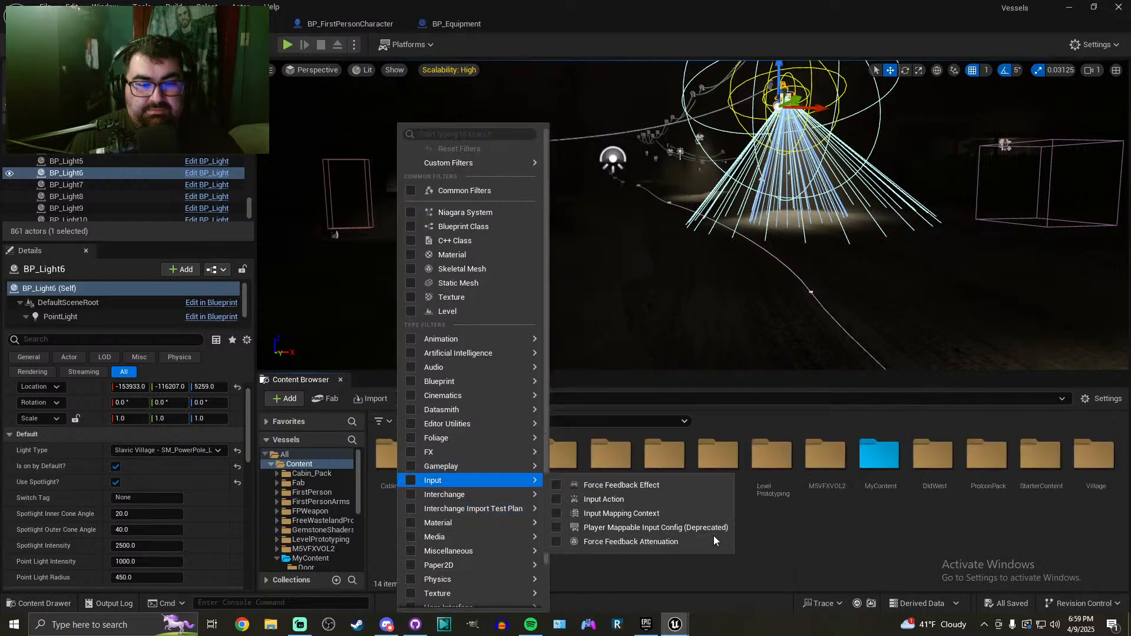
{"action": "left_click", "coordinate": [752, 558]}
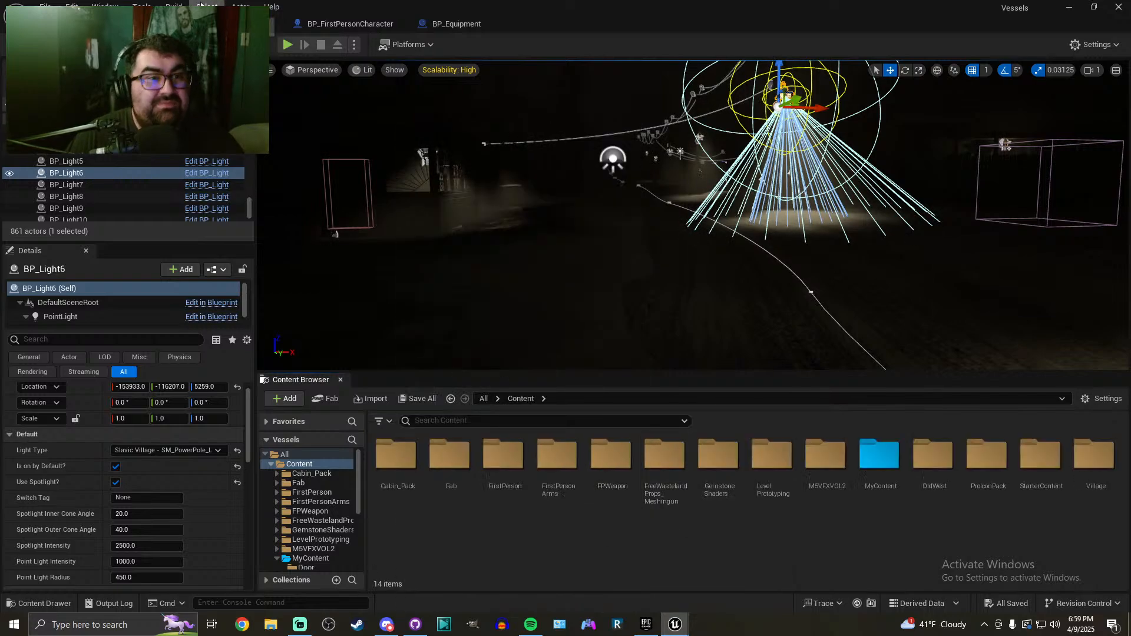
Open the Fab marketplace, search the owned library for "Flashlight" and open the Tactical Flashlight product page
{"action": "left_click", "coordinate": [105, 7]}
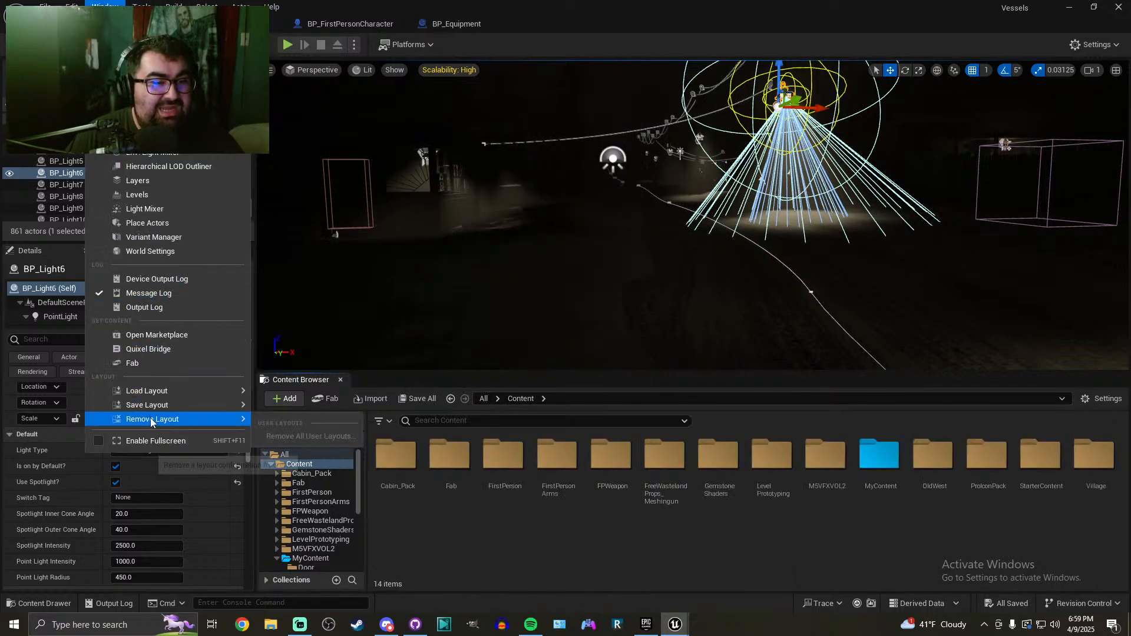
{"action": "left_click", "coordinate": [137, 364]}
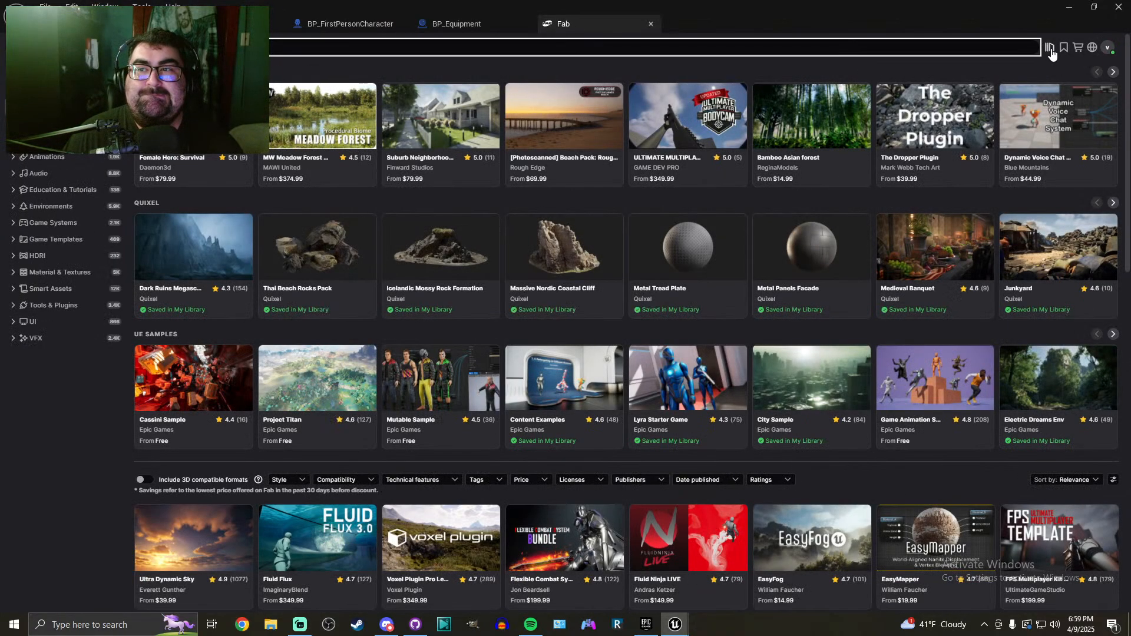
{"action": "left_click", "coordinate": [1050, 47]}
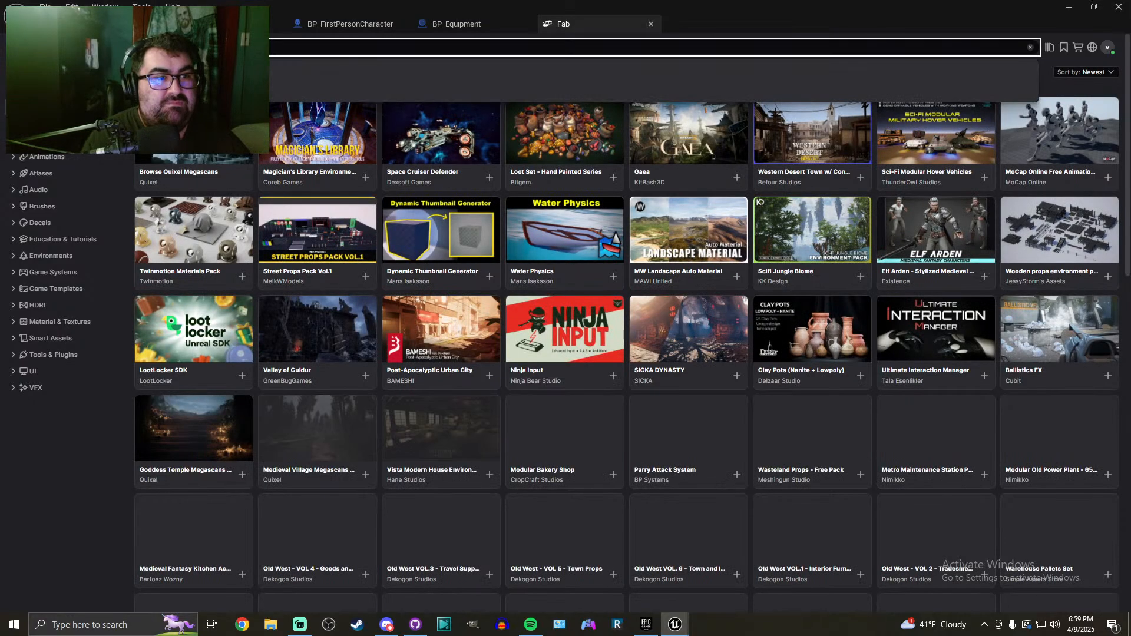
{"action": "key", "text": "Return"}
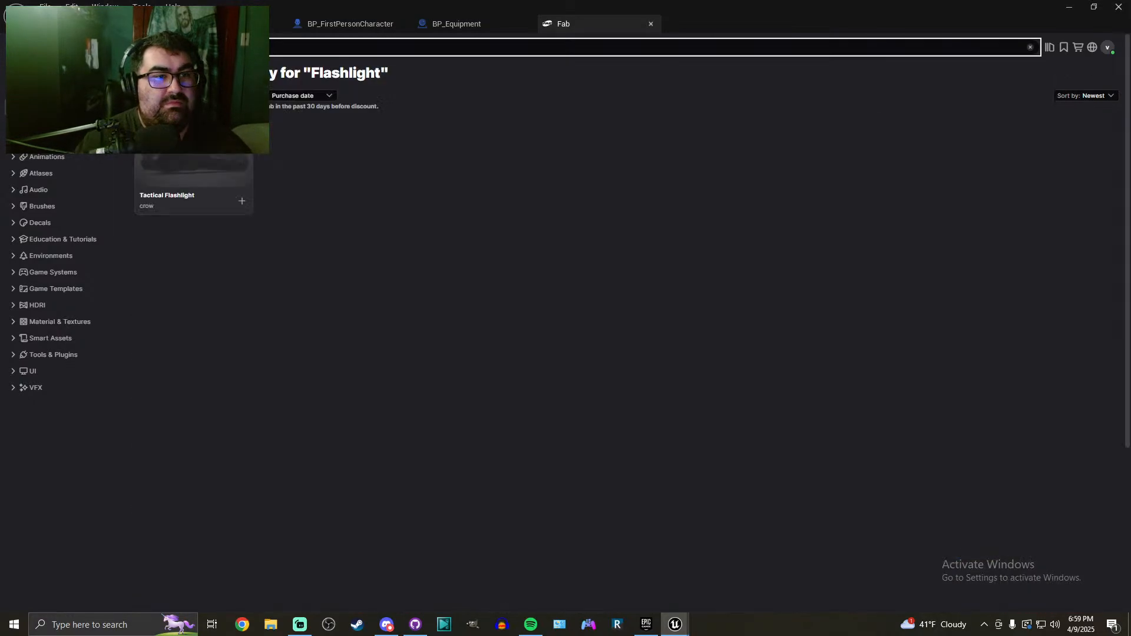
{"action": "left_click", "coordinate": [193, 162]}
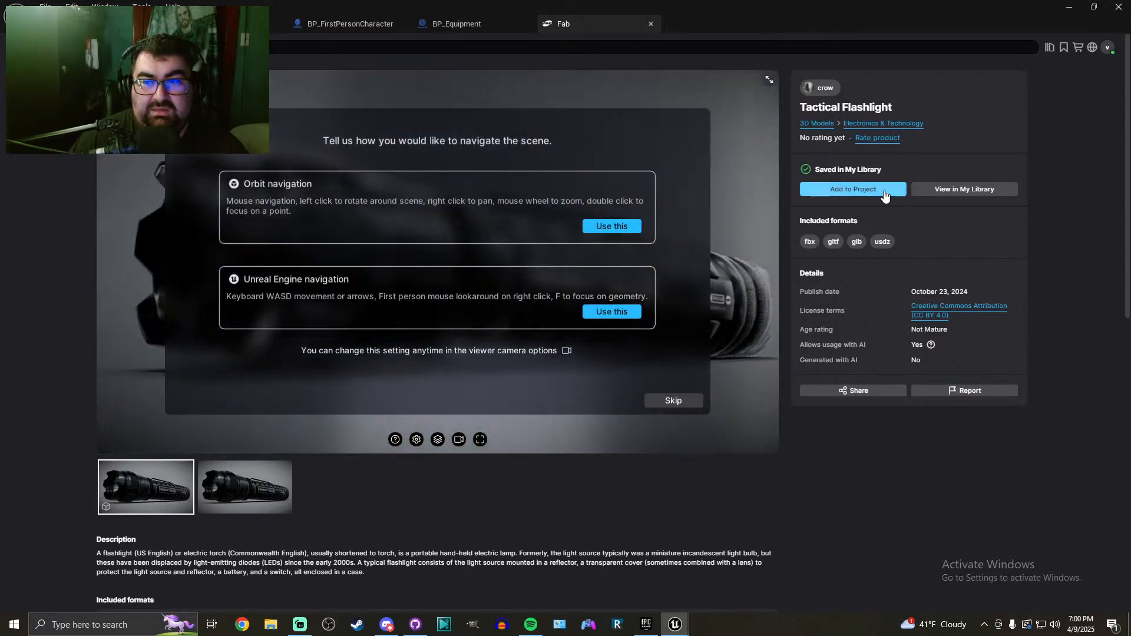
Add the Tactical Flashlight to the project, accepting the Fab End User License Agreement, and close Fab
{"action": "left_click", "coordinate": [883, 189]}
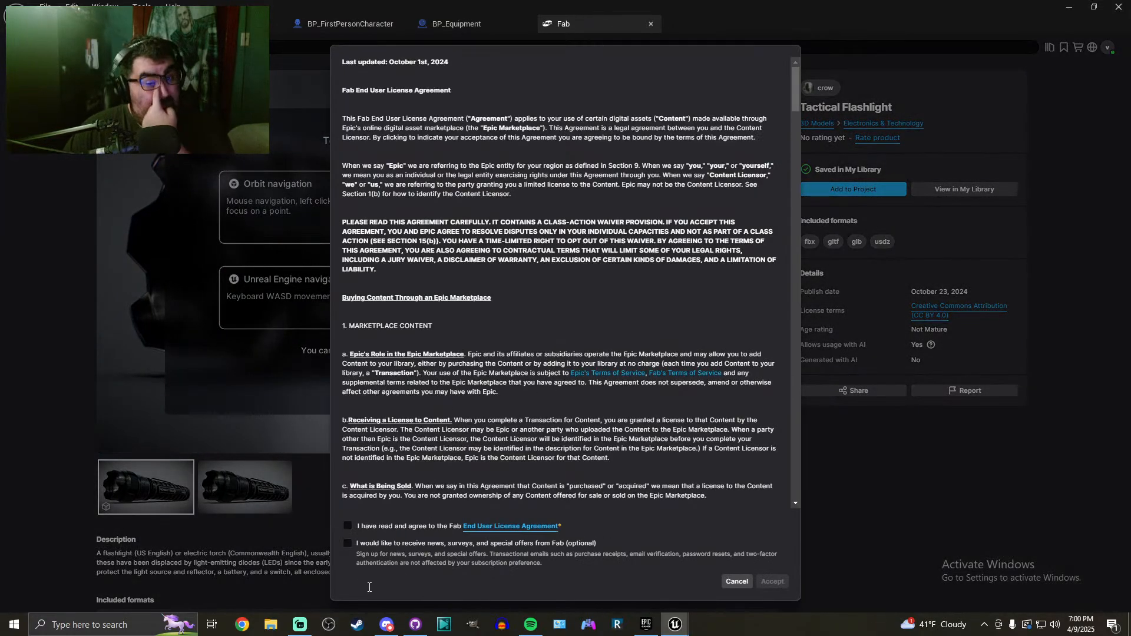
{"action": "left_click", "coordinate": [348, 525]}
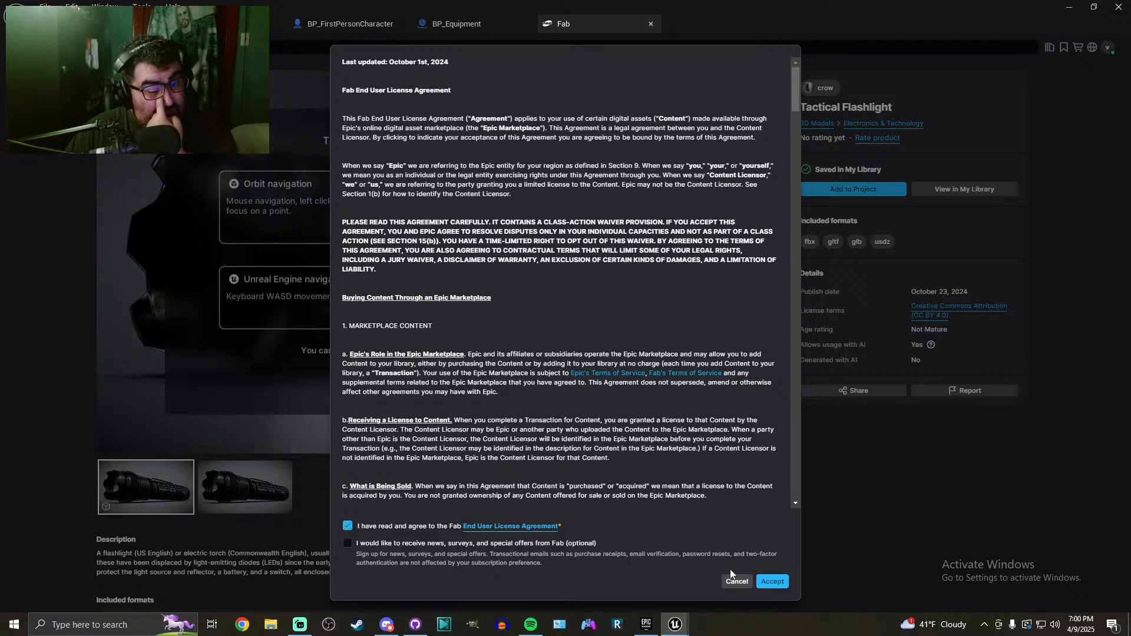
{"action": "left_click", "coordinate": [772, 582]}
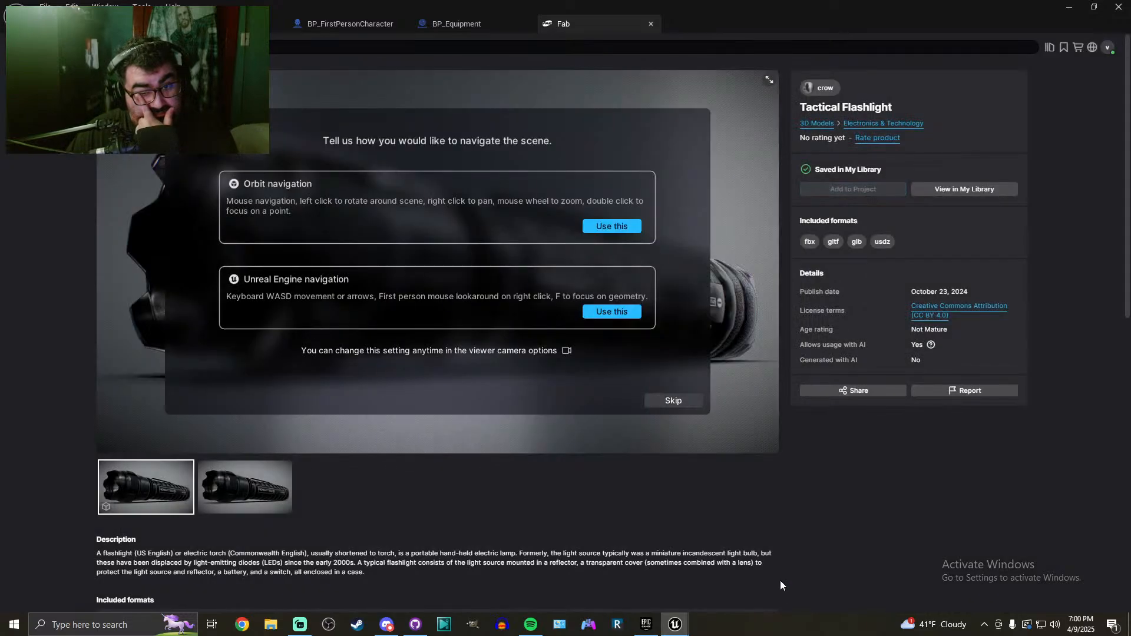
{"action": "left_click", "coordinate": [679, 401]}
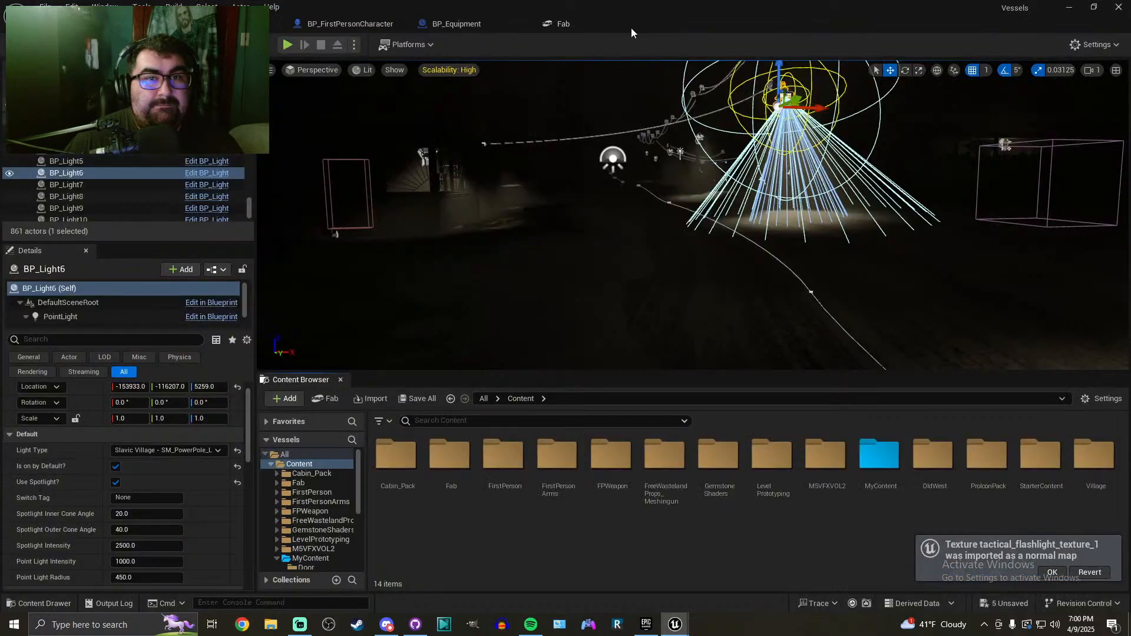
{"action": "left_click", "coordinate": [651, 23]}
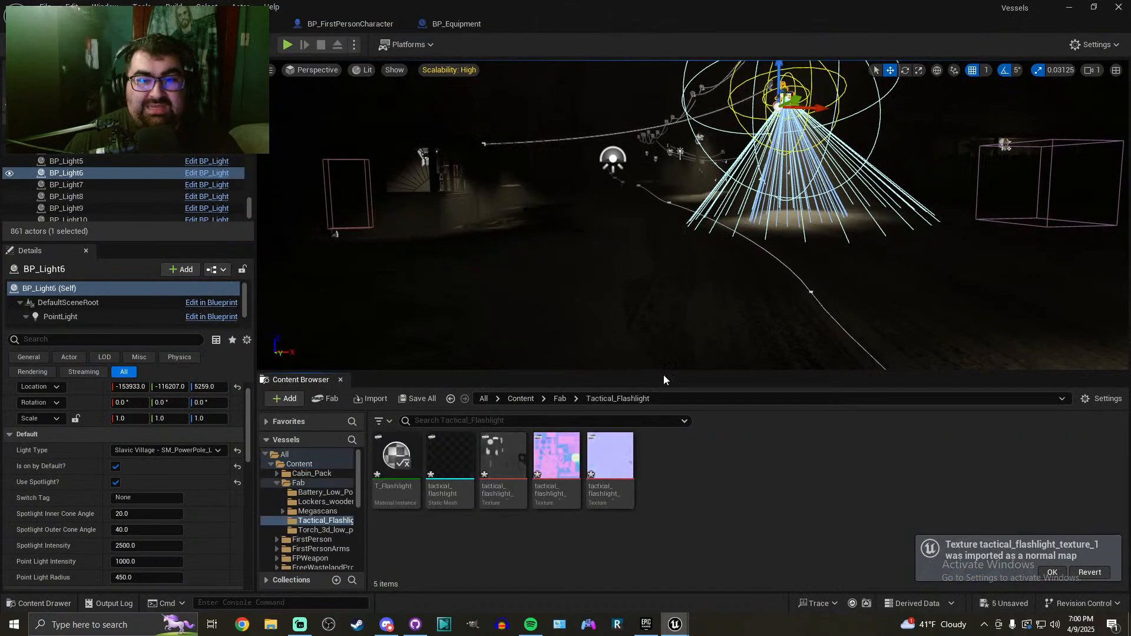
Shrink the Content Browser to give the level viewport more height
{"action": "left_click_drag", "start_coordinate": [667, 18], "coordinate": [671, 72]}
{"action": "double_click", "coordinate": [687, 72]}
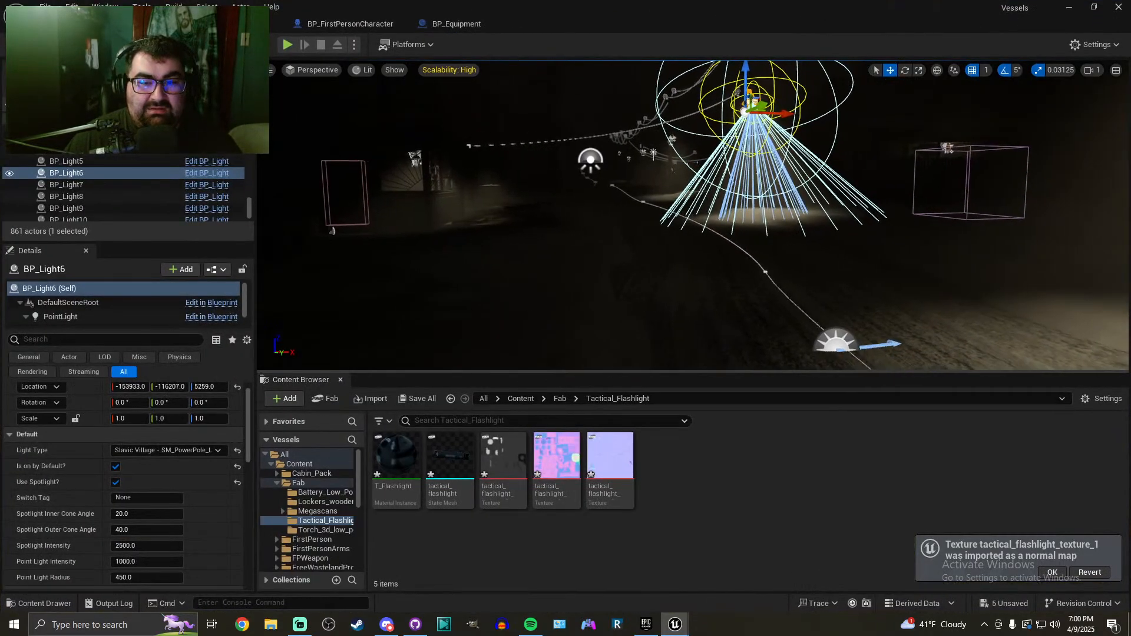
{"action": "left_click_drag", "start_coordinate": [607, 371], "coordinate": [602, 449]}
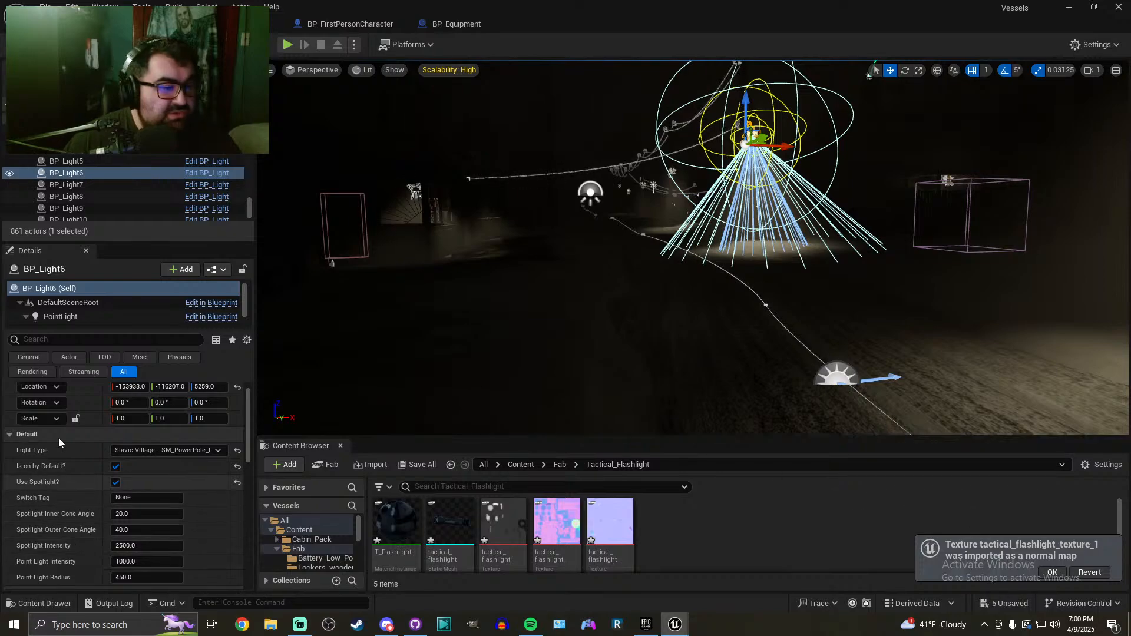
{"action": "left_click", "coordinate": [242, 624]}
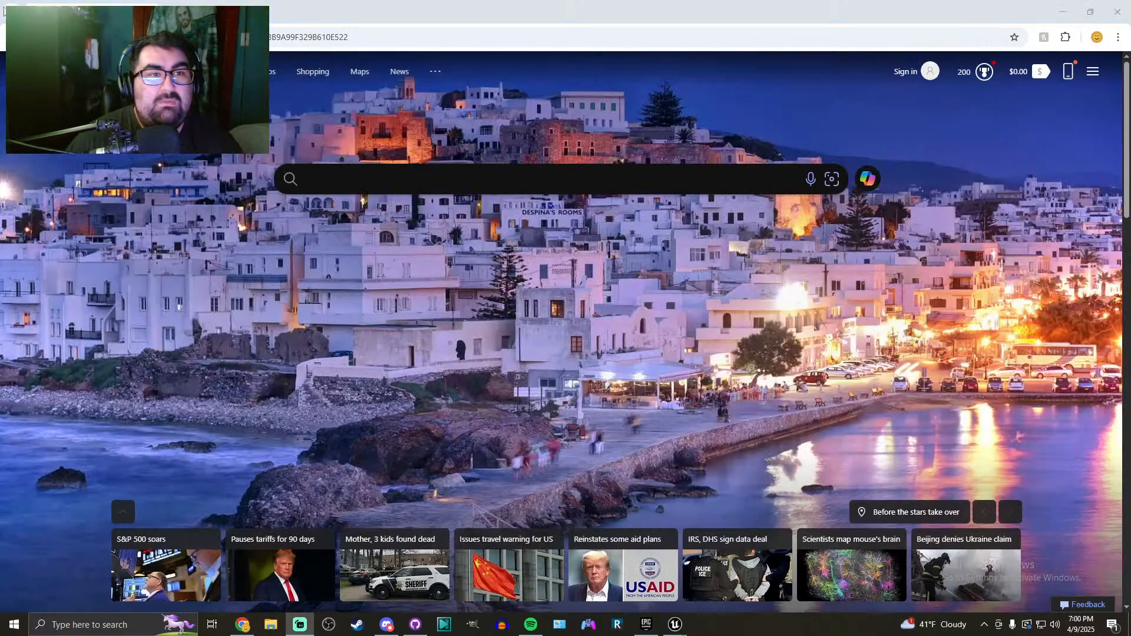
{"action": "left_click_drag", "start_coordinate": [499, 13], "coordinate": [0, 177]}
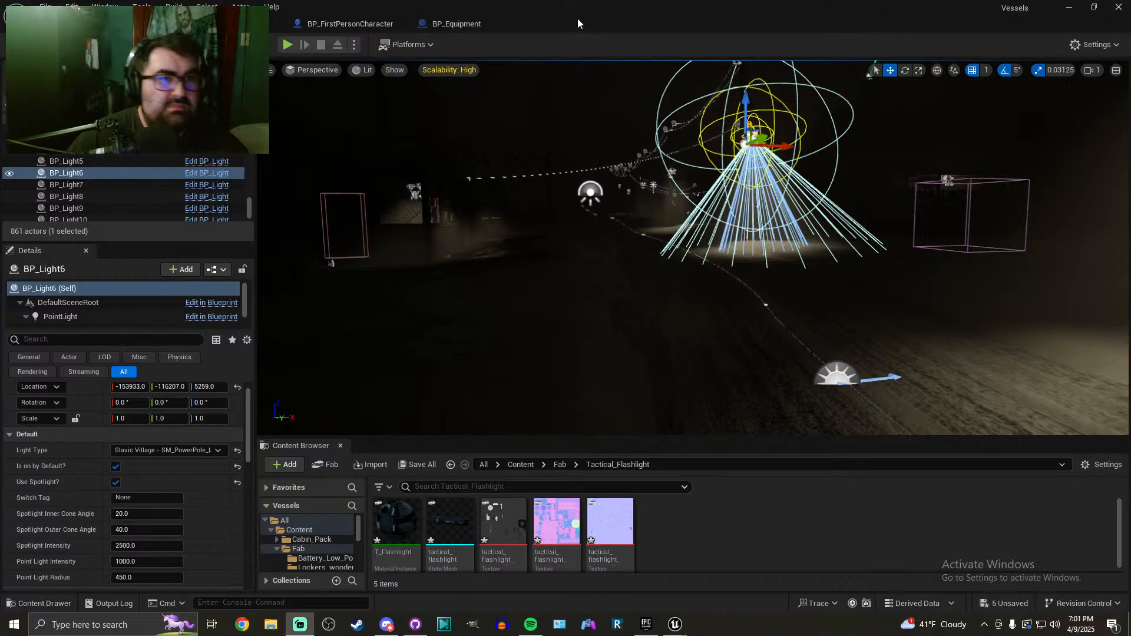
Close the unneeded editor tab next to BP_FirstPersonCharacter
{"action": "left_click", "coordinate": [250, 23]}
{"action": "left_click", "coordinate": [275, 24]}
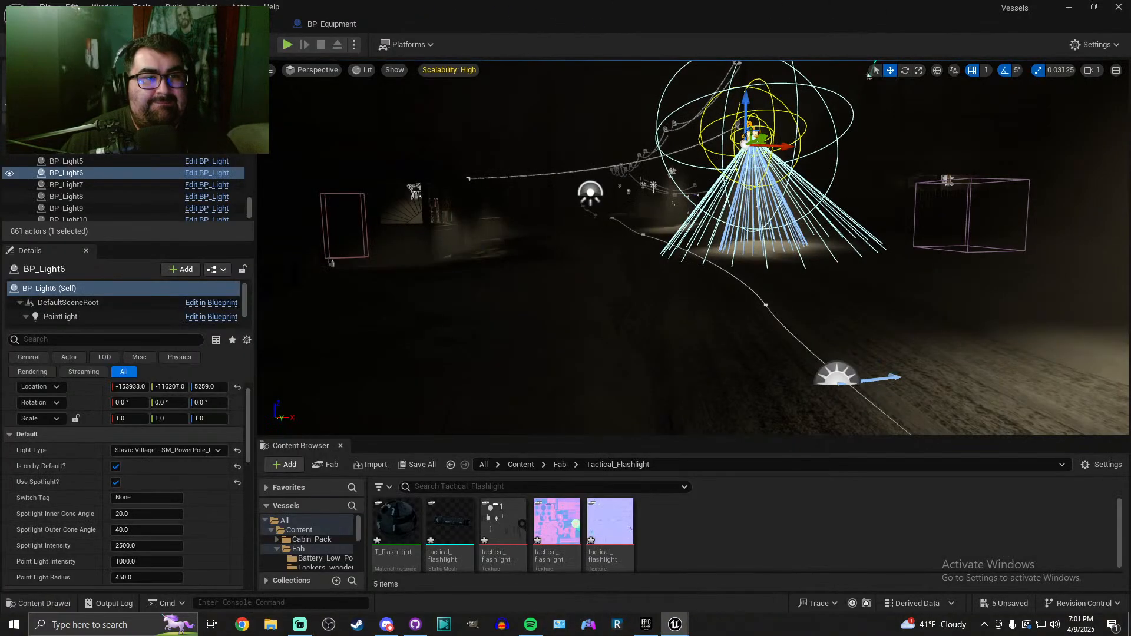
Assign the imported tactical_flashlight static mesh as New Mesh of the Set Static Mesh node in BP_Equipment's Flashlight branch
{"action": "left_click", "coordinate": [331, 24]}
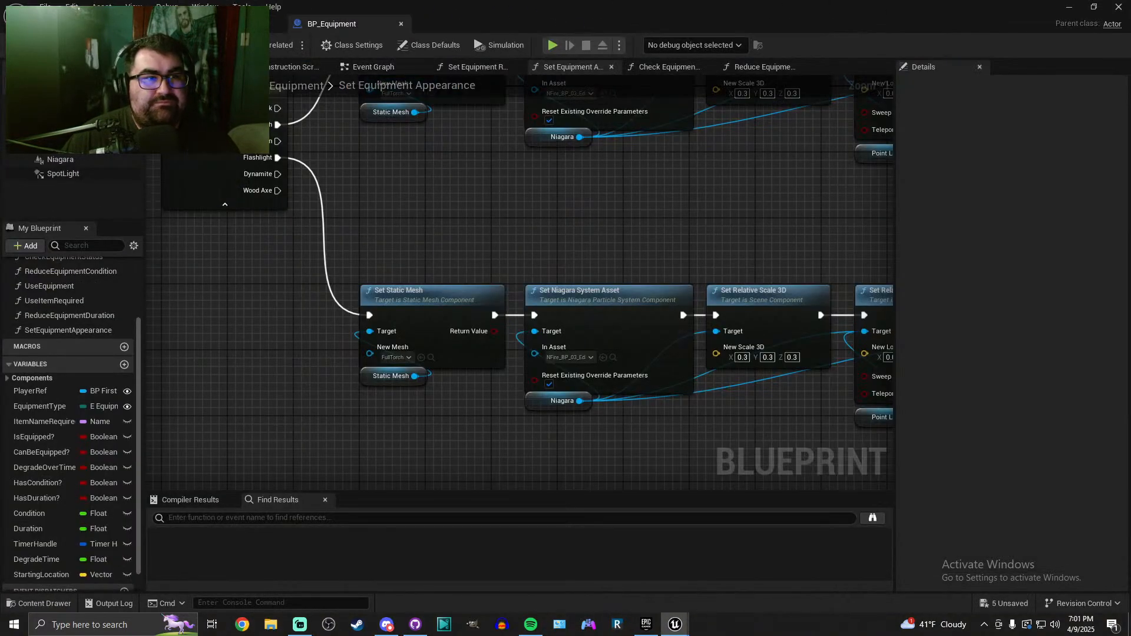
{"action": "left_click", "coordinate": [97, 24]}
{"action": "left_click_drag", "start_coordinate": [461, 521], "coordinate": [398, 356]}
Replace Point Light with the SpotLight component as the target of the Flashlight branch's Set Relative Location node
{"action": "right_click_drag", "start_coordinate": [490, 222], "coordinate": [383, 221]}
{"action": "scroll", "coordinate": [490, 282], "scroll_direction": "up", "scroll_amount": 1}
{"action": "right_click_drag", "start_coordinate": [837, 421], "coordinate": [585, 295]}
{"action": "left_click_drag", "start_coordinate": [62, 173], "coordinate": [541, 208]}
{"action": "left_click", "coordinate": [545, 303]}
{"action": "key", "text": "Delete"}
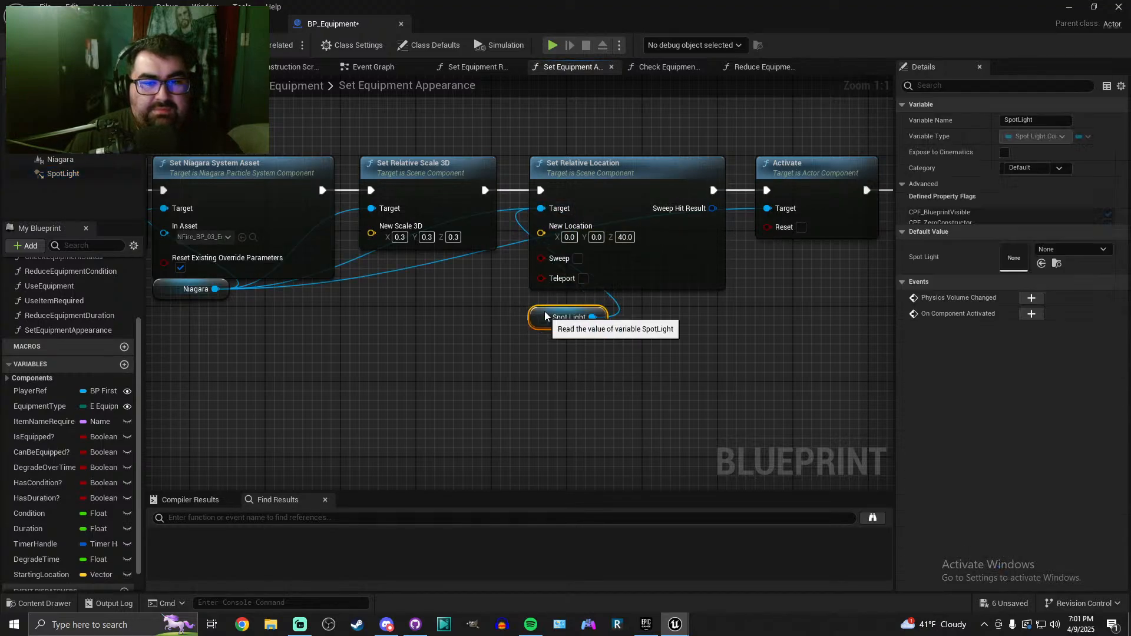
{"action": "left_click_drag", "start_coordinate": [540, 346], "coordinate": [539, 310]}
{"action": "left_click", "coordinate": [711, 328]}
Replace Point Light with the SpotLight component as a target of the Flashlight branch's Set Visibility node, keeping Static Mesh
{"action": "scroll", "coordinate": [586, 327], "scroll_direction": "down", "scroll_amount": 2}
{"action": "right_click_drag", "start_coordinate": [715, 328], "coordinate": [524, 345]}
{"action": "scroll", "coordinate": [683, 334], "scroll_direction": "up", "scroll_amount": 1}
{"action": "right_click_drag", "start_coordinate": [684, 338], "coordinate": [606, 345]}
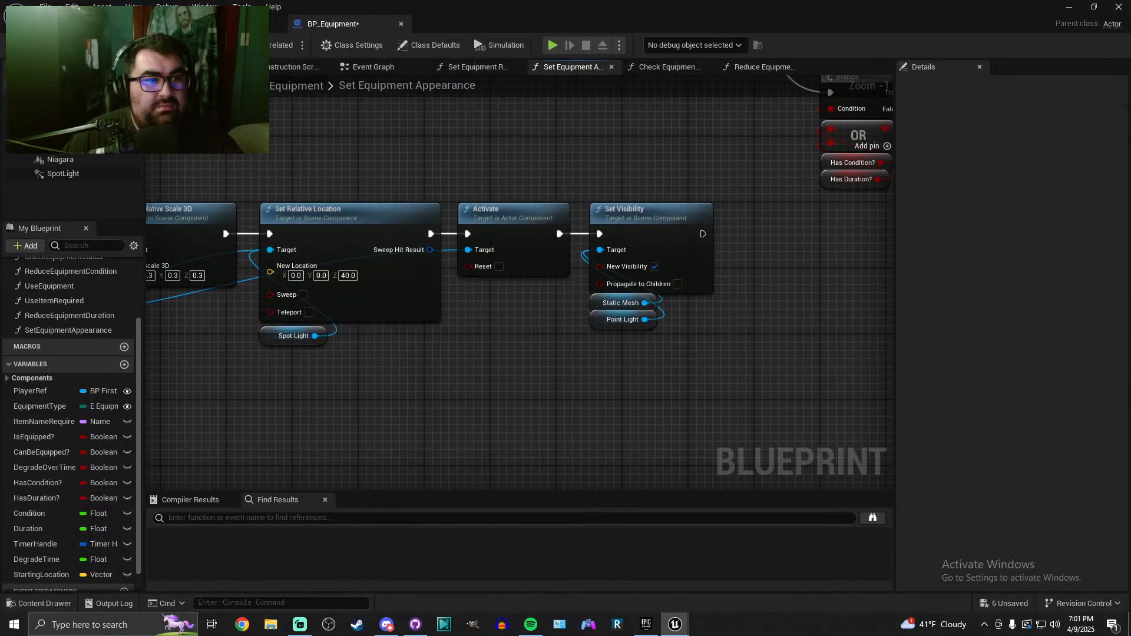
{"action": "left_click_drag", "start_coordinate": [63, 174], "coordinate": [600, 252]}
{"action": "left_click", "coordinate": [597, 320]}
{"action": "key", "text": "Delete"}
{"action": "left_click_drag", "start_coordinate": [581, 349], "coordinate": [598, 325]}
{"action": "left_click", "coordinate": [530, 339]}
Delete the Flashlight branch's Niagara asset and relative scale nodes, and connect Set Static Mesh to Set Relative Location
{"action": "right_click_drag", "start_coordinate": [530, 339], "coordinate": [747, 321]}
{"action": "right_click_drag", "start_coordinate": [447, 321], "coordinate": [589, 326]}
{"action": "left_click_drag", "start_coordinate": [299, 172], "coordinate": [612, 378]}
{"action": "key", "text": "Delete"}
{"action": "left_click_drag", "start_coordinate": [281, 226], "coordinate": [639, 228]}
Move the Flashlight branch's Set Relative Location, Activate and Set Visibility nodes closer to Set Static Mesh
{"action": "right_click_drag", "start_coordinate": [639, 227], "coordinate": [422, 219]}
{"action": "scroll", "coordinate": [422, 219], "scroll_direction": "down", "scroll_amount": 3}
{"action": "left_click_drag", "start_coordinate": [371, 183], "coordinate": [642, 311]}
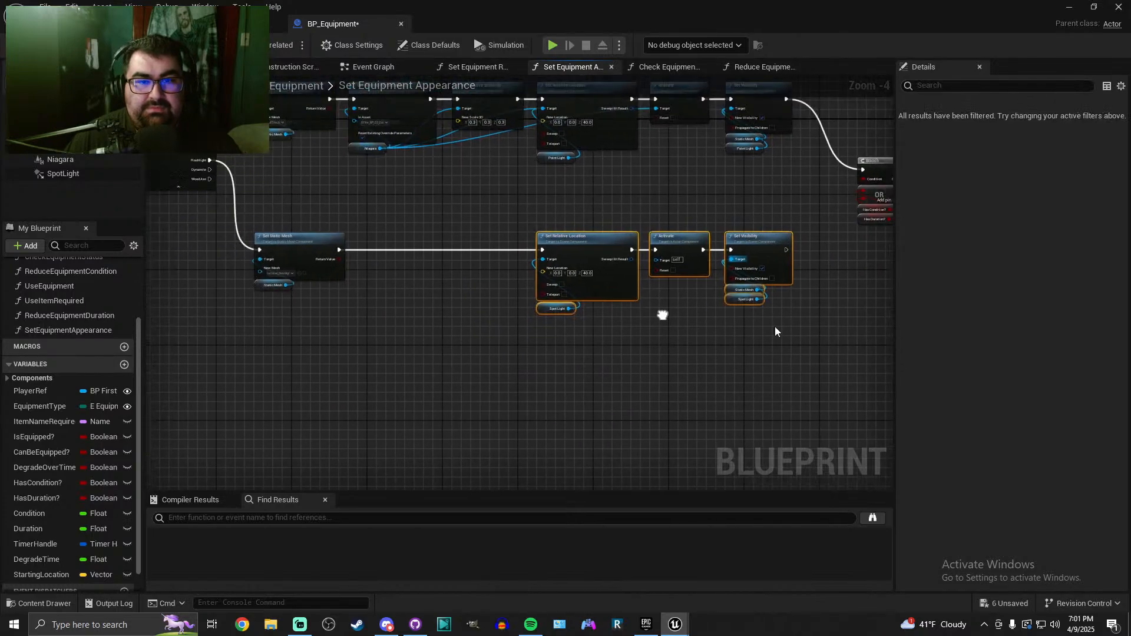
{"action": "scroll", "coordinate": [625, 277], "scroll_direction": "up", "scroll_amount": 3}
{"action": "right_click_drag", "start_coordinate": [600, 239], "coordinate": [299, 239]}
{"action": "key", "text": "Left"}
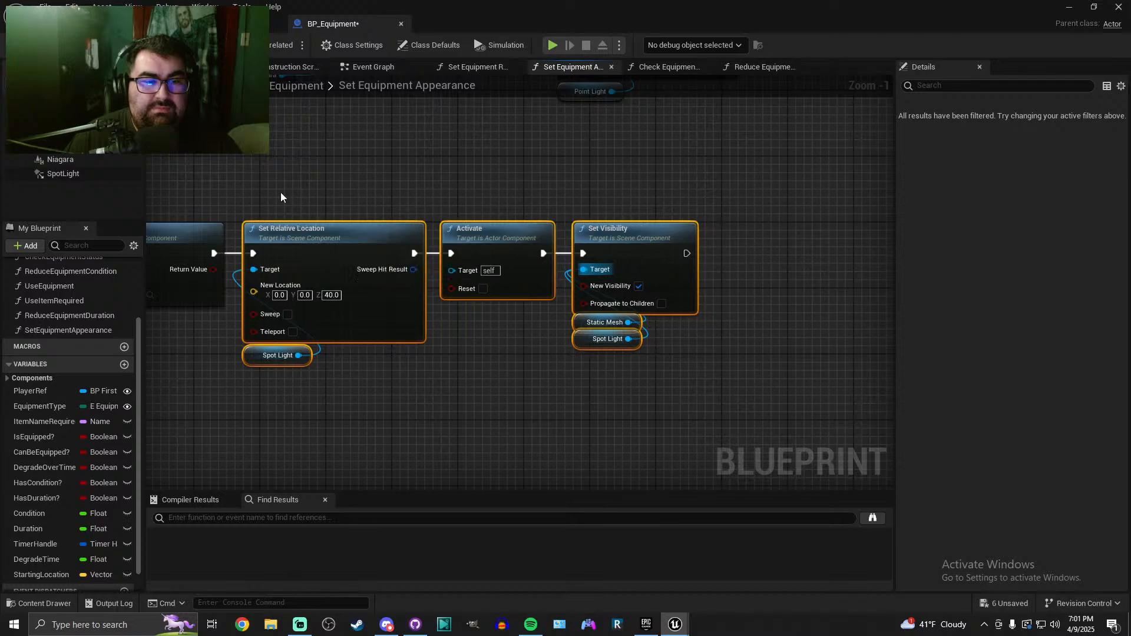
{"action": "left_click", "coordinate": [279, 191]}
Review the shortened Flashlight node chain and compile the BP_Equipment blueprint
{"action": "right_click_drag", "start_coordinate": [259, 193], "coordinate": [551, 263]}
{"action": "scroll", "coordinate": [552, 263], "scroll_direction": "up", "scroll_amount": 1}
{"action": "right_click_drag", "start_coordinate": [468, 245], "coordinate": [448, 257]}
{"action": "scroll", "coordinate": [455, 292], "scroll_direction": "down", "scroll_amount": 2}
{"action": "scroll", "coordinate": [427, 365], "scroll_direction": "up", "scroll_amount": 2}
{"action": "right_click_drag", "start_coordinate": [455, 374], "coordinate": [292, 336]}
{"action": "key", "text": "F7"}
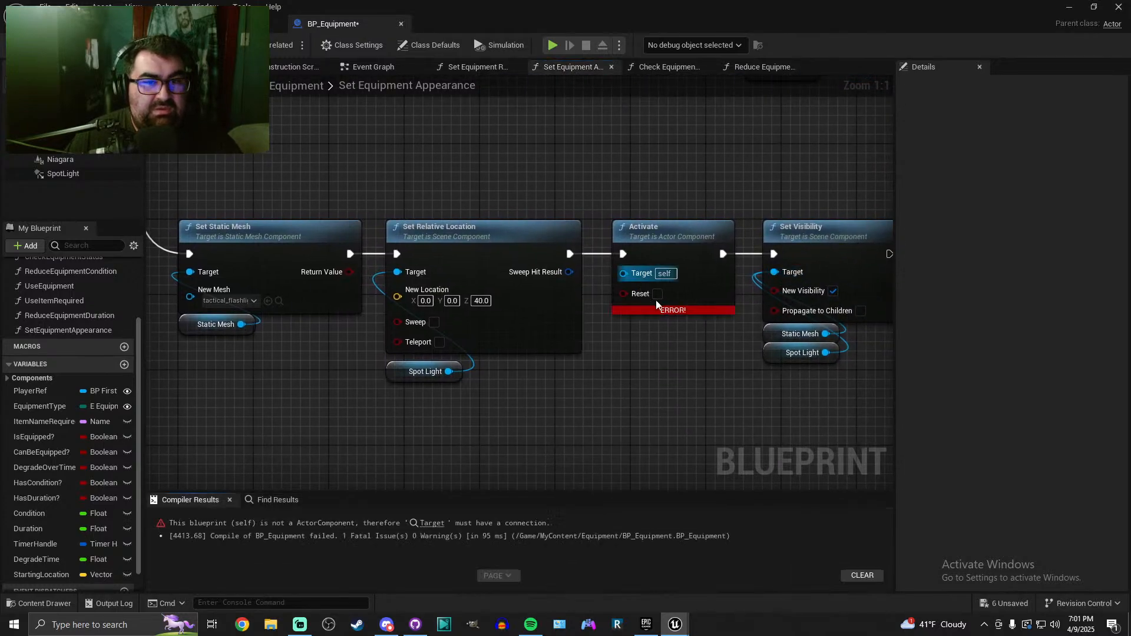
Delete the Flashlight branch's Activate node, connect Set Relative Location to Set Visibility and close the gap between them
{"action": "left_click", "coordinate": [591, 282]}
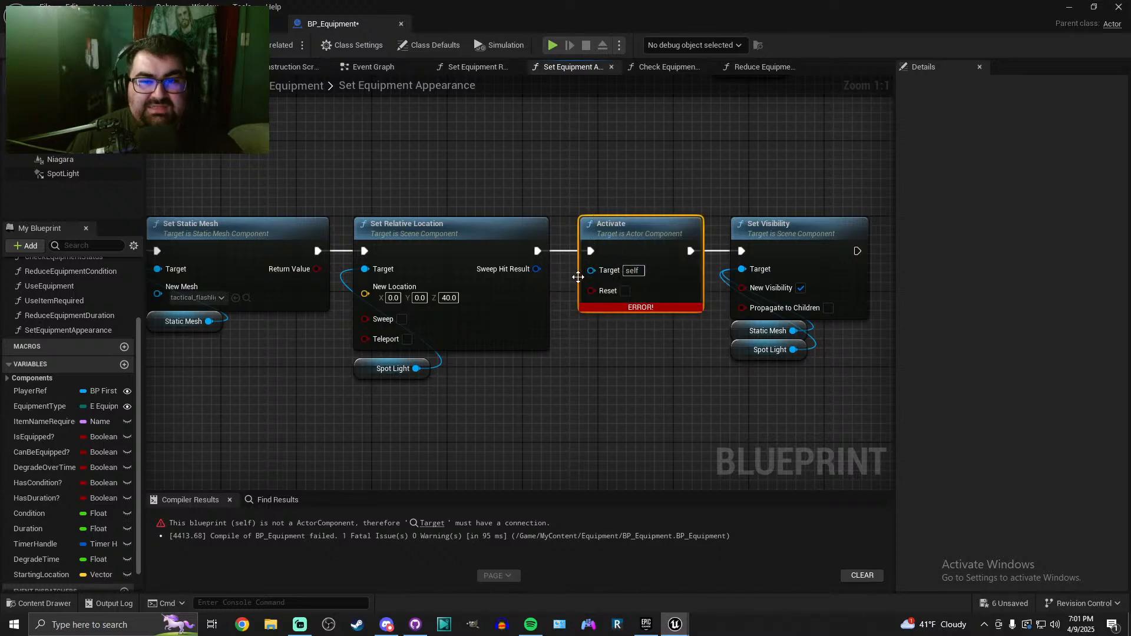
{"action": "key", "text": "Delete"}
{"action": "left_click_drag", "start_coordinate": [538, 252], "coordinate": [743, 250]}
{"action": "scroll", "coordinate": [677, 218], "scroll_direction": "down", "scroll_amount": 3}
{"action": "right_click_drag", "start_coordinate": [677, 218], "coordinate": [453, 311]}
{"action": "left_click_drag", "start_coordinate": [454, 312], "coordinate": [534, 411]}
{"action": "left_click_drag", "start_coordinate": [511, 317], "coordinate": [414, 323]}
Connect the Flashlight branch's Set Visibility output to the shared Branch node that checks Has Condition and Has Duration
{"action": "scroll", "coordinate": [403, 321], "scroll_direction": "up", "scroll_amount": 3}
{"action": "scroll", "coordinate": [524, 337], "scroll_direction": "down", "scroll_amount": 5}
{"action": "left_click_drag", "start_coordinate": [528, 336], "coordinate": [705, 250]}
{"action": "scroll", "coordinate": [817, 287], "scroll_direction": "up", "scroll_amount": 5}
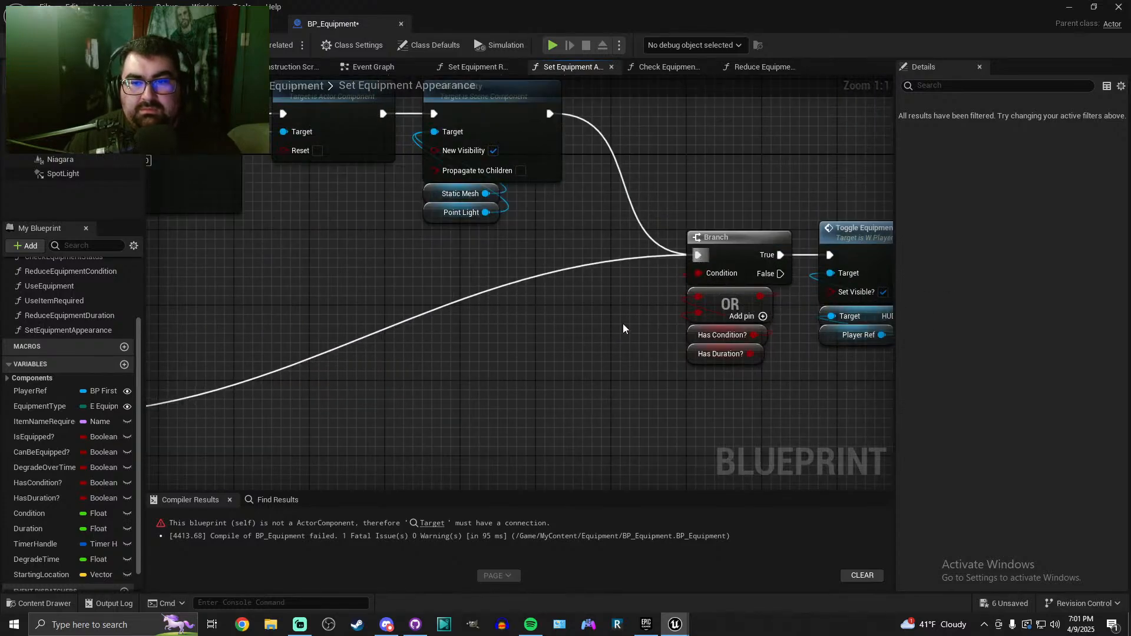
{"action": "right_click_drag", "start_coordinate": [626, 321], "coordinate": [378, 354]}
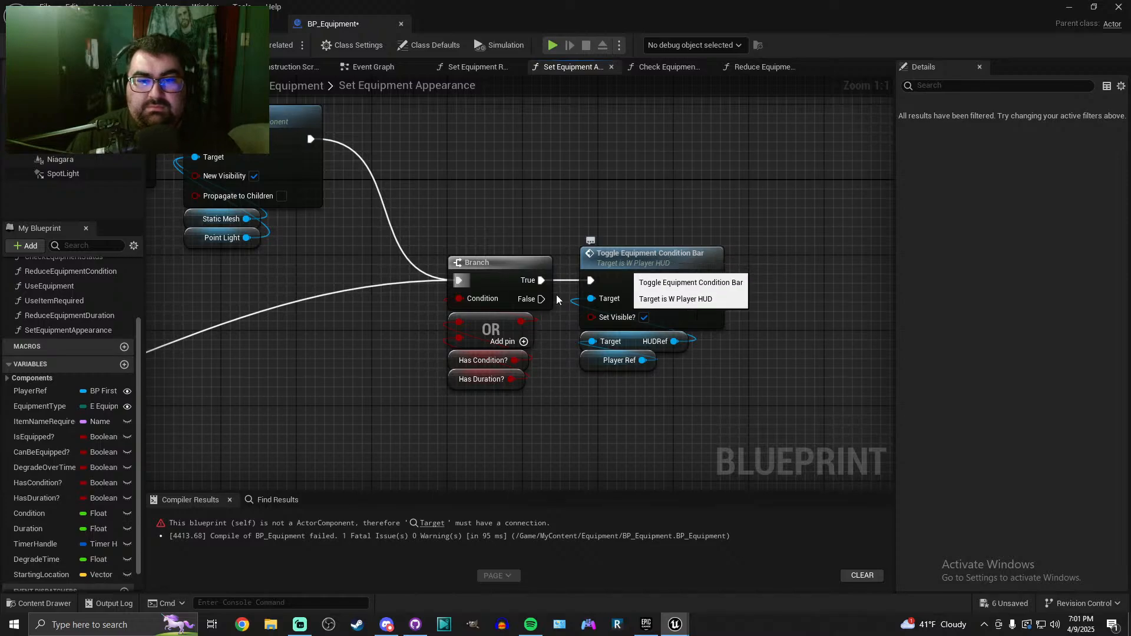
Connect Set Static Mesh directly to Set Visibility in the Flashlight branch and save the blueprint
{"action": "scroll", "coordinate": [277, 400], "scroll_direction": "down", "scroll_amount": 4}
{"action": "right_click_drag", "start_coordinate": [277, 401], "coordinate": [521, 323]}
{"action": "scroll", "coordinate": [338, 349], "scroll_direction": "up", "scroll_amount": 3}
{"action": "right_click_drag", "start_coordinate": [338, 349], "coordinate": [640, 302]}
{"action": "scroll", "coordinate": [534, 298], "scroll_direction": "up", "scroll_amount": 1}
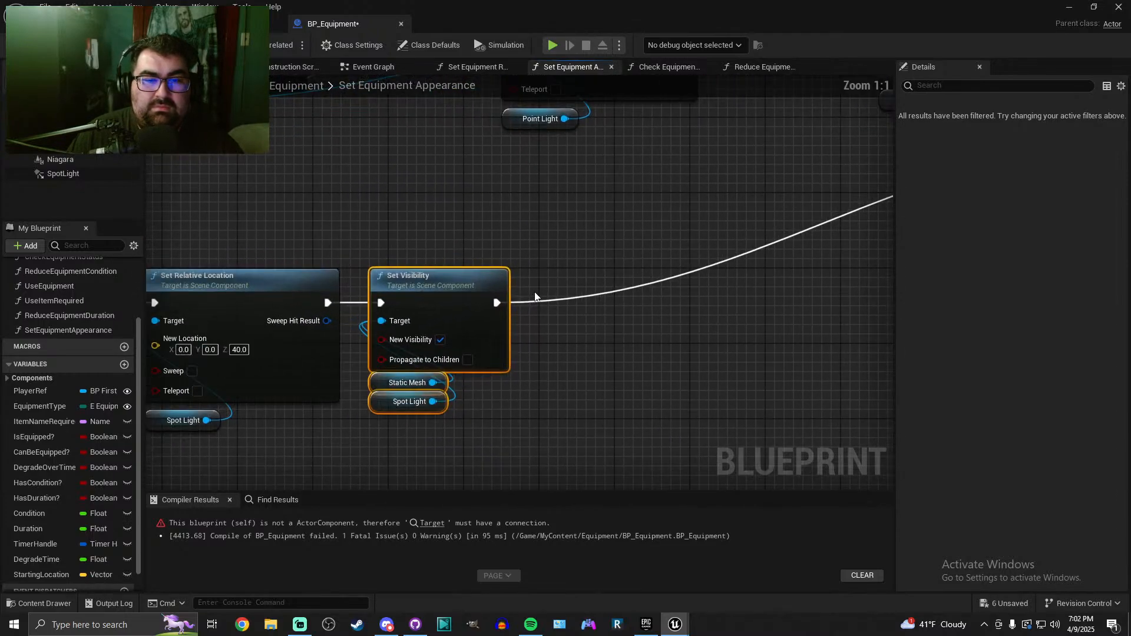
{"action": "right_click_drag", "start_coordinate": [554, 383], "coordinate": [740, 349]}
{"action": "left_click", "coordinate": [651, 386]}
{"action": "right_click_drag", "start_coordinate": [453, 400], "coordinate": [527, 398]}
{"action": "left_click_drag", "start_coordinate": [368, 268], "coordinate": [643, 268]}
{"action": "key", "text": "ctrl+s"}
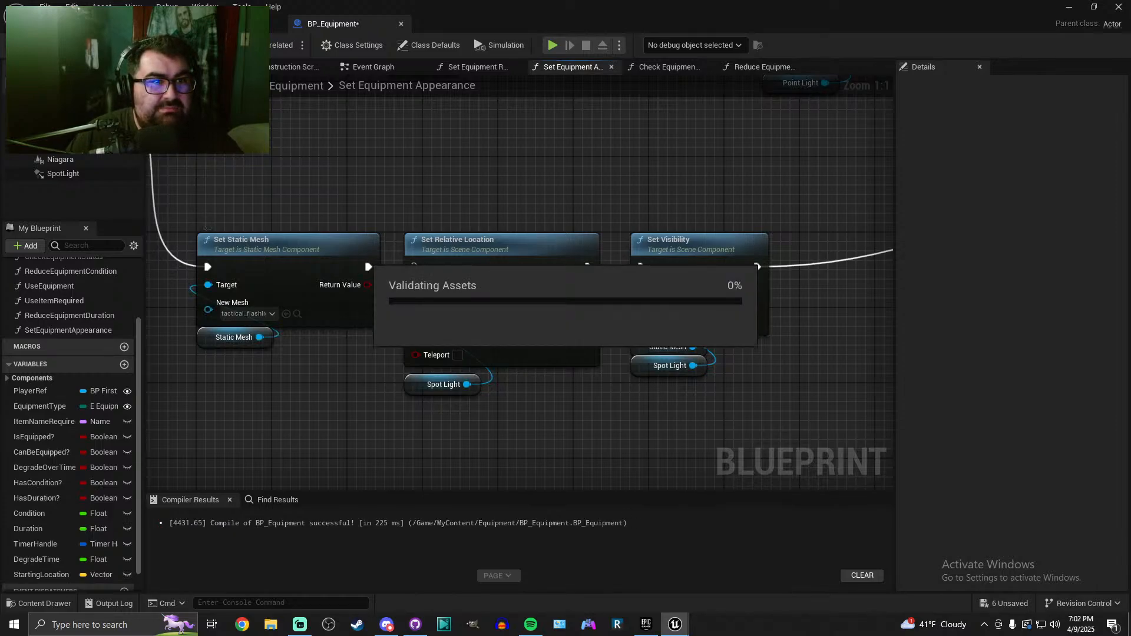
Copy the Set Equipment Requirement call from the Event Graph into the Construction Script
{"action": "left_click", "coordinate": [271, 68]}
{"action": "left_click", "coordinate": [370, 68]}
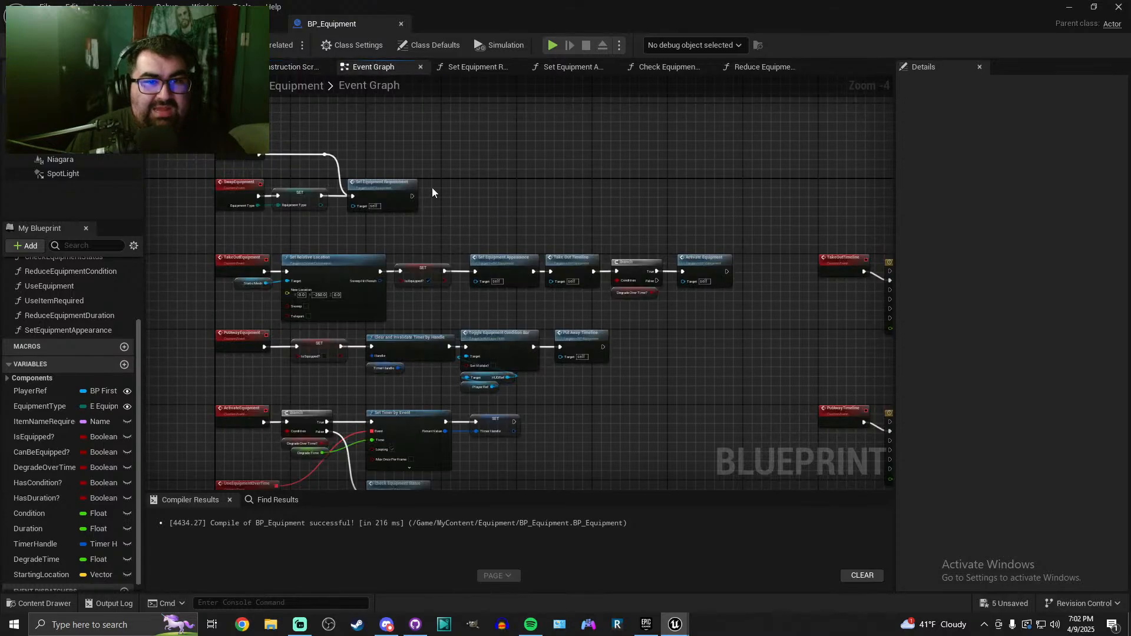
{"action": "left_click", "coordinate": [402, 194]}
{"action": "scroll", "coordinate": [512, 284], "scroll_direction": "up", "scroll_amount": 1}
{"action": "left_click", "coordinate": [293, 72]}
{"action": "key", "text": "ctrl+v"}
Copy the Set Equipment Appearance call into the Construction Script and line it up after Set Equipment Requirement
{"action": "left_click", "coordinate": [363, 70]}
{"action": "left_click_drag", "start_coordinate": [517, 302], "coordinate": [517, 302]}
{"action": "right_click_drag", "start_coordinate": [518, 302], "coordinate": [599, 312]}
{"action": "left_click_drag", "start_coordinate": [604, 198], "coordinate": [722, 301]}
{"action": "left_click", "coordinate": [285, 72]}
{"action": "key", "text": "ctrl+v"}
{"action": "left_click_drag", "start_coordinate": [566, 277], "coordinate": [490, 277]}
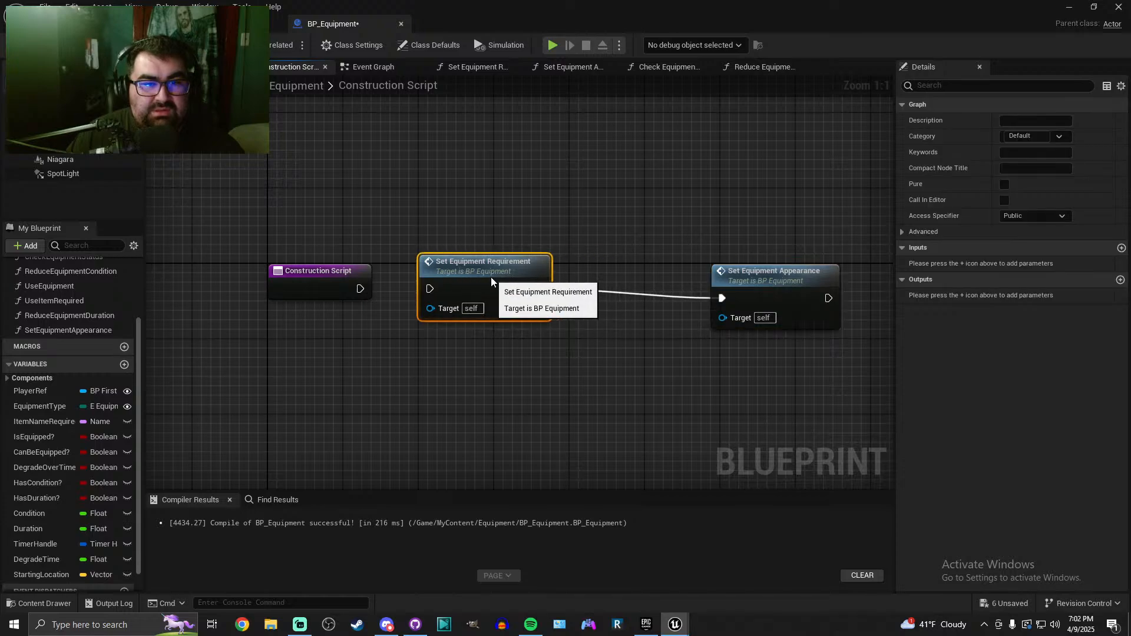
{"action": "left_click_drag", "start_coordinate": [776, 276], "coordinate": [635, 276]}
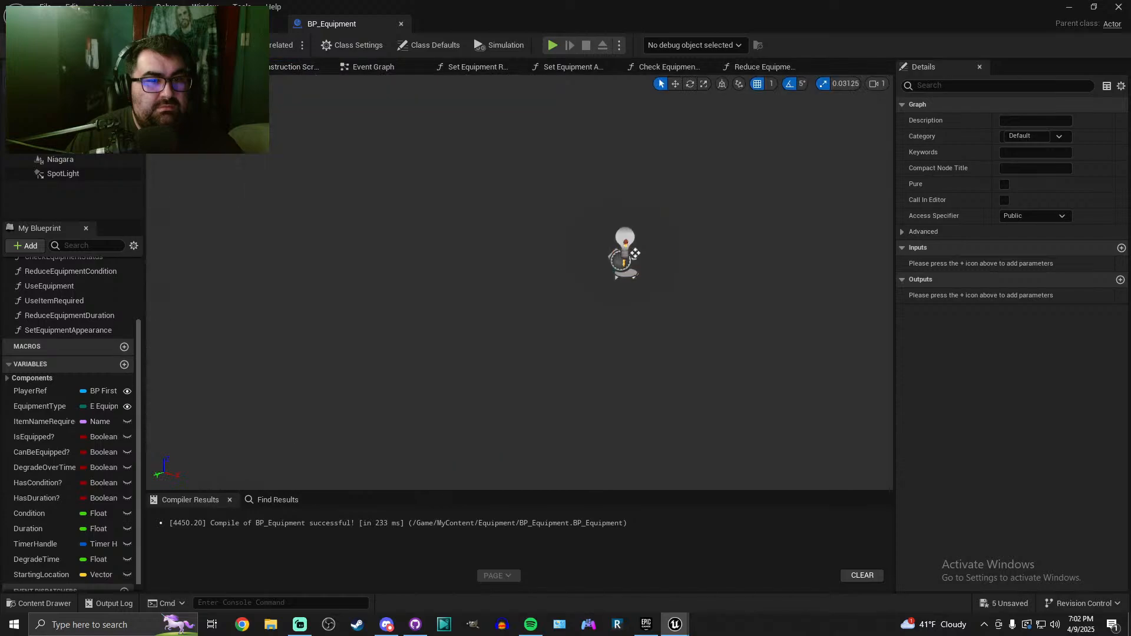
Set the EquipmentType variable's default value to Flashlight and save the blueprint
{"action": "left_click_drag", "start_coordinate": [635, 253], "coordinate": [544, 266]}
{"action": "mouse_move", "coordinate": [544, 266]}
{"action": "right_mouse_down"}
{"action": "mouse_move", "coordinate": [507, 247]}
{"action": "mouse_move", "coordinate": [544, 265]}
{"action": "right_mouse_up"}
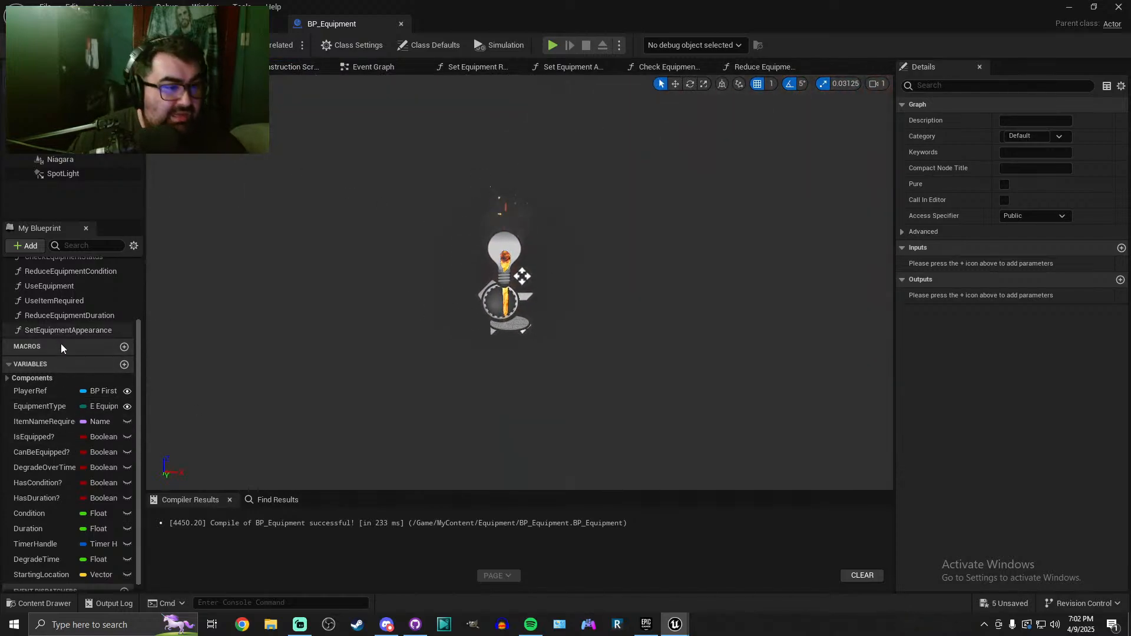
{"action": "left_click", "coordinate": [40, 406]}
{"action": "left_click", "coordinate": [1036, 327]}
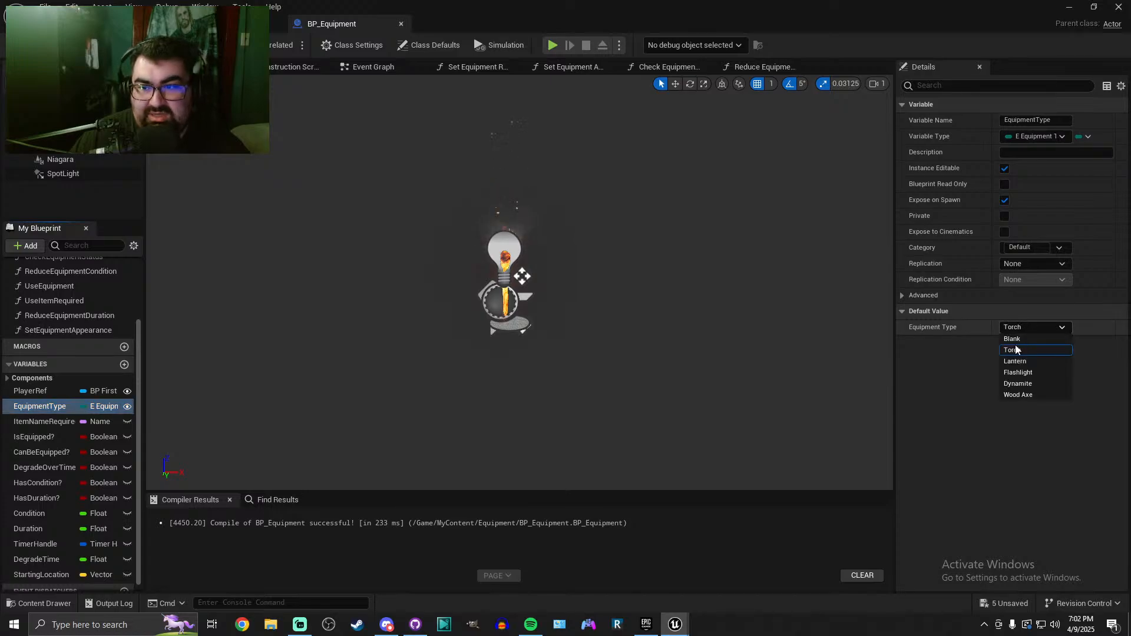
{"action": "left_click", "coordinate": [1018, 372]}
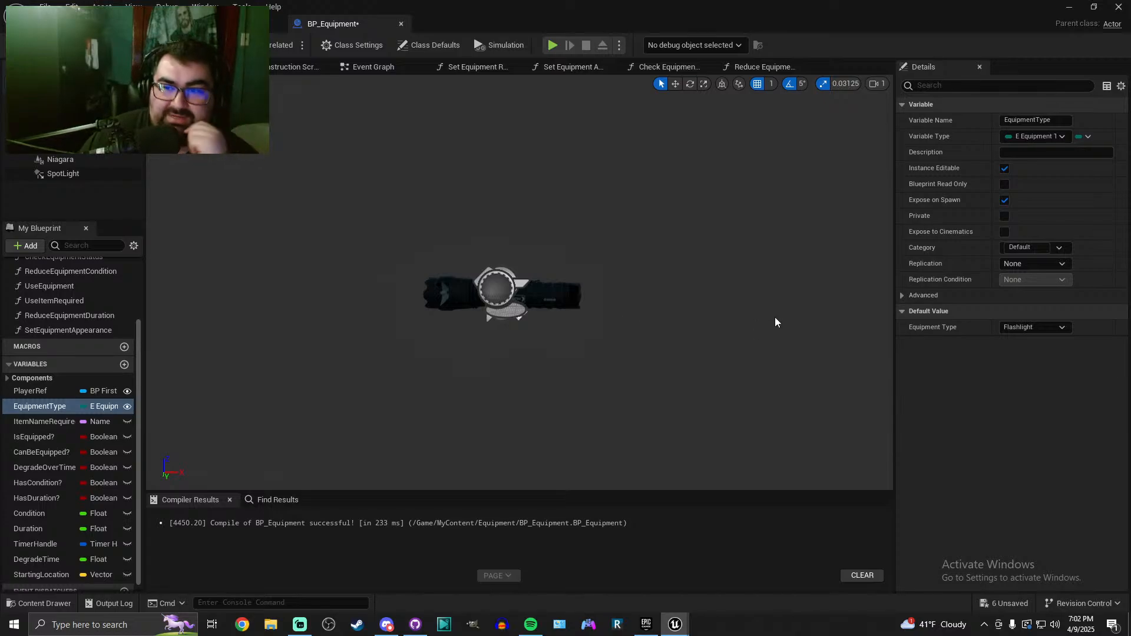
{"action": "key", "text": "ctrl+s"}
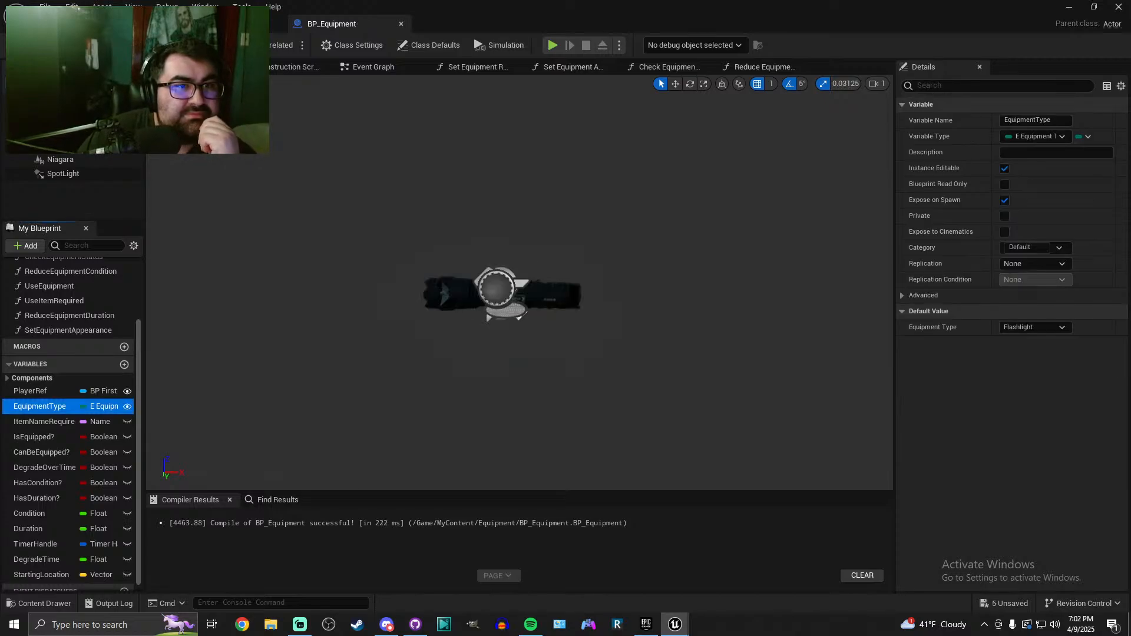
Play-test the level to check how the flashlight behaves in the game
{"action": "left_click", "coordinate": [100, 24]}
{"action": "left_click_drag", "start_coordinate": [411, 437], "coordinate": [408, 537]}
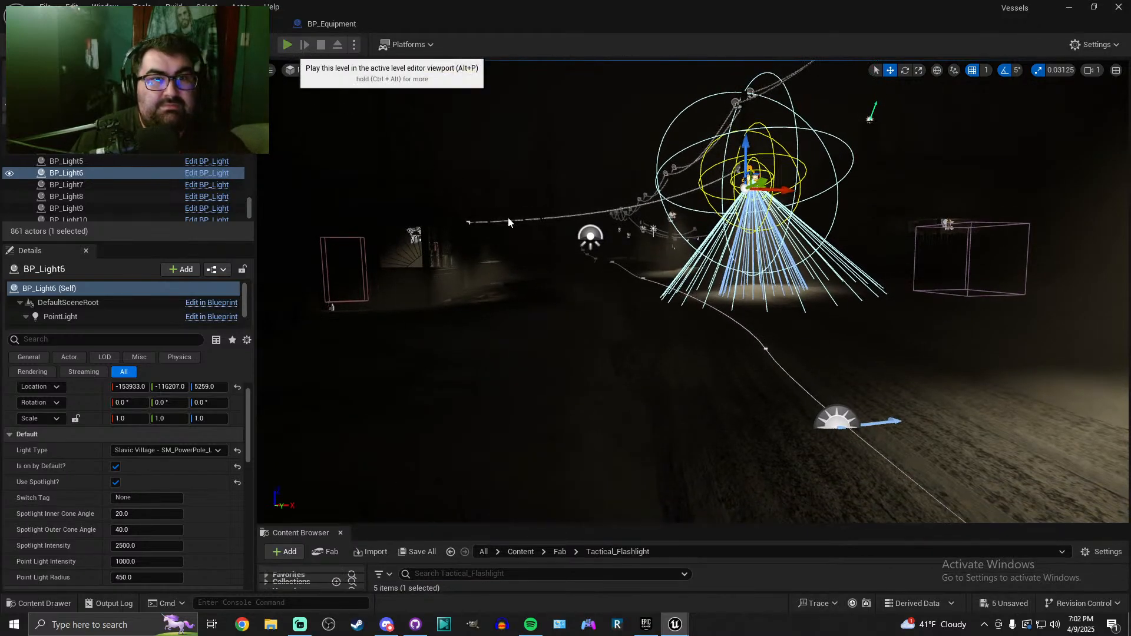
{"action": "left_click", "coordinate": [287, 44]}
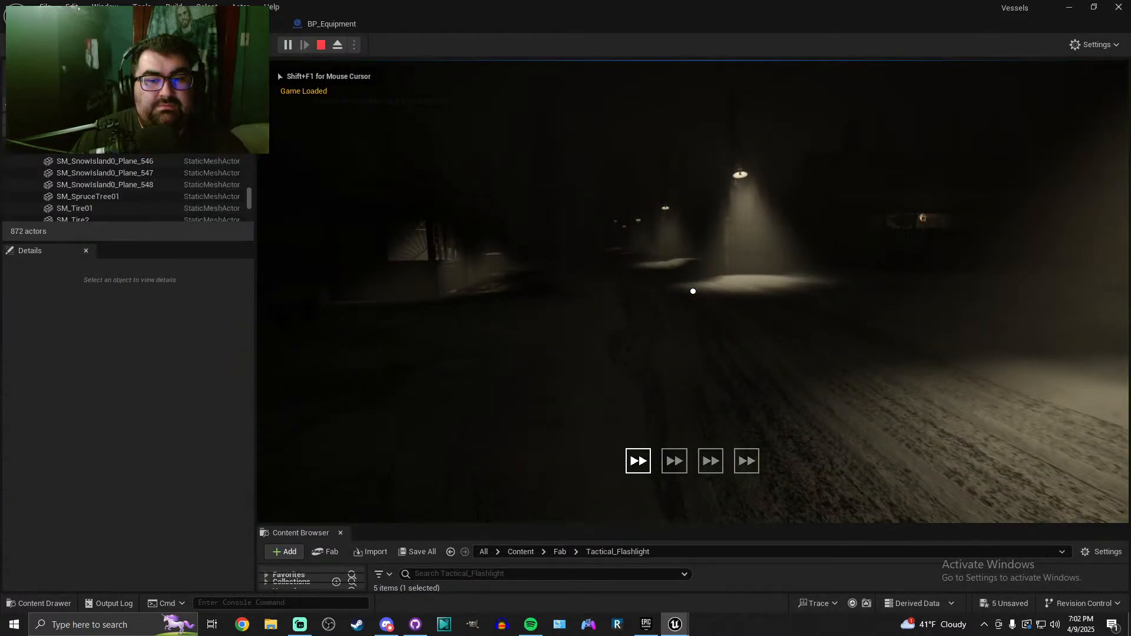
{"action": "key", "text": "Tab"}
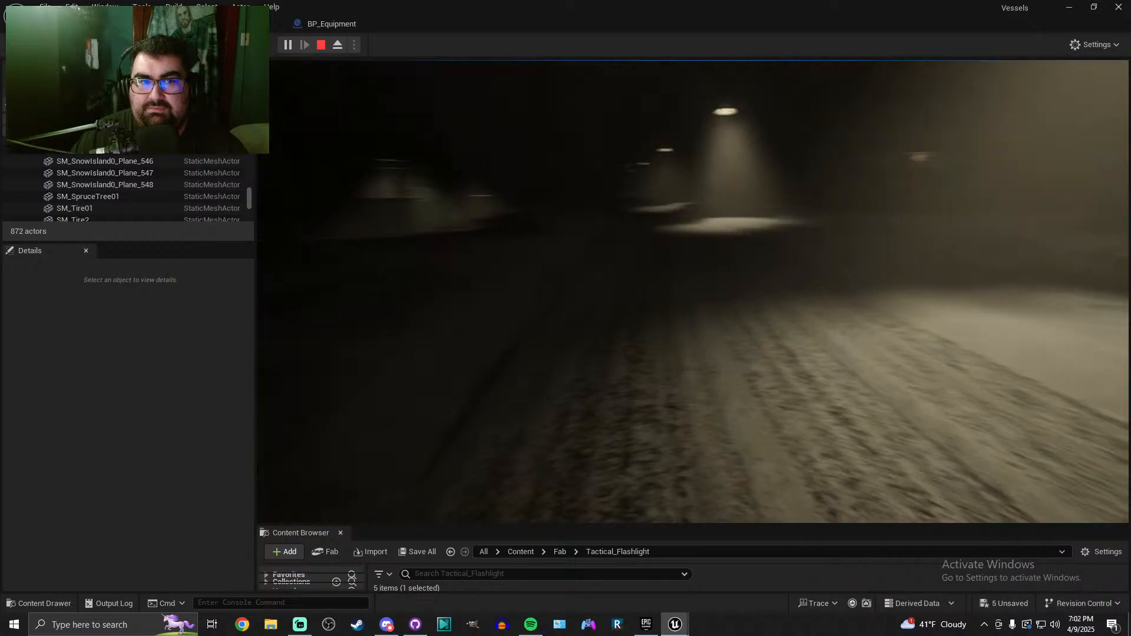
{"action": "key", "text": "Escape"}
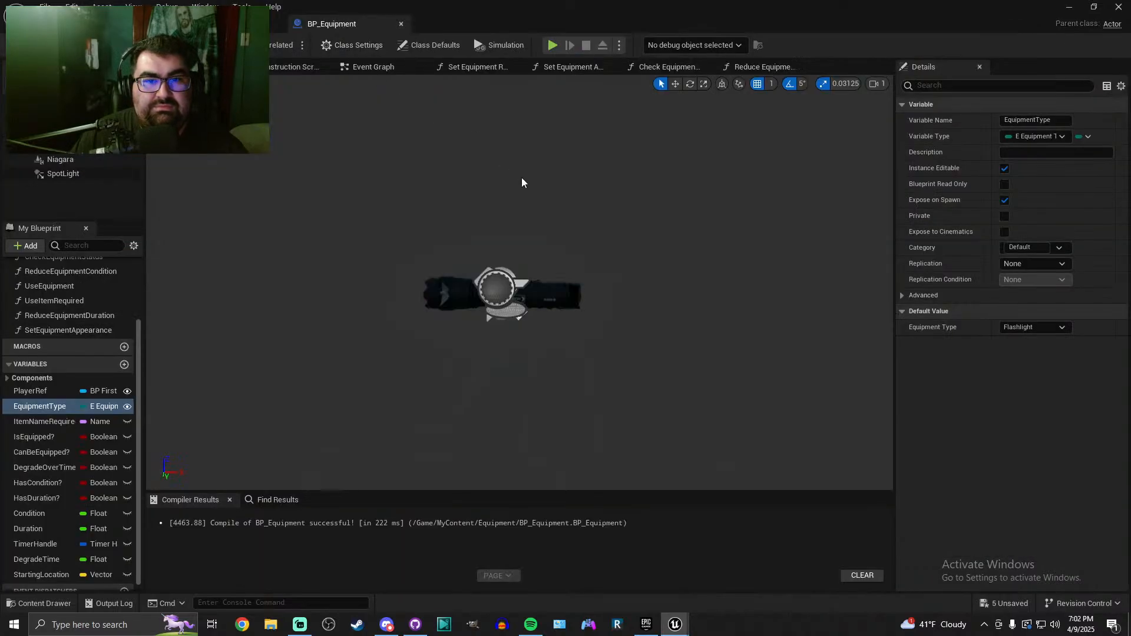
Examine BP_Equipment's Event Graph and its Set Equipment Requirement and Set Equipment Appearance functions, including the final condition bar Branch
{"action": "left_click", "coordinate": [373, 66]}
{"action": "right_click_drag", "start_coordinate": [579, 211], "coordinate": [562, 208]}
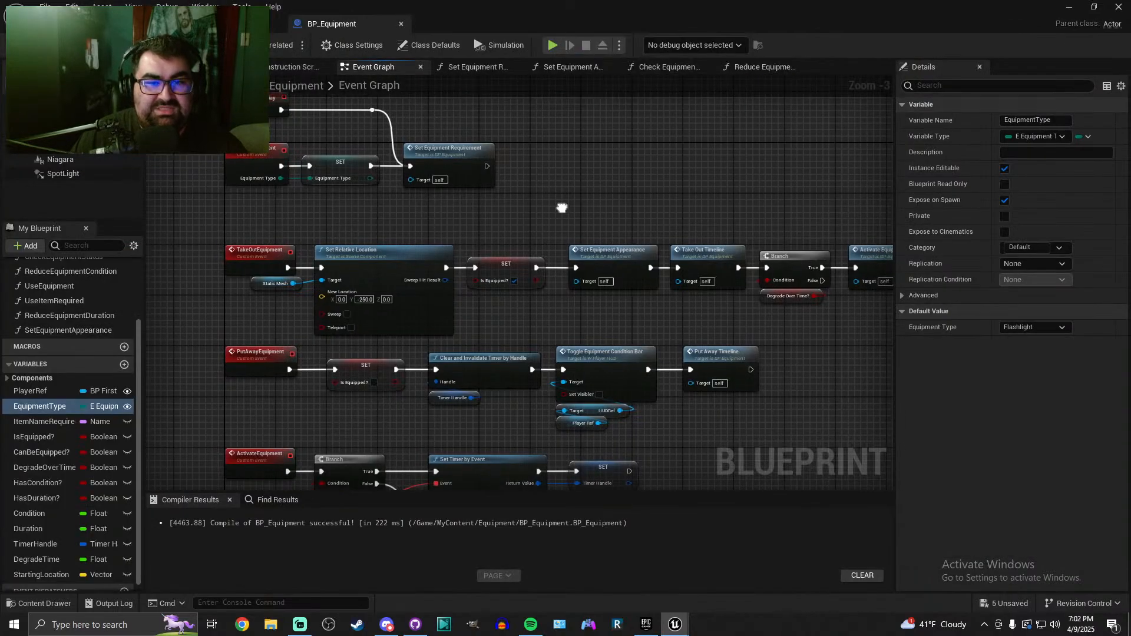
{"action": "left_click", "coordinate": [476, 68]}
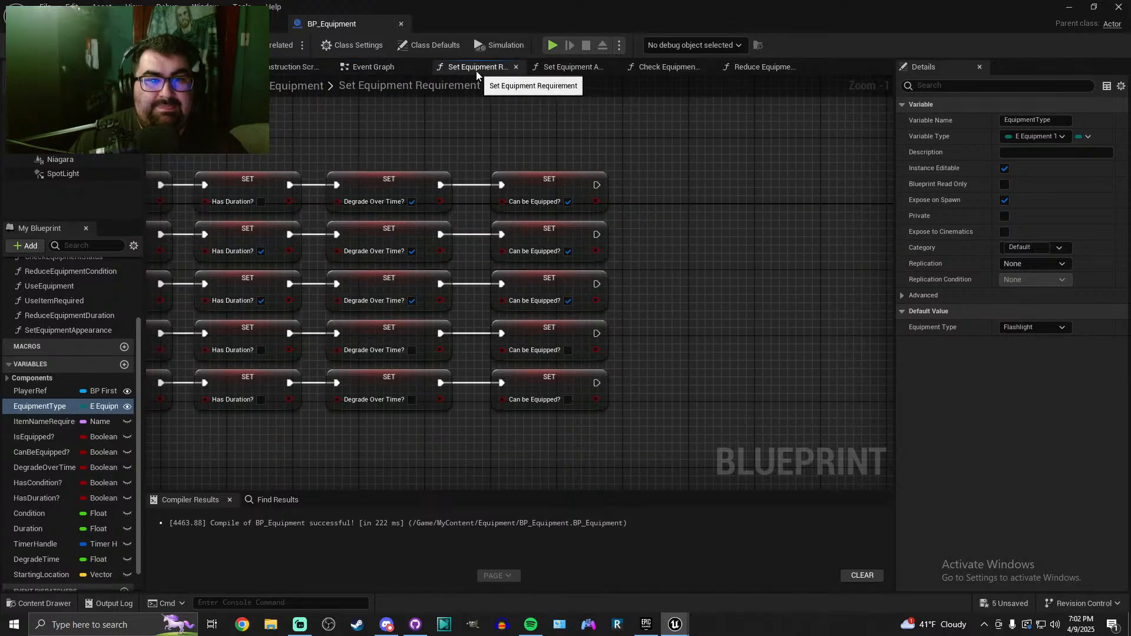
{"action": "left_click", "coordinate": [569, 69]}
{"action": "scroll", "coordinate": [574, 163], "scroll_direction": "down", "scroll_amount": 4}
{"action": "right_click_drag", "start_coordinate": [578, 162], "coordinate": [303, 277]}
{"action": "scroll", "coordinate": [479, 261], "scroll_direction": "up", "scroll_amount": 2}
{"action": "scroll", "coordinate": [479, 260], "scroll_direction": "up", "scroll_amount": 1}
{"action": "scroll", "coordinate": [440, 256], "scroll_direction": "down", "scroll_amount": 3}
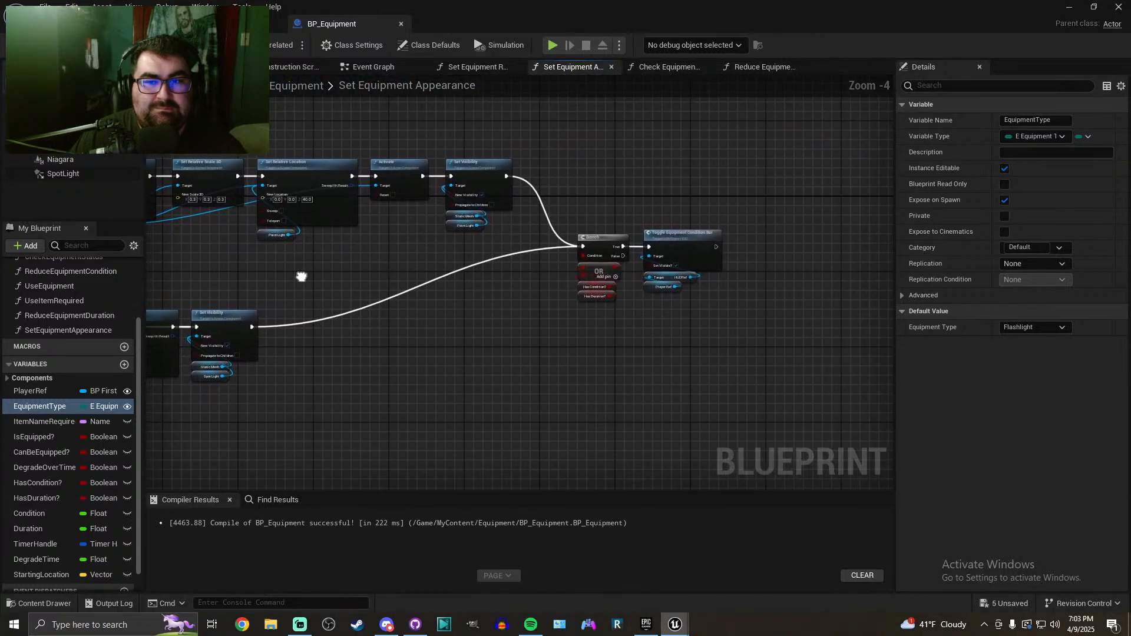
{"action": "scroll", "coordinate": [571, 260], "scroll_direction": "up", "scroll_amount": 4}
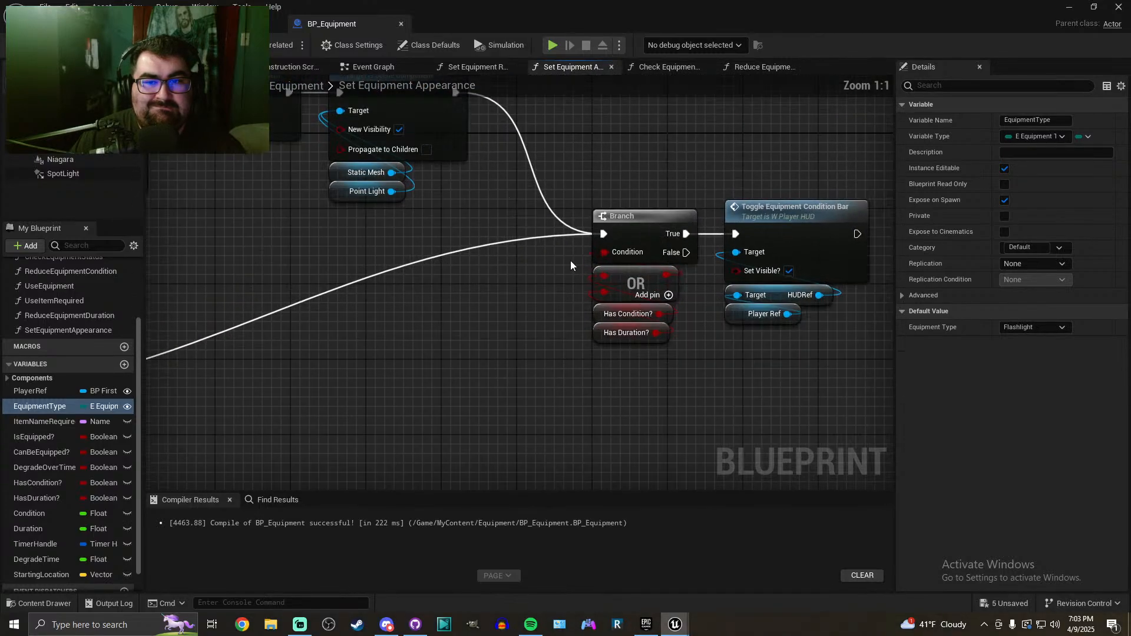
Inspect the ToggleEquipmentConditionBar event logic in W_PlayerHUD and close that widget blueprint
{"action": "double_click", "coordinate": [768, 214]}
{"action": "scroll", "coordinate": [662, 259], "scroll_direction": "down", "scroll_amount": 4}
{"action": "right_click_drag", "start_coordinate": [633, 301], "coordinate": [700, 352]}
{"action": "right_click_drag", "start_coordinate": [444, 131], "coordinate": [436, 271]}
{"action": "scroll", "coordinate": [436, 268], "scroll_direction": "up", "scroll_amount": 3}
{"action": "right_click_drag", "start_coordinate": [549, 253], "coordinate": [495, 224]}
{"action": "scroll", "coordinate": [497, 225], "scroll_direction": "down", "scroll_amount": 2}
{"action": "right_click_drag", "start_coordinate": [623, 328], "coordinate": [547, 160]}
{"action": "right_click_drag", "start_coordinate": [770, 404], "coordinate": [598, 344]}
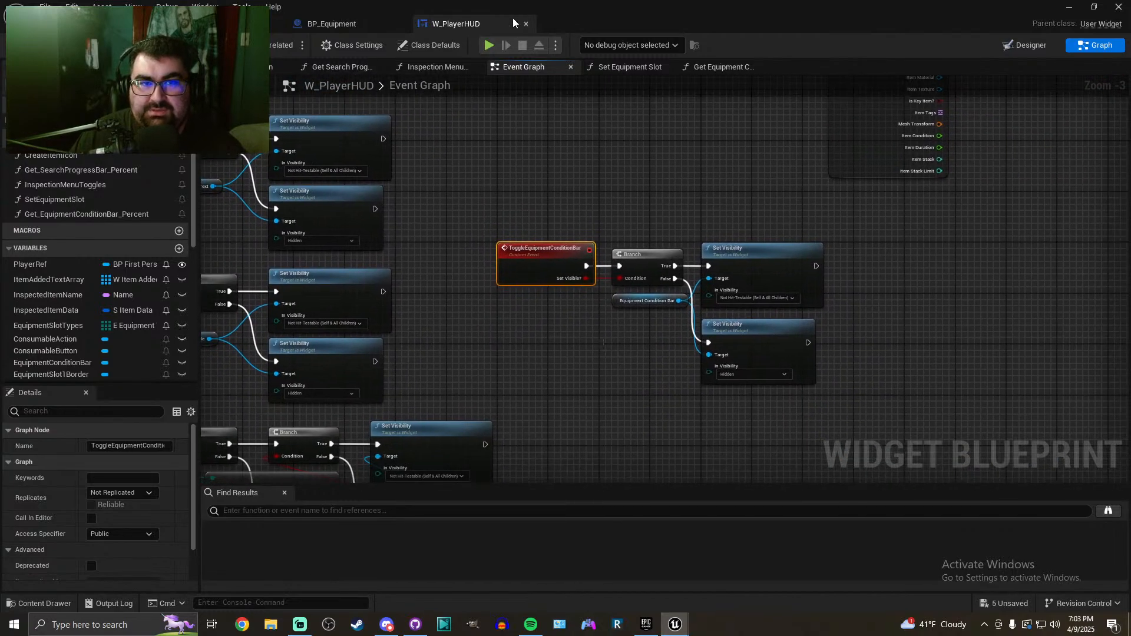
{"action": "left_click", "coordinate": [526, 23]}
Review the equipment type switch in Set Equipment Appearance and the TakeOutEquipment chain, and check EquipmentSlotTypes' defaults in BP_FirstPersonCharacter
{"action": "scroll", "coordinate": [670, 291], "scroll_direction": "down", "scroll_amount": 3}
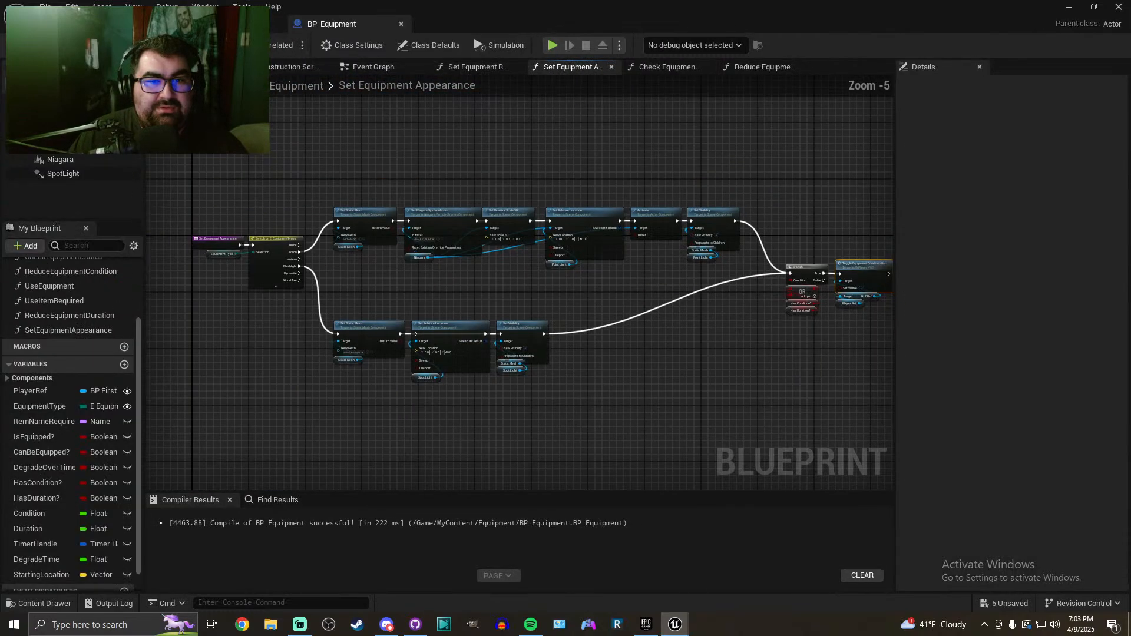
{"action": "scroll", "coordinate": [435, 294], "scroll_direction": "up", "scroll_amount": 2}
{"action": "right_click_drag", "start_coordinate": [290, 147], "coordinate": [393, 178]}
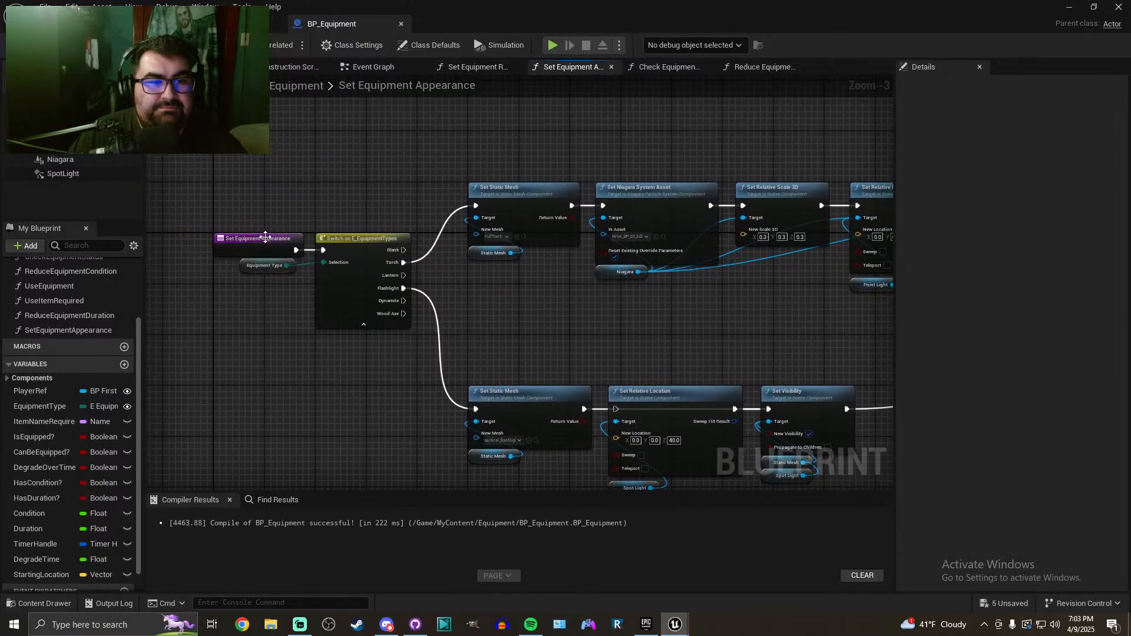
{"action": "left_click", "coordinate": [374, 66]}
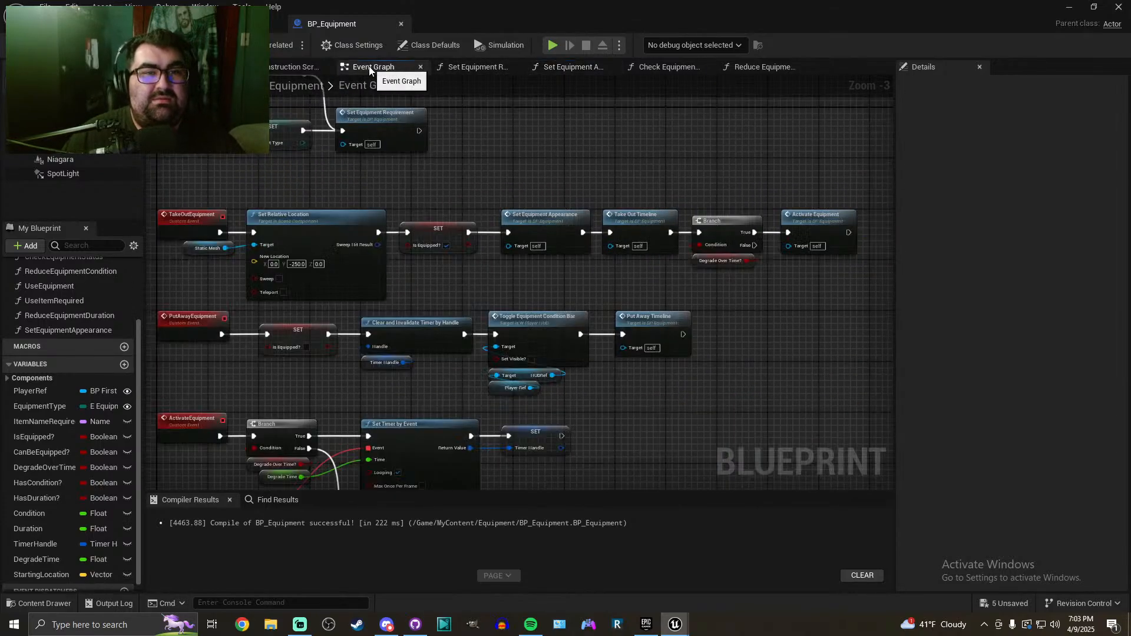
{"action": "right_click_drag", "start_coordinate": [461, 279], "coordinate": [519, 312]}
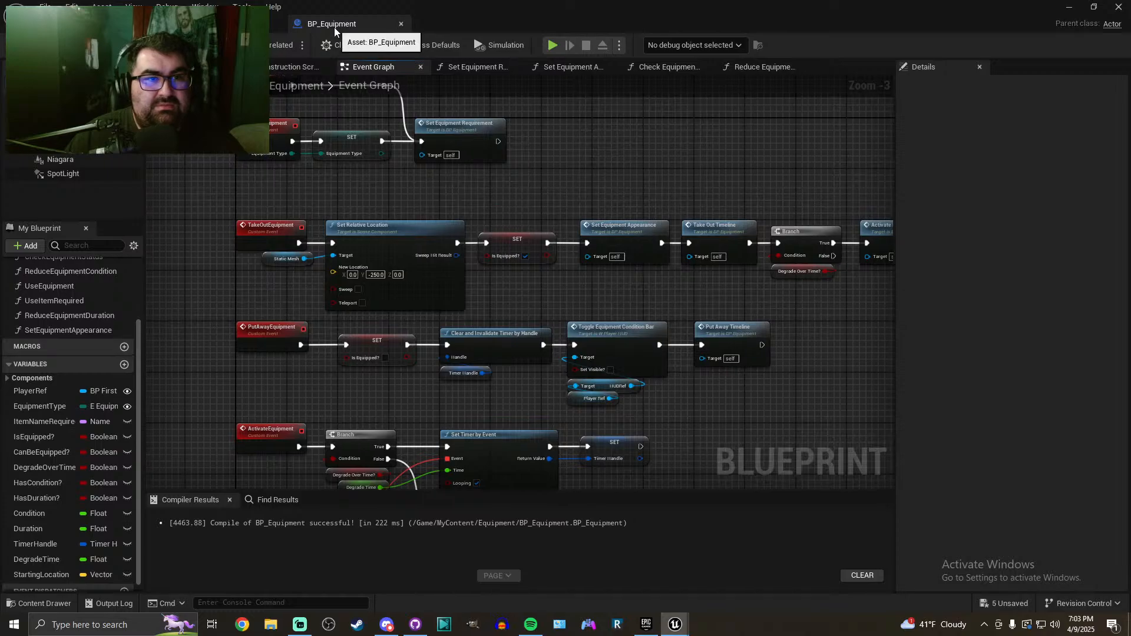
{"action": "left_click_drag", "start_coordinate": [334, 27], "coordinate": [373, 257]}
{"action": "left_click_drag", "start_coordinate": [661, 230], "coordinate": [0, 389]}
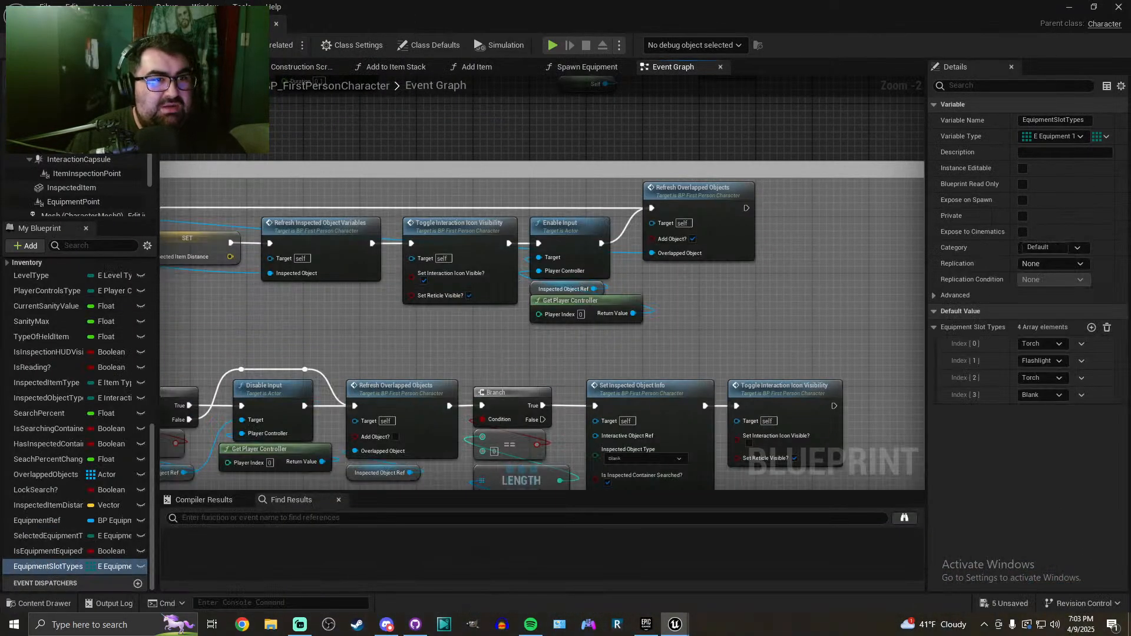
{"action": "left_click", "coordinate": [50, 567]}
{"action": "left_click", "coordinate": [45, 553]}
{"action": "left_click", "coordinate": [51, 566]}
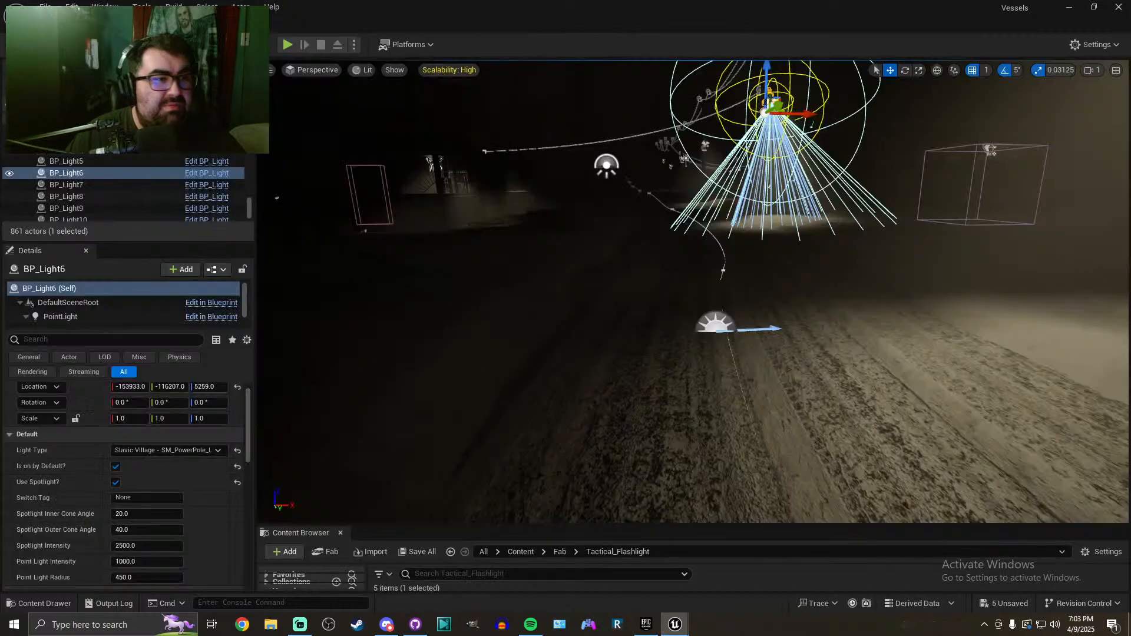
Play-test the level again, selecting equipment slot 2 to see whether the flashlight is taken out
{"action": "left_click", "coordinate": [432, 223]}
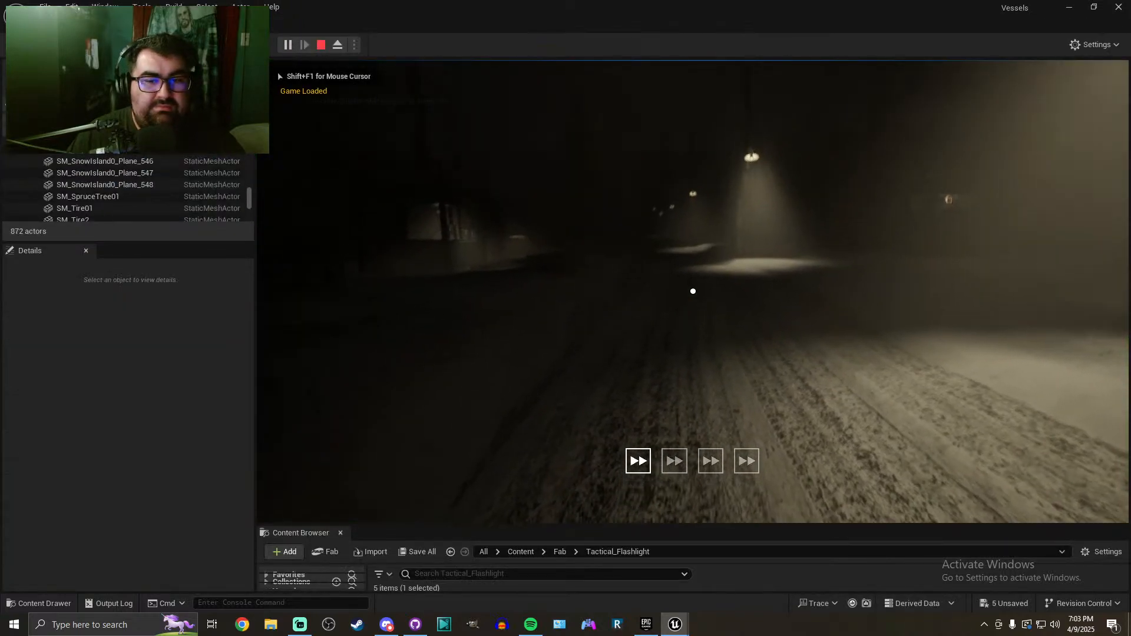
{"action": "key", "text": "2"}
{"action": "key", "text": "shift+F1"}
{"action": "mouse_move", "coordinate": [313, 25]}
{"action": "left_mouse_down"}
{"action": "mouse_move", "coordinate": [339, 8]}
{"action": "mouse_move", "coordinate": [334, 26]}
{"action": "left_mouse_up"}
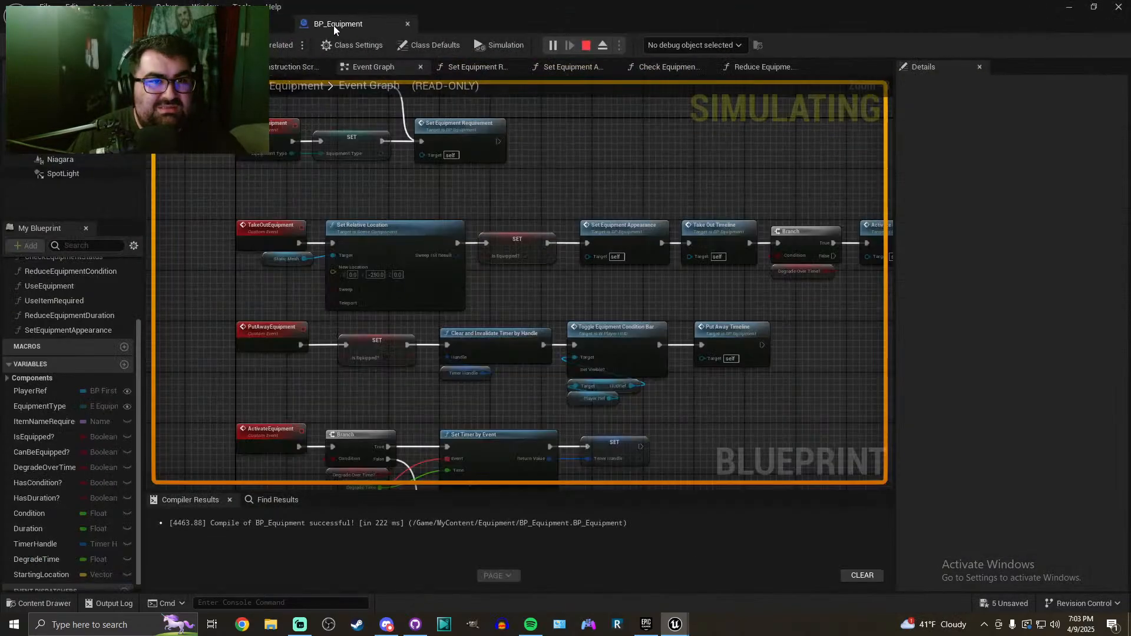
{"action": "left_click", "coordinate": [94, 25]}
{"action": "left_click", "coordinate": [583, 328]}
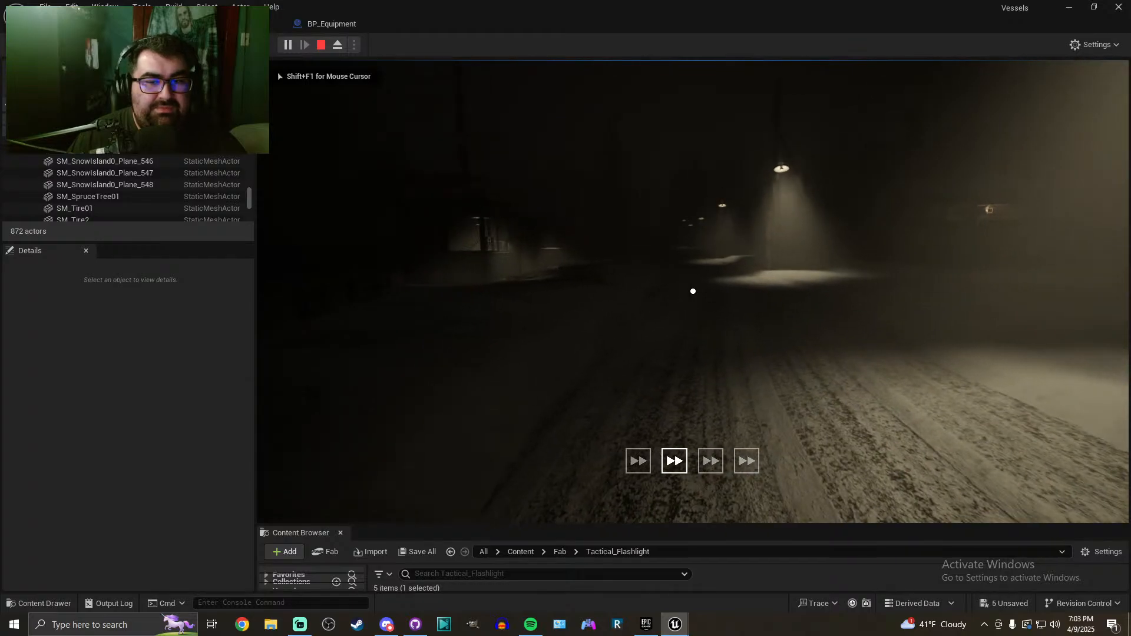
{"action": "key", "text": "2"}
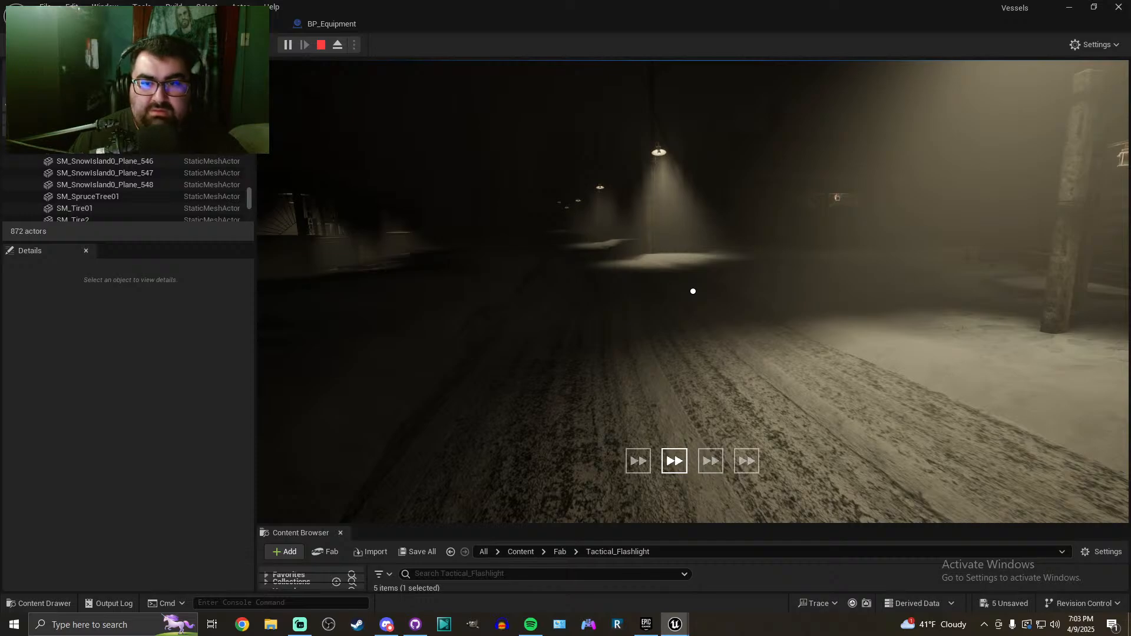
{"action": "key", "text": "Escape"}
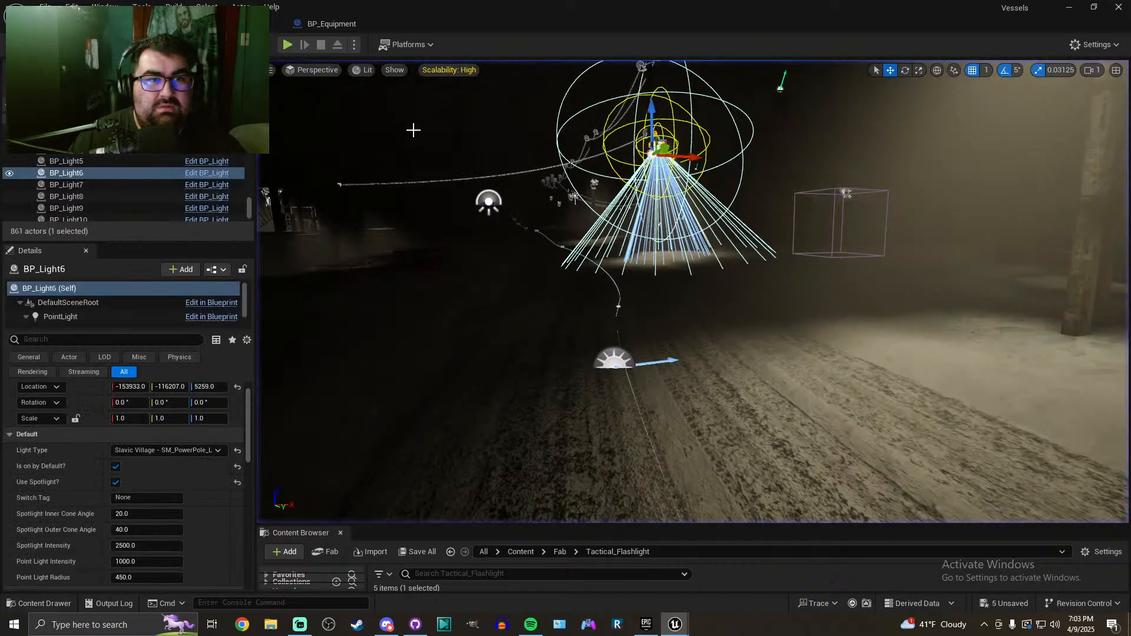
{"action": "key", "text": "alt+p"}
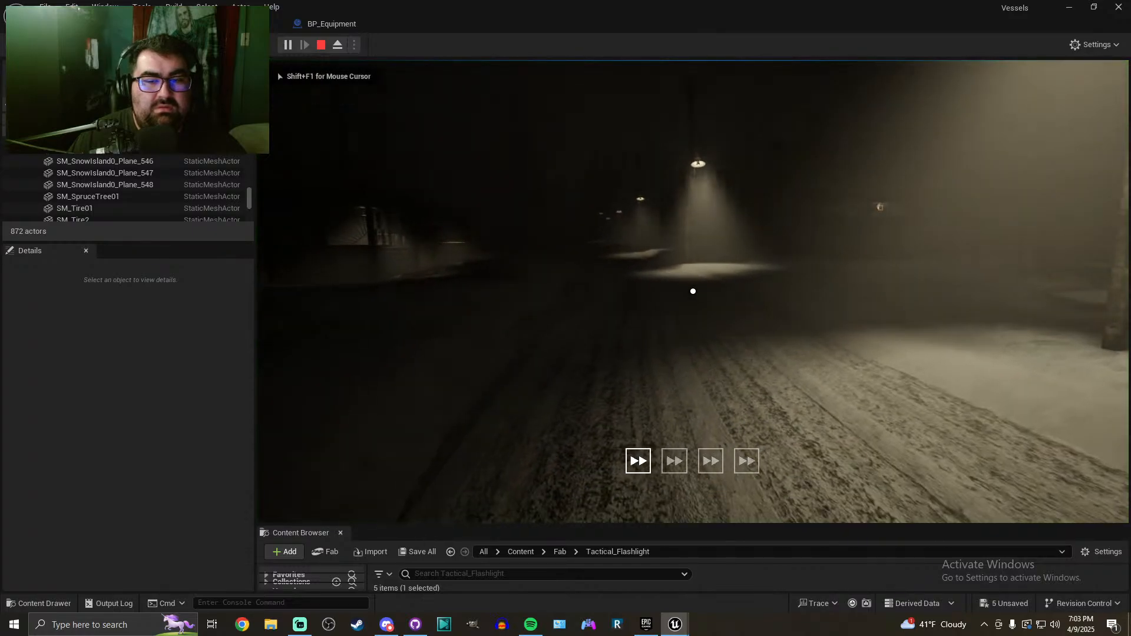
{"action": "key", "text": "Escape"}
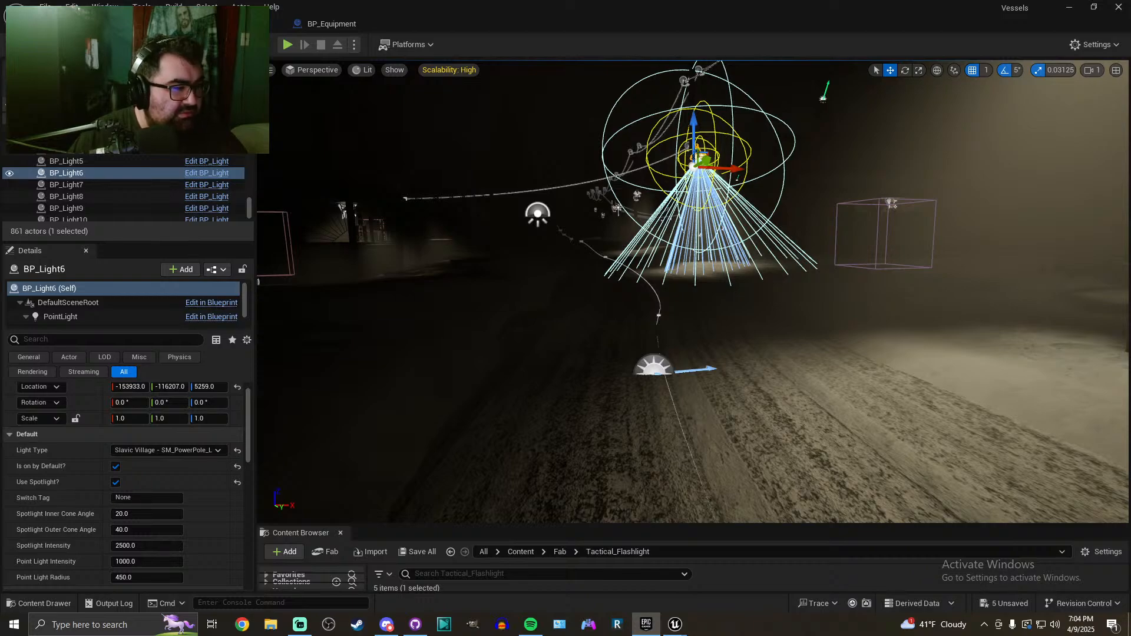
{"action": "left_click", "coordinate": [271, 625]}
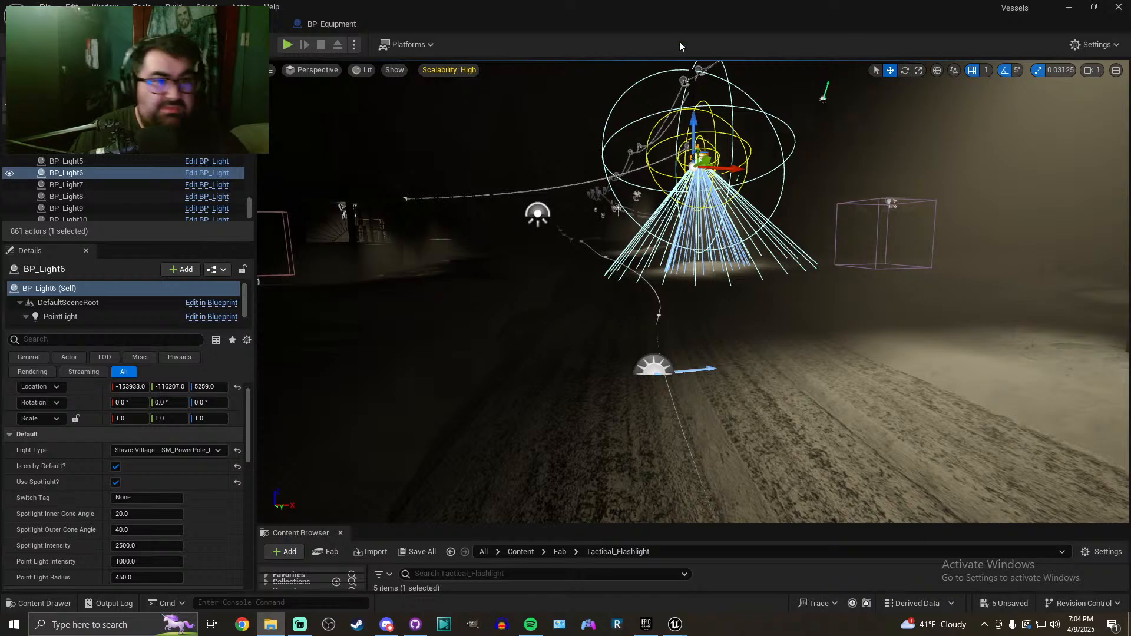
Connect Set Player State directly to Set Equipment Slot Types in BP_FirstPersonCharacter's Event Graph, bypassing Save Or Load Game, and save the blueprint
{"action": "left_click", "coordinate": [241, 23]}
{"action": "right_click_drag", "start_coordinate": [371, 133], "coordinate": [589, 269]}
{"action": "scroll", "coordinate": [582, 269], "scroll_direction": "down", "scroll_amount": 5}
{"action": "right_click_drag", "start_coordinate": [517, 250], "coordinate": [534, 253]}
{"action": "scroll", "coordinate": [534, 254], "scroll_direction": "up", "scroll_amount": 8}
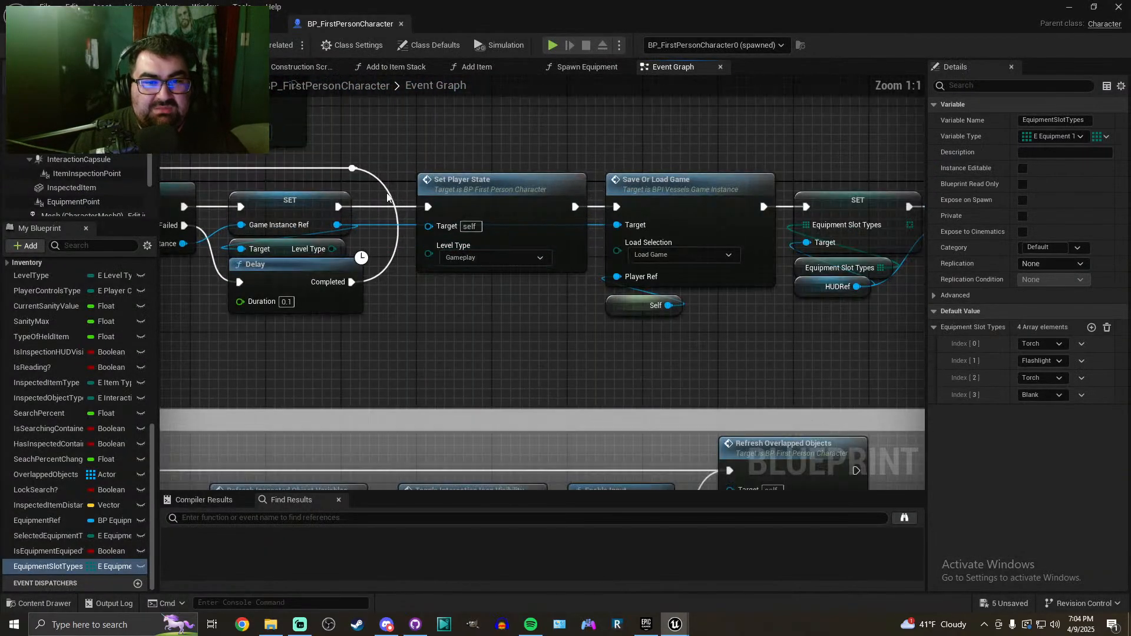
{"action": "right_click_drag", "start_coordinate": [605, 160], "coordinate": [474, 169]}
{"action": "left_click_drag", "start_coordinate": [443, 215], "coordinate": [677, 218]}
{"action": "right_click_drag", "start_coordinate": [689, 172], "coordinate": [483, 196]}
{"action": "scroll", "coordinate": [485, 199], "scroll_direction": "down", "scroll_amount": 2}
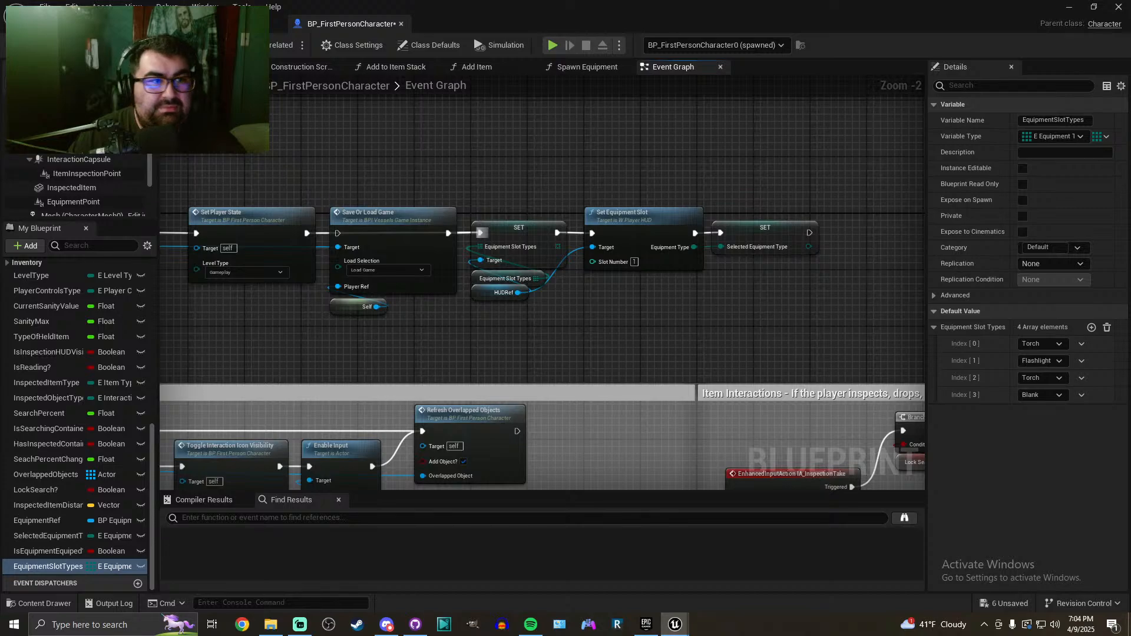
{"action": "key", "text": "ctrl+s"}
Play-test the level with the save loading bypassed, selecting equipment slot 2
{"action": "left_click", "coordinate": [88, 24]}
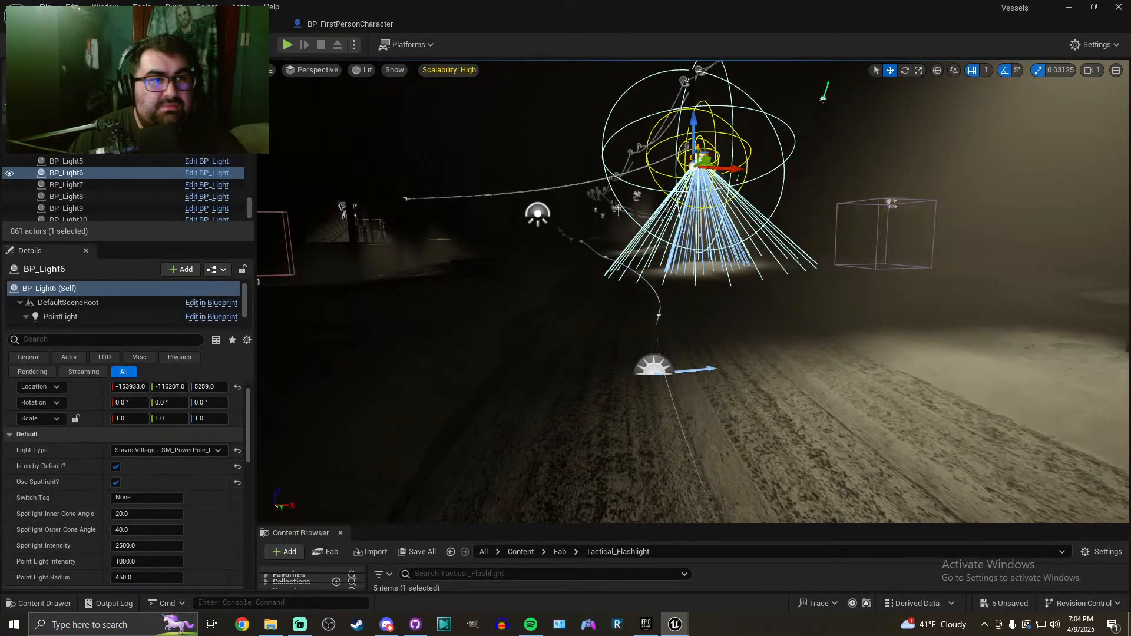
{"action": "left_click_drag", "start_coordinate": [255, 345], "coordinate": [226, 345]}
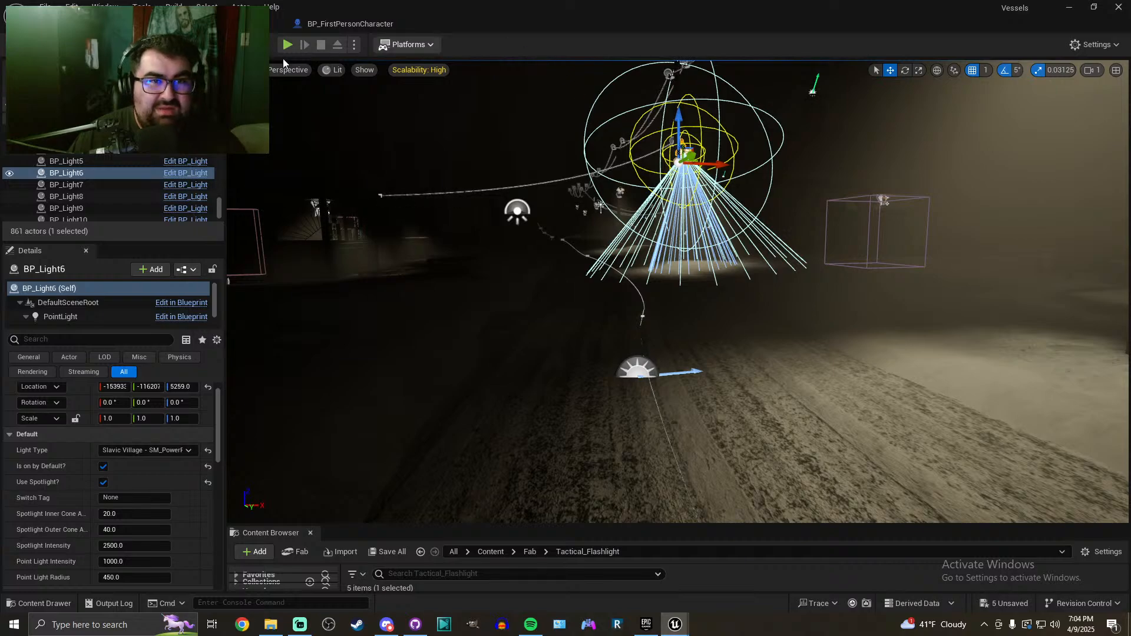
{"action": "key", "text": "alt+p"}
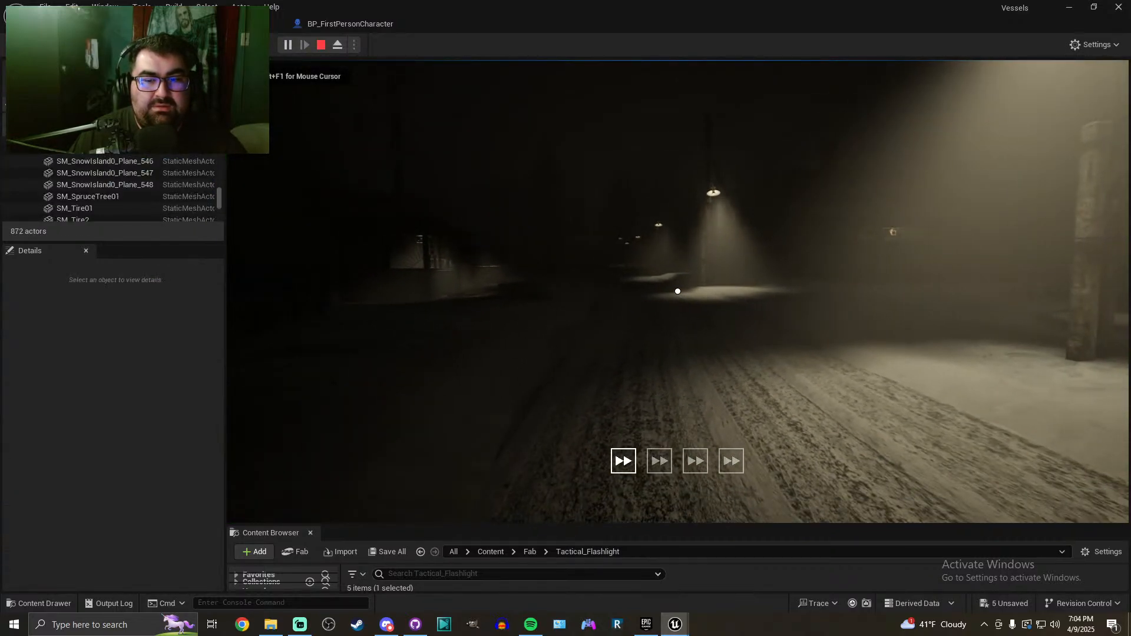
{"action": "key", "text": "2"}
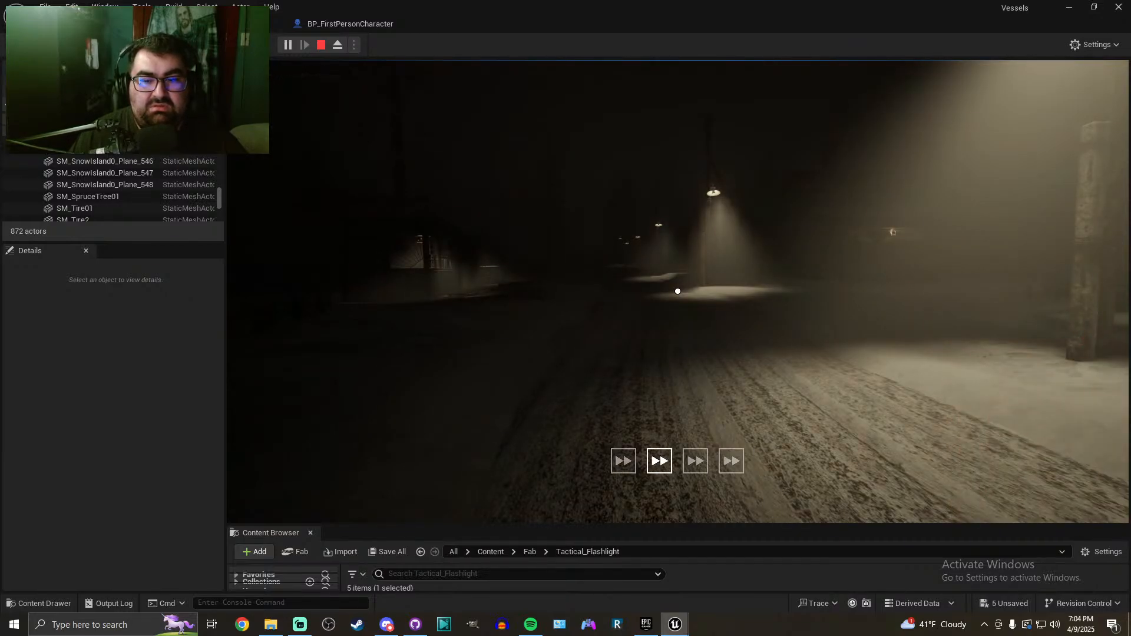
{"action": "key", "text": "Escape"}
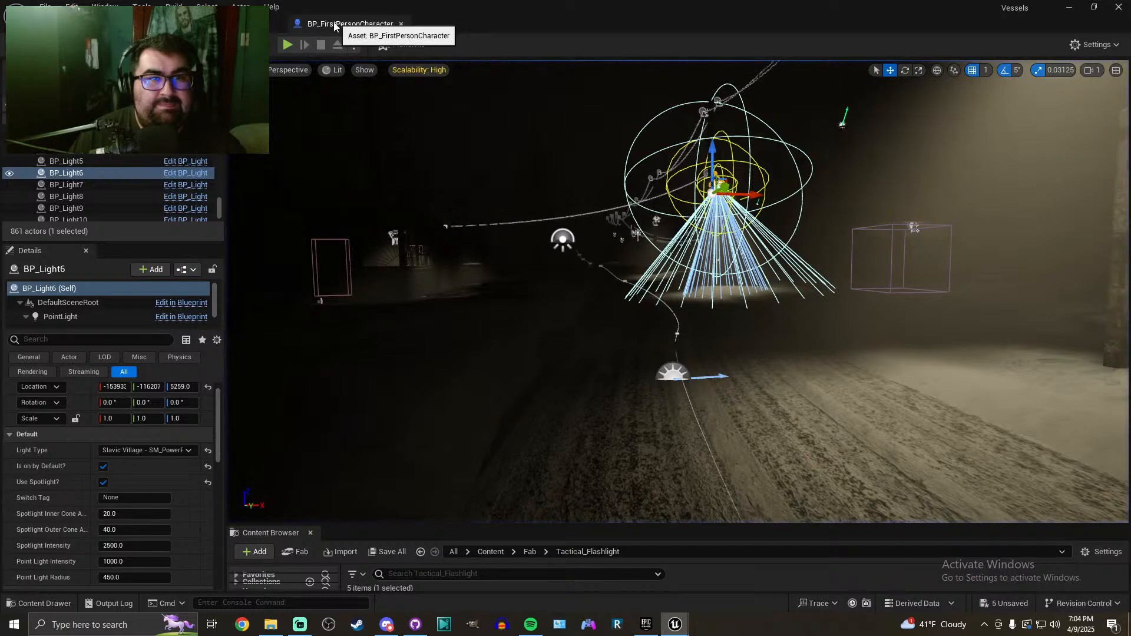
Add a Print String node off the TakeOutEquipment event's execution output in BP_Equipment's Event Graph
{"action": "left_click", "coordinate": [281, 24]}
{"action": "left_click_drag", "start_coordinate": [225, 24], "coordinate": [335, 25]}
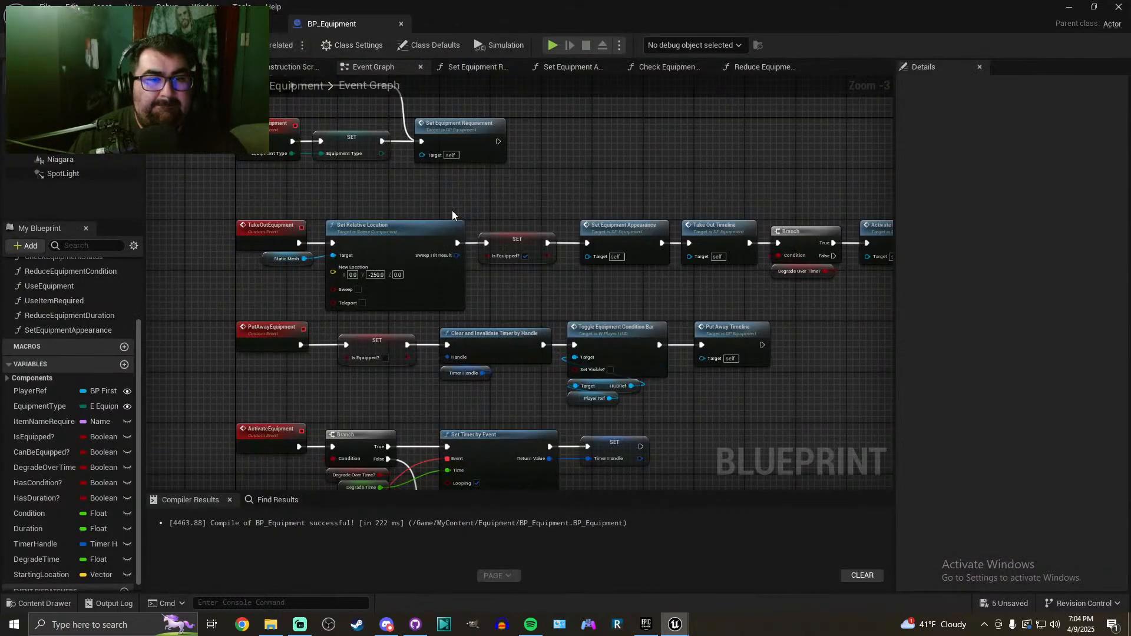
{"action": "right_click_drag", "start_coordinate": [499, 205], "coordinate": [518, 228]}
{"action": "left_click", "coordinate": [21, 406]}
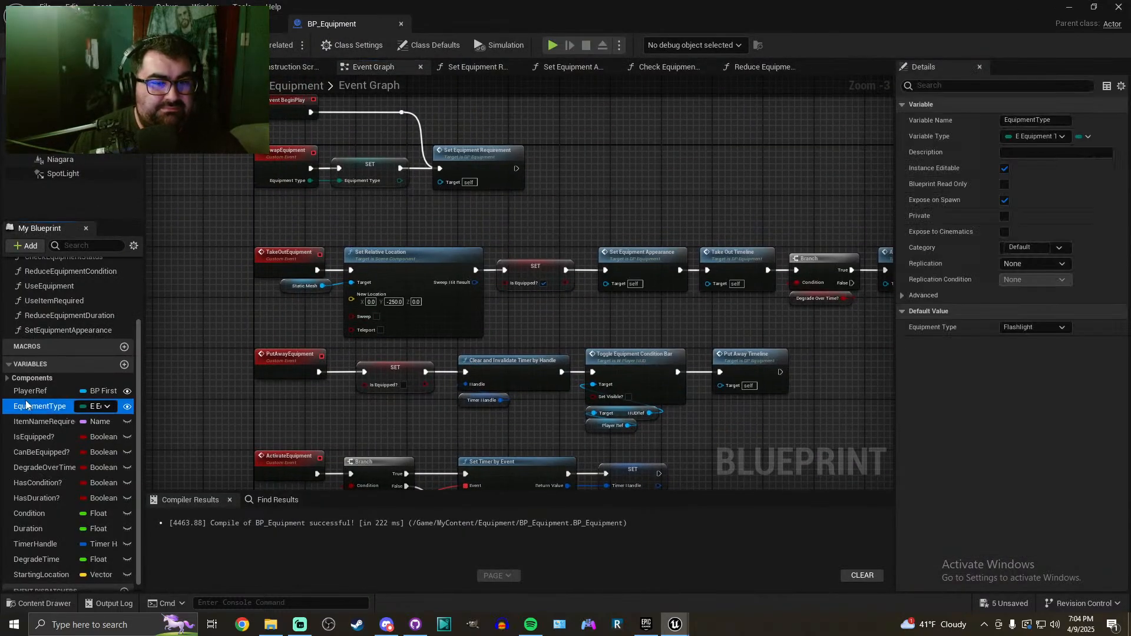
{"action": "left_click", "coordinate": [27, 392]}
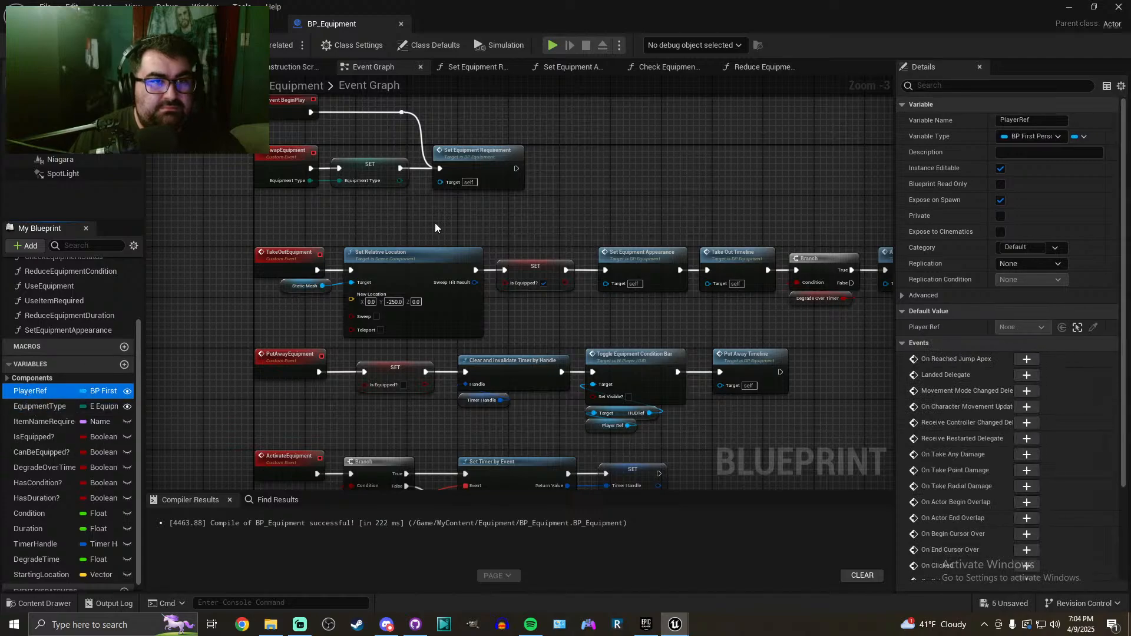
{"action": "right_click_drag", "start_coordinate": [346, 228], "coordinate": [351, 245]}
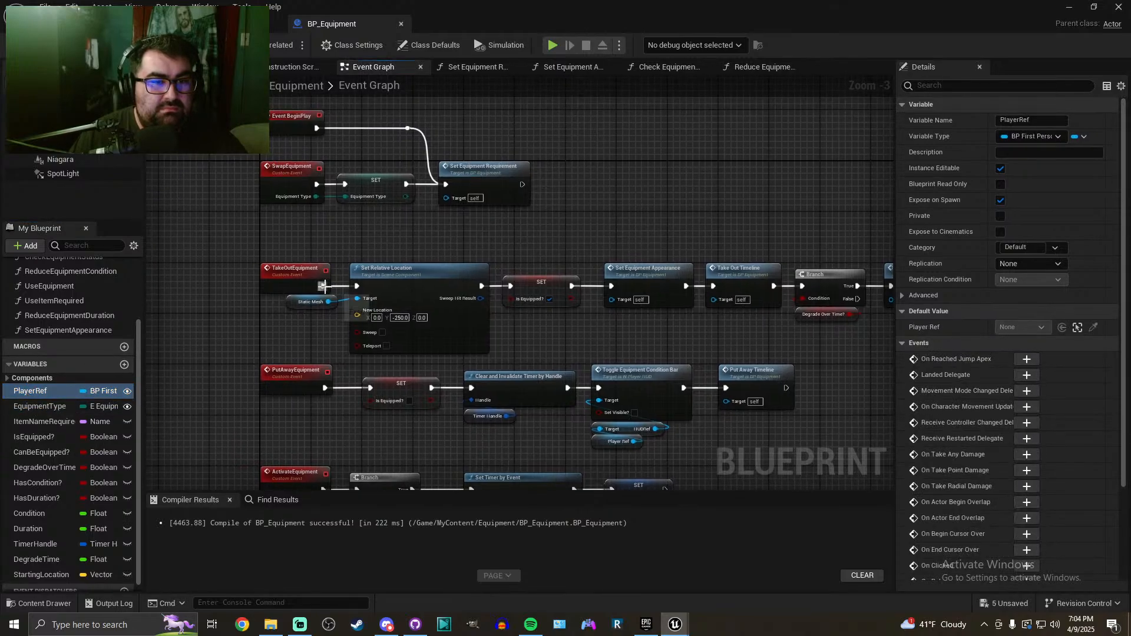
{"action": "left_click_drag", "start_coordinate": [323, 287], "coordinate": [330, 229]}
{"action": "type", "text": "print"}
{"action": "key", "text": "Return"}
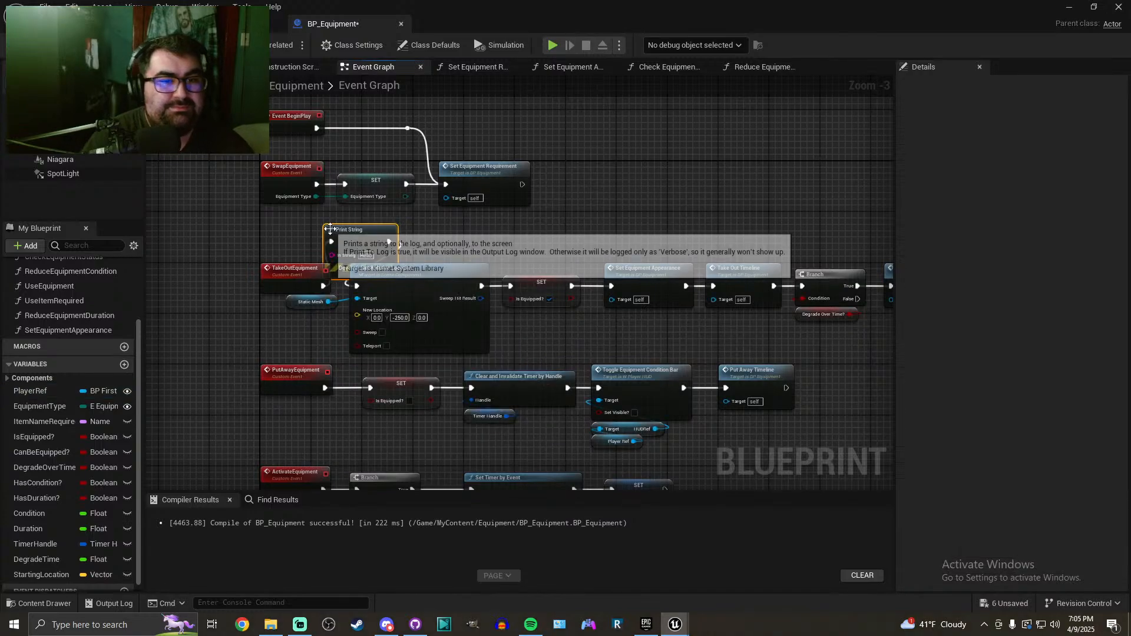
Feed the EquipmentType variable into the Print String node's In String through an Enum to String conversion, and compile BP_Equipment
{"action": "left_click_drag", "start_coordinate": [49, 406], "coordinate": [245, 223]}
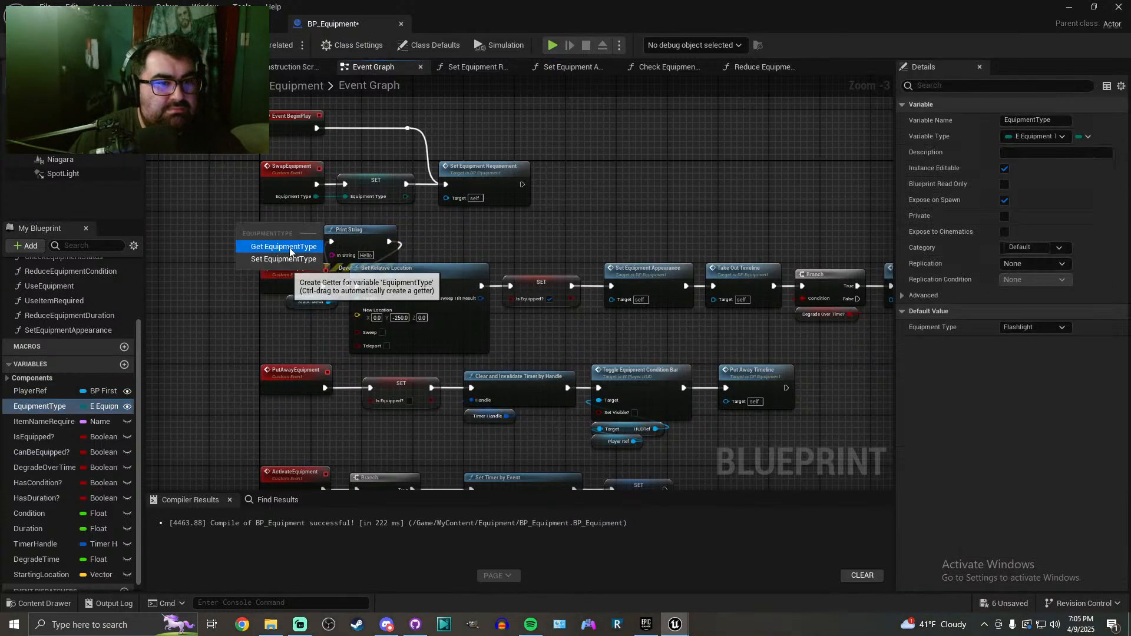
{"action": "left_click", "coordinate": [259, 245]}
{"action": "left_click_drag", "start_coordinate": [328, 255], "coordinate": [334, 256]}
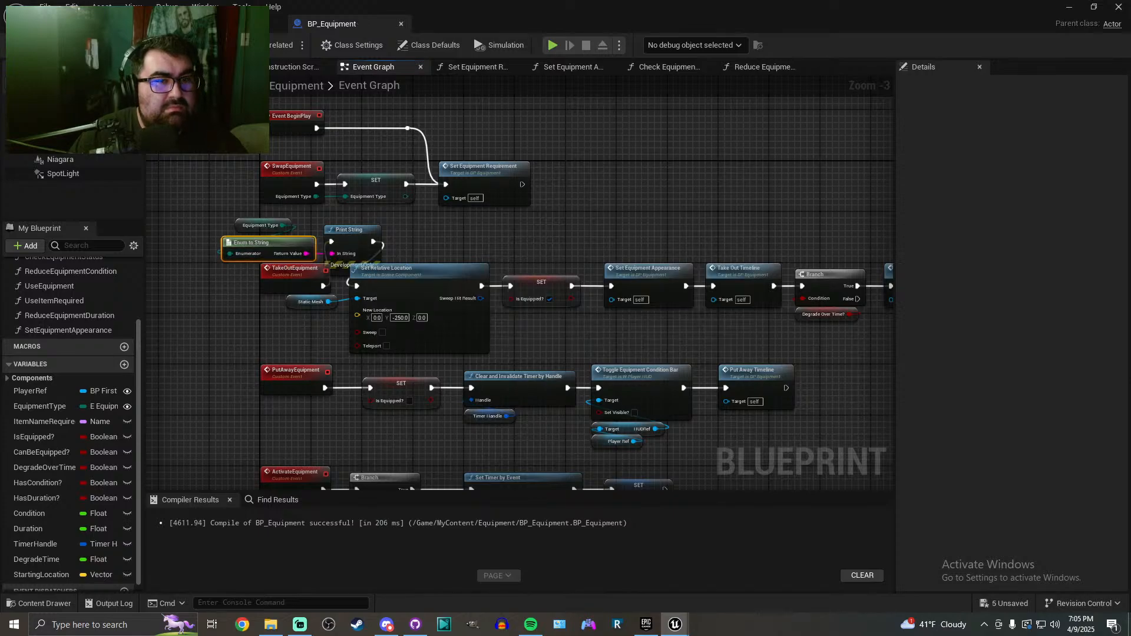
Play-test the level, switching between equipment slots 1 and 2 to check which equipment type is printed
{"action": "left_click", "coordinate": [98, 23]}
{"action": "left_click", "coordinate": [287, 45]}
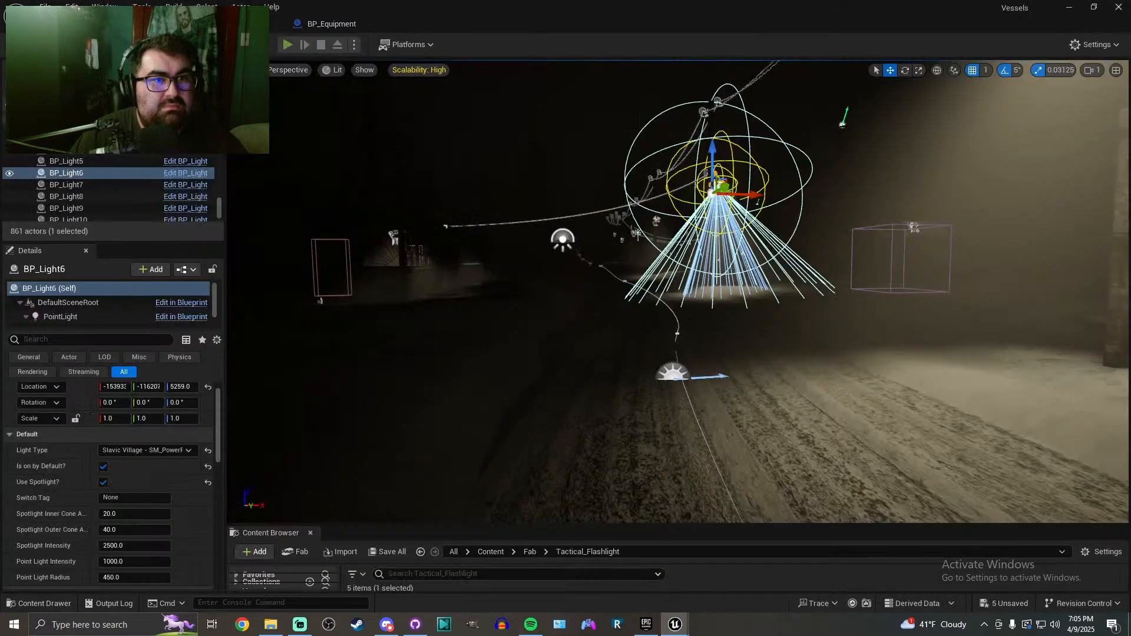
{"action": "key", "text": "1"}
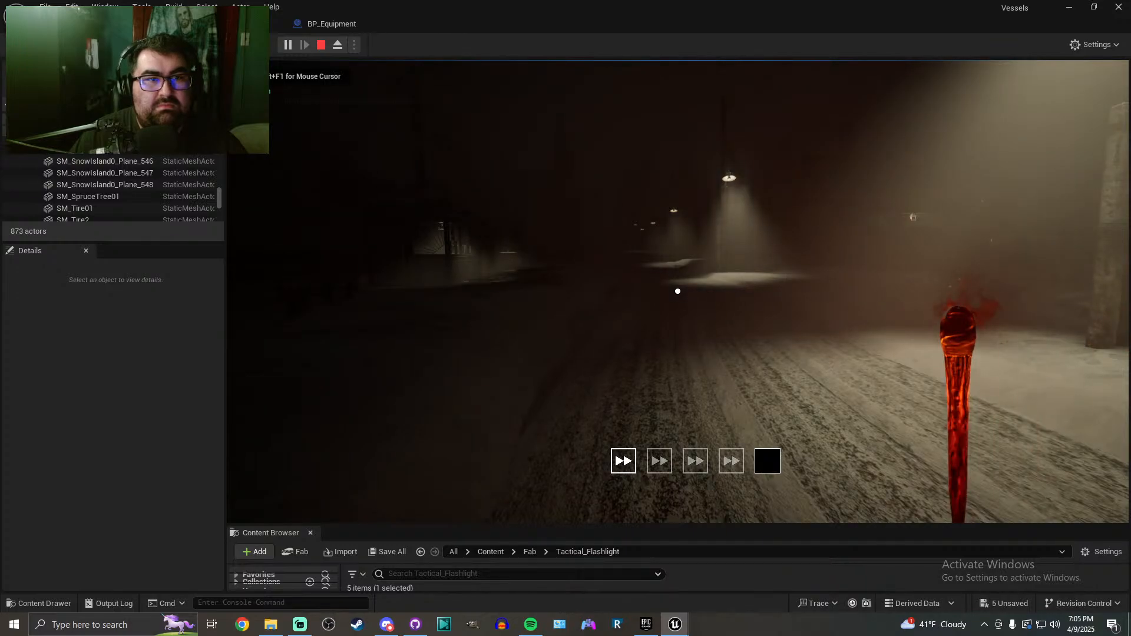
{"action": "key", "text": "1"}
{"action": "key", "text": "2"}
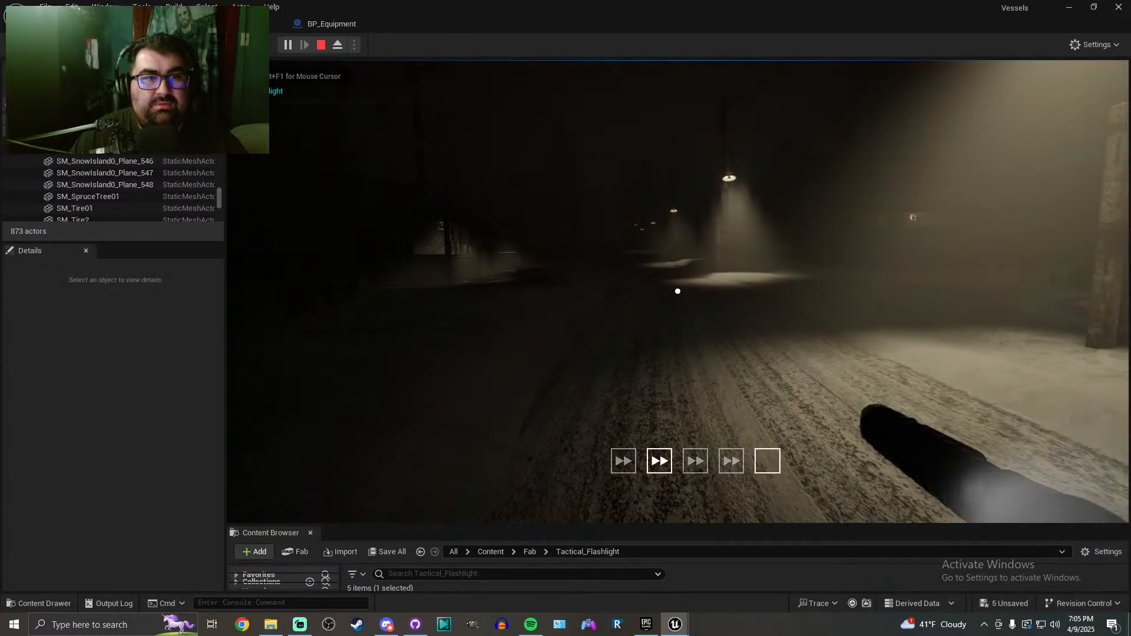
{"action": "key", "text": "2"}
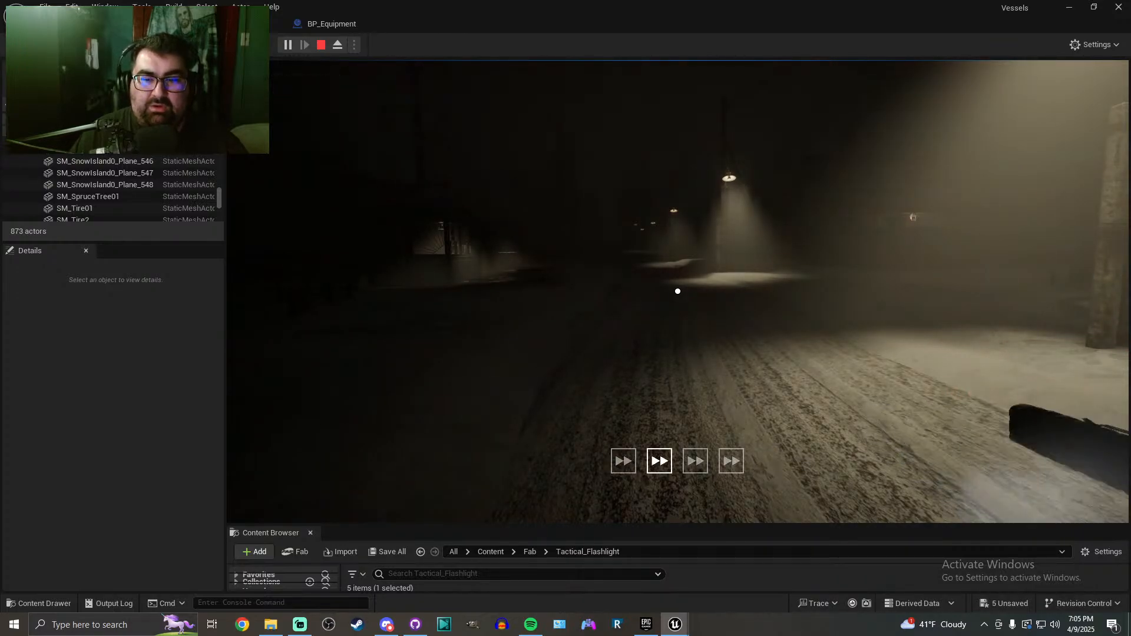
{"action": "key", "text": "2"}
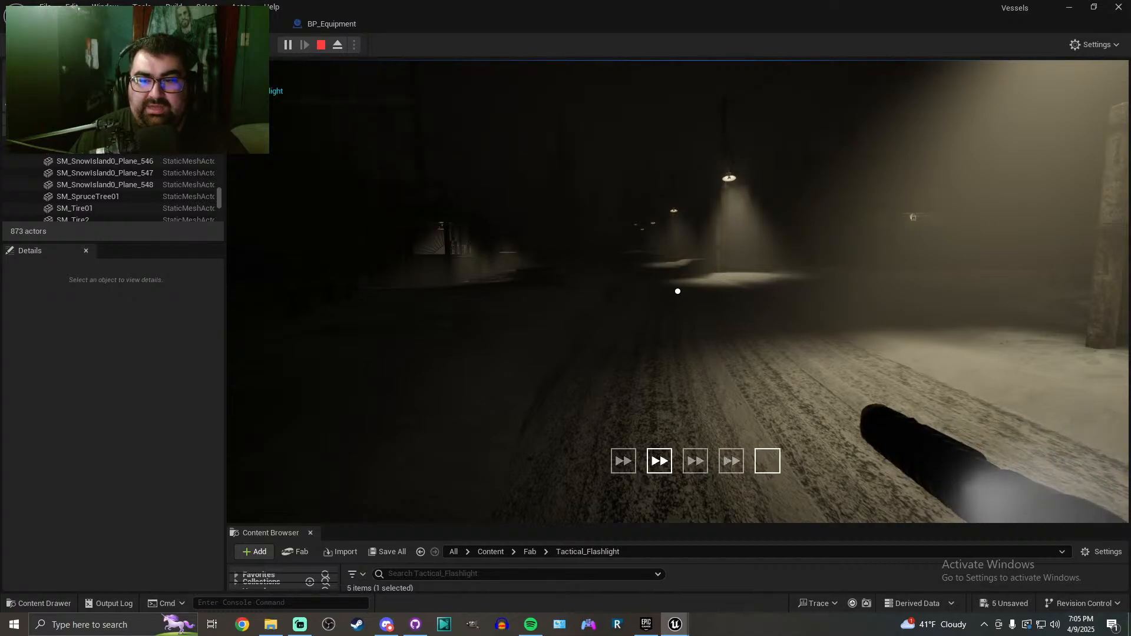
{"action": "key", "text": "Escape"}
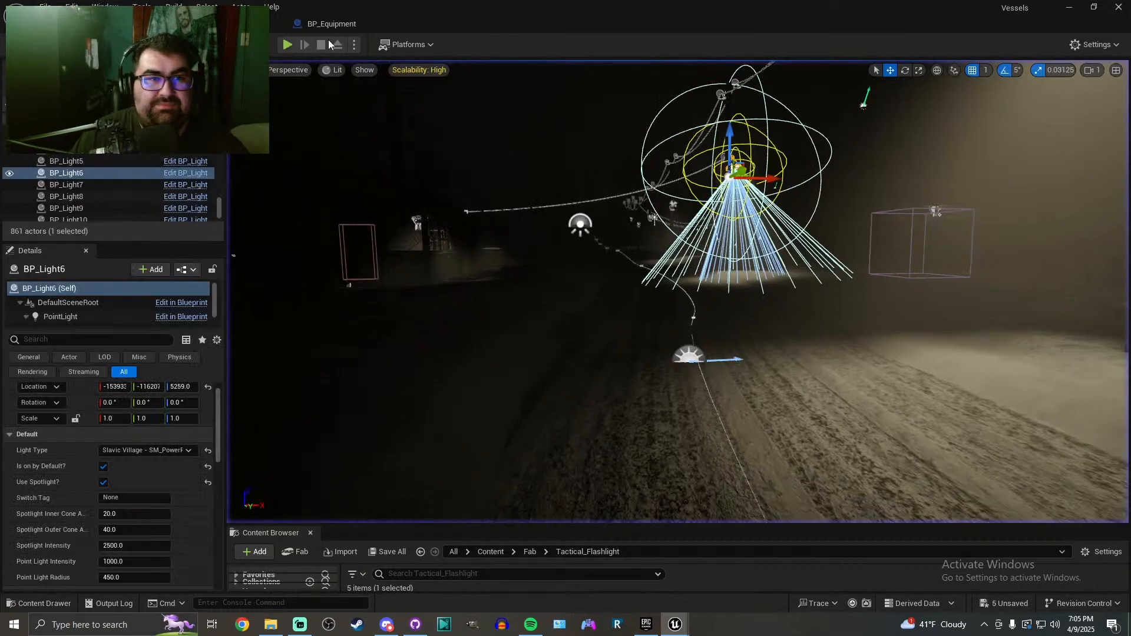
Delete the debug Print String and its EquipmentType nodes from BP_Equipment's Event Graph and save the blueprint
{"action": "left_click", "coordinate": [342, 25]}
{"action": "left_click_drag", "start_coordinate": [265, 225], "coordinate": [348, 250]}
{"action": "key", "text": "Delete"}
{"action": "key", "text": "ctrl+s"}
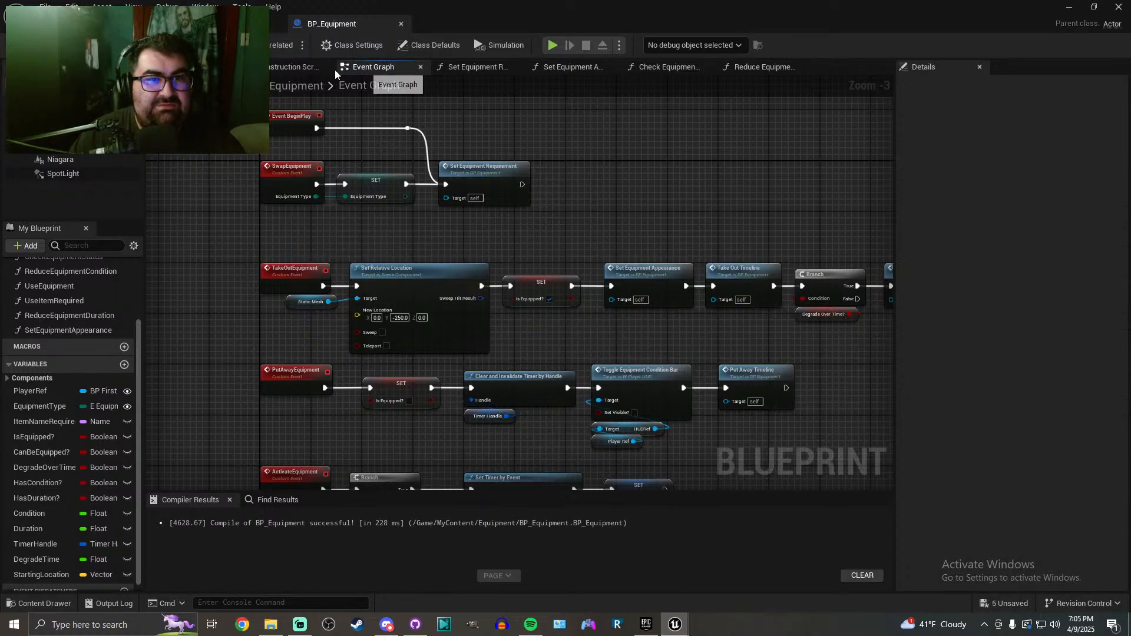
Examine BP_Equipment's Construction Script and compare the orientation of the StaticMesh and SpotLight components in the viewport
{"action": "left_click", "coordinate": [303, 66]}
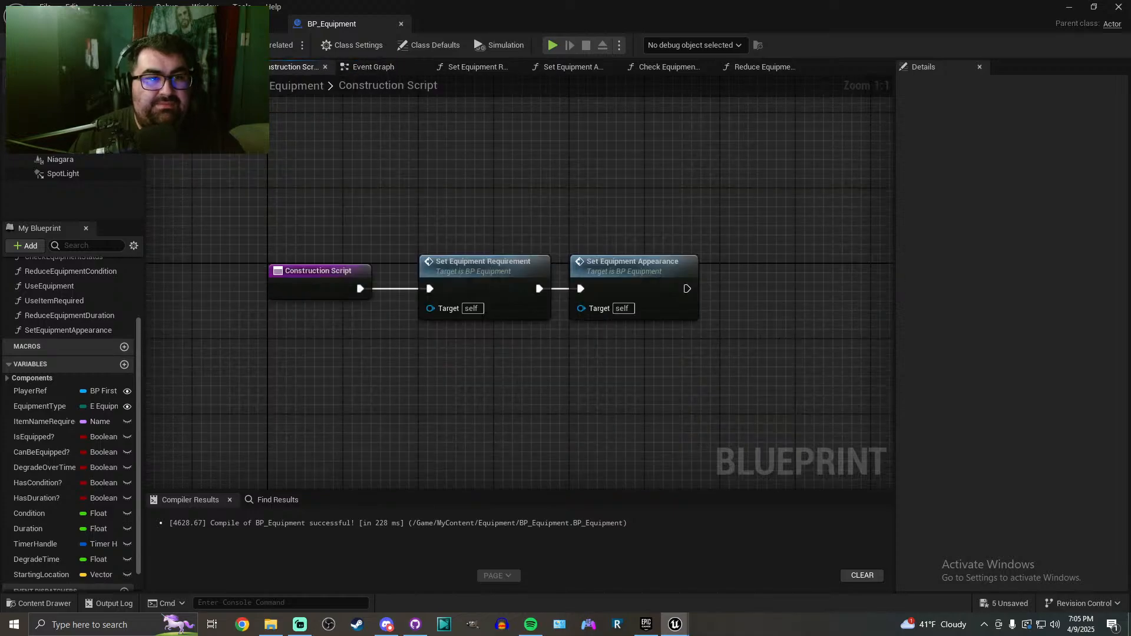
{"action": "left_click", "coordinate": [186, 67]}
{"action": "left_click", "coordinate": [551, 290]}
{"action": "right_click_drag", "start_coordinate": [551, 290], "coordinate": [757, 295]}
{"action": "key", "text": "a"}
{"action": "key", "text": "w"}
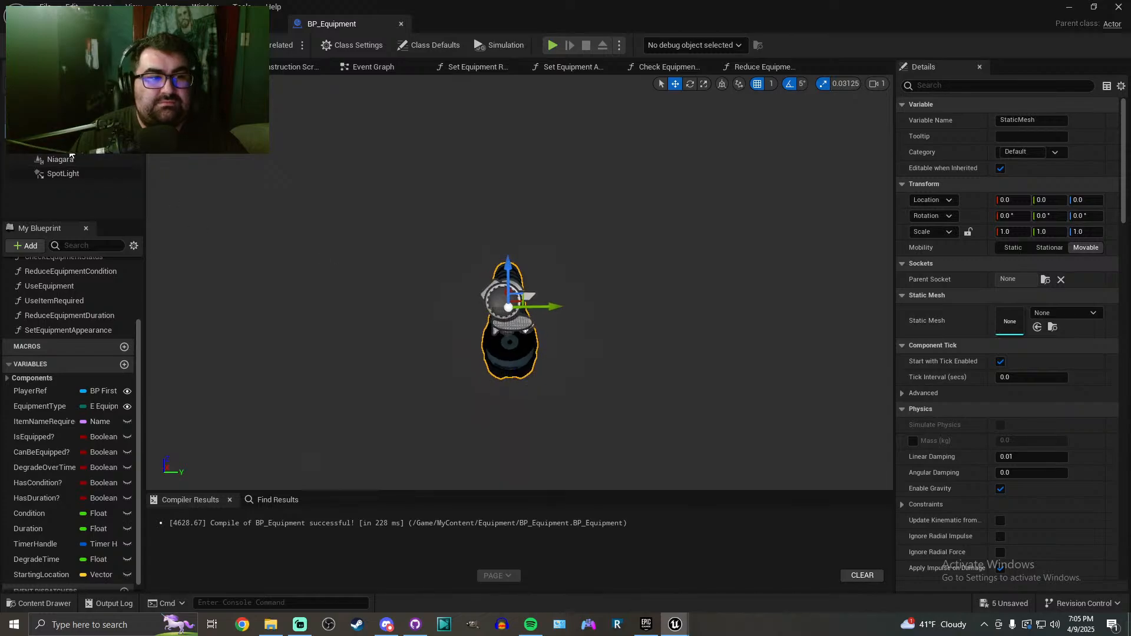
{"action": "left_click", "coordinate": [66, 174]}
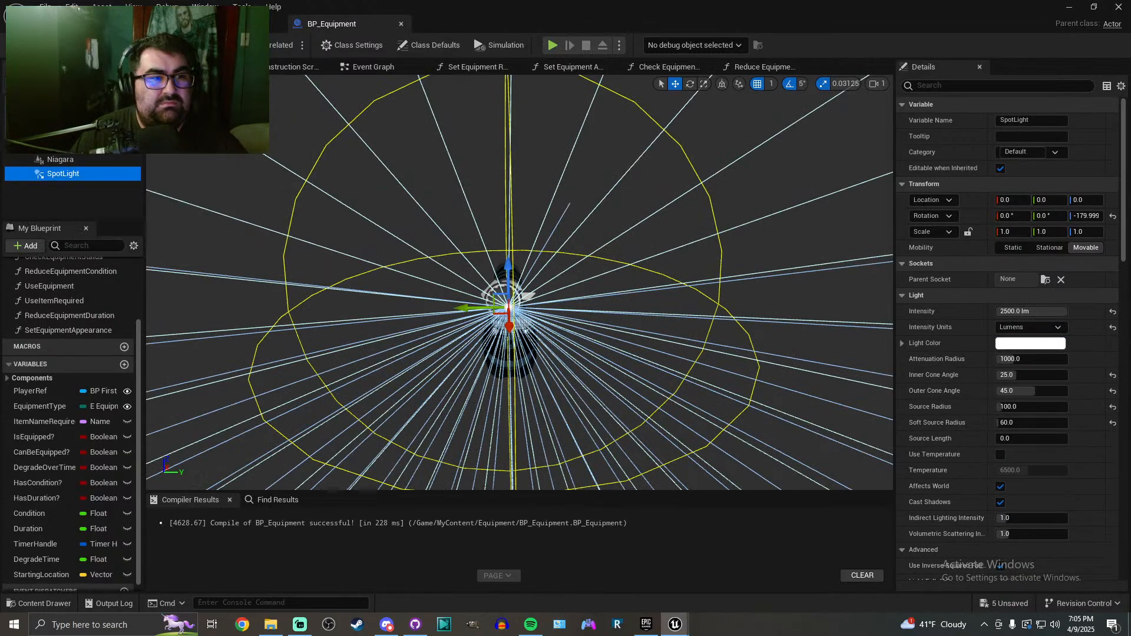
{"action": "left_click", "coordinate": [59, 131]}
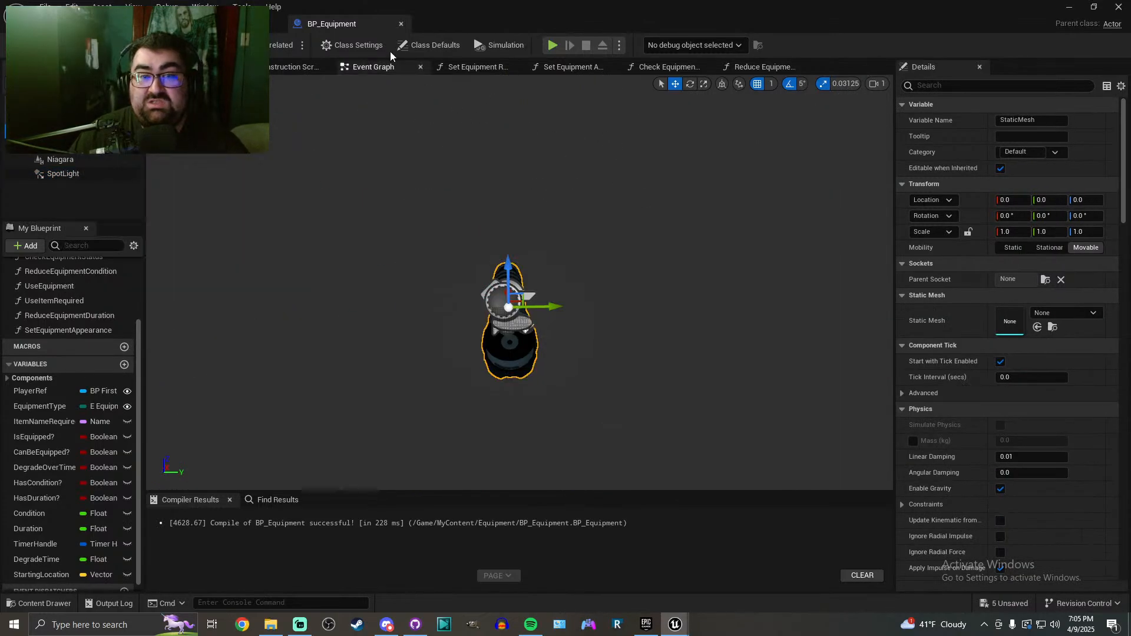
Take the spotlight's Set Relative Location out of the Flashlight chain in Set Equipment Appearance, linking Set Static Mesh to Set Visibility, and space the nodes apart
{"action": "left_click", "coordinate": [475, 67]}
{"action": "left_click", "coordinate": [573, 66]}
{"action": "right_click_drag", "start_coordinate": [521, 309], "coordinate": [387, 236]}
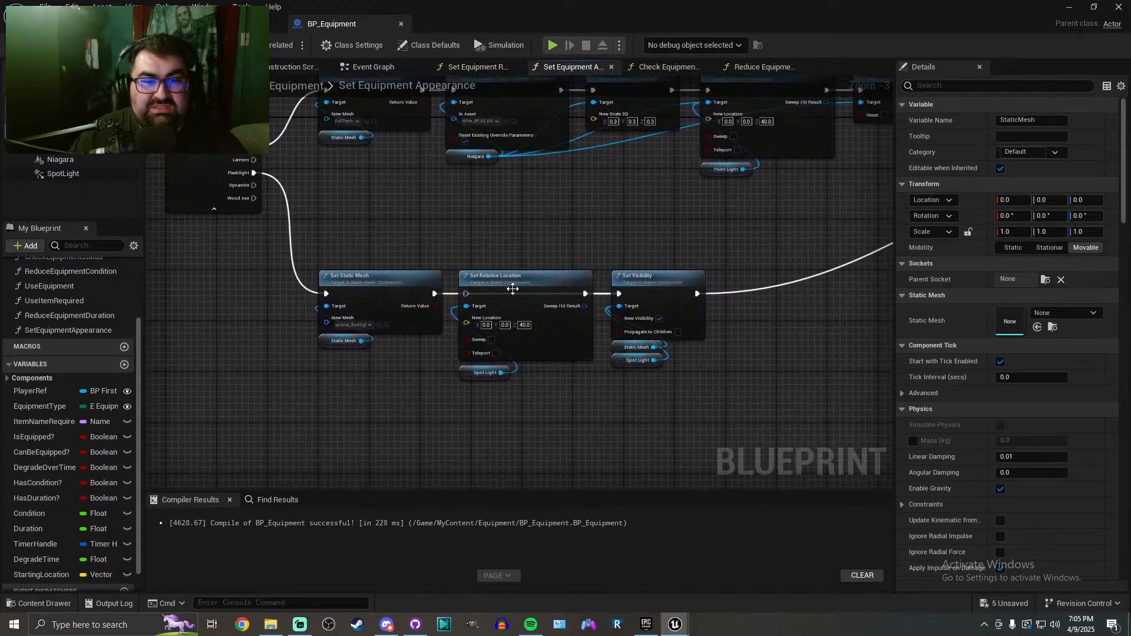
{"action": "scroll", "coordinate": [526, 379], "scroll_direction": "up", "scroll_amount": 1}
{"action": "left_click_drag", "start_coordinate": [513, 281], "coordinate": [514, 416]}
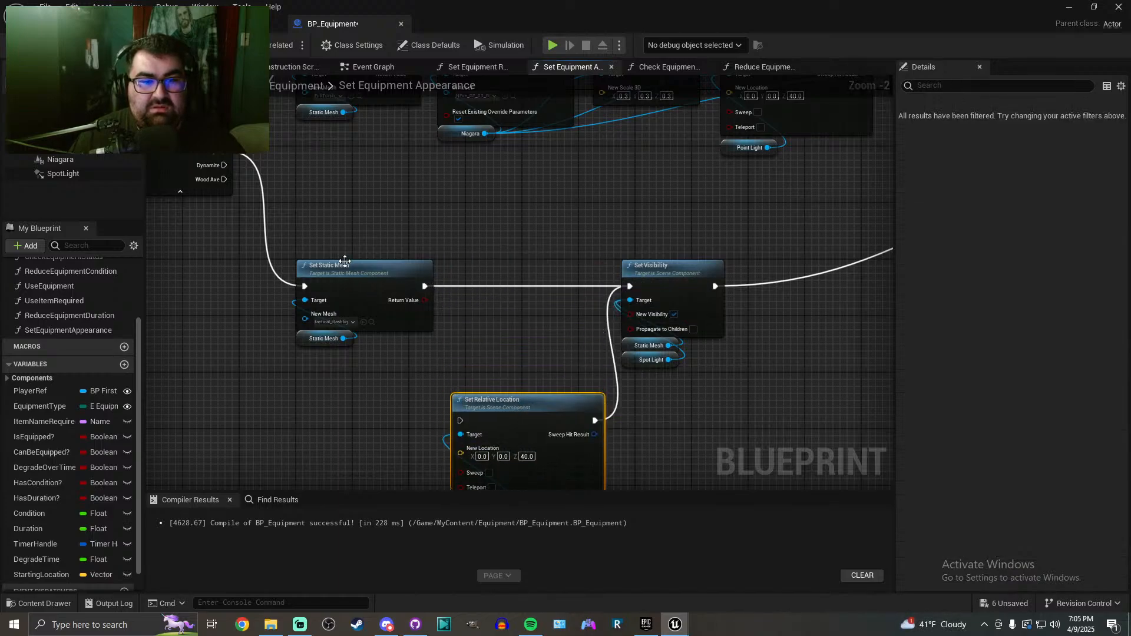
{"action": "right_click_drag", "start_coordinate": [420, 242], "coordinate": [367, 259]}
{"action": "left_click_drag", "start_coordinate": [561, 245], "coordinate": [650, 374]}
{"action": "left_click_drag", "start_coordinate": [665, 284], "coordinate": [913, 287]}
{"action": "right_click_drag", "start_coordinate": [400, 460], "coordinate": [412, 344]}
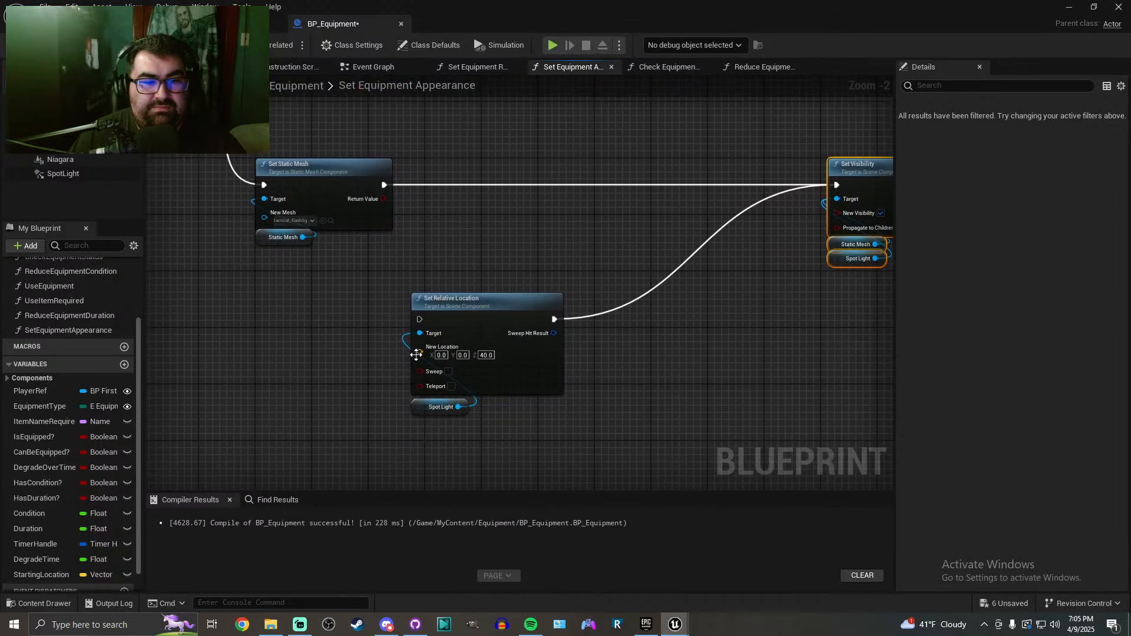
{"action": "left_click_drag", "start_coordinate": [418, 404], "coordinate": [431, 446]}
Add a Set Relative Rotation node for Static Mesh after the flashlight's Set Static Mesh, with New Rotation Z set to -180
{"action": "scroll", "coordinate": [349, 261], "scroll_direction": "up", "scroll_amount": 1}
{"action": "right_click_drag", "start_coordinate": [290, 235], "coordinate": [284, 330]}
{"action": "left_click_drag", "start_coordinate": [284, 330], "coordinate": [410, 321]}
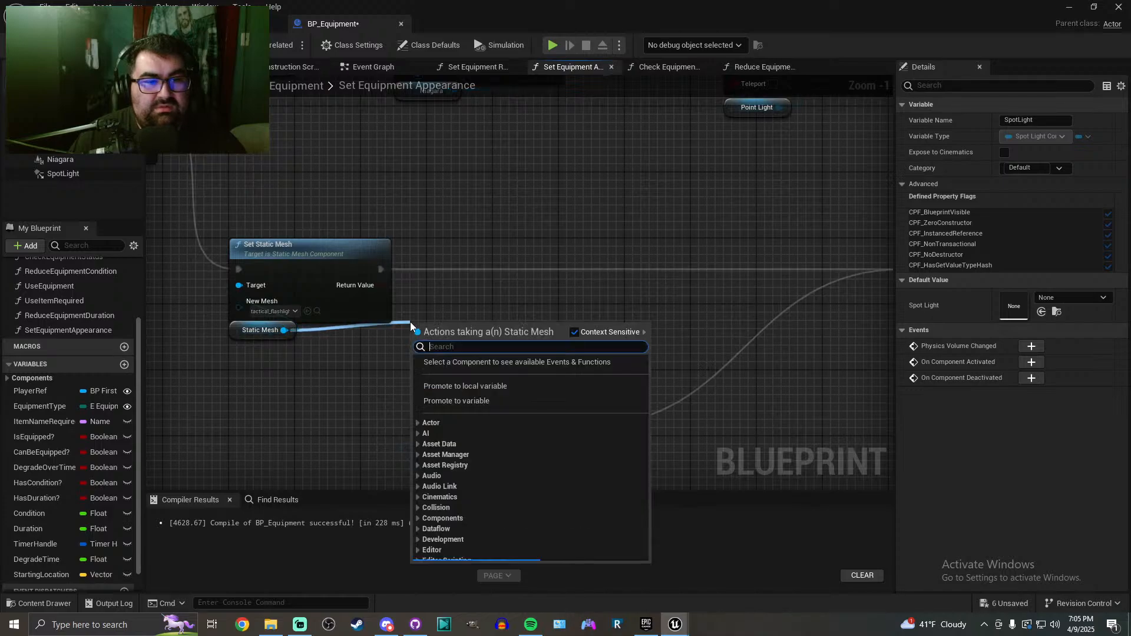
{"action": "type", "text": "set relative rotat"}
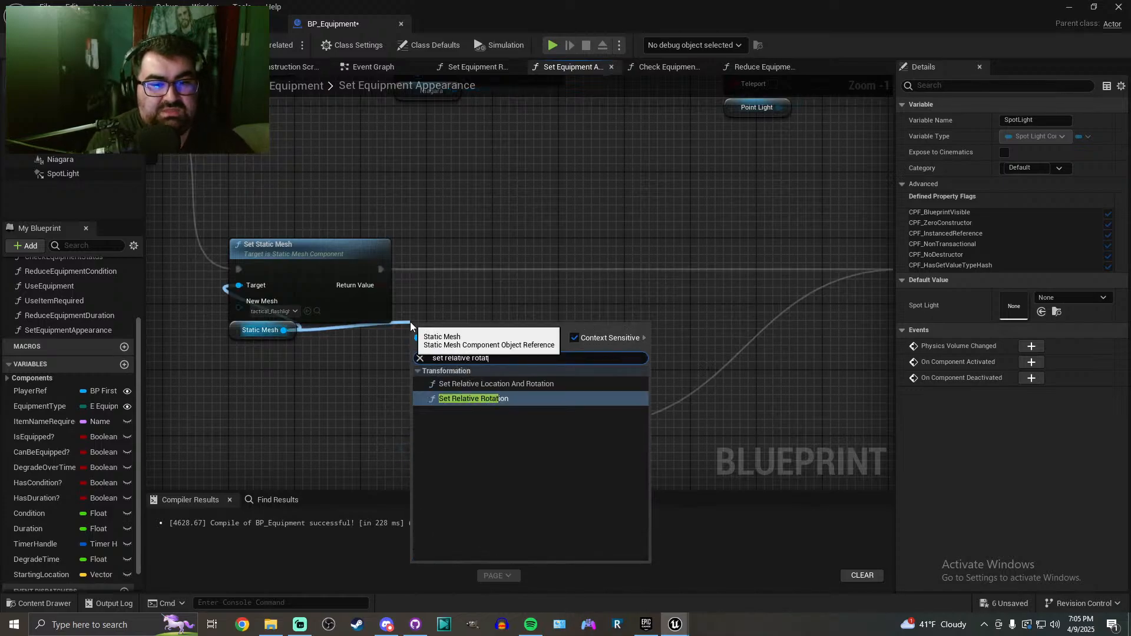
{"action": "key", "text": "Return"}
{"action": "left_click_drag", "start_coordinate": [410, 321], "coordinate": [381, 269]}
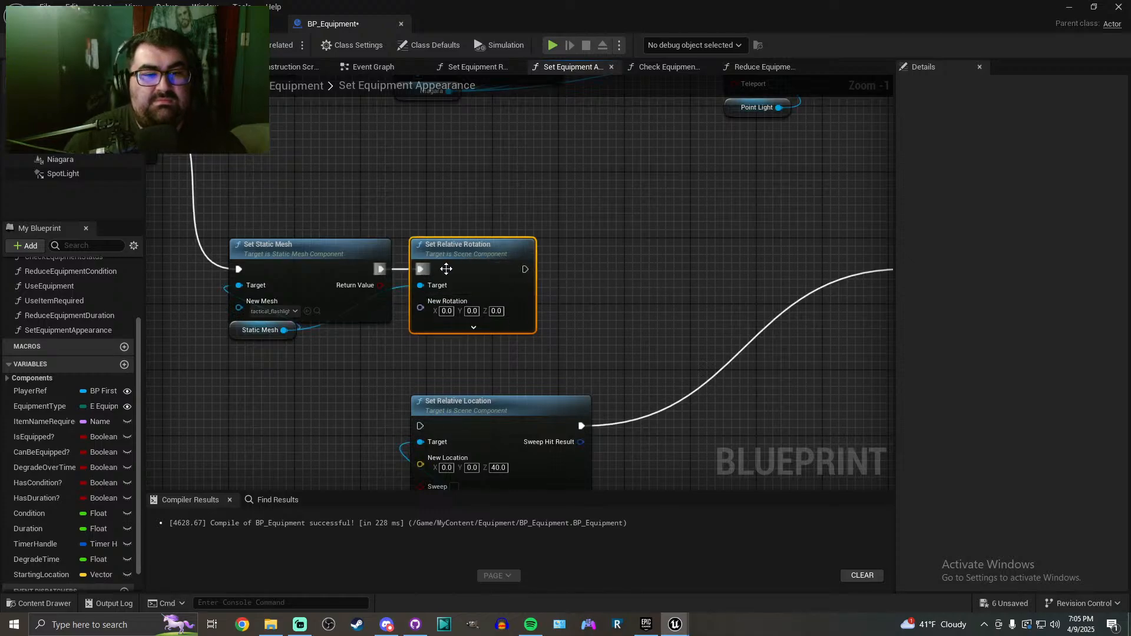
{"action": "right_click_drag", "start_coordinate": [554, 304], "coordinate": [535, 278]}
{"action": "scroll", "coordinate": [535, 279], "scroll_direction": "up", "scroll_amount": 1}
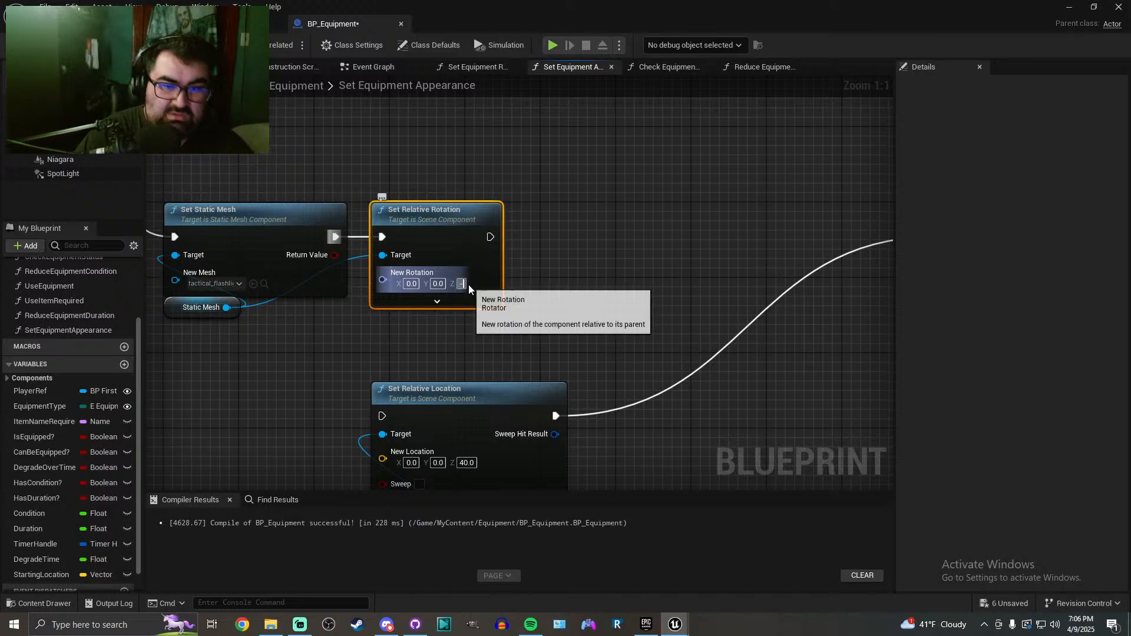
{"action": "type", "text": "-180"}
{"action": "key", "text": "Return"}
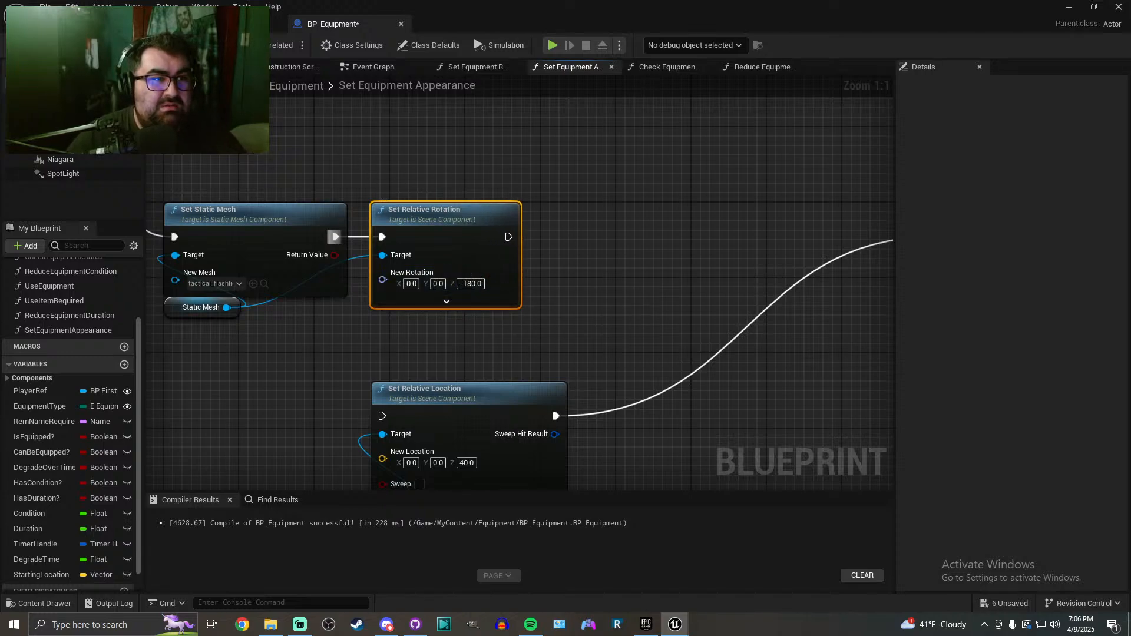
Set the flashlight's New Rotation Z to 180 on Set Relative Rotation and save the blueprint
{"action": "right_click_drag", "start_coordinate": [473, 162], "coordinate": [409, 125]}
{"action": "right_click_drag", "start_coordinate": [258, 363], "coordinate": [314, 254]}
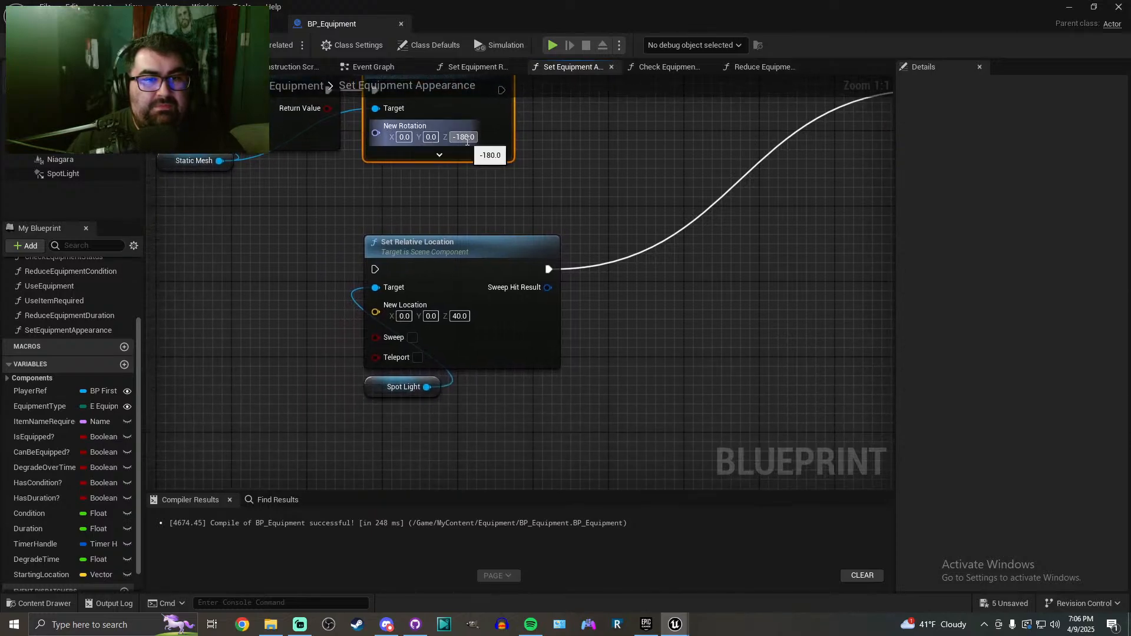
{"action": "type", "text": "180"}
{"action": "left_click", "coordinate": [443, 180]}
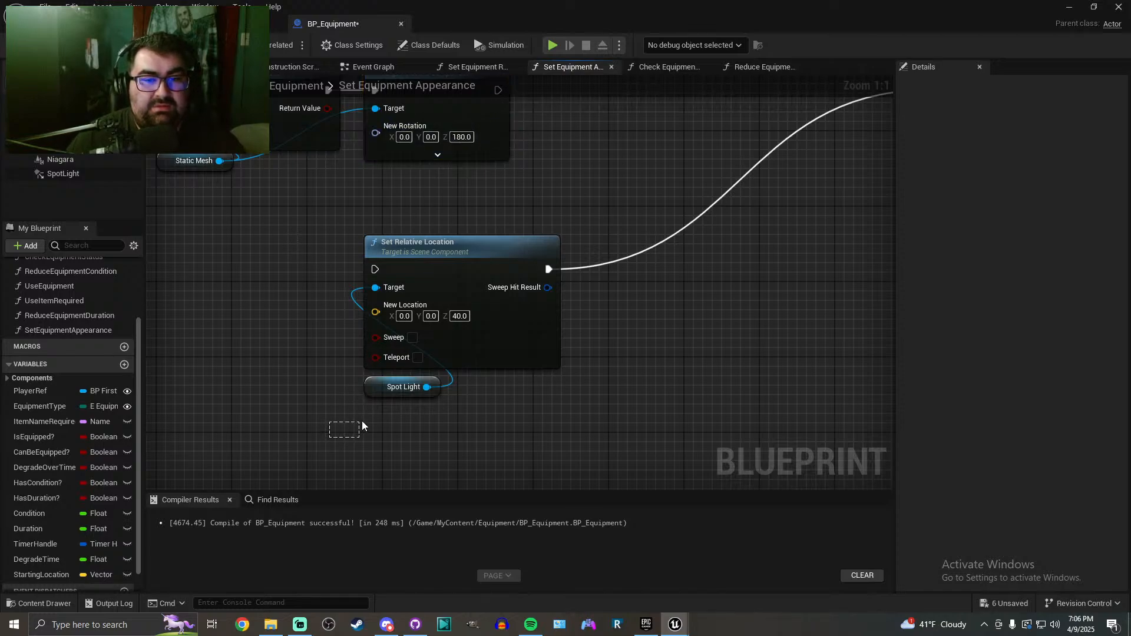
{"action": "key", "text": "ctrl+s"}
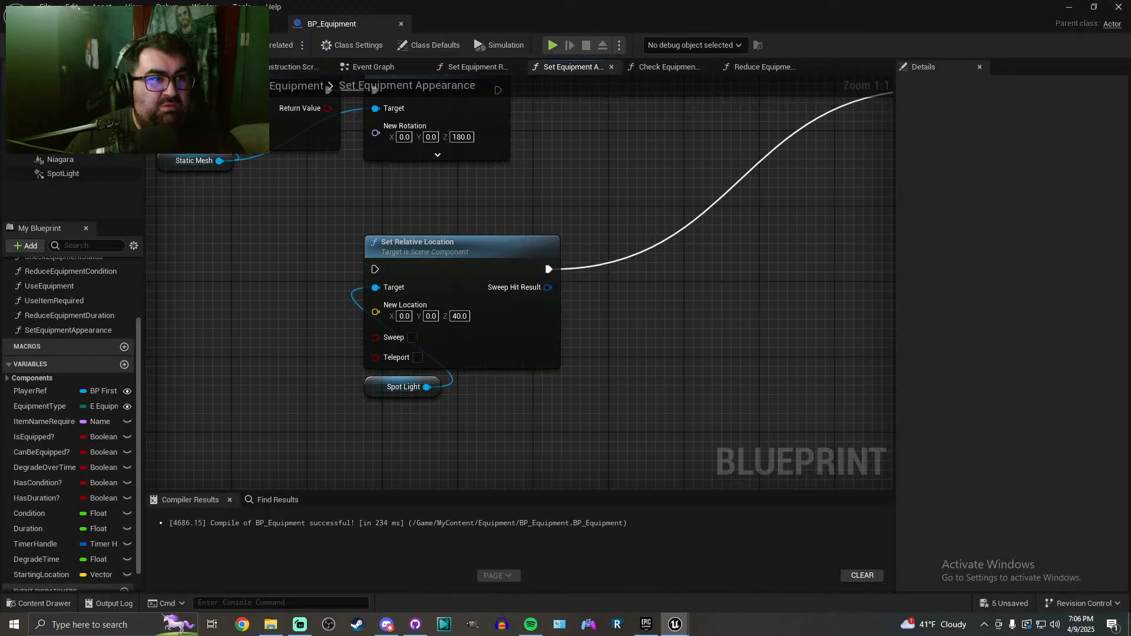
Play-test the level, moving around and switching between equipment slots 1 and 2 to check the flashlight
{"action": "left_click", "coordinate": [98, 24]}
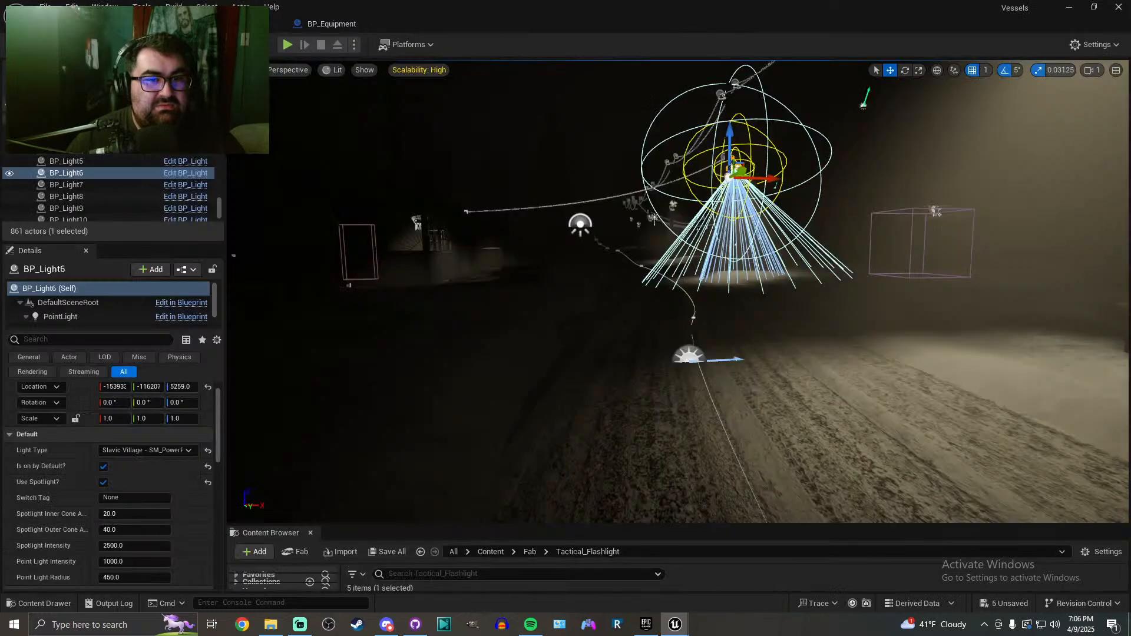
{"action": "key", "text": "alt+p"}
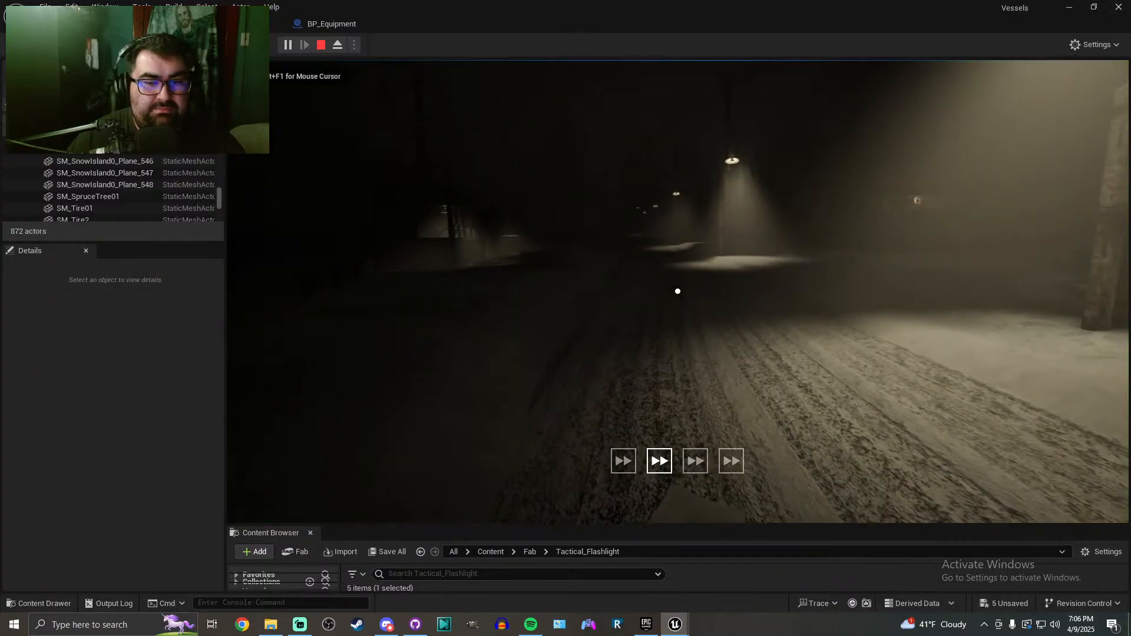
{"action": "key", "text": "d"}
{"action": "key", "text": "a"}
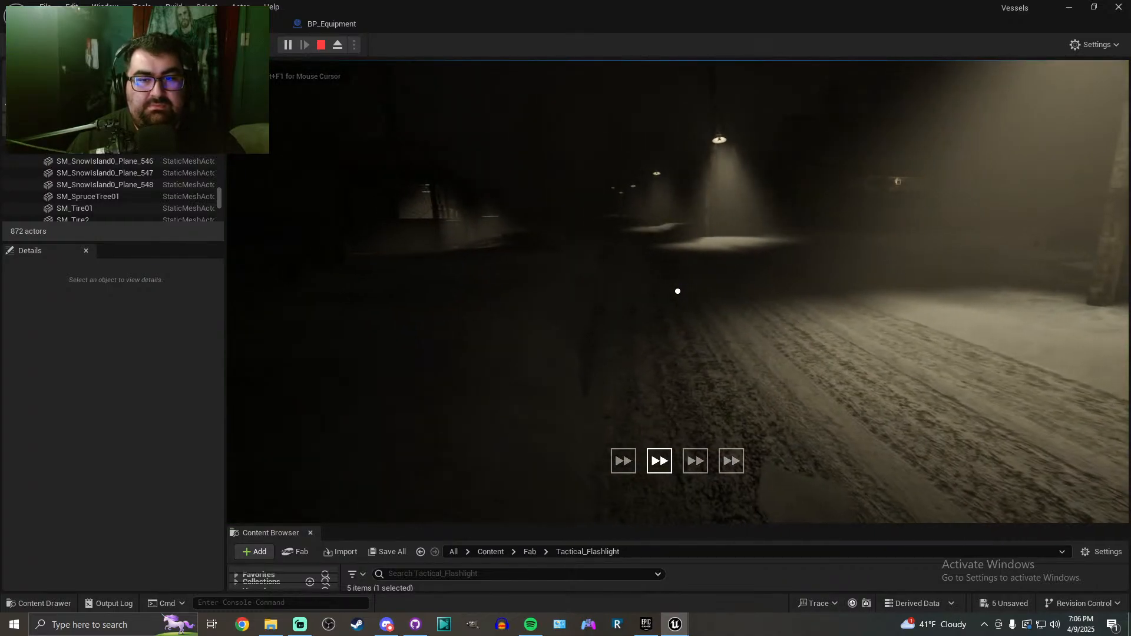
{"action": "key", "text": "1"}
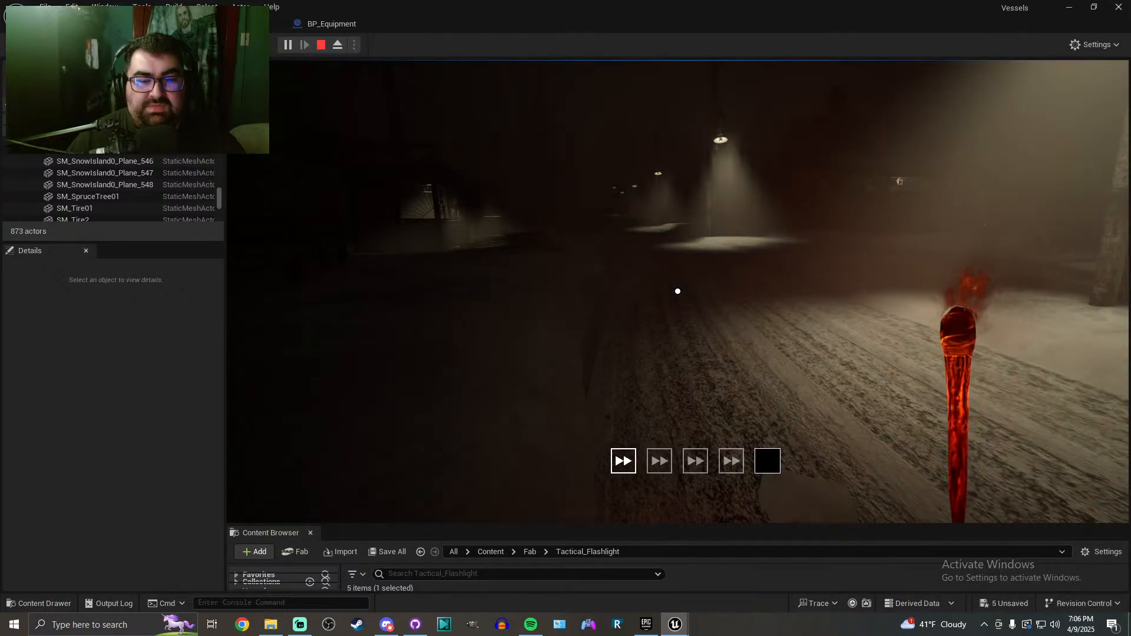
{"action": "key", "text": "1"}
{"action": "key", "text": "2"}
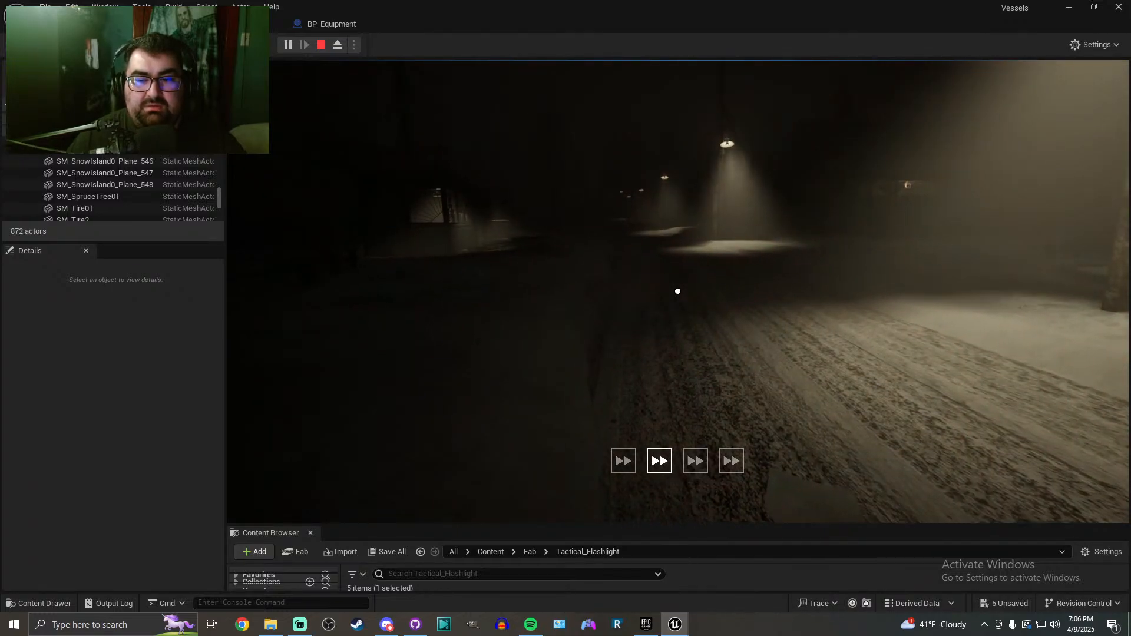
{"action": "key", "text": "Escape"}
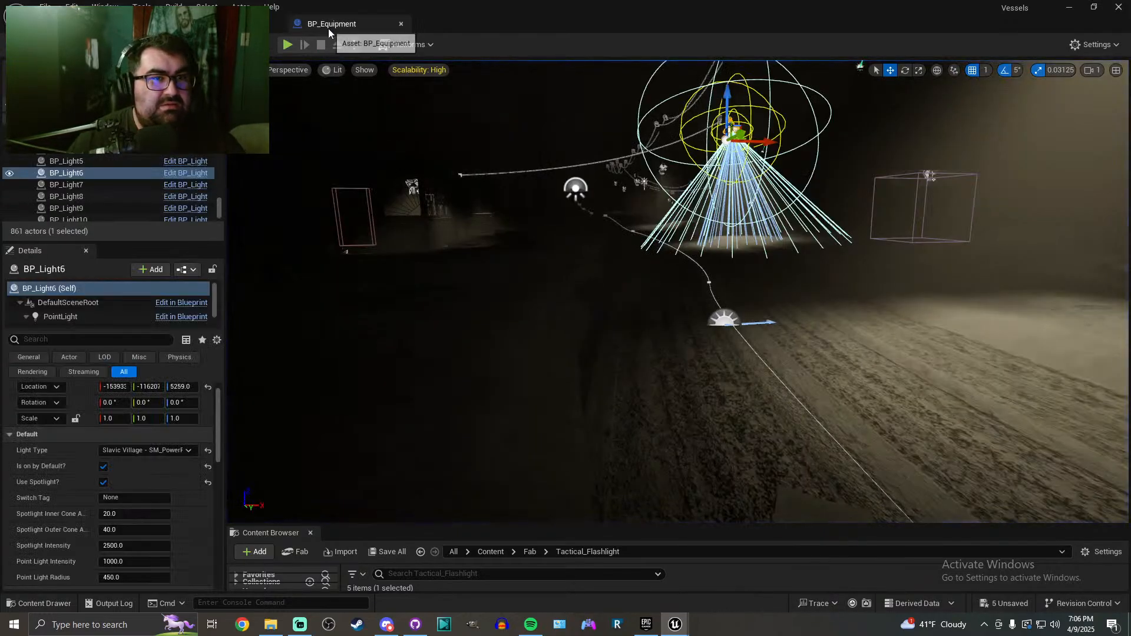
Connect the flashlight's Set Relative Rotation execution output to Set Visibility in Set Equipment Appearance and save the blueprint
{"action": "left_click", "coordinate": [328, 26]}
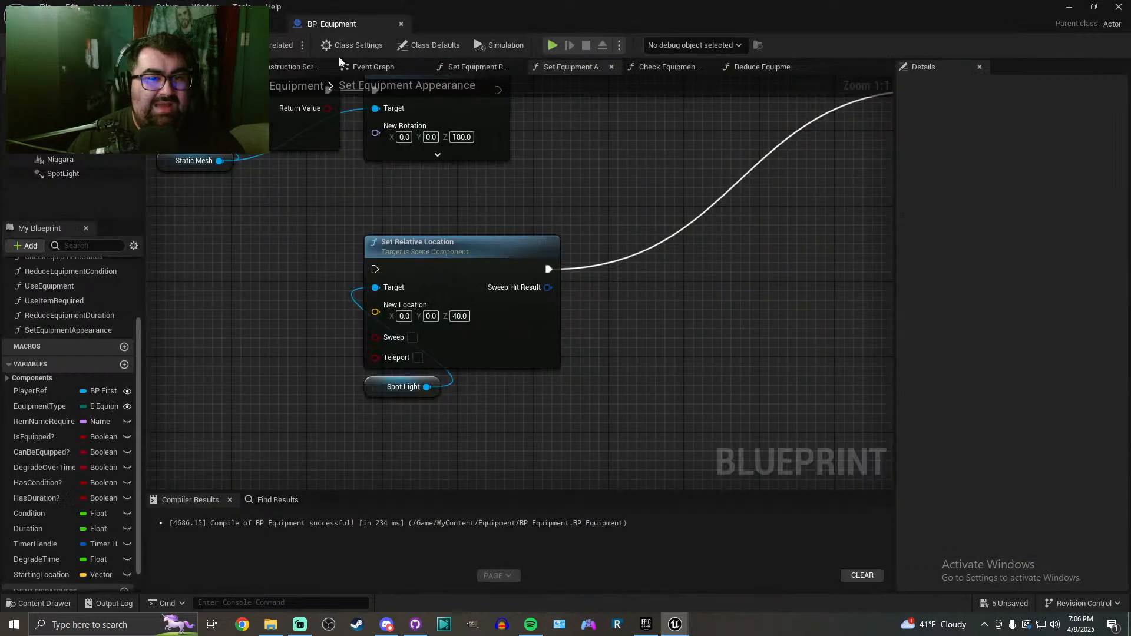
{"action": "right_click_drag", "start_coordinate": [324, 225], "coordinate": [371, 277]}
{"action": "scroll", "coordinate": [538, 252], "scroll_direction": "down", "scroll_amount": 2}
{"action": "right_click_drag", "start_coordinate": [539, 252], "coordinate": [402, 264]}
{"action": "left_click_drag", "start_coordinate": [409, 186], "coordinate": [793, 192]}
{"action": "key", "text": "ctrl+s"}
Play-test the level, toggling the flashlight repeatedly and walking around to check its beam on the snow and the house
{"action": "left_click", "coordinate": [100, 24]}
{"action": "left_click", "coordinate": [286, 46]}
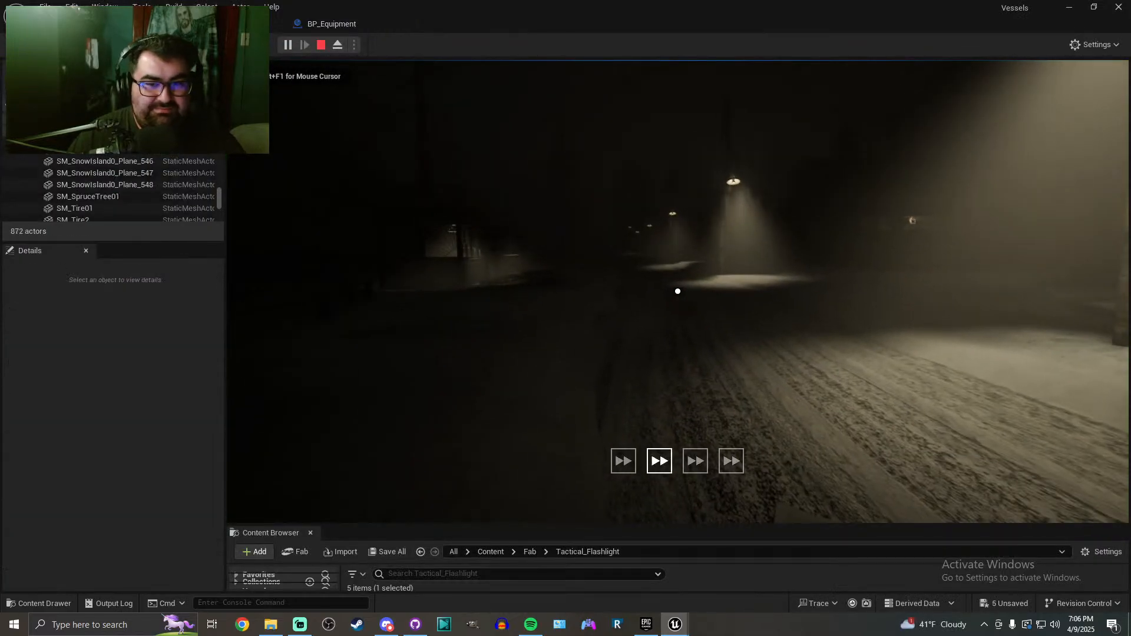
{"action": "key", "text": "f"}
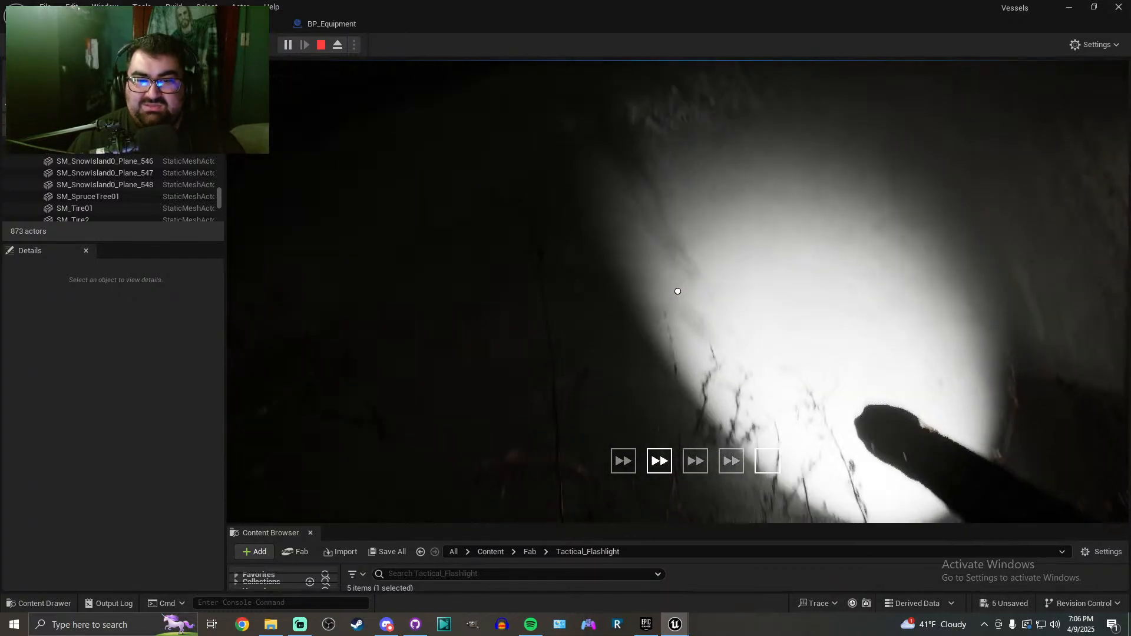
{"action": "key", "text": "f"}
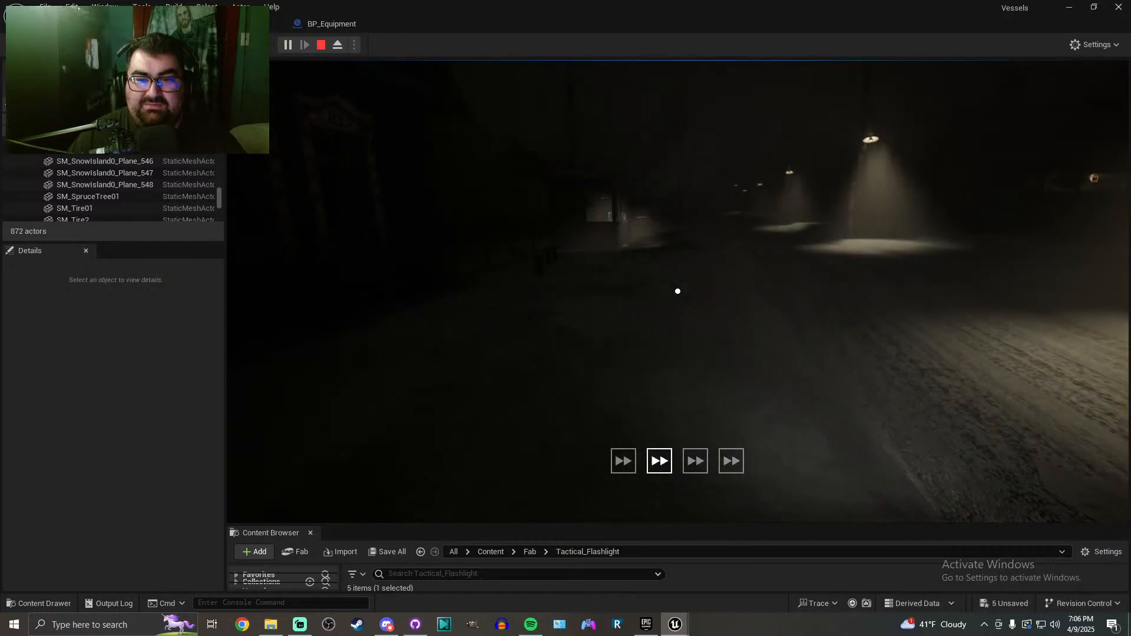
{"action": "key", "text": "f"}
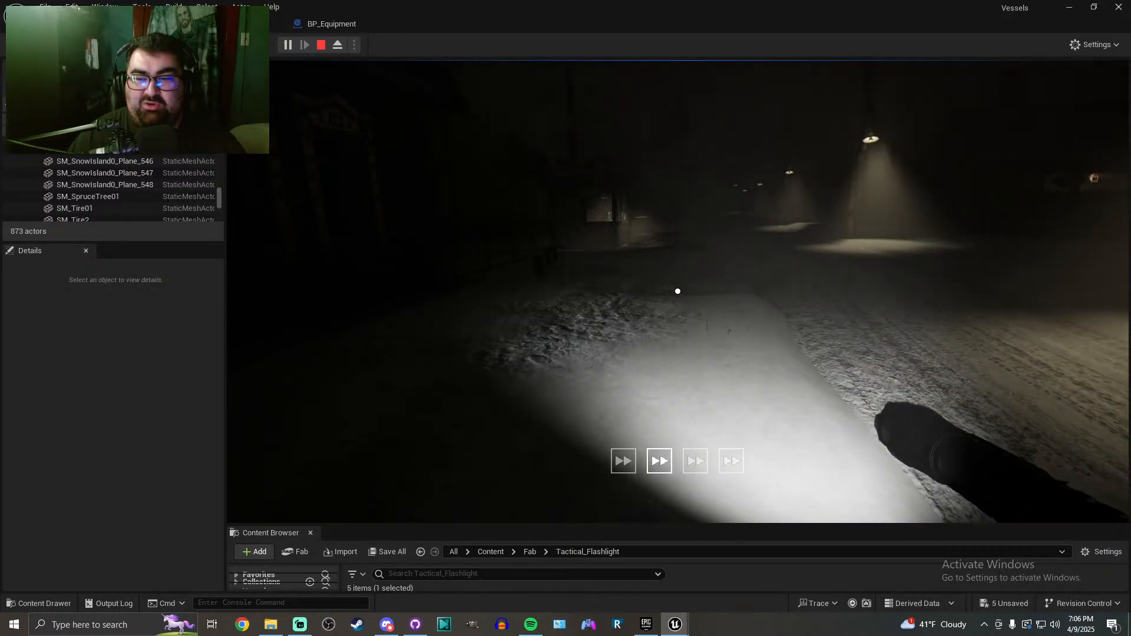
{"action": "key", "text": "f"}
{"action": "key", "text": "f"}
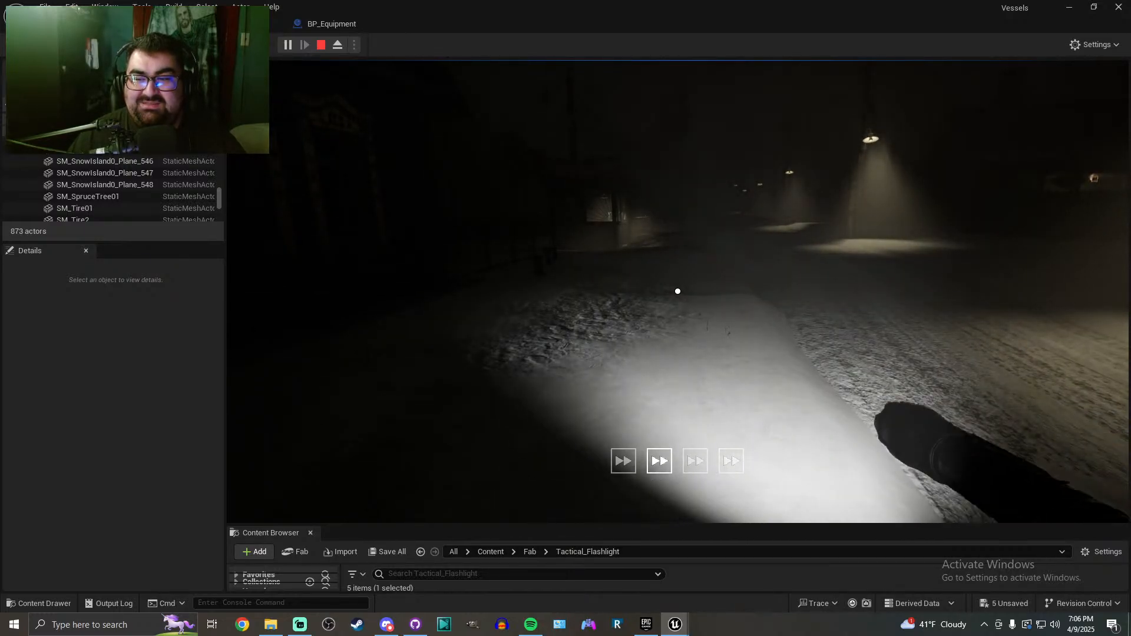
{"action": "key", "text": "f"}
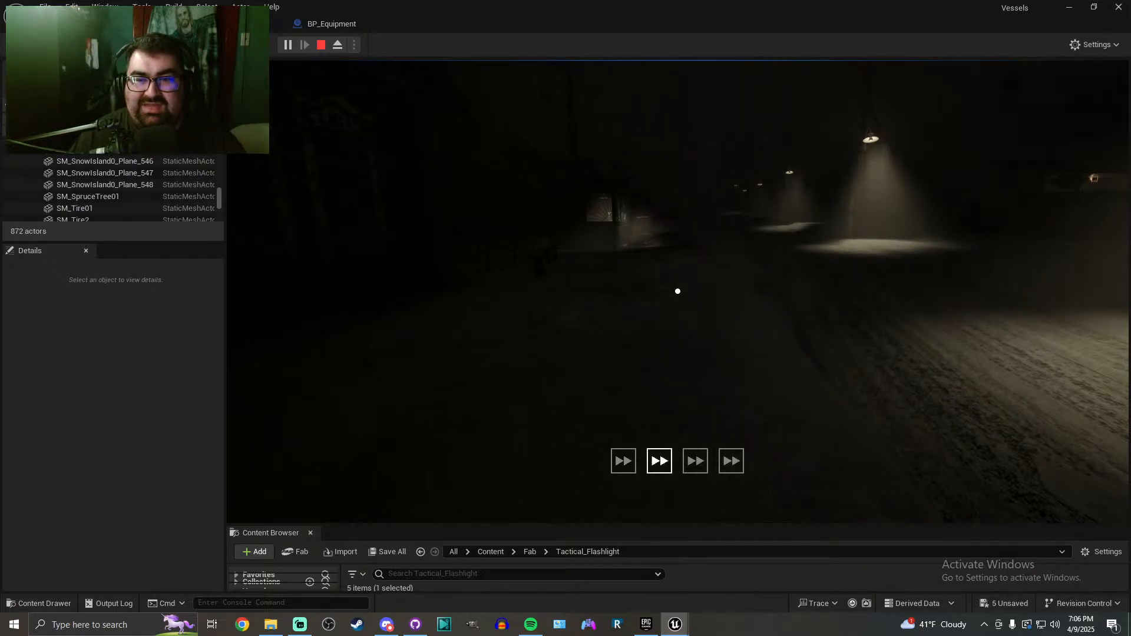
{"action": "key", "text": "f"}
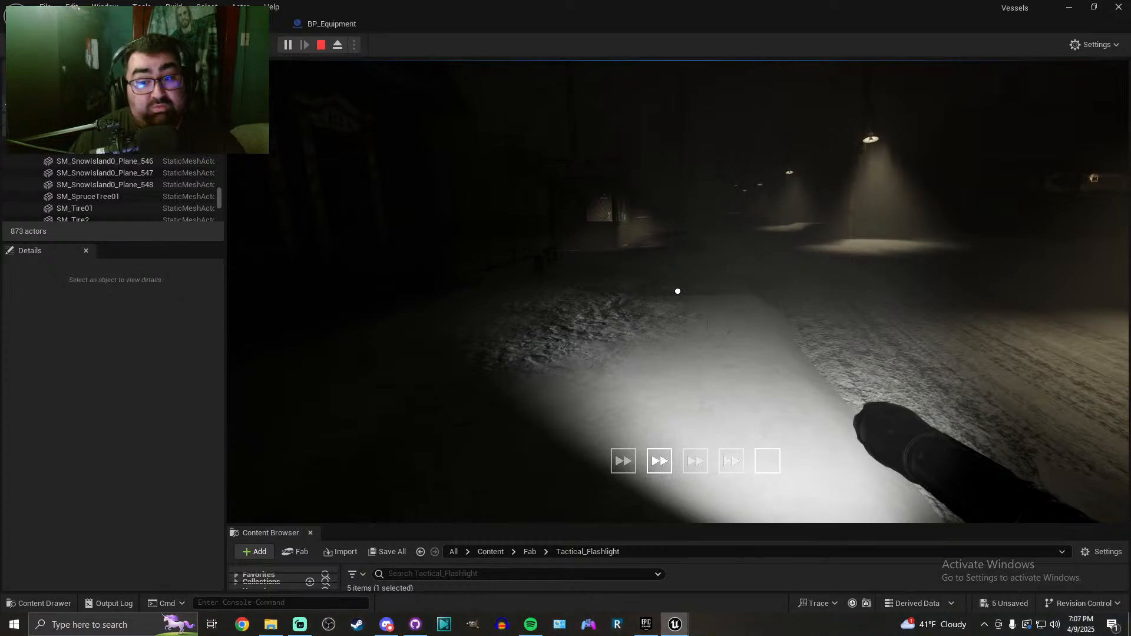
{"action": "key", "text": "f"}
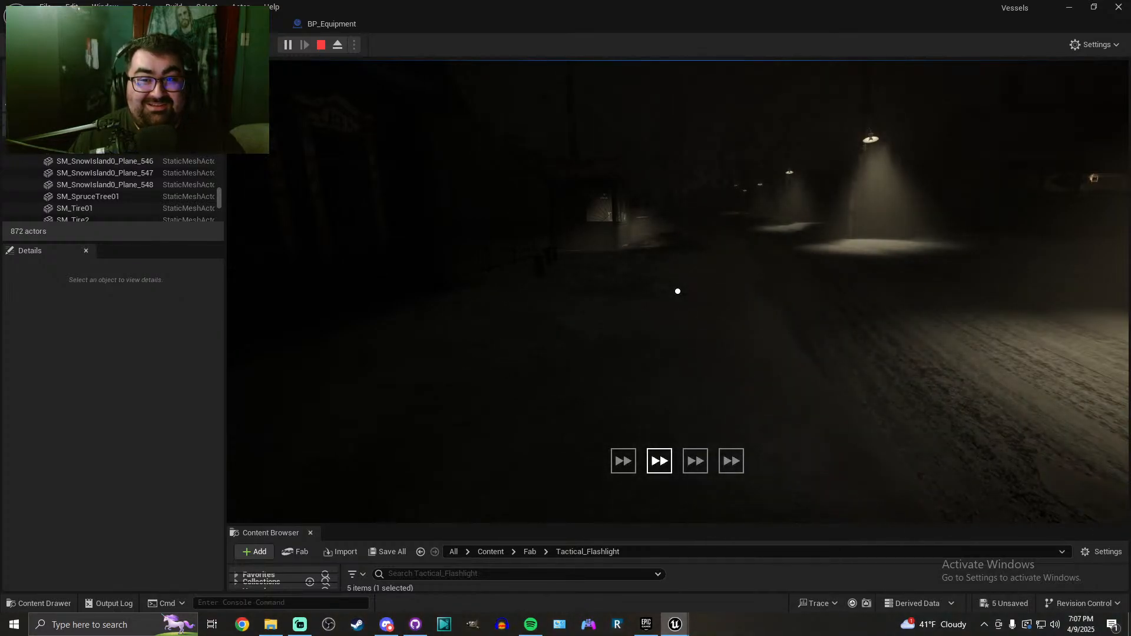
{"action": "key", "text": "f"}
{"action": "key", "text": "w"}
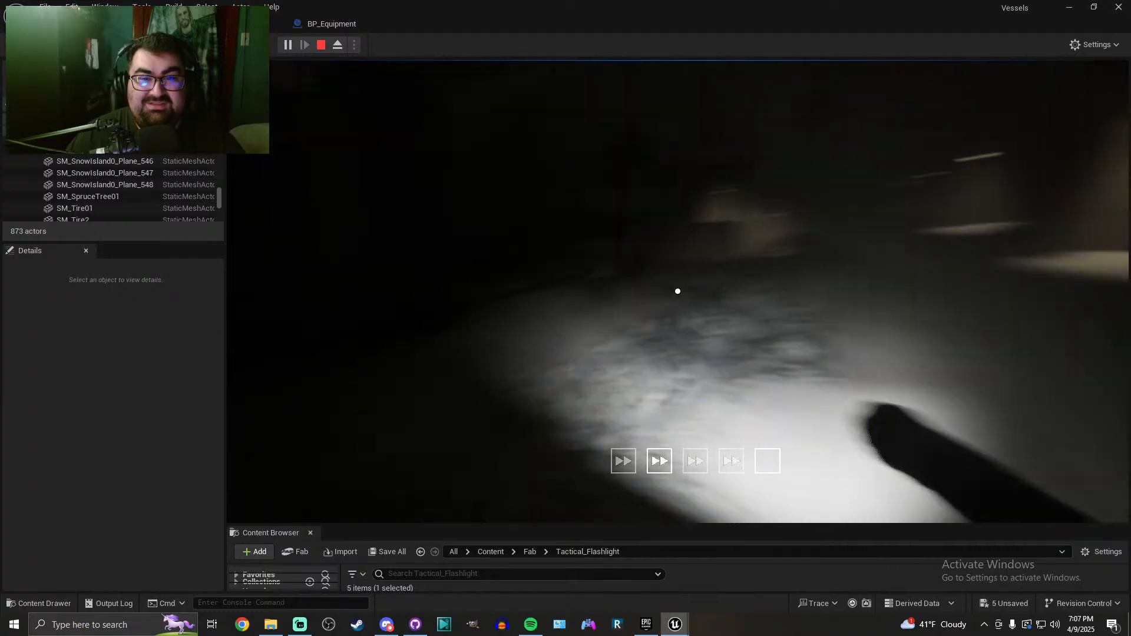
{"action": "key", "text": "w"}
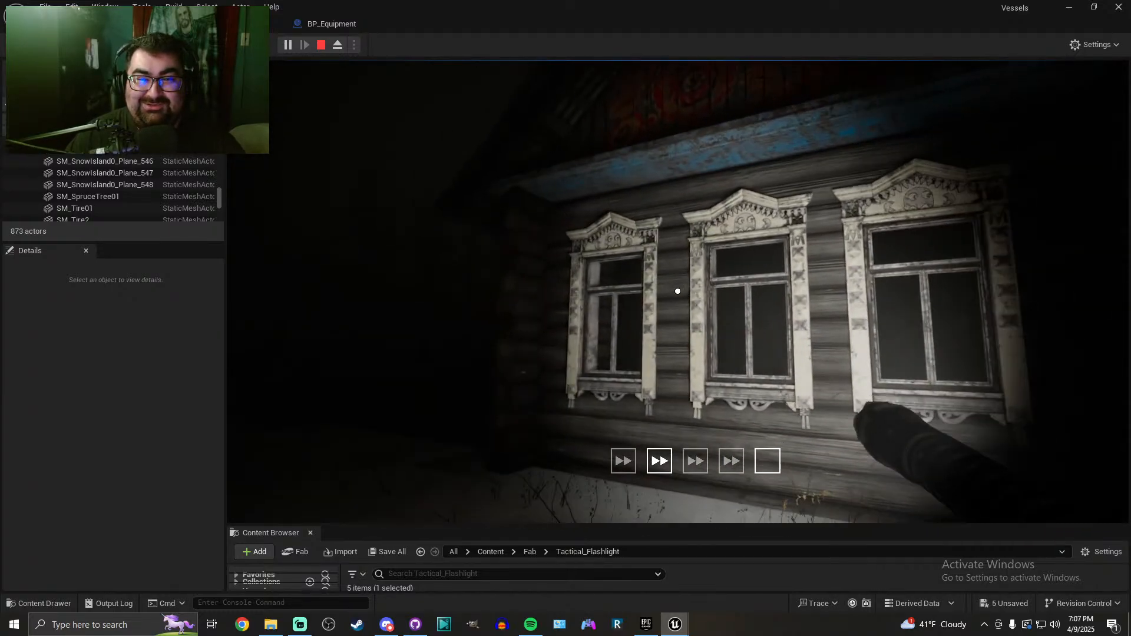
{"action": "key", "text": "w"}
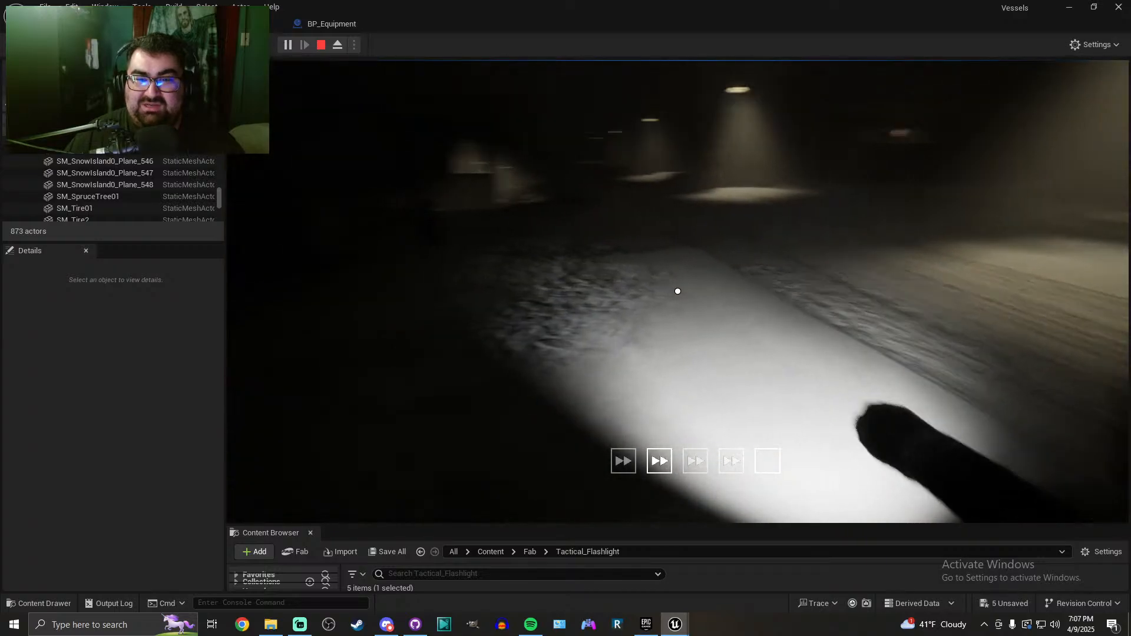
{"action": "key", "text": "Escape"}
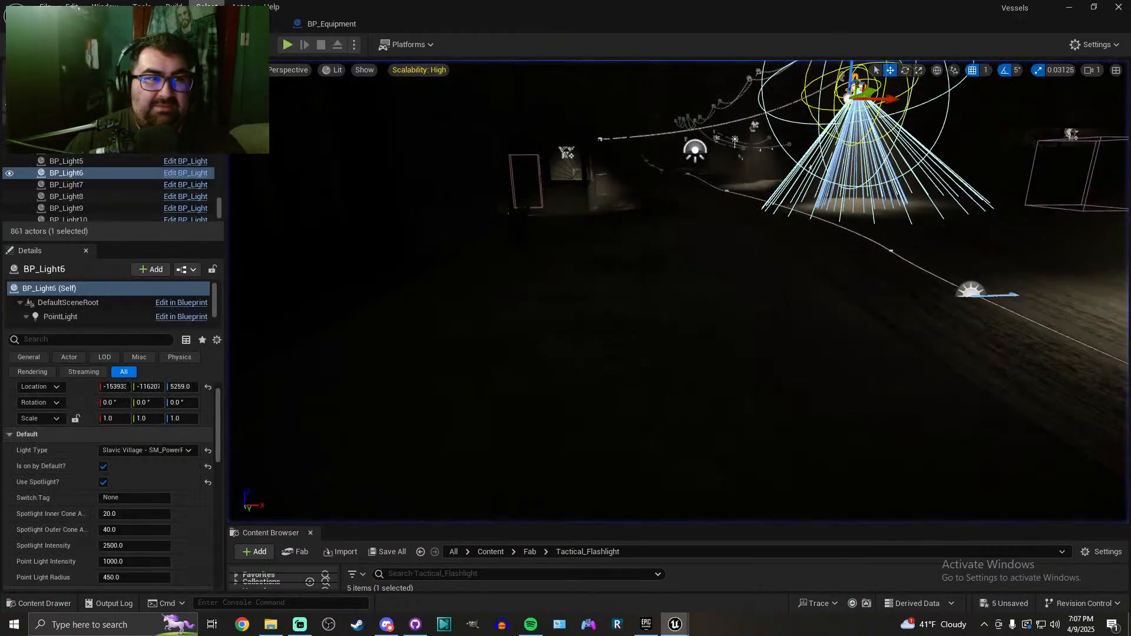
Preview the flashlight in BP_Equipment's viewport and move the SpotLight component near the front of the lens, about X -41
{"action": "left_click", "coordinate": [332, 23]}
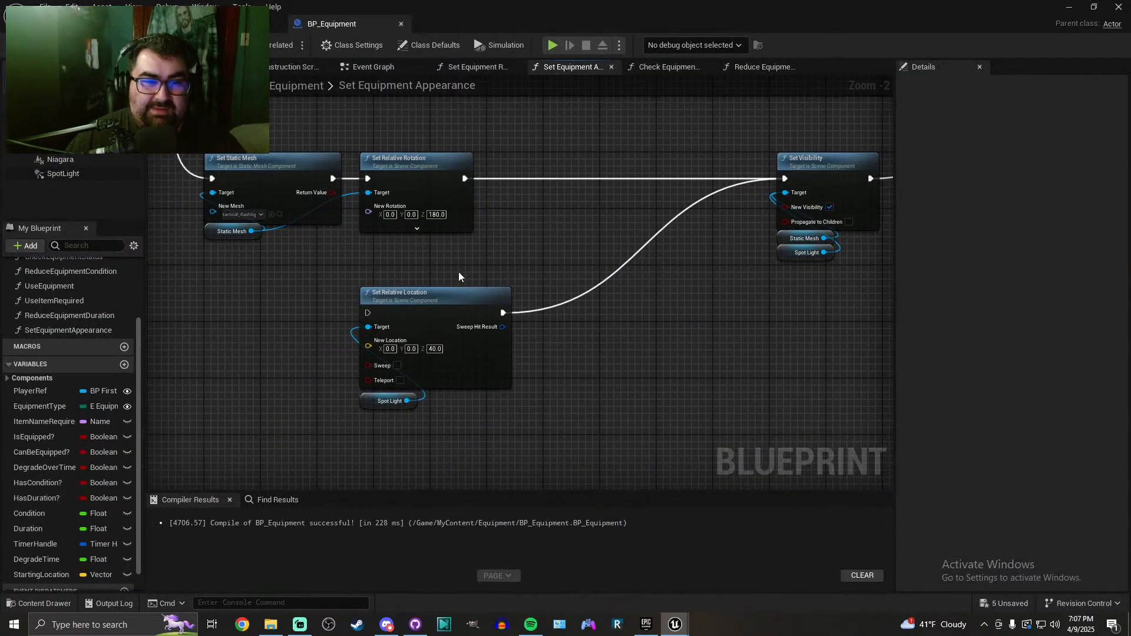
{"action": "left_click", "coordinate": [371, 66]}
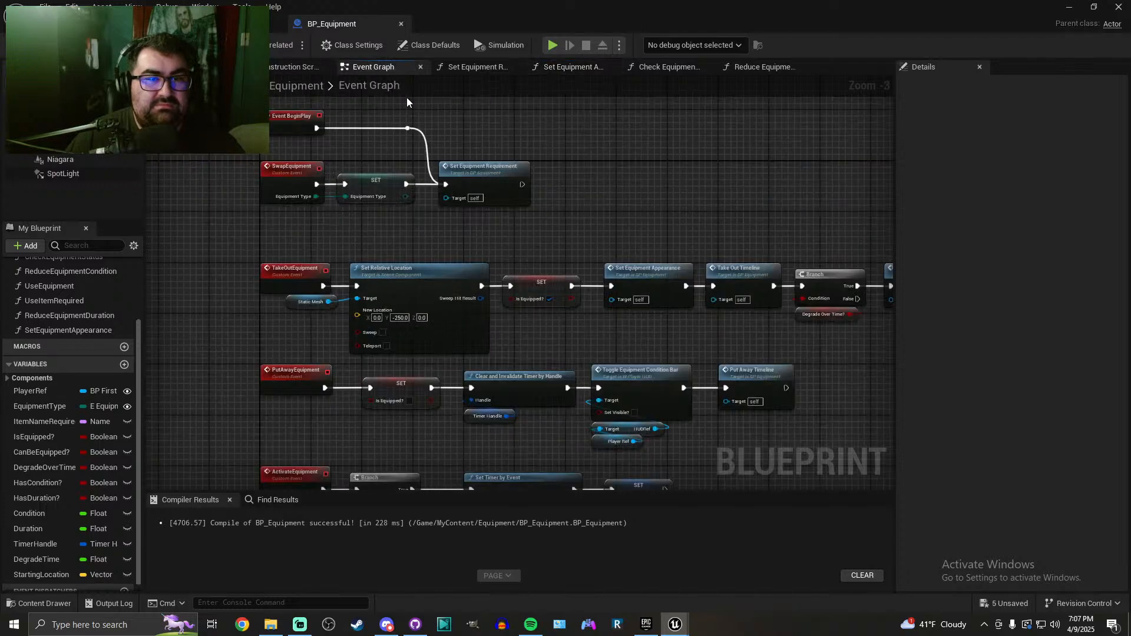
{"action": "left_click", "coordinate": [293, 70]}
{"action": "left_click", "coordinate": [203, 67]}
{"action": "left_click_drag", "start_coordinate": [477, 190], "coordinate": [577, 147], "text": "alt"}
{"action": "right_click_drag", "start_coordinate": [474, 205], "coordinate": [548, 206]}
{"action": "left_click", "coordinate": [63, 174]}
{"action": "right_click_drag", "start_coordinate": [409, 224], "coordinate": [512, 230]}
{"action": "left_click_drag", "start_coordinate": [533, 234], "coordinate": [450, 241]}
{"action": "right_click_drag", "start_coordinate": [450, 241], "coordinate": [518, 236]}
{"action": "left_click_drag", "start_coordinate": [498, 254], "coordinate": [529, 253]}
{"action": "right_click_drag", "start_coordinate": [529, 253], "coordinate": [441, 305]}
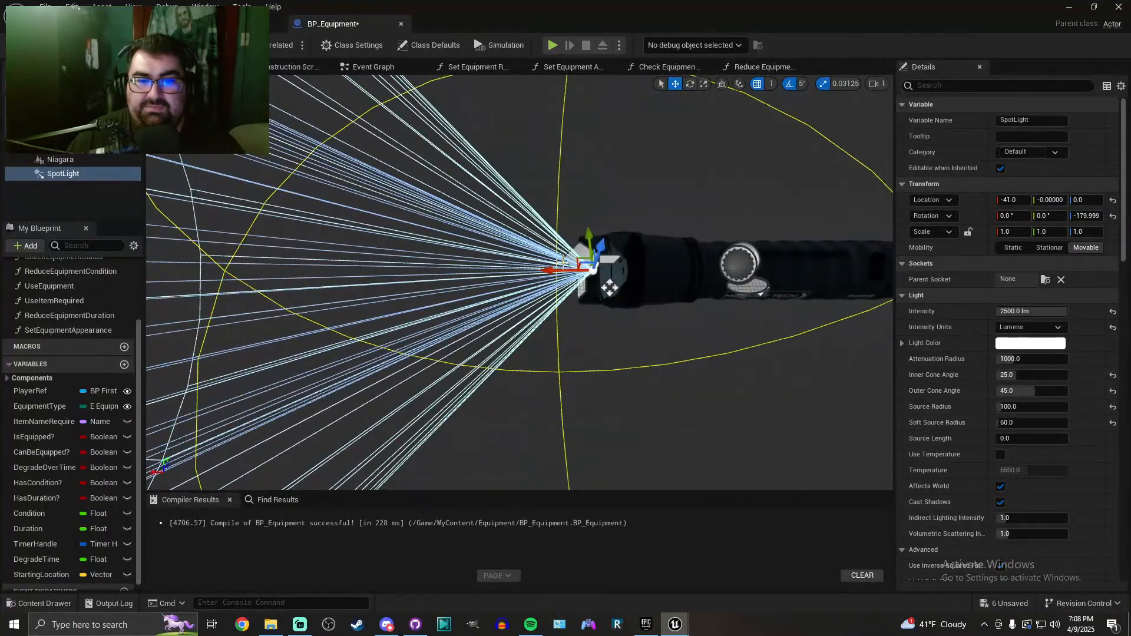
Fine-tune the SpotLight's location at the flashlight lens to X -40, Y 0, Z 0 and save the blueprint
{"action": "left_click_drag", "start_coordinate": [553, 270], "coordinate": [566, 271]}
{"action": "left_click_drag", "start_coordinate": [554, 271], "coordinate": [575, 270]}
{"action": "right_click_drag", "start_coordinate": [652, 278], "coordinate": [634, 316]}
{"action": "left_click_drag", "start_coordinate": [634, 317], "coordinate": [584, 319]}
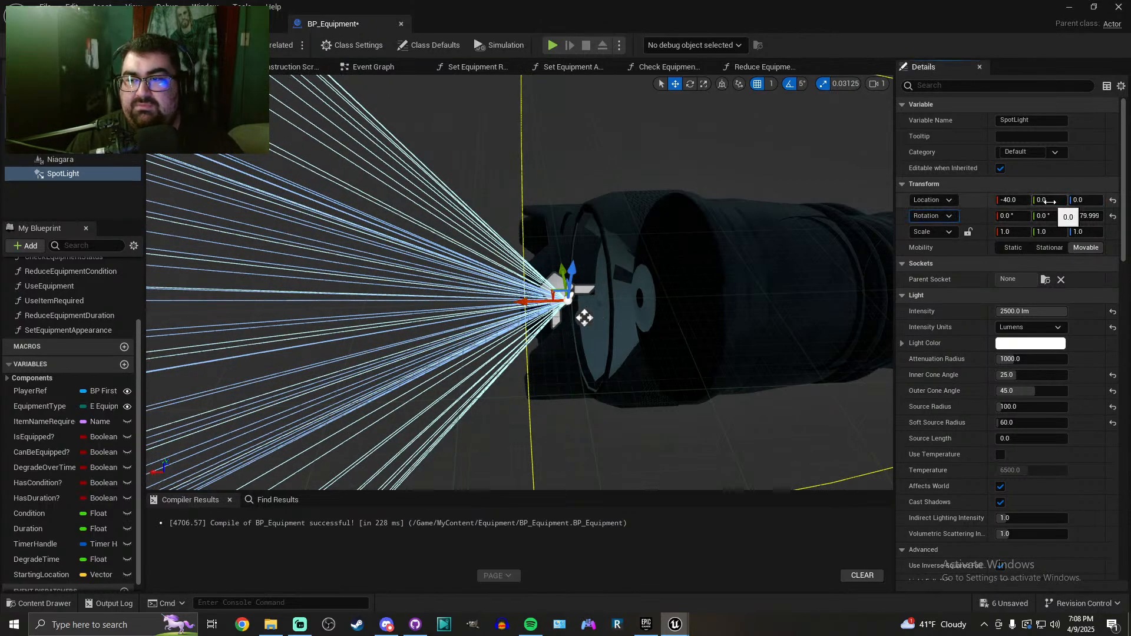
{"action": "key", "text": "ctrl+s"}
Disconnect the Construction Script entry node from Set Equipment Requirement
{"action": "left_click", "coordinate": [380, 69]}
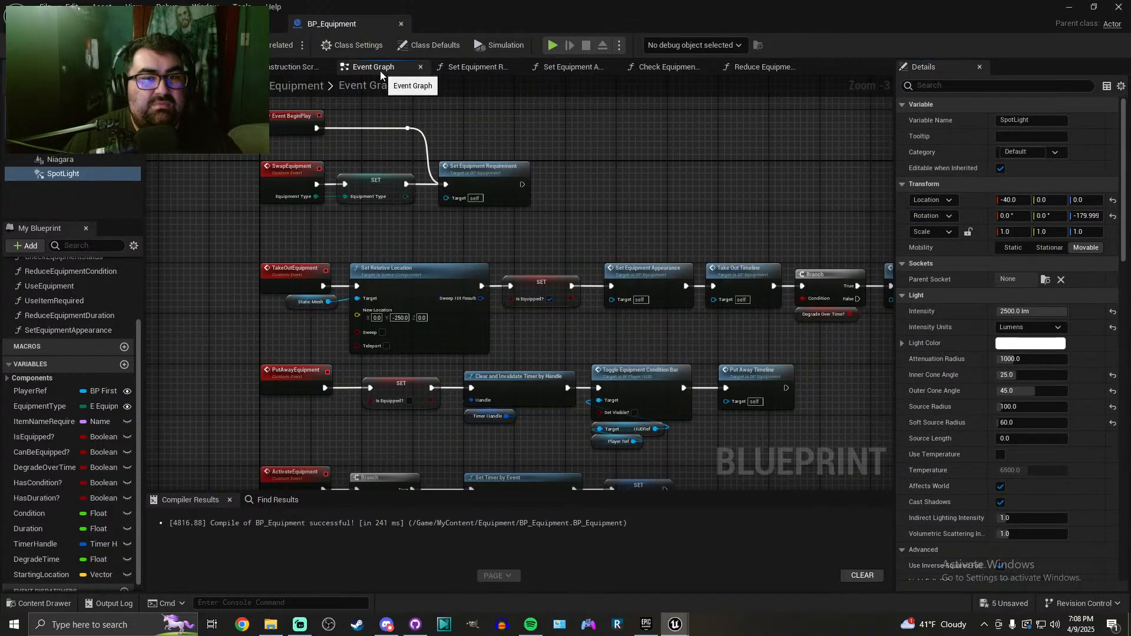
{"action": "left_click", "coordinate": [305, 69]}
{"action": "left_click", "coordinate": [395, 289], "text": "alt"}
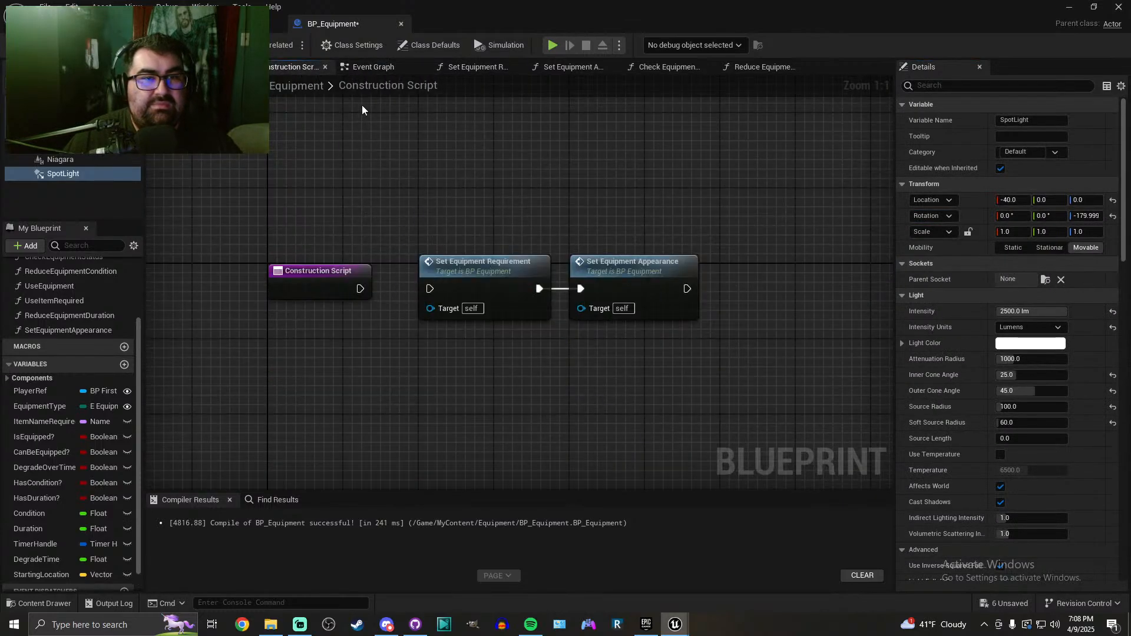
Set New Location to X -40, Y 0, Z 0 on the Spot Light's Set Relative Location node in Set Equipment Appearance
{"action": "left_click", "coordinate": [489, 67]}
{"action": "left_click", "coordinate": [572, 68]}
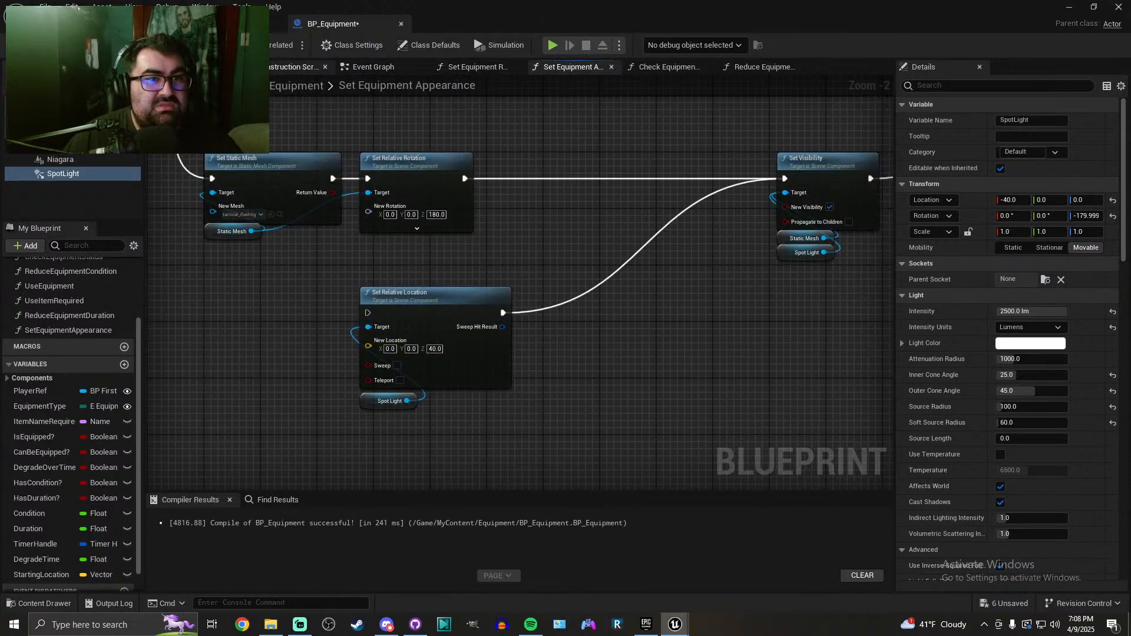
{"action": "left_click", "coordinate": [197, 67]}
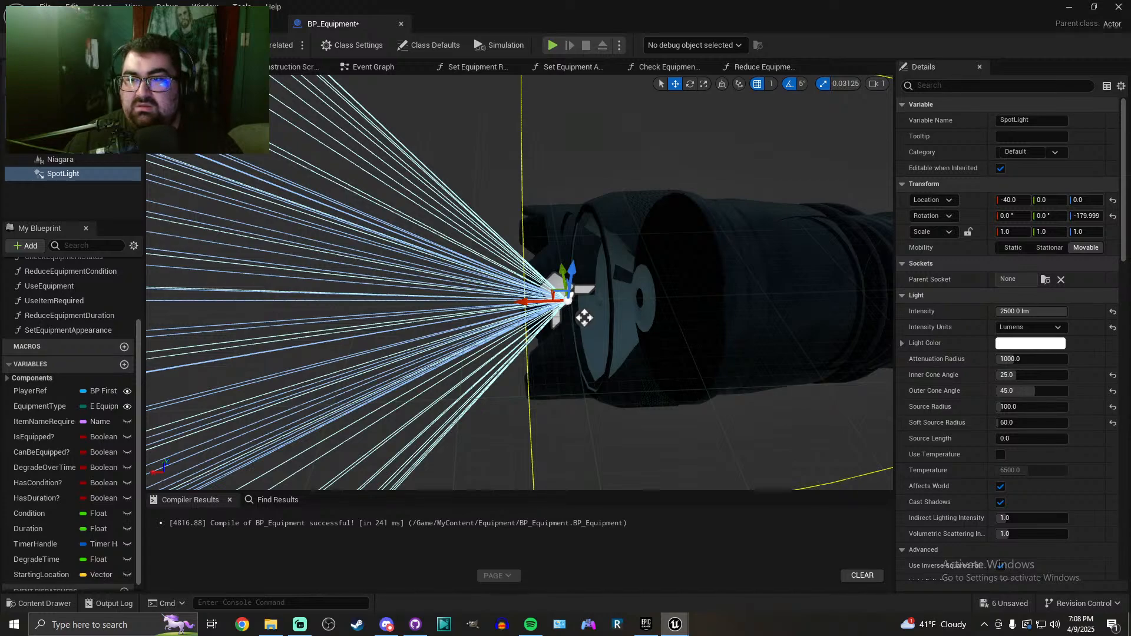
{"action": "left_click", "coordinate": [481, 68]}
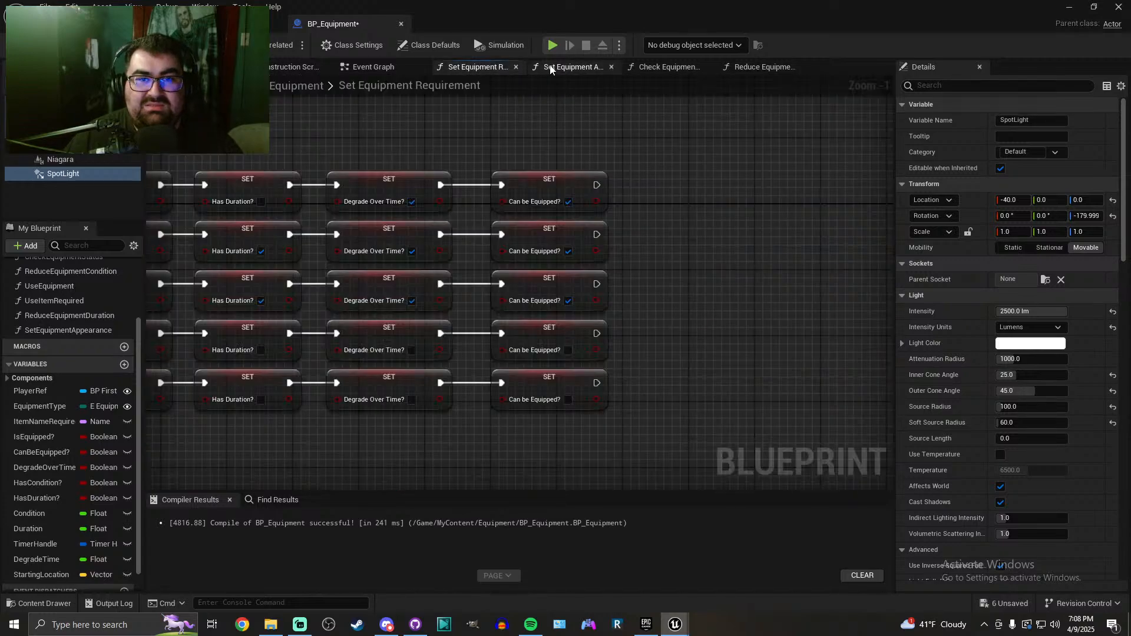
{"action": "left_click", "coordinate": [569, 68]}
{"action": "type", "text": "-40"}
{"action": "key", "text": "Tab"}
{"action": "key", "text": "Tab"}
{"action": "type", "text": "0"}
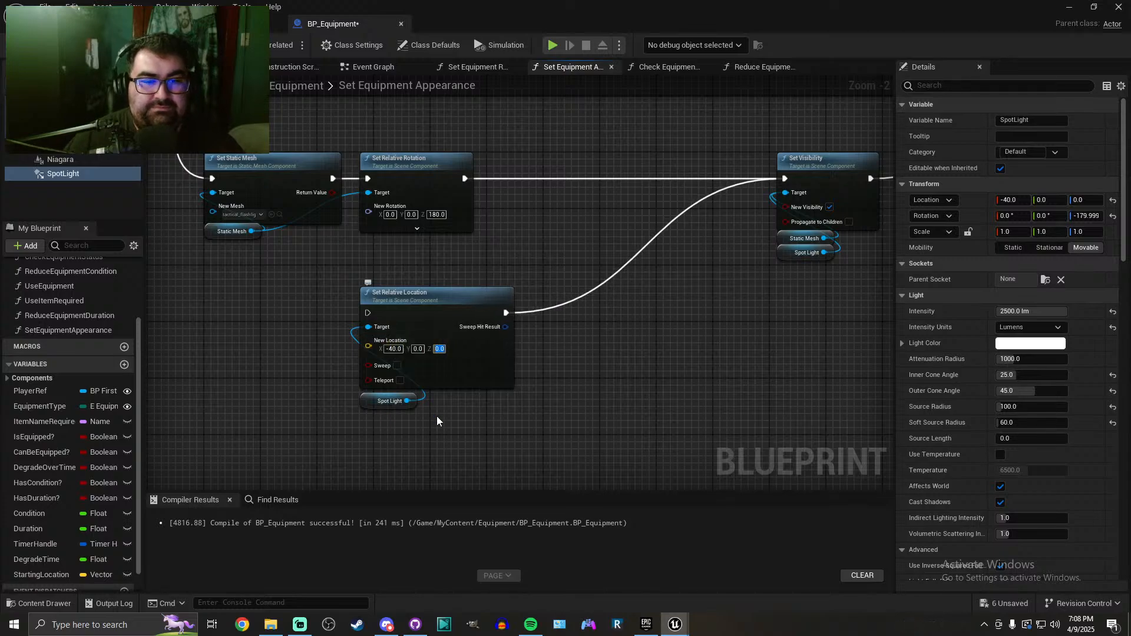
Place the Spot Light's Set Relative Location between Set Relative Rotation and Set Visibility in the flashlight chain, and move Set Visibility closer
{"action": "left_click_drag", "start_coordinate": [431, 411], "coordinate": [341, 304]}
{"action": "left_click_drag", "start_coordinate": [416, 301], "coordinate": [487, 178]}
{"action": "right_click_drag", "start_coordinate": [704, 176], "coordinate": [612, 231]}
{"action": "scroll", "coordinate": [561, 255], "scroll_direction": "down", "scroll_amount": 4}
{"action": "scroll", "coordinate": [612, 231], "scroll_direction": "up", "scroll_amount": 3}
{"action": "left_click_drag", "start_coordinate": [613, 232], "coordinate": [698, 355]}
{"action": "left_click_drag", "start_coordinate": [689, 288], "coordinate": [580, 289]}
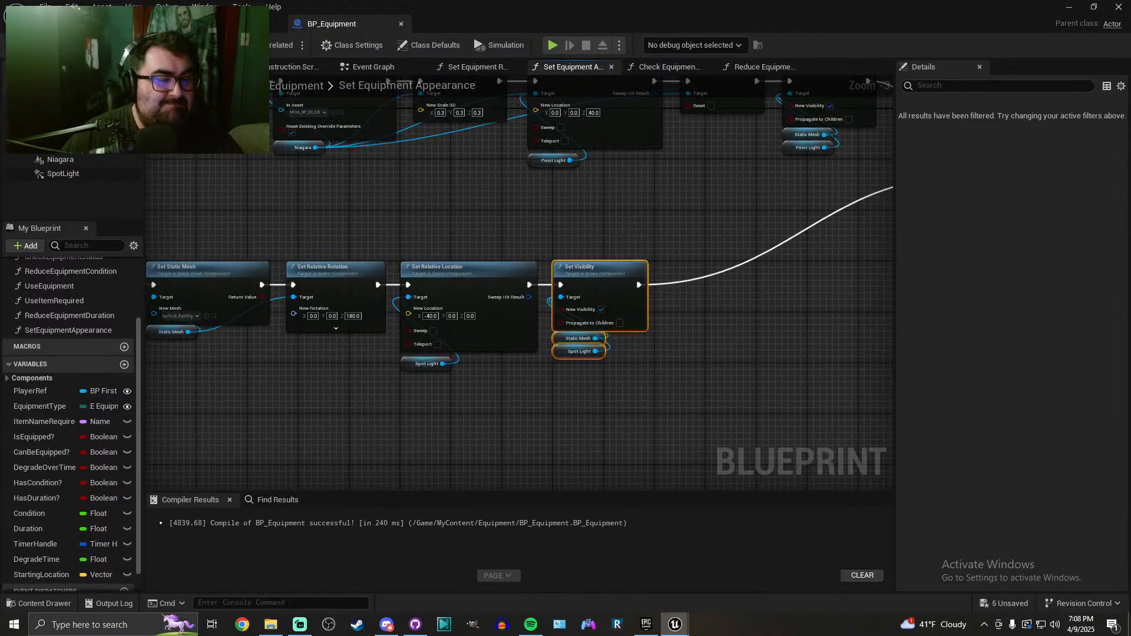
Play-test the level with equipment slot 2 selected, toggling the flashlight to check the repositioned light
{"action": "left_click", "coordinate": [100, 24]}
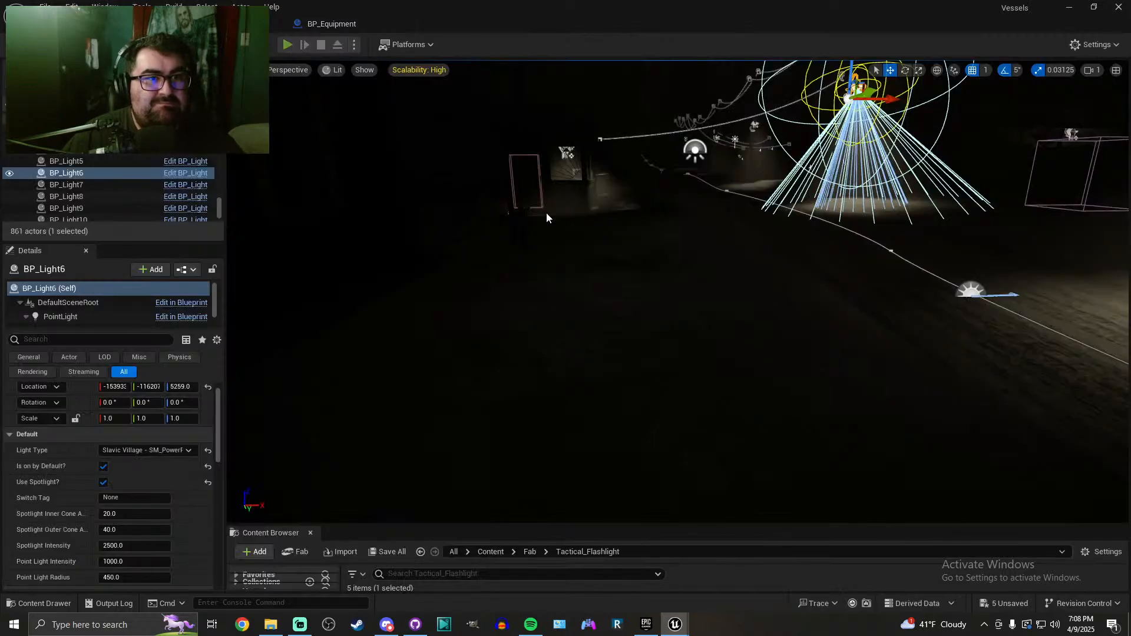
{"action": "key", "text": "alt+p"}
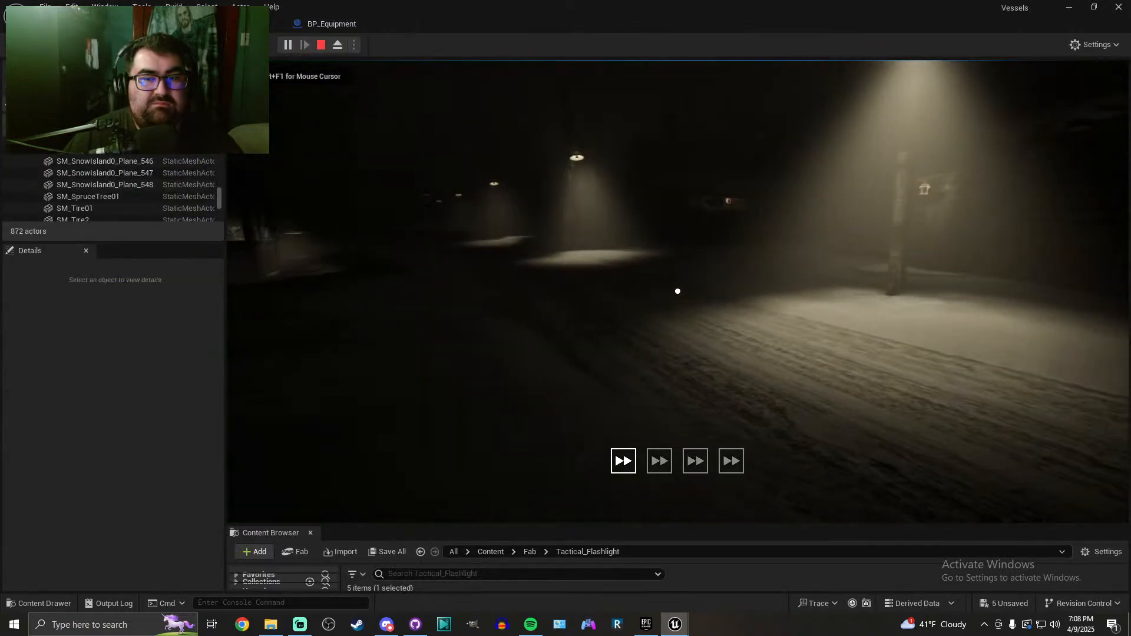
{"action": "scroll", "coordinate": [677, 291], "scroll_direction": "down", "scroll_amount": 1}
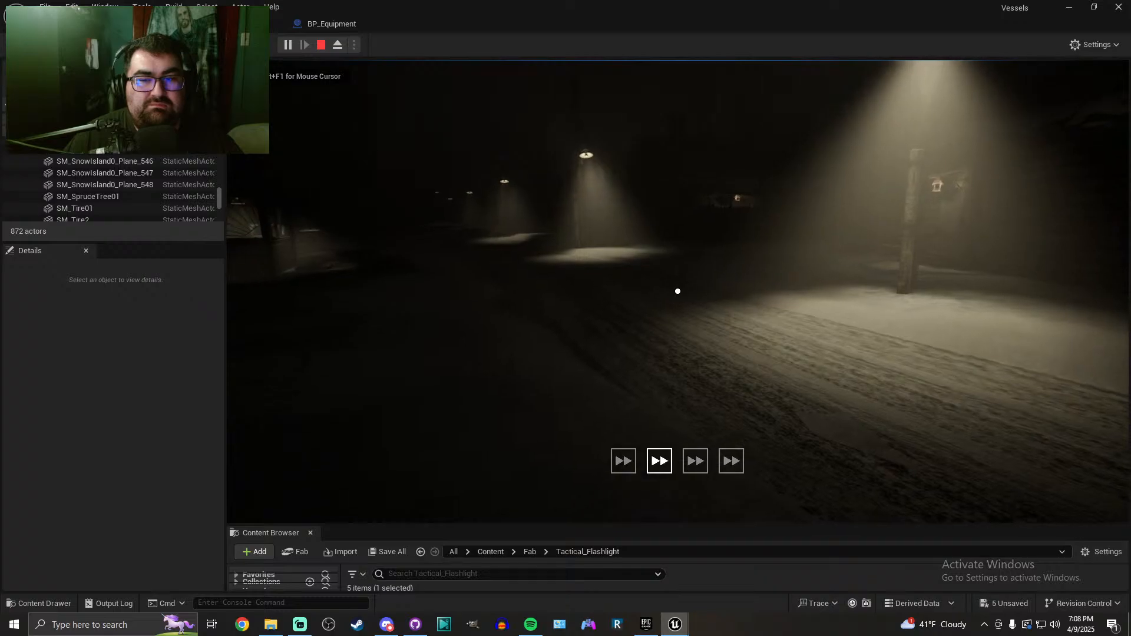
{"action": "key", "text": "f"}
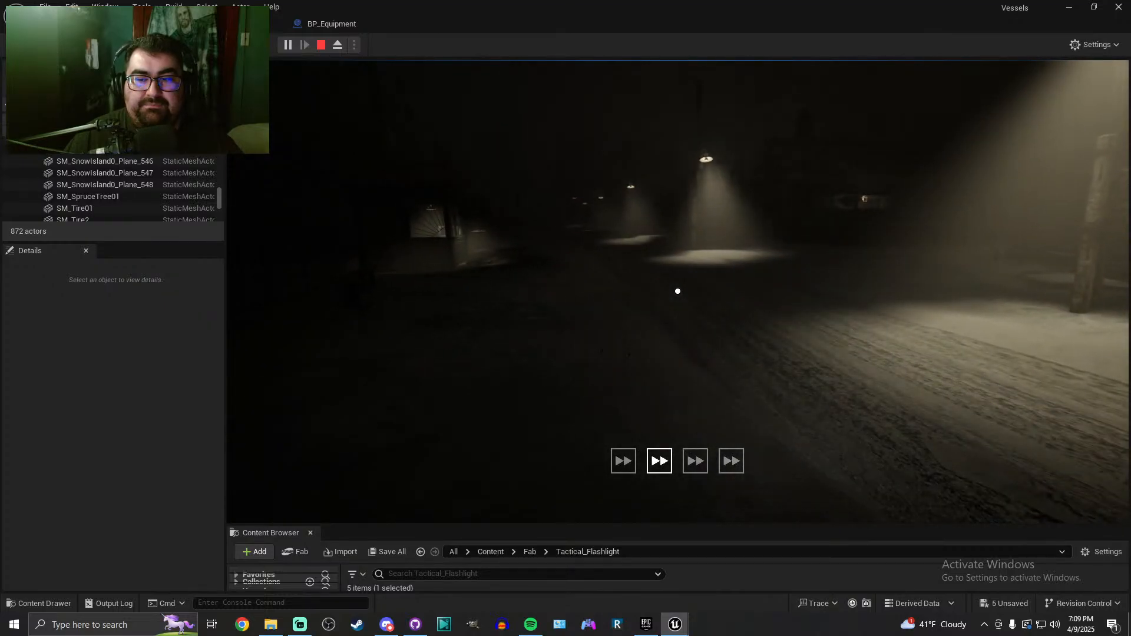
{"action": "key", "text": "Escape"}
Set the SpotLight component's intensity in BP_Equipment to 17500 lm and save the blueprint
{"action": "left_click", "coordinate": [378, 25]}
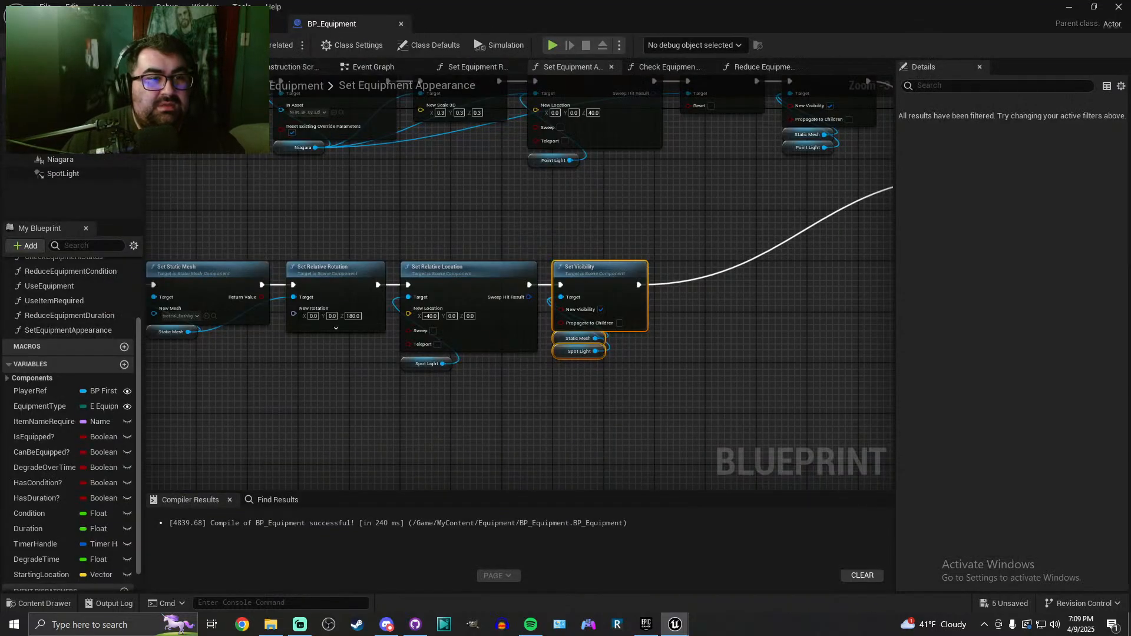
{"action": "left_click", "coordinate": [61, 174]}
{"action": "left_click", "coordinate": [1045, 312]}
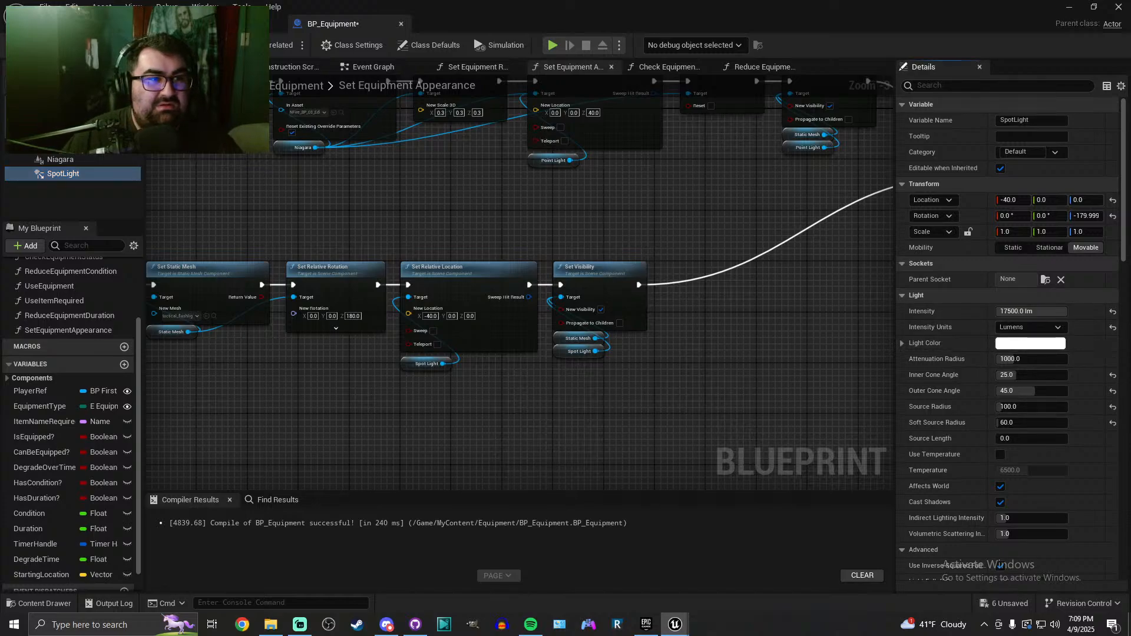
{"action": "key", "text": "ctrl+s"}
Play-test the level with equipment slot 2 to check the flashlight's brightness
{"action": "left_click", "coordinate": [88, 24]}
{"action": "left_click", "coordinate": [287, 44]}
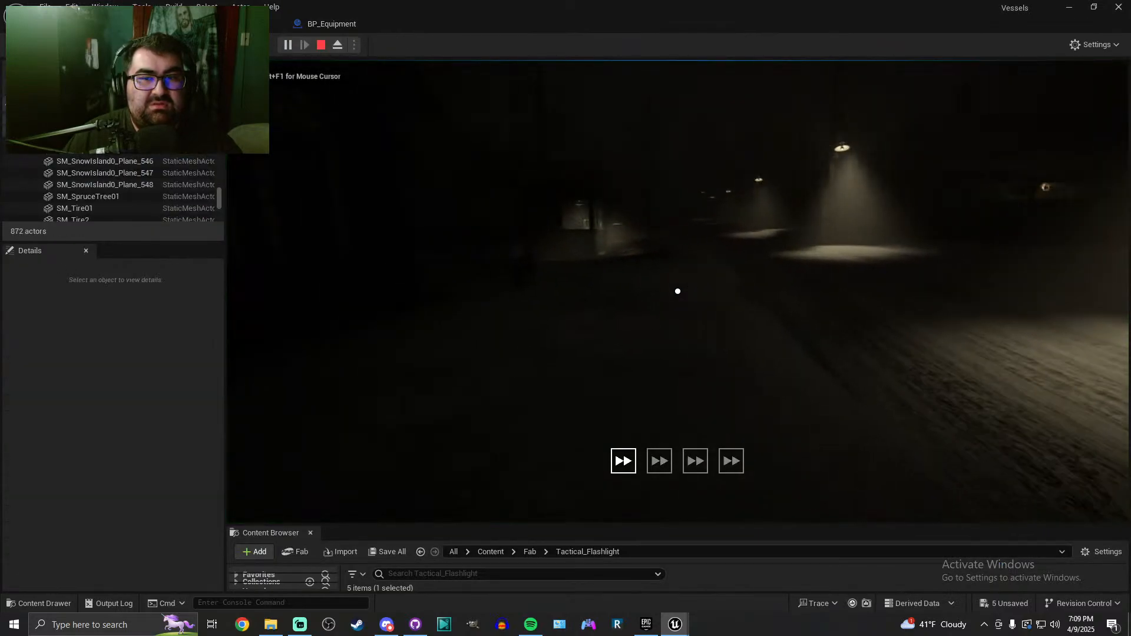
{"action": "key", "text": "2"}
{"action": "key", "text": "Escape"}
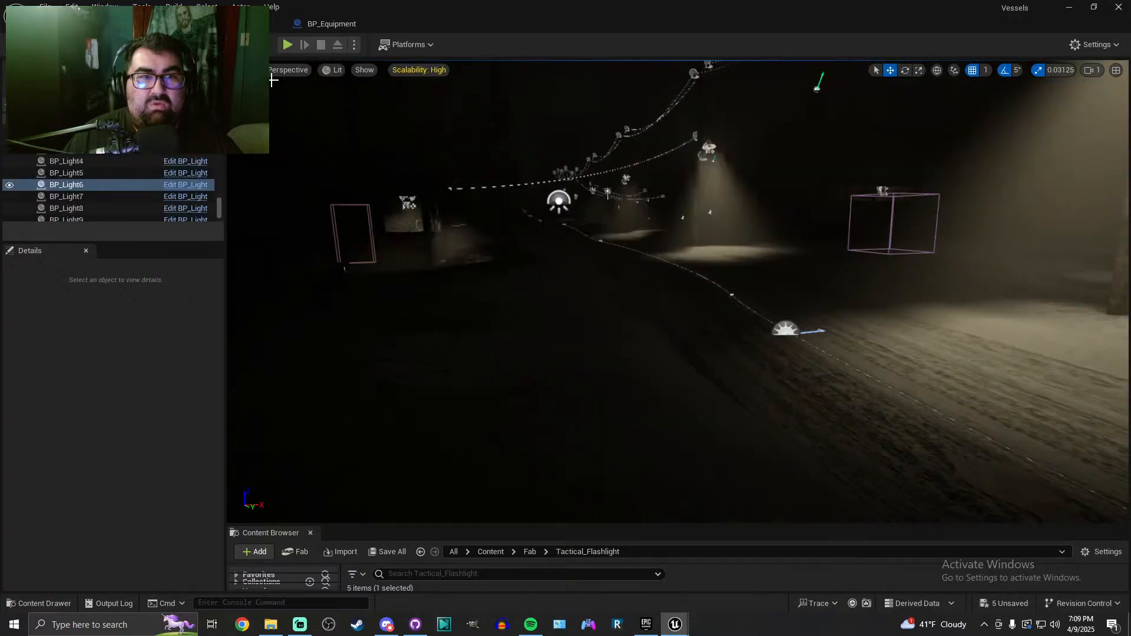
Set the SpotLight component's intensity to 1750 lm and save the blueprint
{"action": "left_click", "coordinate": [357, 27]}
{"action": "left_click", "coordinate": [1038, 312]}
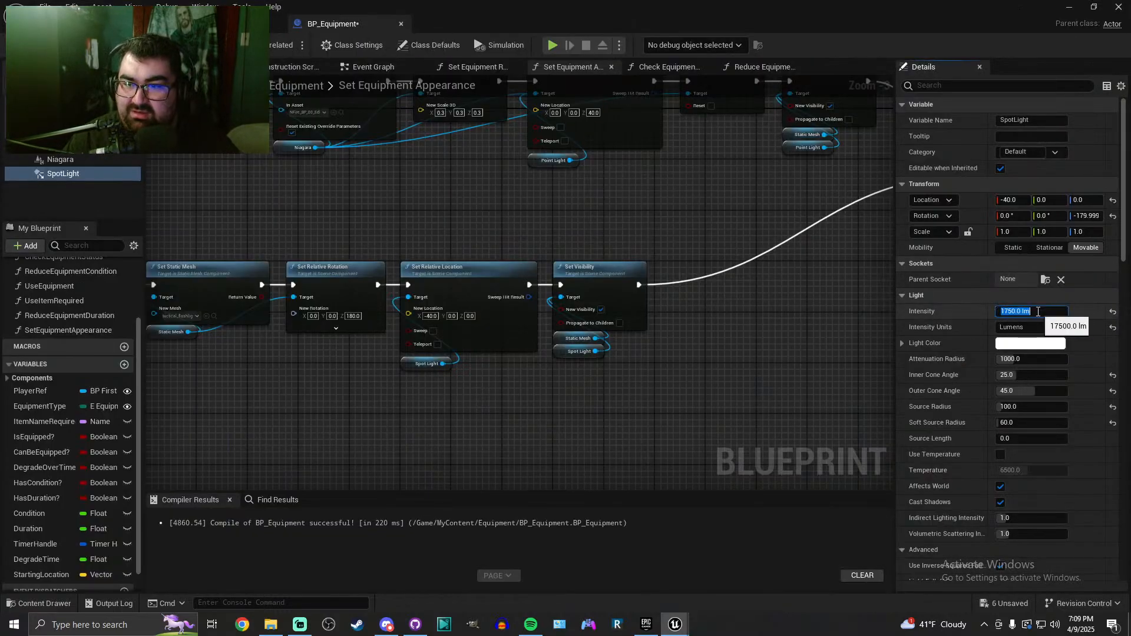
{"action": "key", "text": "ctrl+s"}
Play-test the level, switching between equipment slots 1 and 2 to check the flashlight at the reduced intensity
{"action": "left_click", "coordinate": [88, 24]}
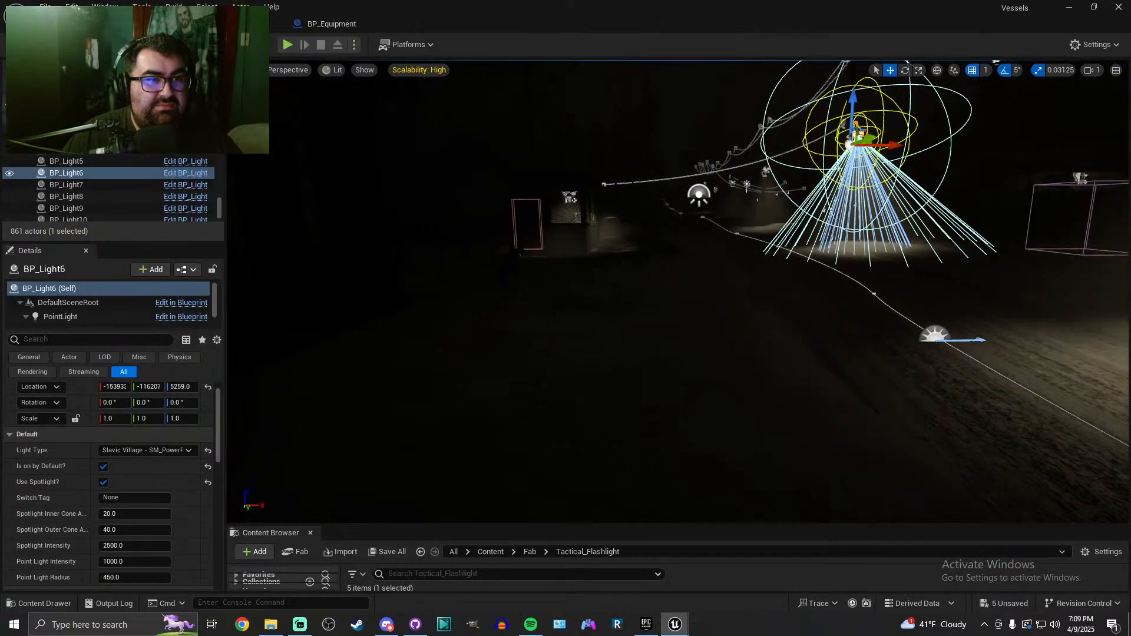
{"action": "key", "text": "alt+p"}
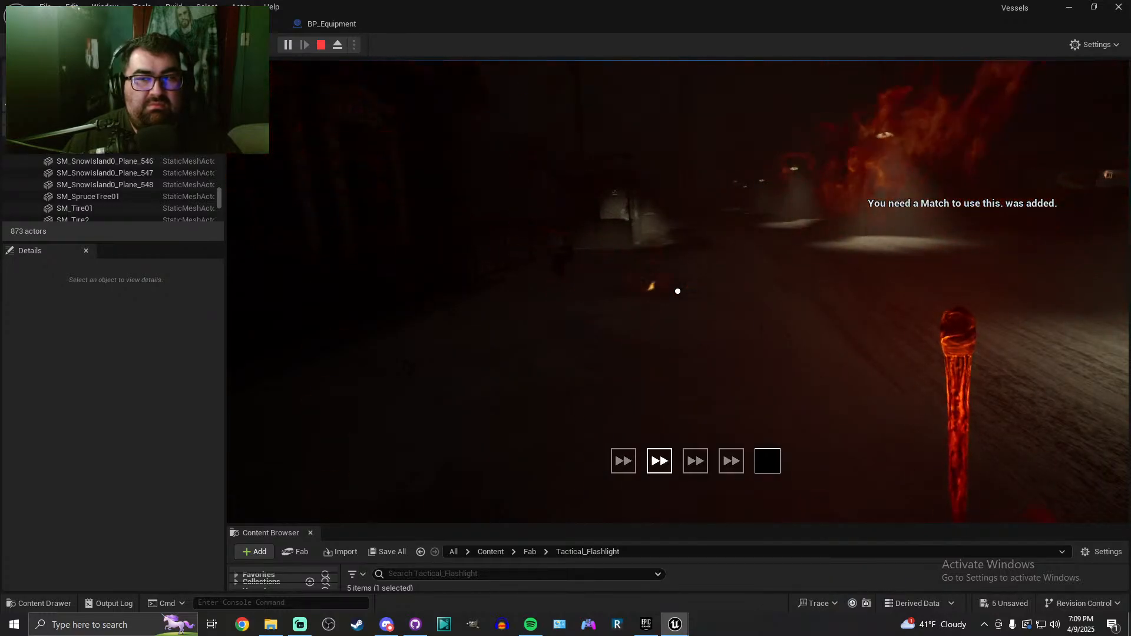
{"action": "key", "text": "1"}
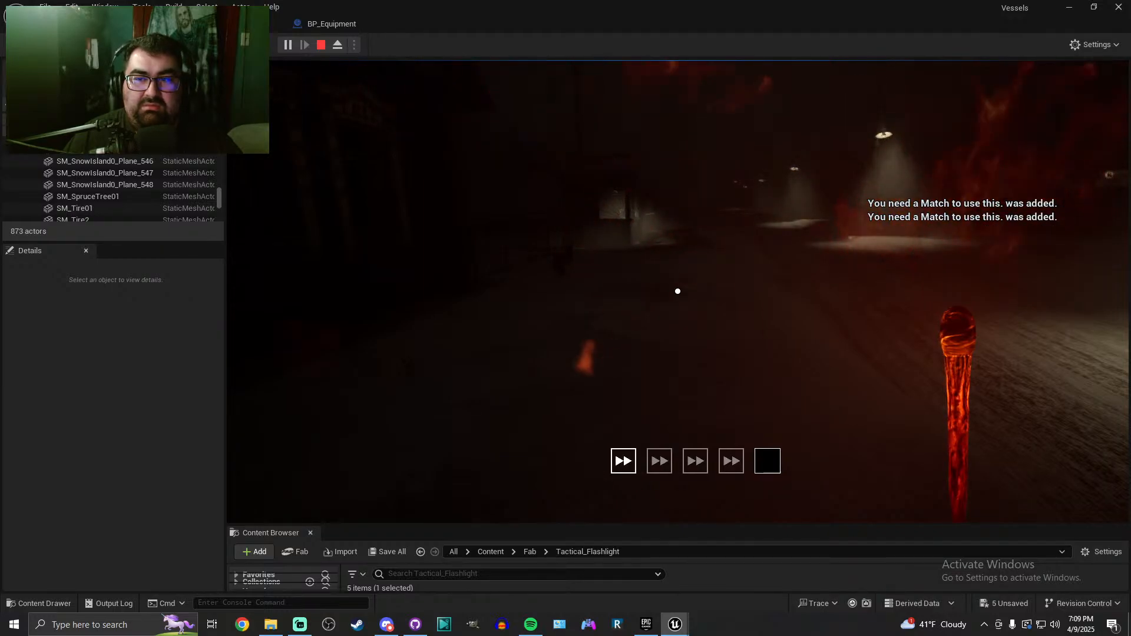
{"action": "key", "text": "2"}
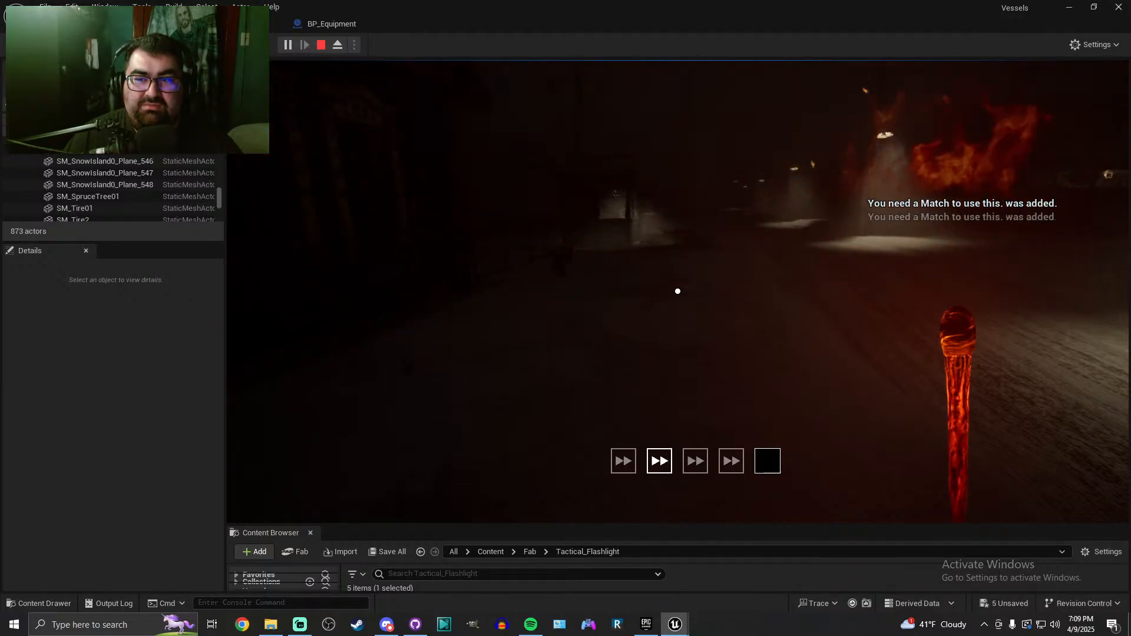
{"action": "key", "text": "3"}
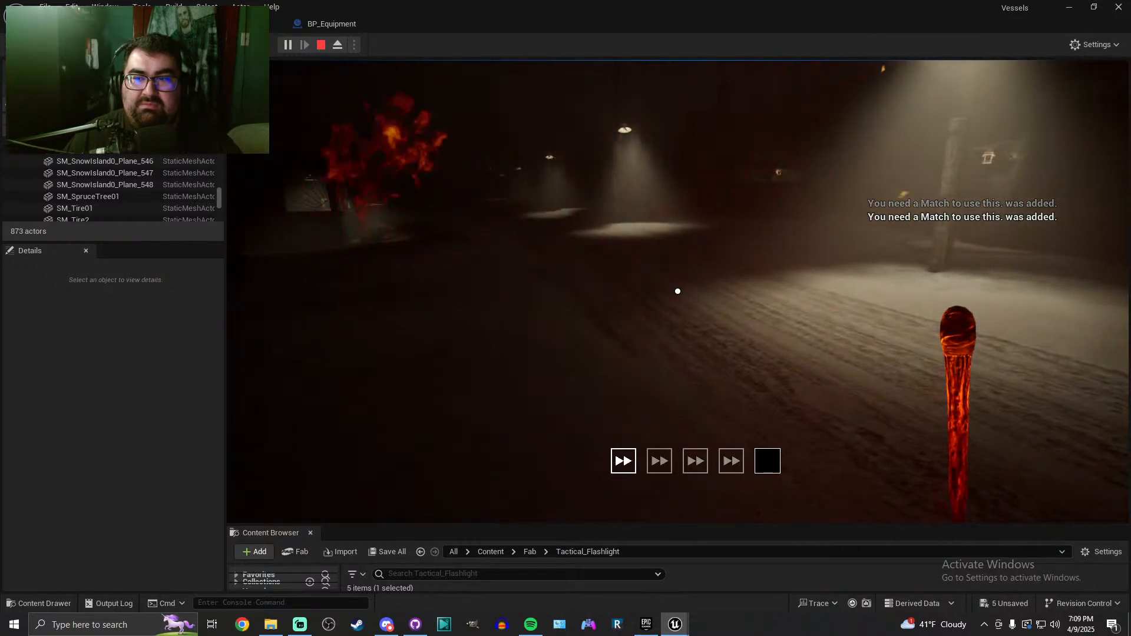
{"action": "left_click", "coordinate": [678, 291]}
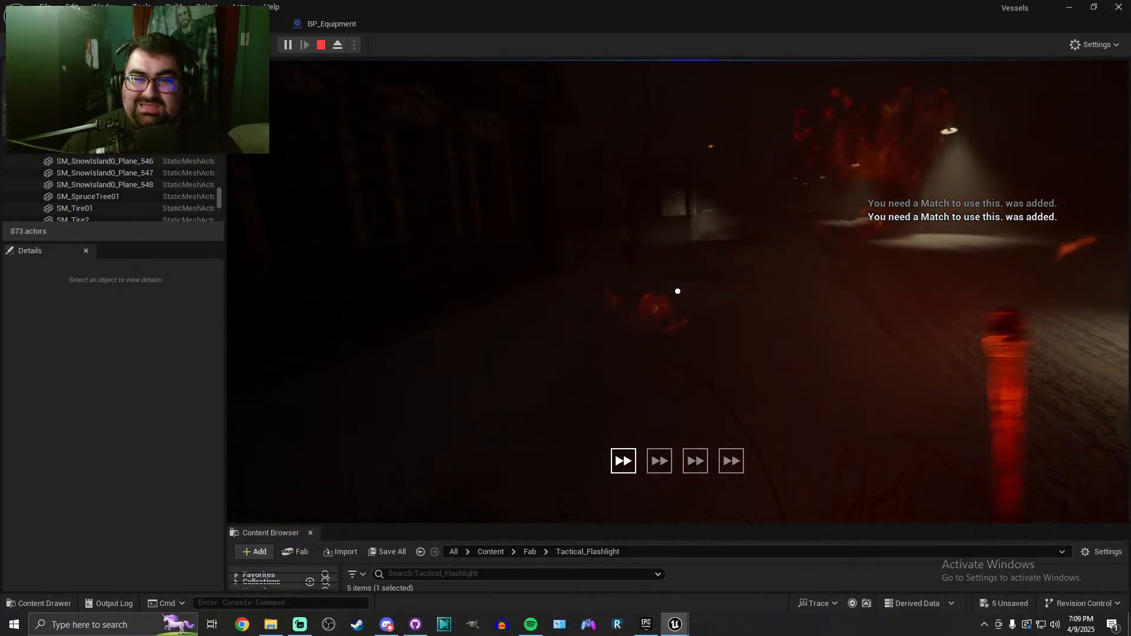
{"action": "key", "text": "2"}
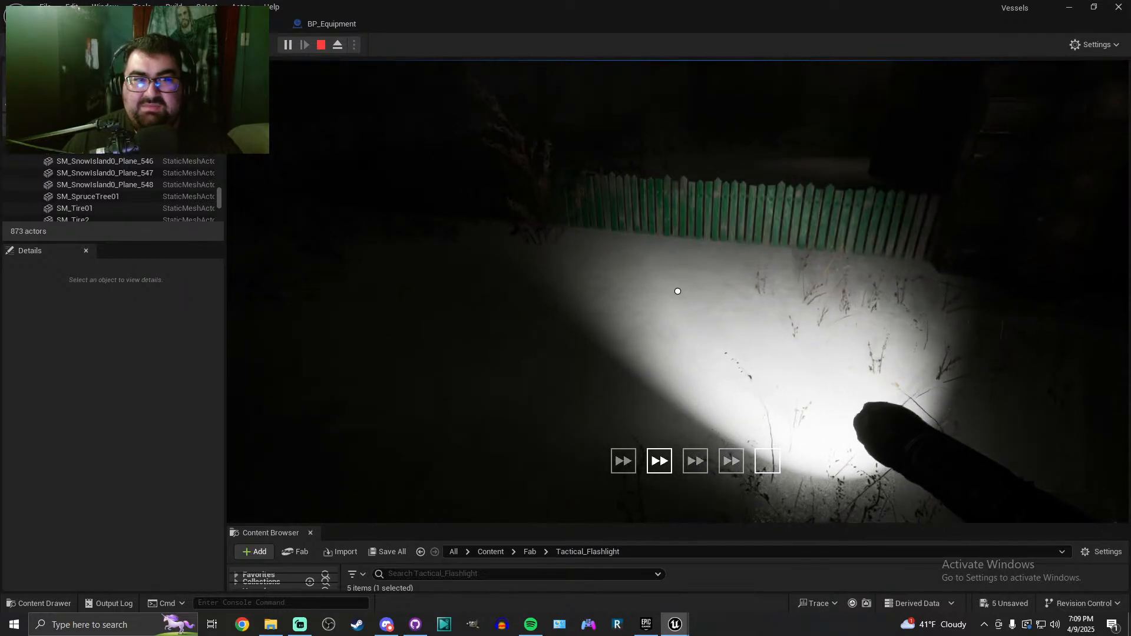
{"action": "key", "text": "Escape"}
Set the BP_Equipment SpotLight's intensity to 1000 lm, inner cone angle to 35 and outer cone angle to 55, and save
{"action": "left_click", "coordinate": [331, 23]}
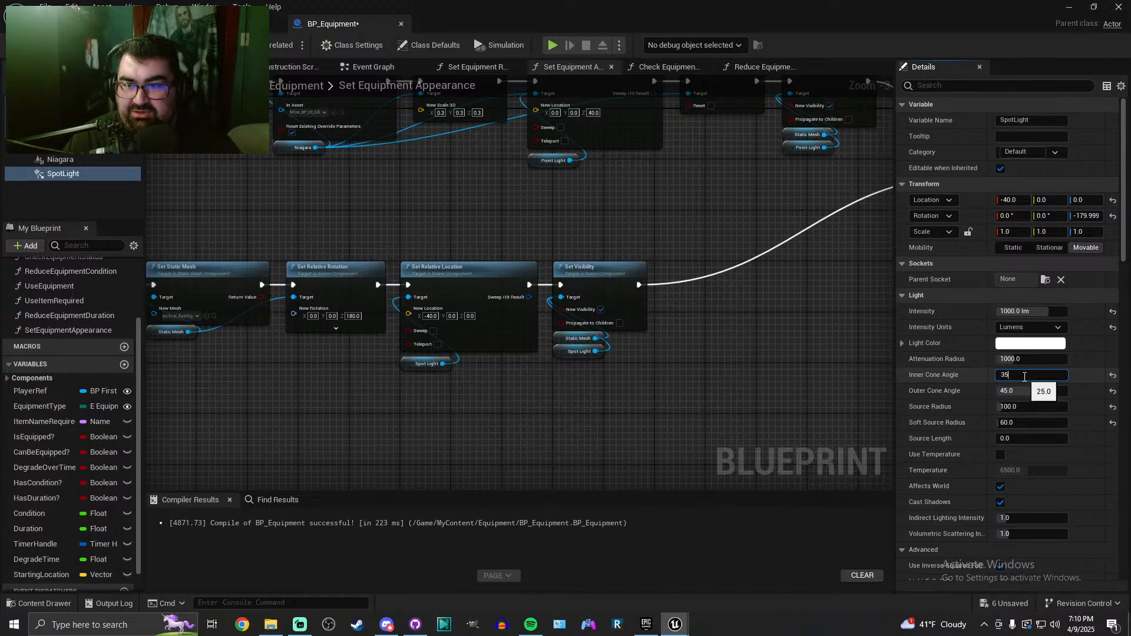
{"action": "key", "text": "ctrl+s"}
Play-test the level with the flashlight in equipment slot 2, walking around to check its wider beam and putting it away
{"action": "left_click", "coordinate": [118, 24]}
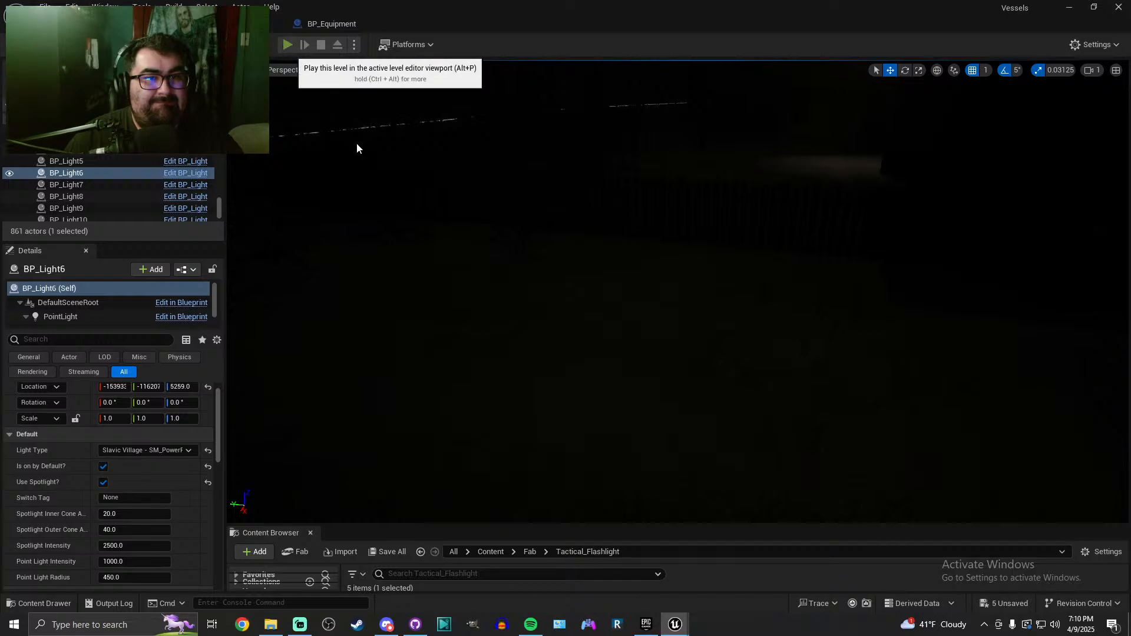
{"action": "key", "text": "alt+p"}
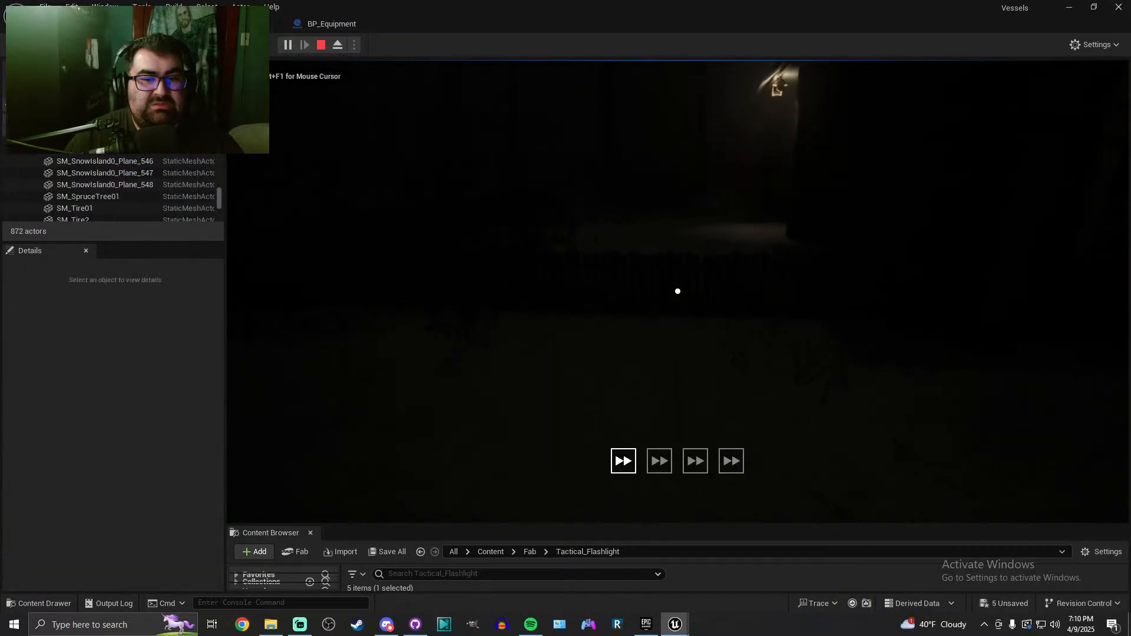
{"action": "key", "text": "f"}
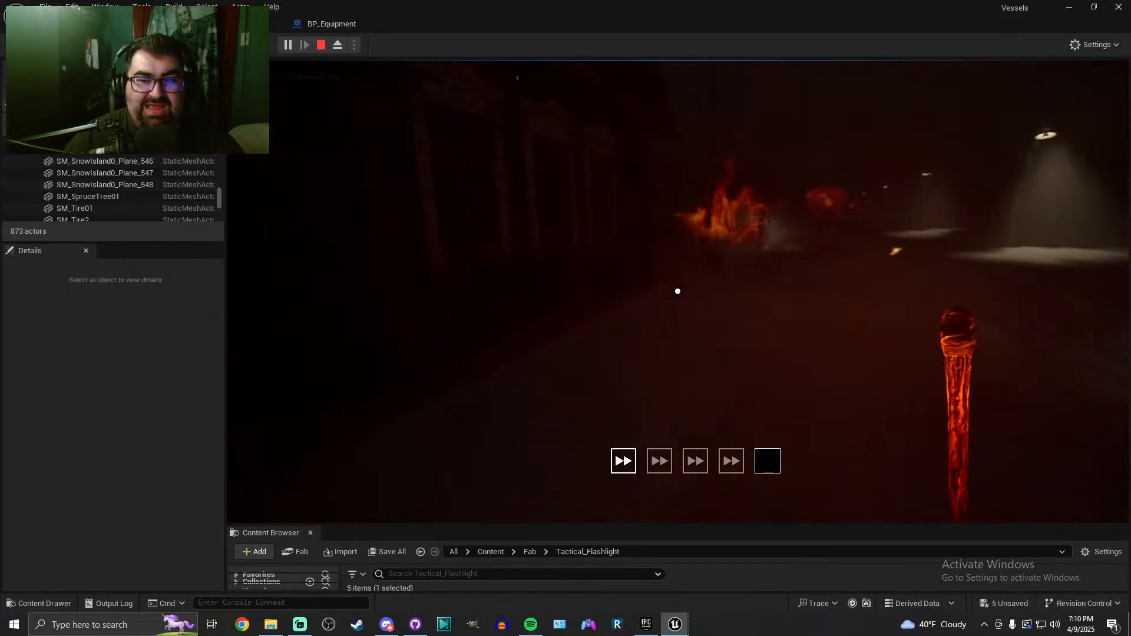
{"action": "left_click", "coordinate": [678, 292]}
{"action": "key", "text": "2"}
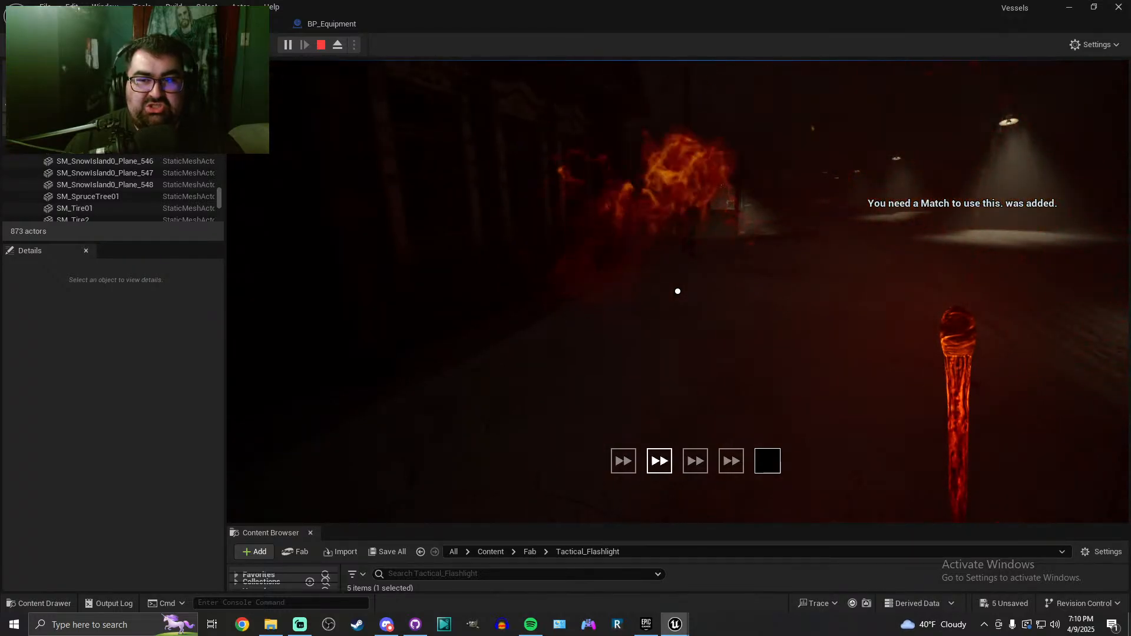
{"action": "left_click", "coordinate": [678, 291]}
{"action": "key", "text": "f"}
{"action": "key", "text": "f"}
{"action": "key", "text": "s"}
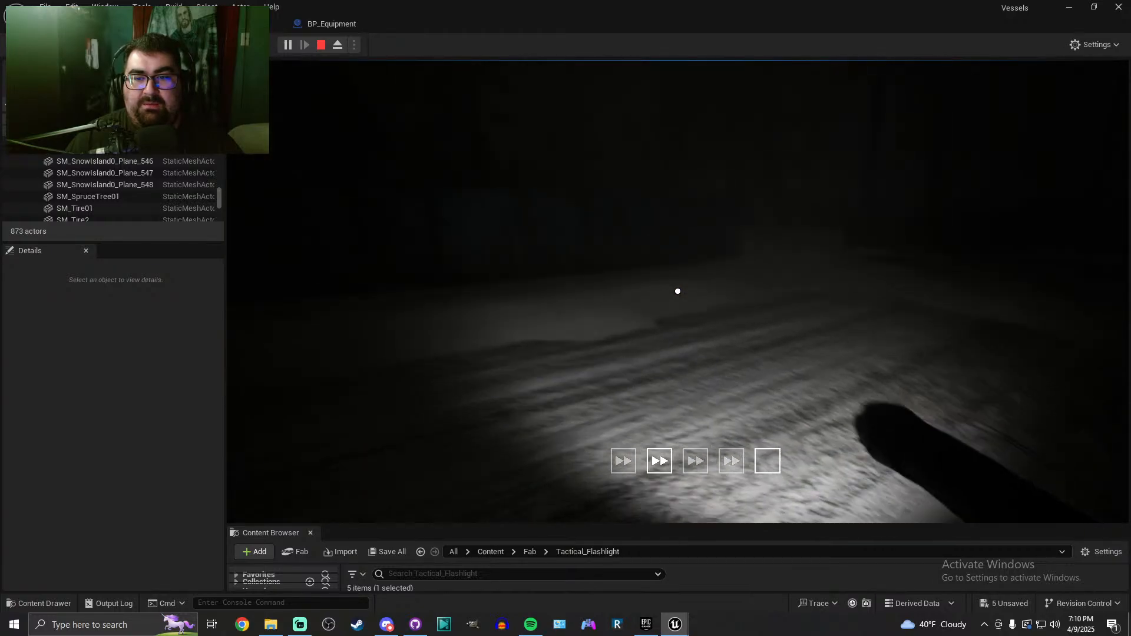
{"action": "key", "text": "w"}
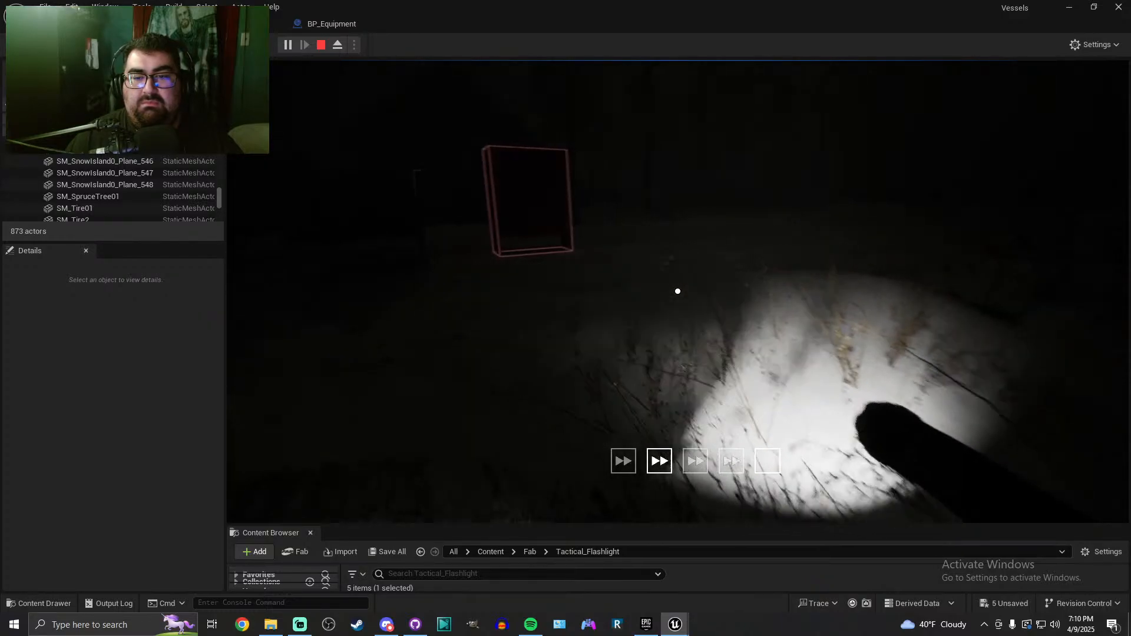
{"action": "key", "text": "w"}
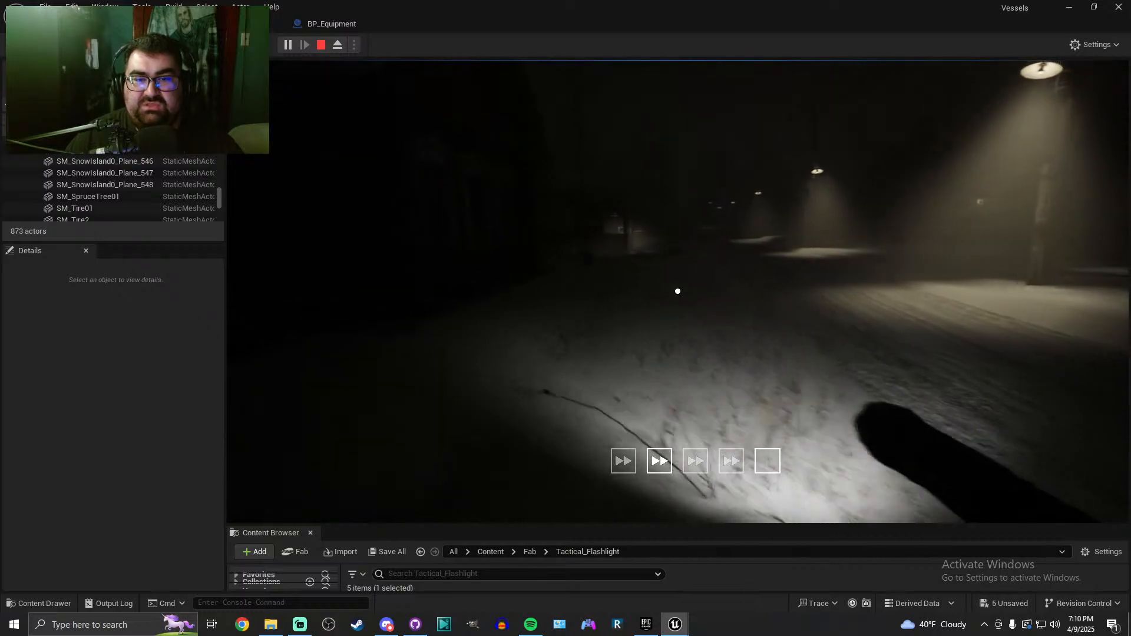
{"action": "key", "text": "f"}
{"action": "key", "text": "w"}
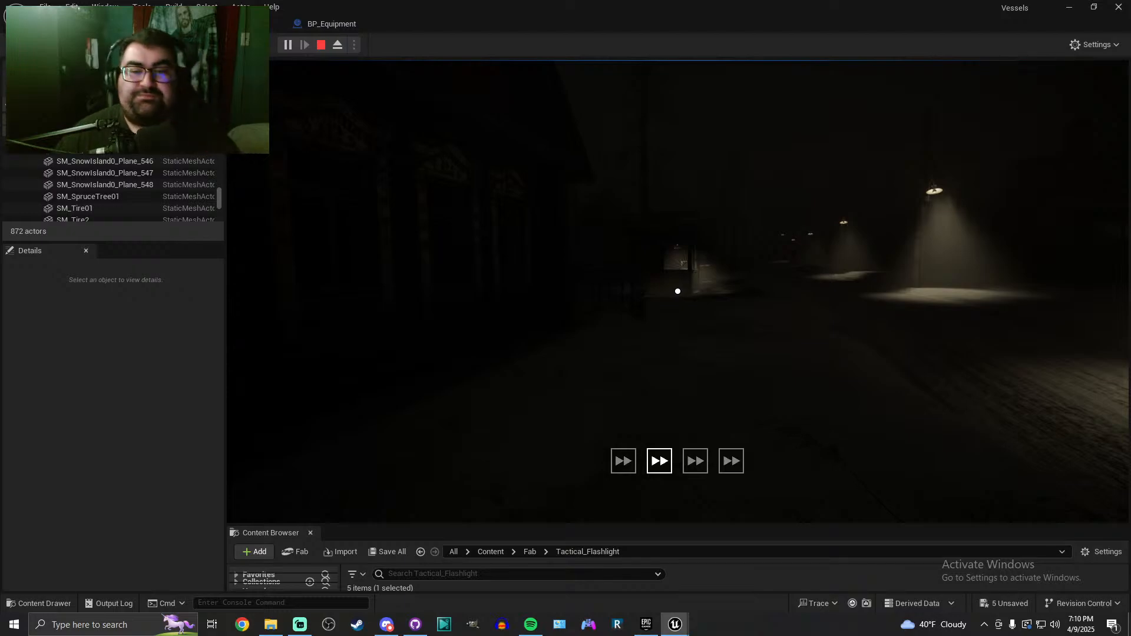
{"action": "key", "text": "Escape"}
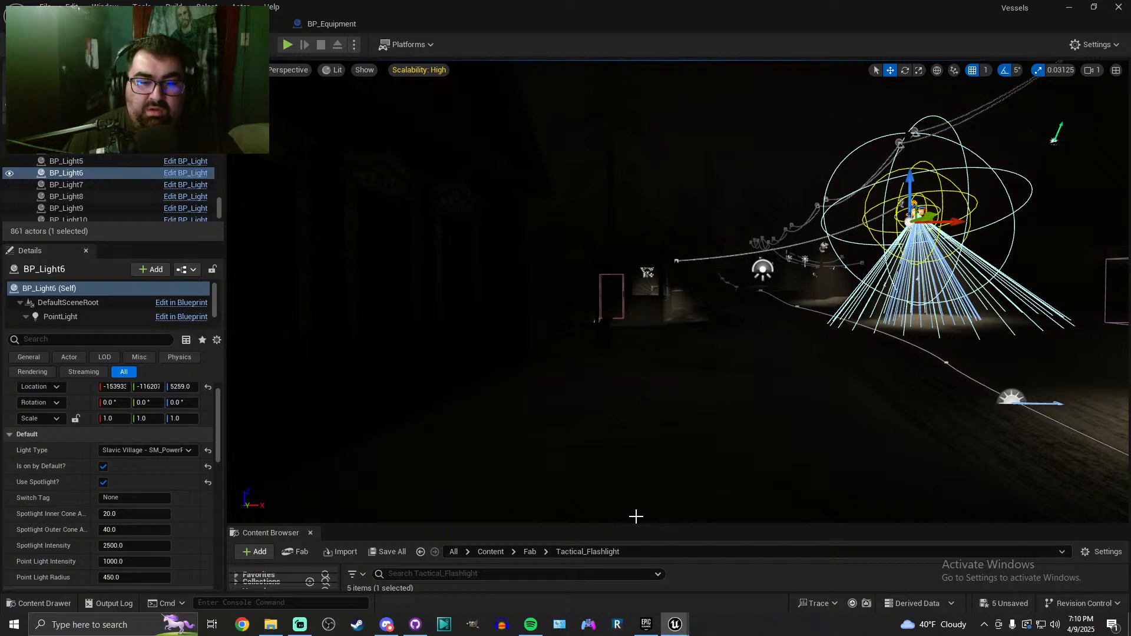
Enlarge the Content Browser and review the Set Equipment Appearance function graph in BP_Equipment
{"action": "left_click_drag", "start_coordinate": [628, 522], "coordinate": [648, 370]}
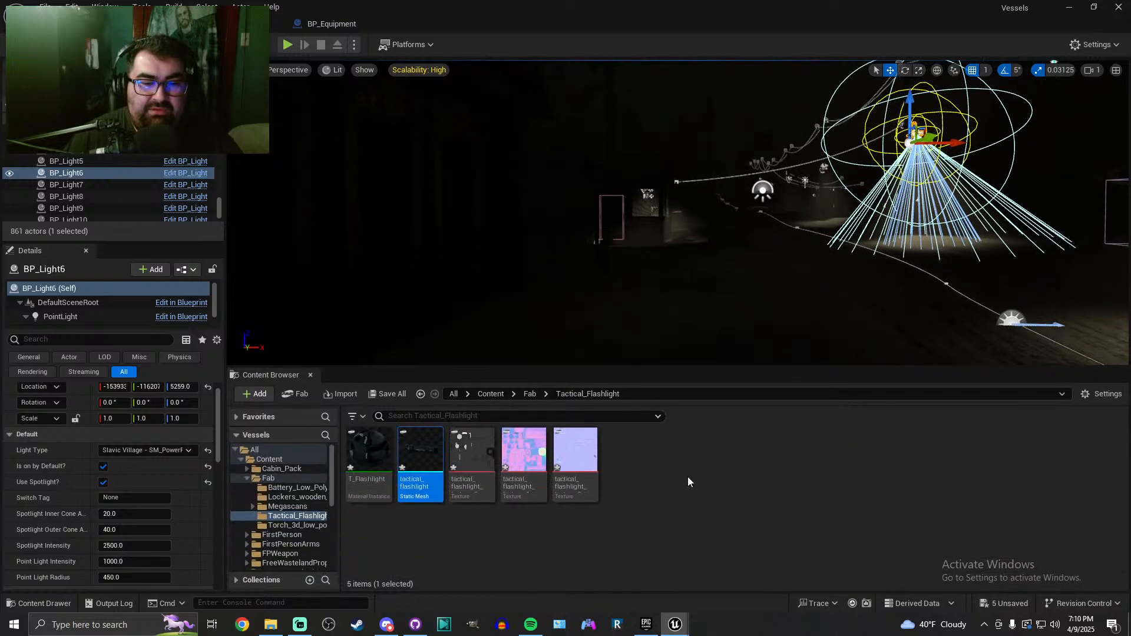
{"action": "left_click", "coordinate": [330, 24]}
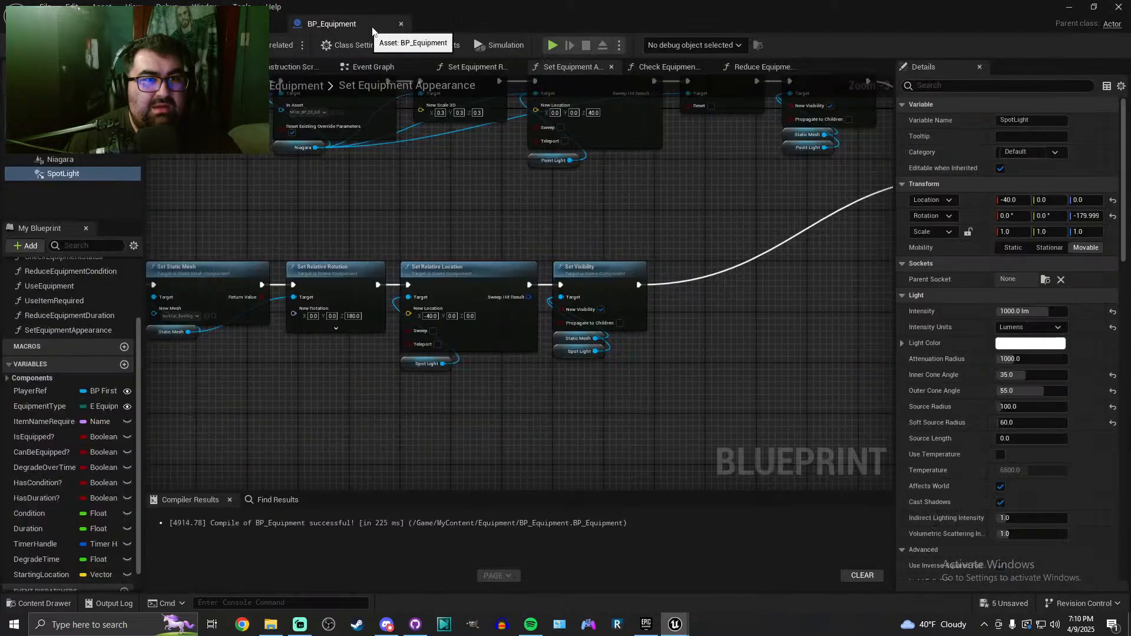
{"action": "scroll", "coordinate": [545, 176], "scroll_direction": "down", "scroll_amount": 6}
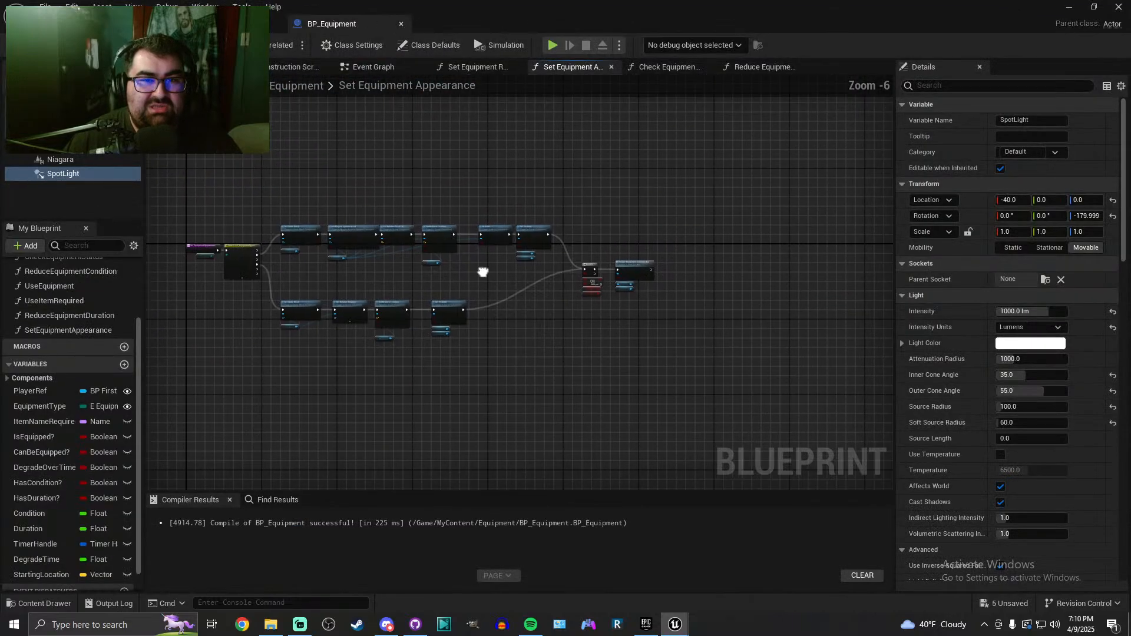
{"action": "right_click_drag", "start_coordinate": [468, 143], "coordinate": [470, 136]}
{"action": "scroll", "coordinate": [431, 246], "scroll_direction": "up", "scroll_amount": 3}
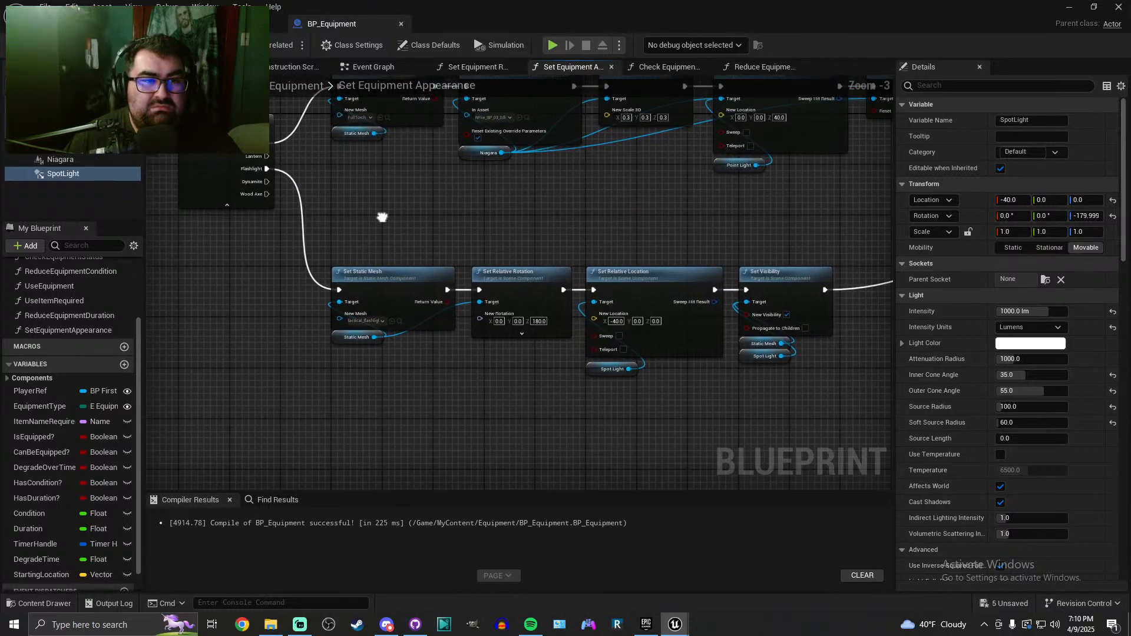
{"action": "right_click_drag", "start_coordinate": [352, 201], "coordinate": [295, 285]}
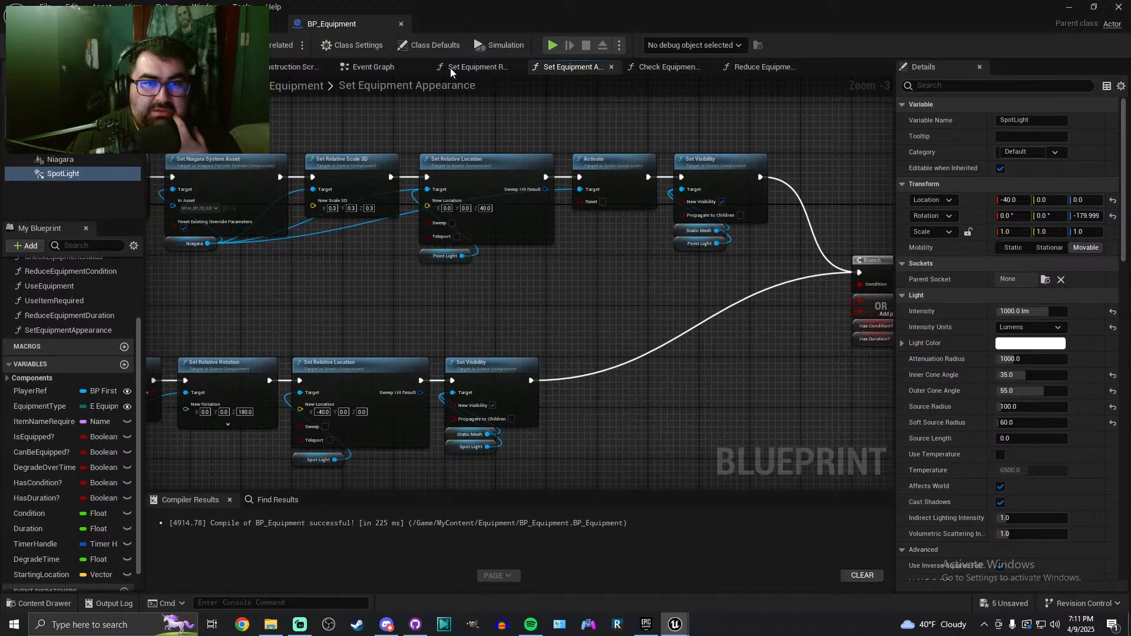
In the Event Graph, promote the upper VInterp To node's Target to a variable named DefaultLocation and place its getter below Starting Location
{"action": "left_click", "coordinate": [374, 66]}
{"action": "scroll", "coordinate": [592, 261], "scroll_direction": "up", "scroll_amount": 5}
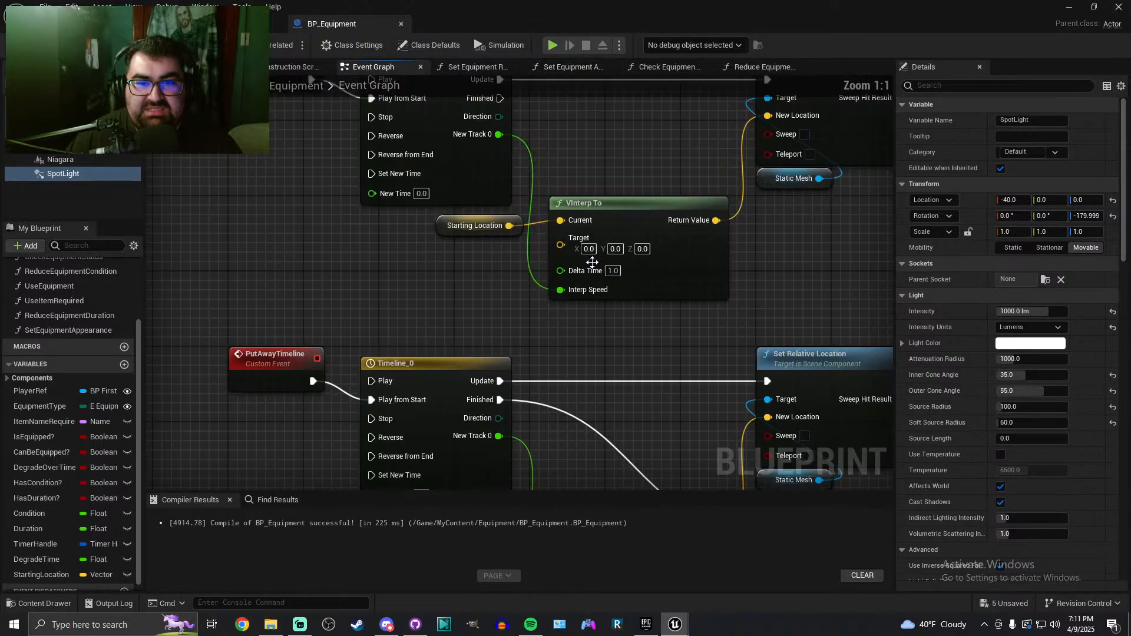
{"action": "right_click", "coordinate": [560, 248]}
{"action": "left_click", "coordinate": [588, 291]}
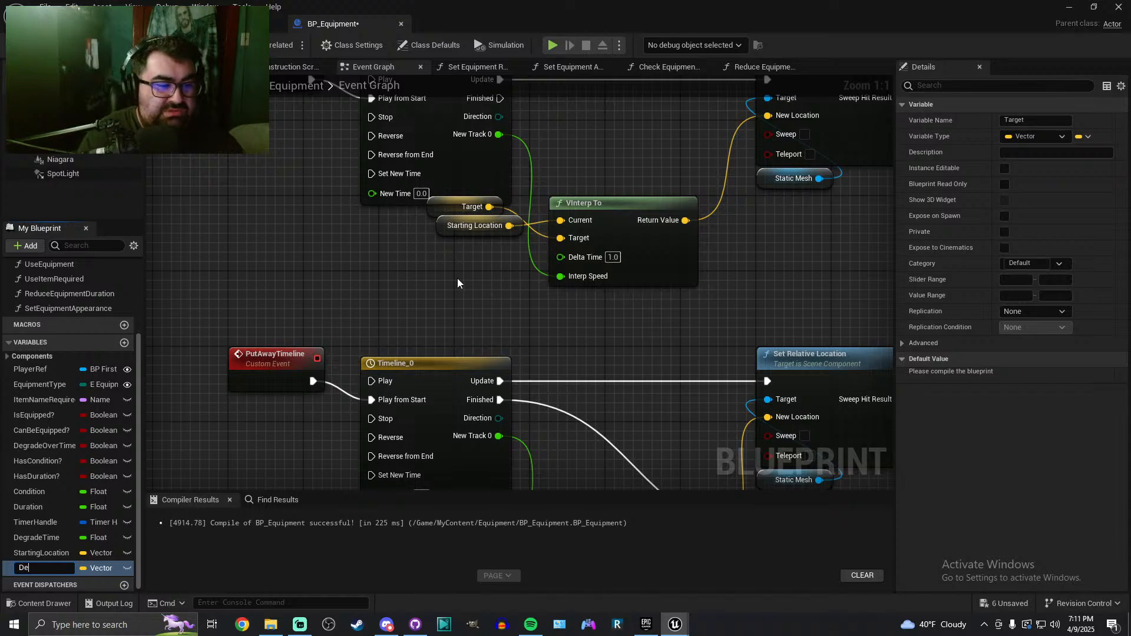
{"action": "type", "text": "DefaultLocation"}
{"action": "key", "text": "Return"}
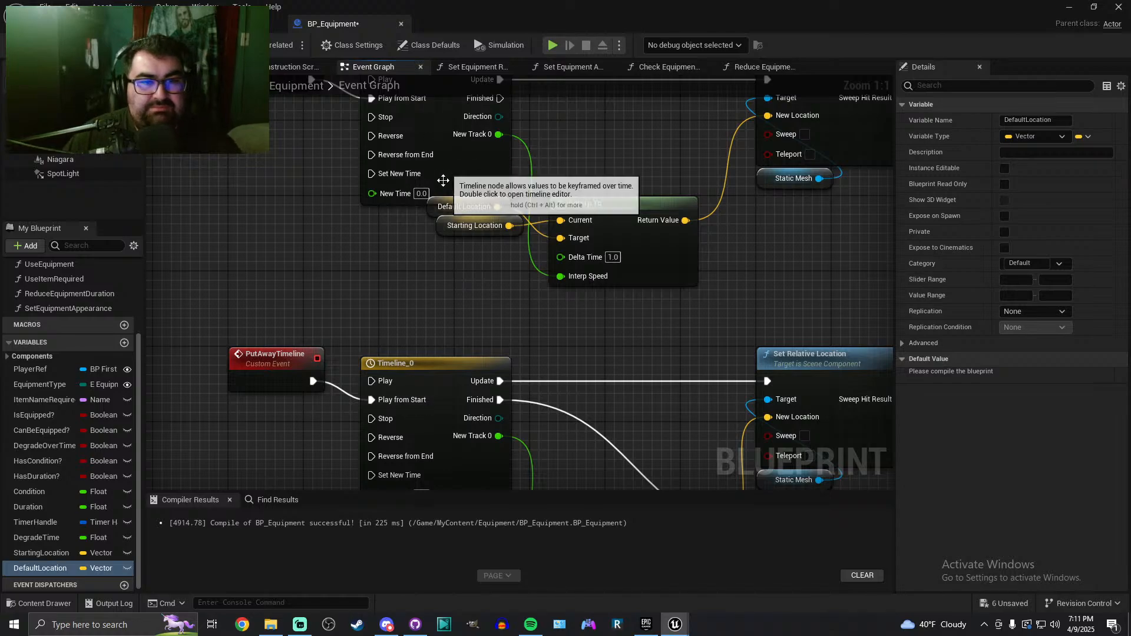
{"action": "left_click_drag", "start_coordinate": [434, 211], "coordinate": [443, 249]}
Connect a Default Location getter to the Current input of the PutAwayTimeline's VInterp To node and save the blueprint
{"action": "right_click_drag", "start_coordinate": [454, 307], "coordinate": [472, 169]}
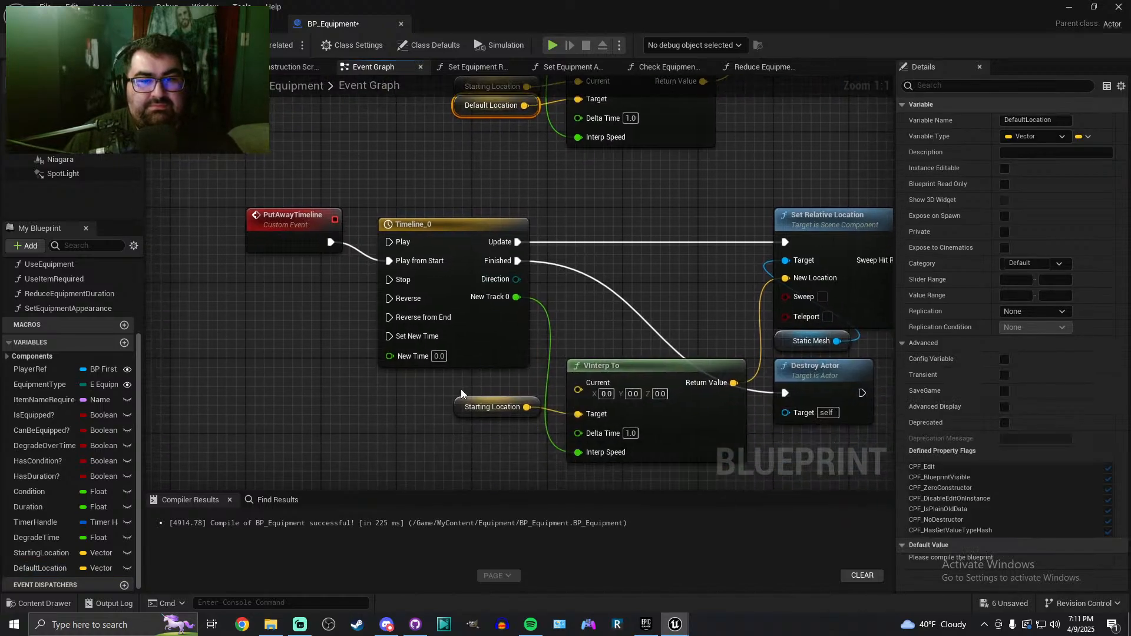
{"action": "left_click_drag", "start_coordinate": [524, 388], "coordinate": [578, 390]}
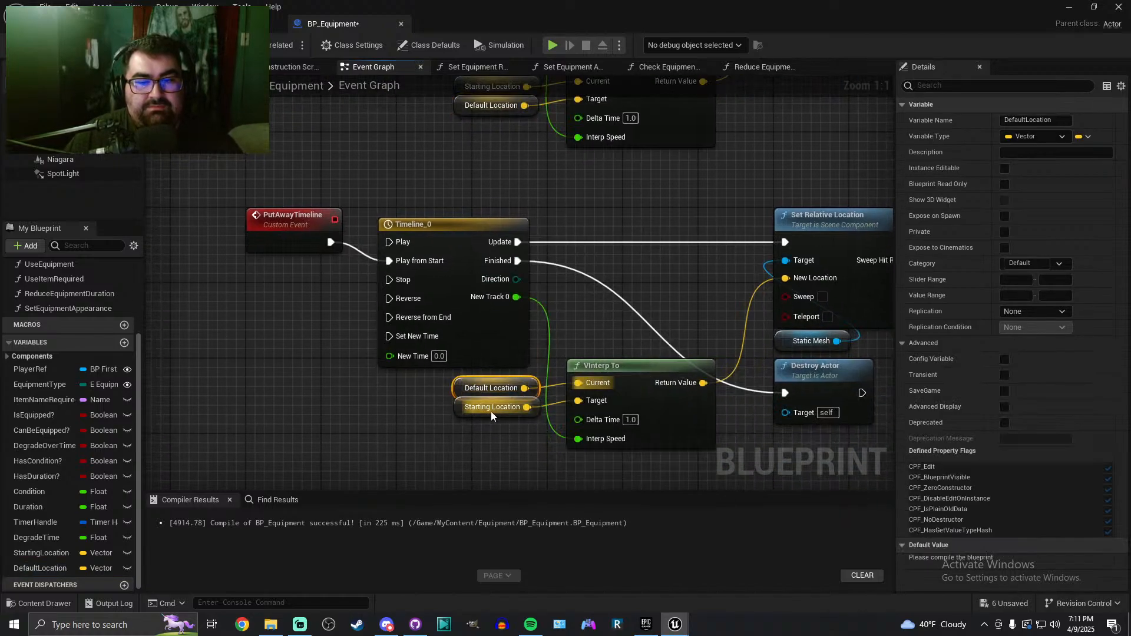
{"action": "right_click_drag", "start_coordinate": [433, 158], "coordinate": [405, 242]}
{"action": "key", "text": "ctrl+s"}
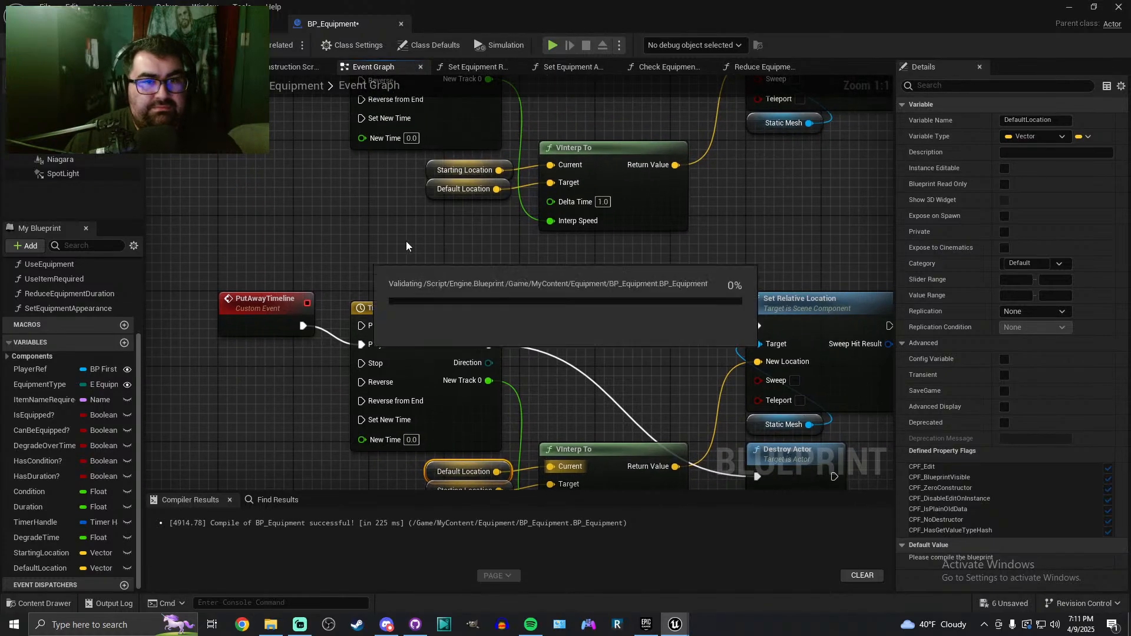
Add setter nodes for Default Location and Starting Location after the lantern's Set Visibility node in Set Equipment Appearance
{"action": "scroll", "coordinate": [361, 237], "scroll_direction": "down", "scroll_amount": 1}
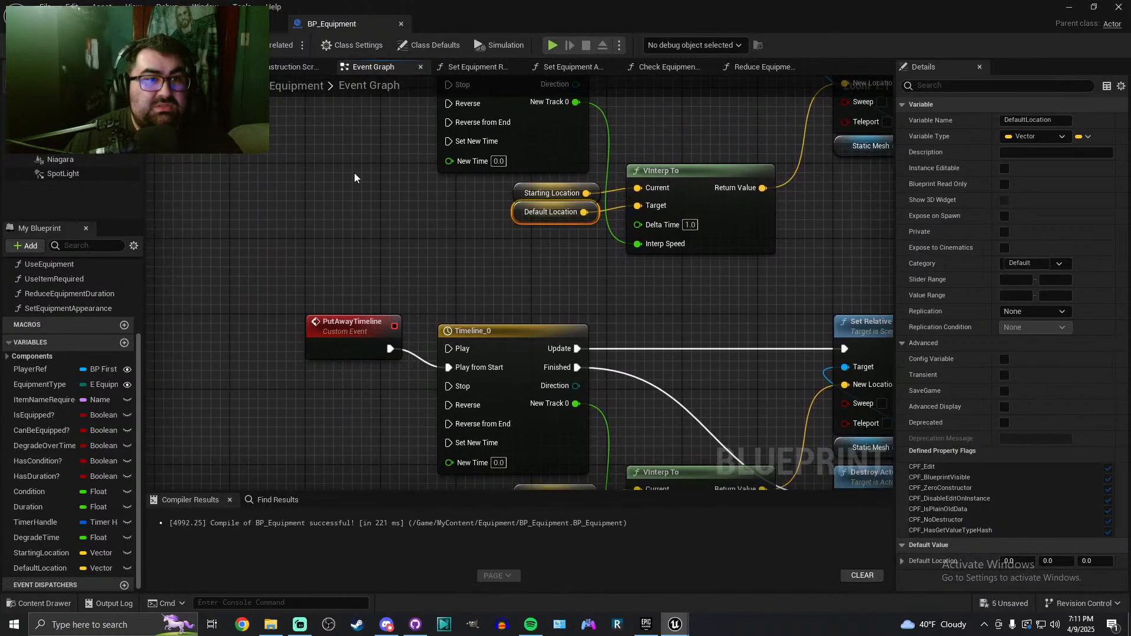
{"action": "left_click", "coordinate": [571, 67]}
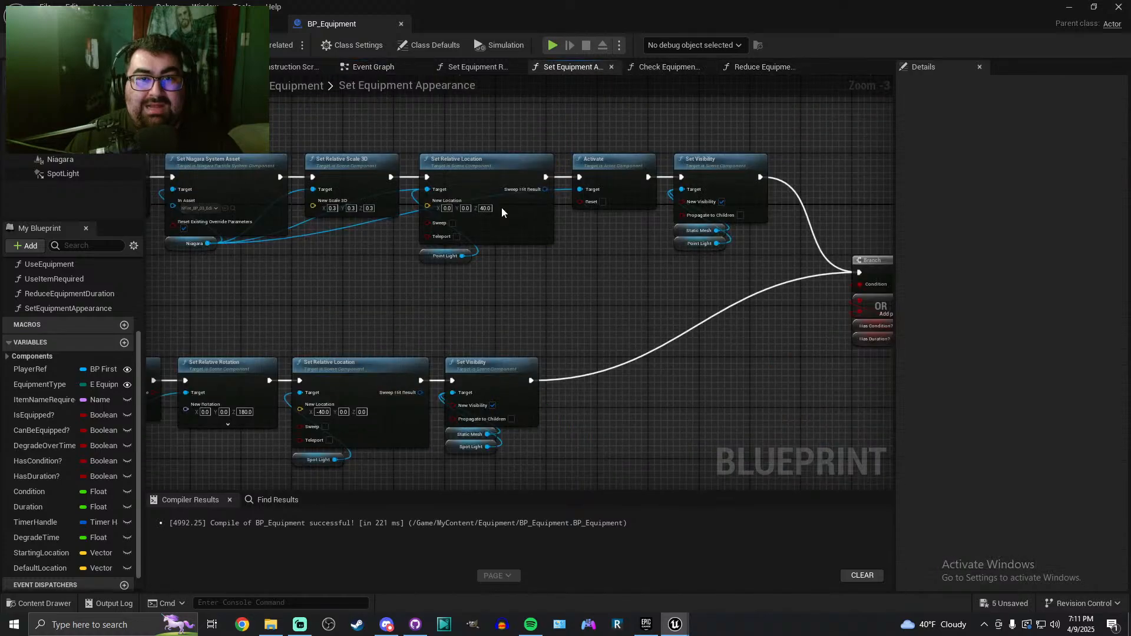
{"action": "left_click_drag", "start_coordinate": [42, 568], "coordinate": [648, 177], "text": "alt"}
{"action": "scroll", "coordinate": [684, 180], "scroll_direction": "up", "scroll_amount": 2}
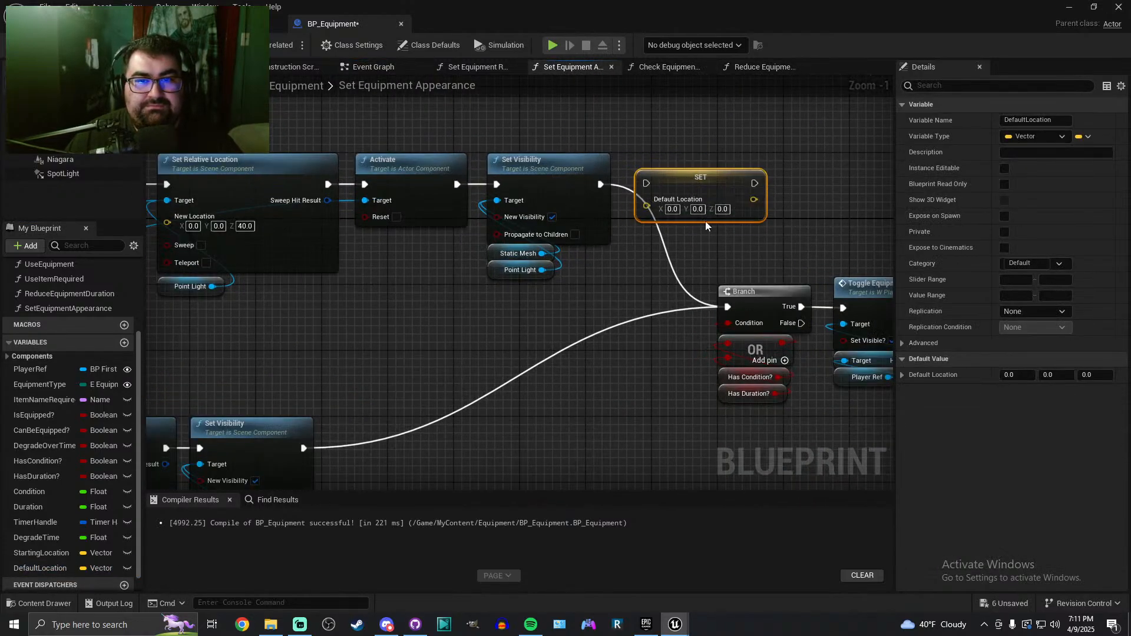
{"action": "left_click_drag", "start_coordinate": [41, 553], "coordinate": [906, 206]}
{"action": "right_click_drag", "start_coordinate": [806, 180], "coordinate": [606, 196]}
{"action": "left_click_drag", "start_coordinate": [627, 197], "coordinate": [637, 197]}
Move the Branch node group farther along the graph to make room for the setters, and save the blueprint
{"action": "left_click_drag", "start_coordinate": [506, 287], "coordinate": [737, 494]}
{"action": "left_click_drag", "start_coordinate": [594, 274], "coordinate": [853, 276]}
{"action": "scroll", "coordinate": [853, 275], "scroll_direction": "down", "scroll_amount": 3}
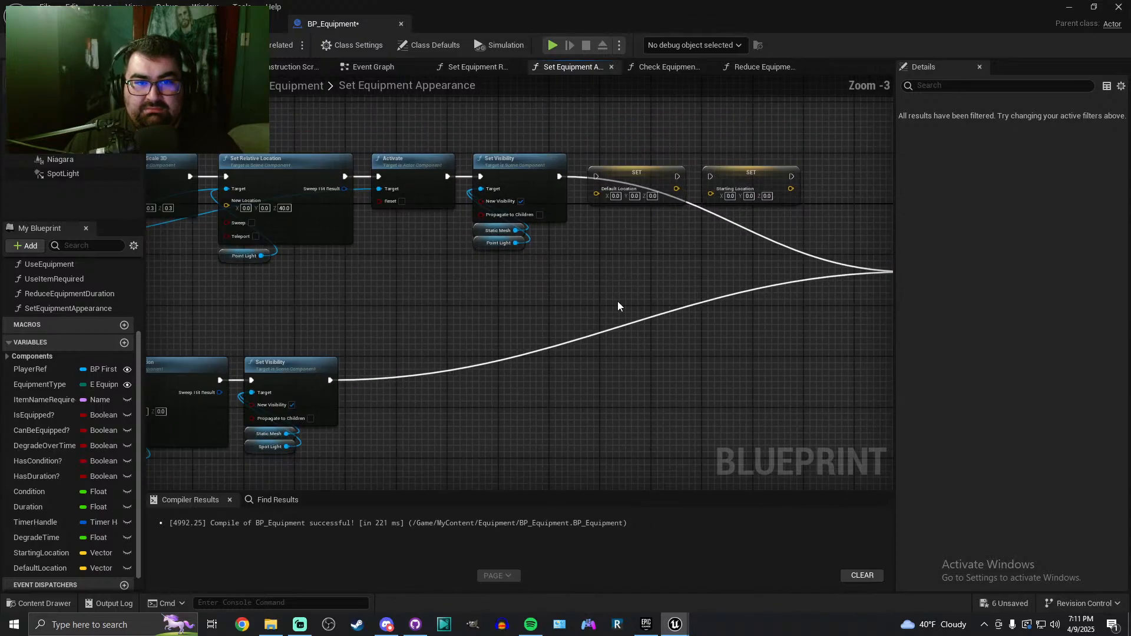
{"action": "key", "text": "ctrl+s"}
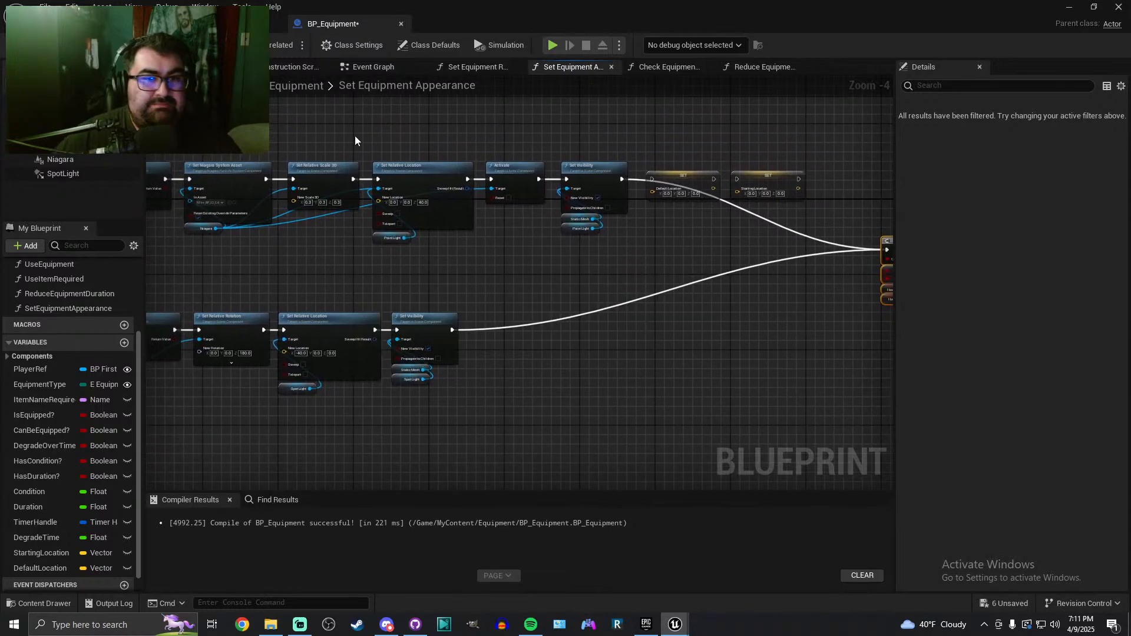
Close the BP_Equipment blueprint and go to the root Content folder in the level editor
{"action": "right_click_drag", "start_coordinate": [483, 230], "coordinate": [523, 258]}
{"action": "left_click", "coordinate": [401, 26]}
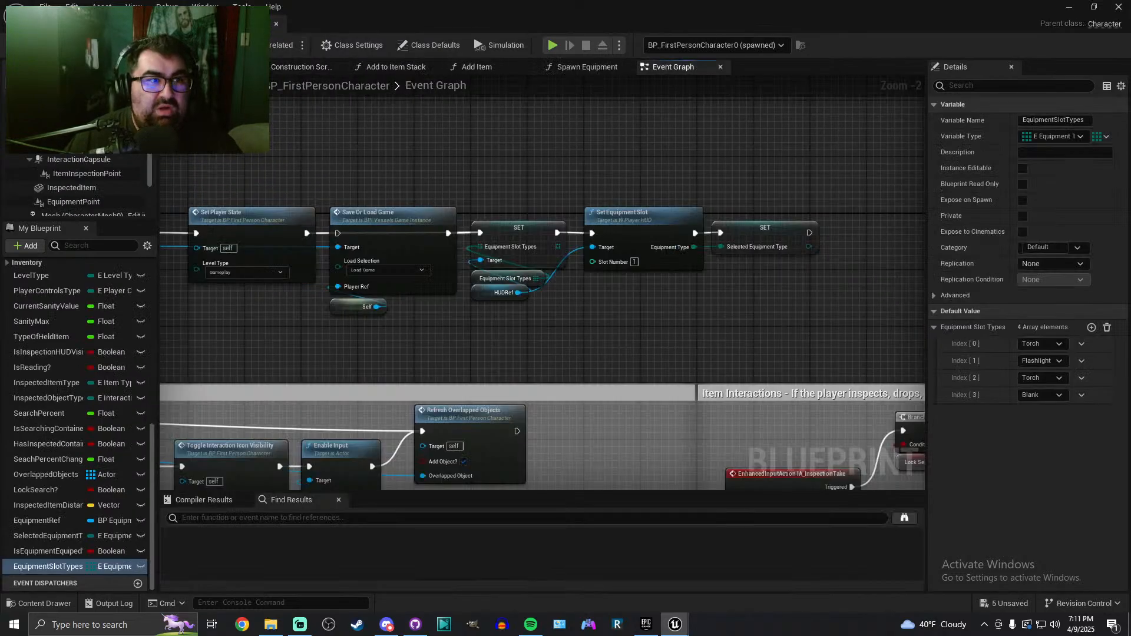
{"action": "left_click", "coordinate": [88, 24]}
{"action": "left_click", "coordinate": [523, 395]}
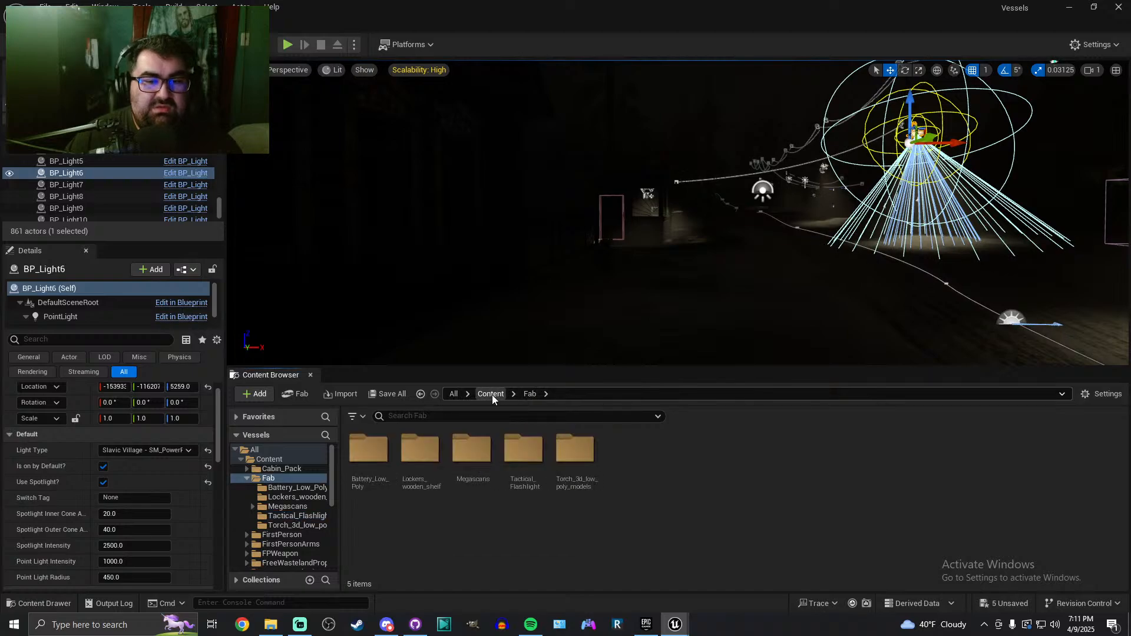
{"action": "left_click", "coordinate": [492, 395]}
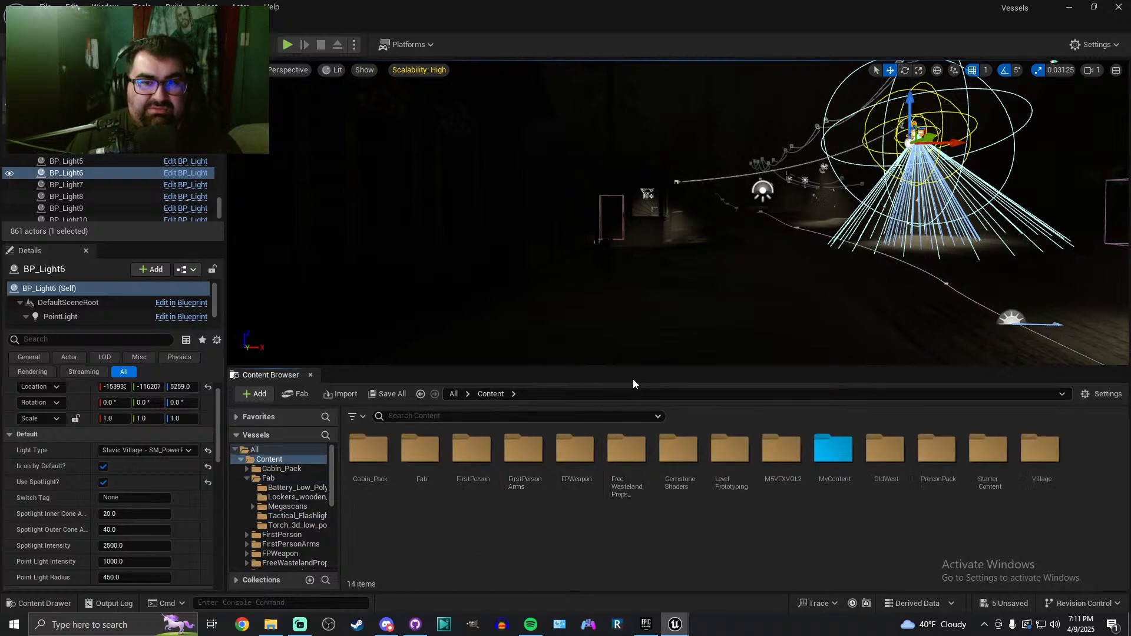
Enlarge the level viewport, select the kiosk door in the level and open its BP_Door blueprint for editing
{"action": "right_click_drag", "start_coordinate": [675, 316], "coordinate": [643, 384]}
{"action": "key", "text": "w"}
{"action": "left_click_drag", "start_coordinate": [642, 384], "coordinate": [644, 433]}
{"action": "left_click", "coordinate": [654, 280]}
{"action": "left_click", "coordinate": [195, 191]}
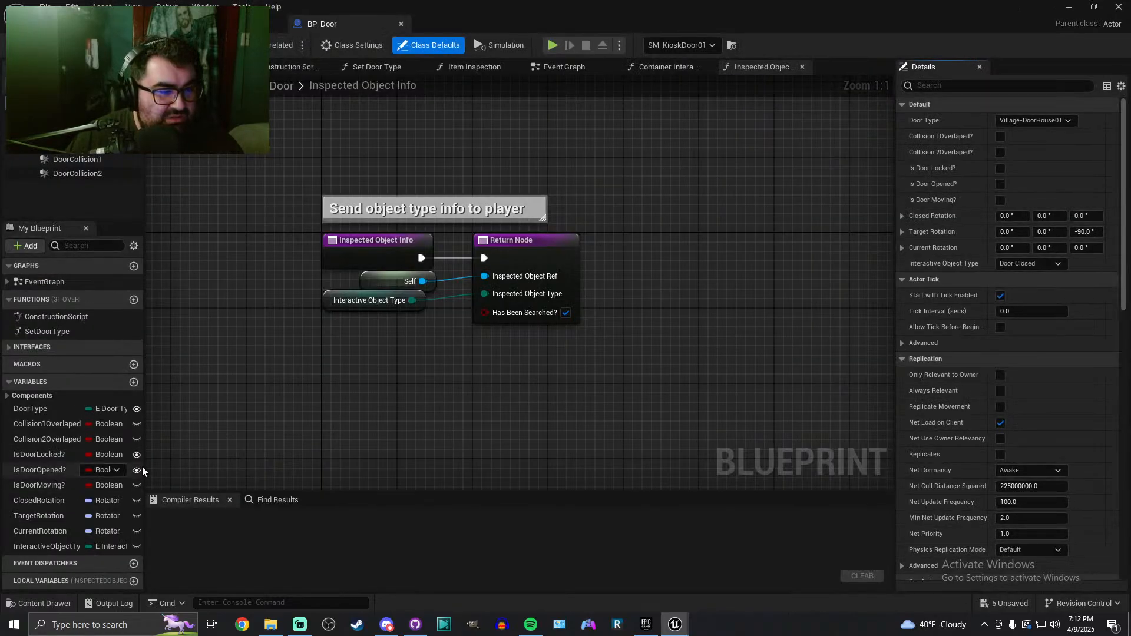
Widen BP_Door's list of functions and variables so the full variable names can be read
{"action": "left_click_drag", "start_coordinate": [145, 455], "coordinate": [201, 452]}
{"action": "right_click_drag", "start_coordinate": [488, 405], "coordinate": [464, 402]}
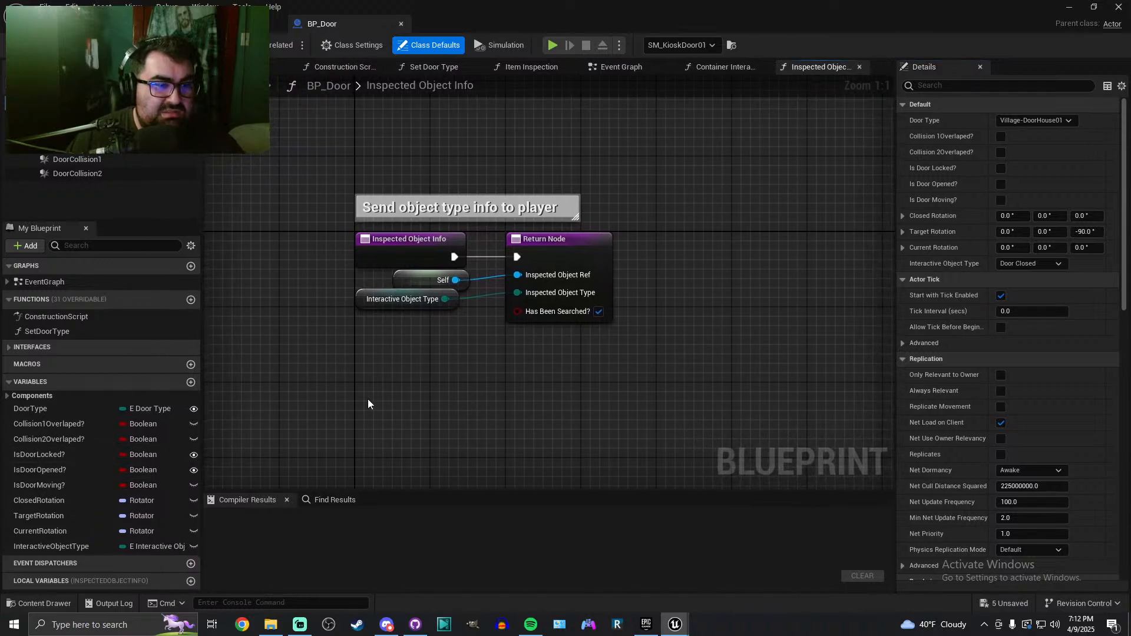
{"action": "left_click", "coordinate": [199, 333]}
{"action": "left_click_drag", "start_coordinate": [201, 334], "coordinate": [174, 335]}
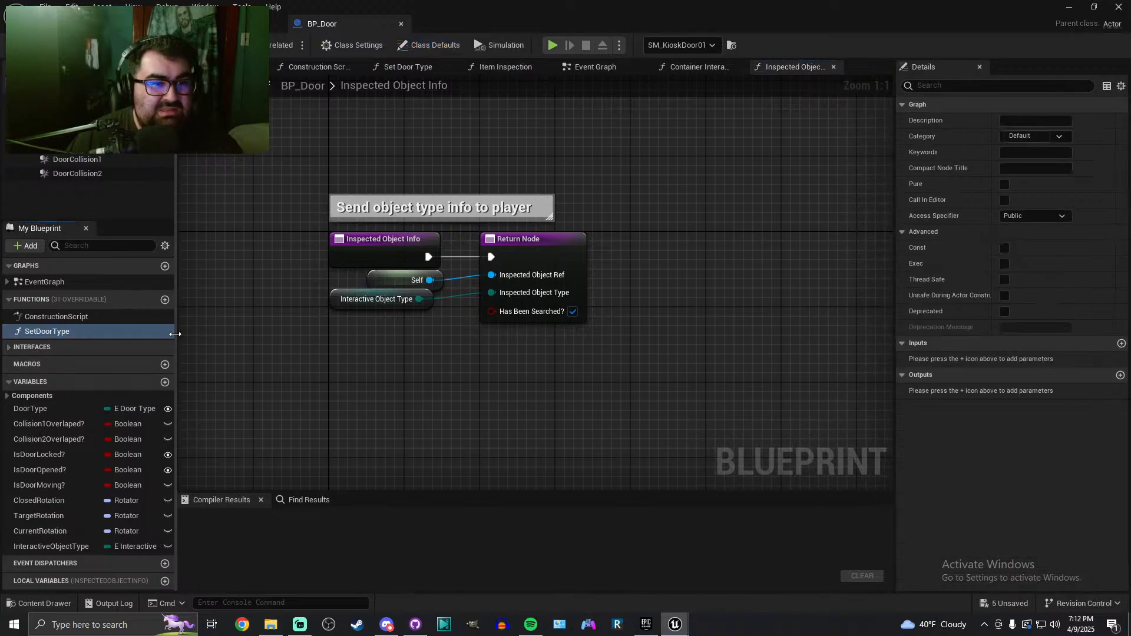
Locate the Event Door Interaction logic in BP_Door's Event Graph
{"action": "left_click", "coordinate": [584, 67]}
{"action": "scroll", "coordinate": [475, 291], "scroll_direction": "down", "scroll_amount": 9}
{"action": "scroll", "coordinate": [458, 313], "scroll_direction": "up", "scroll_amount": 4}
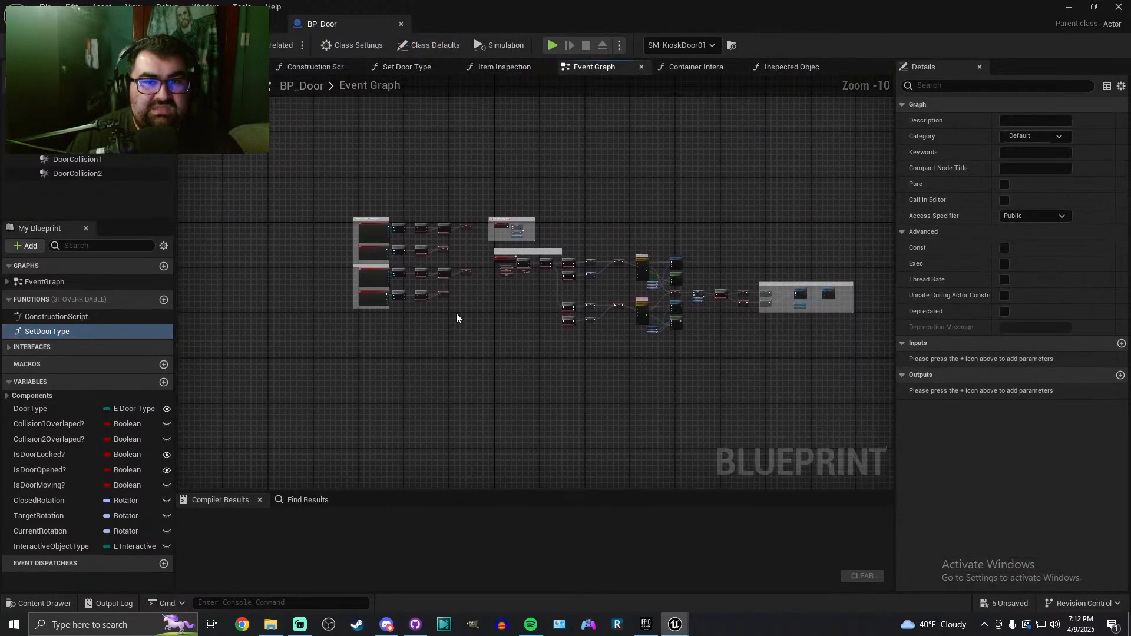
{"action": "right_click_drag", "start_coordinate": [478, 319], "coordinate": [641, 405]}
{"action": "scroll", "coordinate": [603, 353], "scroll_direction": "up", "scroll_amount": 1}
{"action": "scroll", "coordinate": [393, 251], "scroll_direction": "up", "scroll_amount": 3}
{"action": "right_click_drag", "start_coordinate": [501, 294], "coordinate": [178, 335]}
{"action": "scroll", "coordinate": [521, 331], "scroll_direction": "down", "scroll_amount": 1}
{"action": "right_click_drag", "start_coordinate": [484, 343], "coordinate": [221, 281]}
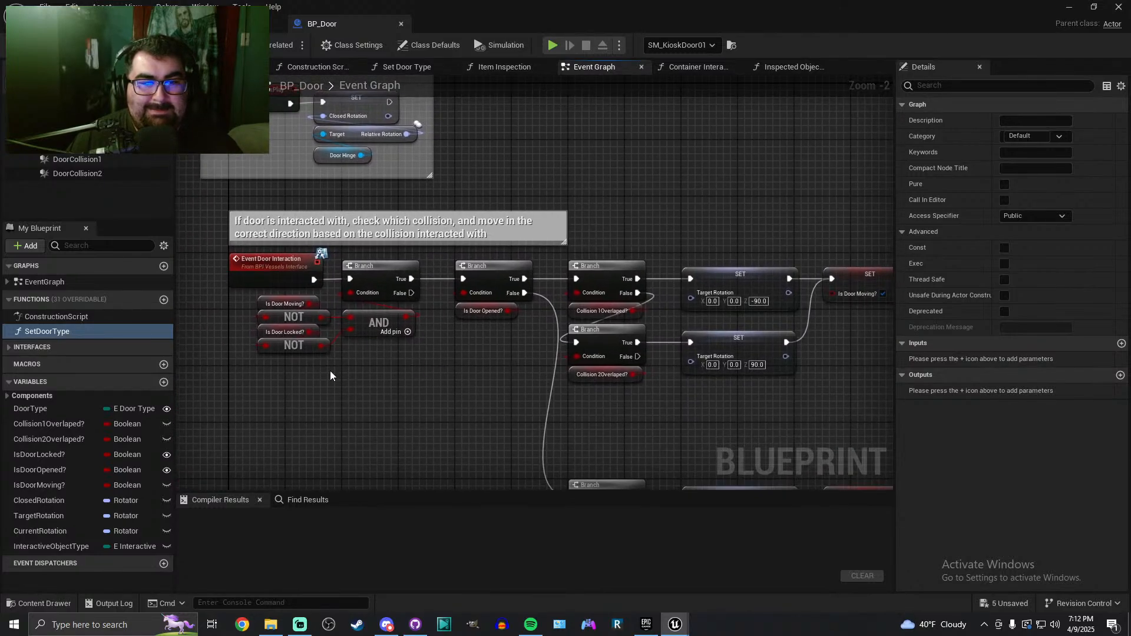
Examine how the Is Door Moving and Is Door Locked conditions control the first Branch after Event Door Interaction
{"action": "right_click", "coordinate": [263, 332]}
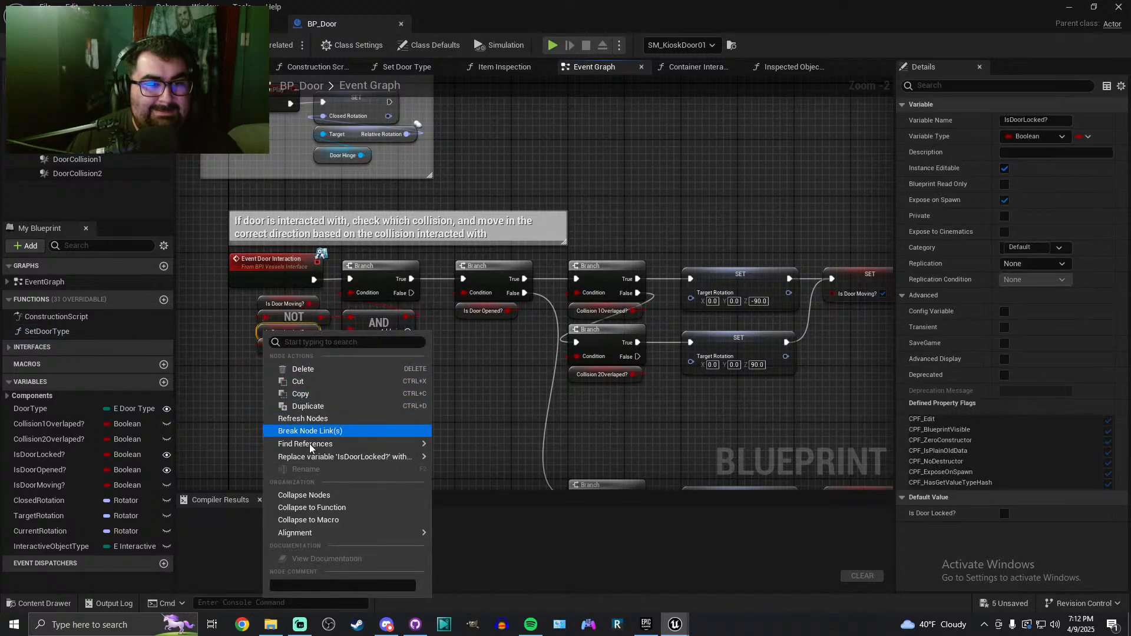
{"action": "left_click", "coordinate": [239, 406]}
{"action": "scroll", "coordinate": [268, 383], "scroll_direction": "up", "scroll_amount": 1}
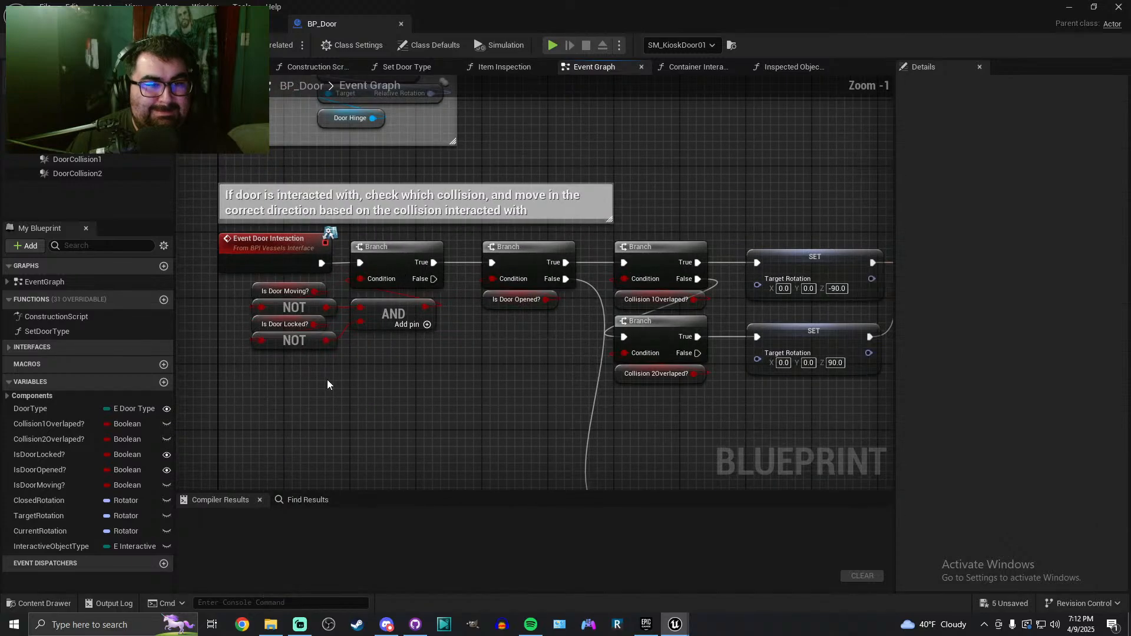
{"action": "right_click_drag", "start_coordinate": [356, 379], "coordinate": [401, 379]}
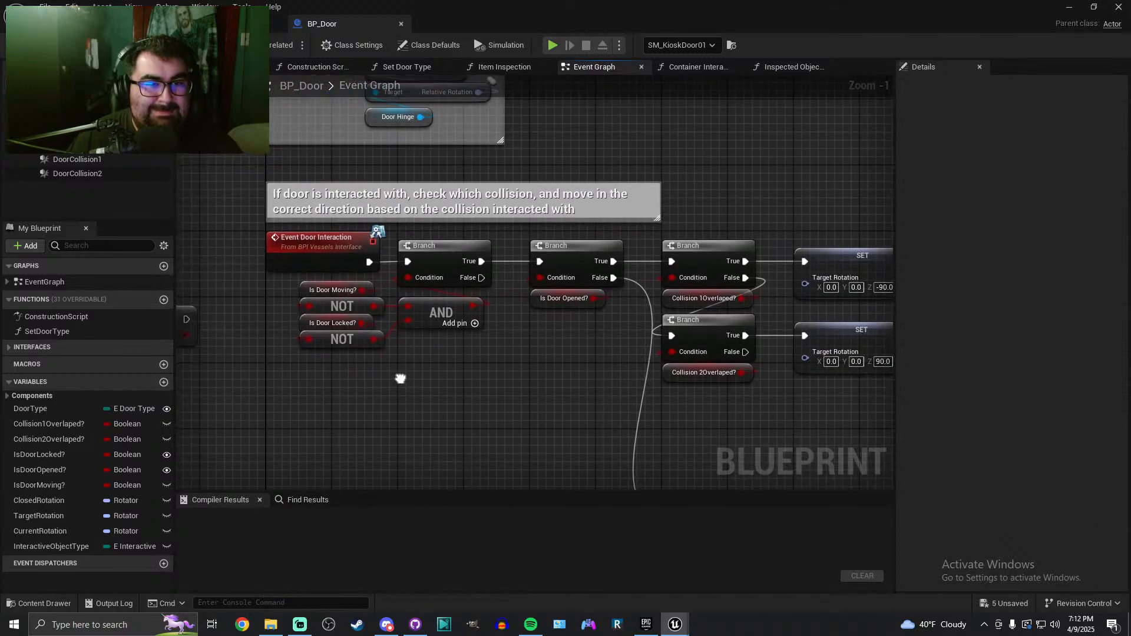
{"action": "right_click_drag", "start_coordinate": [401, 378], "coordinate": [348, 307]}
{"action": "right_click_drag", "start_coordinate": [513, 322], "coordinate": [433, 180]}
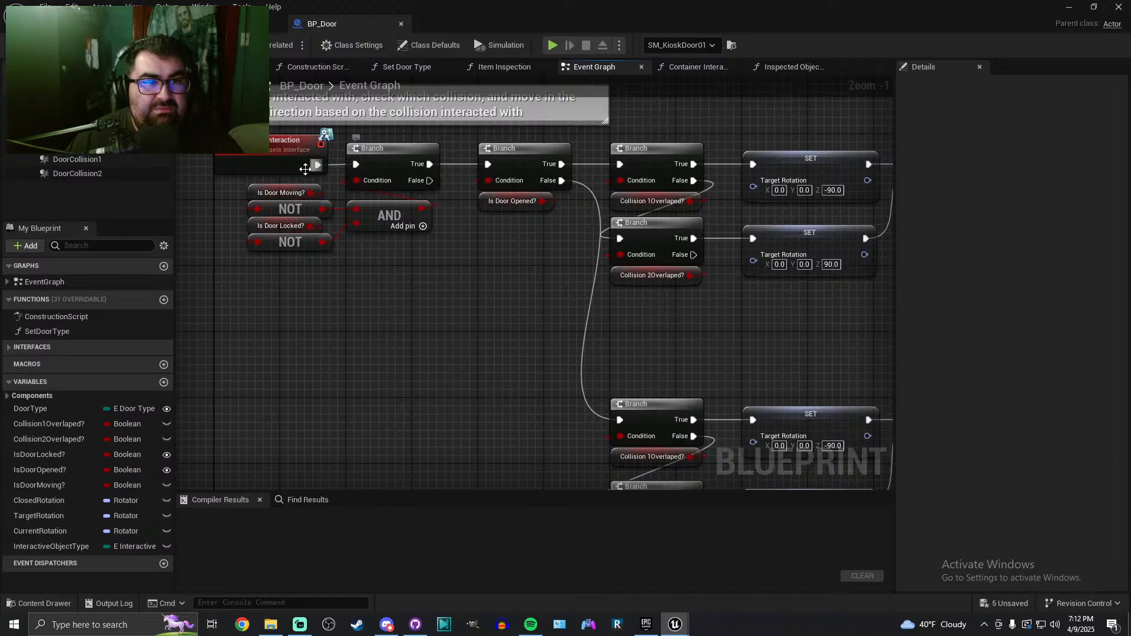
{"action": "right_click_drag", "start_coordinate": [445, 193], "coordinate": [434, 261]}
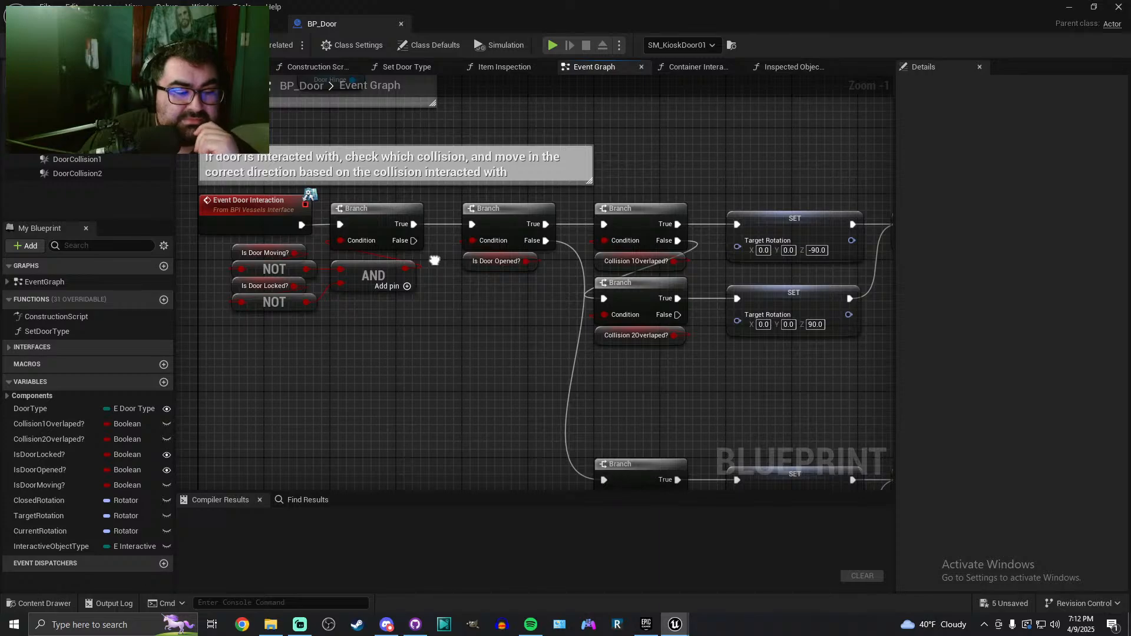
{"action": "right_click_drag", "start_coordinate": [434, 261], "coordinate": [438, 267]}
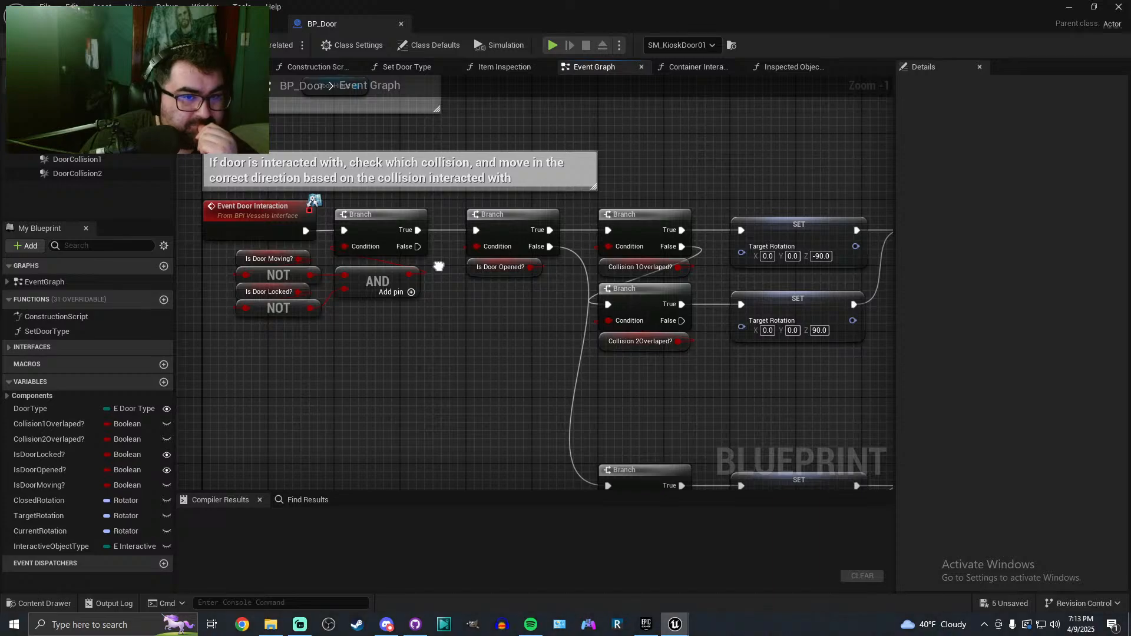
{"action": "right_click_drag", "start_coordinate": [438, 267], "coordinate": [440, 269]}
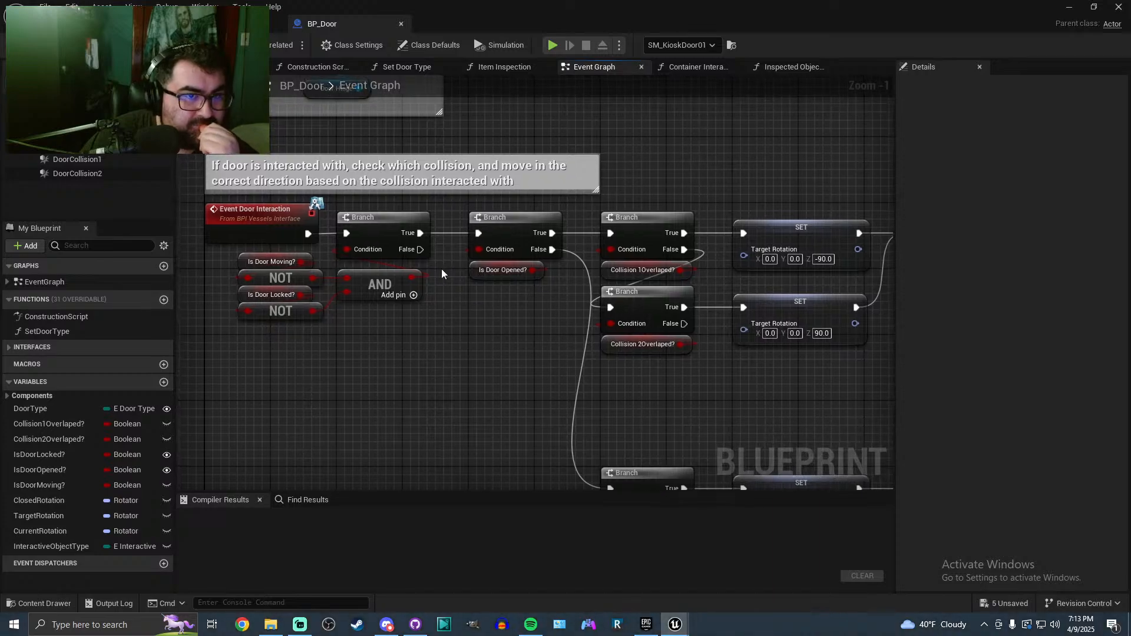
Search BP_FirstPersonCharacter's functions and Event Graph for the logic that handles player interactions
{"action": "left_click", "coordinate": [262, 24]}
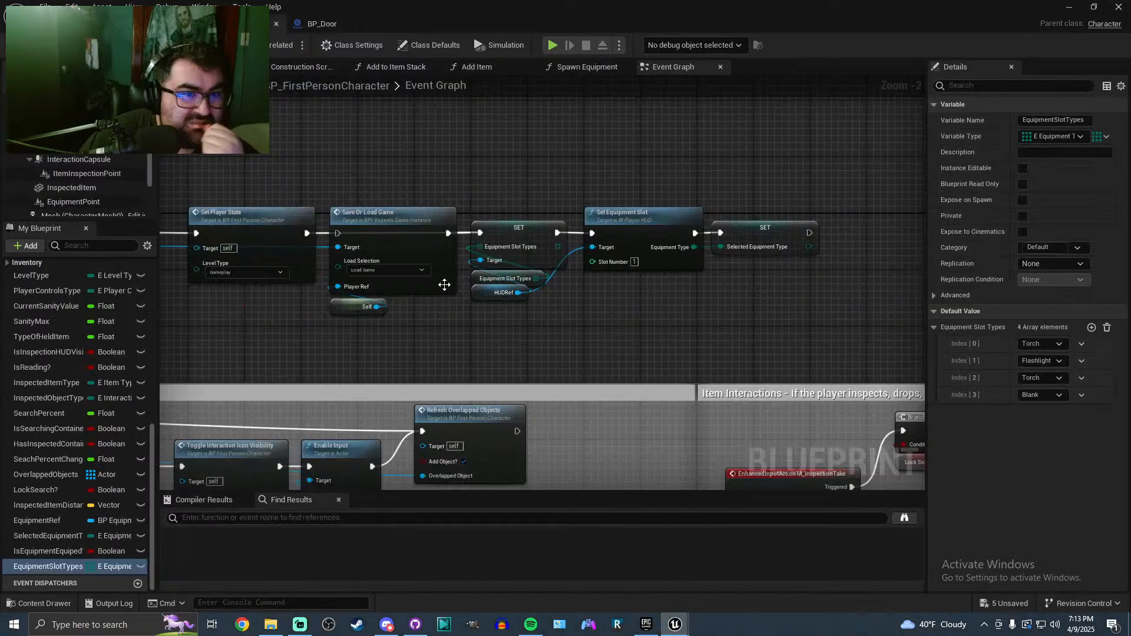
{"action": "scroll", "coordinate": [599, 297], "scroll_direction": "down", "scroll_amount": 3}
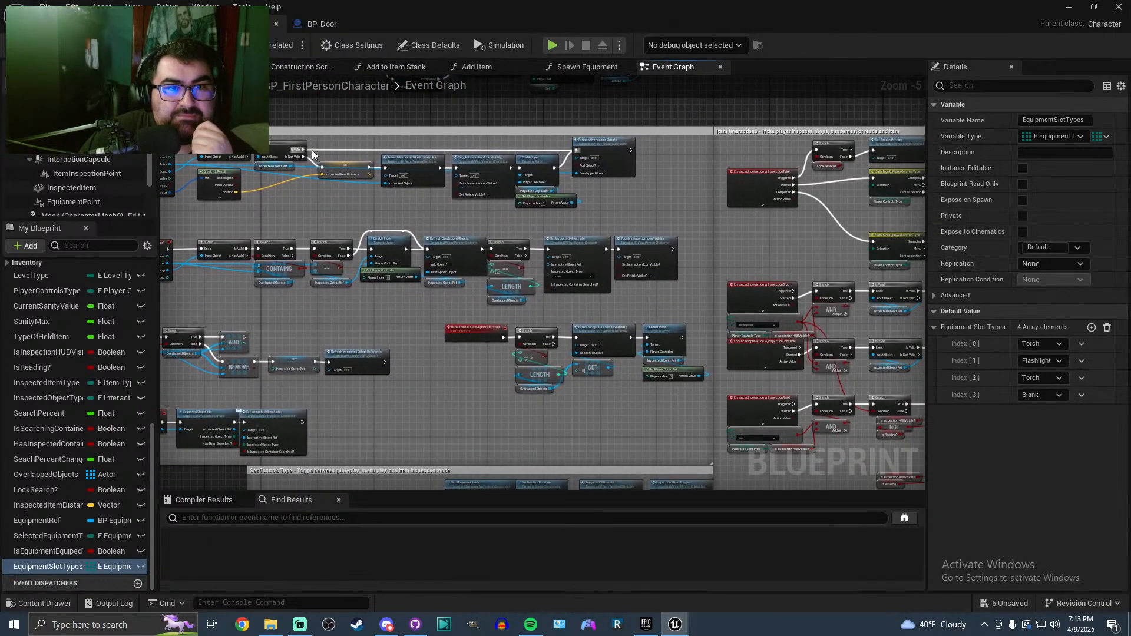
{"action": "left_click", "coordinate": [483, 69]}
{"action": "left_click", "coordinate": [399, 70]}
{"action": "left_click", "coordinate": [573, 70]}
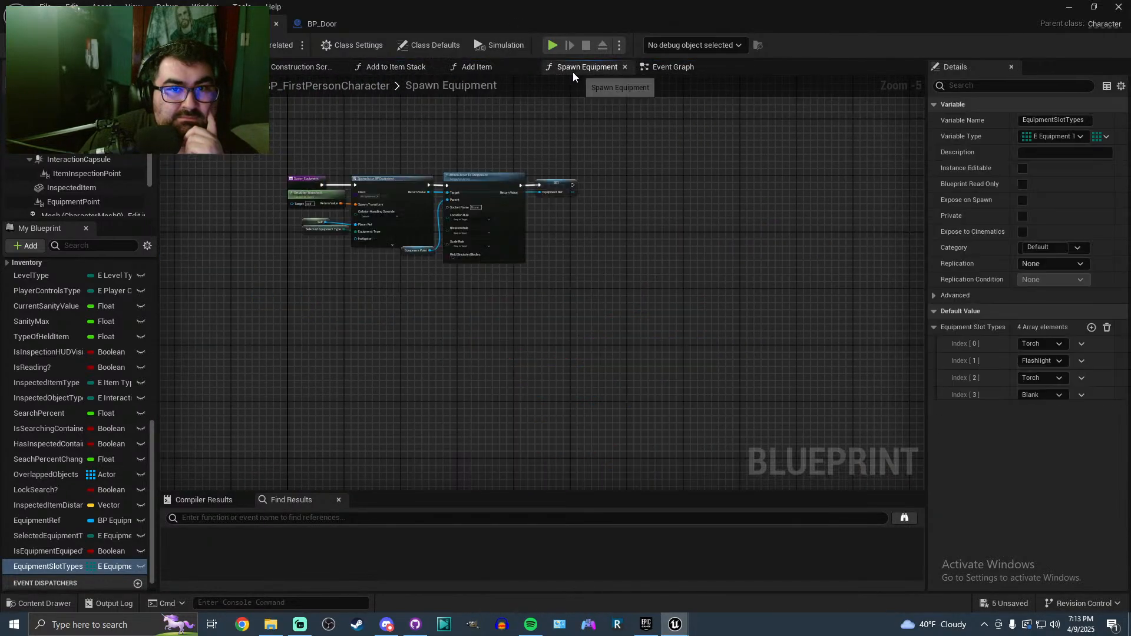
{"action": "left_click", "coordinate": [673, 68]}
{"action": "scroll", "coordinate": [404, 285], "scroll_direction": "down", "scroll_amount": 1}
{"action": "scroll", "coordinate": [405, 285], "scroll_direction": "up", "scroll_amount": 4}
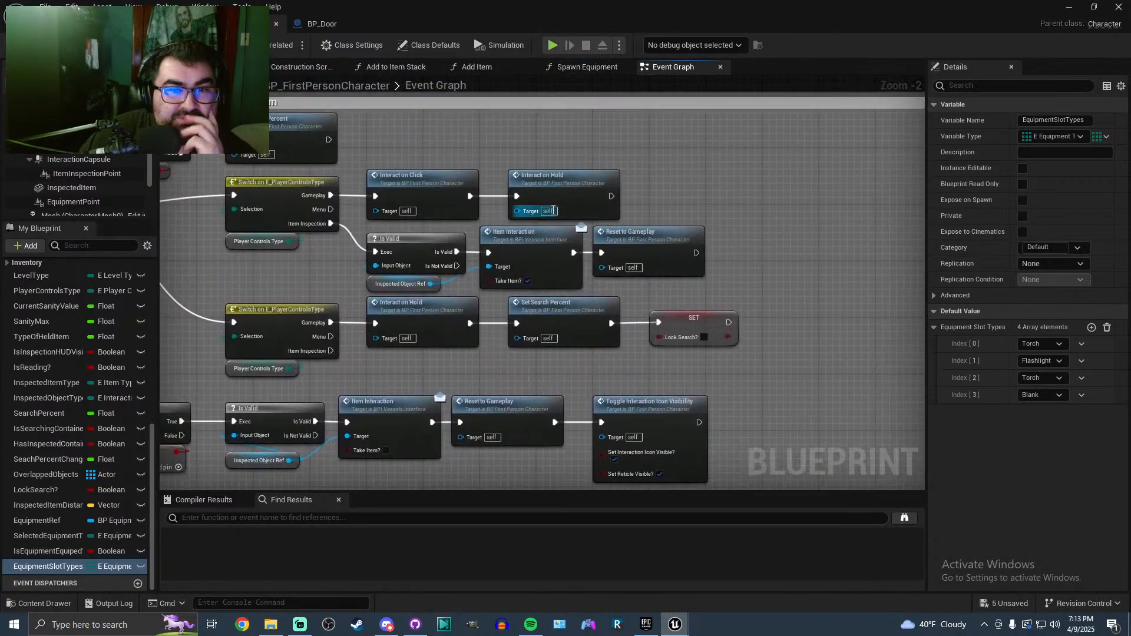
Inspect the Interact on Click and Set Inspected Item on Player functions and close both graphs
{"action": "double_click", "coordinate": [416, 184]}
{"action": "scroll", "coordinate": [611, 274], "scroll_direction": "up", "scroll_amount": 4}
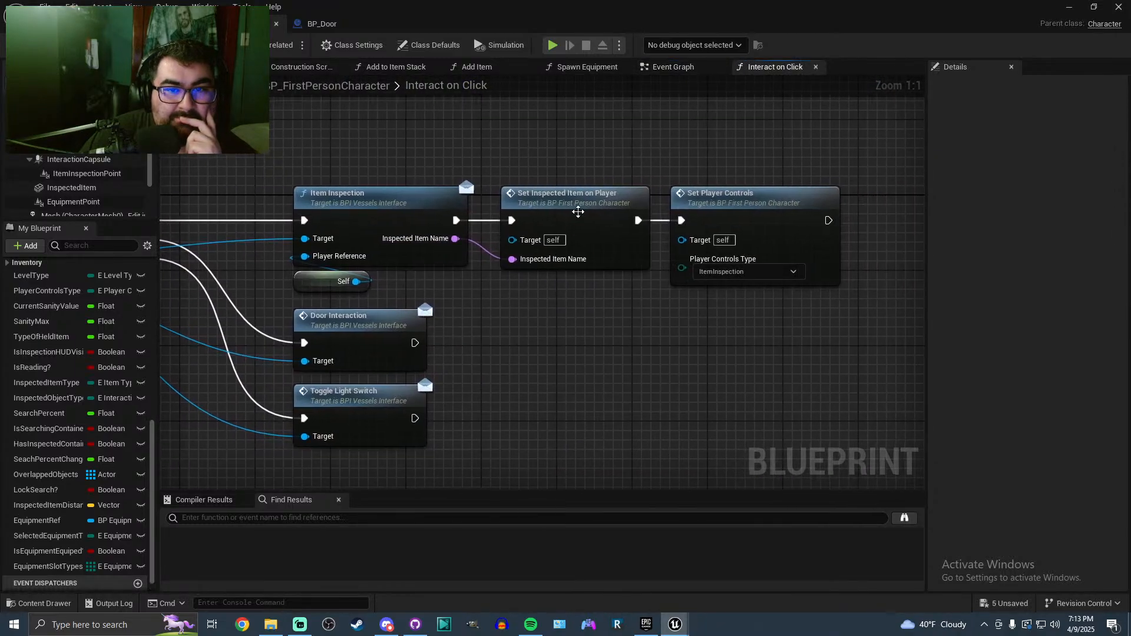
{"action": "left_click", "coordinate": [581, 209]}
{"action": "double_click", "coordinate": [582, 207]}
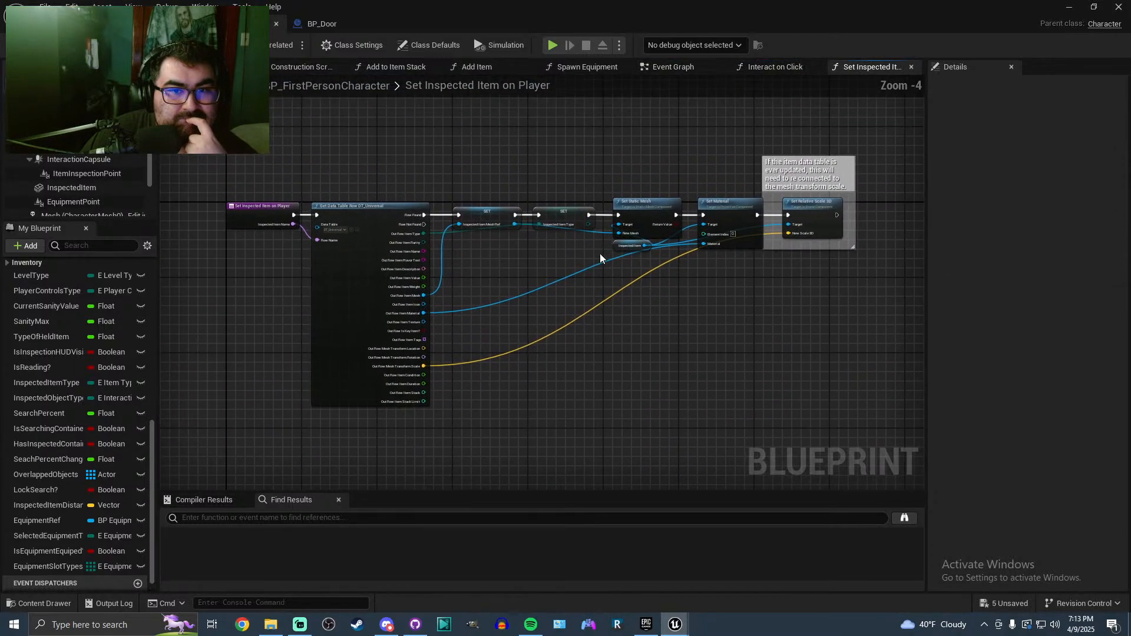
{"action": "left_click", "coordinate": [813, 66]}
{"action": "left_click", "coordinate": [814, 66]}
Open the Toggle Interaction Icon Visibility function and examine how its Switch on E_InteractiveObjectType sets the HUD interaction text
{"action": "scroll", "coordinate": [325, 268], "scroll_direction": "down", "scroll_amount": 5}
{"action": "right_click_drag", "start_coordinate": [325, 267], "coordinate": [696, 239]}
{"action": "right_click_drag", "start_coordinate": [442, 431], "coordinate": [423, 246]}
{"action": "scroll", "coordinate": [479, 273], "scroll_direction": "up", "scroll_amount": 5}
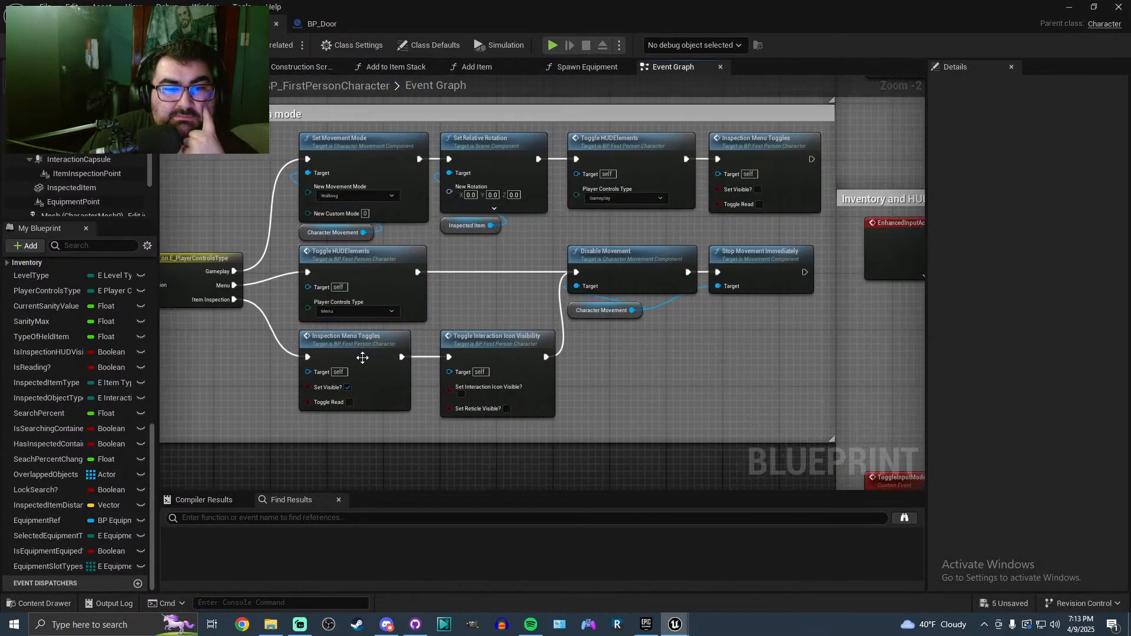
{"action": "double_click", "coordinate": [495, 348]}
{"action": "scroll", "coordinate": [358, 267], "scroll_direction": "up", "scroll_amount": 4}
{"action": "right_click_drag", "start_coordinate": [357, 267], "coordinate": [337, 221]}
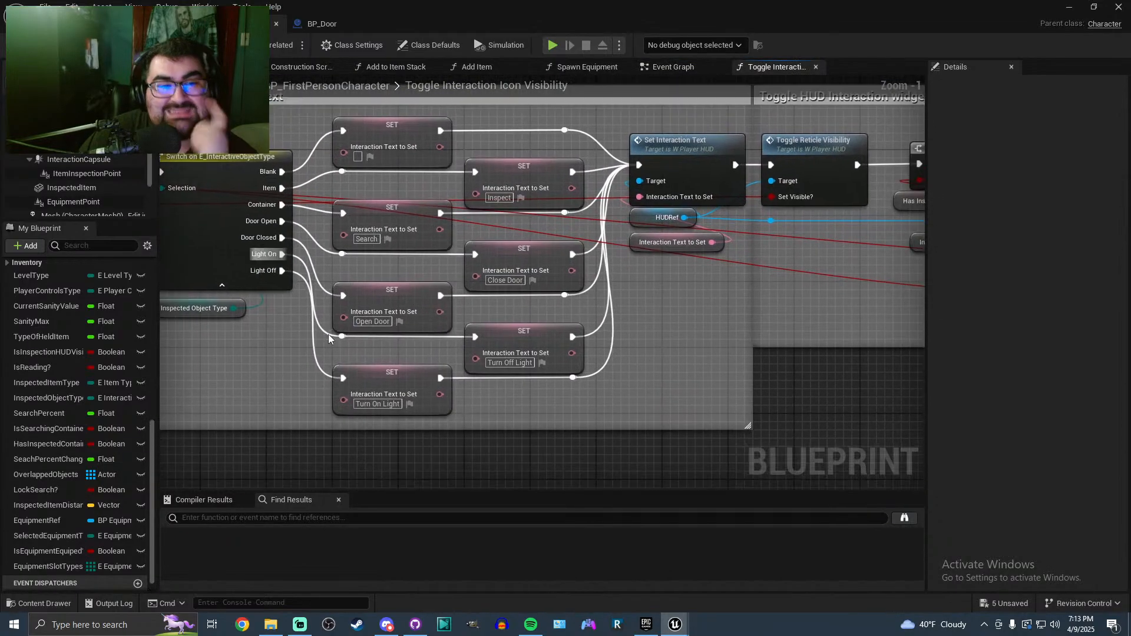
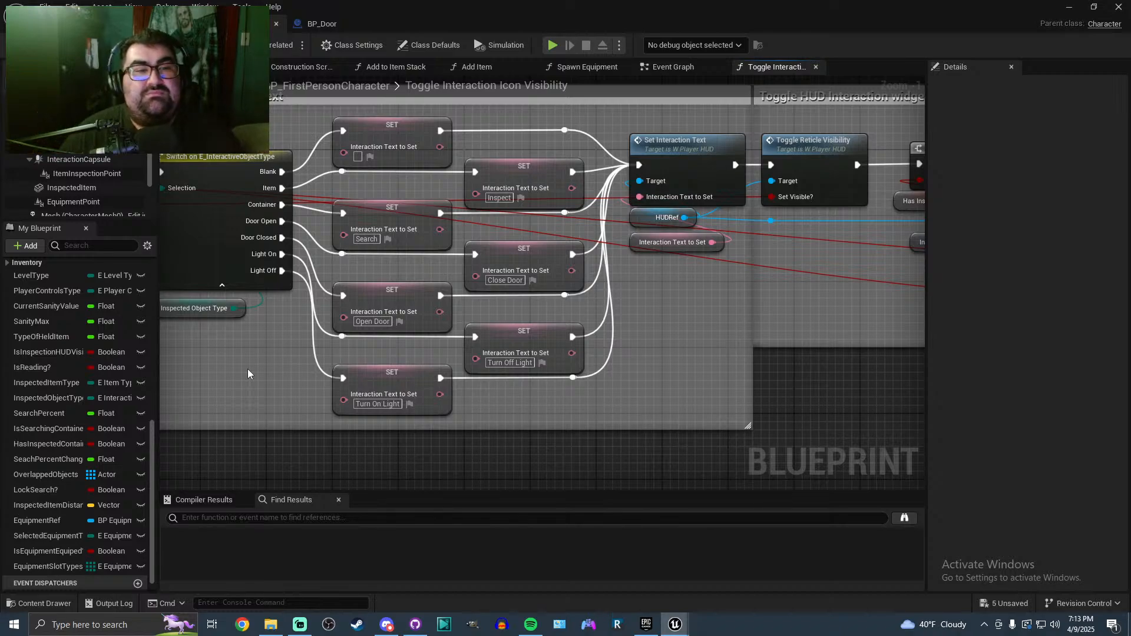
{"action": "right_click_drag", "start_coordinate": [268, 367], "coordinate": [382, 369]}
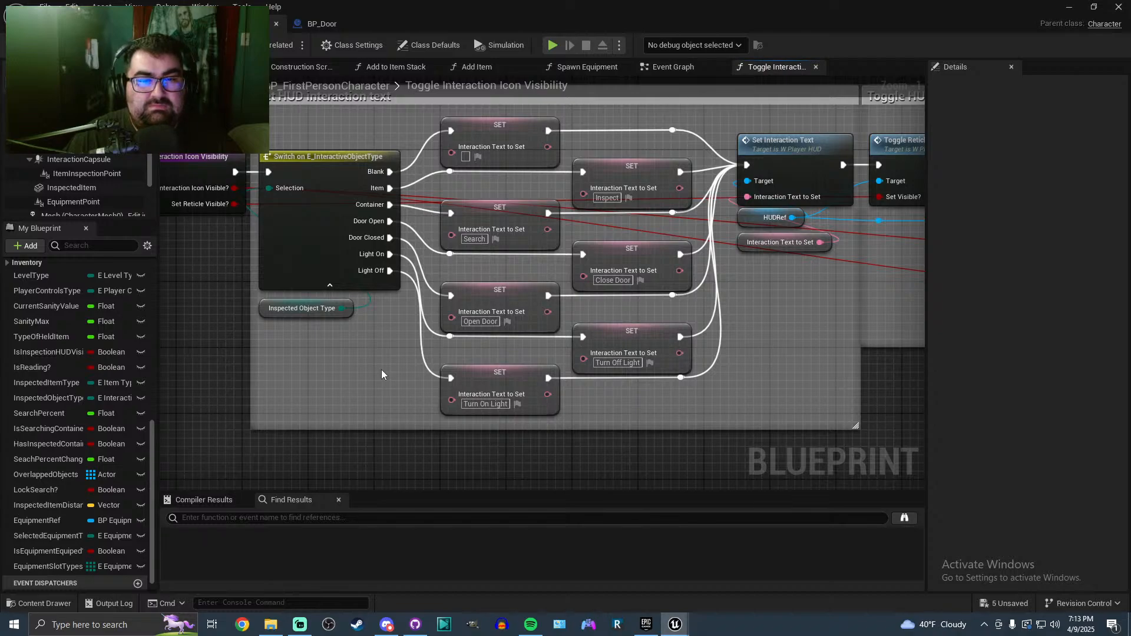
{"action": "right_click_drag", "start_coordinate": [381, 371], "coordinate": [340, 337]}
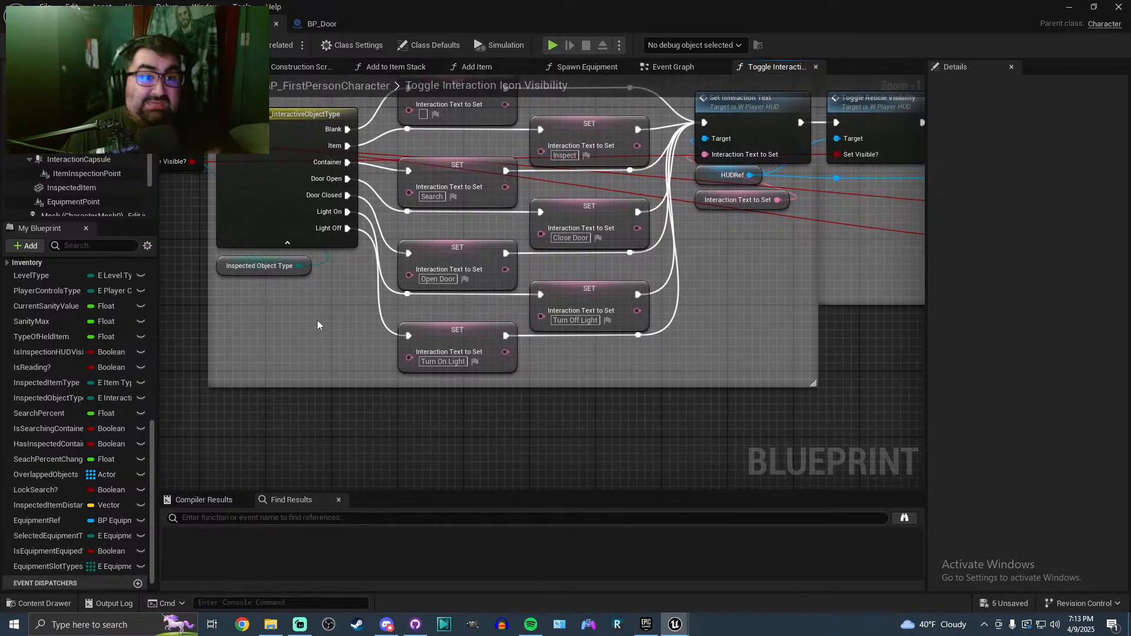
{"action": "right_click_drag", "start_coordinate": [317, 322], "coordinate": [382, 344]}
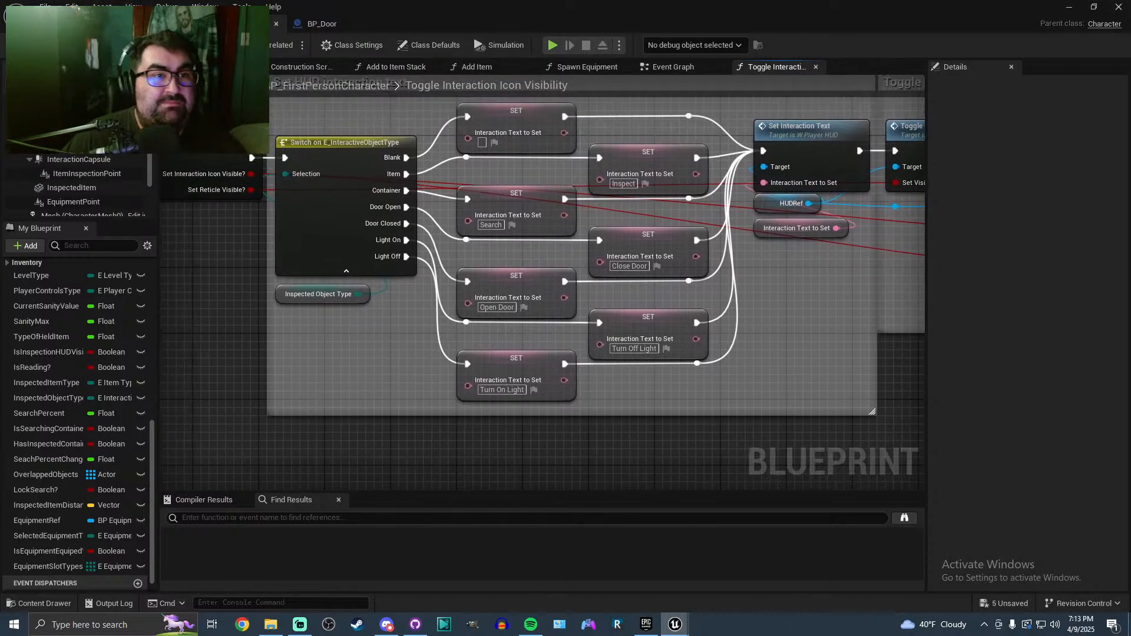
Open the E_InteractiveObjectType enumeration from the MyContent/InteractiveObjects folder
{"action": "left_click", "coordinate": [77, 24]}
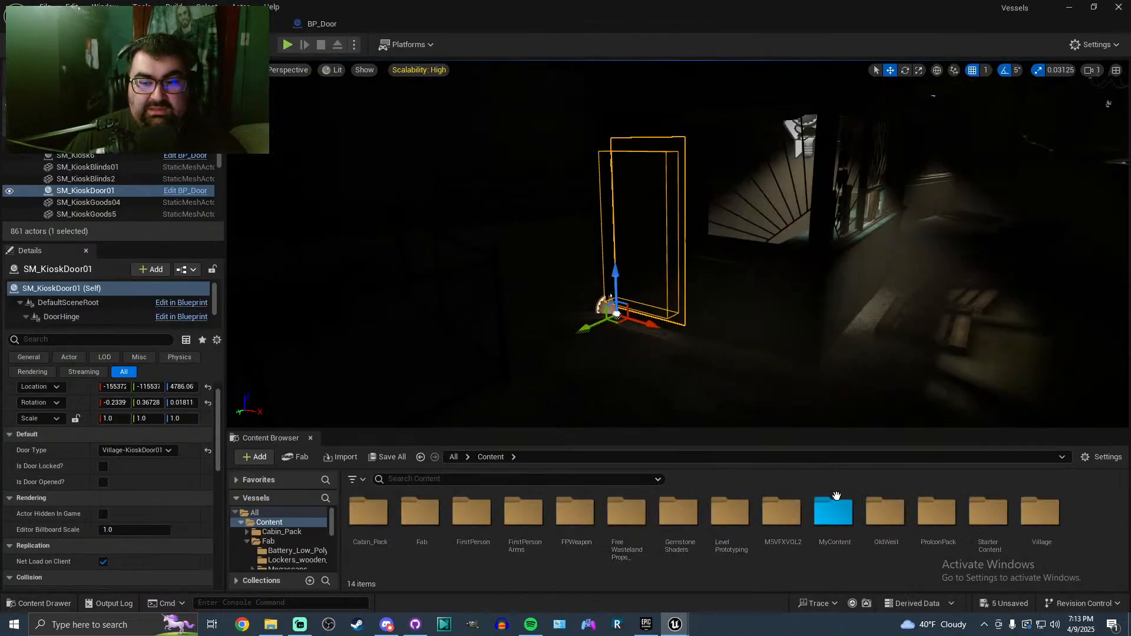
{"action": "double_click", "coordinate": [833, 512]}
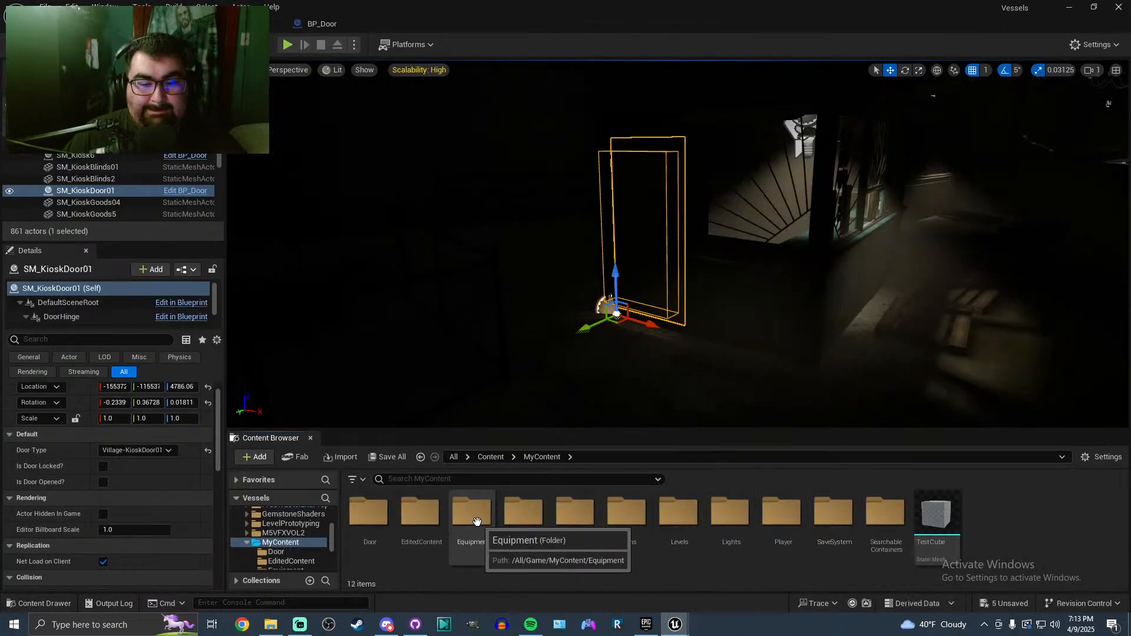
{"action": "double_click", "coordinate": [570, 527]}
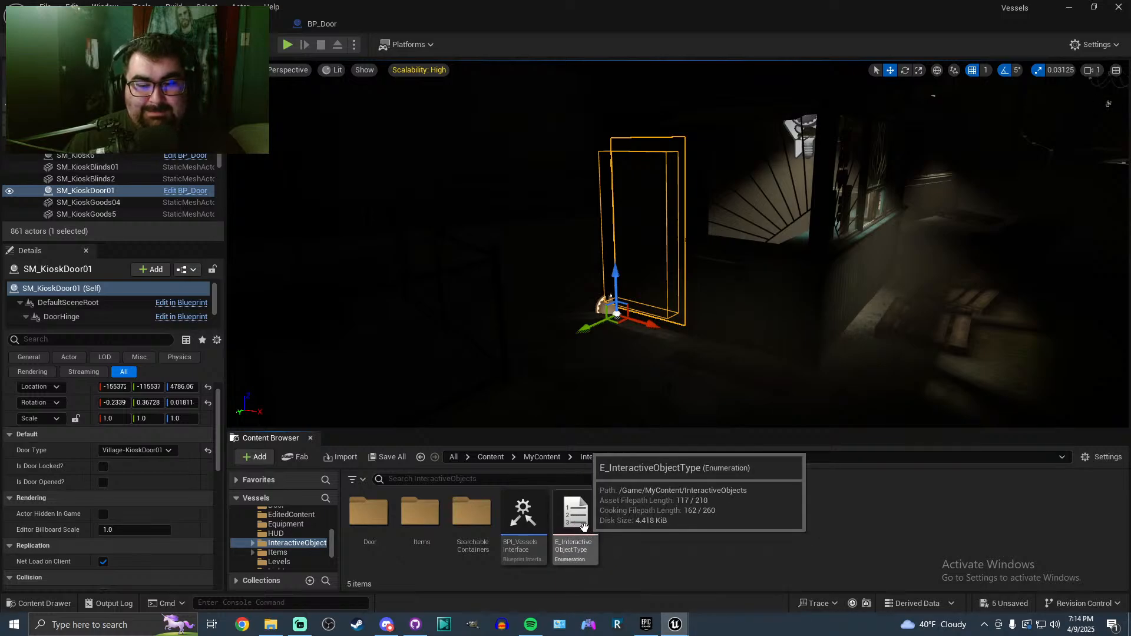
{"action": "double_click", "coordinate": [584, 527]}
Add an enumerator to E_InteractiveObjectType with the display name Locked Door
{"action": "left_click", "coordinate": [84, 45]}
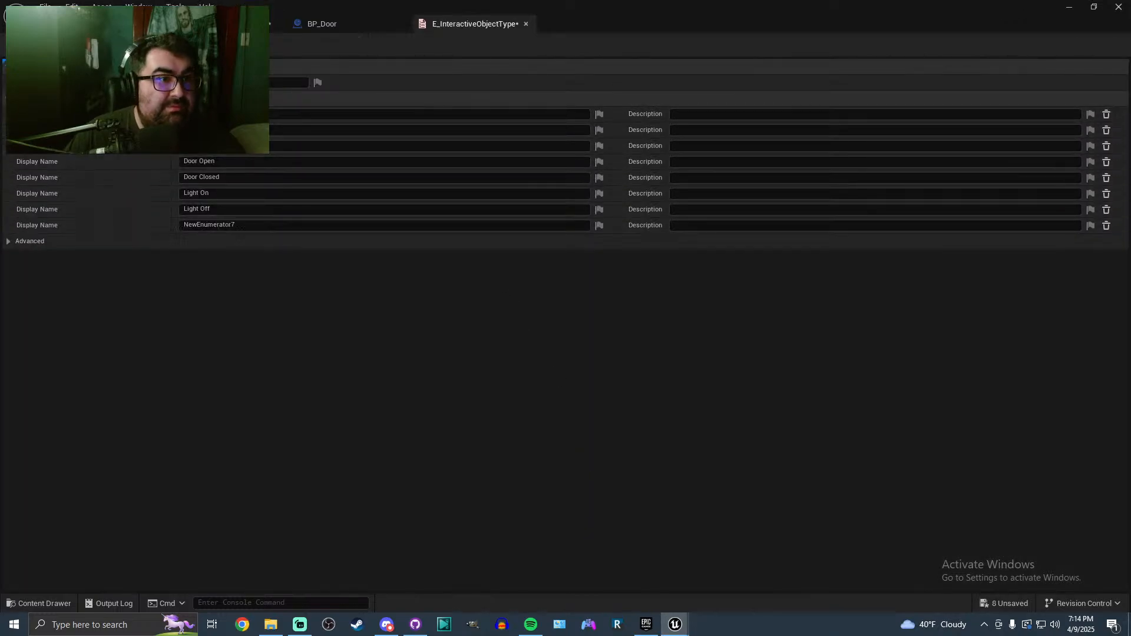
{"action": "left_click", "coordinate": [258, 225]}
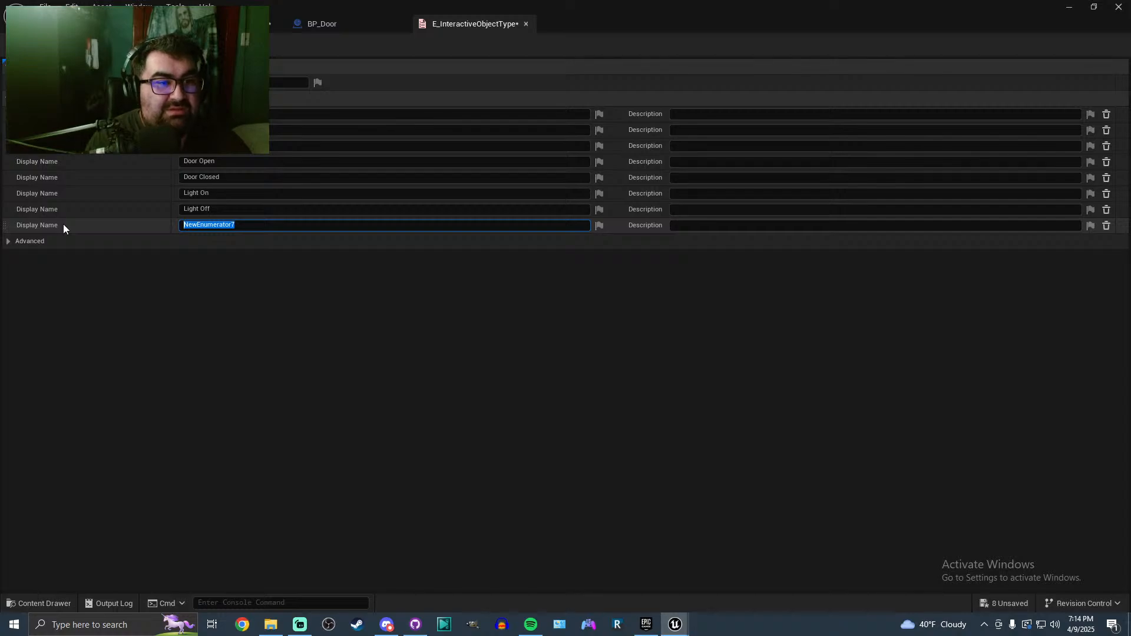
{"action": "type", "text": "LockedDoo"}
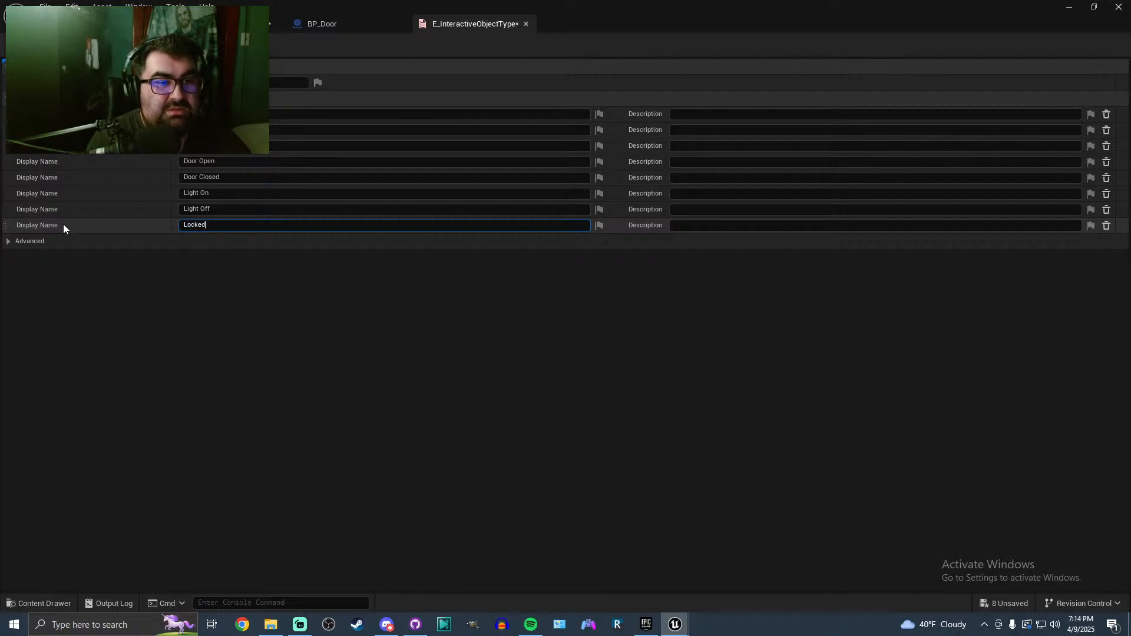
{"action": "key", "text": "BackSpace"}
{"action": "key", "text": "BackSpace"}
{"action": "key", "text": "BackSpace"}
{"action": "type", "text": "Door"}
{"action": "key", "text": "Return"}
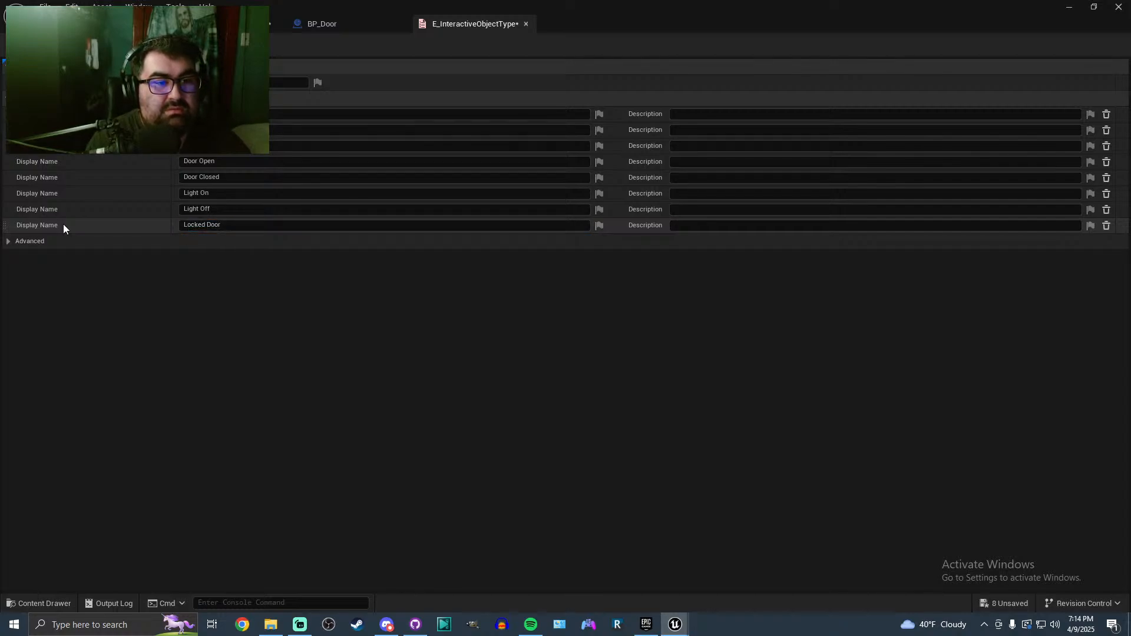
Move the Locked Door enumerator directly below Door Closed, save the enumeration and return to the BP_FirstPersonCharacter blueprint
{"action": "left_click_drag", "start_coordinate": [5, 225], "coordinate": [7, 198]}
{"action": "key", "text": "ctrl+s"}
{"action": "left_click", "coordinate": [233, 24]}
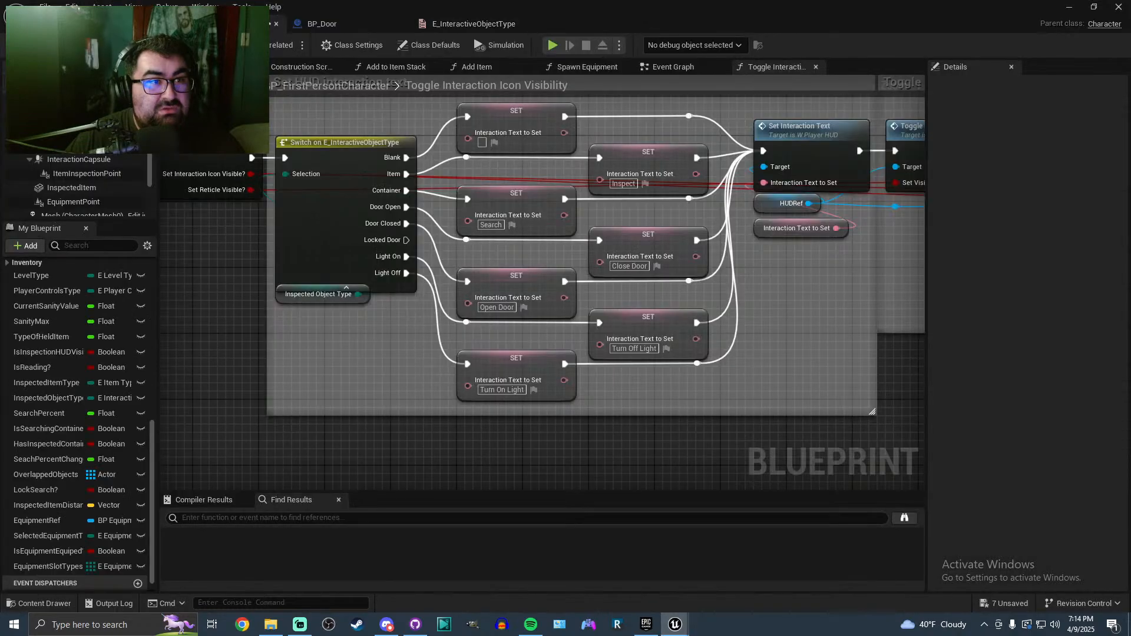
Shift the Open Door and light SET nodes down, then wire Open Door directly to Set Interaction Text without its reroute point
{"action": "right_click_drag", "start_coordinate": [405, 363], "coordinate": [397, 367]}
{"action": "left_click_drag", "start_coordinate": [429, 433], "coordinate": [691, 280]}
{"action": "left_click_drag", "start_coordinate": [466, 272], "coordinate": [468, 295]}
{"action": "left_click", "coordinate": [489, 268]}
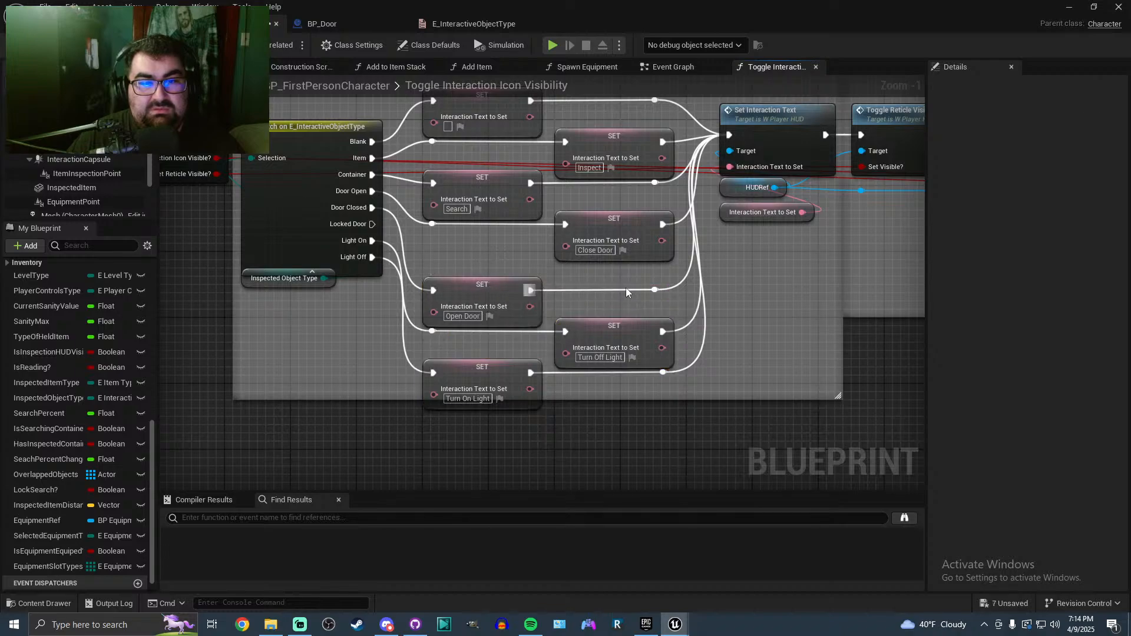
{"action": "right_click_drag", "start_coordinate": [624, 301], "coordinate": [569, 321]}
{"action": "key", "text": "Delete"}
{"action": "left_click_drag", "start_coordinate": [477, 312], "coordinate": [676, 155]}
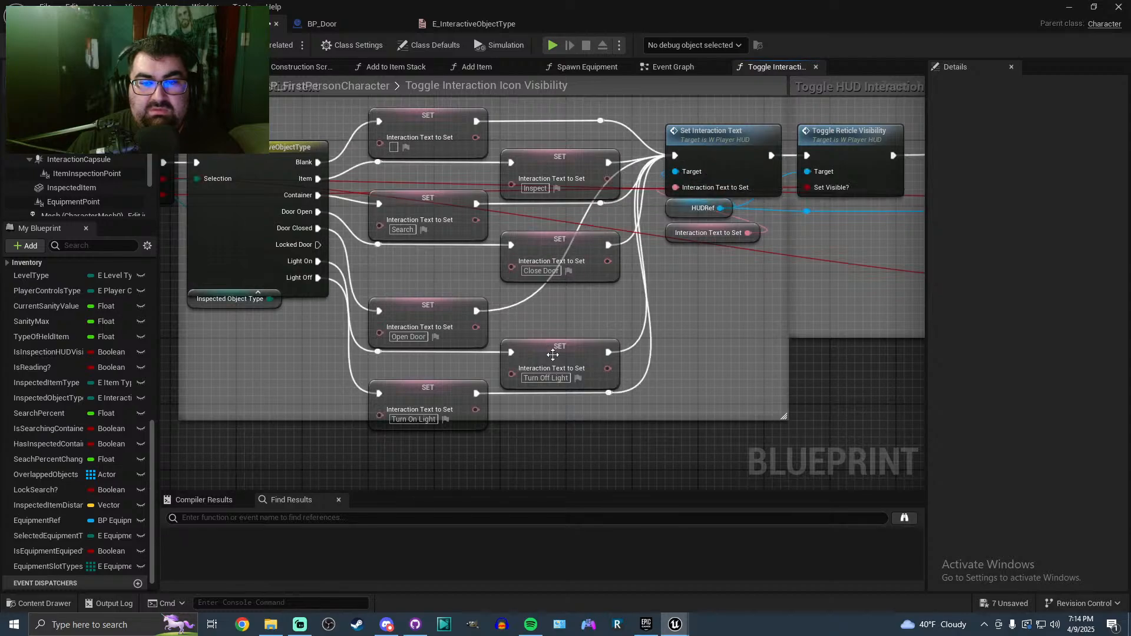
Remove the reroute points from the Turn On Light and Turn Off Light SET nodes, rewiring them directly and repositioning them lower
{"action": "left_click_drag", "start_coordinate": [477, 393], "coordinate": [675, 158]}
{"action": "left_click", "coordinate": [608, 393]}
{"action": "key", "text": "Delete"}
{"action": "left_click_drag", "start_coordinate": [457, 395], "coordinate": [588, 428]}
{"action": "left_click_drag", "start_coordinate": [511, 352], "coordinate": [318, 262]}
{"action": "left_click", "coordinate": [385, 355]}
{"action": "key", "text": "Delete"}
Try the Open Door SET node directly below Close Door with a reroute point on its Door Closed wire
{"action": "left_click_drag", "start_coordinate": [429, 321], "coordinate": [559, 313]}
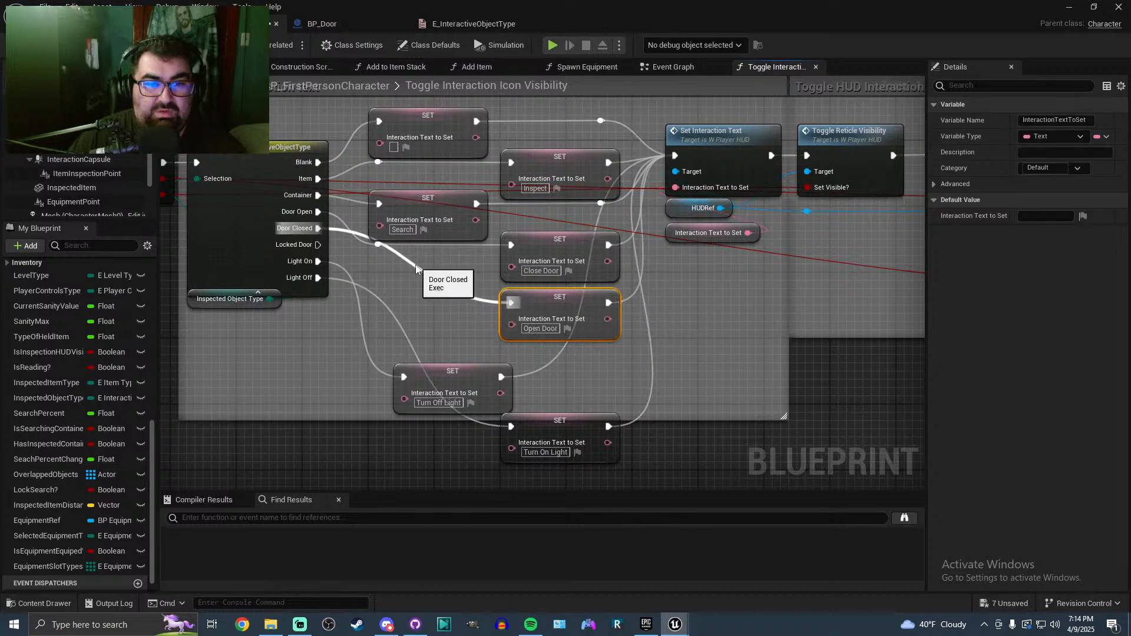
{"action": "double_click", "coordinate": [417, 267]}
{"action": "left_click_drag", "start_coordinate": [416, 266], "coordinate": [387, 306]}
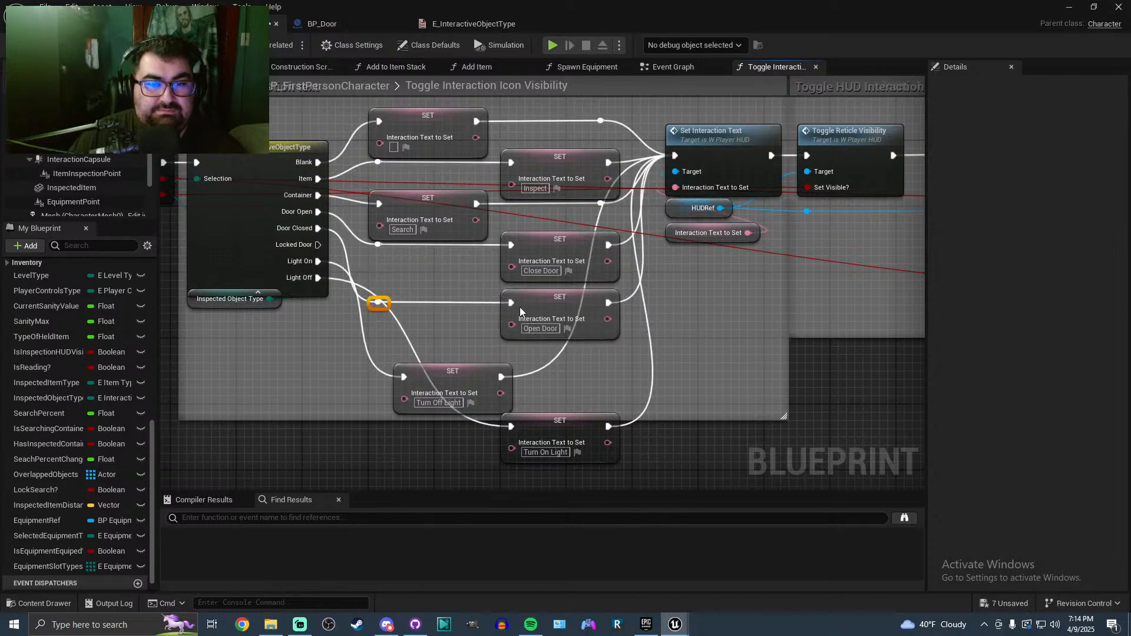
Duplicate the Open Door SET node and place the copy near the Turn On Light SET node
{"action": "left_click", "coordinate": [553, 302]}
{"action": "key", "text": "ctrl+c"}
{"action": "key", "text": "ctrl+v"}
{"action": "left_click_drag", "start_coordinate": [410, 263], "coordinate": [582, 362]}
{"action": "left_click", "coordinate": [440, 332]}
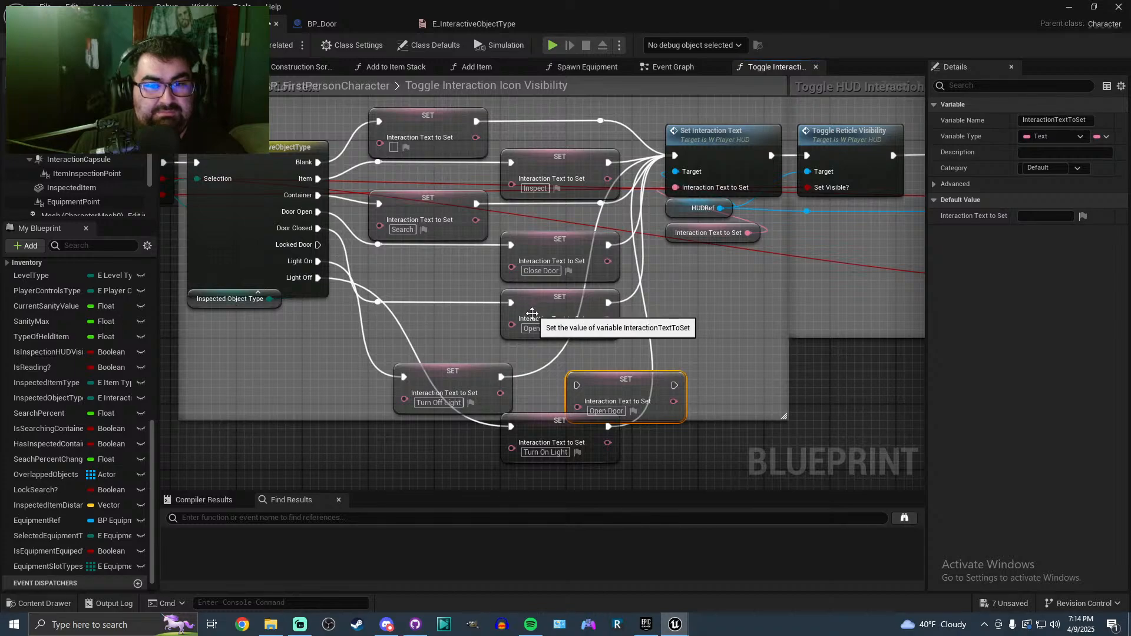
Place the original Open Door SET node below Search, wired directly from Door Closed, and straighten its output with a reroute point
{"action": "left_click_drag", "start_coordinate": [513, 306], "coordinate": [319, 232]}
{"action": "left_click", "coordinate": [378, 302]}
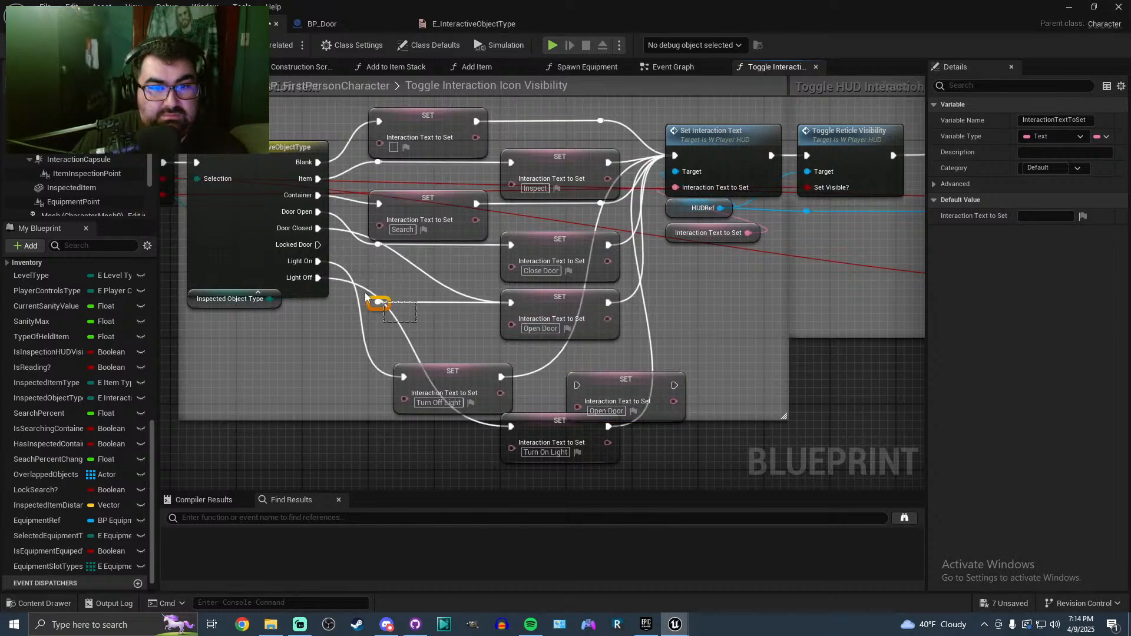
{"action": "left_click_drag", "start_coordinate": [507, 319], "coordinate": [411, 289]}
{"action": "left_click", "coordinate": [504, 290]}
{"action": "double_click", "coordinate": [503, 287]}
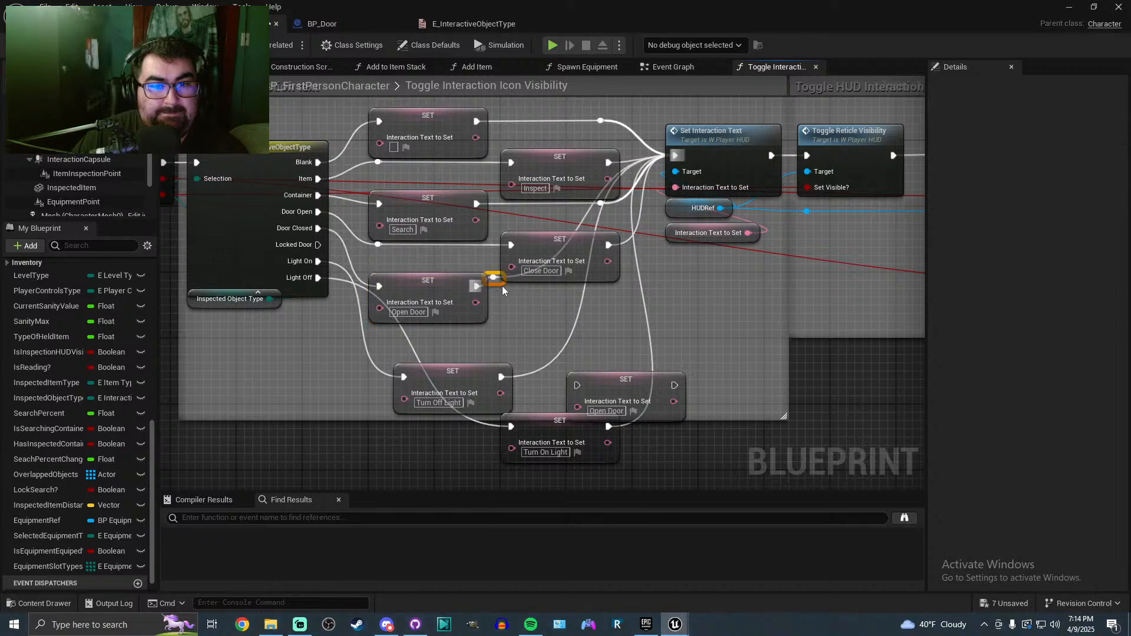
{"action": "left_click_drag", "start_coordinate": [505, 288], "coordinate": [617, 293]}
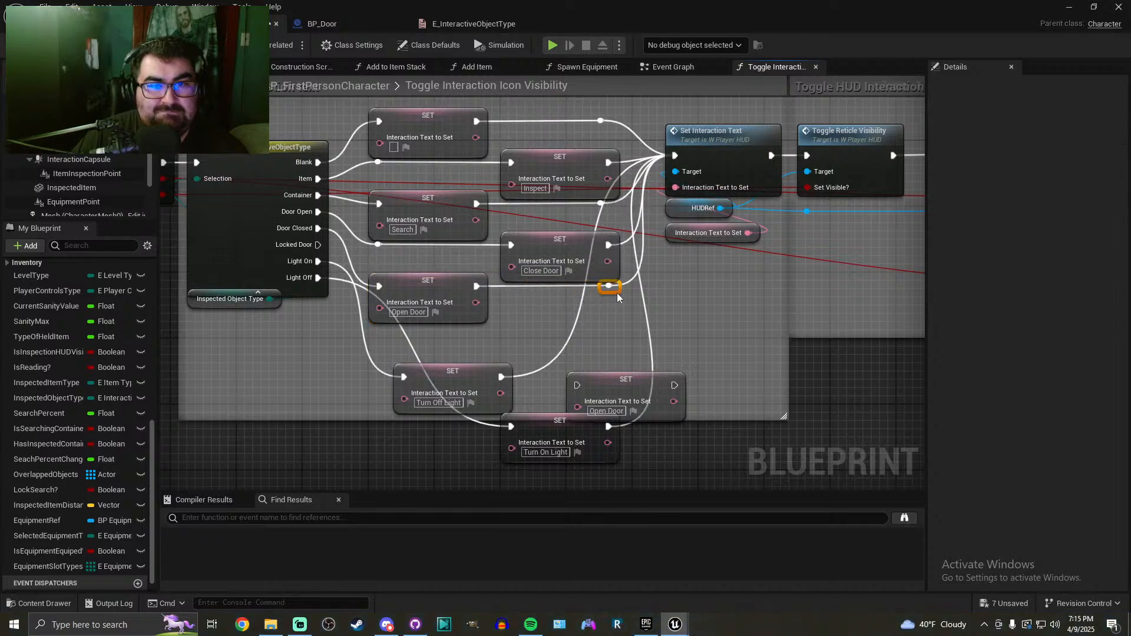
{"action": "left_click_drag", "start_coordinate": [614, 207], "coordinate": [623, 207]}
Place the copied SET node below Close Door and stagger the two light SET nodes beneath, adding reroute points to straighten their wires
{"action": "left_click_drag", "start_coordinate": [634, 377], "coordinate": [568, 320]}
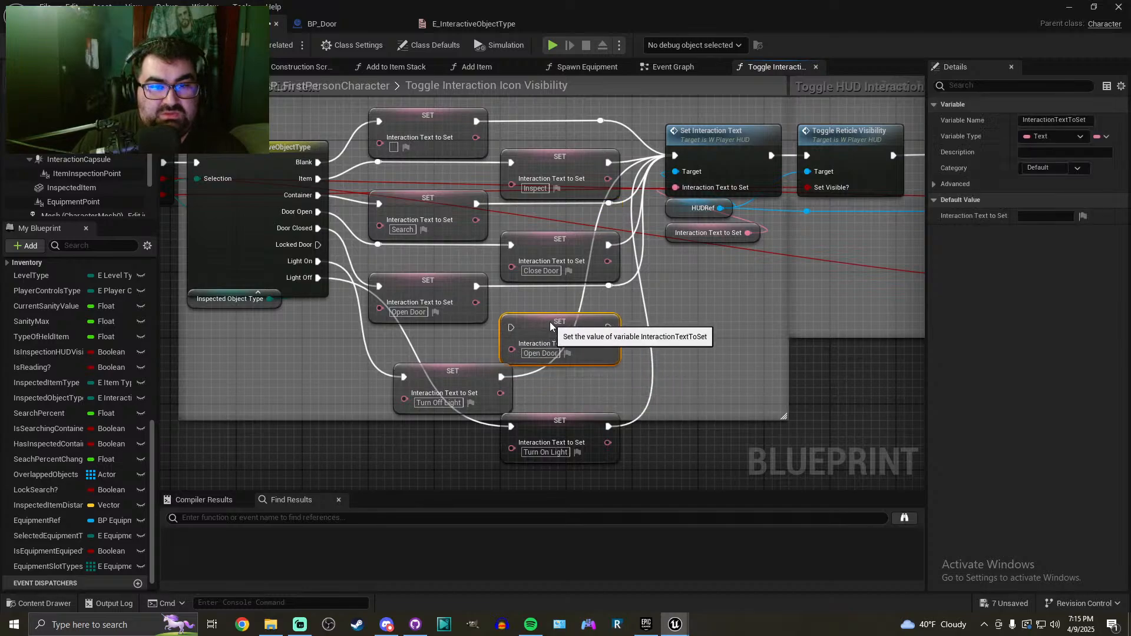
{"action": "left_click_drag", "start_coordinate": [454, 373], "coordinate": [429, 364]}
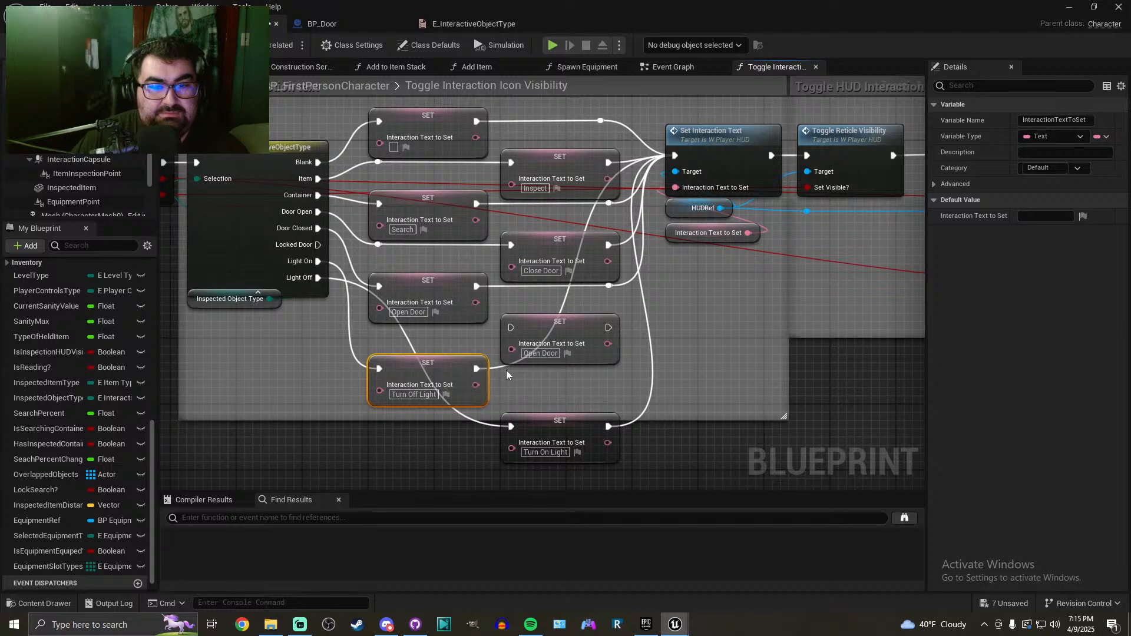
{"action": "left_click", "coordinate": [506, 376]}
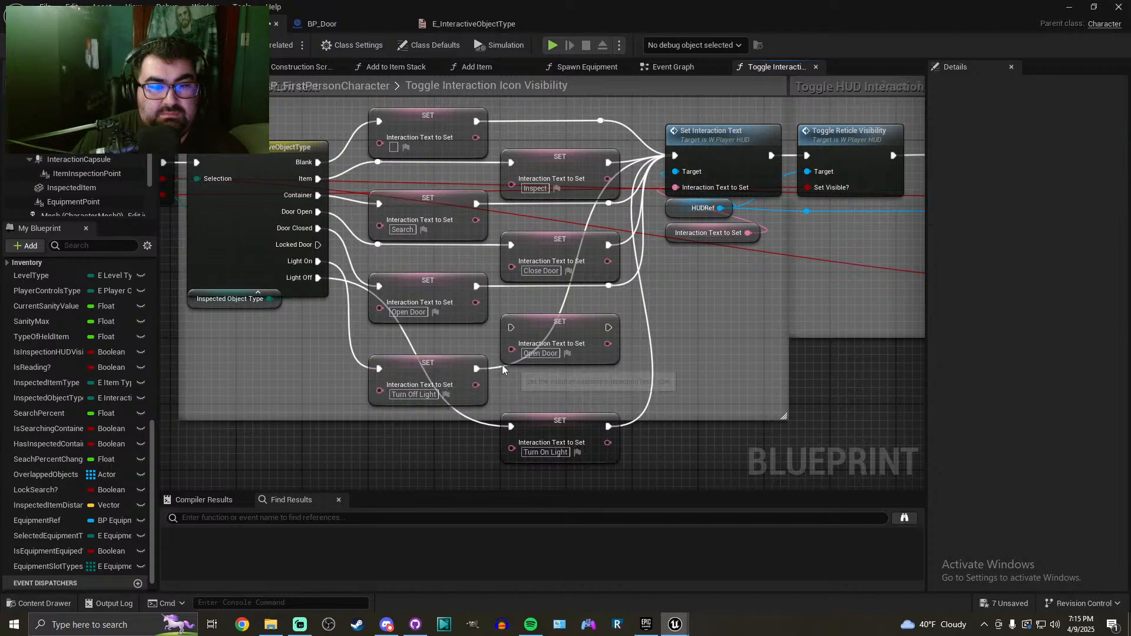
{"action": "double_click", "coordinate": [502, 369]}
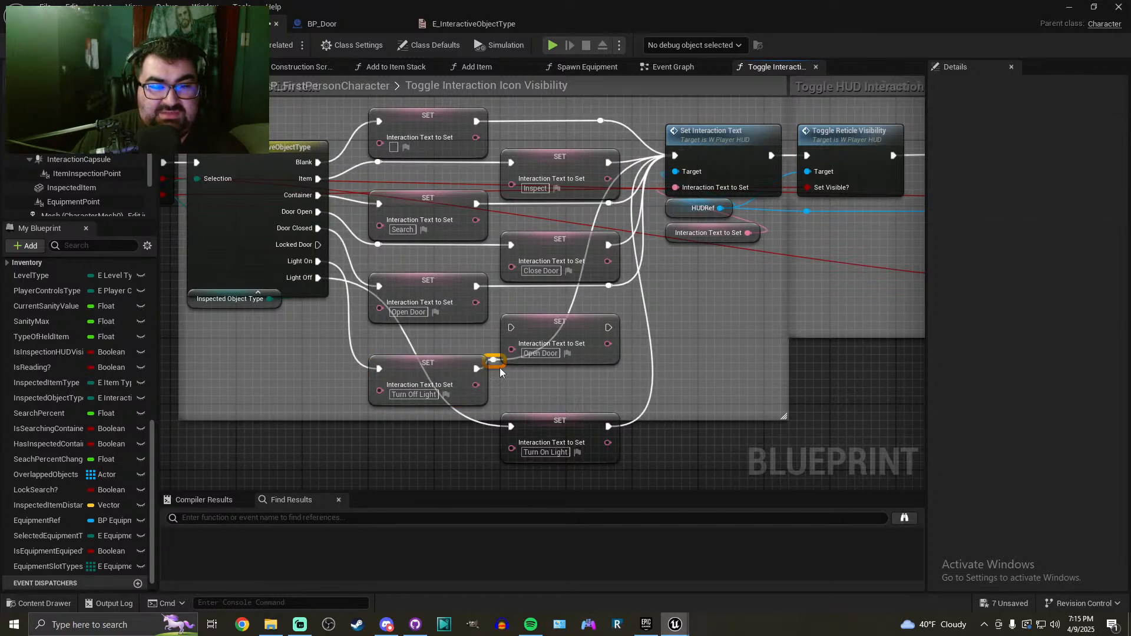
{"action": "left_click_drag", "start_coordinate": [501, 368], "coordinate": [616, 377]}
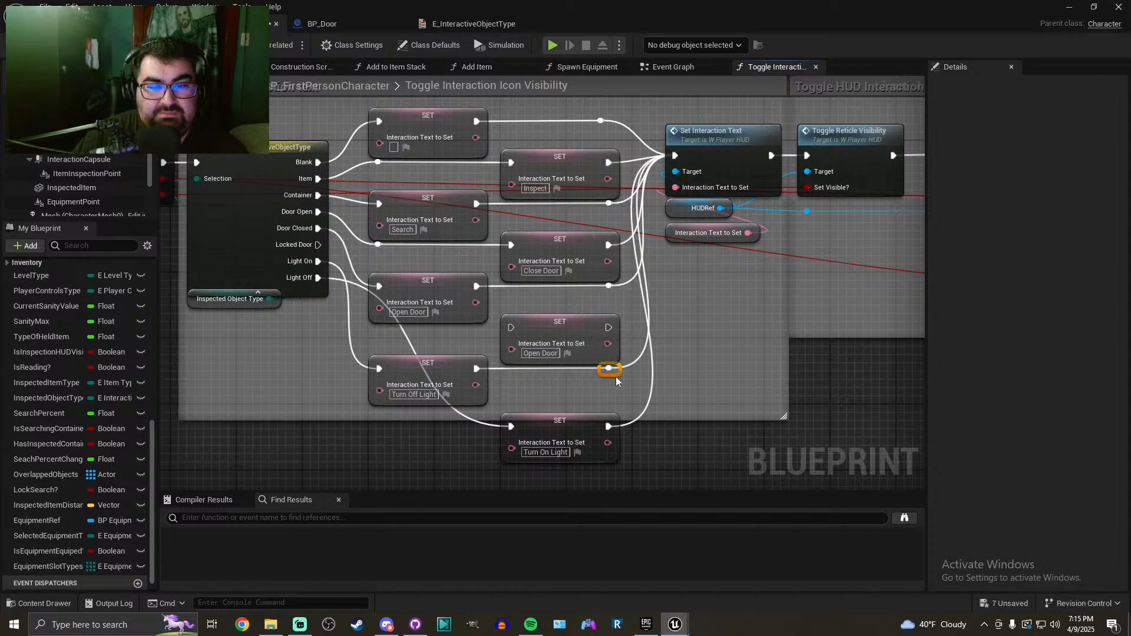
{"action": "left_click_drag", "start_coordinate": [560, 421], "coordinate": [559, 405]}
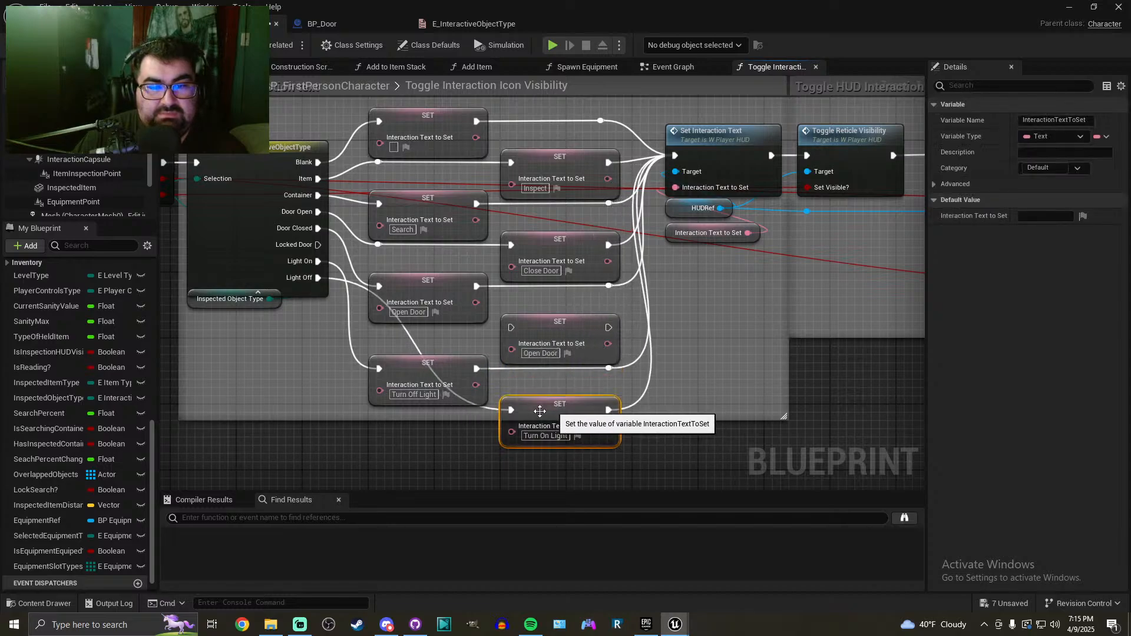
{"action": "double_click", "coordinate": [490, 409]}
{"action": "left_click_drag", "start_coordinate": [479, 415], "coordinate": [378, 417]}
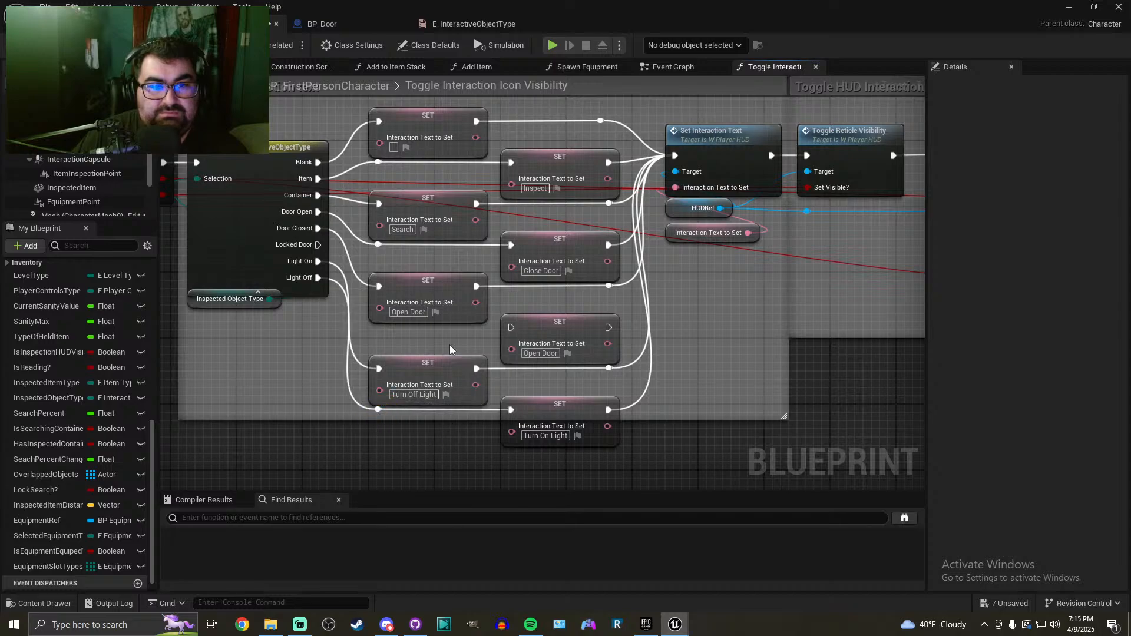
Connect the switch's Locked Door output through a reroute point to the copied SET node and on to Set Interaction Text
{"action": "right_click_drag", "start_coordinate": [420, 336], "coordinate": [431, 348]}
{"action": "left_click_drag", "start_coordinate": [522, 340], "coordinate": [330, 260]}
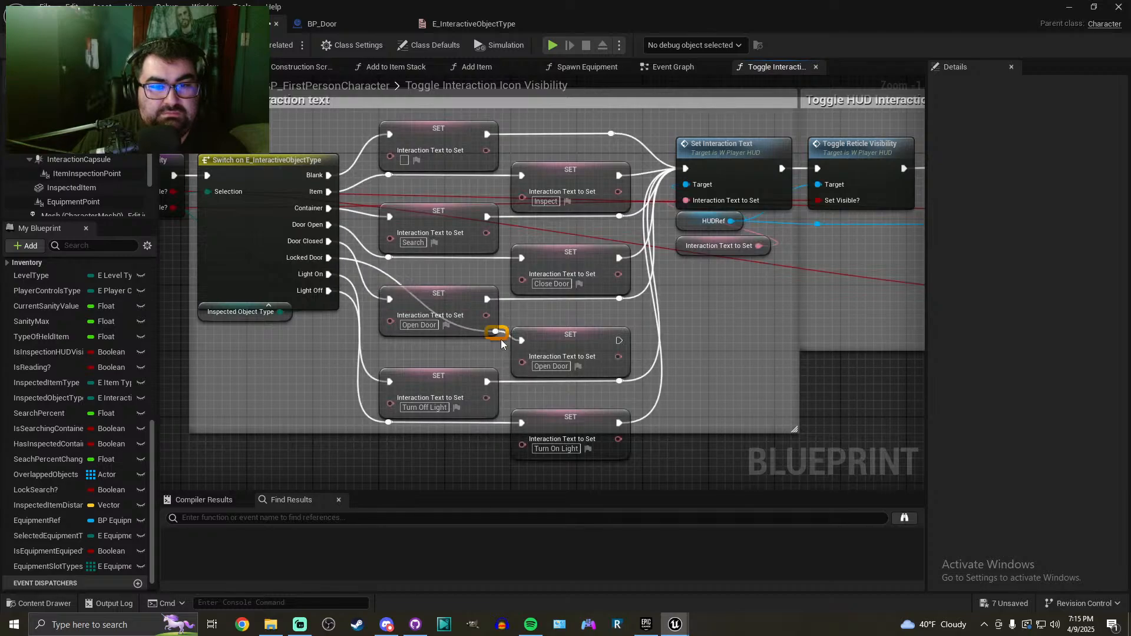
{"action": "left_click_drag", "start_coordinate": [503, 337], "coordinate": [394, 343]}
{"action": "left_click_drag", "start_coordinate": [620, 341], "coordinate": [686, 169]}
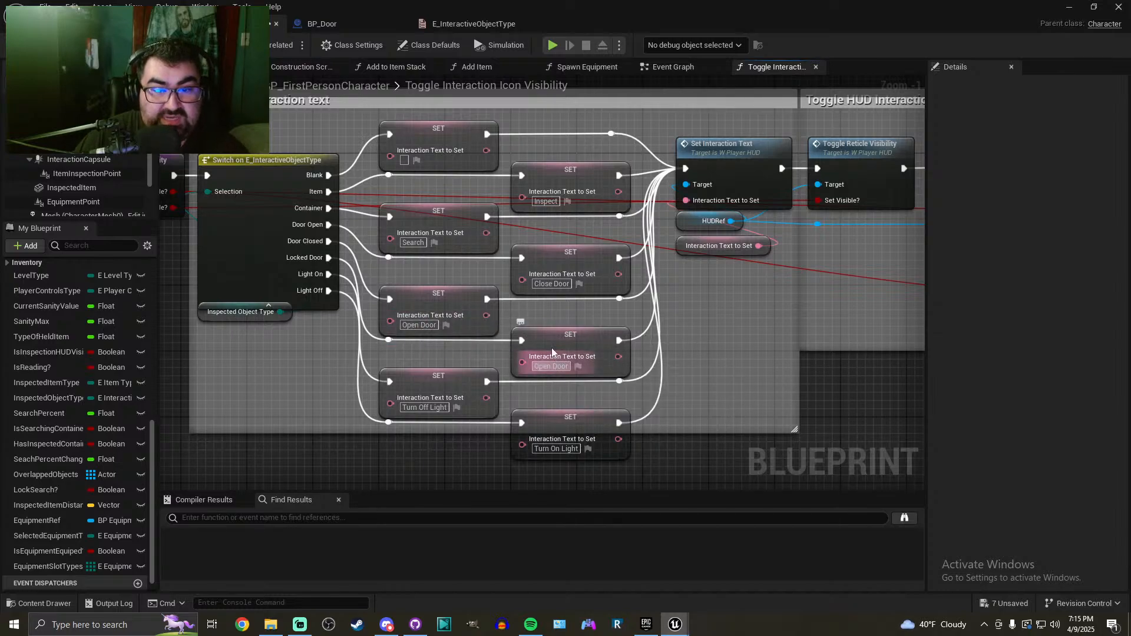
Set the Locked Door SET node's interaction text to "Unlock With Key"
{"action": "double_click", "coordinate": [547, 365]}
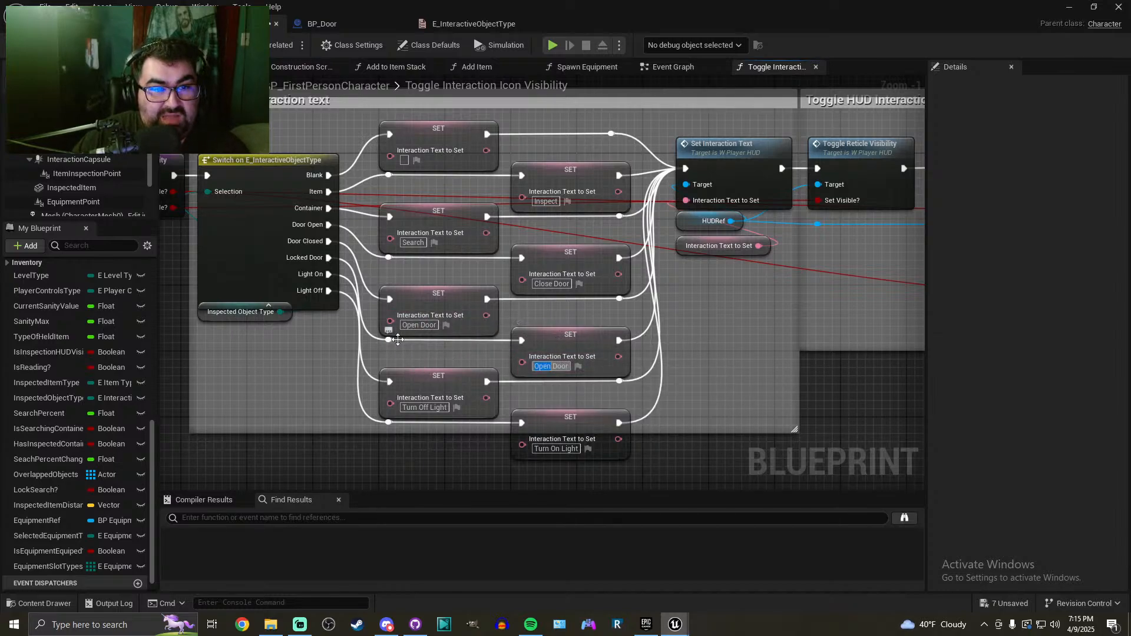
{"action": "left_click", "coordinate": [551, 366]}
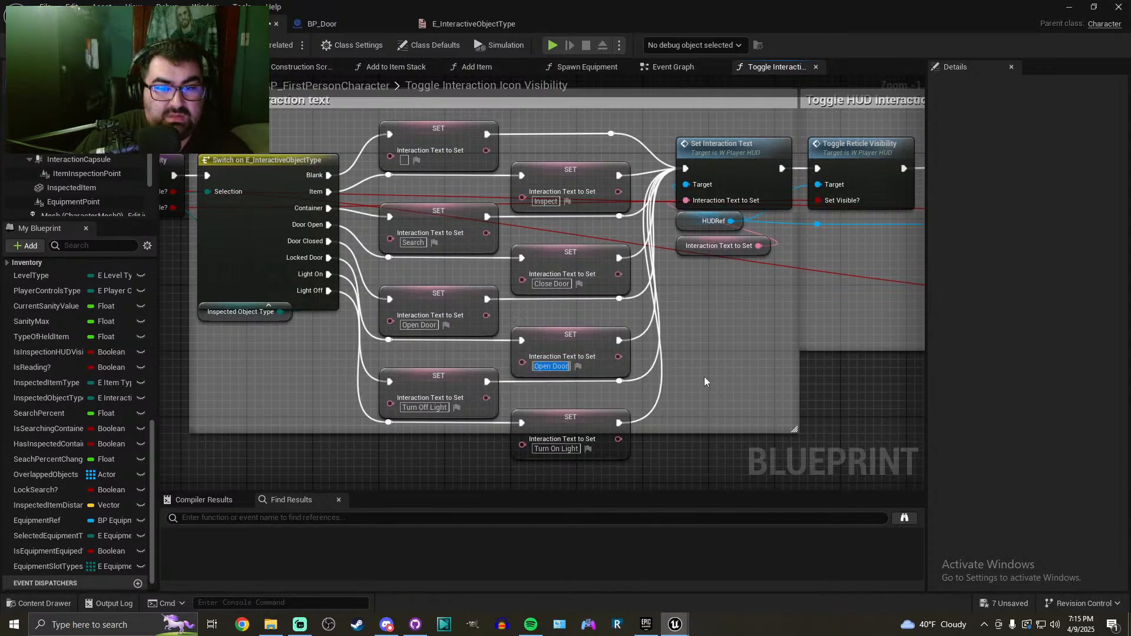
{"action": "type", "text": "Unlock"}
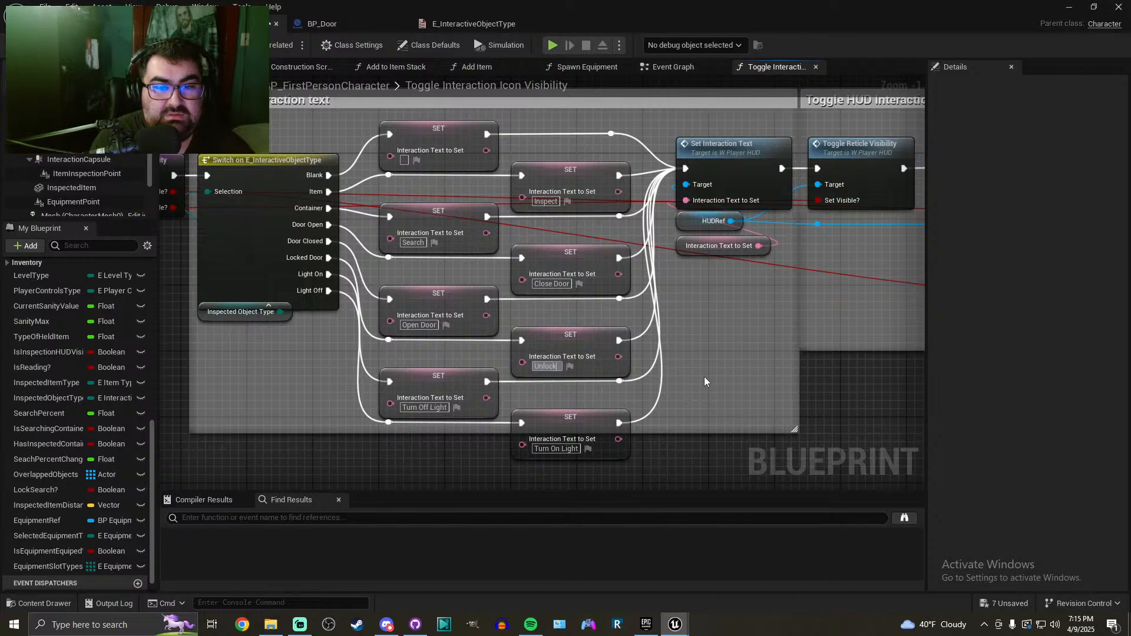
{"action": "type", "text": " with Key?"}
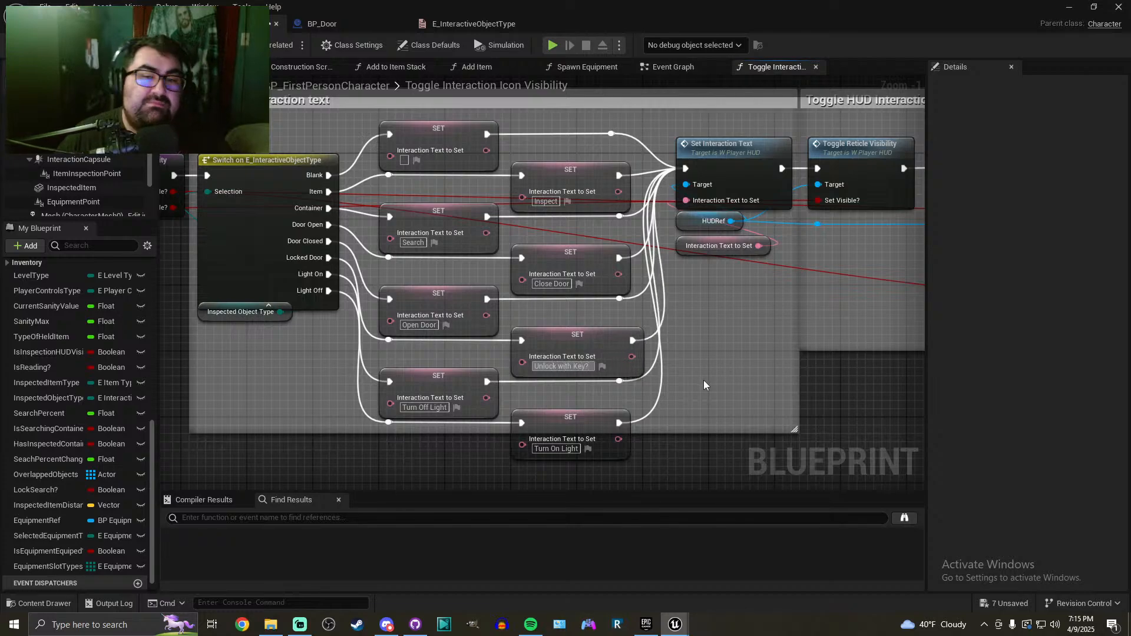
{"action": "left_click", "coordinate": [705, 381]}
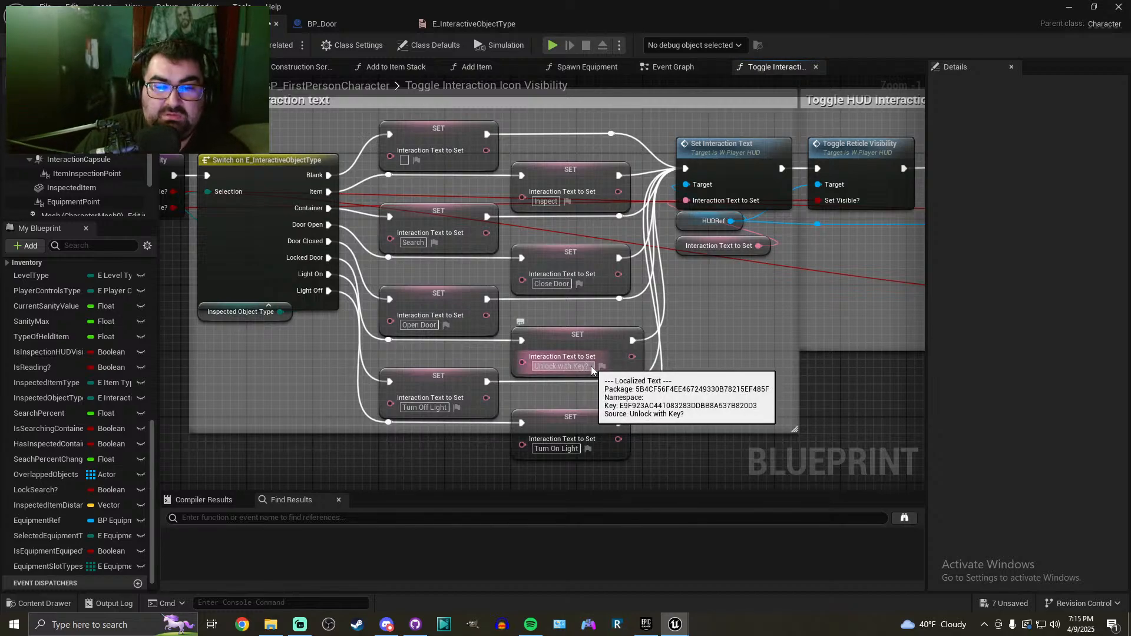
{"action": "key", "text": "Delete"}
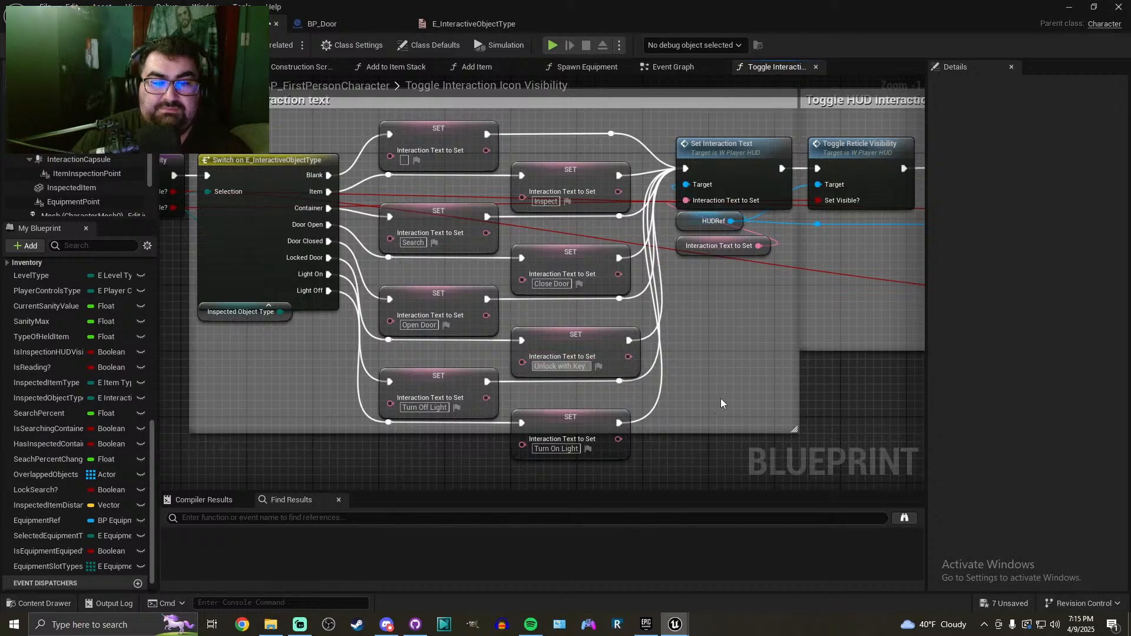
{"action": "key", "text": "BackSpace"}
{"action": "type", "text": "k"}
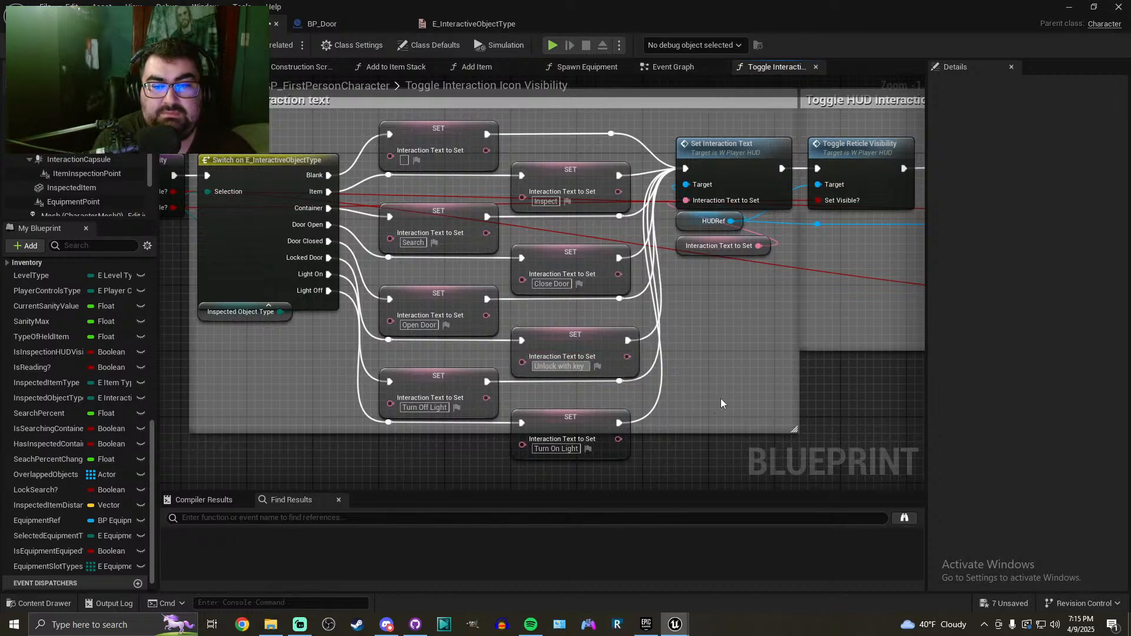
{"action": "key", "text": "BackSpace"}
{"action": "type", "text": "K"}
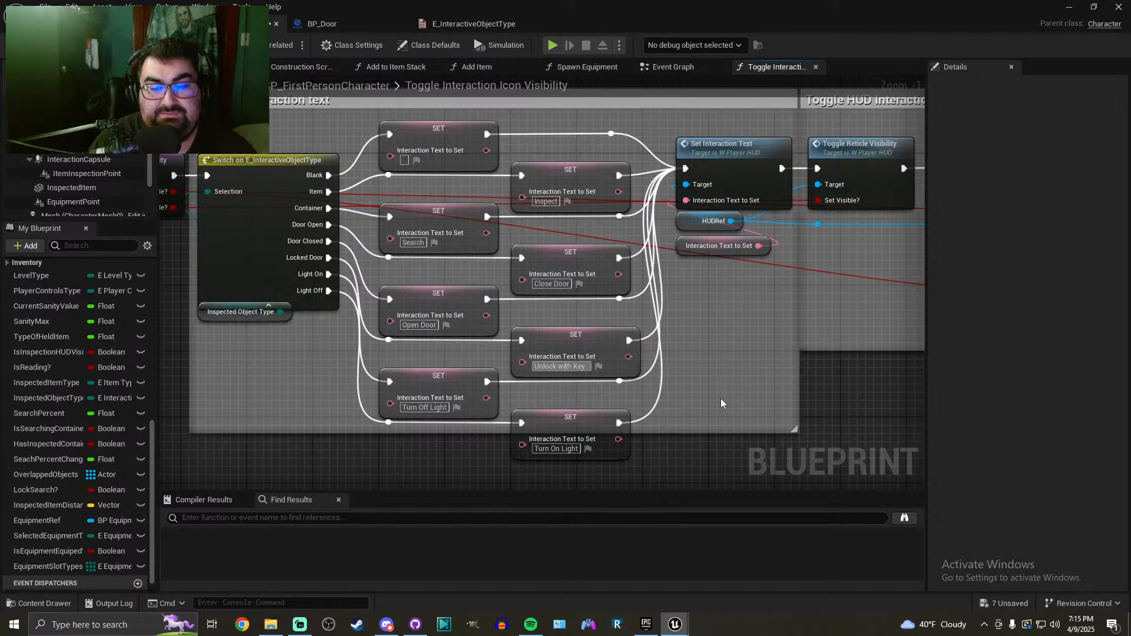
{"action": "key", "text": "BackSpace"}
{"action": "type", "text": "W"}
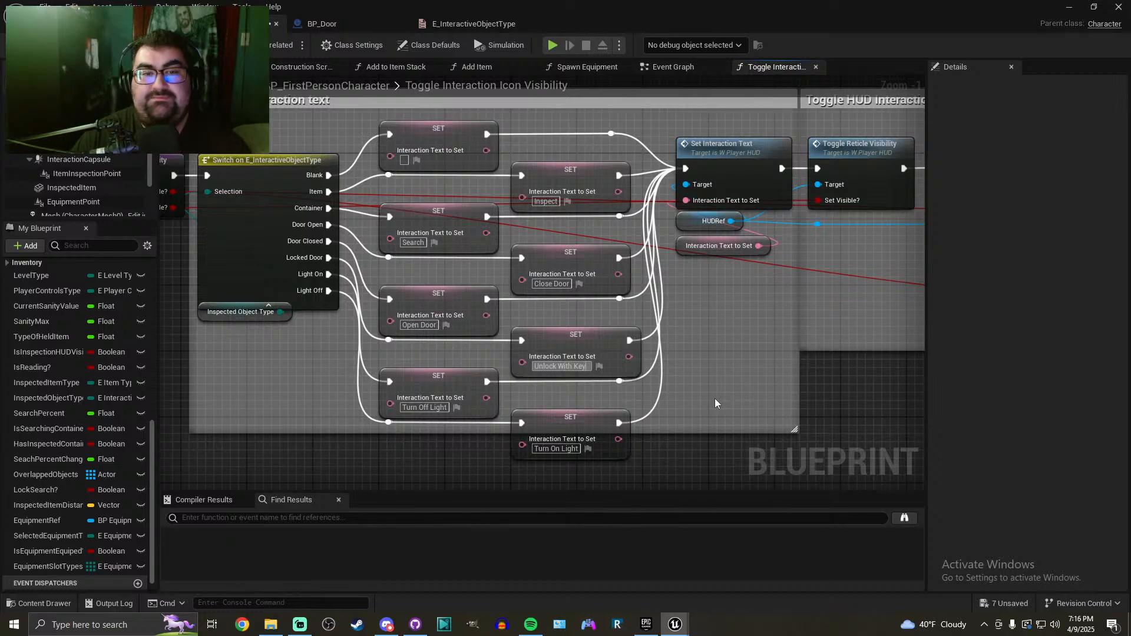
{"action": "left_click", "coordinate": [686, 355]}
Switch to the BP_Door blueprint and open its Set Door Type function from the construction script
{"action": "right_click_drag", "start_coordinate": [689, 365], "coordinate": [642, 331]}
{"action": "scroll", "coordinate": [643, 336], "scroll_direction": "down", "scroll_amount": 2}
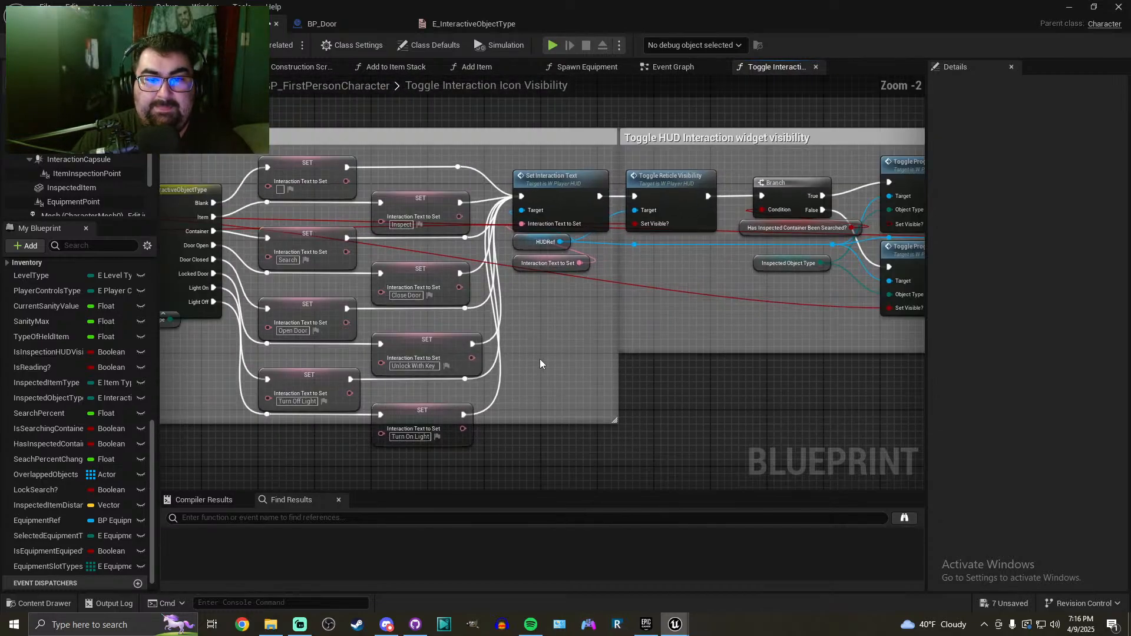
{"action": "left_click", "coordinate": [343, 23]}
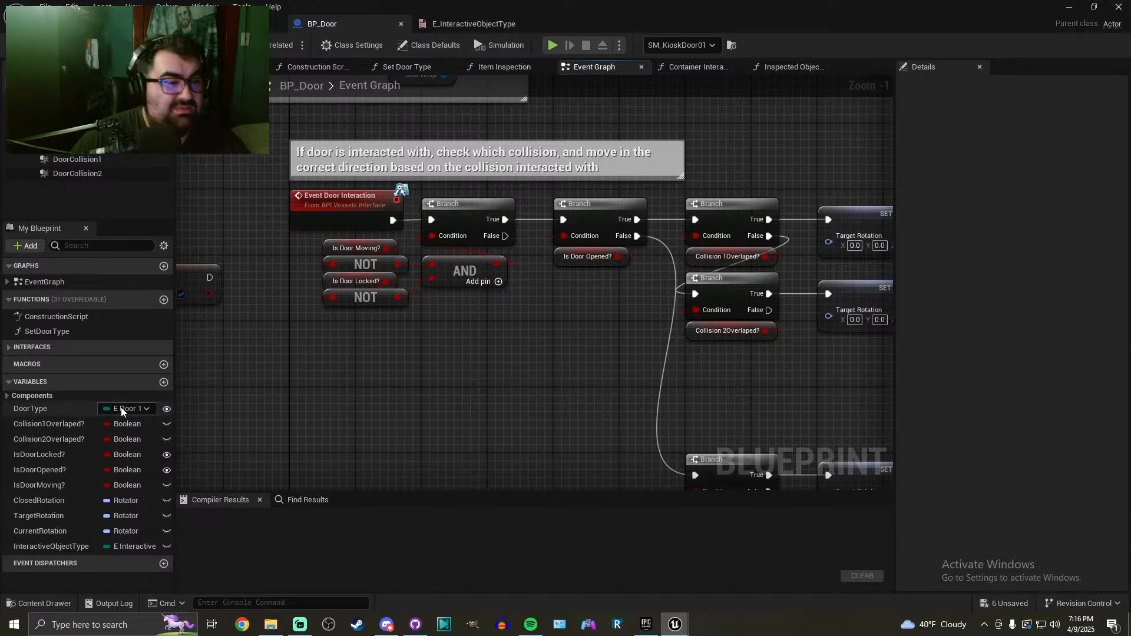
{"action": "left_click", "coordinate": [326, 66]}
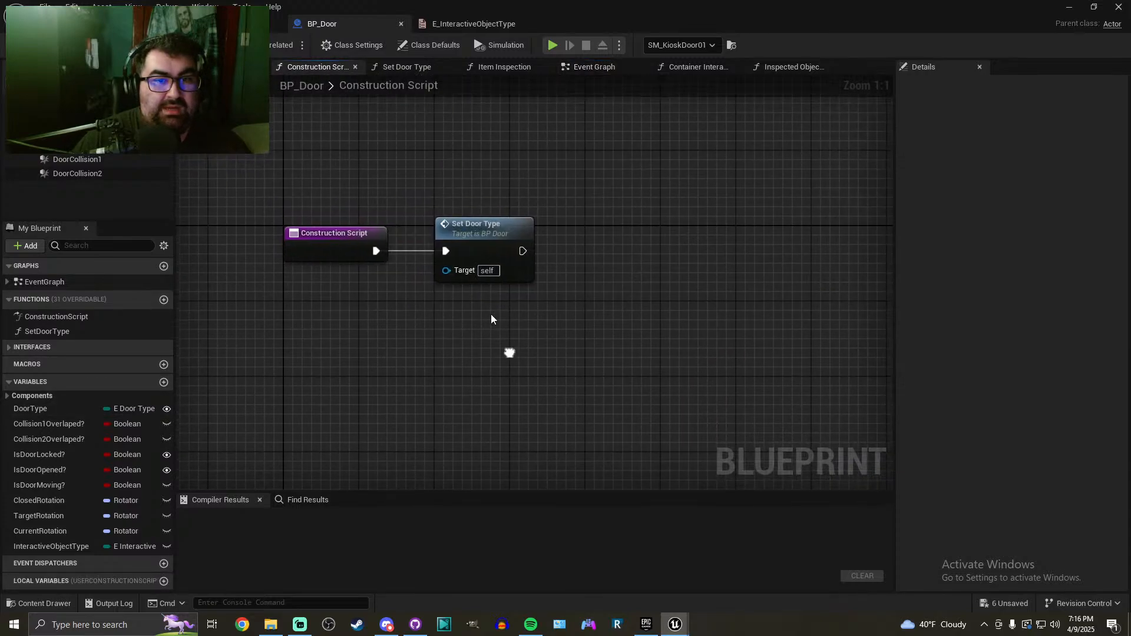
{"action": "double_click", "coordinate": [470, 238]}
Add a Branch node at the end of Set Door Type and connect the final execution output of every door-type chain to it
{"action": "right_click_drag", "start_coordinate": [545, 243], "coordinate": [186, 118]}
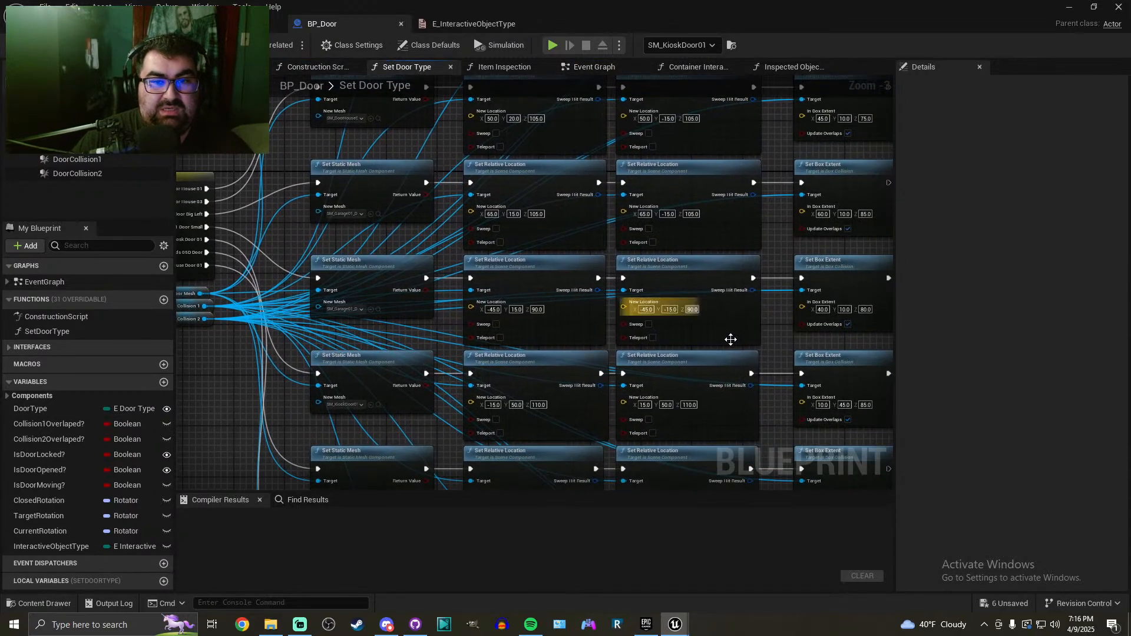
{"action": "right_click_drag", "start_coordinate": [732, 338], "coordinate": [183, 295]}
{"action": "scroll", "coordinate": [449, 316], "scroll_direction": "down", "scroll_amount": 5}
{"action": "scroll", "coordinate": [450, 316], "scroll_direction": "up", "scroll_amount": 3}
{"action": "right_click_drag", "start_coordinate": [463, 316], "coordinate": [600, 312]}
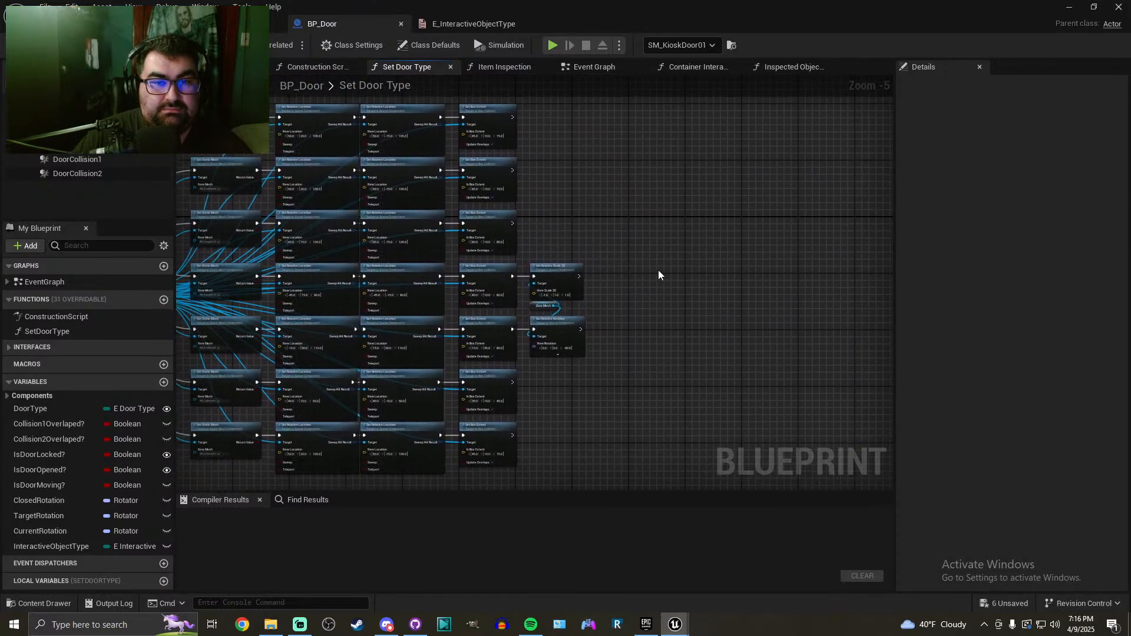
{"action": "scroll", "coordinate": [666, 280], "scroll_direction": "up", "scroll_amount": 2}
{"action": "right_click_drag", "start_coordinate": [482, 141], "coordinate": [508, 292]}
{"action": "left_click_drag", "start_coordinate": [414, 138], "coordinate": [418, 238]}
{"action": "left_click", "coordinate": [409, 308]}
{"action": "left_click_drag", "start_coordinate": [416, 330], "coordinate": [687, 432]}
{"action": "left_click_drag", "start_coordinate": [687, 432], "coordinate": [535, 426]}
{"action": "right_click_drag", "start_coordinate": [673, 437], "coordinate": [641, 234]}
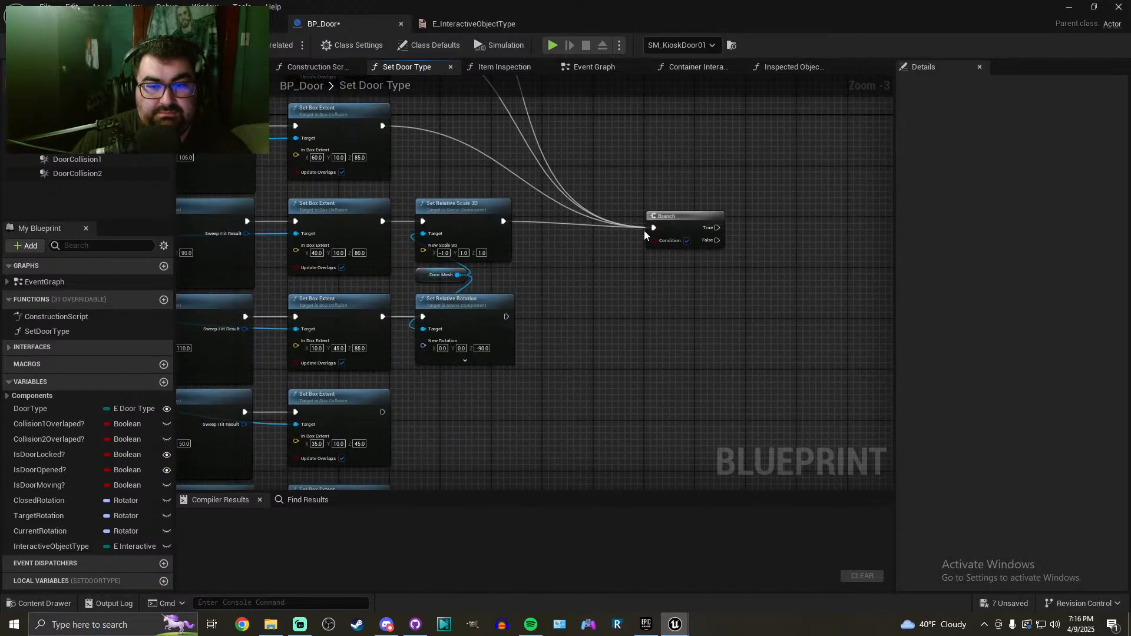
{"action": "left_click_drag", "start_coordinate": [653, 228], "coordinate": [506, 317]}
{"action": "left_click_drag", "start_coordinate": [383, 412], "coordinate": [382, 376]}
Use the IsDoorLocked? variable as the new Branch node's condition
{"action": "scroll", "coordinate": [571, 324], "scroll_direction": "down", "scroll_amount": 2}
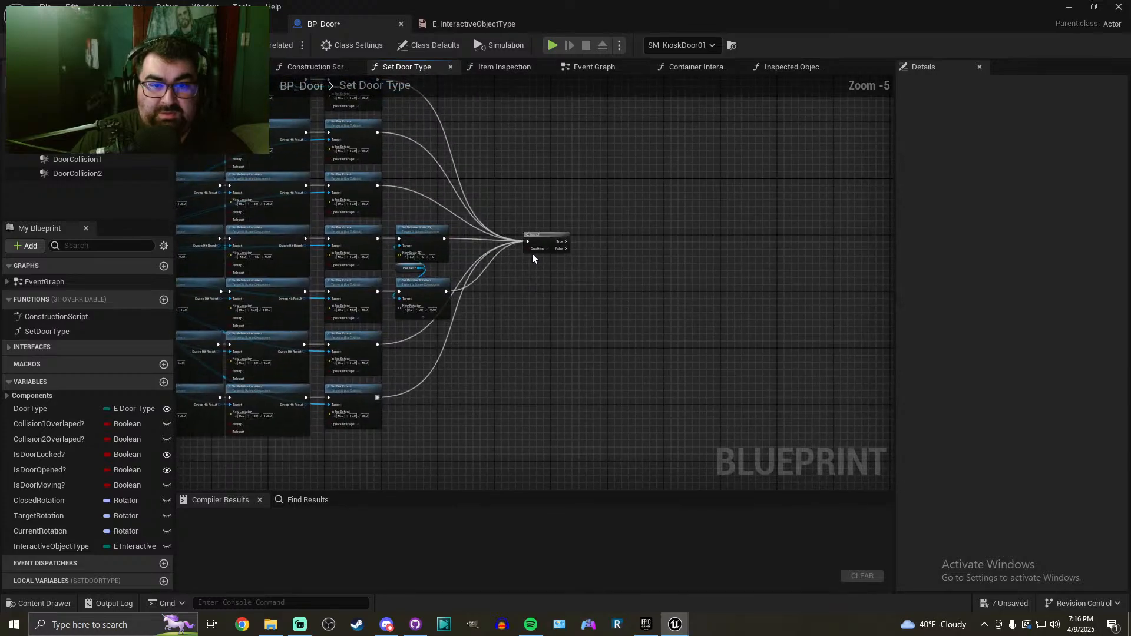
{"action": "scroll", "coordinate": [533, 264], "scroll_direction": "up", "scroll_amount": 5}
{"action": "left_click", "coordinate": [551, 212]}
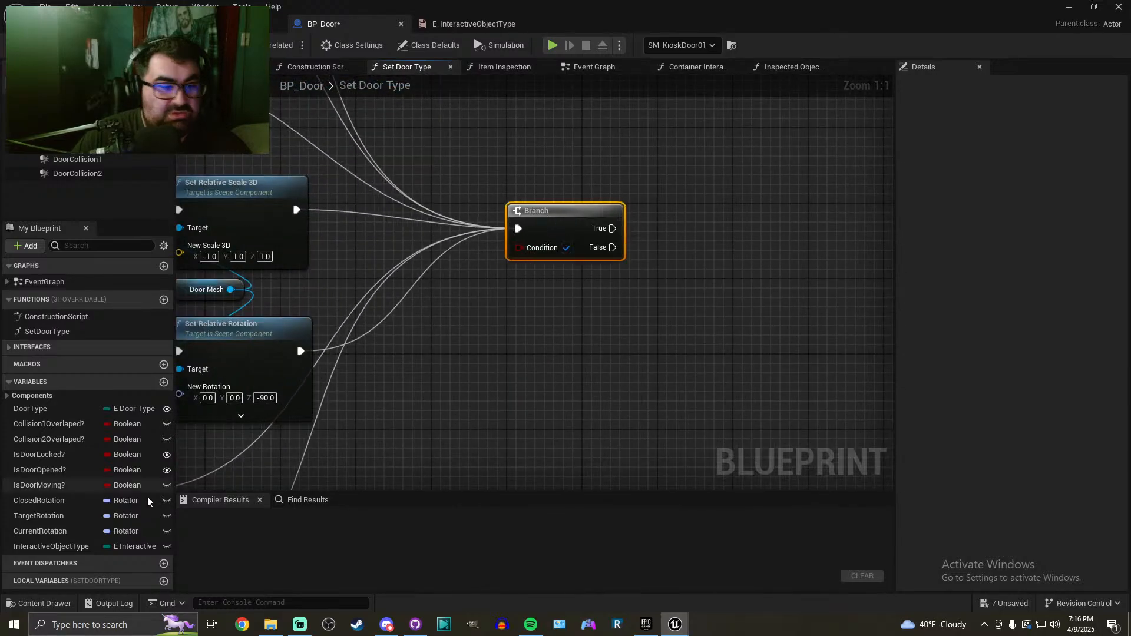
{"action": "left_click_drag", "start_coordinate": [39, 455], "coordinate": [518, 247]}
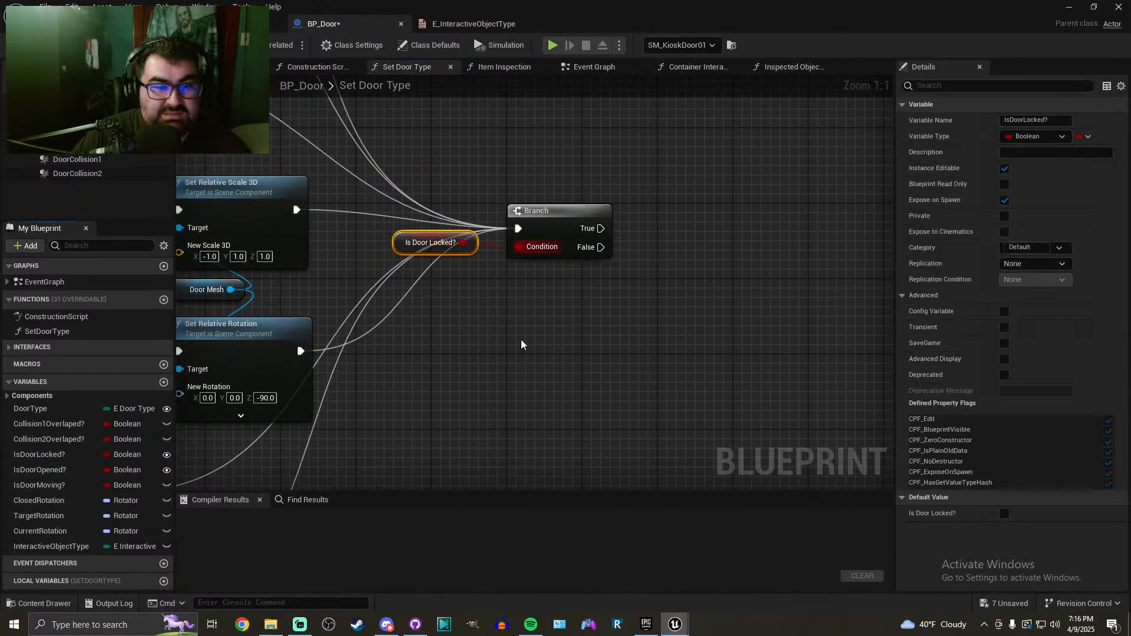
Place the Is Door Locked? getter directly beneath the Branch node at the end of Set Door Type
{"action": "left_click", "coordinate": [521, 340]}
{"action": "left_click", "coordinate": [39, 455]}
{"action": "left_click_drag", "start_coordinate": [414, 246], "coordinate": [520, 271]}
{"action": "left_click", "coordinate": [597, 307]}
{"action": "right_click_drag", "start_coordinate": [658, 266], "coordinate": [486, 269]}
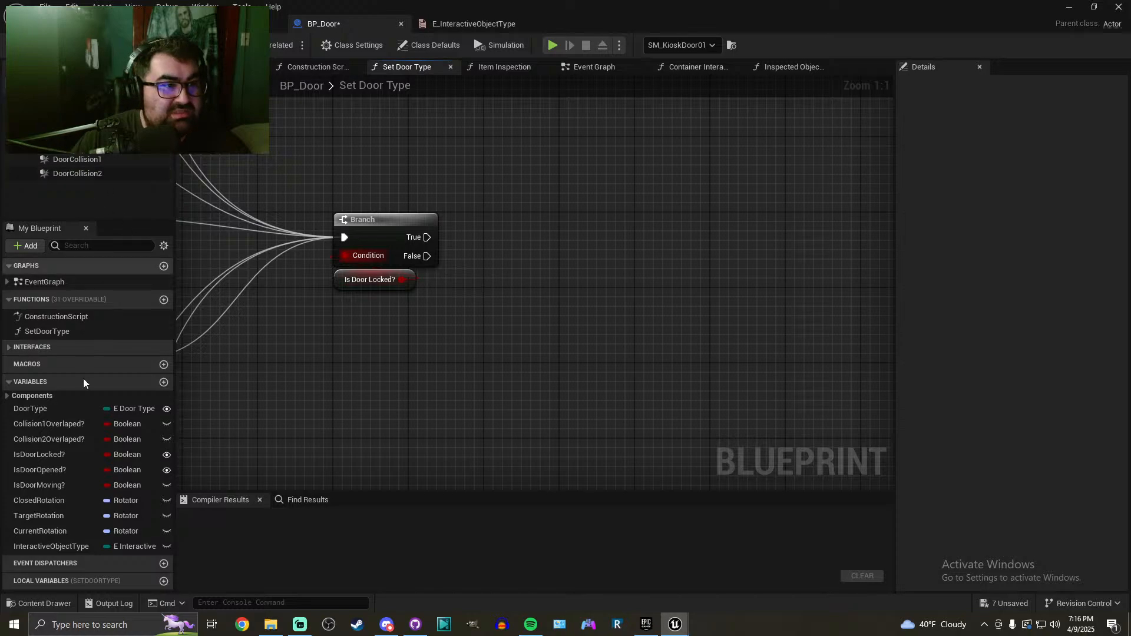
Add a SET node for InteractiveObjectType beside the Branch with its value set to Locked Door
{"action": "left_click_drag", "start_coordinate": [35, 407], "coordinate": [480, 332]}
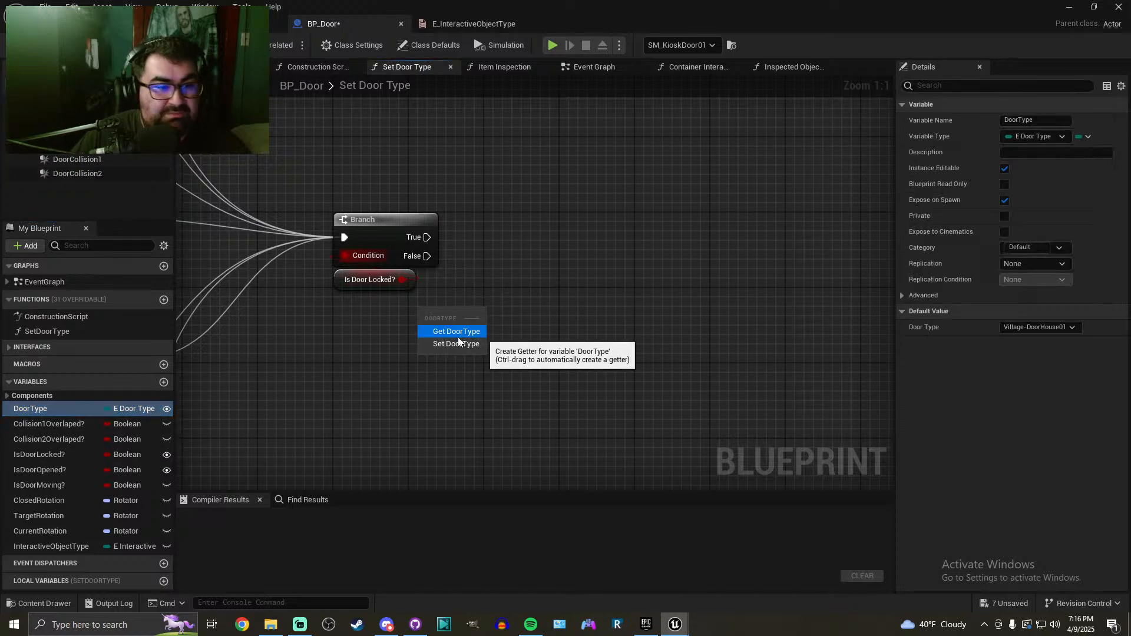
{"action": "left_click_drag", "start_coordinate": [51, 546], "coordinate": [496, 288], "text": "alt"}
{"action": "left_click", "coordinate": [565, 325]}
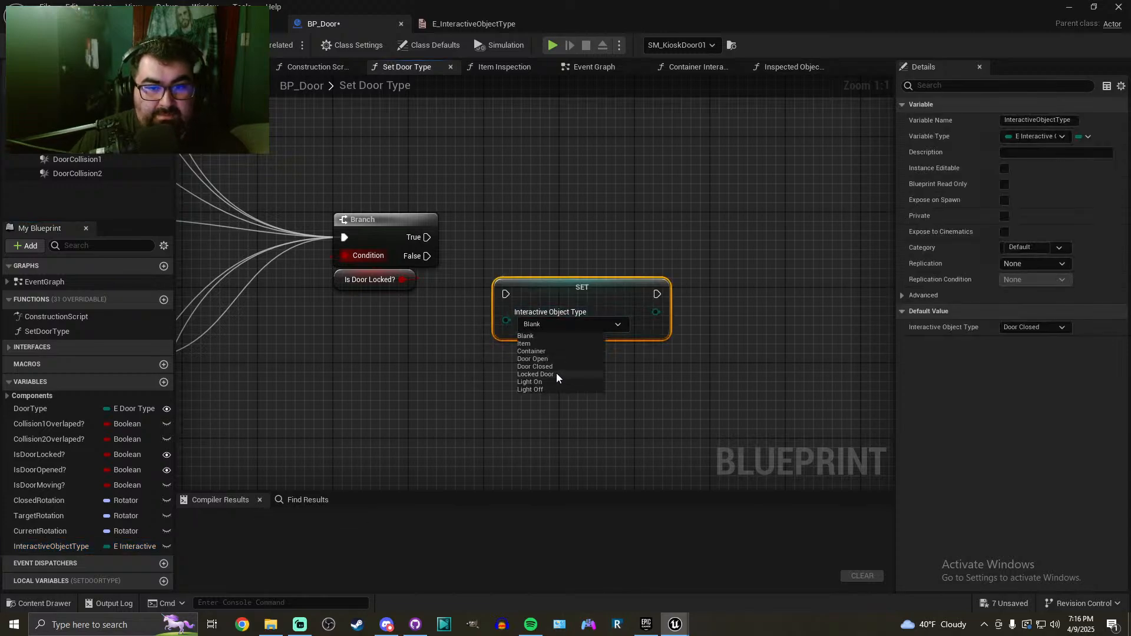
{"action": "left_click", "coordinate": [556, 374]}
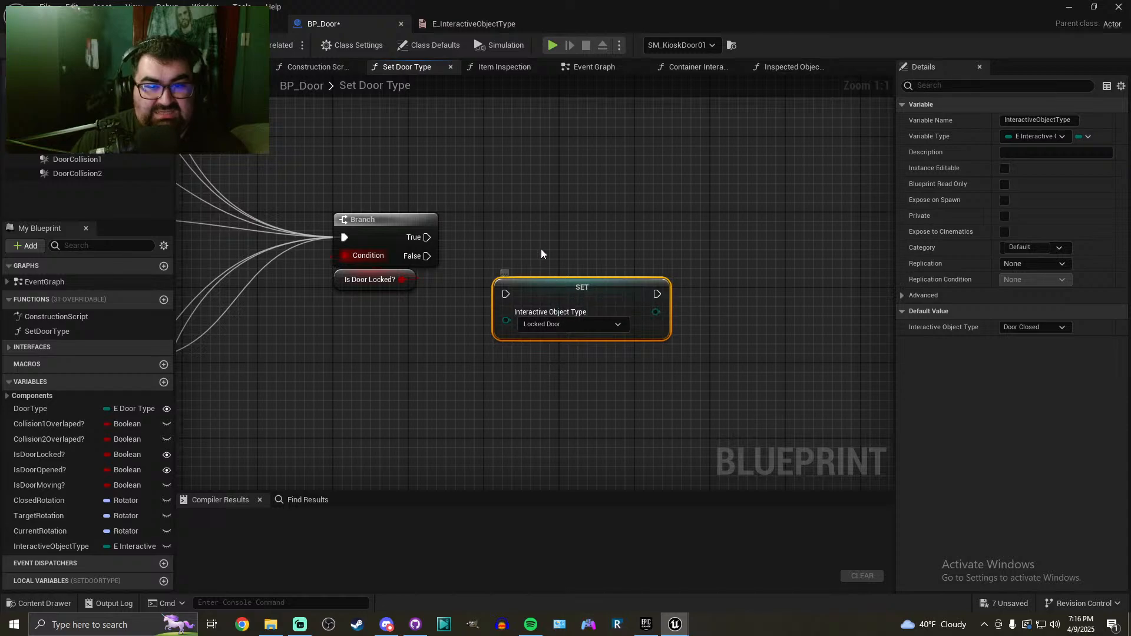
{"action": "left_click_drag", "start_coordinate": [556, 287], "coordinate": [547, 230]}
Connect the Branch's True output to the Locked Door SET node and save BP_Door
{"action": "left_click", "coordinate": [56, 546]}
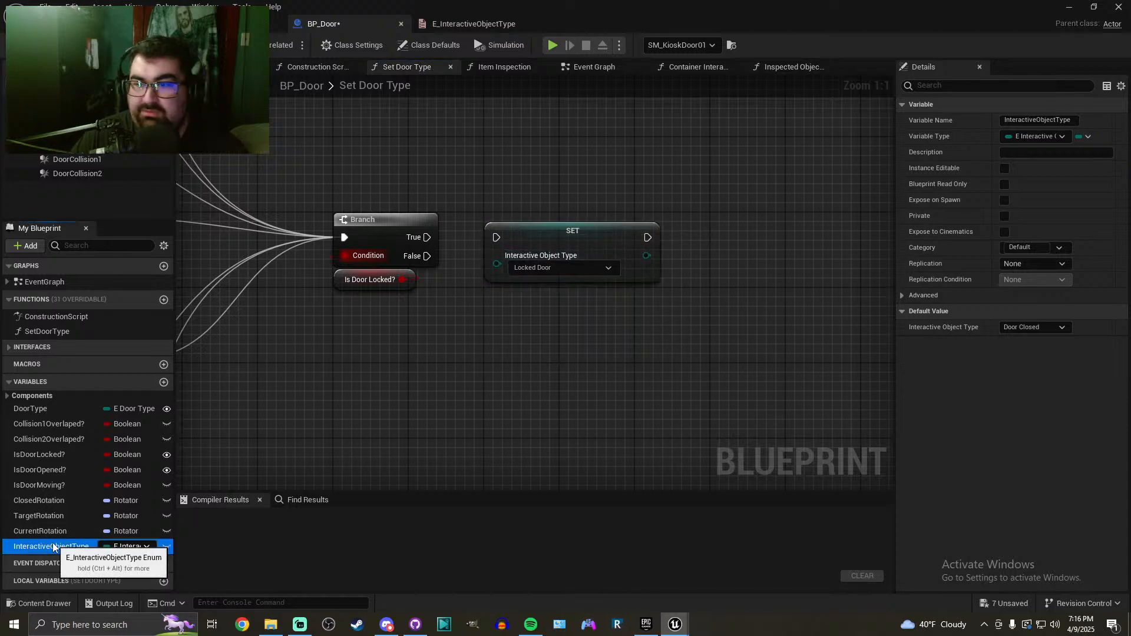
{"action": "left_click_drag", "start_coordinate": [496, 237], "coordinate": [436, 240]}
{"action": "left_click", "coordinate": [574, 235]}
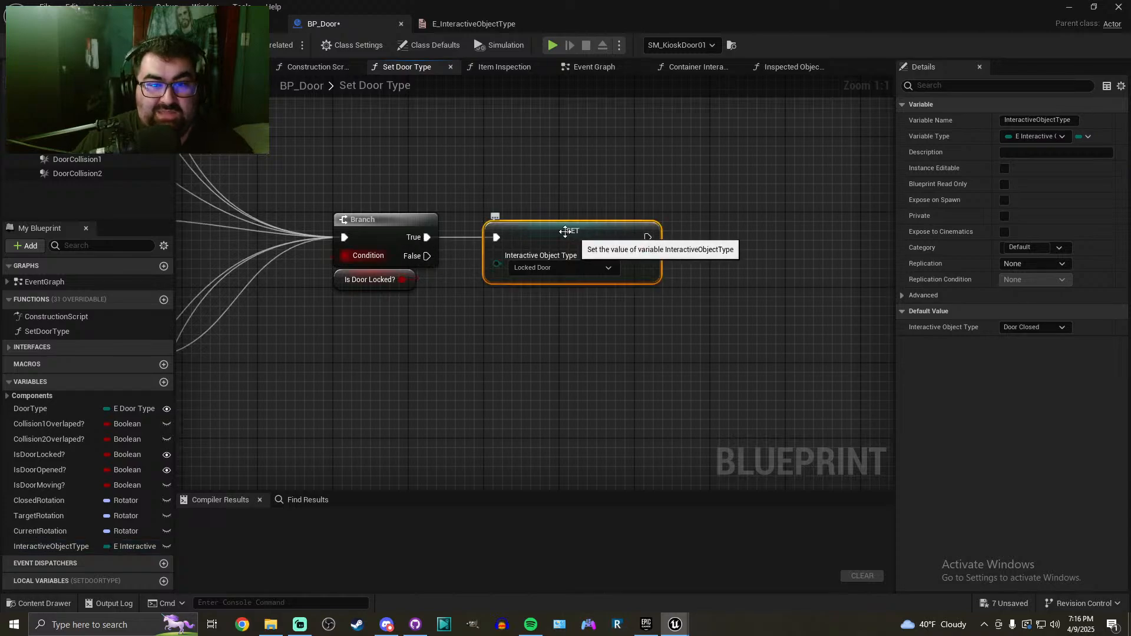
{"action": "scroll", "coordinate": [417, 198], "scroll_direction": "down", "scroll_amount": 1}
{"action": "key", "text": "ctrl+s"}
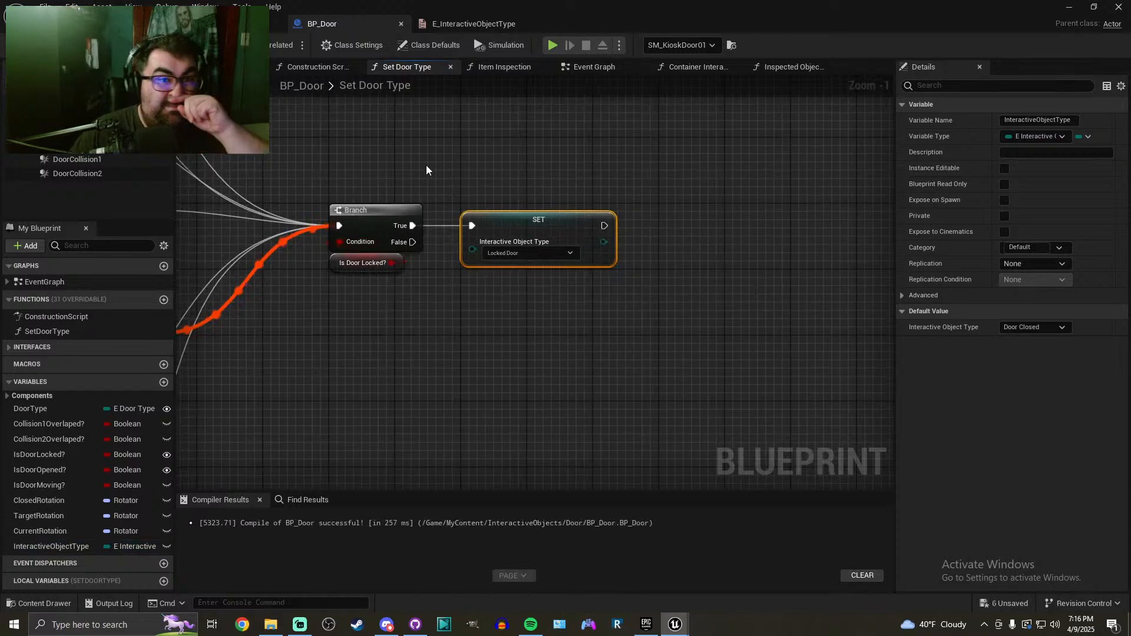
{"action": "right_click_drag", "start_coordinate": [428, 165], "coordinate": [482, 183]}
{"action": "scroll", "coordinate": [486, 181], "scroll_direction": "down", "scroll_amount": 2}
{"action": "left_click", "coordinate": [489, 178]}
{"action": "scroll", "coordinate": [466, 251], "scroll_direction": "up", "scroll_amount": 1}
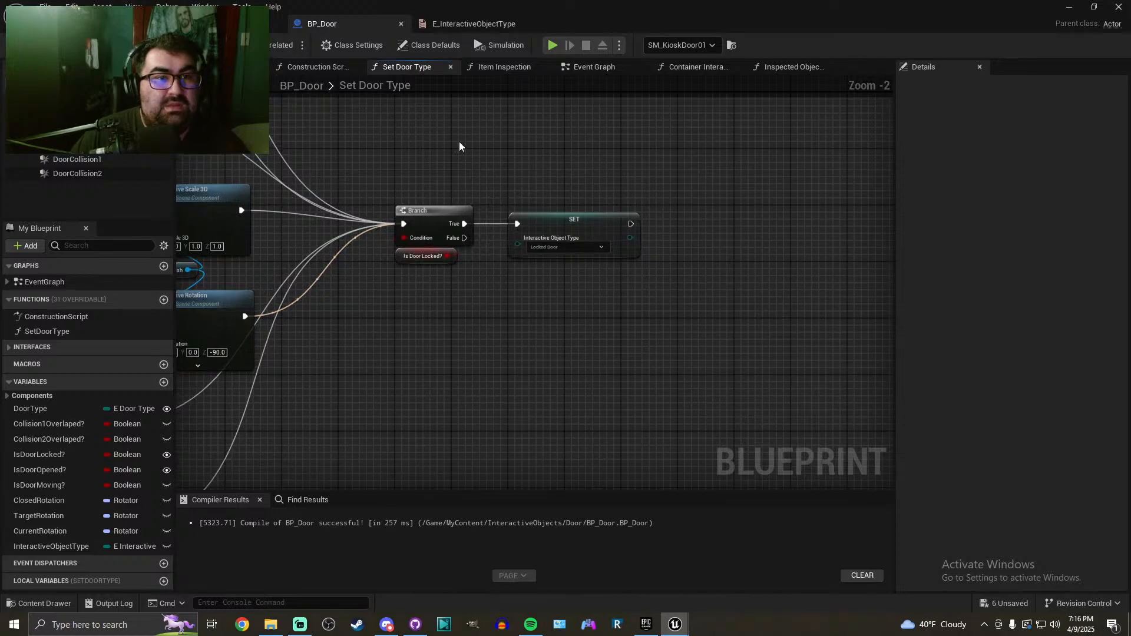
Open the Event Graph and move the Door Interaction event's Is Door Locked? and Is Door Moving? getters away from their NOT nodes
{"action": "left_click", "coordinate": [594, 67]}
{"action": "scroll", "coordinate": [505, 280], "scroll_direction": "down", "scroll_amount": 2}
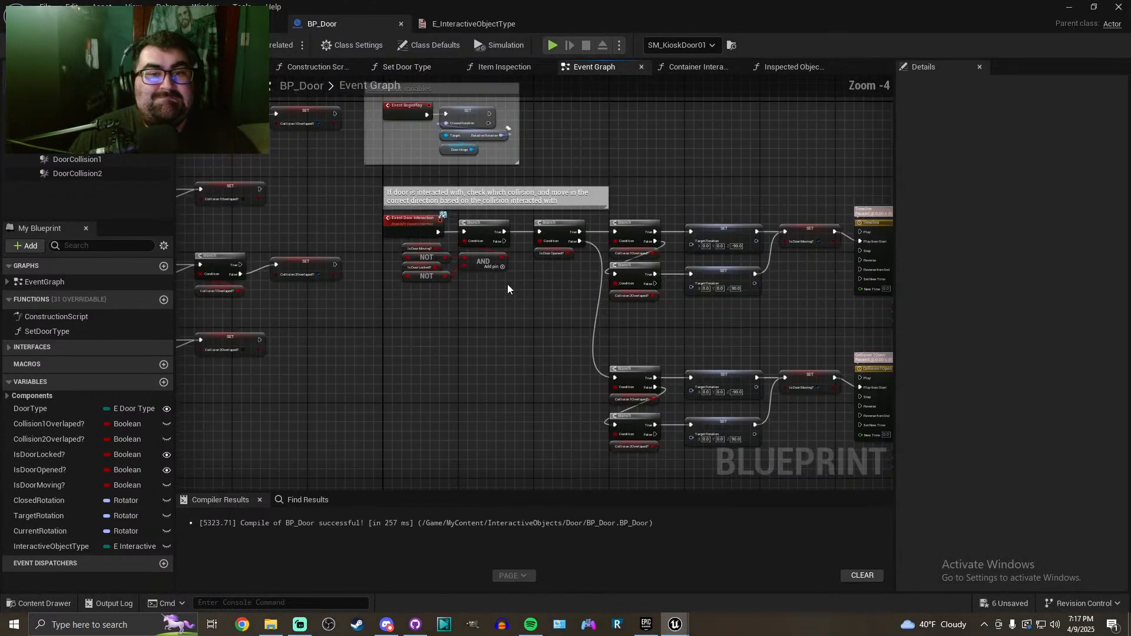
{"action": "scroll", "coordinate": [460, 290], "scroll_direction": "up", "scroll_amount": 1}
{"action": "left_click_drag", "start_coordinate": [356, 231], "coordinate": [553, 364]}
{"action": "scroll", "coordinate": [387, 282], "scroll_direction": "up", "scroll_amount": 4}
{"action": "left_click", "coordinate": [418, 283]}
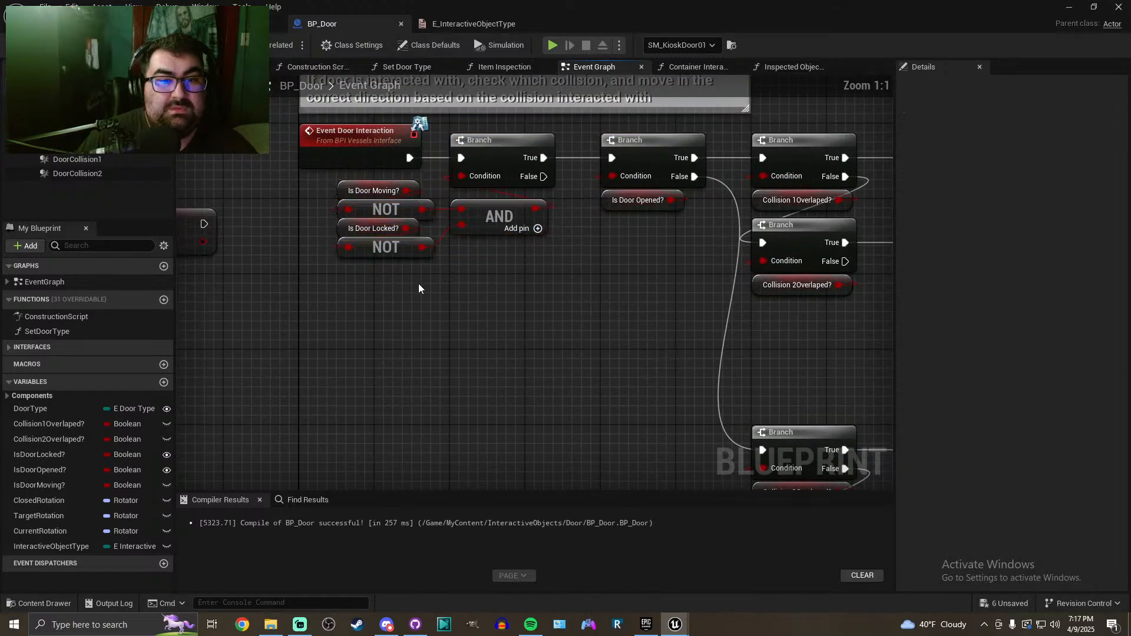
{"action": "right_click_drag", "start_coordinate": [419, 283], "coordinate": [411, 331]}
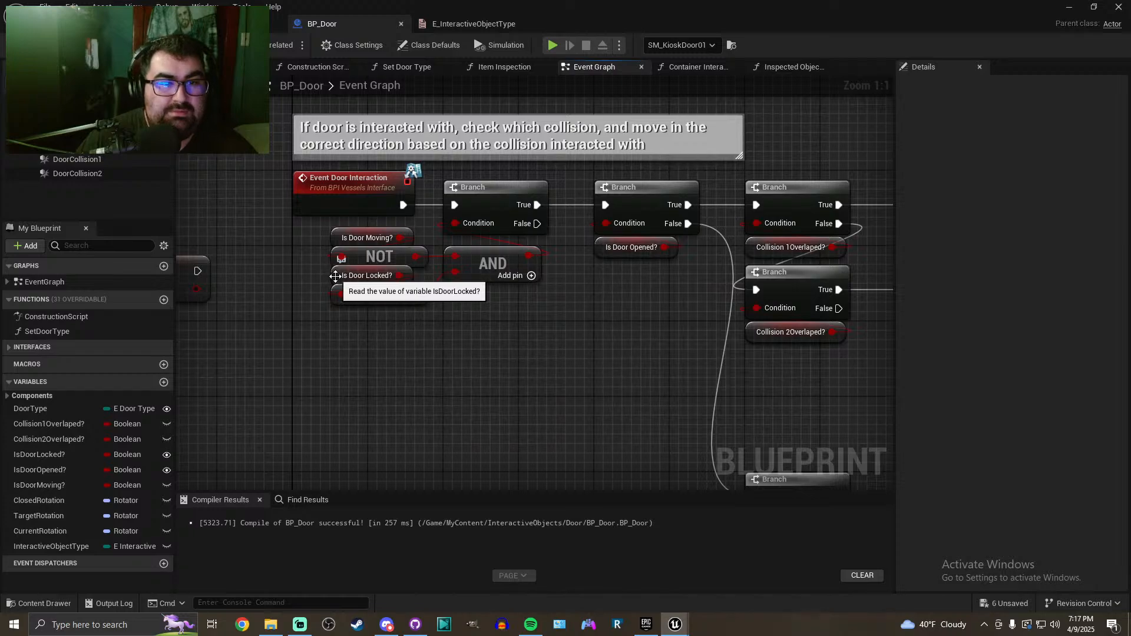
{"action": "left_click_drag", "start_coordinate": [337, 282], "coordinate": [250, 349]}
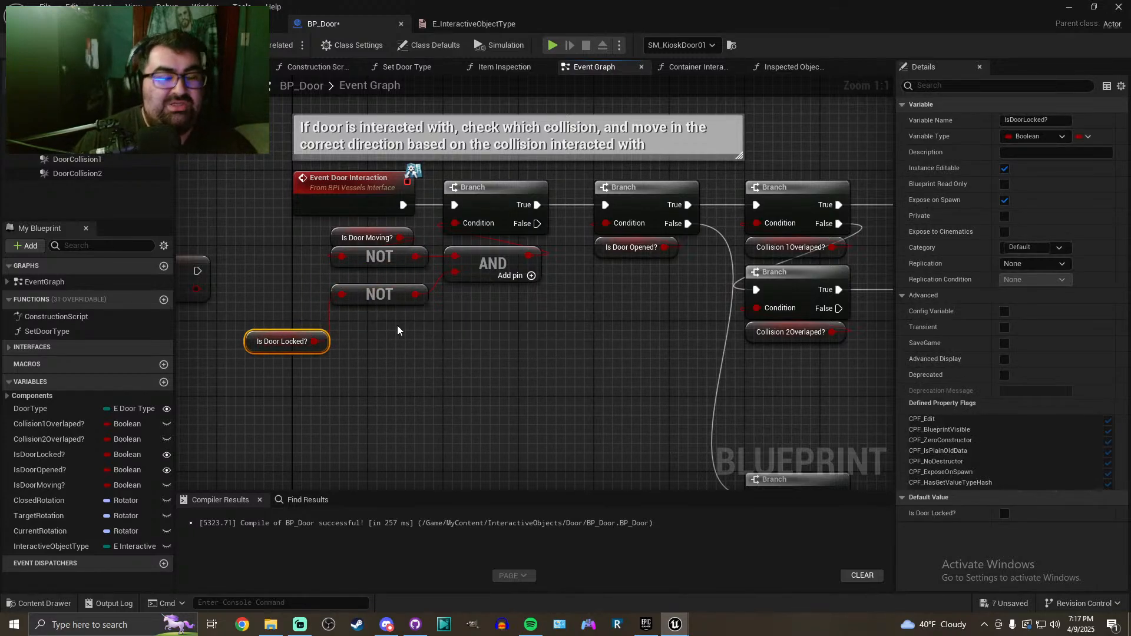
{"action": "left_click_drag", "start_coordinate": [343, 248], "coordinate": [224, 248]}
{"action": "right_click_drag", "start_coordinate": [381, 287], "coordinate": [407, 286]}
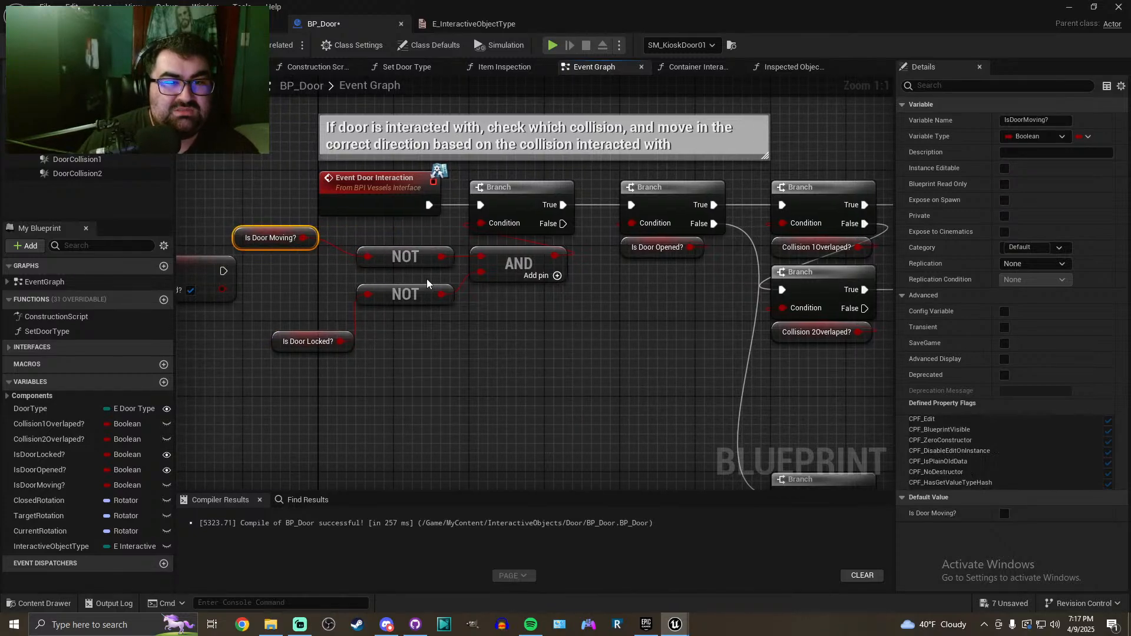
Replace the first Branch's AND condition with Is Door Moving? and route its False output to the Is Door Opened? Branch
{"action": "left_click", "coordinate": [516, 268]}
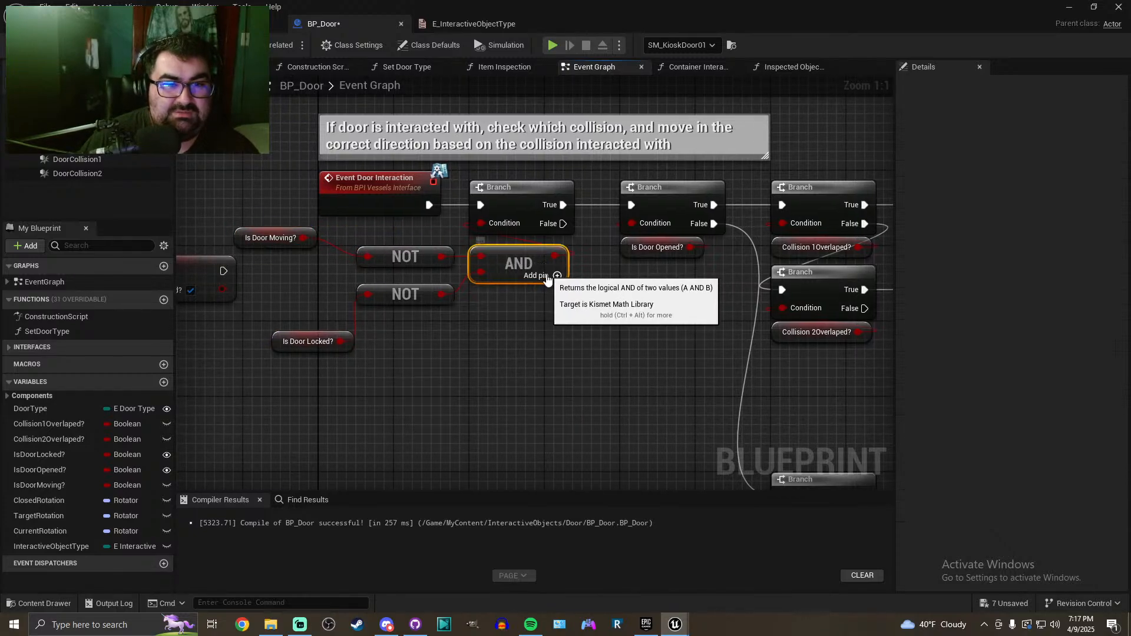
{"action": "left_click_drag", "start_coordinate": [520, 259], "coordinate": [567, 335]}
{"action": "left_click_drag", "start_coordinate": [424, 253], "coordinate": [426, 272]}
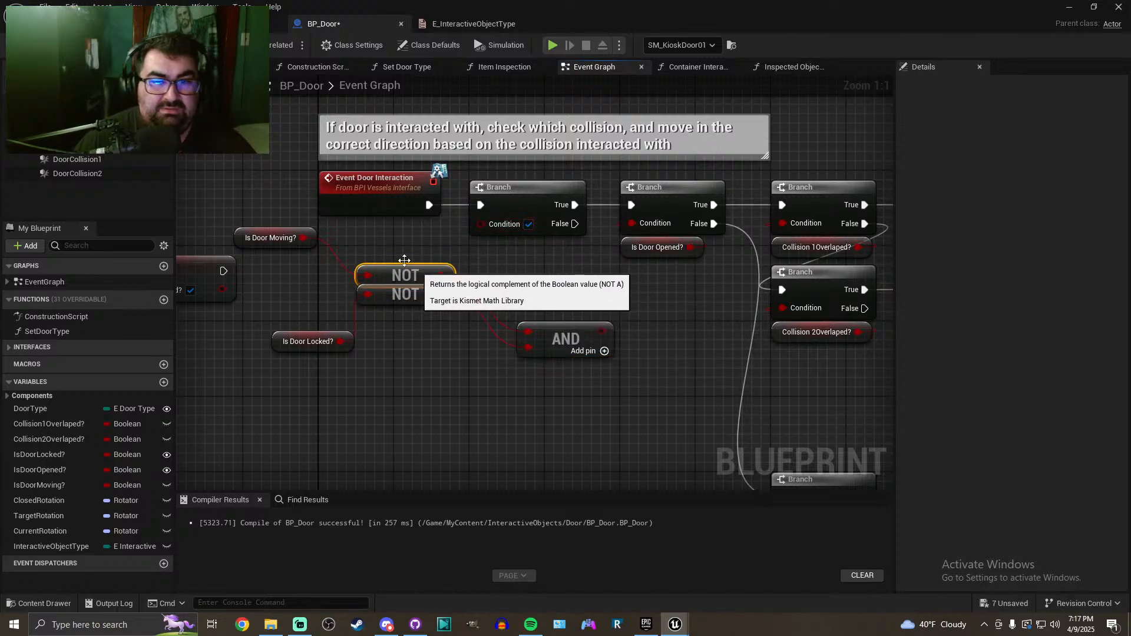
{"action": "left_click_drag", "start_coordinate": [303, 237], "coordinate": [480, 224]}
{"action": "left_click_drag", "start_coordinate": [567, 204], "coordinate": [563, 228], "text": "ctrl"}
{"action": "right_click_drag", "start_coordinate": [605, 258], "coordinate": [576, 248]}
{"action": "left_click", "coordinate": [311, 252], "text": "alt"}
{"action": "left_click_drag", "start_coordinate": [284, 235], "coordinate": [520, 241]}
Move the leftover NOT and AND condition nodes well below the Door Interaction chain
{"action": "left_click_drag", "start_coordinate": [275, 373], "coordinate": [503, 273]}
{"action": "left_click_drag", "start_coordinate": [424, 266], "coordinate": [319, 408]}
{"action": "left_click", "coordinate": [307, 339]}
{"action": "left_click_drag", "start_coordinate": [304, 246], "coordinate": [384, 475]}
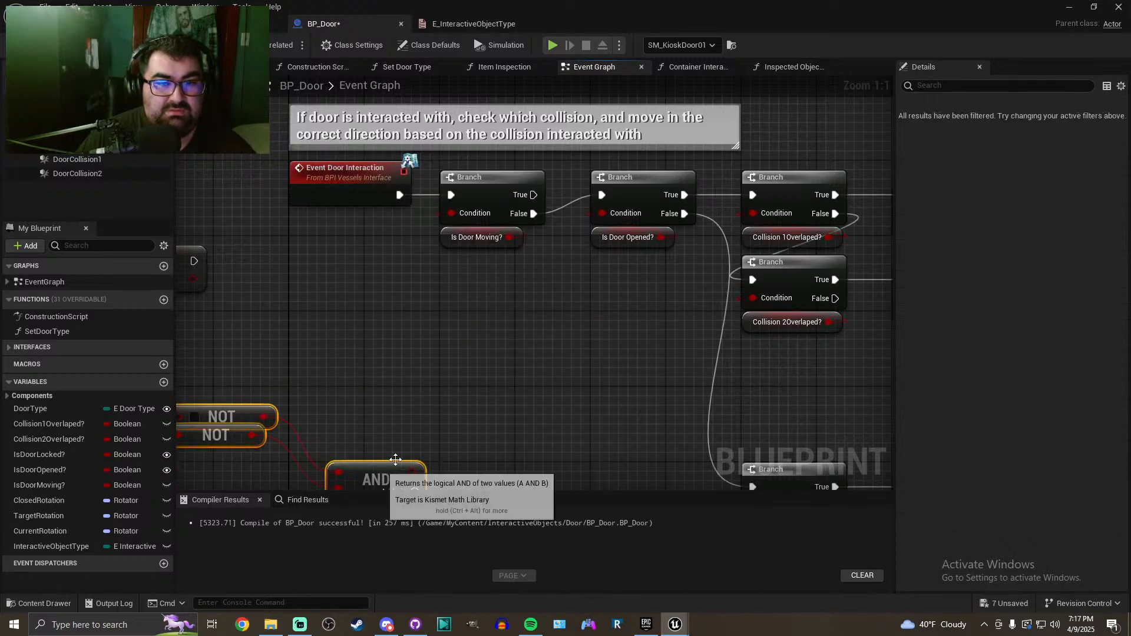
Shift the whole node chain after the Door Interaction event aside to make room for another Branch
{"action": "left_click", "coordinate": [535, 364]}
{"action": "right_click_drag", "start_coordinate": [543, 359], "coordinate": [395, 324]}
{"action": "scroll", "coordinate": [391, 320], "scroll_direction": "down", "scroll_amount": 2}
{"action": "left_click_drag", "start_coordinate": [340, 173], "coordinate": [794, 380]}
{"action": "scroll", "coordinate": [383, 265], "scroll_direction": "down", "scroll_amount": 4}
{"action": "scroll", "coordinate": [748, 320], "scroll_direction": "up", "scroll_amount": 6}
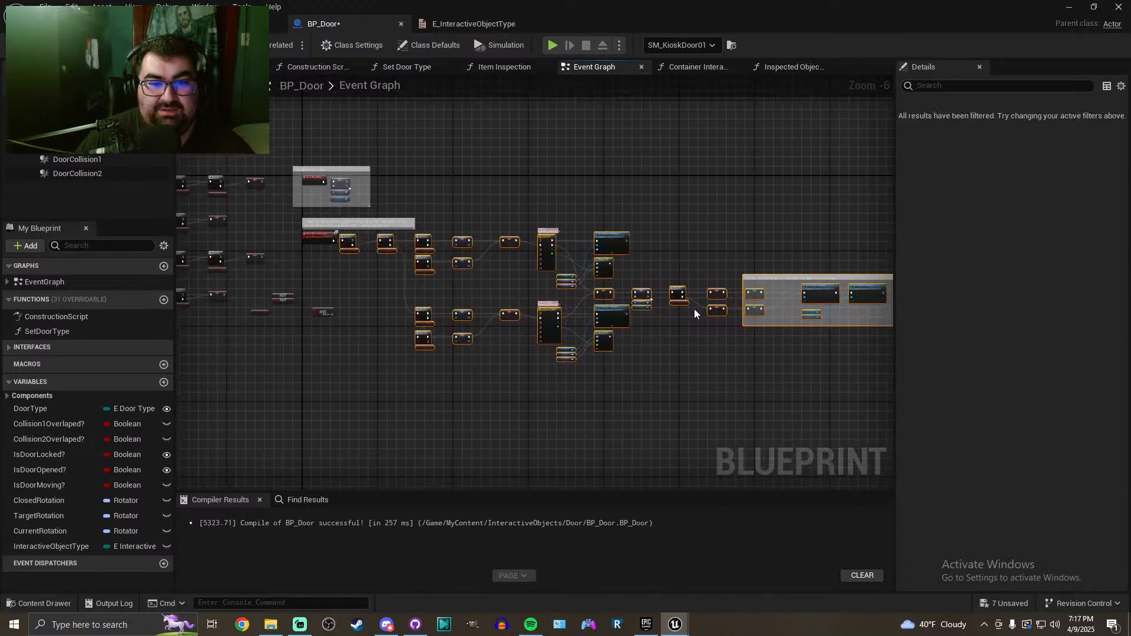
{"action": "left_click_drag", "start_coordinate": [382, 208], "coordinate": [542, 207]}
Insert a copied Branch with IsDoorLocked? as its condition after Event Door Interaction, with False leading to the Is Door Moving? Branch
{"action": "left_click_drag", "start_coordinate": [512, 300], "coordinate": [560, 217]}
{"action": "key", "text": "ctrl+c"}
{"action": "key", "text": "ctrl+v"}
{"action": "left_click_drag", "start_coordinate": [413, 229], "coordinate": [361, 213]}
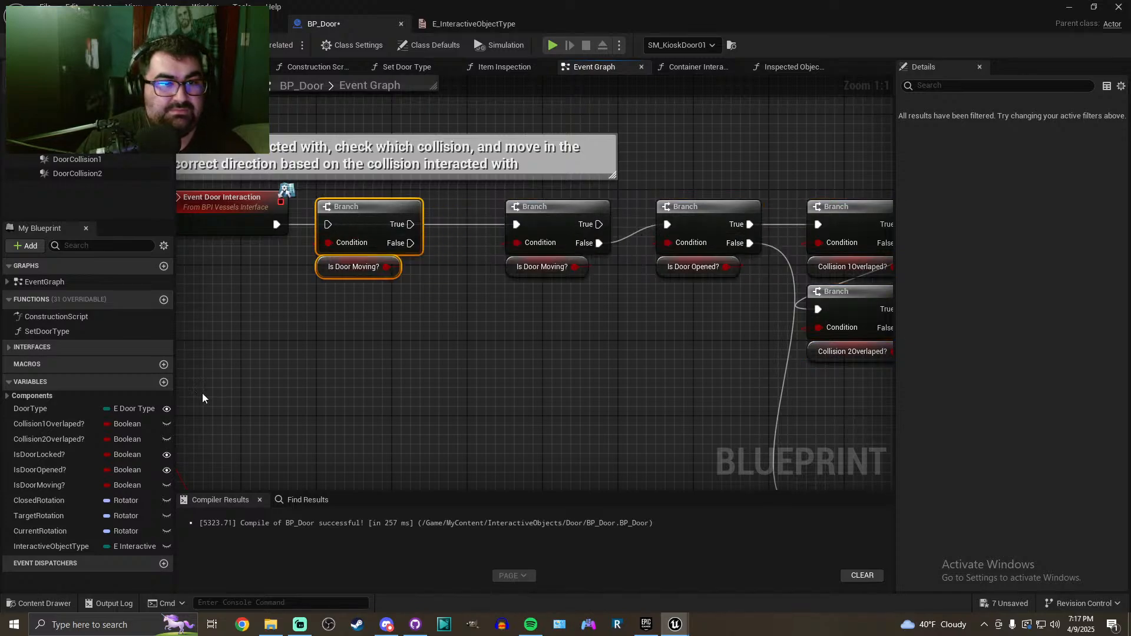
{"action": "left_click_drag", "start_coordinate": [36, 455], "coordinate": [323, 267]}
{"action": "left_click_drag", "start_coordinate": [276, 224], "coordinate": [328, 224]}
{"action": "left_click_drag", "start_coordinate": [410, 243], "coordinate": [521, 225]}
Move the chain starting at the Is Door Moving? Branch below the Is Door Locked? Branch, freeing space beside its True output
{"action": "scroll", "coordinate": [342, 248], "scroll_direction": "down", "scroll_amount": 8}
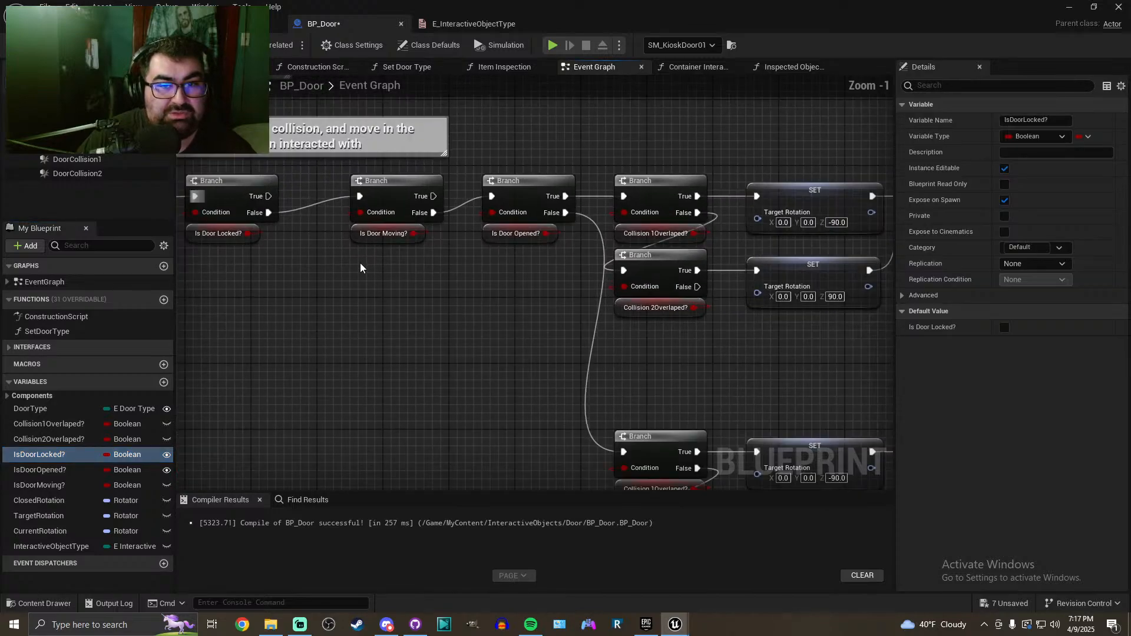
{"action": "left_click_drag", "start_coordinate": [357, 174], "coordinate": [815, 391]}
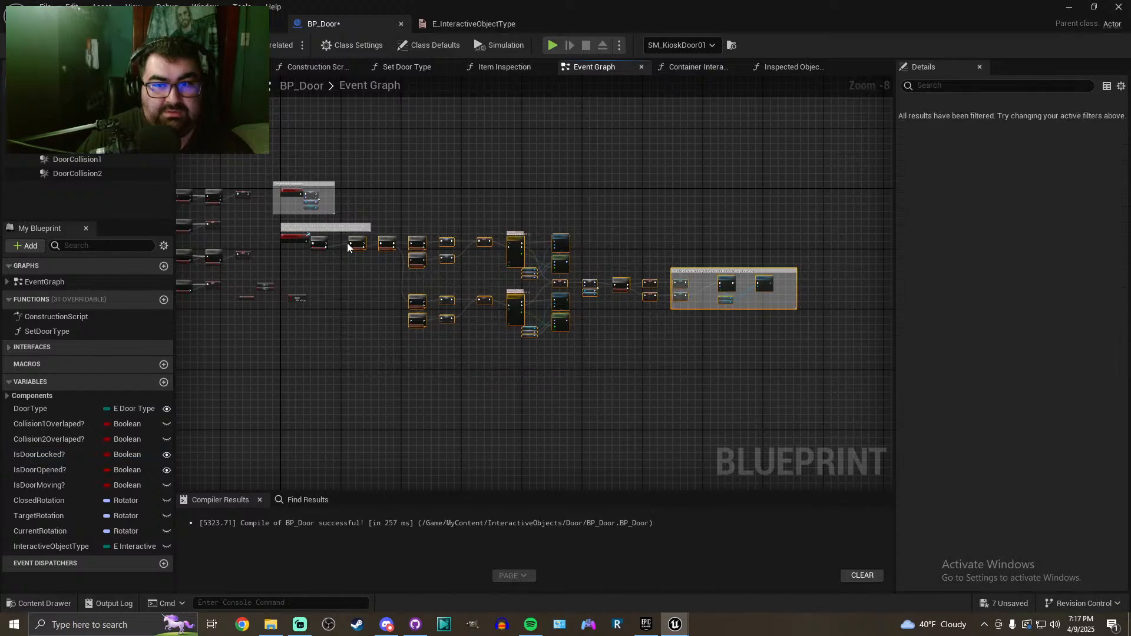
{"action": "scroll", "coordinate": [309, 247], "scroll_direction": "up", "scroll_amount": 8}
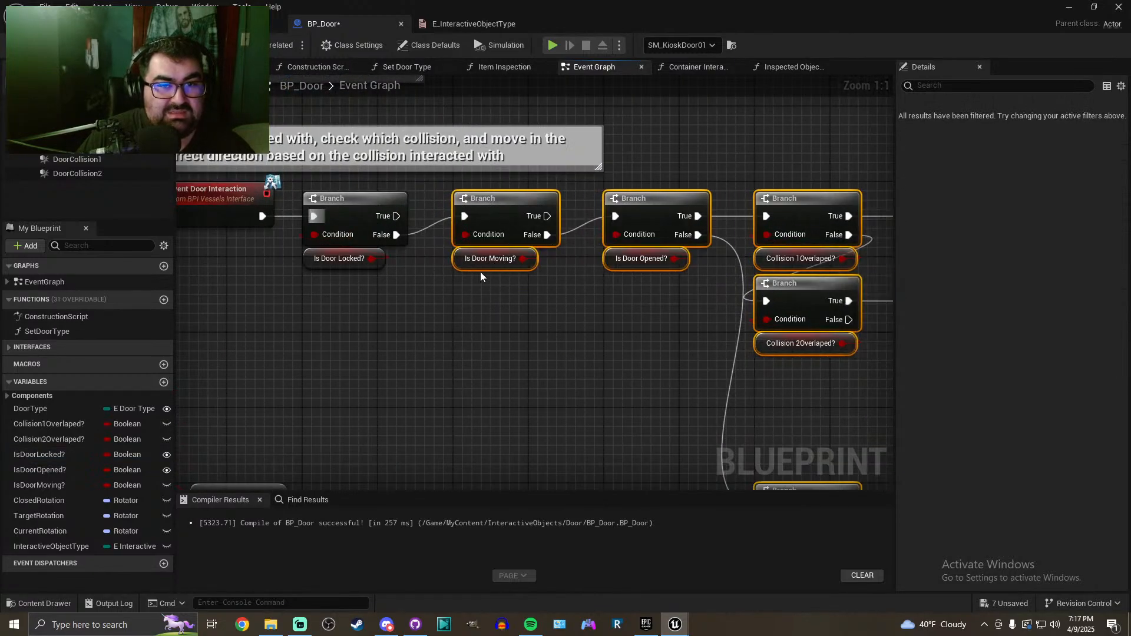
{"action": "left_click_drag", "start_coordinate": [493, 205], "coordinate": [486, 375]}
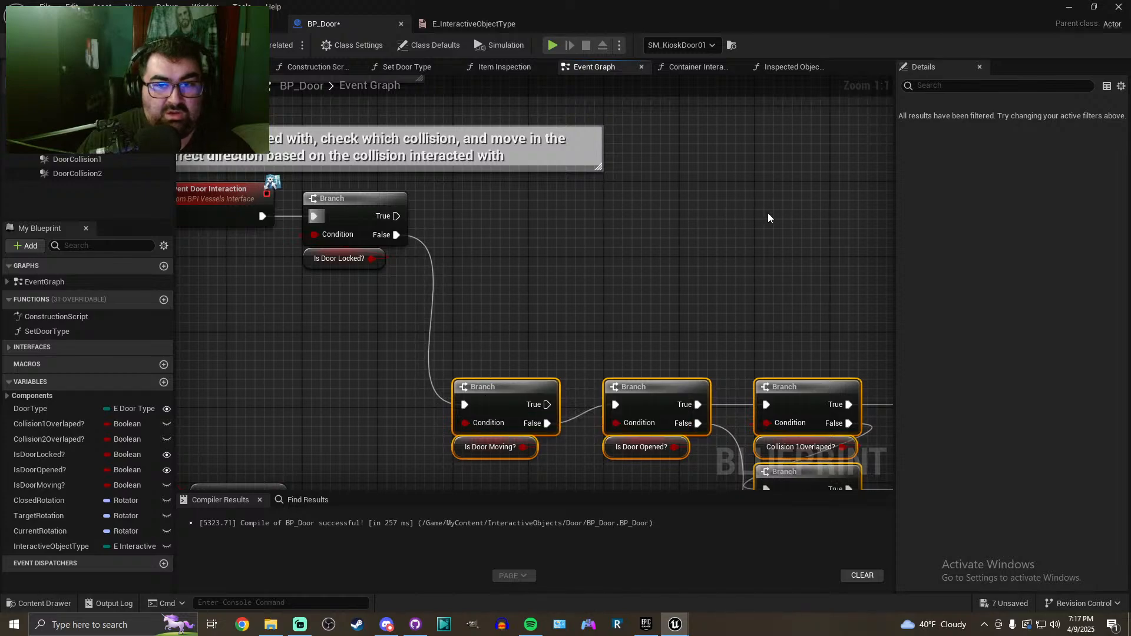
Delete the leftover NOT and AND condition nodes from the Event Graph and save BP_Door
{"action": "scroll", "coordinate": [508, 353], "scroll_direction": "down", "scroll_amount": 4}
{"action": "right_click_drag", "start_coordinate": [508, 353], "coordinate": [548, 261]}
{"action": "scroll", "coordinate": [320, 277], "scroll_direction": "up", "scroll_amount": 2}
{"action": "left_click_drag", "start_coordinate": [320, 277], "coordinate": [472, 391]}
{"action": "left_click_drag", "start_coordinate": [514, 287], "coordinate": [252, 425]}
{"action": "key", "text": "Delete"}
{"action": "right_click_drag", "start_coordinate": [457, 274], "coordinate": [333, 372]}
{"action": "scroll", "coordinate": [543, 310], "scroll_direction": "up", "scroll_amount": 2}
{"action": "right_click_drag", "start_coordinate": [511, 300], "coordinate": [455, 284]}
{"action": "key", "text": "ctrl+s"}
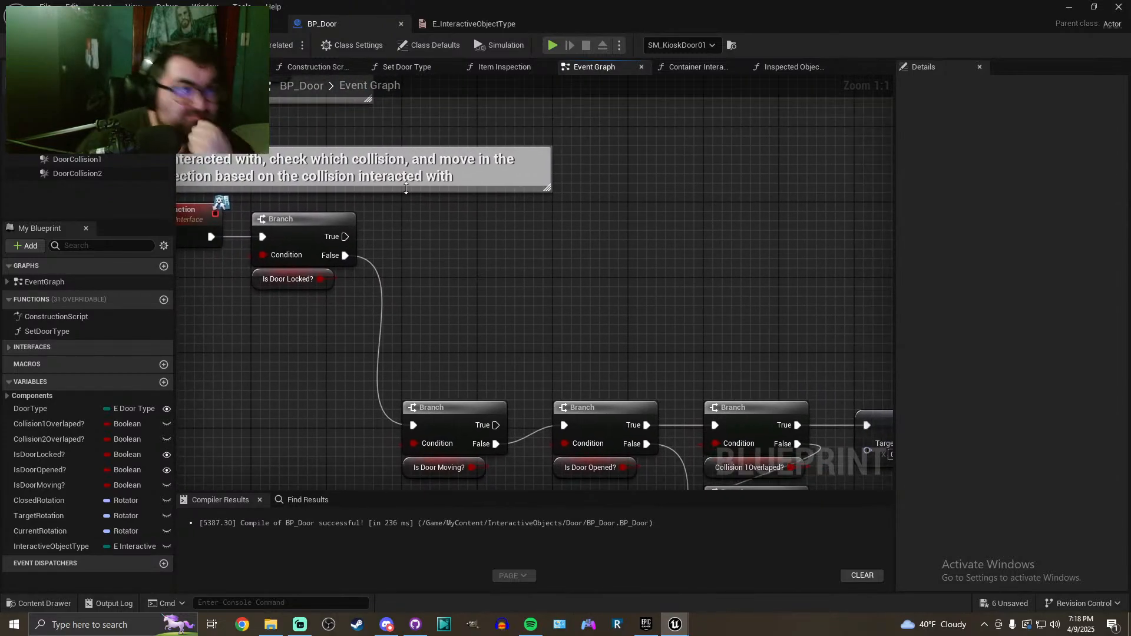
Examine BP_Door's component list and the Event Graph logic from the interaction chain to the door collision overlap events
{"action": "mouse_move", "coordinate": [439, 246]}
{"action": "right_mouse_down"}
{"action": "mouse_move", "coordinate": [409, 248]}
{"action": "mouse_move", "coordinate": [422, 243]}
{"action": "right_mouse_up"}
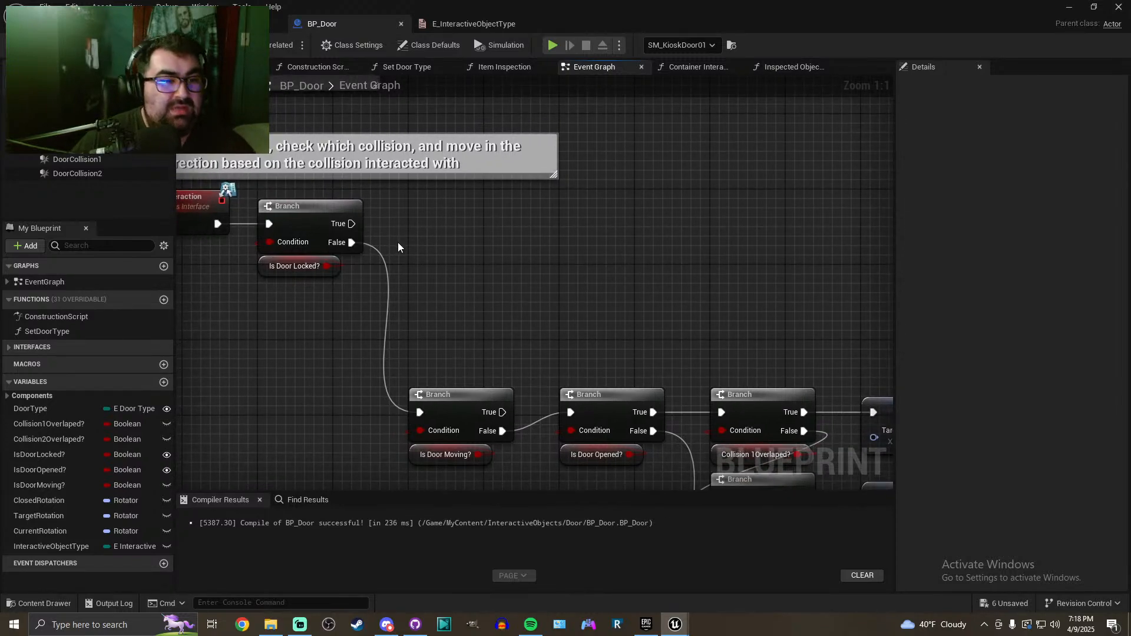
{"action": "left_click", "coordinate": [7, 396]}
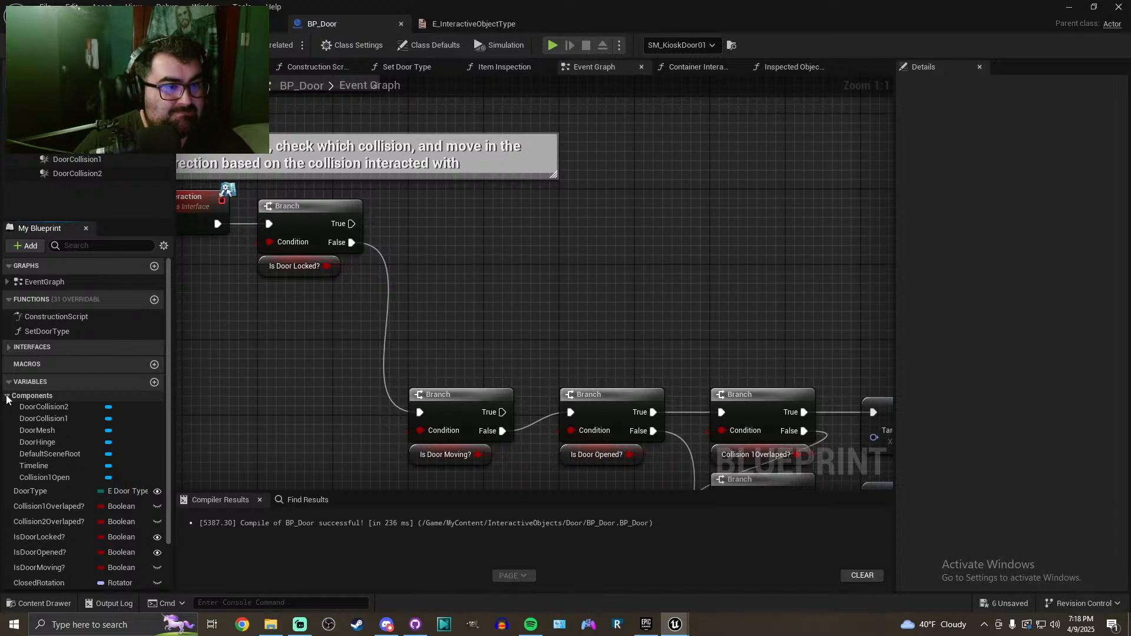
{"action": "left_click", "coordinate": [7, 396]}
{"action": "scroll", "coordinate": [482, 353], "scroll_direction": "down", "scroll_amount": 5}
{"action": "scroll", "coordinate": [498, 248], "scroll_direction": "up", "scroll_amount": 2}
{"action": "right_click_drag", "start_coordinate": [526, 254], "coordinate": [433, 275]}
{"action": "right_click_drag", "start_coordinate": [391, 299], "coordinate": [227, 216]}
{"action": "right_click_drag", "start_coordinate": [526, 288], "coordinate": [428, 288]}
{"action": "scroll", "coordinate": [427, 287], "scroll_direction": "down", "scroll_amount": 2}
{"action": "right_click_drag", "start_coordinate": [296, 229], "coordinate": [471, 251]}
{"action": "scroll", "coordinate": [561, 200], "scroll_direction": "up", "scroll_amount": 4}
{"action": "right_click_drag", "start_coordinate": [691, 234], "coordinate": [890, 173]}
{"action": "scroll", "coordinate": [383, 242], "scroll_direction": "down", "scroll_amount": 2}
{"action": "right_click_drag", "start_coordinate": [442, 247], "coordinate": [635, 259]}
{"action": "right_click_drag", "start_coordinate": [424, 224], "coordinate": [438, 185]}
{"action": "left_click_drag", "start_coordinate": [411, 100], "coordinate": [450, 472]}
{"action": "key", "text": "Delete"}
{"action": "mouse_move", "coordinate": [490, 390]}
{"action": "right_mouse_down"}
{"action": "mouse_move", "coordinate": [450, 416]}
{"action": "mouse_move", "coordinate": [484, 381]}
{"action": "right_mouse_up"}
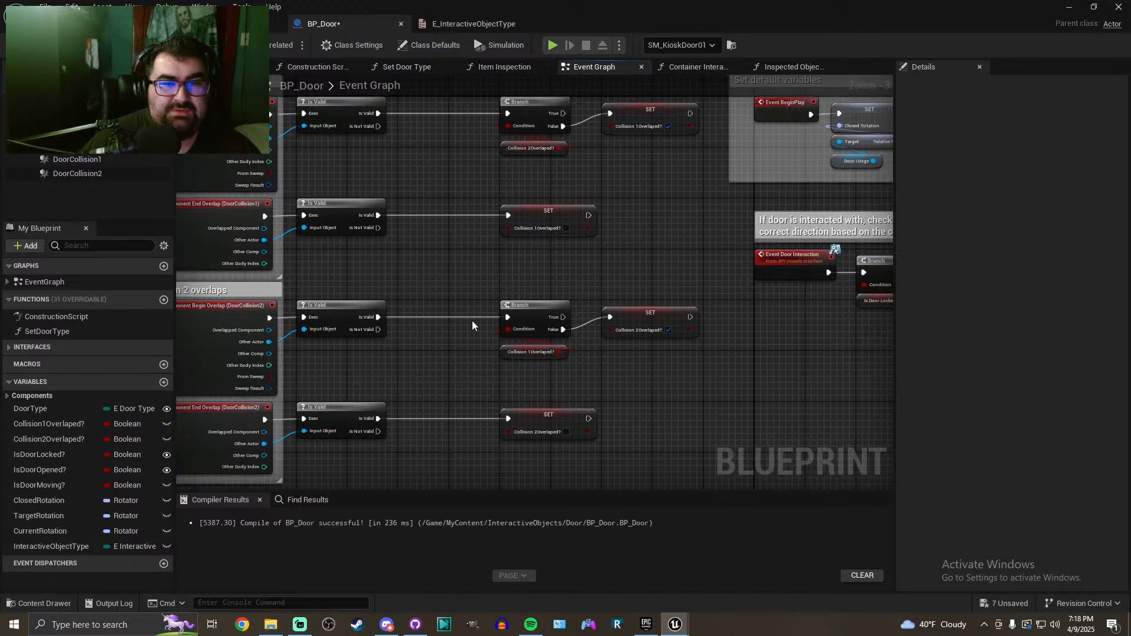
{"action": "key", "text": "ctrl+z"}
Delete the Is Door Opened? Branches from the door collision overlap chains, leaving each Is Valid node wired to the following node
{"action": "scroll", "coordinate": [476, 286], "scroll_direction": "up", "scroll_amount": 3}
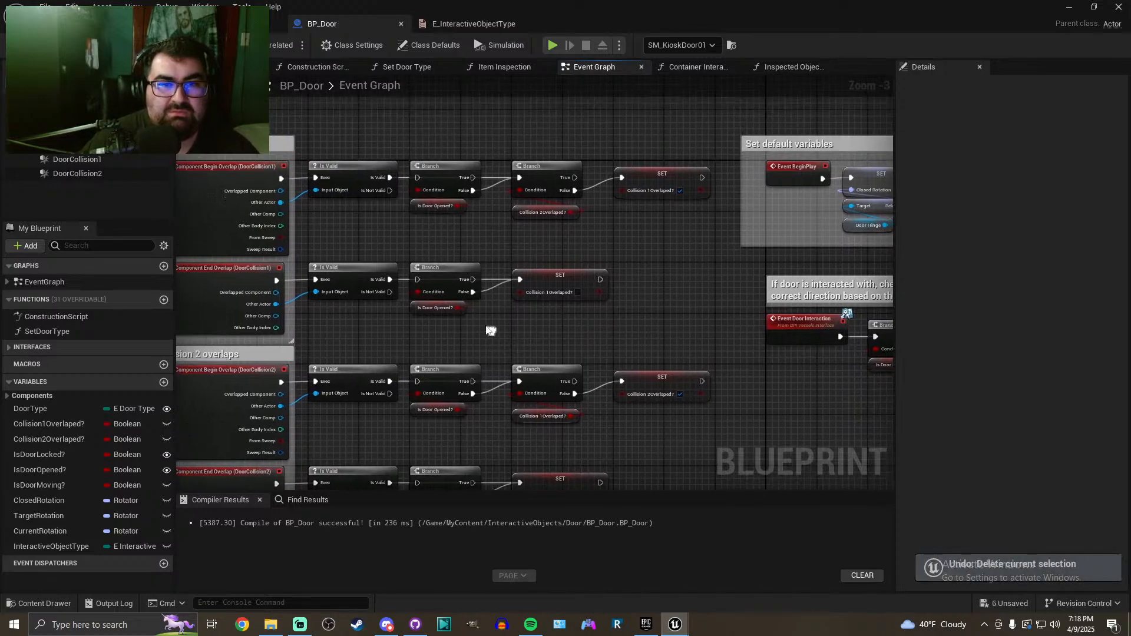
{"action": "right_click_drag", "start_coordinate": [437, 222], "coordinate": [431, 265]}
{"action": "scroll", "coordinate": [431, 264], "scroll_direction": "down", "scroll_amount": 3}
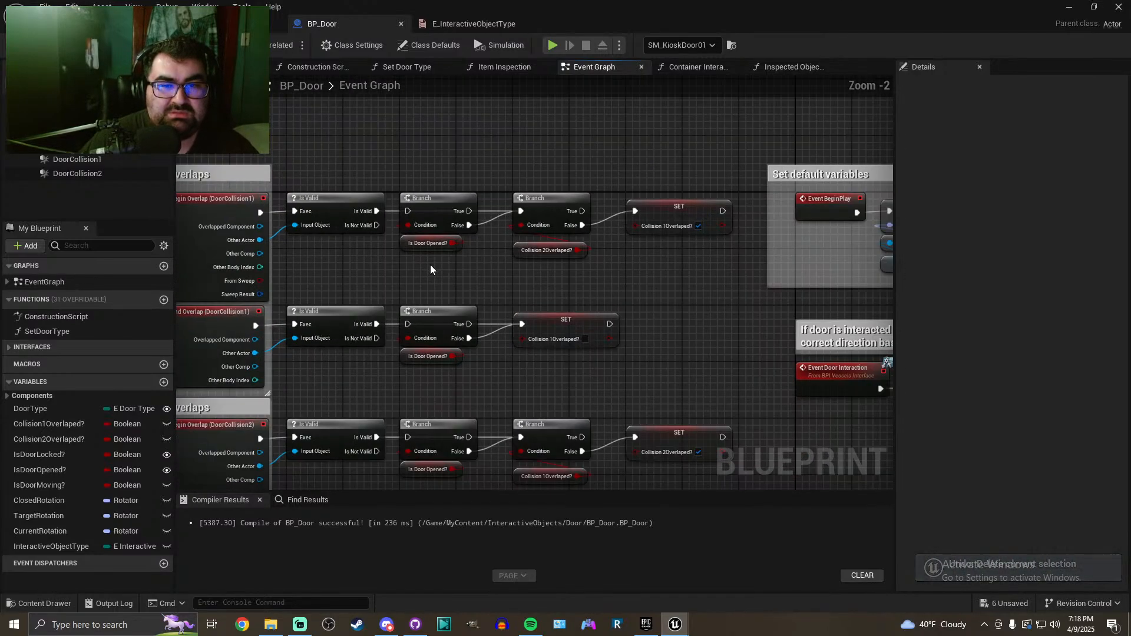
{"action": "scroll", "coordinate": [409, 212], "scroll_direction": "down", "scroll_amount": 2}
{"action": "left_click_drag", "start_coordinate": [399, 154], "coordinate": [411, 353]}
{"action": "scroll", "coordinate": [454, 269], "scroll_direction": "up", "scroll_amount": 3}
{"action": "key", "text": "Delete"}
{"action": "scroll", "coordinate": [434, 252], "scroll_direction": "down", "scroll_amount": 3}
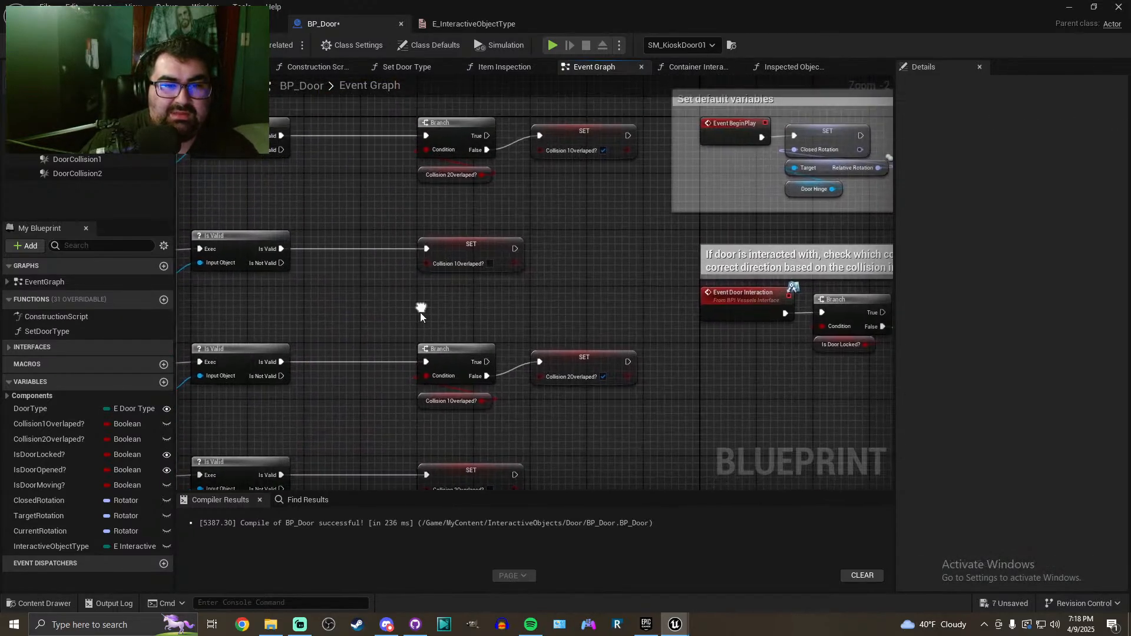
Move the overlap chains' remaining Branch and SET nodes closer to their Is Valid nodes
{"action": "left_click_drag", "start_coordinate": [393, 203], "coordinate": [510, 405]}
{"action": "scroll", "coordinate": [368, 210], "scroll_direction": "up", "scroll_amount": 4}
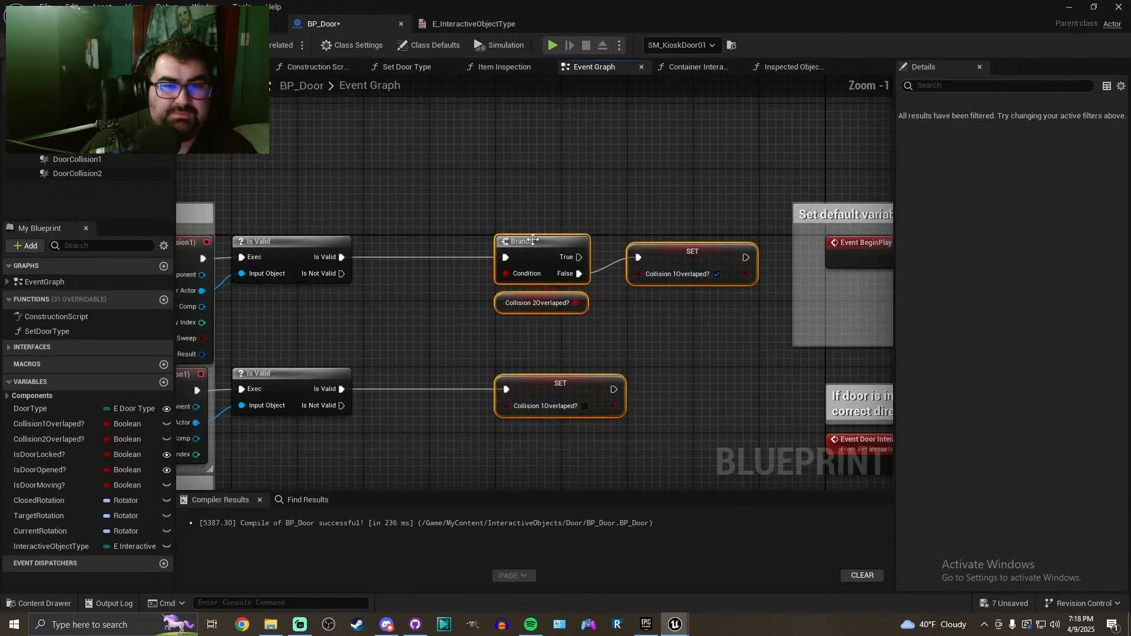
{"action": "right_click_drag", "start_coordinate": [309, 292], "coordinate": [453, 285]}
{"action": "left_click_drag", "start_coordinate": [579, 244], "coordinate": [557, 244]}
Save BP_Door after checking its Event Graph layout and switch to the BP_FirstPersonCharacter blueprint
{"action": "scroll", "coordinate": [481, 311], "scroll_direction": "down", "scroll_amount": 4}
{"action": "right_click_drag", "start_coordinate": [576, 224], "coordinate": [341, 243]}
{"action": "scroll", "coordinate": [546, 210], "scroll_direction": "up", "scroll_amount": 4}
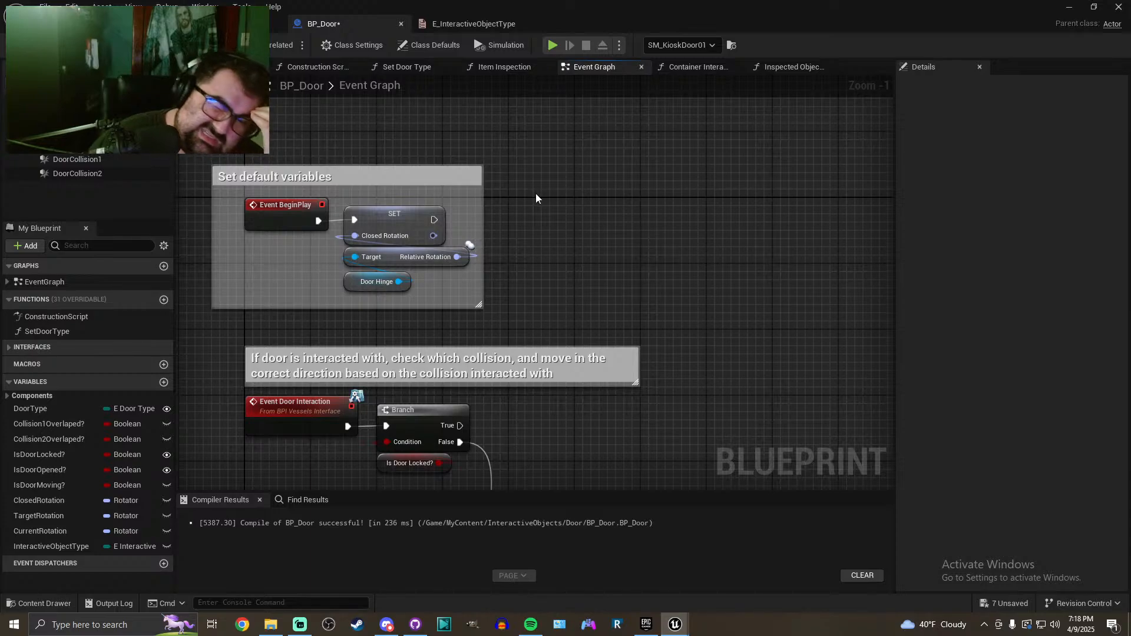
{"action": "scroll", "coordinate": [536, 193], "scroll_direction": "down", "scroll_amount": 4}
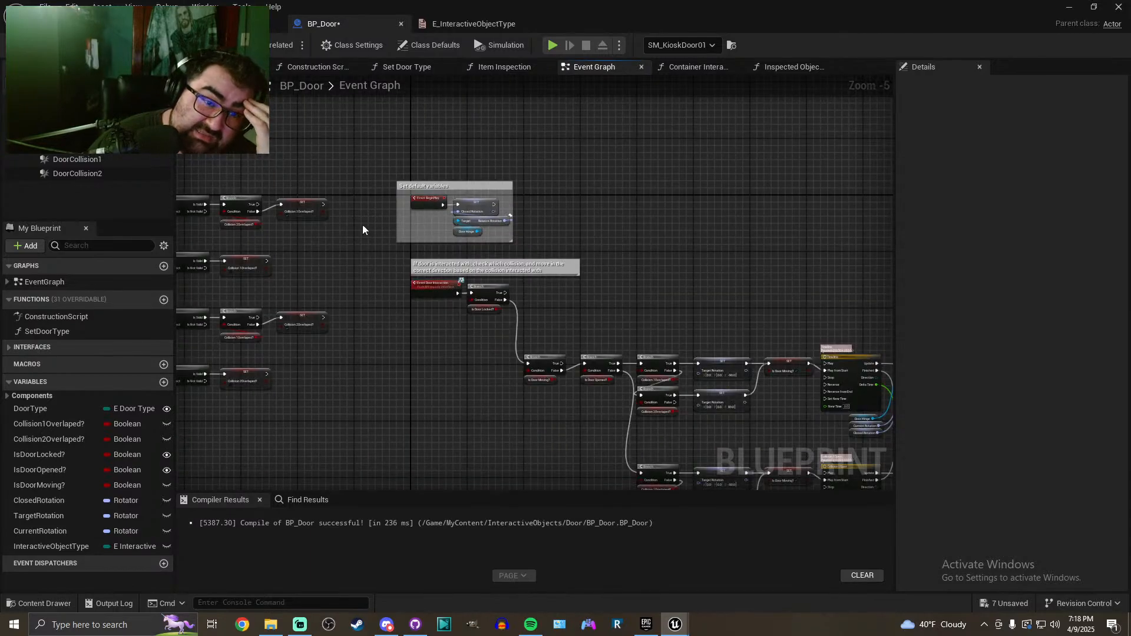
{"action": "right_click_drag", "start_coordinate": [362, 229], "coordinate": [514, 231]}
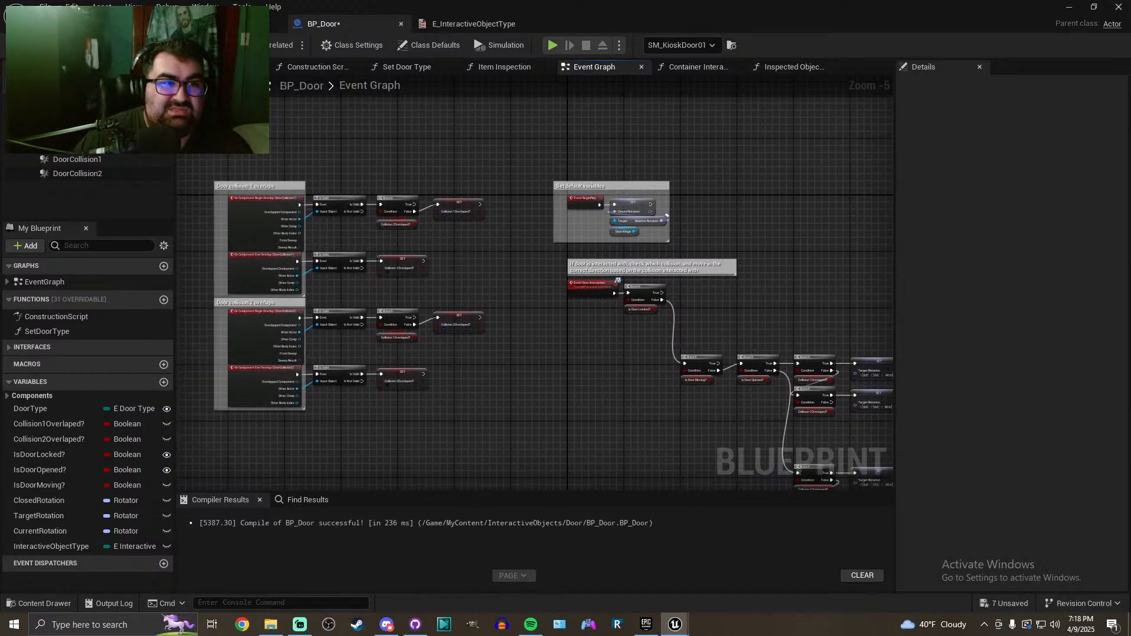
{"action": "key", "text": "ctrl+s"}
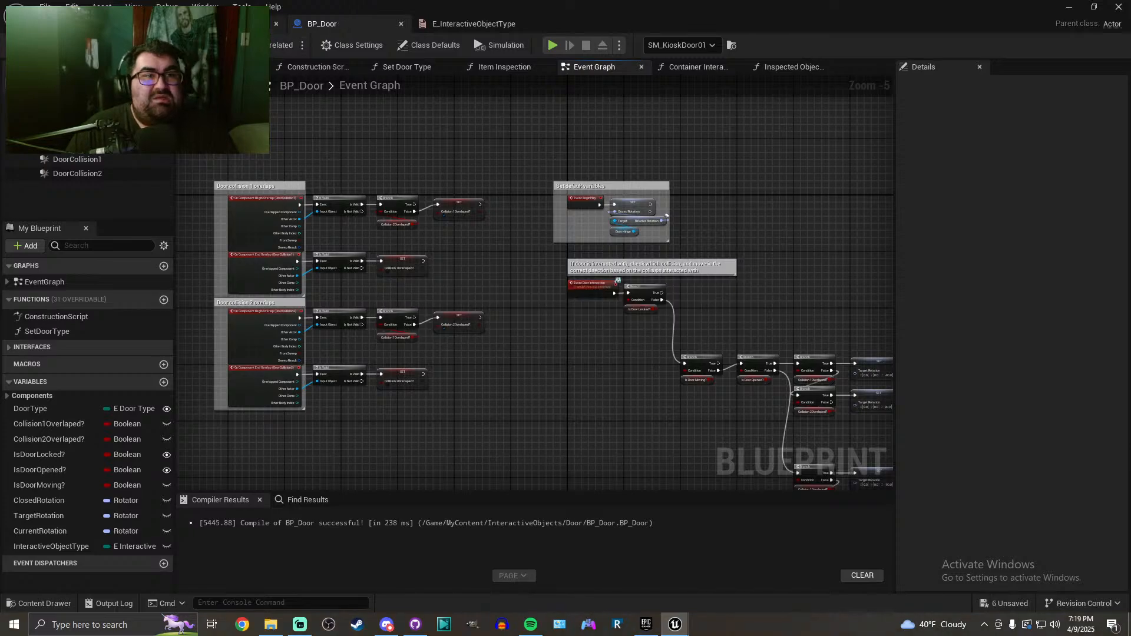
{"action": "left_click", "coordinate": [248, 24]}
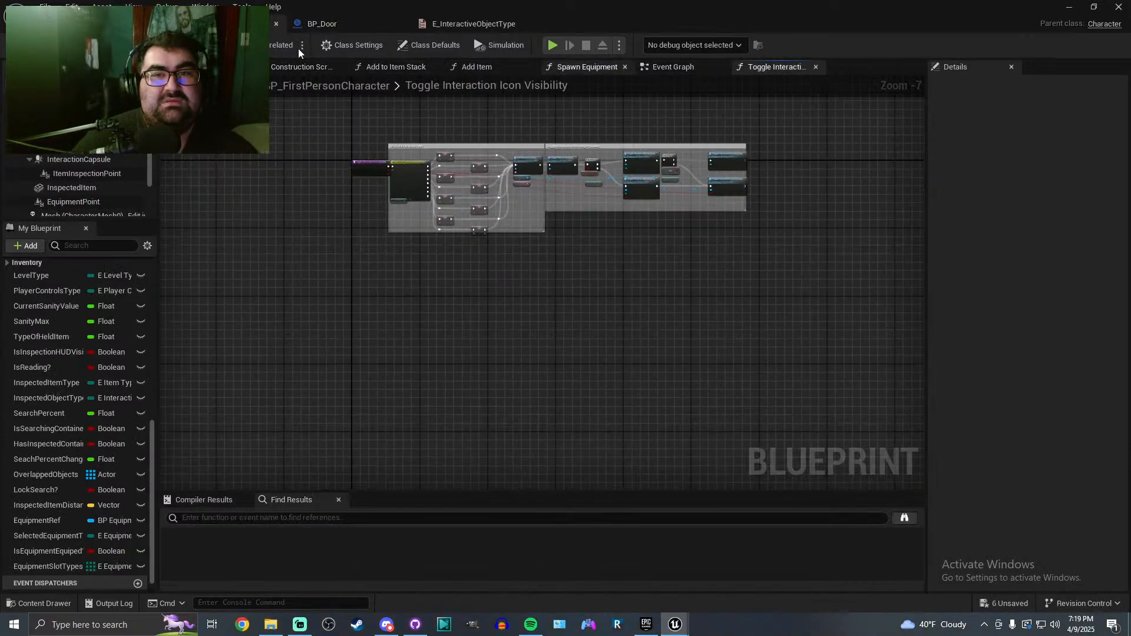
Add a new variable named PlayerRef to the BP_Door blueprint
{"action": "left_click", "coordinate": [323, 23]}
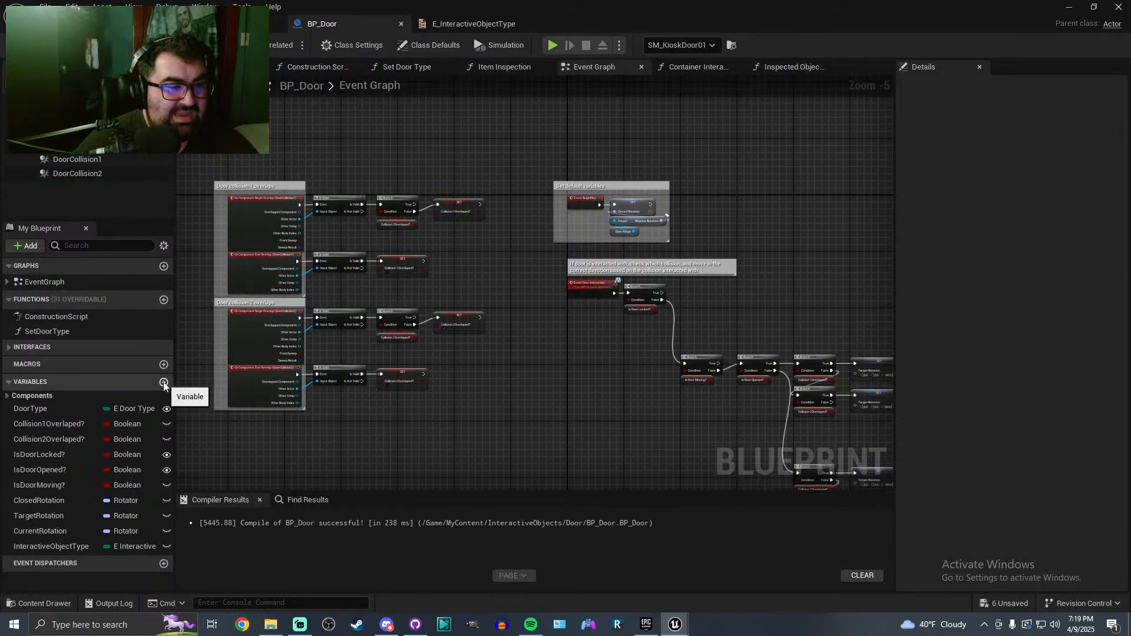
{"action": "right_click_drag", "start_coordinate": [584, 283], "coordinate": [366, 207]}
{"action": "scroll", "coordinate": [365, 206], "scroll_direction": "up", "scroll_amount": 3}
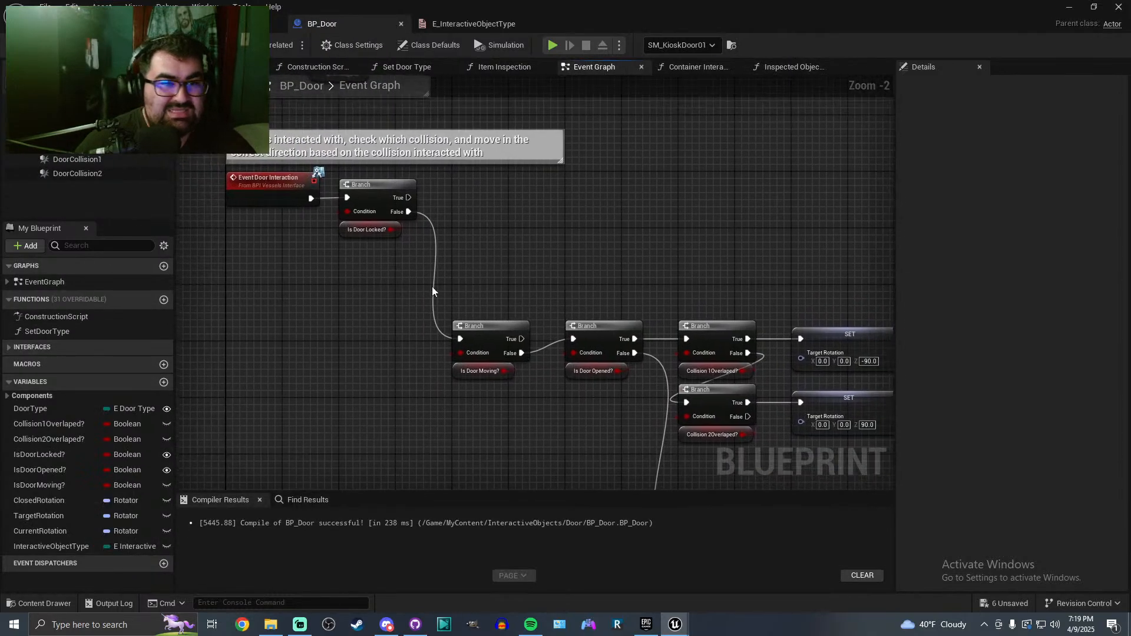
{"action": "left_click", "coordinate": [163, 382]}
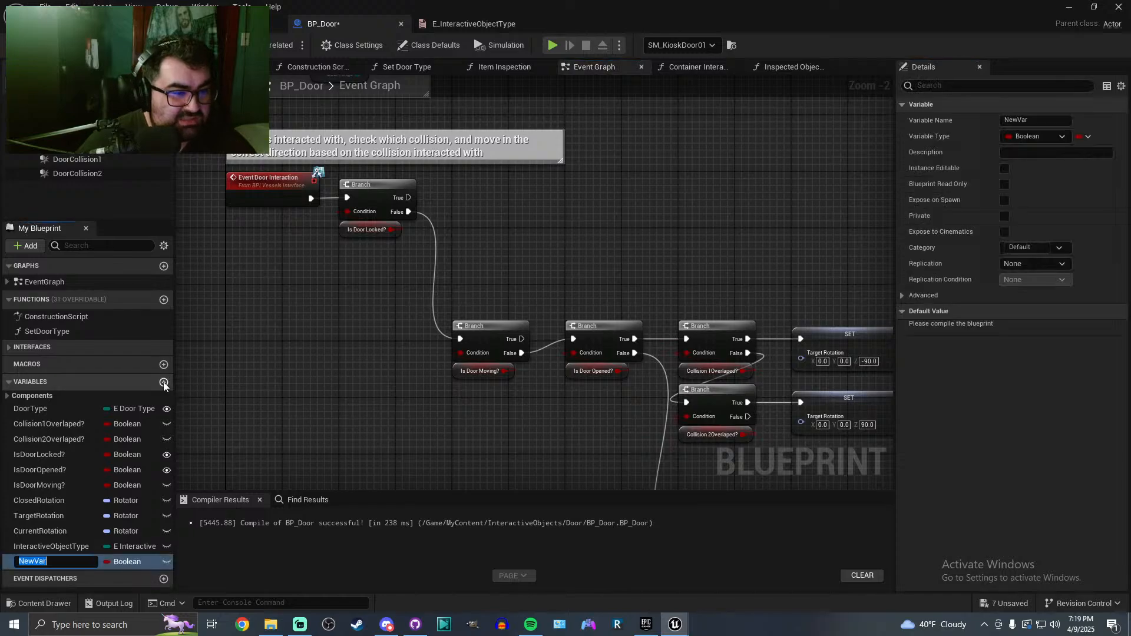
{"action": "type", "text": "PlayerRef"}
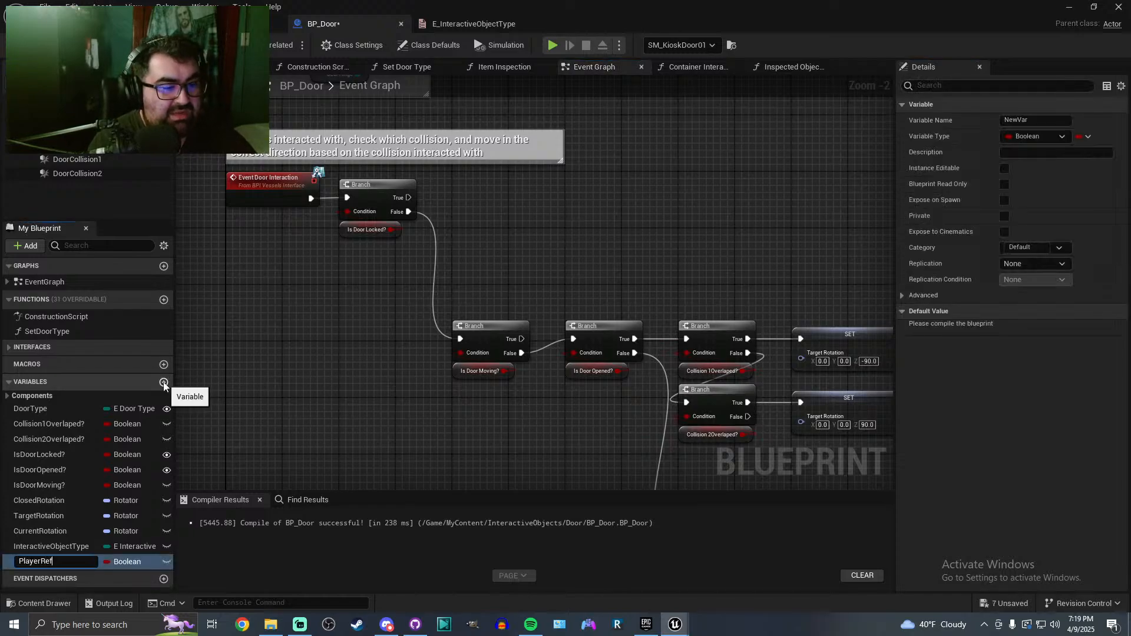
{"action": "key", "text": "Return"}
Set PlayerRef's variable type to a BP First Person Character object reference and compile BP_Door
{"action": "left_click", "coordinate": [127, 561]}
{"action": "type", "text": "F"}
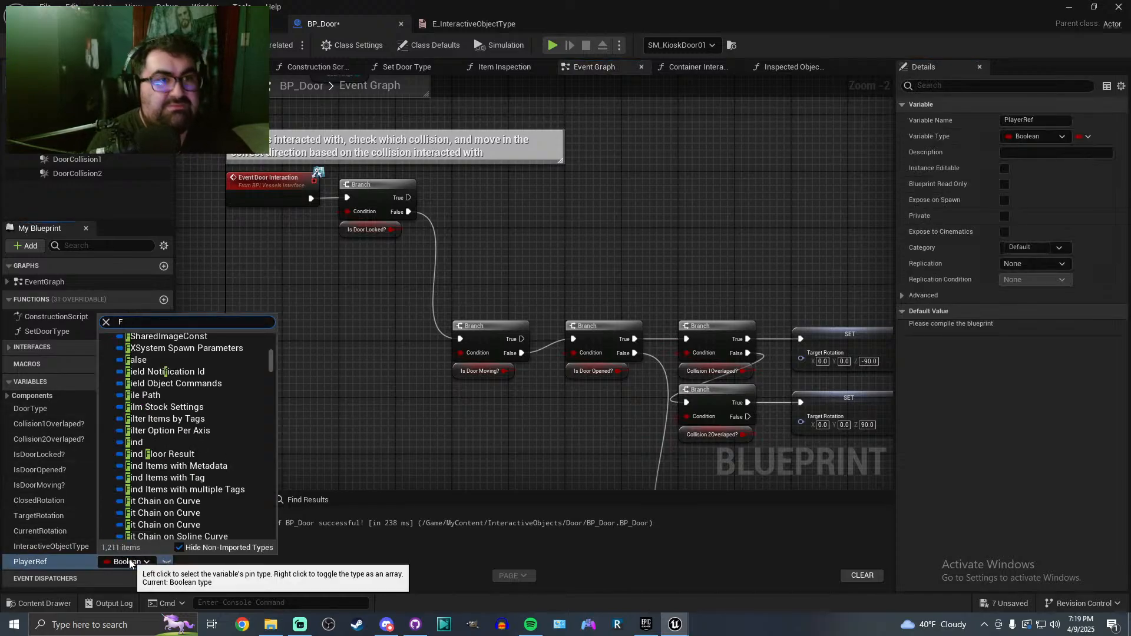
{"action": "type", "text": "irstperson"}
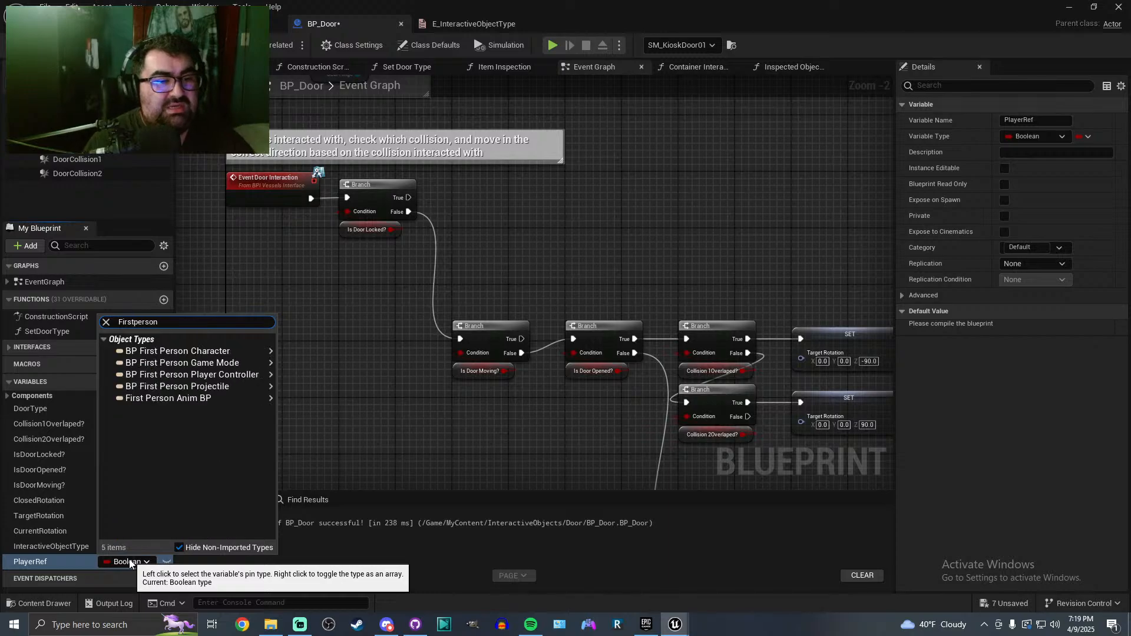
{"action": "mouse_move", "coordinate": [183, 352]}
{"action": "left_click", "coordinate": [323, 387]}
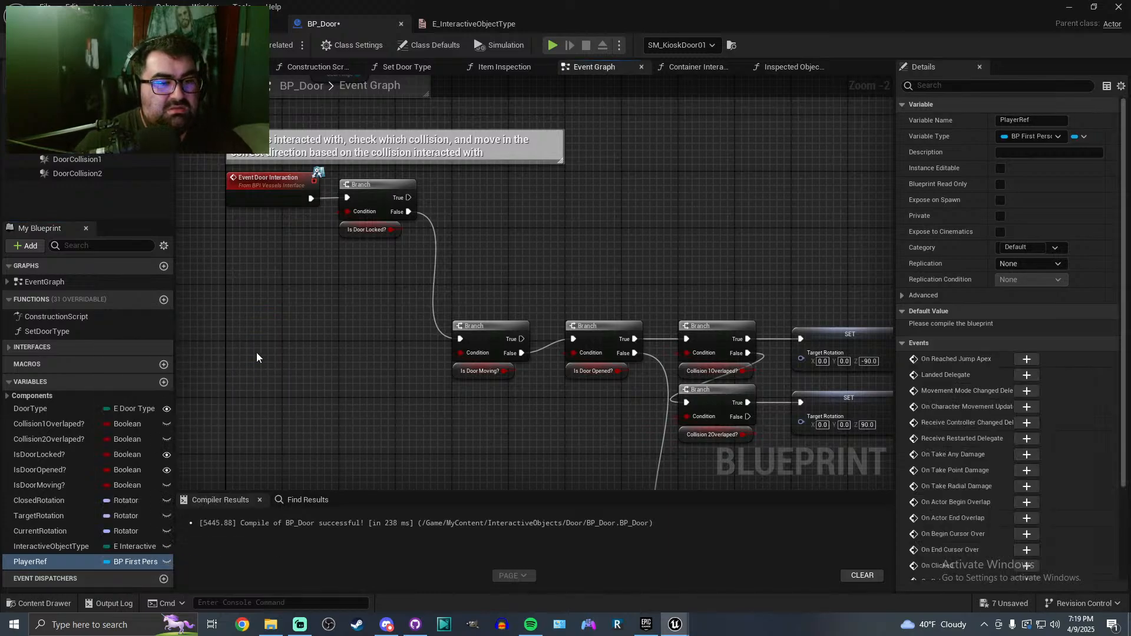
{"action": "left_click", "coordinate": [79, 45]}
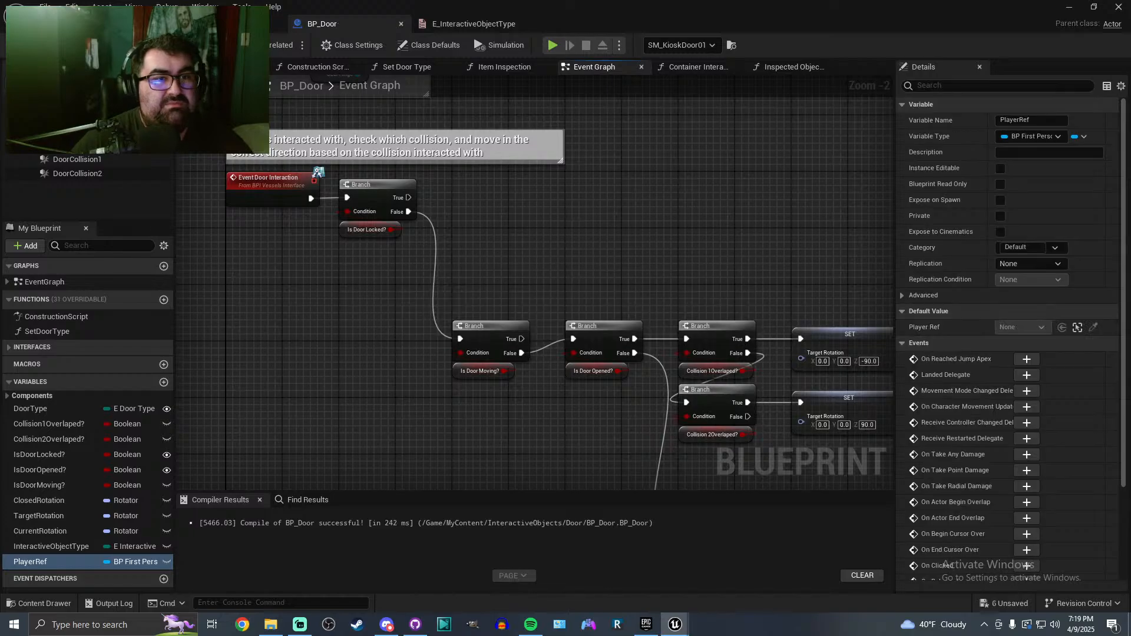
Switch to the BP_FirstPersonCharacter blueprint and open its Event Graph, placing it ahead of Spawn Equipment in the open graphs
{"action": "left_click", "coordinate": [242, 24]}
{"action": "right_click_drag", "start_coordinate": [549, 299], "coordinate": [513, 397]}
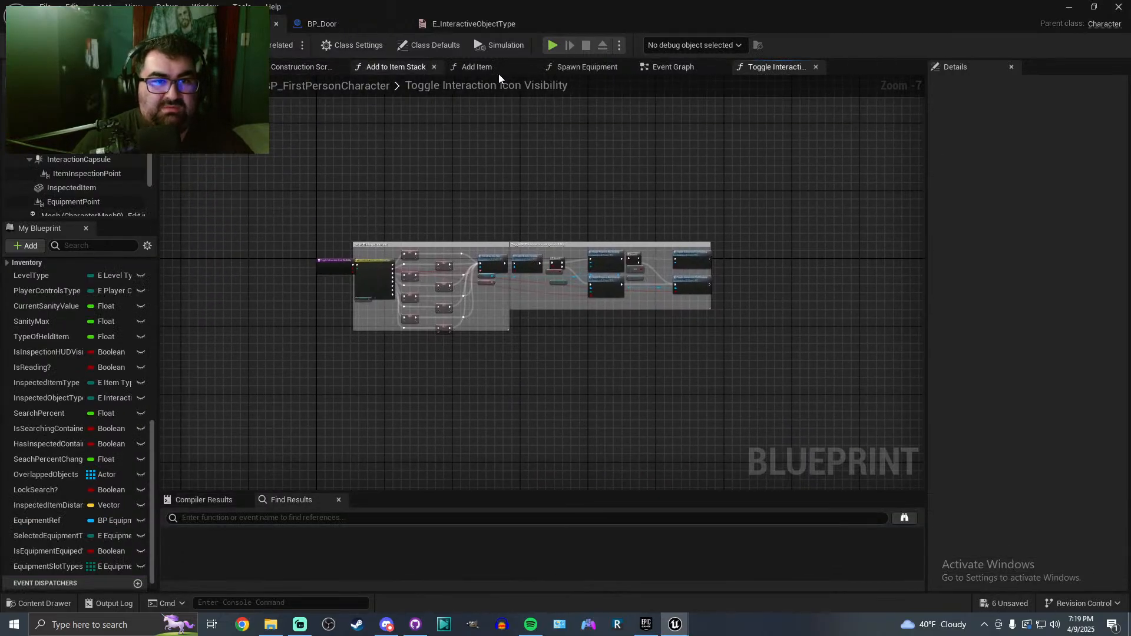
{"action": "left_click_drag", "start_coordinate": [671, 69], "coordinate": [575, 68]}
Add a Get All Actors Of Class node for BP Door after the Selected Equipment Type SET node and align it
{"action": "scroll", "coordinate": [483, 271], "scroll_direction": "down", "scroll_amount": 6}
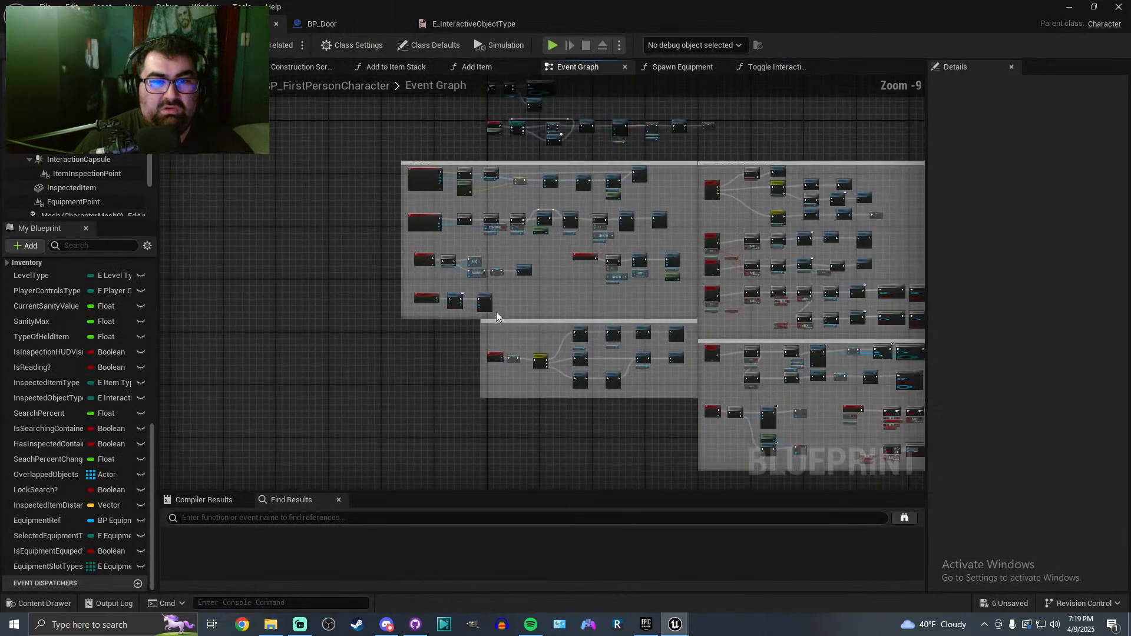
{"action": "scroll", "coordinate": [592, 218], "scroll_direction": "down", "scroll_amount": 3}
{"action": "scroll", "coordinate": [528, 236], "scroll_direction": "up", "scroll_amount": 11}
{"action": "right_click_drag", "start_coordinate": [625, 310], "coordinate": [554, 293]}
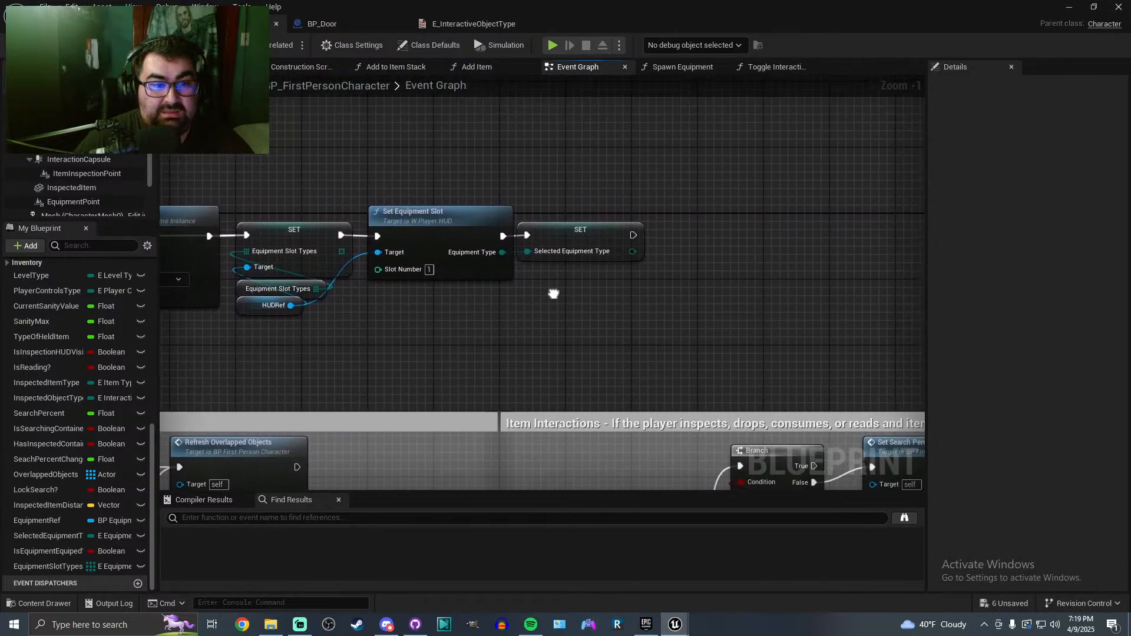
{"action": "left_click_drag", "start_coordinate": [633, 235], "coordinate": [699, 235]}
{"action": "type", "text": "get actors"}
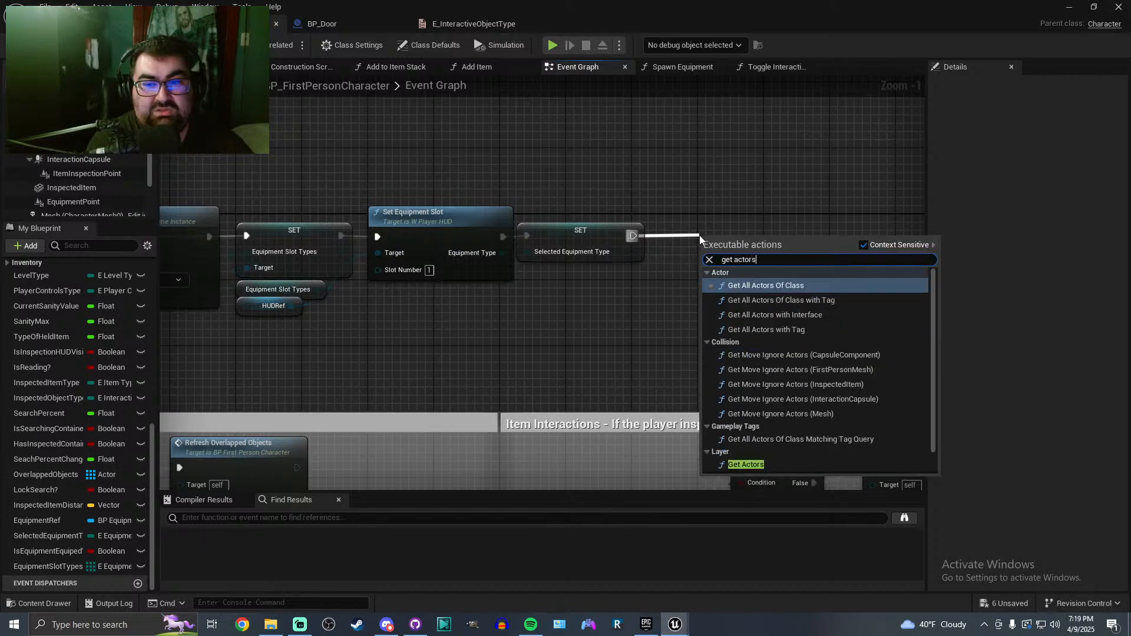
{"action": "left_click", "coordinate": [732, 286]}
{"action": "left_click", "coordinate": [740, 280]}
{"action": "type", "text": "door"}
{"action": "left_click", "coordinate": [767, 324]}
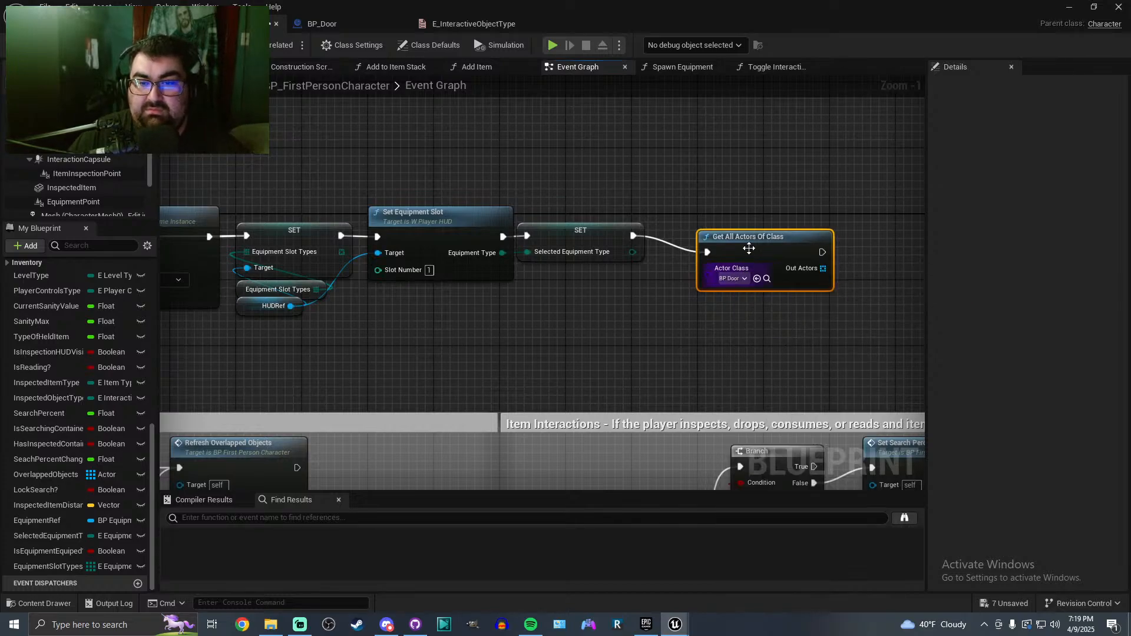
{"action": "left_click_drag", "start_coordinate": [748, 251], "coordinate": [732, 234]}
Add a For Each Loop on the BP Door Out Actors array and align it with the Get All Actors Of Class node
{"action": "right_click_drag", "start_coordinate": [747, 187], "coordinate": [475, 190]}
{"action": "left_click_drag", "start_coordinate": [534, 254], "coordinate": [581, 239]}
{"action": "type", "text": "for "}
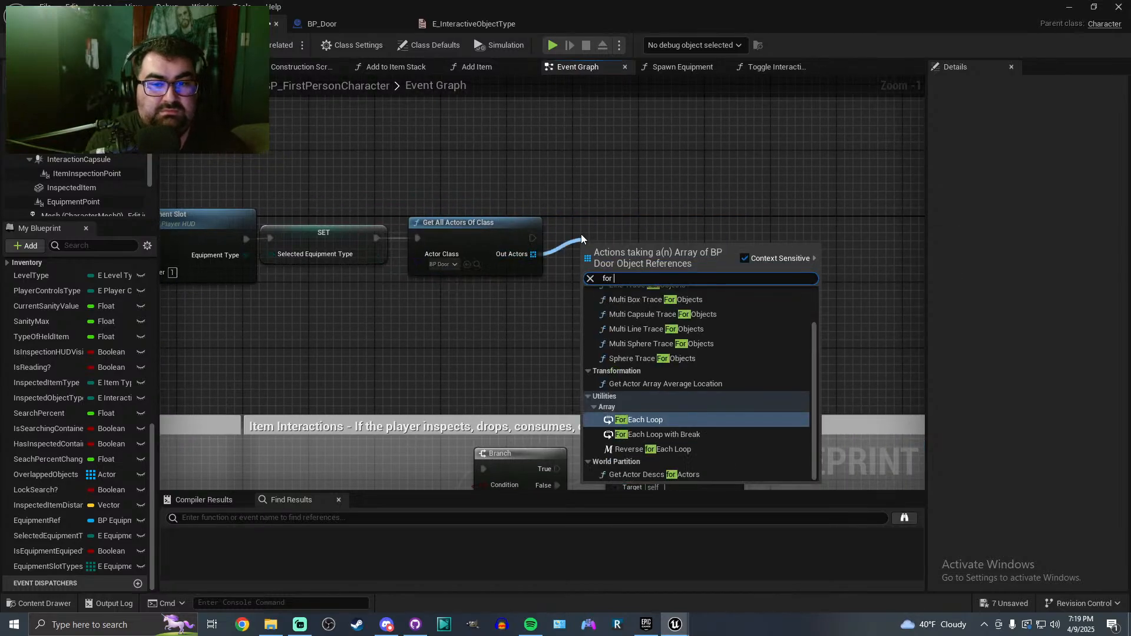
{"action": "type", "text": "each "}
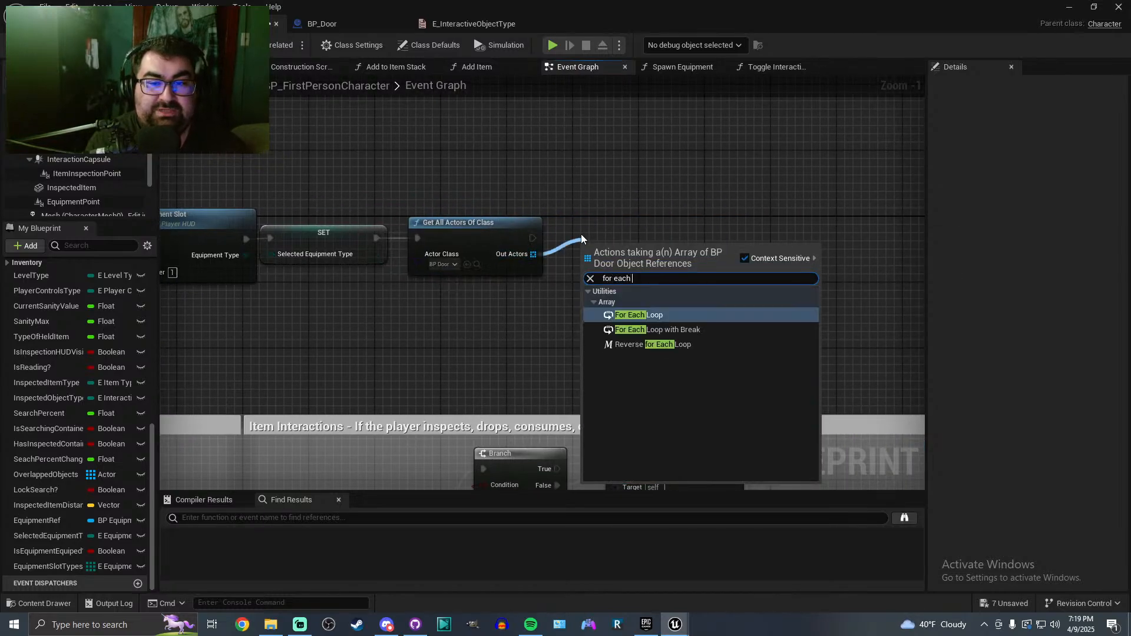
{"action": "type", "text": "loo"}
{"action": "key", "text": "Return"}
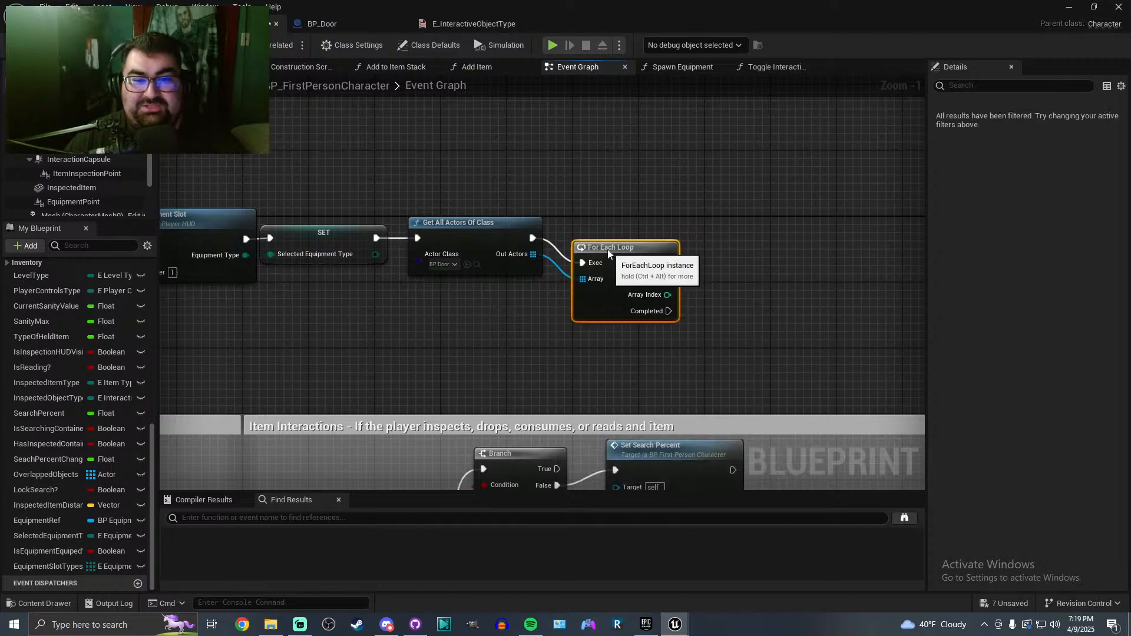
{"action": "left_click_drag", "start_coordinate": [600, 229], "coordinate": [609, 223]}
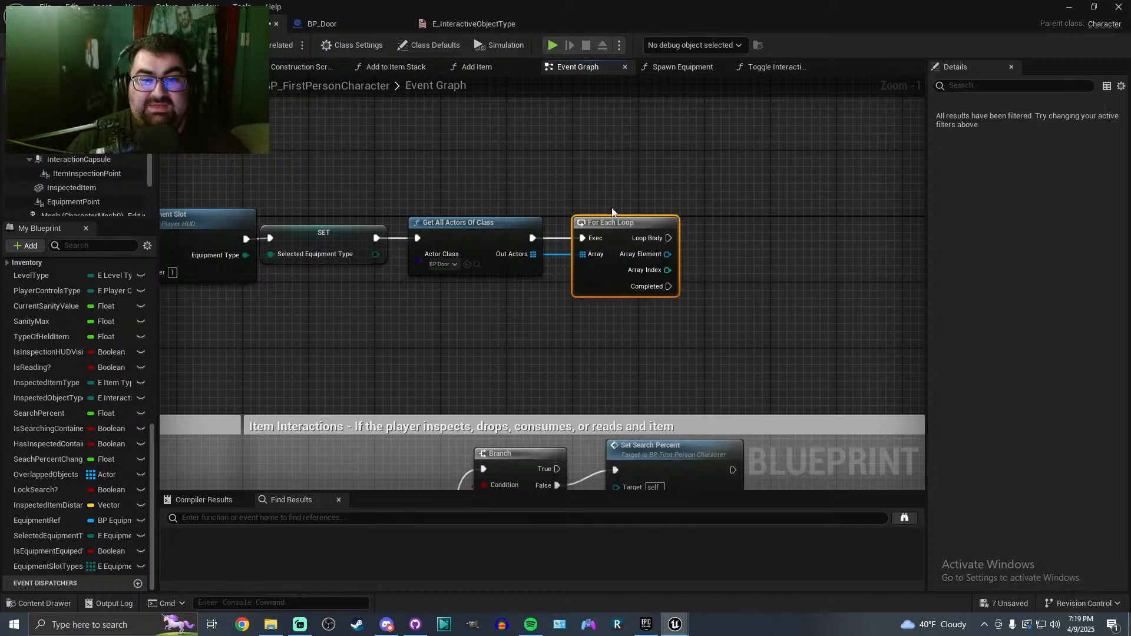
Add a SET Player Ref node driven by the For Each Loop's Array Element and Loop Body
{"action": "right_click_drag", "start_coordinate": [623, 210], "coordinate": [507, 209]}
{"action": "scroll", "coordinate": [507, 209], "scroll_direction": "up", "scroll_amount": 1}
{"action": "left_click", "coordinate": [471, 202]}
{"action": "mouse_move", "coordinate": [552, 260]}
{"action": "left_mouse_down"}
{"action": "mouse_move", "coordinate": [626, 254]}
{"action": "mouse_move", "coordinate": [631, 238]}
{"action": "mouse_move", "coordinate": [553, 241]}
{"action": "left_mouse_up"}
{"action": "type", "text": "set play"}
{"action": "key", "text": "Return"}
{"action": "right_click", "coordinate": [560, 331]}
{"action": "type", "text": "sel"}
{"action": "key", "text": "Return"}
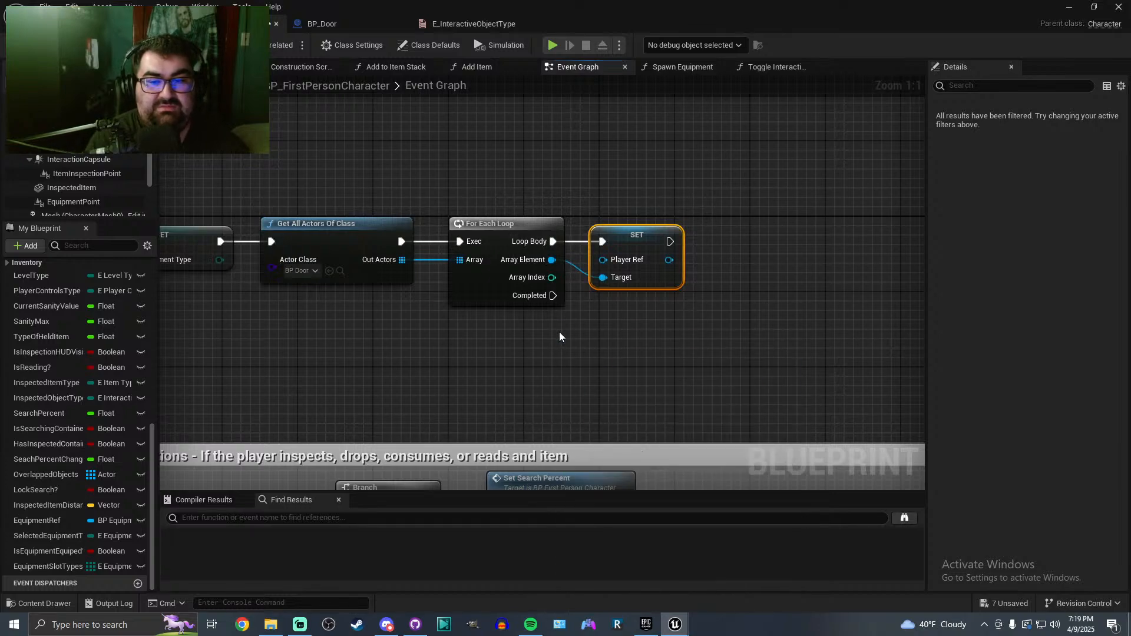
{"action": "key", "text": "ctrl+z"}
Add a reference to self, connect it to the SET node's Player Ref input and place it beneath that node
{"action": "right_click", "coordinate": [554, 343]}
{"action": "type", "text": "self"}
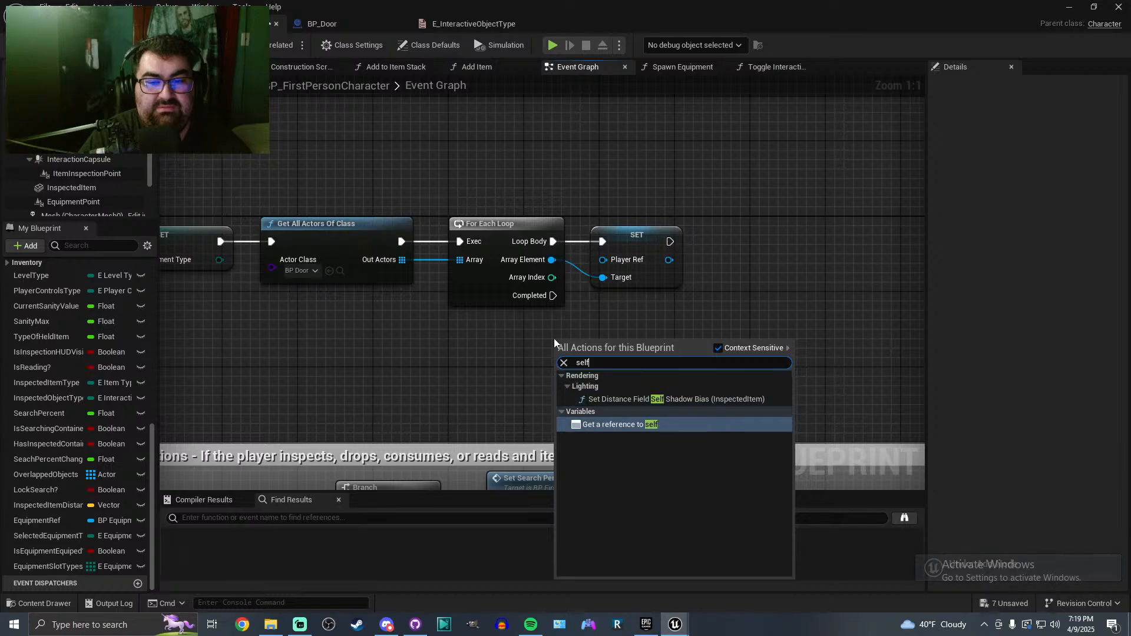
{"action": "key", "text": "Return"}
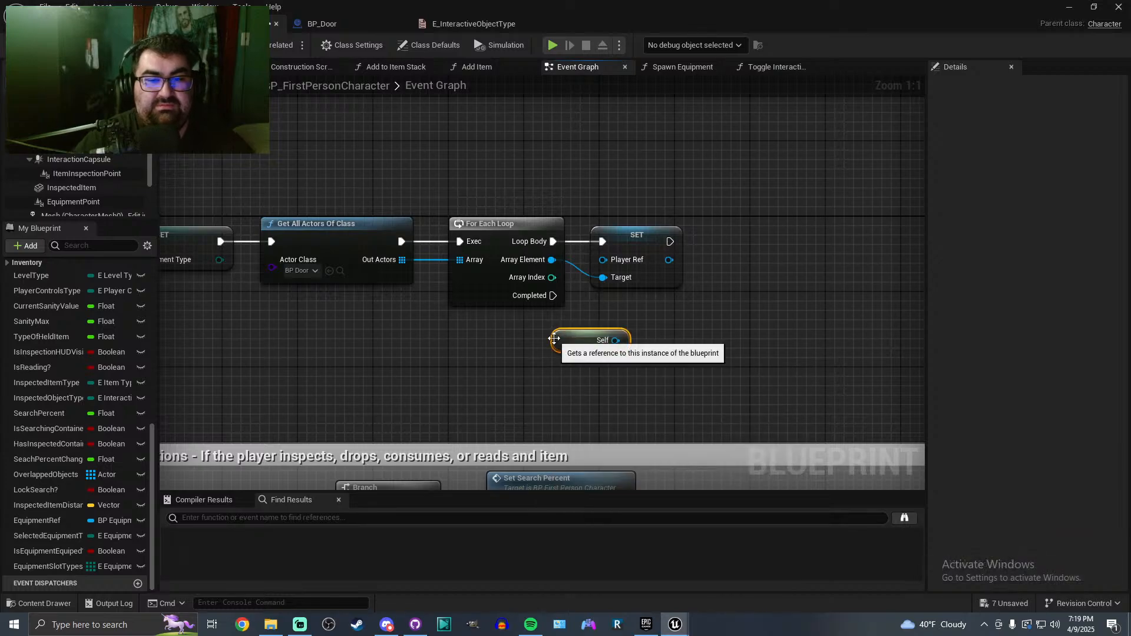
{"action": "left_click_drag", "start_coordinate": [616, 340], "coordinate": [629, 307]}
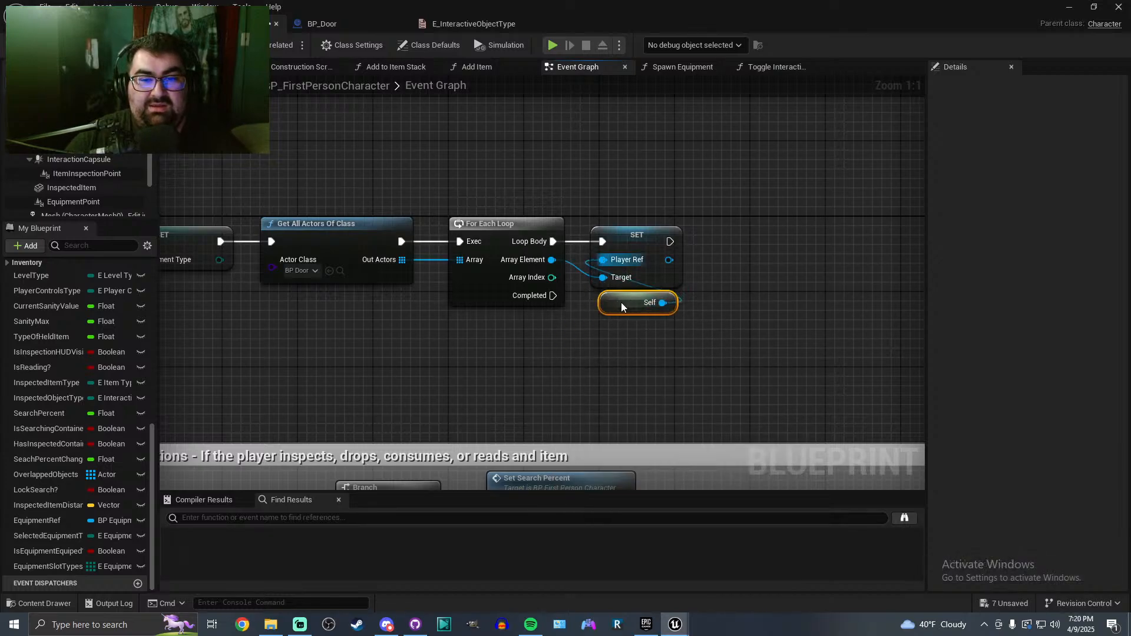
Try to collapse the Get All Actors Of Class, For Each Loop, SET Player Ref and Self nodes into a function
{"action": "left_click_drag", "start_coordinate": [687, 328], "coordinate": [337, 216]}
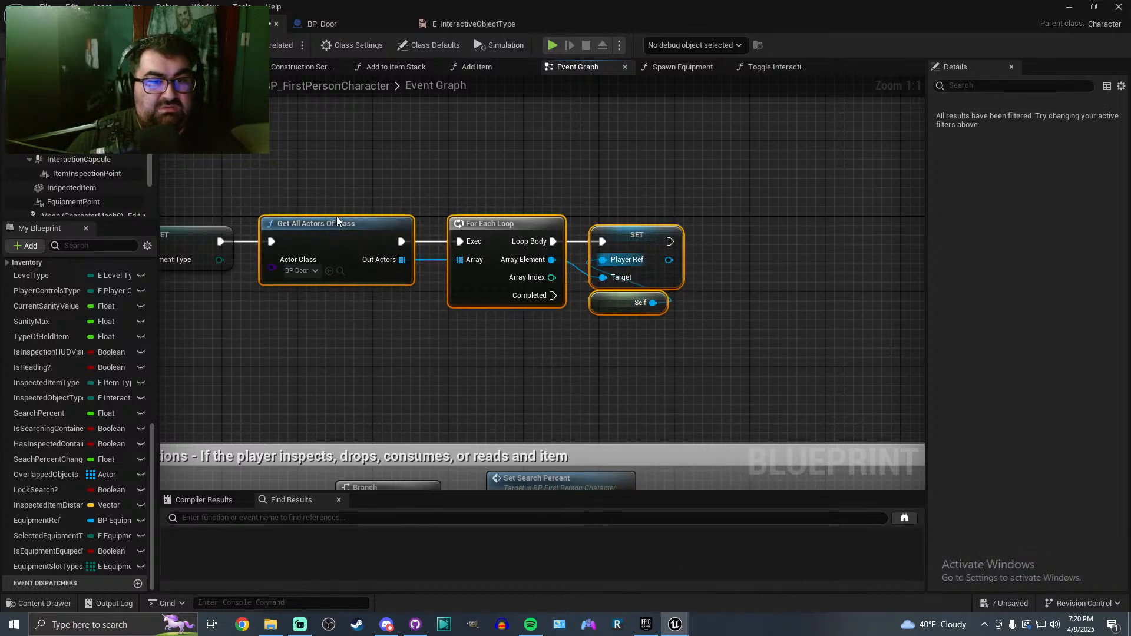
{"action": "right_click", "coordinate": [318, 231]}
{"action": "mouse_move", "coordinate": [363, 356]}
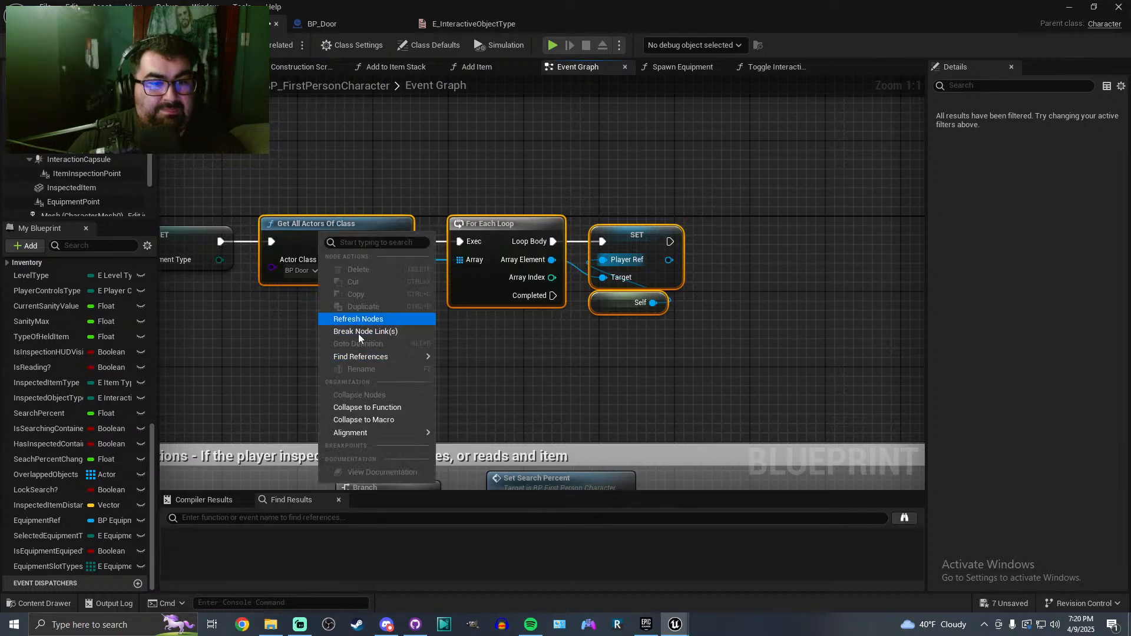
{"action": "left_click", "coordinate": [368, 408]}
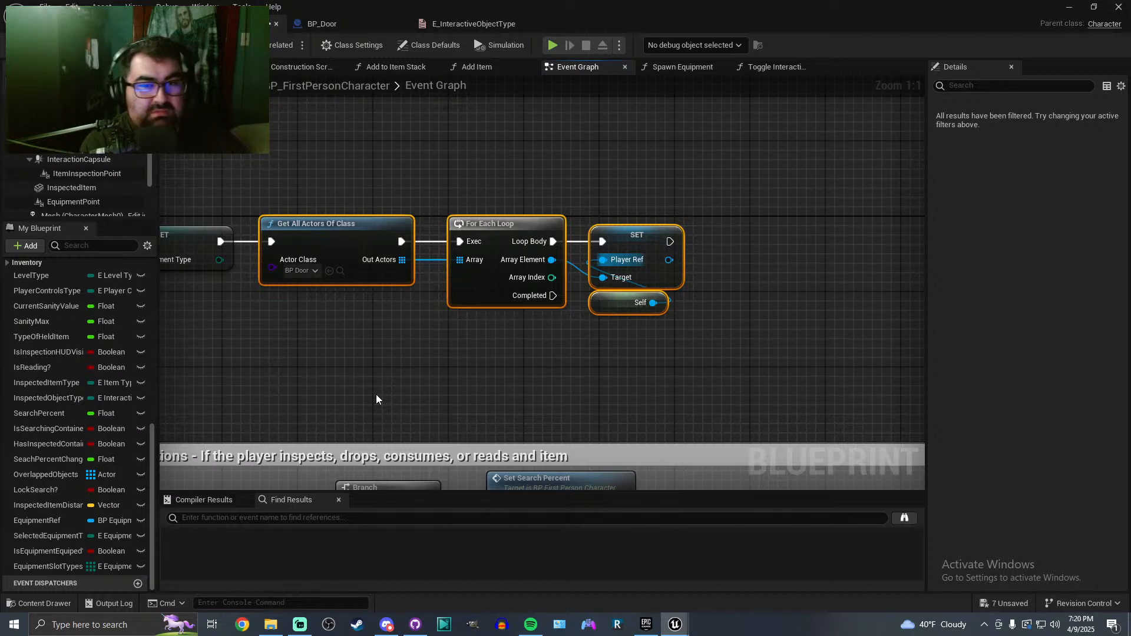
{"action": "scroll", "coordinate": [369, 359], "scroll_direction": "down", "scroll_amount": 2}
{"action": "scroll", "coordinate": [356, 332], "scroll_direction": "up", "scroll_amount": 2}
{"action": "right_click", "coordinate": [352, 249]}
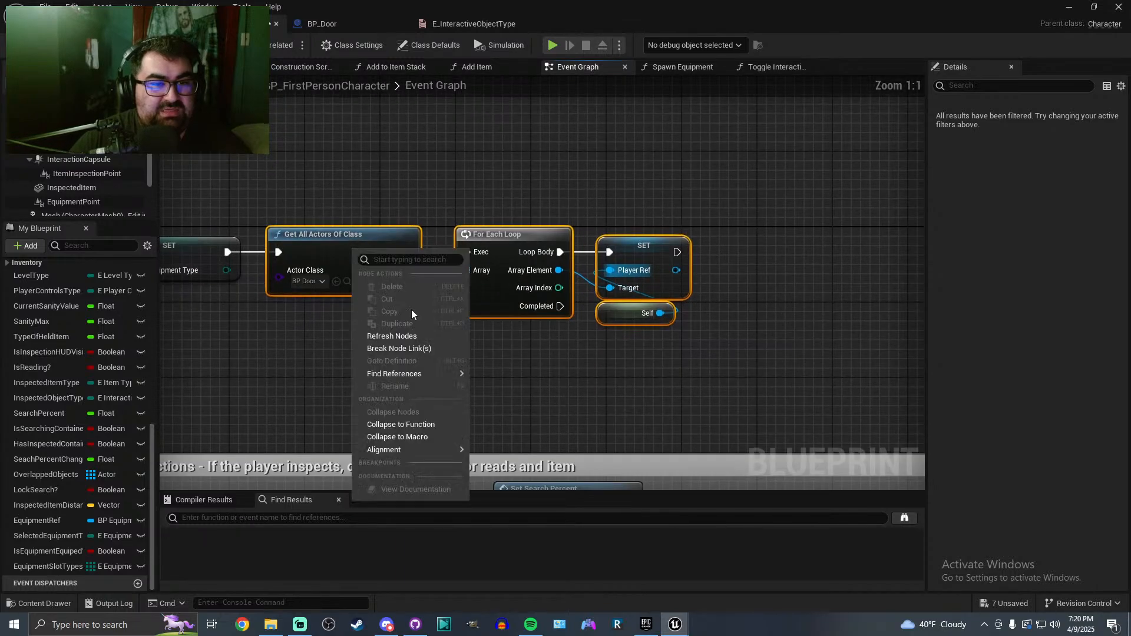
{"action": "left_click", "coordinate": [415, 426]}
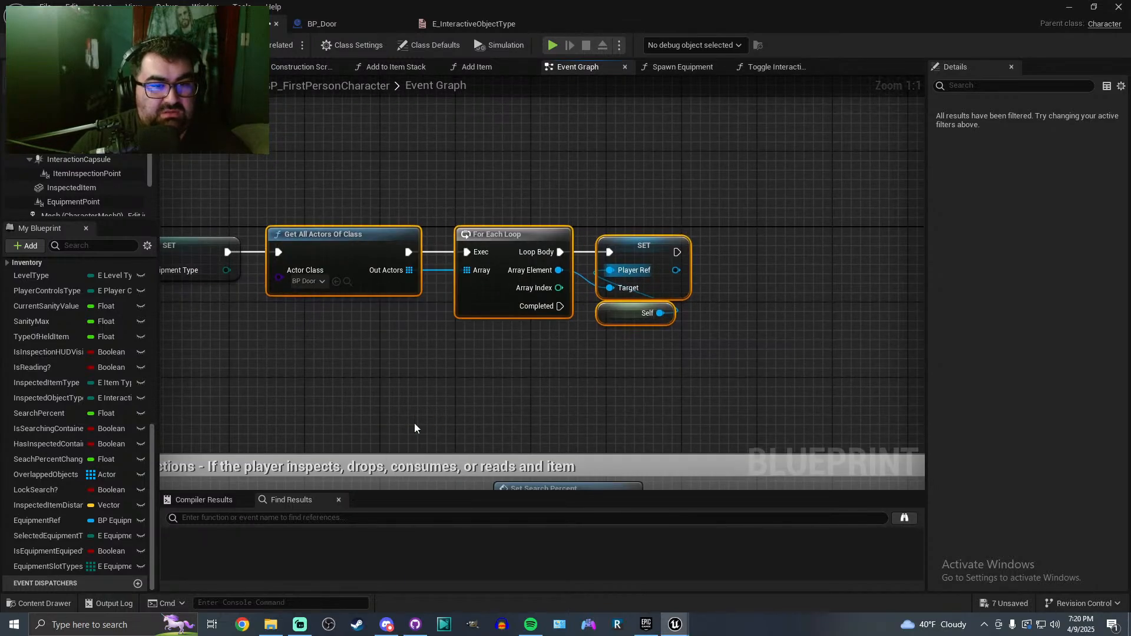
{"action": "left_click", "coordinate": [391, 419]}
{"action": "left_click_drag", "start_coordinate": [359, 413], "coordinate": [678, 211]}
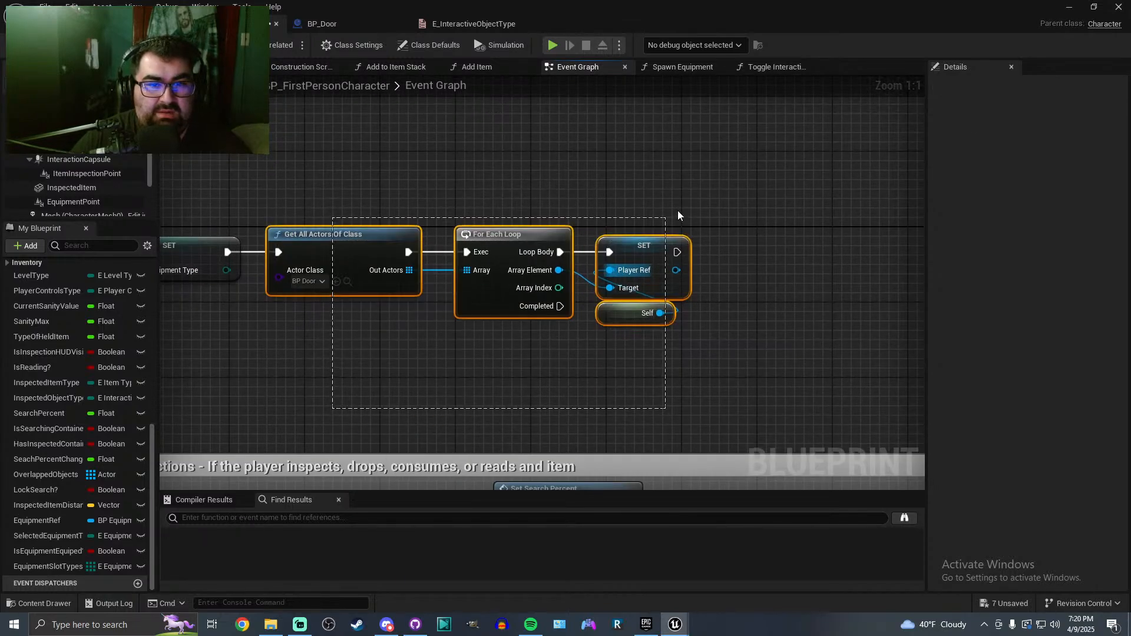
{"action": "right_click", "coordinate": [368, 236]}
{"action": "left_click", "coordinate": [409, 409]}
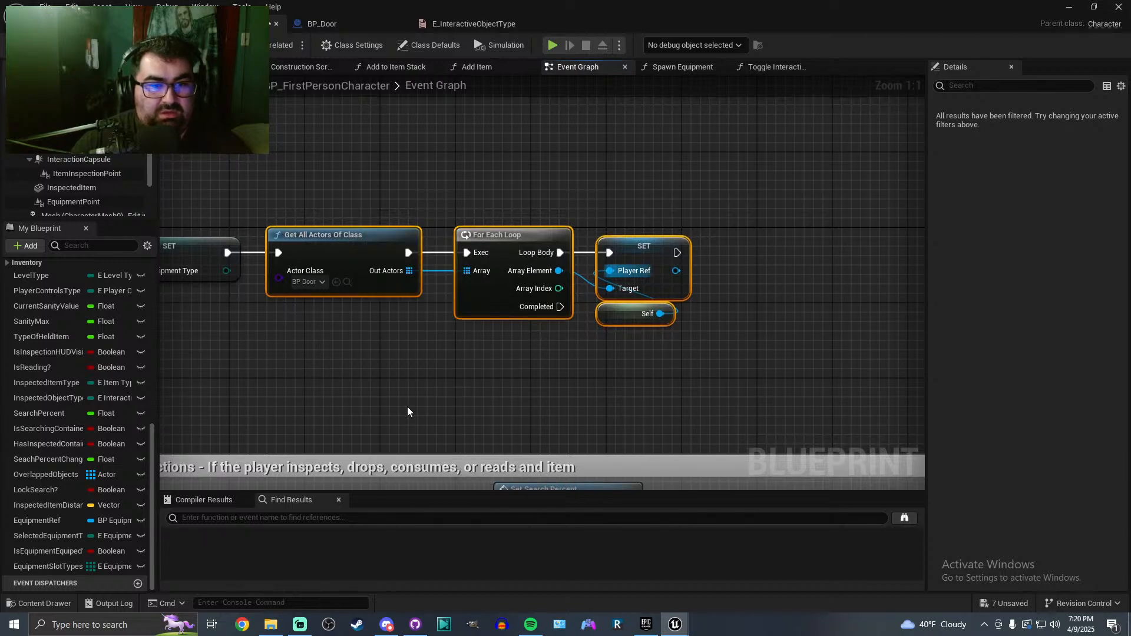
Disconnect Get All Actors Of Class from the Selected Equipment Type SET node and retry collapsing the door reference nodes into a function
{"action": "right_click_drag", "start_coordinate": [354, 381], "coordinate": [572, 363]}
{"action": "scroll", "coordinate": [479, 249], "scroll_direction": "down", "scroll_amount": 1}
{"action": "left_click", "coordinate": [479, 247]}
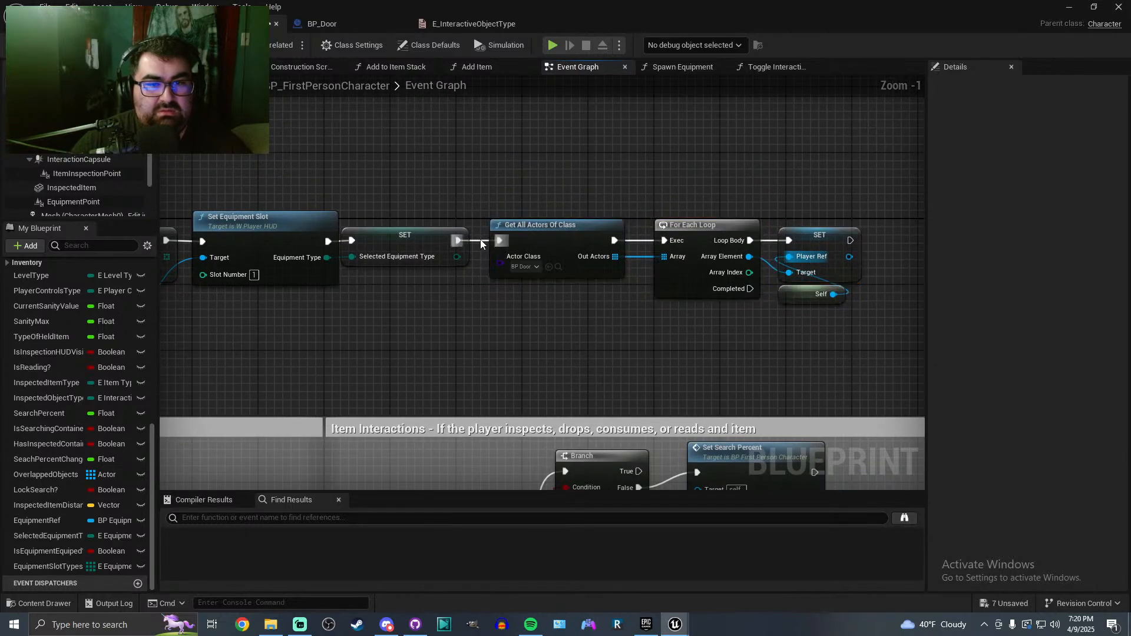
{"action": "left_click_drag", "start_coordinate": [491, 182], "coordinate": [854, 306]}
{"action": "right_click", "coordinate": [566, 231]}
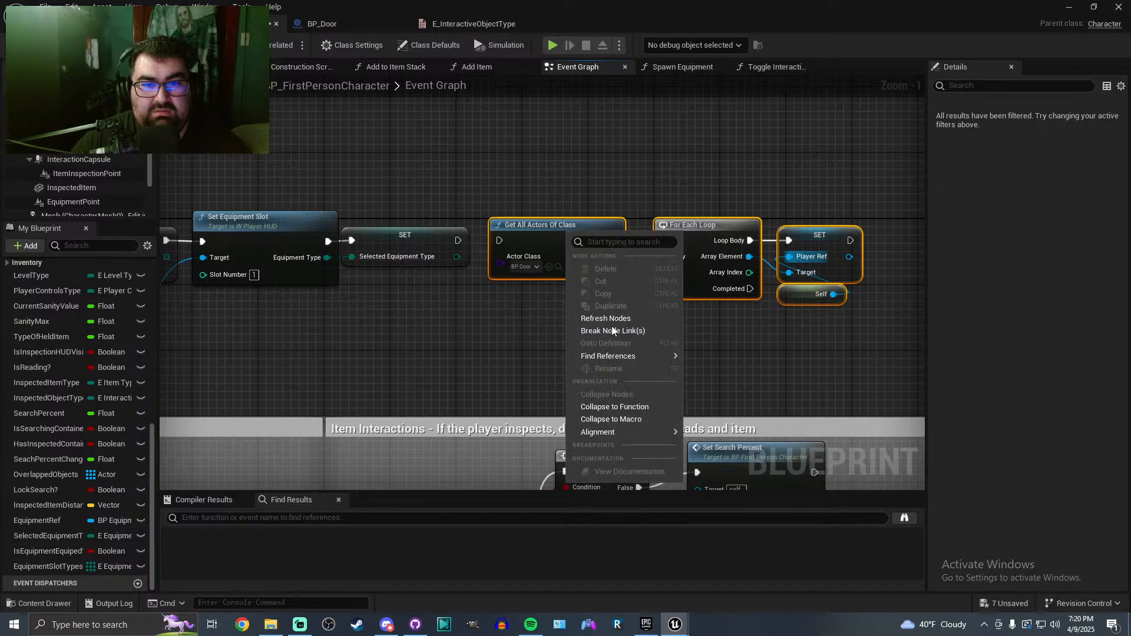
{"action": "left_click", "coordinate": [614, 408]}
Create a new function named SetDoorRefs in BP_FirstPersonCharacter
{"action": "right_click_drag", "start_coordinate": [622, 338], "coordinate": [512, 329]}
{"action": "scroll", "coordinate": [78, 354], "scroll_direction": "up", "scroll_amount": 6}
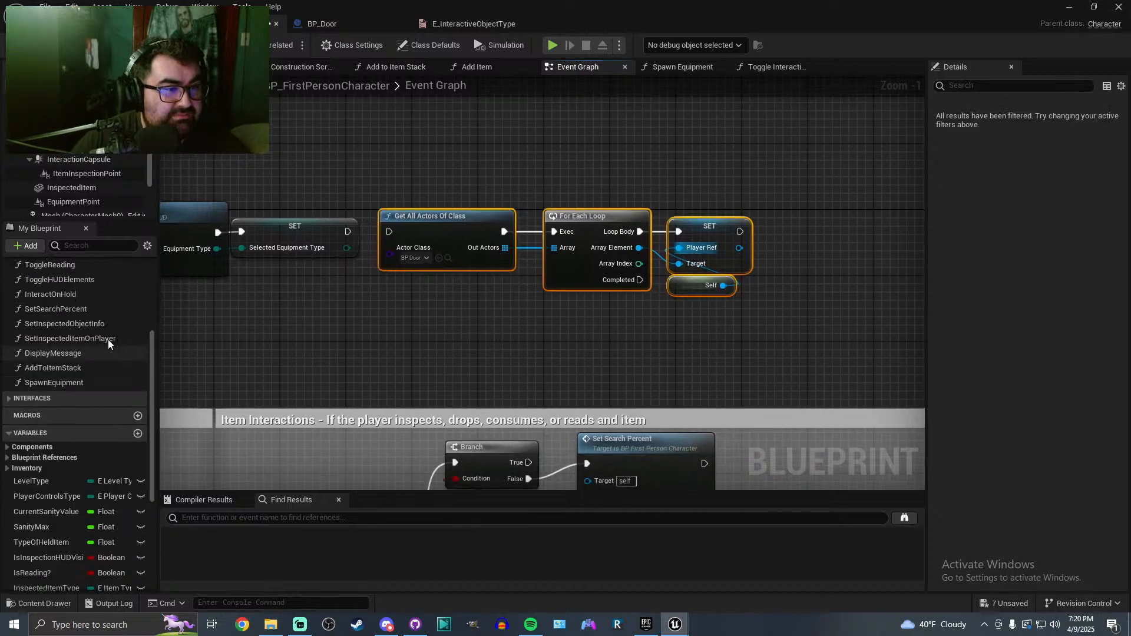
{"action": "scroll", "coordinate": [106, 439], "scroll_direction": "up", "scroll_amount": 3}
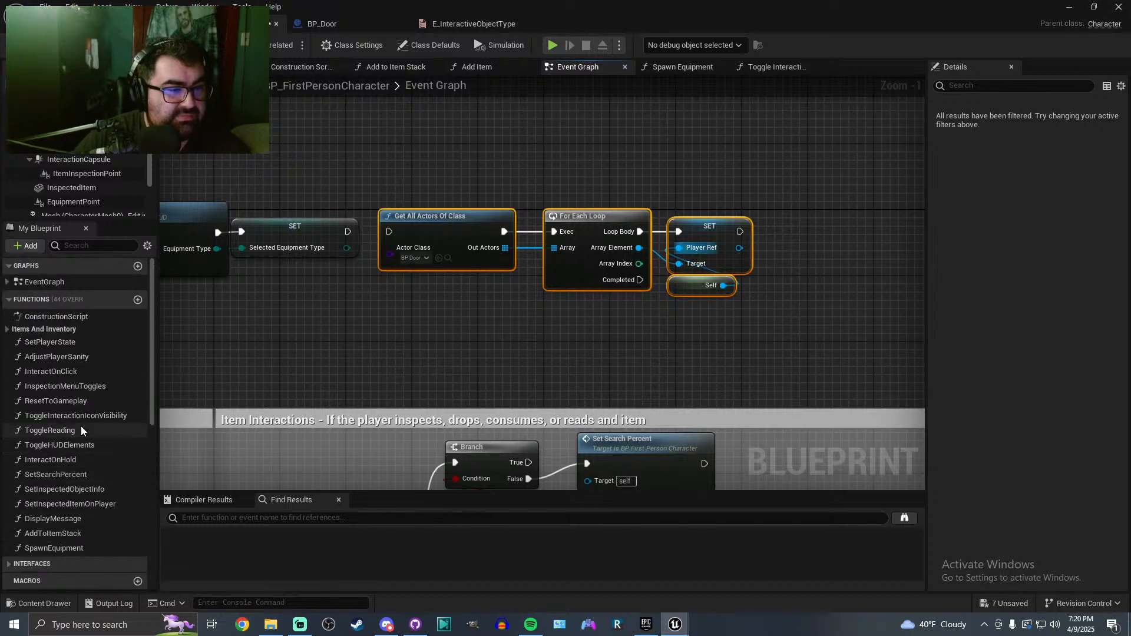
{"action": "left_click", "coordinate": [139, 301]}
{"action": "type", "text": "Set"}
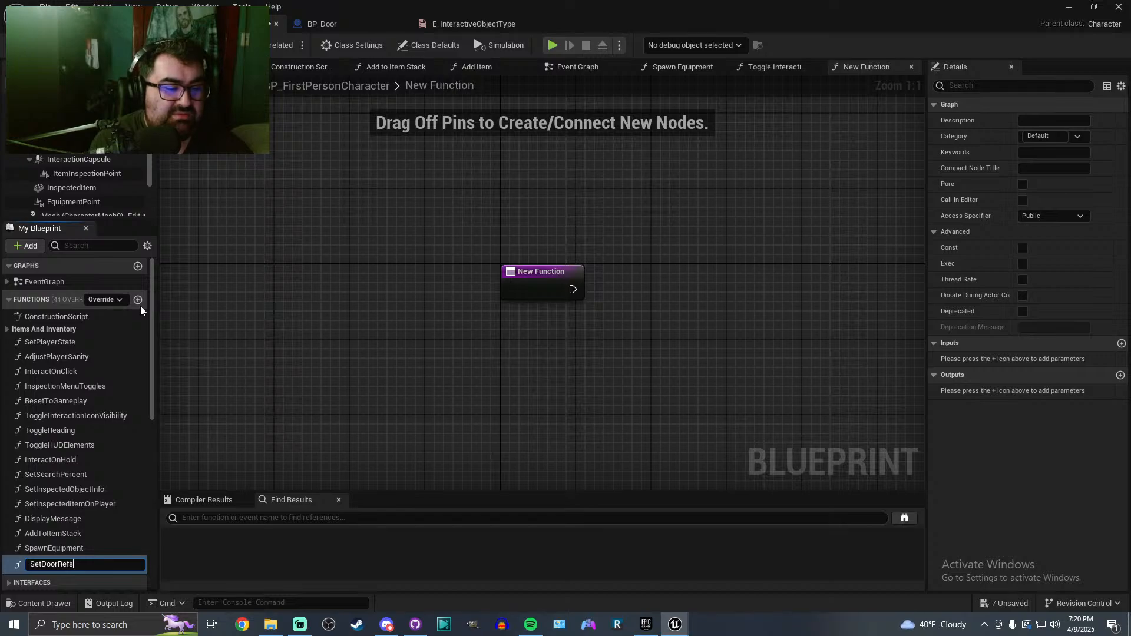
{"action": "type", "text": "DoorRefs"}
{"action": "key", "text": "Return"}
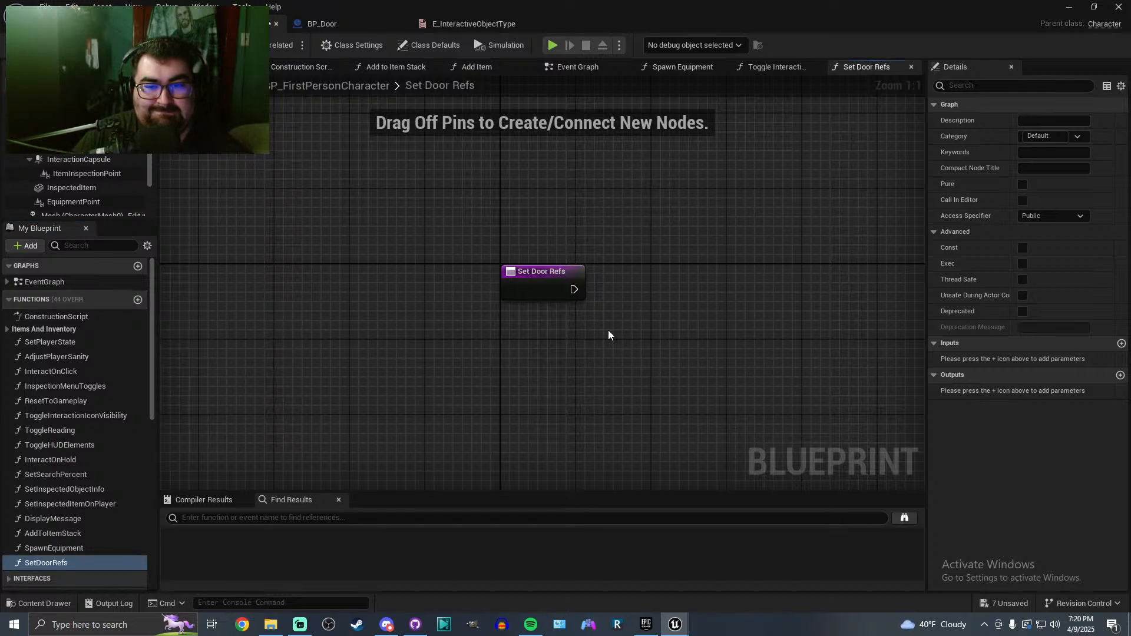
{"action": "right_click_drag", "start_coordinate": [656, 334], "coordinate": [534, 318]}
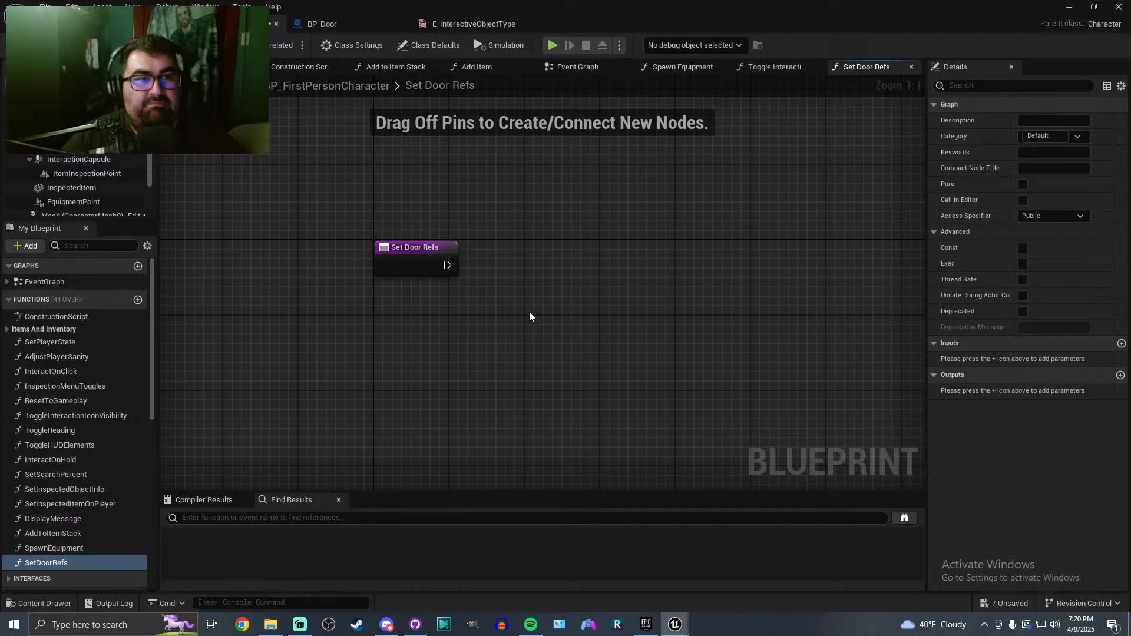
Save the character blueprint, test duplicating the Is Door Moving? branch in BP_Door's Event Graph, and delete the copy
{"action": "key", "text": "ctrl+s"}
{"action": "left_click", "coordinate": [343, 23]}
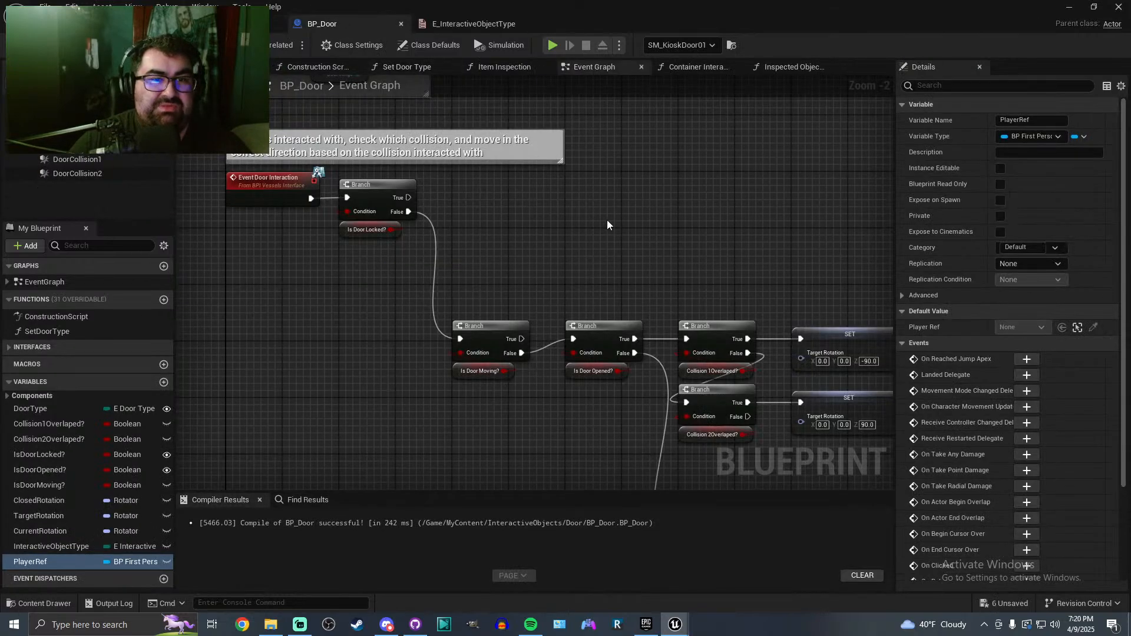
{"action": "left_click_drag", "start_coordinate": [527, 289], "coordinate": [494, 388]}
{"action": "key", "text": "ctrl+c"}
{"action": "key", "text": "ctrl+v"}
{"action": "left_click_drag", "start_coordinate": [510, 216], "coordinate": [641, 296]}
{"action": "key", "text": "Delete"}
{"action": "key", "text": "ctrl+s"}
Try to copy the Get All Actors Of Class, For Each Loop, SET Player Ref and Self nodes from the character's Event Graph into SetDoorRefs
{"action": "left_click", "coordinate": [248, 23]}
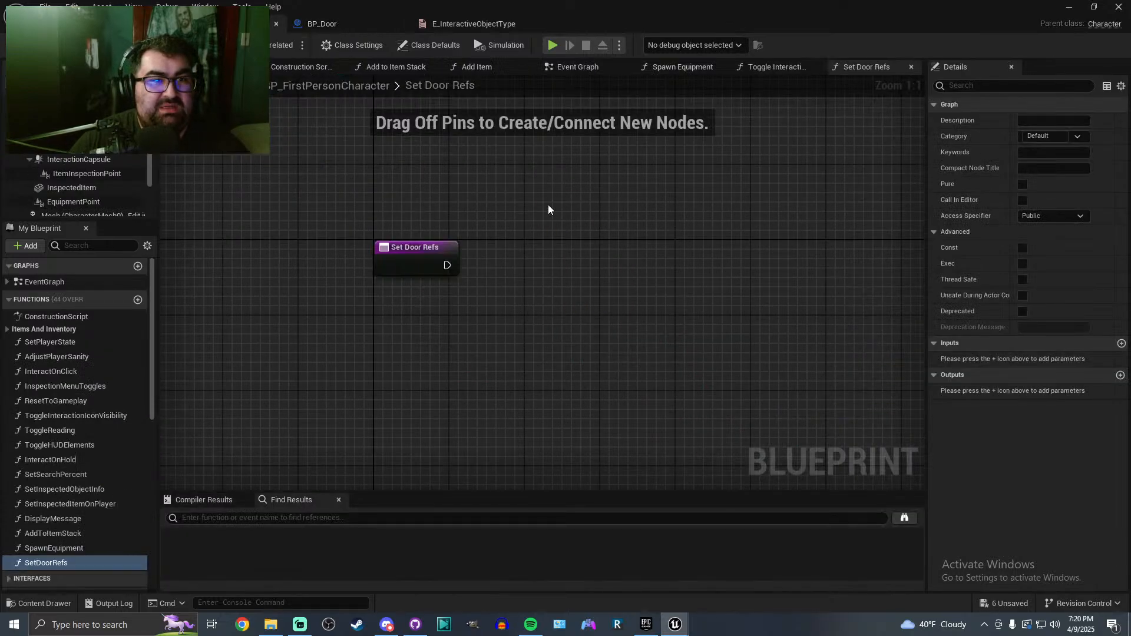
{"action": "left_click", "coordinate": [574, 67]}
{"action": "left_click_drag", "start_coordinate": [366, 172], "coordinate": [789, 342]}
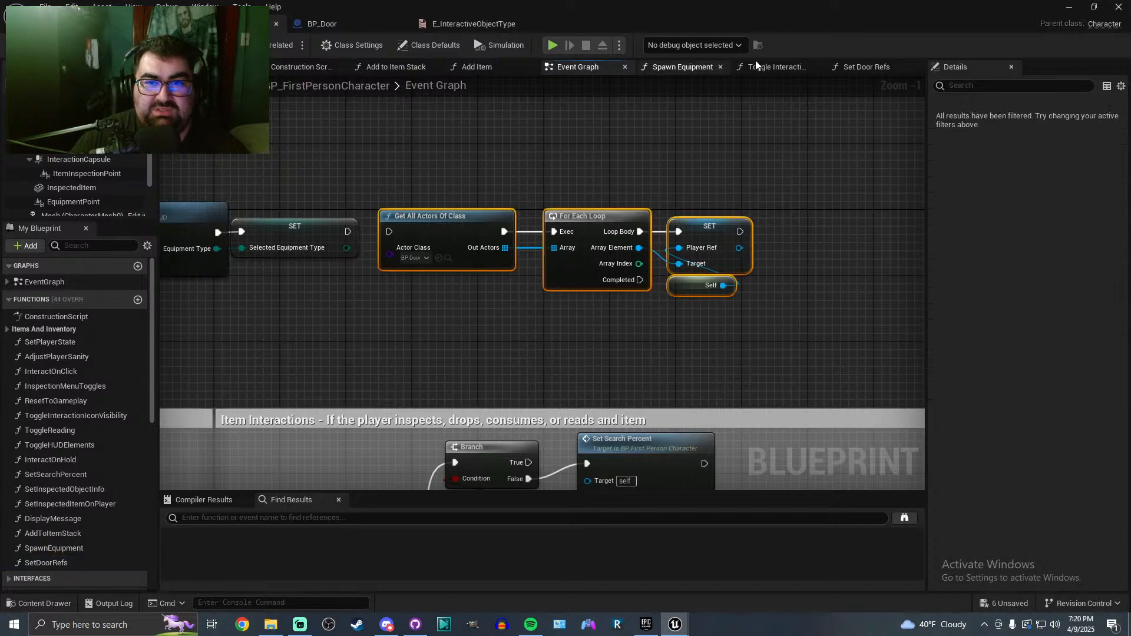
{"action": "left_click", "coordinate": [844, 67]}
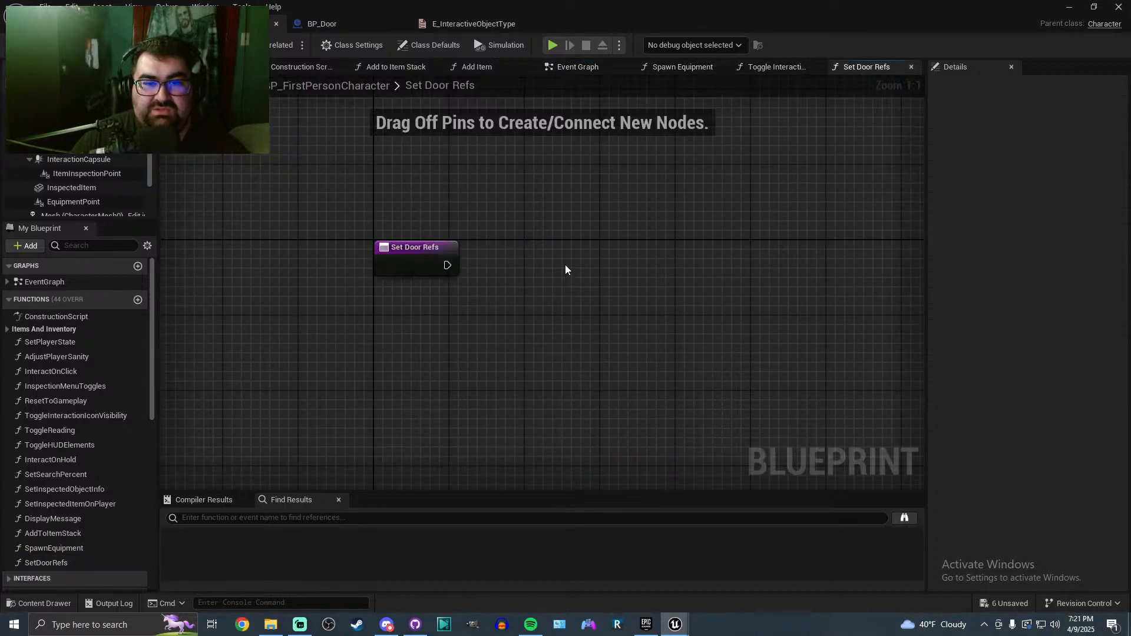
Test duplicating and deleting nodes in the Spawn Equipment function, undo the deletion and paste, and save
{"action": "left_click", "coordinate": [662, 69]}
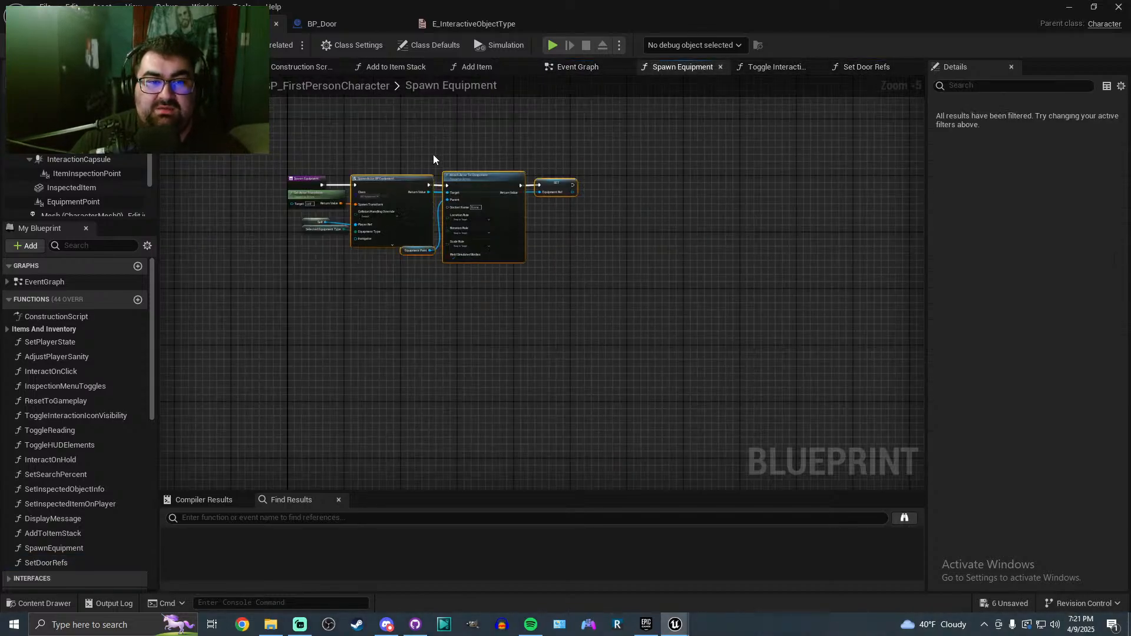
{"action": "key", "text": "ctrl+c"}
{"action": "key", "text": "ctrl+v"}
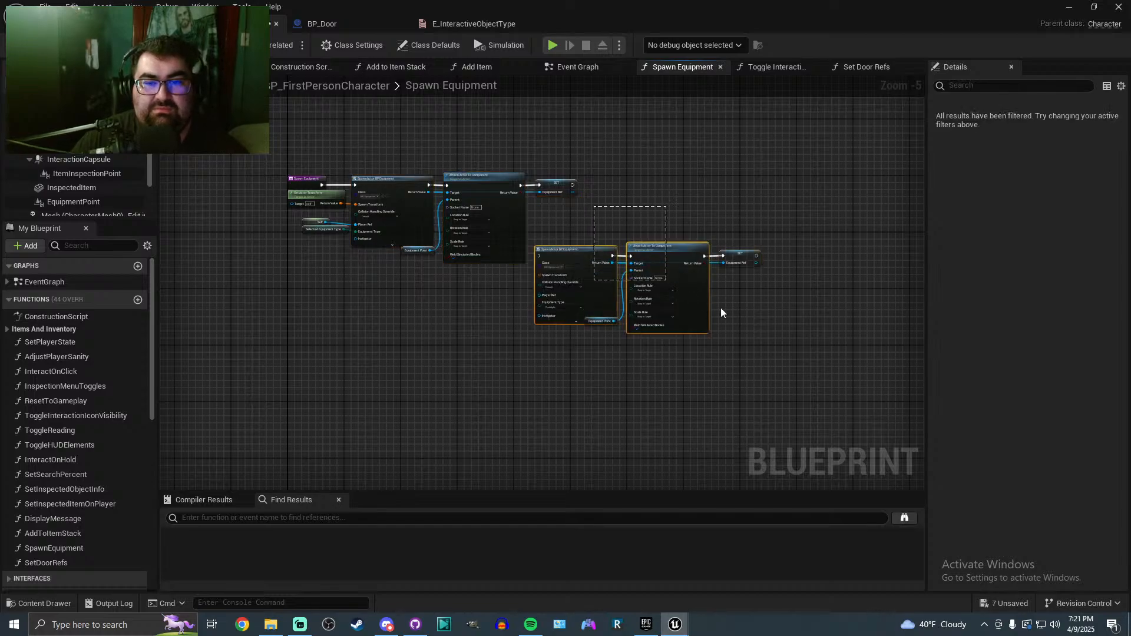
{"action": "left_click_drag", "start_coordinate": [758, 190], "coordinate": [569, 360]}
{"action": "key", "text": "Delete"}
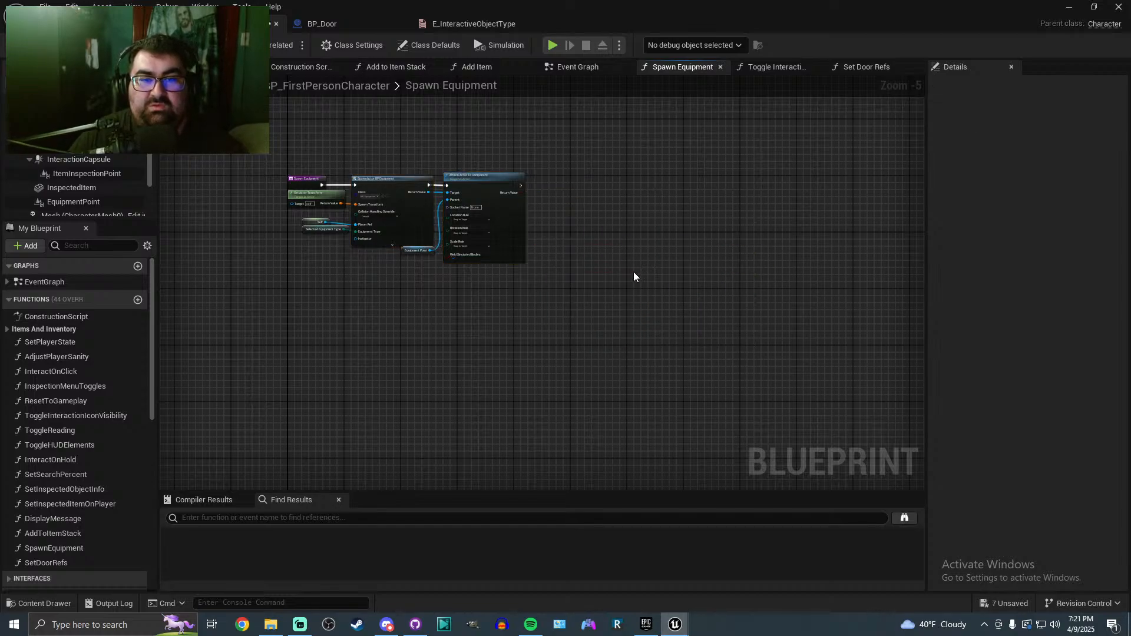
{"action": "key", "text": "ctrl+z"}
{"action": "key", "text": "ctrl+z"}
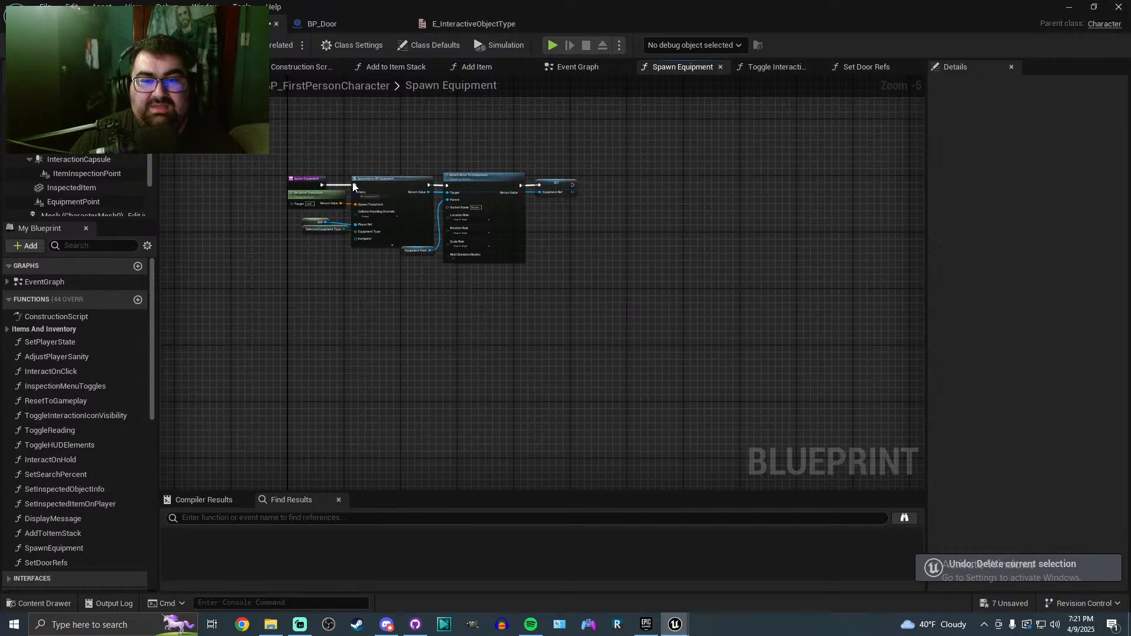
{"action": "key", "text": "ctrl+s"}
Retry transferring the door reference nodes from the Event Graph to the SetDoorRefs function
{"action": "left_click", "coordinate": [774, 68]}
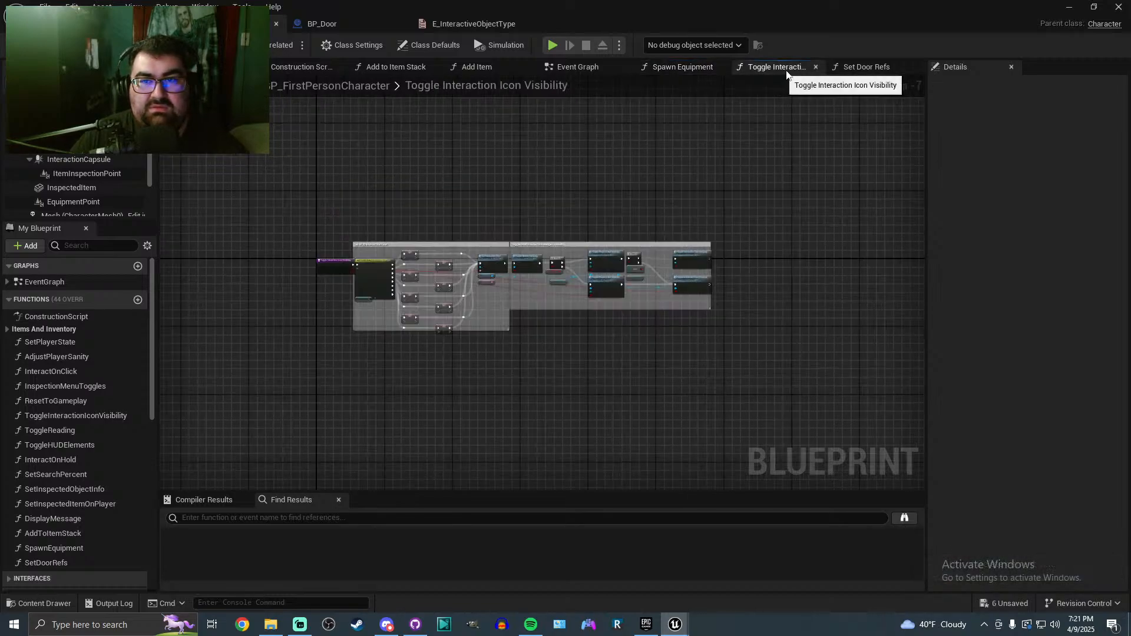
{"action": "left_click", "coordinate": [844, 69]}
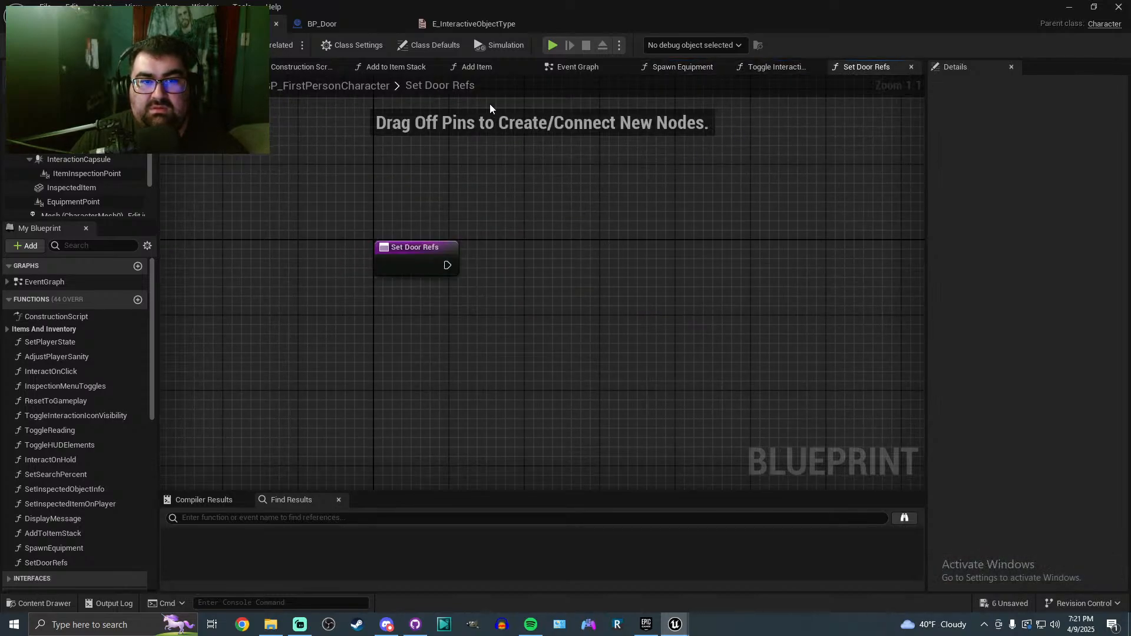
{"action": "left_click", "coordinate": [574, 69]}
{"action": "left_click_drag", "start_coordinate": [698, 347], "coordinate": [467, 209]}
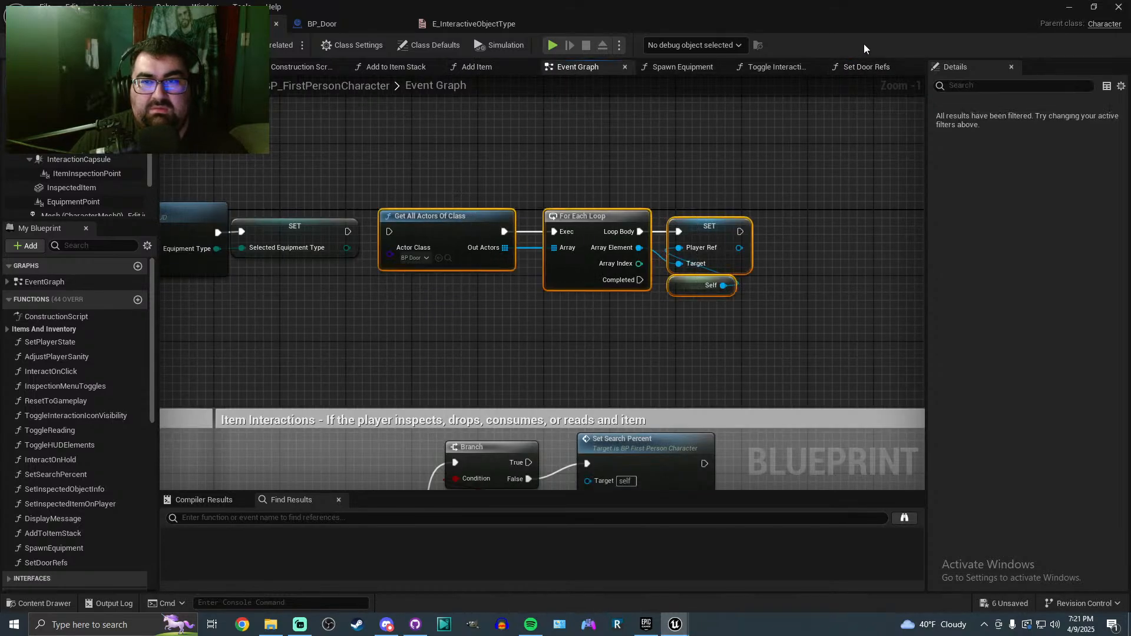
{"action": "left_click", "coordinate": [854, 67]}
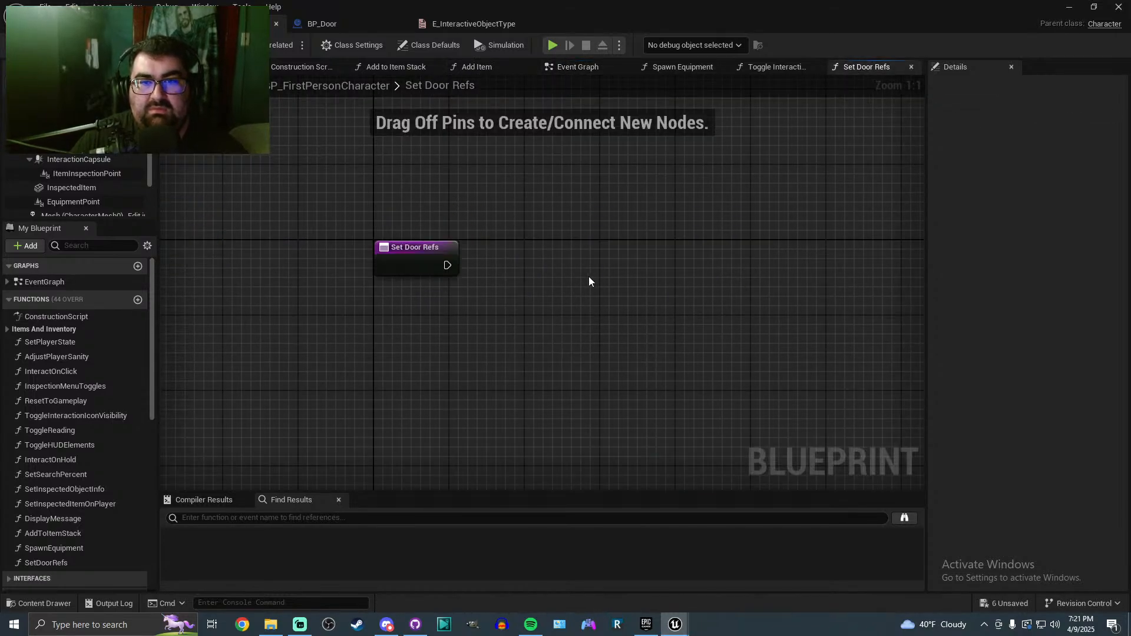
Copy the door reference nodes from the Event Graph, paste them into SetDoorRefs and connect its entry node to Get All Actors Of Class
{"action": "left_click", "coordinate": [571, 69]}
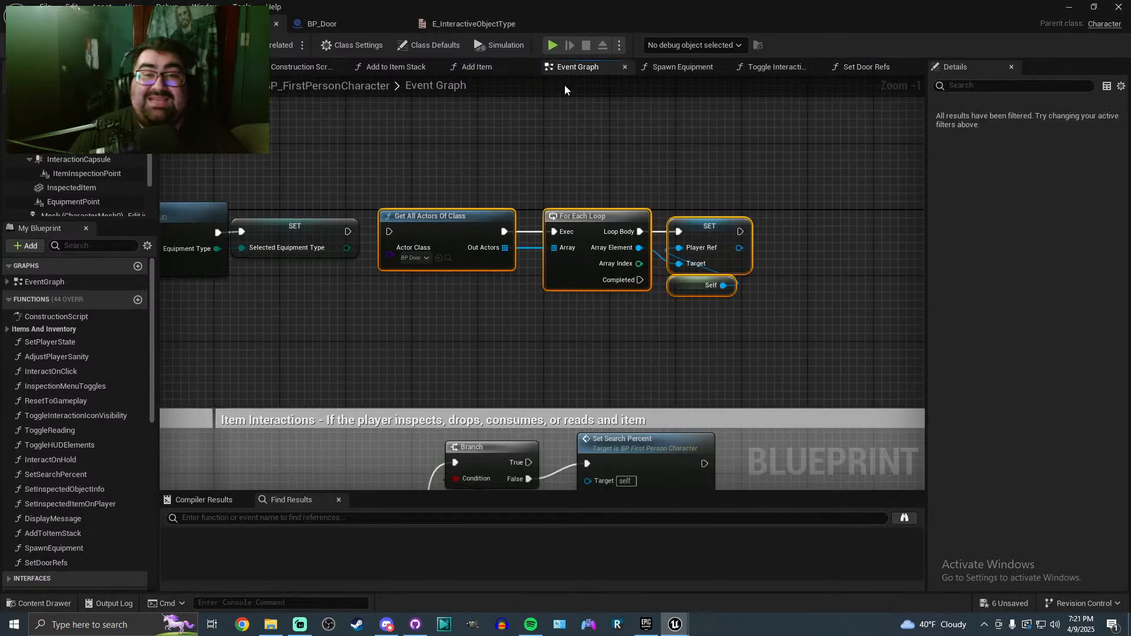
{"action": "key", "text": "ctrl+v"}
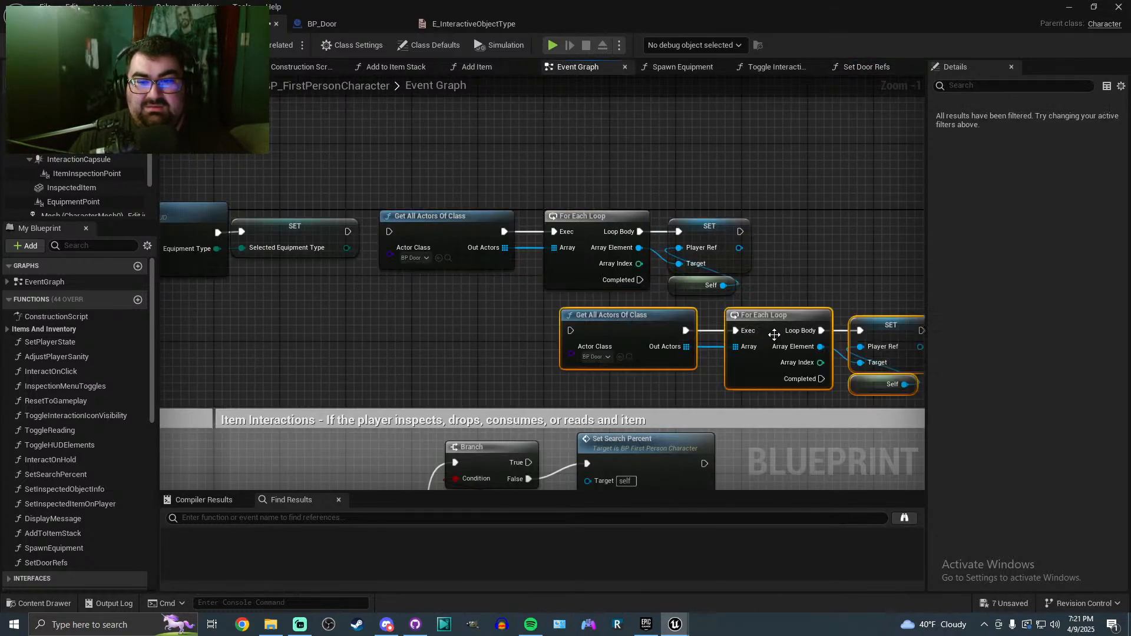
{"action": "right_click_drag", "start_coordinate": [718, 338], "coordinate": [564, 311]}
{"action": "left_click", "coordinate": [894, 68]}
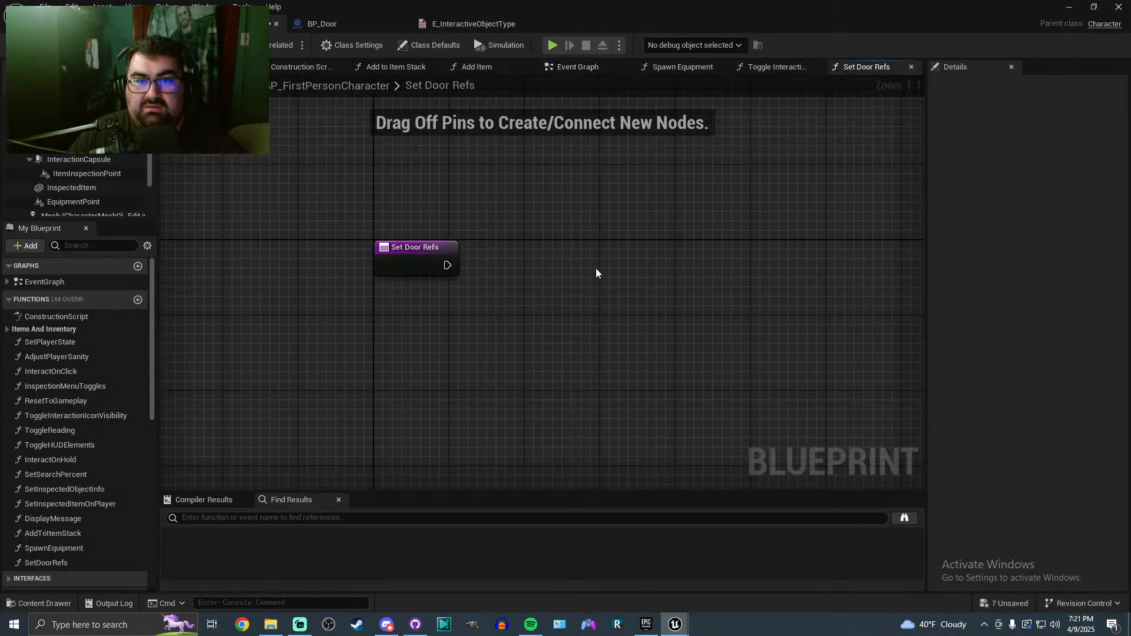
{"action": "key", "text": "ctrl+v"}
{"action": "left_click_drag", "start_coordinate": [509, 257], "coordinate": [613, 258]}
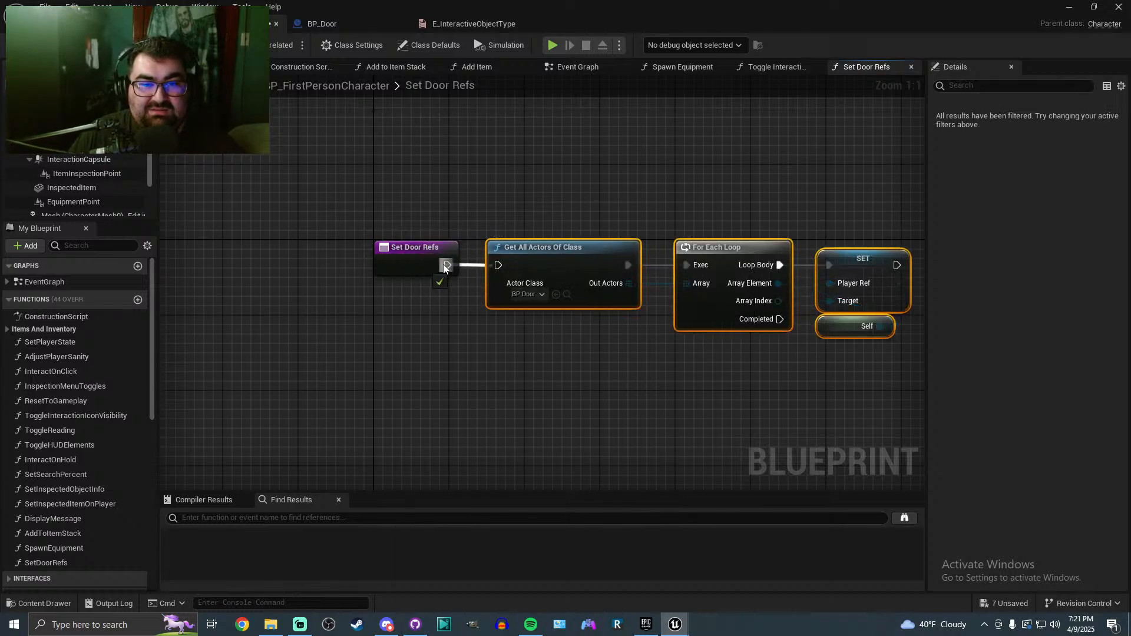
Try to delete the original and duplicated door reference nodes from the Event Graph
{"action": "left_click", "coordinate": [572, 67]}
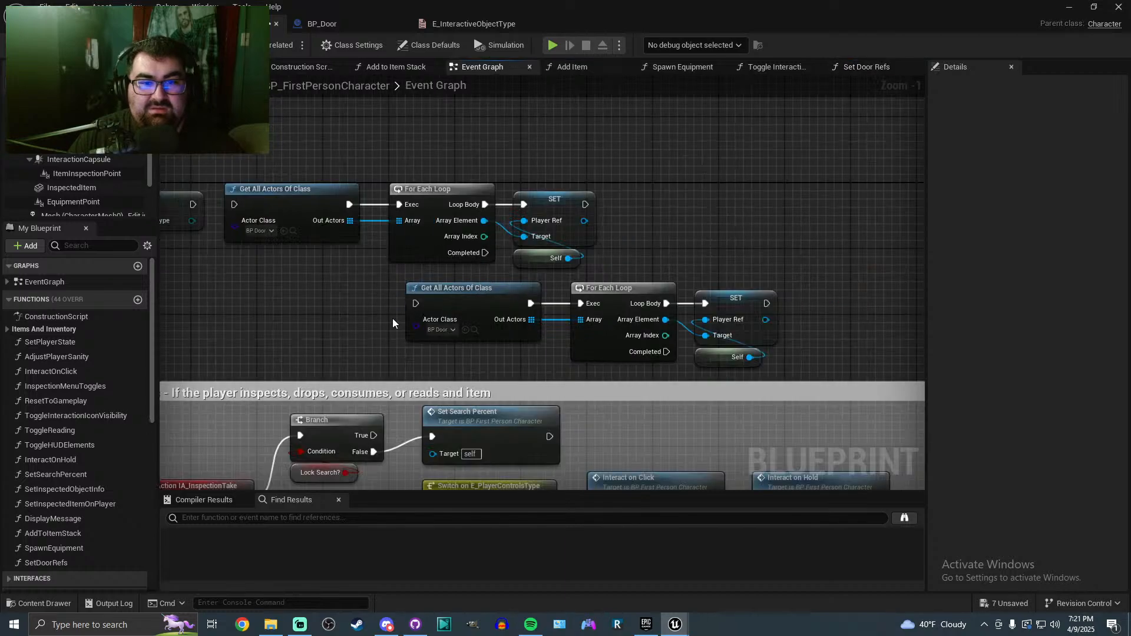
{"action": "left_click_drag", "start_coordinate": [592, 255], "coordinate": [783, 179]}
{"action": "left_click_drag", "start_coordinate": [817, 263], "coordinate": [396, 336]}
{"action": "left_click_drag", "start_coordinate": [841, 166], "coordinate": [315, 379]}
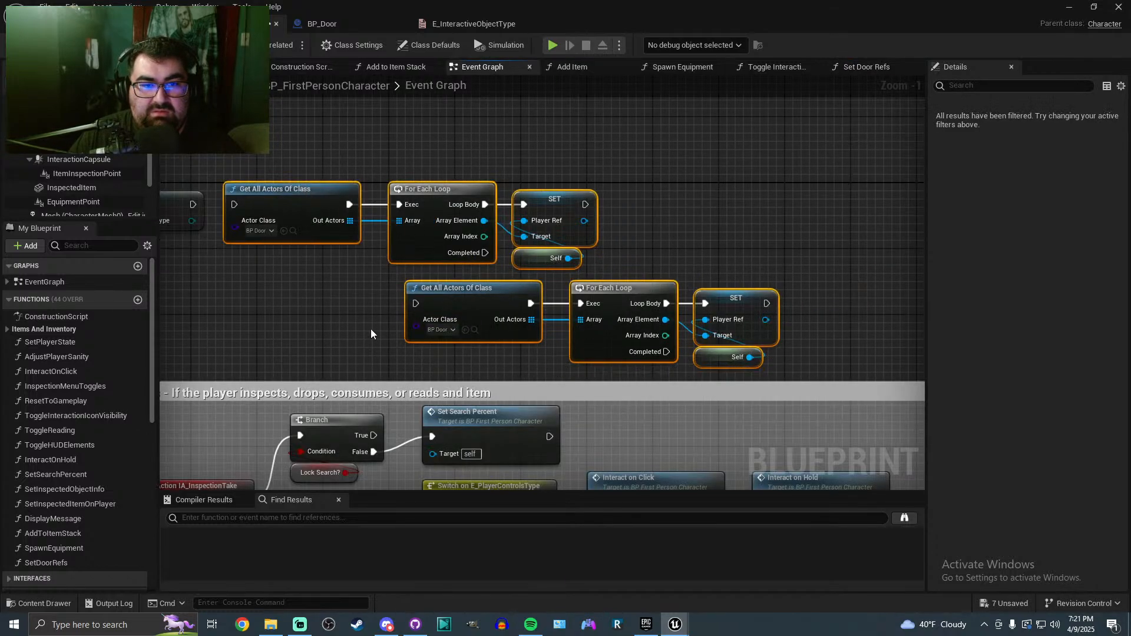
Test deleting the Add to Item Stack node in the Add Item function and undo the deletion
{"action": "left_click", "coordinate": [590, 67]}
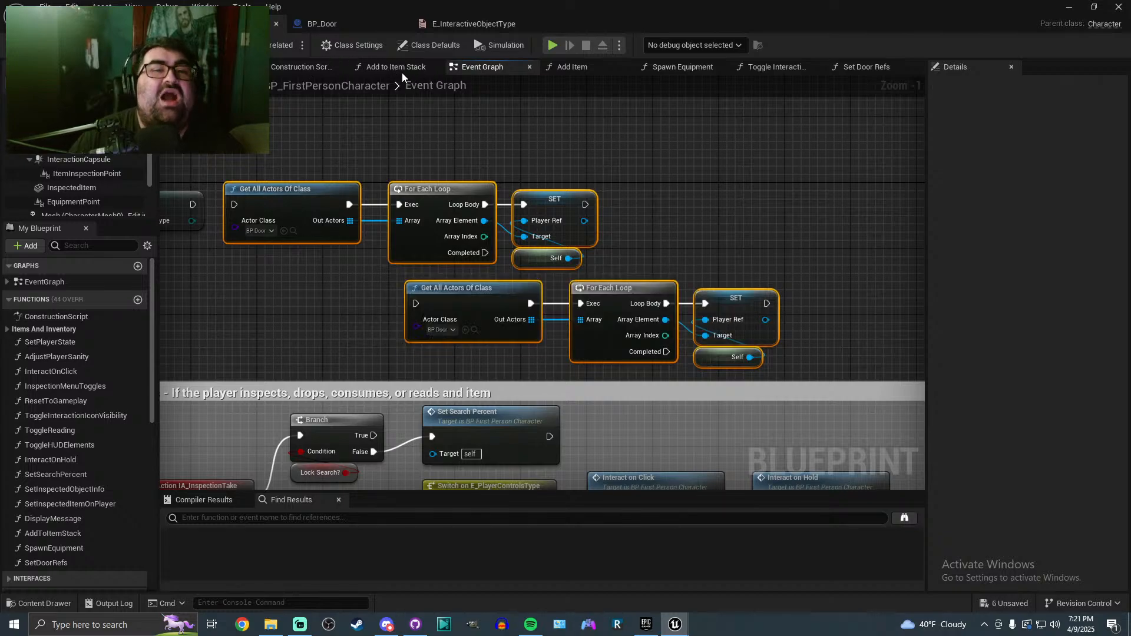
{"action": "left_click", "coordinate": [450, 271]}
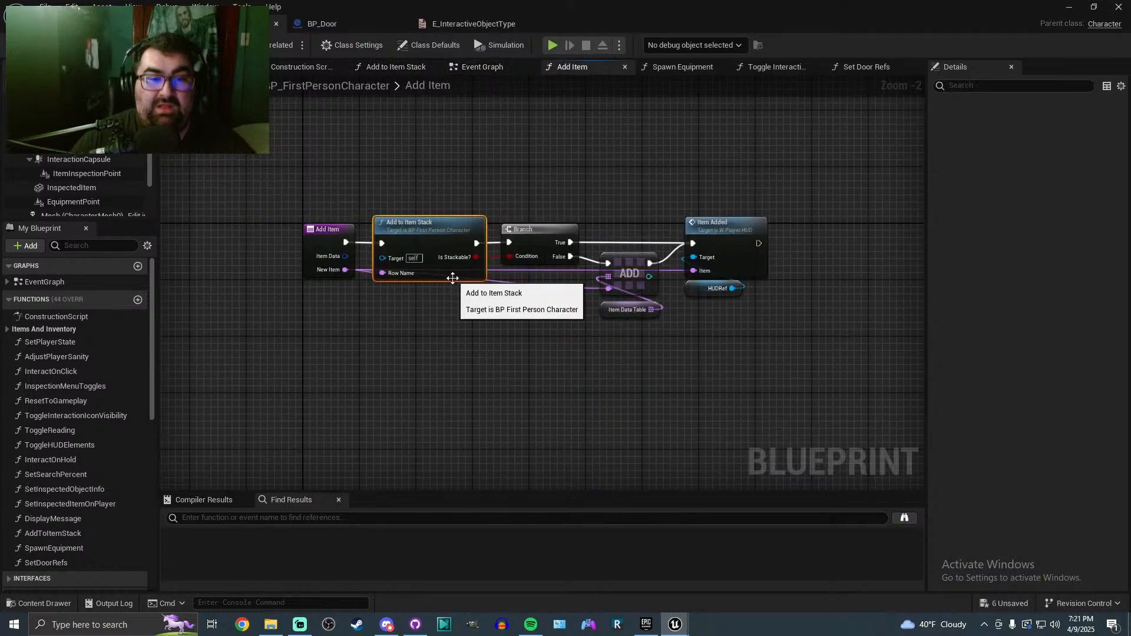
{"action": "key", "text": "Delete"}
{"action": "key", "text": "ctrl+z"}
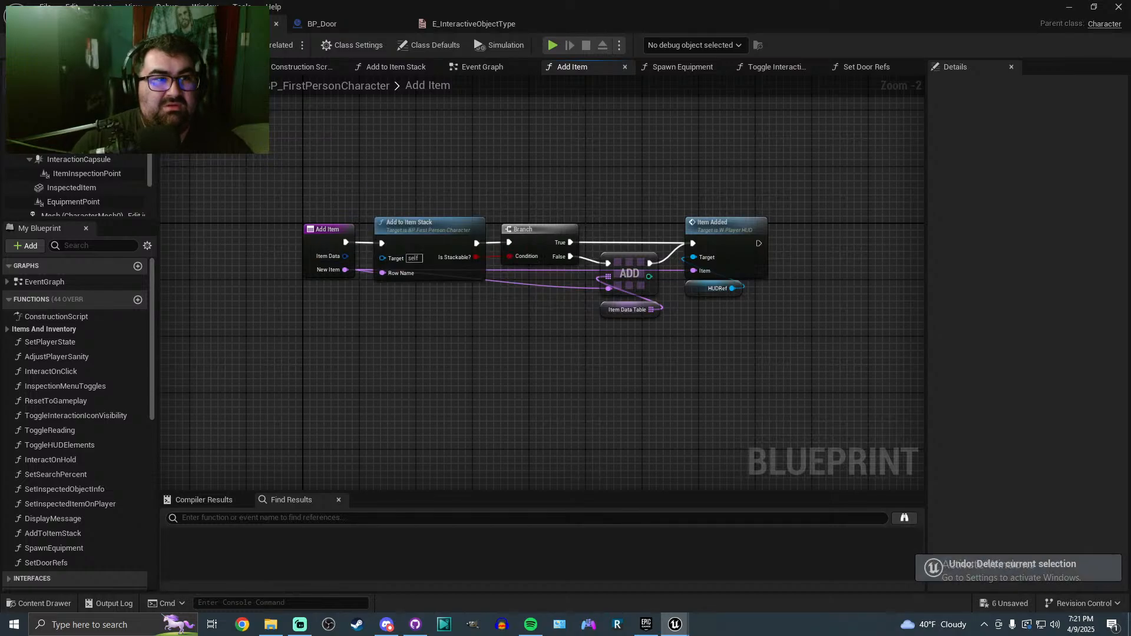
In the Event Graph, detach the original Self node from its SET Player Ref node and move it above the duplicated SET node
{"action": "left_click", "coordinate": [485, 68]}
{"action": "left_click_drag", "start_coordinate": [793, 163], "coordinate": [316, 329]}
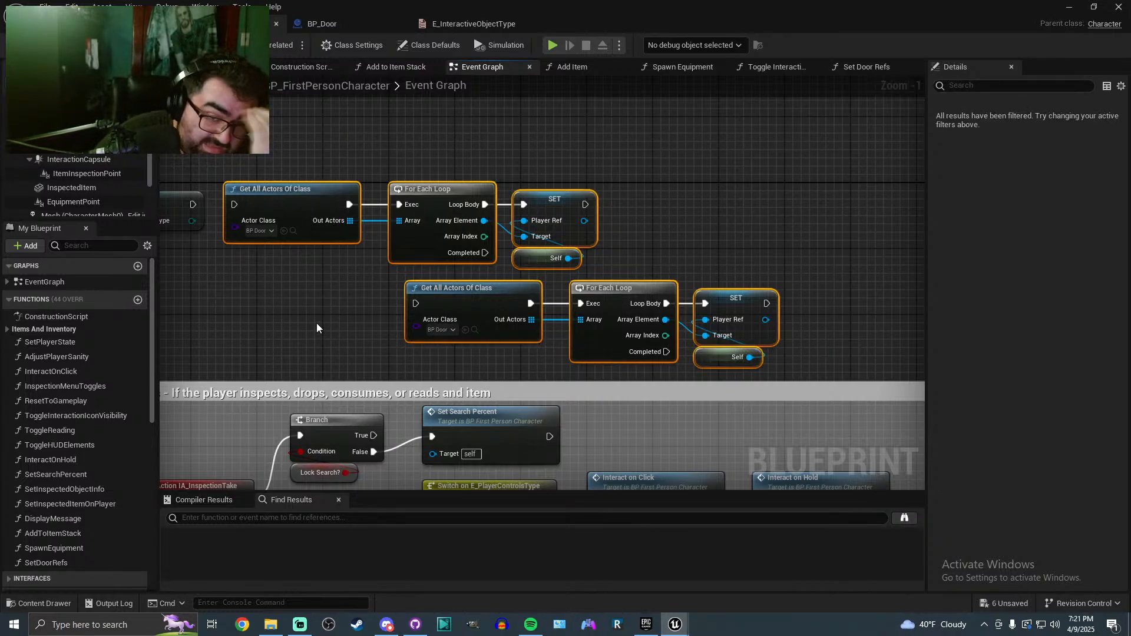
{"action": "left_click", "coordinate": [695, 191]}
{"action": "left_click", "coordinate": [570, 198]}
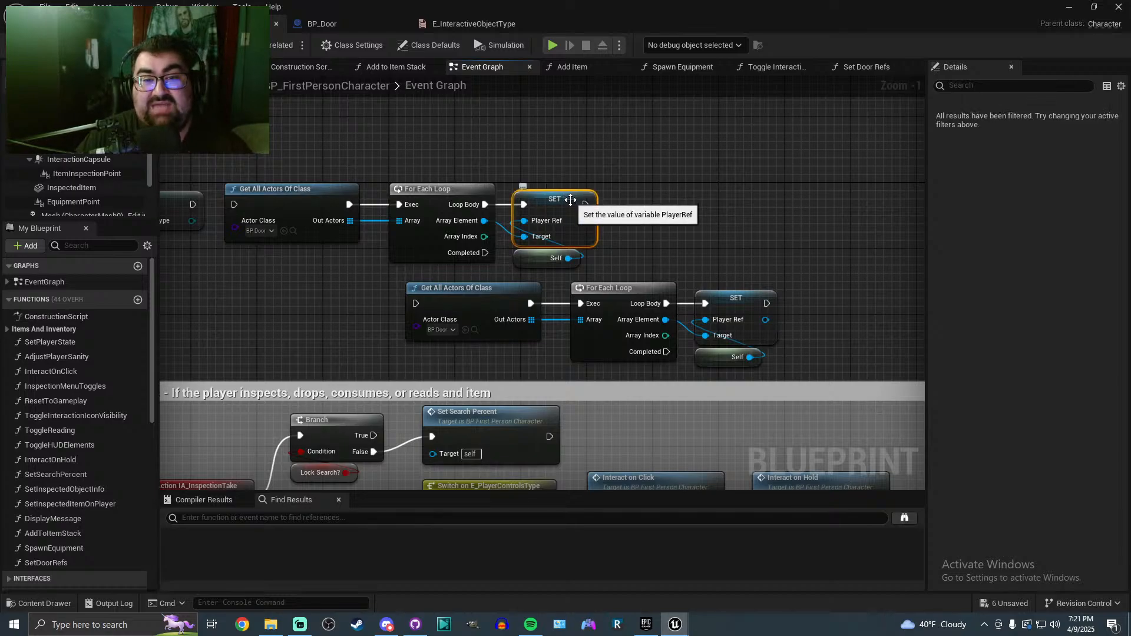
{"action": "left_click", "coordinate": [448, 195]}
{"action": "left_click_drag", "start_coordinate": [519, 258], "coordinate": [708, 258]}
{"action": "left_click", "coordinate": [750, 259]}
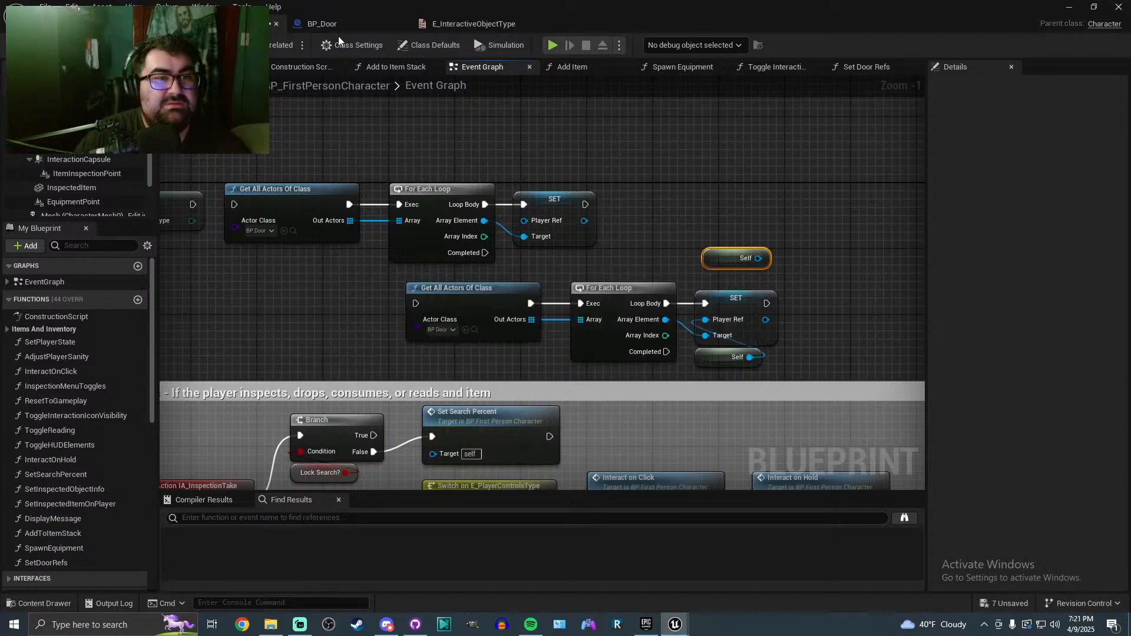
Test deleting the Is Door Locked? Branch node in BP_Door's Event Graph, save and undo the deletion
{"action": "left_click", "coordinate": [321, 23]}
{"action": "left_click", "coordinate": [371, 187]}
{"action": "key", "text": "Delete"}
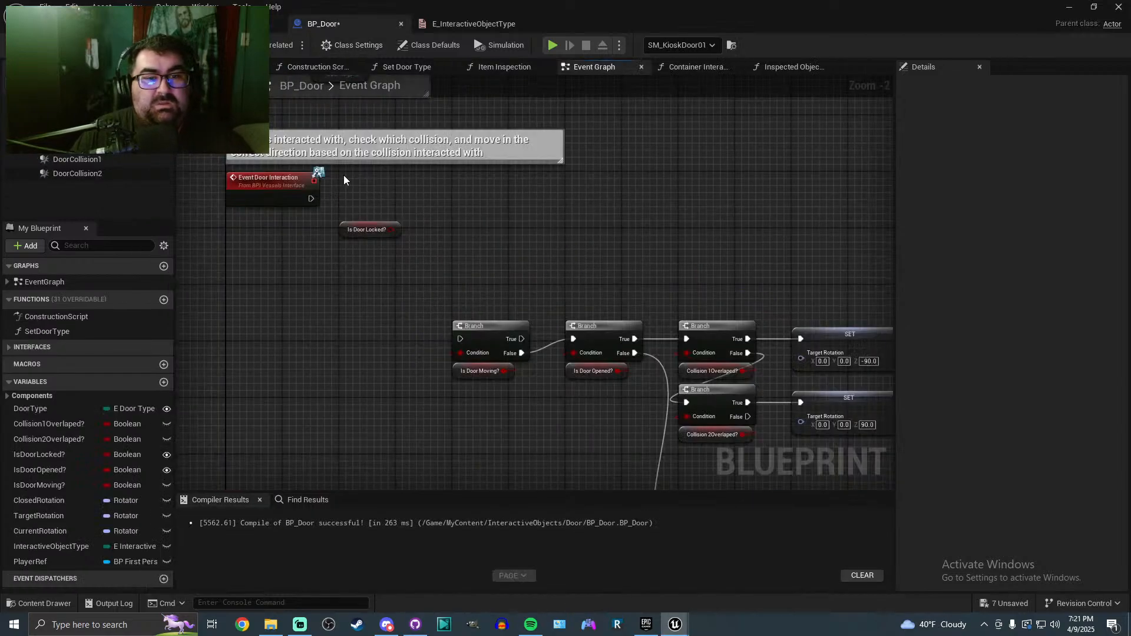
{"action": "key", "text": "ctrl+s"}
{"action": "key", "text": "ctrl+z"}
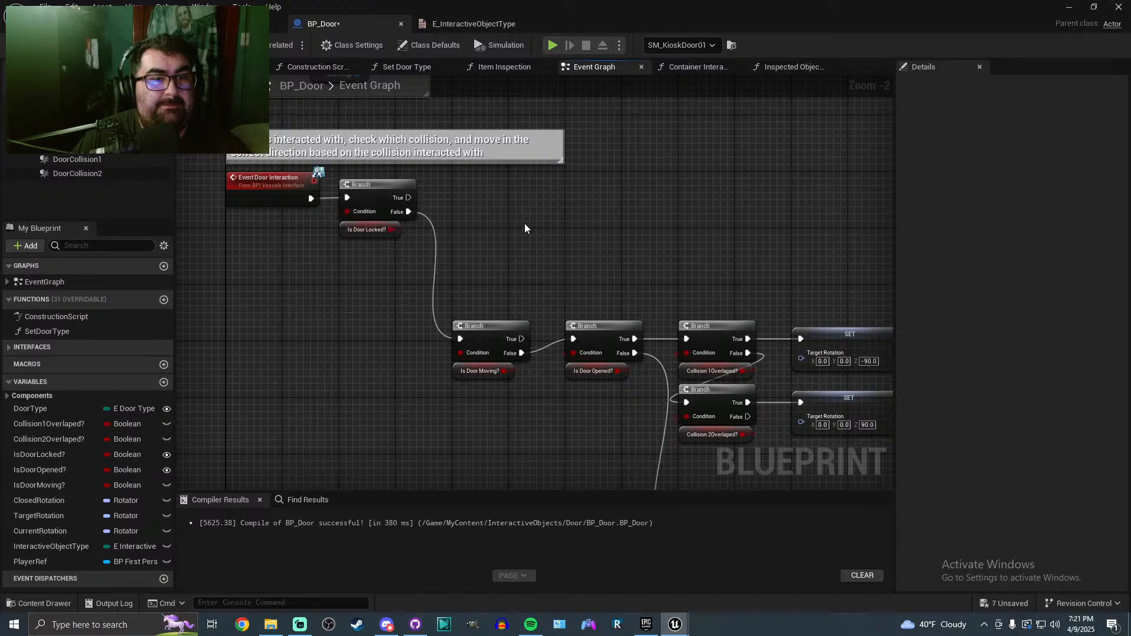
Save BP_Door, and delete the two Get All Actors Of Class loop groups from the first-person character's event graph, saving that Blueprint too
{"action": "key", "text": "ctrl+s"}
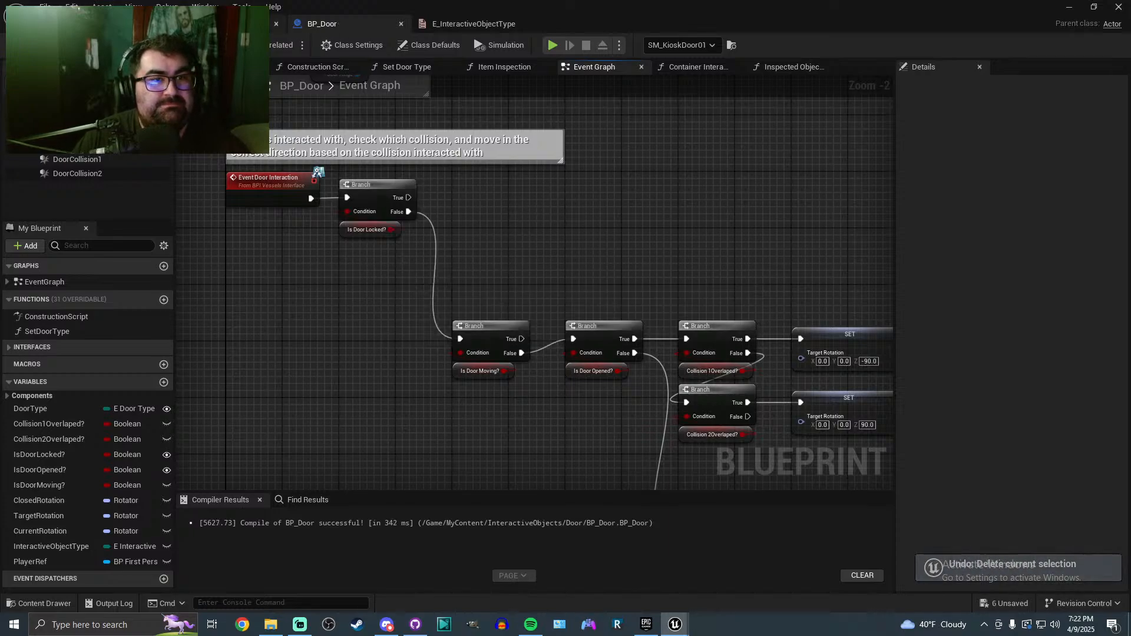
{"action": "left_click", "coordinate": [259, 24]}
{"action": "left_click_drag", "start_coordinate": [428, 322], "coordinate": [313, 354]}
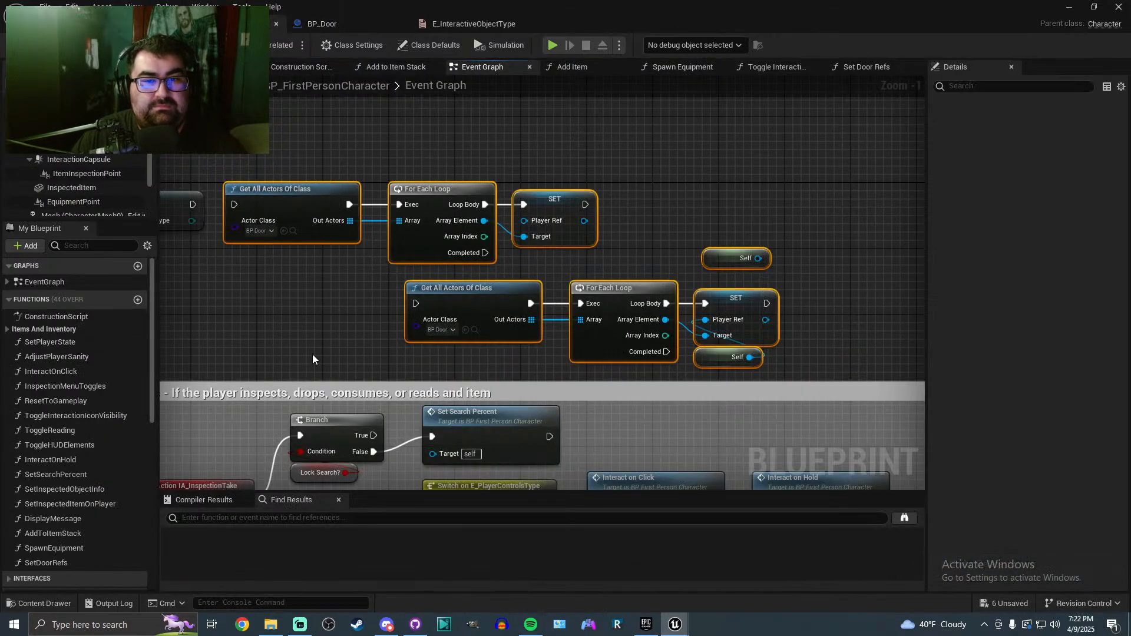
{"action": "key", "text": "Delete"}
{"action": "key", "text": "ctrl+s"}
Add a Set Door Refs call after the Selected Equipment Type setter at the end of the chain and save
{"action": "right_click_drag", "start_coordinate": [346, 165], "coordinate": [568, 204]}
{"action": "scroll", "coordinate": [303, 260], "scroll_direction": "up", "scroll_amount": 1}
{"action": "left_click_drag", "start_coordinate": [46, 563], "coordinate": [409, 240]}
{"action": "left_click_drag", "start_coordinate": [460, 270], "coordinate": [470, 214]}
{"action": "left_click", "coordinate": [417, 175]}
{"action": "scroll", "coordinate": [539, 162], "scroll_direction": "down", "scroll_amount": 3}
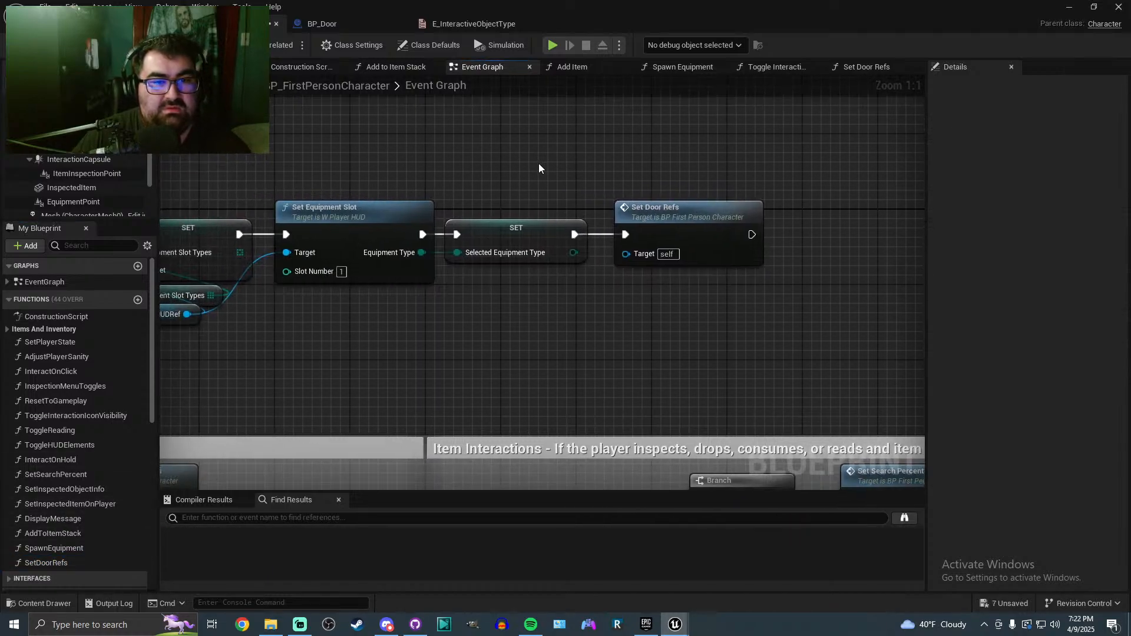
{"action": "right_click_drag", "start_coordinate": [672, 158], "coordinate": [493, 196]}
{"action": "scroll", "coordinate": [493, 167], "scroll_direction": "up", "scroll_amount": 3}
{"action": "key", "text": "ctrl+s"}
Place a PlayerRef getter beside the Is Door Locked? branch in BP_Door's event graph
{"action": "left_click", "coordinate": [391, 27]}
{"action": "scroll", "coordinate": [500, 265], "scroll_direction": "up", "scroll_amount": 4}
{"action": "left_click_drag", "start_coordinate": [30, 561], "coordinate": [465, 257]}
{"action": "left_click", "coordinate": [465, 260]}
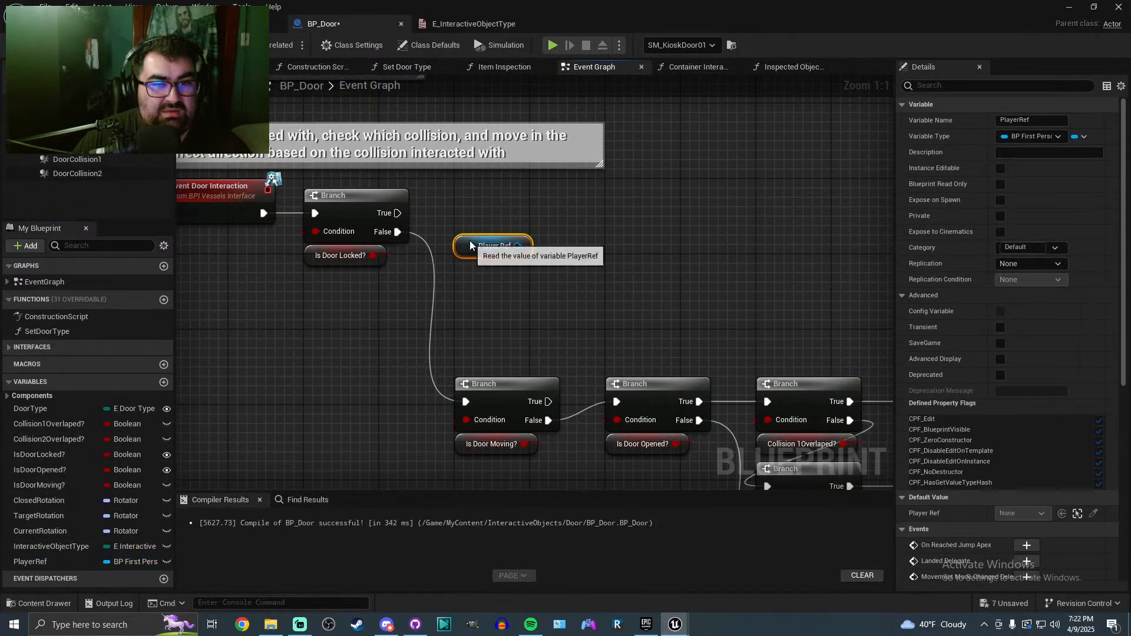
{"action": "left_click", "coordinate": [462, 209]}
{"action": "right_click_drag", "start_coordinate": [463, 207], "coordinate": [494, 222]}
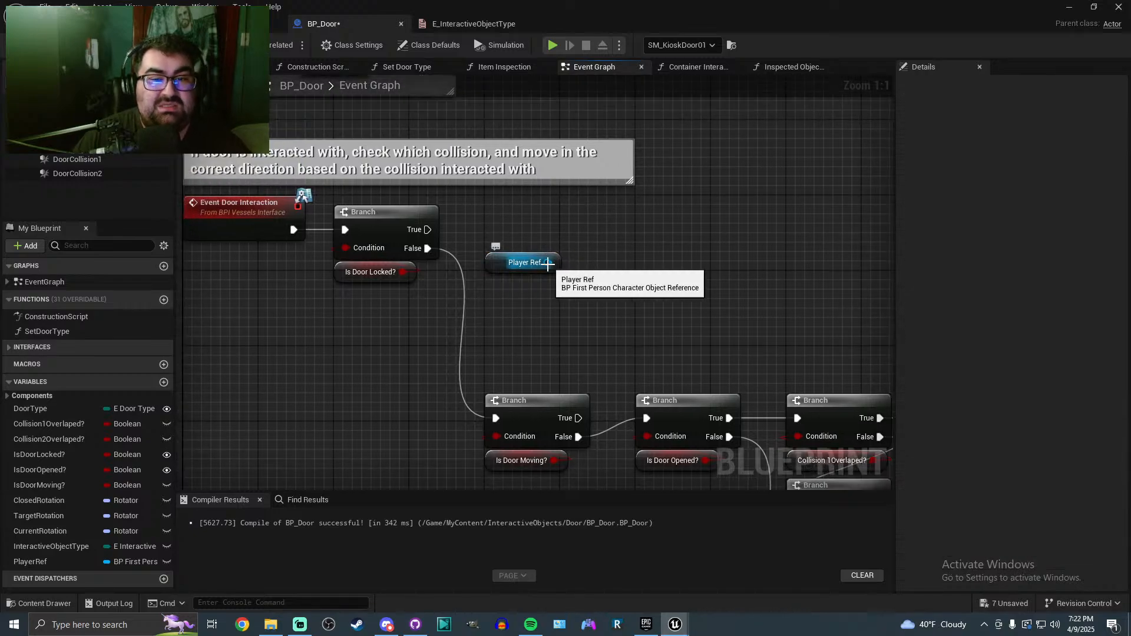
Get the Item Data array from Player Ref and arrange the two nodes together
{"action": "left_click_drag", "start_coordinate": [548, 263], "coordinate": [600, 260]}
{"action": "type", "text": "get"}
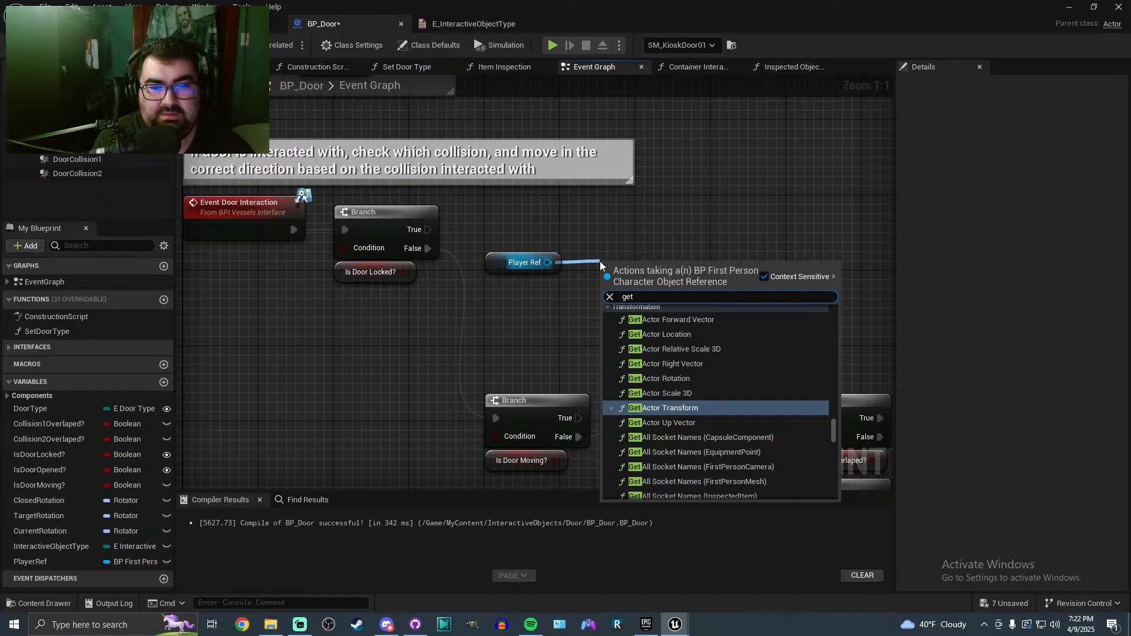
{"action": "type", "text": "ite"}
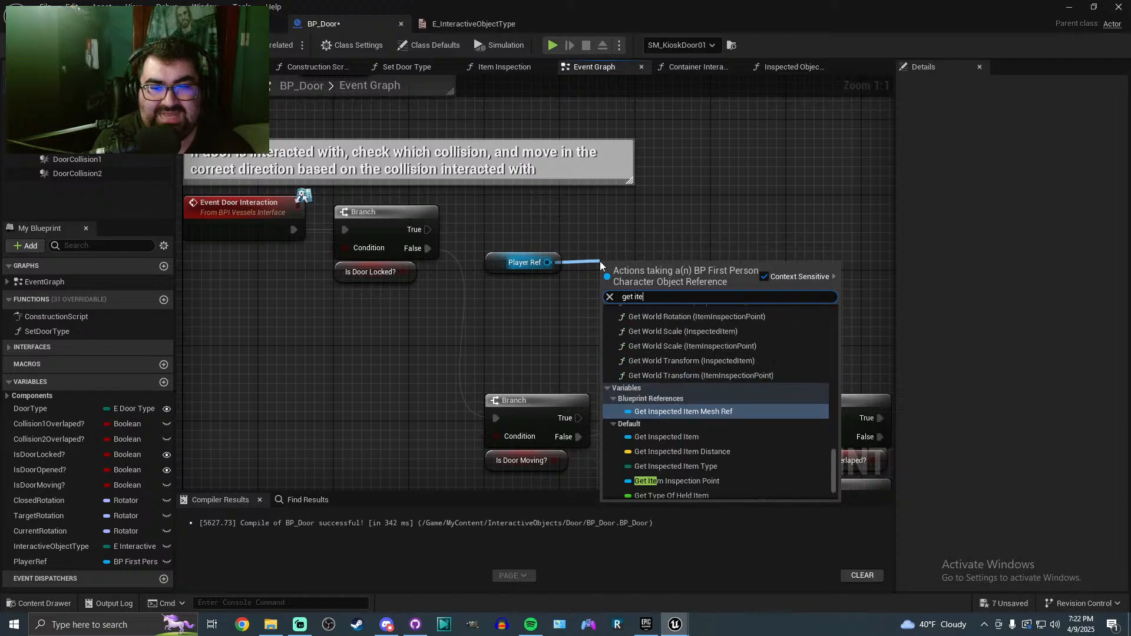
{"action": "type", "text": "m"}
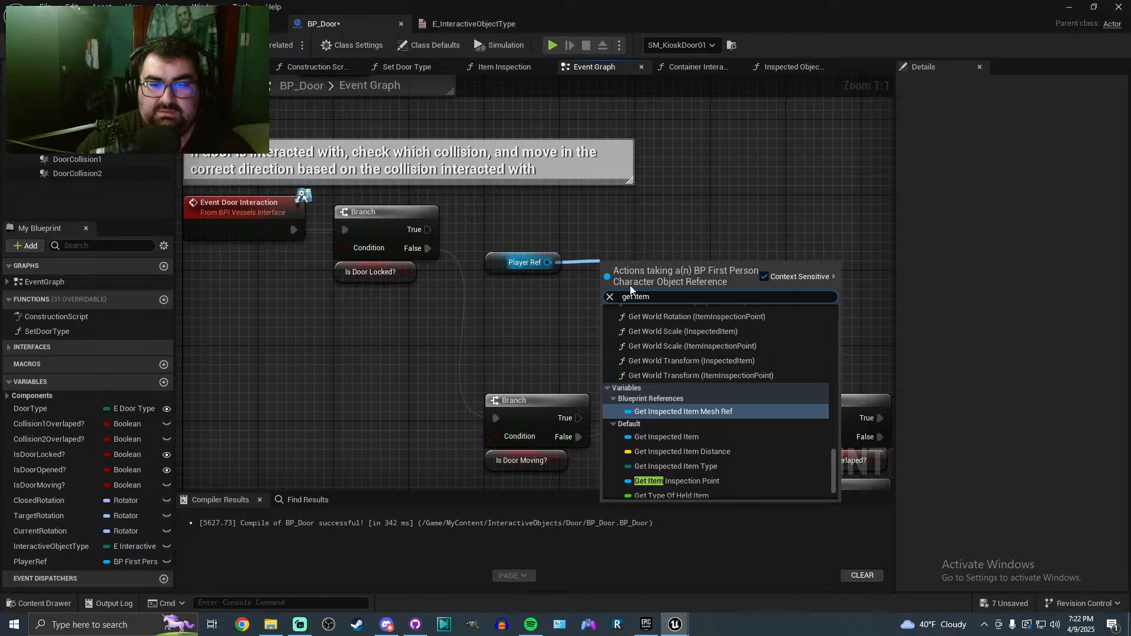
{"action": "scroll", "coordinate": [709, 404], "scroll_direction": "down", "scroll_amount": 2}
{"action": "left_click", "coordinate": [669, 485]}
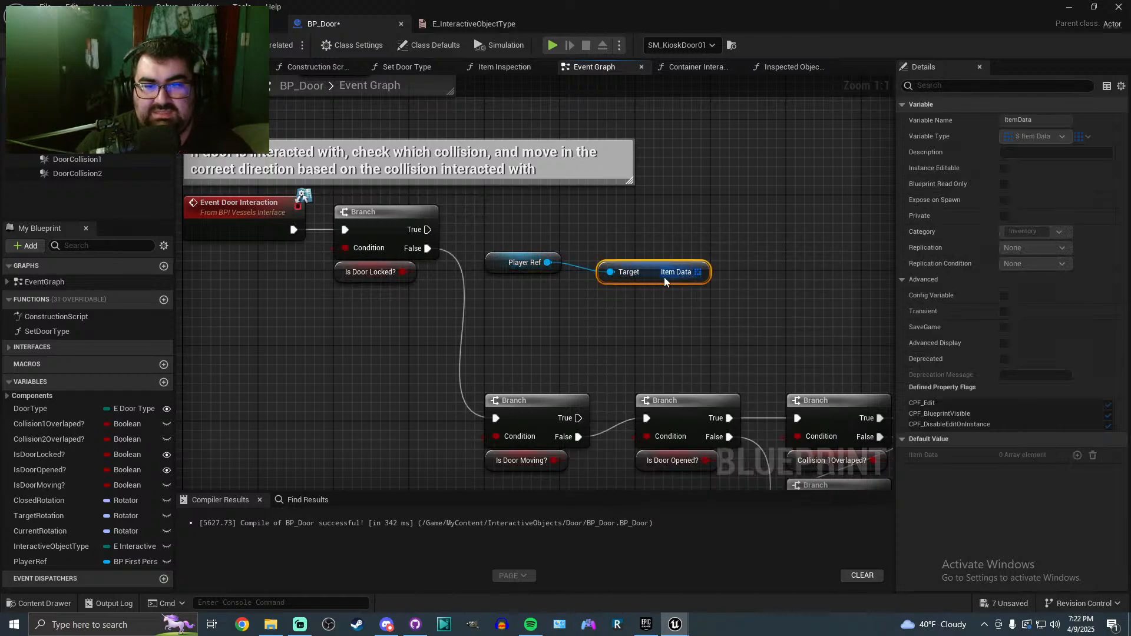
{"action": "left_click_drag", "start_coordinate": [503, 265], "coordinate": [661, 280]}
{"action": "left_click_drag", "start_coordinate": [662, 280], "coordinate": [608, 261]}
{"action": "left_click", "coordinate": [542, 246]}
{"action": "type", "text": "data"}
{"action": "key", "text": "BackSpace"}
{"action": "key", "text": "BackSpace"}
{"action": "key", "text": "BackSpace"}
{"action": "key", "text": "BackSpace"}
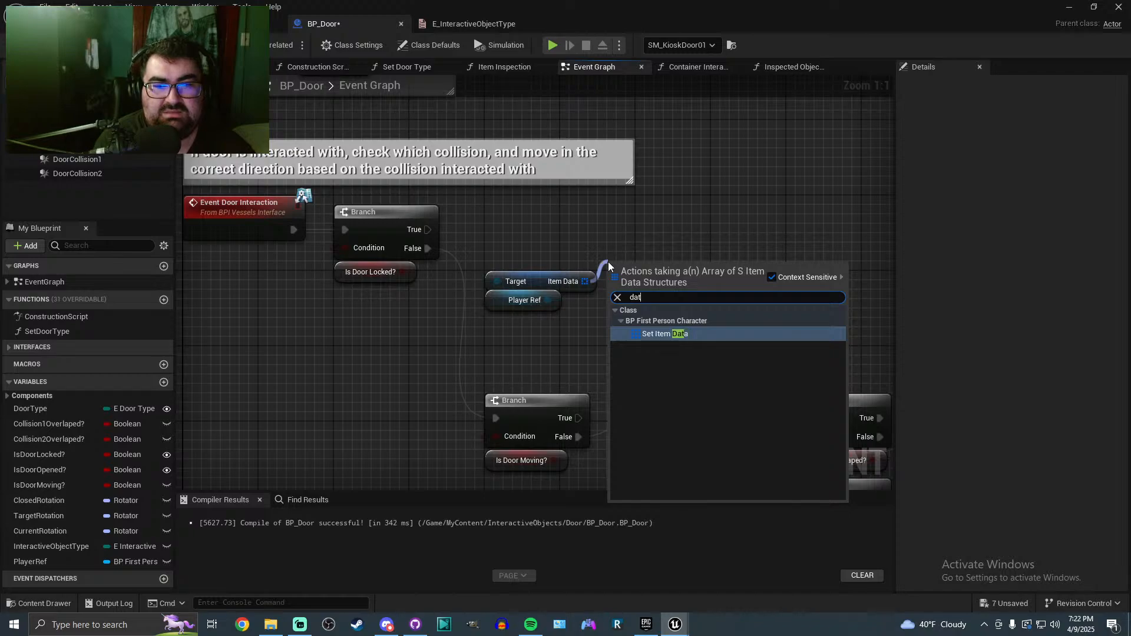
{"action": "type", "text": "get da"}
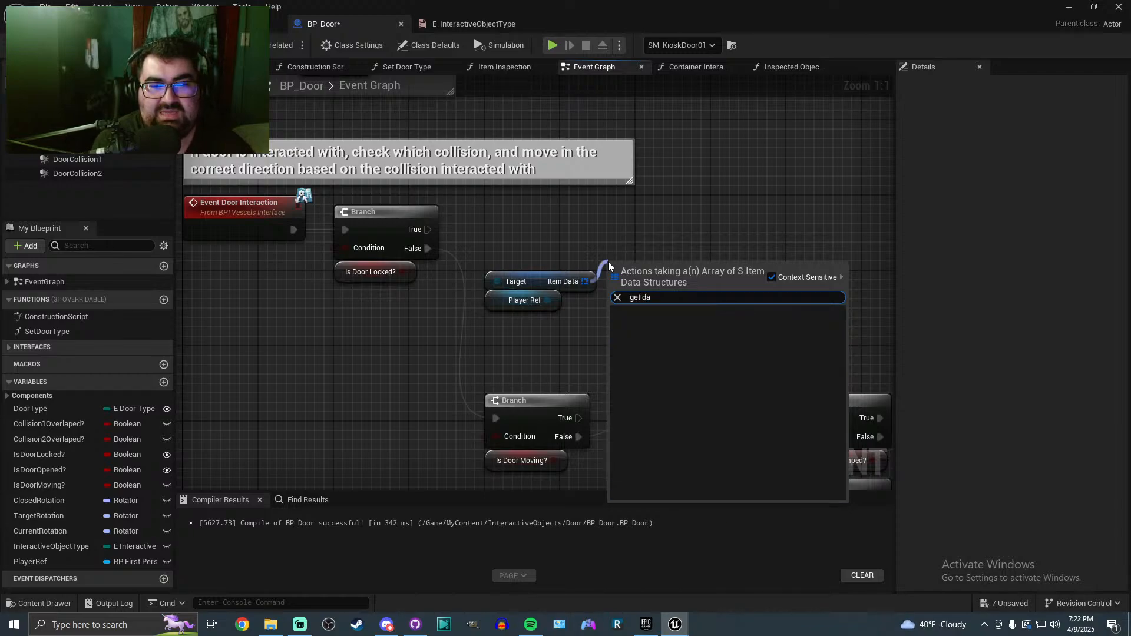
Add a Get Data Table Row node beside the Item Data getter
{"action": "right_click", "coordinate": [560, 235]}
{"action": "type", "text": "get"}
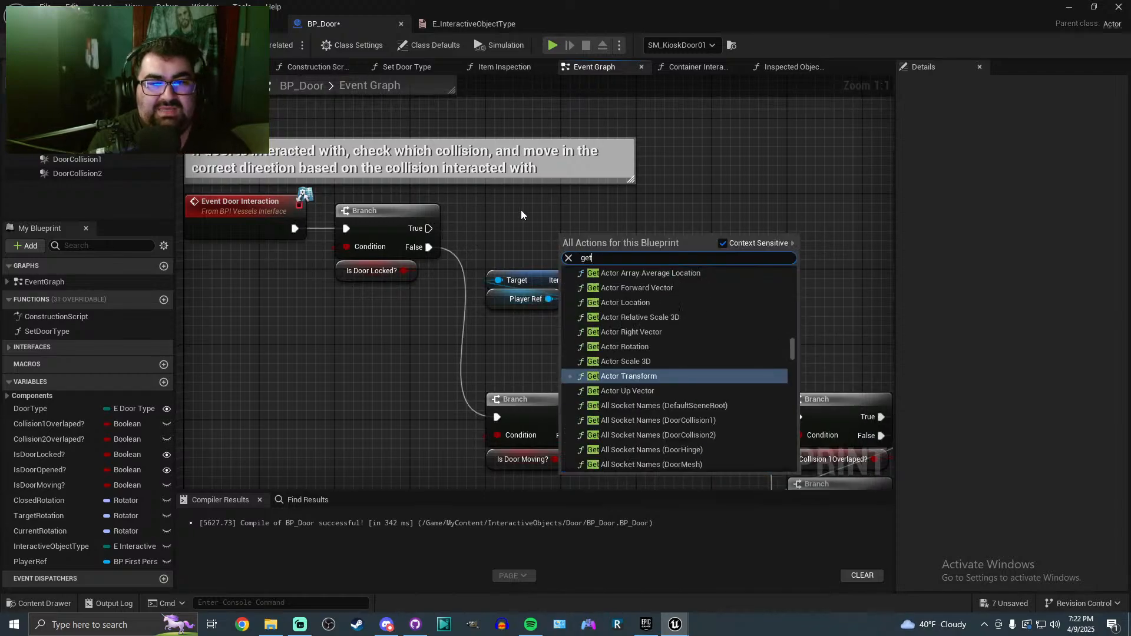
{"action": "type", "text": " data table"}
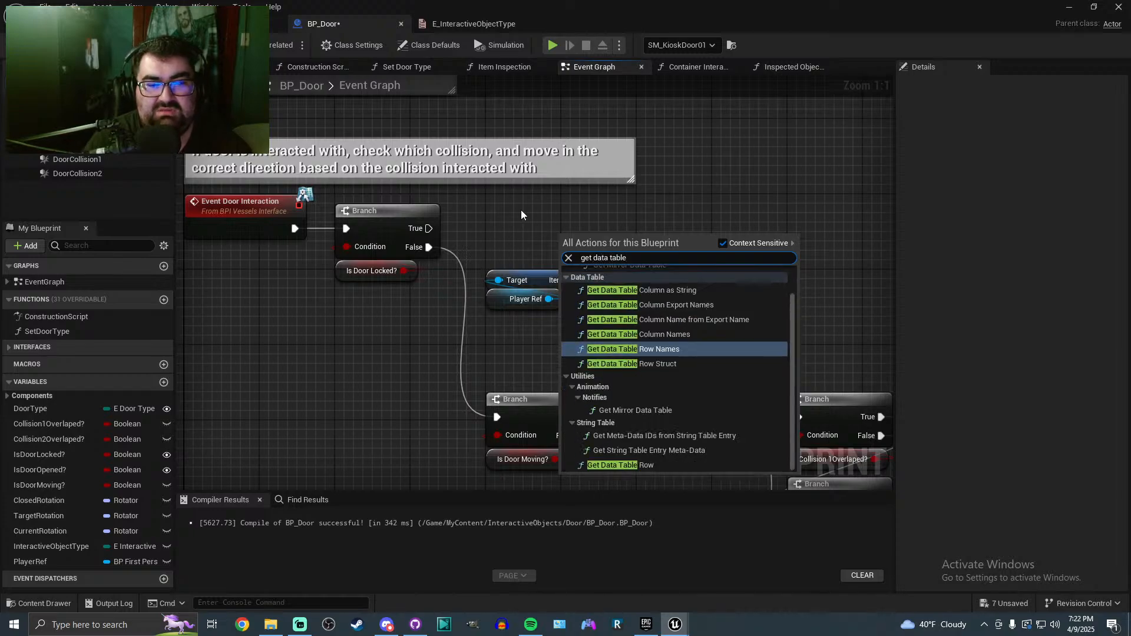
{"action": "left_click", "coordinate": [649, 464]}
{"action": "left_click_drag", "start_coordinate": [633, 249], "coordinate": [704, 229]}
{"action": "left_click", "coordinate": [607, 326]}
{"action": "left_click", "coordinate": [681, 267]}
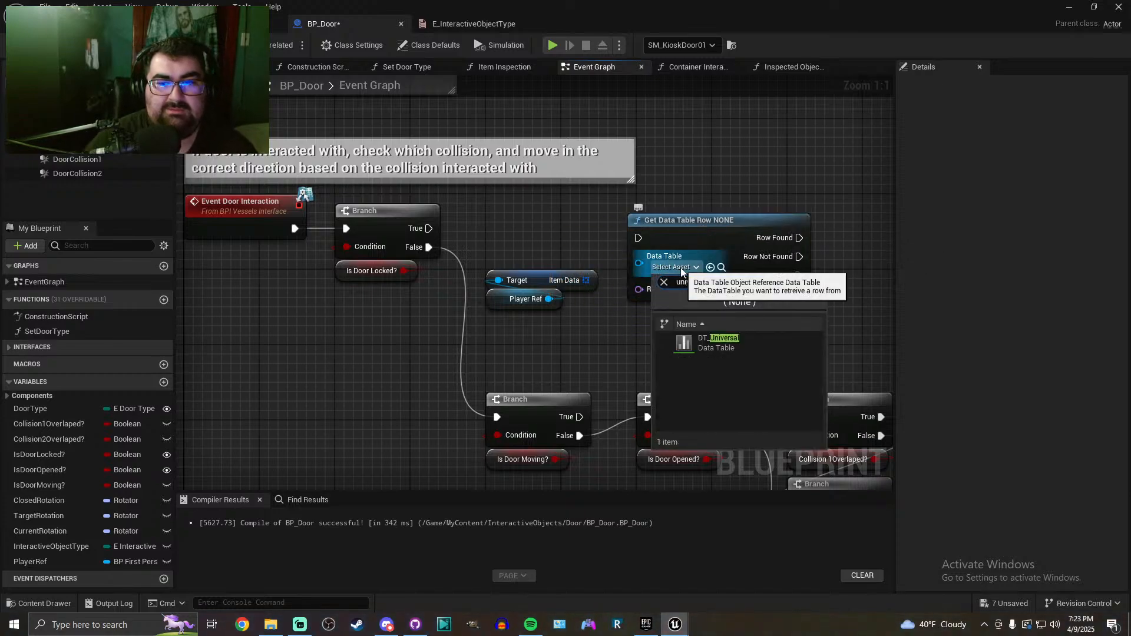
{"action": "left_click", "coordinate": [570, 354]}
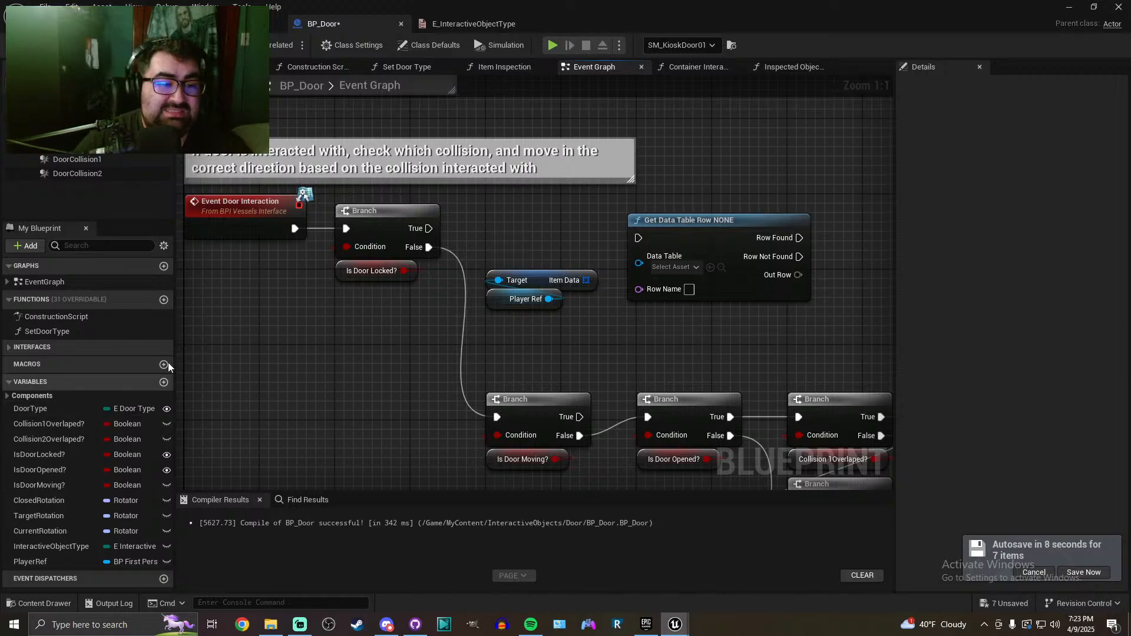
Create a DoorTag variable of type Name and make it instance editable and exposed on spawn
{"action": "left_click", "coordinate": [163, 383]}
{"action": "type", "text": "DoorTab"}
{"action": "key", "text": "BackSpace"}
{"action": "type", "text": "g"}
{"action": "key", "text": "Return"}
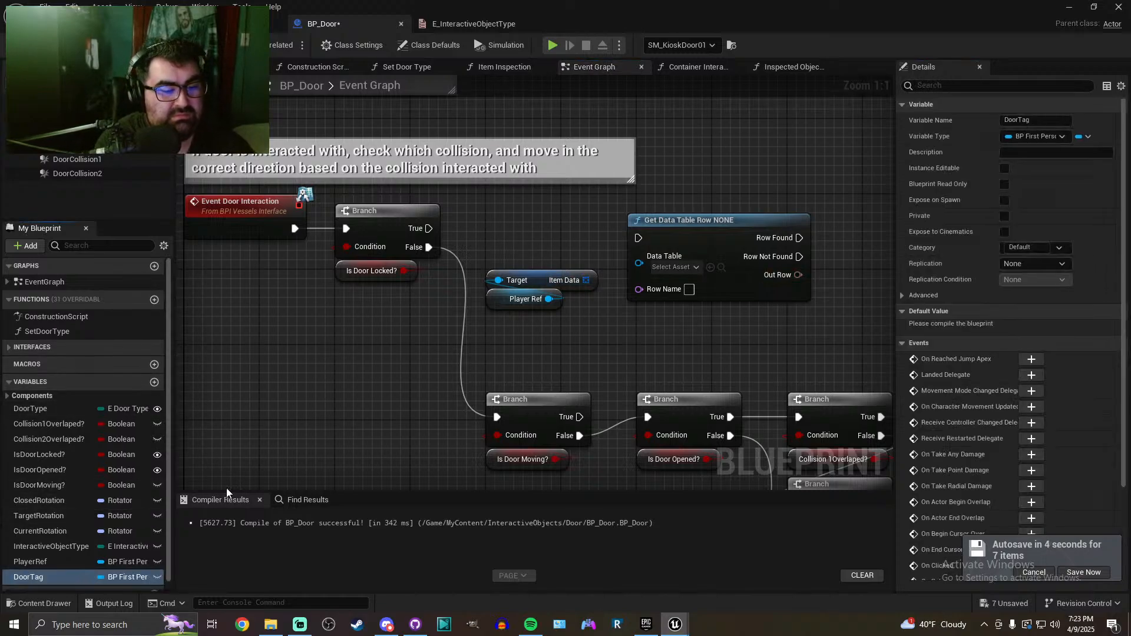
{"action": "left_click", "coordinate": [119, 577]}
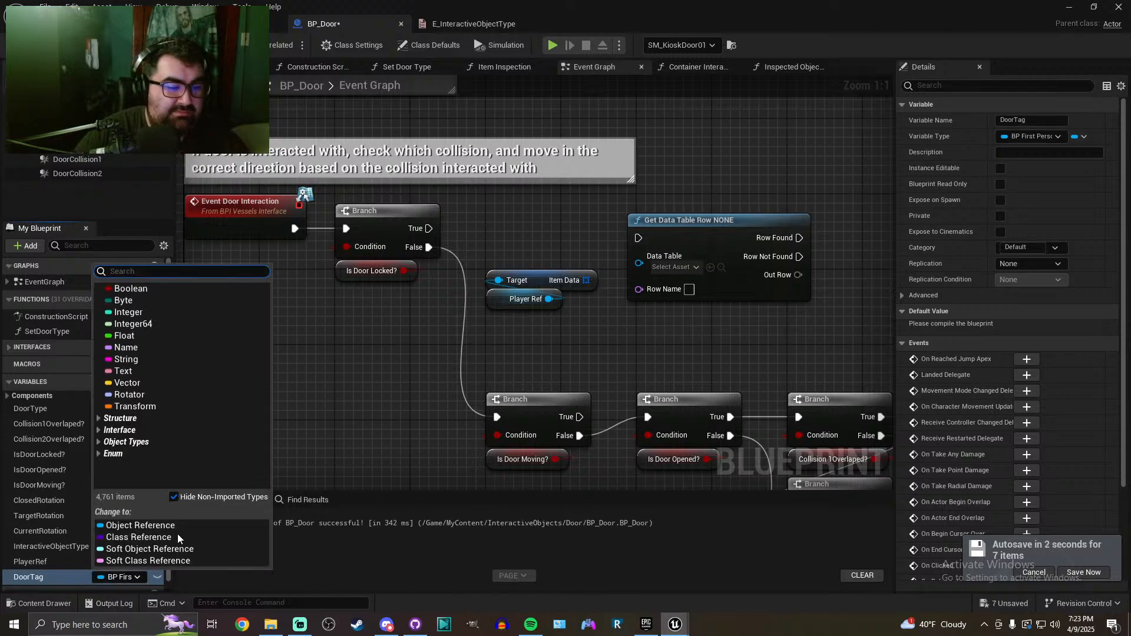
{"action": "left_click", "coordinate": [140, 346]}
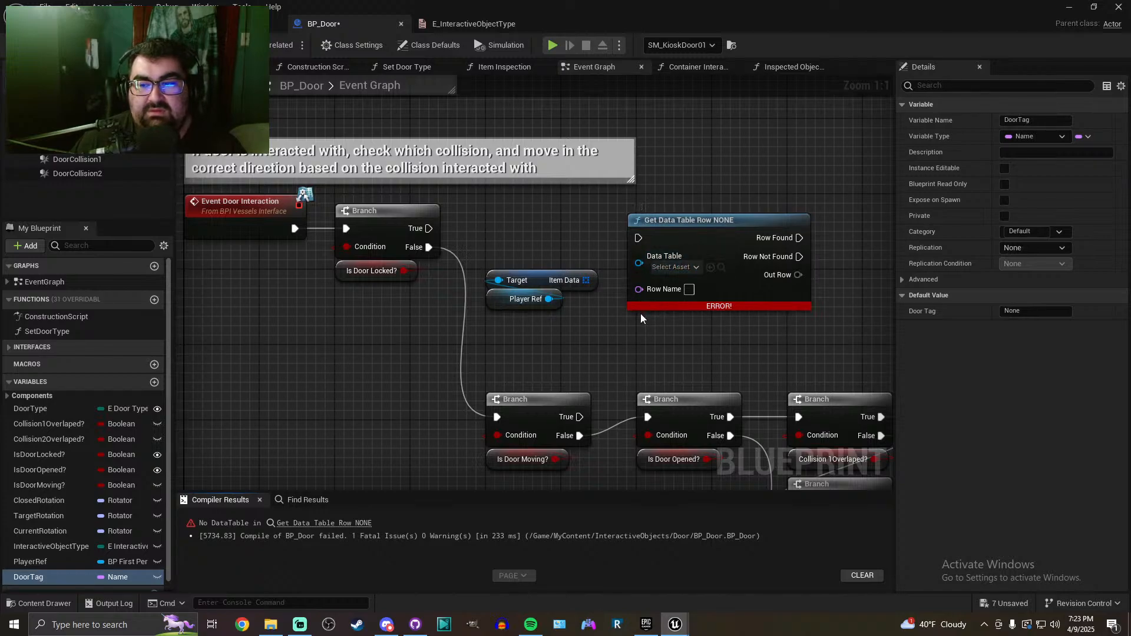
{"action": "left_click", "coordinate": [1004, 168]}
{"action": "left_click", "coordinate": [1004, 201]}
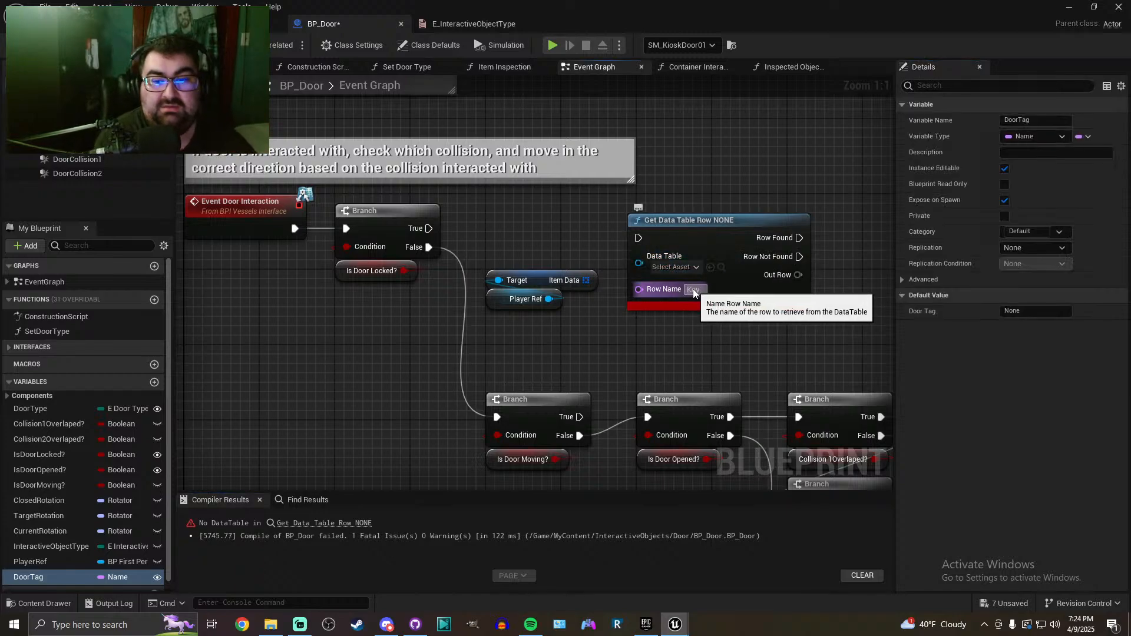
Assign DT_Universal as the data table of the Get Data Table Row node
{"action": "right_click_drag", "start_coordinate": [716, 344], "coordinate": [606, 344]}
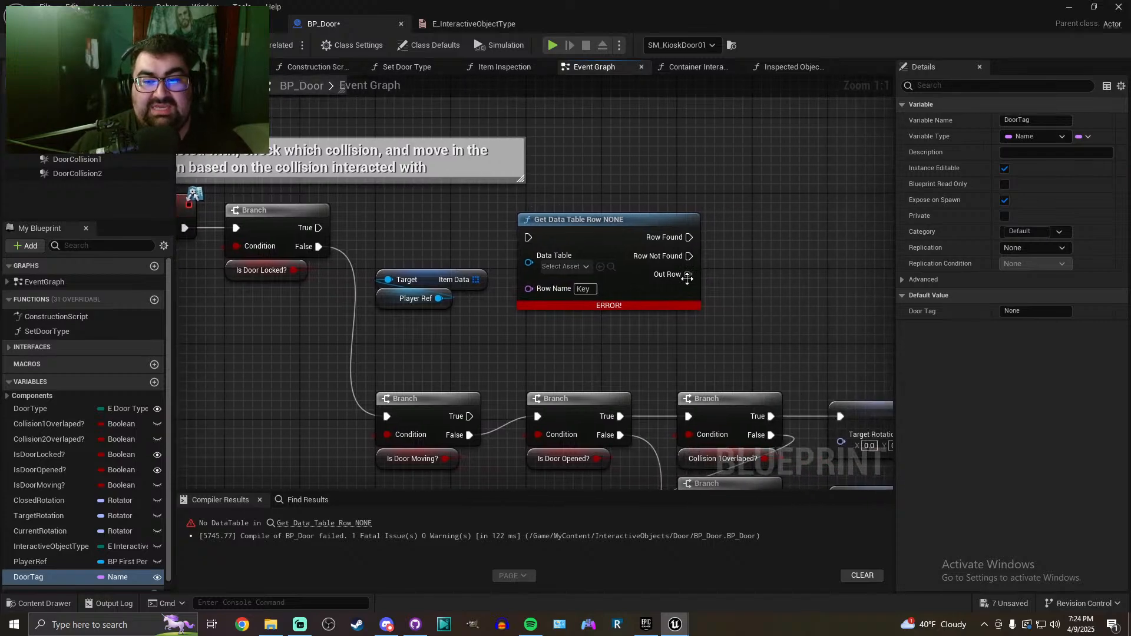
{"action": "left_click_drag", "start_coordinate": [729, 288], "coordinate": [730, 289]}
{"action": "left_click", "coordinate": [563, 266]}
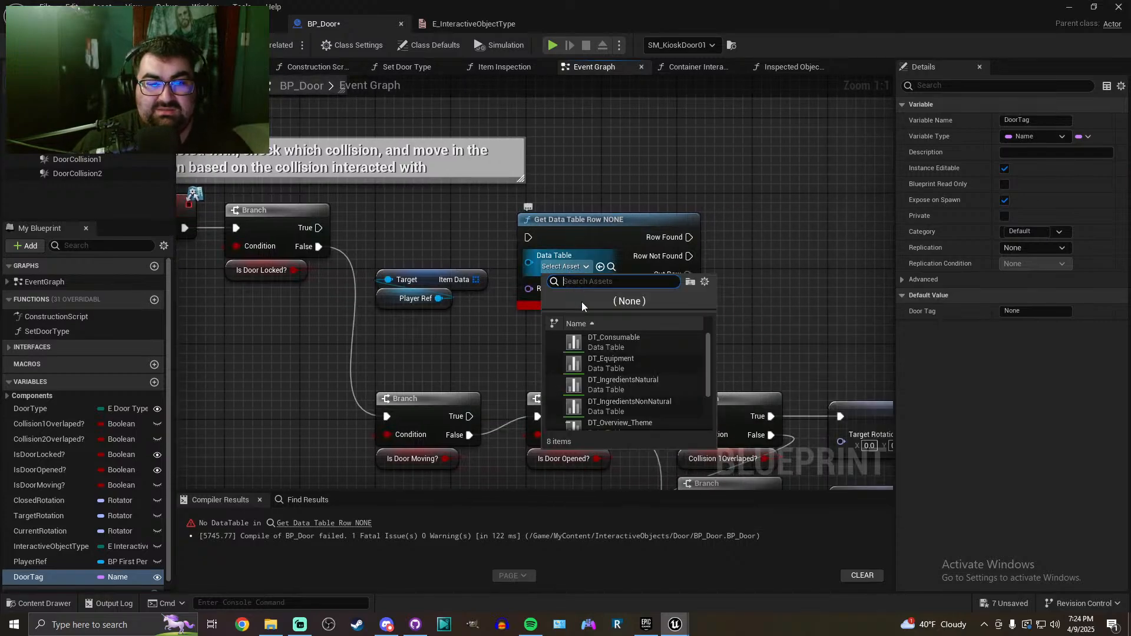
{"action": "scroll", "coordinate": [646, 418], "scroll_direction": "down", "scroll_amount": 3}
{"action": "left_click", "coordinate": [647, 414]}
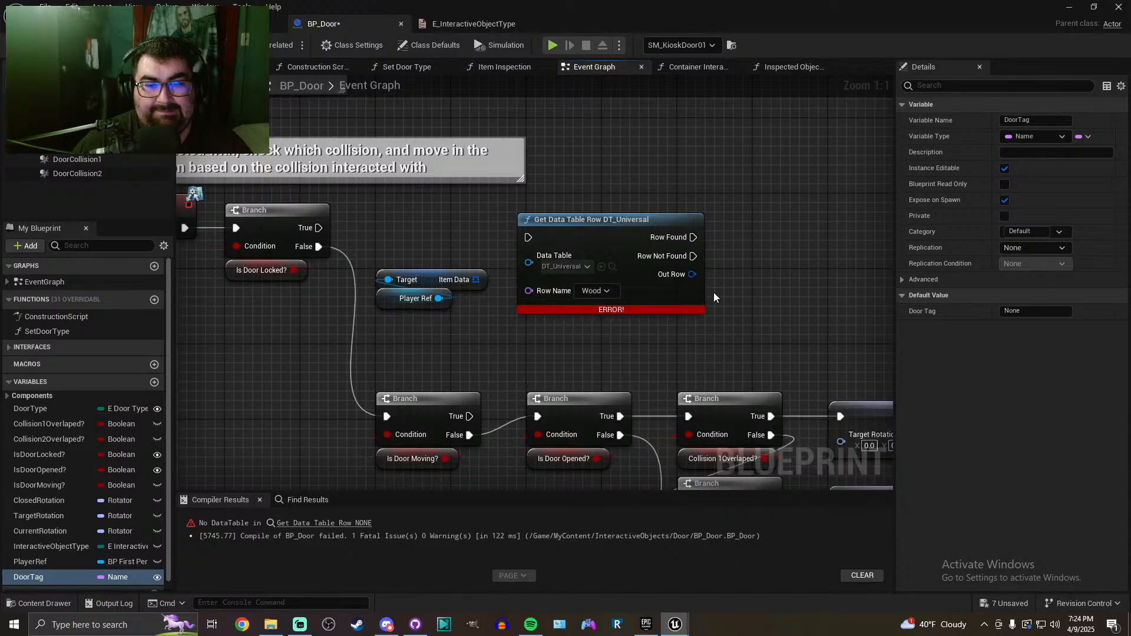
Break the Out Row structure with a Break S_ItemData node and place it above the door logic
{"action": "left_click_drag", "start_coordinate": [695, 274], "coordinate": [745, 284]}
{"action": "type", "text": "brea"}
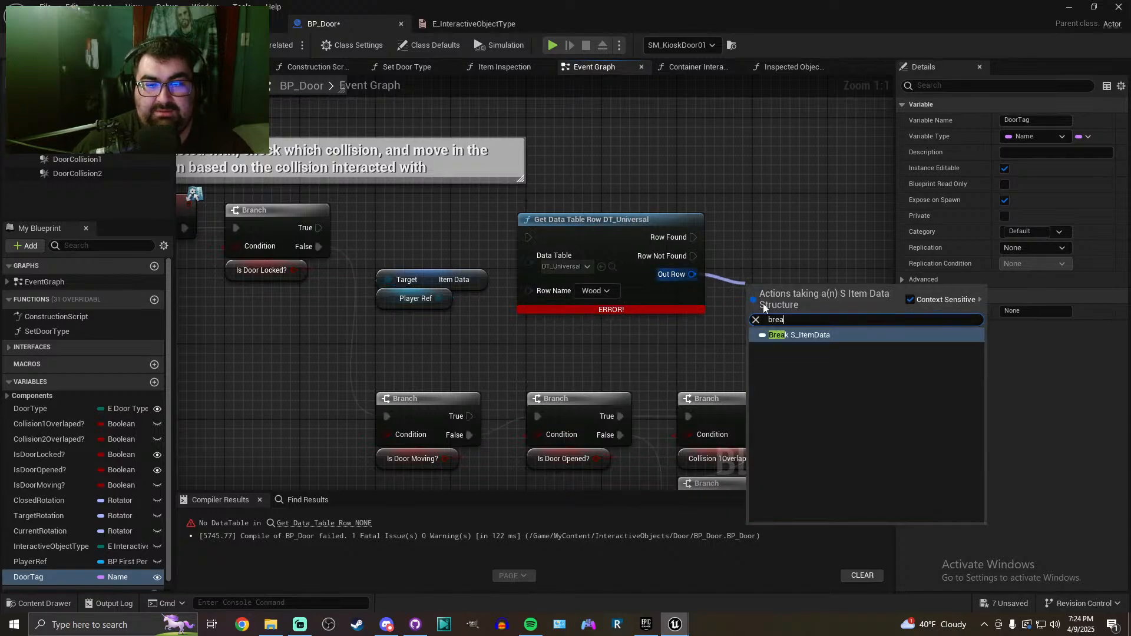
{"action": "left_click", "coordinate": [804, 335]}
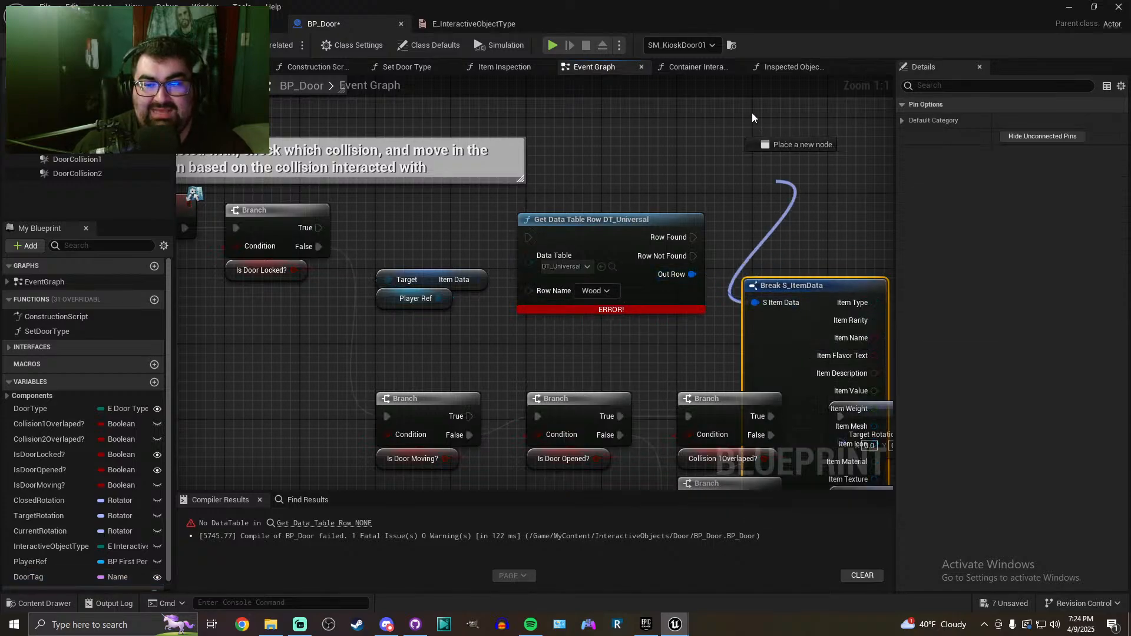
{"action": "left_click_drag", "start_coordinate": [788, 290], "coordinate": [731, 111]}
{"action": "right_click_drag", "start_coordinate": [774, 165], "coordinate": [594, 147]}
{"action": "left_click_drag", "start_coordinate": [586, 173], "coordinate": [633, 88]}
{"action": "right_click_drag", "start_coordinate": [741, 256], "coordinate": [660, 282]}
Add a Contains Item check on the Item Tags array, with Door Tag as the item to find
{"action": "left_click_drag", "start_coordinate": [605, 263], "coordinate": [653, 259]}
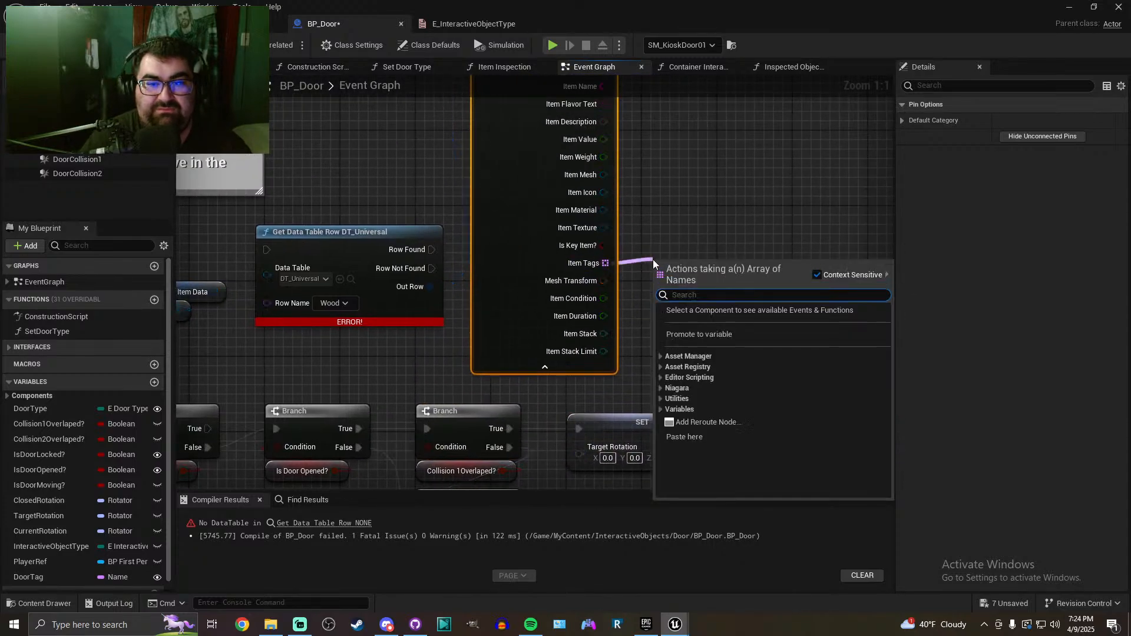
{"action": "type", "text": "contains"}
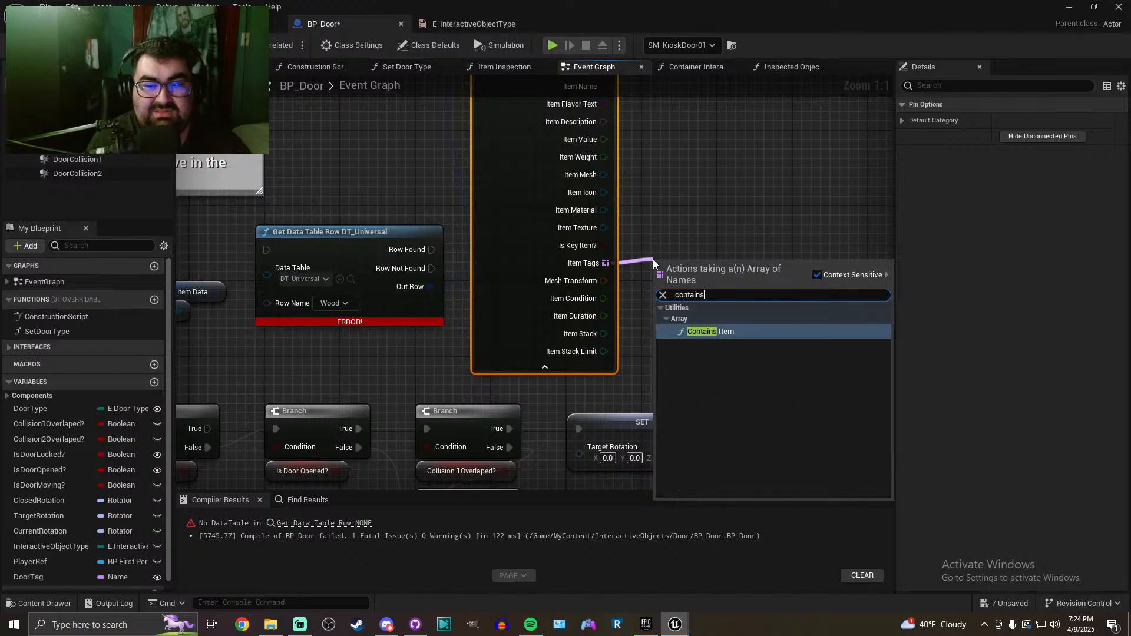
{"action": "key", "text": "Return"}
{"action": "left_click_drag", "start_coordinate": [30, 577], "coordinate": [666, 294]}
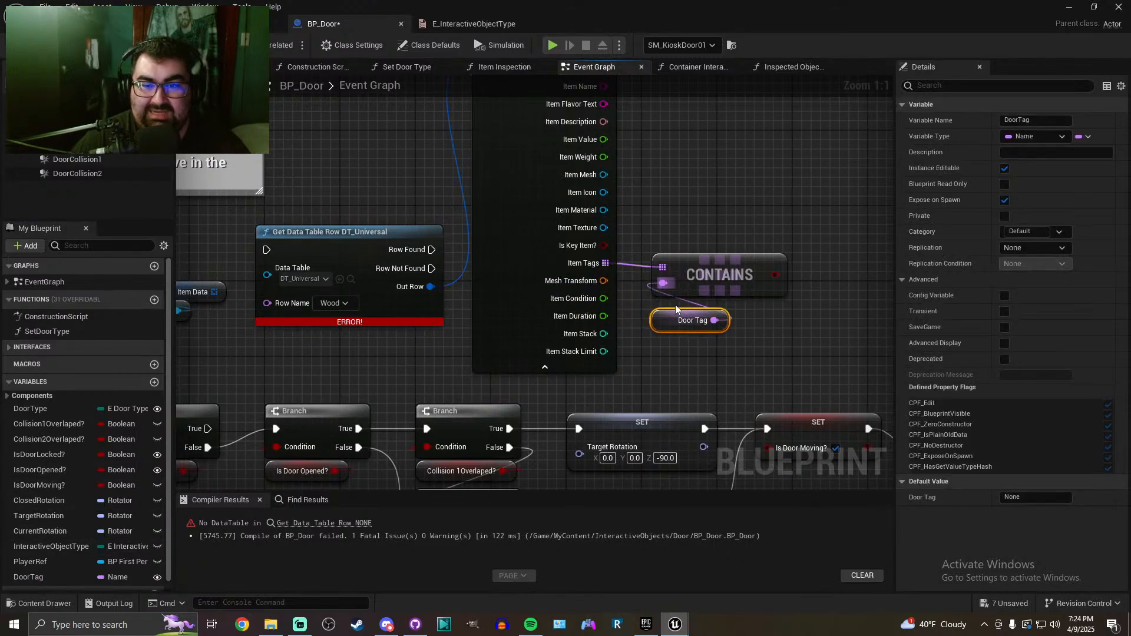
{"action": "scroll", "coordinate": [677, 320], "scroll_direction": "down", "scroll_amount": 3}
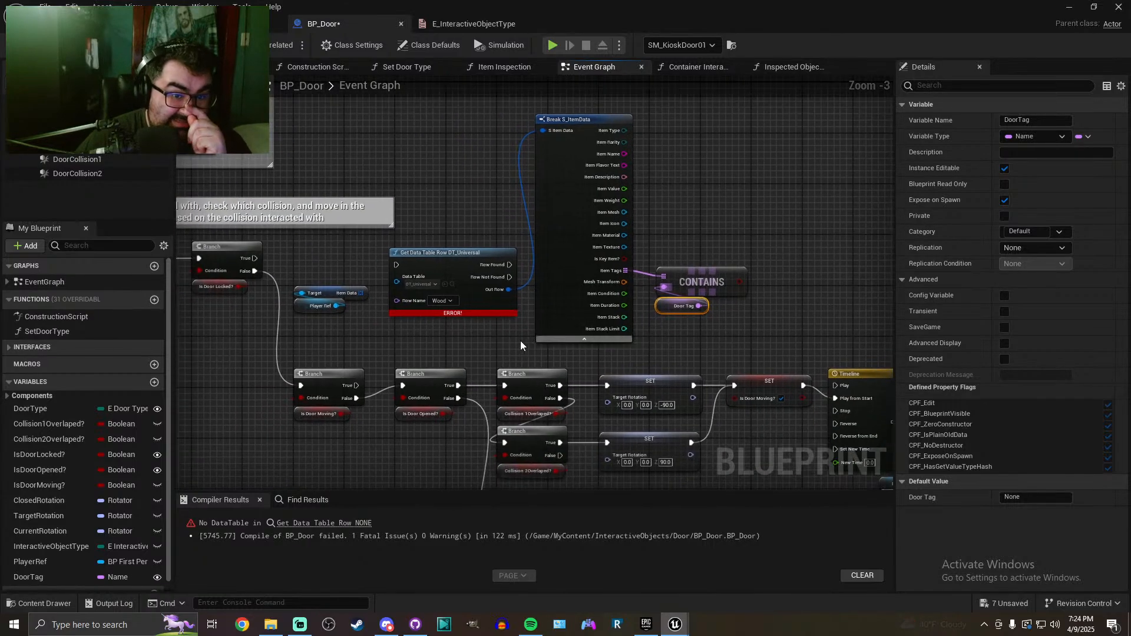
Add a Branch conditioned on the Contains result and run from the True output of the Is Door Locked? branch
{"action": "right_click_drag", "start_coordinate": [778, 282], "coordinate": [712, 293]}
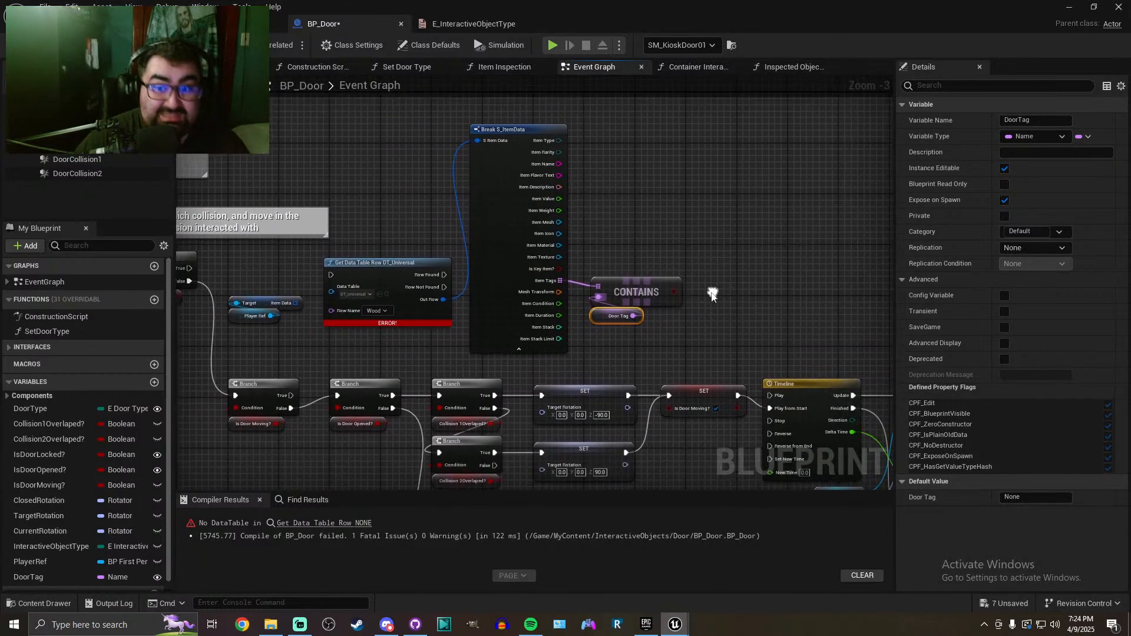
{"action": "left_click", "coordinate": [709, 252]}
{"action": "left_click_drag", "start_coordinate": [717, 269], "coordinate": [715, 293]}
{"action": "left_click", "coordinate": [789, 317]}
{"action": "right_click_drag", "start_coordinate": [790, 320], "coordinate": [580, 298]}
Set IsDoorLocked? to false on the new Branch's True output and continue execution into the Is Door Opened? branch
{"action": "left_click_drag", "start_coordinate": [39, 455], "coordinate": [577, 274]}
{"action": "left_click_drag", "start_coordinate": [671, 265], "coordinate": [656, 269]}
{"action": "right_click_drag", "start_coordinate": [534, 354], "coordinate": [681, 280]}
{"action": "left_click_drag", "start_coordinate": [828, 199], "coordinate": [288, 327]}
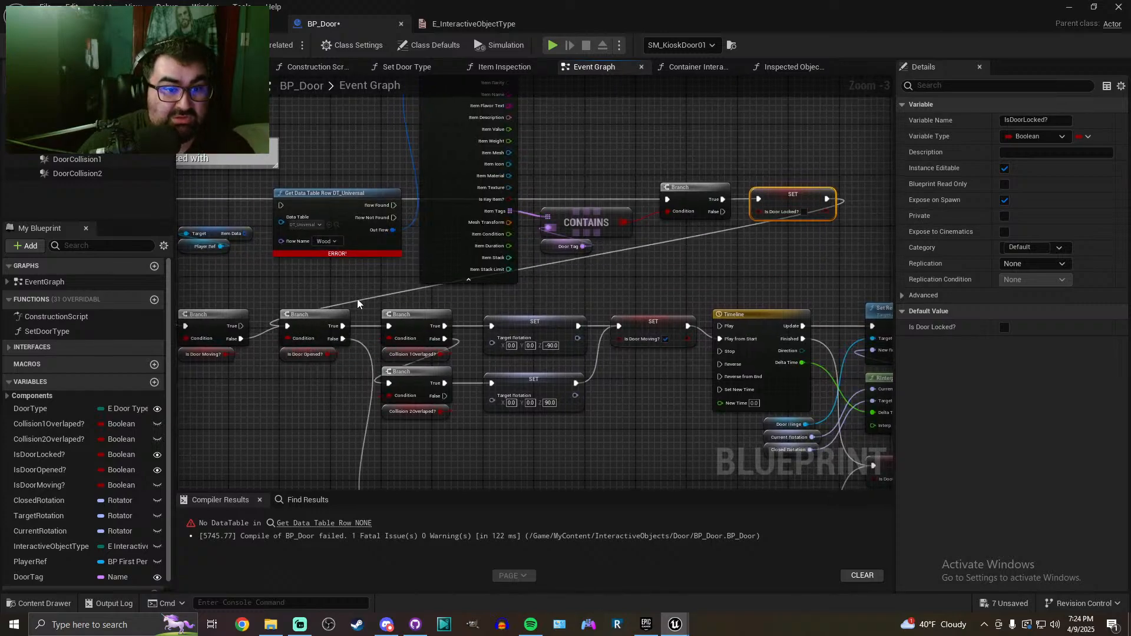
Add two reroute nodes to the returning execution wire and route it neatly between the upper and lower node rows
{"action": "double_click", "coordinate": [357, 299]}
{"action": "left_click_drag", "start_coordinate": [351, 294], "coordinate": [290, 299]}
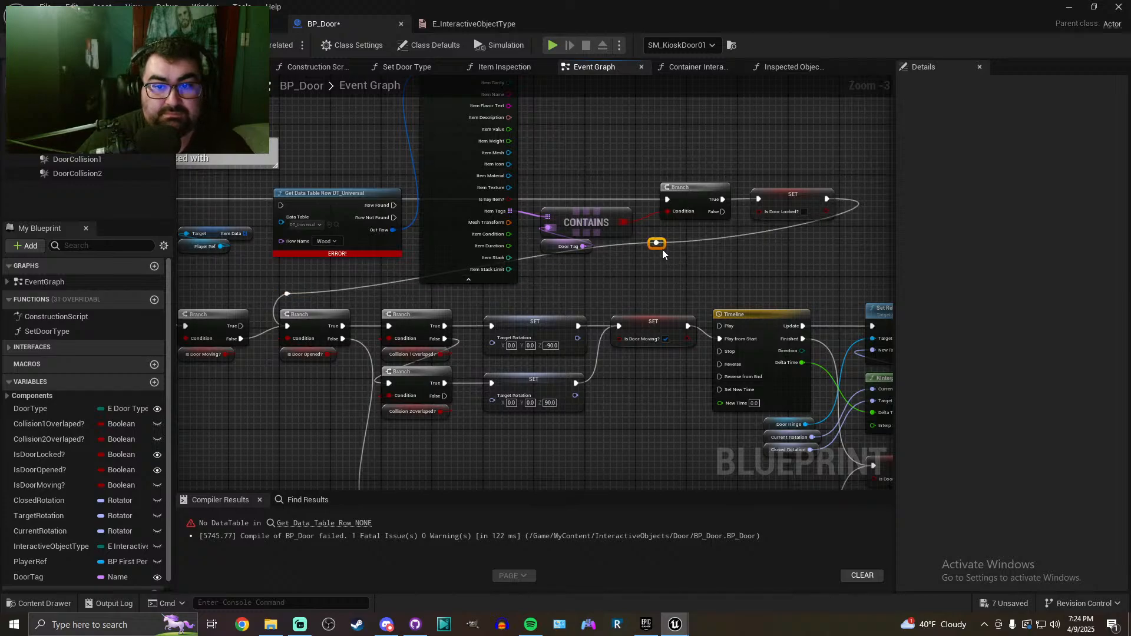
{"action": "left_click_drag", "start_coordinate": [666, 245], "coordinate": [832, 296]}
{"action": "scroll", "coordinate": [769, 261], "scroll_direction": "down", "scroll_amount": 2}
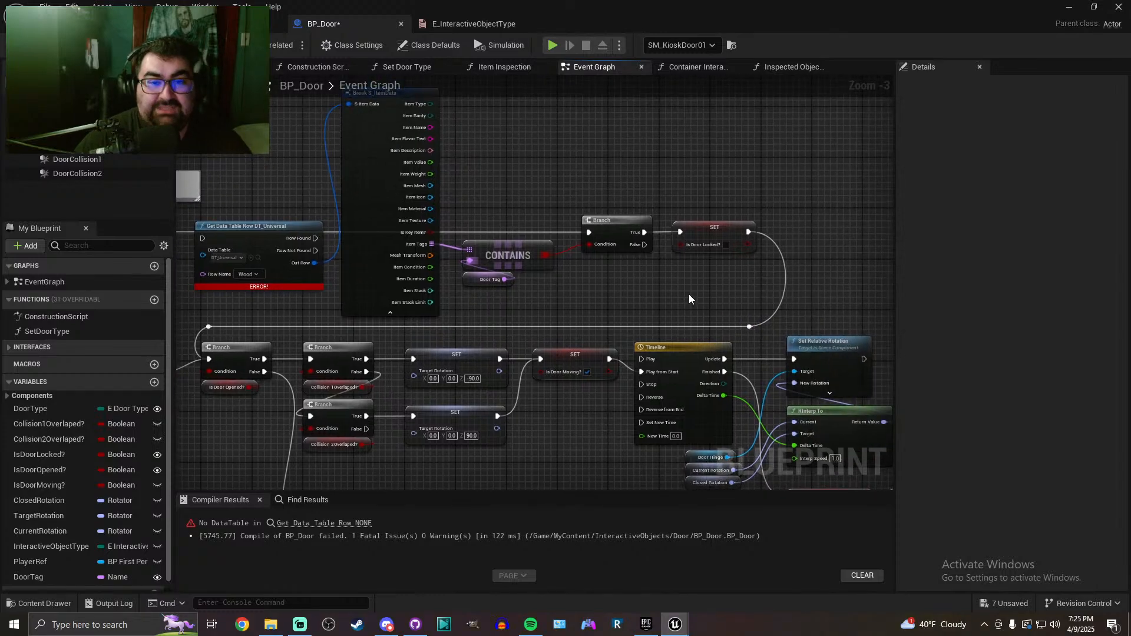
{"action": "scroll", "coordinate": [713, 323], "scroll_direction": "up", "scroll_amount": 2}
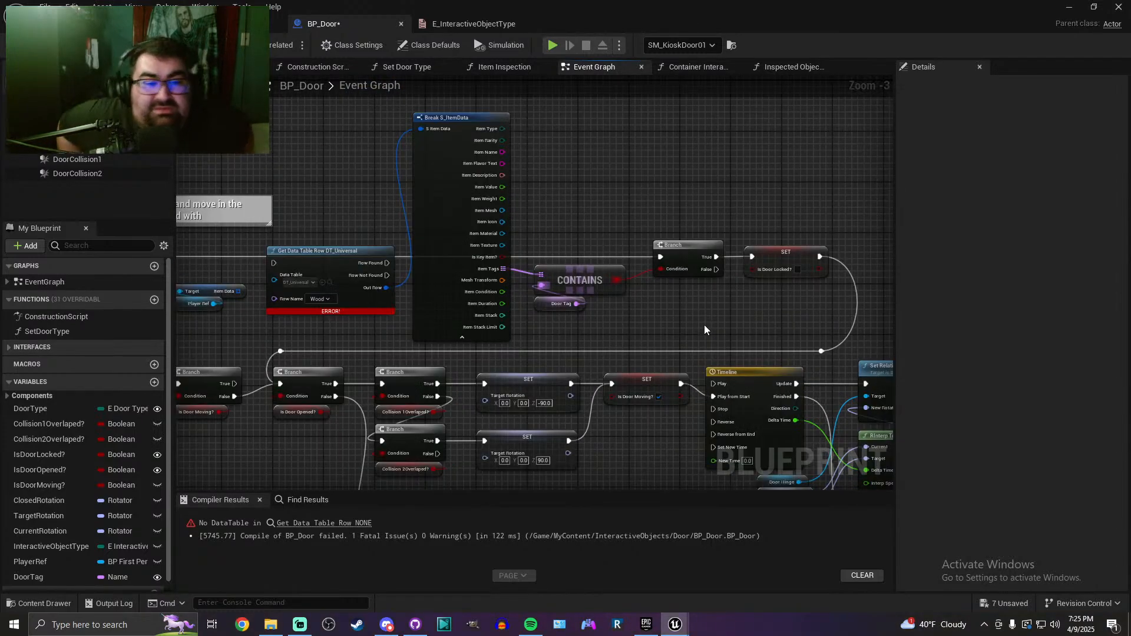
{"action": "left_click", "coordinate": [326, 299]}
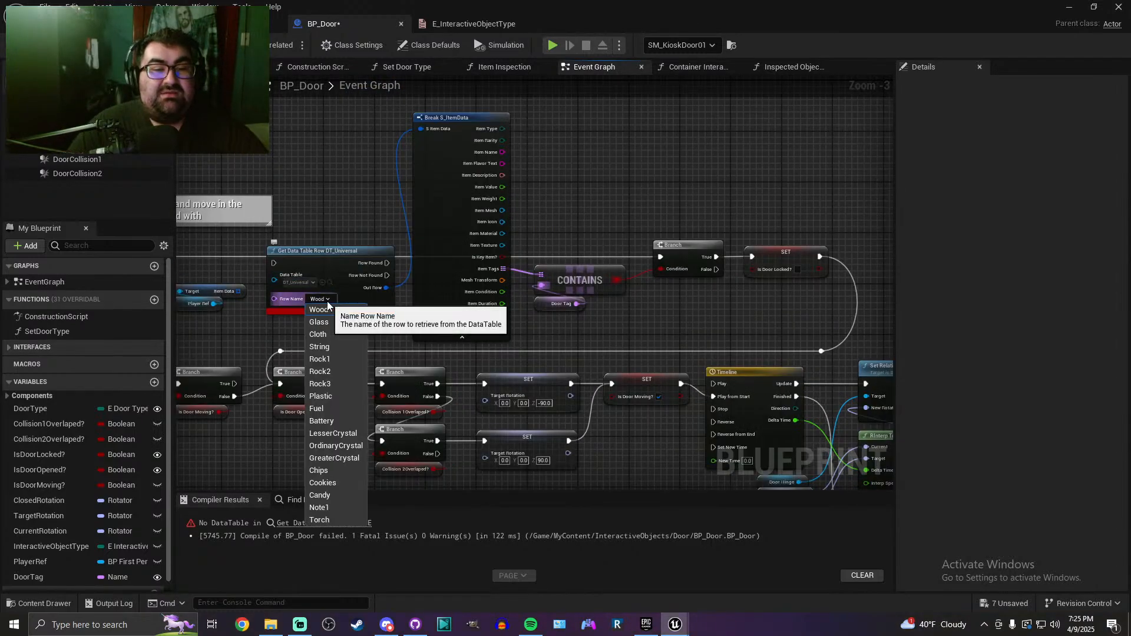
{"action": "left_click", "coordinate": [327, 302]}
{"action": "right_click_drag", "start_coordinate": [364, 202], "coordinate": [459, 192]}
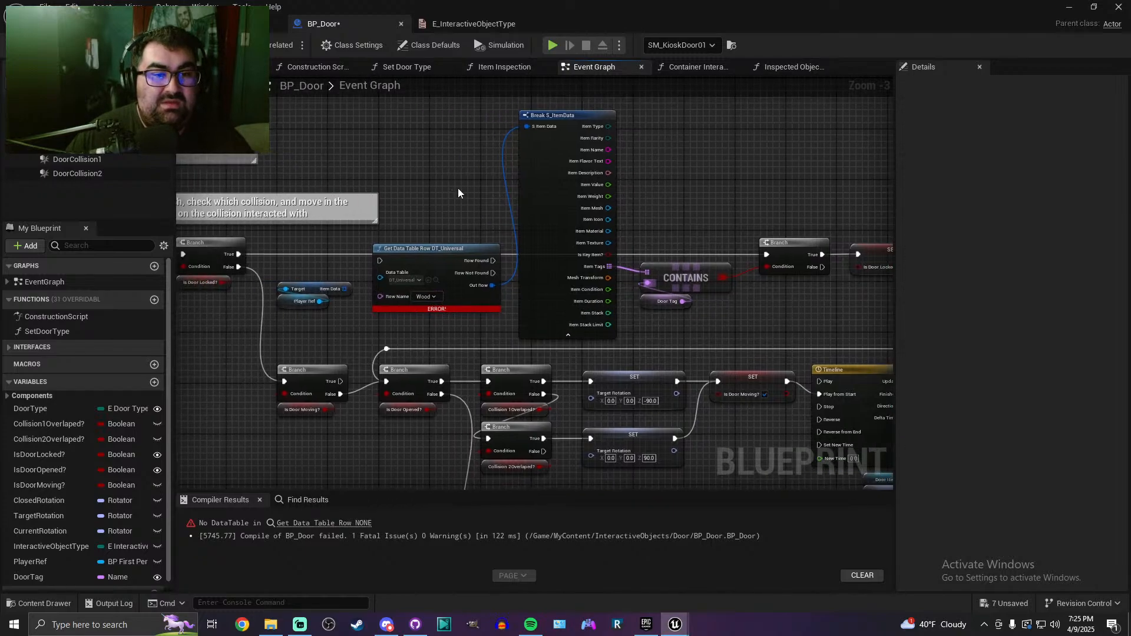
Wire the Is Door Locked? Branch's True output into Get Data Table Row, and Row Found into the Contains Branch
{"action": "scroll", "coordinate": [403, 226], "scroll_direction": "up", "scroll_amount": 2}
{"action": "right_click_drag", "start_coordinate": [403, 226], "coordinate": [467, 205]}
{"action": "left_click_drag", "start_coordinate": [255, 240], "coordinate": [478, 229]}
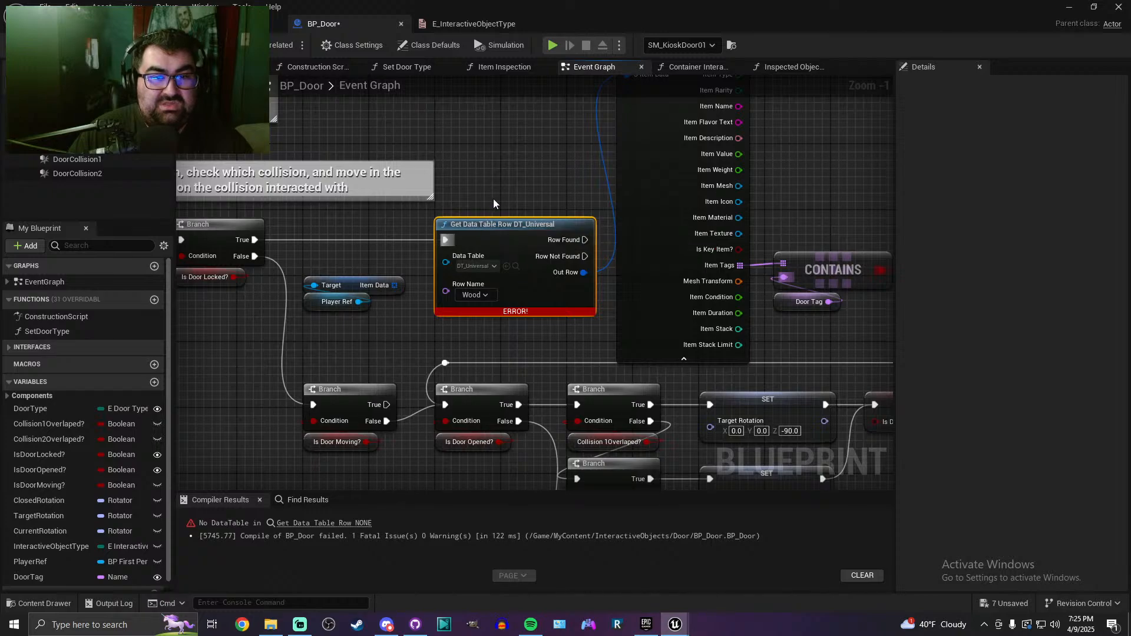
{"action": "right_click_drag", "start_coordinate": [405, 267], "coordinate": [359, 250]}
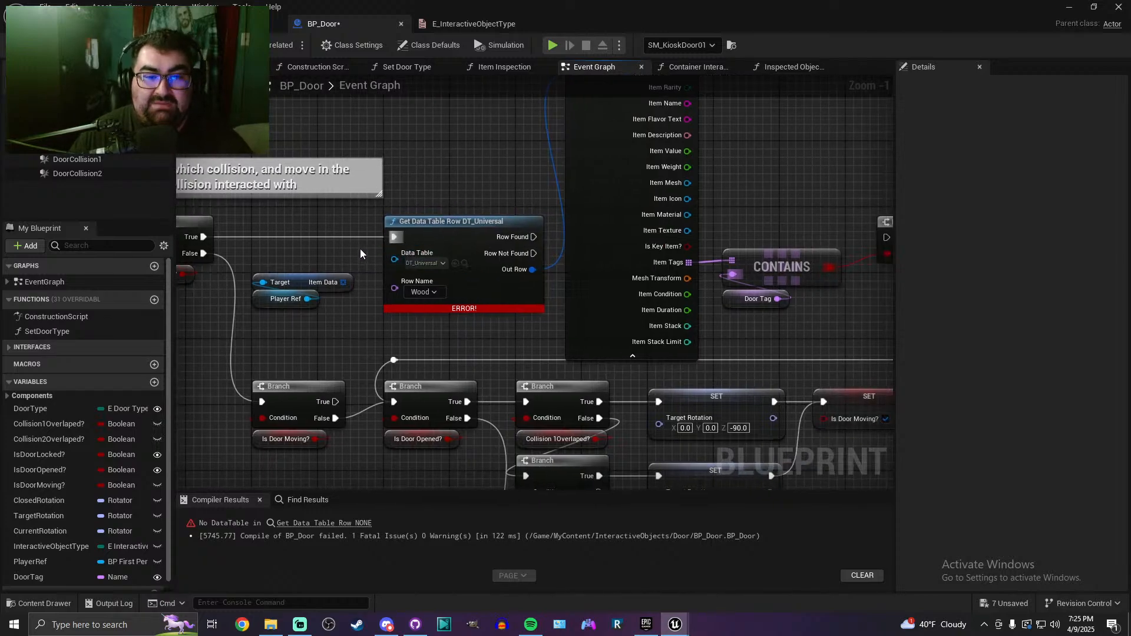
{"action": "right_click_drag", "start_coordinate": [360, 253], "coordinate": [247, 260]}
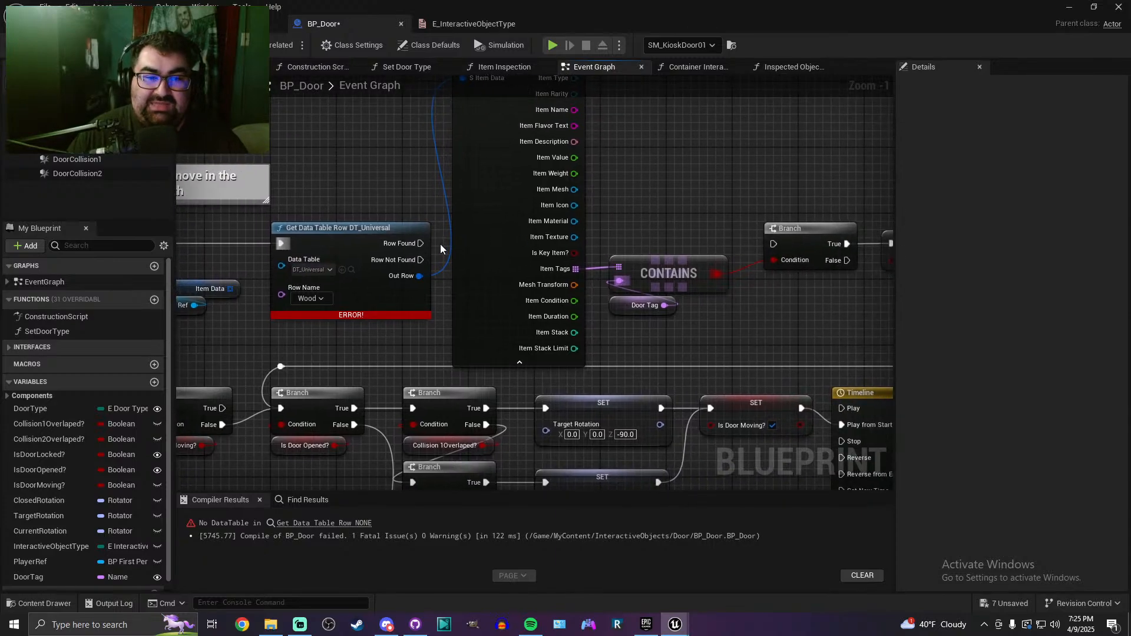
{"action": "left_click_drag", "start_coordinate": [420, 242], "coordinate": [774, 244]}
{"action": "right_click_drag", "start_coordinate": [688, 208], "coordinate": [655, 206]}
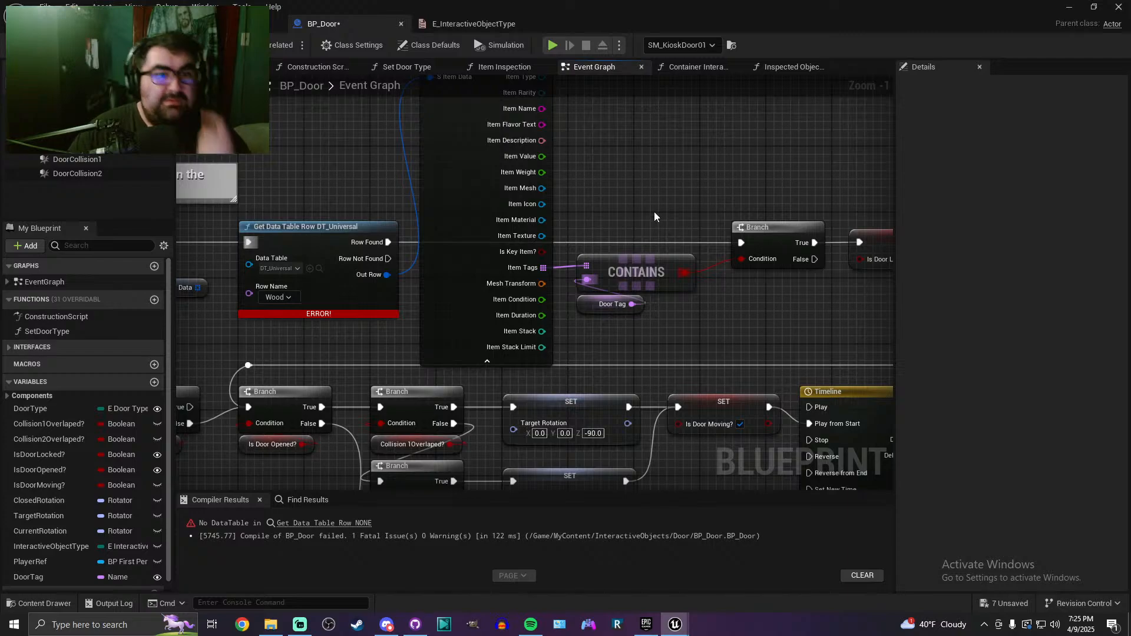
{"action": "right_click_drag", "start_coordinate": [655, 213], "coordinate": [724, 198]}
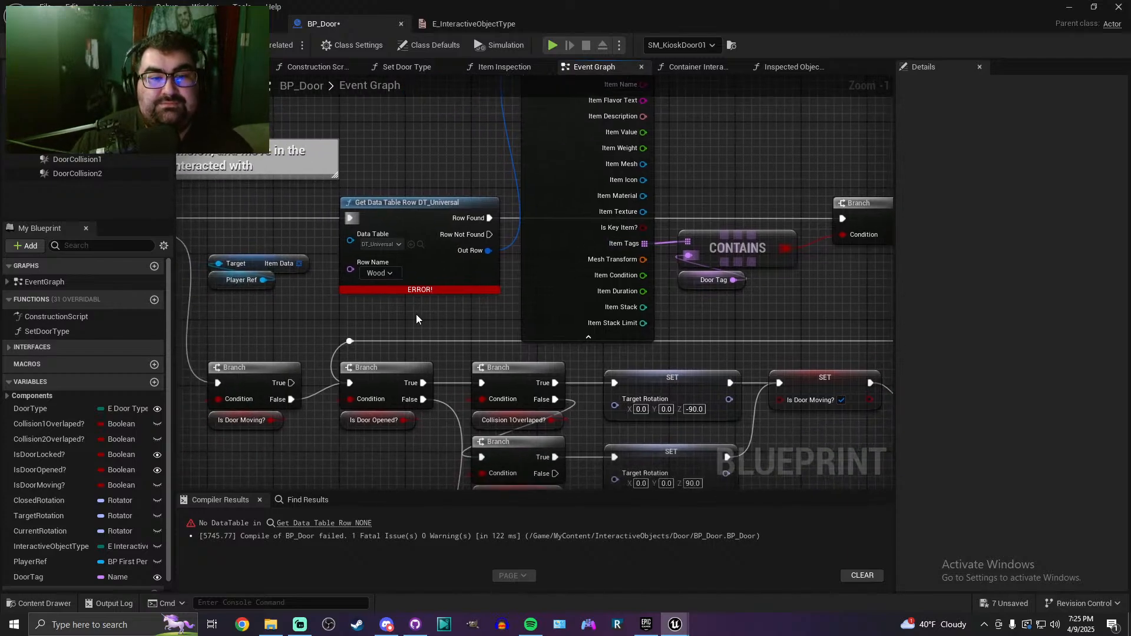
Connect a Door Tag getter to the Row Name input of Get Data Table Row and place it below Player Ref
{"action": "right_click_drag", "start_coordinate": [417, 319], "coordinate": [518, 312]}
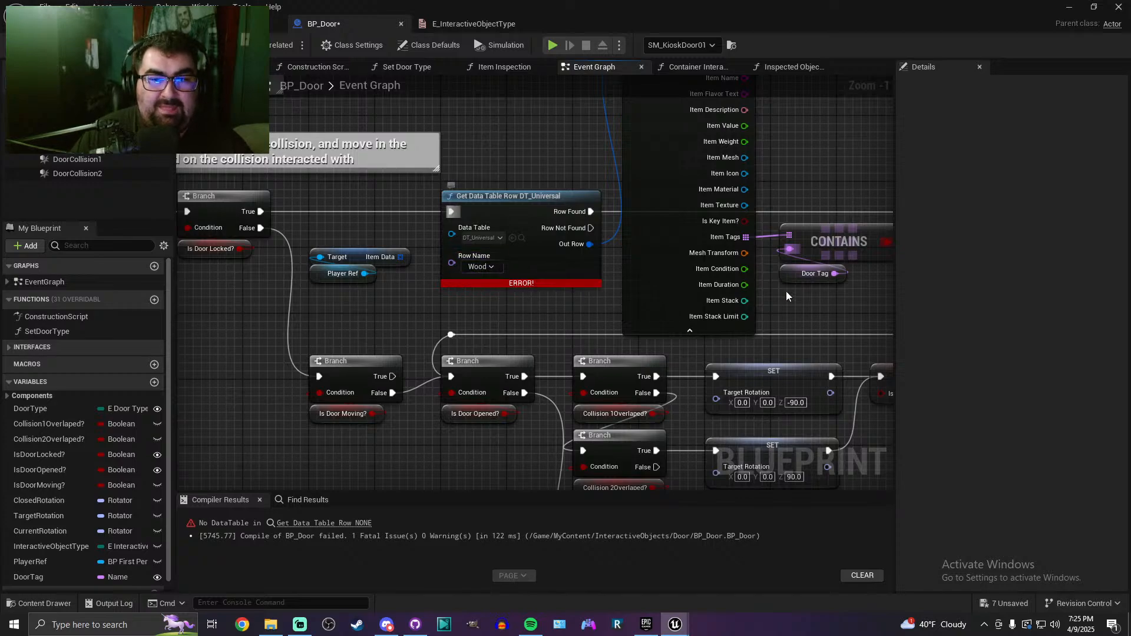
{"action": "left_click_drag", "start_coordinate": [29, 577], "coordinate": [452, 257]}
{"action": "left_click", "coordinate": [277, 435]}
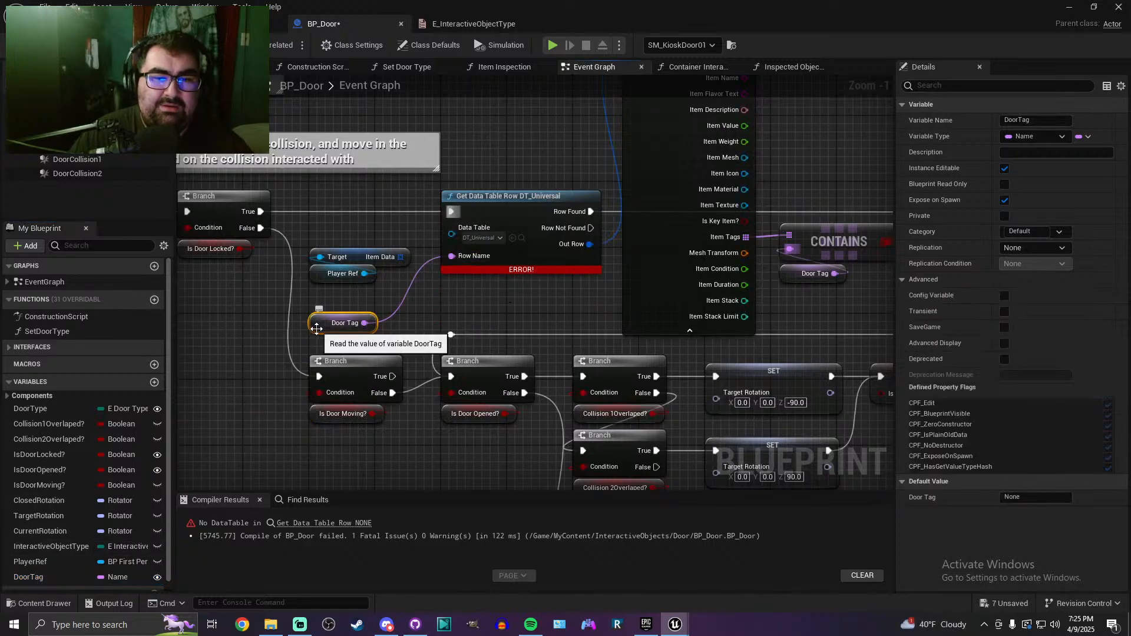
{"action": "right_click_drag", "start_coordinate": [496, 306], "coordinate": [416, 382]}
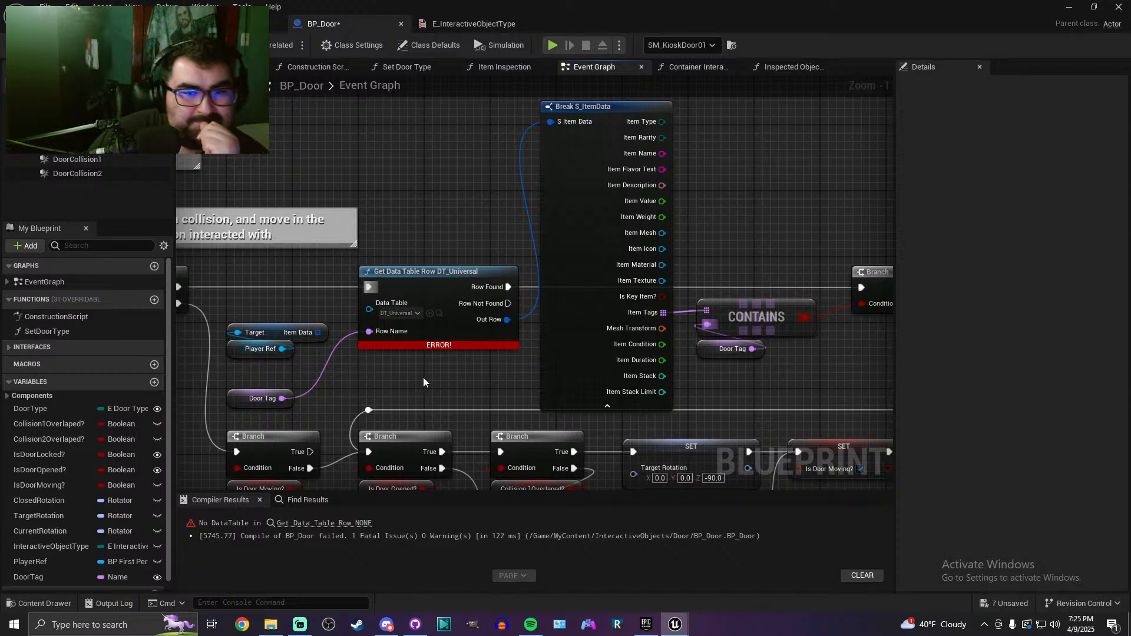
{"action": "left_click", "coordinate": [278, 327]}
{"action": "right_click_drag", "start_coordinate": [389, 393], "coordinate": [384, 362]}
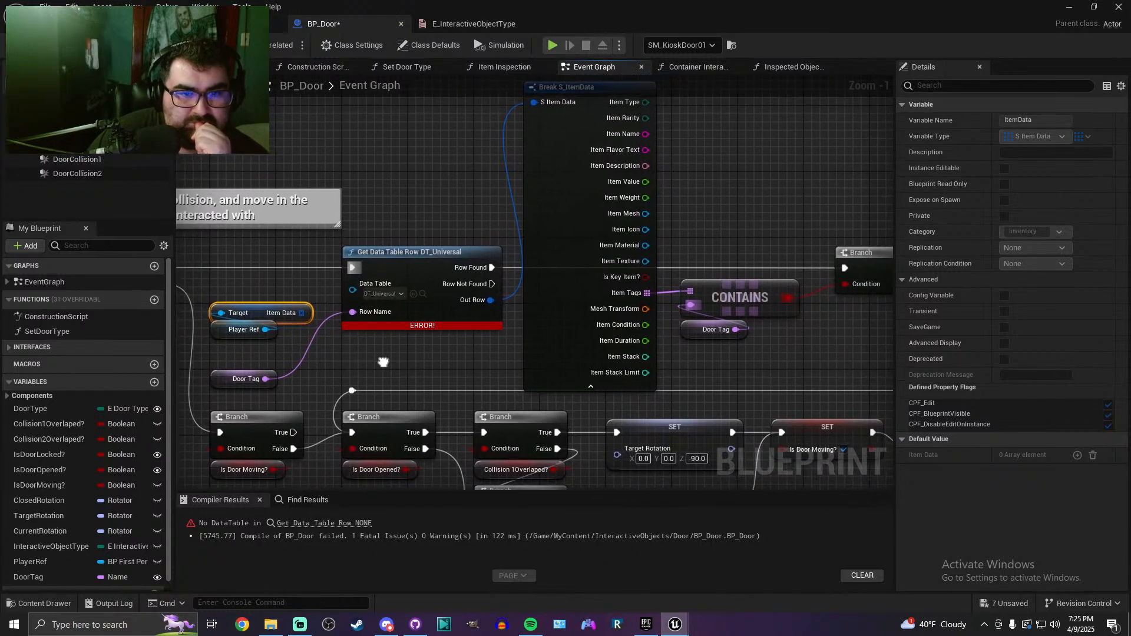
{"action": "right_click_drag", "start_coordinate": [383, 362], "coordinate": [383, 333]}
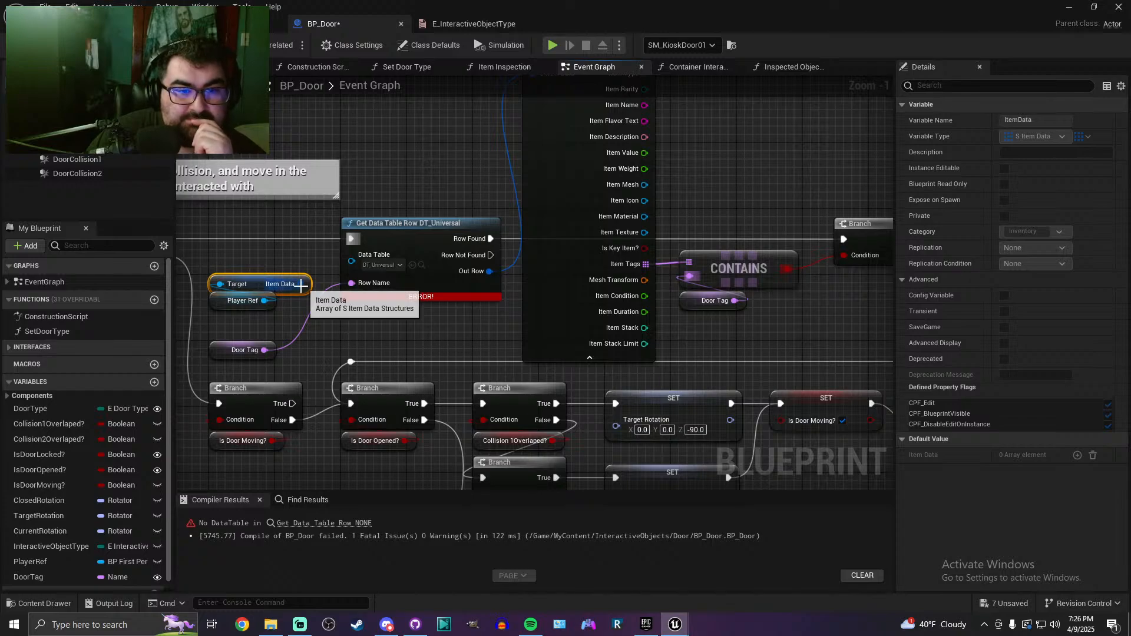
{"action": "left_click_drag", "start_coordinate": [302, 284], "coordinate": [340, 321]}
{"action": "left_click", "coordinate": [262, 258]}
{"action": "right_click_drag", "start_coordinate": [262, 258], "coordinate": [342, 266]}
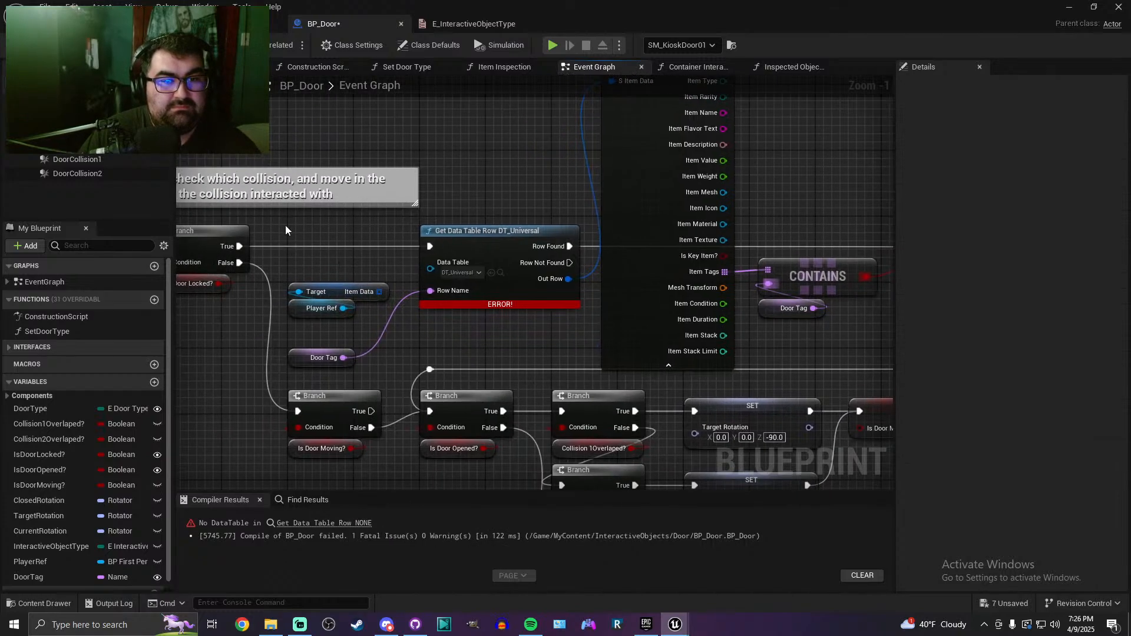
Try a Get Data Table Row Names node above the Get Data Table Row node, and remove it without choosing a table
{"action": "right_click", "coordinate": [286, 230]}
{"action": "type", "text": "data tab"}
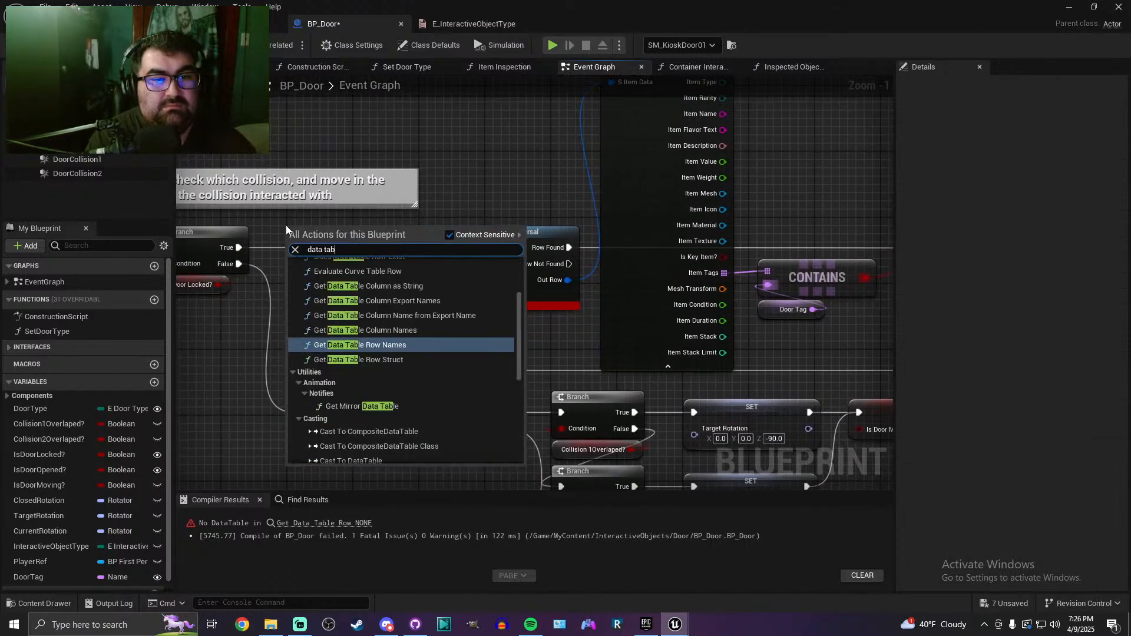
{"action": "type", "text": "le"}
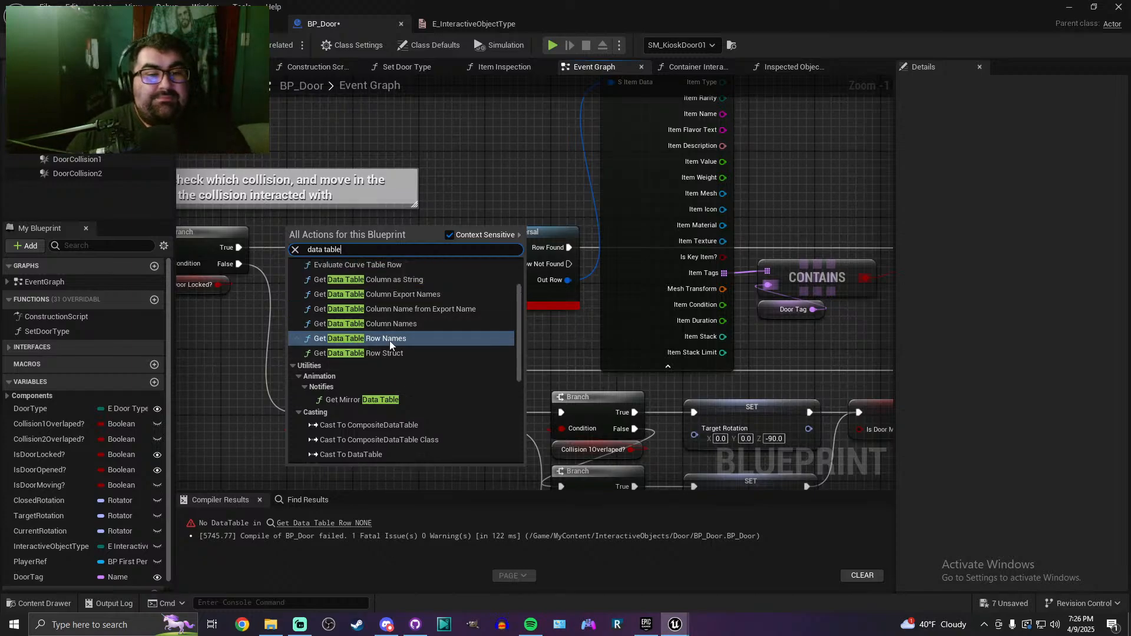
{"action": "scroll", "coordinate": [383, 343], "scroll_direction": "up", "scroll_amount": 2}
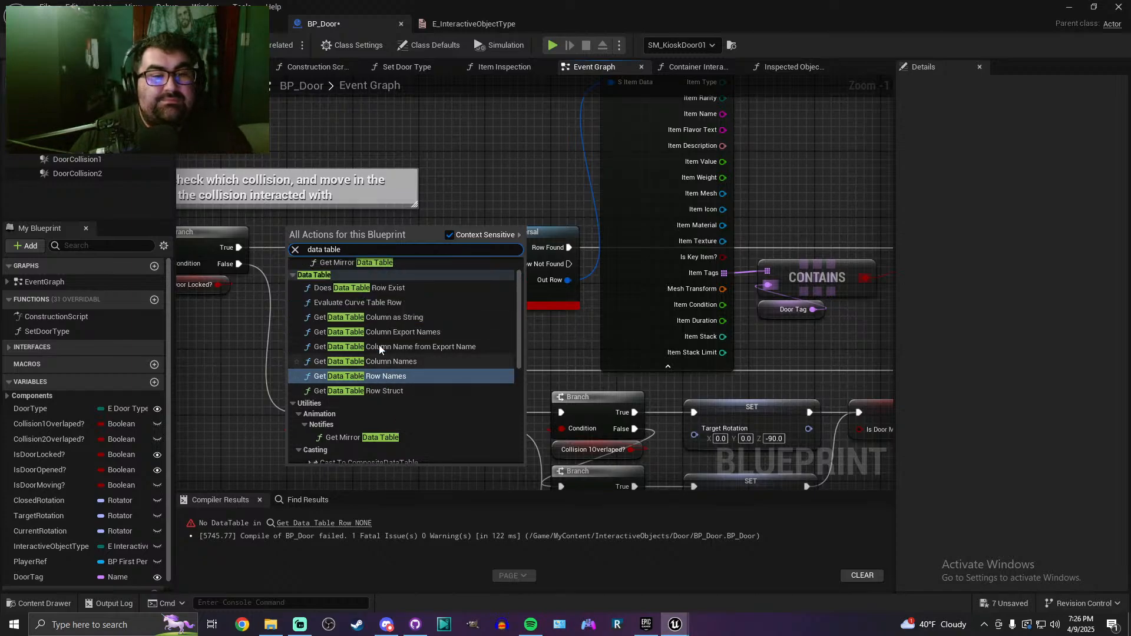
{"action": "left_click", "coordinate": [396, 376]}
{"action": "left_click_drag", "start_coordinate": [357, 248], "coordinate": [514, 164]}
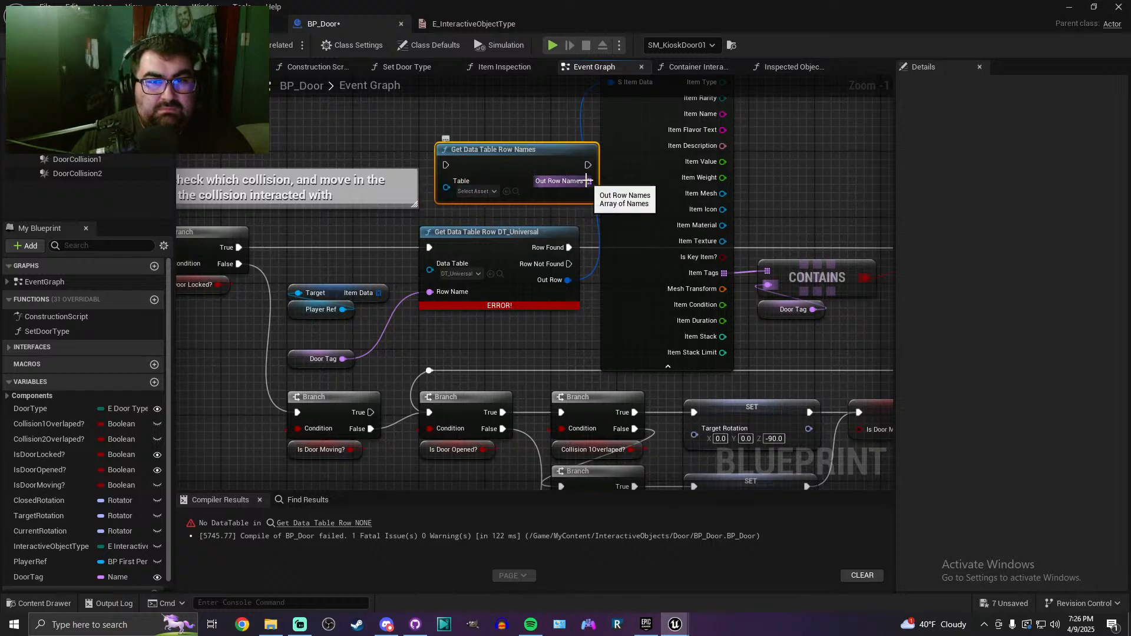
{"action": "left_click", "coordinate": [474, 191]}
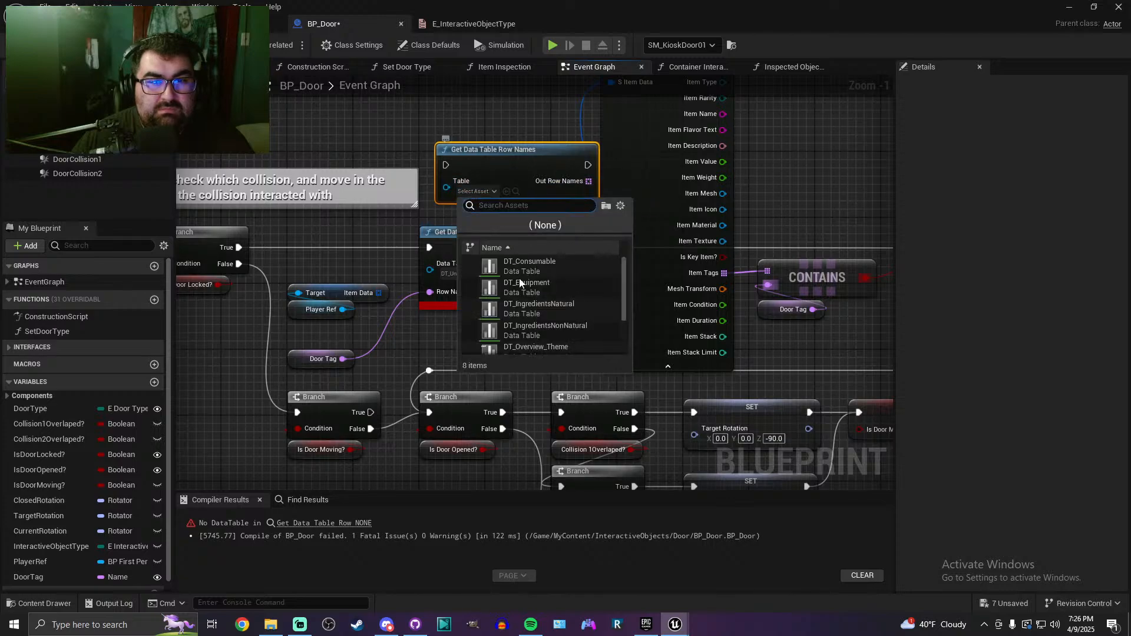
{"action": "left_click", "coordinate": [444, 207]}
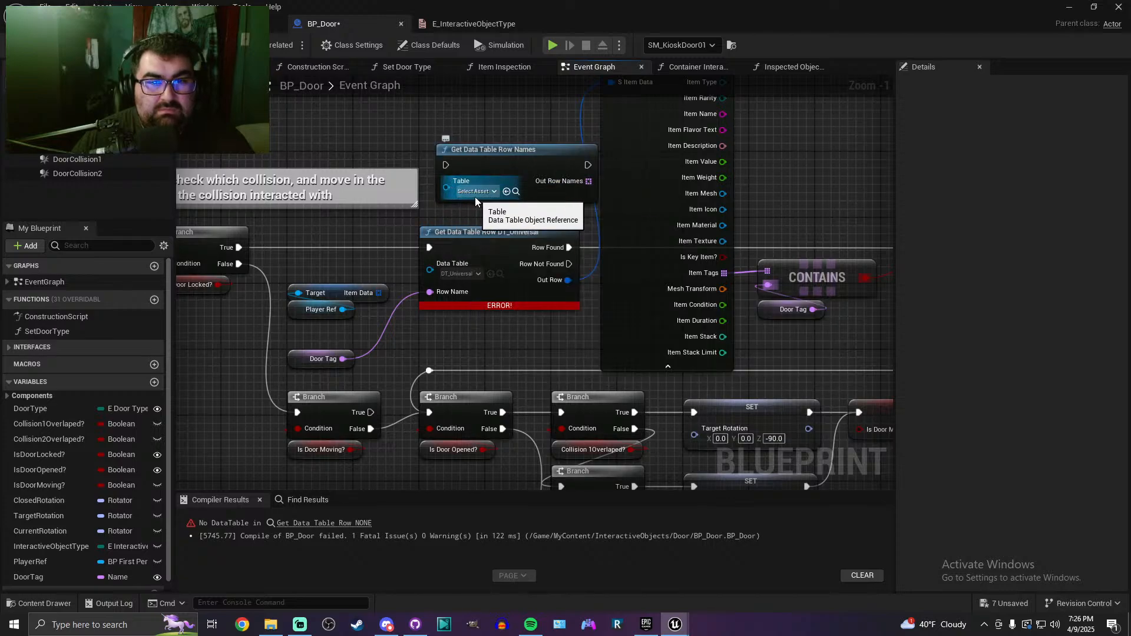
{"action": "left_click", "coordinate": [484, 158]}
{"action": "key", "text": "Delete"}
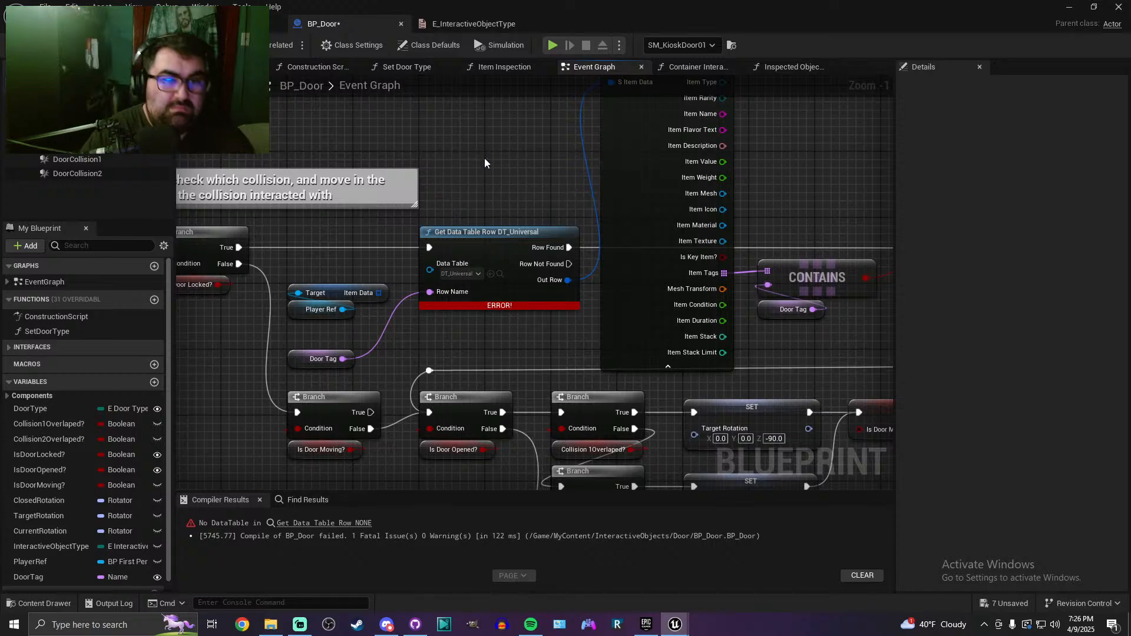
Try a Contains Item check on the player's Item Data array, and delete both the check and the Item Data getter
{"action": "left_click_drag", "start_coordinate": [379, 293], "coordinate": [396, 235]}
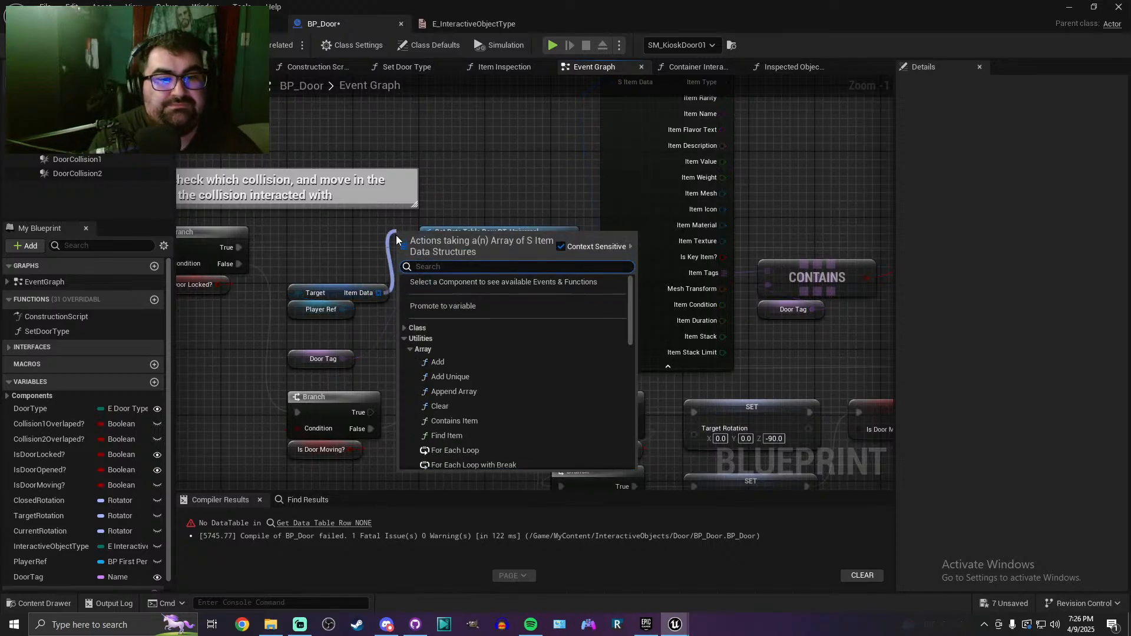
{"action": "type", "text": "contains"}
{"action": "key", "text": "Return"}
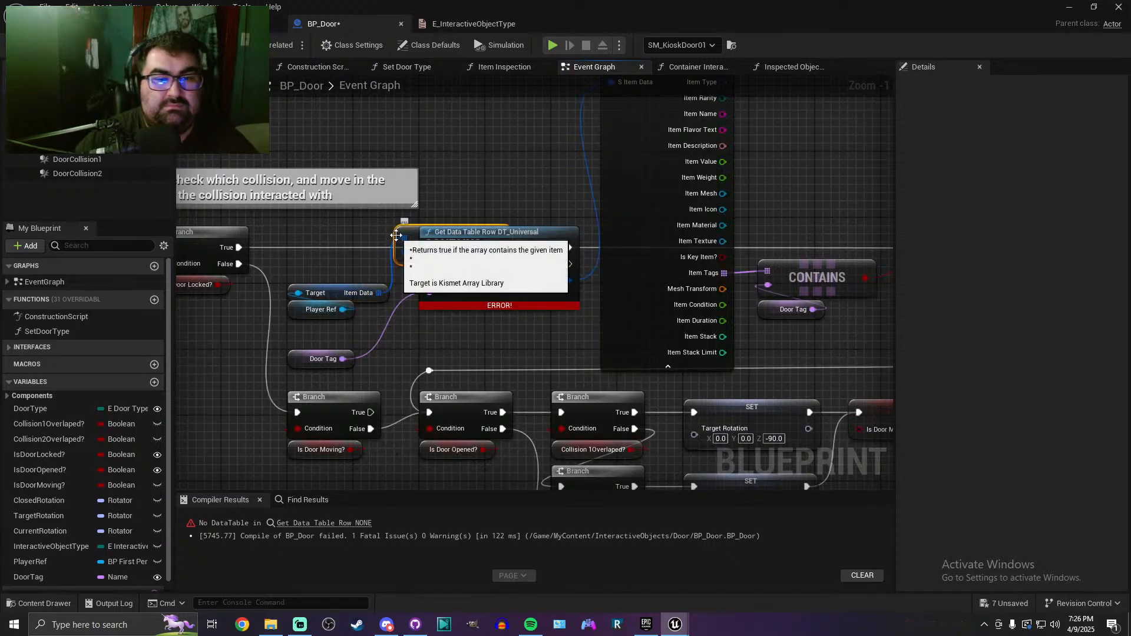
{"action": "left_click_drag", "start_coordinate": [396, 235], "coordinate": [515, 181]}
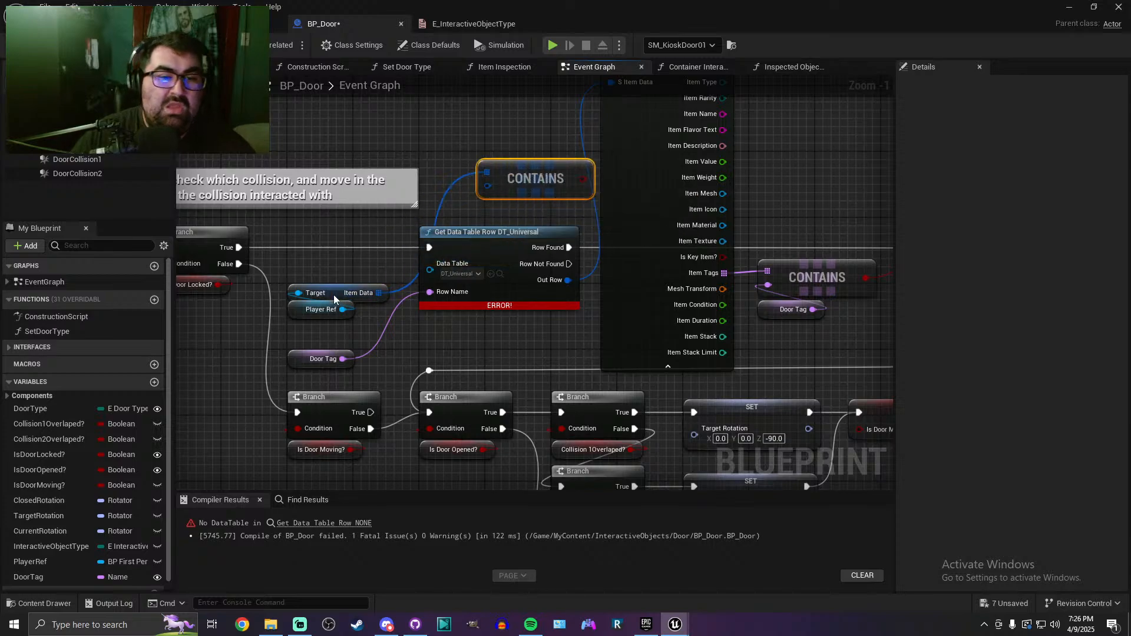
{"action": "key", "text": "Delete"}
Search Player Ref's actions for "item" and examine the ItemDataTable and ItemData inventory variables in BP_FirstPersonCharacter
{"action": "left_click_drag", "start_coordinate": [342, 309], "coordinate": [328, 274]}
{"action": "type", "text": "item"}
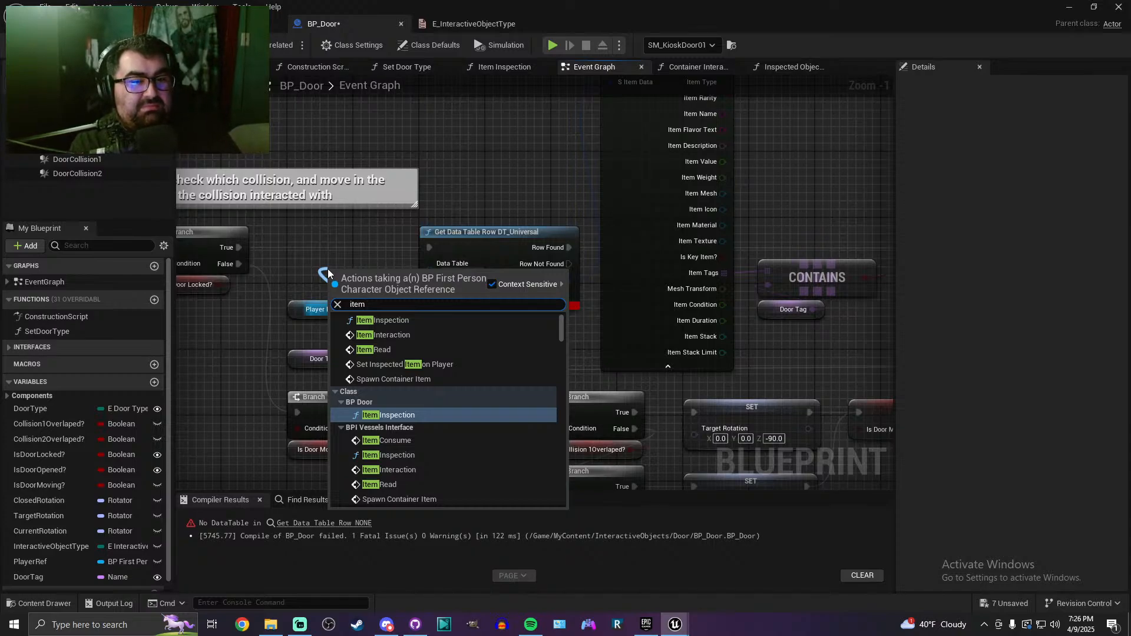
{"action": "left_click", "coordinate": [236, 24]}
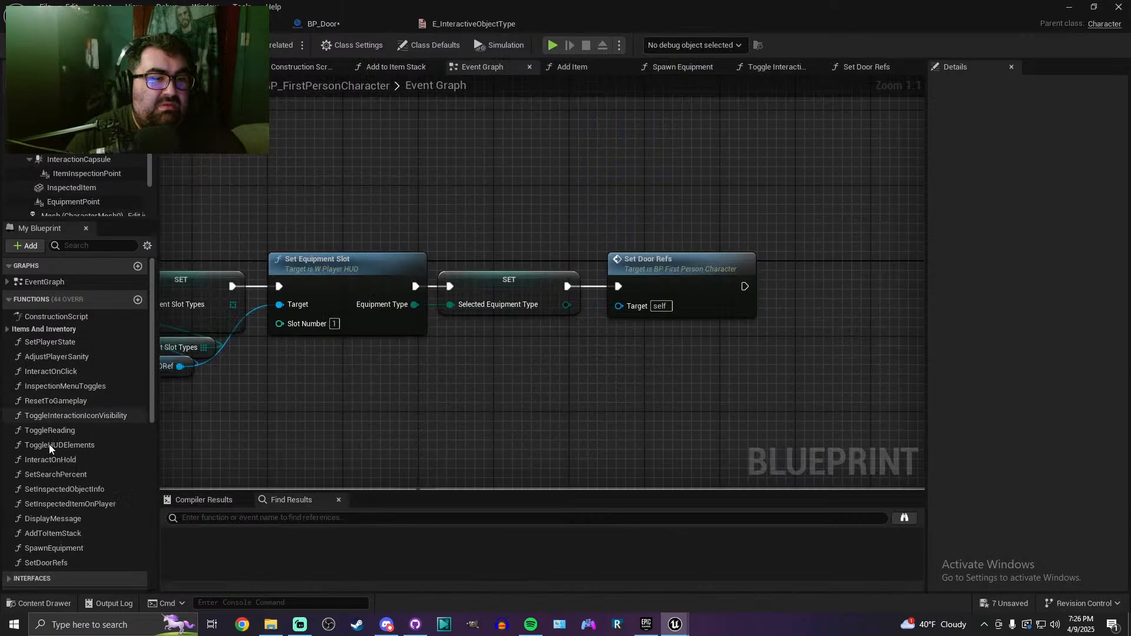
{"action": "scroll", "coordinate": [49, 435], "scroll_direction": "down", "scroll_amount": 10}
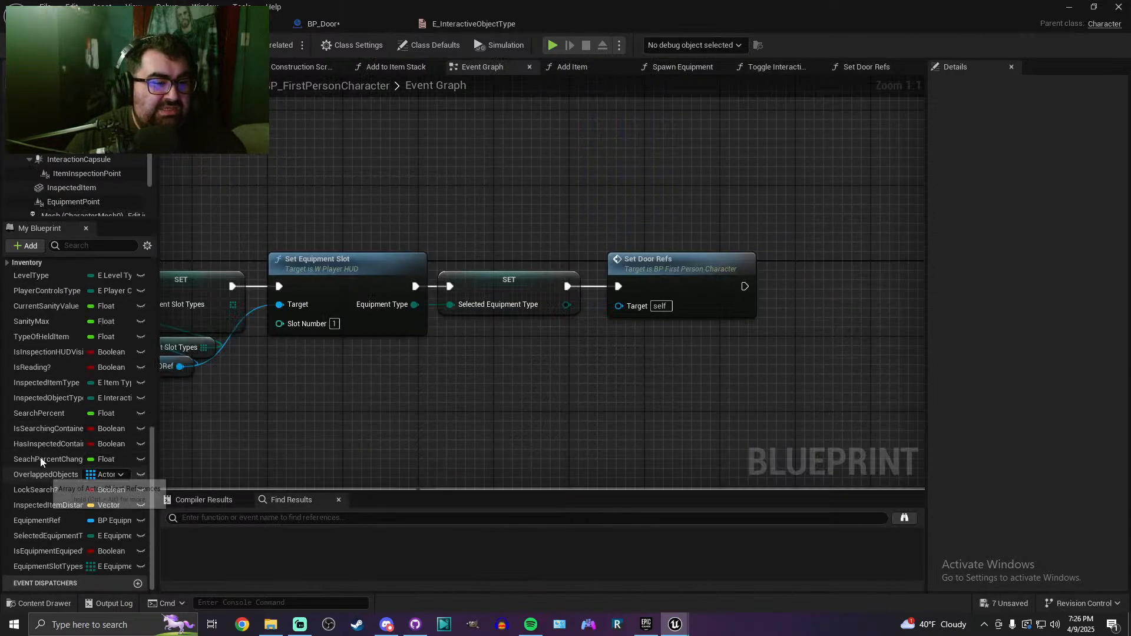
{"action": "scroll", "coordinate": [42, 412], "scroll_direction": "up", "scroll_amount": 3}
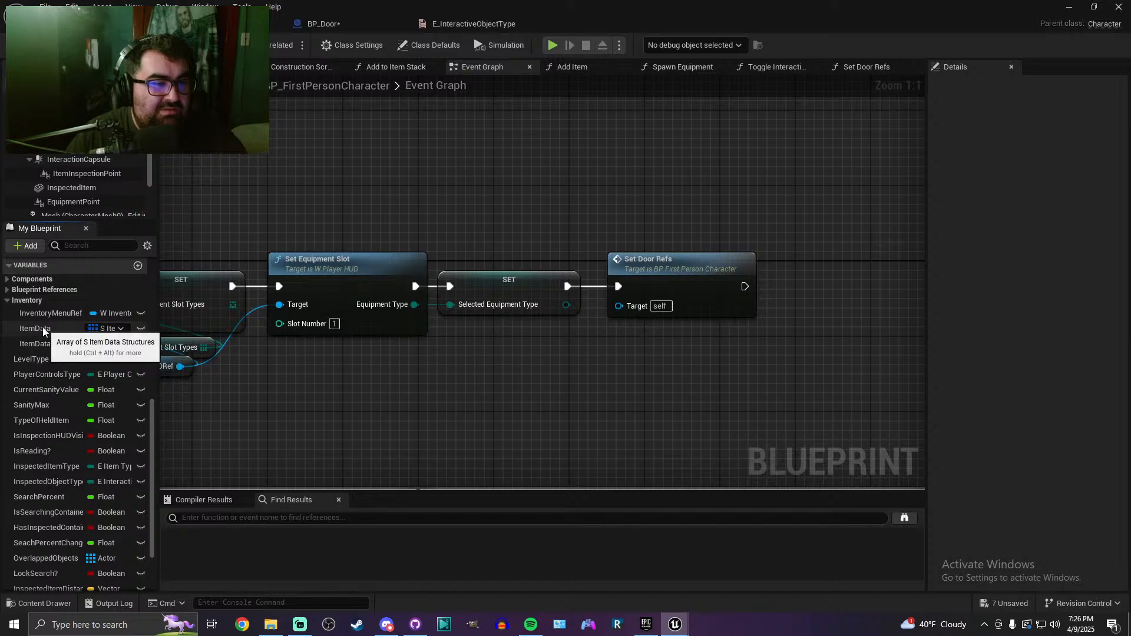
{"action": "left_click_drag", "start_coordinate": [158, 302], "coordinate": [190, 303]}
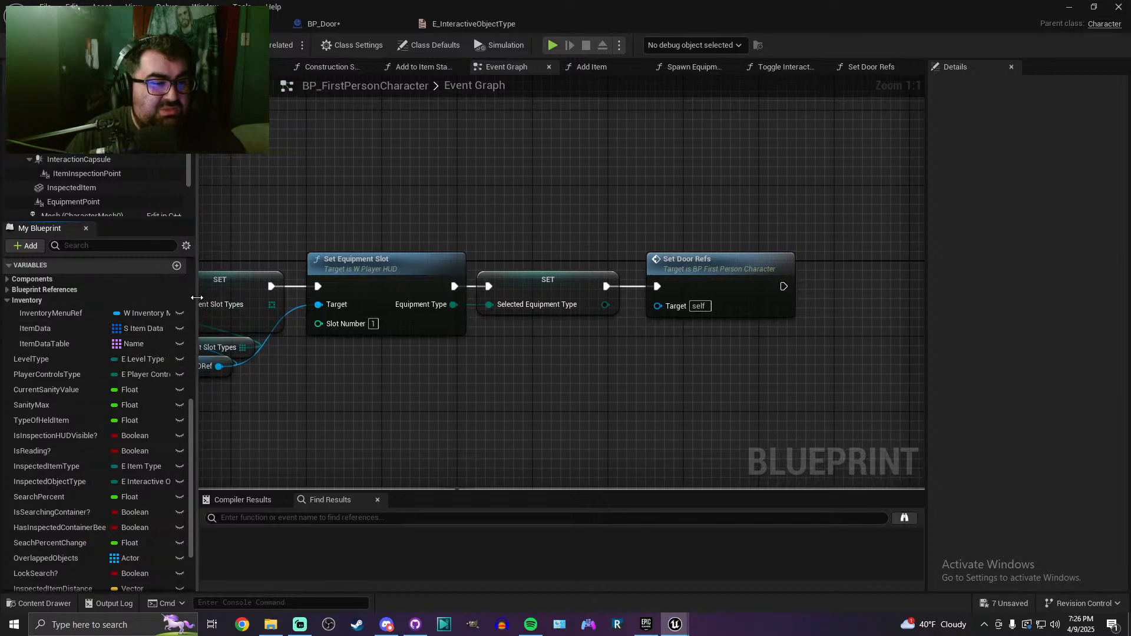
{"action": "left_click", "coordinate": [40, 346]}
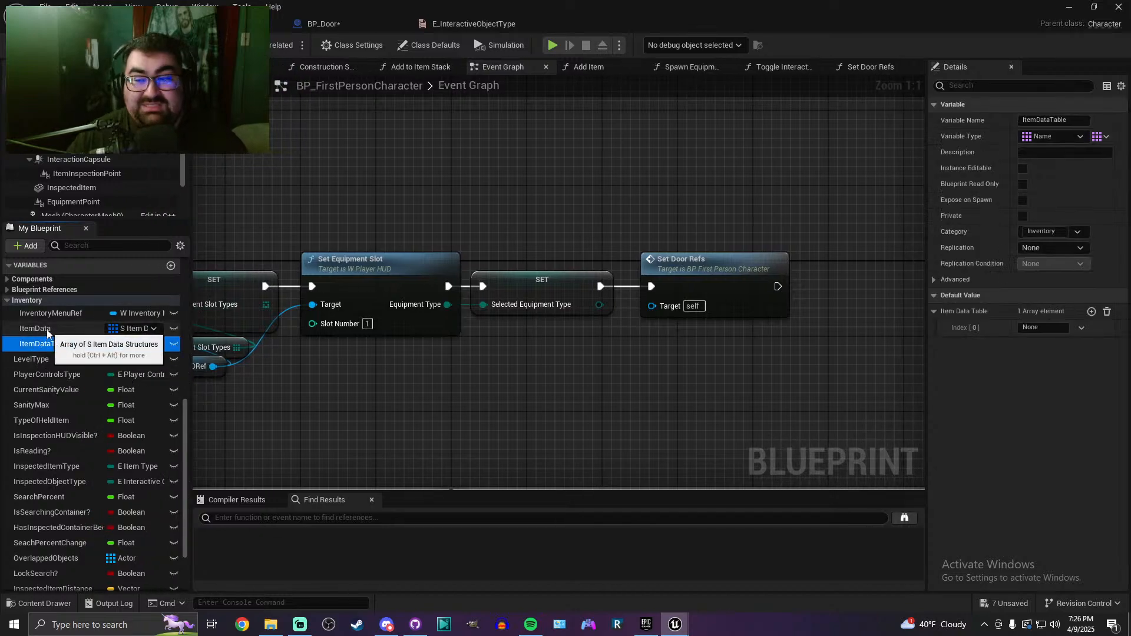
{"action": "left_click", "coordinate": [46, 329]}
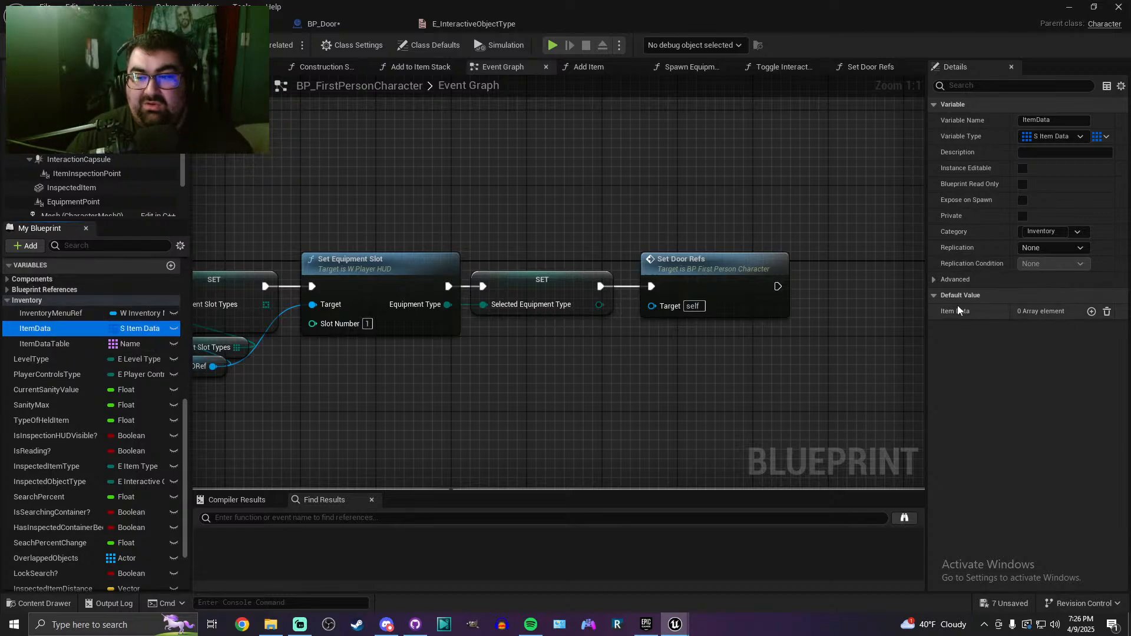
Add one default element to the ItemData array, expand its members for review, and save BP_FirstPersonCharacter
{"action": "left_click", "coordinate": [1091, 312]}
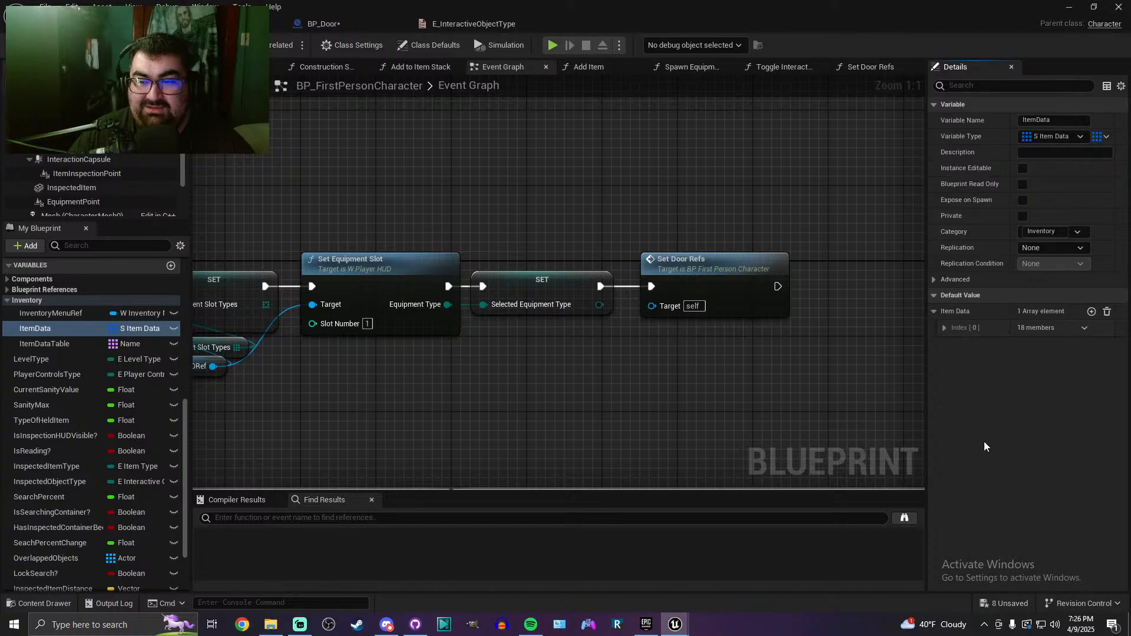
{"action": "left_click", "coordinate": [946, 328]}
{"action": "scroll", "coordinate": [1001, 422], "scroll_direction": "down", "scroll_amount": 5}
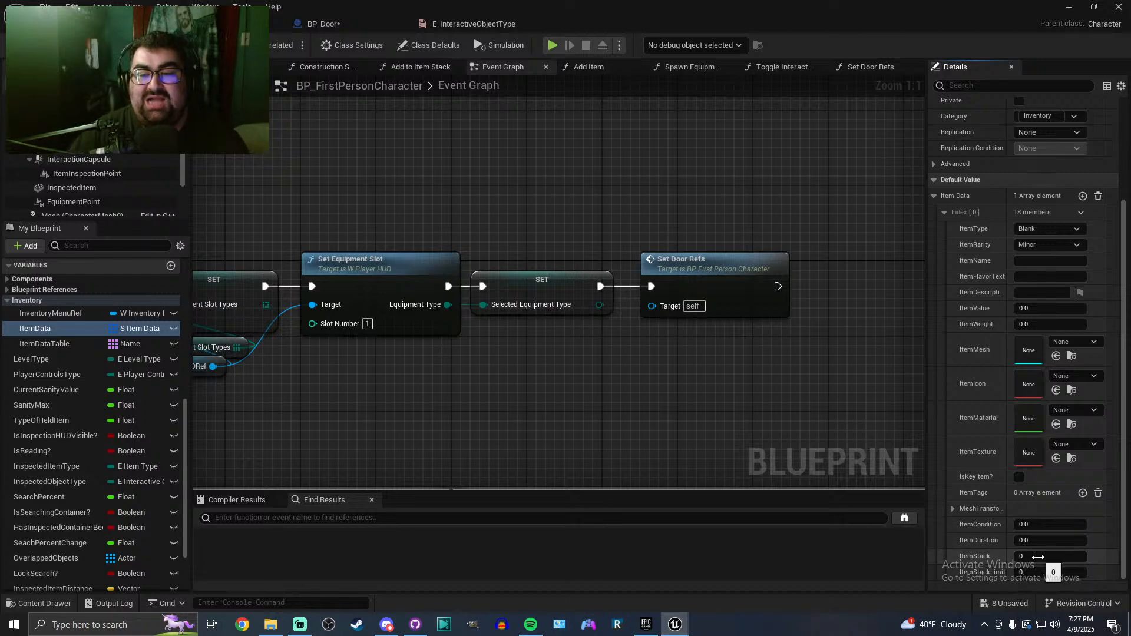
{"action": "key", "text": "ctrl+s"}
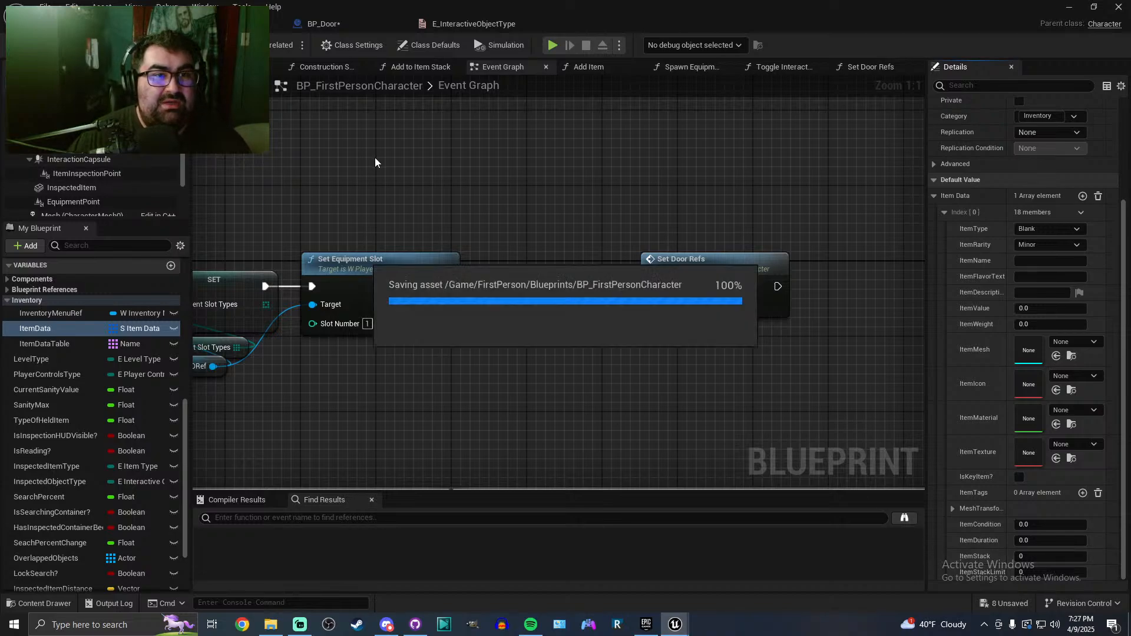
Return to BP_Door, compile the blueprint and save it
{"action": "left_click", "coordinate": [348, 25]}
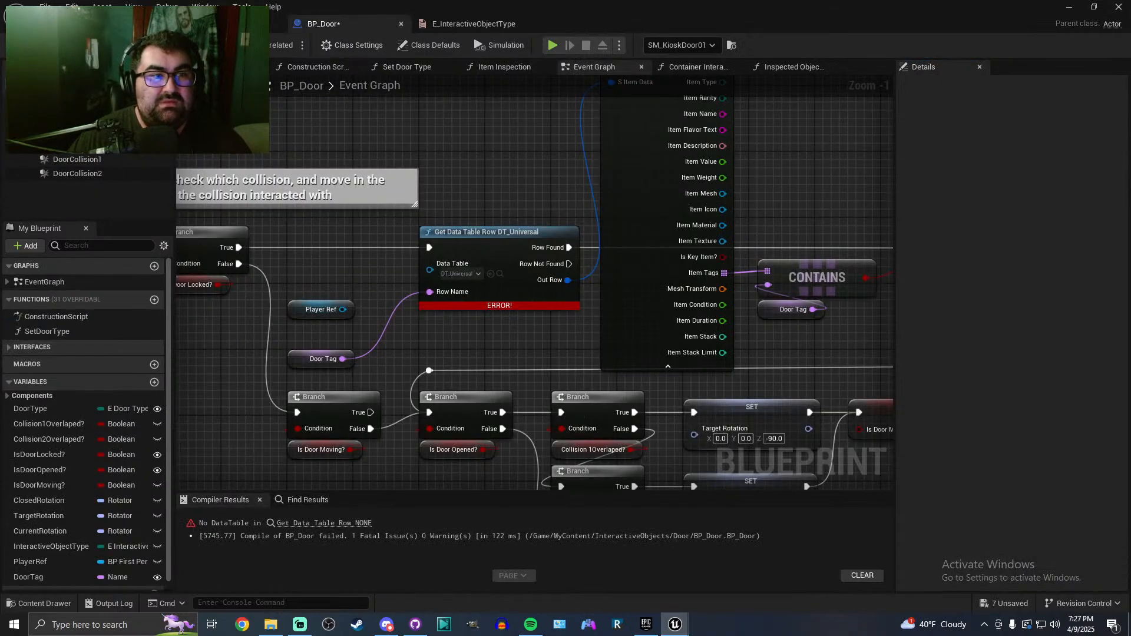
{"action": "key", "text": "F7"}
{"action": "key", "text": "ctrl+s"}
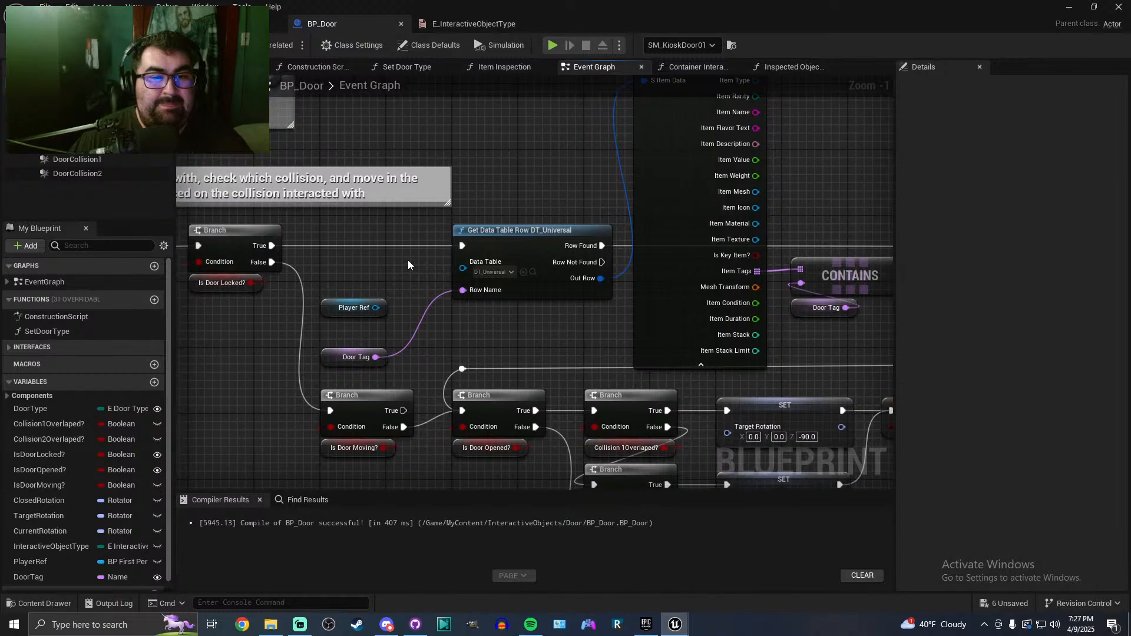
Get the Item Data Table array from Player Ref and place its getter just above the reference node
{"action": "right_click_drag", "start_coordinate": [409, 261], "coordinate": [368, 281]}
{"action": "right_click_drag", "start_coordinate": [505, 202], "coordinate": [523, 232]}
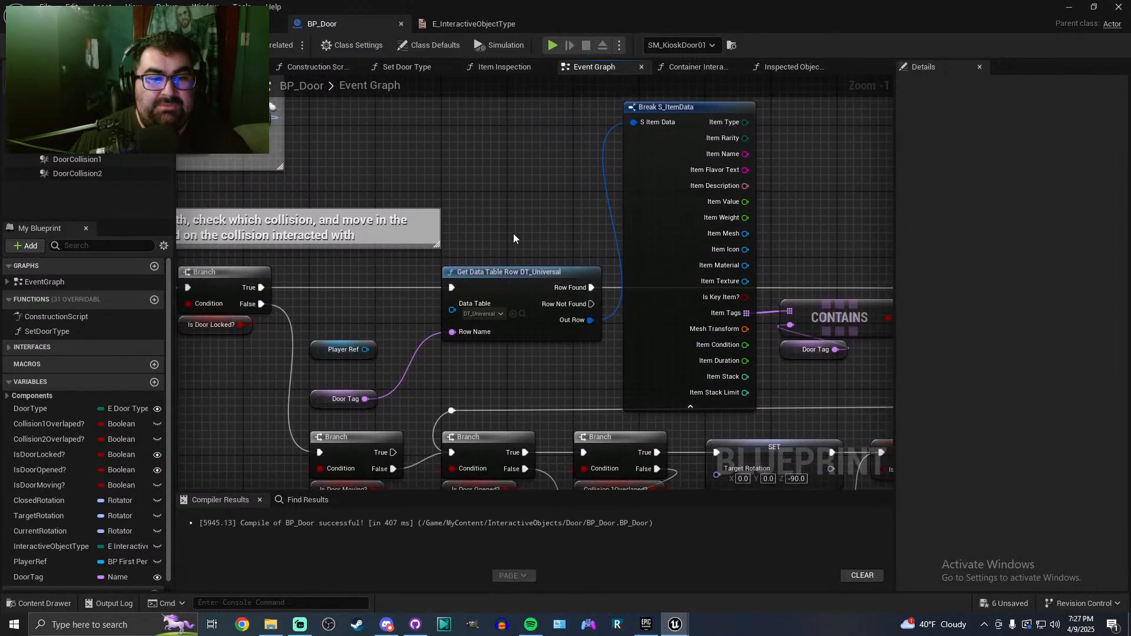
{"action": "mouse_move", "coordinate": [366, 349]}
{"action": "left_mouse_down"}
{"action": "mouse_move", "coordinate": [377, 320]}
{"action": "mouse_move", "coordinate": [366, 349]}
{"action": "left_mouse_up"}
{"action": "right_click_drag", "start_coordinate": [358, 319], "coordinate": [332, 295]}
{"action": "left_click_drag", "start_coordinate": [341, 325], "coordinate": [347, 302]}
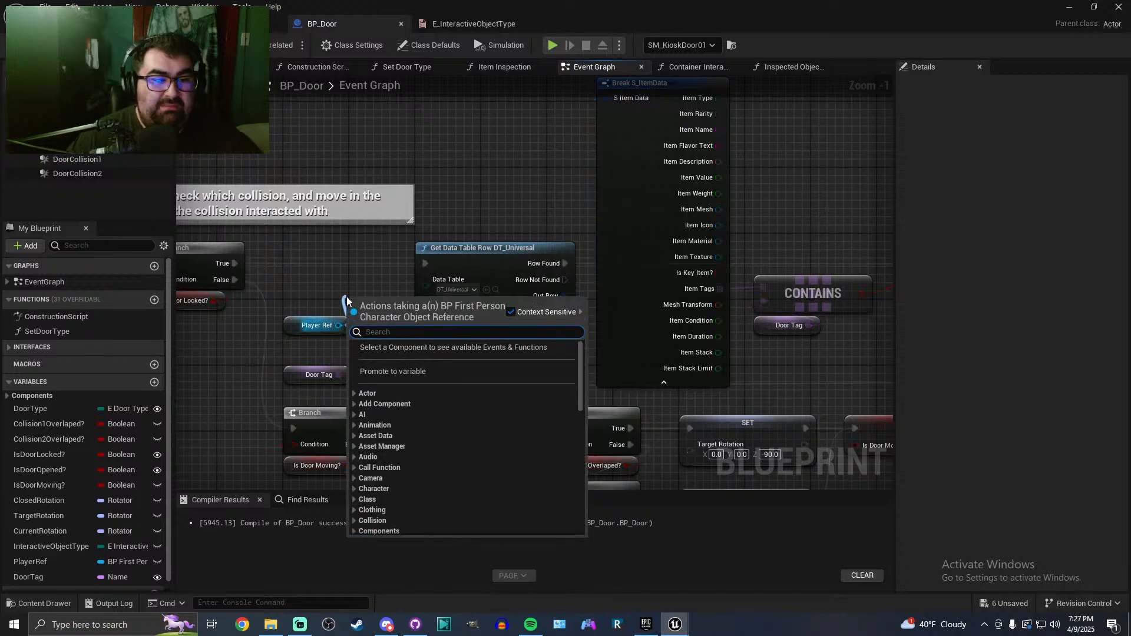
{"action": "type", "text": "int"}
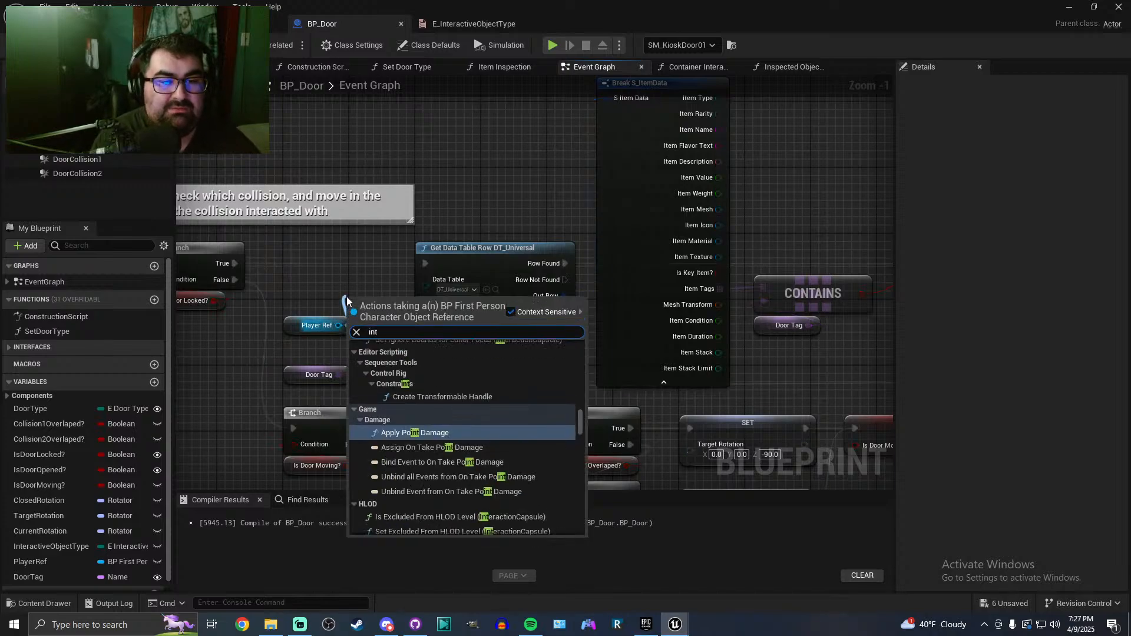
{"action": "key", "text": "BackSpace"}
{"action": "key", "text": "BackSpace"}
{"action": "key", "text": "BackSpace"}
{"action": "type", "text": "item in"}
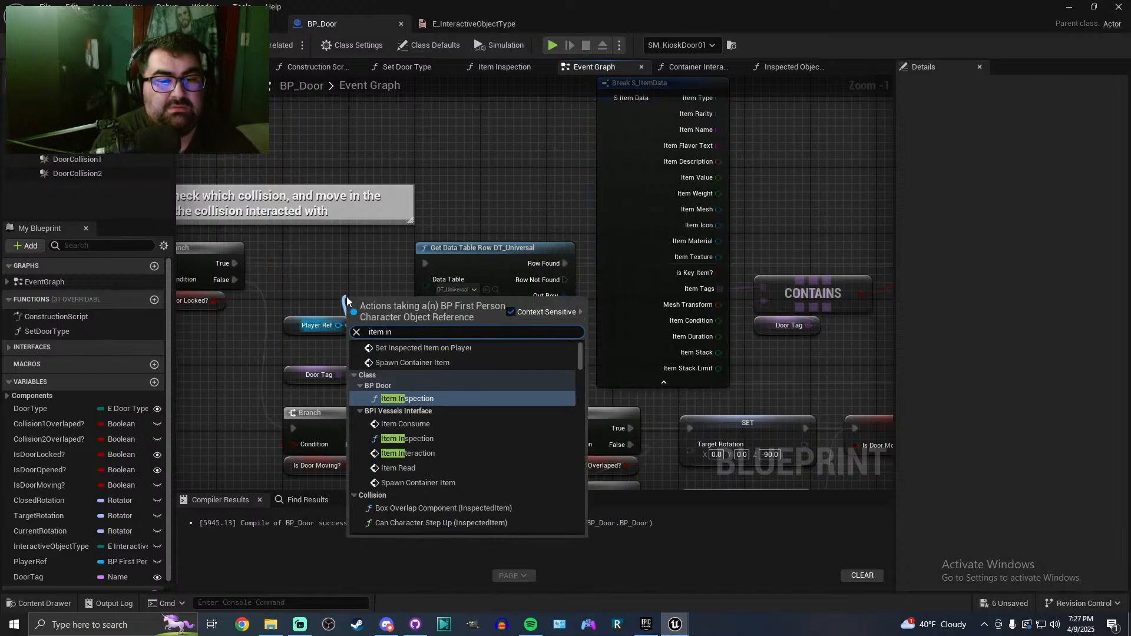
{"action": "key", "text": "BackSpace"}
{"action": "key", "text": "BackSpace"}
{"action": "type", "text": "data"}
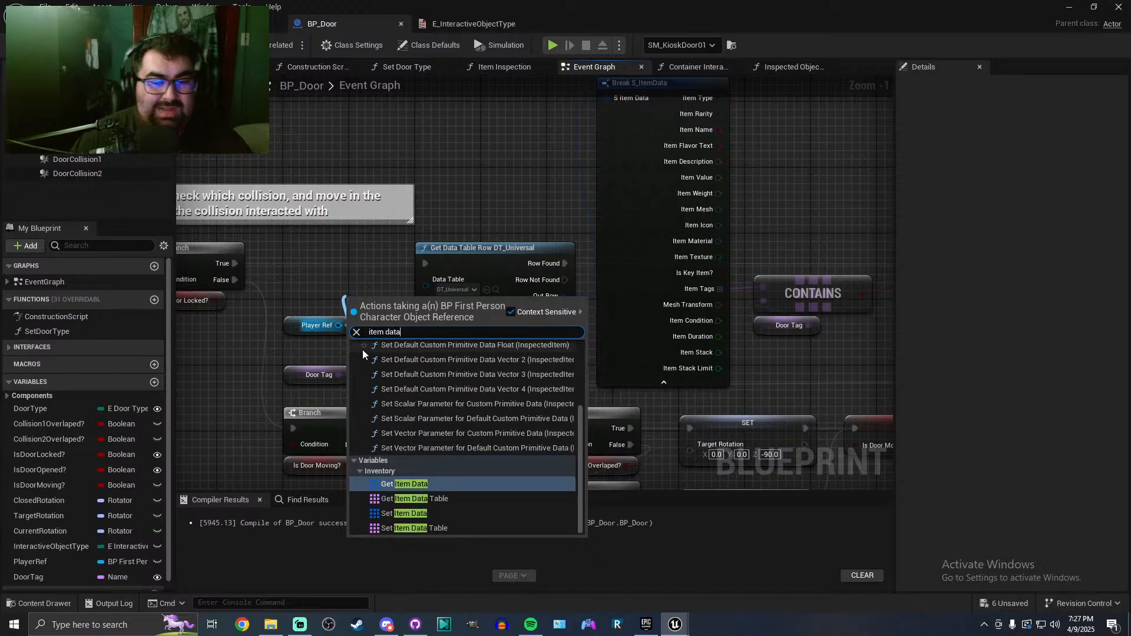
{"action": "left_click", "coordinate": [431, 498]}
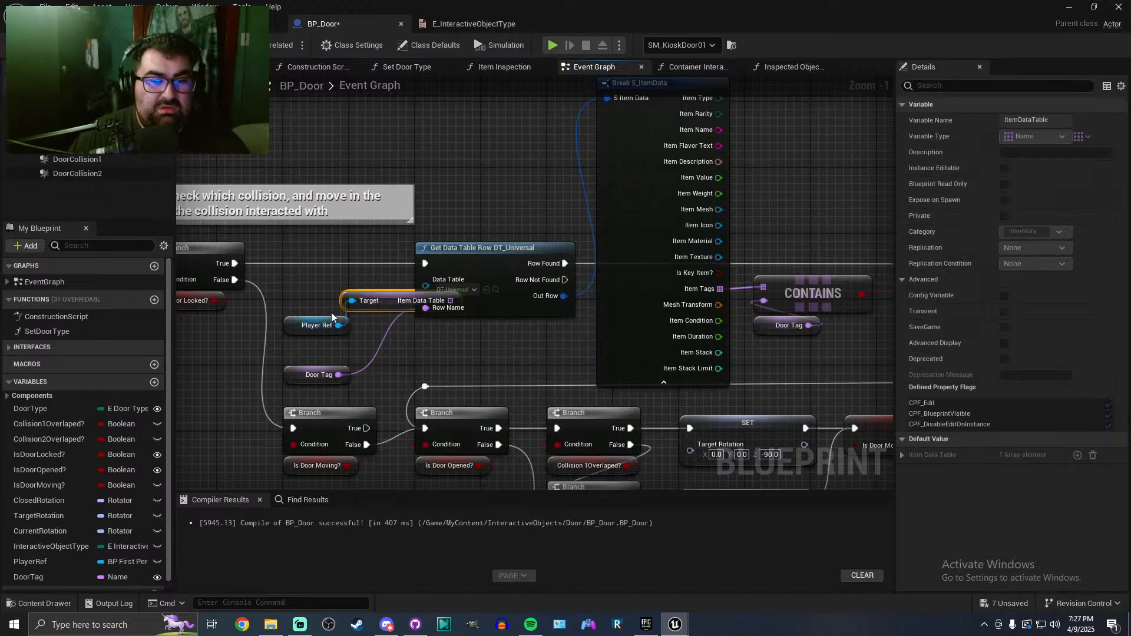
{"action": "left_click_drag", "start_coordinate": [343, 293], "coordinate": [278, 276]}
Add a Find Item node on the Item Data Table array and place it beneath the Get Data Table Row node
{"action": "left_click_drag", "start_coordinate": [376, 285], "coordinate": [451, 210]}
{"action": "type", "text": "find"}
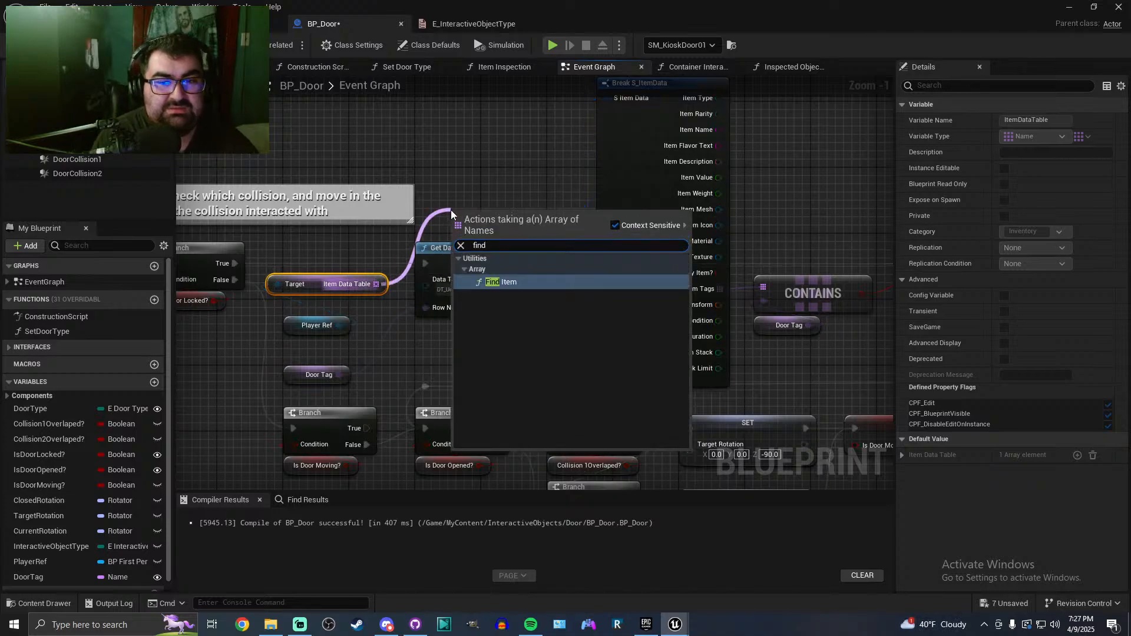
{"action": "key", "text": "Return"}
{"action": "left_click_drag", "start_coordinate": [512, 215], "coordinate": [479, 345]}
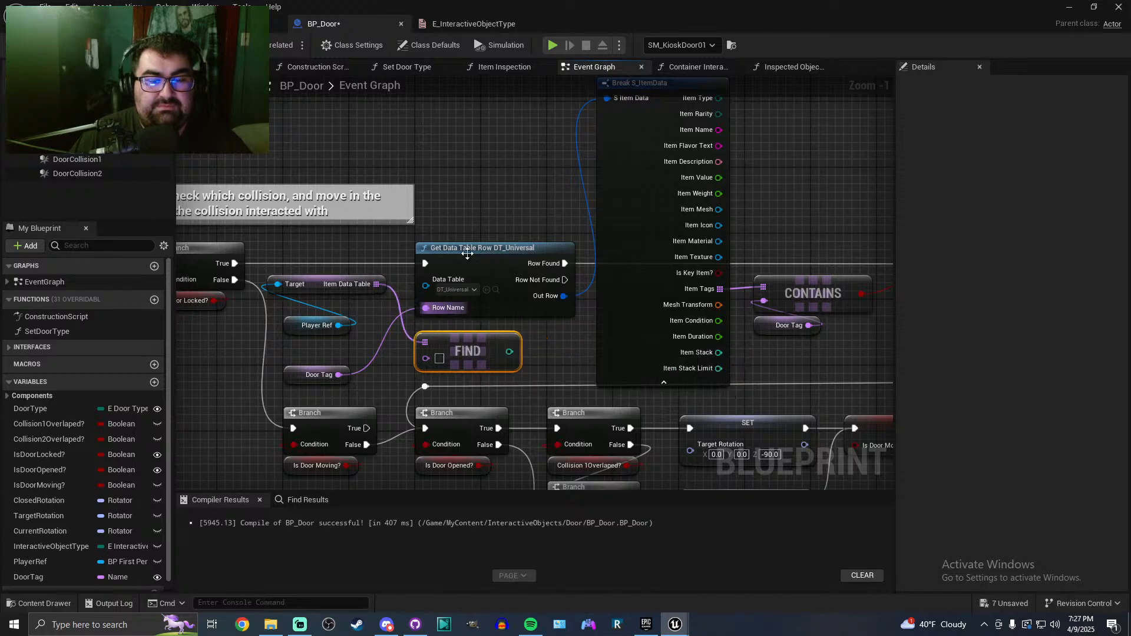
{"action": "left_click", "coordinate": [478, 204]}
{"action": "right_click_drag", "start_coordinate": [479, 204], "coordinate": [486, 178]}
{"action": "left_click_drag", "start_coordinate": [331, 262], "coordinate": [349, 279]}
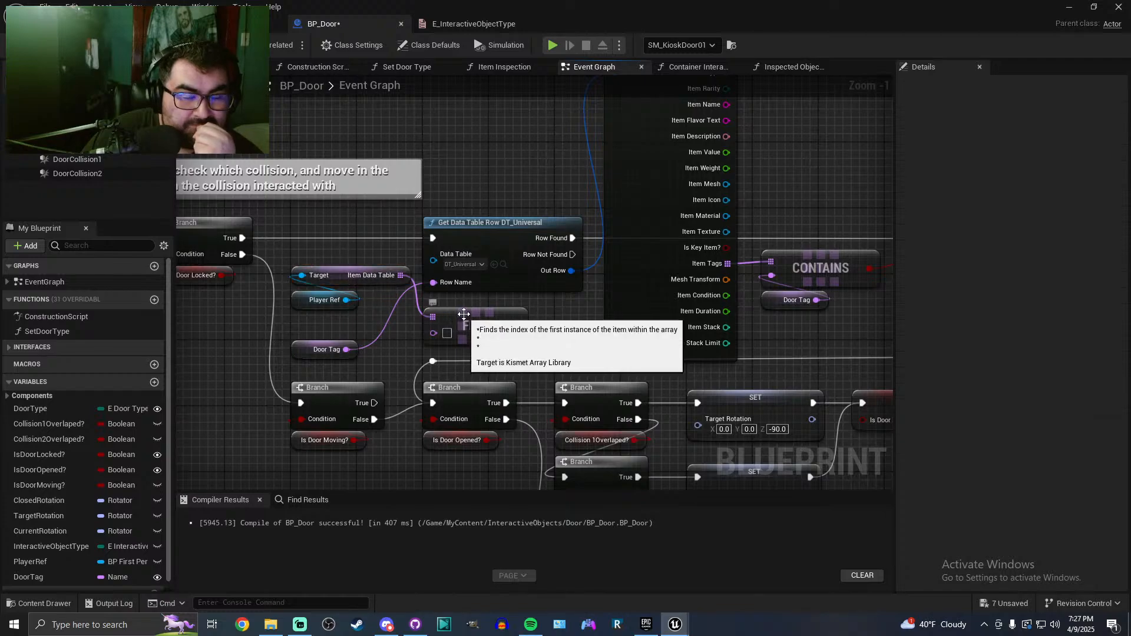
Shift the Get Data Table Row, Break S_ItemData, Contains, Branch and Is Door Locked setter chain away from the Find node to make room
{"action": "scroll", "coordinate": [466, 165], "scroll_direction": "down", "scroll_amount": 3}
{"action": "right_click_drag", "start_coordinate": [505, 111], "coordinate": [450, 159]}
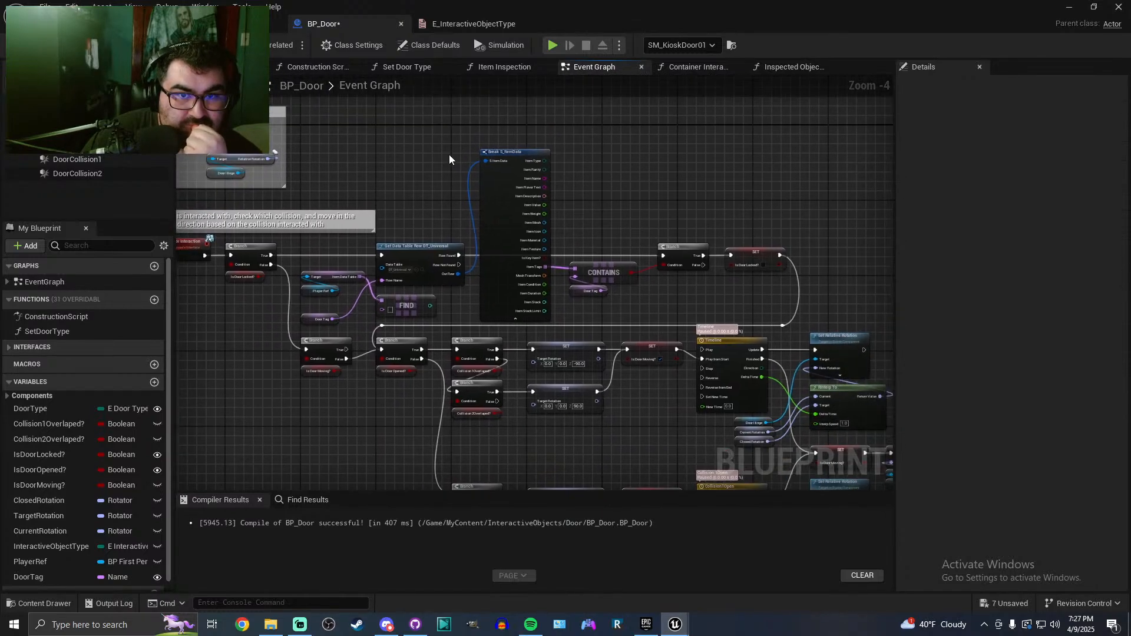
{"action": "left_click_drag", "start_coordinate": [496, 231], "coordinate": [800, 328]}
{"action": "left_click_drag", "start_coordinate": [419, 251], "coordinate": [518, 200]}
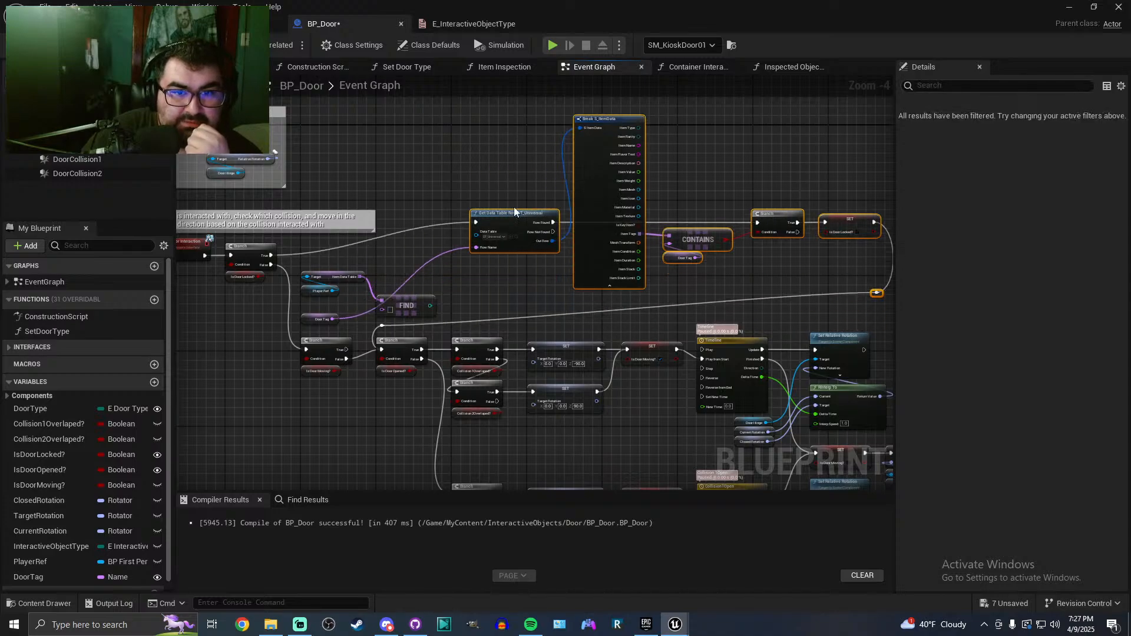
Feed Door Tag into the Find node's item input instead of the data table lookup's Row Name
{"action": "scroll", "coordinate": [385, 266], "scroll_direction": "up", "scroll_amount": 2}
{"action": "left_click", "coordinate": [378, 275]}
{"action": "scroll", "coordinate": [323, 334], "scroll_direction": "up", "scroll_amount": 2}
{"action": "left_click_drag", "start_coordinate": [272, 349], "coordinate": [405, 331]}
{"action": "left_click_drag", "start_coordinate": [314, 220], "coordinate": [276, 323]}
{"action": "left_click", "coordinate": [361, 297]}
{"action": "right_click_drag", "start_coordinate": [406, 295], "coordinate": [477, 304]}
{"action": "left_click_drag", "start_coordinate": [530, 313], "coordinate": [567, 275]}
Group the Player Ref, Door Tag and Find nodes closely with the Item Data Table getter, and compile BP_Door
{"action": "left_click", "coordinate": [330, 317]}
{"action": "left_click_drag", "start_coordinate": [327, 301], "coordinate": [326, 292]}
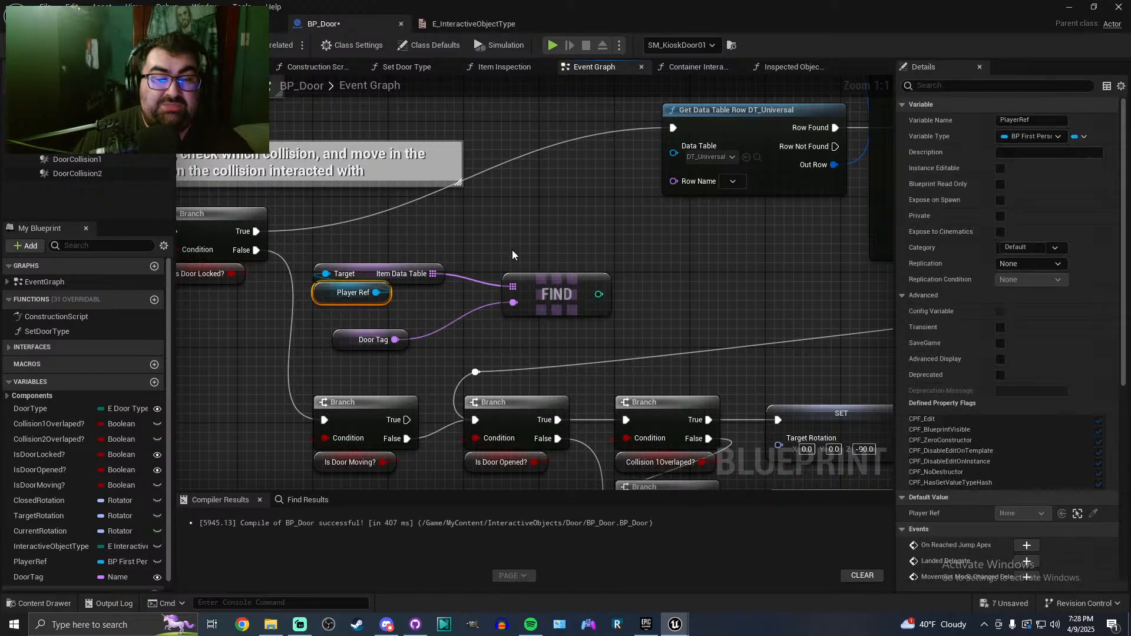
{"action": "left_click_drag", "start_coordinate": [551, 282], "coordinate": [533, 278]}
{"action": "left_click_drag", "start_coordinate": [365, 340], "coordinate": [372, 315]}
{"action": "right_click_drag", "start_coordinate": [450, 330], "coordinate": [392, 358]}
{"action": "left_click", "coordinate": [416, 355]}
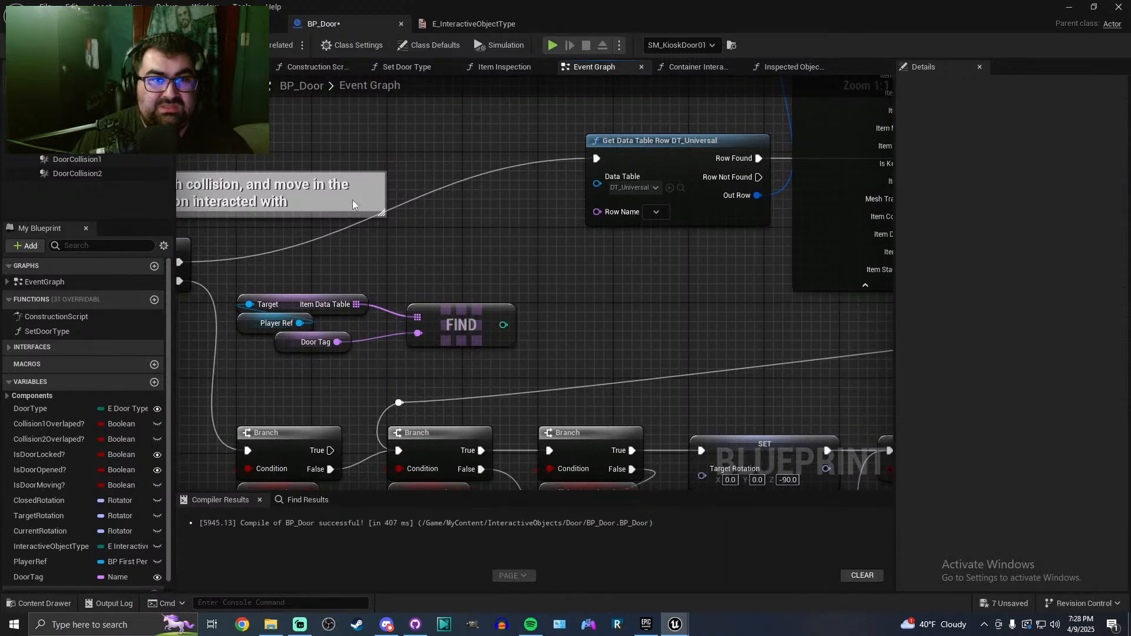
{"action": "key", "text": "F7"}
{"action": "right_click_drag", "start_coordinate": [559, 218], "coordinate": [523, 237]}
{"action": "right_click_drag", "start_coordinate": [443, 302], "coordinate": [465, 307]}
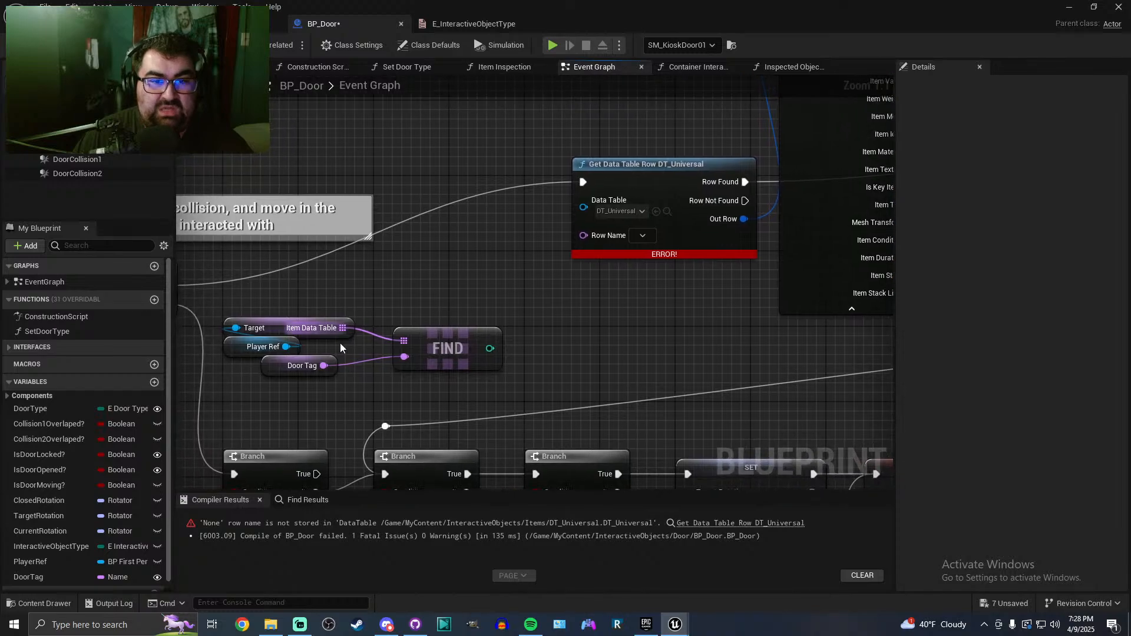
{"action": "left_click", "coordinate": [408, 267]}
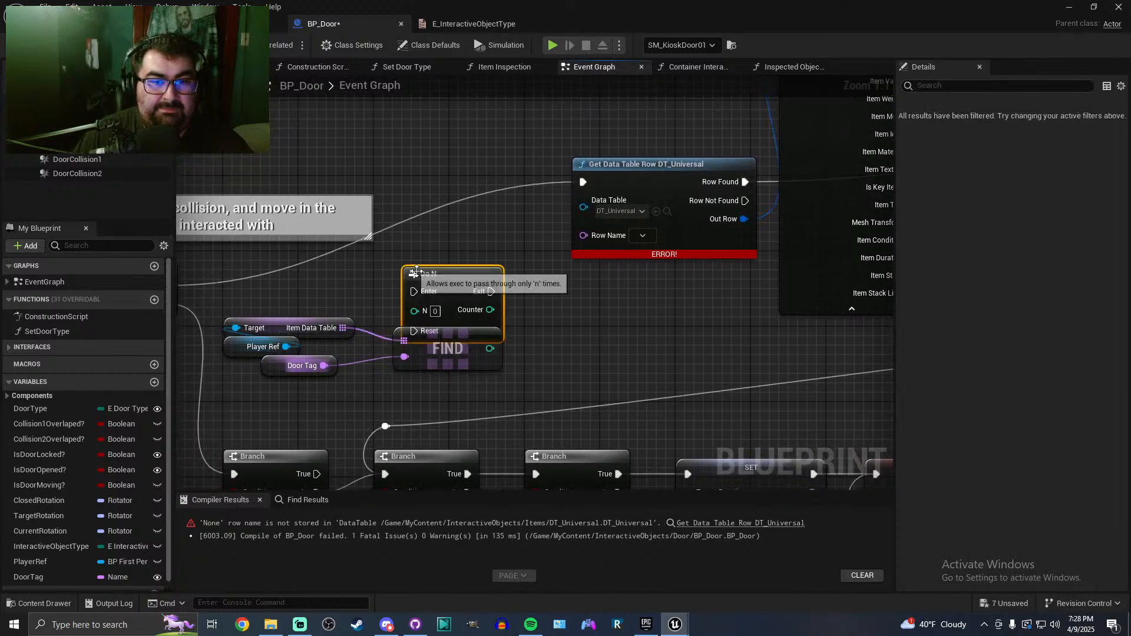
{"action": "key", "text": "Delete"}
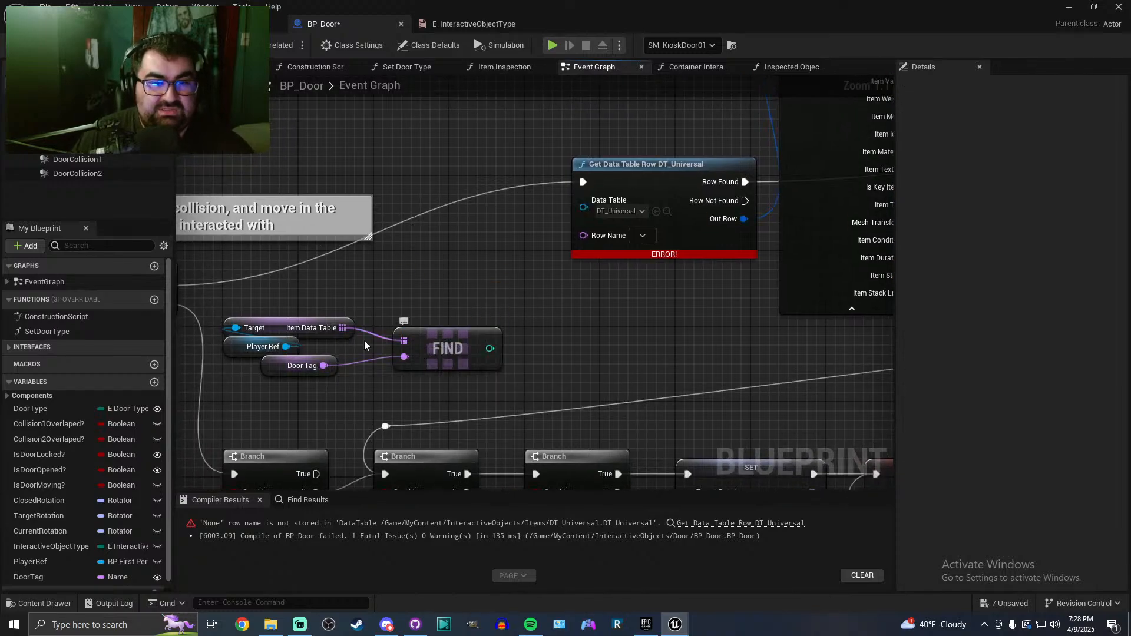
Add a Contains Item node on the Item Data Table array and use Door Tag as the item to check
{"action": "left_click_drag", "start_coordinate": [343, 328], "coordinate": [400, 299]}
{"action": "type", "text": "contai"}
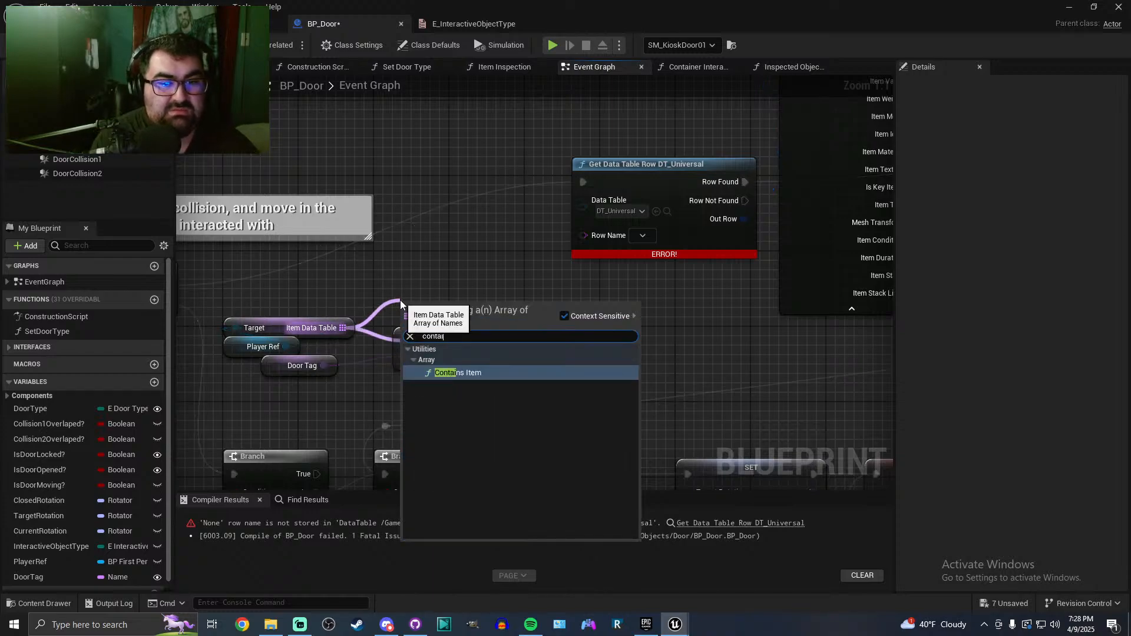
{"action": "key", "text": "Return"}
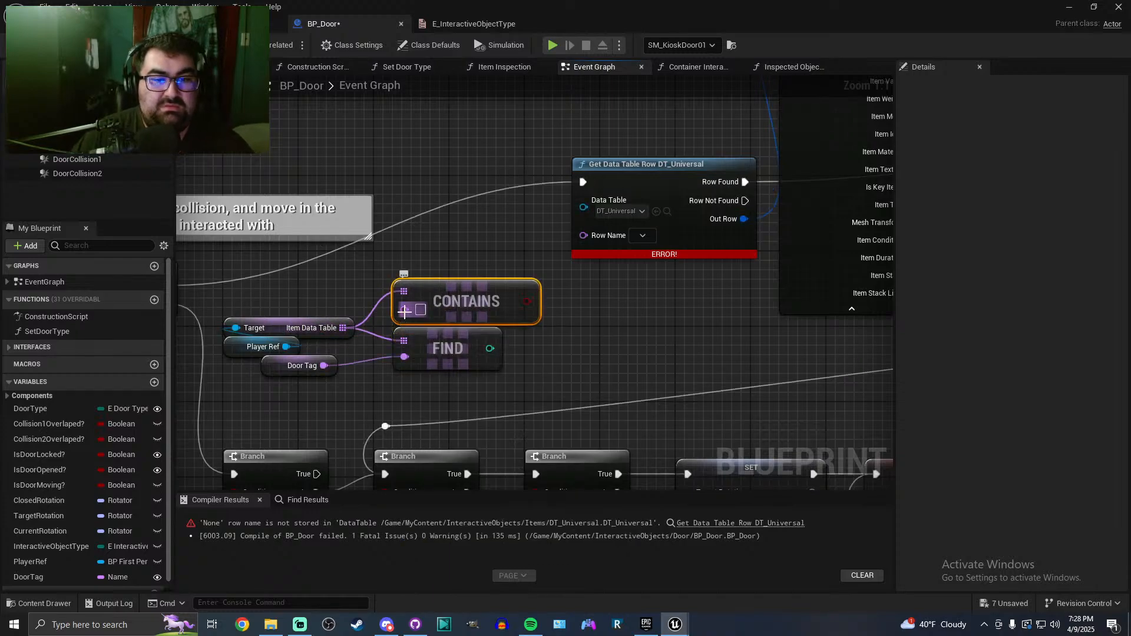
{"action": "left_click_drag", "start_coordinate": [323, 365], "coordinate": [404, 309]}
{"action": "right_click_drag", "start_coordinate": [402, 232], "coordinate": [404, 227]}
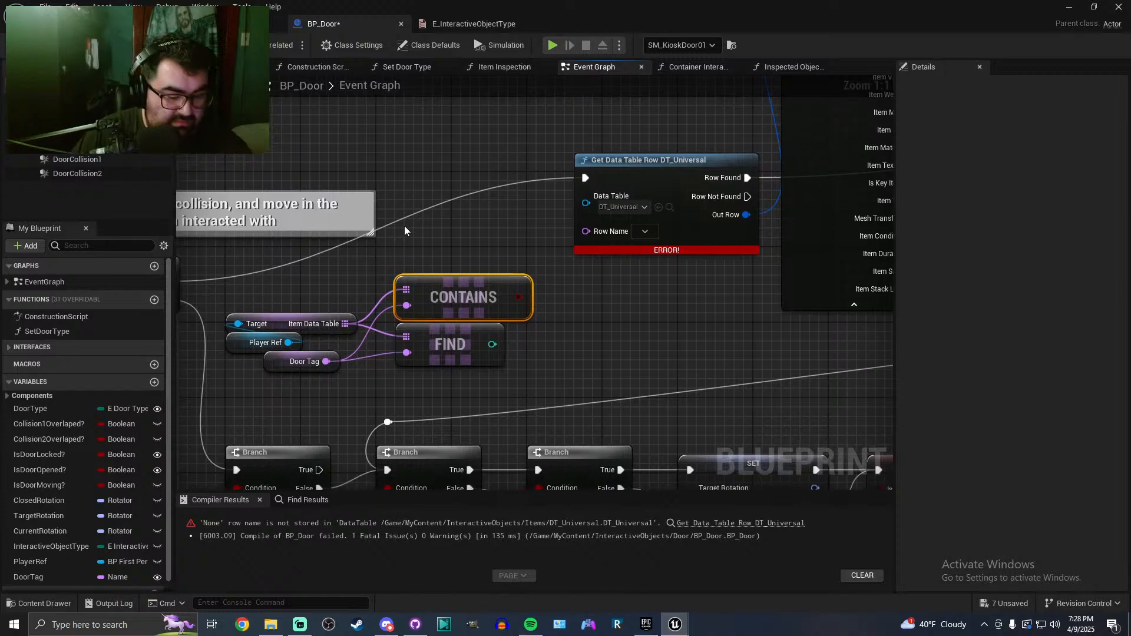
Insert a Branch conditioned on Contains before Get Data Table Row, and connect Door Tag to Row Name
{"action": "key", "text": "b"}
{"action": "left_click", "coordinate": [407, 211]}
{"action": "left_click_drag", "start_coordinate": [585, 179], "coordinate": [417, 235], "text": "ctrl"}
{"action": "left_click_drag", "start_coordinate": [516, 294], "coordinate": [416, 253]}
{"action": "left_click_drag", "start_coordinate": [500, 234], "coordinate": [585, 178]}
{"action": "left_click_drag", "start_coordinate": [325, 361], "coordinate": [587, 229]}
{"action": "right_click_drag", "start_coordinate": [618, 306], "coordinate": [417, 351]}
{"action": "scroll", "coordinate": [489, 295], "scroll_direction": "down", "scroll_amount": 2}
{"action": "scroll", "coordinate": [404, 298], "scroll_direction": "down", "scroll_amount": 2}
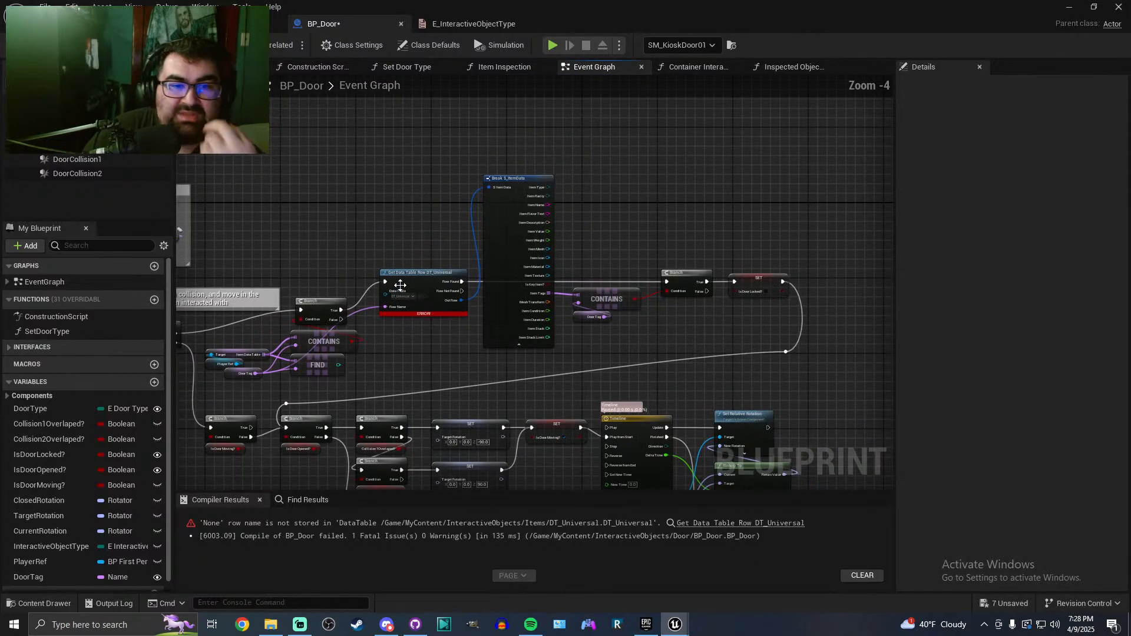
Route the new Branch's True output past the data table lookup and delete the old lookup nodes
{"action": "scroll", "coordinate": [398, 284], "scroll_direction": "up", "scroll_amount": 1}
{"action": "left_click_drag", "start_coordinate": [323, 318], "coordinate": [604, 282]}
{"action": "right_click_drag", "start_coordinate": [251, 192], "coordinate": [416, 160]}
{"action": "left_click_drag", "start_coordinate": [417, 208], "coordinate": [795, 306]}
{"action": "key", "text": "Delete"}
Rearrange the remaining locked-door nodes in the event graph, and compile and save BP_Door
{"action": "right_click_drag", "start_coordinate": [475, 322], "coordinate": [599, 264]}
{"action": "scroll", "coordinate": [567, 266], "scroll_direction": "up", "scroll_amount": 2}
{"action": "right_click_drag", "start_coordinate": [498, 270], "coordinate": [660, 280]}
{"action": "left_click_drag", "start_coordinate": [358, 243], "coordinate": [580, 332]}
{"action": "left_click_drag", "start_coordinate": [549, 222], "coordinate": [652, 188]}
{"action": "left_click", "coordinate": [795, 224]}
{"action": "right_click_drag", "start_coordinate": [798, 223], "coordinate": [677, 236]}
{"action": "scroll", "coordinate": [577, 241], "scroll_direction": "down", "scroll_amount": 4}
{"action": "scroll", "coordinate": [537, 235], "scroll_direction": "up", "scroll_amount": 3}
{"action": "right_click_drag", "start_coordinate": [563, 244], "coordinate": [607, 252]}
{"action": "left_click", "coordinate": [74, 45]}
Open the DT_Universal data table from MyContent/InteractiveObjects/Items and enlarge its row list
{"action": "left_click", "coordinate": [218, 24]}
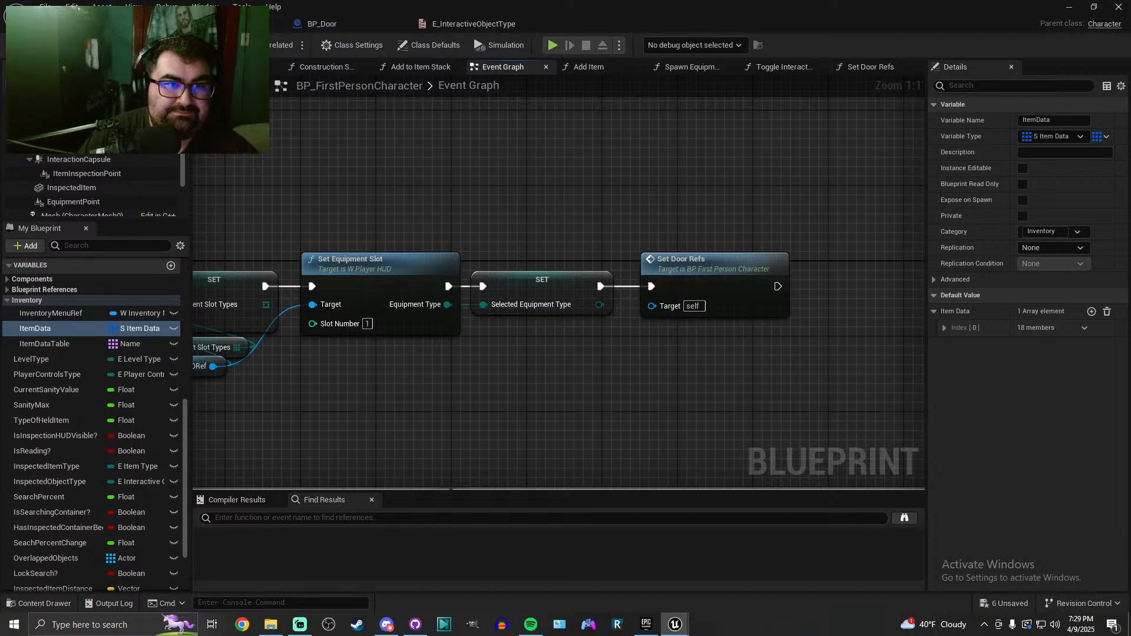
{"action": "left_click", "coordinate": [88, 24]}
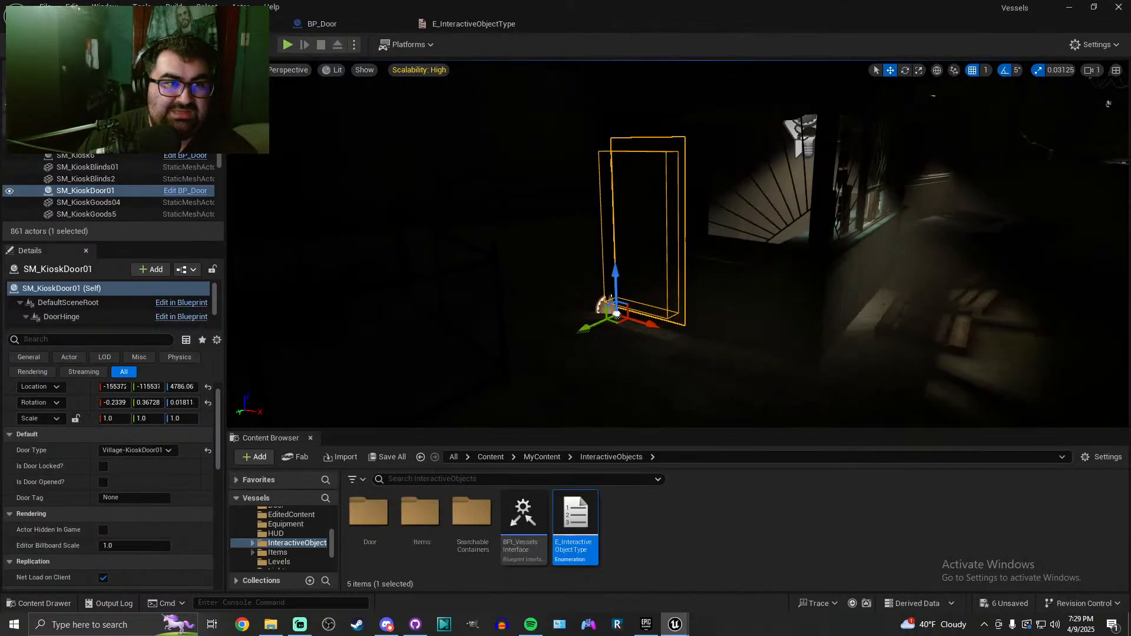
{"action": "left_click", "coordinate": [659, 514]}
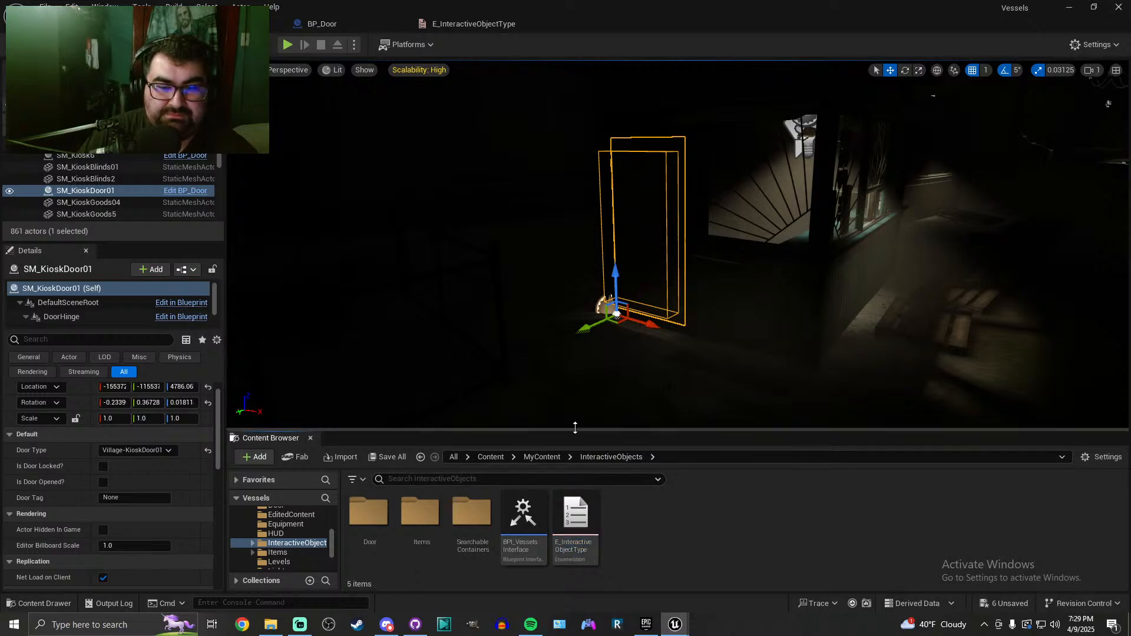
{"action": "left_click_drag", "start_coordinate": [576, 432], "coordinate": [576, 358]}
{"action": "left_click", "coordinate": [541, 384]}
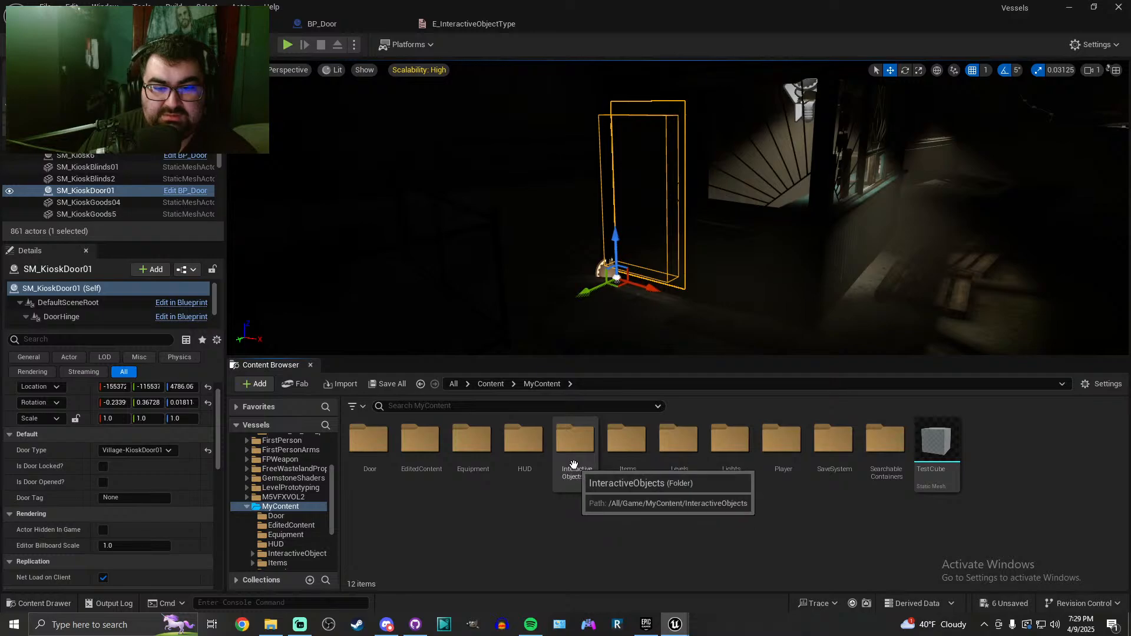
{"action": "double_click", "coordinate": [573, 465]}
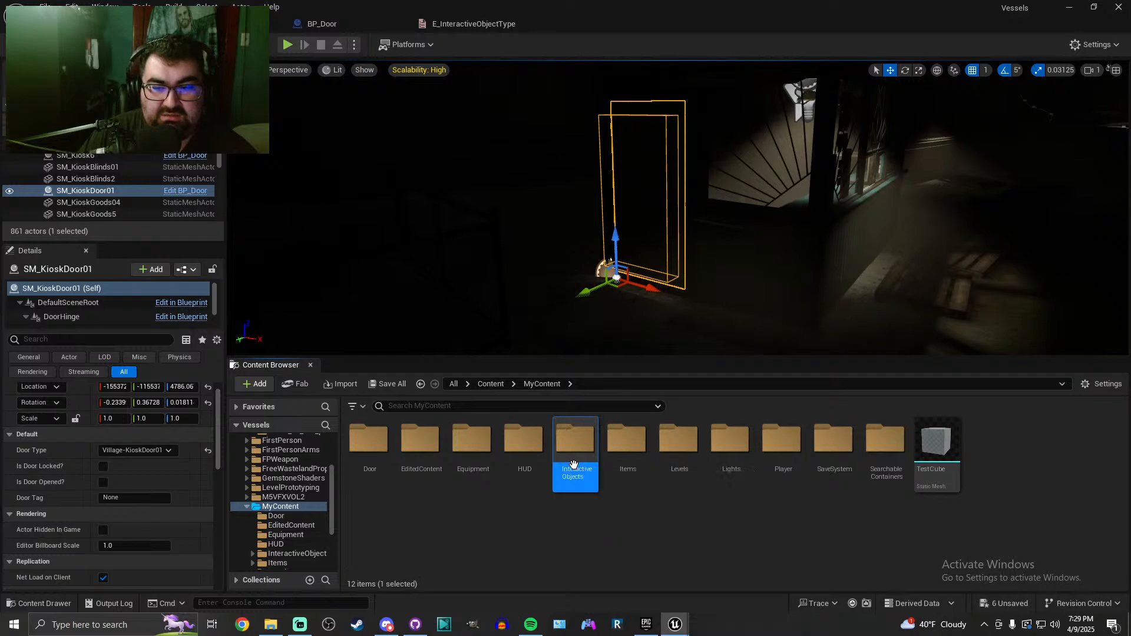
{"action": "double_click", "coordinate": [420, 443]}
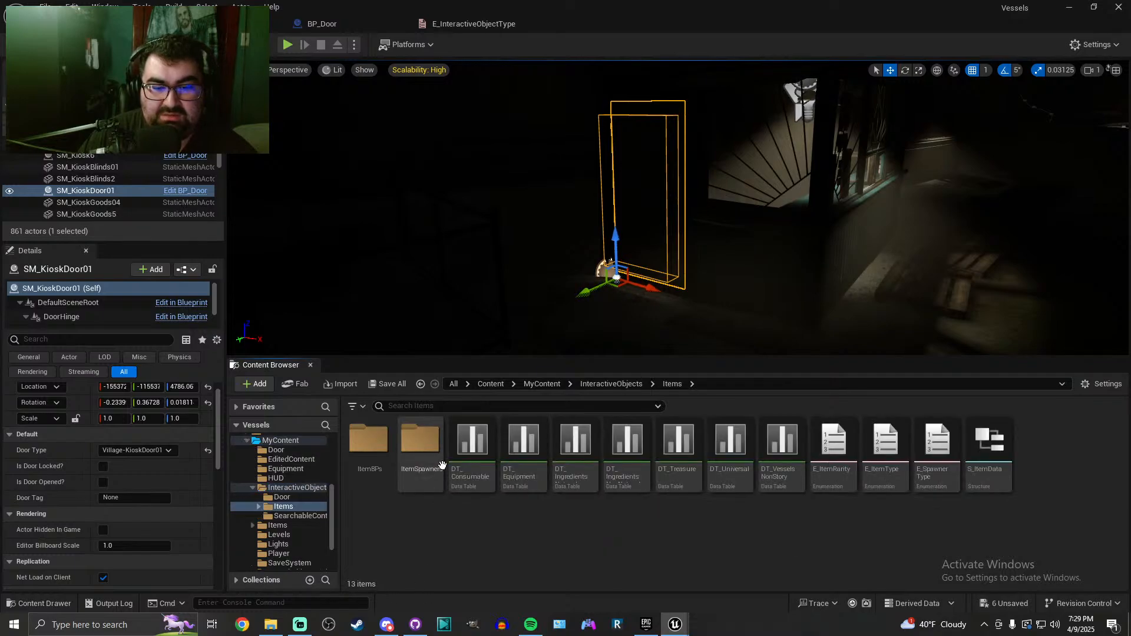
{"action": "double_click", "coordinate": [729, 465]}
{"action": "left_click_drag", "start_coordinate": [160, 309], "coordinate": [148, 389]}
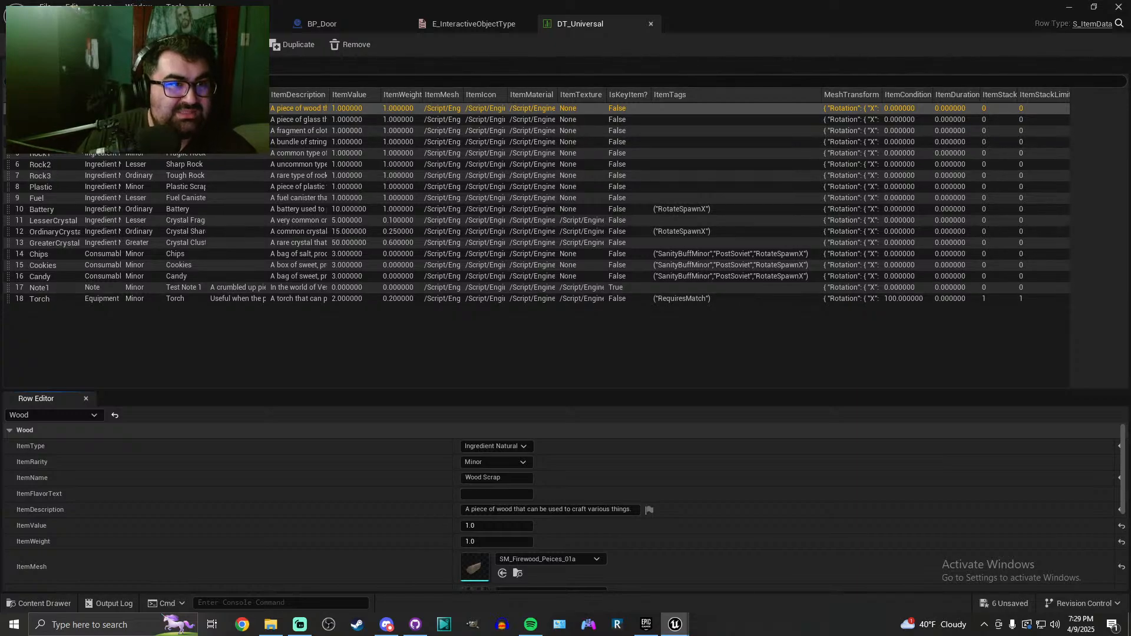
Add a new row to DT_Universal and try to name it "Wood Axe"
{"action": "left_click", "coordinate": [153, 45]}
{"action": "double_click", "coordinate": [51, 310]}
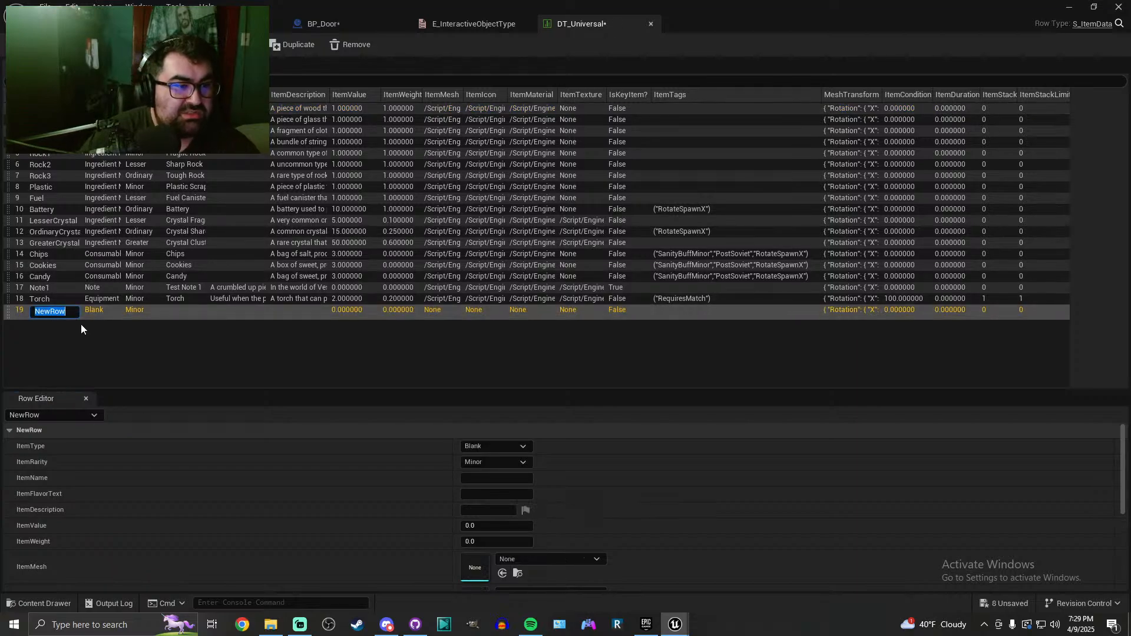
{"action": "type", "text": "Wood Axe"}
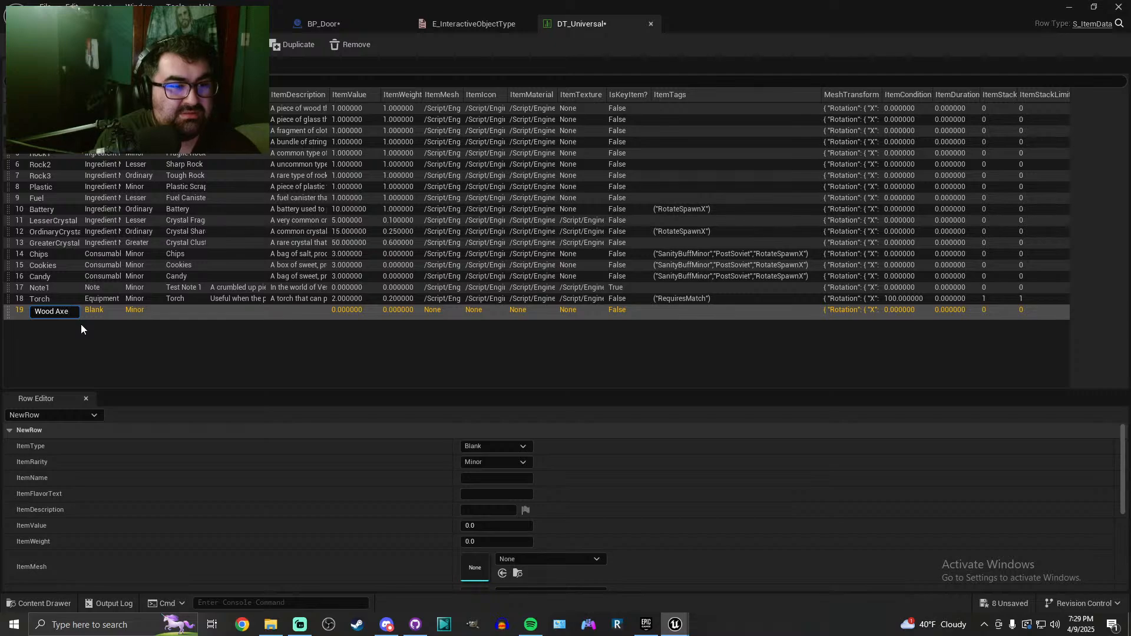
{"action": "key", "text": "Return"}
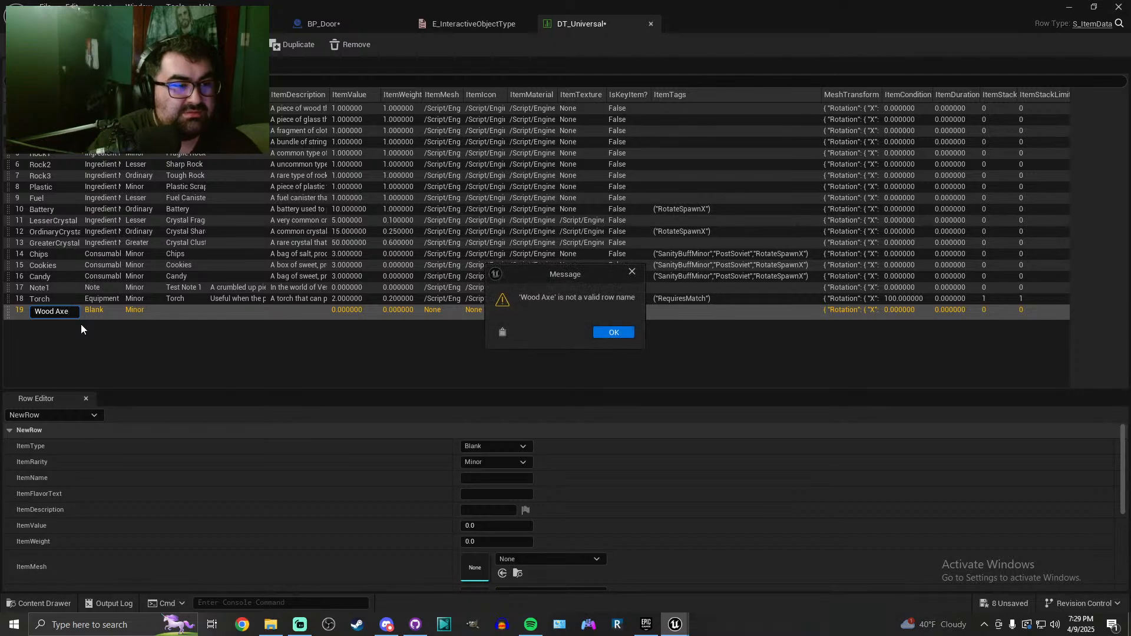
{"action": "left_click", "coordinate": [610, 333]}
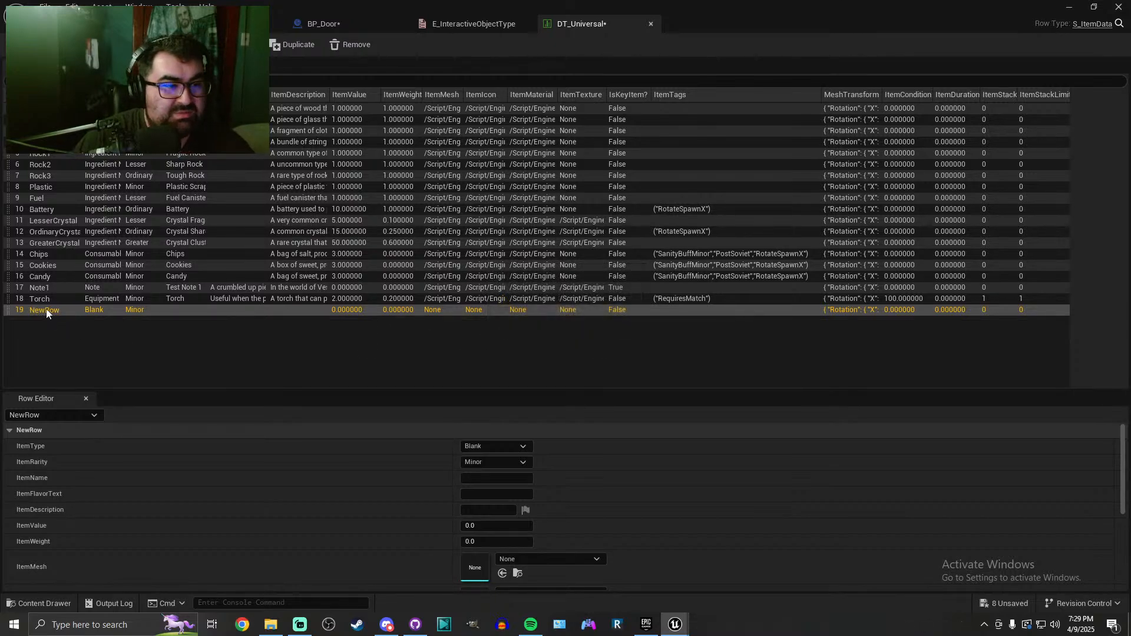
Rename the new DT_Universal row as WoodAxe
{"action": "double_click", "coordinate": [44, 310]}
{"action": "type", "text": "Wo"}
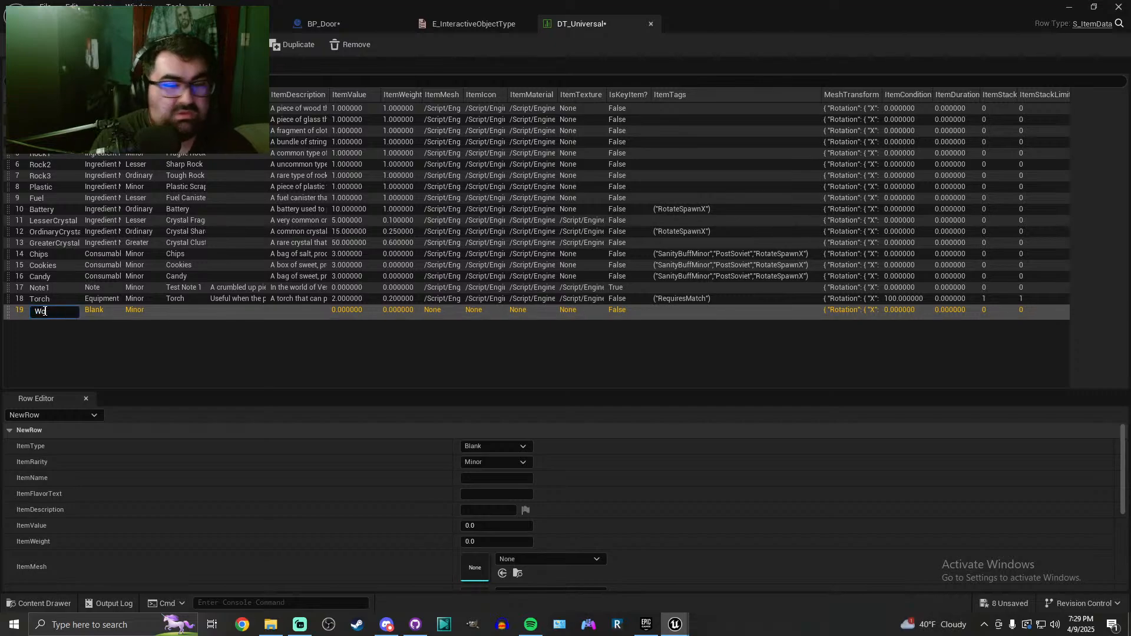
{"action": "type", "text": "odAxe"}
{"action": "key", "text": "Return"}
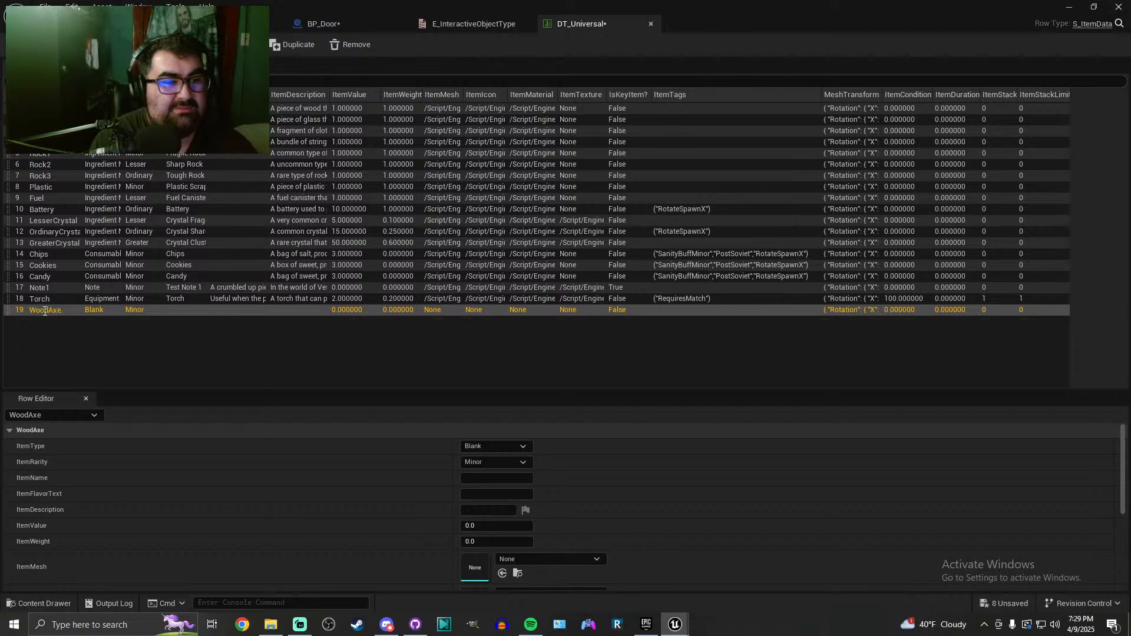
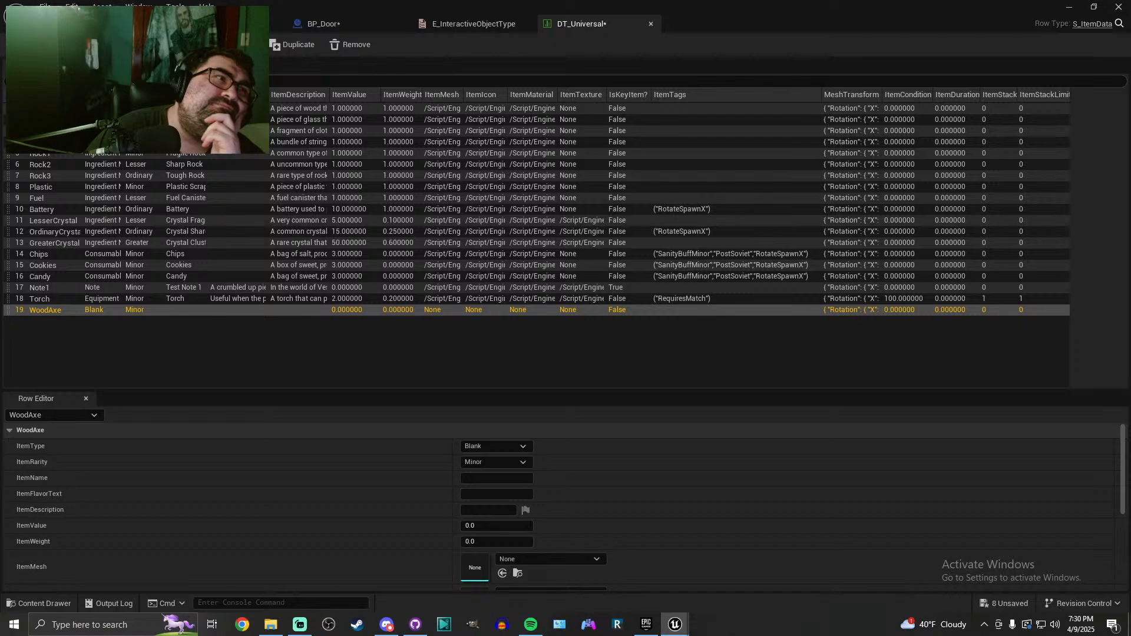
Add another row to DT_Universal and rename the existing WoodAxe row as Lantern
{"action": "left_click", "coordinate": [147, 45]}
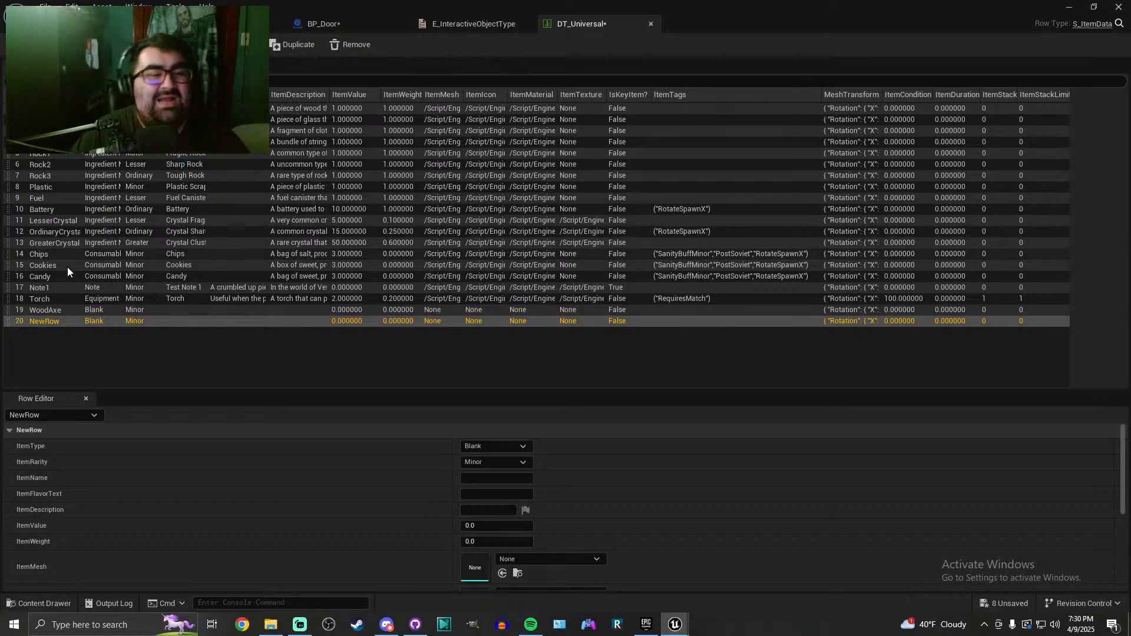
{"action": "double_click", "coordinate": [47, 311]}
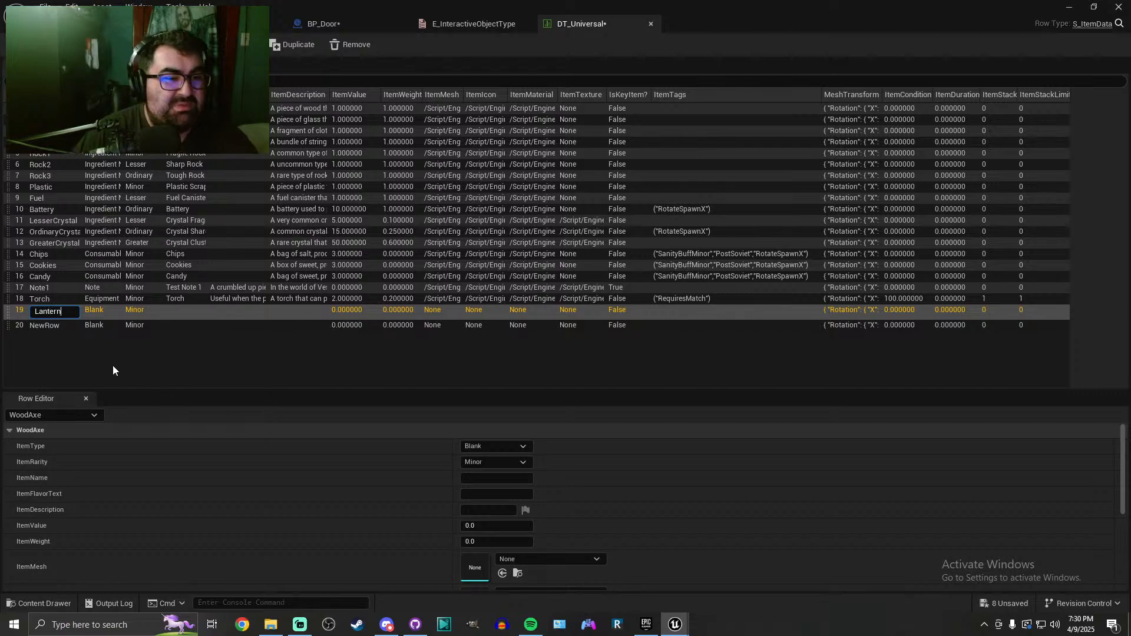
{"action": "key", "text": "Return"}
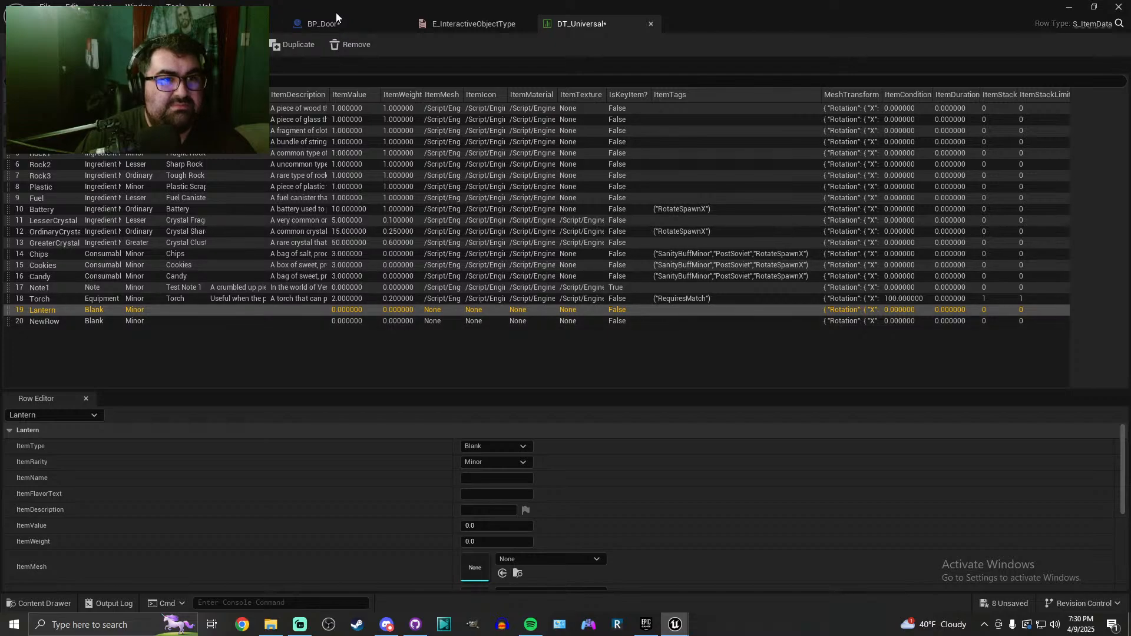
Examine the kiosk's ceiling light in the level and the options of its Light Type setting
{"action": "left_click", "coordinate": [349, 19]}
{"action": "left_click", "coordinate": [112, 24]}
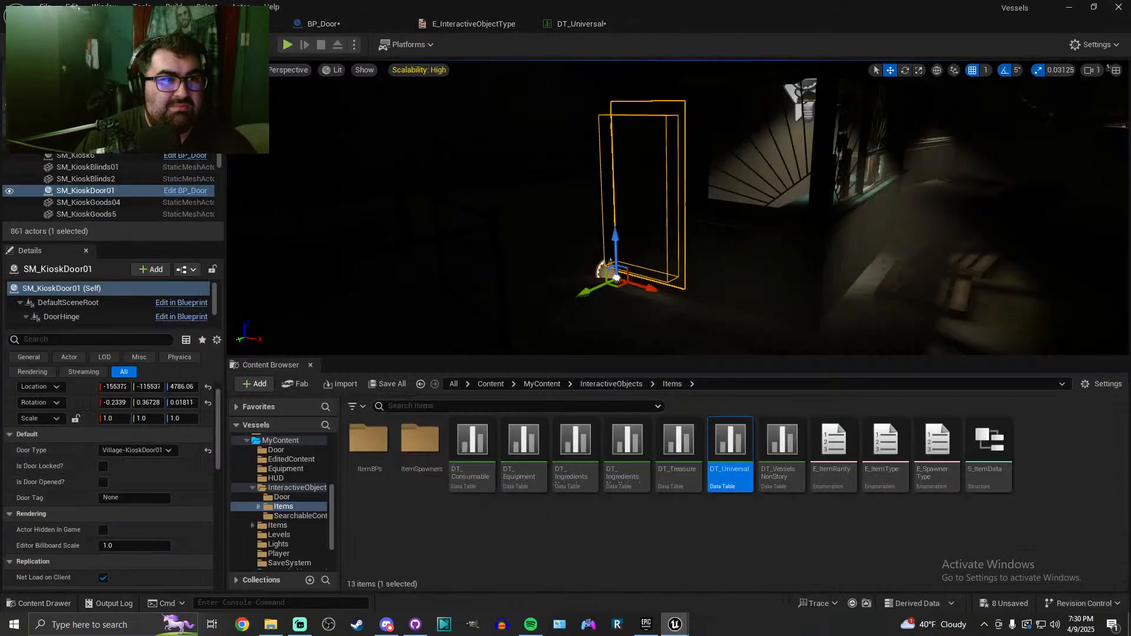
{"action": "right_click_drag", "start_coordinate": [704, 223], "coordinate": [745, 222]}
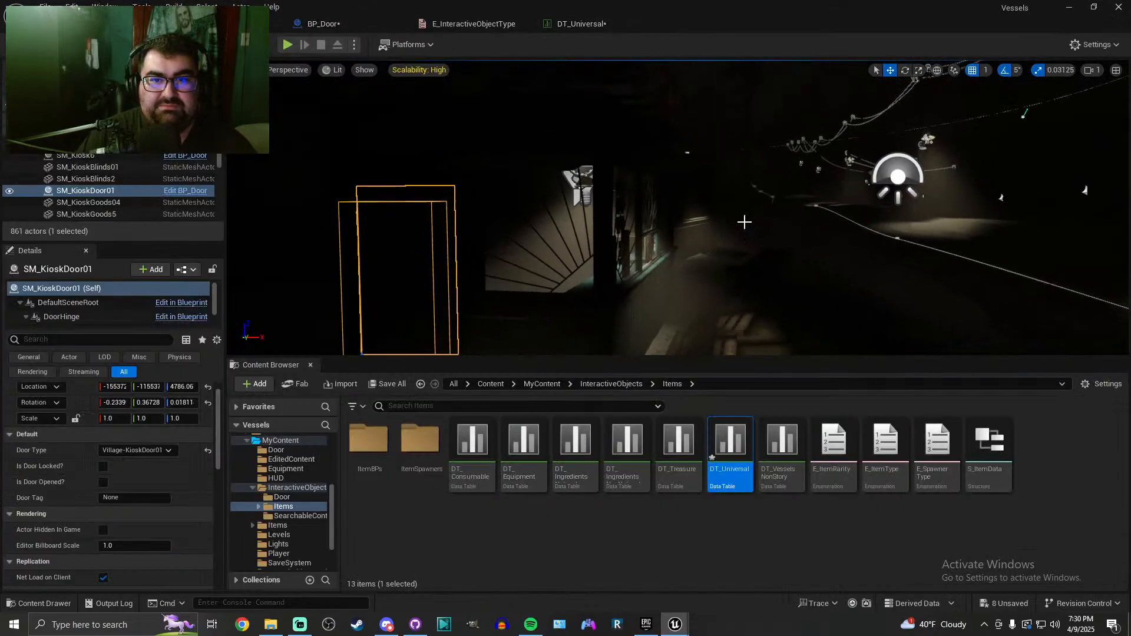
{"action": "left_click", "coordinate": [599, 183]}
{"action": "key", "text": "f"}
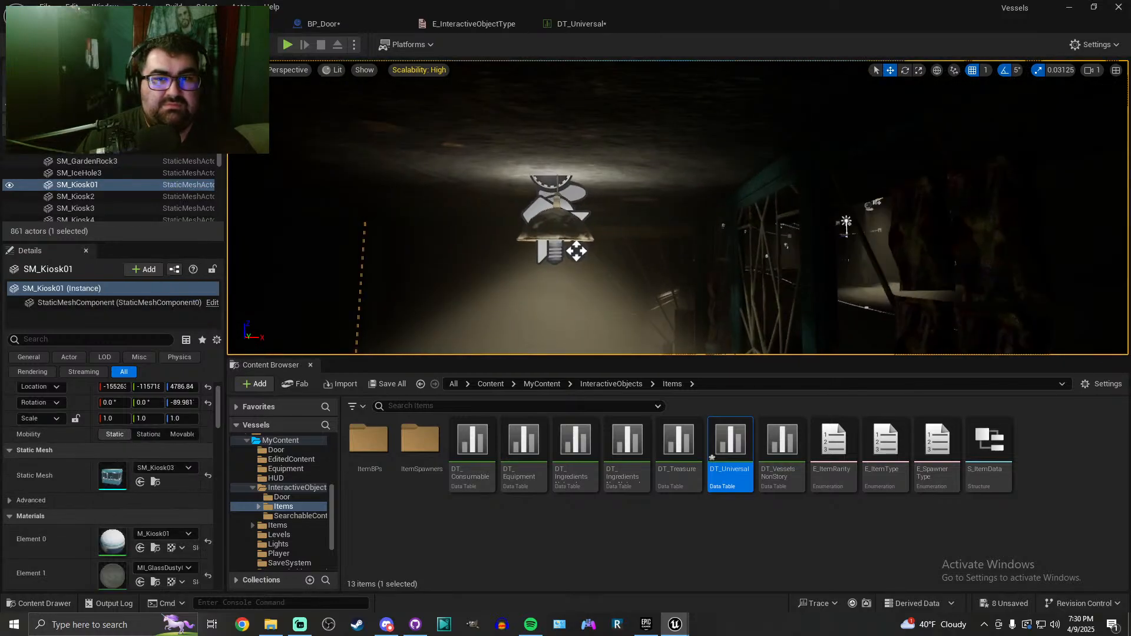
{"action": "left_click", "coordinate": [560, 253]}
{"action": "left_click", "coordinate": [176, 451]}
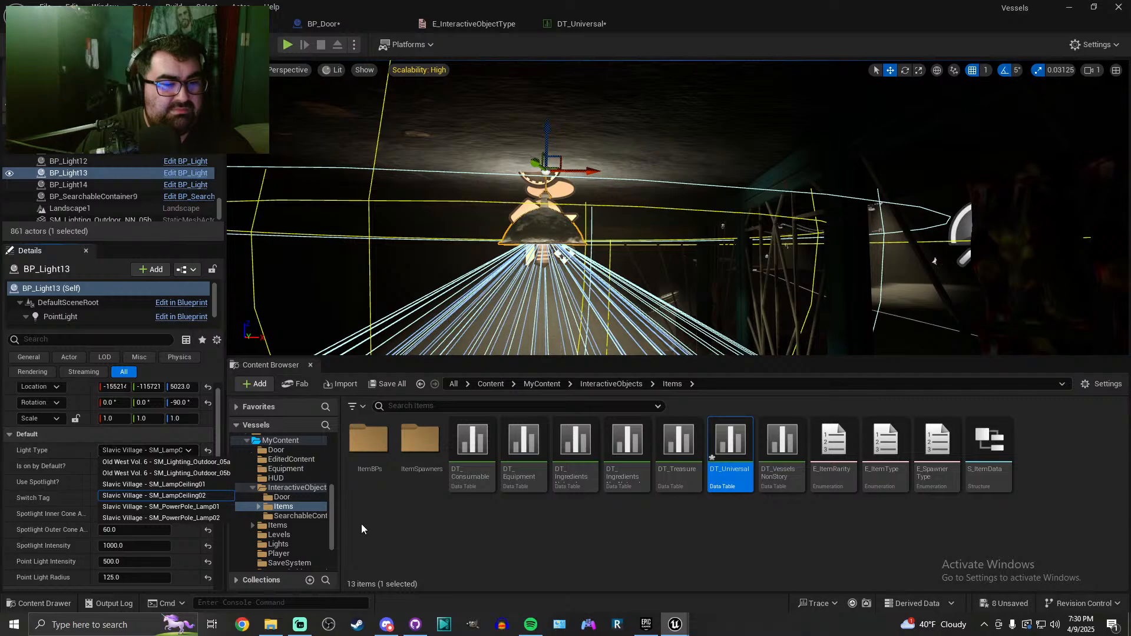
{"action": "left_click", "coordinate": [442, 553]}
{"action": "right_click_drag", "start_coordinate": [601, 271], "coordinate": [705, 288]}
{"action": "key", "text": "s"}
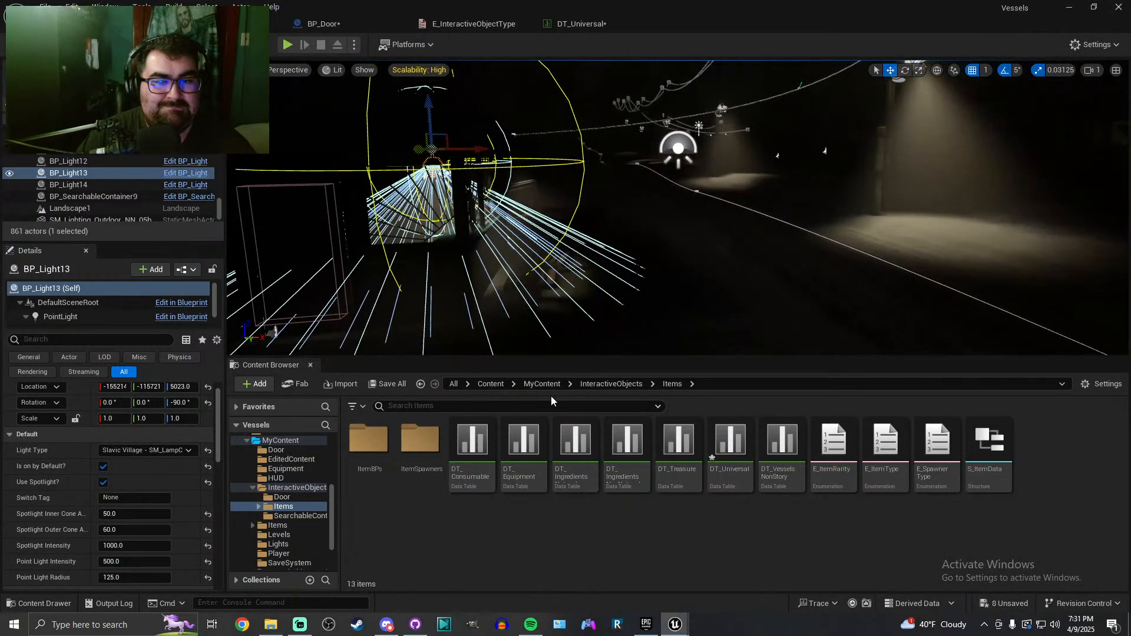
Check the equipment names listed in the E_EquipmentTypes enumeration in MyContent/Equipment, and close it
{"action": "left_click", "coordinate": [593, 386]}
{"action": "left_click", "coordinate": [542, 385]}
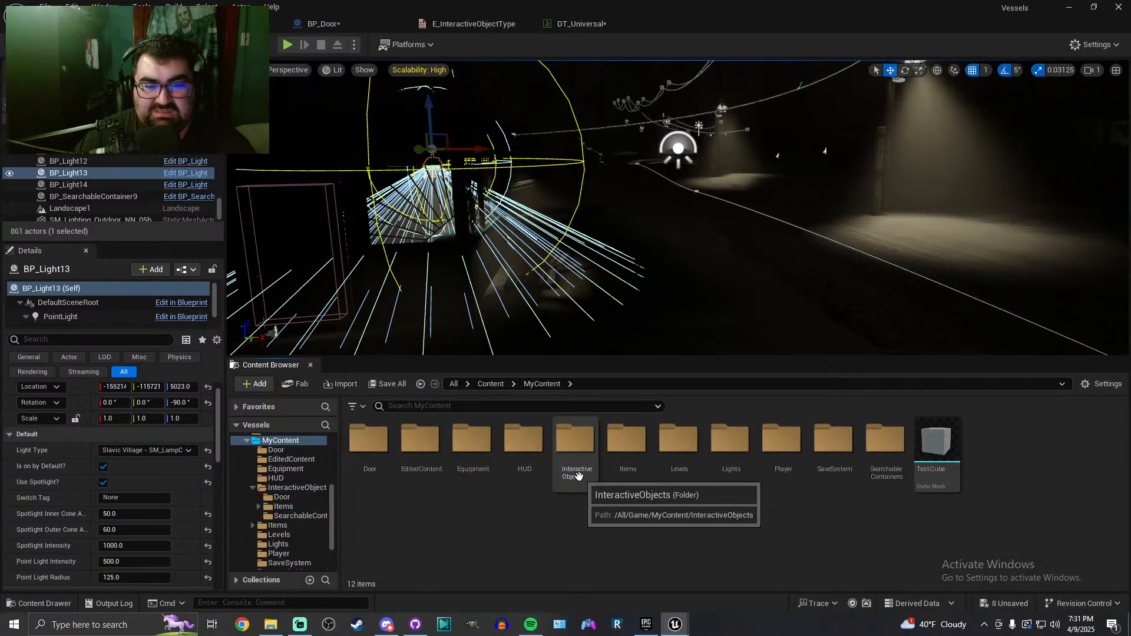
{"action": "double_click", "coordinate": [466, 457]}
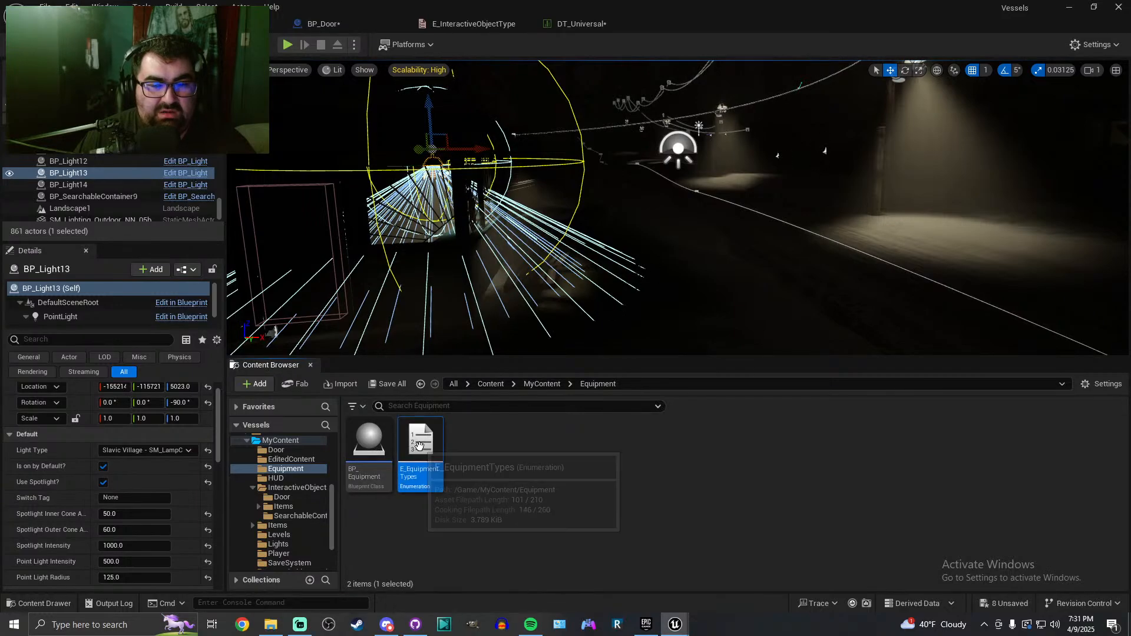
{"action": "double_click", "coordinate": [421, 440]}
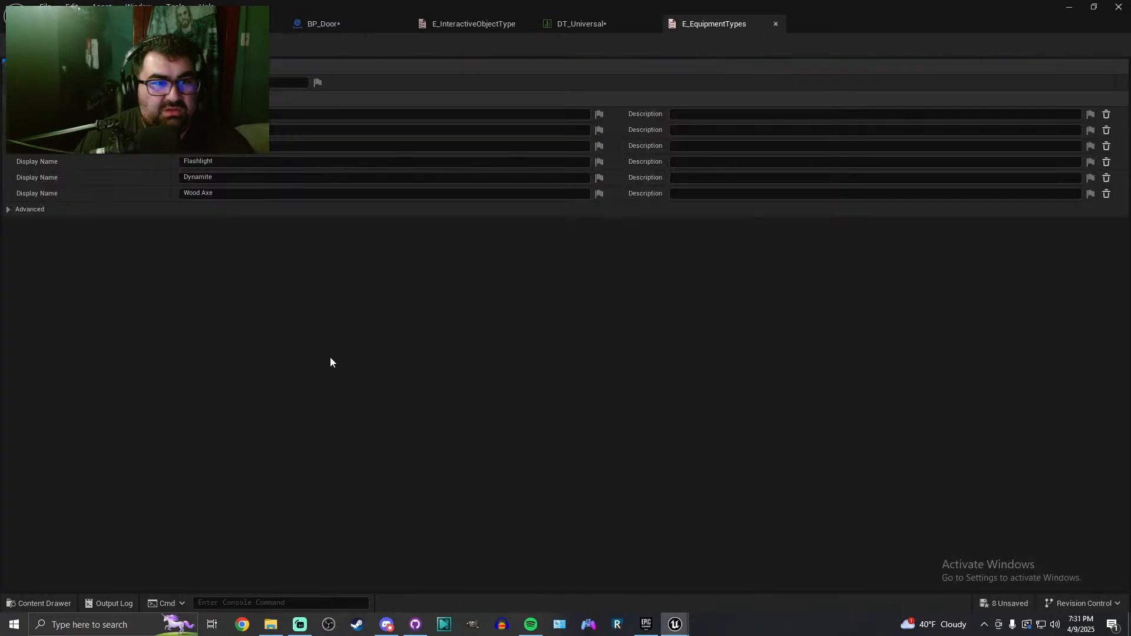
{"action": "left_click", "coordinate": [775, 23]}
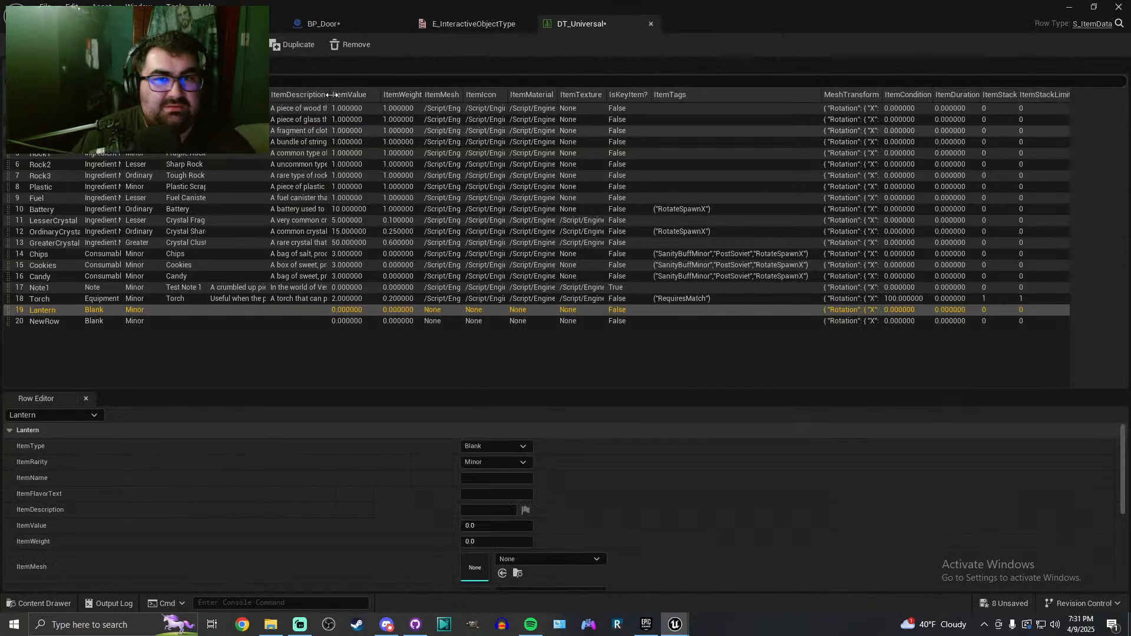
{"action": "left_click", "coordinate": [106, 23]}
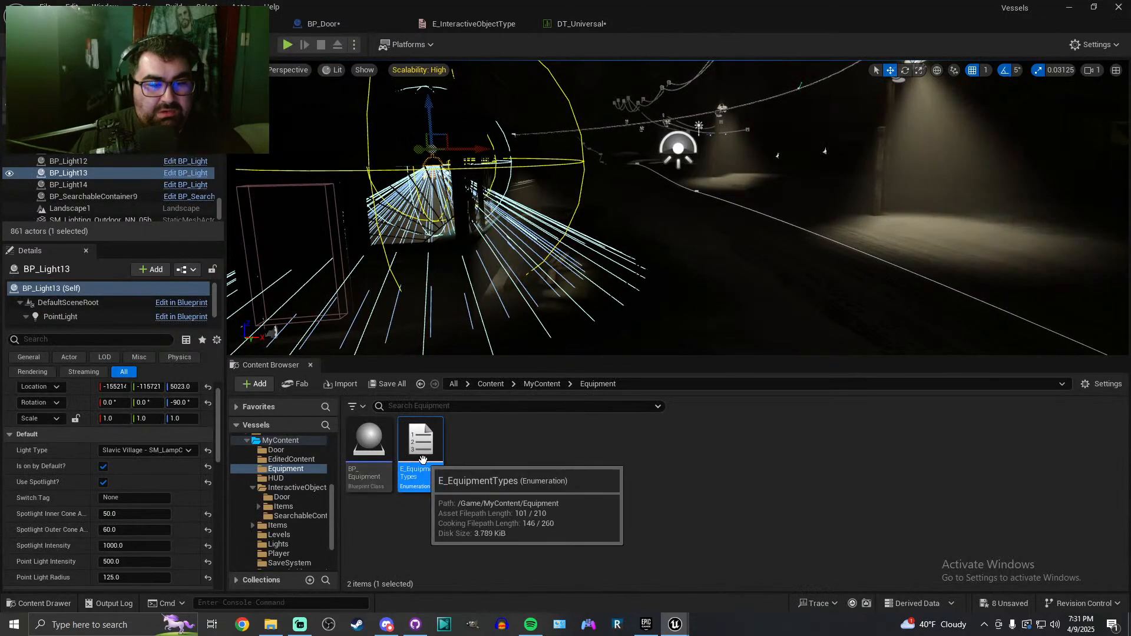
{"action": "left_click", "coordinate": [461, 478]}
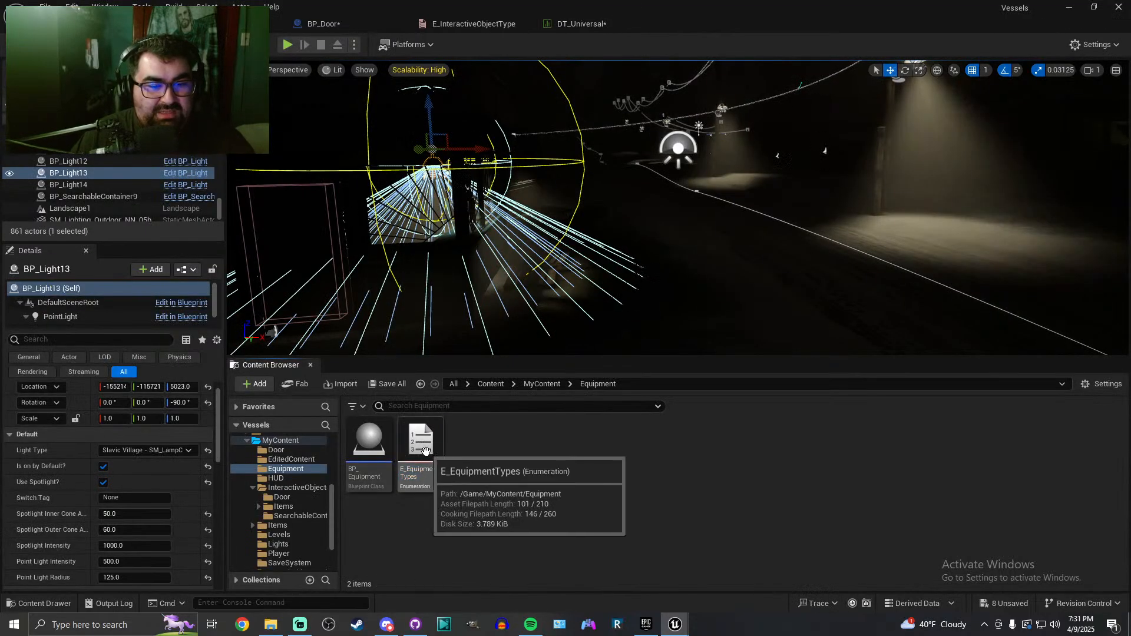
Delete the Note1 row from DT_Universal and save the data table
{"action": "left_click", "coordinate": [596, 22]}
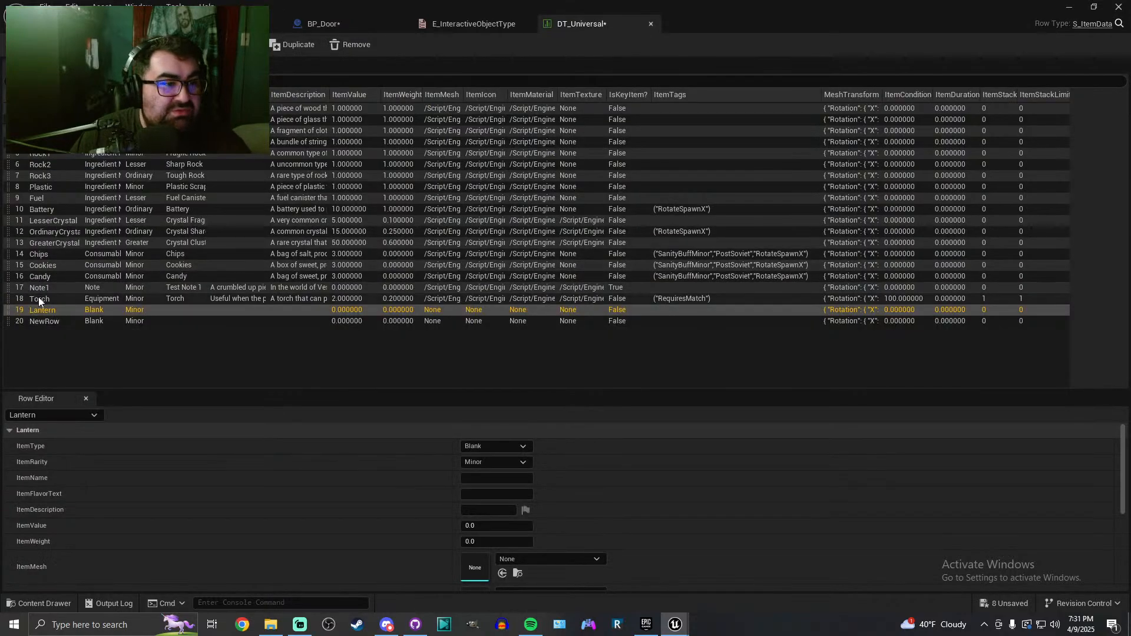
{"action": "left_click", "coordinate": [25, 287]}
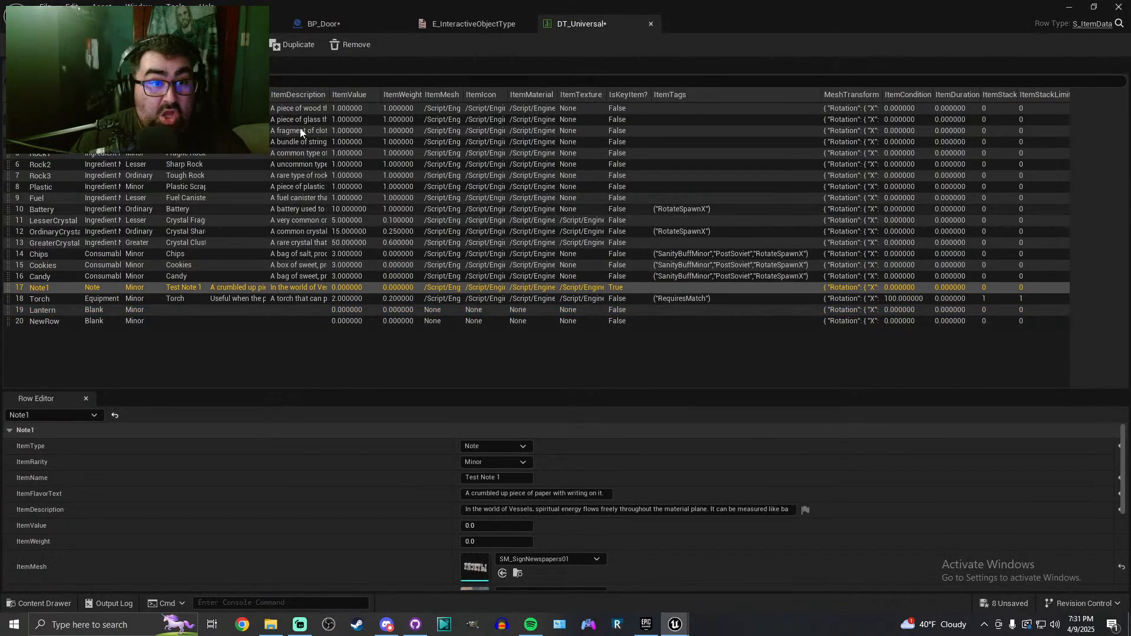
{"action": "left_click", "coordinate": [350, 45]}
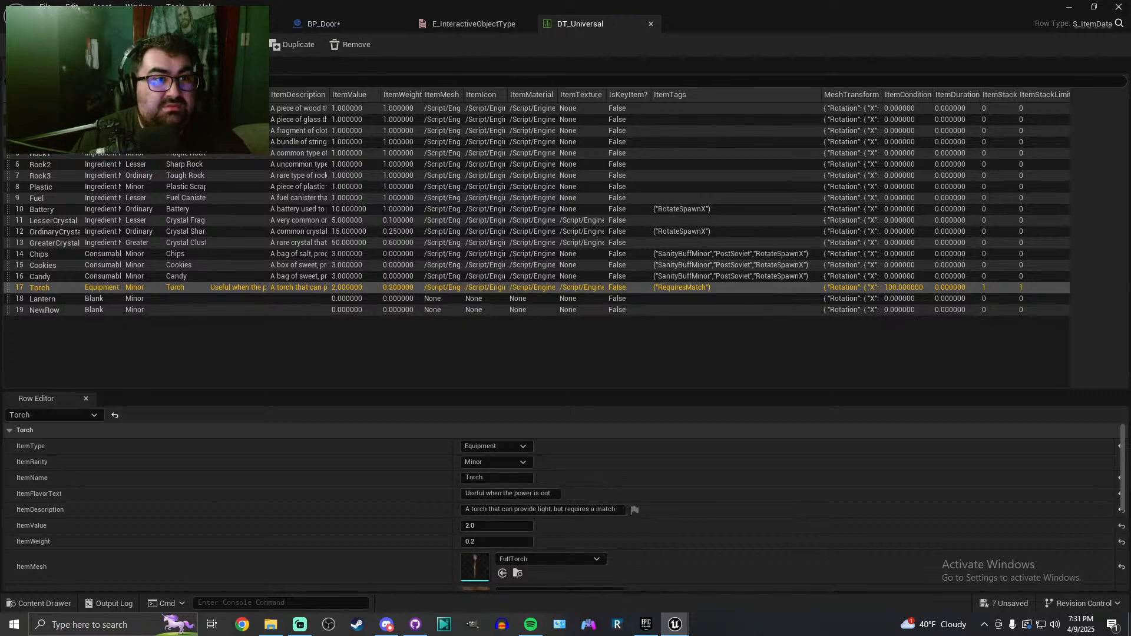
Close E_InteractiveObjectType and reopen the E_EquipmentTypes enumeration to consult its equipment names
{"action": "left_click", "coordinate": [347, 25]}
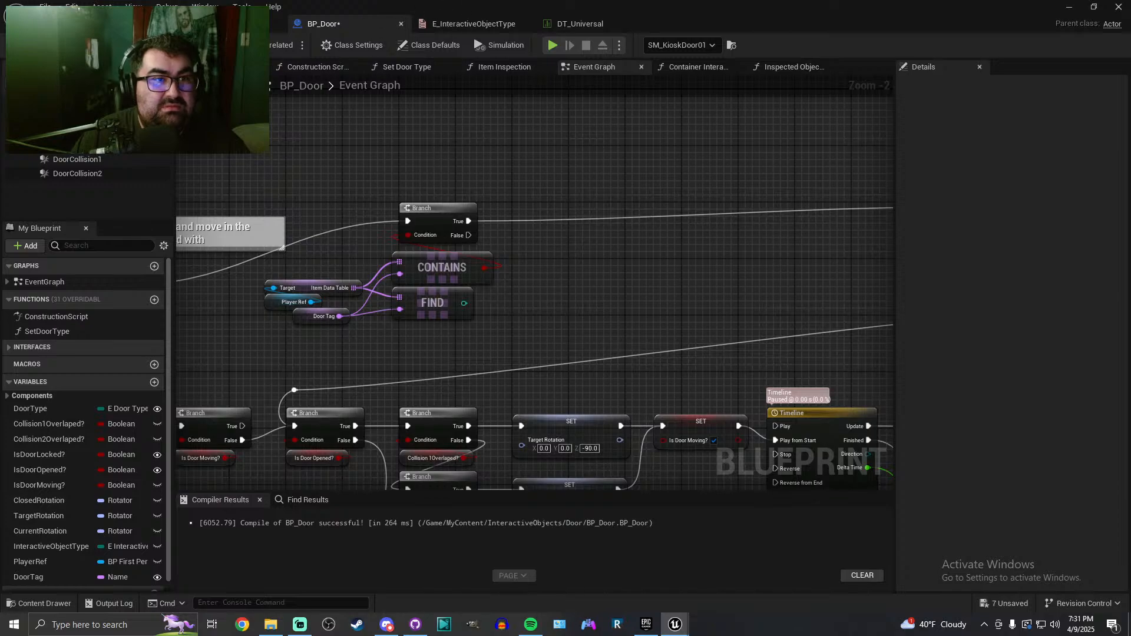
{"action": "left_click", "coordinate": [242, 24]}
{"action": "left_click", "coordinate": [572, 21]}
{"action": "left_click", "coordinate": [478, 21]}
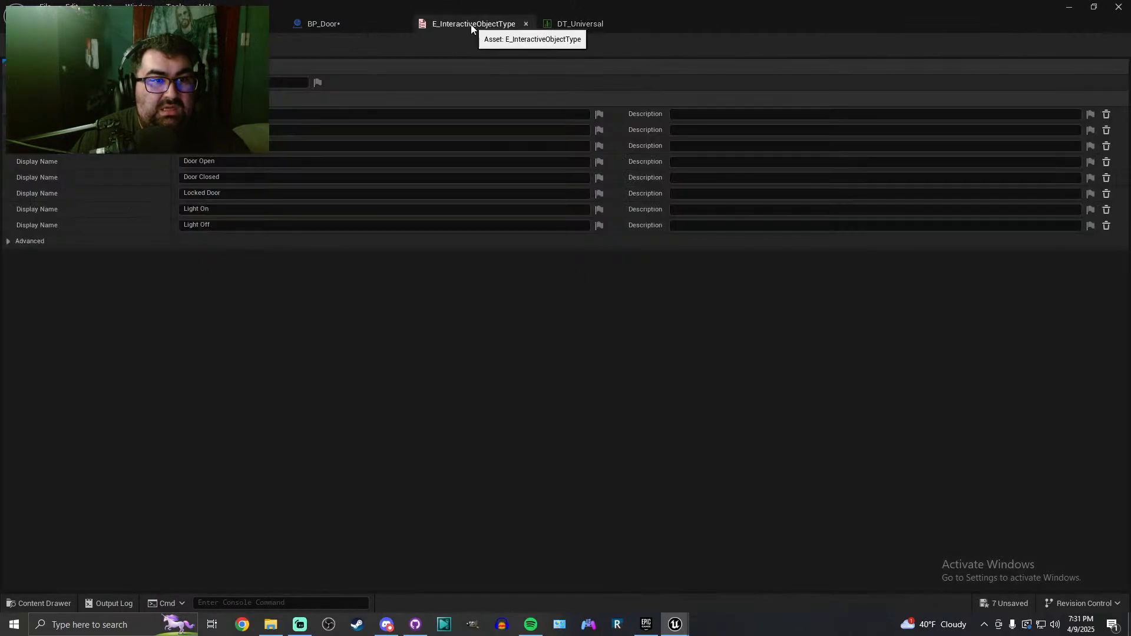
{"action": "left_click", "coordinate": [526, 23]}
{"action": "left_click", "coordinate": [257, 25]}
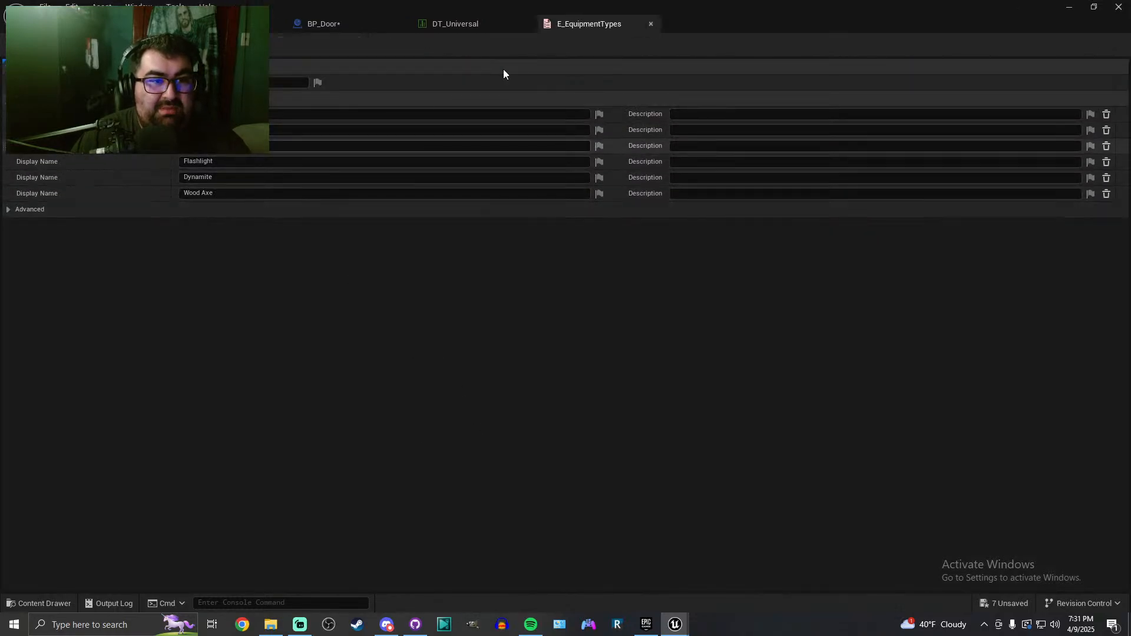
Rename the NewRow entry below Lantern in DT_Universal as Flashlight
{"action": "left_click", "coordinate": [454, 23]}
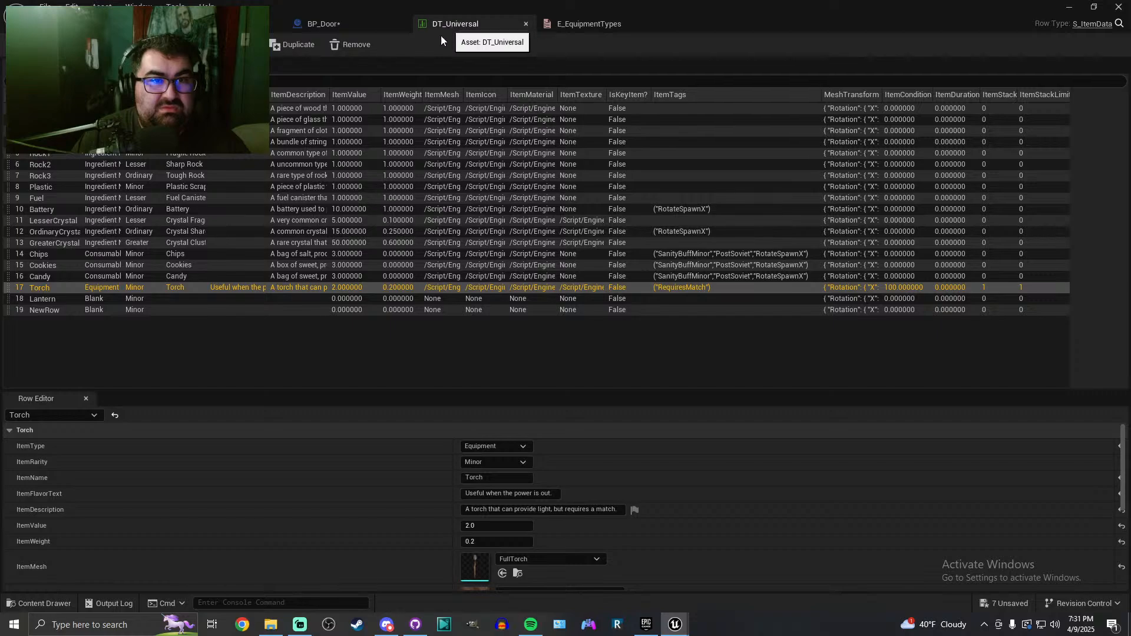
{"action": "left_click", "coordinate": [44, 310]}
{"action": "left_click", "coordinate": [46, 310]}
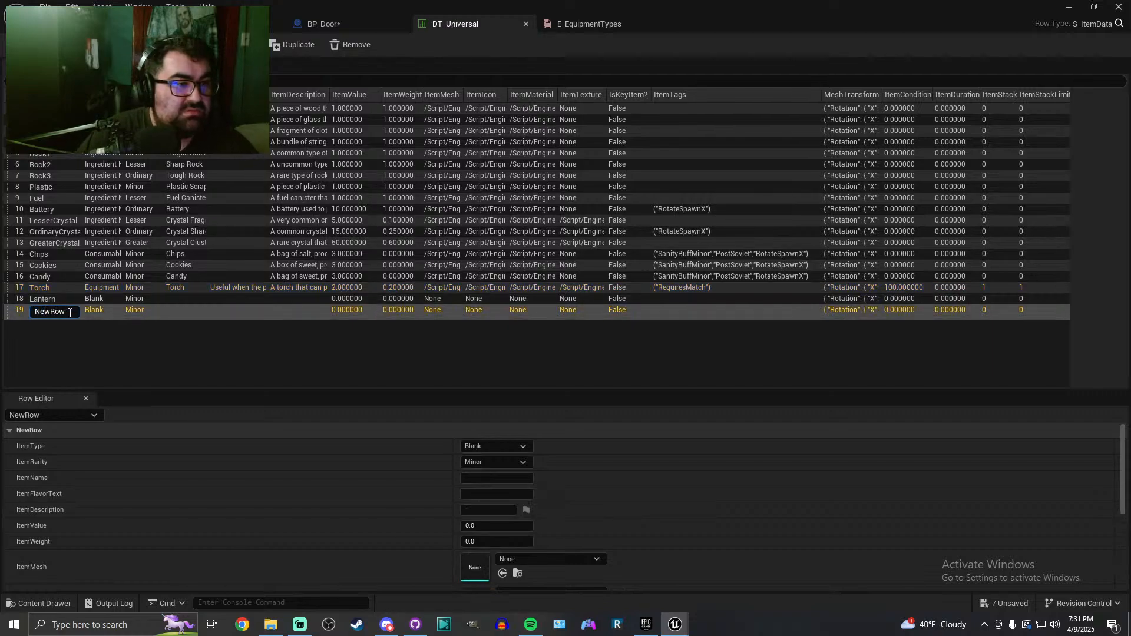
{"action": "type", "text": "Flashlight"}
{"action": "key", "text": "Return"}
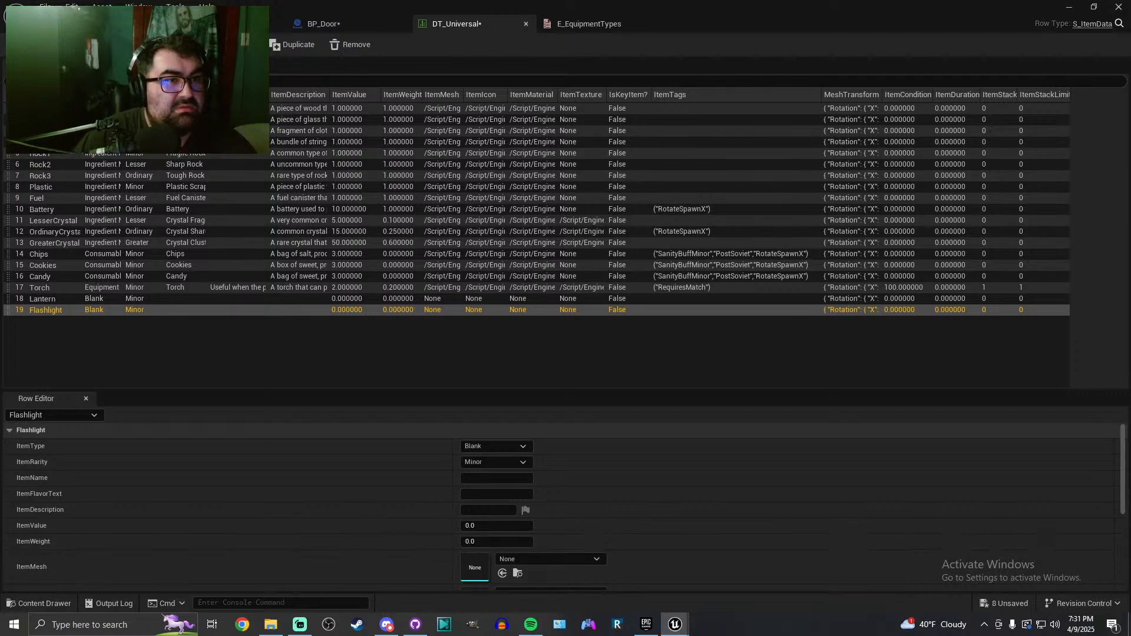
Add three more rows to DT_Universal and name the first of them Dynamite
{"action": "left_click", "coordinate": [150, 45]}
{"action": "left_click", "coordinate": [150, 45]}
{"action": "left_click", "coordinate": [149, 45]}
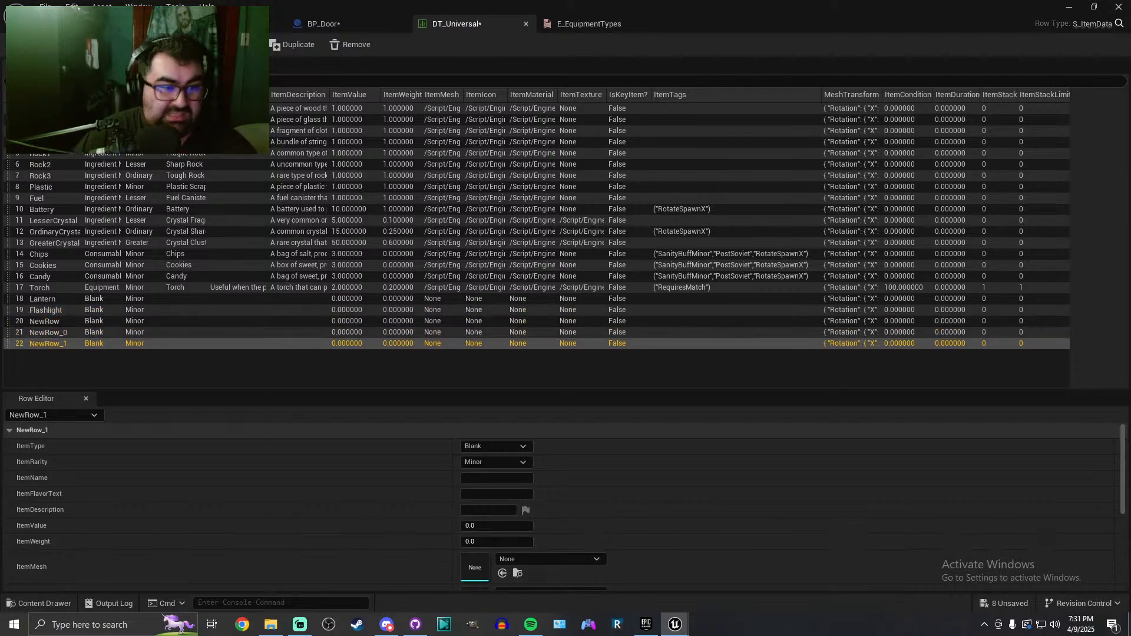
{"action": "left_click", "coordinate": [52, 322]}
{"action": "double_click", "coordinate": [55, 323]}
{"action": "type", "text": "Dynamite"}
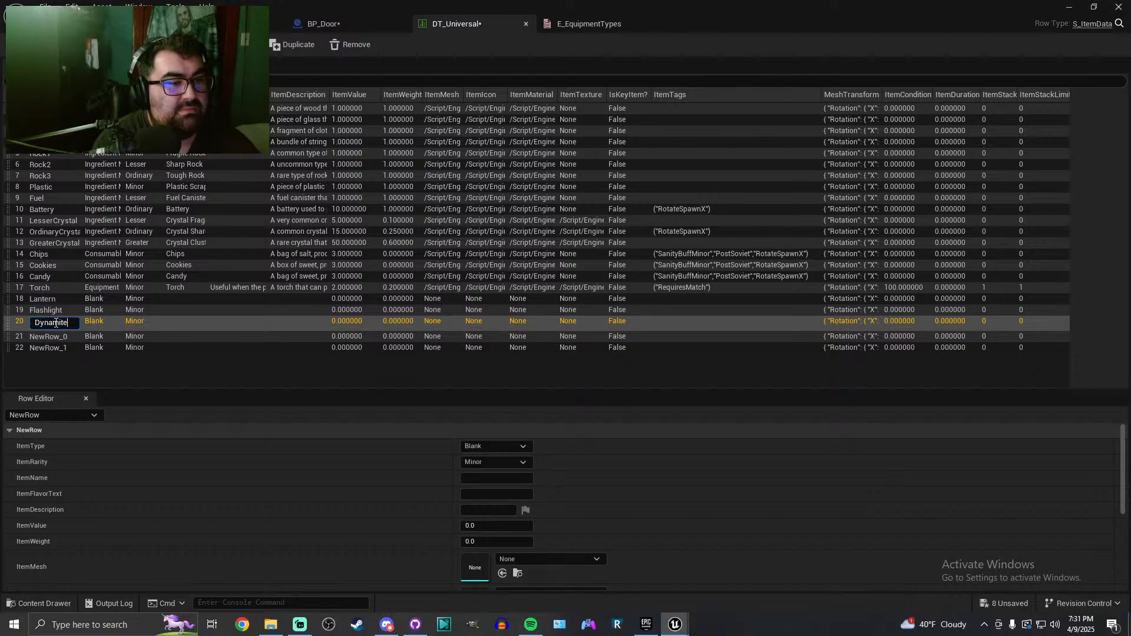
{"action": "key", "text": "Return"}
Rename the NewRow_0 entry below Dynamite as WoodAxe
{"action": "double_click", "coordinate": [48, 333]}
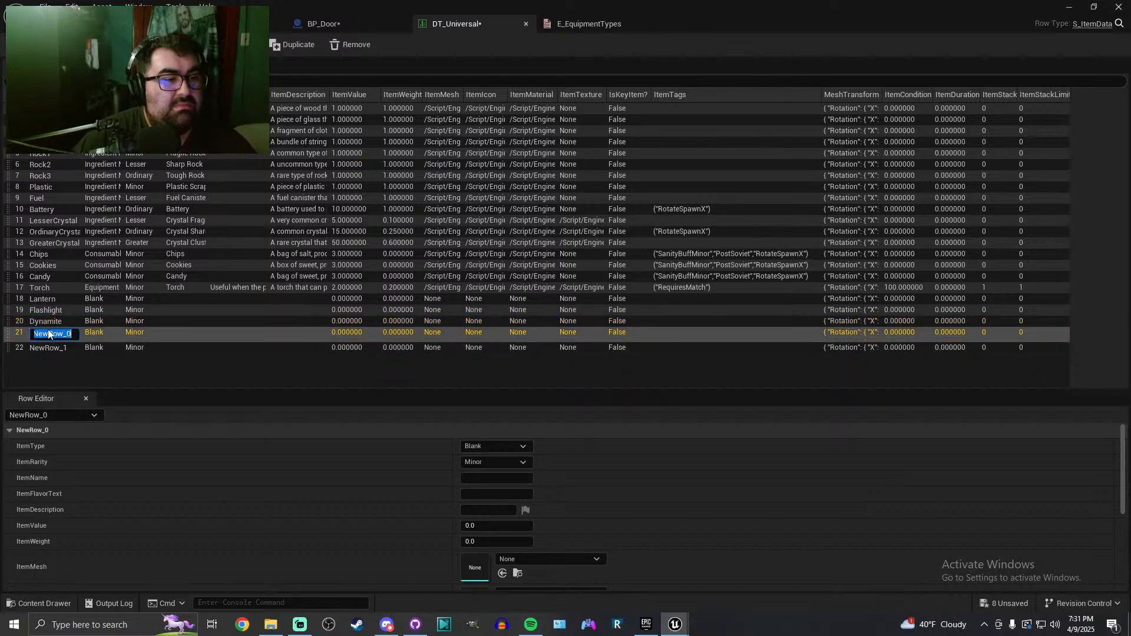
{"action": "type", "text": "WoodAx"}
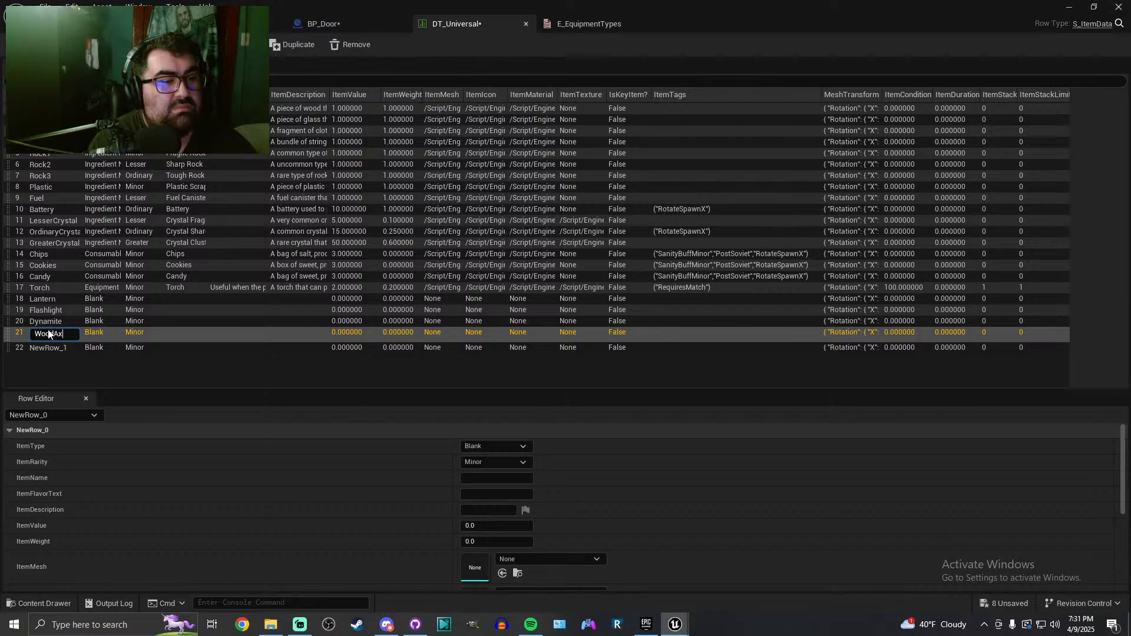
{"action": "type", "text": "e"}
{"action": "key", "text": "Return"}
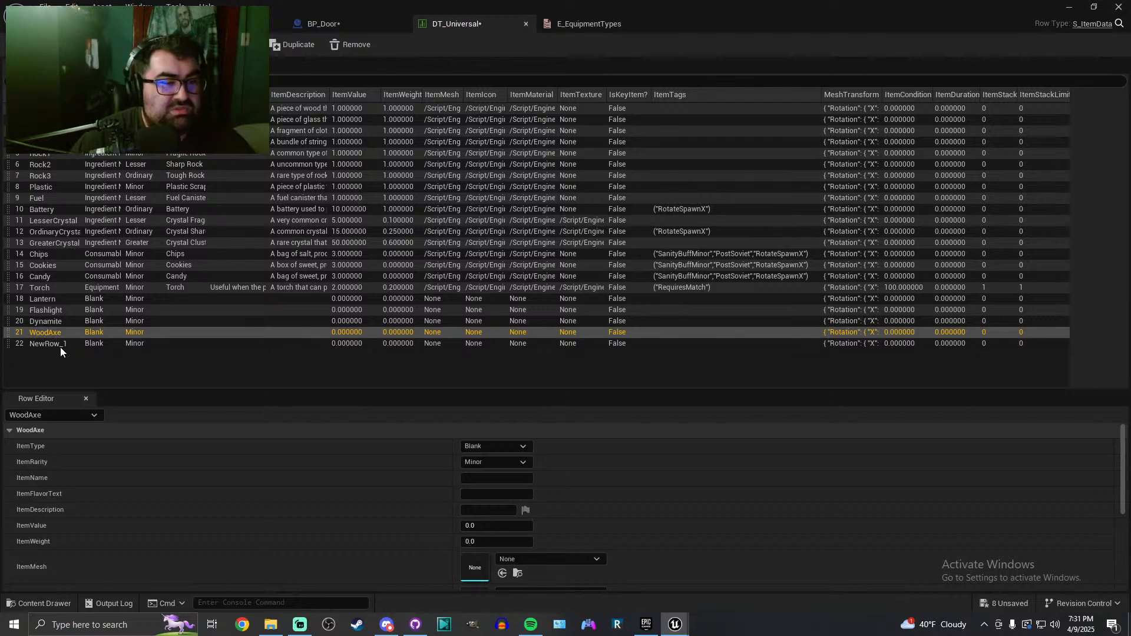
Rename the last new row as VillageKey1 and save DT_Universal
{"action": "double_click", "coordinate": [59, 346]}
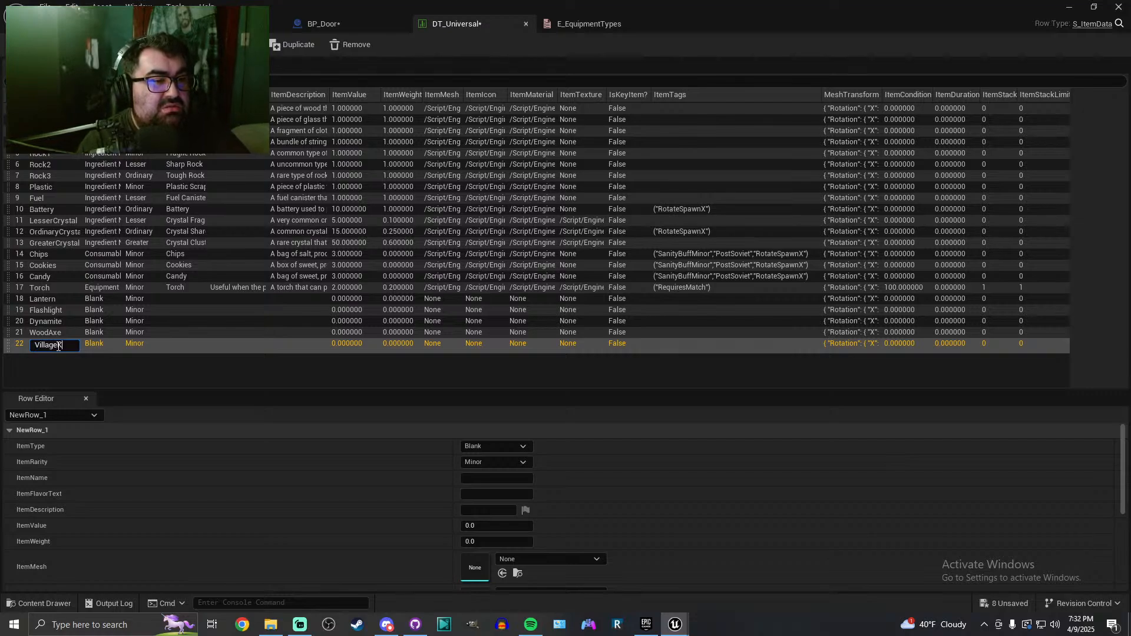
{"action": "key", "text": "Return"}
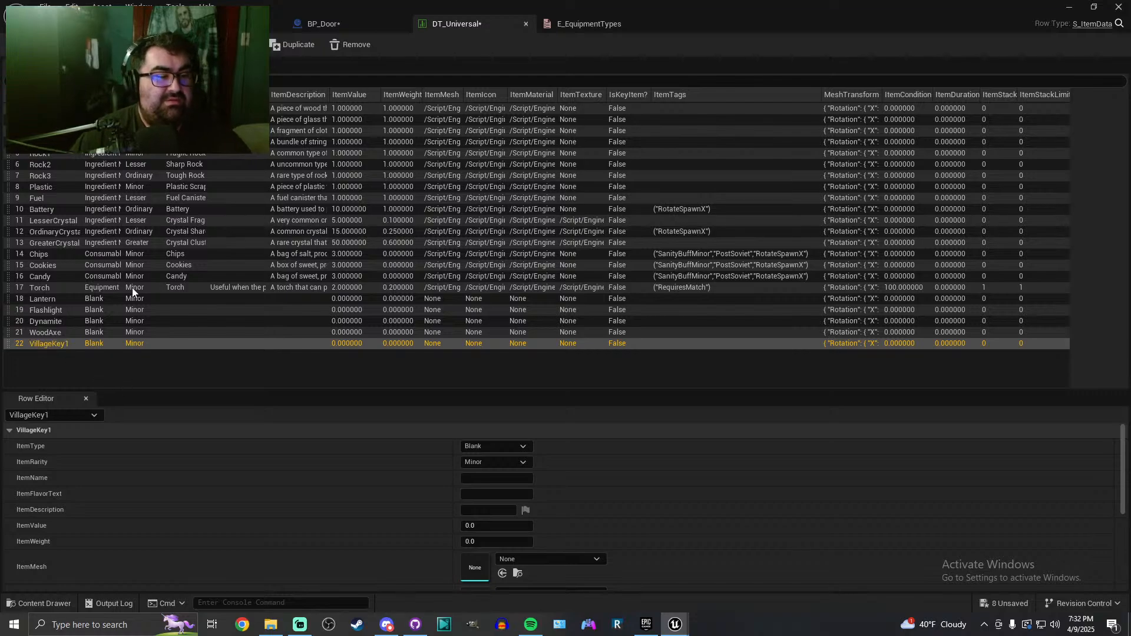
{"action": "left_click", "coordinate": [62, 354]}
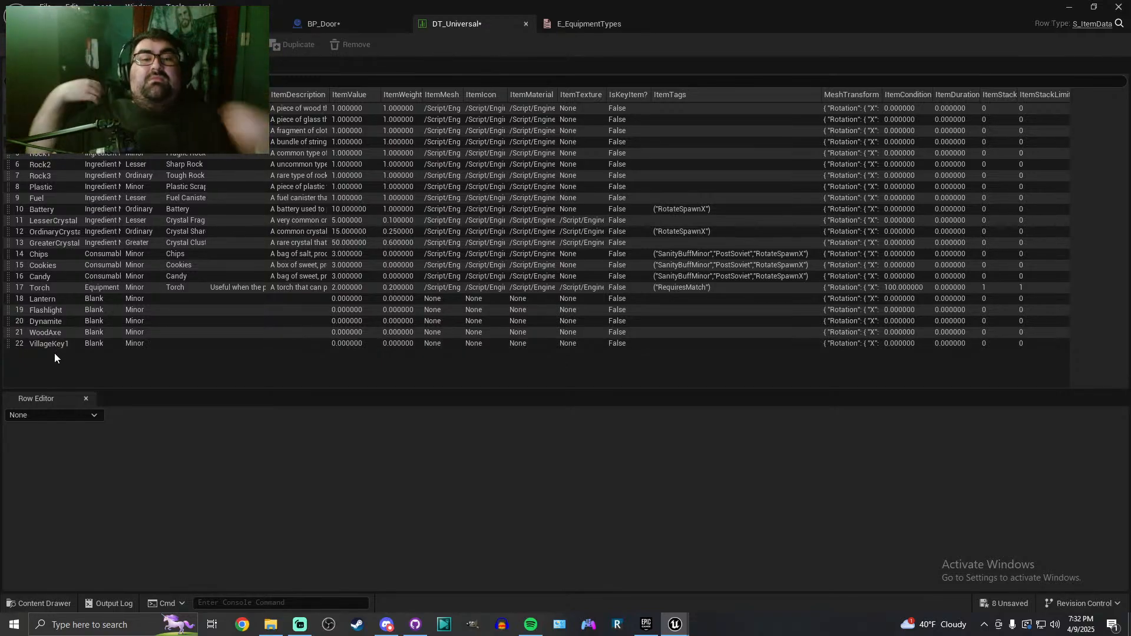
{"action": "key", "text": "ctrl+s"}
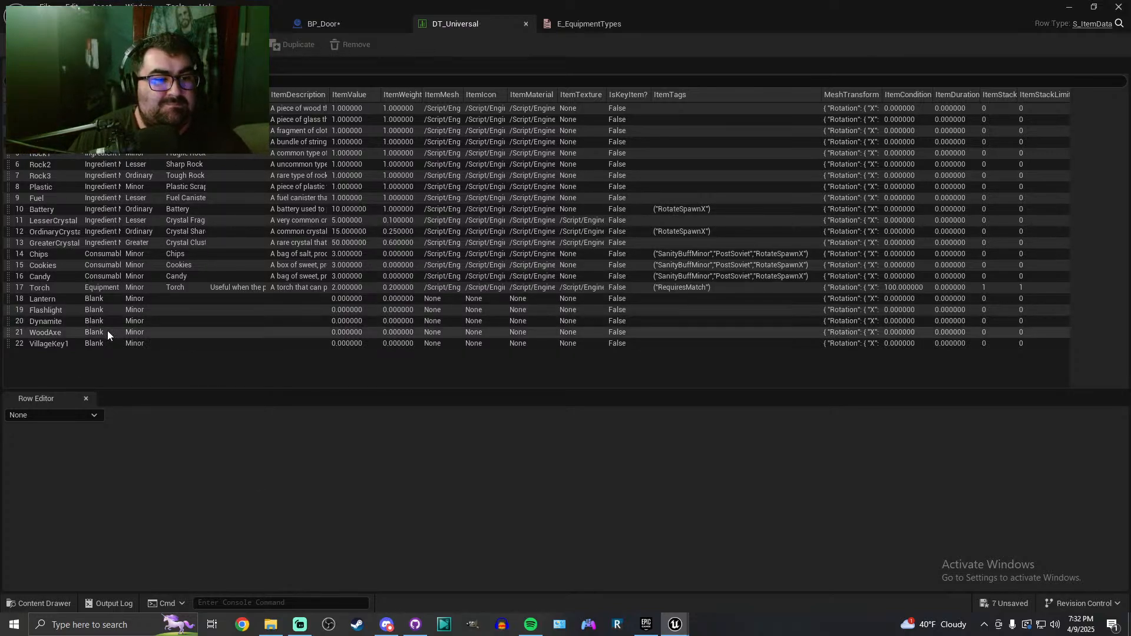
Add one ItemTags element to the VillageKey1 row and set it to VillageKey1
{"action": "left_click", "coordinate": [36, 344]}
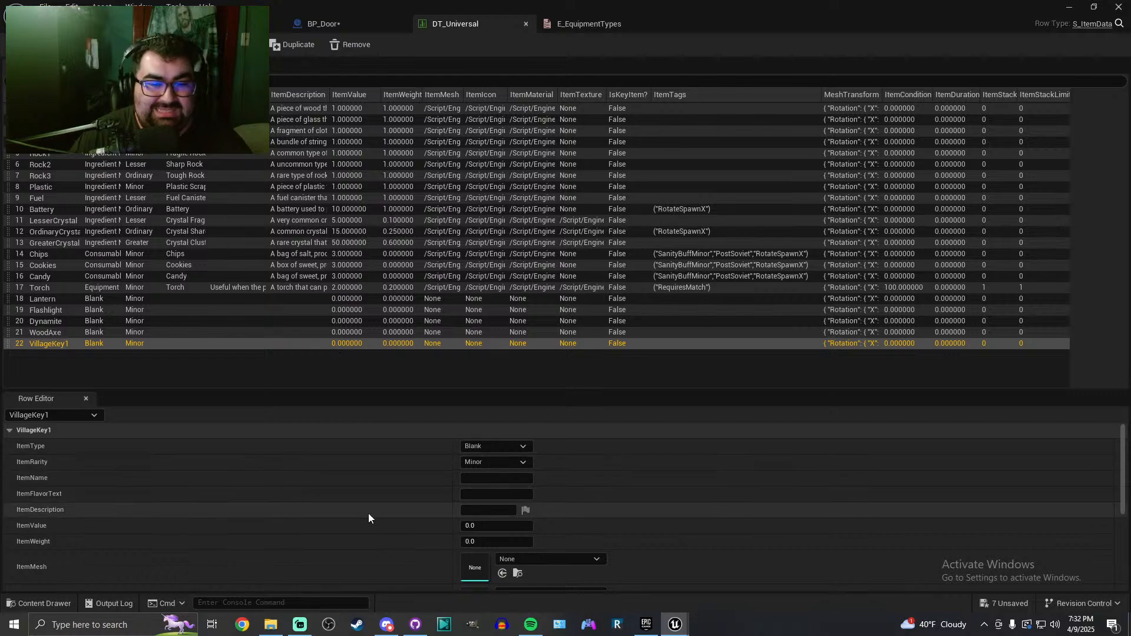
{"action": "scroll", "coordinate": [378, 515], "scroll_direction": "down", "scroll_amount": 5}
{"action": "scroll", "coordinate": [411, 514], "scroll_direction": "down", "scroll_amount": 3}
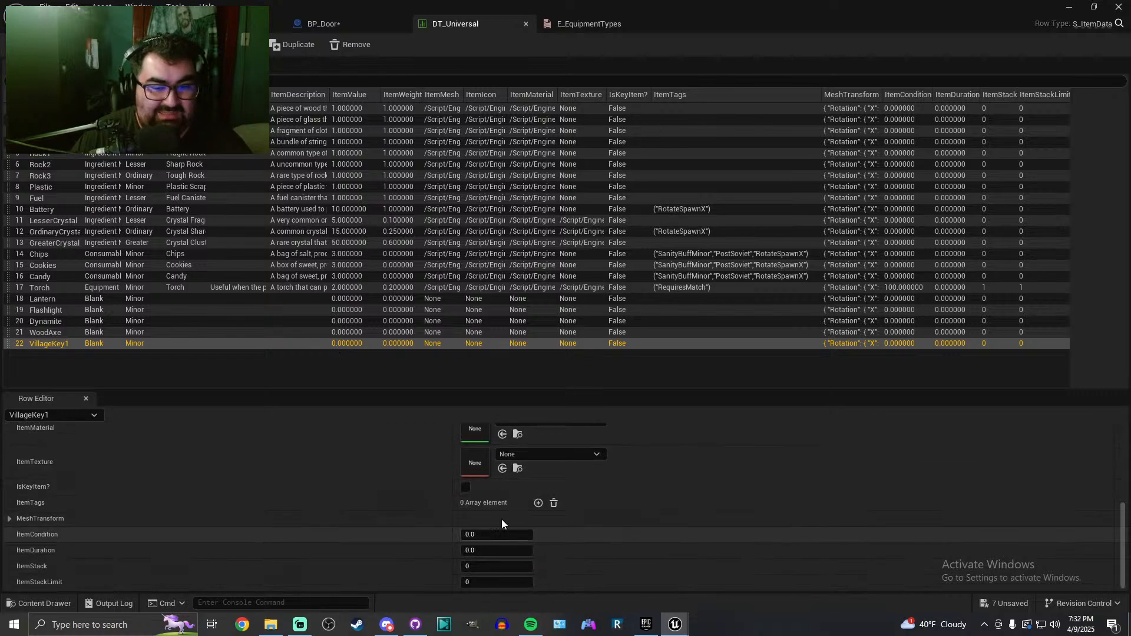
{"action": "left_click", "coordinate": [538, 504]}
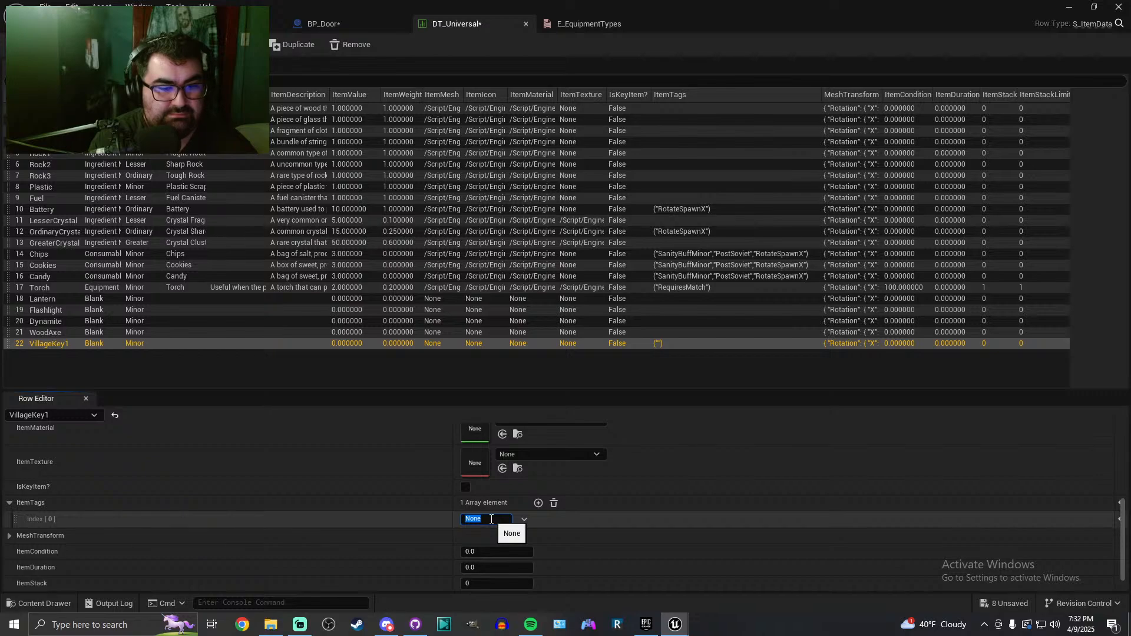
{"action": "type", "text": "Key1"}
{"action": "key", "text": "Return"}
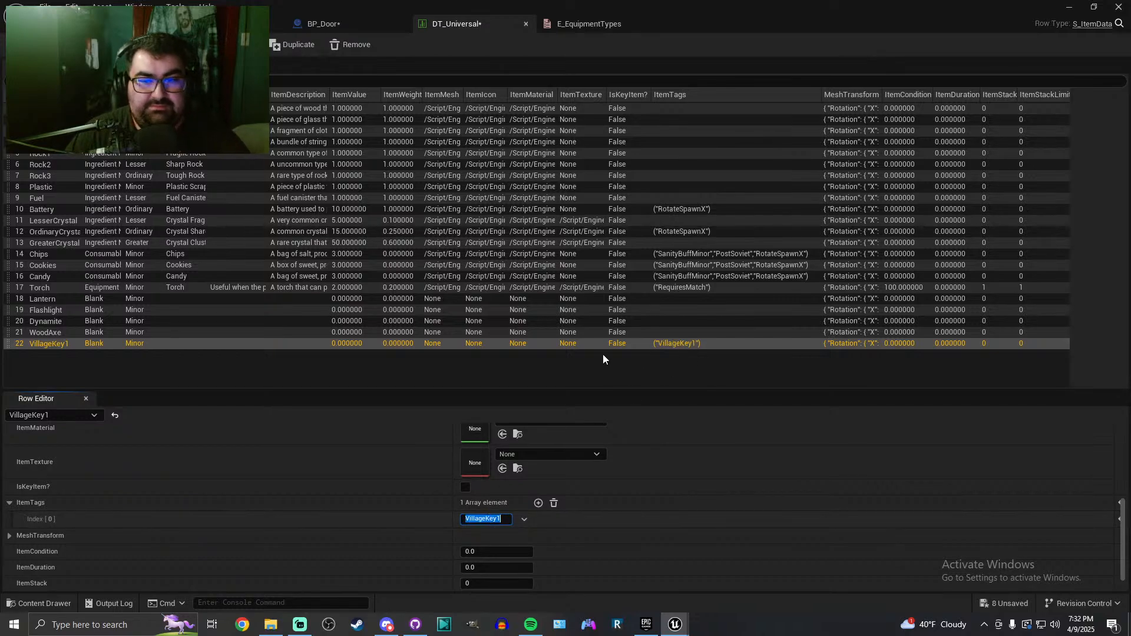
Check the ItemType options available for the VillageKey1 row, and save DT_Universal and BP_Door
{"action": "scroll", "coordinate": [368, 543], "scroll_direction": "up", "scroll_amount": 8}
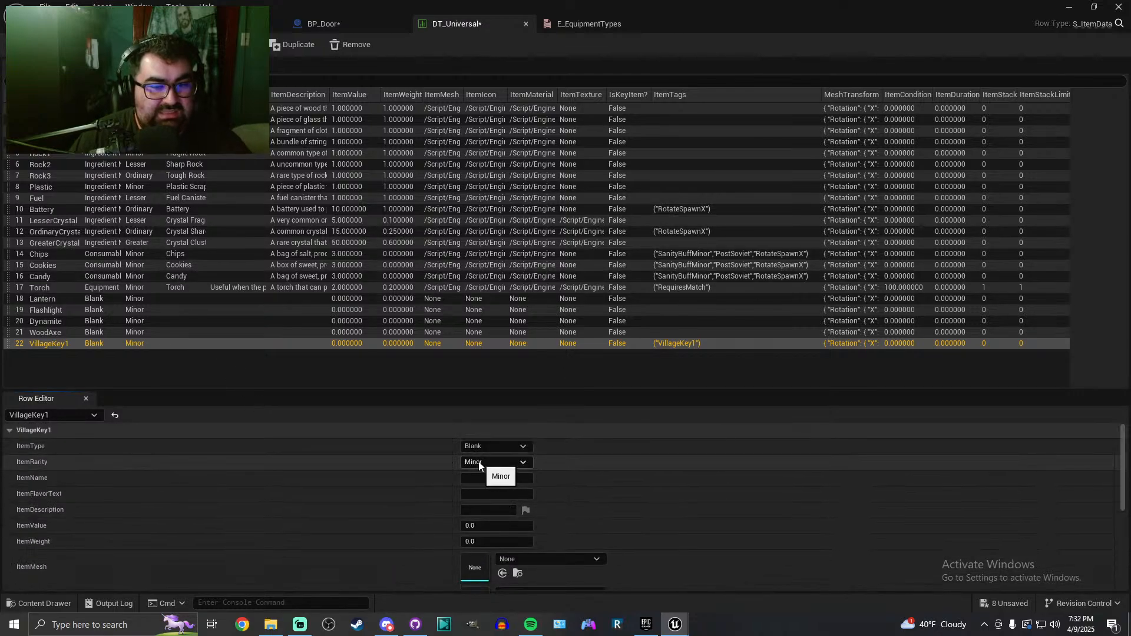
{"action": "left_click", "coordinate": [477, 462]}
{"action": "left_click", "coordinate": [482, 446]}
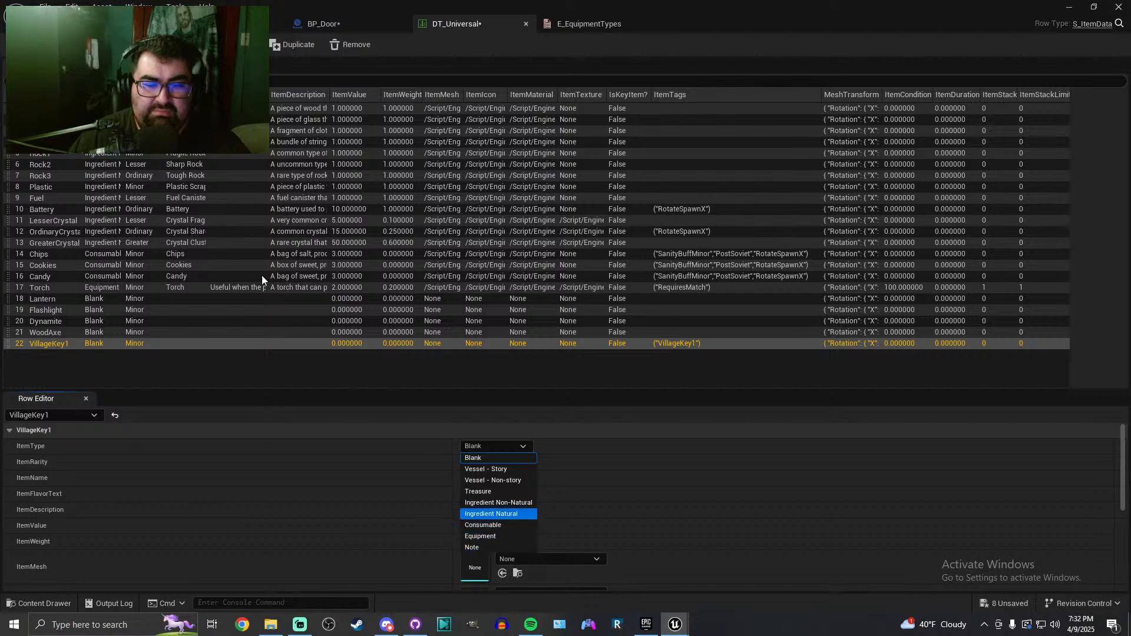
{"action": "left_click", "coordinate": [323, 23]}
{"action": "left_click", "coordinate": [462, 23]}
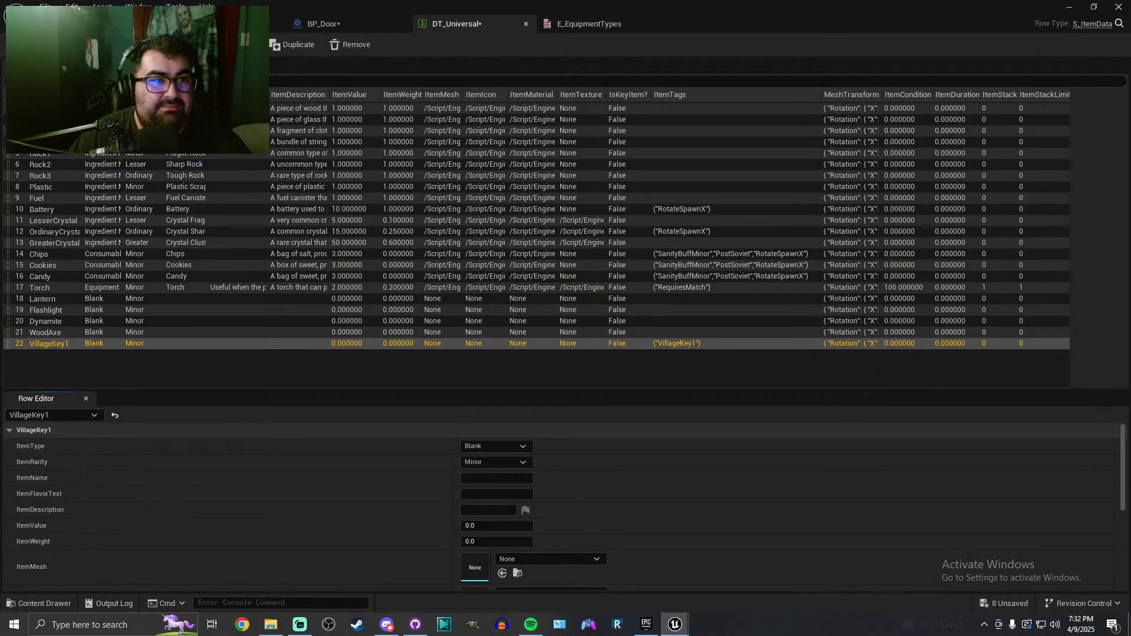
{"action": "key", "text": "ctrl+s"}
{"action": "left_click", "coordinate": [339, 23]}
{"action": "key", "text": "ctrl+s"}
Open the E_ItemType enumeration from MyContent/InteractiveObjects/Items, add an enumerator named Key and save it
{"action": "left_click", "coordinate": [102, 24]}
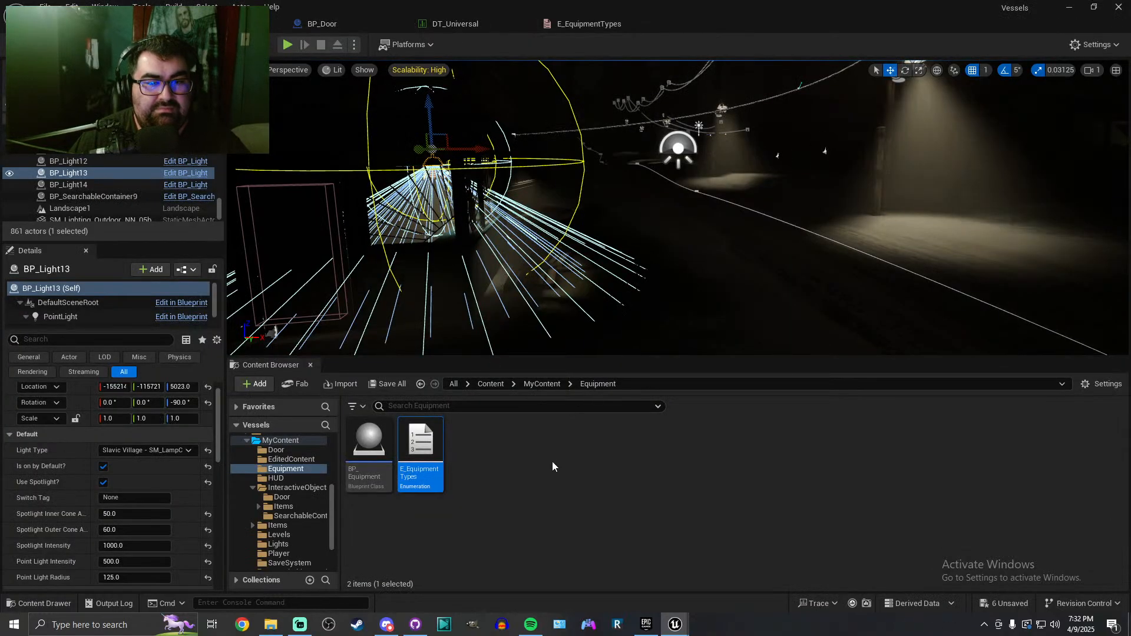
{"action": "left_click", "coordinate": [542, 384]}
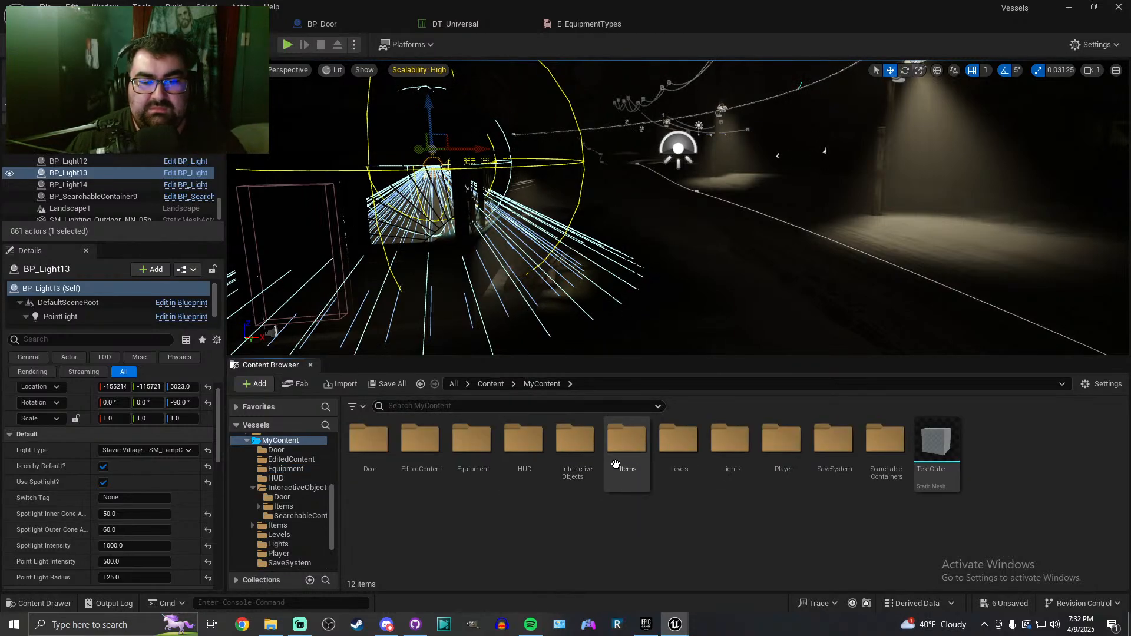
{"action": "double_click", "coordinate": [575, 444]}
{"action": "left_click", "coordinate": [417, 452]}
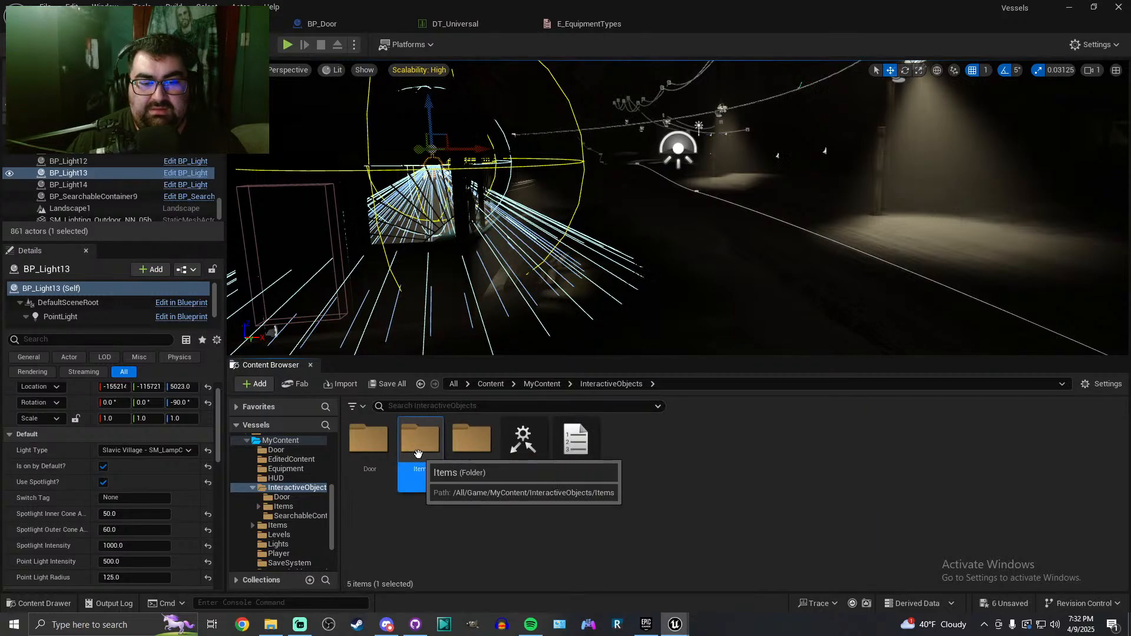
{"action": "double_click", "coordinate": [418, 453]}
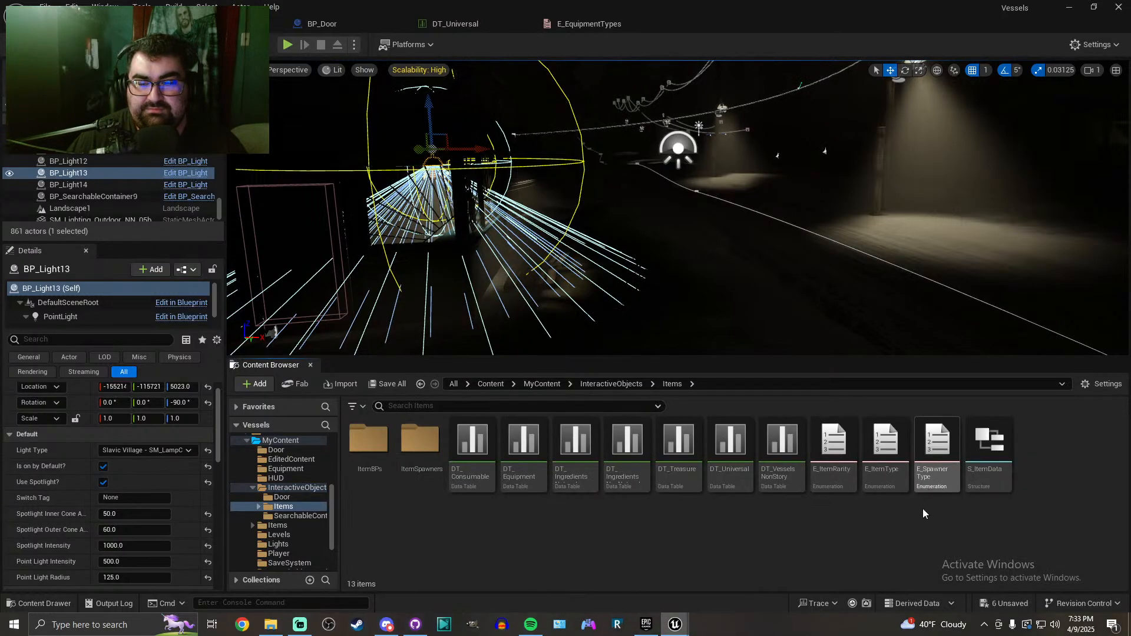
{"action": "double_click", "coordinate": [886, 445]}
{"action": "left_click", "coordinate": [88, 45]}
{"action": "left_click_drag", "start_coordinate": [238, 258], "coordinate": [34, 238]}
{"action": "type", "text": "Key"}
{"action": "key", "text": "Return"}
{"action": "key", "text": "ctrl+s"}
Set the VillageKey1 row's ItemType to Key in DT_Universal, and save the table and BP_Door
{"action": "left_click", "coordinate": [465, 23]}
{"action": "left_click", "coordinate": [3, 44]}
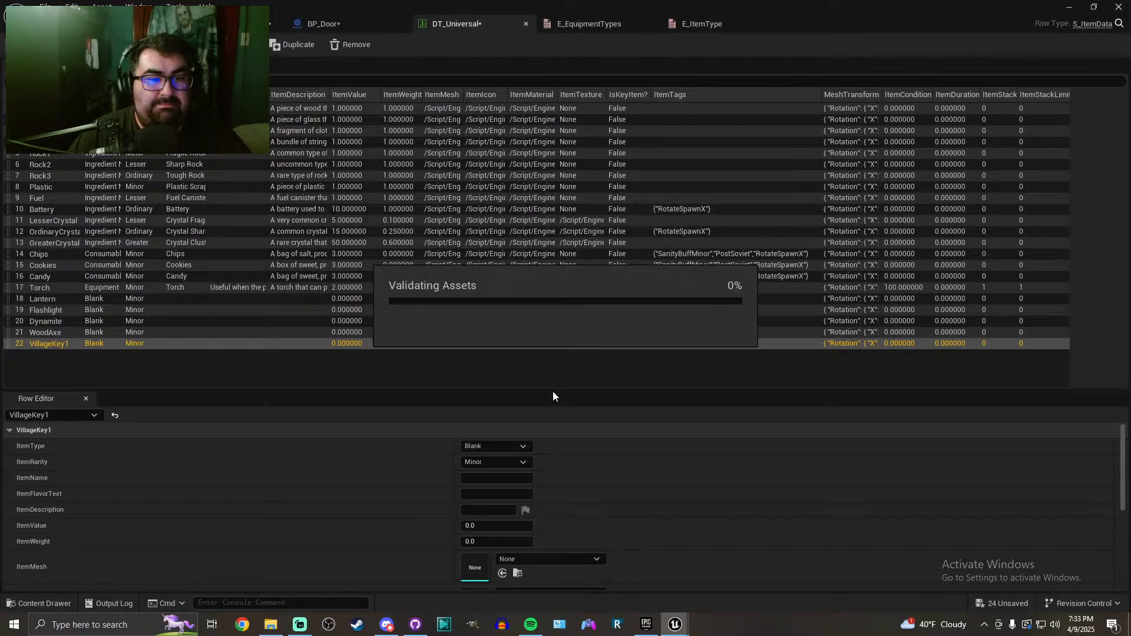
{"action": "left_click", "coordinate": [492, 447]}
{"action": "left_click", "coordinate": [483, 560]}
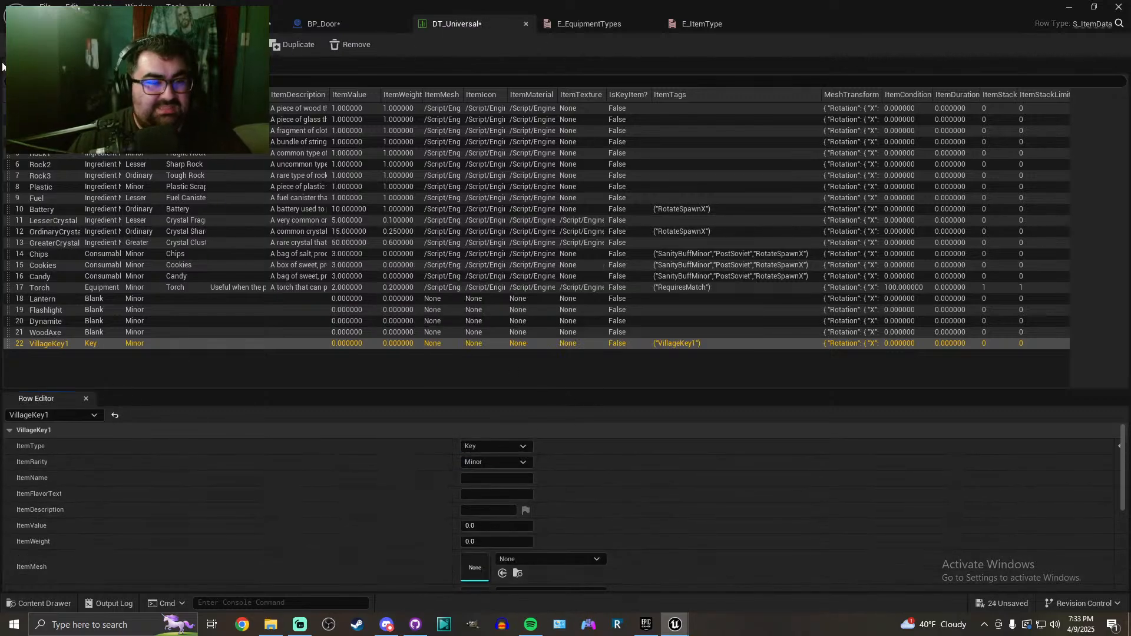
{"action": "key", "text": "ctrl+s"}
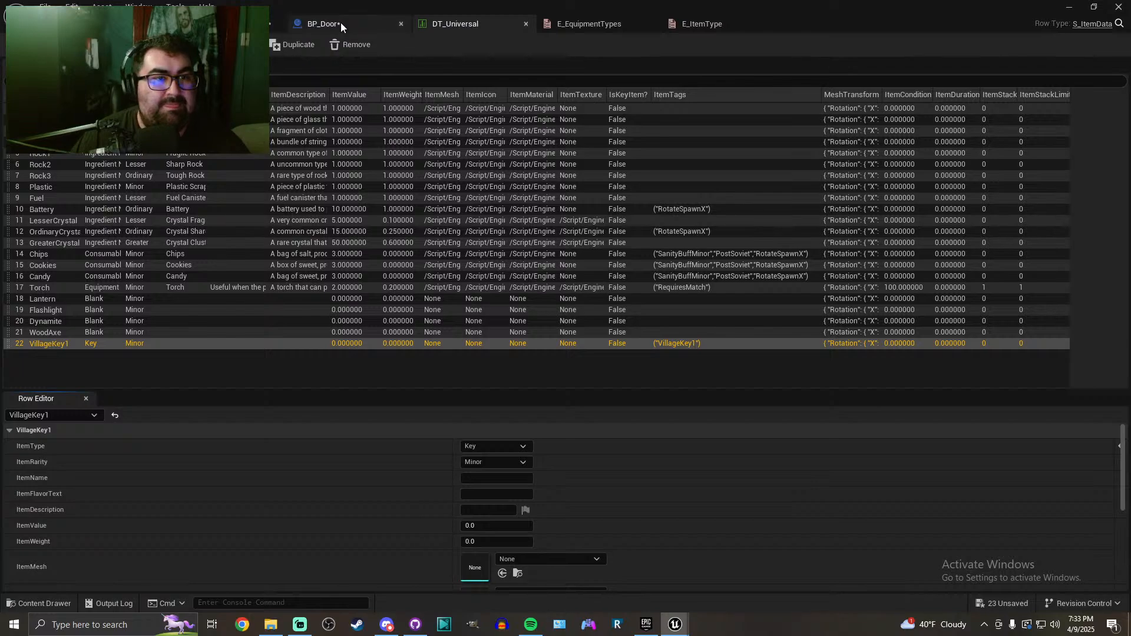
{"action": "left_click", "coordinate": [324, 24]}
{"action": "key", "text": "ctrl+s"}
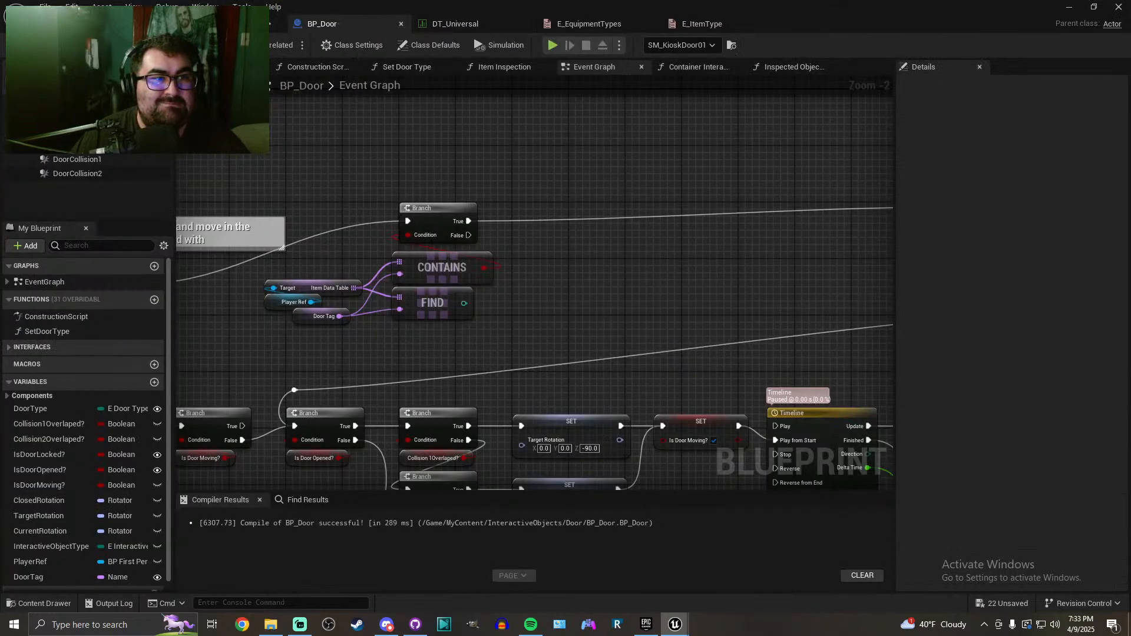
Place a consumable item blueprint from the ItemBPs folder on the ground beside the wooden planks in the level
{"action": "left_click", "coordinate": [100, 24]}
{"action": "left_click_drag", "start_coordinate": [545, 358], "coordinate": [538, 426]}
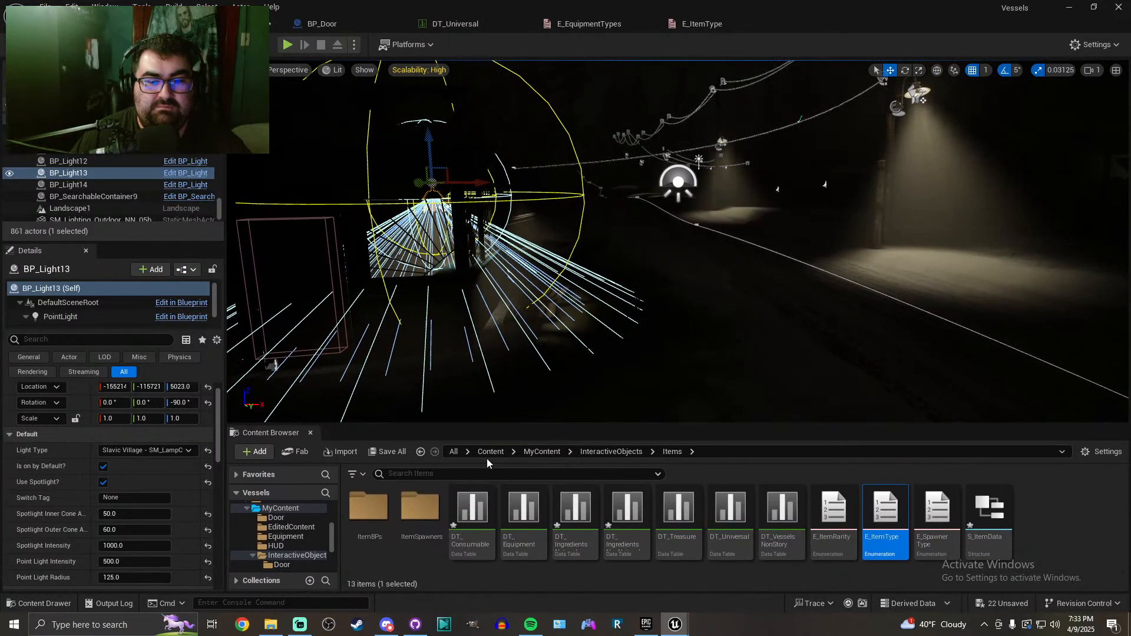
{"action": "double_click", "coordinate": [368, 508]}
{"action": "right_click_drag", "start_coordinate": [501, 318], "coordinate": [494, 412]}
{"action": "key", "text": "w"}
{"action": "key", "text": "s"}
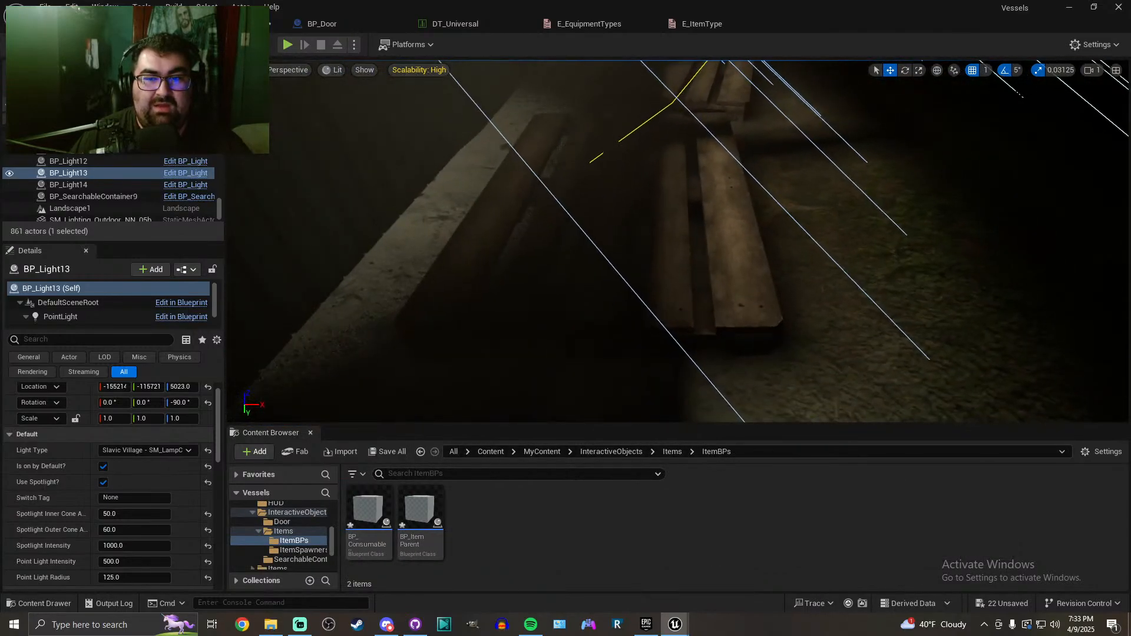
{"action": "left_click_drag", "start_coordinate": [370, 516], "coordinate": [745, 281]}
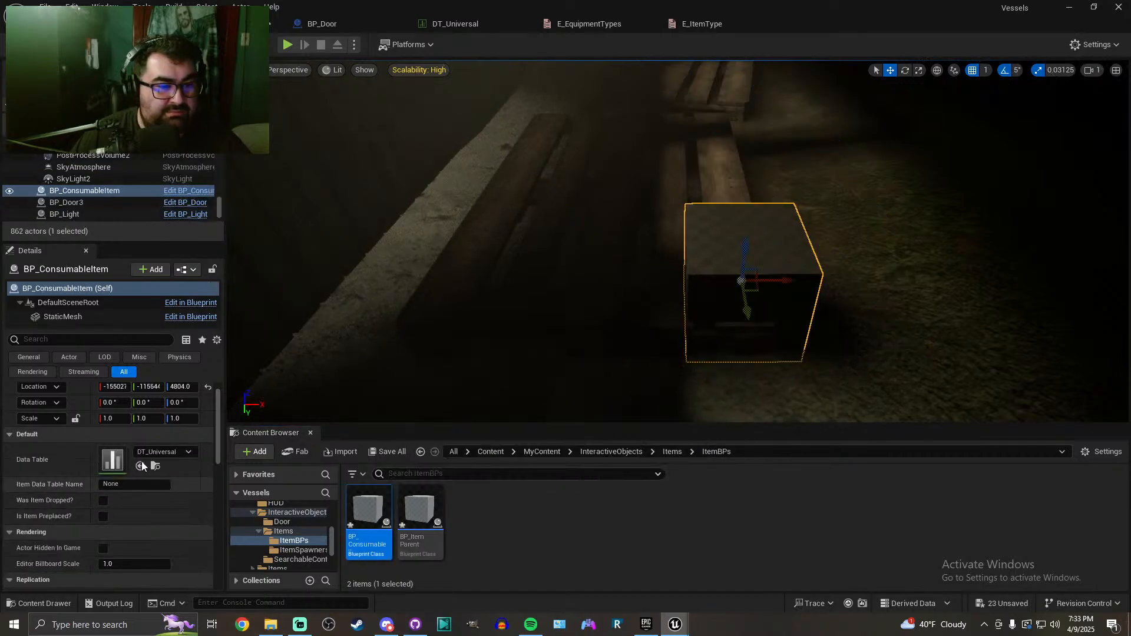
Set the placed consumable item's Item Data Table Name to VillageKey1 and save the level
{"action": "left_click", "coordinate": [131, 485]}
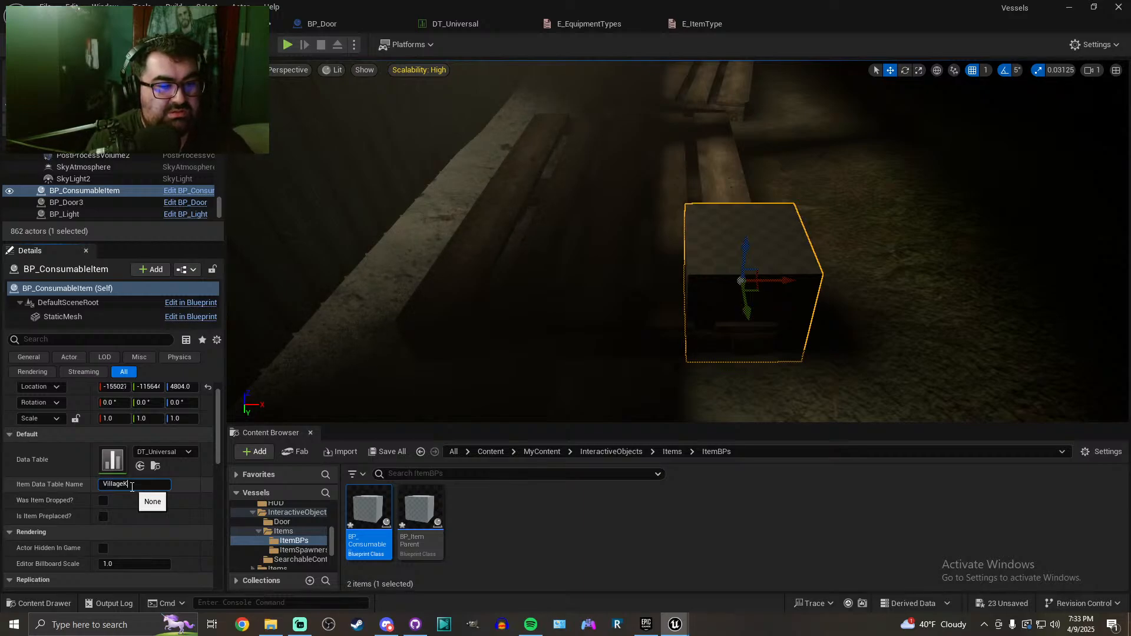
{"action": "type", "text": "VillageKey1"}
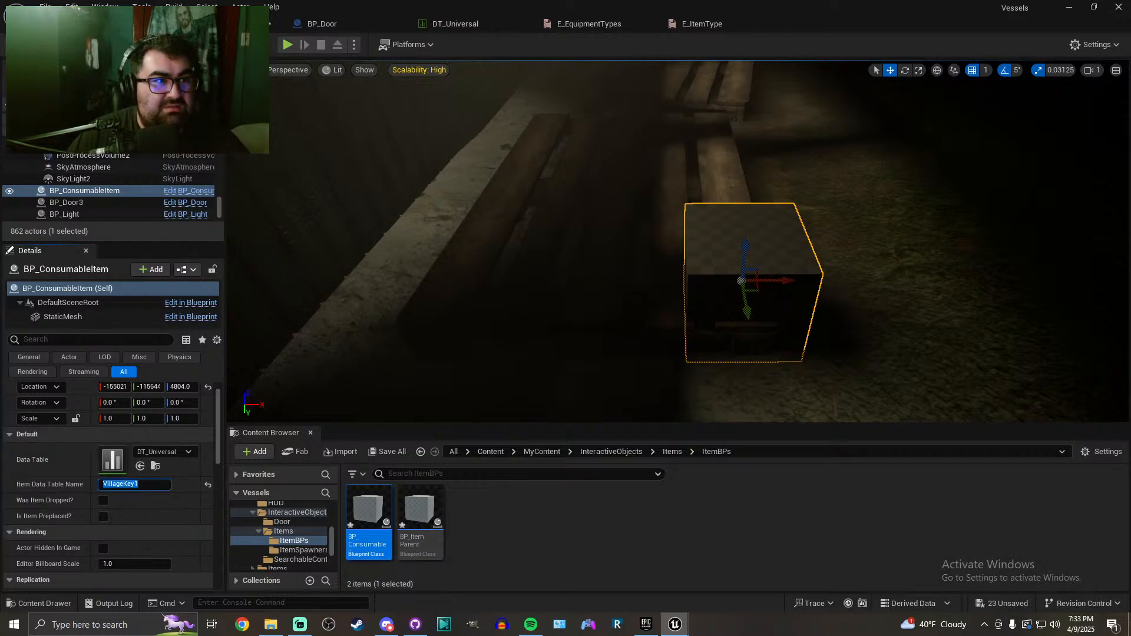
{"action": "key", "text": "ctrl+s"}
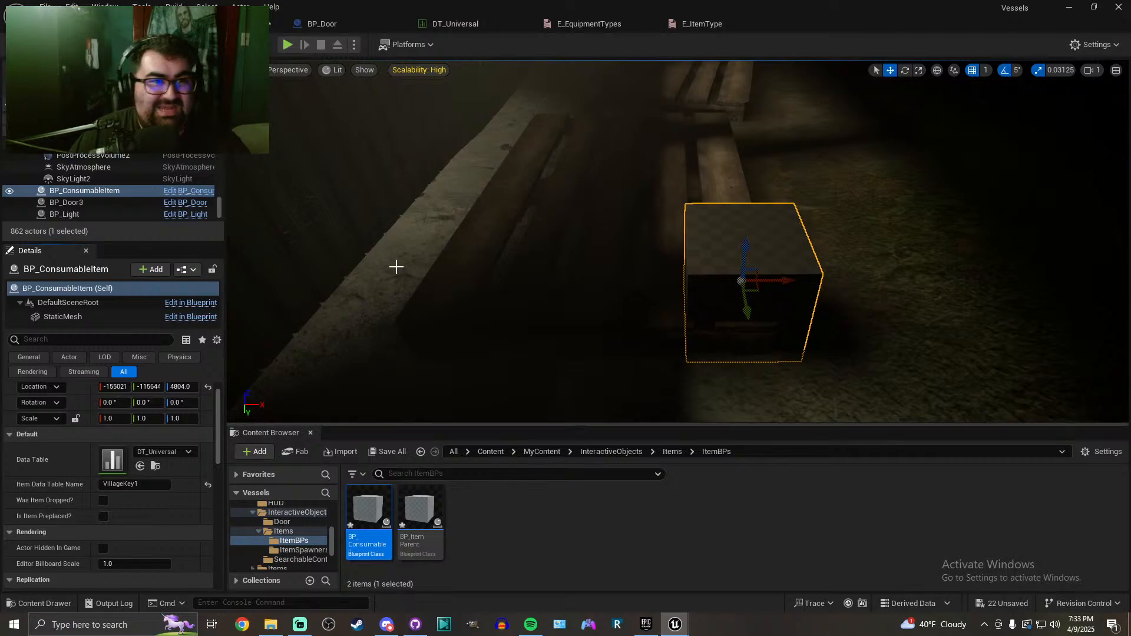
Save BP_FirstPersonCharacter, go to its compile error and refresh the Get Data Table Row node in Set Inspected Item on Player
{"action": "left_click", "coordinate": [227, 24]}
{"action": "key", "text": "ctrl+s"}
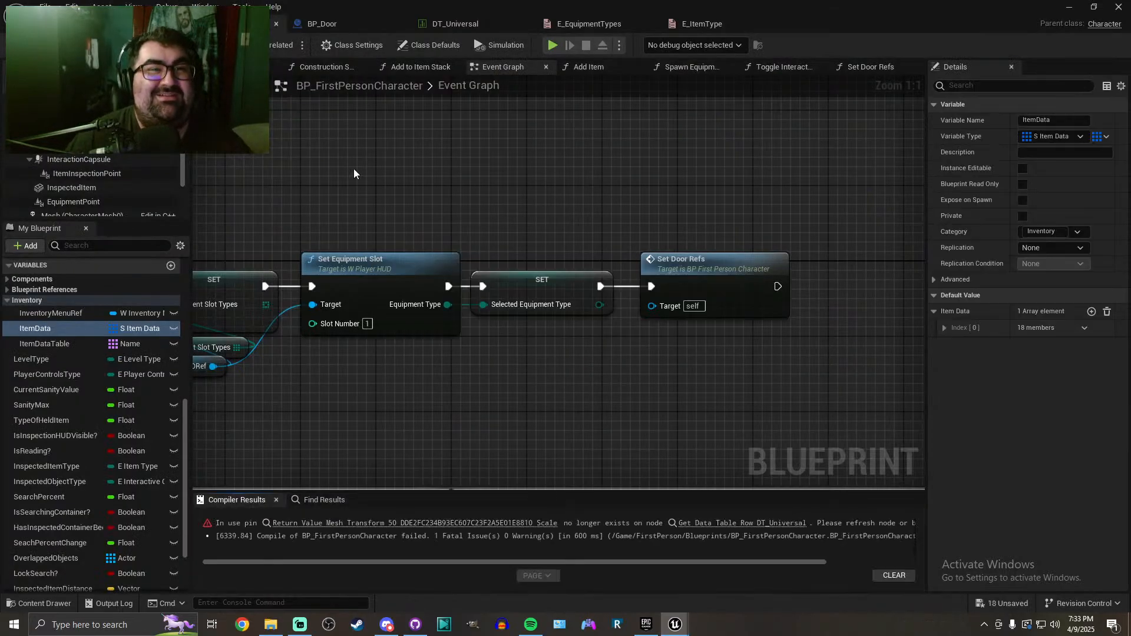
{"action": "left_click", "coordinate": [448, 522]}
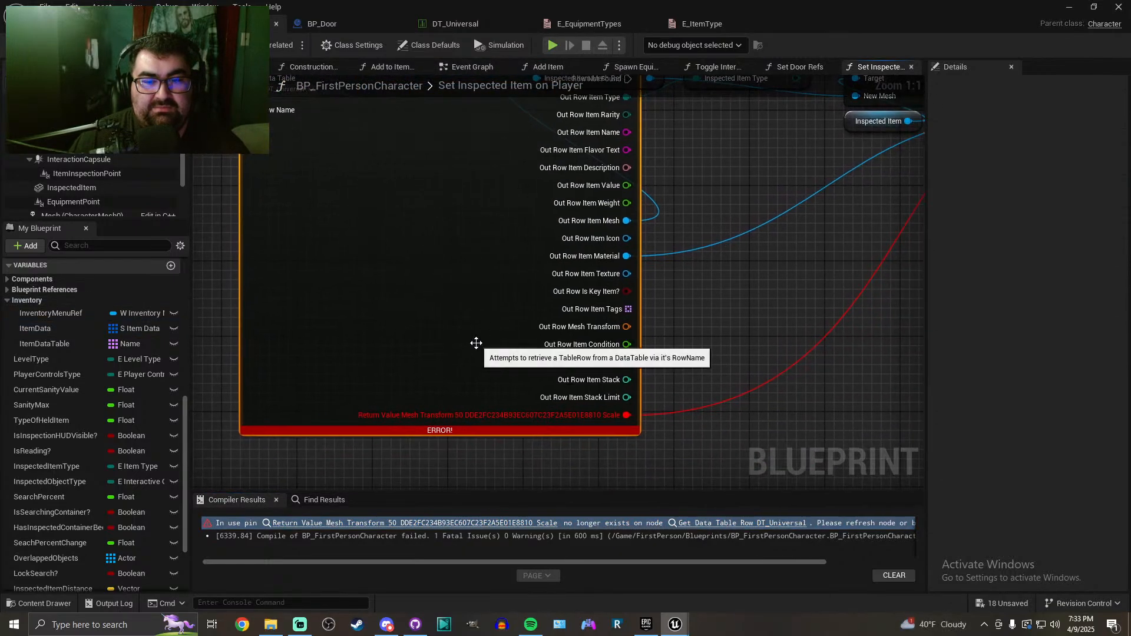
{"action": "scroll", "coordinate": [476, 343], "scroll_direction": "down", "scroll_amount": 1}
{"action": "right_click", "coordinate": [476, 343]}
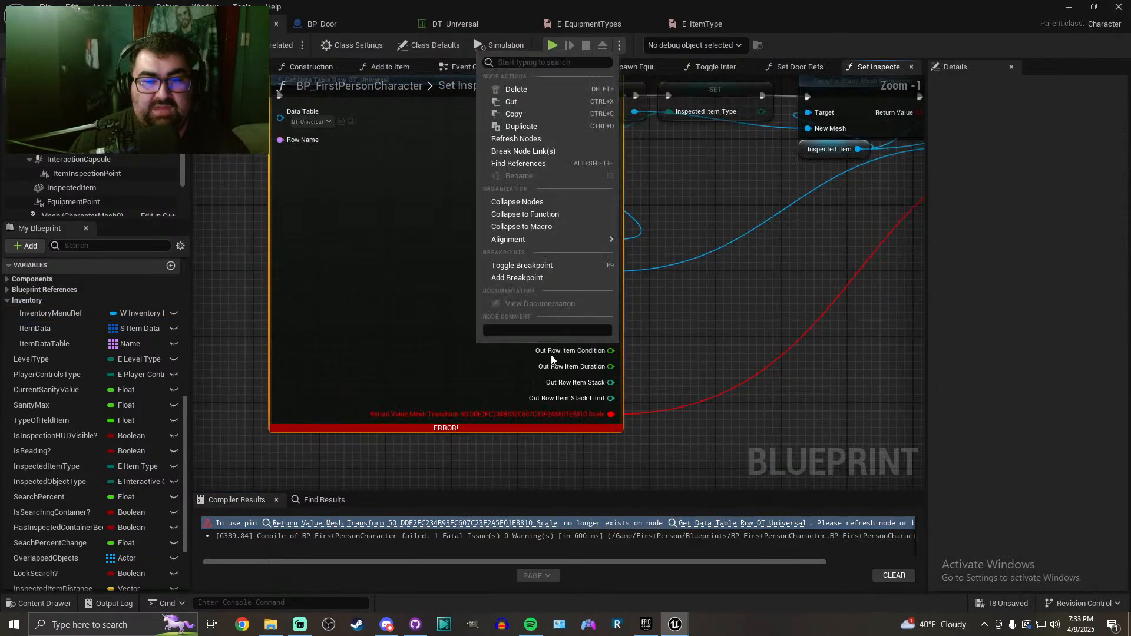
{"action": "left_click", "coordinate": [529, 141]}
{"action": "right_click_drag", "start_coordinate": [691, 321], "coordinate": [607, 343]}
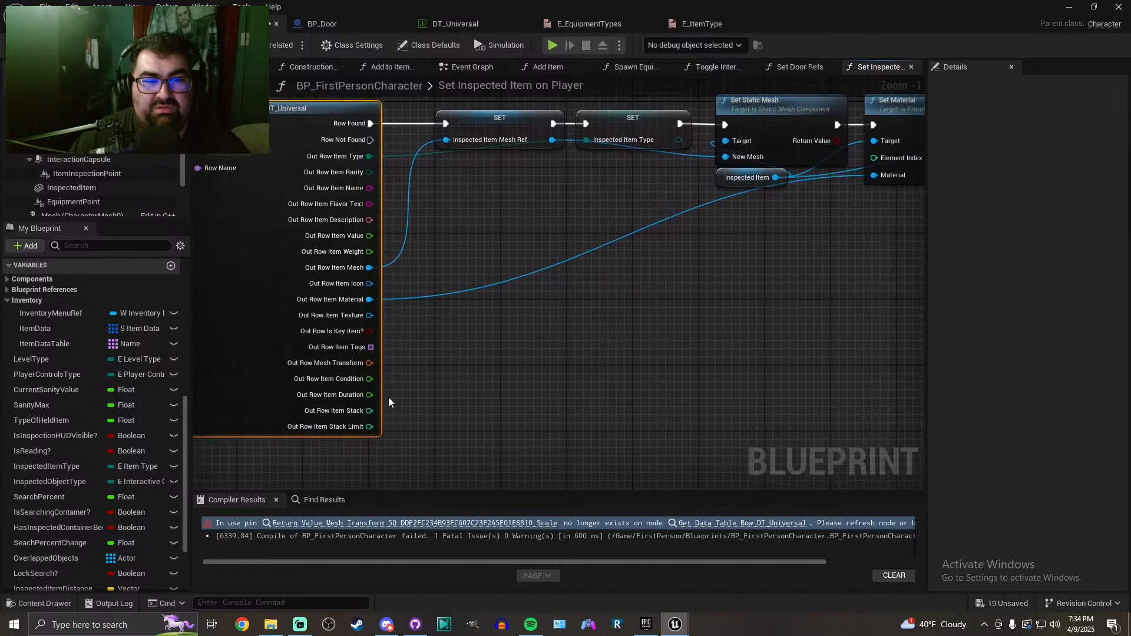
{"action": "right_click", "coordinate": [370, 360]}
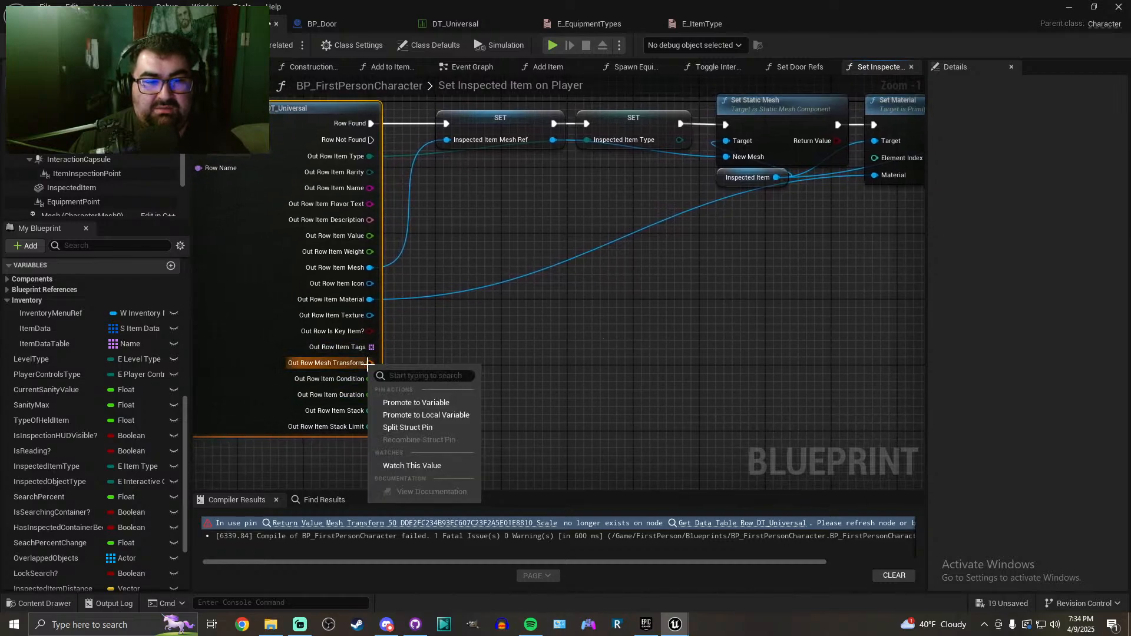
{"action": "left_click", "coordinate": [426, 469]}
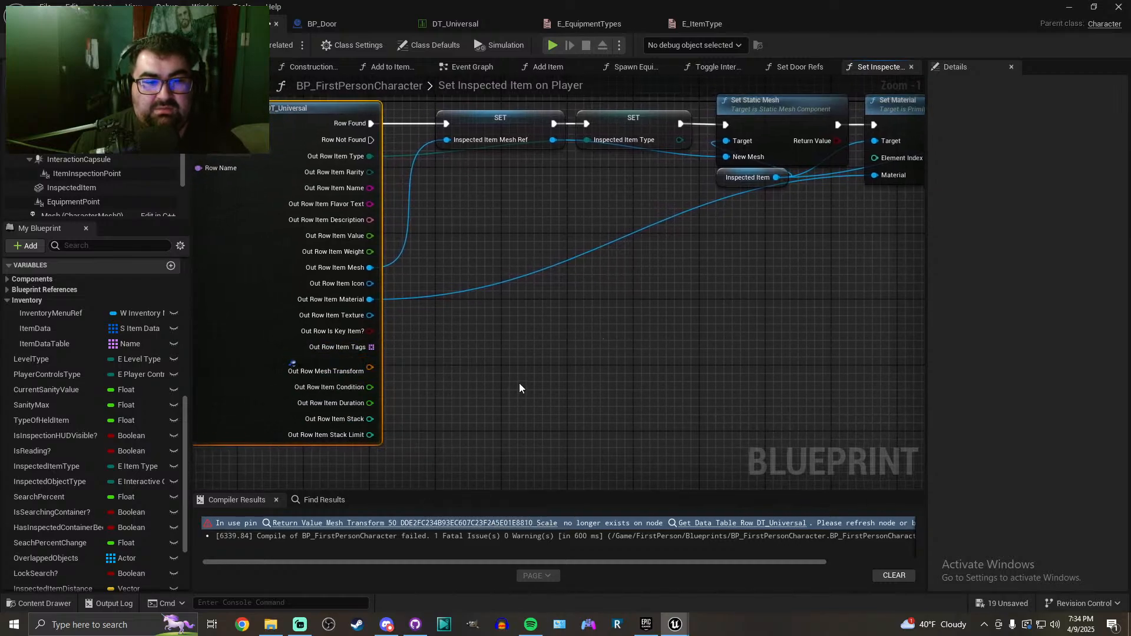
{"action": "right_click", "coordinate": [370, 367]}
{"action": "left_click", "coordinate": [405, 462]}
Split the Out Row Mesh Transform struct pin on the Get Data Table Row node
{"action": "right_click", "coordinate": [370, 364]}
{"action": "left_click", "coordinate": [442, 422]}
{"action": "scroll", "coordinate": [422, 388], "scroll_direction": "down", "scroll_amount": 2}
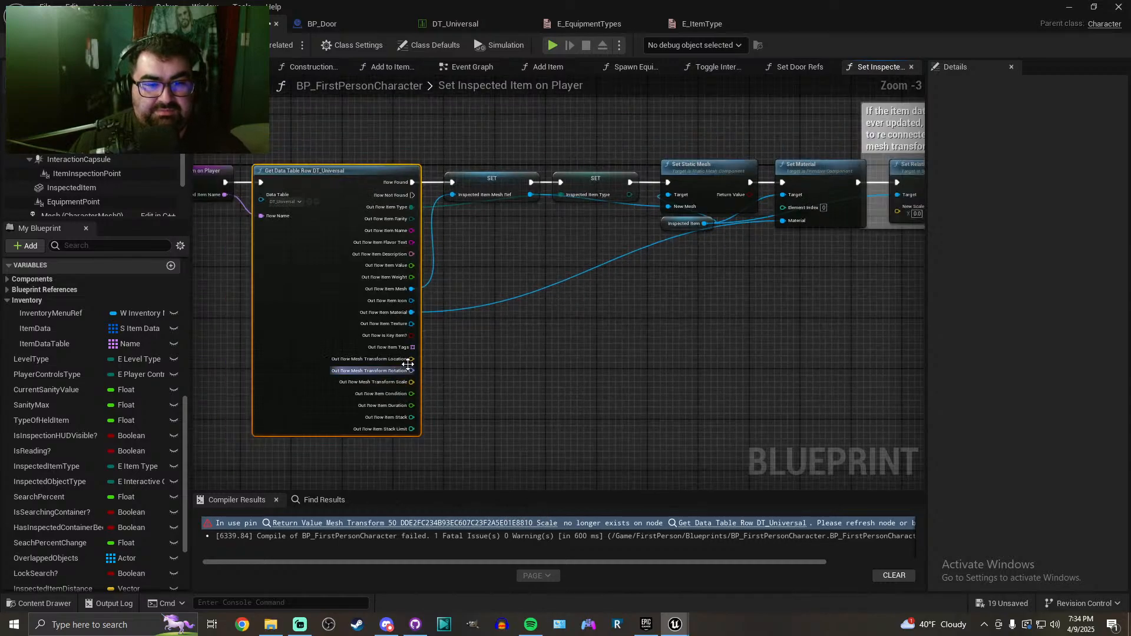
{"action": "left_click_drag", "start_coordinate": [416, 359], "coordinate": [567, 357]}
{"action": "scroll", "coordinate": [524, 207], "scroll_direction": "up", "scroll_amount": 3}
{"action": "right_click_drag", "start_coordinate": [407, 337], "coordinate": [819, 261]}
{"action": "right_click_drag", "start_coordinate": [259, 375], "coordinate": [392, 339]}
{"action": "scroll", "coordinate": [392, 338], "scroll_direction": "down", "scroll_amount": 1}
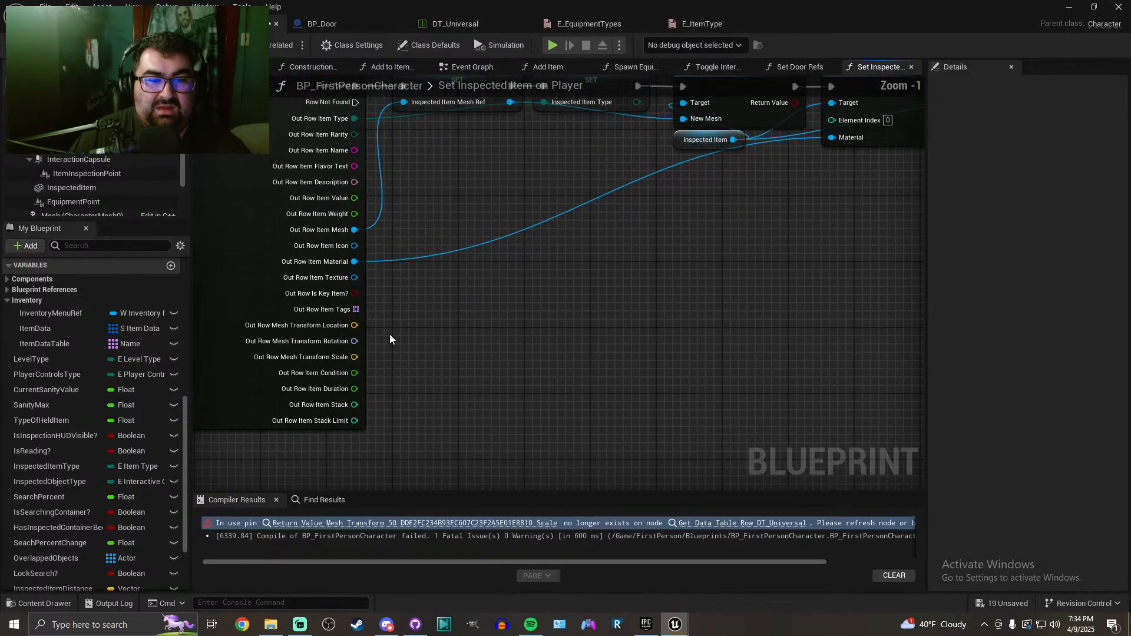
{"action": "scroll", "coordinate": [392, 338], "scroll_direction": "up", "scroll_amount": 1}
{"action": "right_click_drag", "start_coordinate": [373, 283], "coordinate": [451, 315]}
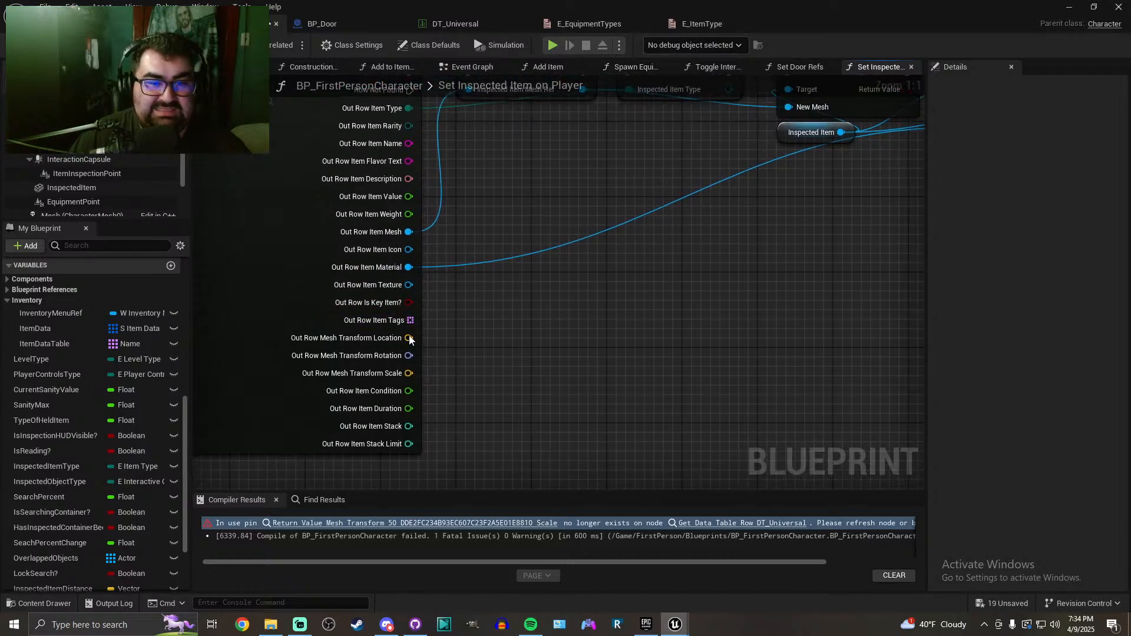
Connect Out Row Mesh Transform Scale to New Scale 3D on the Set Relative Scale 3D node and save the blueprint
{"action": "scroll", "coordinate": [444, 354], "scroll_direction": "down", "scroll_amount": 4}
{"action": "left_click_drag", "start_coordinate": [409, 374], "coordinate": [778, 223]}
{"action": "scroll", "coordinate": [800, 235], "scroll_direction": "up", "scroll_amount": 4}
{"action": "right_click_drag", "start_coordinate": [448, 372], "coordinate": [753, 249]}
{"action": "key", "text": "ctrl+s"}
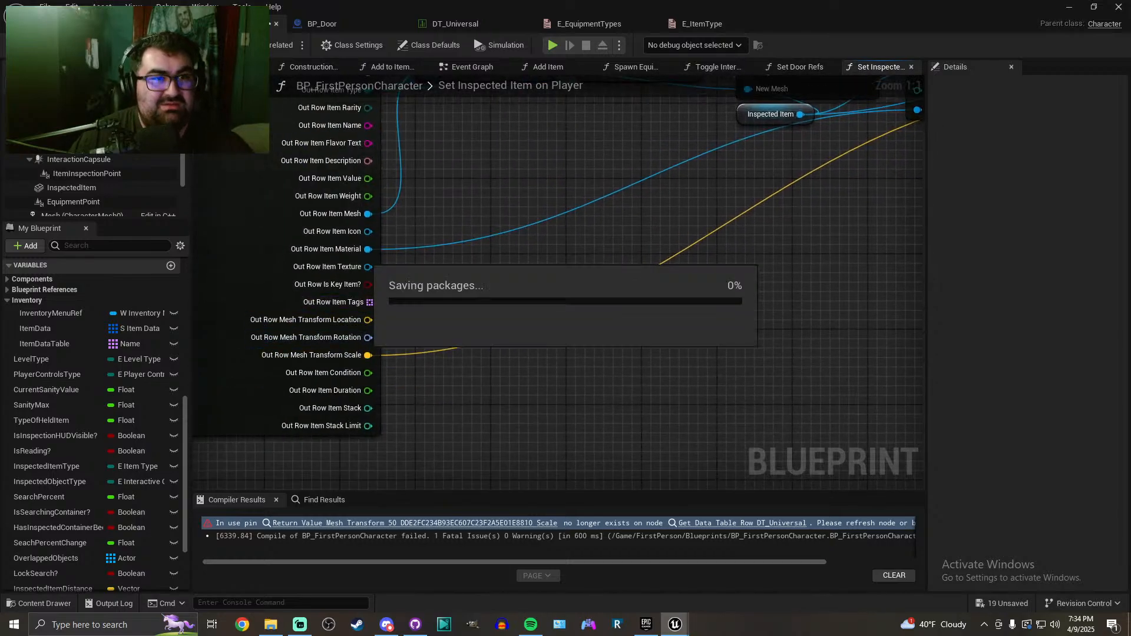
{"action": "scroll", "coordinate": [543, 238], "scroll_direction": "down", "scroll_amount": 5}
{"action": "scroll", "coordinate": [365, 275], "scroll_direction": "up", "scroll_amount": 2}
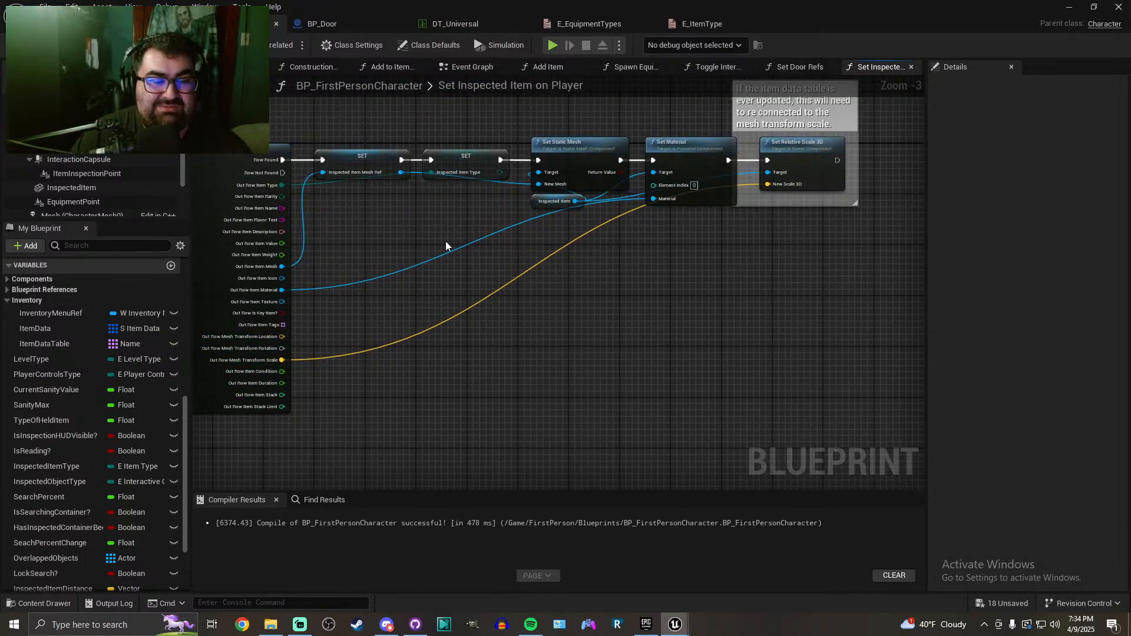
Close the E_ItemType and E_EquipmentTypes editors
{"action": "left_click", "coordinate": [728, 23]}
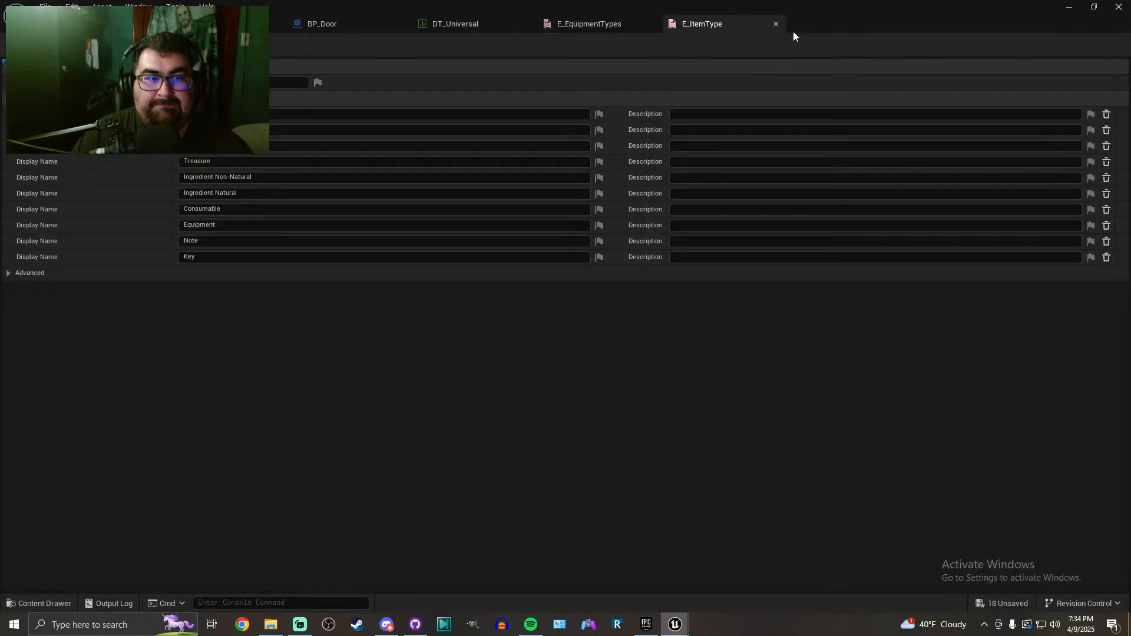
{"action": "left_click", "coordinate": [775, 23]}
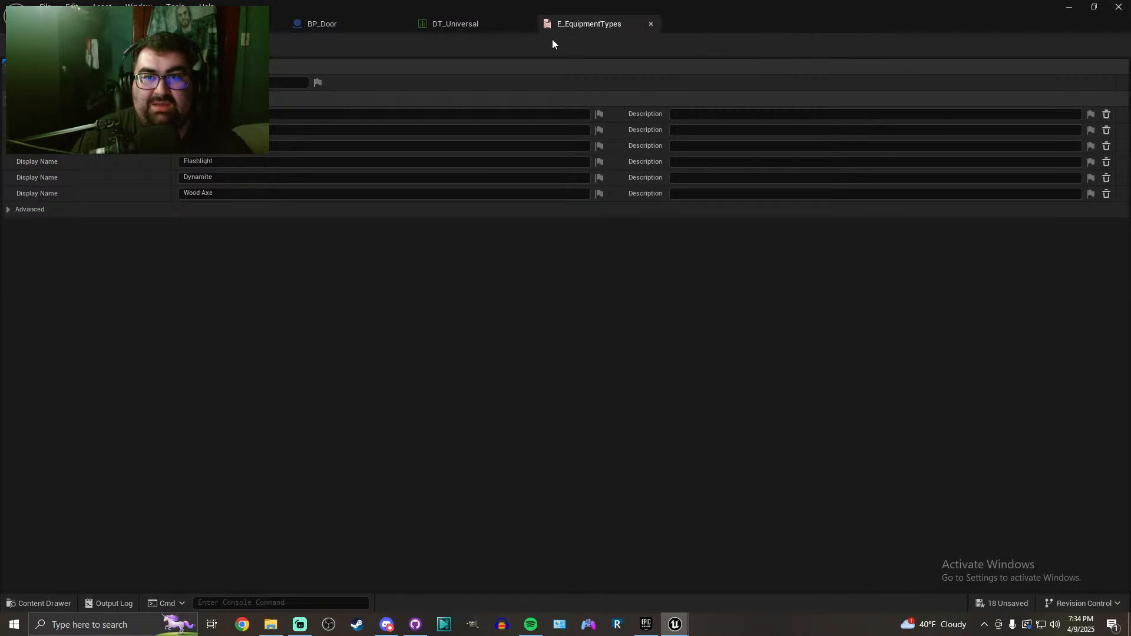
{"action": "left_click", "coordinate": [652, 24]}
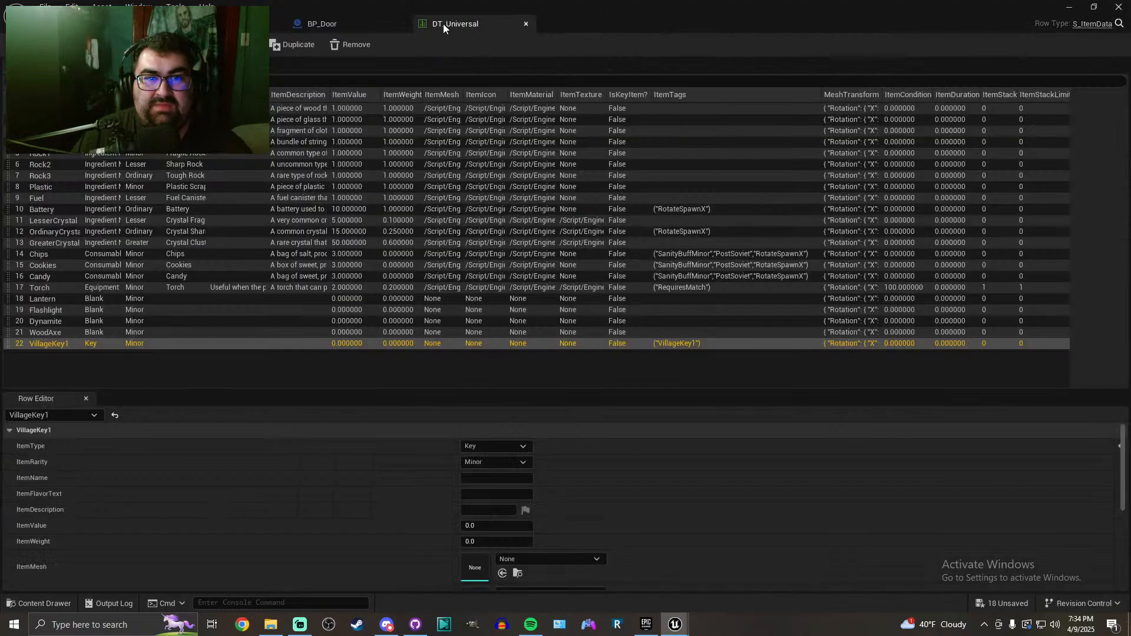
Close the DT_Universal editor and inspect the Door Tag variable used in BP_Door's Event Graph
{"action": "left_click", "coordinate": [526, 25]}
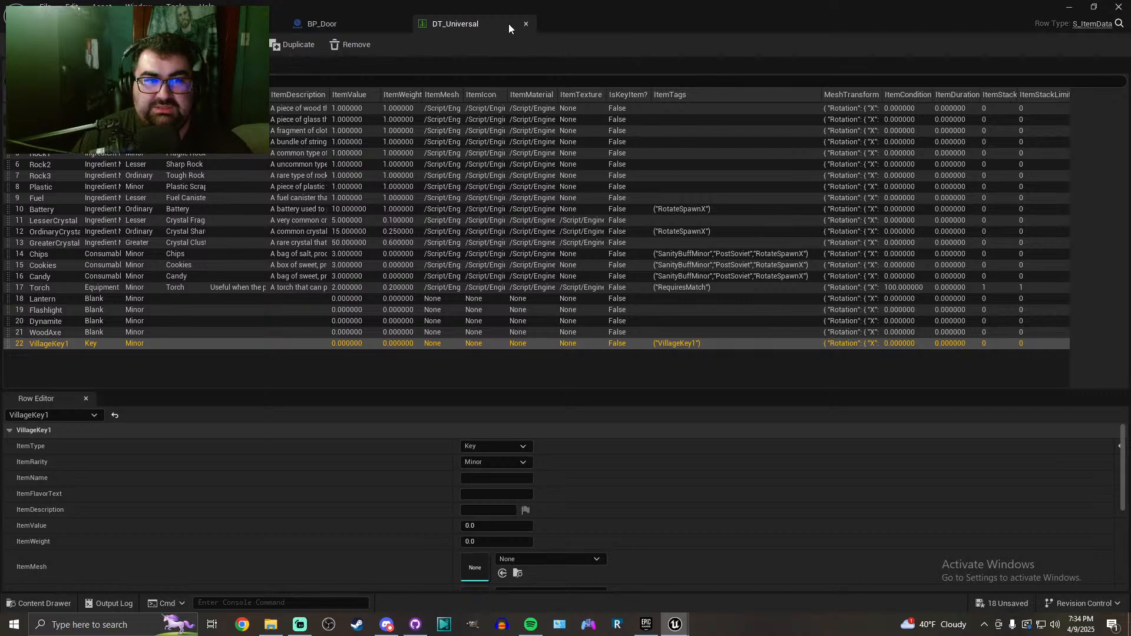
{"action": "scroll", "coordinate": [442, 287], "scroll_direction": "up", "scroll_amount": 3}
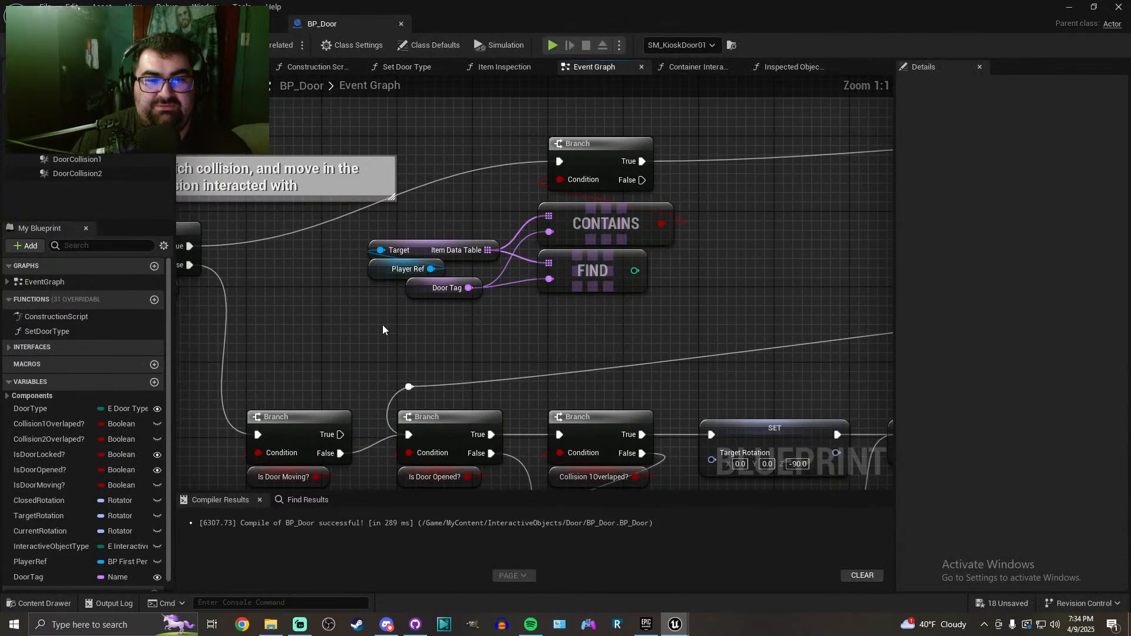
{"action": "left_click", "coordinate": [442, 291]}
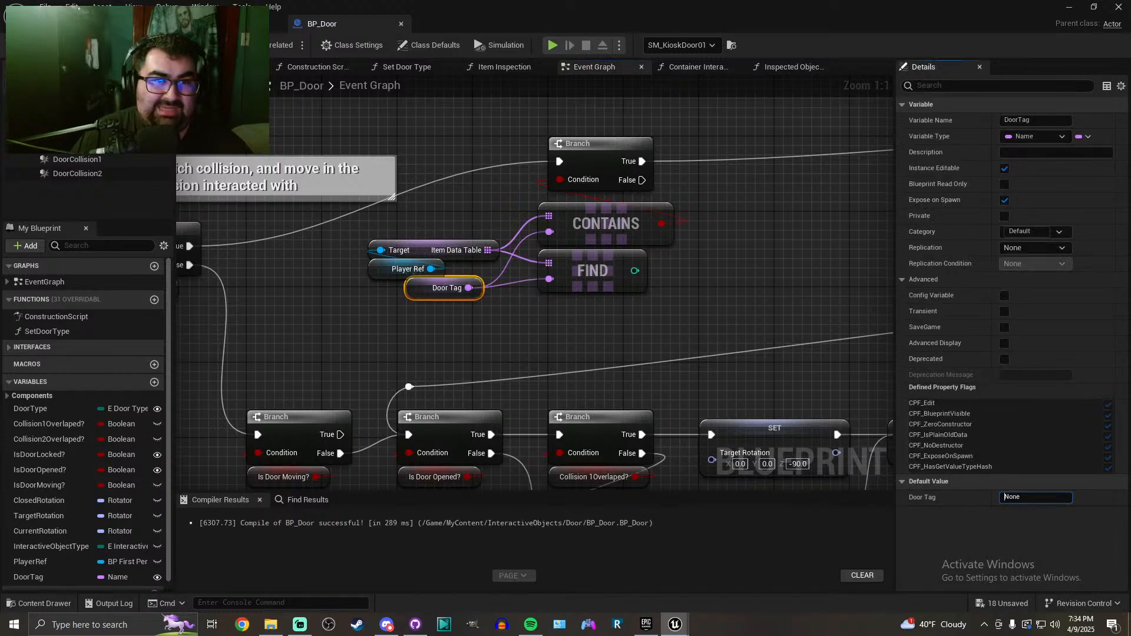
Set the Door Tag of the SM_KioskDoor01 actor in the level to VillageKiosk1 and copy the tag
{"action": "left_click", "coordinate": [103, 24]}
{"action": "right_click_drag", "start_coordinate": [500, 292], "coordinate": [500, 238]}
{"action": "left_click", "coordinate": [495, 245]}
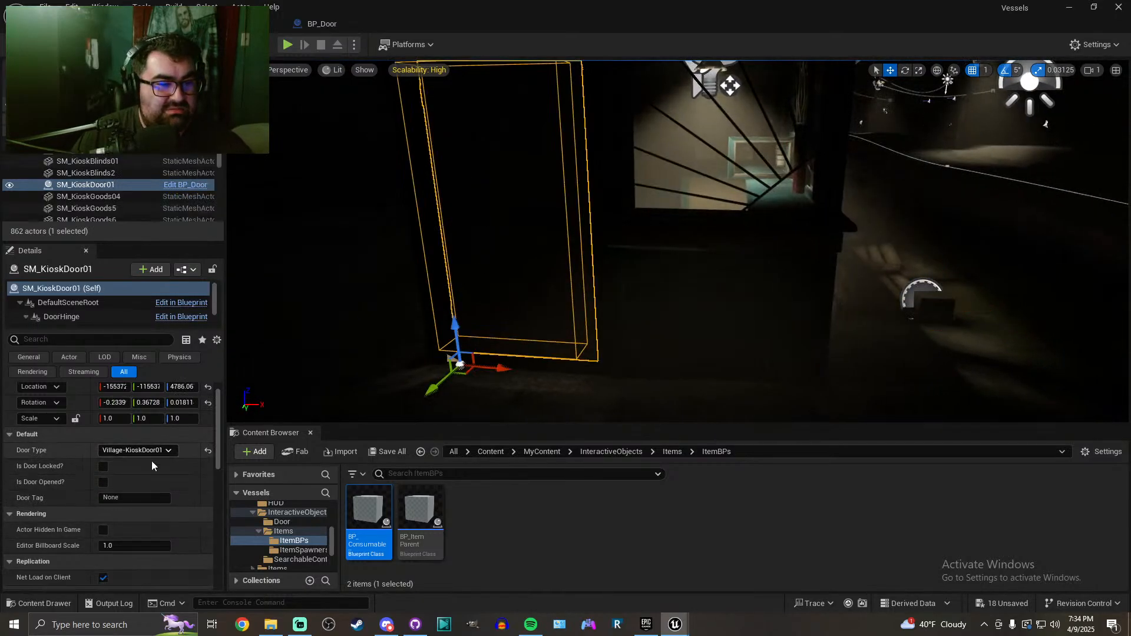
{"action": "left_click", "coordinate": [130, 500]}
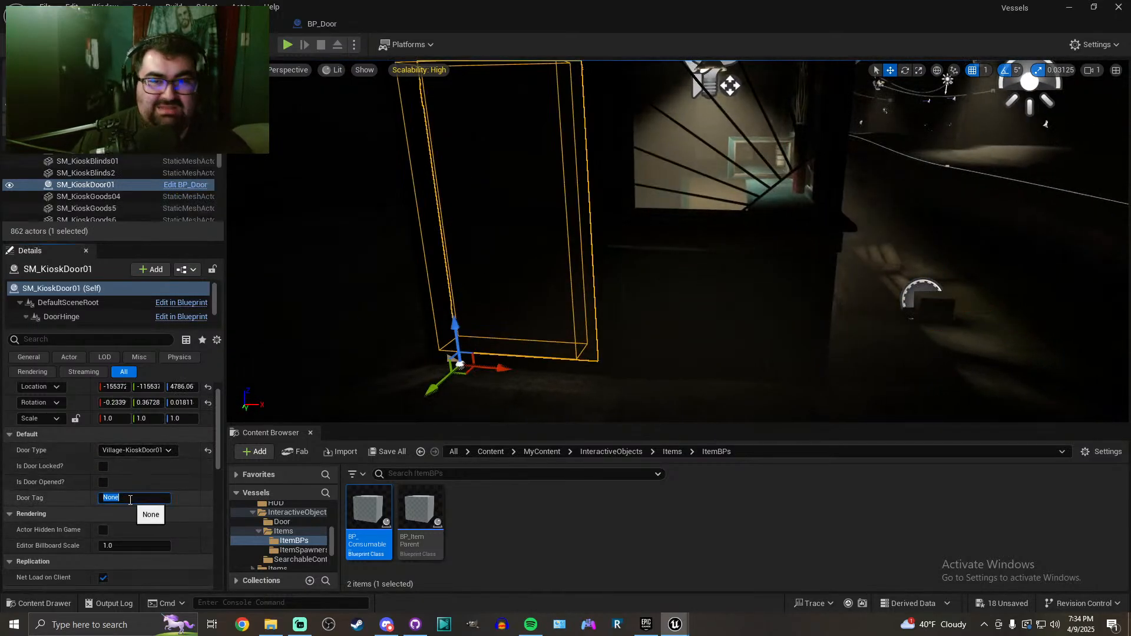
{"action": "type", "text": "VillageKiosk1"}
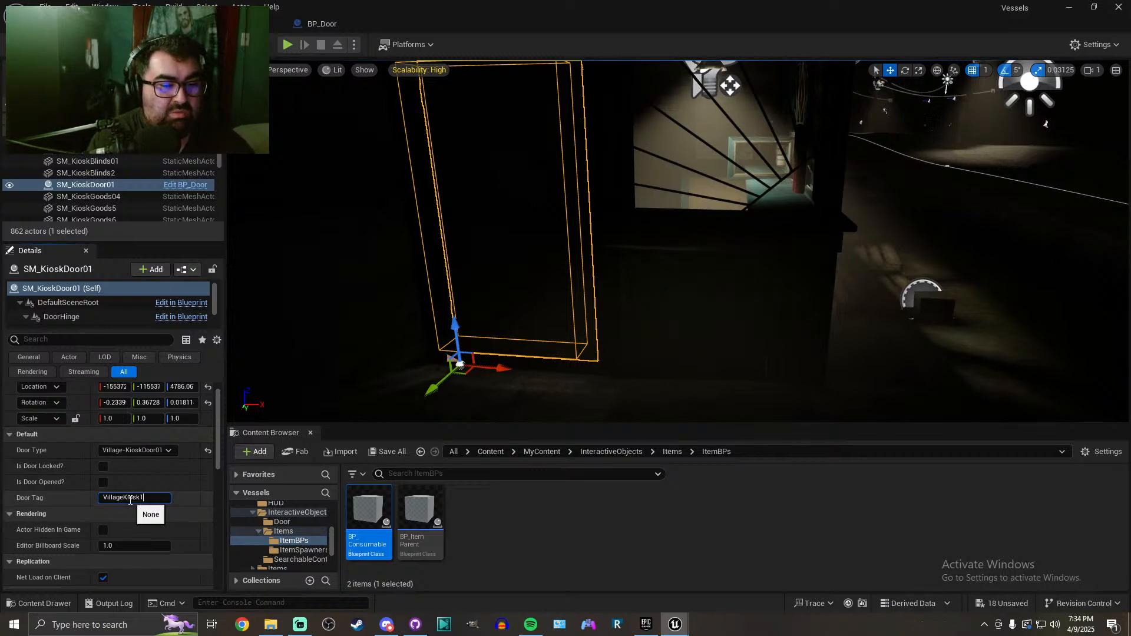
{"action": "key", "text": "Return"}
{"action": "key", "text": "ctrl+c"}
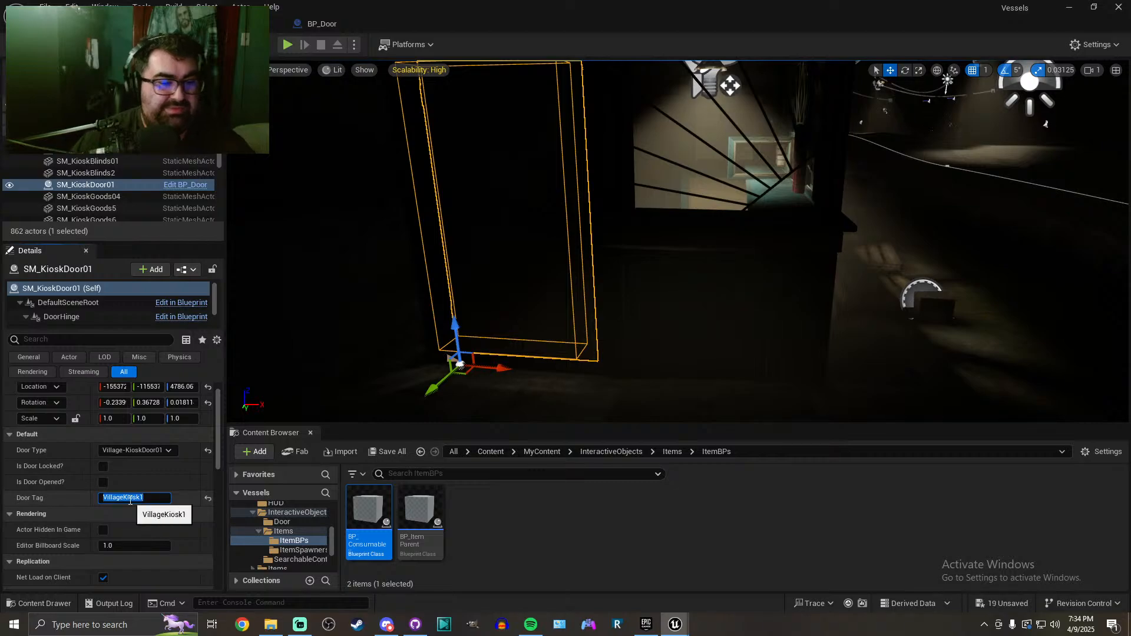
Set the BP_ConsumableItem actor's Item Data Table Name to VillageKiosk1 and save the level
{"action": "left_click", "coordinate": [941, 303]}
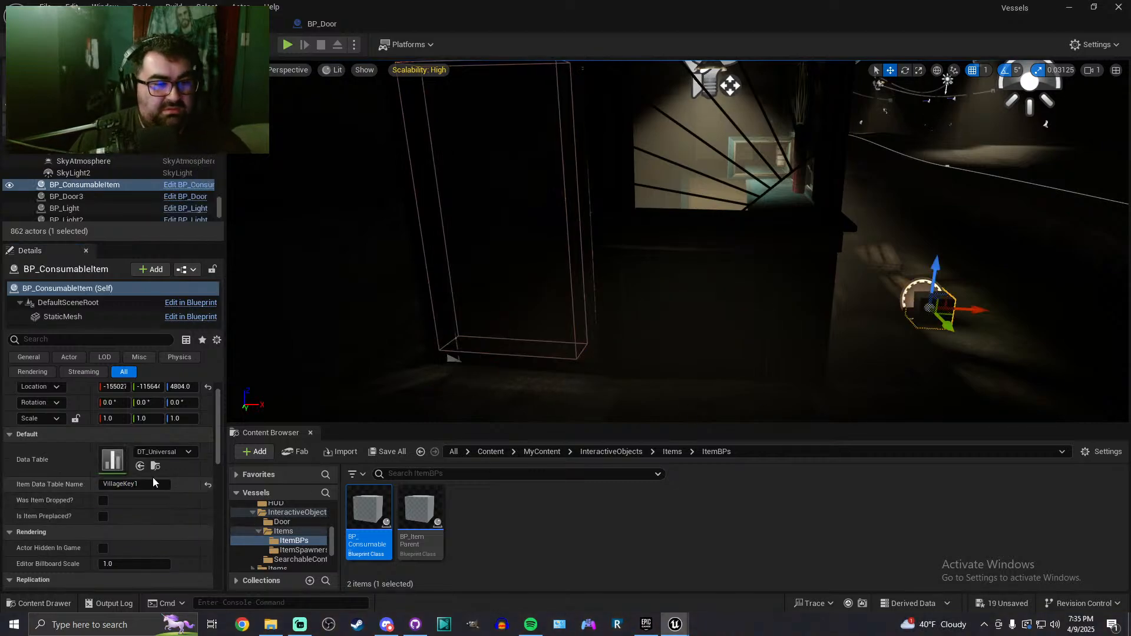
{"action": "left_click", "coordinate": [153, 483]}
{"action": "key", "text": "ctrl+v"}
{"action": "key", "text": "Return"}
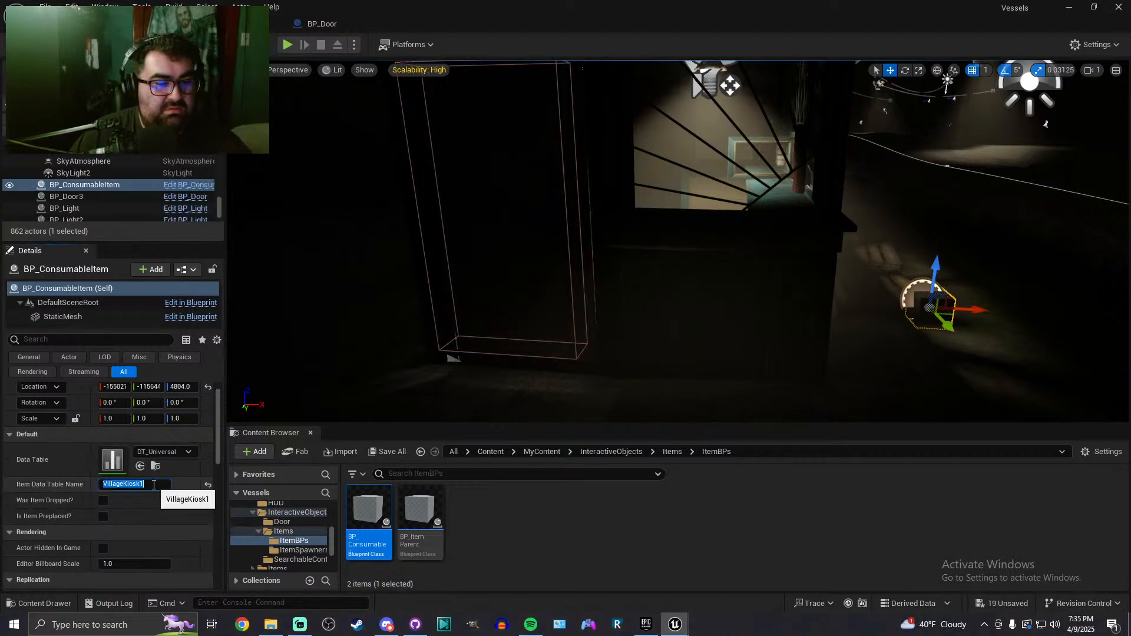
{"action": "key", "text": "ctrl+s"}
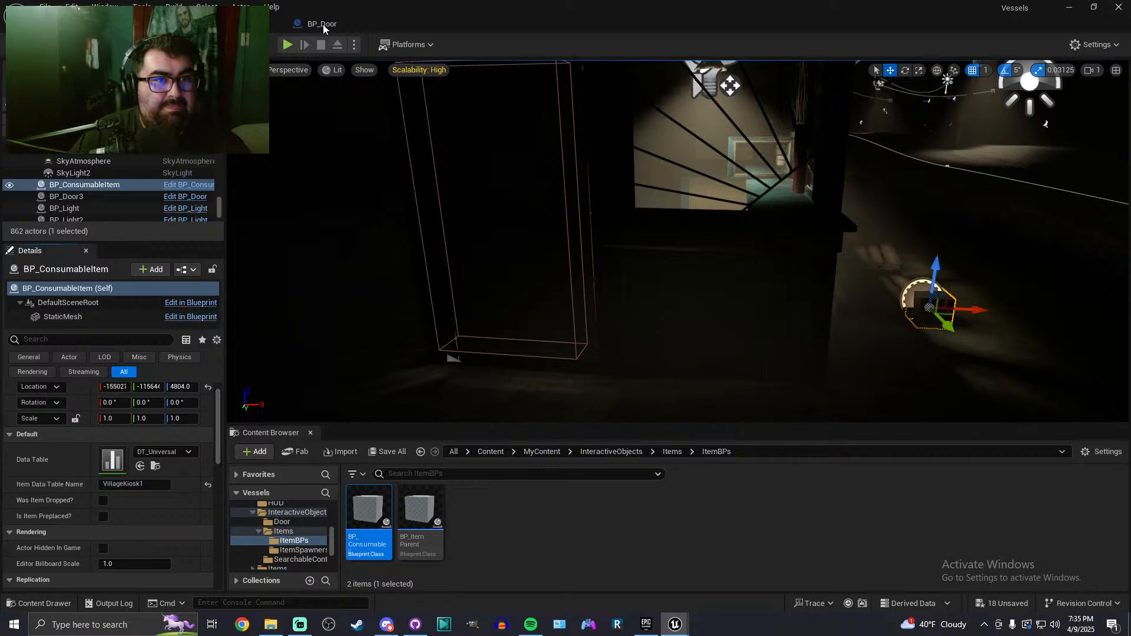
Reopen DT_Universal from the Items folder, set the VillageKey1 row's ItemTags entry to VillageKiosk1 and save
{"action": "left_click", "coordinate": [673, 451]}
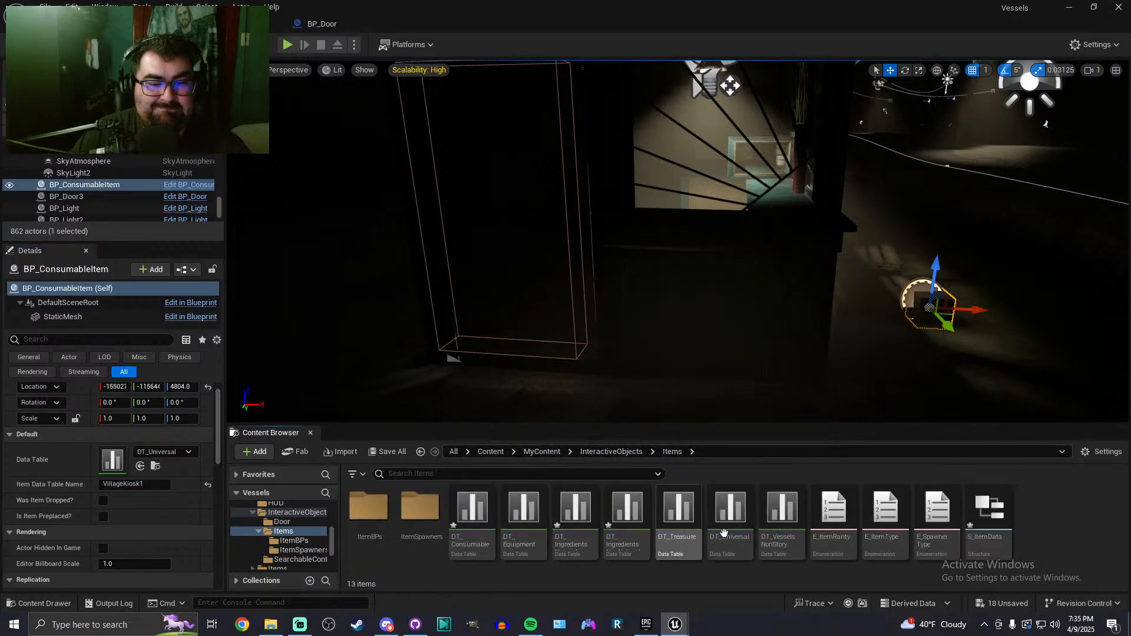
{"action": "double_click", "coordinate": [744, 518]}
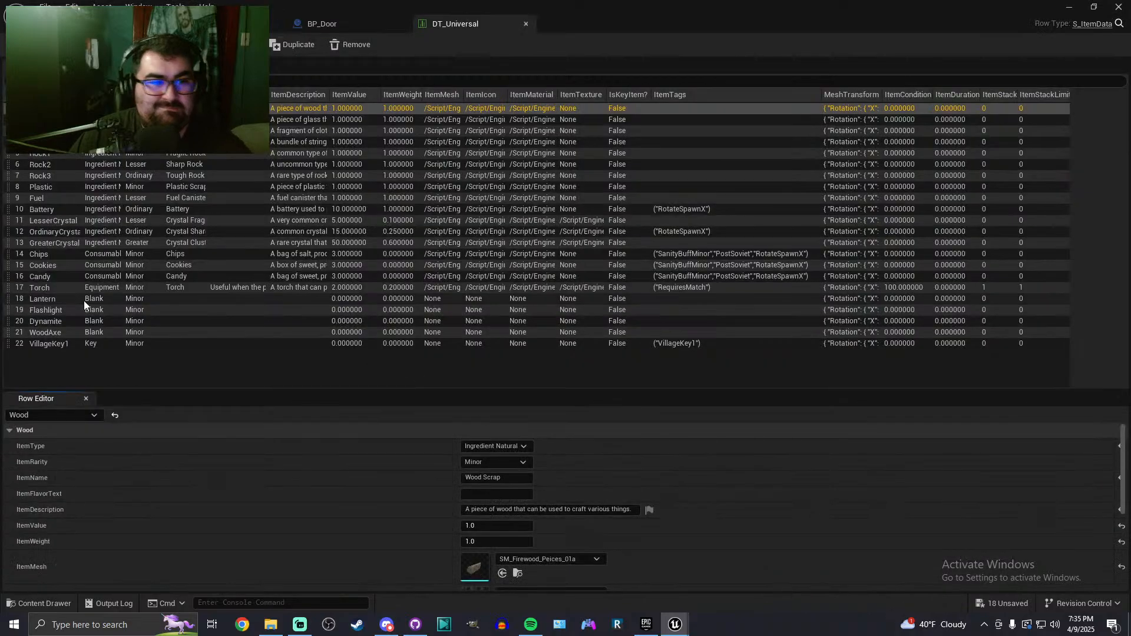
{"action": "left_click", "coordinate": [48, 344]}
{"action": "left_click", "coordinate": [48, 345]}
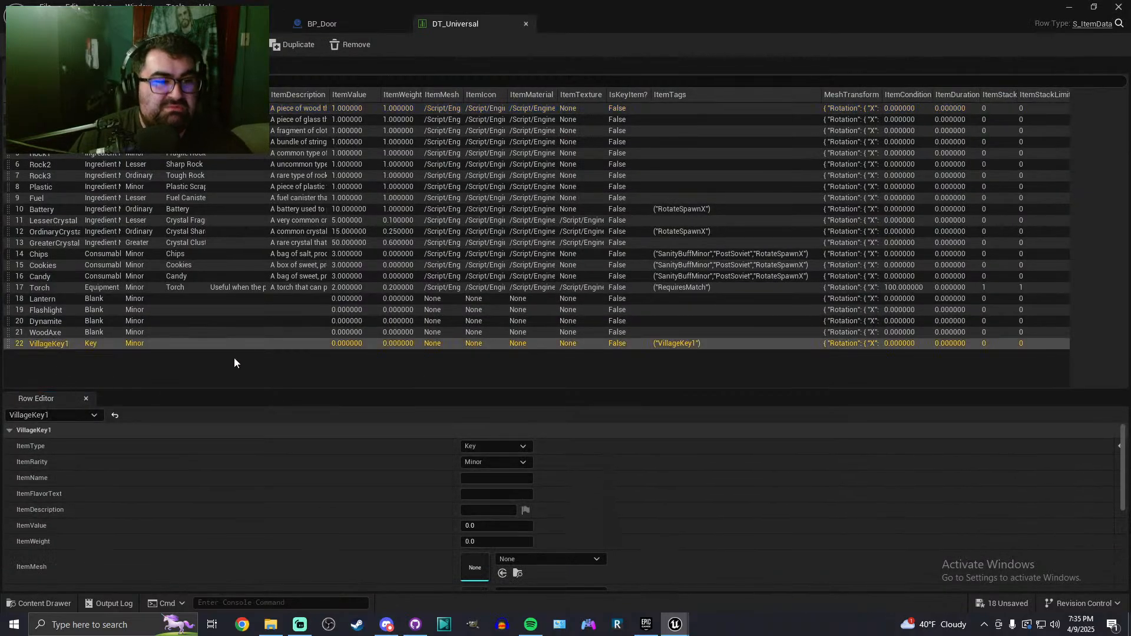
{"action": "scroll", "coordinate": [232, 557], "scroll_direction": "down", "scroll_amount": 5}
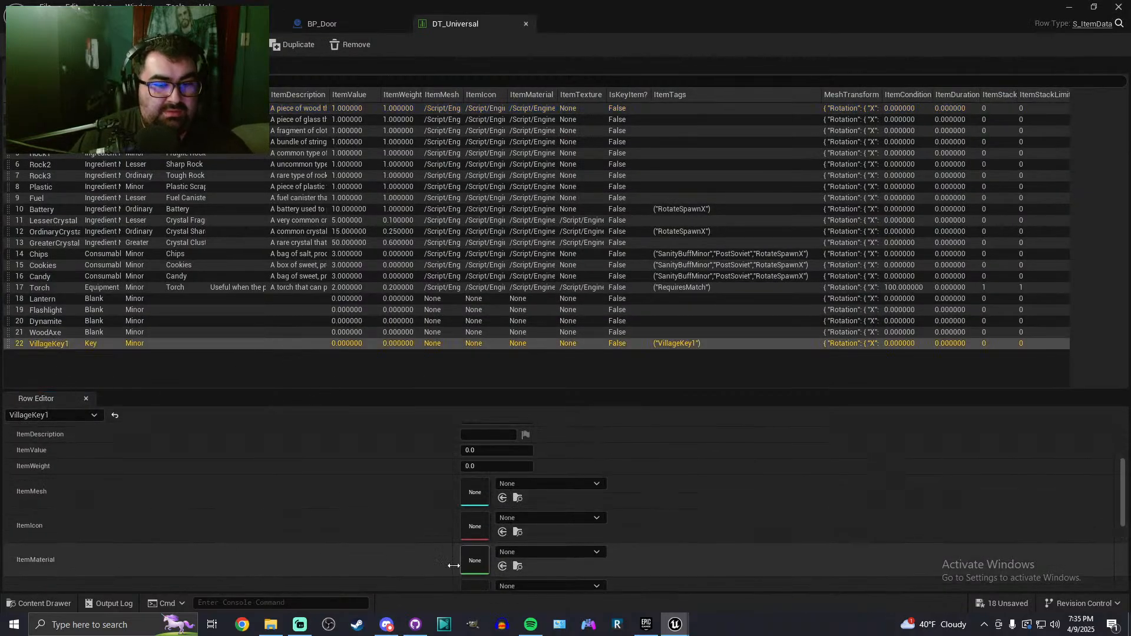
{"action": "left_click", "coordinate": [503, 503]}
{"action": "key", "text": "ctrl+a"}
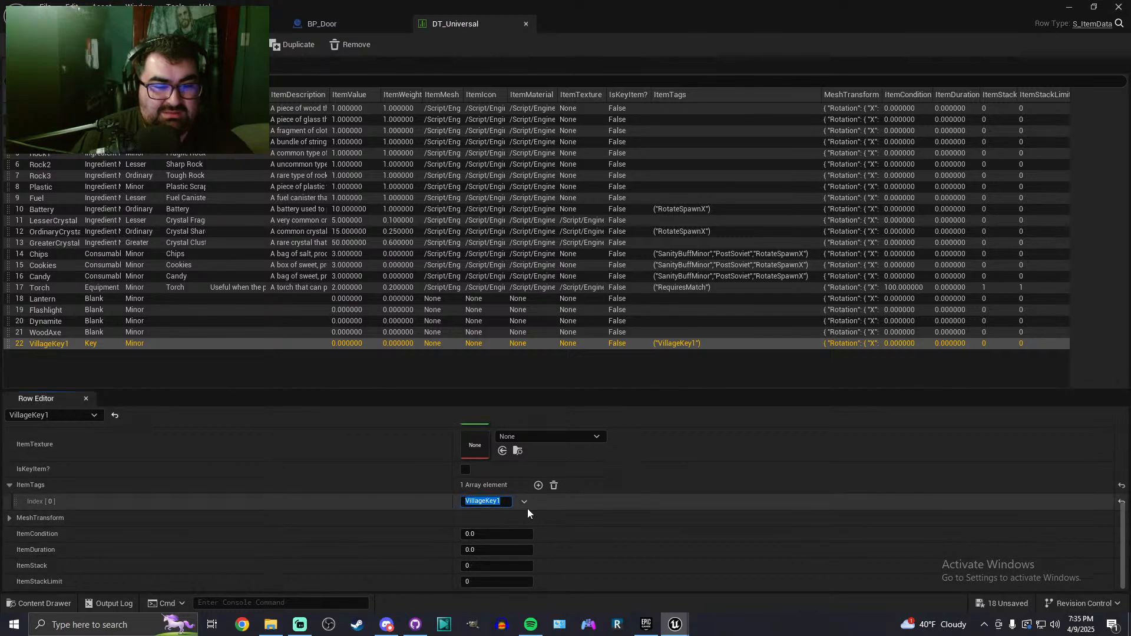
{"action": "key", "text": "ctrl+v"}
{"action": "key", "text": "Return"}
{"action": "key", "text": "ctrl+s"}
Add a Print String node to the False output of the Branch above the Contains node in BP_Door's Event Graph
{"action": "left_click", "coordinate": [88, 23]}
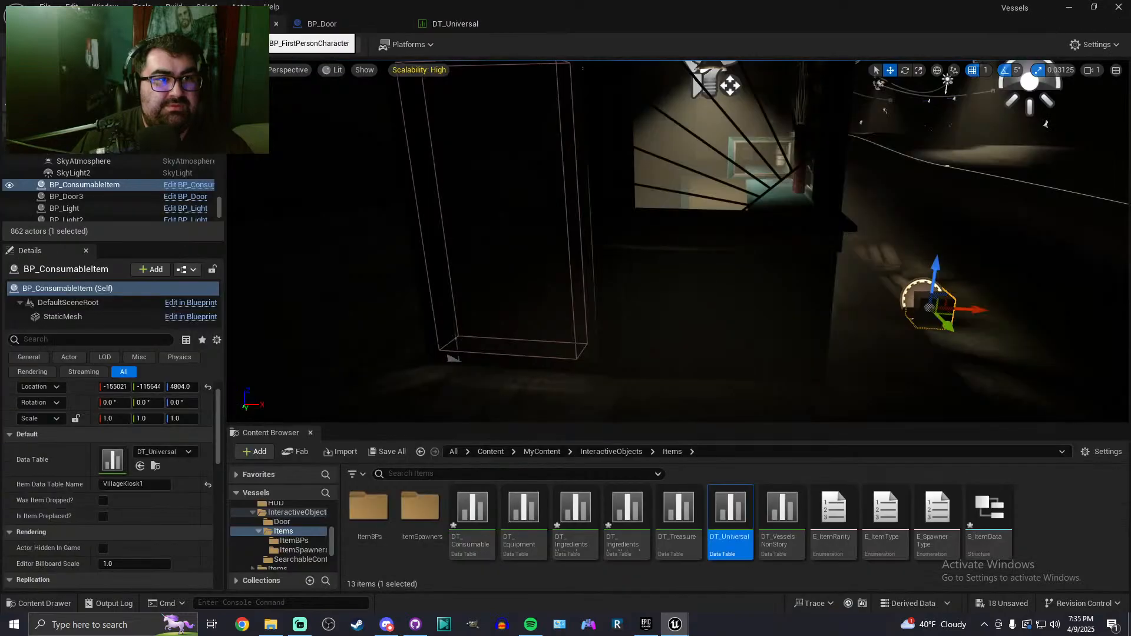
{"action": "left_click", "coordinate": [339, 23]}
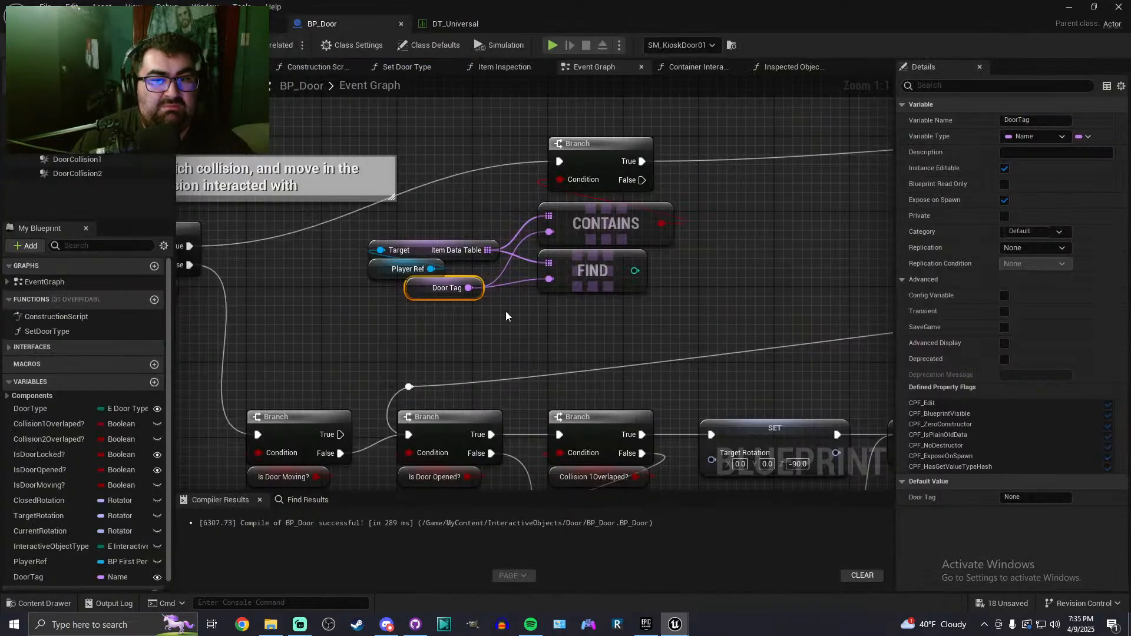
{"action": "scroll", "coordinate": [562, 251], "scroll_direction": "down", "scroll_amount": 3}
{"action": "scroll", "coordinate": [562, 251], "scroll_direction": "up", "scroll_amount": 3}
{"action": "scroll", "coordinate": [562, 251], "scroll_direction": "up", "scroll_amount": 2}
{"action": "left_click_drag", "start_coordinate": [538, 236], "coordinate": [598, 245]}
{"action": "type", "text": "print"}
{"action": "key", "text": "Return"}
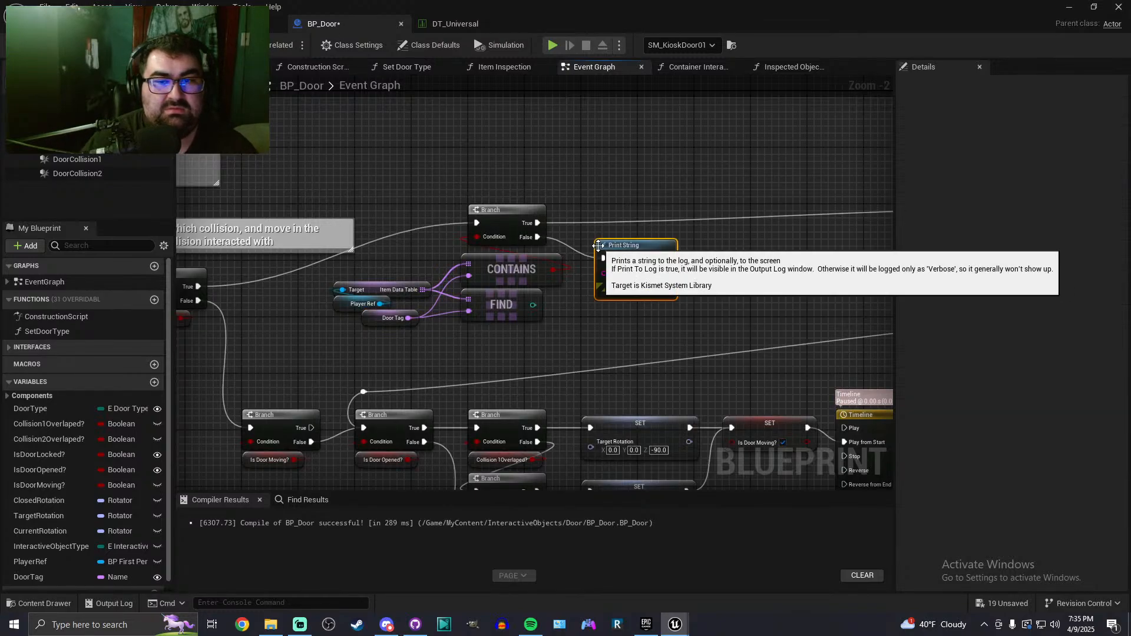
Set the Print String node's In String to "This door is locked."
{"action": "scroll", "coordinate": [608, 257], "scroll_direction": "up", "scroll_amount": 2}
{"action": "left_click", "coordinate": [653, 280]}
{"action": "type", "text": "T"}
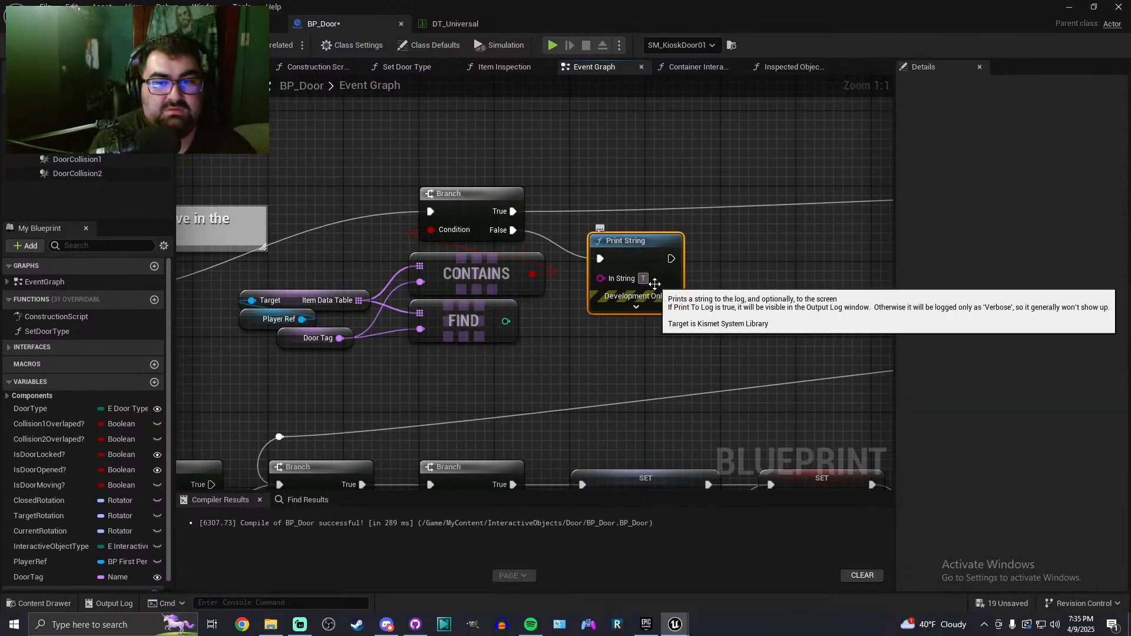
{"action": "type", "text": "his door is "}
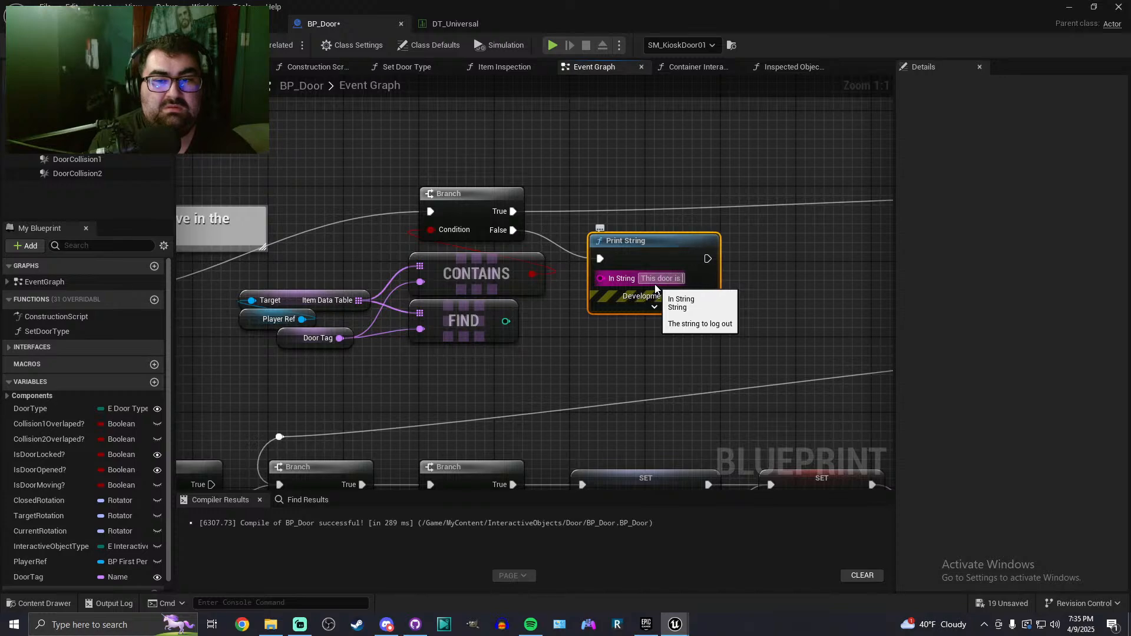
{"action": "type", "text": "locked."}
{"action": "left_click", "coordinate": [776, 299]}
Expand the Print String node's advanced settings, reposition the node beside the Branch and save BP_Door
{"action": "right_click_drag", "start_coordinate": [776, 298], "coordinate": [541, 263]}
{"action": "scroll", "coordinate": [556, 271], "scroll_direction": "down", "scroll_amount": 1}
{"action": "left_click", "coordinate": [466, 289]}
{"action": "left_click_drag", "start_coordinate": [324, 201], "coordinate": [332, 192]}
{"action": "left_click", "coordinate": [568, 194]}
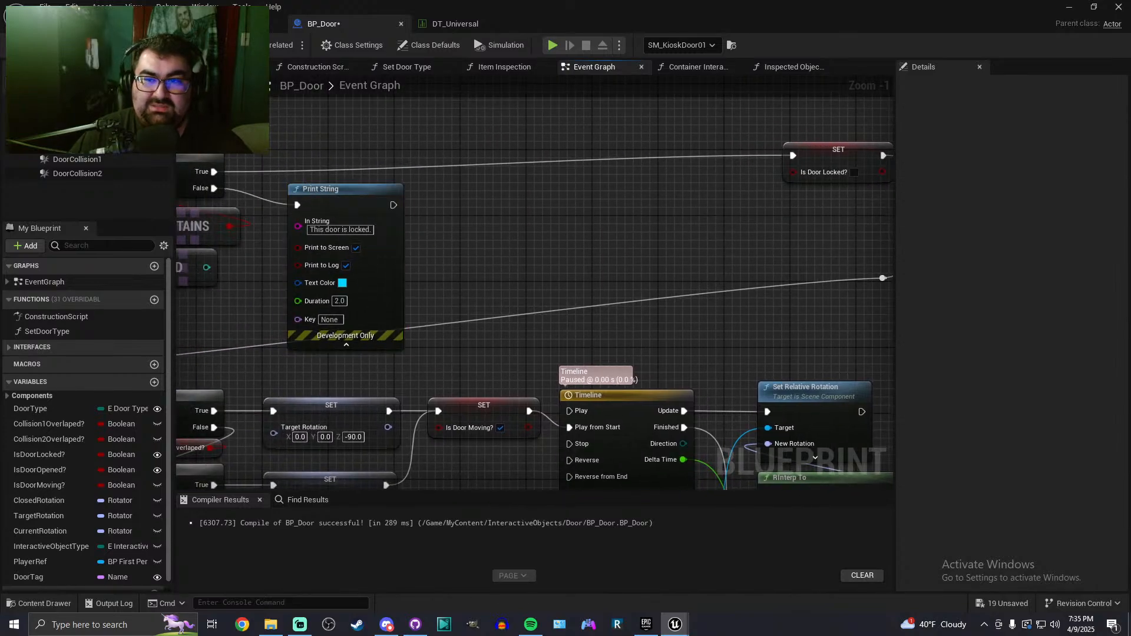
{"action": "scroll", "coordinate": [568, 193], "scroll_direction": "down", "scroll_amount": 2}
{"action": "right_click_drag", "start_coordinate": [560, 203], "coordinate": [674, 205]}
{"action": "right_click_drag", "start_coordinate": [514, 177], "coordinate": [569, 169]}
{"action": "key", "text": "ctrl+s"}
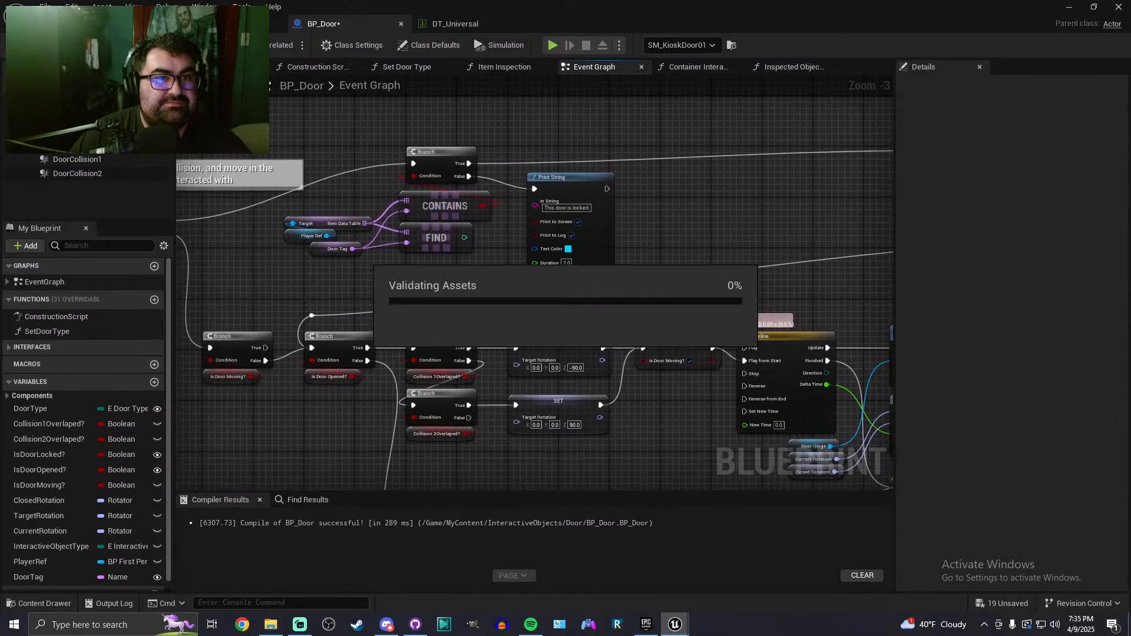
Enable Is Door Locked? on the SM_KioskDoor01 actor in the level and save
{"action": "left_click", "coordinate": [100, 24]}
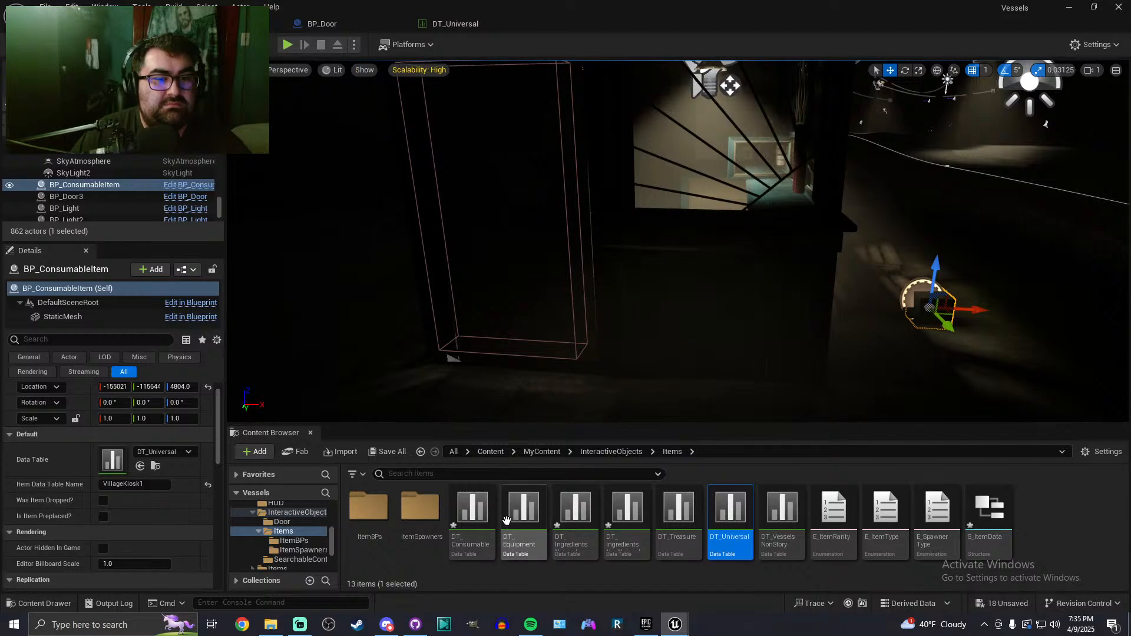
{"action": "left_click_drag", "start_coordinate": [478, 432], "coordinate": [477, 496]}
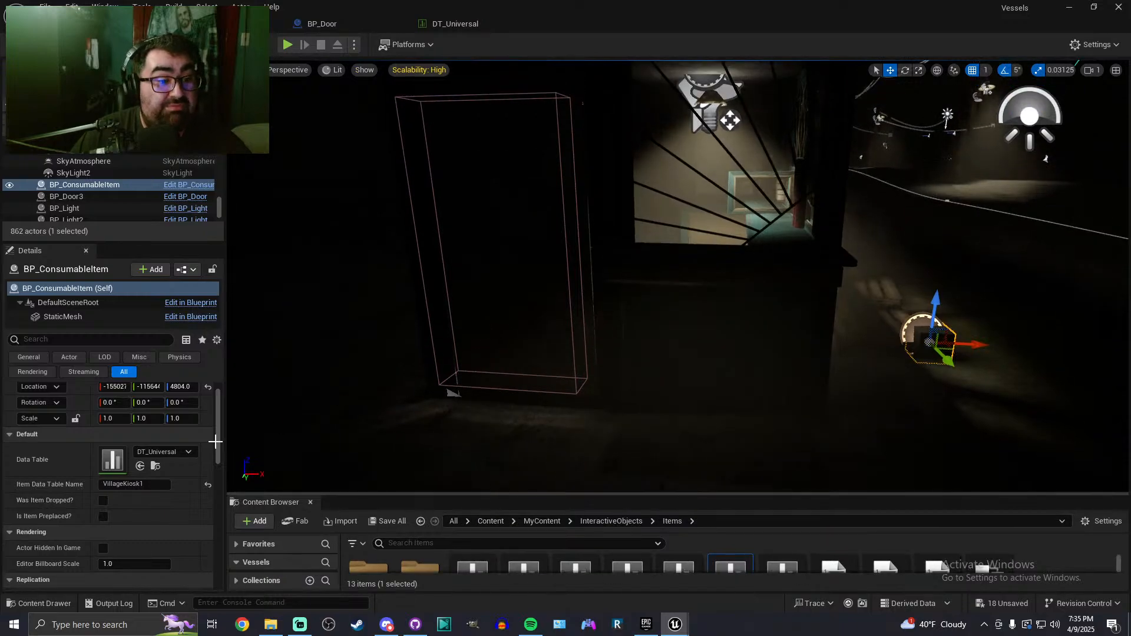
{"action": "scroll", "coordinate": [47, 517], "scroll_direction": "up", "scroll_amount": 1}
{"action": "left_click", "coordinate": [477, 263]}
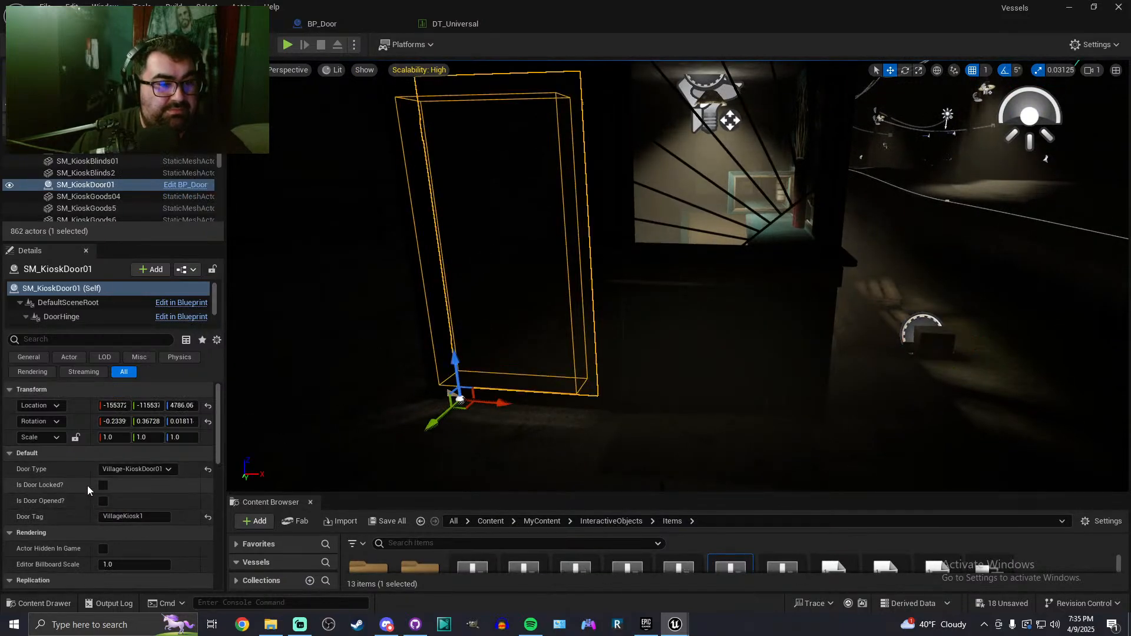
{"action": "left_click", "coordinate": [104, 486]}
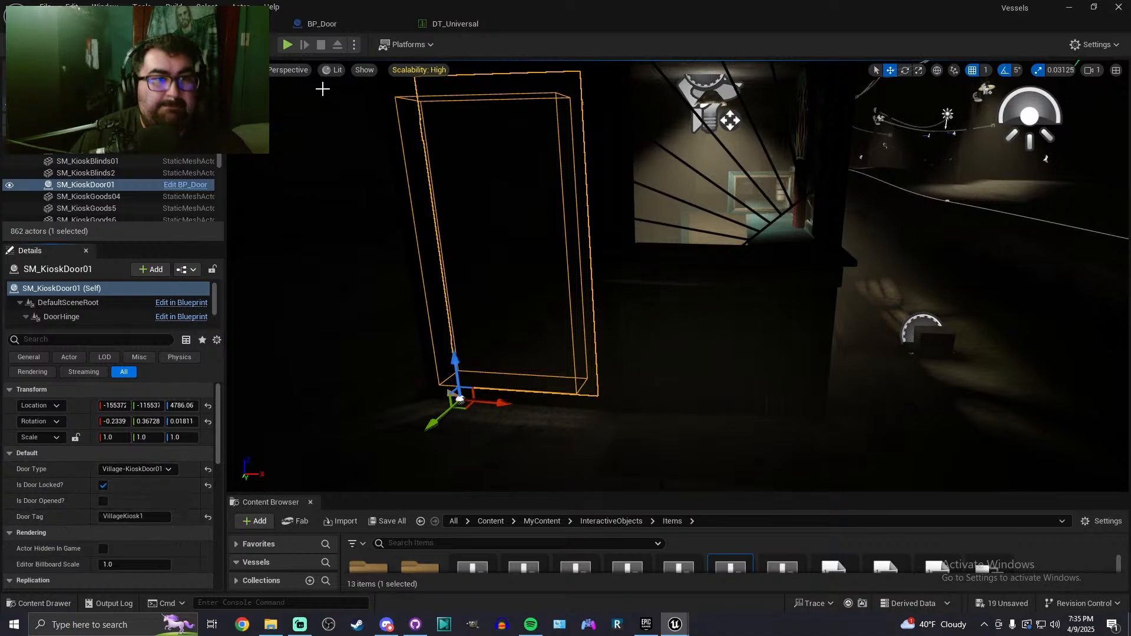
{"action": "key", "text": "ctrl+s"}
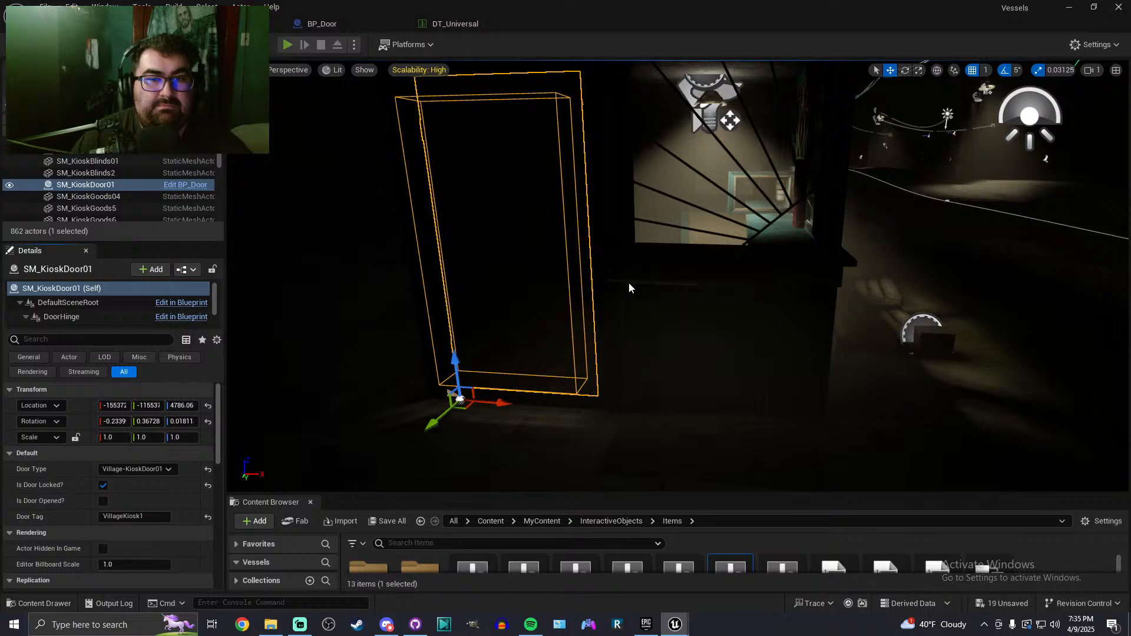
Play-test the level by approaching the locked kiosk door with the flashlight to check its interaction, and end the session
{"action": "key", "text": "alt+p"}
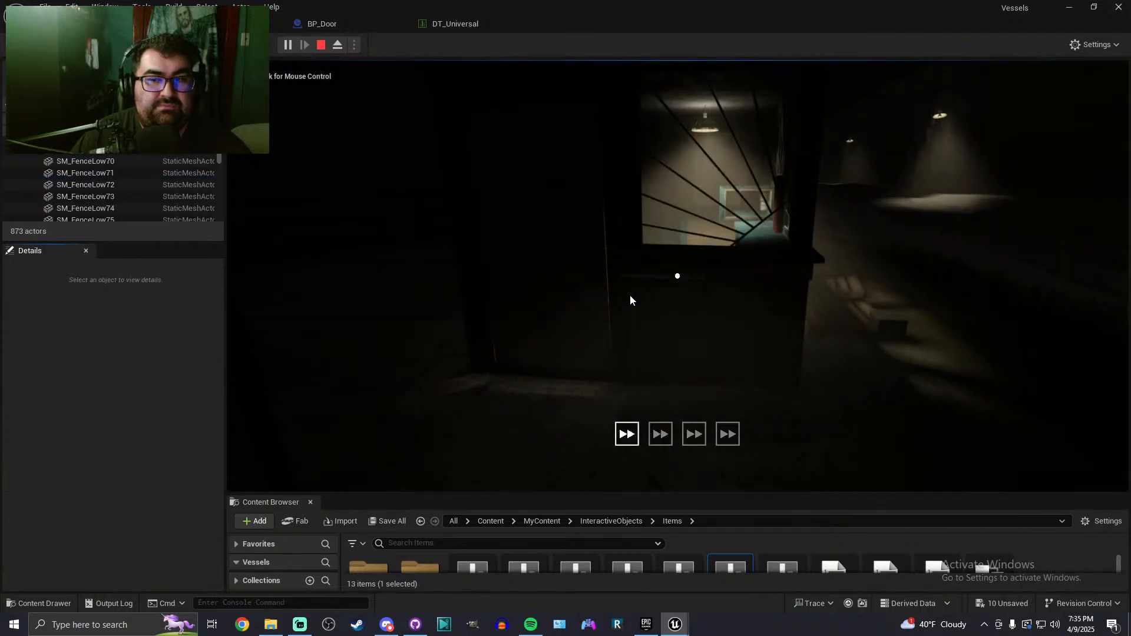
{"action": "key", "text": "s"}
{"action": "scroll", "coordinate": [678, 276], "scroll_direction": "down", "scroll_amount": 1}
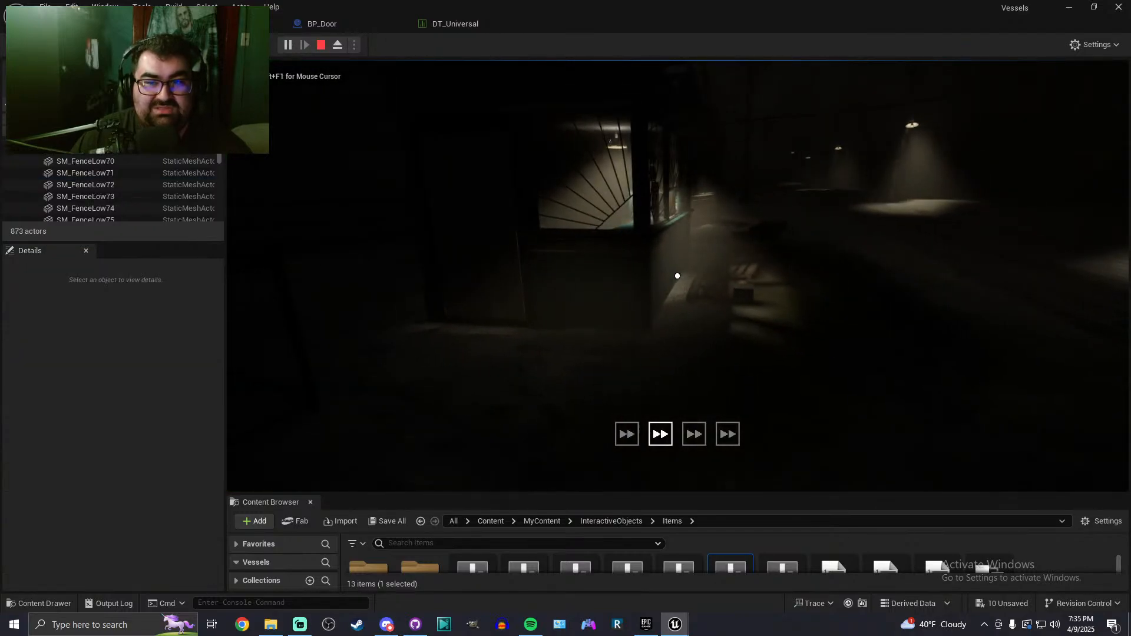
{"action": "key", "text": "f"}
{"action": "key", "text": "w"}
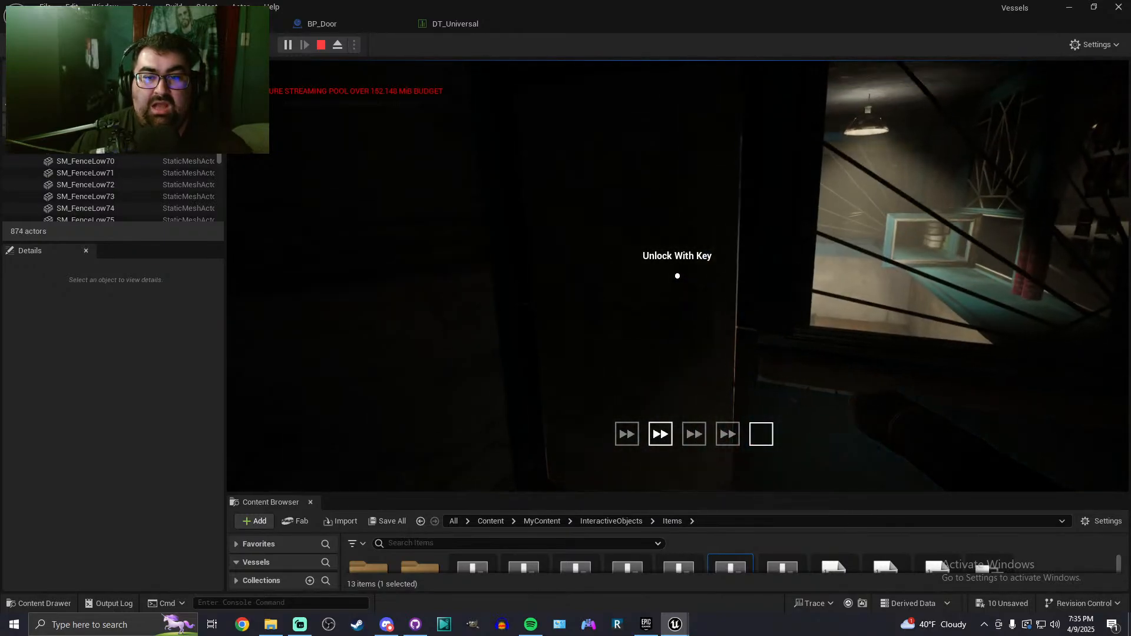
{"action": "key", "text": "s"}
{"action": "key", "text": "f"}
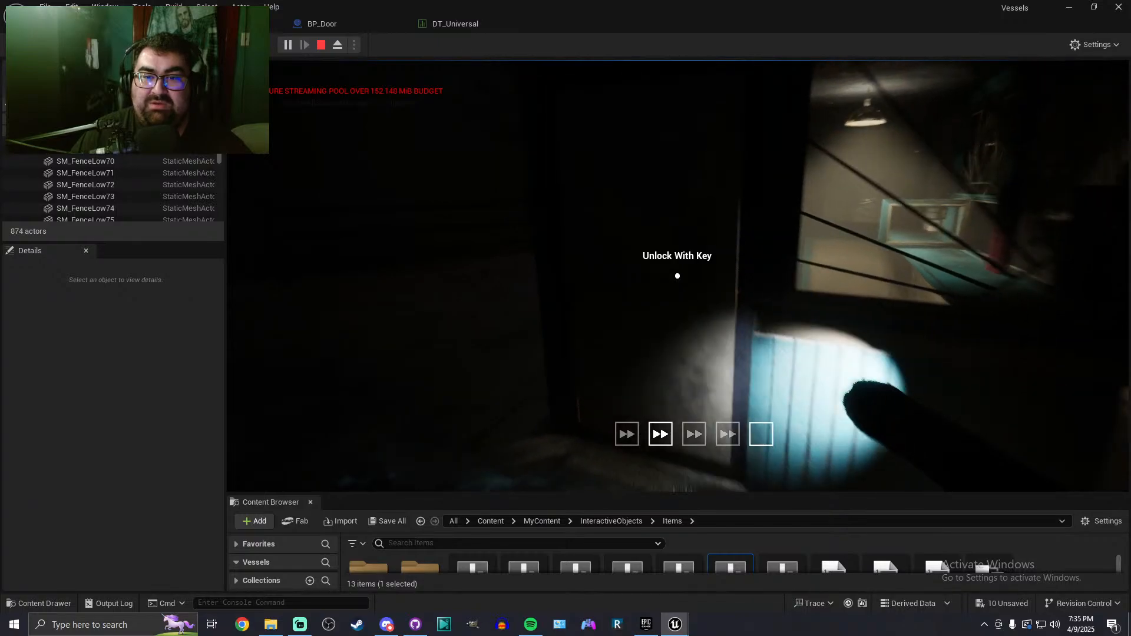
{"action": "key", "text": "s"}
{"action": "key", "text": "w"}
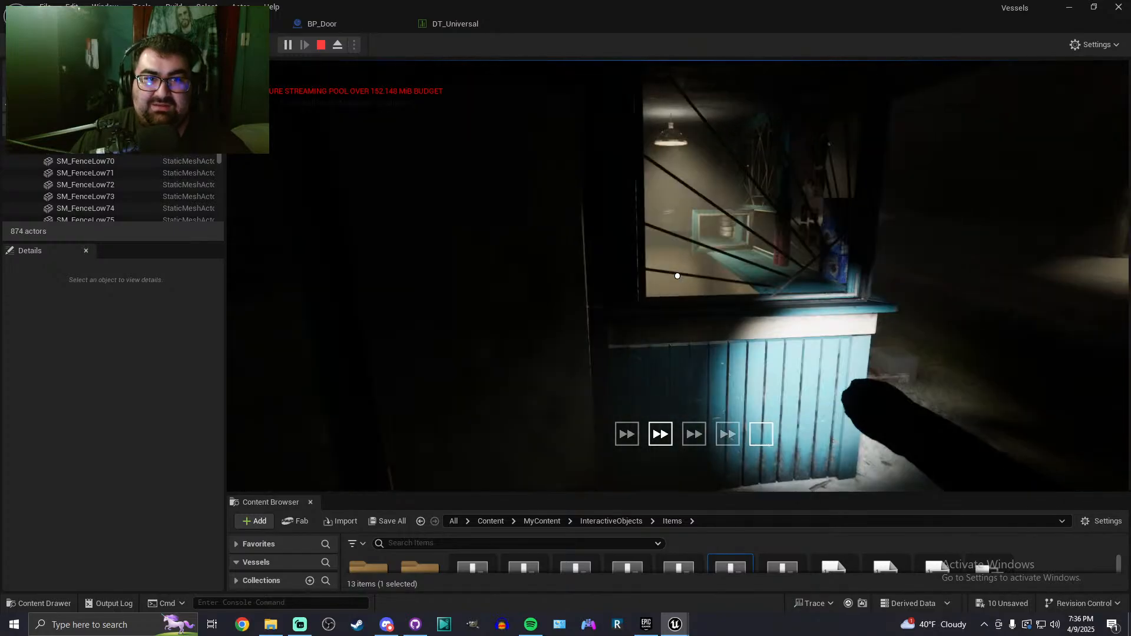
{"action": "key", "text": "Escape"}
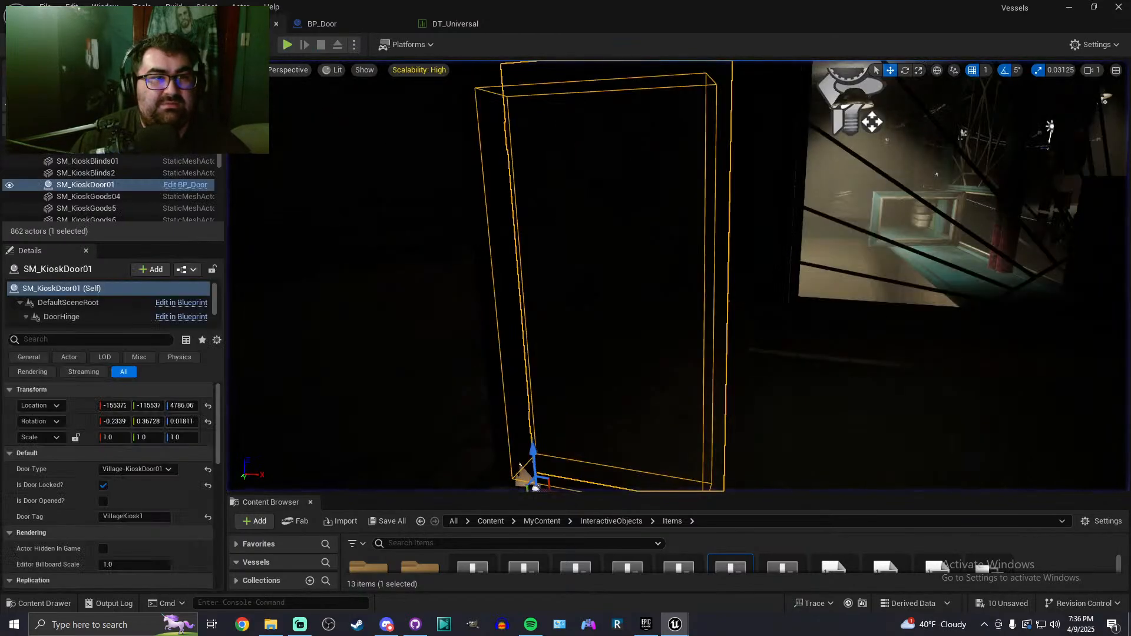
Open the Set Door Refs function in BP_FirstPersonCharacter to check how the doors get their player reference
{"action": "left_click", "coordinate": [227, 24]}
{"action": "right_click_drag", "start_coordinate": [413, 197], "coordinate": [459, 276]}
{"action": "scroll", "coordinate": [529, 167], "scroll_direction": "down", "scroll_amount": 2}
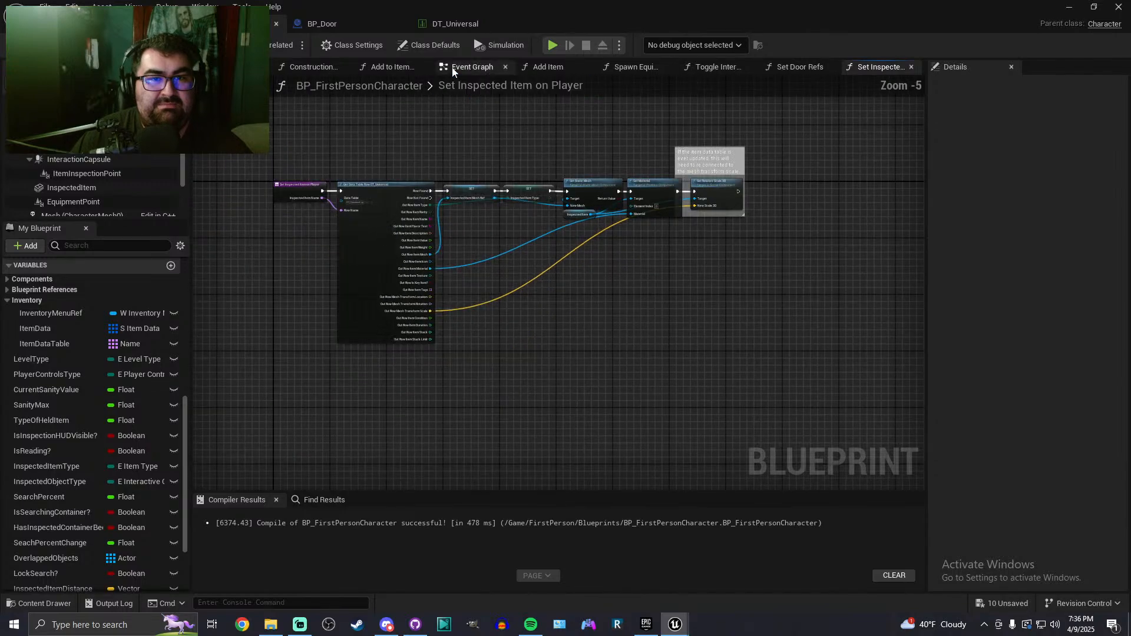
{"action": "left_click", "coordinate": [774, 74]}
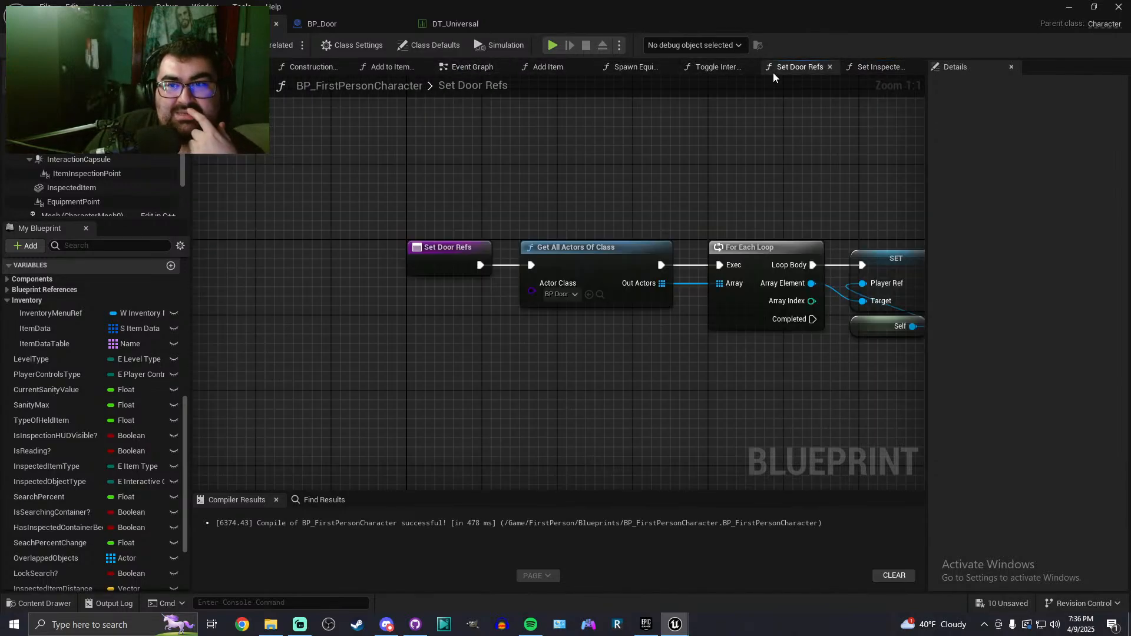
Examine the interaction text nodes in BP_FirstPersonCharacter's Toggle Interaction Icon Visibility function
{"action": "left_click", "coordinate": [710, 66]}
{"action": "scroll", "coordinate": [505, 296], "scroll_direction": "up", "scroll_amount": 5}
{"action": "right_click_drag", "start_coordinate": [525, 295], "coordinate": [671, 278]}
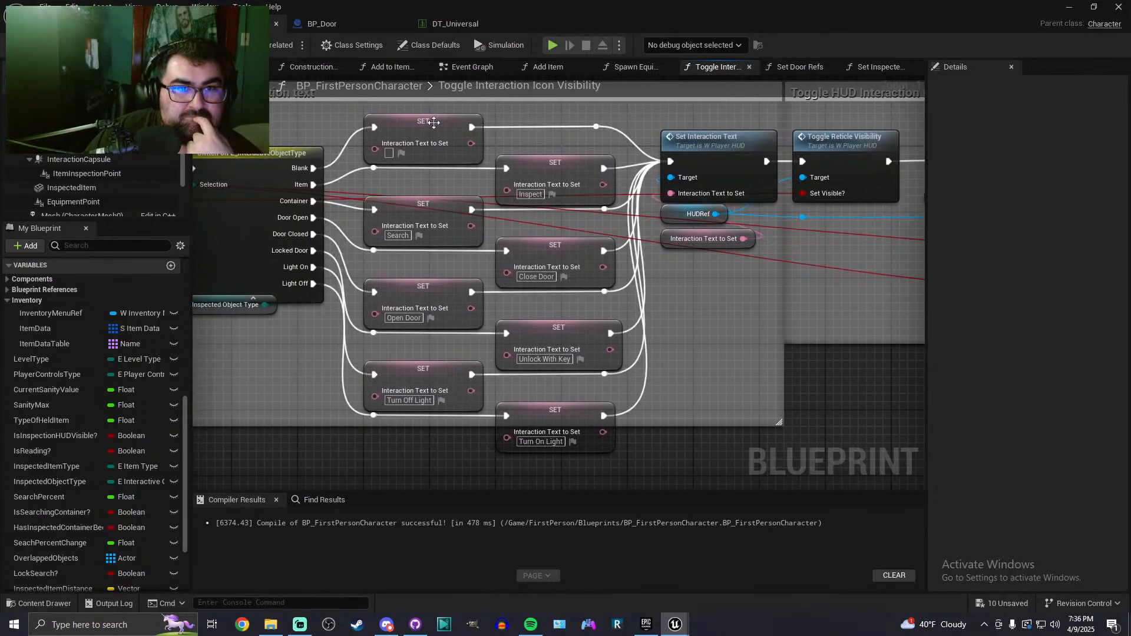
Detach the BP_Door editor into its own window away from the main one, and save the level
{"action": "left_click_drag", "start_coordinate": [345, 21], "coordinate": [261, 315]}
{"action": "left_click_drag", "start_coordinate": [377, 314], "coordinate": [0, 315]}
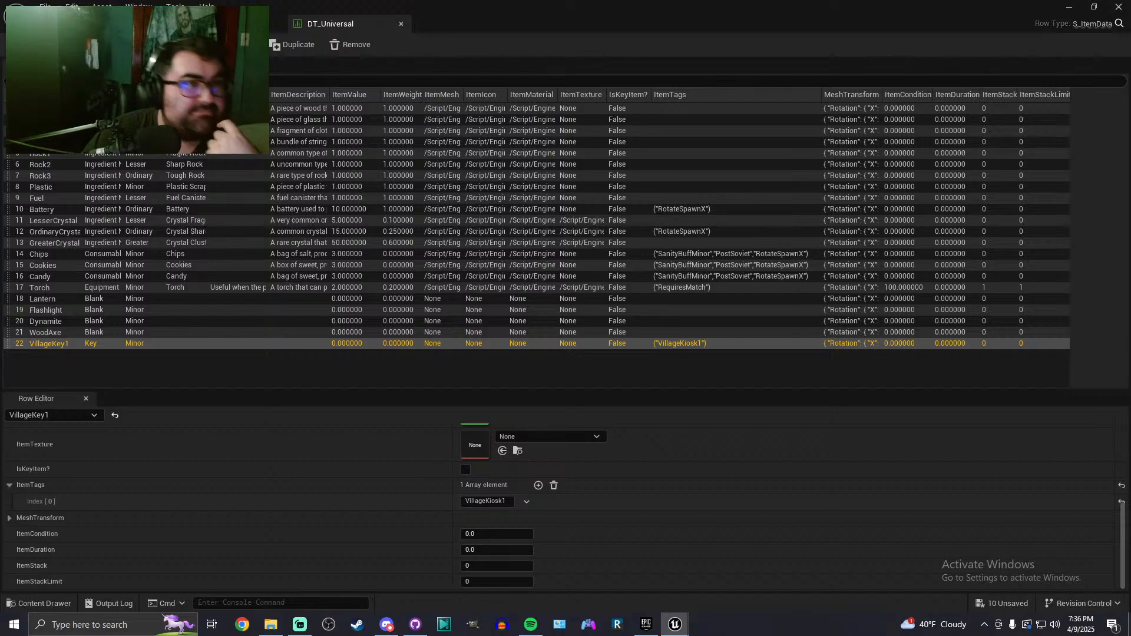
{"action": "left_click", "coordinate": [88, 24]}
{"action": "key", "text": "ctrl+s"}
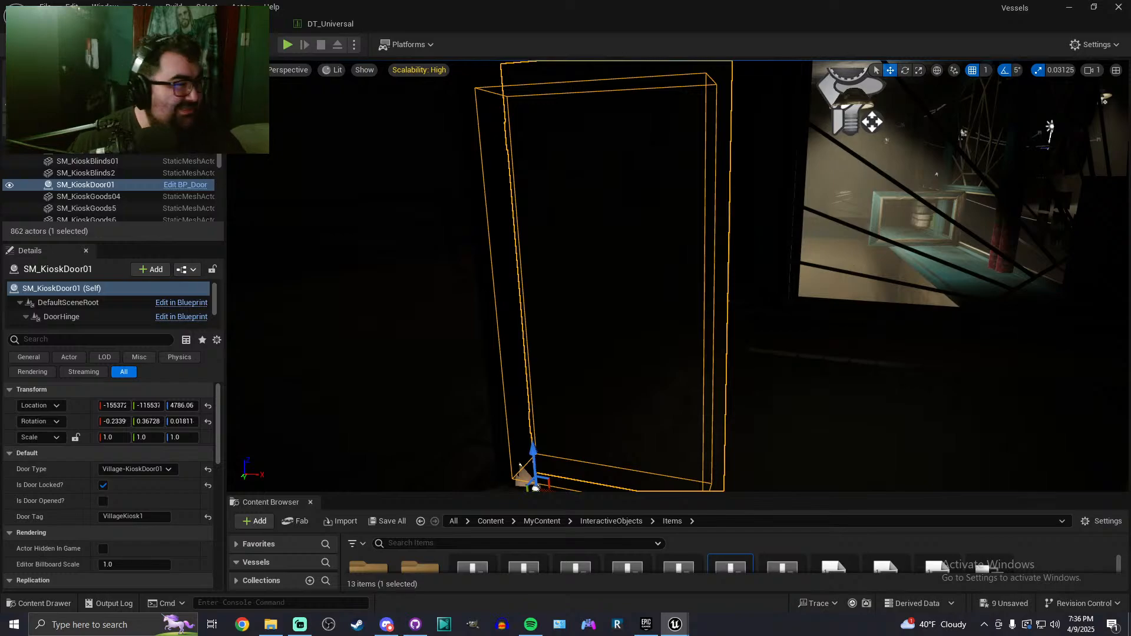
Start a play session at the kiosk door, eject to select SM_KioskDoor01 in the running level, and repossess the player
{"action": "left_click", "coordinate": [288, 45]}
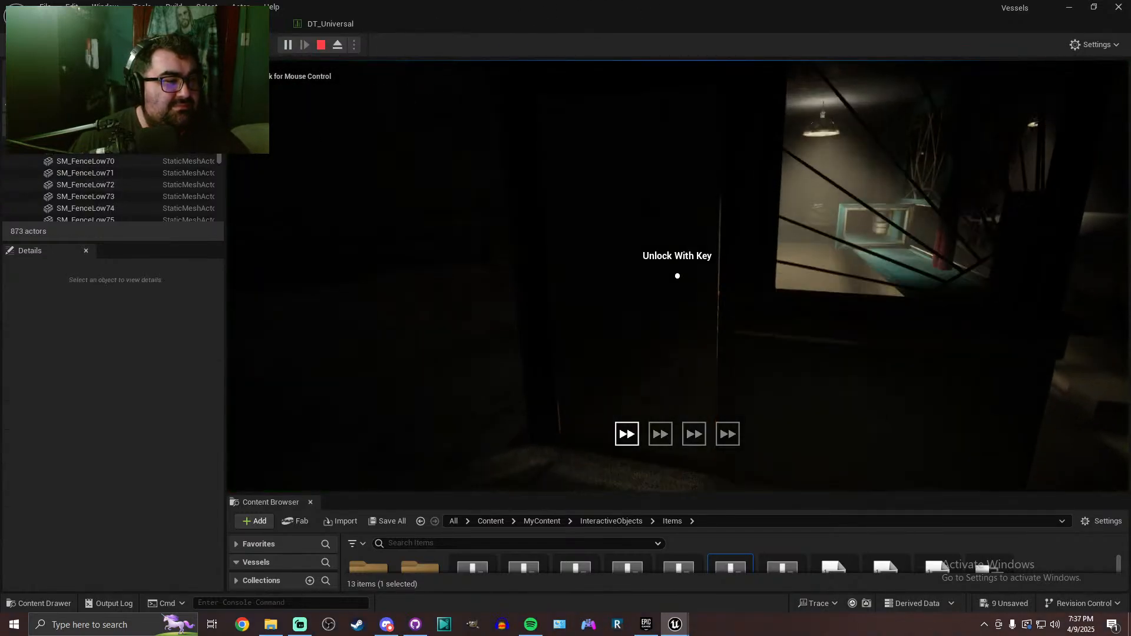
{"action": "left_click", "coordinate": [648, 220]}
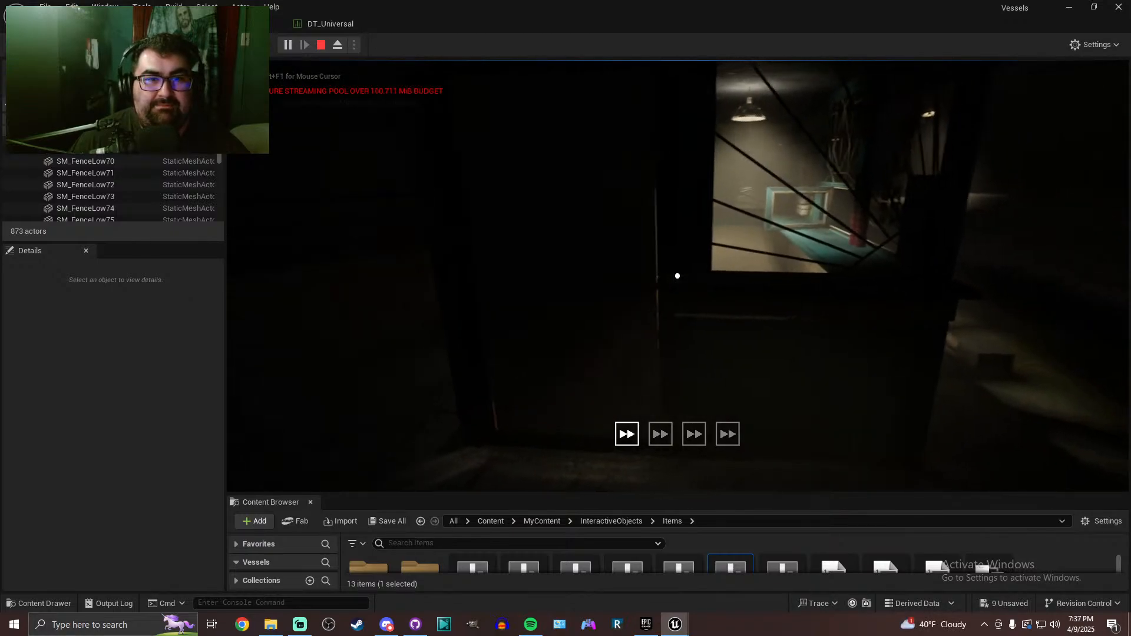
{"action": "key", "text": "shift+F1"}
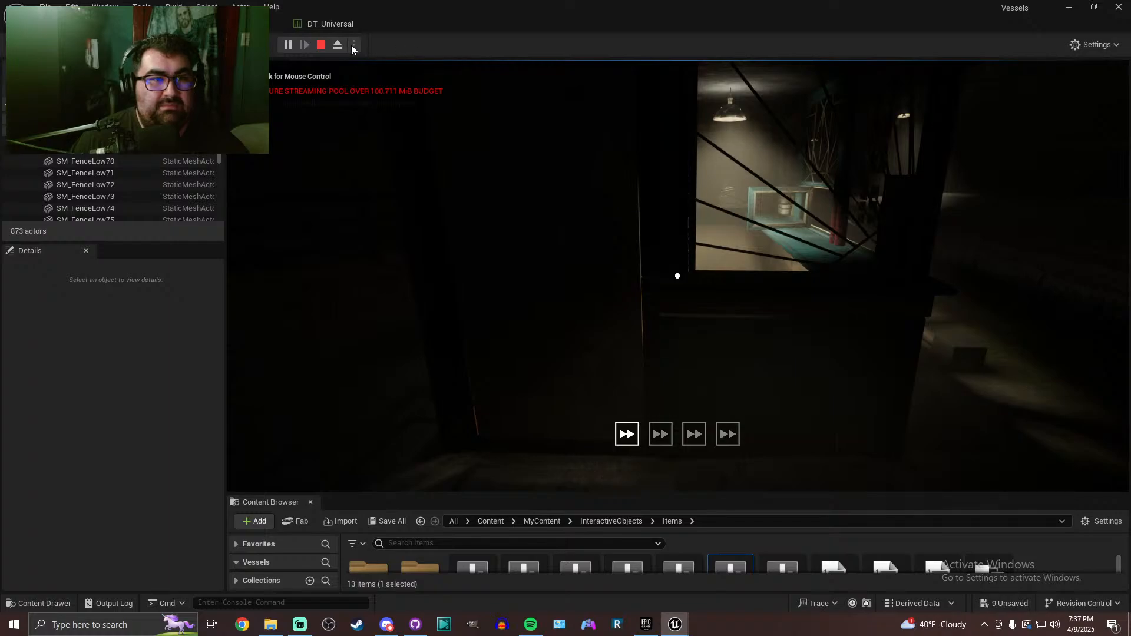
{"action": "left_click", "coordinate": [338, 46]}
{"action": "left_click", "coordinate": [288, 47]}
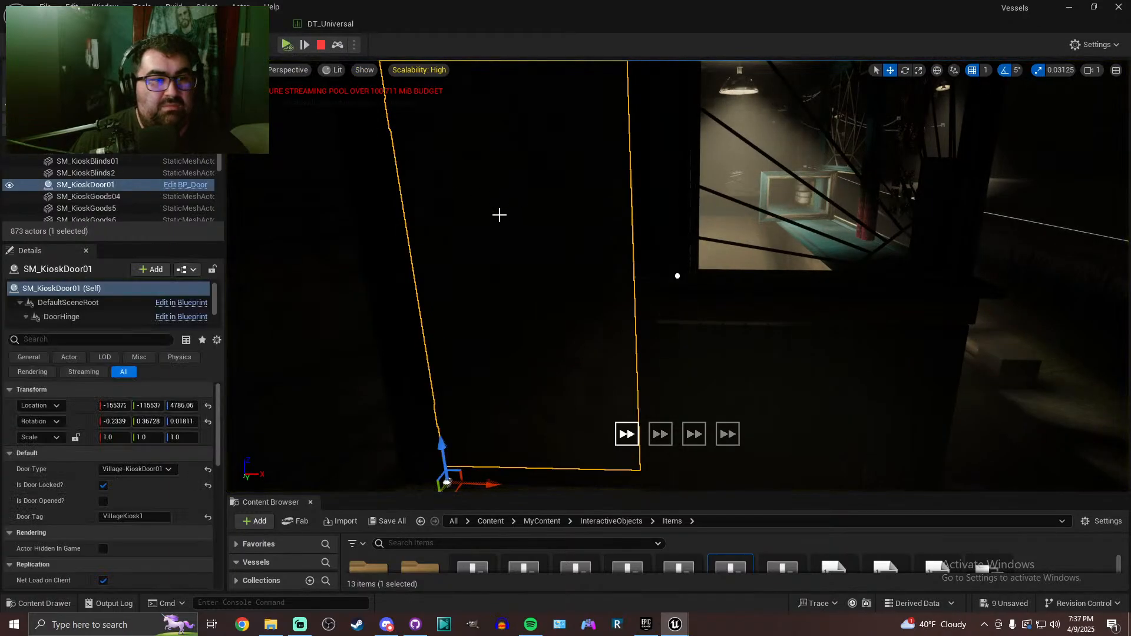
{"action": "left_click", "coordinate": [337, 45]}
{"action": "left_click", "coordinate": [287, 46]}
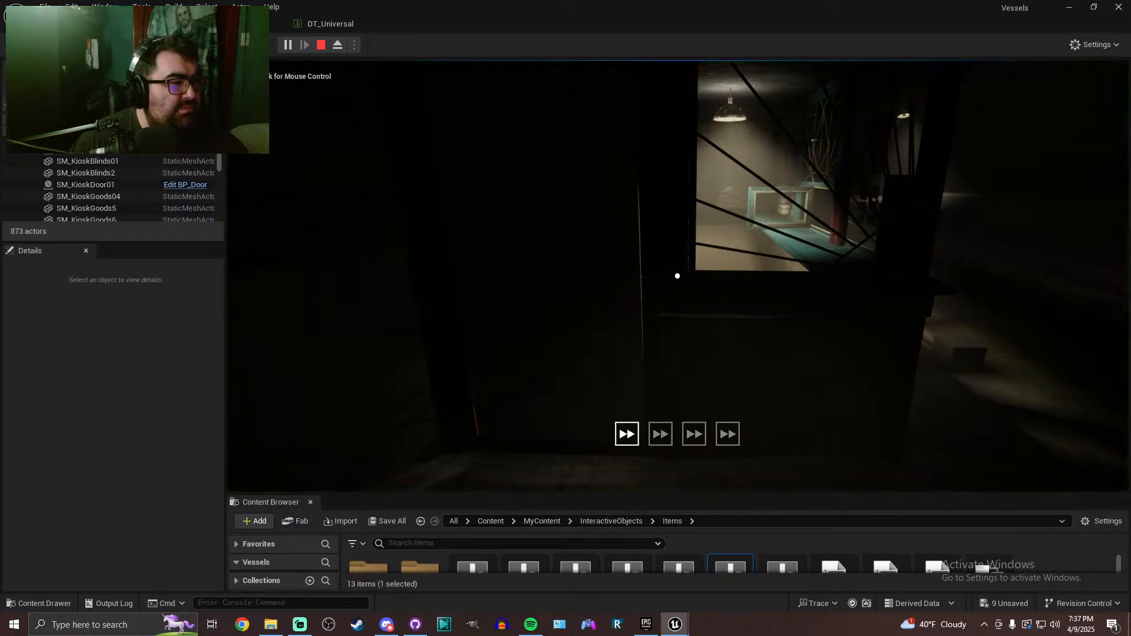
Test the Unlock With Key interaction on the kiosk door and end the play session
{"action": "left_click", "coordinate": [599, 267]}
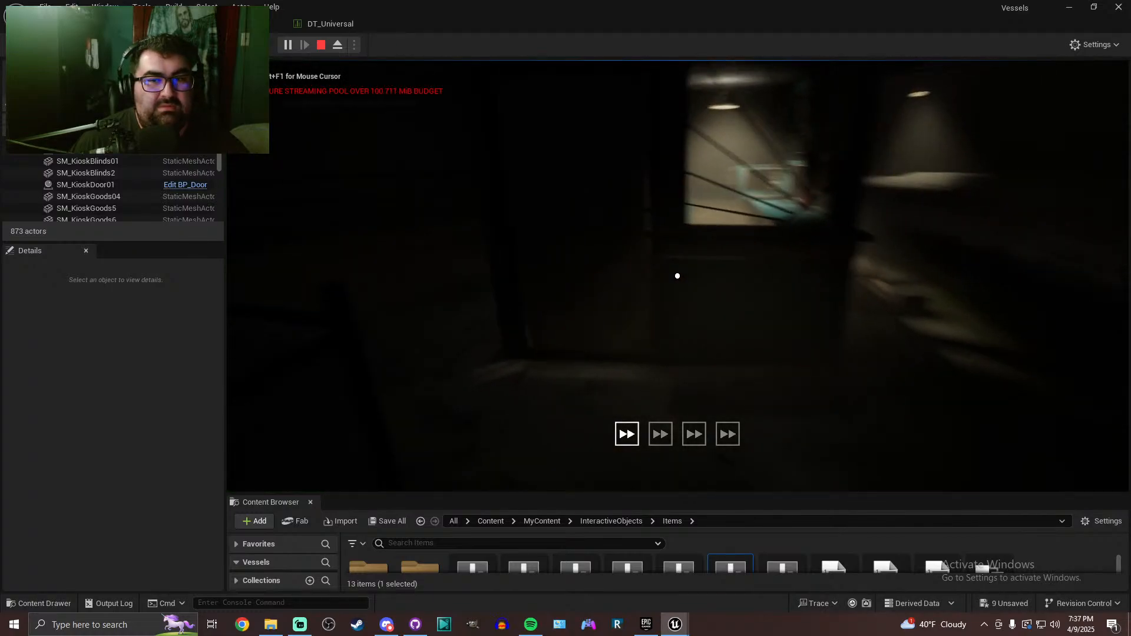
{"action": "key", "text": "w"}
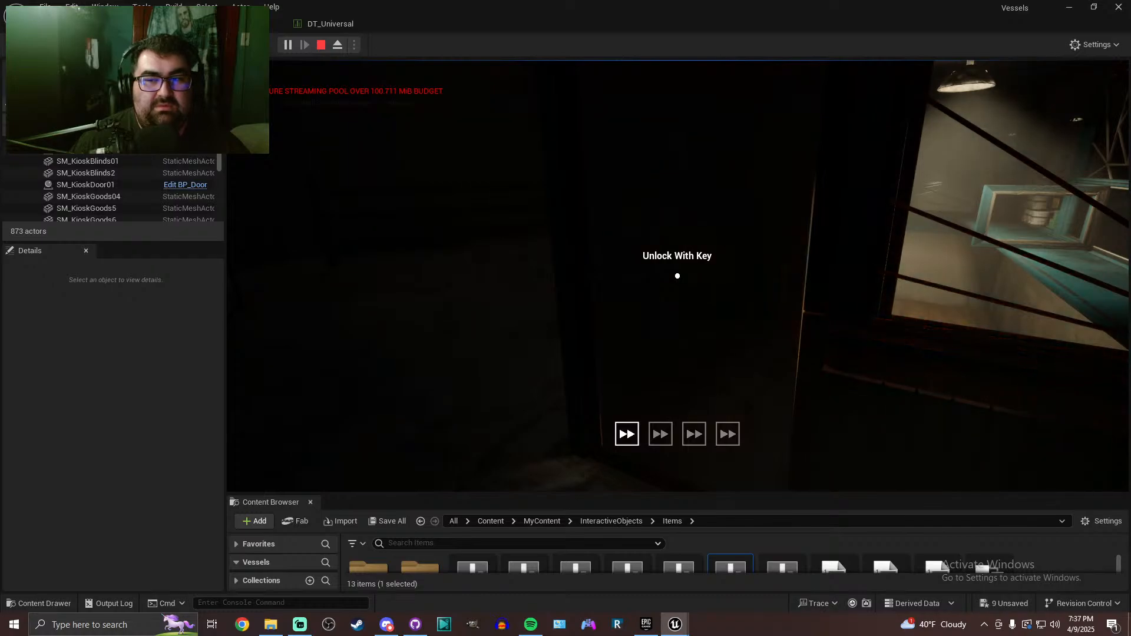
{"action": "key", "text": "shift+F1"}
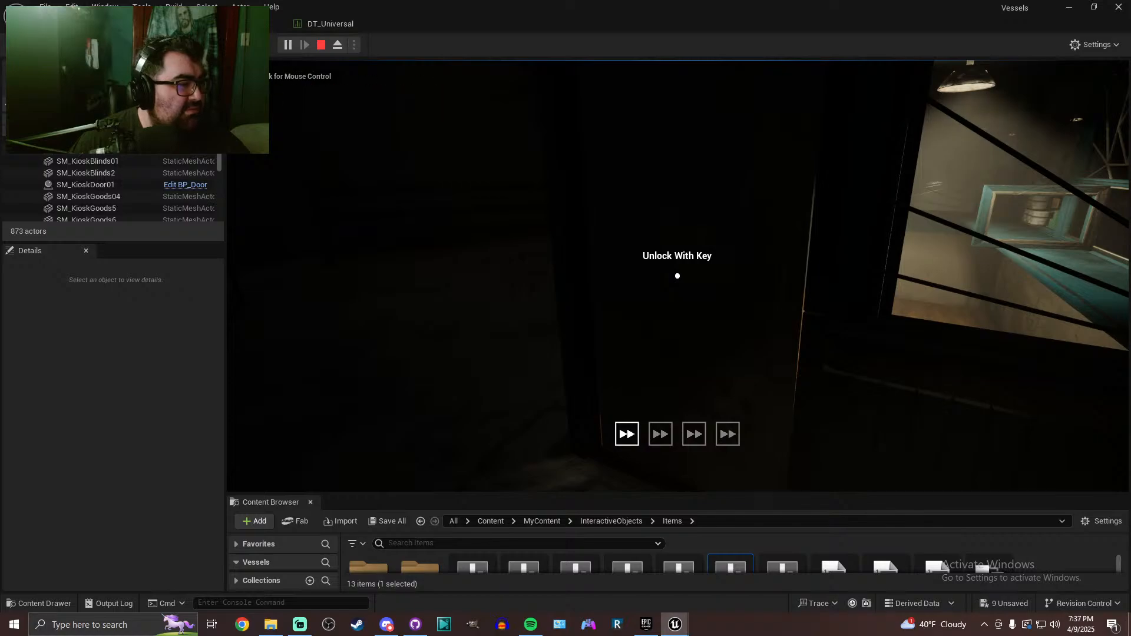
{"action": "left_click", "coordinate": [678, 276]}
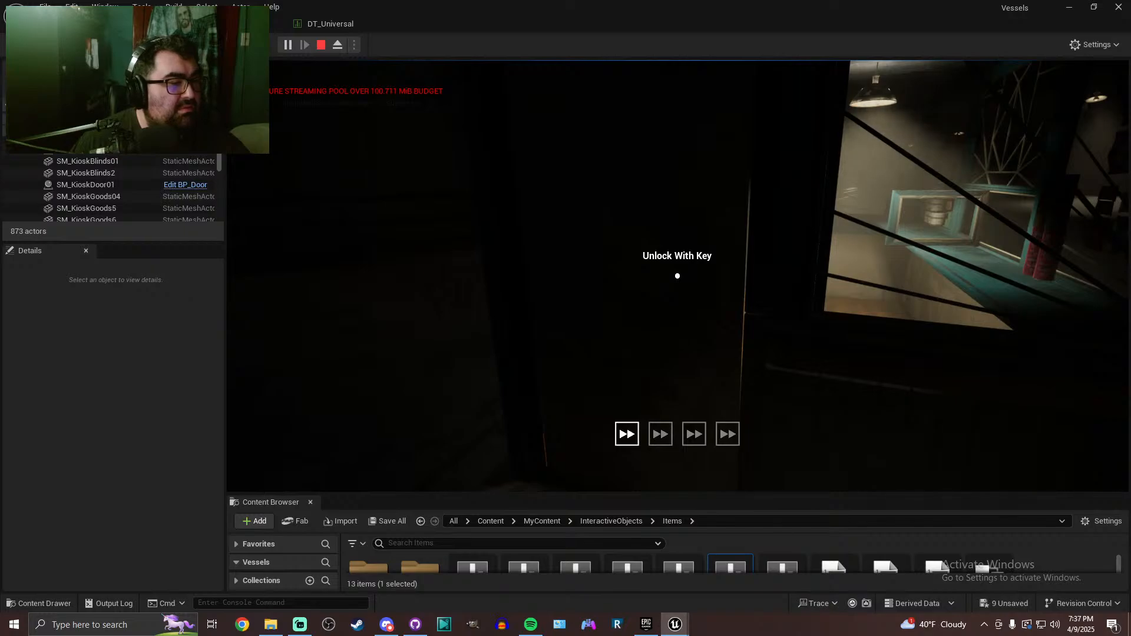
{"action": "key", "text": "Escape"}
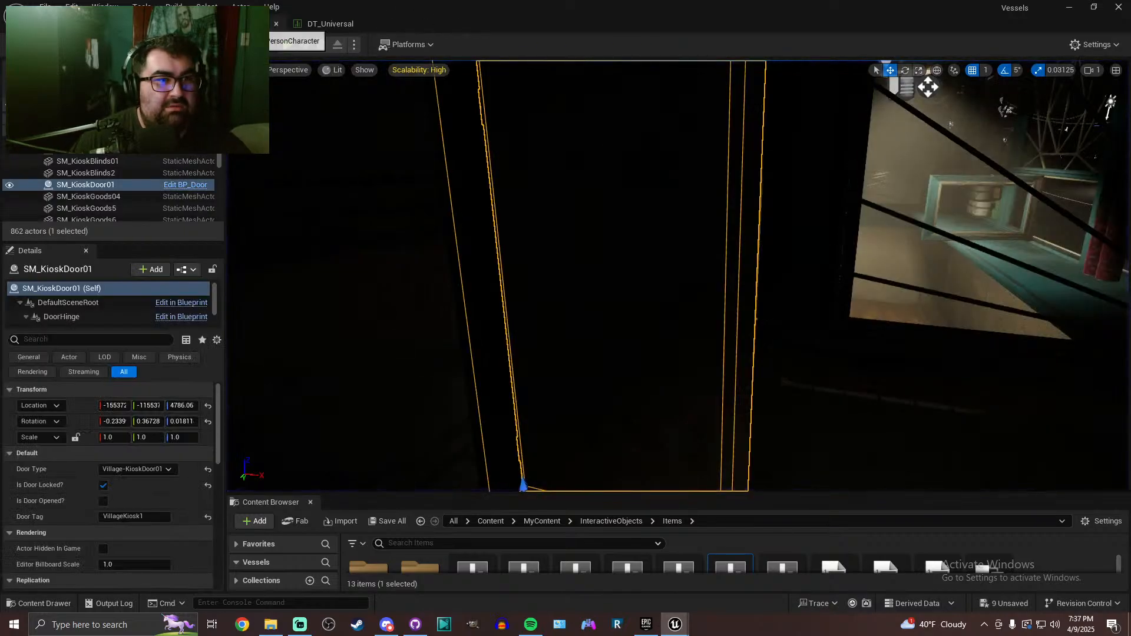
Detach BP_FirstPersonCharacter to the window with BP_Door, play-test the locked kiosk door again, and end the session
{"action": "left_click", "coordinate": [253, 25]}
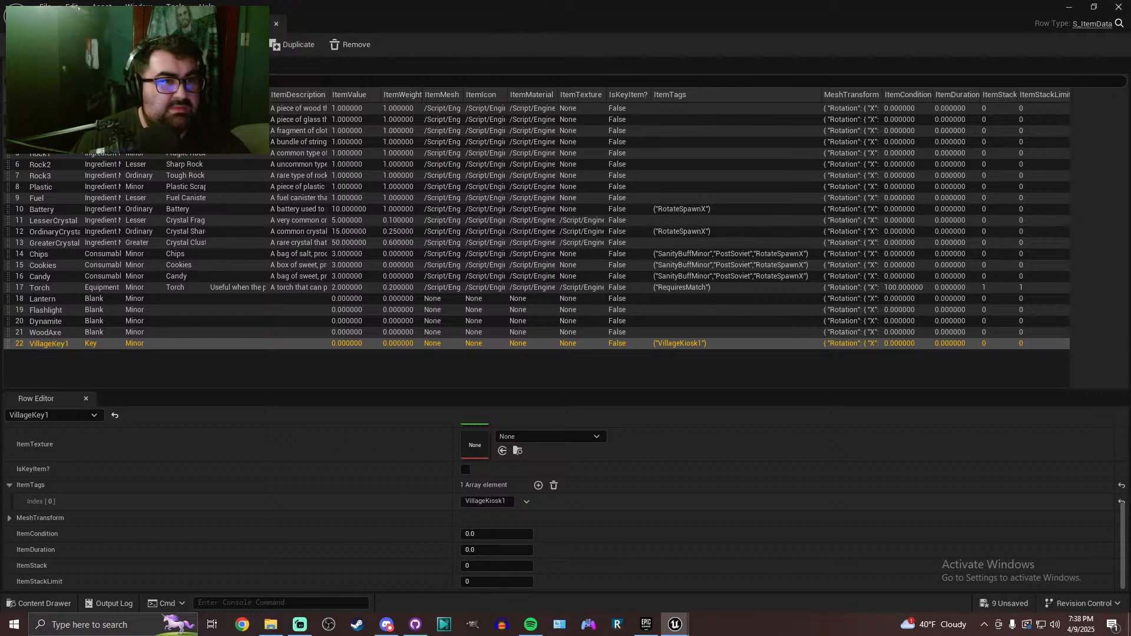
{"action": "left_click", "coordinate": [60, 22]}
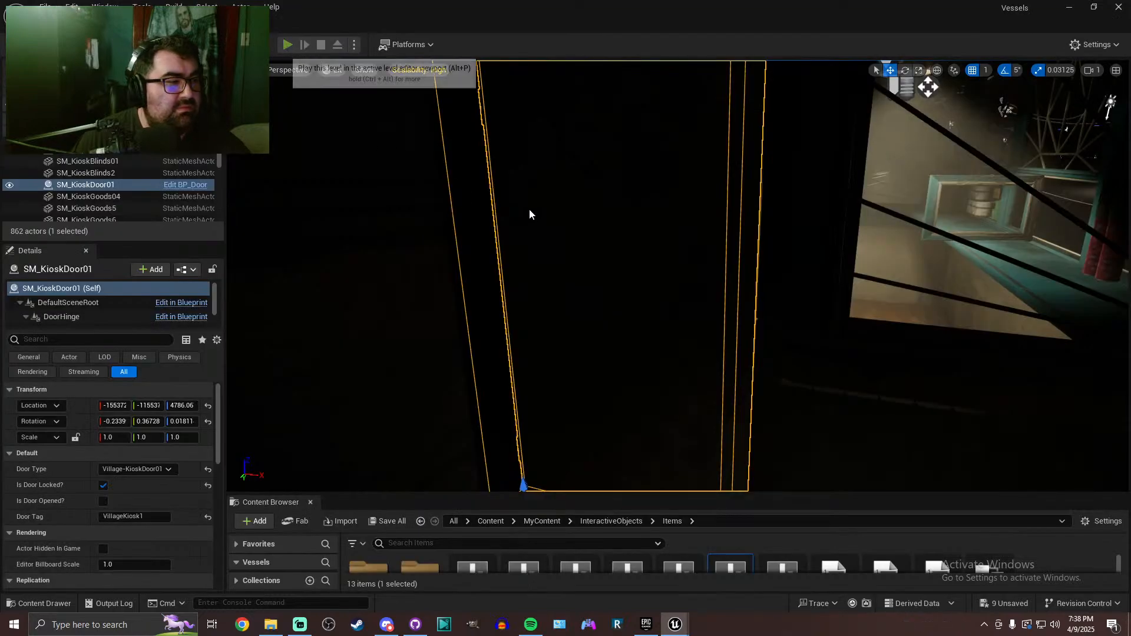
{"action": "key", "text": "alt+p"}
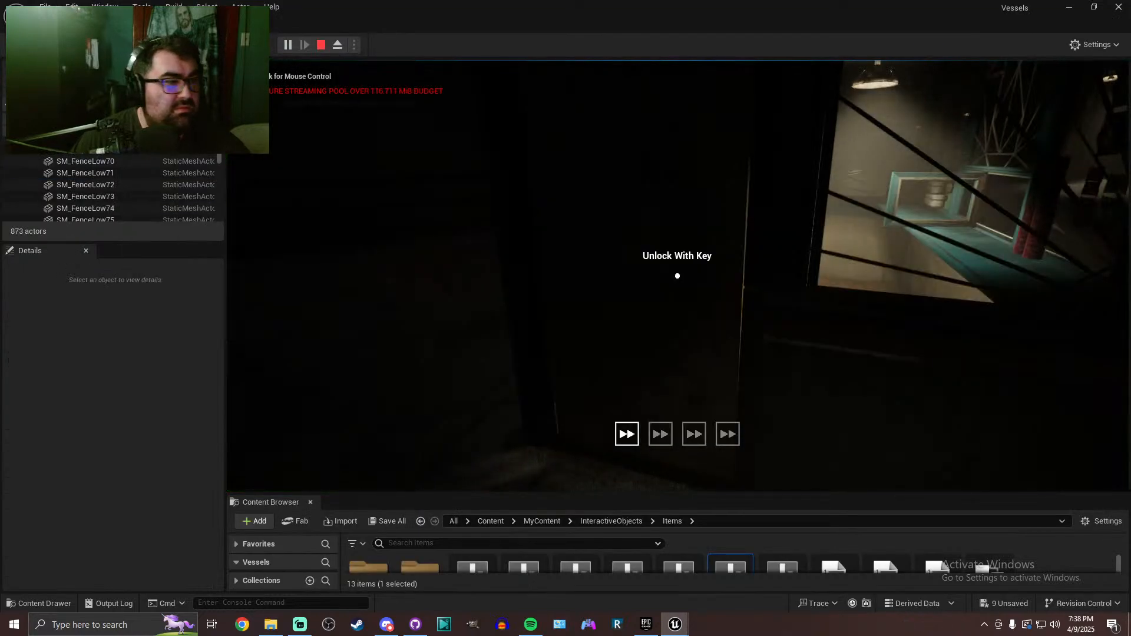
{"action": "left_click", "coordinate": [535, 76]}
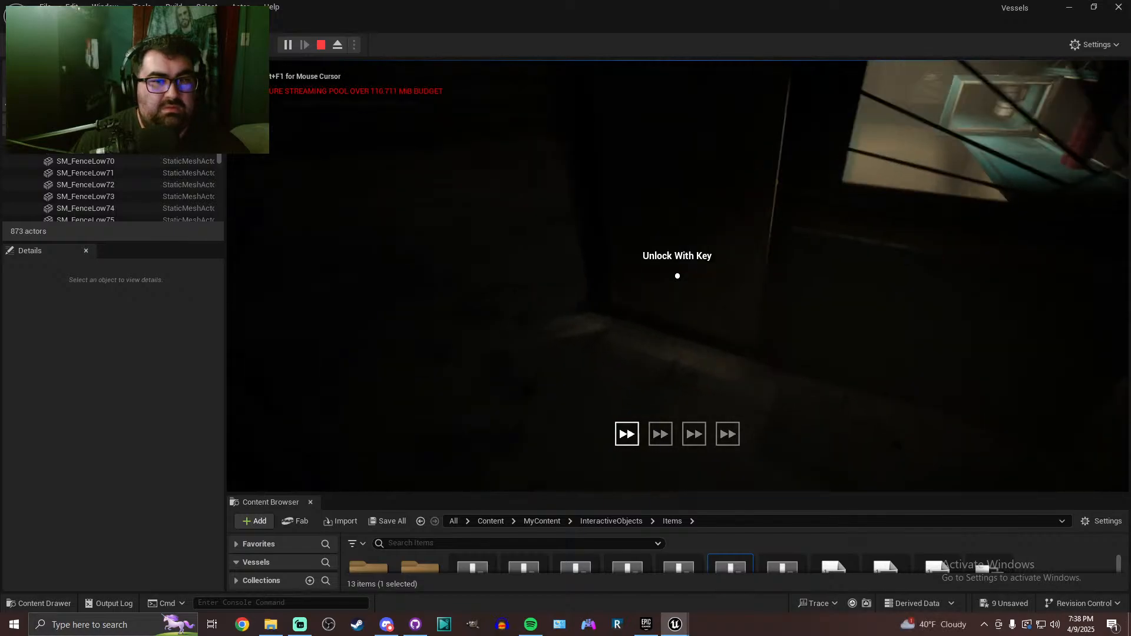
{"action": "key", "text": "shift+F1"}
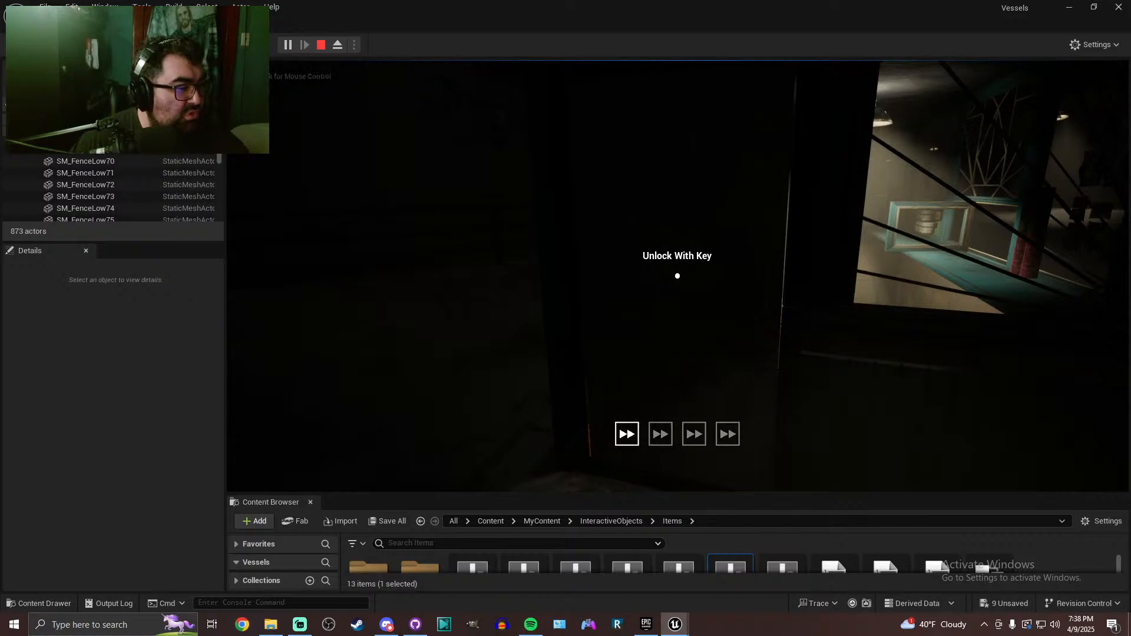
{"action": "left_click", "coordinate": [417, 210]}
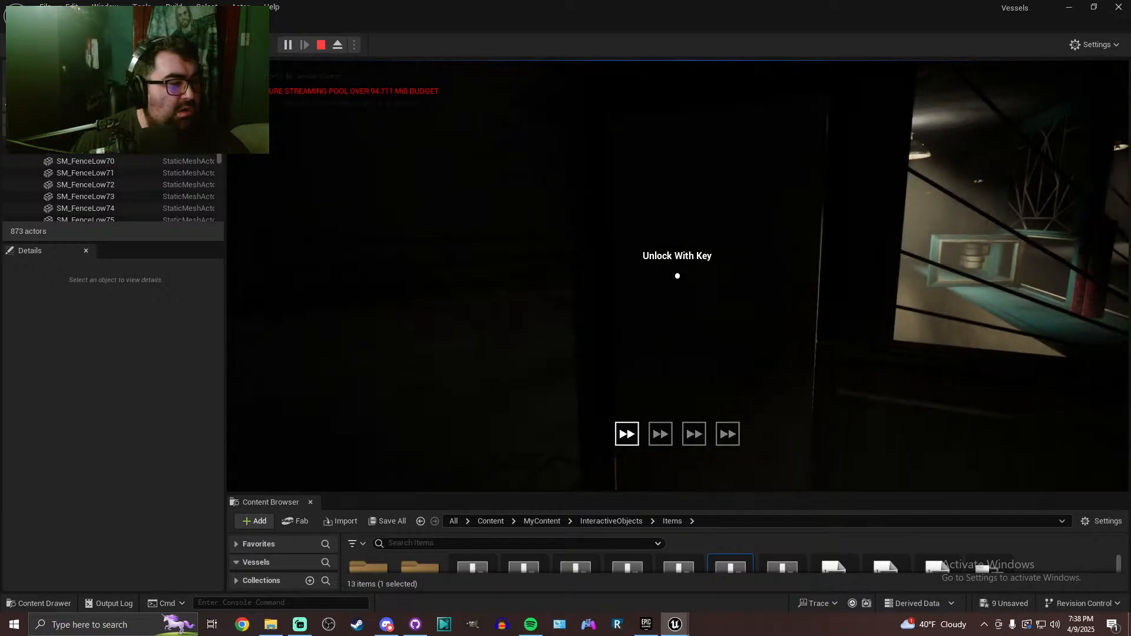
{"action": "key", "text": "Escape"}
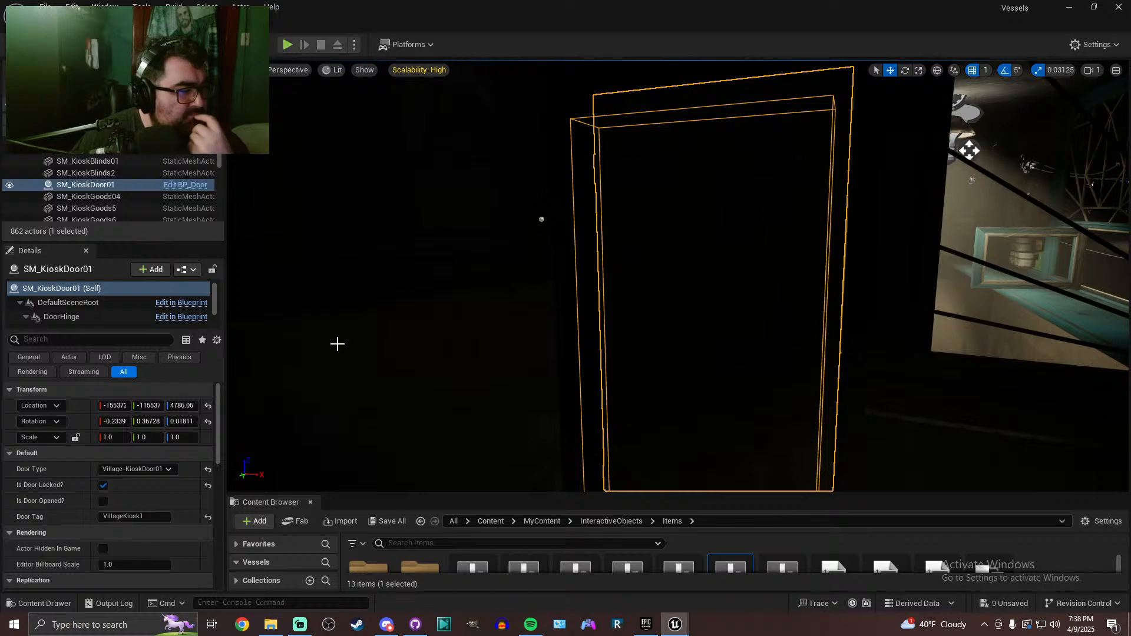
Dock BP_Door and BP_FirstPersonCharacter back into the main window and inspect the Interact on Click function
{"action": "key", "text": "alt+Tab"}
{"action": "left_click_drag", "start_coordinate": [543, 225], "coordinate": [603, 203]}
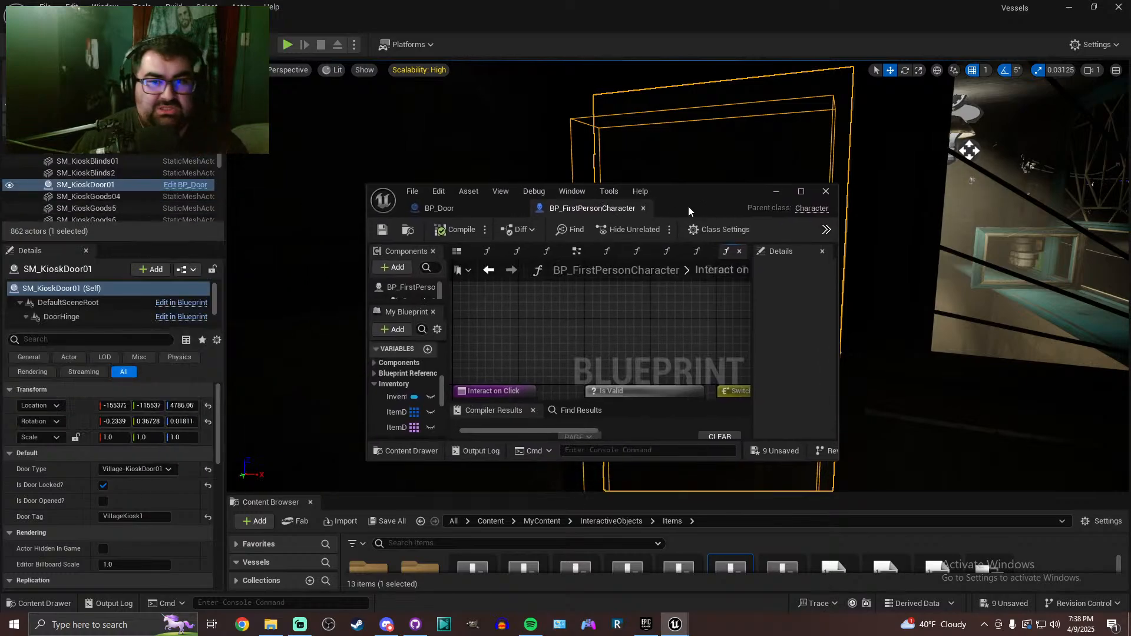
{"action": "left_click_drag", "start_coordinate": [458, 201], "coordinate": [314, 26]}
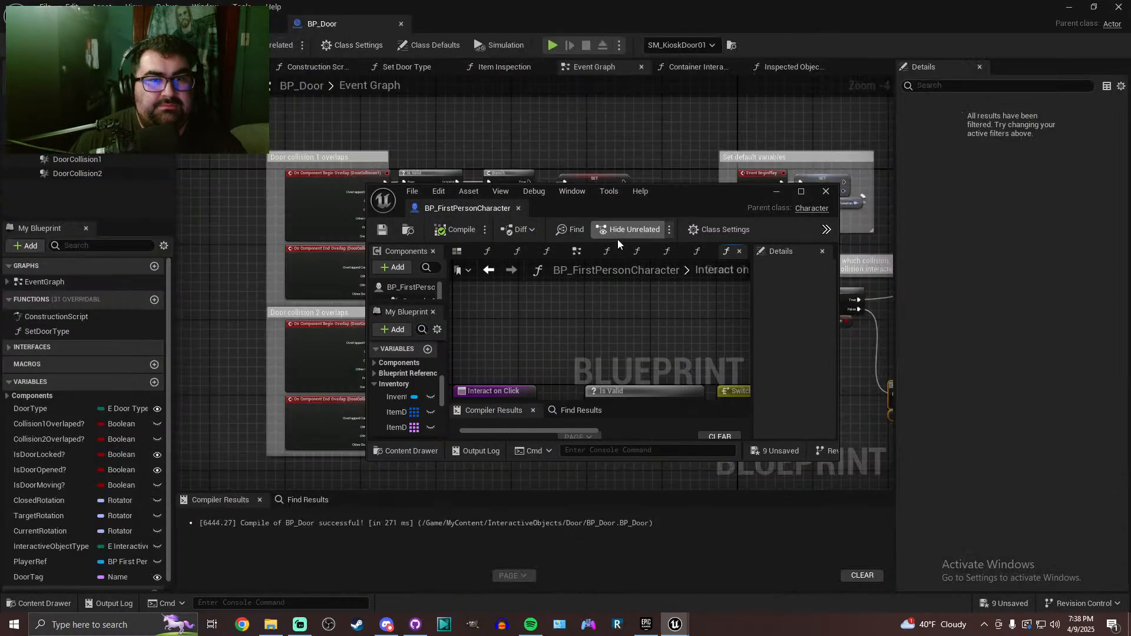
{"action": "left_click_drag", "start_coordinate": [489, 207], "coordinate": [513, 26]}
{"action": "right_click_drag", "start_coordinate": [494, 162], "coordinate": [425, 148]}
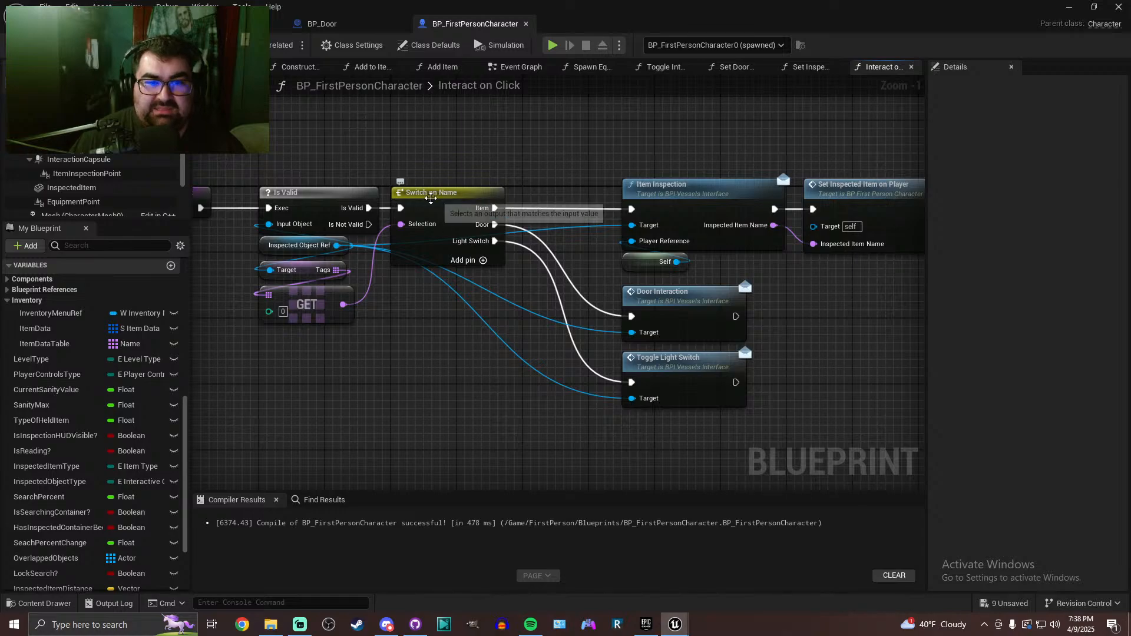
Filter BP_Door's class defaults by "tag" to check its actor tags
{"action": "left_click", "coordinate": [344, 23]}
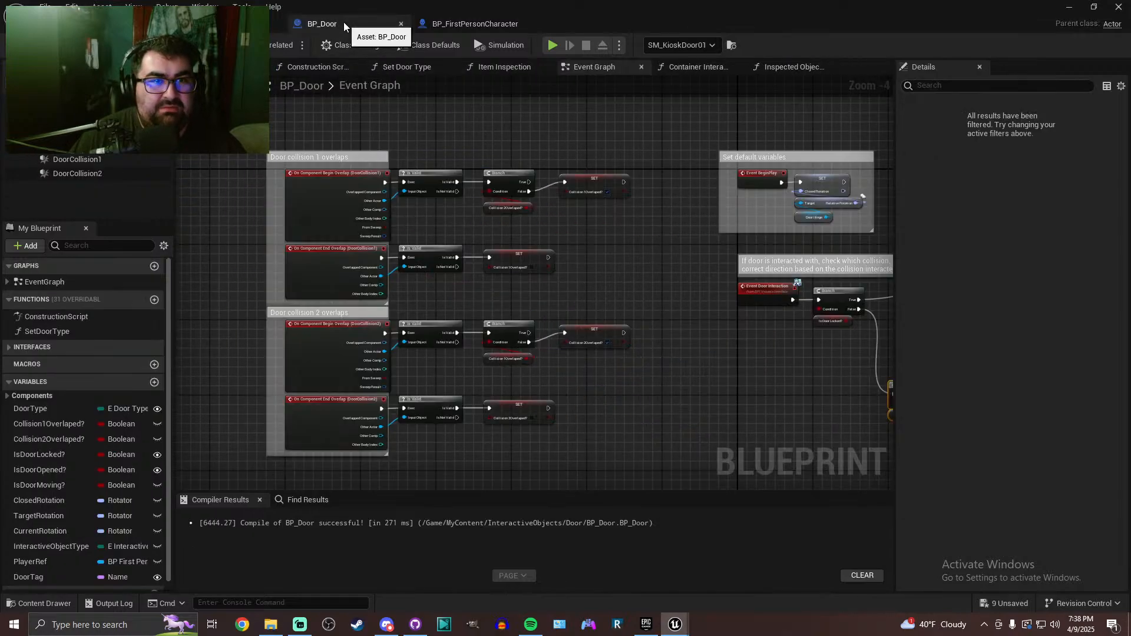
{"action": "left_click", "coordinate": [429, 45]}
{"action": "left_click", "coordinate": [976, 86]}
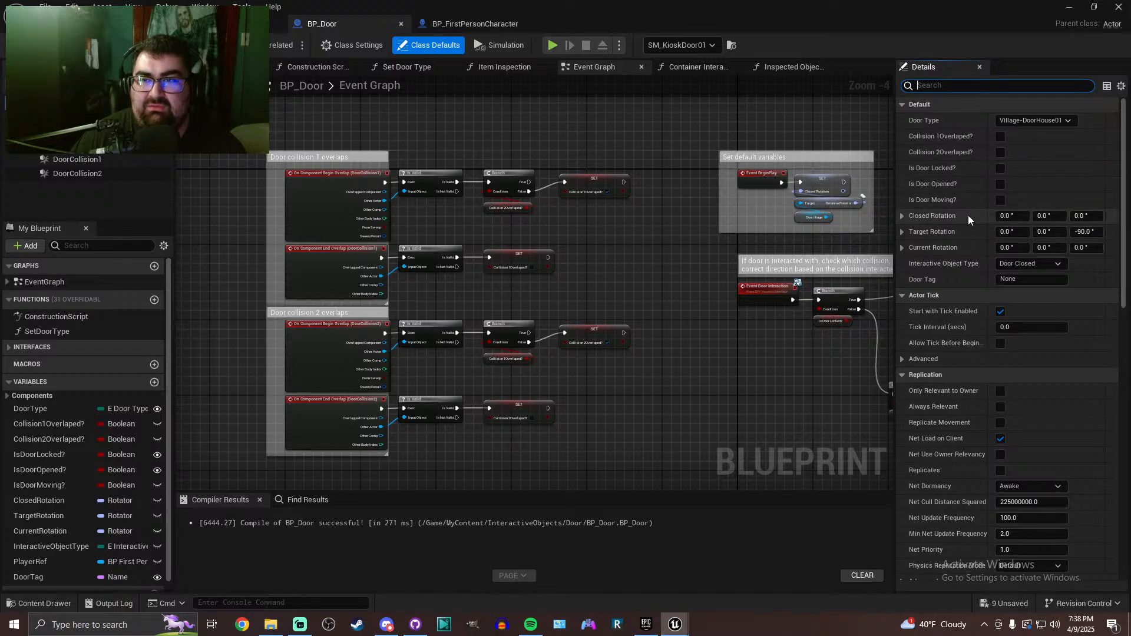
{"action": "left_click", "coordinate": [906, 104]}
{"action": "left_click", "coordinate": [901, 105]}
{"action": "left_click", "coordinate": [930, 86]}
{"action": "type", "text": "tag"}
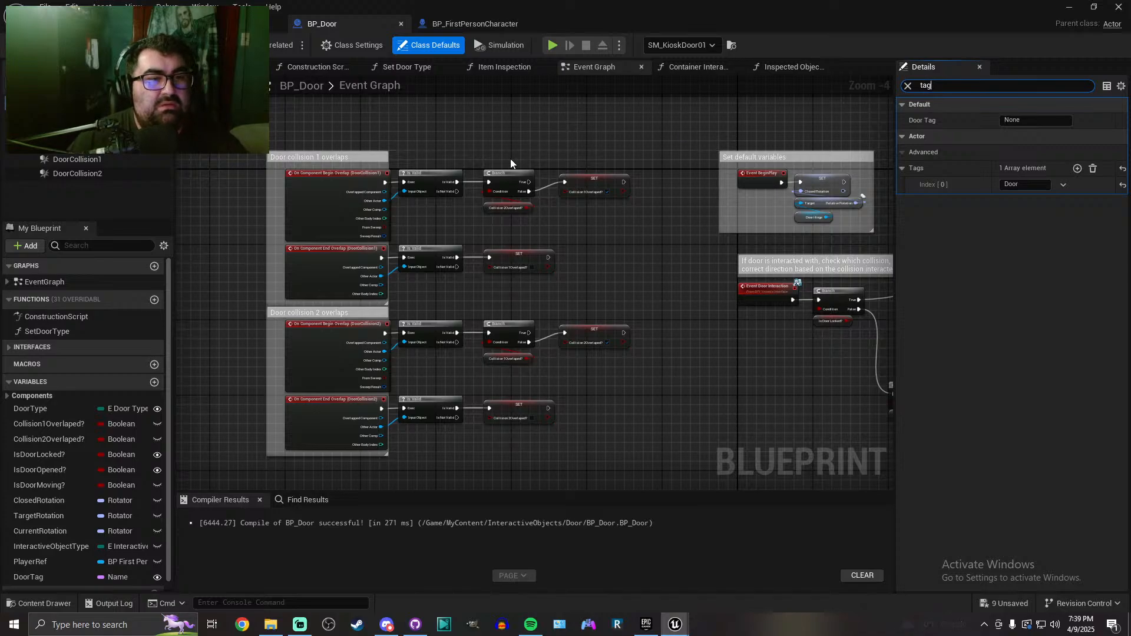
Set the InteractionCapsule's collision response to WorldStatic objects to Overlap in BP_FirstPersonCharacter
{"action": "left_click", "coordinate": [466, 24]}
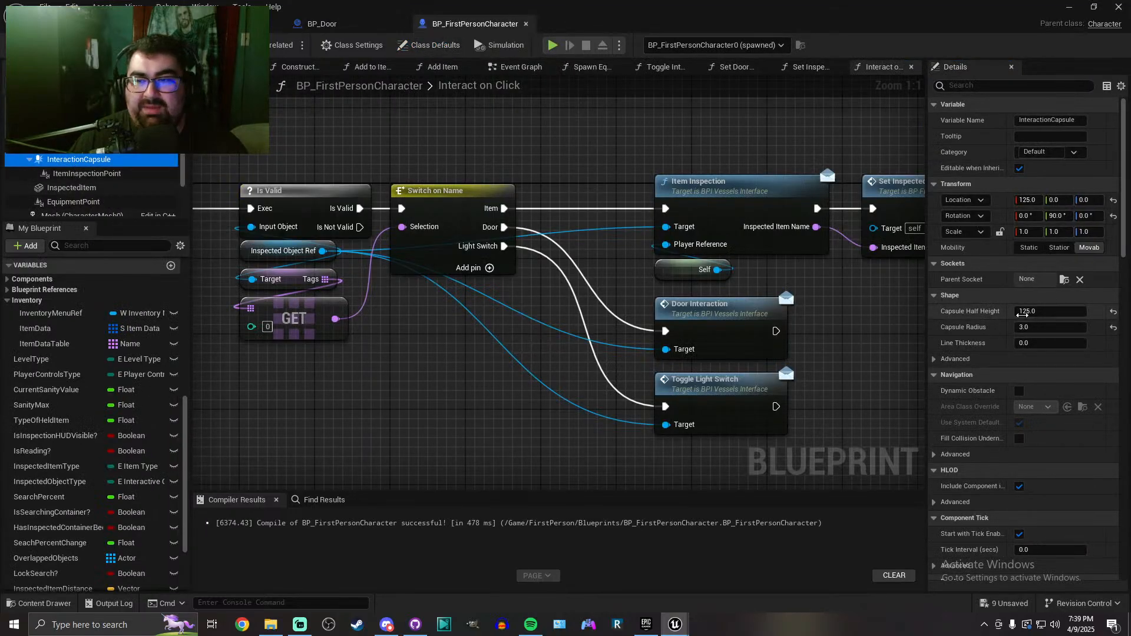
{"action": "scroll", "coordinate": [990, 368], "scroll_direction": "down", "scroll_amount": 3}
{"action": "scroll", "coordinate": [990, 366], "scroll_direction": "down", "scroll_amount": 9}
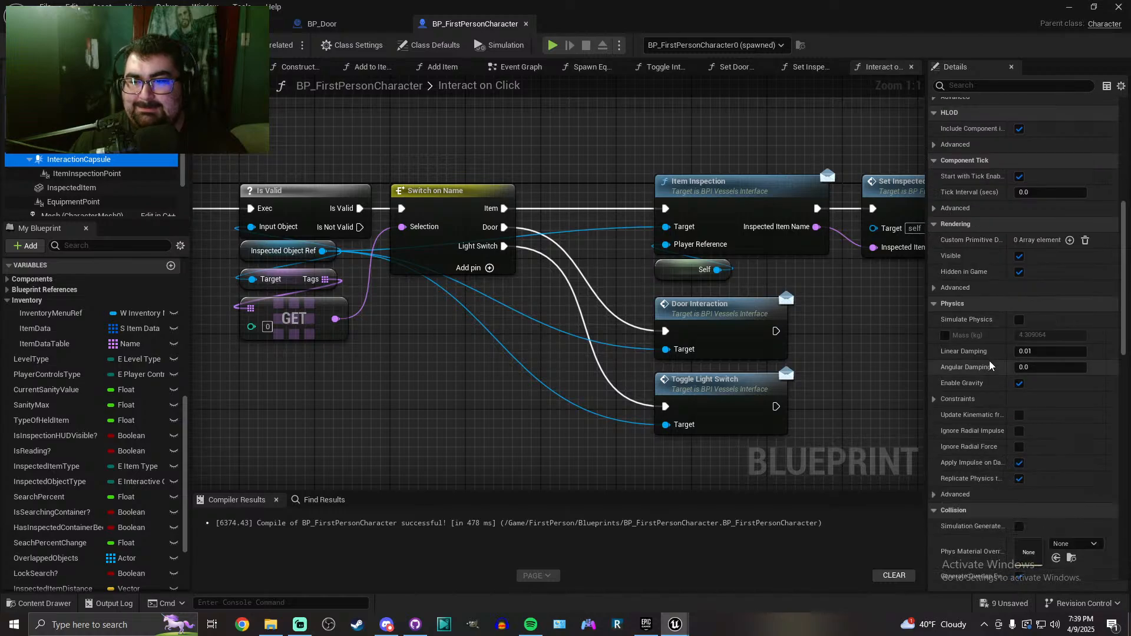
{"action": "scroll", "coordinate": [990, 366], "scroll_direction": "down", "scroll_amount": 14}
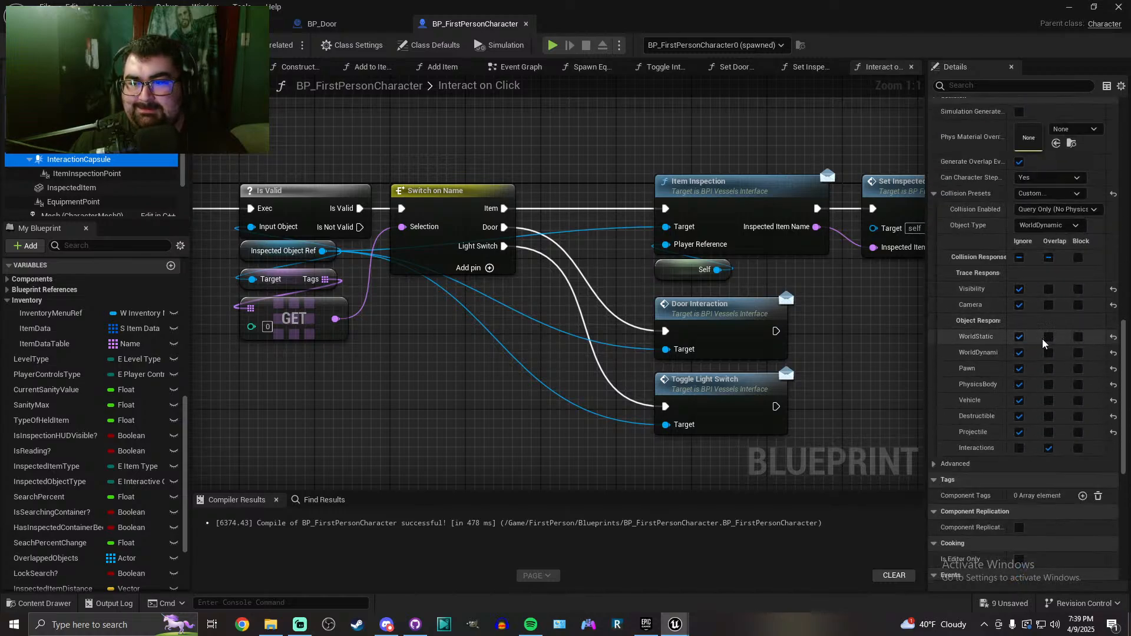
{"action": "left_click", "coordinate": [1049, 338]}
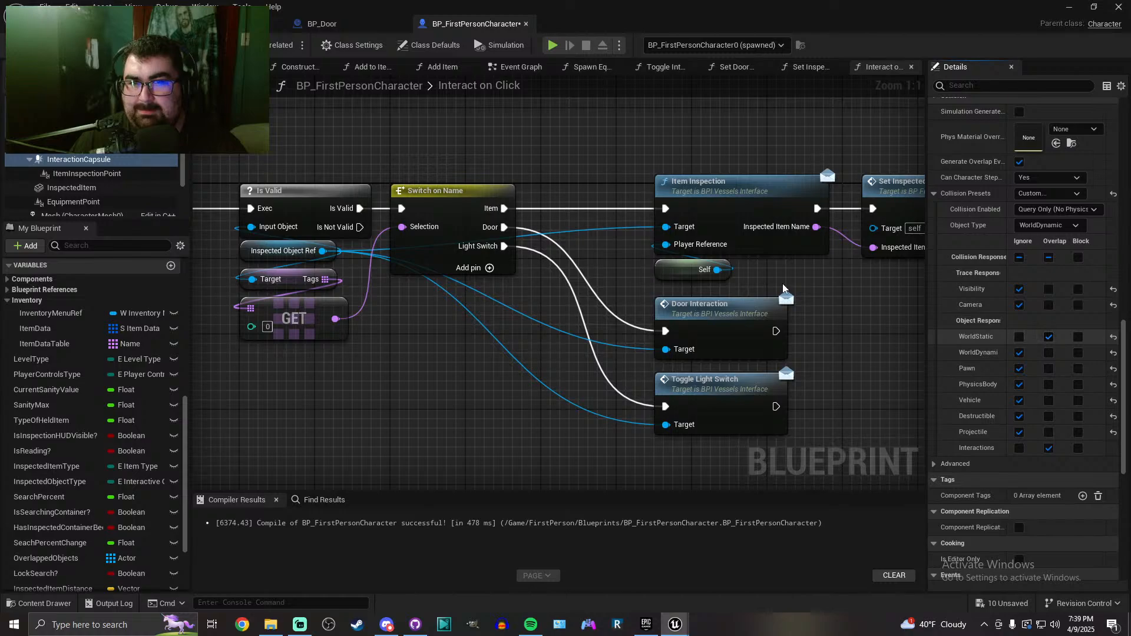
Play-test the kiosk door interaction with the changed capsule collision and end the session
{"action": "left_click", "coordinate": [338, 26]}
{"action": "left_click", "coordinate": [118, 25]}
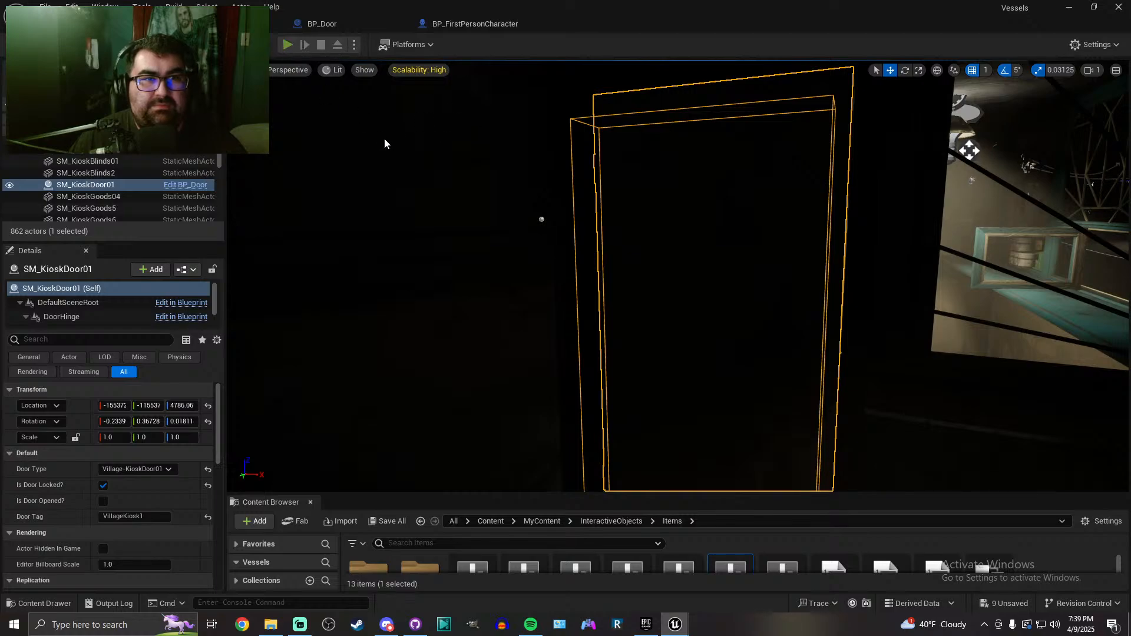
{"action": "key", "text": "alt+p"}
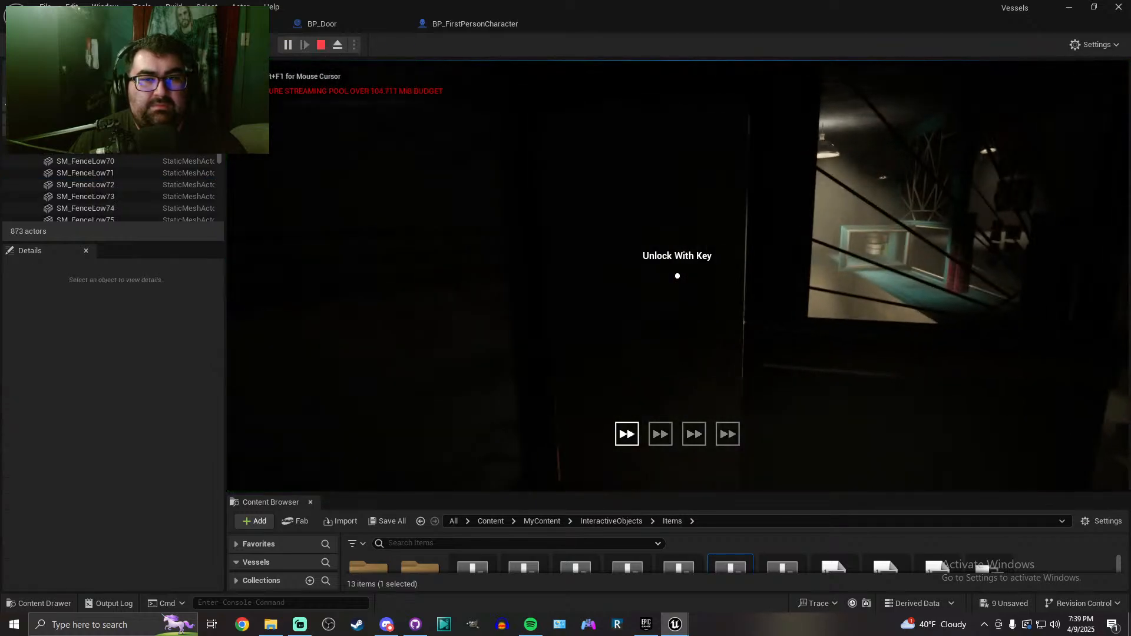
{"action": "key", "text": "Escape"}
Restore the InteractionCapsule's WorldStatic response to Ignore, save BP_FirstPersonCharacter and return to BP_Door
{"action": "left_click", "coordinate": [463, 25]}
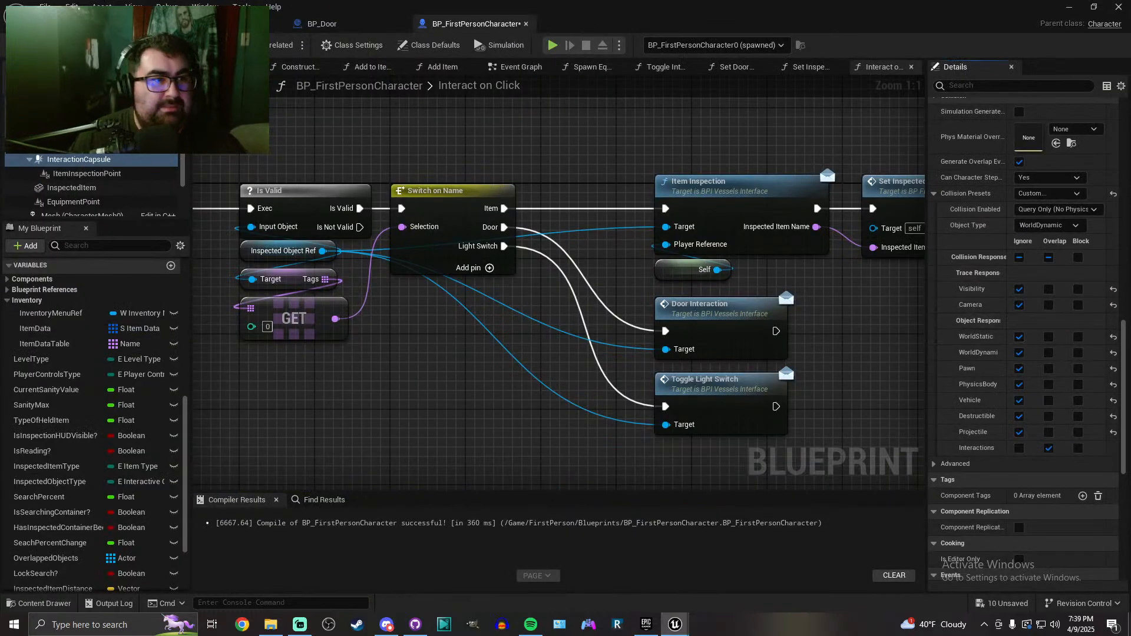
{"action": "key", "text": "ctrl+s"}
{"action": "right_click_drag", "start_coordinate": [414, 133], "coordinate": [432, 170]}
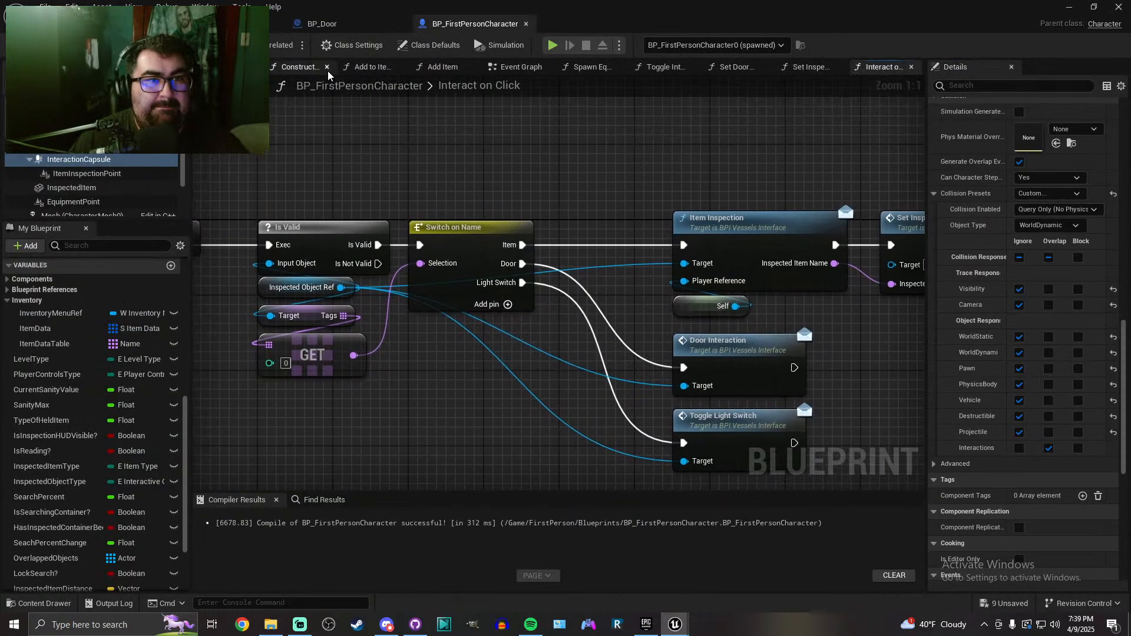
{"action": "left_click", "coordinate": [319, 34]}
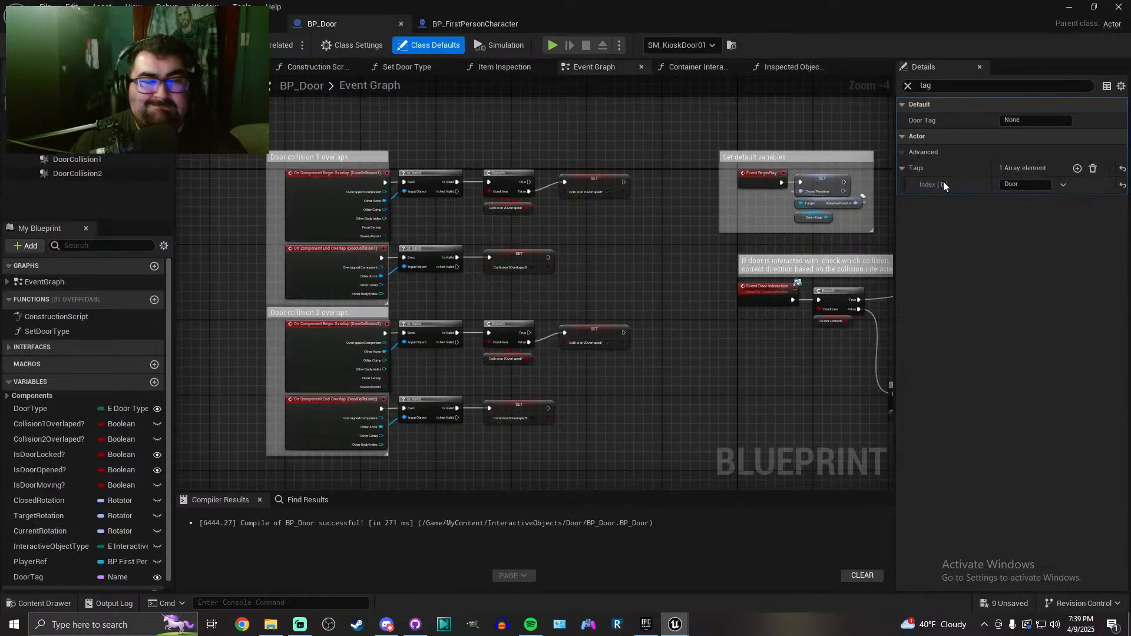
Clear the actor tags in BP_Door's class defaults and add a component tag named Door to DoorCollision1
{"action": "left_click", "coordinate": [1025, 185]}
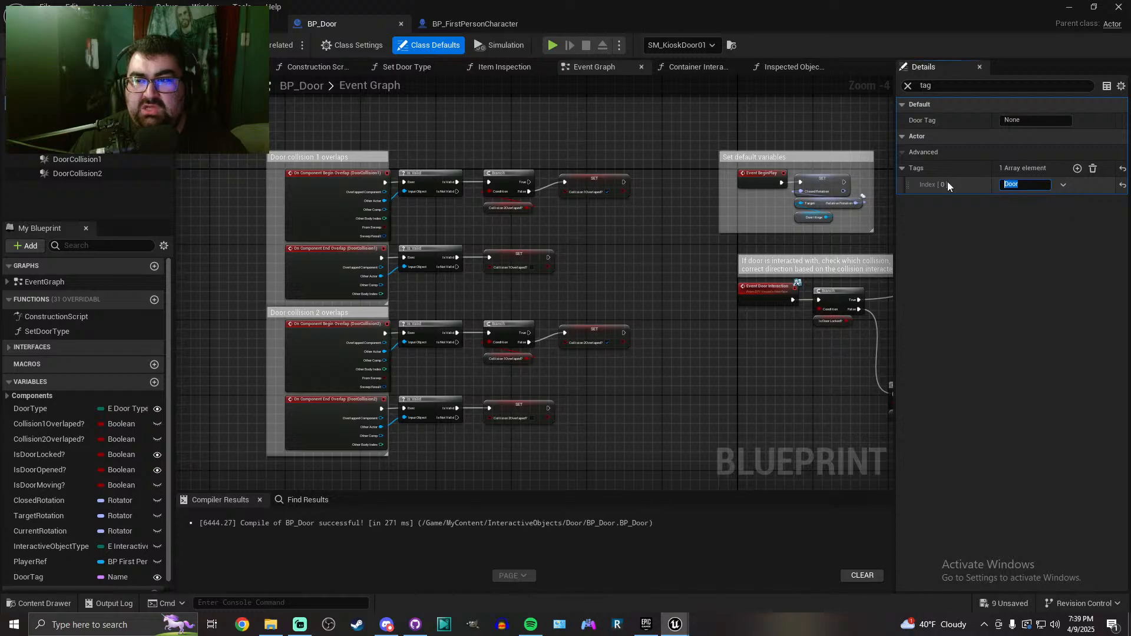
{"action": "left_click", "coordinate": [1094, 169]}
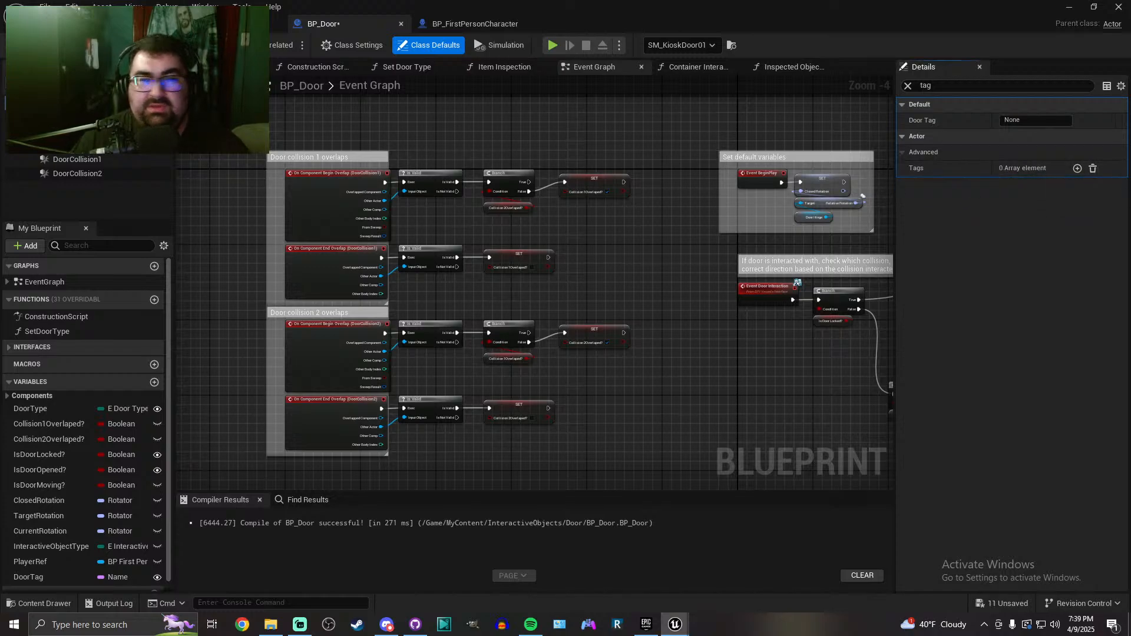
{"action": "left_click", "coordinate": [1077, 120]}
{"action": "type", "text": "Door"}
Add a component tag named Door to DoorCollision2
{"action": "left_click", "coordinate": [77, 173]}
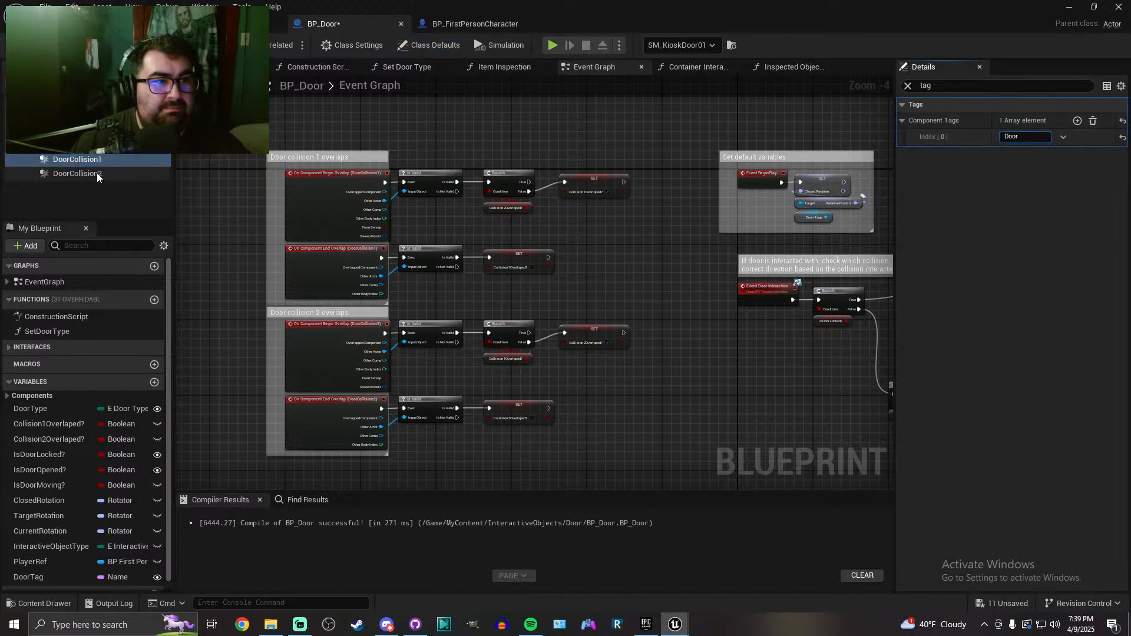
{"action": "left_click", "coordinate": [1079, 120]}
{"action": "left_click", "coordinate": [1022, 138]}
{"action": "type", "text": "Door"}
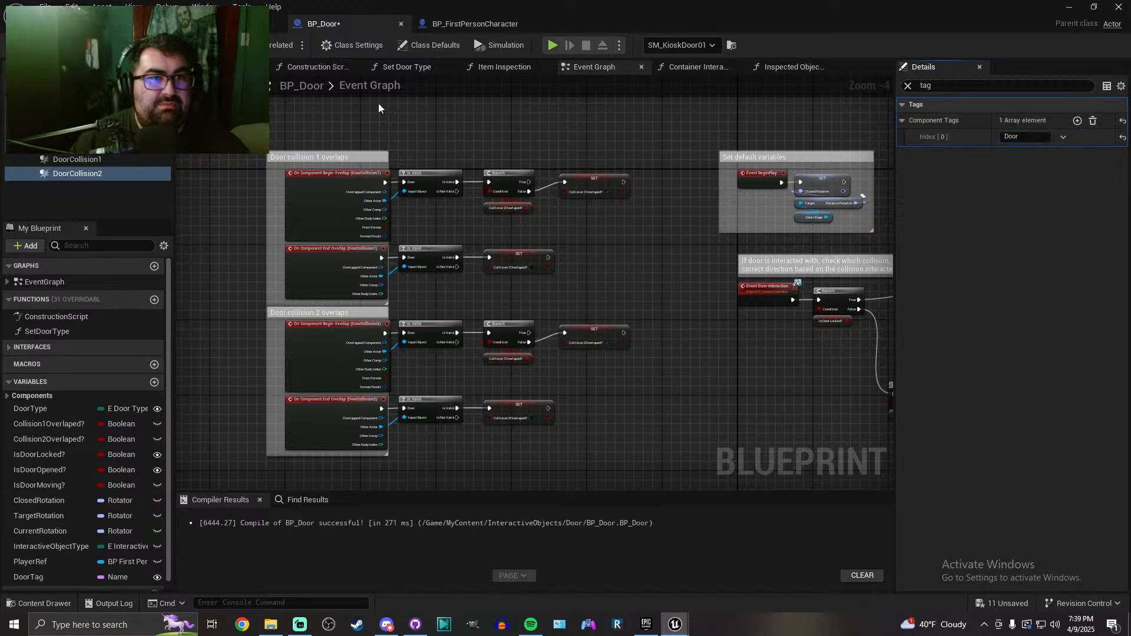
Review the Interact on Click graph, save, and play-test the kiosk door with the new component tags, ending the session
{"action": "left_click", "coordinate": [452, 25]}
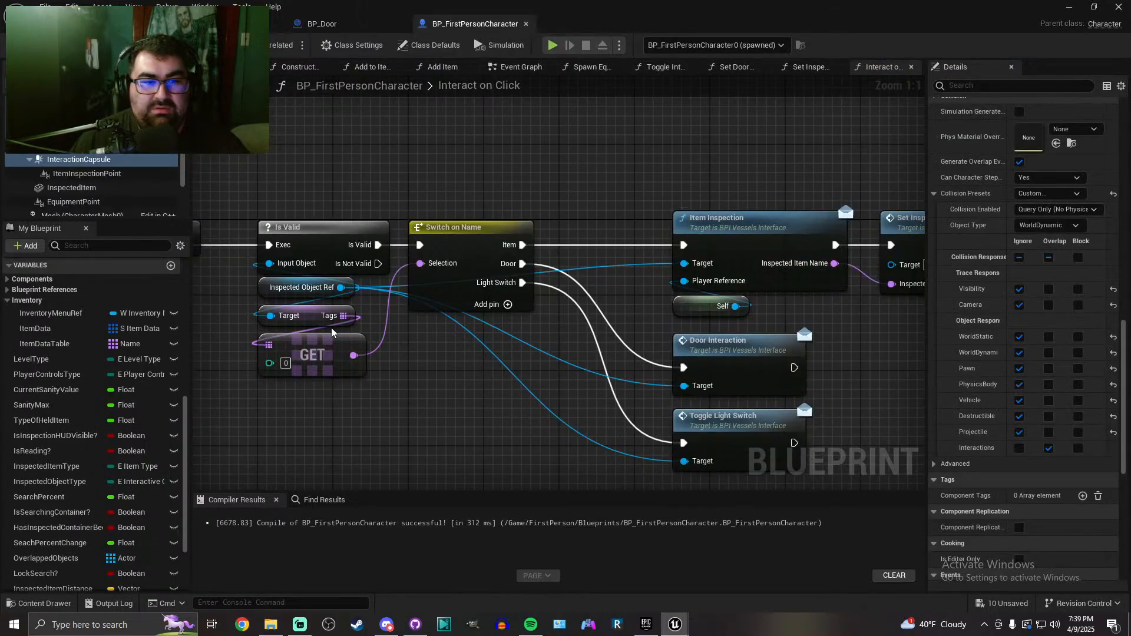
{"action": "right_click_drag", "start_coordinate": [252, 308], "coordinate": [333, 300]}
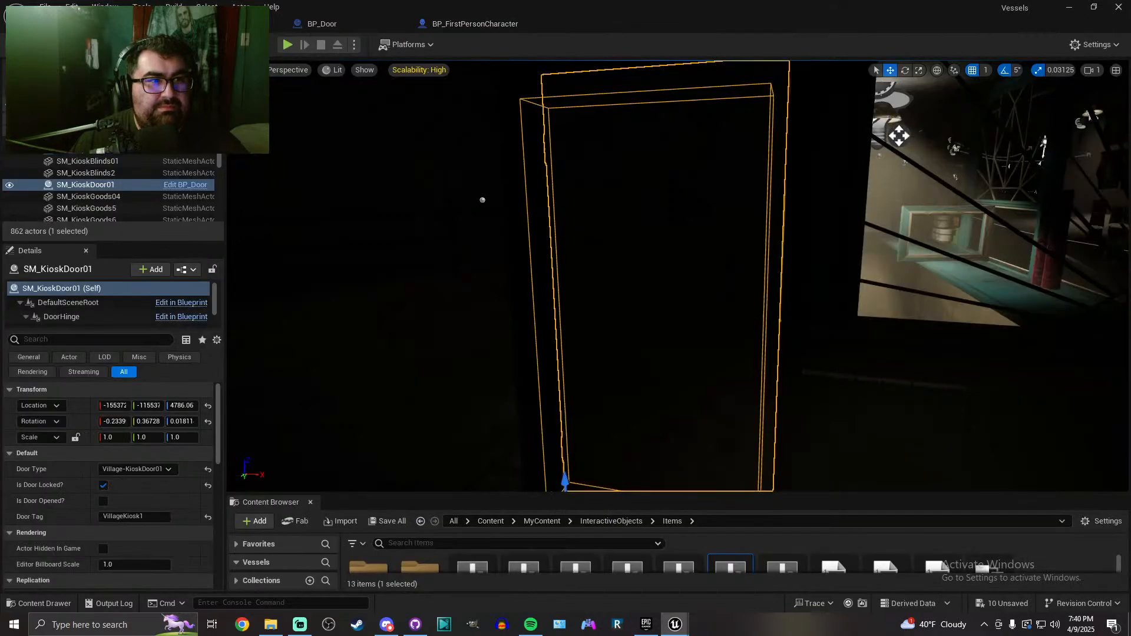
{"action": "key", "text": "ctrl+s"}
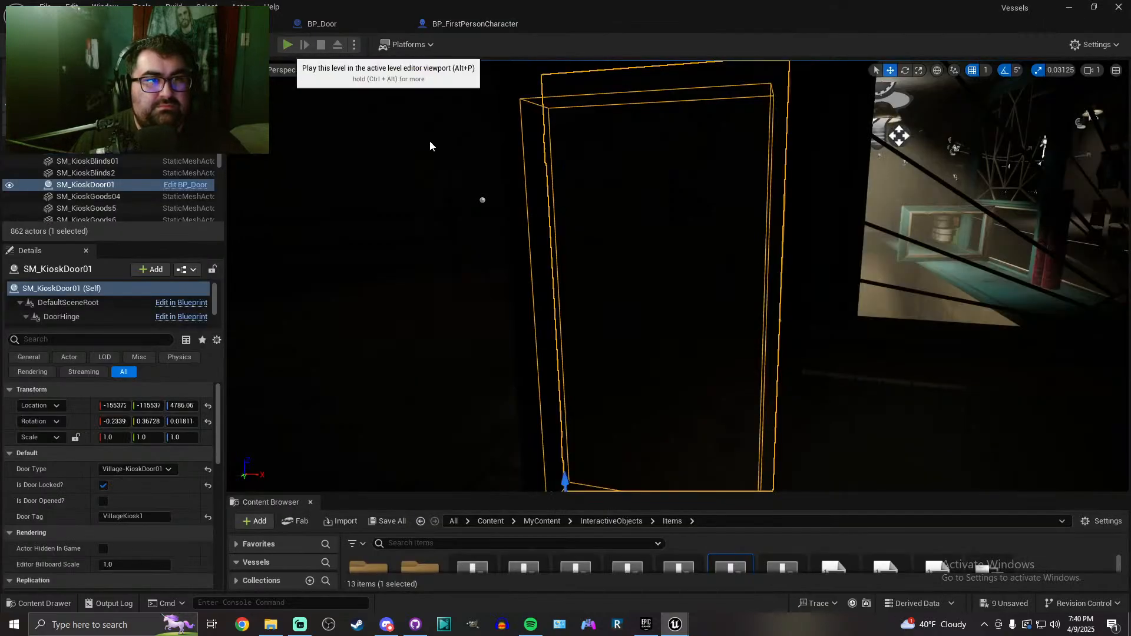
{"action": "key", "text": "alt+p"}
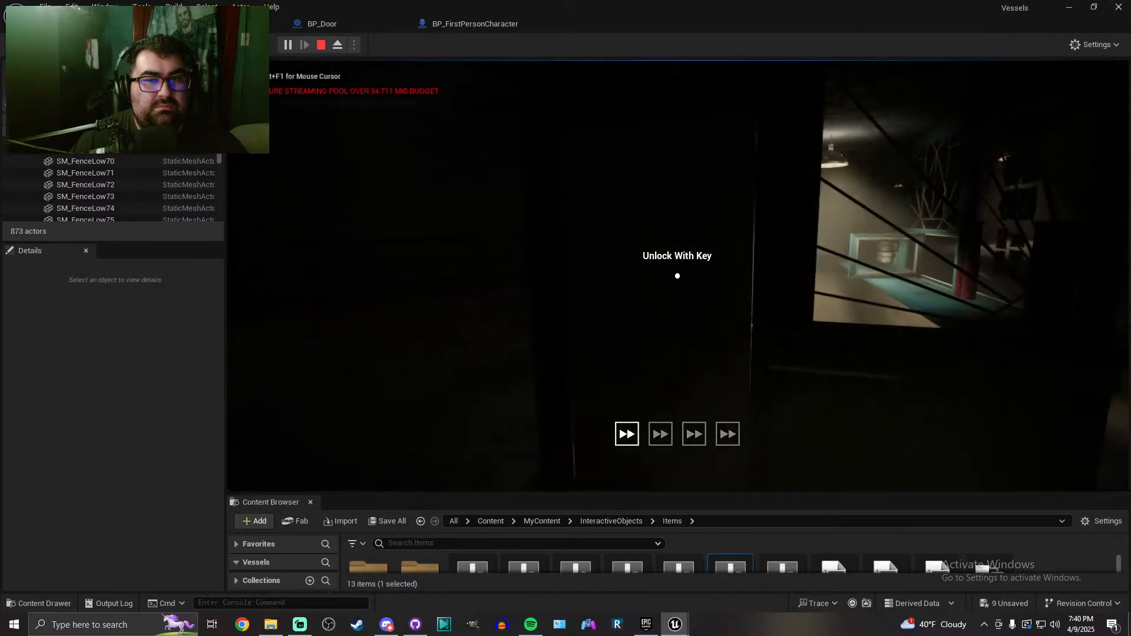
{"action": "key", "text": "Escape"}
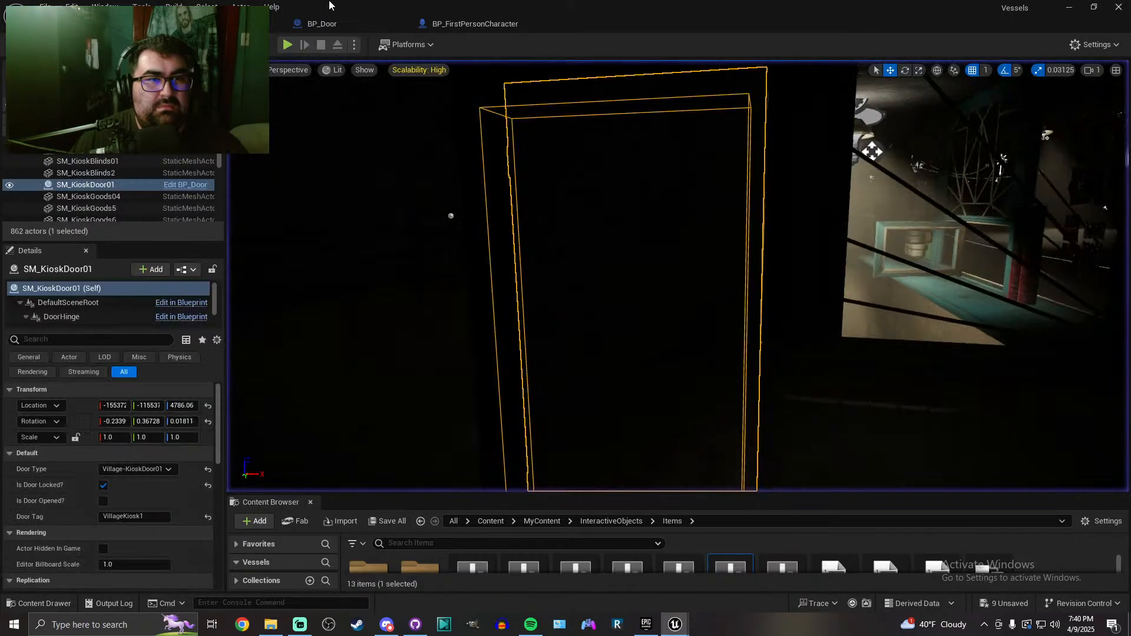
Try to get the component tags from Inspected Object Ref in BP_FirstPersonCharacter's Interact on Click graph
{"action": "left_click", "coordinate": [485, 26]}
{"action": "left_click_drag", "start_coordinate": [423, 280], "coordinate": [464, 313]}
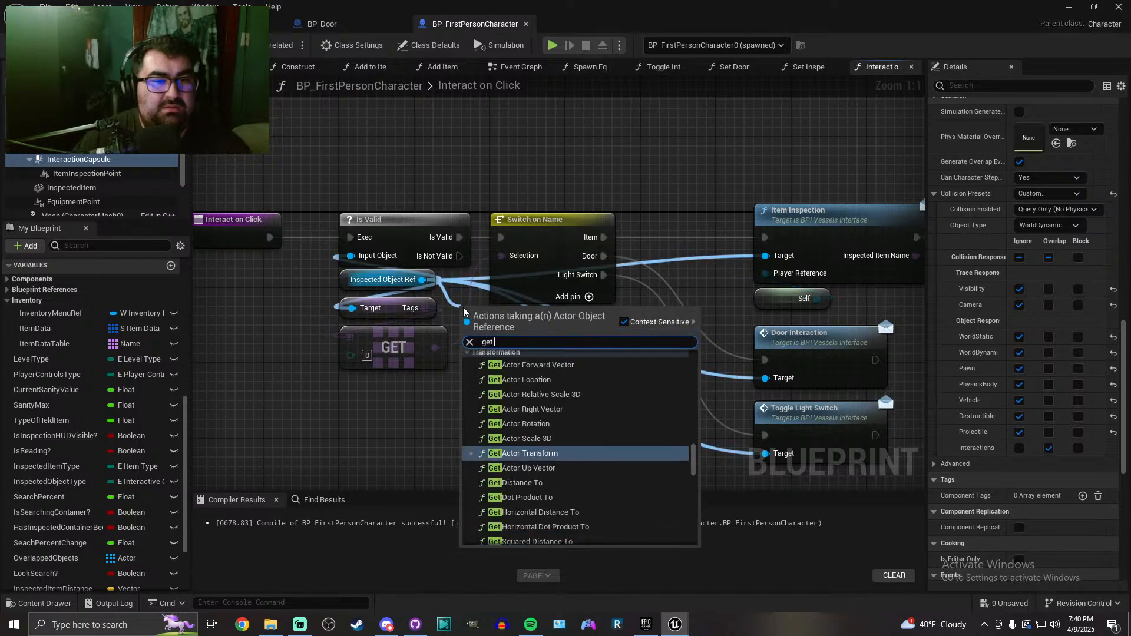
{"action": "type", "text": "get component"}
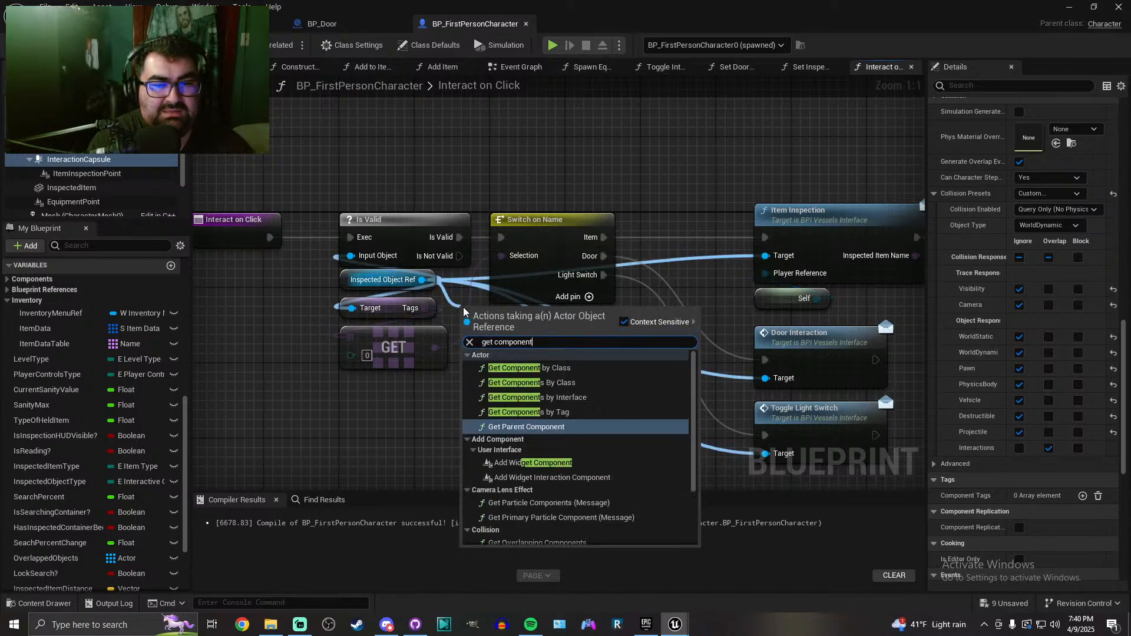
{"action": "type", "text": " tags"}
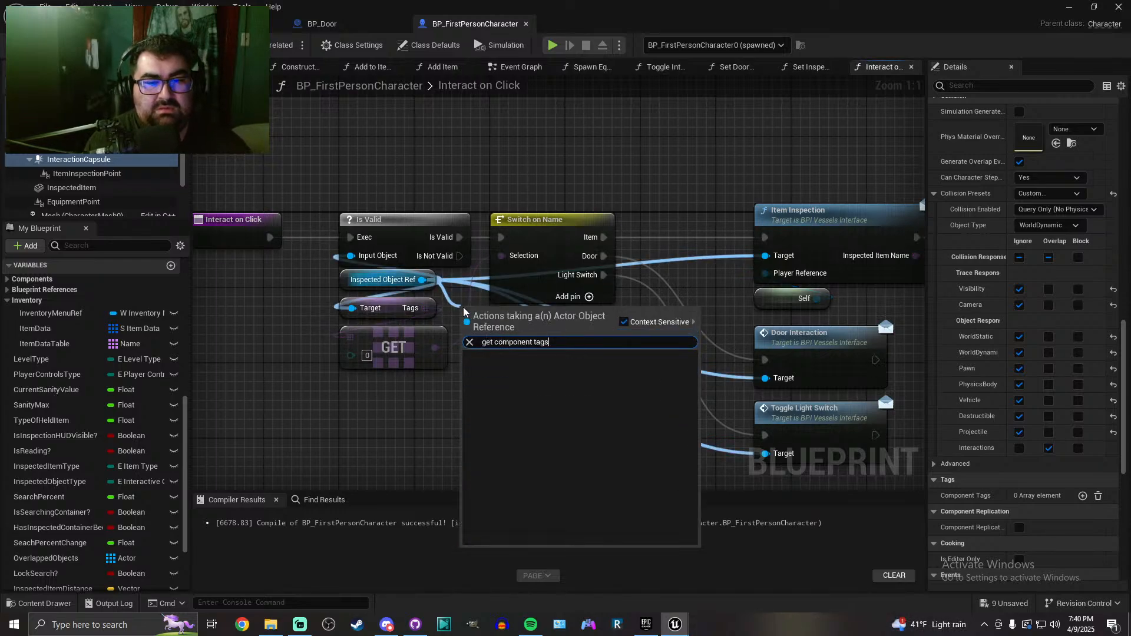
{"action": "key", "text": "Return"}
{"action": "key", "text": "ctrl+z"}
Try a Find Component by Tag node off Inspected Object Ref and delete it
{"action": "left_click_drag", "start_coordinate": [422, 280], "coordinate": [475, 326]}
{"action": "type", "text": "cp"}
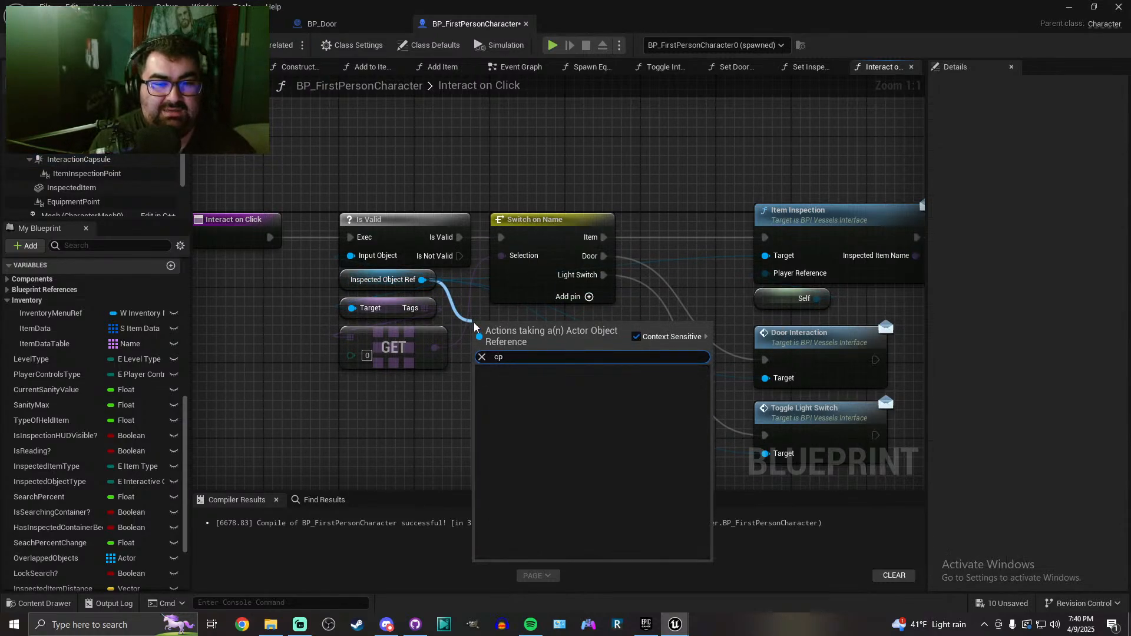
{"action": "key", "text": "BackSpace"}
{"action": "type", "text": "omponent tag"}
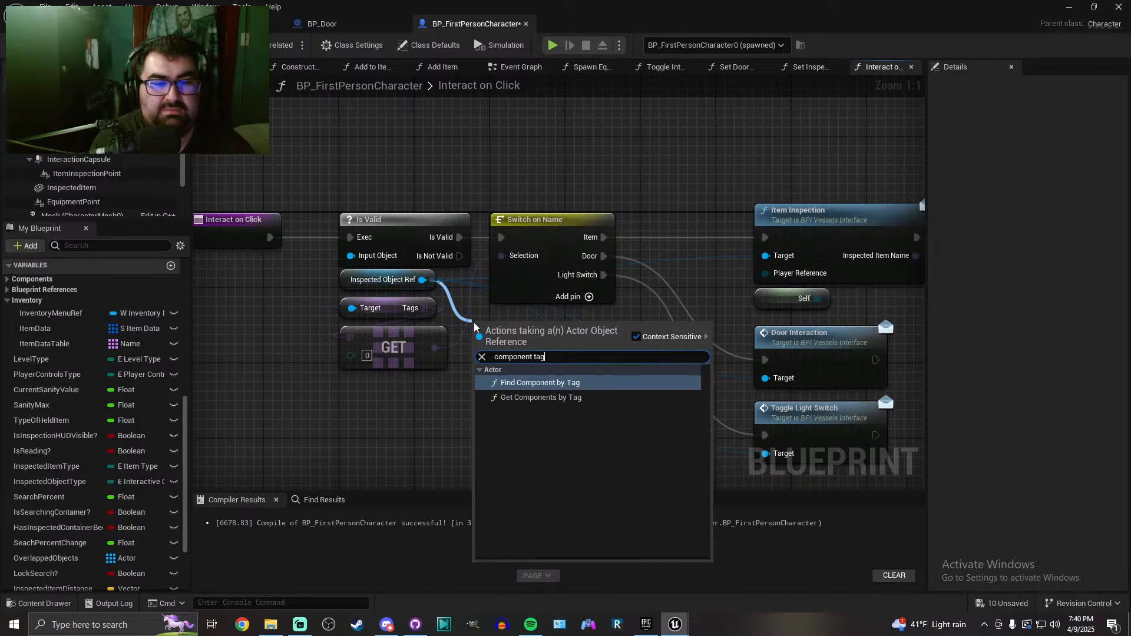
{"action": "key", "text": "Down"}
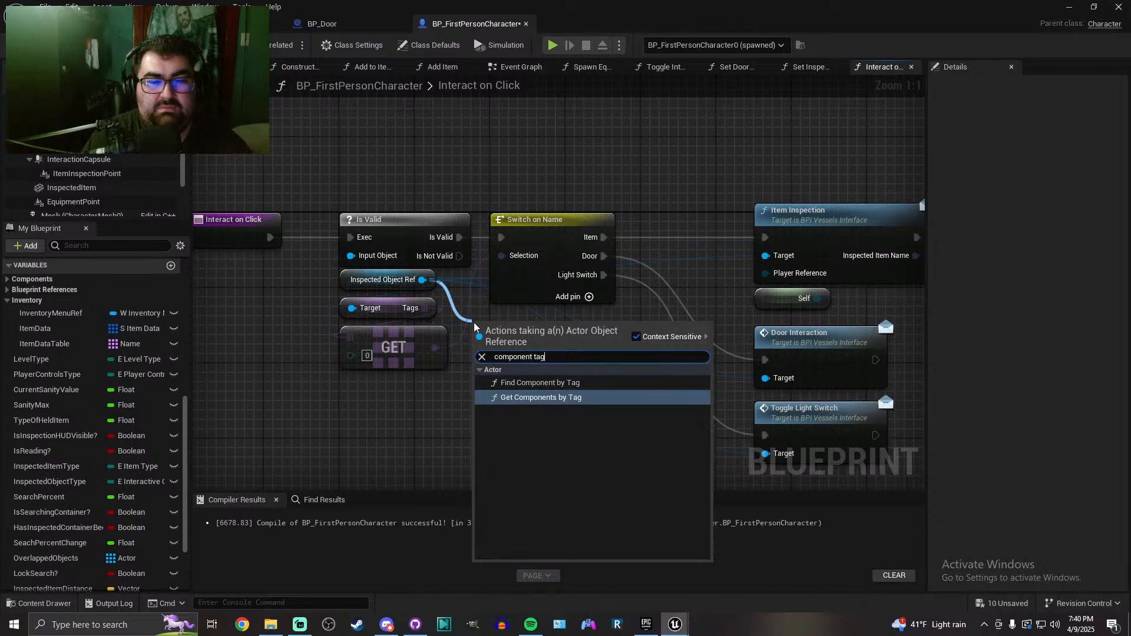
{"action": "key", "text": "Up"}
{"action": "key", "text": "Return"}
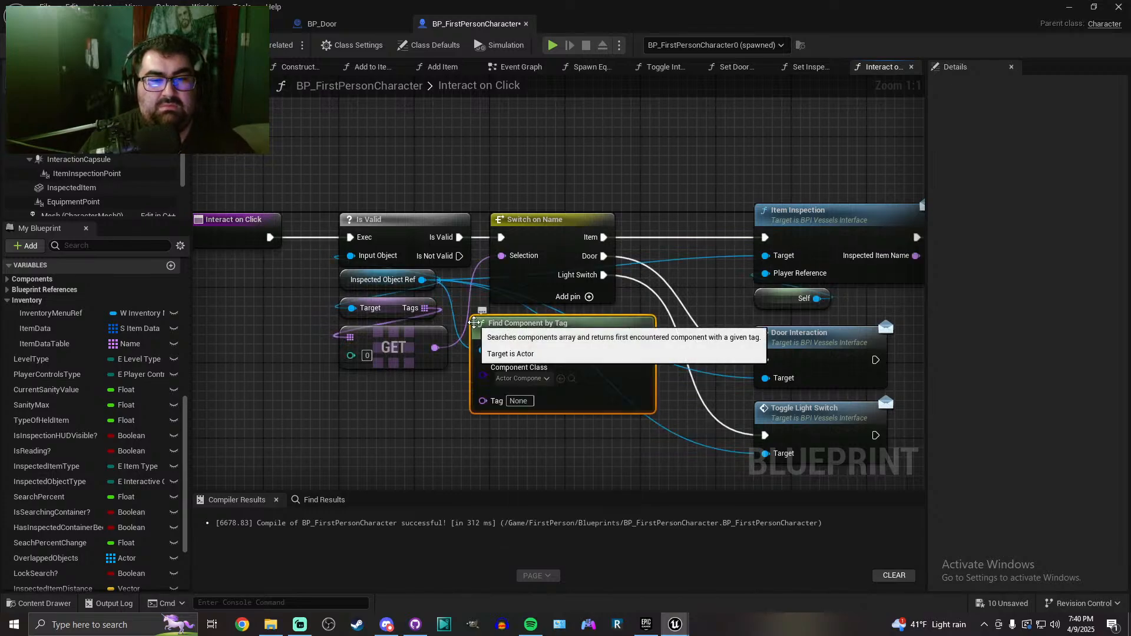
{"action": "key", "text": "Delete"}
Try a second Tags getter off Inspected Object Ref and delete it
{"action": "left_click_drag", "start_coordinate": [422, 280], "coordinate": [472, 323]}
{"action": "type", "text": "tag"}
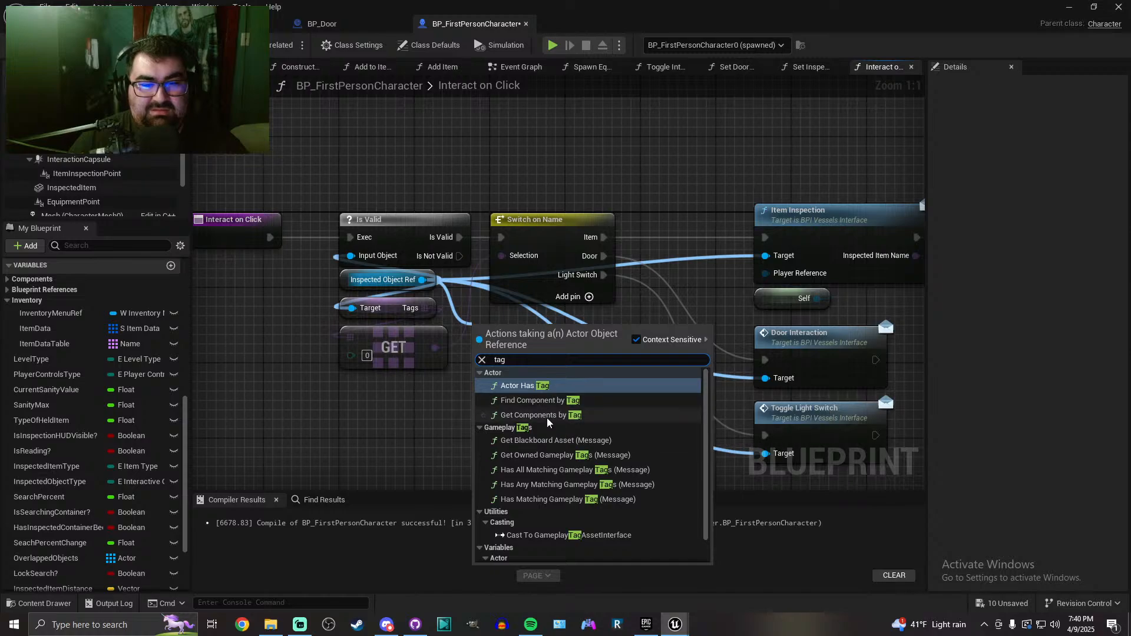
{"action": "scroll", "coordinate": [550, 442], "scroll_direction": "down", "scroll_amount": 2}
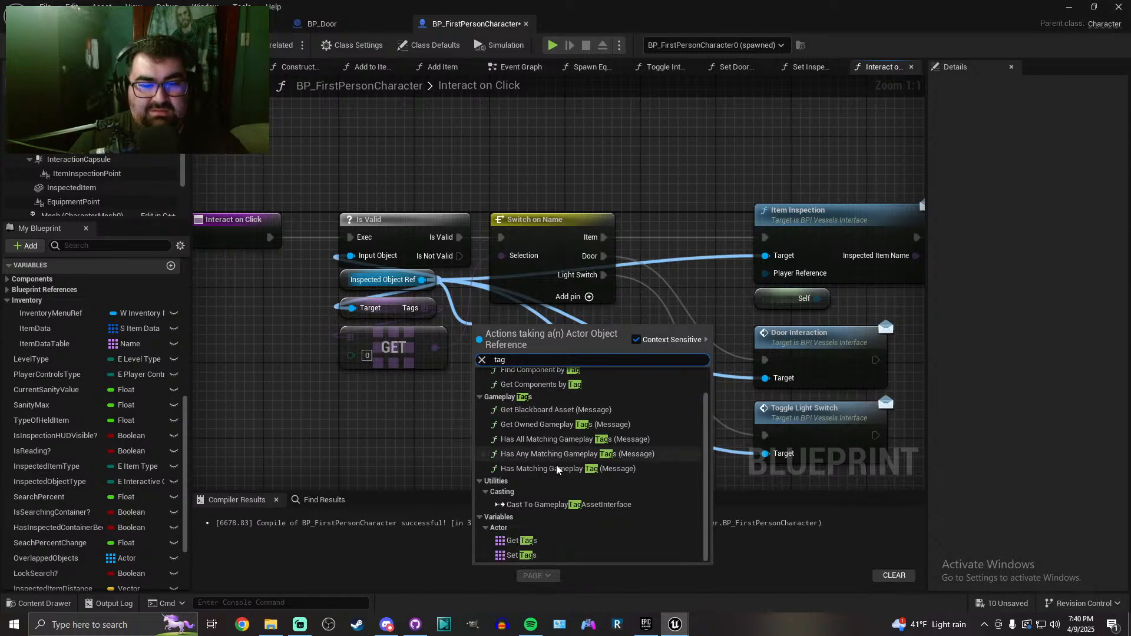
{"action": "left_click", "coordinate": [542, 539]}
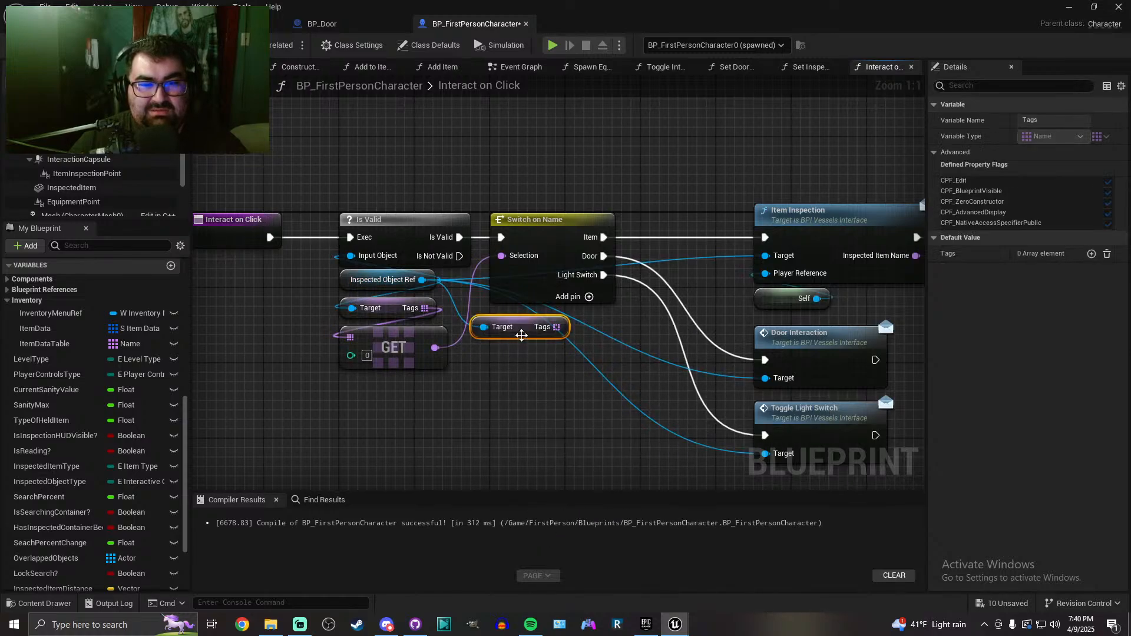
{"action": "key", "text": "Delete"}
Save BP_FirstPersonCharacter and shift the Is Valid, Inspected Object Ref, Tags and Get nodes slightly away from Switch on Name
{"action": "right_click_drag", "start_coordinate": [507, 369], "coordinate": [583, 355]}
{"action": "key", "text": "ctrl+s"}
{"action": "scroll", "coordinate": [417, 355], "scroll_direction": "down", "scroll_amount": 1}
{"action": "scroll", "coordinate": [416, 355], "scroll_direction": "up", "scroll_amount": 1}
{"action": "left_click_drag", "start_coordinate": [469, 175], "coordinate": [506, 345]}
{"action": "left_click_drag", "start_coordinate": [471, 214], "coordinate": [452, 215]}
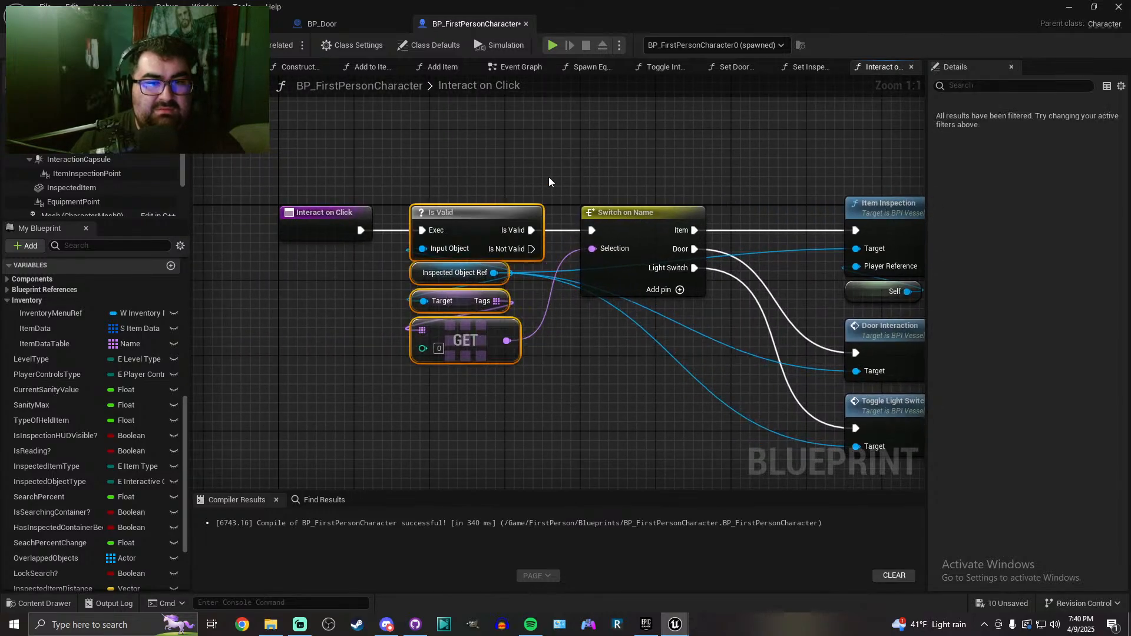
{"action": "left_click", "coordinate": [549, 181]}
Examine the "component" actions available for Inspected Object Ref, dismiss the search without adding a node, and close BP_FirstPersonCharacter
{"action": "right_click_drag", "start_coordinate": [549, 181], "coordinate": [460, 186]}
{"action": "right_click_drag", "start_coordinate": [534, 368], "coordinate": [472, 339]}
{"action": "scroll", "coordinate": [396, 316], "scroll_direction": "down", "scroll_amount": 2}
{"action": "scroll", "coordinate": [436, 320], "scroll_direction": "up", "scroll_amount": 2}
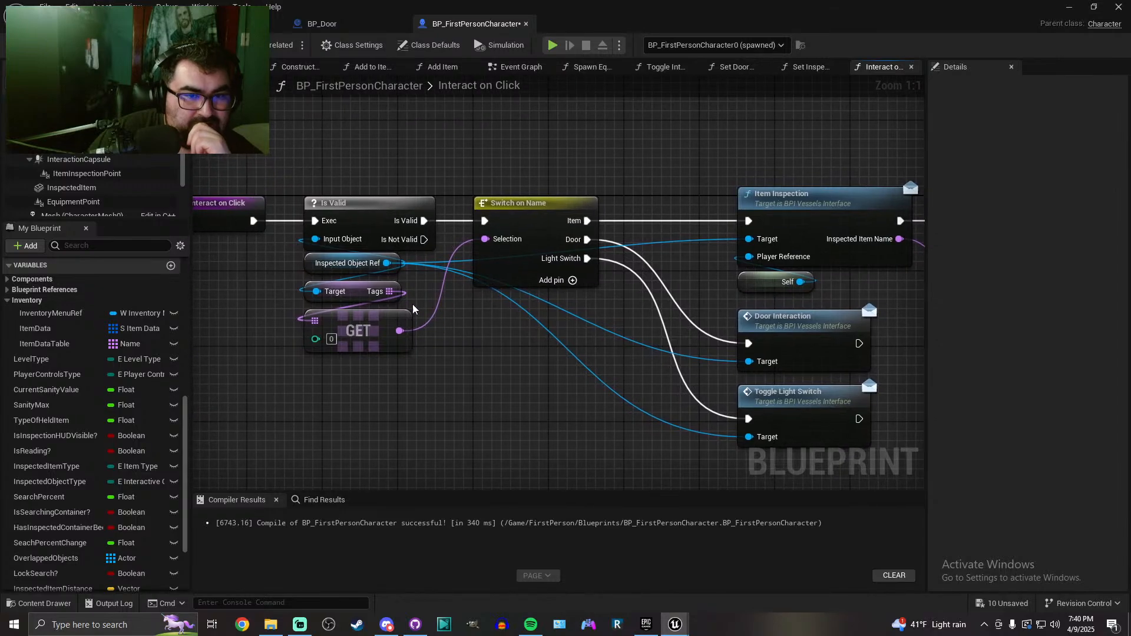
{"action": "left_click_drag", "start_coordinate": [386, 262], "coordinate": [449, 315]}
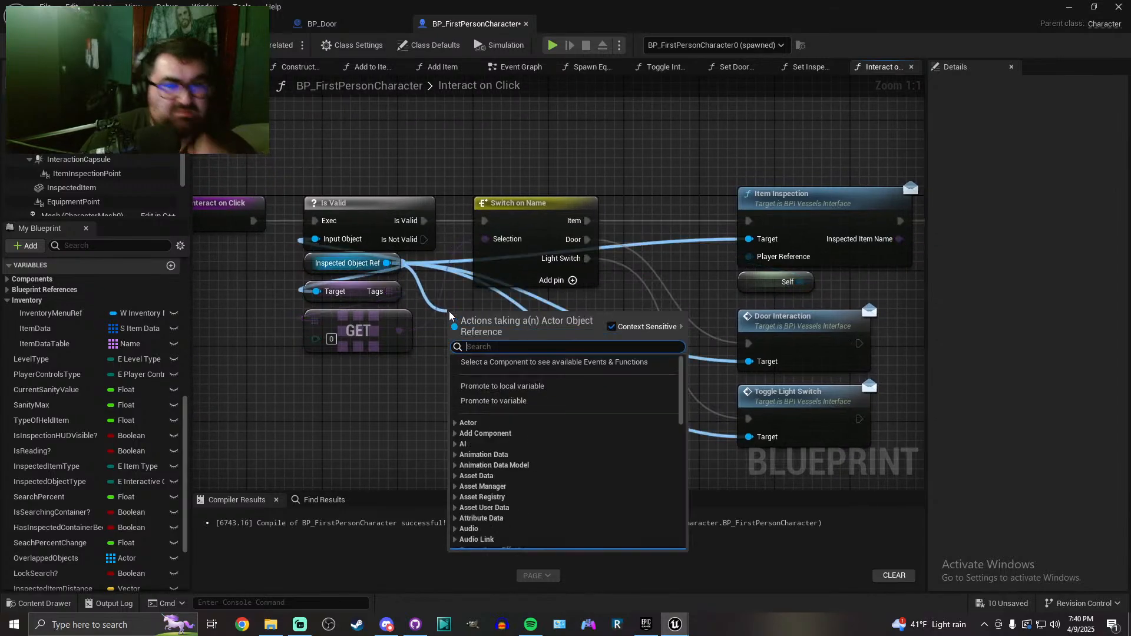
{"action": "type", "text": "componne"}
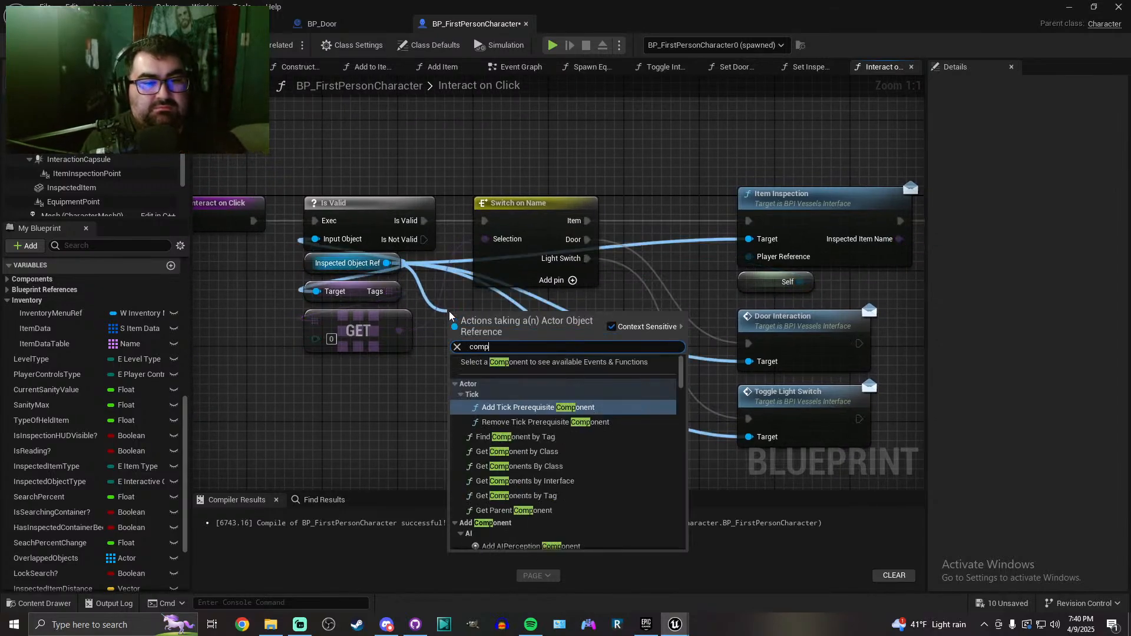
{"action": "key", "text": "BackSpace"}
{"action": "key", "text": "BackSpace"}
{"action": "type", "text": "ent"}
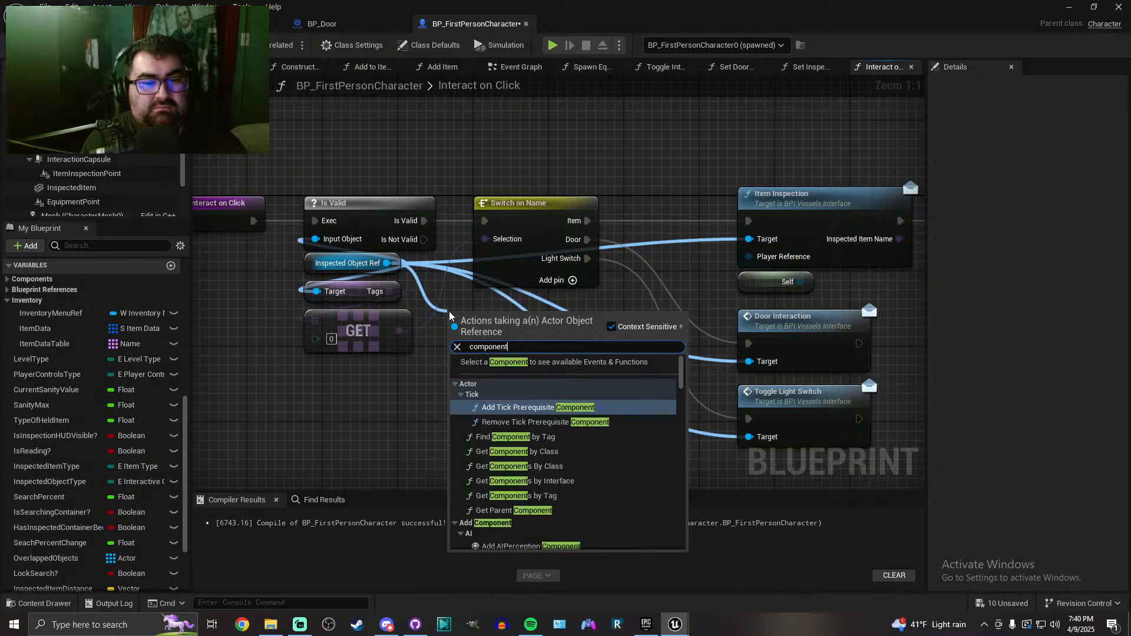
{"action": "scroll", "coordinate": [525, 465], "scroll_direction": "down", "scroll_amount": 5}
{"action": "scroll", "coordinate": [542, 442], "scroll_direction": "up", "scroll_amount": 4}
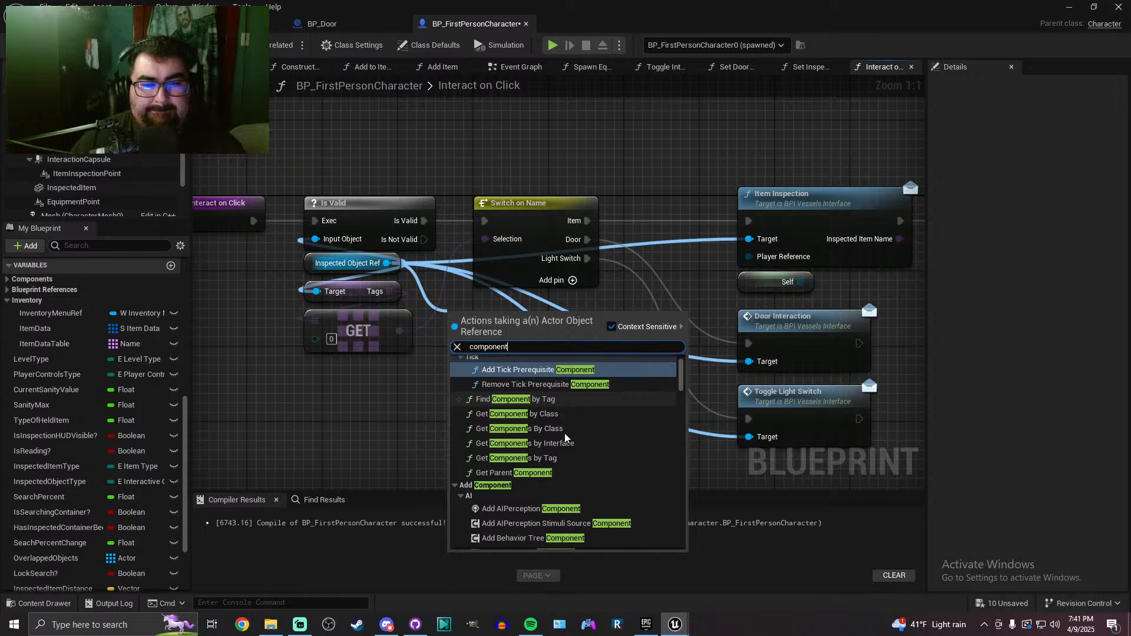
{"action": "scroll", "coordinate": [568, 472], "scroll_direction": "down", "scroll_amount": 3}
{"action": "scroll", "coordinate": [572, 474], "scroll_direction": "down", "scroll_amount": 8}
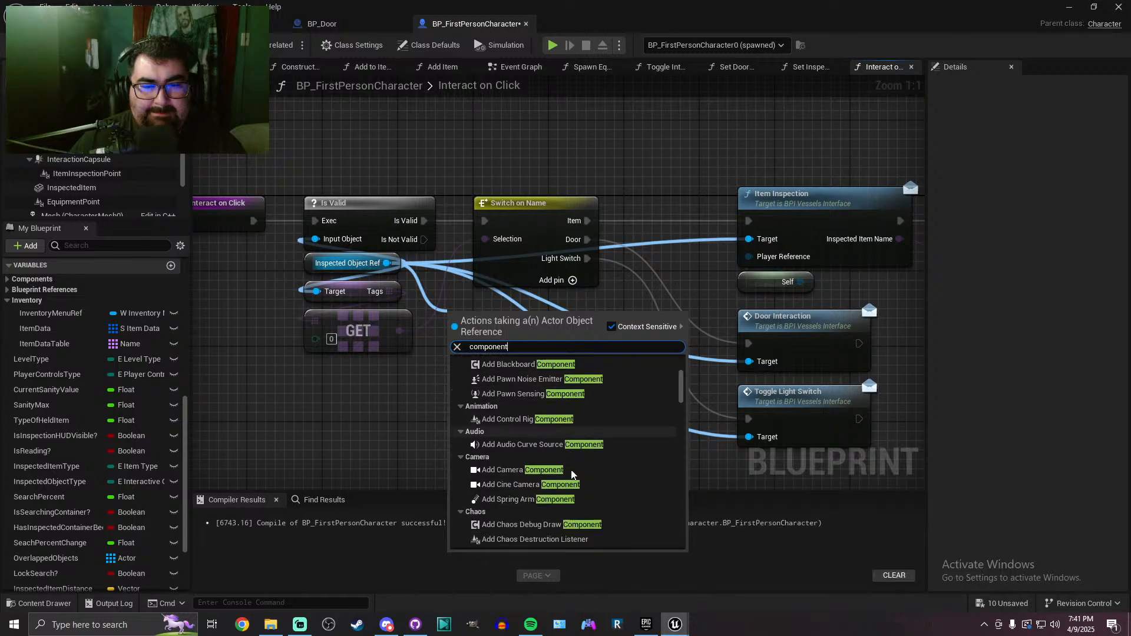
{"action": "scroll", "coordinate": [572, 474], "scroll_direction": "down", "scroll_amount": 3}
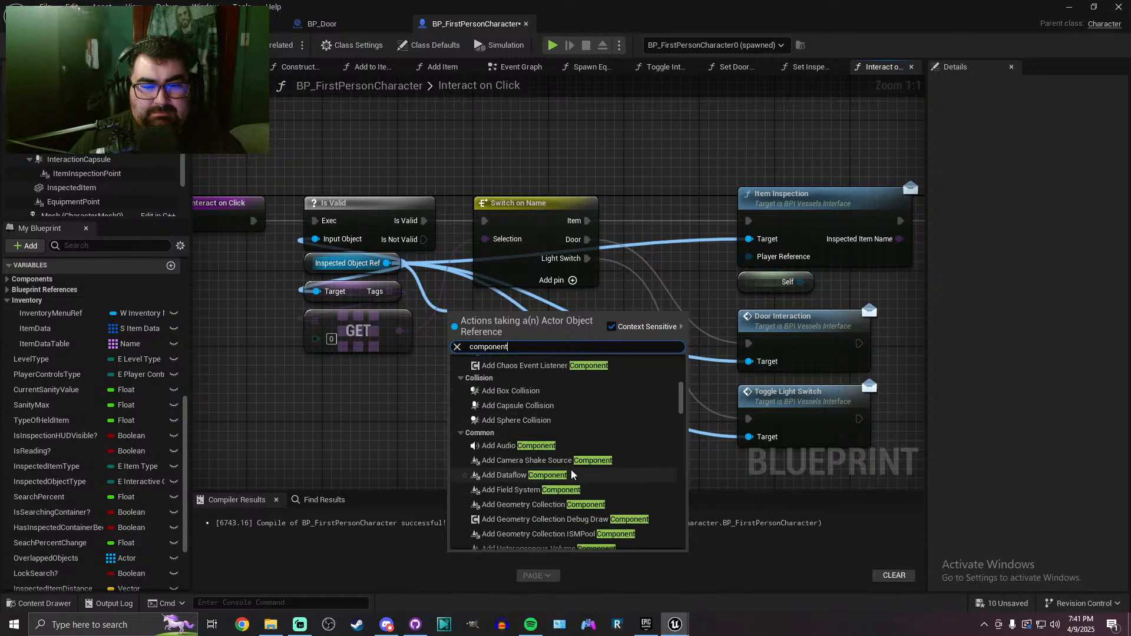
{"action": "scroll", "coordinate": [572, 471], "scroll_direction": "down", "scroll_amount": 3}
{"action": "scroll", "coordinate": [573, 471], "scroll_direction": "up", "scroll_amount": 2}
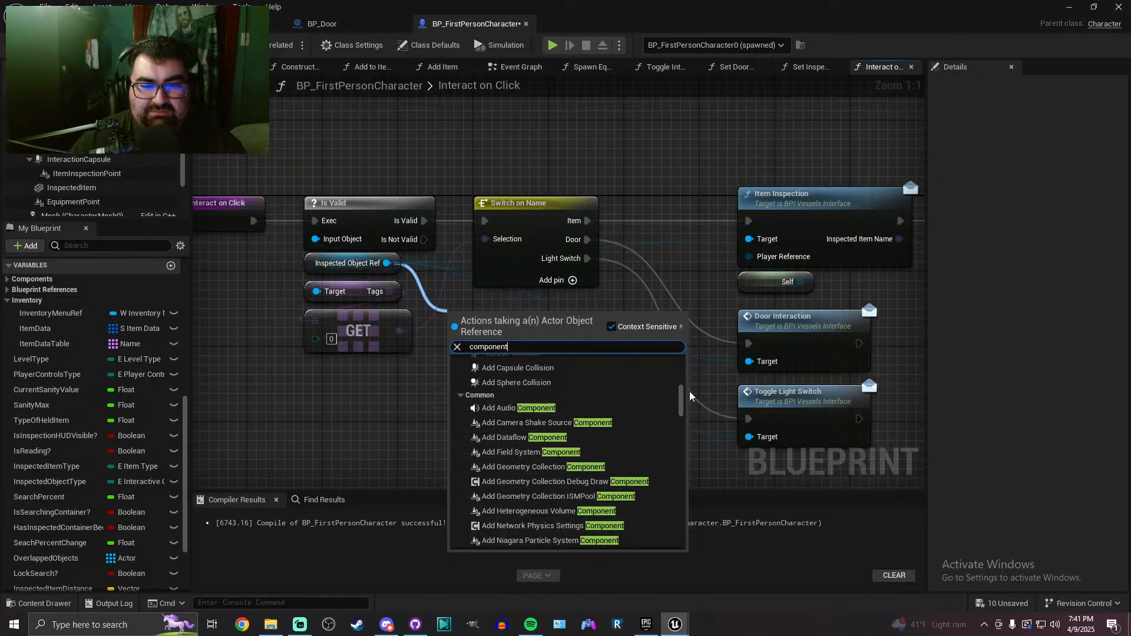
{"action": "left_click_drag", "start_coordinate": [682, 404], "coordinate": [681, 547]}
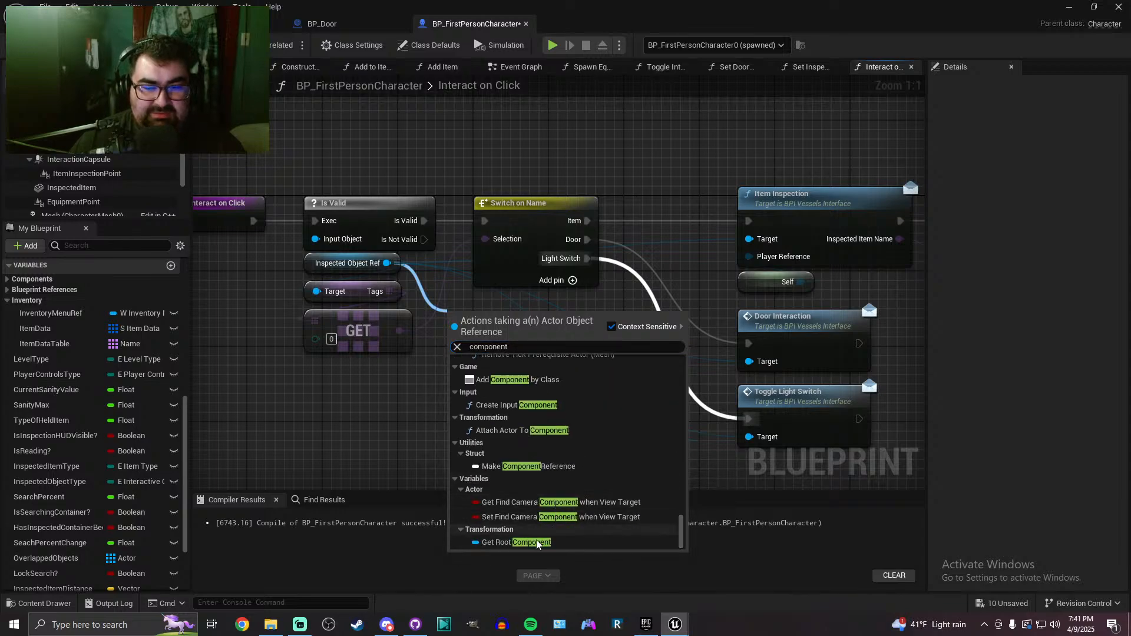
{"action": "scroll", "coordinate": [559, 480], "scroll_direction": "up", "scroll_amount": 2}
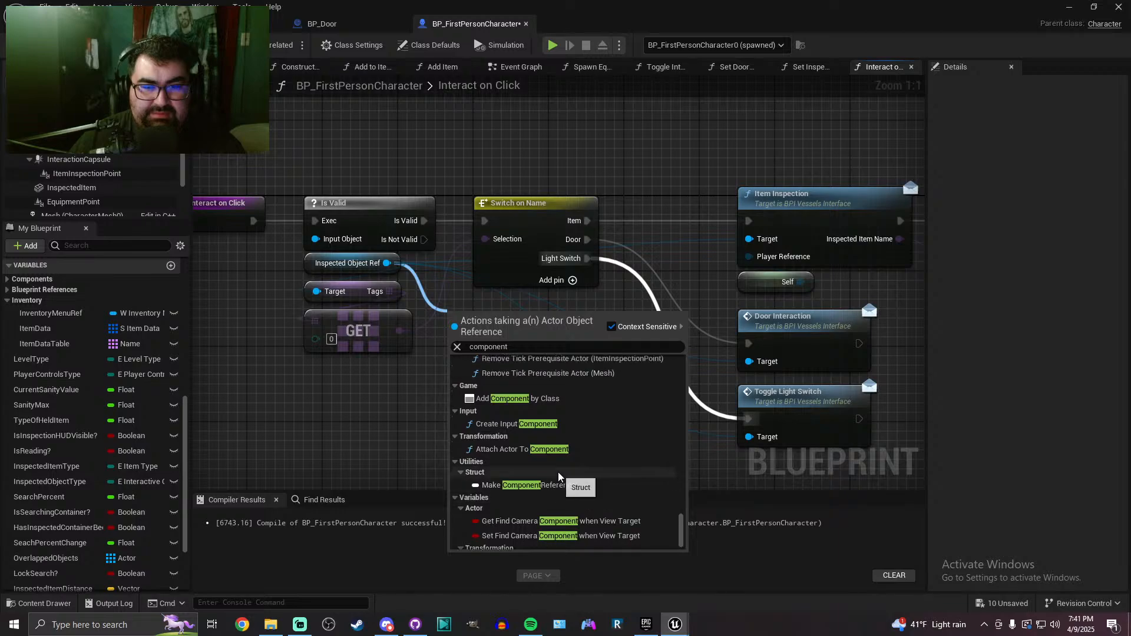
{"action": "scroll", "coordinate": [560, 468], "scroll_direction": "up", "scroll_amount": 2}
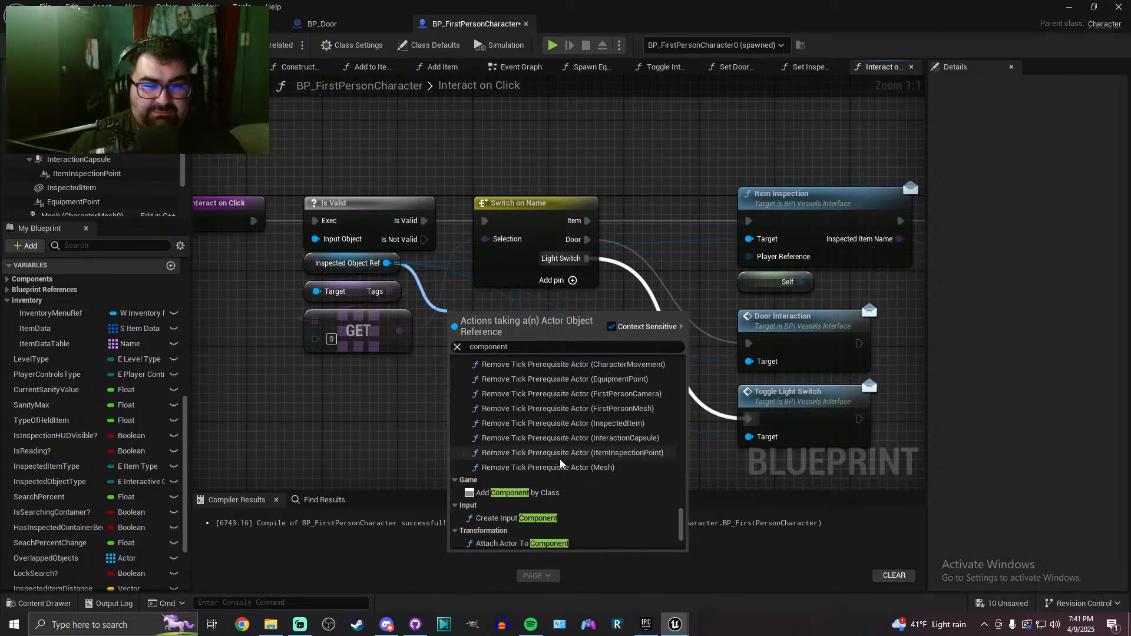
{"action": "scroll", "coordinate": [560, 463], "scroll_direction": "up", "scroll_amount": 1}
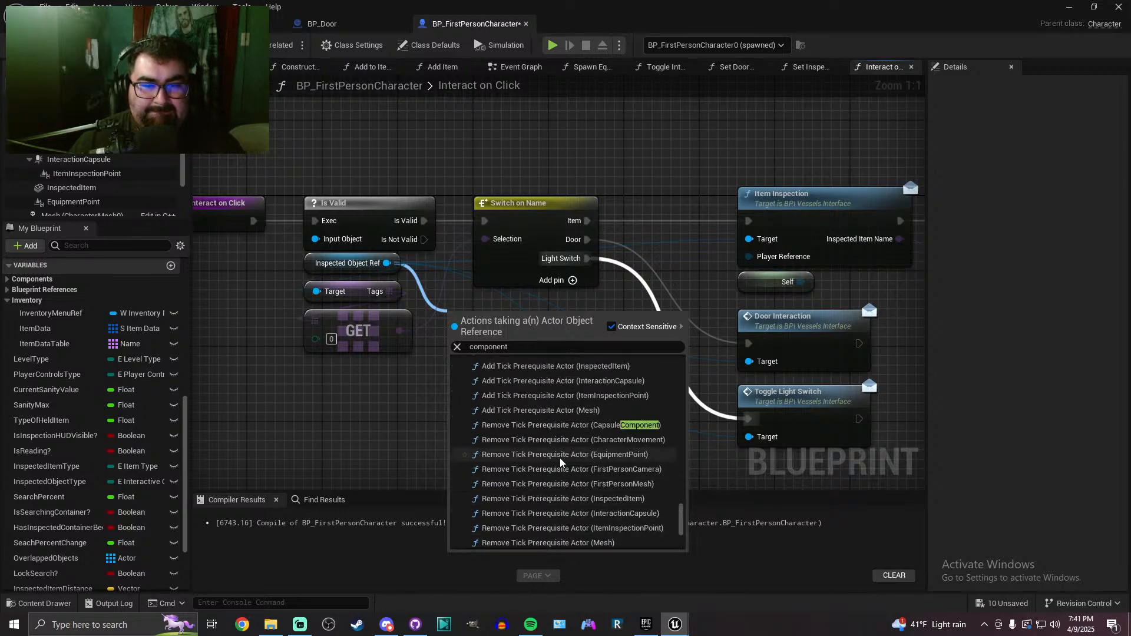
{"action": "scroll", "coordinate": [560, 461], "scroll_direction": "up", "scroll_amount": 2}
{"action": "scroll", "coordinate": [559, 463], "scroll_direction": "up", "scroll_amount": 6}
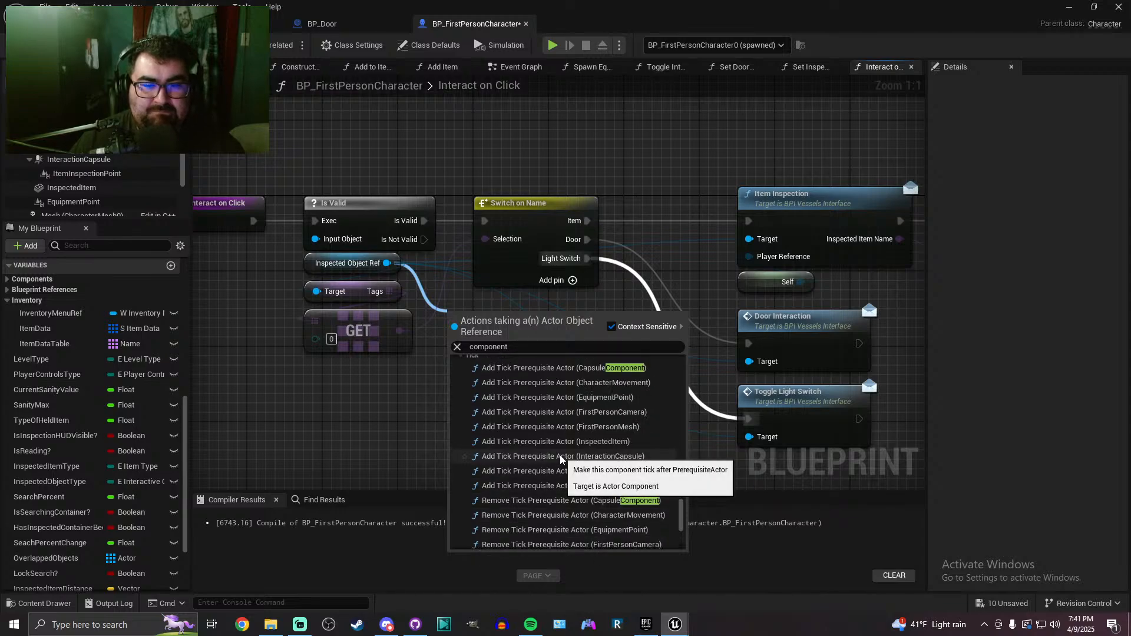
{"action": "left_click", "coordinate": [345, 418]}
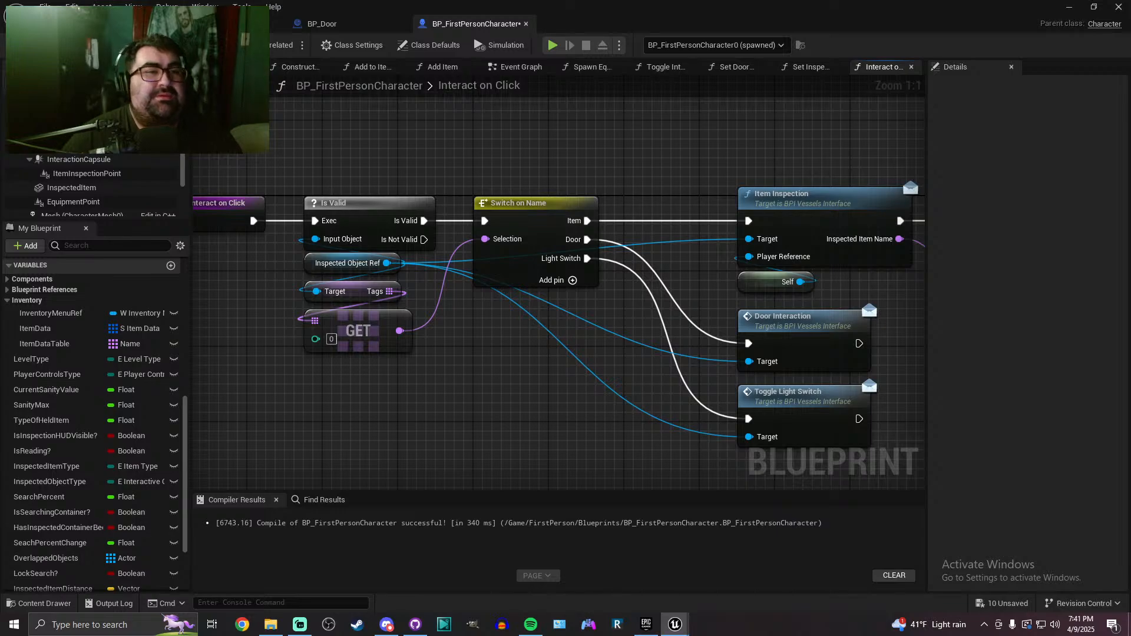
{"action": "left_click", "coordinate": [527, 24]}
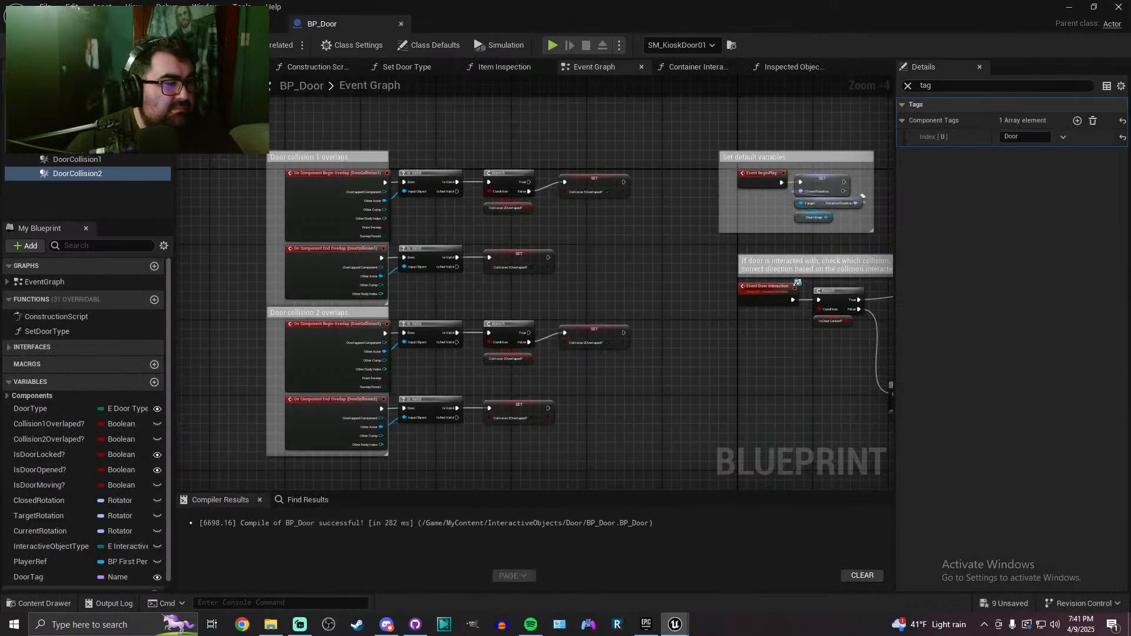
Play-test the level at the locked kiosk door SM_KioskDoor01 and stop the session
{"action": "left_click", "coordinate": [124, 24]}
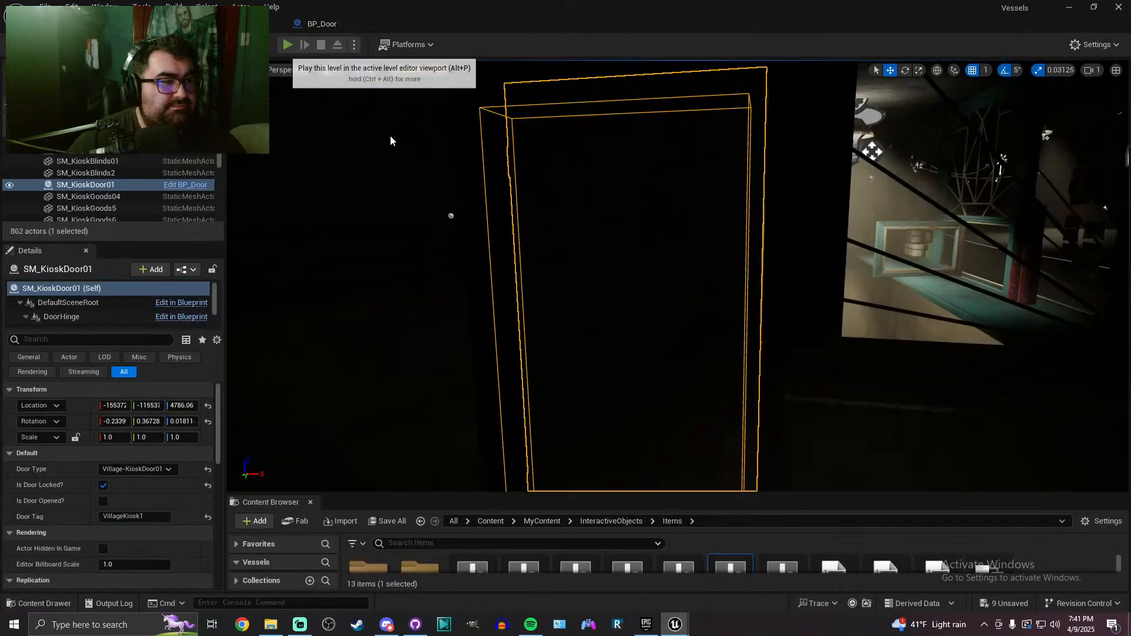
{"action": "key", "text": "alt+p"}
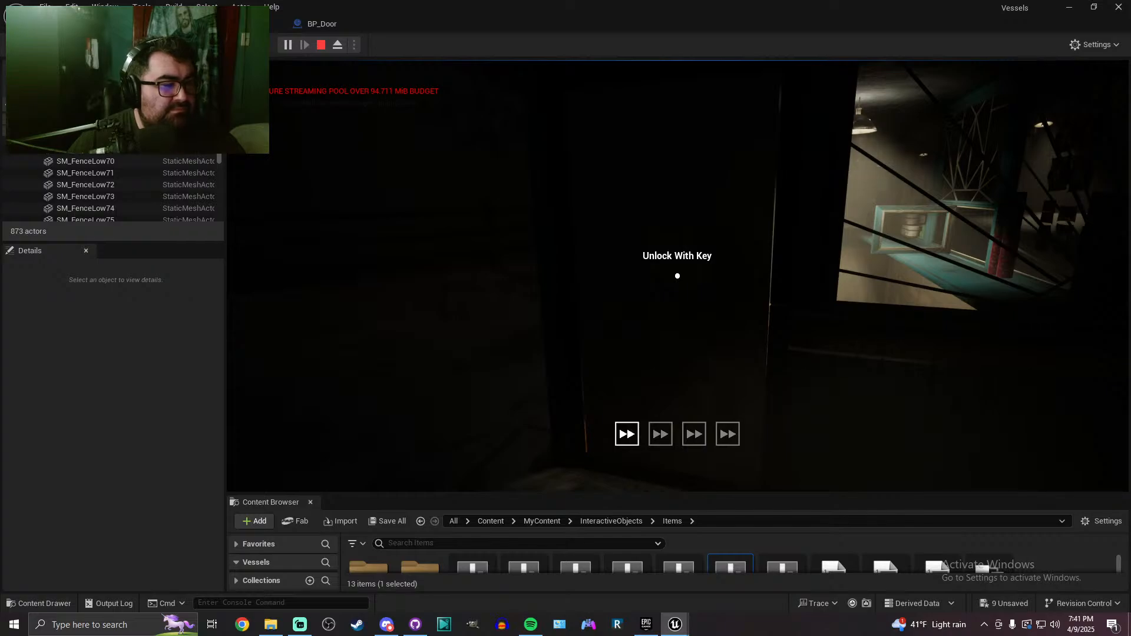
{"action": "key", "text": "Escape"}
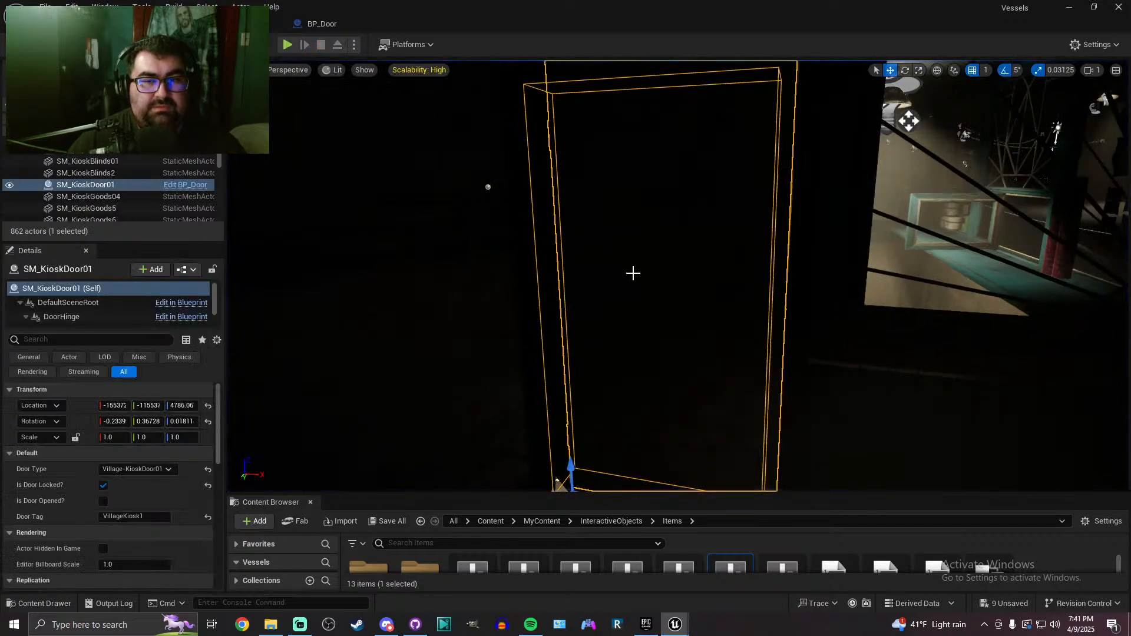
Review the DoorMesh collision responses in BP_Door and check the settings of DoorCollision1 and DoorCollision2
{"action": "left_click", "coordinate": [203, 188]}
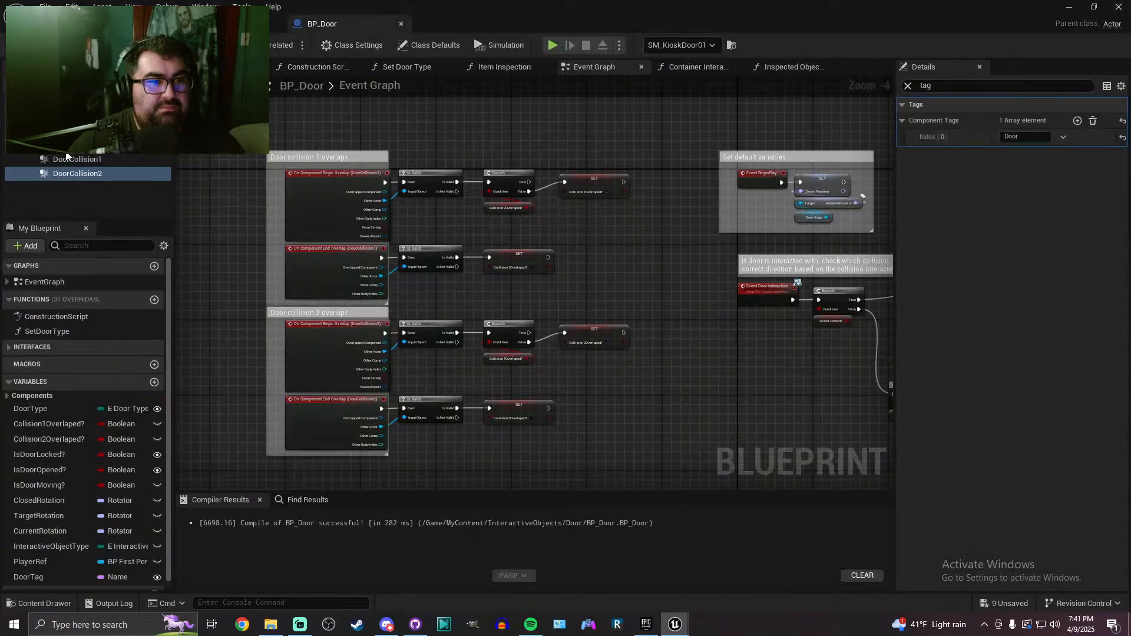
{"action": "left_click", "coordinate": [66, 145]}
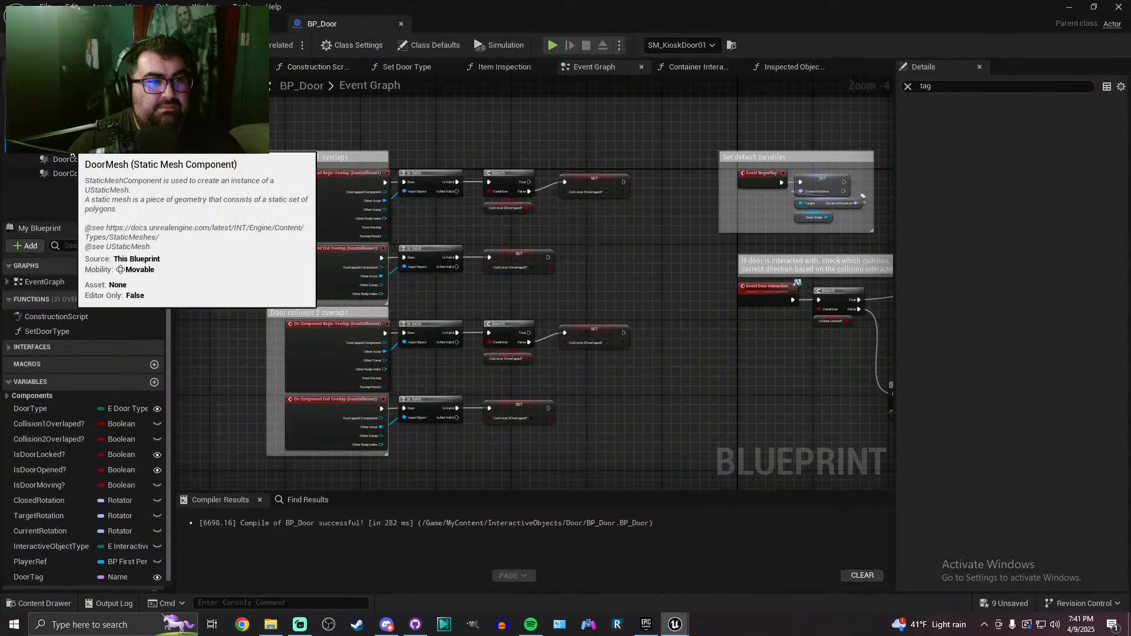
{"action": "left_click", "coordinate": [908, 86]}
{"action": "scroll", "coordinate": [959, 335], "scroll_direction": "down", "scroll_amount": 3}
{"action": "scroll", "coordinate": [960, 325], "scroll_direction": "down", "scroll_amount": 8}
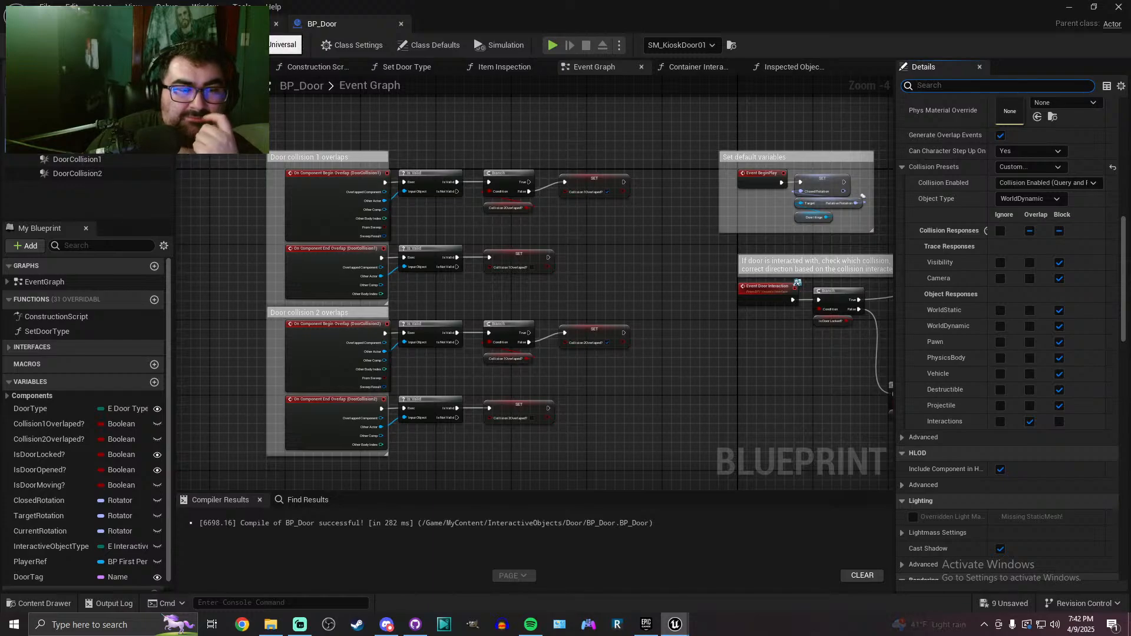
{"action": "left_click", "coordinate": [65, 164]}
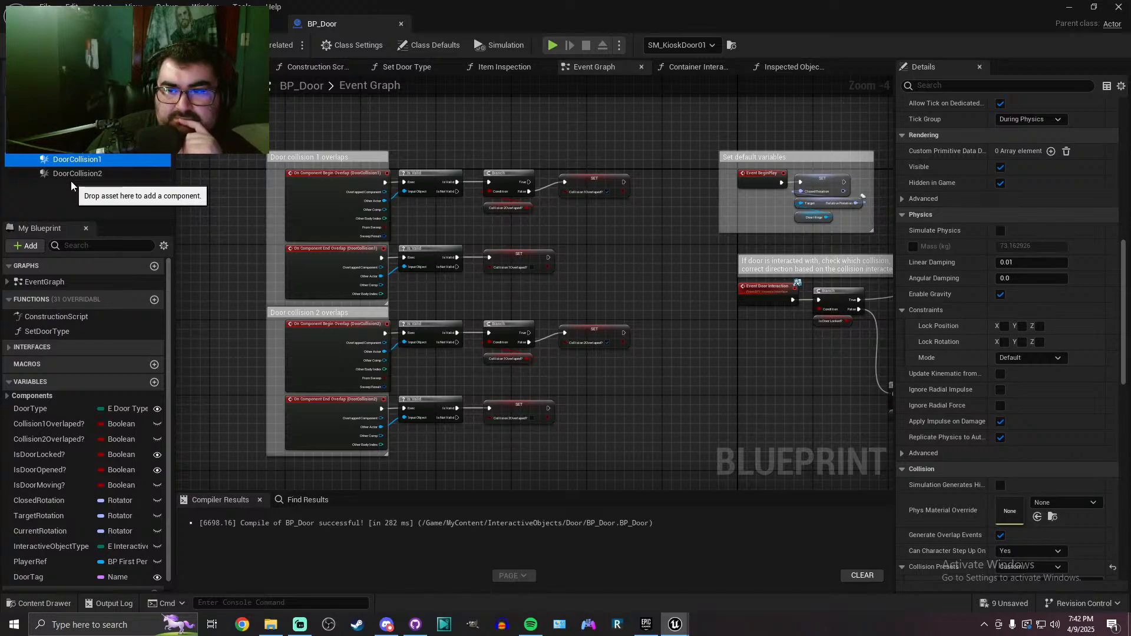
{"action": "left_click", "coordinate": [72, 174]}
{"action": "left_click", "coordinate": [73, 160]}
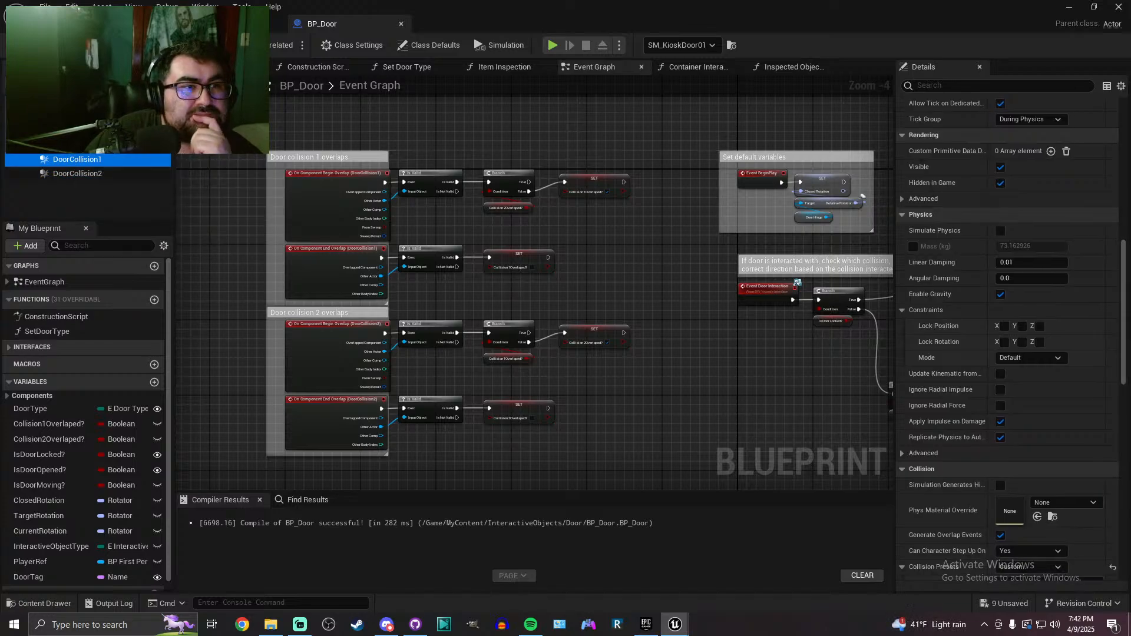
Play-test the level by walking around the kiosk and trying to interact with the door, and end the session
{"action": "left_click", "coordinate": [100, 23]}
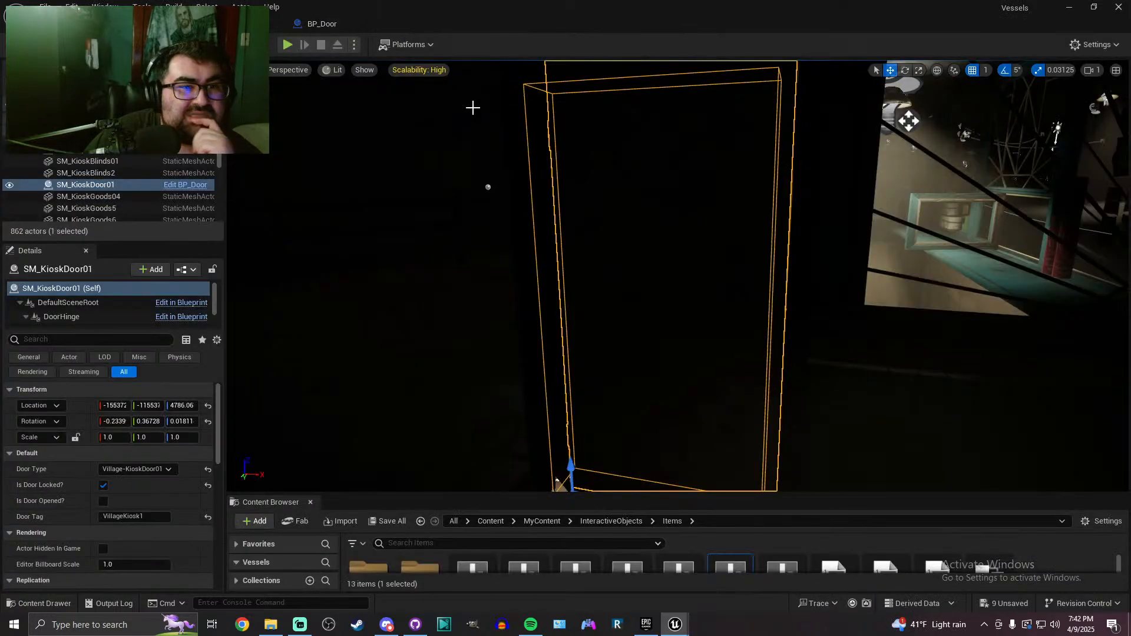
{"action": "left_click", "coordinate": [522, 171]}
{"action": "key", "text": "w"}
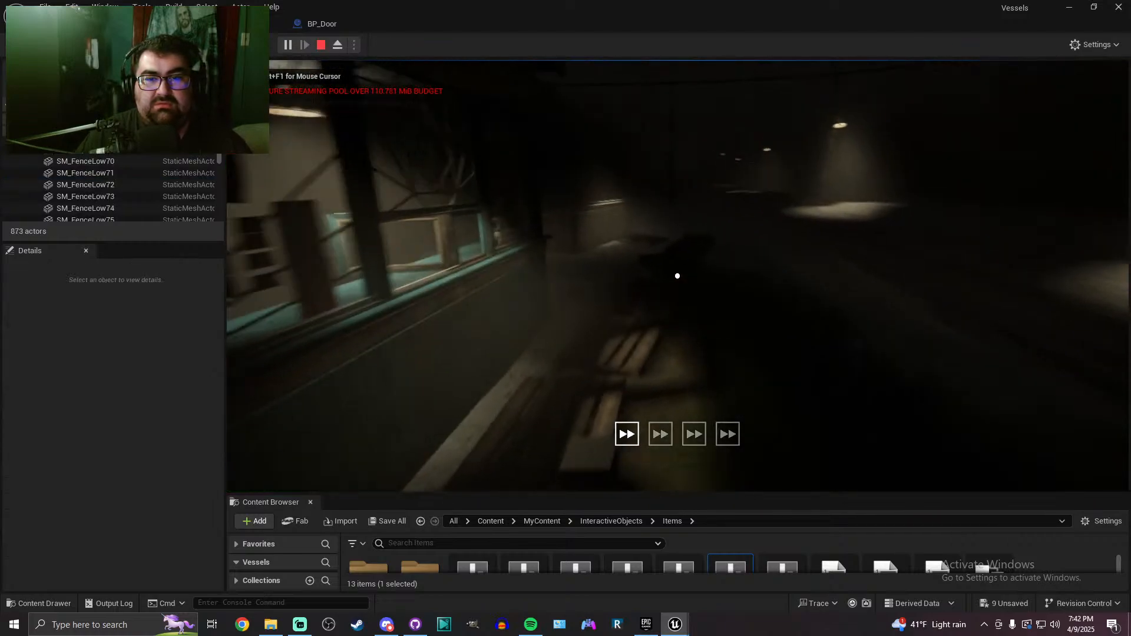
{"action": "key", "text": "w"}
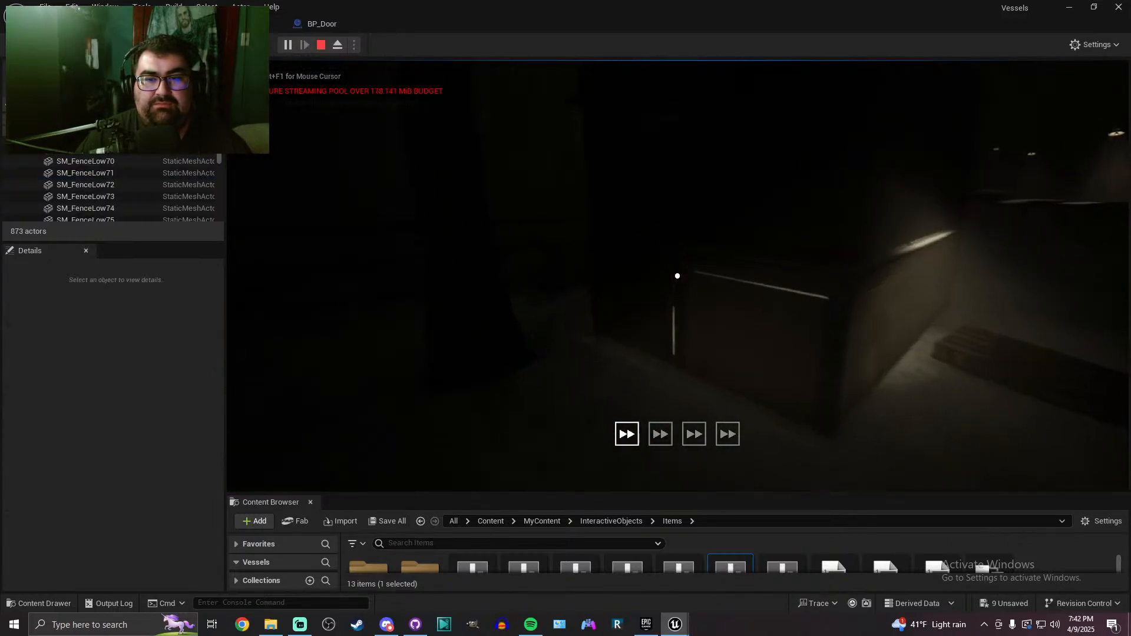
{"action": "key", "text": "w"}
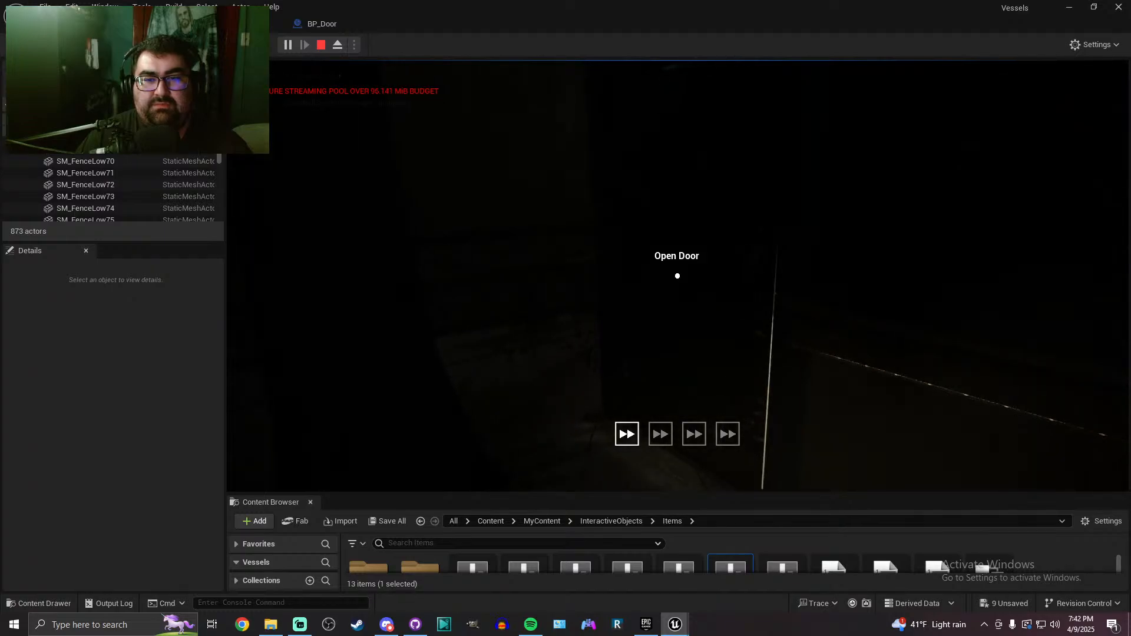
{"action": "key", "text": "f"}
{"action": "key", "text": "f"}
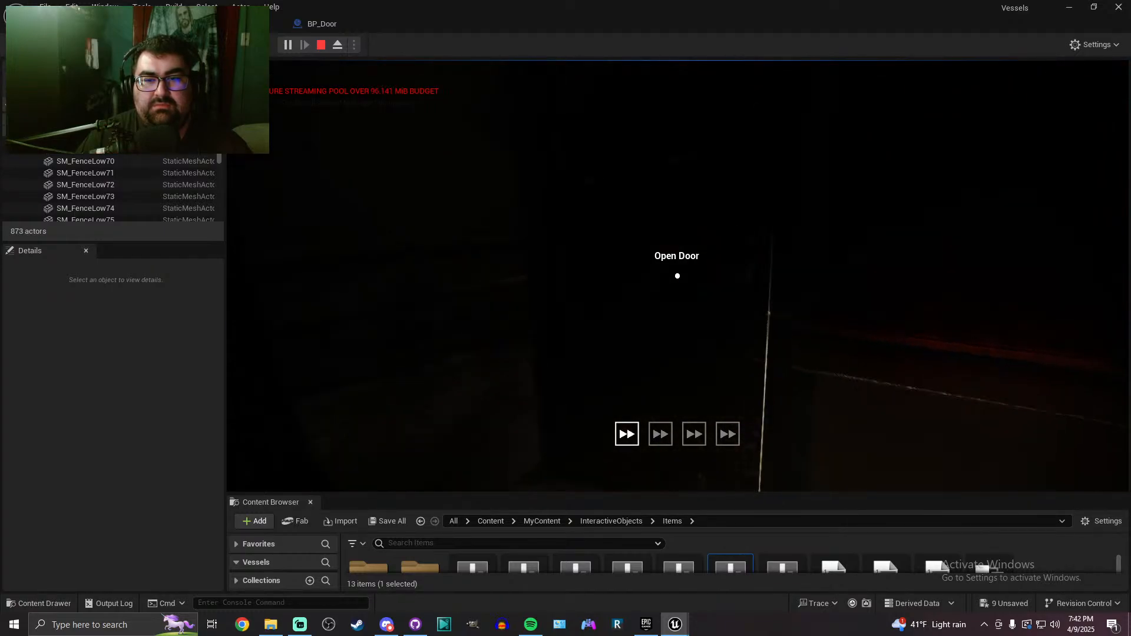
{"action": "key", "text": "e"}
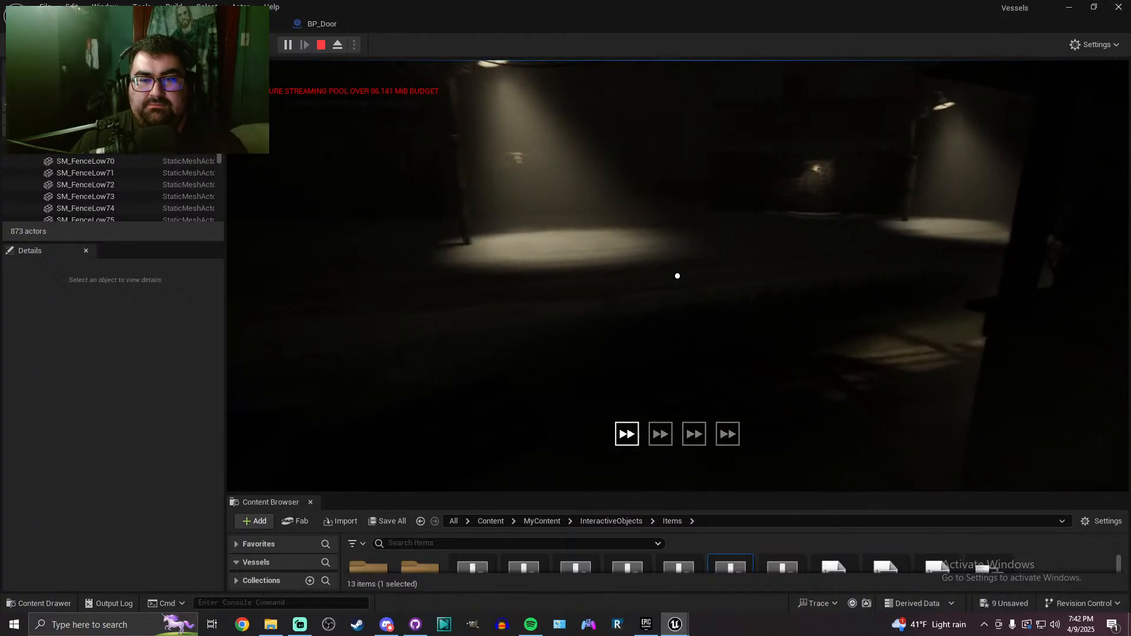
{"action": "key", "text": "w"}
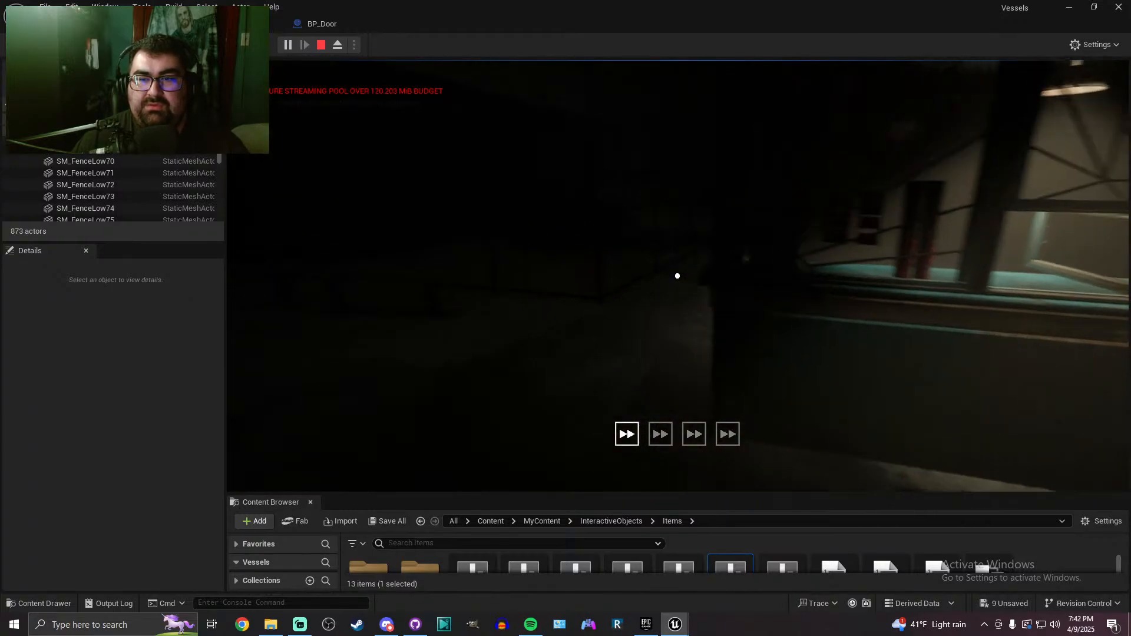
{"action": "key", "text": "Escape"}
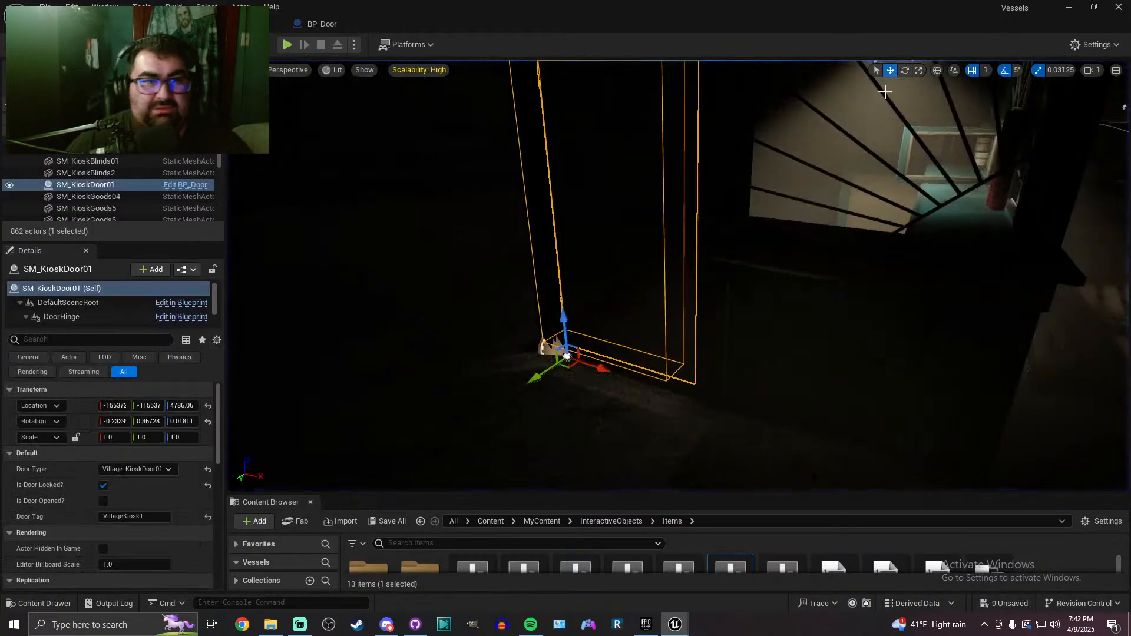
Add an actor tag named Door to BP_Door's own tags array in its class defaults
{"action": "left_click", "coordinate": [375, 24]}
{"action": "right_click_drag", "start_coordinate": [643, 266], "coordinate": [469, 260]}
{"action": "scroll", "coordinate": [594, 253], "scroll_direction": "up", "scroll_amount": 1}
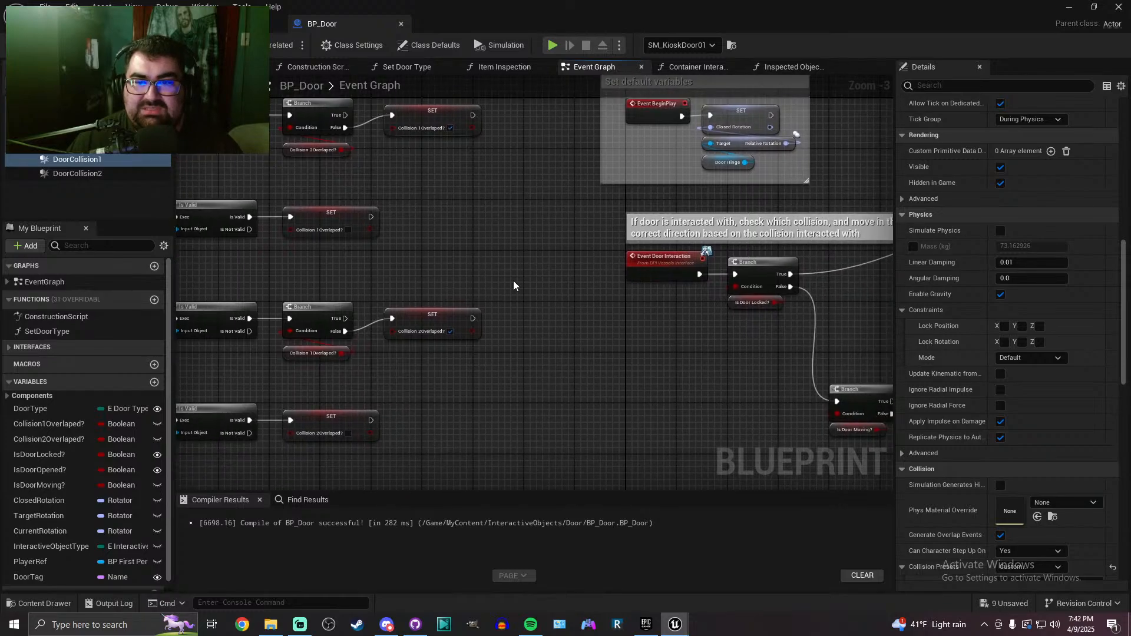
{"action": "scroll", "coordinate": [510, 280], "scroll_direction": "down", "scroll_amount": 1}
{"action": "right_click_drag", "start_coordinate": [558, 321], "coordinate": [416, 318]}
{"action": "scroll", "coordinate": [520, 303], "scroll_direction": "up", "scroll_amount": 2}
{"action": "right_click_drag", "start_coordinate": [555, 297], "coordinate": [608, 320]}
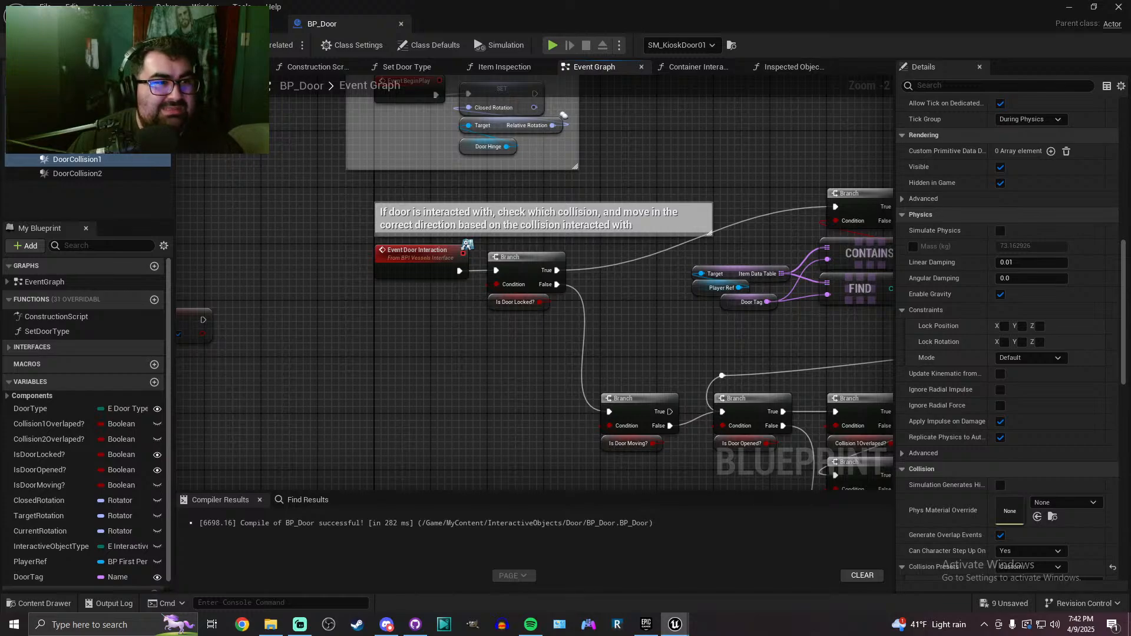
{"action": "left_click", "coordinate": [59, 103]}
{"action": "left_click", "coordinate": [950, 86]}
{"action": "type", "text": "tag"}
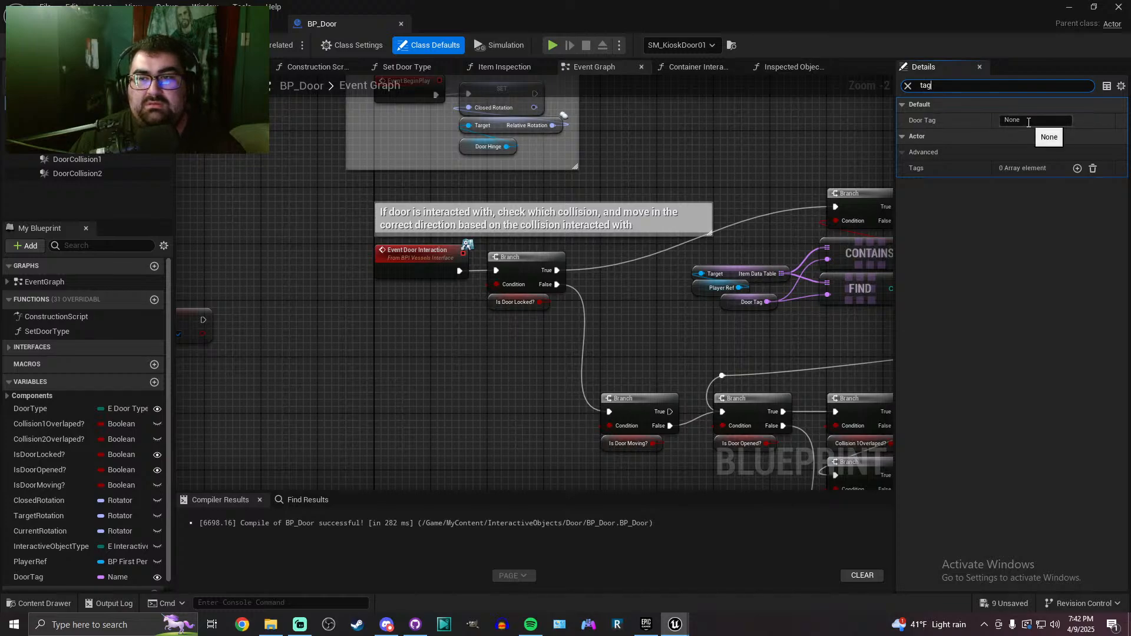
{"action": "left_click", "coordinate": [1078, 168]}
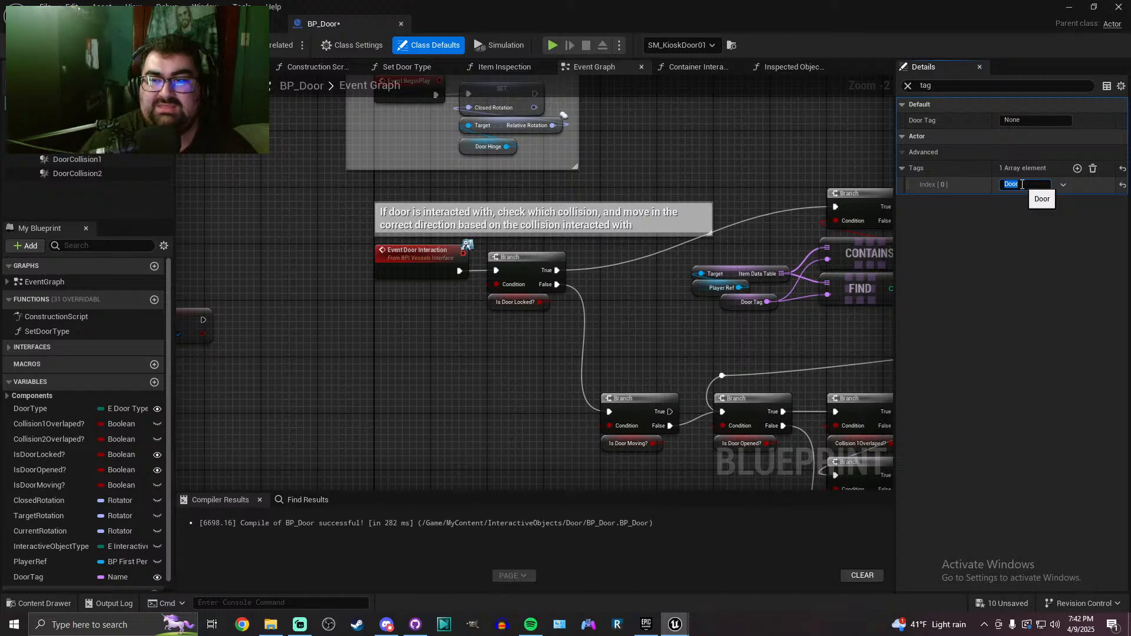
Remove the Door component tags from DoorCollision1 and DoorCollision2, and save BP_Door
{"action": "left_click", "coordinate": [77, 159]}
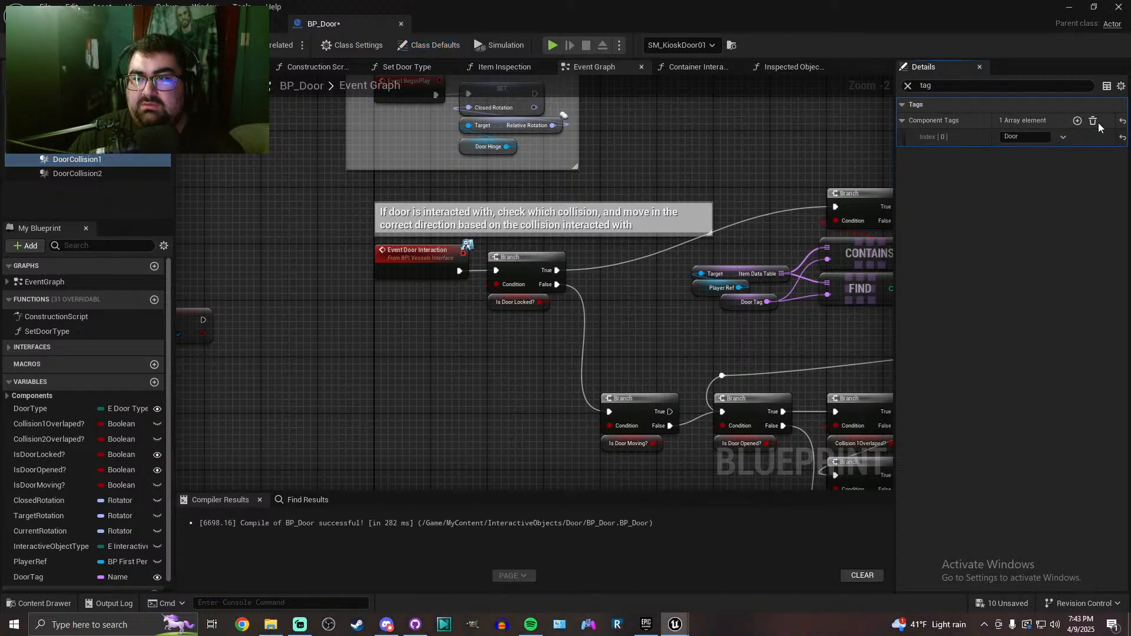
{"action": "left_click", "coordinate": [1093, 120]}
{"action": "left_click", "coordinate": [77, 173]}
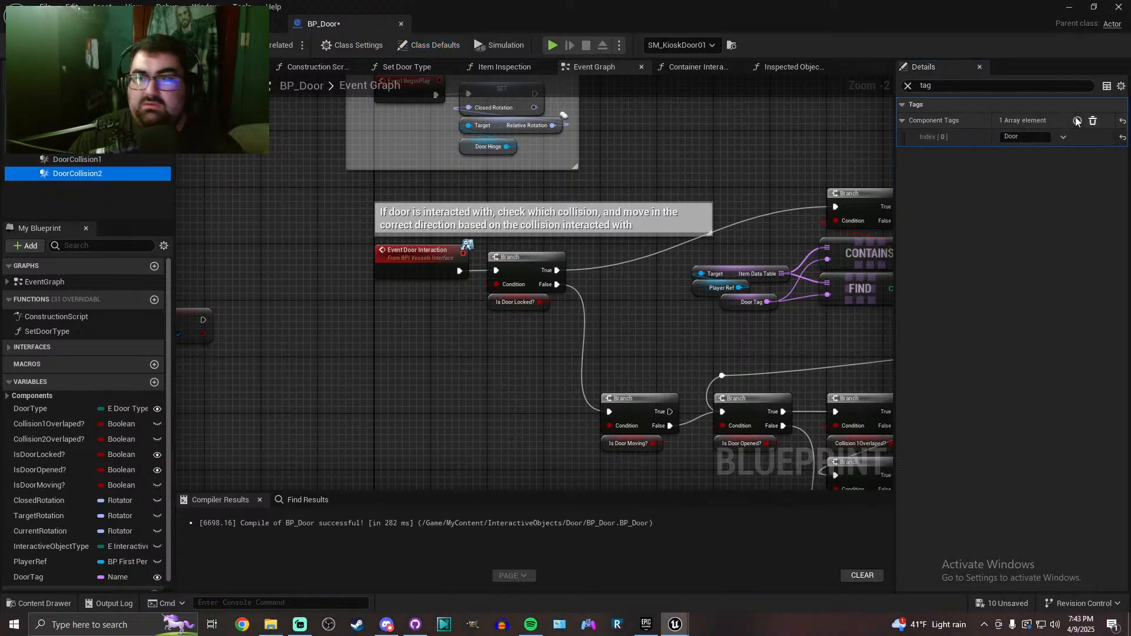
{"action": "left_click", "coordinate": [1093, 121]}
{"action": "key", "text": "ctrl+s"}
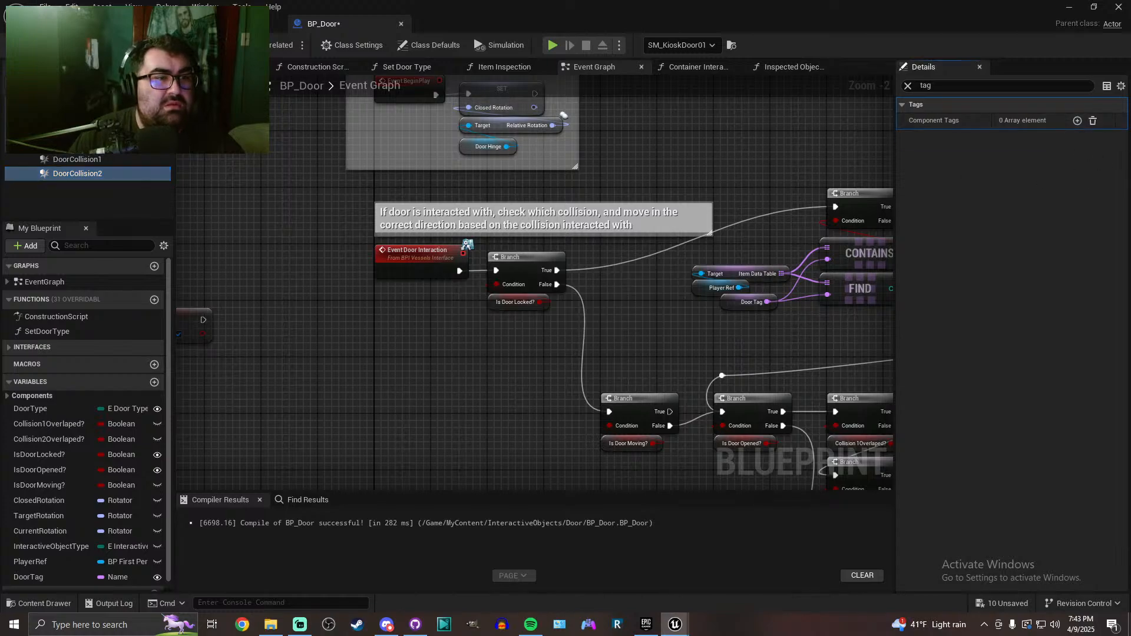
Examine the "collision" settings of BP_Door's class defaults, DoorHinge and DoorMesh
{"action": "left_click", "coordinate": [428, 44]}
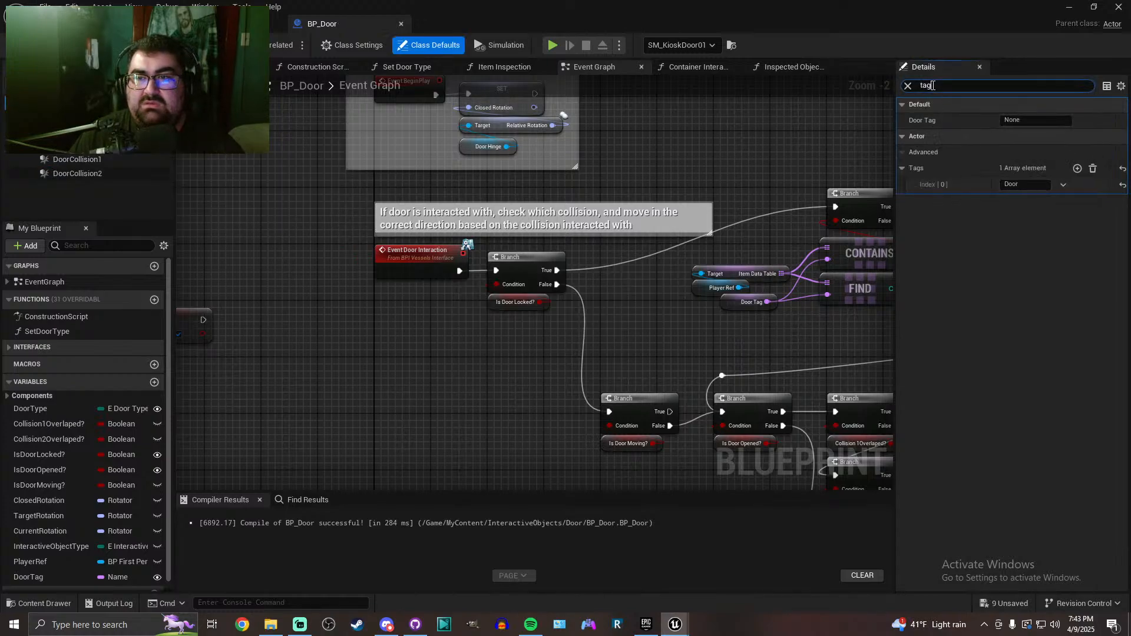
{"action": "type", "text": "collision"}
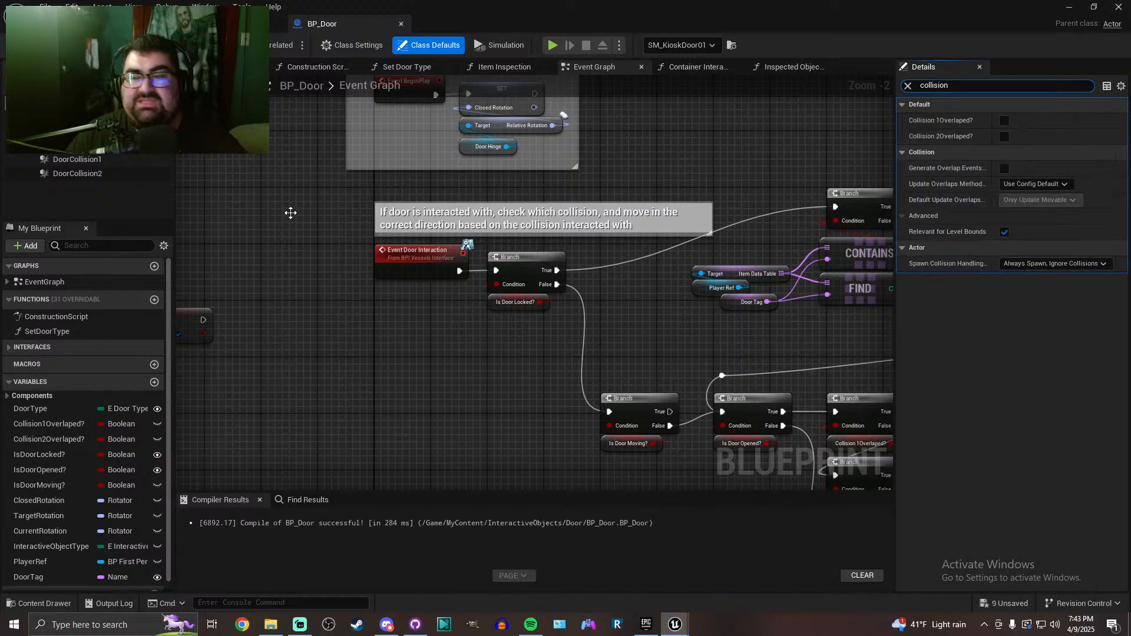
{"action": "left_click", "coordinate": [50, 120]}
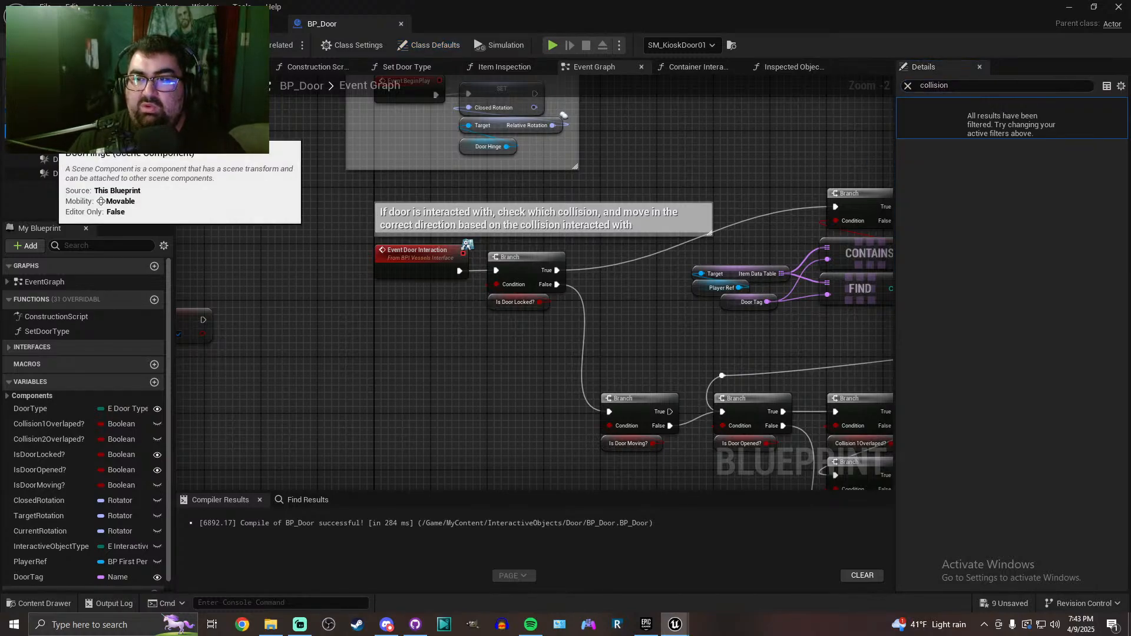
{"action": "left_click", "coordinate": [64, 144]}
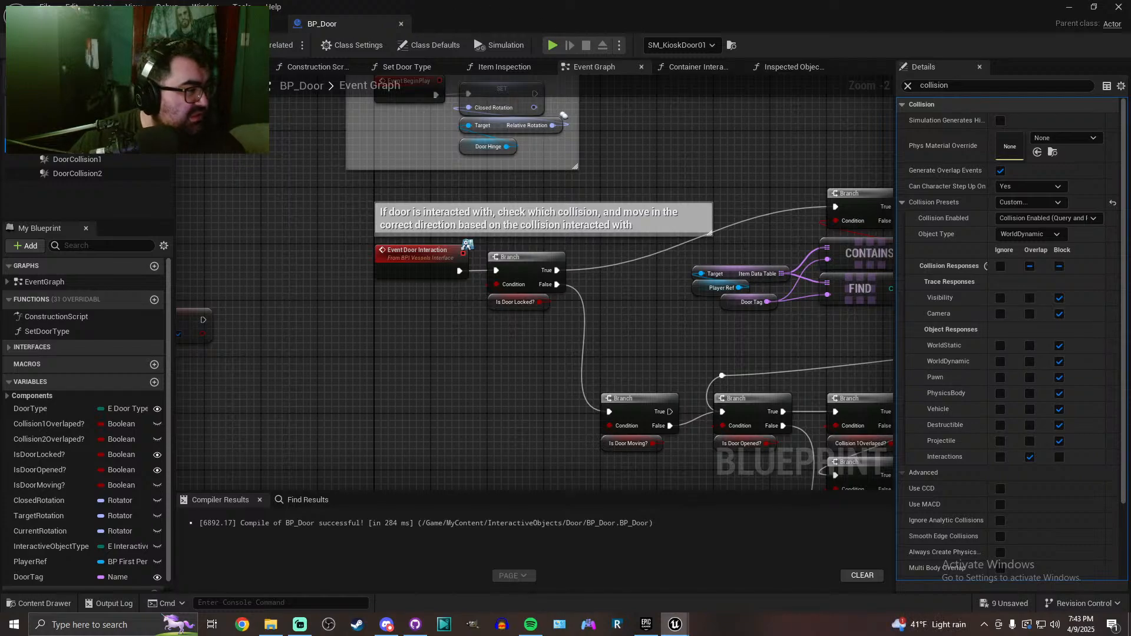
Set InteractionCapsule's WorldDynamic collision response to Overlap in BP_FirstPersonCharacter, using DoorMesh's object type as reference, and save the blueprint
{"action": "left_click_drag", "start_coordinate": [316, 41], "coordinate": [478, 46]}
{"action": "scroll", "coordinate": [991, 348], "scroll_direction": "down", "scroll_amount": 10}
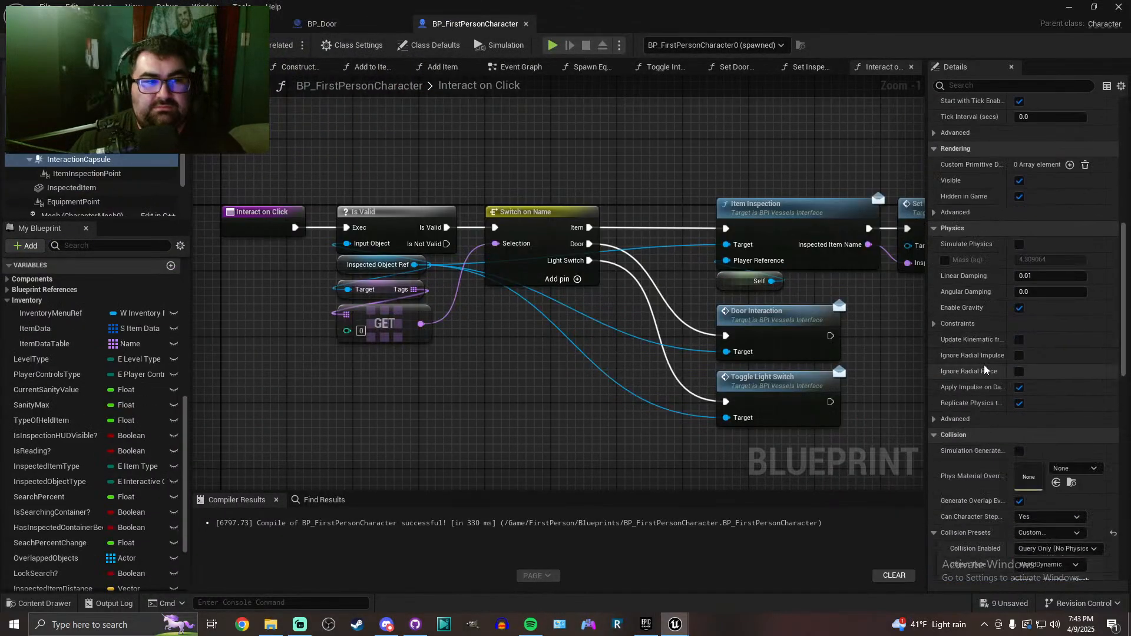
{"action": "scroll", "coordinate": [984, 367], "scroll_direction": "down", "scroll_amount": 4}
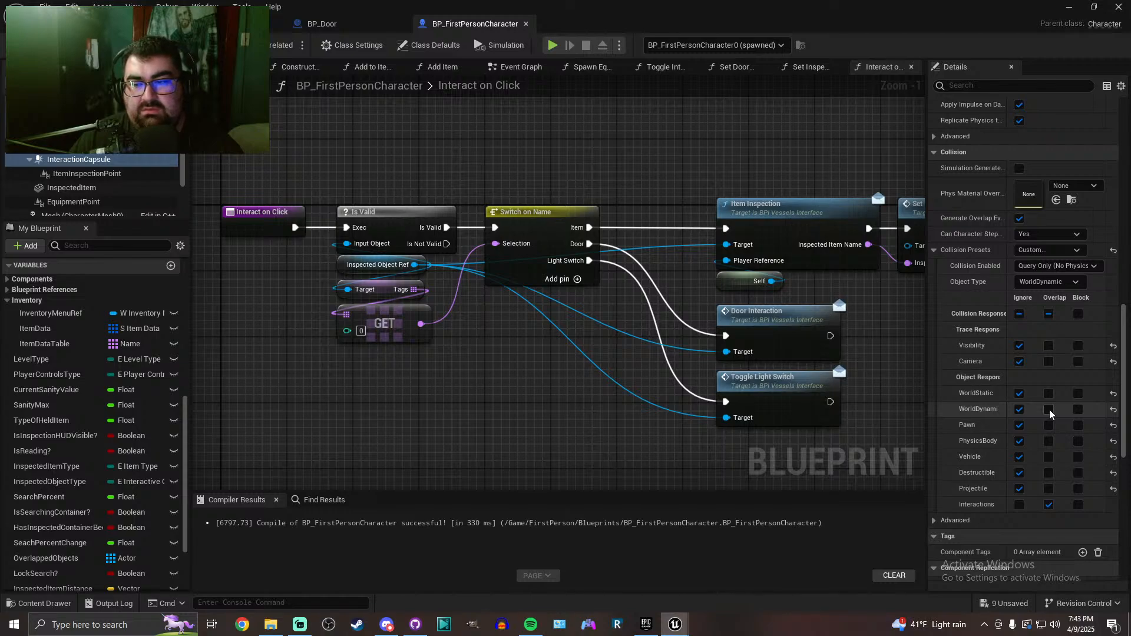
{"action": "left_click", "coordinate": [322, 24]}
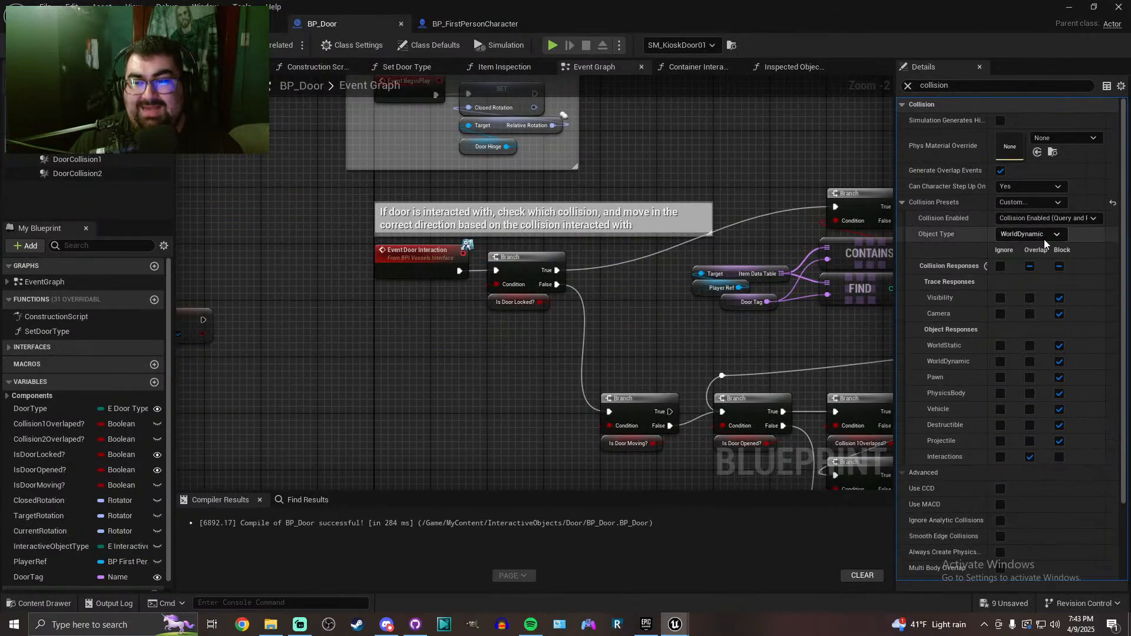
{"action": "left_click", "coordinate": [488, 28]}
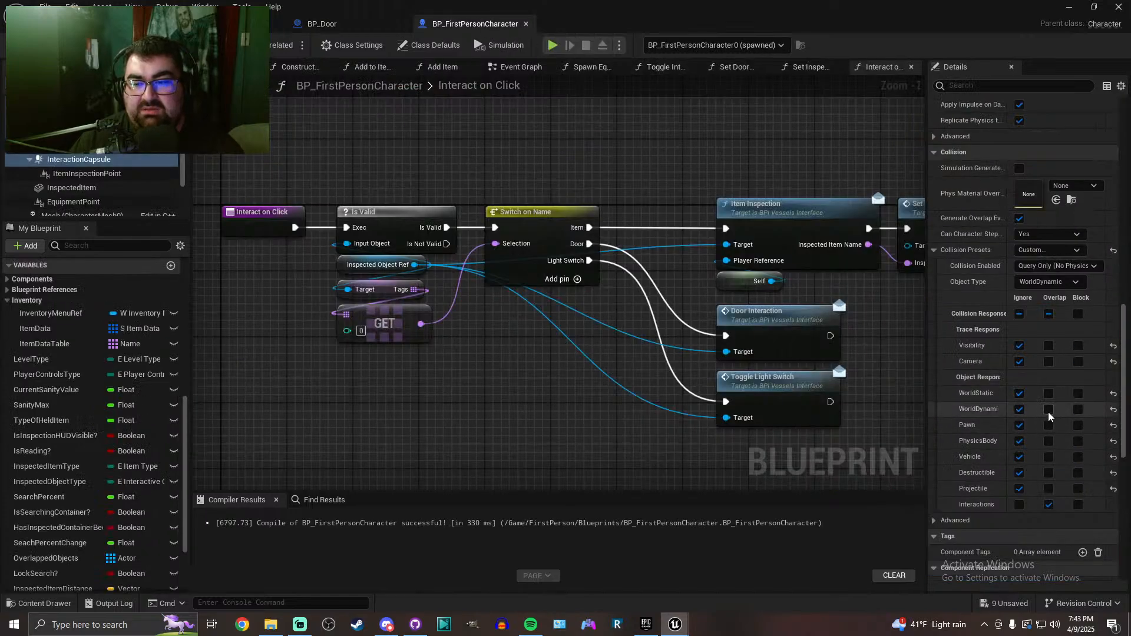
{"action": "left_click", "coordinate": [1049, 410]}
{"action": "key", "text": "ctrl+s"}
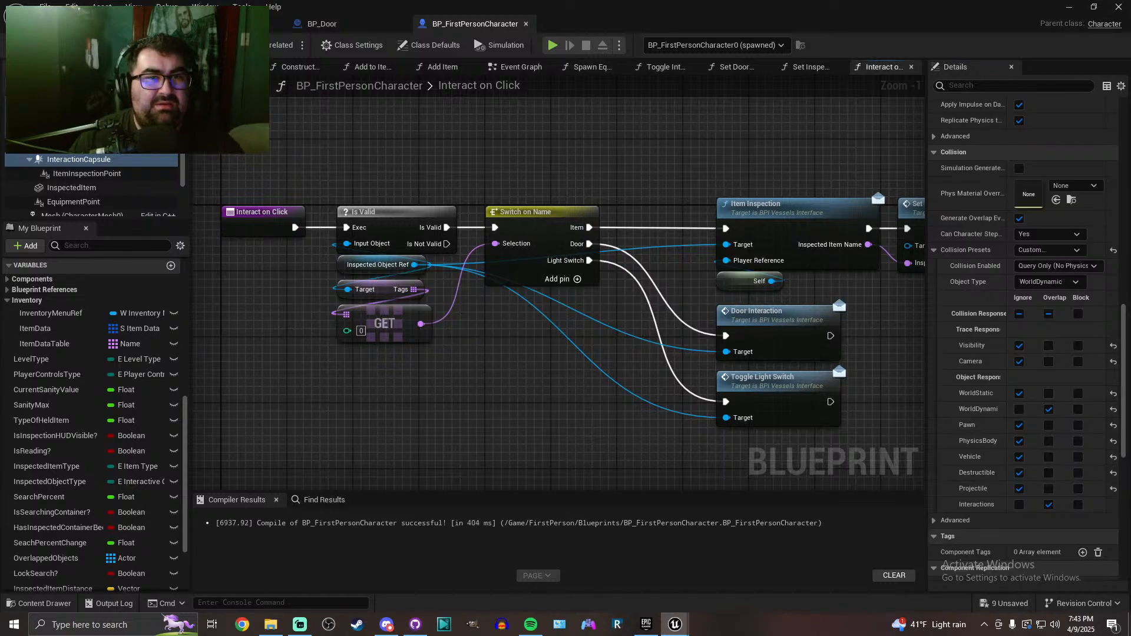
Playtest the level by walking up to the locked kiosk door and trying to interact with it
{"action": "left_click", "coordinate": [94, 25]}
{"action": "left_click", "coordinate": [288, 46]}
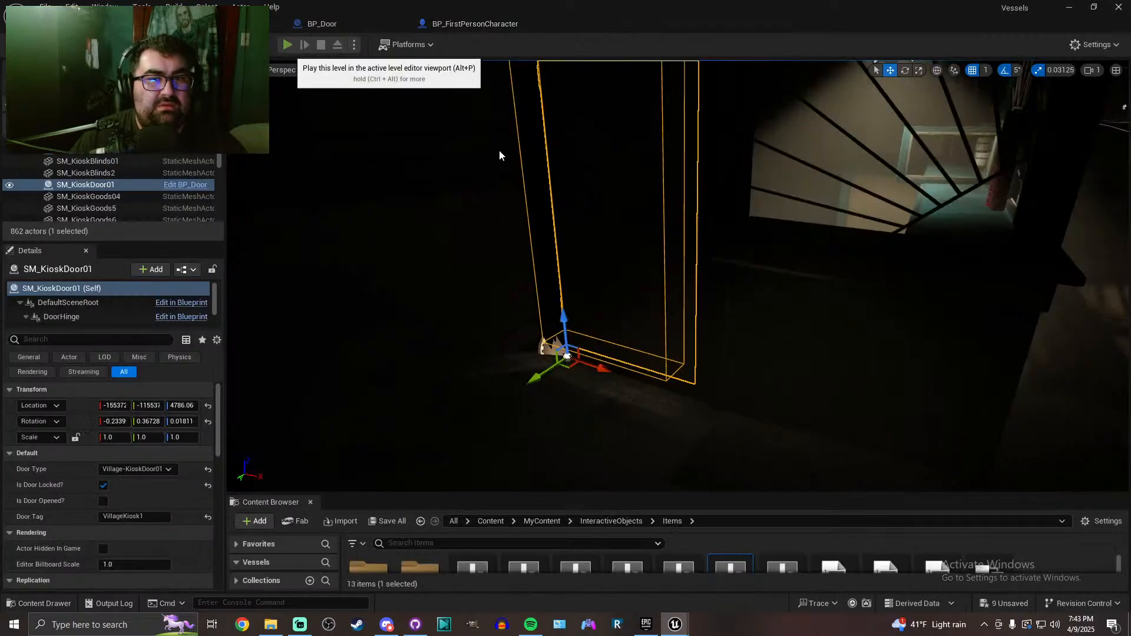
{"action": "key", "text": "w"}
{"action": "key", "text": "e"}
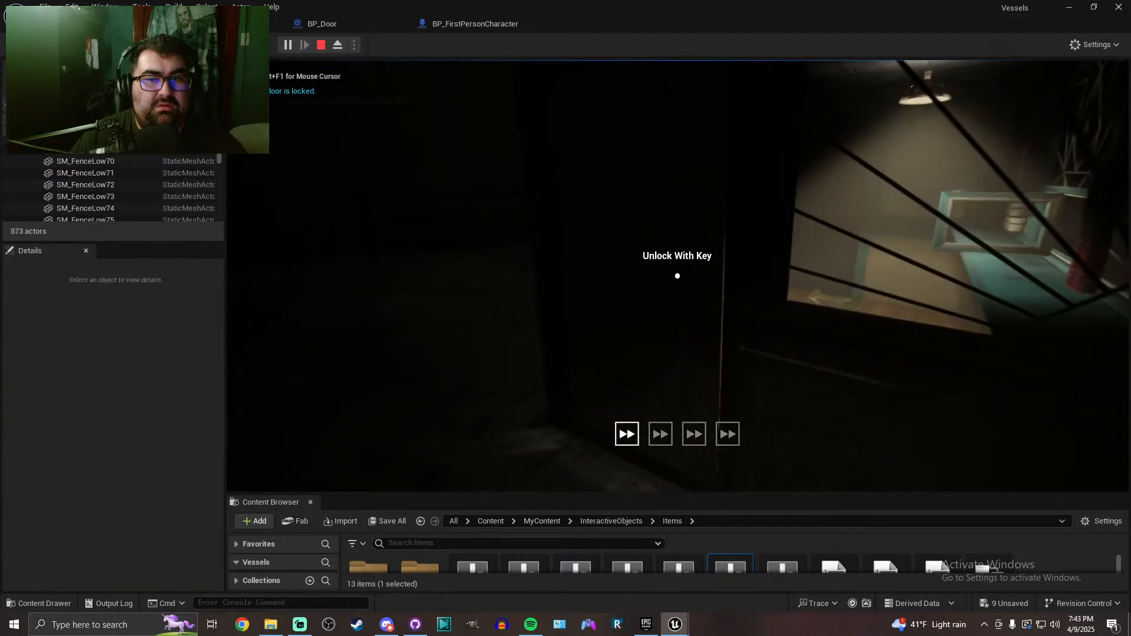
{"action": "key", "text": "a"}
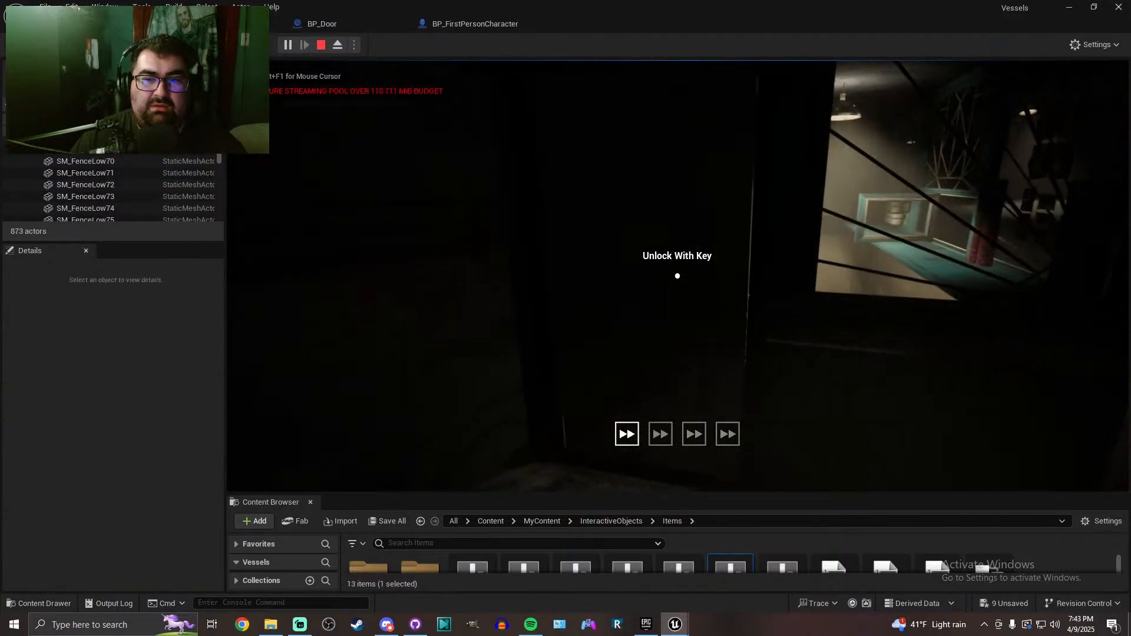
{"action": "key", "text": "w"}
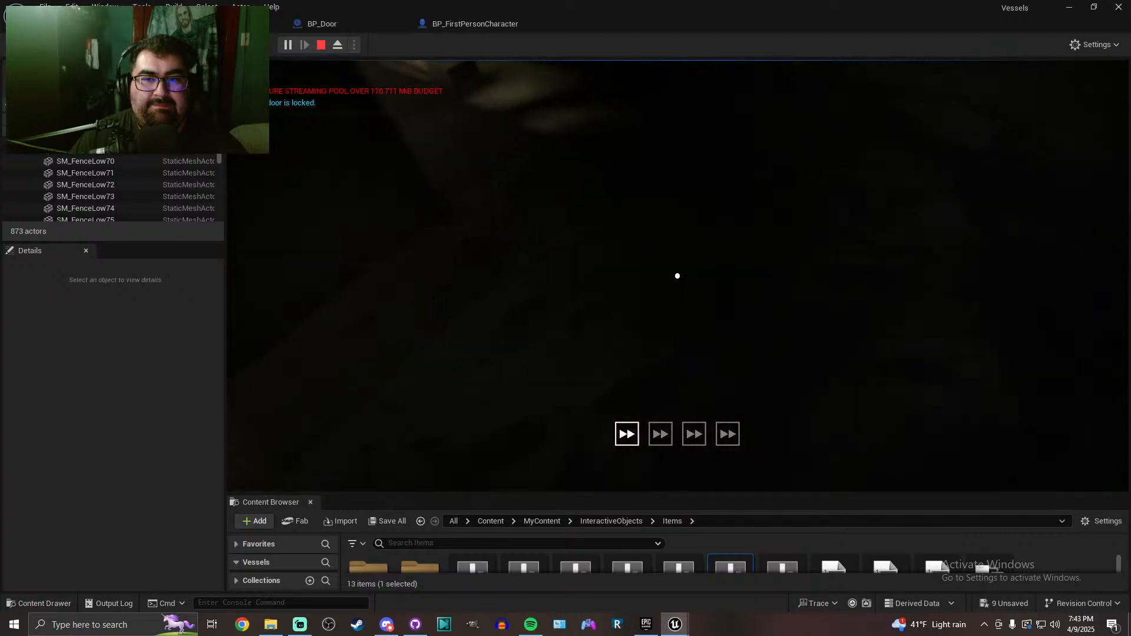
{"action": "key", "text": "w"}
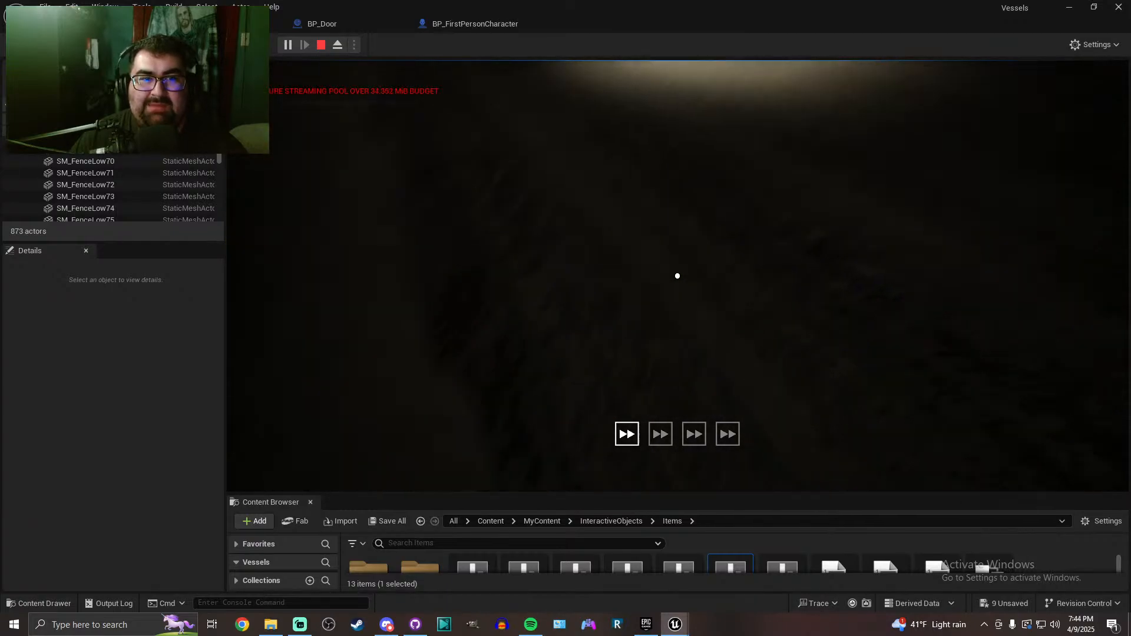
{"action": "key", "text": "Escape"}
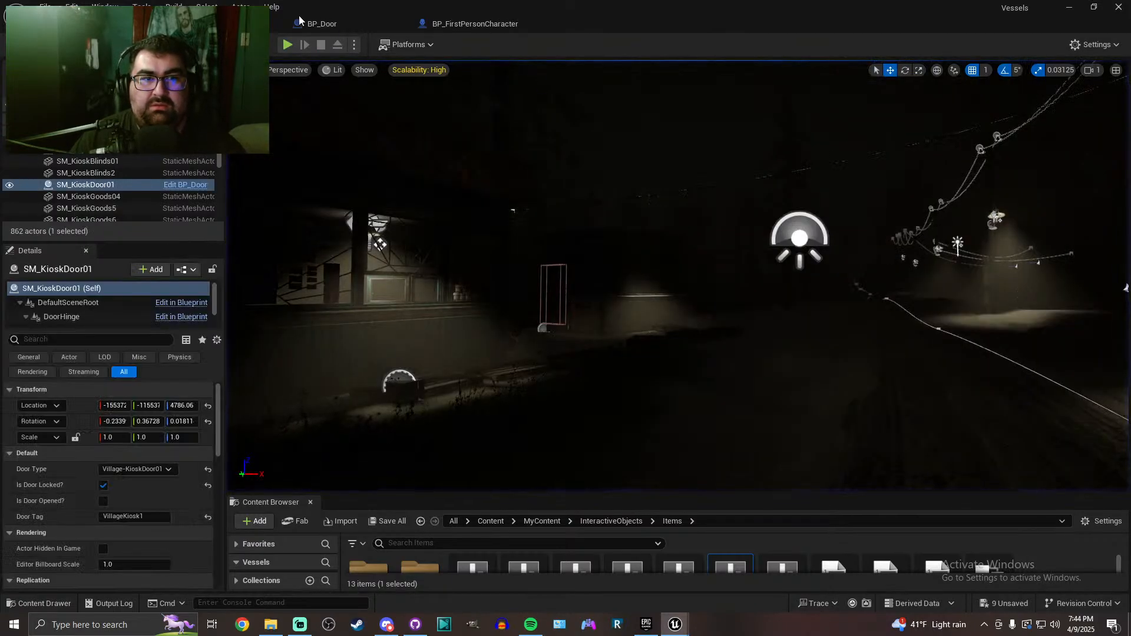
Return to the level from BP_FirstPersonCharacter and run another short playtest, holding the match
{"action": "left_click", "coordinate": [463, 25]}
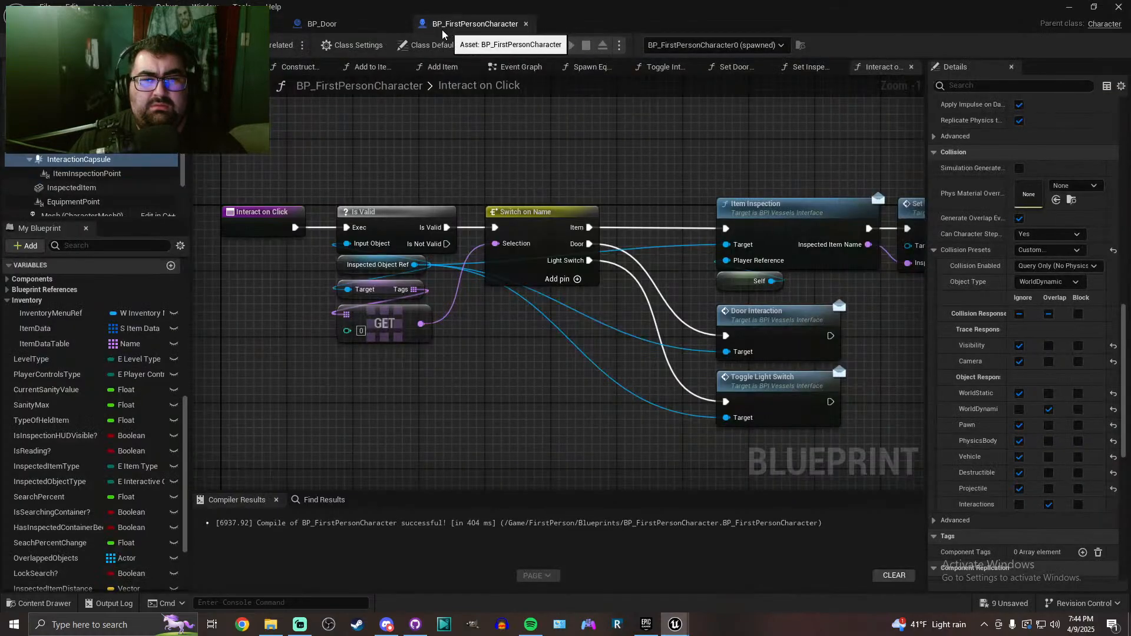
{"action": "left_click", "coordinate": [275, 24]}
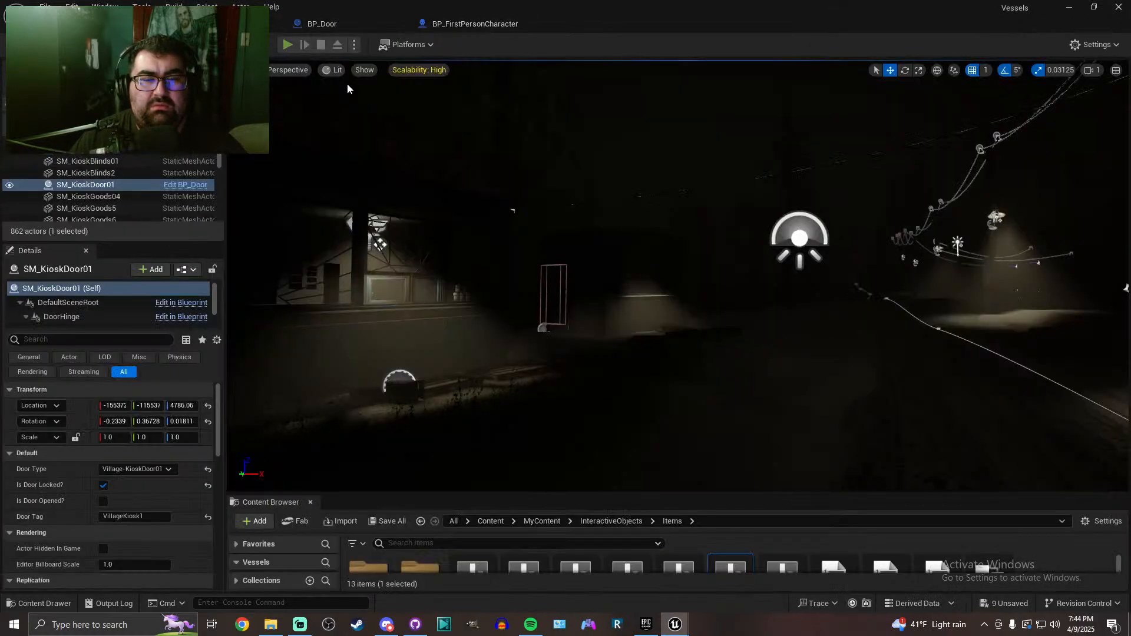
{"action": "key", "text": "alt+p"}
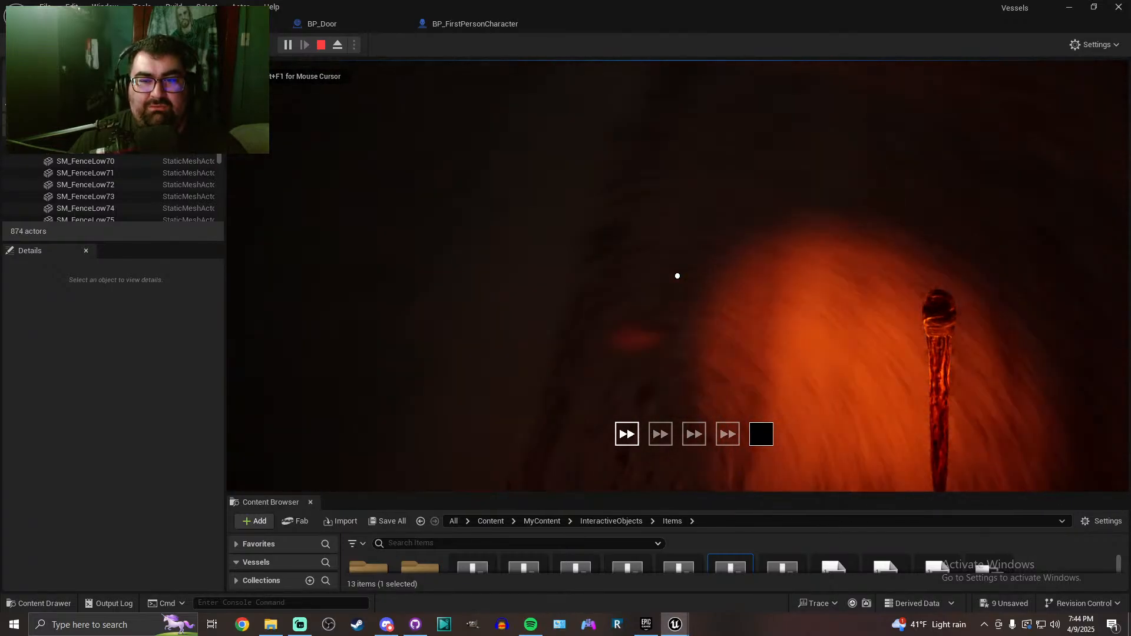
{"action": "key", "text": "Escape"}
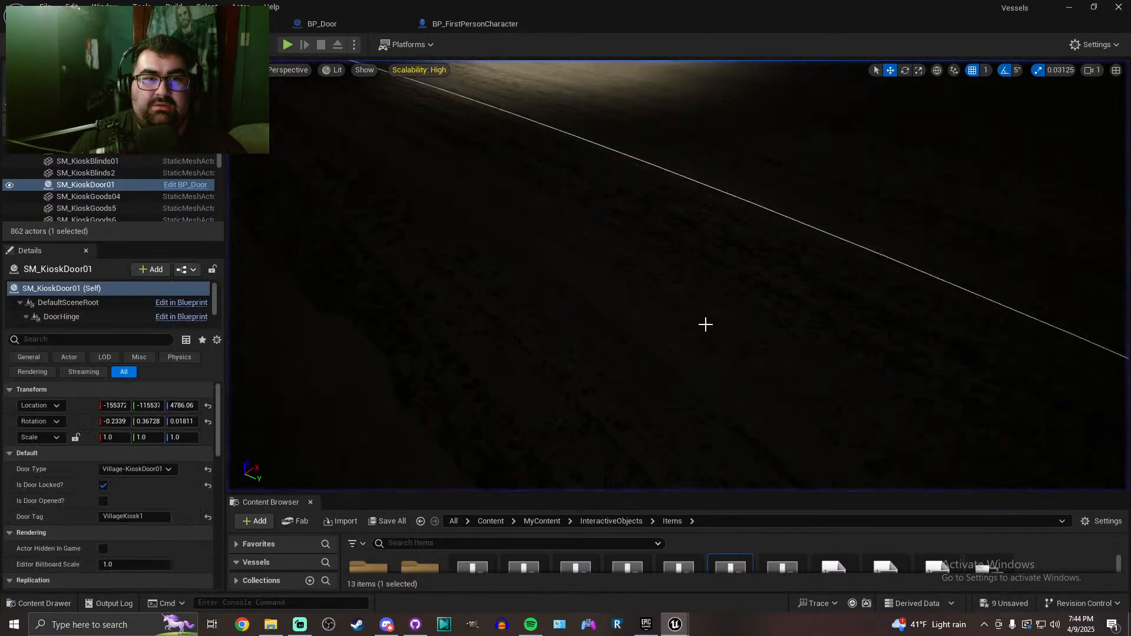
Try InteractionCapsule's WorldStatic response as Overlap, return it to Ignore, and compile and save BP_FirstPersonCharacter
{"action": "left_click", "coordinate": [301, 25]}
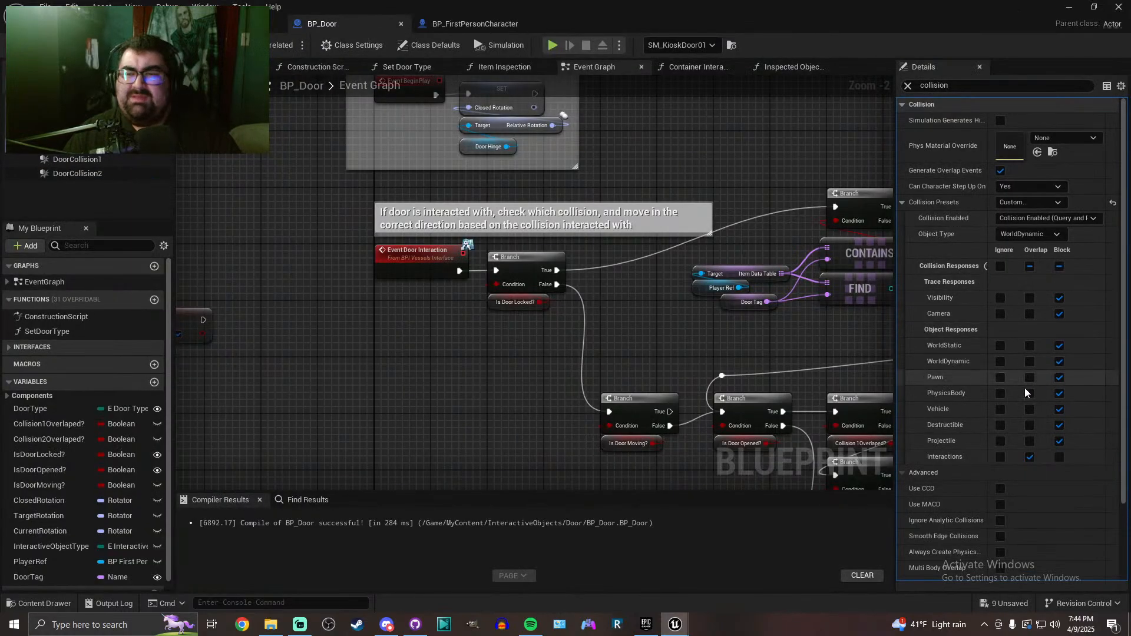
{"action": "left_click", "coordinate": [486, 20]}
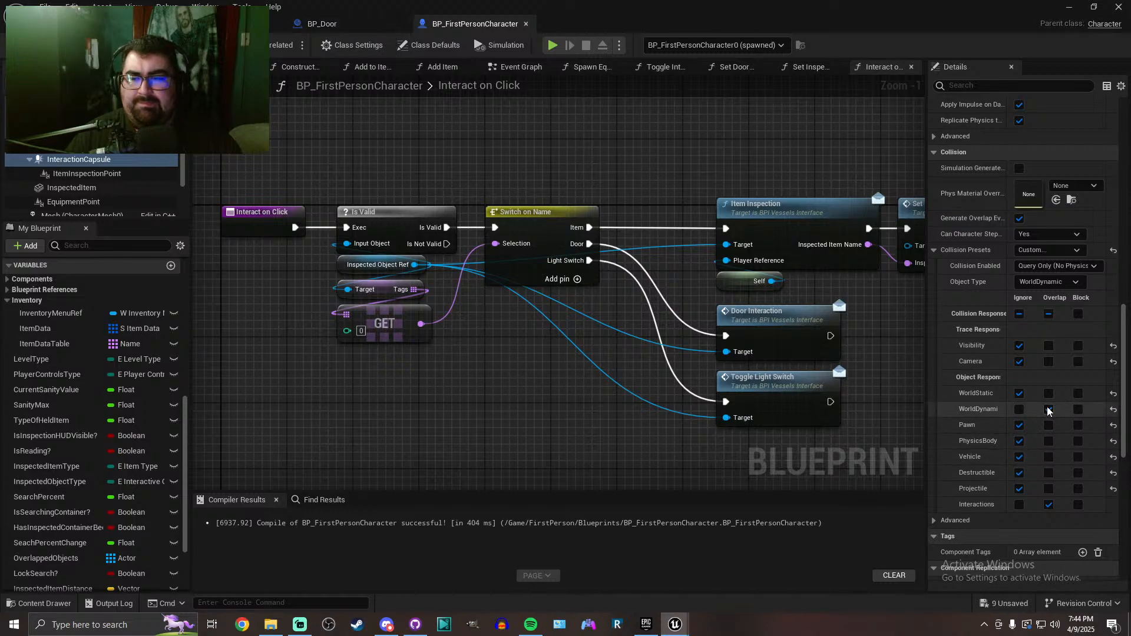
{"action": "left_click", "coordinate": [1048, 395]}
{"action": "left_click", "coordinate": [1019, 395]}
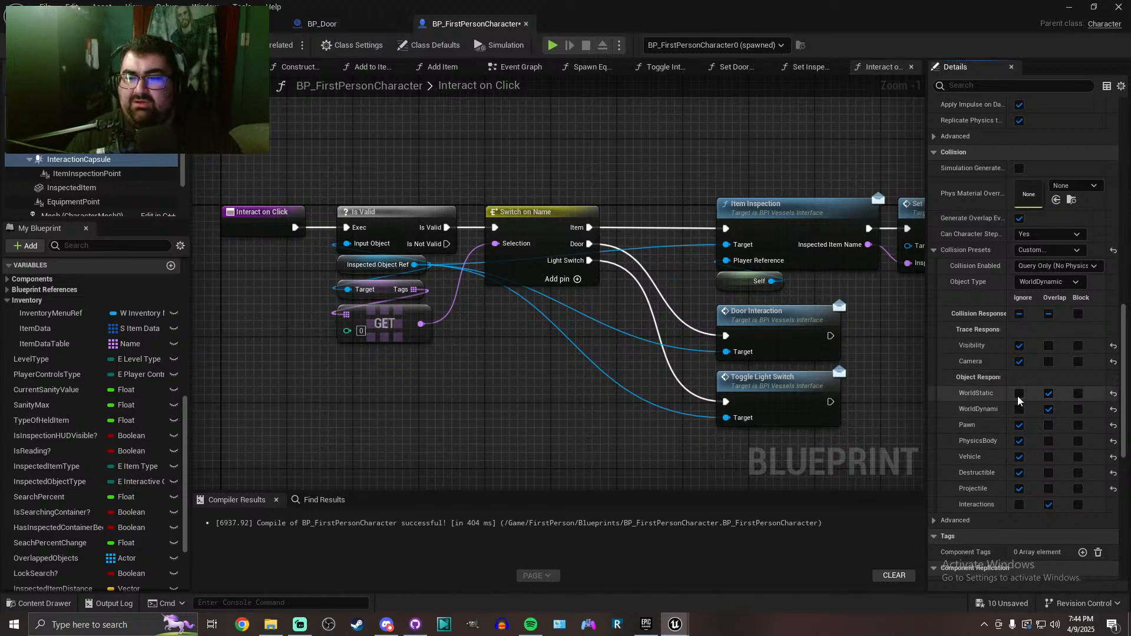
{"action": "key", "text": "ctrl+s"}
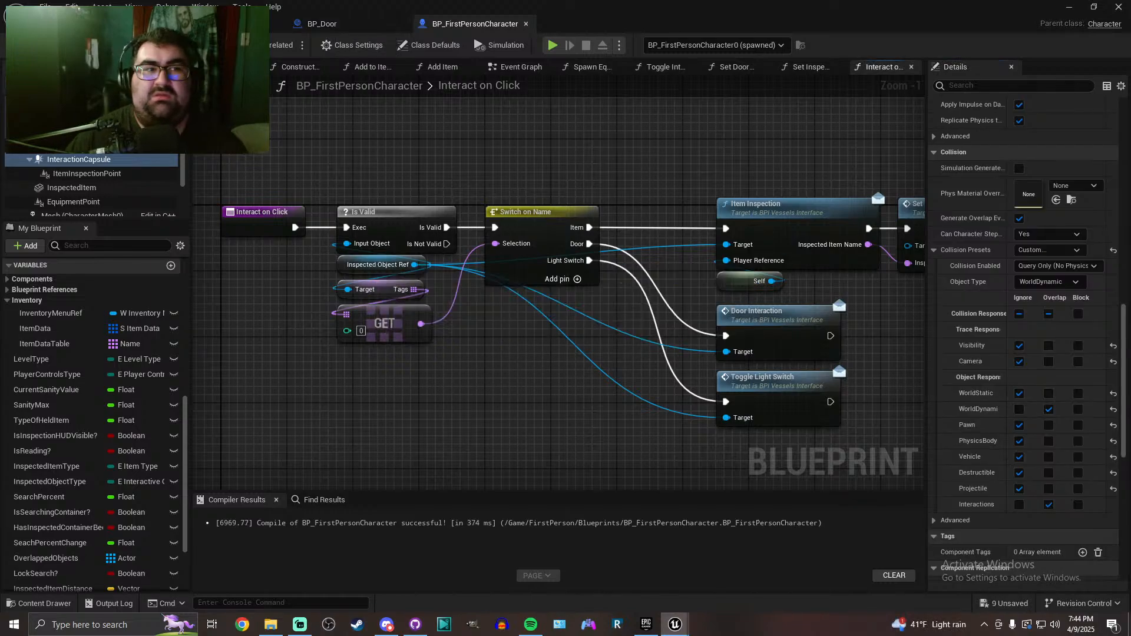
Undock BP_FirstPersonCharacter's editor into a separate window and playtest interacting with the locked kiosk door and opening it
{"action": "left_click_drag", "start_coordinate": [464, 23], "coordinate": [427, 197]}
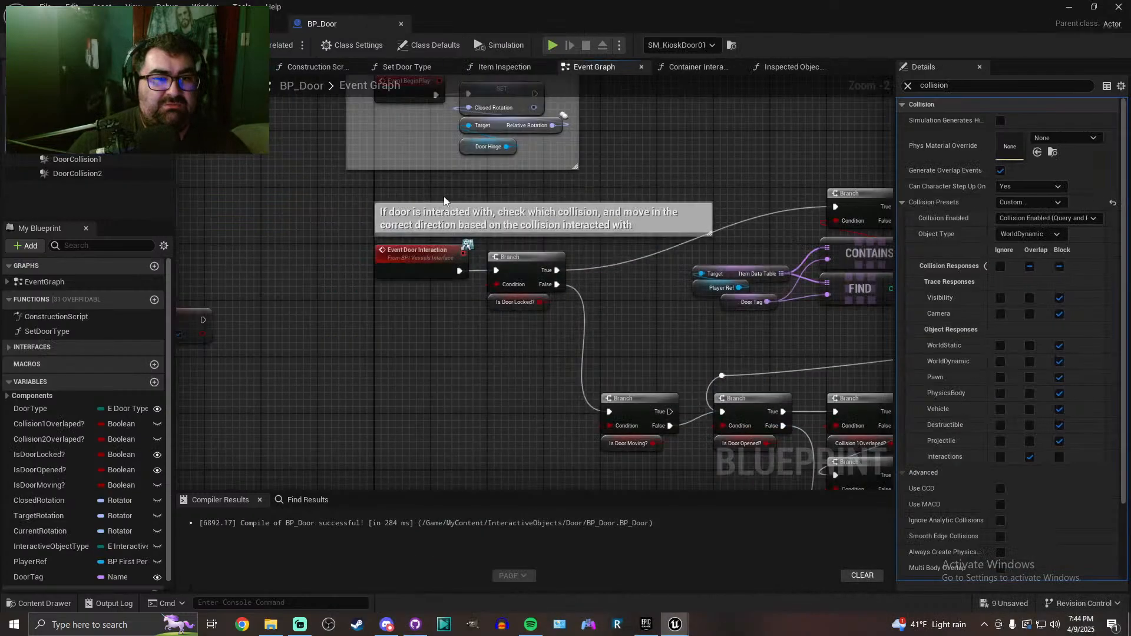
{"action": "left_click_drag", "start_coordinate": [574, 198], "coordinate": [1130, 198]}
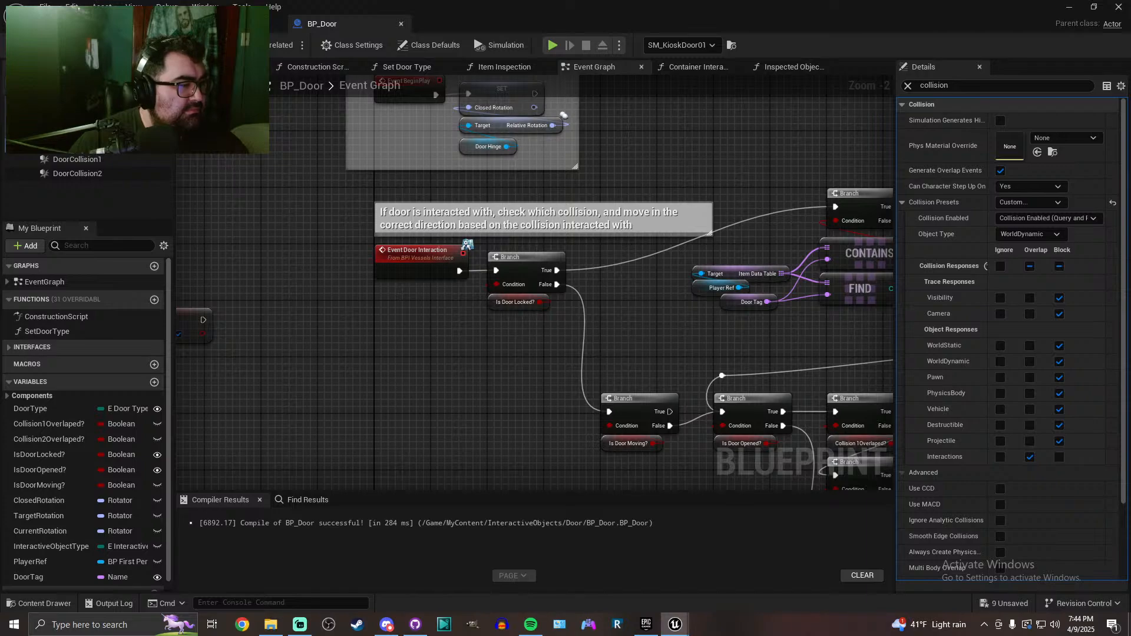
{"action": "left_click", "coordinate": [97, 24]}
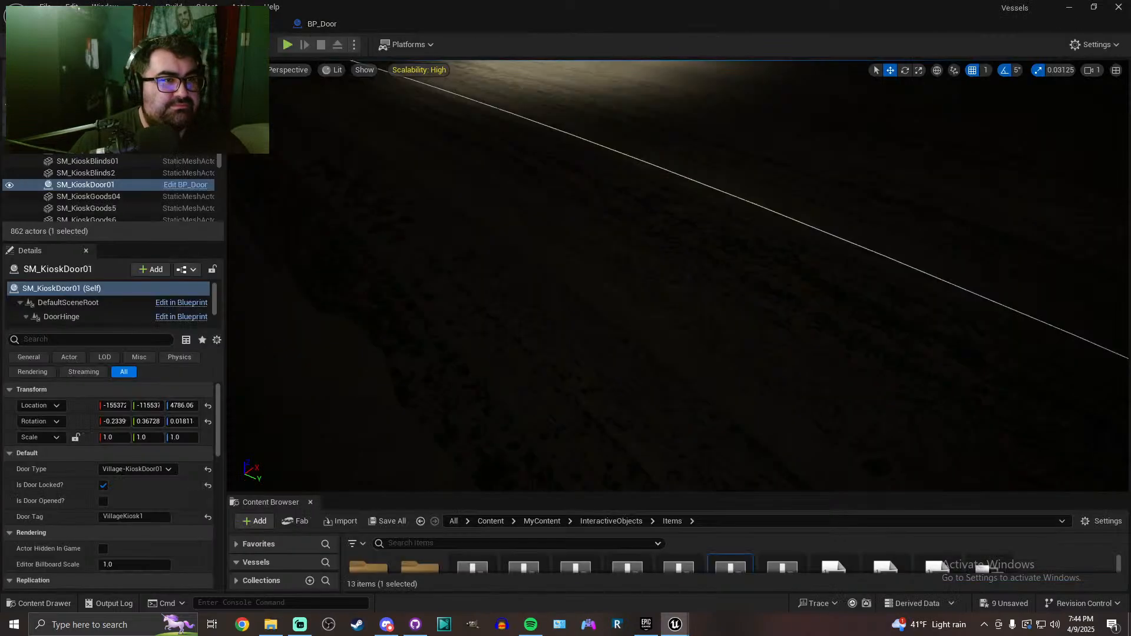
{"action": "key", "text": "alt+p"}
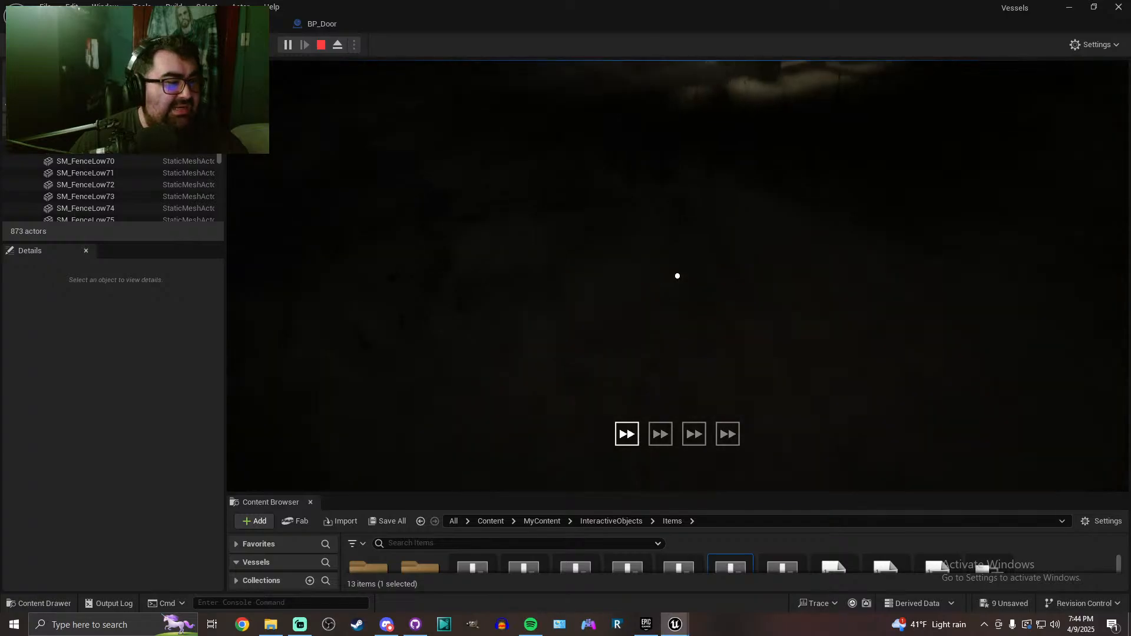
{"action": "key", "text": "e"}
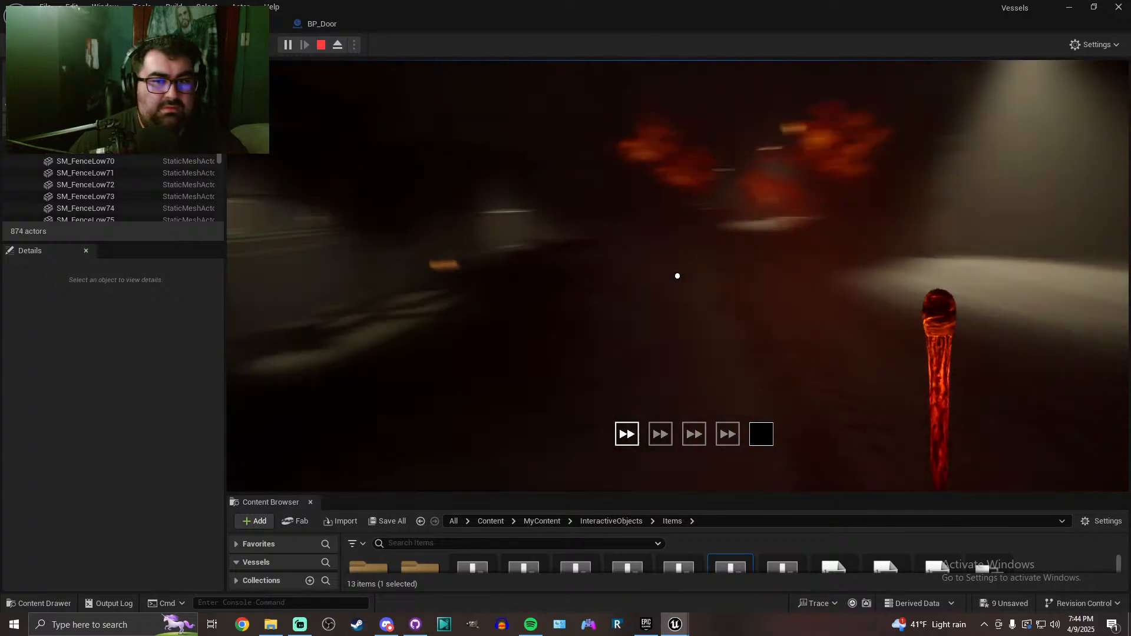
{"action": "left_click", "coordinate": [678, 276]}
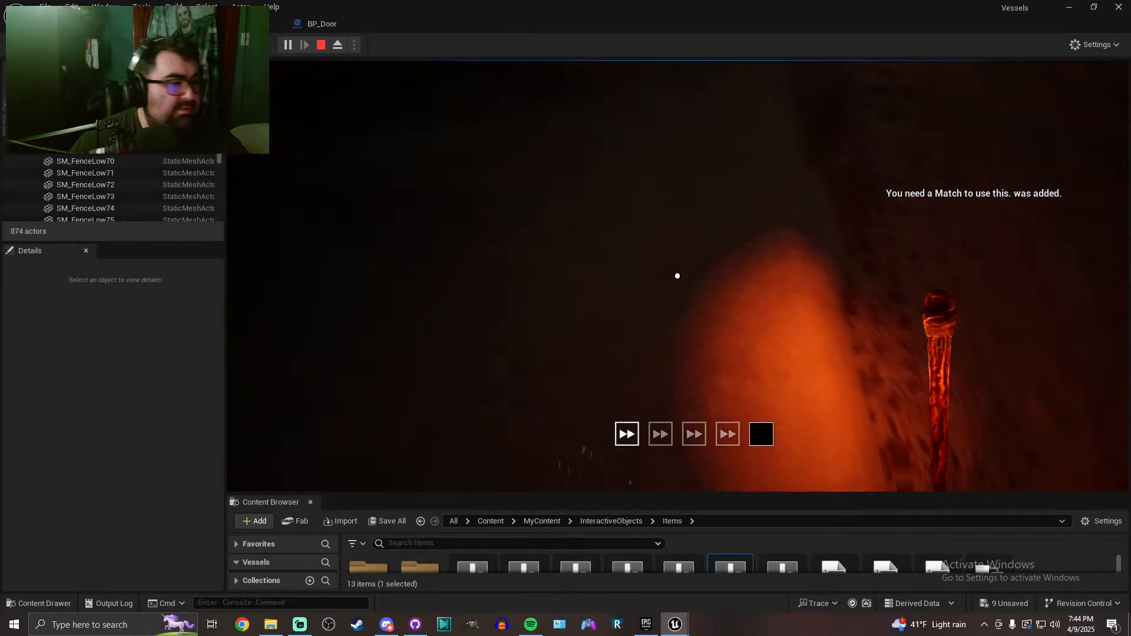
{"action": "left_click", "coordinate": [678, 276]}
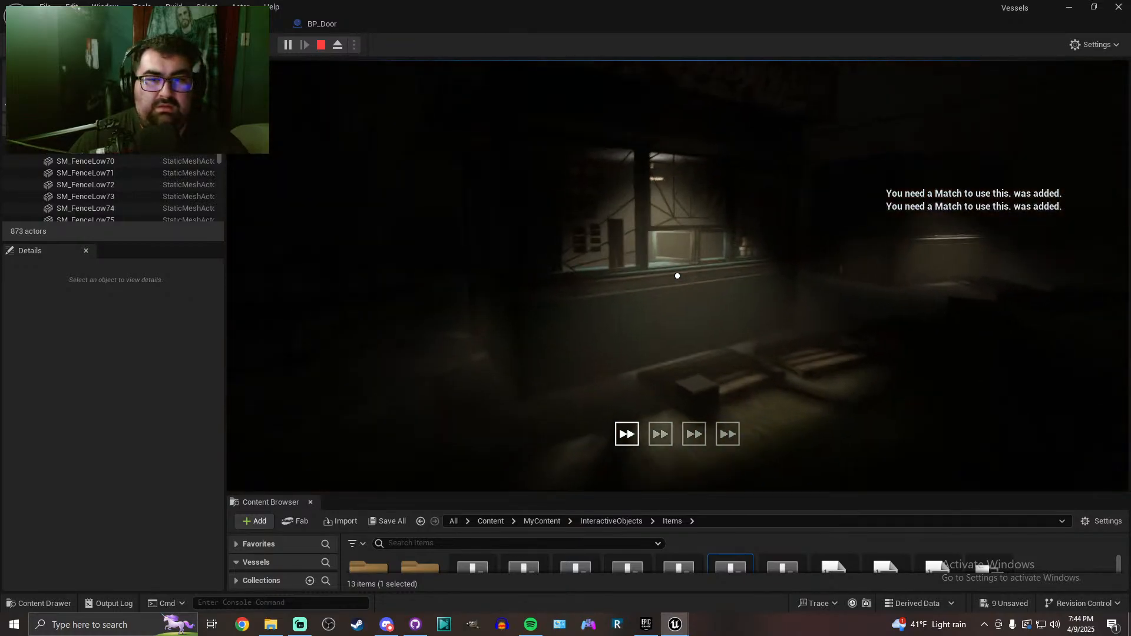
{"action": "left_click", "coordinate": [678, 276]}
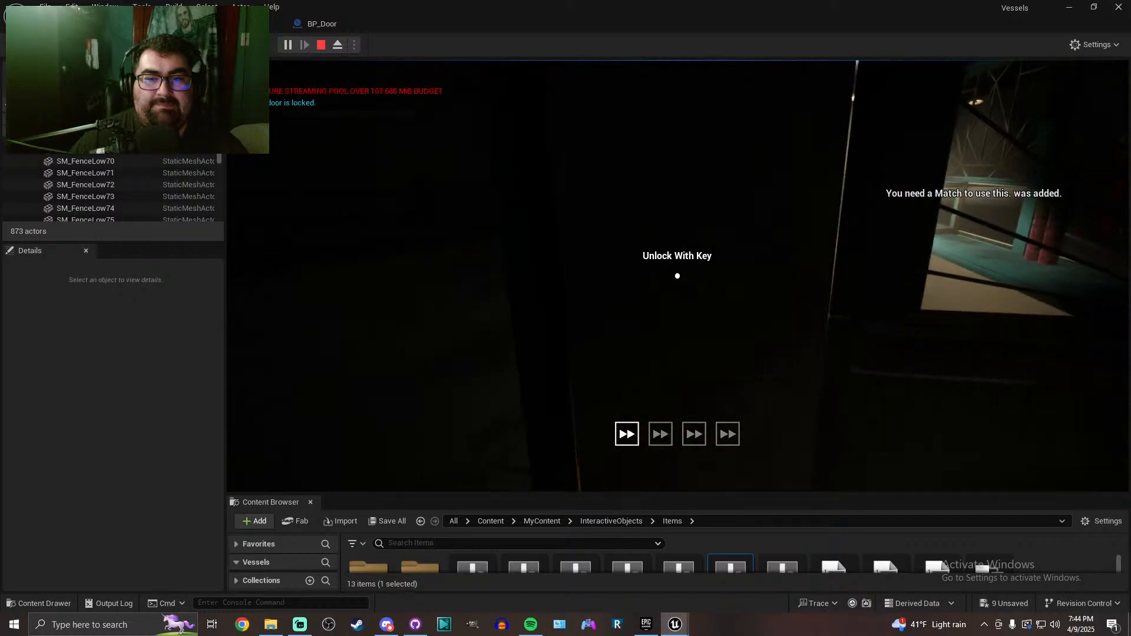
{"action": "left_click", "coordinate": [677, 276]}
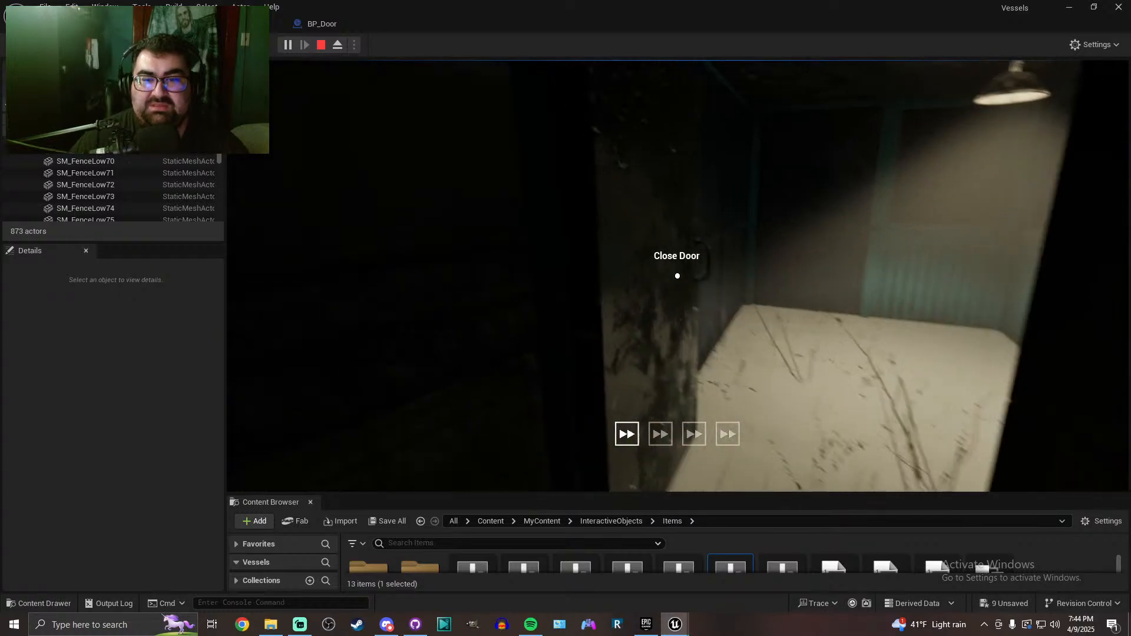
{"action": "key", "text": "w"}
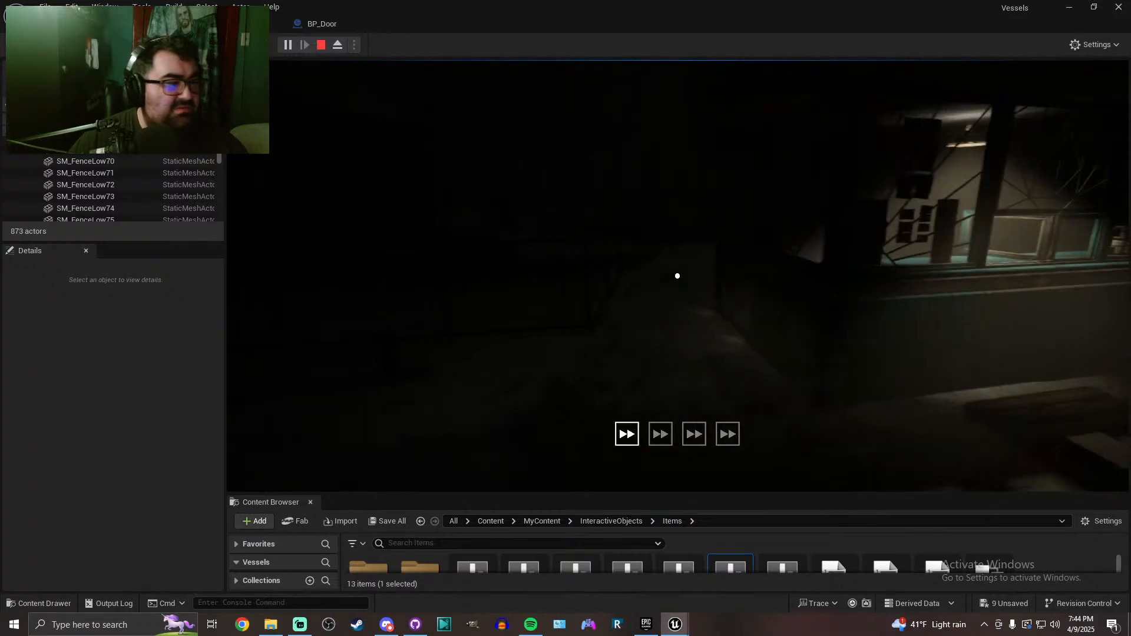
{"action": "key", "text": "Escape"}
Playtest the kiosk door while locked, after picking up the inspectable item outside, and when opening and closing it
{"action": "left_click", "coordinate": [330, 23]}
{"action": "right_click_drag", "start_coordinate": [654, 311], "coordinate": [460, 299]}
{"action": "left_click", "coordinate": [106, 23]}
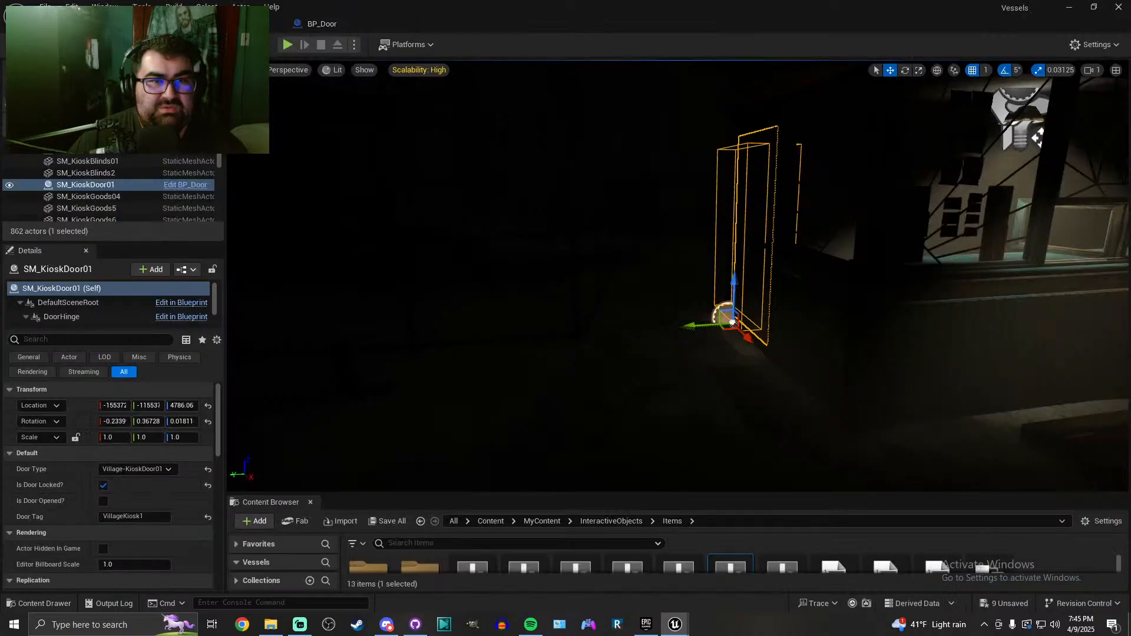
{"action": "key", "text": "alt+p"}
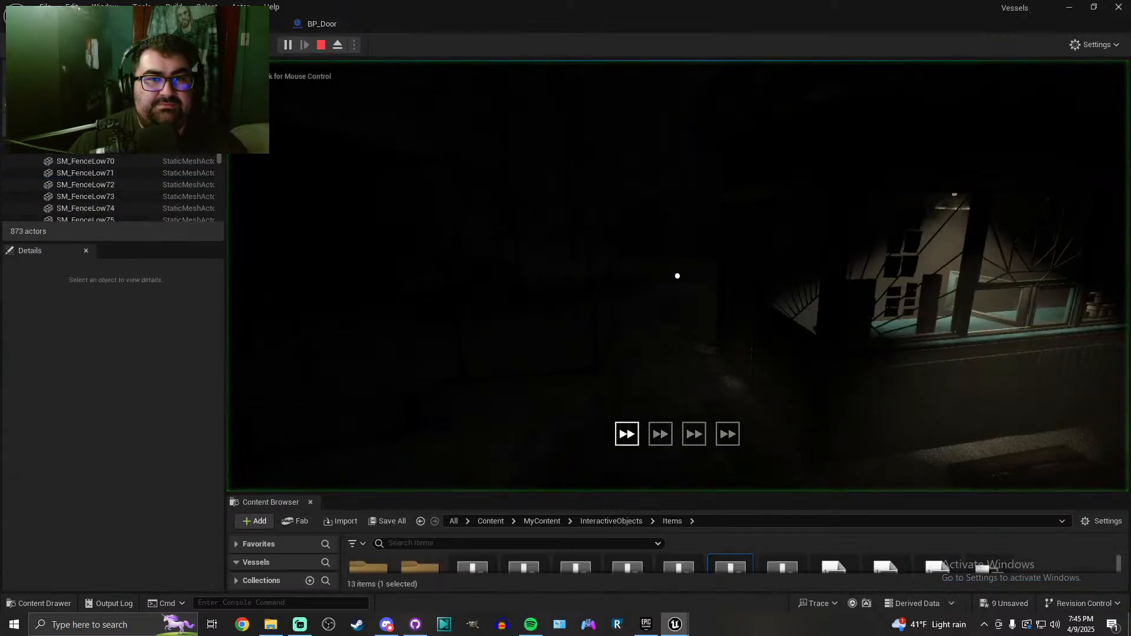
{"action": "key", "text": "e"}
{"action": "key", "text": "e"}
{"action": "key", "text": "e"}
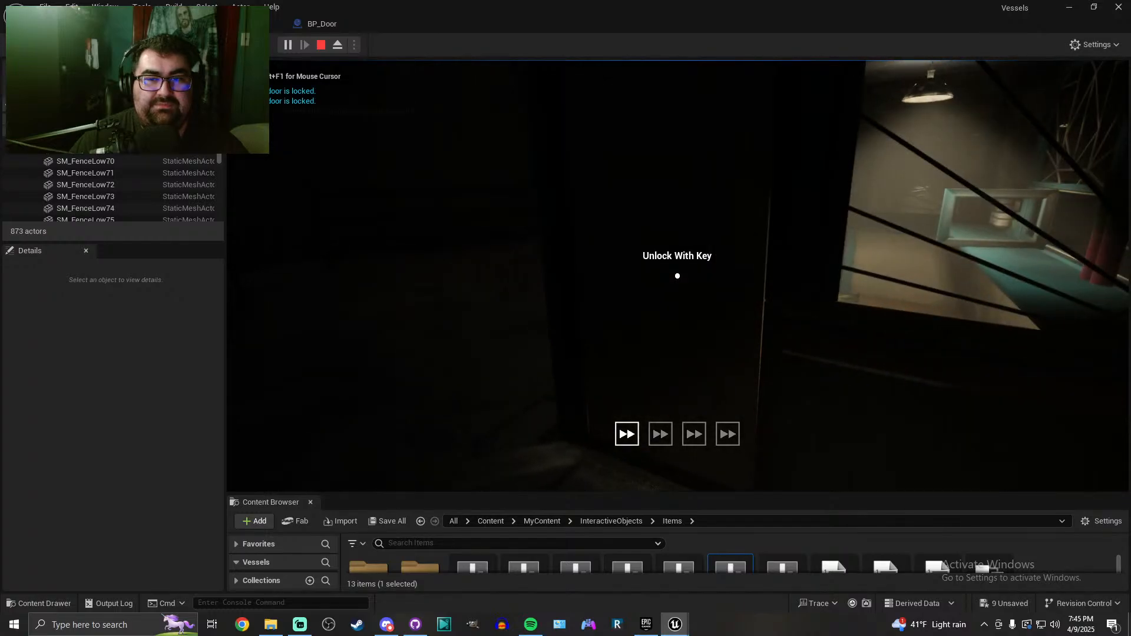
{"action": "key", "text": "w"}
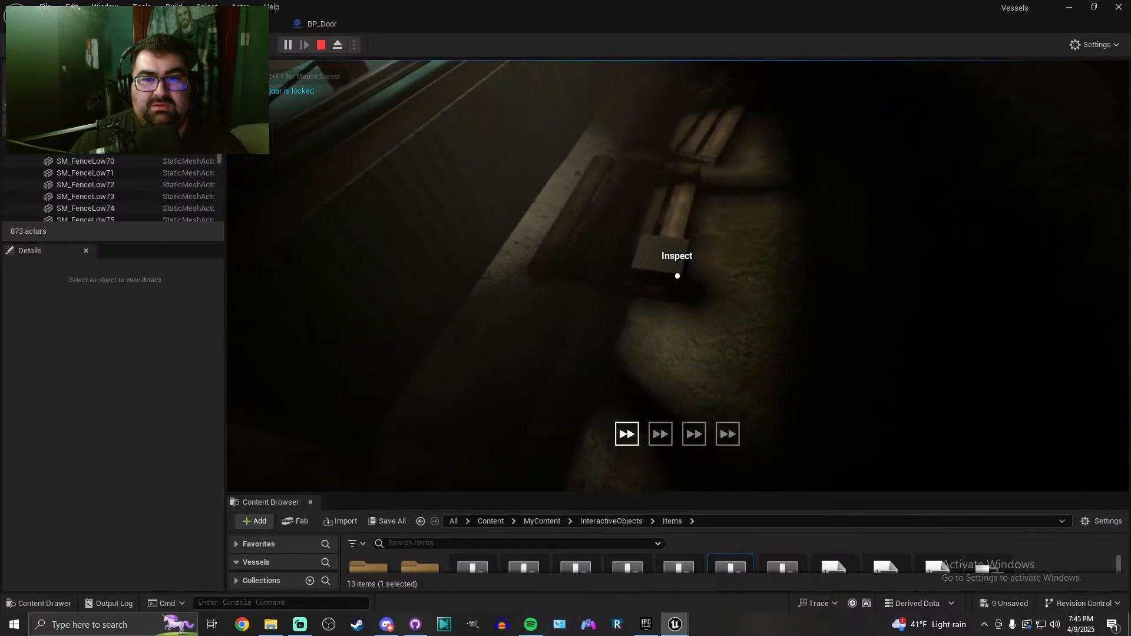
{"action": "key", "text": "e"}
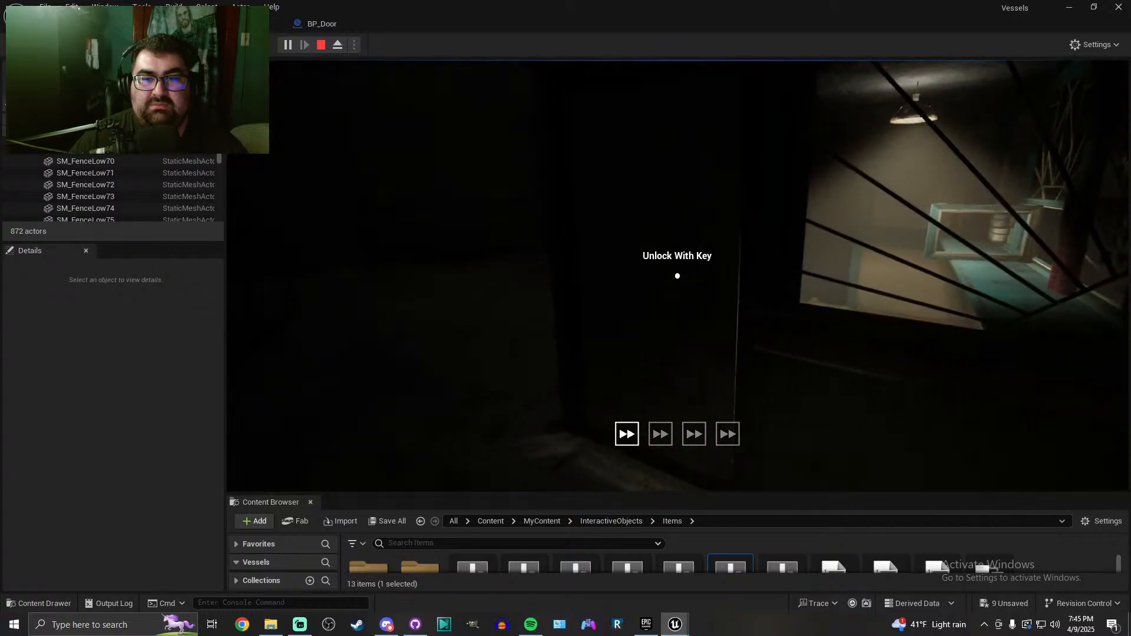
{"action": "key", "text": "e"}
{"action": "key", "text": "w"}
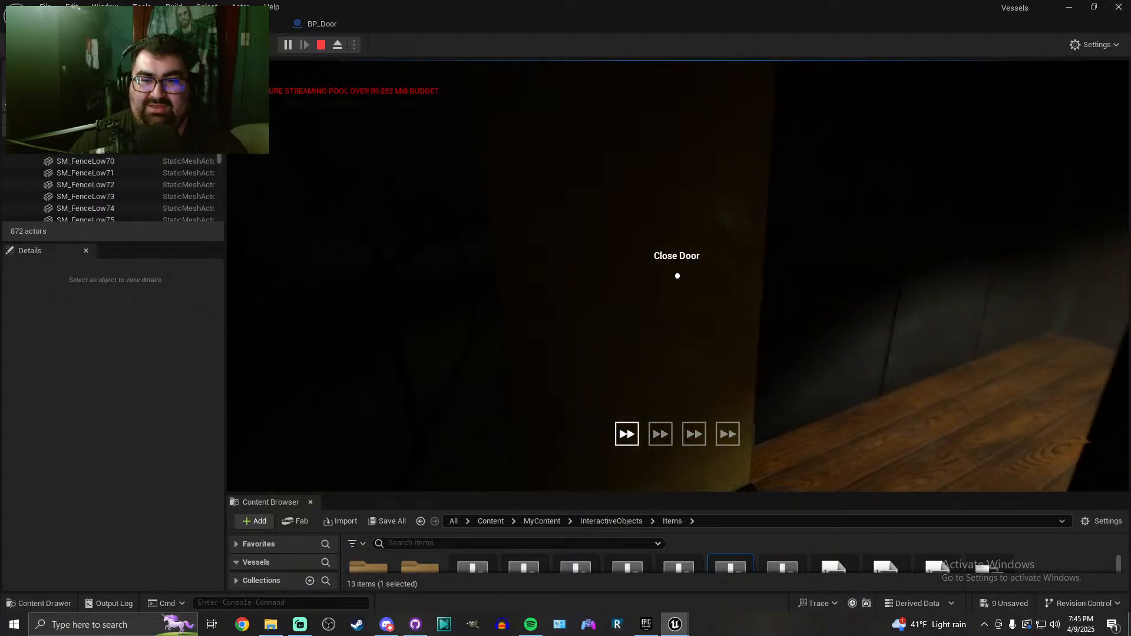
{"action": "key", "text": "e"}
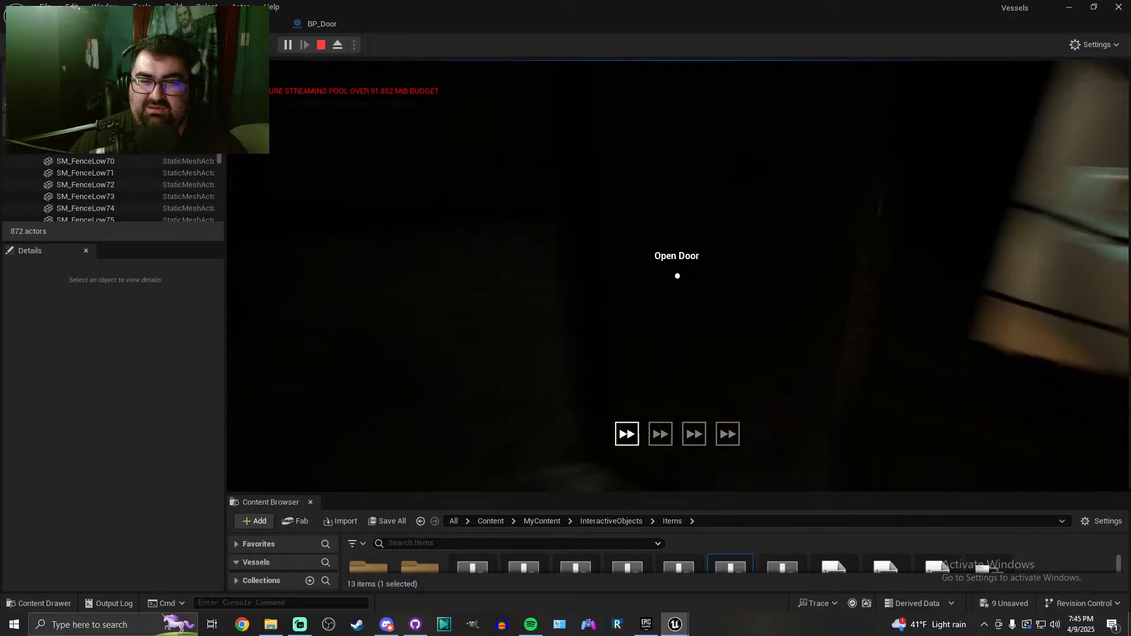
{"action": "key", "text": "e"}
{"action": "key", "text": "Escape"}
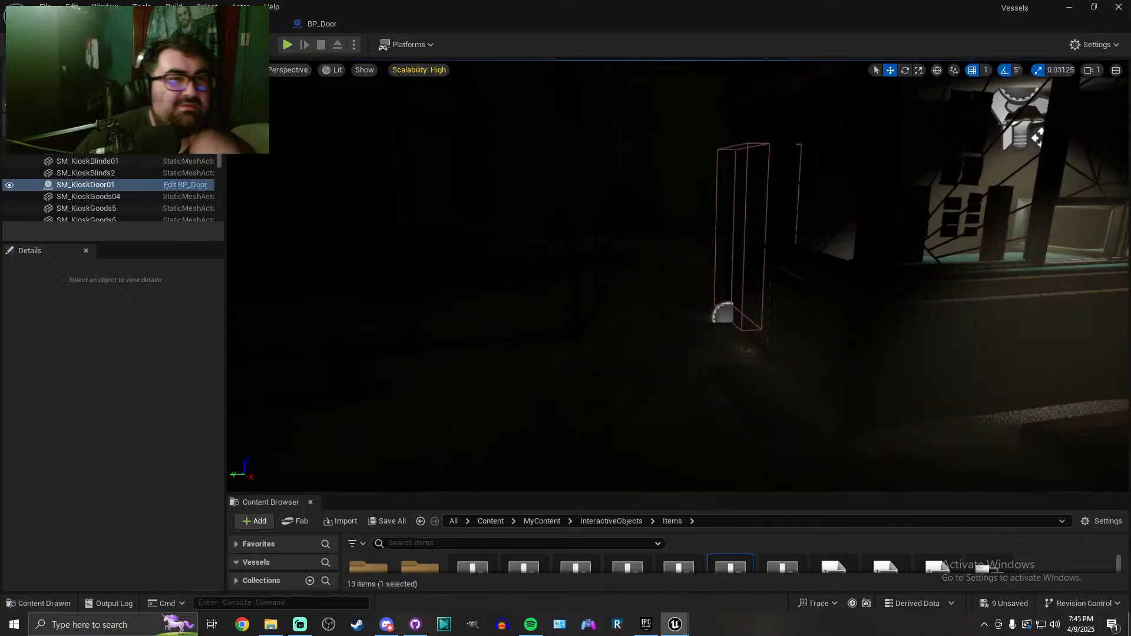
Dock BP_FirstPersonCharacter's editor back beside BP_Door and switch to BP_Door's event graph
{"action": "left_click_drag", "start_coordinate": [0, 132], "coordinate": [619, 126]}
{"action": "left_click_drag", "start_coordinate": [473, 132], "coordinate": [425, 27]}
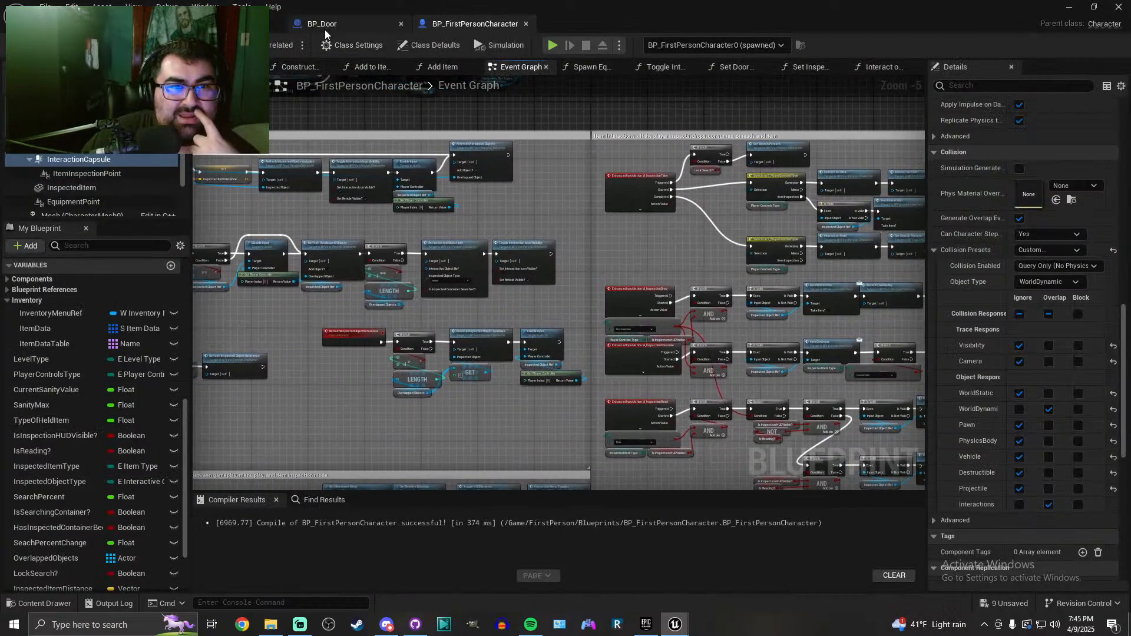
{"action": "left_click", "coordinate": [325, 27]}
Review the DoorCollision1 and DoorCollision2 overlap events in BP_Door's event graph, and compile and save the blueprint
{"action": "right_click_drag", "start_coordinate": [465, 353], "coordinate": [742, 358]}
{"action": "left_click_drag", "start_coordinate": [693, 268], "coordinate": [578, 303]}
{"action": "left_click_drag", "start_coordinate": [697, 269], "coordinate": [588, 256]}
{"action": "right_click_drag", "start_coordinate": [677, 261], "coordinate": [424, 244]}
{"action": "scroll", "coordinate": [707, 279], "scroll_direction": "down", "scroll_amount": 3}
{"action": "scroll", "coordinate": [578, 307], "scroll_direction": "up", "scroll_amount": 2}
{"action": "right_click_drag", "start_coordinate": [312, 320], "coordinate": [802, 392]}
{"action": "right_click_drag", "start_coordinate": [716, 361], "coordinate": [968, 408]}
{"action": "key", "text": "ctrl+s"}
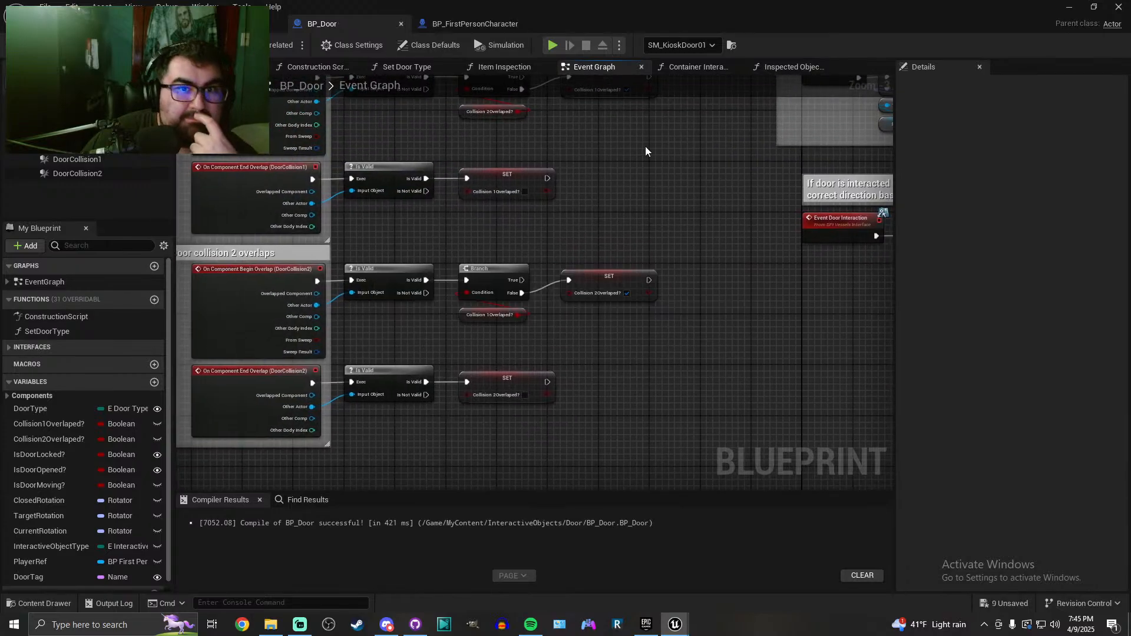
Undock BP_Door's editor into its own window away from BP_FirstPersonCharacter
{"action": "right_click_drag", "start_coordinate": [646, 147], "coordinate": [651, 204]}
{"action": "left_click_drag", "start_coordinate": [356, 26], "coordinate": [489, 247]}
{"action": "left_click_drag", "start_coordinate": [648, 259], "coordinate": [0, 90]}
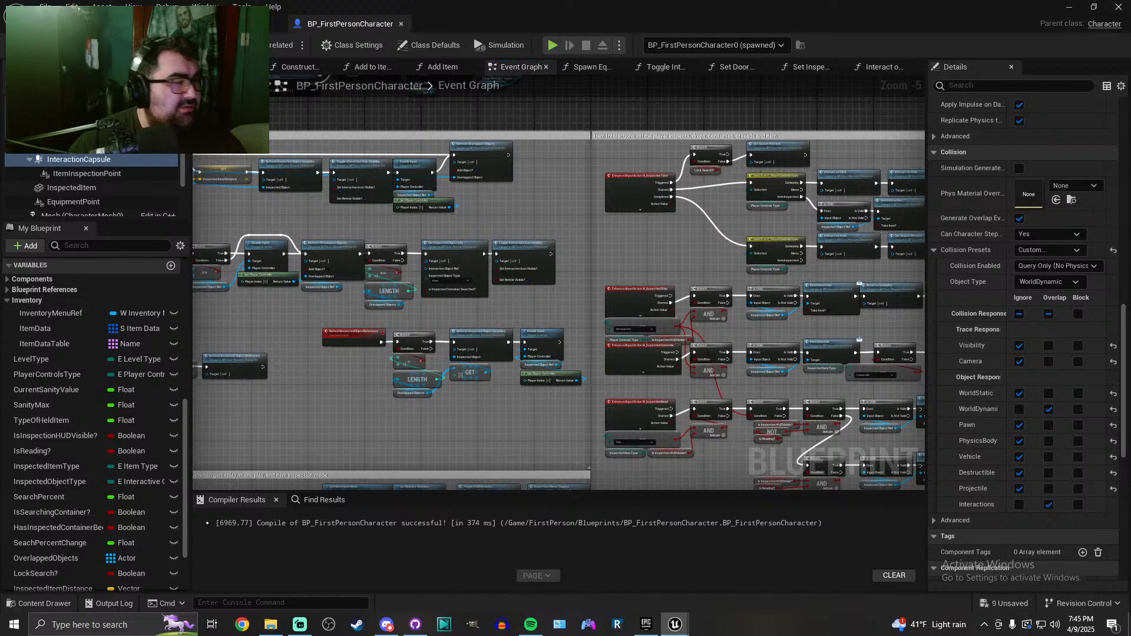
Playtest the Village level and unlock and open the kiosk door with its key
{"action": "left_click", "coordinate": [100, 23]}
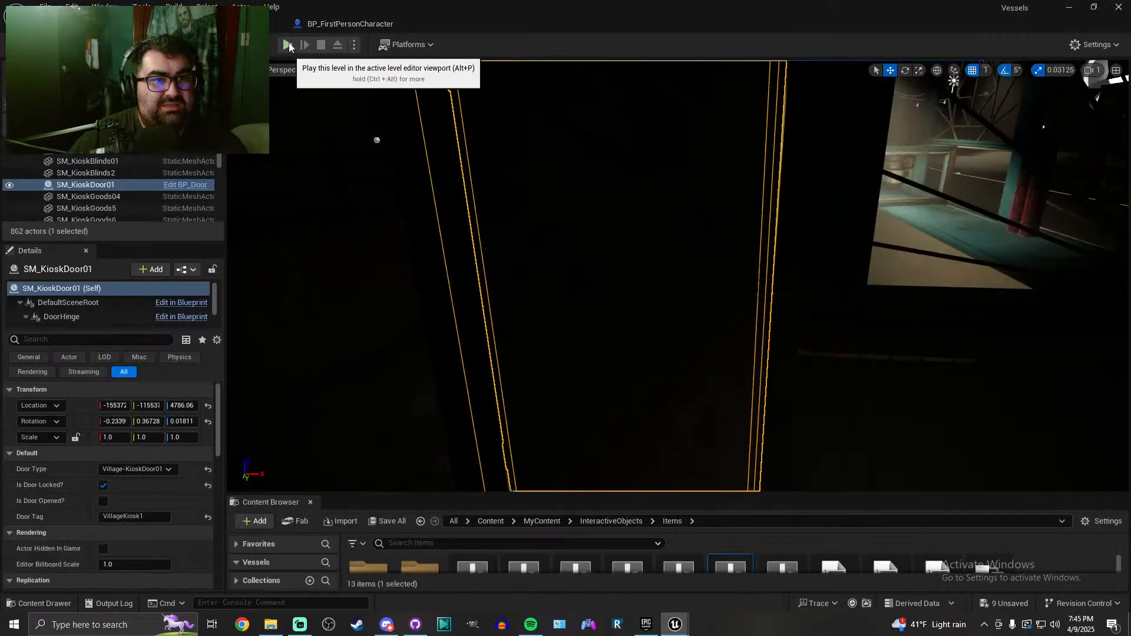
{"action": "left_click", "coordinate": [754, 277]}
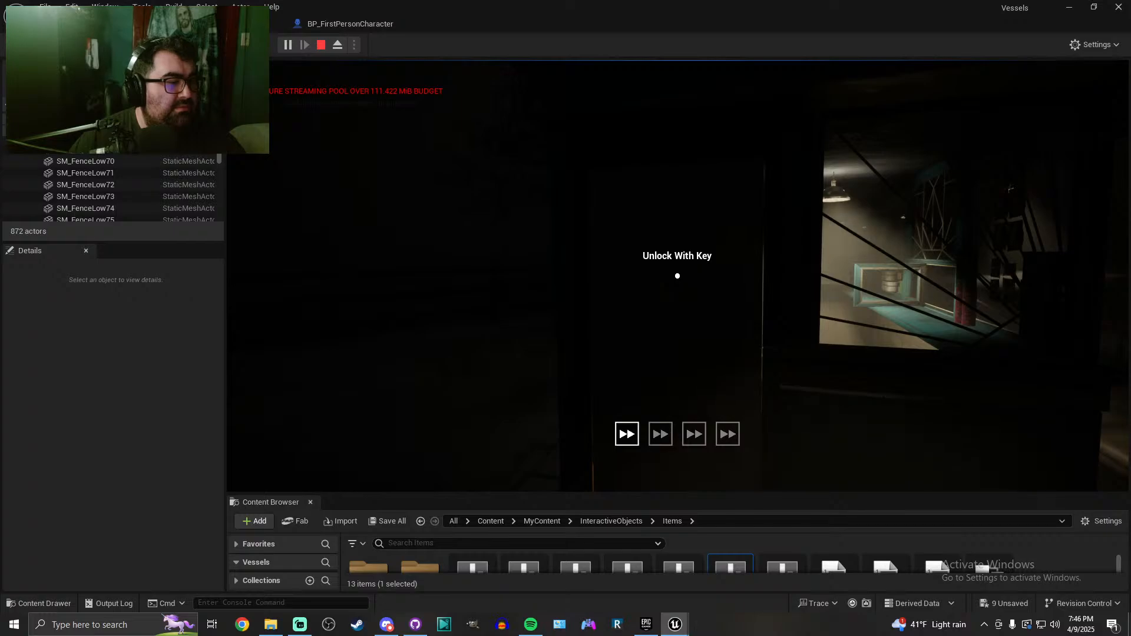
{"action": "key", "text": "w"}
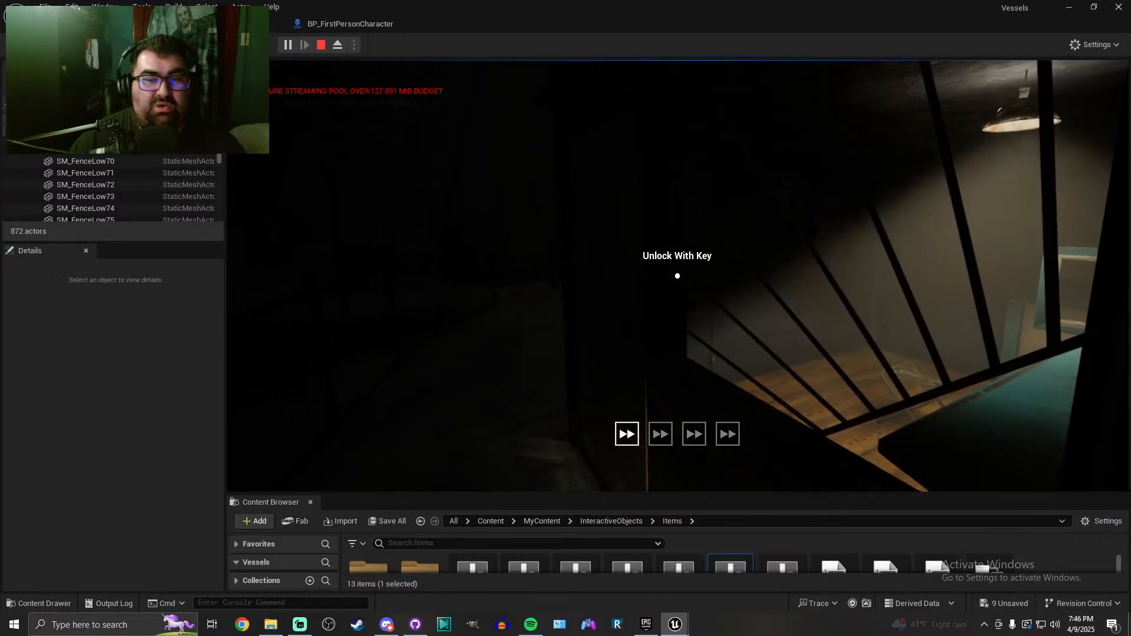
{"action": "key", "text": "a"}
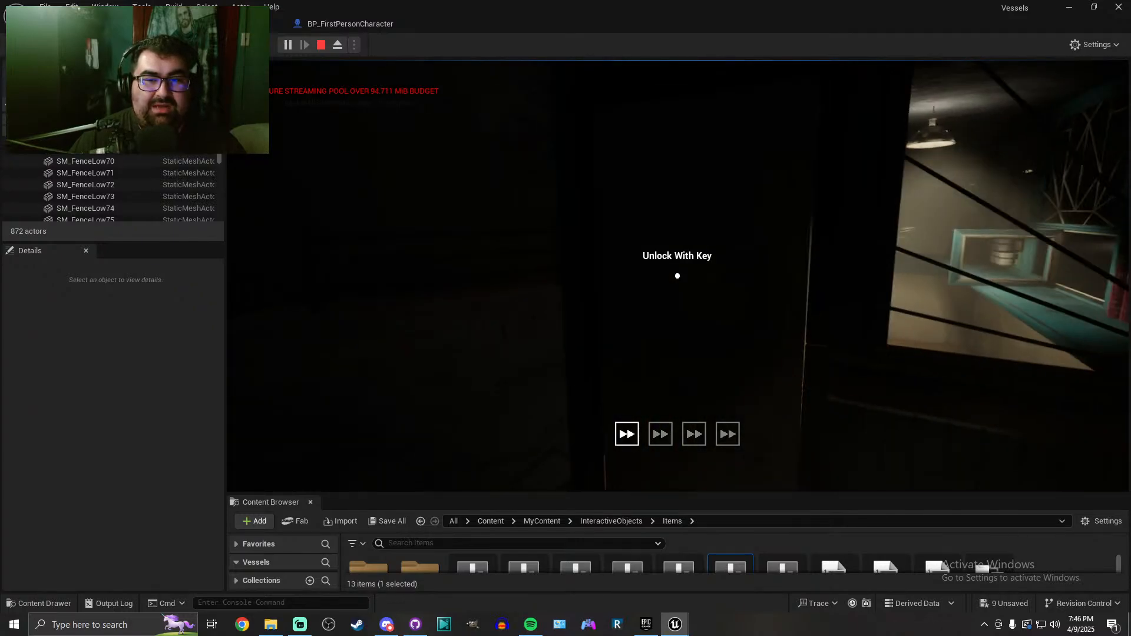
{"action": "key", "text": "e"}
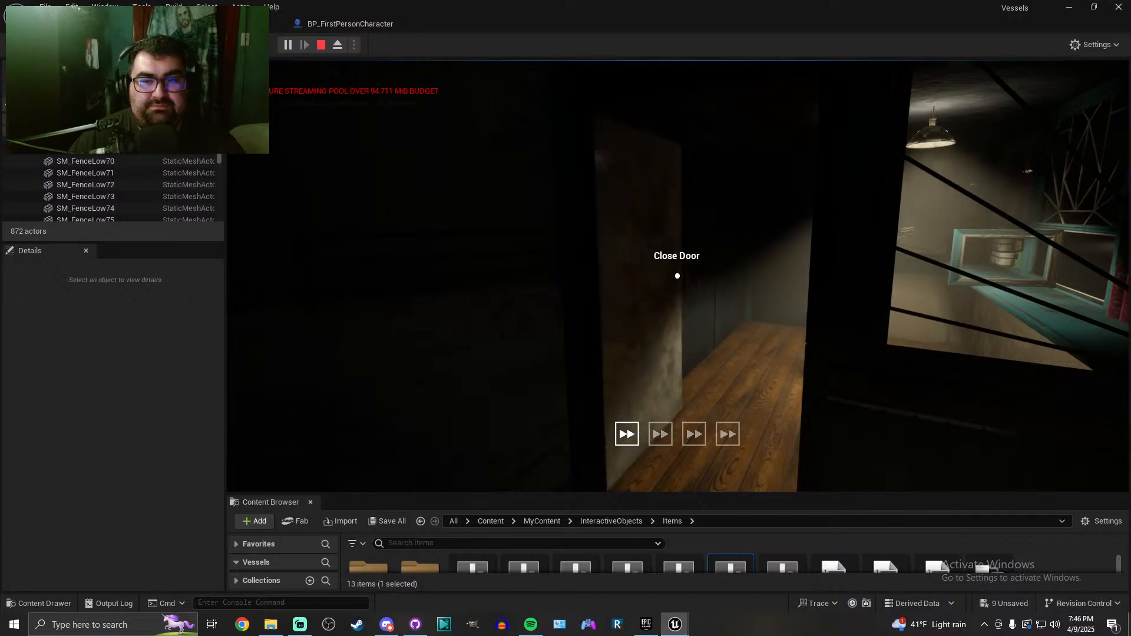
Close and reopen the unlocked kiosk door, look over the kiosk from outside, and end the playtest
{"action": "key", "text": "w"}
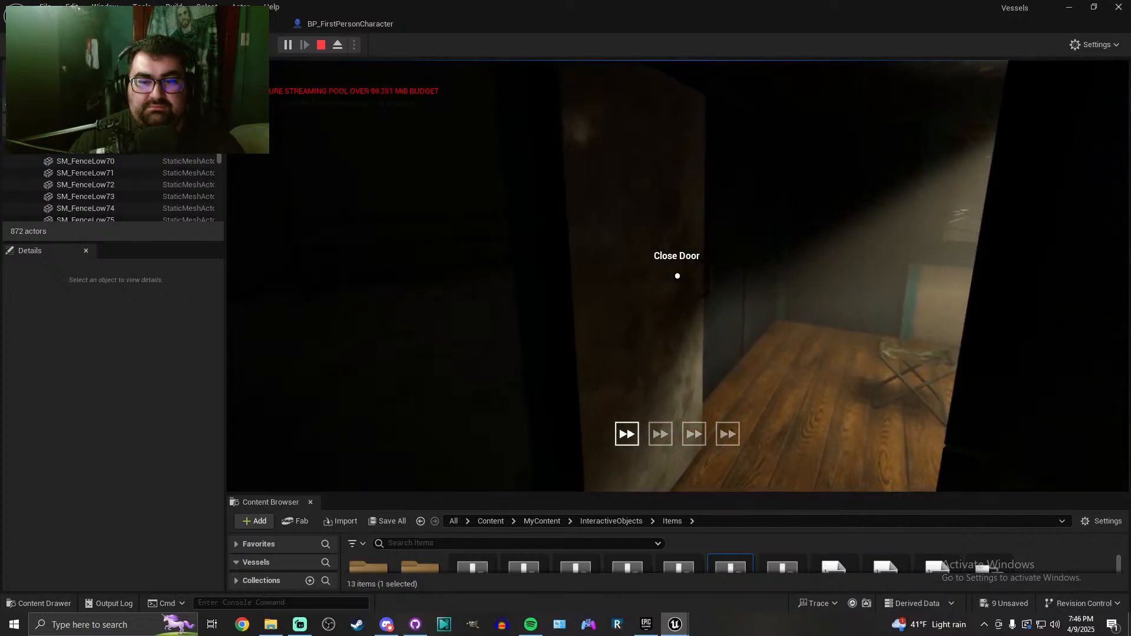
{"action": "key", "text": "e"}
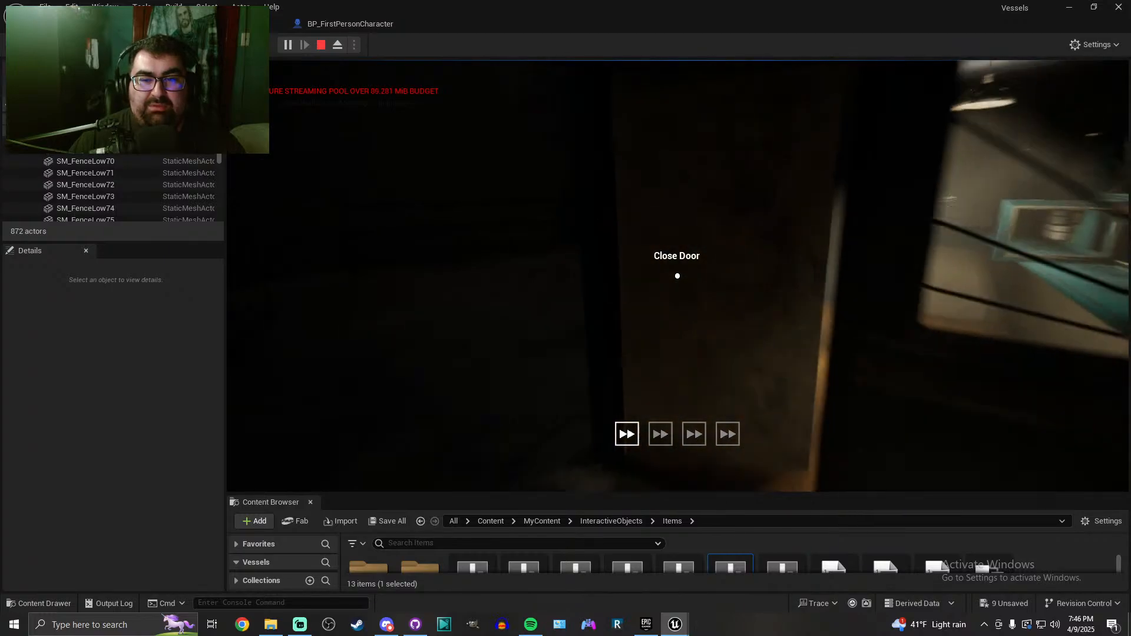
{"action": "key", "text": "e"}
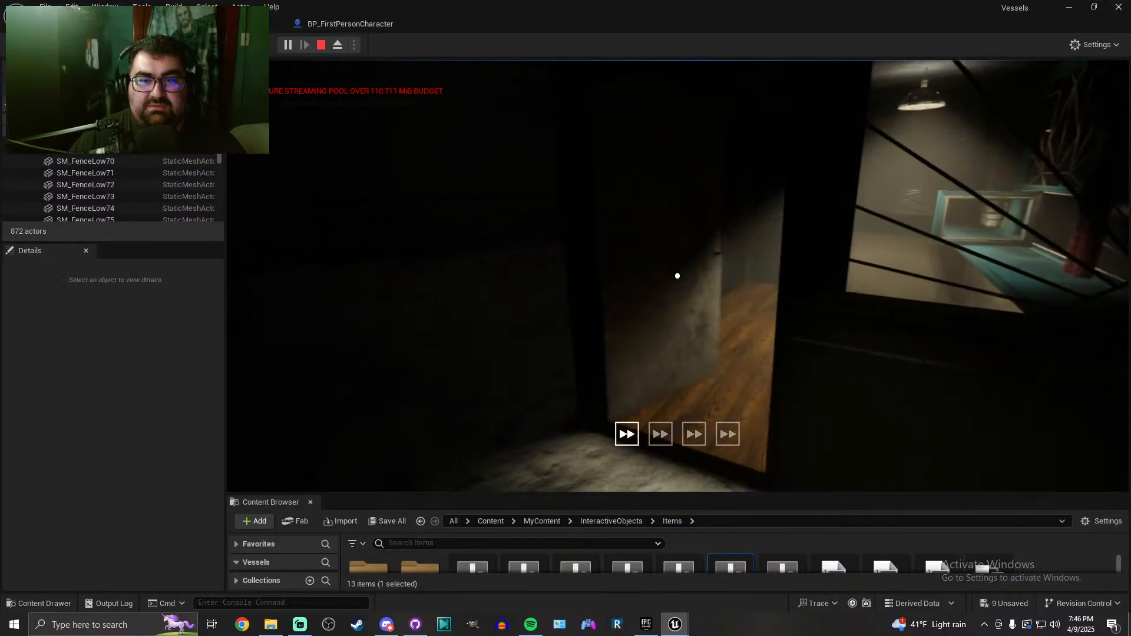
{"action": "key", "text": "s"}
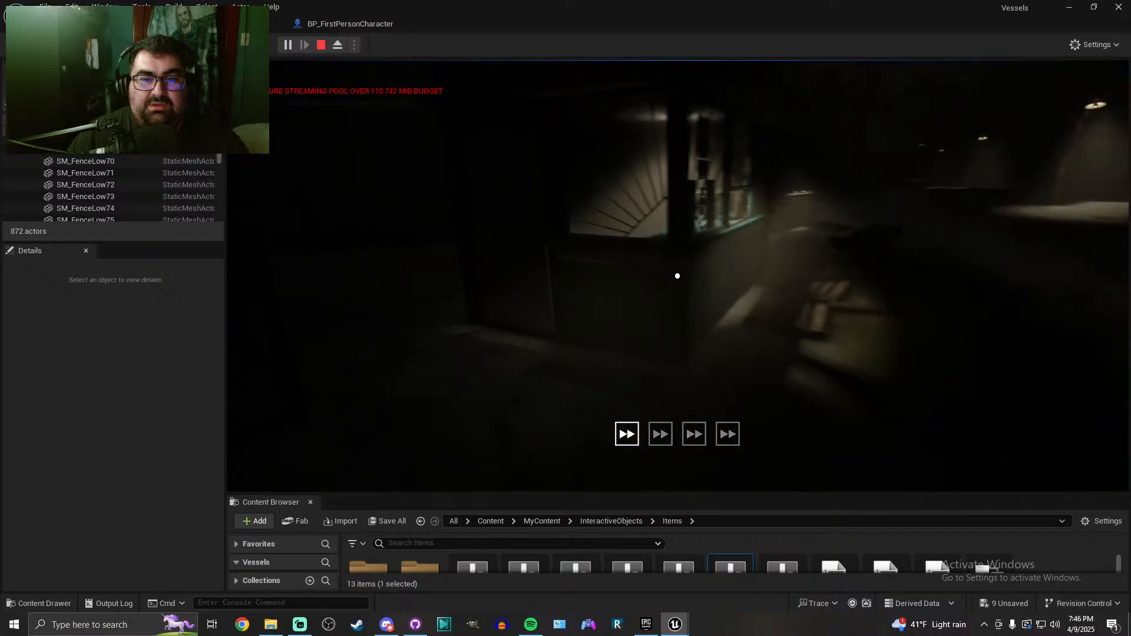
{"action": "key", "text": "w"}
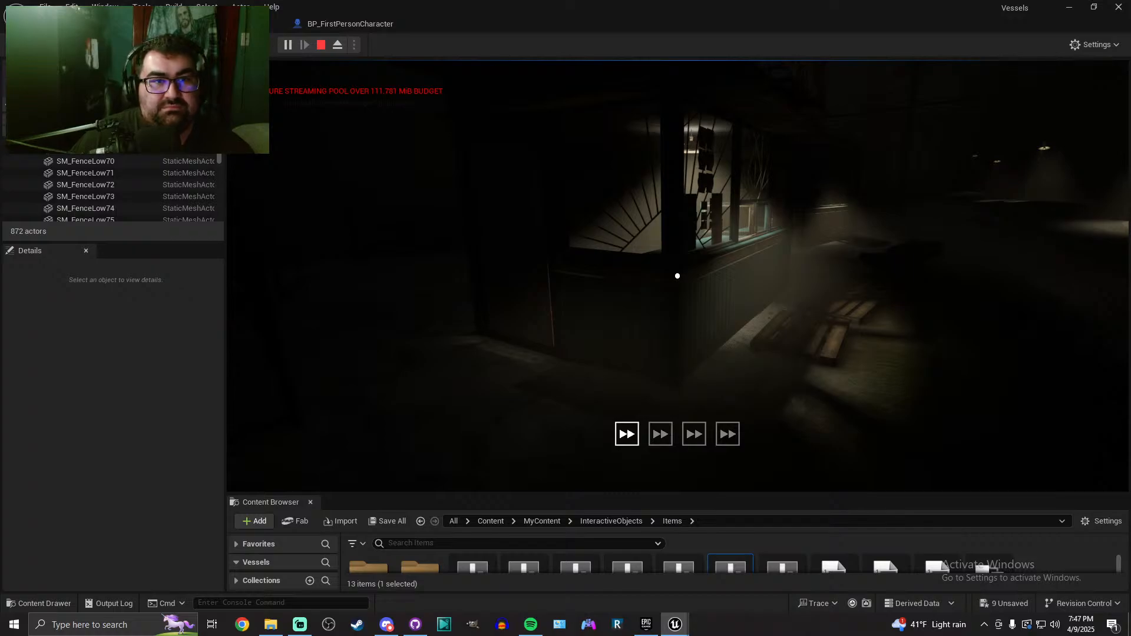
{"action": "key", "text": "Escape"}
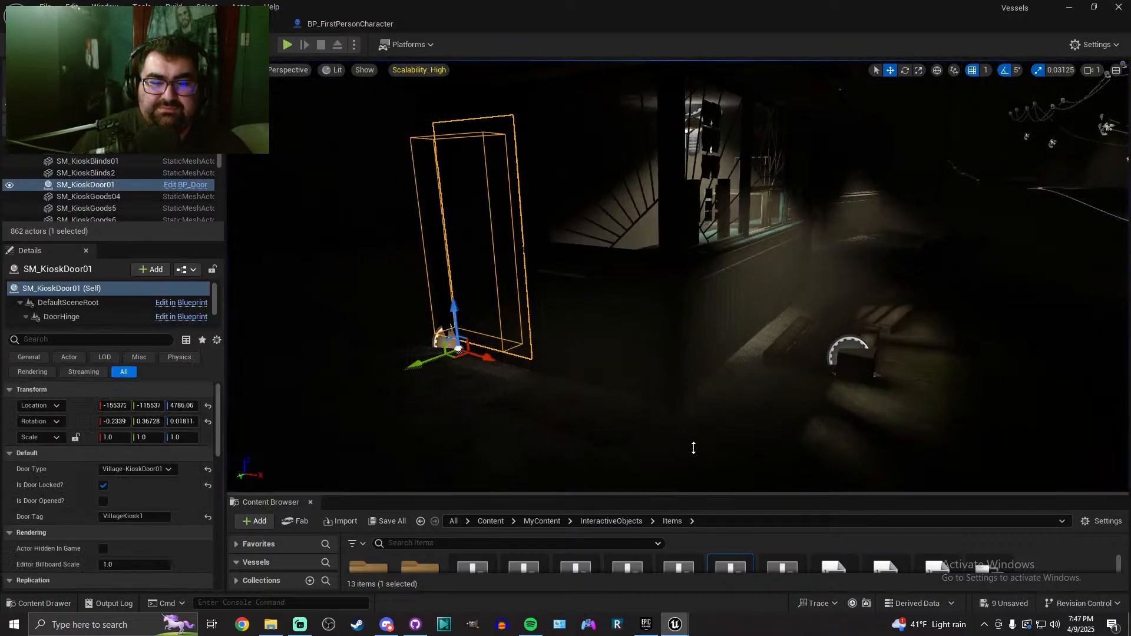
Show the MyContent folder in an enlarged Content Browser and dock BP_Door's editor beside BP_FirstPersonCharacter
{"action": "left_click_drag", "start_coordinate": [692, 494], "coordinate": [690, 325]}
{"action": "left_click", "coordinate": [545, 354]}
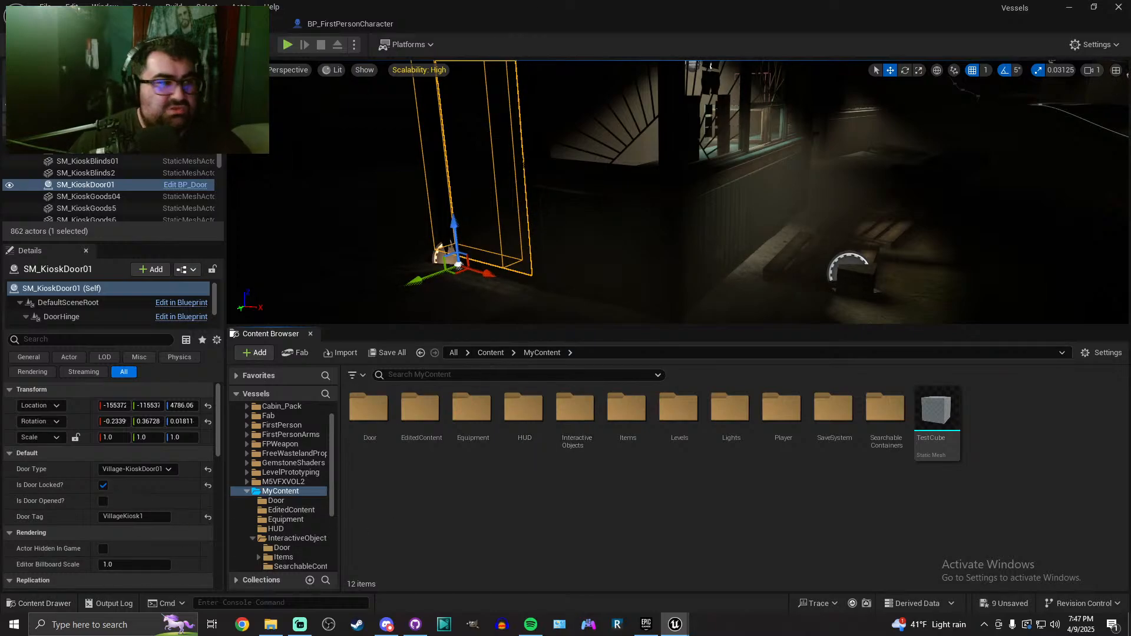
{"action": "left_click_drag", "start_coordinate": [255, 1], "coordinate": [462, 27]}
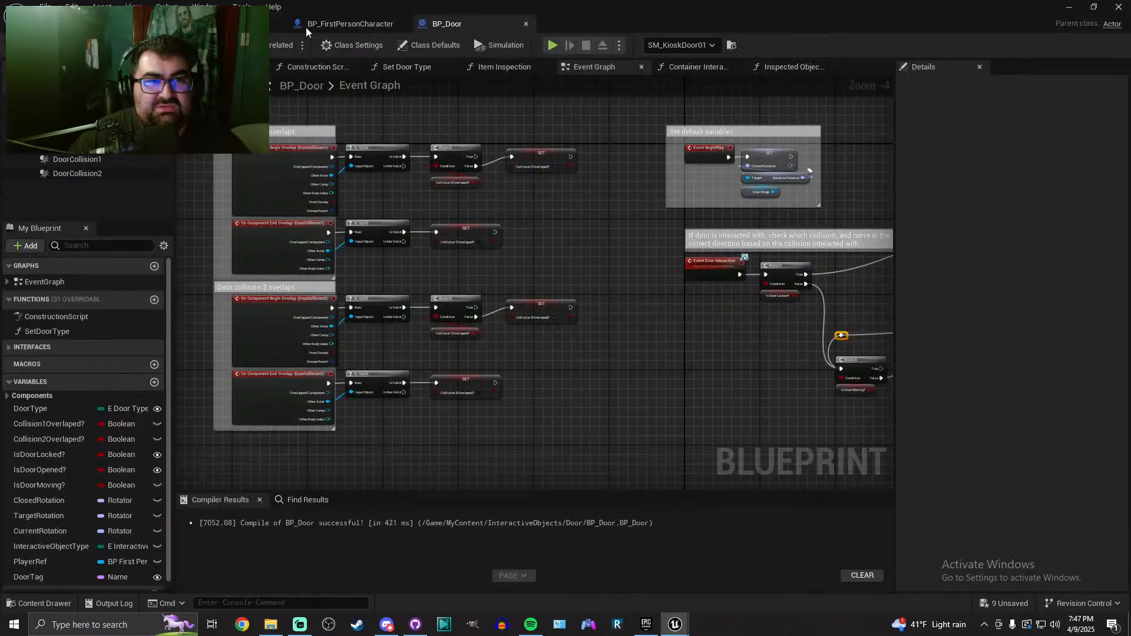
Return to the Village level, enlarge the viewport by shrinking the Content Browser, and view the street lamps along the road
{"action": "left_click", "coordinate": [118, 24]}
{"action": "left_click_drag", "start_coordinate": [656, 326], "coordinate": [719, 525]}
{"action": "right_click_drag", "start_coordinate": [722, 295], "coordinate": [825, 295]}
{"action": "key", "text": "s"}
{"action": "right_click_drag", "start_coordinate": [781, 440], "coordinate": [855, 411]}
Open the image Vessels Part 13.jpg, arrange it side by side with the Village level editor, and collapse the Outliner and Details area
{"action": "left_click", "coordinate": [279, 627]}
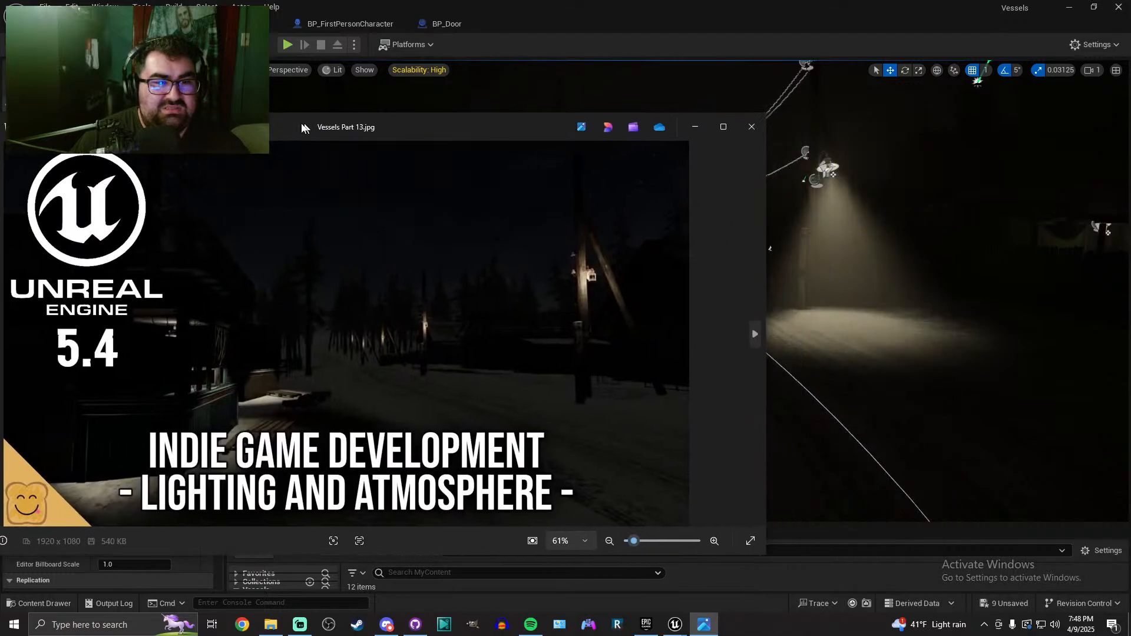
{"action": "left_click_drag", "start_coordinate": [302, 128], "coordinate": [0, 141]}
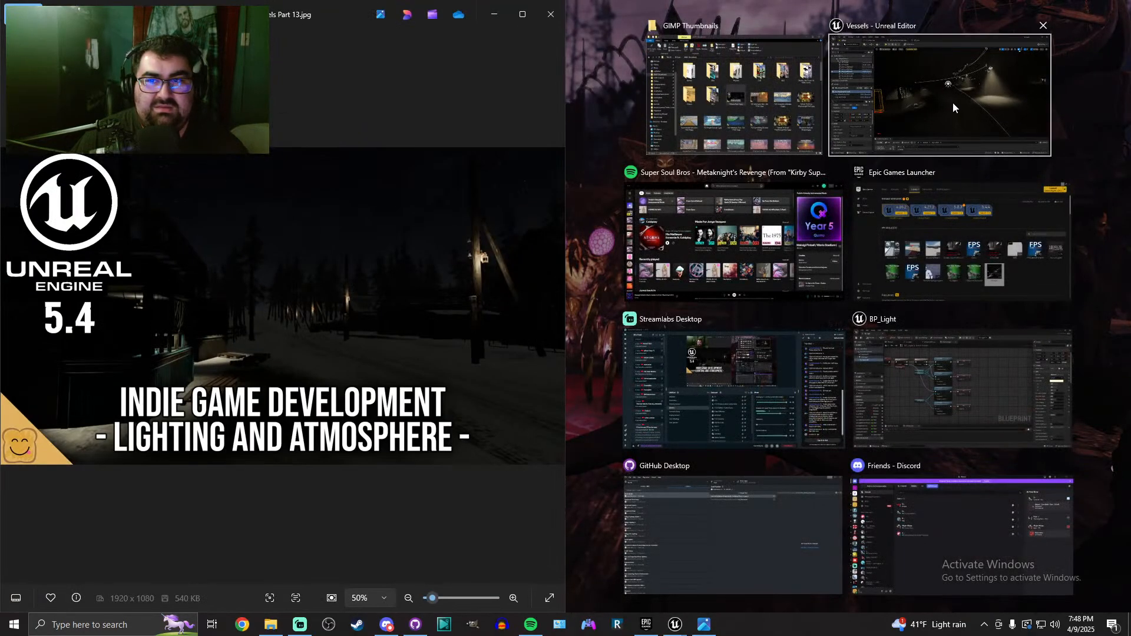
{"action": "left_click", "coordinate": [949, 103]}
{"action": "left_click_drag", "start_coordinate": [682, 225], "coordinate": [478, 281]}
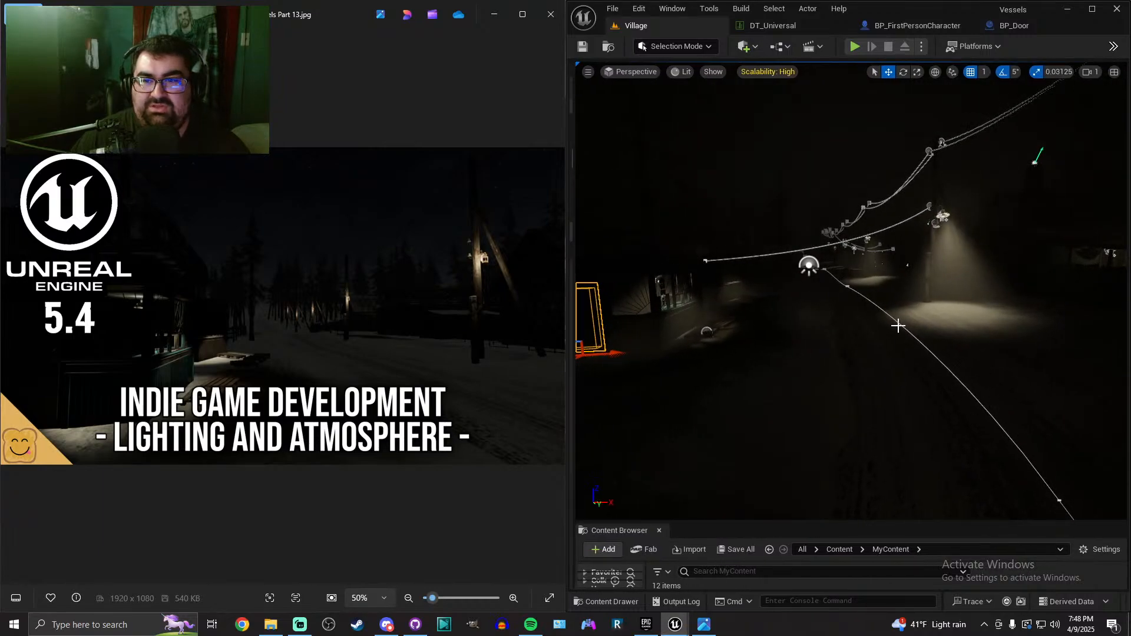
Playtest the Village street beside the kiosk and compare its lighting with the Vessels Part 13.jpg image
{"action": "left_click", "coordinate": [855, 46]}
{"action": "left_click", "coordinate": [890, 245]}
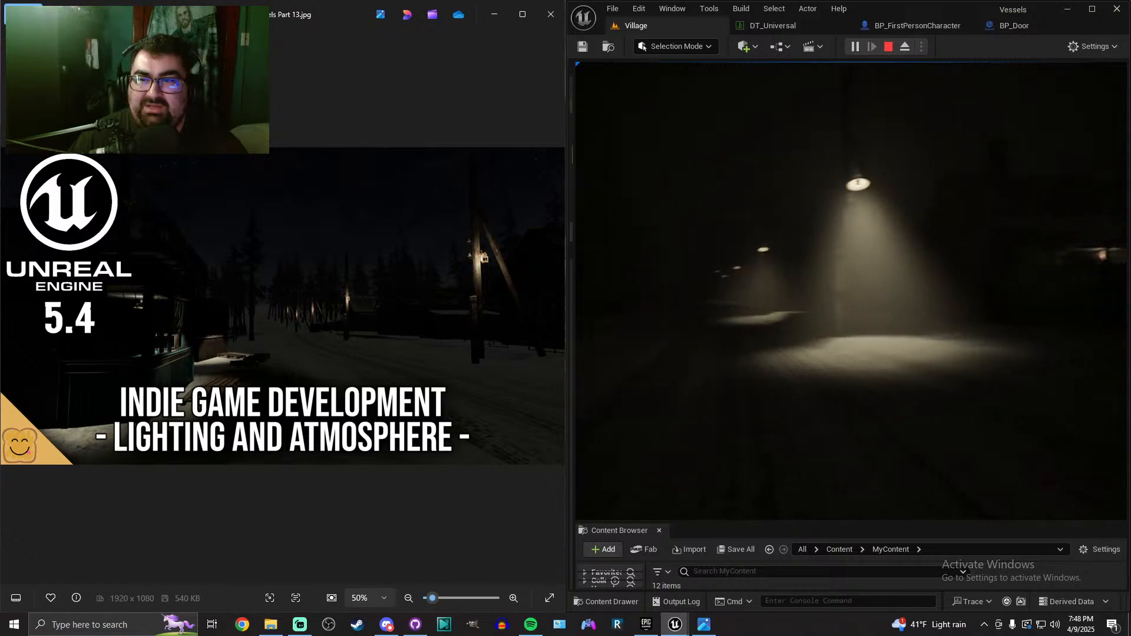
{"action": "key", "text": "w"}
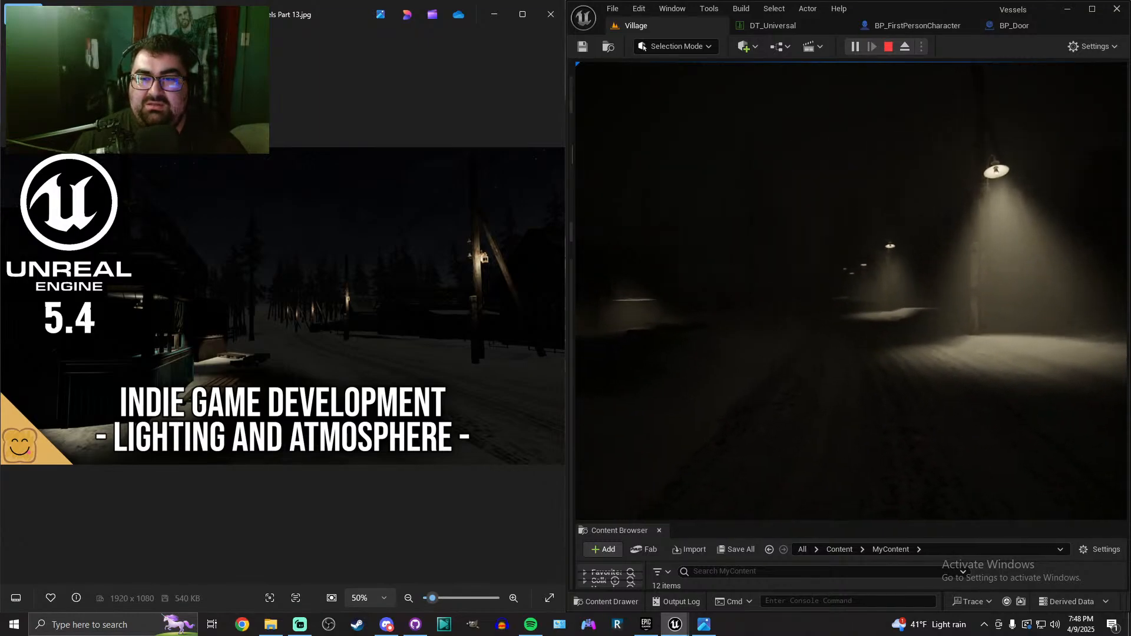
{"action": "key", "text": "a"}
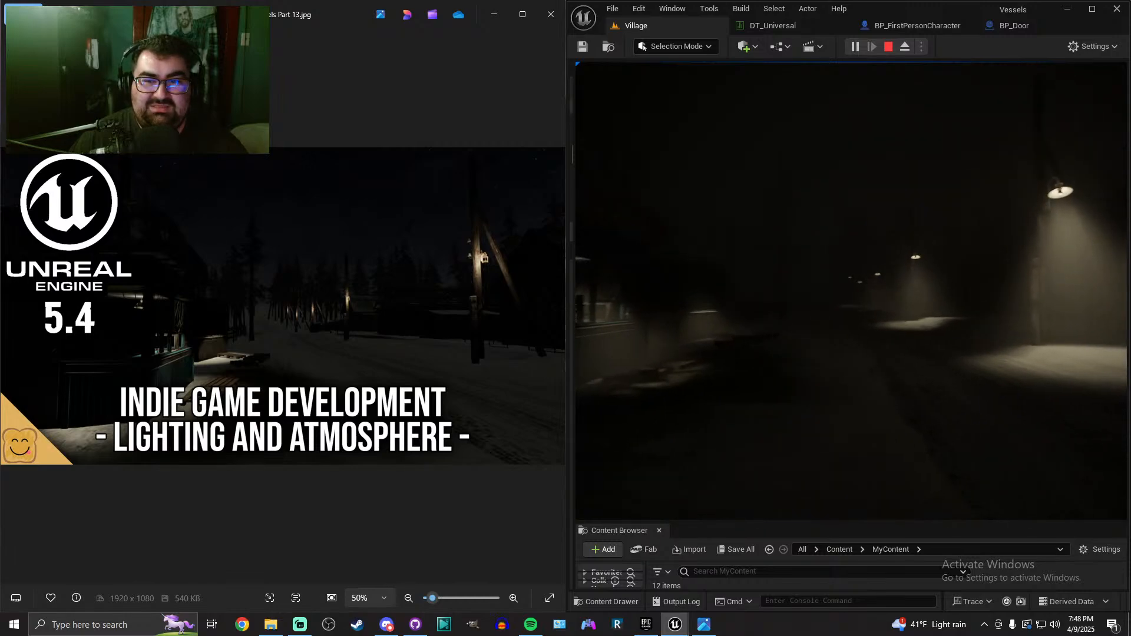
{"action": "key", "text": "a"}
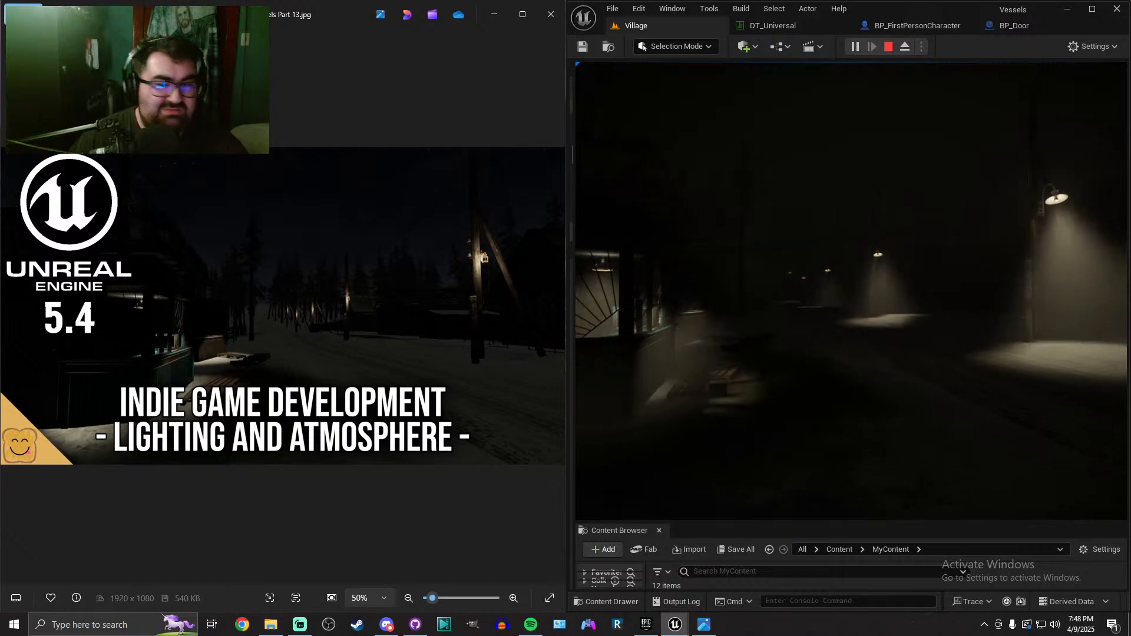
{"action": "key", "text": "Escape"}
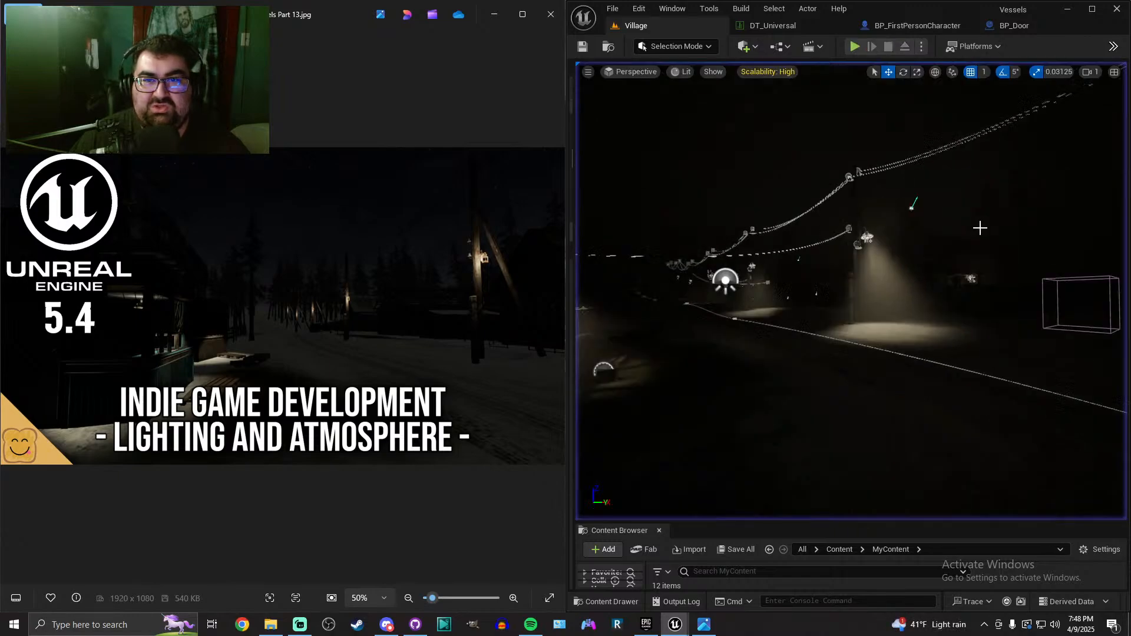
Restore the Outliner and Details area, close the reference image, and maximize the level editor
{"action": "left_click_drag", "start_coordinate": [574, 141], "coordinate": [690, 141]}
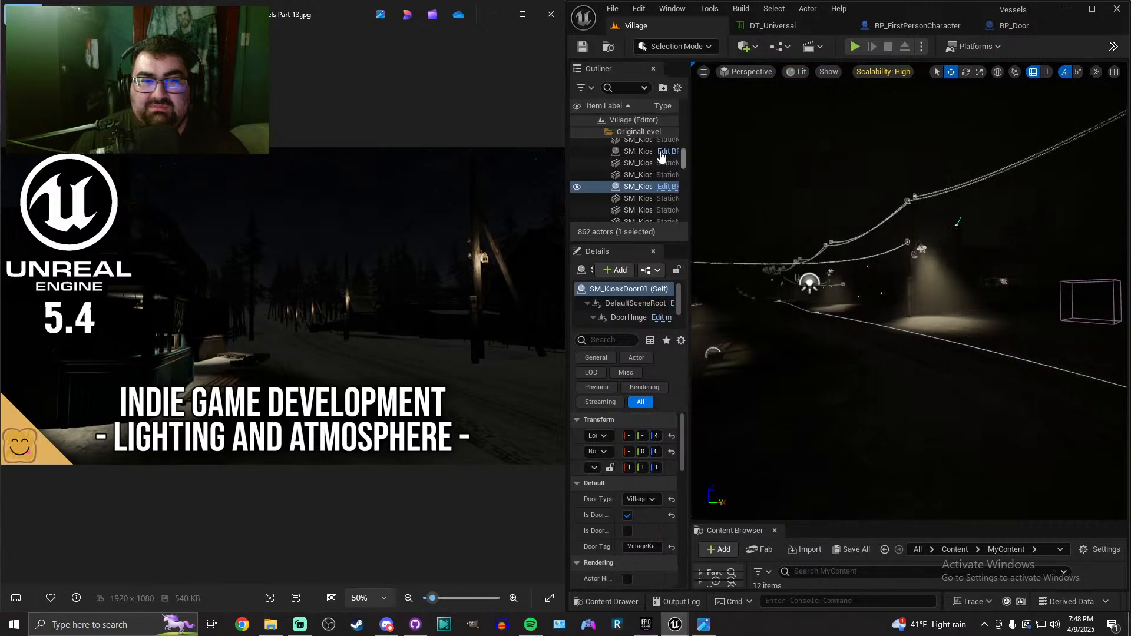
{"action": "left_click", "coordinate": [548, 17]}
{"action": "left_click_drag", "start_coordinate": [939, 11], "coordinate": [624, 0]}
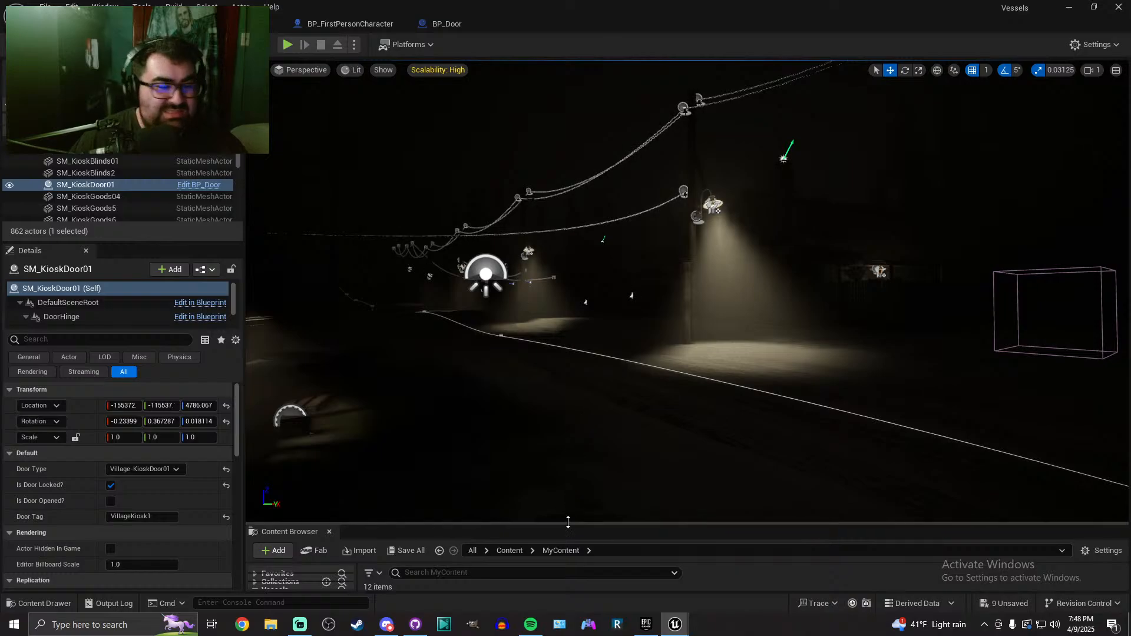
Enlarge the Content Browser so the MyContent folders are fully shown below the viewport
{"action": "left_click_drag", "start_coordinate": [568, 523], "coordinate": [585, 492]}
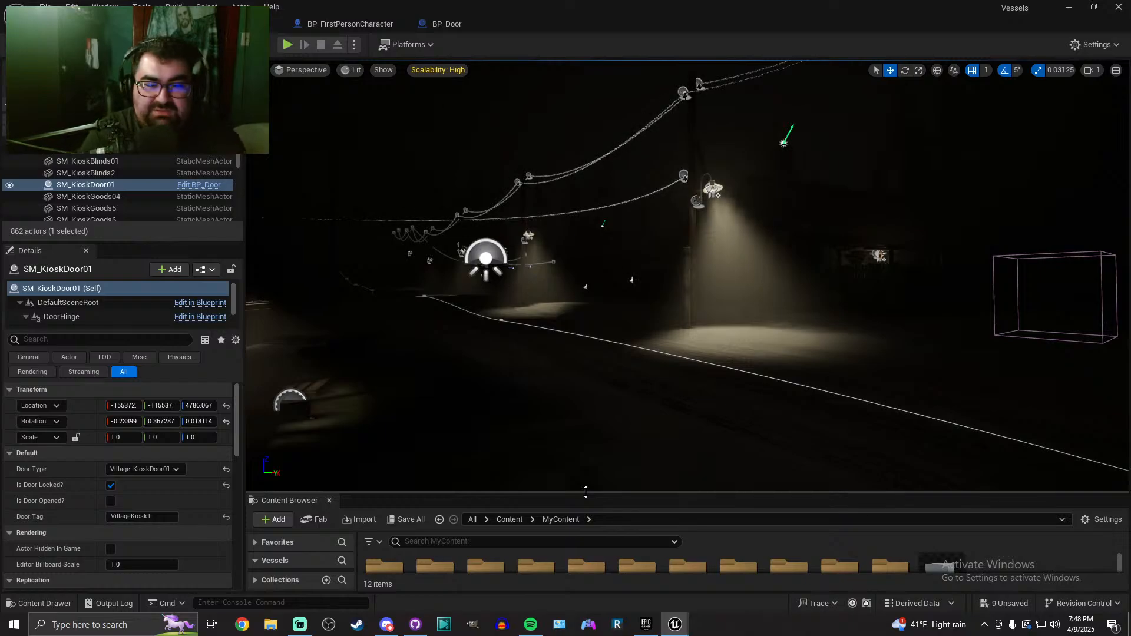
{"action": "left_click_drag", "start_coordinate": [585, 492], "coordinate": [565, 439]}
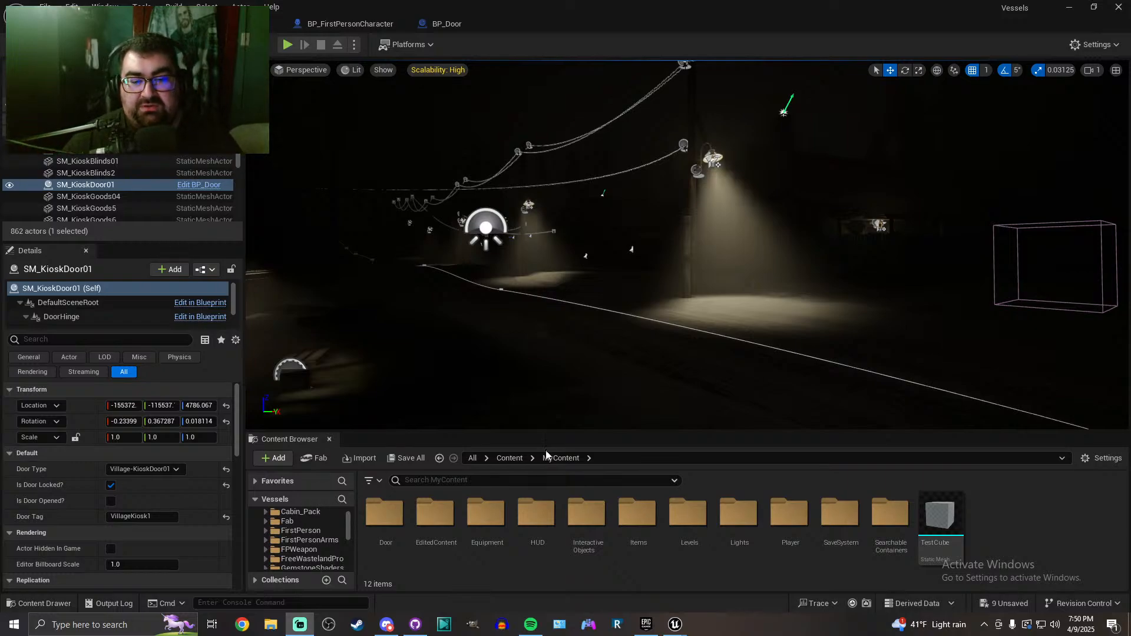
{"action": "left_click_drag", "start_coordinate": [725, 434], "coordinate": [720, 407]}
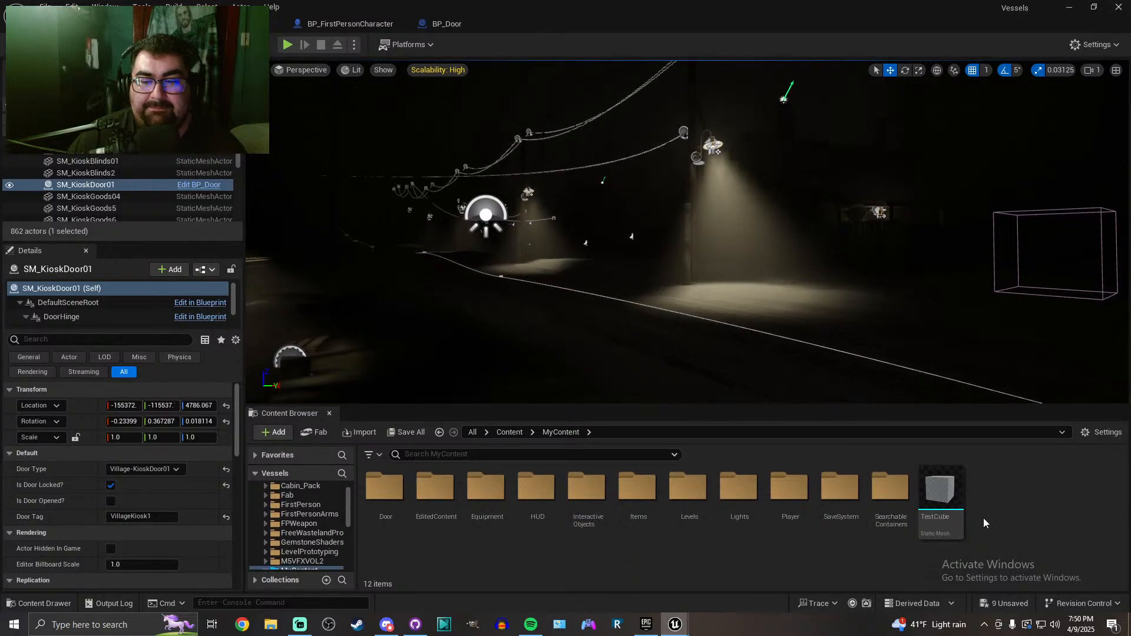